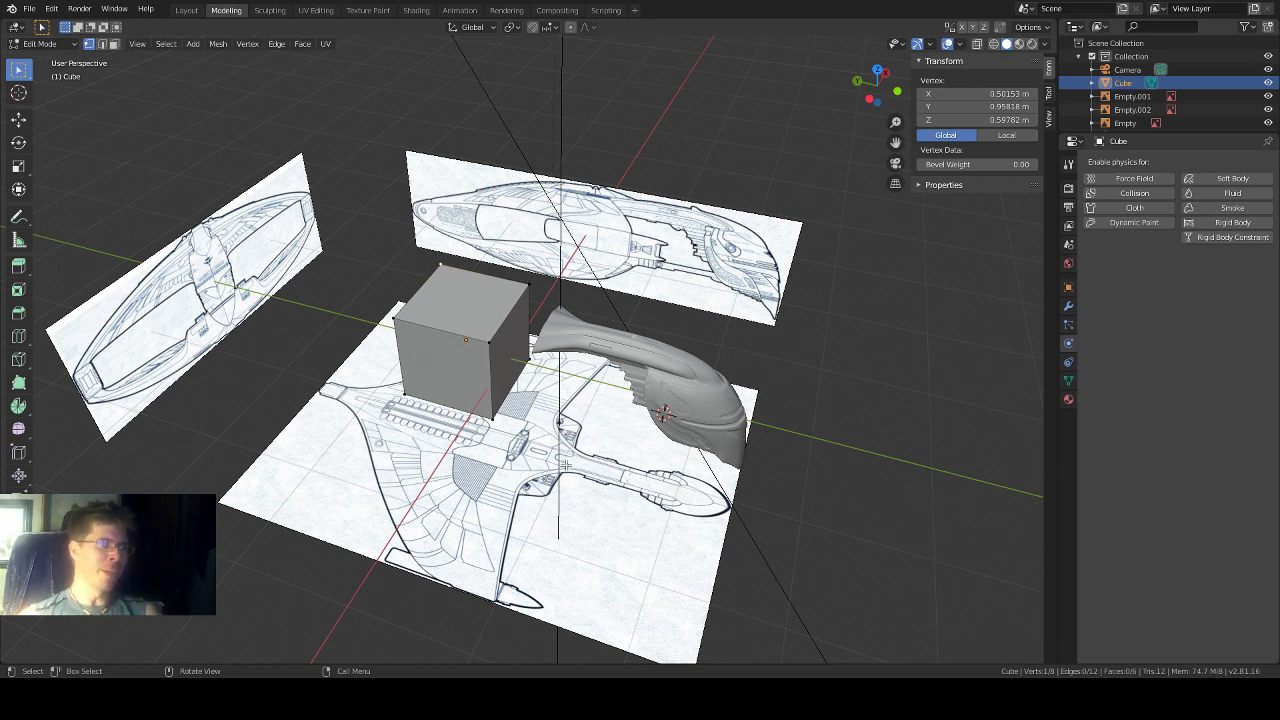
Step: Leave the cube's Edit Mode for Object Mode and select the ship's finished head-and-neck mesh
middle_drag(687, 398, 548, 368)
click(744, 357)
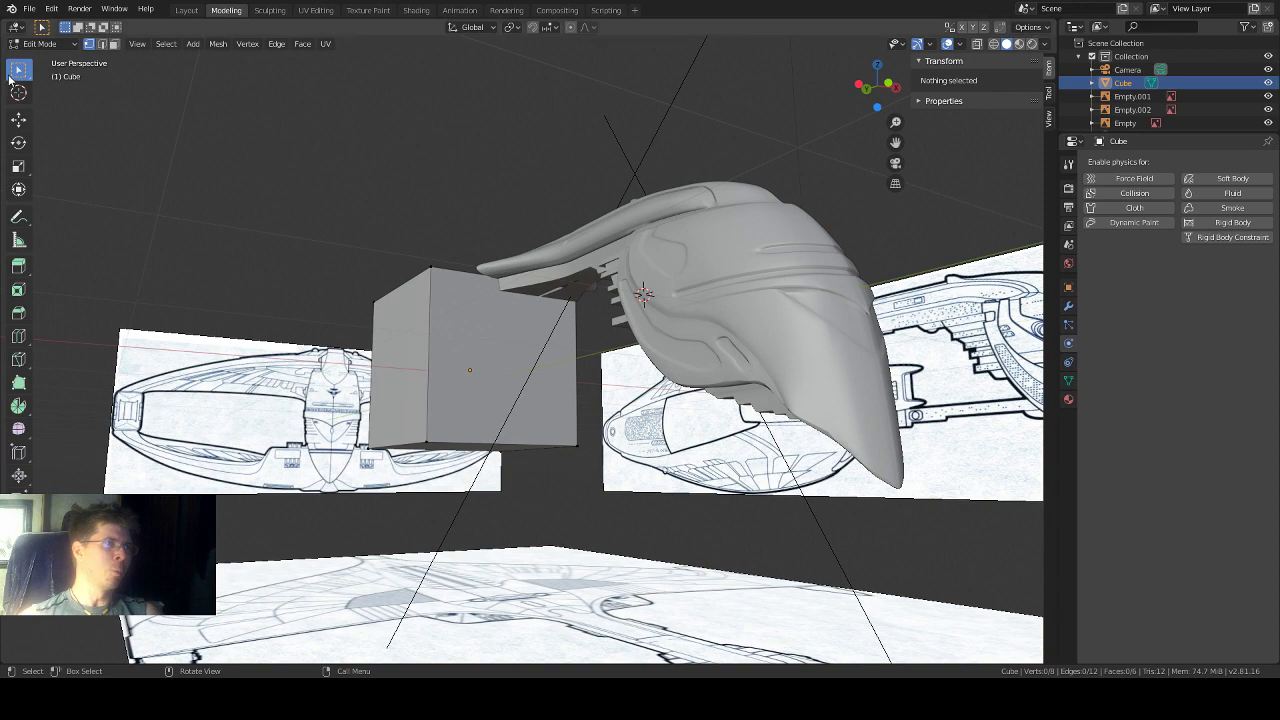
mouse_move(820, 398)
middle_down()
mouse_move(846, 386)
mouse_move(800, 391)
mouse_move(816, 403)
middle_up()
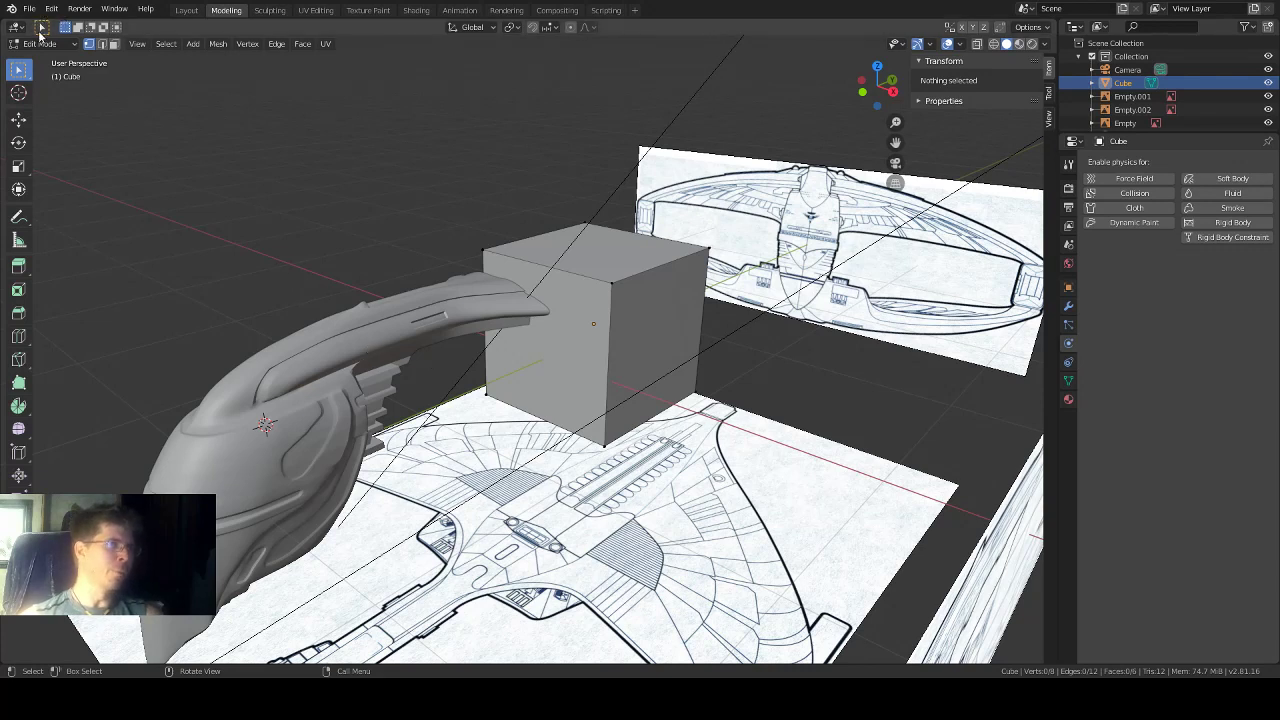
middle_drag(400, 416, 650, 344)
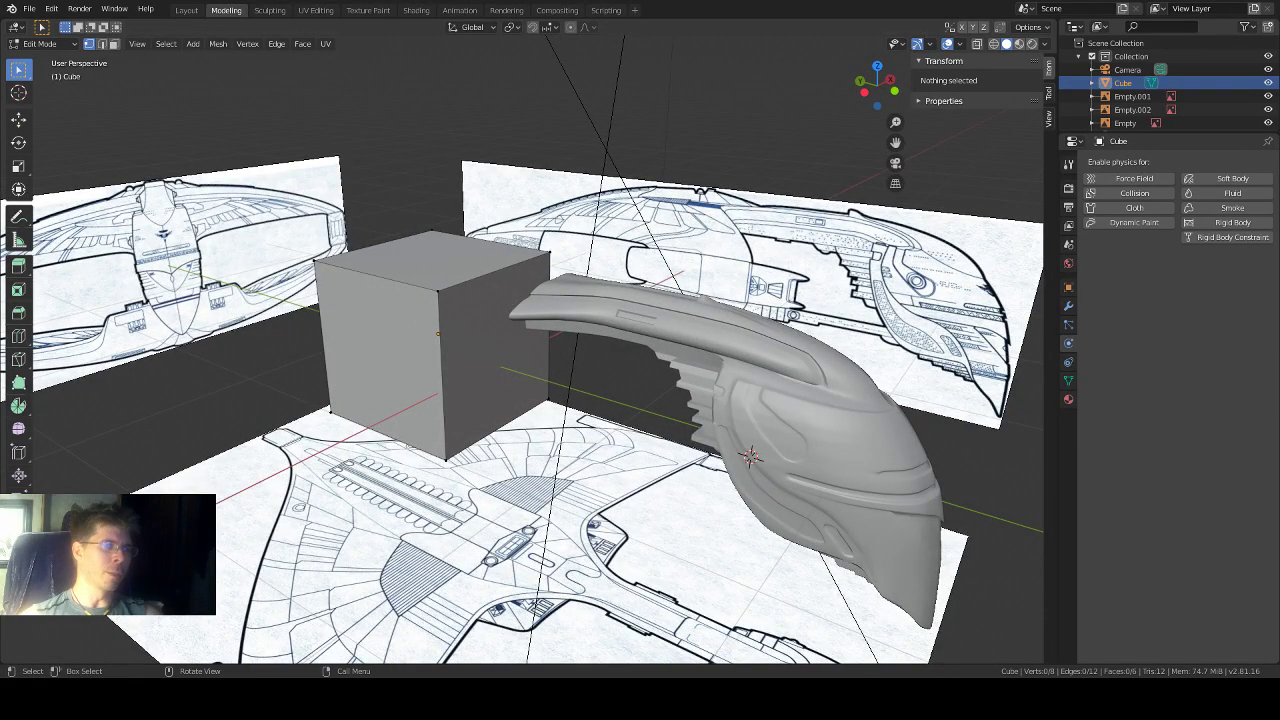
click(40, 43)
click(40, 60)
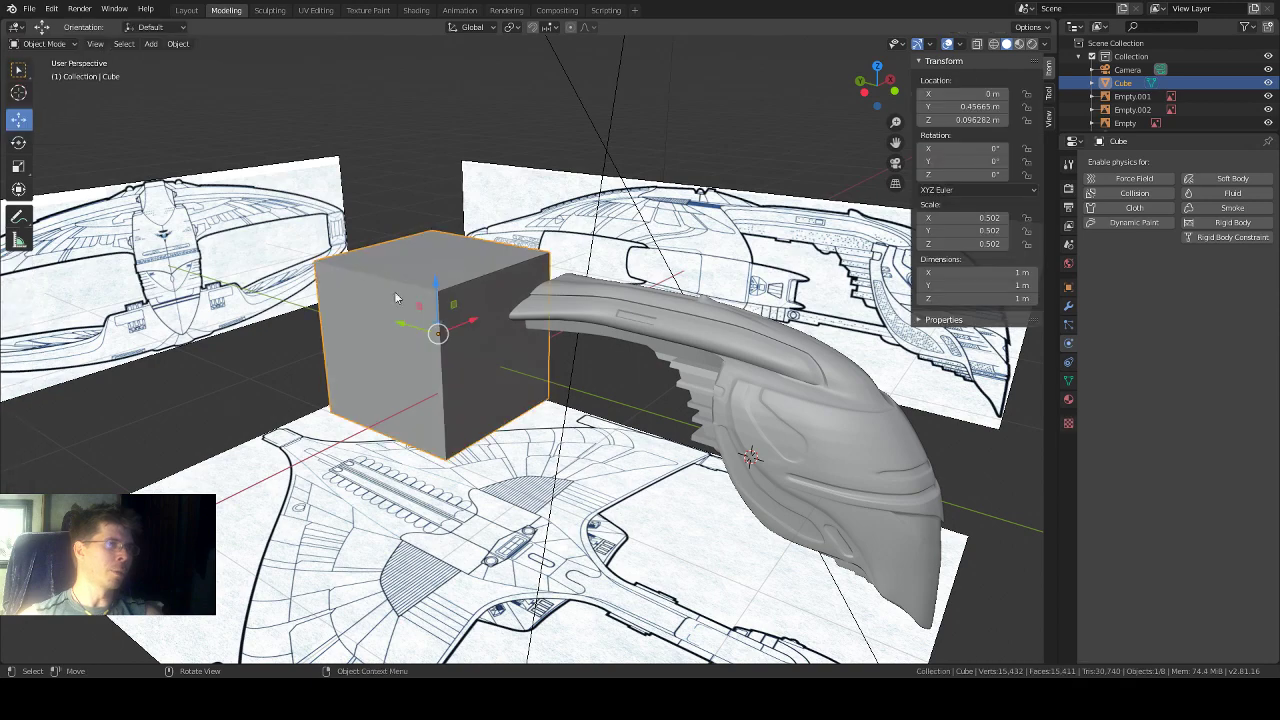
click(766, 456)
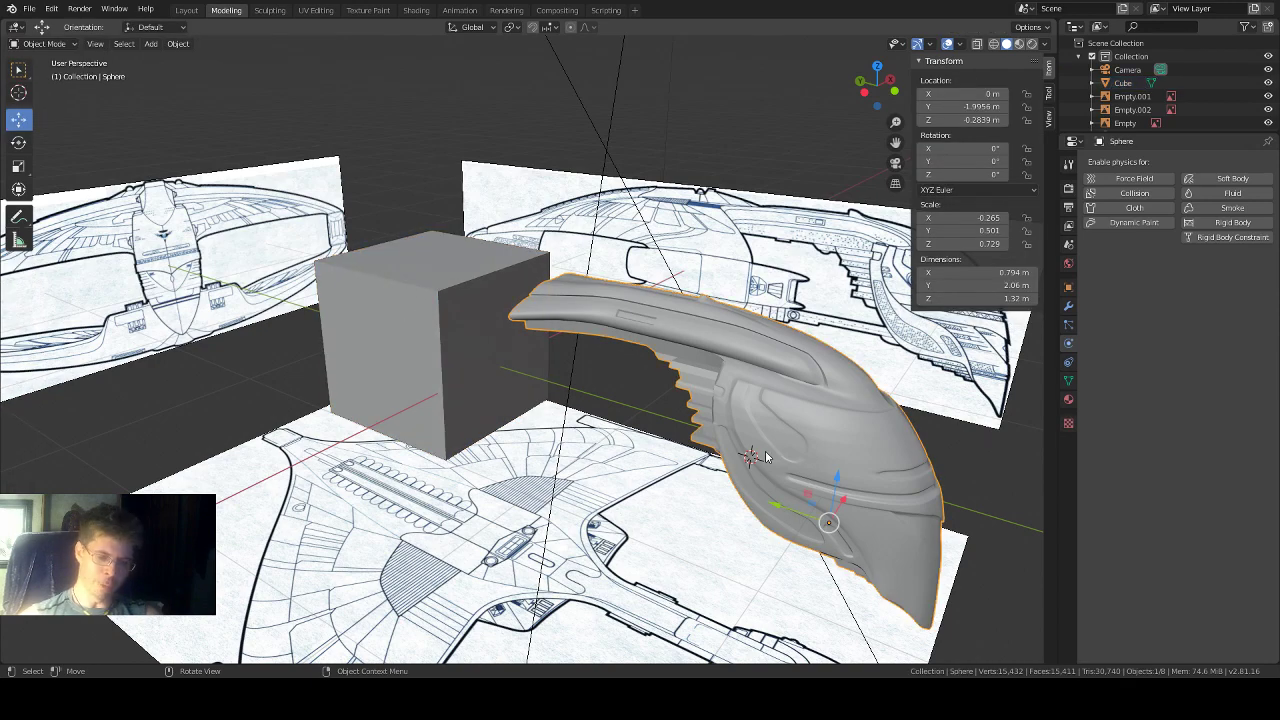
Step: Examine the head-and-neck mesh from below, from above and around the flared neck end, comparing it with the cube and blueprints
key(KP_Decimal)
middle_drag(284, 540, 522, 384)
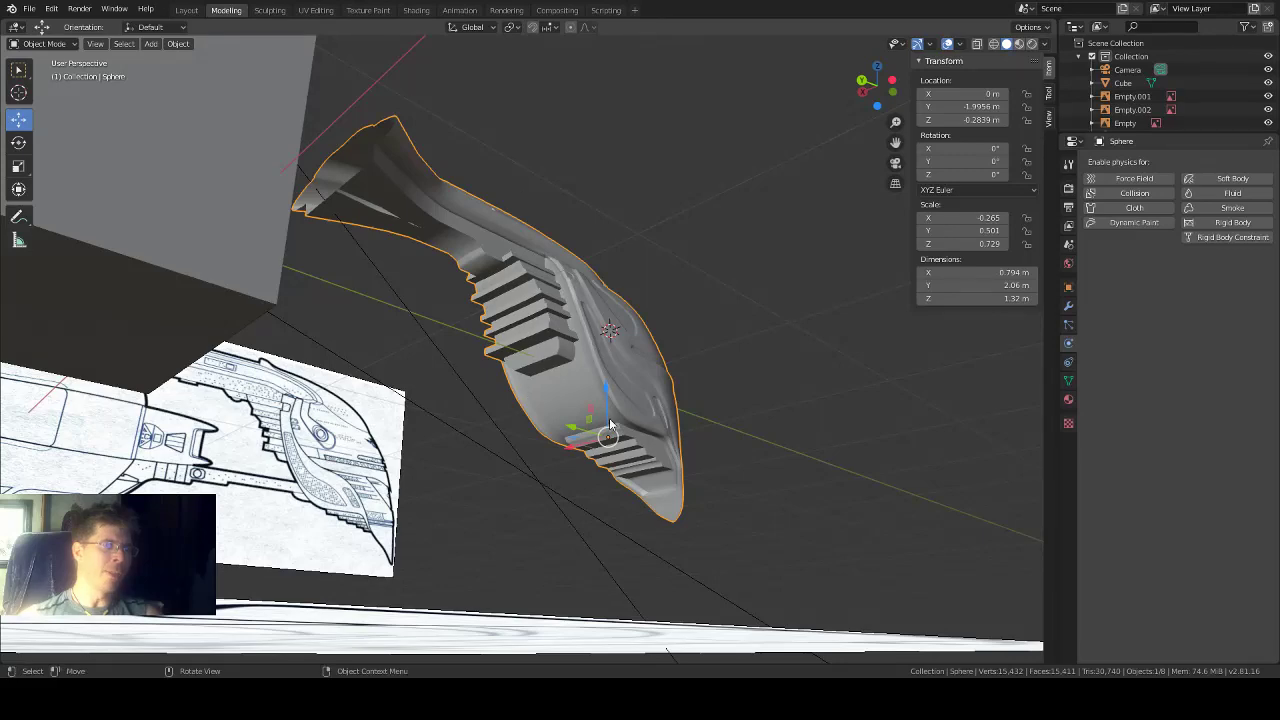
mouse_move(477, 343)
middle_down()
mouse_move(435, 318)
mouse_move(481, 341)
middle_up()
scroll(365, 138, up, 2)
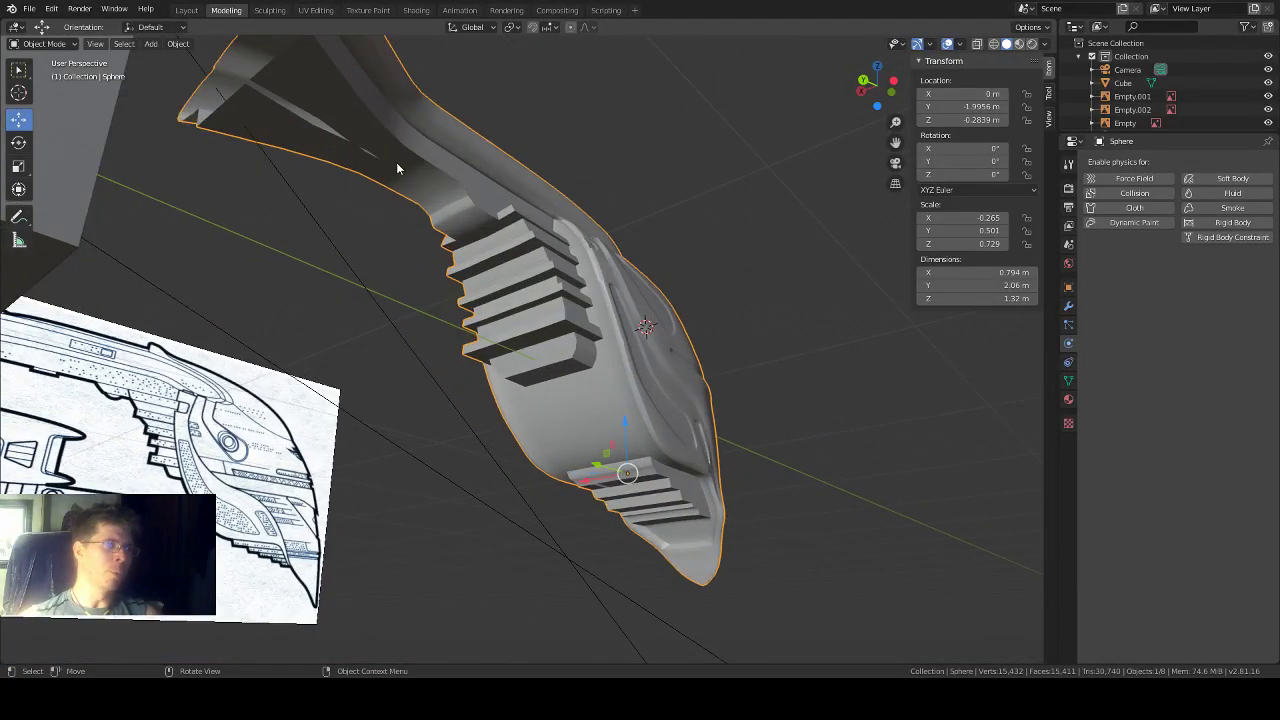
middle_drag(396, 168, 692, 248)
scroll(692, 248, down, 4)
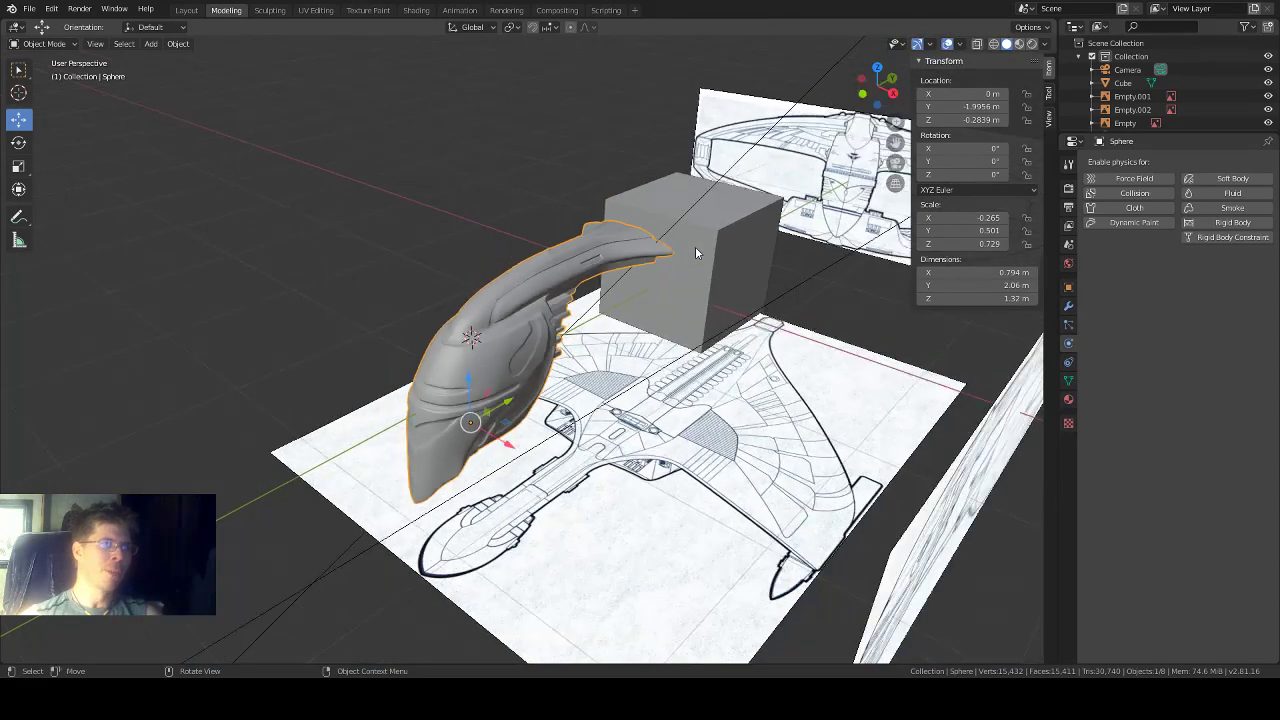
scroll(695, 246, down, 2)
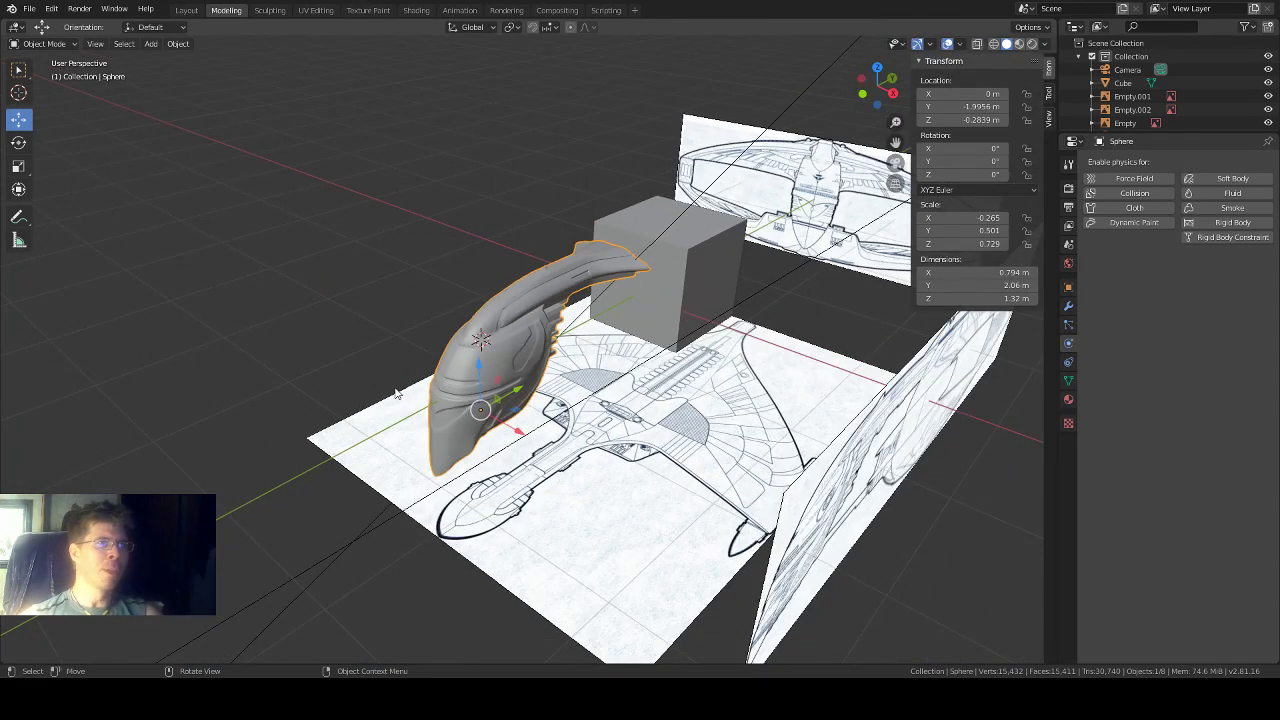
middle_drag(526, 361, 648, 308)
click(876, 67)
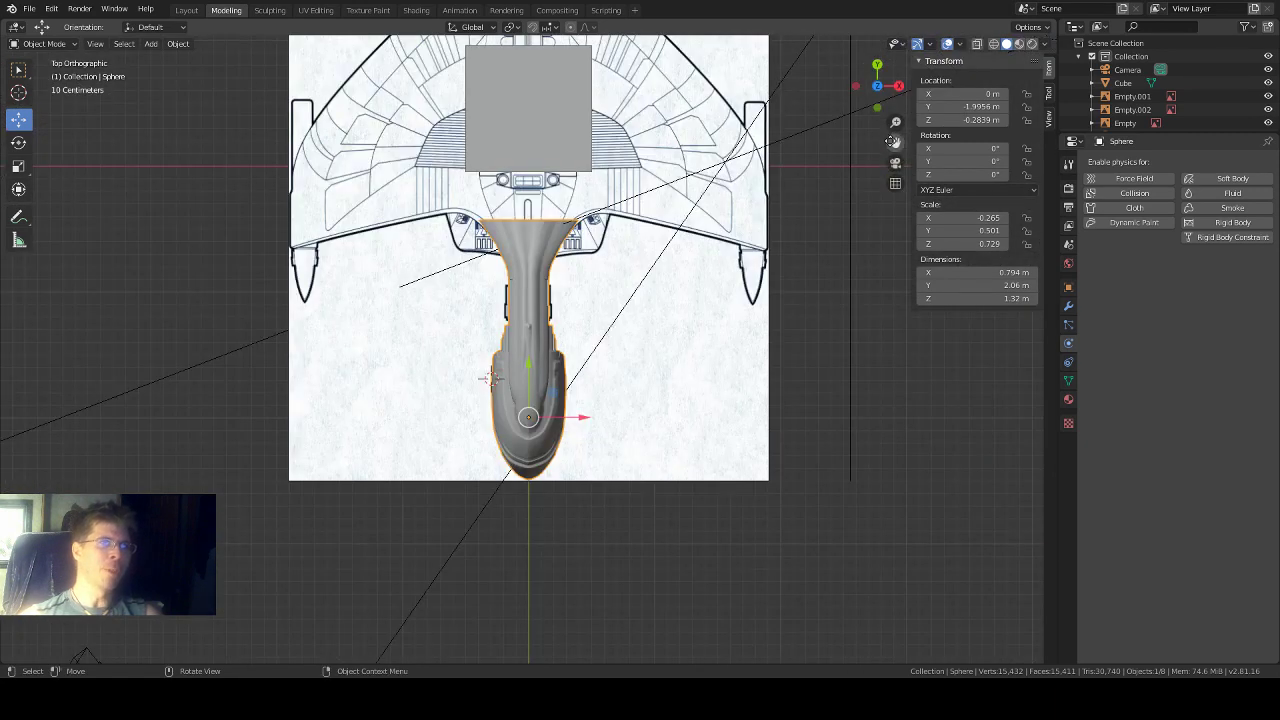
drag(895, 142, 897, 323)
middle_drag(604, 503, 564, 328)
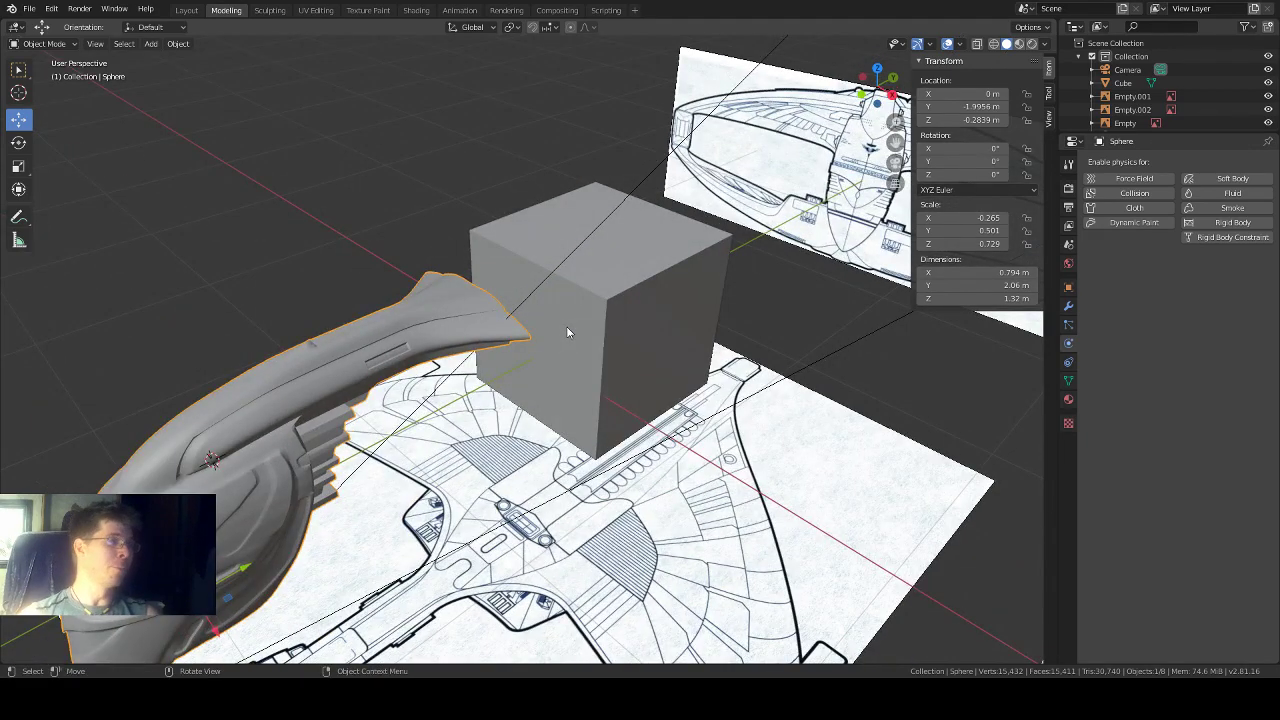
middle_drag(628, 301, 638, 396)
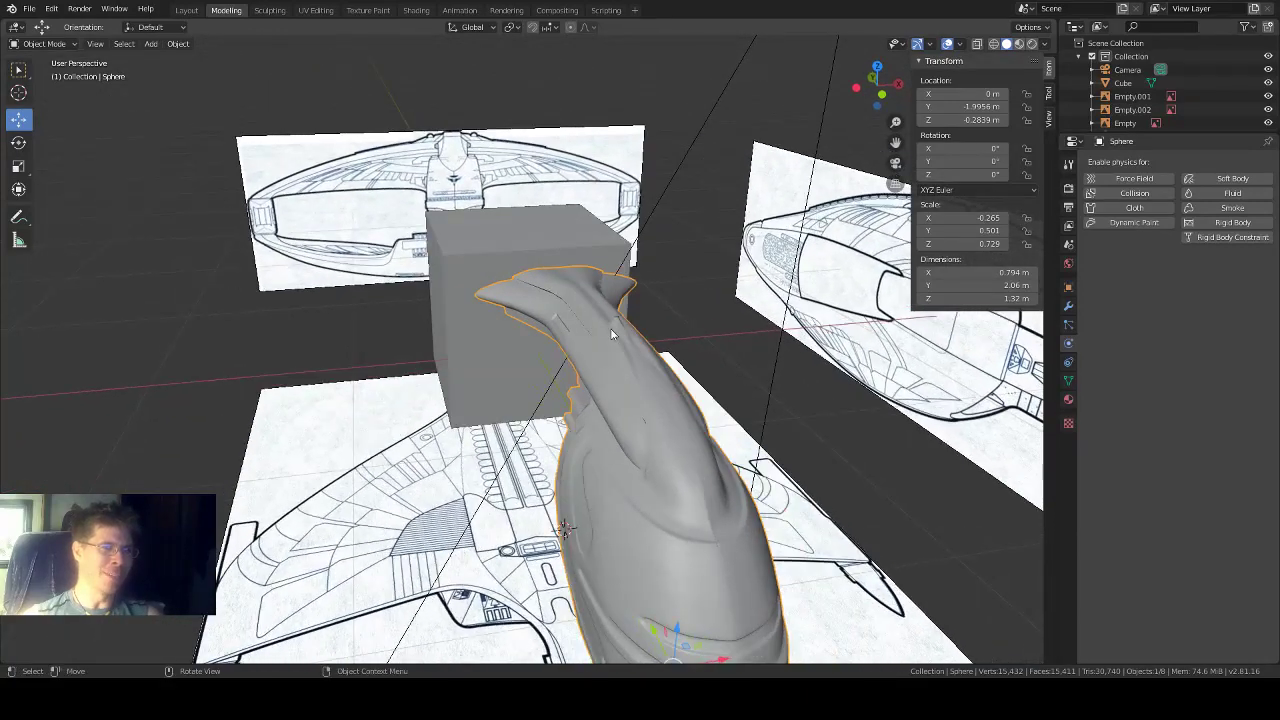
scroll(611, 333, up, 1)
mouse_move(611, 330)
middle_down()
mouse_move(653, 340)
mouse_move(618, 340)
middle_up()
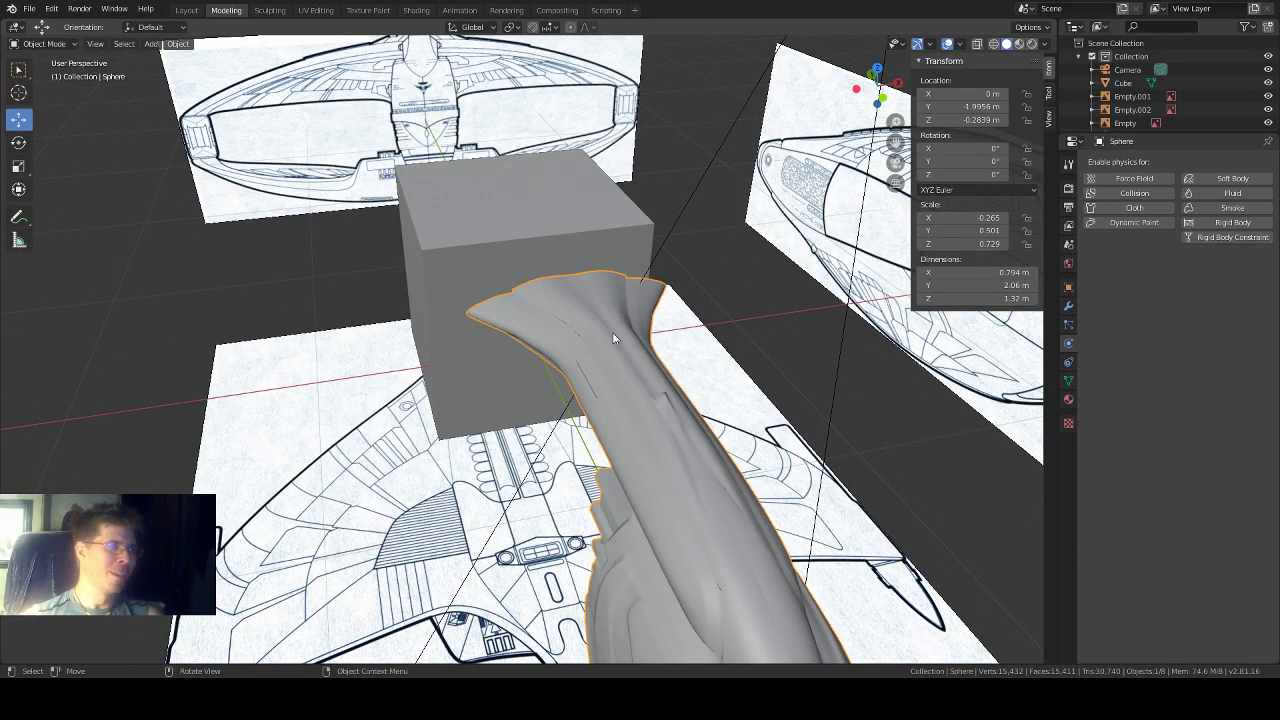
mouse_move(614, 338)
middle_down()
mouse_move(616, 363)
mouse_move(594, 344)
mouse_move(605, 326)
mouse_move(638, 347)
mouse_move(624, 348)
middle_up()
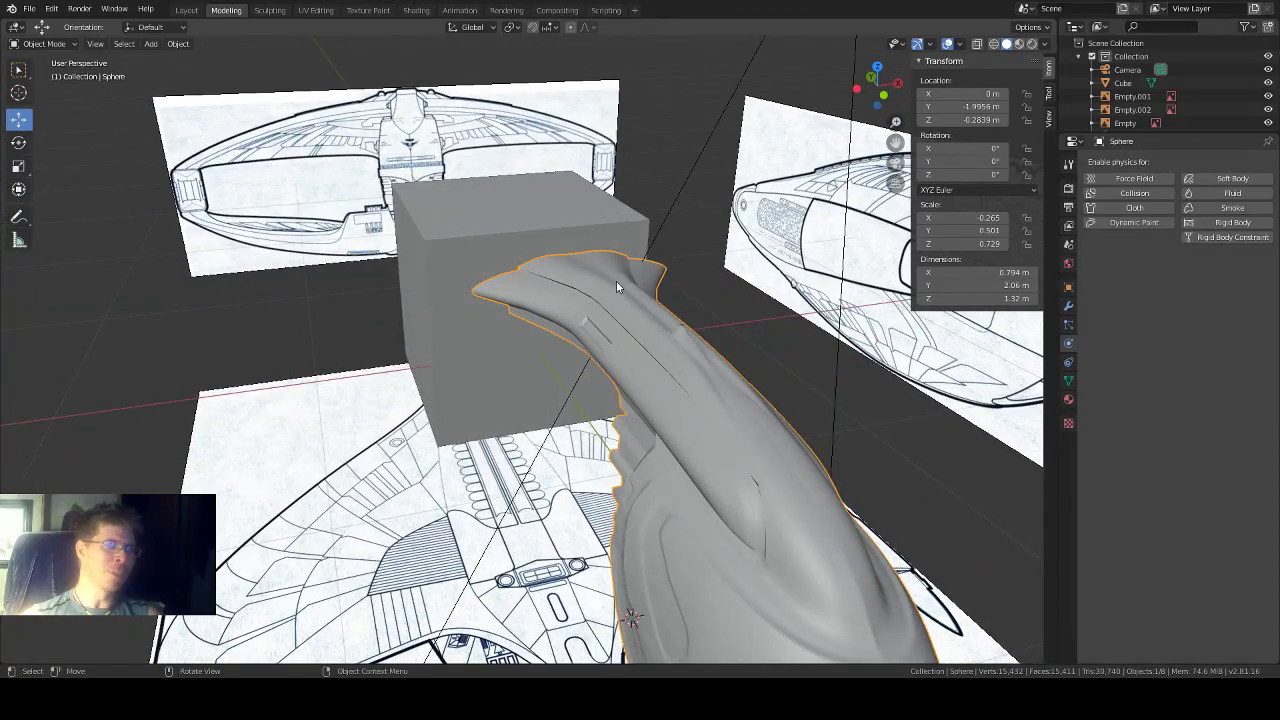
middle_drag(626, 304, 690, 300)
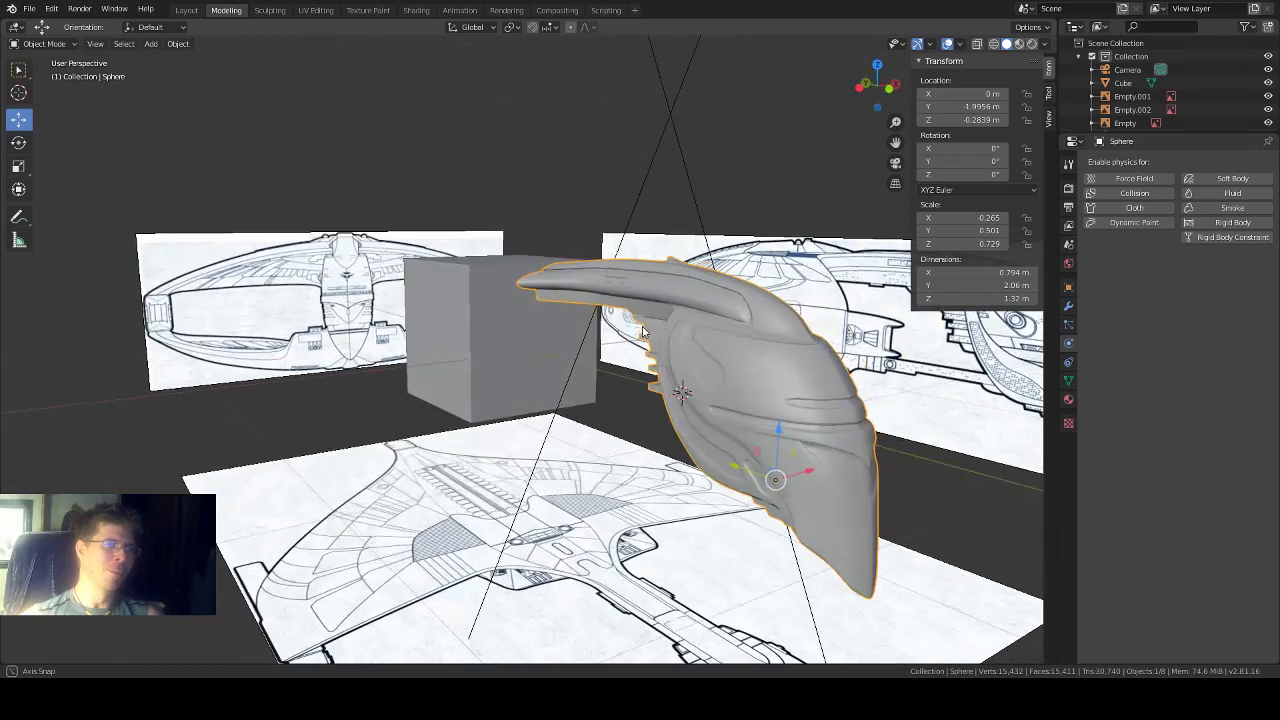
Step: Put the head-and-neck mesh in Edit Mode, switch to face selection and deselect all of its geometry
click(44, 43)
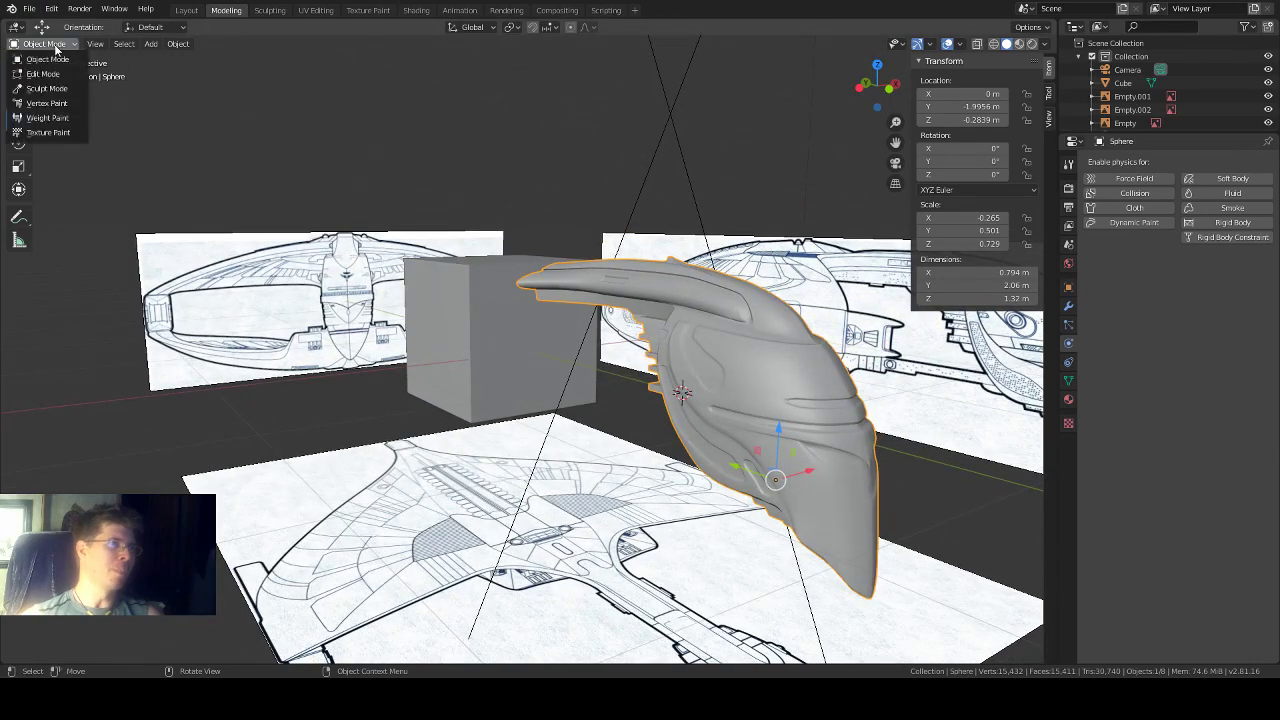
click(37, 74)
middle_drag(624, 418, 530, 411)
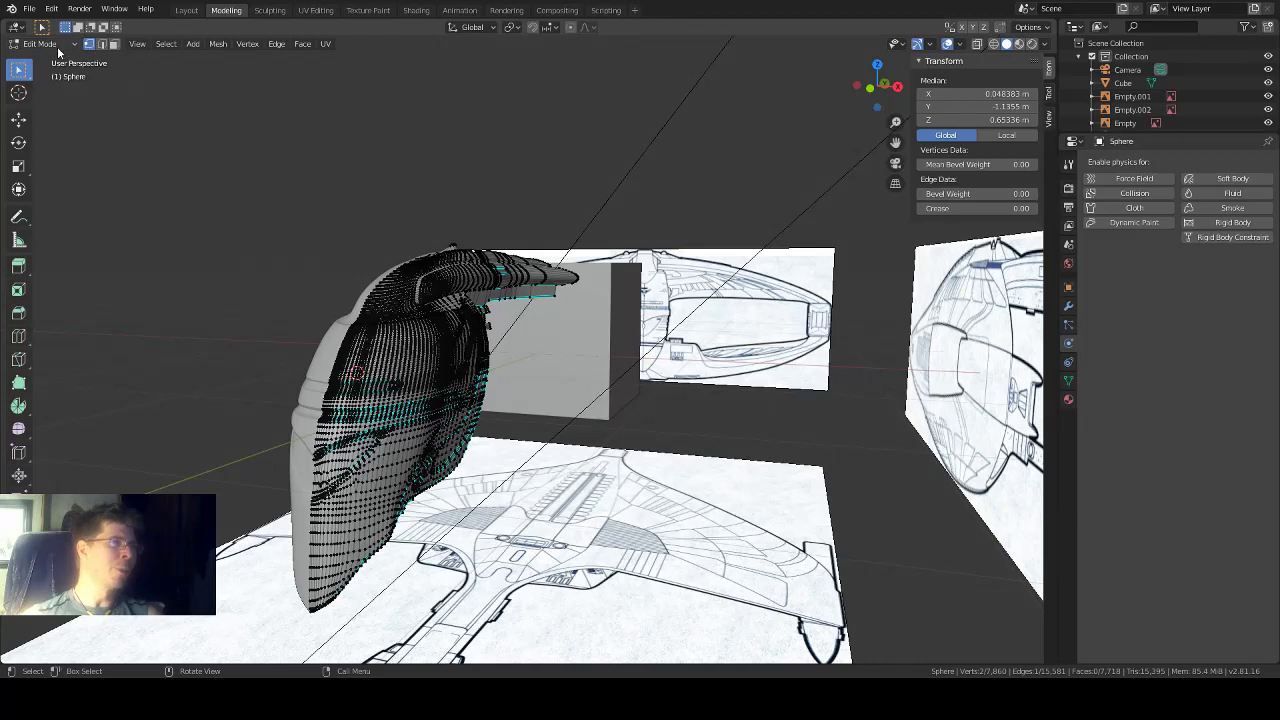
key(2)
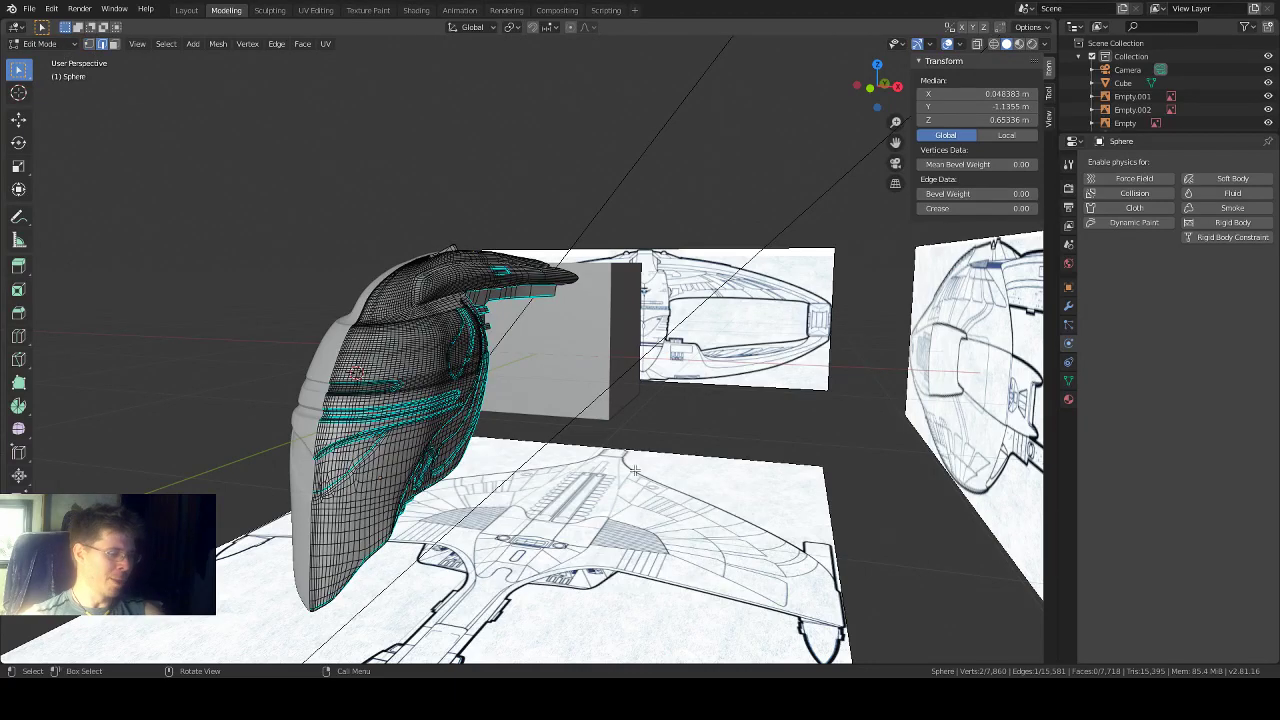
middle_drag(636, 471, 694, 498)
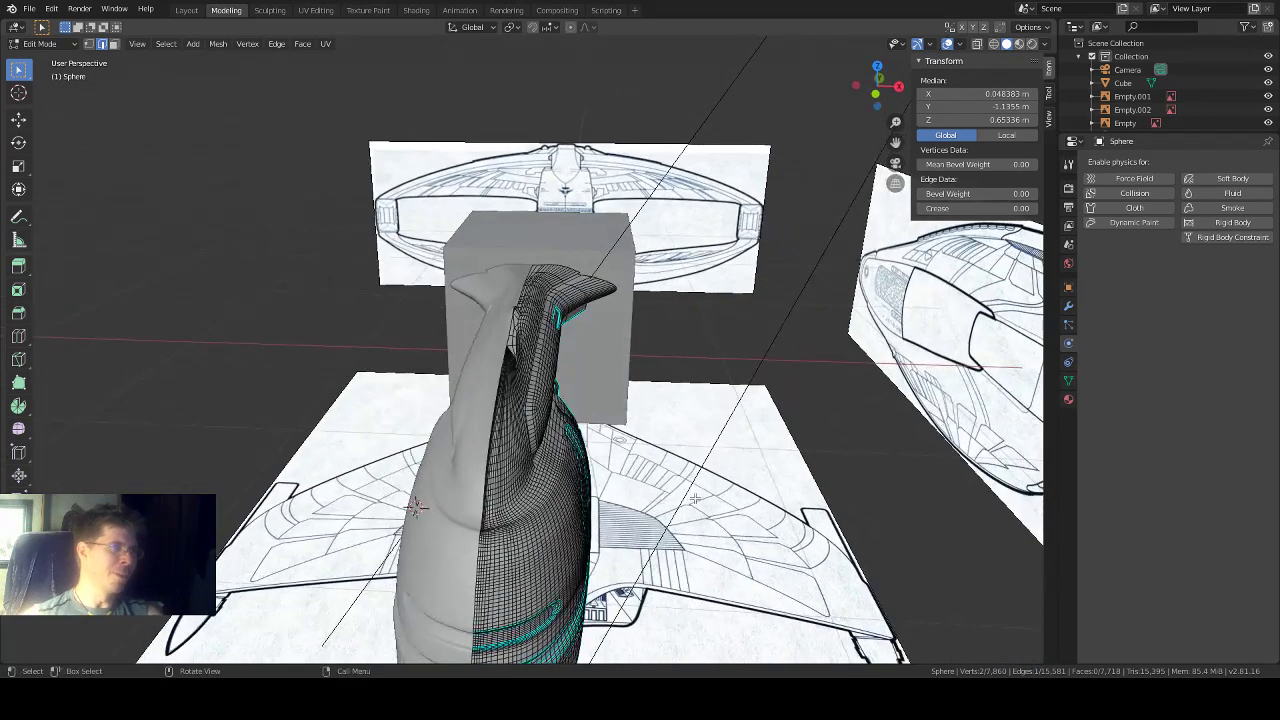
key(alt+a)
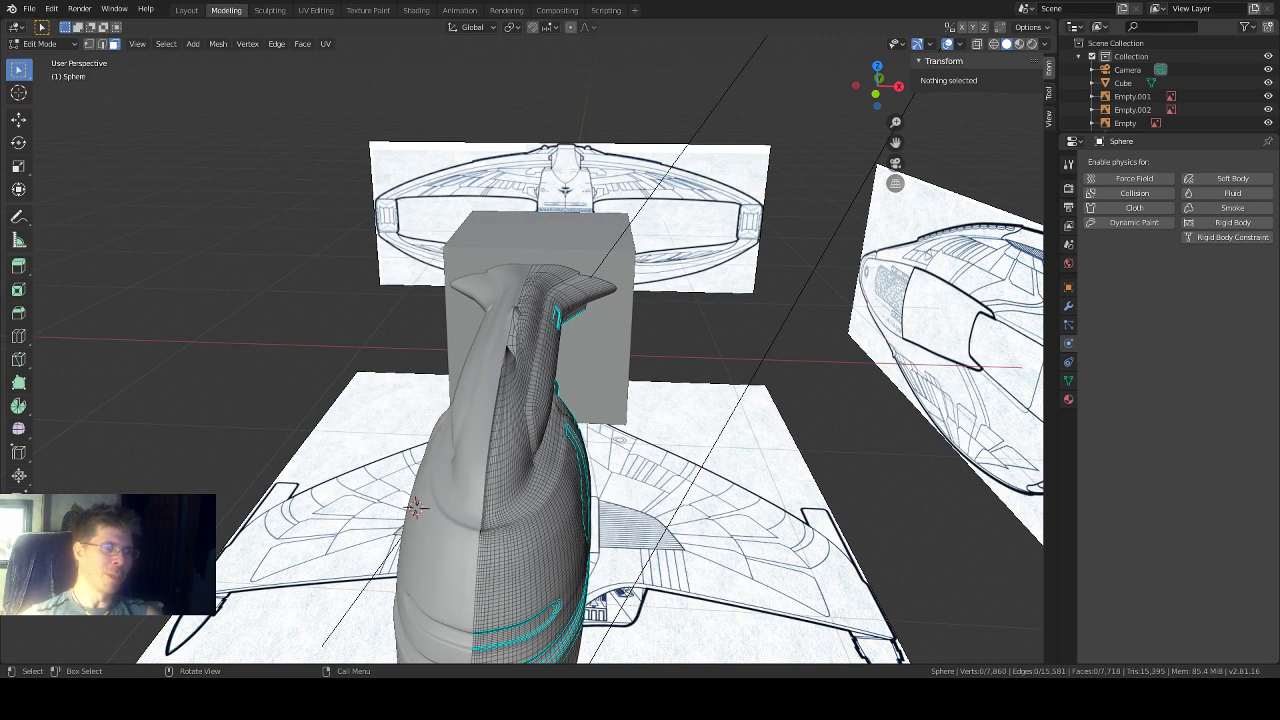
Step: Return to Object Mode, select the cube over the top blueprint, and enter its Edit Mode with X-ray enabled
middle_drag(730, 236, 828, 267)
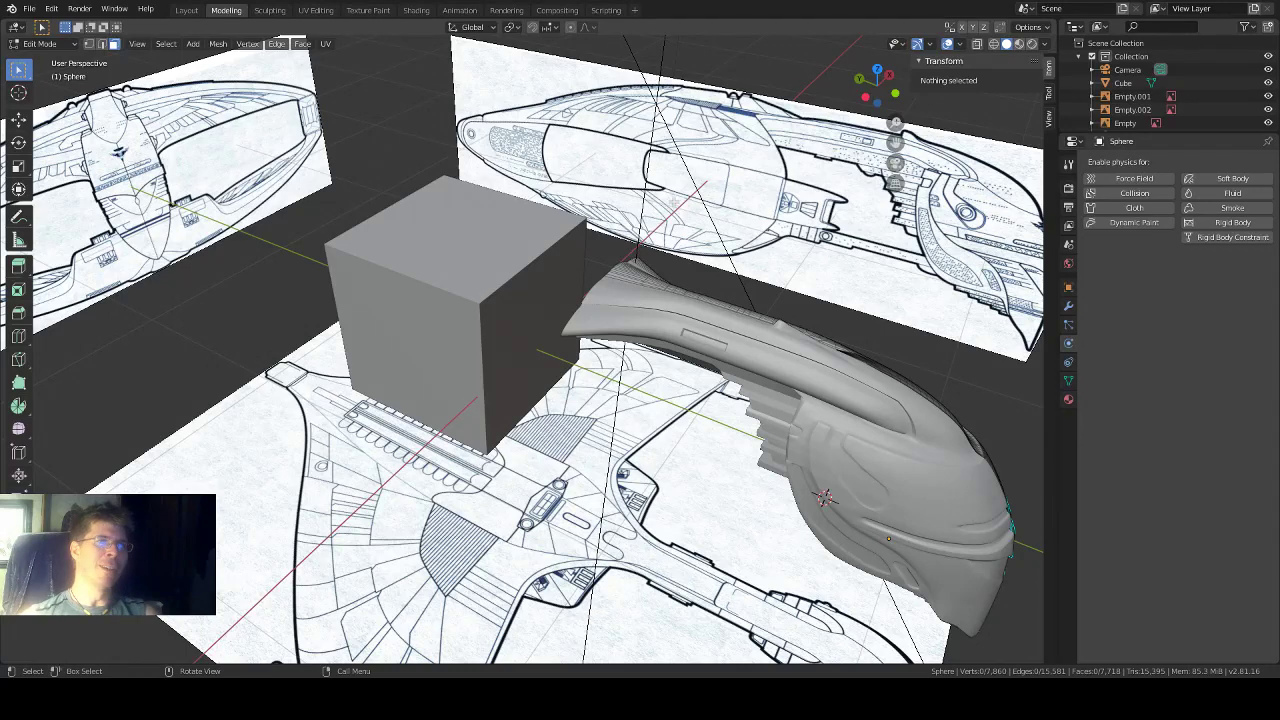
middle_drag(504, 310, 474, 408)
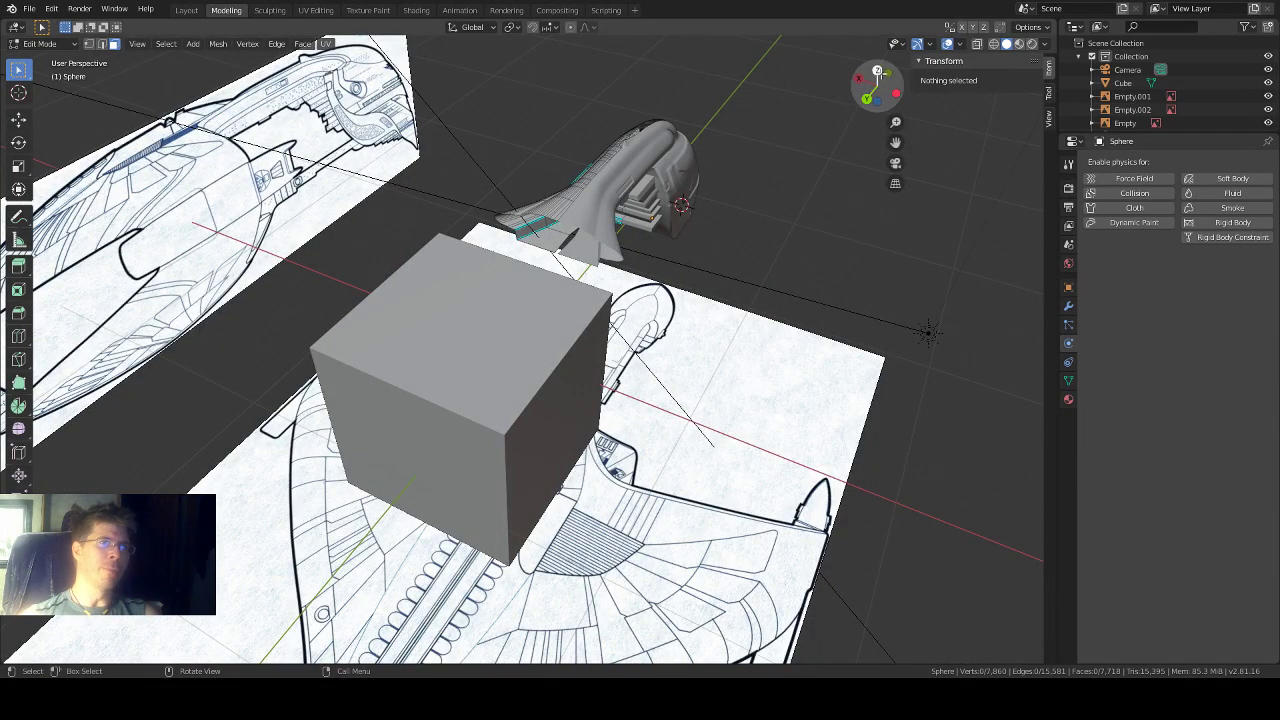
click(877, 72)
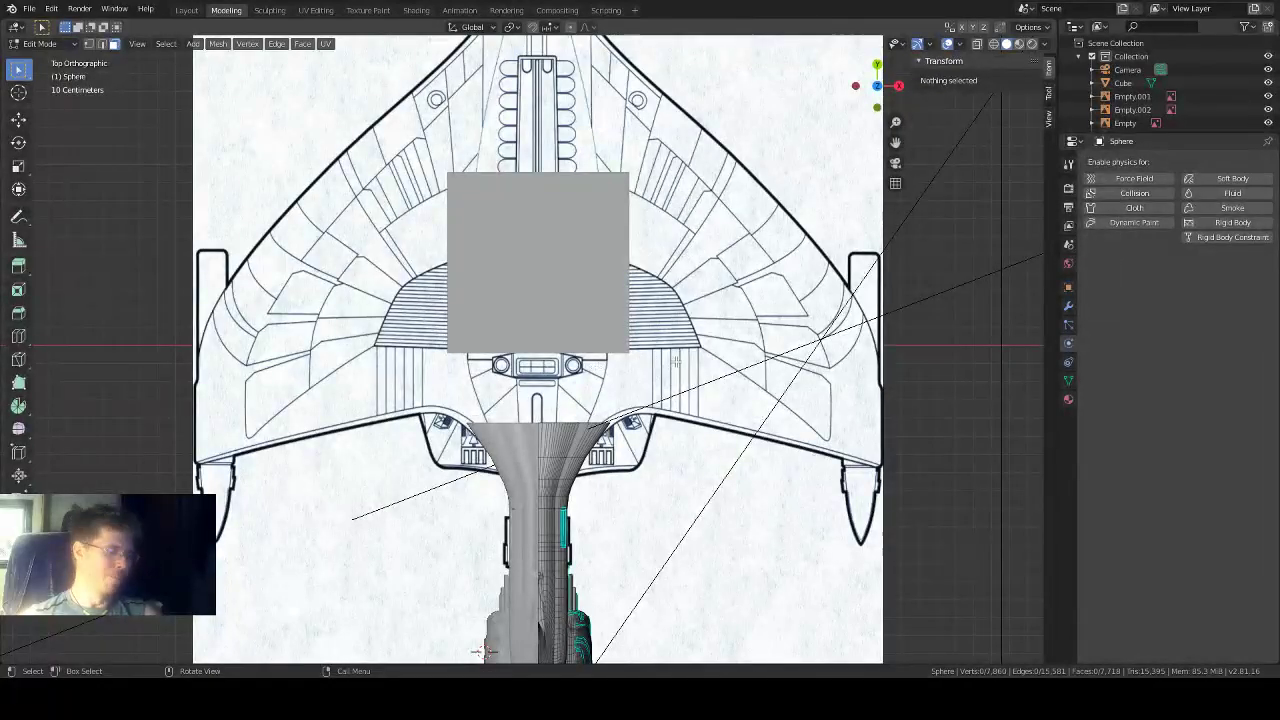
key(Tab)
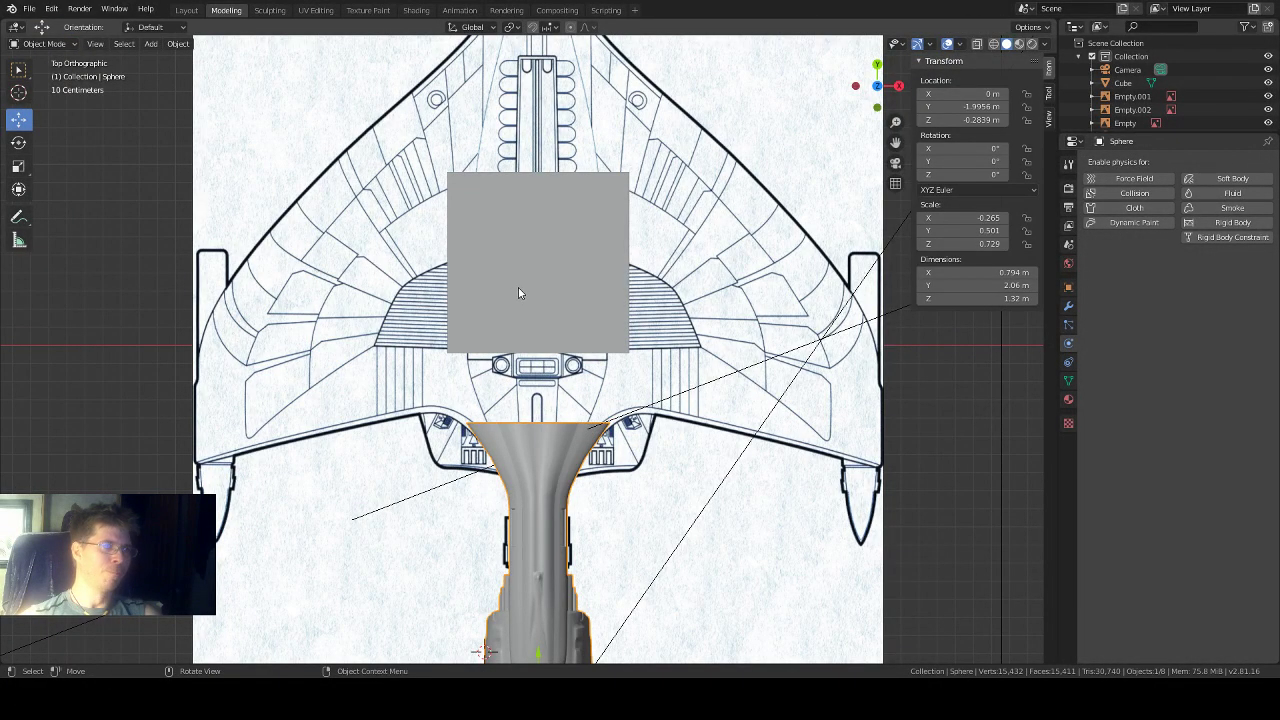
click(515, 292)
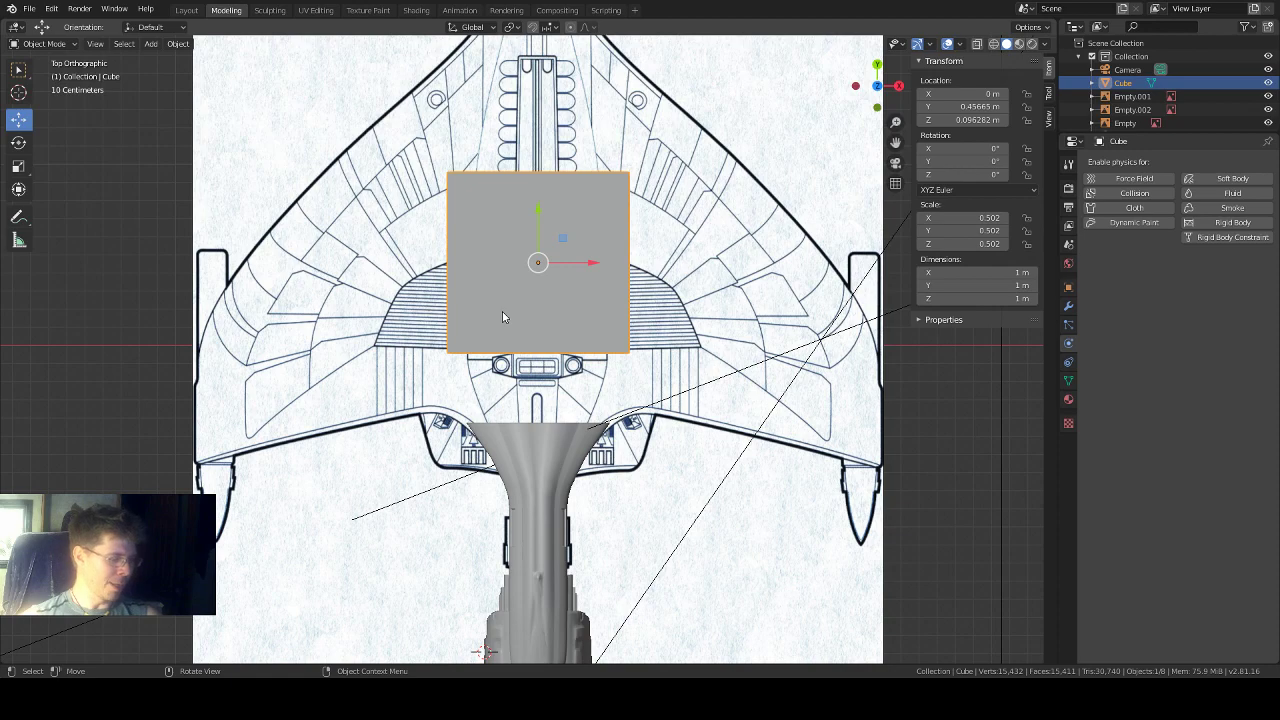
scroll(527, 333, up, 1)
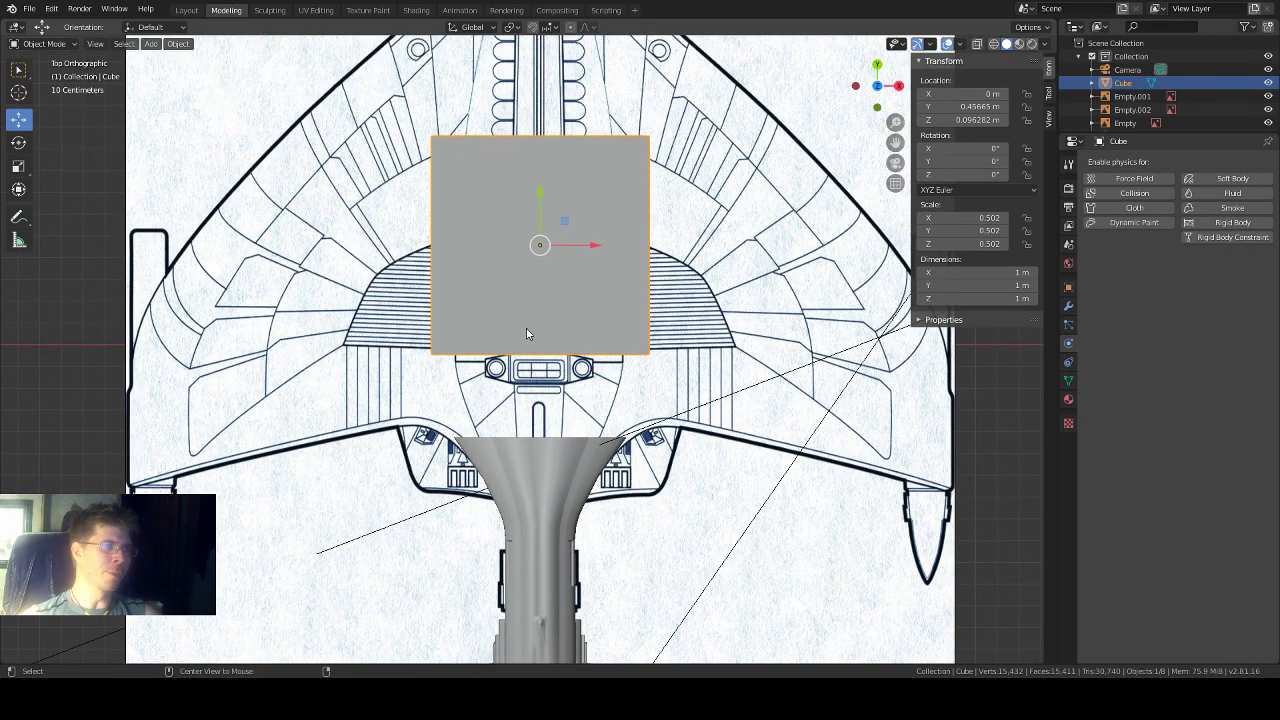
key(alt+z)
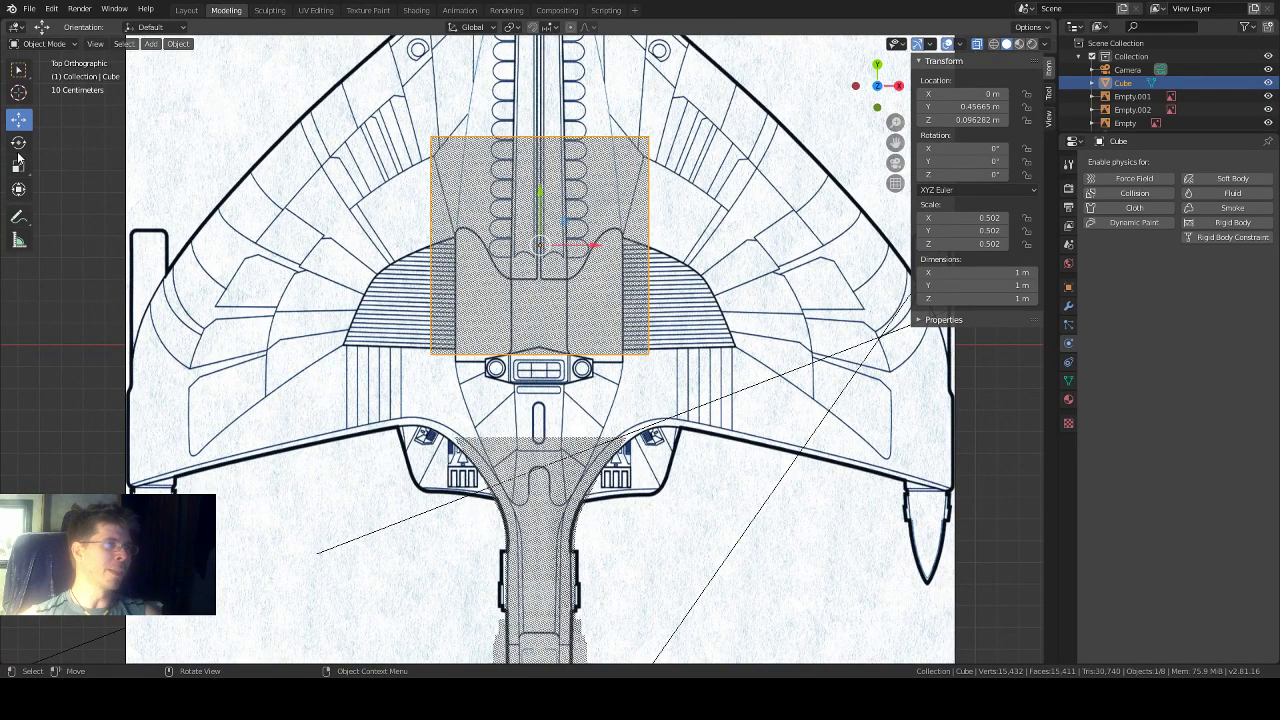
click(40, 53)
click(44, 56)
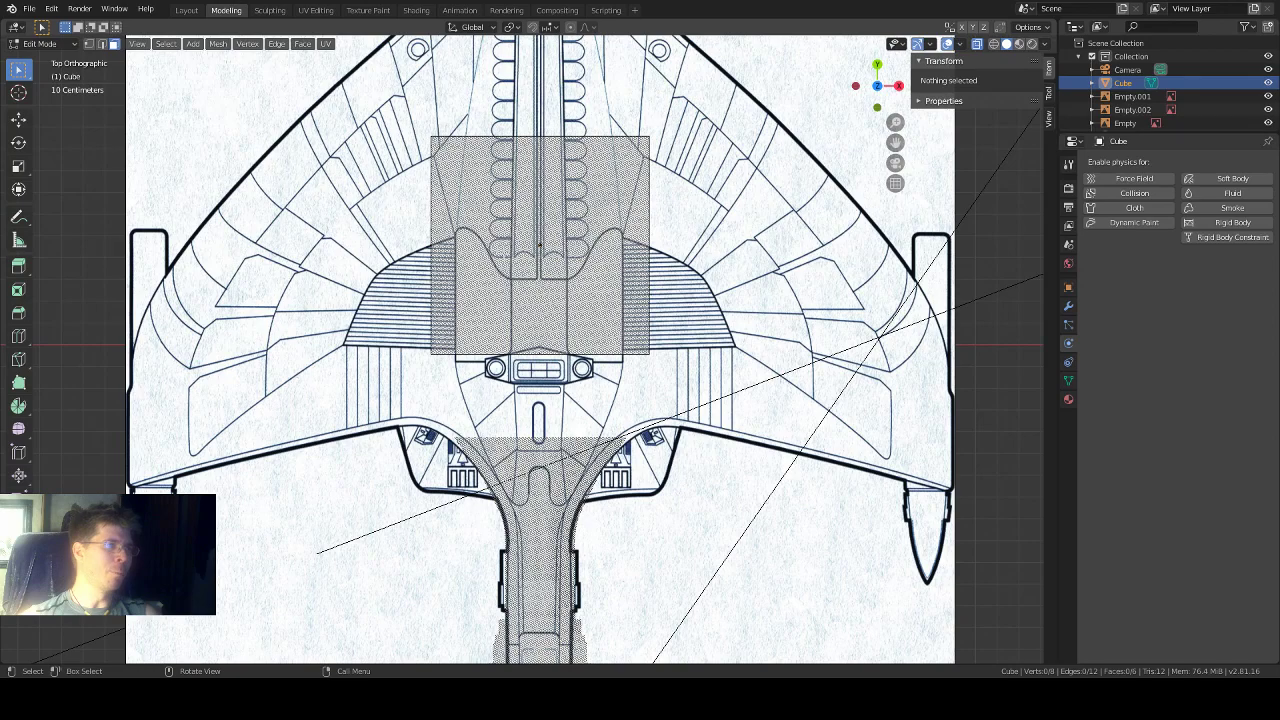
Step: Line the cube up against the side blueprint in the left orthographic view, with the whole hull in sight, and activate the Move tool
scroll(534, 355, up, 1)
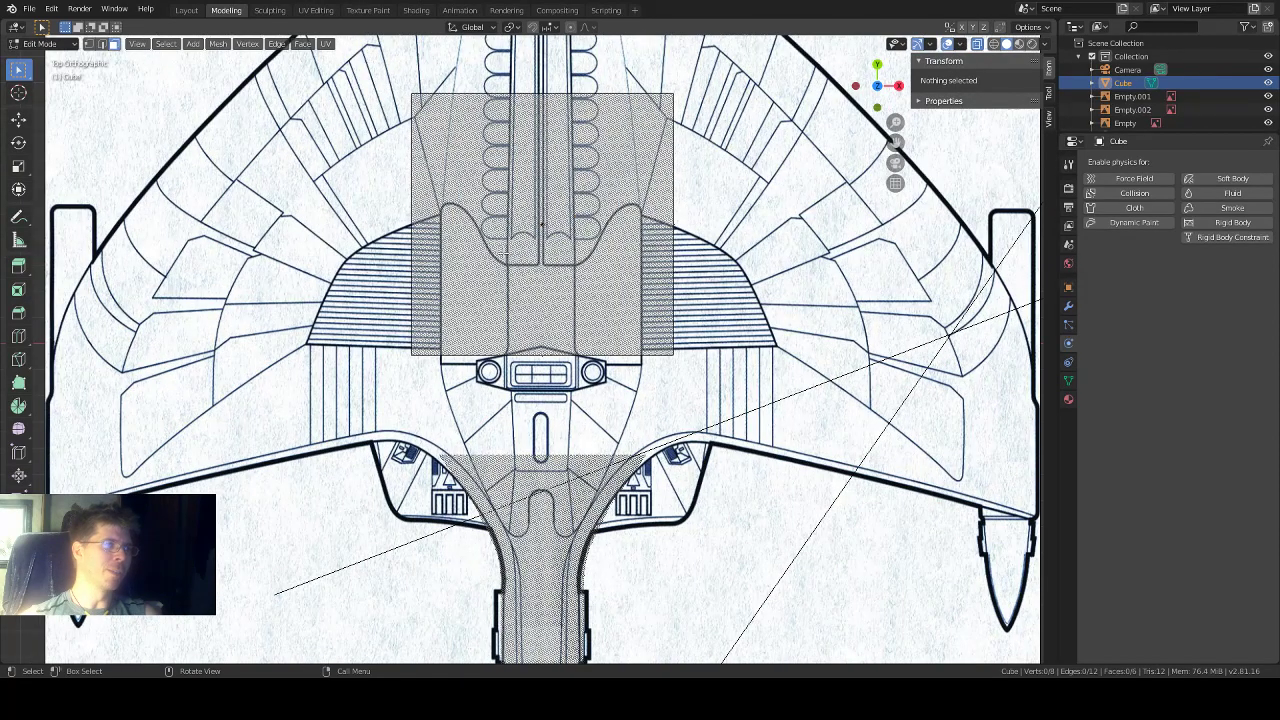
middle_drag(505, 252, 485, 150)
middle_drag(600, 458, 690, 390)
middle_drag(566, 145, 323, 195)
middle_drag(480, 300, 495, 276)
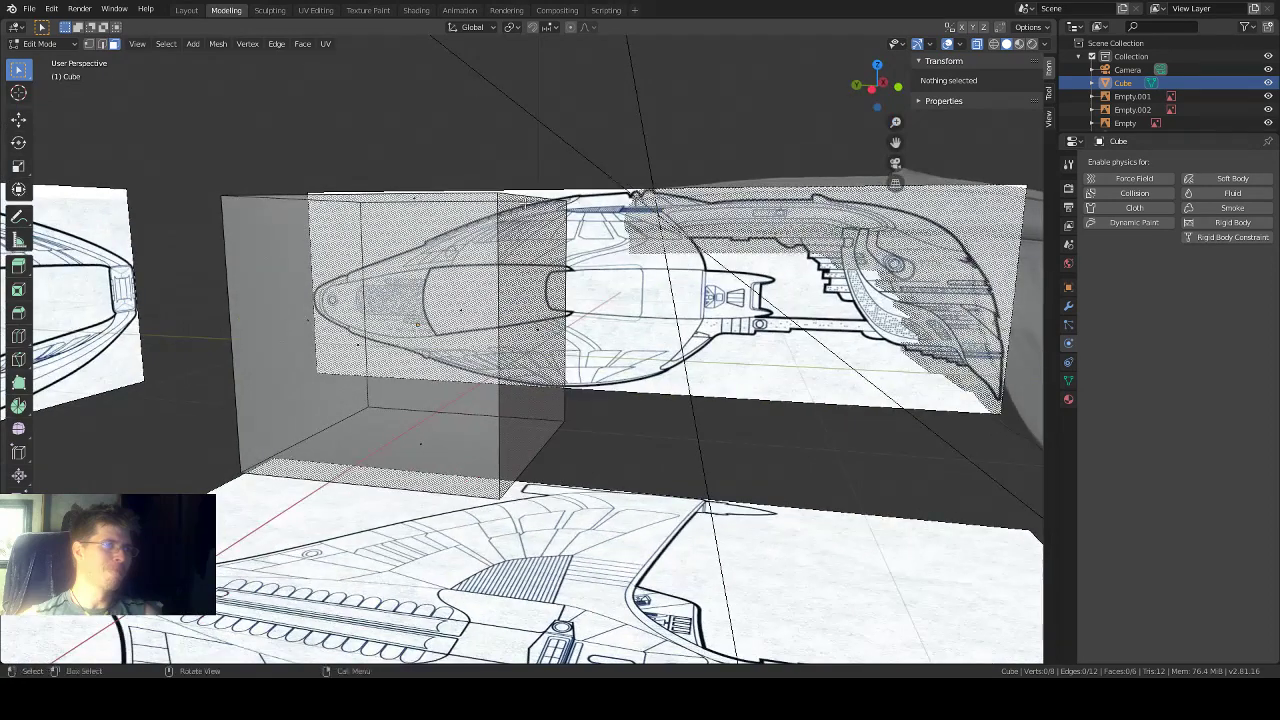
click(880, 80)
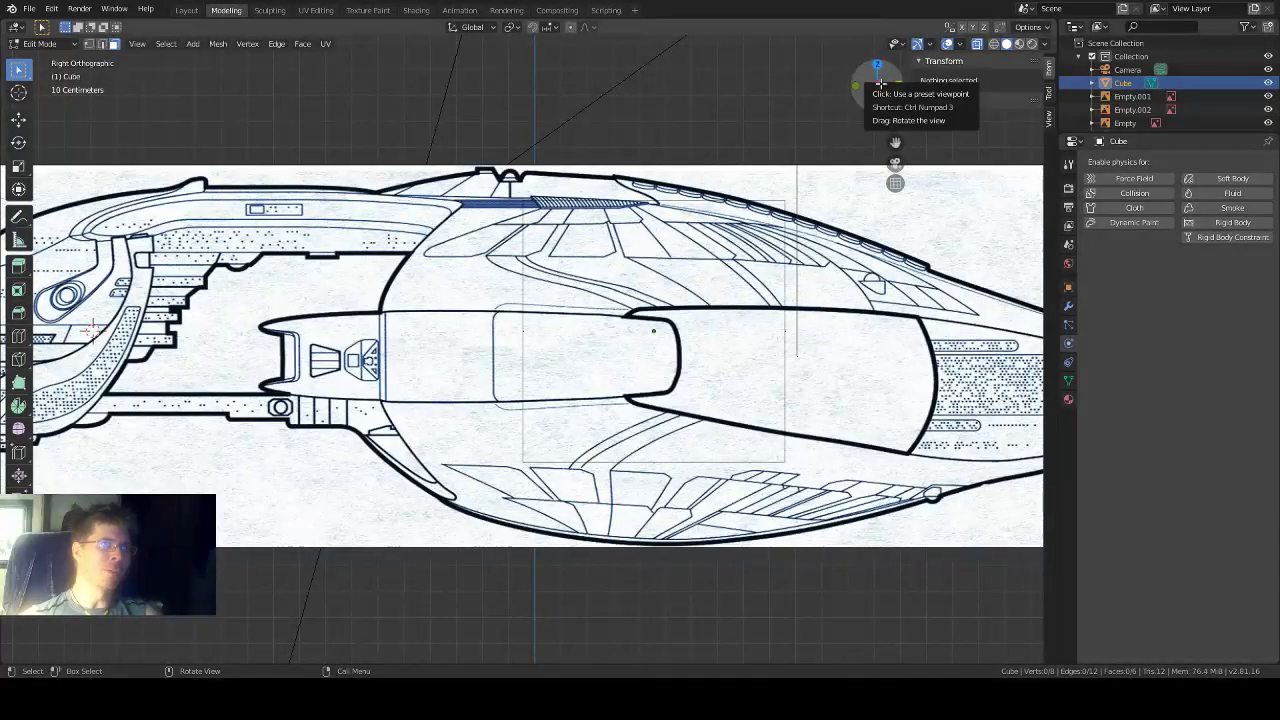
click(880, 82)
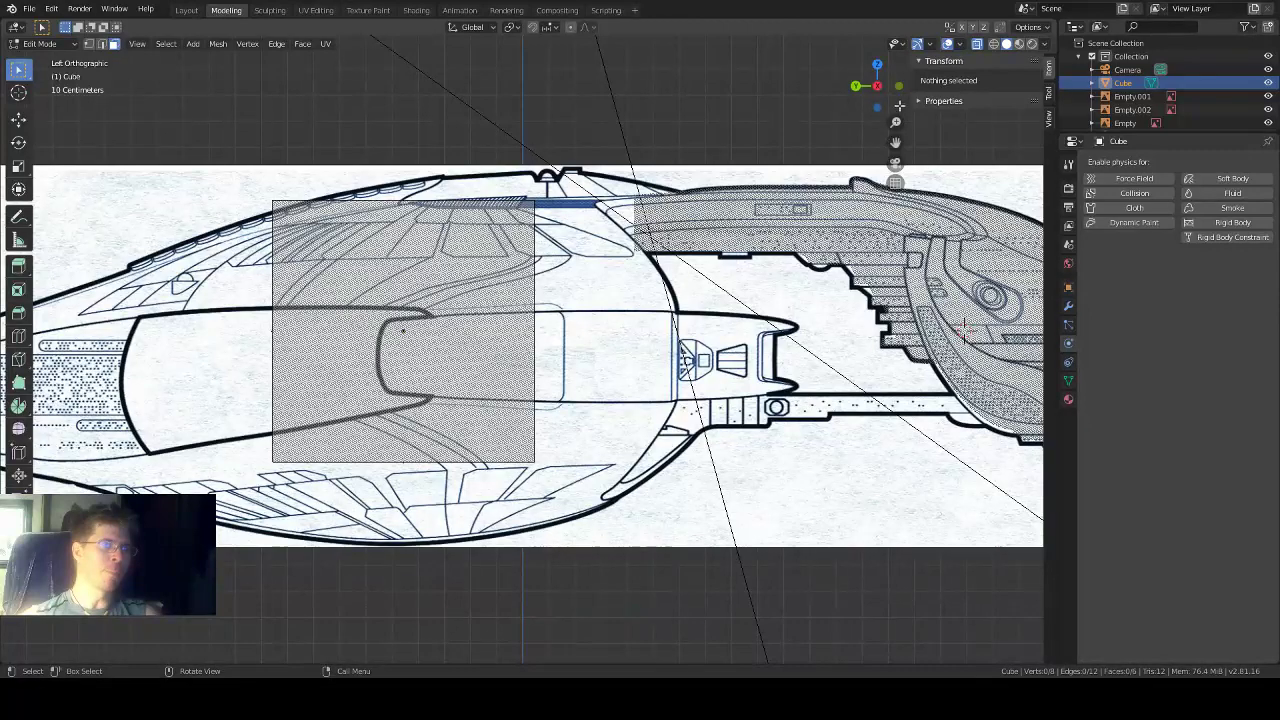
drag(890, 142, 786, 179)
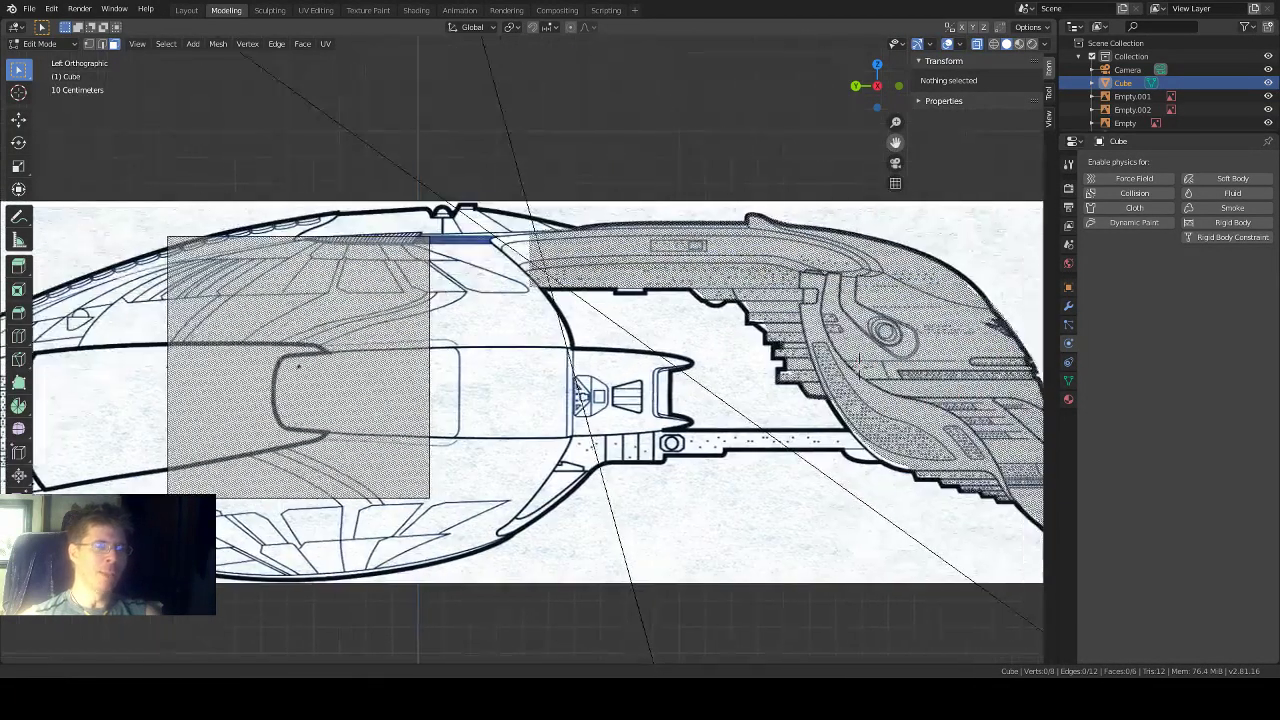
drag(895, 142, 754, 144)
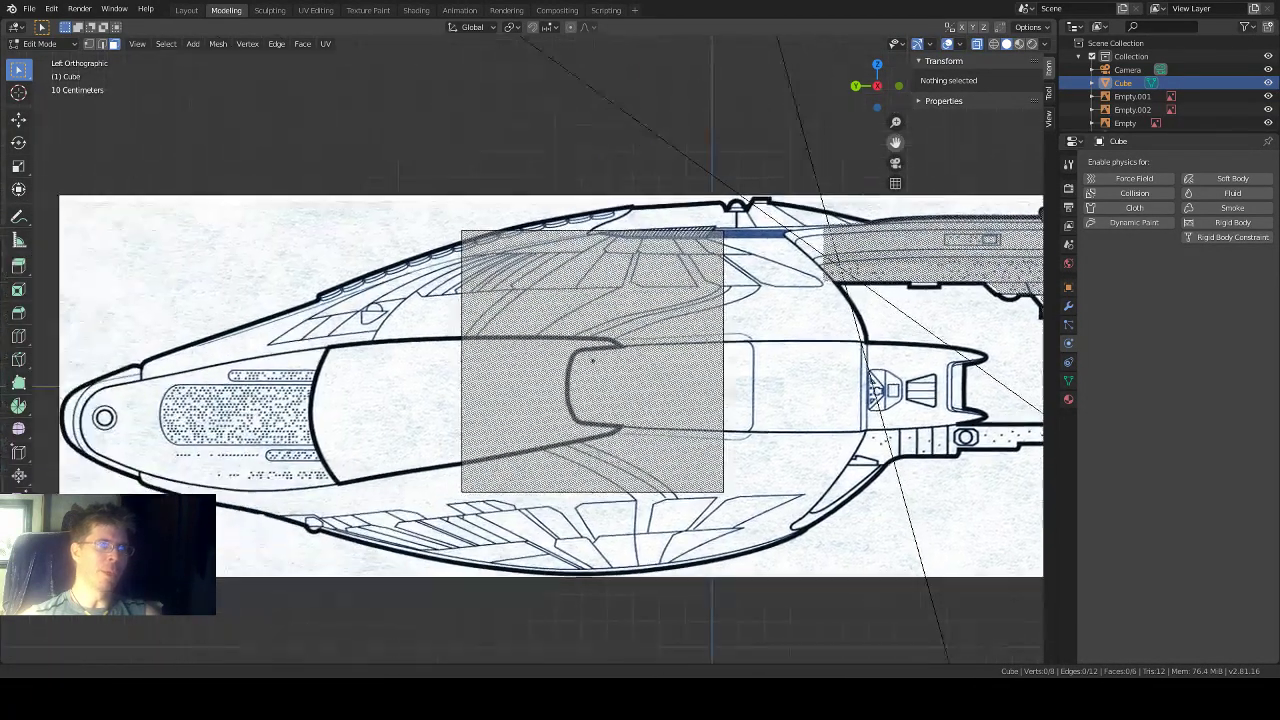
click(18, 118)
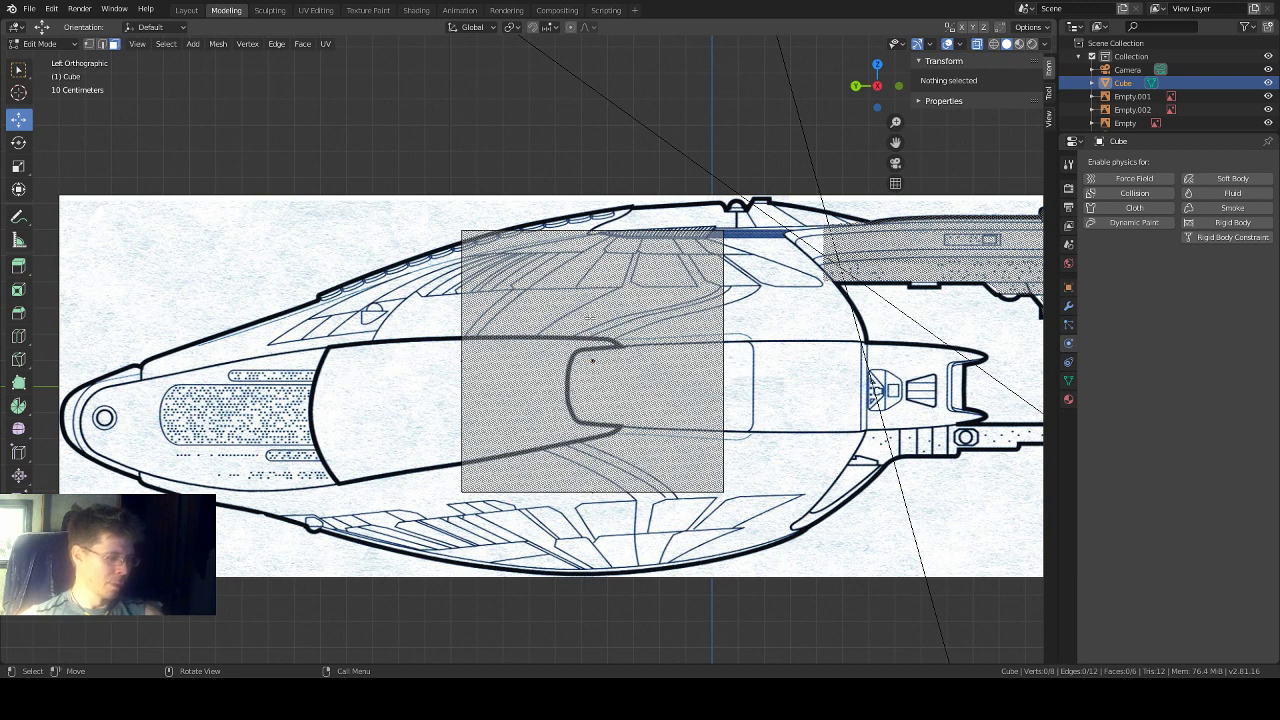
key(z)
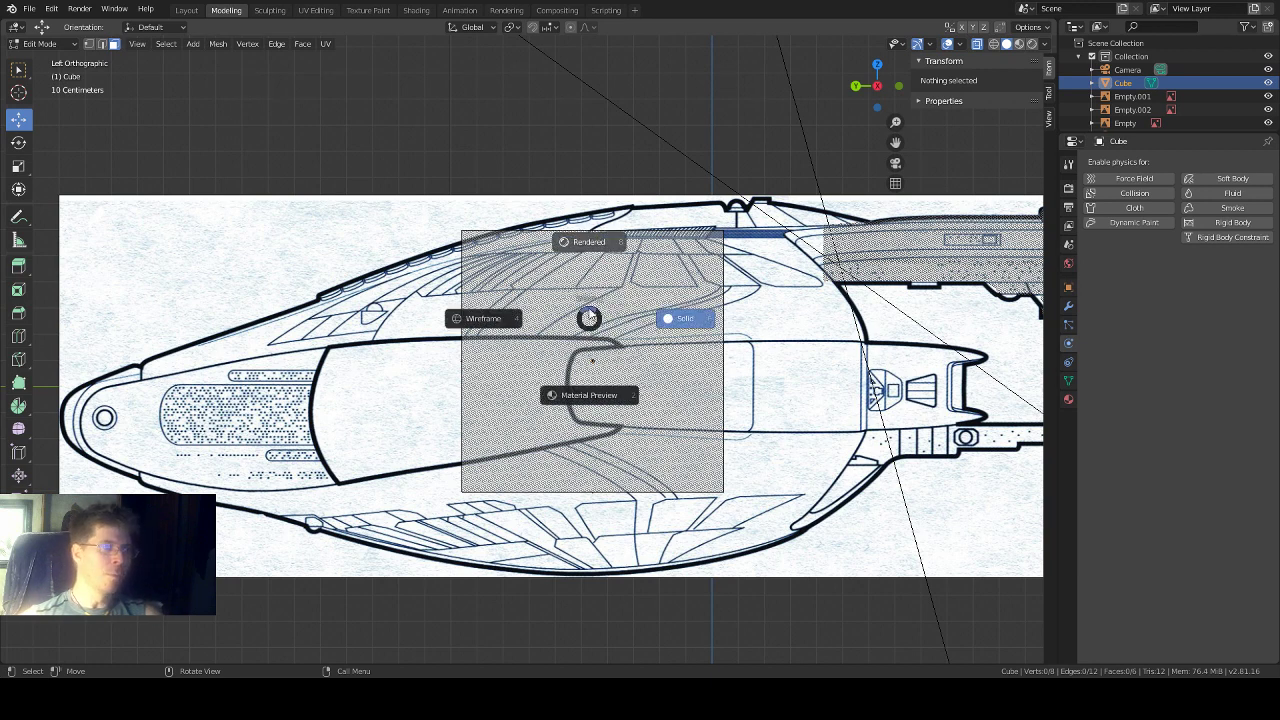
click(723, 103)
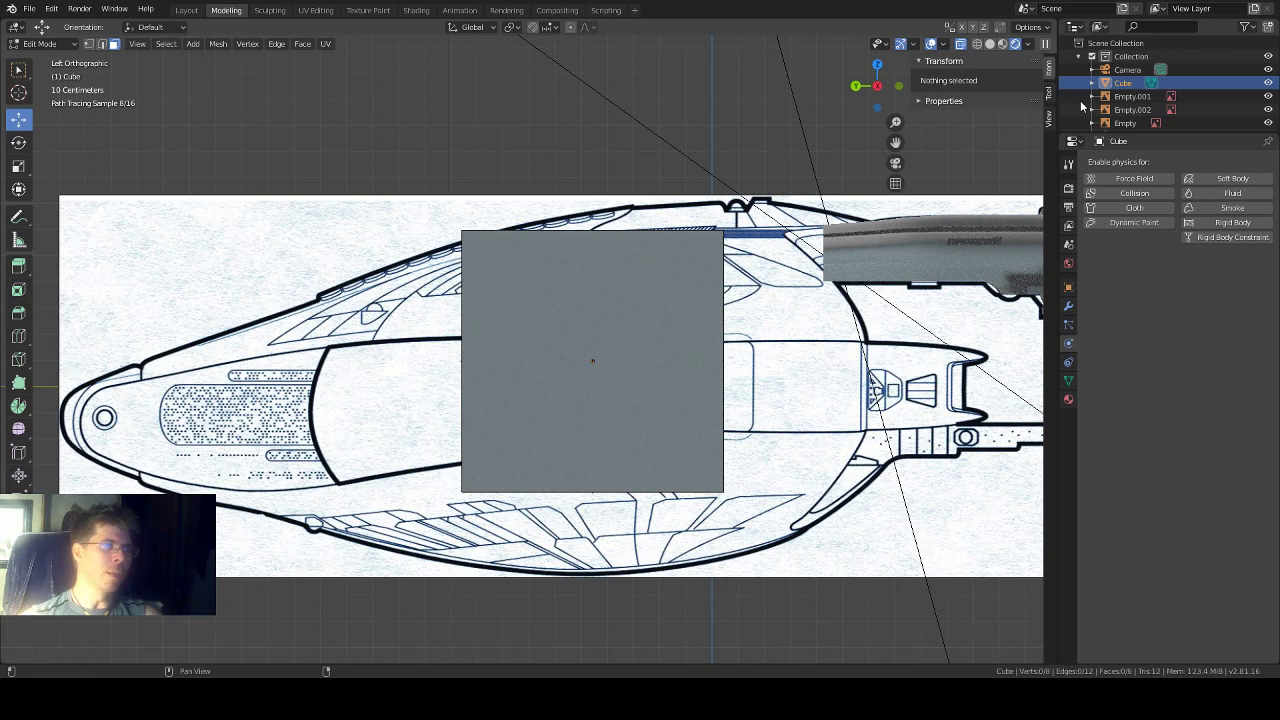
click(990, 45)
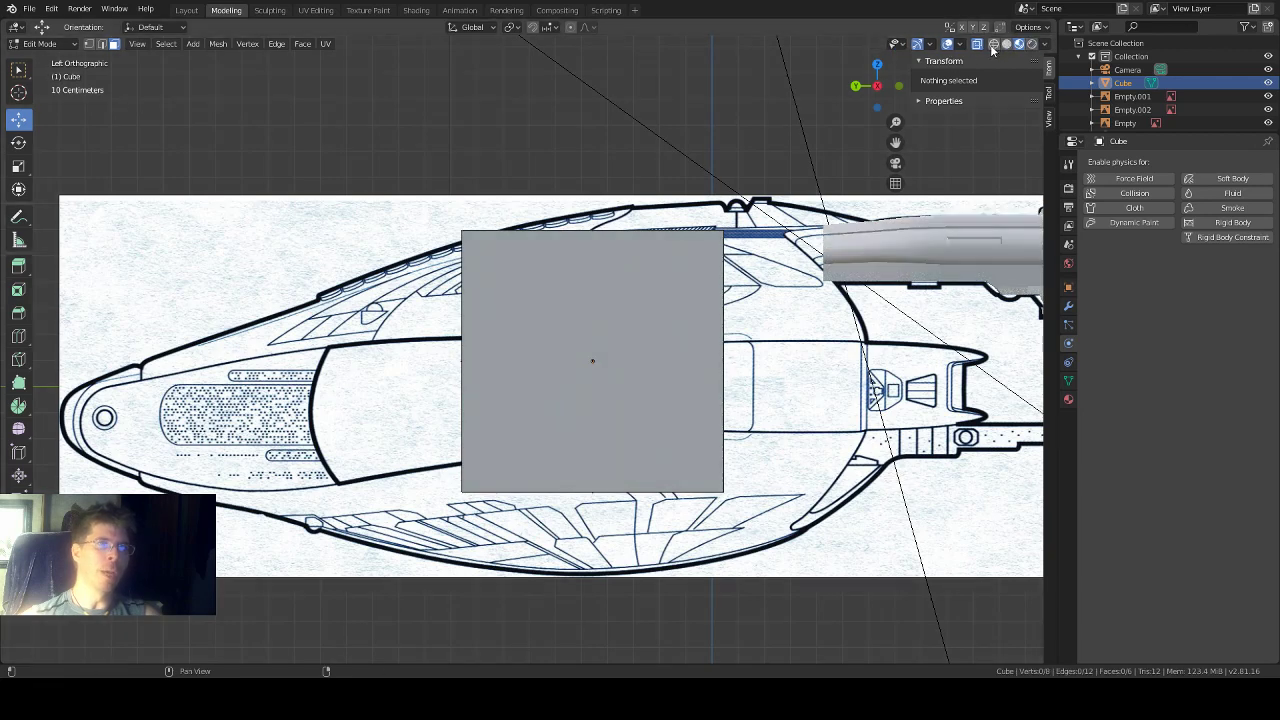
click(1008, 45)
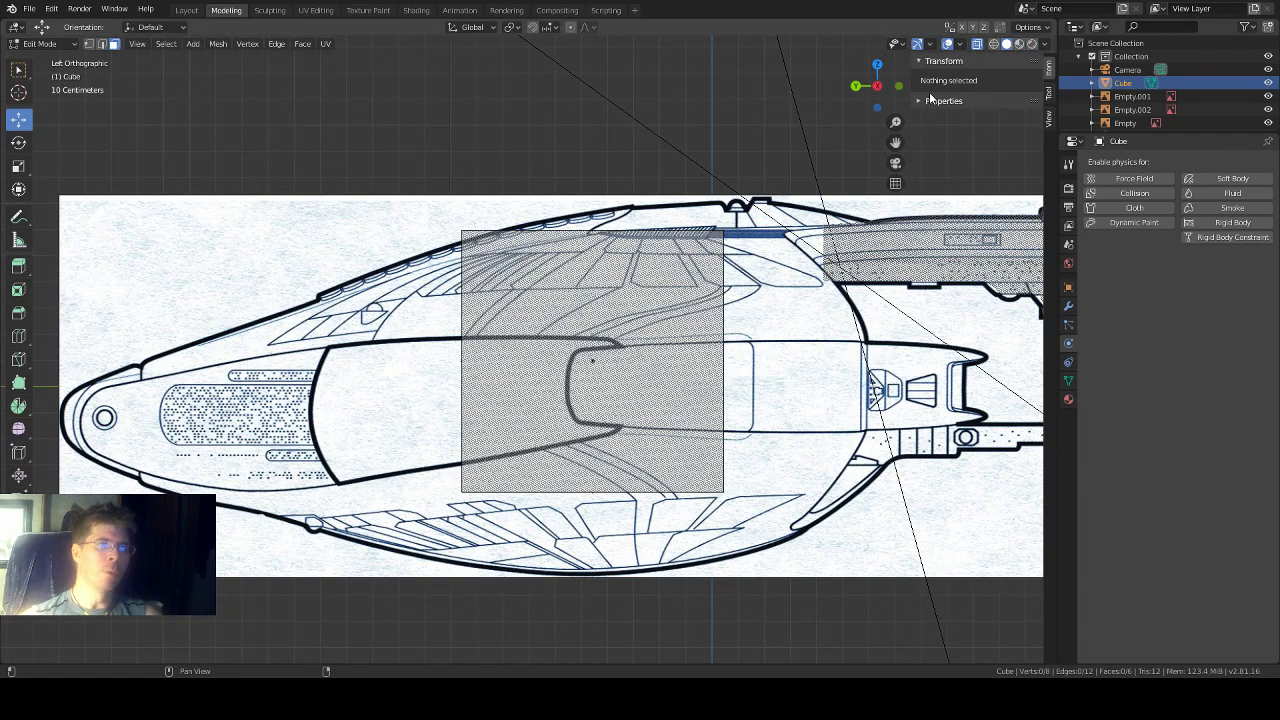
Step: Return to Object Mode and move the cube up and toward the neck, to about Y 0.22 m and Z 0.23 m
click(48, 43)
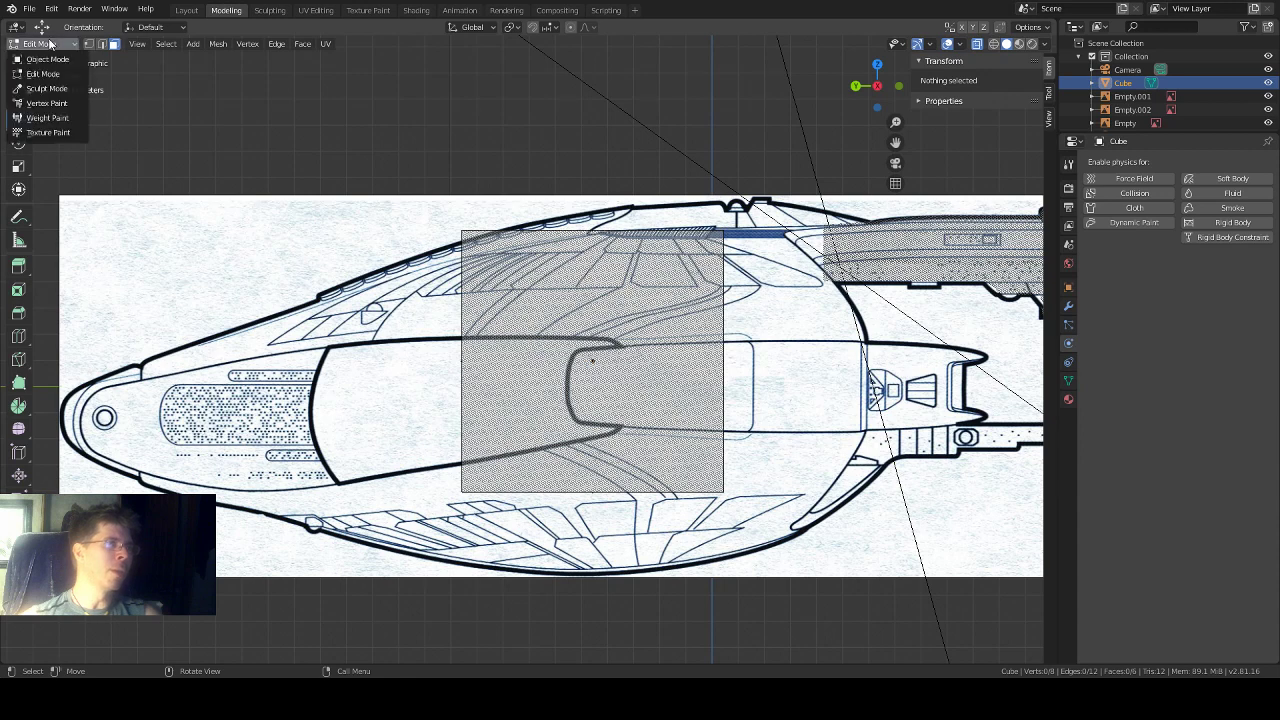
click(47, 59)
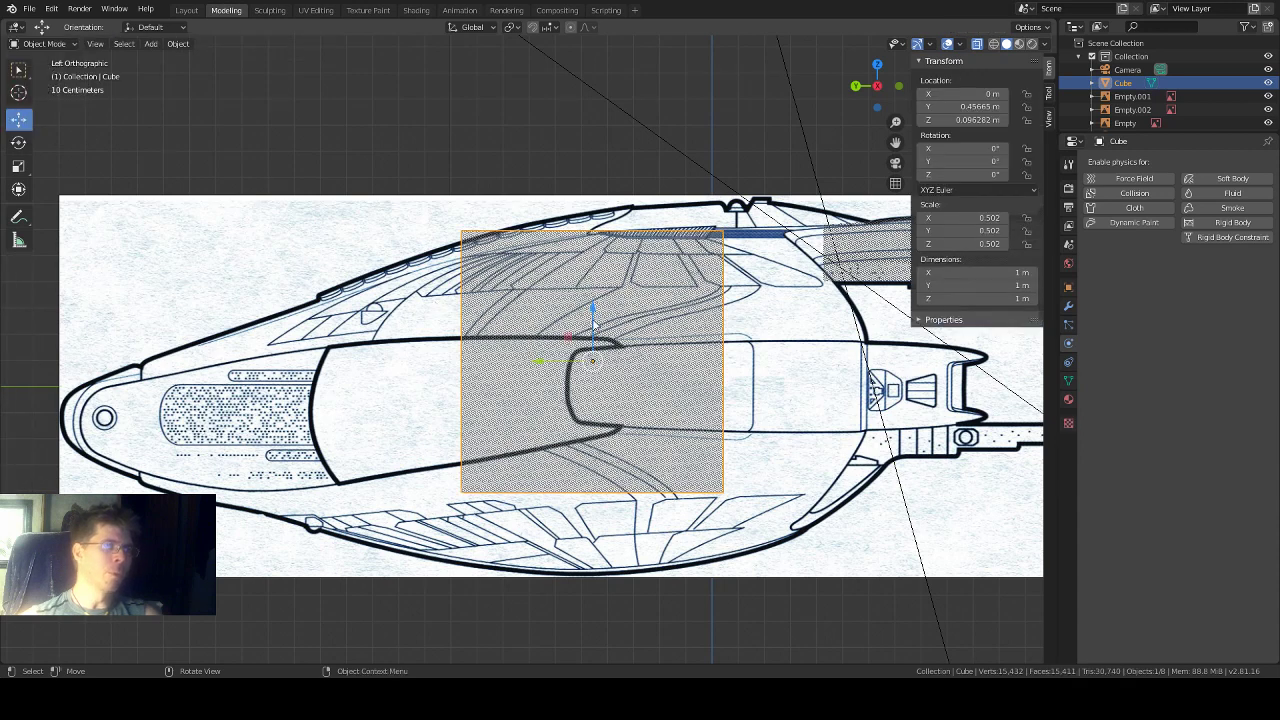
drag(593, 325, 589, 280)
drag(560, 326, 628, 334)
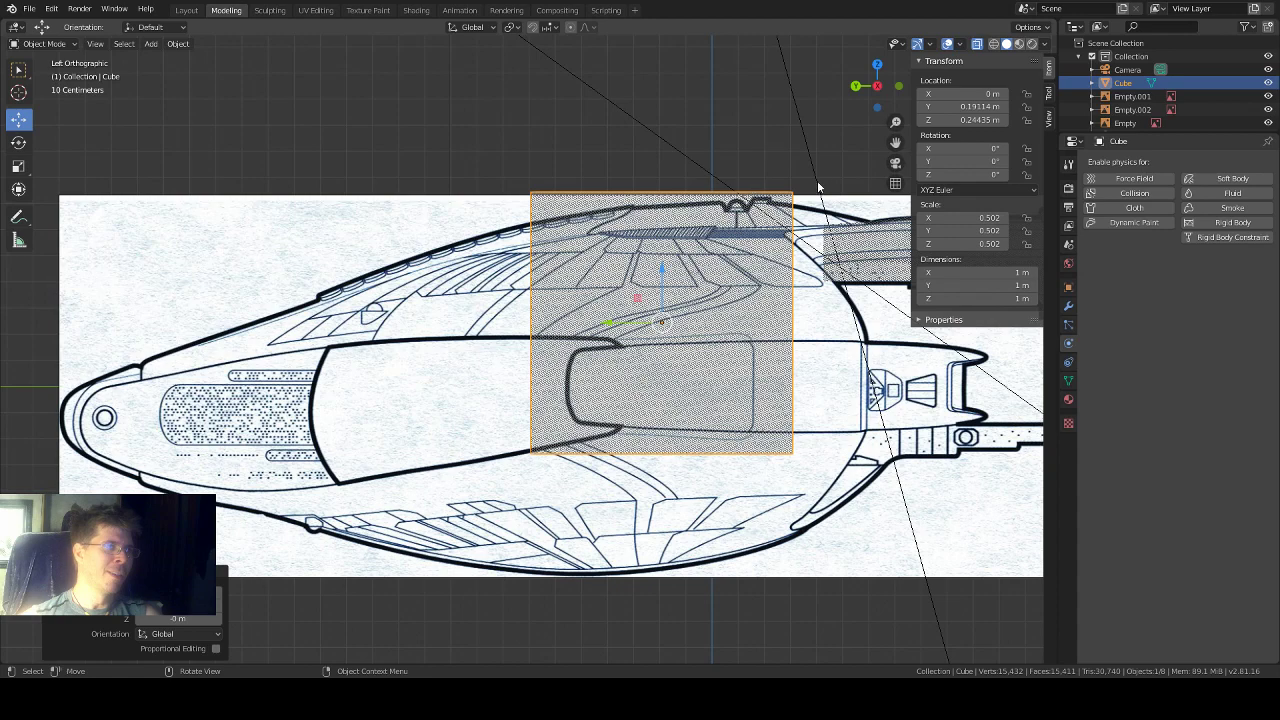
drag(896, 141, 836, 156)
scroll(781, 229, up, 1)
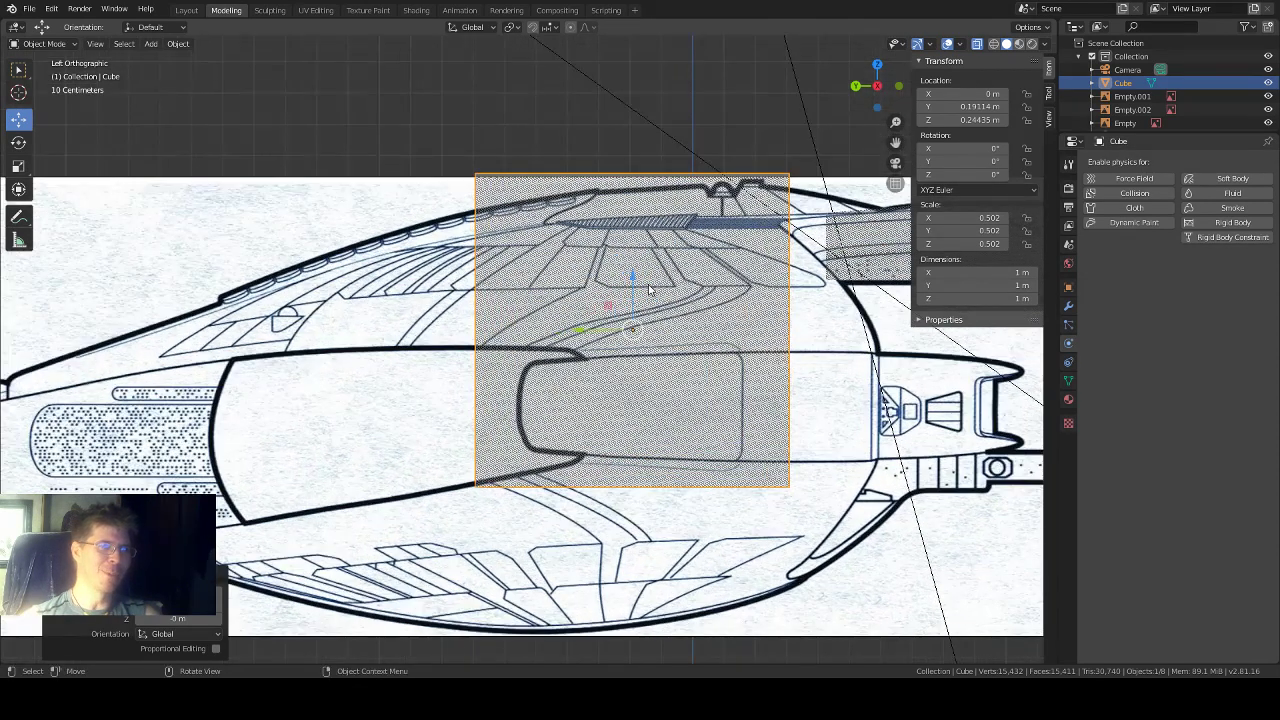
drag(631, 328, 622, 333)
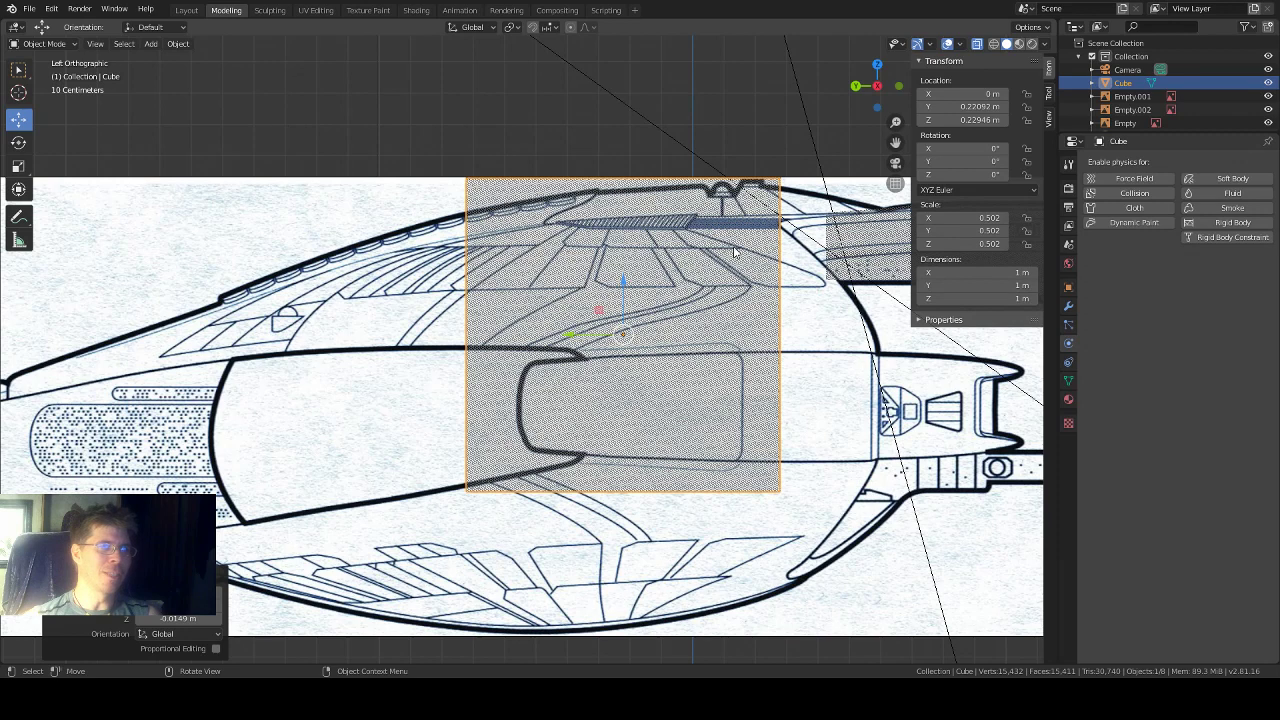
Step: Put the cube back in Edit Mode with the Select Box tool and vertex selection active
click(19, 166)
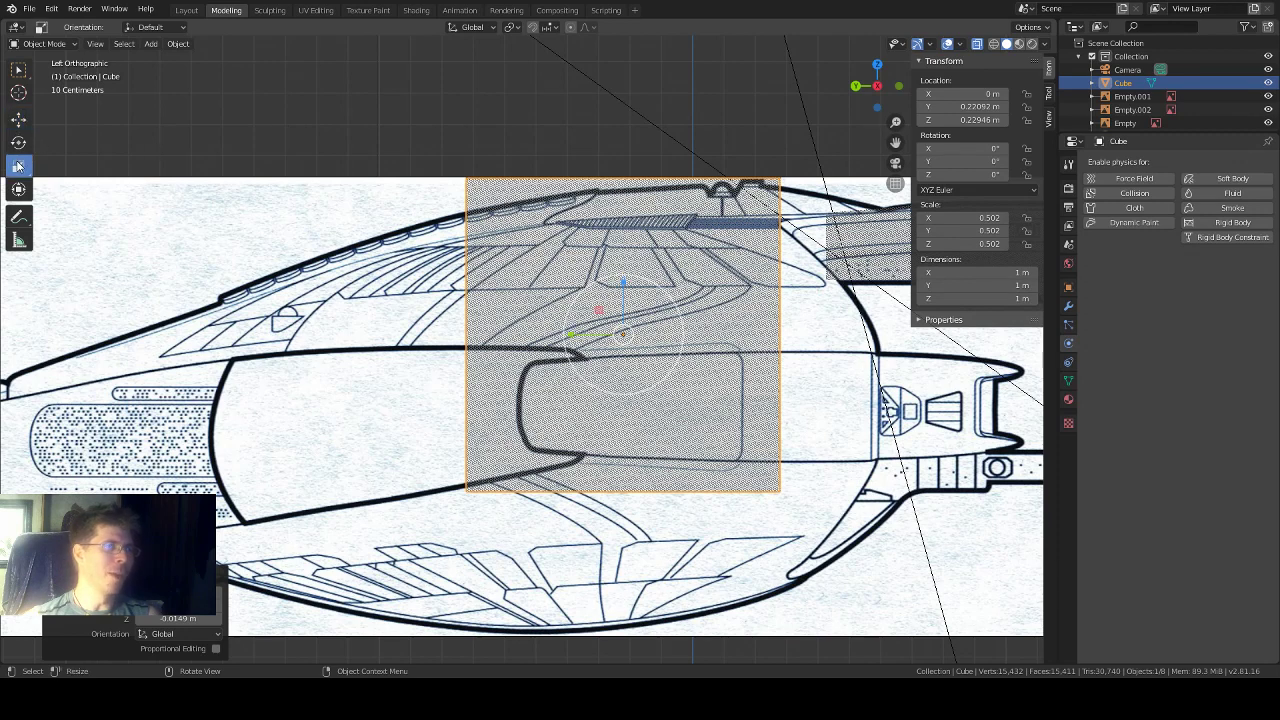
click(48, 44)
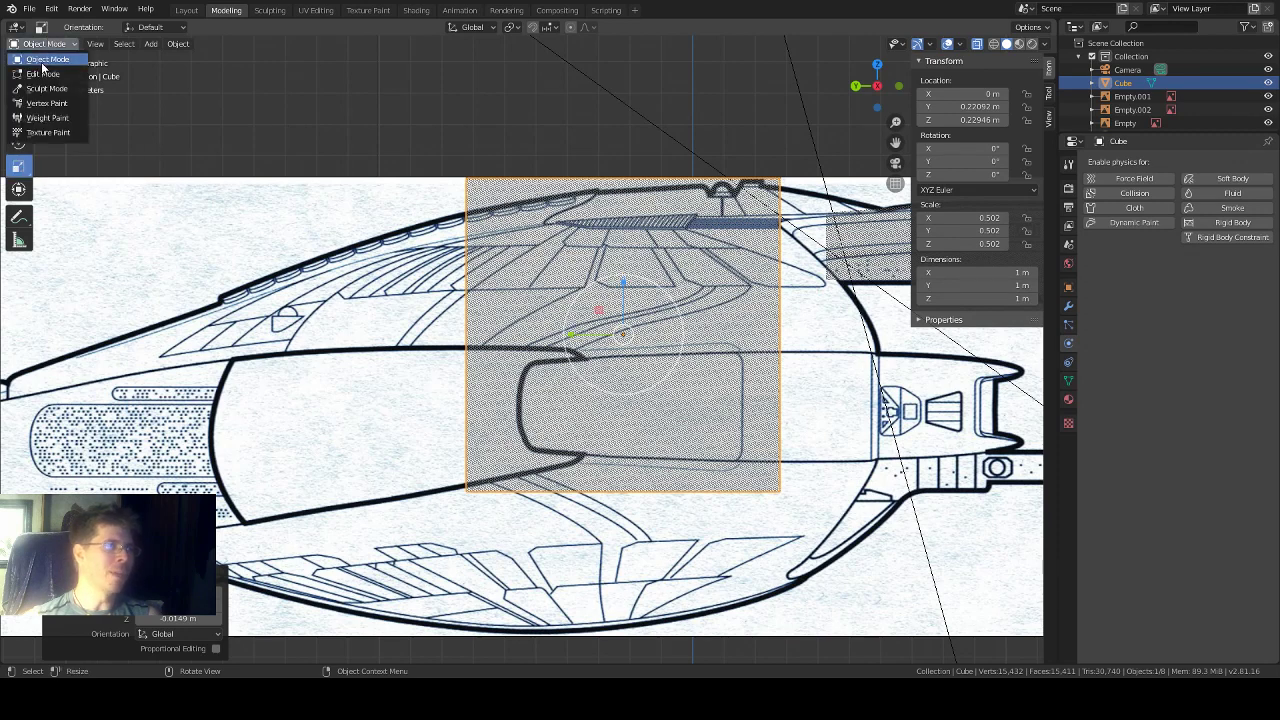
click(40, 64)
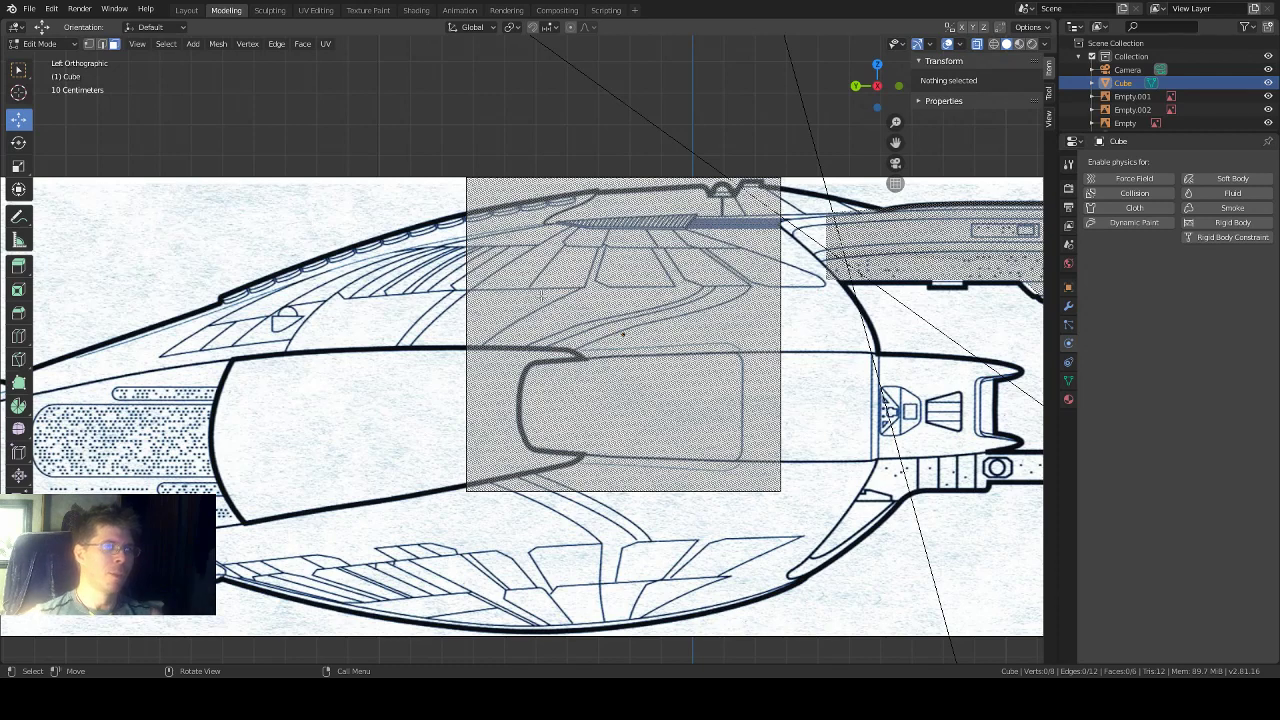
click(19, 70)
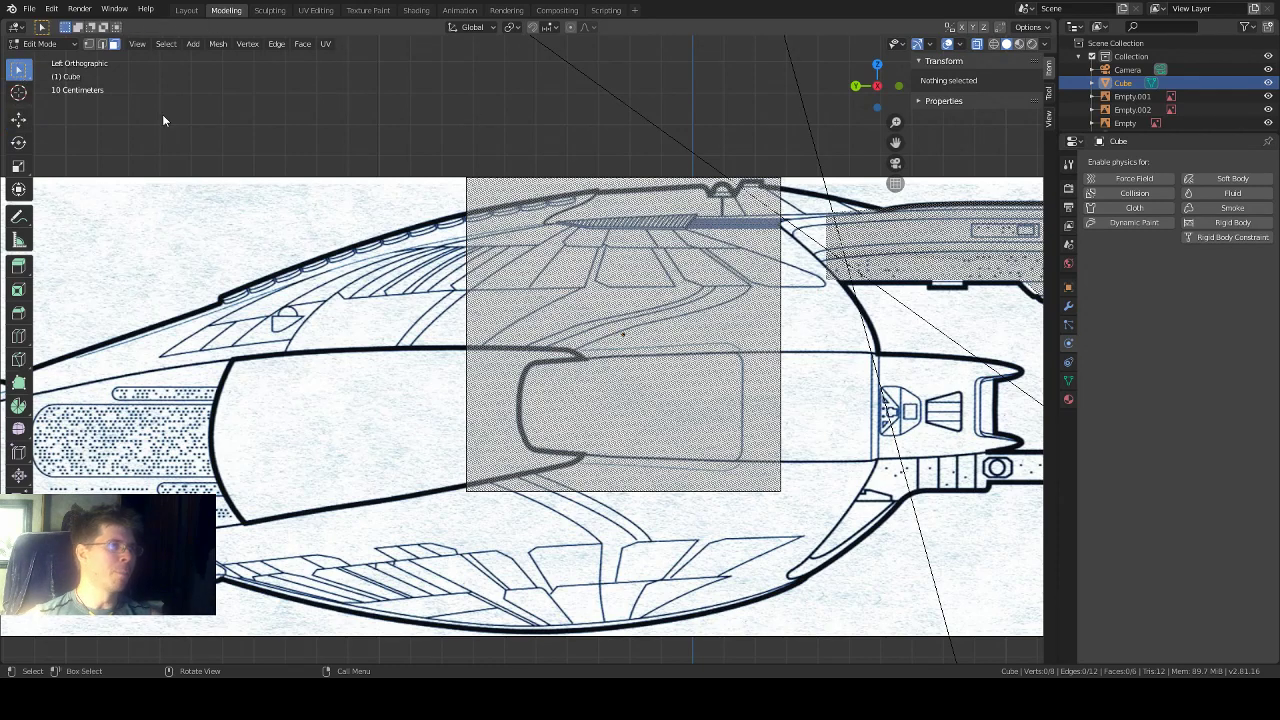
key(1)
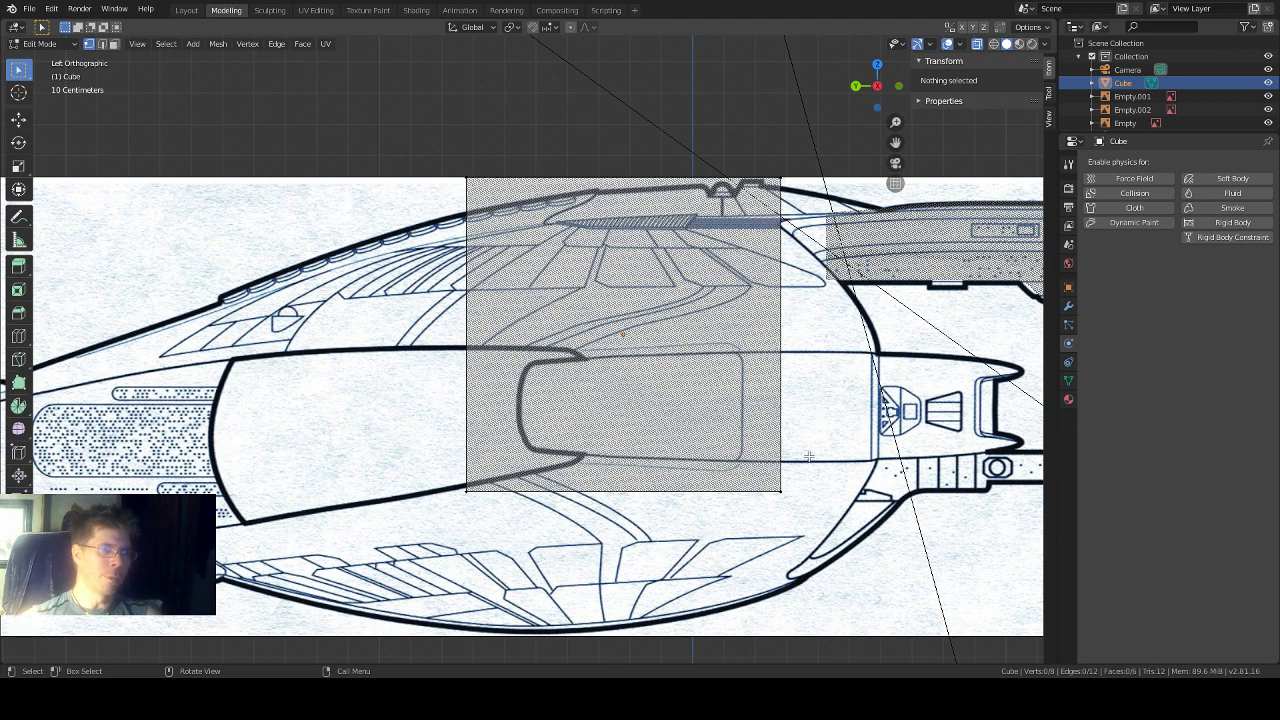
Step: Select the cube's four bottom vertices and raise them along Z to about 0.40 m, near the level of the neck's underside
drag(454, 540, 814, 460)
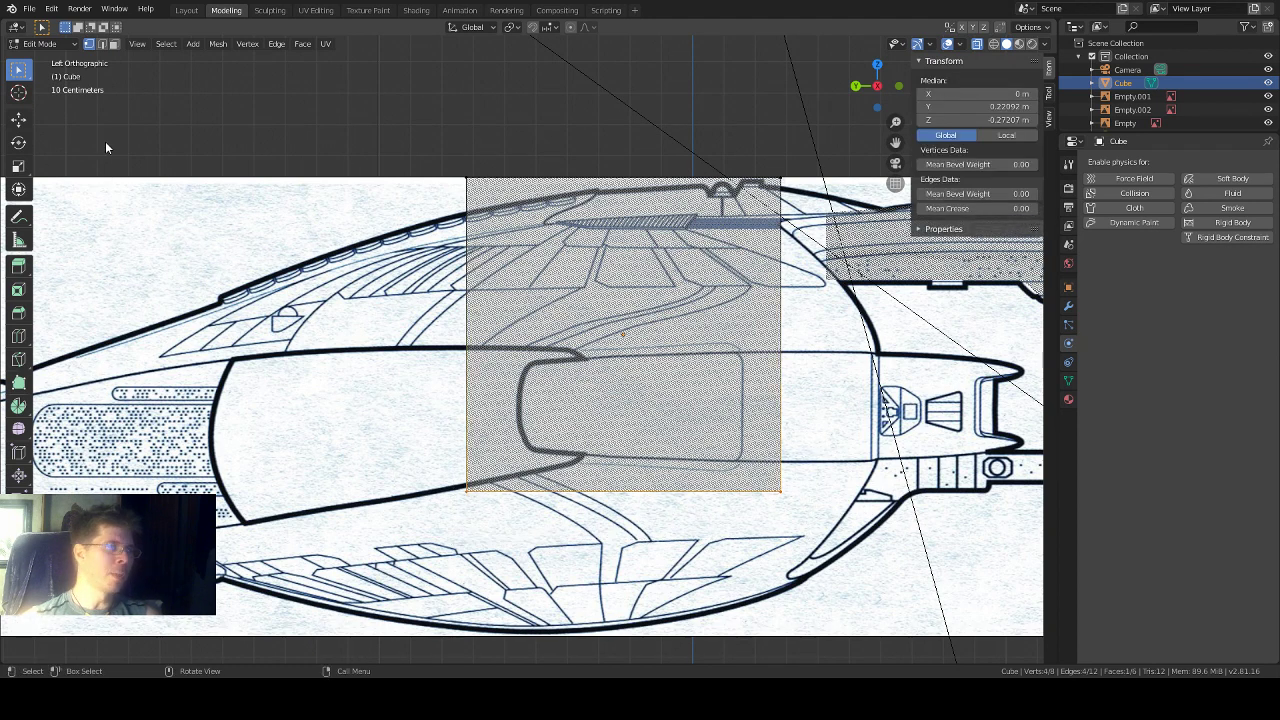
key(g)
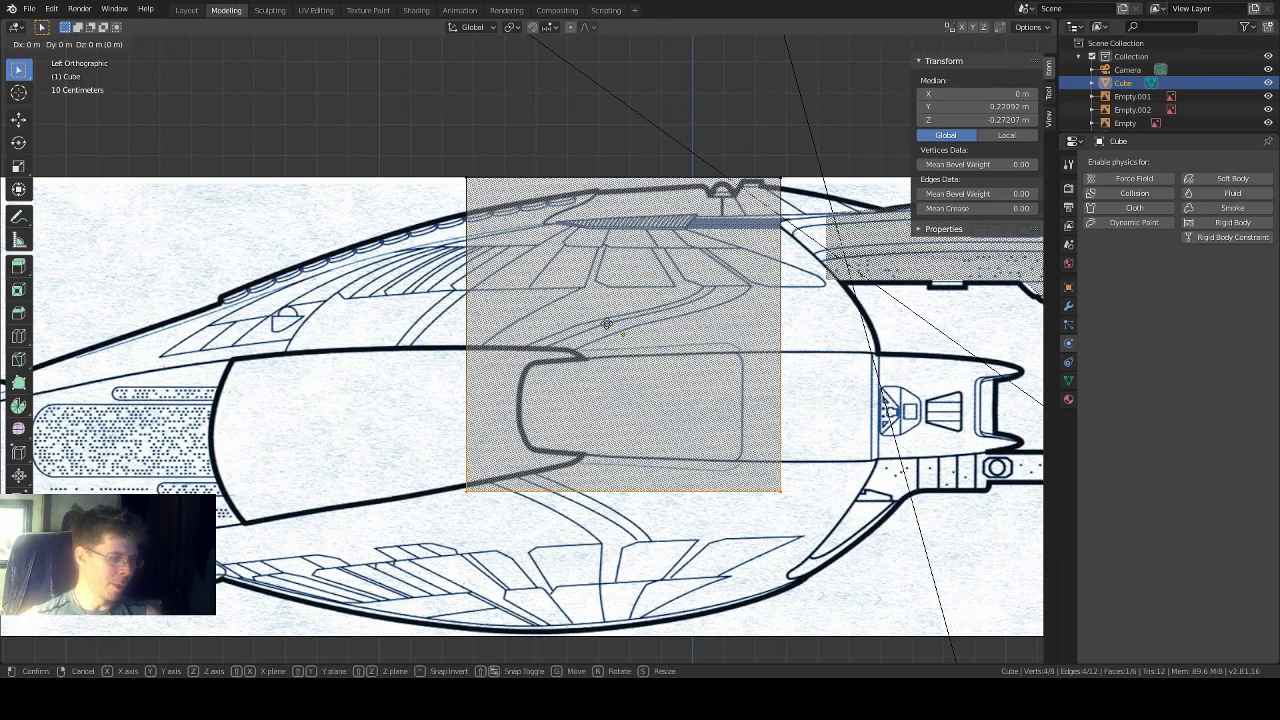
key(z)
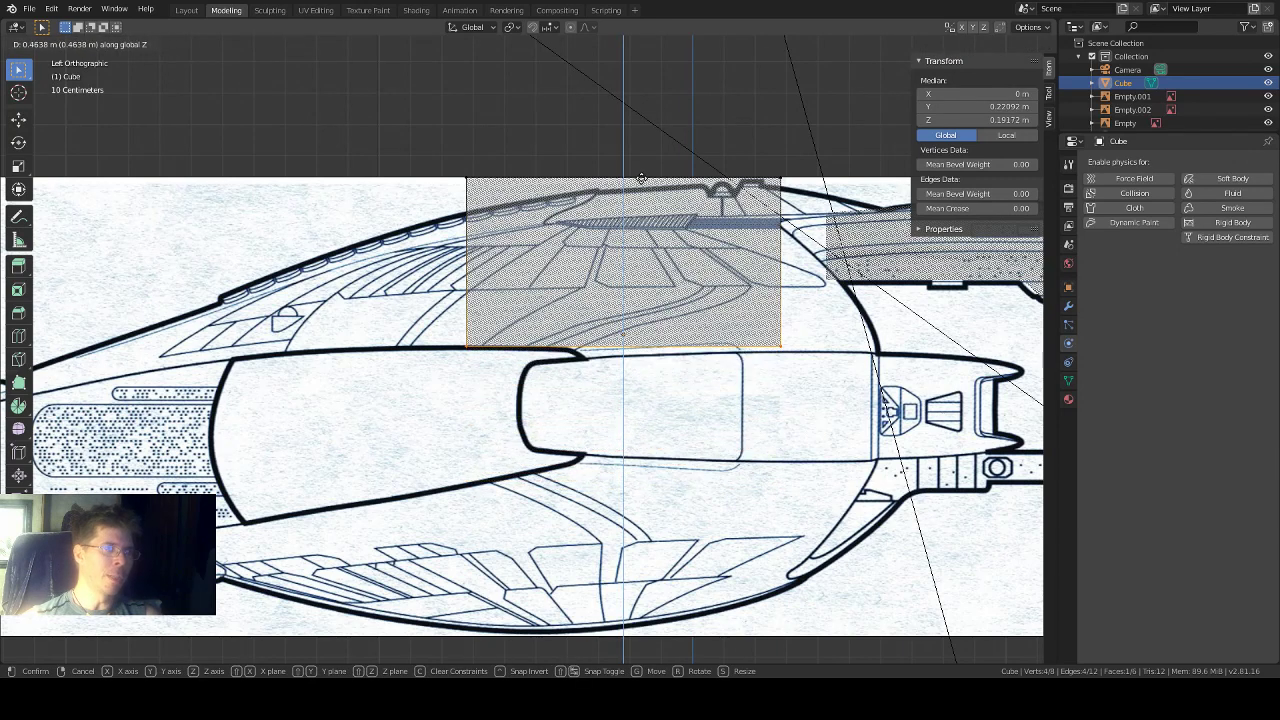
click(649, 88)
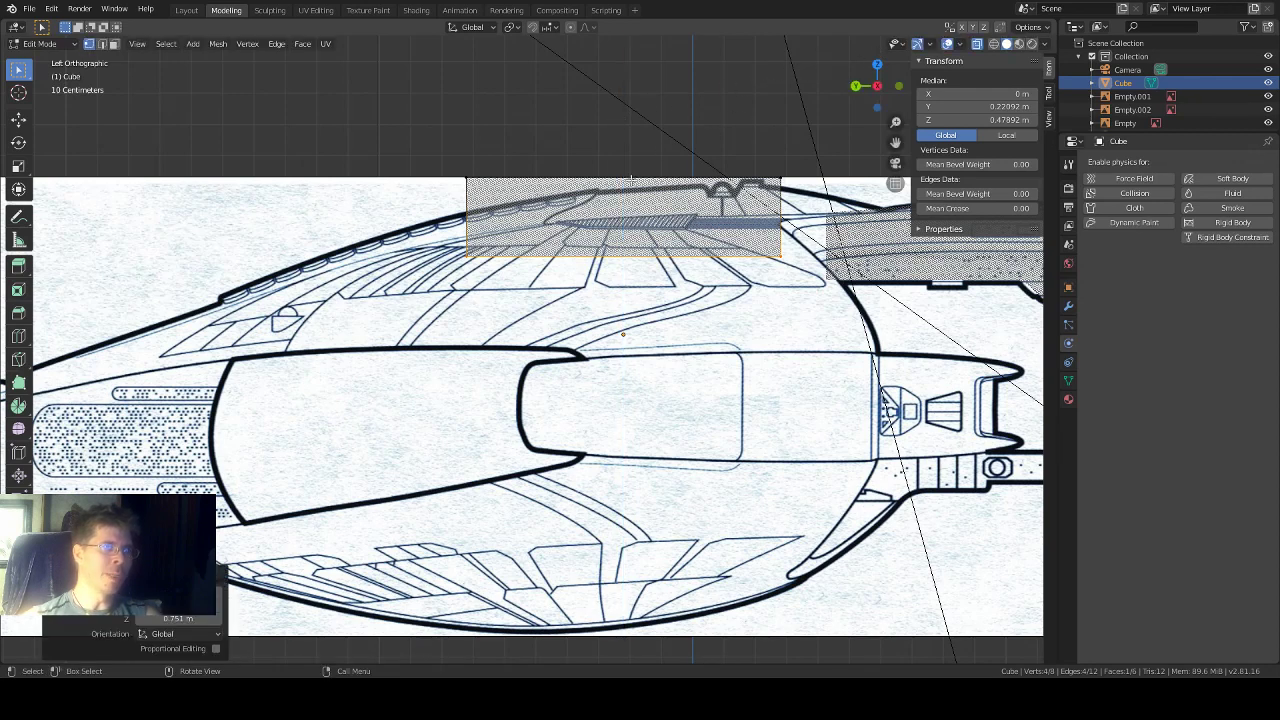
key(g)
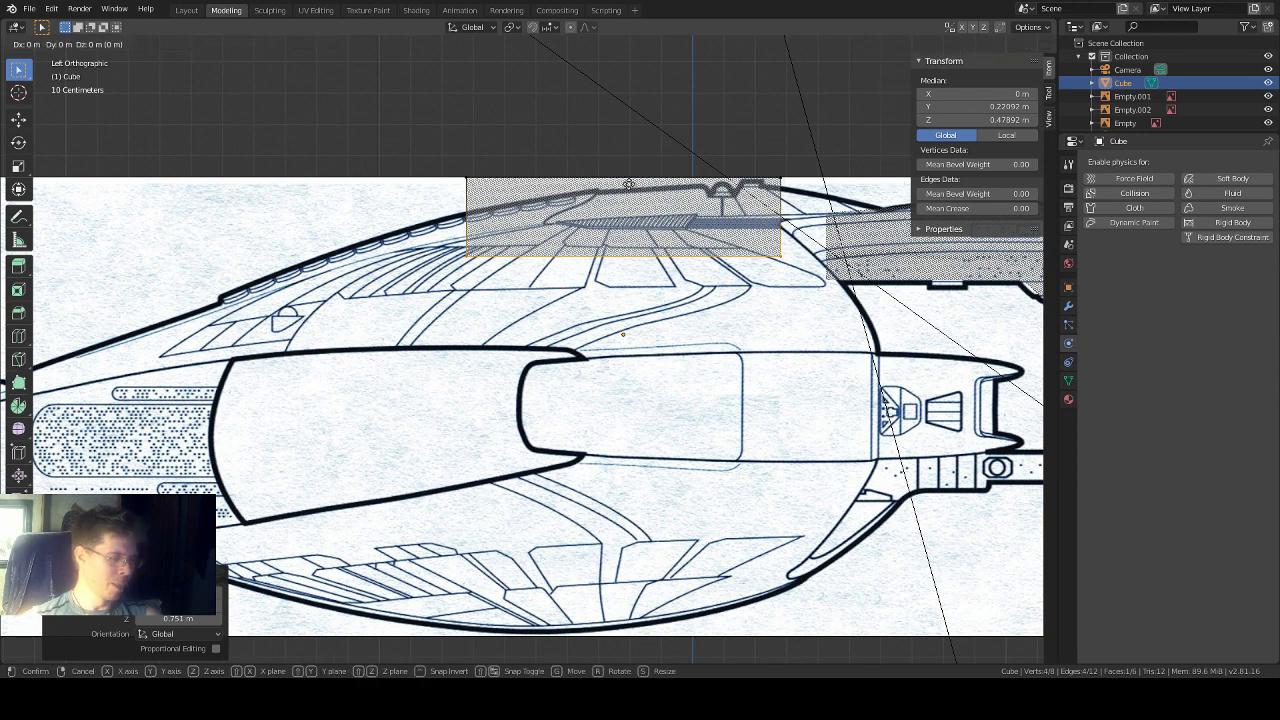
key(z)
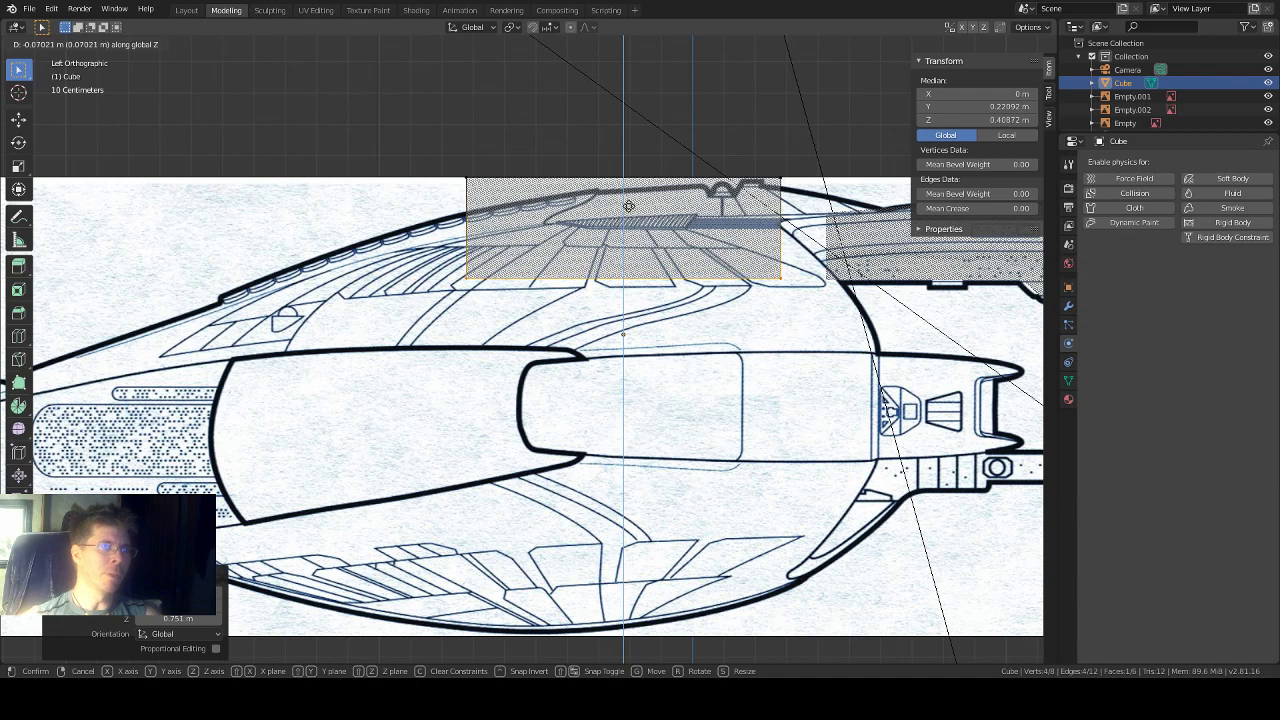
click(629, 207)
Step: Add a single centred loop cut lengthwise through the flattened cube from the top view, and return to the Select Box tool
scroll(640, 201, down, 1)
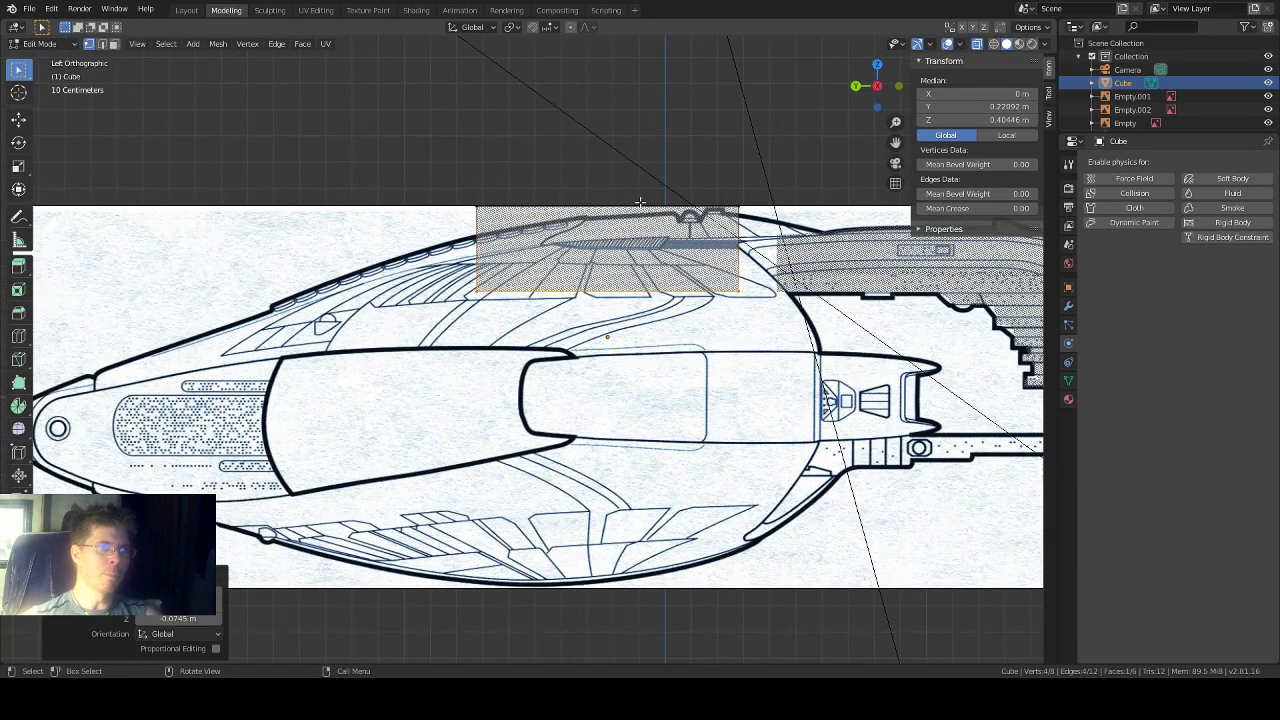
scroll(426, 349, down, 1)
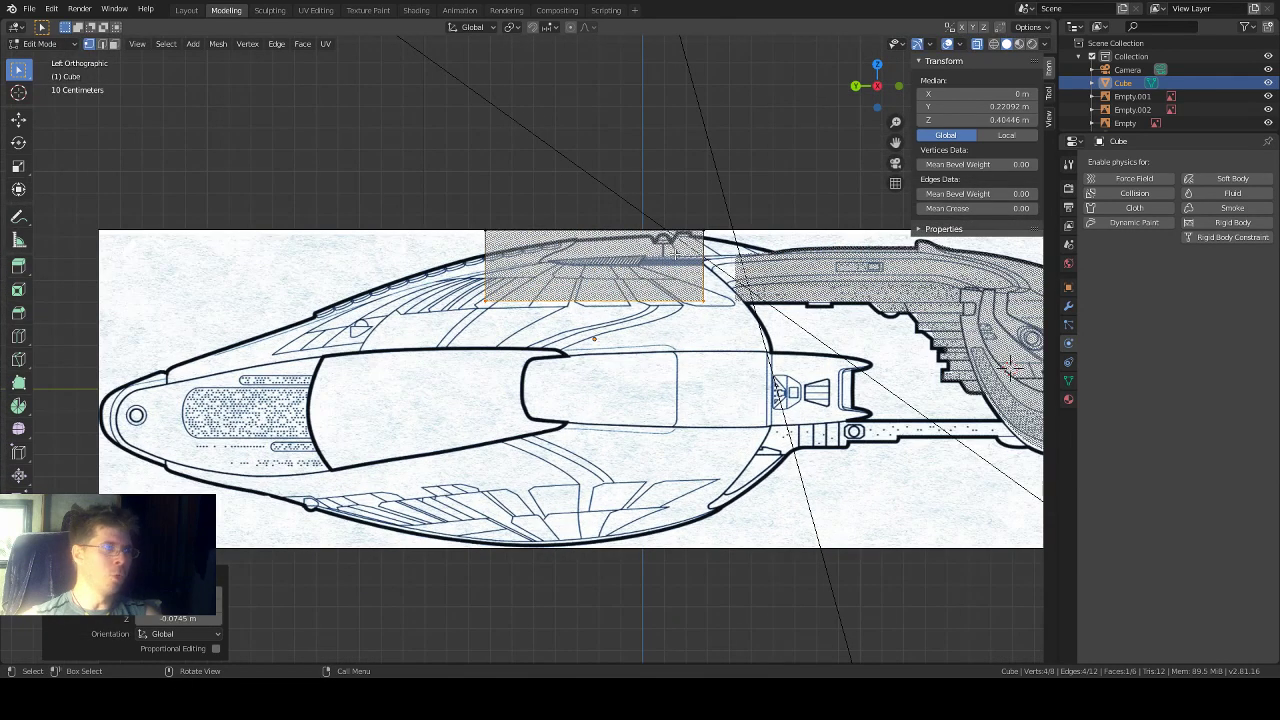
scroll(672, 251, up, 1)
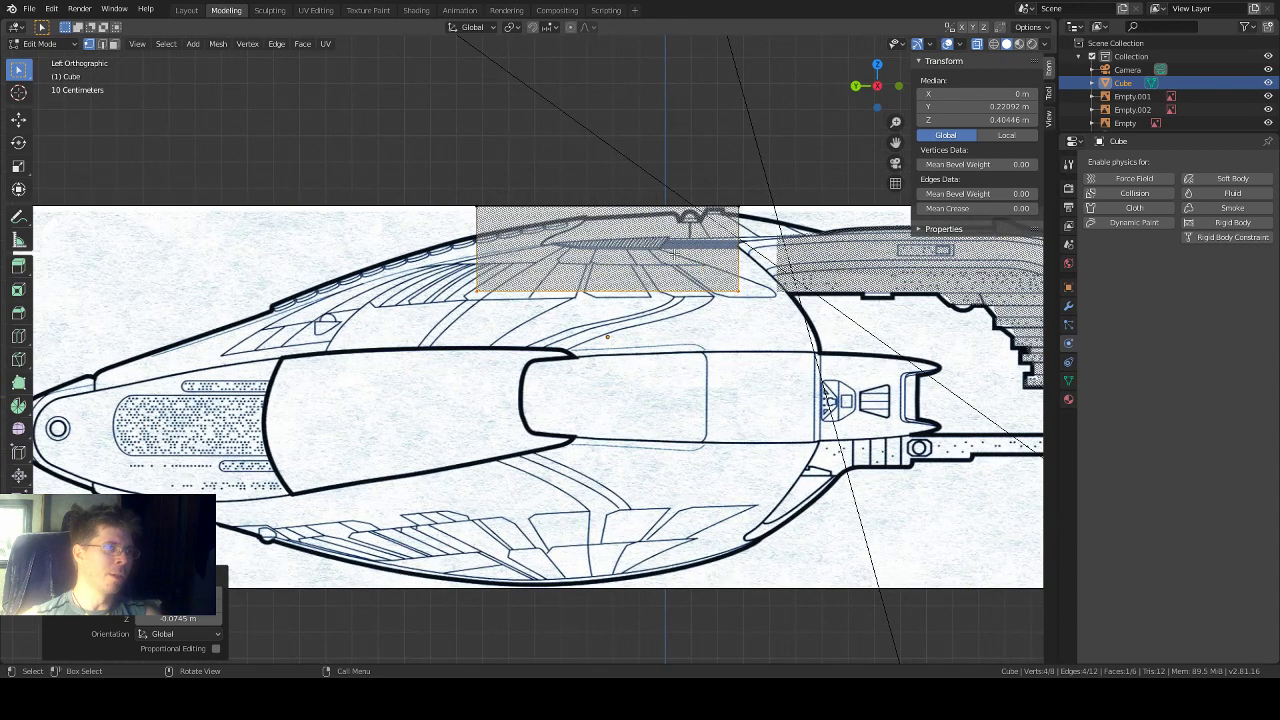
scroll(674, 252, up, 1)
scroll(674, 252, down, 1)
click(877, 64)
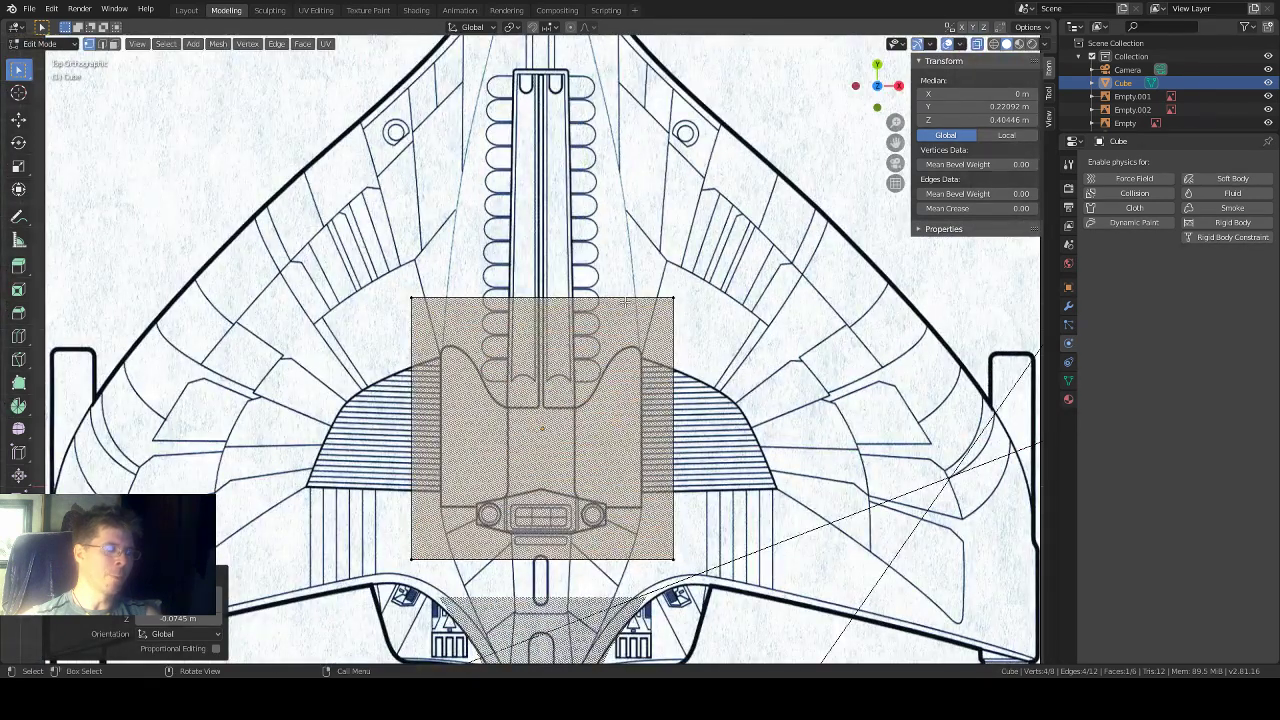
click(18, 336)
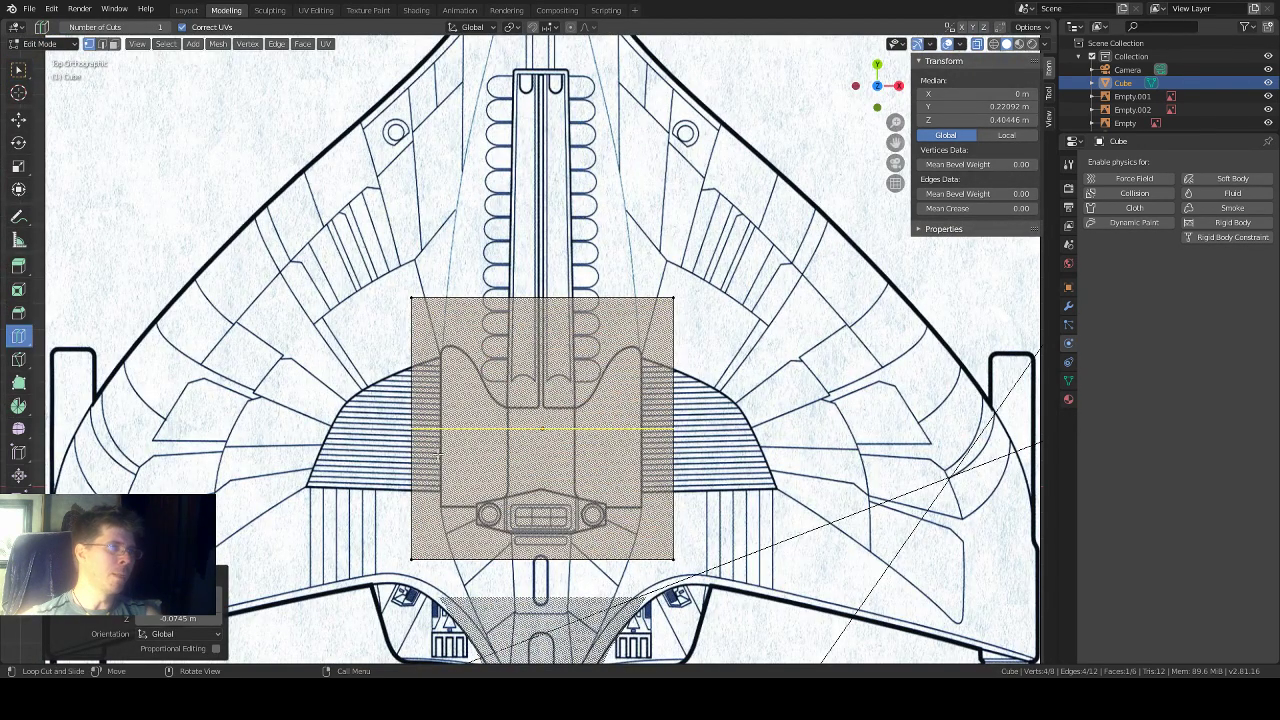
click(546, 340)
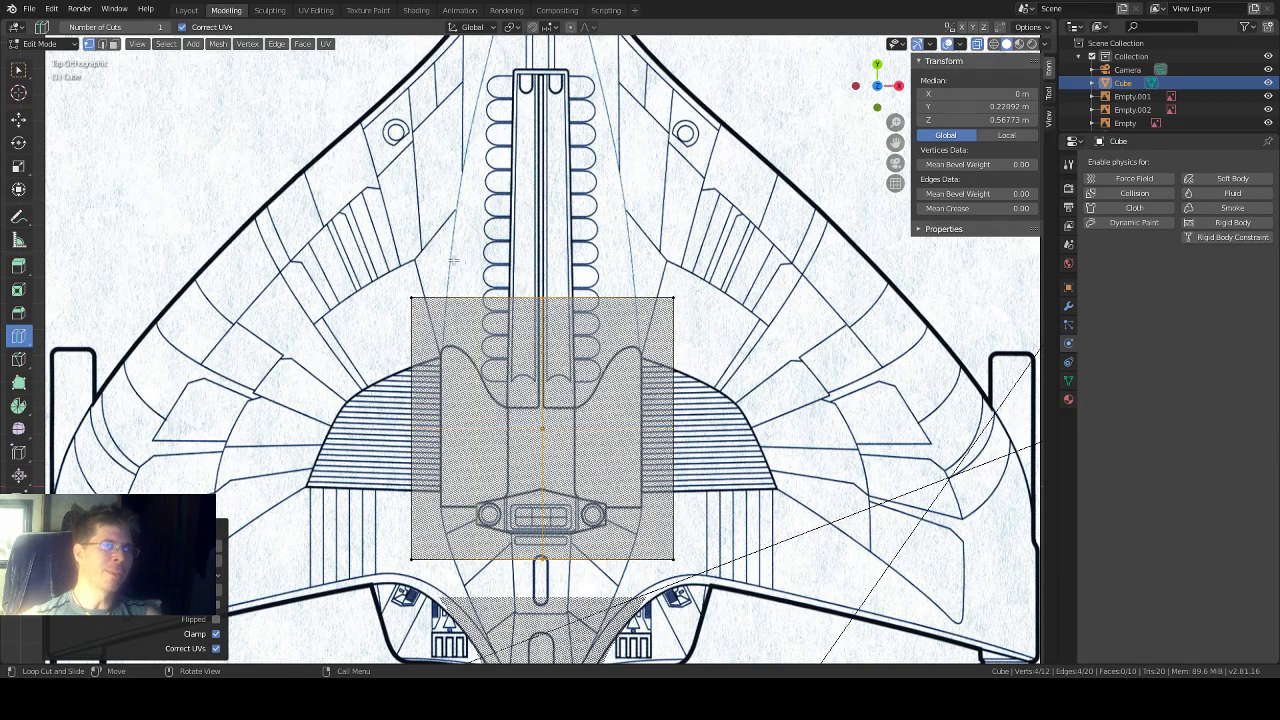
middle_drag(484, 254, 700, 190)
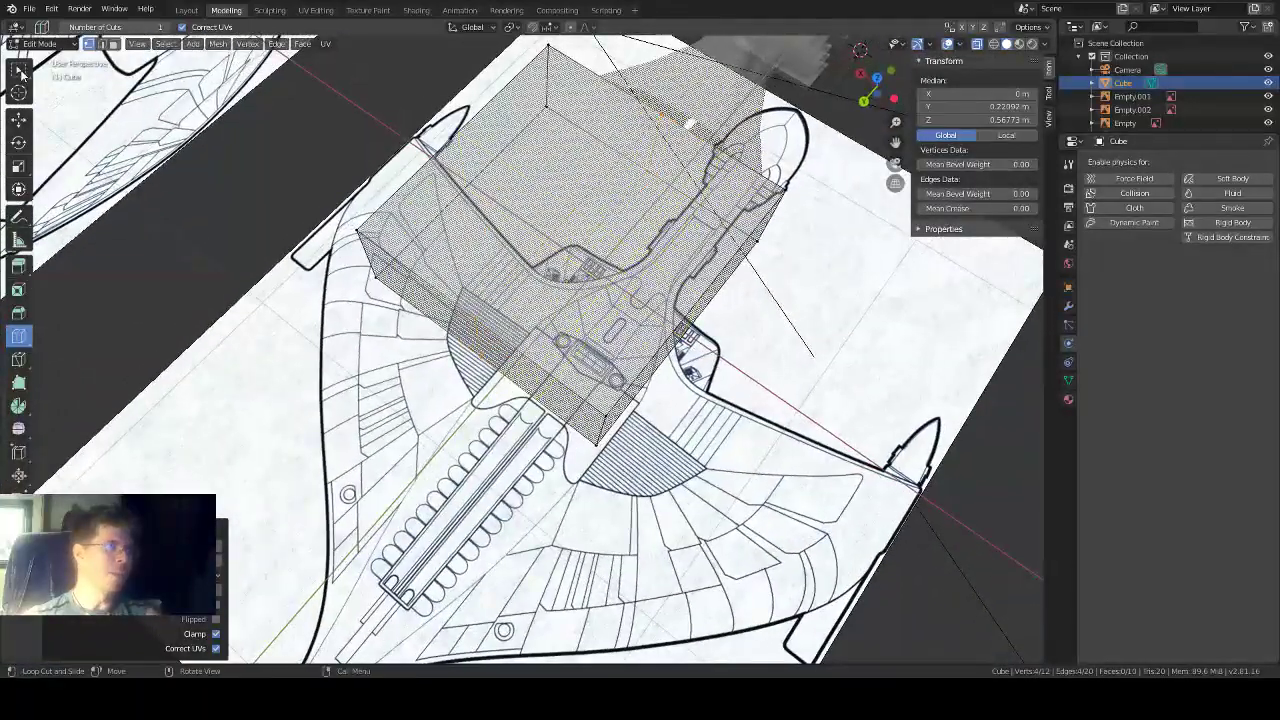
click(19, 70)
middle_drag(450, 452, 256, 425)
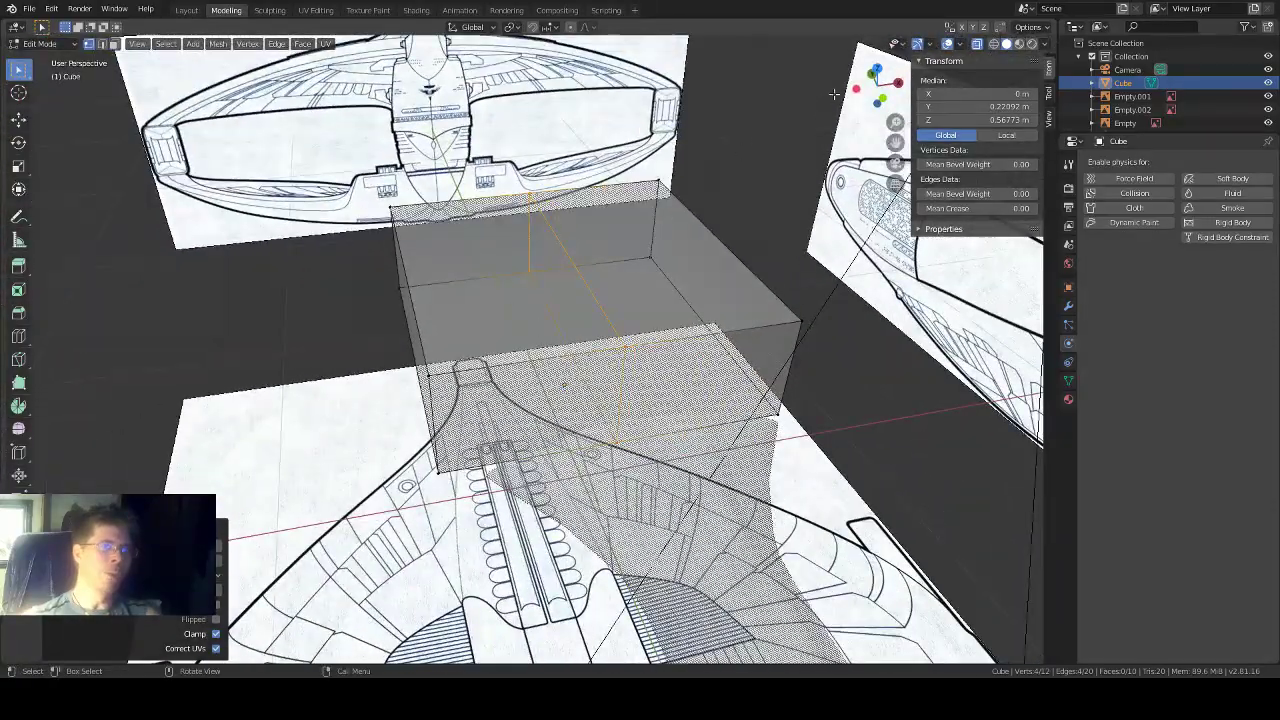
Step: In top view, select the cube's vertices at the end away from the neck and move them along Y to about 0.517 m
drag(860, 70, 813, 121)
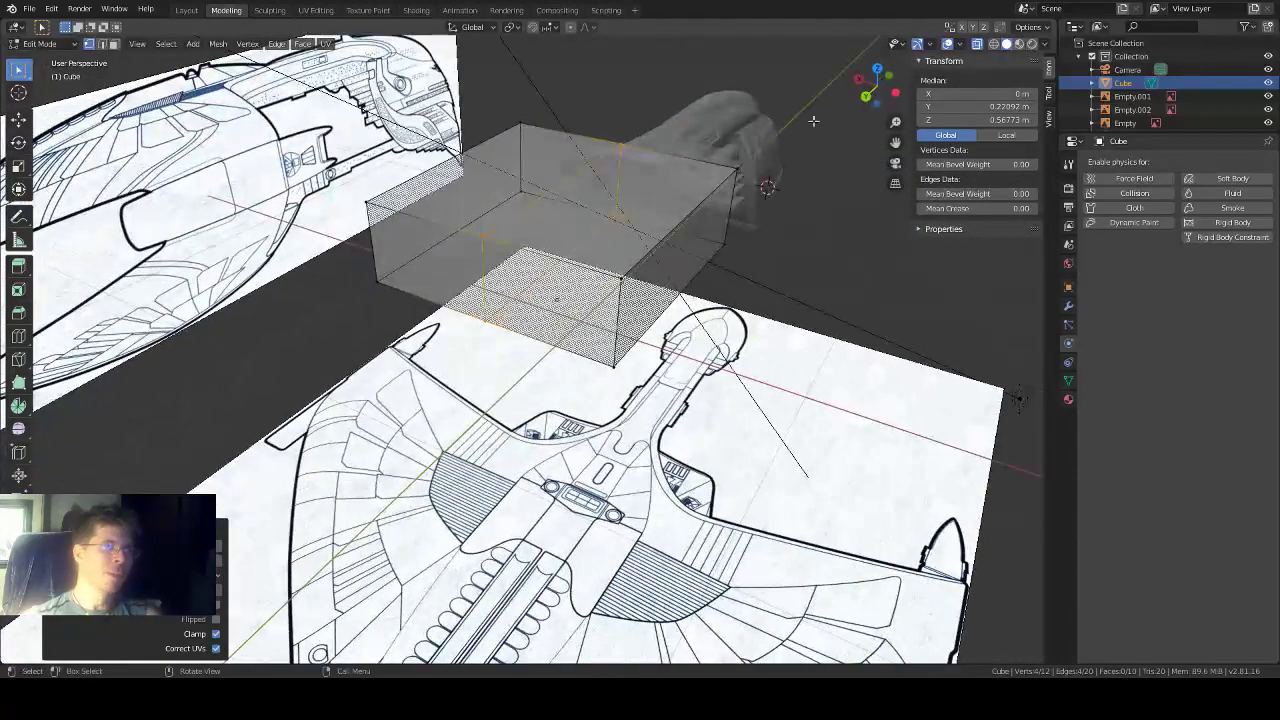
click(877, 69)
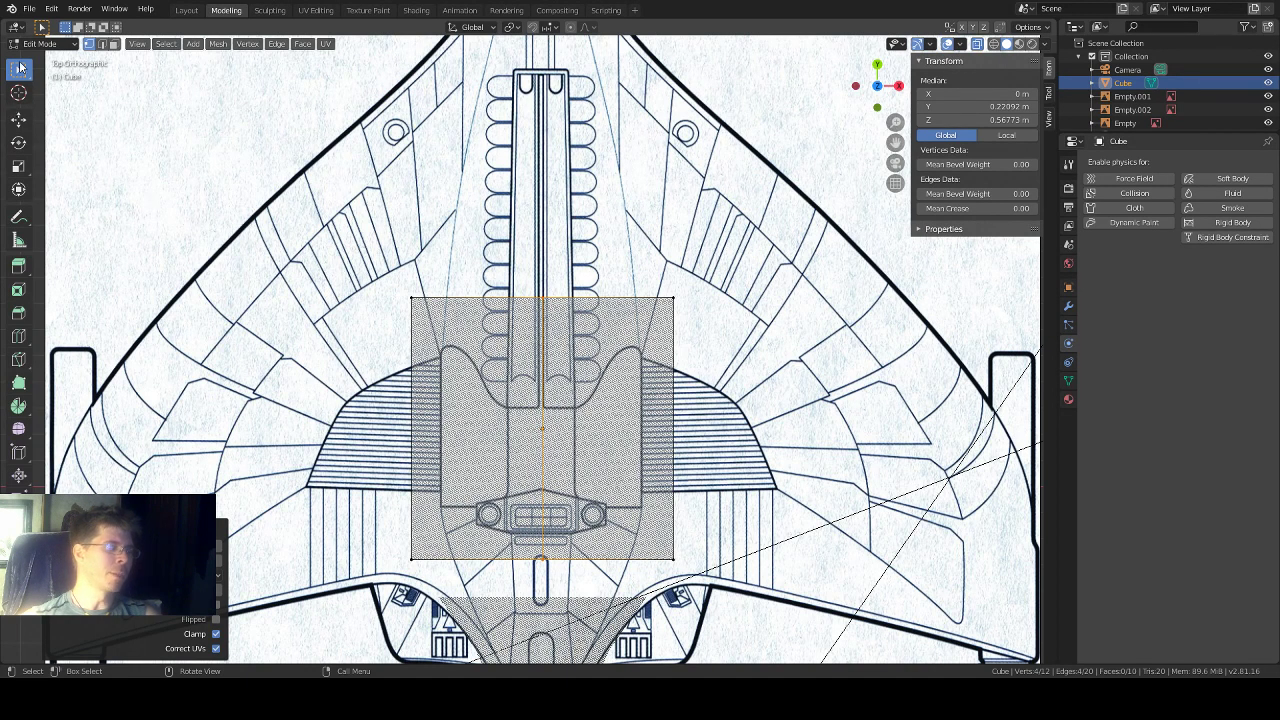
scroll(465, 366, down, 2)
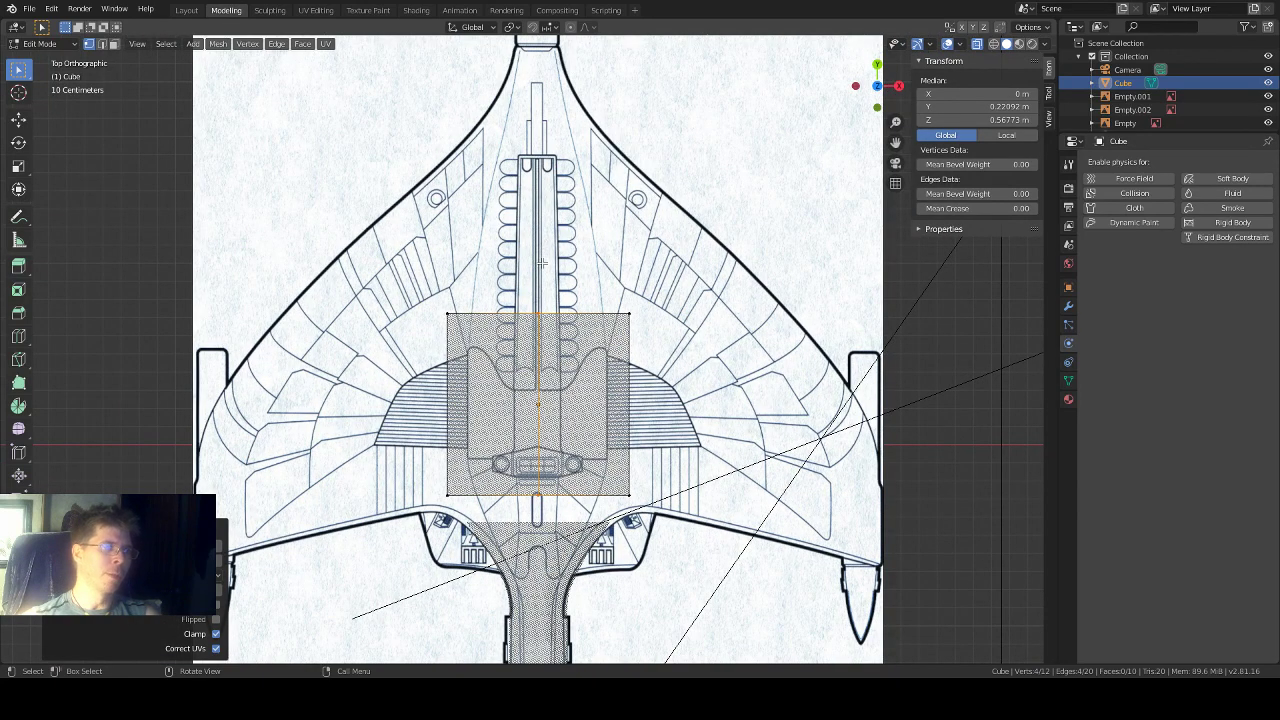
scroll(541, 262, down, 1)
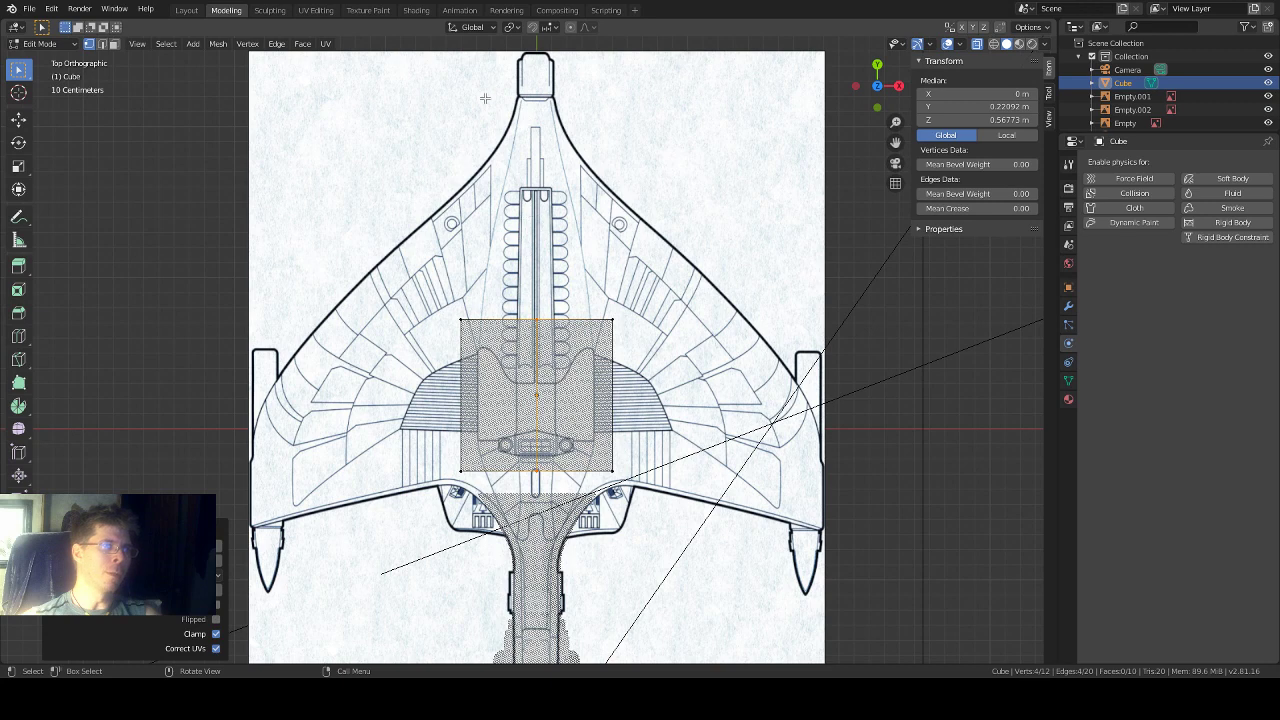
scroll(523, 353, up, 1)
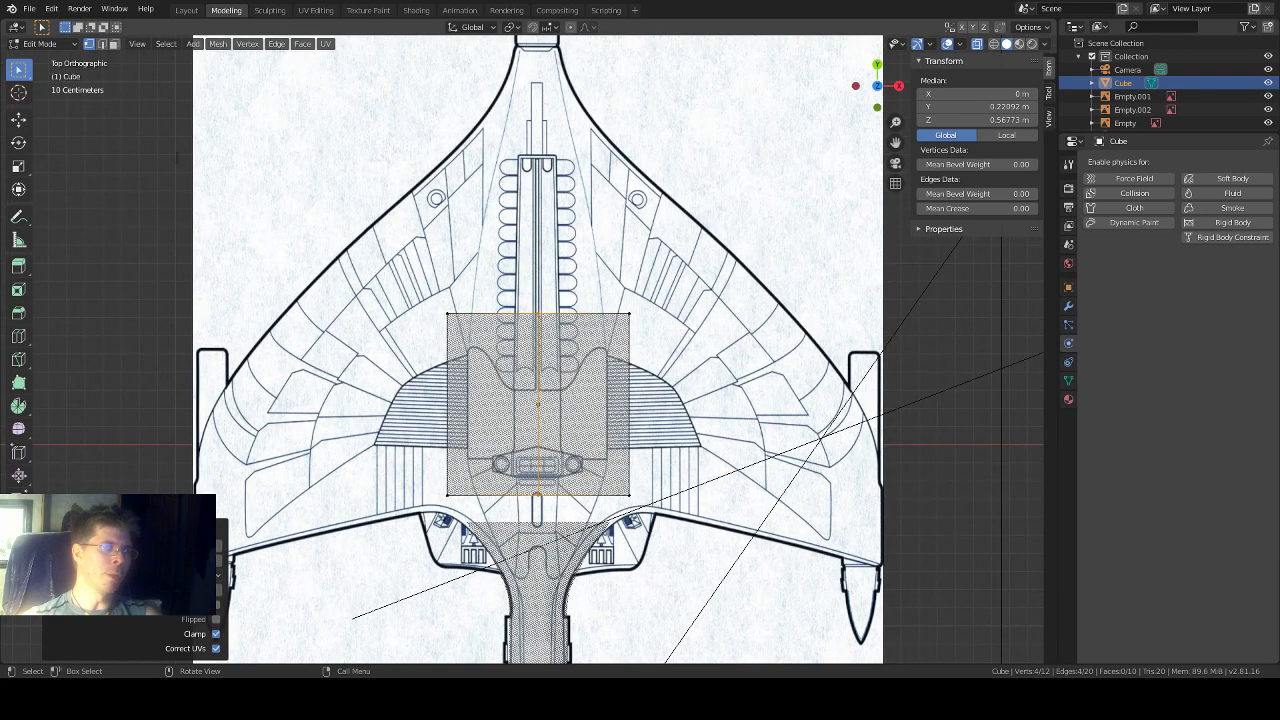
drag(651, 290, 425, 346)
scroll(559, 333, up, 1)
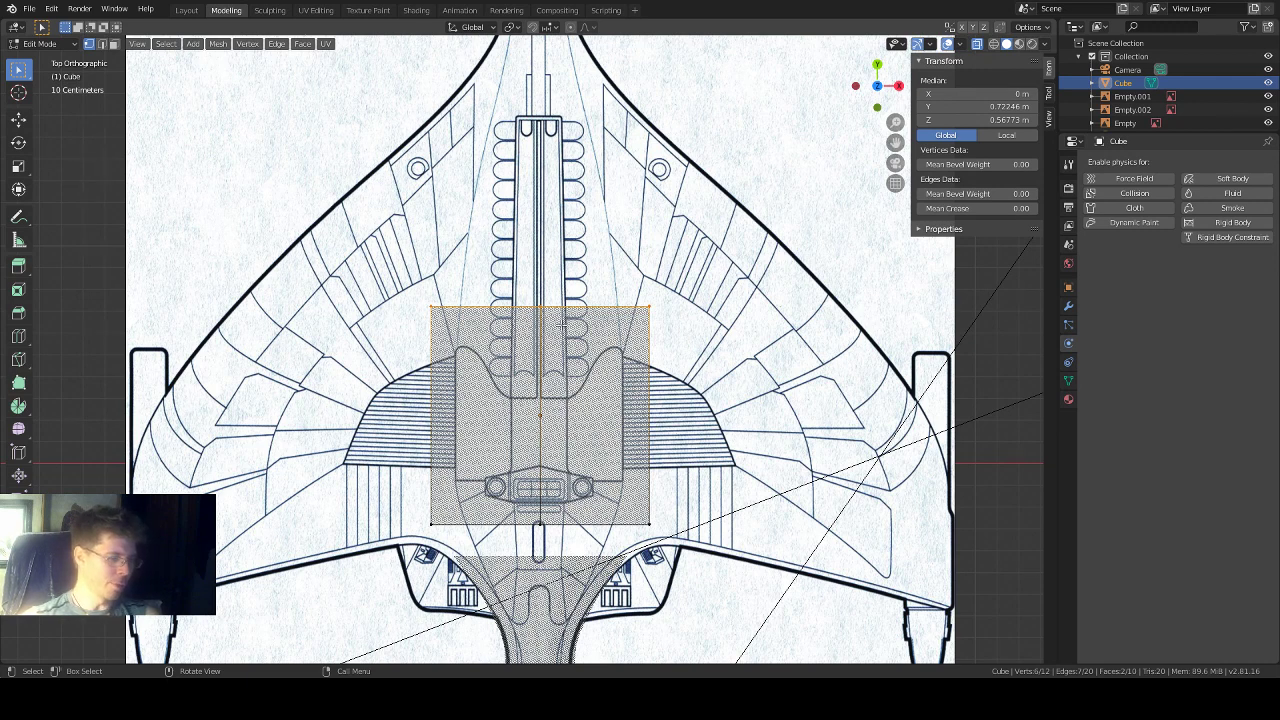
key(g)
key(y)
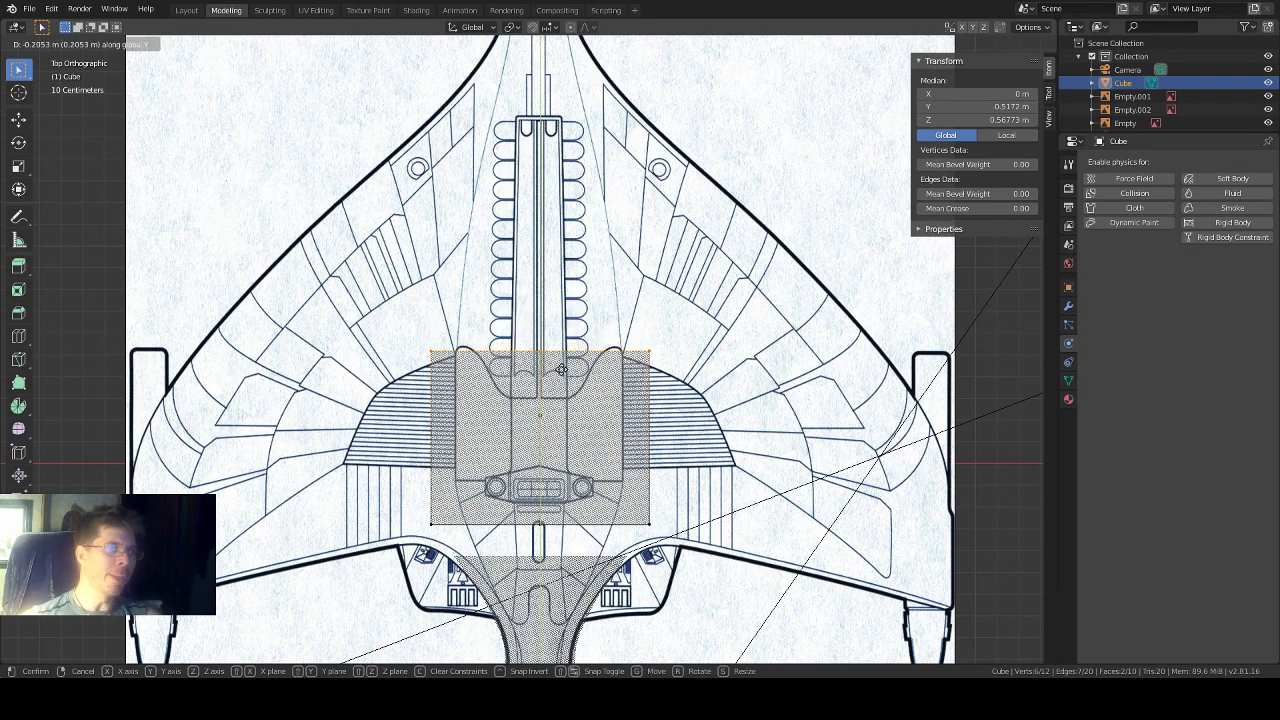
click(565, 370)
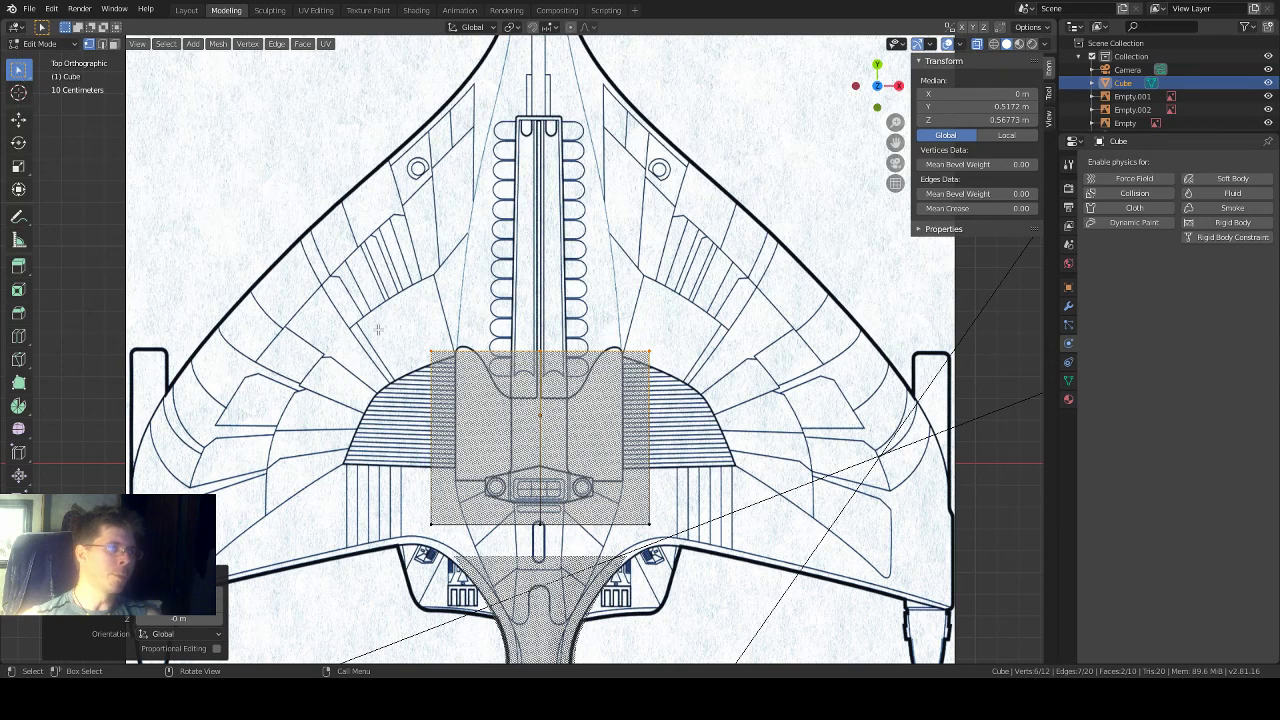
Step: Select the faces of the cube's negative-X half and delete them, keeping only the other half of the body
click(114, 44)
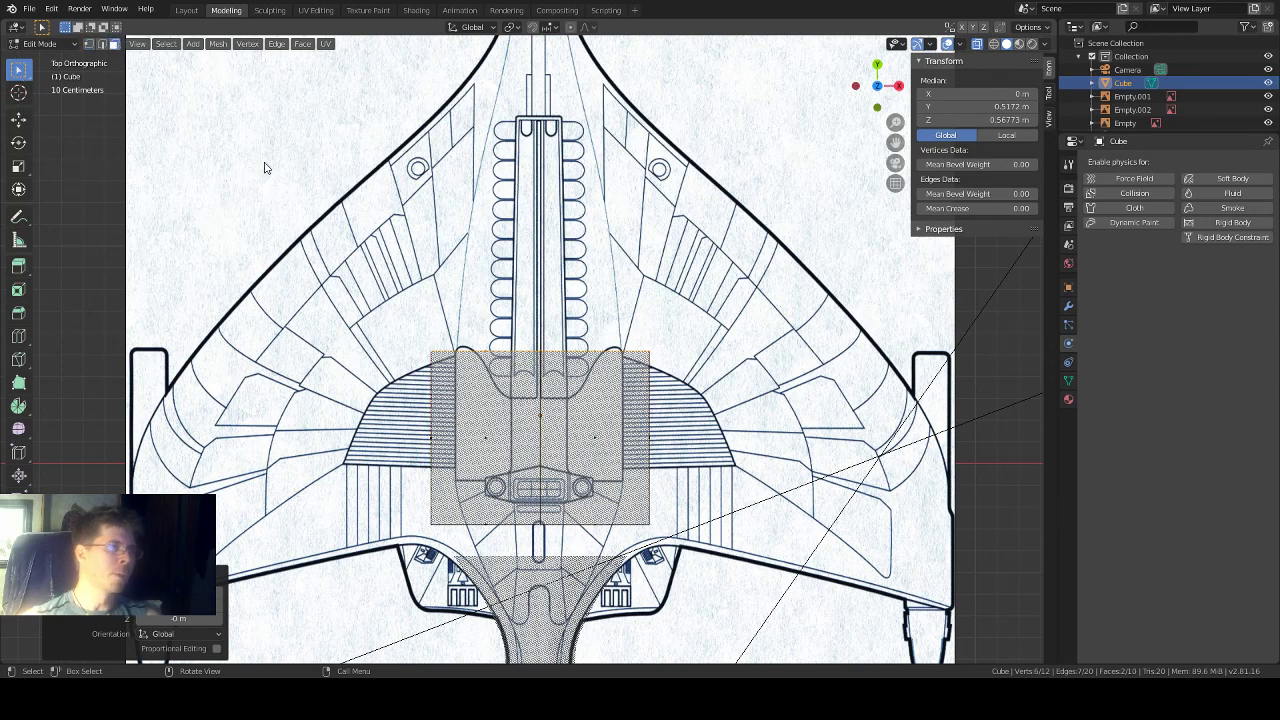
drag(351, 316, 500, 546)
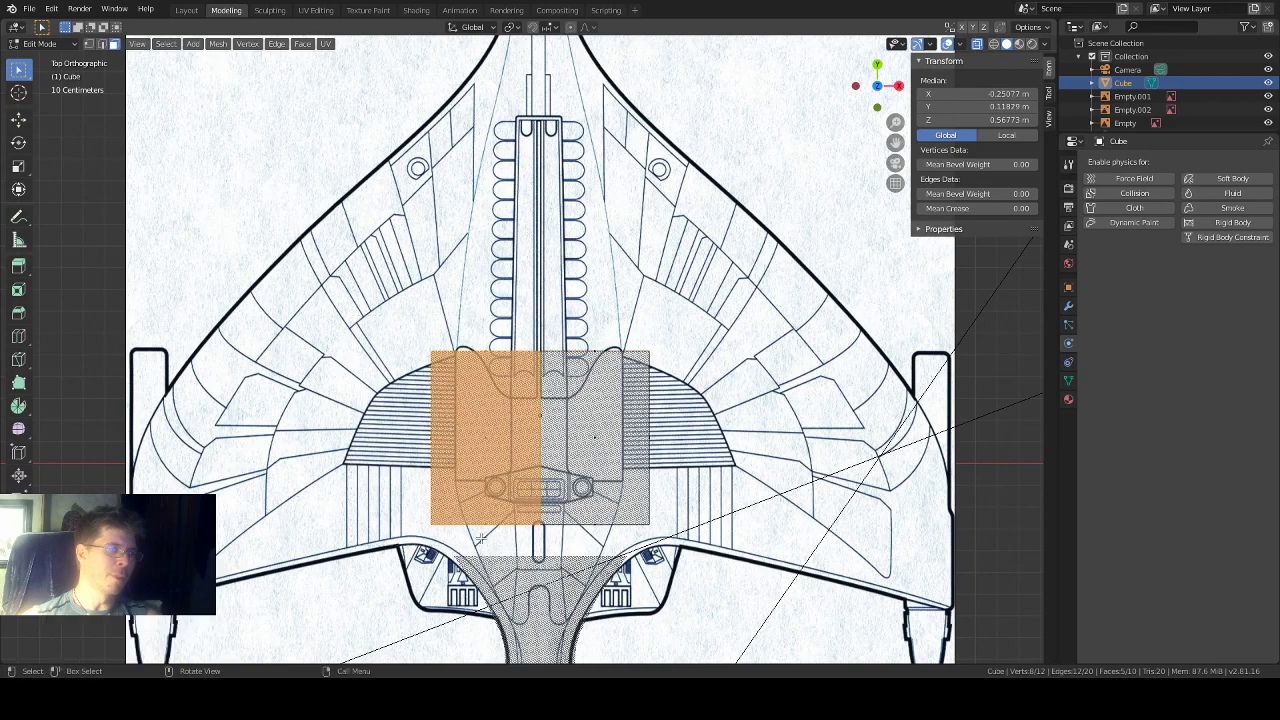
middle_drag(420, 486, 509, 353)
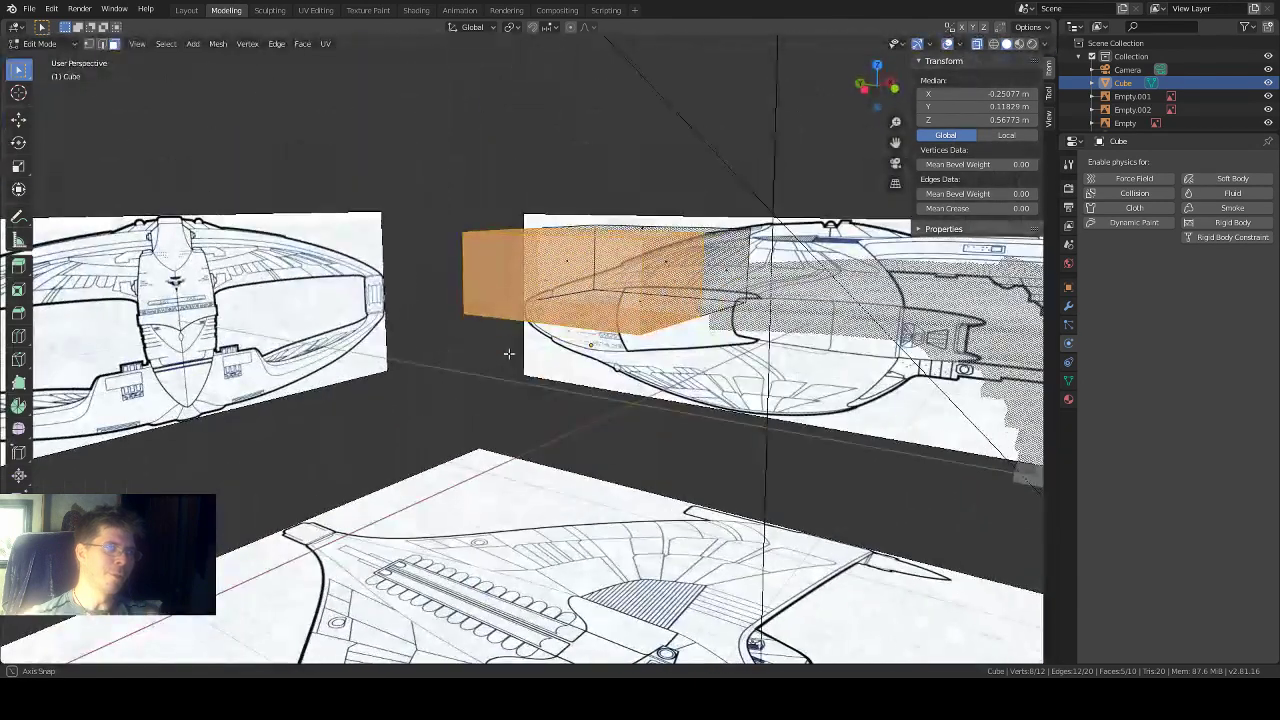
key(x)
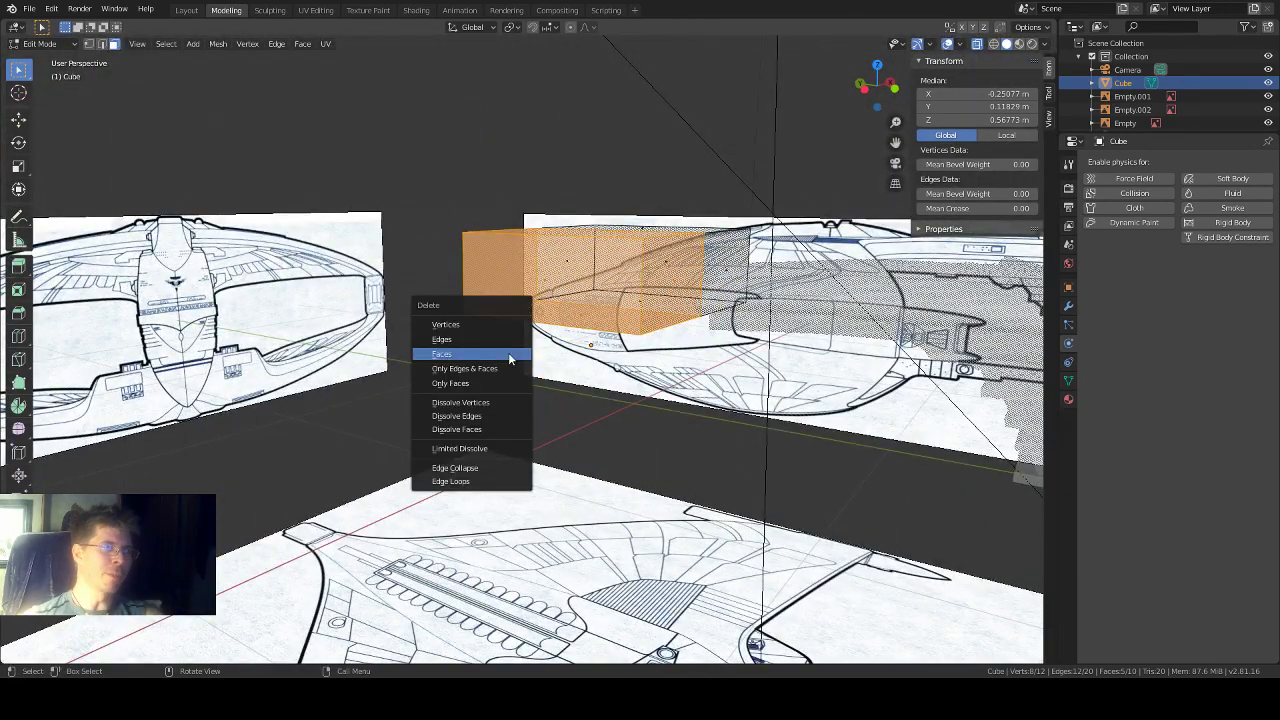
click(512, 354)
middle_drag(548, 341, 566, 460)
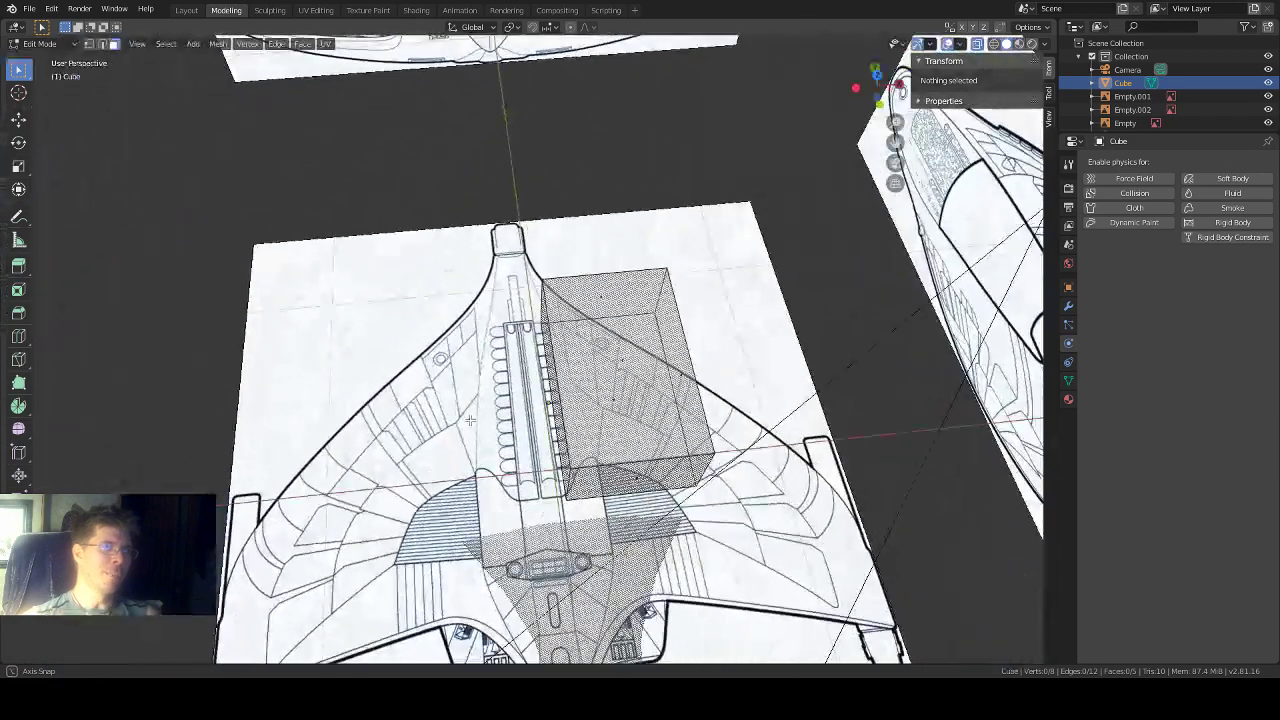
Step: Move the remaining half's outer side vertices inward along X to about 0.379 m, matching the blueprint's centre section, and return to Select Box
click(876, 73)
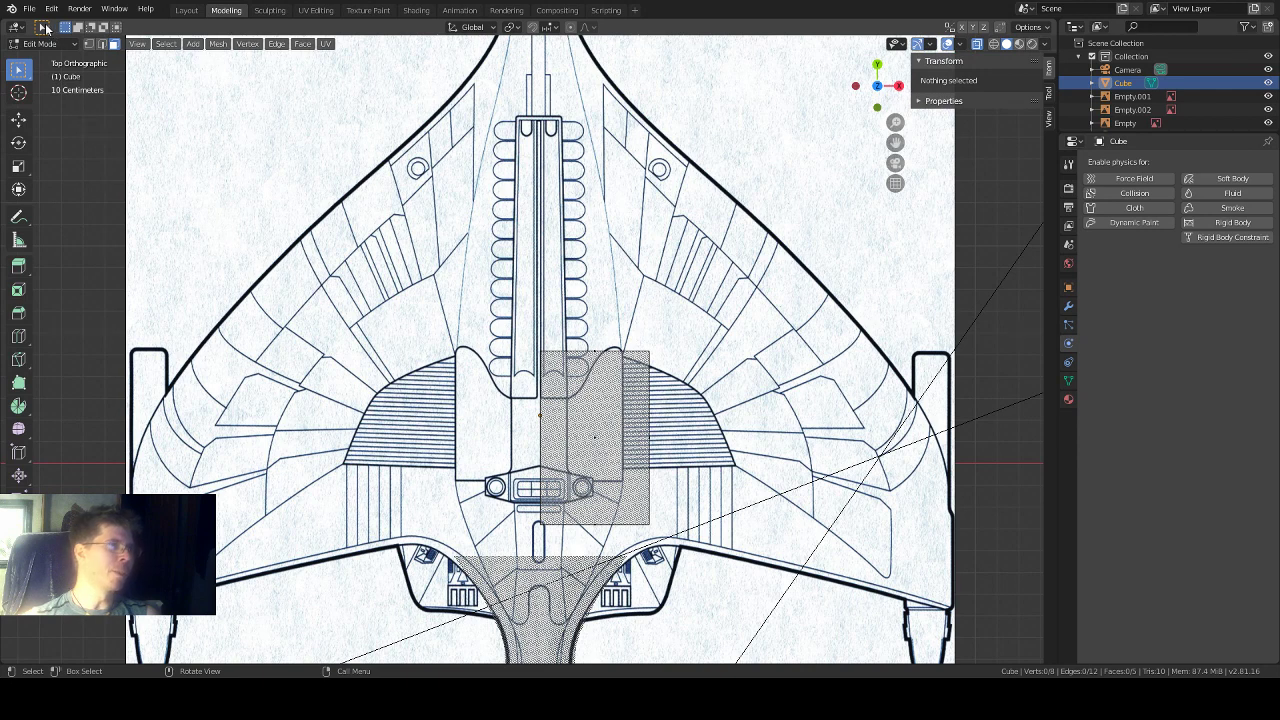
drag(698, 318, 622, 600)
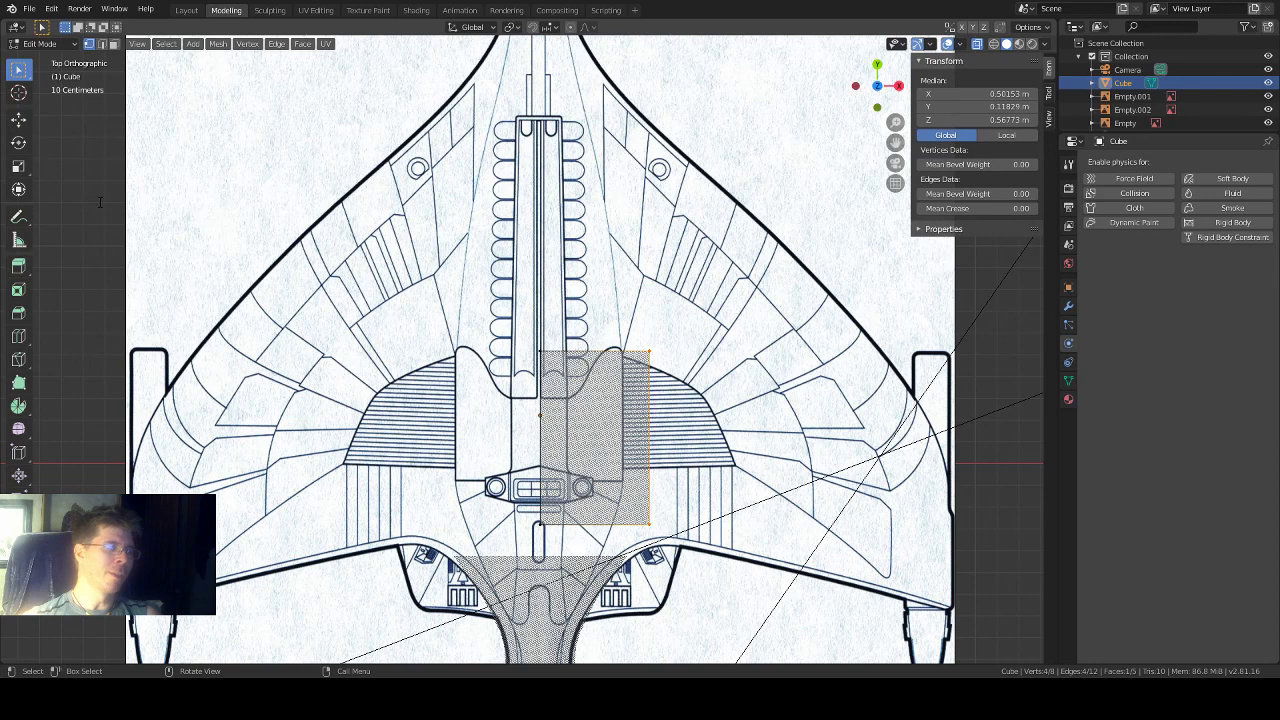
click(18, 119)
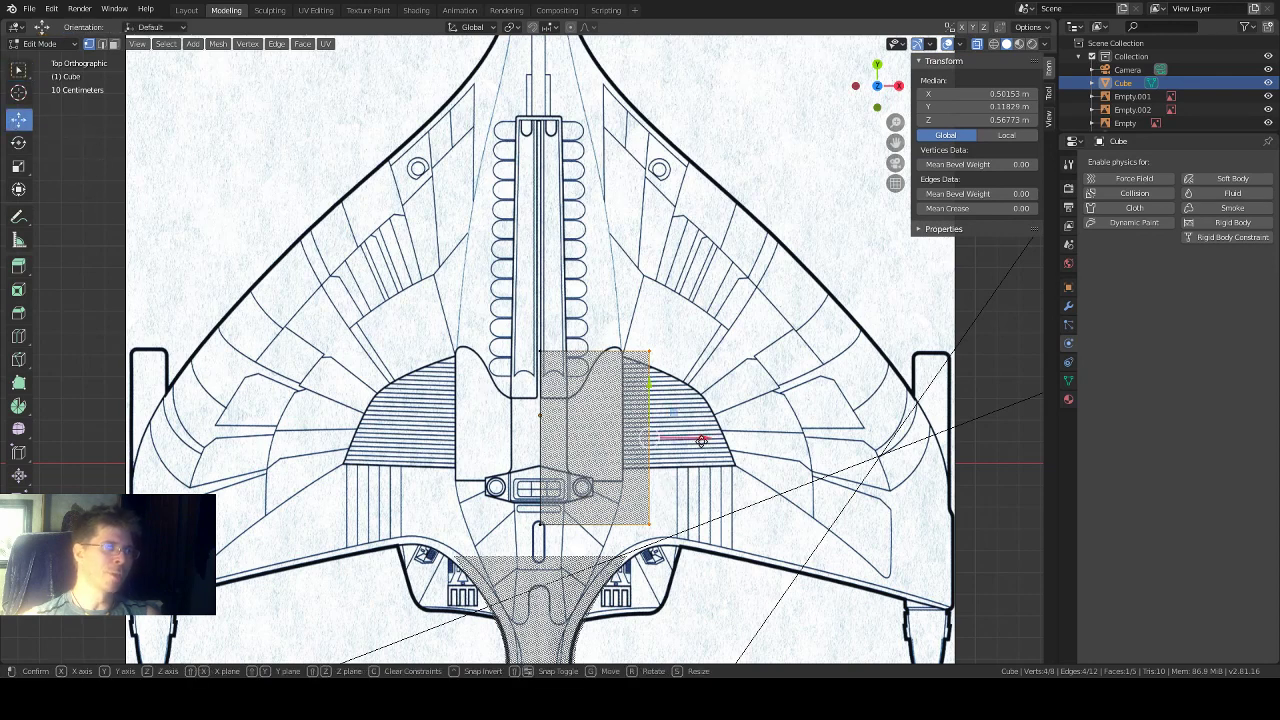
drag(700, 438, 675, 439)
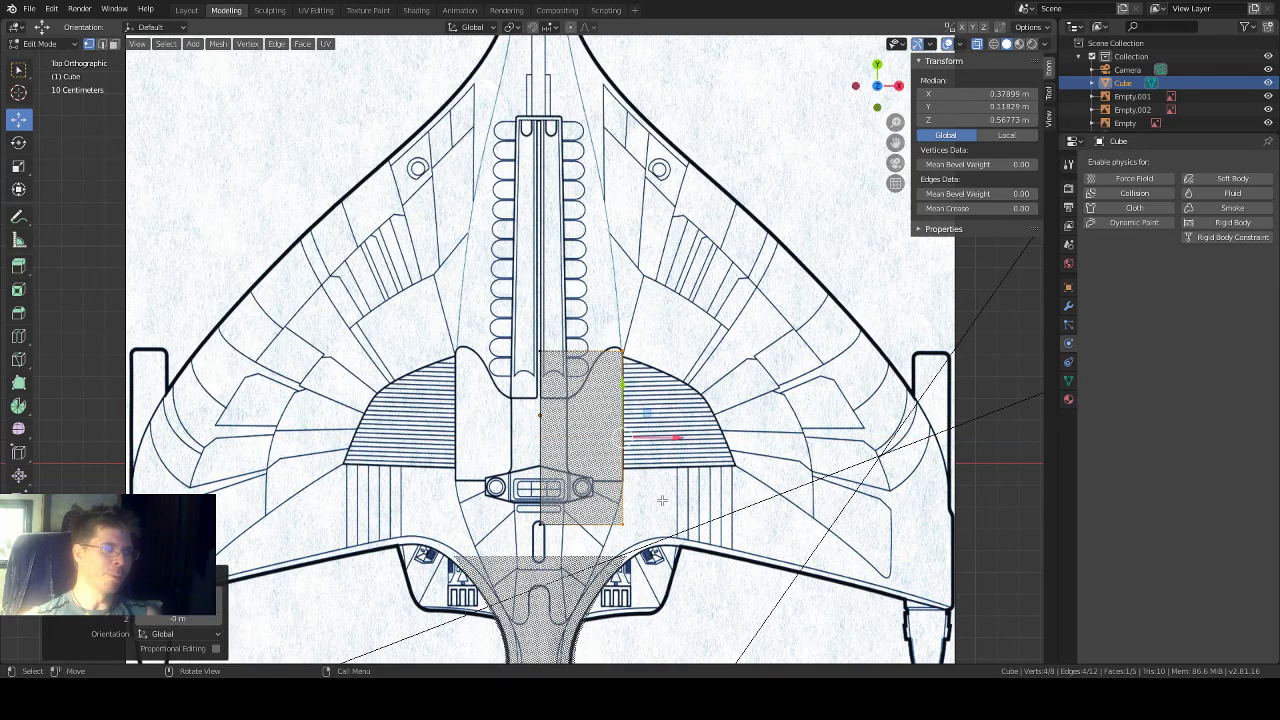
click(18, 70)
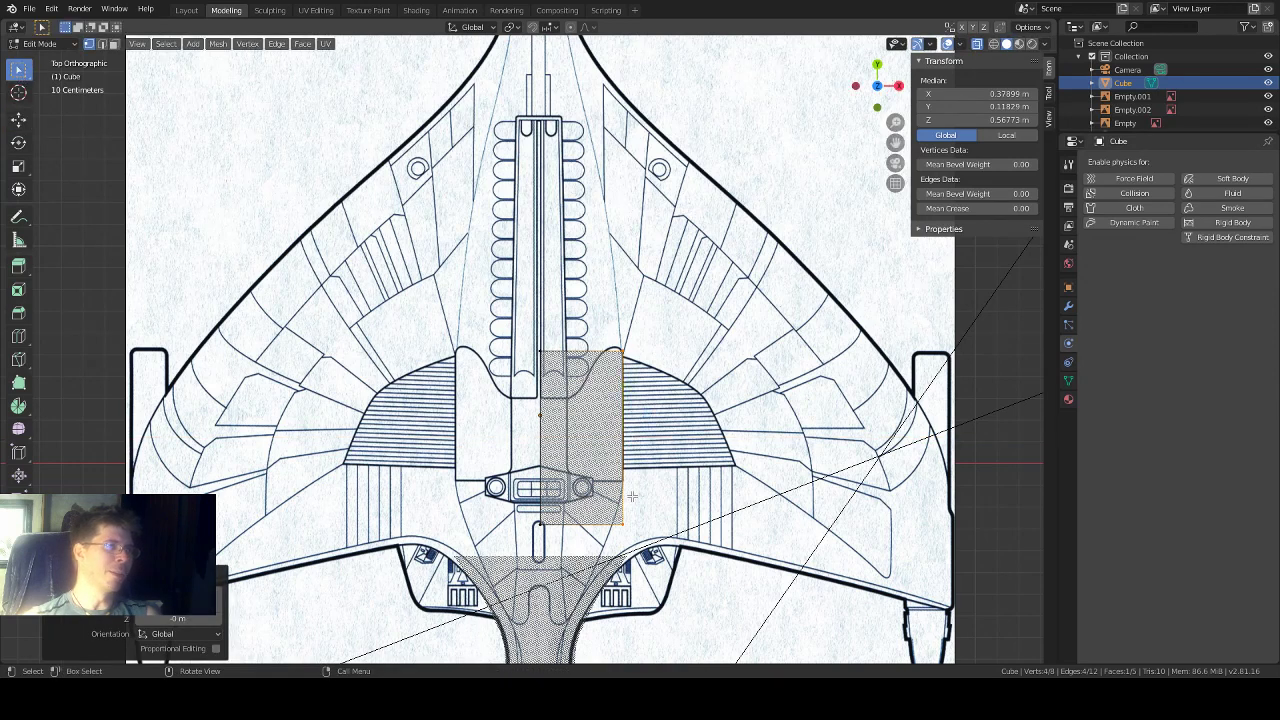
Step: Select the four vertices at the neck-side end of the half body and duplicate them in place
drag(658, 504, 485, 577)
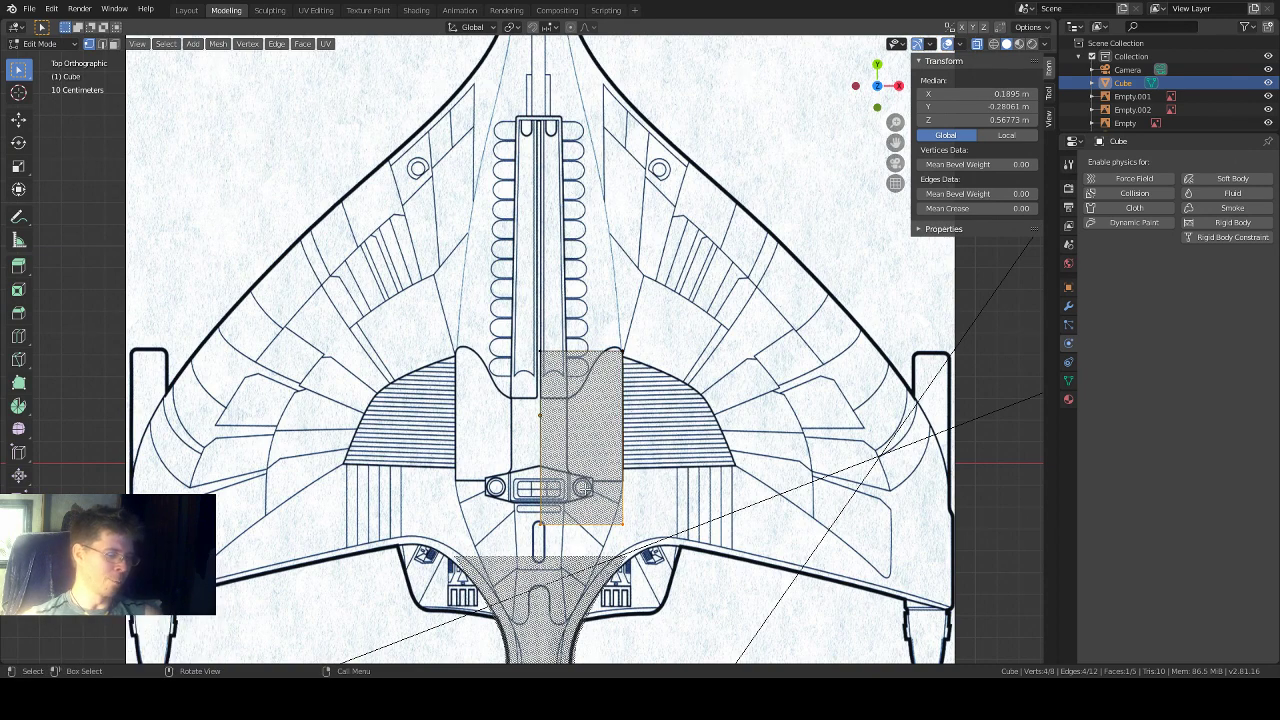
key(shift+d)
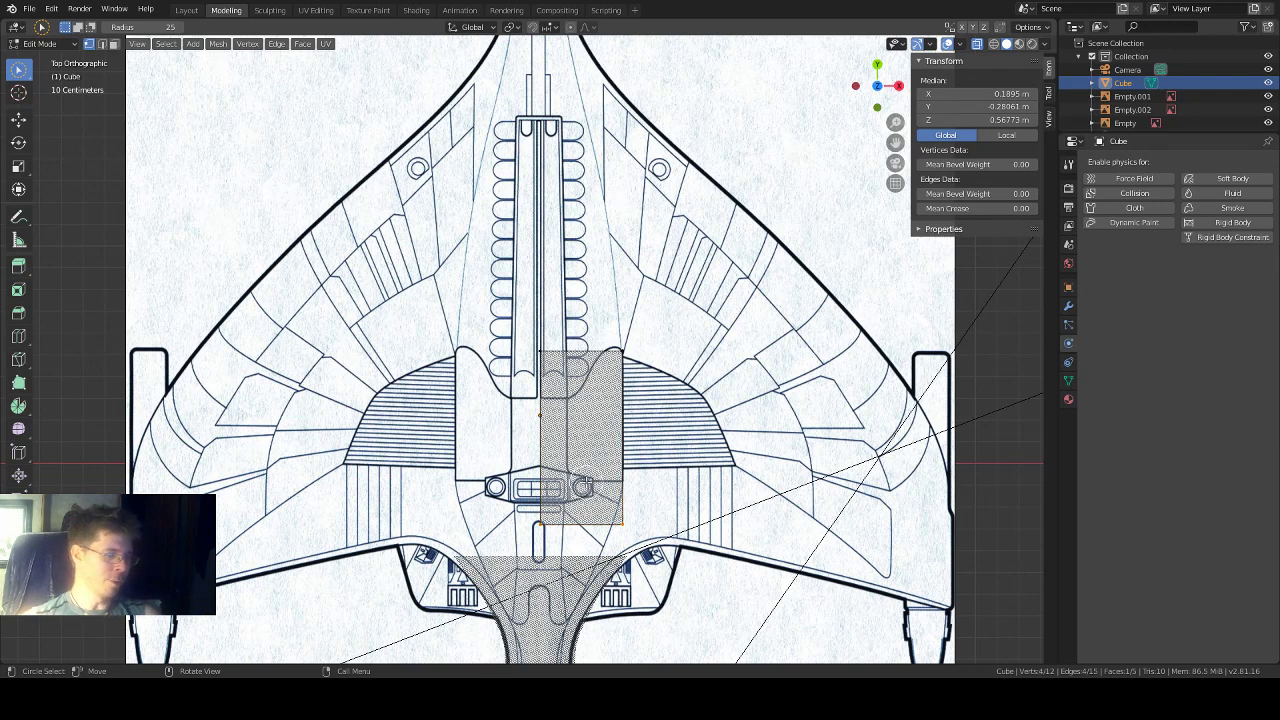
right_click(583, 487)
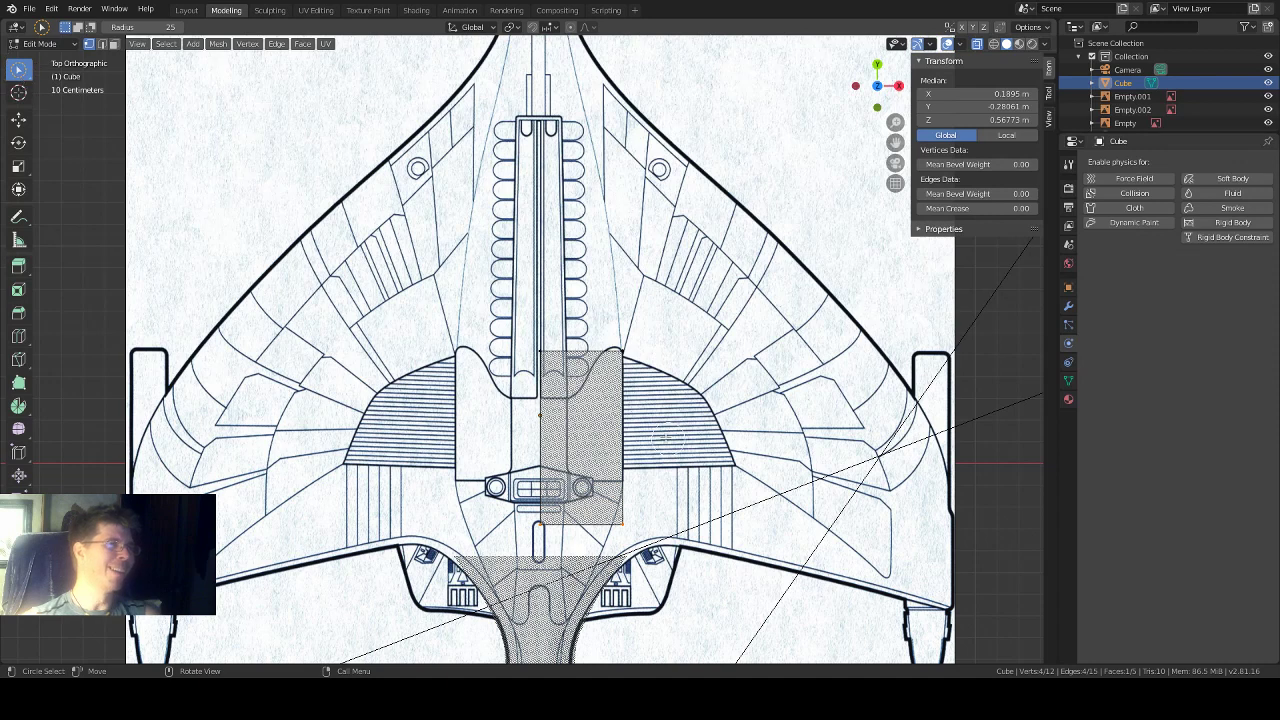
Step: Make Select Box the active selection tool again
key(shift+space)
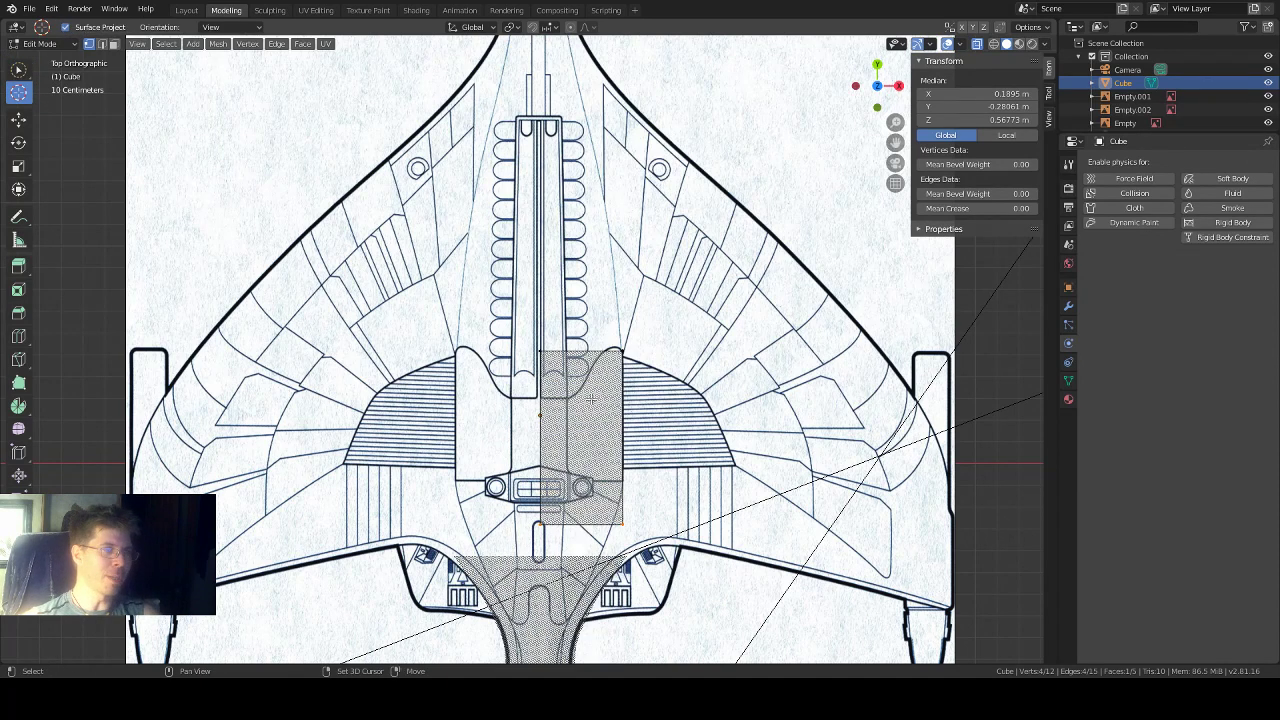
key(shift+space)
click(582, 385)
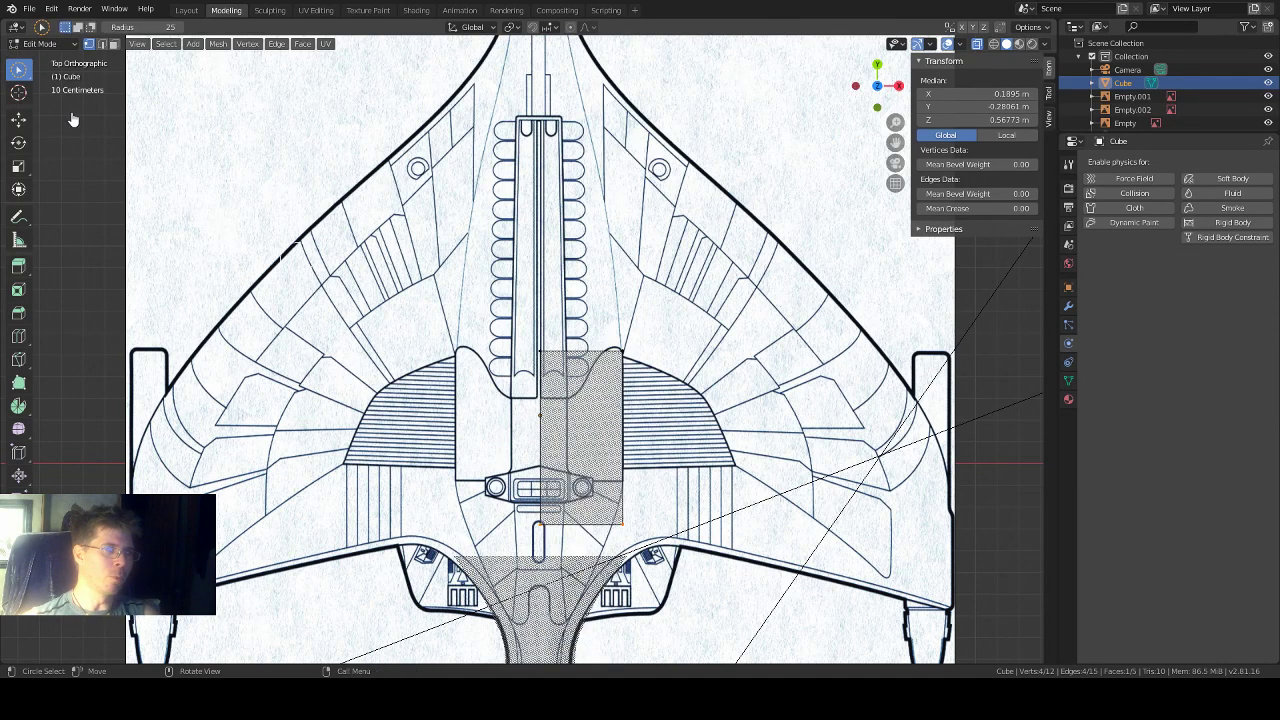
click(30, 77)
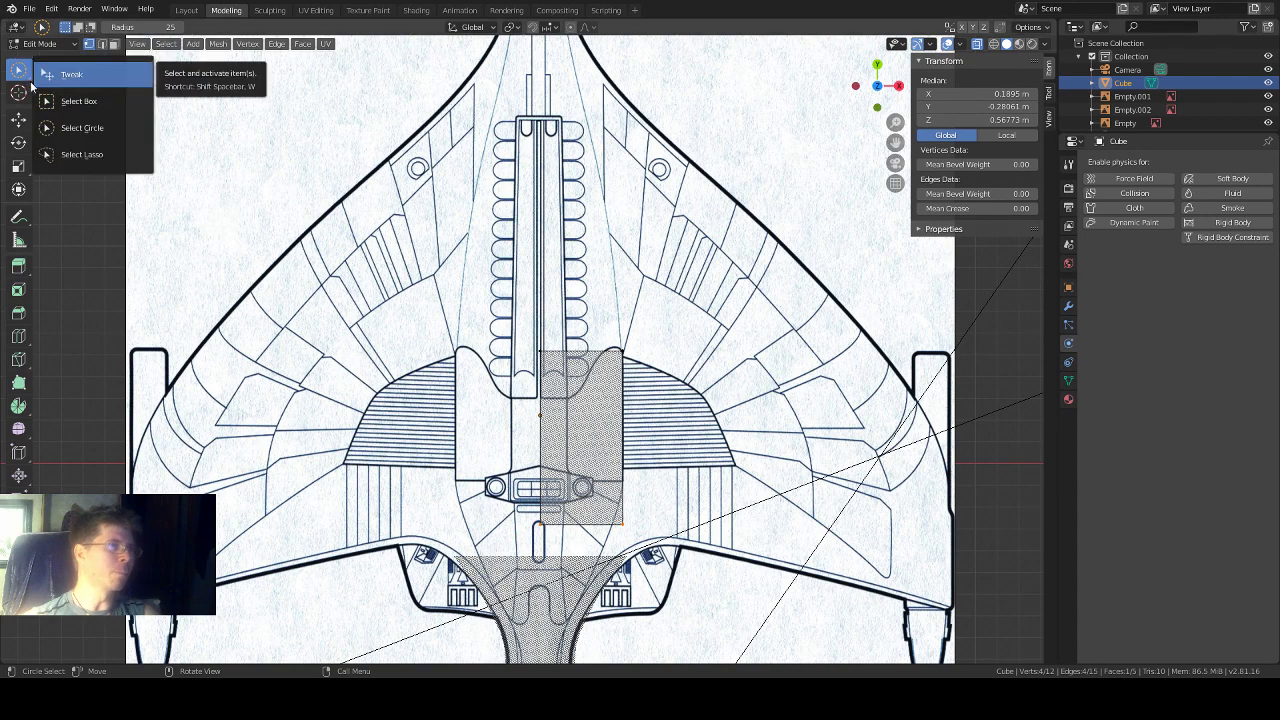
click(43, 100)
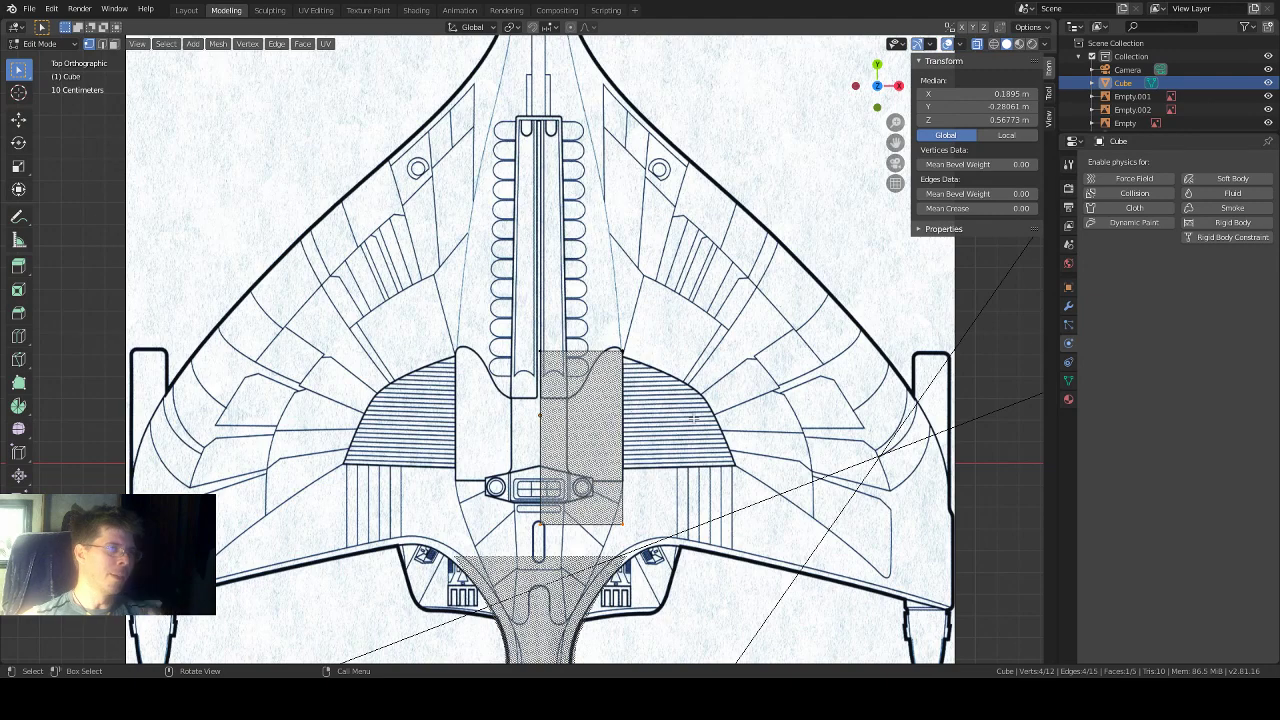
scroll(696, 476, up, 1)
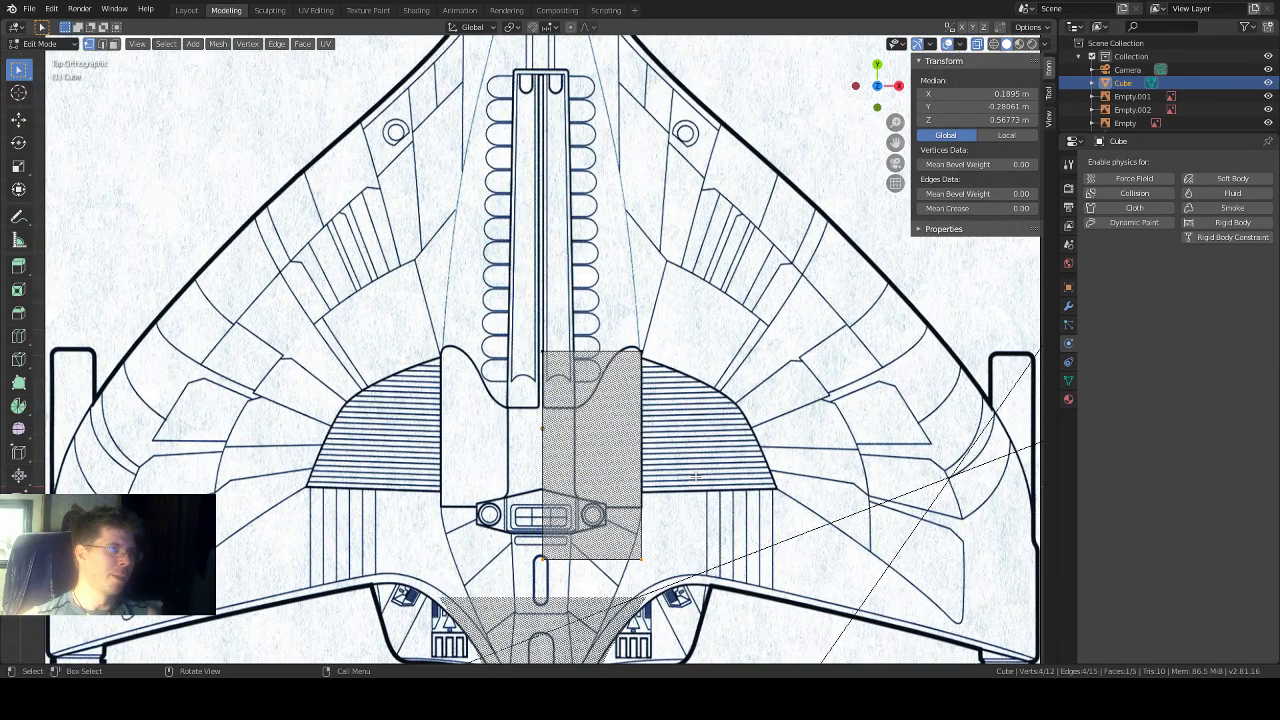
scroll(695, 476, down, 1)
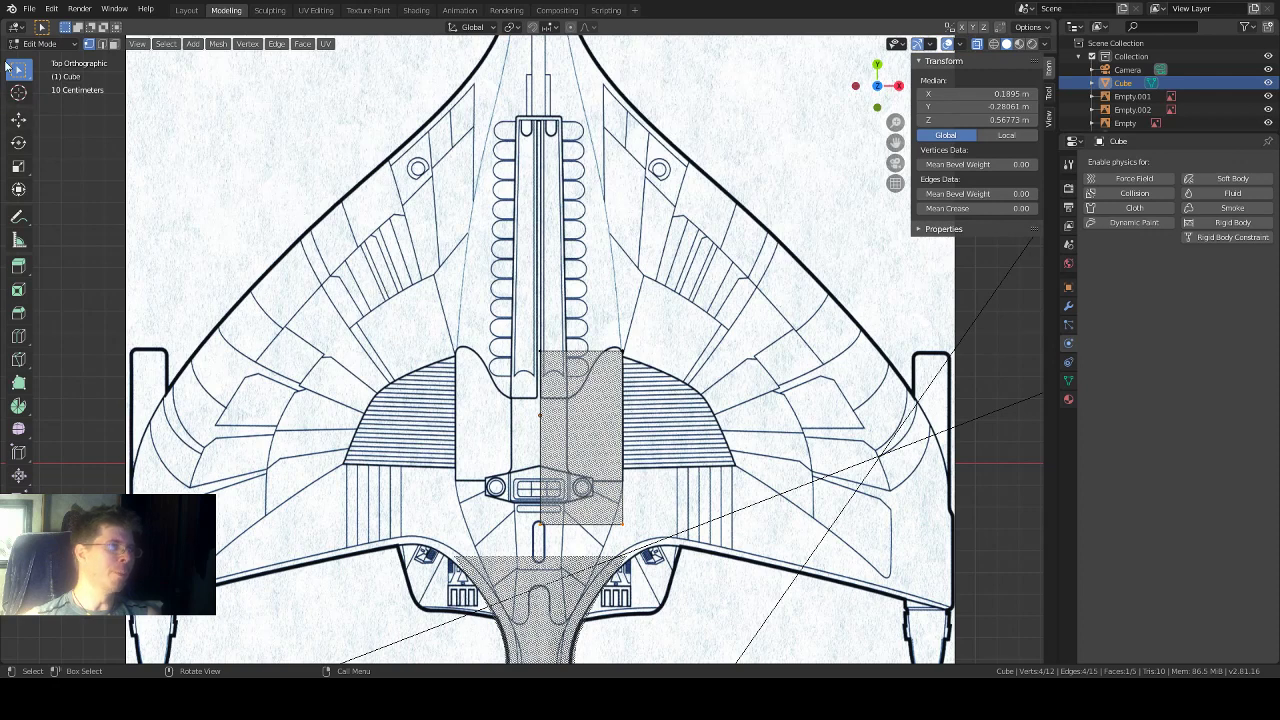
click(16, 68)
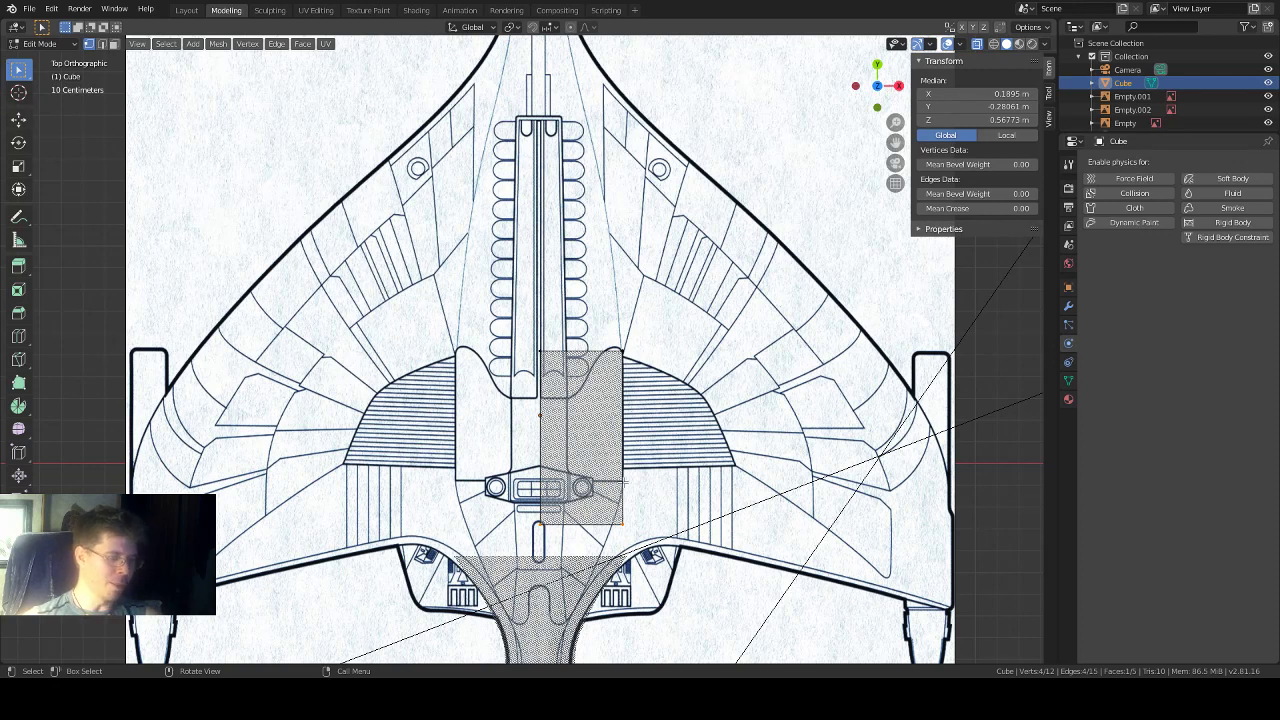
Step: Try moving the four duplicated vertices along Y away from the neck, and undo the move
key(g)
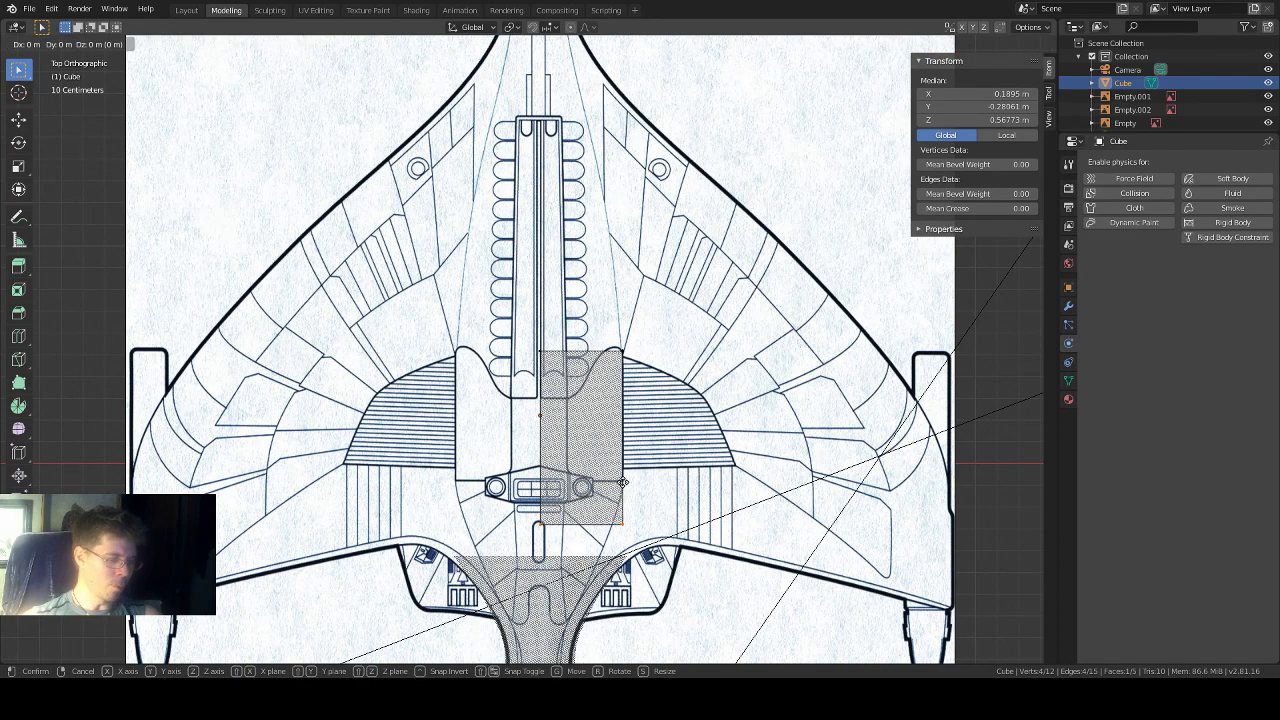
key(y)
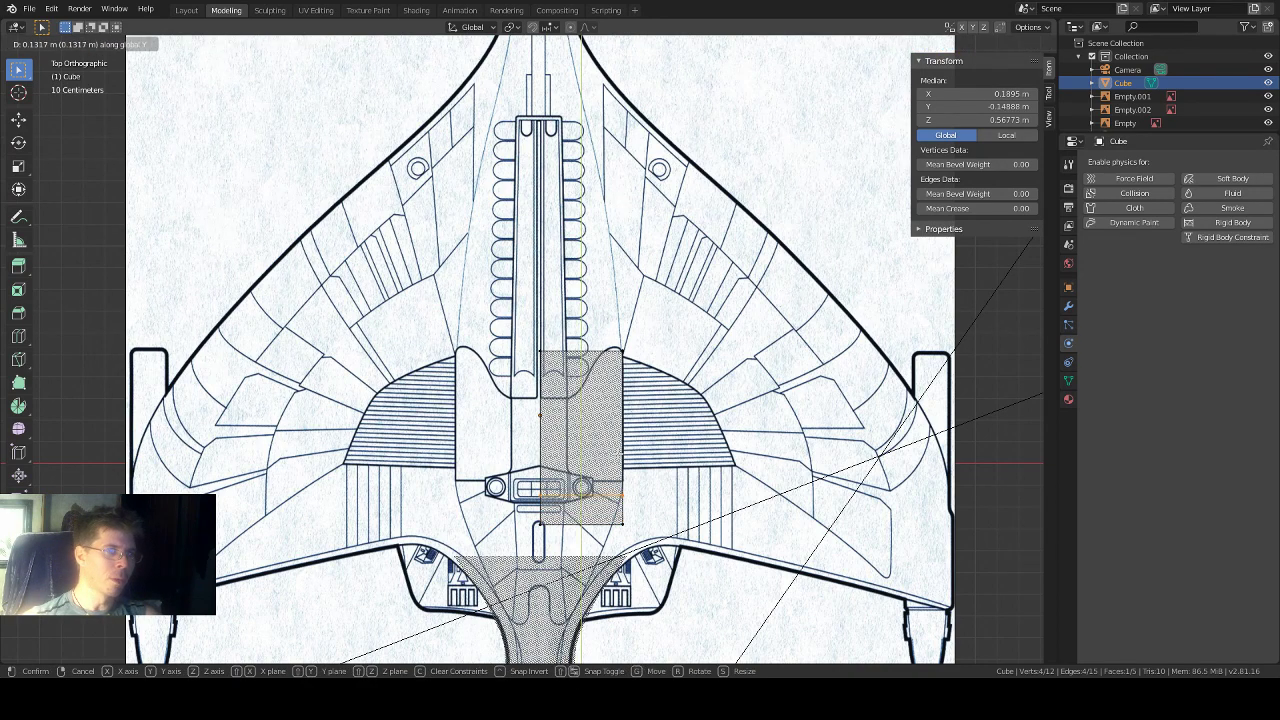
click(617, 454)
key(ctrl+z)
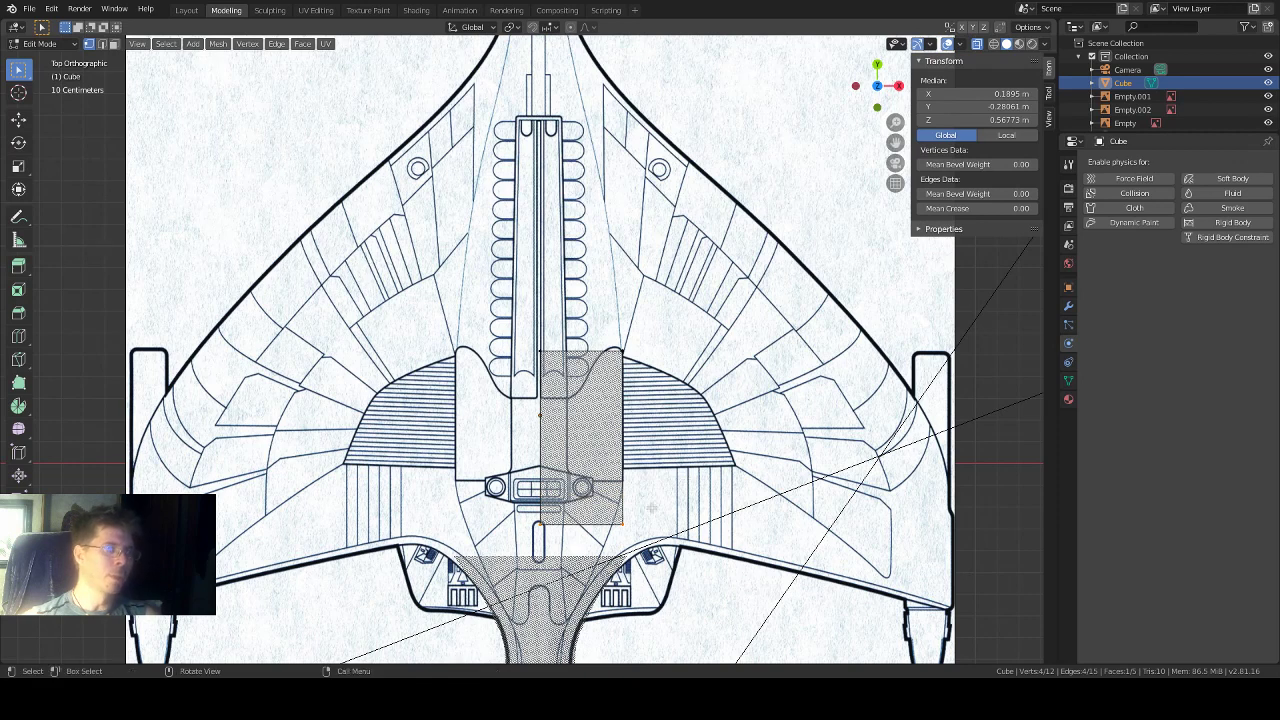
Step: Select all vertices at the neck-side end and move them along Y to about -0.094 m, matching the blueprint line above the vents
drag(652, 508, 530, 546)
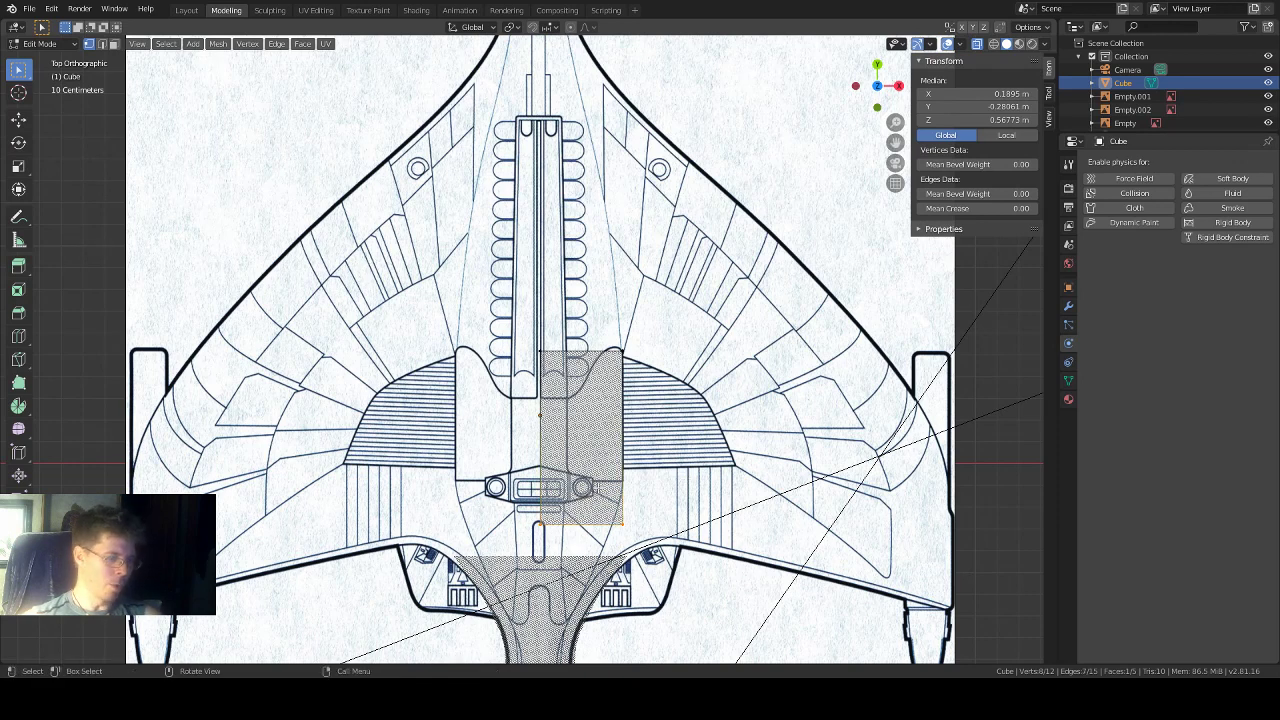
key(g)
key(y)
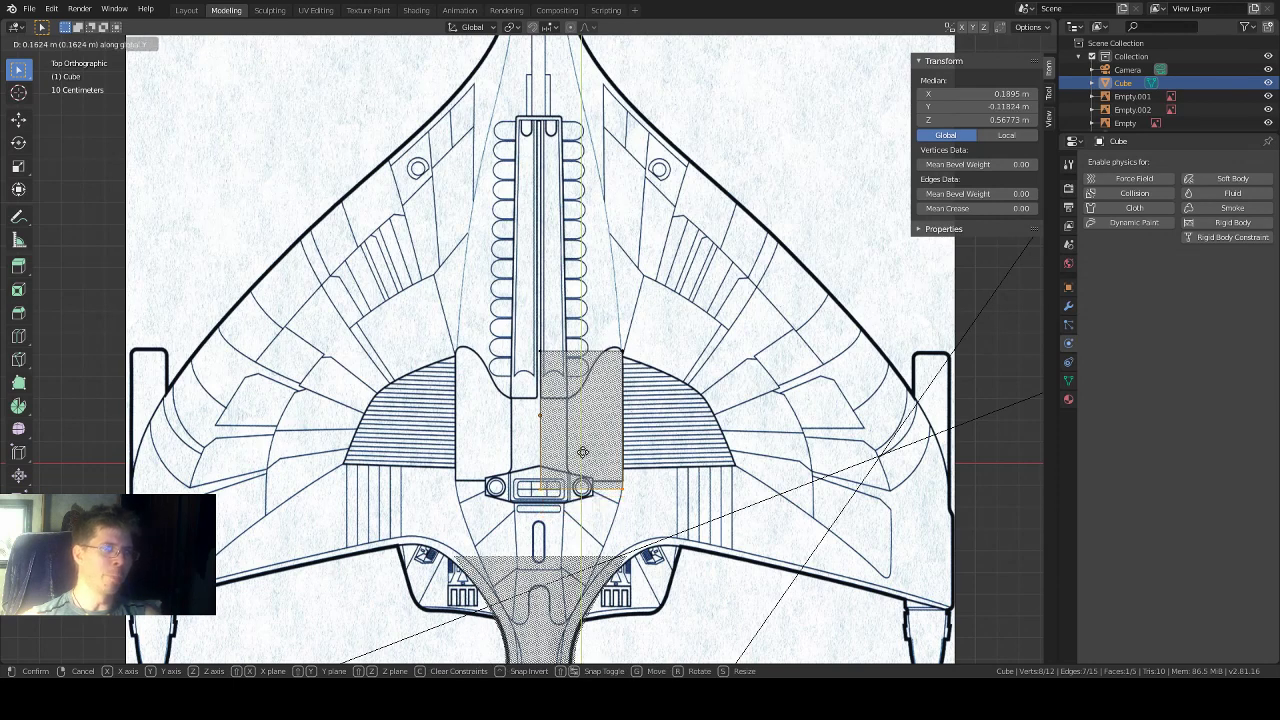
click(580, 446)
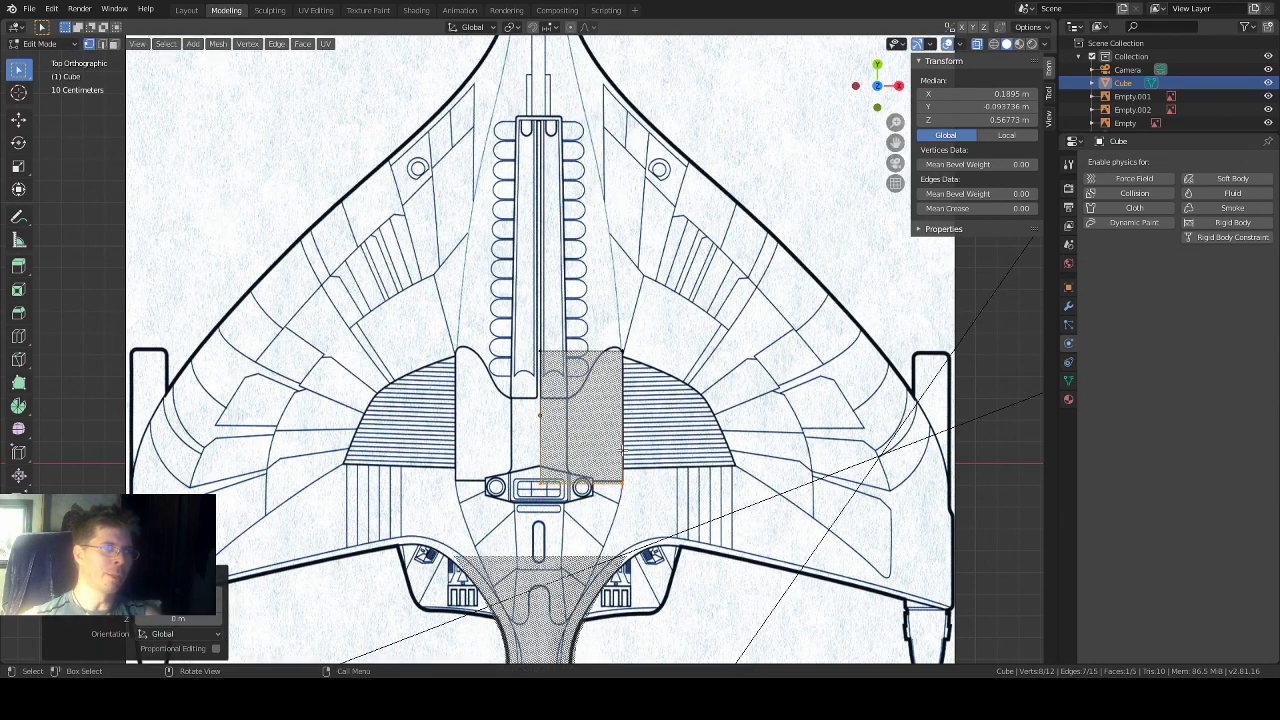
middle_drag(665, 373, 790, 225)
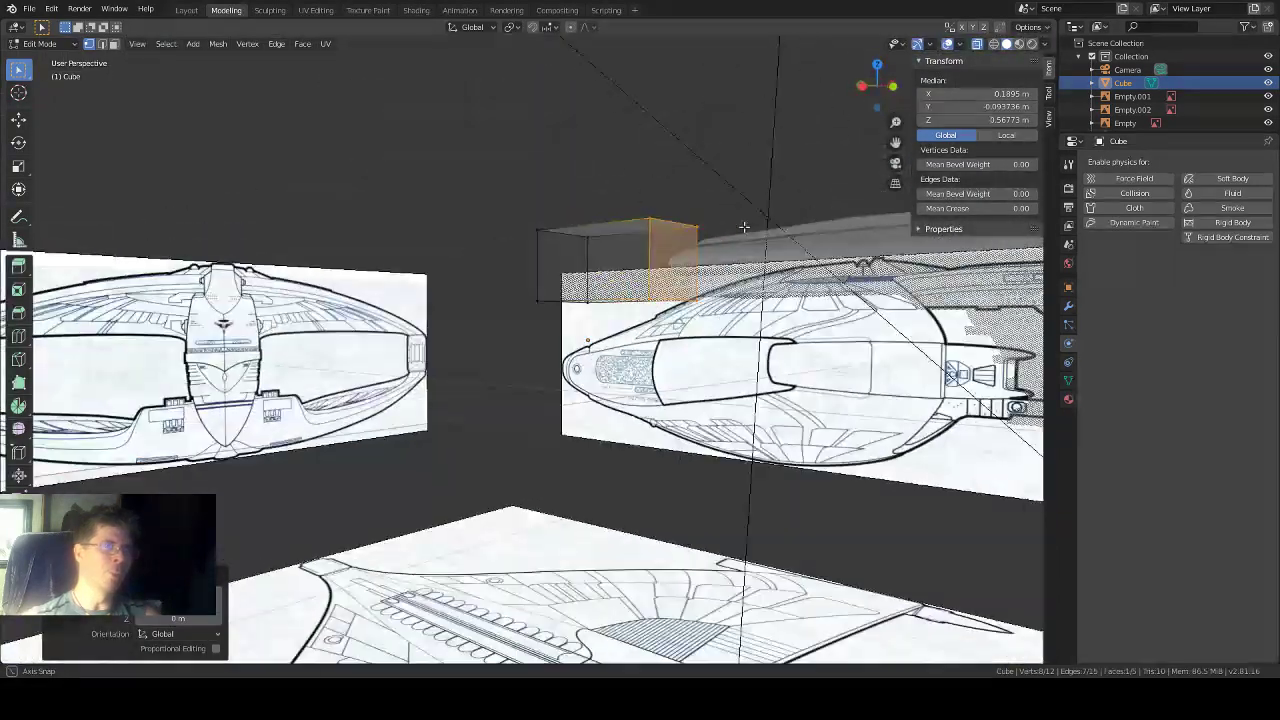
Step: Lower the upper edge at the half body's tail-side end about 0.053 m along Z to follow the side blueprint outline
click(862, 85)
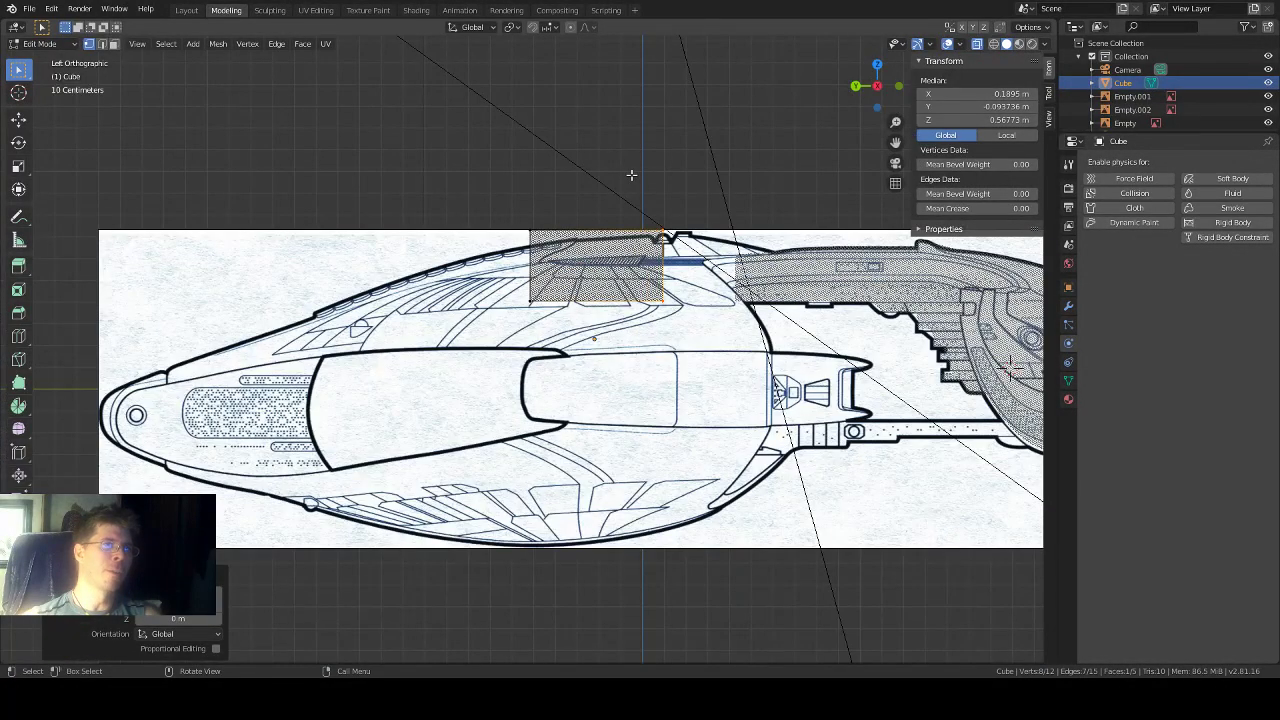
scroll(631, 175, up, 2)
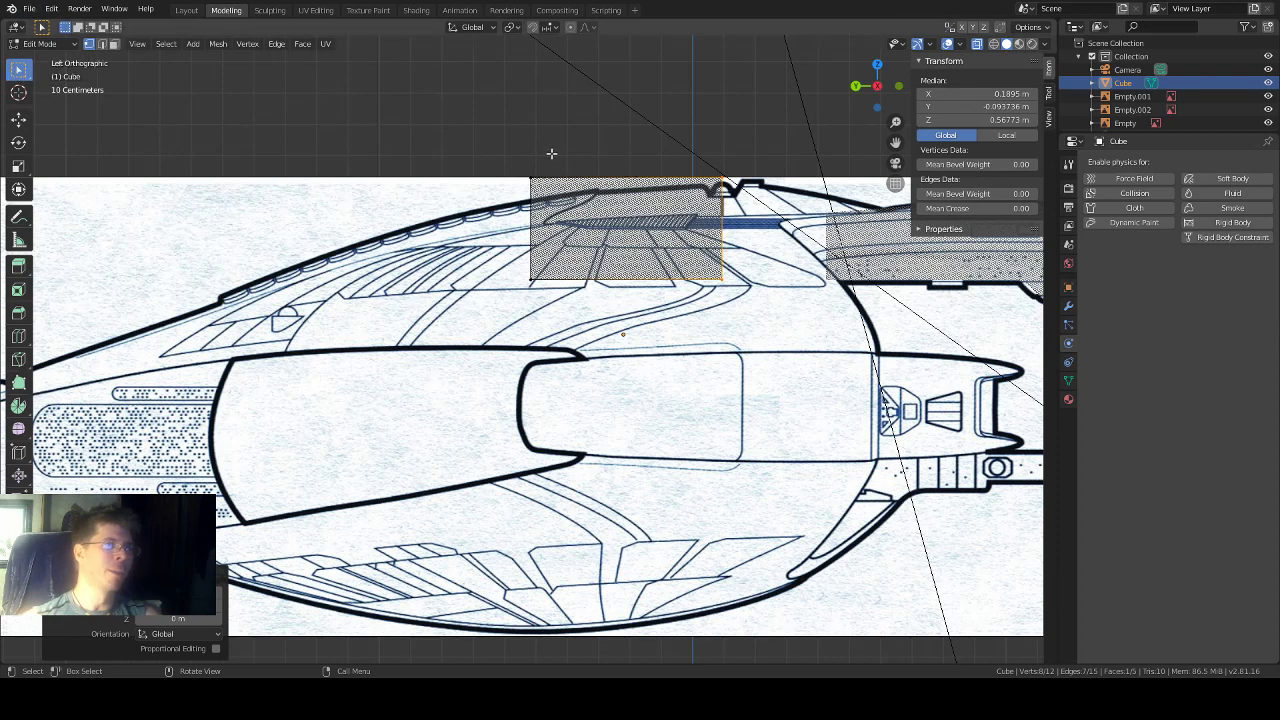
click(527, 176)
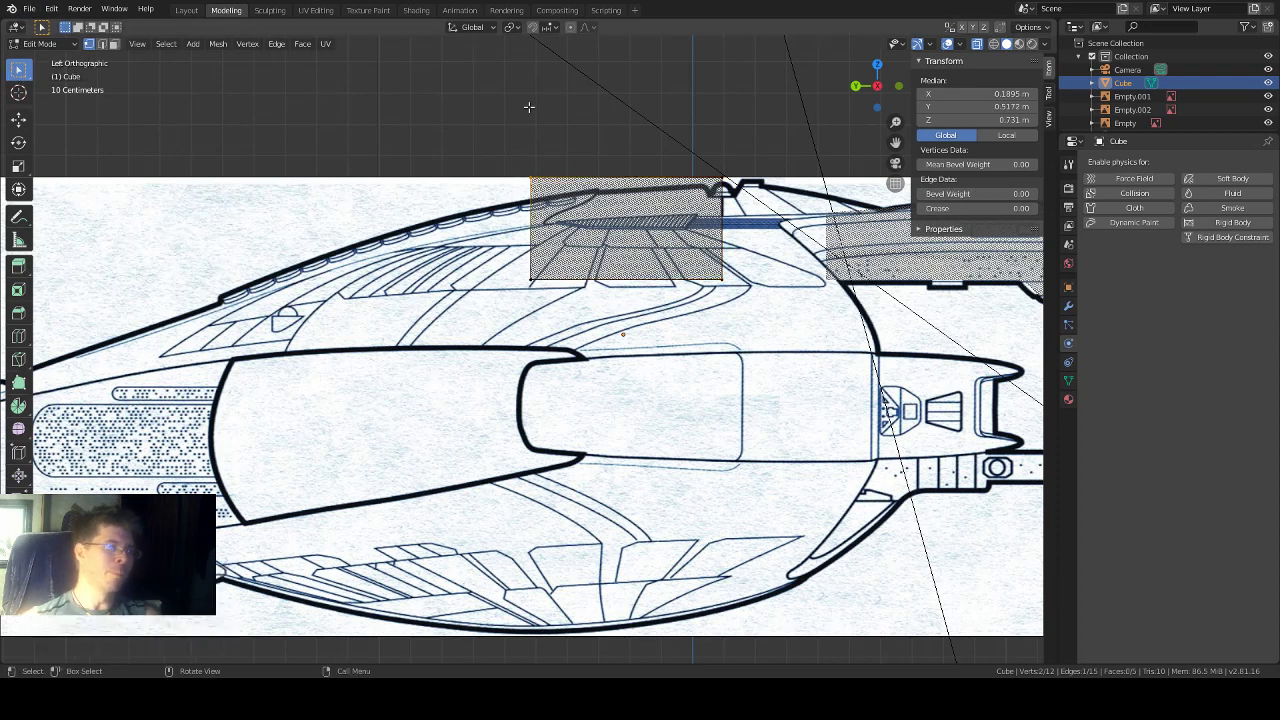
key(g)
key(z)
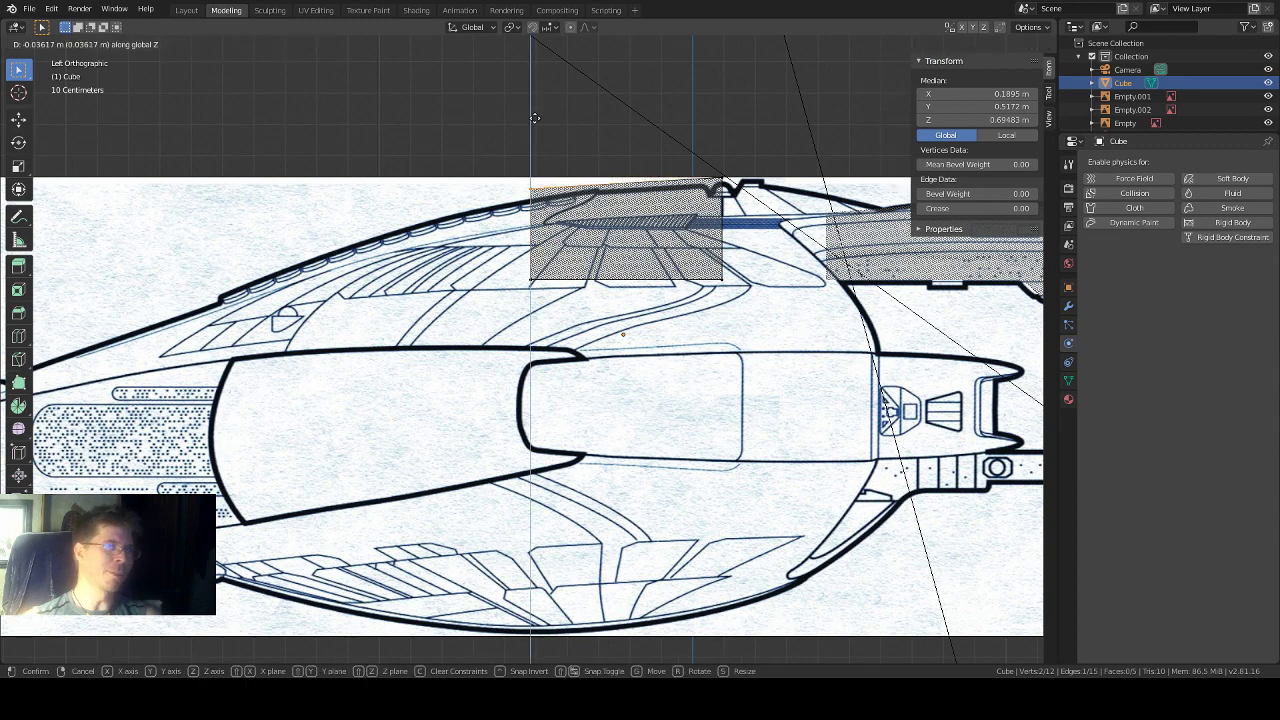
click(537, 123)
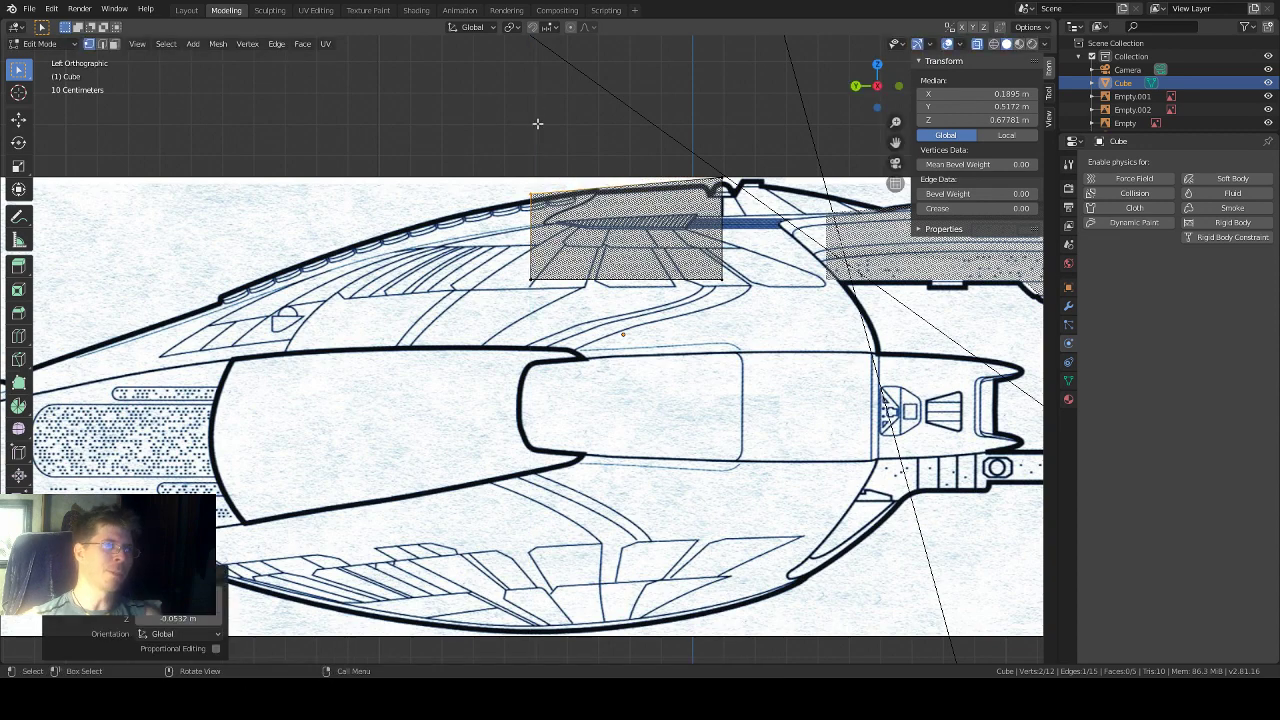
Step: Select the half body's tail-side end face and extrude it with the XYZ axis type along Y to the tail tip's base in the top blueprint
middle_drag(540, 141, 452, 221)
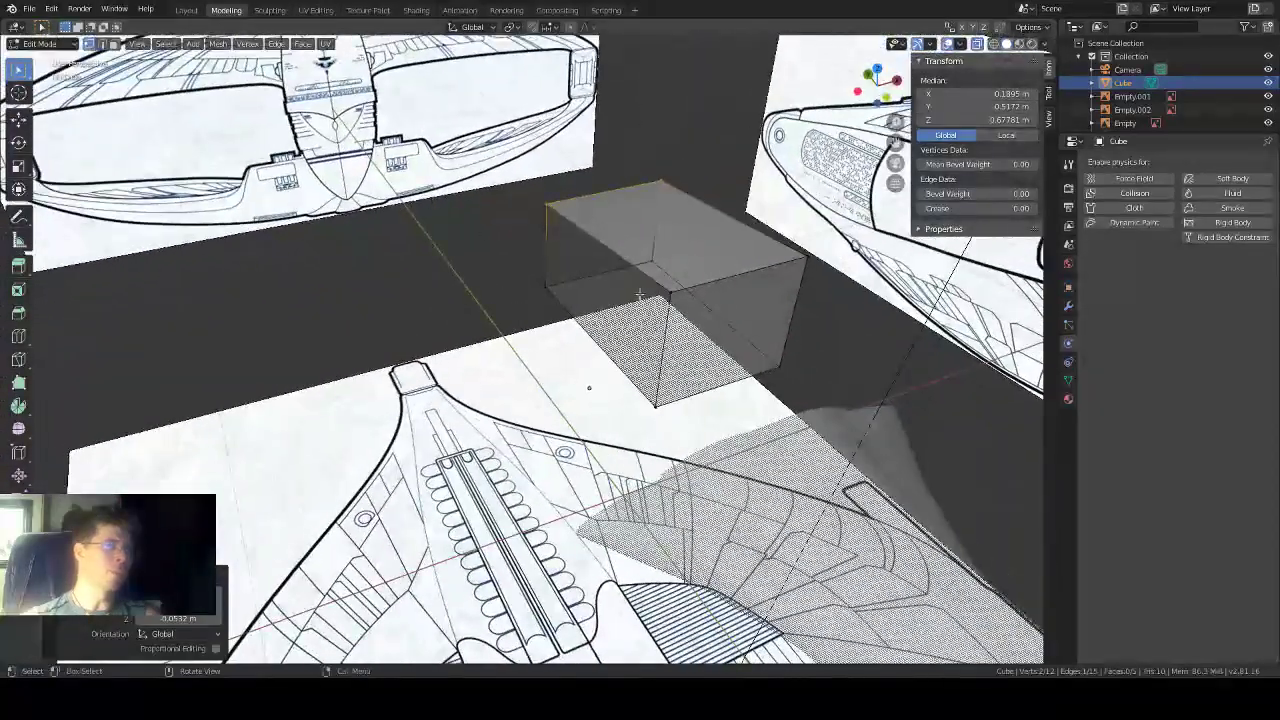
middle_drag(674, 294, 591, 244)
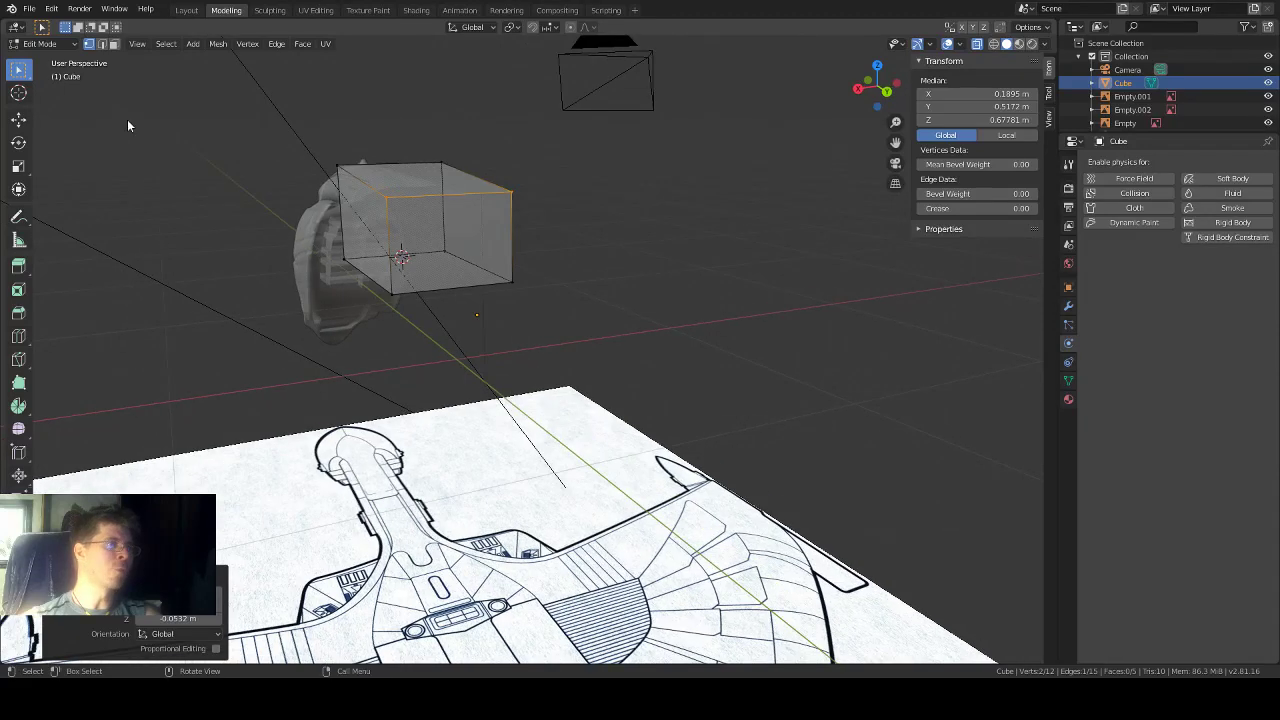
click(114, 44)
click(455, 246)
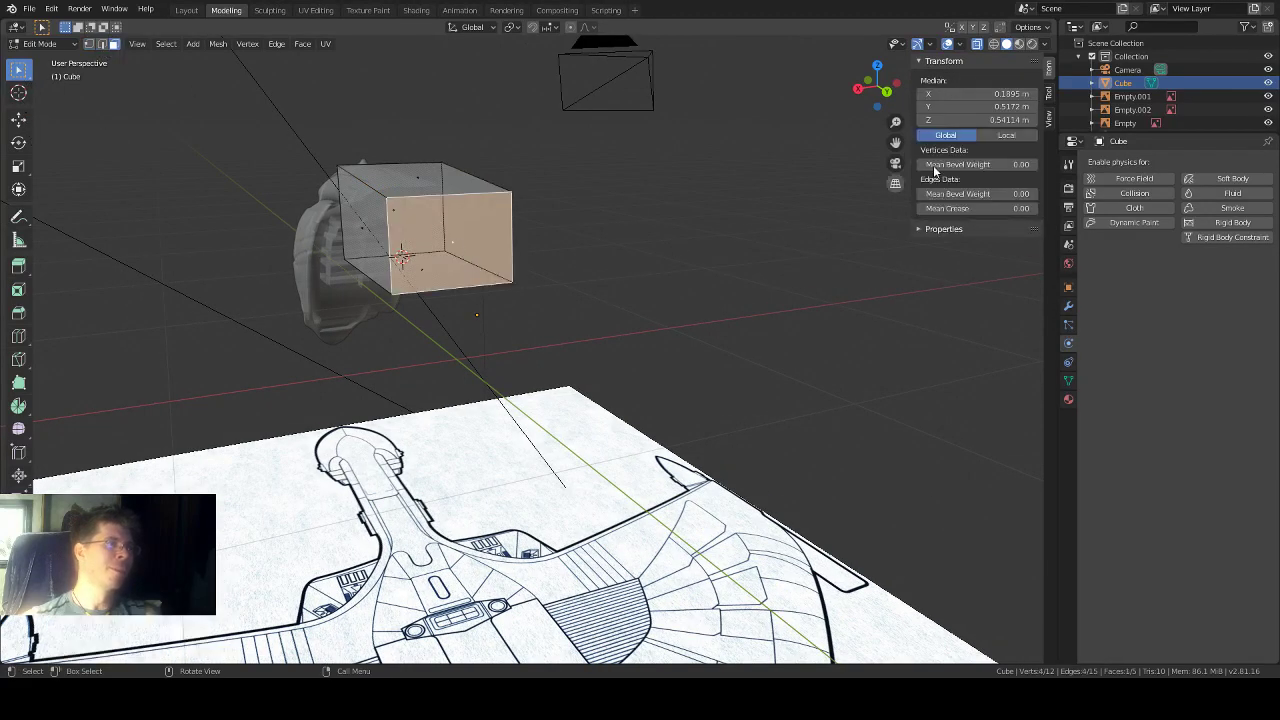
click(876, 66)
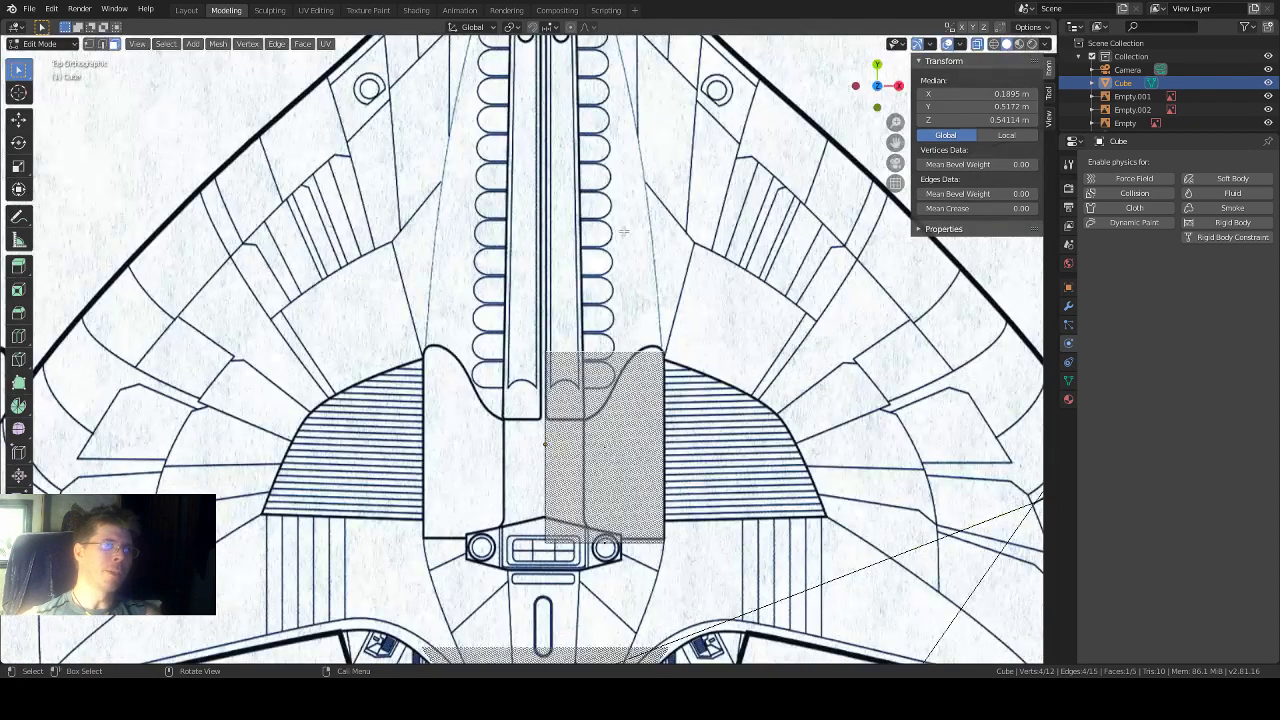
scroll(569, 268, down, 3)
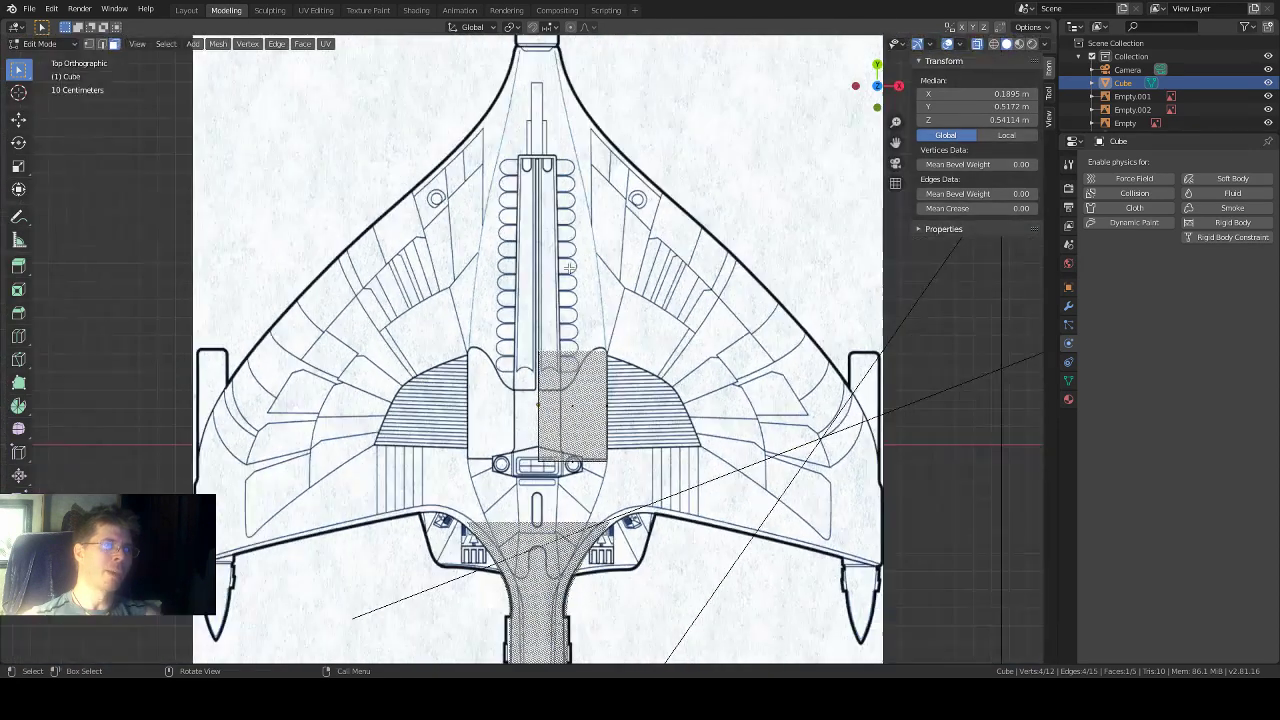
scroll(569, 268, down, 1)
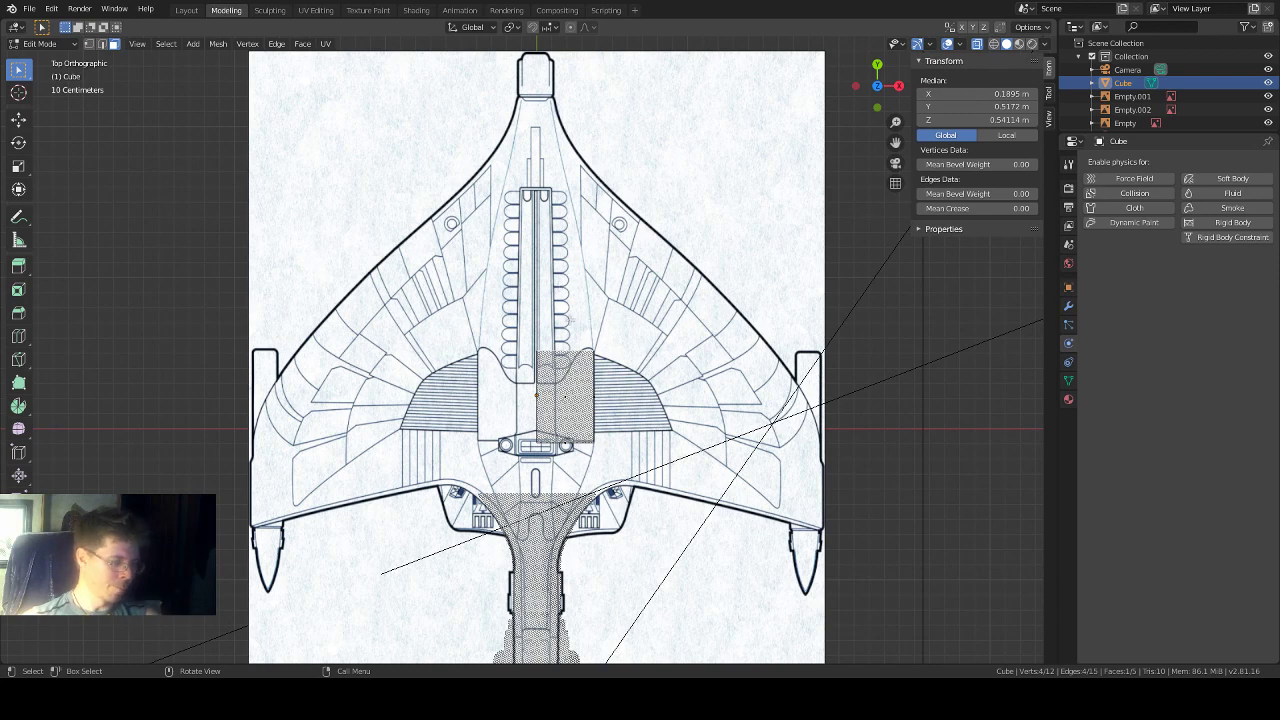
click(19, 266)
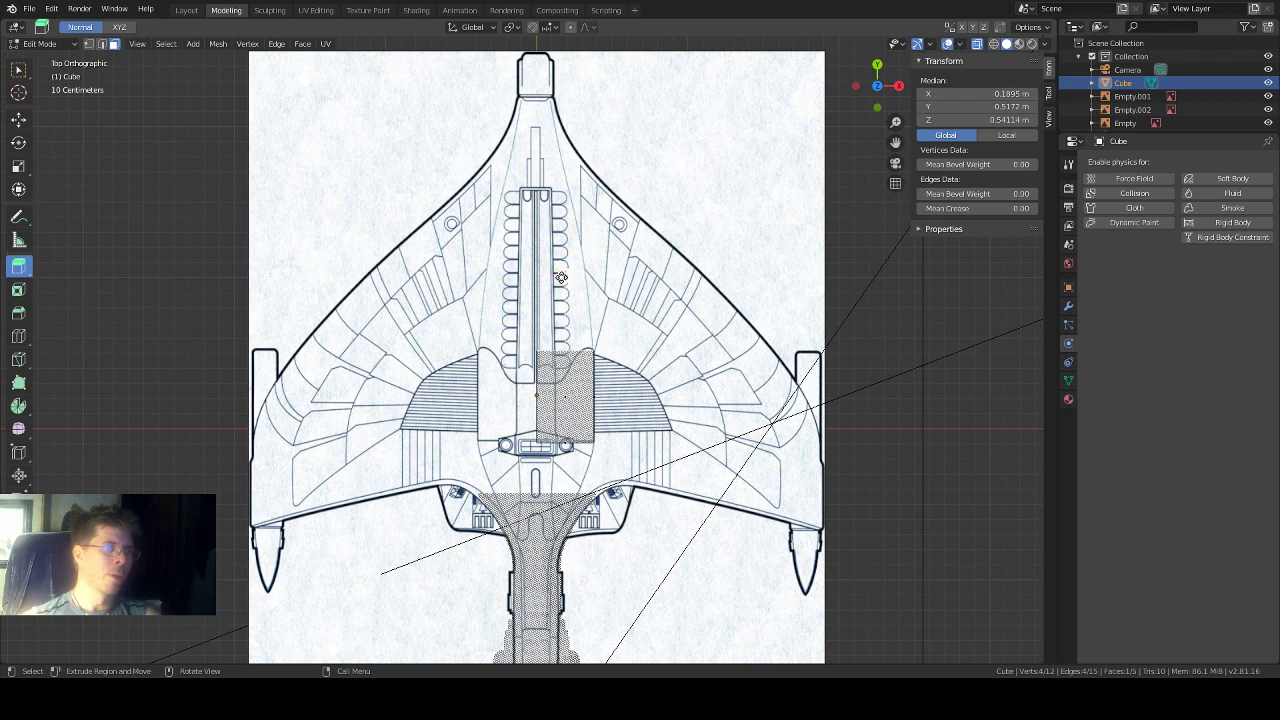
click(1048, 93)
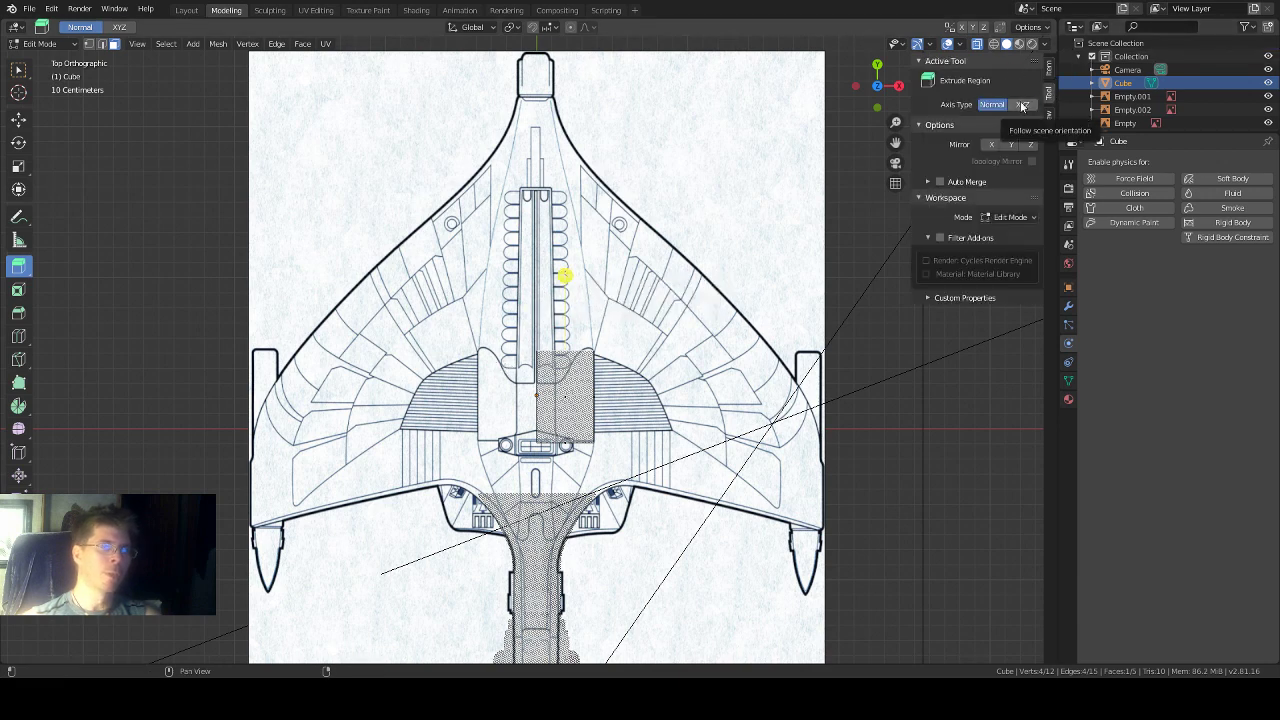
click(1021, 104)
drag(565, 276, 649, 651)
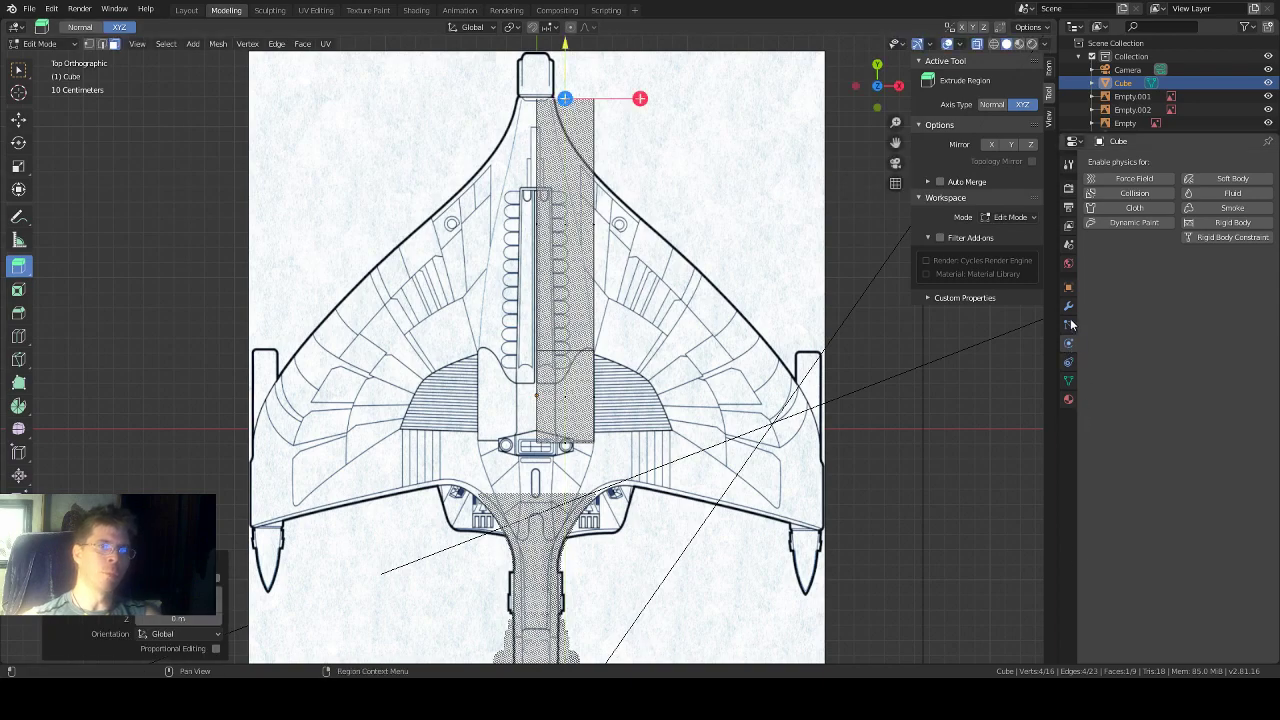
Step: Add a Mirror modifier across the X axis to the half body
middle_drag(890, 534, 858, 432)
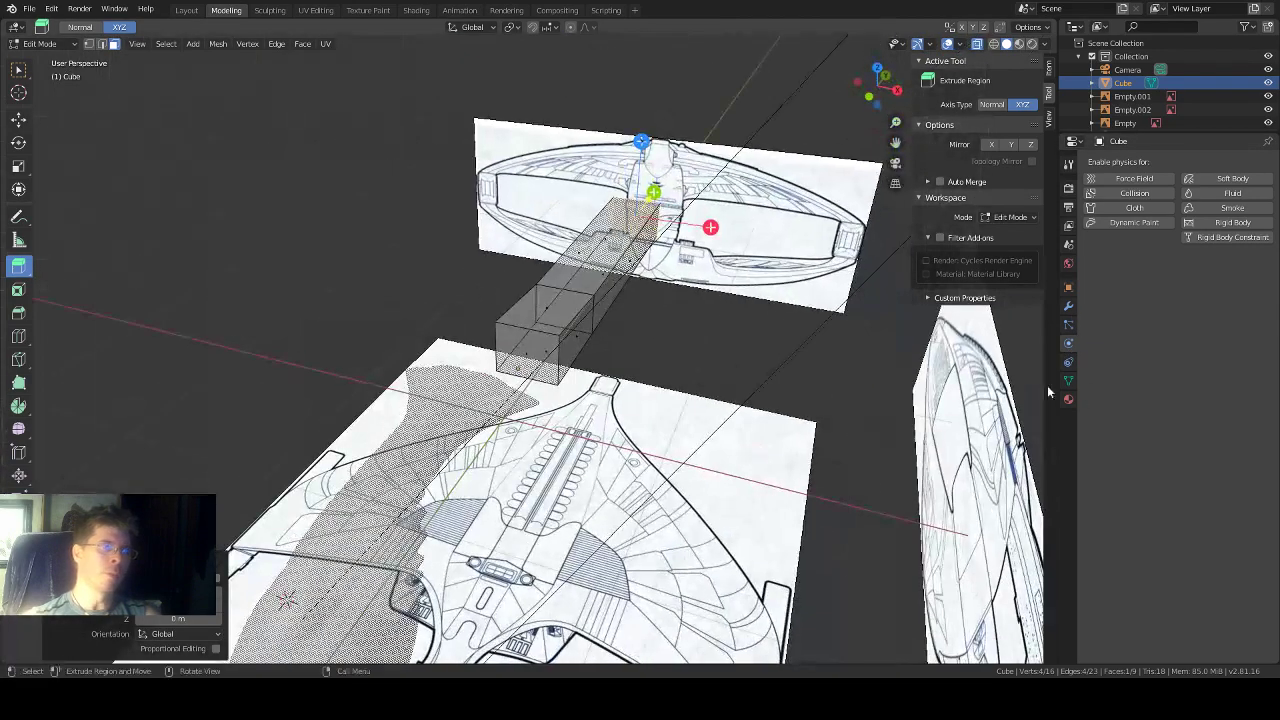
click(1068, 307)
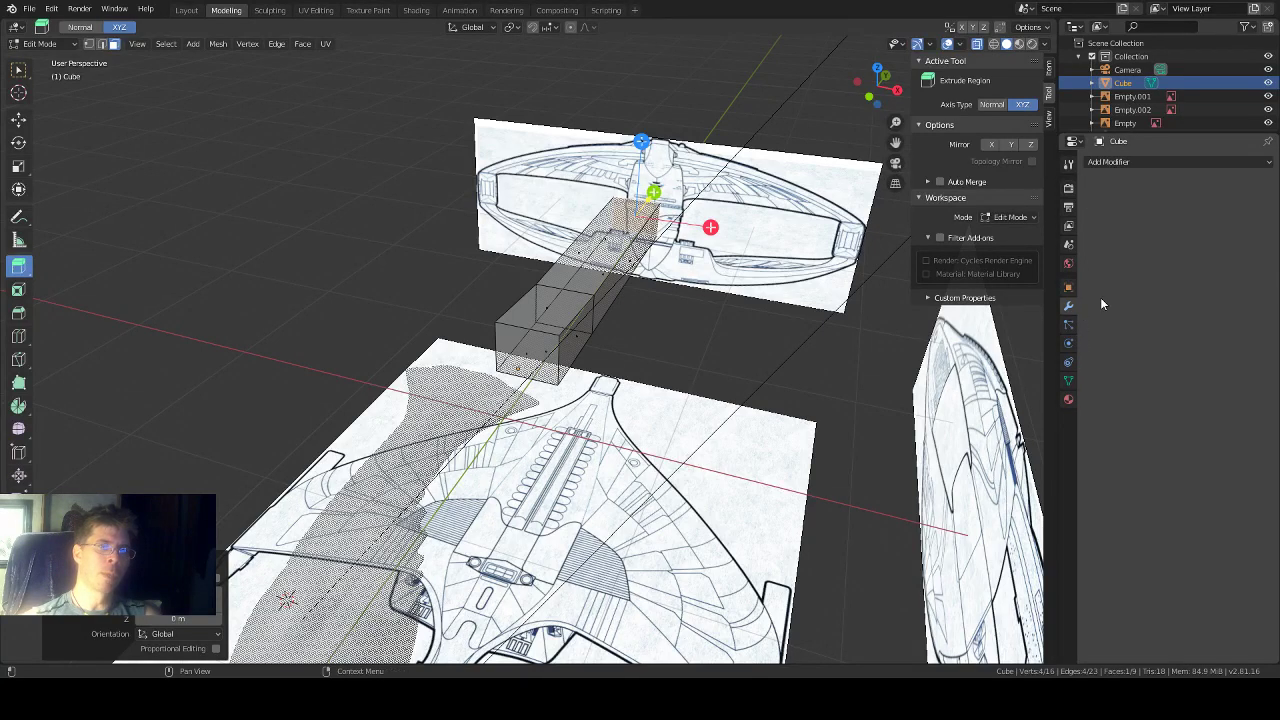
click(1234, 162)
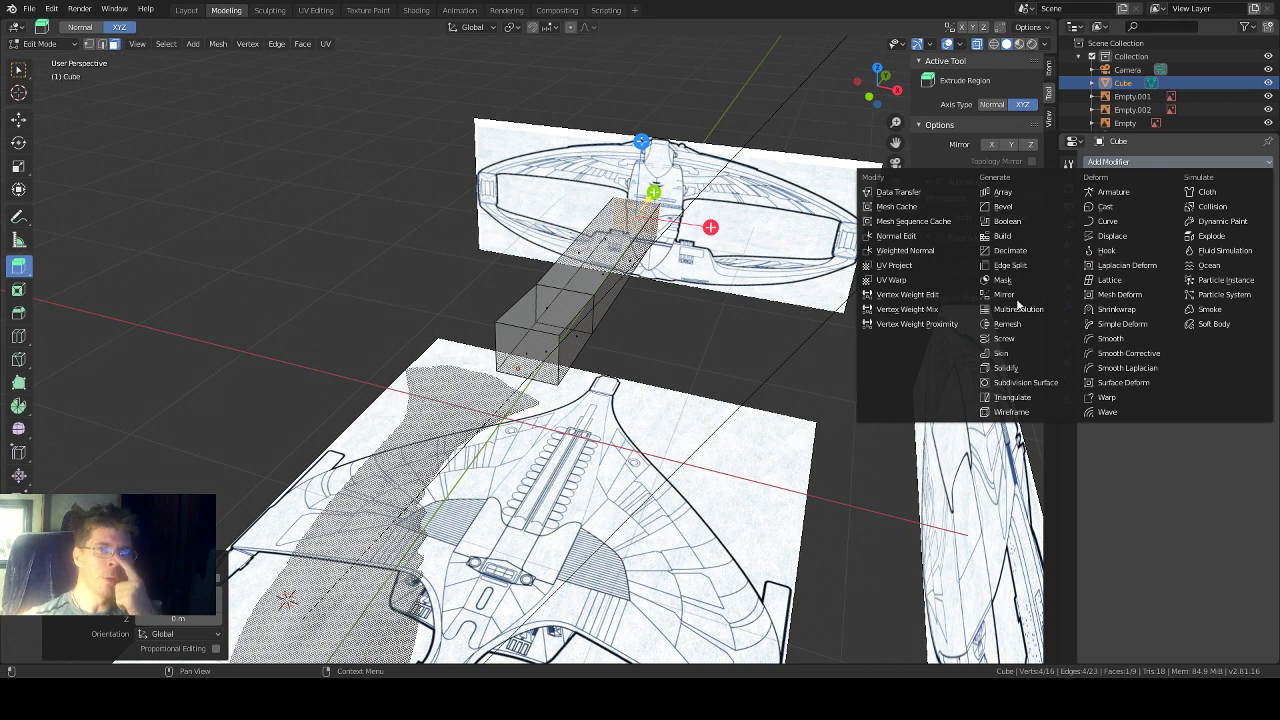
click(1010, 295)
Step: Move the extruded end face slightly farther along Y to align with the line at the tail tip's base in the top blueprint
middle_drag(706, 412, 755, 383)
click(877, 68)
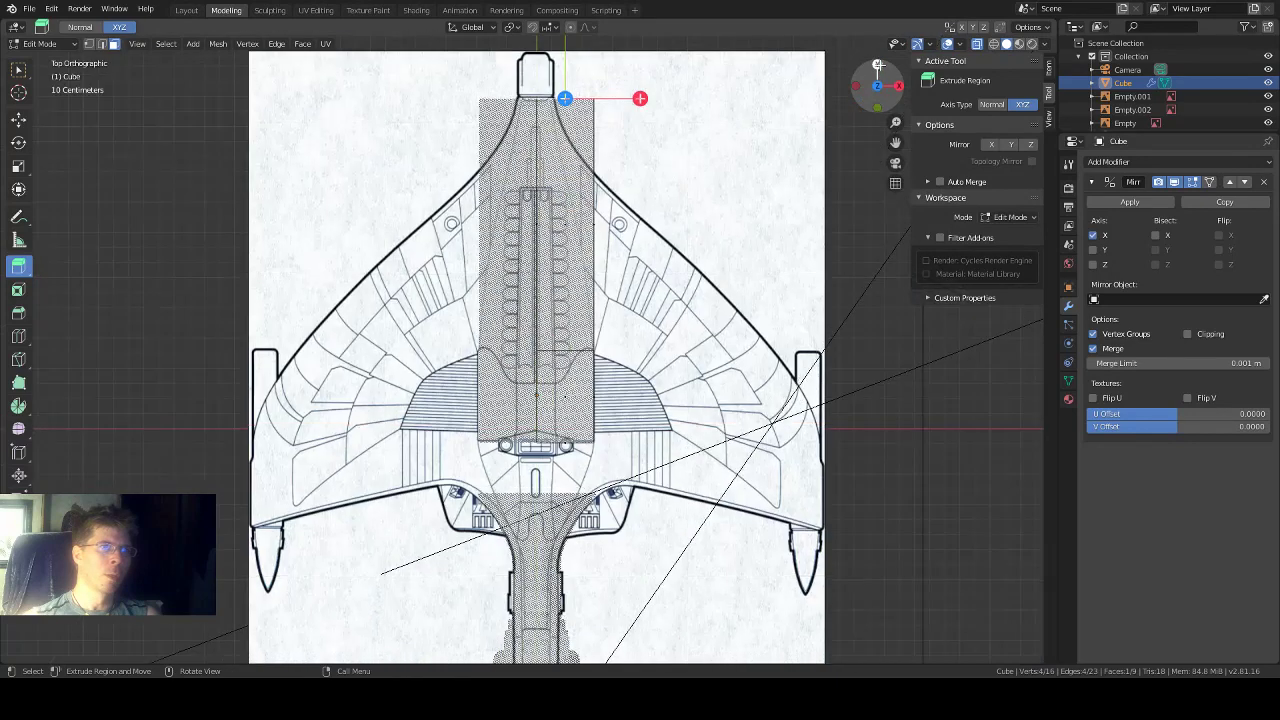
scroll(532, 350, up, 1)
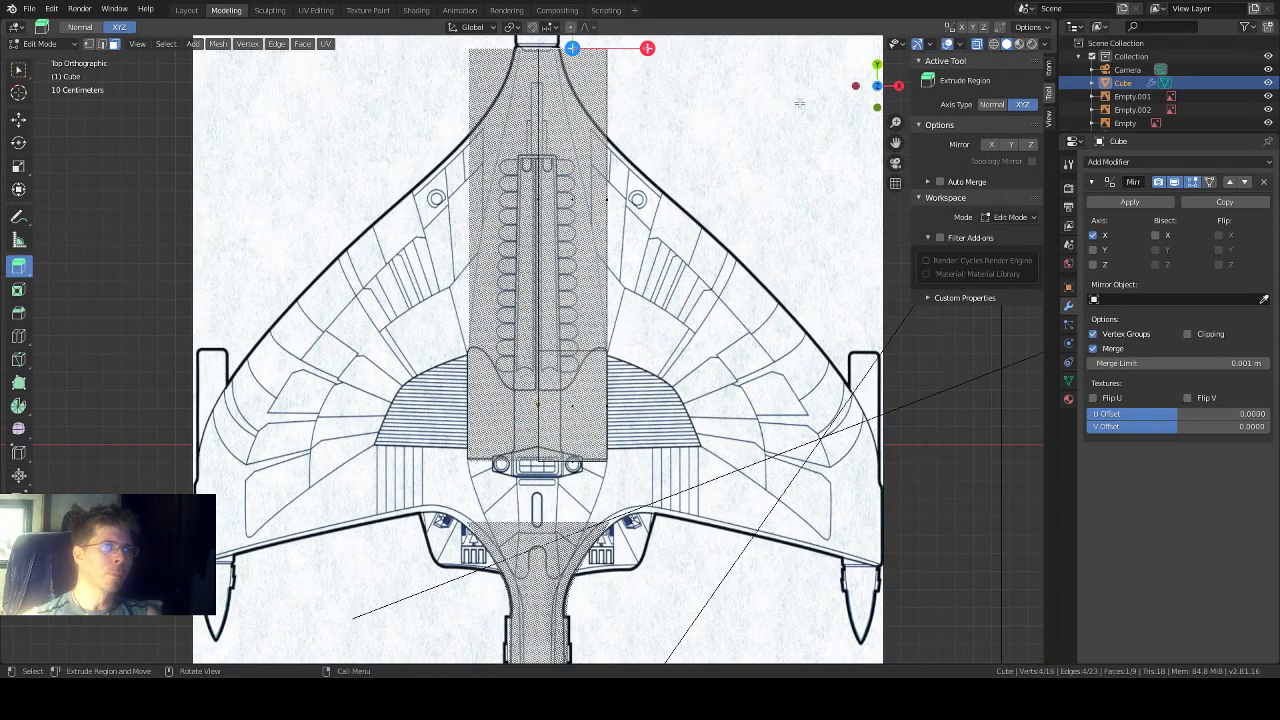
drag(895, 143, 891, 270)
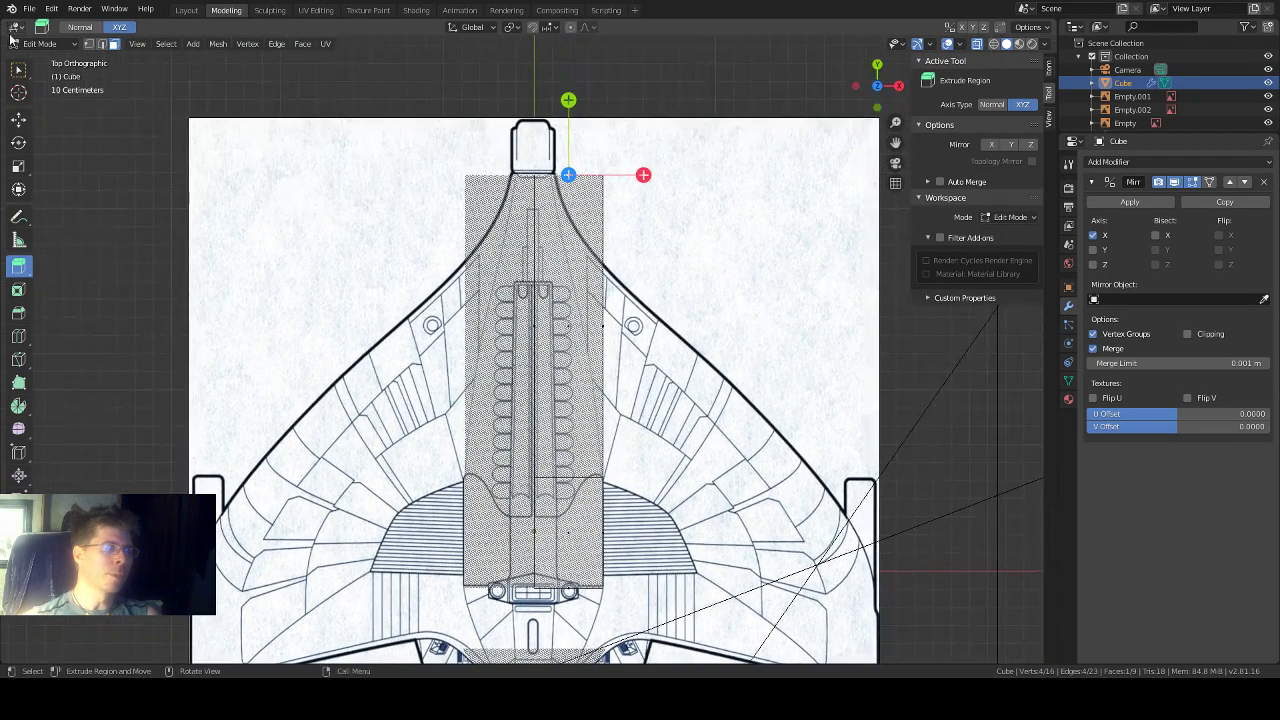
click(18, 119)
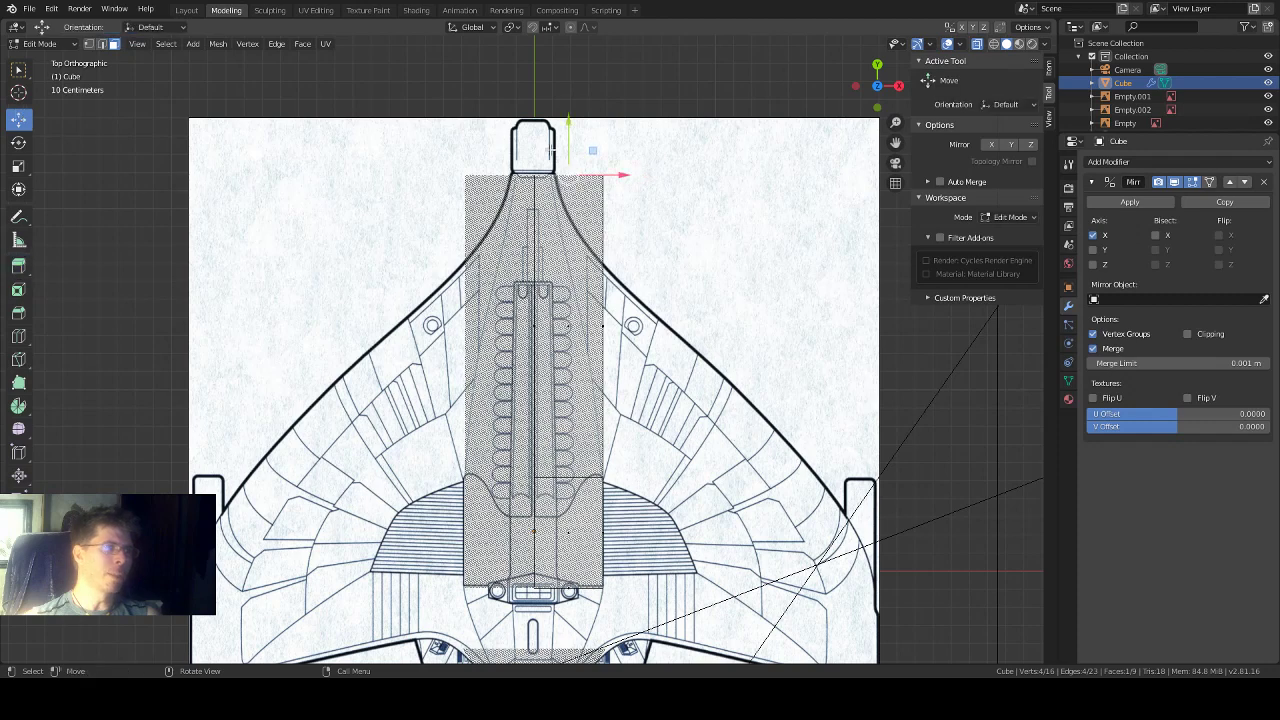
scroll(550, 148, up, 1)
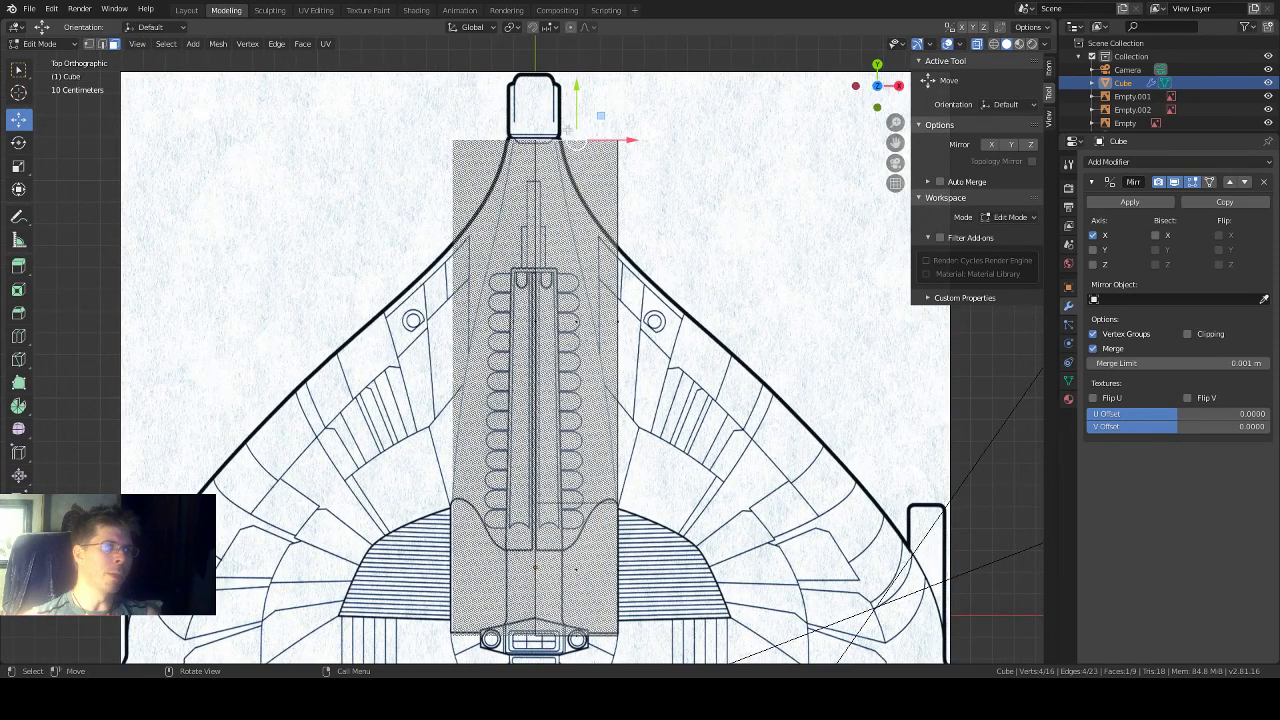
mouse_move(574, 110)
mouse_down()
mouse_move(568, 45)
mouse_move(571, 101)
mouse_up()
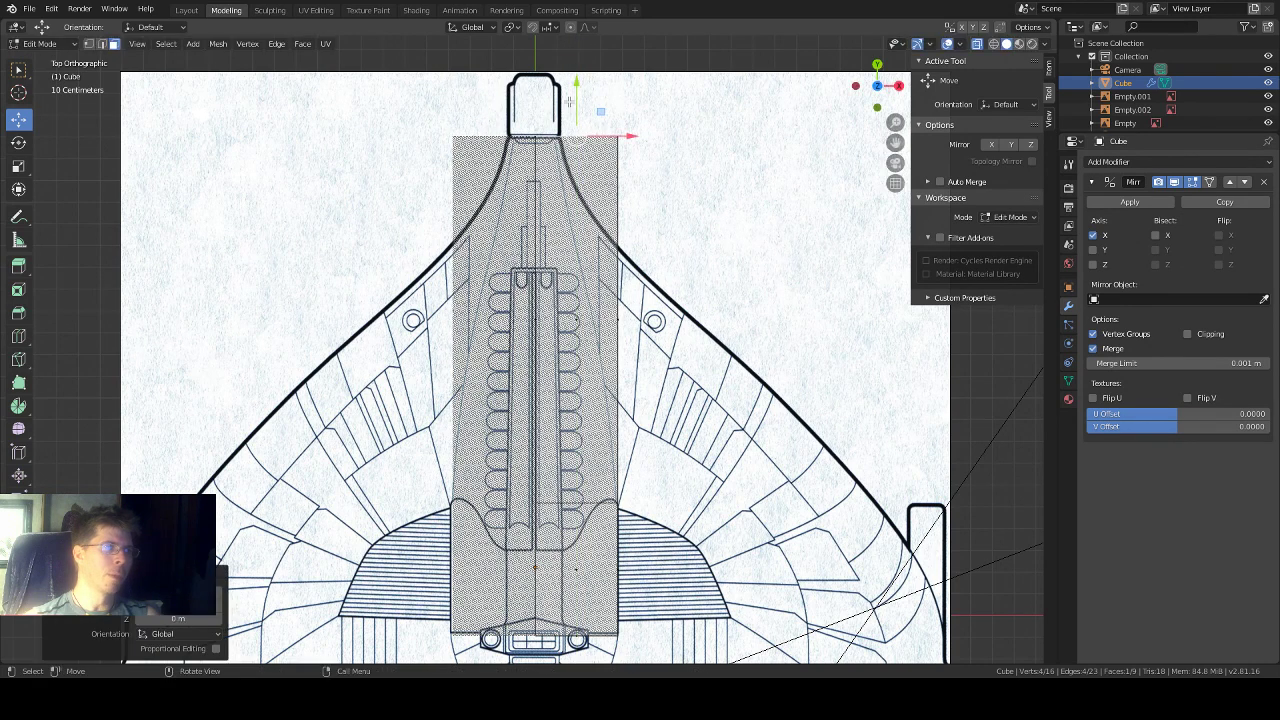
Step: Box-select the two outer vertices at the tail end and move them inward along X to the narrow blueprint outline
click(18, 70)
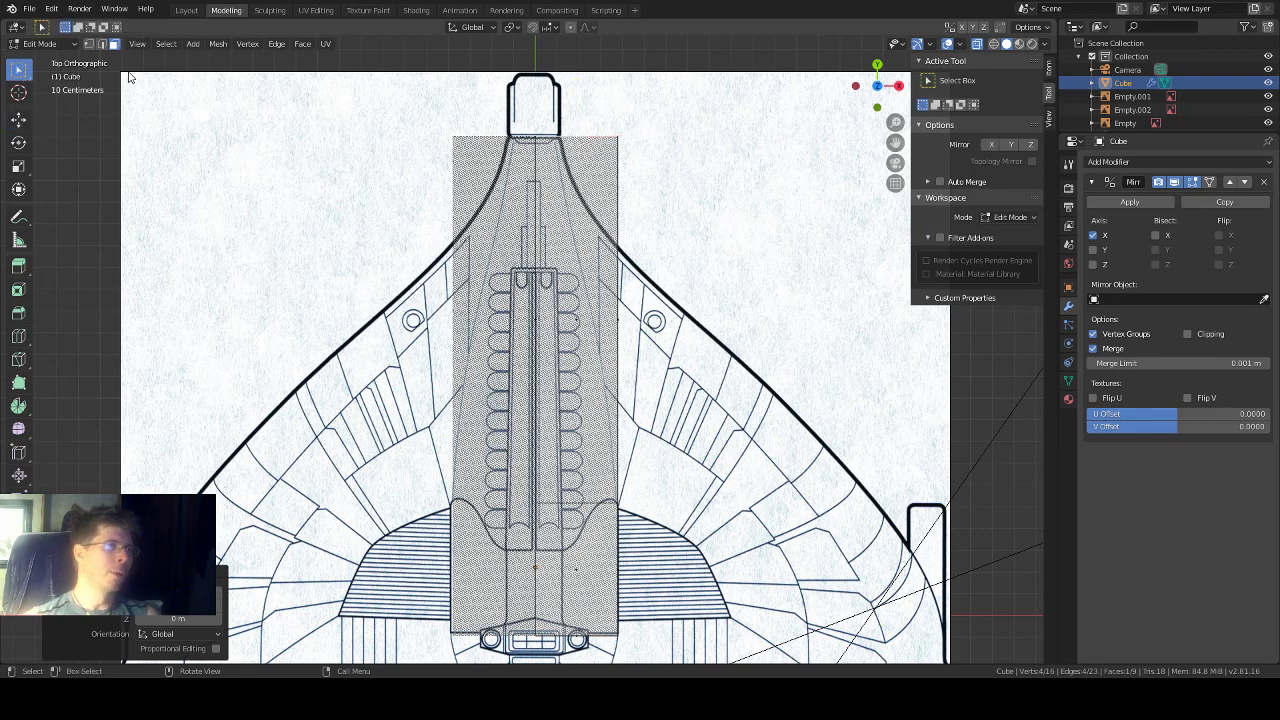
click(88, 44)
drag(650, 129, 598, 176)
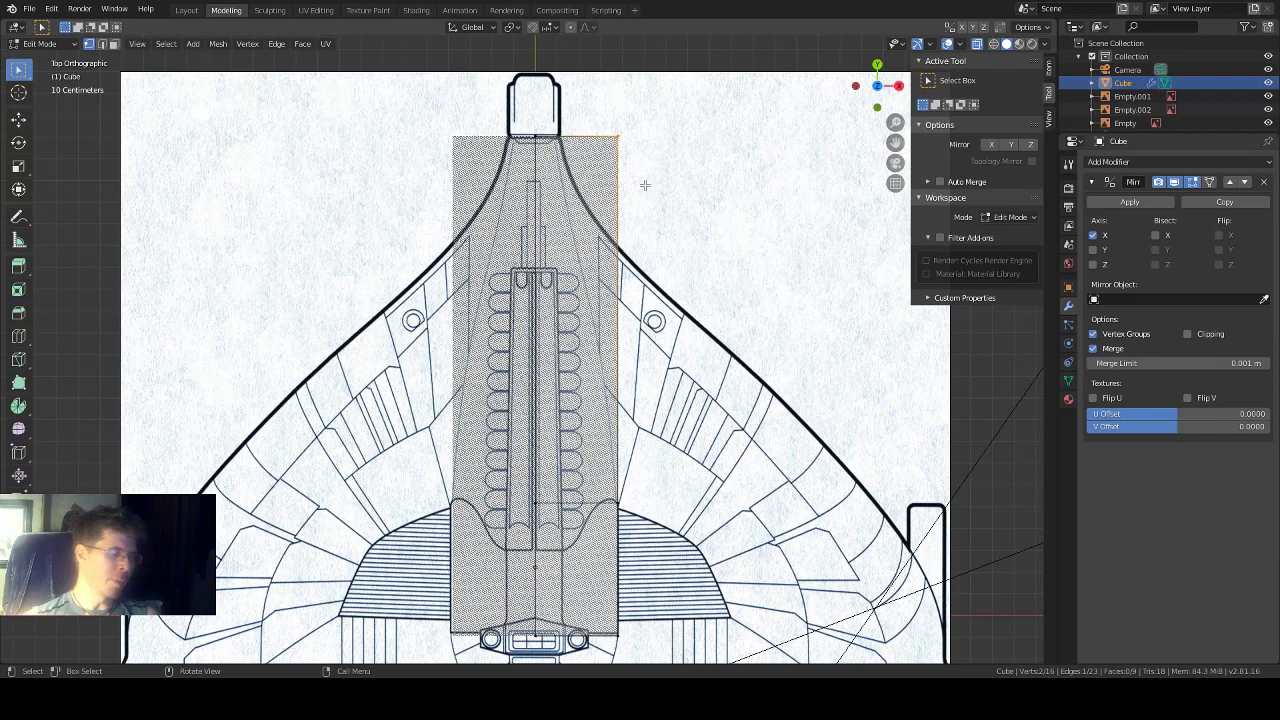
key(g)
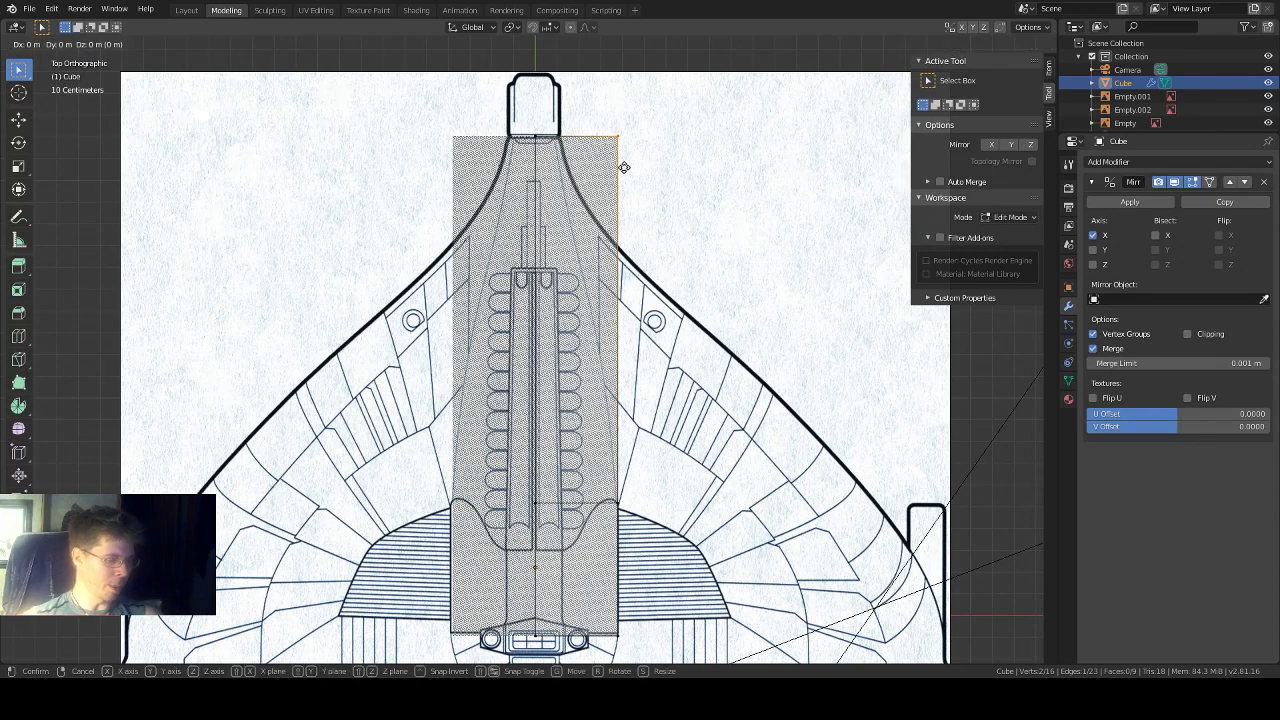
key(x)
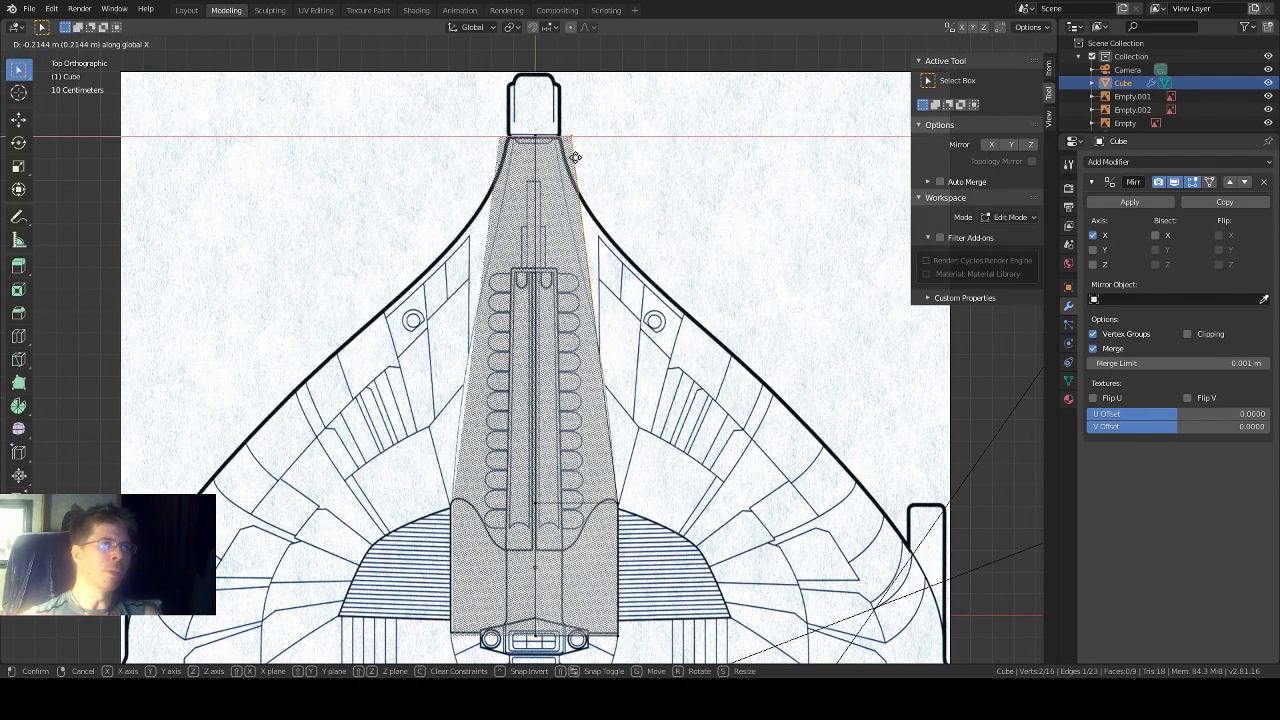
click(566, 156)
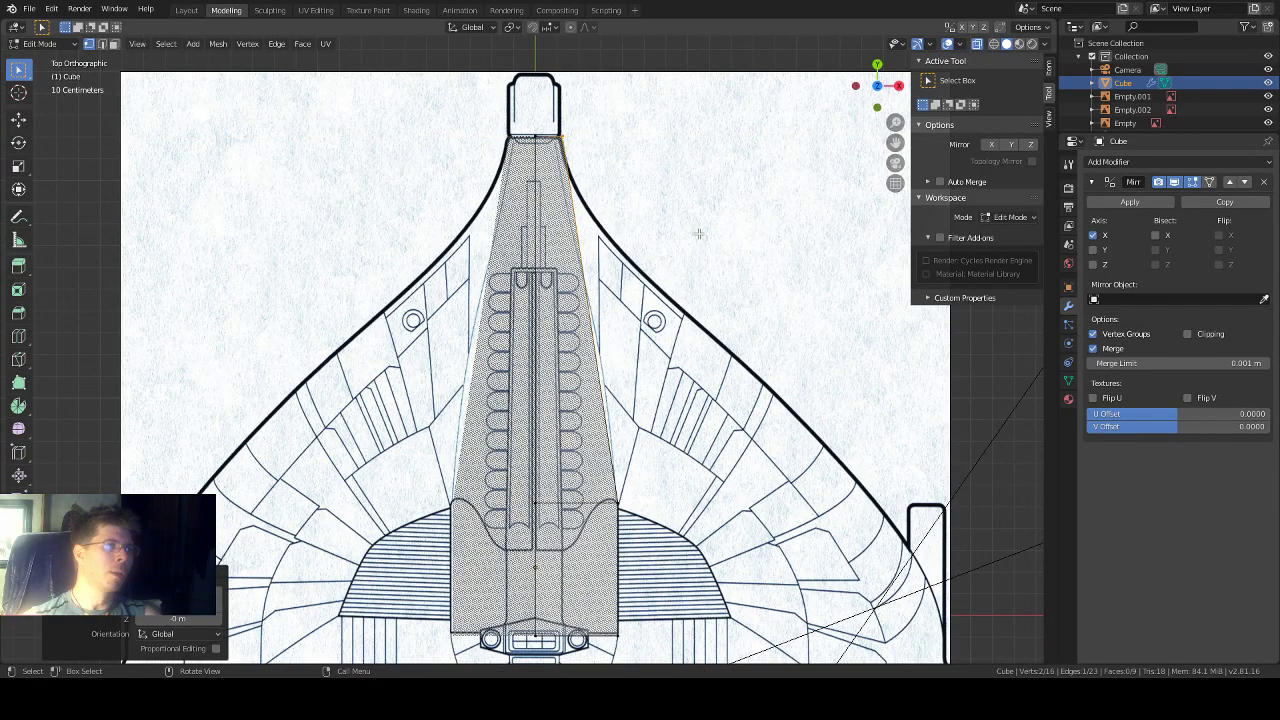
Step: Nudge the outer tail-end vertices slightly inward along X with the Move tool to refine their fit to the blueprint
middle_drag(699, 233, 663, 142)
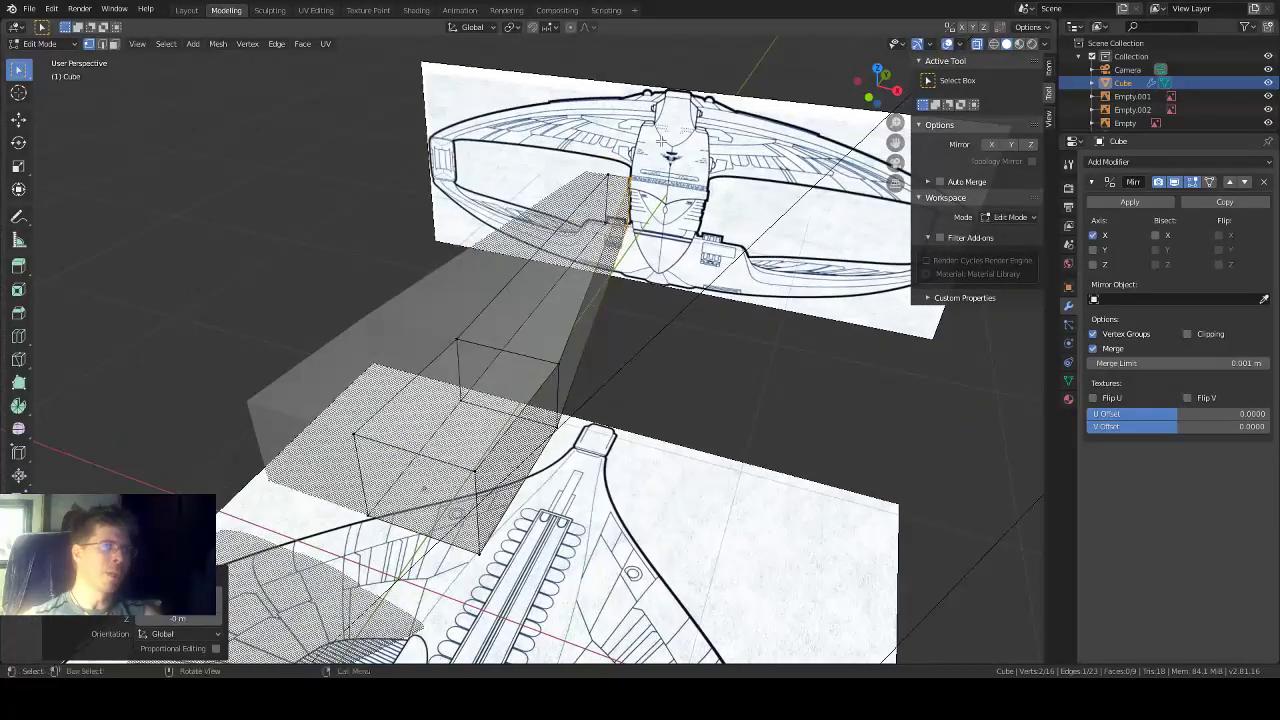
click(877, 72)
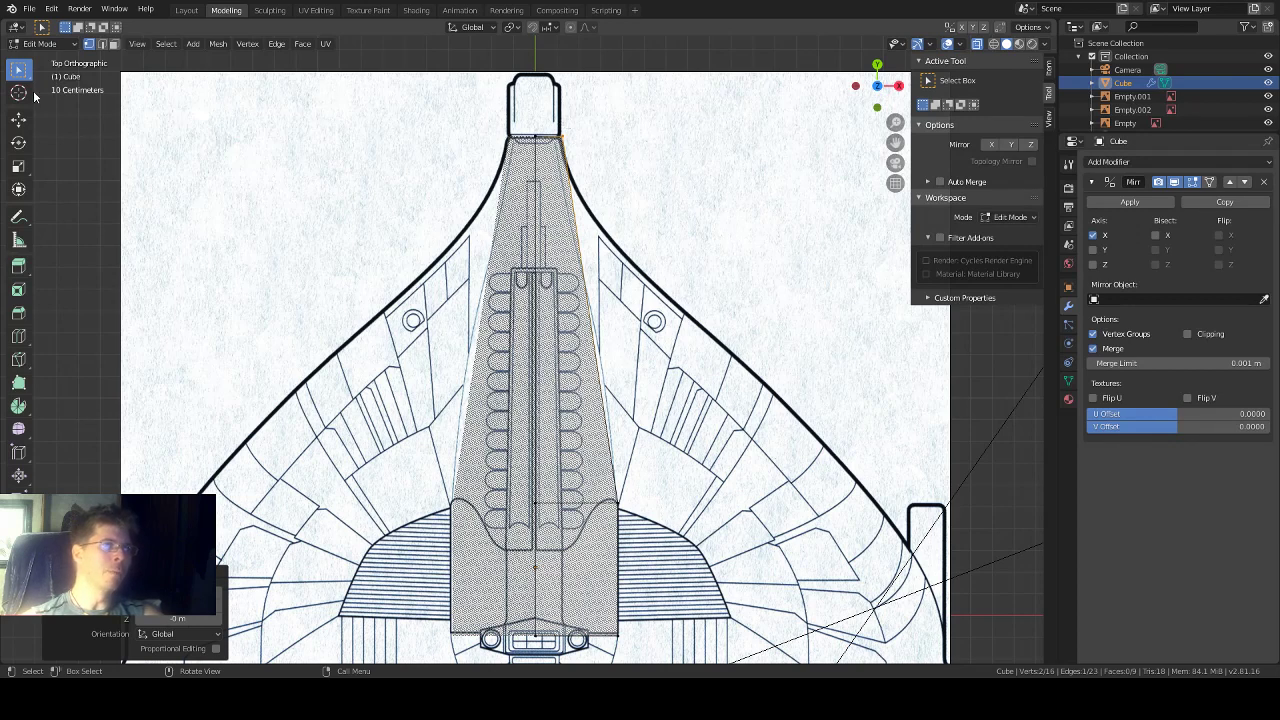
click(18, 119)
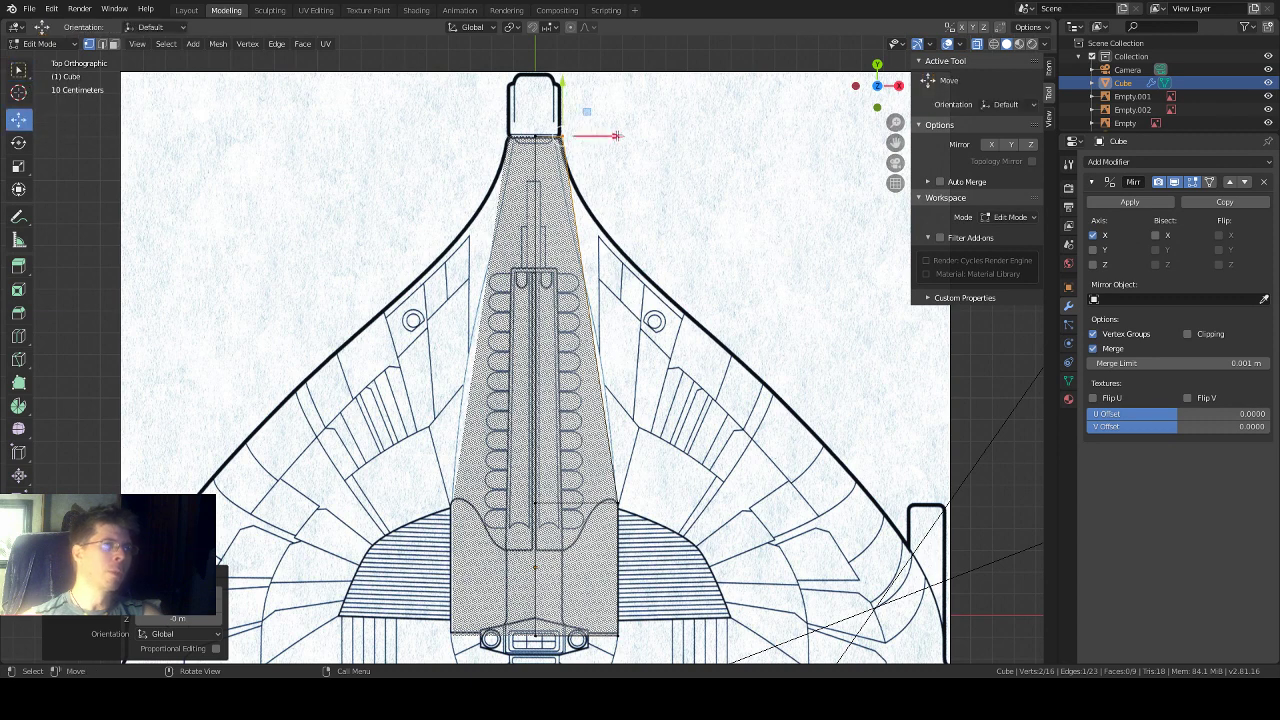
drag(616, 135, 617, 135)
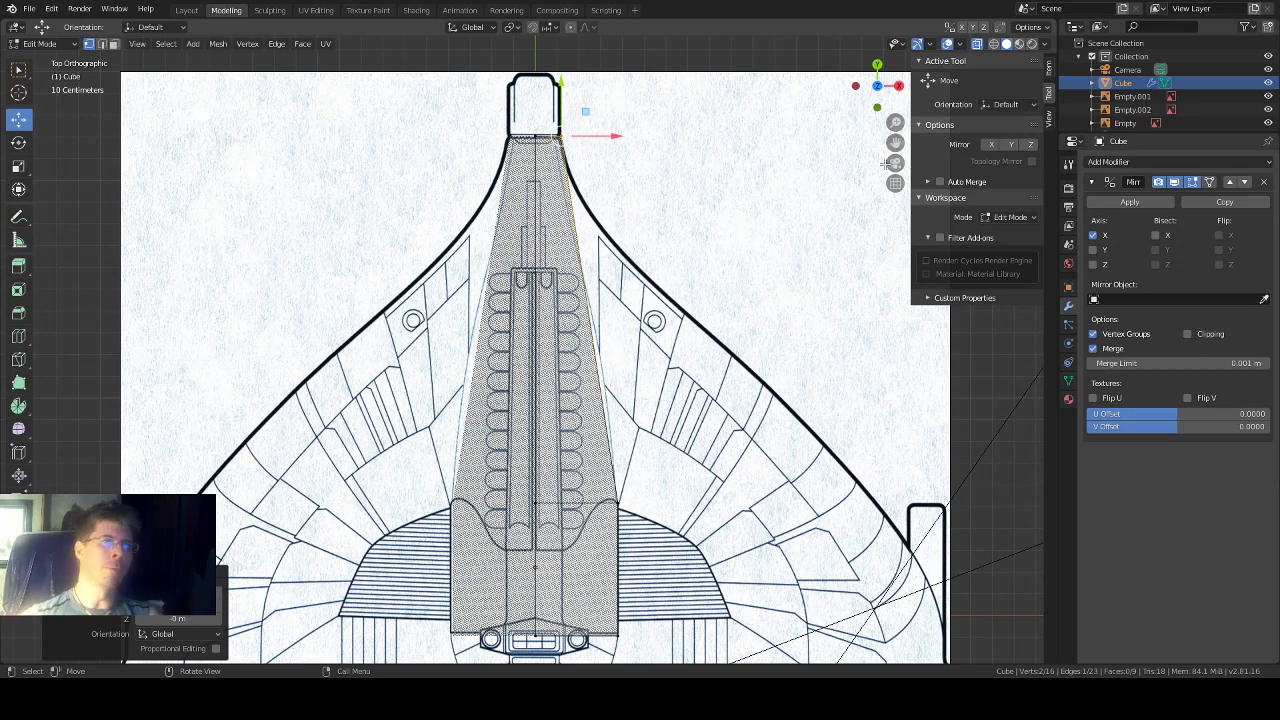
Step: Add six single loop cuts across the tapered tail section, spread between the wide body and the tail tip
drag(895, 144, 876, 6)
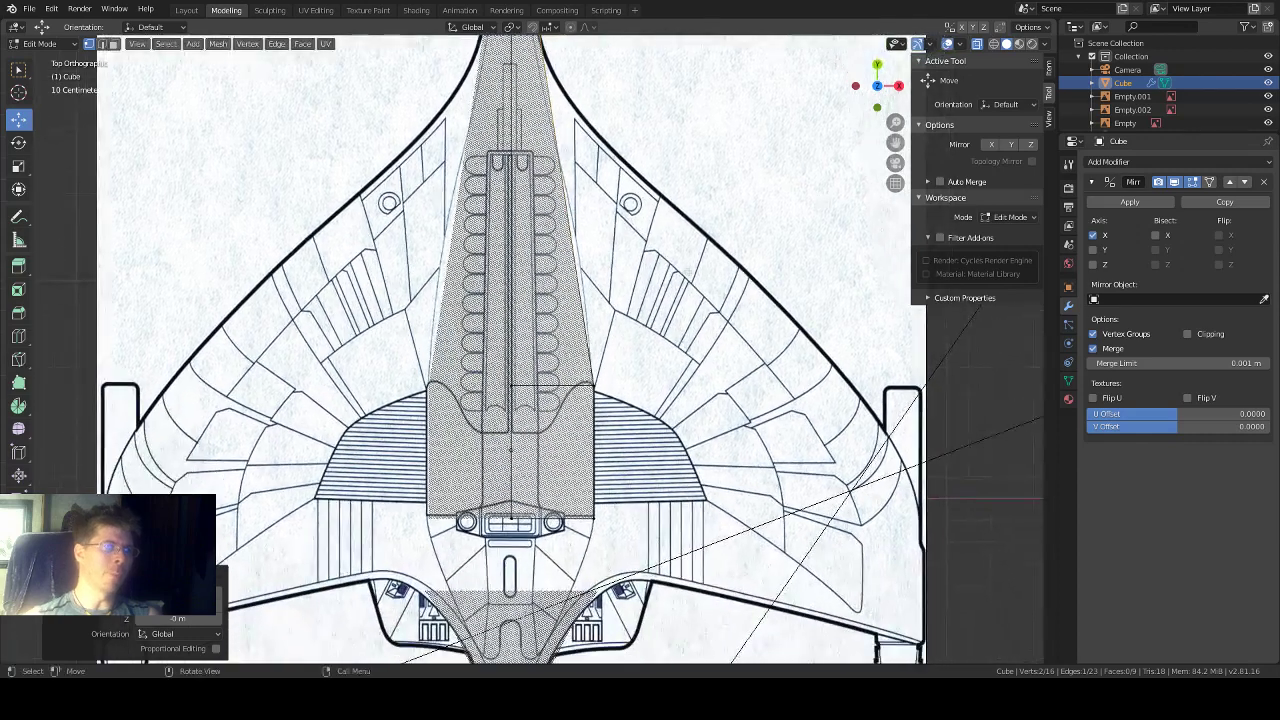
scroll(586, 397, up, 1)
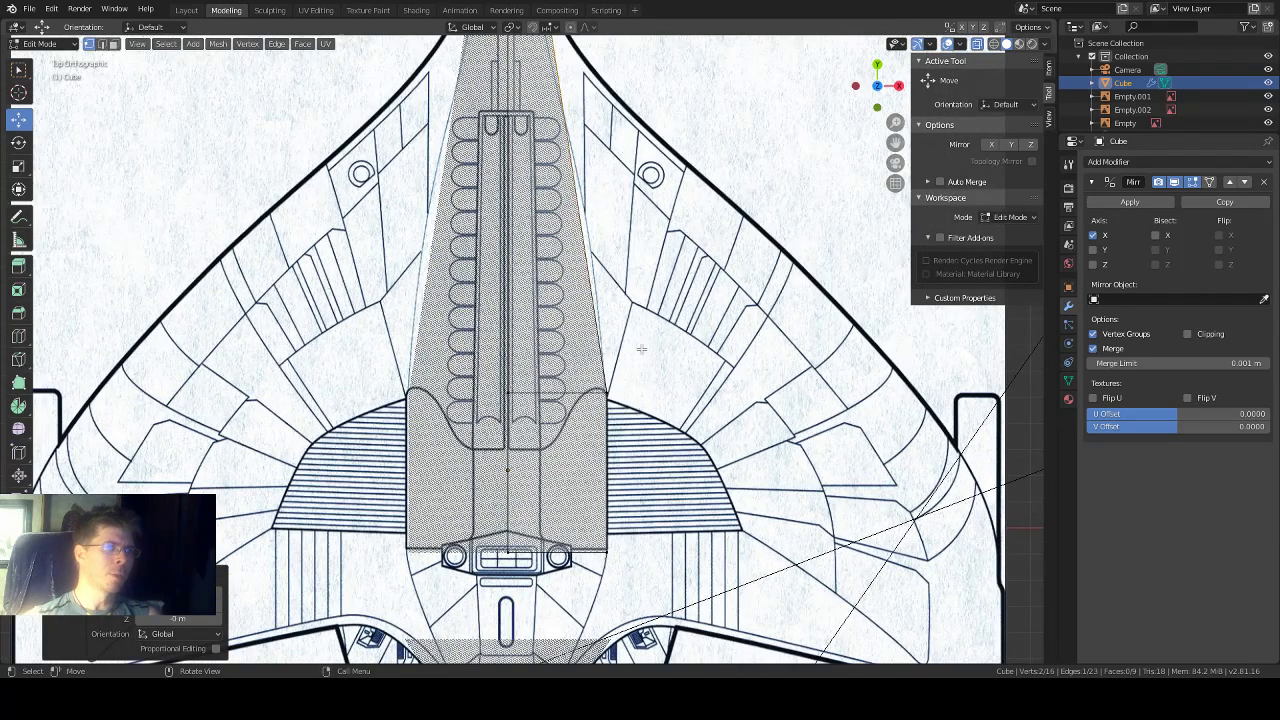
click(19, 335)
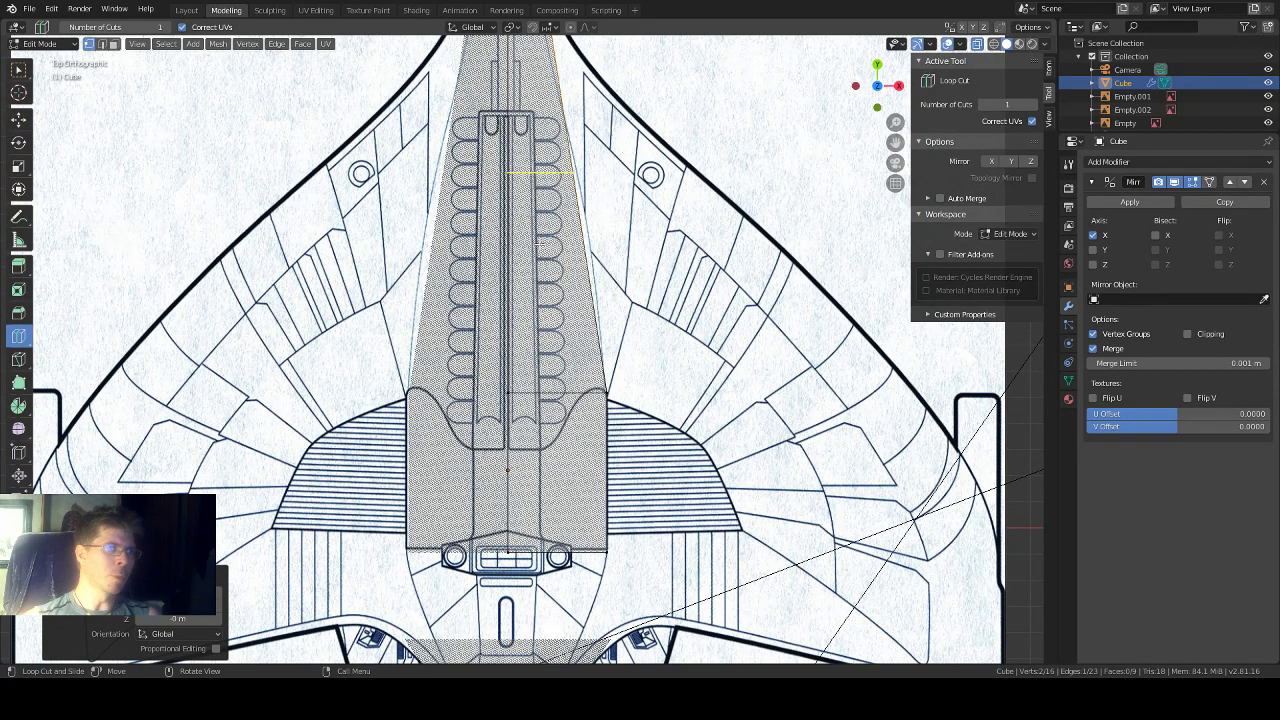
click(541, 242)
click(528, 306)
click(527, 340)
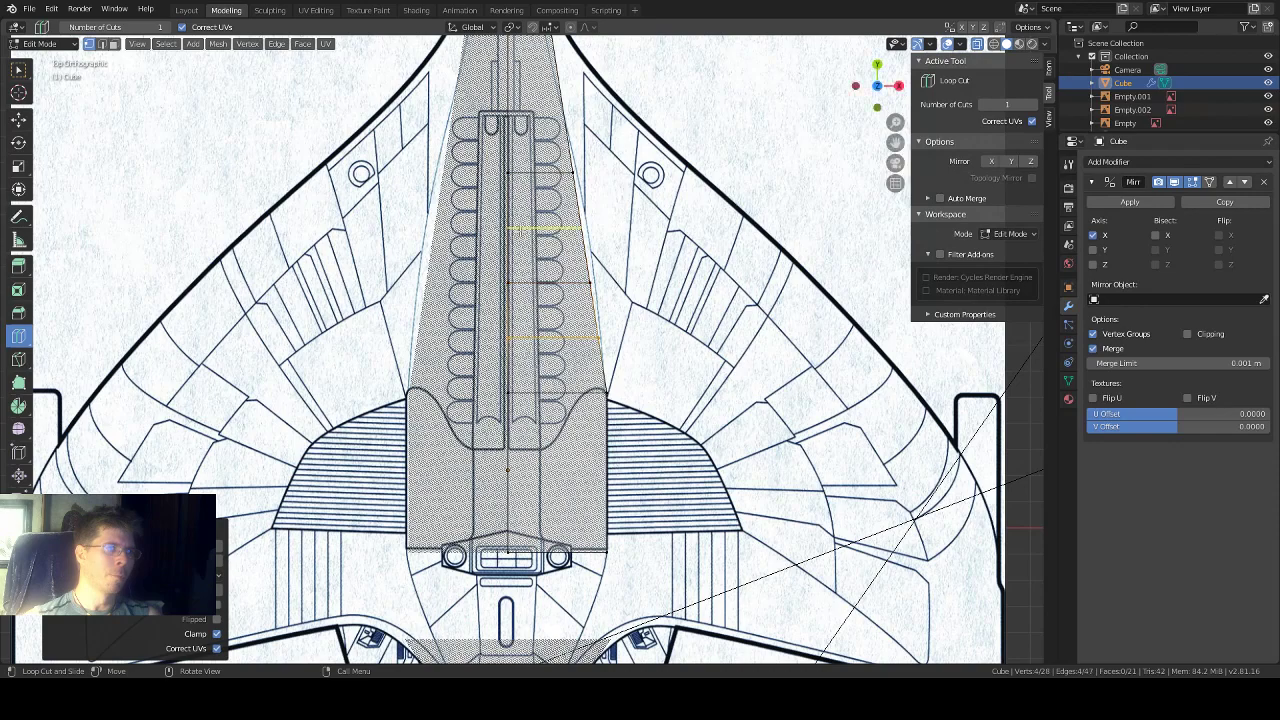
click(545, 228)
click(520, 88)
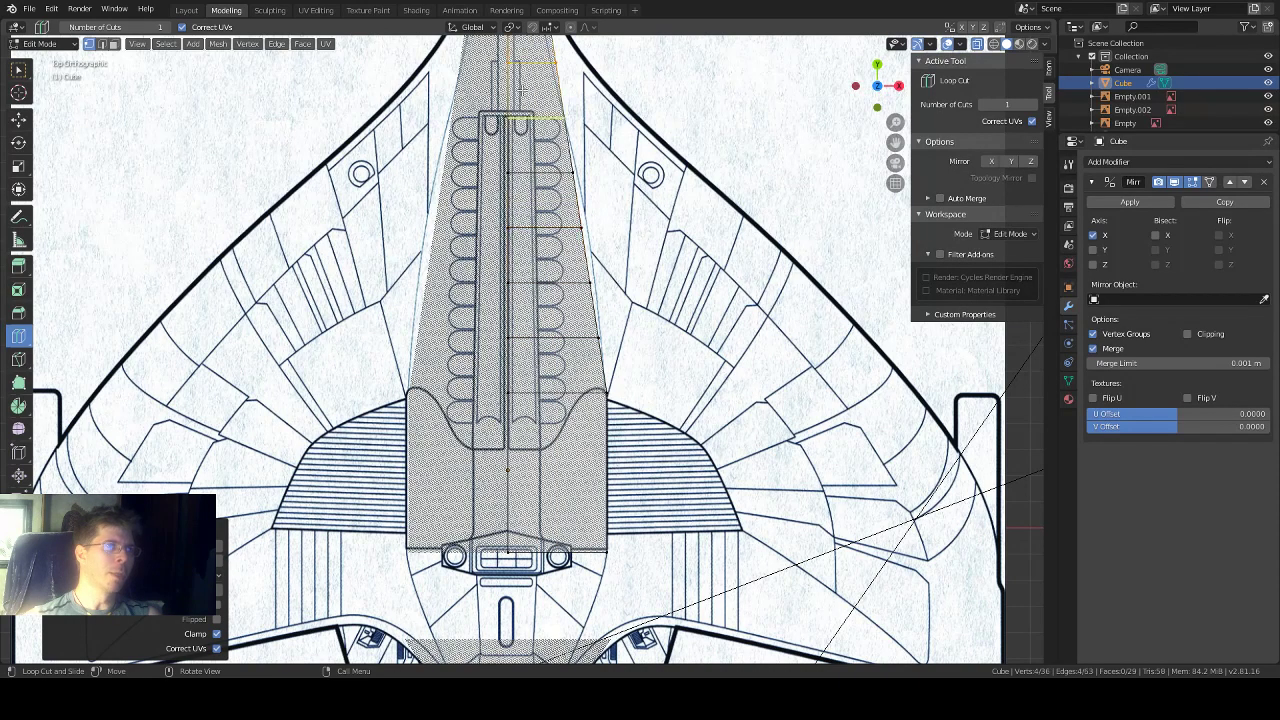
drag(895, 144, 895, 298)
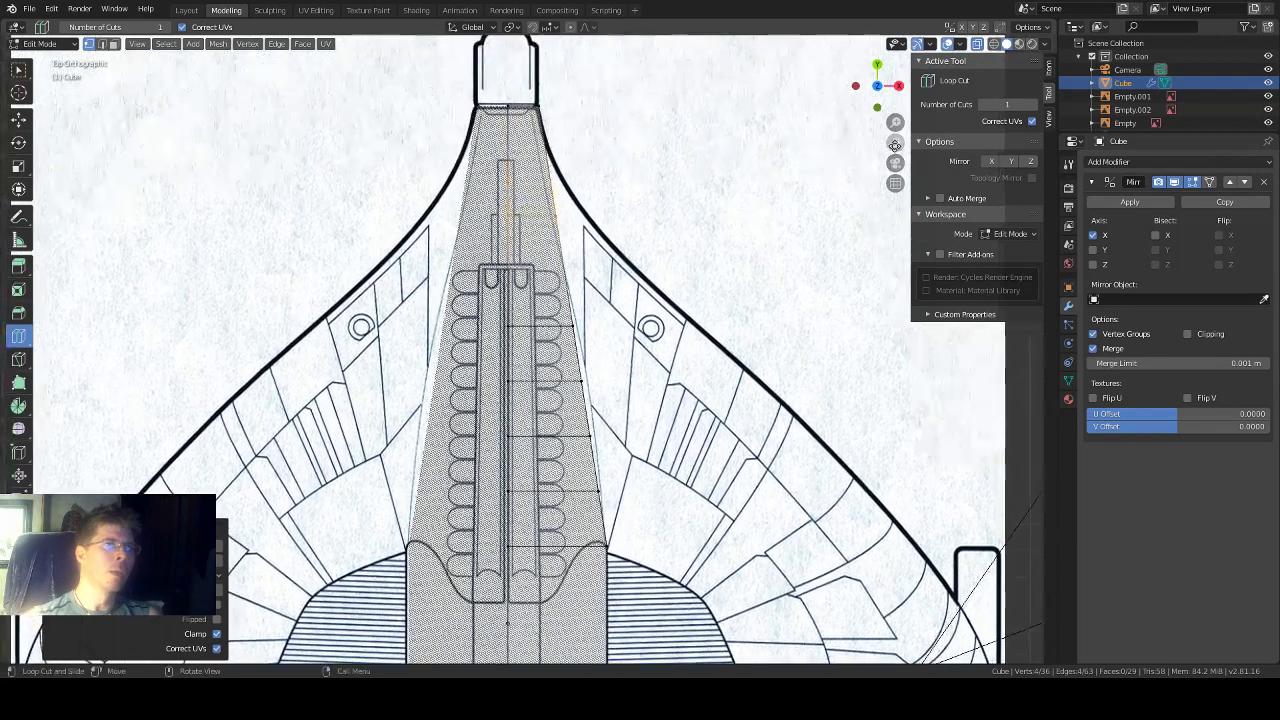
click(545, 173)
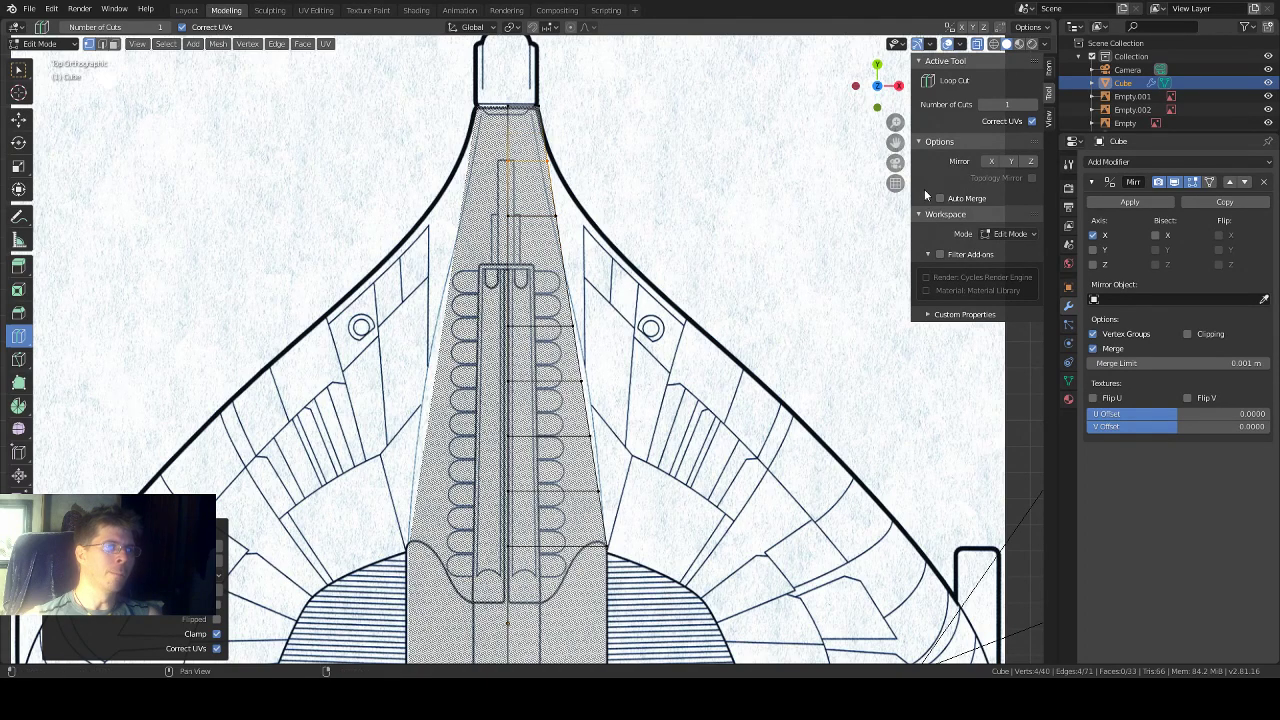
Step: Shift the outer vertices of the two loops nearest the wide body outward along X, one loop at a time, to match the blueprint
drag(895, 144, 895, 38)
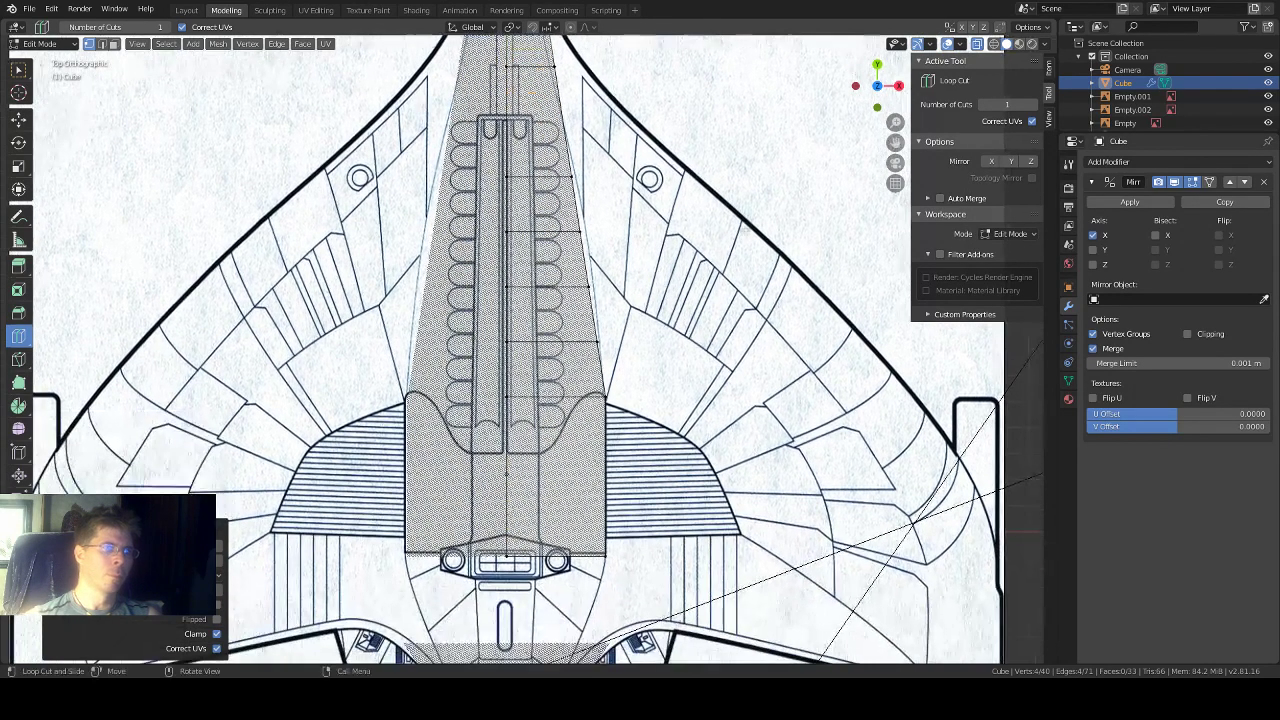
key(w)
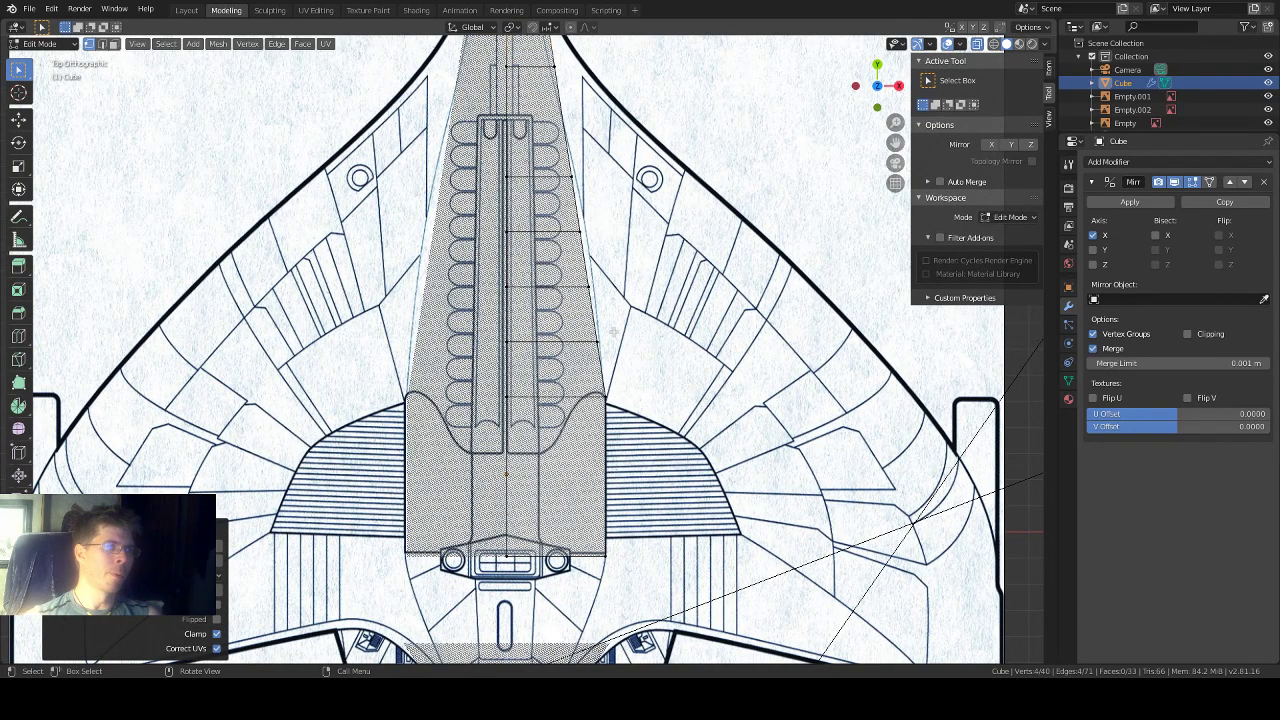
click(596, 342)
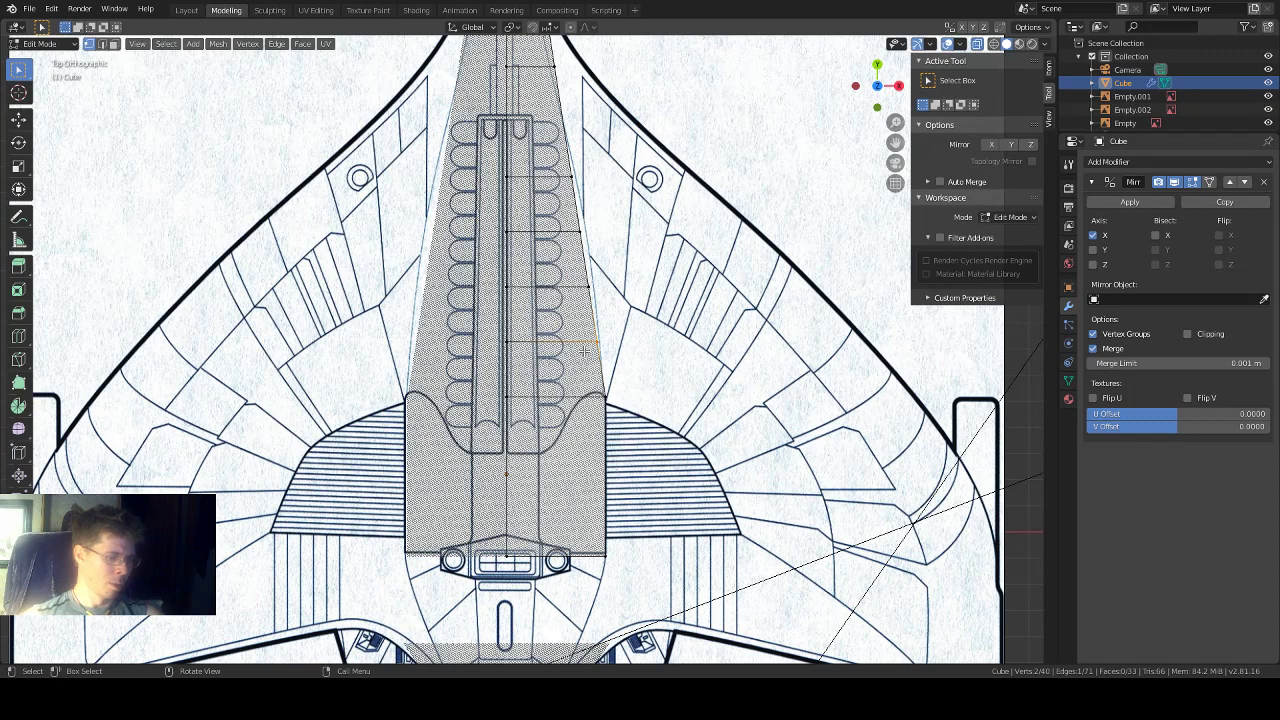
key(g)
key(x)
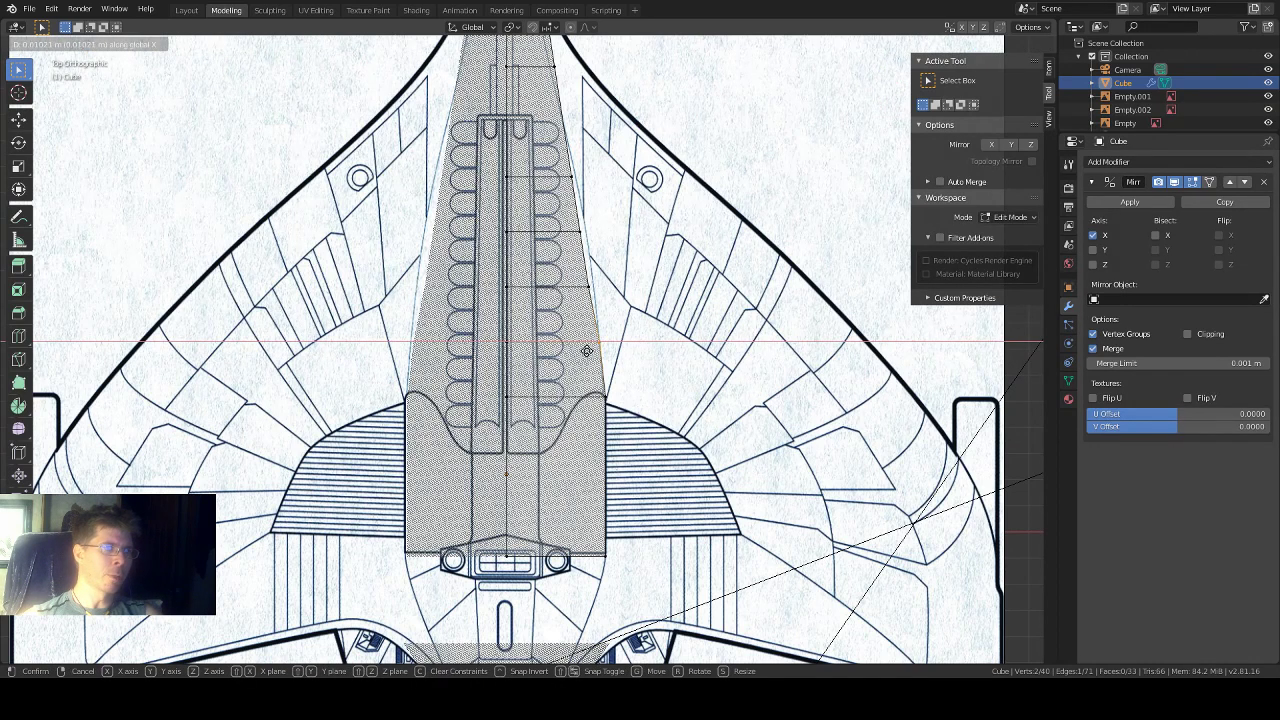
click(587, 349)
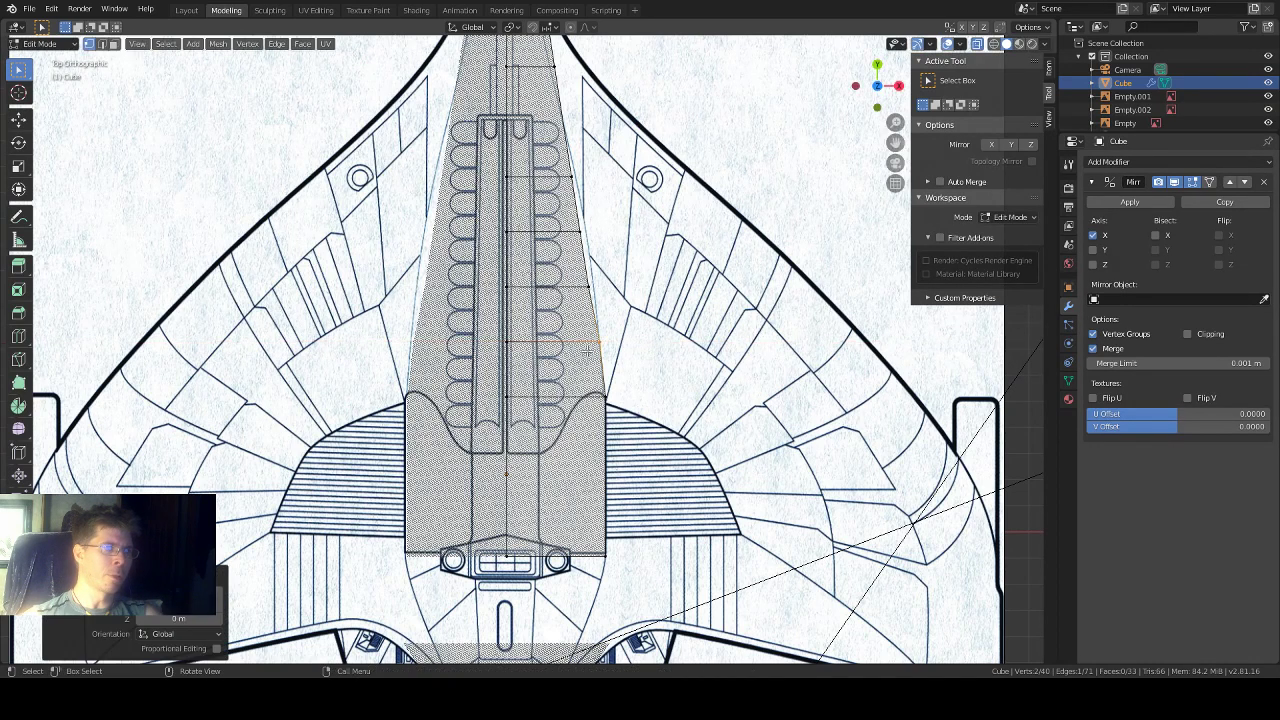
click(579, 287)
key(x)
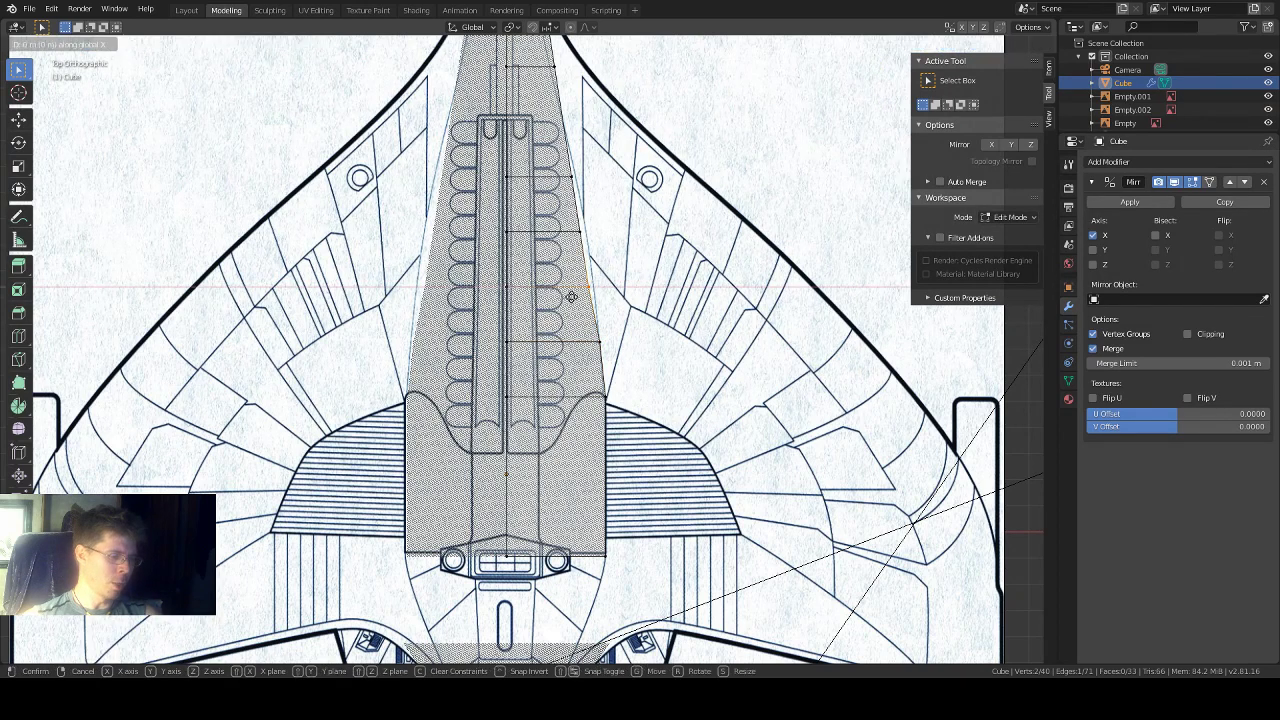
click(575, 296)
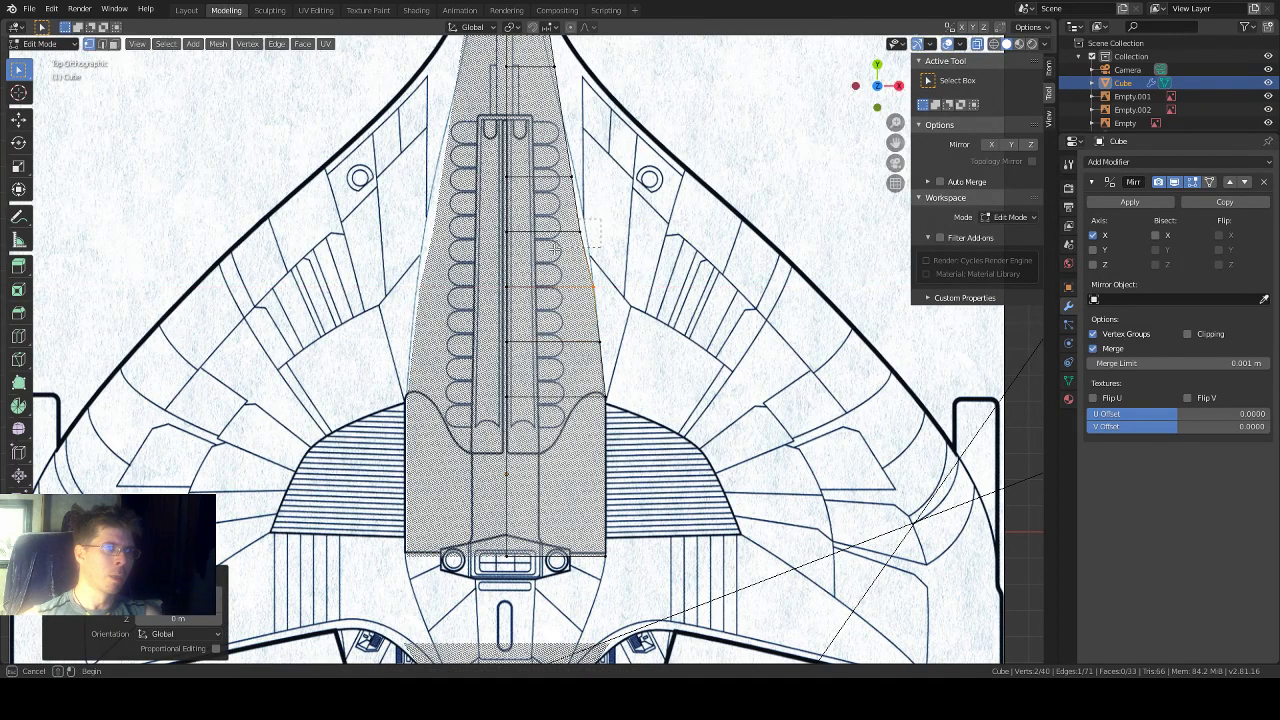
Step: Move the outer vertices of the next two loops toward the tail tip outward along X to follow the blueprint outline
key(g)
key(x)
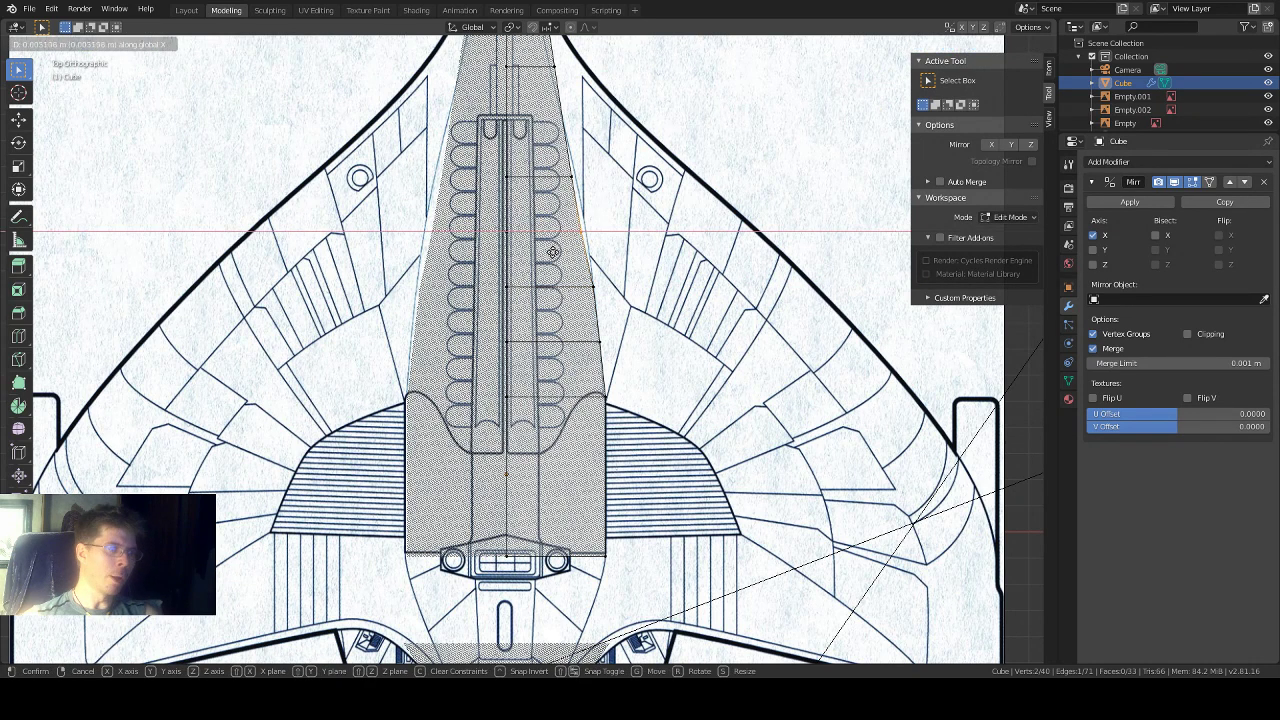
click(555, 253)
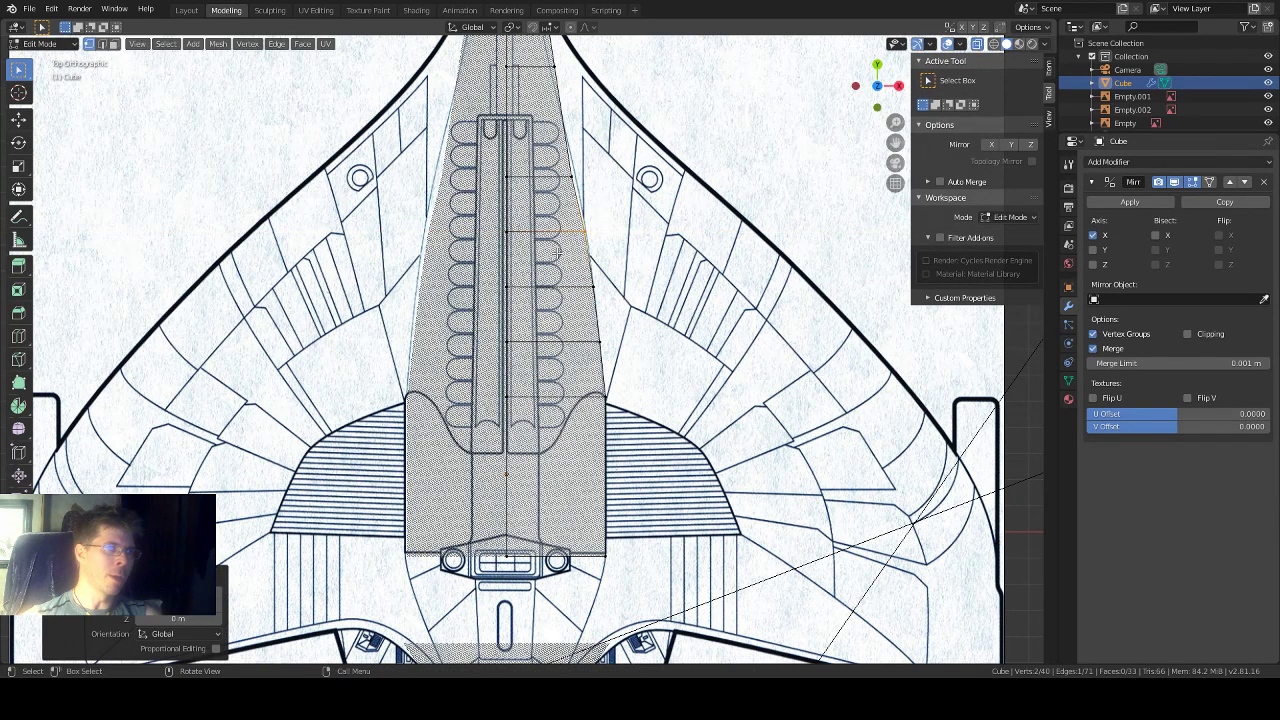
key(g)
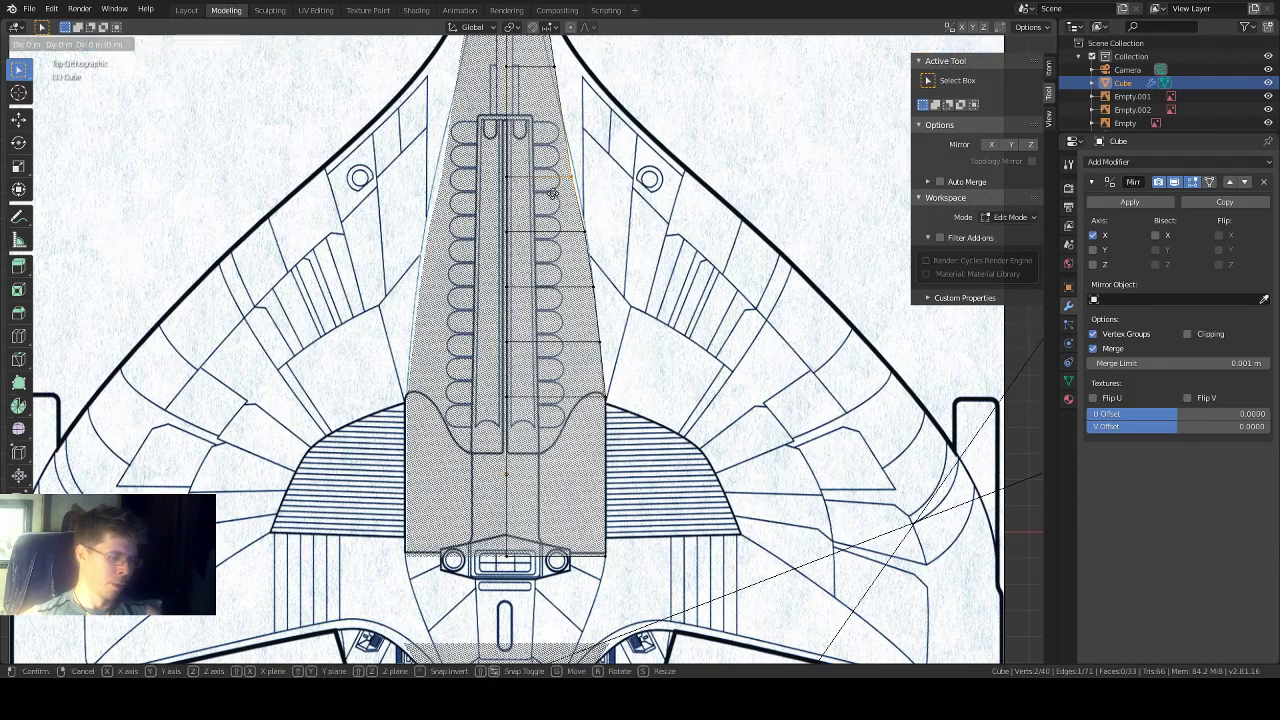
key(x)
click(556, 193)
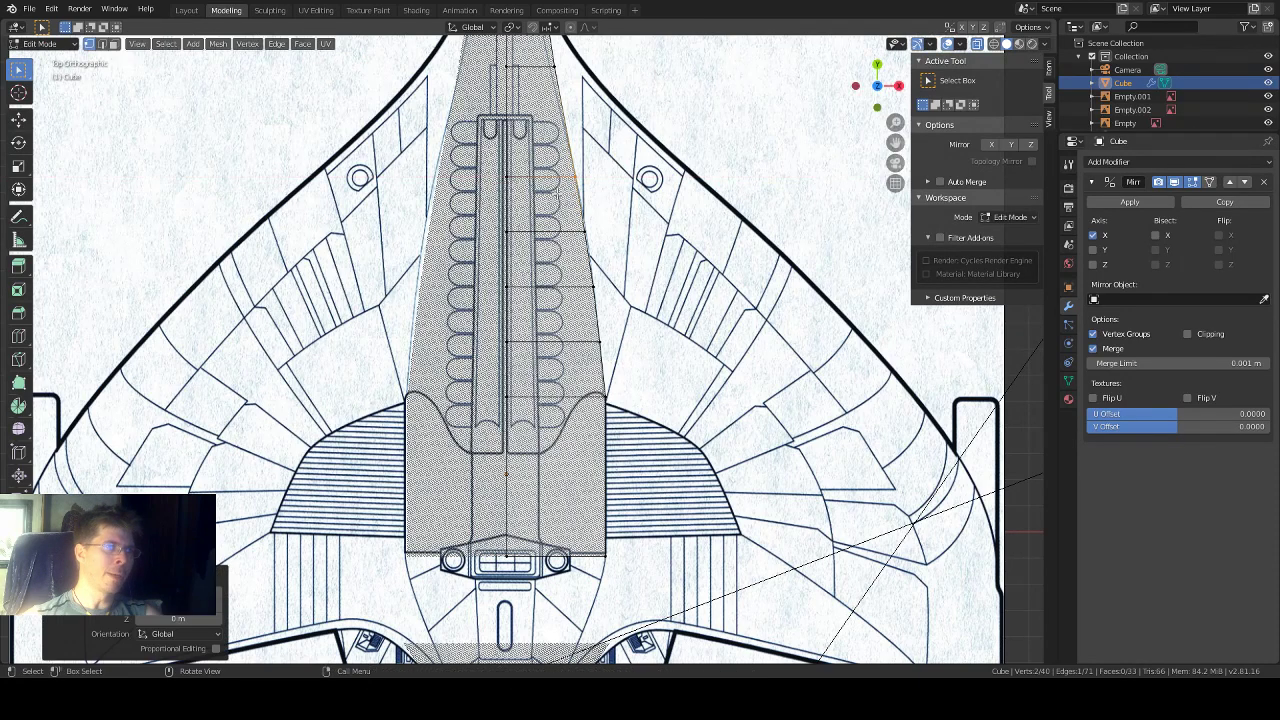
Step: Box-select the outer vertices of the two loops nearest the tail tip and move them about 0.018 m inward along X
drag(895, 142, 865, 302)
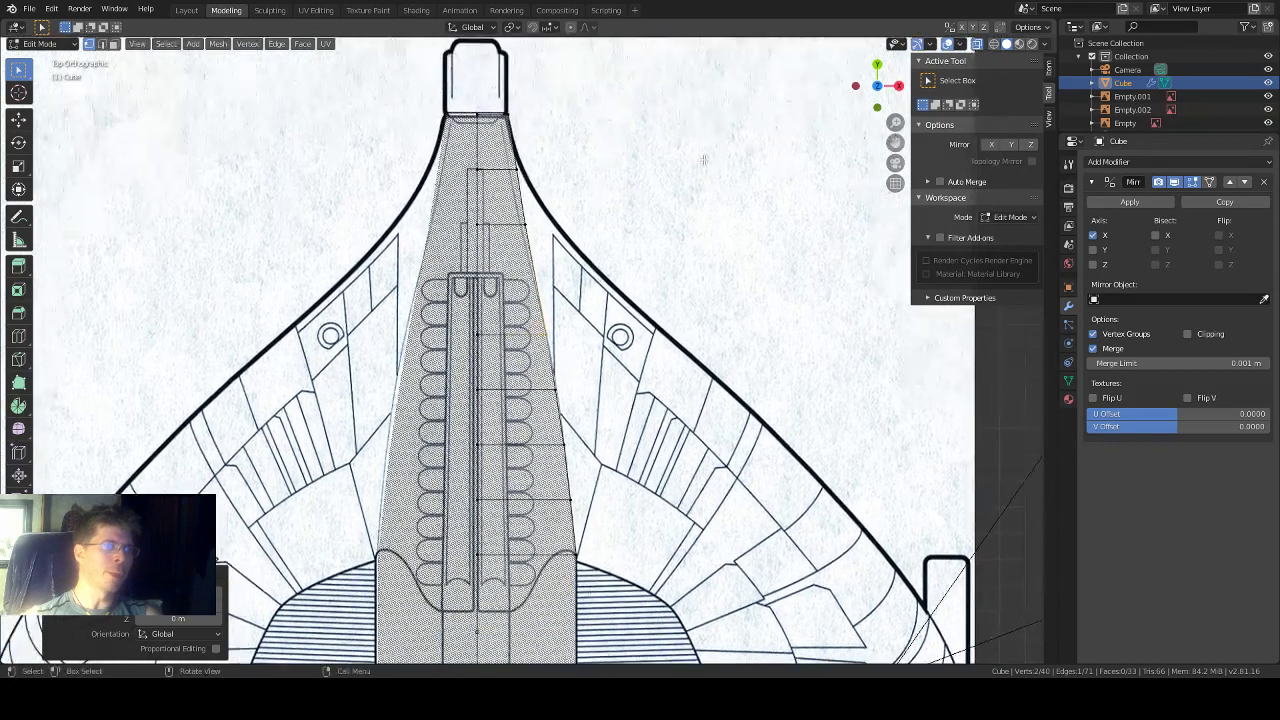
click(524, 232)
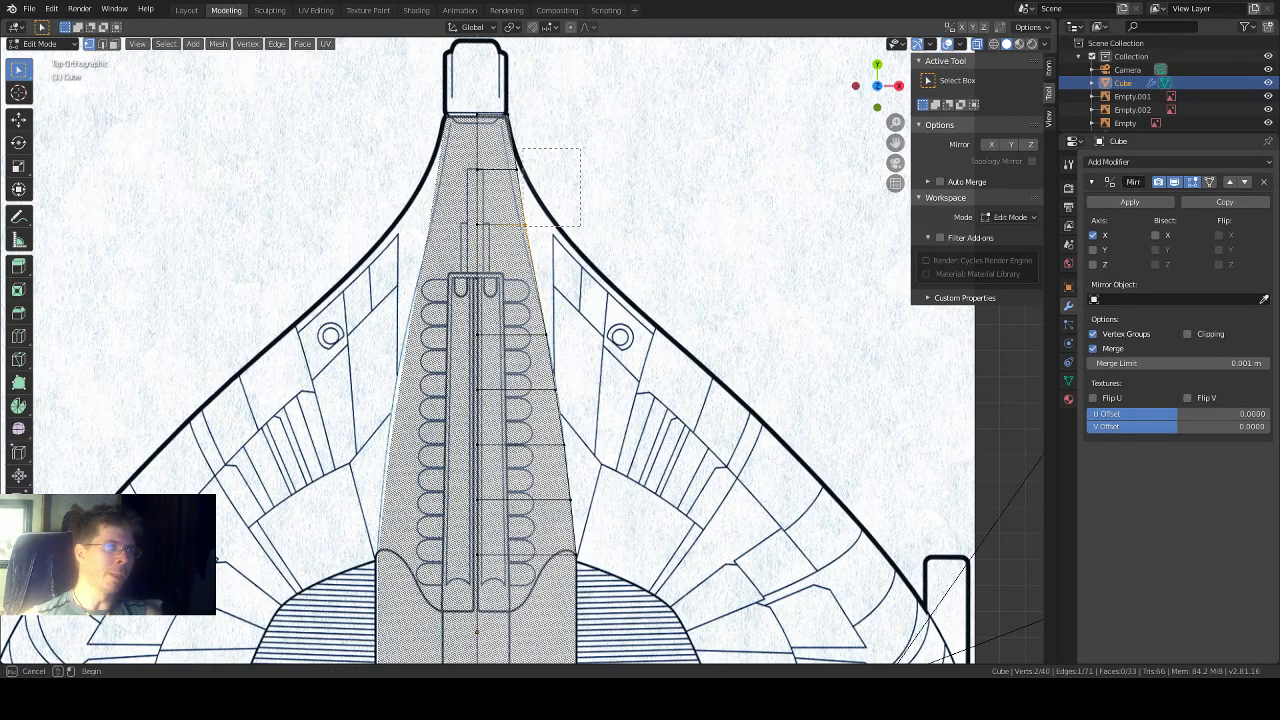
shift+click(517, 233)
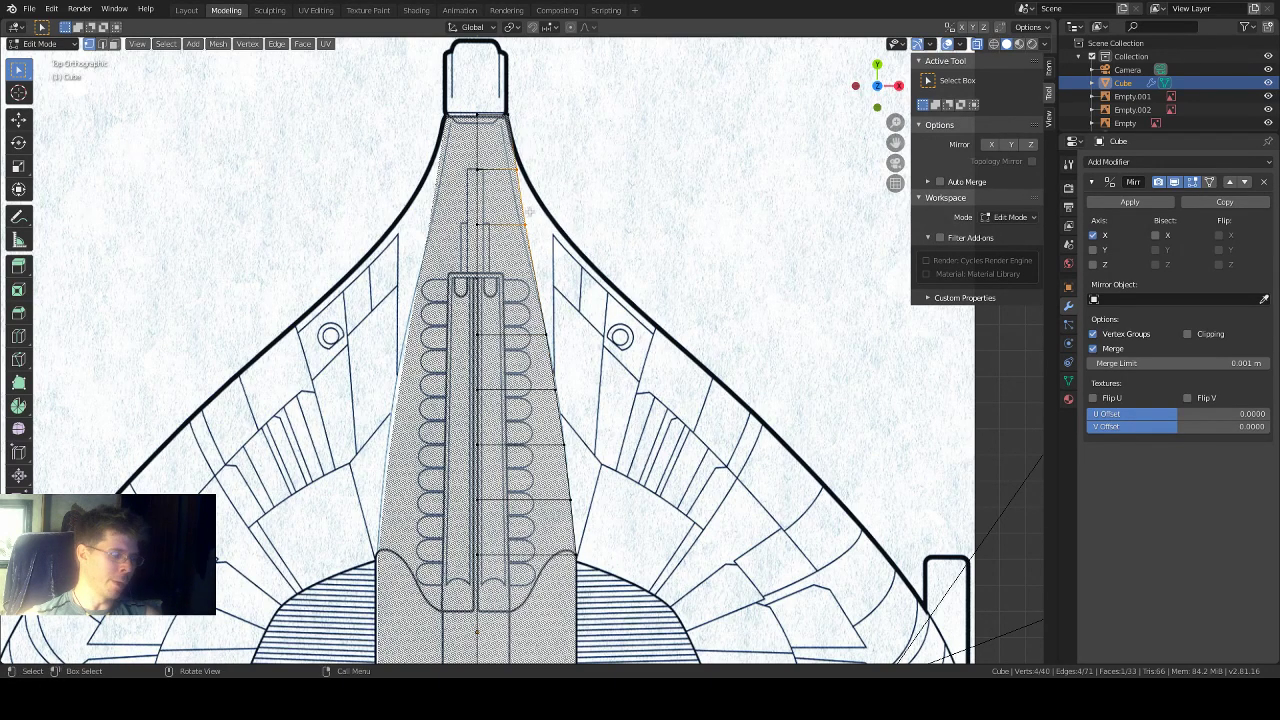
key(g)
key(x)
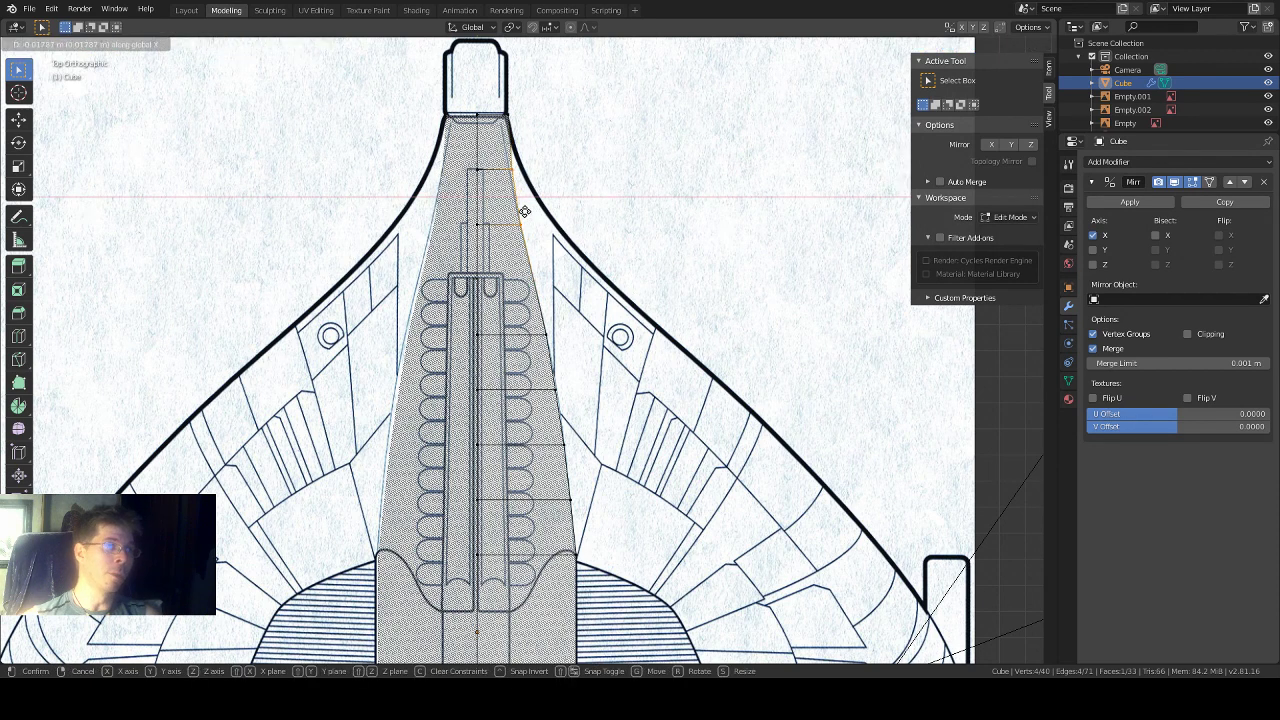
click(525, 211)
Step: Box-select the outer vertices of the tail end and its nearest loop, and move them slightly inward along X to the blueprint line
click(552, 154)
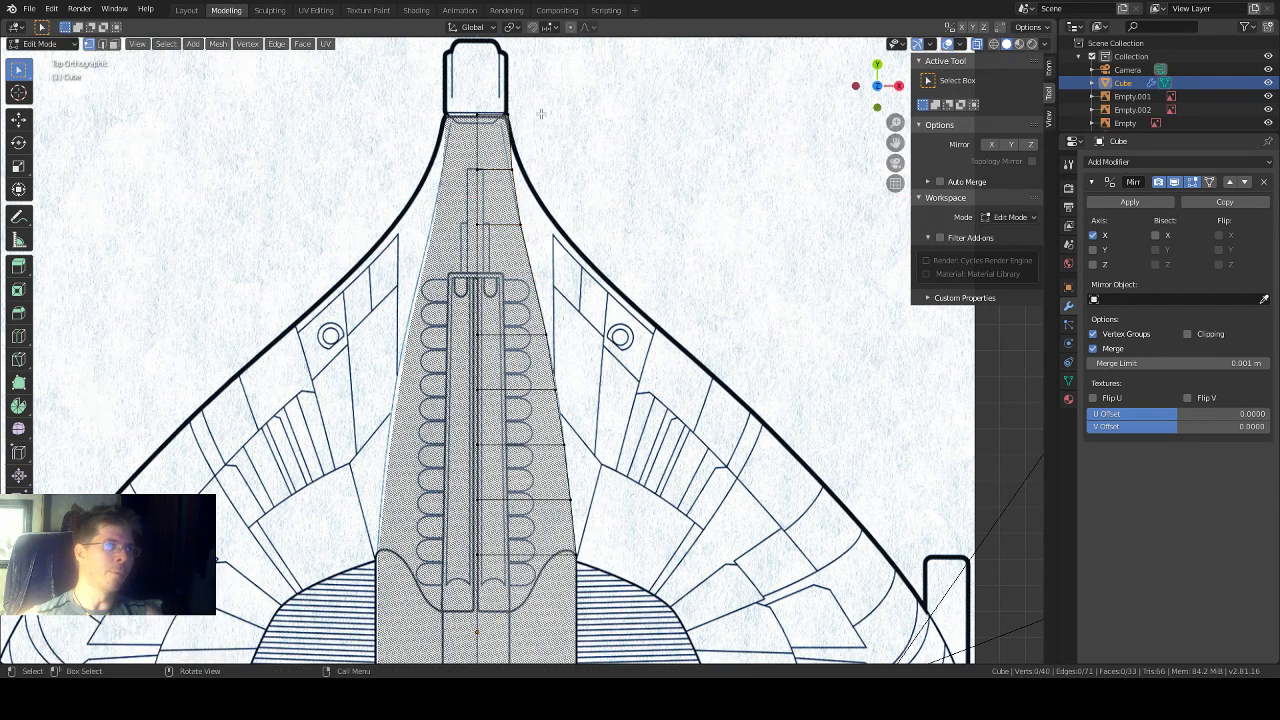
drag(548, 99, 507, 185)
key(g)
key(x)
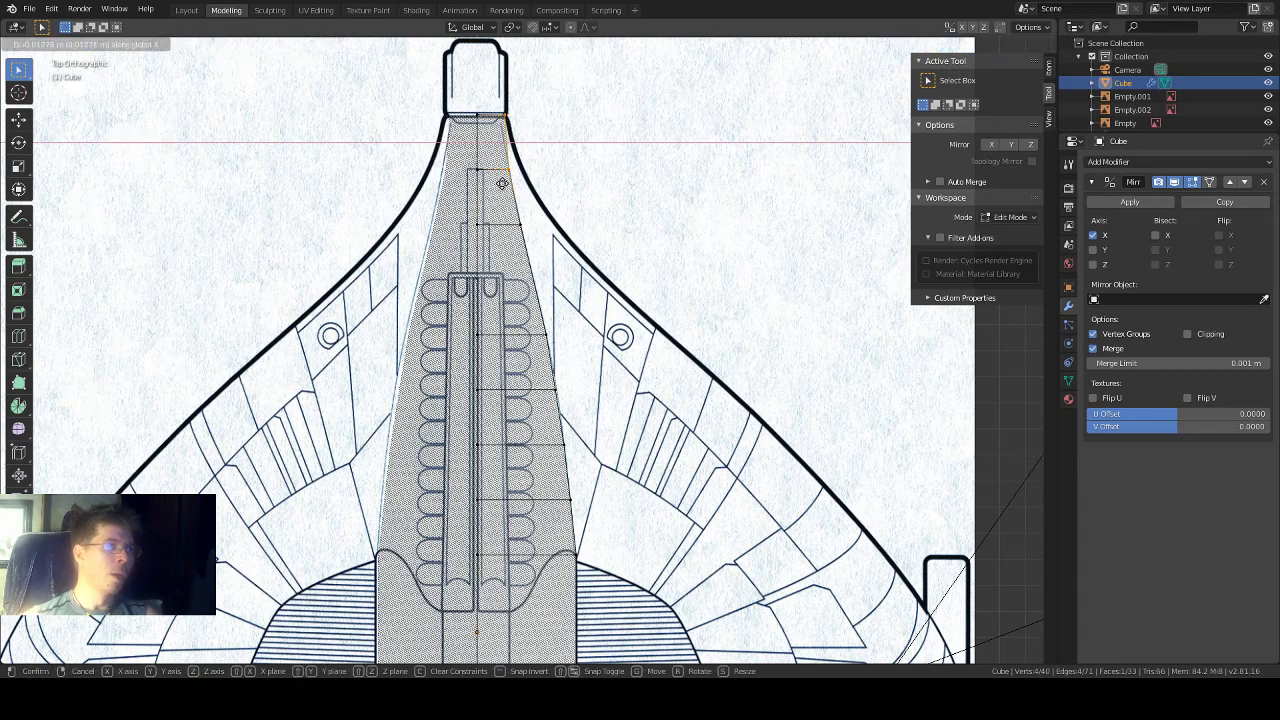
click(502, 183)
drag(558, 84, 506, 152)
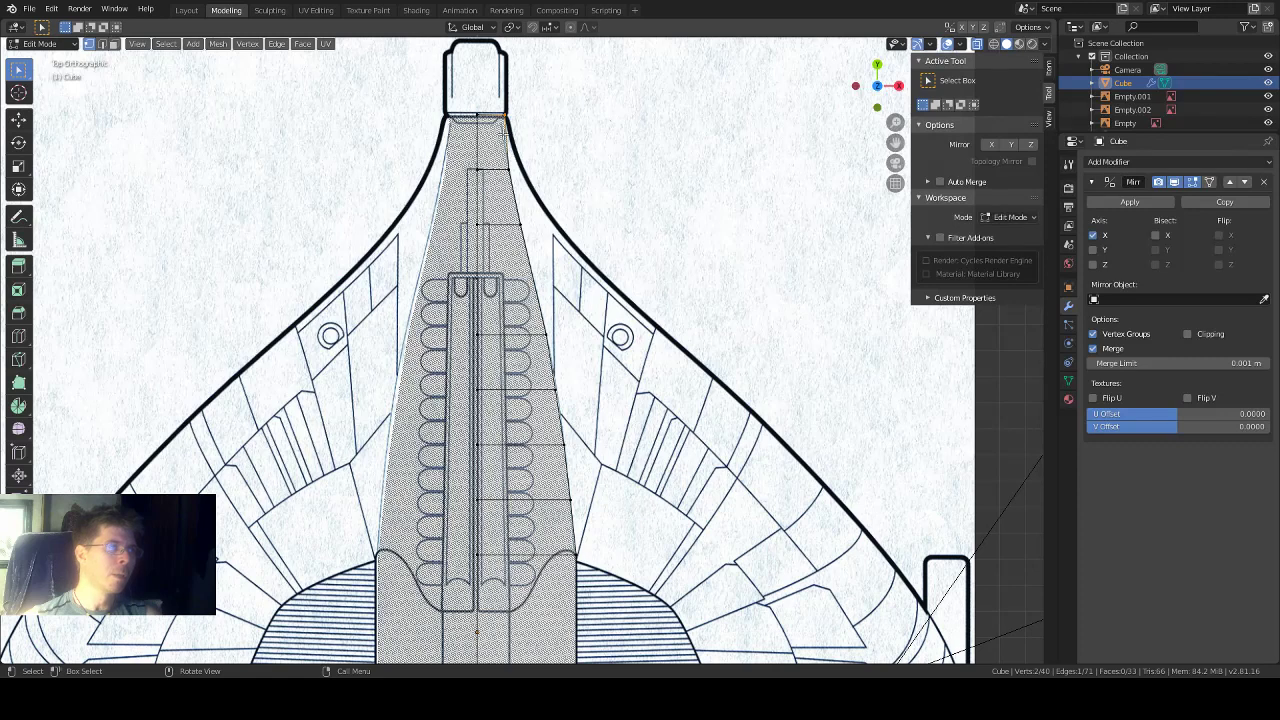
Step: Select the half body's front end face, turn off X-ray, and extrude the face about 0.13 m toward the neck mesh
scroll(494, 88, up, 1)
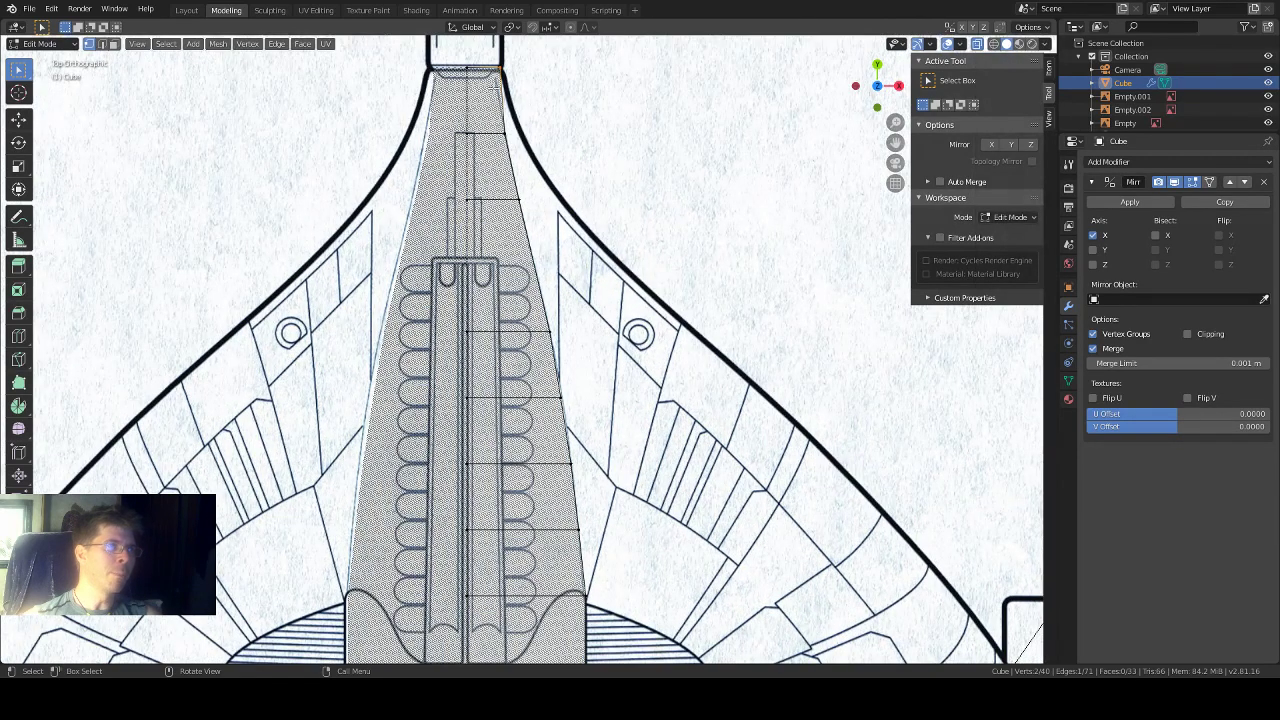
scroll(494, 86, down, 3)
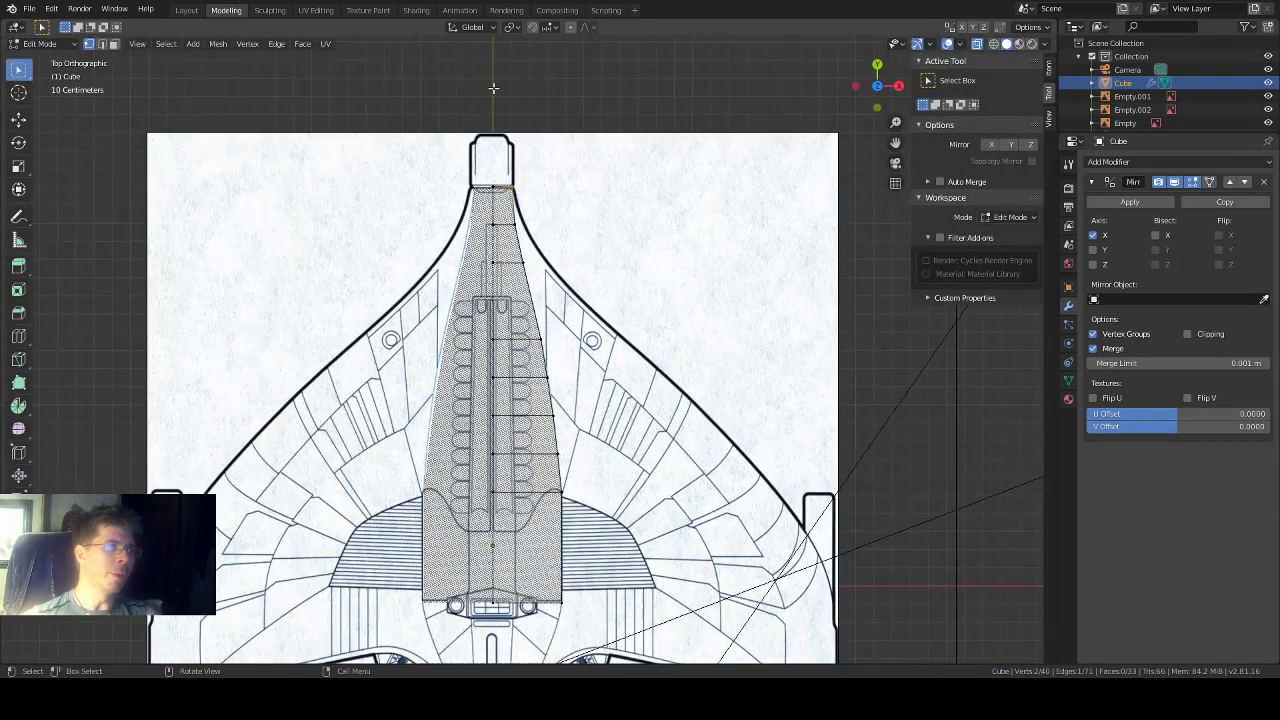
drag(895, 143, 880, 0)
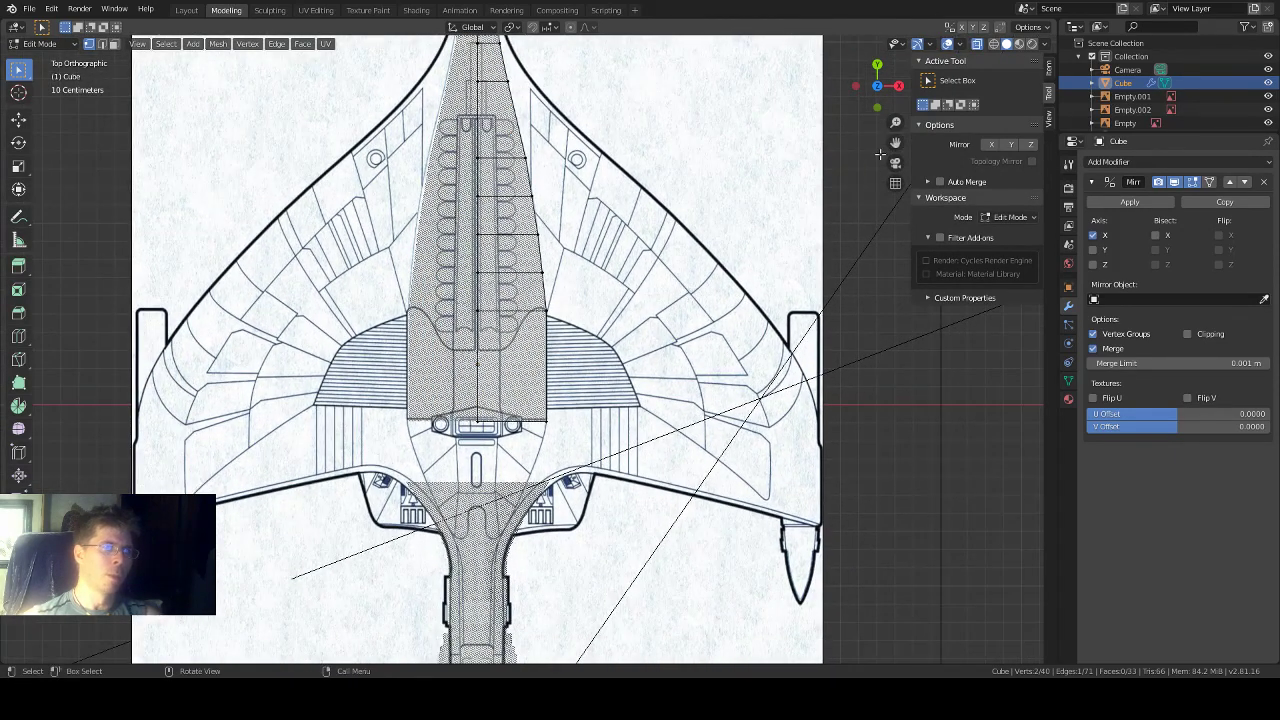
drag(895, 143, 897, 54)
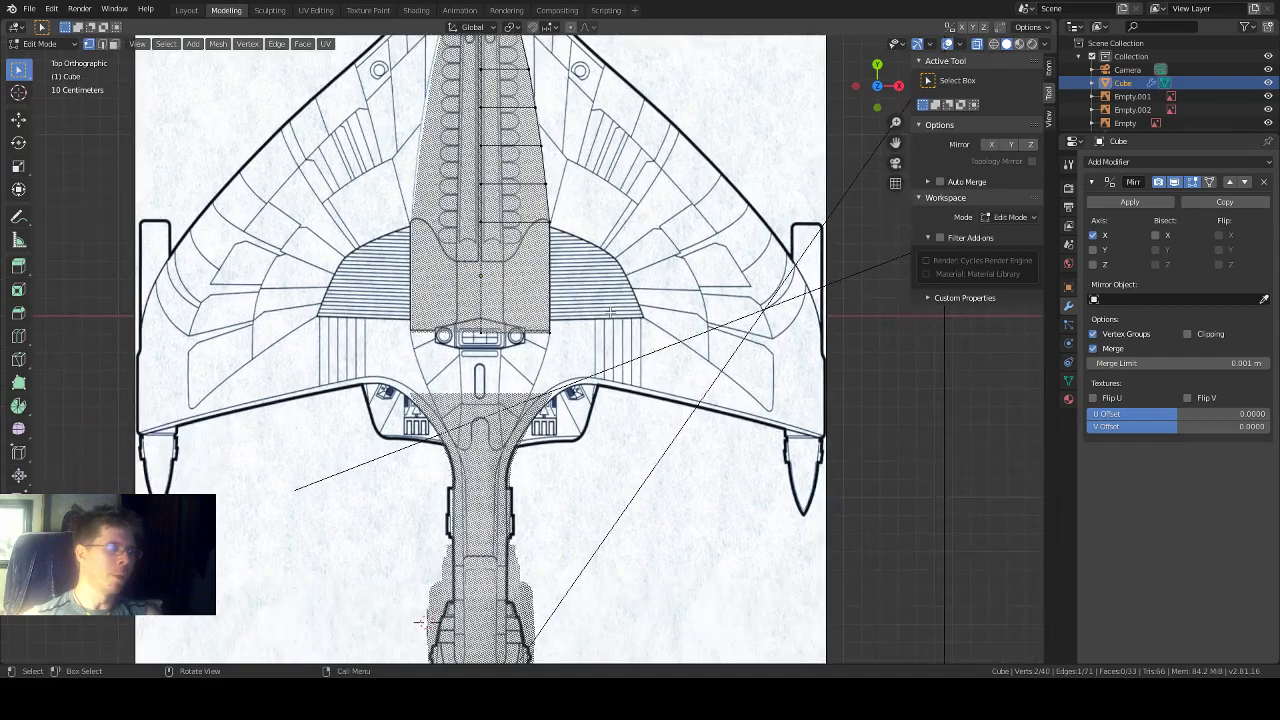
middle_drag(610, 311, 526, 296)
scroll(587, 261, down, 3)
scroll(553, 265, up, 5)
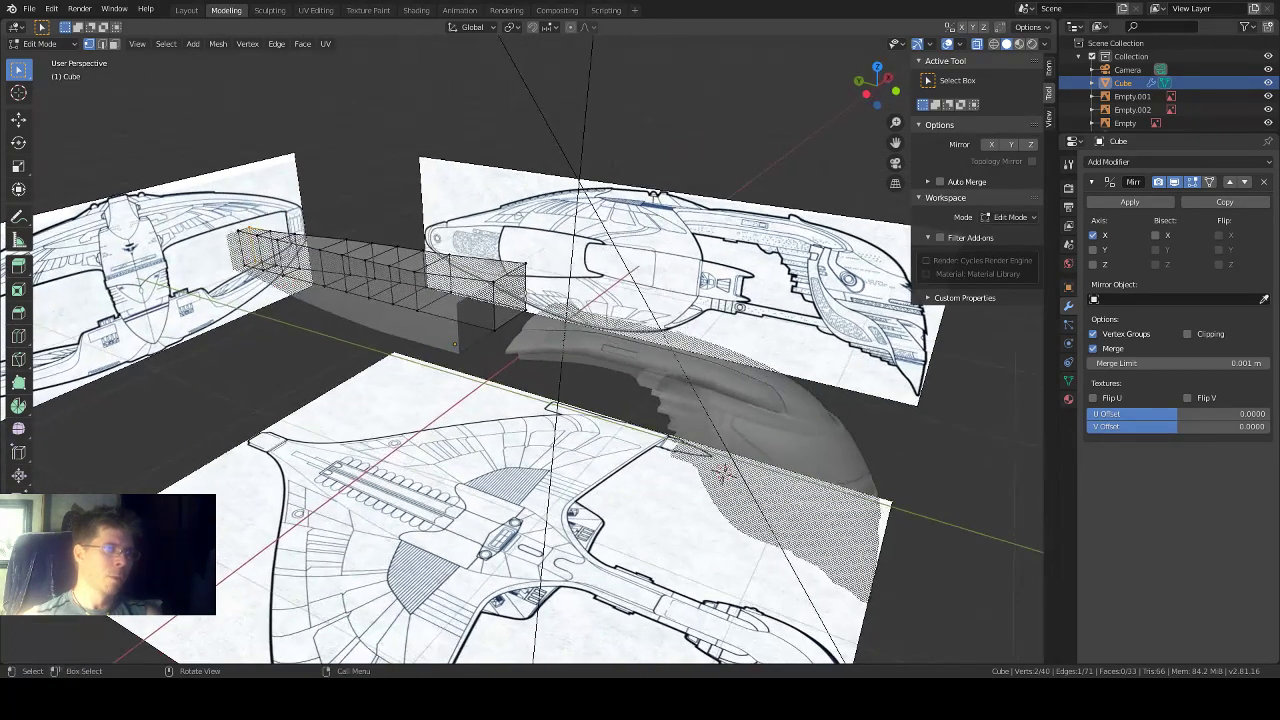
key(3)
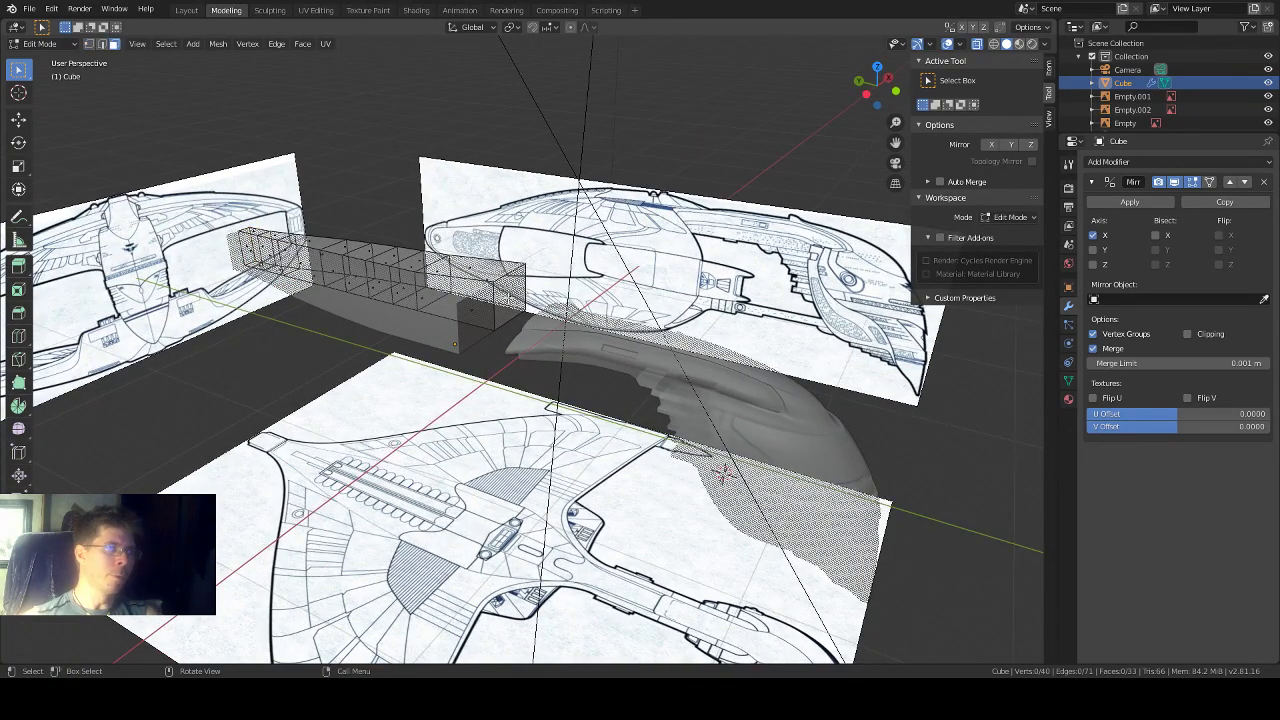
click(508, 298)
scroll(517, 277, up, 3)
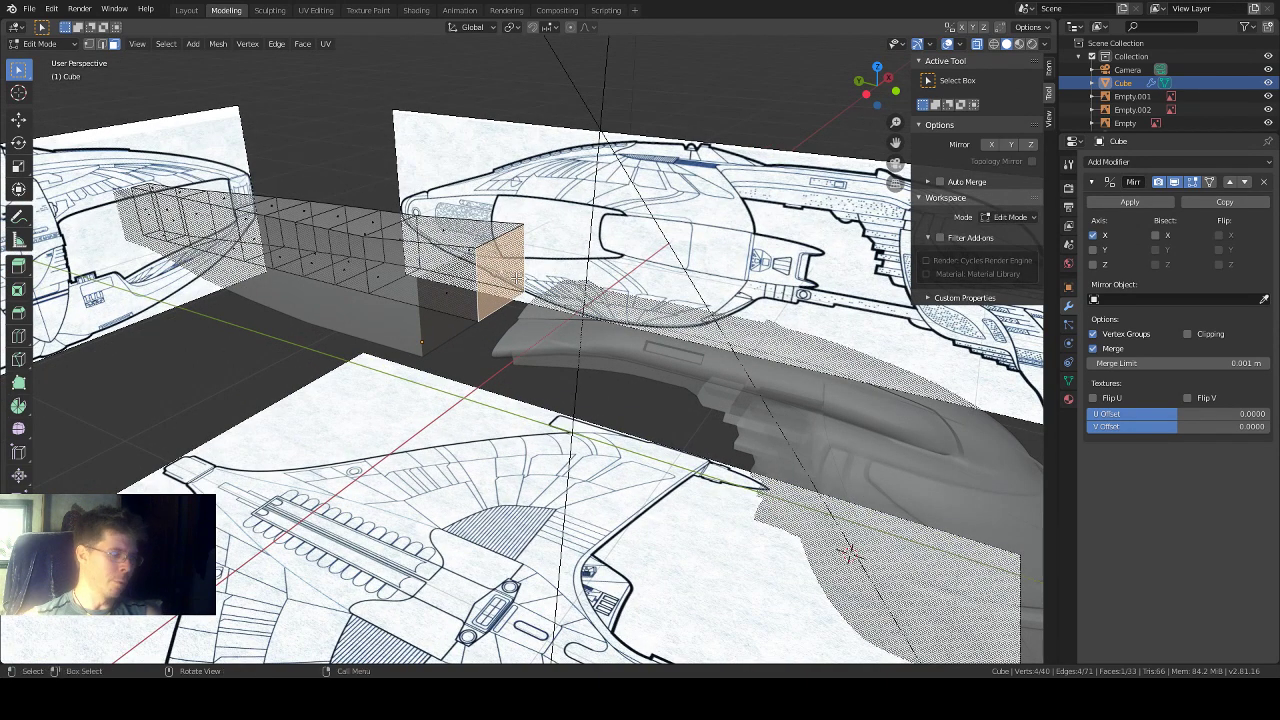
key(alt+z)
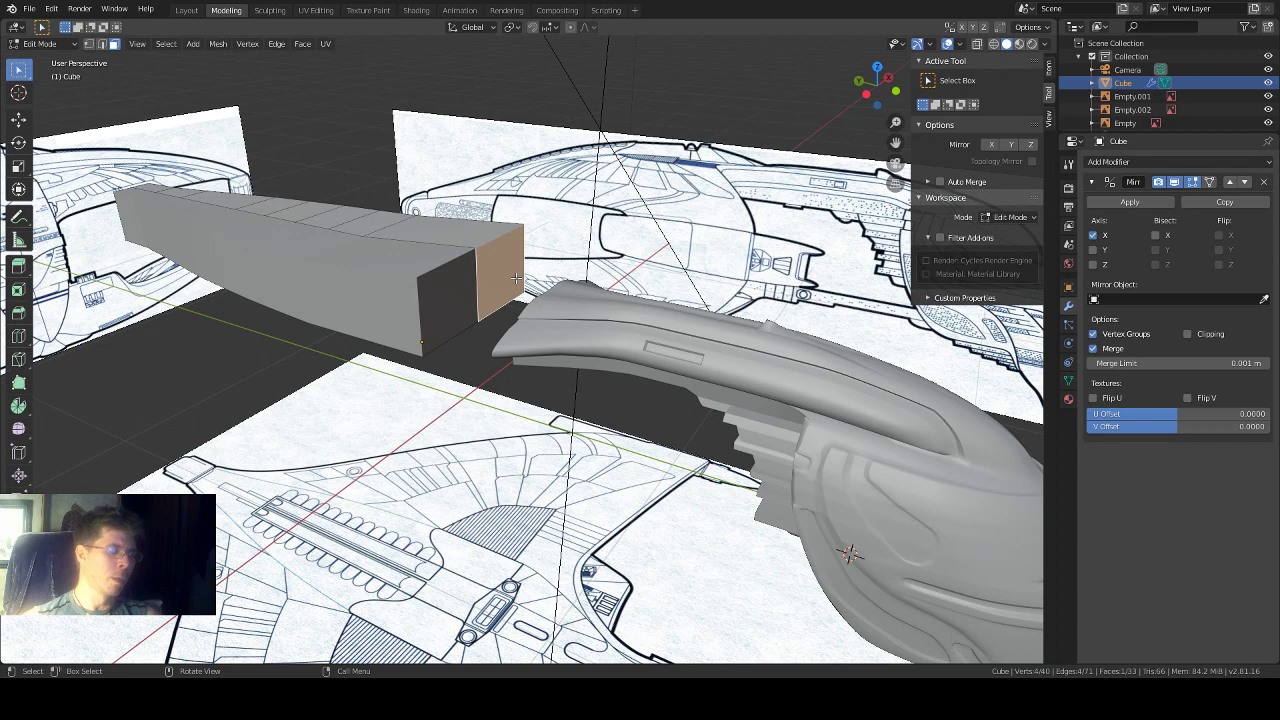
key(e)
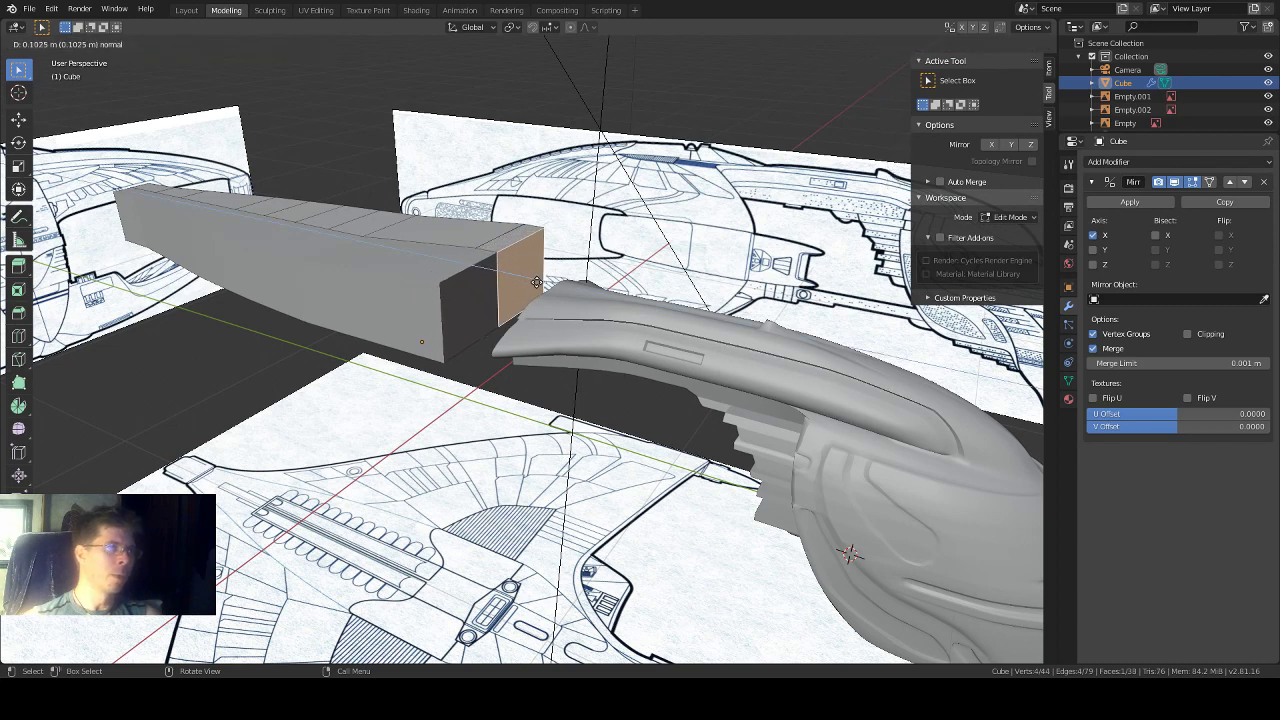
click(541, 284)
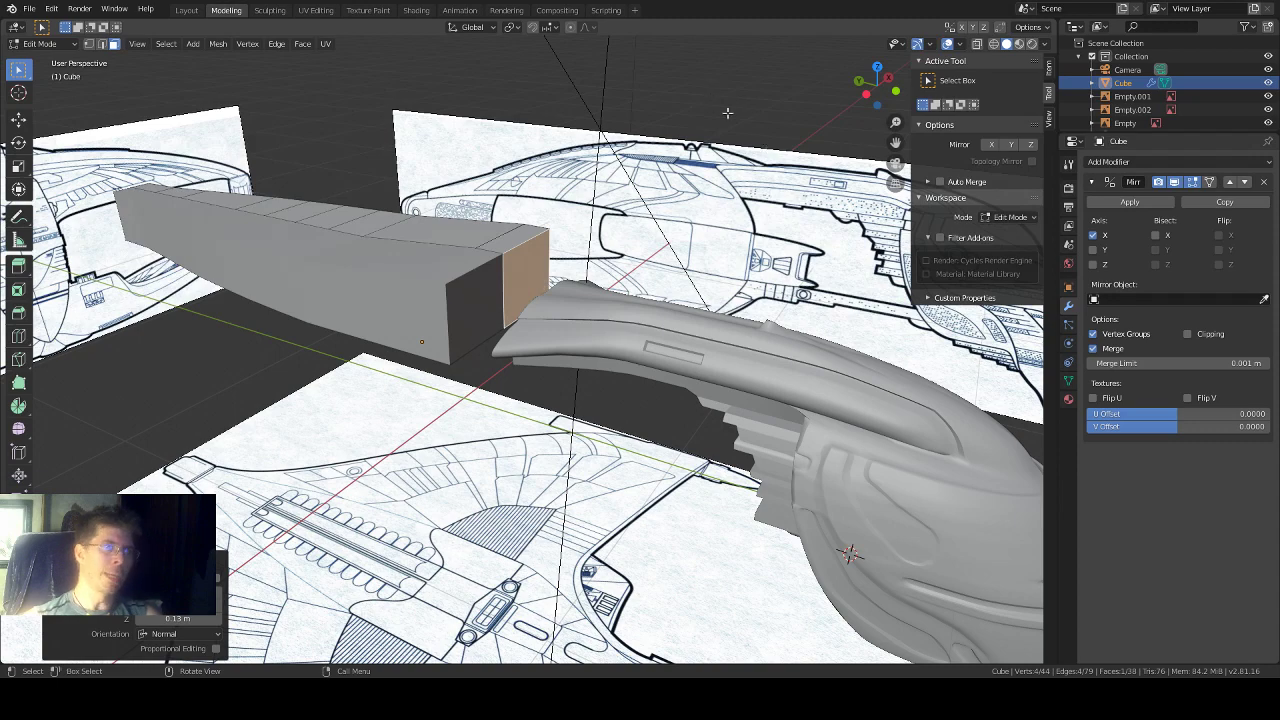
Step: In top view with X-ray on, move the extruded front face about 0.5 m along Y toward the neck
click(877, 67)
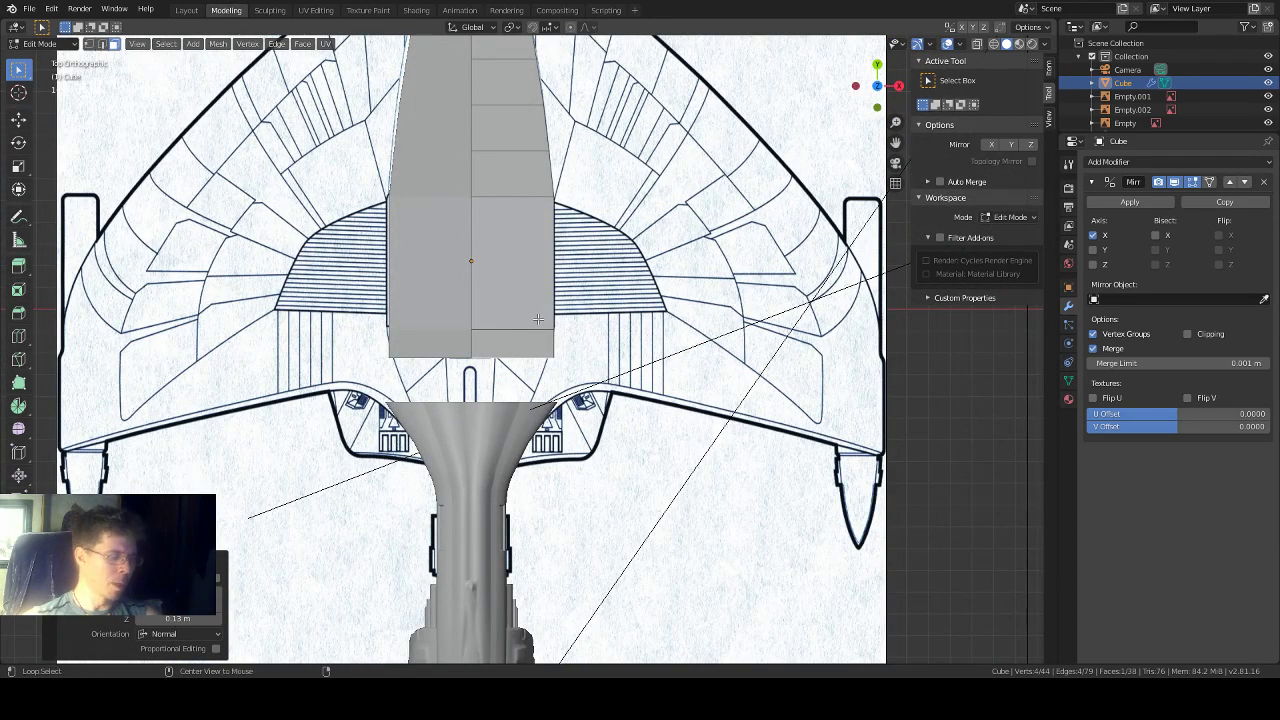
key(alt+z)
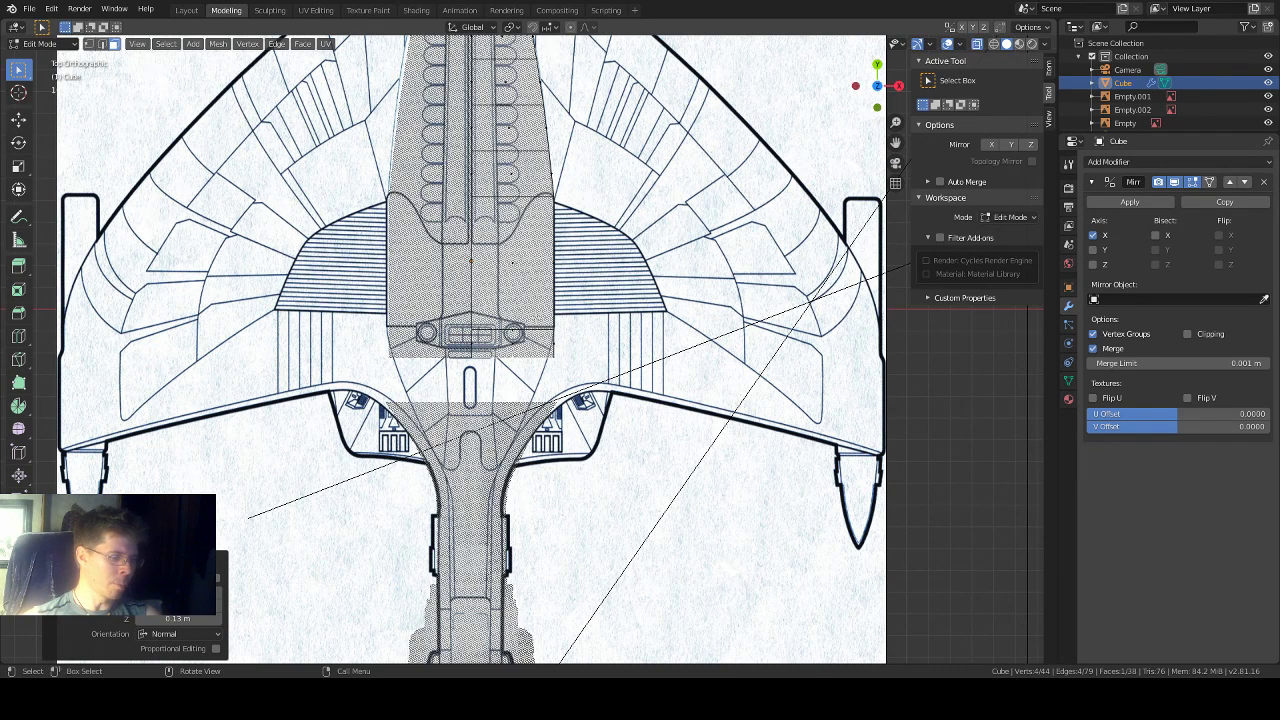
key(g)
key(y)
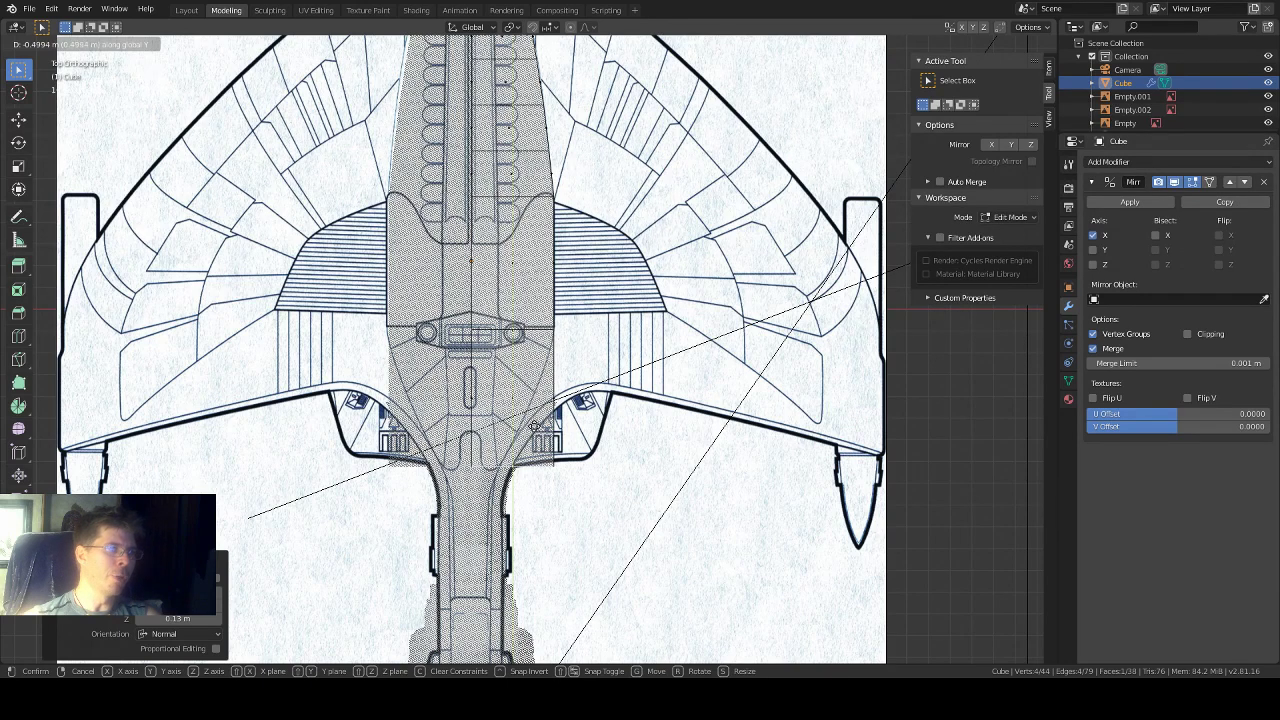
key(Return)
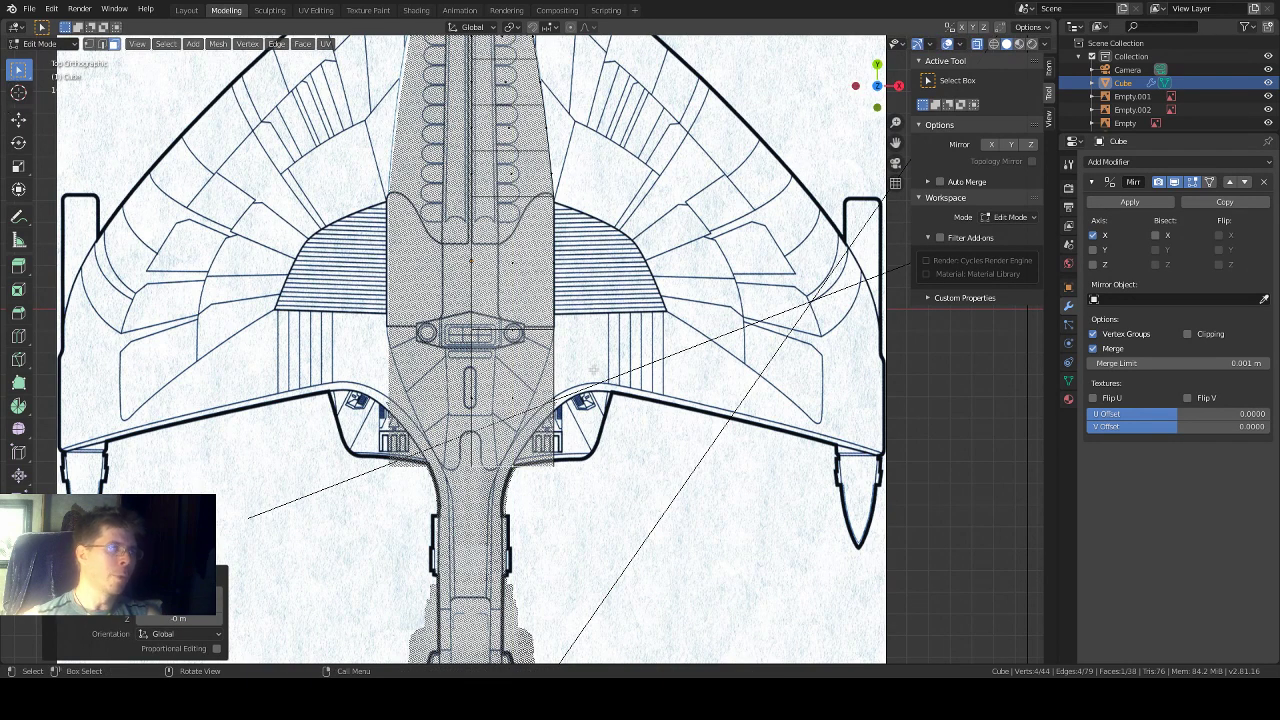
Step: Box-select the front end's outer vertices and move them about 0.236 m inward along X to taper the body into the neck
key(1)
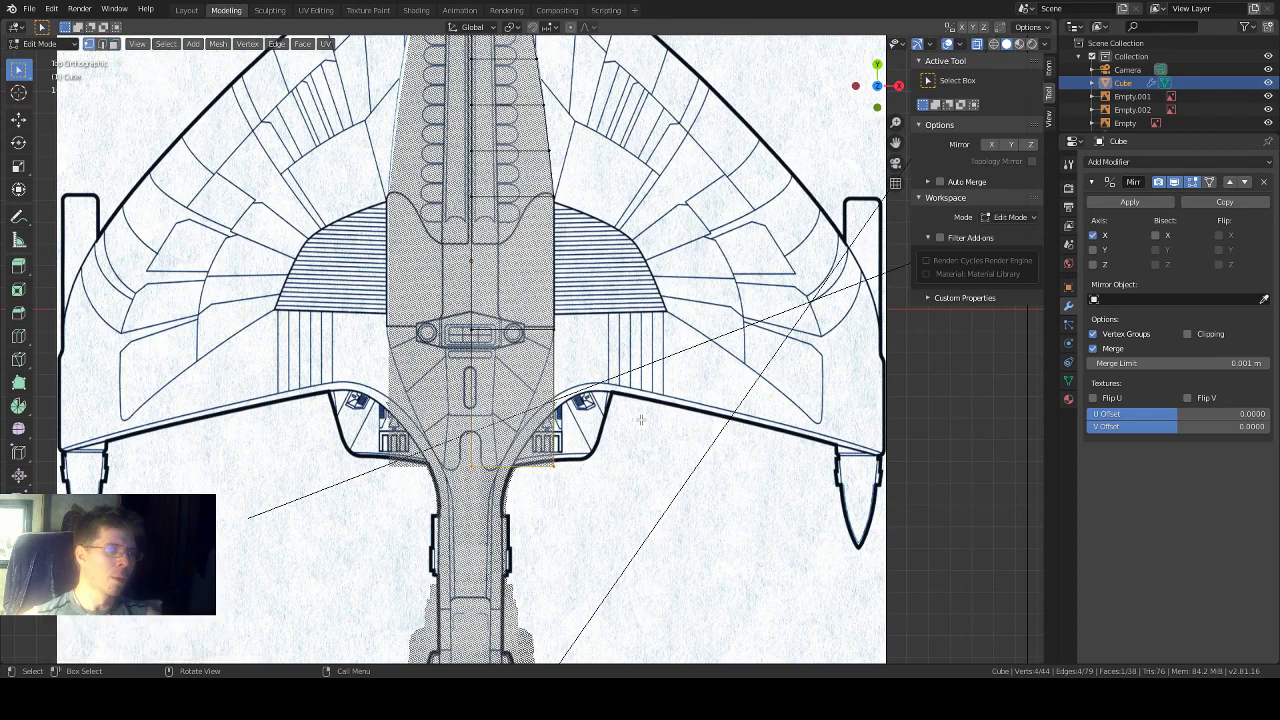
drag(592, 450, 530, 485)
key(g)
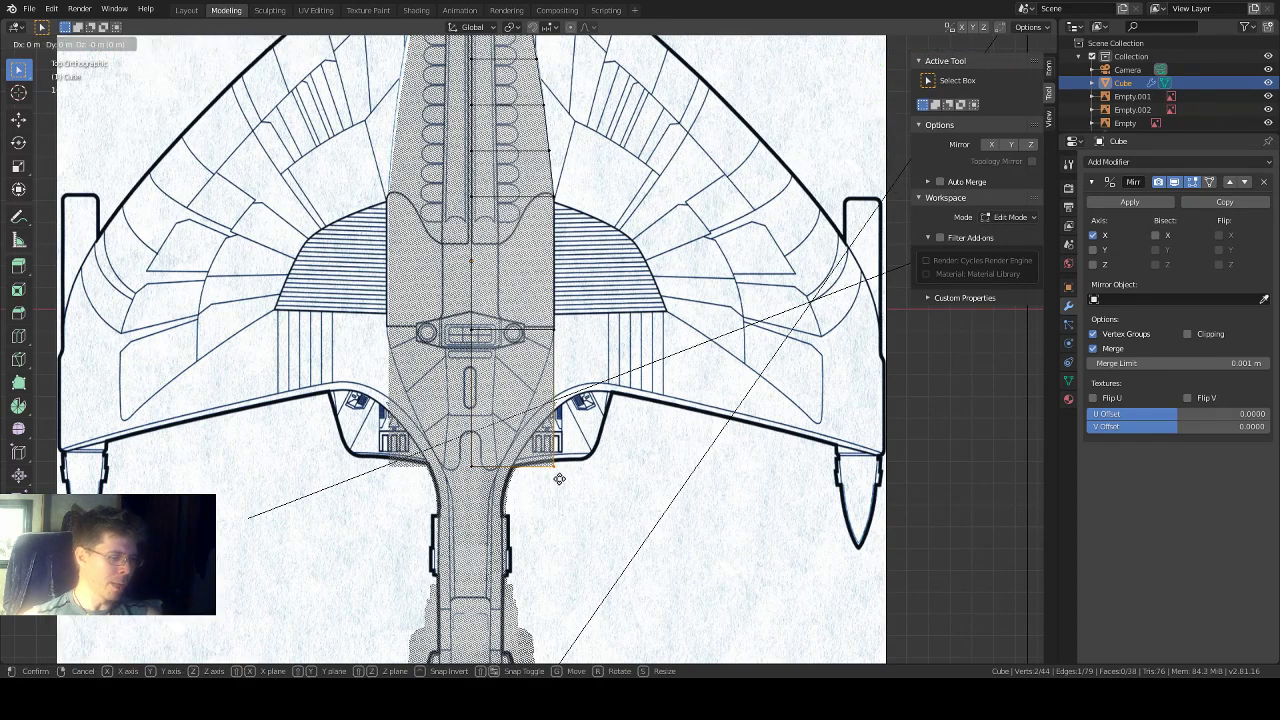
key(x)
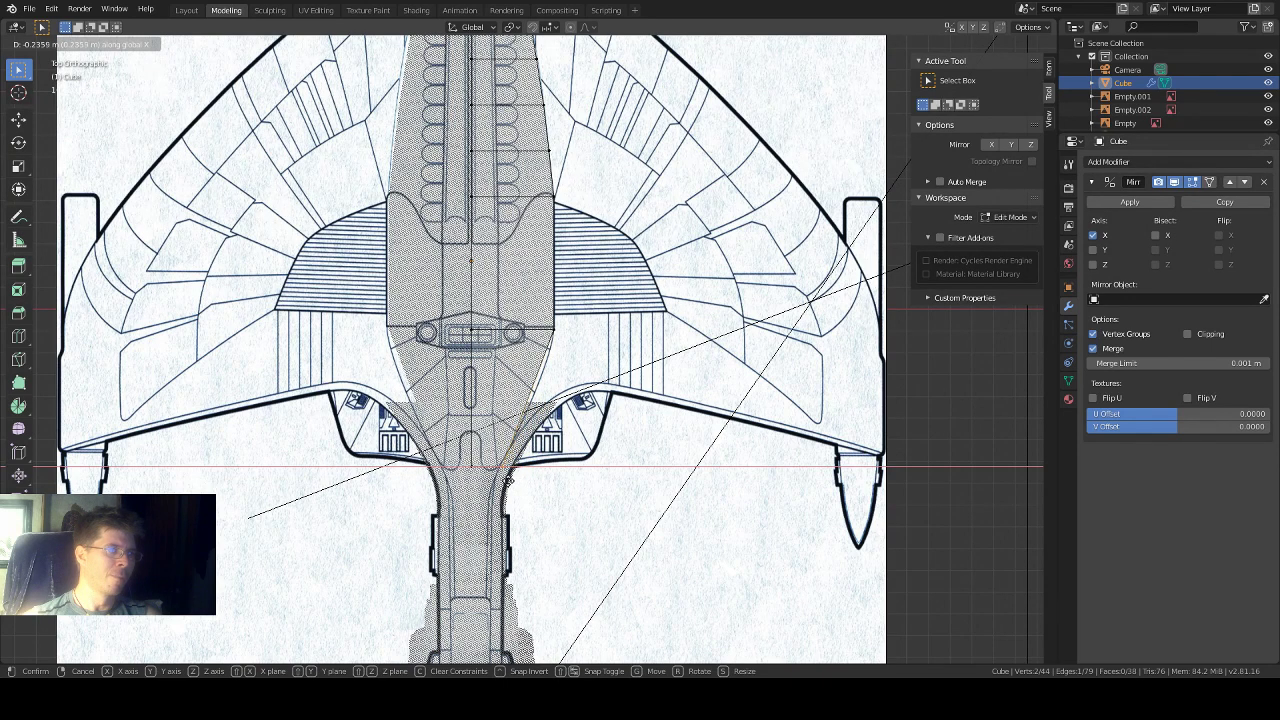
click(508, 481)
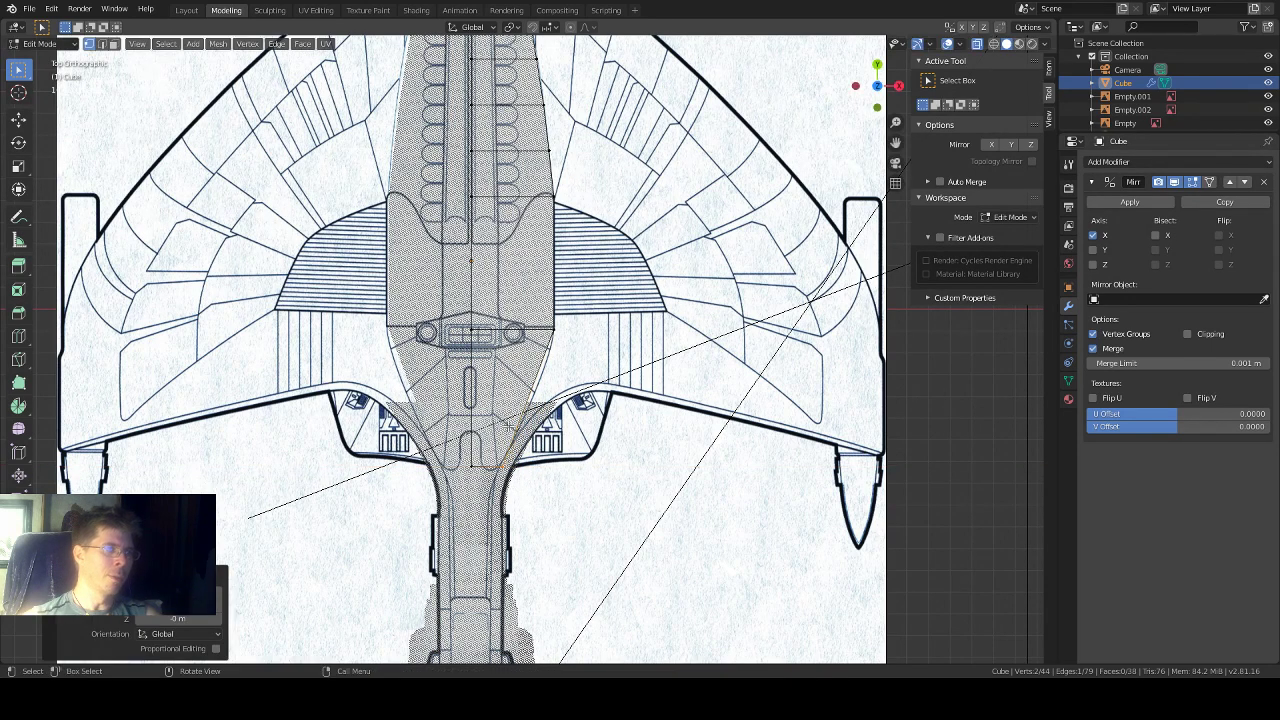
Step: Add three crosswise loop cuts to the tapered front section, dividing it into four roughly equal parts
scroll(509, 428, up, 1)
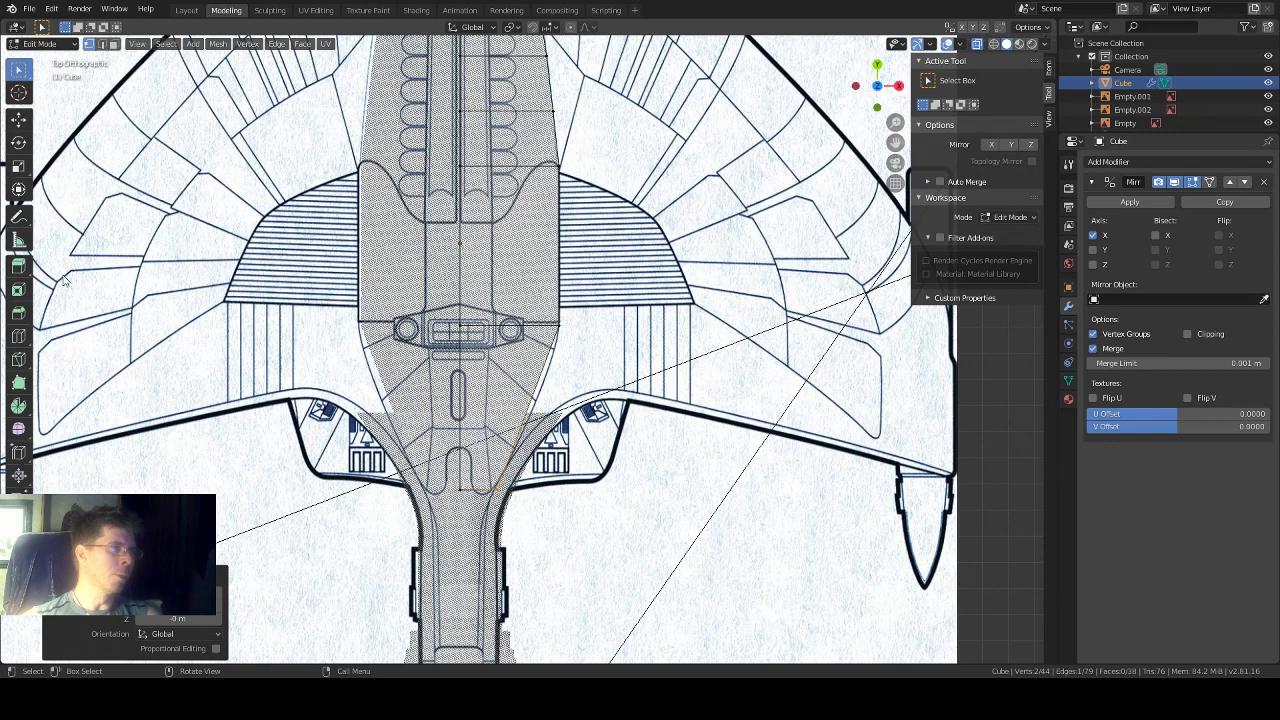
click(18, 336)
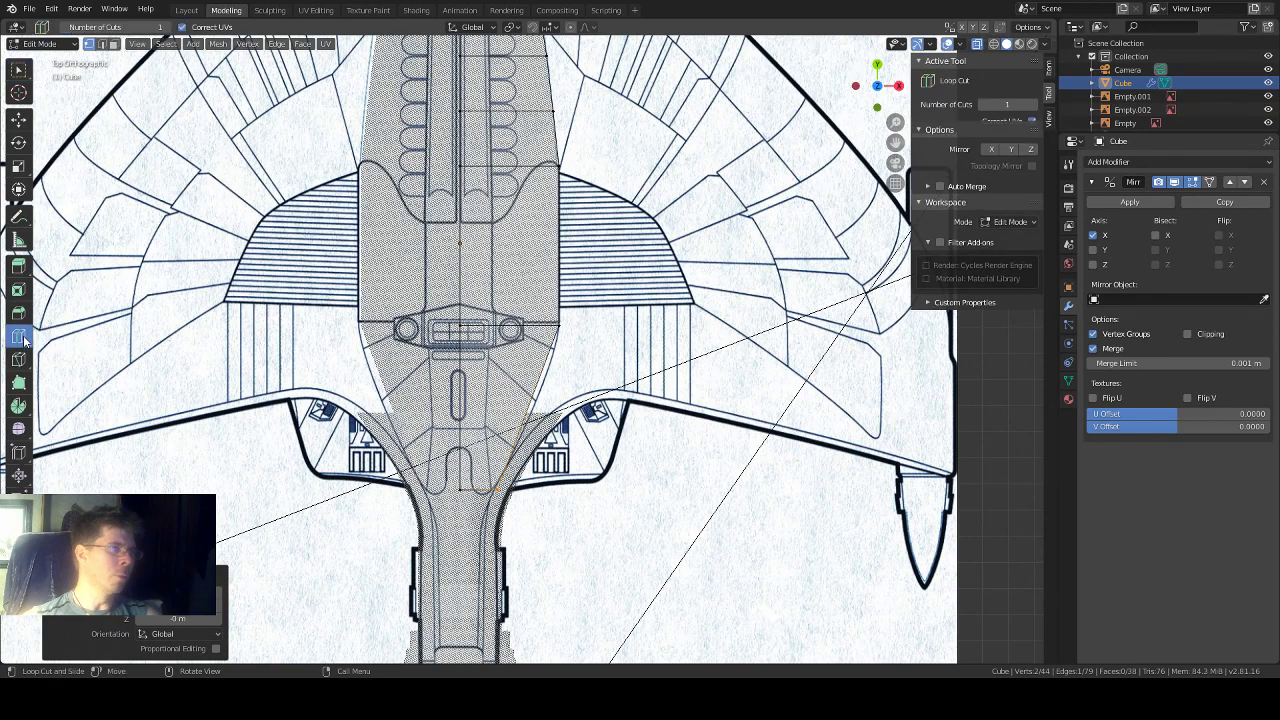
click(512, 368)
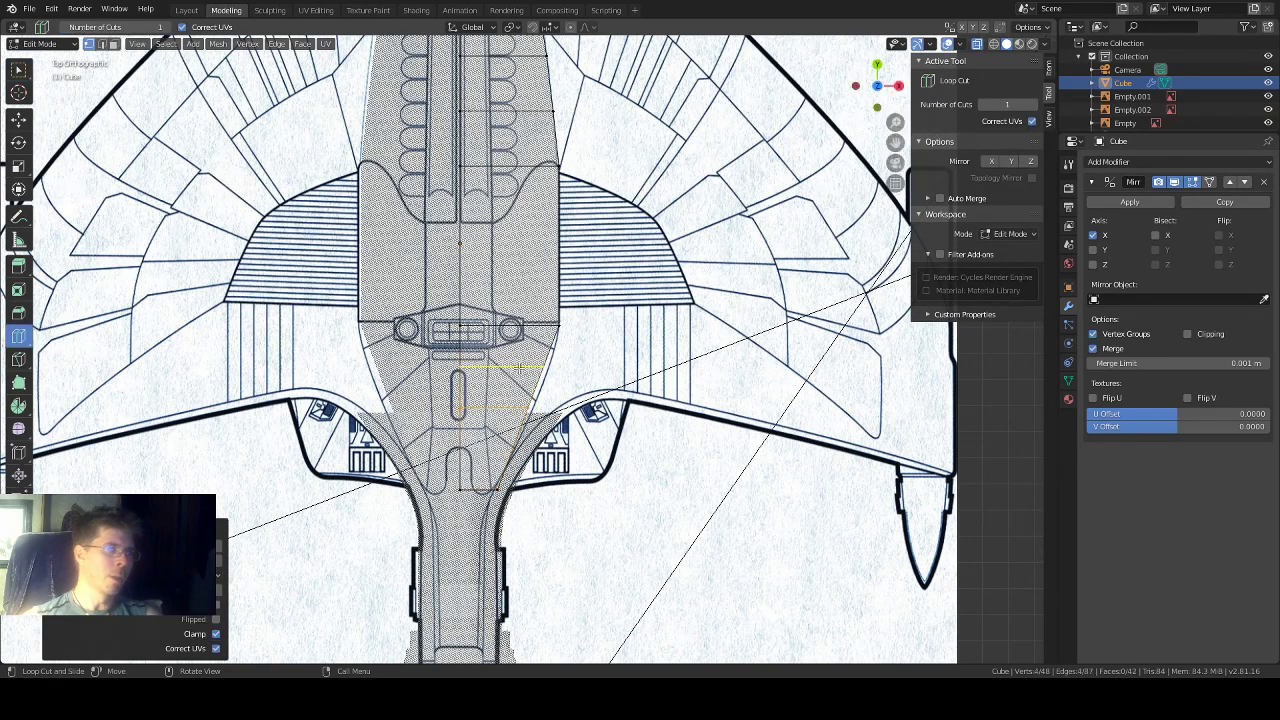
click(502, 452)
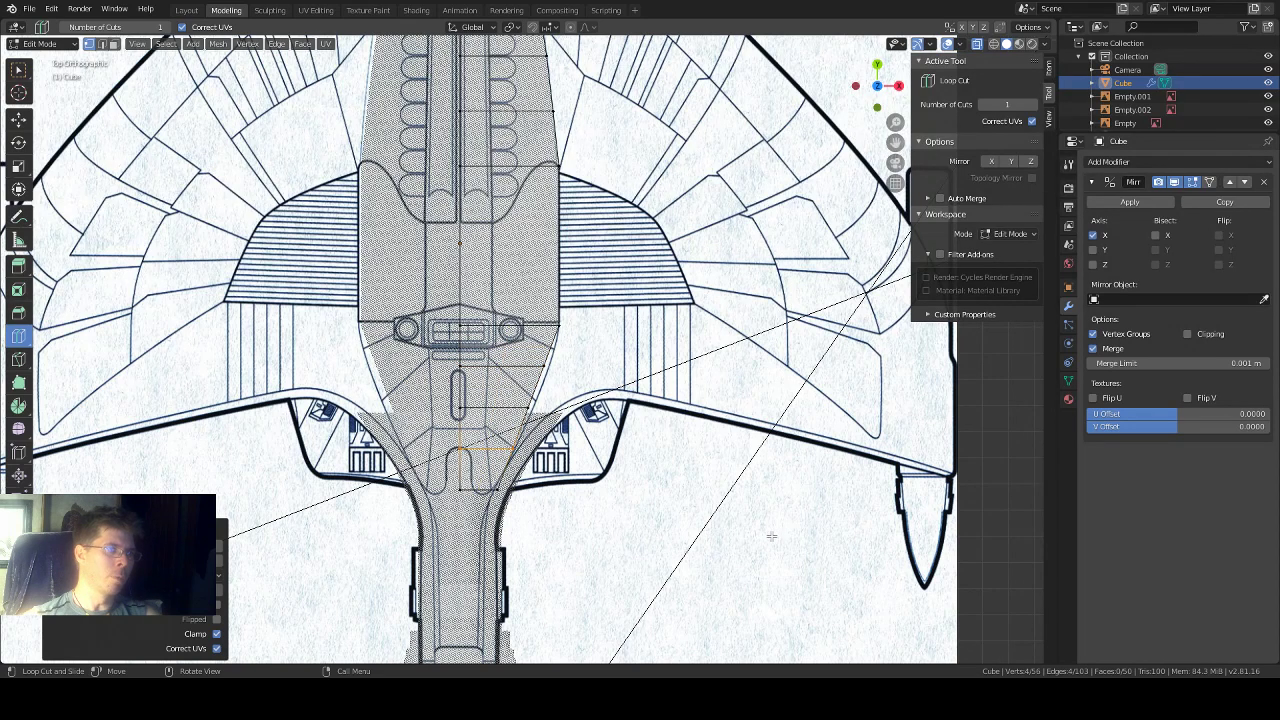
Step: Box-select the outer vertices of the rearmost new loop and move them about 0.02 m outward along X to the blueprint outline
click(26, 72)
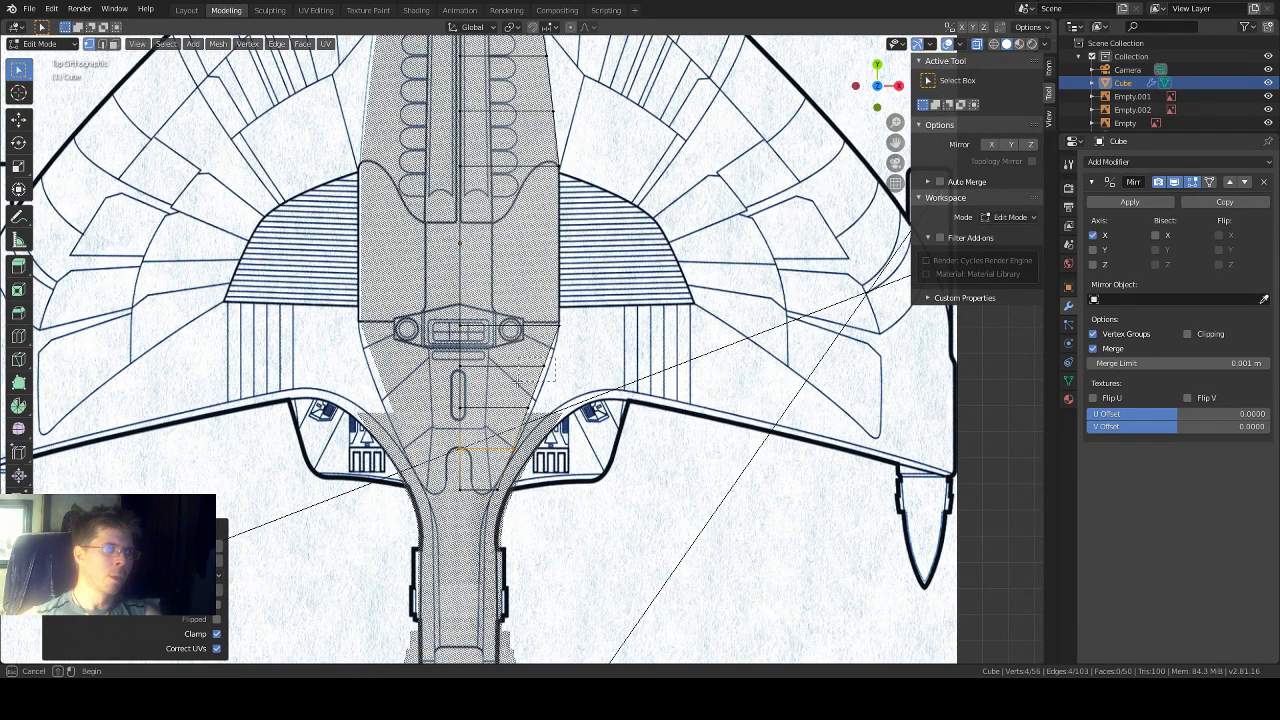
click(547, 364)
key(g)
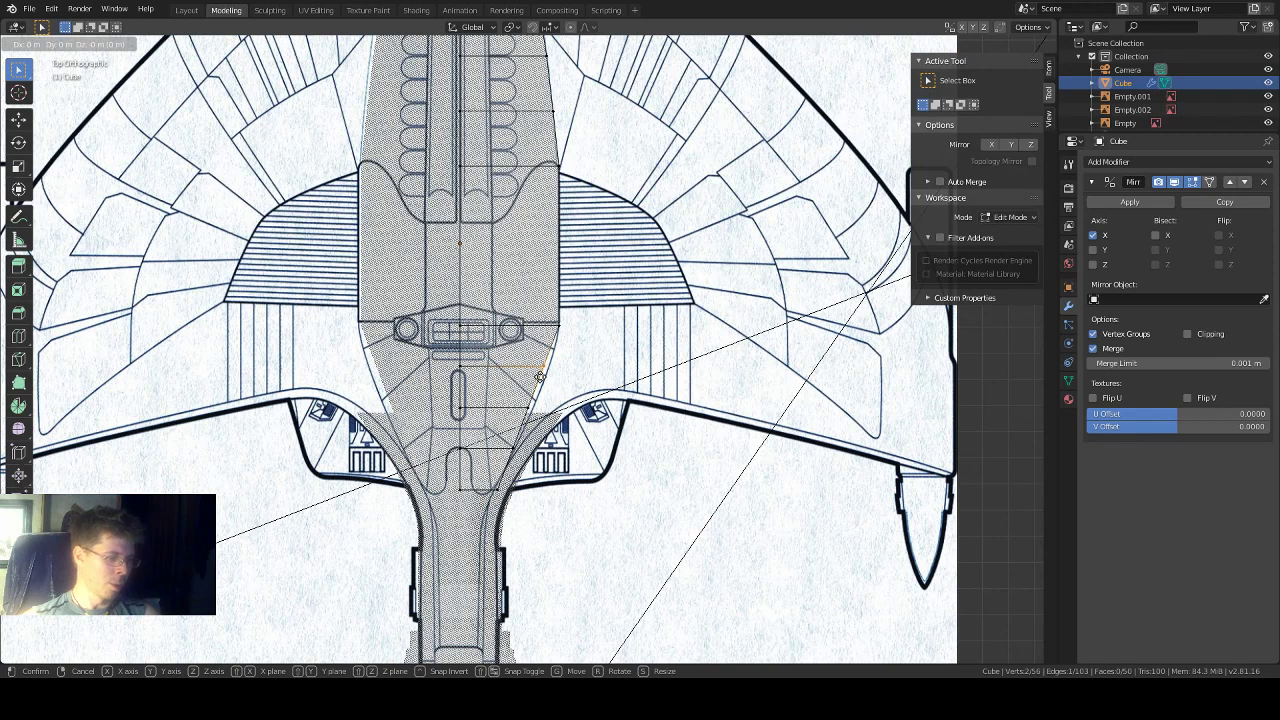
key(x)
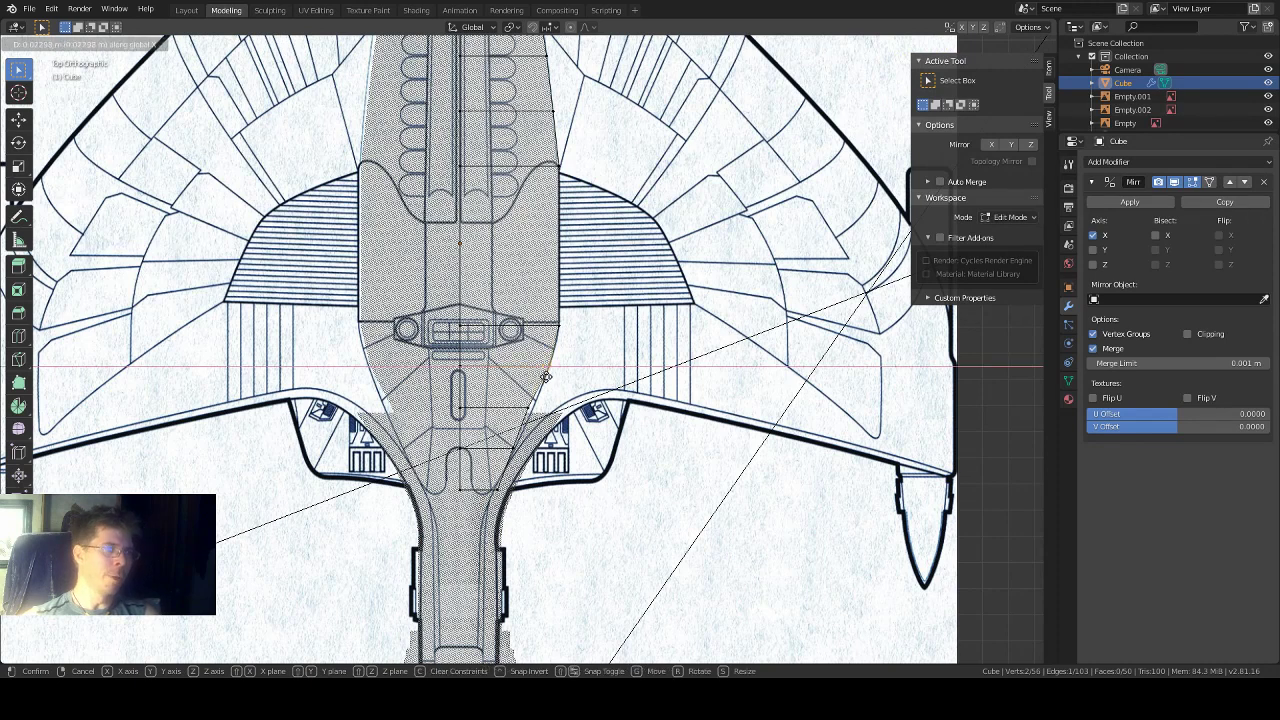
click(546, 377)
Step: Box-select the outer vertices of the middle new loop and move them outward along X to the blueprint outline
drag(541, 392, 511, 424)
key(x)
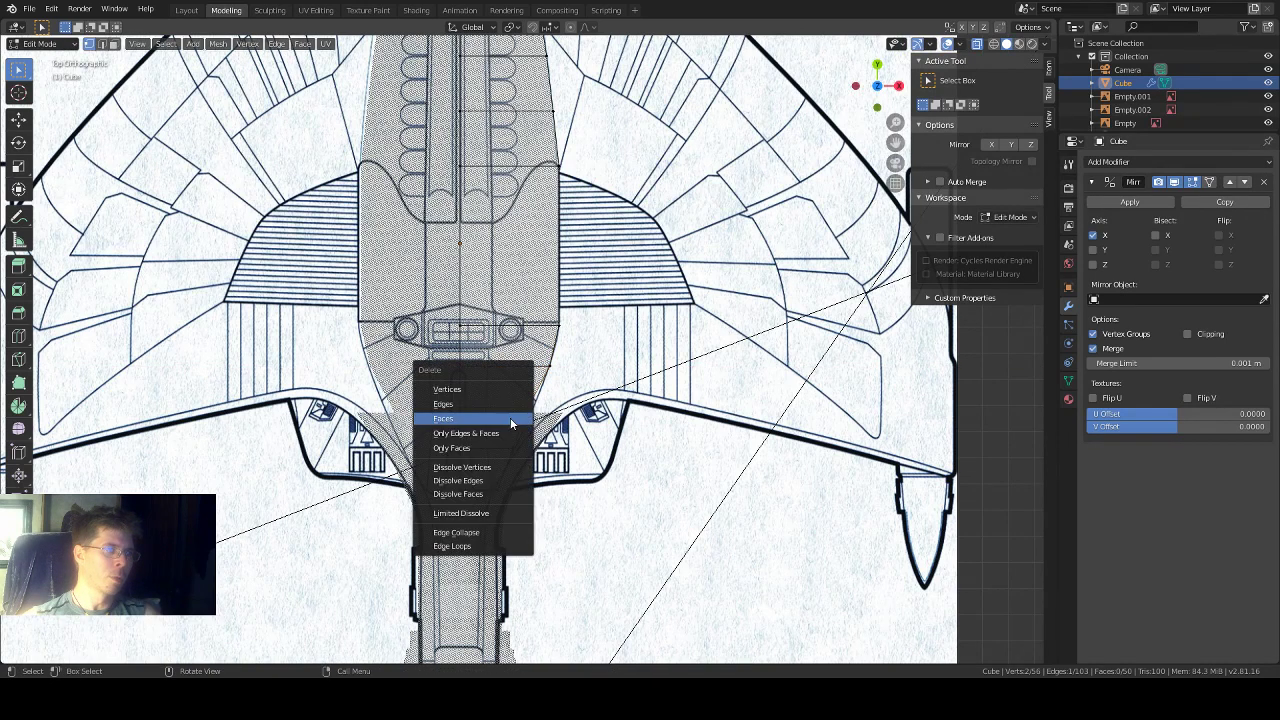
click(511, 424)
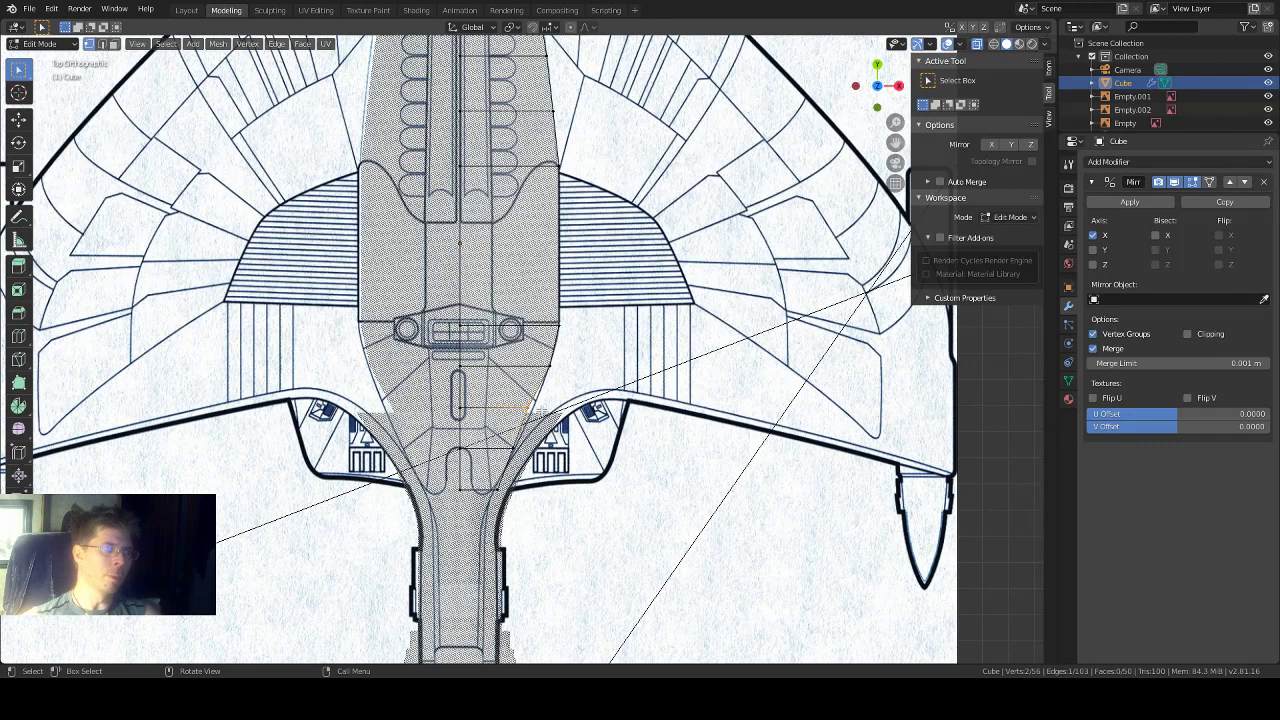
key(g)
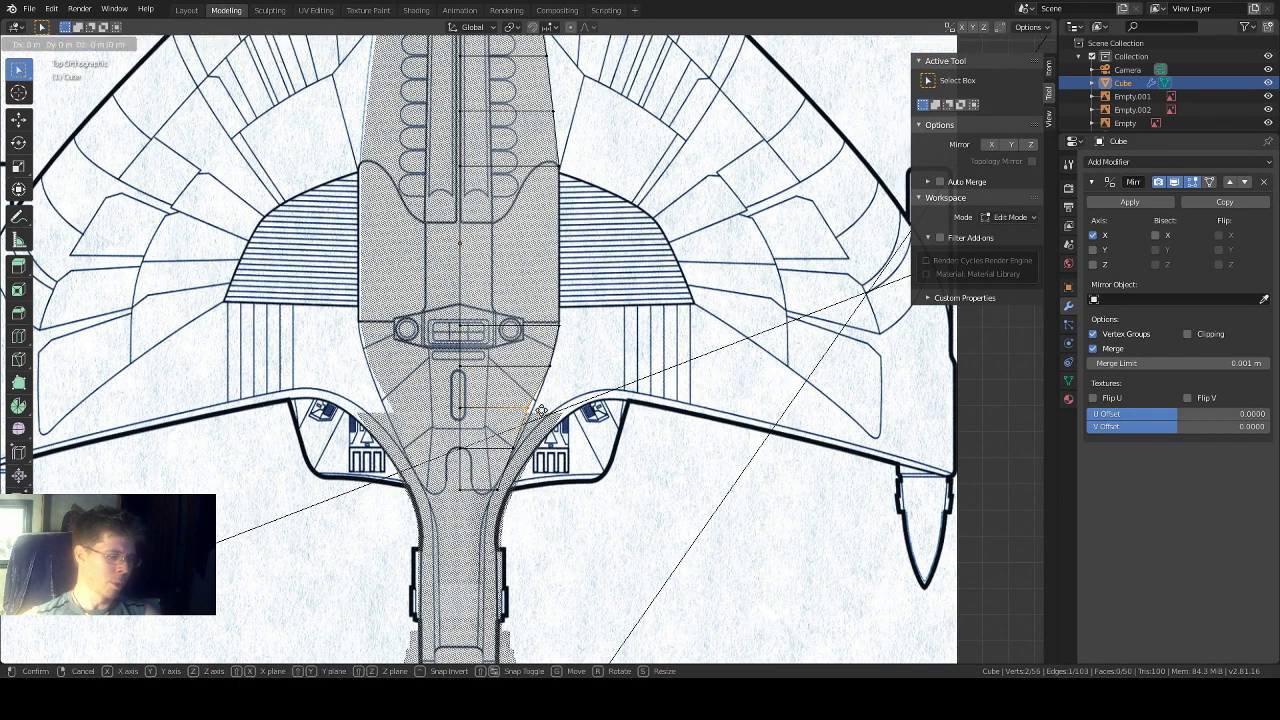
key(x)
click(546, 410)
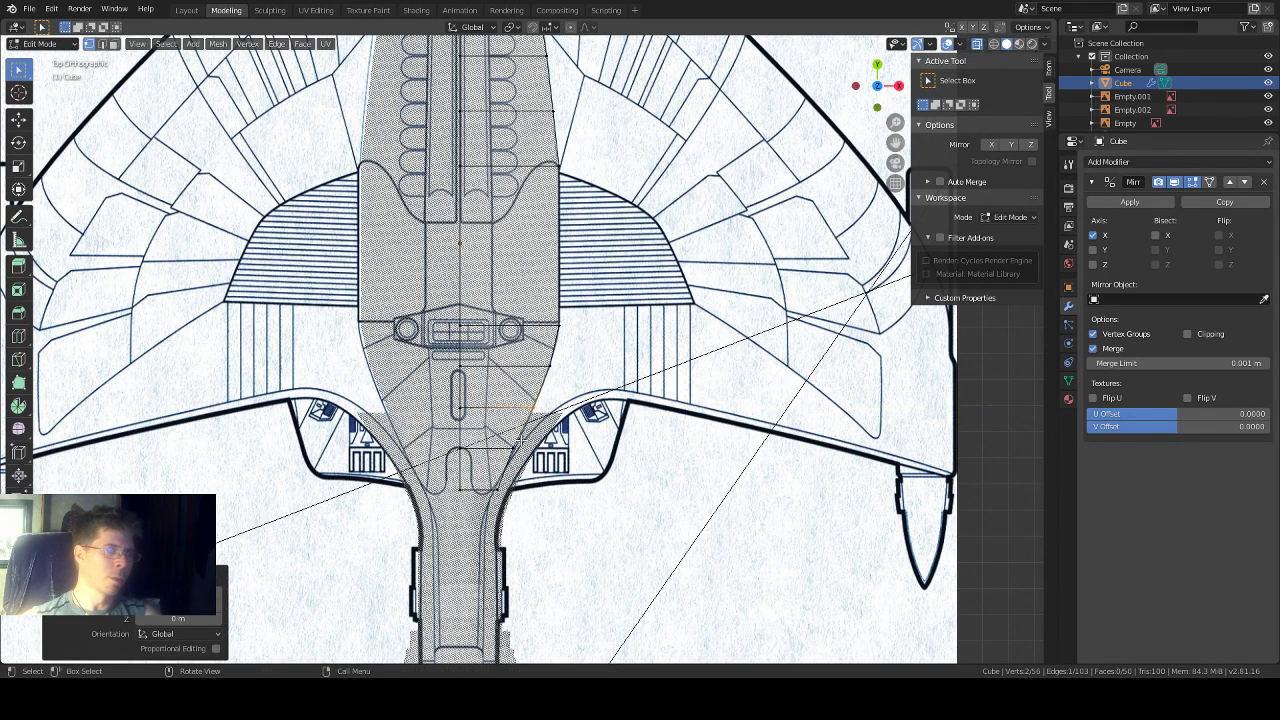
Step: Select the outer vertices of the foremost new loop, then of the front end, and nudge each pair to the blueprint outline
click(497, 458)
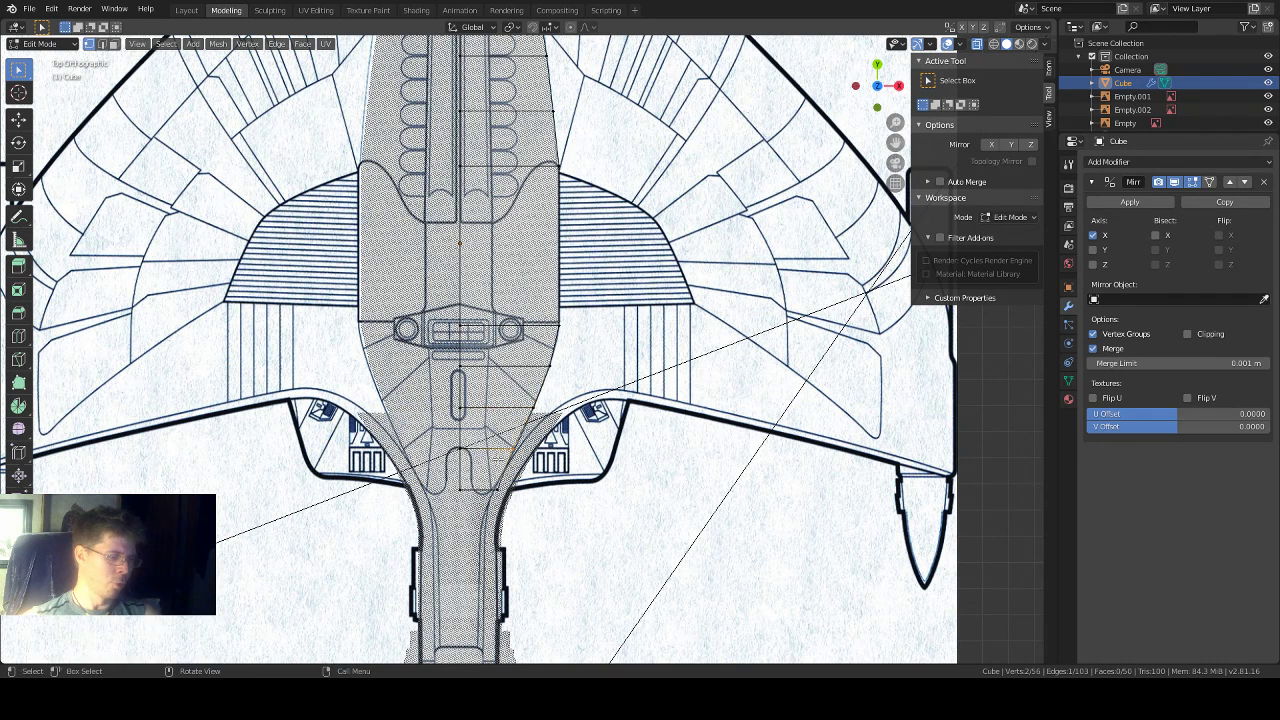
key(g)
click(502, 453)
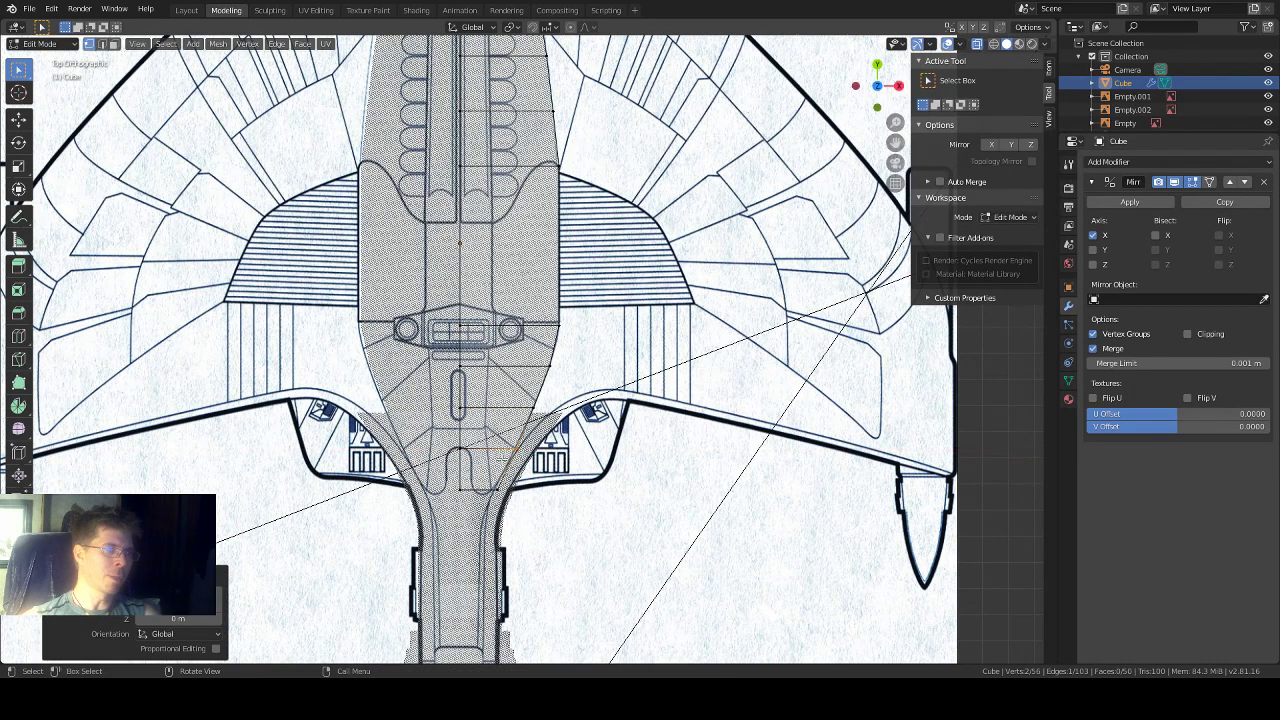
click(490, 491)
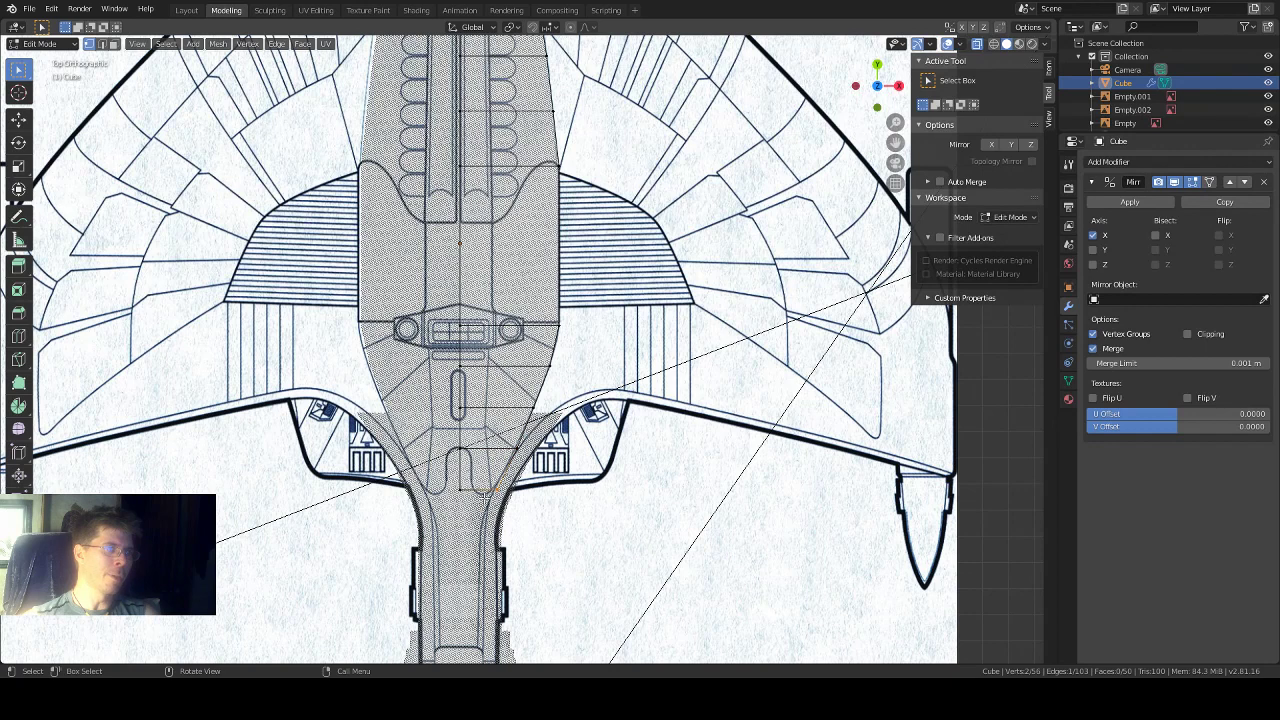
key(g)
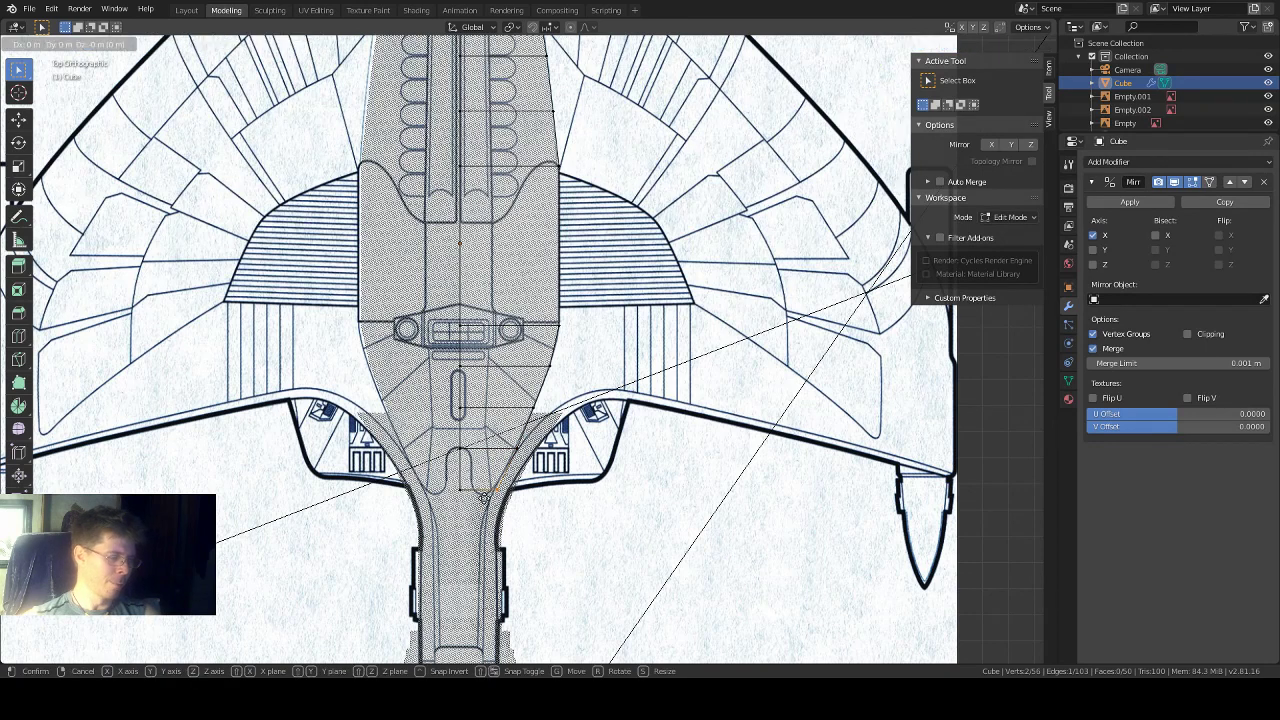
click(481, 494)
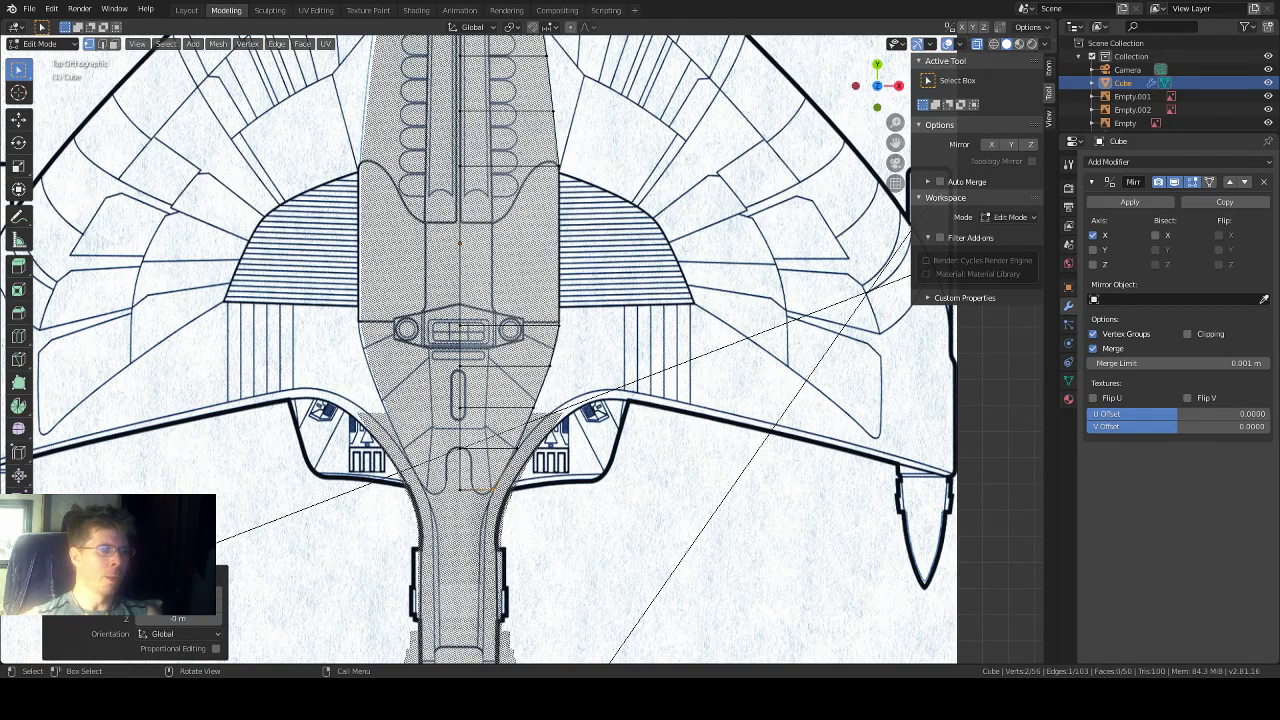
Step: Examine the tapered front section against the neck mesh and blueprints in perspective, front and top views
middle_drag(531, 534, 540, 251)
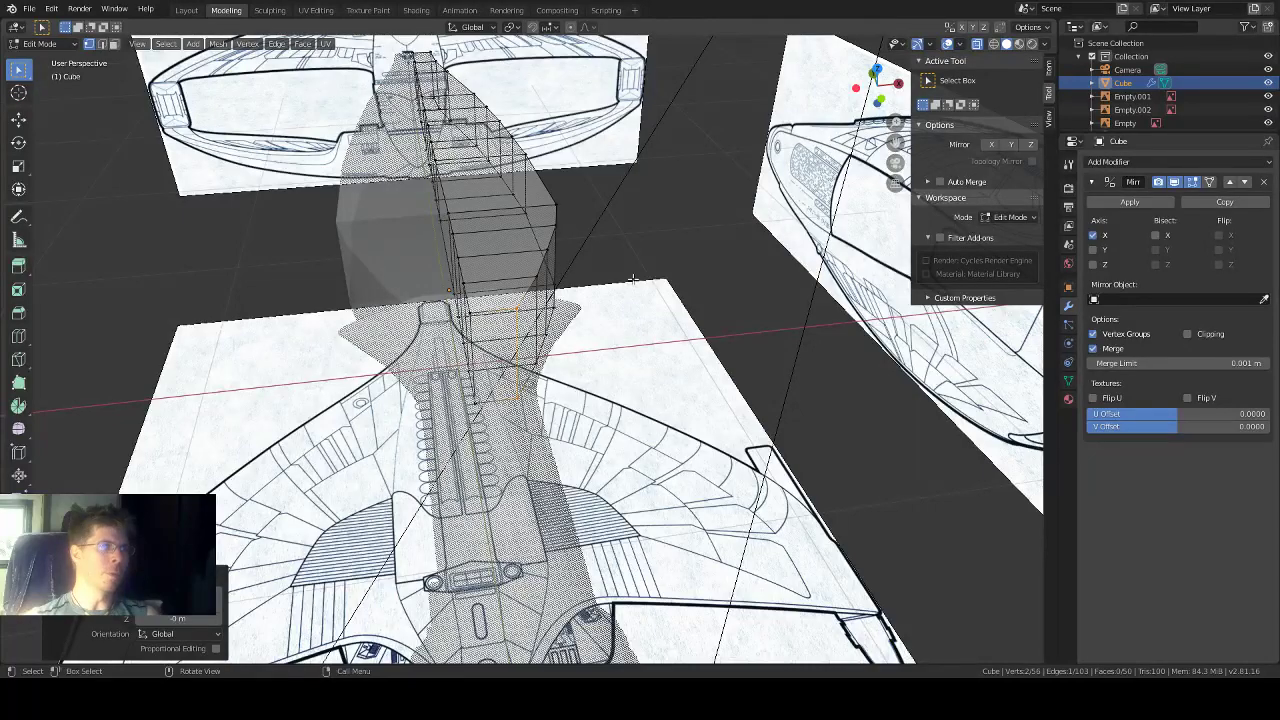
middle_drag(632, 279, 619, 245)
click(877, 90)
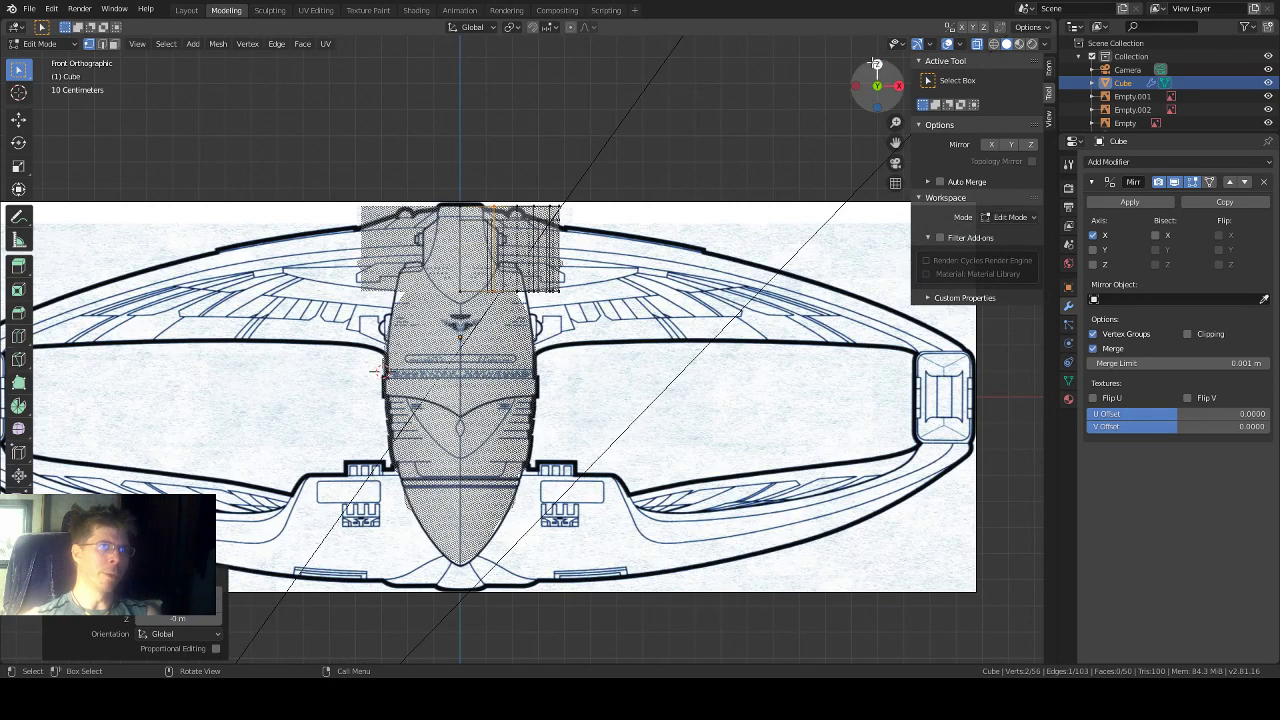
click(875, 65)
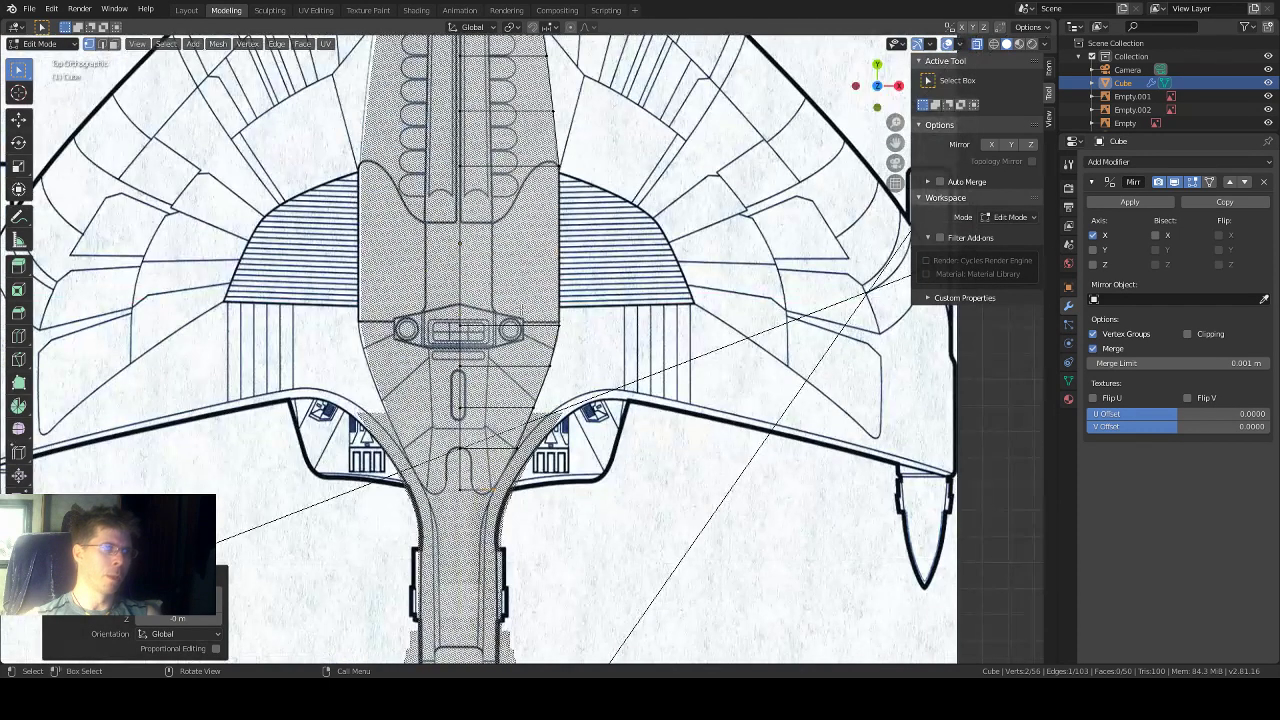
scroll(521, 382, up, 1)
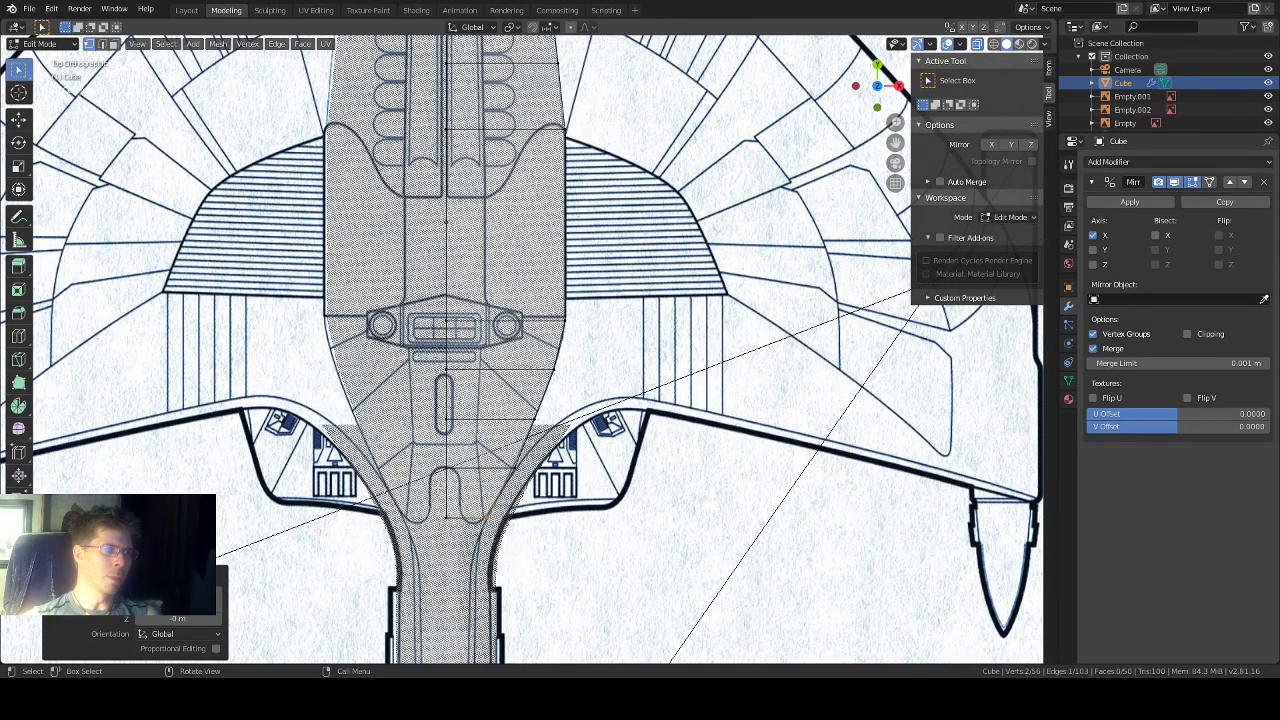
shift+middle_drag(521, 514, 558, 385)
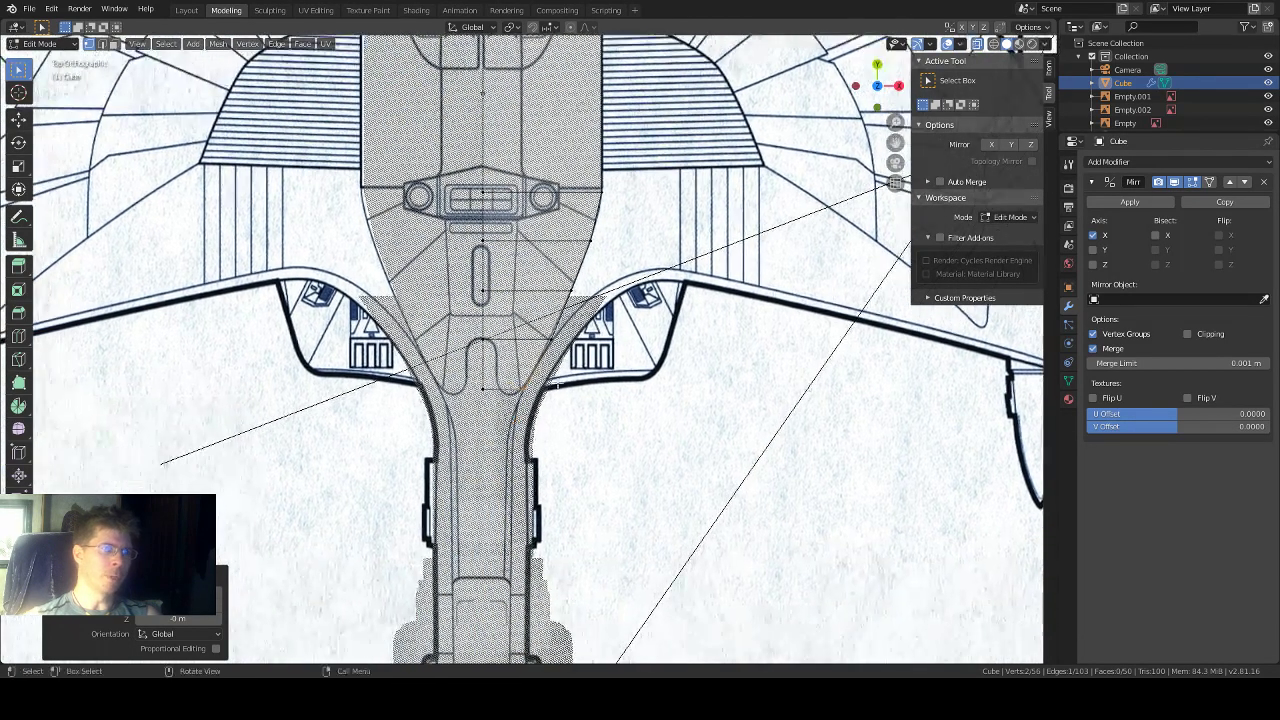
scroll(498, 355, up, 3)
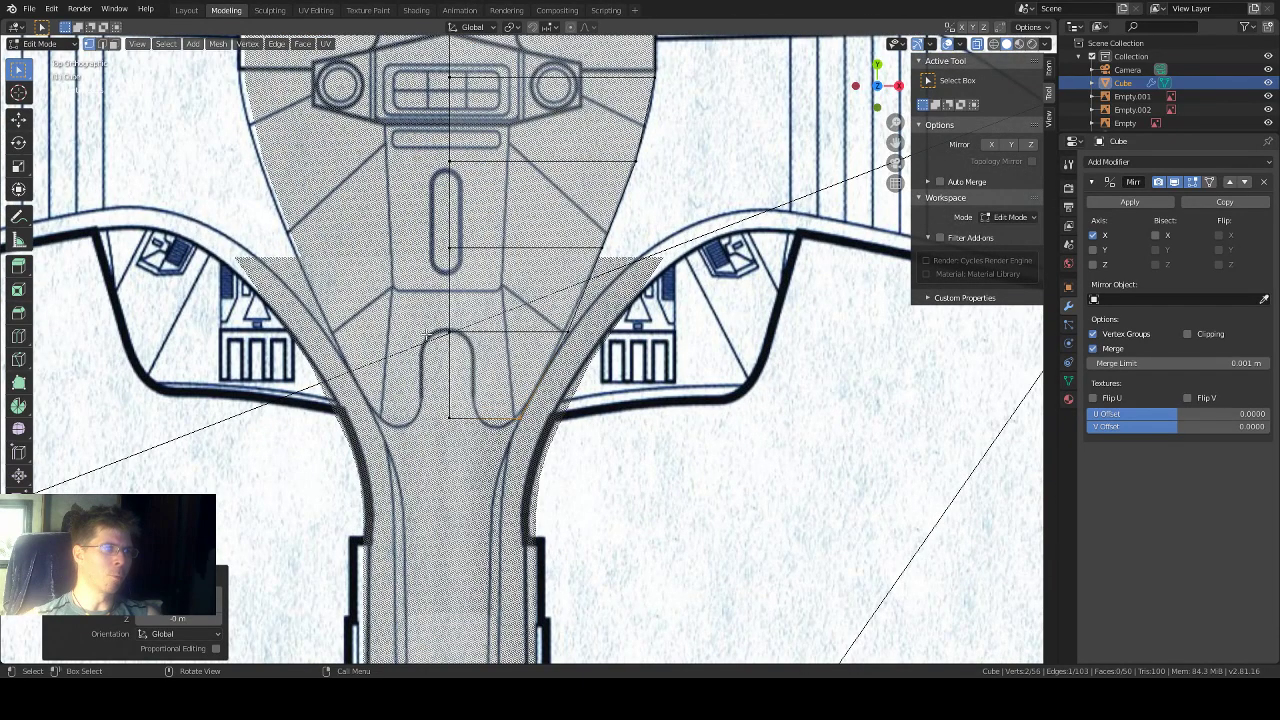
scroll(448, 342, down, 5)
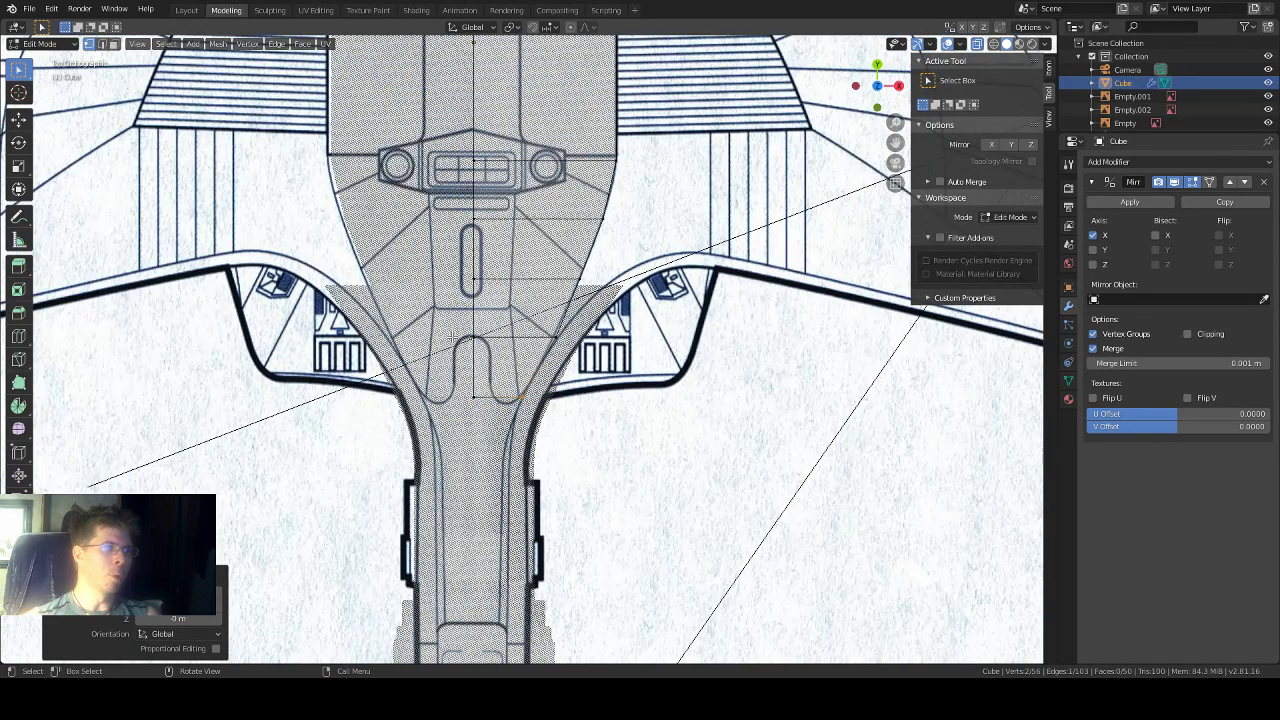
scroll(452, 333, down, 3)
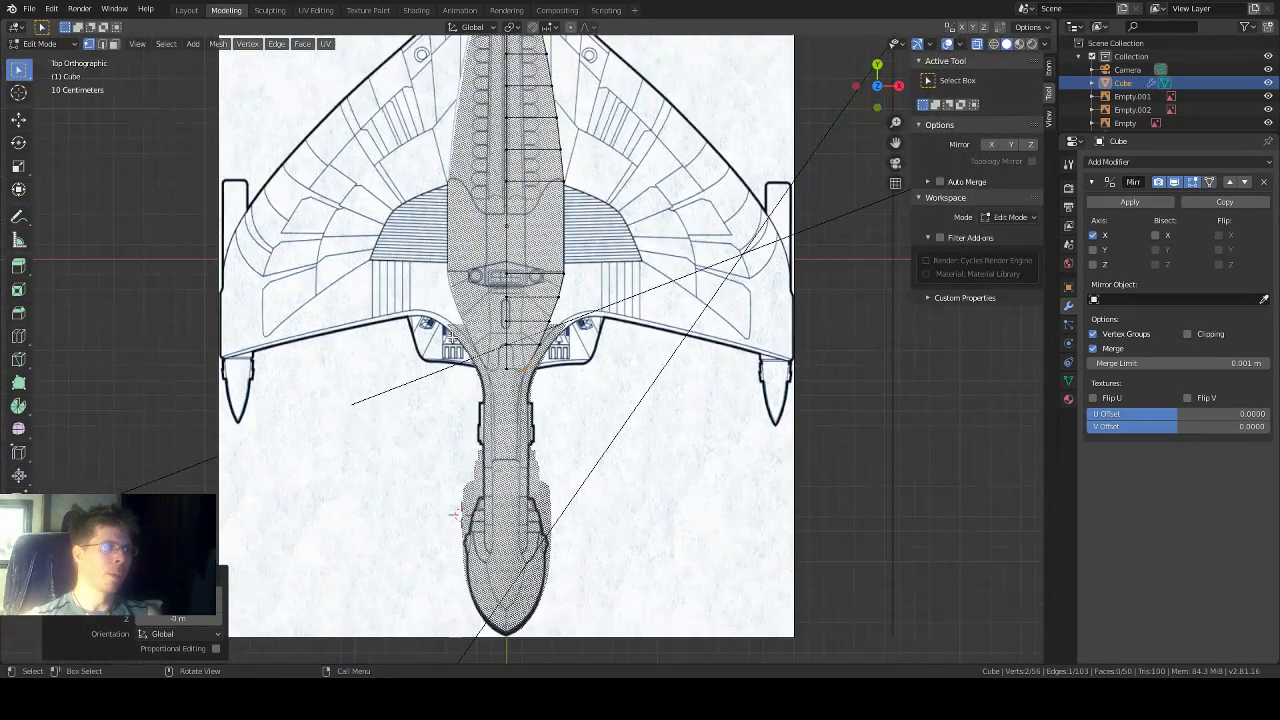
Step: Add one lengthwise loop cut along the middle of the main body's half mesh and one along the tapered front section
scroll(525, 345, up, 7)
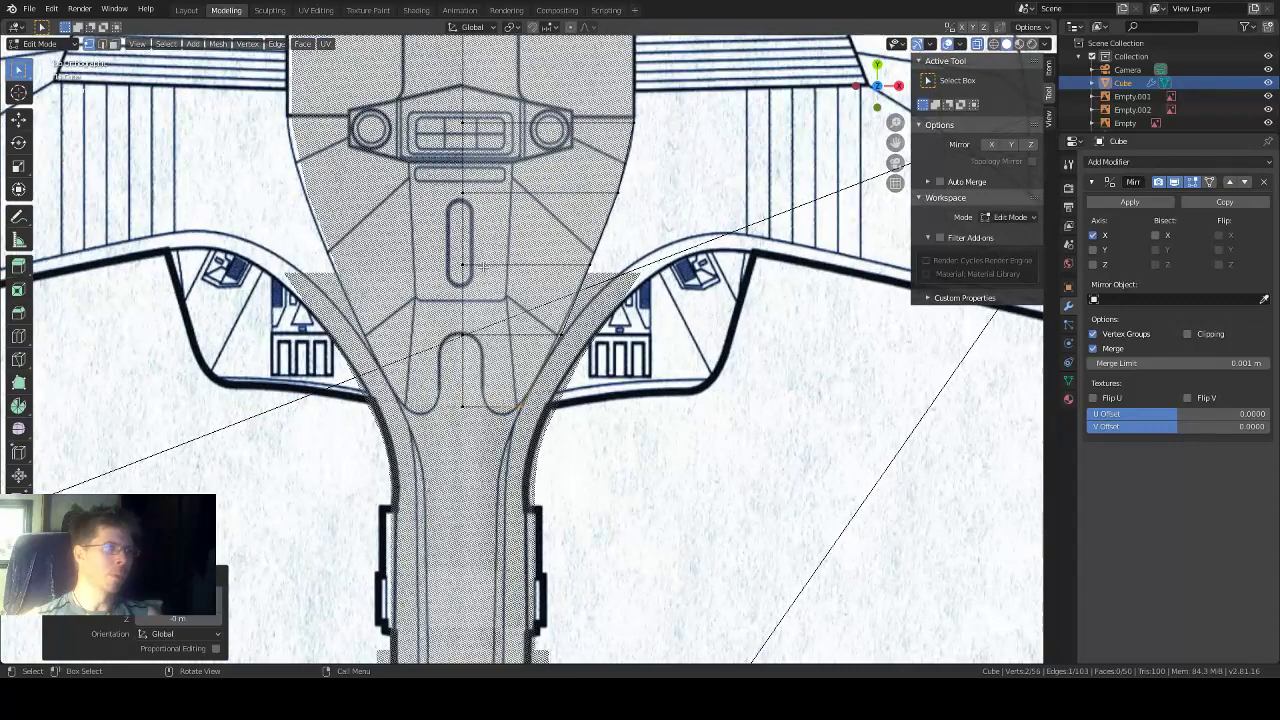
drag(895, 142, 982, 247)
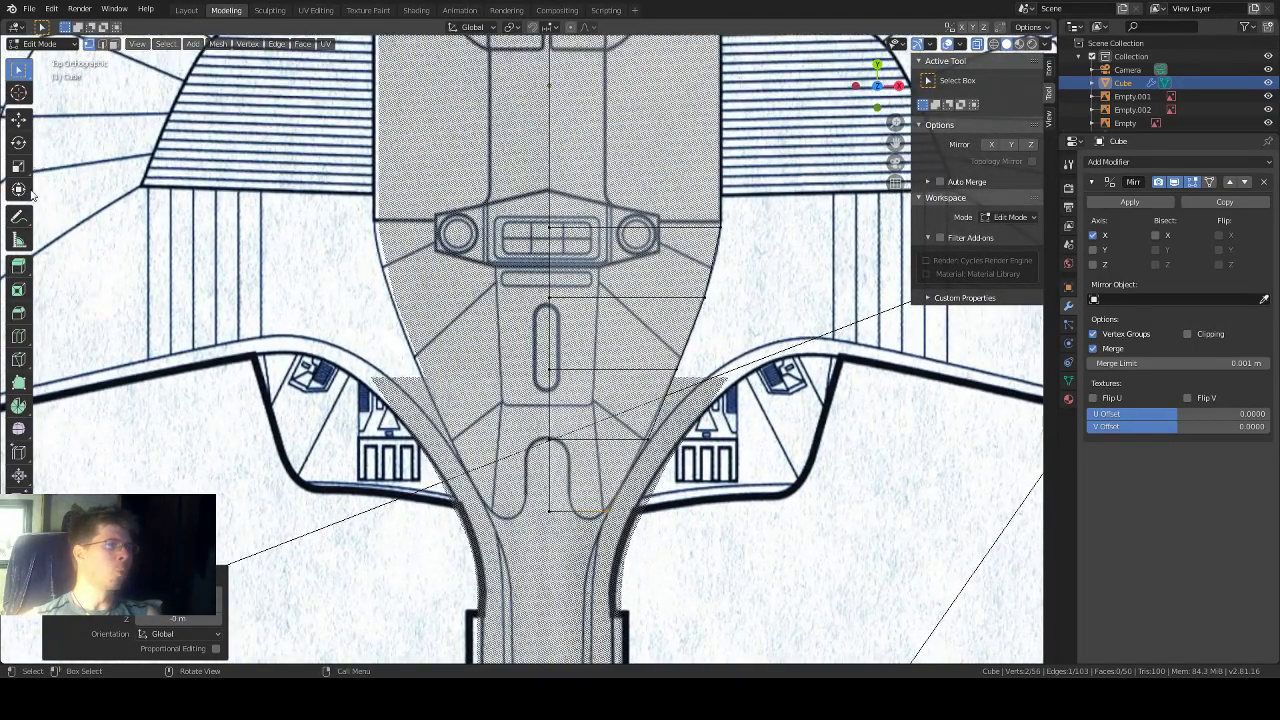
click(18, 336)
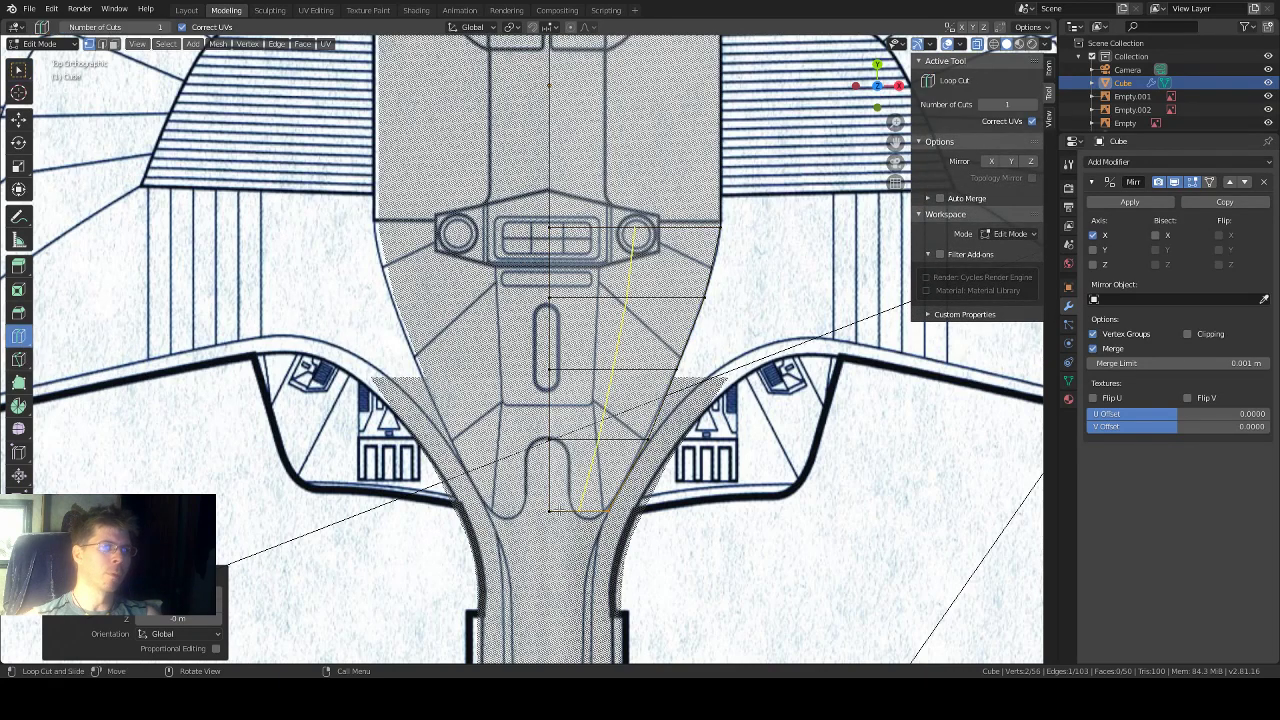
scroll(604, 457, down, 2)
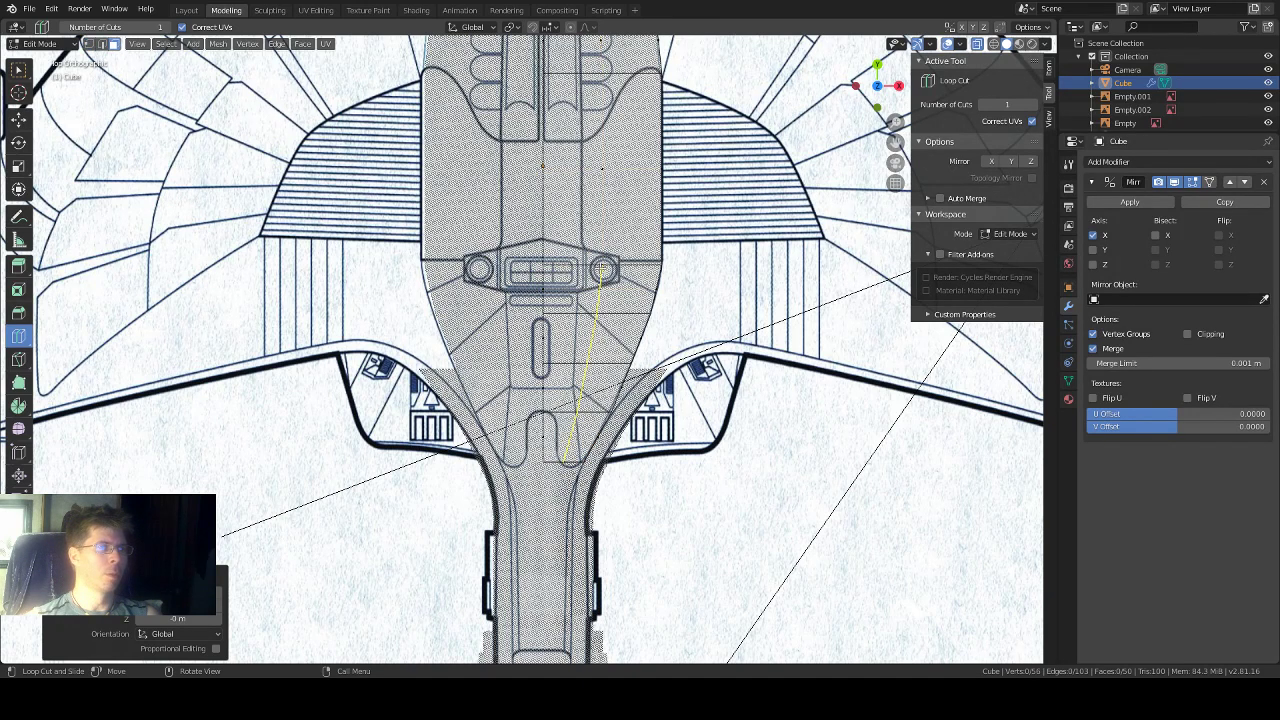
scroll(601, 270, down, 1)
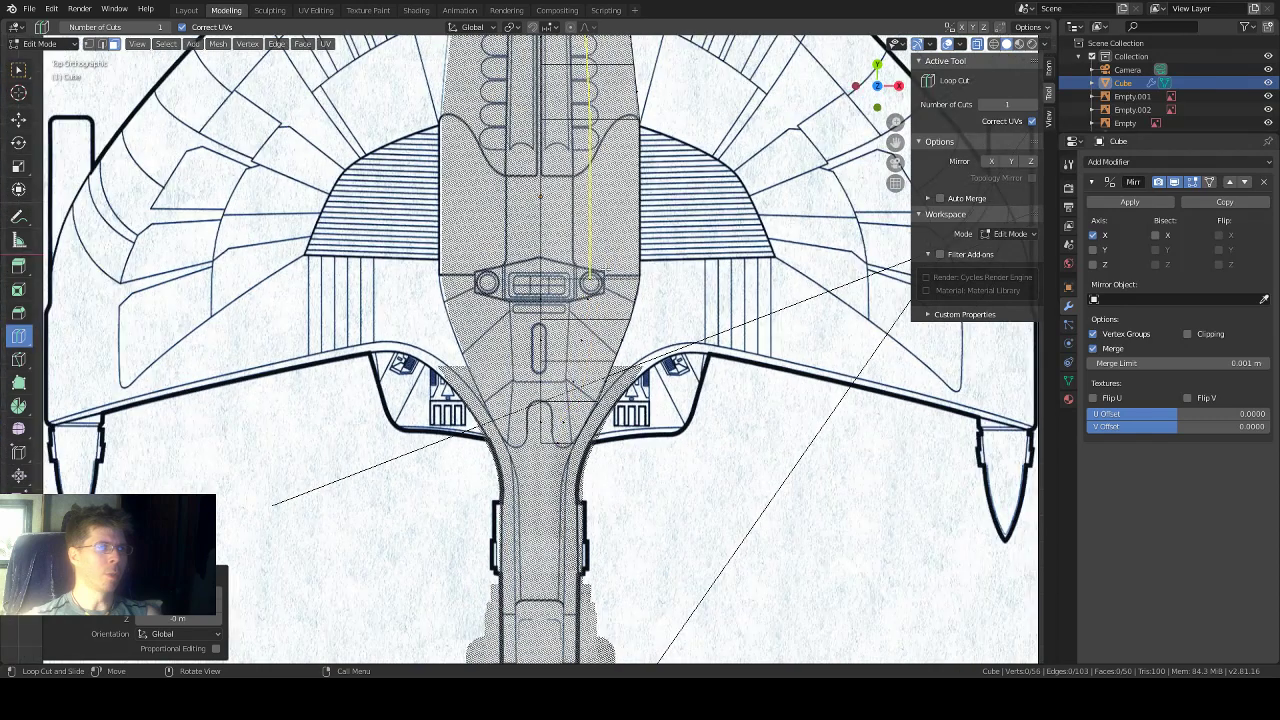
scroll(603, 269, down, 3)
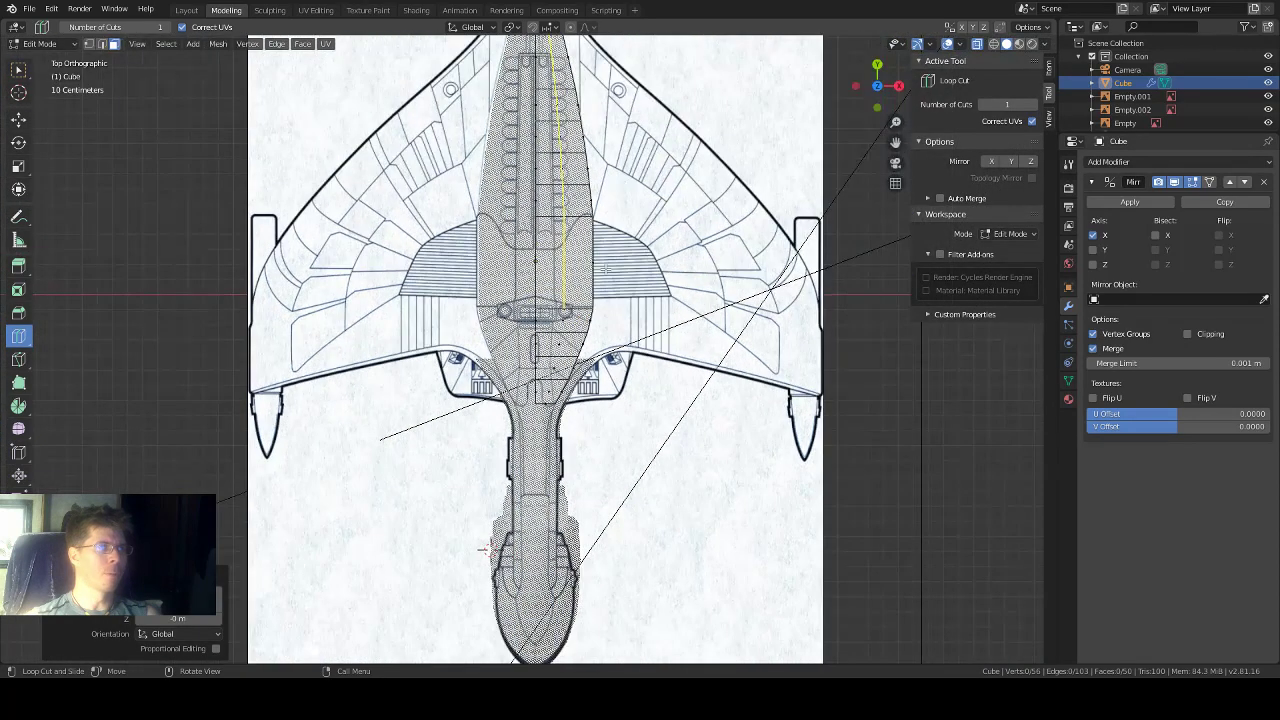
scroll(604, 269, down, 1)
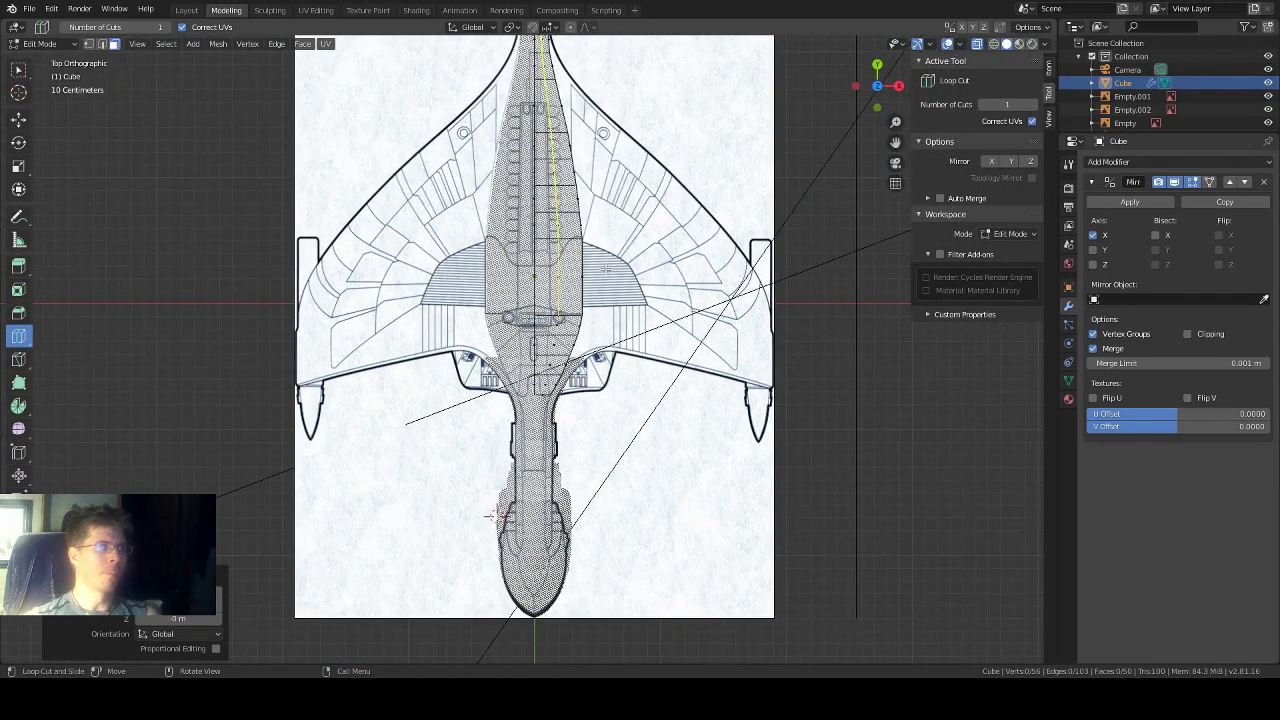
scroll(605, 269, up, 3)
click(604, 269)
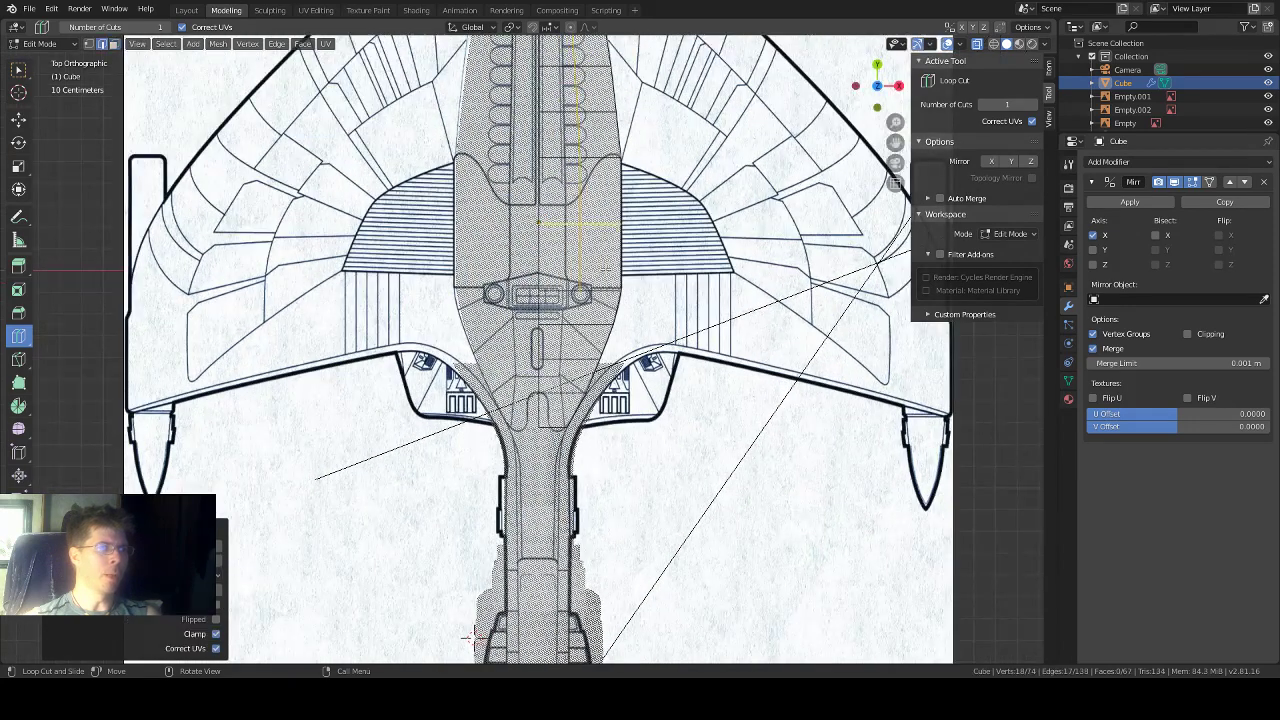
click(570, 320)
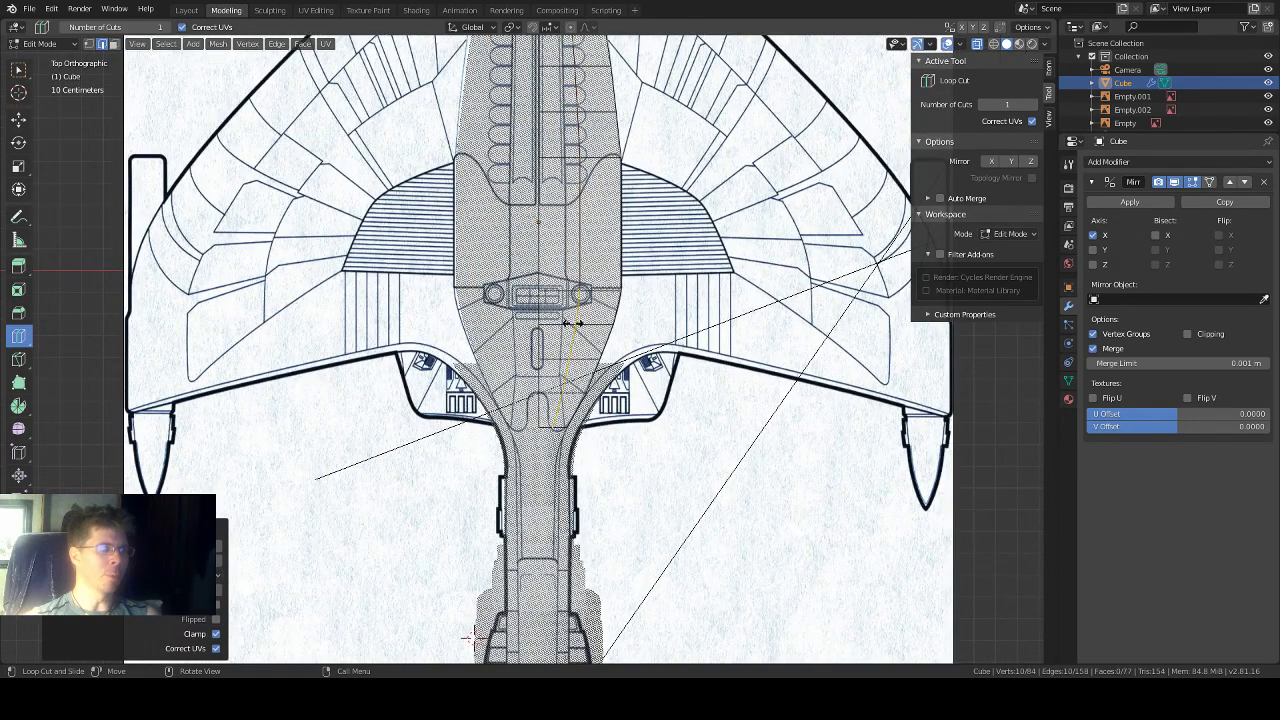
scroll(622, 256, up, 4)
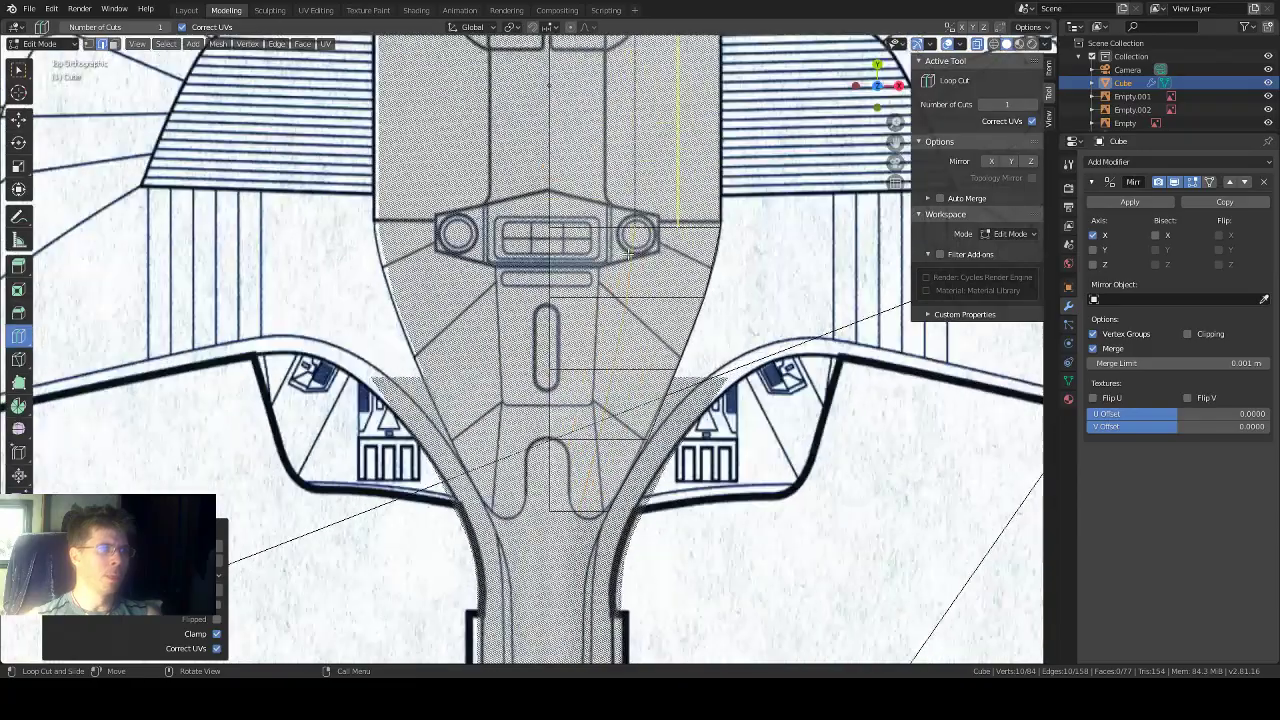
Step: Move the front section's rear middle vertical edge slightly forward along Y, away from the main body's new loop
click(18, 68)
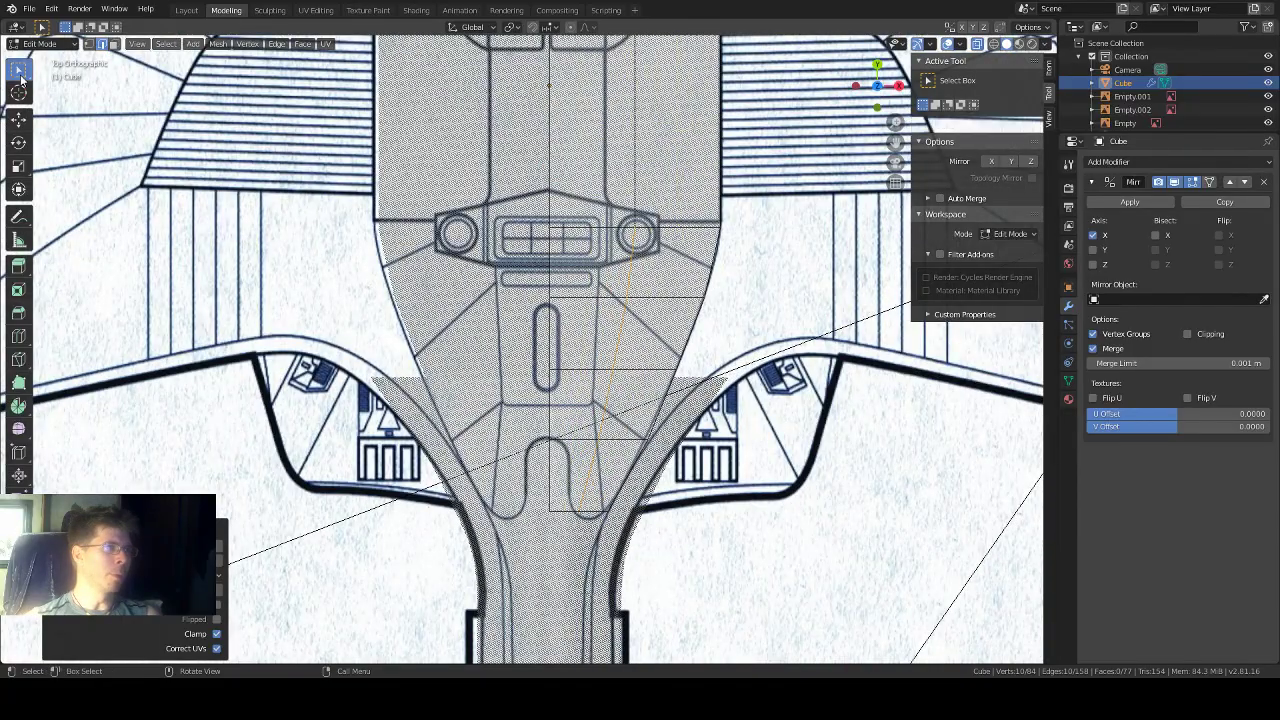
middle_drag(690, 296, 549, 223)
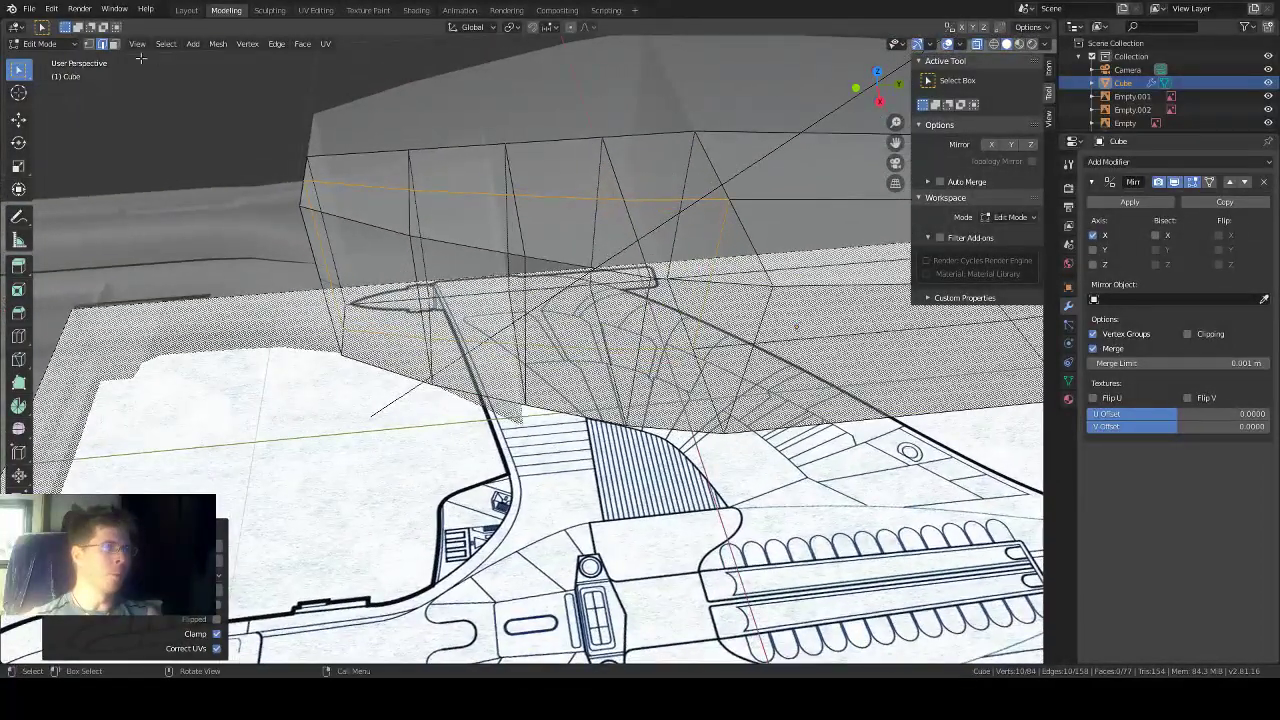
click(90, 46)
middle_drag(972, 505, 855, 450)
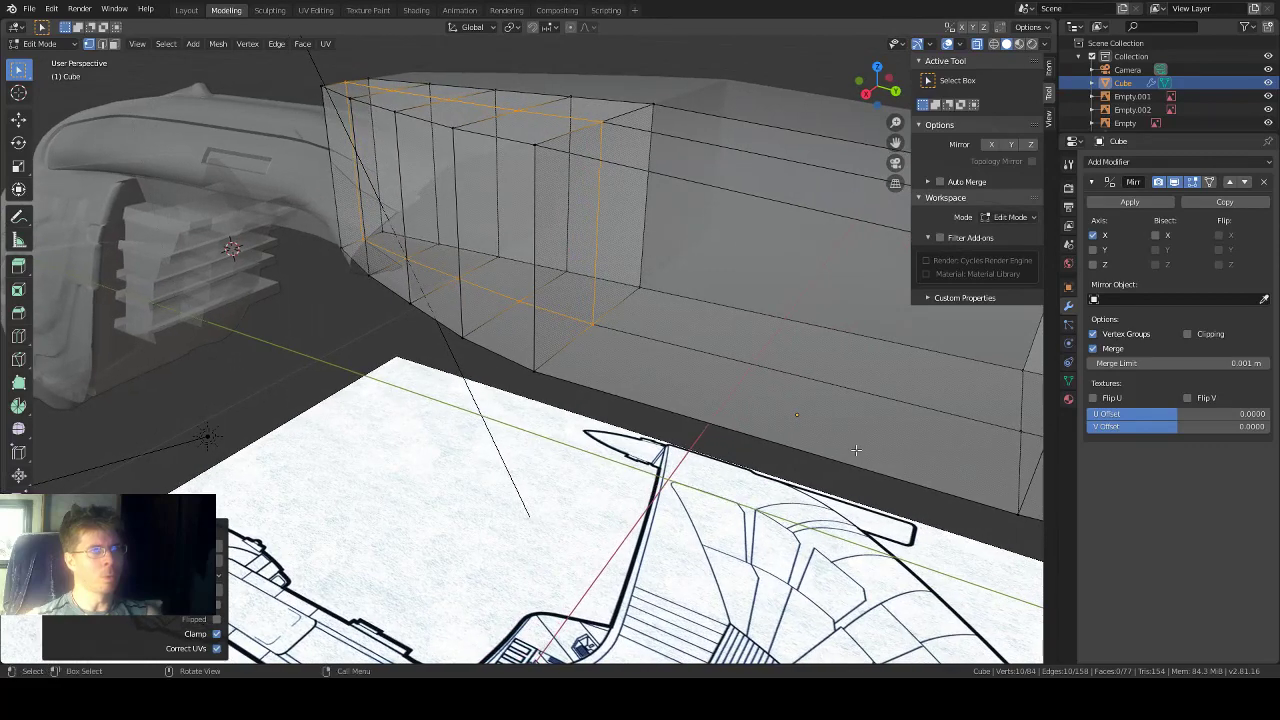
click(17, 121)
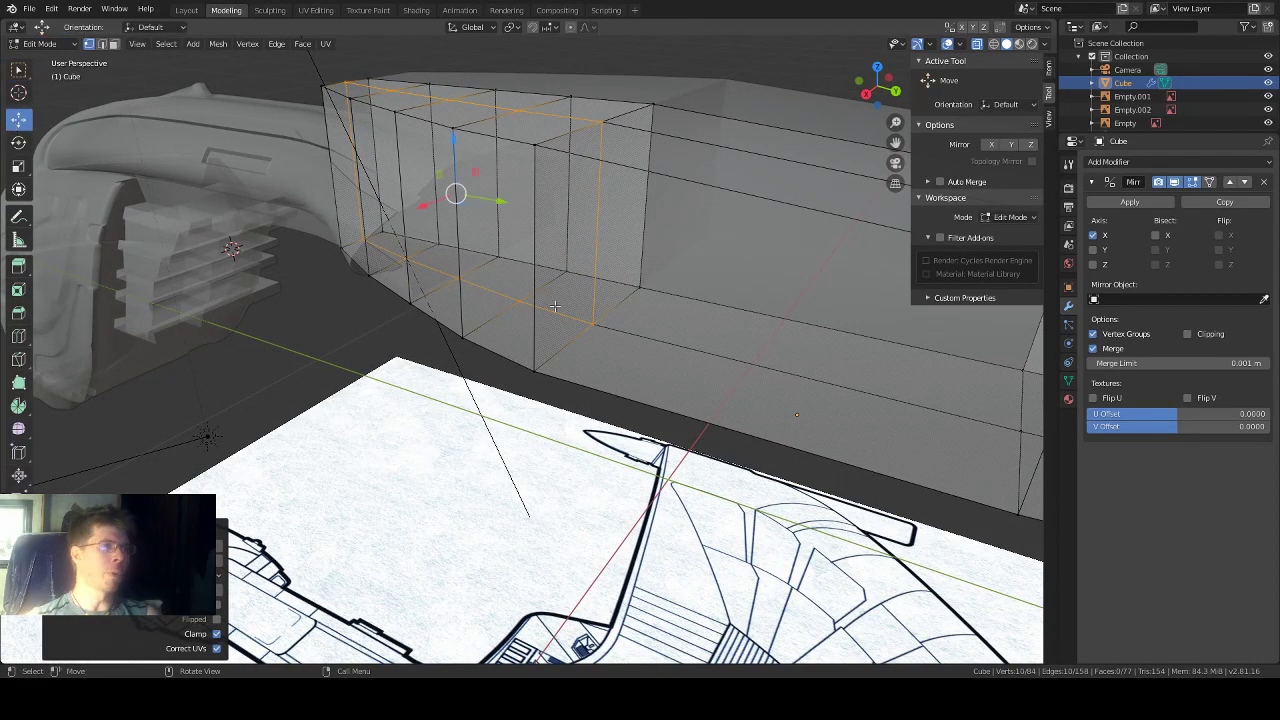
key(2)
click(597, 229)
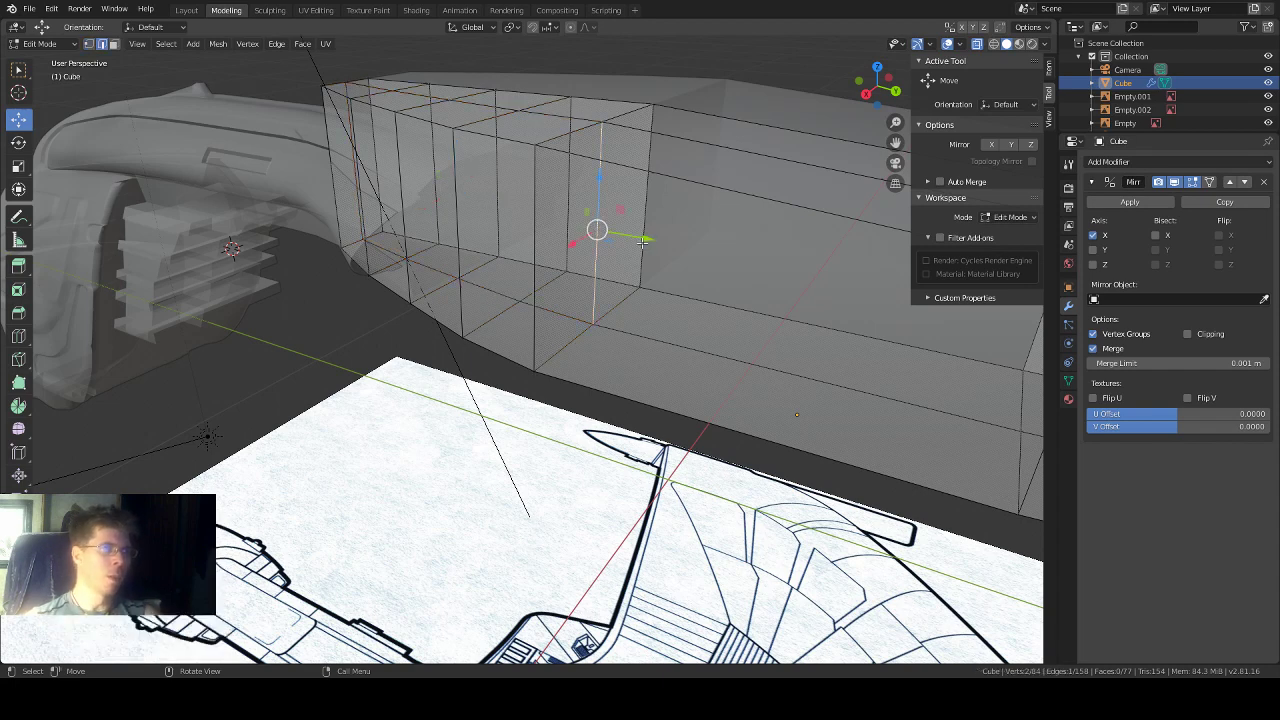
drag(642, 241, 620, 240)
middle_drag(620, 240, 642, 207)
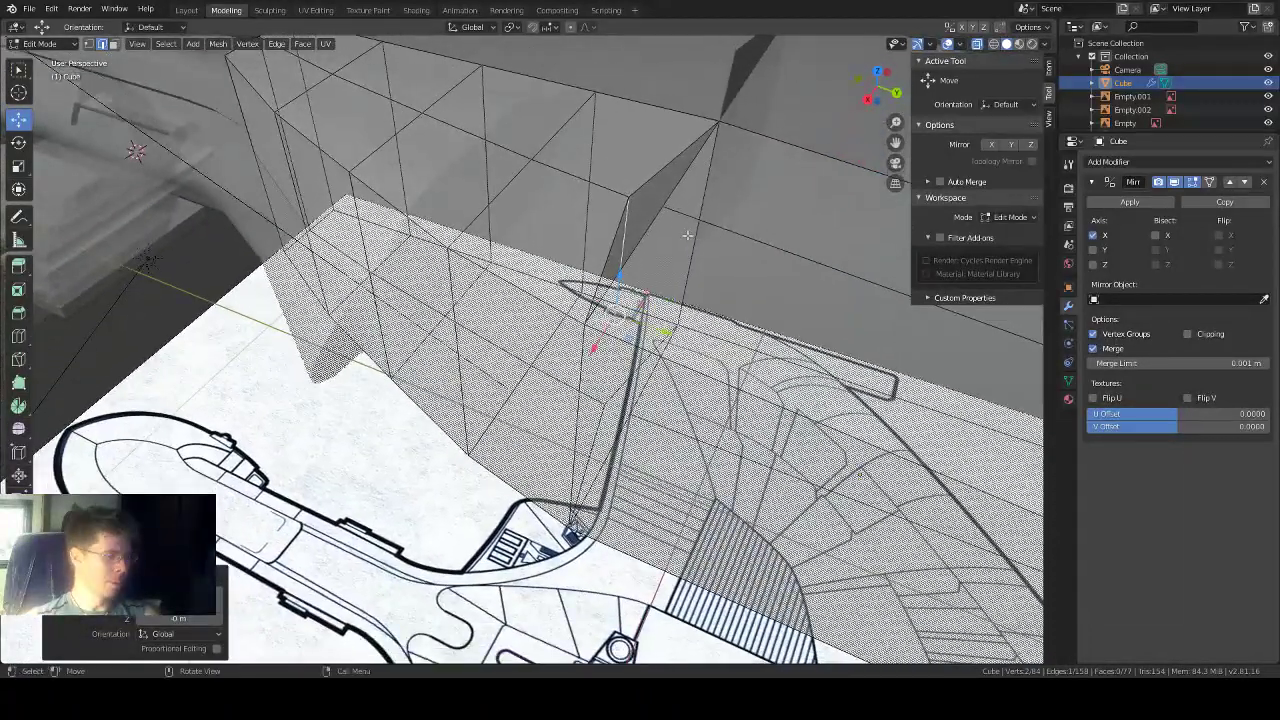
Step: Merge the upper vertex of the moved edge into the matching main-body loop vertex using At Last
click(629, 198)
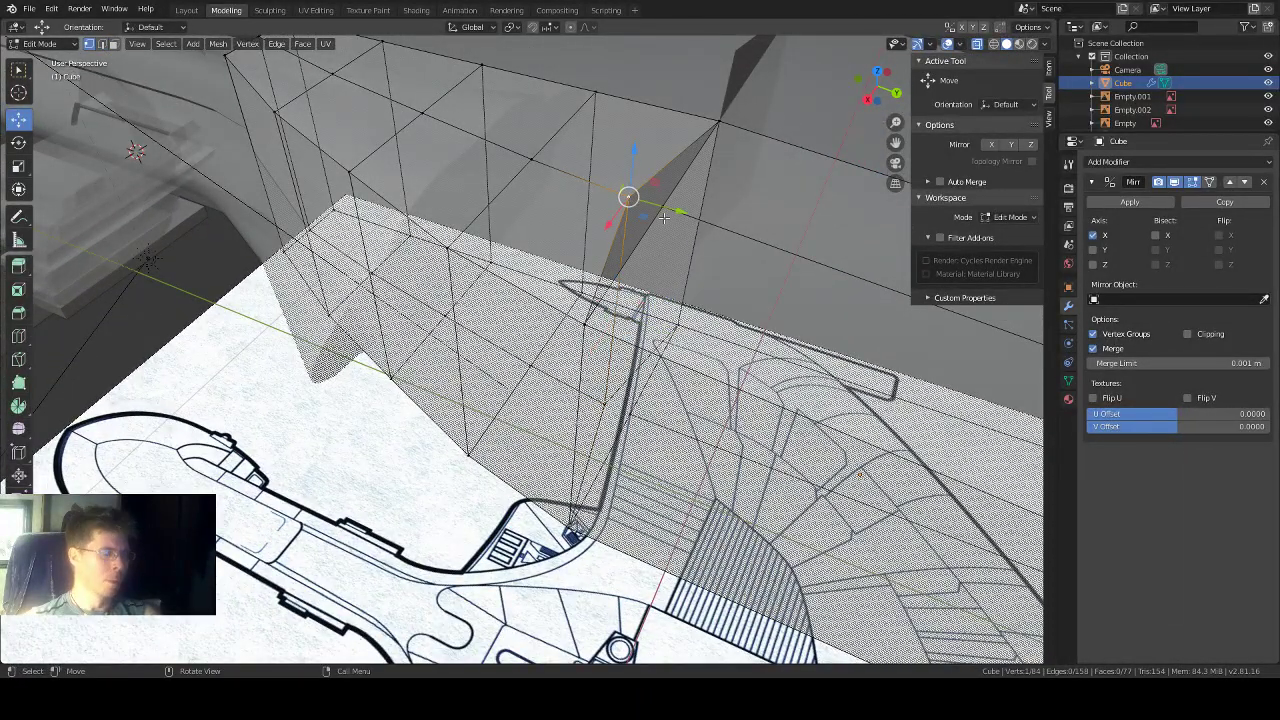
click(18, 69)
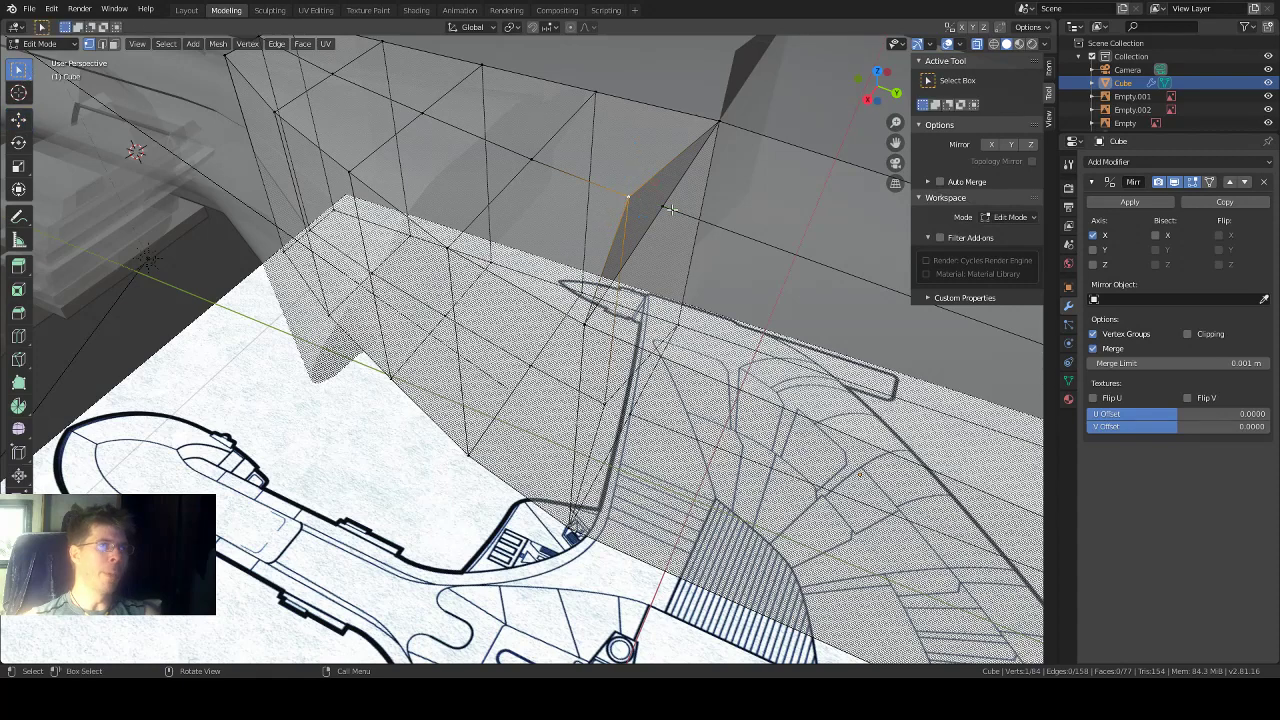
shift+click(663, 207)
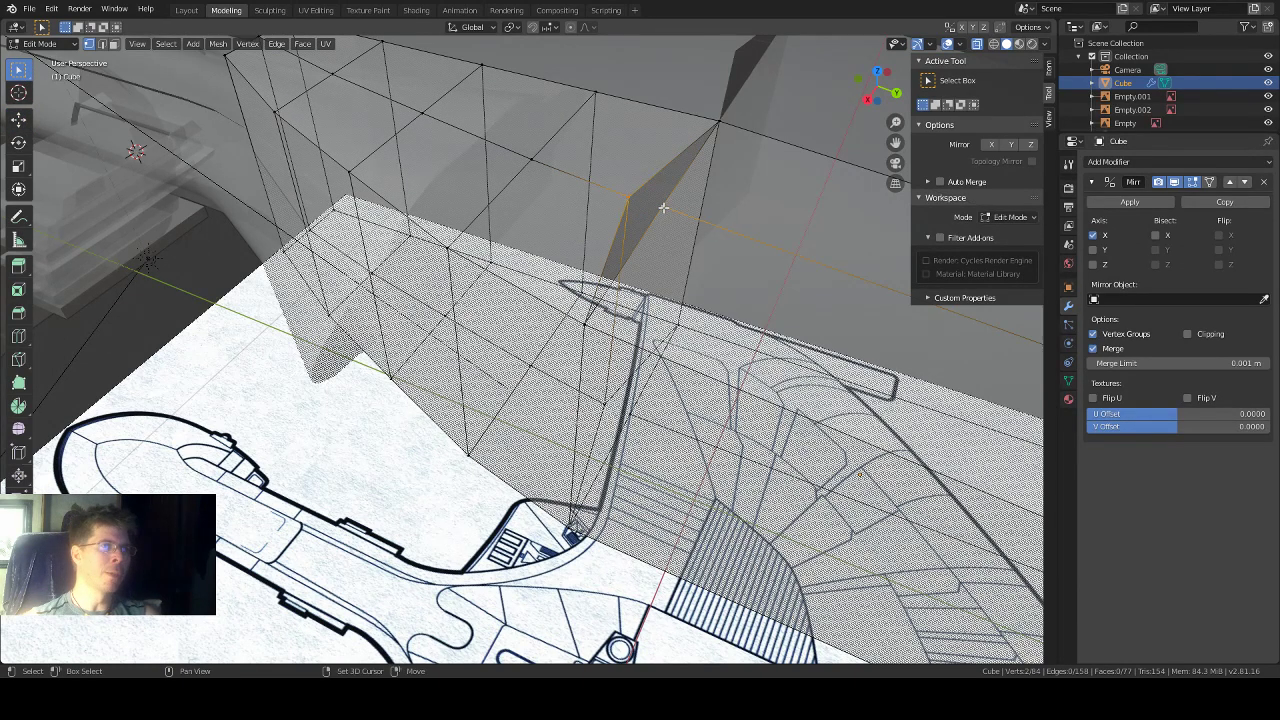
key(alt+m)
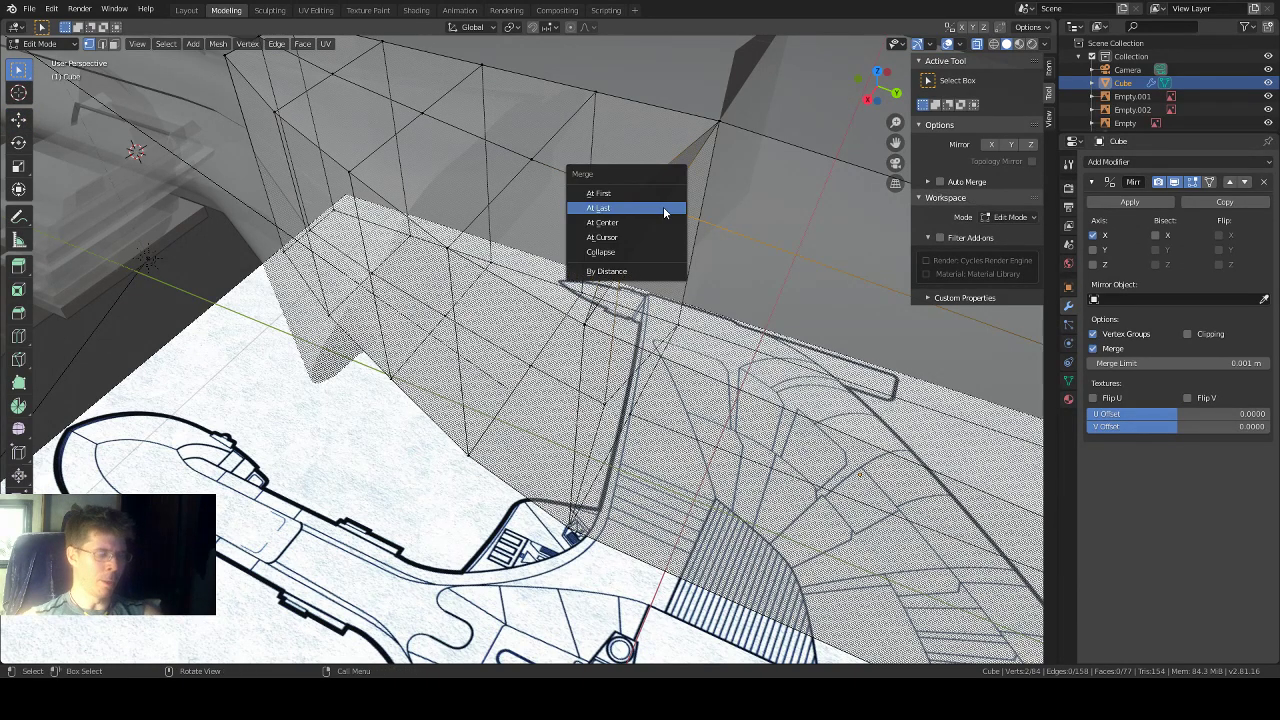
click(663, 207)
Step: Merge the lower vertex of the moved edge into the matching main-body loop vertex using At Last
middle_drag(663, 207, 608, 277)
click(600, 297)
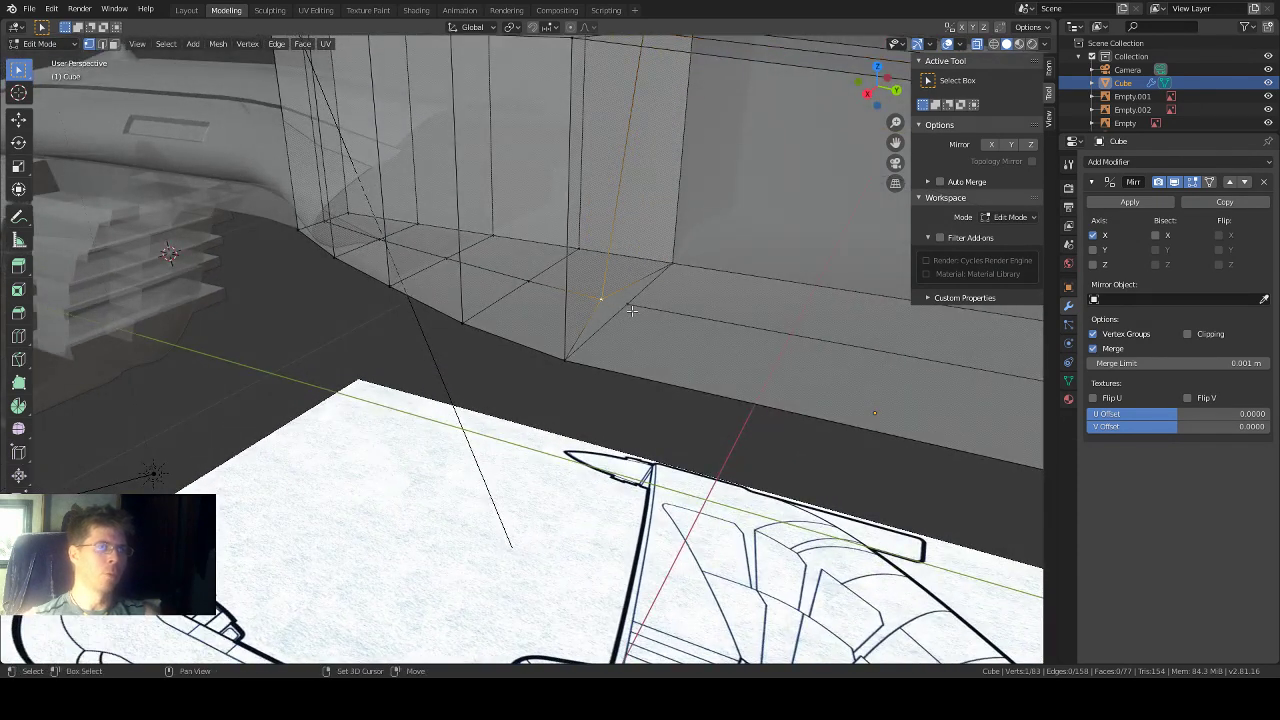
shift+click(628, 306)
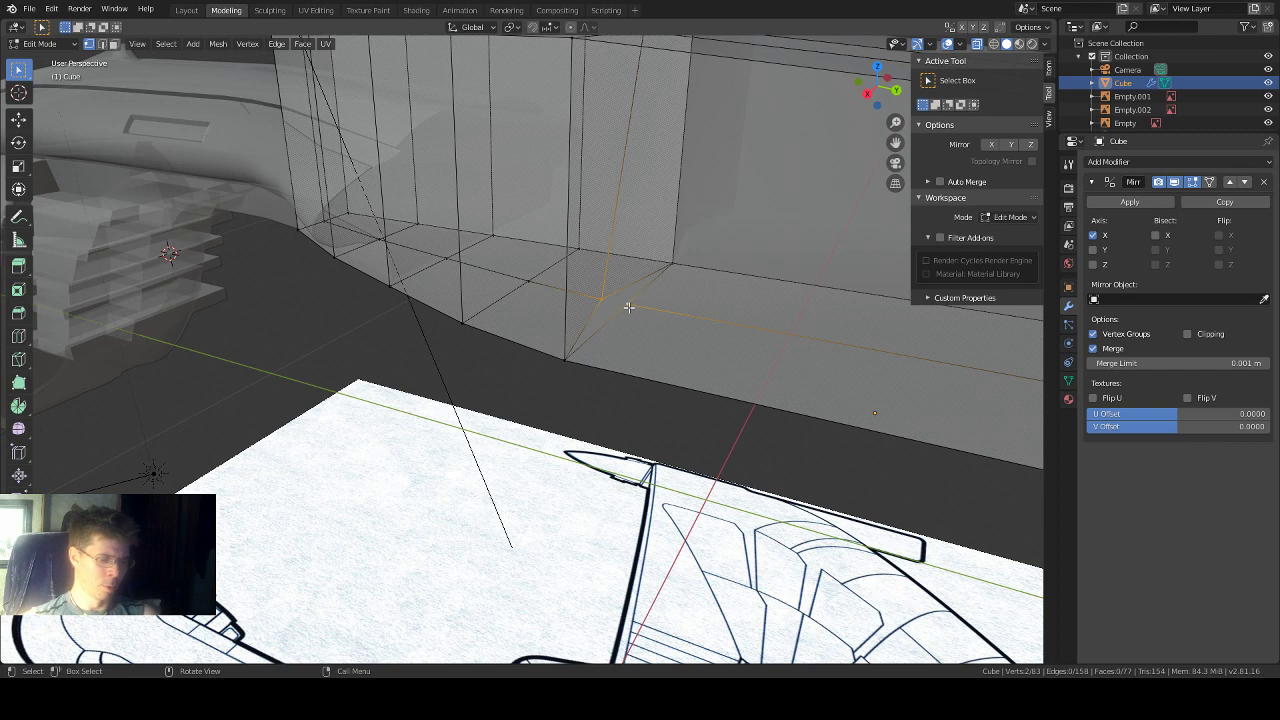
key(m)
click(628, 306)
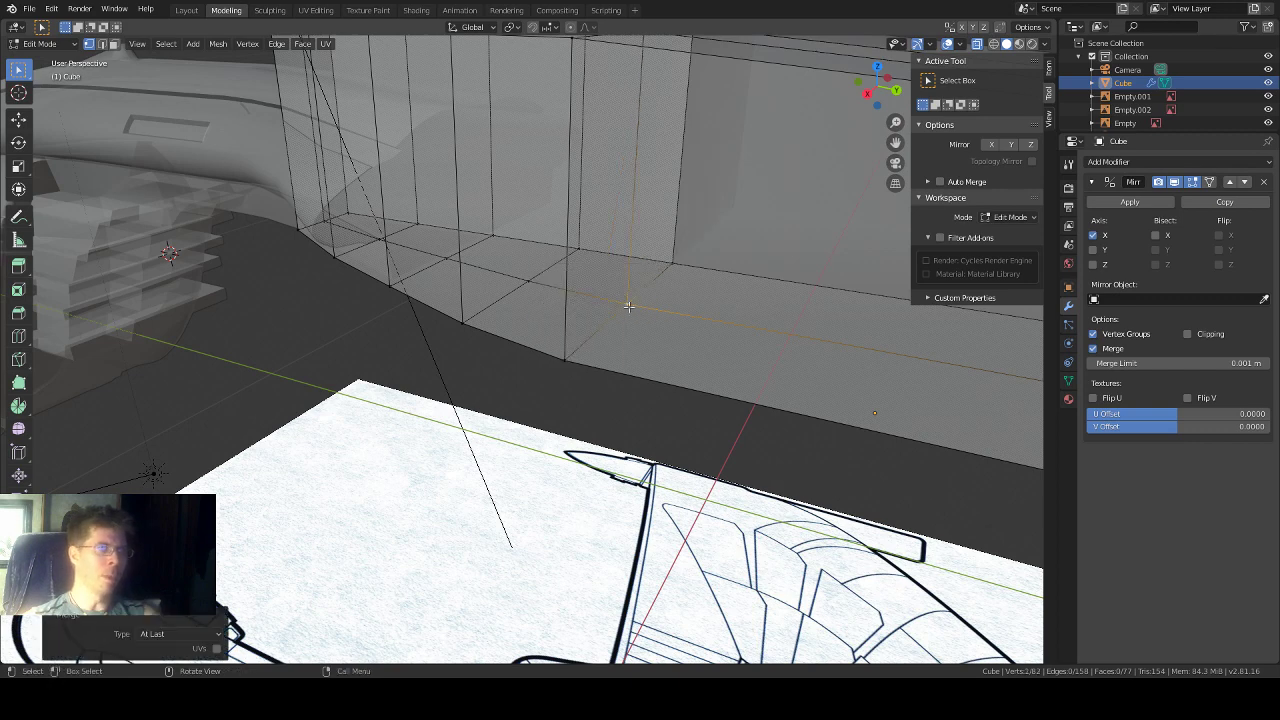
Step: Dissolve the middle vertical edge at the junction between the main body and the tapered front section
click(637, 142)
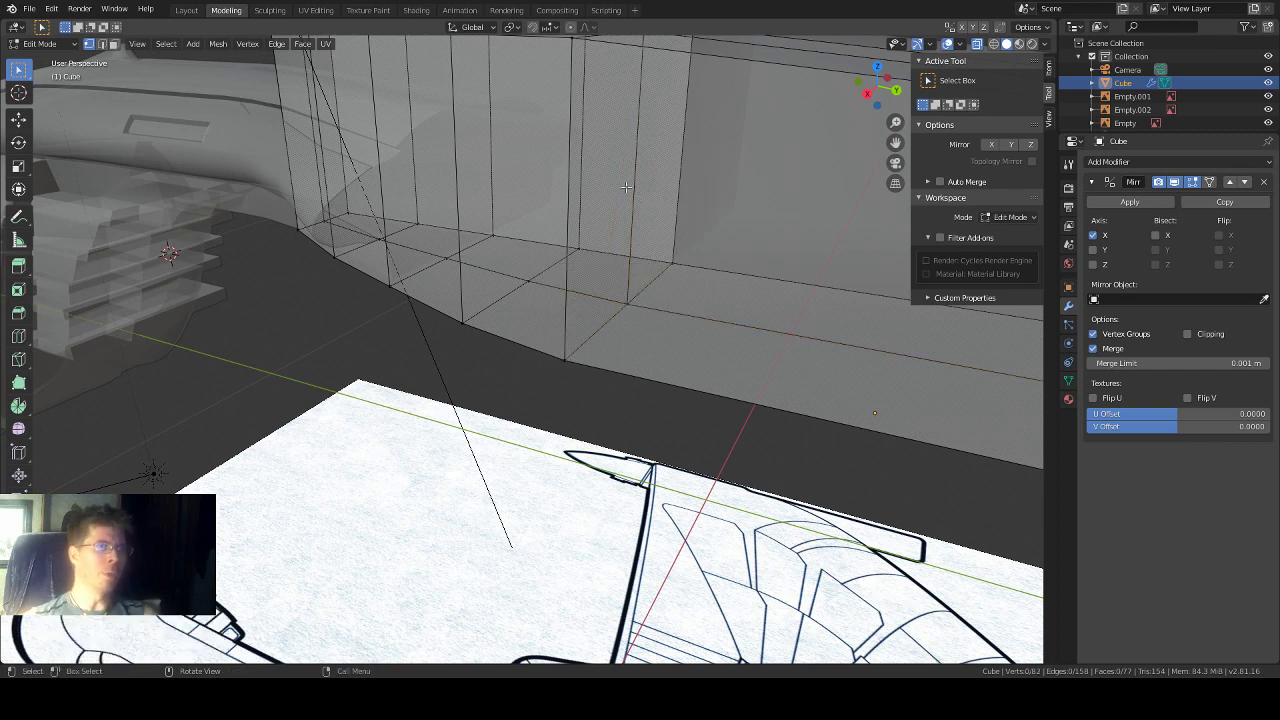
key(2)
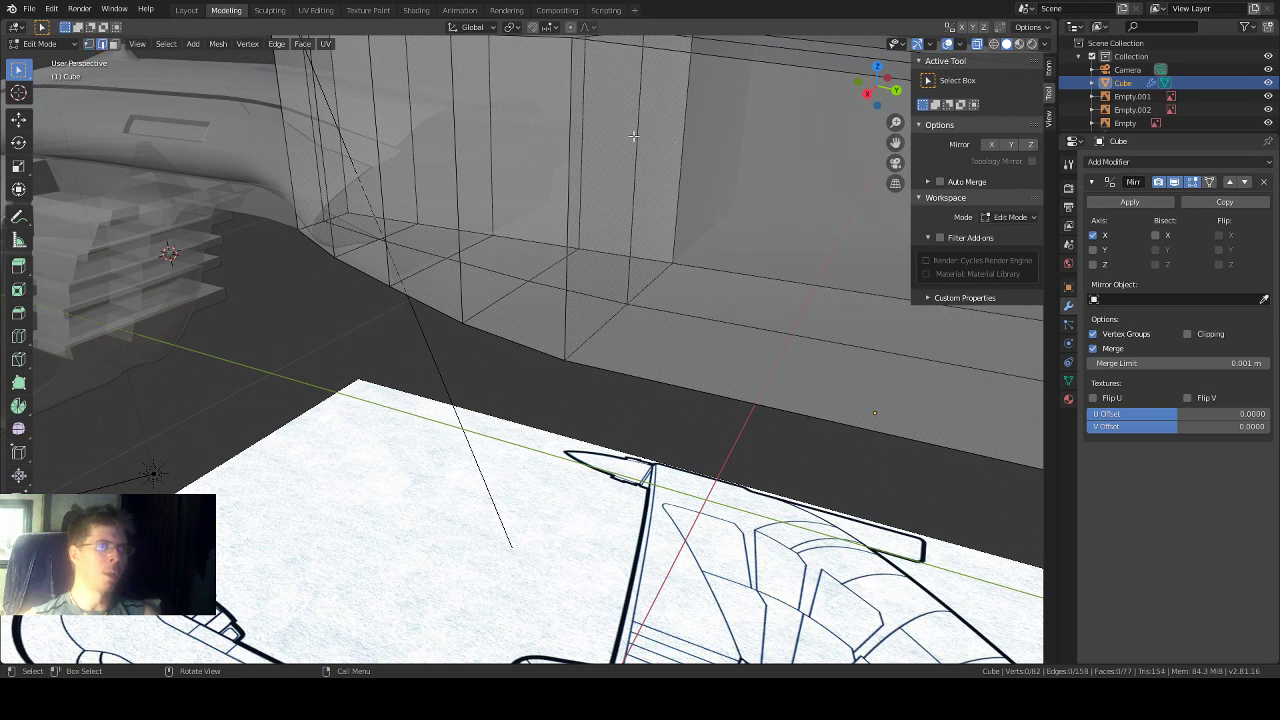
click(633, 135)
right_click(600, 139)
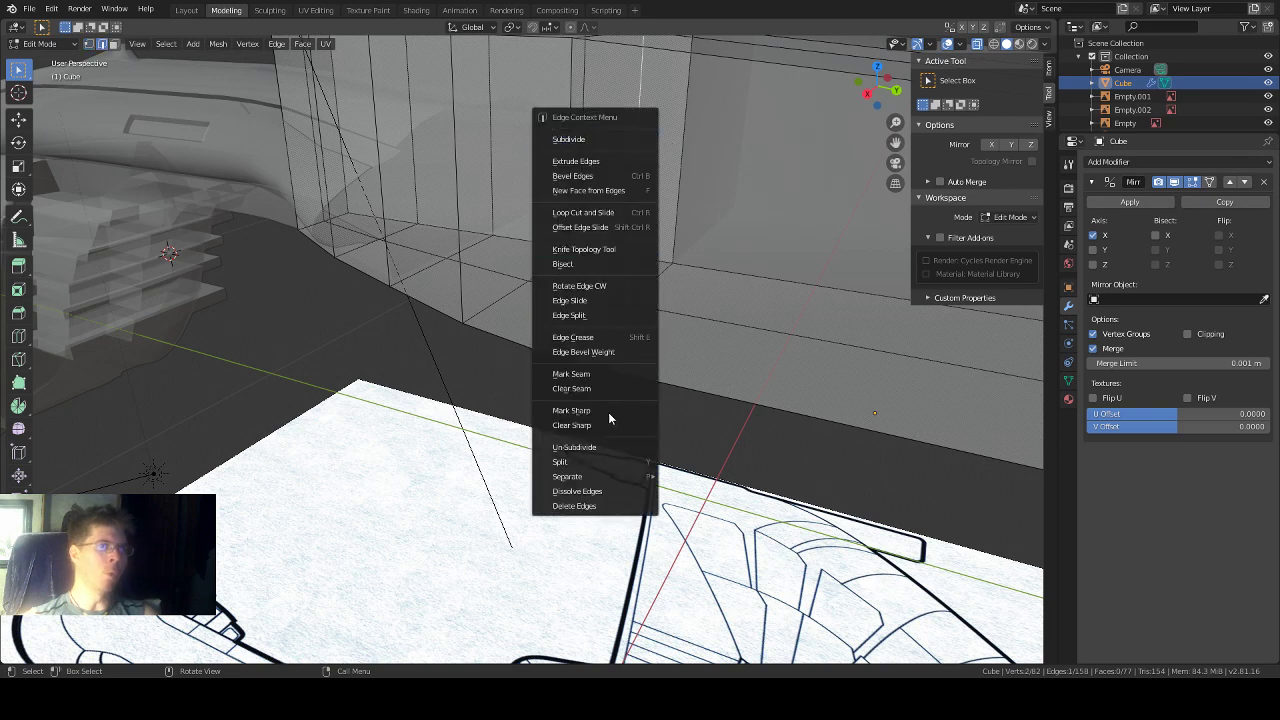
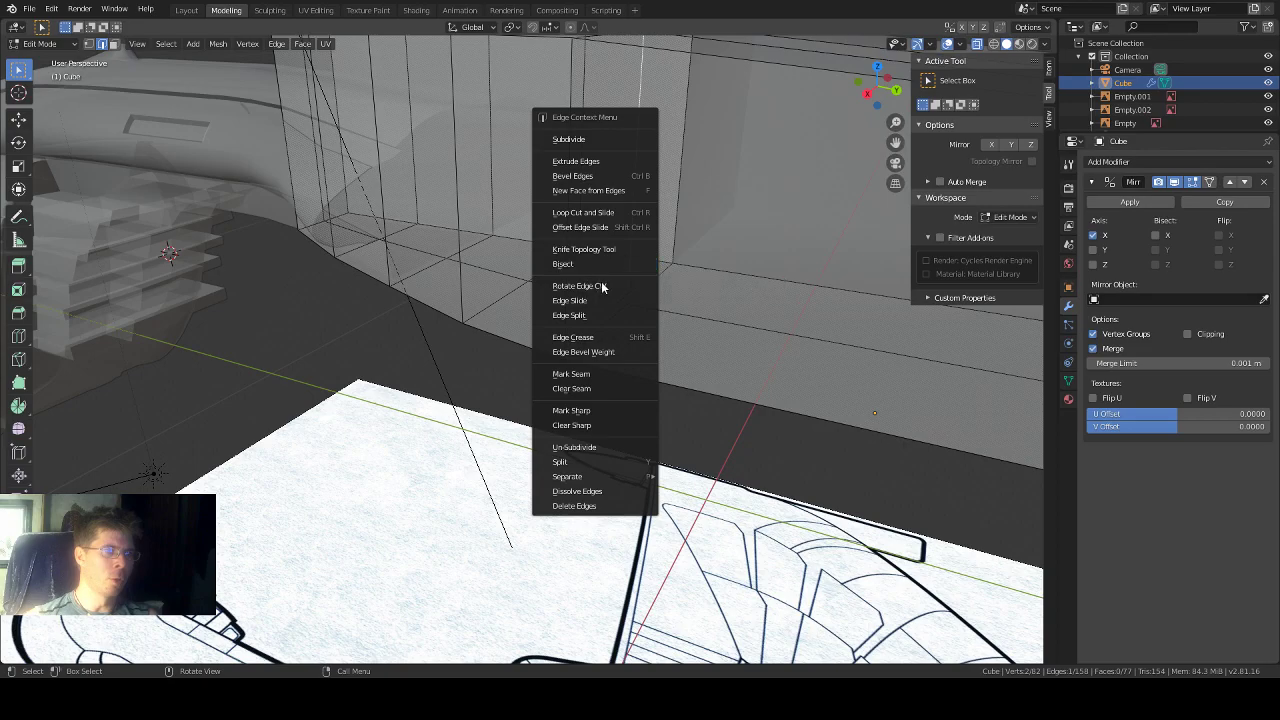
click(578, 491)
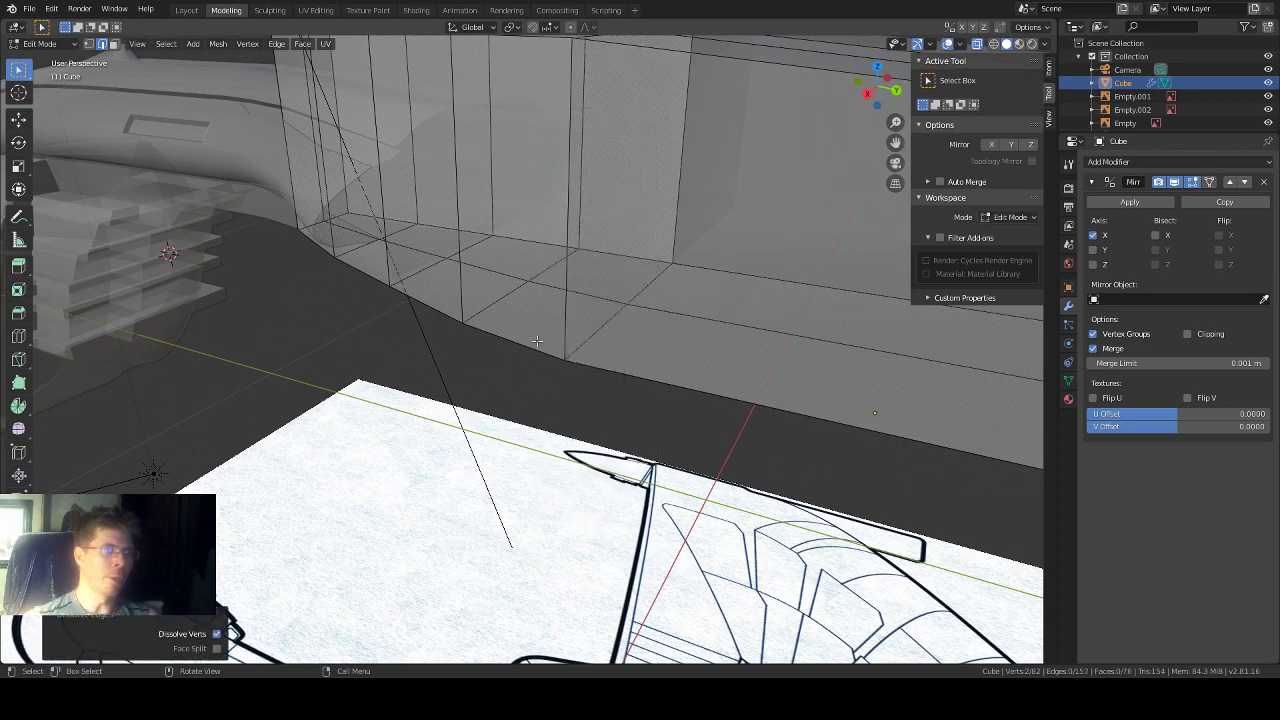
Step: Delete the four interior faces along the mirror centre plane of the half mesh's front section
middle_drag(537, 341, 492, 237)
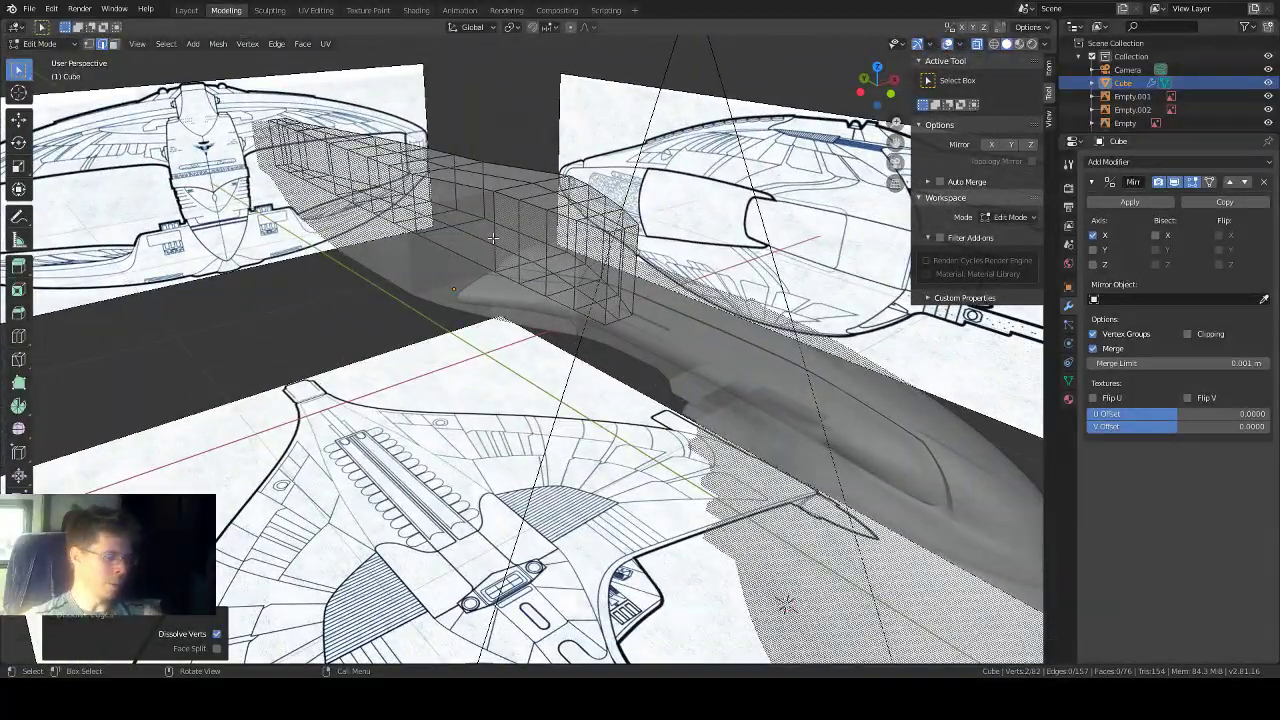
key(3)
click(576, 286)
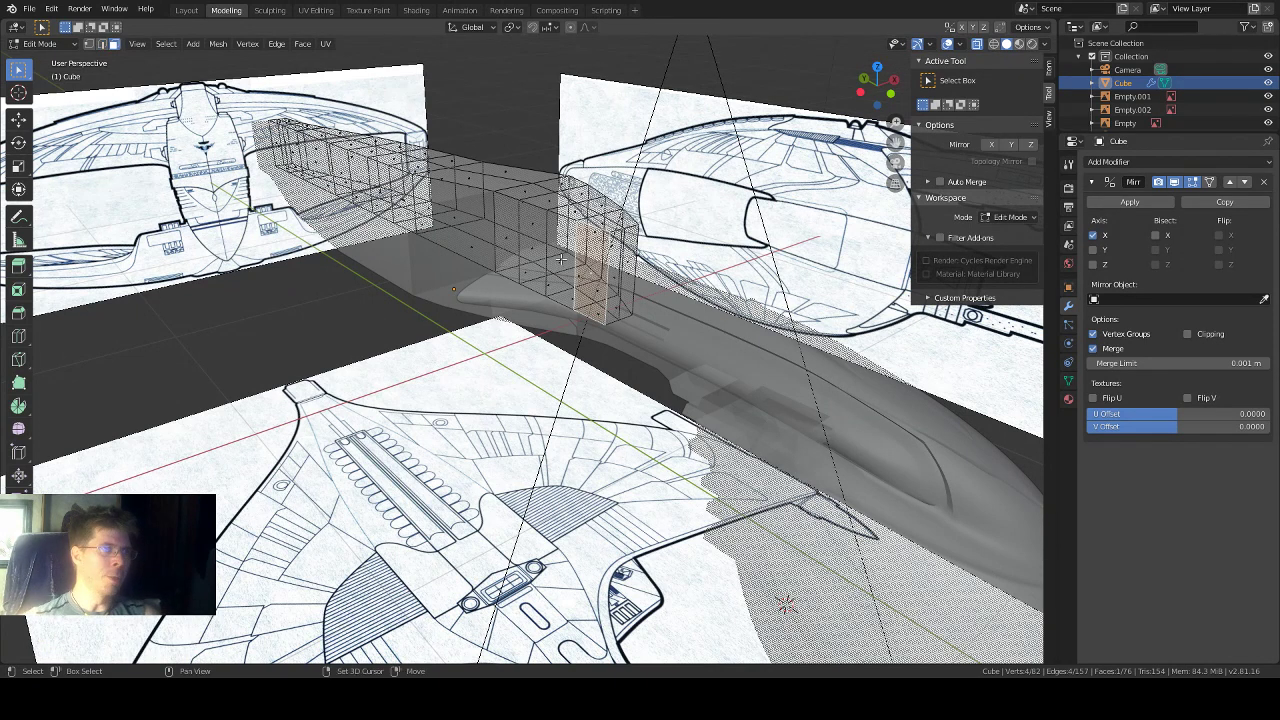
shift+click(562, 260)
shift+click(515, 237)
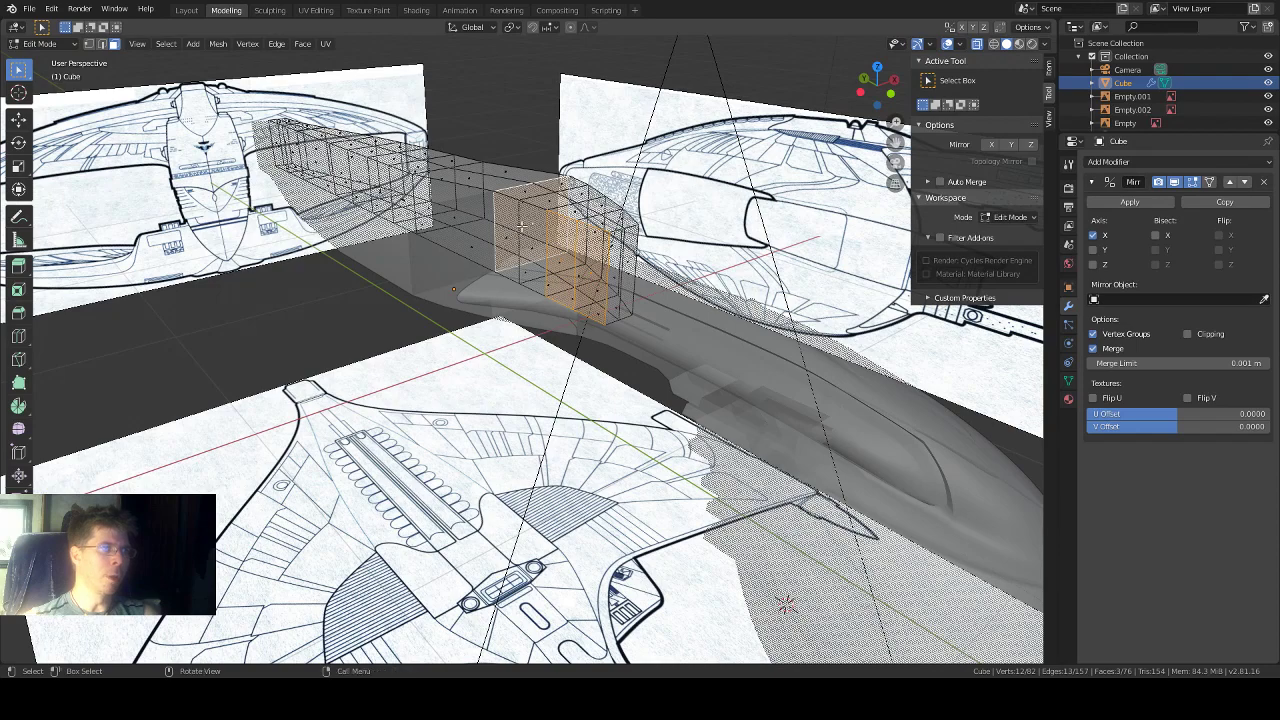
key(ctrl+z)
middle_drag(604, 192, 518, 270)
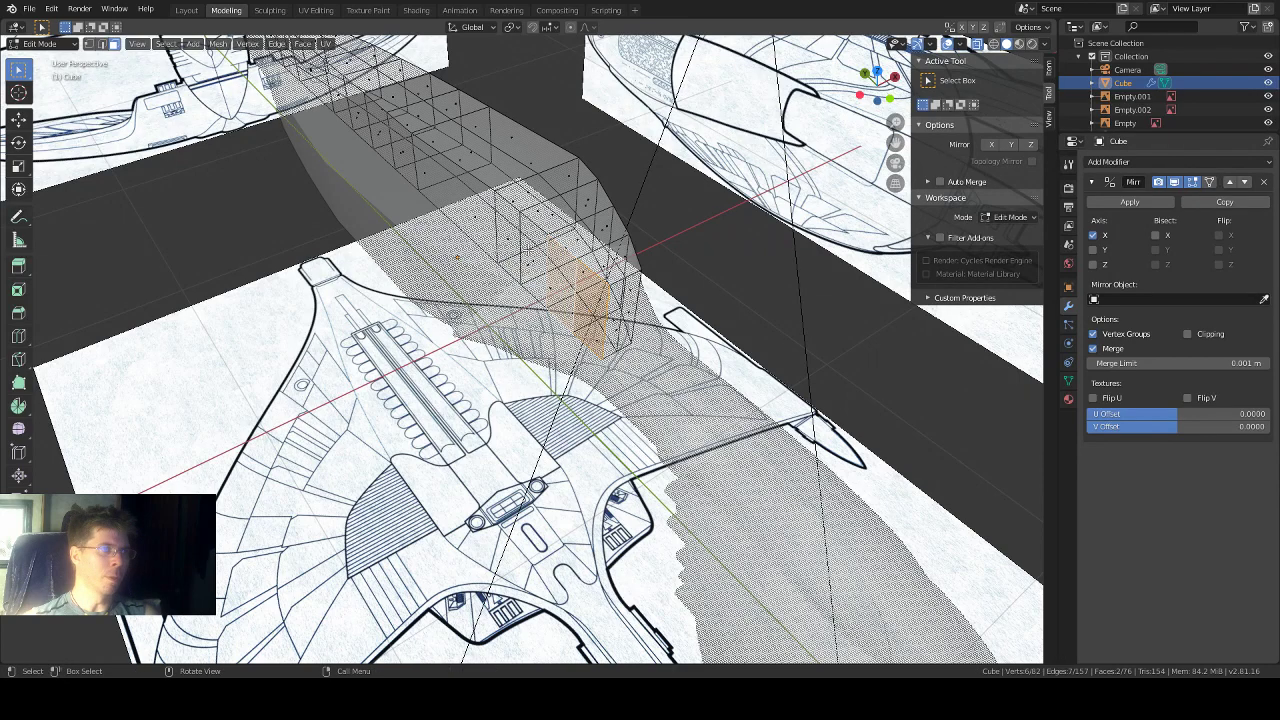
middle_drag(528, 250, 531, 231)
shift+click(531, 250)
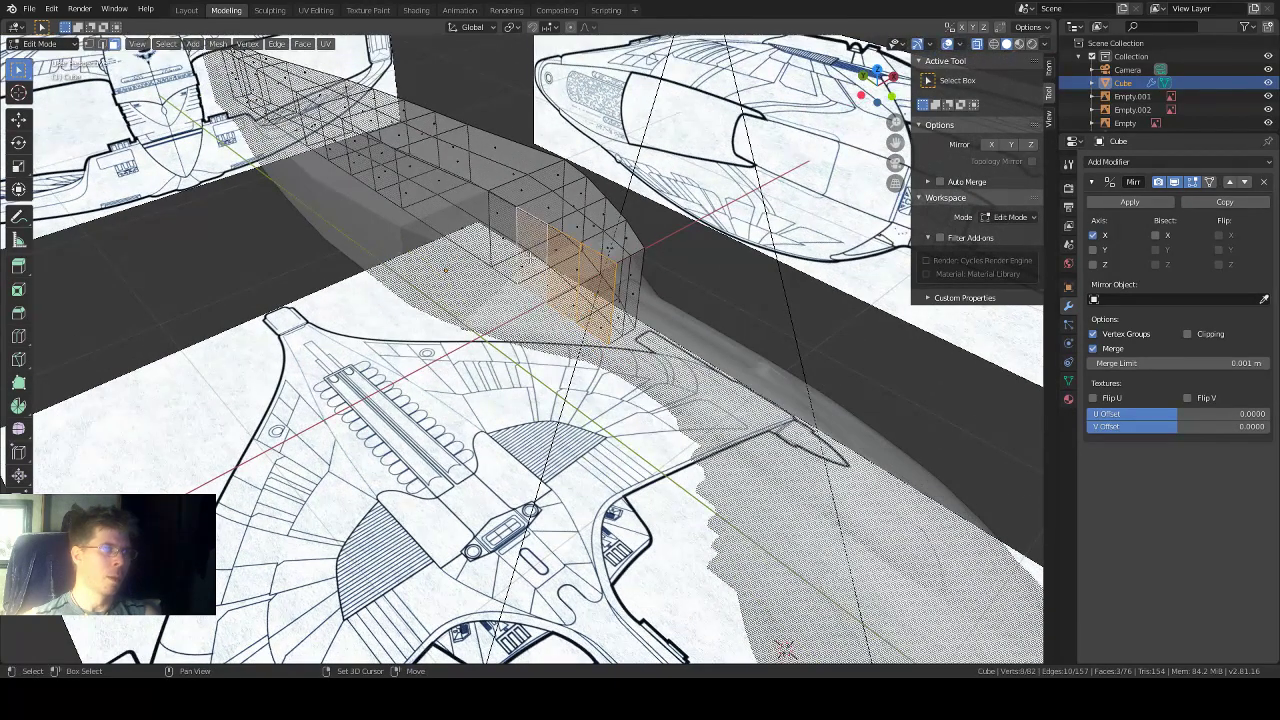
shift+click(505, 234)
shift+click(441, 229)
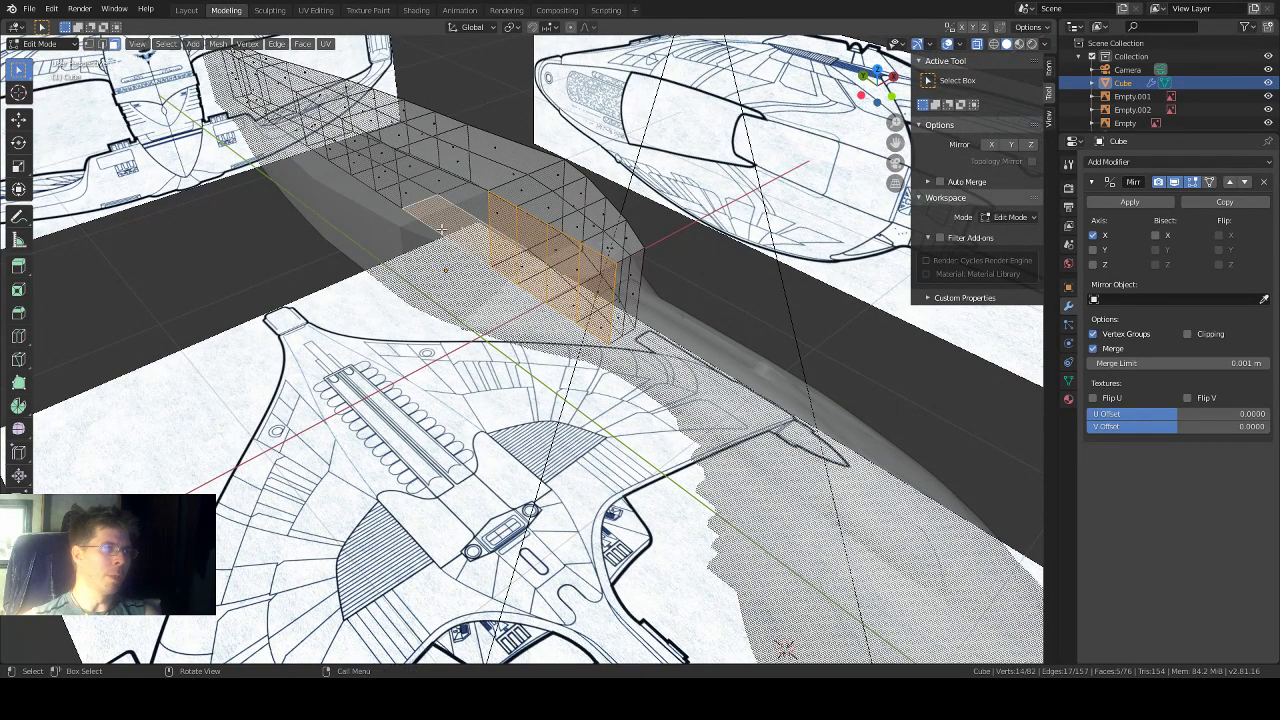
key(ctrl+z)
shift+click(456, 211)
middle_drag(453, 217, 470, 244)
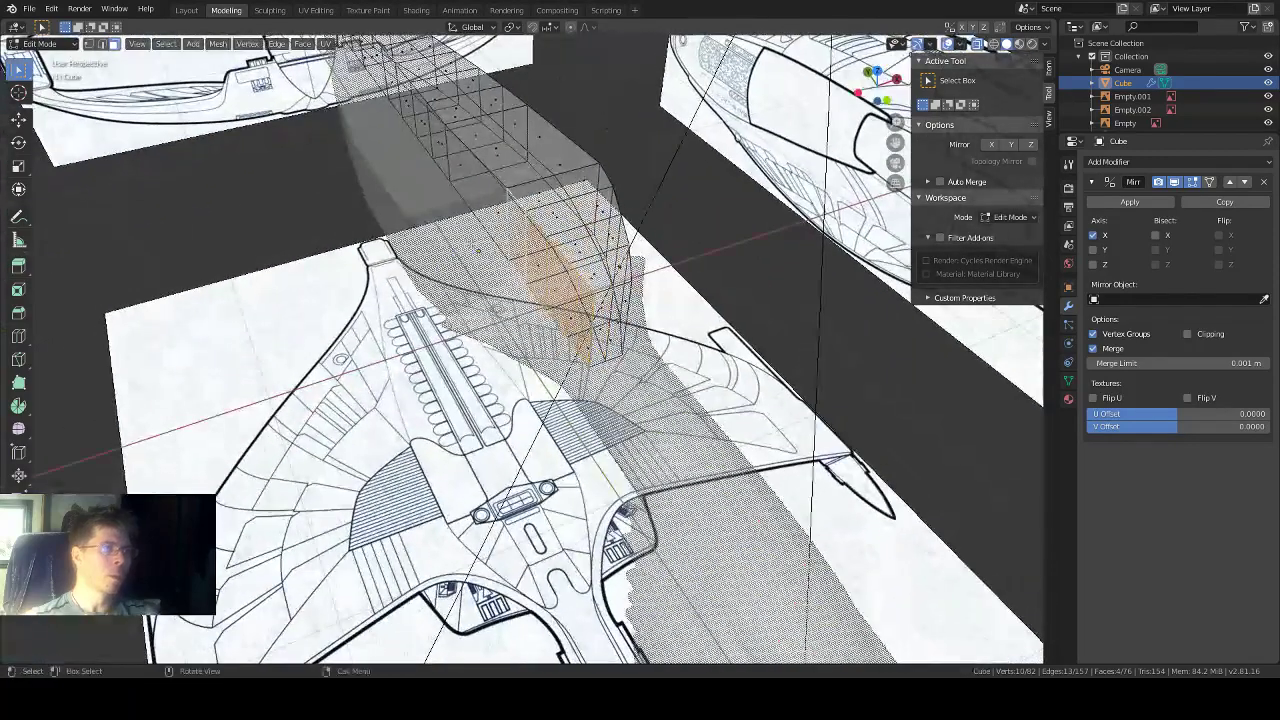
key(x)
click(470, 243)
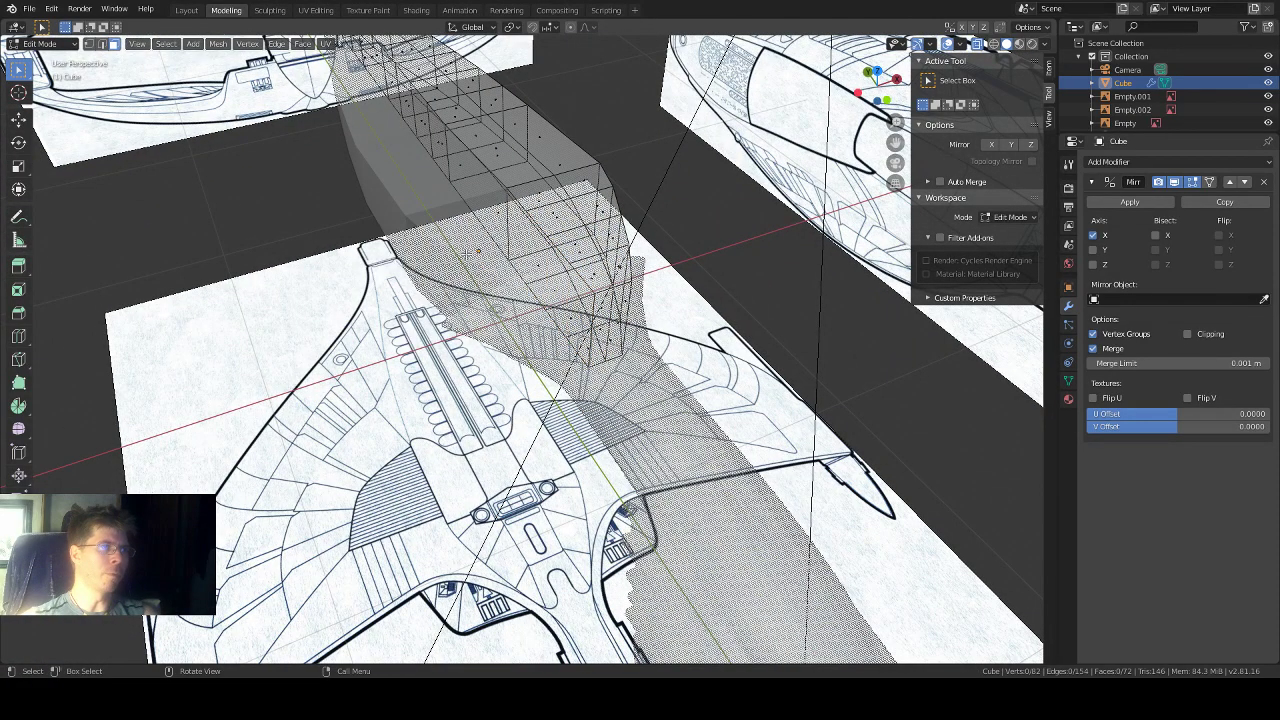
Step: Examine the half body against the front blueprint in front orthographic view and from several perspective angles
middle_drag(470, 246, 475, 160)
middle_drag(575, 310, 754, 111)
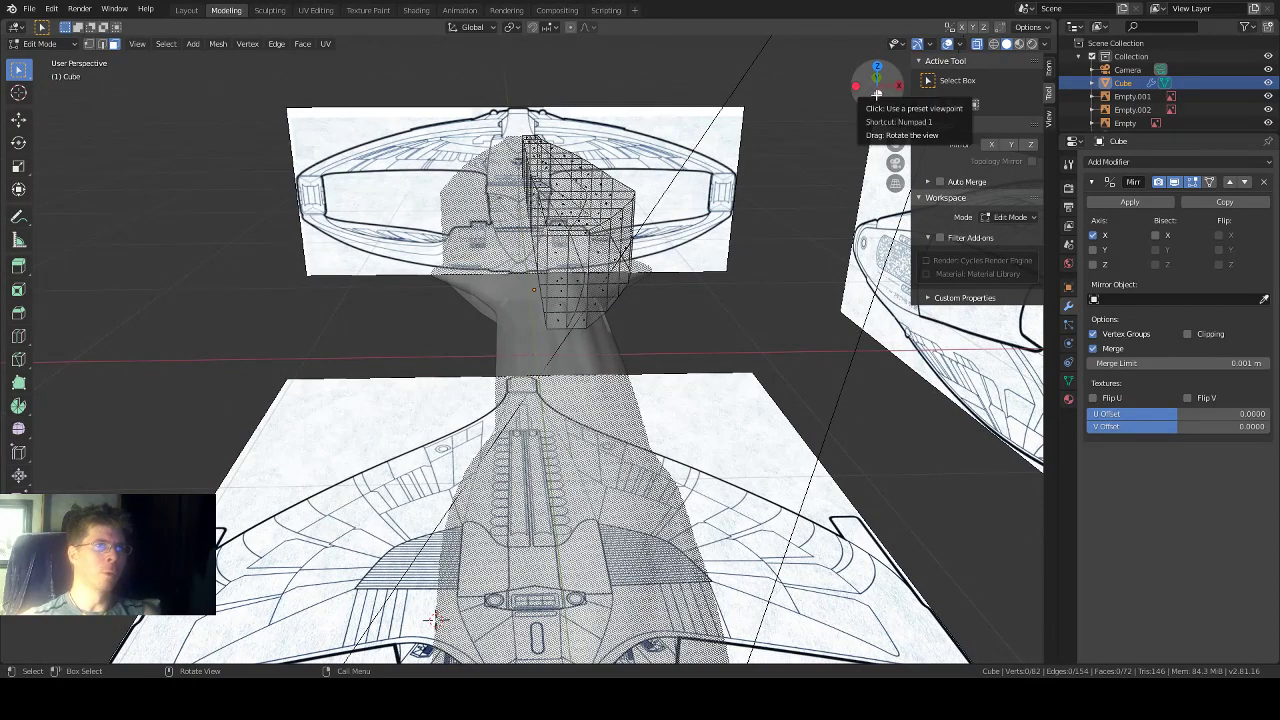
click(872, 90)
scroll(536, 186, up, 3)
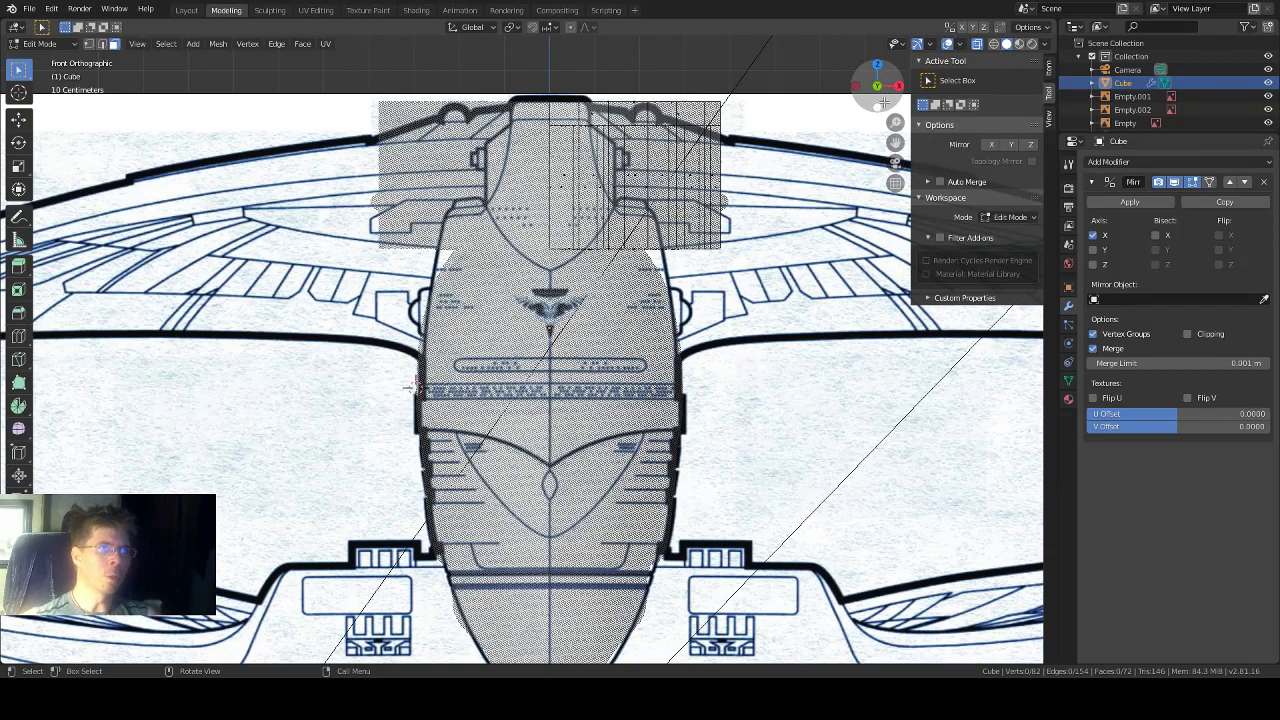
drag(895, 142, 661, 268)
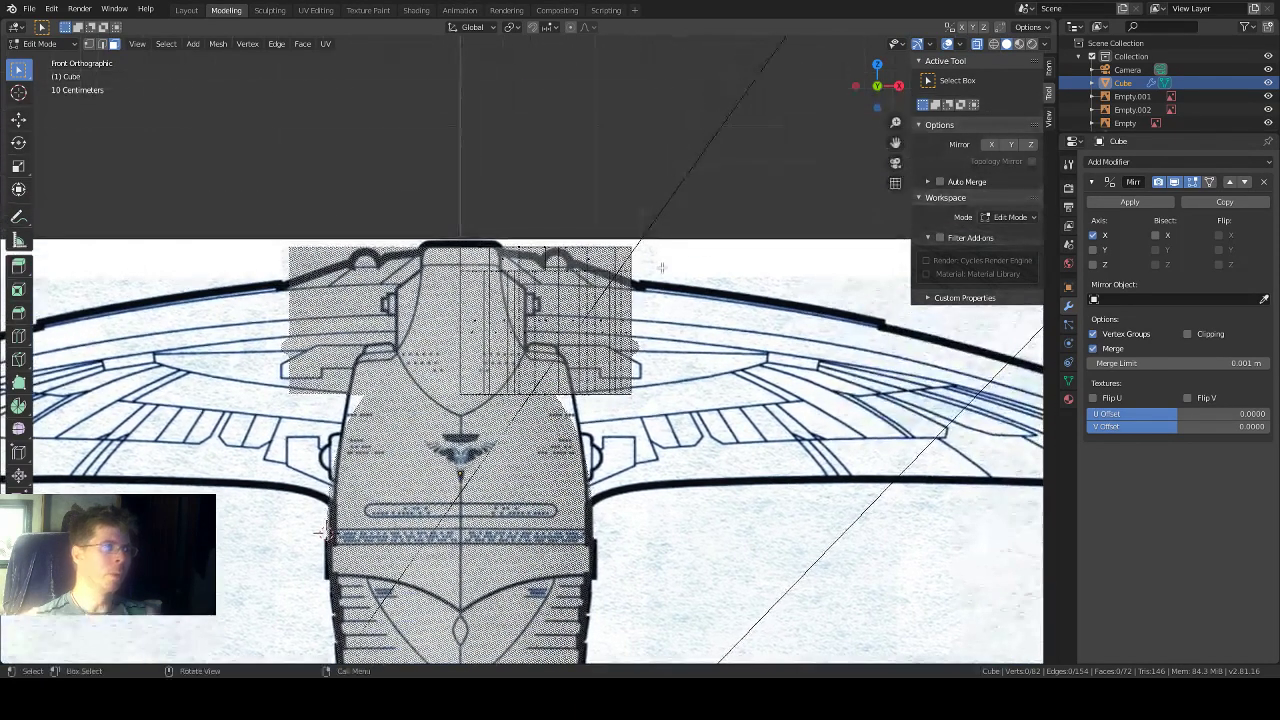
scroll(661, 268, up, 3)
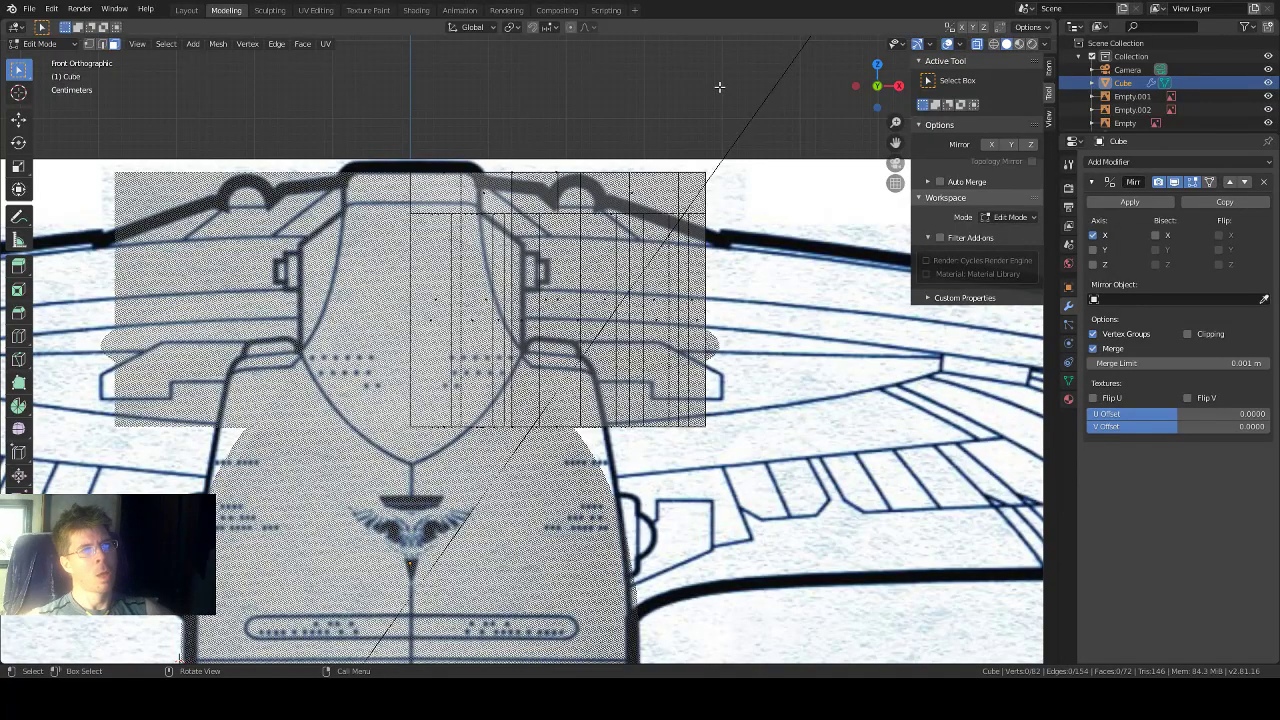
middle_drag(722, 87, 702, 185)
scroll(672, 130, down, 2)
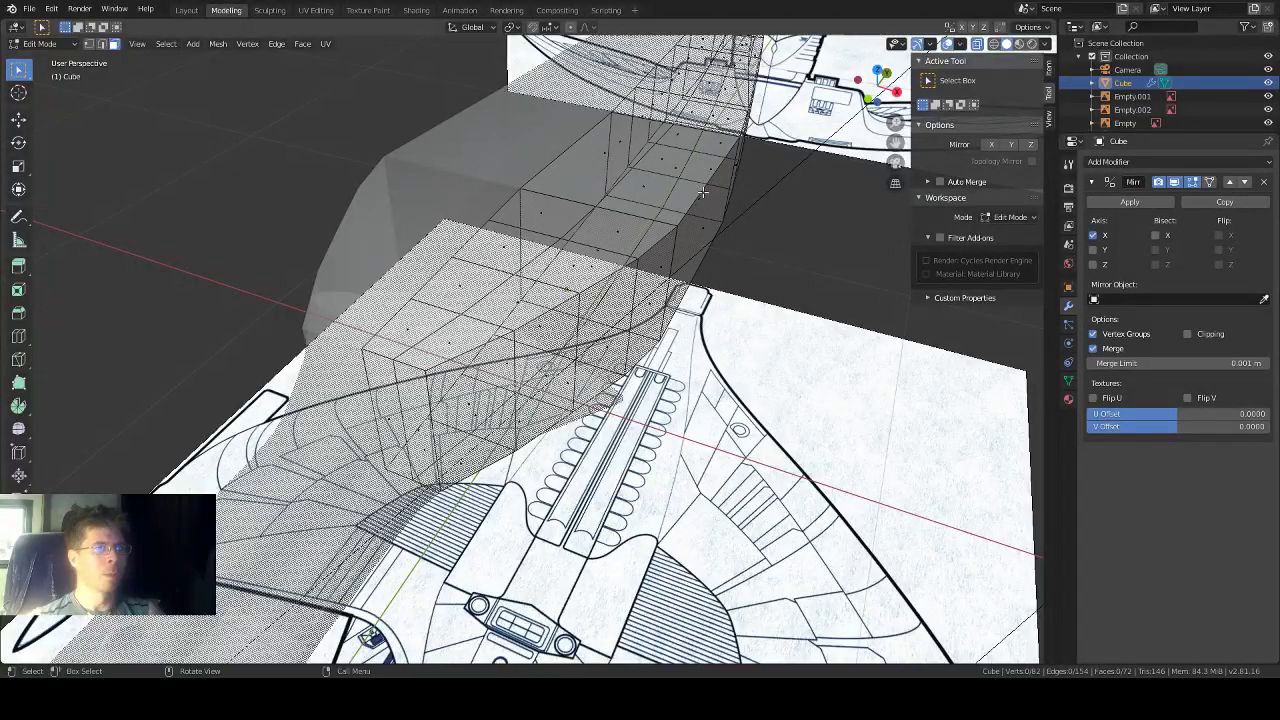
click(702, 191)
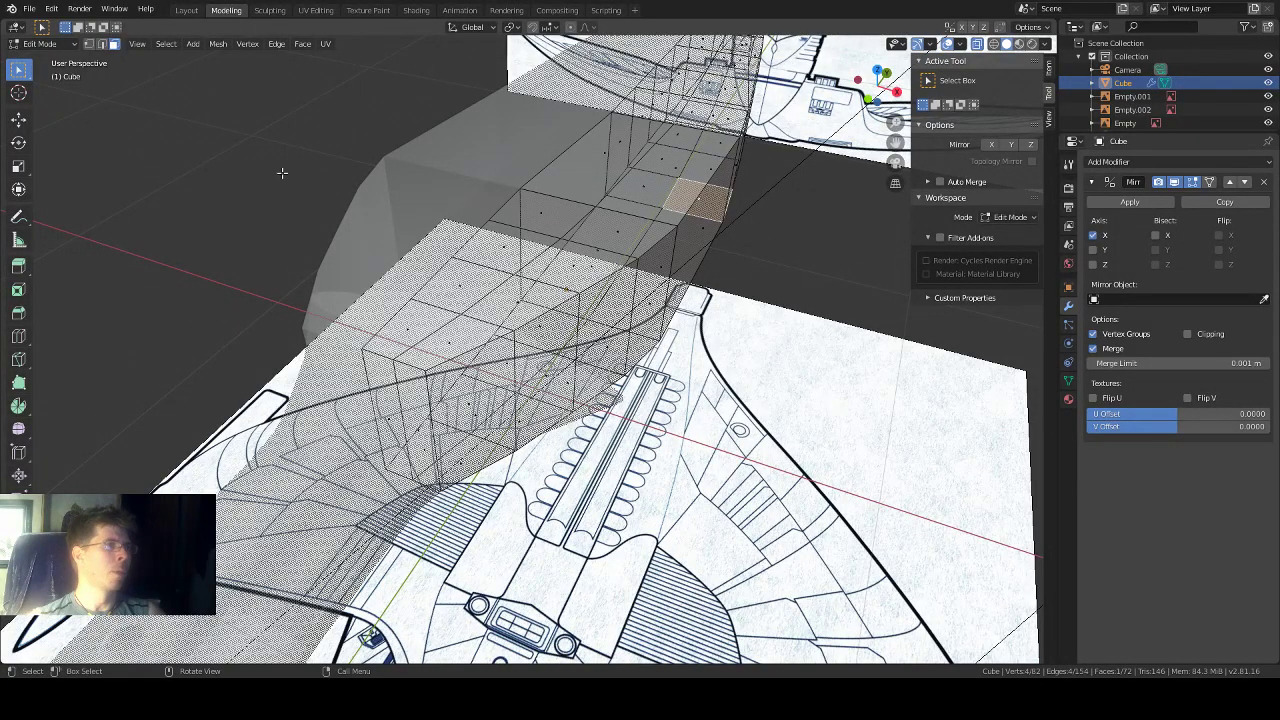
middle_drag(282, 173, 594, 182)
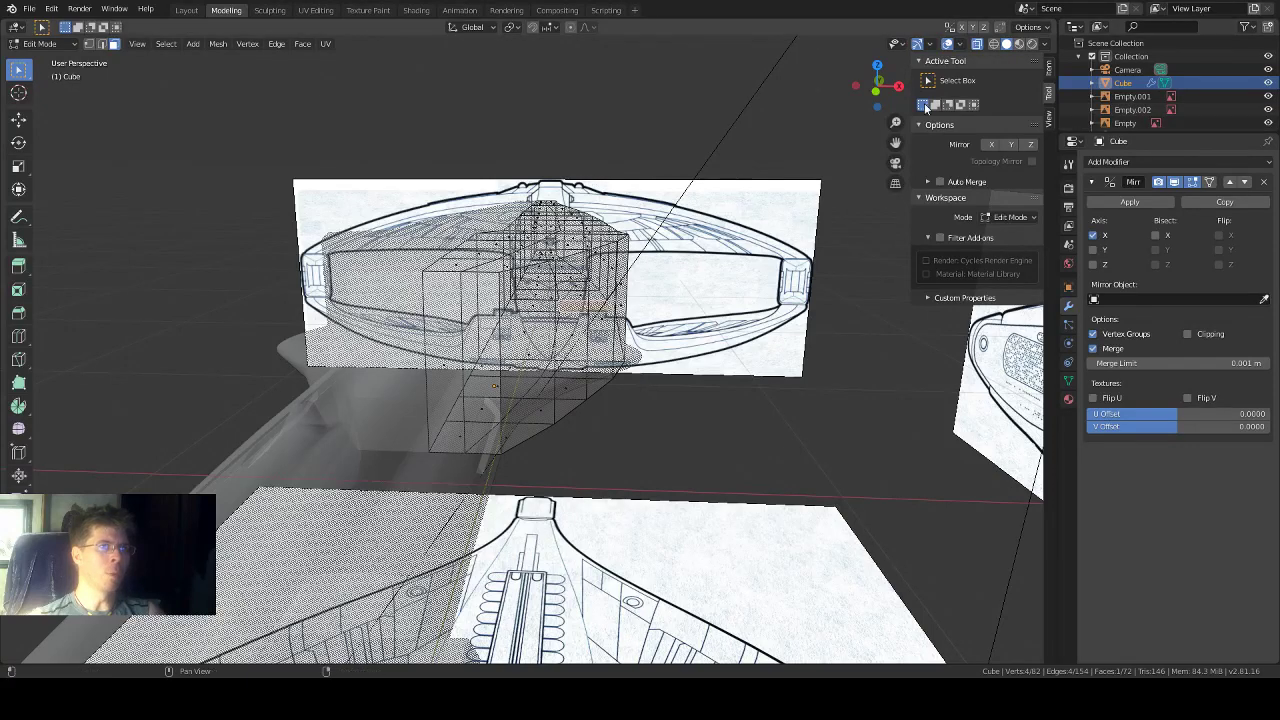
Step: Add two horizontal loop cuts around the front section, one at mid-height and one halfway down its lower half
click(876, 90)
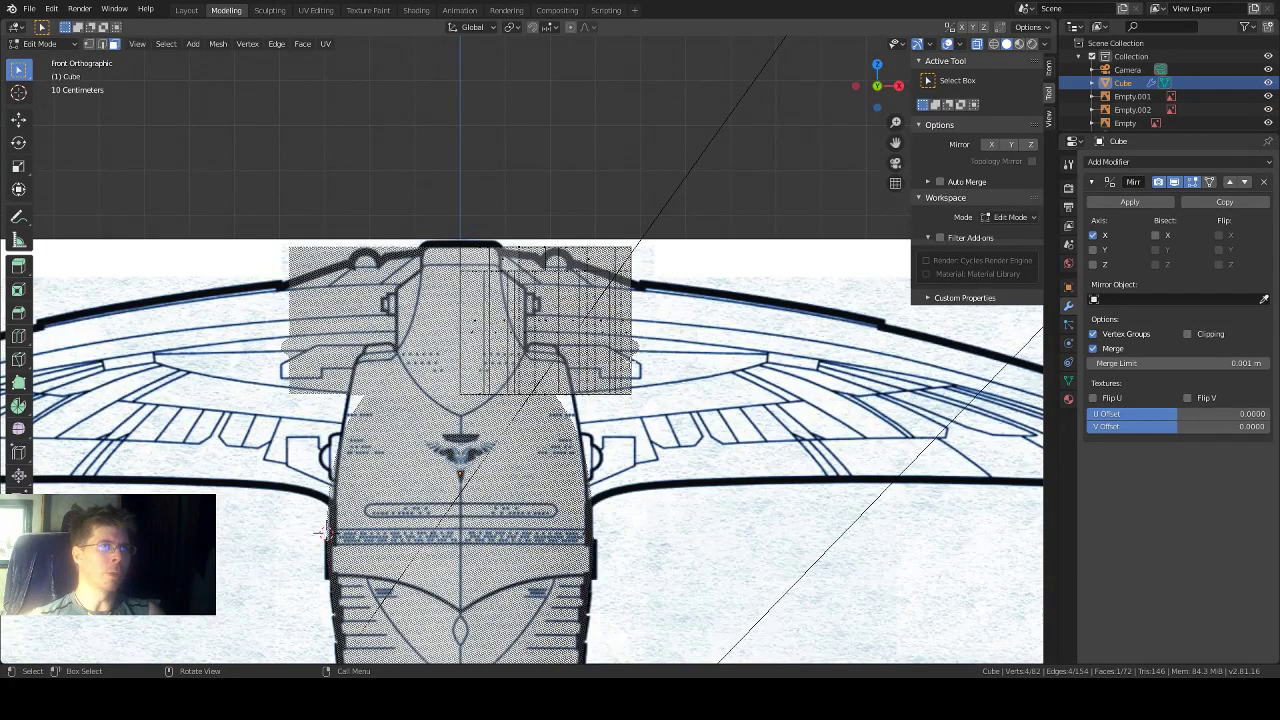
click(19, 337)
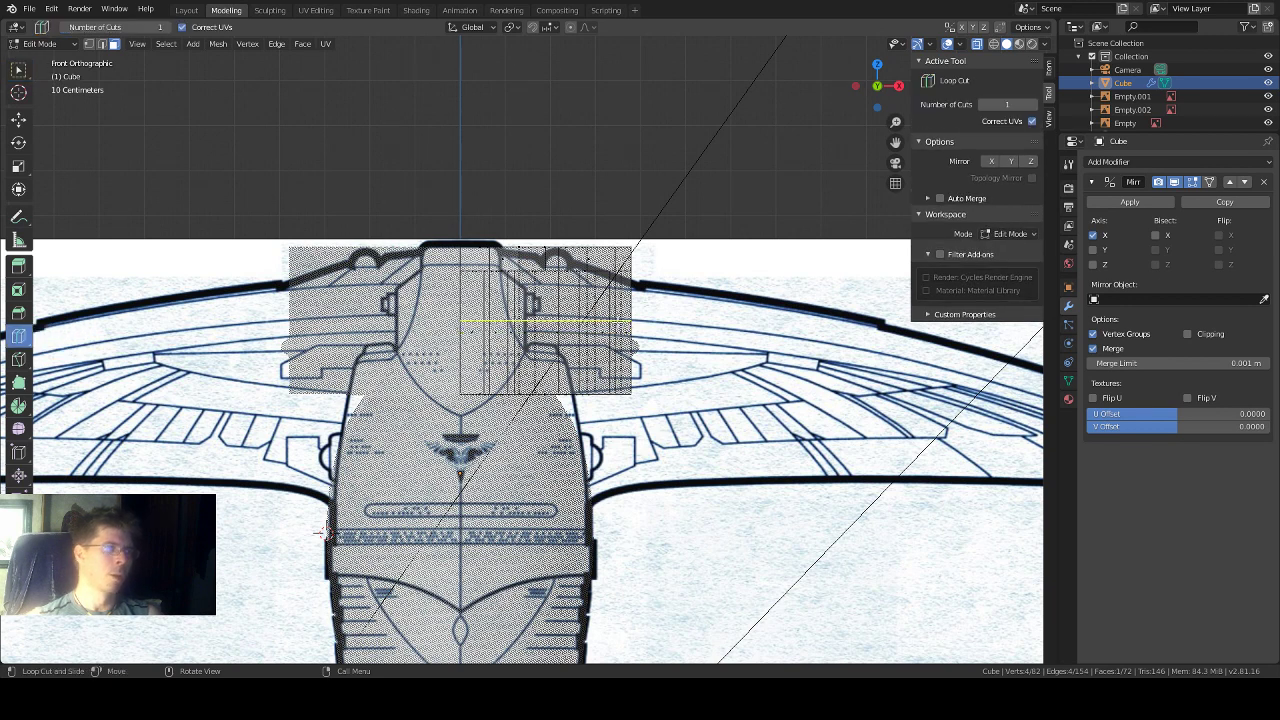
click(671, 331)
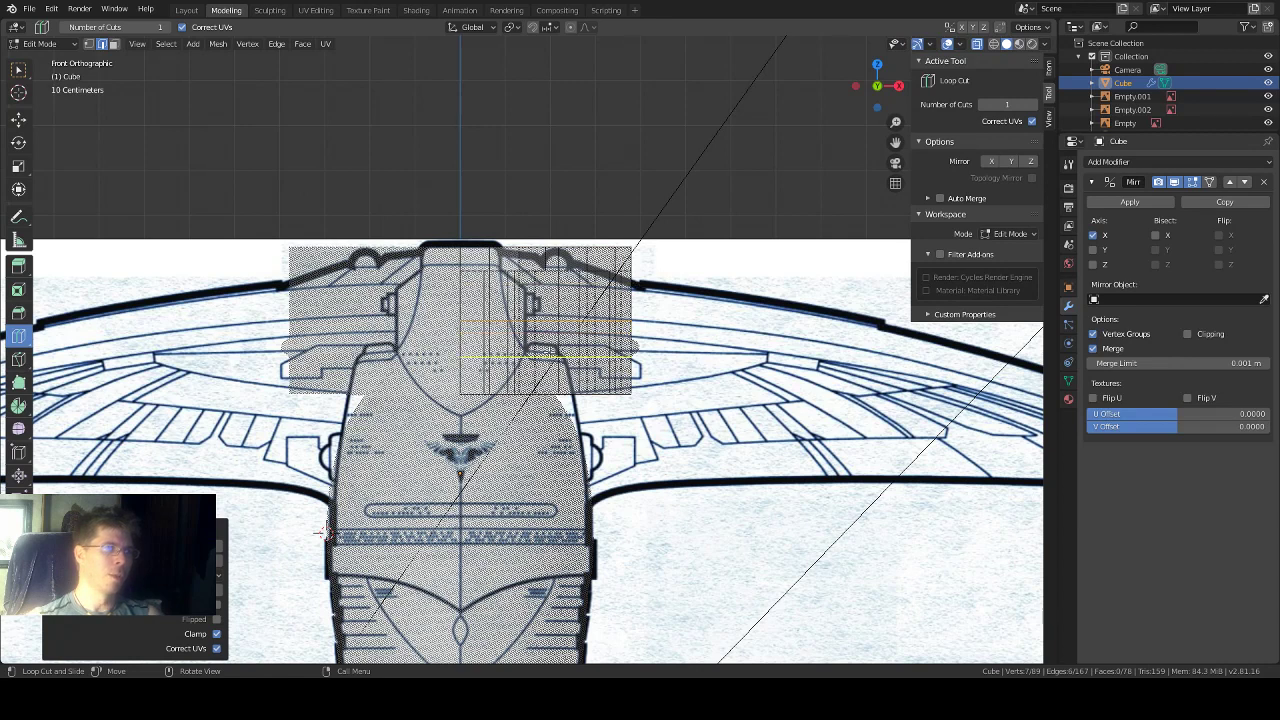
click(636, 356)
scroll(700, 169, up, 1)
Step: Select the upper outer side edges running from the front section's neck end back onto the main body
middle_drag(700, 169, 797, 243)
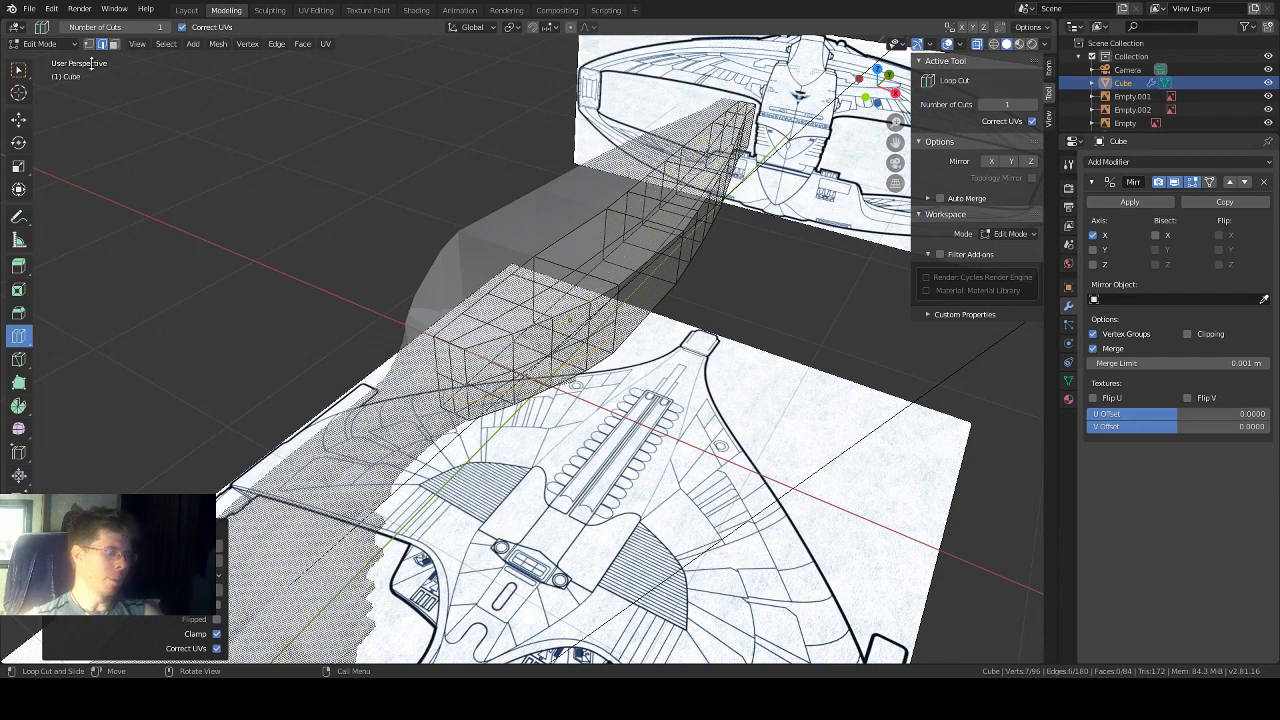
click(22, 70)
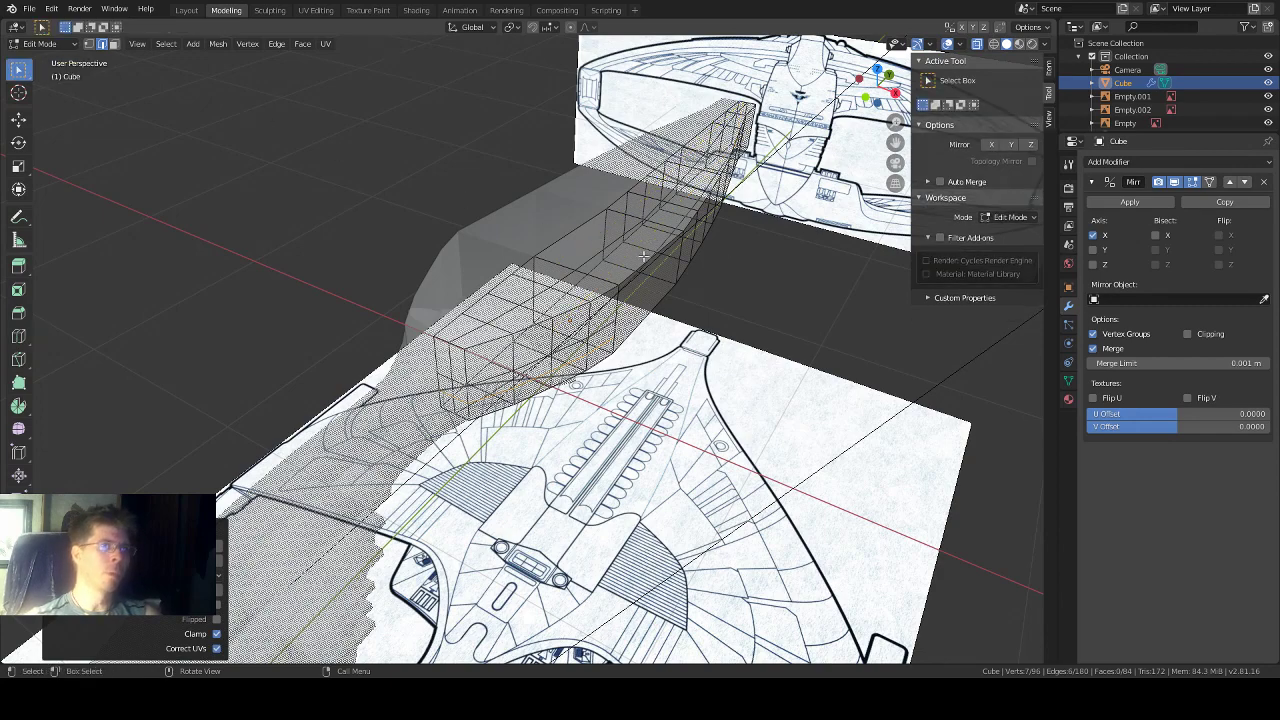
middle_drag(737, 271, 668, 228)
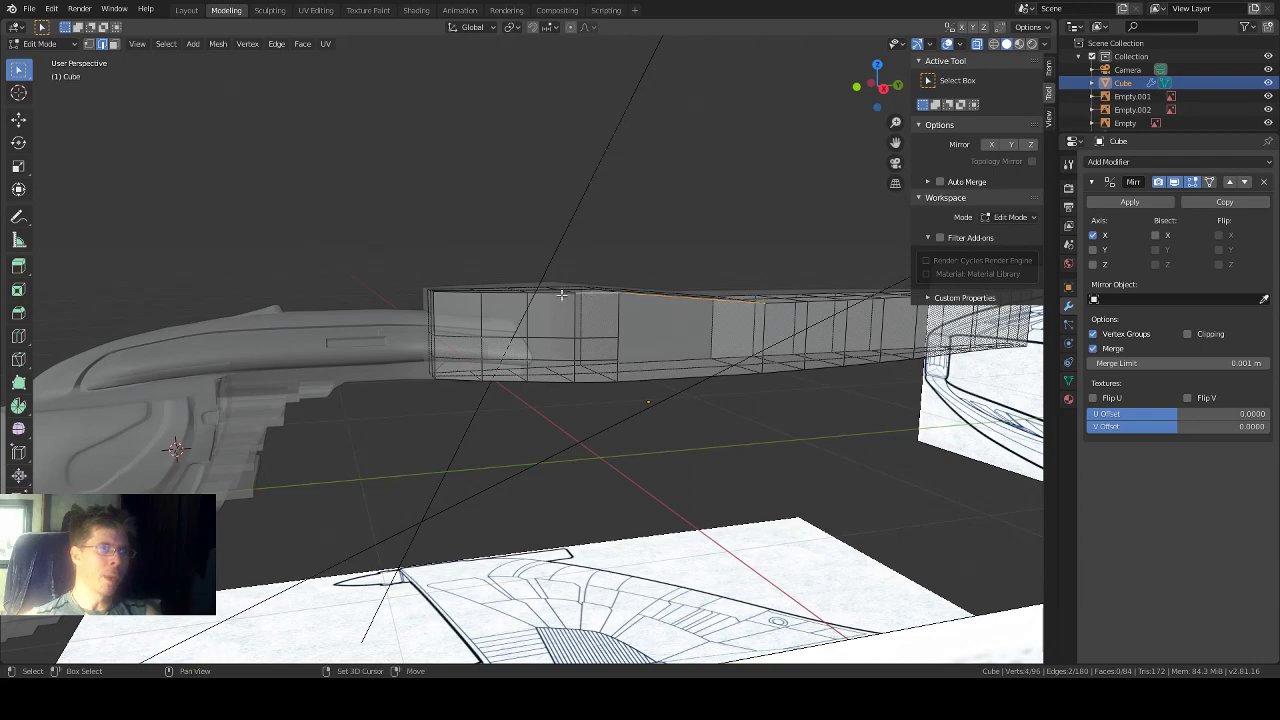
mouse_move(587, 273)
middle_down()
mouse_move(529, 322)
mouse_move(584, 318)
mouse_move(611, 277)
middle_up()
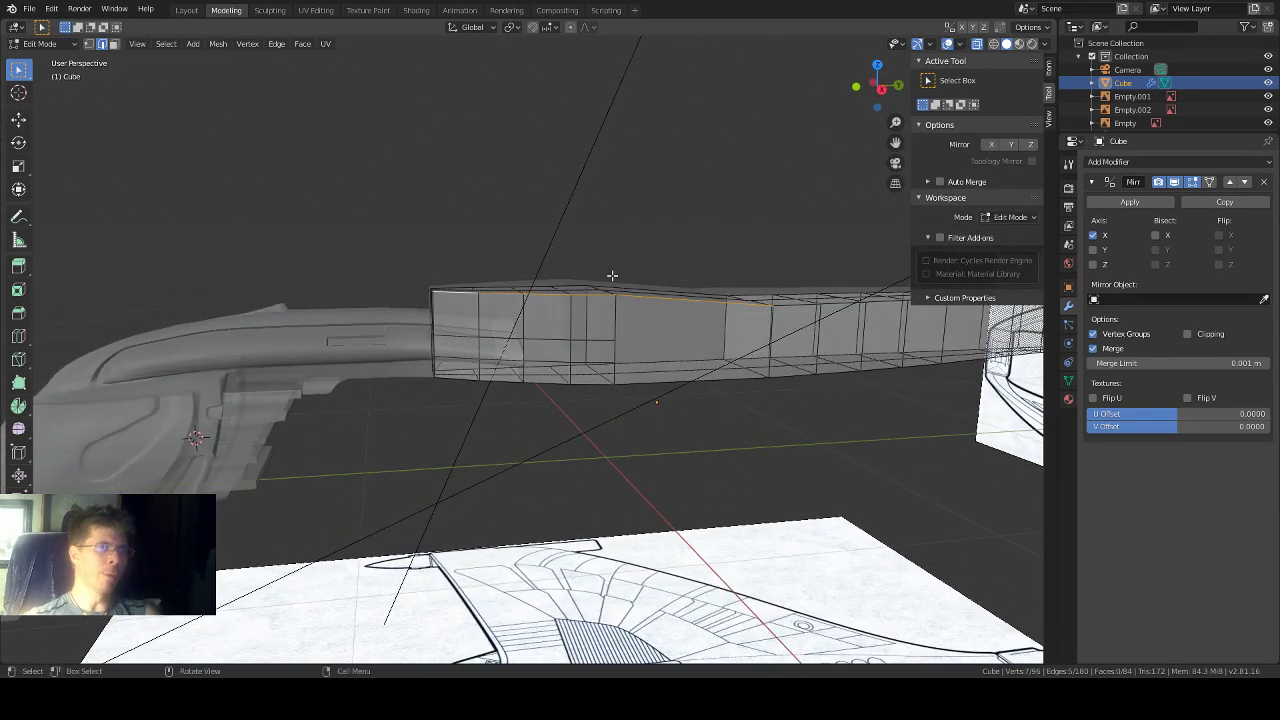
Step: Try to lower the selected upper outer edges along Z
click(19, 119)
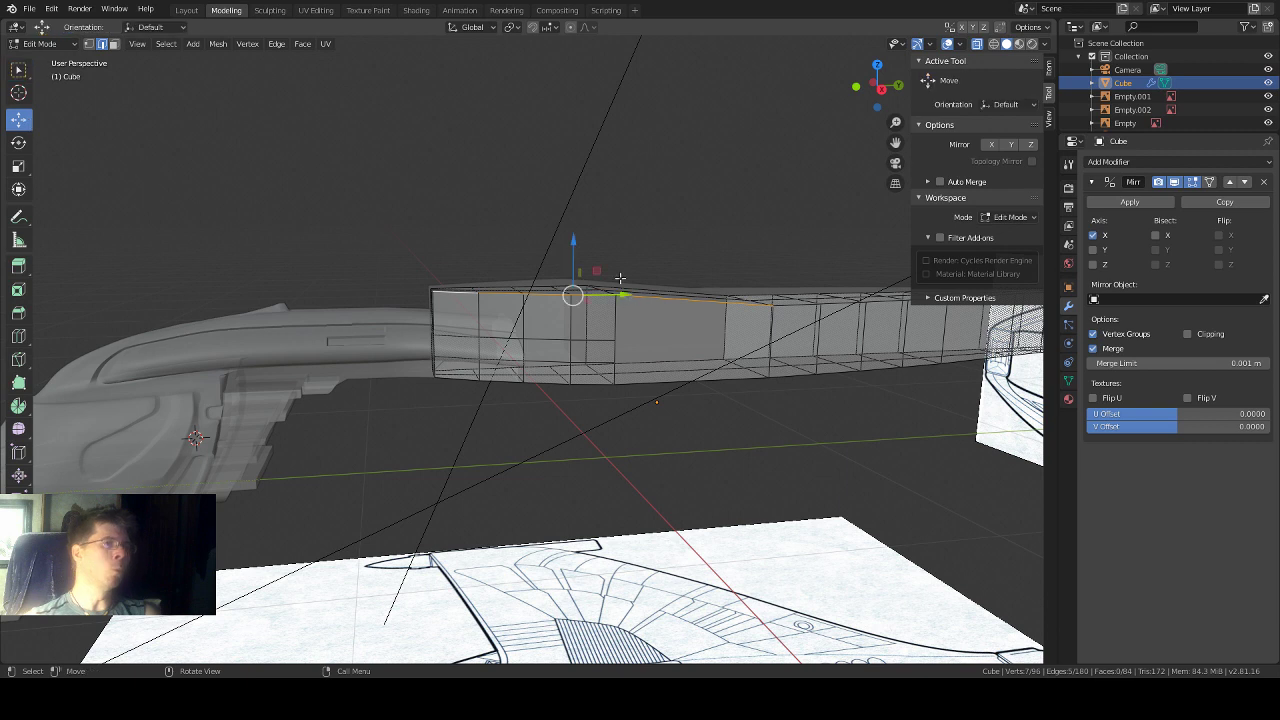
drag(570, 255, 577, 284)
key(ctrl+z)
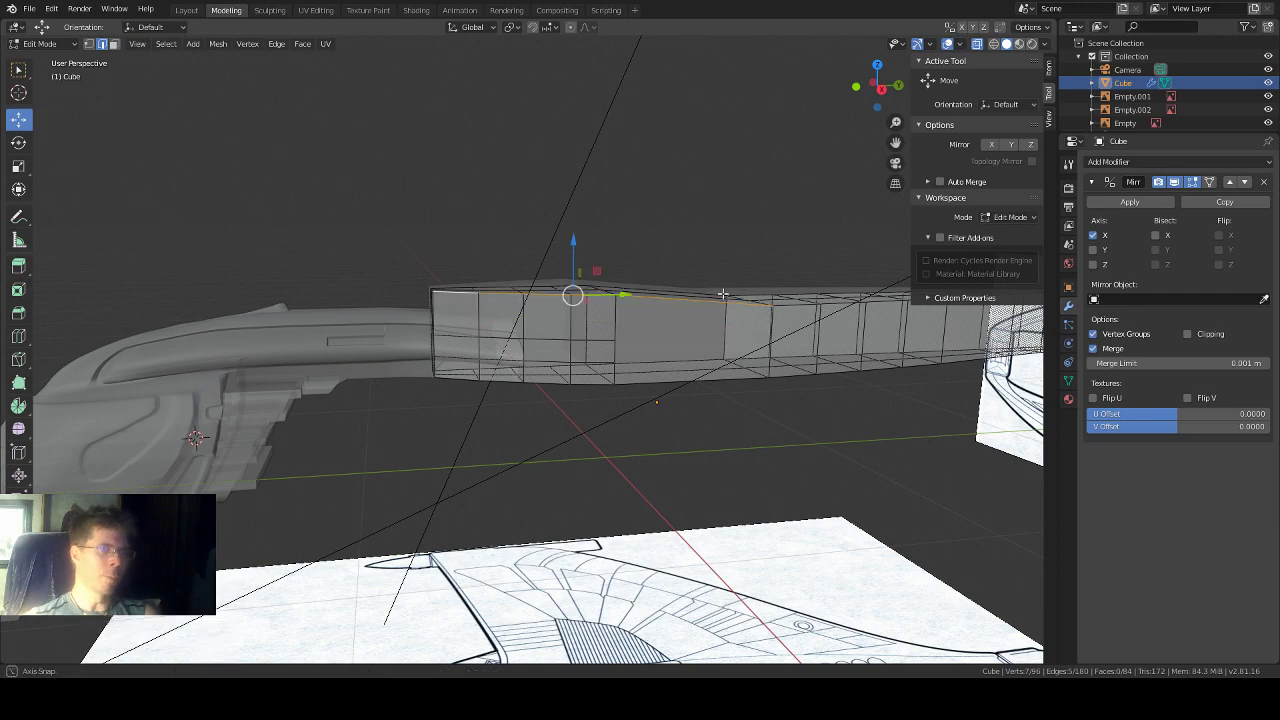
Step: Extend the edge selection along the body's entire upper outer side to the rear end and move it down 0.0639 m along Z
middle_drag(722, 295, 779, 298)
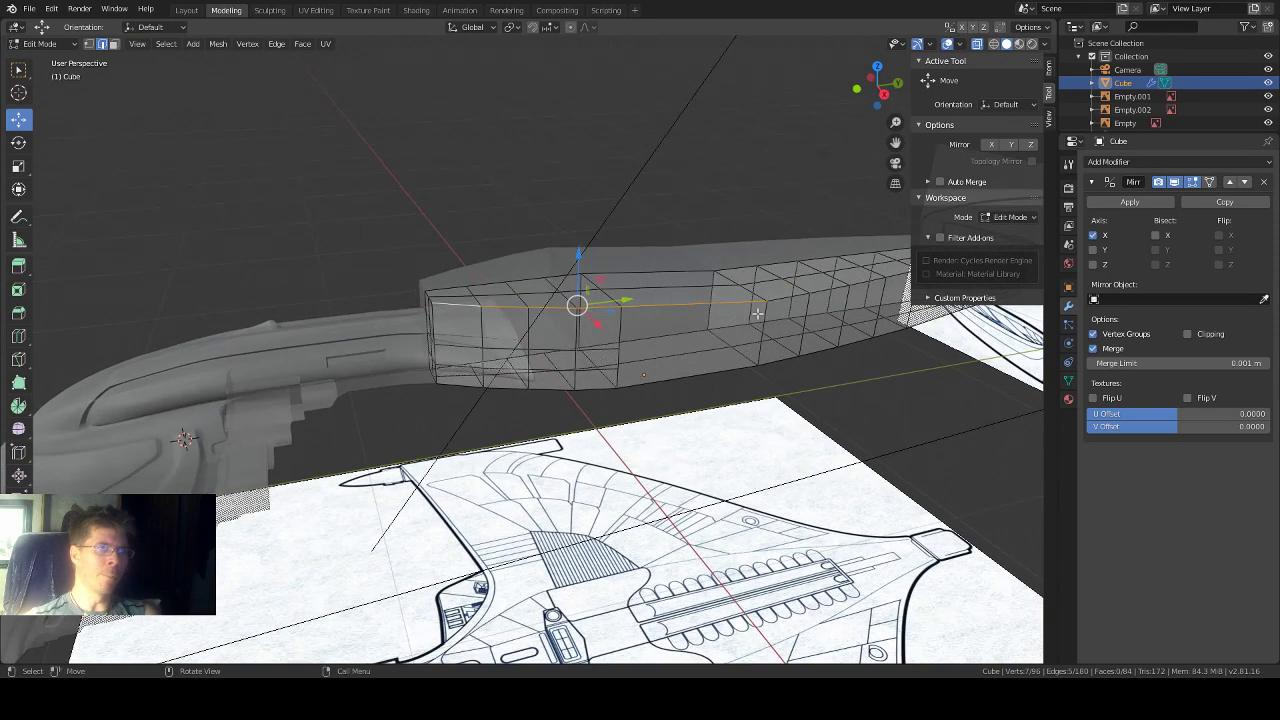
shift+click(822, 290)
drag(894, 141, 657, 354)
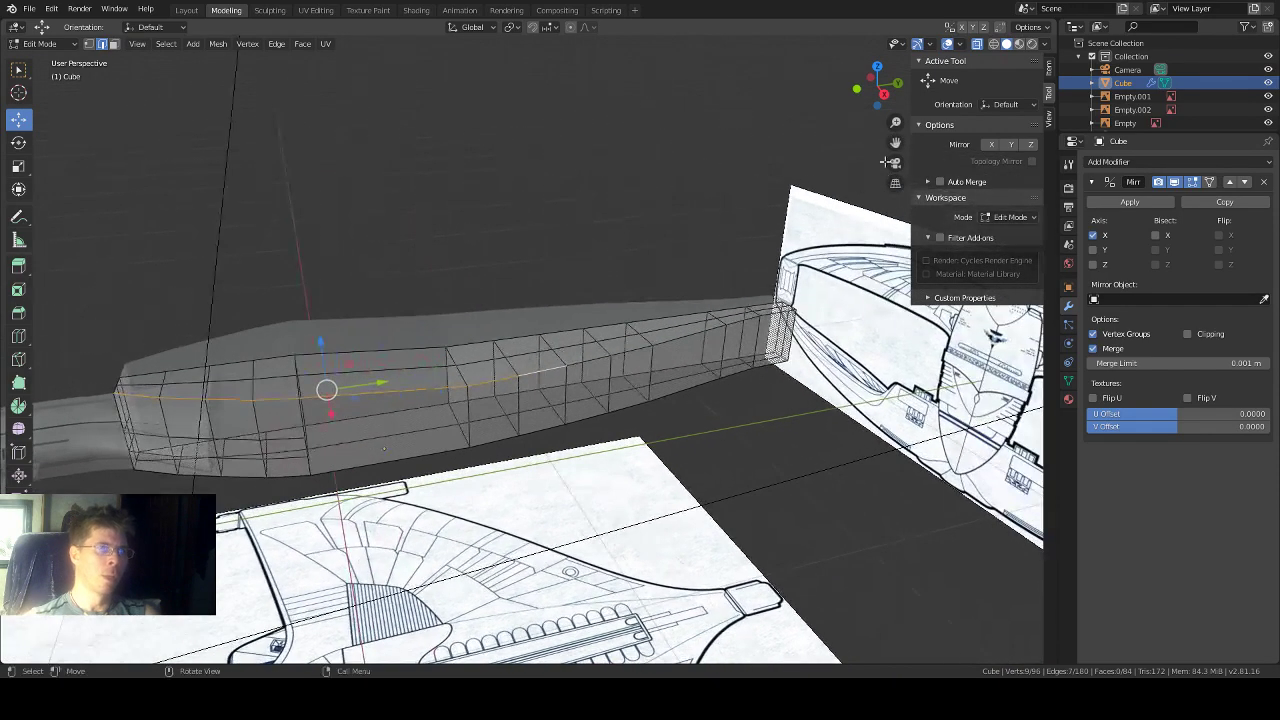
shift+click(593, 359)
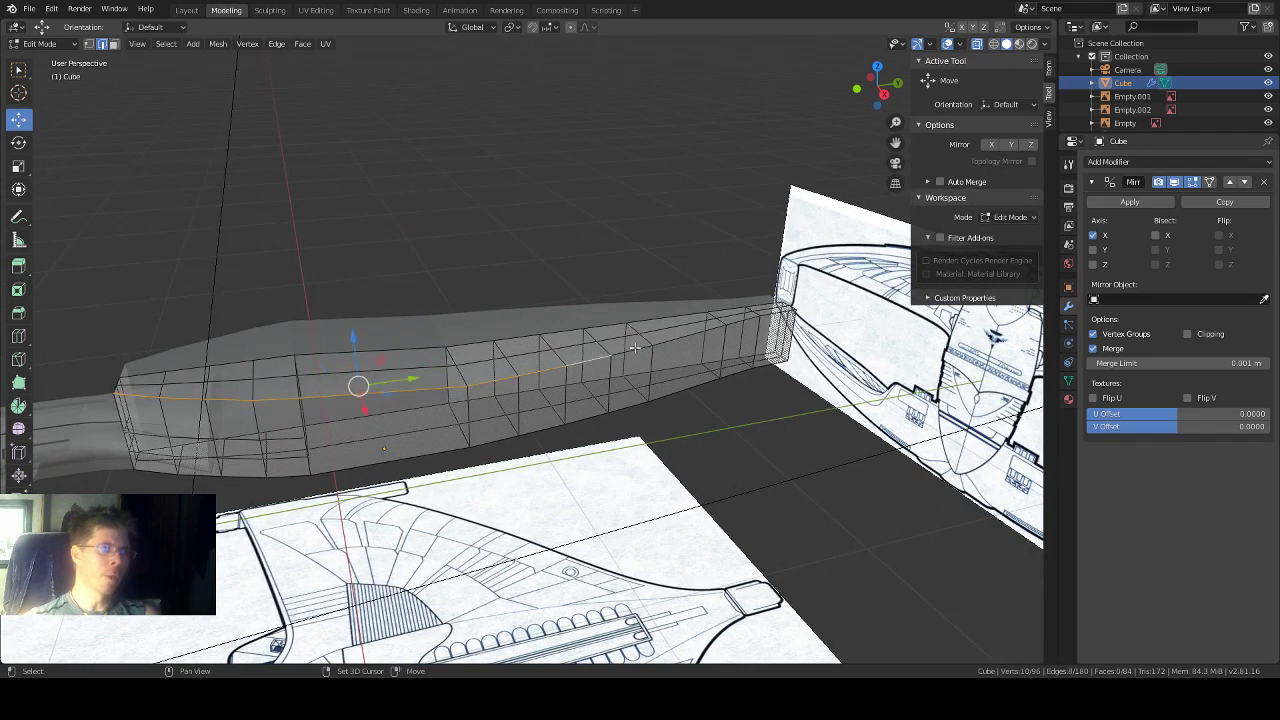
shift+click(670, 346)
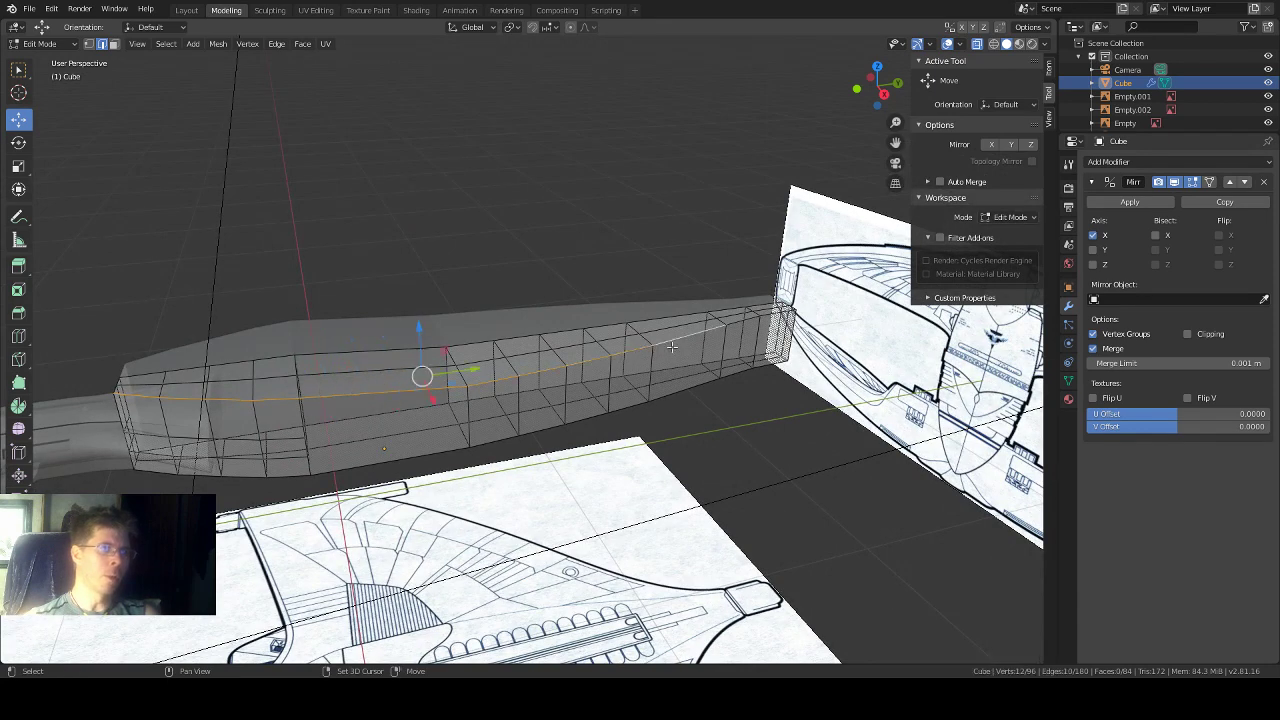
shift+click(743, 322)
middle_drag(743, 322, 801, 362)
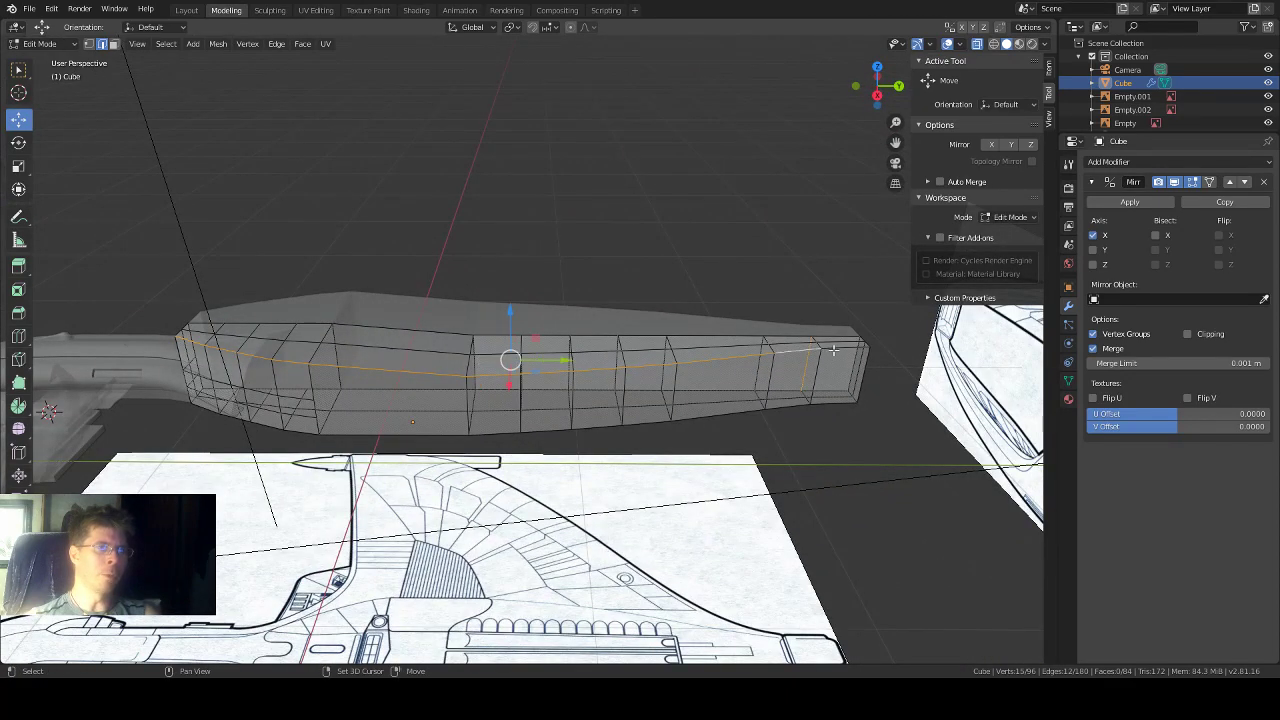
middle_drag(851, 310, 838, 340)
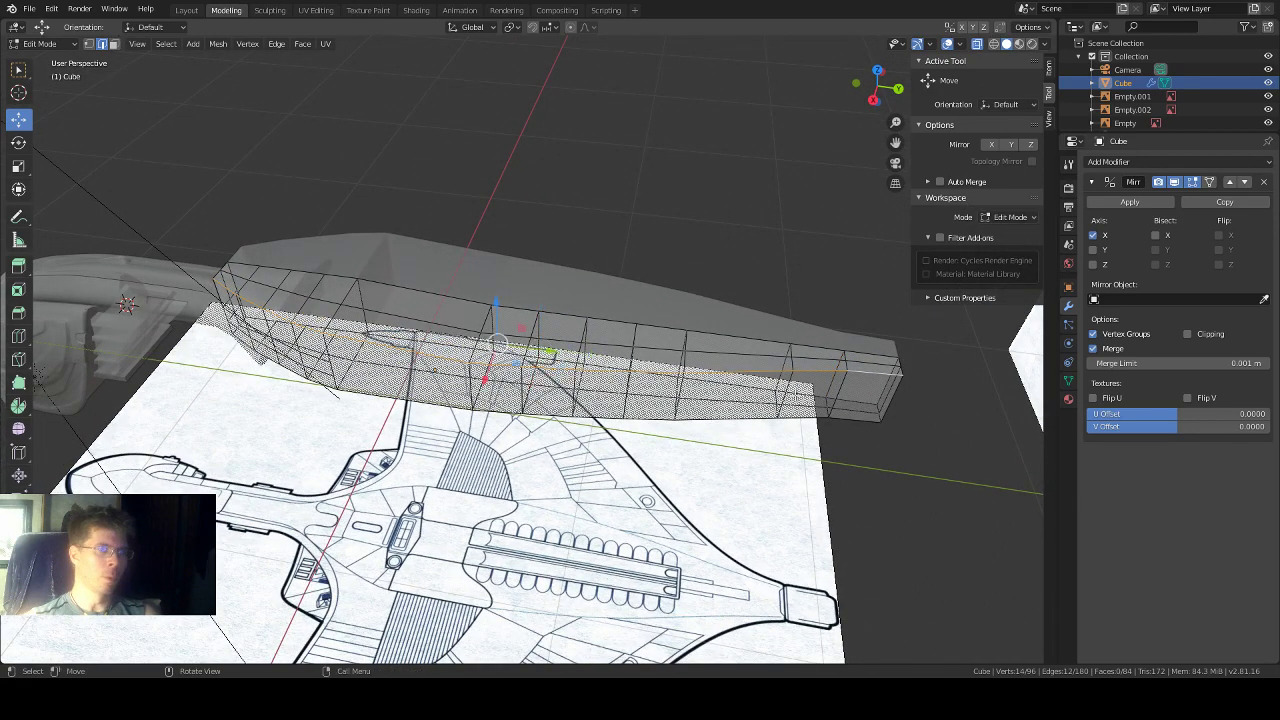
middle_drag(830, 385, 1041, 605)
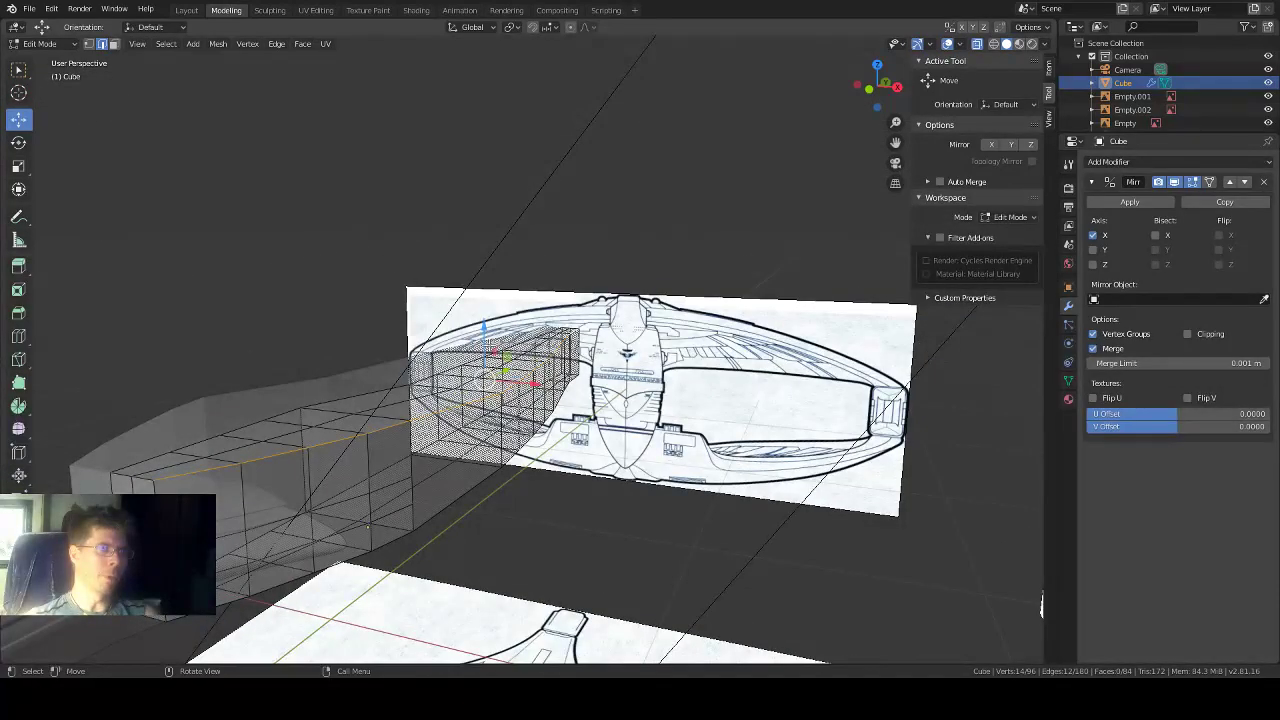
key(g)
key(z)
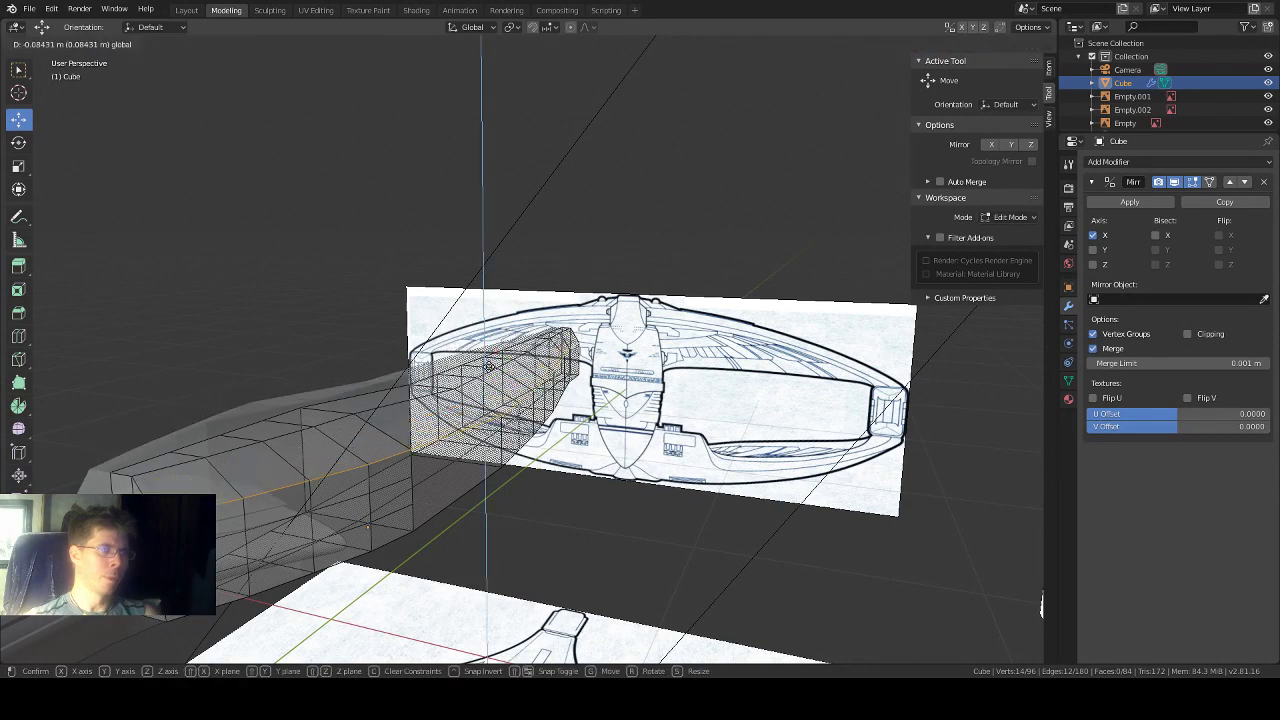
click(1041, 605)
Step: Move the selected upper outer side edges inward along X, working in the top orthographic view
middle_drag(430, 324, 584, 412)
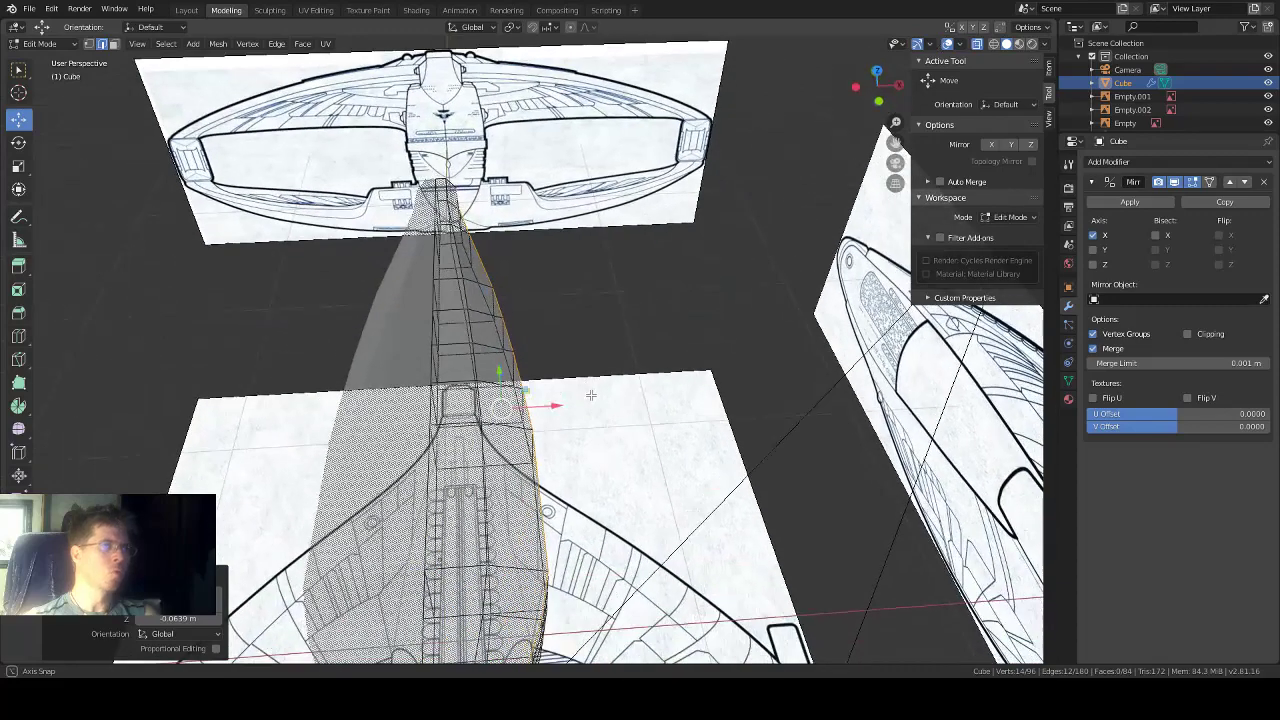
click(879, 74)
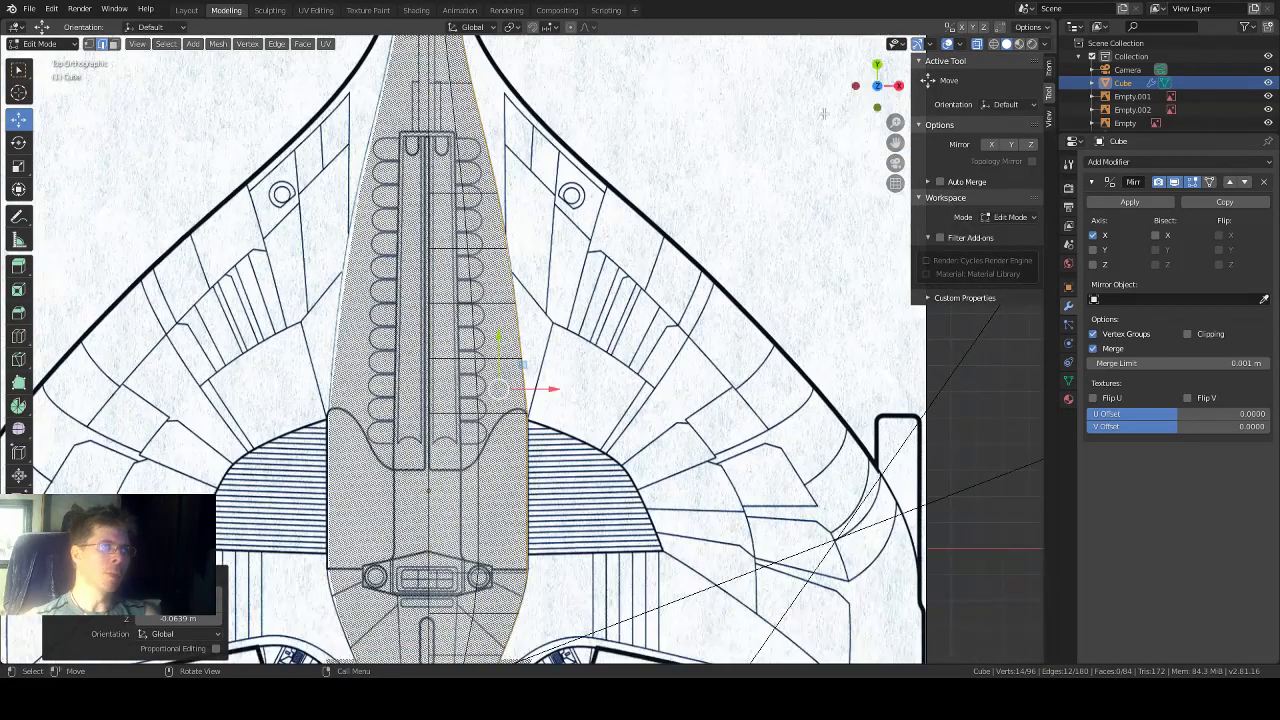
click(25, 169)
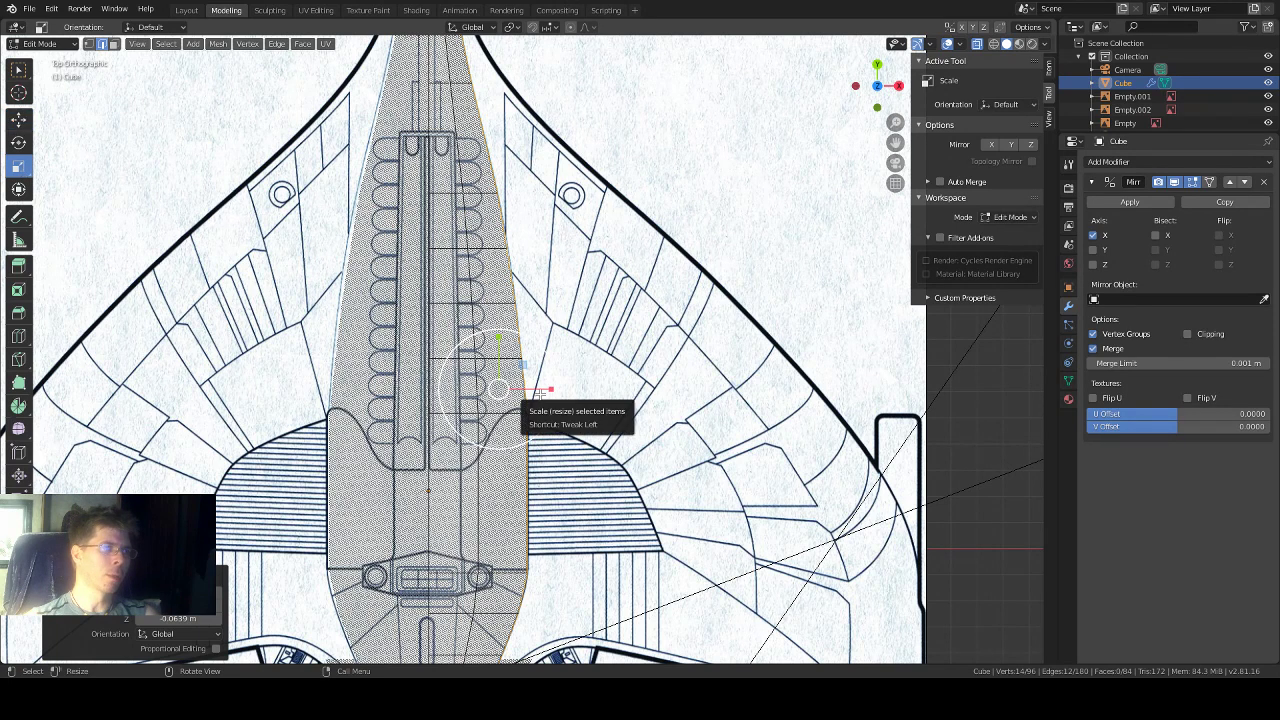
drag(535, 387, 526, 386)
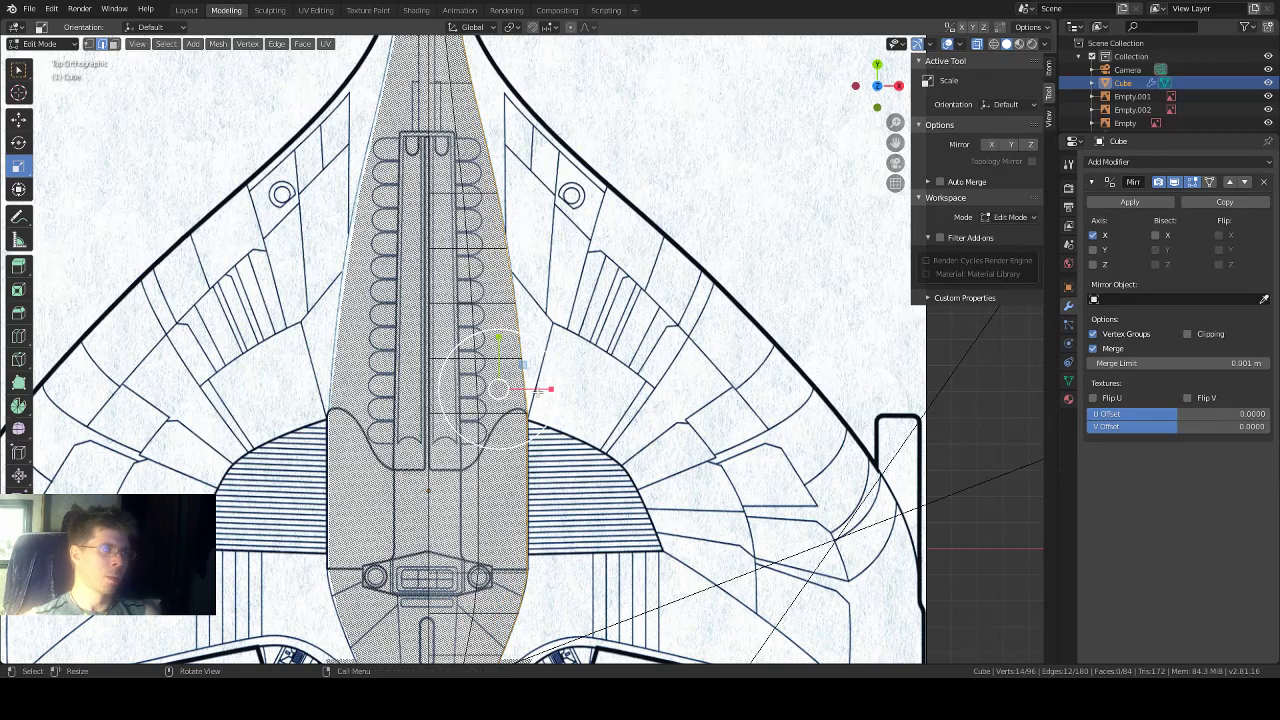
click(21, 119)
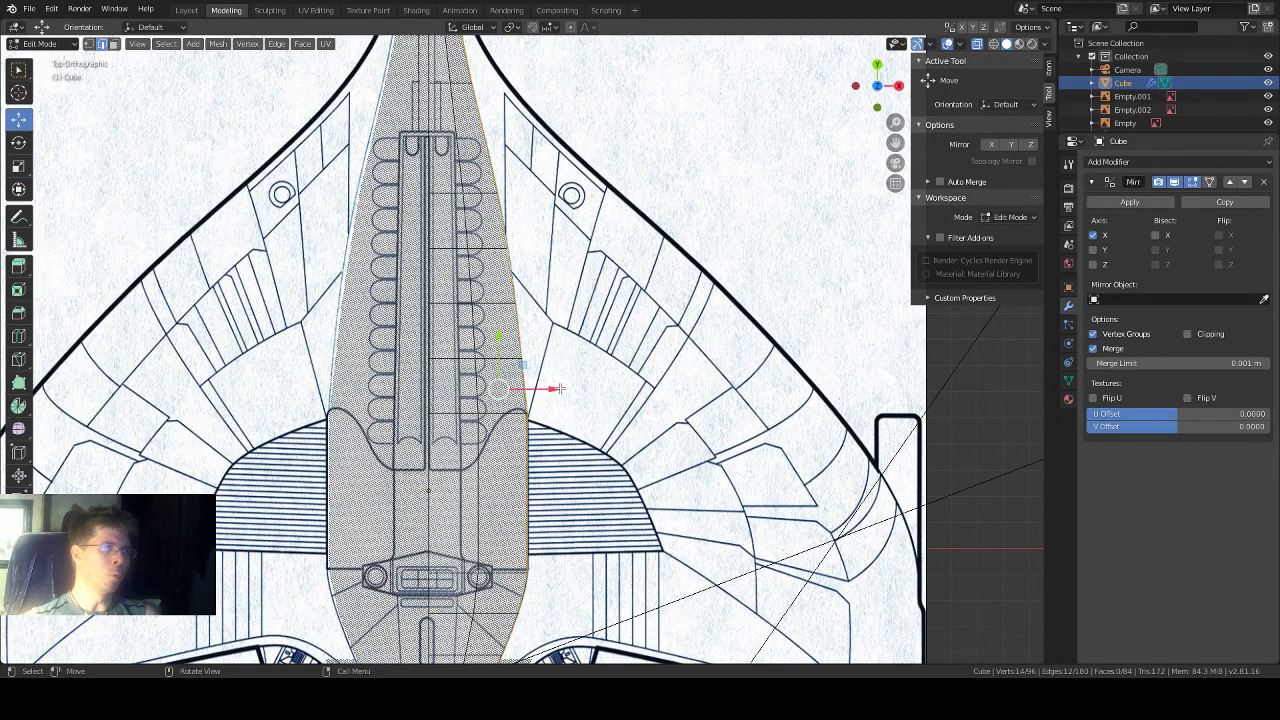
drag(545, 390, 520, 388)
Step: Turn off X-ray and add a lengthwise loop cut midway down the main body's outer side below the lowered edge line
middle_drag(520, 388, 613, 291)
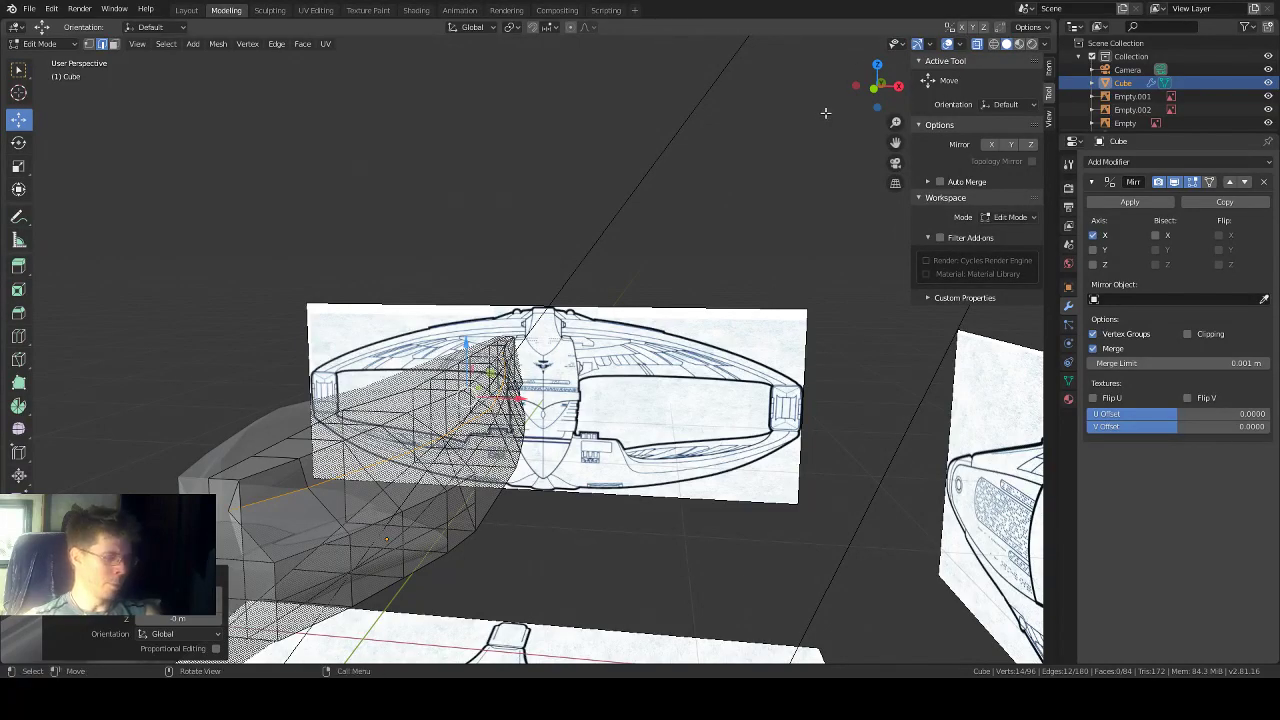
key(alt+z)
middle_drag(693, 303, 498, 338)
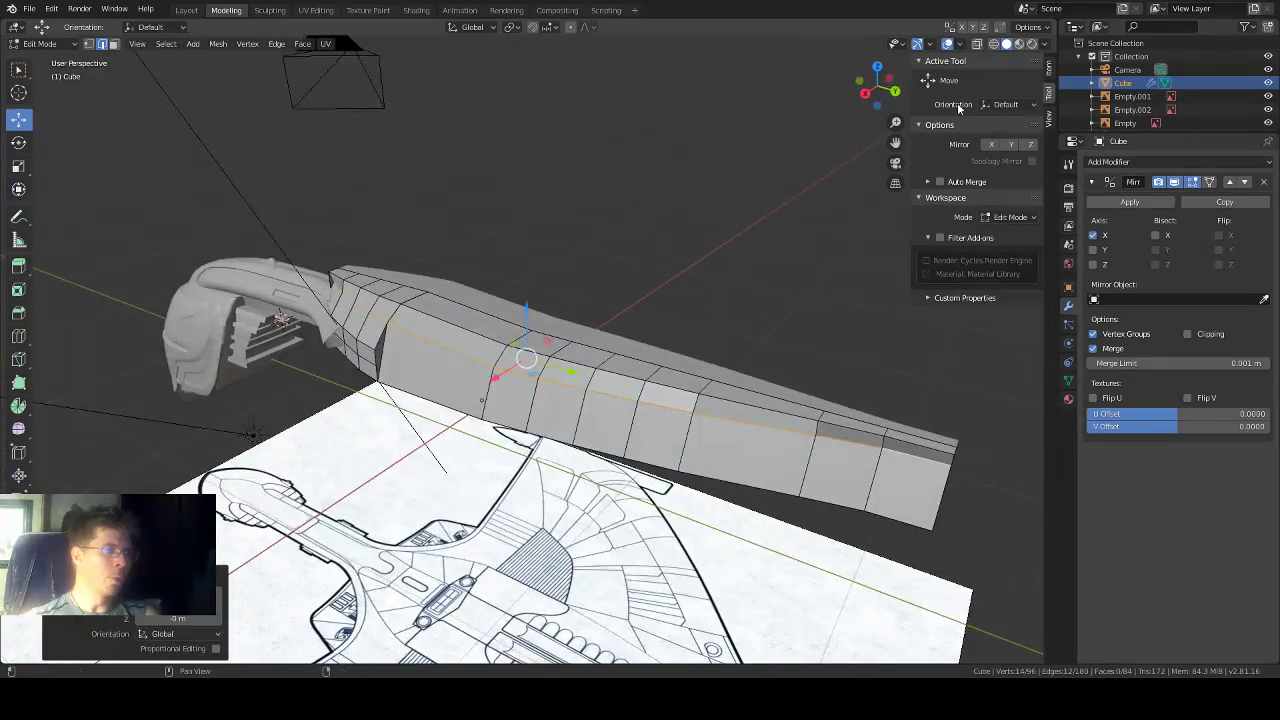
drag(895, 143, 1014, 141)
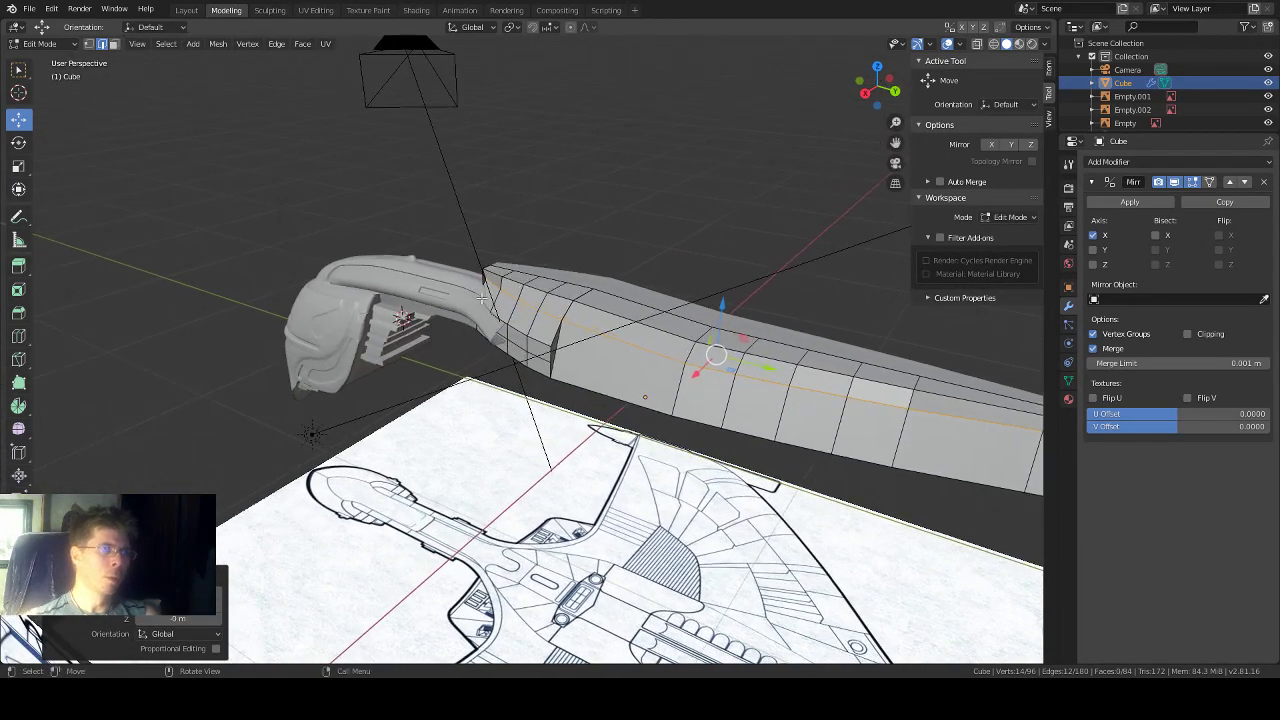
middle_drag(482, 298, 200, 240)
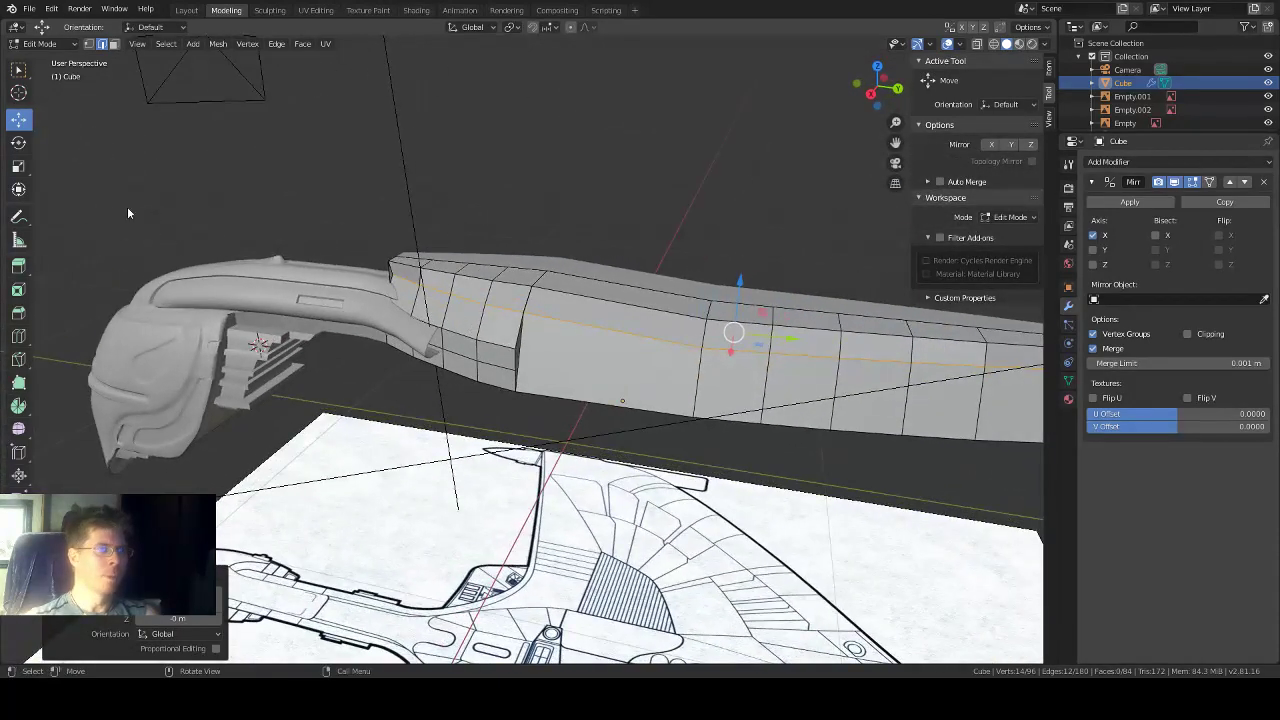
click(19, 337)
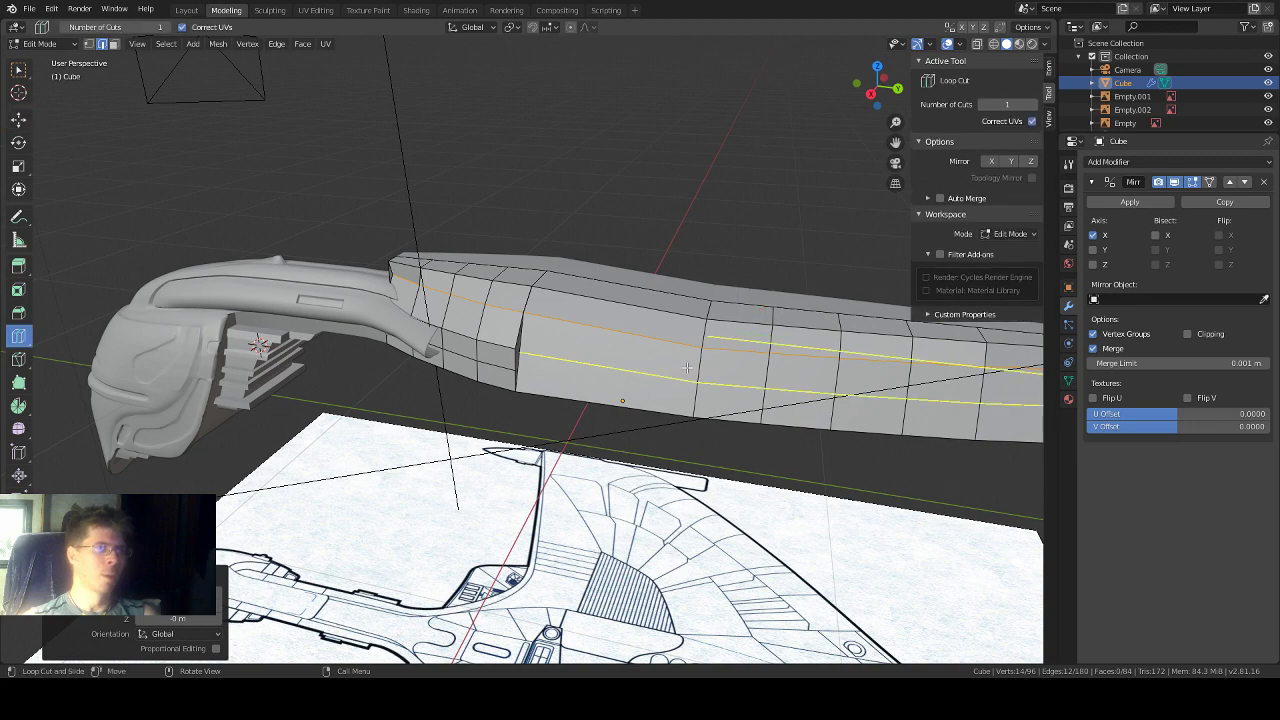
click(687, 368)
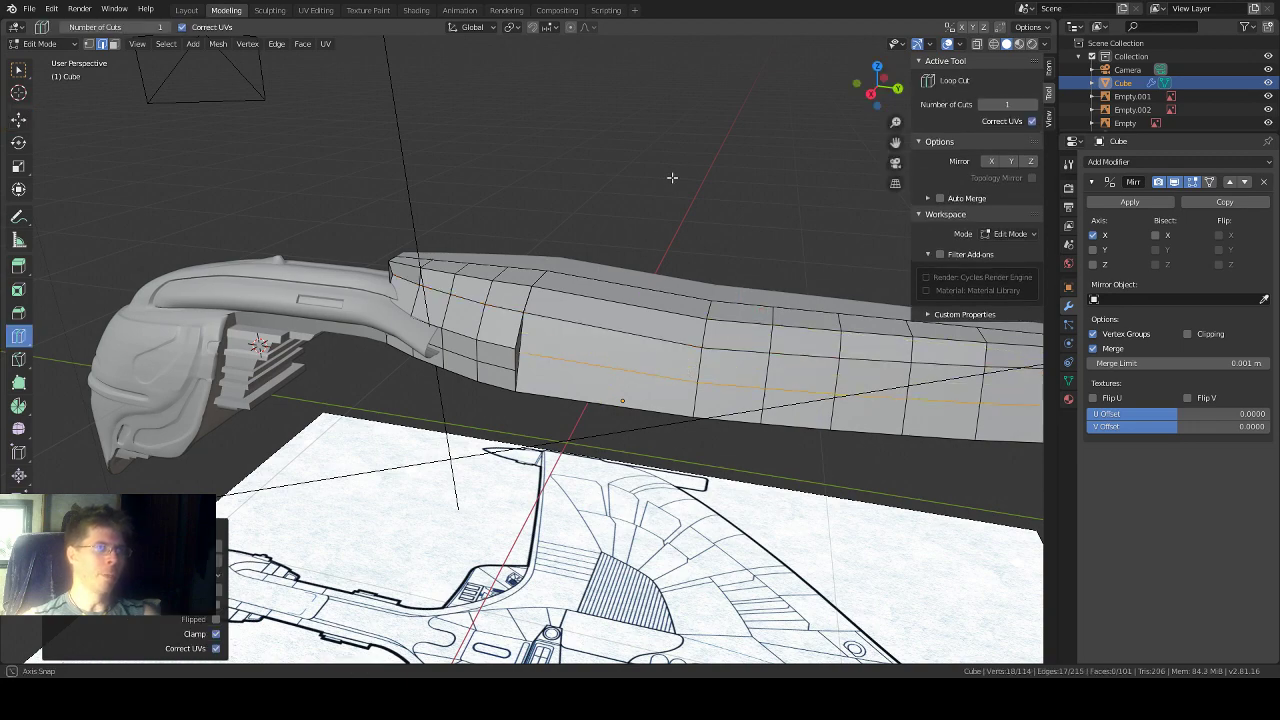
Step: Remove the Mirror modifier from the body mesh to expose its inner centre side
middle_drag(672, 177, 600, 212)
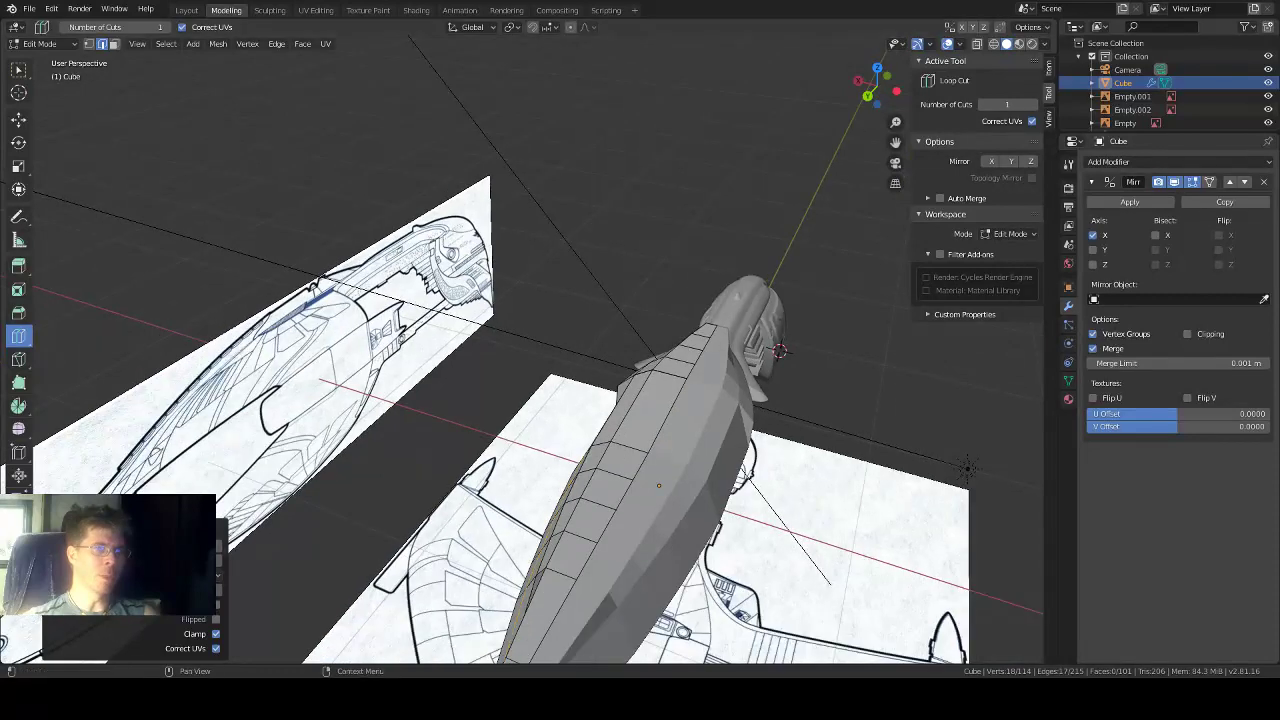
click(1266, 184)
middle_drag(592, 512, 548, 440)
Step: In face selection mode, delete the upper and lower foremost faces of the flat inner wall on the main body's centre side
click(18, 69)
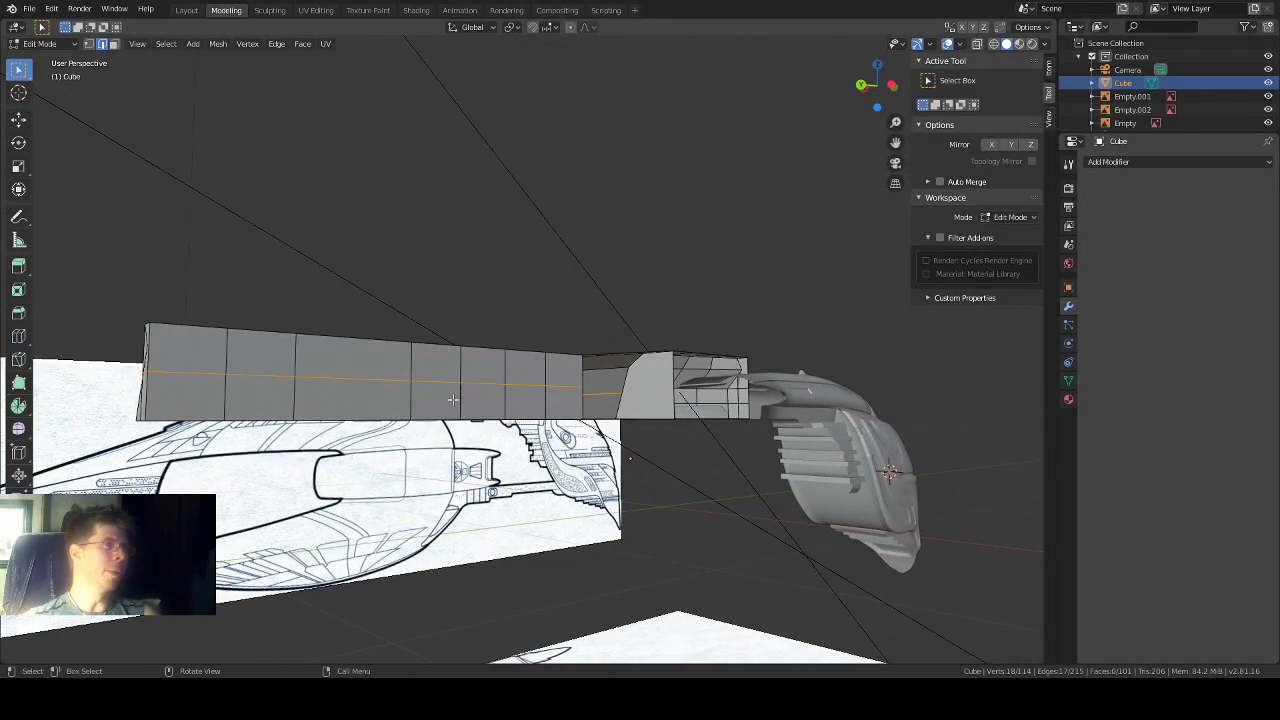
click(565, 402)
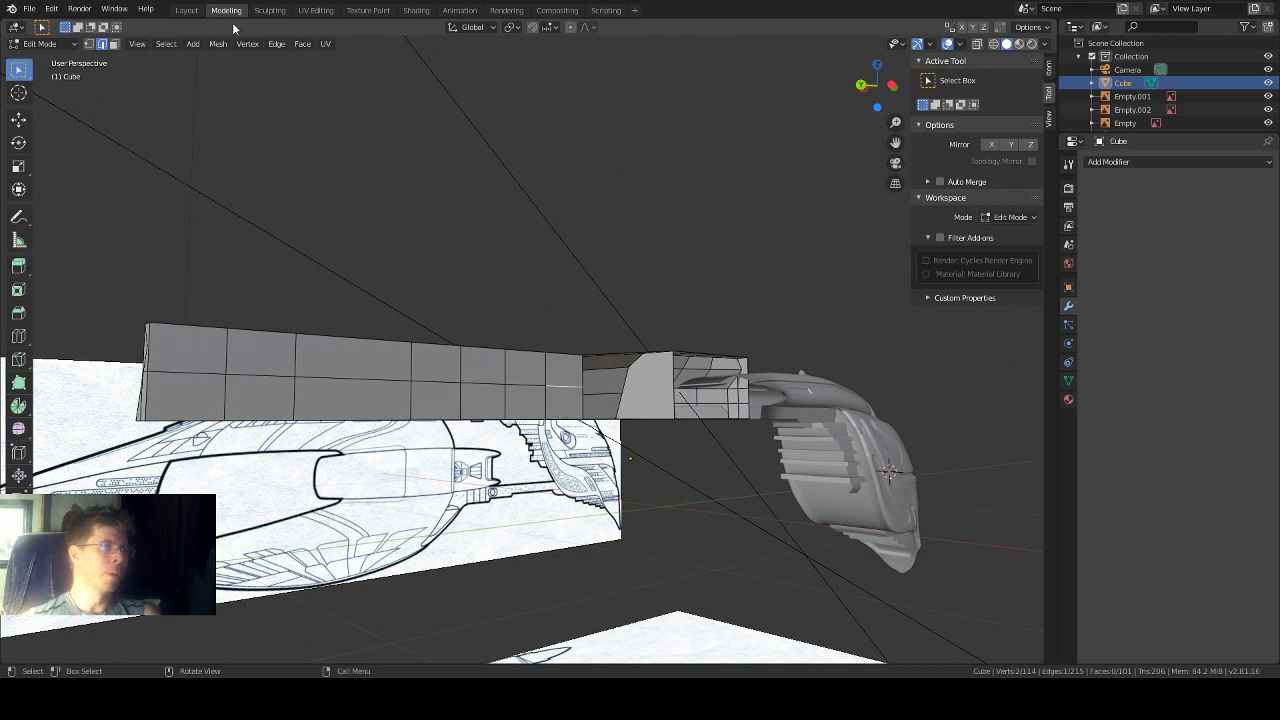
click(115, 44)
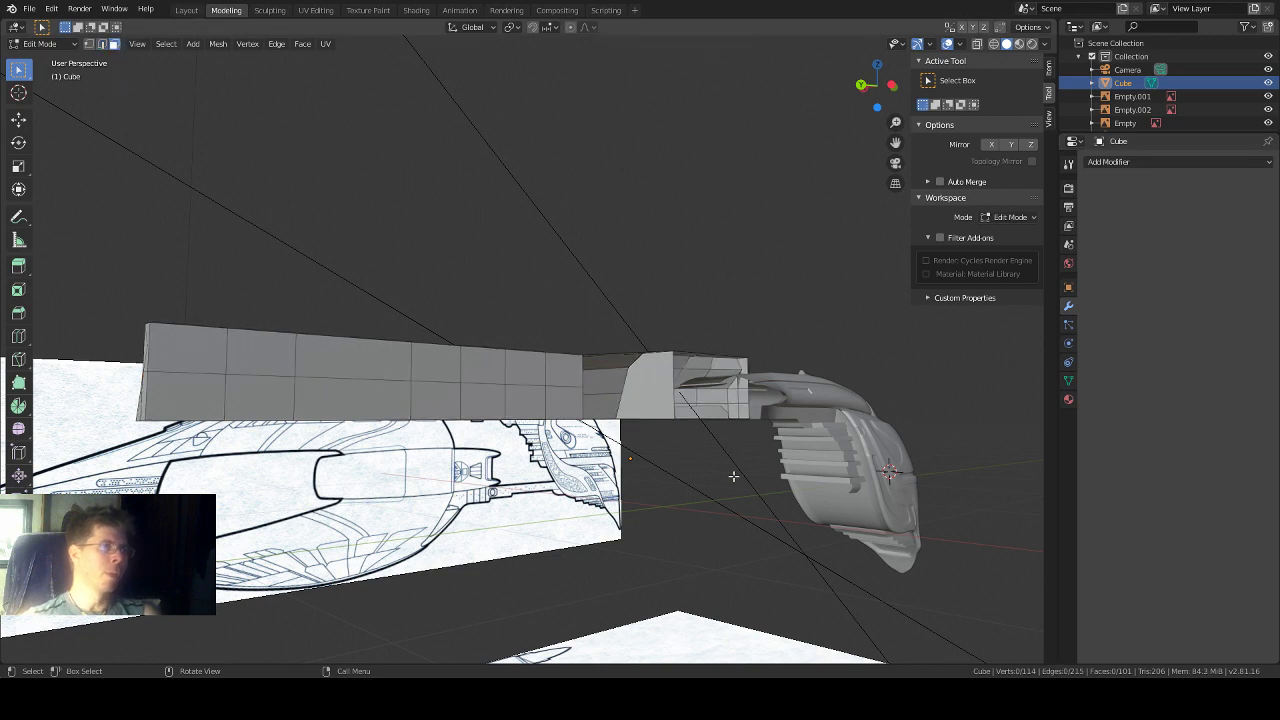
middle_drag(664, 326, 648, 338)
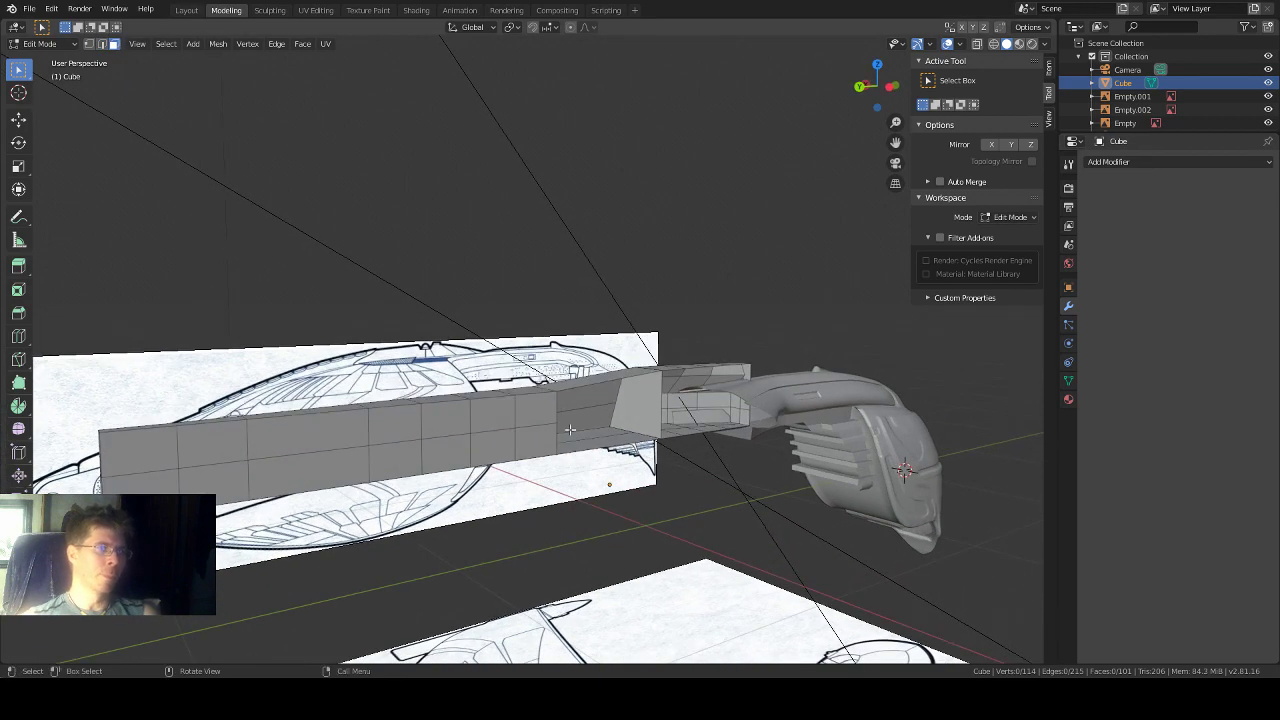
click(543, 411)
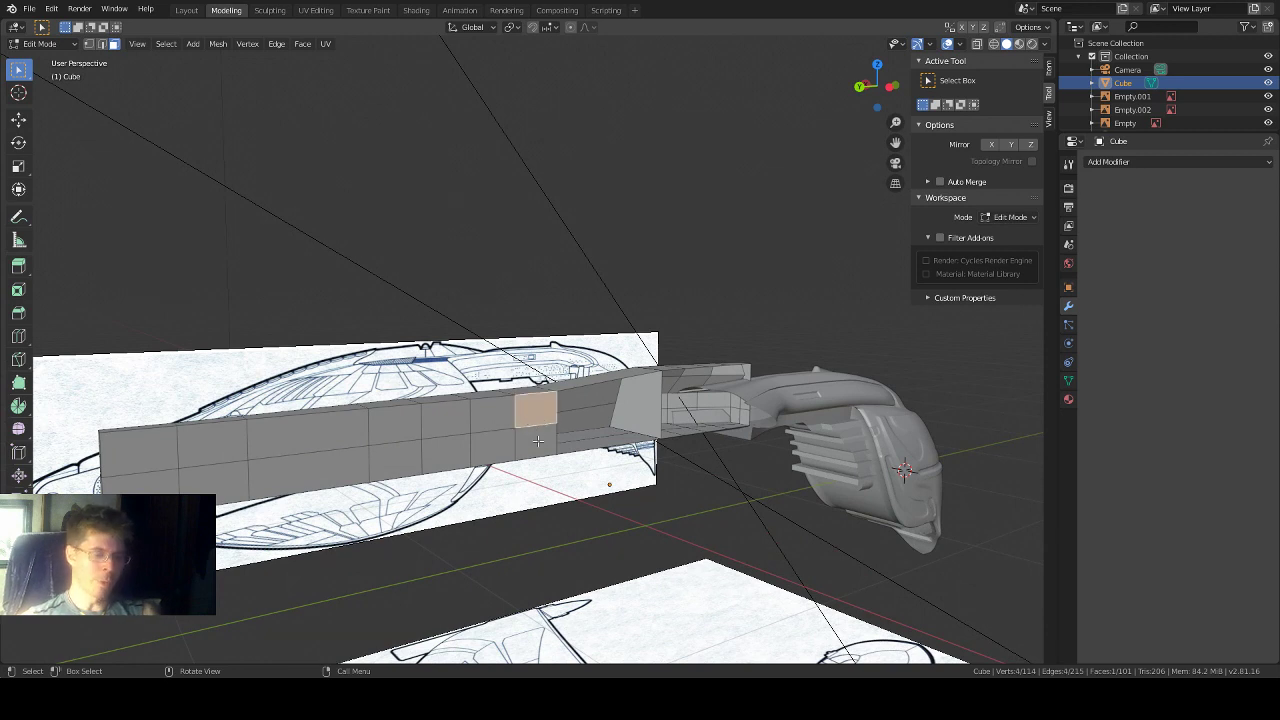
key(x)
click(536, 450)
click(547, 437)
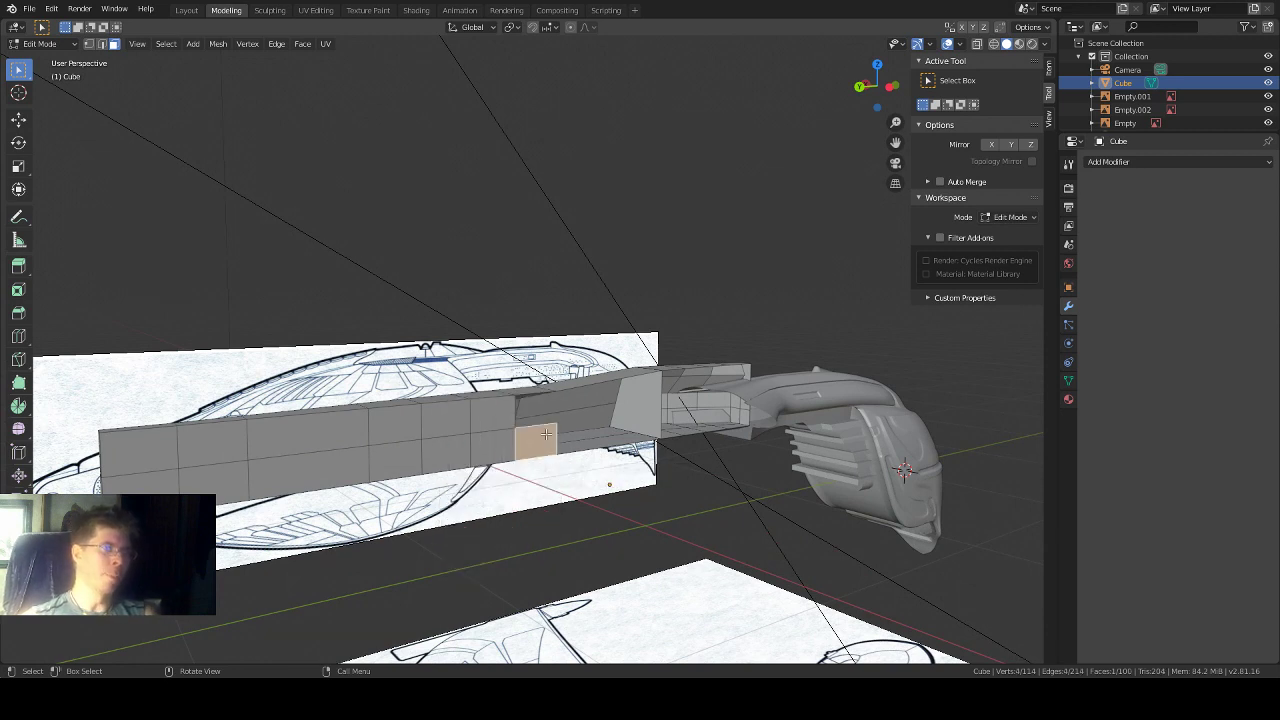
key(x)
click(547, 437)
Step: Select all remaining upper and lower faces of the flat inner wall back to the rear end and delete them
click(473, 418)
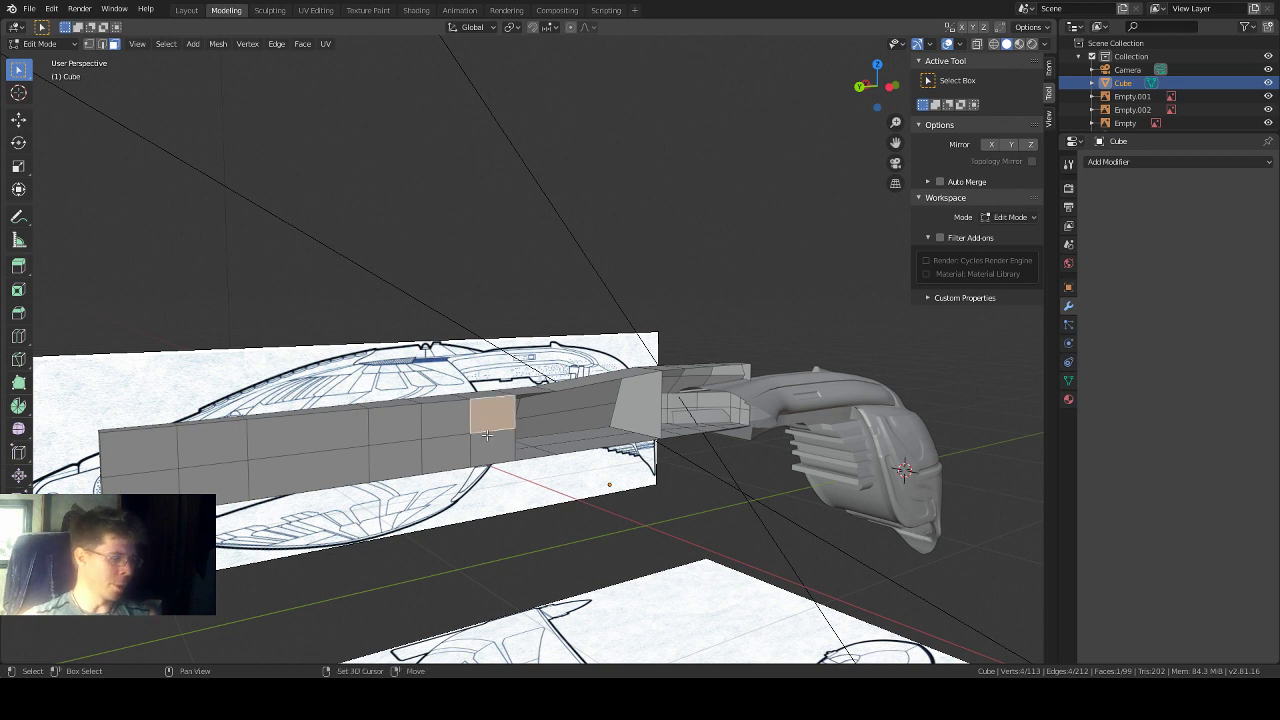
shift+click(467, 433)
shift+click(454, 425)
shift+click(449, 448)
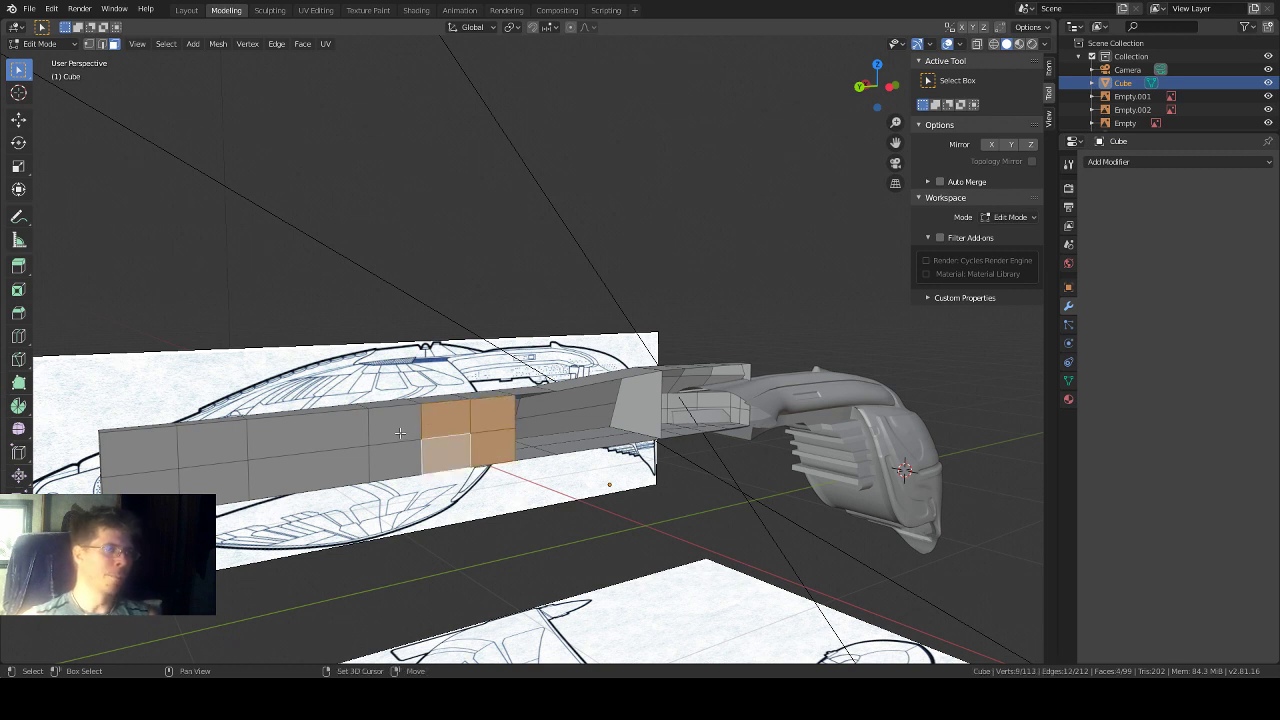
shift+click(400, 432)
shift+click(399, 455)
shift+click(356, 437)
shift+click(350, 464)
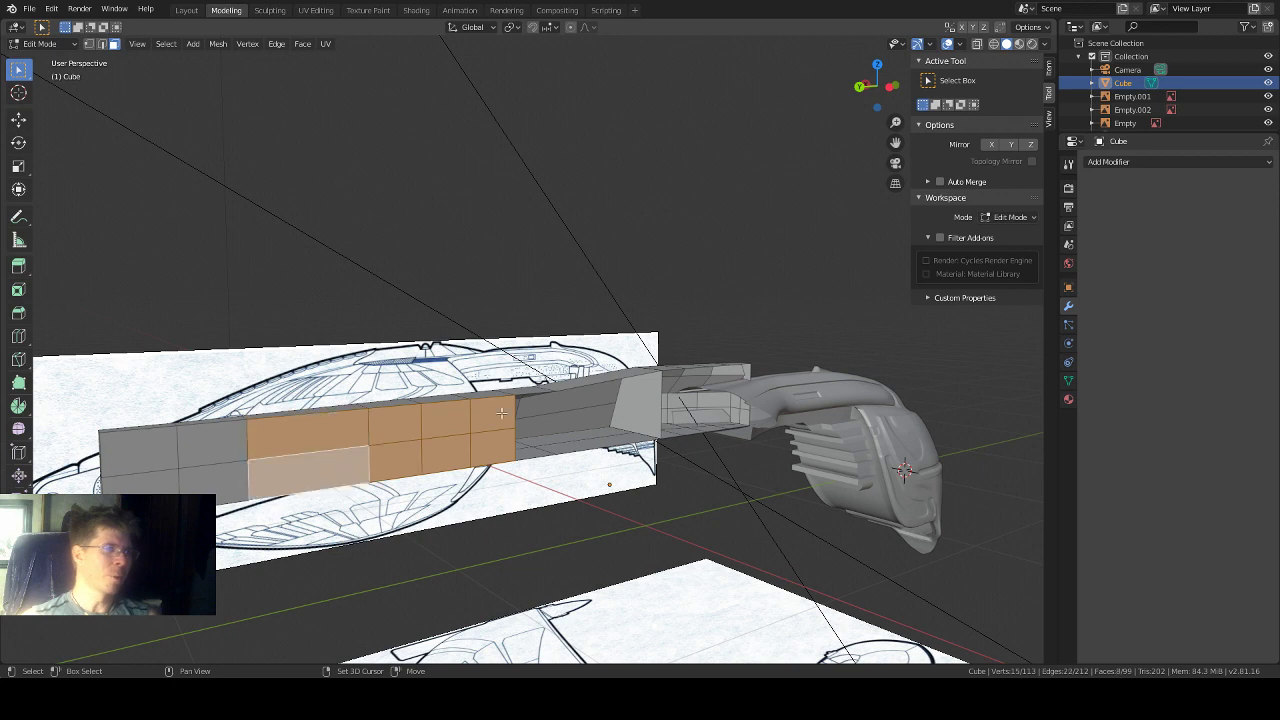
drag(894, 144, 875, 154)
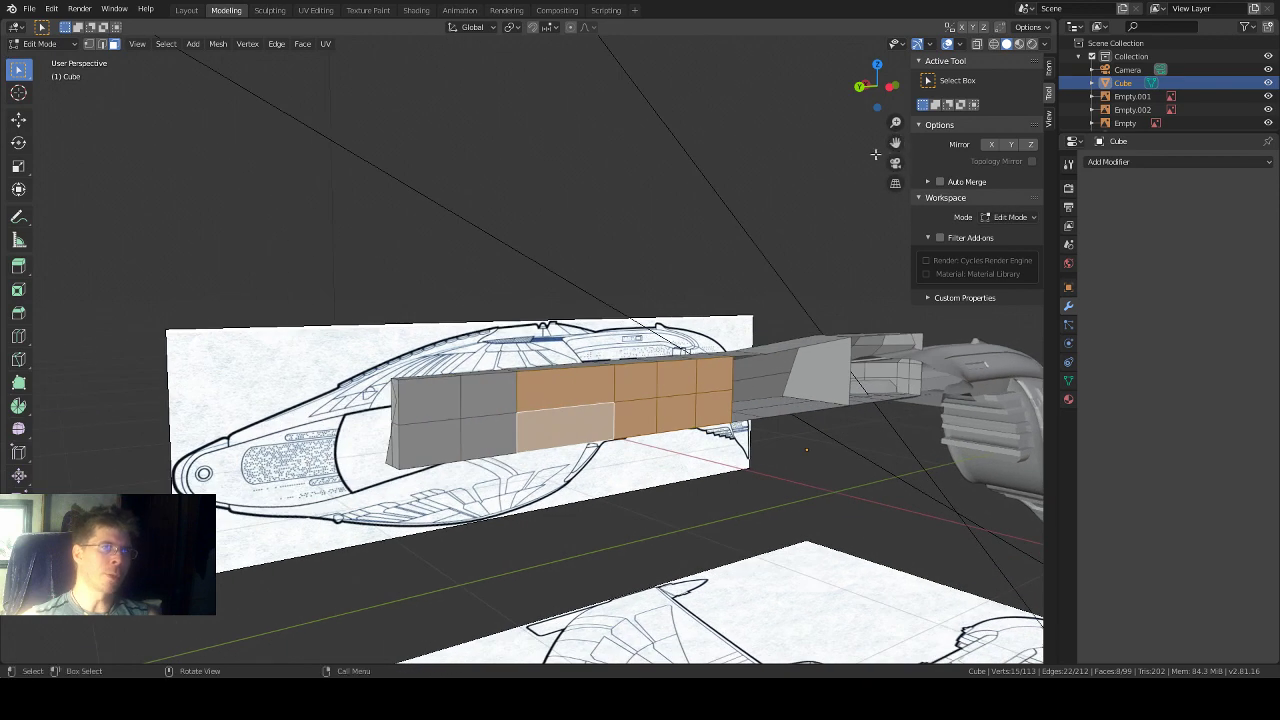
shift+click(483, 402)
shift+click(482, 430)
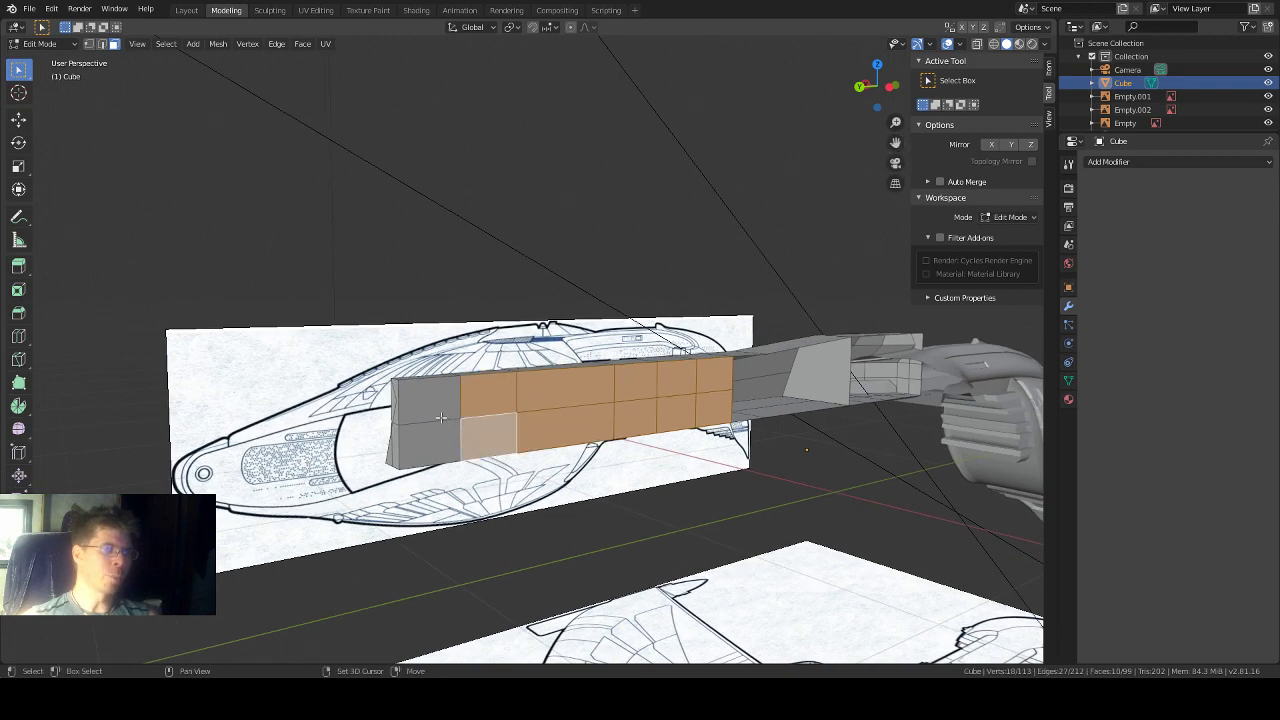
shift+click(439, 413)
shift+click(449, 424)
middle_drag(449, 424, 570, 405)
key(x)
click(502, 410)
Step: Examine the opened half body from both sides and compare its profile with the side blueprint in left orthographic view using X-ray
mouse_move(643, 420)
middle_down()
mouse_move(634, 403)
mouse_move(646, 414)
mouse_move(597, 396)
mouse_move(658, 418)
middle_up()
scroll(604, 420, up, 1)
mouse_move(771, 443)
middle_down()
mouse_move(717, 431)
mouse_move(708, 446)
mouse_move(715, 466)
mouse_move(820, 463)
mouse_move(764, 467)
middle_up()
click(563, 459)
scroll(660, 284, up, 4)
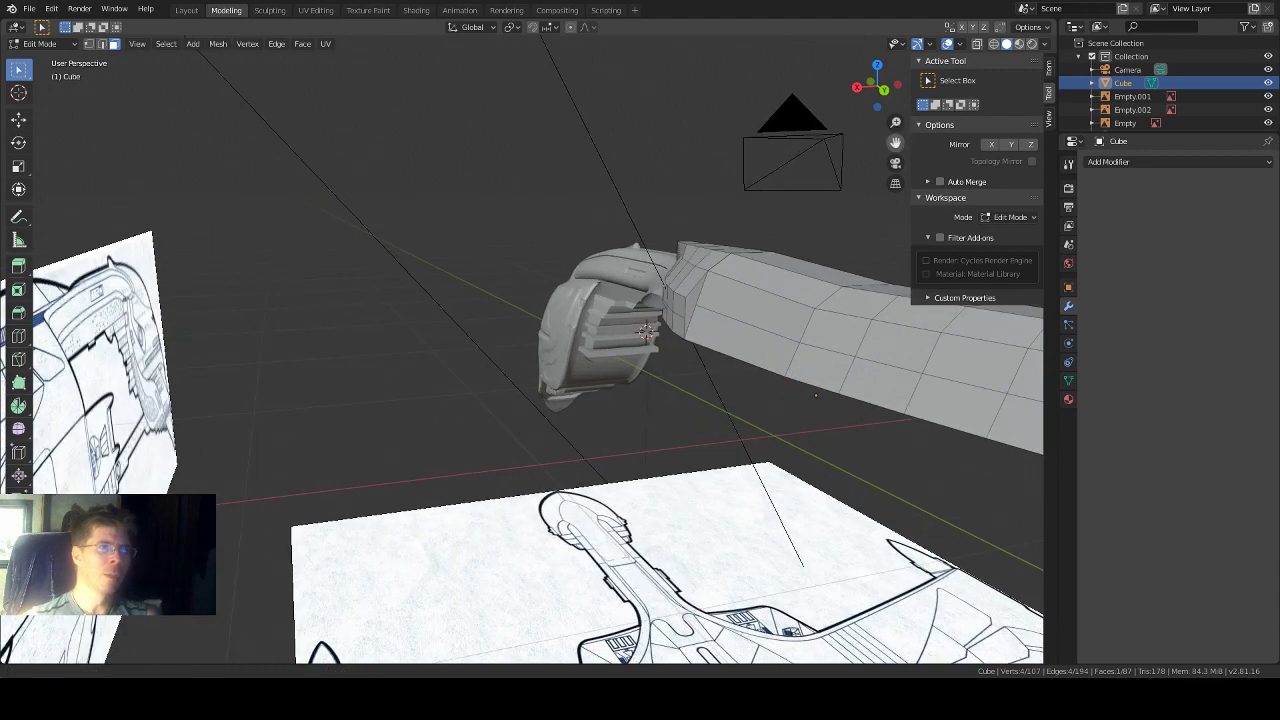
middle_drag(590, 440, 723, 400)
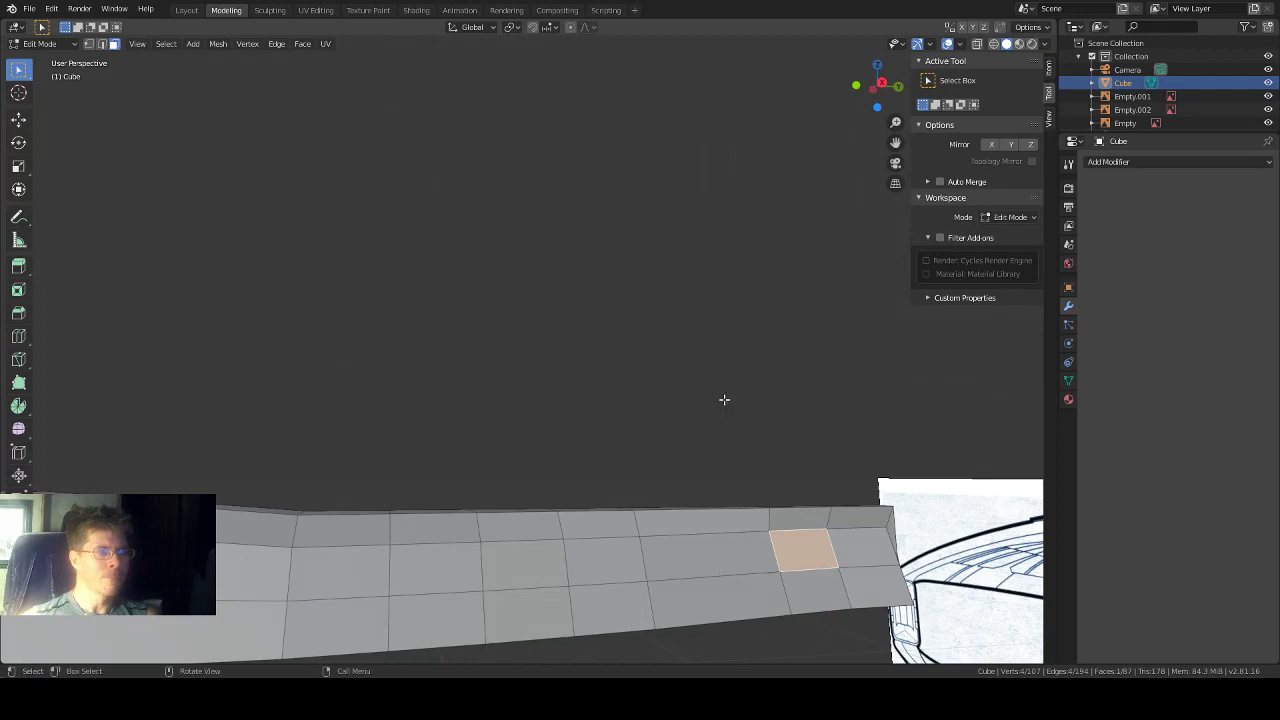
click(874, 89)
scroll(486, 486, down, 3)
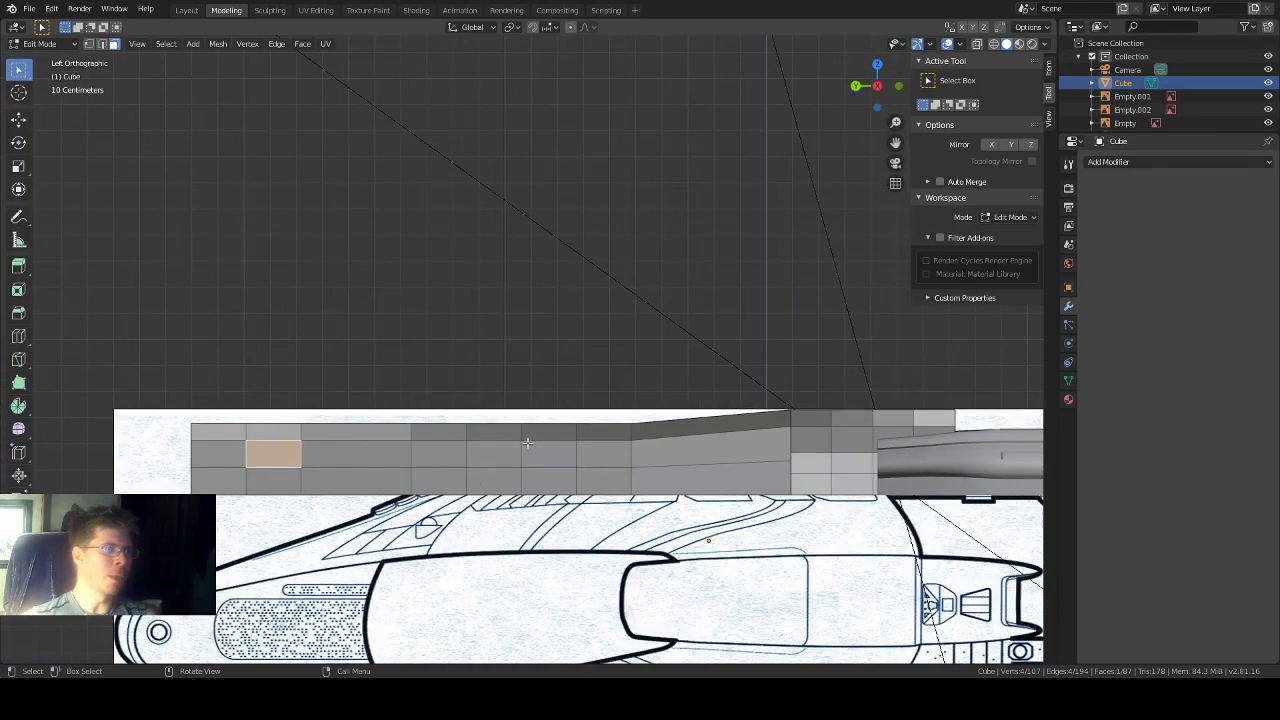
drag(895, 143, 1081, 86)
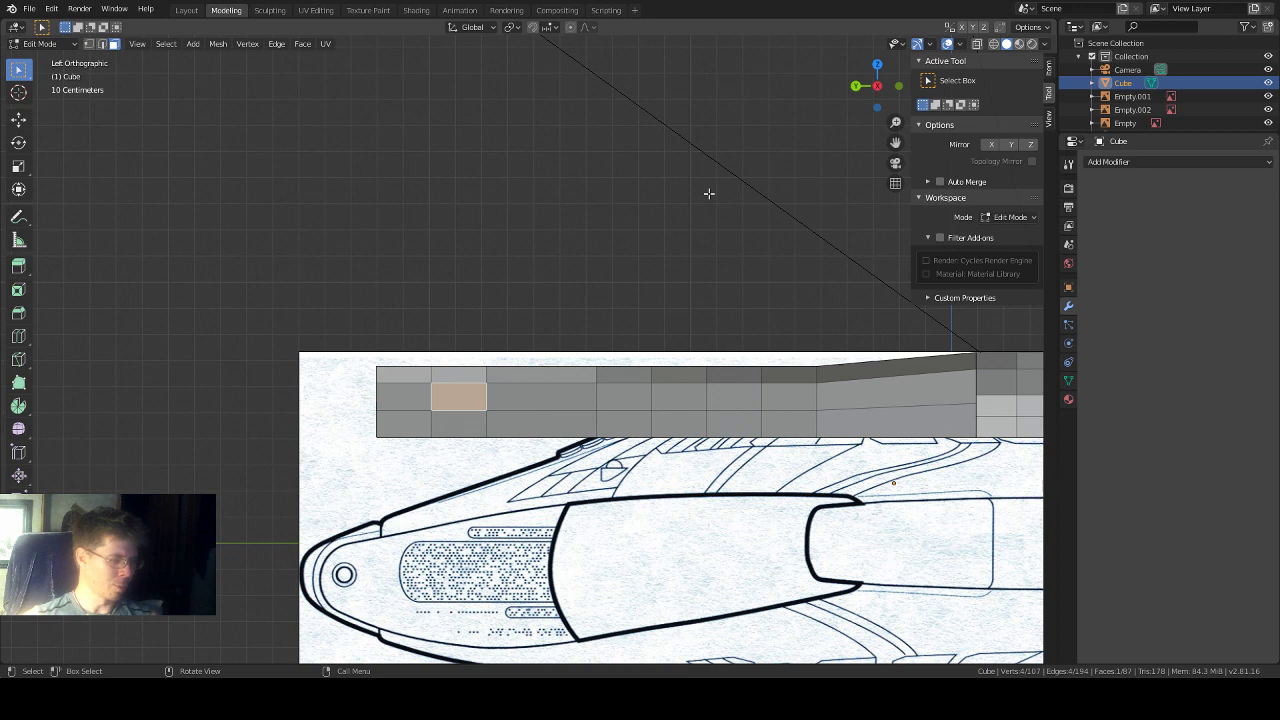
key(alt+a)
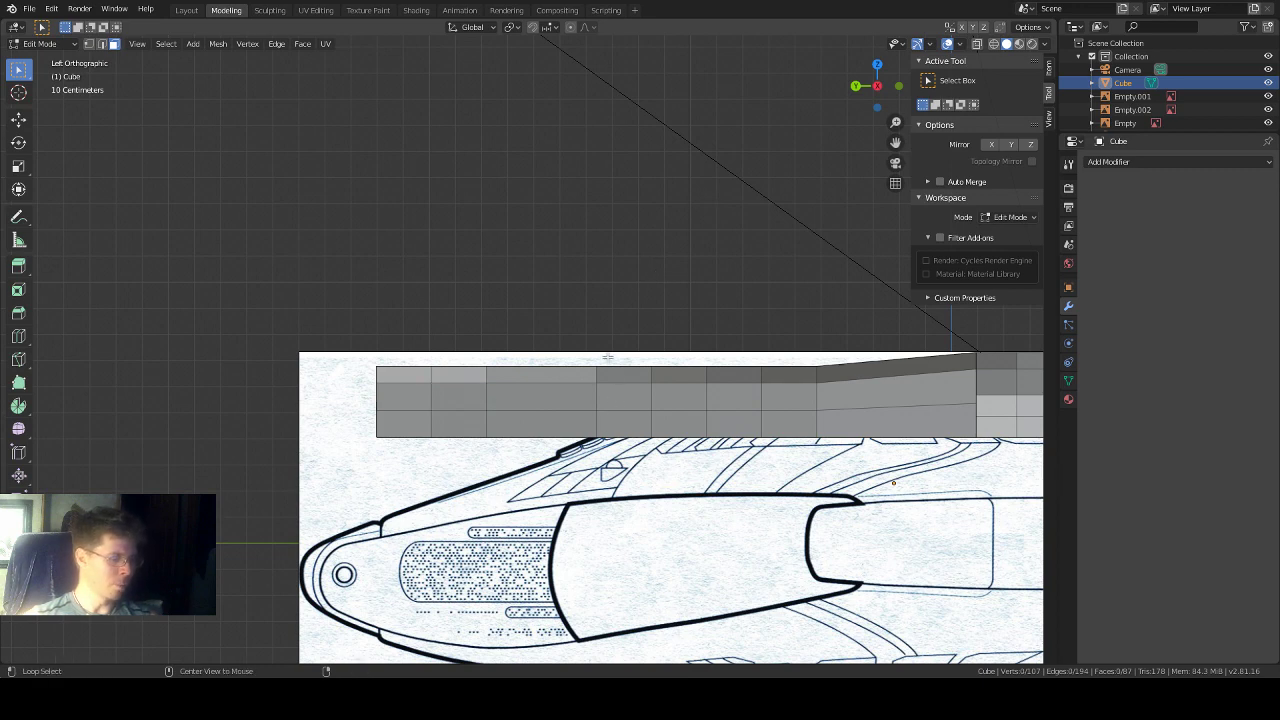
key(alt+z)
scroll(636, 405, down, 1)
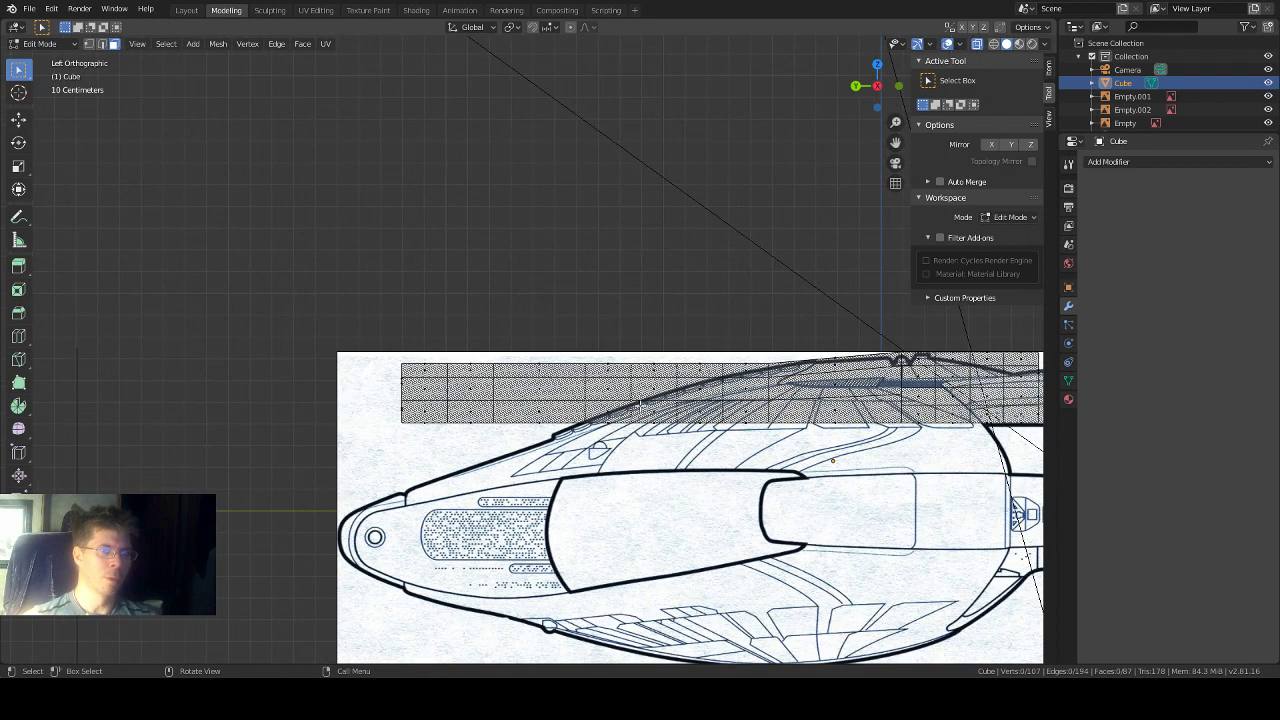
scroll(529, 360, up, 1)
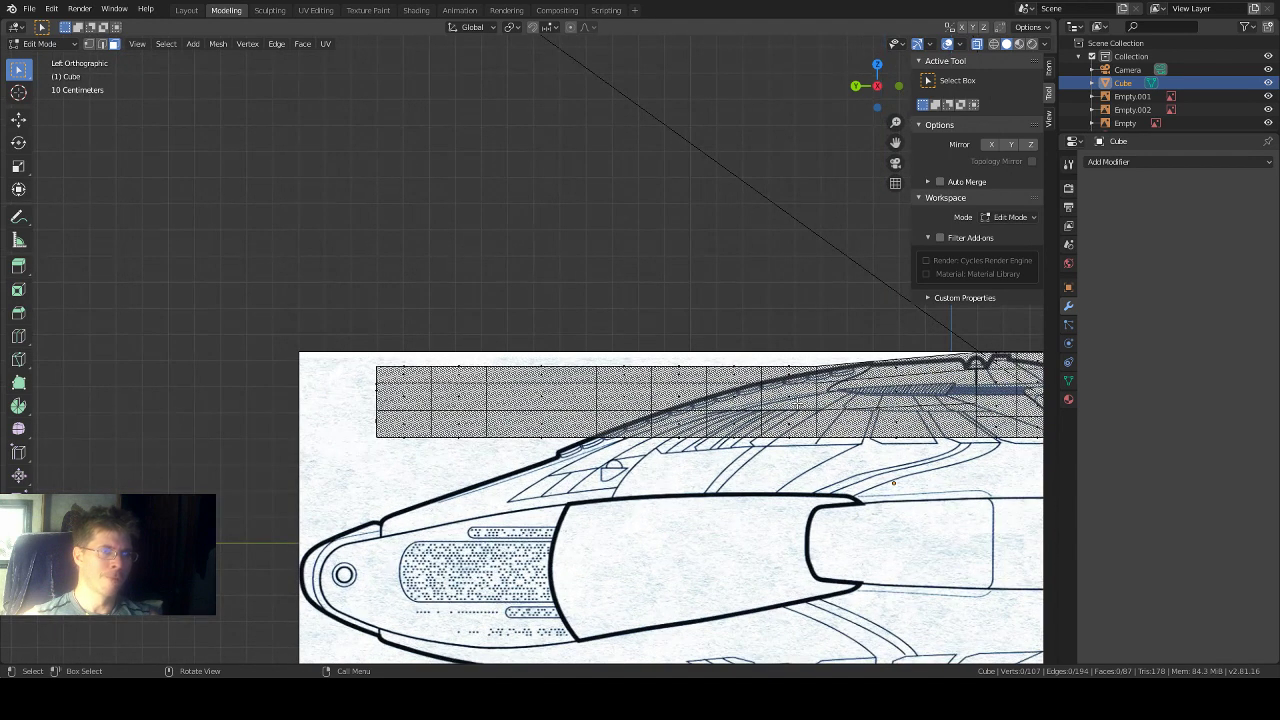
scroll(529, 360, down, 2)
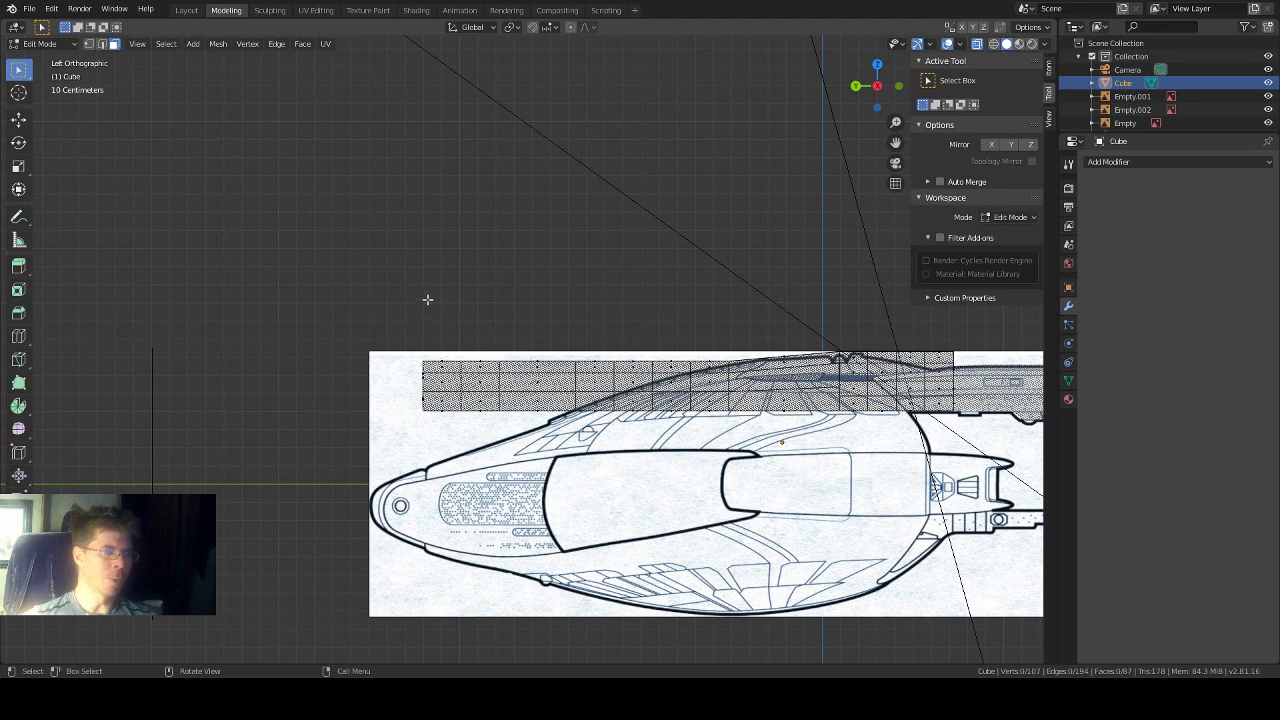
Step: Slide the stray vertex at the triangular gap near the body's front along its edge, and merge it into the neighbouring vertex using At Last
middle_drag(600, 440, 349, 421)
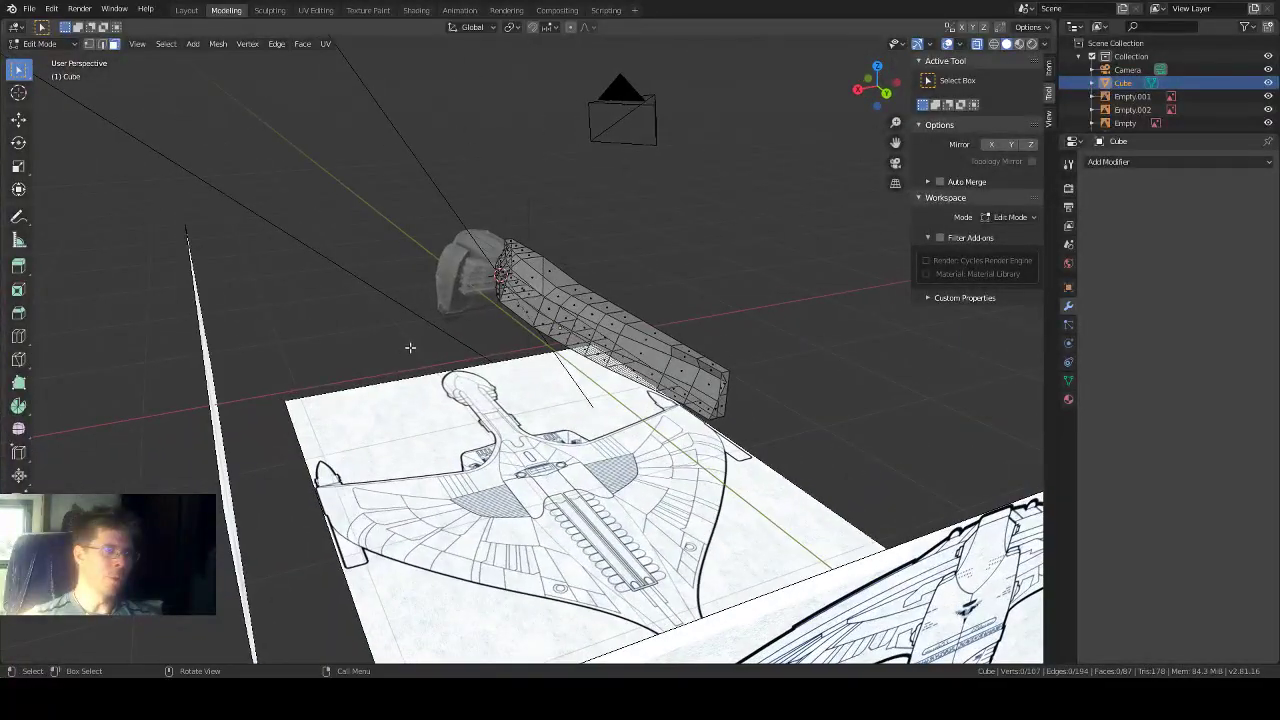
middle_drag(410, 347, 475, 362)
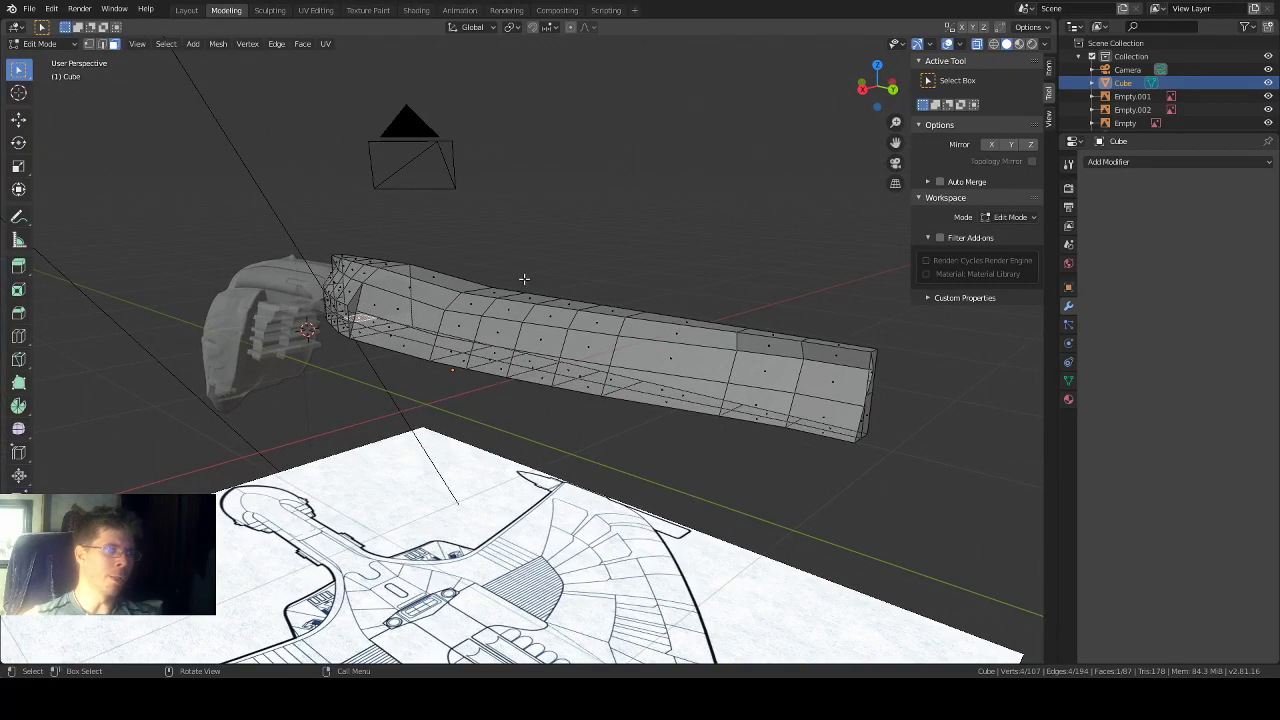
drag(895, 143, 1040, 186)
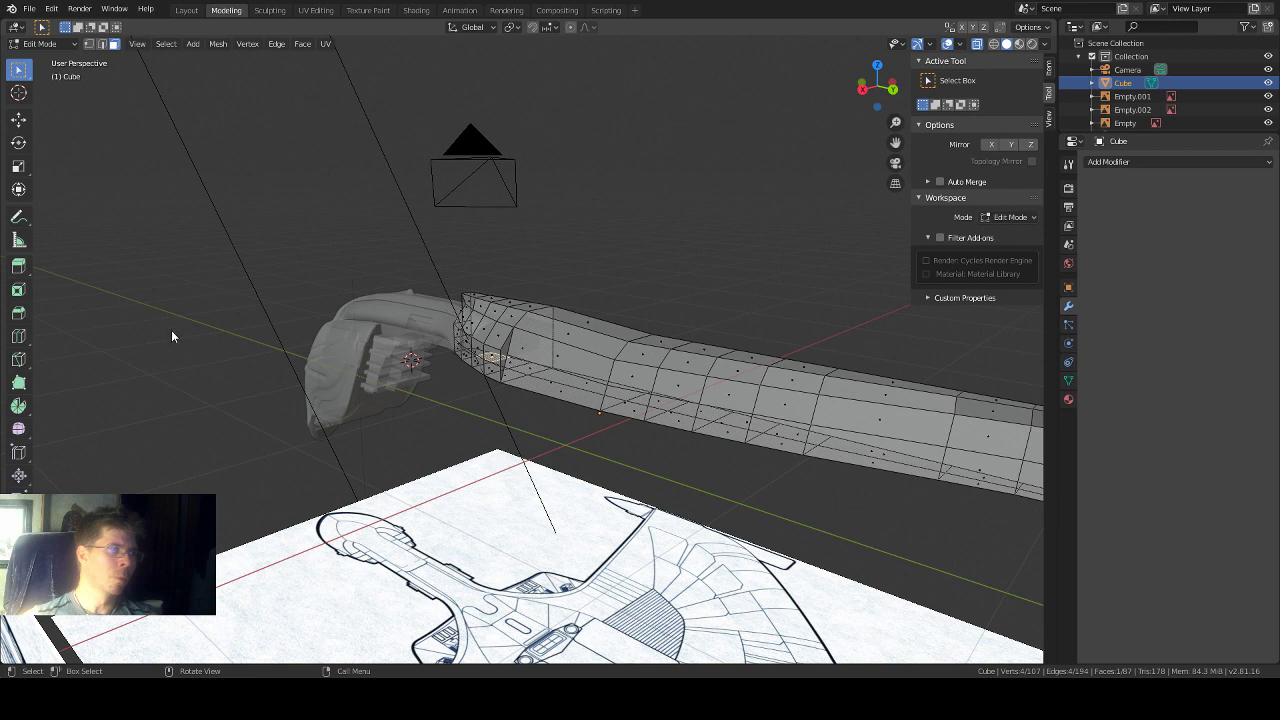
middle_drag(453, 357, 361, 314)
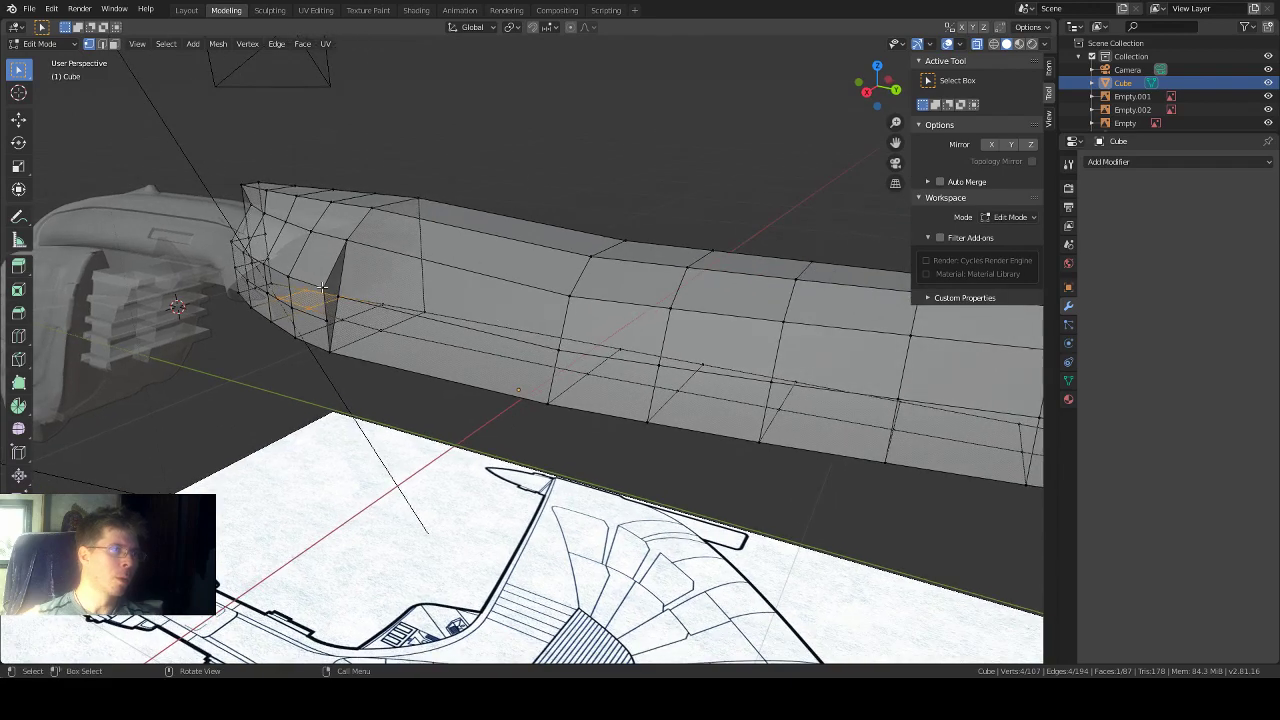
middle_drag(397, 284, 801, 179)
middle_drag(897, 141, 443, 249)
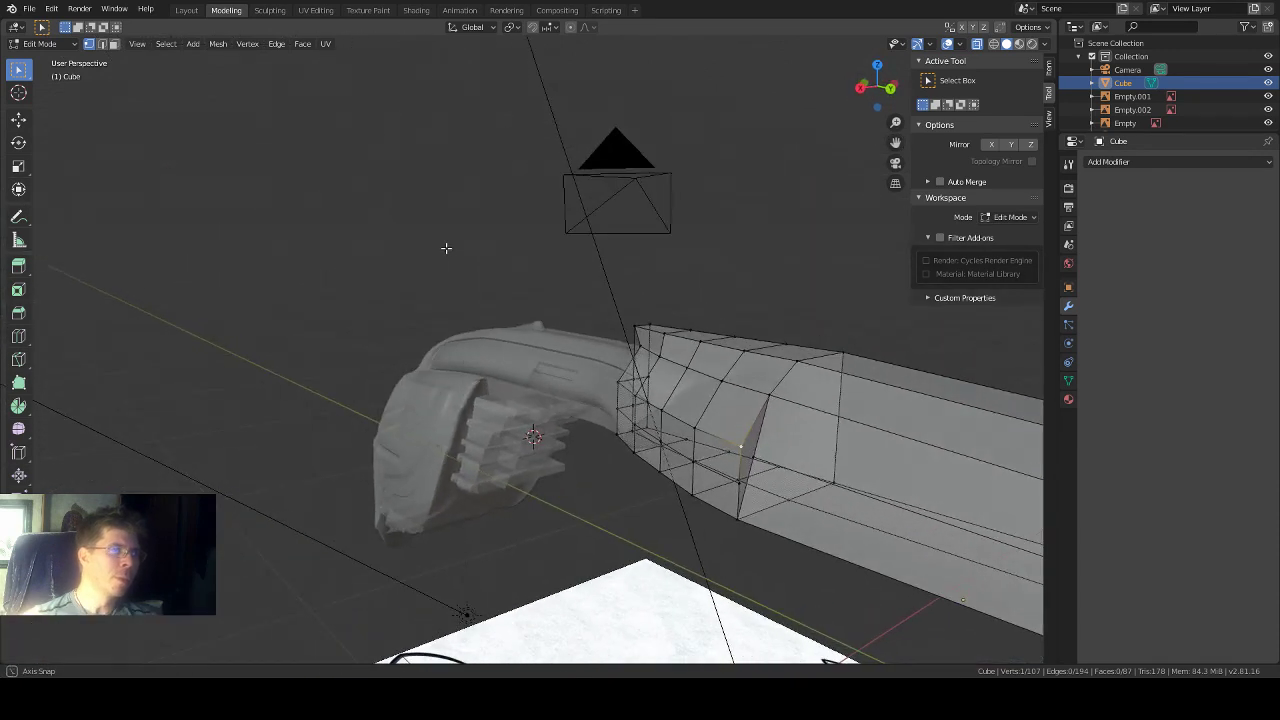
key(g)
key(g)
click(741, 482)
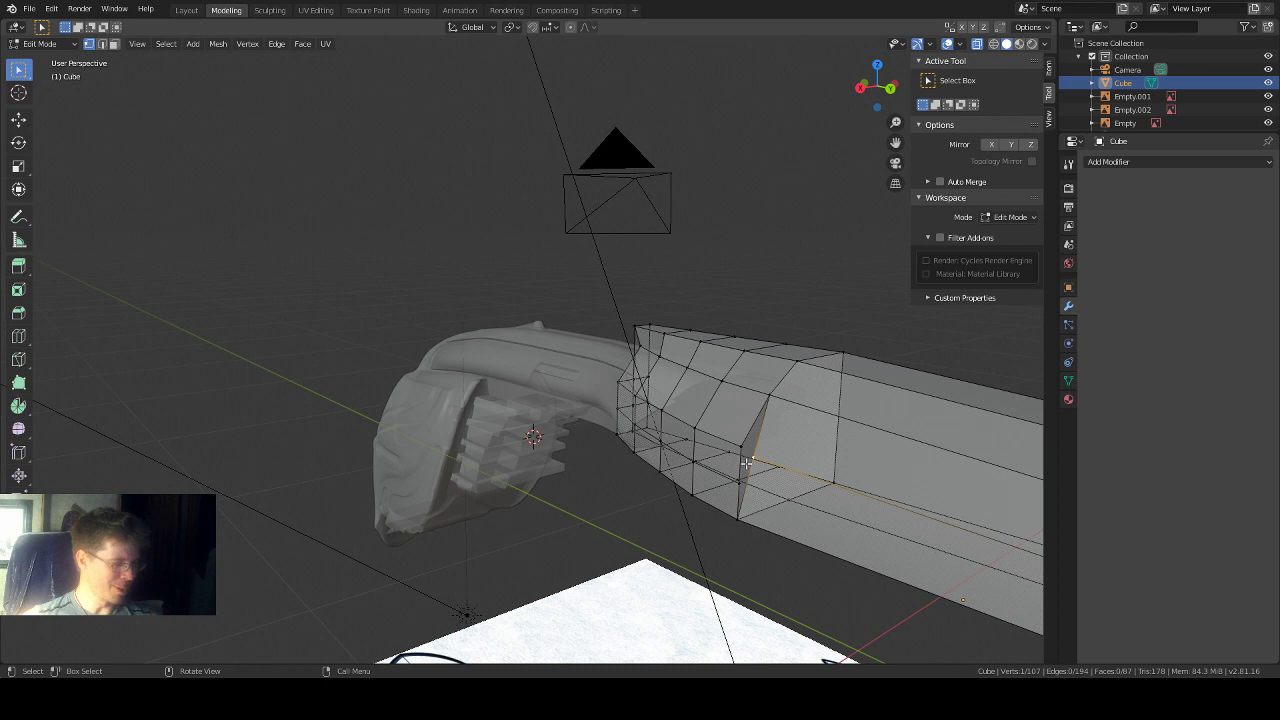
shift+click(737, 450)
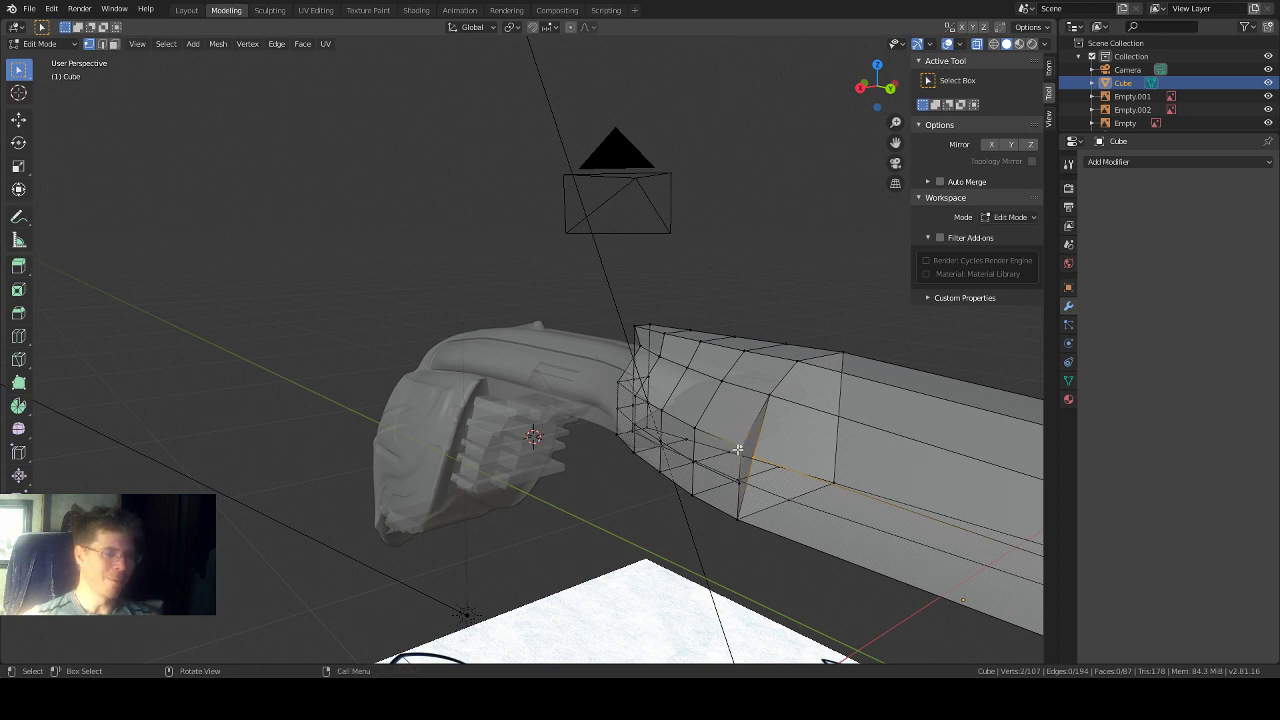
key(m)
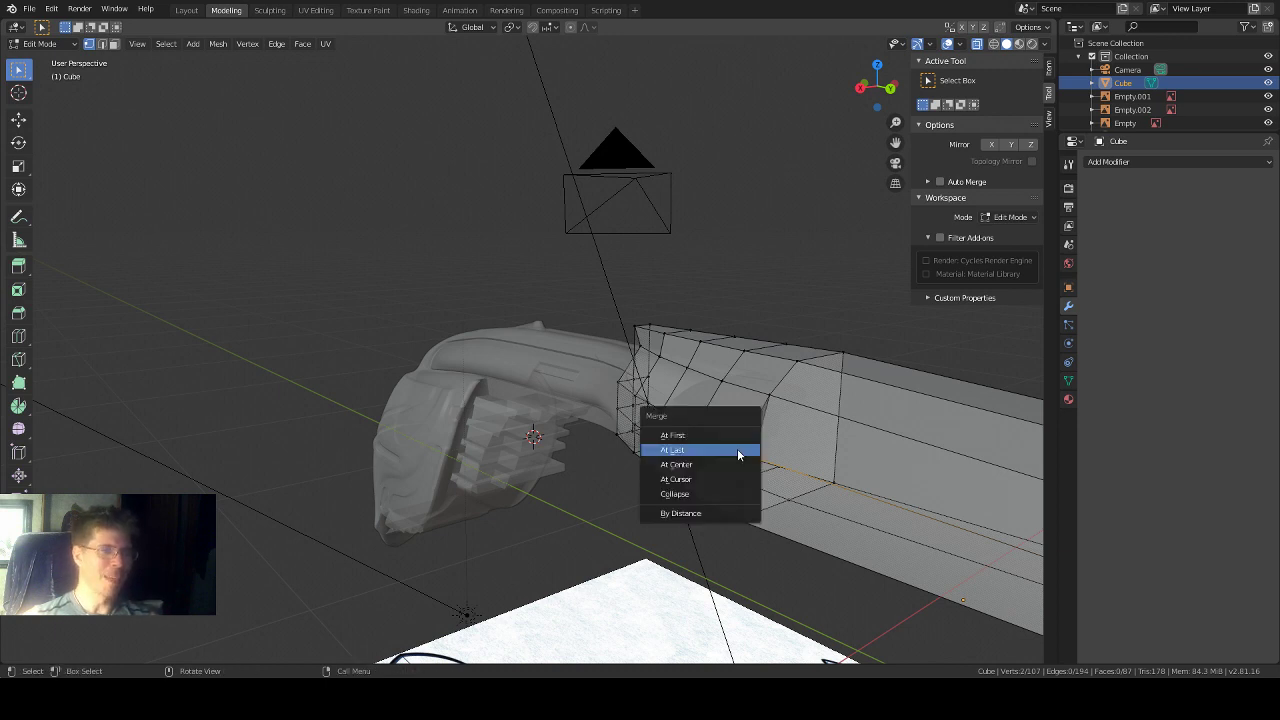
click(737, 450)
Step: In left orthographic view, select the body's rearmost vertex column and lower it 0.61 m to meet the side blueprint's upper tail outline
middle_drag(658, 463, 738, 264)
scroll(690, 457, down, 2)
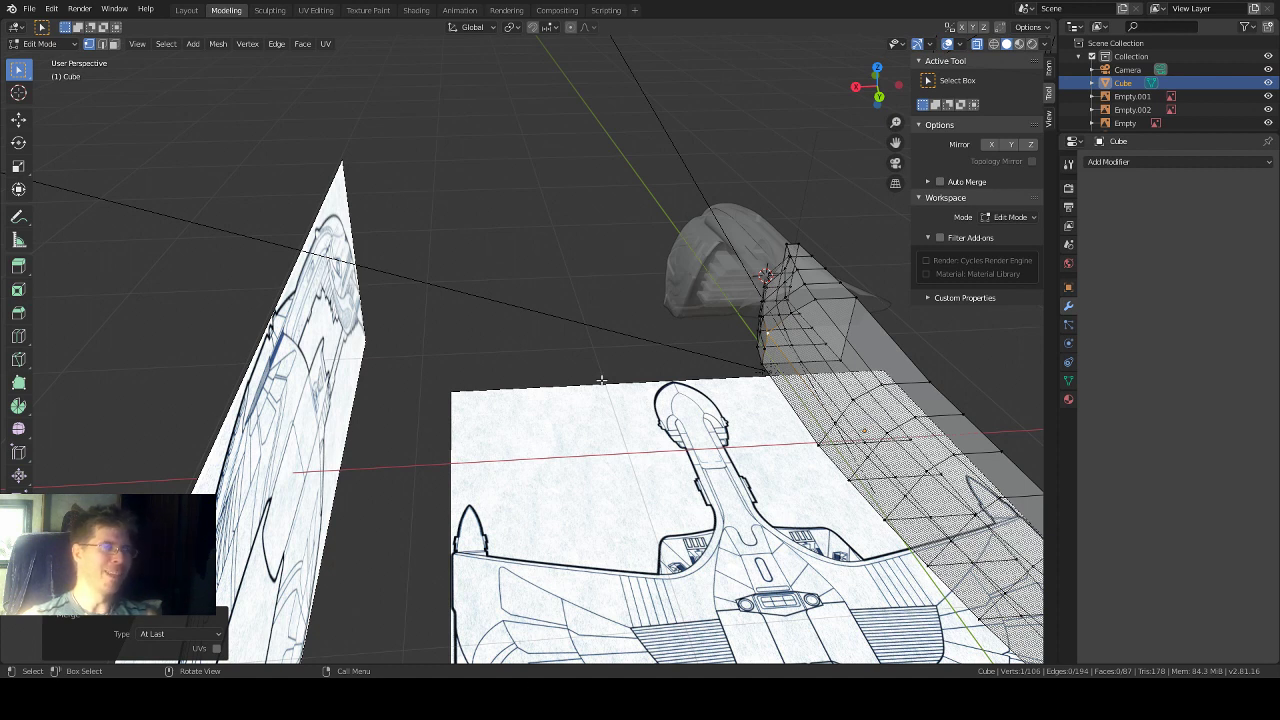
middle_drag(602, 382, 651, 371)
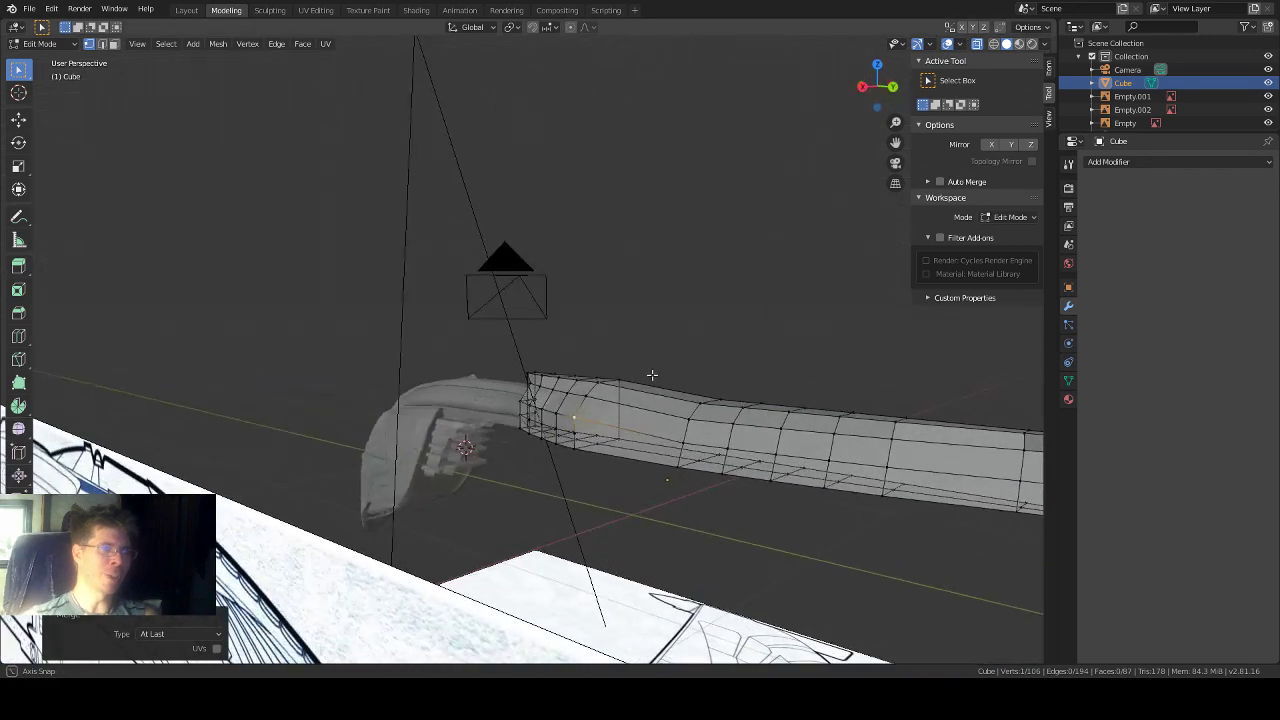
click(889, 85)
scroll(581, 364, down, 3)
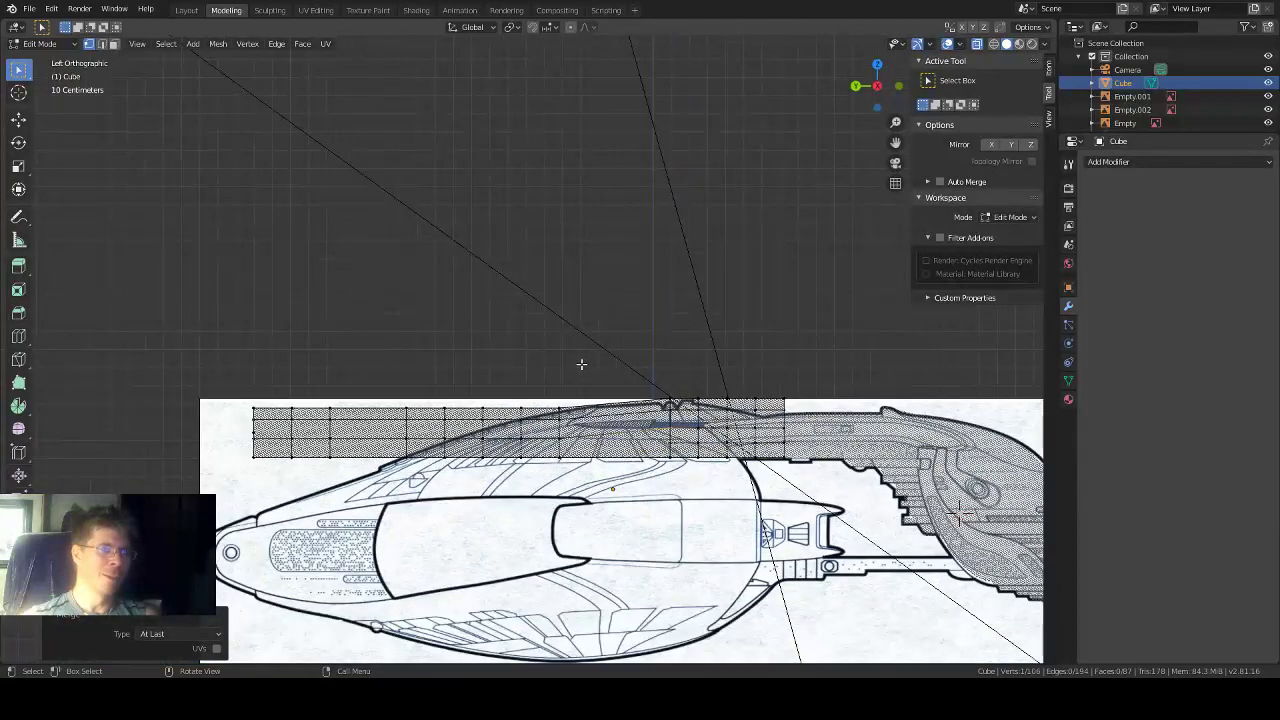
scroll(581, 364, up, 1)
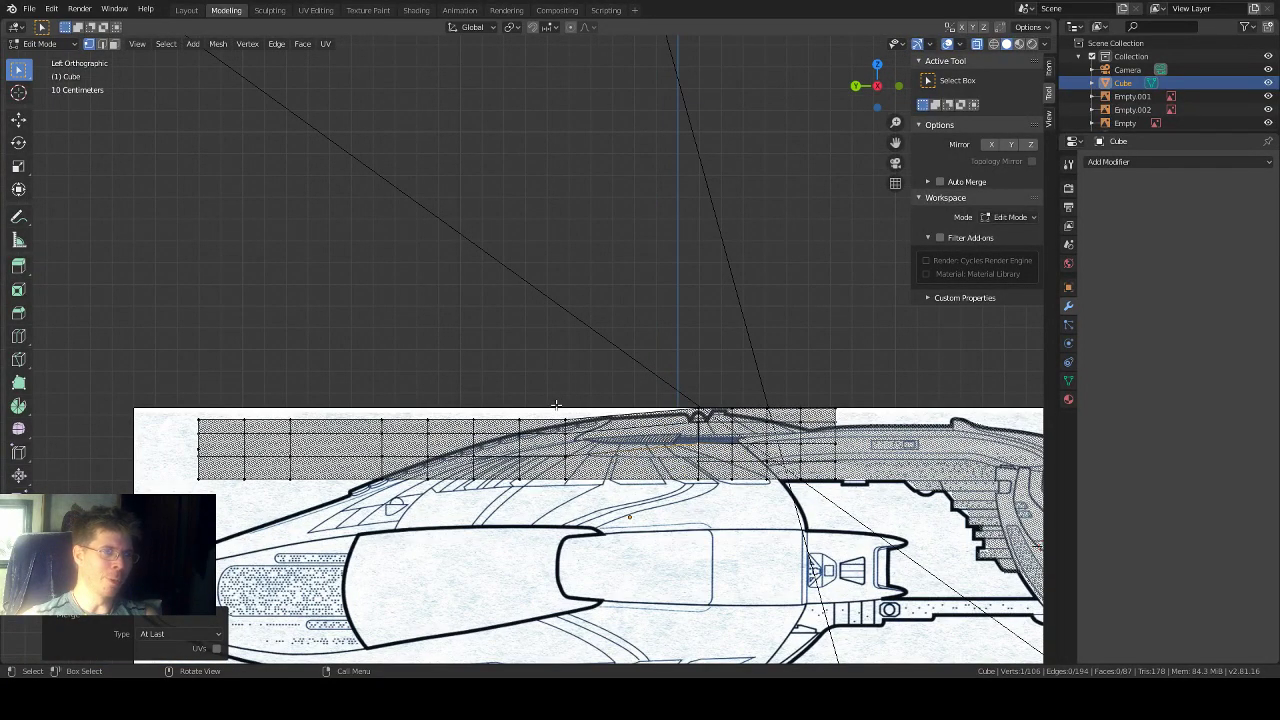
drag(895, 143, 1166, 81)
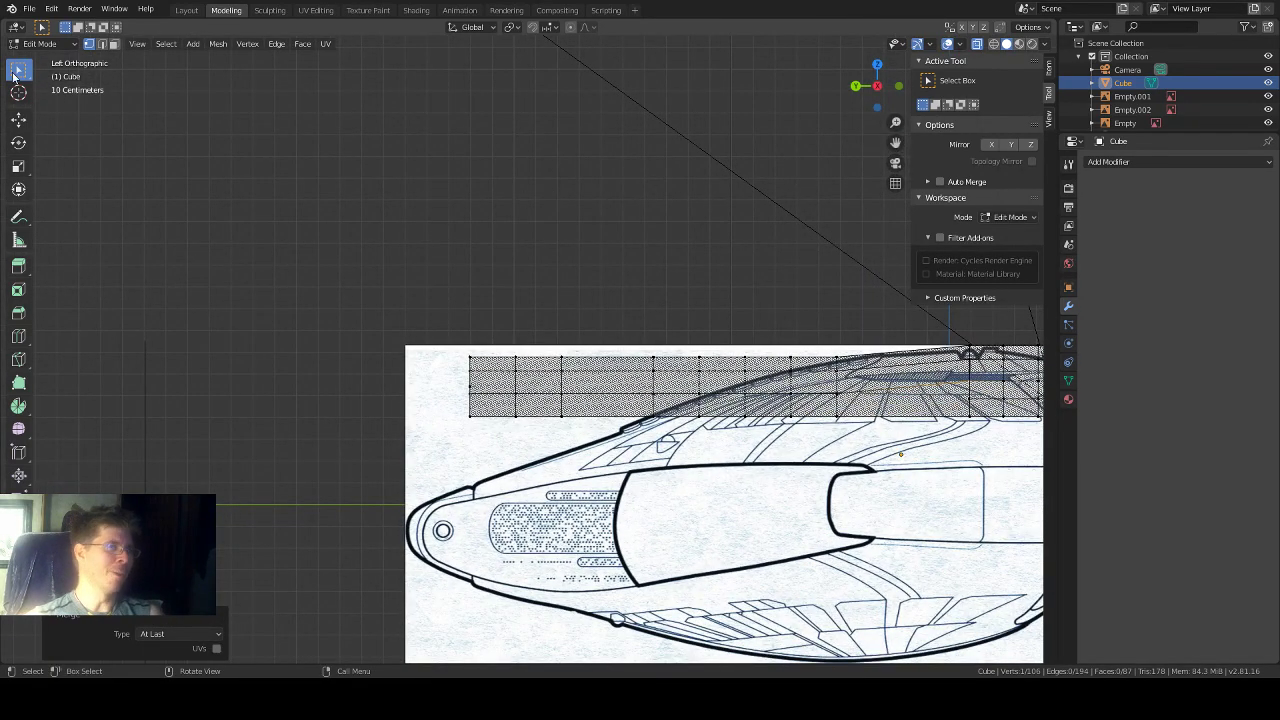
click(17, 119)
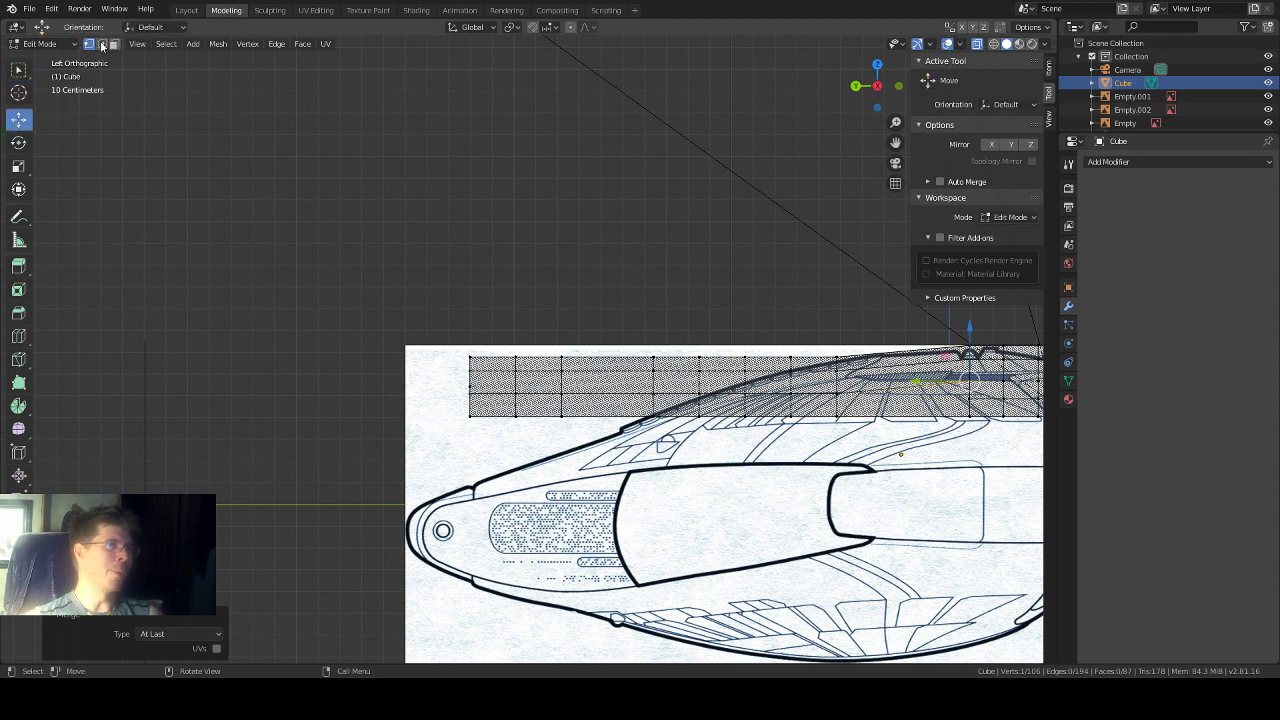
click(492, 332)
click(18, 70)
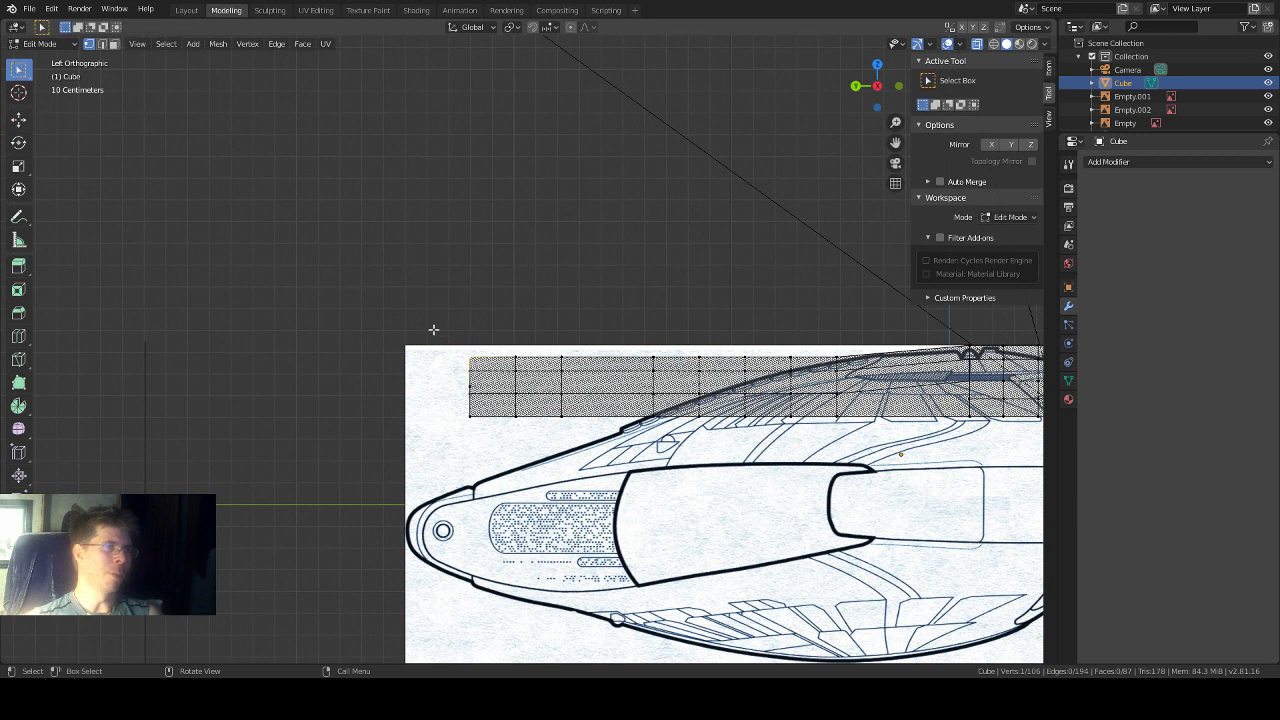
drag(495, 324, 430, 420)
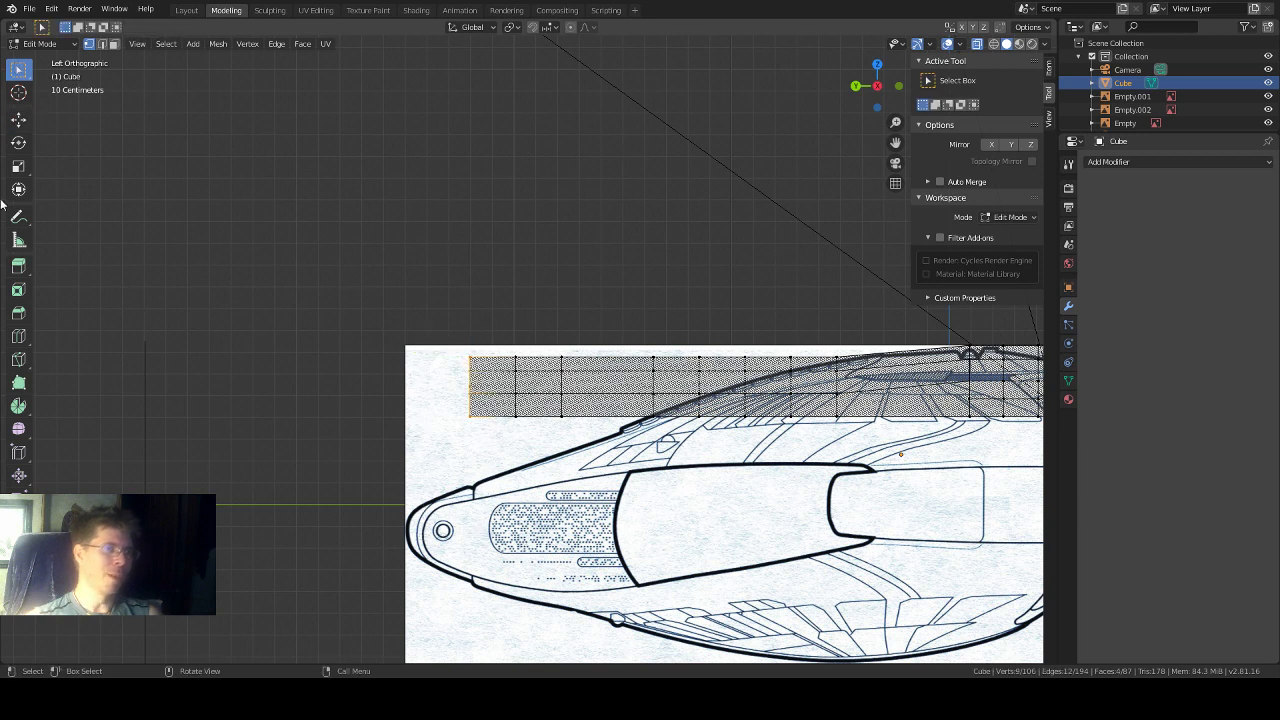
click(18, 119)
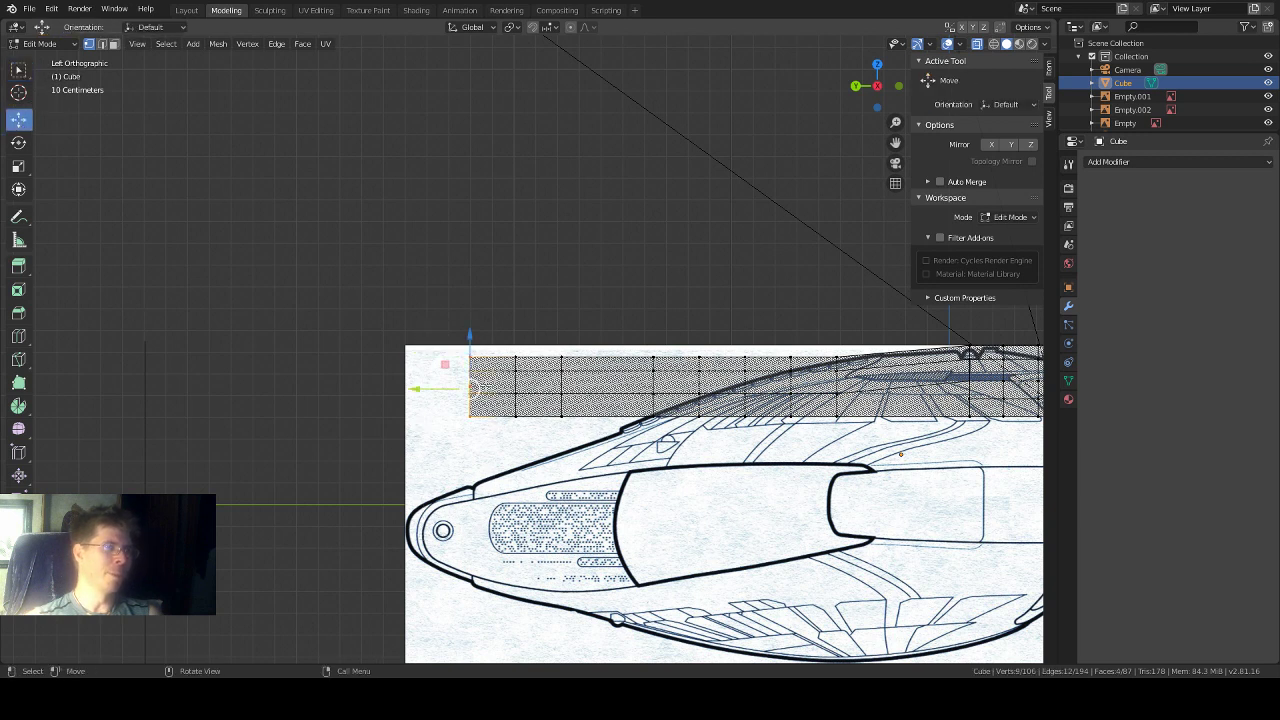
drag(472, 356, 487, 485)
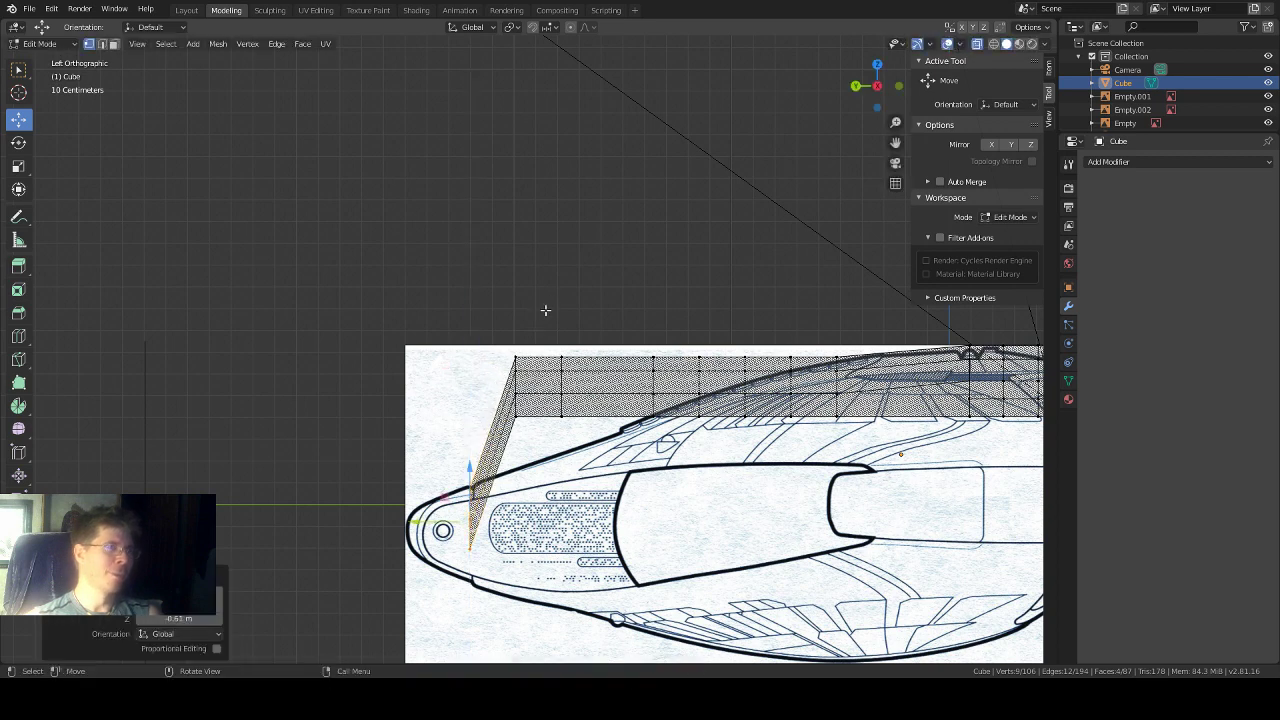
Step: Lower the second vertex column from the rear 0.527 m and the third 0.441 m along global Z, following the blueprint's upper outline
click(18, 70)
drag(541, 342, 498, 430)
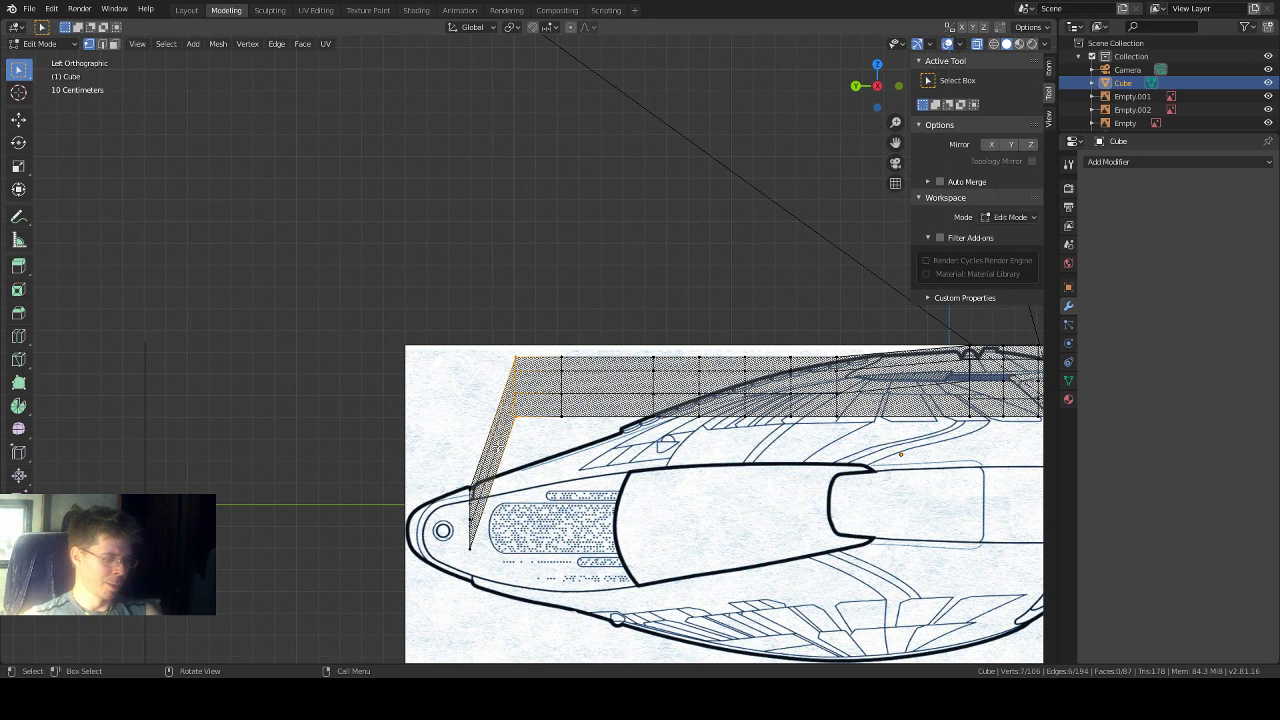
key(g)
key(z)
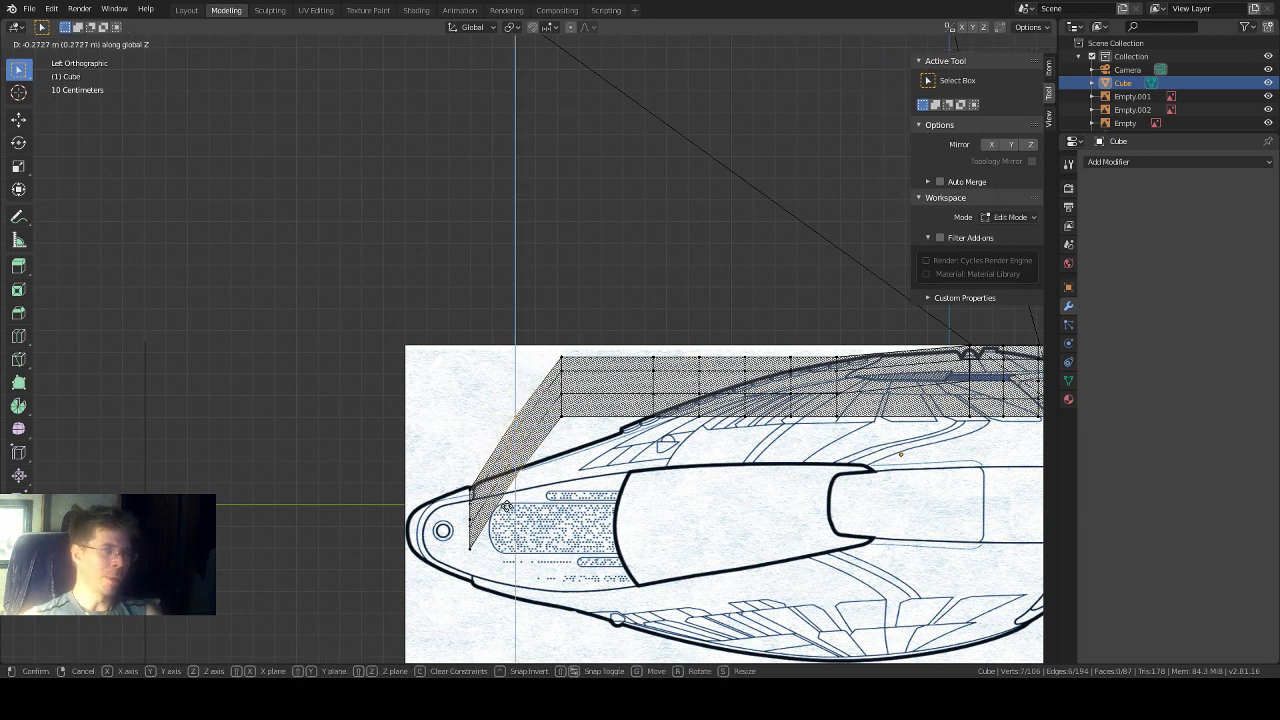
click(517, 560)
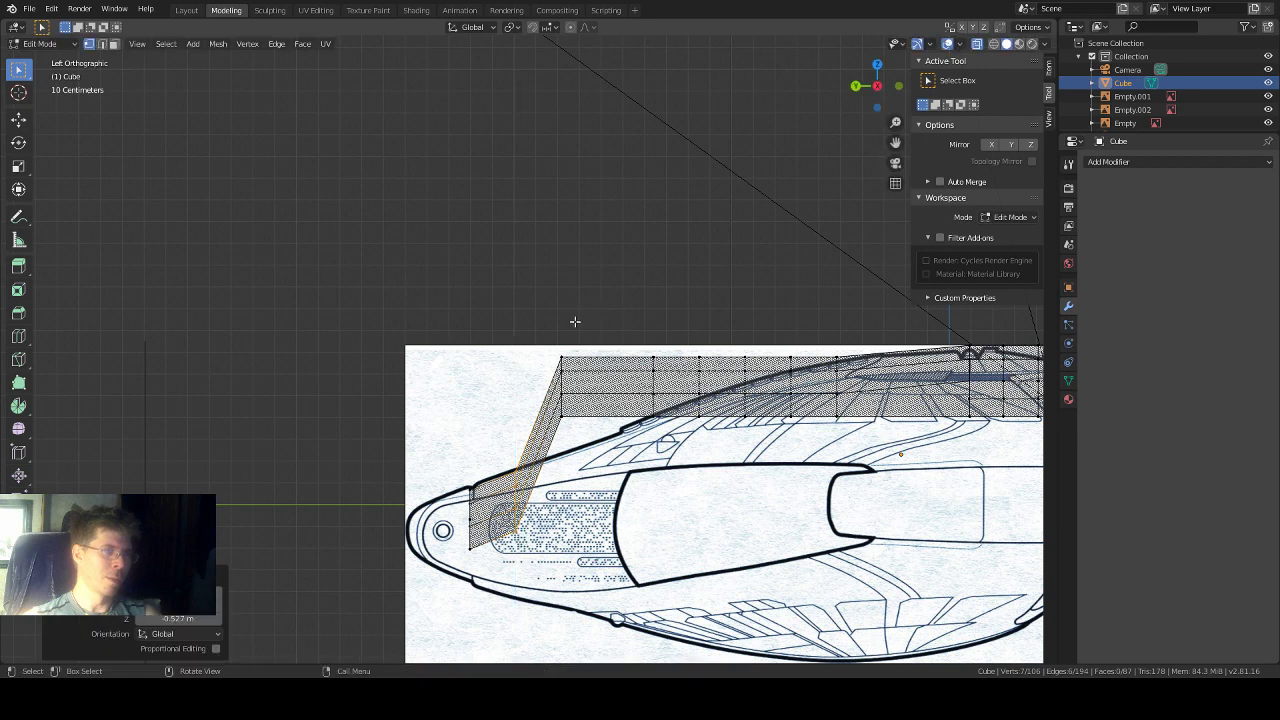
click(556, 470)
key(g)
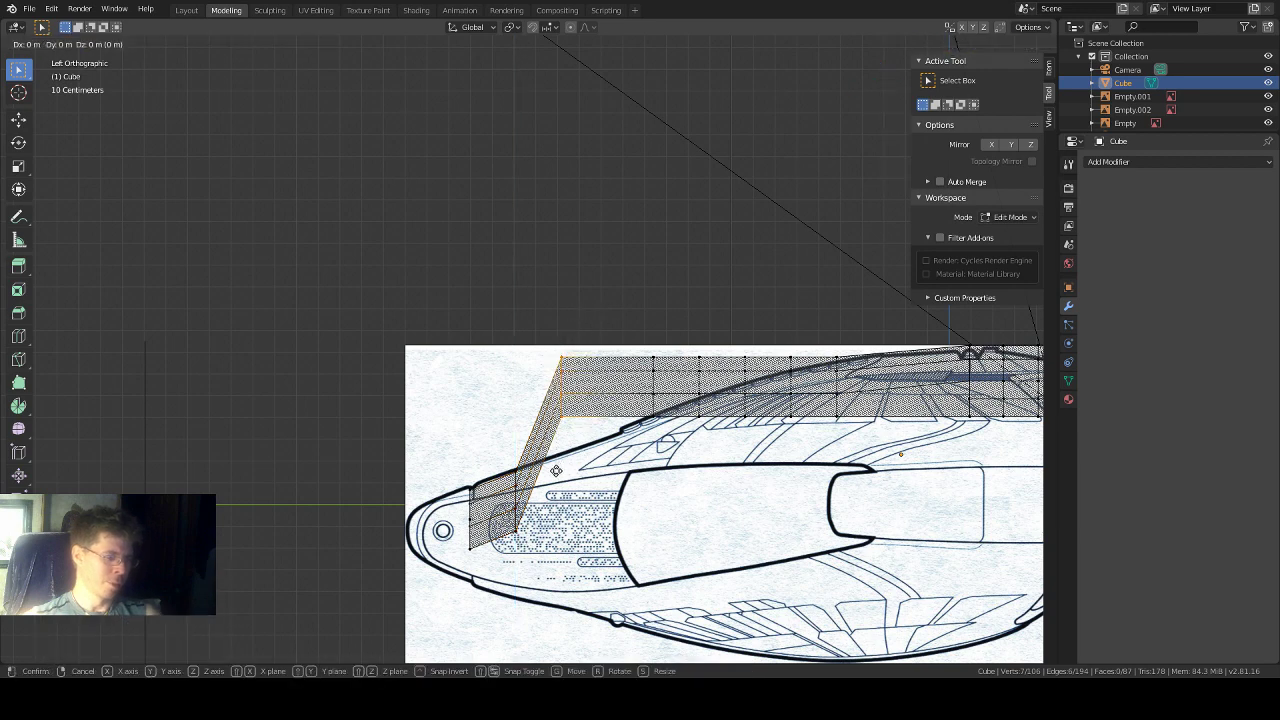
key(z)
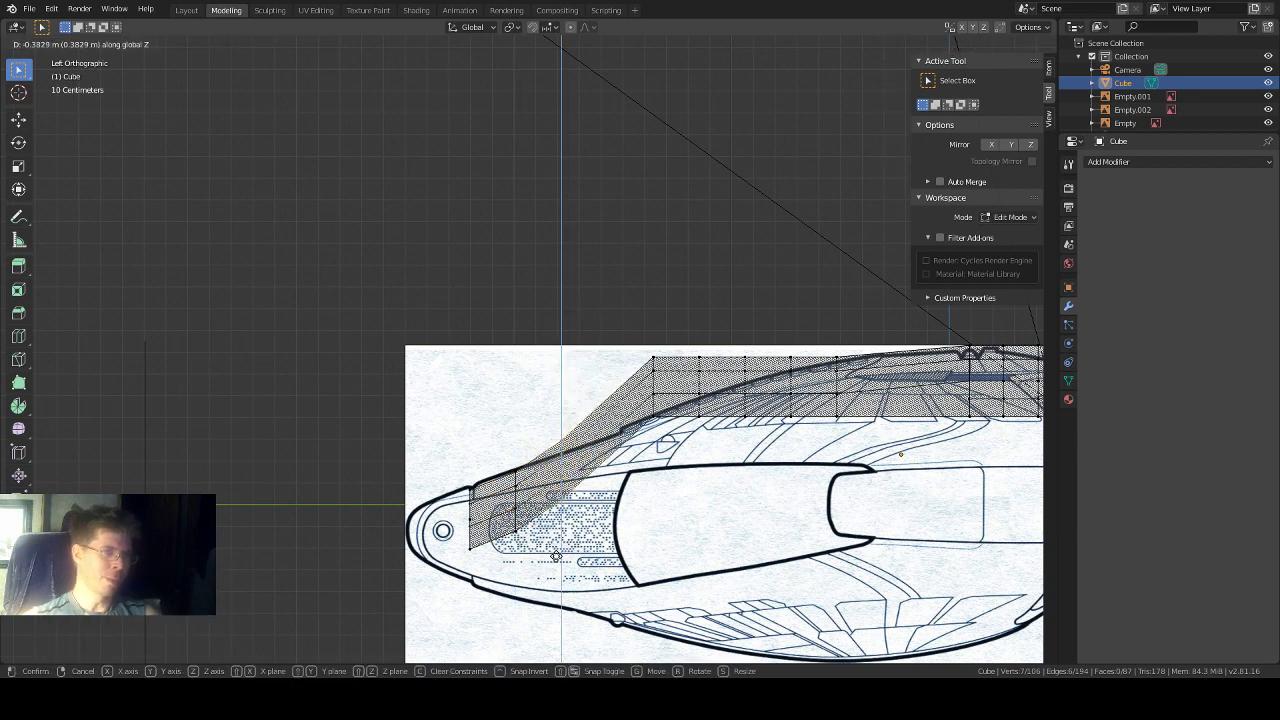
click(560, 565)
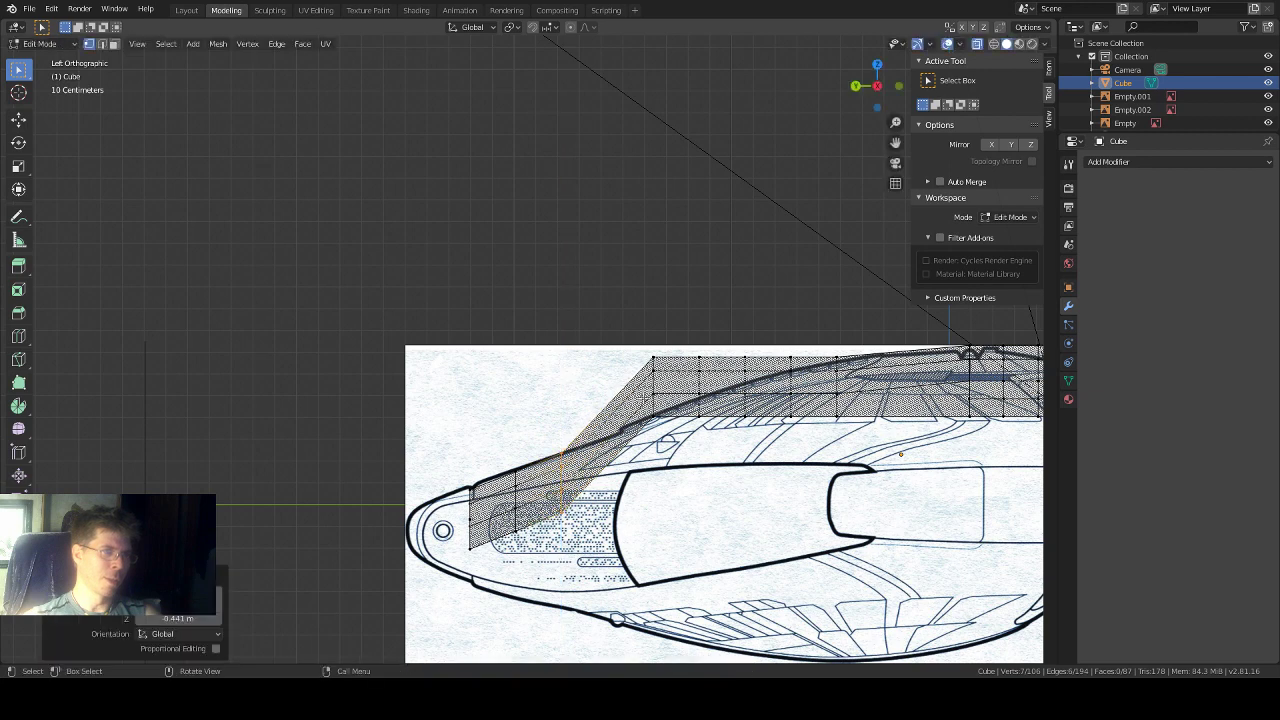
Step: Lower the fourth vertex column from the rear 0.282 m and the fifth 0.184 m along global Z, following the blueprint's upper outline
click(636, 458)
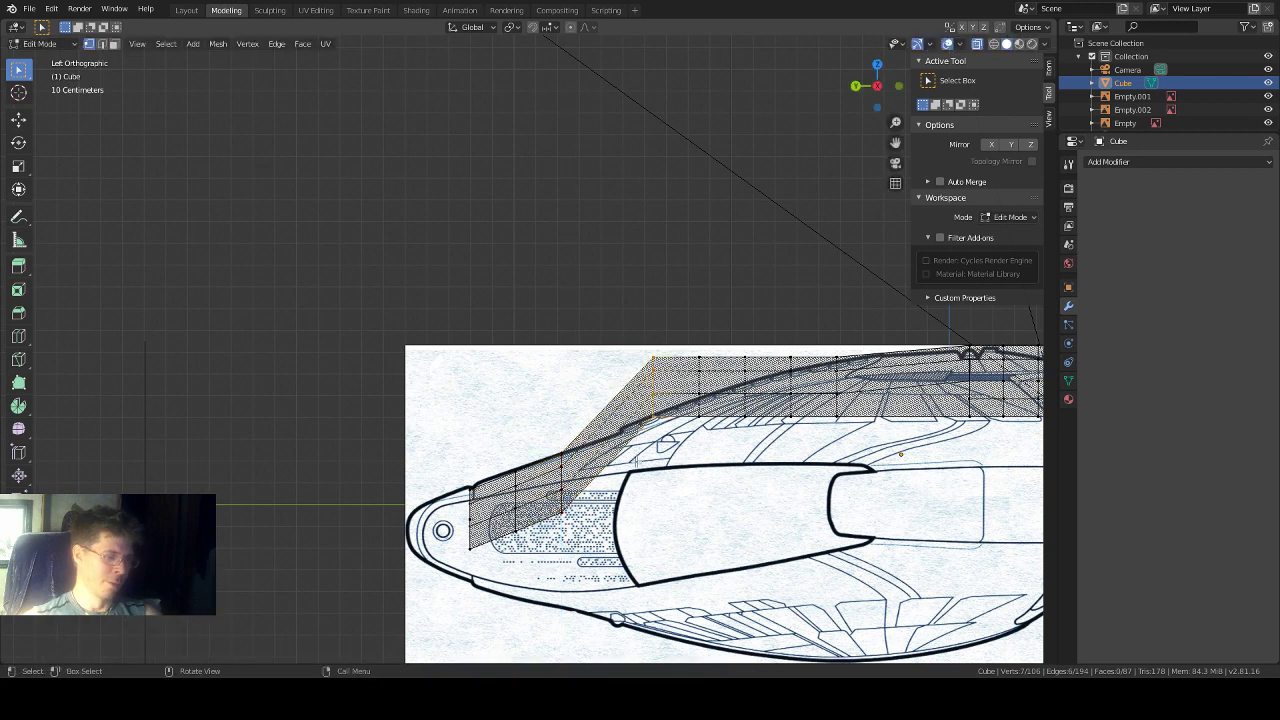
key(g)
key(z)
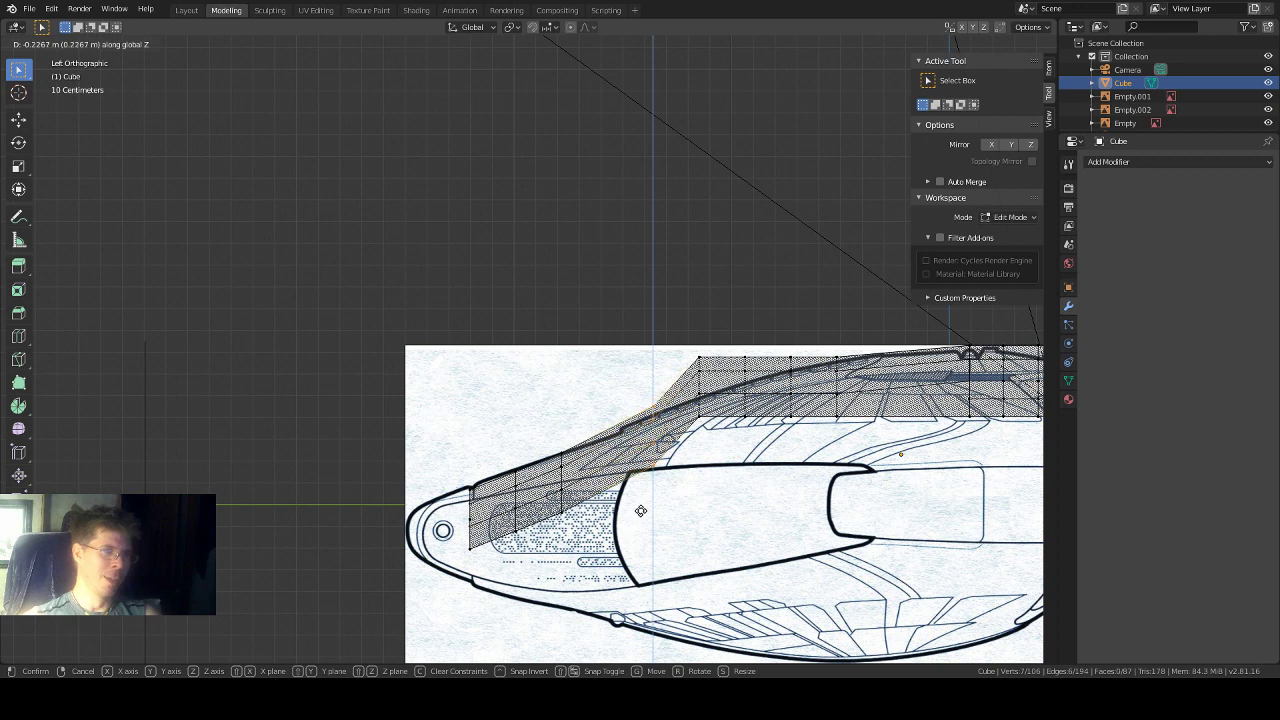
click(643, 521)
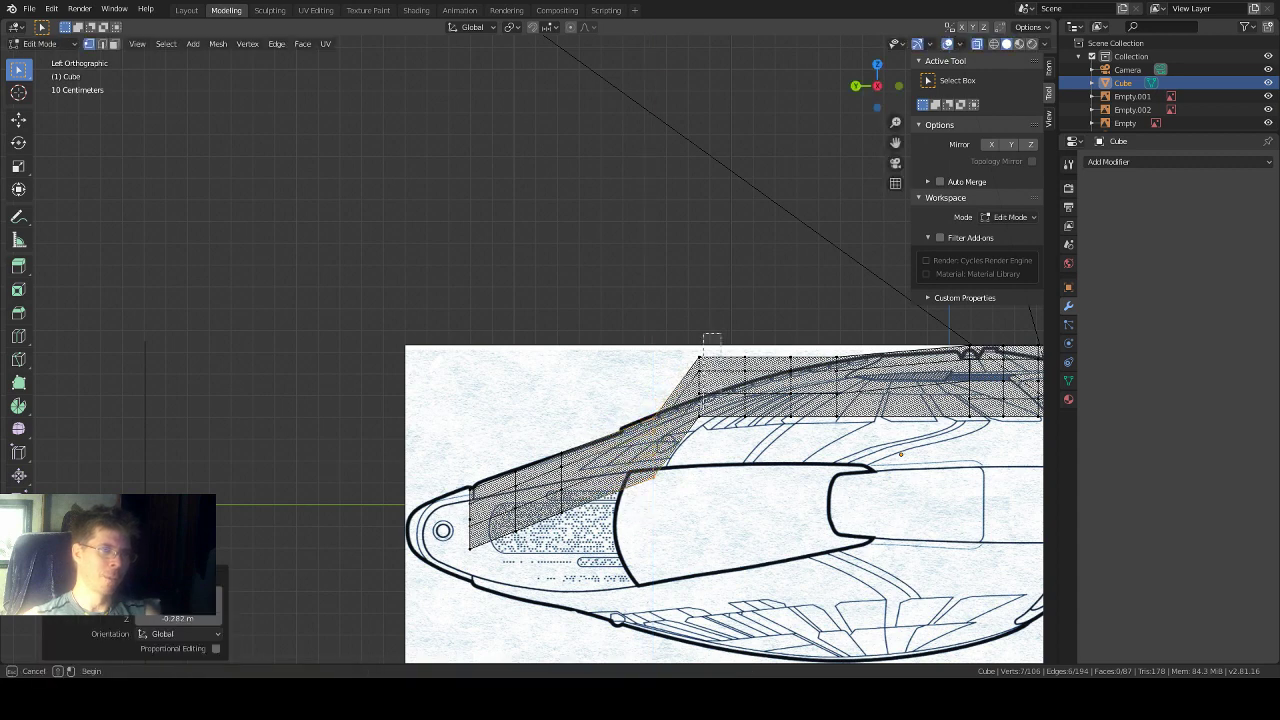
click(687, 453)
key(g)
key(z)
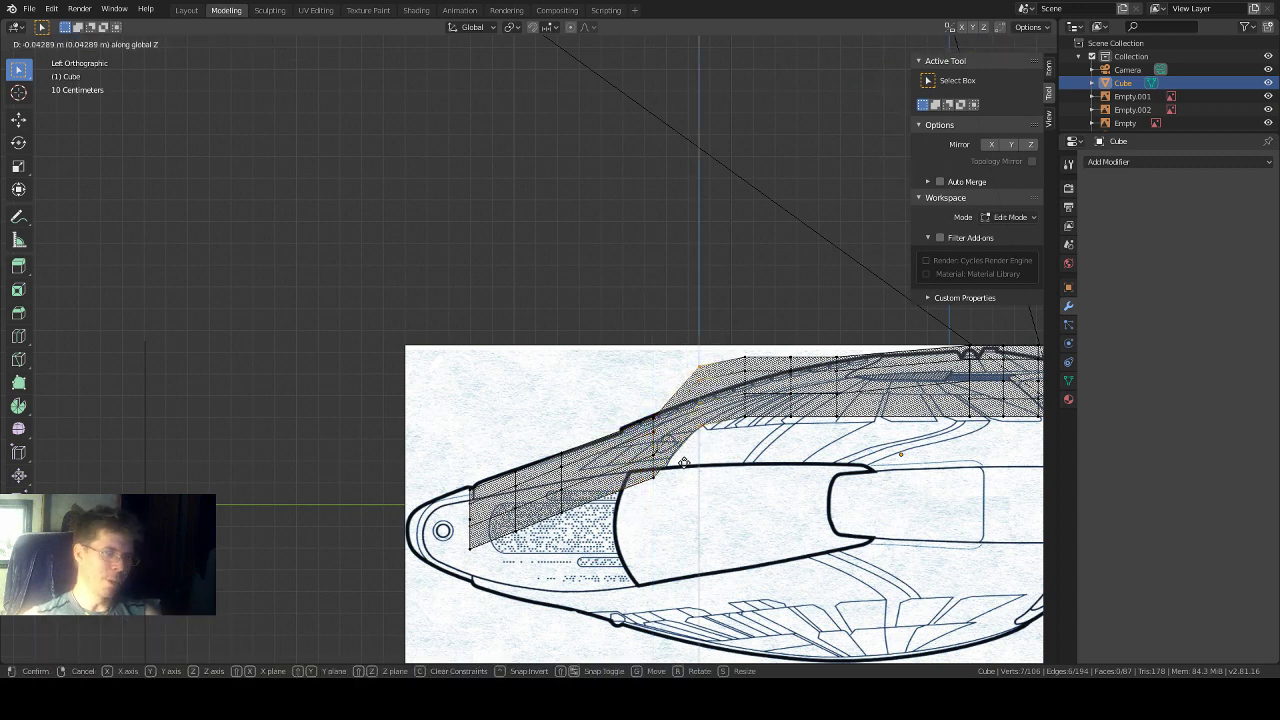
click(700, 476)
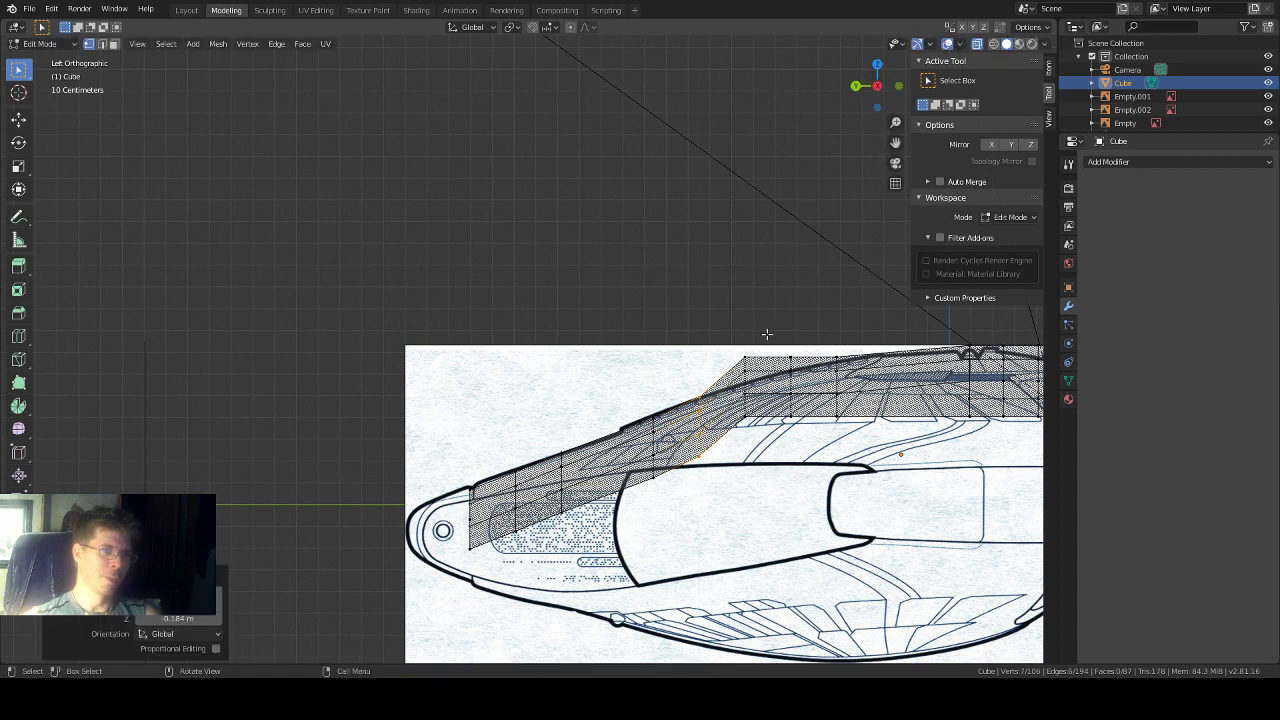
Step: Lower the sixth vertex column from the rear 0.113 m and the seventh 0.055 m along global Z, following the blueprint's upper outline
click(735, 455)
key(g)
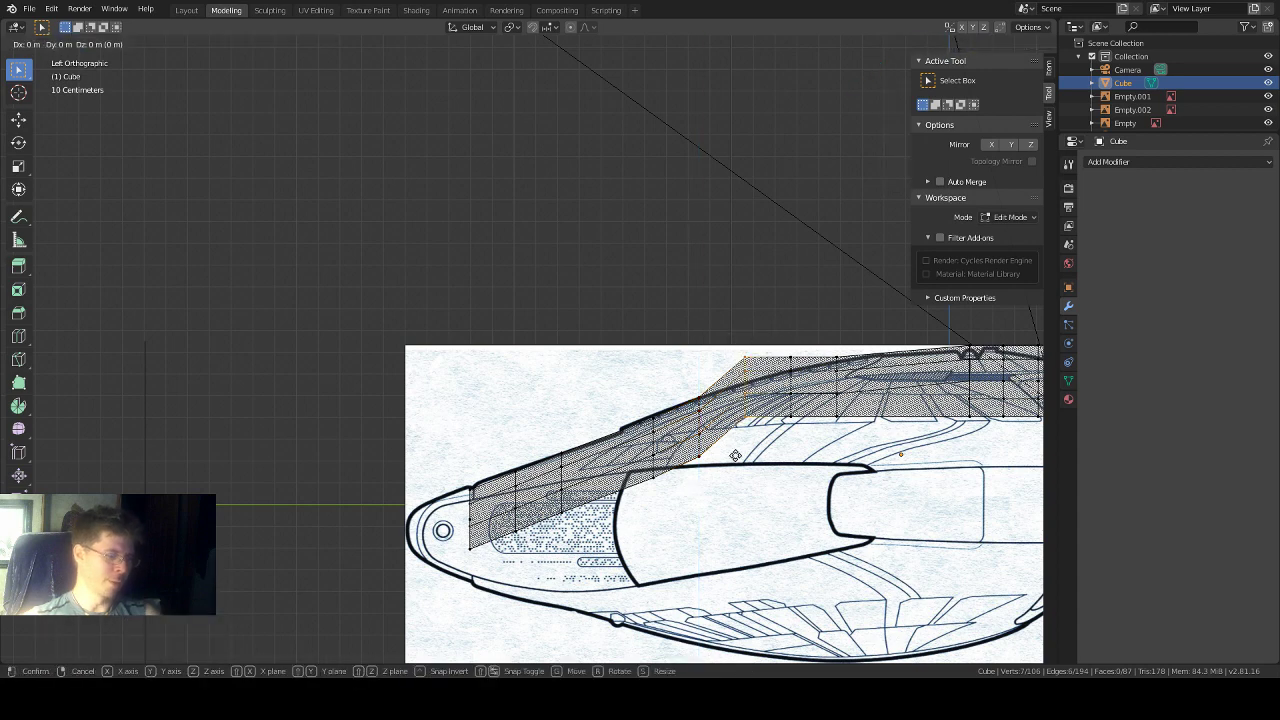
key(z)
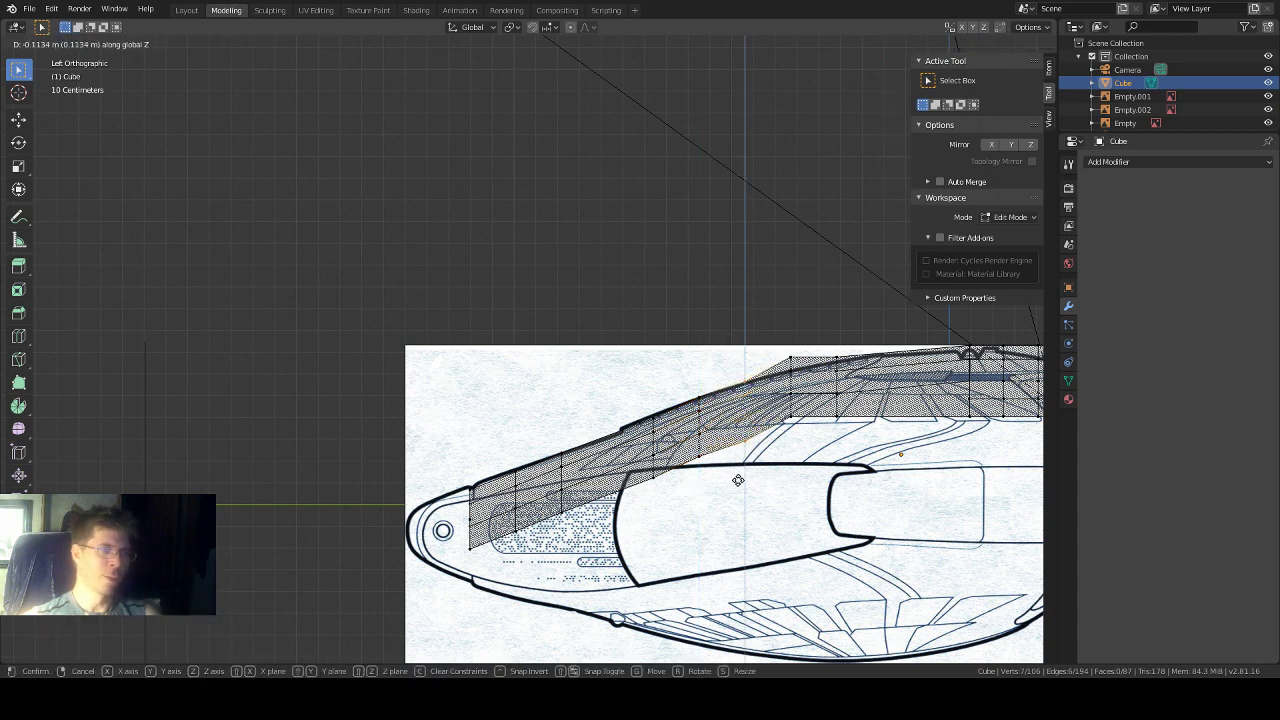
click(738, 480)
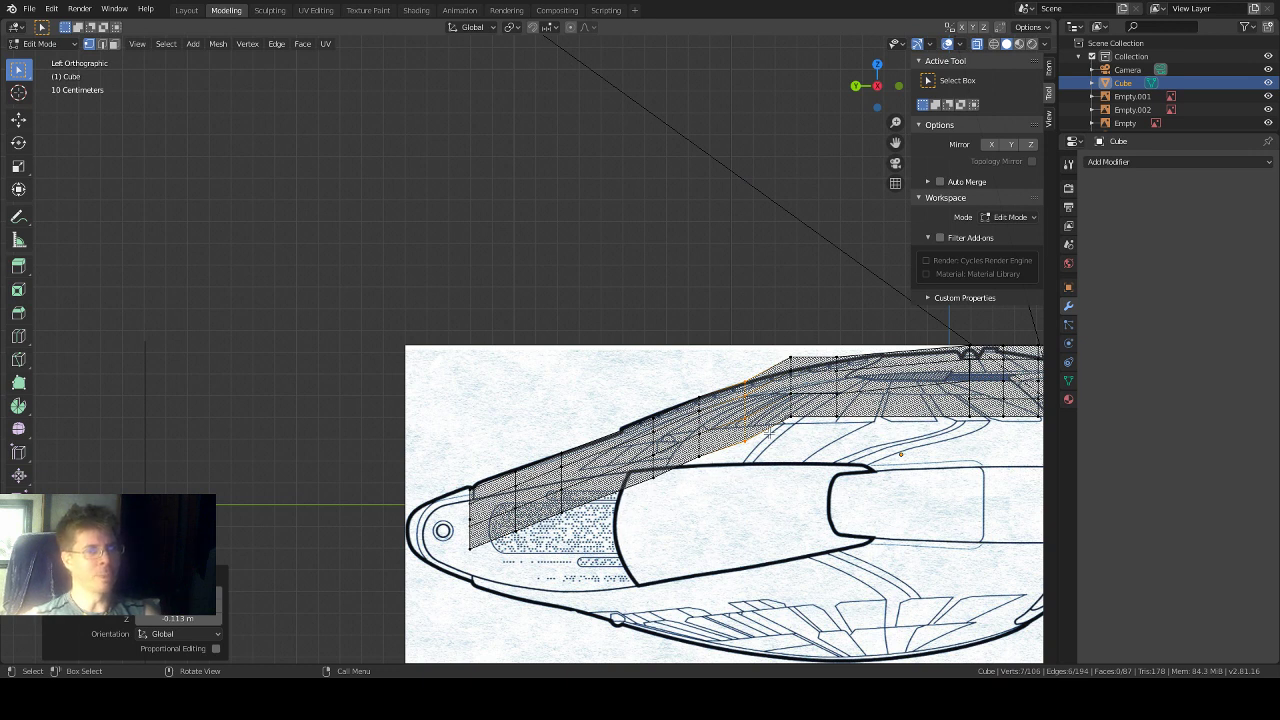
drag(811, 322, 779, 445)
key(g)
key(z)
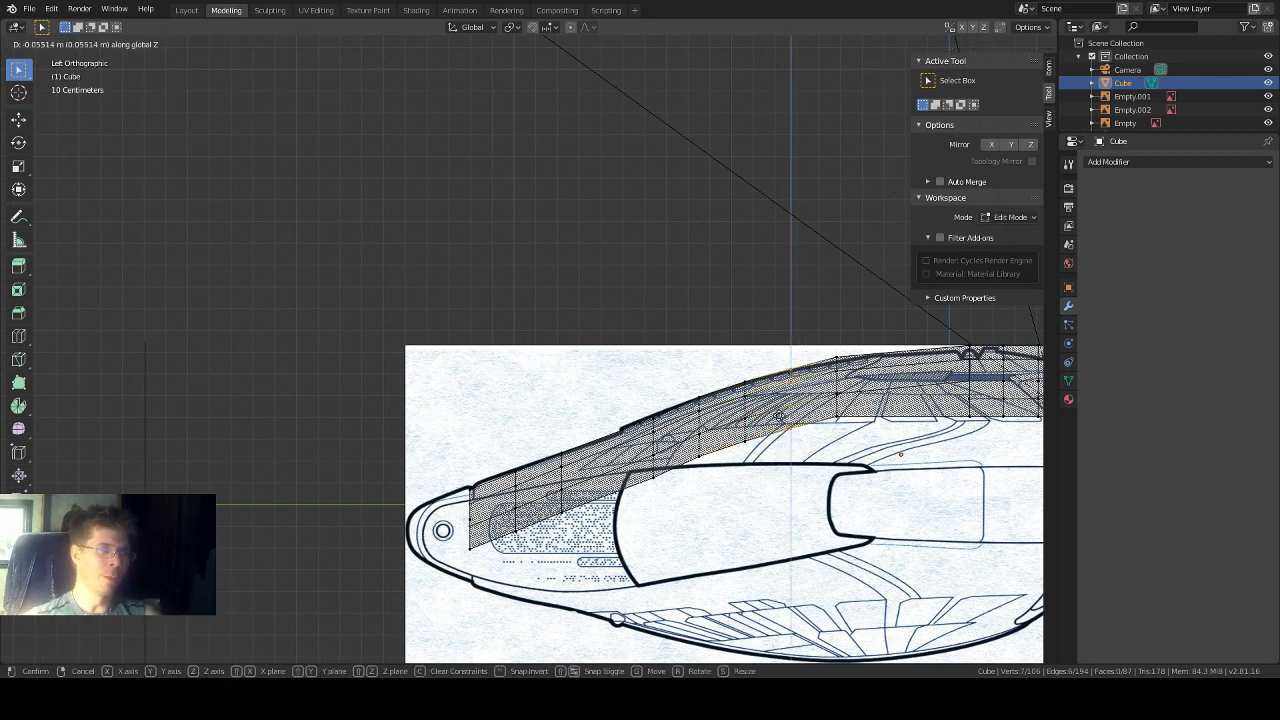
click(779, 415)
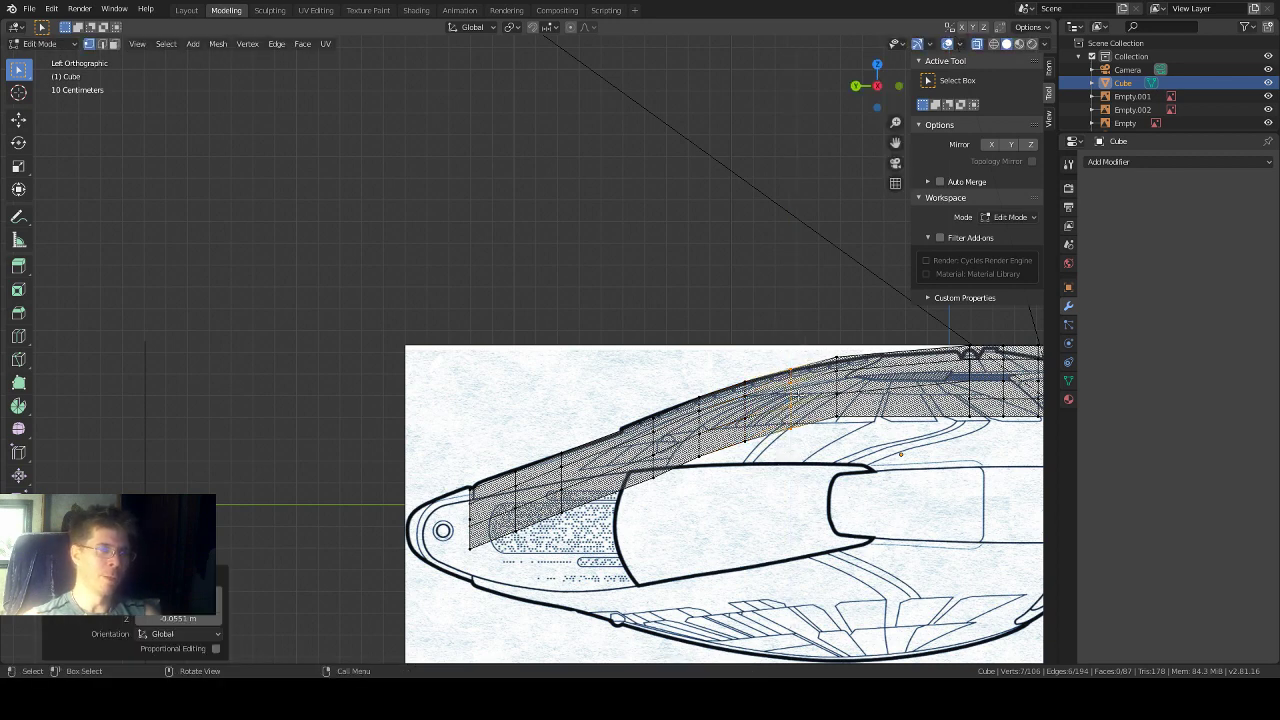
Step: Lower the eighth vertex column from the rear 0.0184 m along global Z to meet the blueprint's upper outline
click(828, 458)
key(g)
key(z)
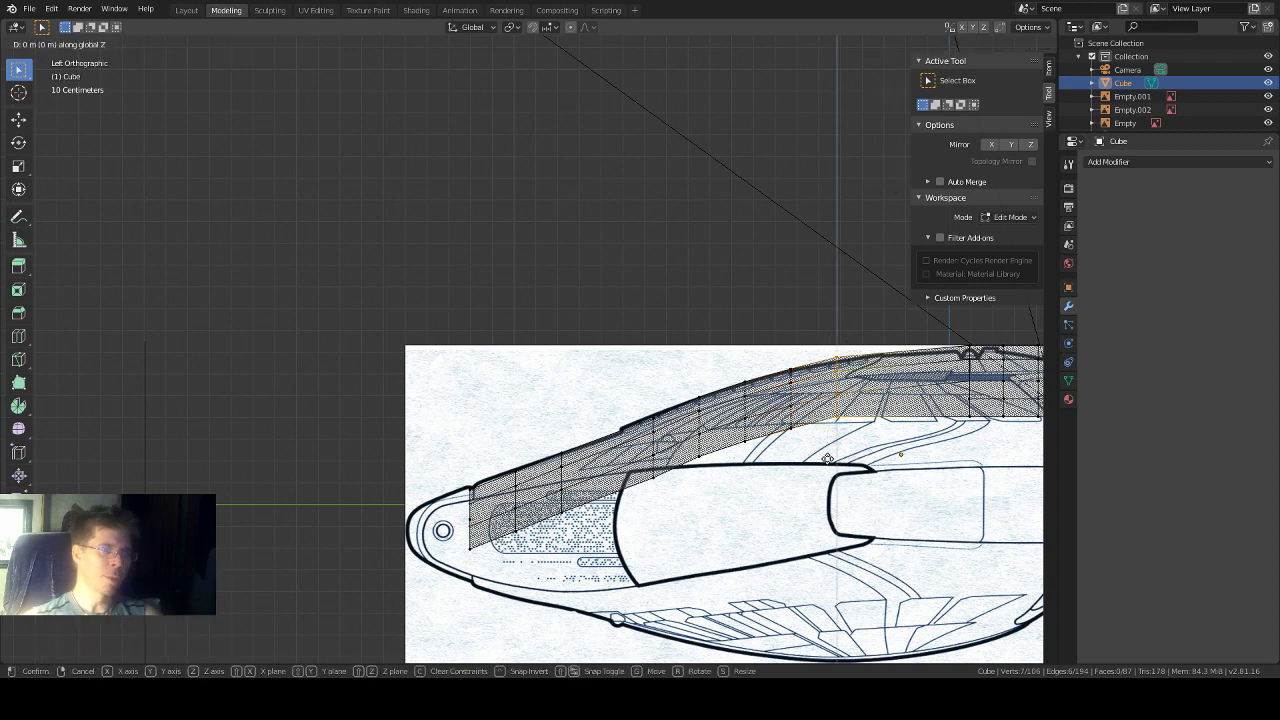
click(830, 455)
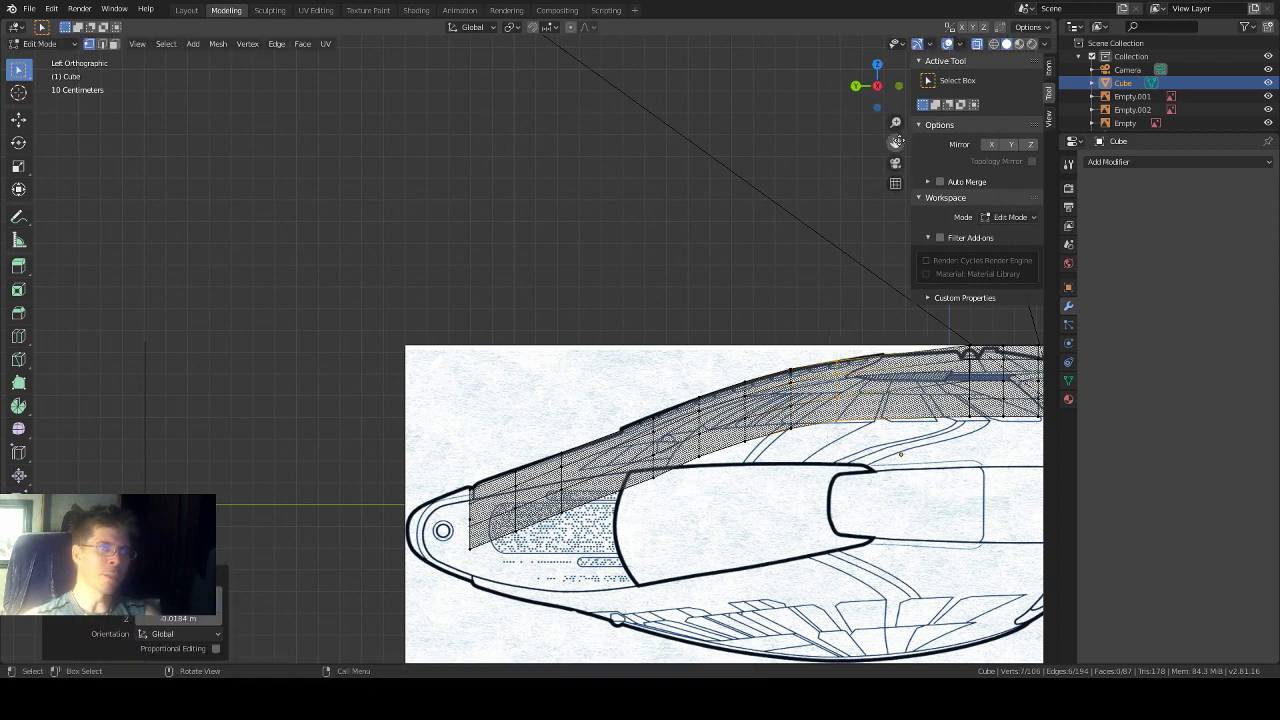
Step: Select all the vertex columns at the body's front end and lower them together about 0.02 m along global Z
drag(895, 143, 619, 136)
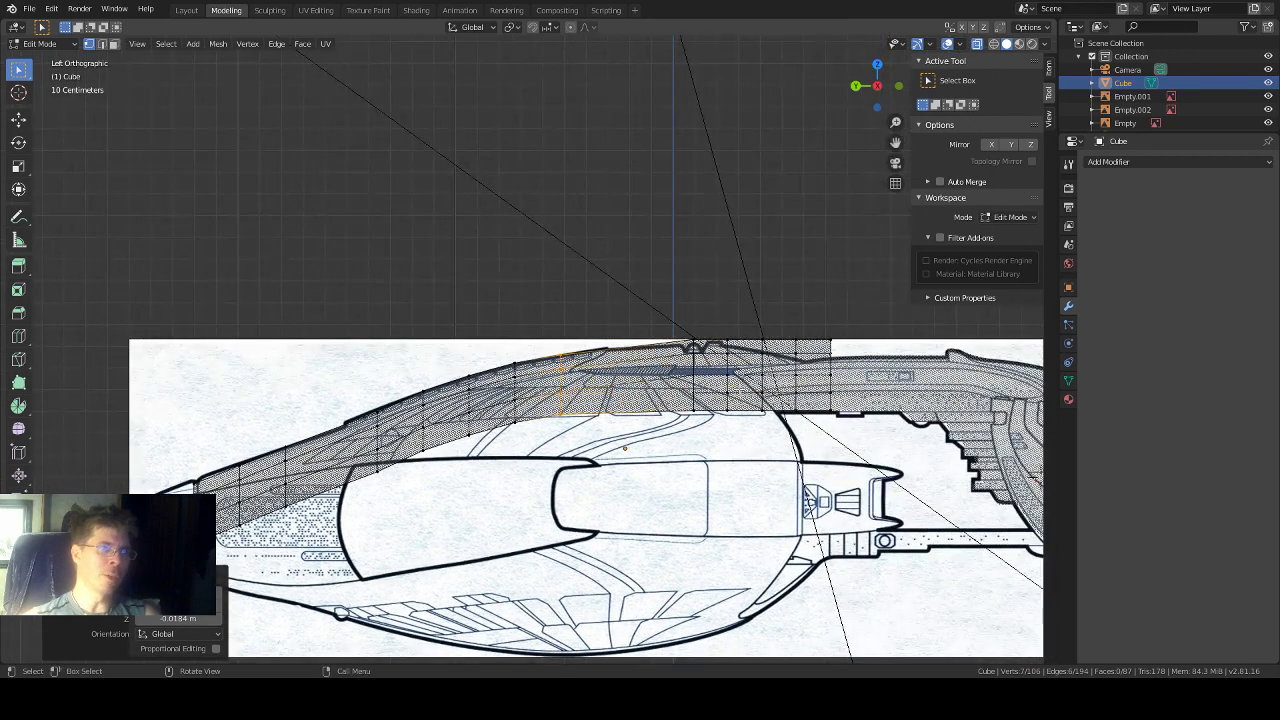
scroll(727, 348, up, 1)
scroll(726, 350, up, 1)
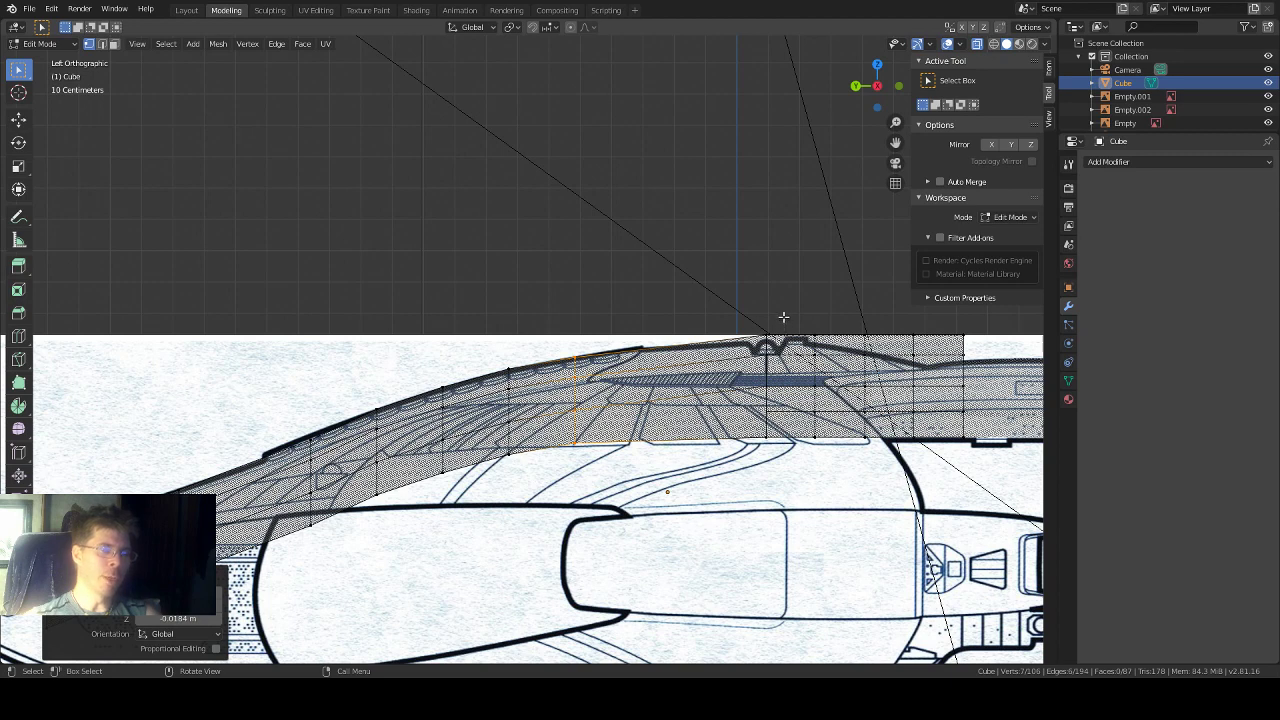
scroll(783, 317, down, 1)
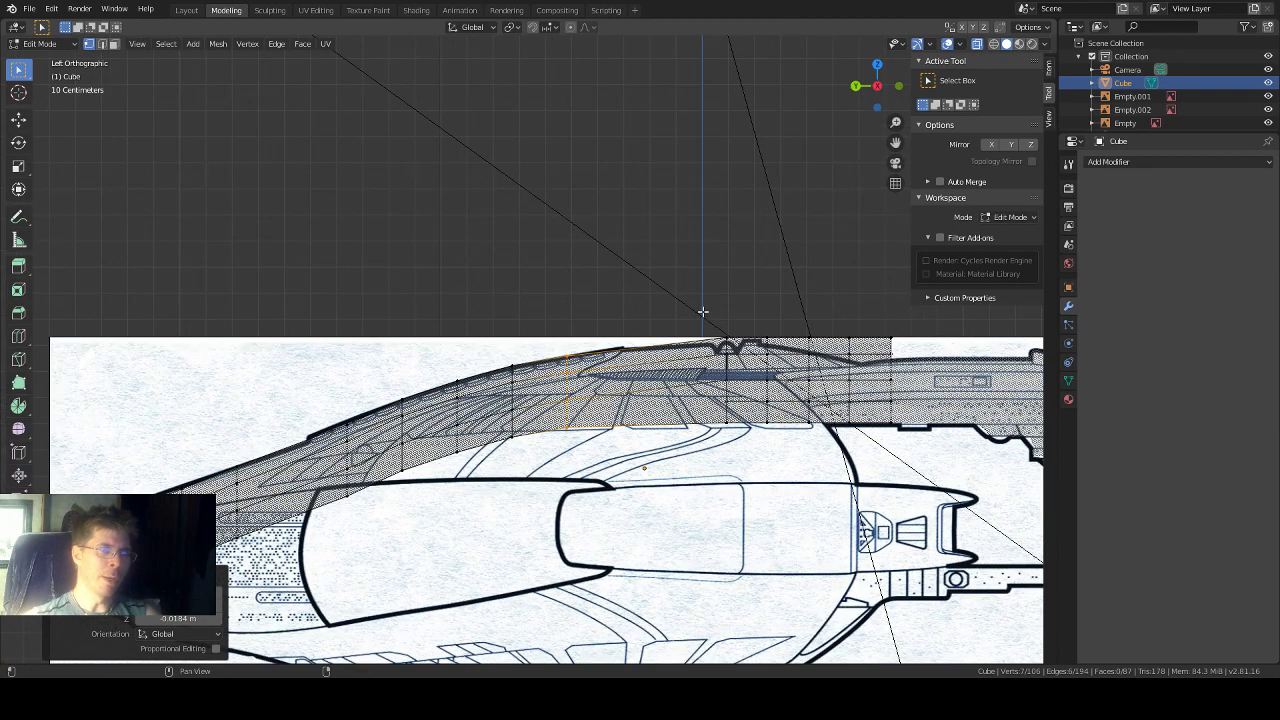
drag(703, 312, 912, 448)
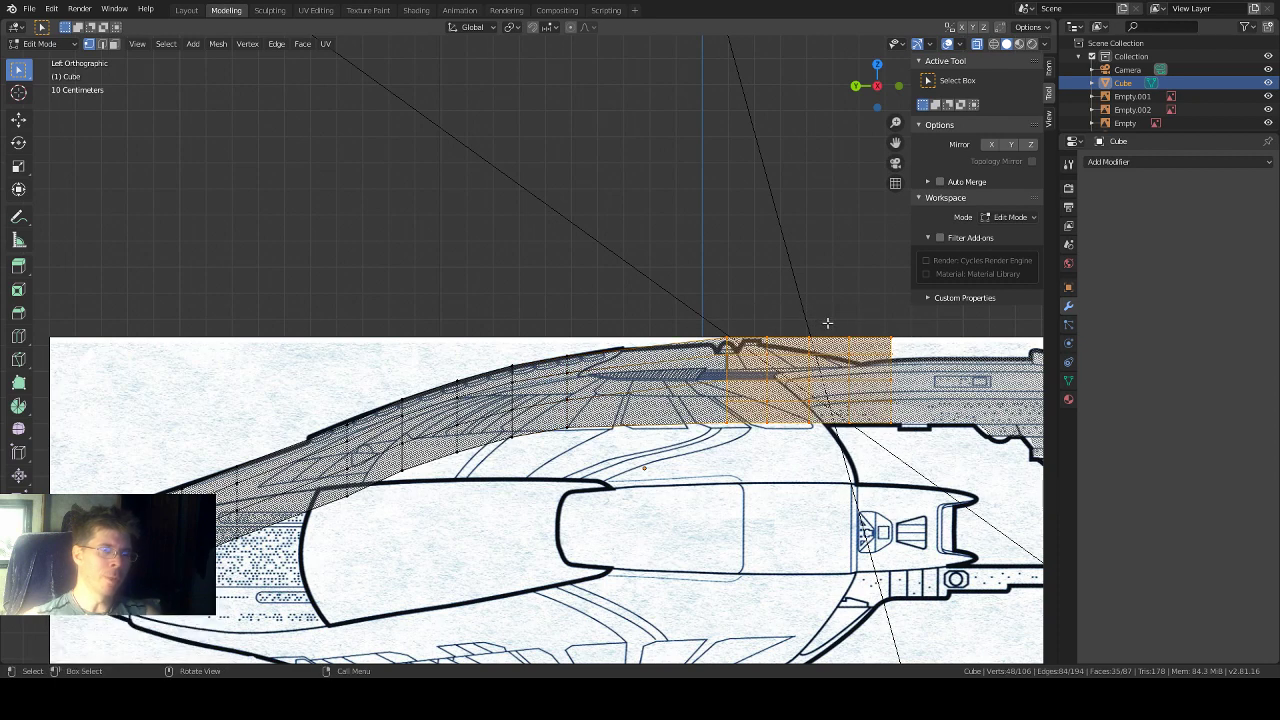
key(g)
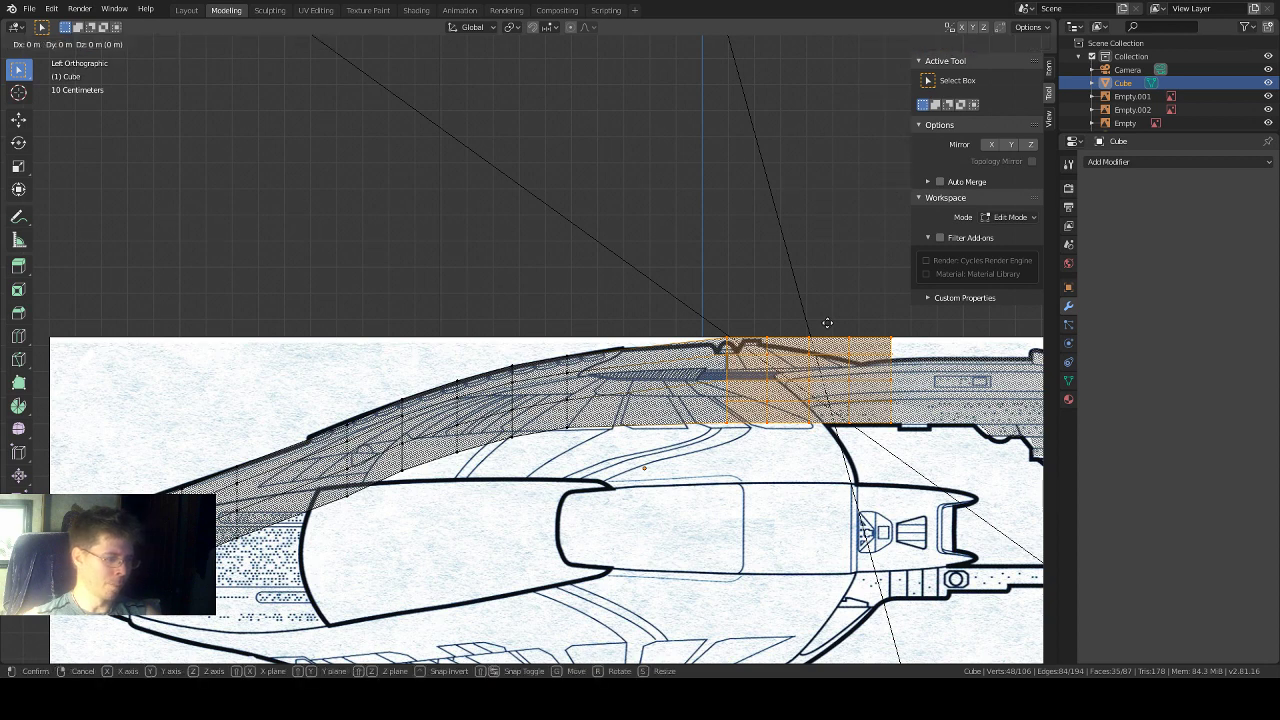
key(z)
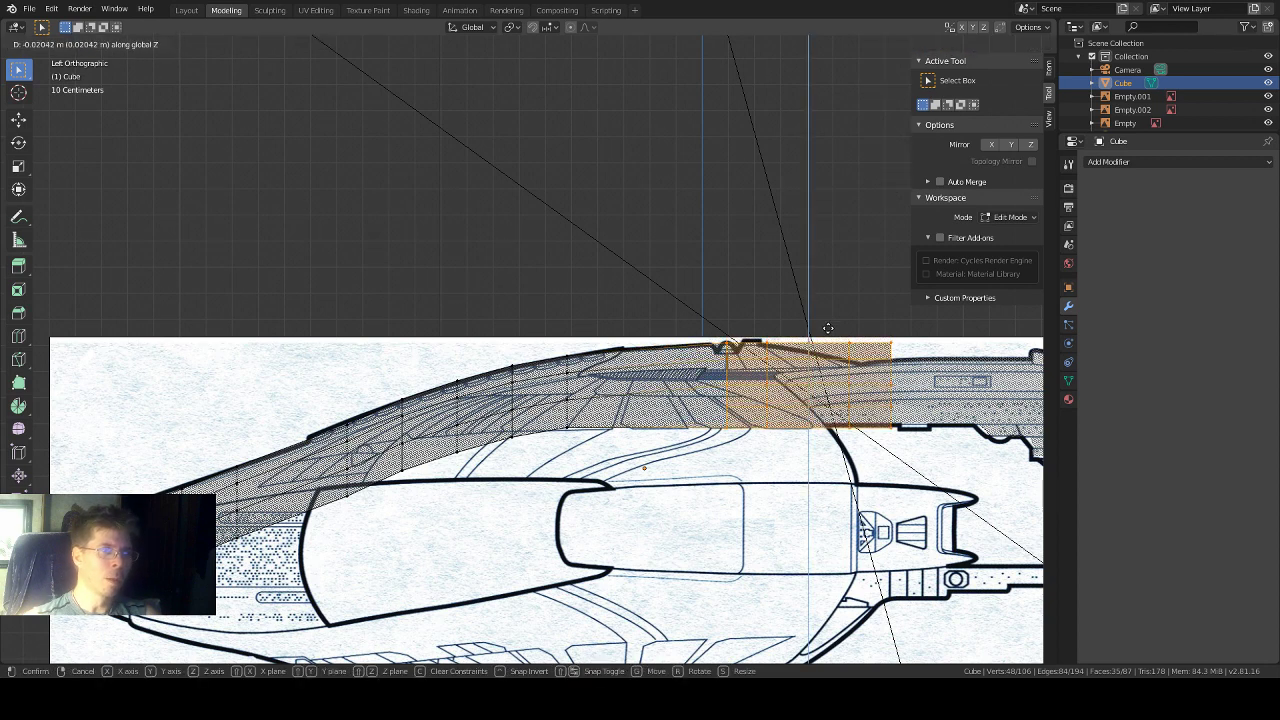
click(828, 328)
click(907, 319)
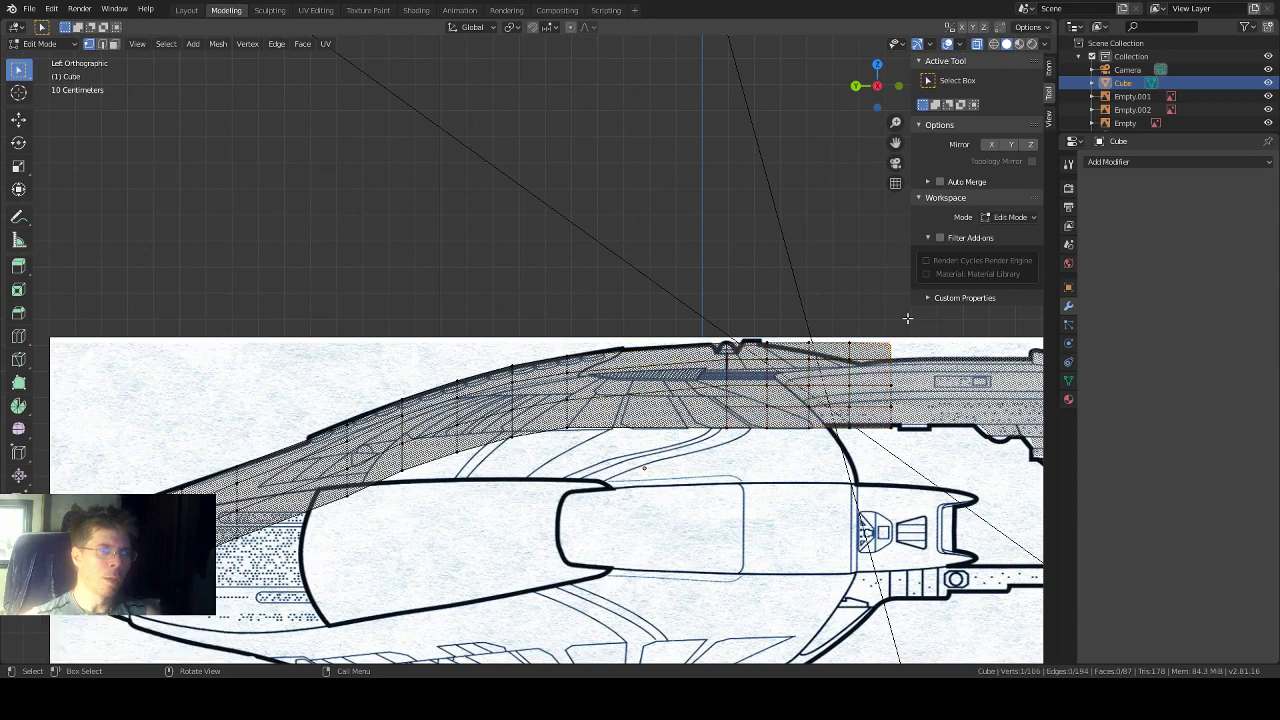
Step: Turn off X-ray and examine the reshaped body mesh and its join with the neck from several perspective angles
middle_drag(903, 333, 643, 375)
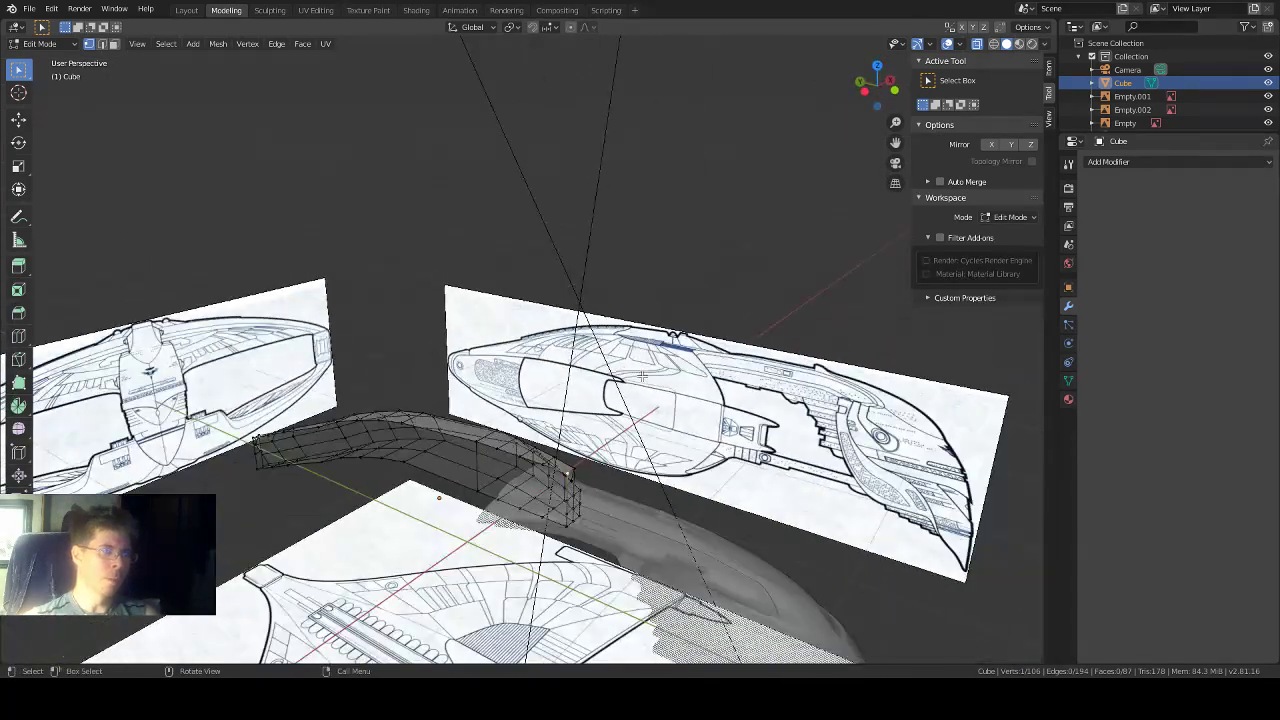
key(alt+z)
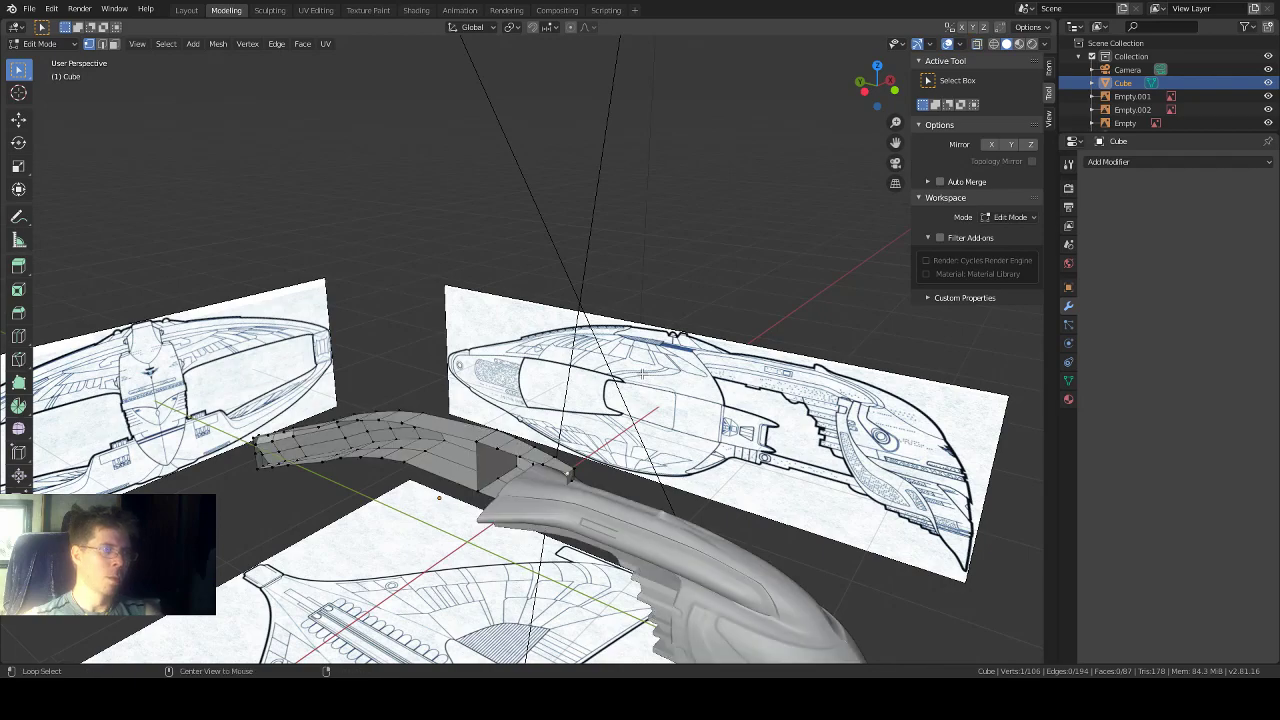
middle_drag(440, 470, 471, 403)
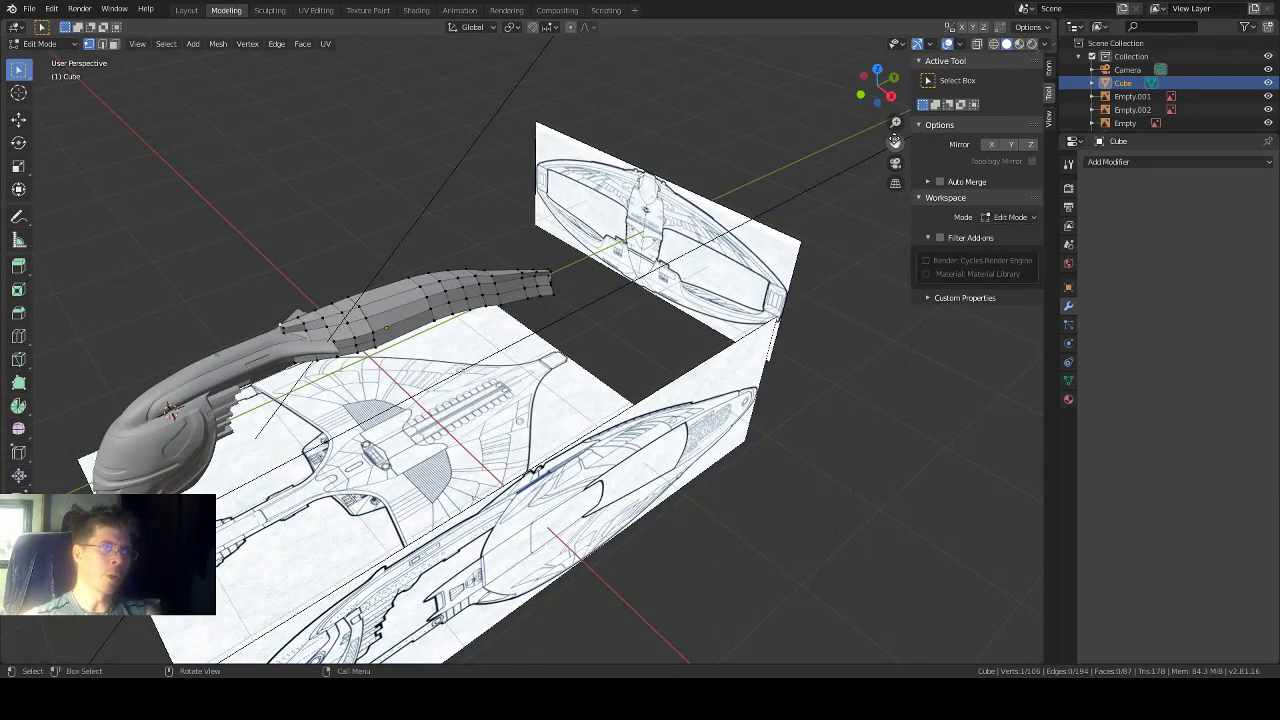
shift+middle_drag(654, 272, 1010, 242)
scroll(705, 298, up, 3)
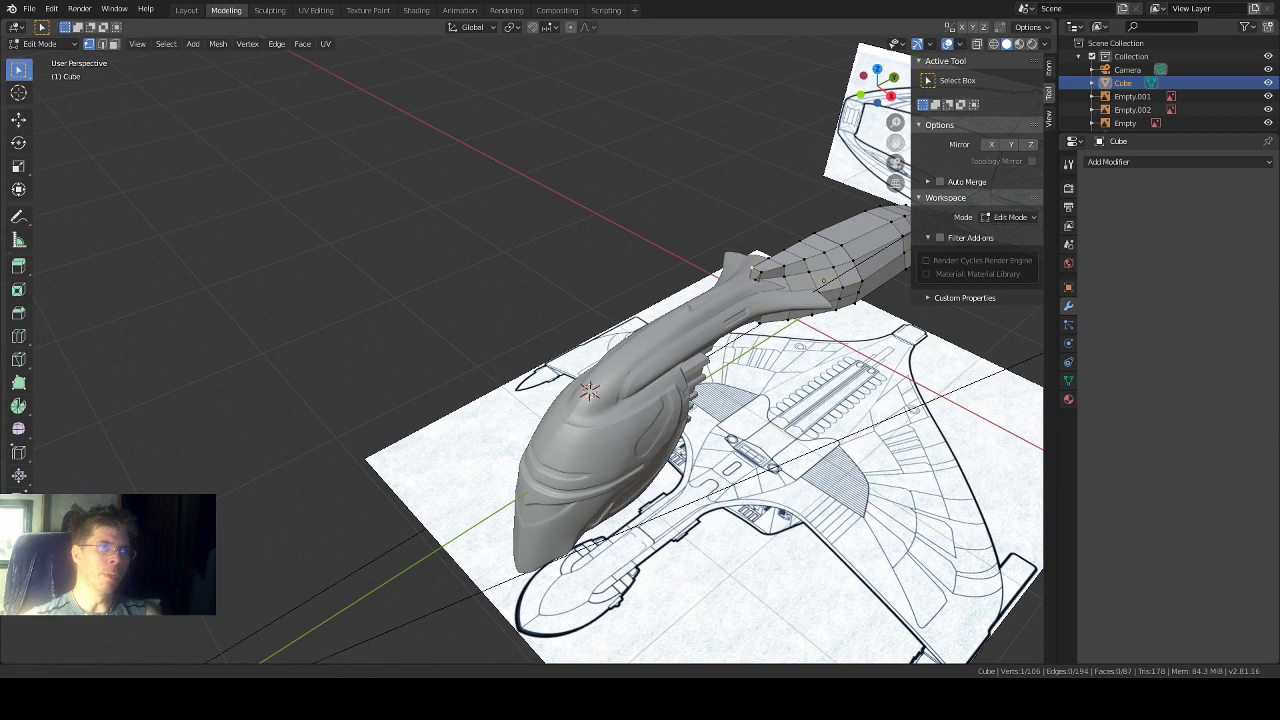
drag(895, 143, 611, 199)
middle_drag(886, 322, 914, 320)
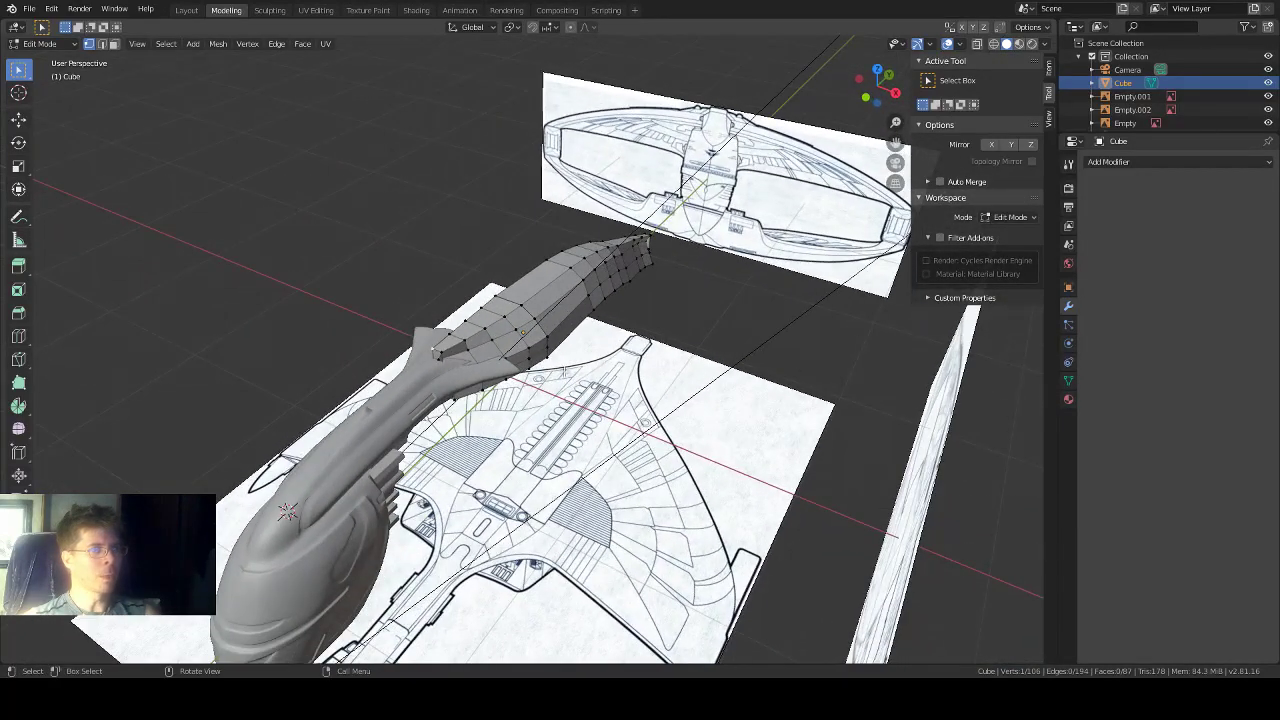
scroll(605, 269, up, 4)
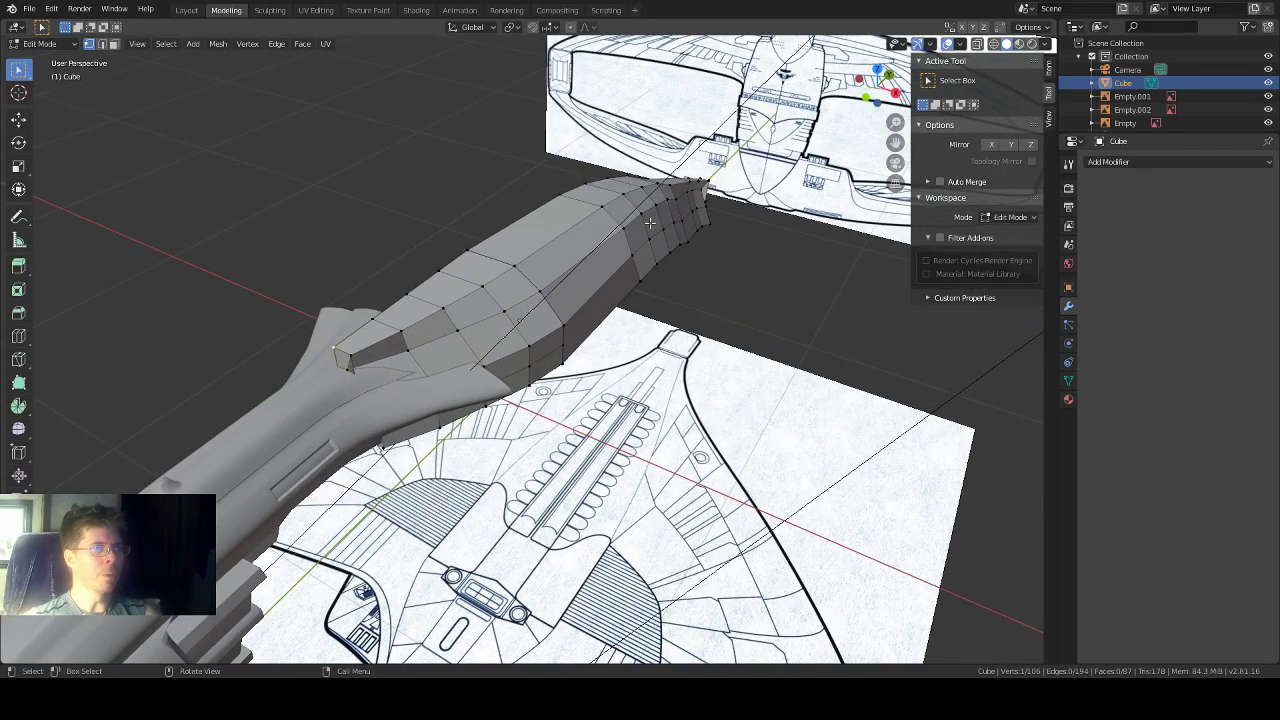
mouse_move(669, 249)
middle_down()
mouse_move(708, 226)
mouse_move(712, 208)
mouse_move(651, 220)
mouse_move(667, 245)
middle_up()
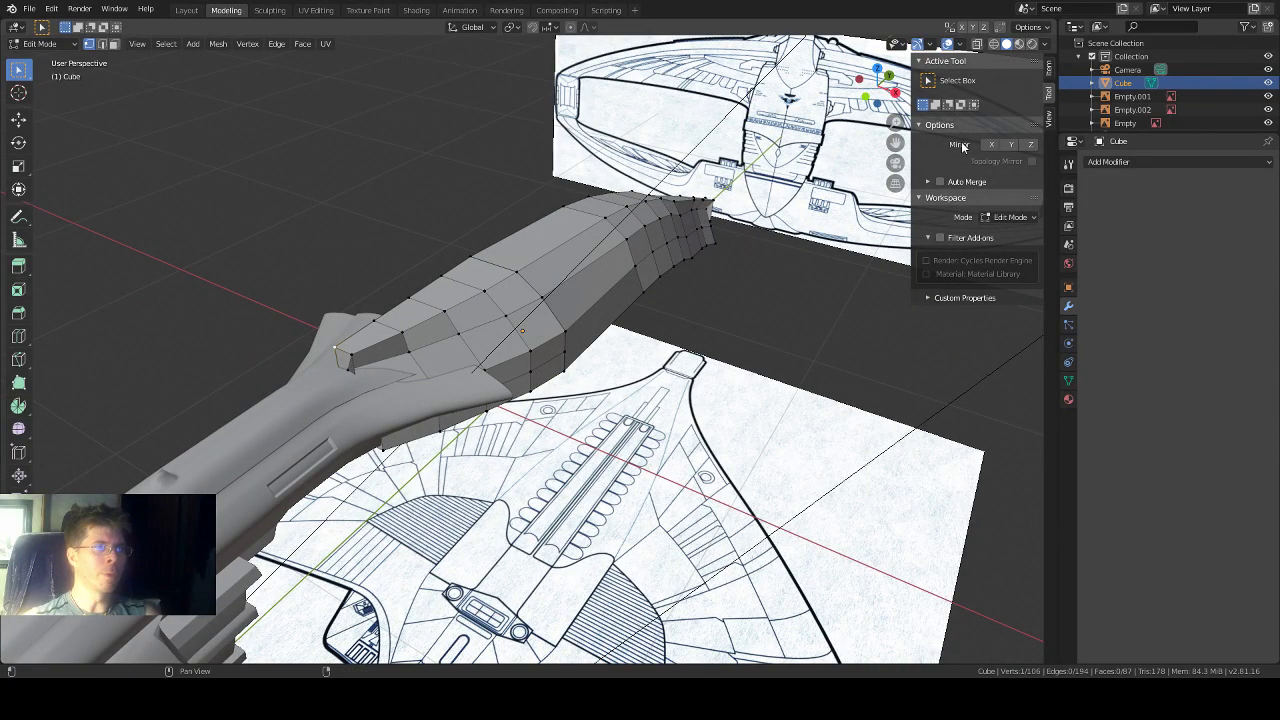
drag(895, 143, 895, 143)
scroll(724, 269, up, 3)
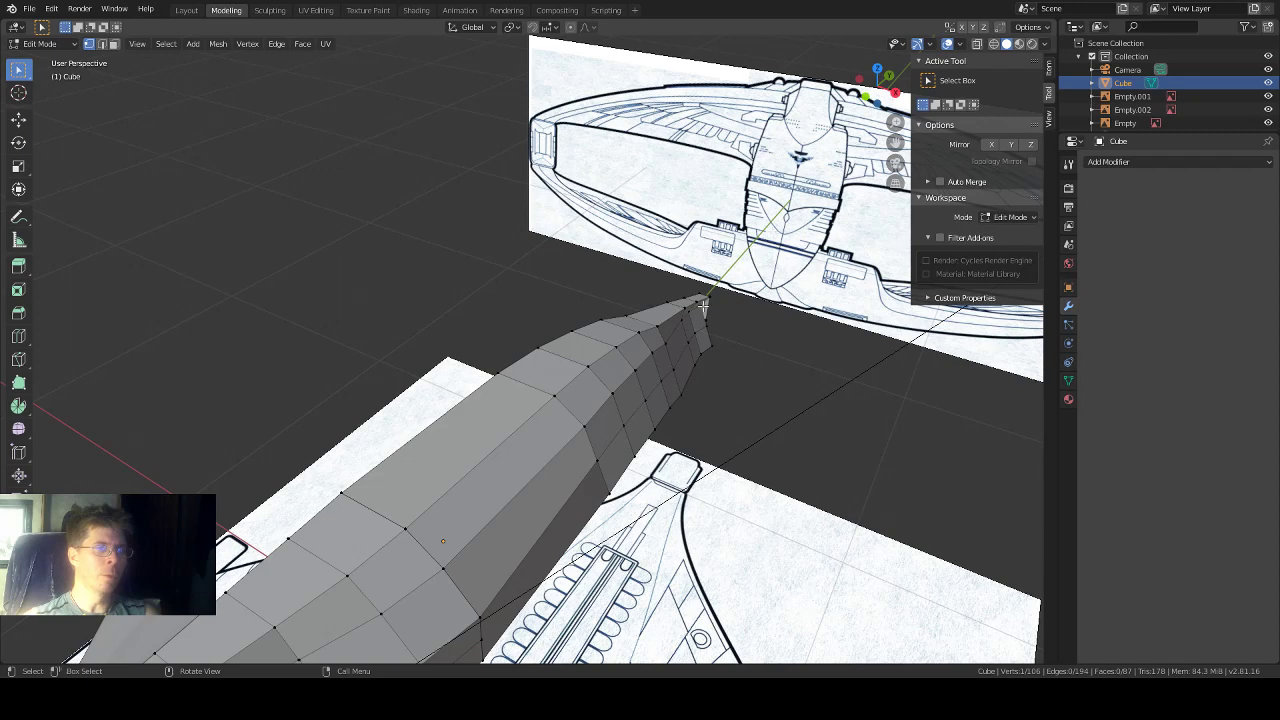
middle_drag(704, 305, 702, 279)
scroll(703, 279, down, 3)
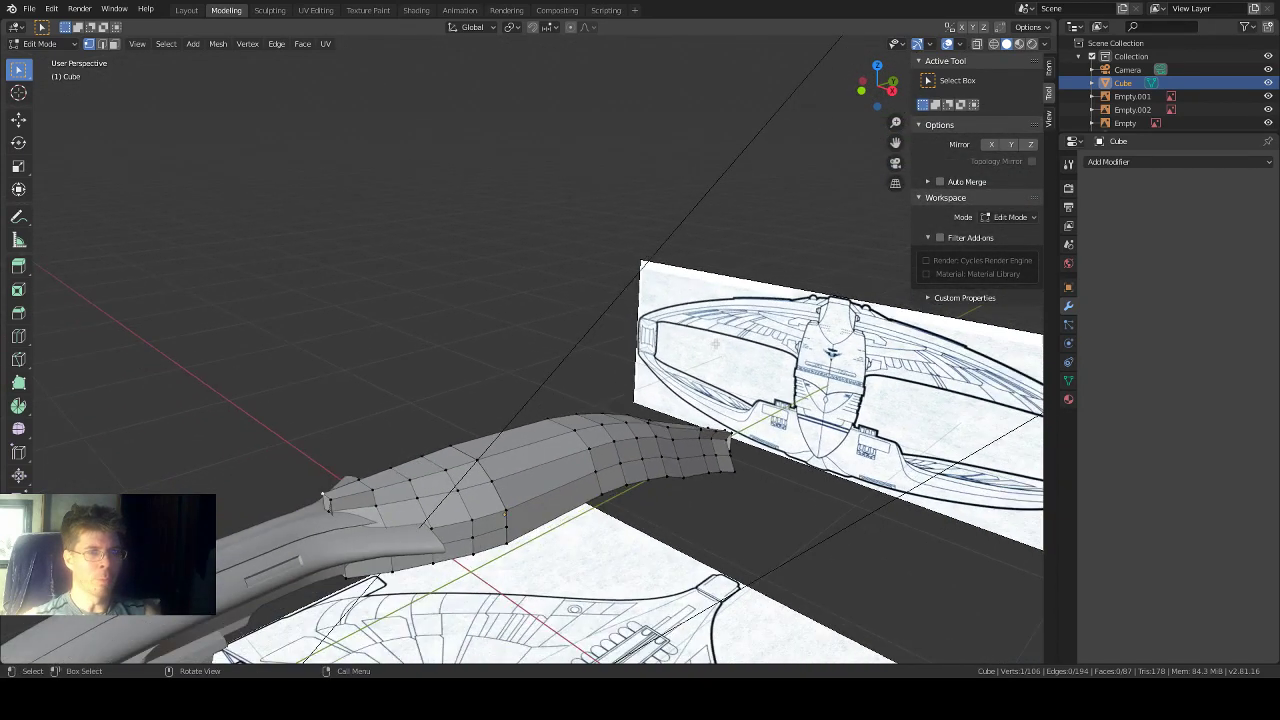
middle_drag(716, 345, 663, 380)
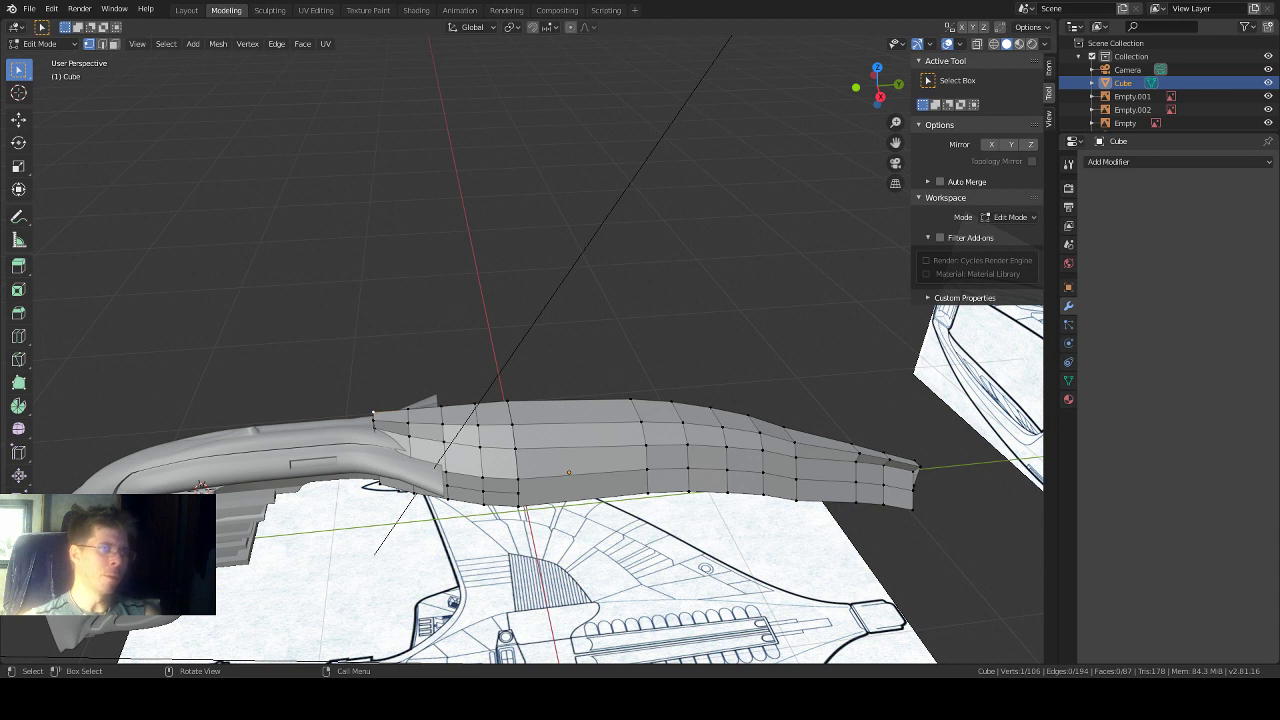
middle_drag(618, 454, 725, 410)
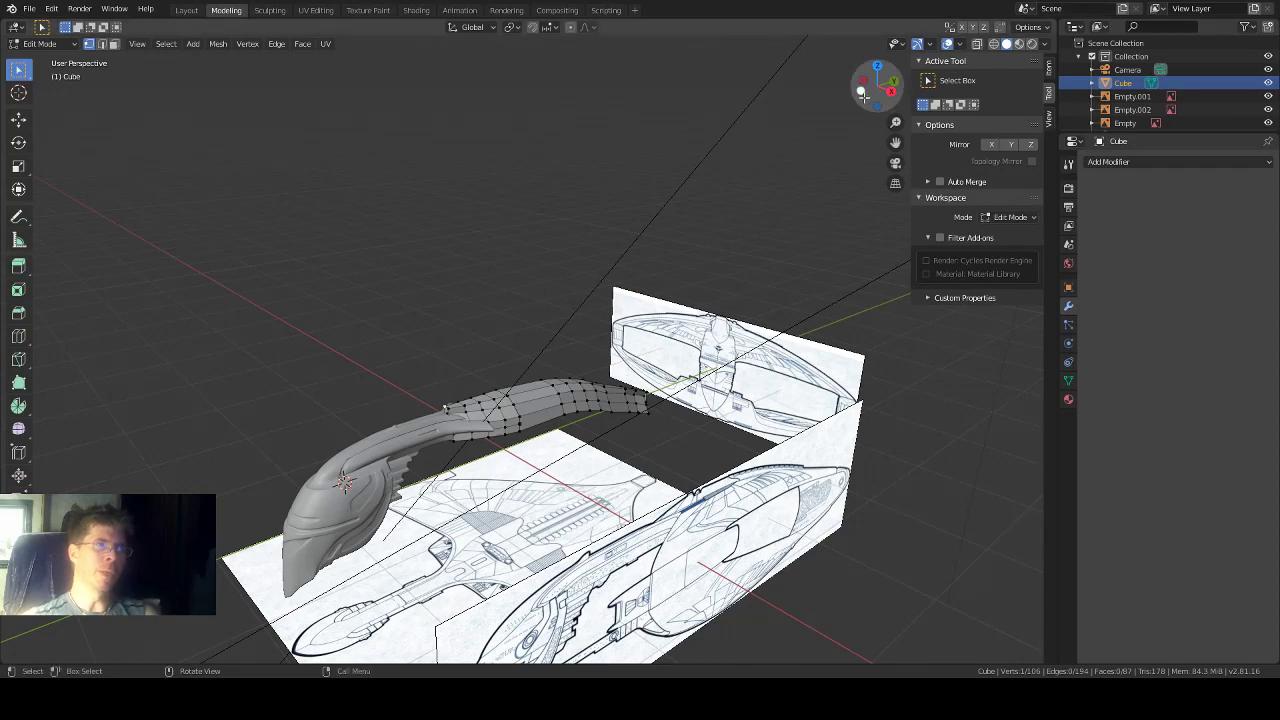
Step: Compare the body's cross-section with the front blueprint in front orthographic view
click(897, 80)
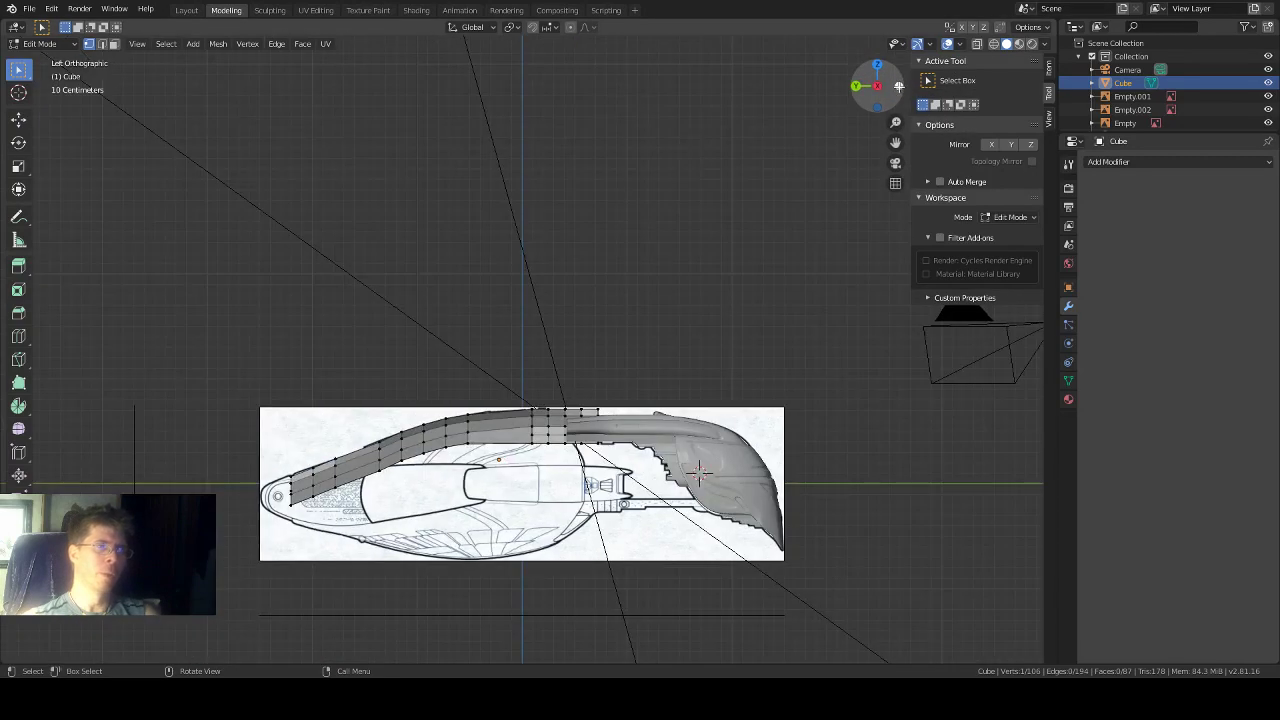
click(898, 86)
scroll(543, 447, up, 6)
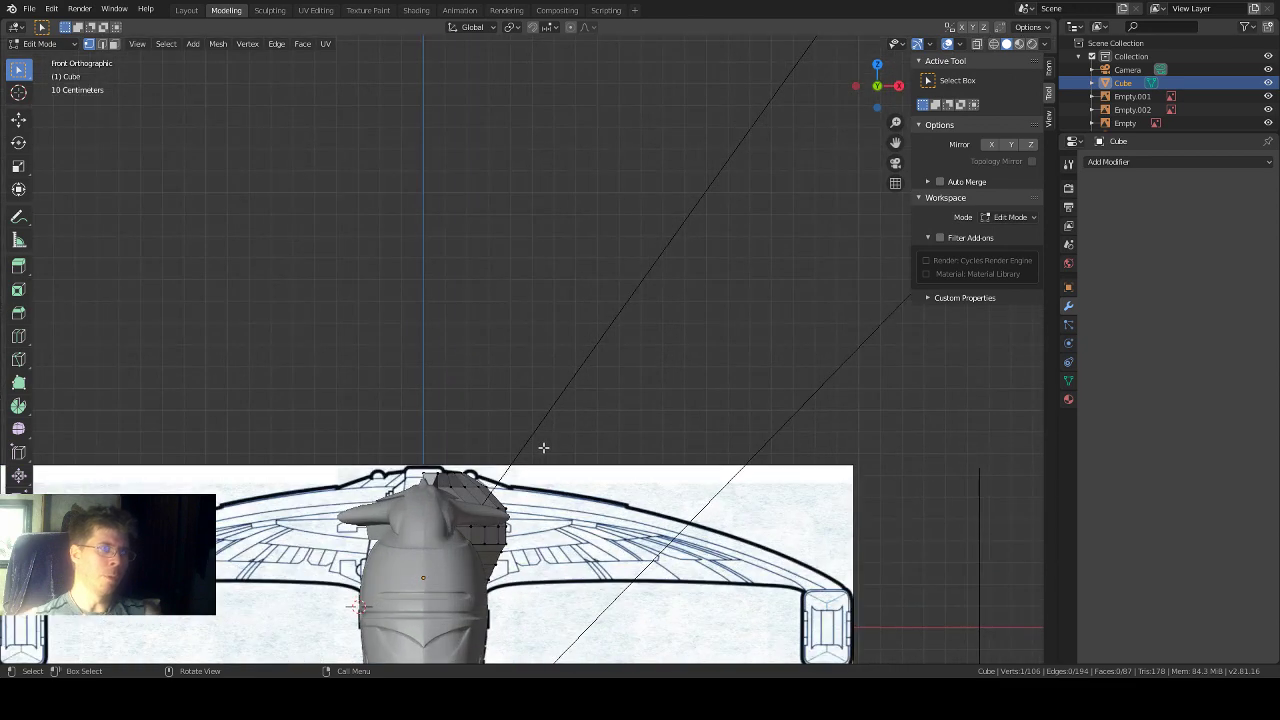
scroll(545, 525, up, 1)
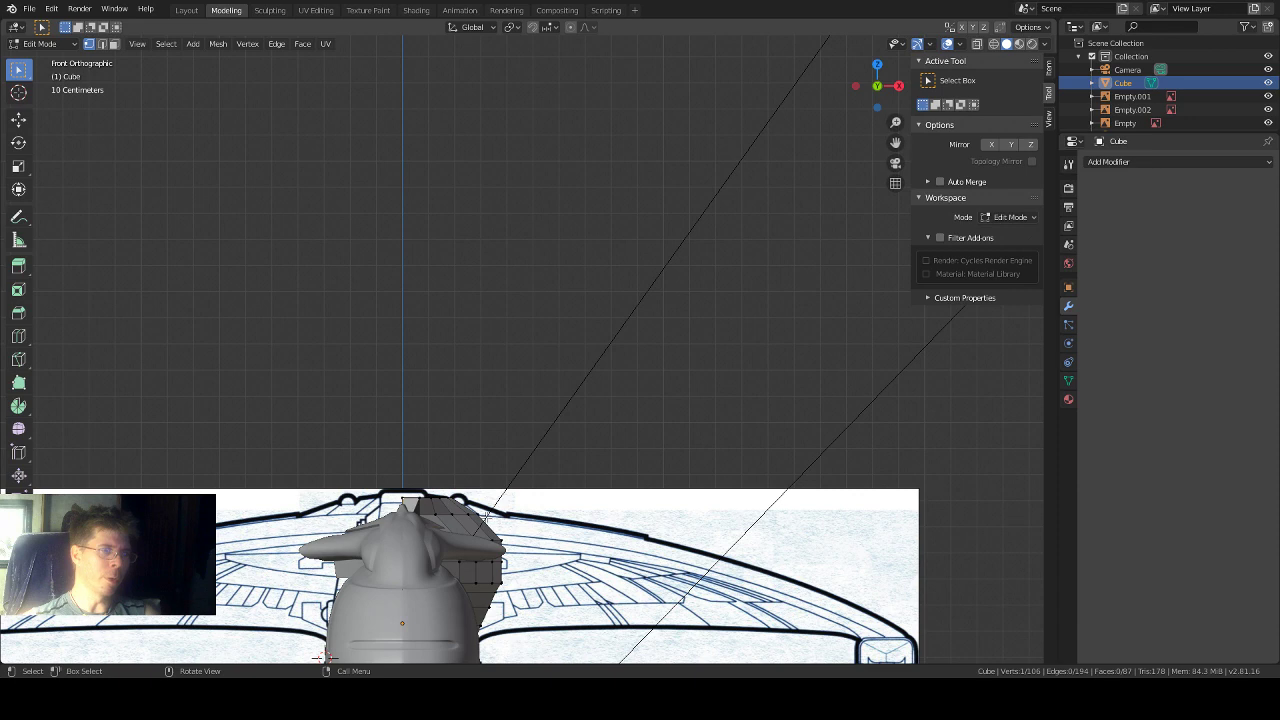
scroll(532, 540, down, 2)
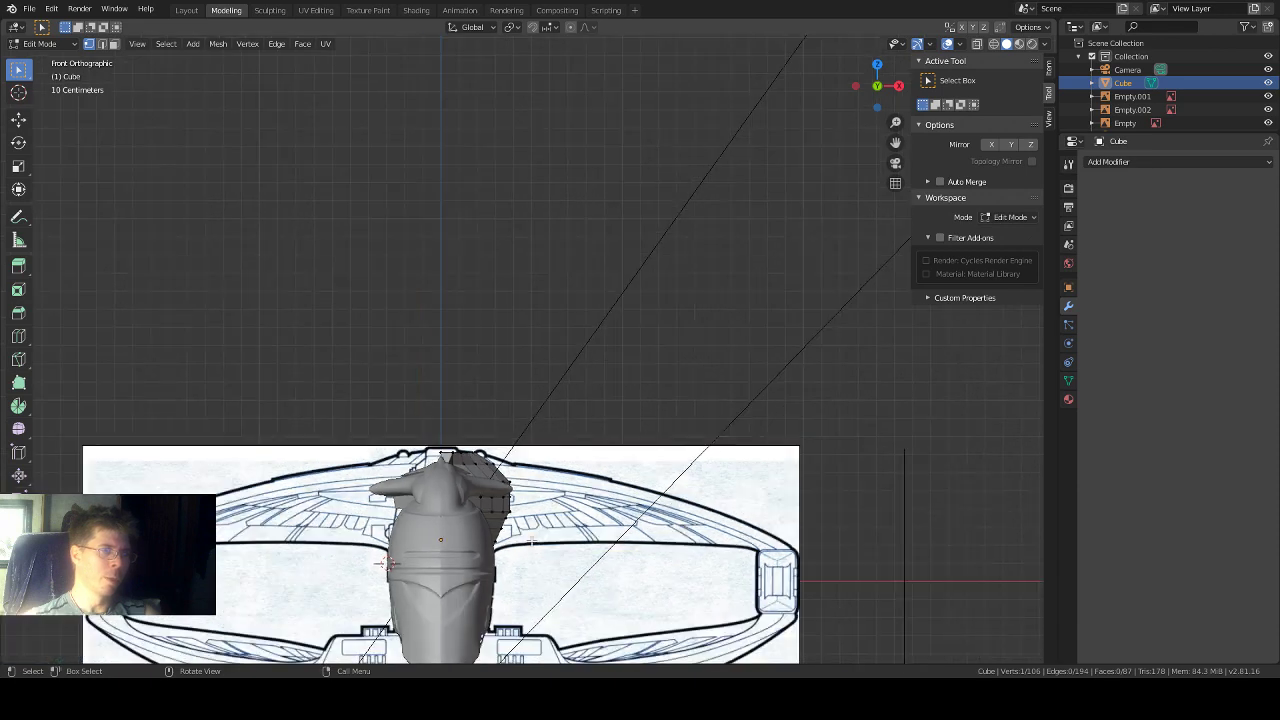
Step: Add a single lengthwise loop cut through the lower side faces of the hull, from its wide middle section to the tail
scroll(532, 540, up, 3)
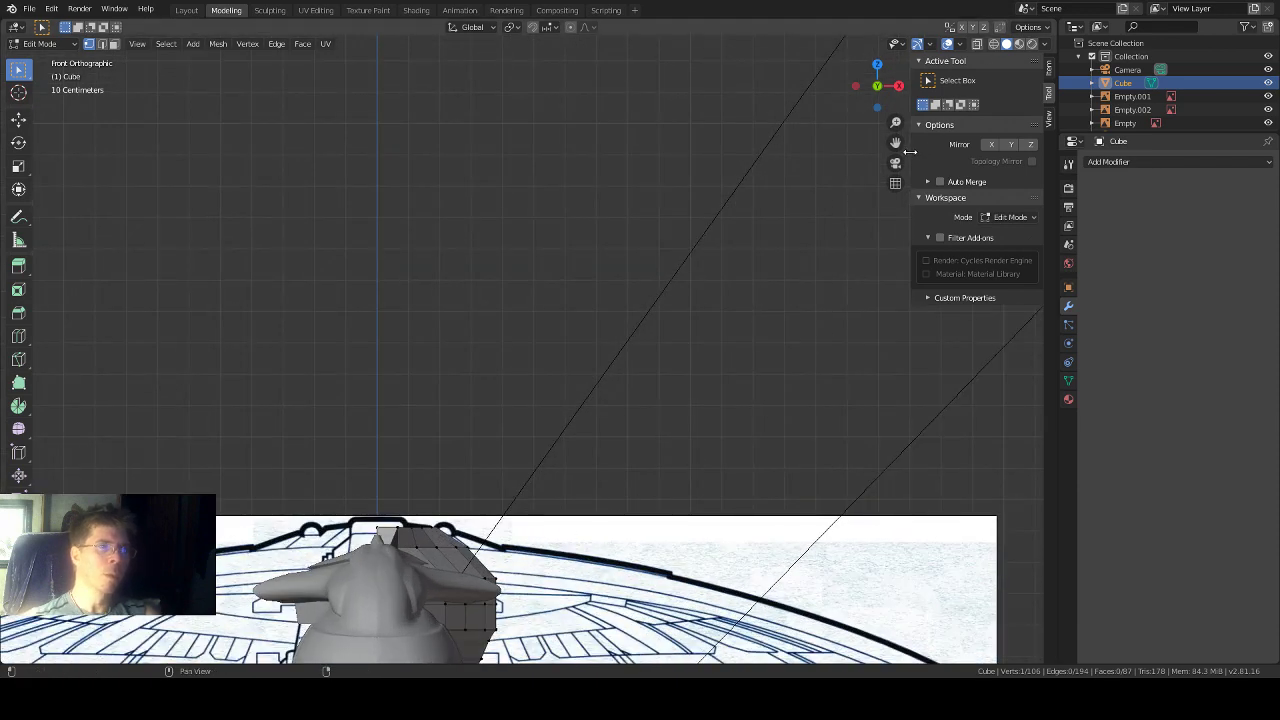
drag(895, 143, 877, 160)
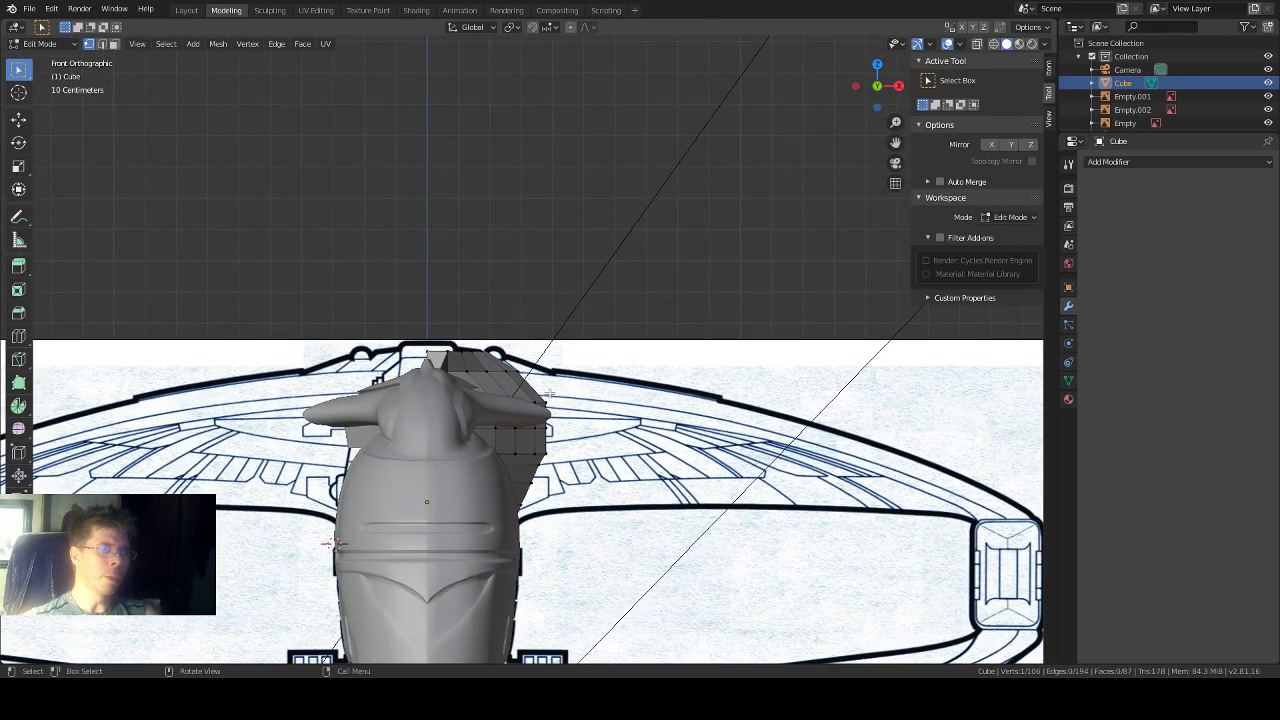
scroll(599, 406, up, 1)
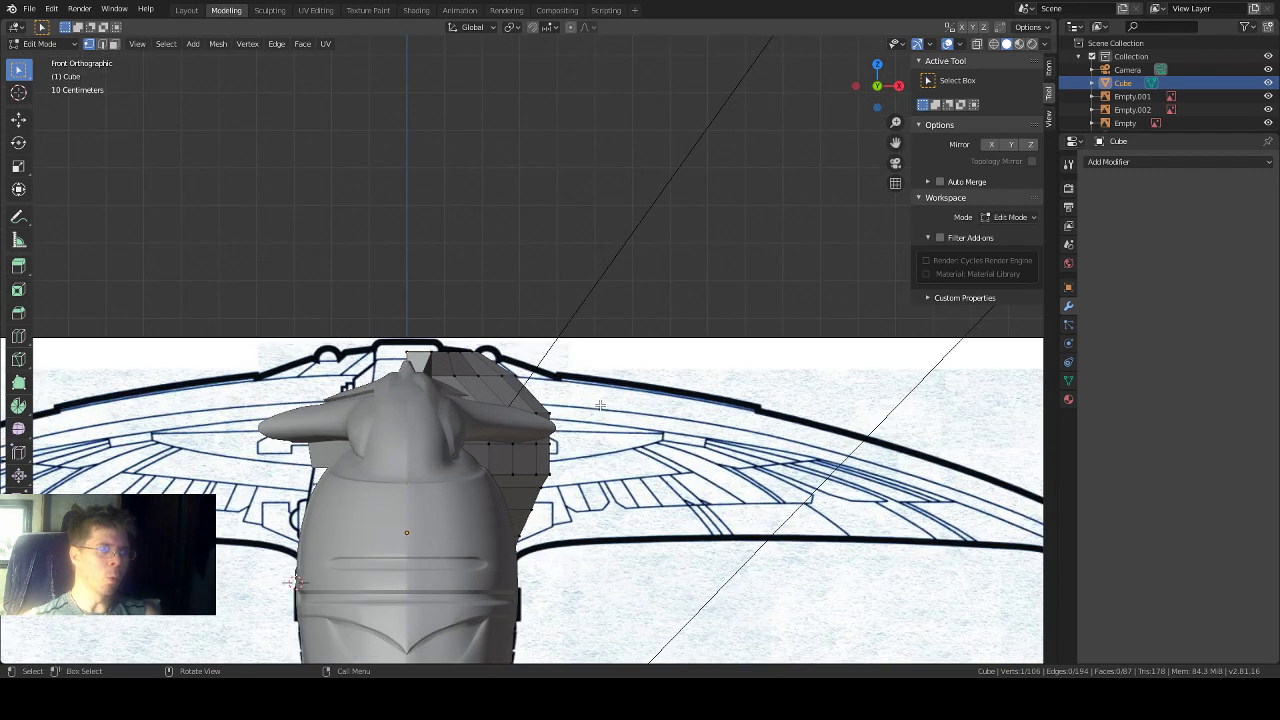
middle_drag(599, 406, 511, 442)
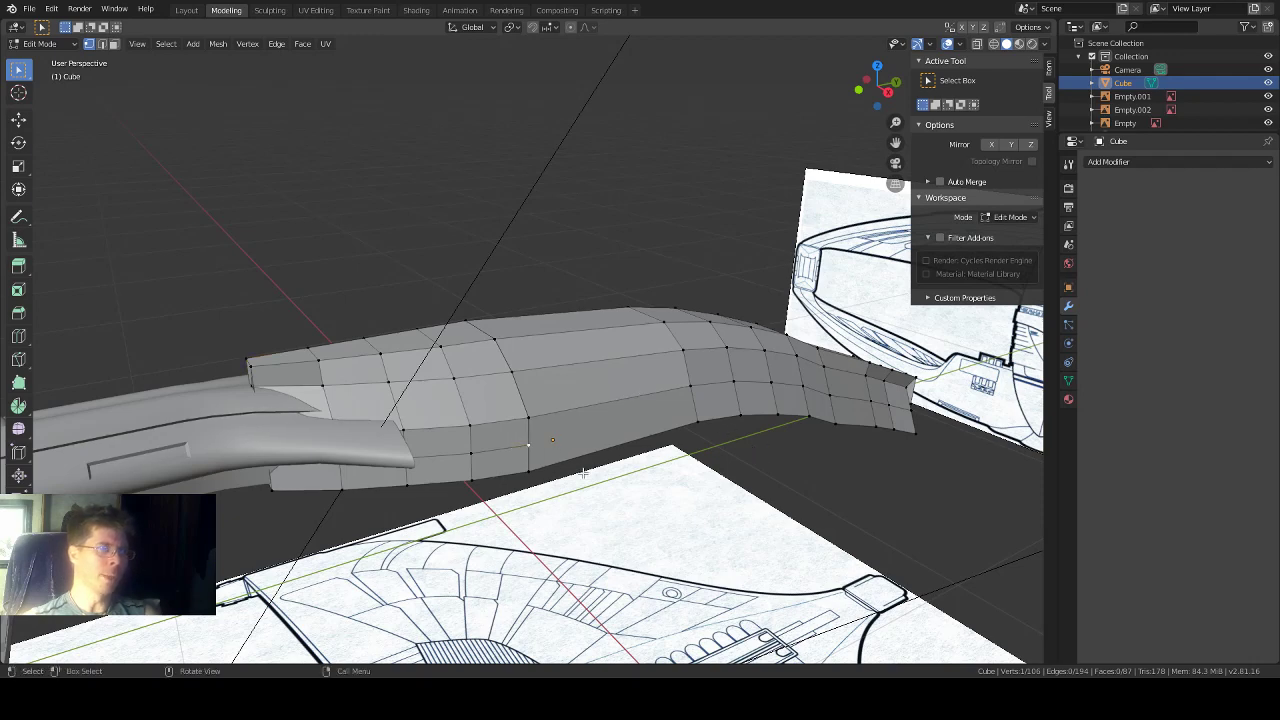
middle_drag(583, 473, 720, 343)
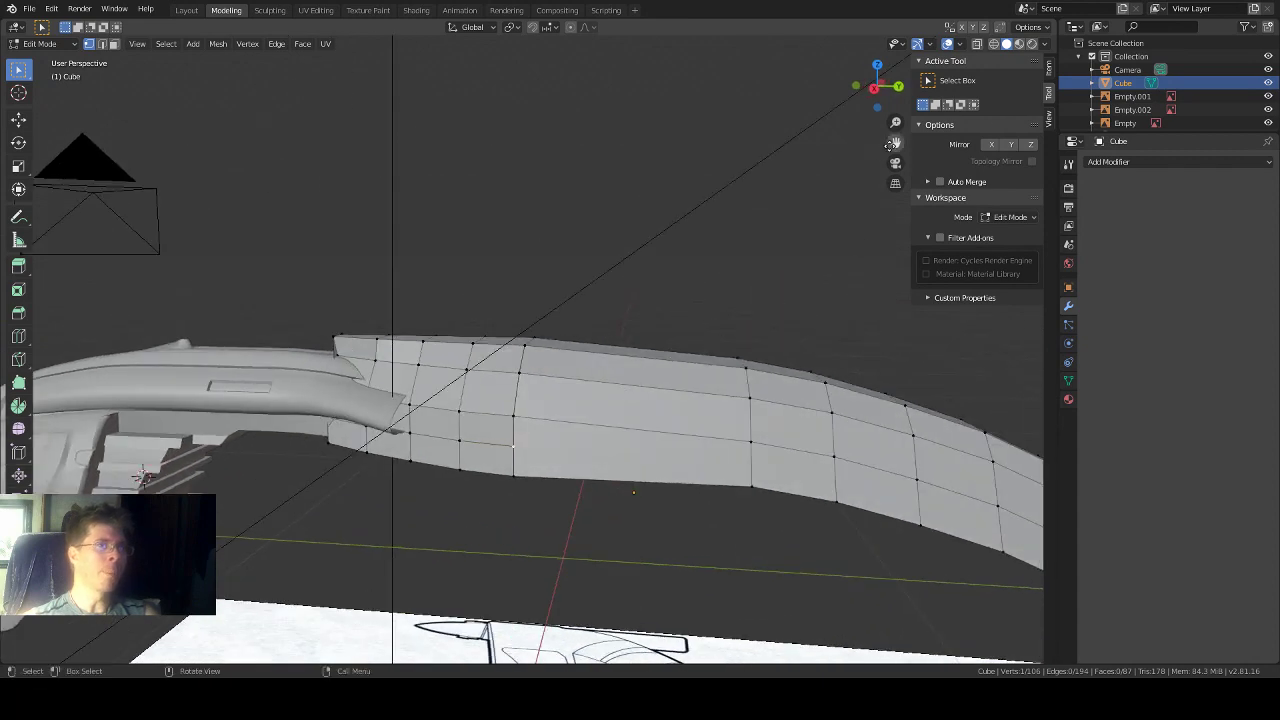
drag(890, 146, 757, 31)
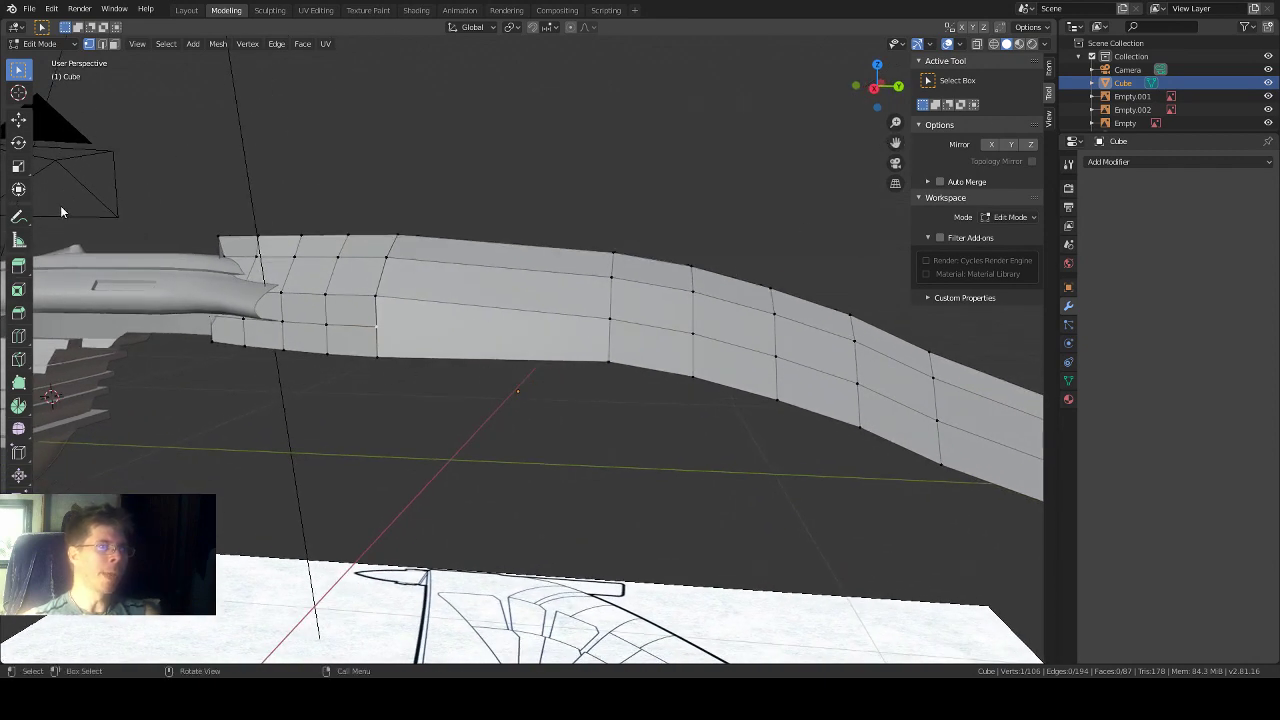
click(18, 337)
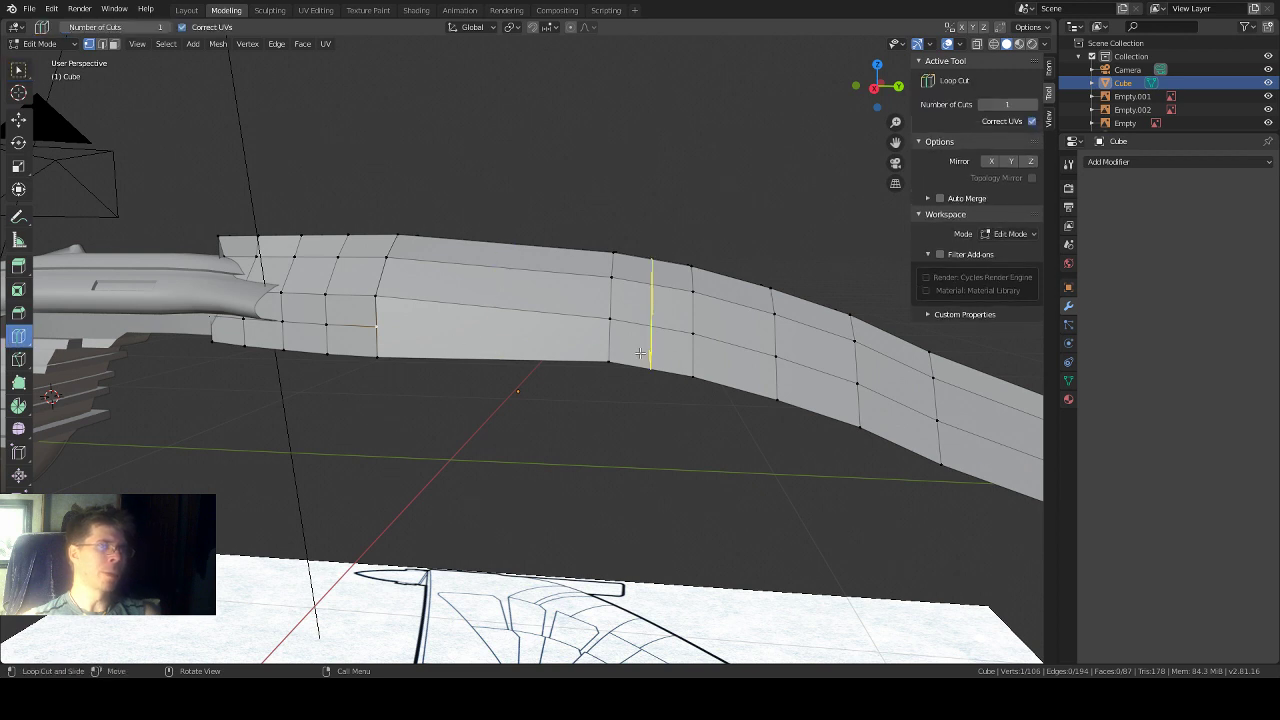
click(609, 345)
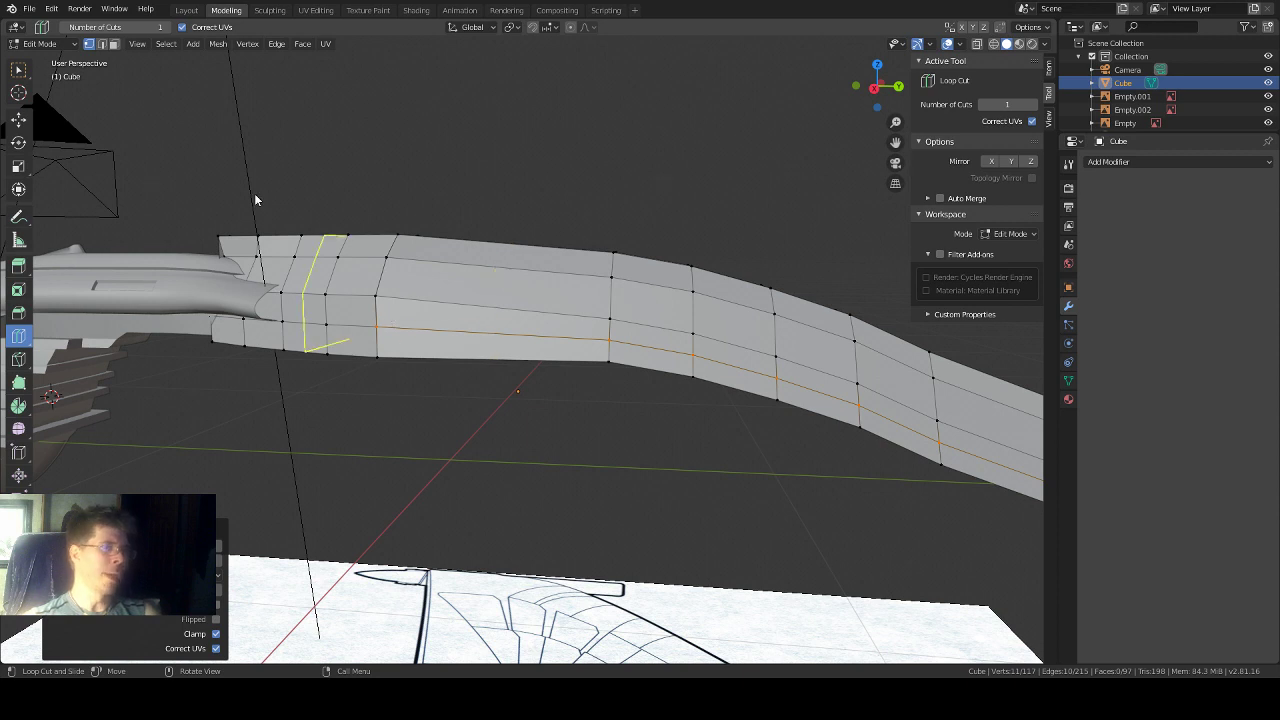
Step: Nudge the new loop's overlapping front end vertex aside and merge it into the existing side vertex using At Last
key(w)
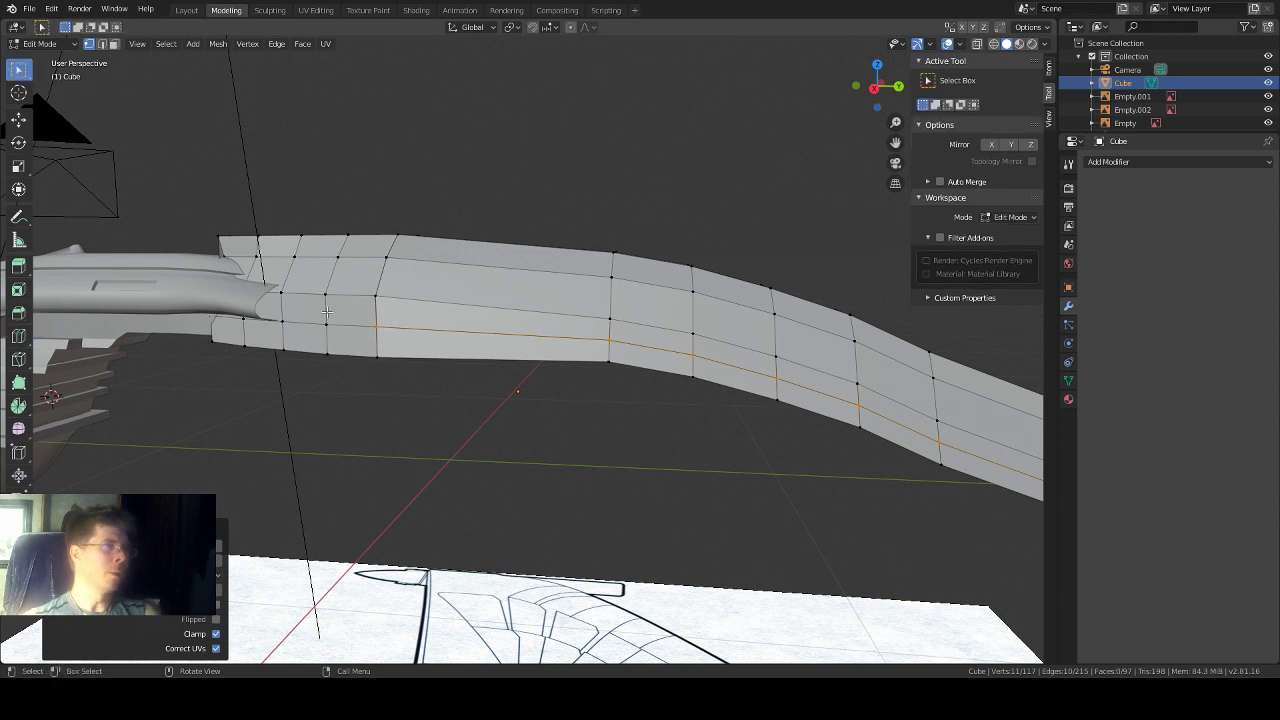
click(377, 327)
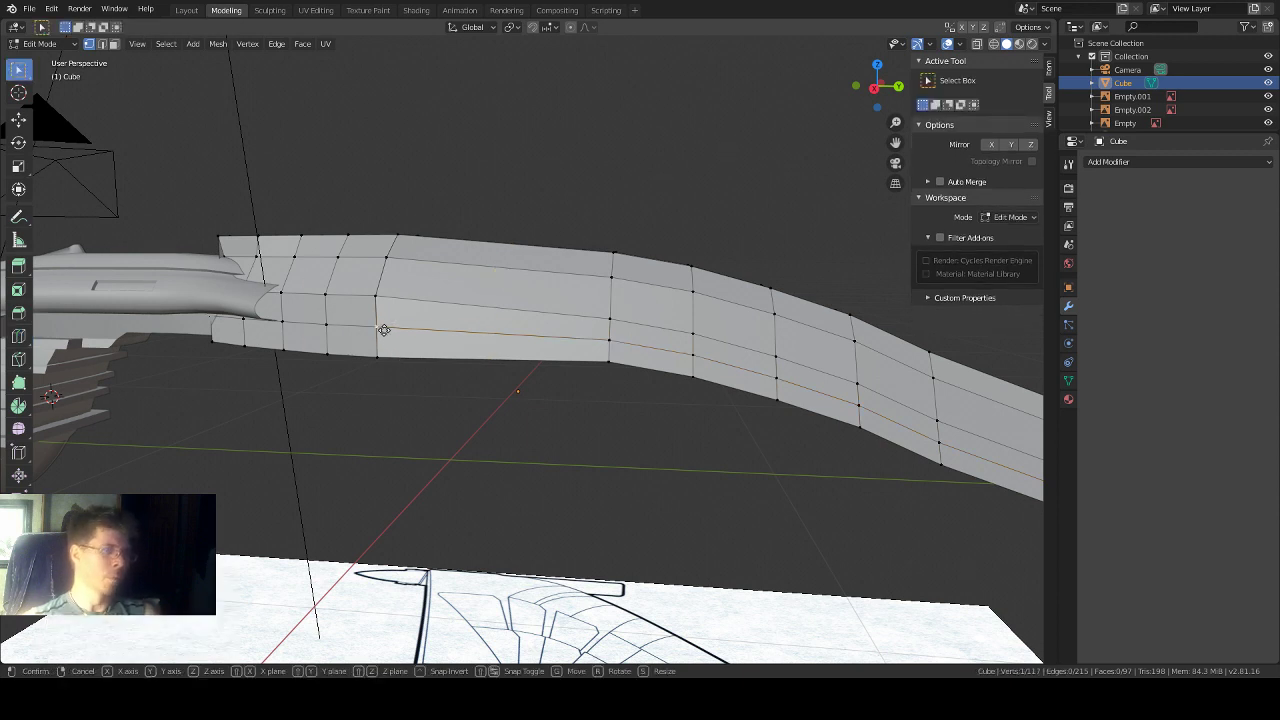
key(g)
key(z)
click(396, 335)
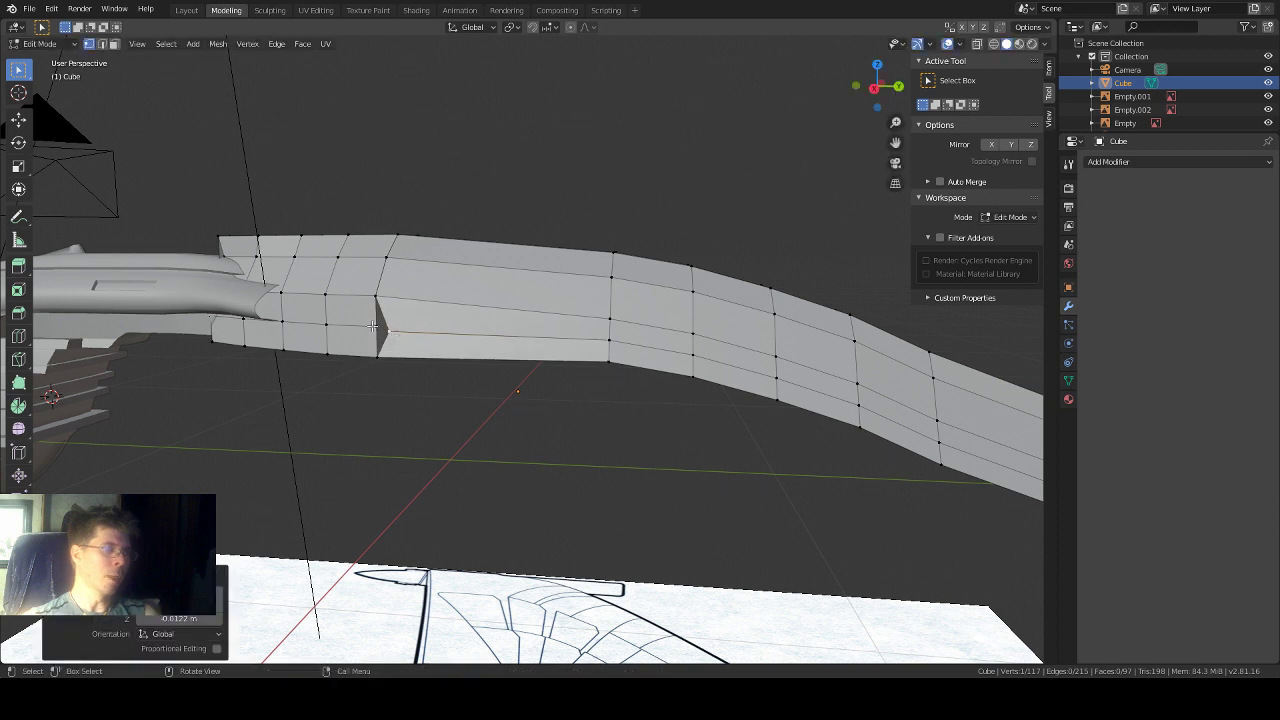
shift+click(374, 326)
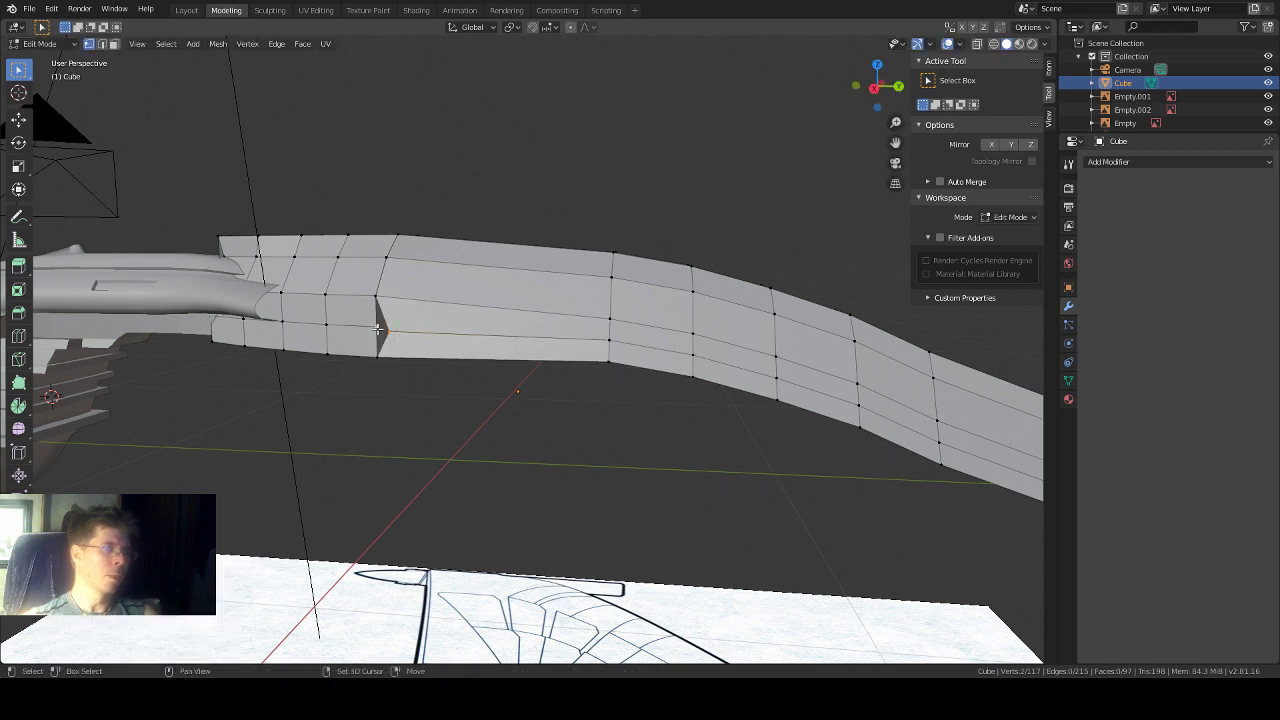
key(m)
click(436, 312)
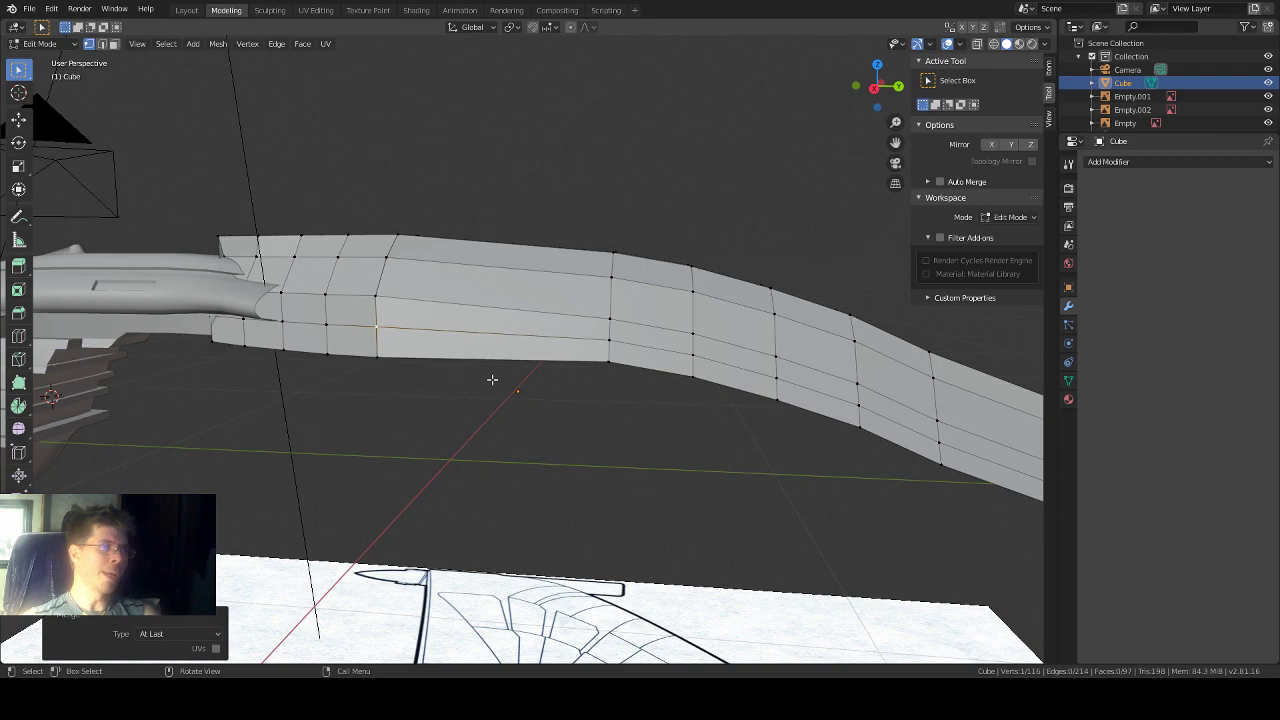
Step: Examine the half hull from the back, top and side, using X-ray to compare its outline with the top-view blueprint
middle_drag(492, 380, 658, 390)
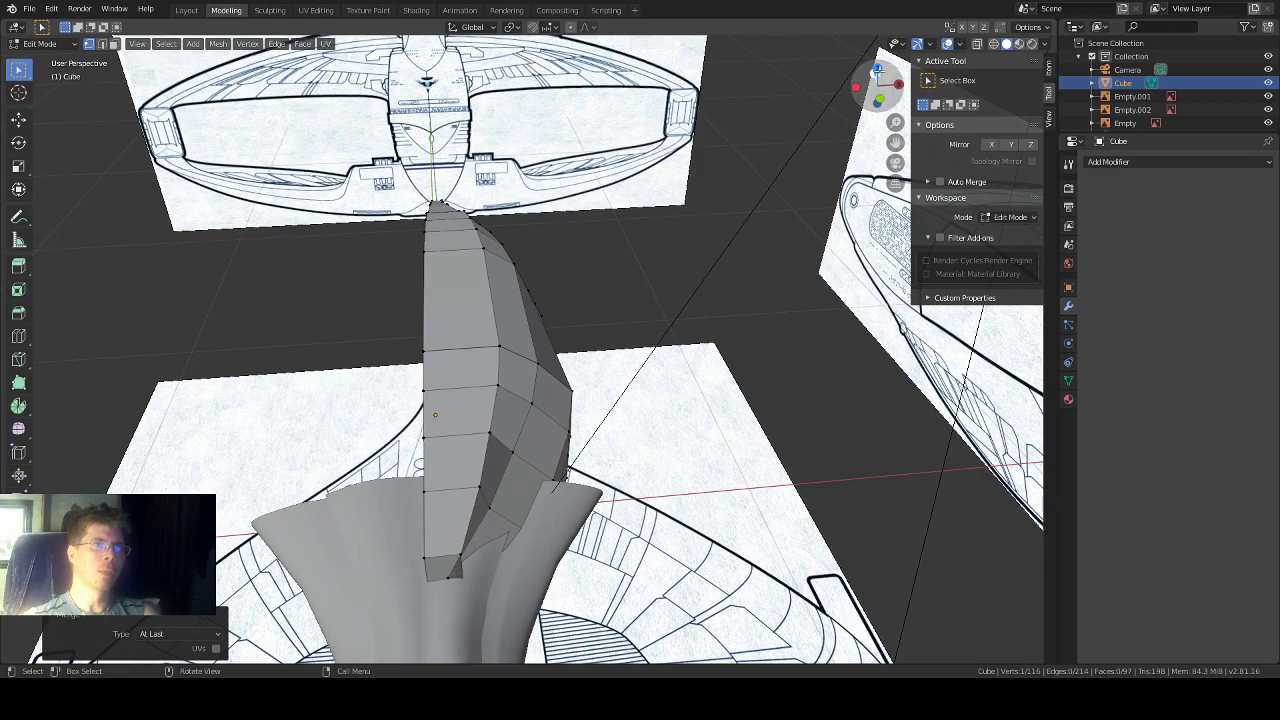
click(878, 100)
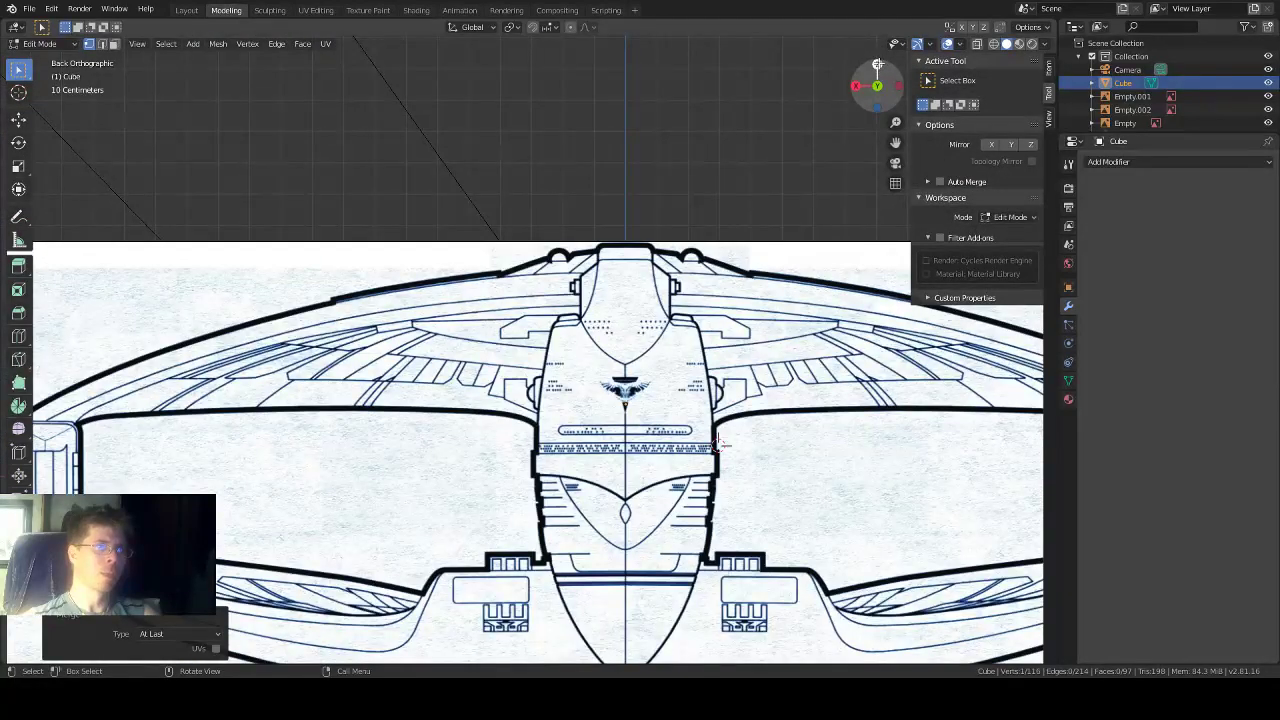
key(KP_7)
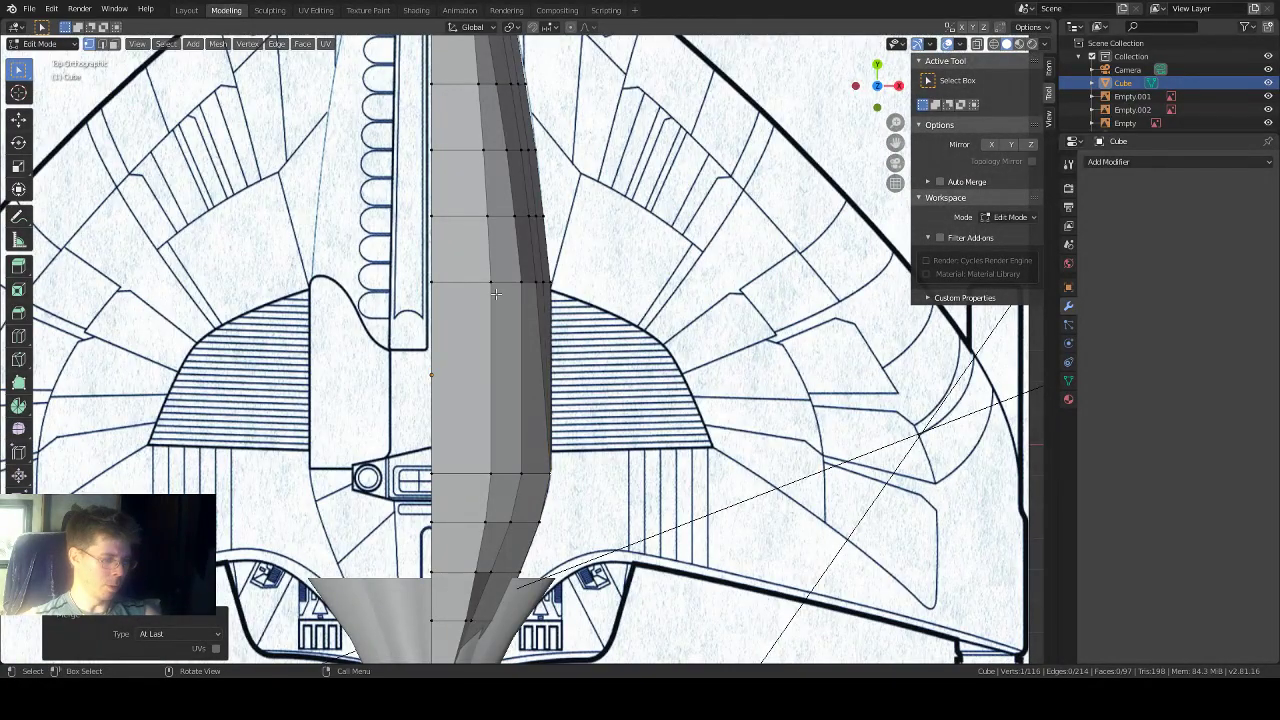
key(alt+z)
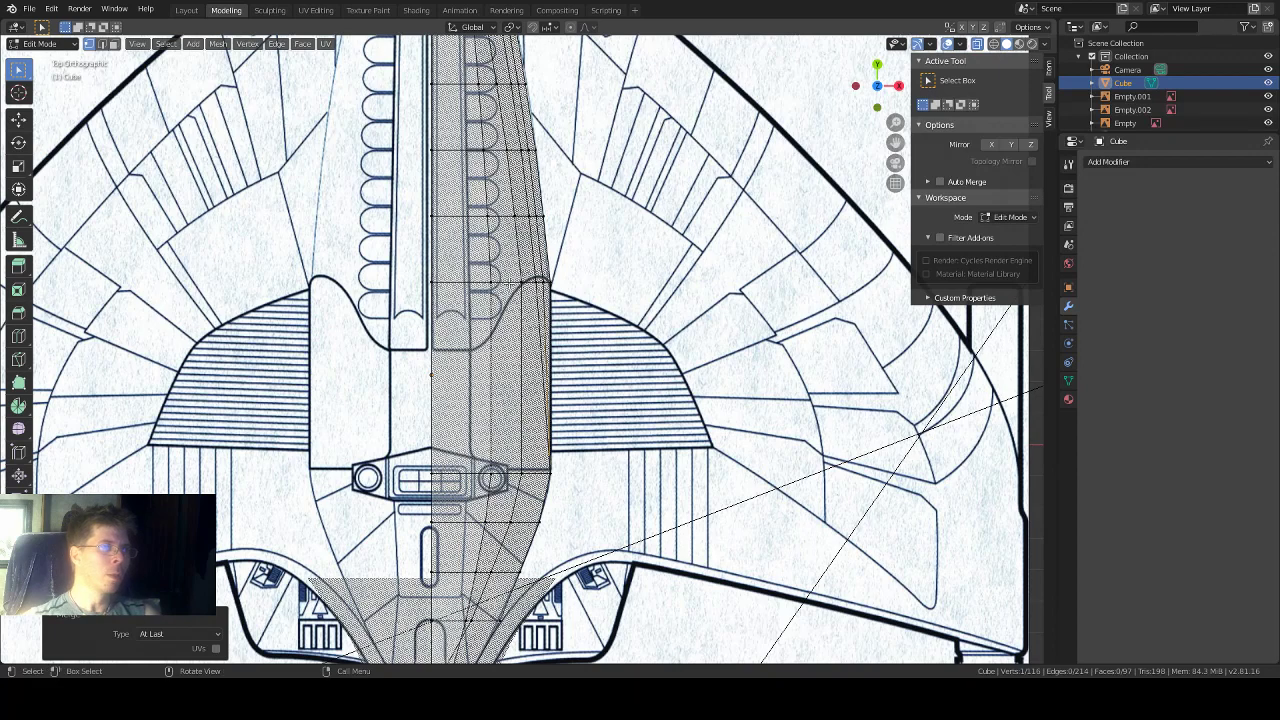
scroll(522, 349, down, 1)
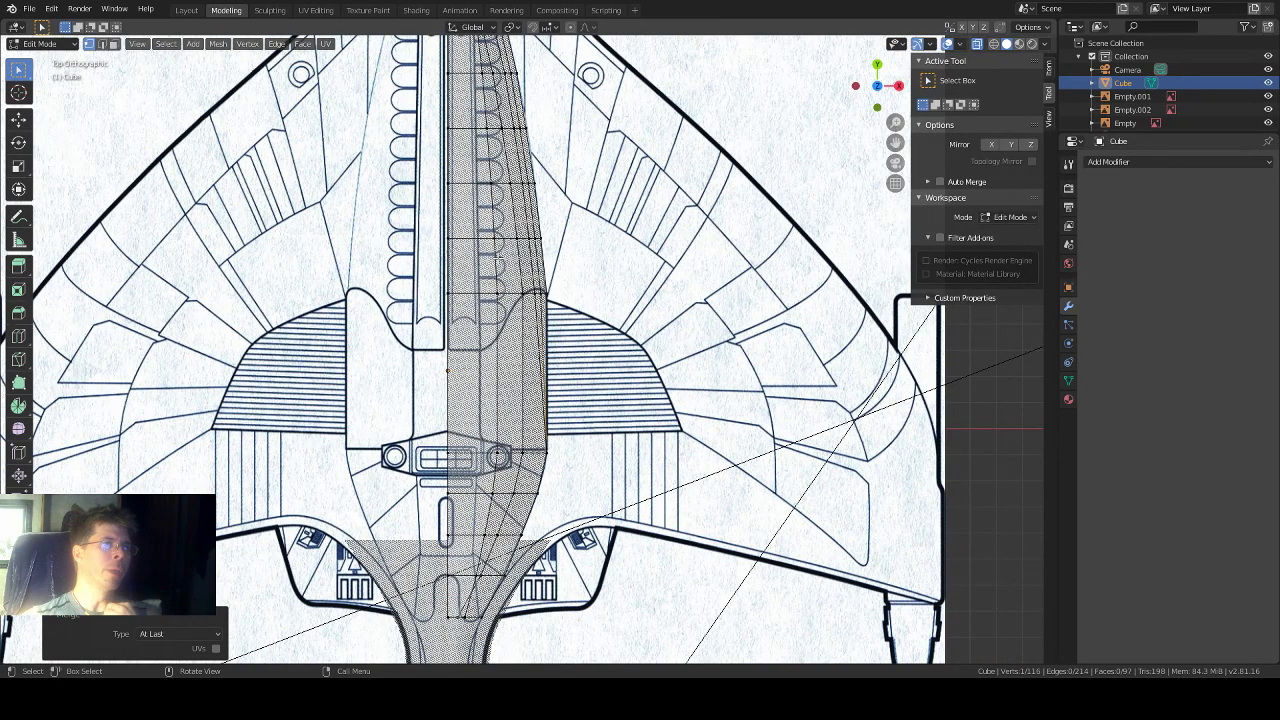
scroll(522, 349, down, 1)
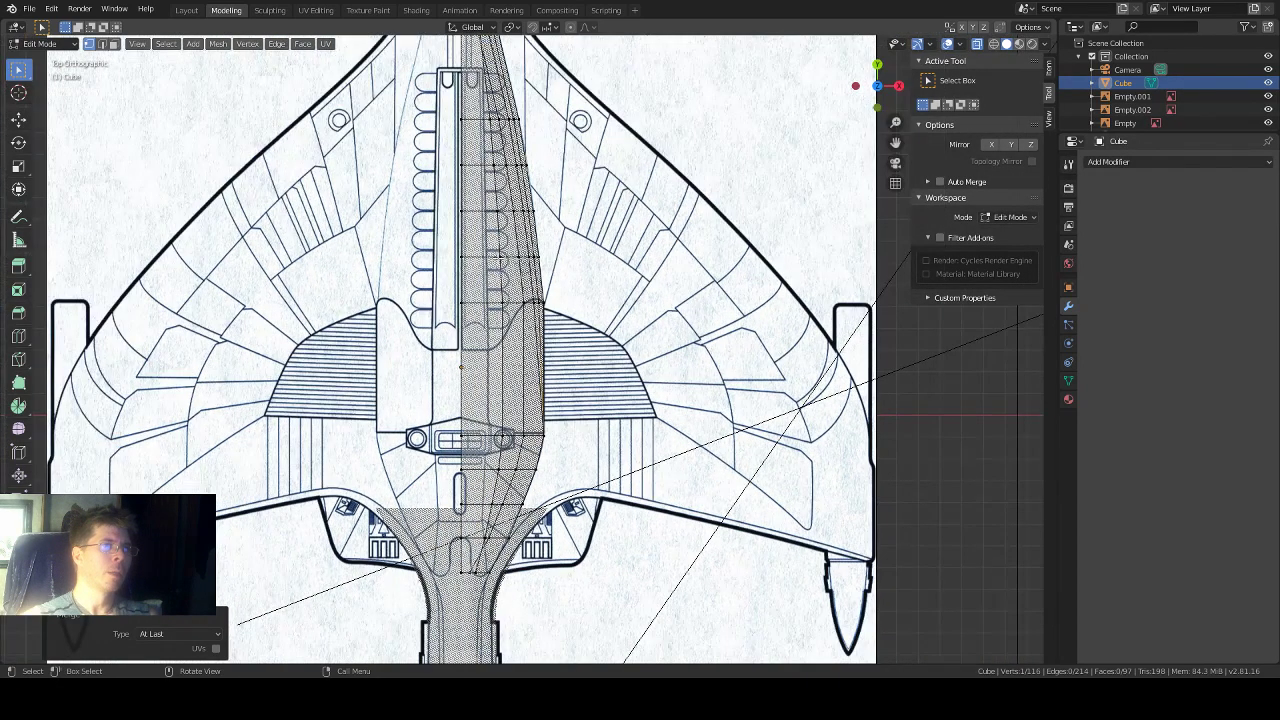
scroll(546, 292, down, 2)
middle_drag(546, 292, 556, 230)
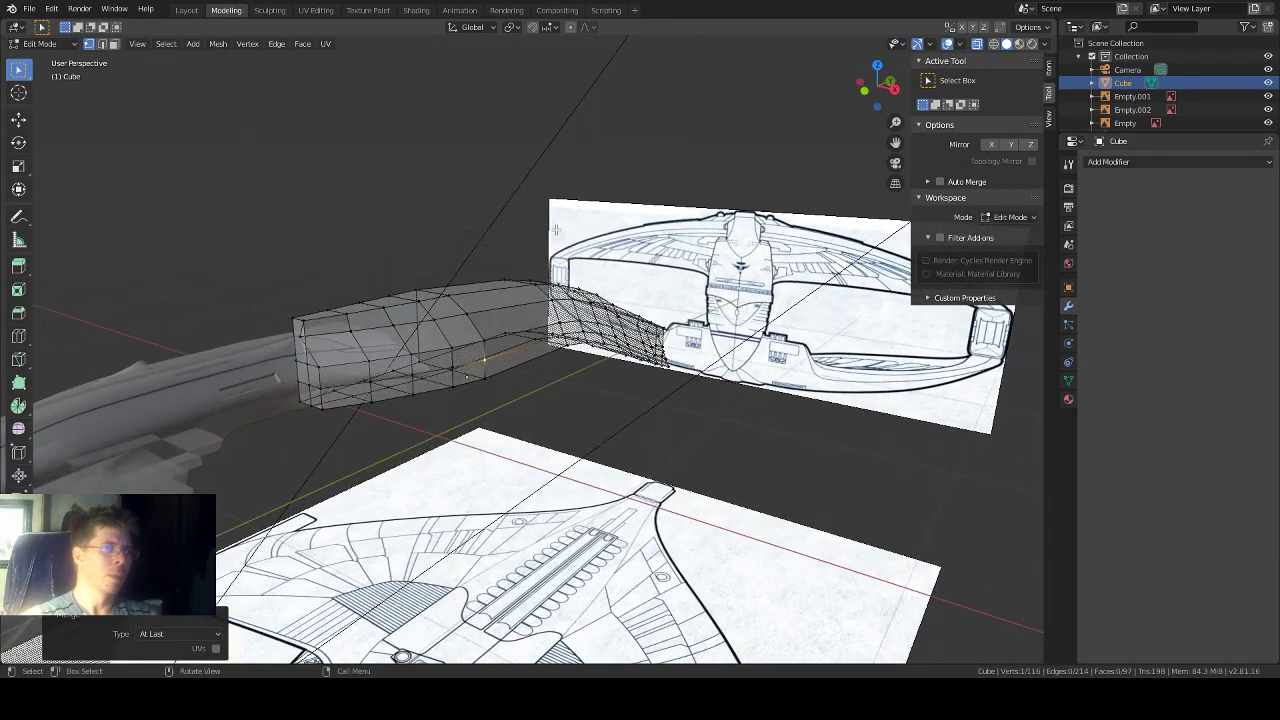
Step: Switch to face selection, turn X-ray off, and select the upper of the two lower side faces beside the neck piece's tip
click(114, 44)
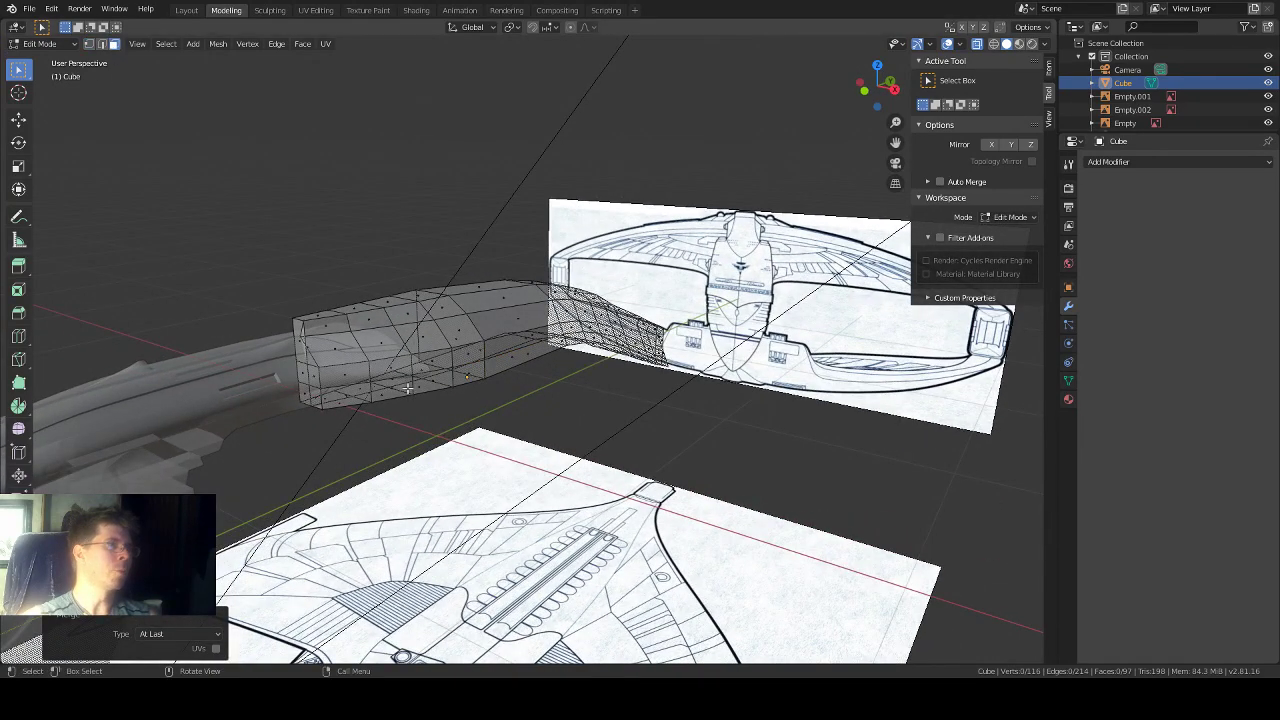
click(395, 368)
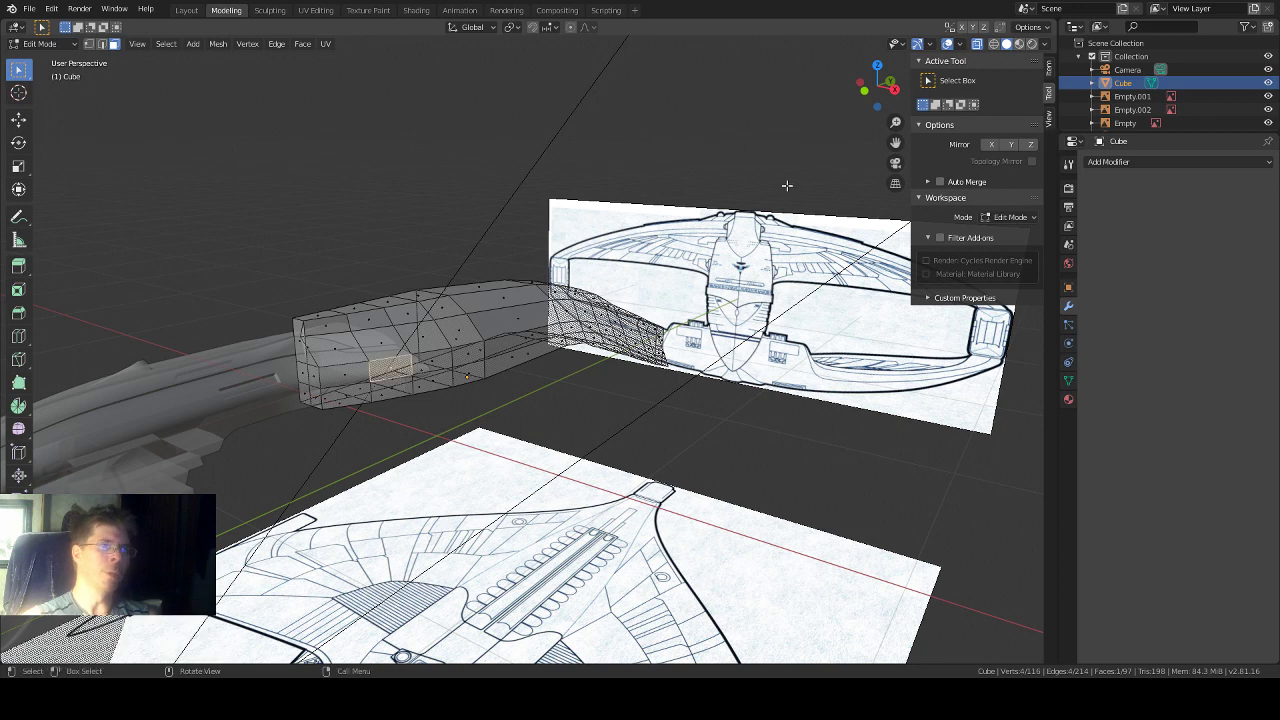
key(alt+z)
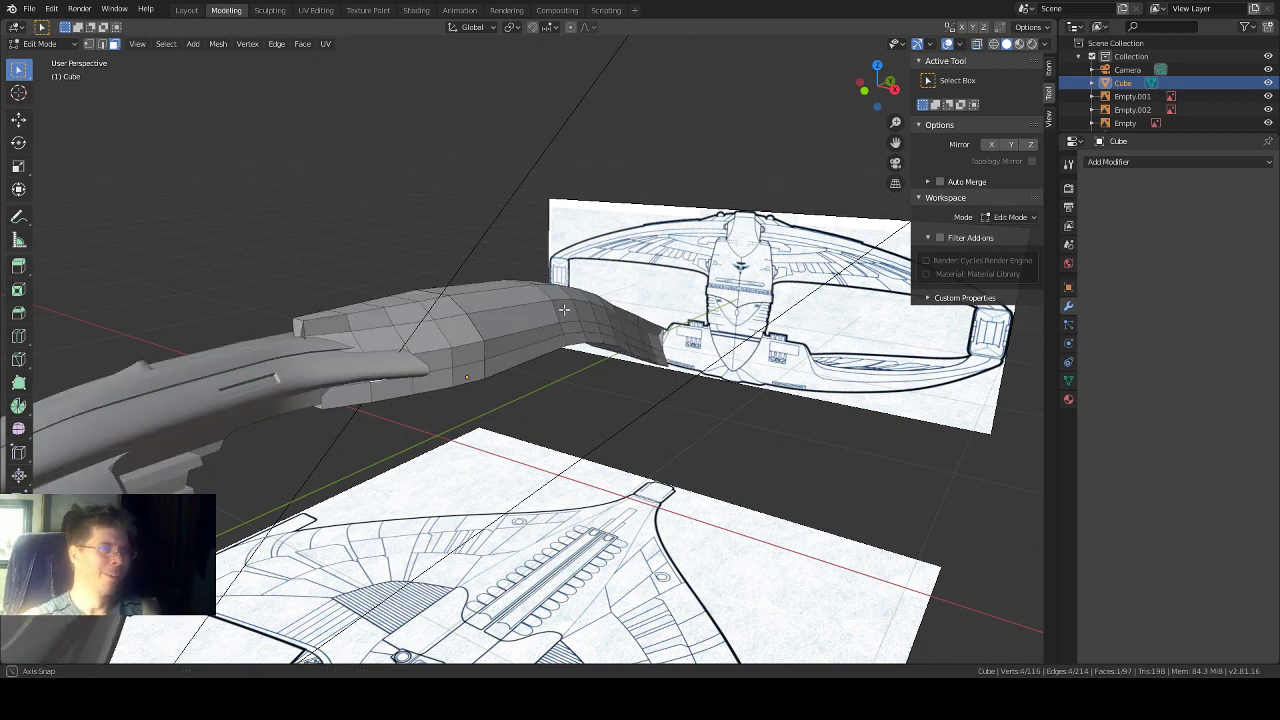
middle_drag(566, 311, 509, 353)
click(407, 380)
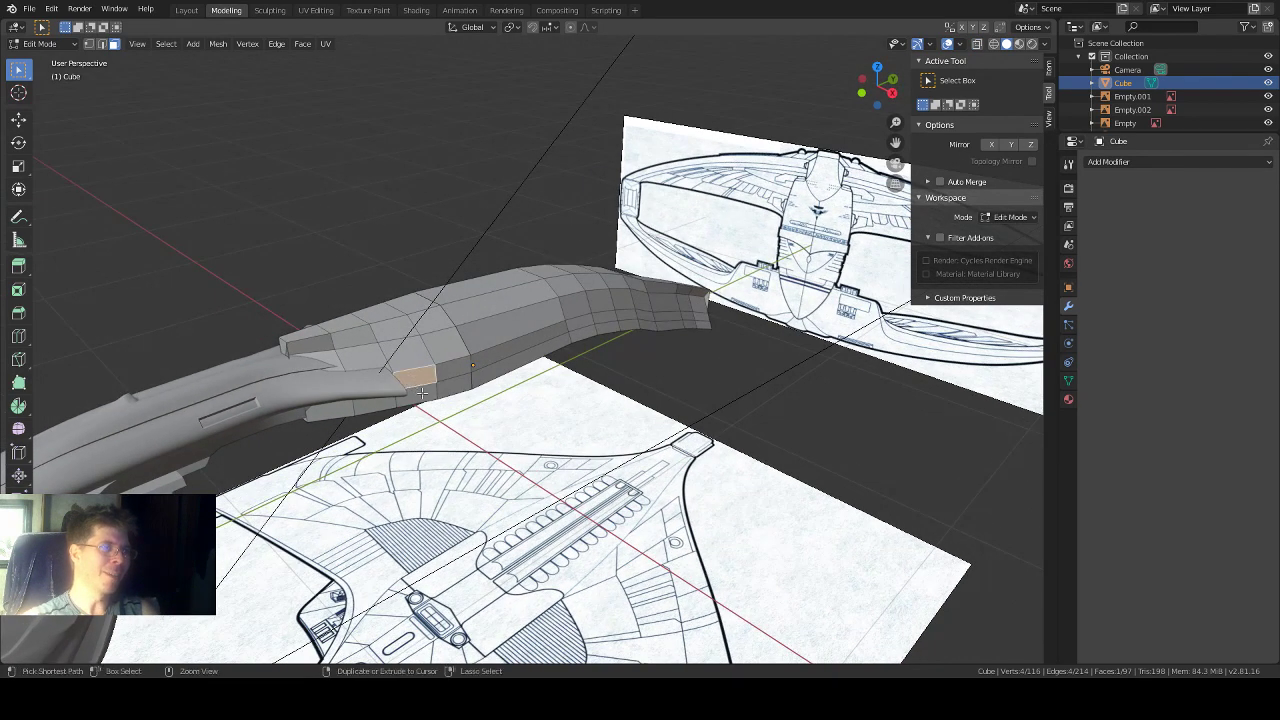
Step: Extend the face selection along both lower side rows through the long middle segment of the hull
ctrl+click(428, 394)
ctrl+click(457, 368)
ctrl+click(457, 385)
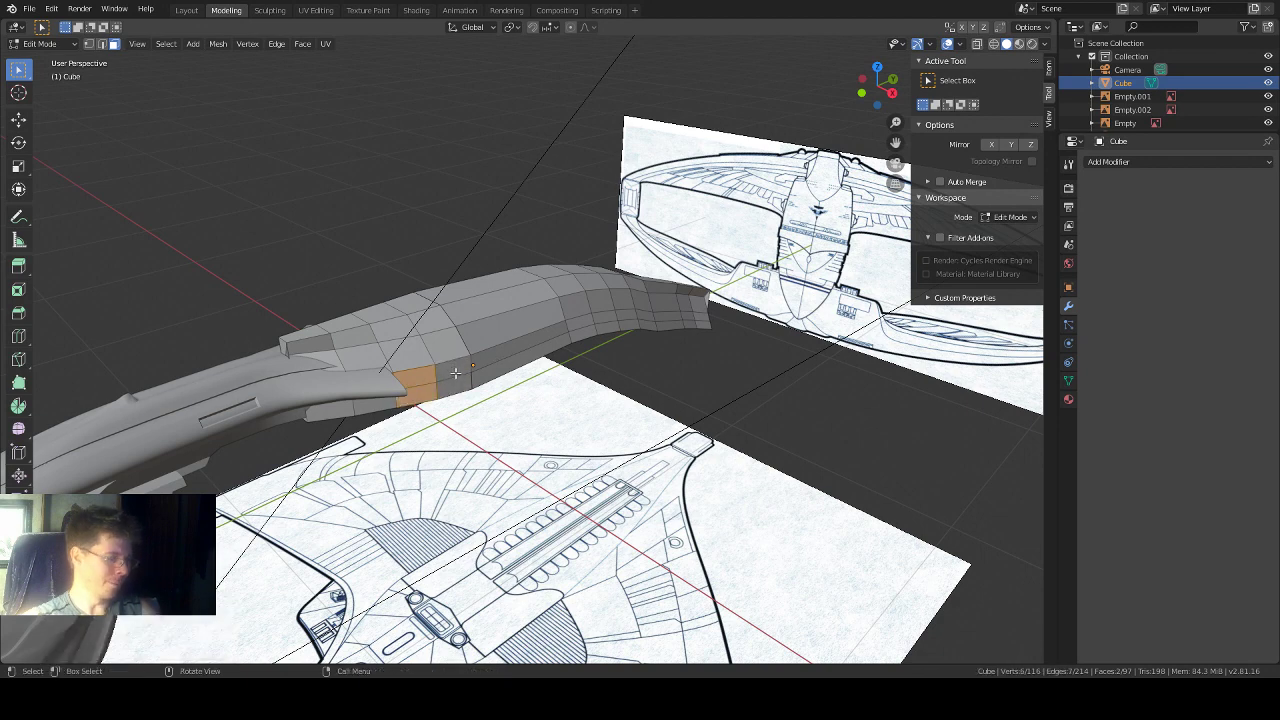
shift+click(458, 376)
shift+click(460, 384)
shift+click(502, 352)
shift+click(498, 364)
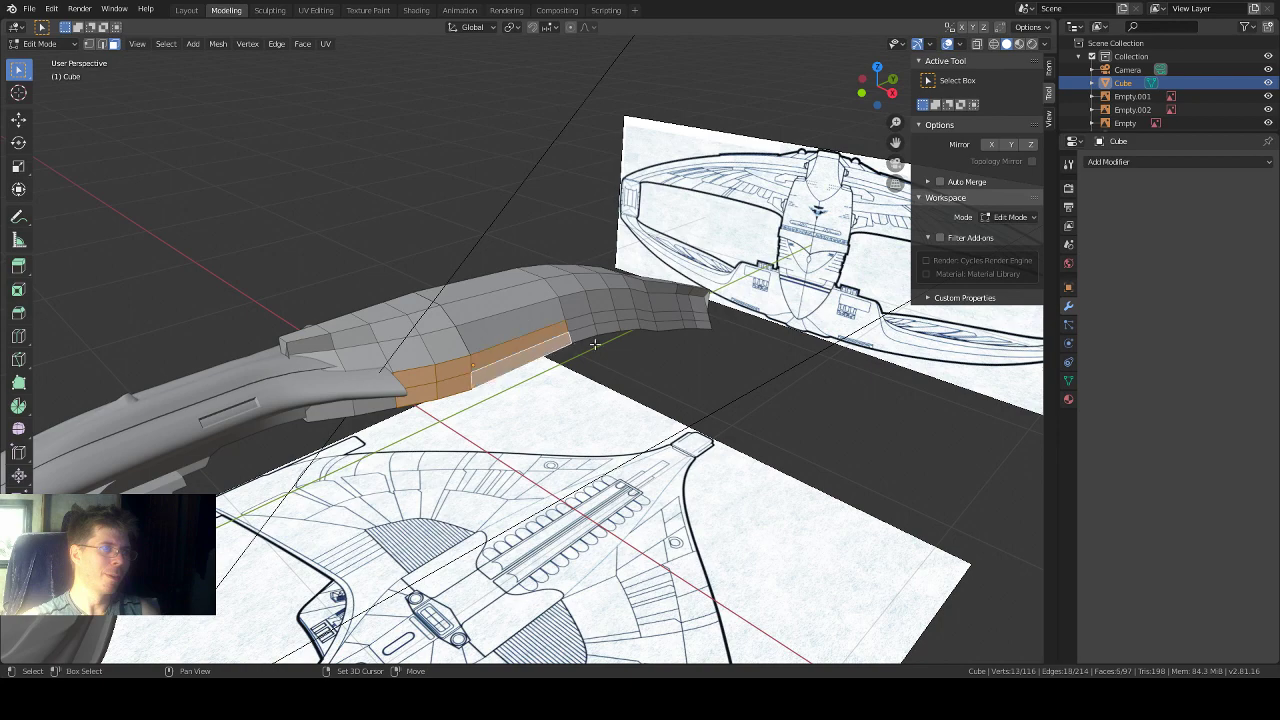
Step: Add the next five pairs of lower side faces behind the long middle segment to the selection, heading toward the tail
middle_drag(596, 344, 628, 348)
shift+click(588, 342)
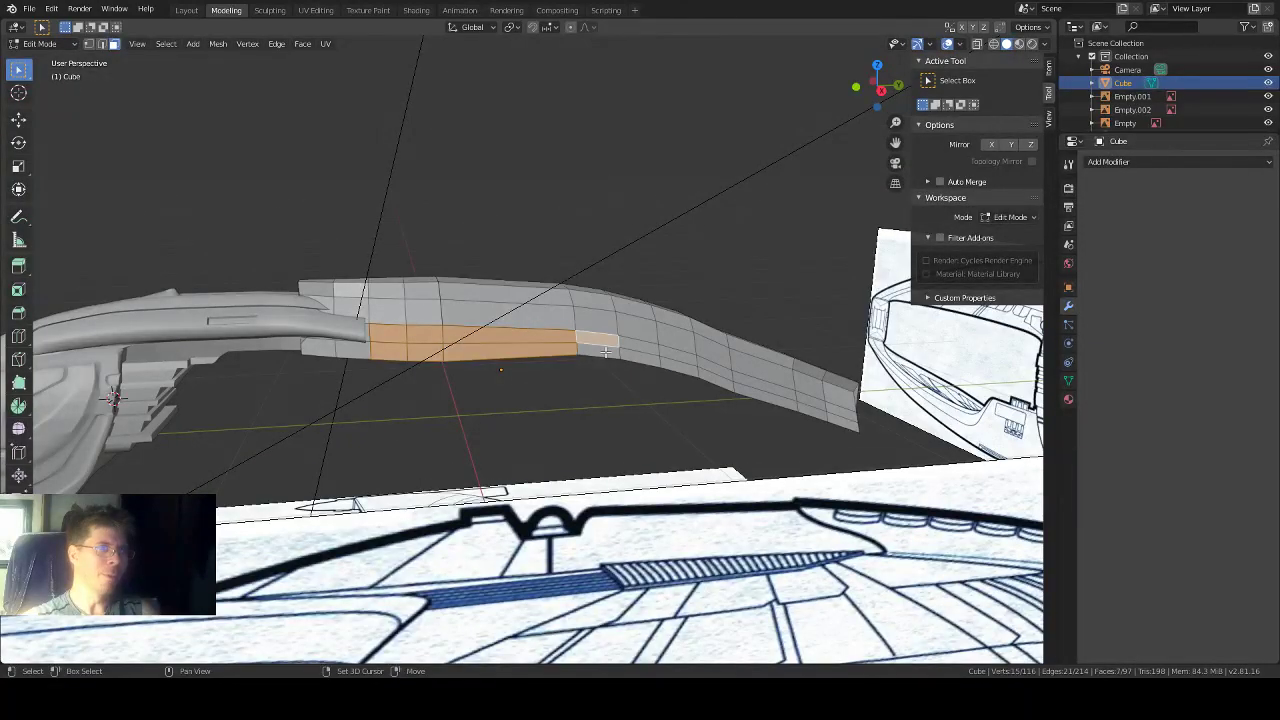
shift+click(600, 348)
shift+click(642, 352)
shift+click(660, 362)
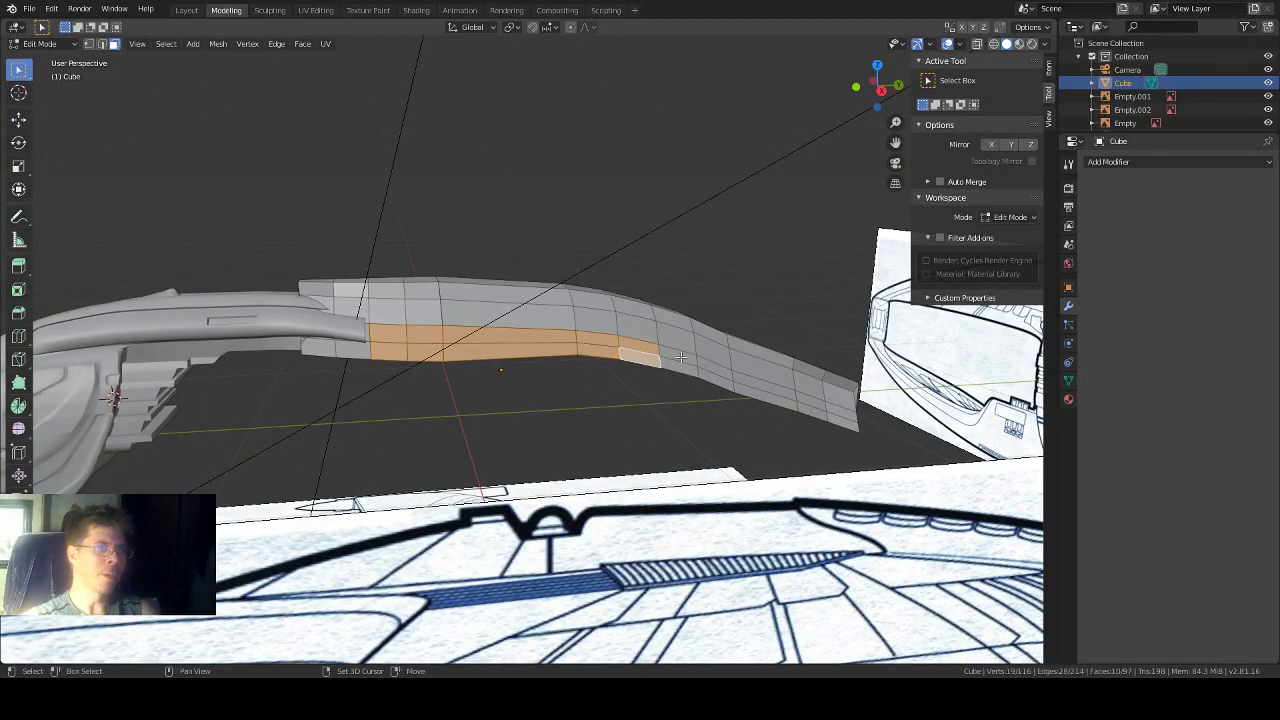
shift+click(678, 352)
shift+click(680, 365)
shift+click(712, 366)
shift+click(725, 382)
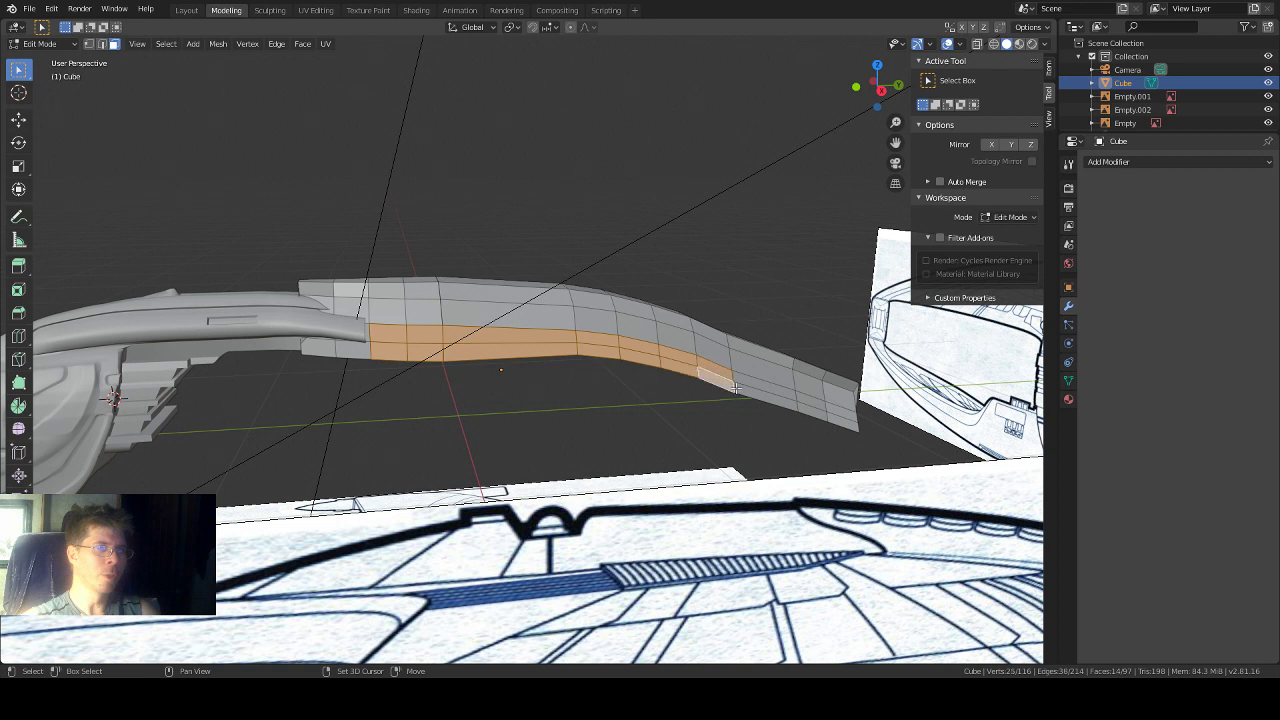
shift+click(760, 388)
shift+click(785, 400)
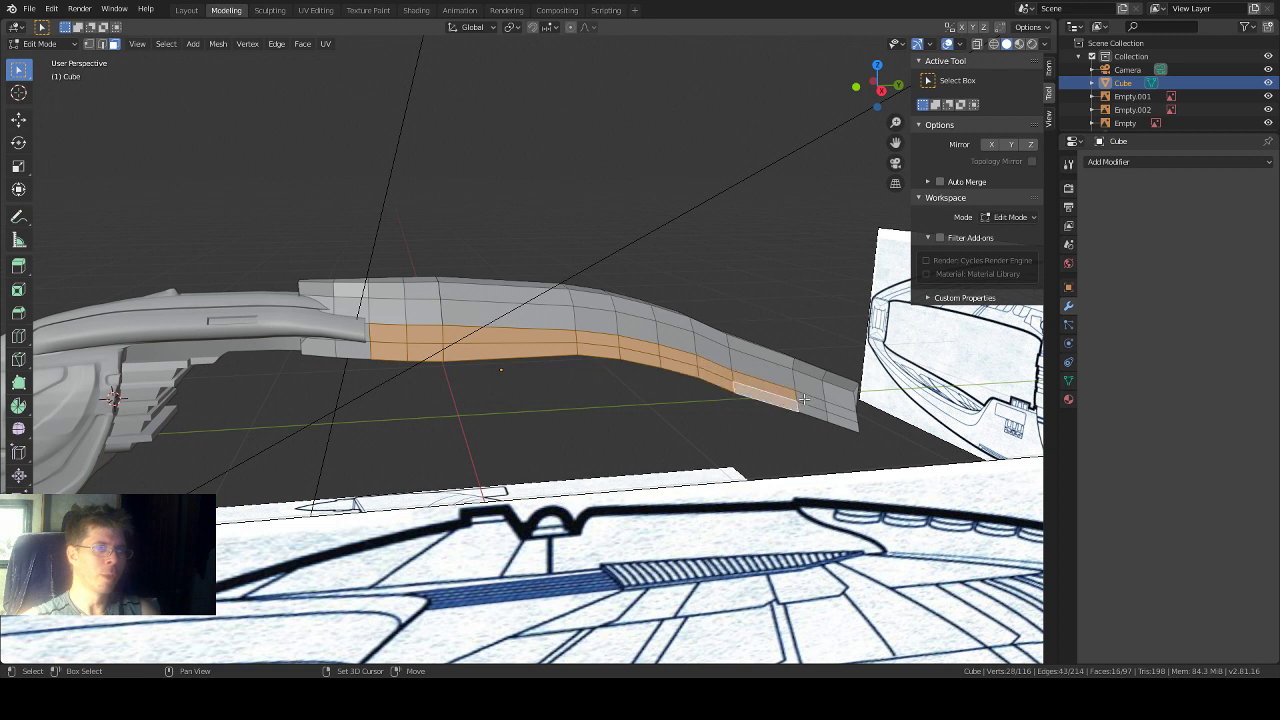
Step: Add the last two pairs of lower side faces at the hull's tail end to the selection
click(877, 66)
scroll(560, 230, down, 2)
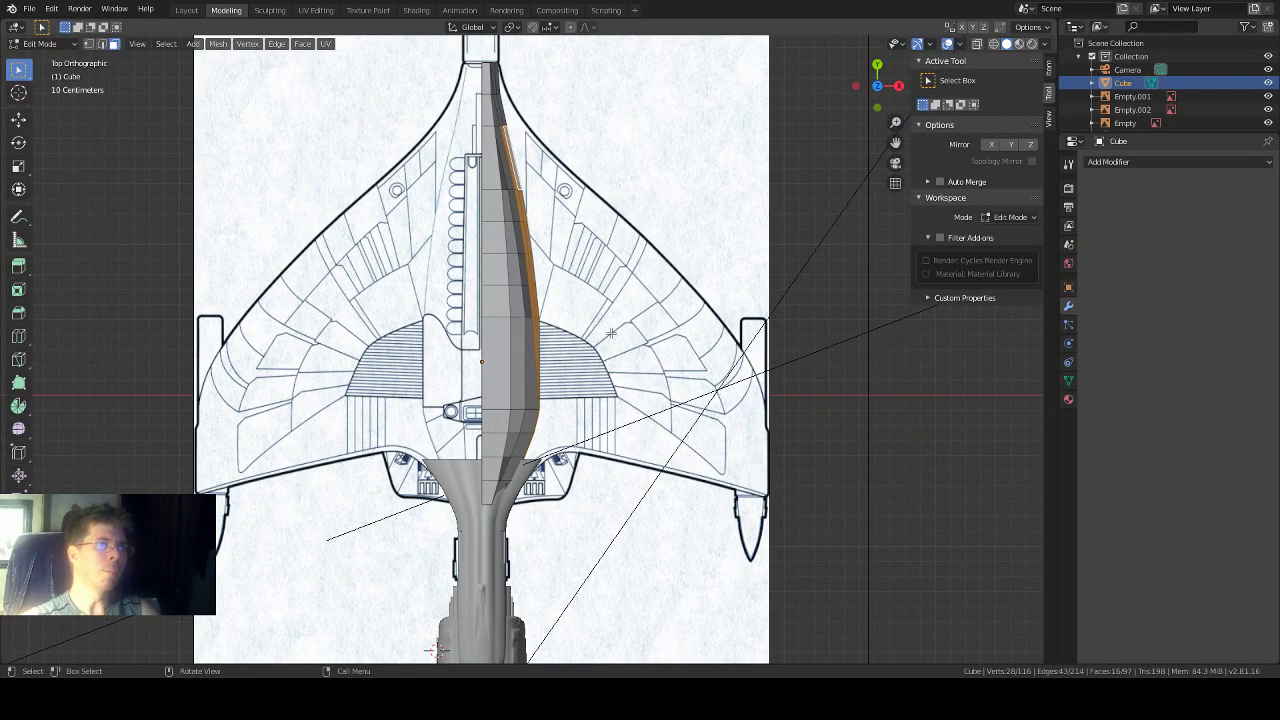
middle_drag(611, 333, 722, 469)
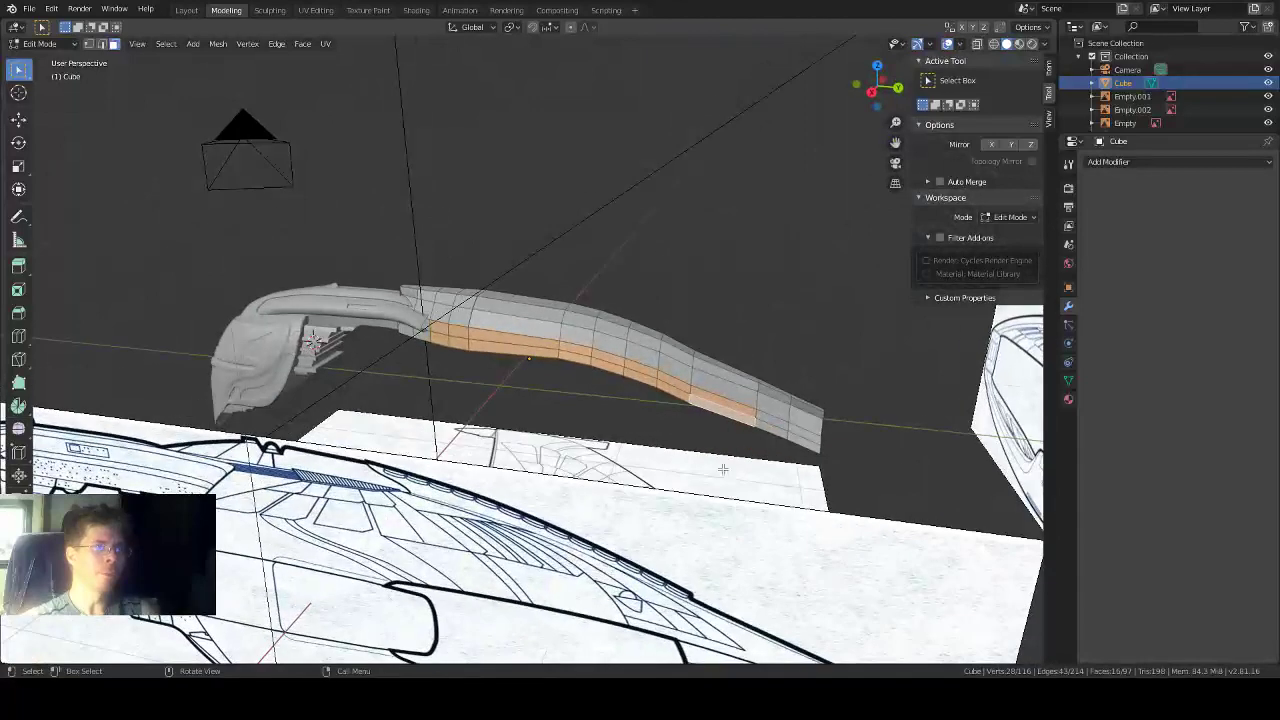
shift+click(776, 427)
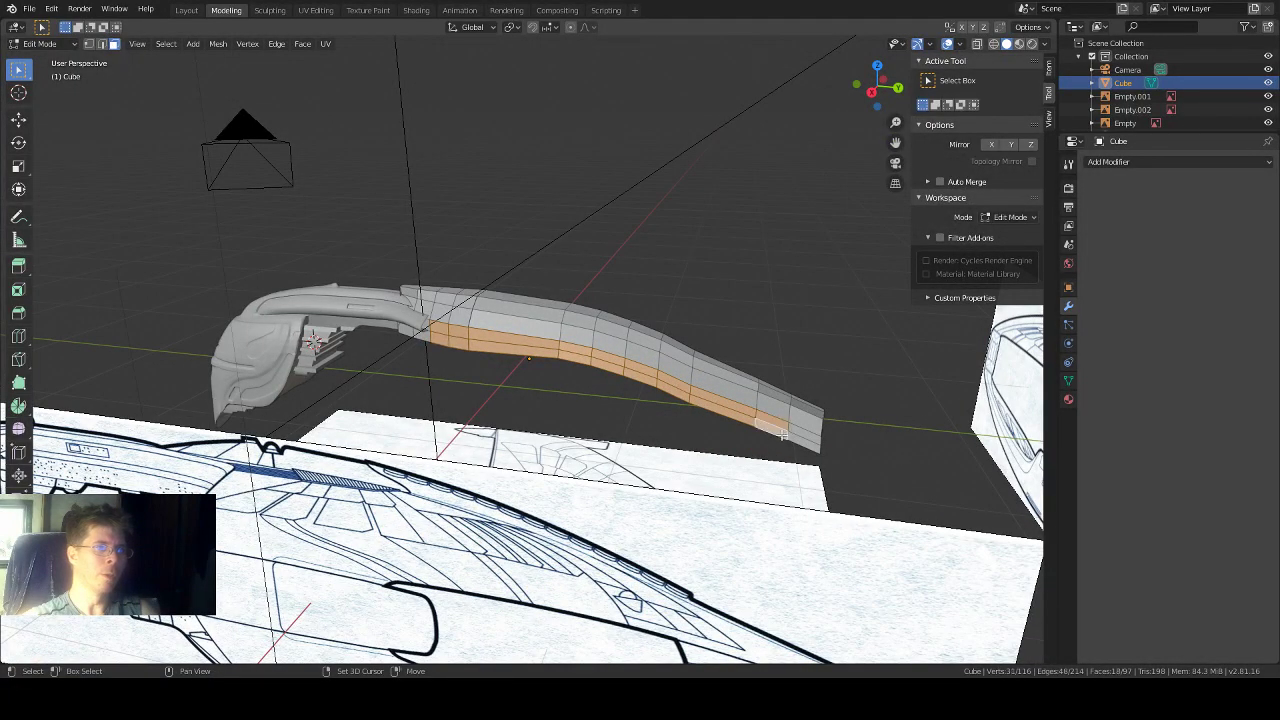
shift+click(803, 435)
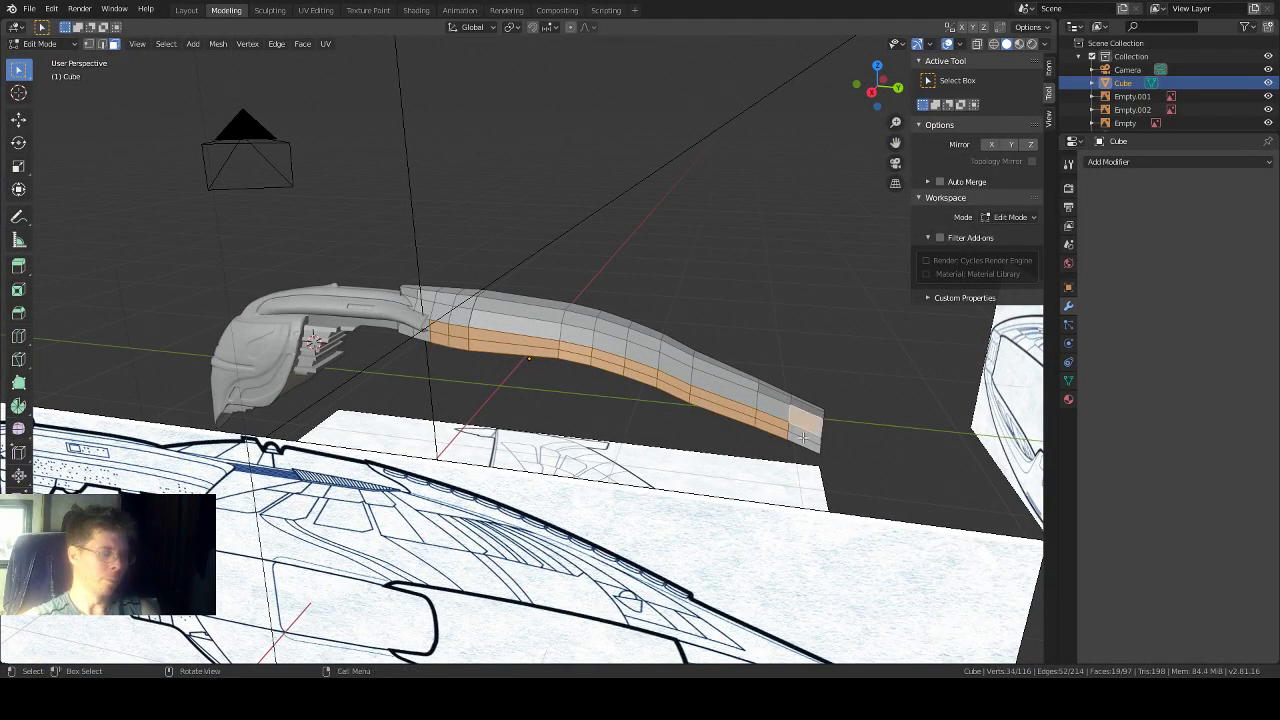
key(ctrl+z)
shift+click(801, 436)
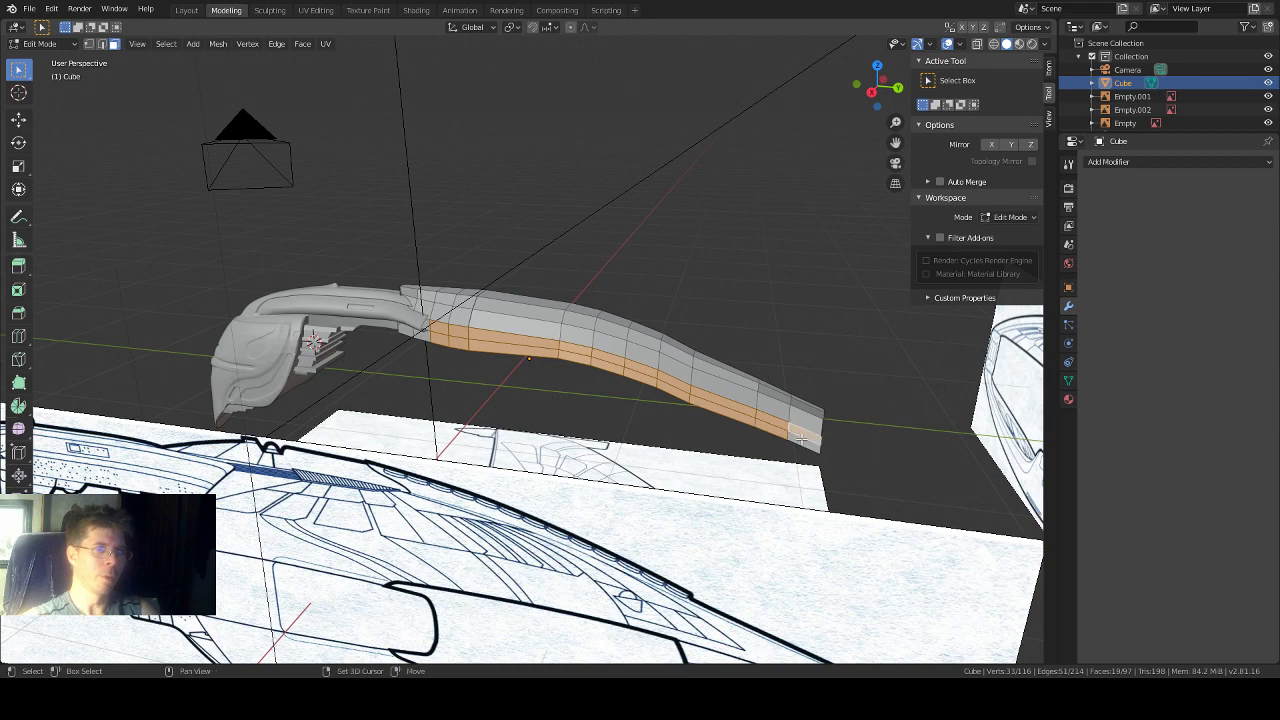
shift+click(805, 445)
Step: From the front view, extrude the selected lower side faces straight outward along X with Extrude Region to start the wing
middle_drag(520, 380, 660, 422)
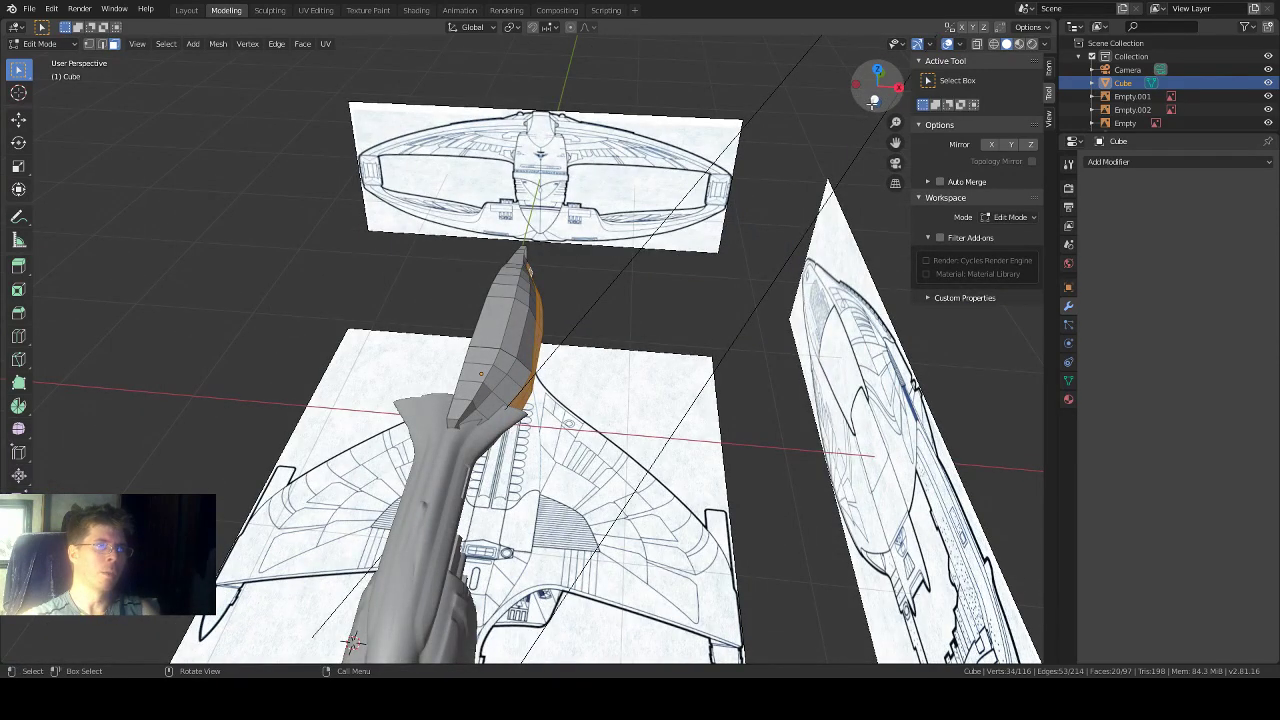
click(873, 101)
scroll(585, 292, up, 4)
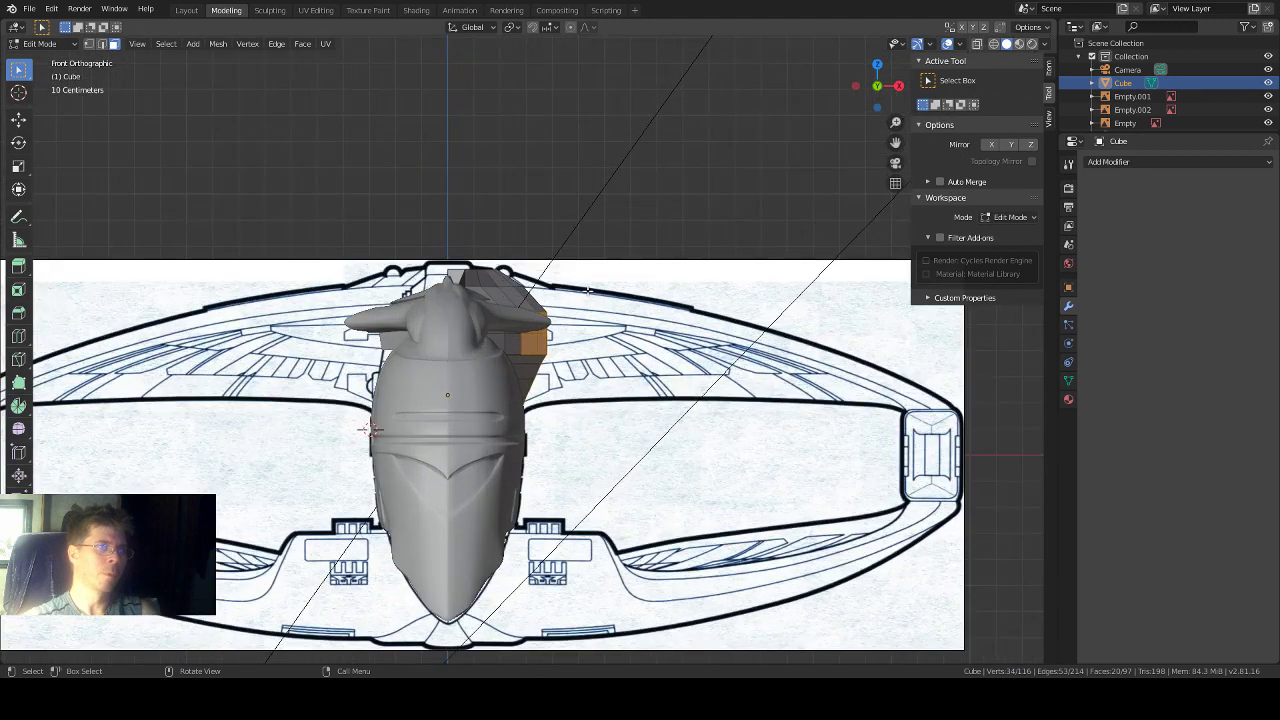
click(18, 266)
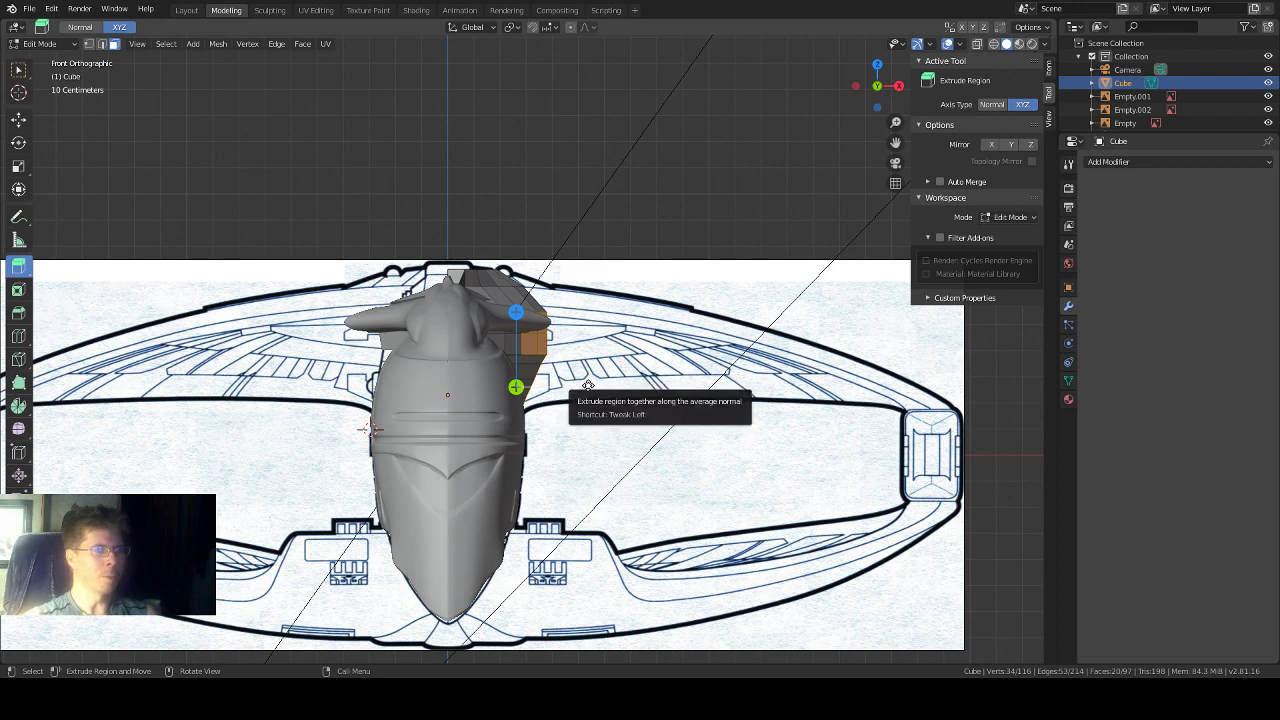
drag(594, 387, 661, 417)
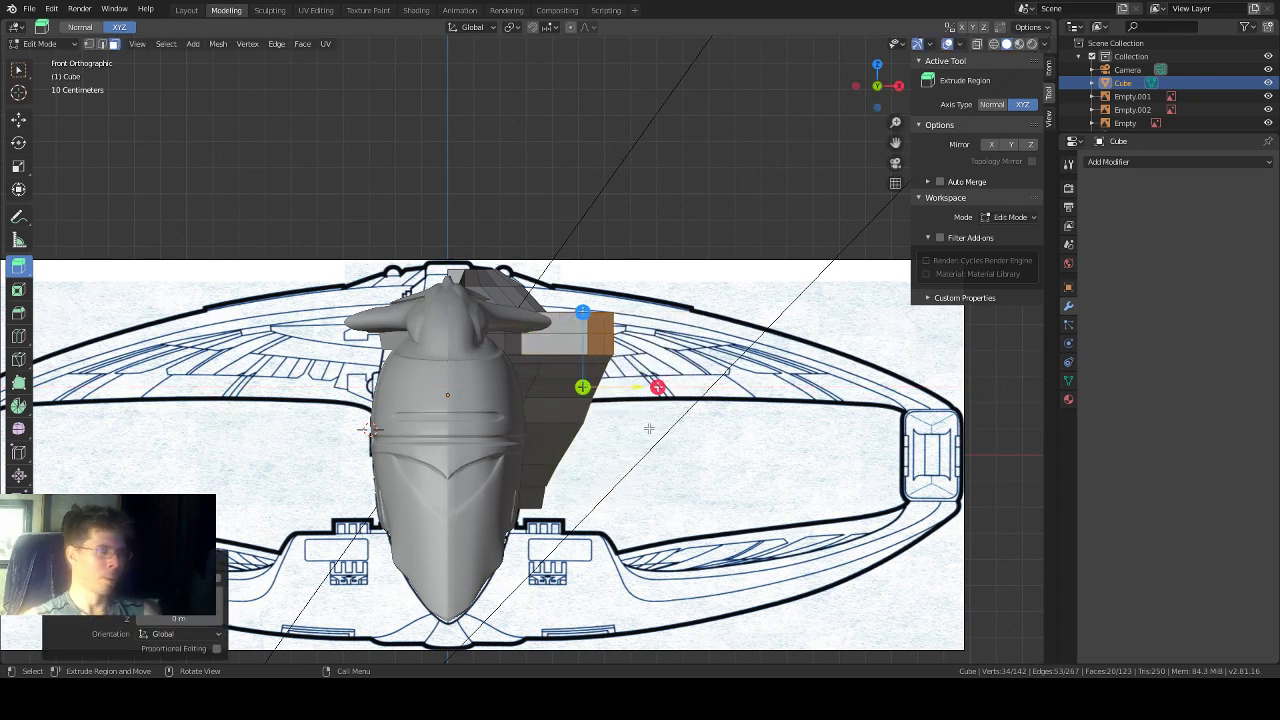
Step: Examine the extruded wing strip in front, perspective and top views against the blueprints
mouse_move(799, 370)
middle_down()
mouse_move(775, 480)
mouse_move(803, 380)
middle_up()
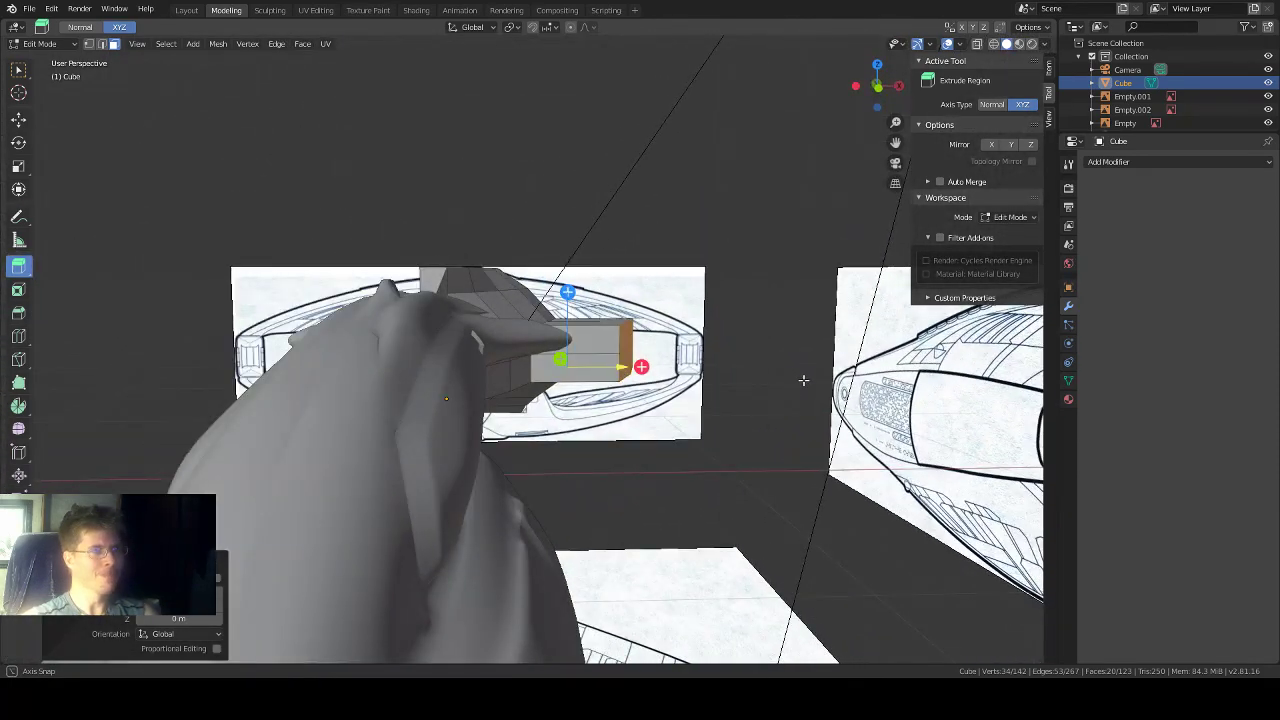
click(878, 87)
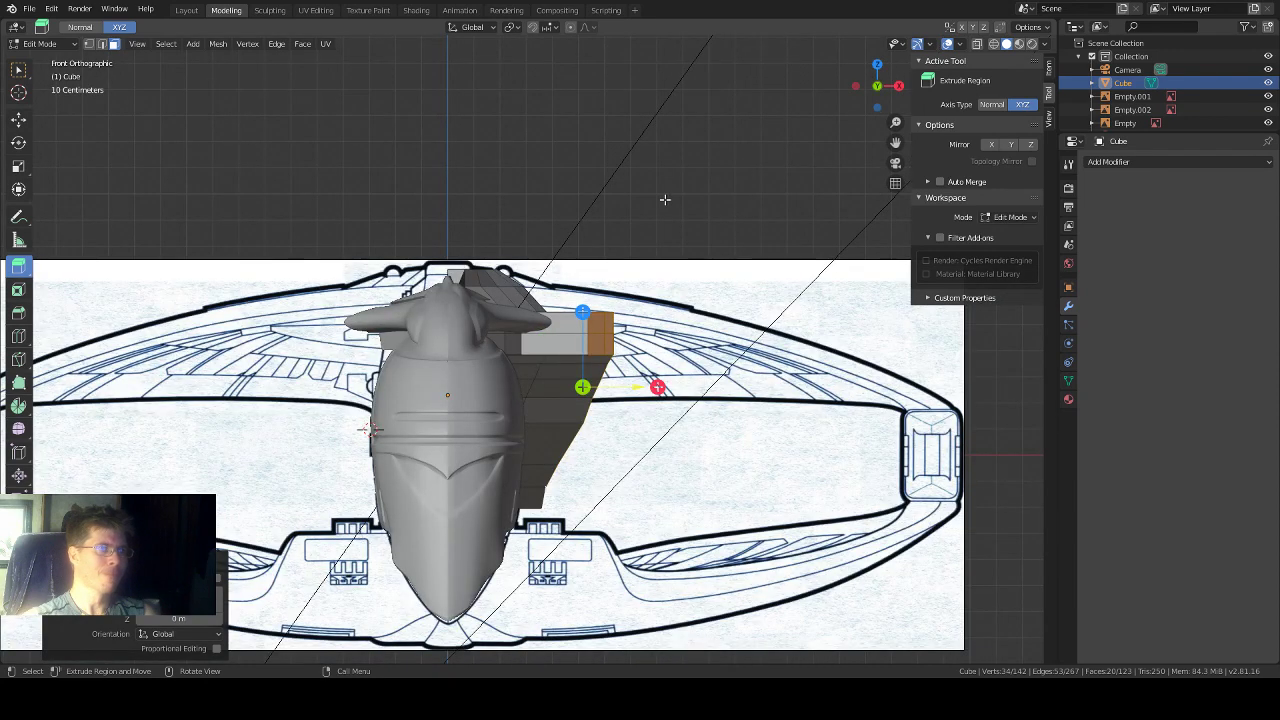
scroll(669, 216, up, 1)
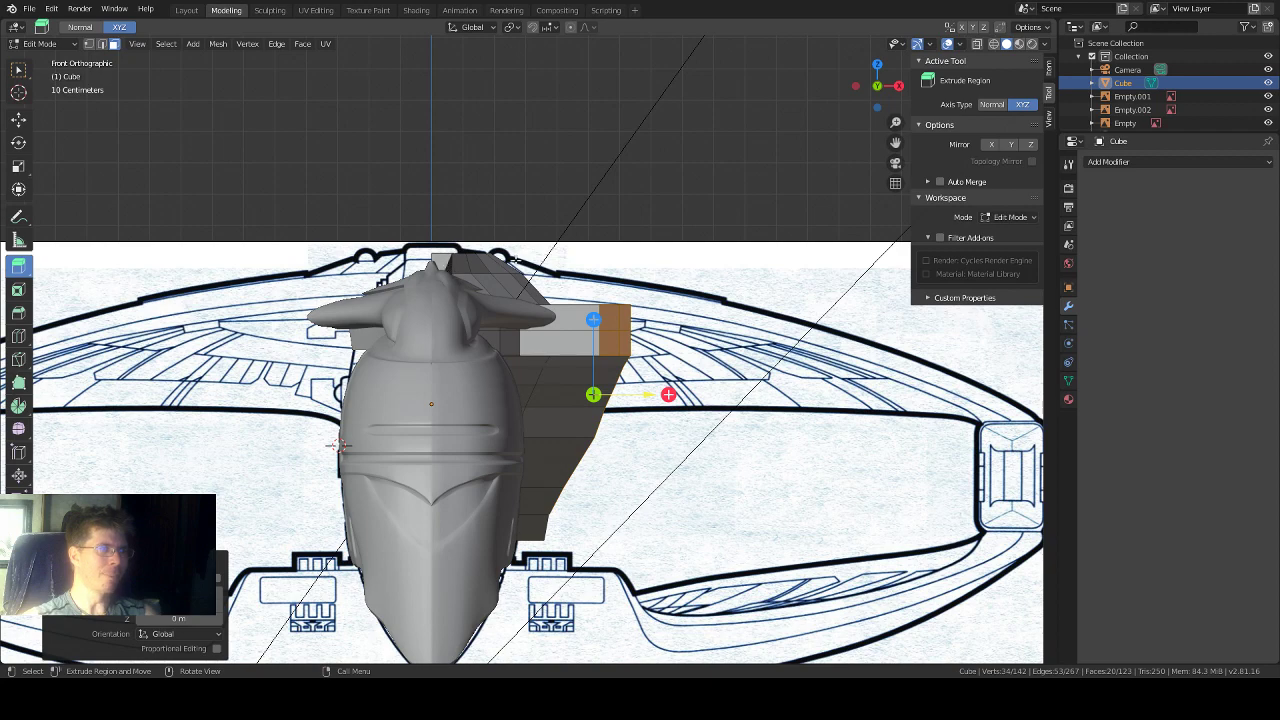
middle_drag(540, 274, 607, 366)
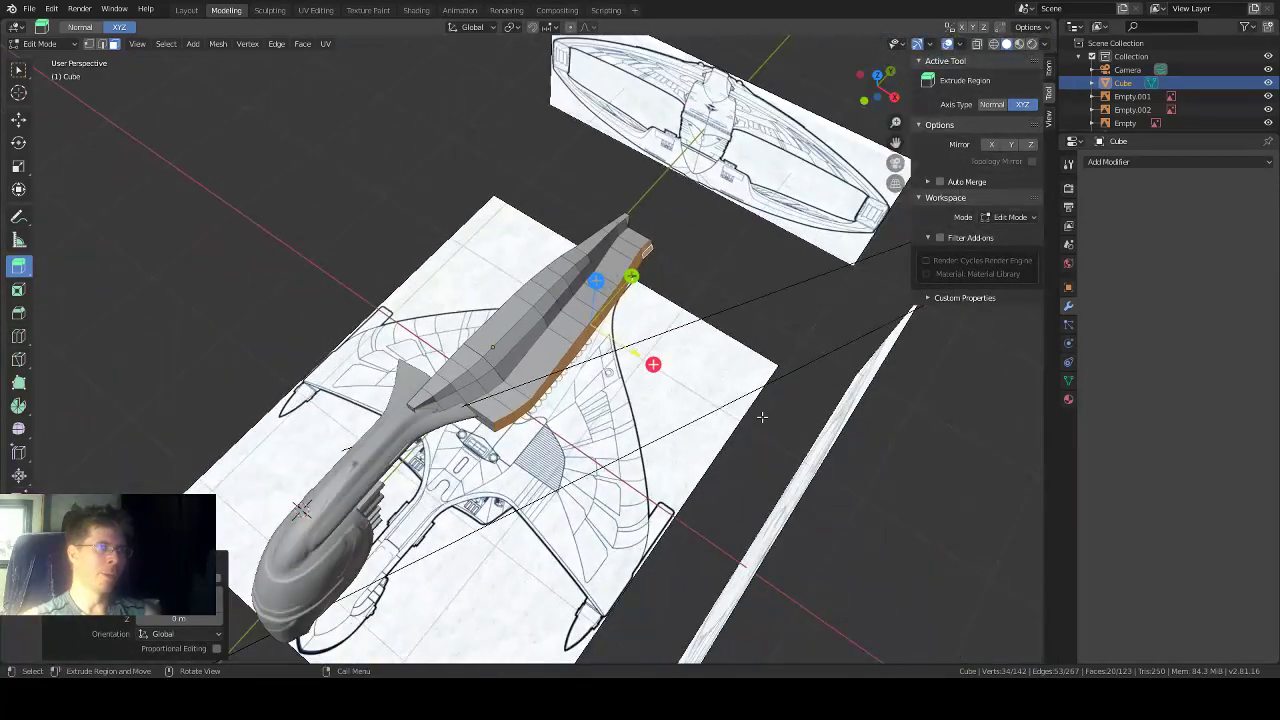
middle_drag(762, 417, 738, 414)
click(876, 77)
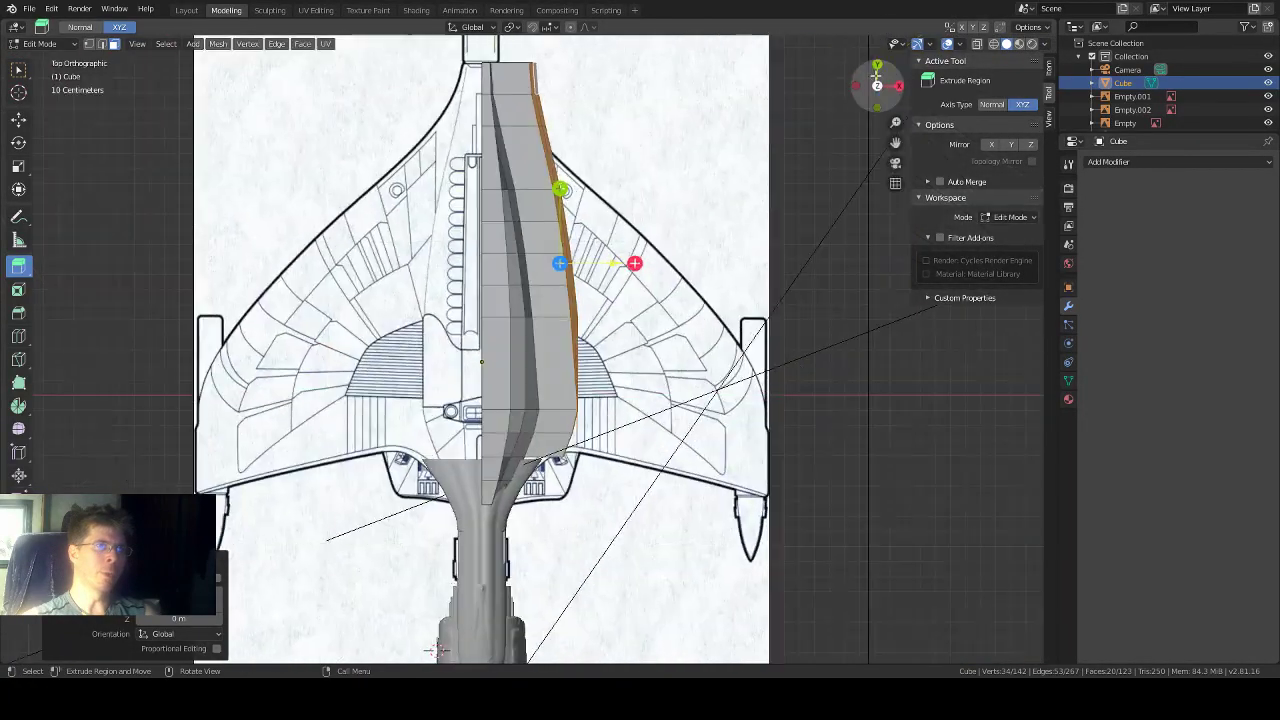
scroll(659, 424, up, 1)
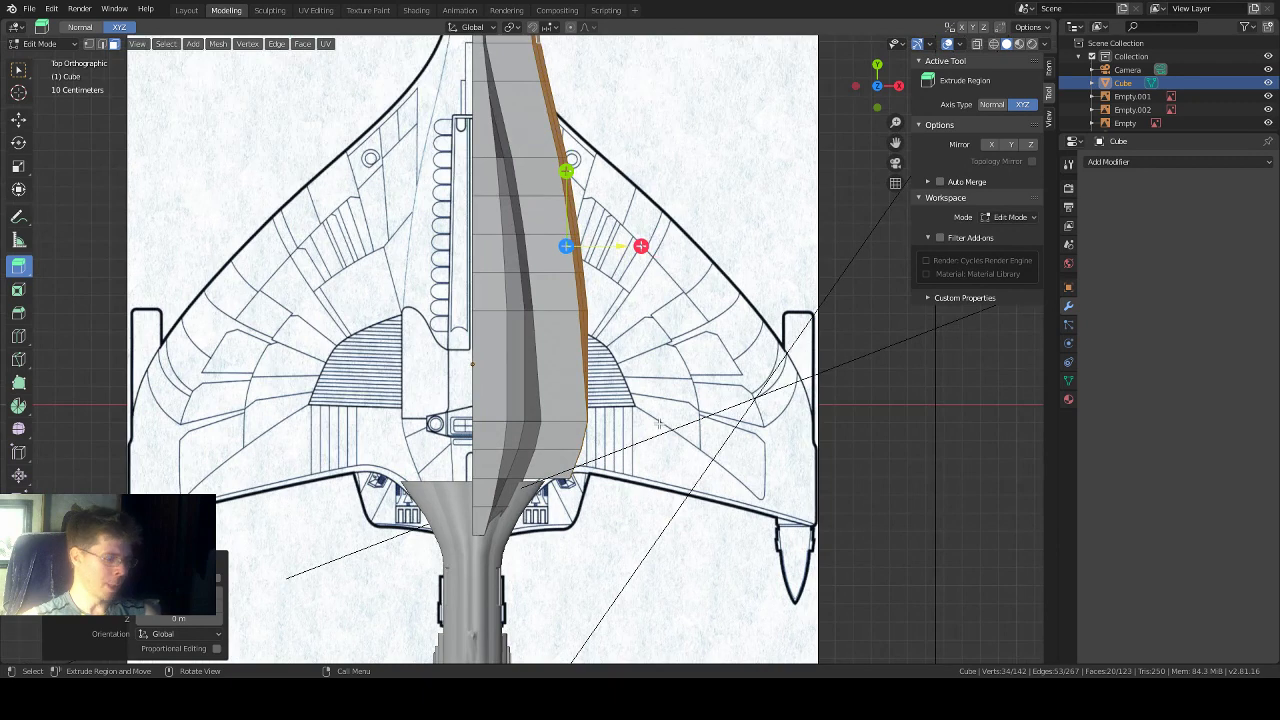
Step: With X-ray on and vertex selection active, move the extruded edge's vertices nearest the neck outward along X to the blueprint's wing tip
key(alt+z)
scroll(659, 424, down, 1)
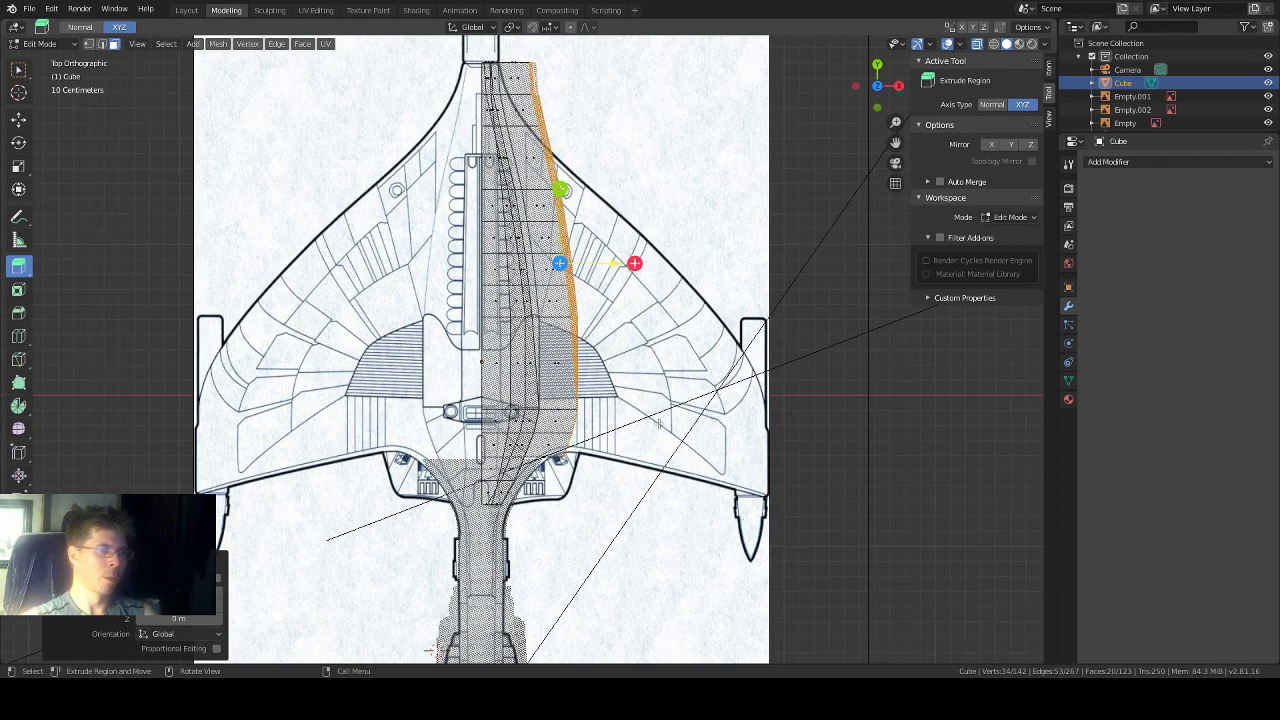
scroll(613, 471, up, 1)
key(1)
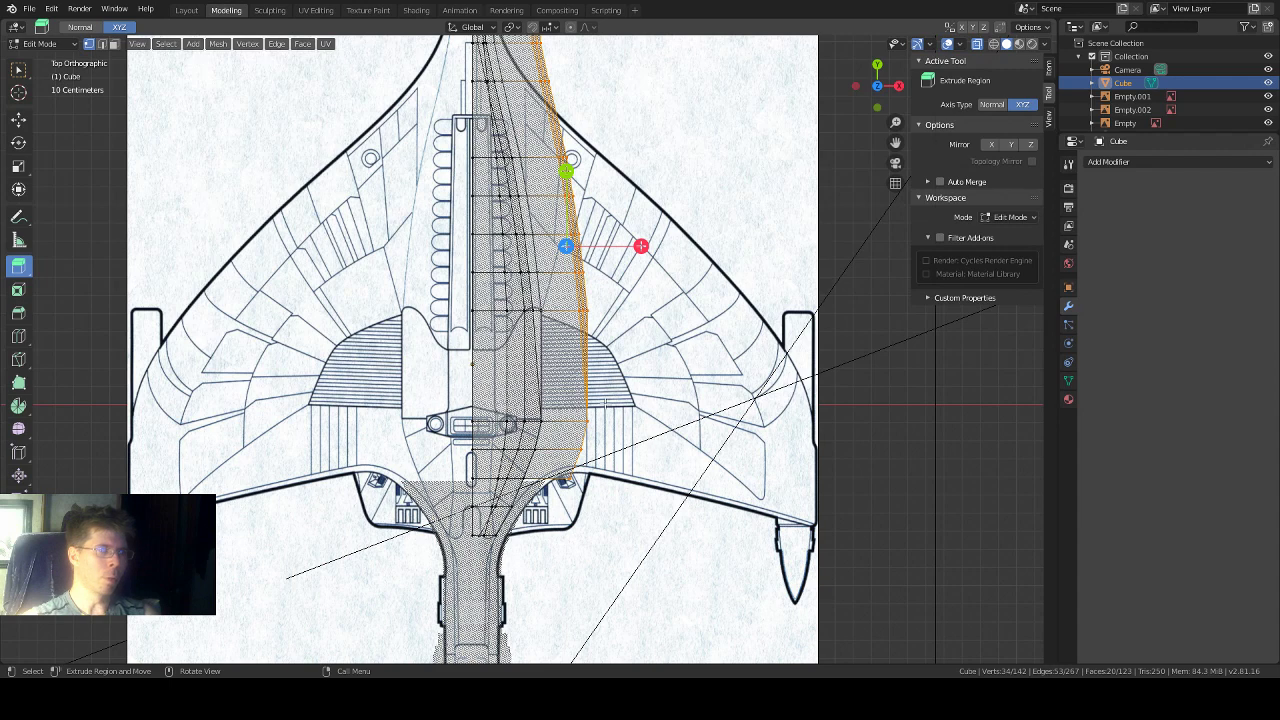
drag(612, 412, 580, 475)
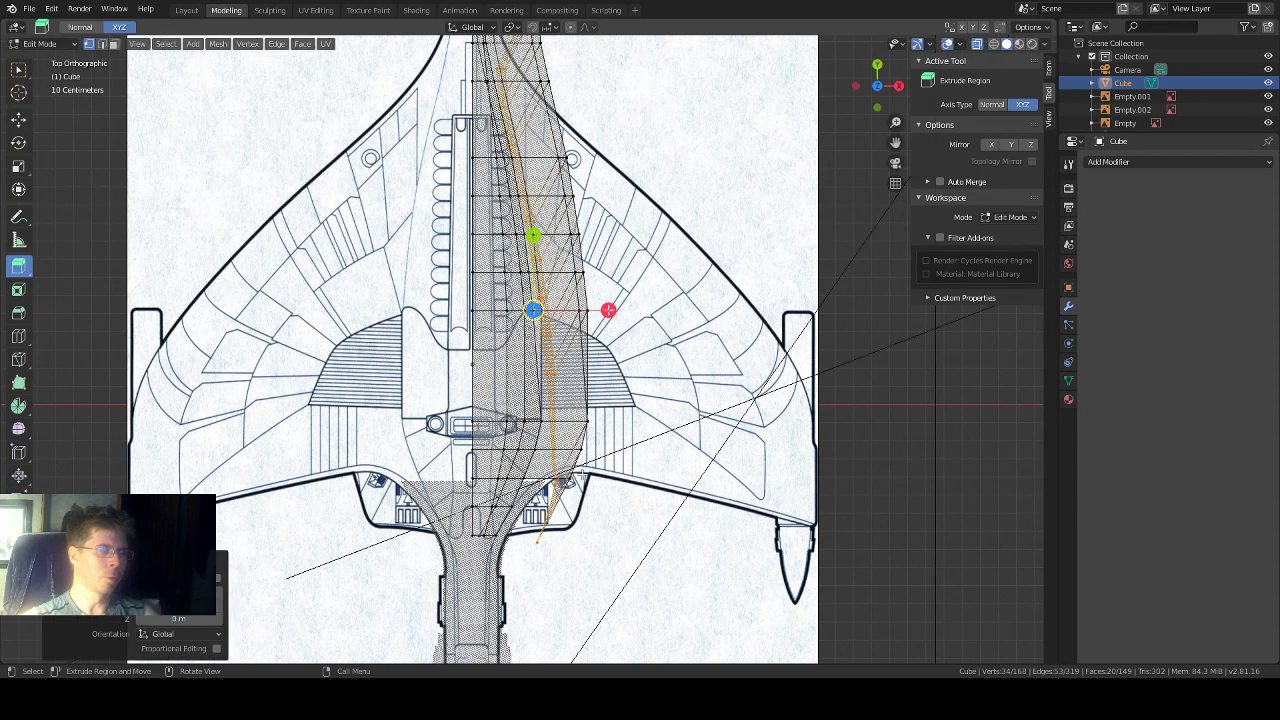
key(ctrl+z)
click(18, 68)
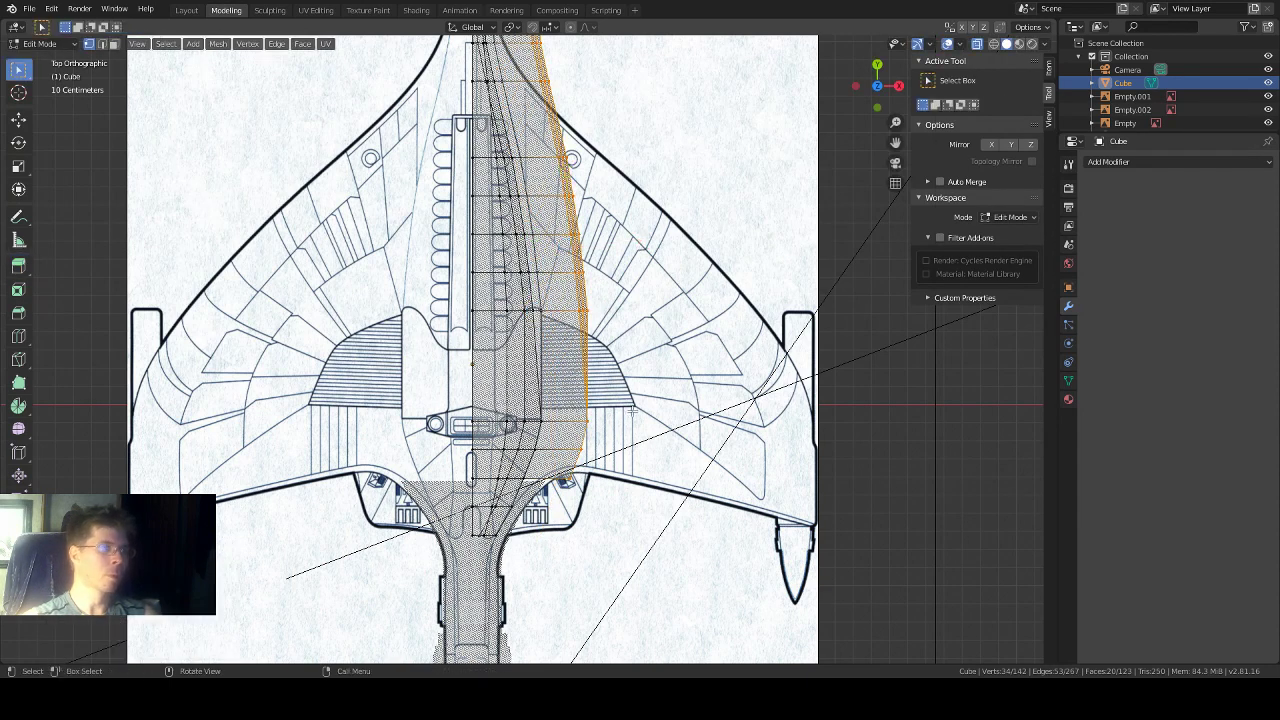
drag(560, 511, 560, 511)
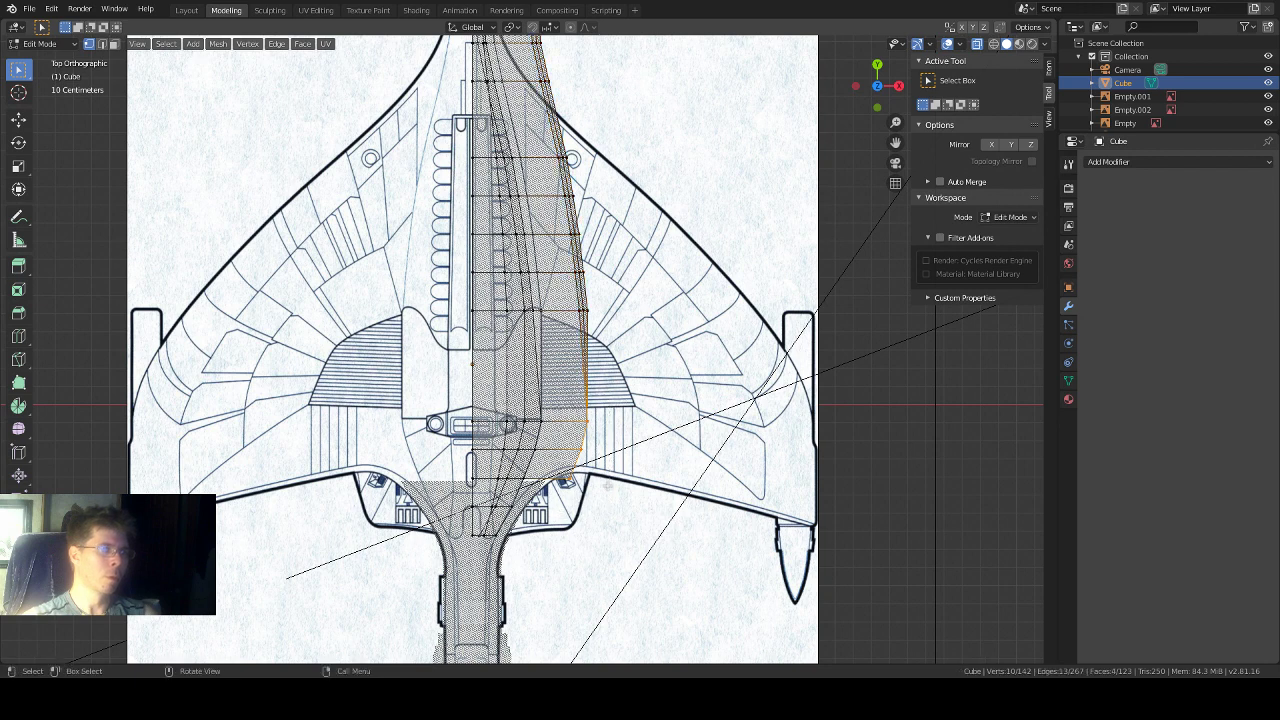
key(g)
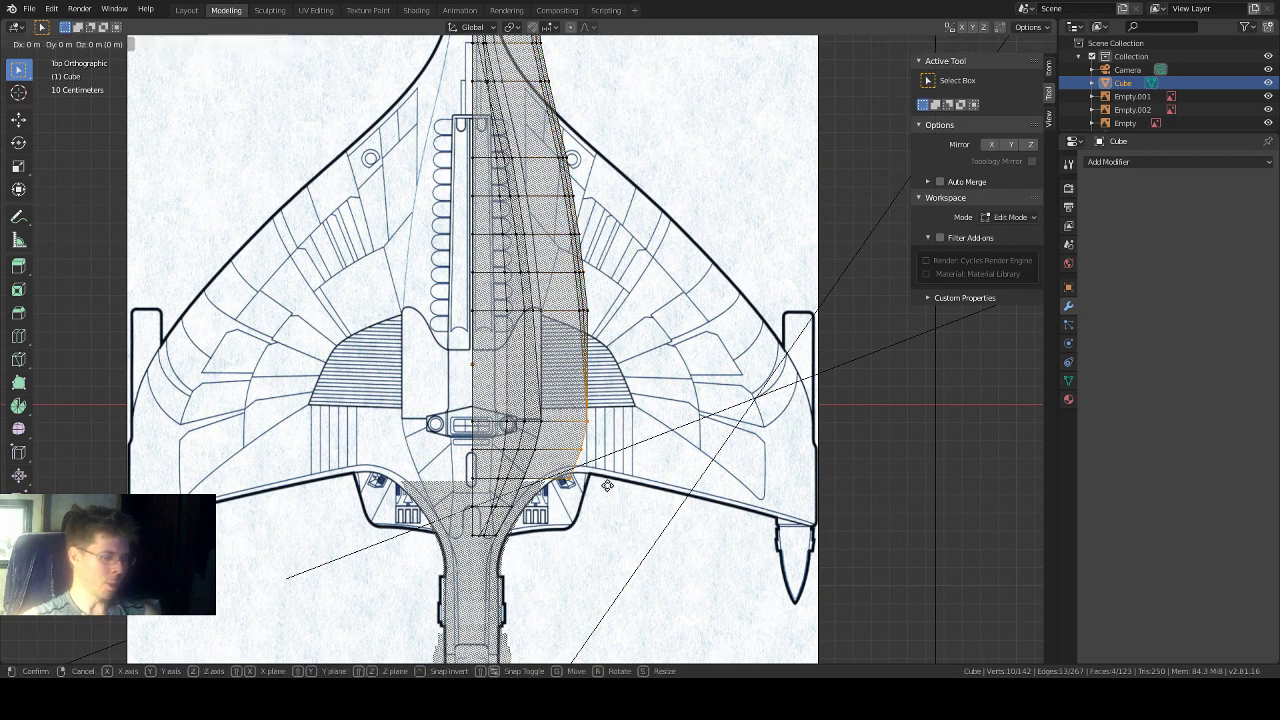
key(x)
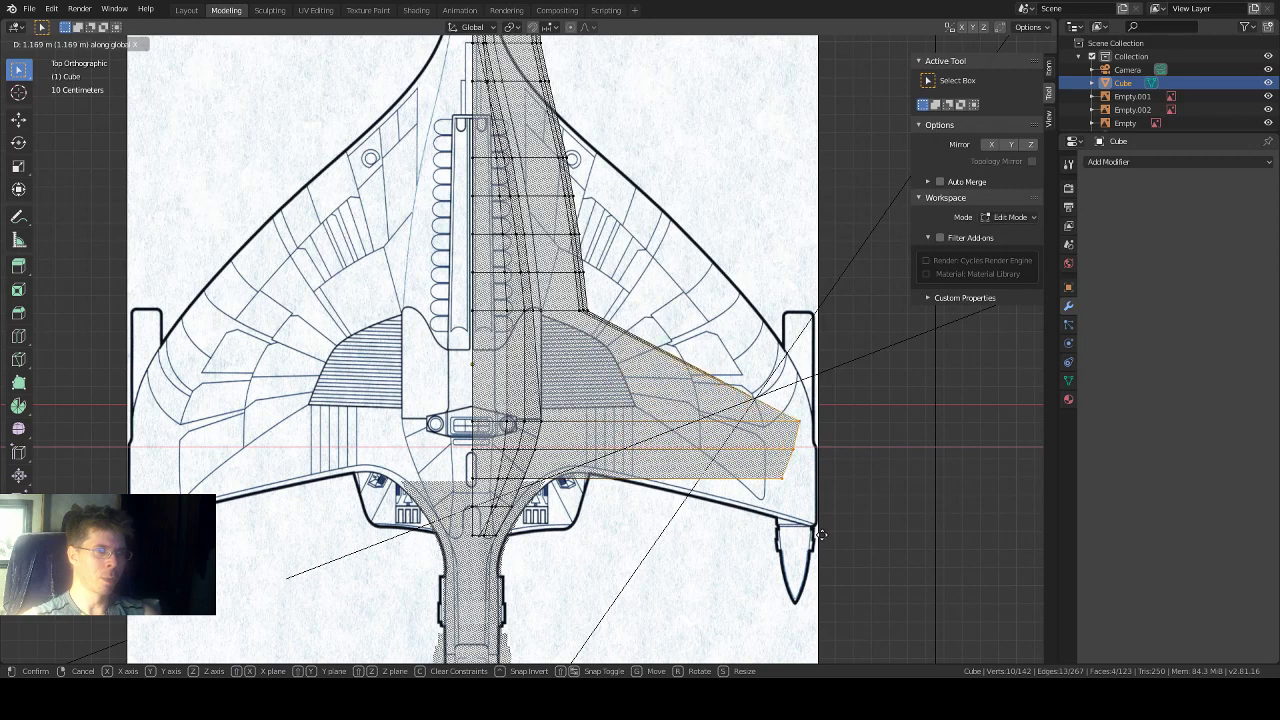
click(845, 537)
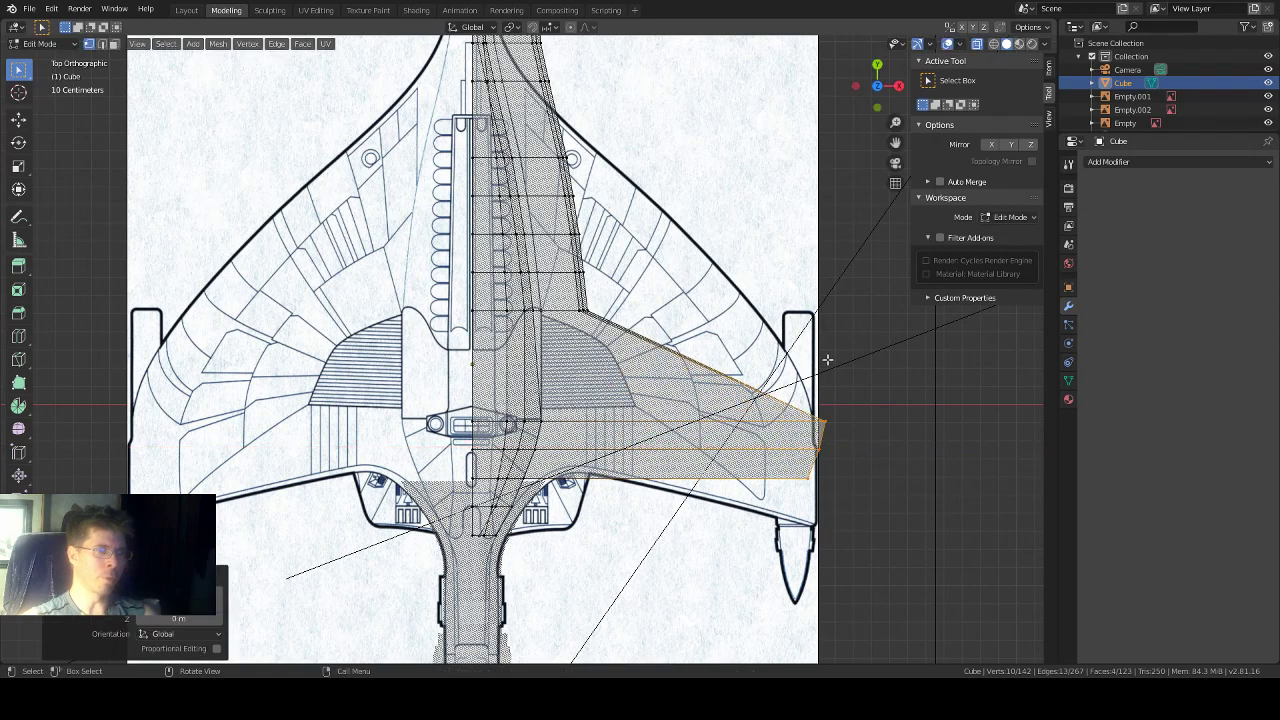
Step: Move the selected wing-tip vertices along Y so their rear corner meets the blueprint's trailing edge
click(18, 119)
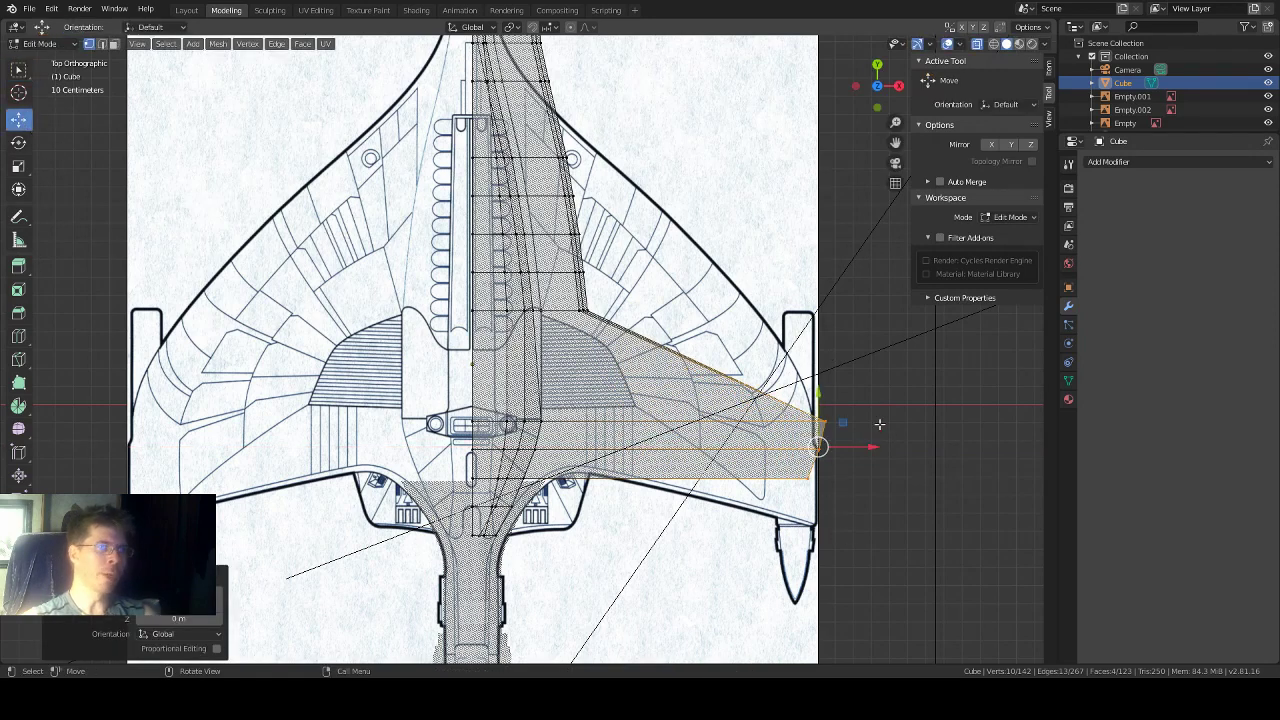
drag(818, 408, 783, 545)
key(ctrl+z)
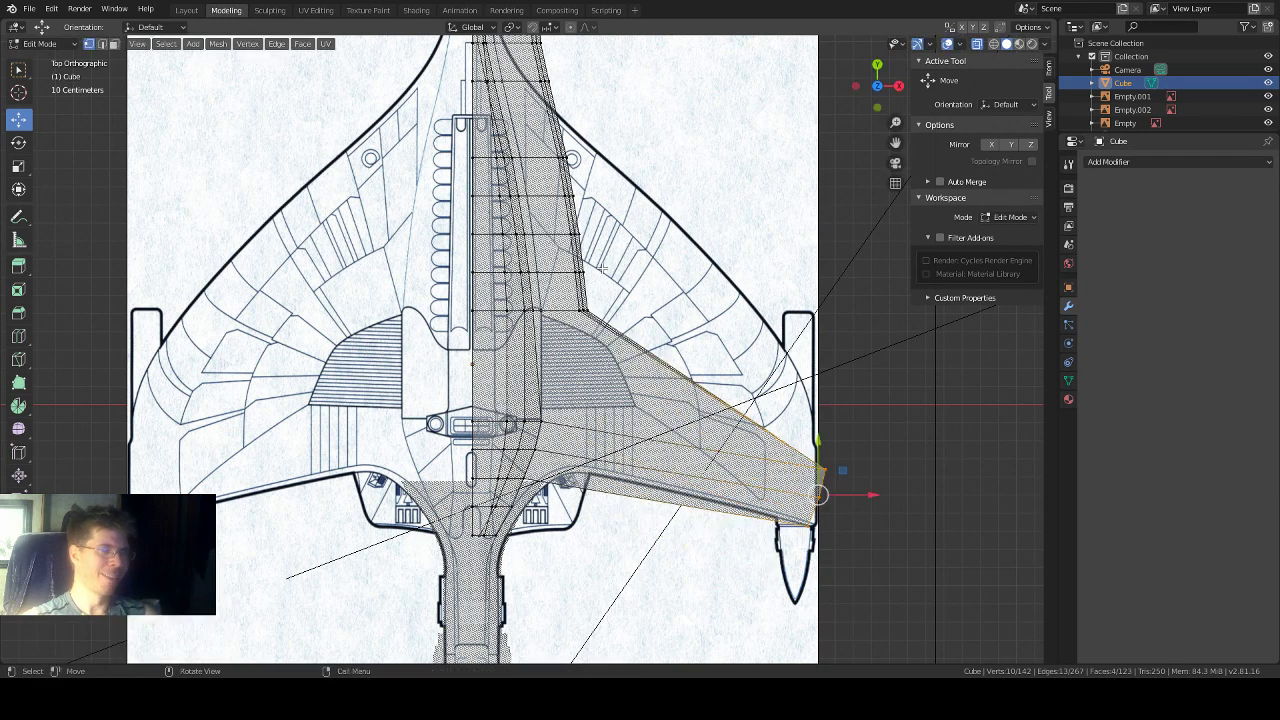
Step: Select the vertices at the extruded edge's bend and move them about 1.1 m outward along X to the wing-tip pod's front corner
click(19, 68)
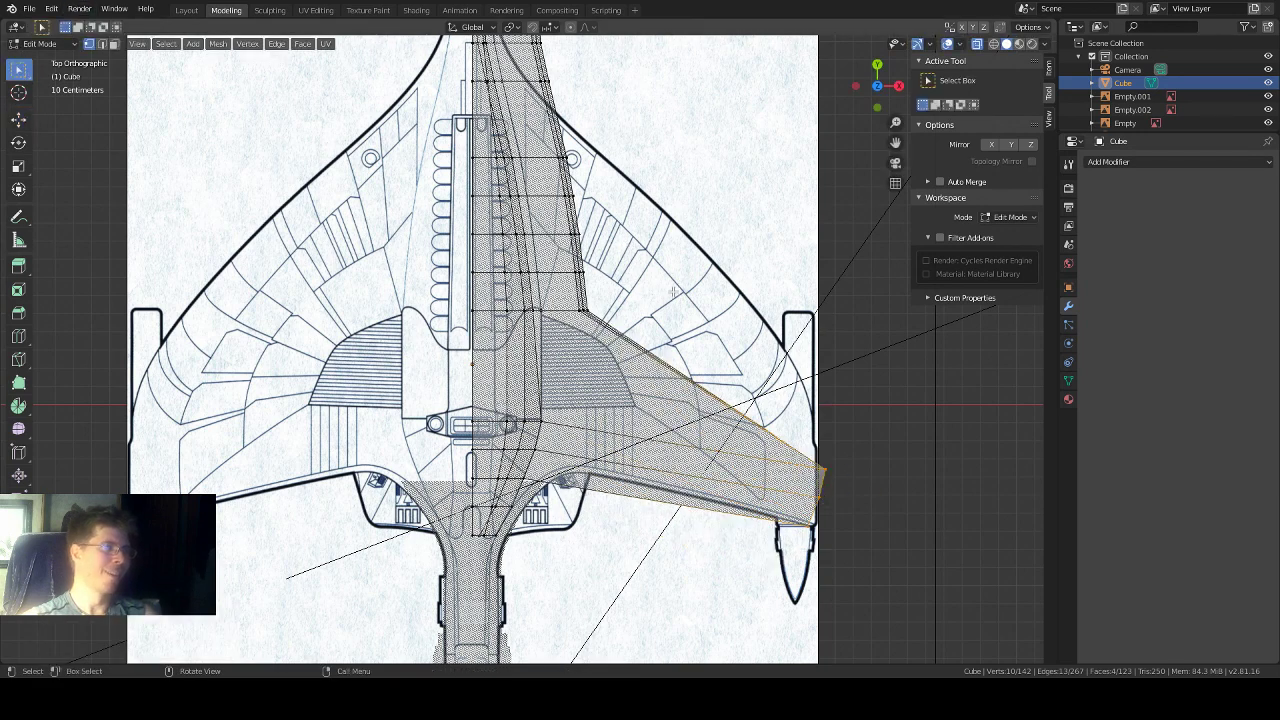
drag(617, 252, 560, 331)
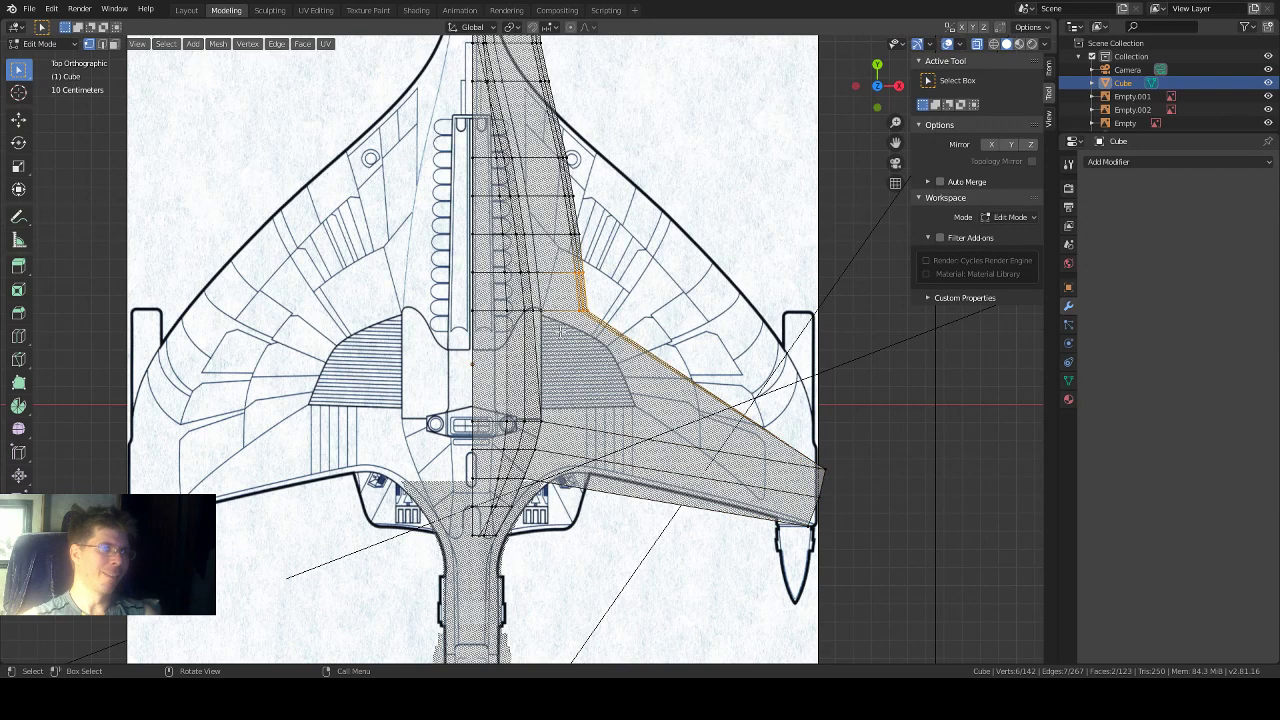
click(601, 296)
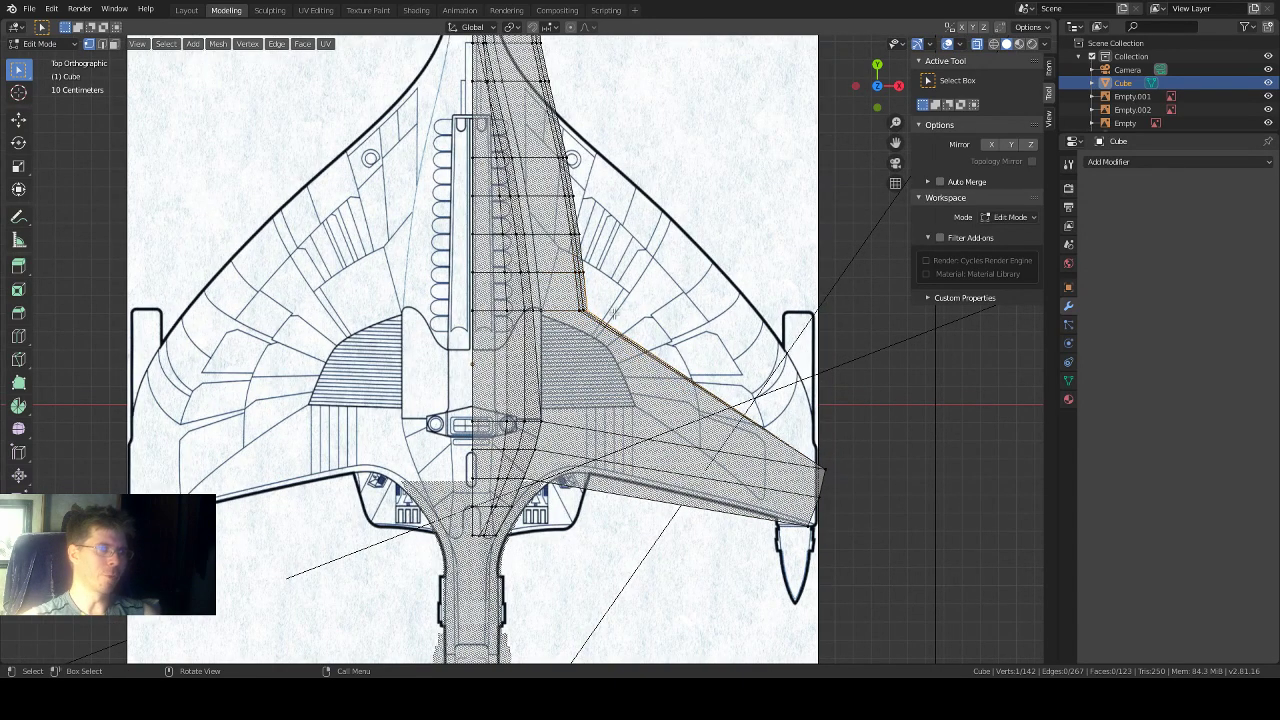
click(18, 119)
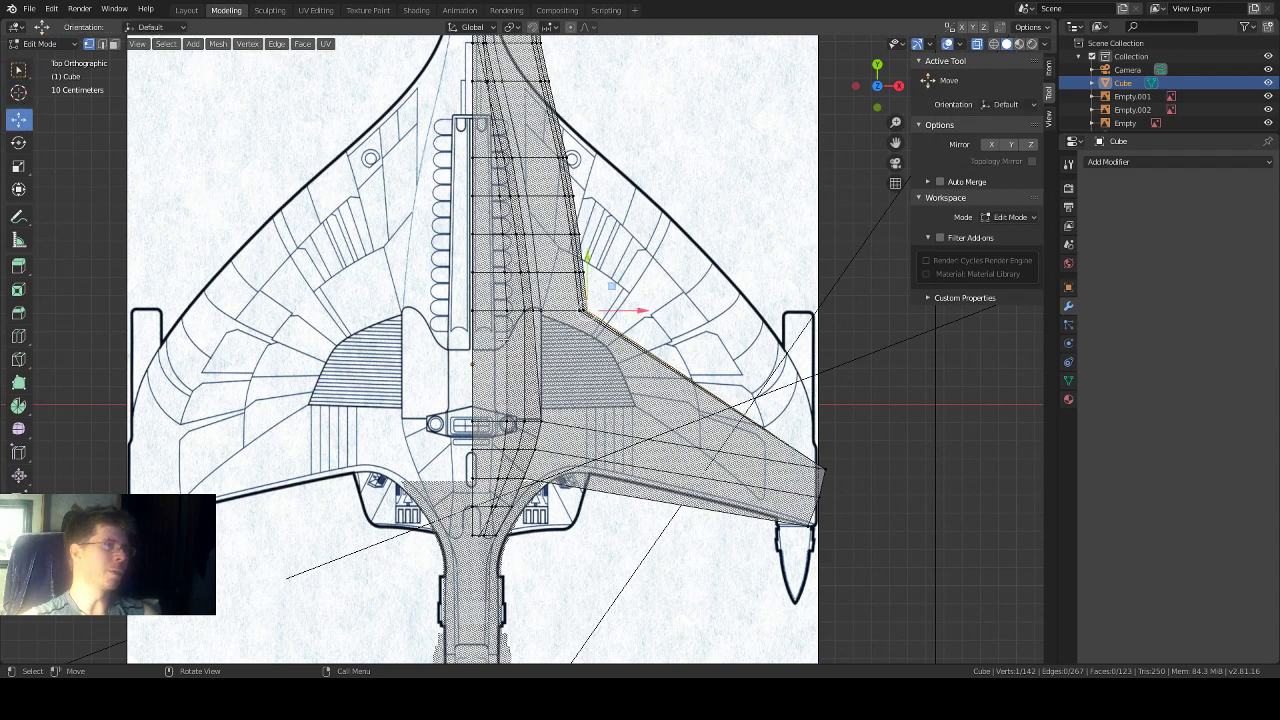
click(19, 70)
drag(616, 303, 550, 346)
key(g)
key(x)
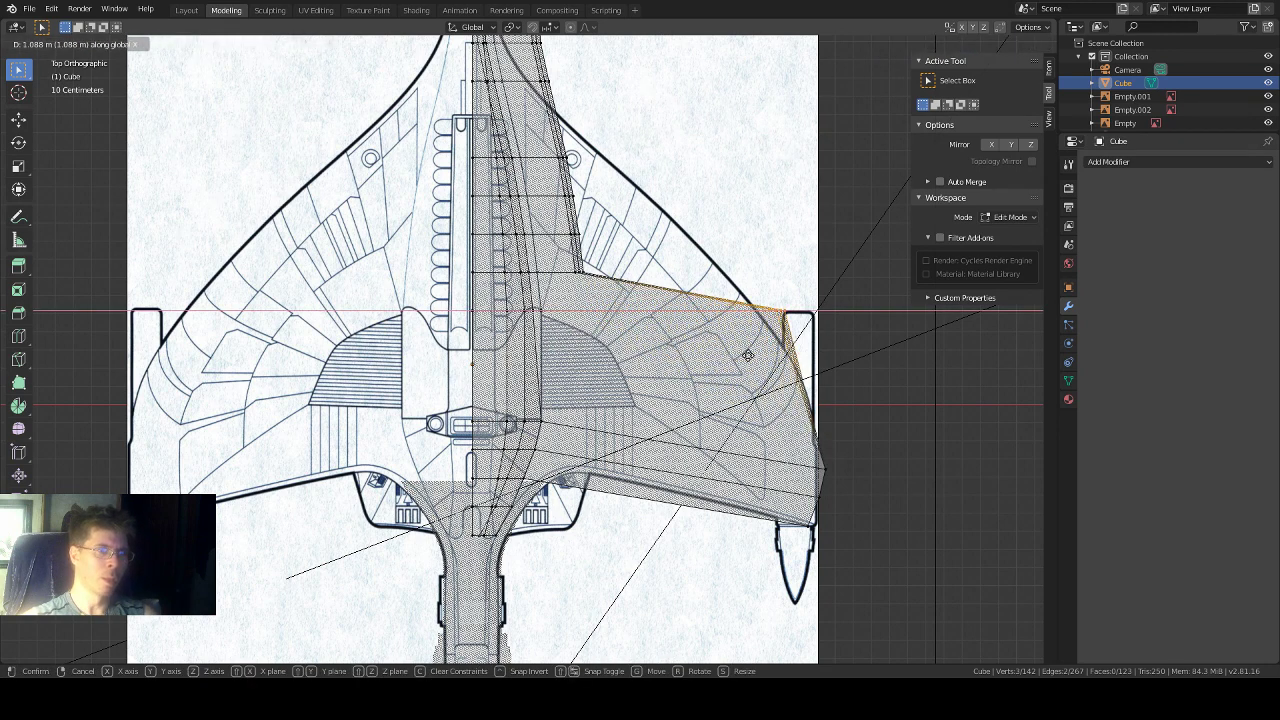
click(752, 355)
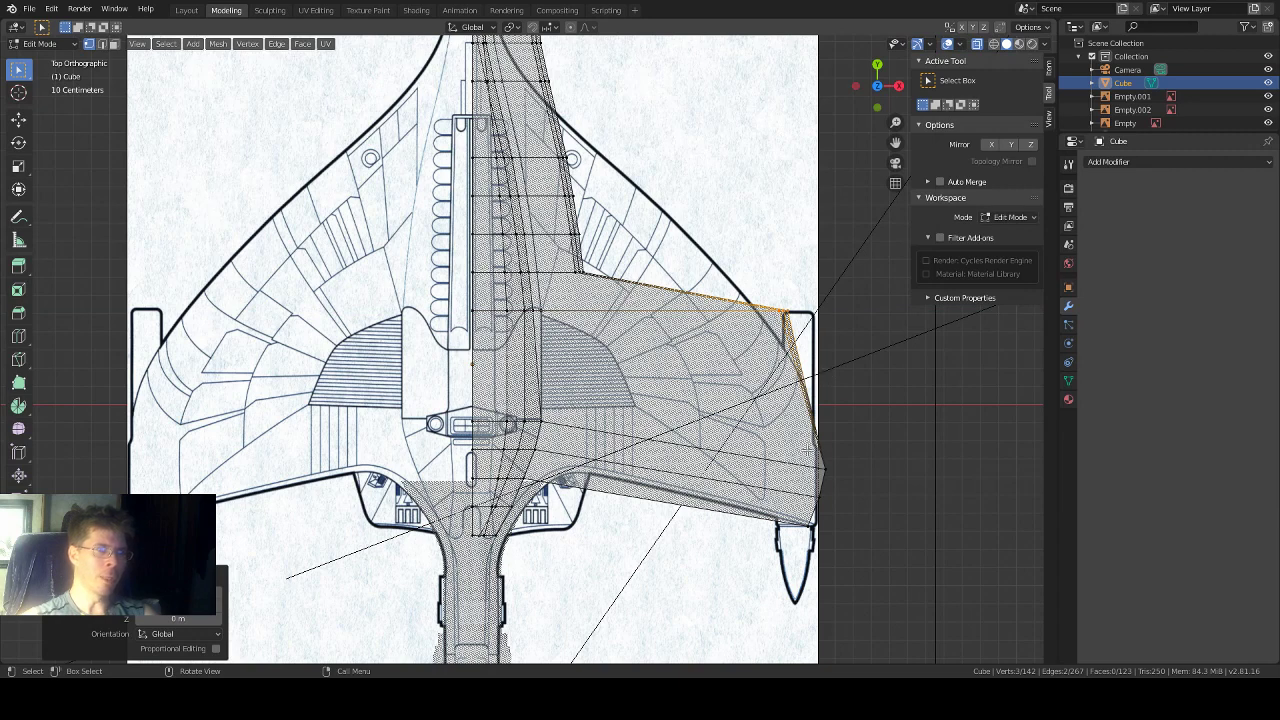
Step: Move the two rows of outer-edge vertices just ahead of the wing's rear corner inward along X to the blueprint's outer edge
shift+click(836, 476)
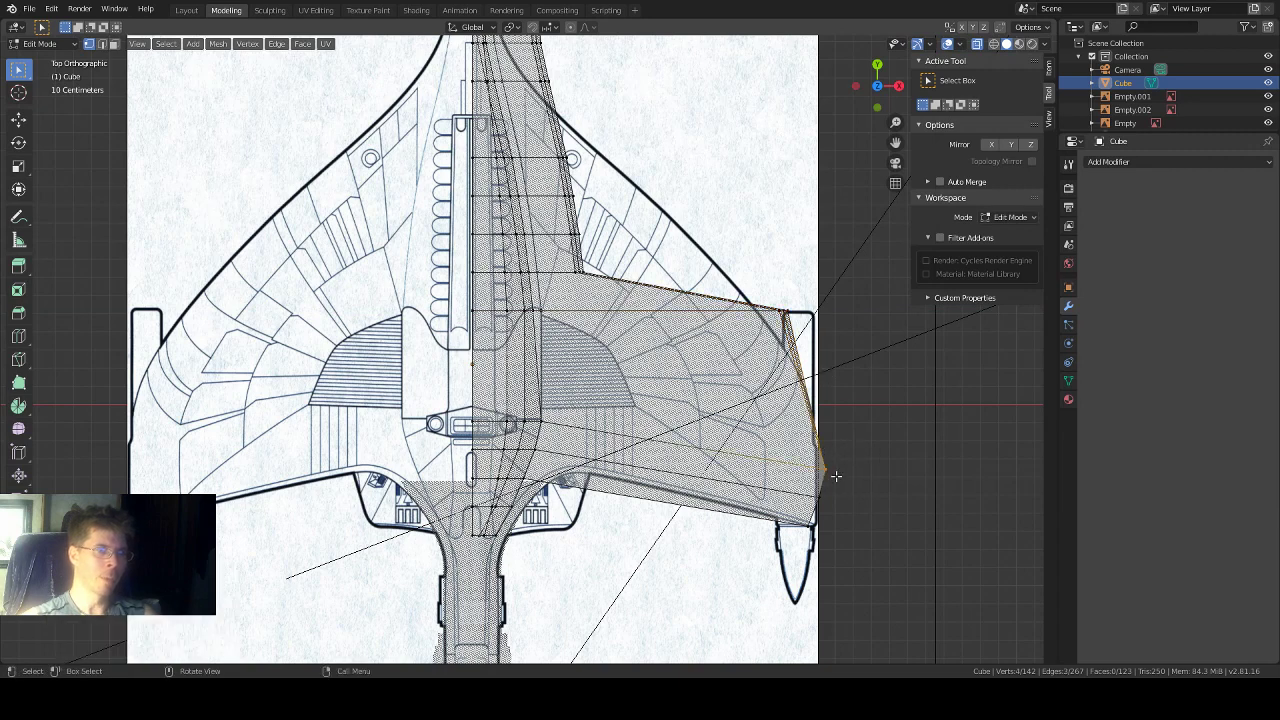
key(g)
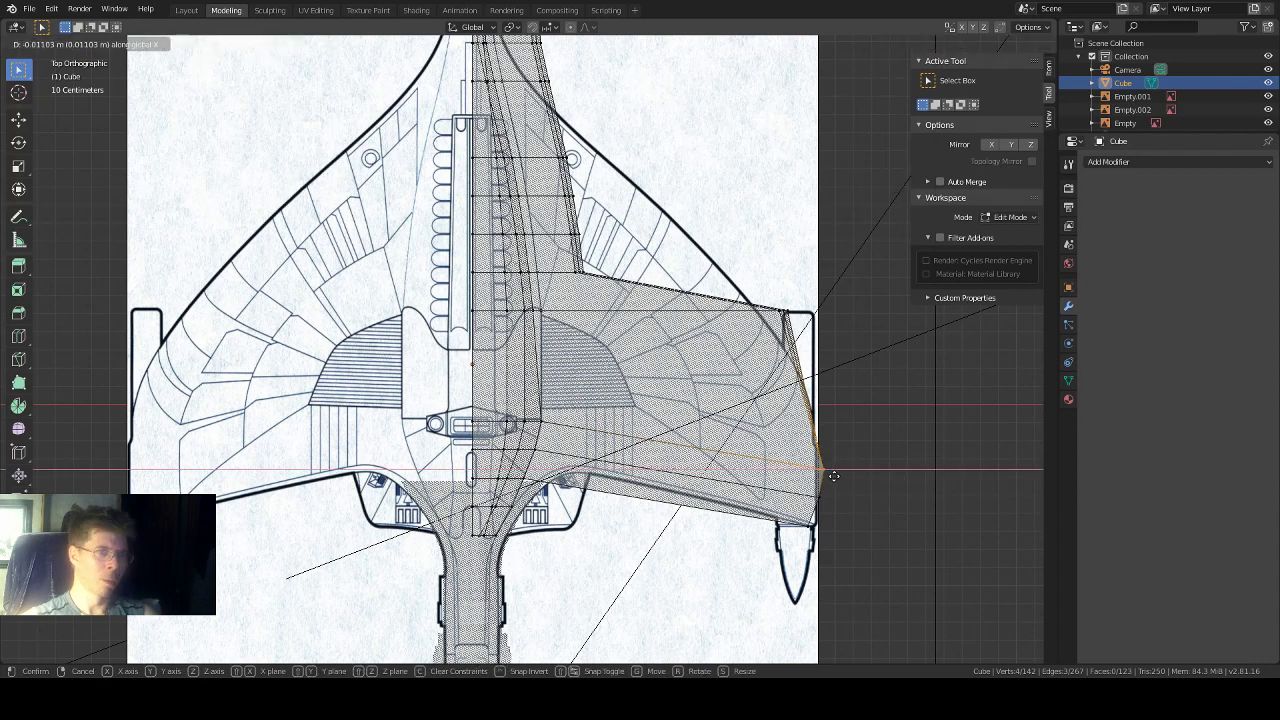
click(825, 487)
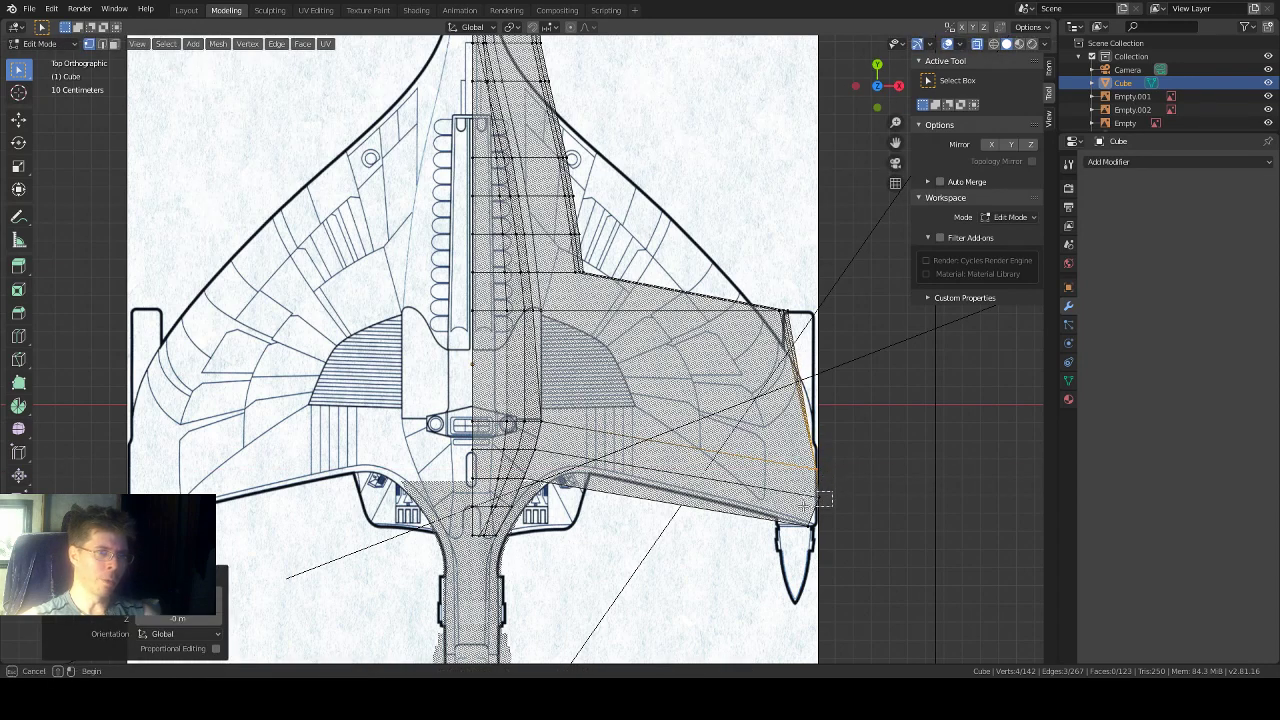
shift+click(804, 504)
key(g)
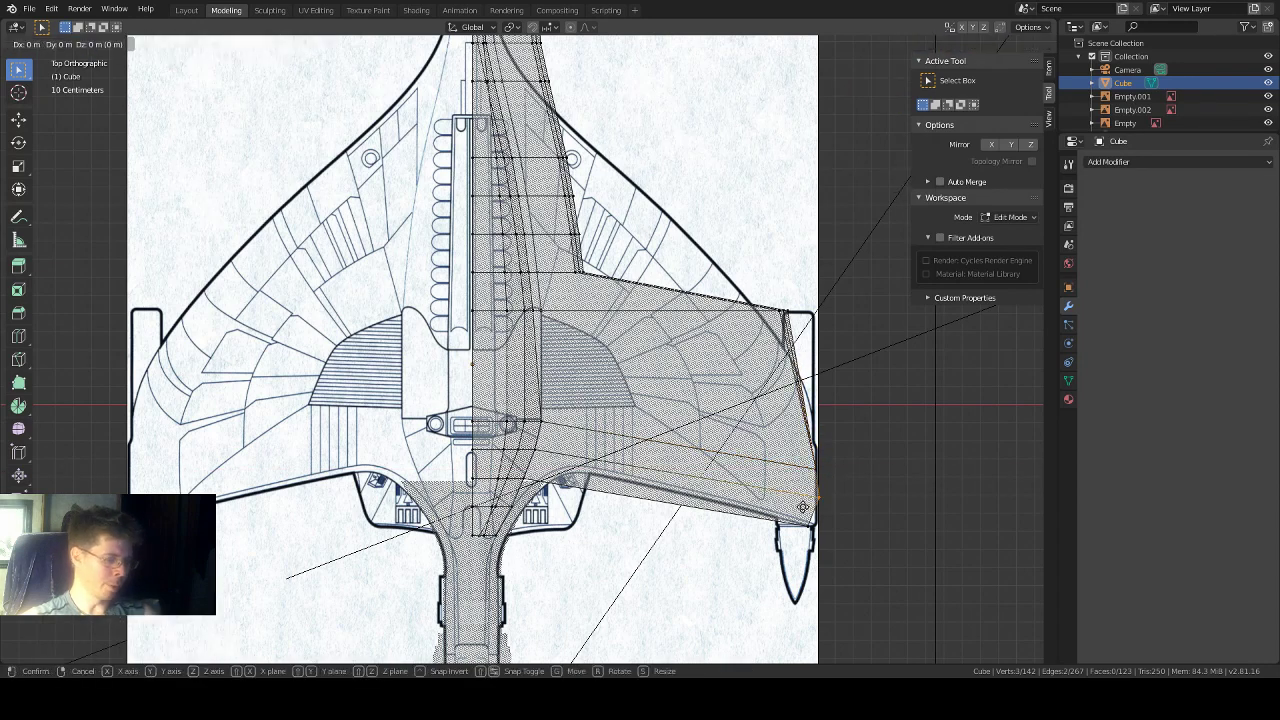
click(803, 507)
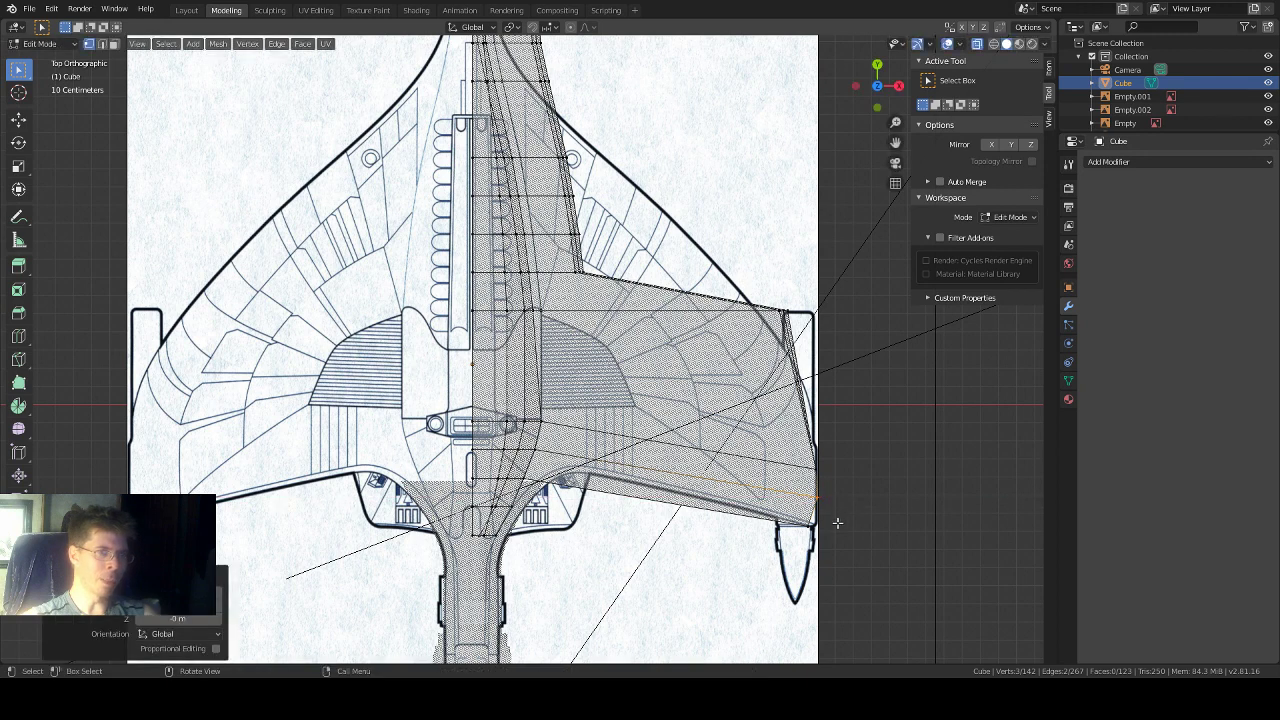
Step: Select the wing-tip's rear corner vertices and move them about 0.02 m outward along X onto the outline
click(791, 543)
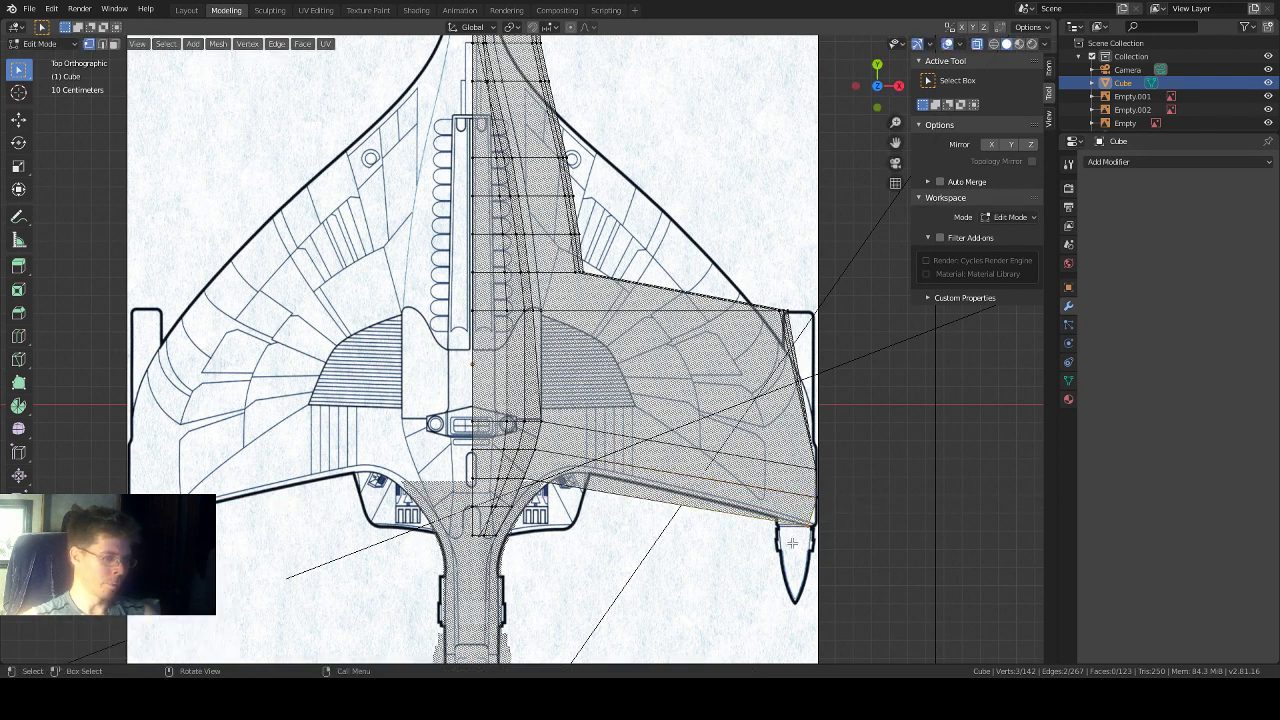
key(g)
key(x)
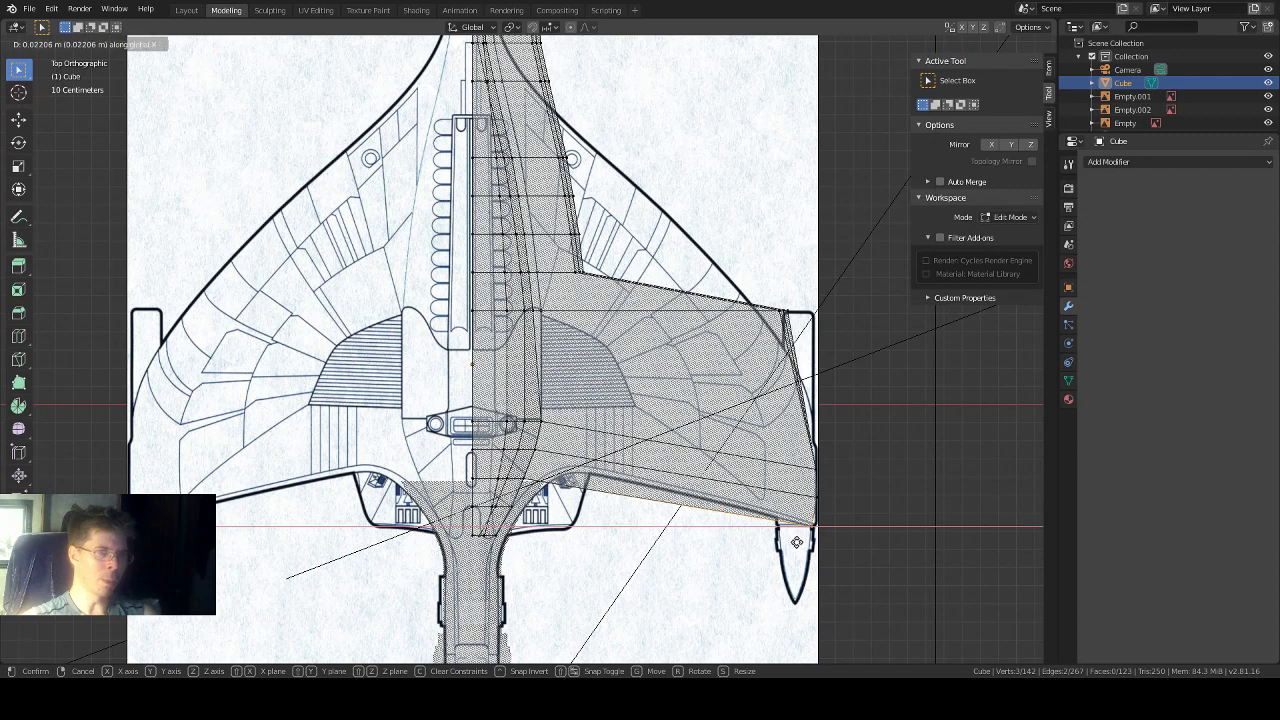
click(797, 542)
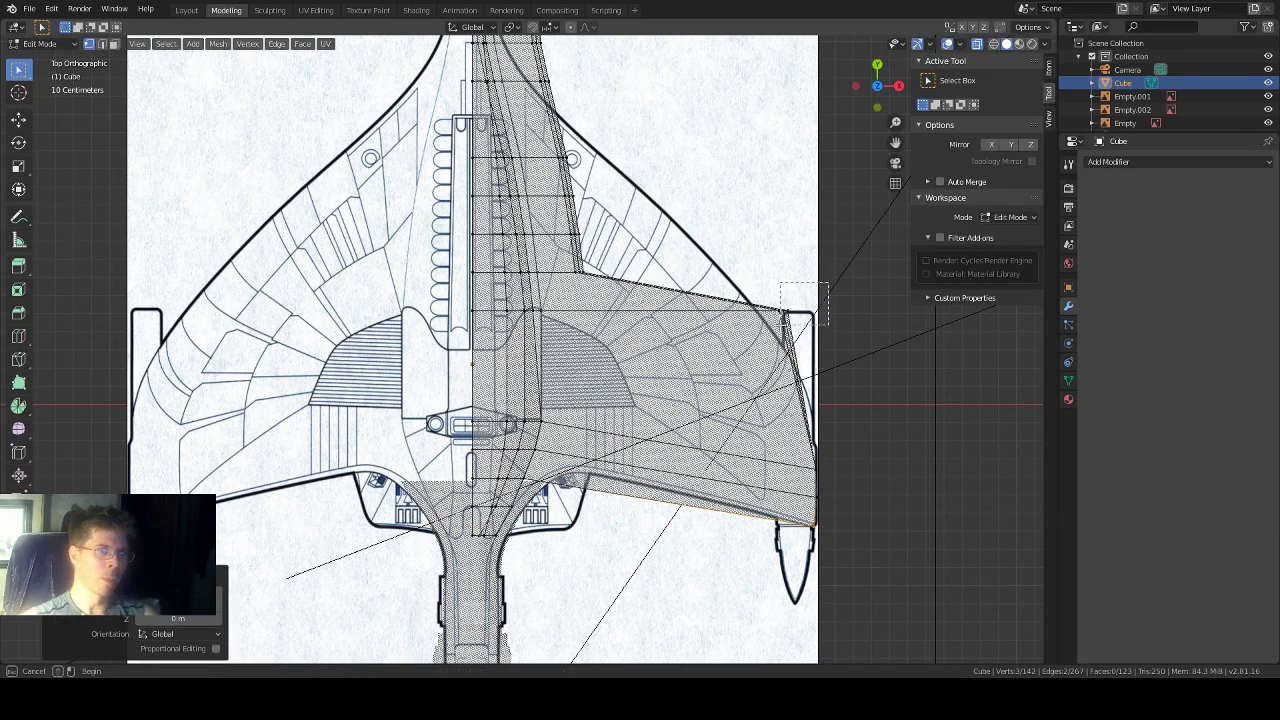
Step: Select the vertices at the wing-tip pod's front corner and move them inward along X to the wing outline
click(783, 313)
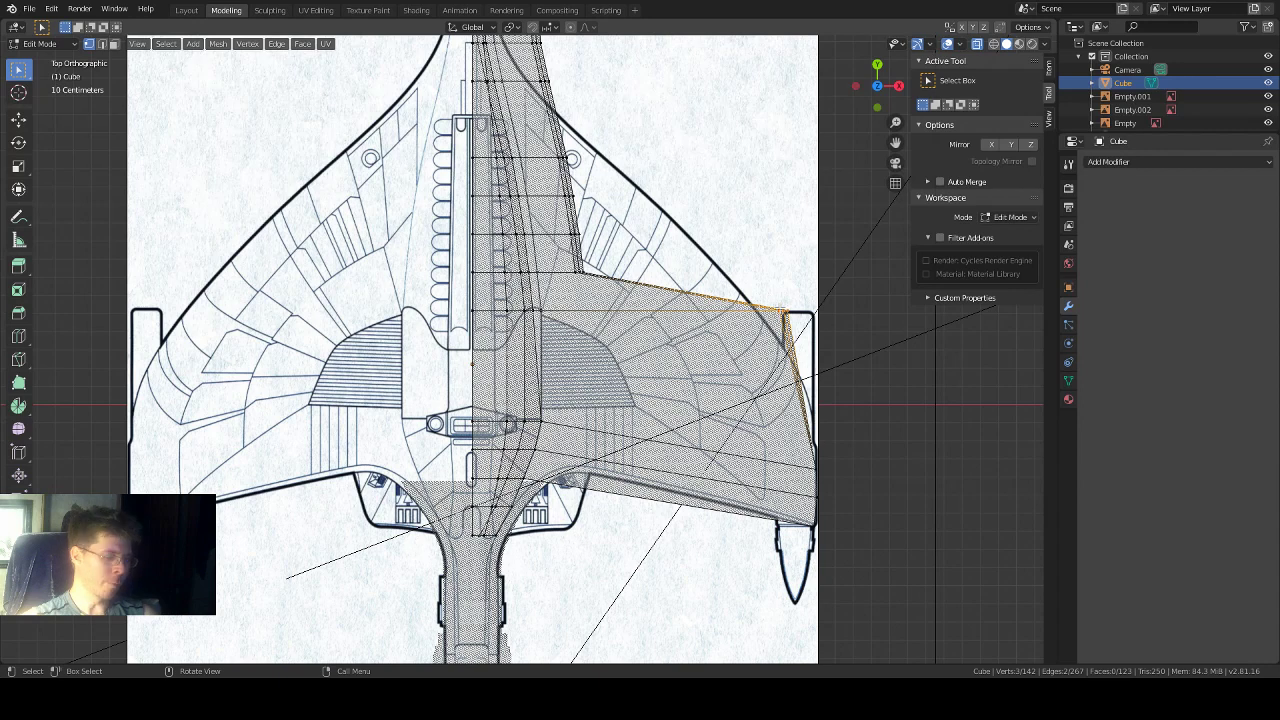
key(g)
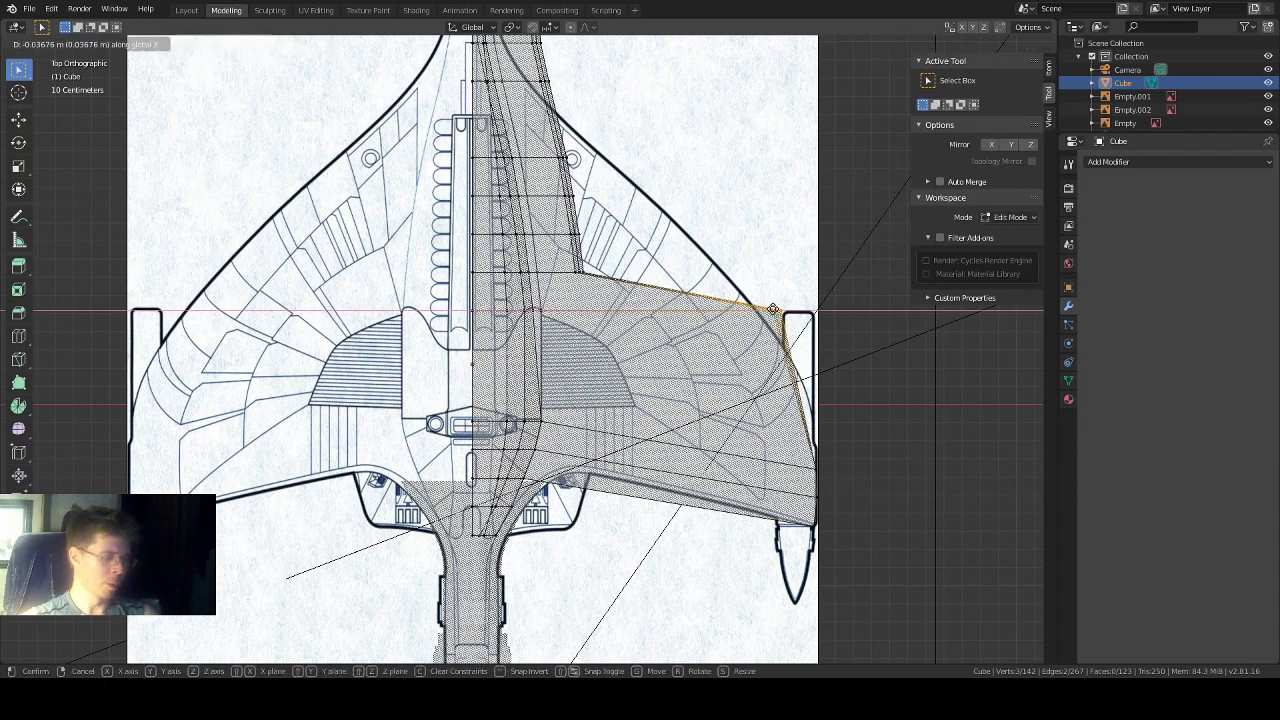
click(760, 309)
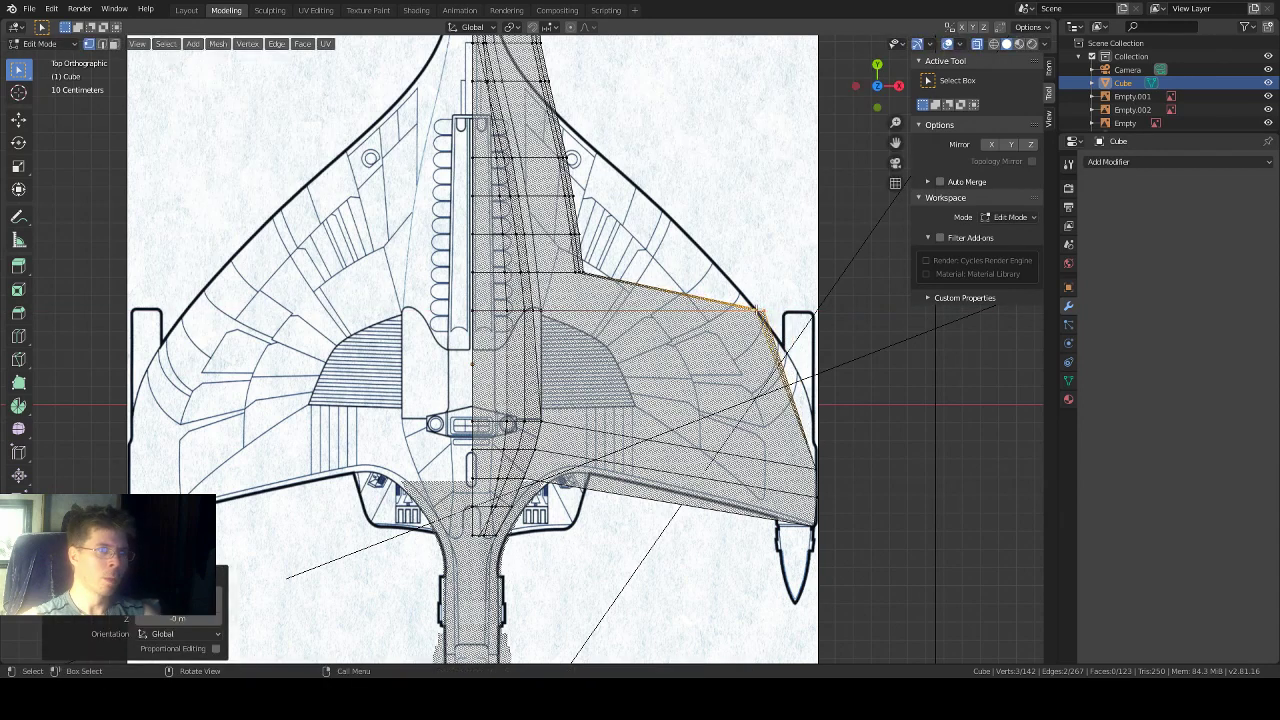
Step: Move the next two rows of extruded-edge vertices ahead of the pod corner outward along X to the wing outline, about 0.79 m and 0.6 m
shift+click(577, 273)
key(g)
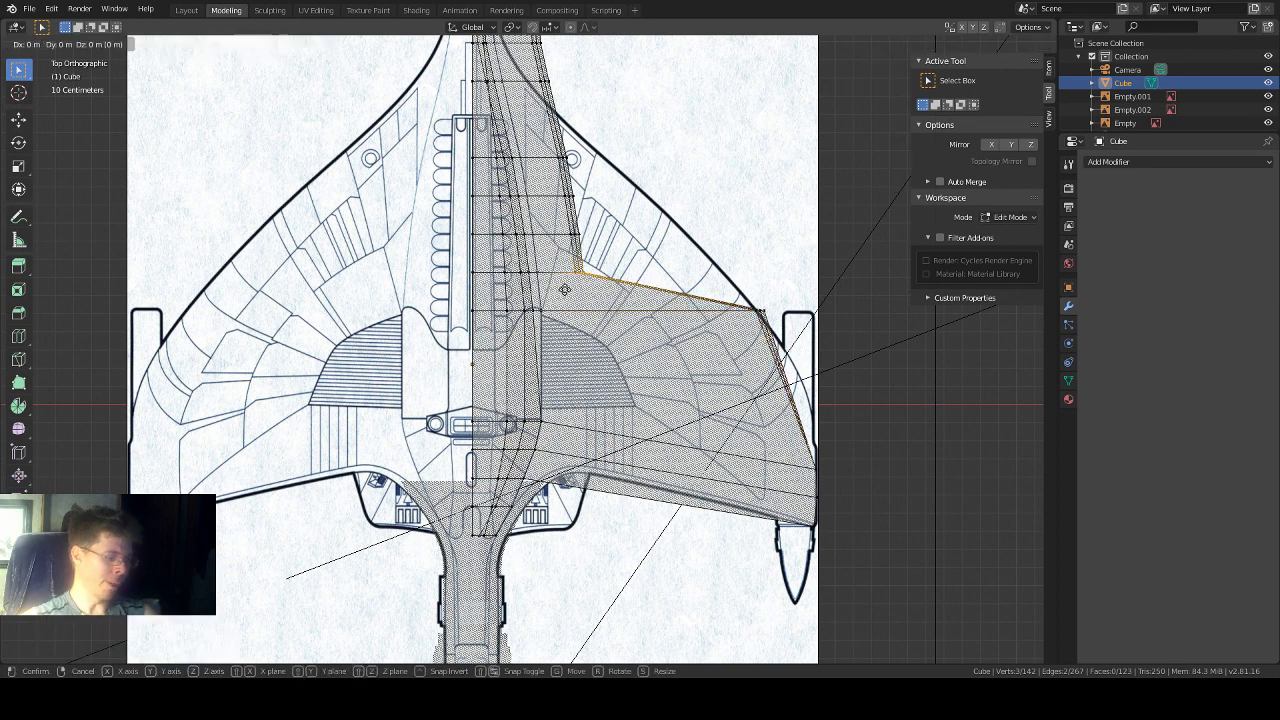
key(x)
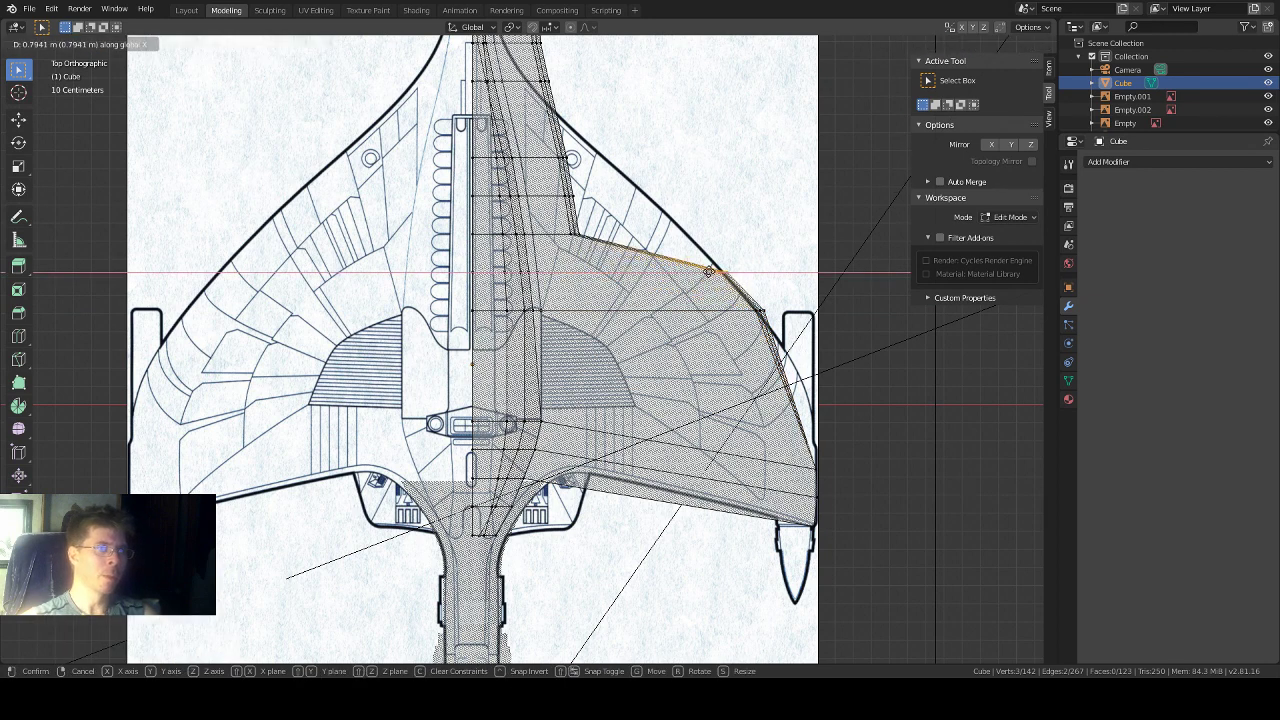
click(708, 271)
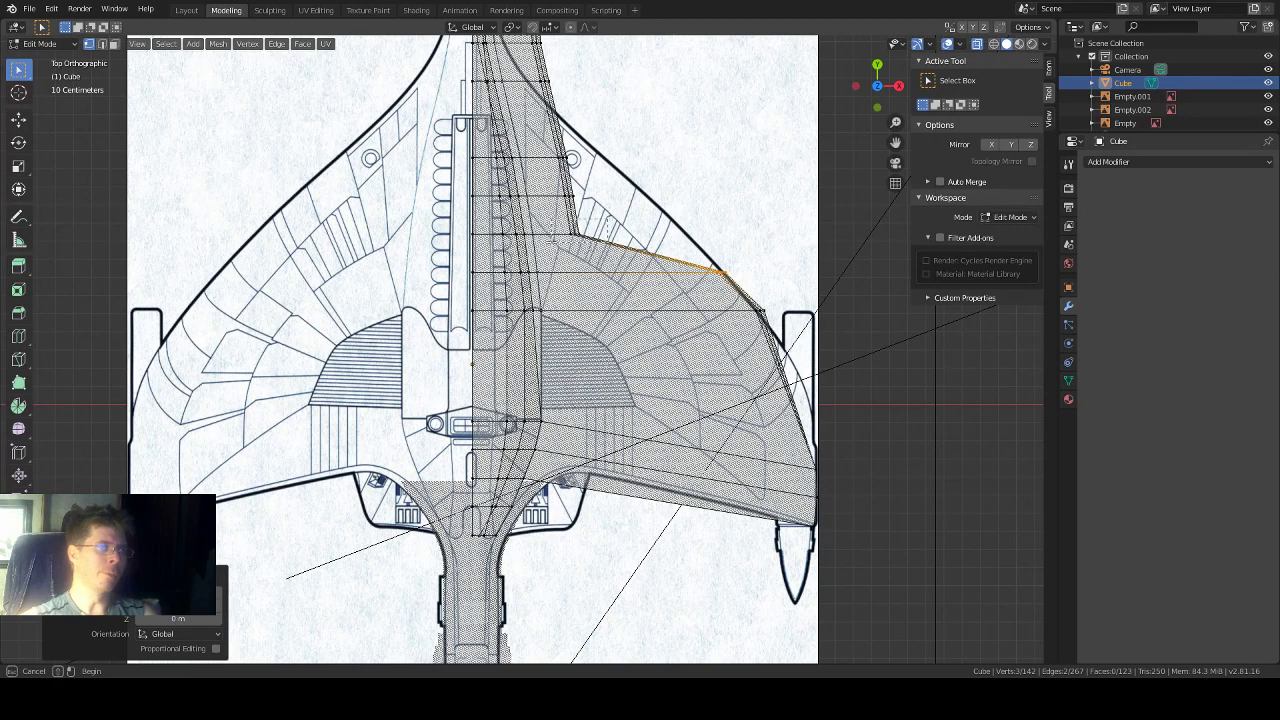
click(551, 242)
key(g)
key(x)
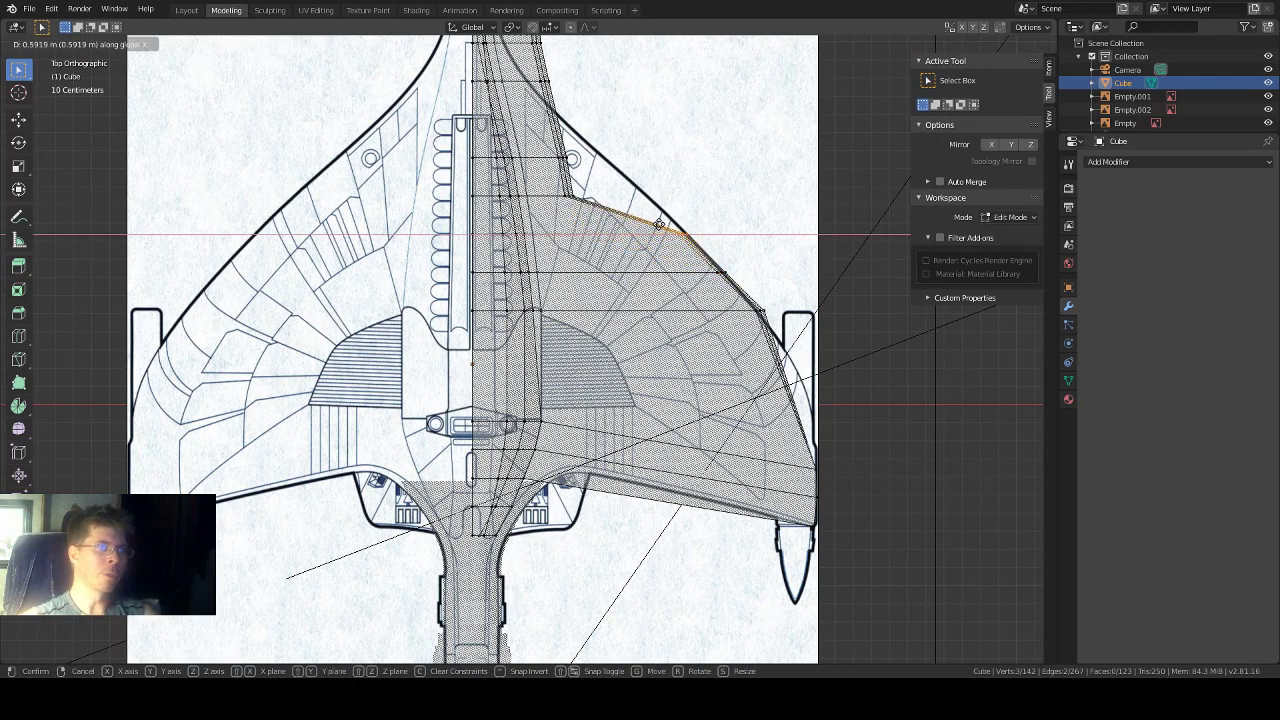
click(662, 226)
Step: Move the following two rows of extruded-edge vertices, up to the row beside the small circle detail, outward along X to the wing's diagonal outline
key(b)
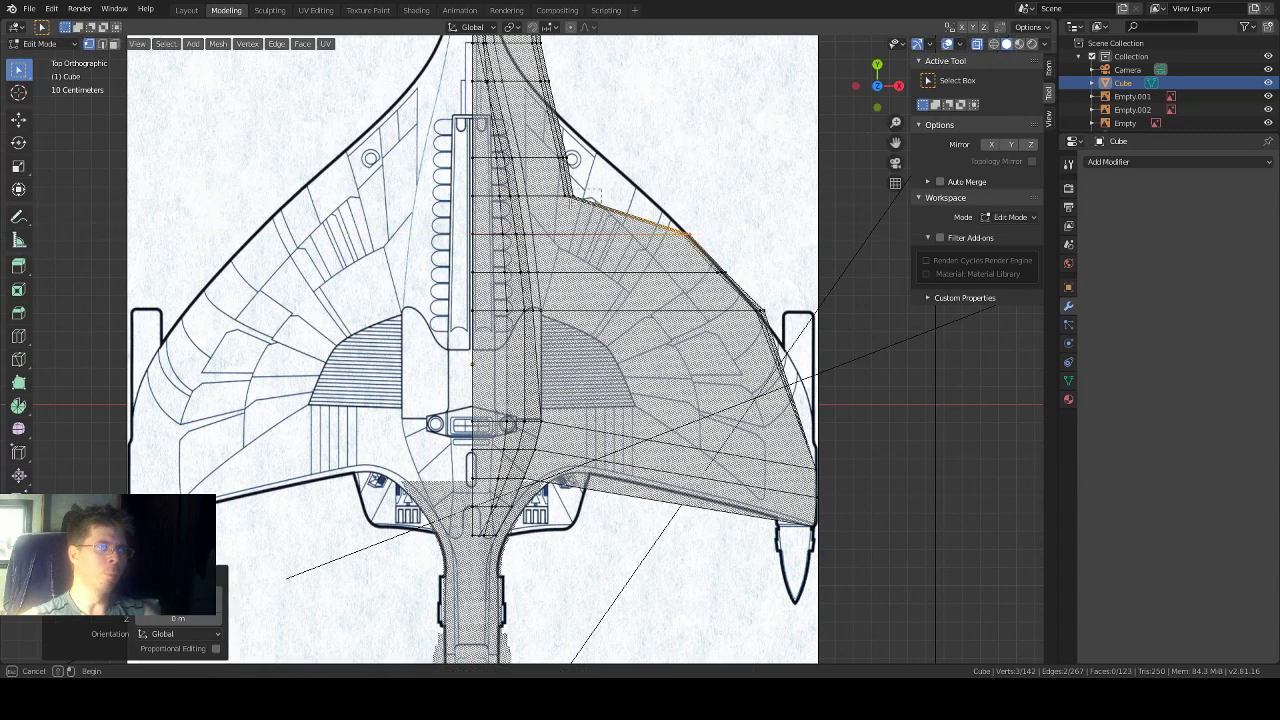
drag(601, 189, 554, 210)
key(g)
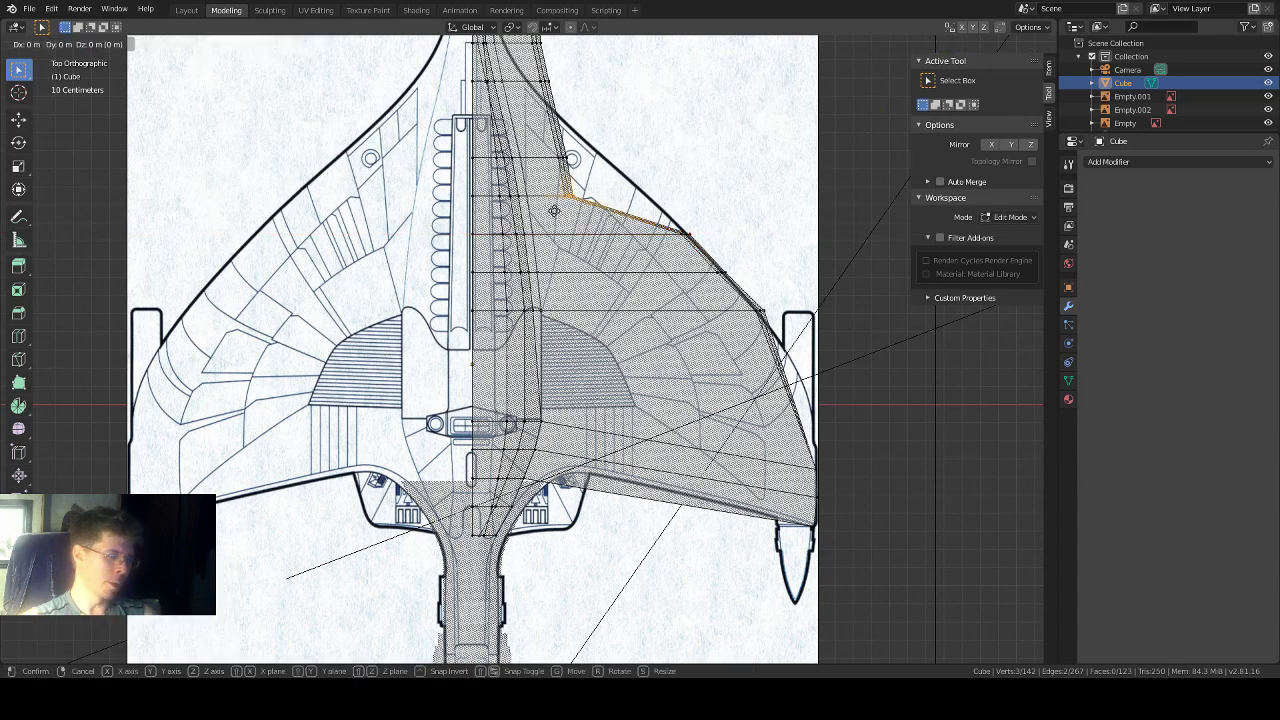
key(x)
click(632, 203)
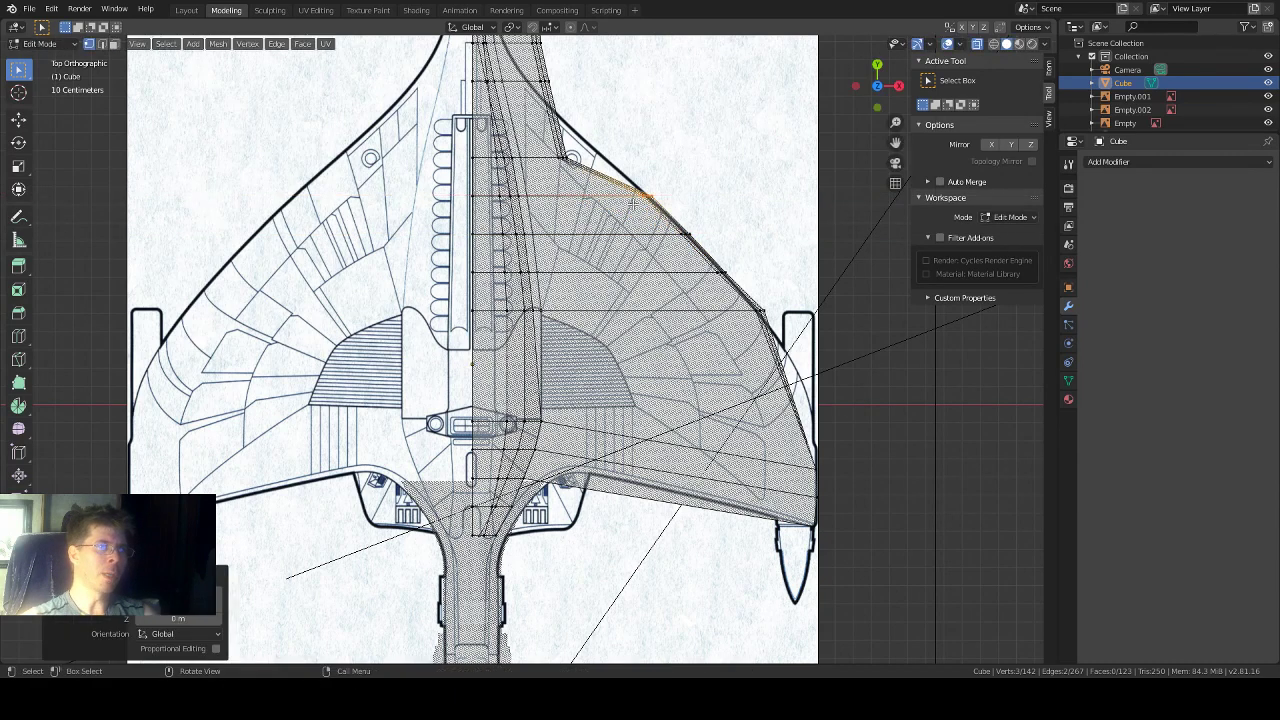
key(b)
drag(585, 140, 551, 170)
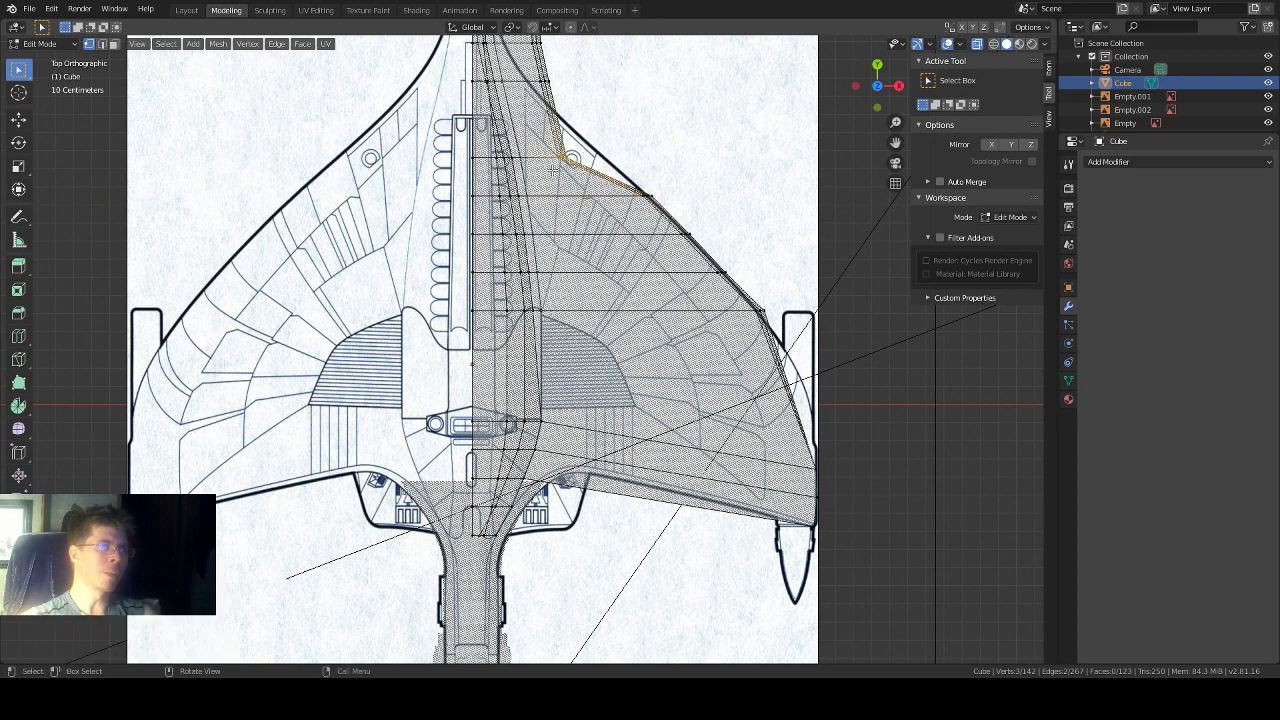
key(g)
key(x)
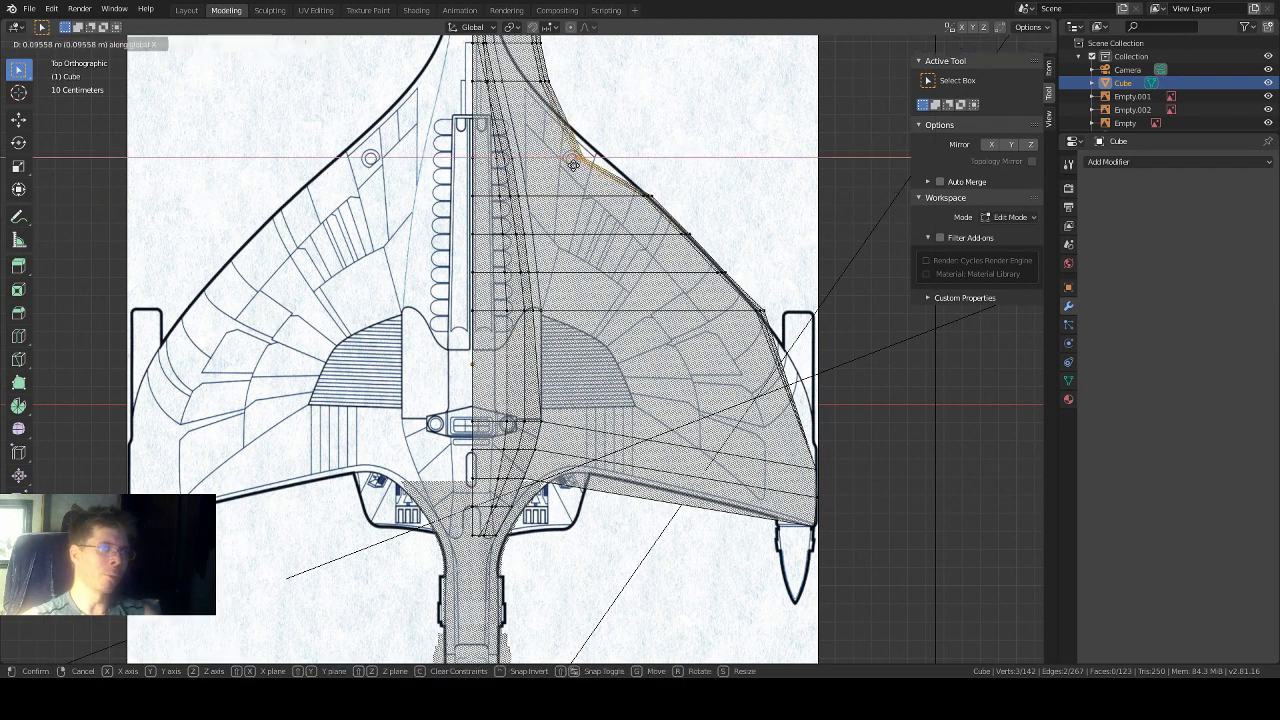
click(590, 170)
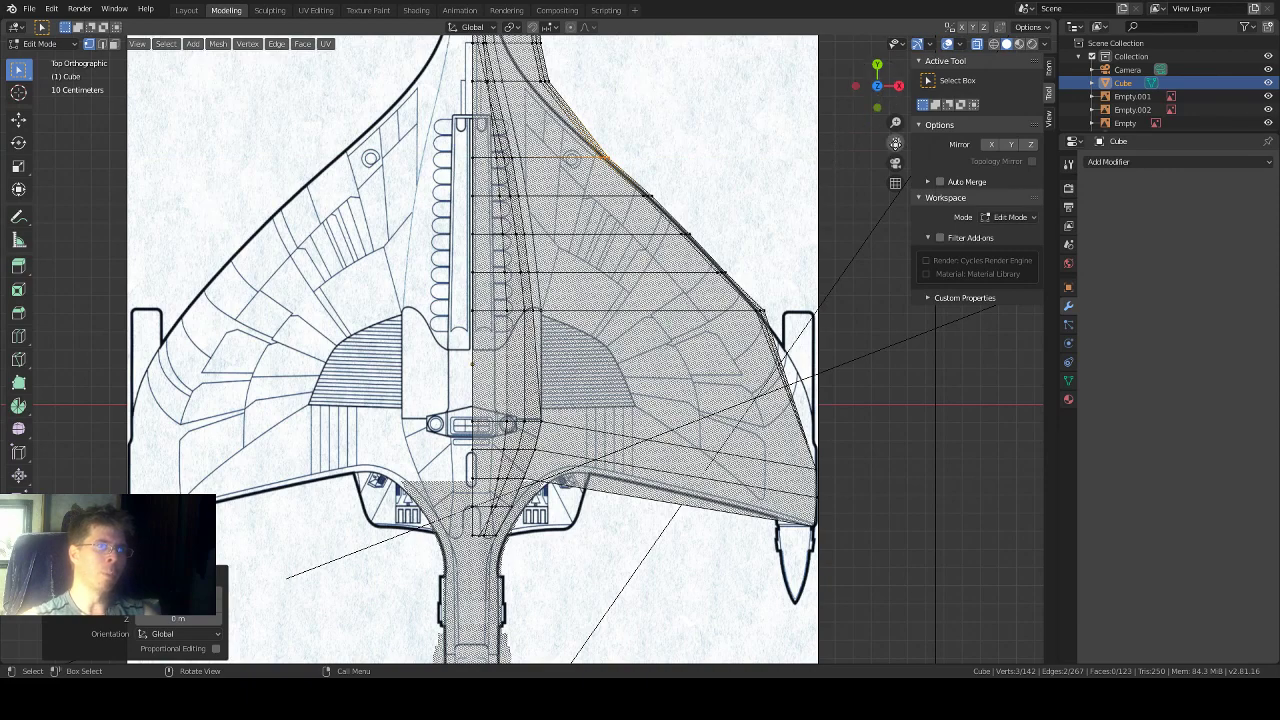
Step: Move the extruded-edge vertices where the outline begins curving into the narrow end inward along X onto the blueprint curve
drag(895, 142, 907, 295)
scroll(552, 151, up, 1)
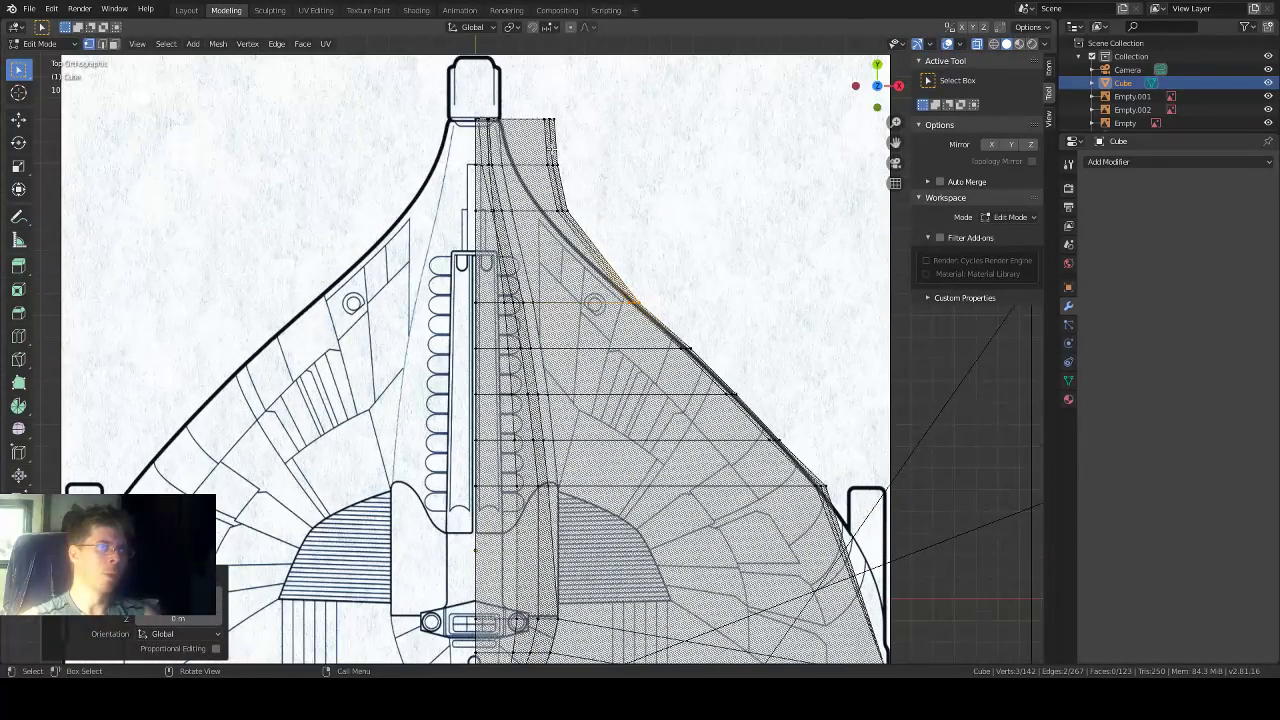
click(540, 222)
key(g)
key(x)
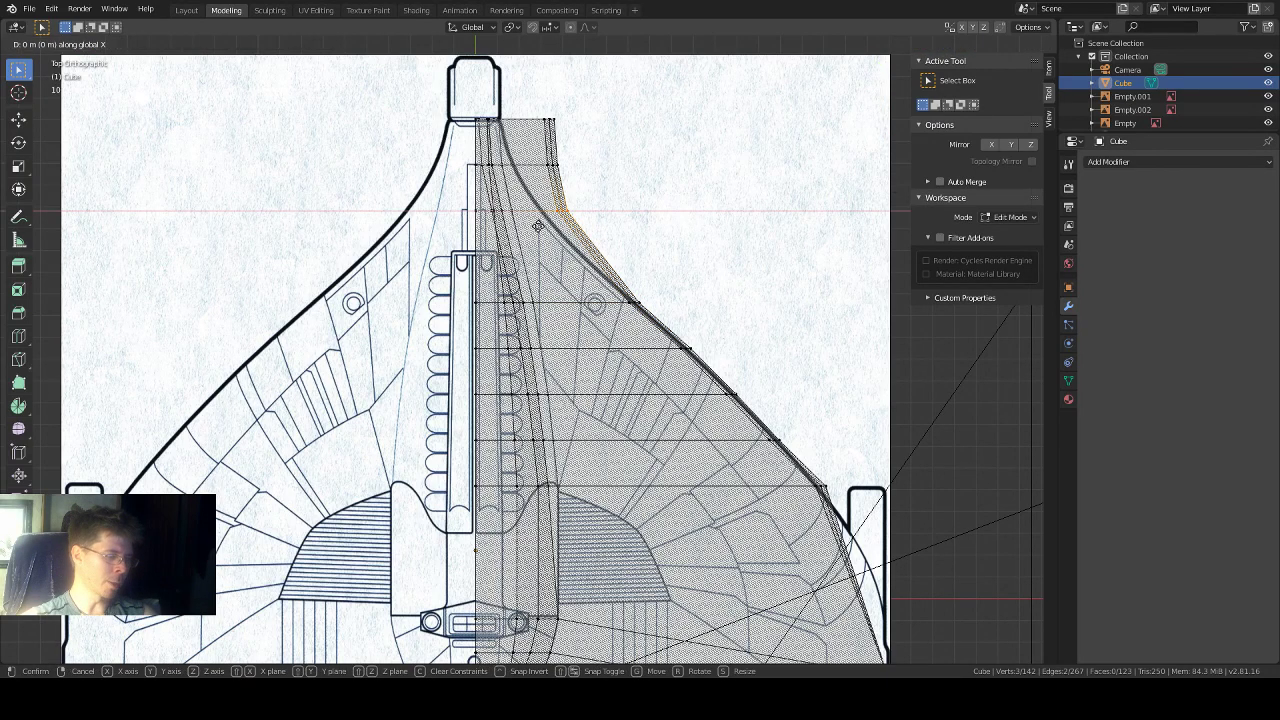
click(517, 226)
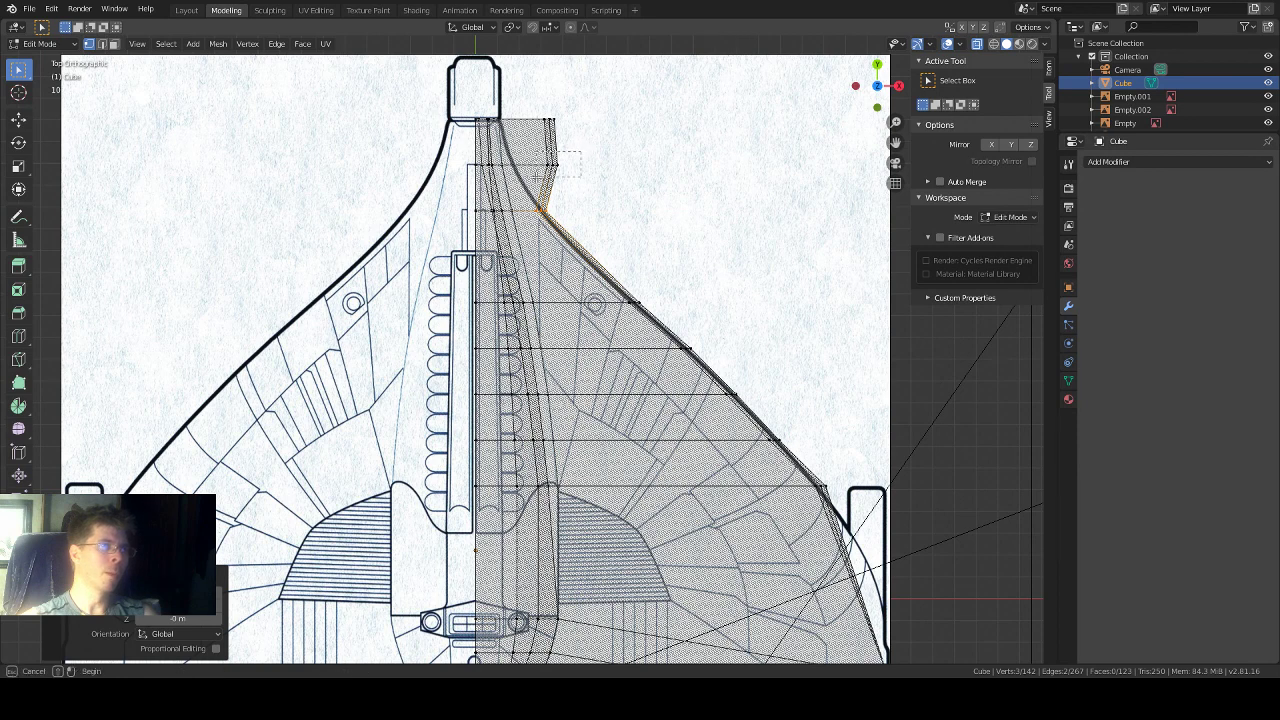
Step: Move the last two rows of extruded-edge vertices at the hull's narrow end inward along X to the outline, the end row about 0.24 m
click(527, 179)
key(g)
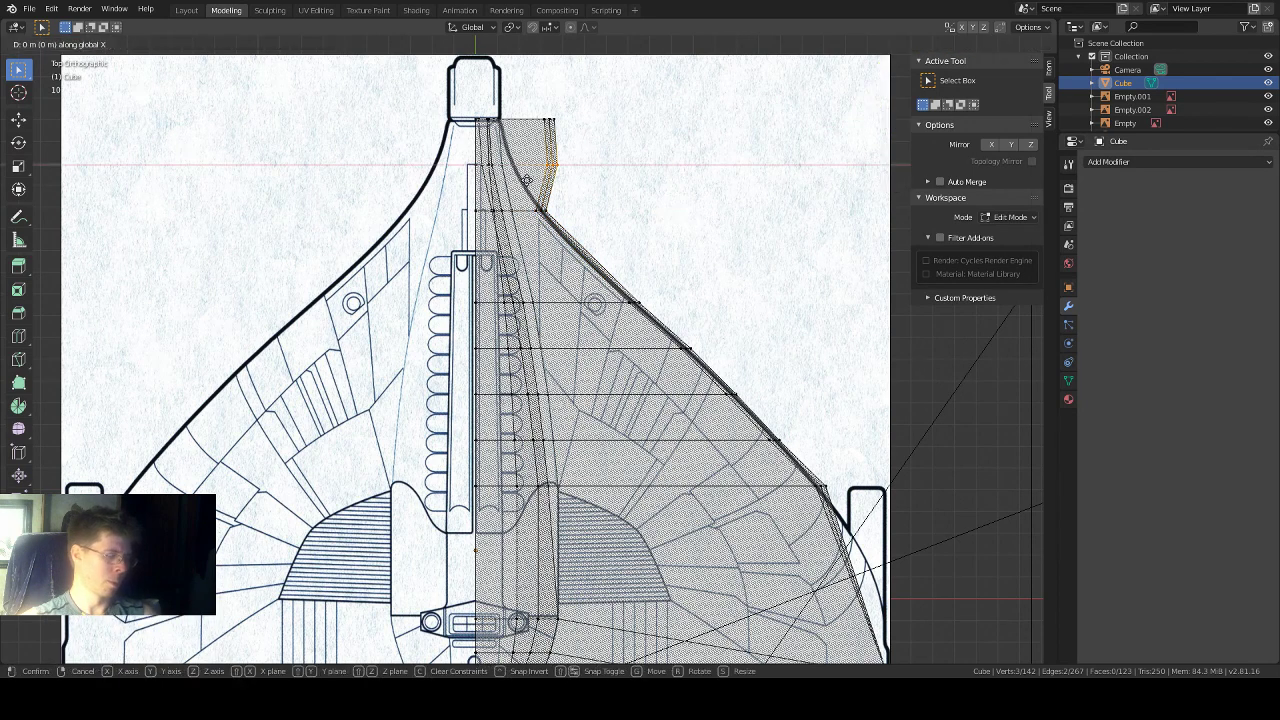
click(490, 172)
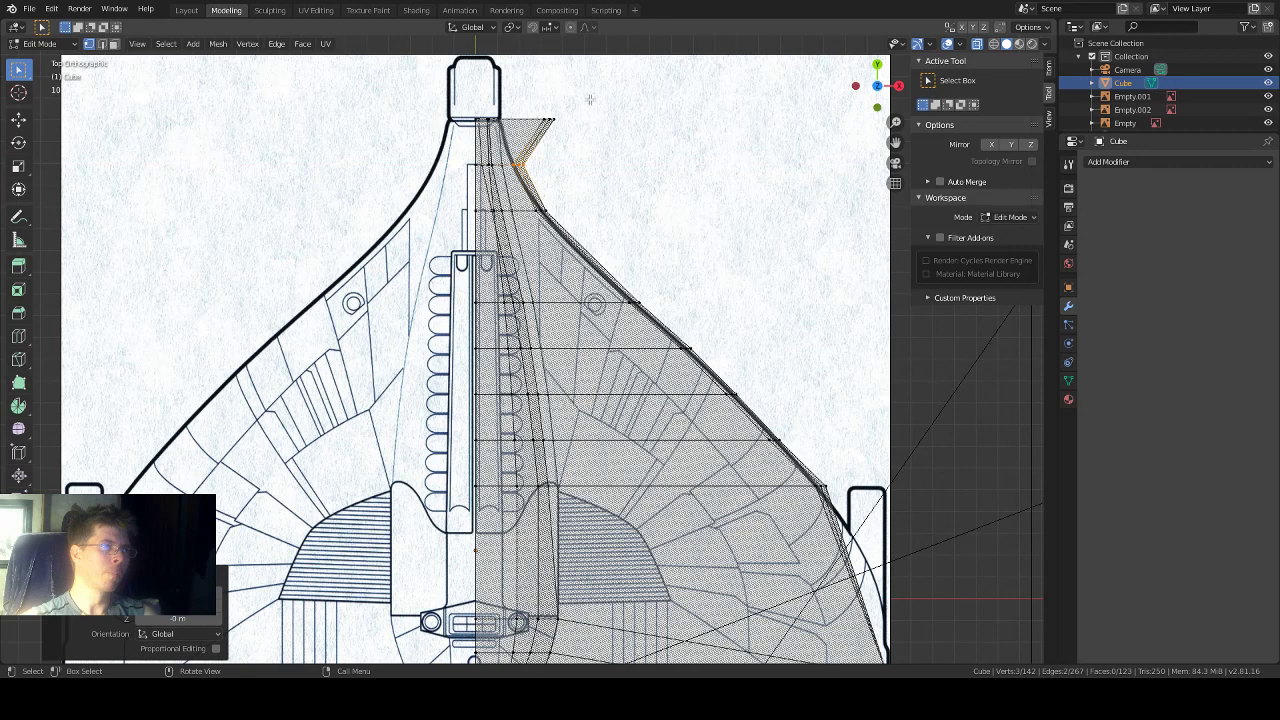
drag(590, 99, 499, 138)
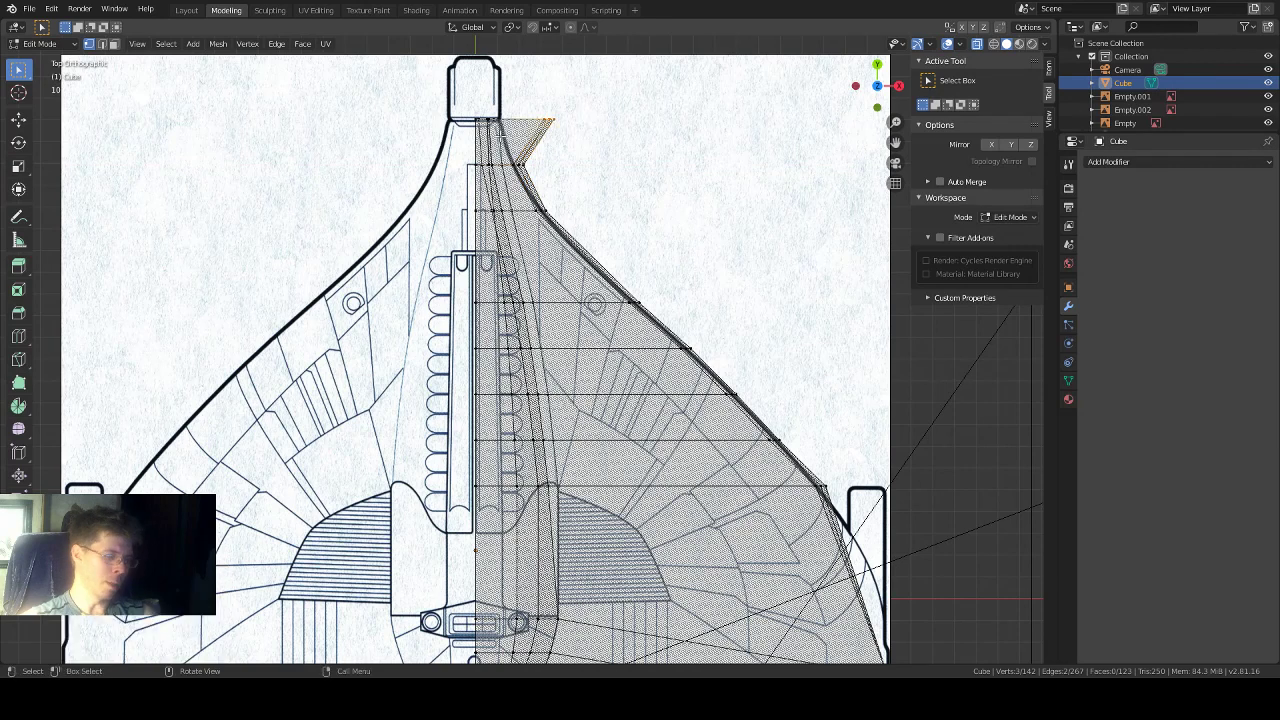
key(g)
key(x)
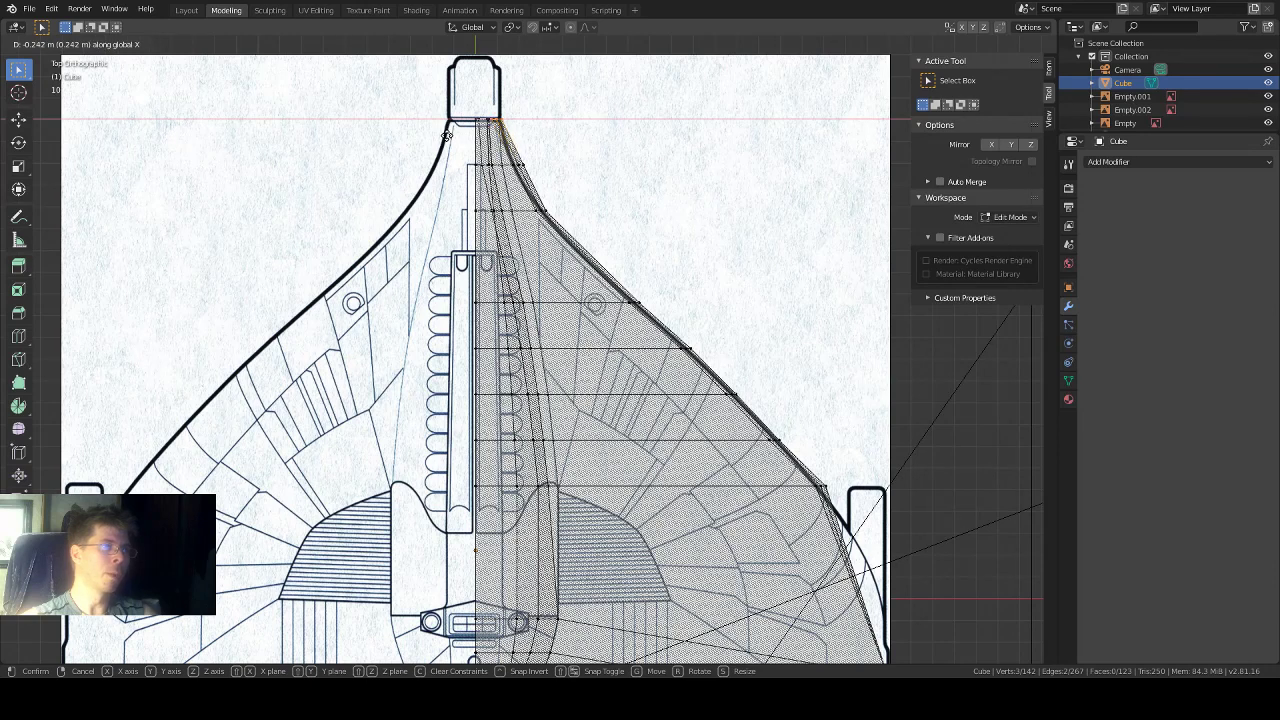
click(450, 135)
Step: Reselect the second-to-last row of edge vertices and move it about 0.03 m further inward along X onto the curve
drag(551, 146, 506, 180)
scroll(506, 180, up, 1)
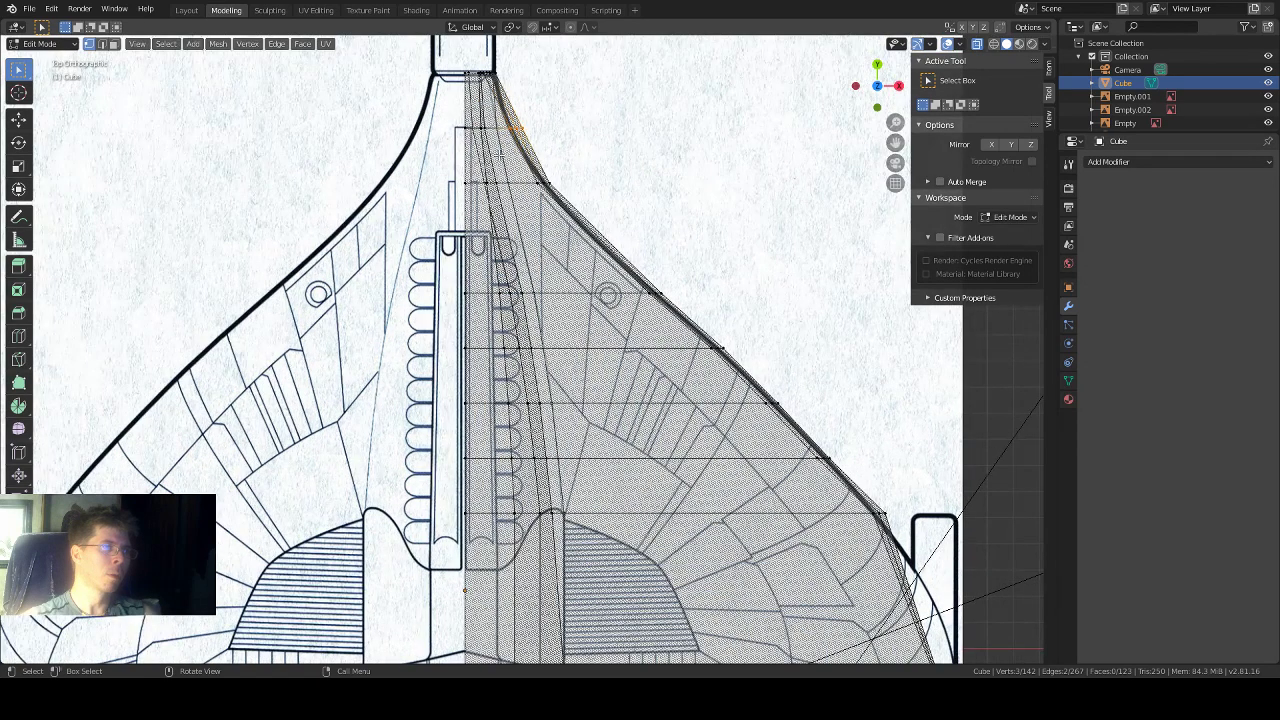
key(g)
key(x)
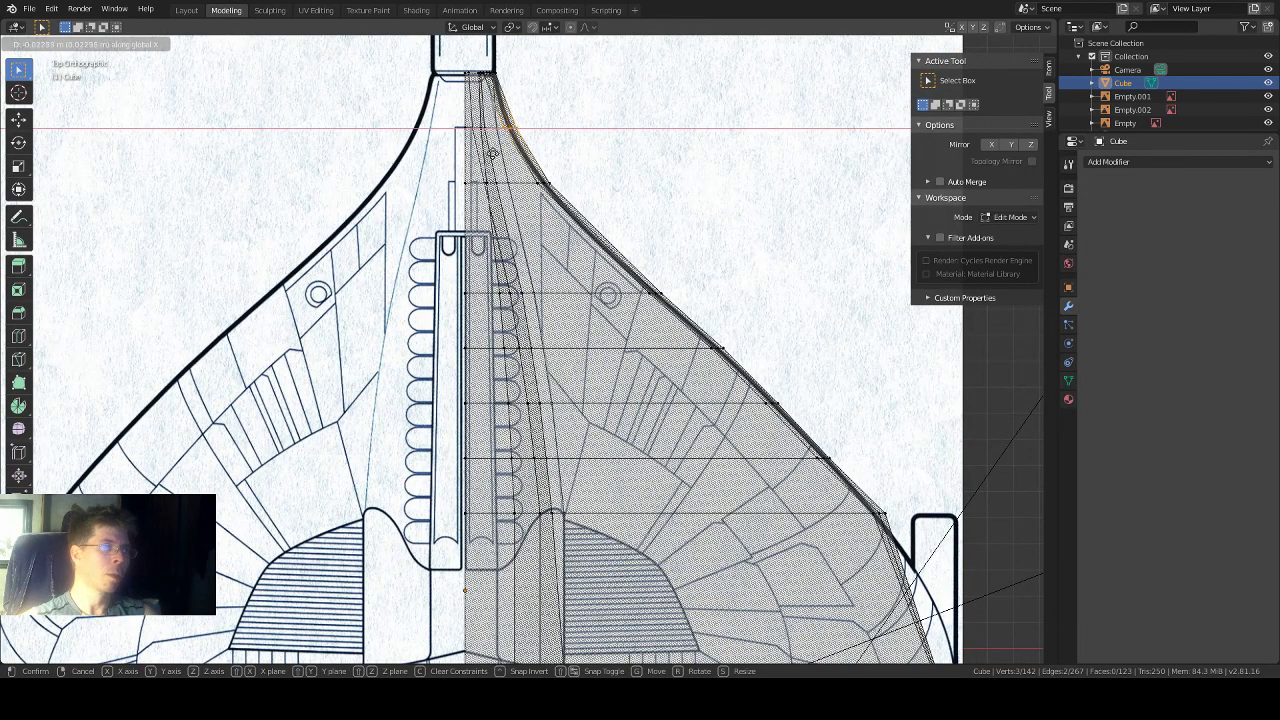
click(489, 153)
Step: Add a Mirror modifier on the X axis to the half hull
scroll(682, 262, down, 4)
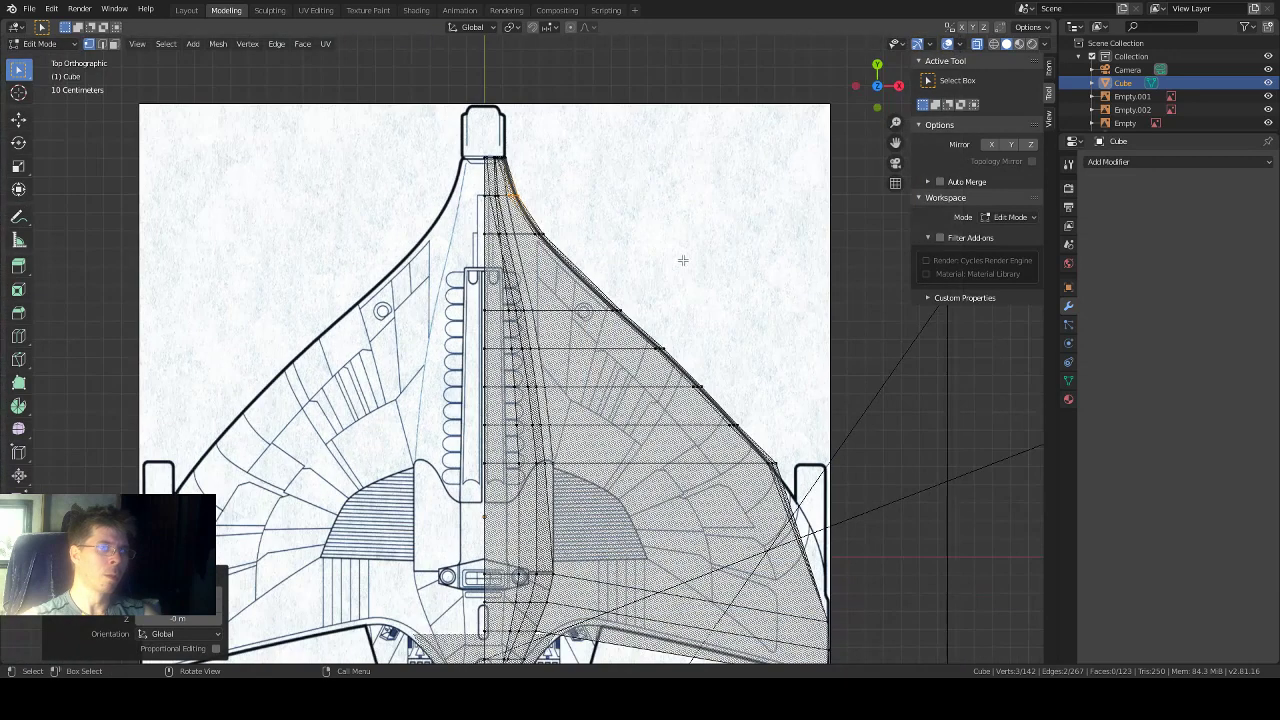
scroll(682, 259, down, 1)
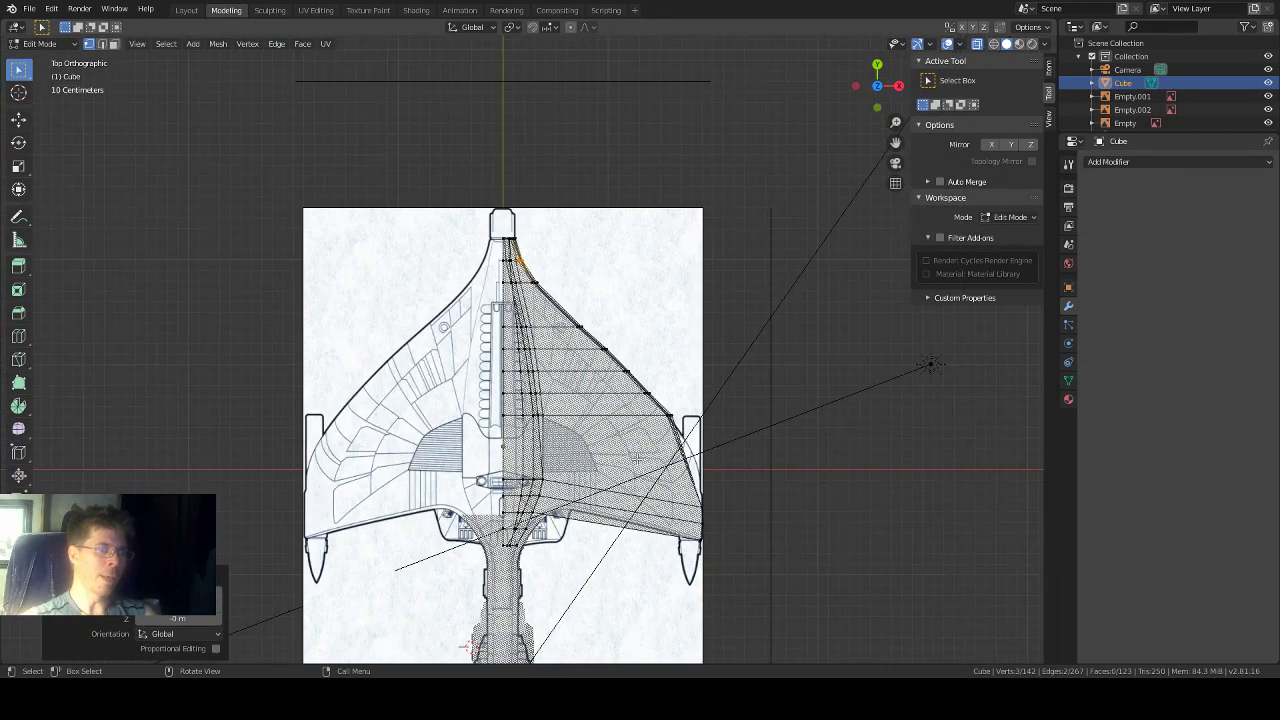
scroll(682, 259, up, 1)
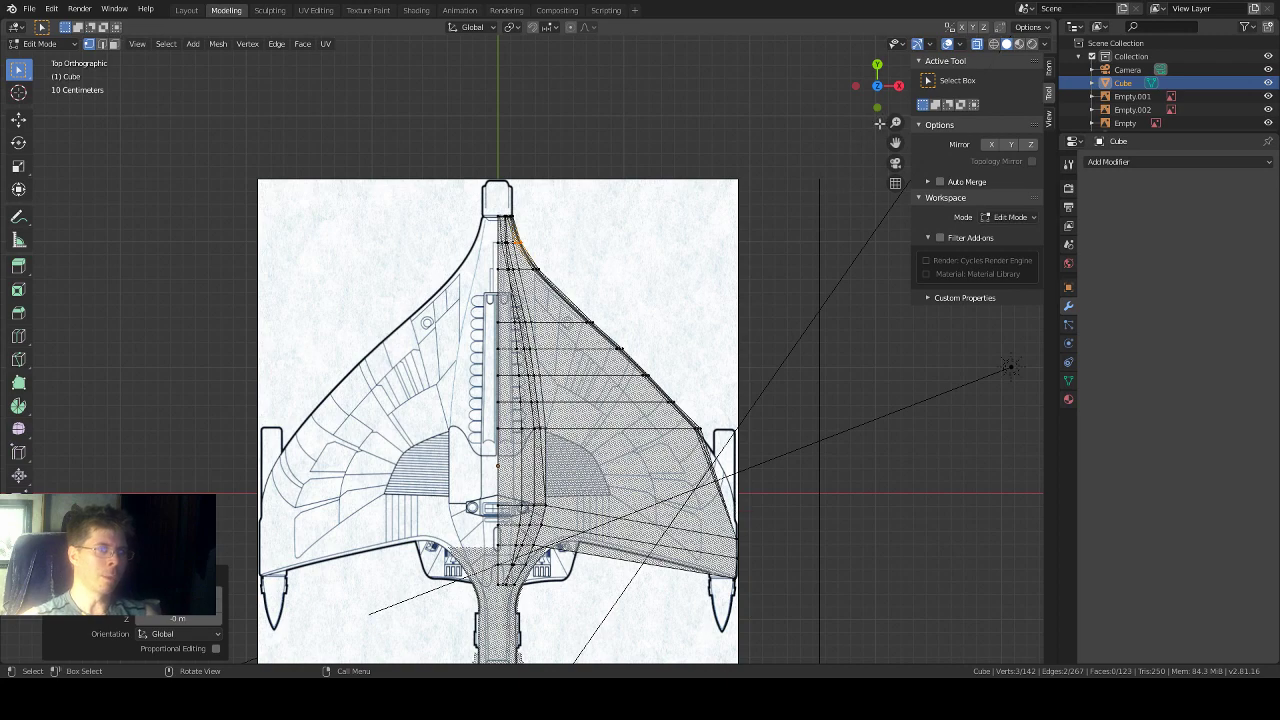
drag(896, 143, 1258, 528)
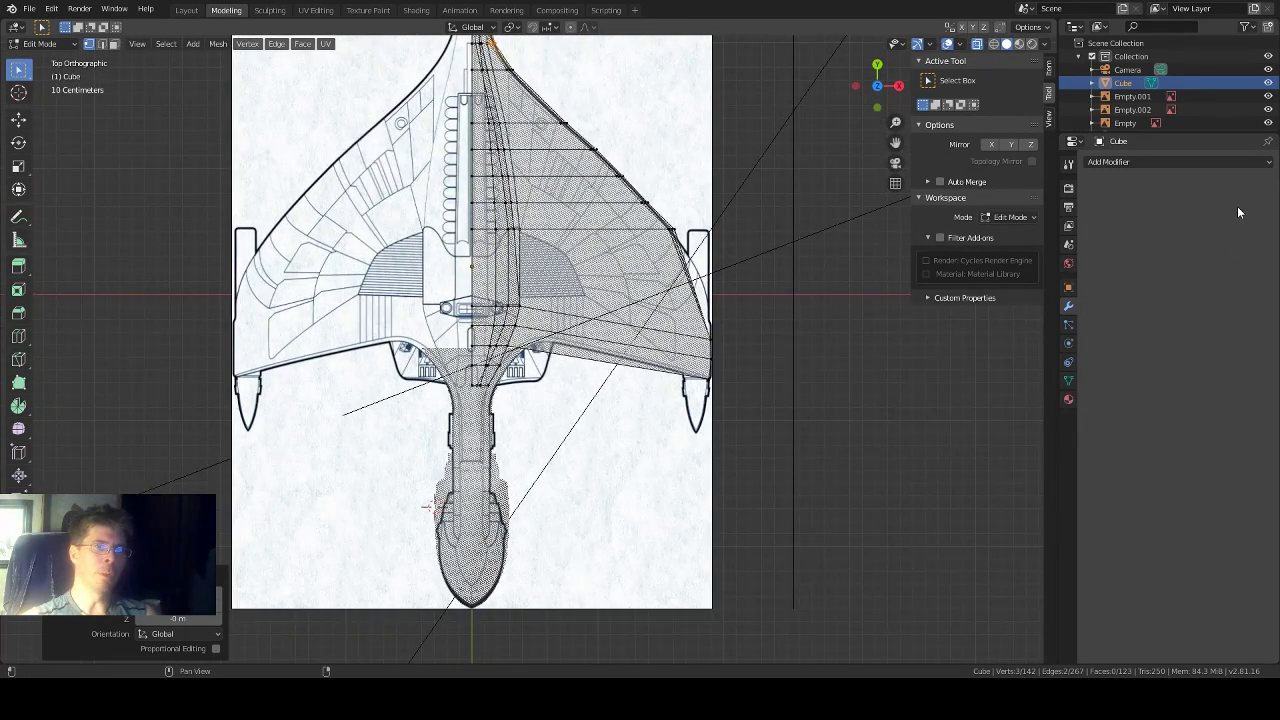
click(1186, 160)
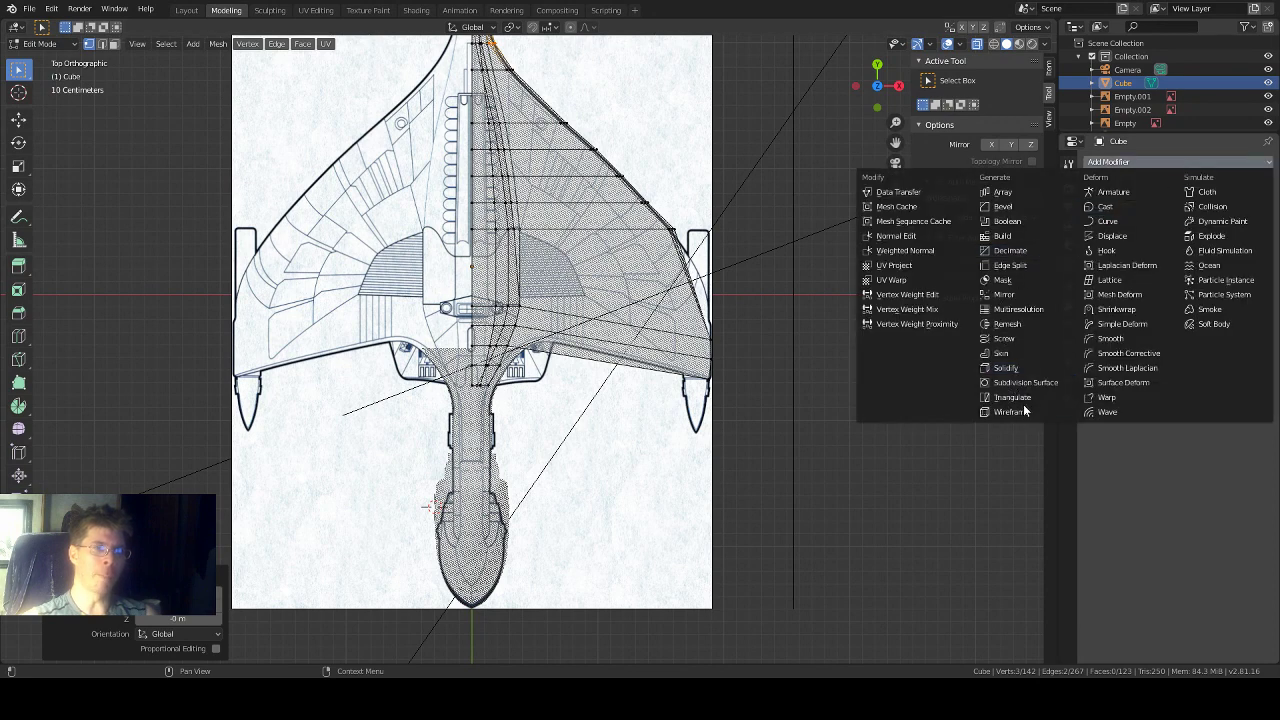
click(1021, 302)
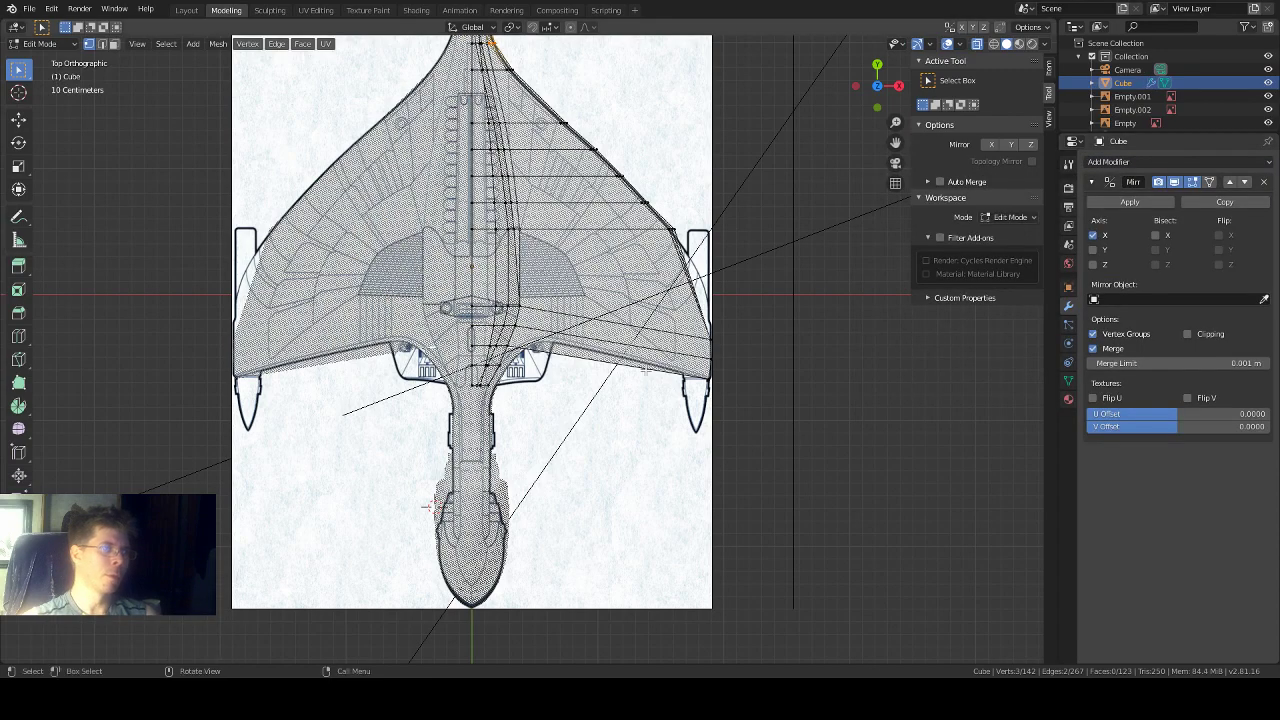
Step: Examine the mirrored hull as a solid surface from behind, the front and the top, with X-ray off
scroll(552, 306, up, 1)
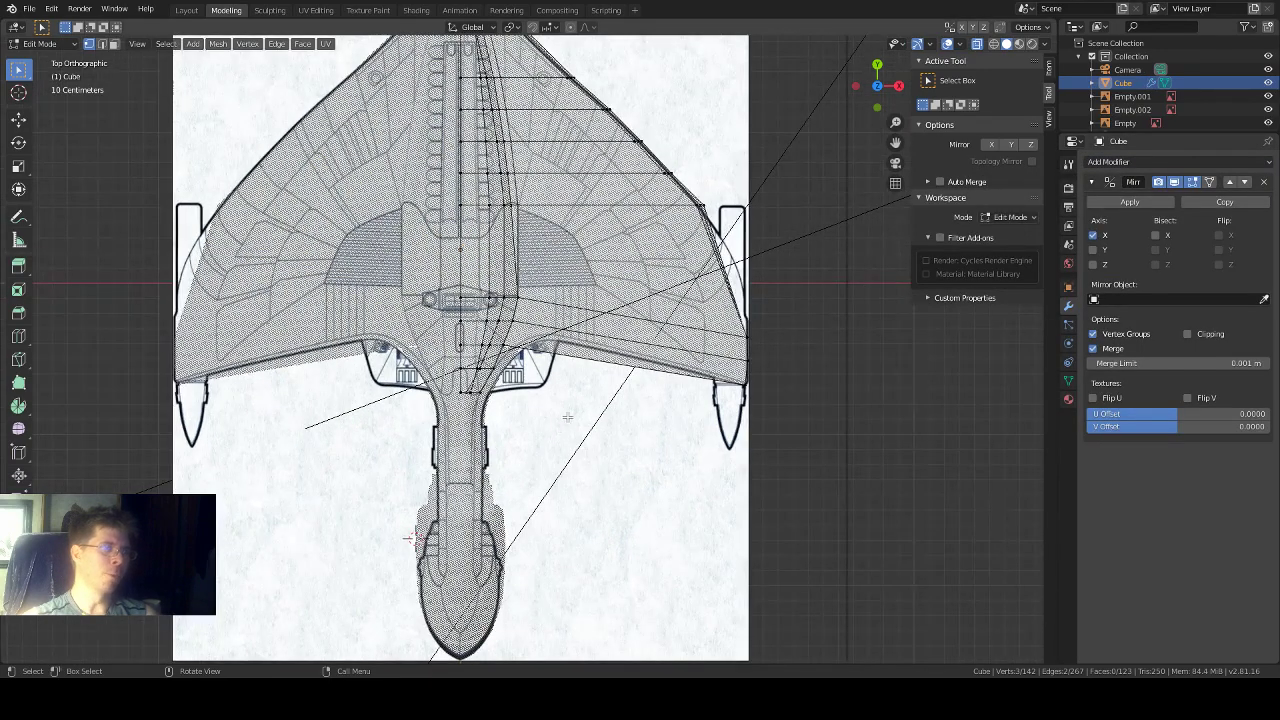
middle_drag(567, 417, 315, 327)
scroll(515, 320, down, 2)
scroll(515, 320, up, 1)
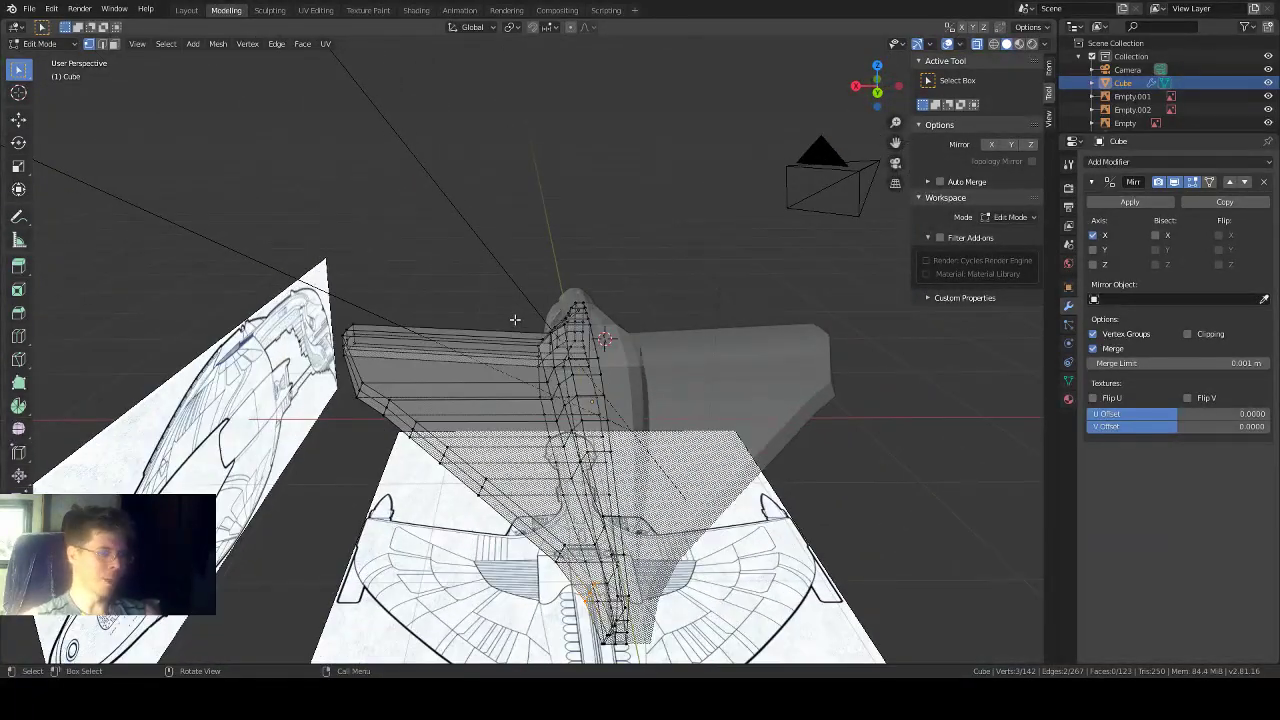
key(alt+z)
scroll(515, 320, down, 2)
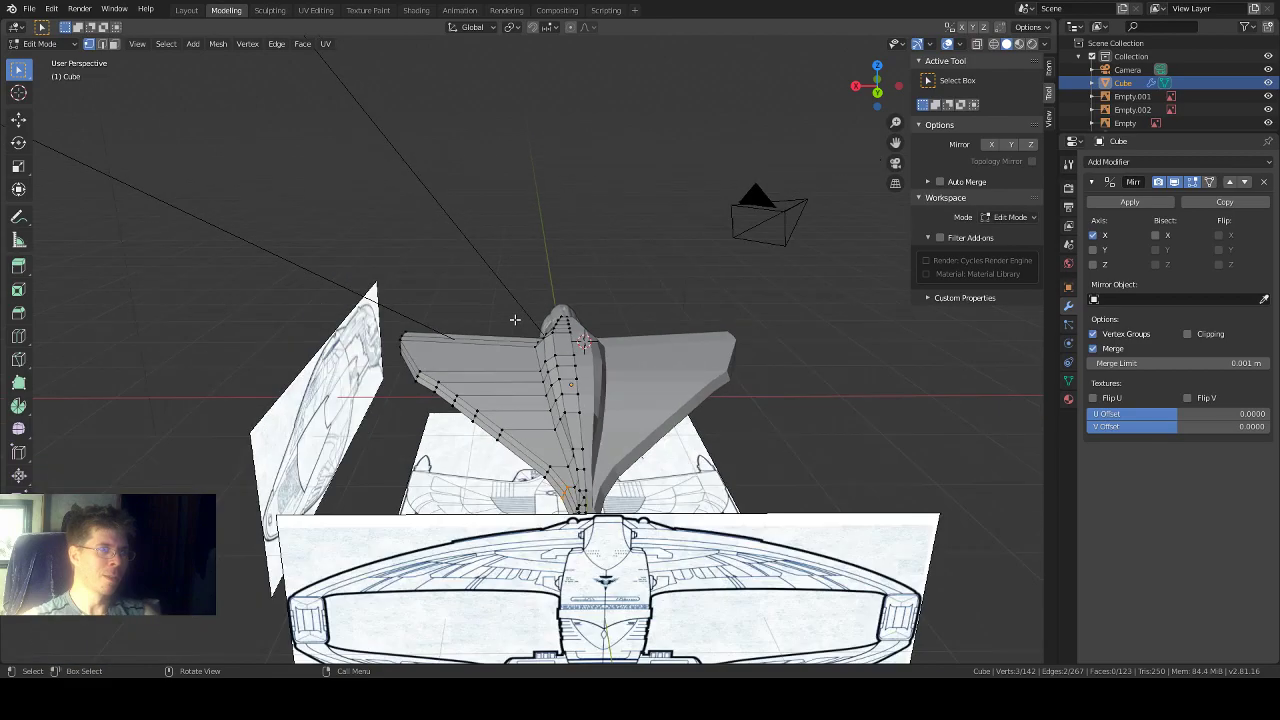
middle_drag(644, 329, 614, 336)
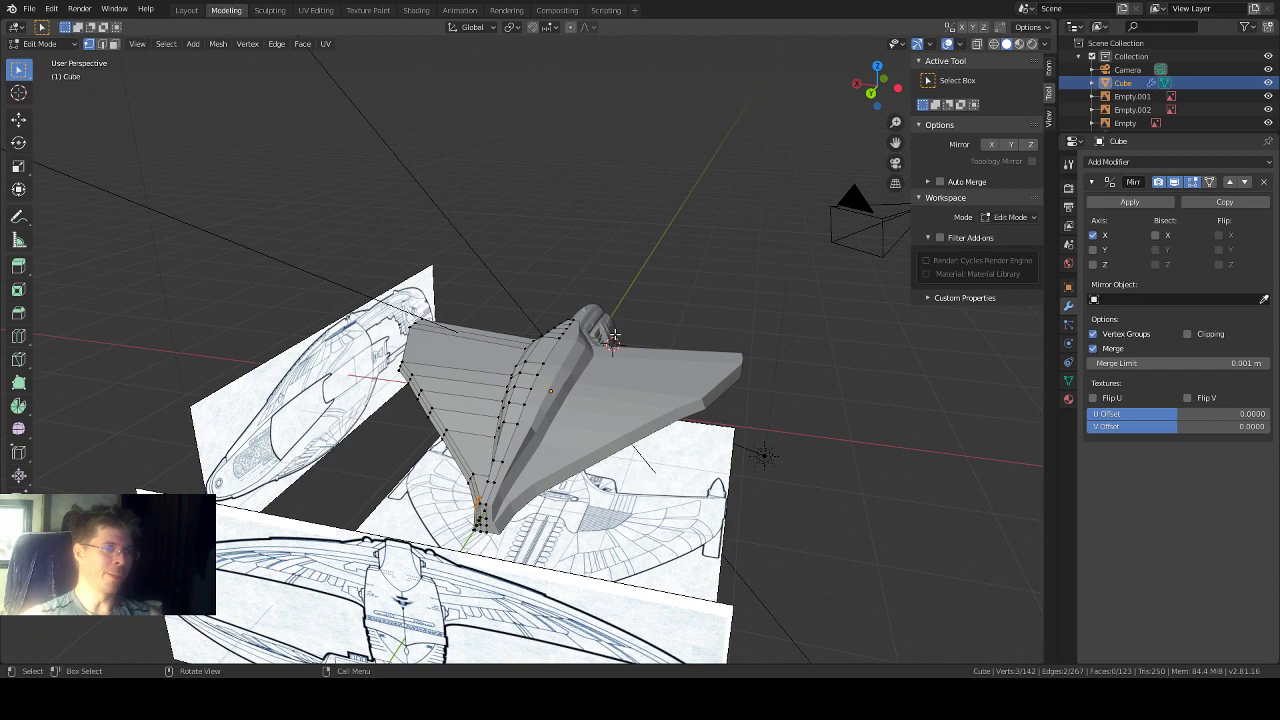
middle_drag(614, 337, 963, 307)
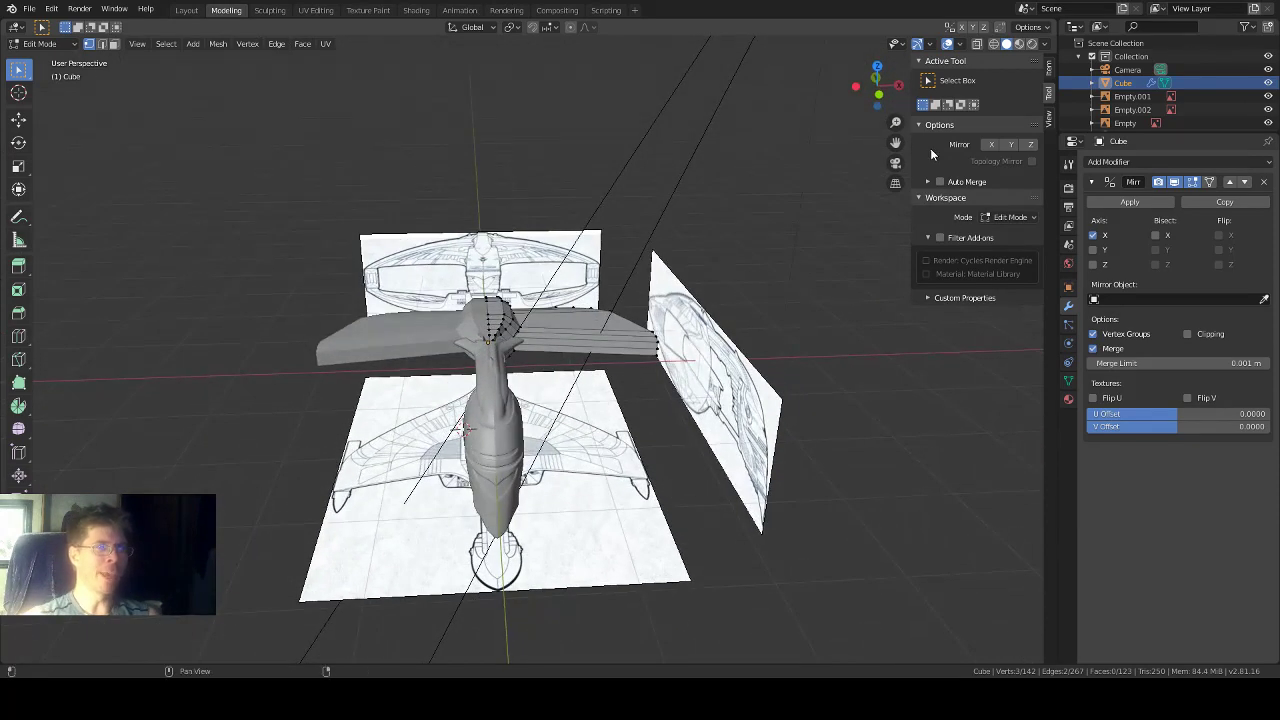
click(878, 67)
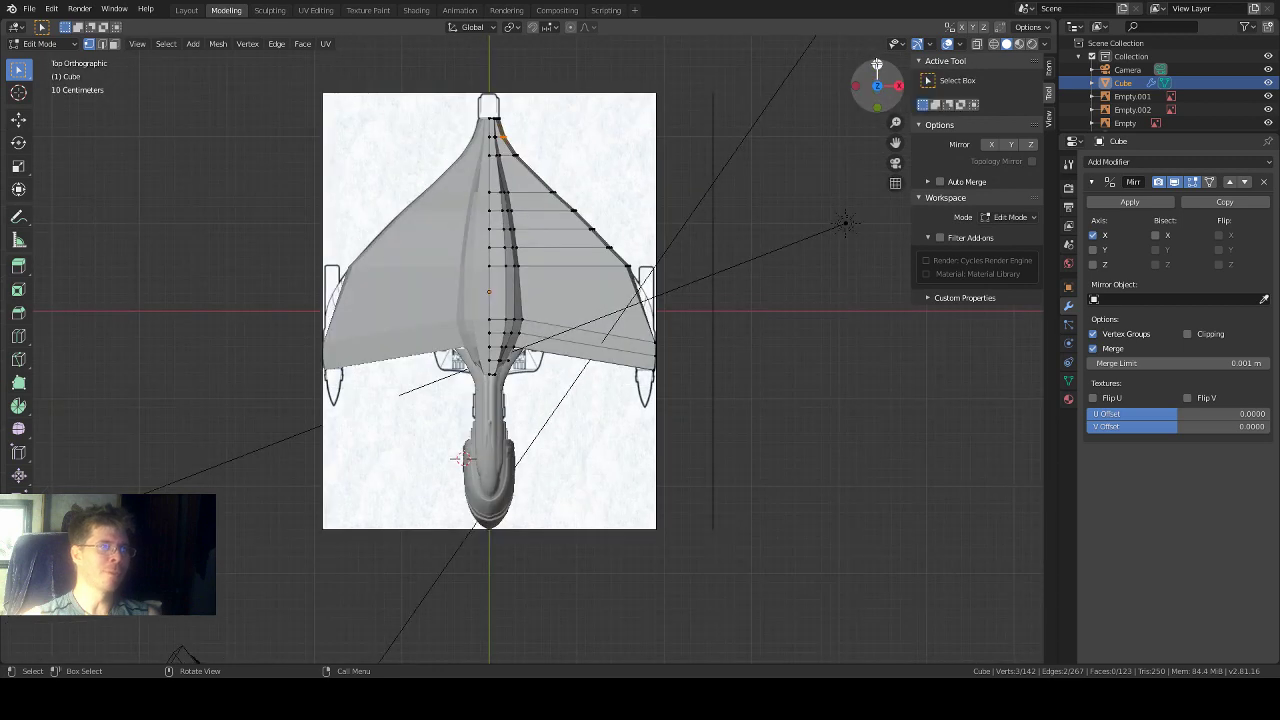
scroll(624, 168, up, 1)
scroll(624, 168, up, 1)
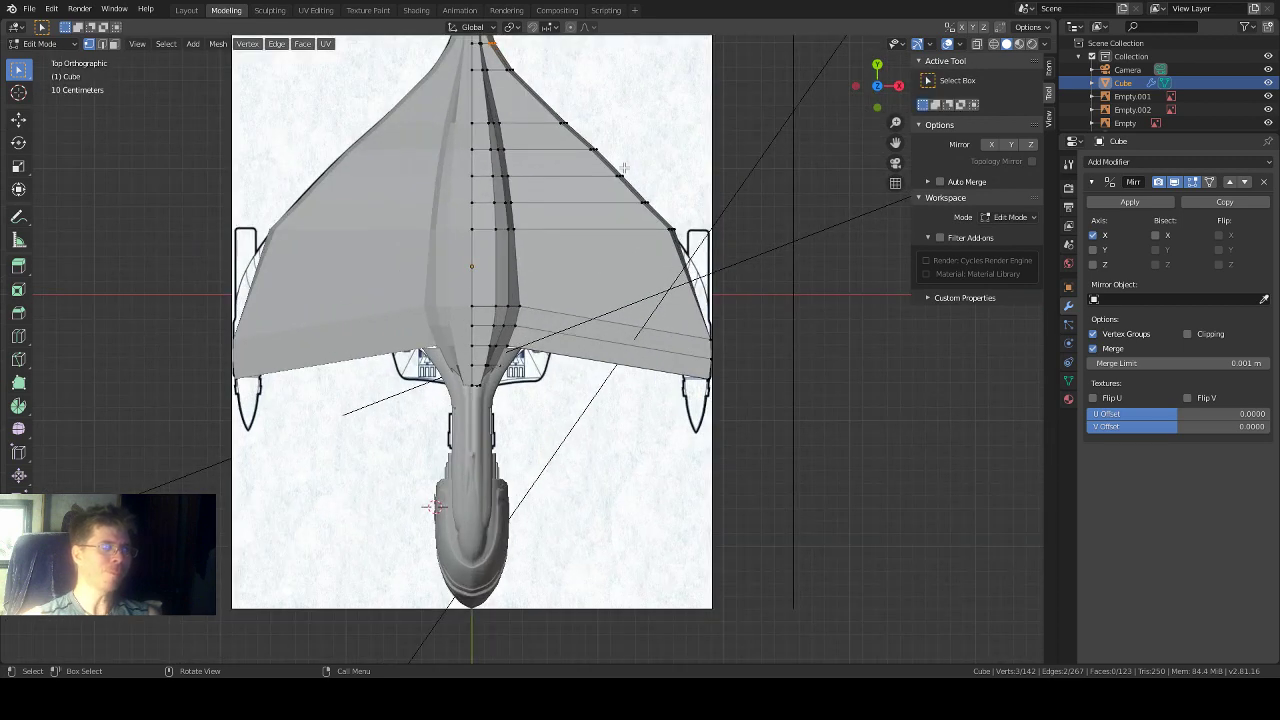
scroll(612, 166, up, 1)
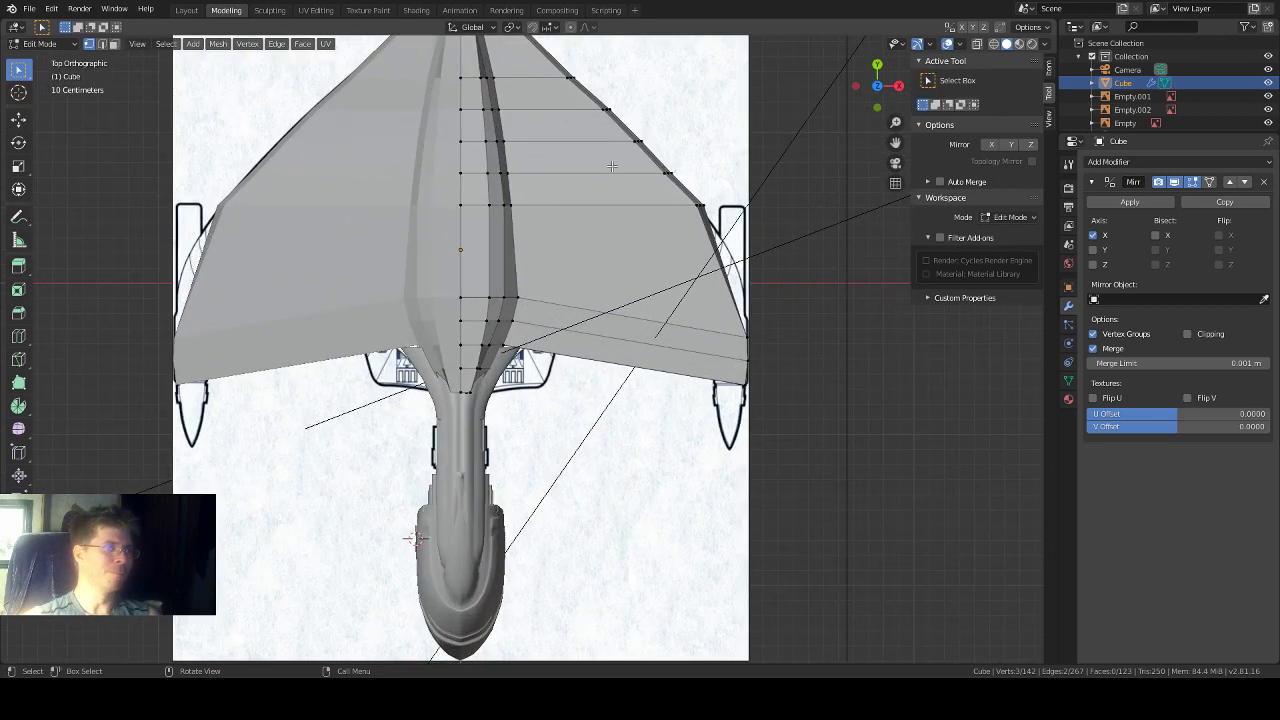
scroll(612, 166, down, 1)
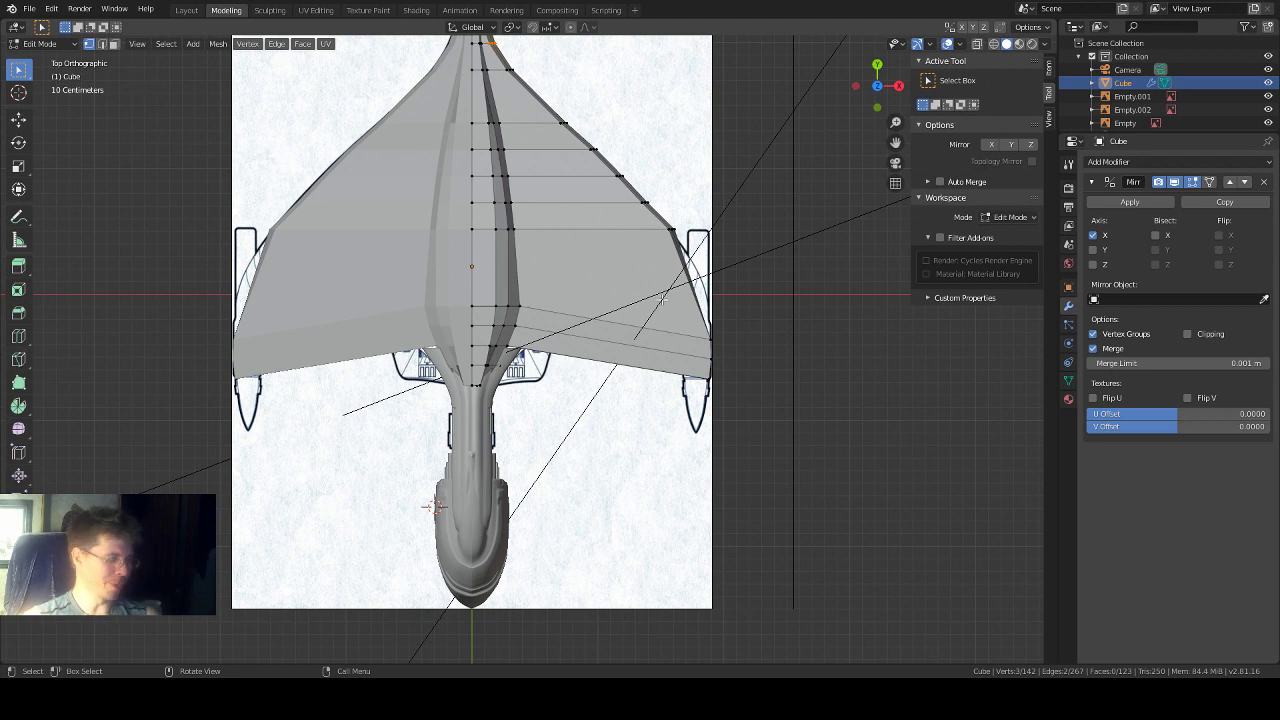
Step: Restore X-ray and add a single centred loop cut across the wing between the end of the diagonal outline and the wingtip rows
key(alt+z)
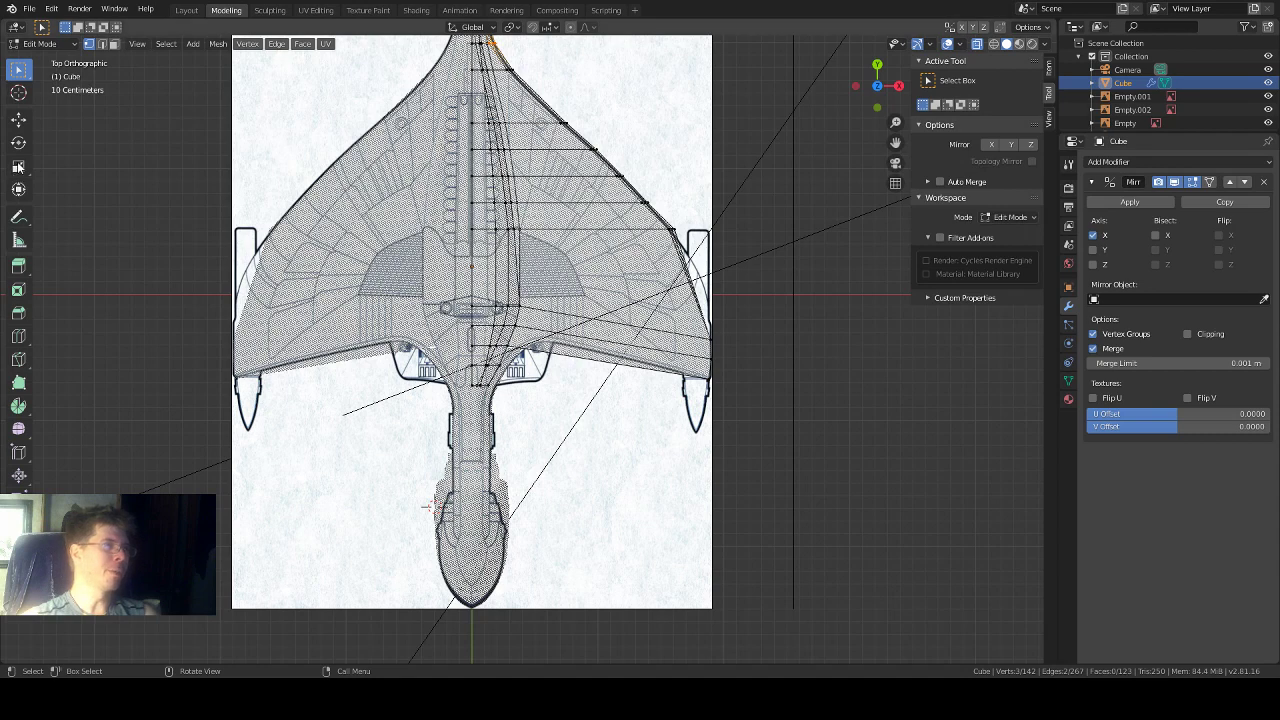
click(18, 336)
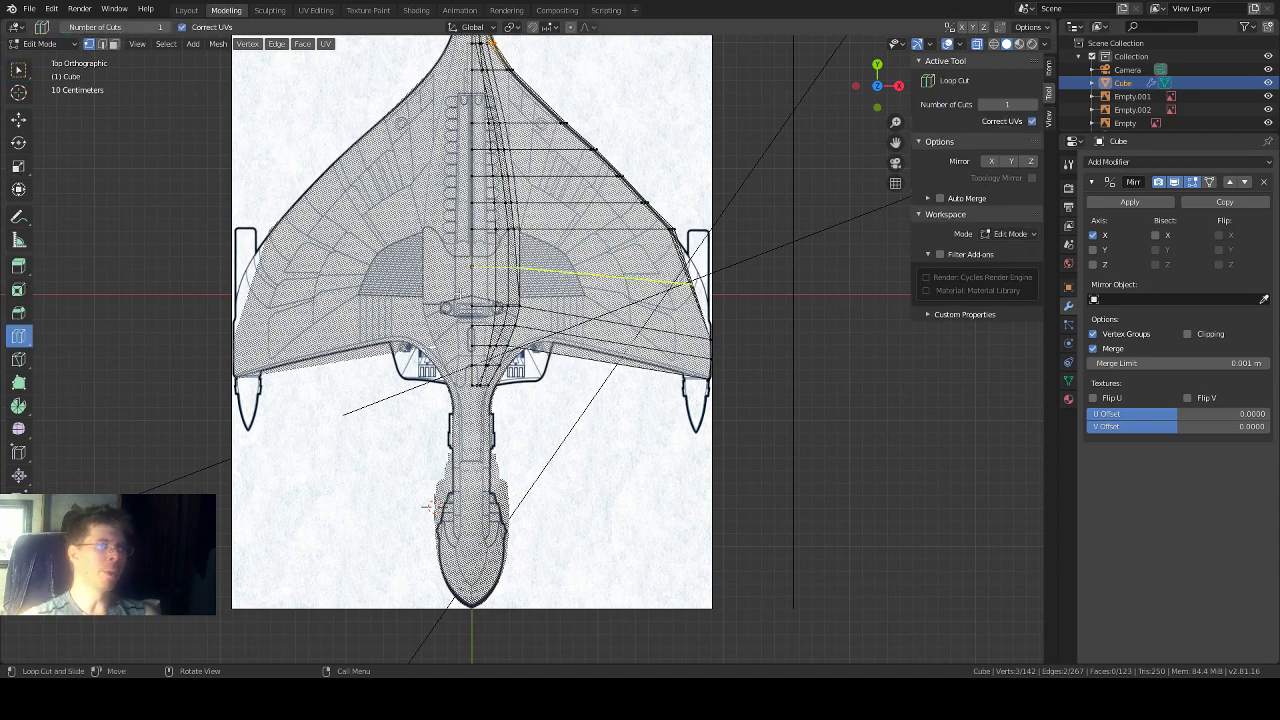
click(712, 270)
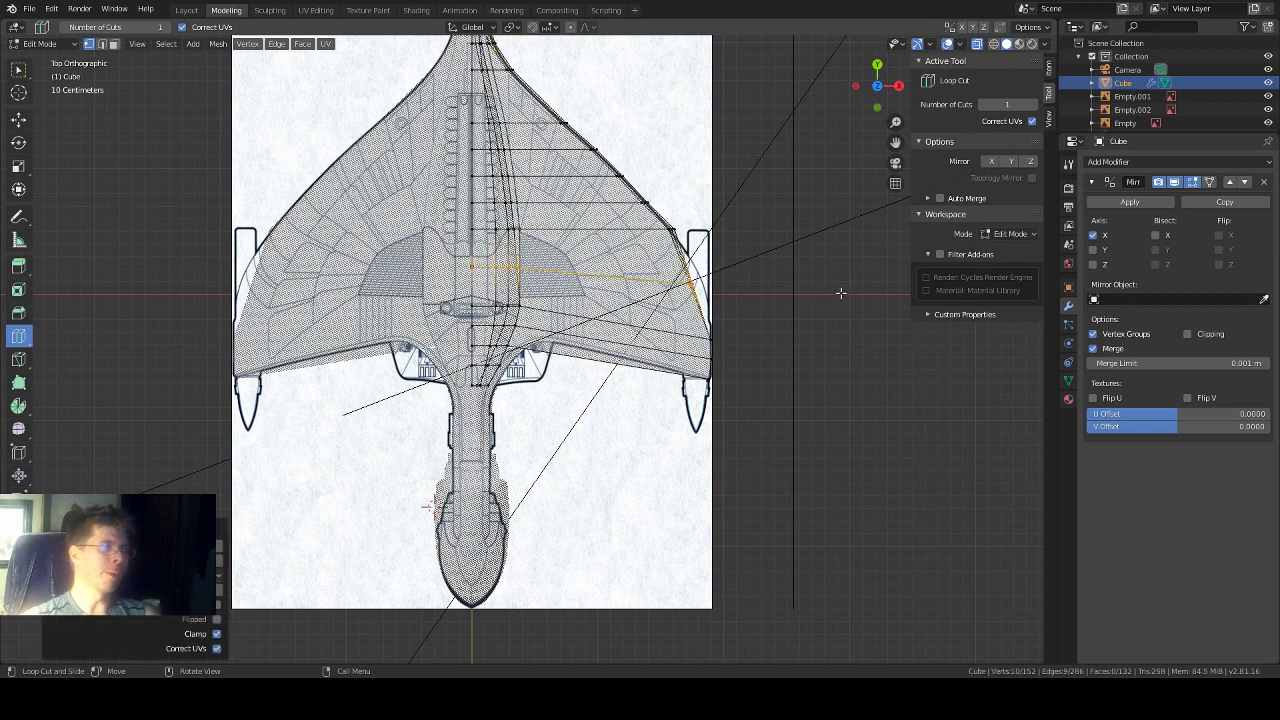
middle_drag(840, 293, 245, 276)
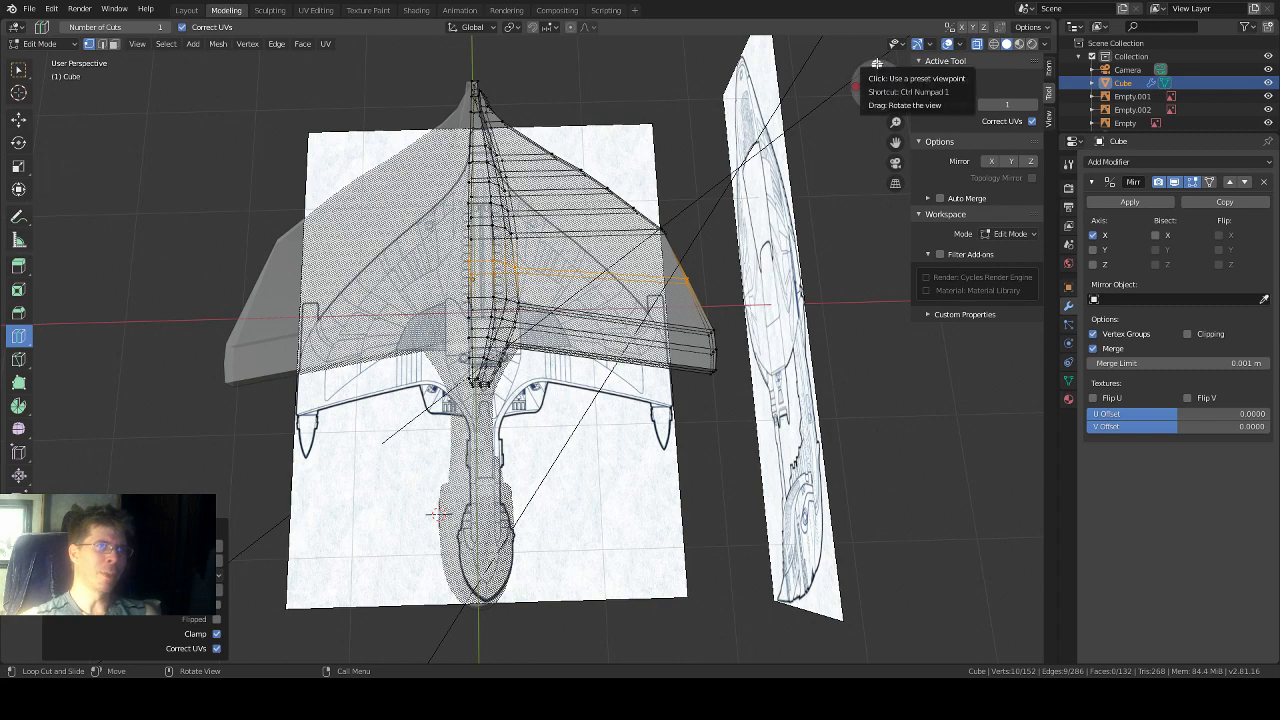
click(877, 64)
click(877, 64)
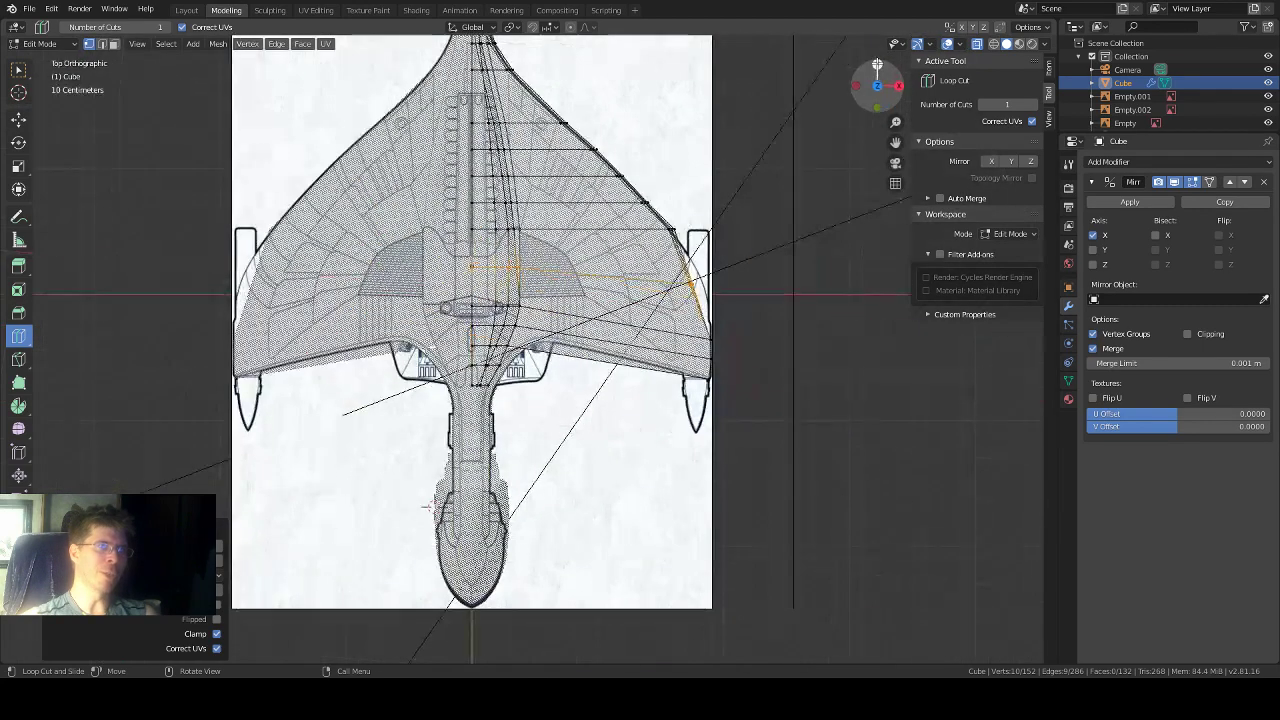
Step: Select the new loop cut's wing-edge vertices and move them outward along X to the curved blueprint outline
scroll(771, 190, up, 1)
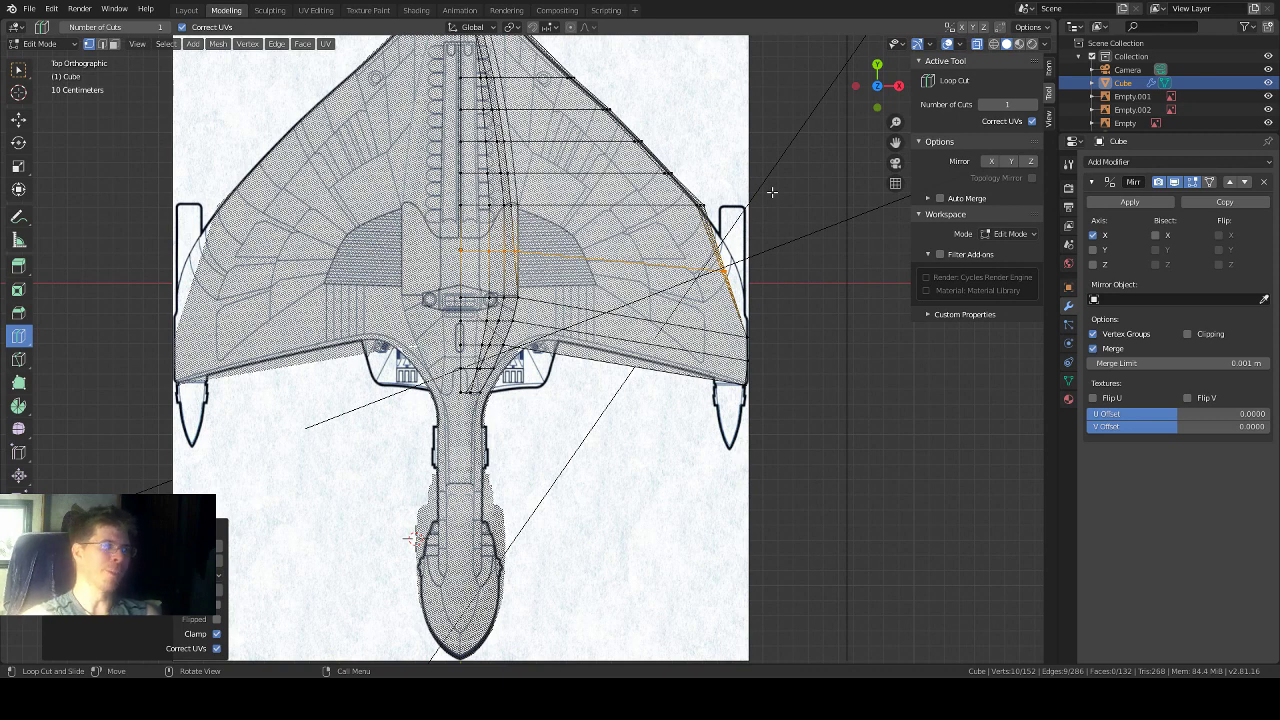
click(18, 68)
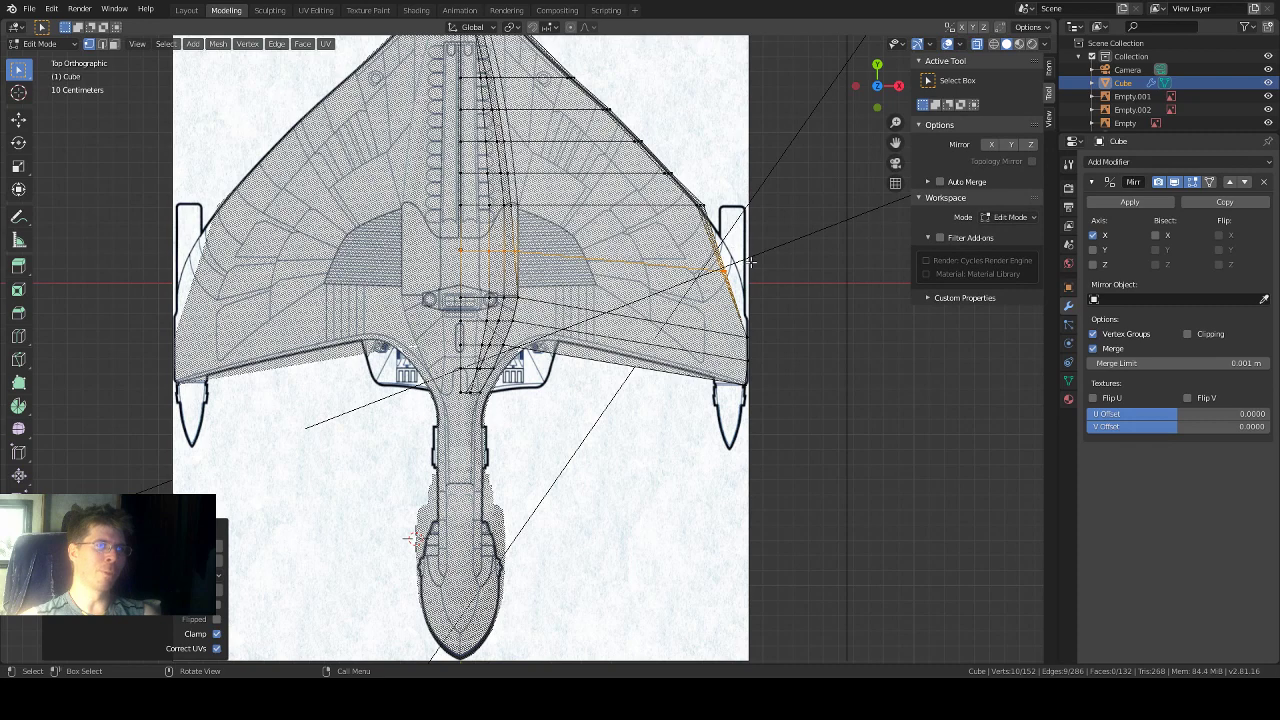
drag(752, 262, 708, 292)
scroll(797, 272, up, 1)
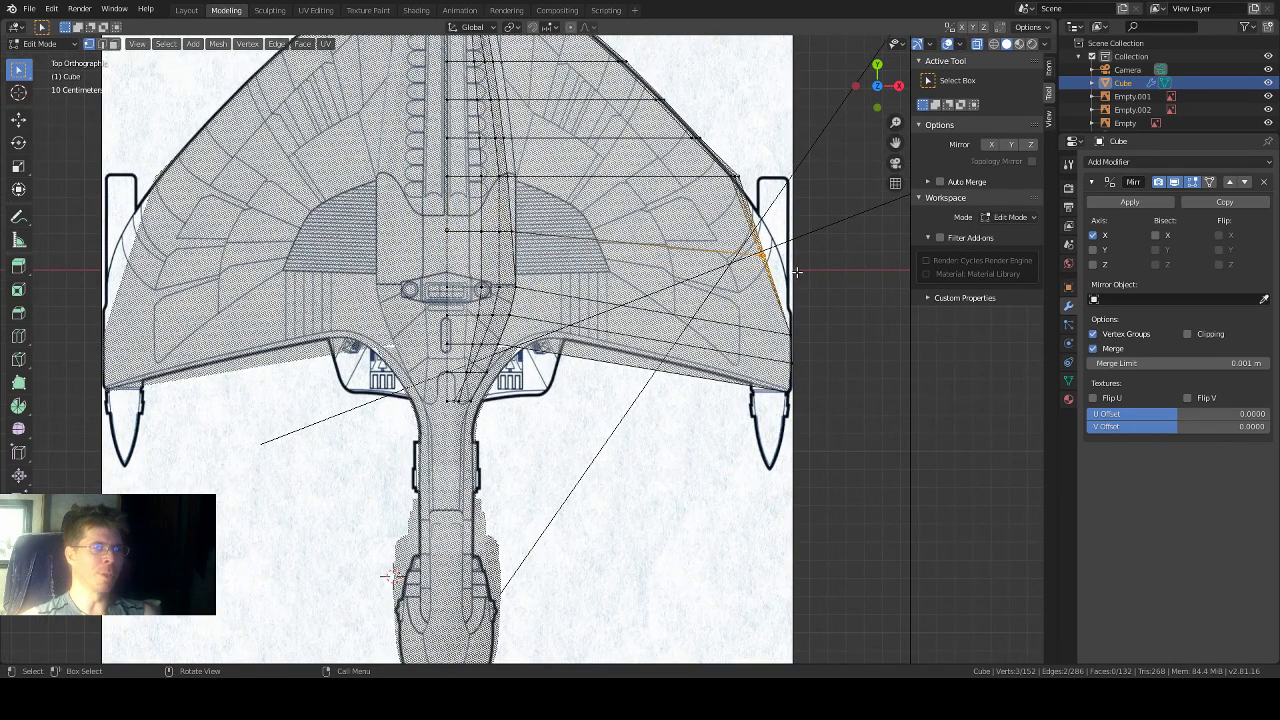
click(18, 120)
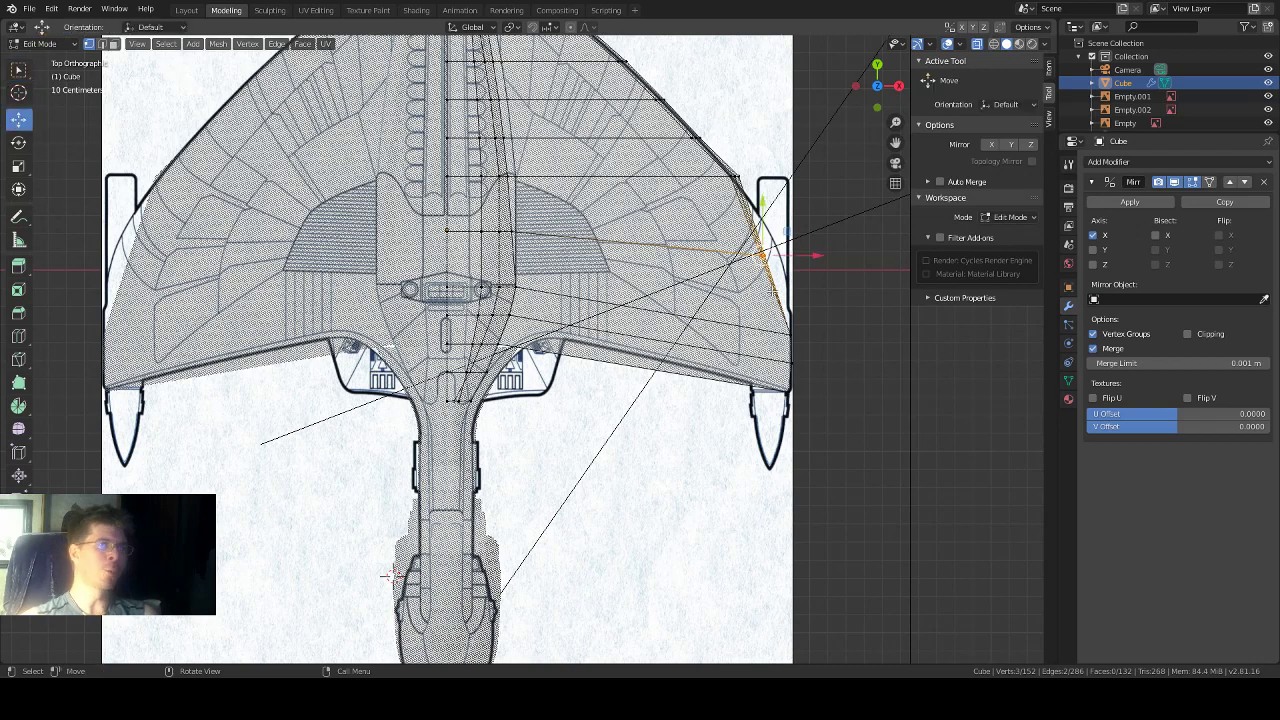
drag(804, 256, 833, 261)
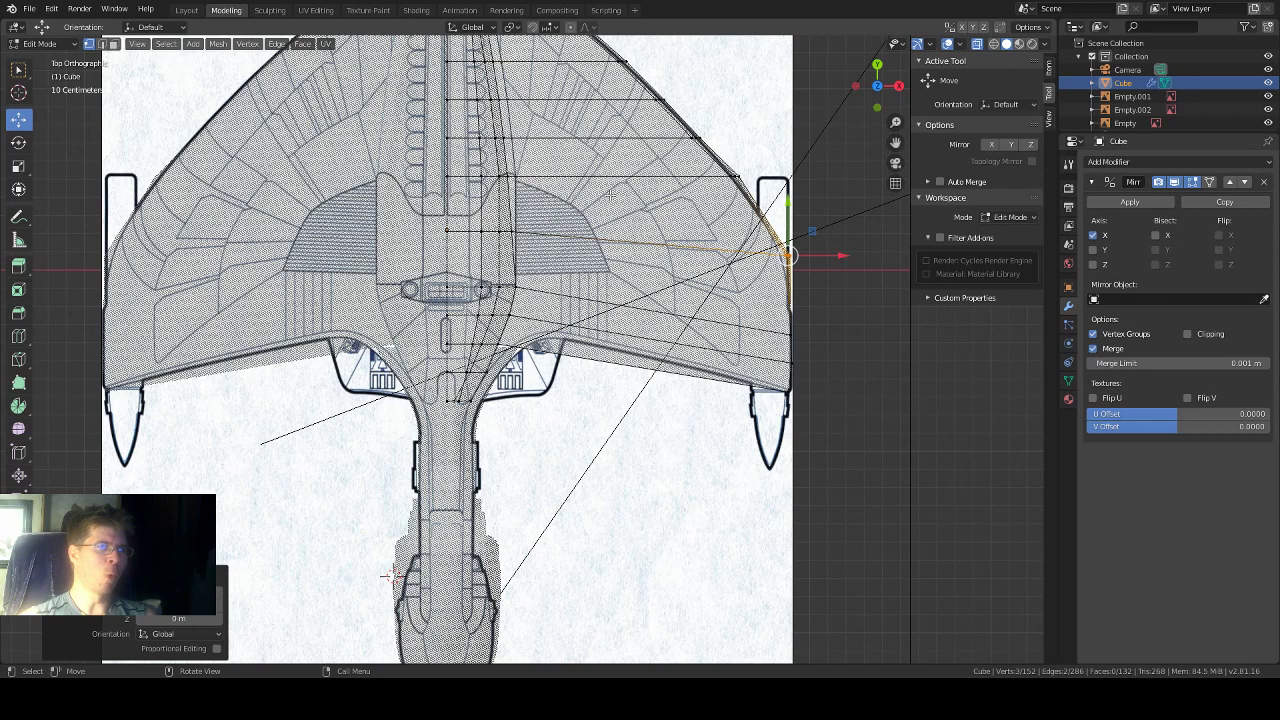
key(g)
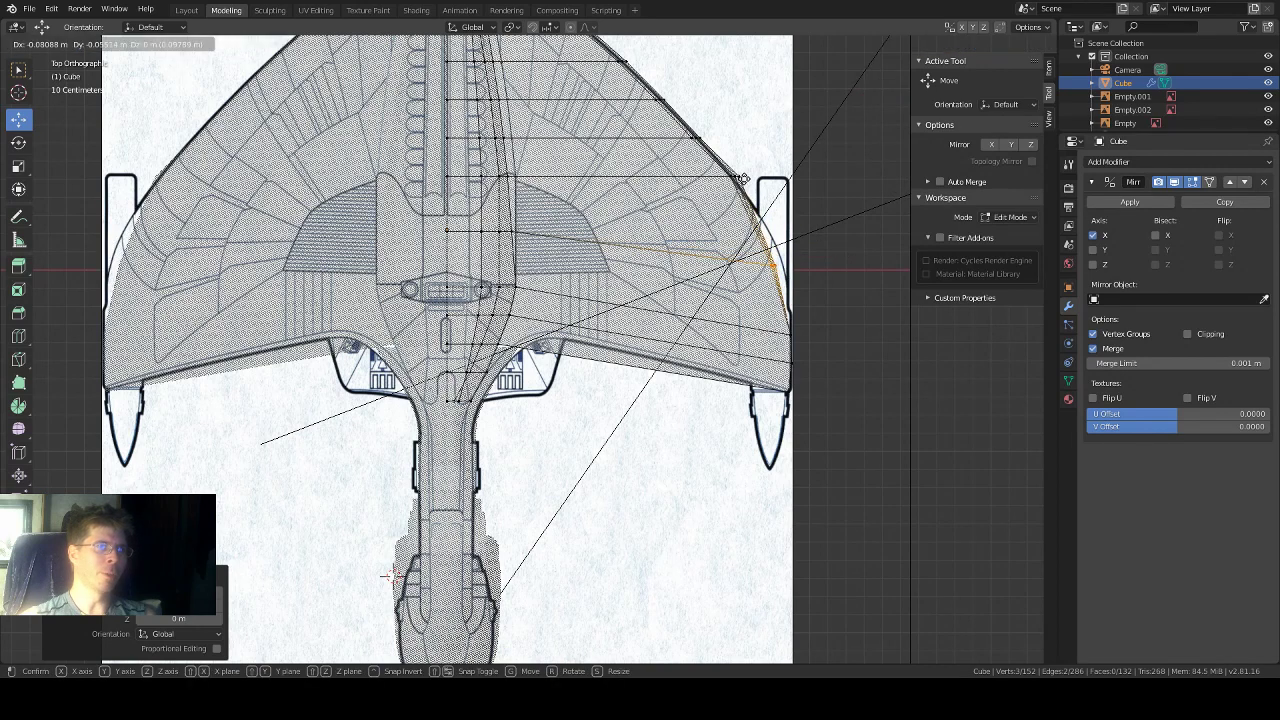
click(747, 179)
key(ctrl+z)
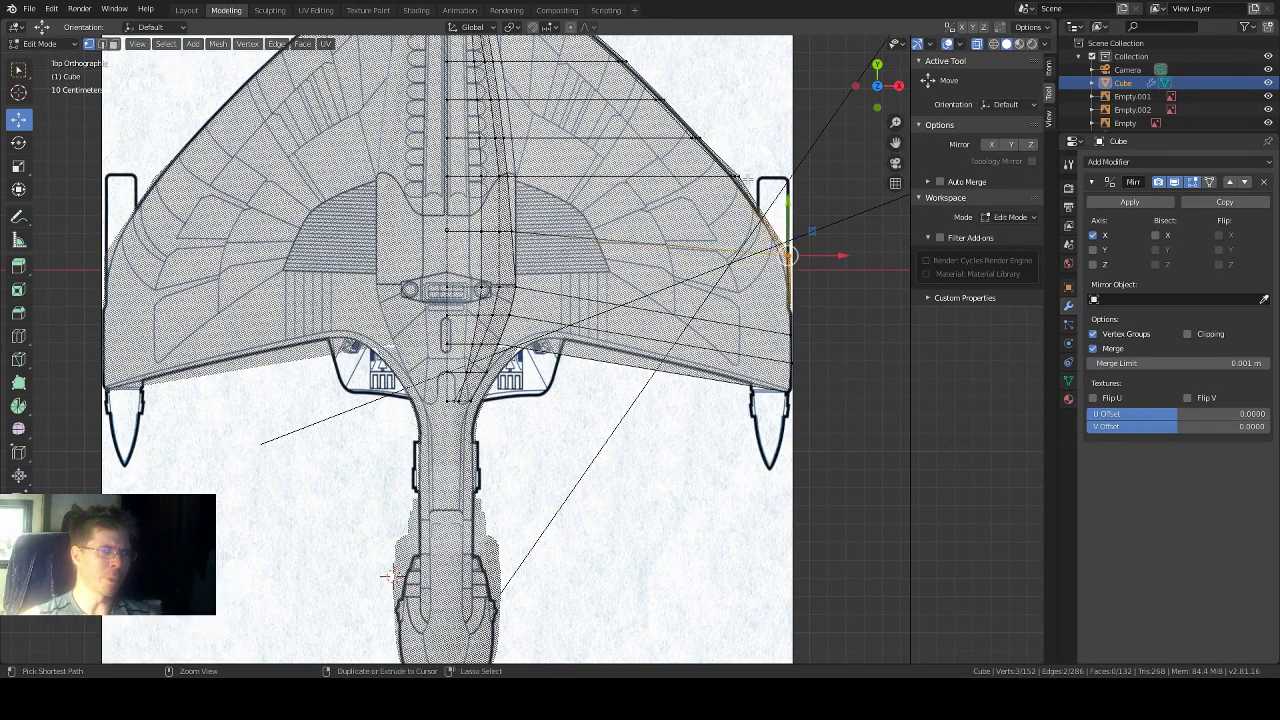
Step: Select only the wing-edge vertices where the diagonal outline ends, beside the new loop cut, and shift them slightly along Z
click(804, 151)
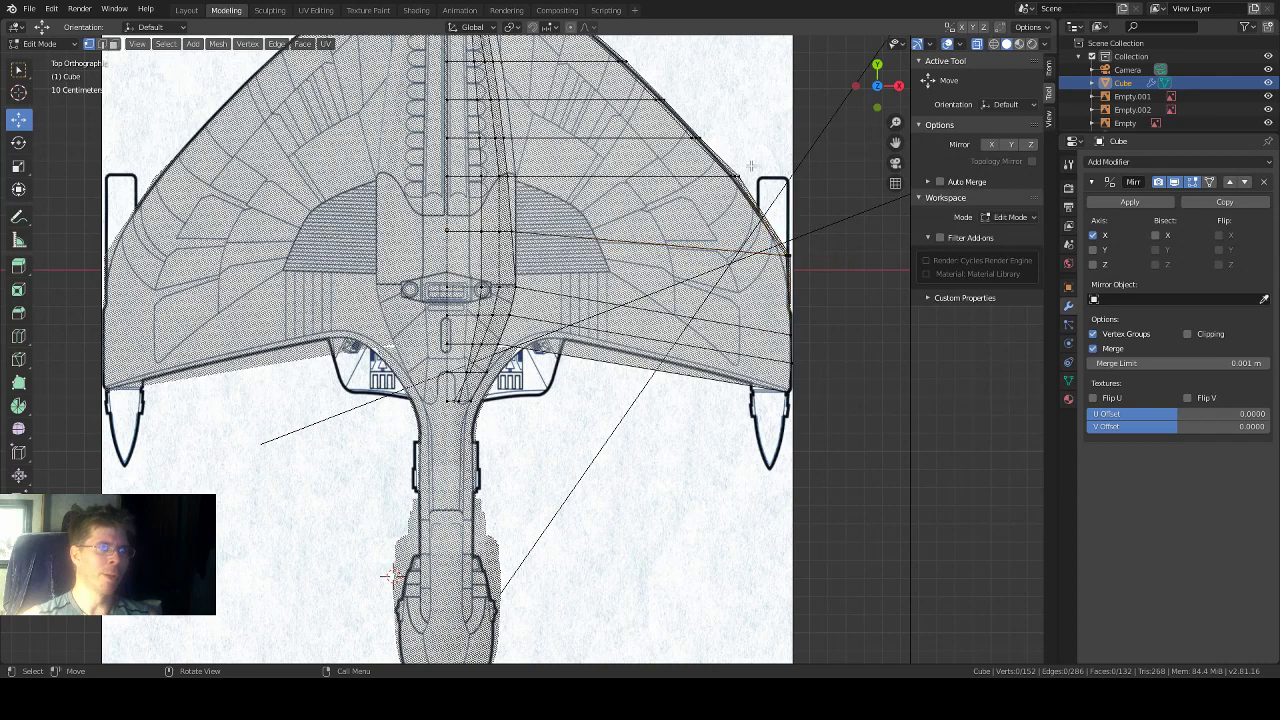
key(w)
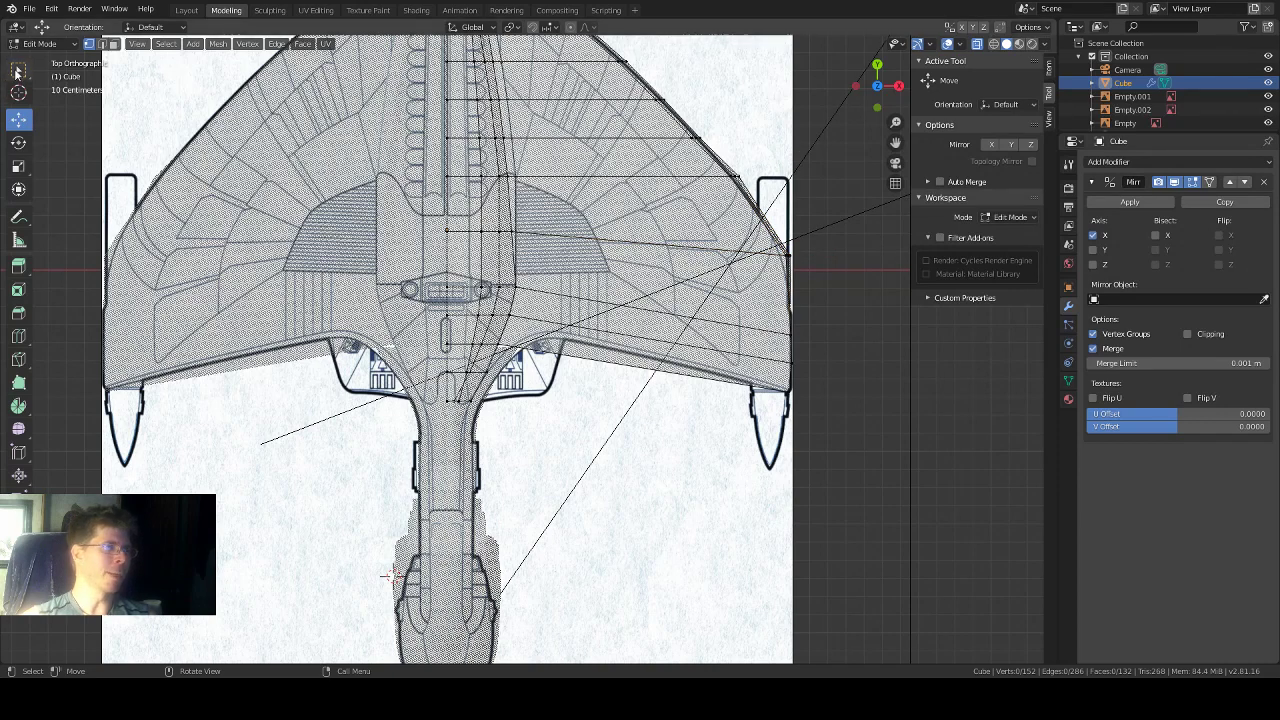
drag(757, 175, 708, 193)
scroll(390, 577, up, 1)
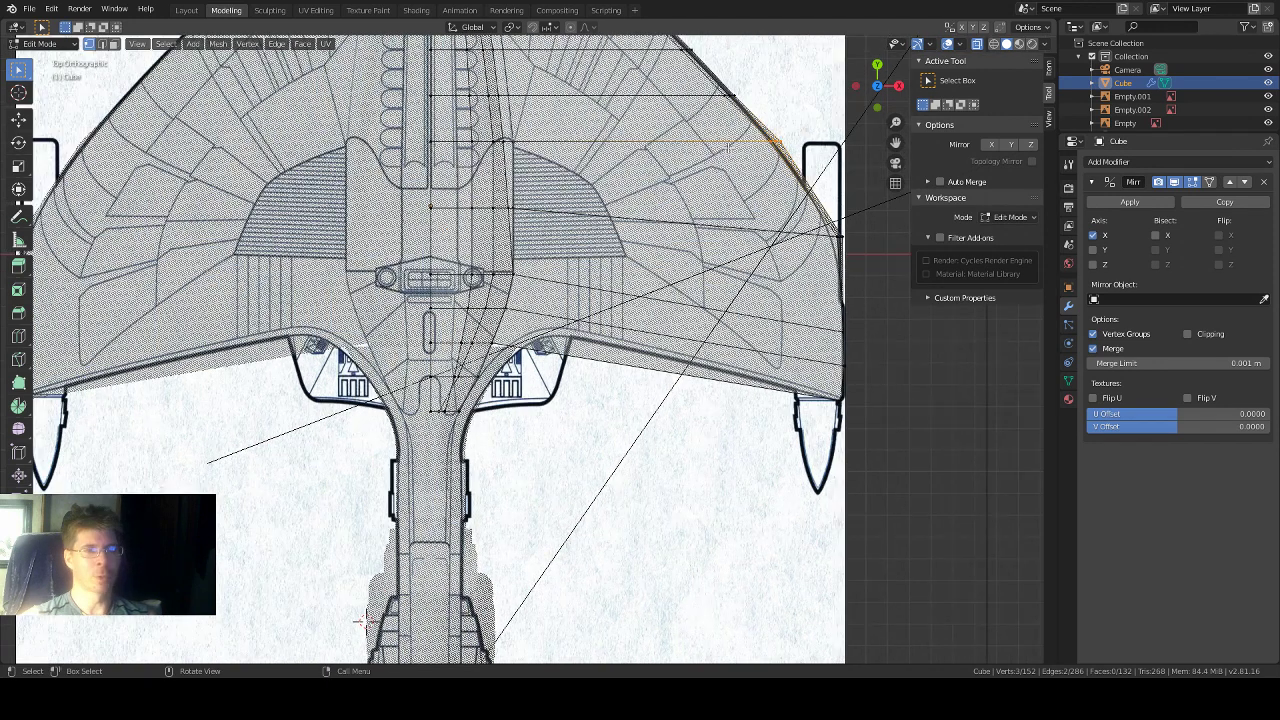
key(g)
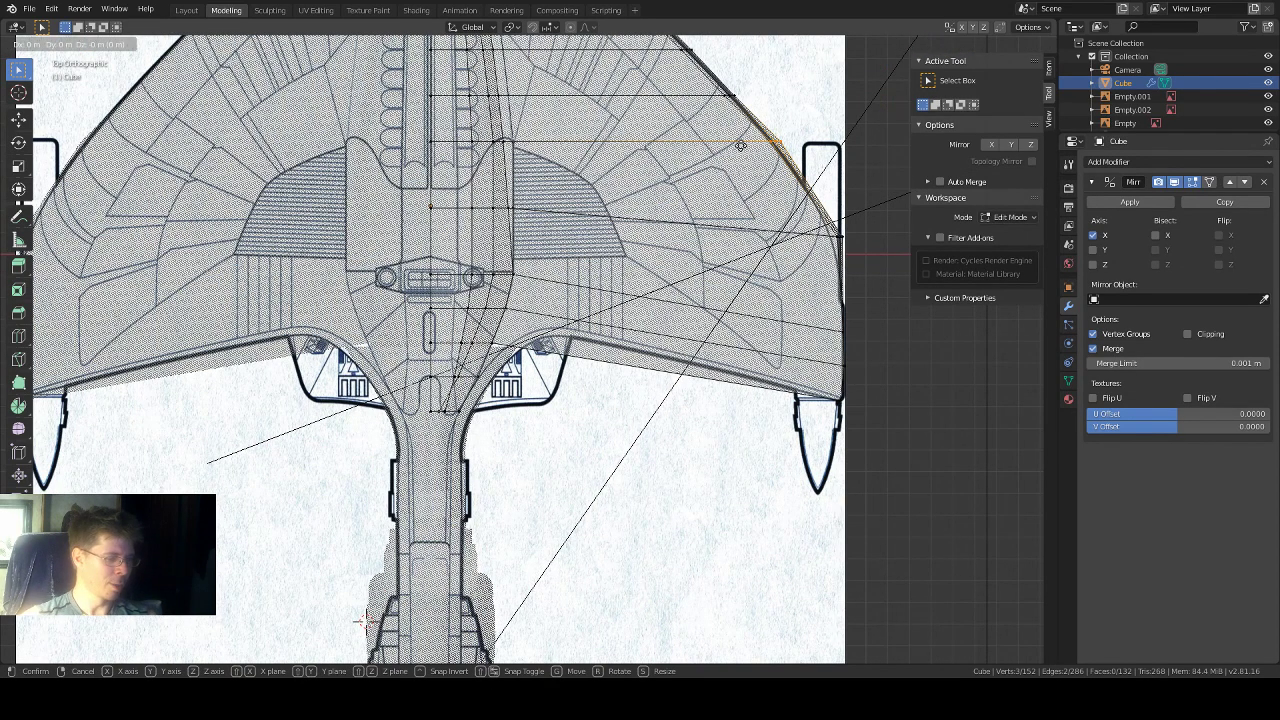
key(z)
click(730, 140)
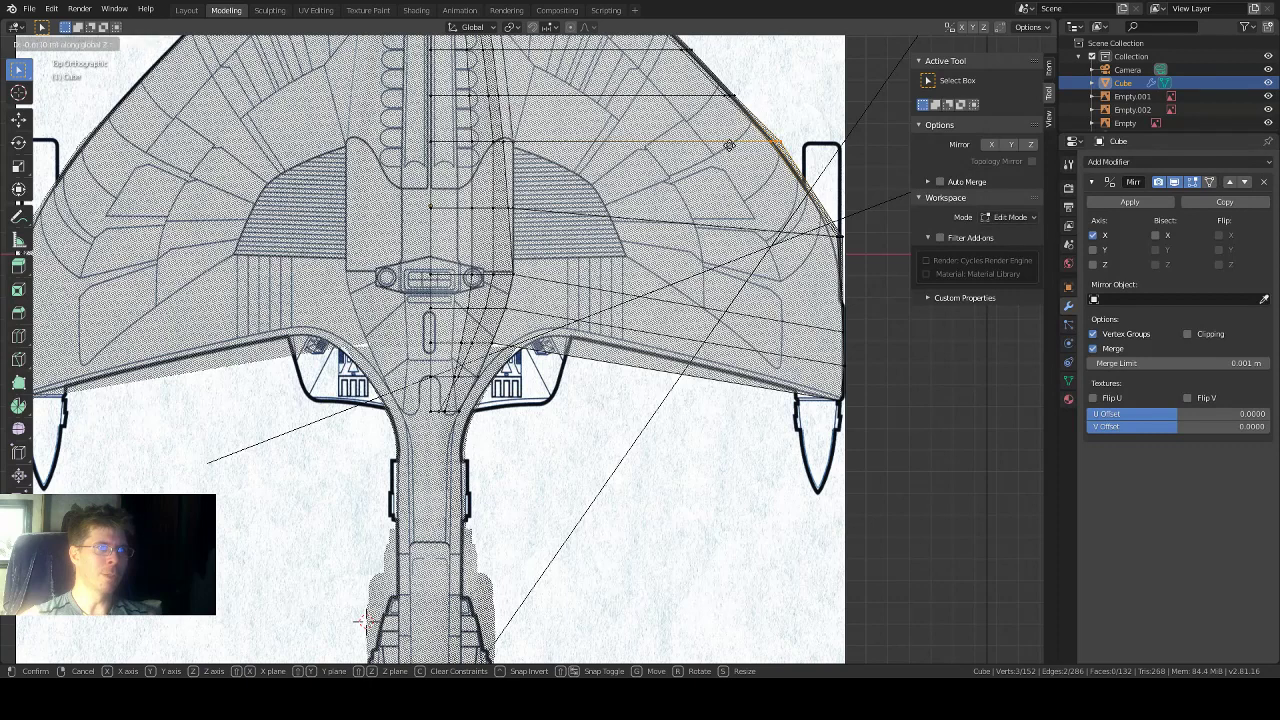
click(878, 367)
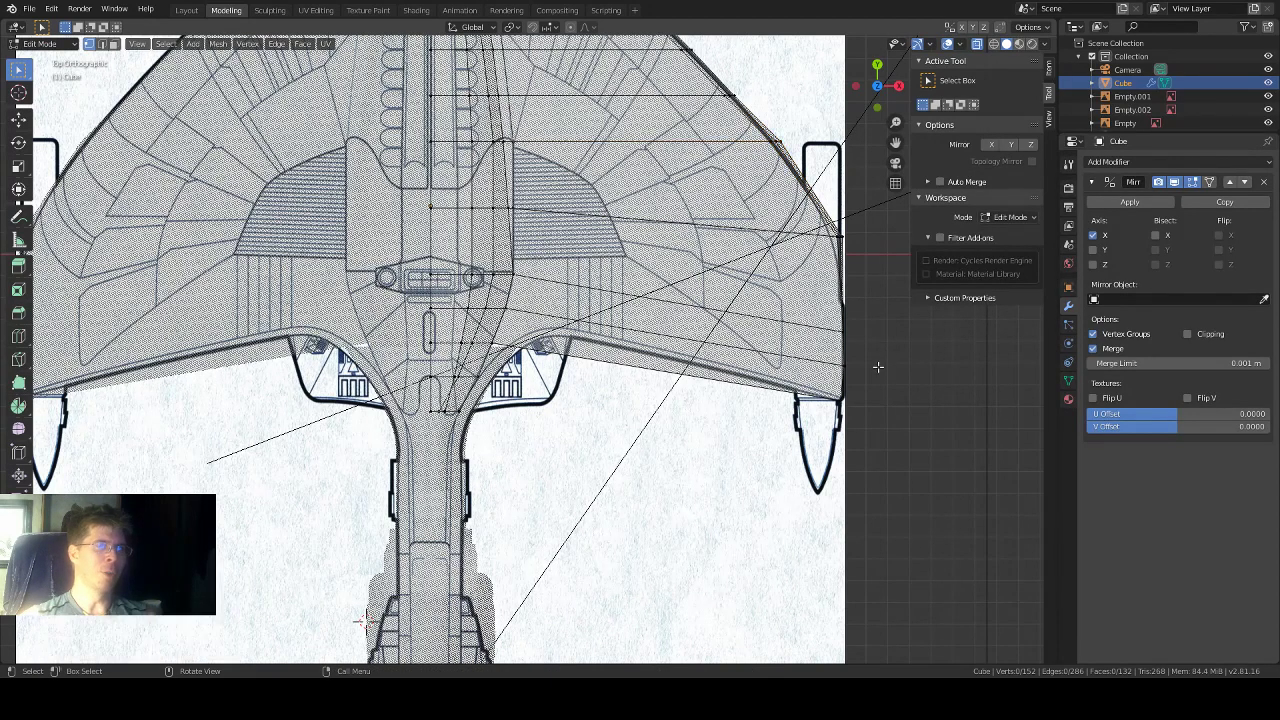
Step: Select the three wing-edge vertices where the diagonal outline ends and shift them by -0.00015 m along Z
click(742, 159)
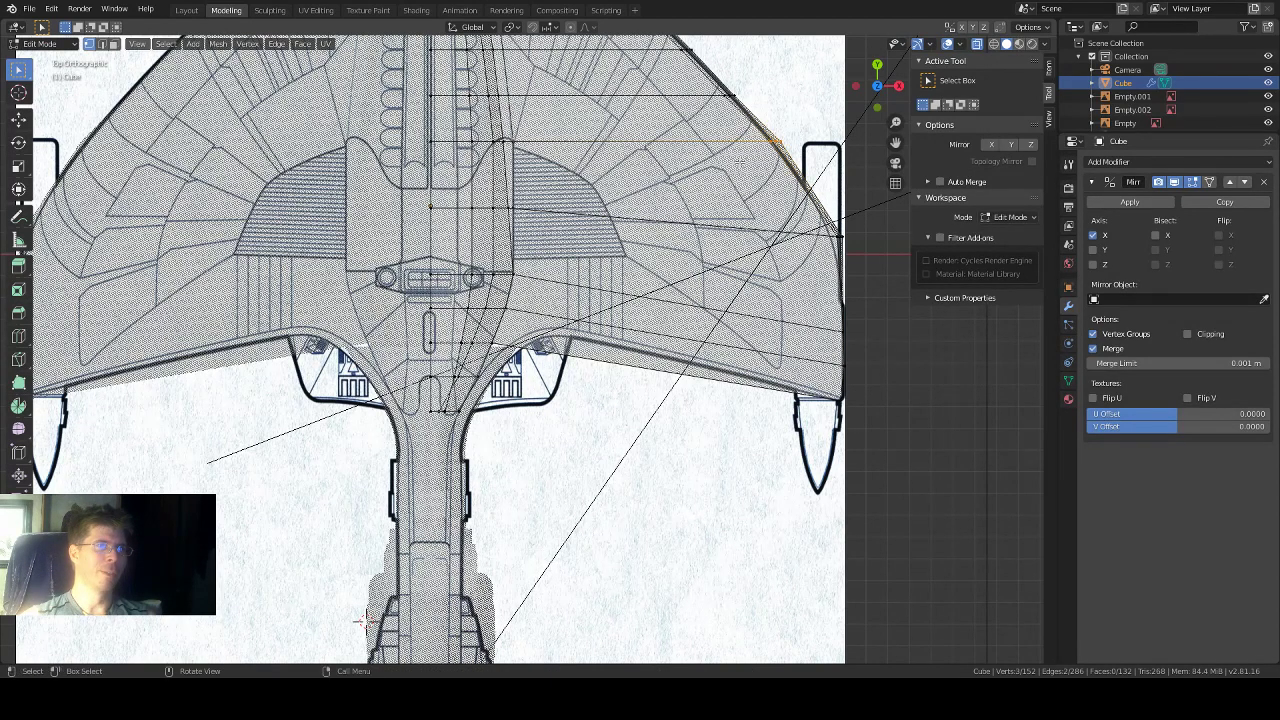
key(g)
key(z)
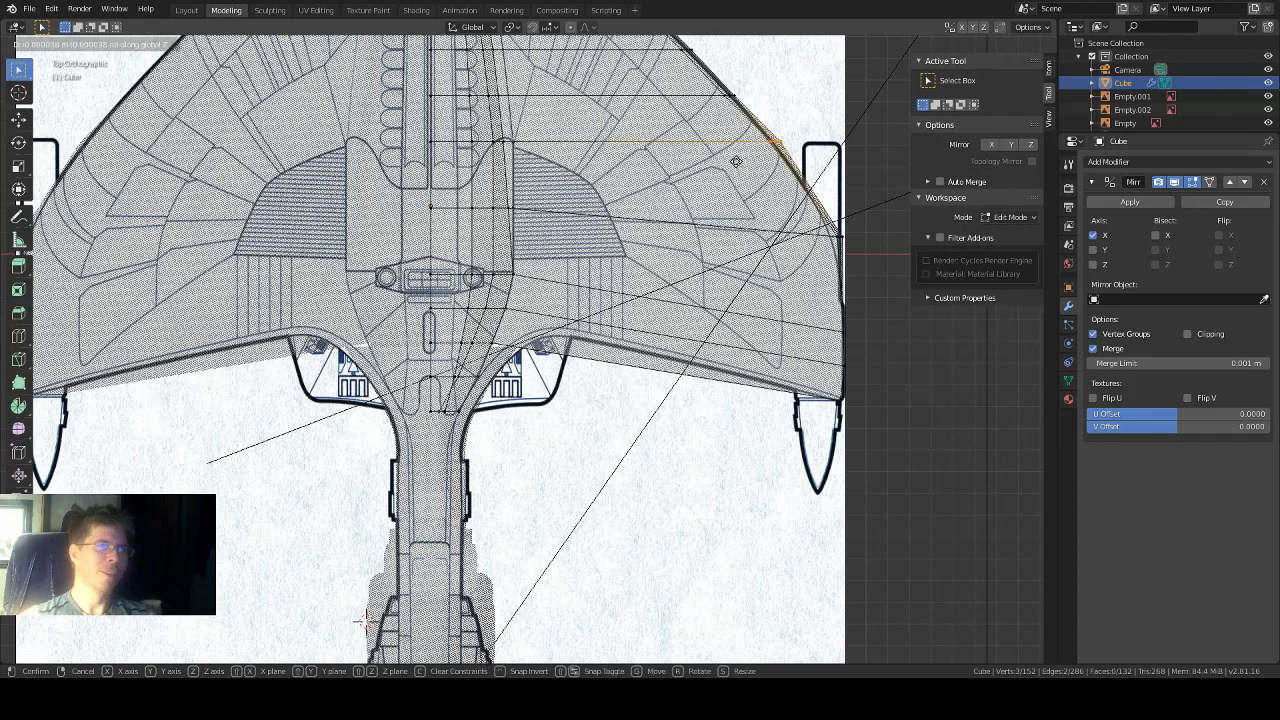
click(736, 160)
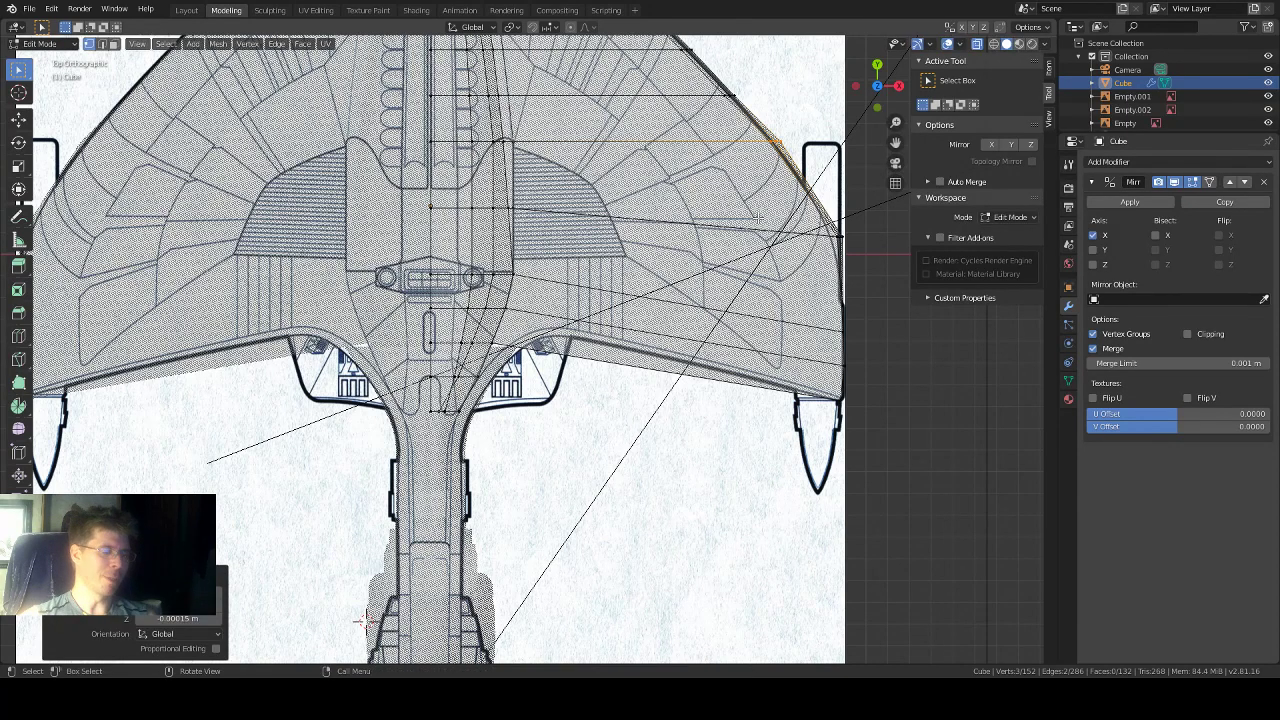
Step: Try moving the selected wing-edge vertices outward without an axis constraint, and undo the move
key(g)
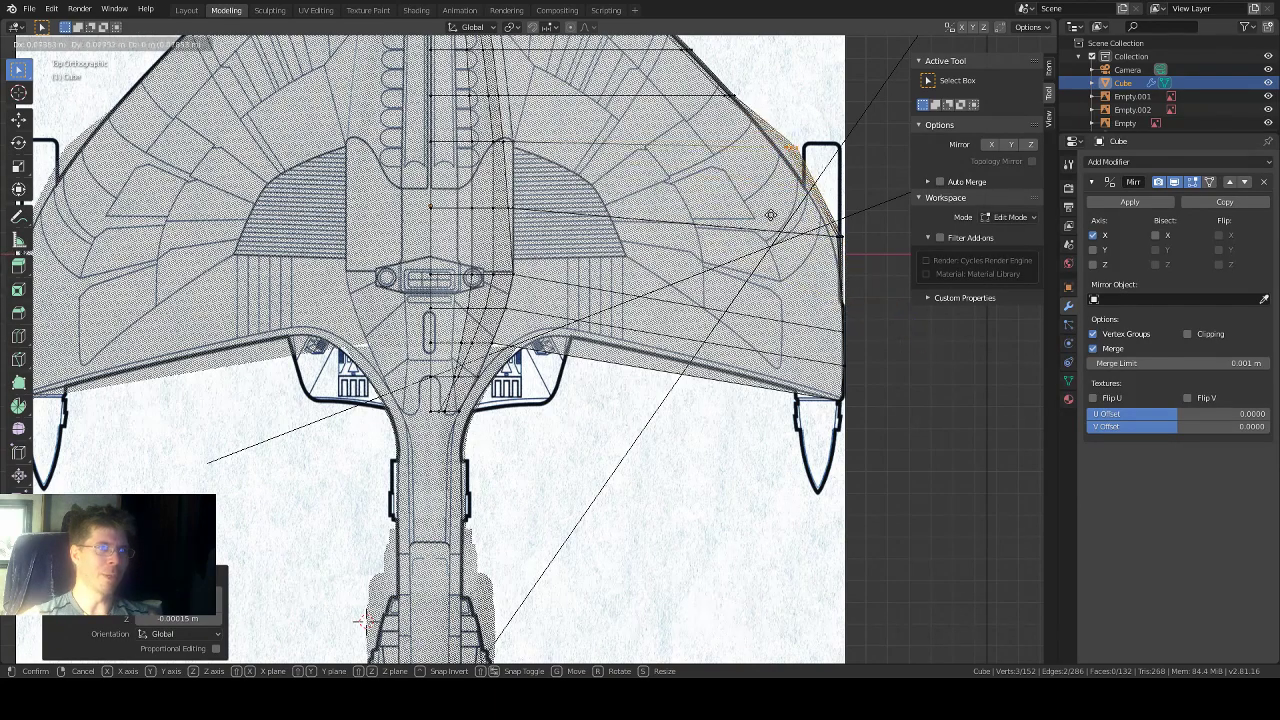
click(771, 215)
key(ctrl+z)
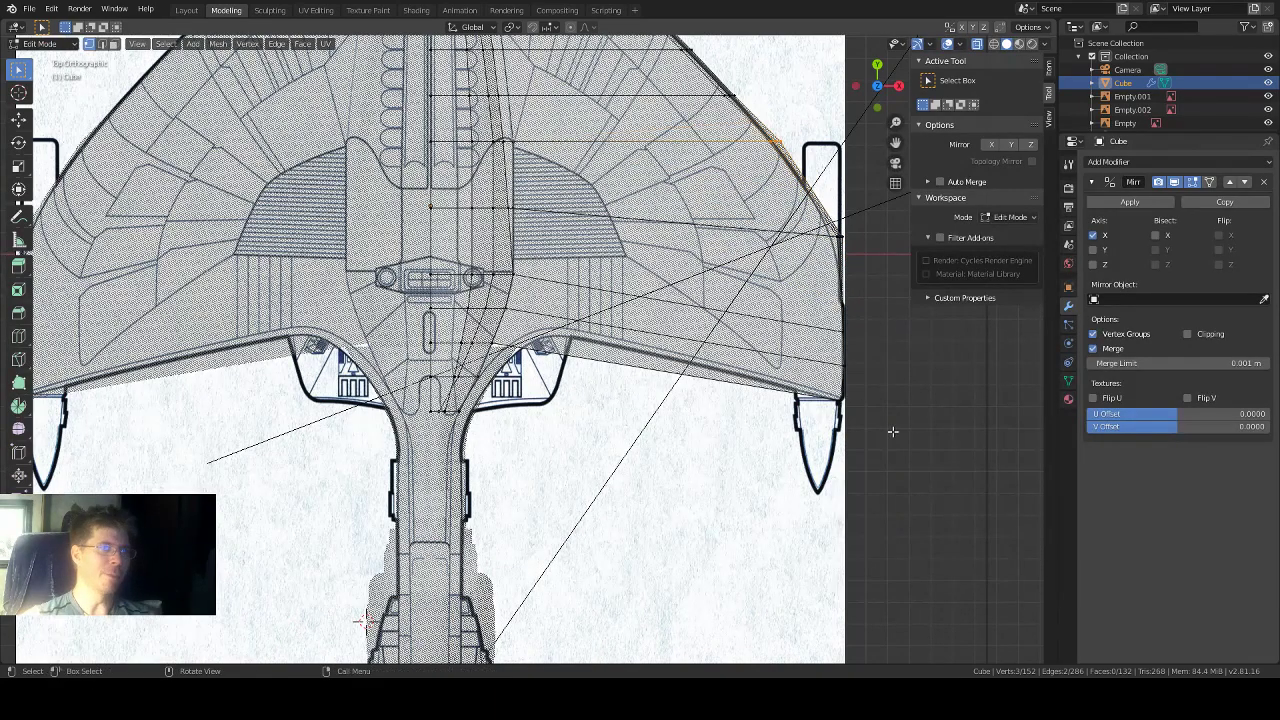
Step: Move the selected wing-edge vertices slightly inward along X onto the blueprint outline in top view
middle_drag(893, 431, 820, 343)
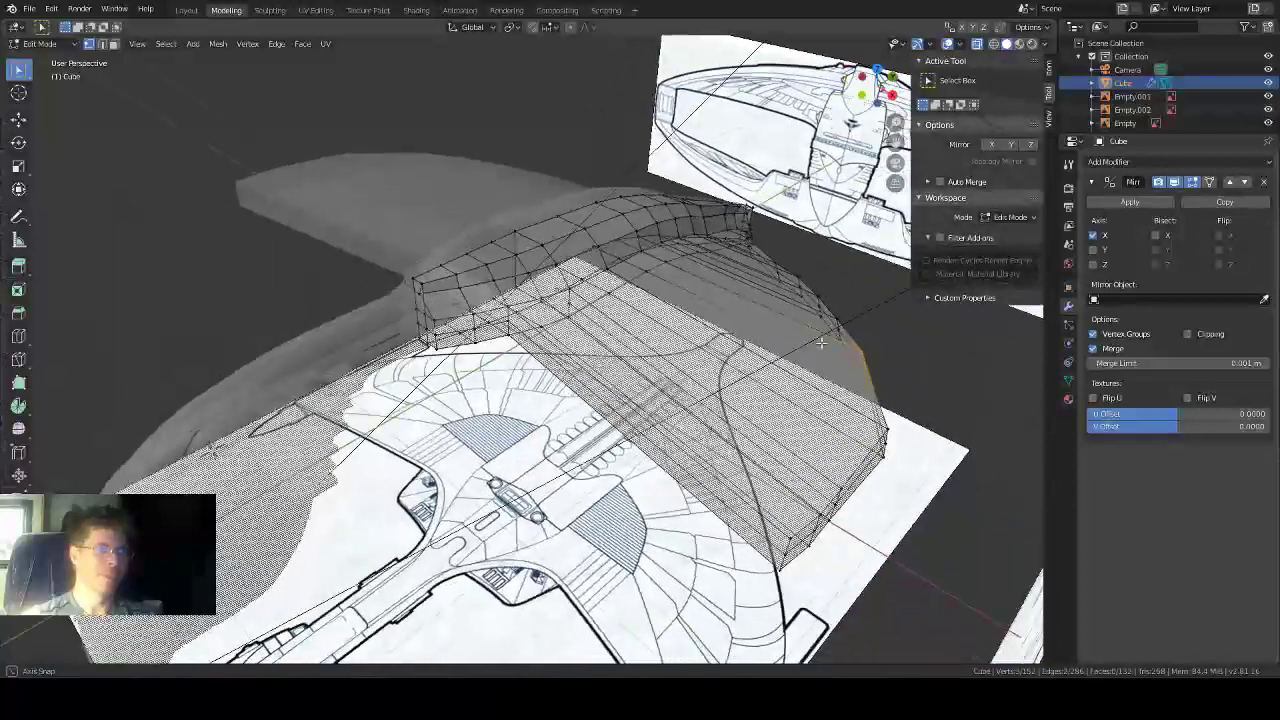
click(876, 72)
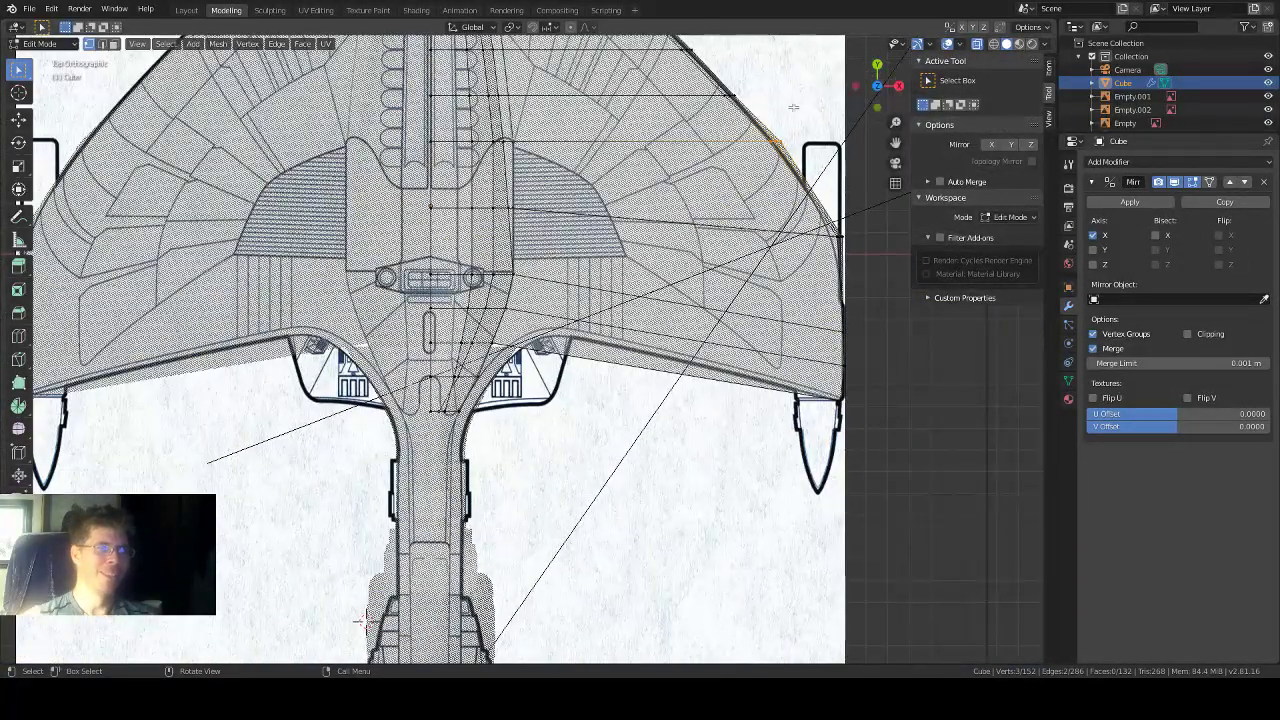
key(g)
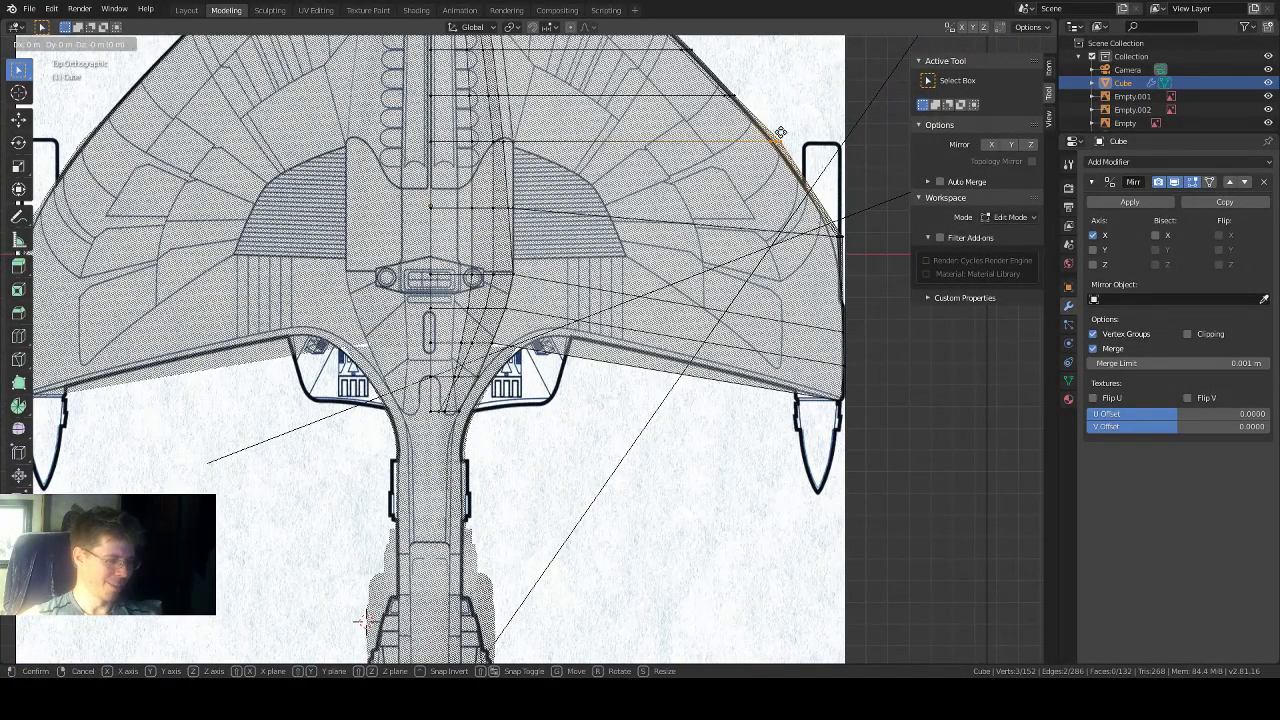
key(x)
click(772, 131)
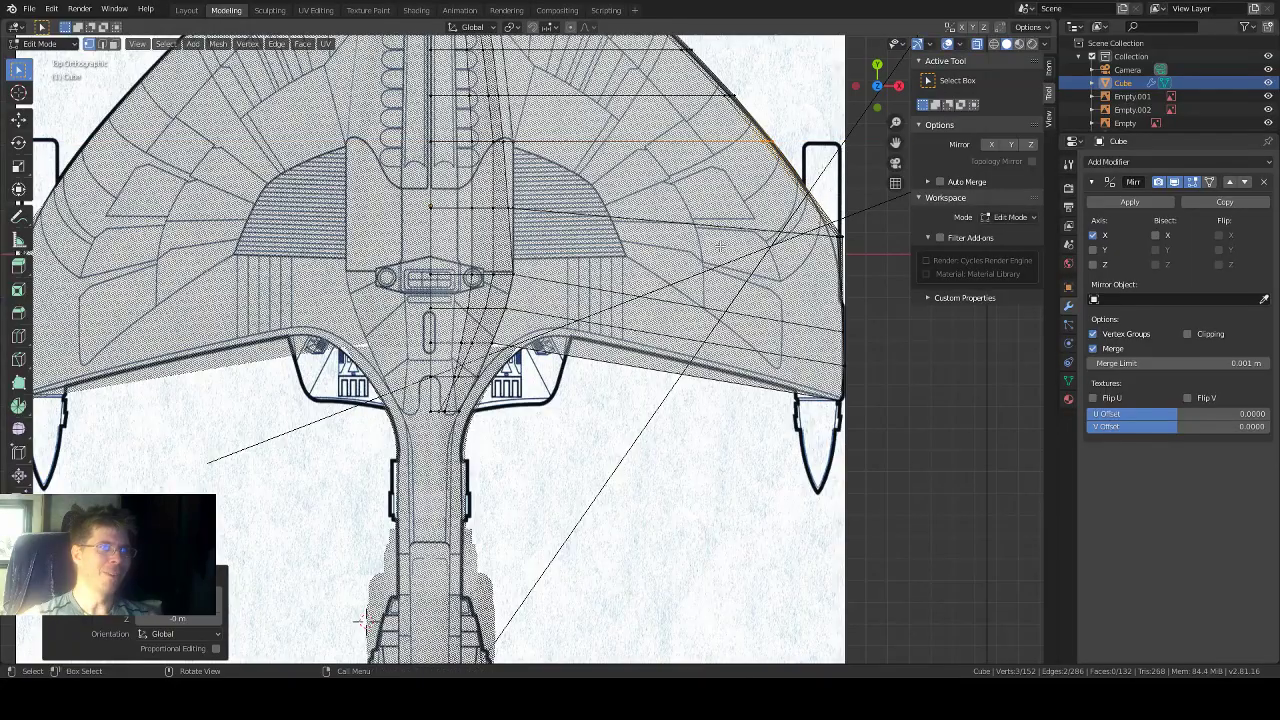
Step: Compare the straight wing with the curved wing on the front-view blueprint, and return to top view
middle_drag(700, 150, 661, 167)
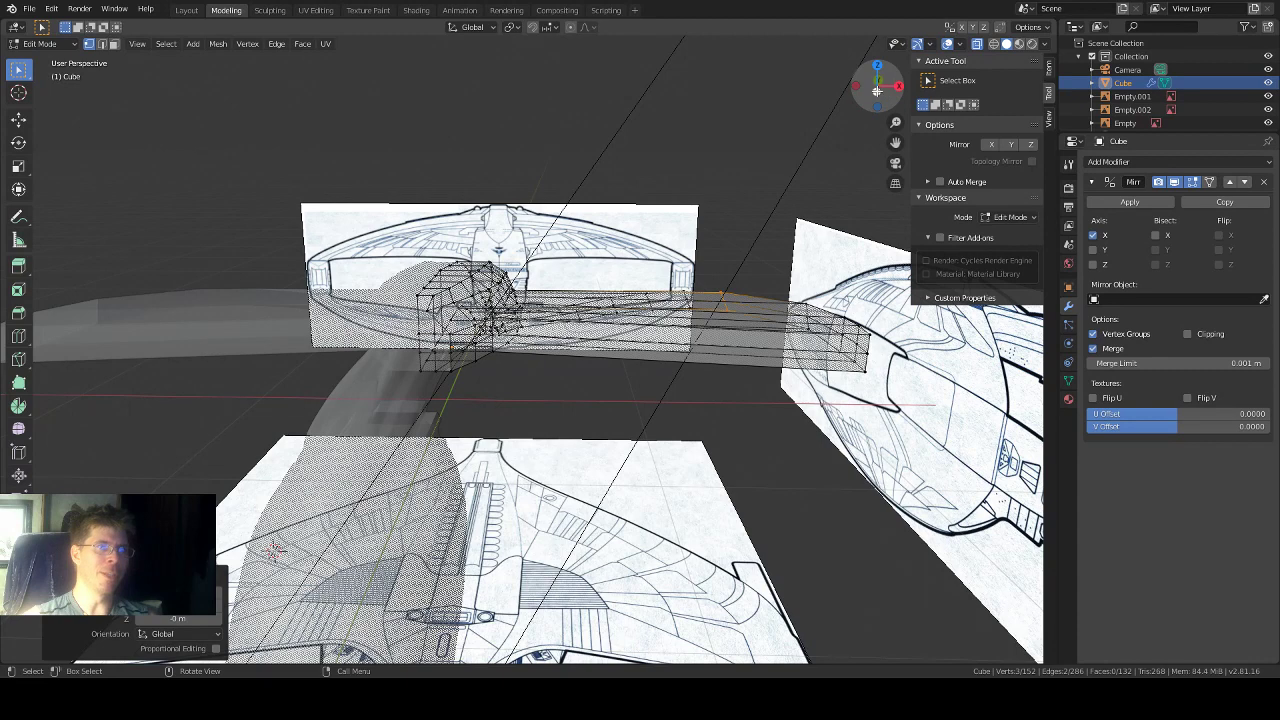
click(877, 87)
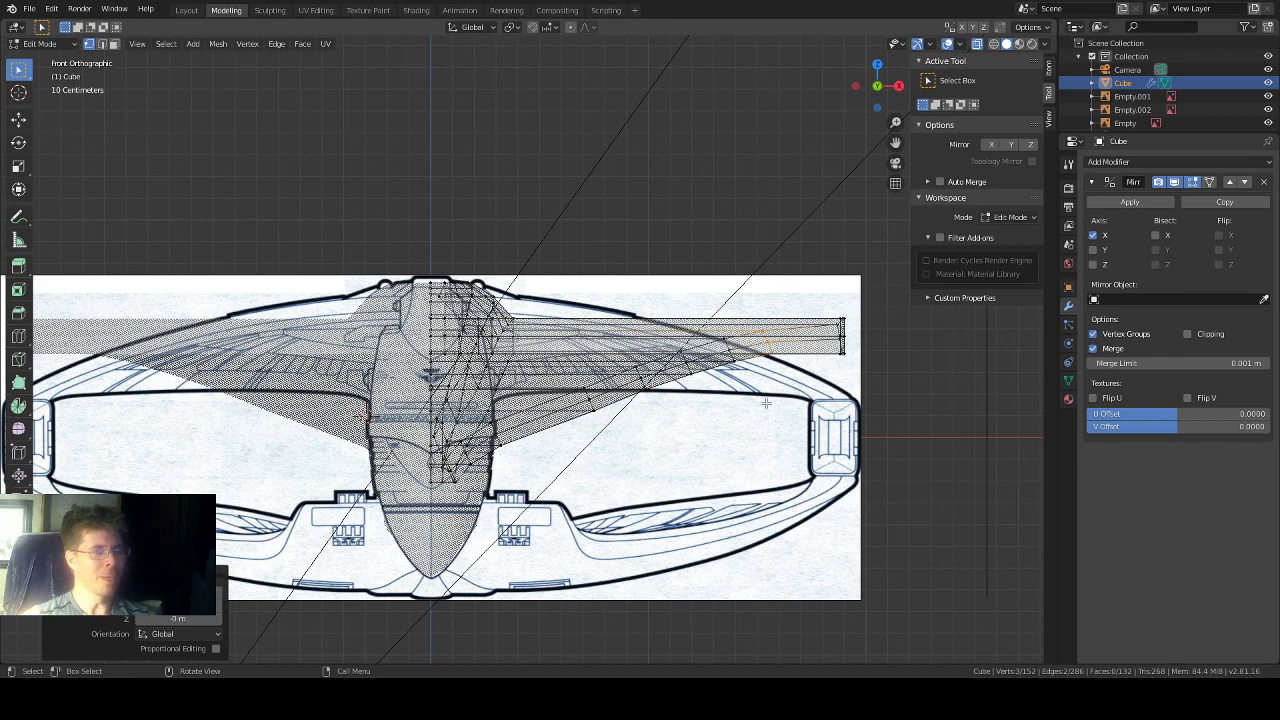
drag(891, 146, 1107, 117)
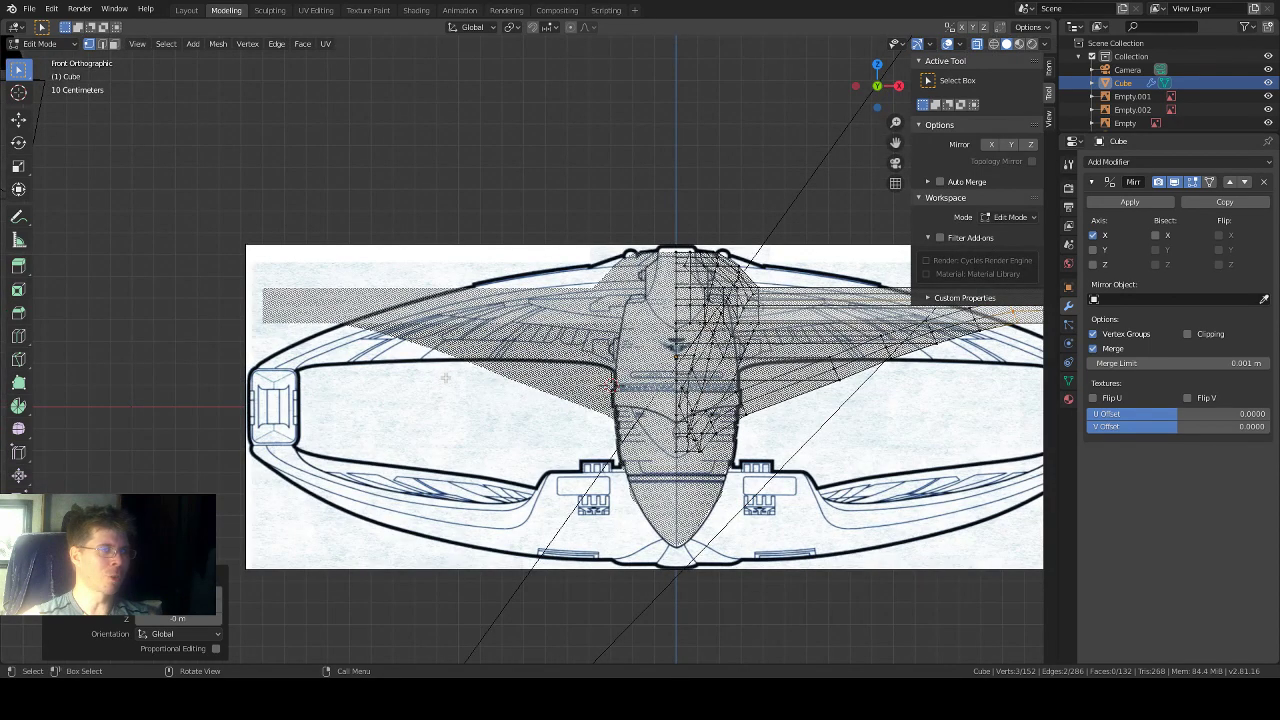
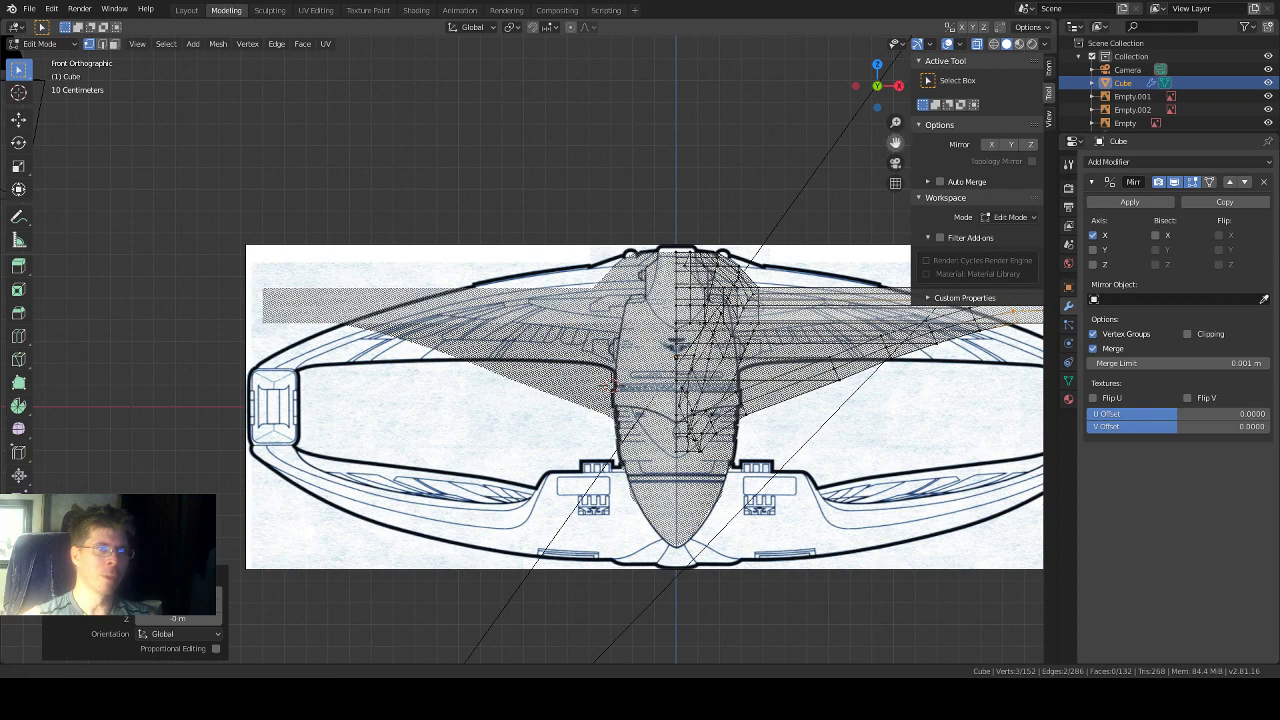
drag(896, 142, 821, 131)
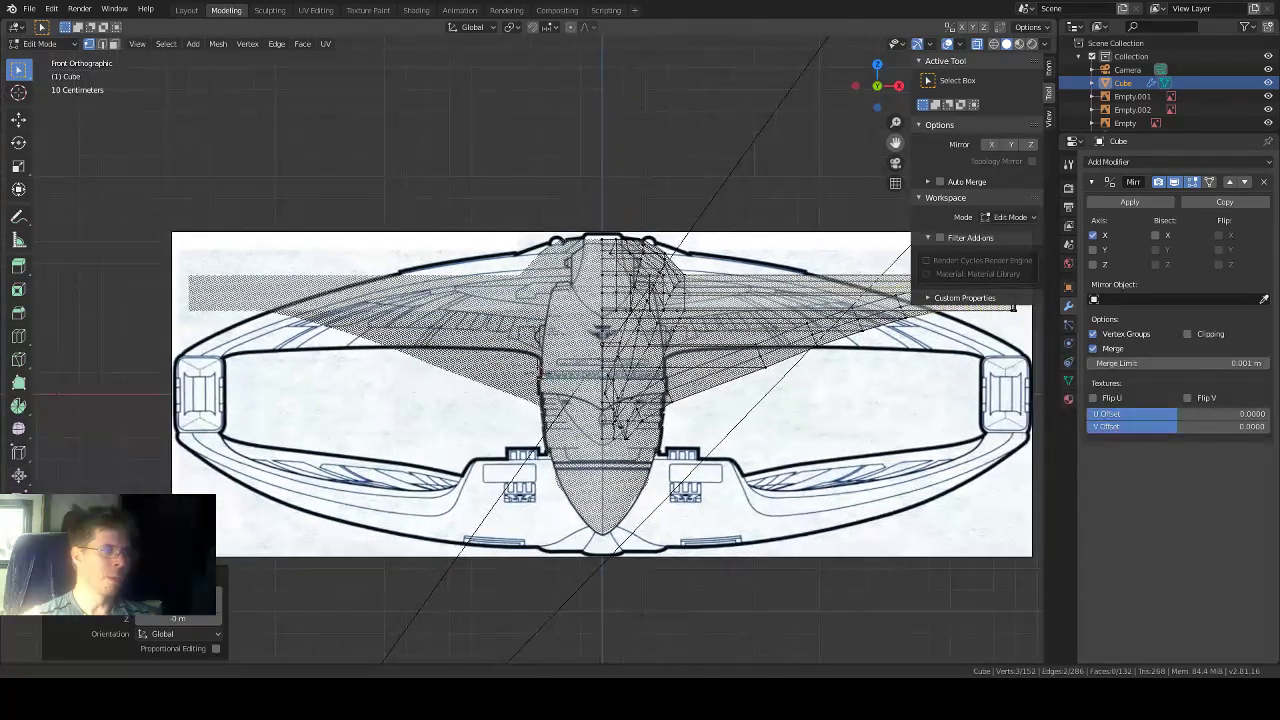
scroll(537, 374, up, 1)
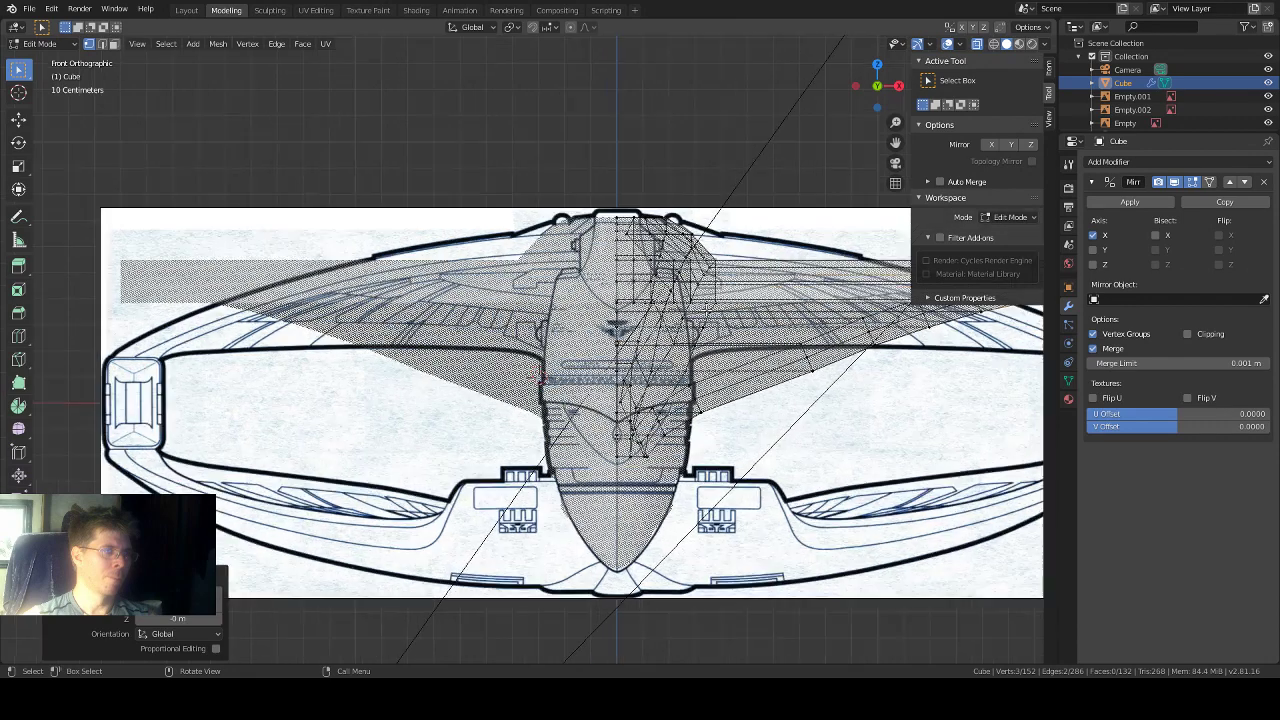
scroll(448, 440, down, 1)
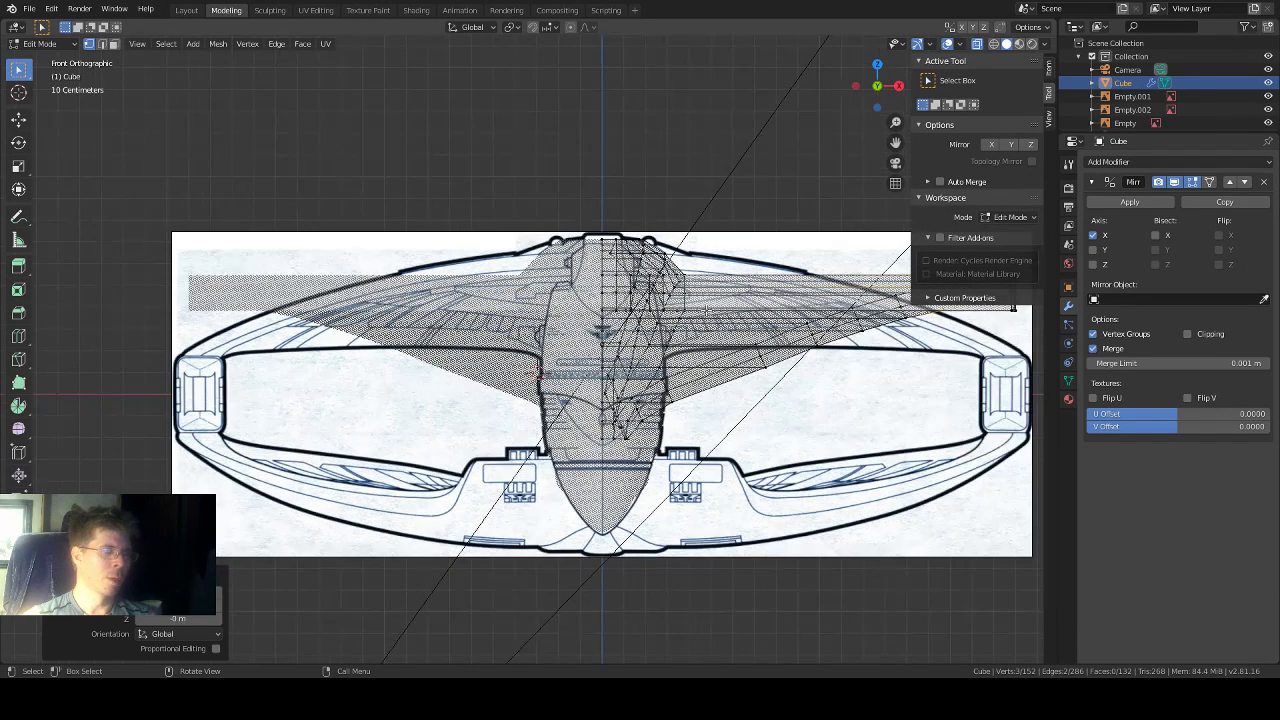
click(877, 66)
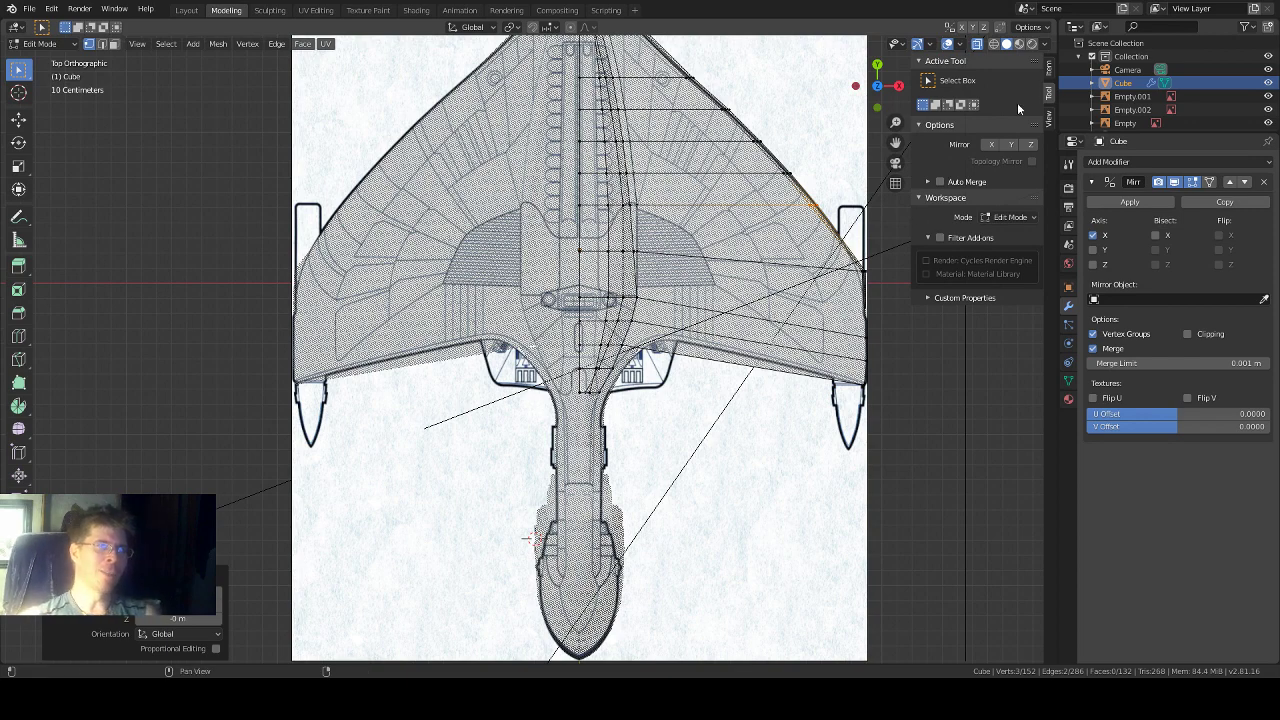
Step: Add five single loop cuts running lengthwise through the wing, distributed between the fuselage side and the wingtip
drag(895, 142, 840, 245)
scroll(664, 332, up, 1)
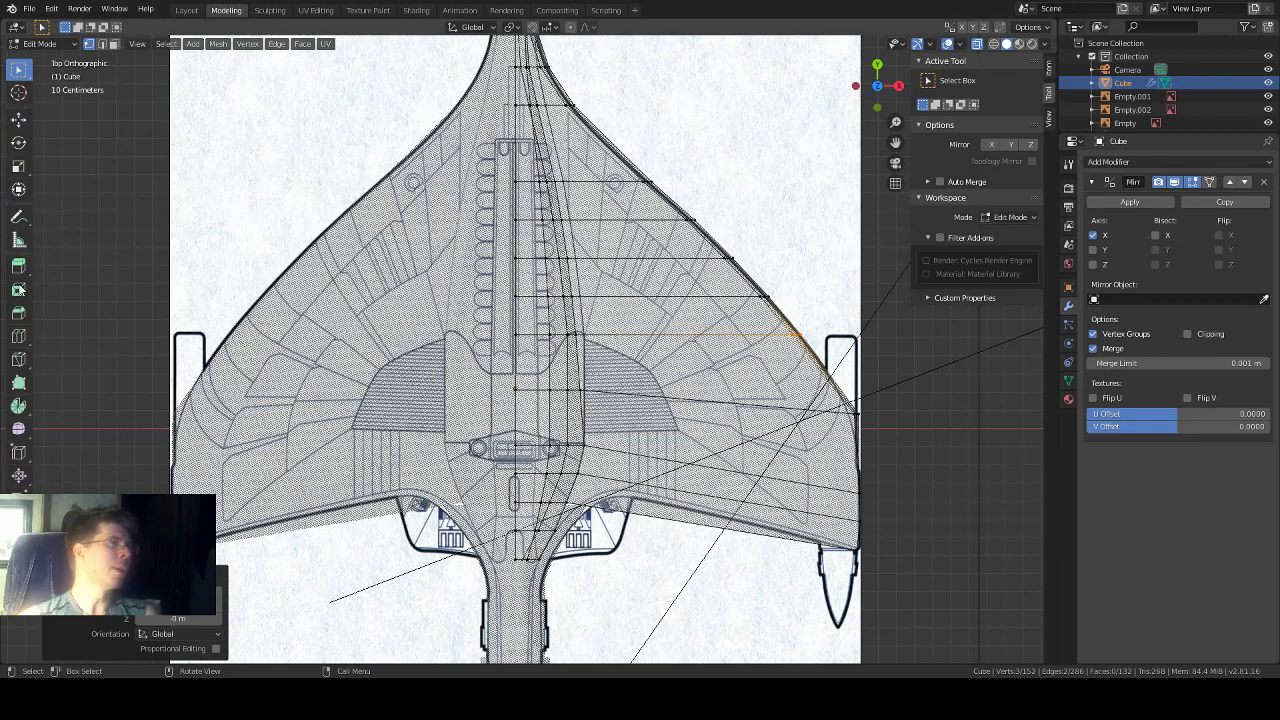
click(21, 340)
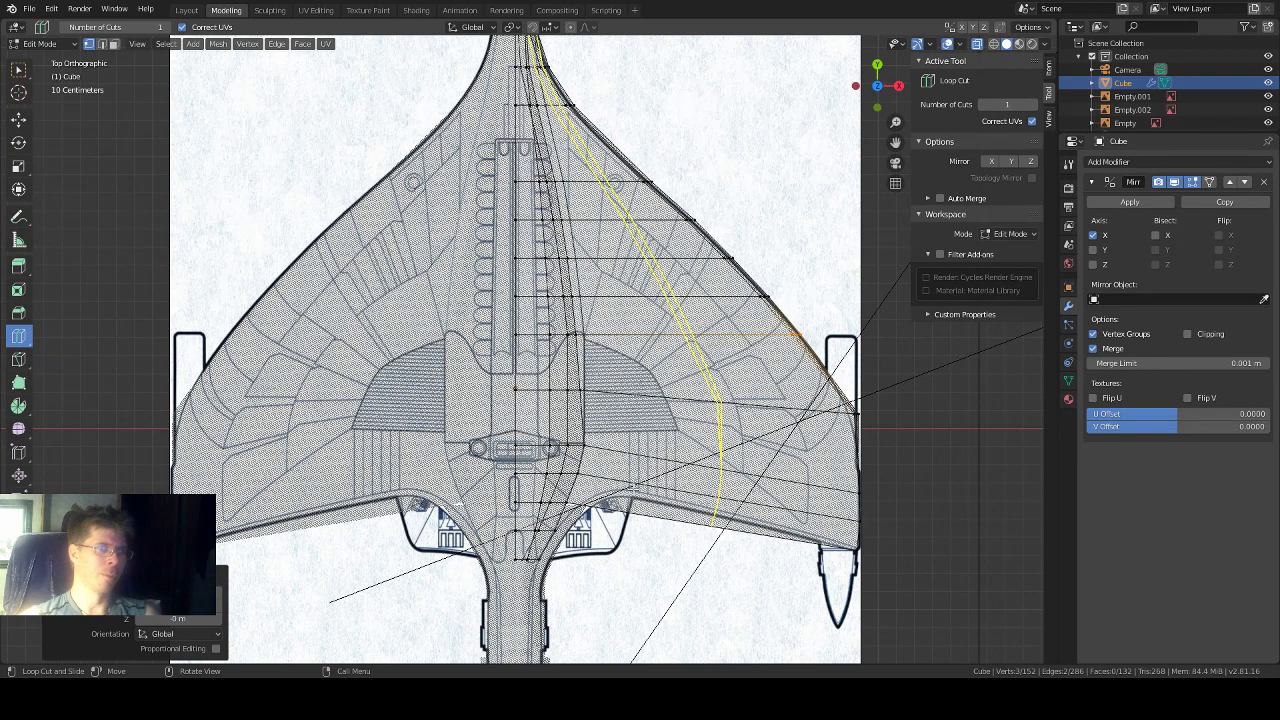
click(718, 430)
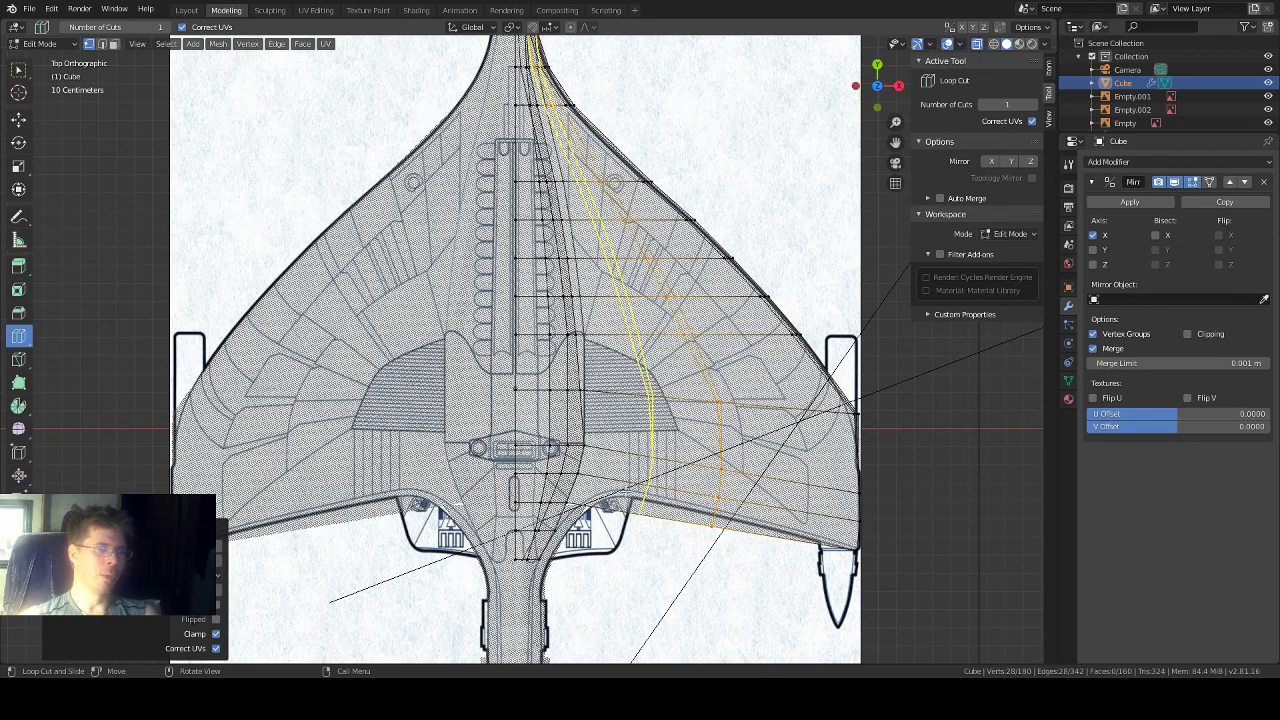
click(645, 480)
click(770, 531)
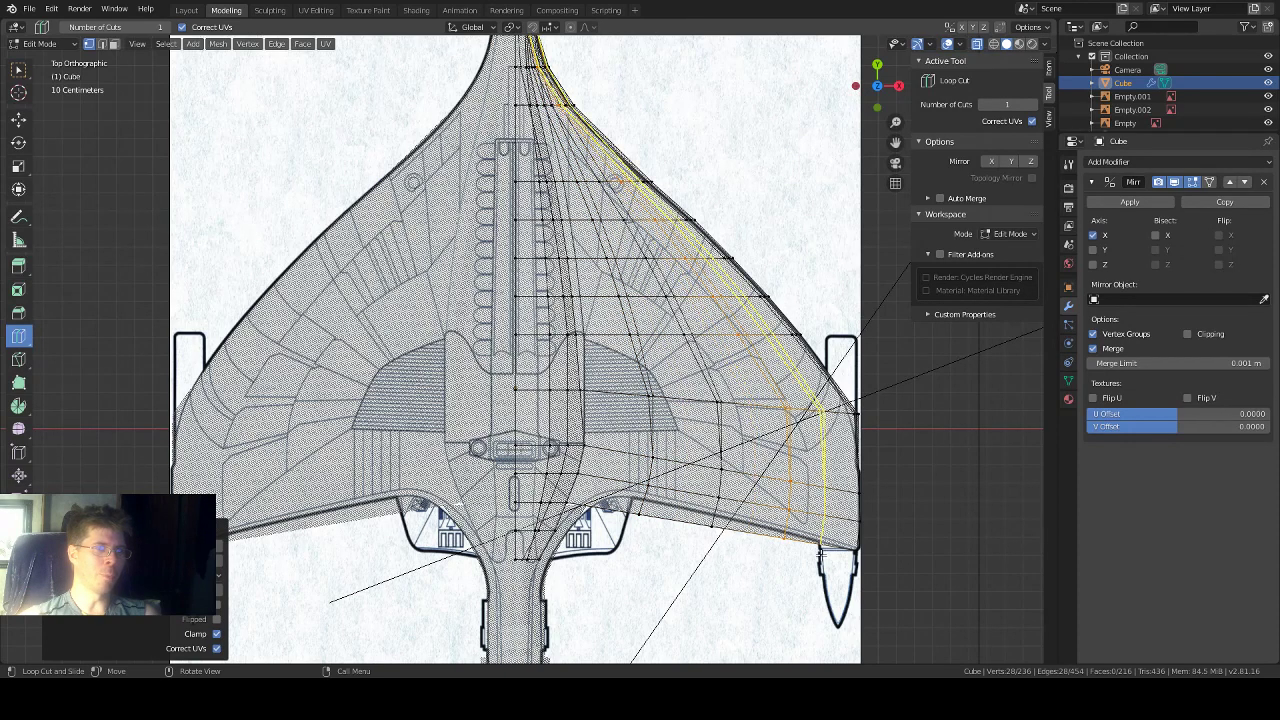
click(821, 552)
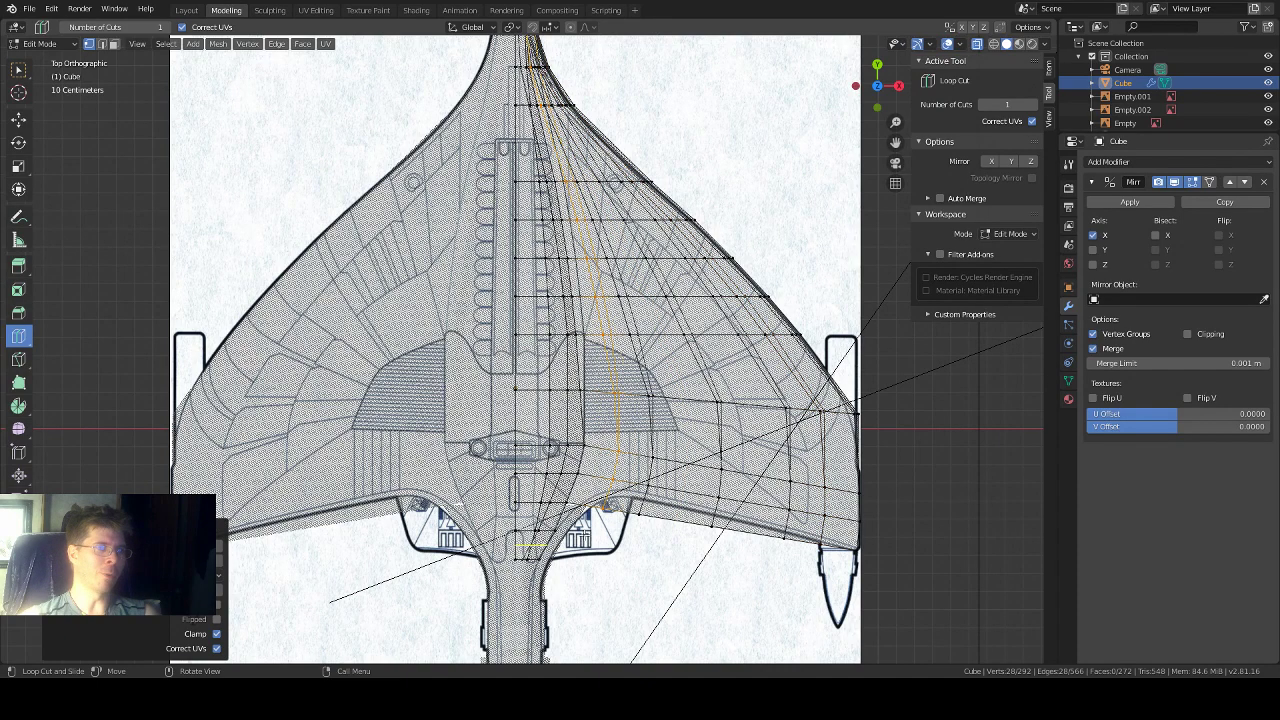
click(610, 370)
Step: Return to Select Box and examine the new lengthwise loops and the wing's rear edge against the top-view blueprint
drag(894, 144, 906, 24)
scroll(706, 309, up, 1)
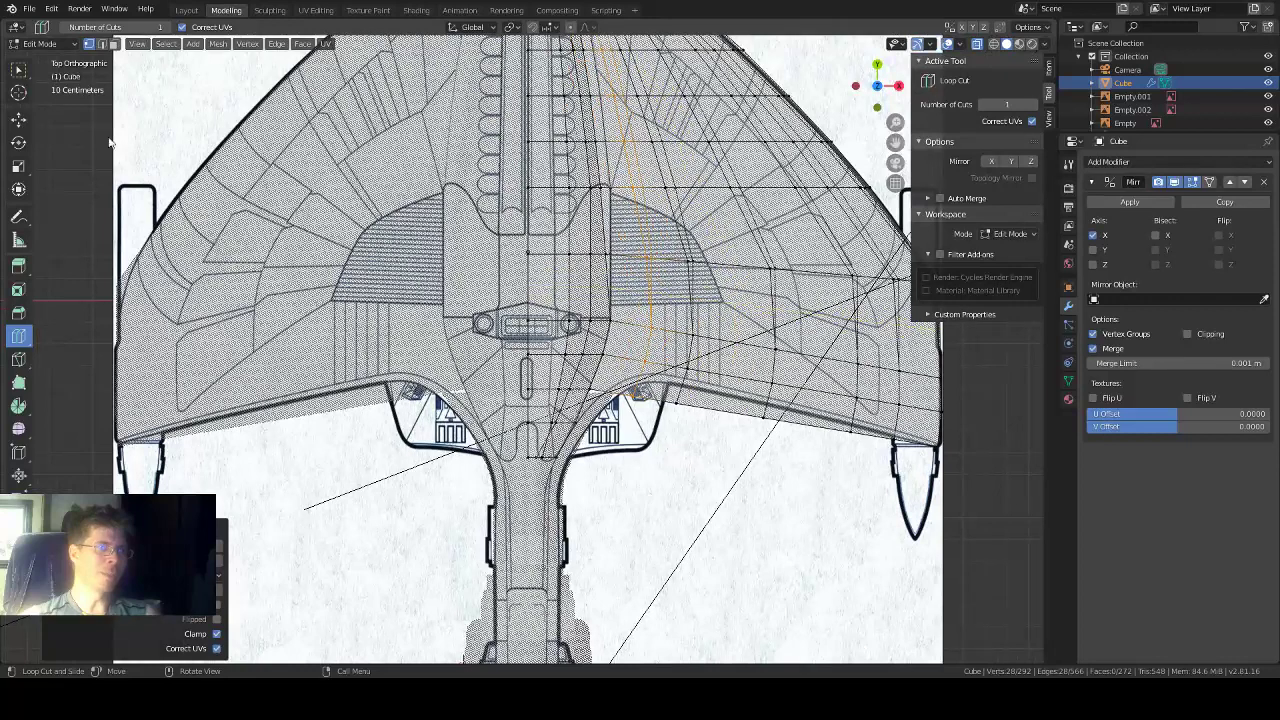
click(14, 72)
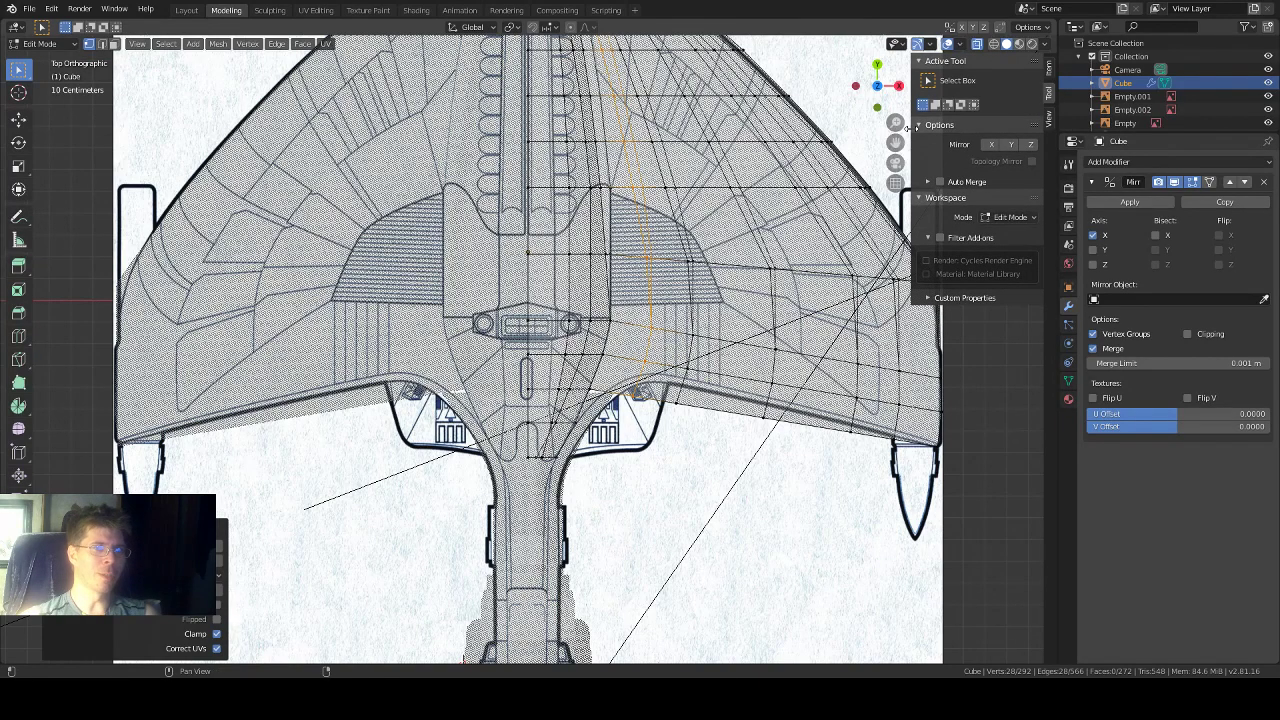
drag(896, 138, 806, 113)
scroll(525, 350, up, 1)
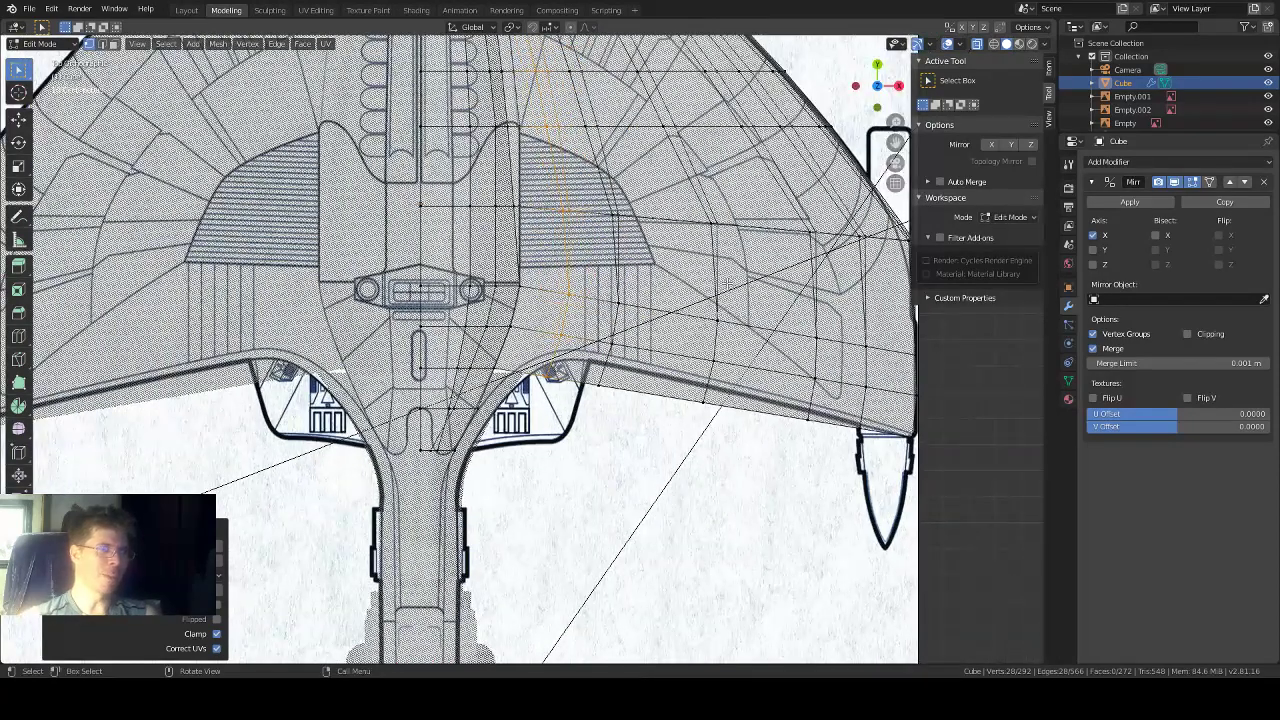
scroll(726, 283, up, 1)
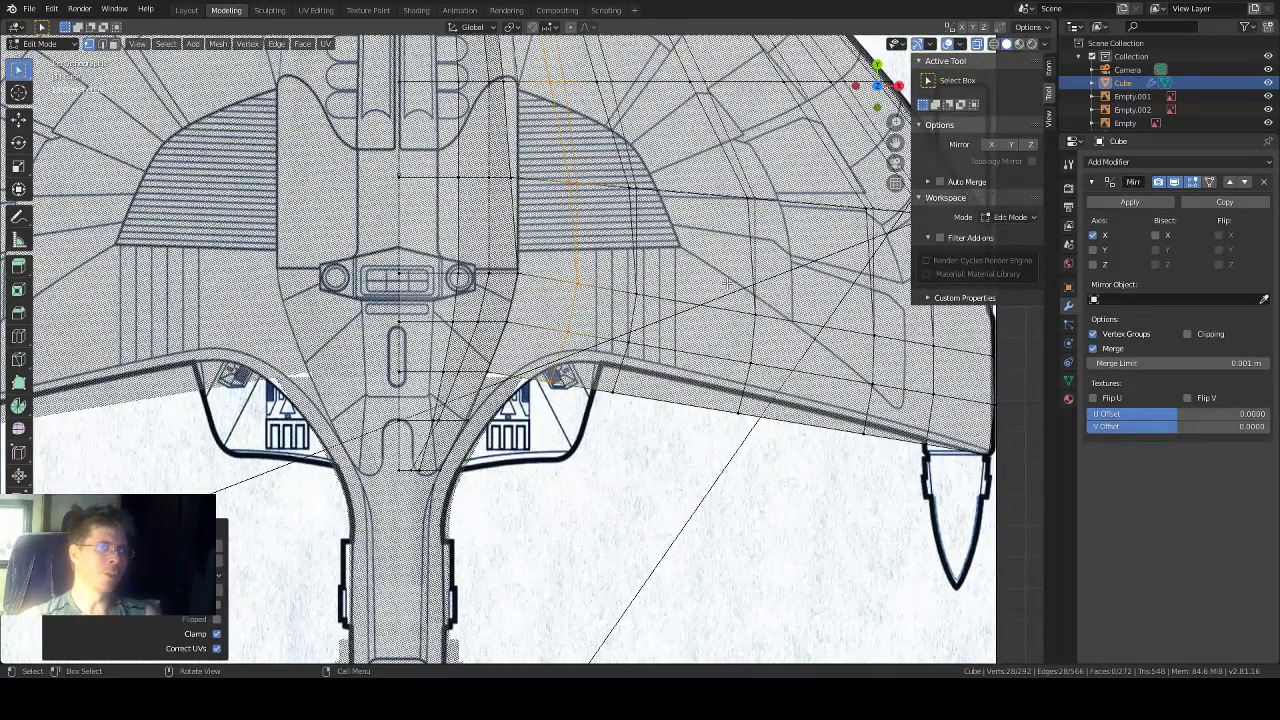
scroll(727, 281, down, 1)
scroll(727, 281, up, 1)
scroll(727, 282, down, 1)
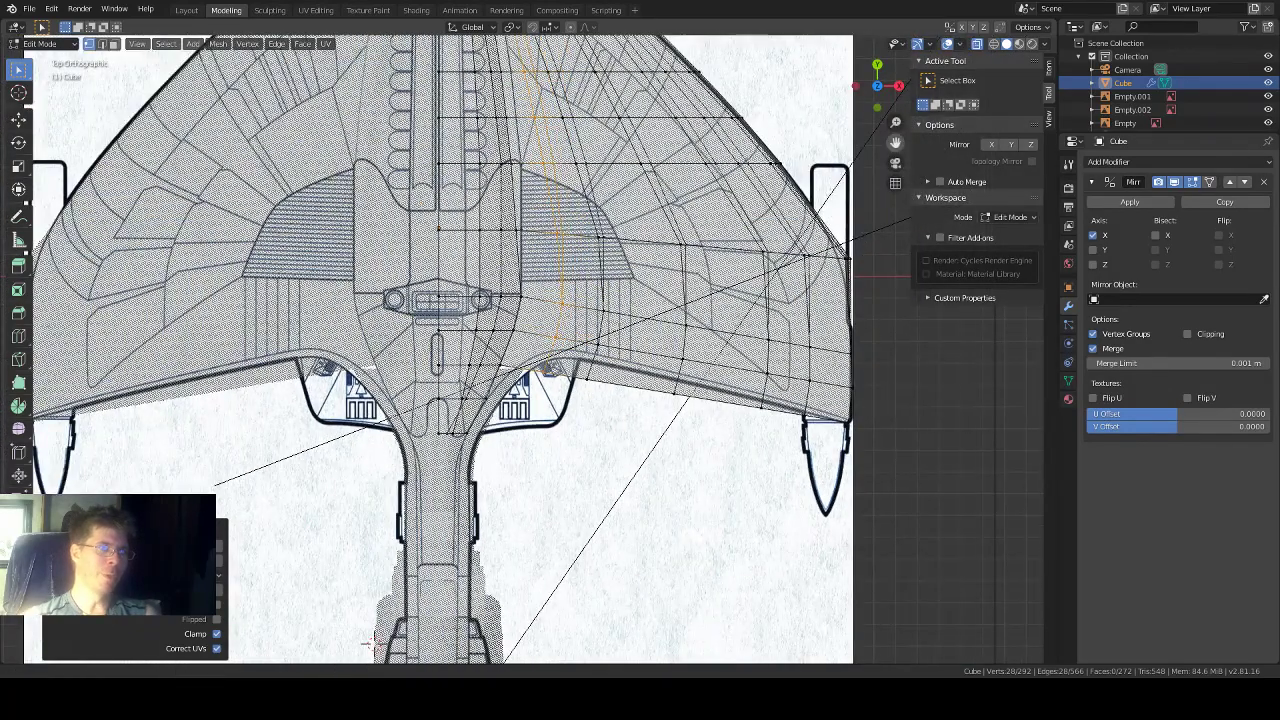
drag(895, 142, 795, 381)
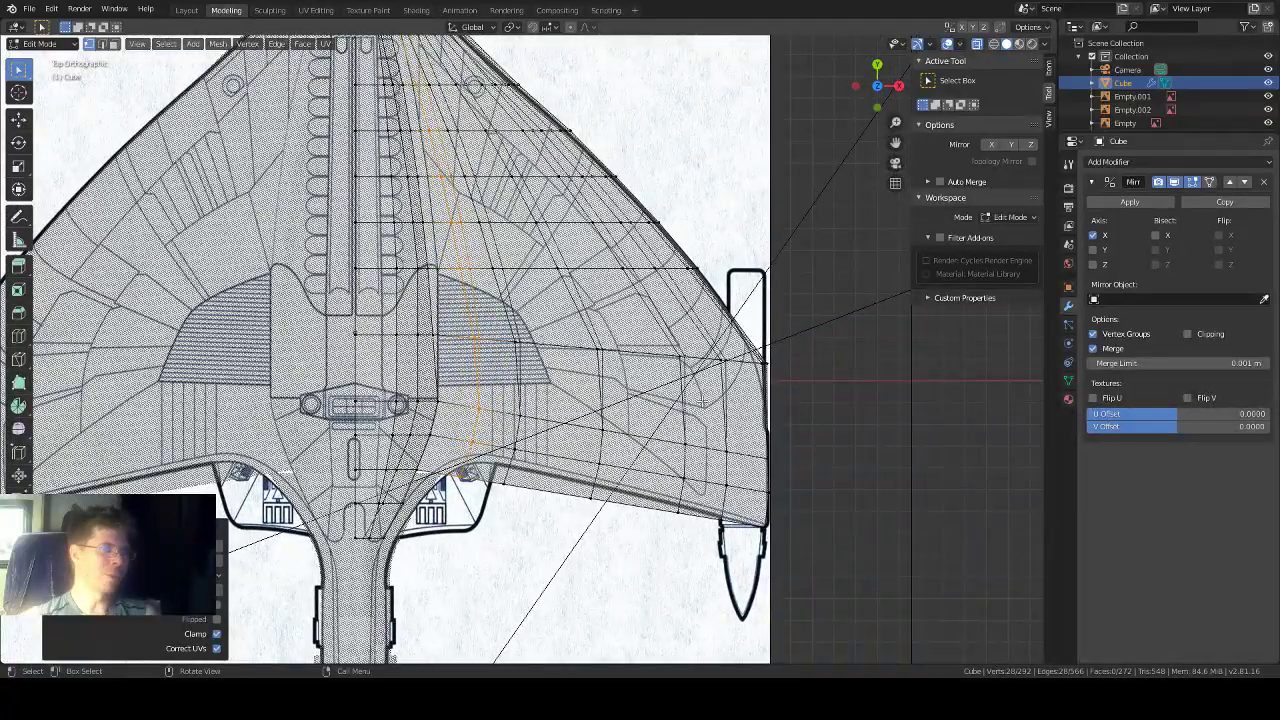
scroll(703, 400, up, 1)
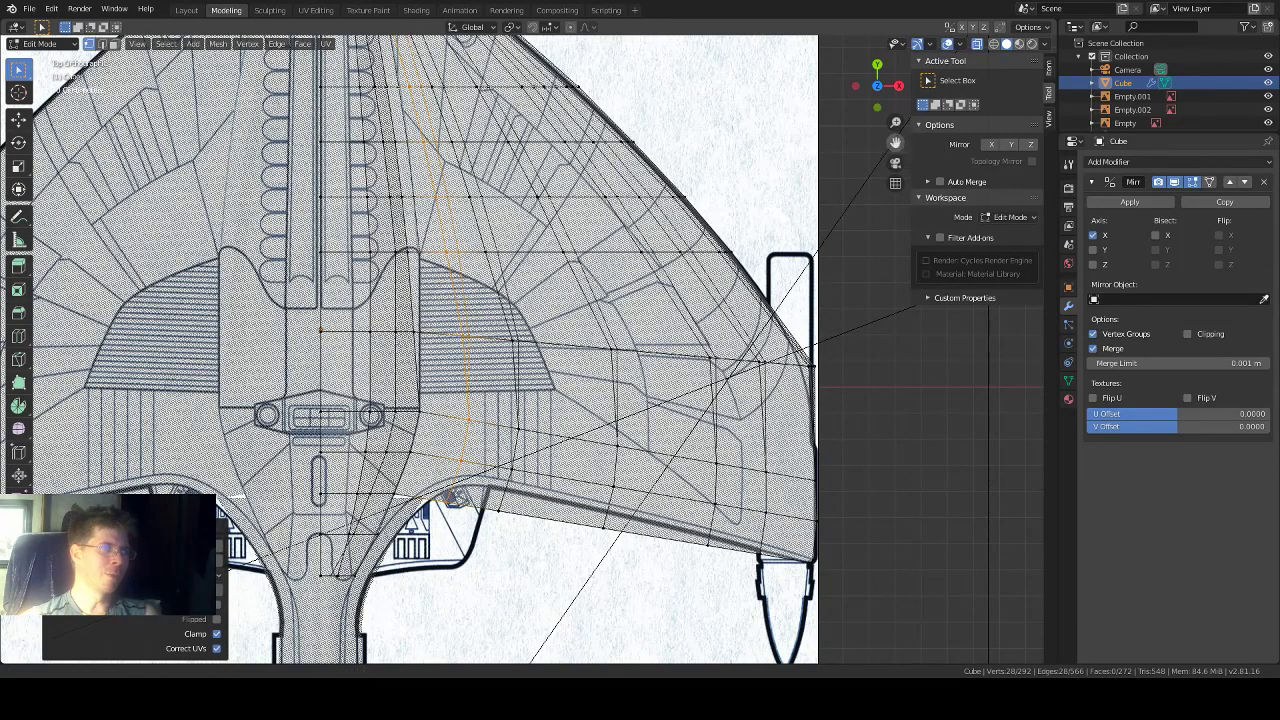
drag(895, 142, 971, 96)
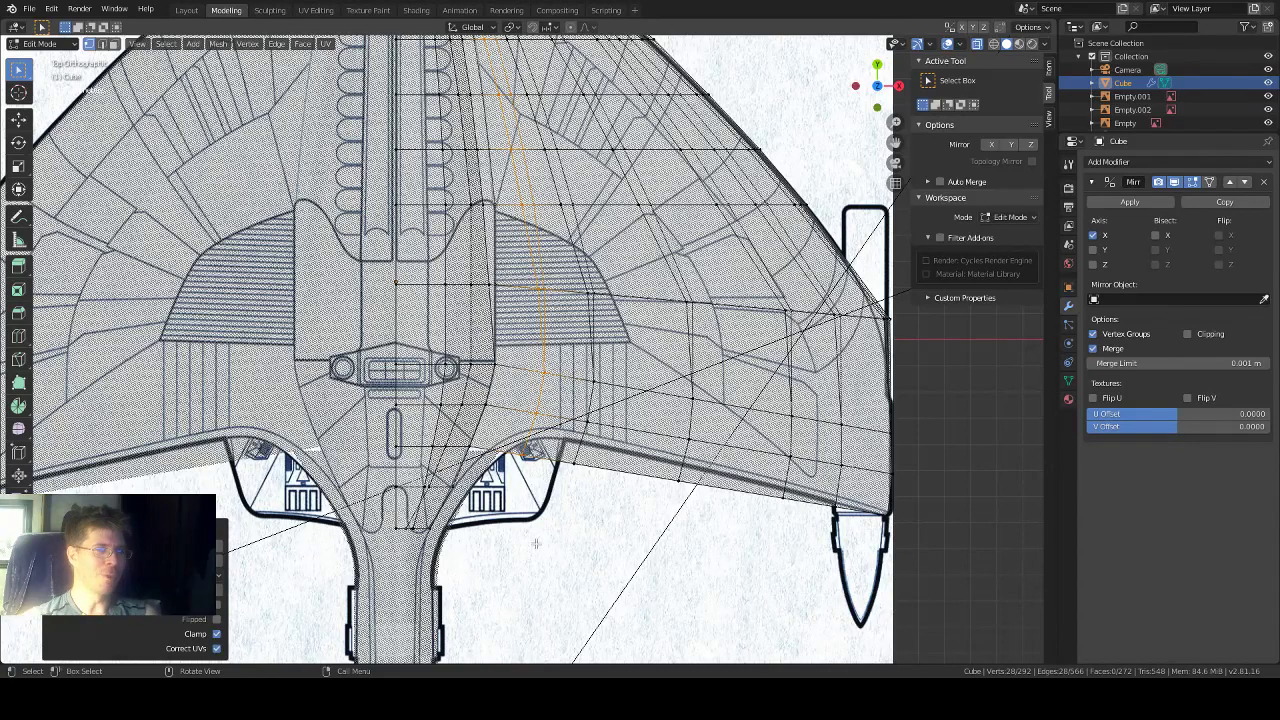
scroll(541, 531, up, 1)
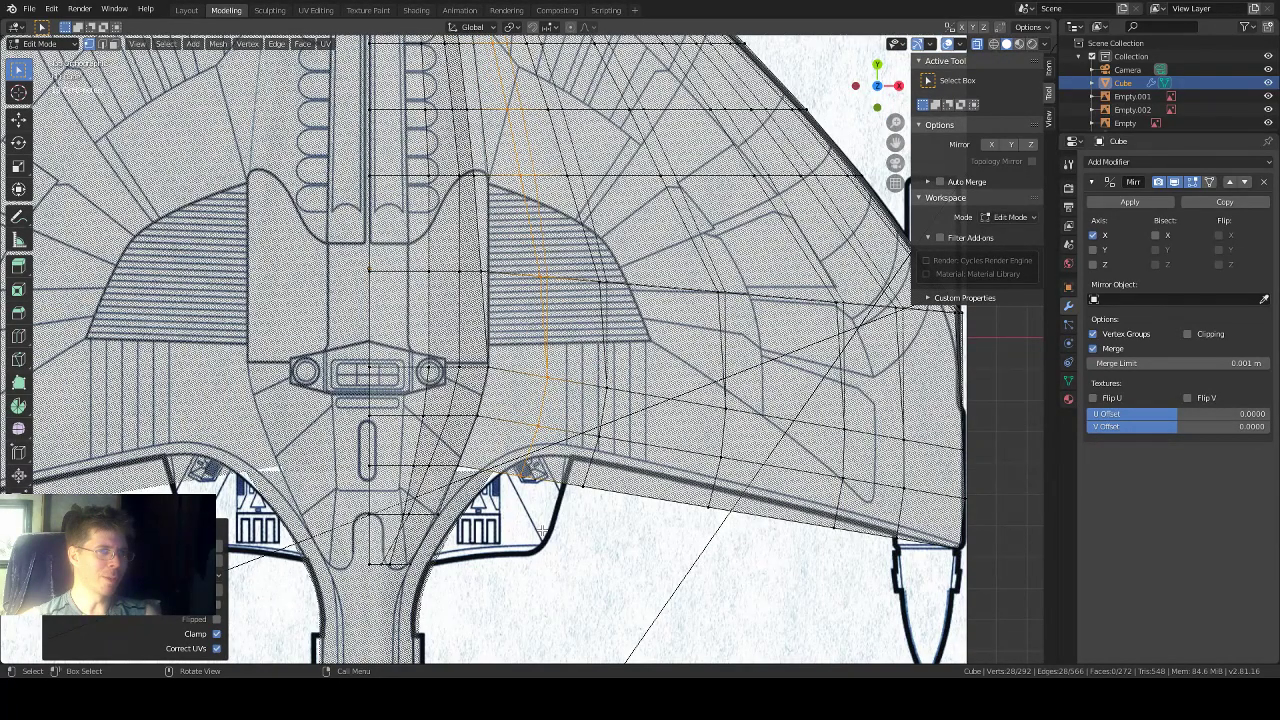
scroll(541, 531, down, 1)
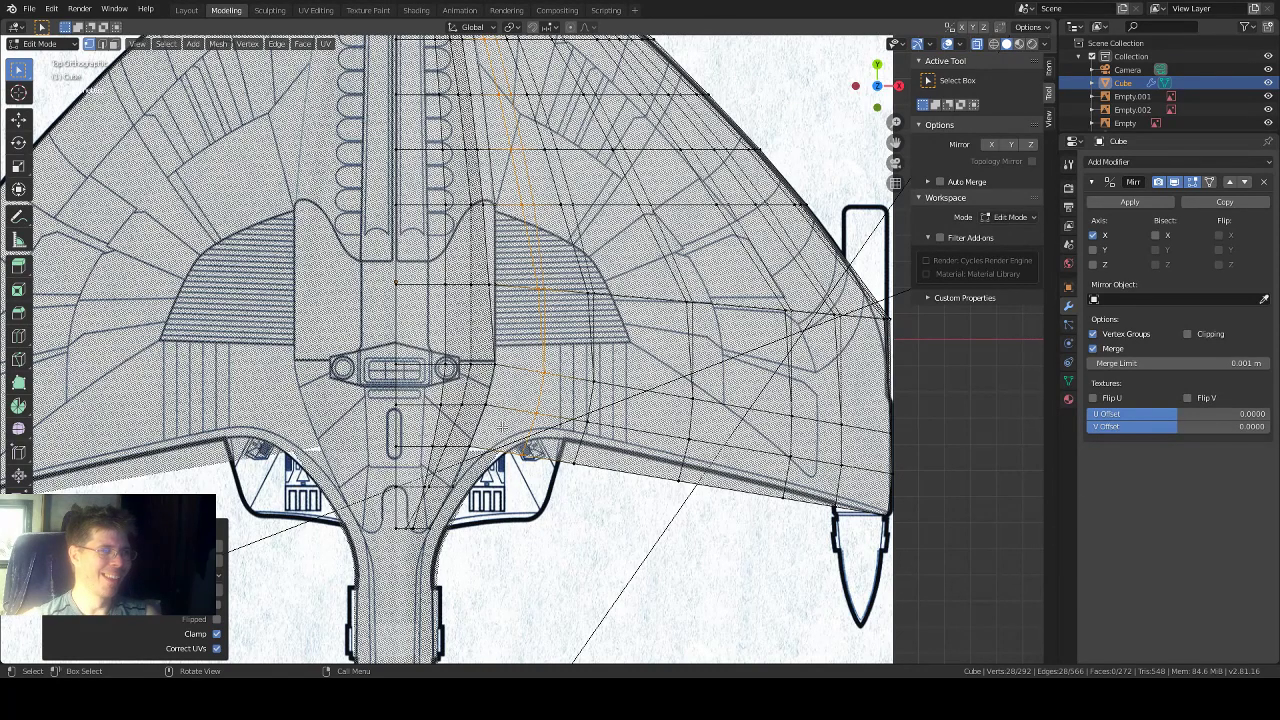
Step: Examine the wing's lengthwise loops with X-ray off in perspective and top view, and compare the straight wing with the front-view blueprint
click(18, 118)
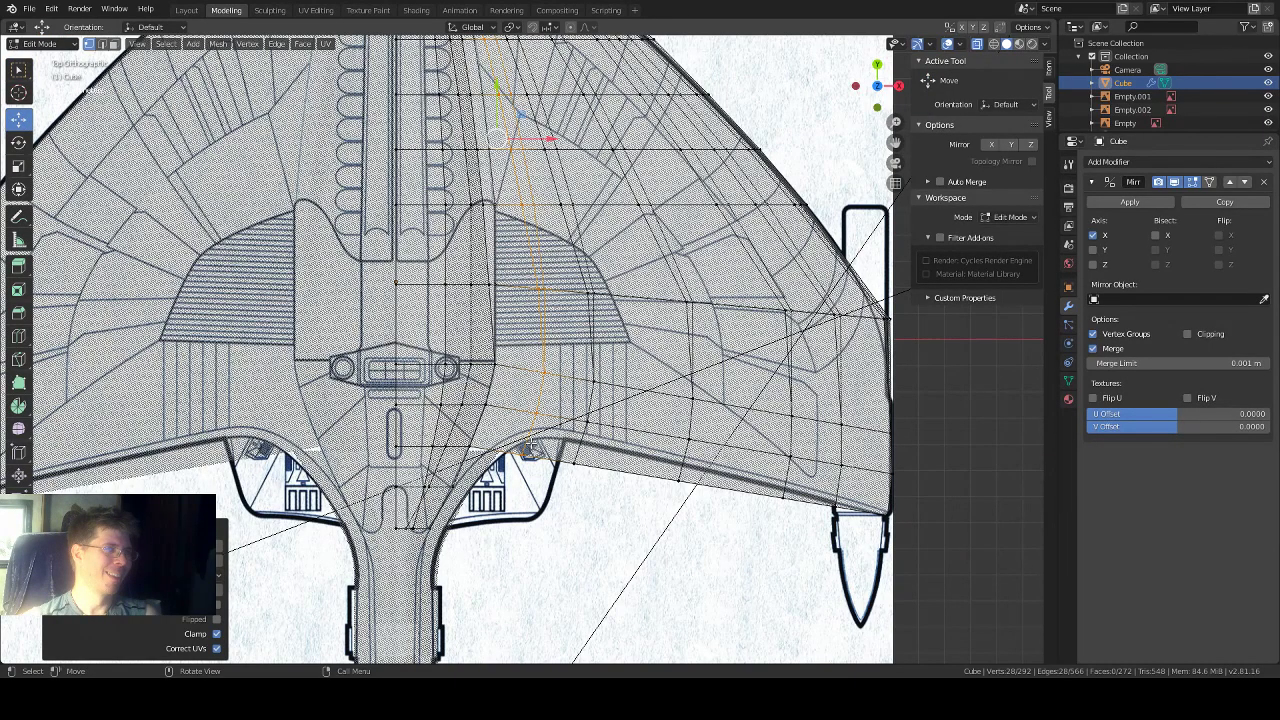
middle_drag(530, 447, 509, 388)
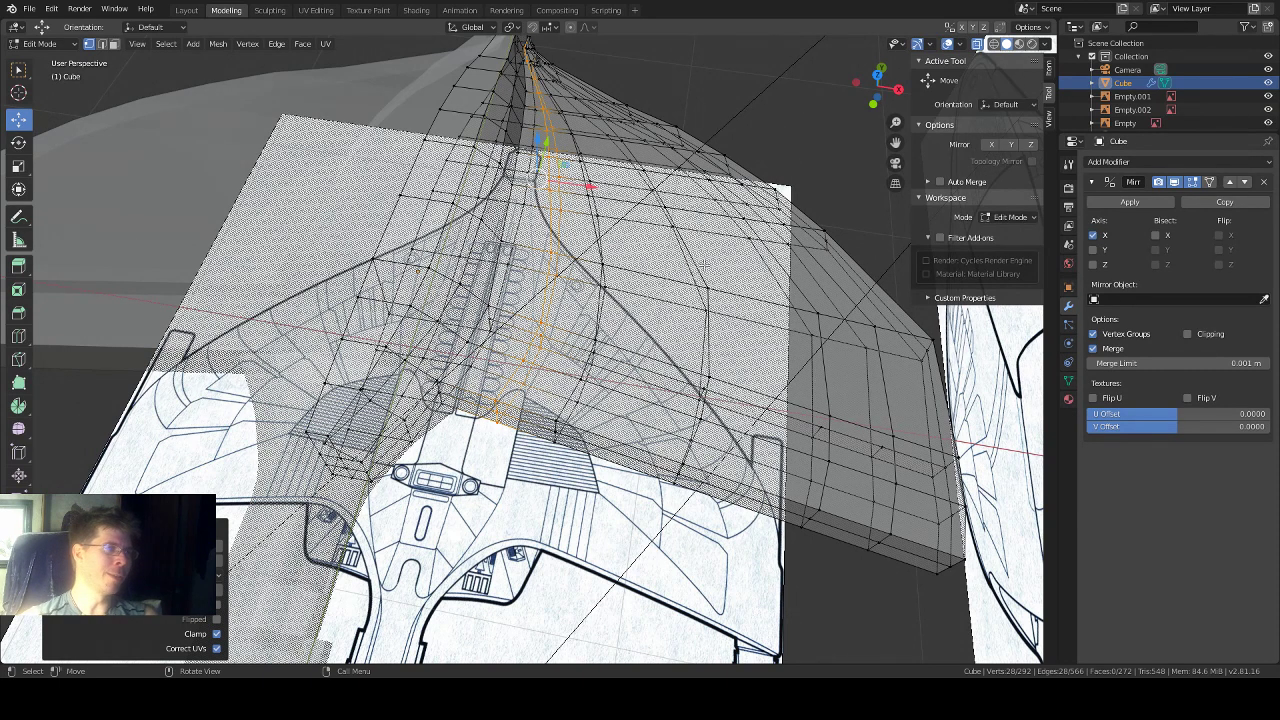
middle_drag(626, 355, 626, 355)
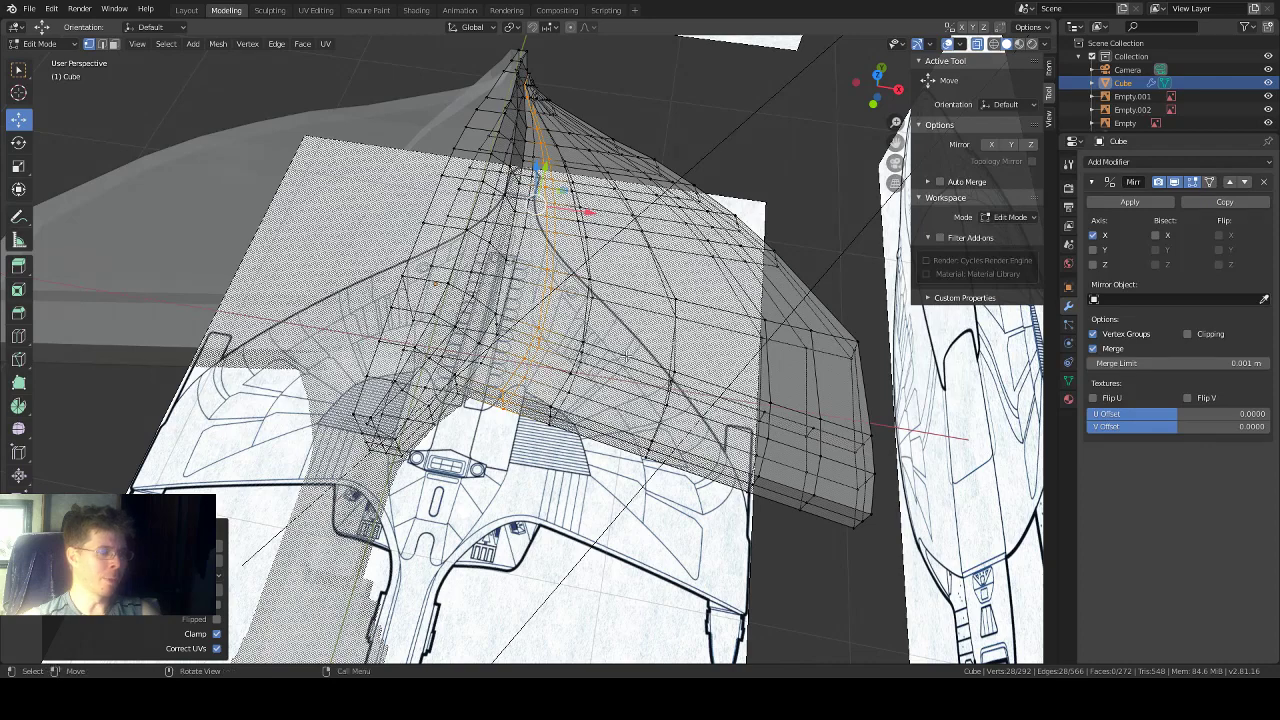
key(alt+z)
middle_drag(632, 353, 615, 322)
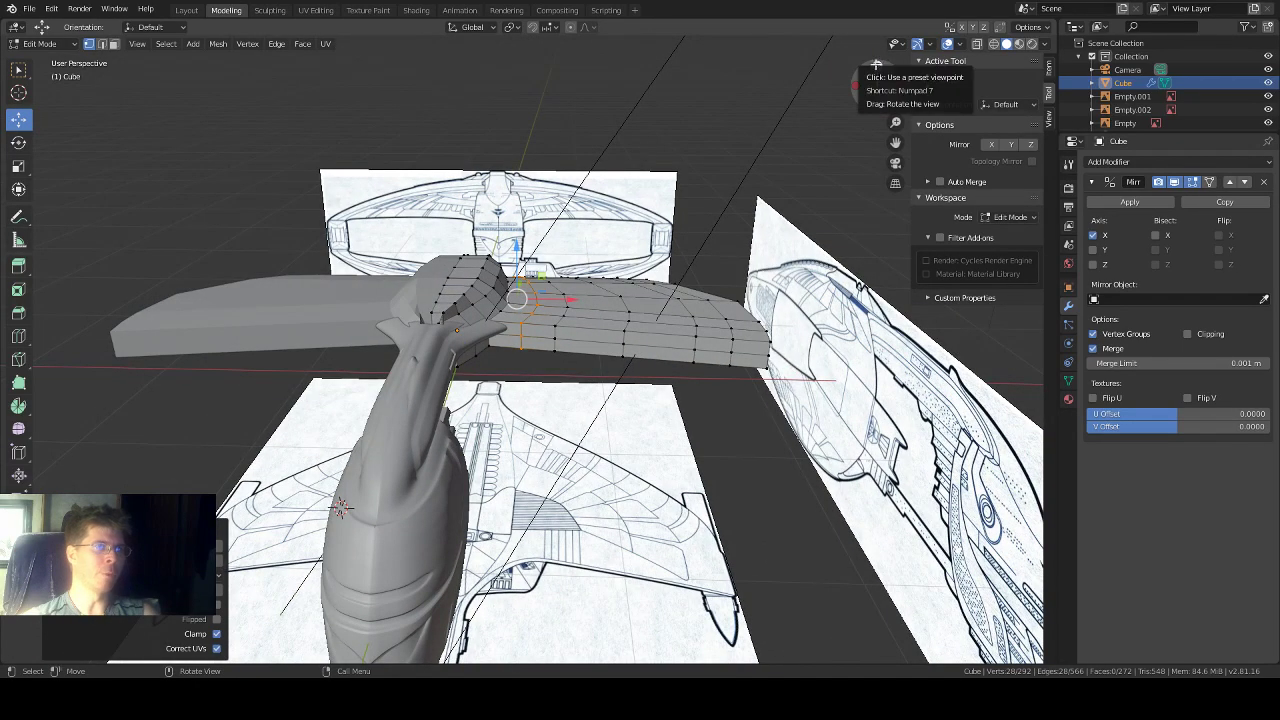
middle_drag(617, 353, 547, 392)
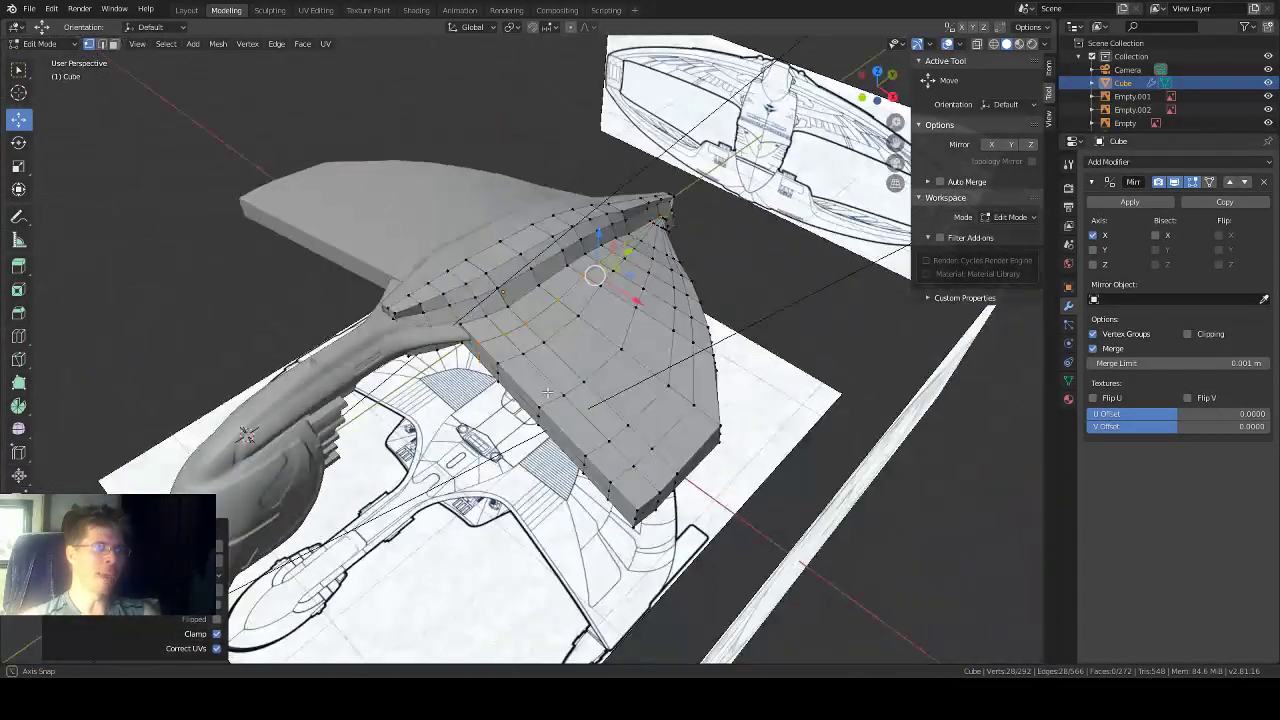
click(877, 73)
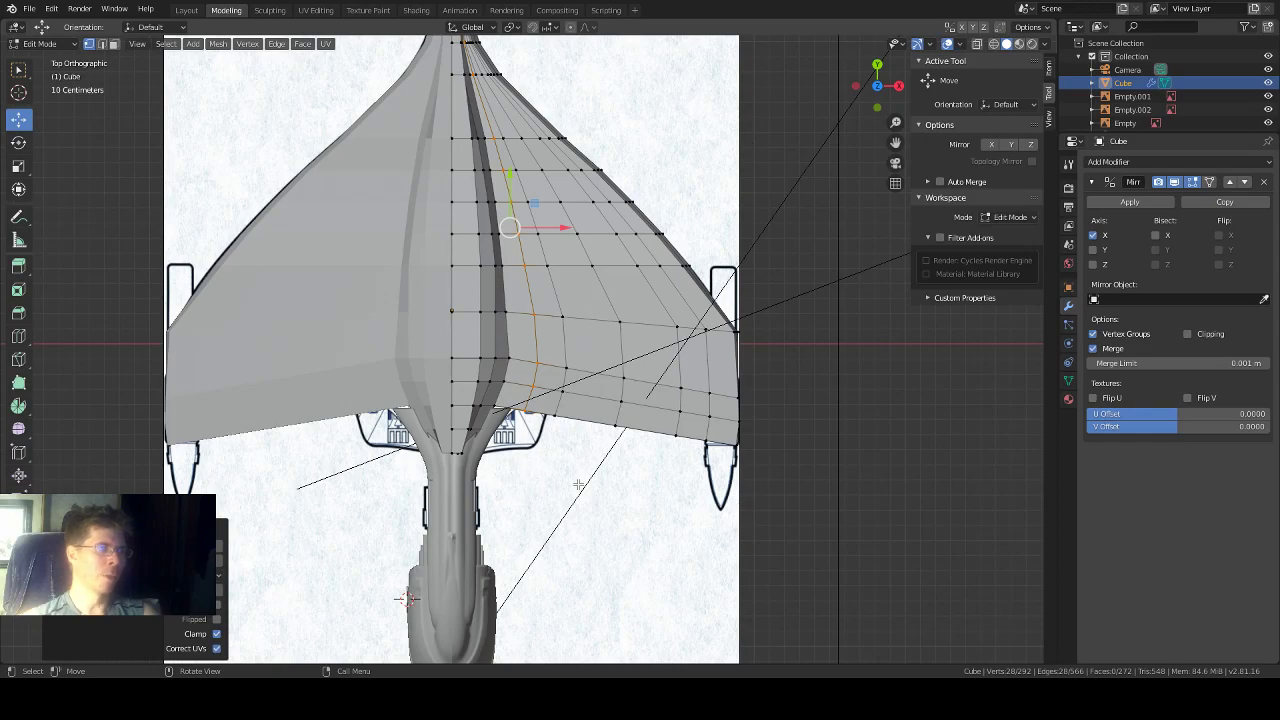
middle_drag(578, 484, 554, 314)
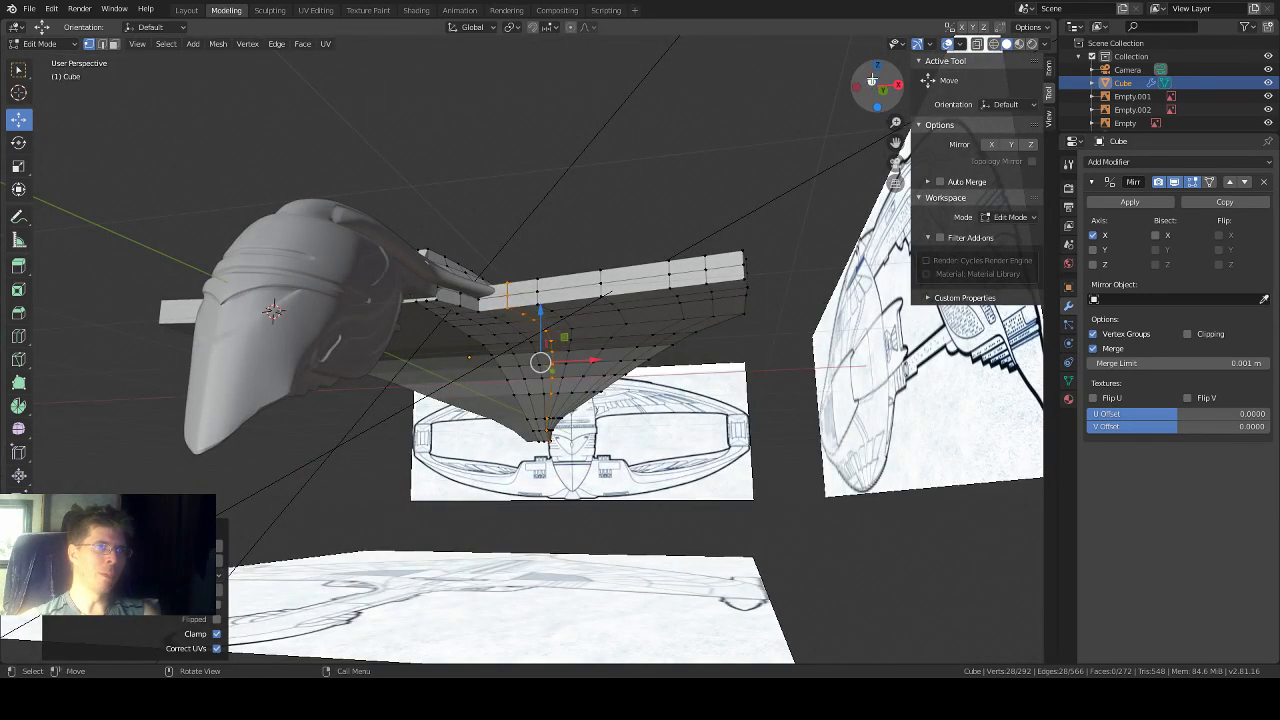
click(872, 80)
scroll(630, 256, up, 3)
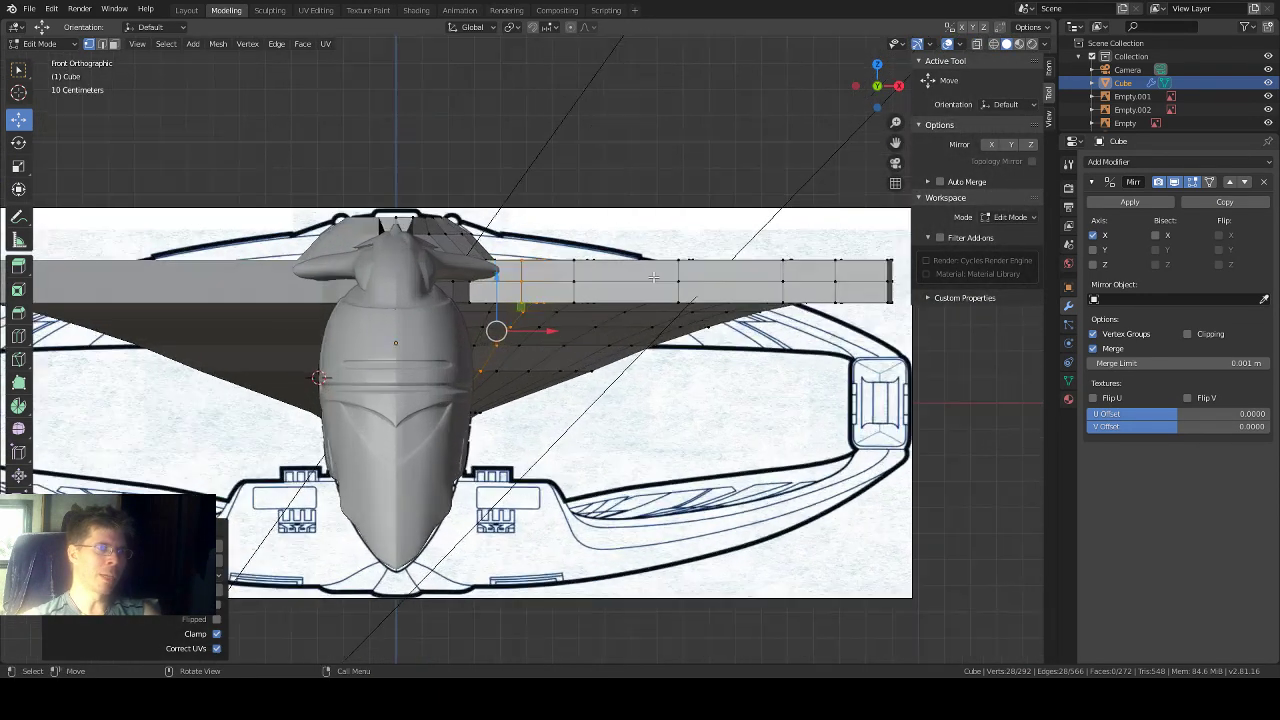
scroll(652, 277, up, 4)
scroll(651, 277, down, 2)
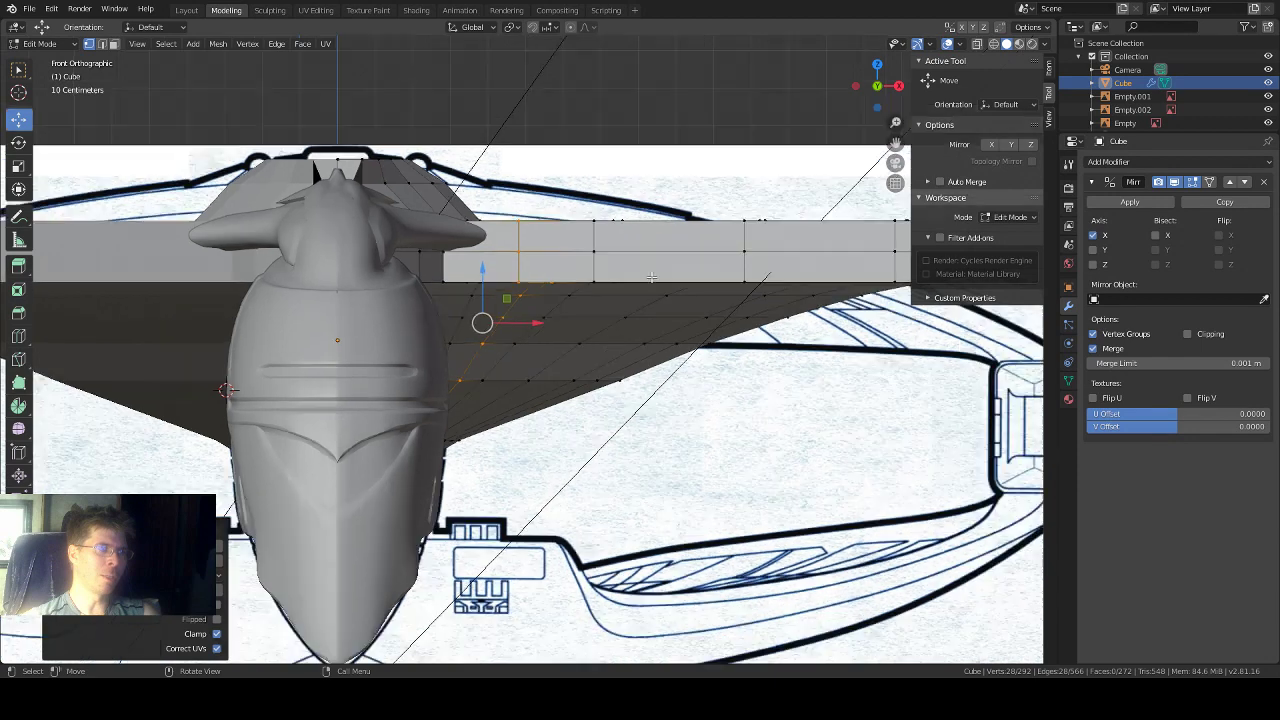
scroll(651, 277, down, 1)
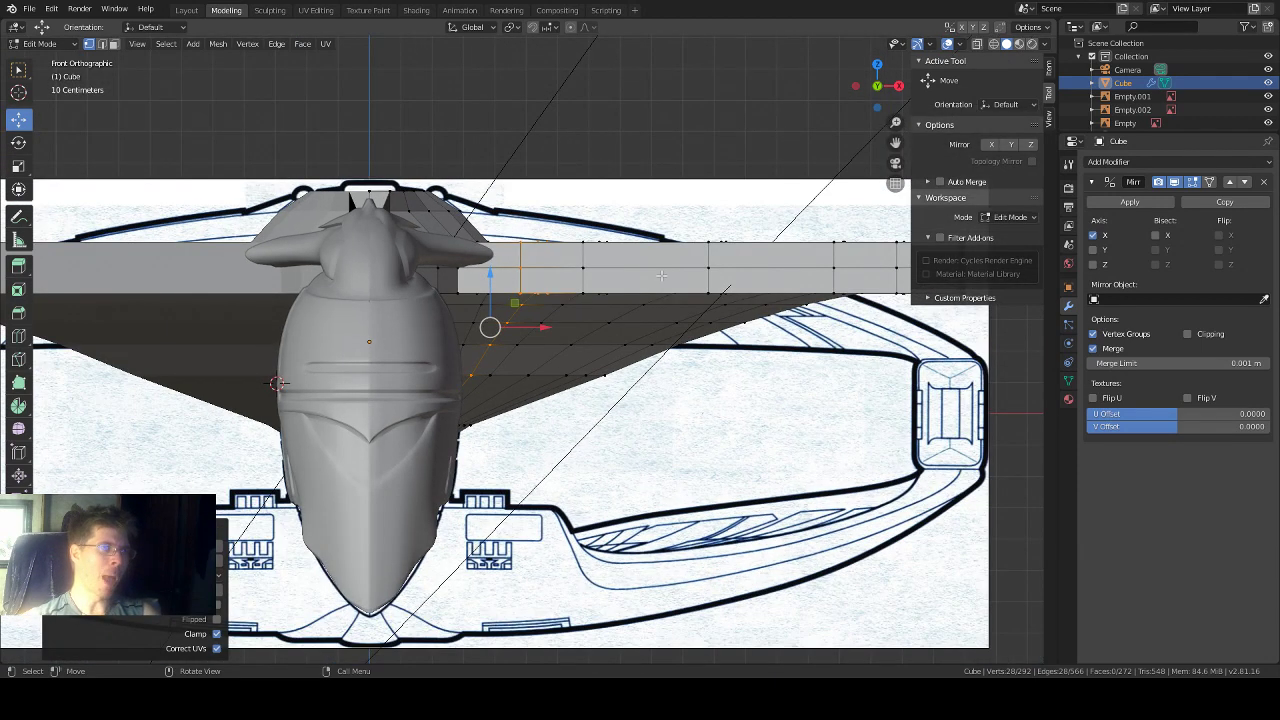
scroll(661, 276, down, 1)
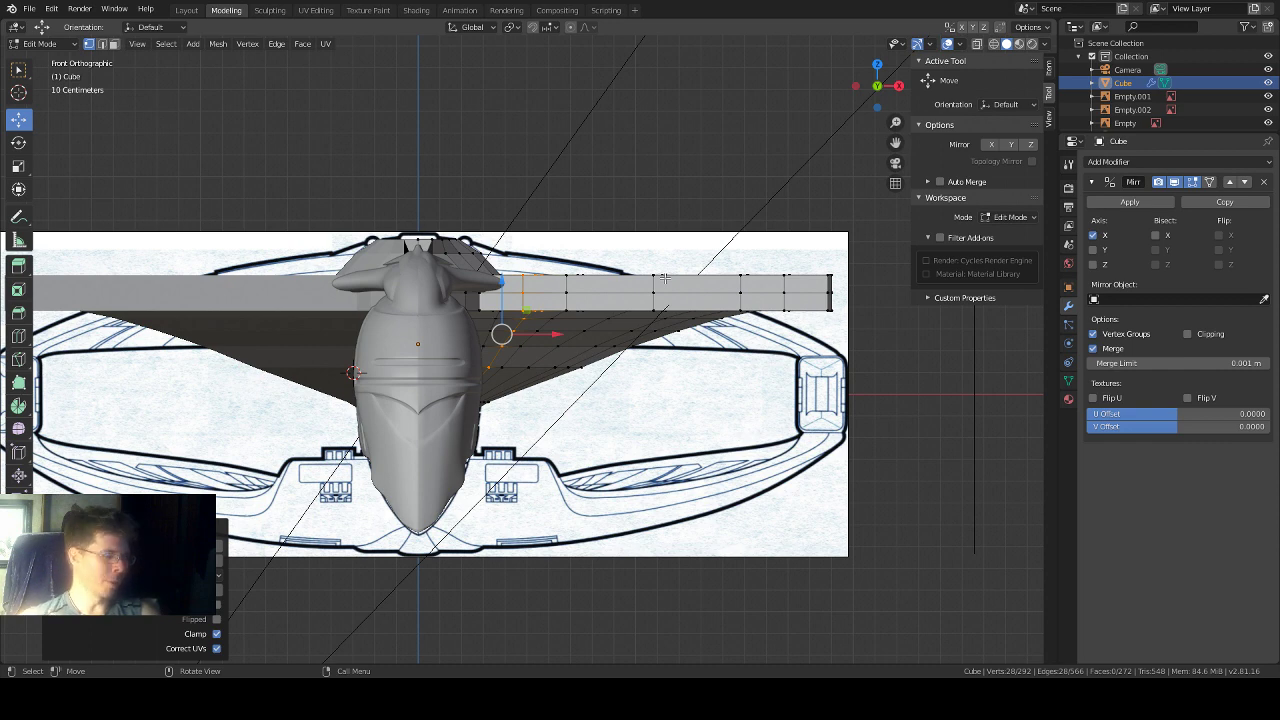
Step: With X-ray on in front view, select the wingtip vertices and lower them about 0.35 m along Z onto the blueprint's wing end
key(alt+z)
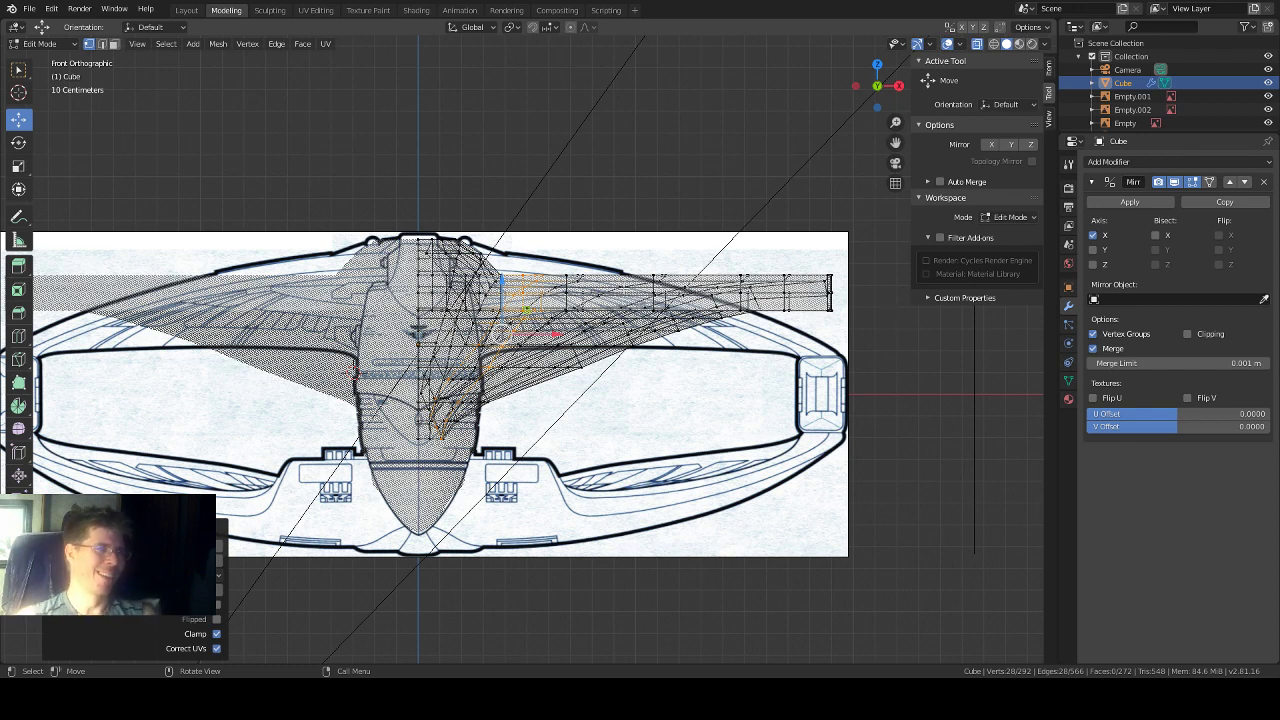
drag(897, 142, 752, 120)
scroll(801, 274, up, 1)
scroll(801, 274, up, 1)
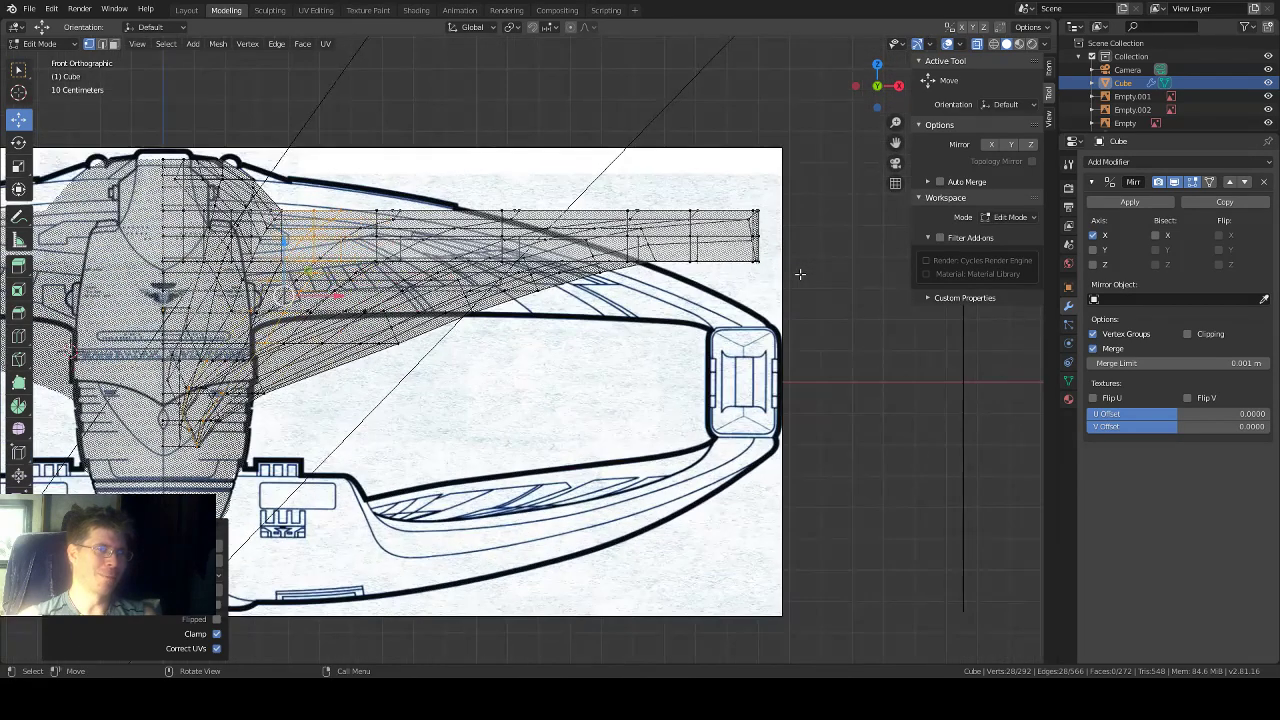
click(18, 70)
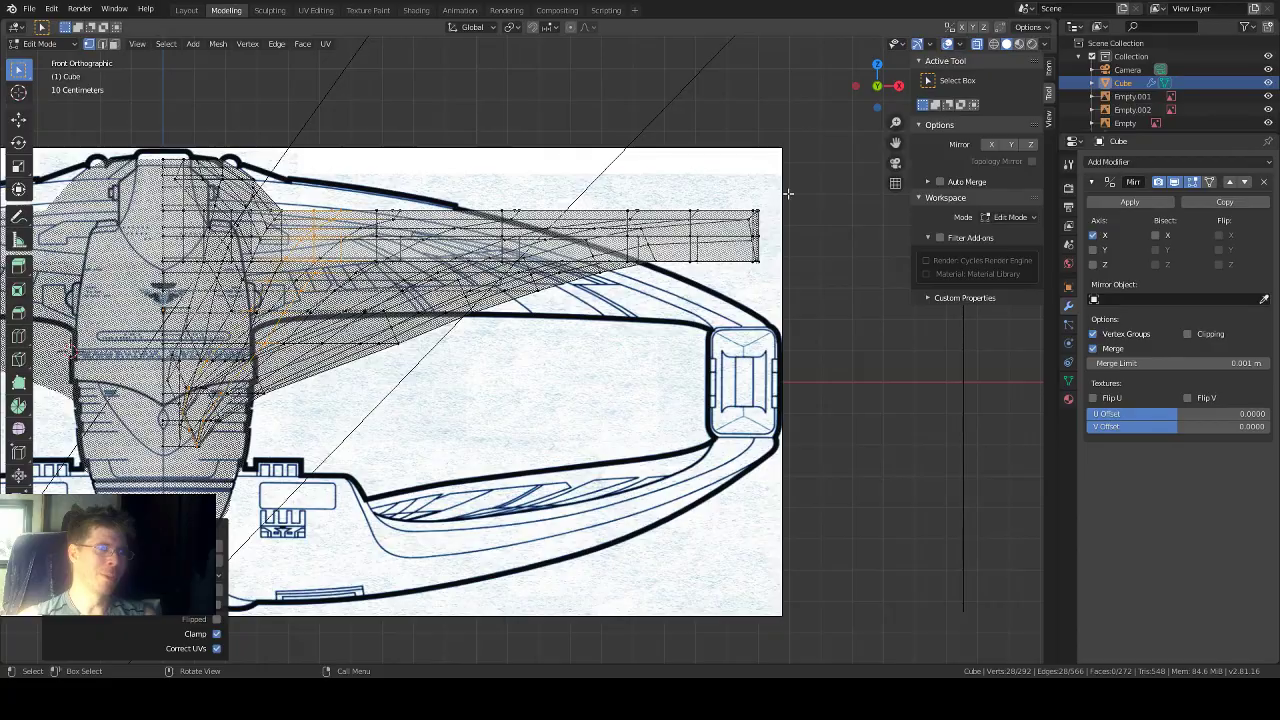
drag(789, 198, 742, 292)
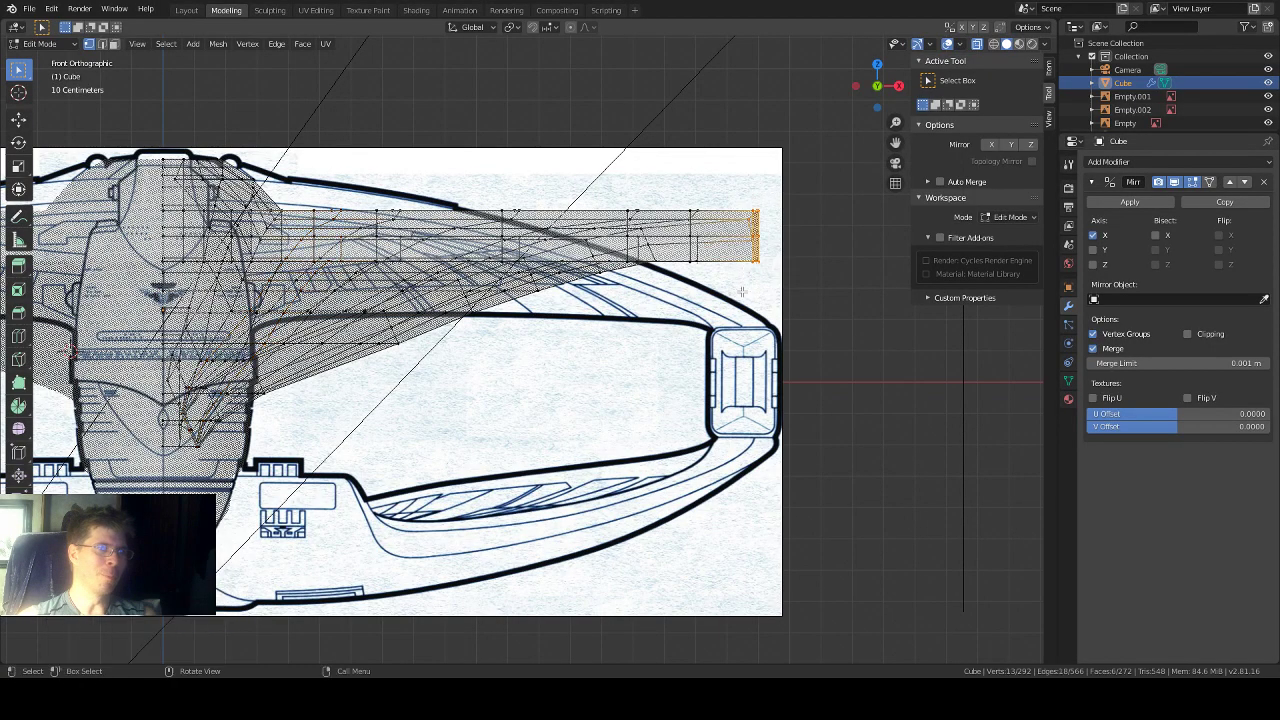
middle_drag(742, 292, 774, 400)
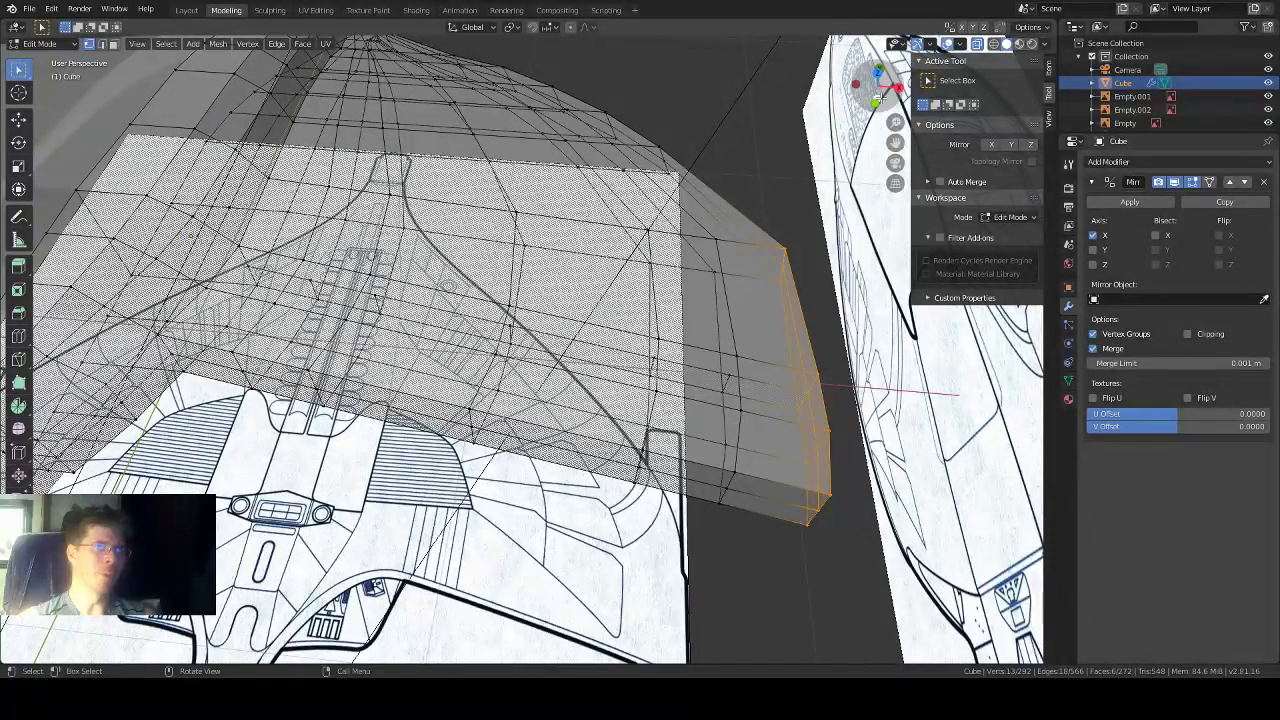
click(875, 100)
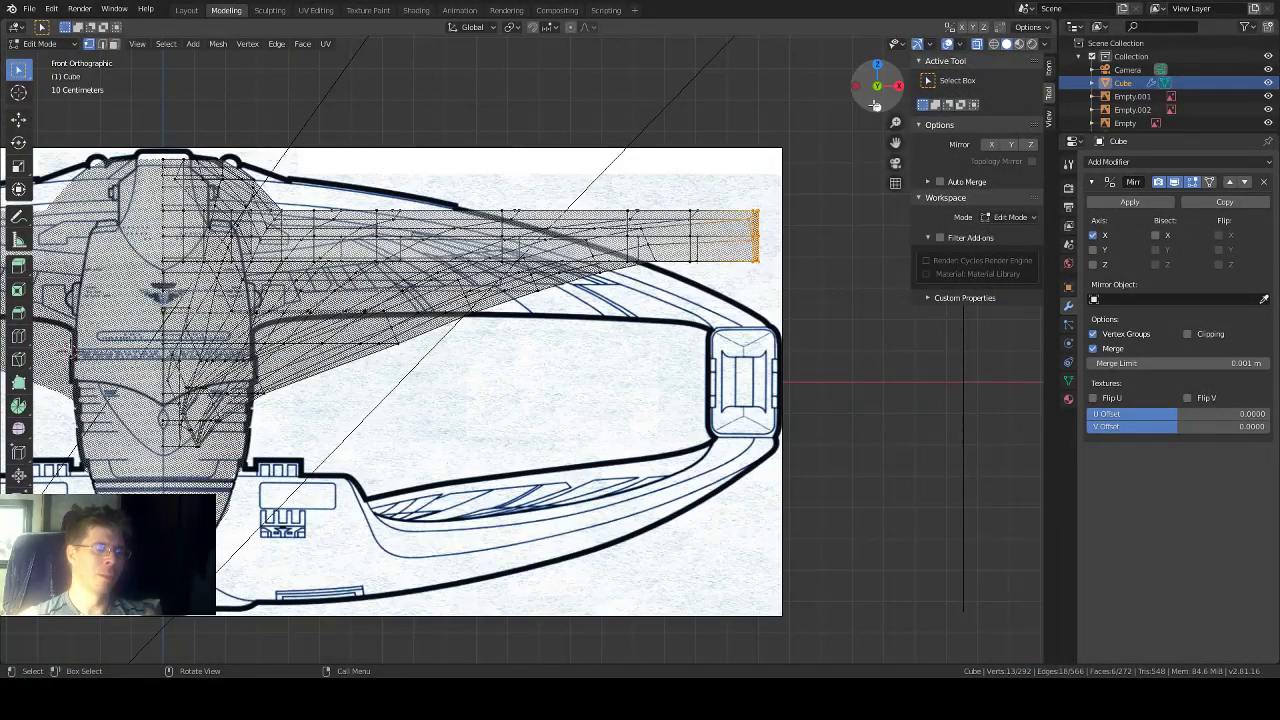
scroll(582, 204, down, 2)
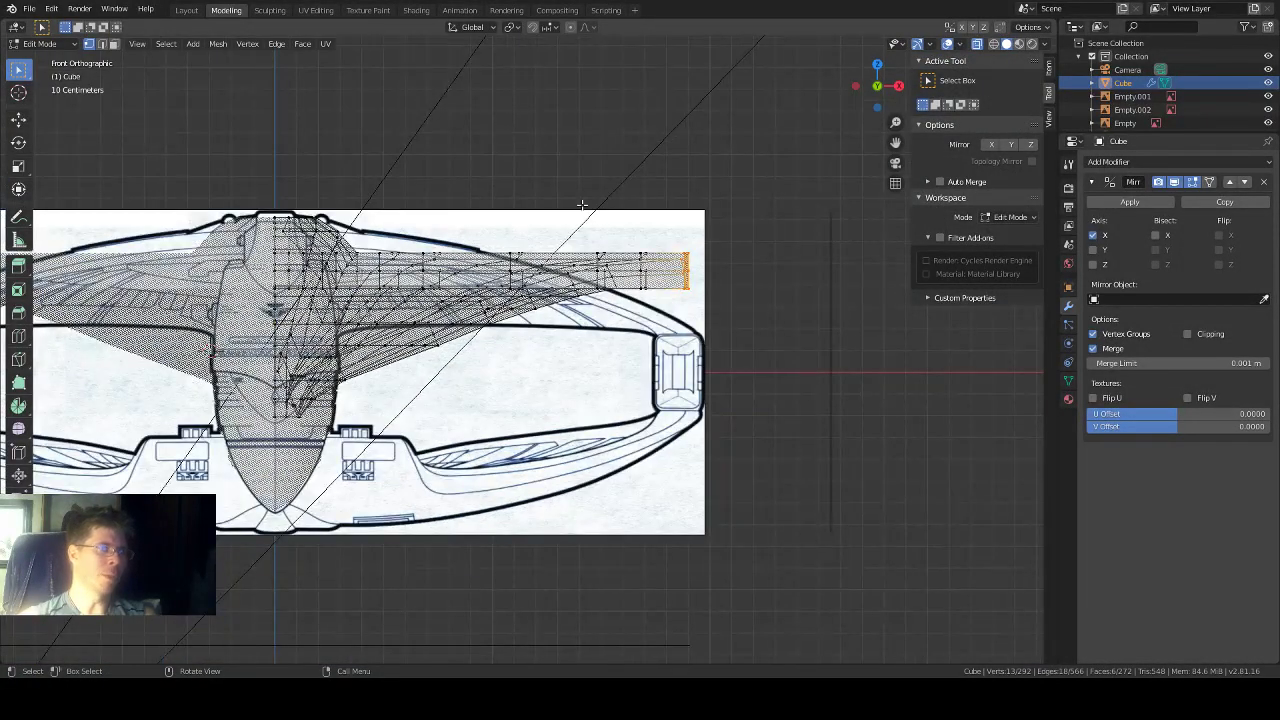
scroll(582, 204, up, 1)
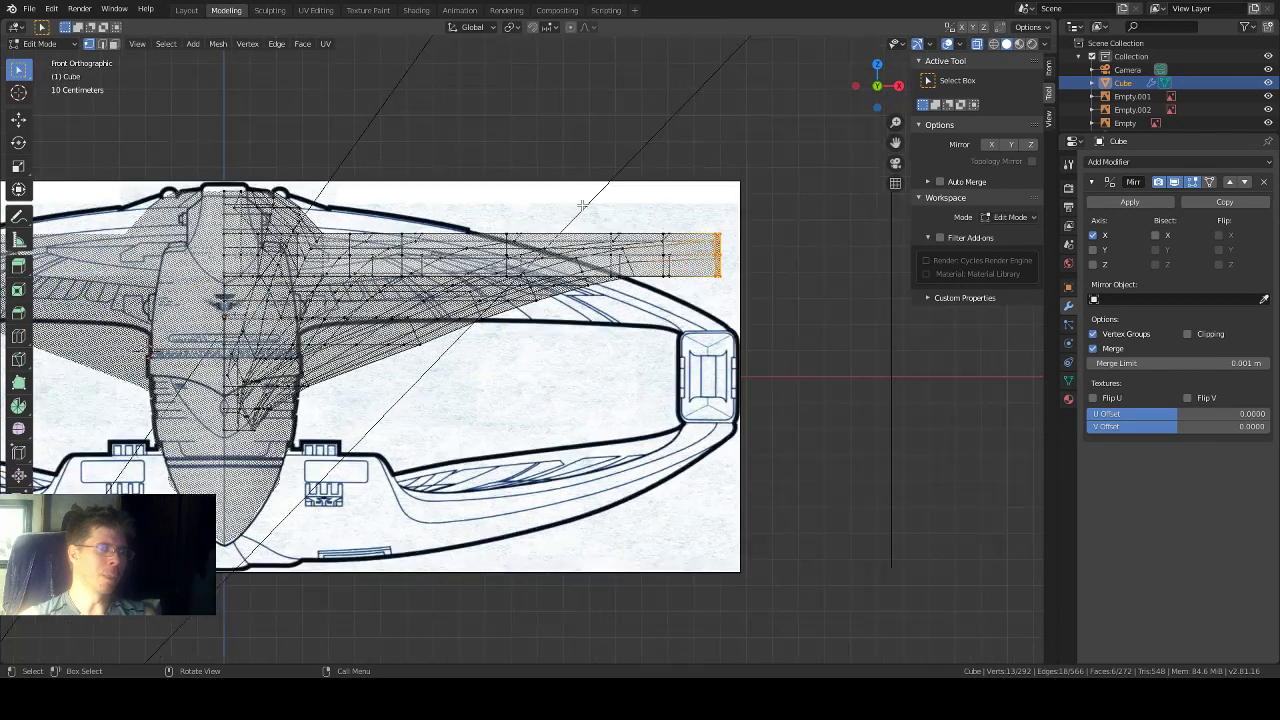
click(18, 120)
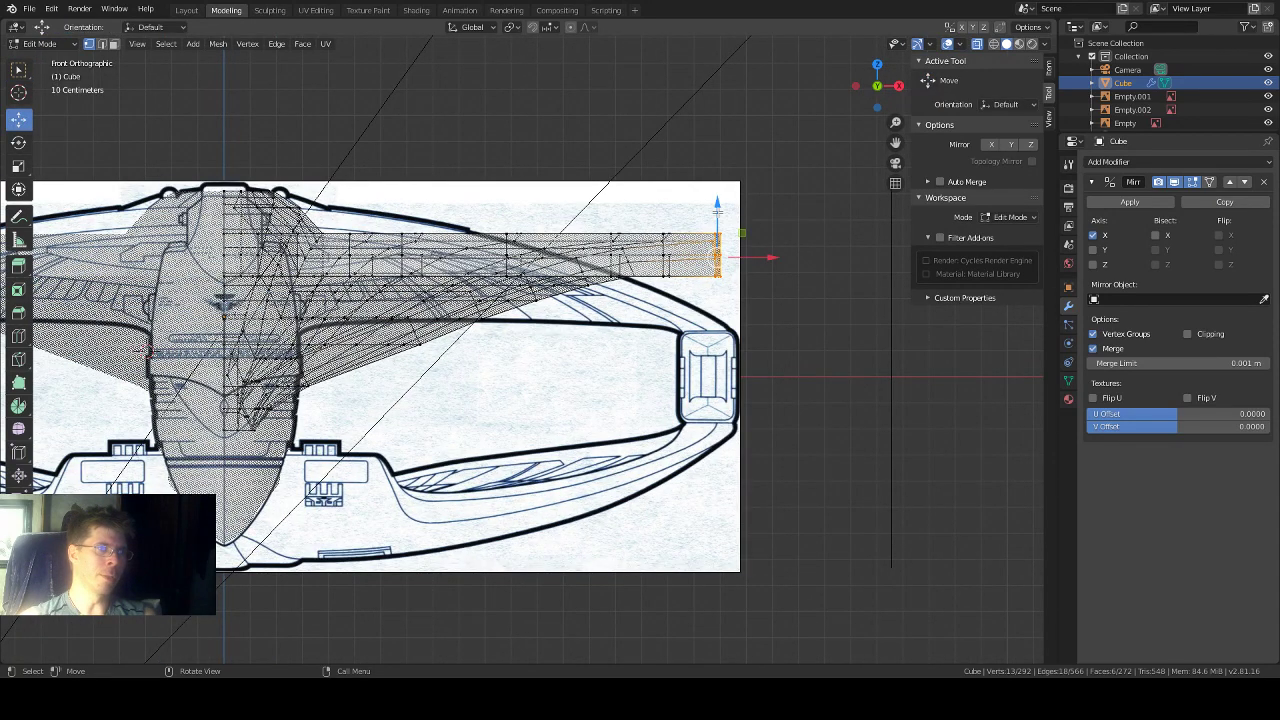
drag(717, 210, 714, 304)
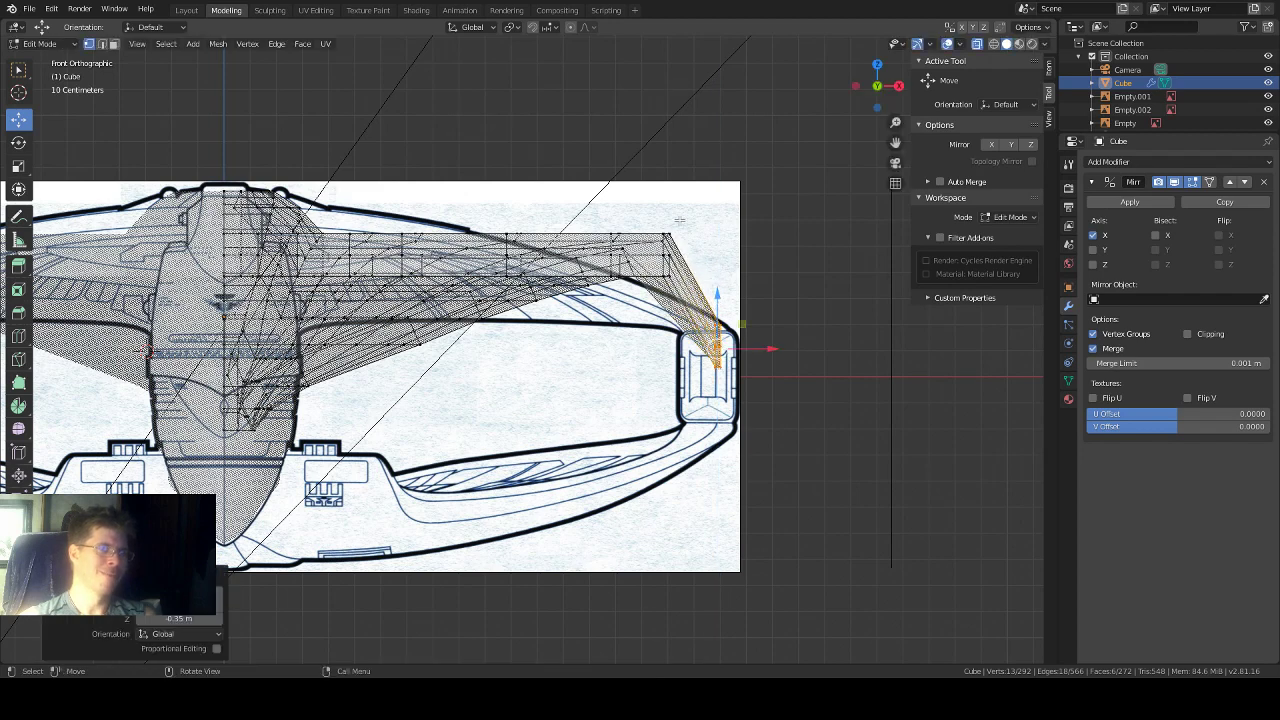
Step: Select the loop of vertices just inboard of the wingtip and lower it about 0.215 m along Z onto the front-view blueprint curve
scroll(679, 219, up, 1)
scroll(514, 364, up, 1)
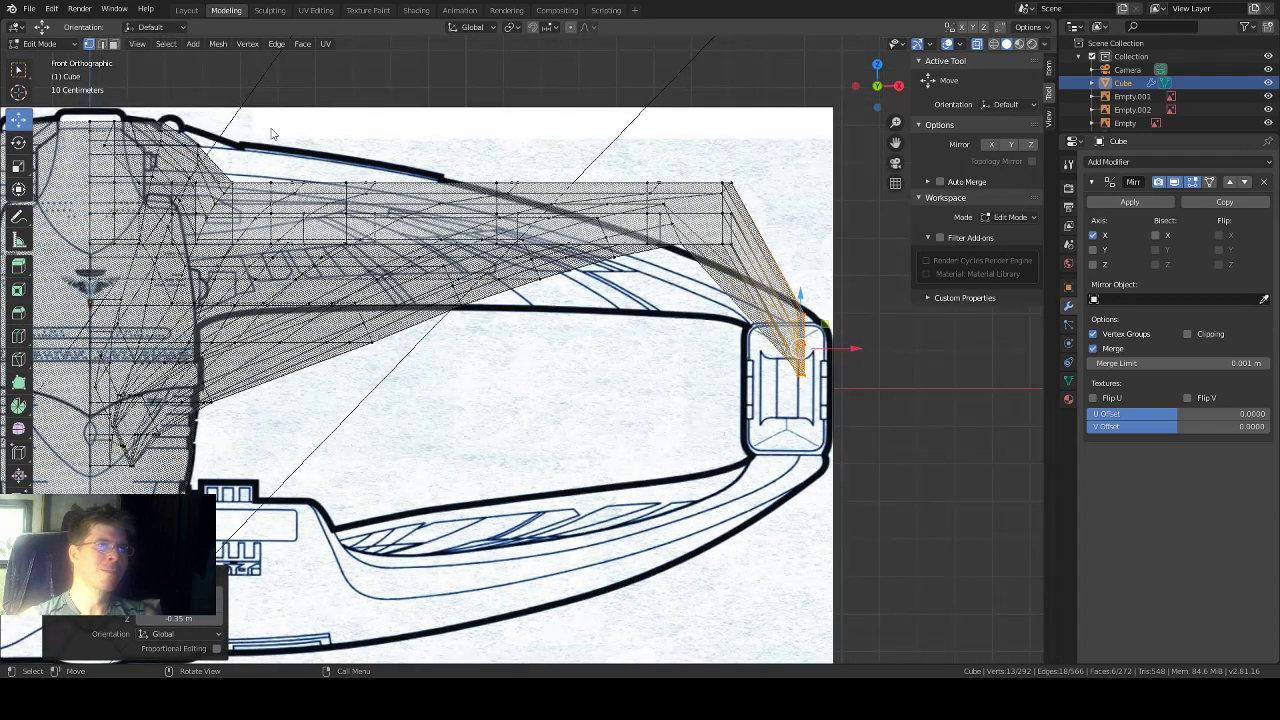
key(w)
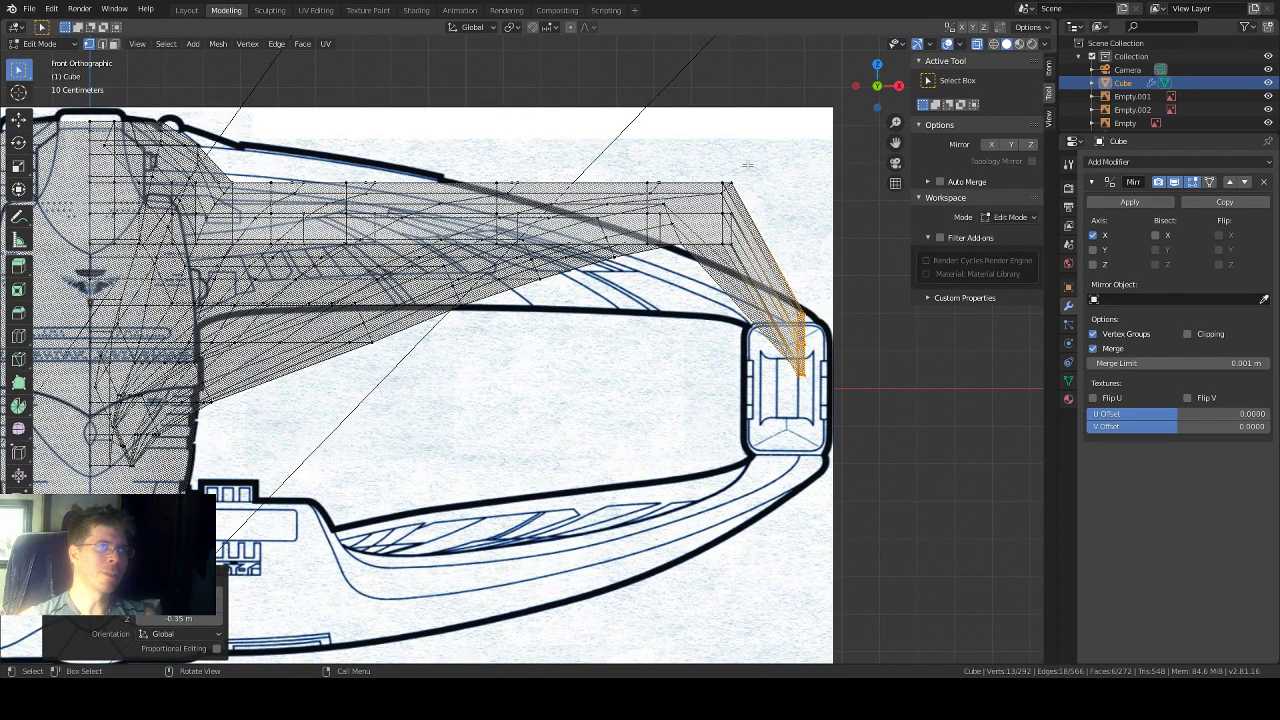
drag(747, 165, 716, 195)
middle_drag(716, 195, 715, 450)
middle_drag(707, 276, 690, 288)
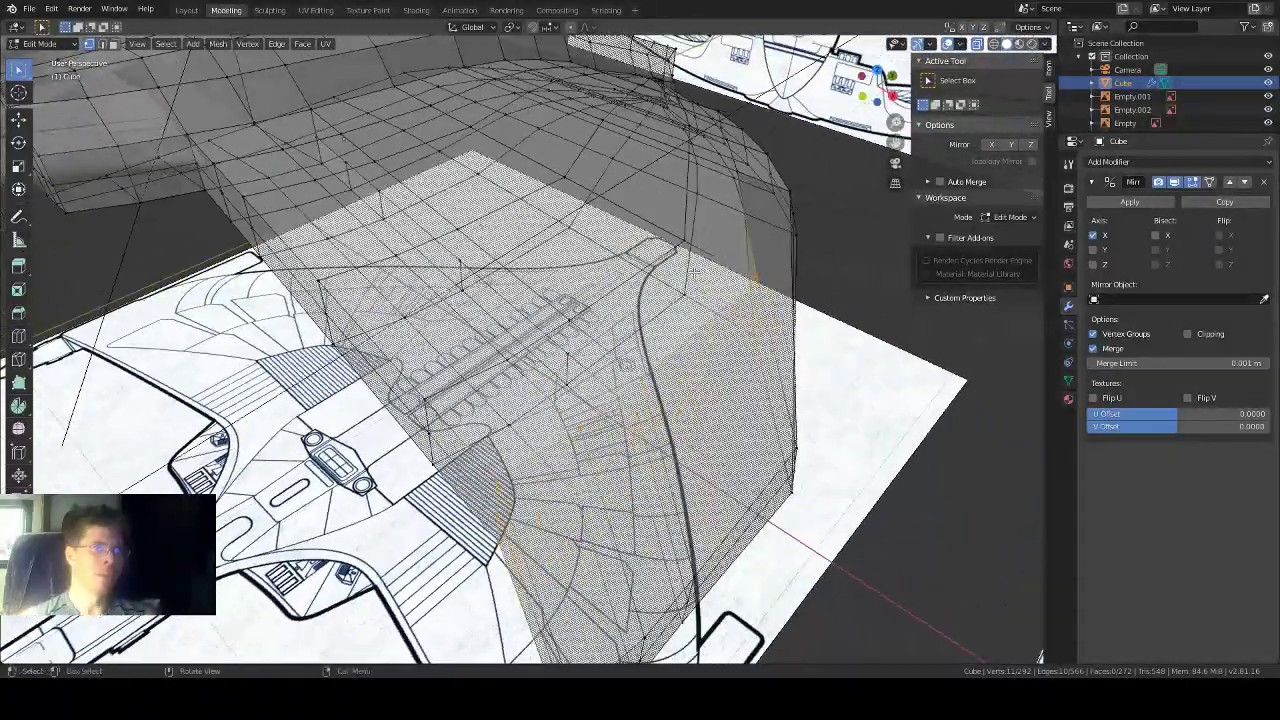
middle_drag(831, 274, 790, 345)
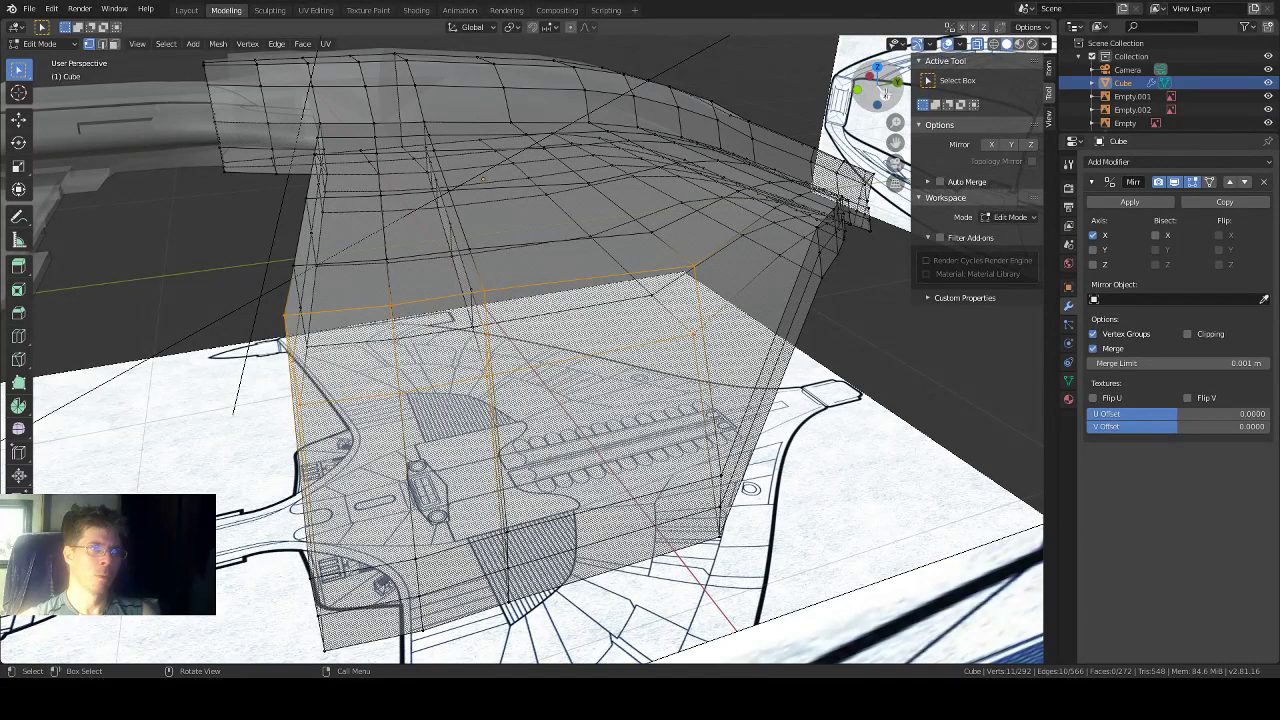
click(857, 95)
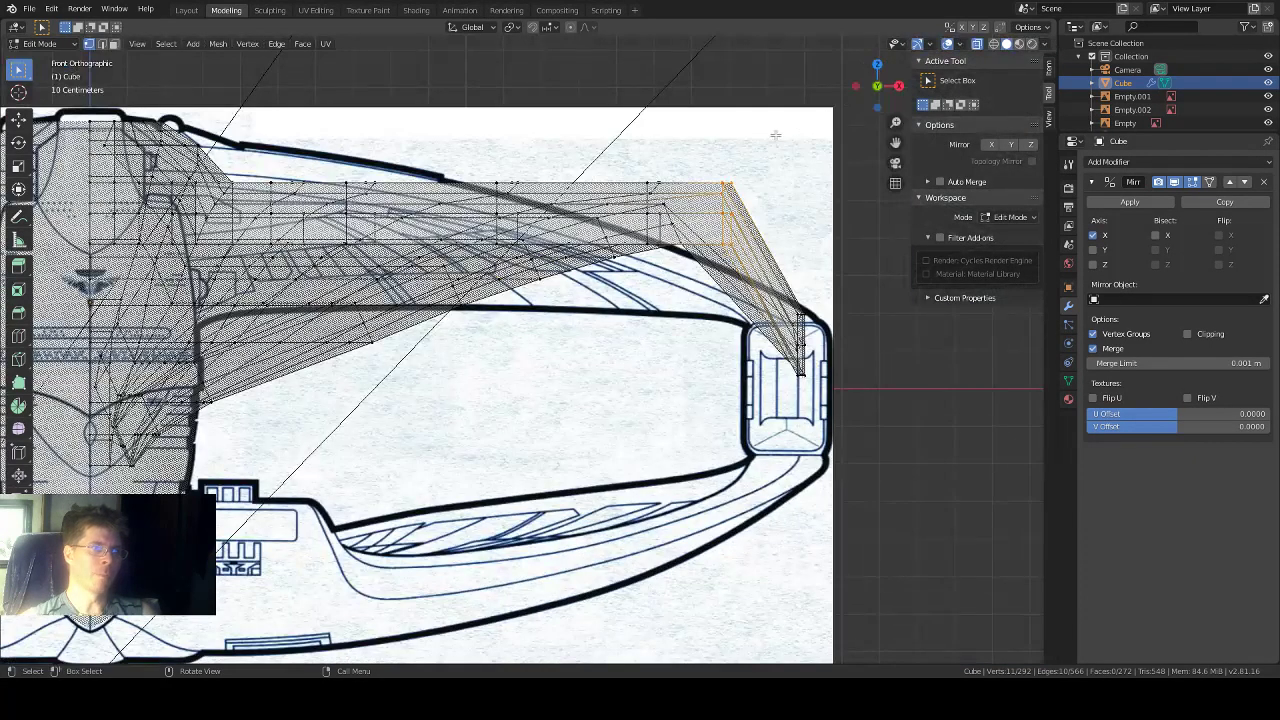
click(19, 120)
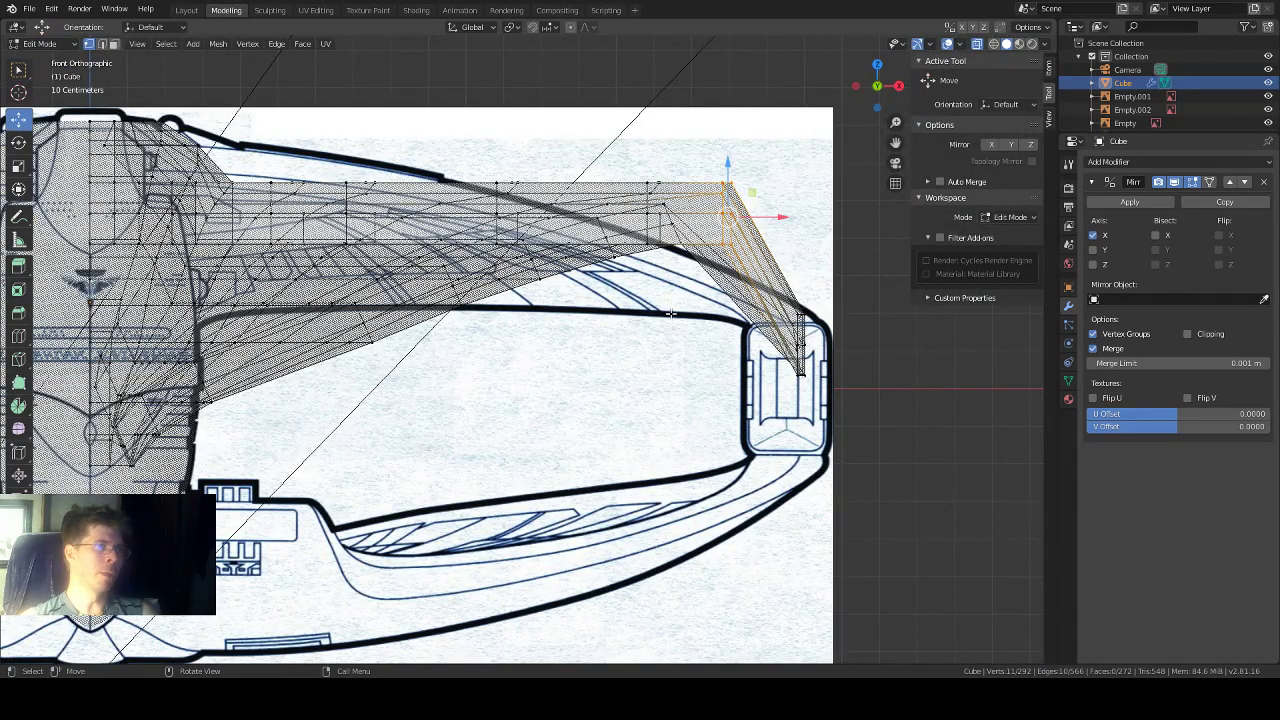
drag(729, 182, 726, 186)
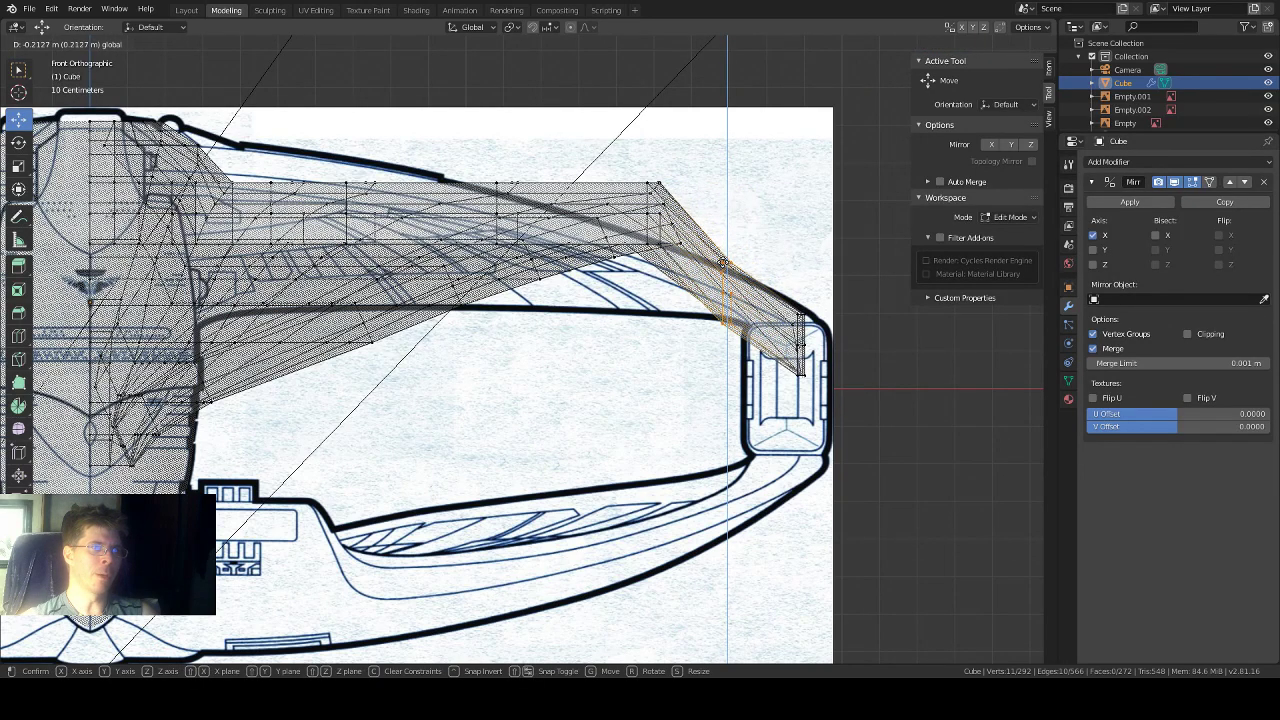
drag(668, 176, 668, 176)
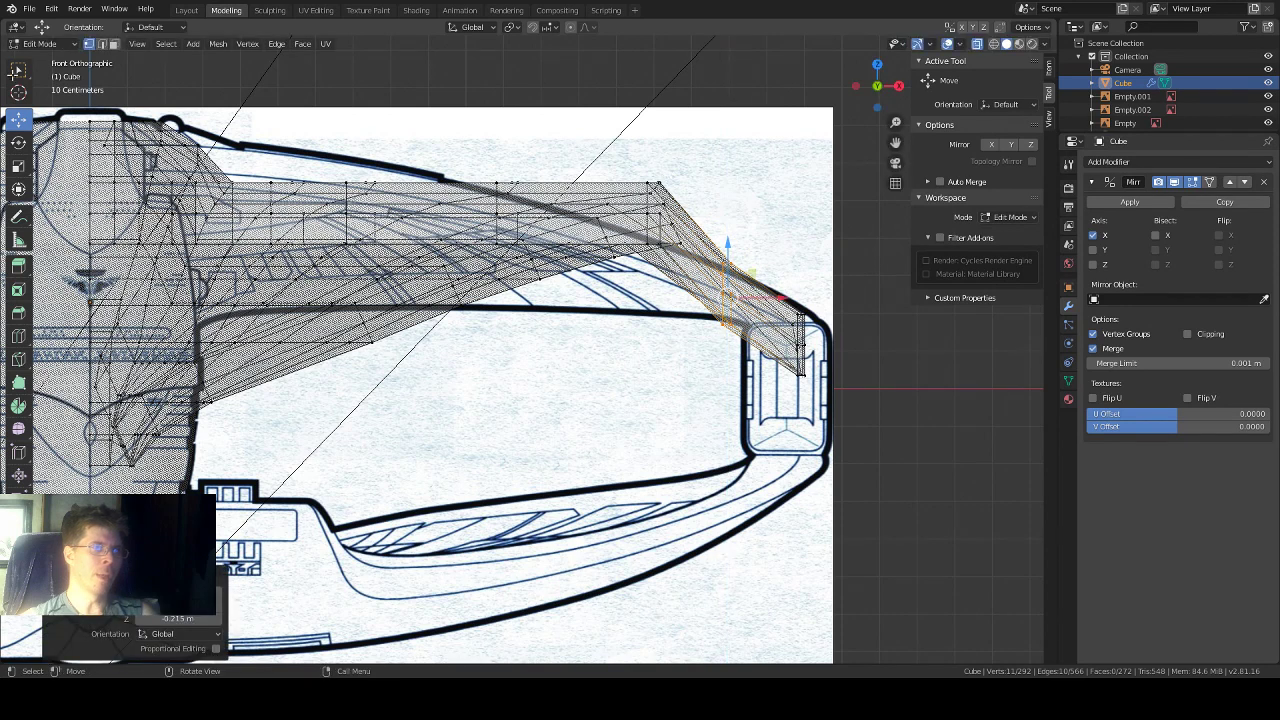
key(w)
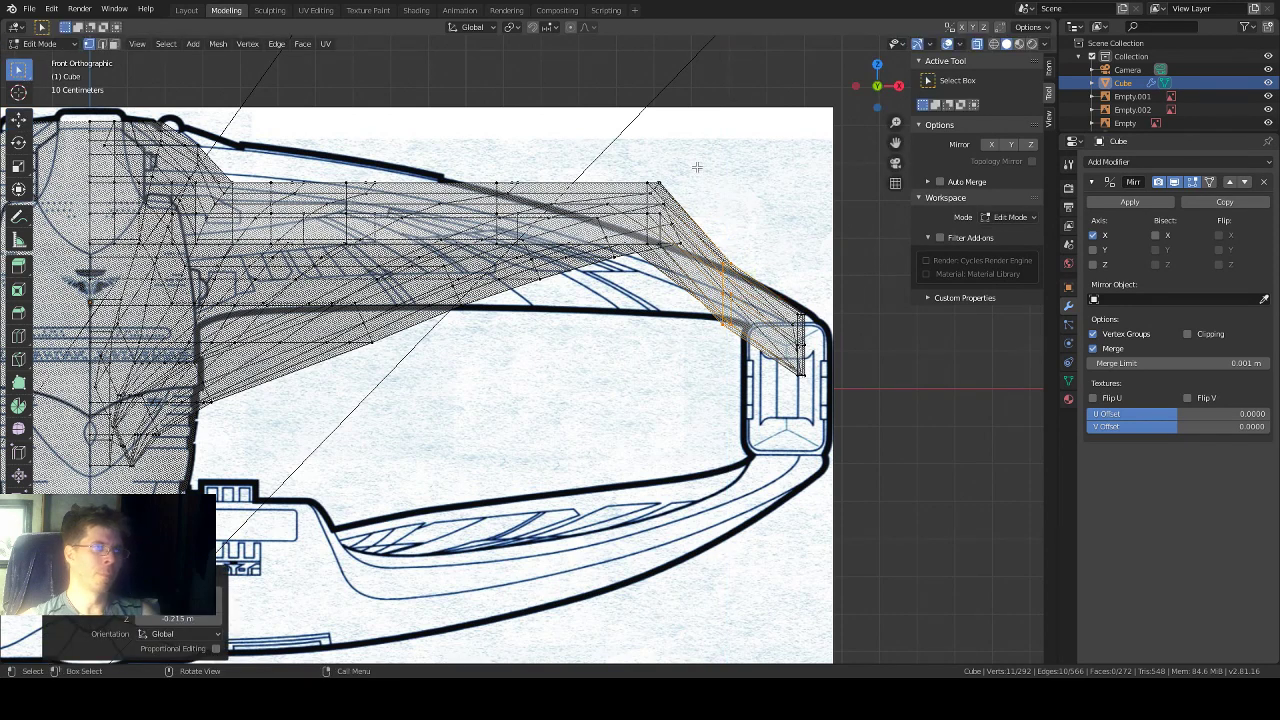
drag(697, 167, 642, 269)
middle_drag(731, 214, 585, 268)
middle_drag(424, 439, 106, 290)
middle_drag(478, 270, 1005, 345)
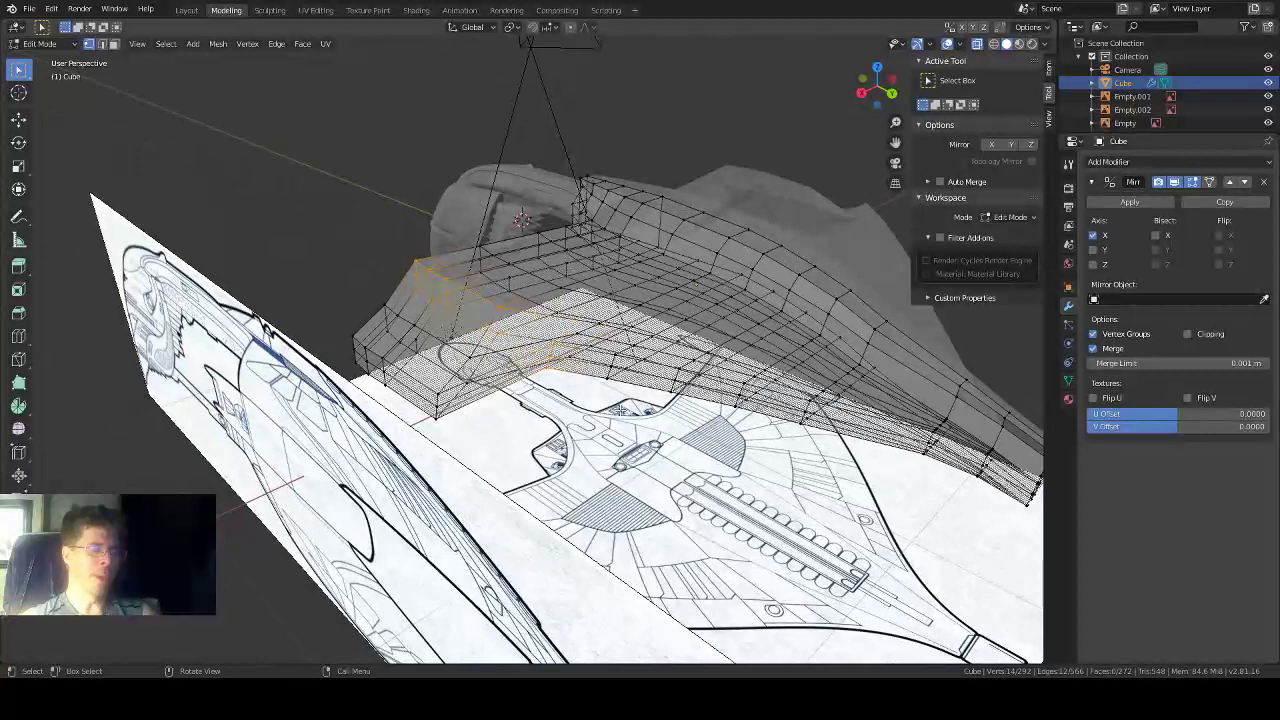
Step: Turn X-ray off, select the lower strip of vertices along the wing's rear edge, and compare it with the front-view blueprint
click(610, 381)
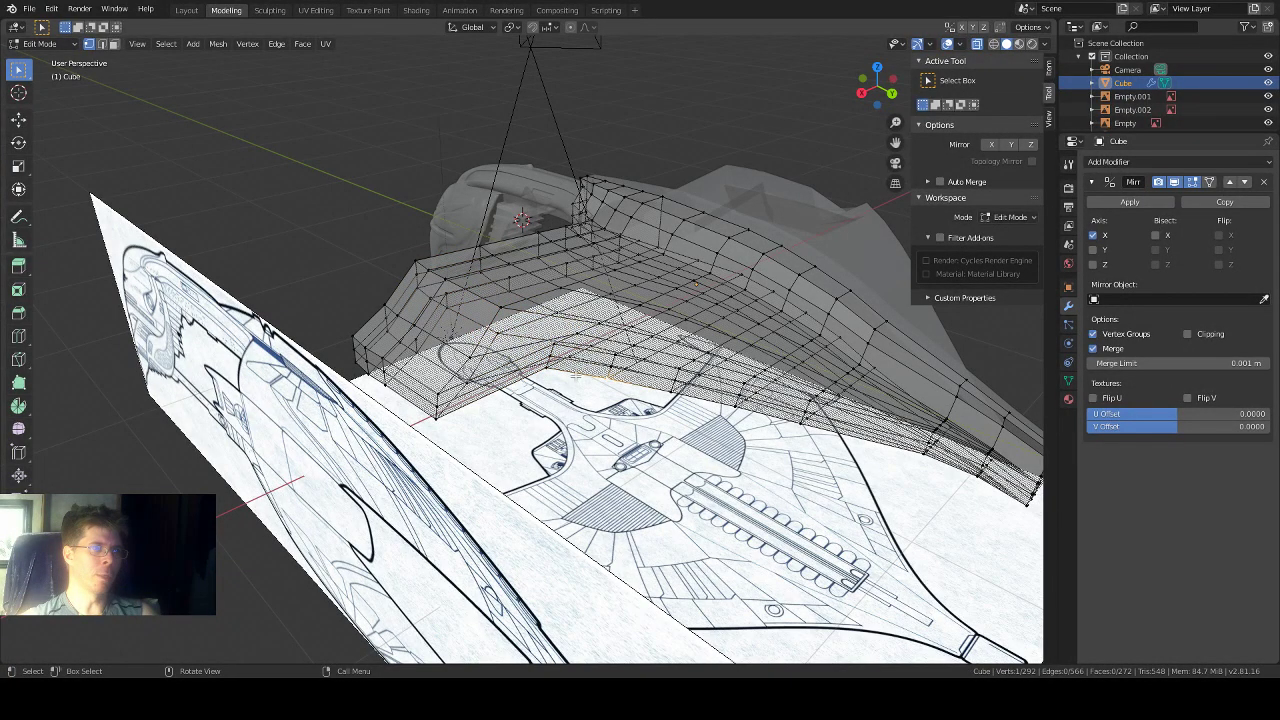
shift+click(557, 375)
scroll(602, 408, up, 1)
scroll(604, 411, up, 2)
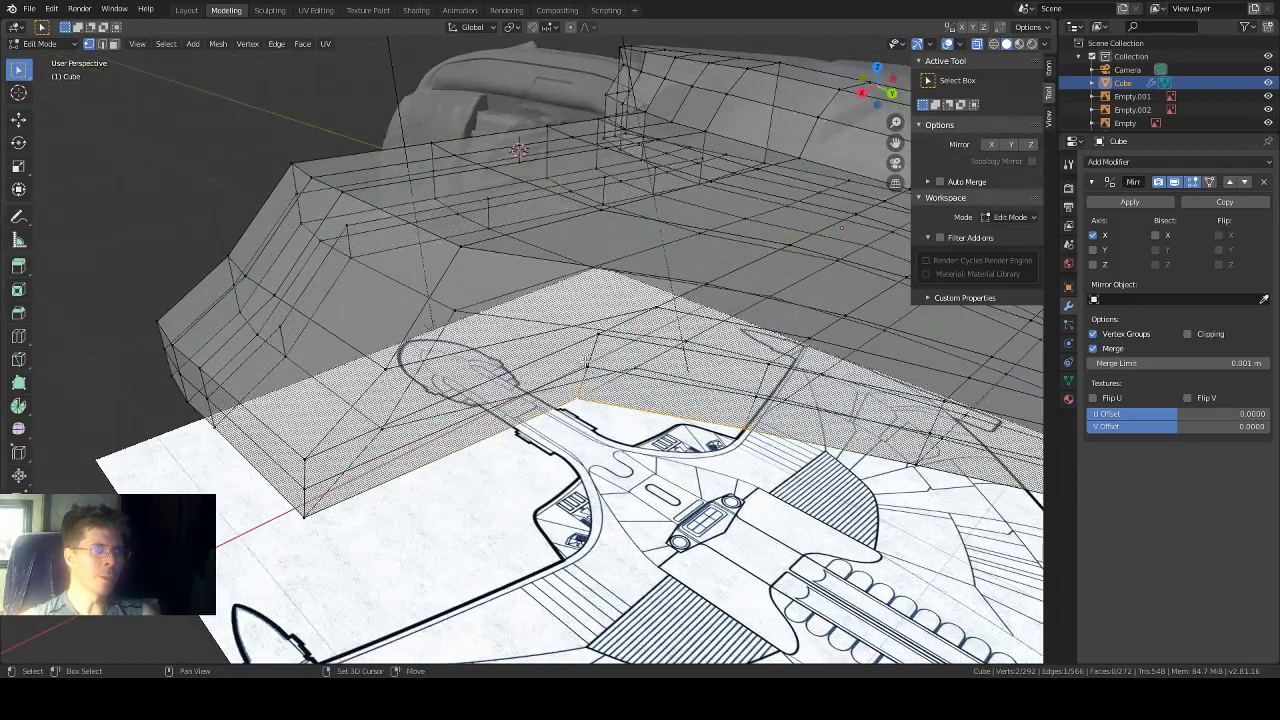
shift+click(586, 365)
shift+click(752, 398)
middle_drag(752, 398, 815, 418)
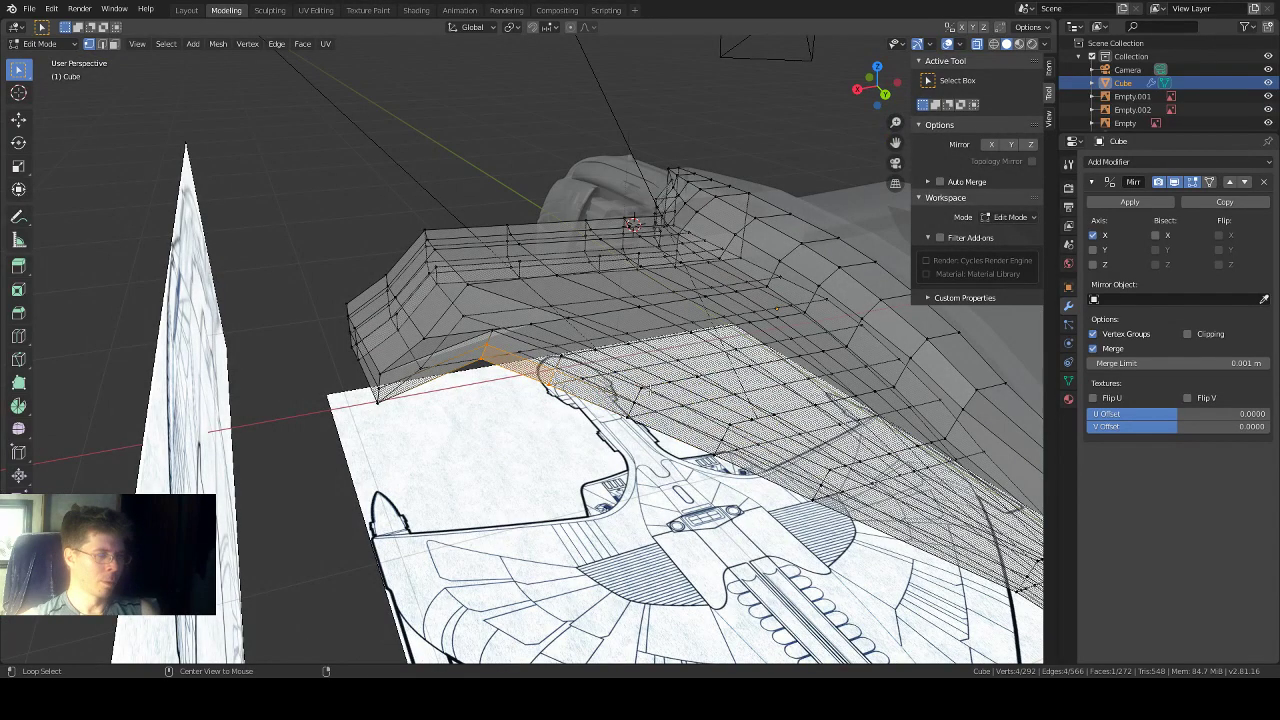
key(alt+z)
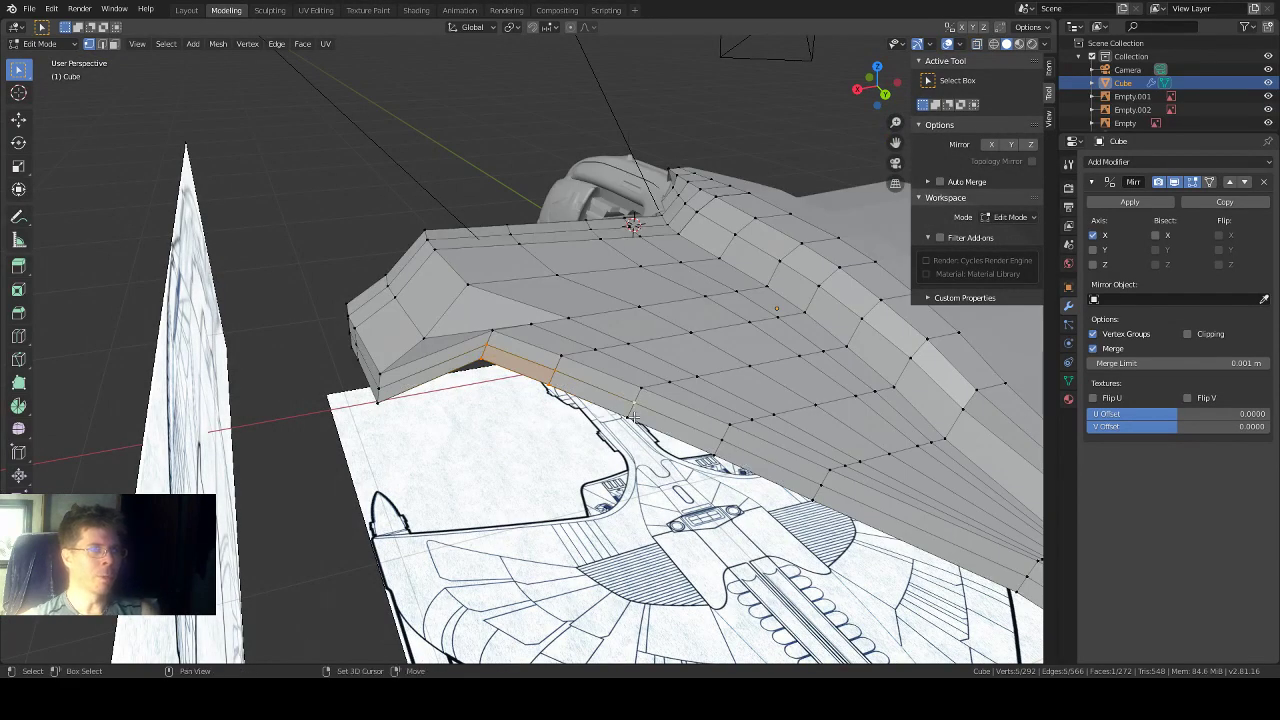
shift+click(717, 452)
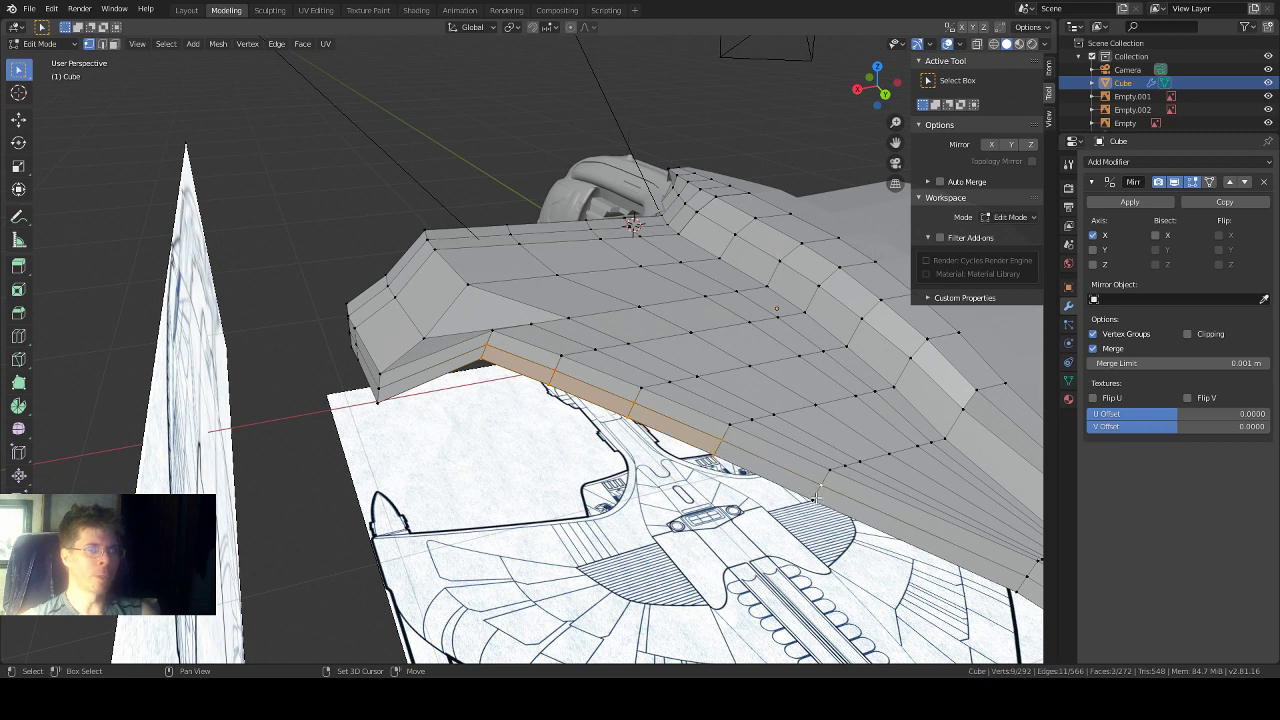
middle_drag(831, 462, 846, 432)
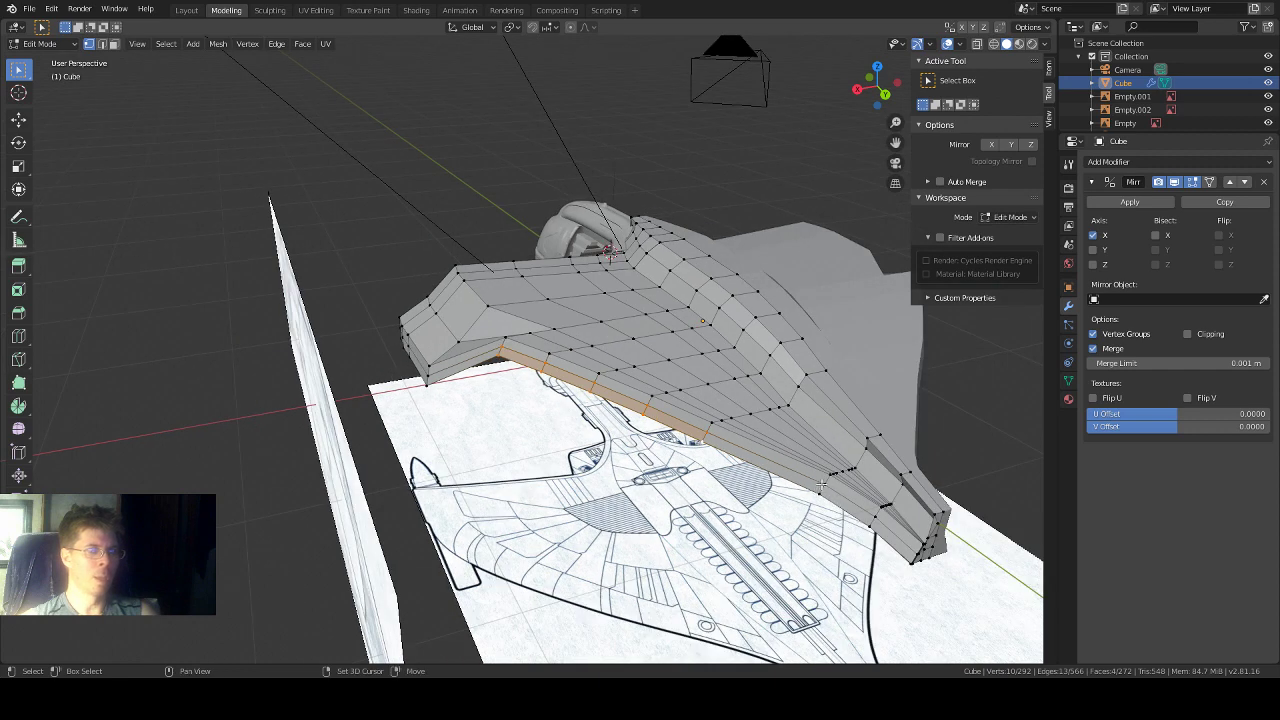
click(884, 93)
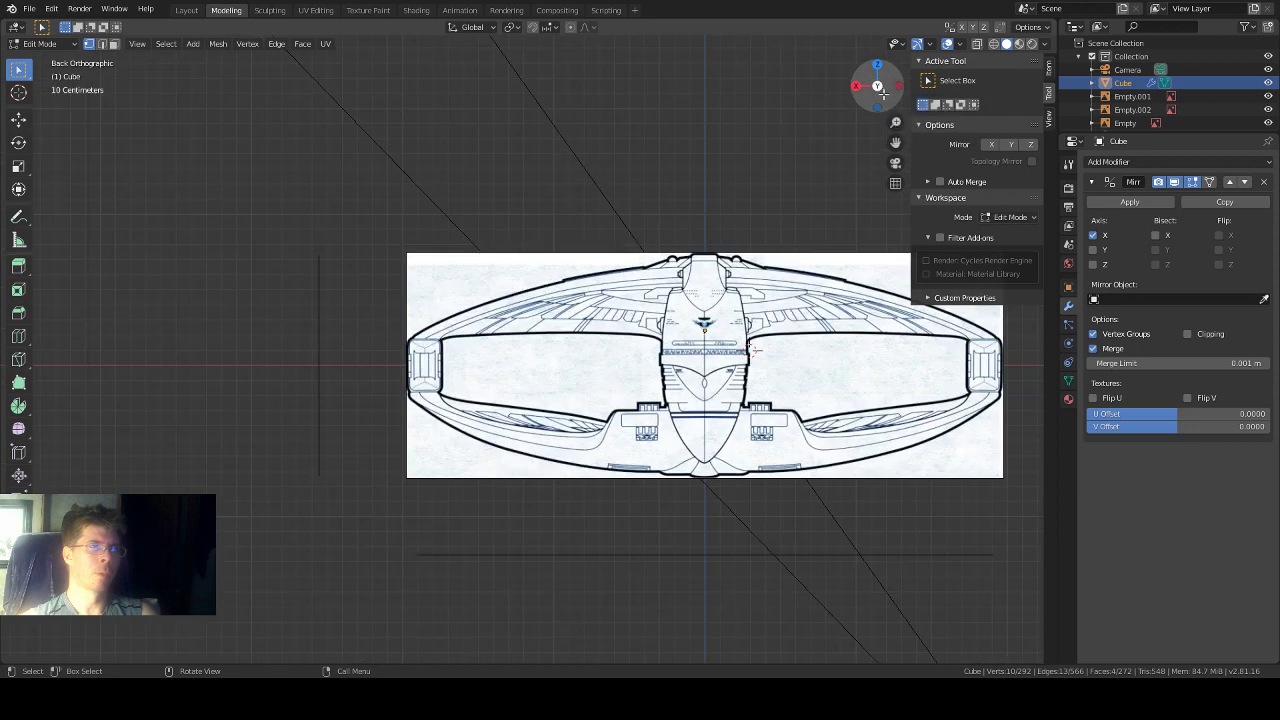
click(877, 86)
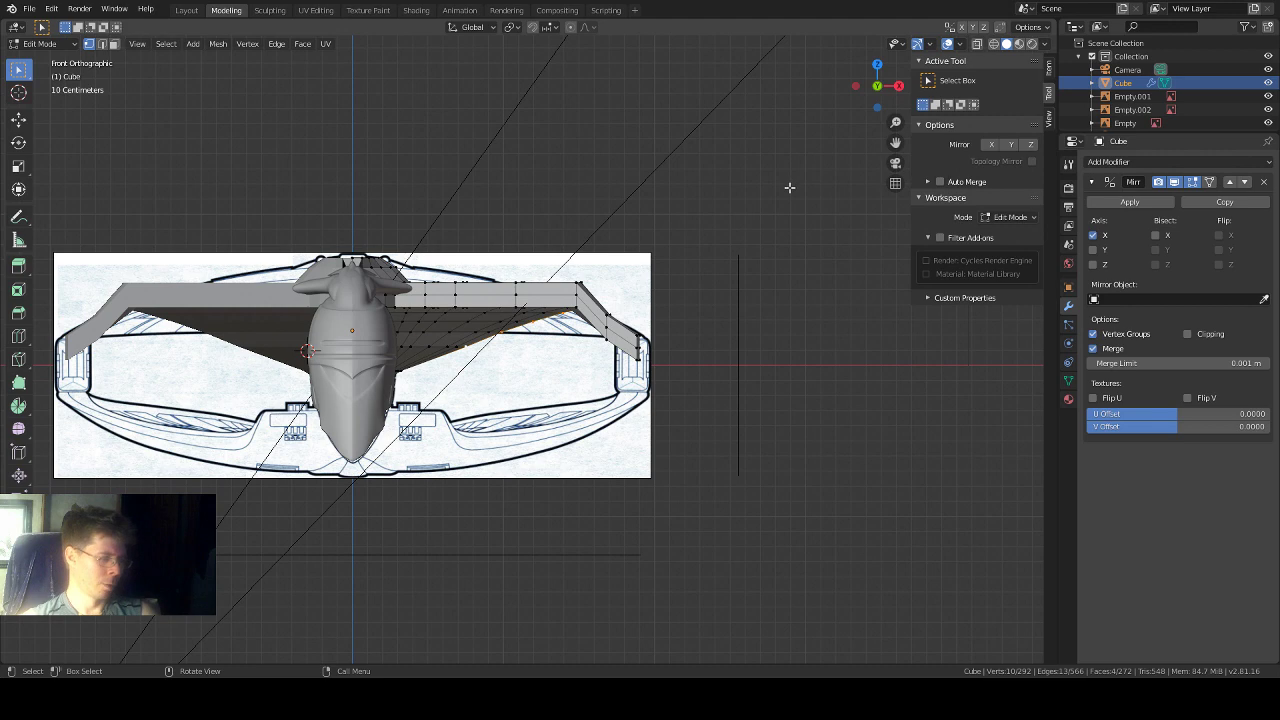
drag(895, 143, 1012, 165)
scroll(681, 312, up, 3)
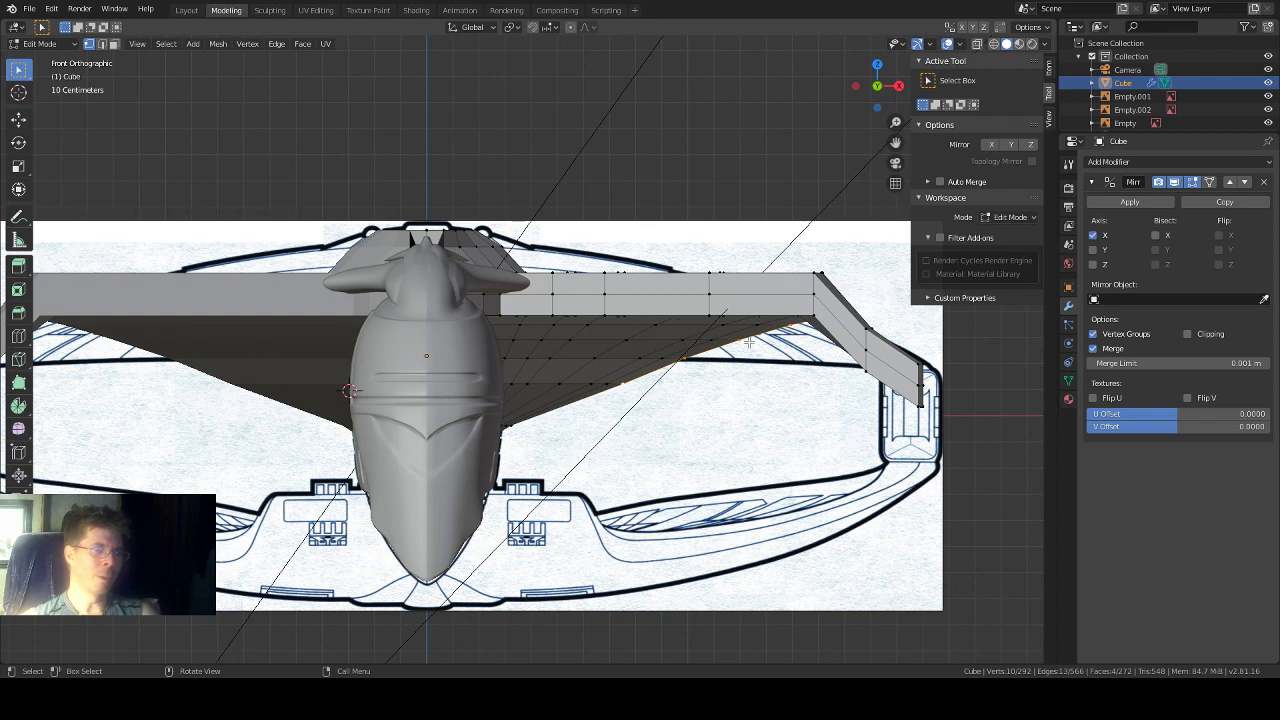
Step: Select only the two lower vertices at the bend in the wing's rear edge and ready the Move tool in front view
middle_drag(749, 342, 681, 455)
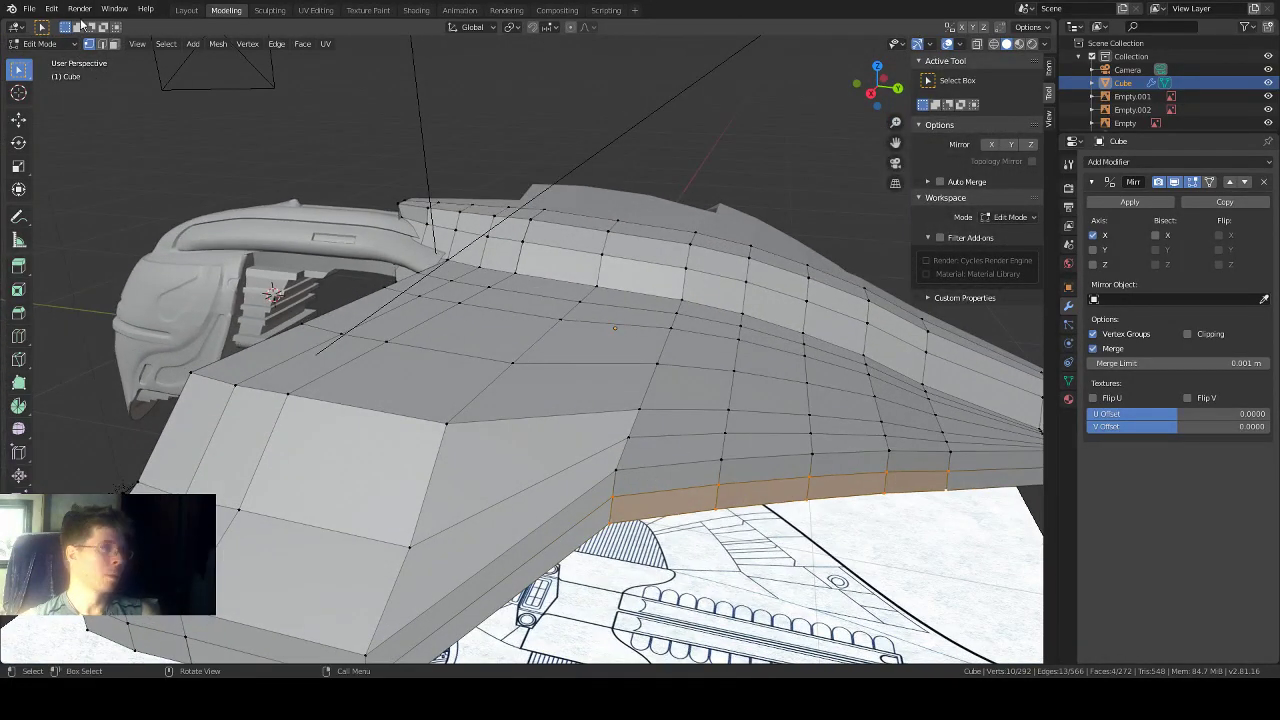
click(620, 485)
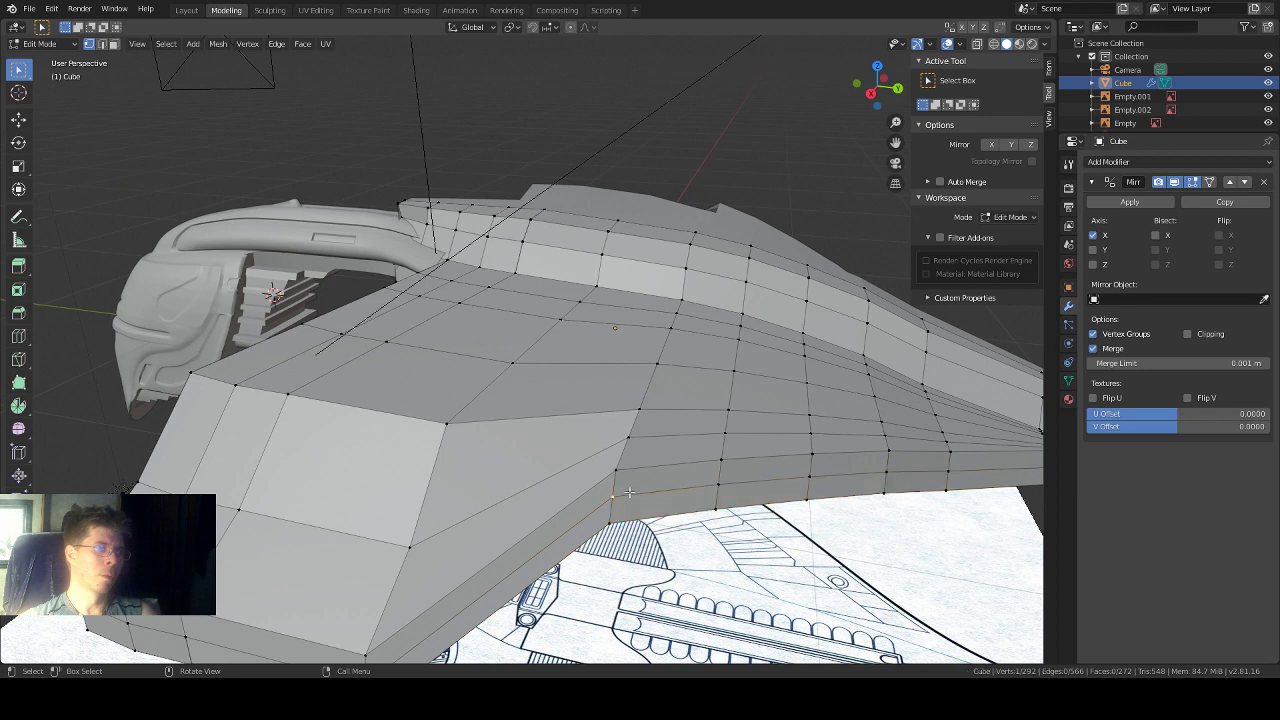
middle_drag(591, 525, 620, 505)
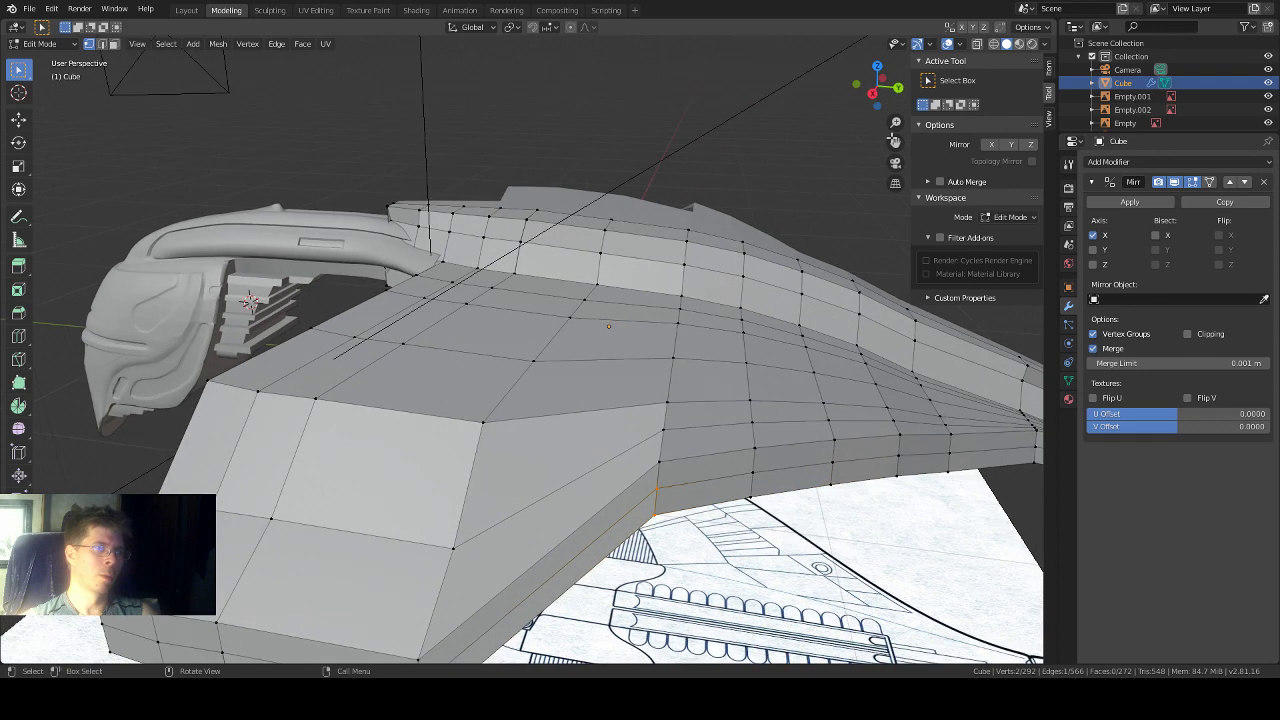
click(898, 87)
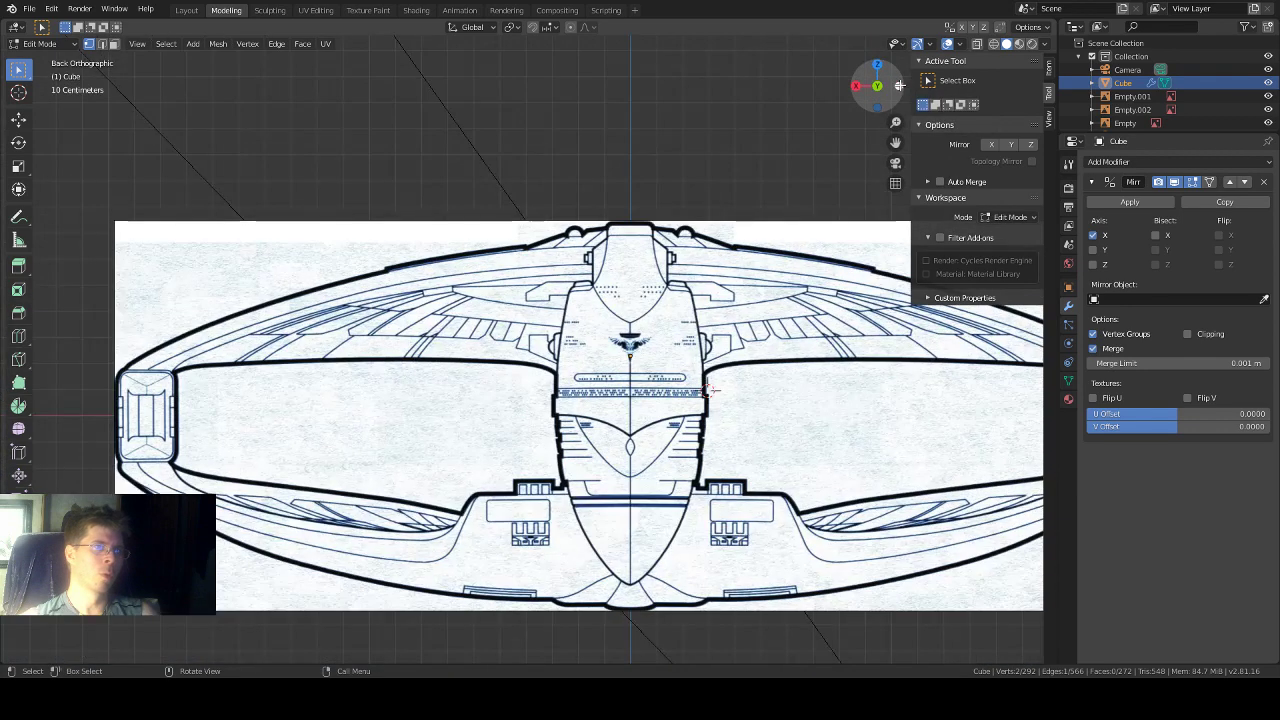
click(898, 87)
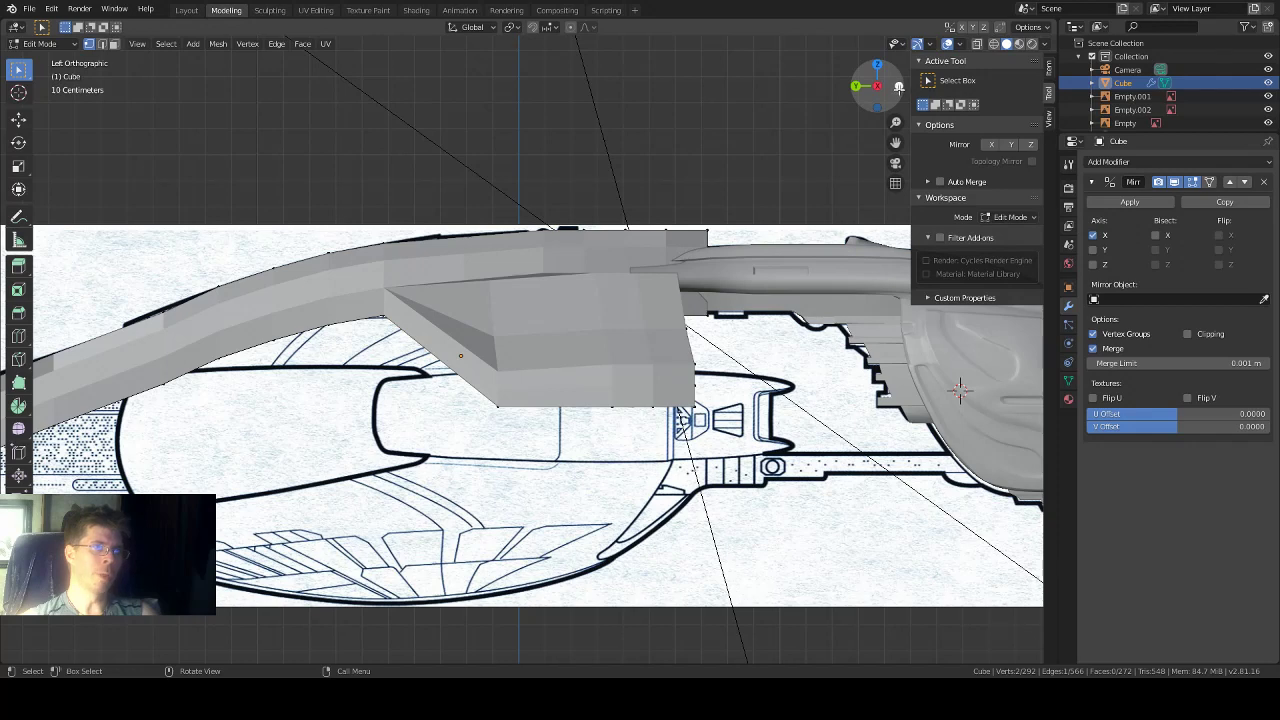
click(898, 87)
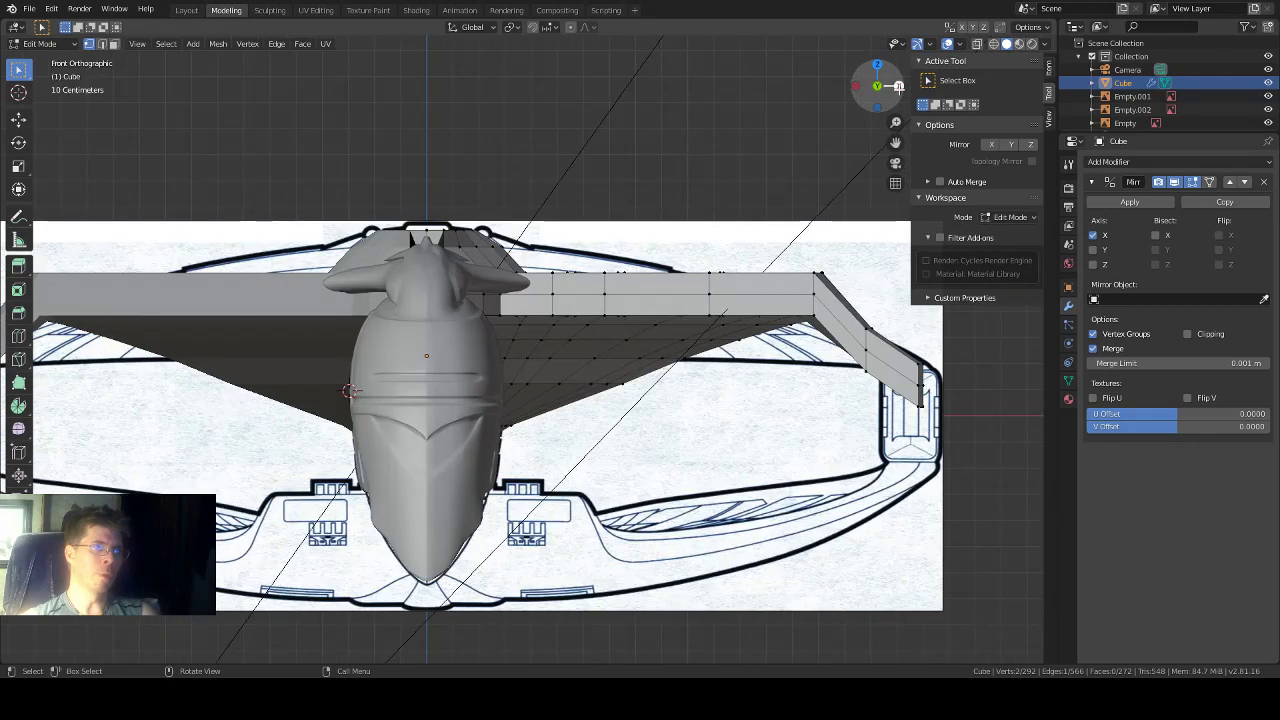
click(18, 118)
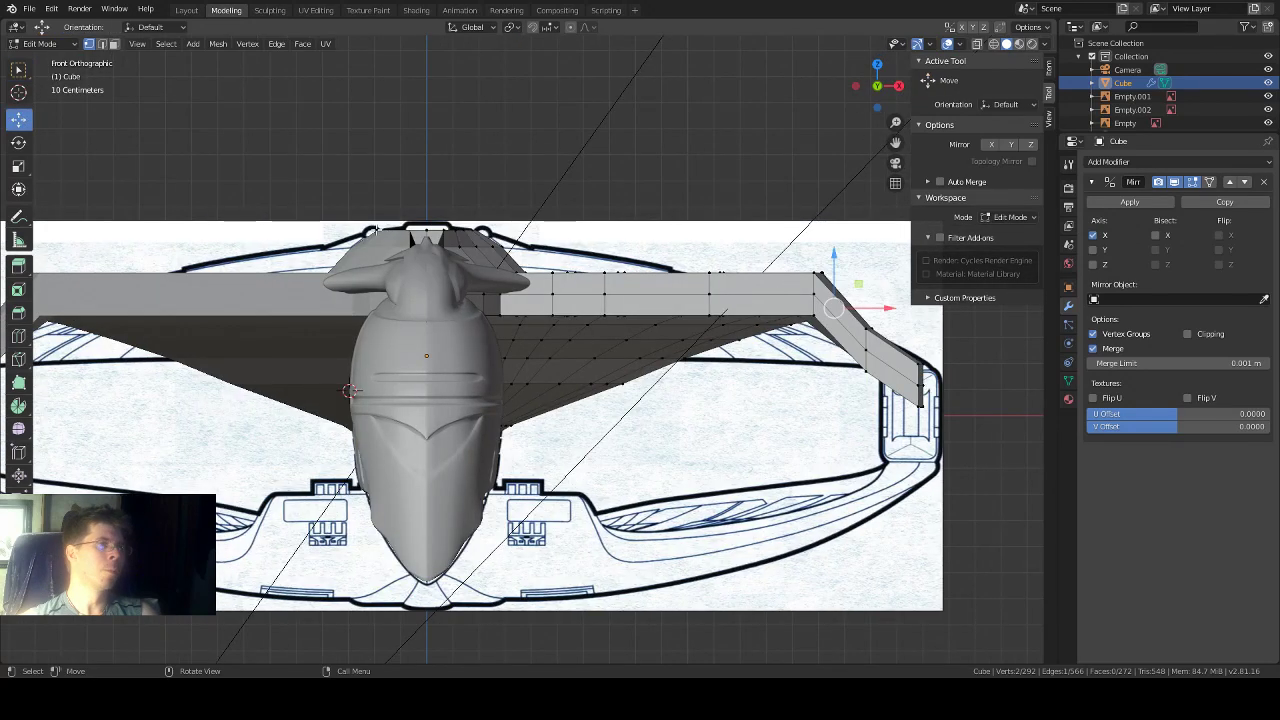
Step: Save the current file, and save a new version of it as d'deridexmodel7.blend
click(27, 10)
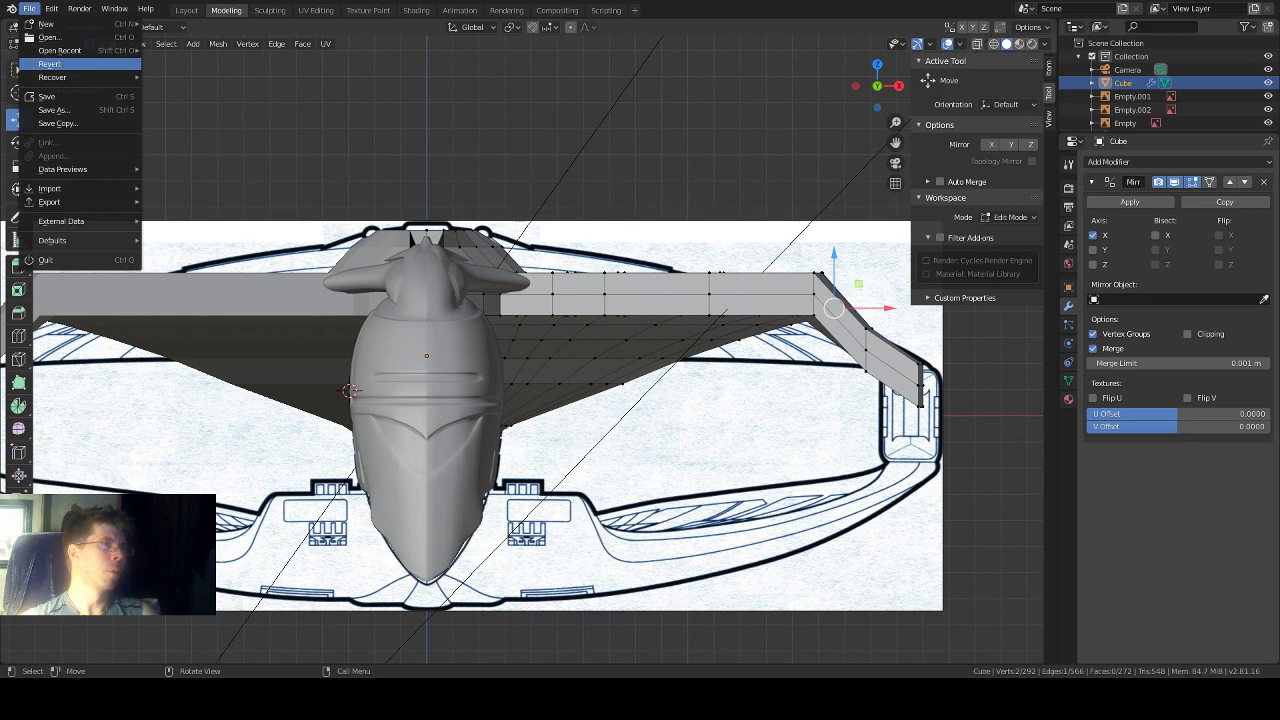
click(77, 95)
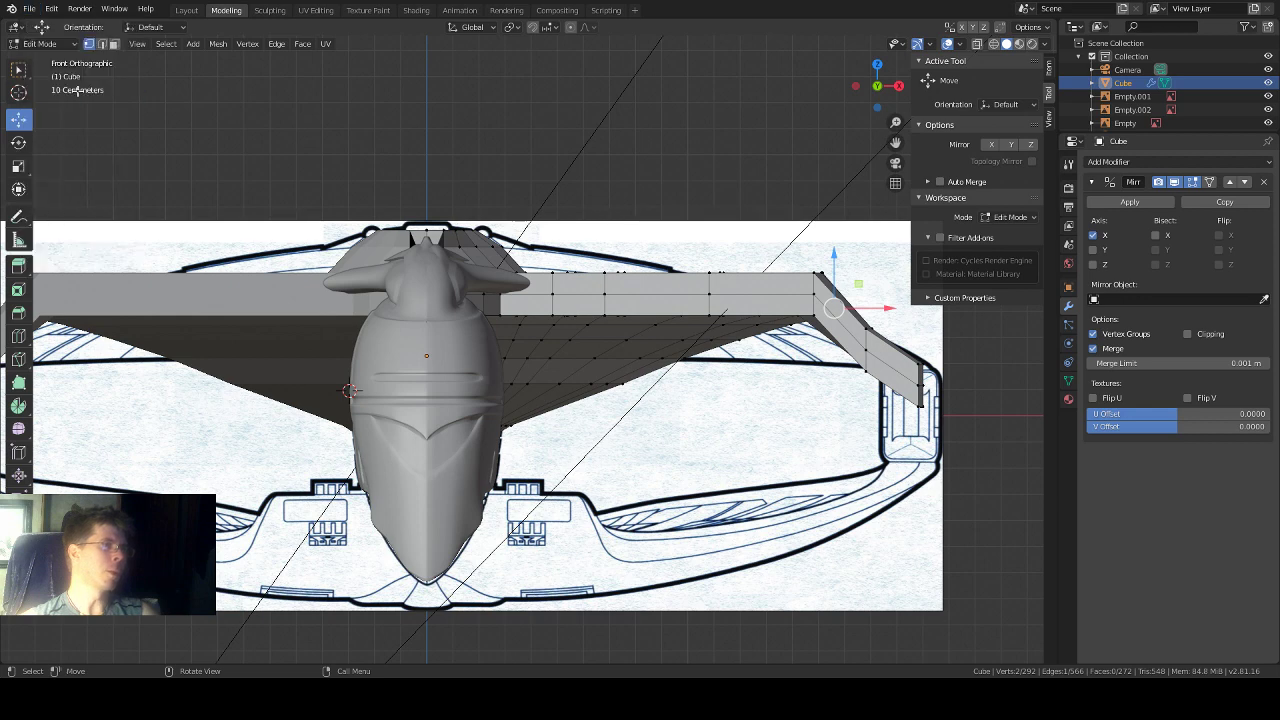
click(26, 9)
click(75, 112)
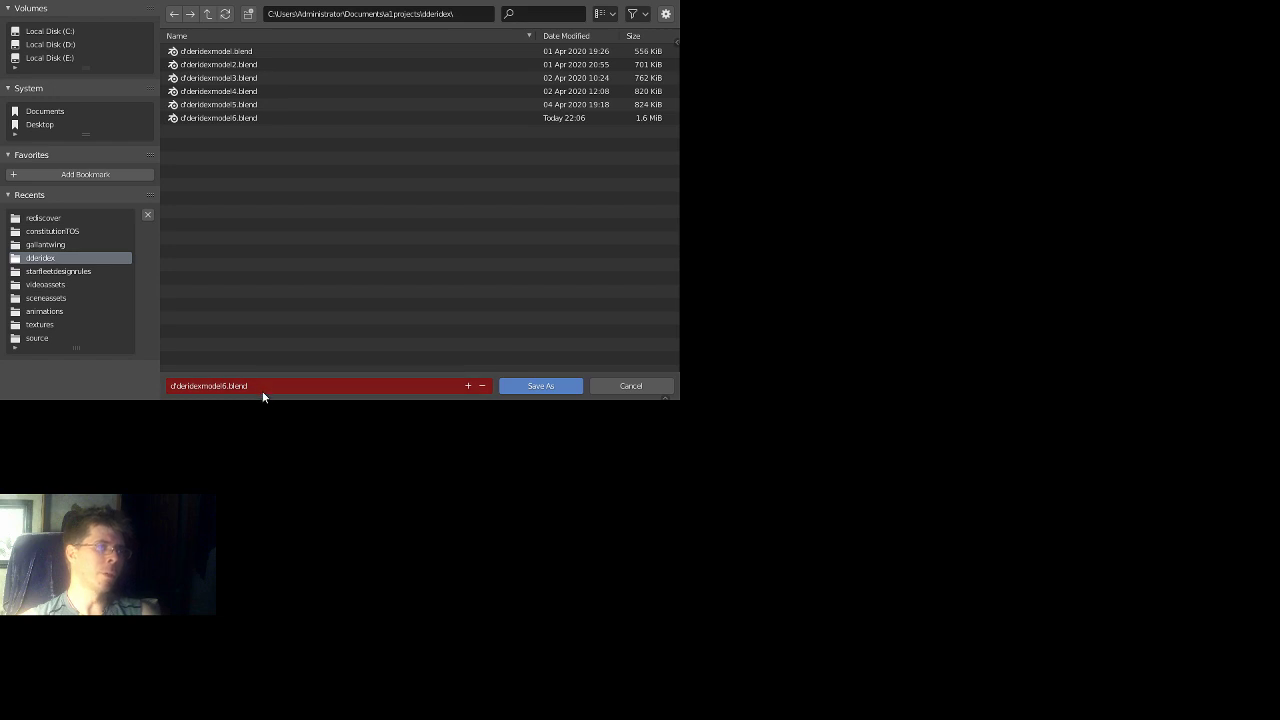
click(232, 384)
click(227, 385)
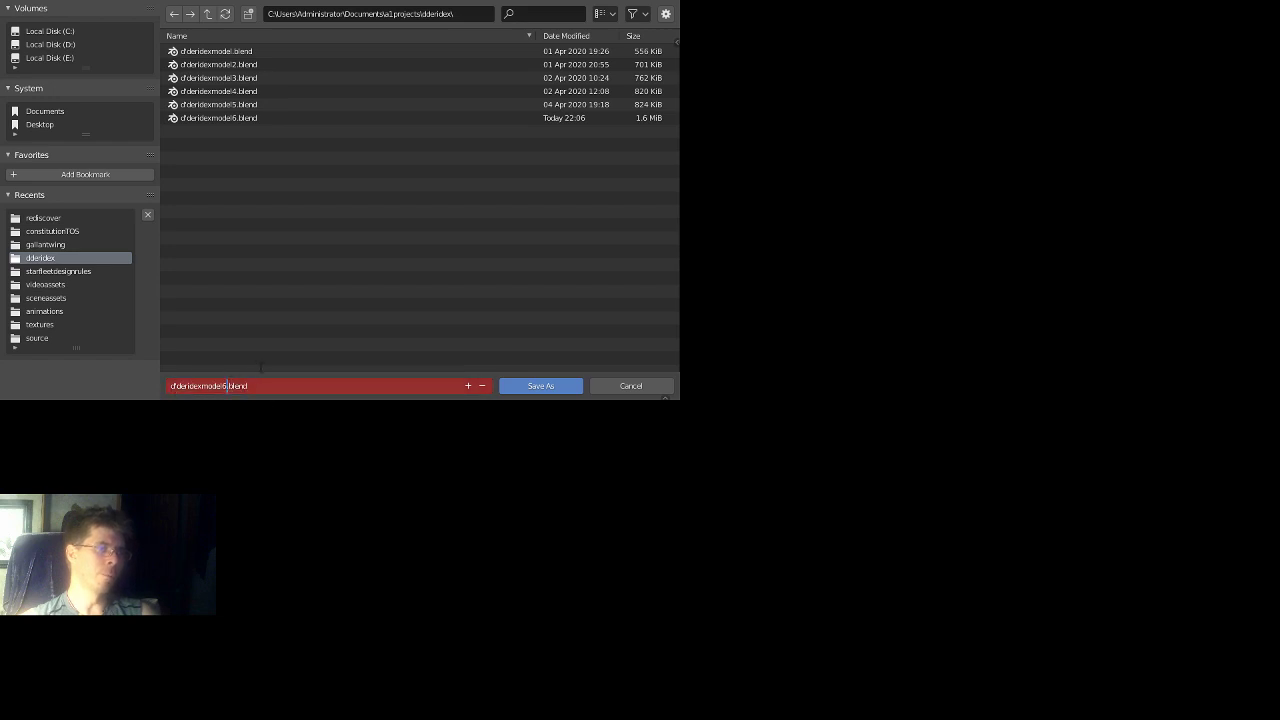
key(BackSpace)
text(7)
key(Return)
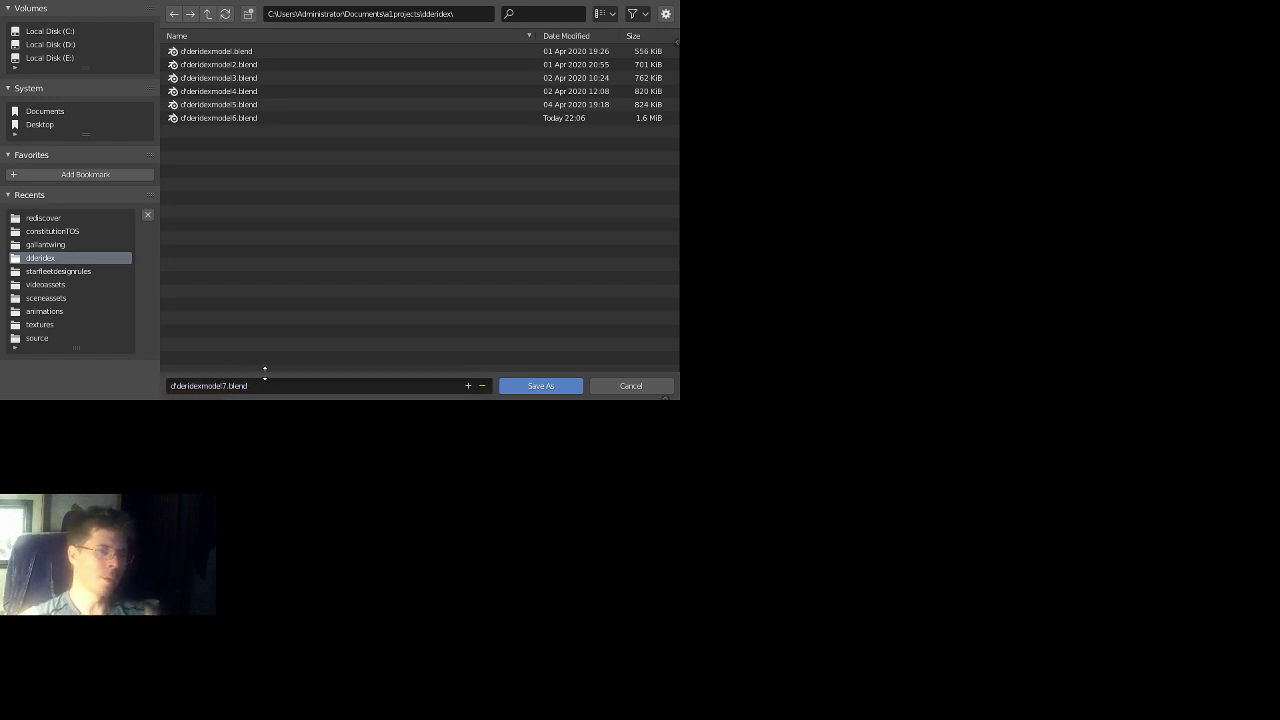
click(528, 389)
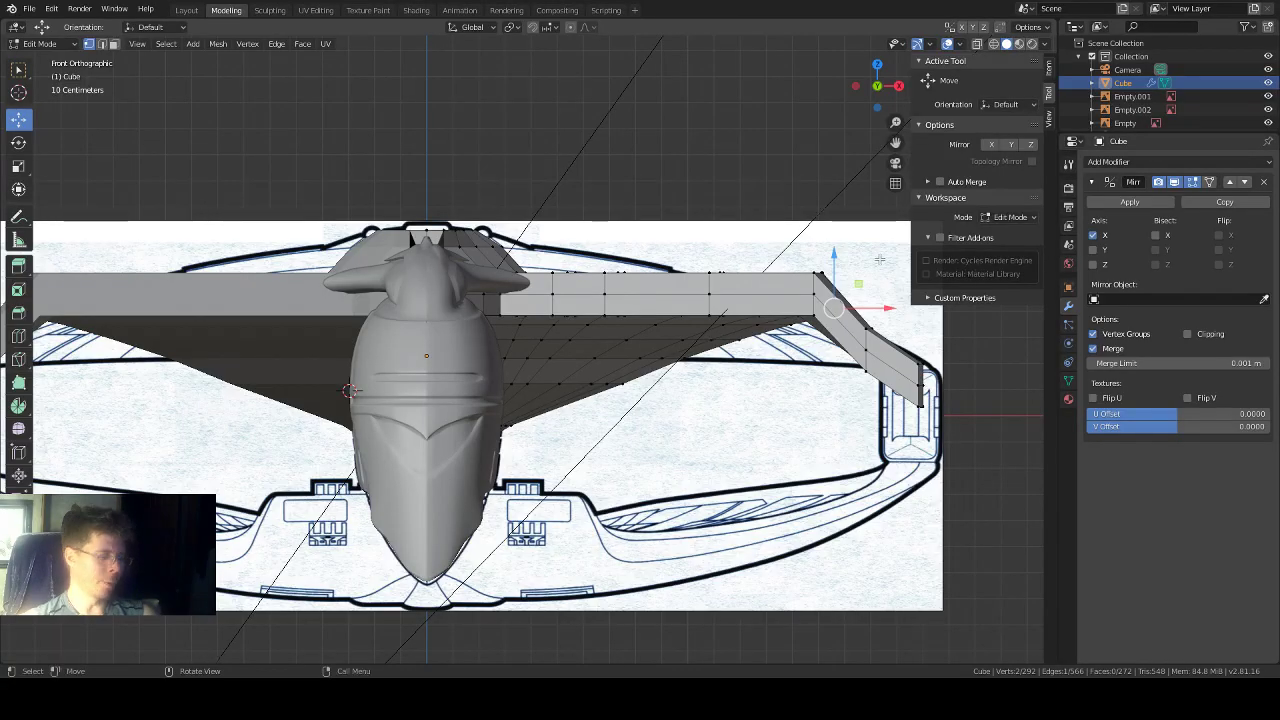
Step: Turn X-ray on and lower the selected rear-edge vertex pair about 0.186 m along Z onto the blueprint's lower wing line
key(shift+z)
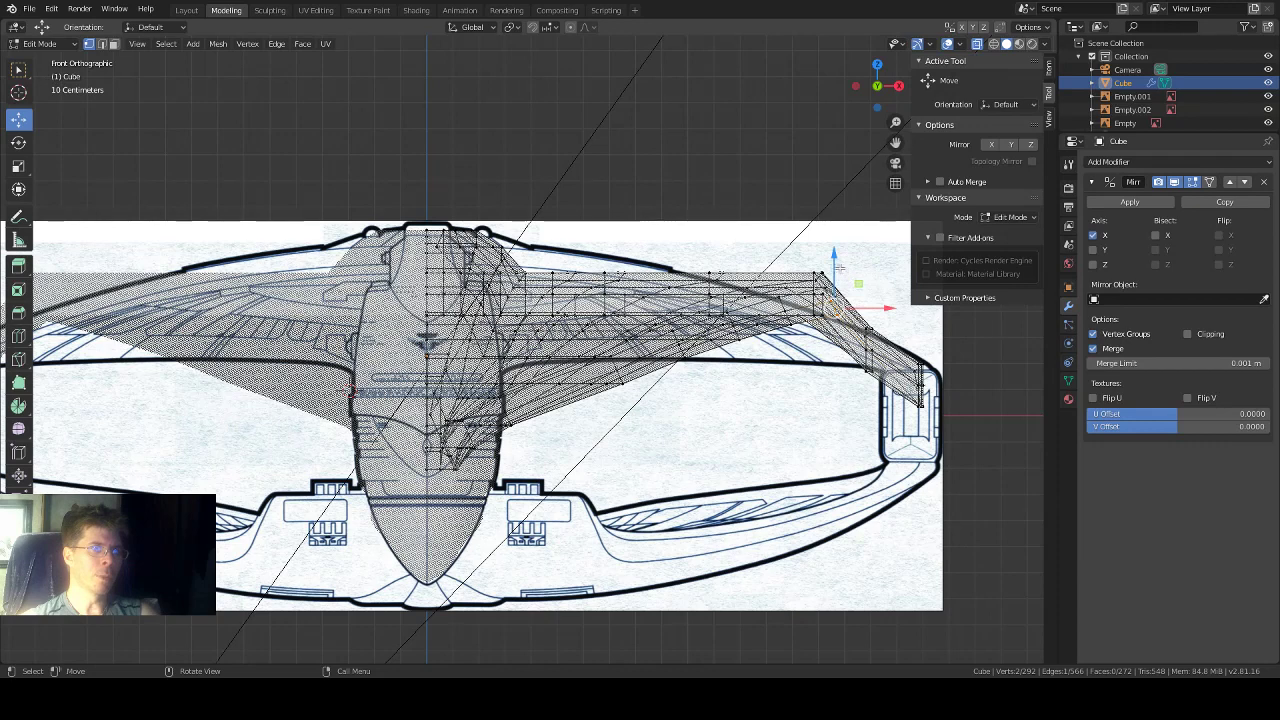
drag(837, 266, 839, 316)
middle_drag(850, 310, 620, 330)
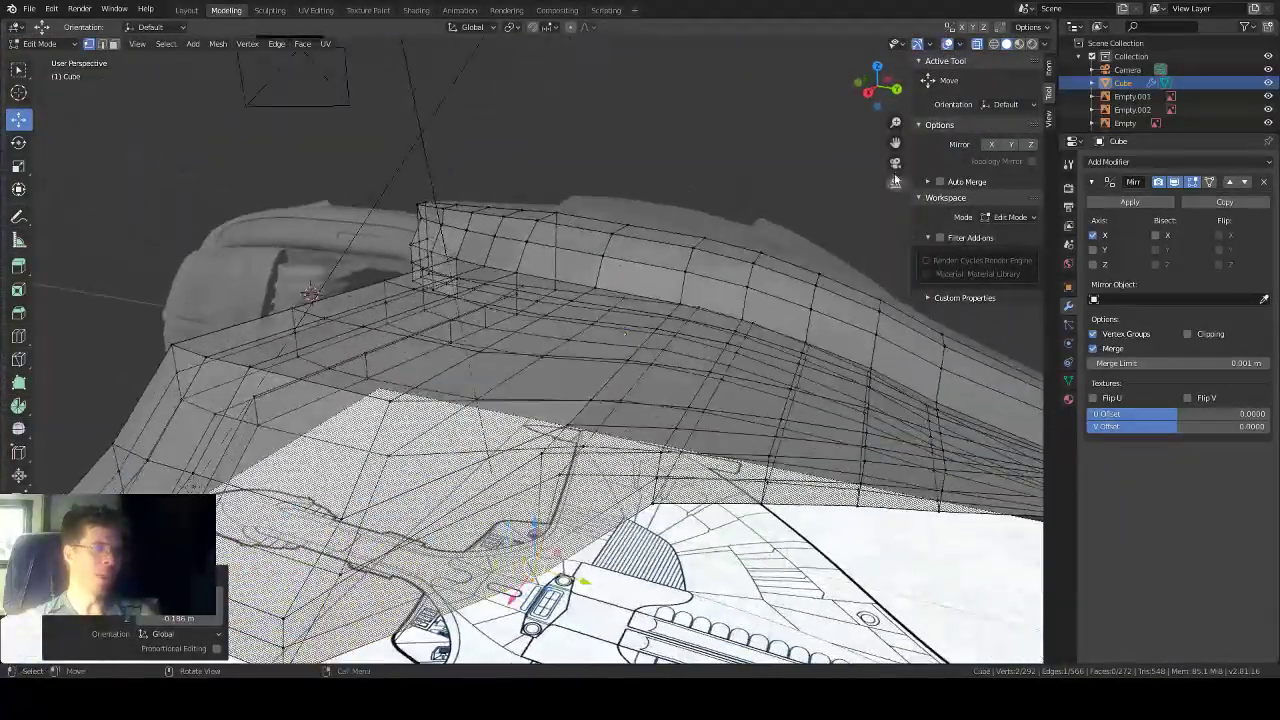
click(897, 87)
click(897, 86)
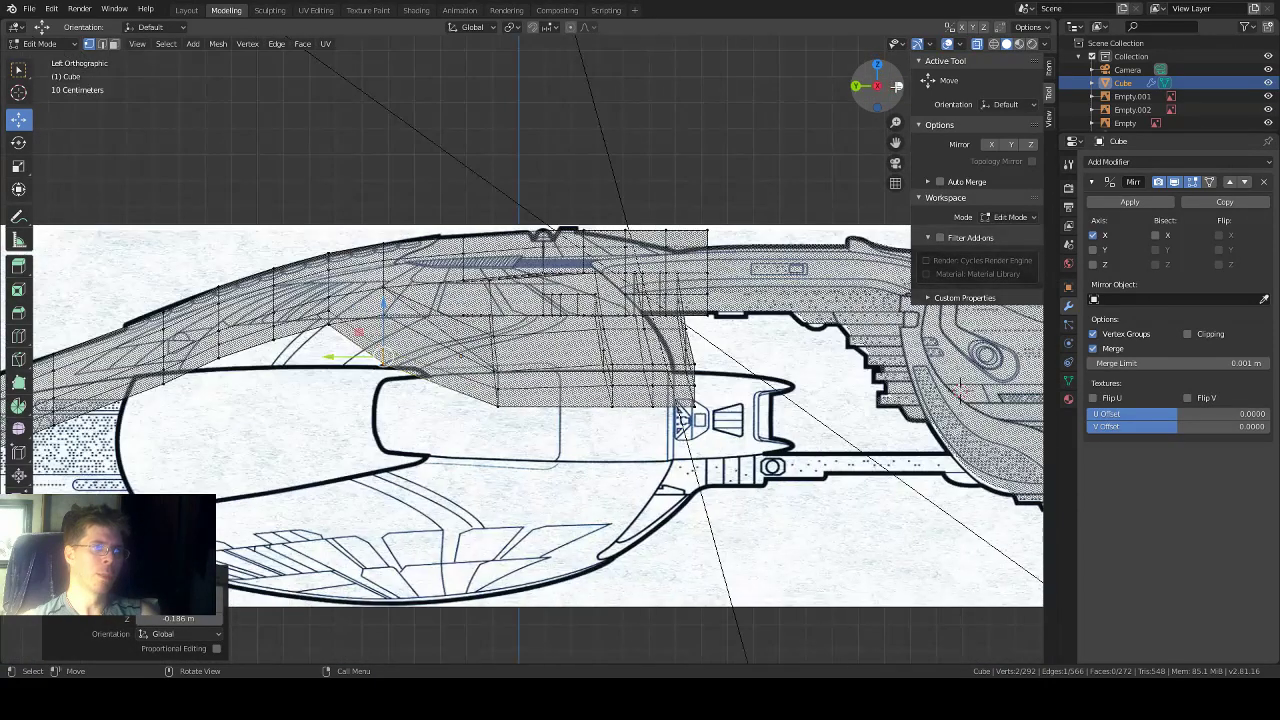
click(897, 86)
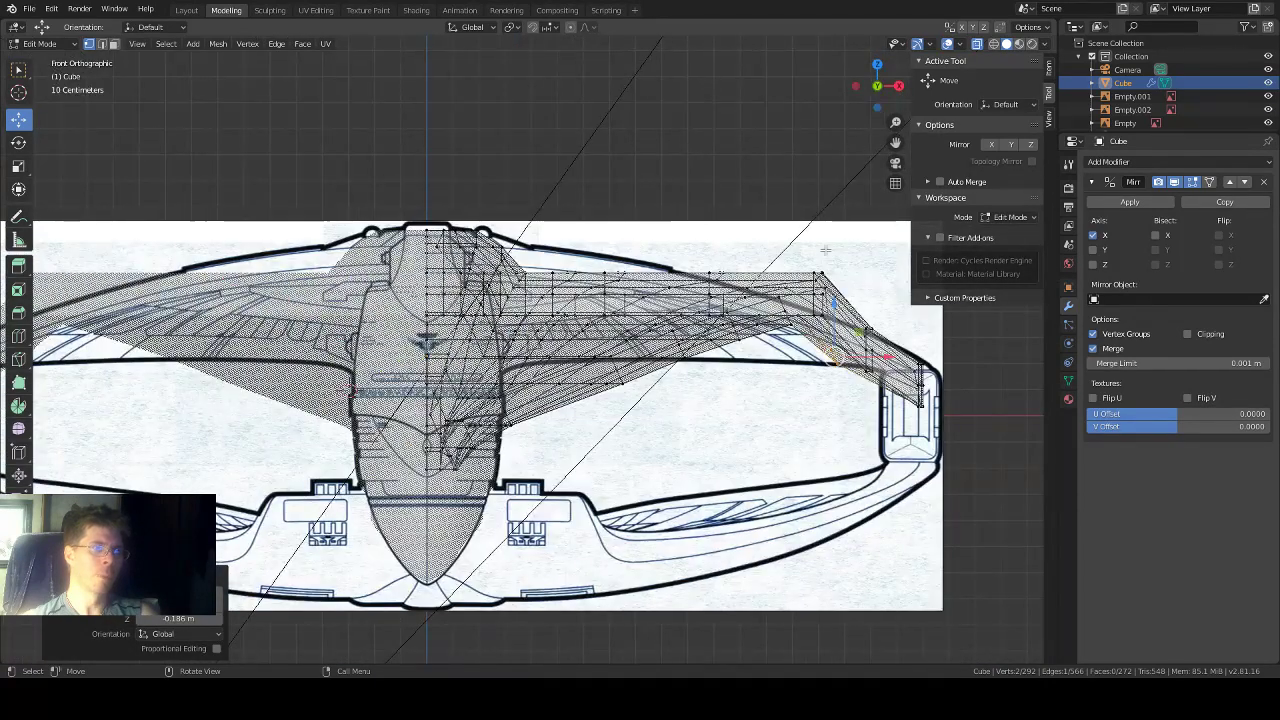
scroll(825, 250, up, 1)
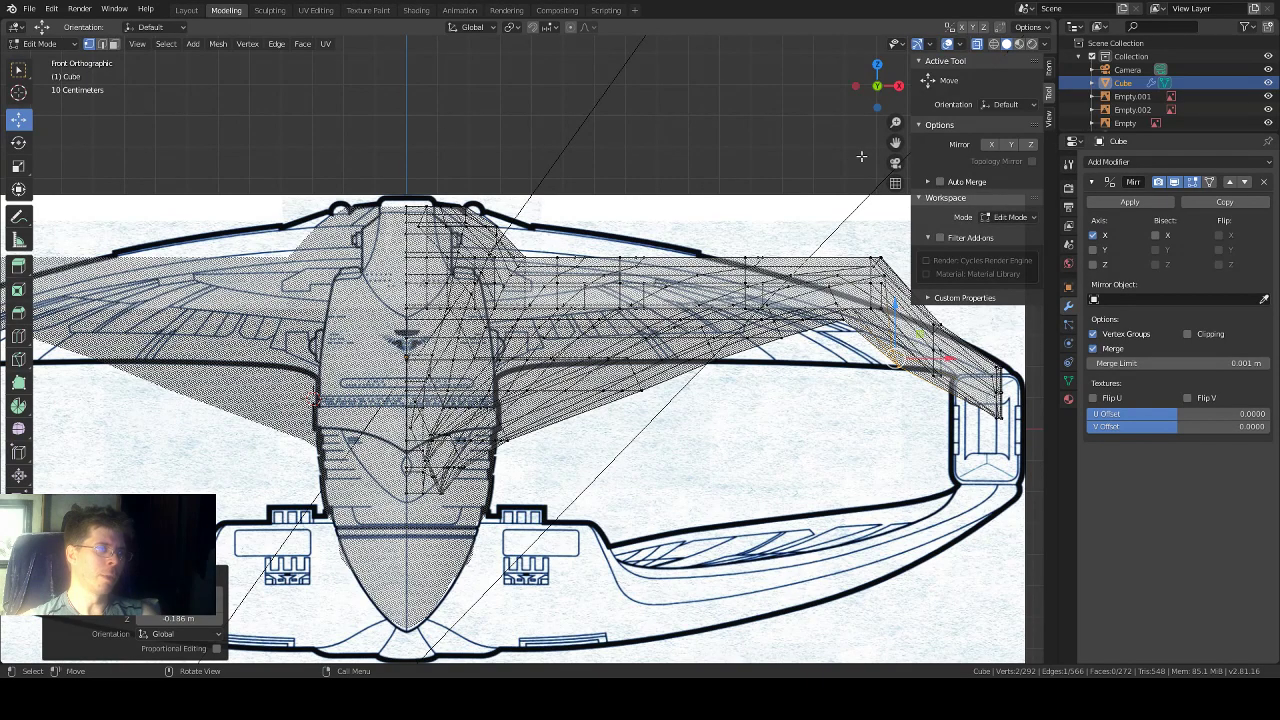
drag(896, 143, 655, 103)
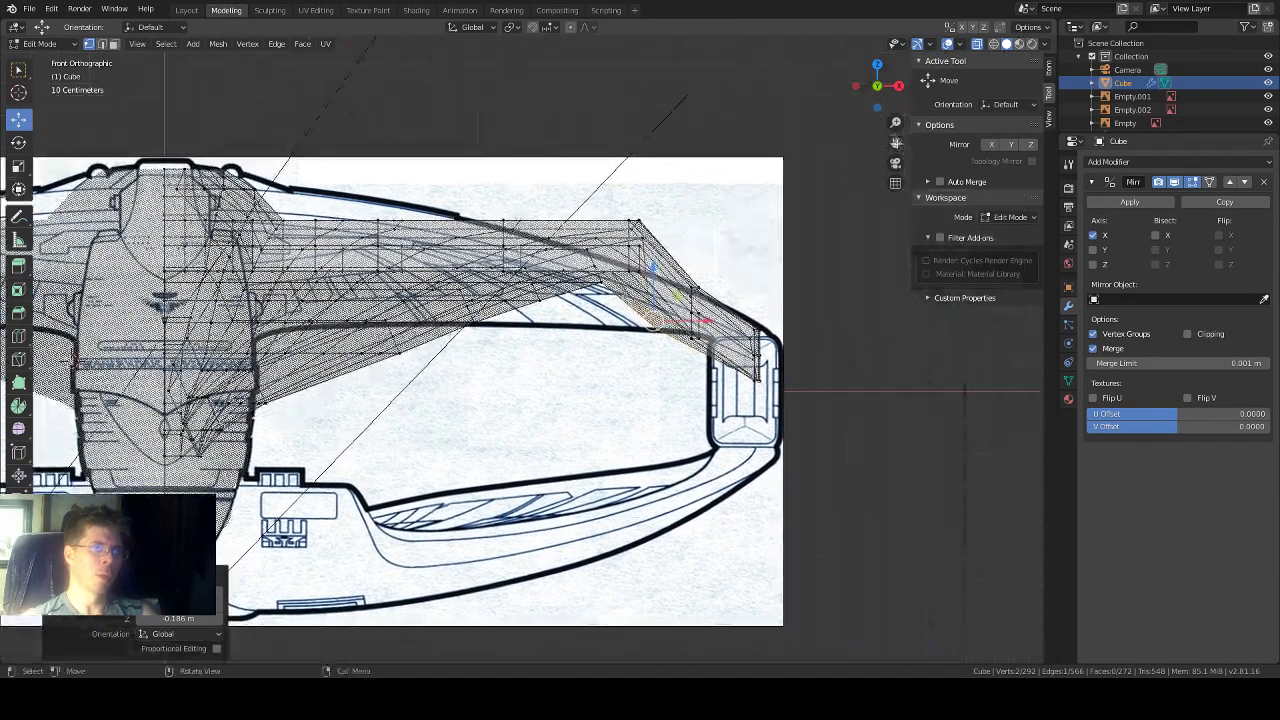
scroll(522, 350, up, 3)
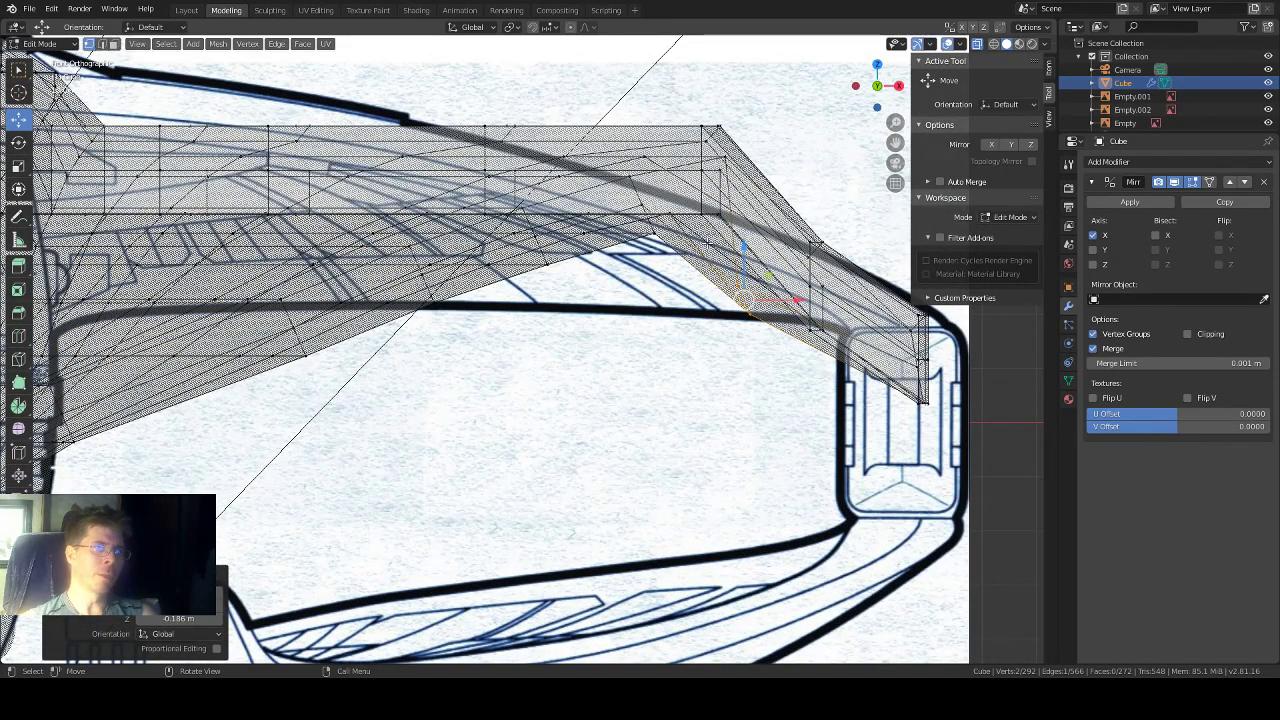
click(708, 243)
drag(680, 212, 660, 257)
click(714, 214)
Step: Select the next rear-edge vertex pair inboard of the wing's bend and lower it about 0.143 m along Z onto the blueprint's lower wing line
middle_drag(752, 304, 552, 170)
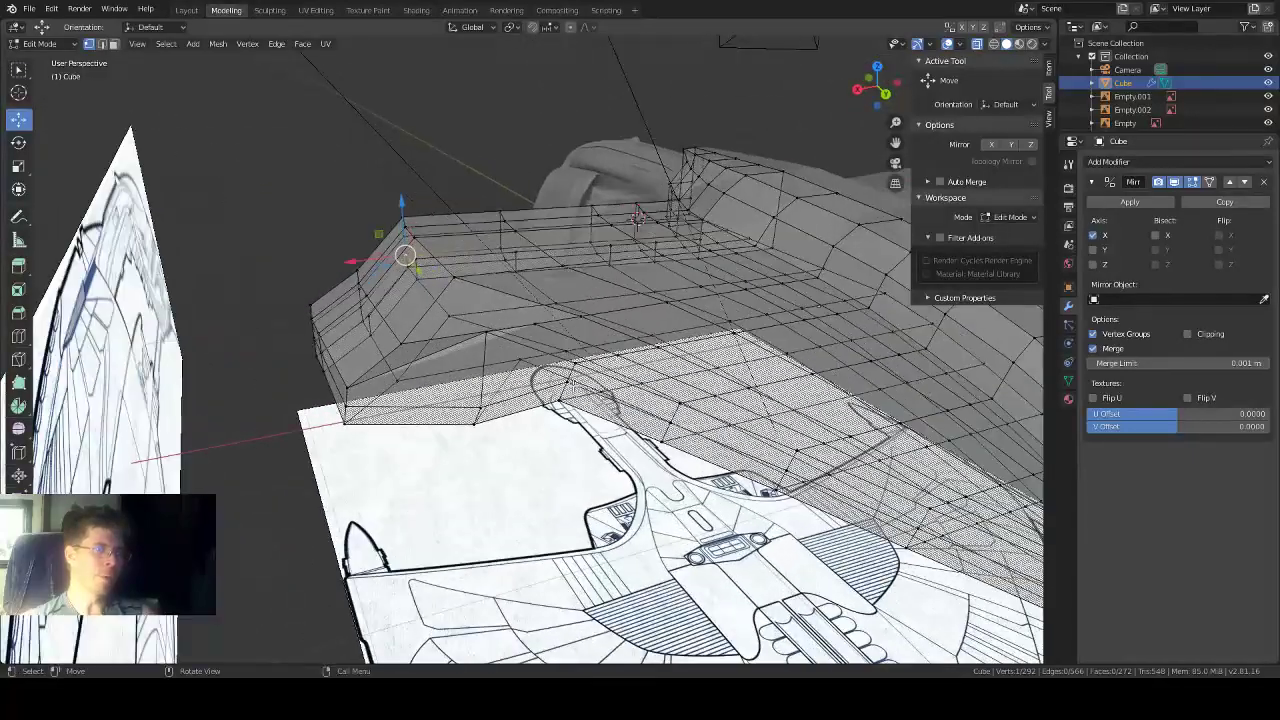
click(560, 392)
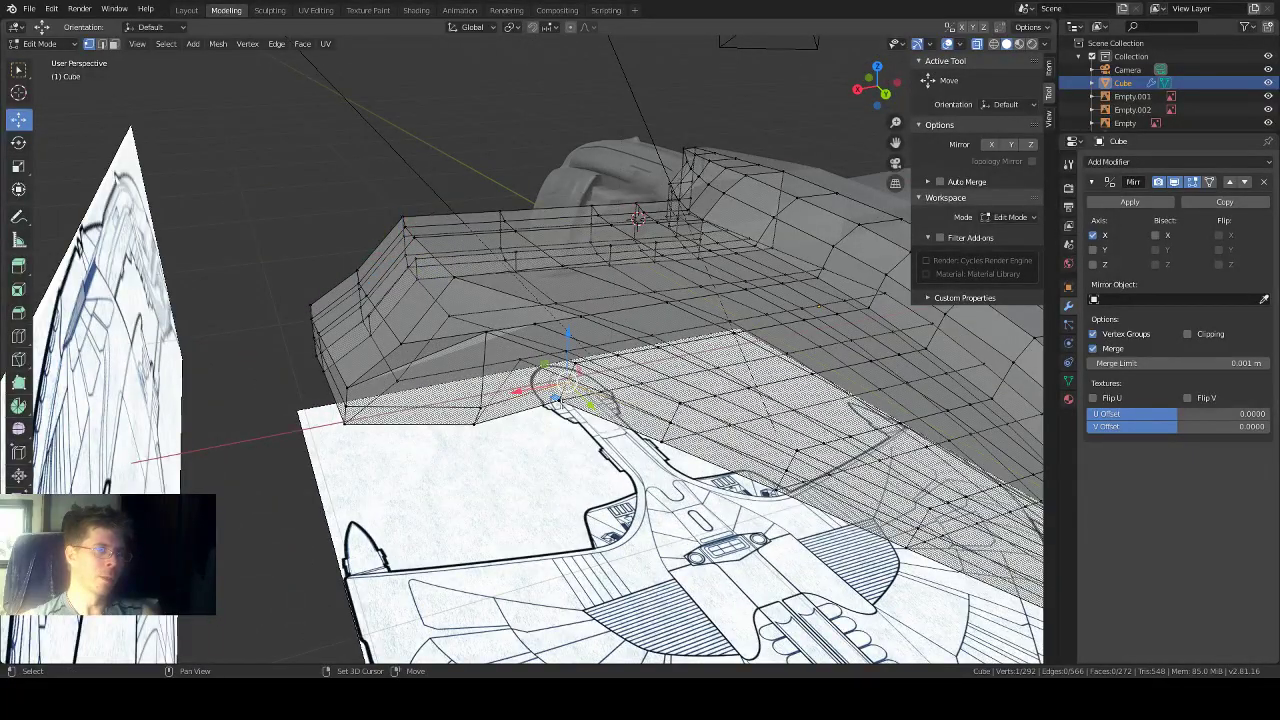
key(w)
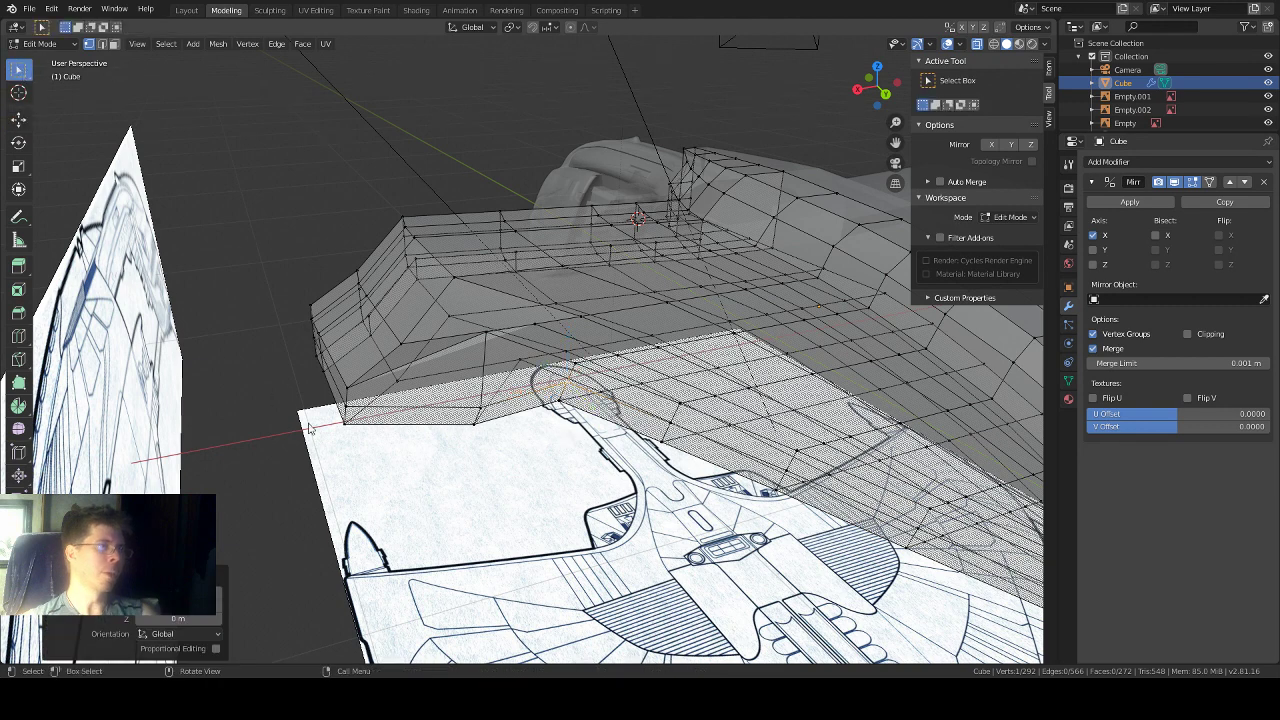
click(569, 384)
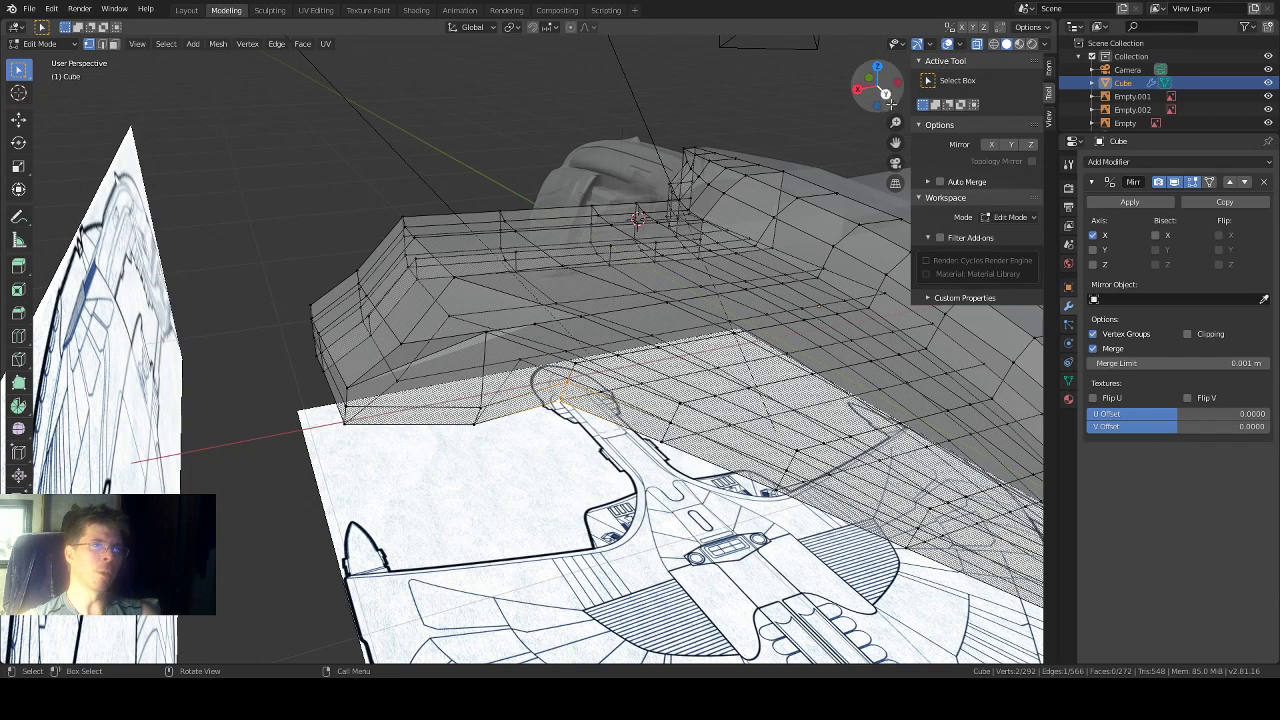
click(869, 78)
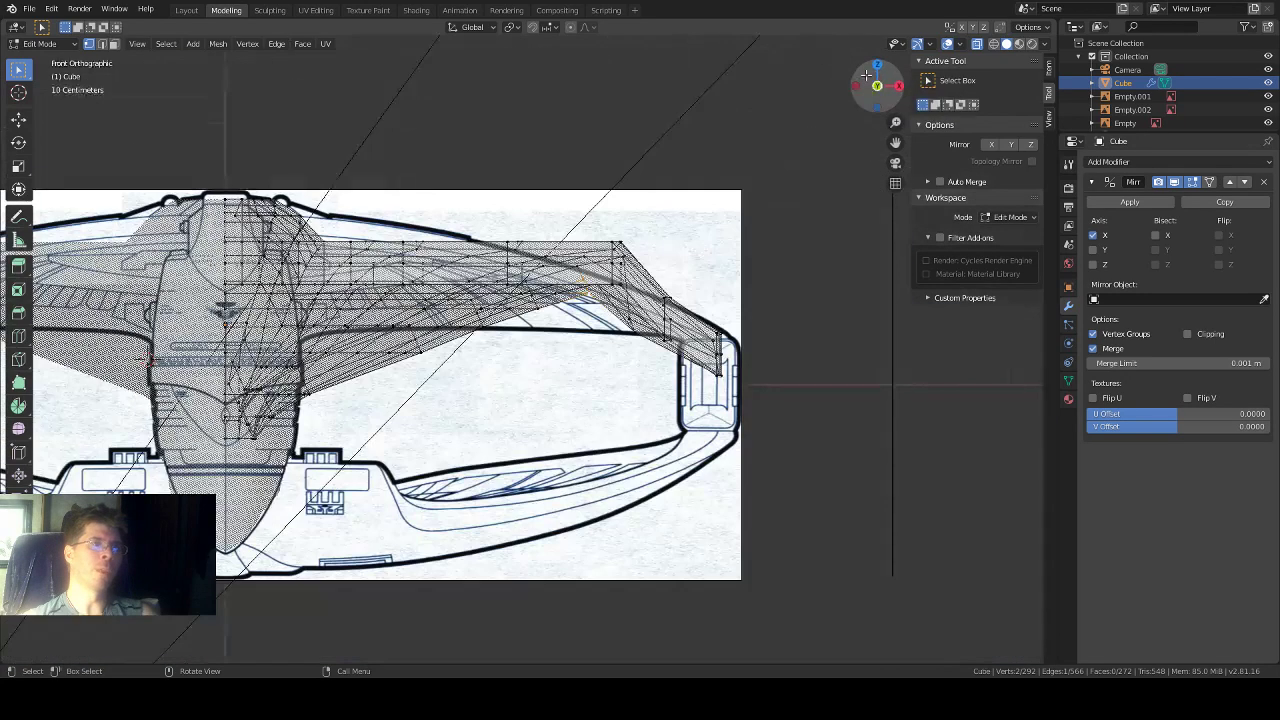
click(18, 119)
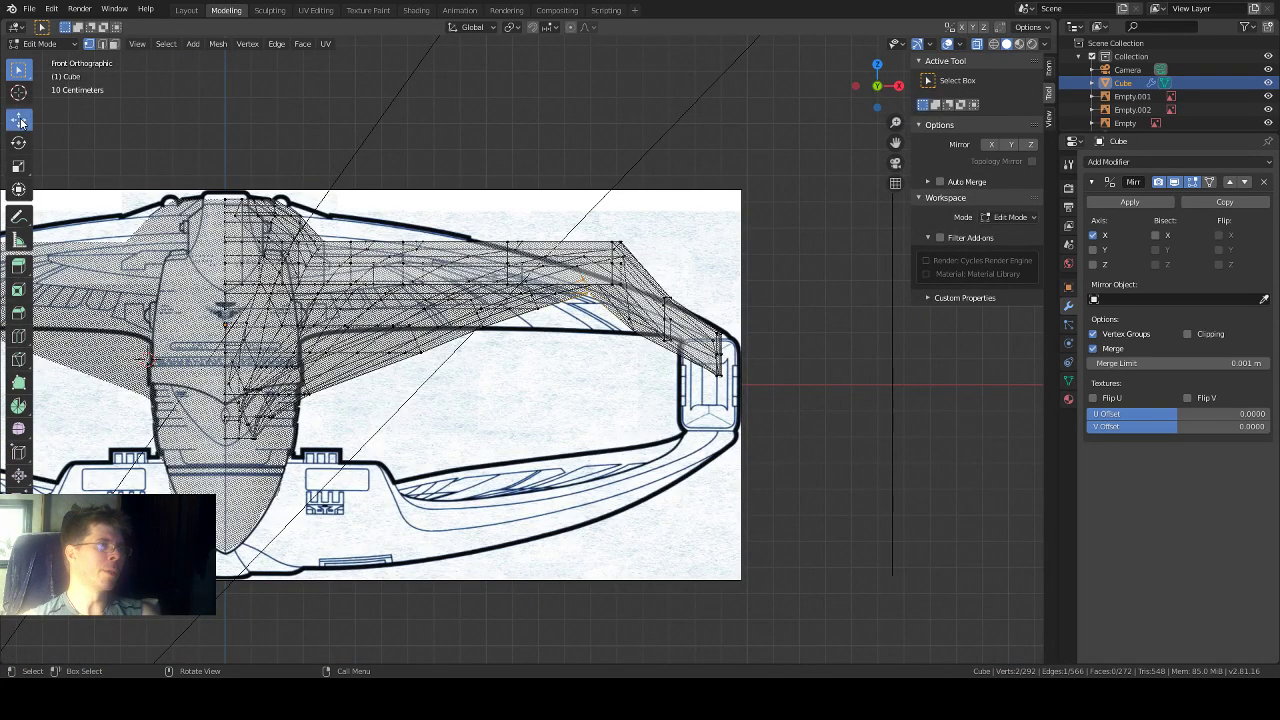
drag(586, 240, 586, 326)
scroll(531, 320, up, 3)
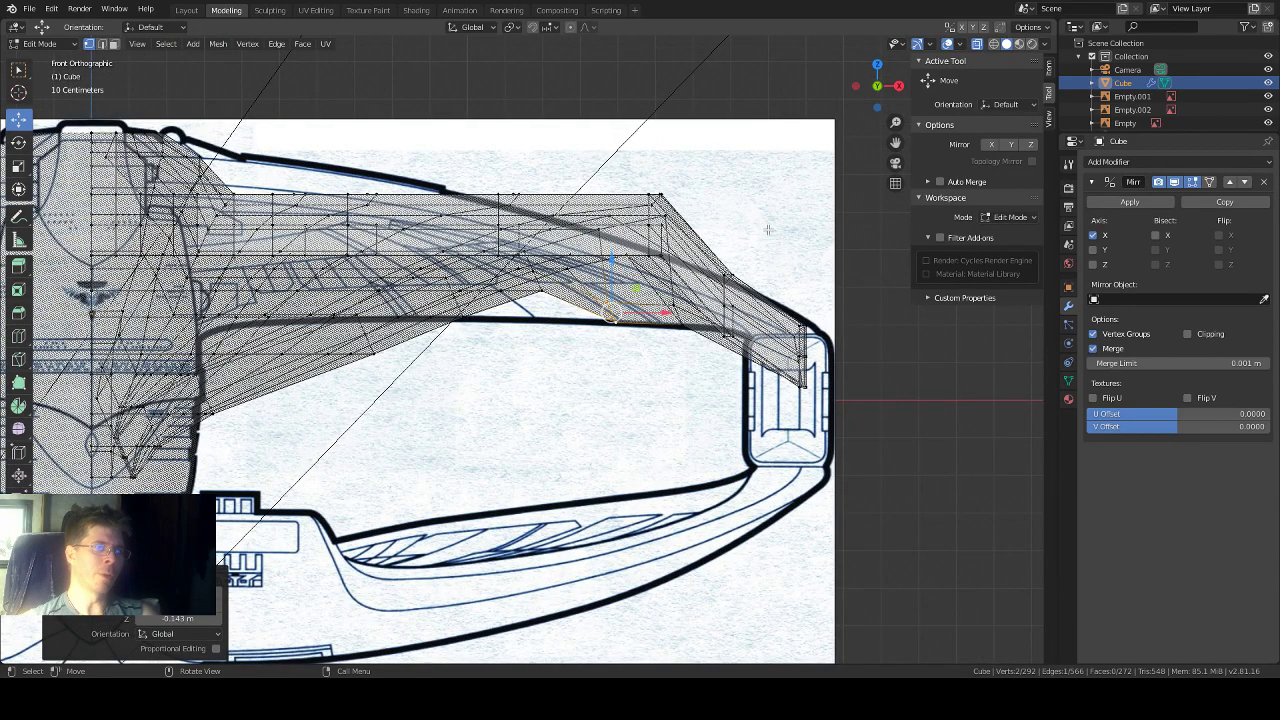
Step: Lower the following vertex pair toward the hull on the wing's rear edge about 0.08 m along Z to meet the blueprint line
middle_drag(768, 230, 498, 253)
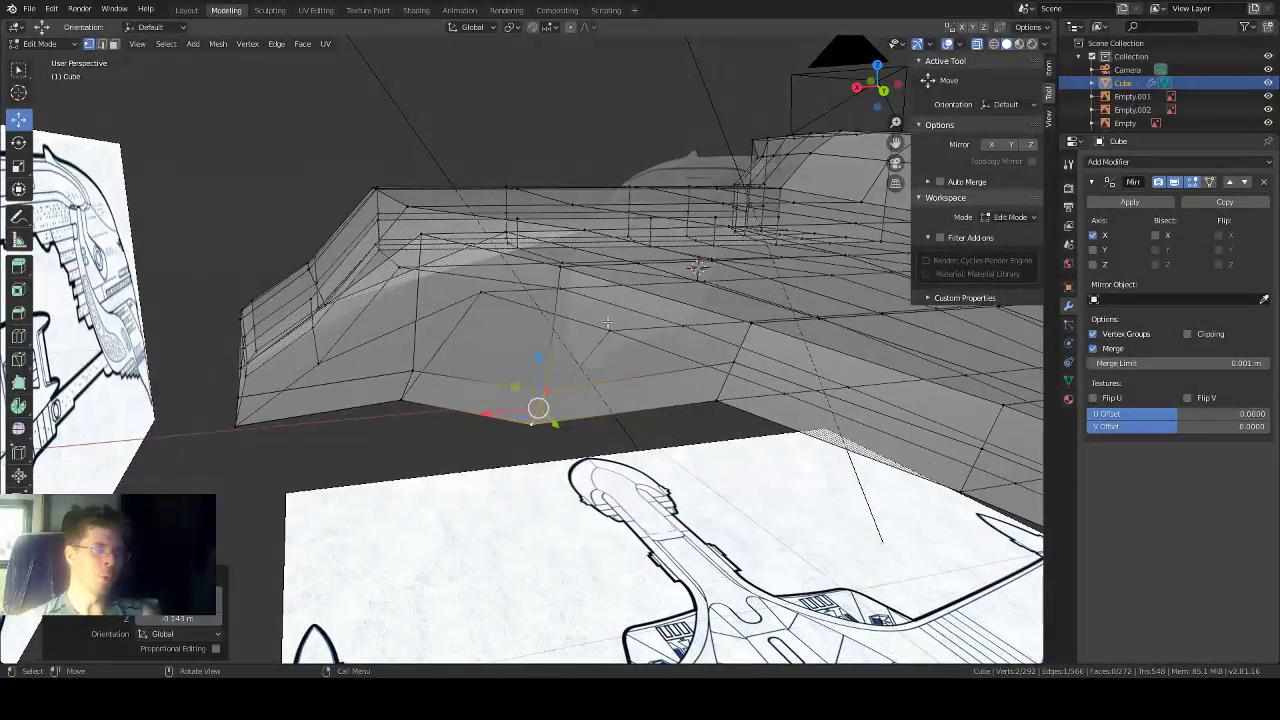
click(731, 364)
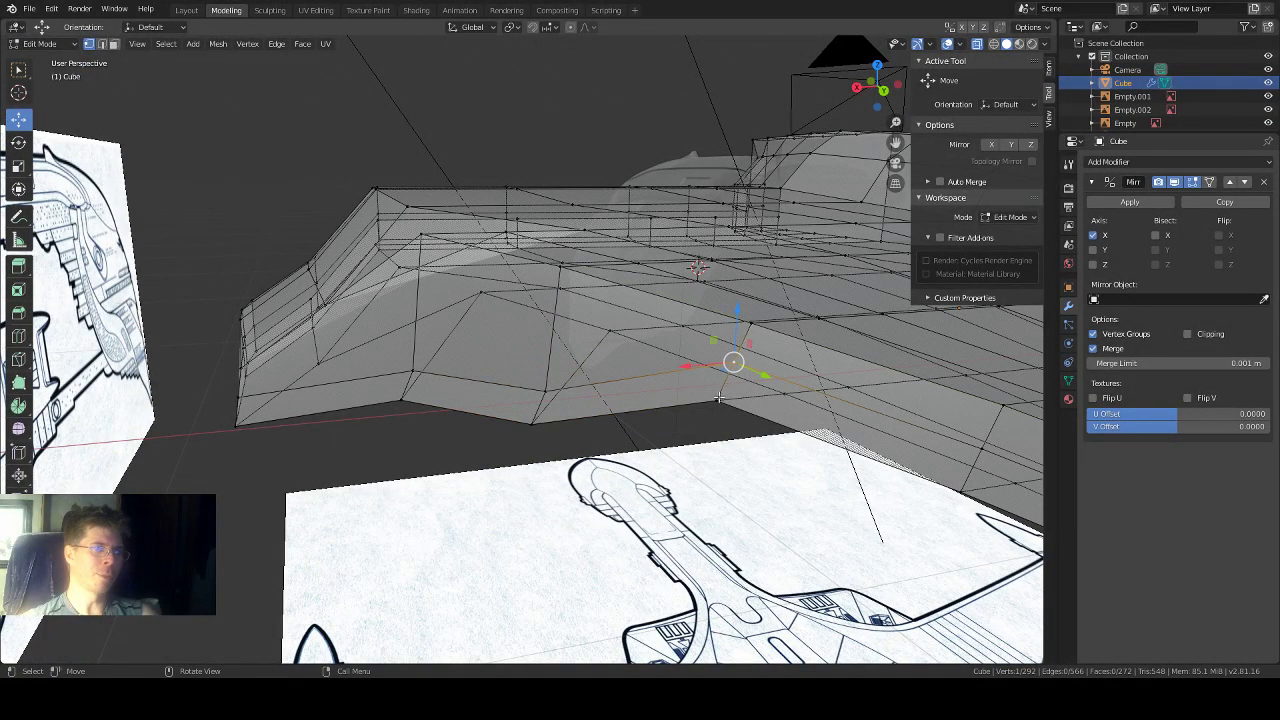
shift+click(718, 398)
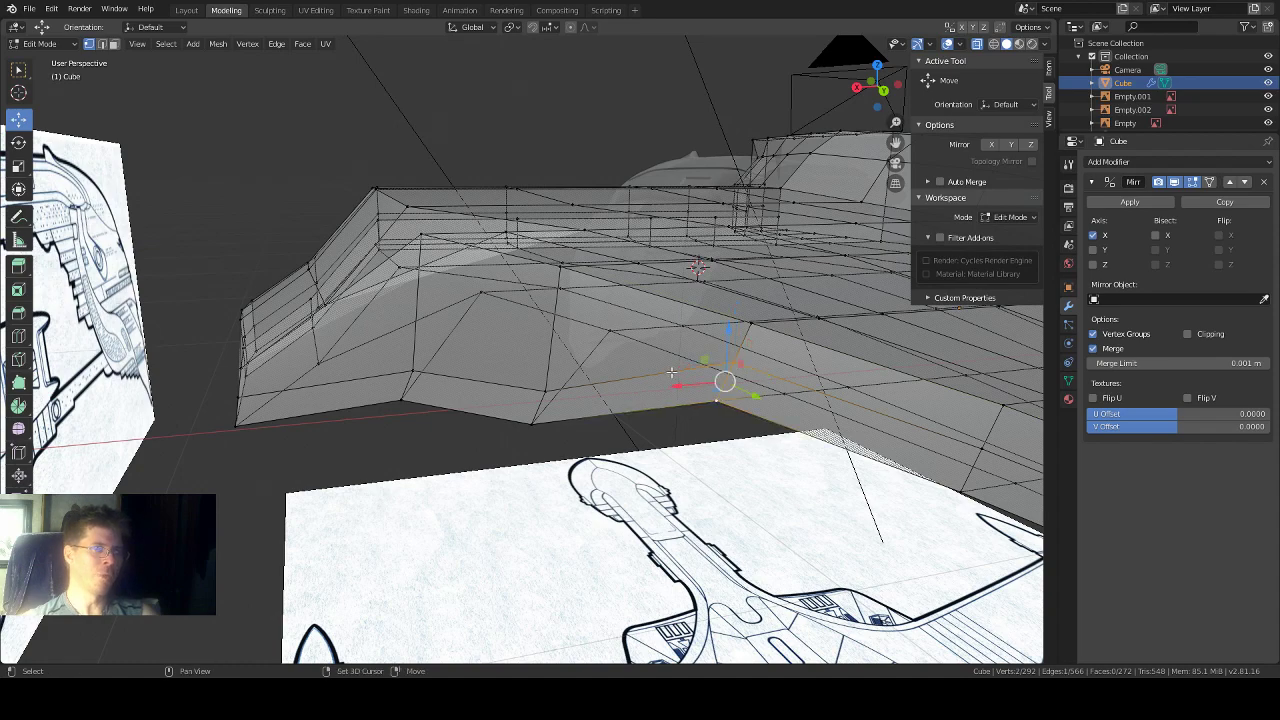
scroll(683, 336, down, 3)
middle_drag(683, 334, 670, 331)
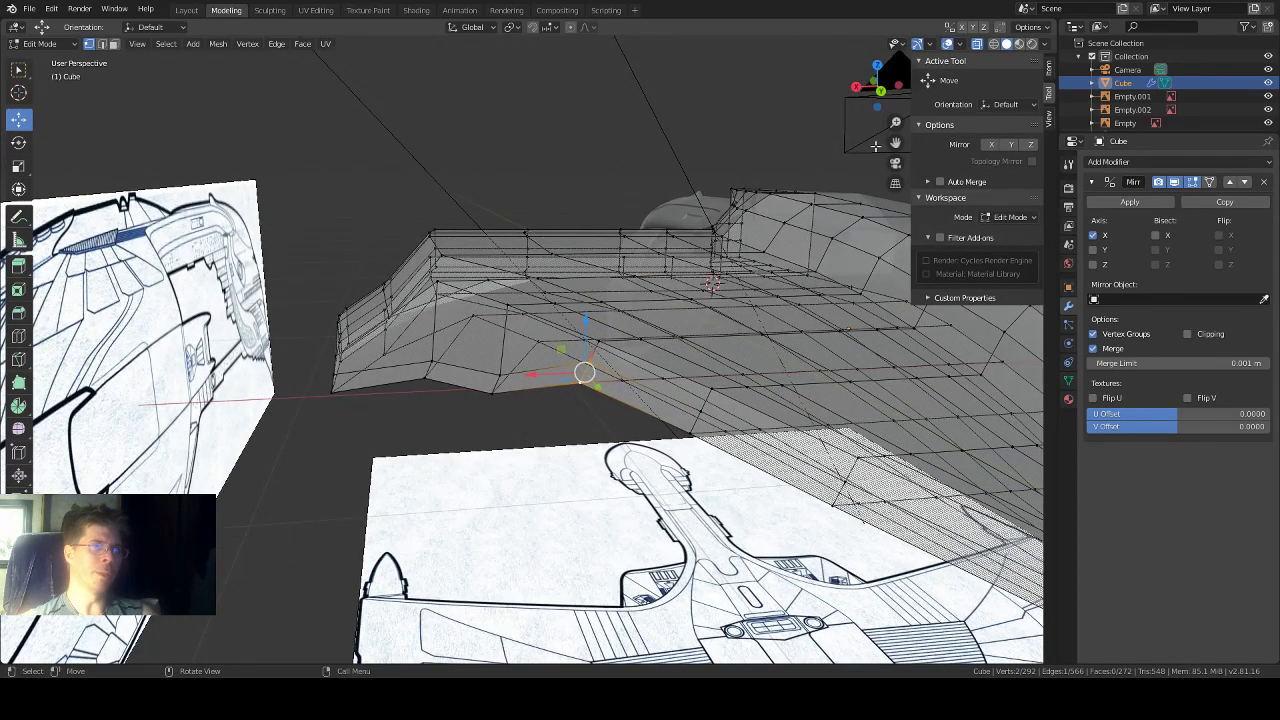
click(880, 87)
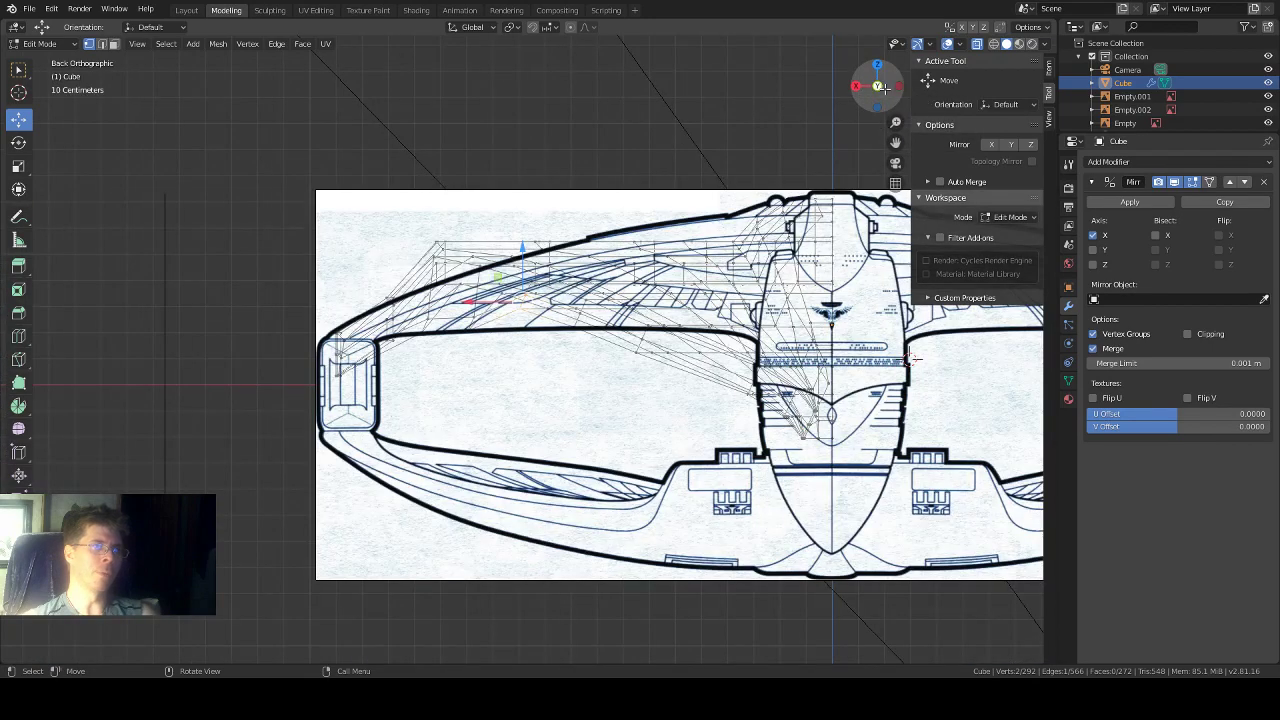
click(878, 86)
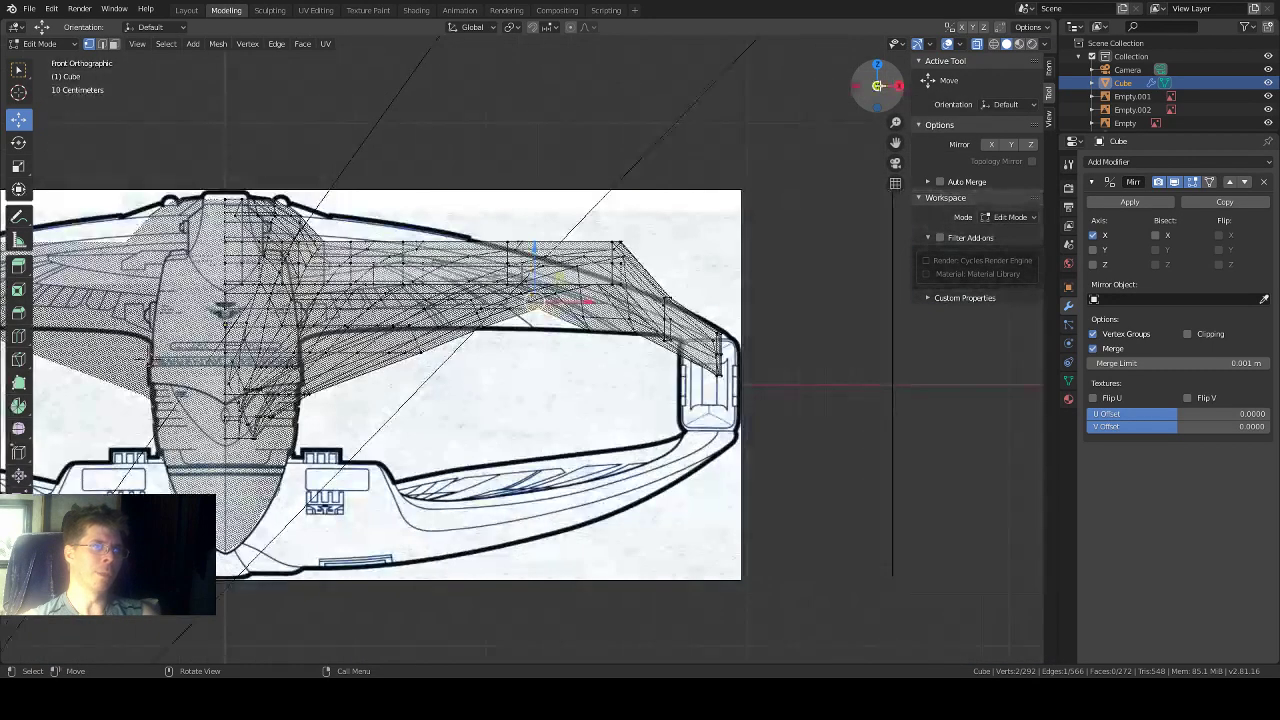
scroll(520, 350, up, 1)
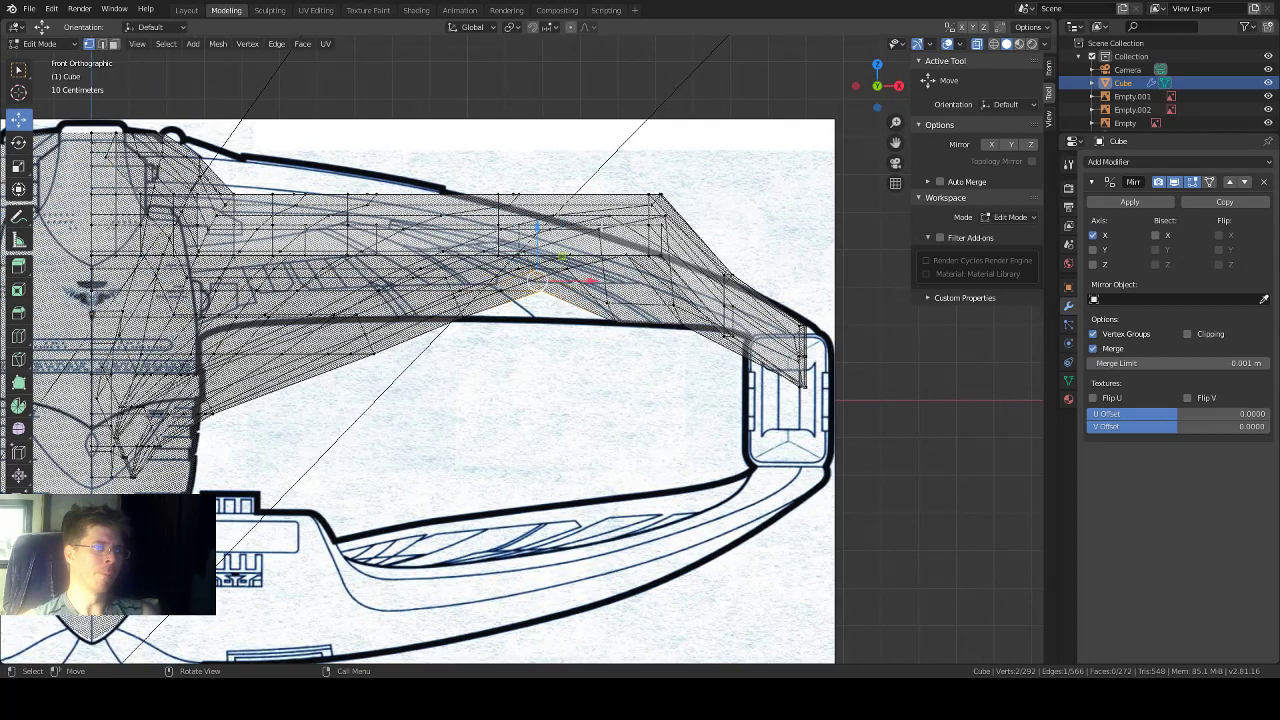
drag(539, 241, 541, 273)
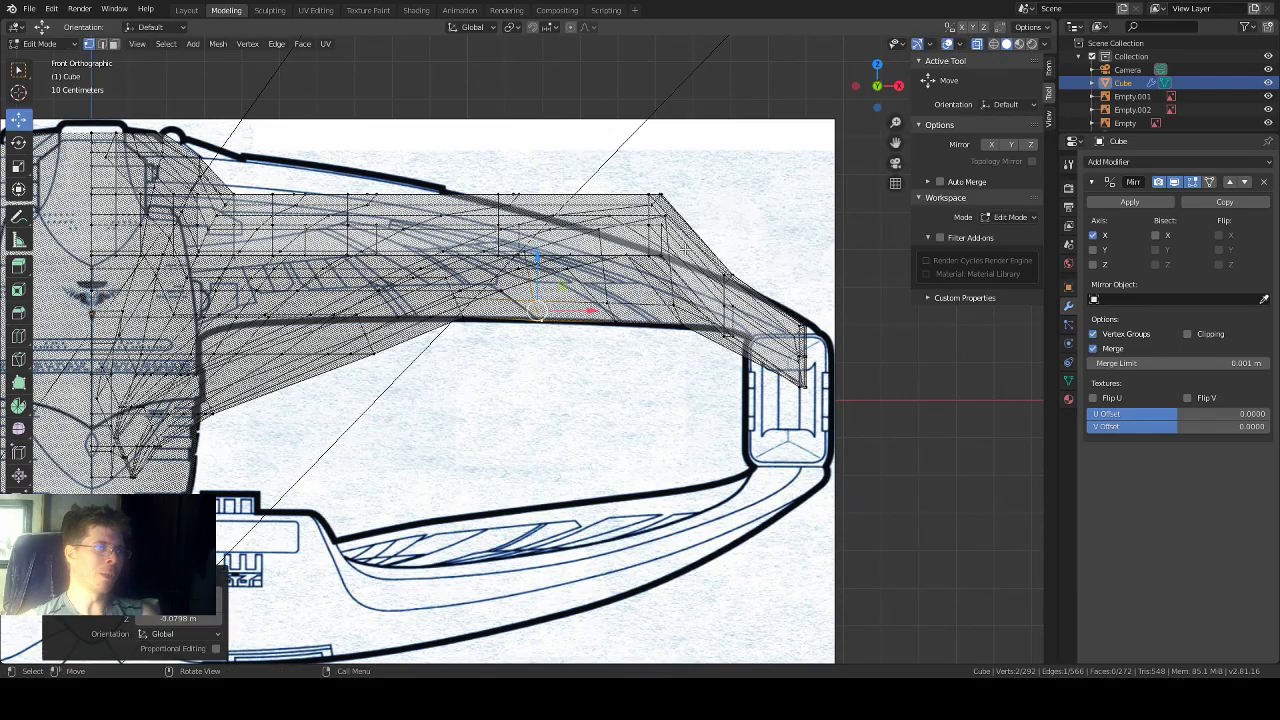
Step: Select the next inboard vertex pair of the wing's rear edge and nudge it down about 0.006 m along Z in front view
middle_drag(710, 236, 435, 242)
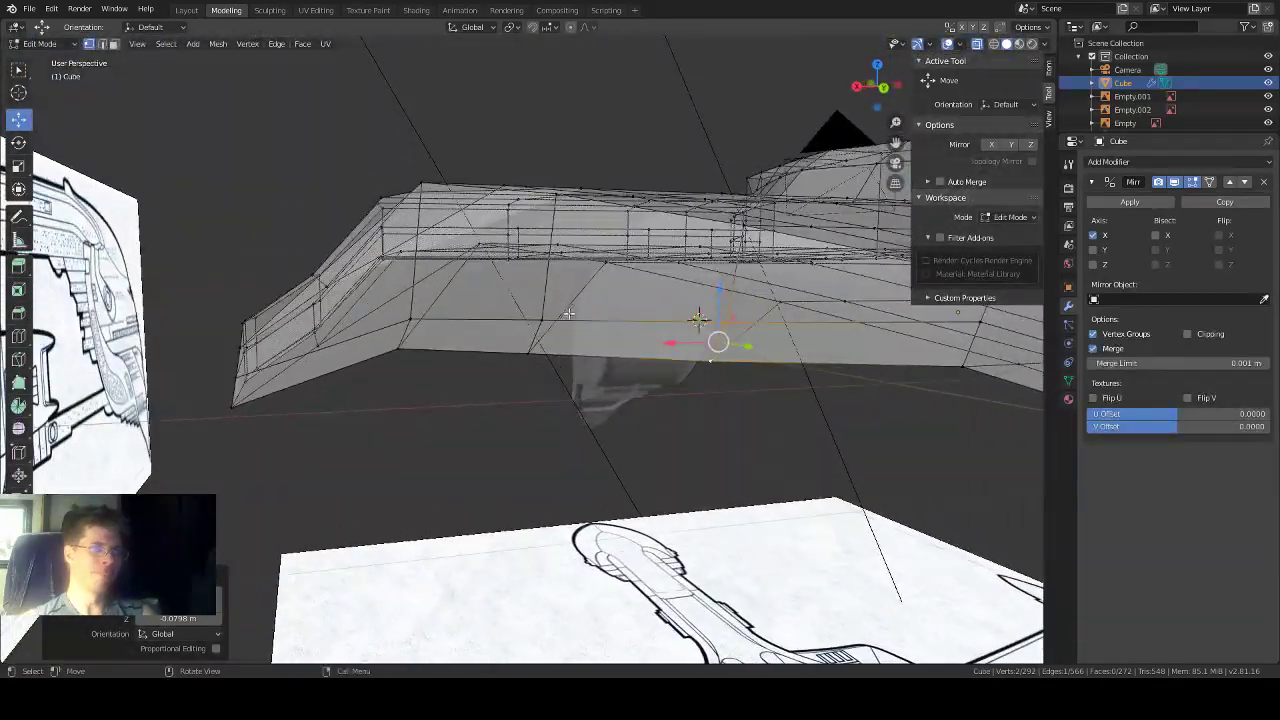
middle_drag(568, 313, 719, 404)
click(692, 441)
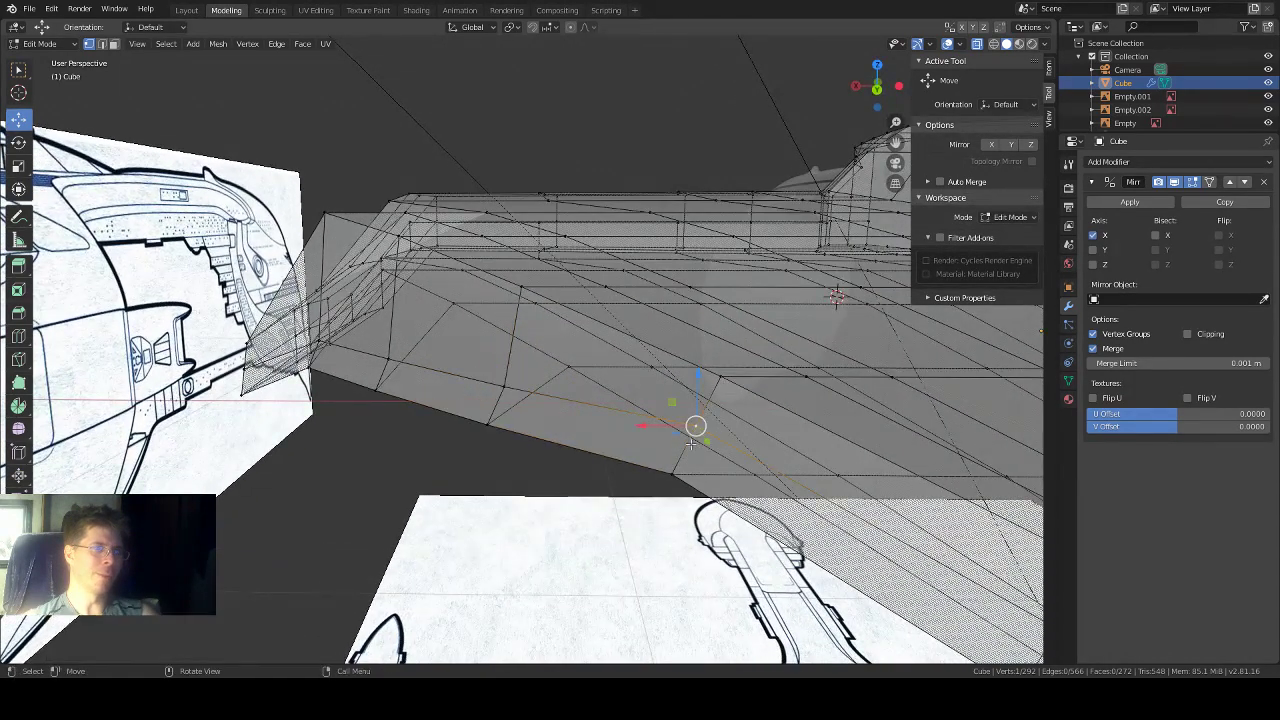
shift+click(674, 472)
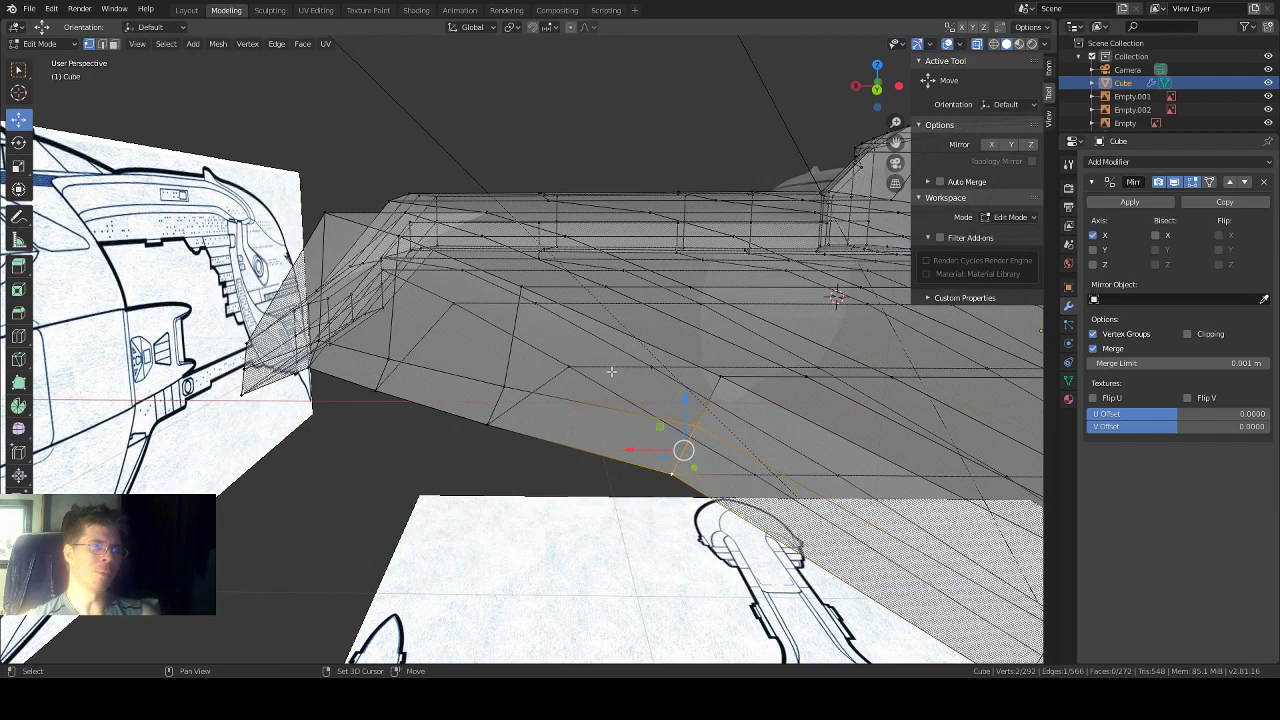
scroll(611, 372, down, 4)
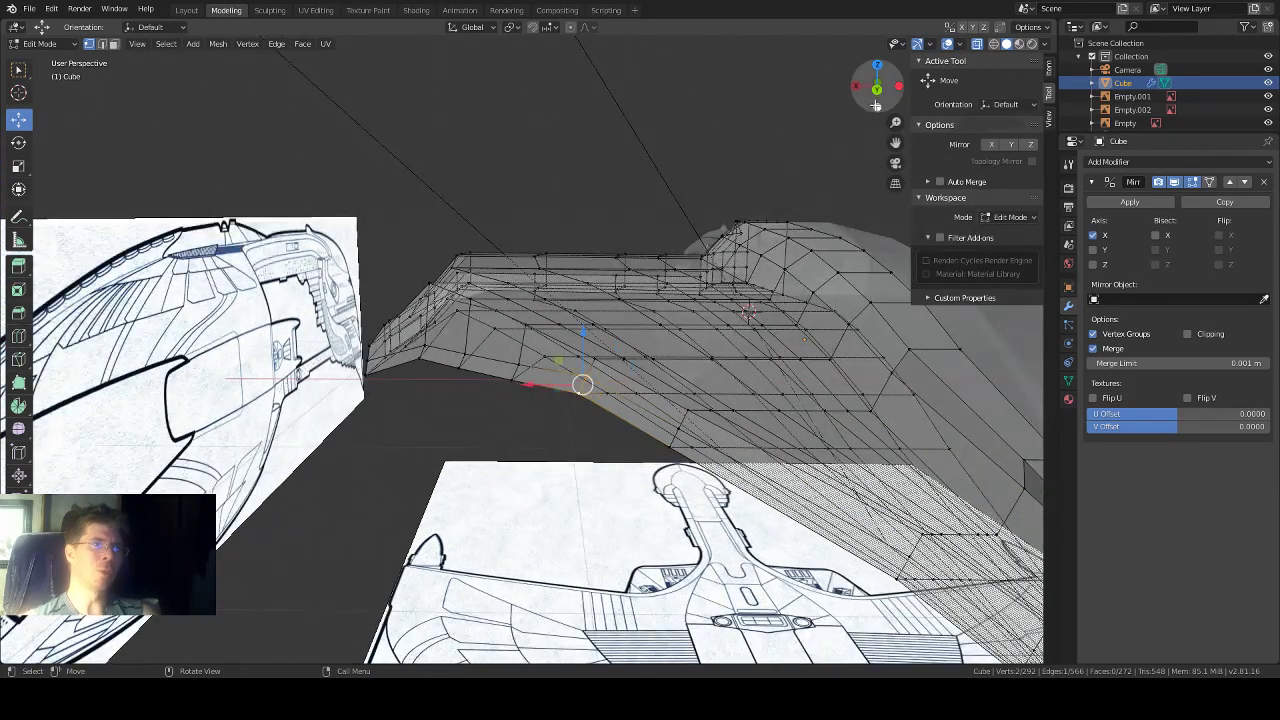
click(876, 87)
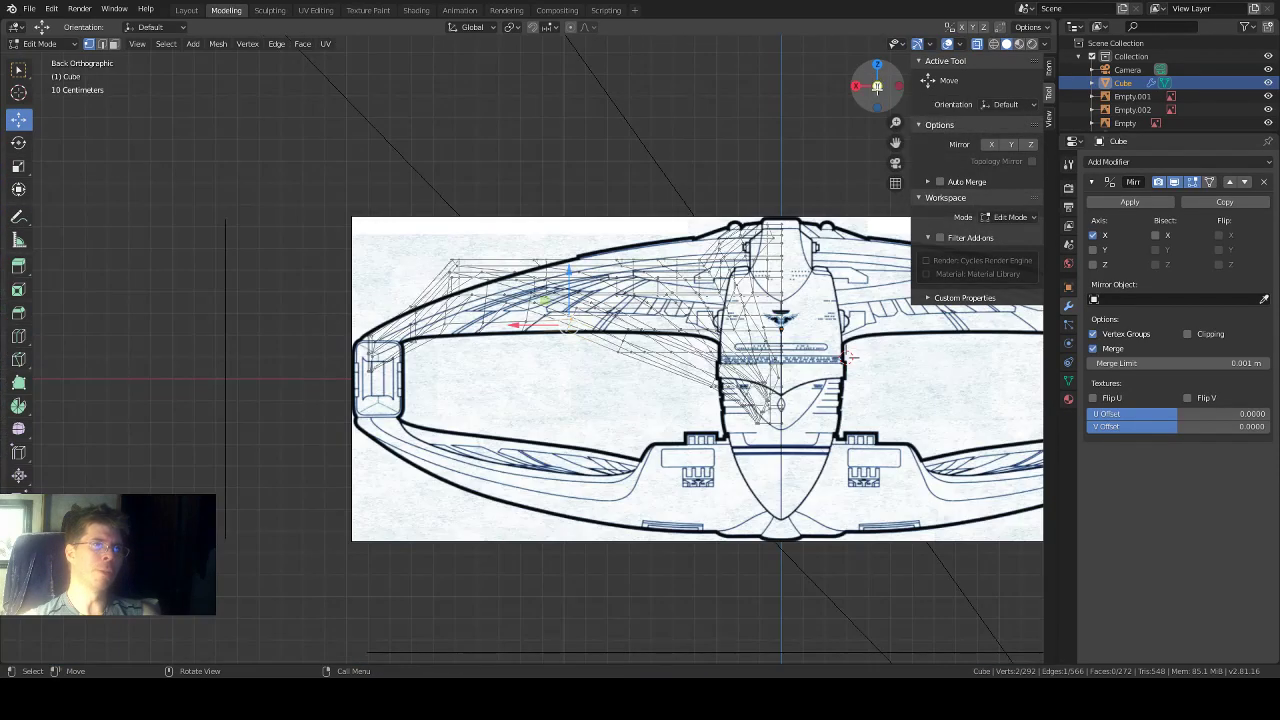
click(876, 87)
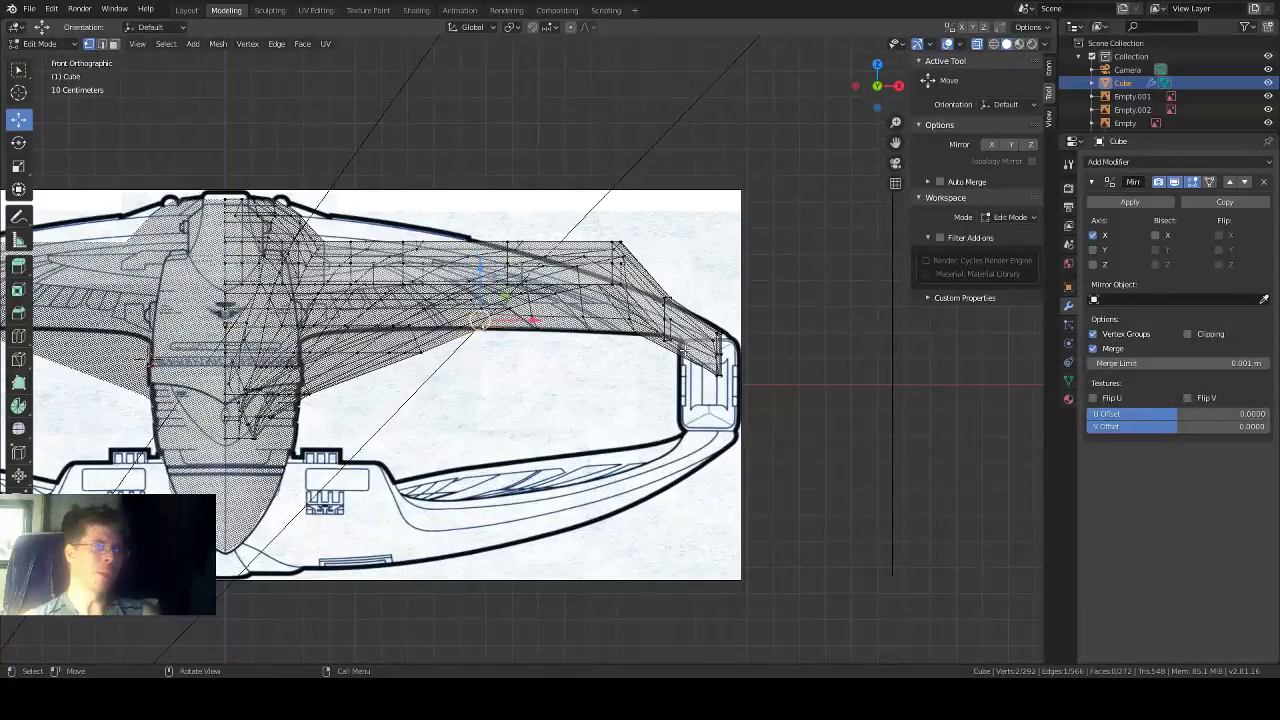
scroll(686, 350, up, 1)
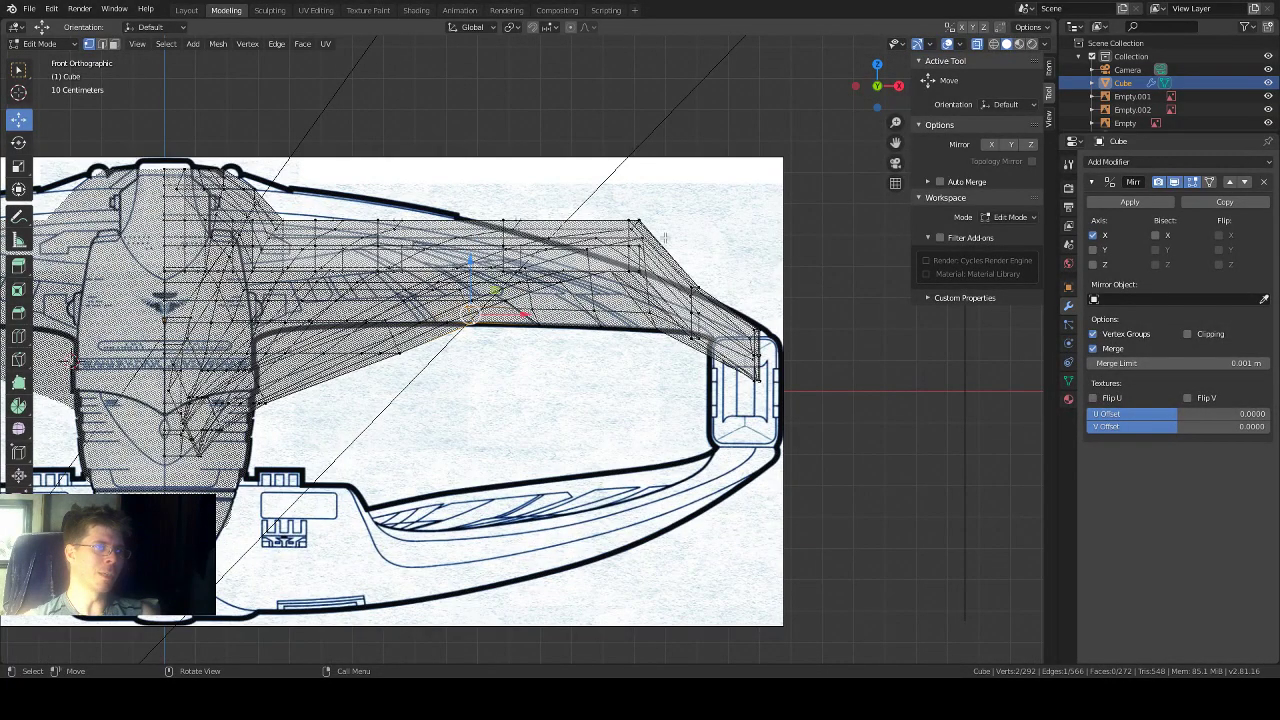
drag(895, 142, 983, 140)
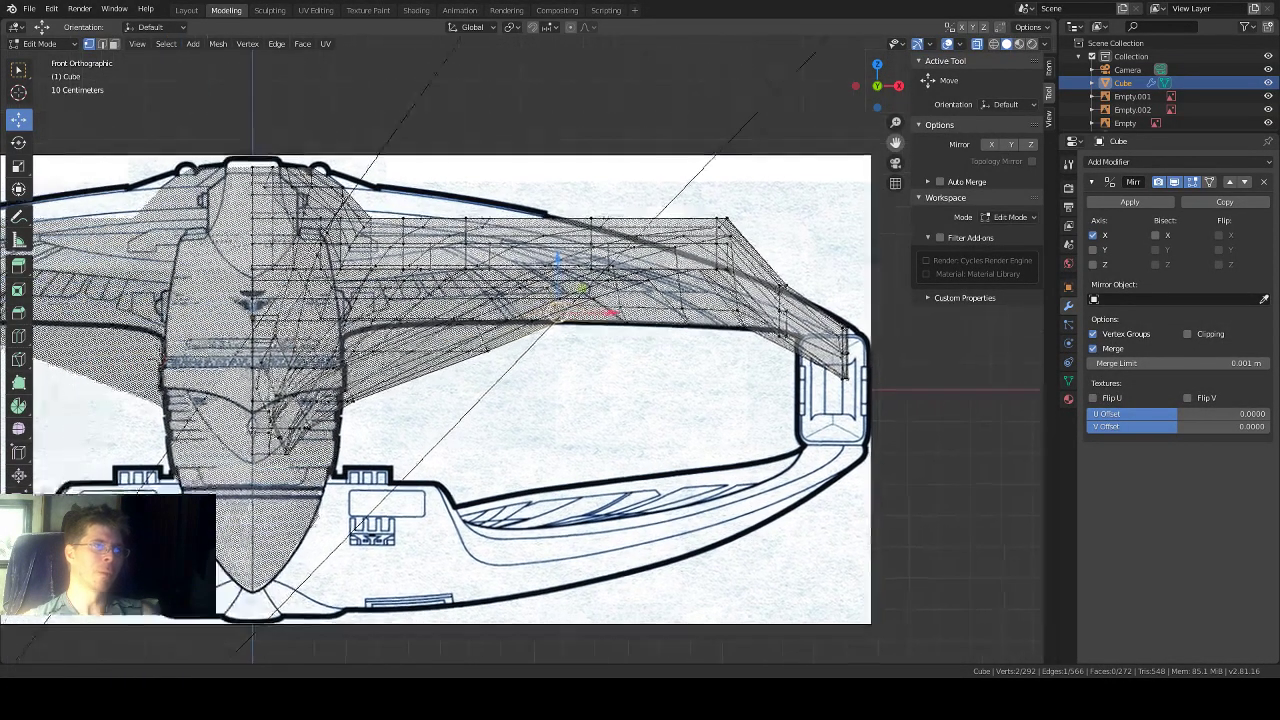
drag(557, 261, 557, 277)
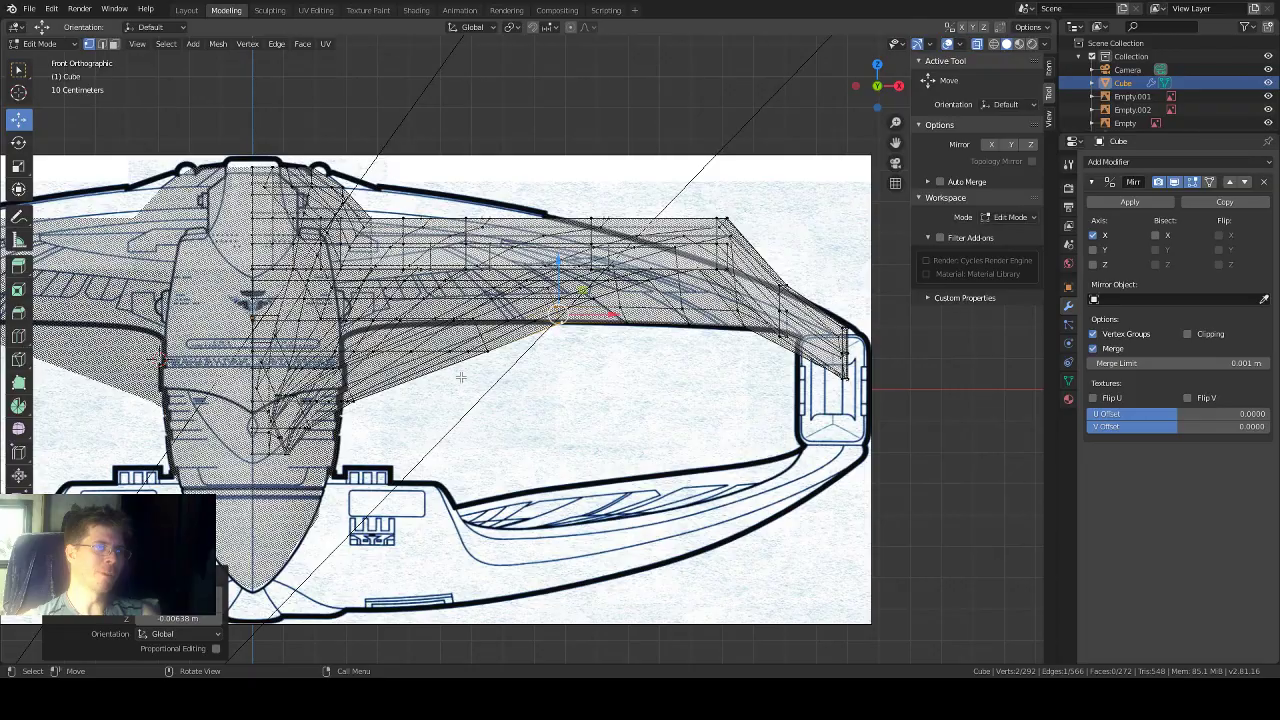
Step: Select the vertex pair one step closer to the hull on the wing's rear edge and raise it about 0.094 m along Z
scroll(461, 377, up, 1)
scroll(510, 365, down, 3)
scroll(560, 352, up, 1)
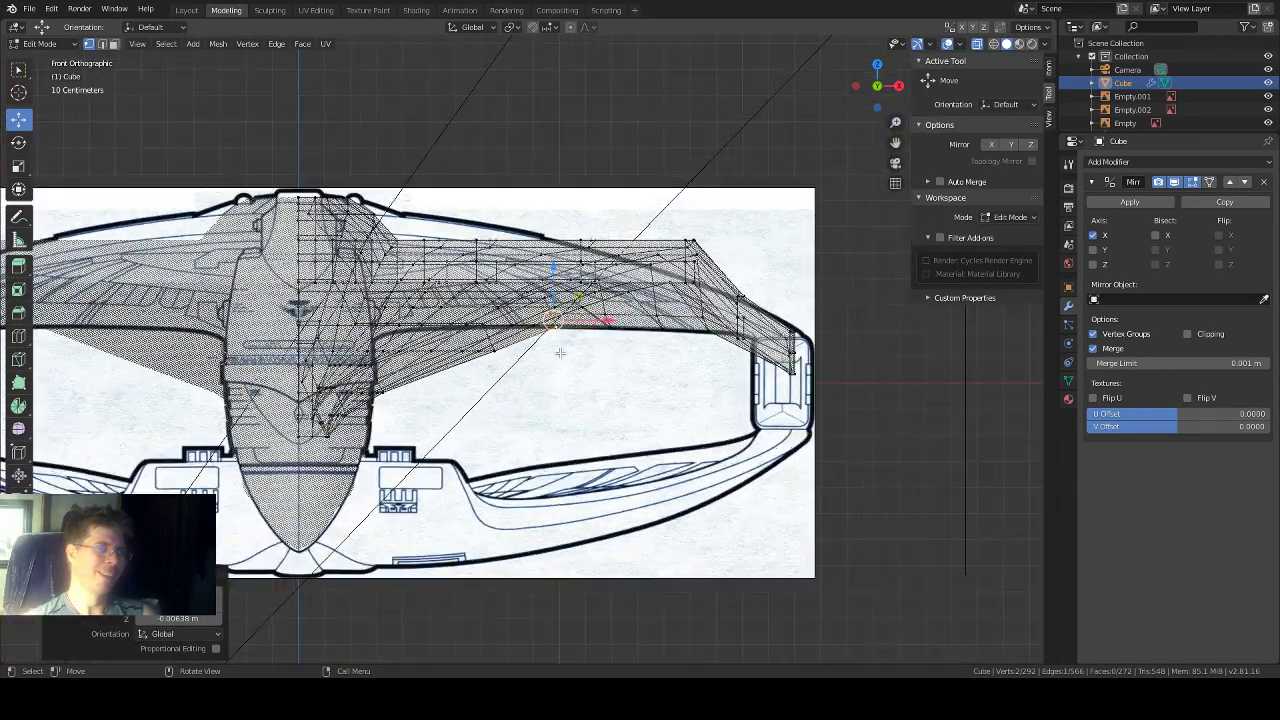
mouse_move(560, 352)
middle_down()
mouse_move(230, 375)
mouse_move(553, 353)
middle_up()
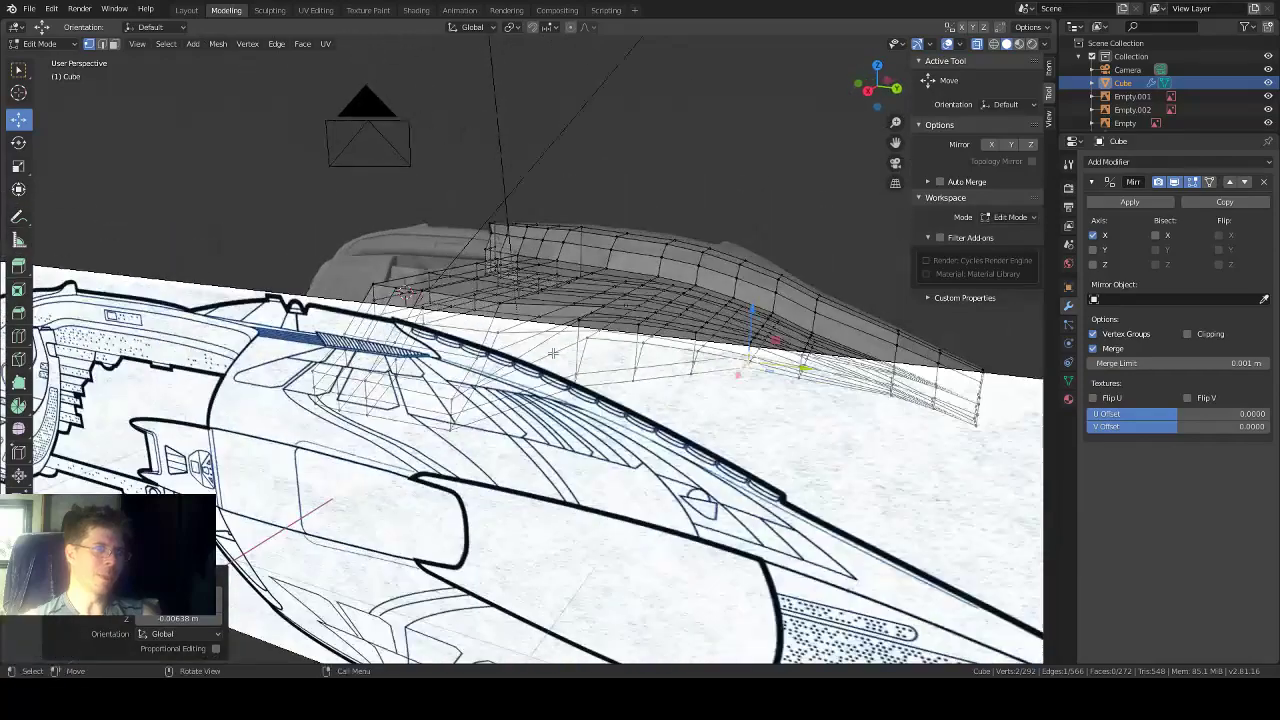
middle_drag(618, 384, 613, 355)
middle_drag(719, 412, 722, 467)
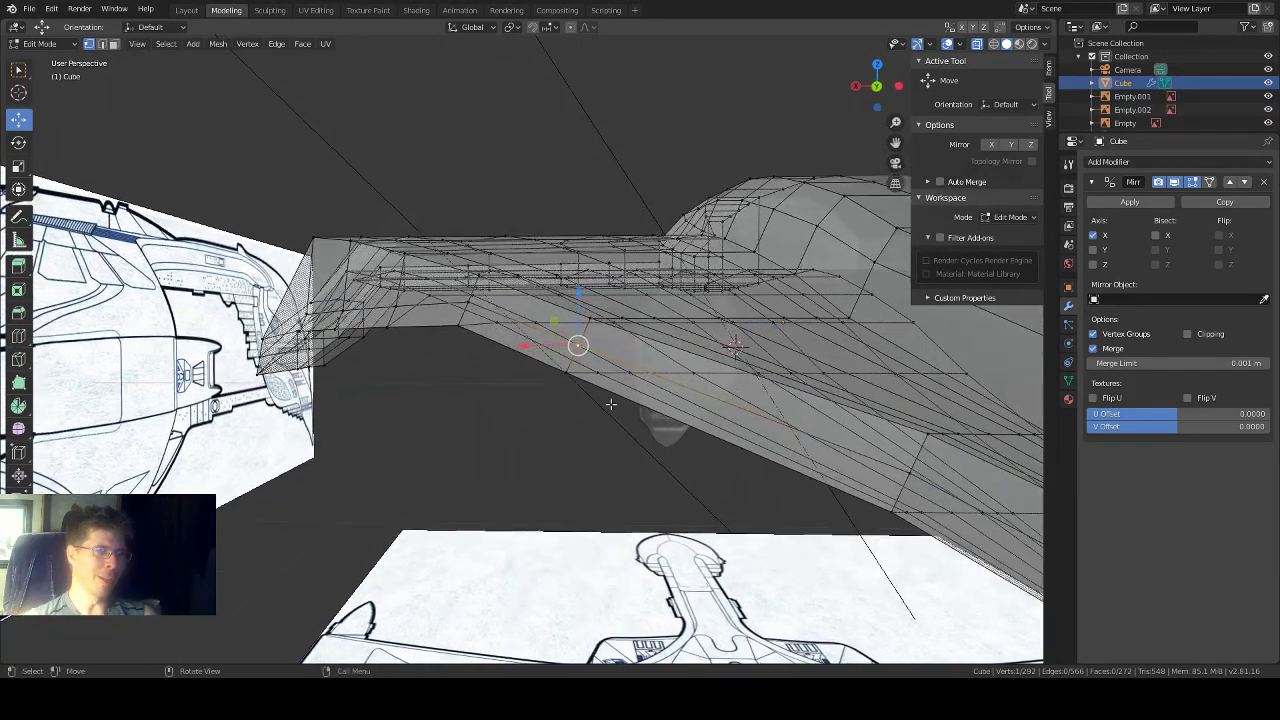
shift+click(566, 373)
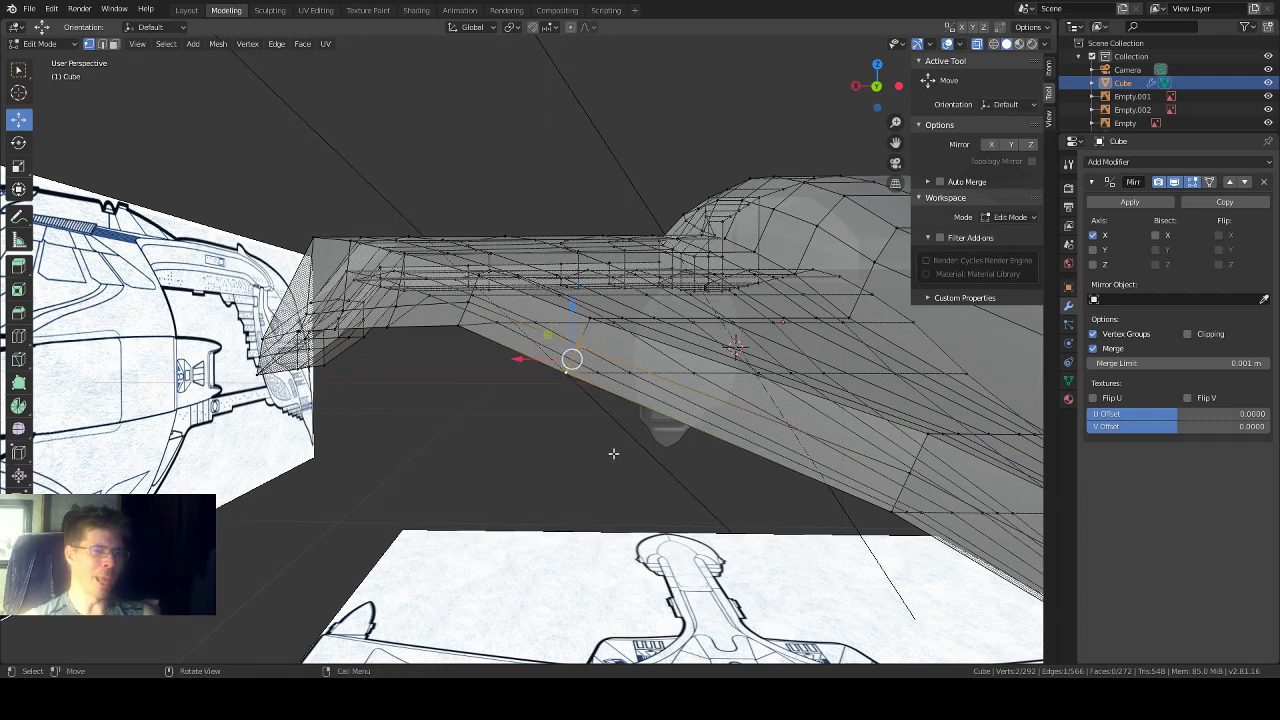
middle_drag(609, 451, 654, 431)
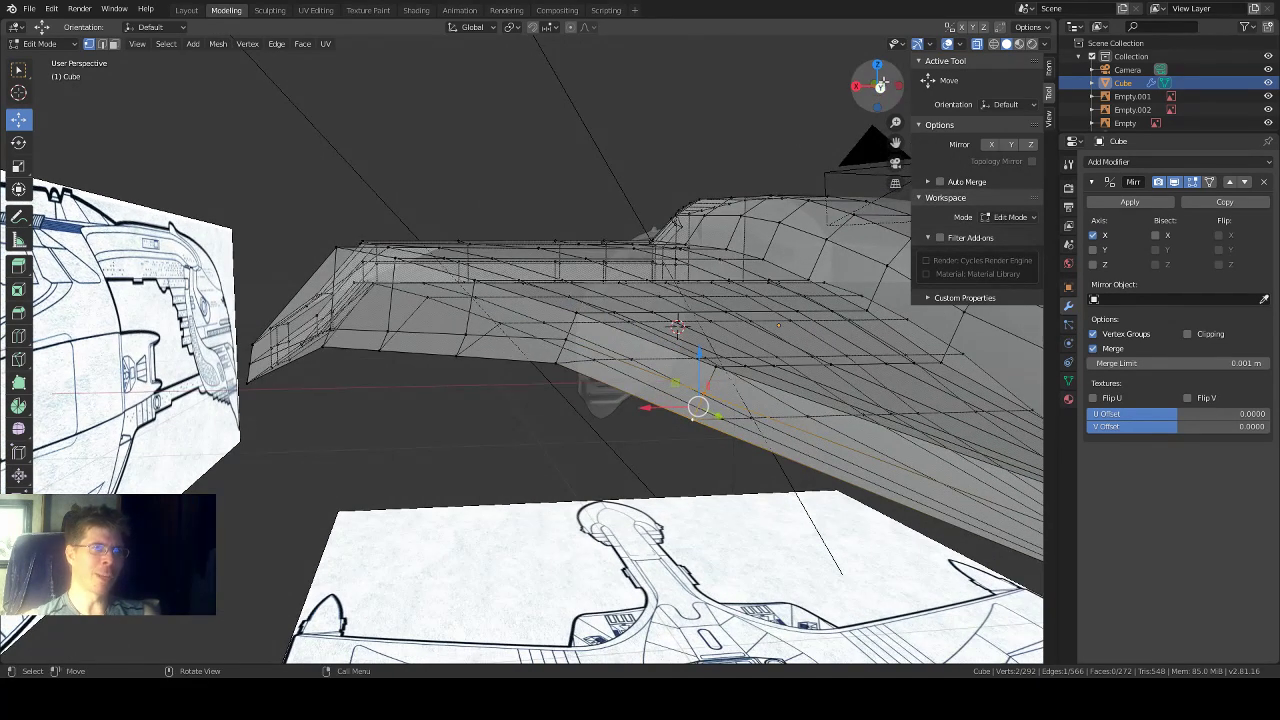
click(882, 87)
click(884, 86)
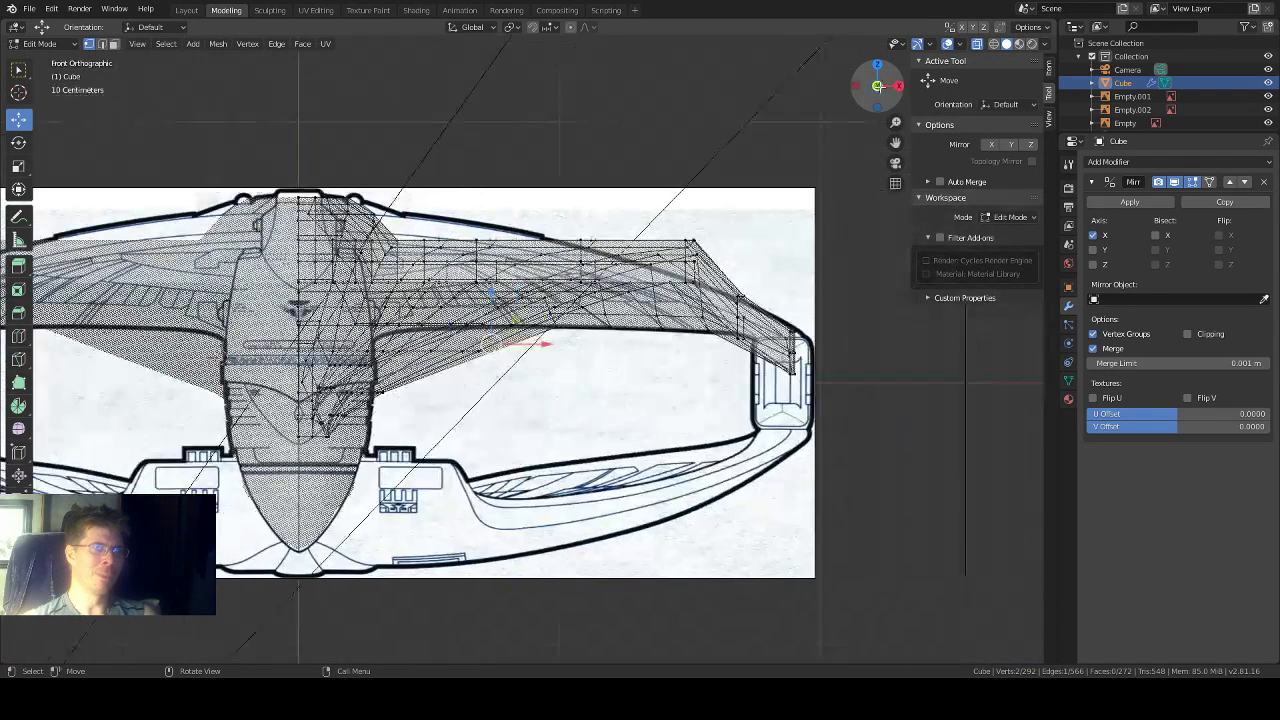
scroll(811, 230, up, 1)
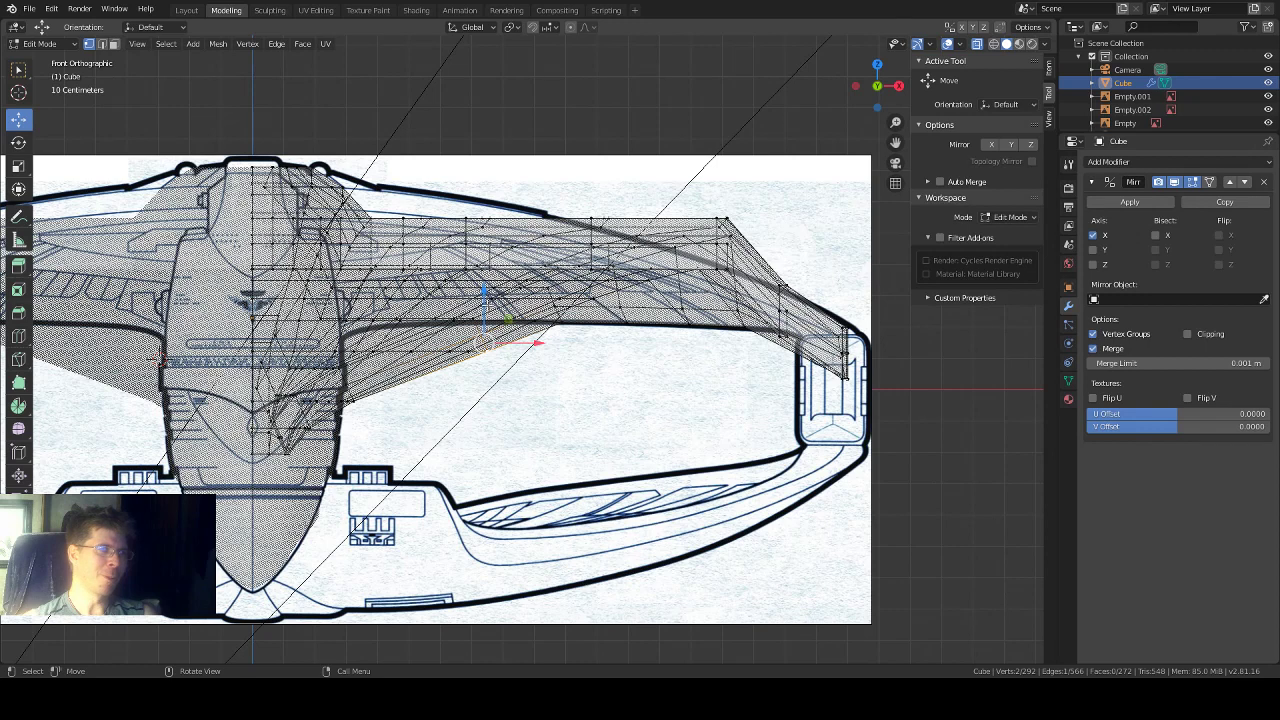
drag(484, 305, 487, 276)
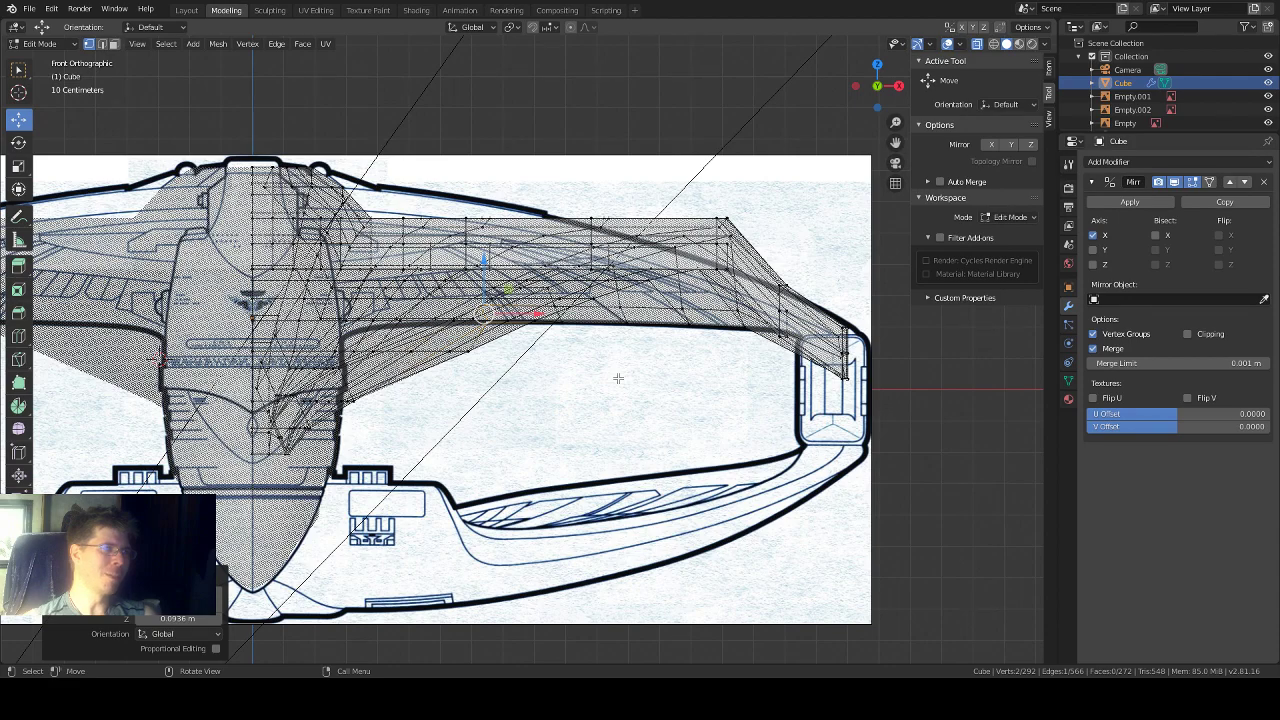
Step: Examine the reshaped rear edge of the wing from behind and below, and turn X-ray off
middle_drag(618, 378, 571, 401)
middle_drag(648, 416, 694, 403)
scroll(611, 406, down, 3)
scroll(609, 407, up, 3)
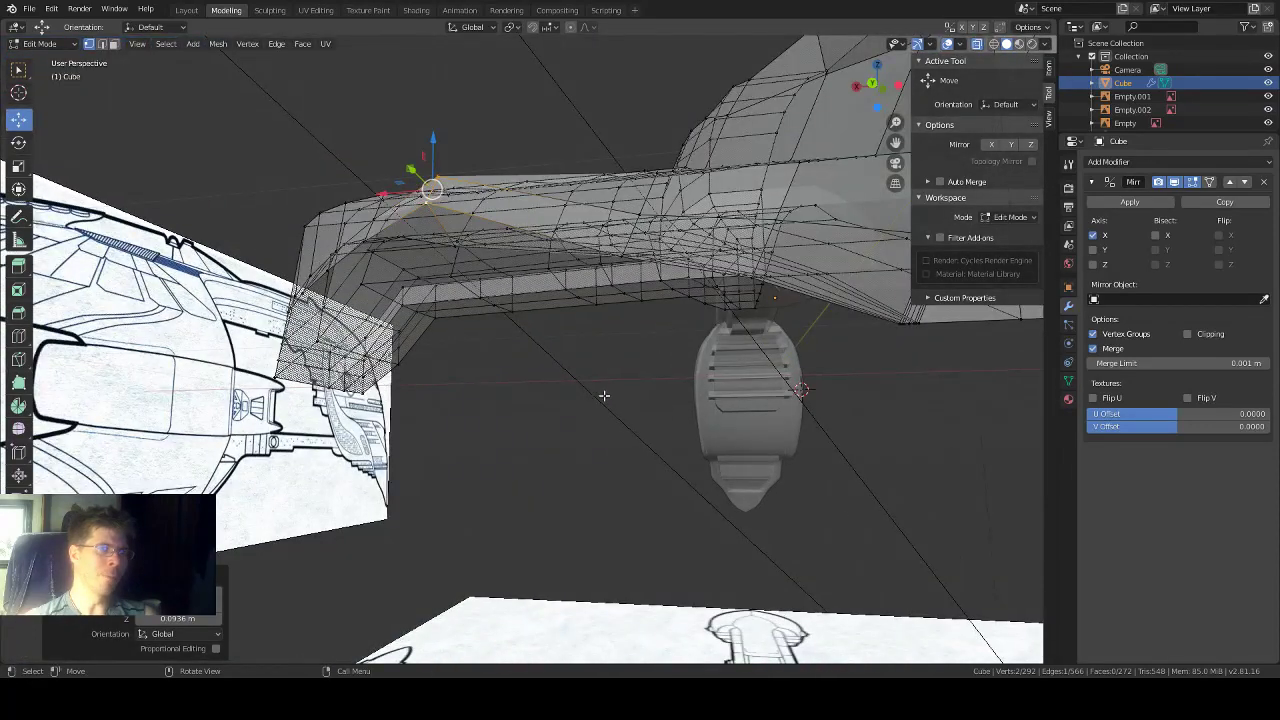
scroll(607, 400, up, 3)
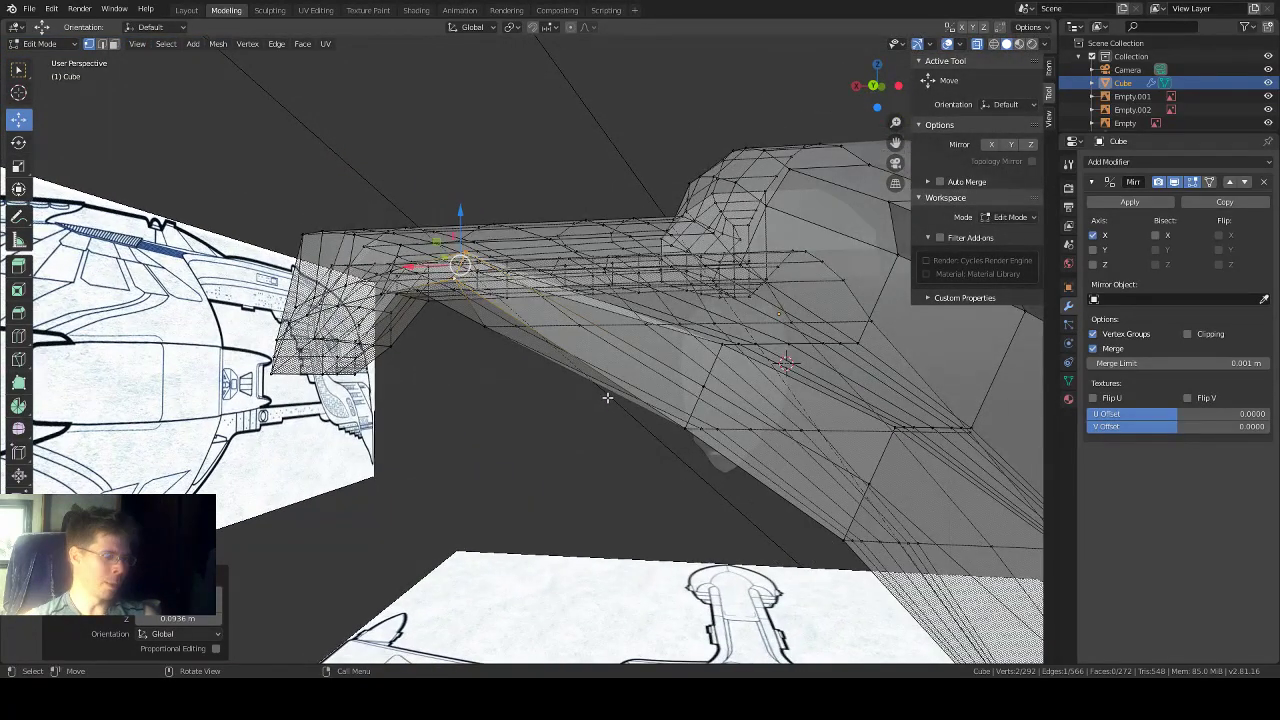
key(alt+z)
middle_drag(603, 400, 600, 409)
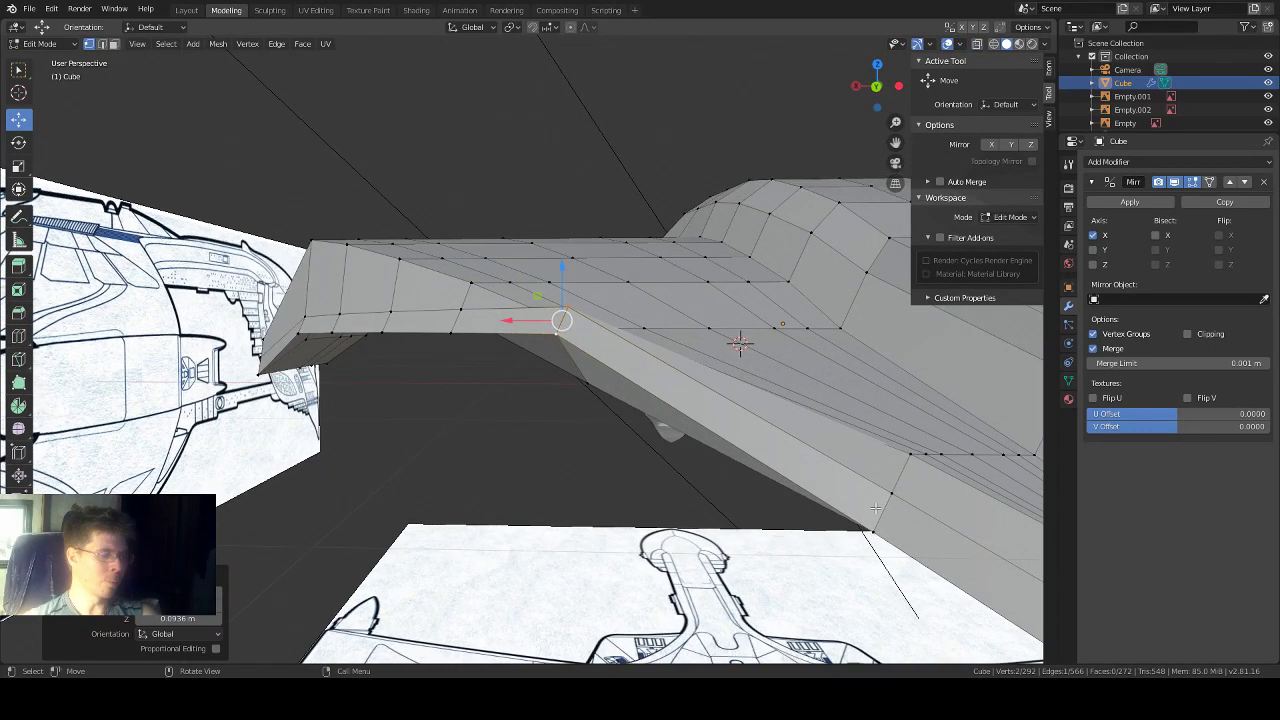
Step: Select the next inboard vertical edge on the wing's rear side and raise it about 0.226 m along Z to meet the front-view blueprint line
key(2)
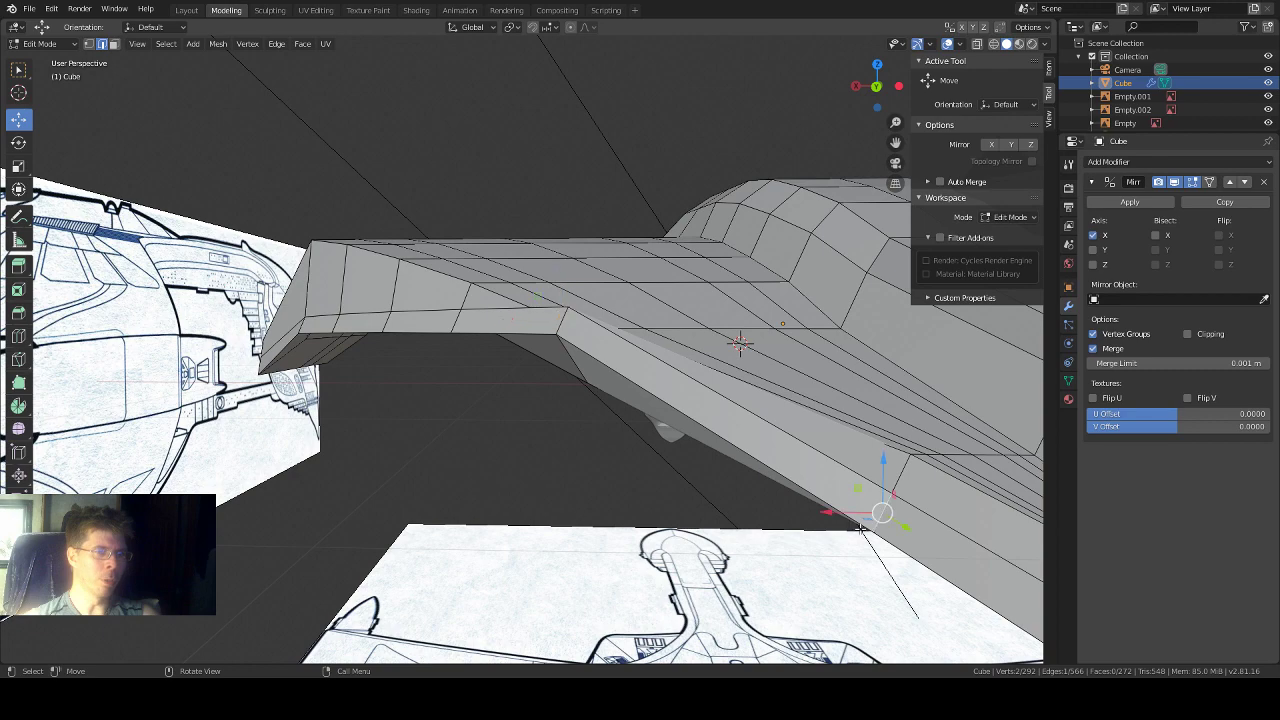
click(877, 86)
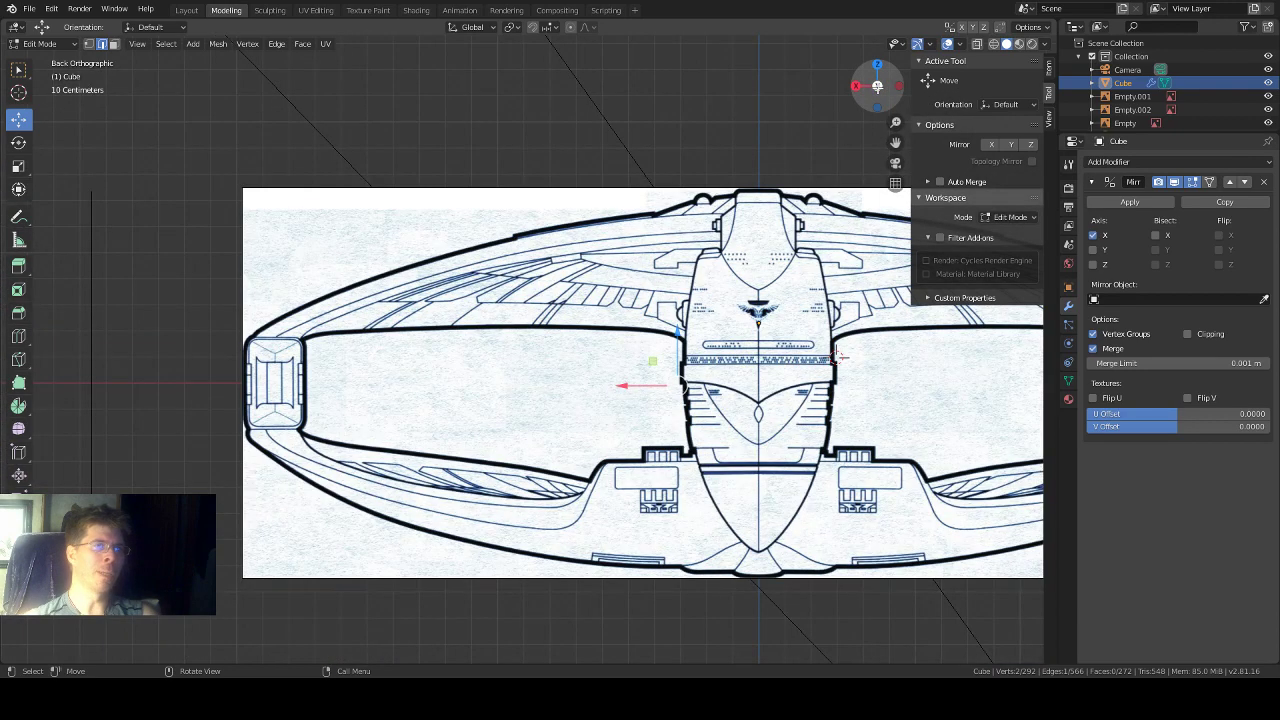
click(877, 86)
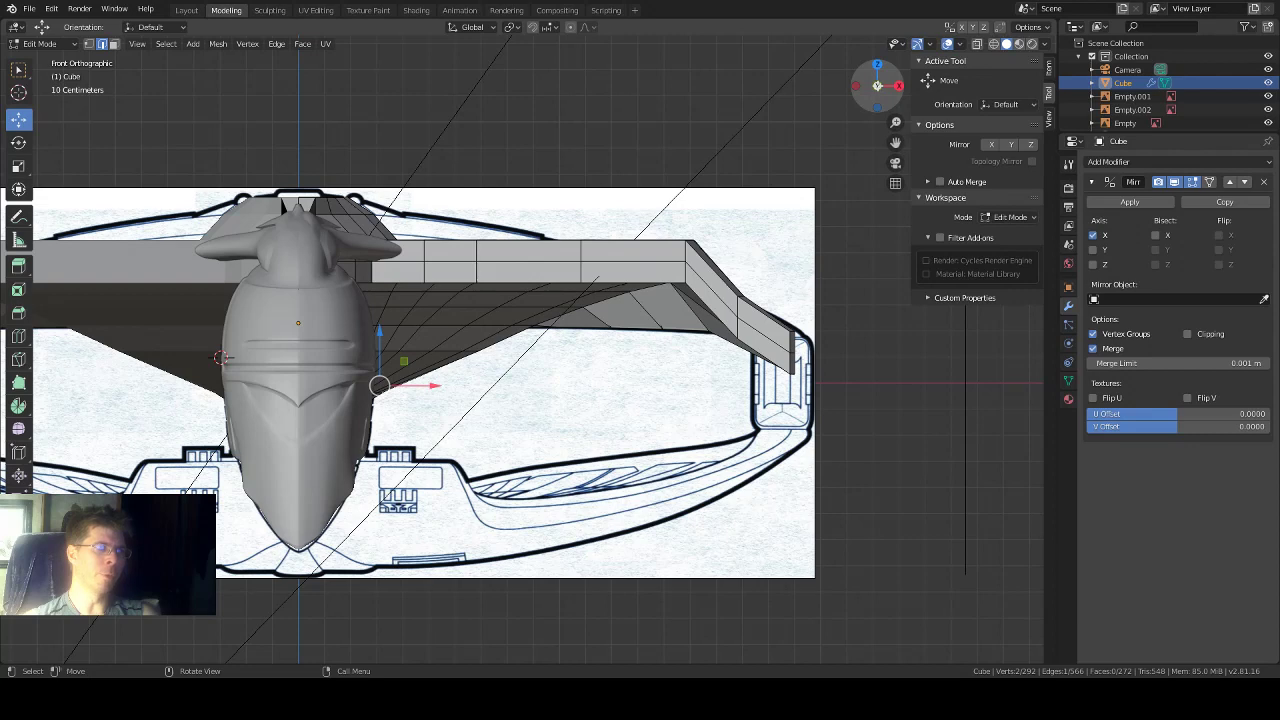
drag(896, 143, 1020, 163)
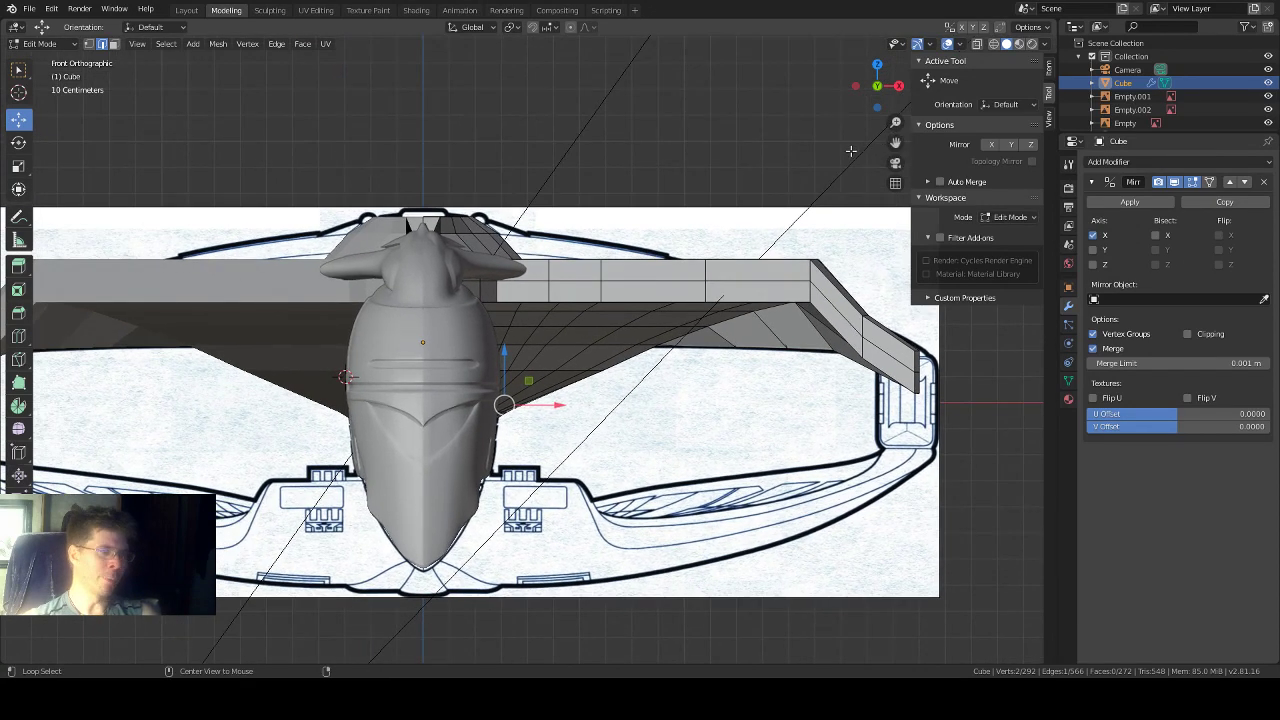
key(alt+z)
scroll(530, 346, up, 2)
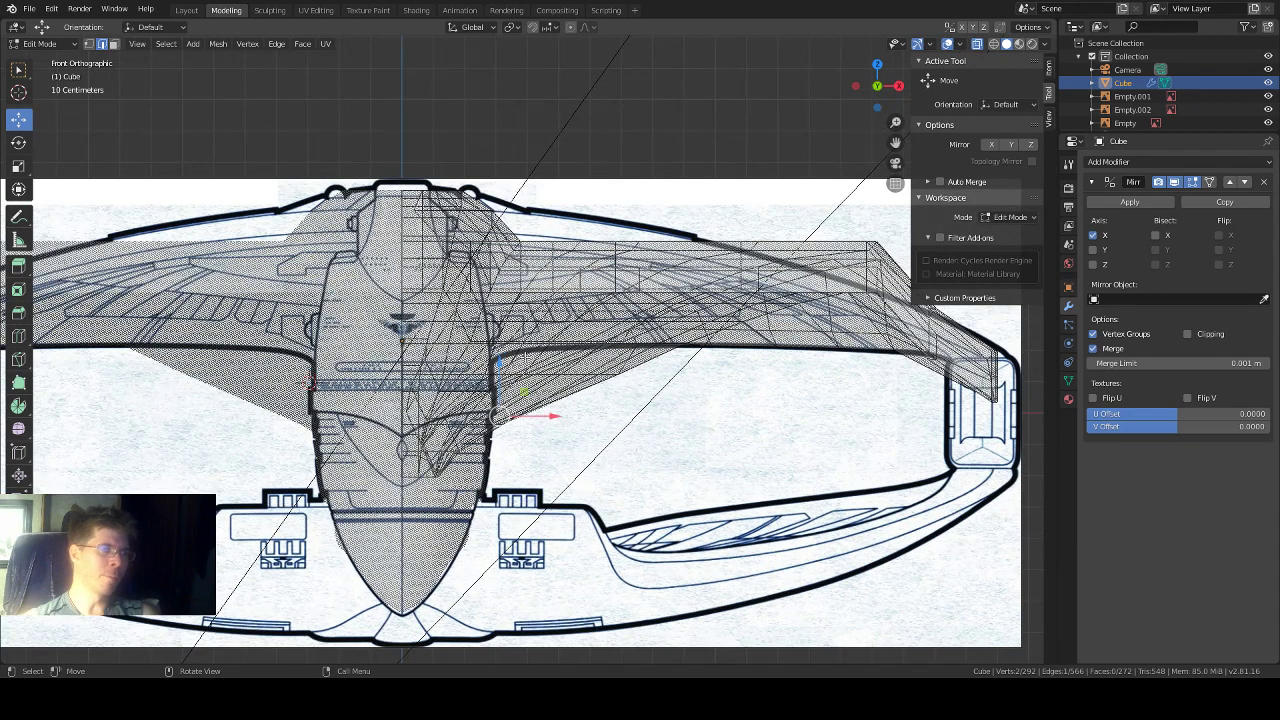
drag(502, 378, 510, 306)
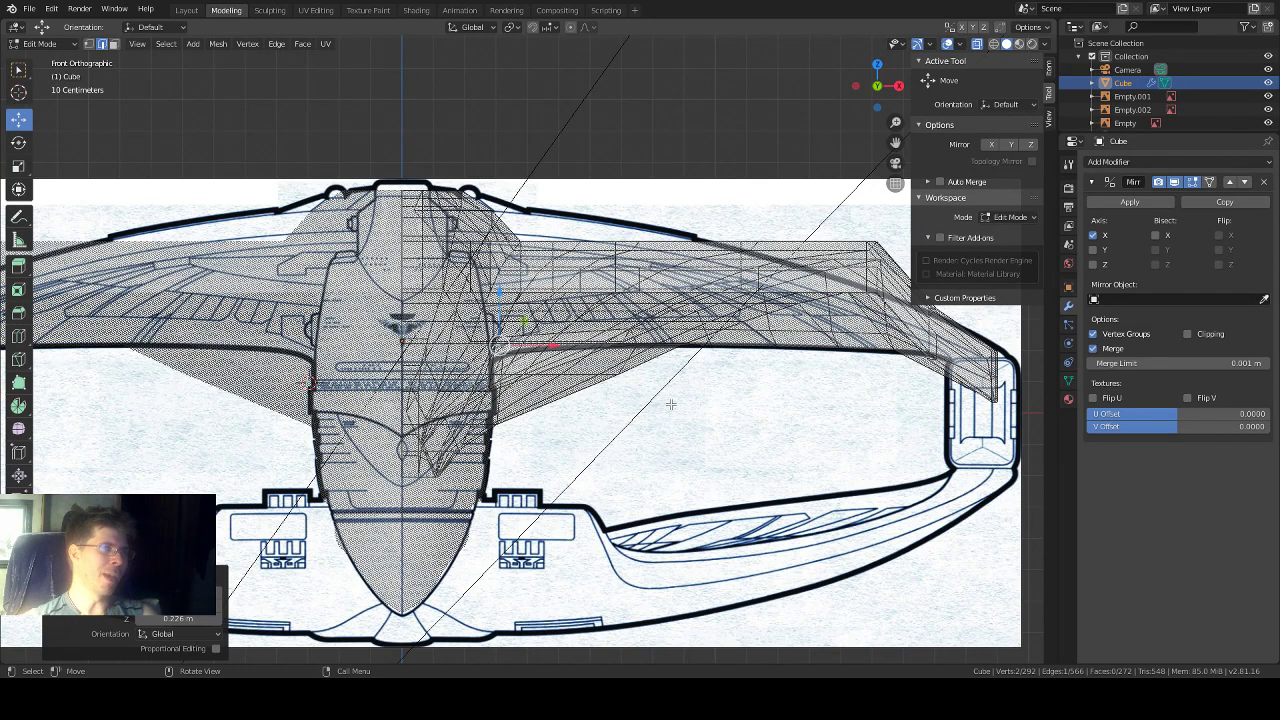
middle_drag(671, 404, 534, 430)
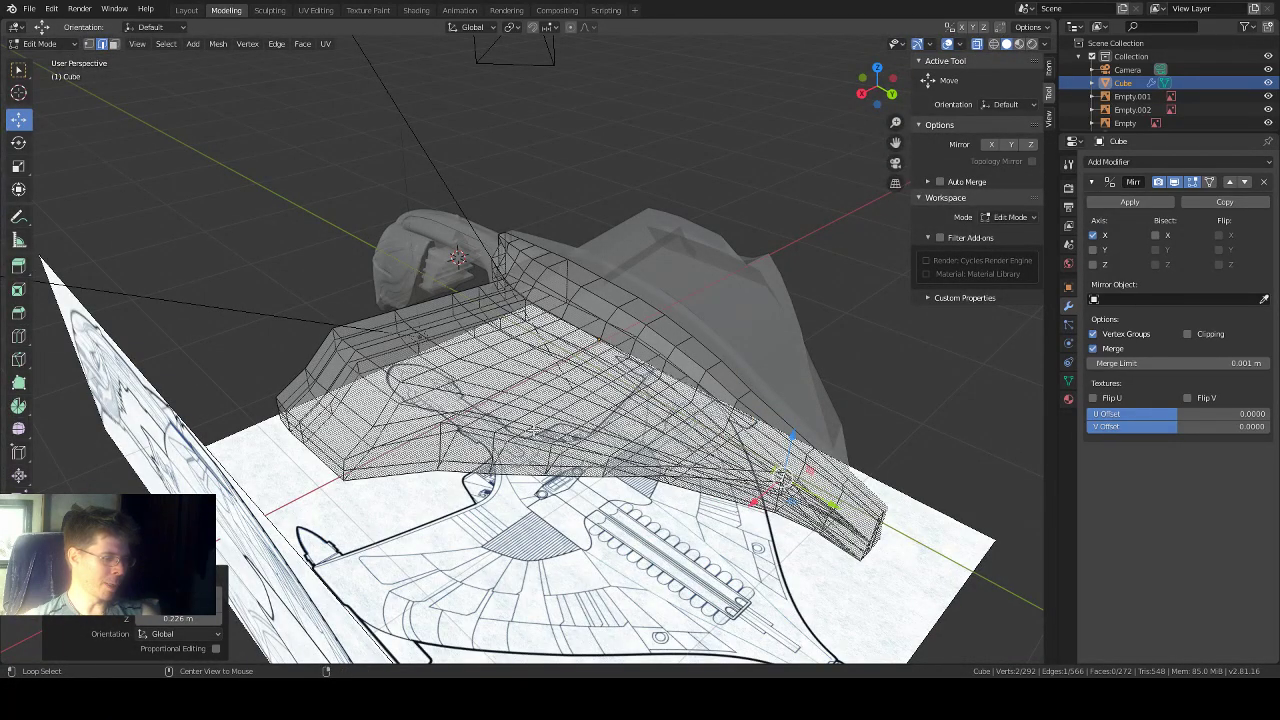
Step: With X-ray off, lower the same rear-side vertical edge along Z to even out its transition with the surrounding wing faces
key(alt+z)
mouse_move(670, 515)
middle_down()
mouse_move(688, 495)
mouse_move(550, 505)
mouse_move(570, 540)
mouse_move(740, 488)
mouse_move(685, 468)
mouse_move(787, 421)
middle_up()
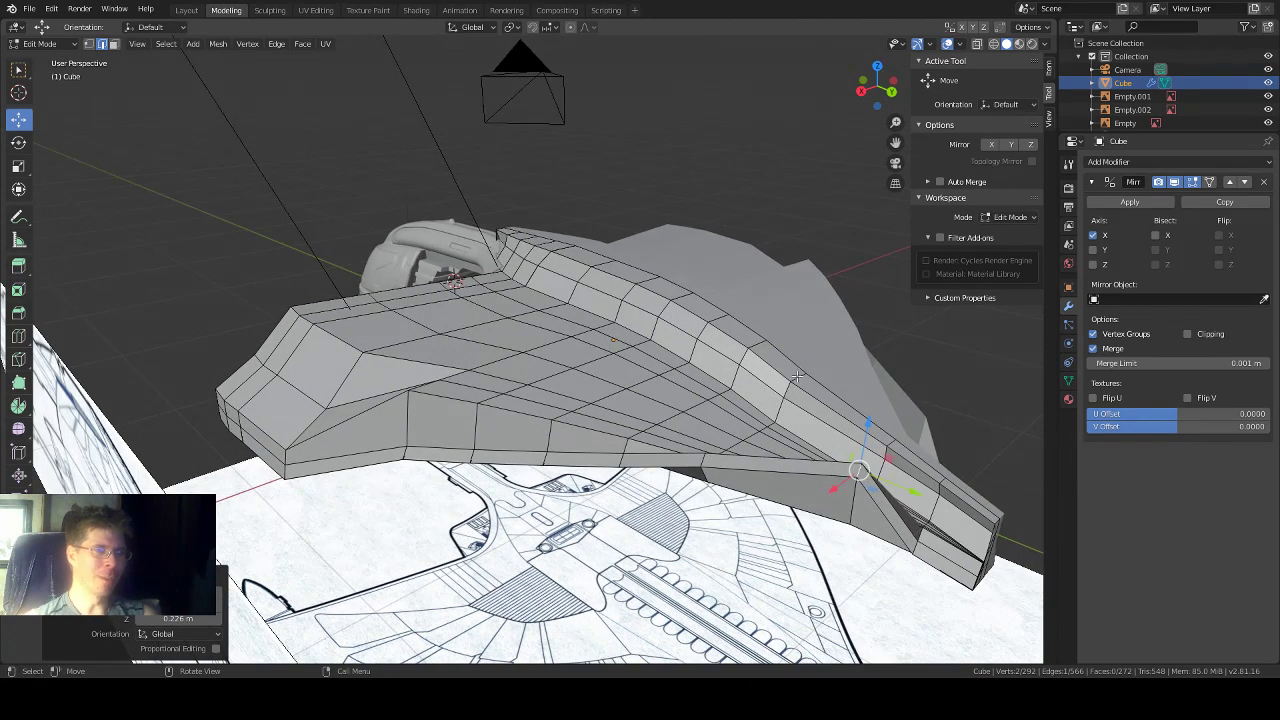
click(797, 376)
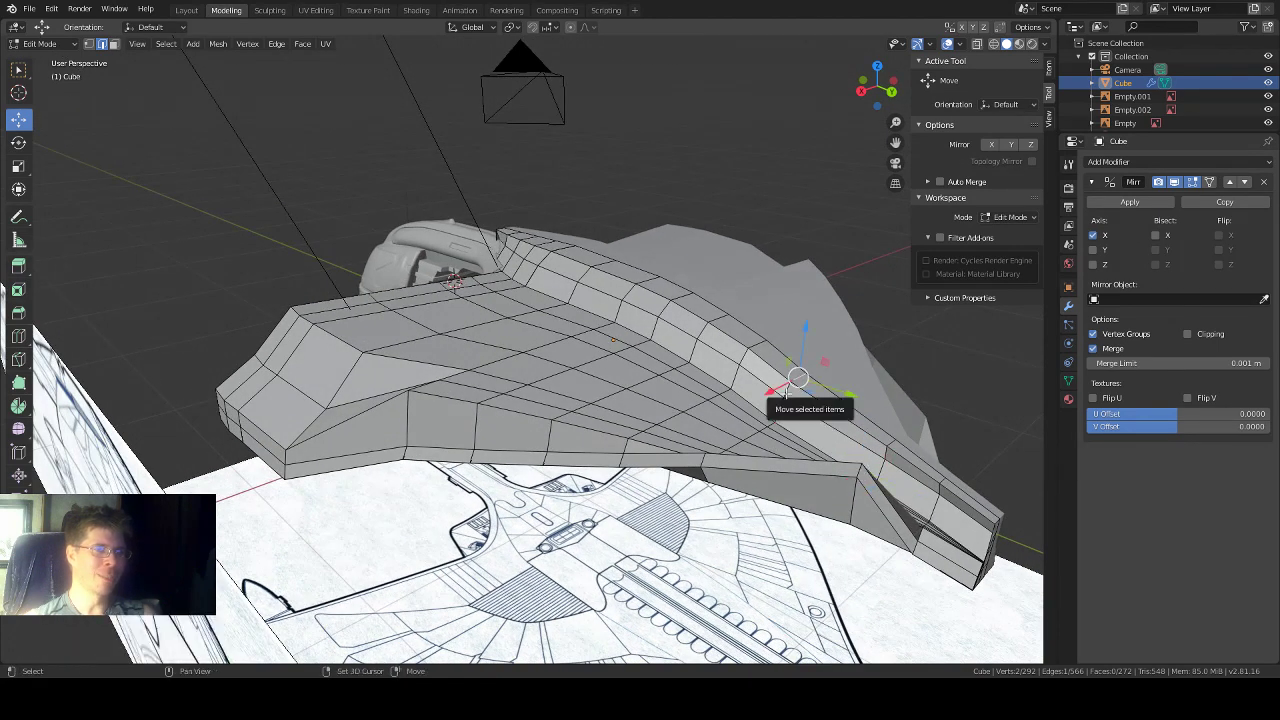
click(786, 392)
middle_drag(779, 411, 831, 454)
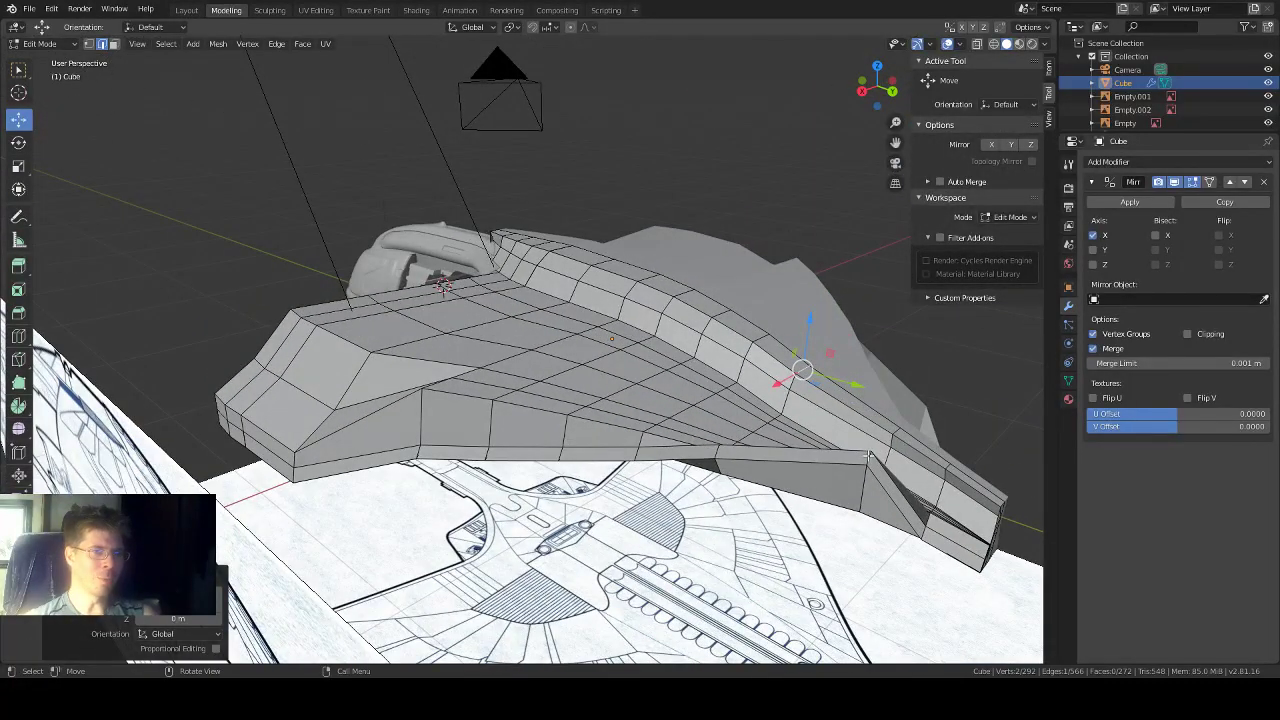
click(868, 456)
drag(873, 424, 857, 476)
Step: Select the neighbouring outboard vertical edge on the wing's rear side and lower it about 0.073 m along Z
click(715, 453)
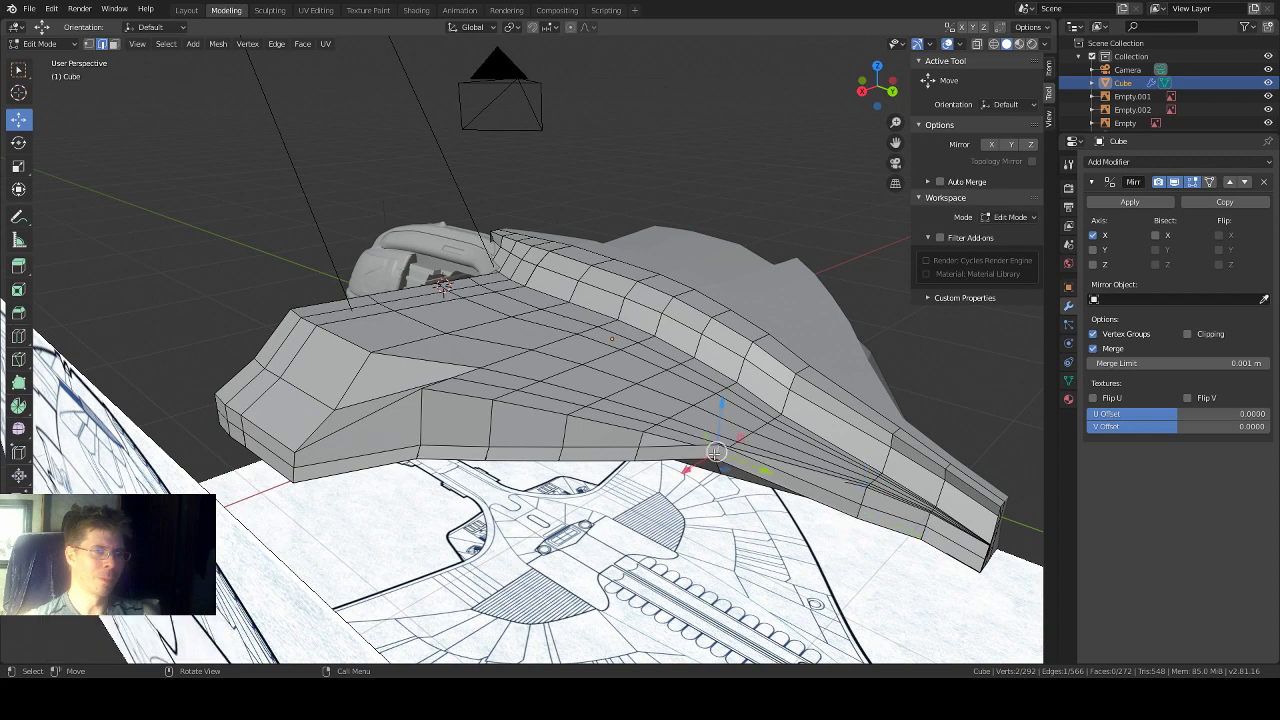
key(g)
key(z)
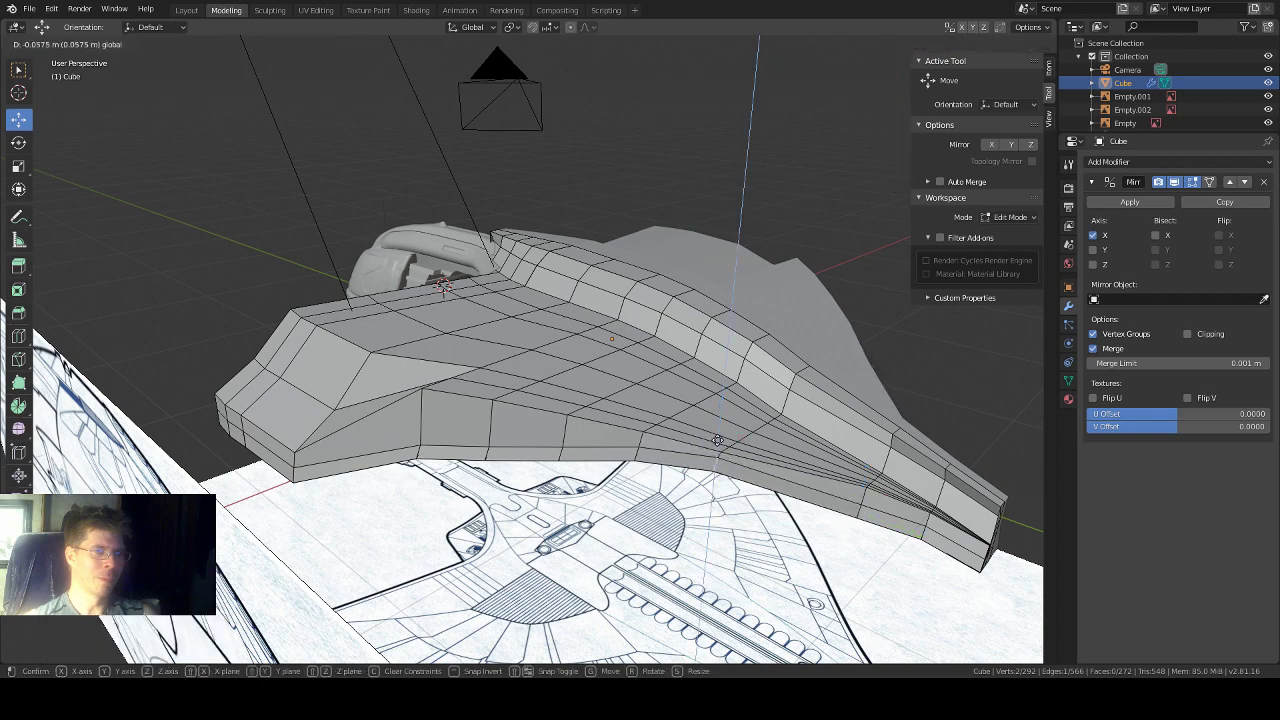
click(716, 442)
Step: Examine the smoothed rear edge of the wing against the side and front blueprints and from below
middle_drag(716, 442, 745, 416)
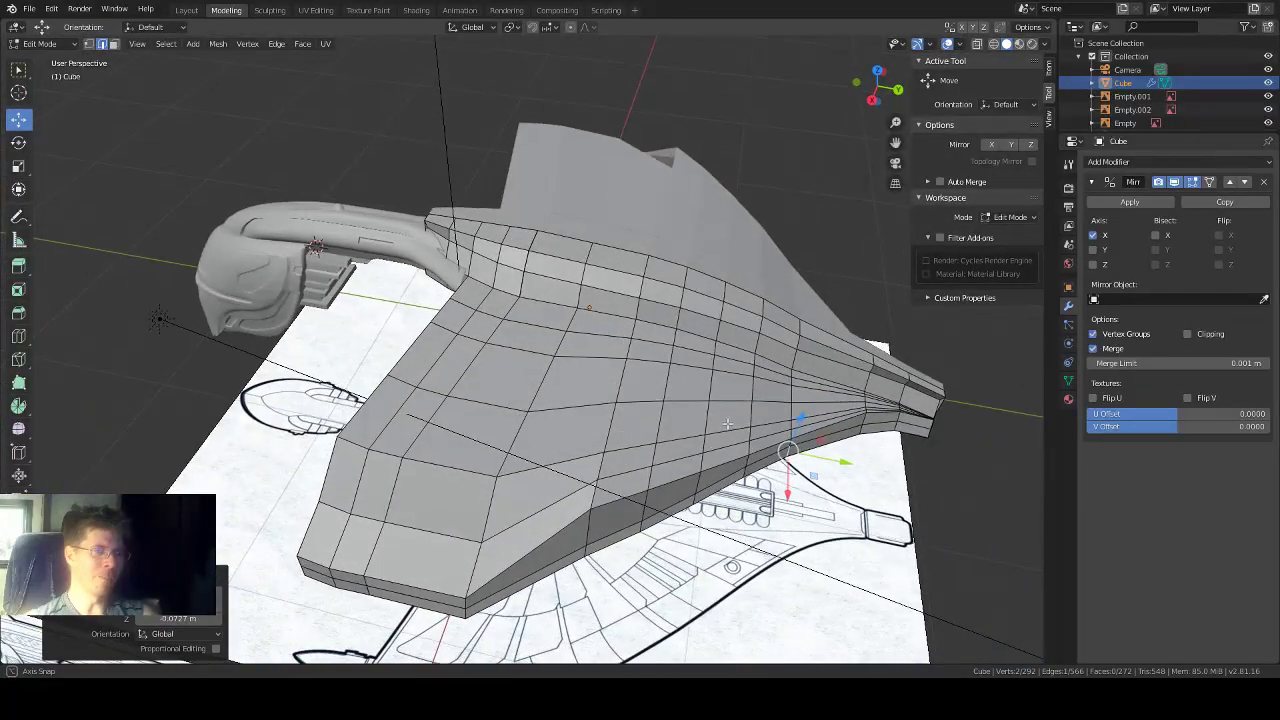
click(897, 90)
click(898, 89)
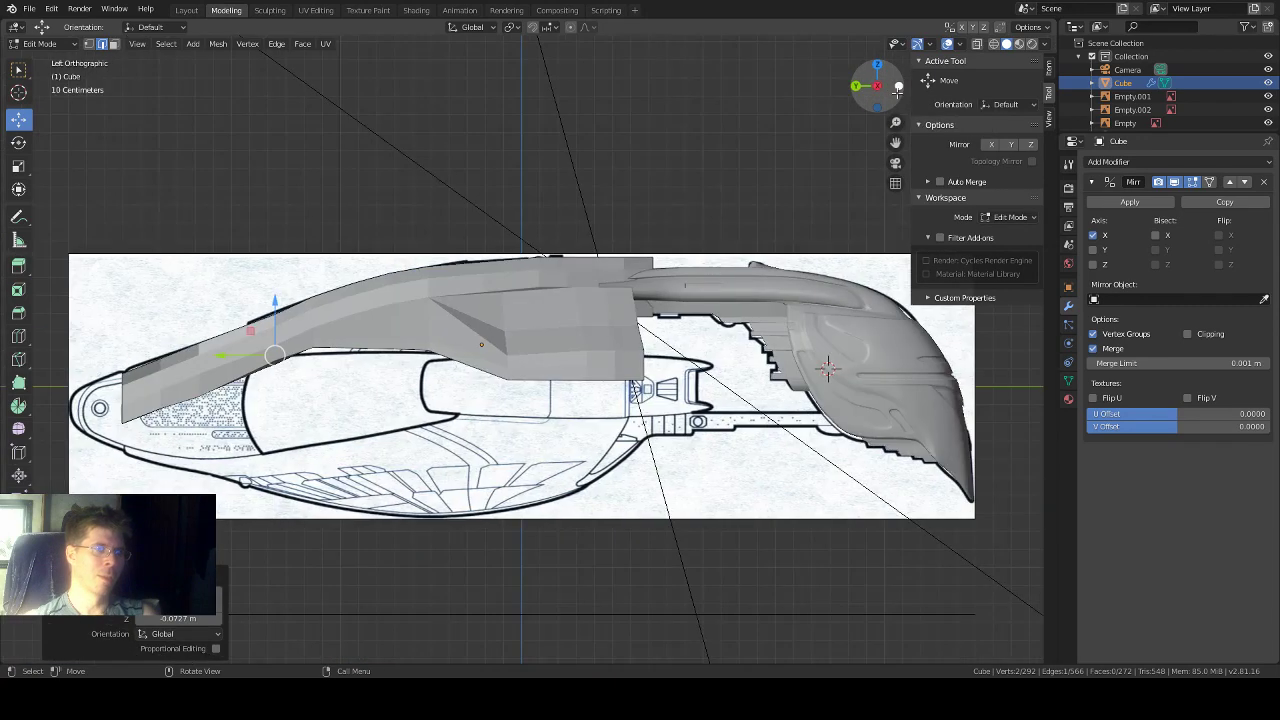
scroll(690, 250, up, 1)
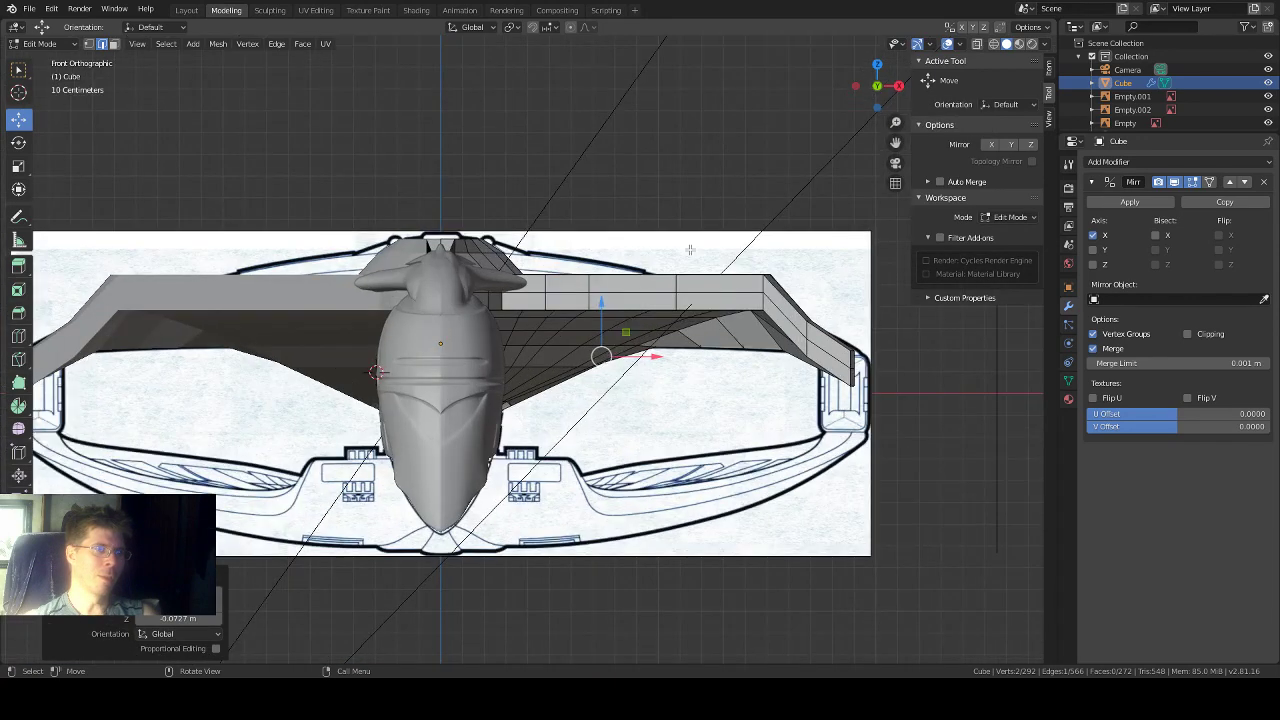
middle_drag(596, 395, 557, 358)
middle_drag(612, 424, 590, 441)
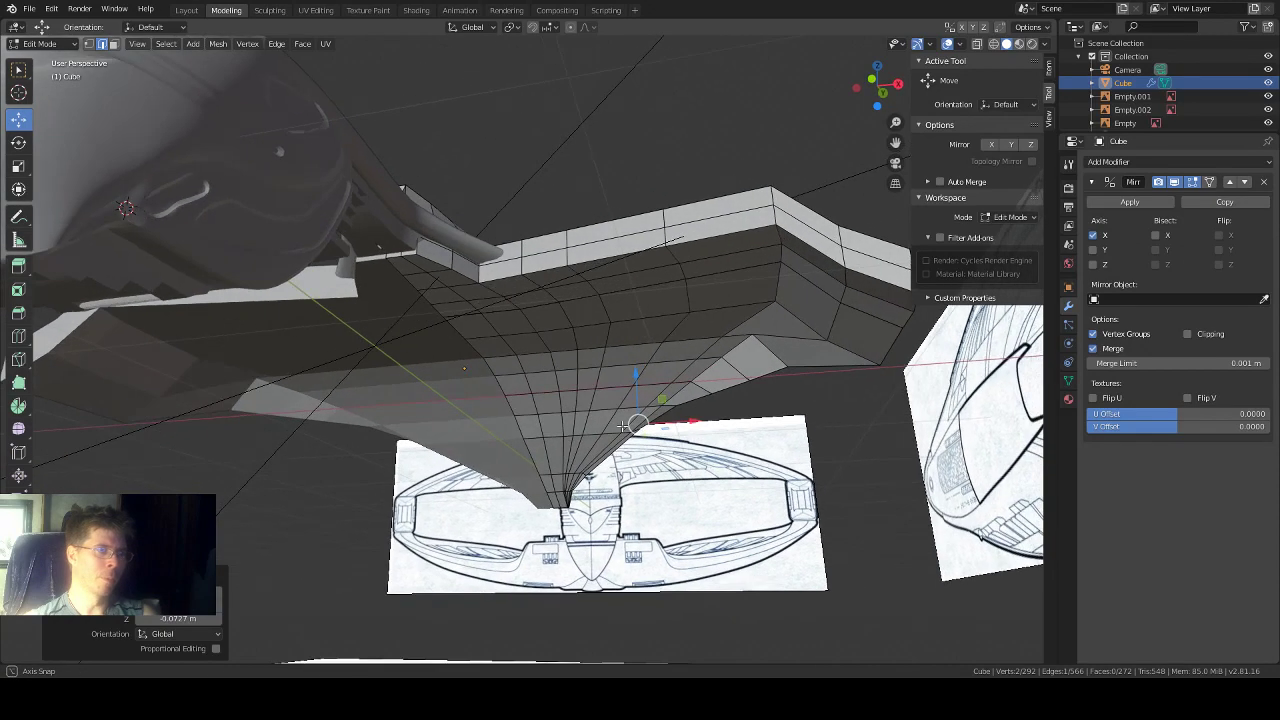
scroll(590, 441, up, 1)
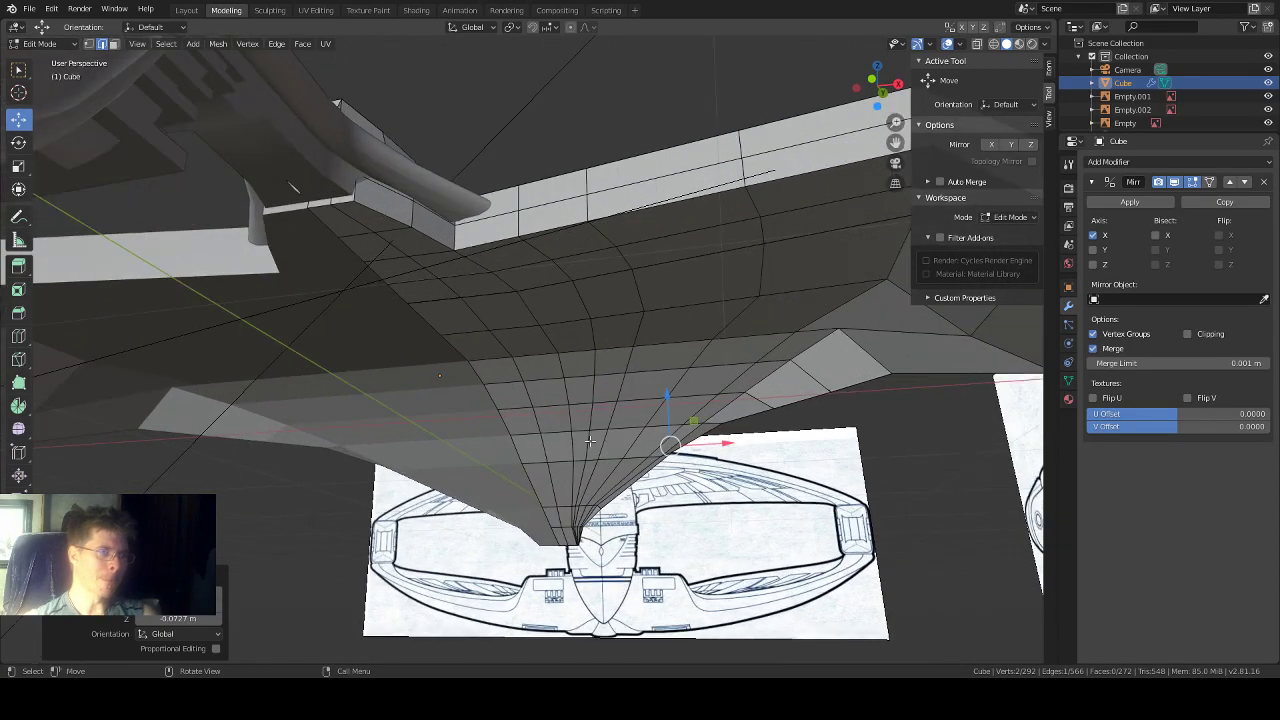
scroll(607, 463, up, 1)
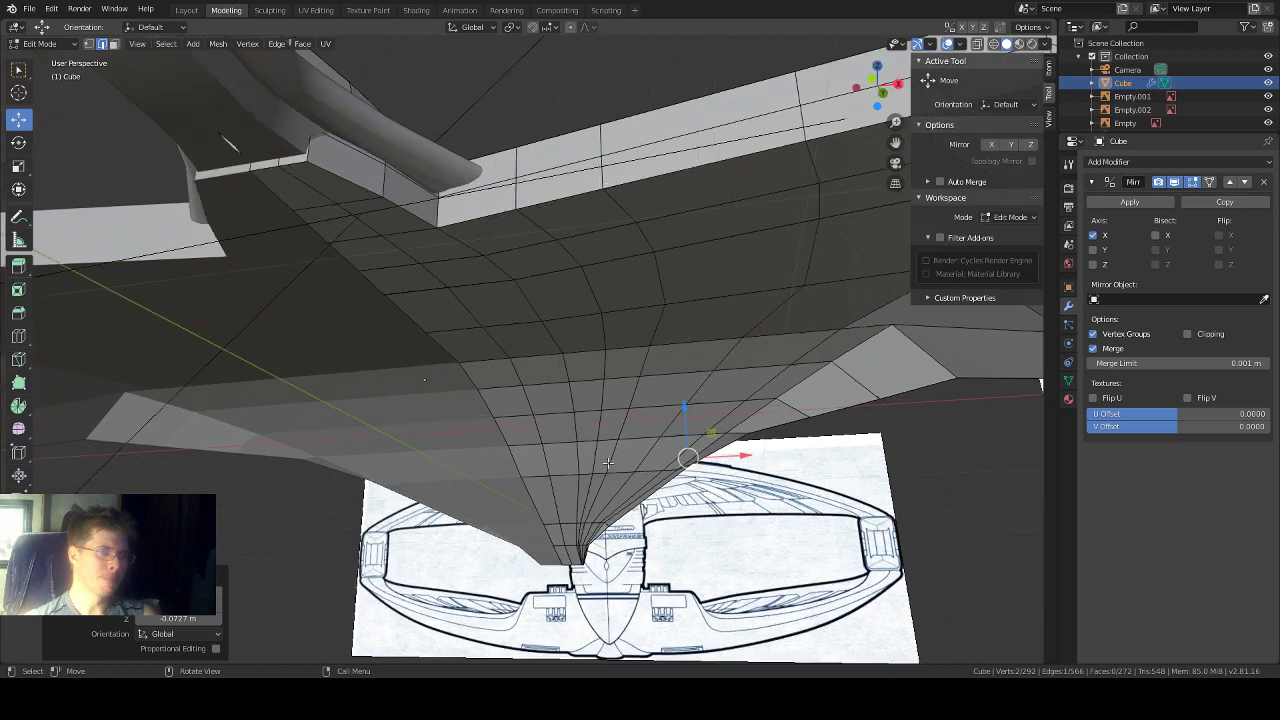
middle_drag(607, 463, 606, 464)
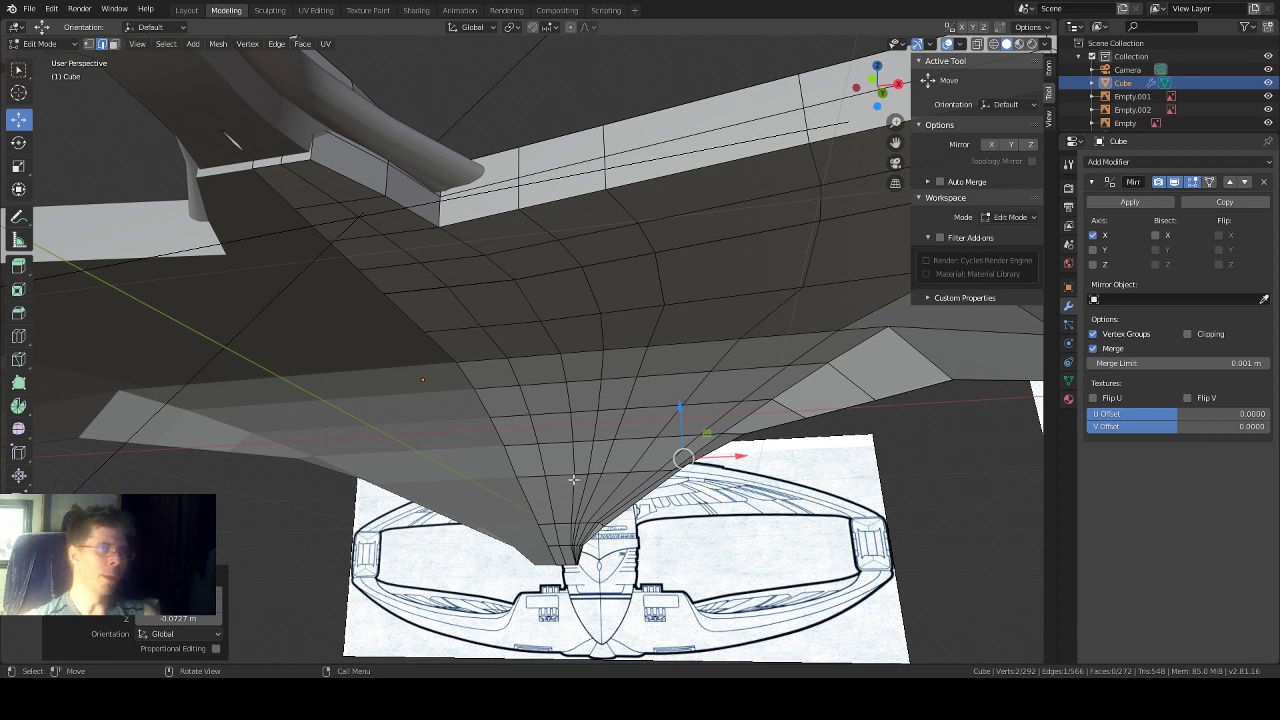
Step: In top view, move the central spine's upper-edge vertex on the third row from the tail end about 0.044 m toward the centreline along X
key(1)
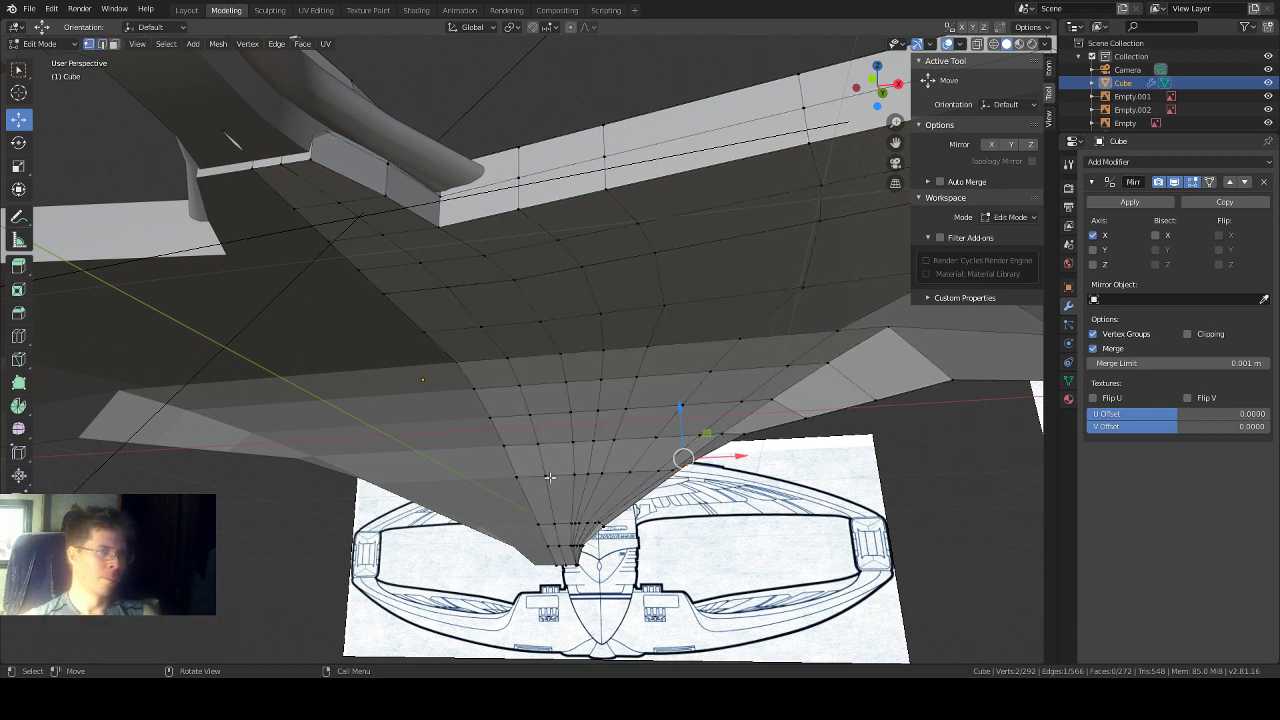
click(546, 475)
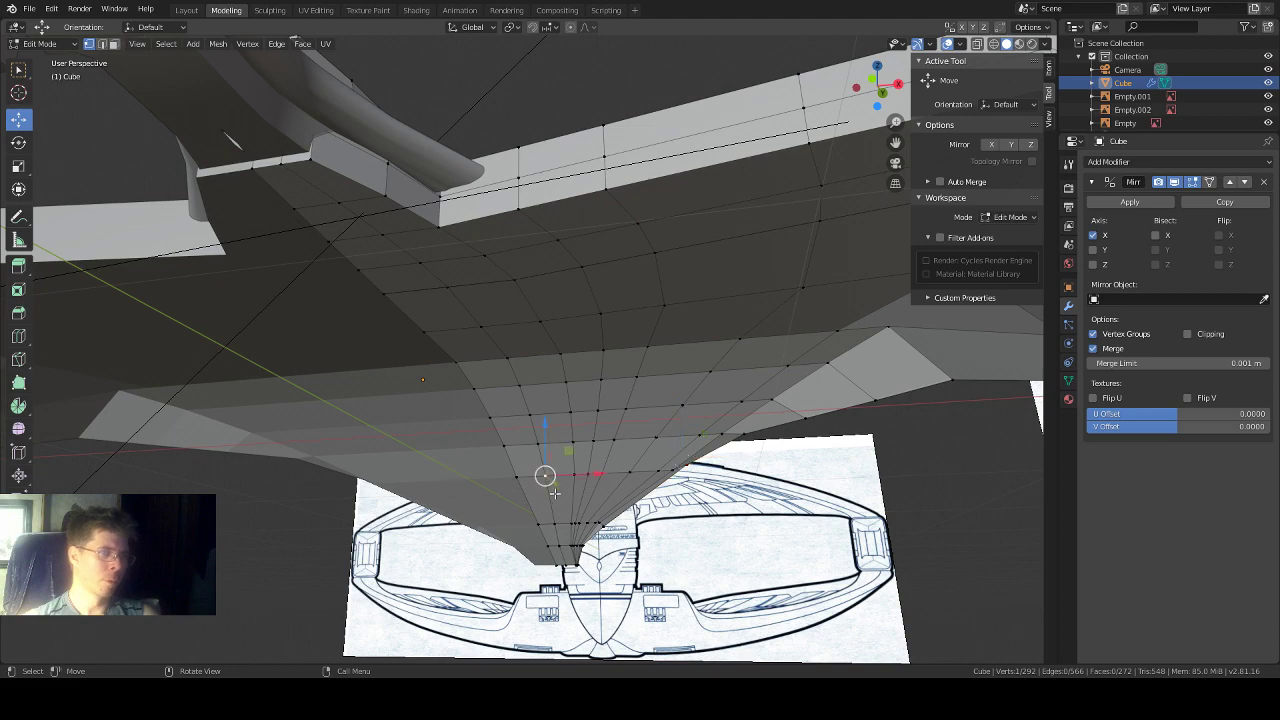
middle_drag(608, 438, 721, 332)
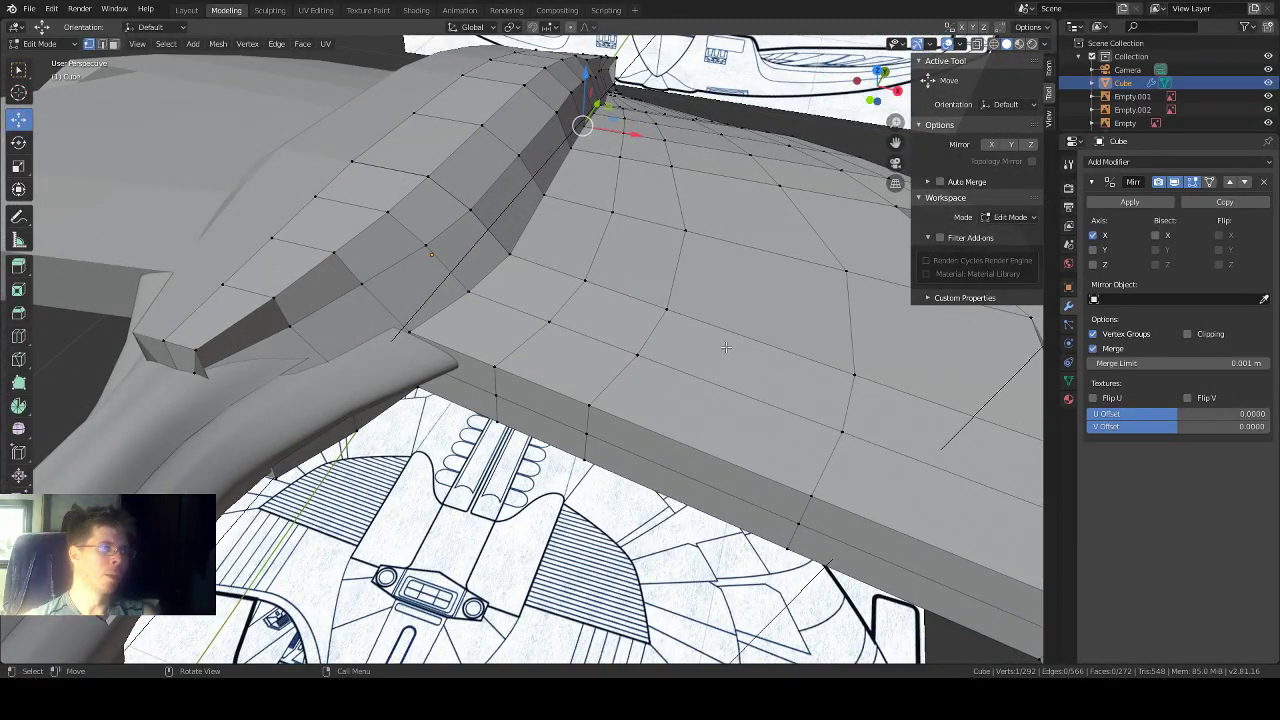
click(882, 70)
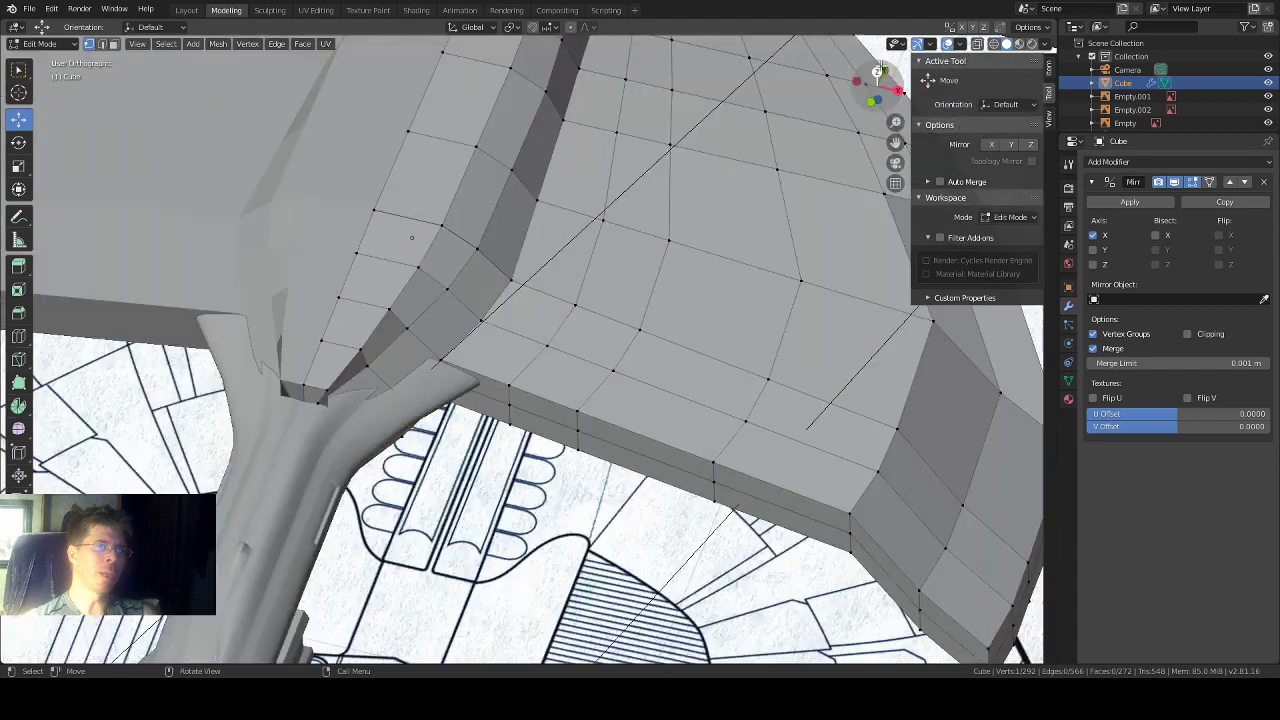
key(KP_7)
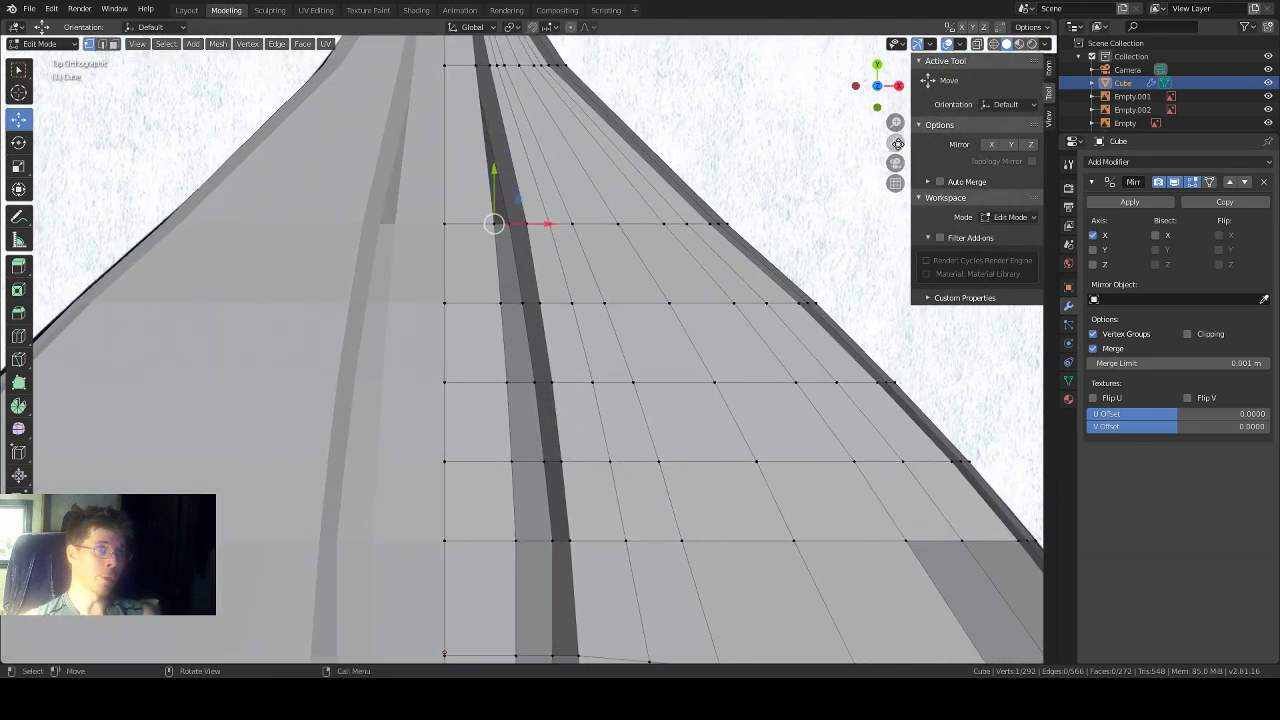
drag(896, 142, 972, 293)
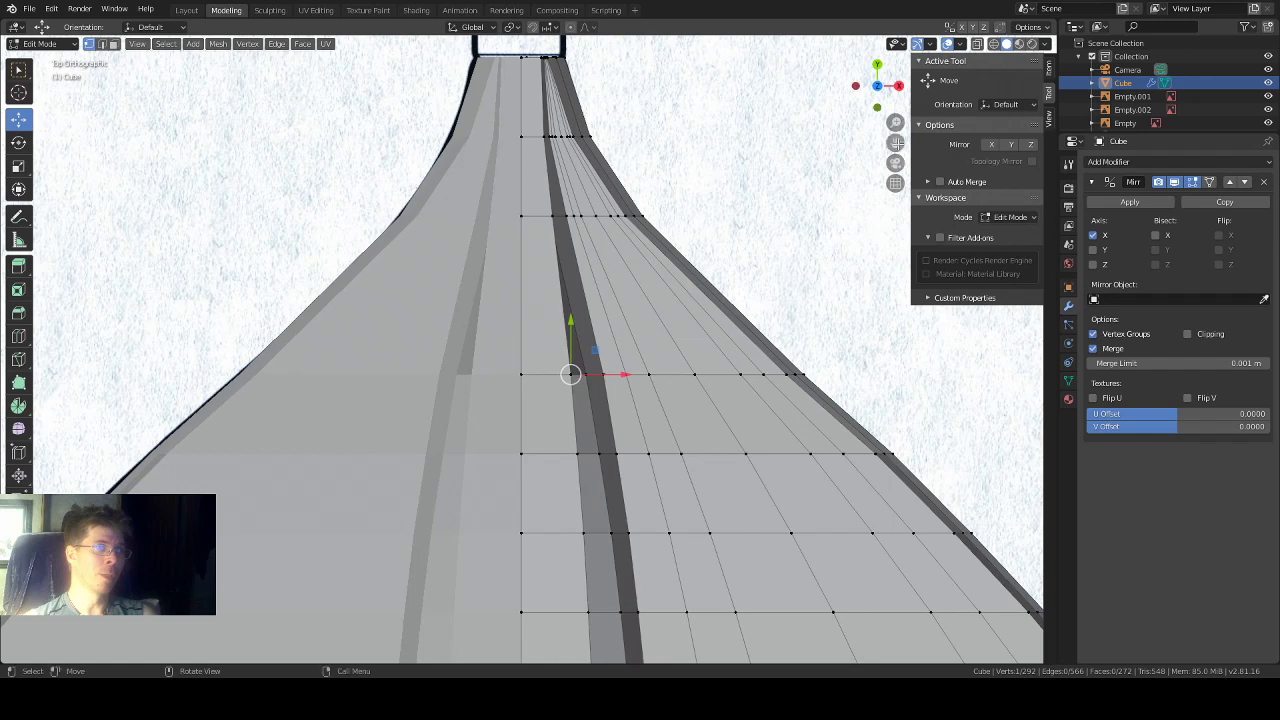
scroll(565, 198, up, 1)
click(557, 187)
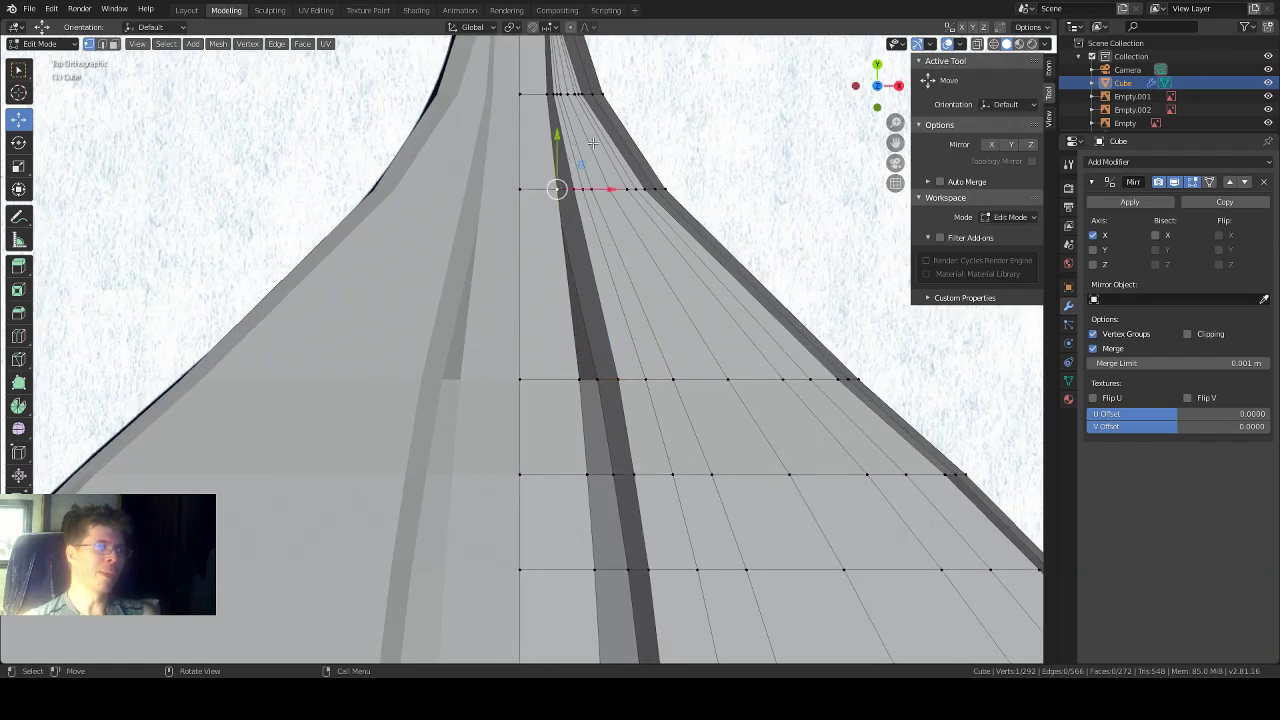
key(g)
key(x)
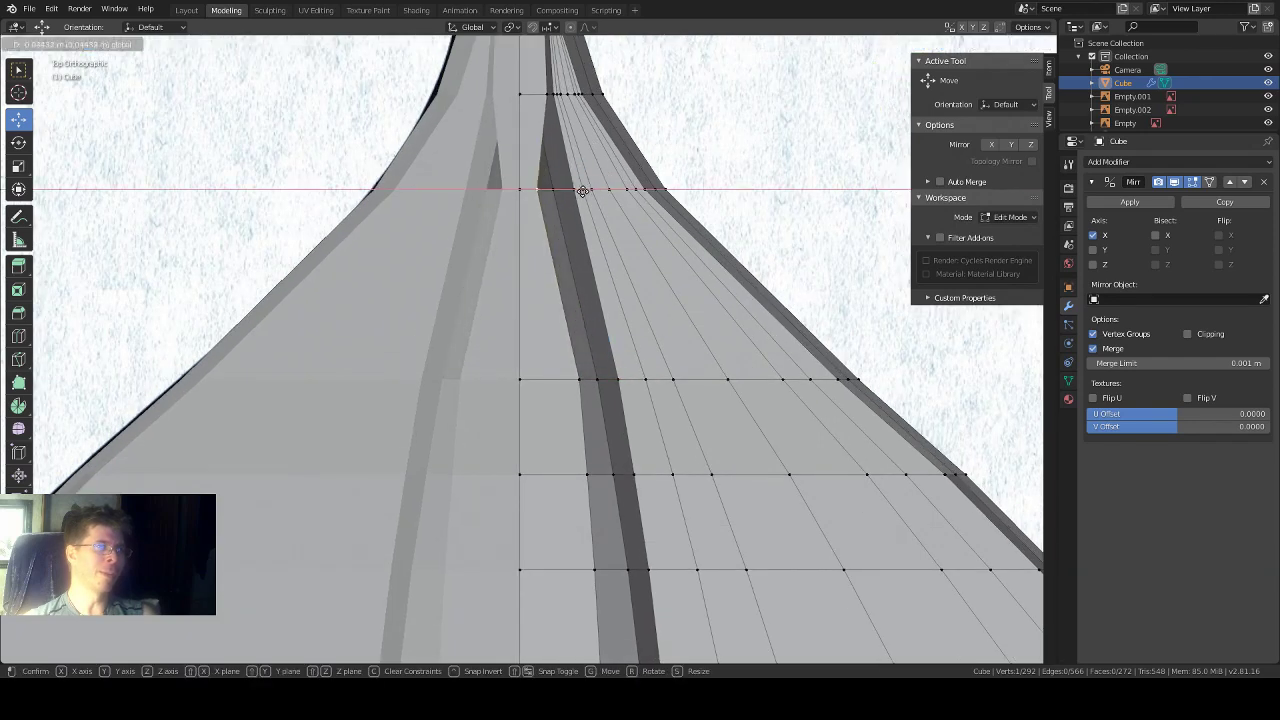
click(583, 190)
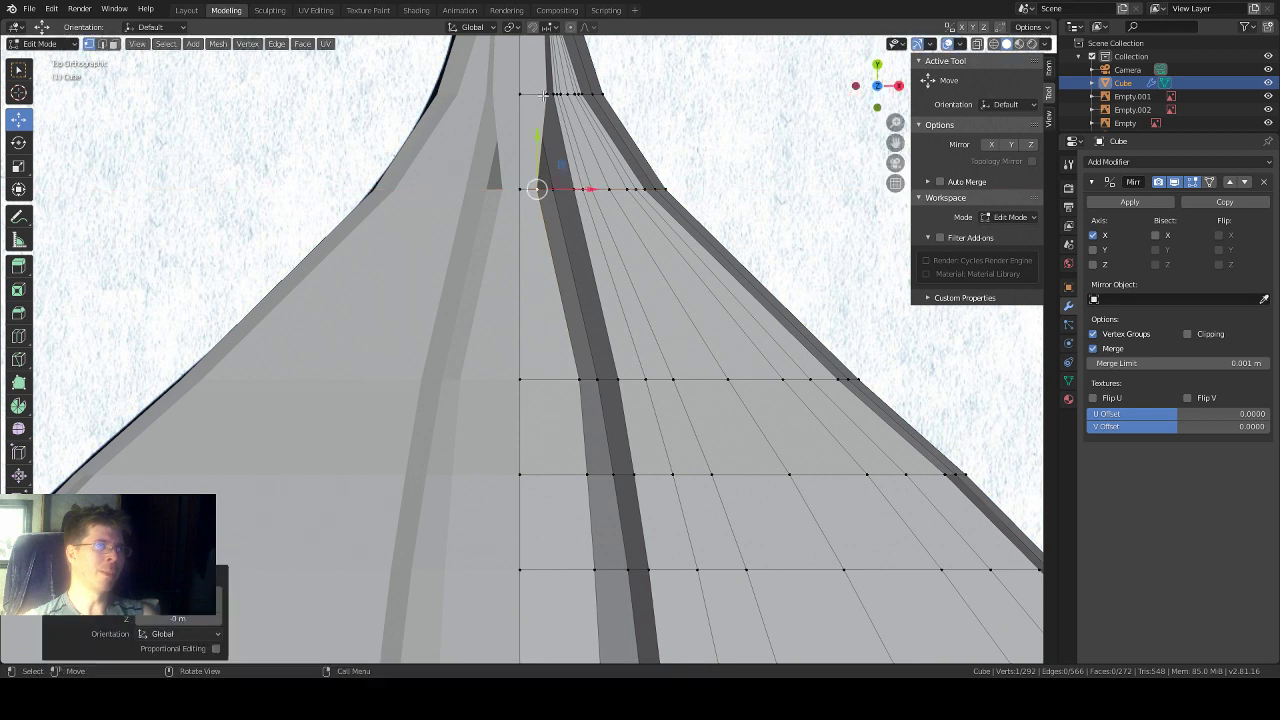
Step: Move the spine's upper-edge vertices on the last two rows at the tail end toward the centreline along X
click(545, 94)
drag(580, 96, 566, 98)
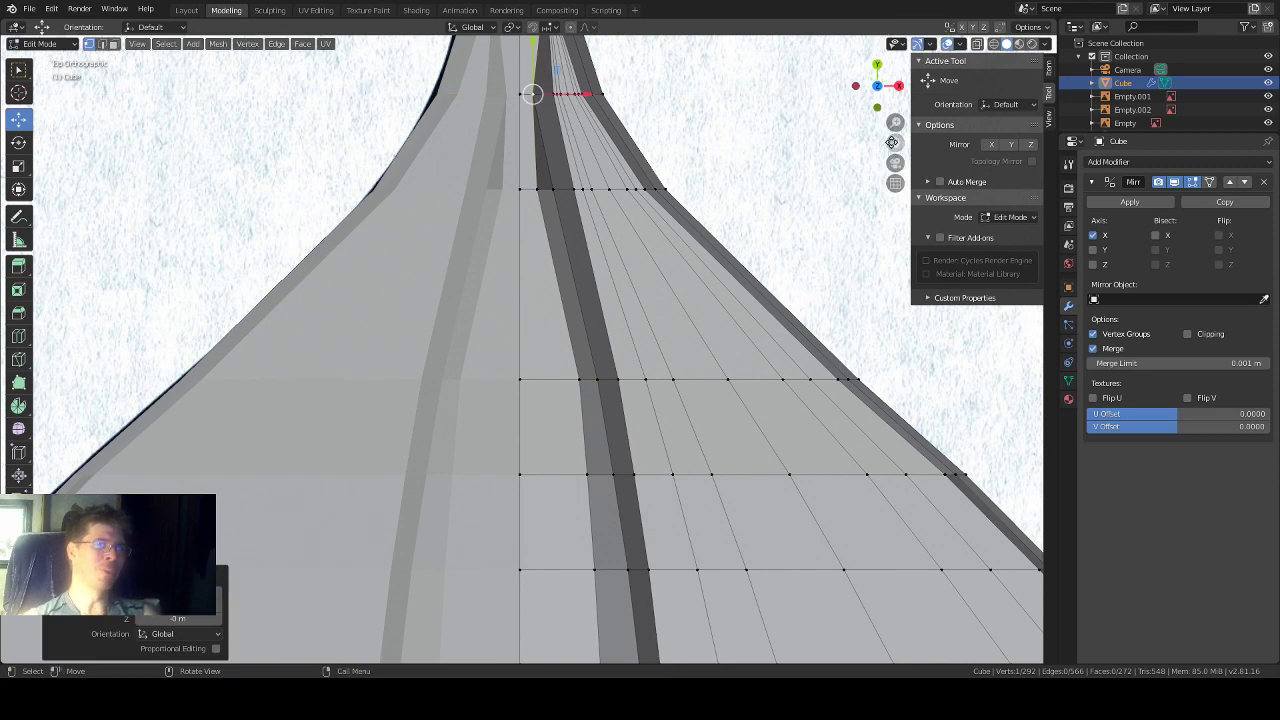
drag(895, 143, 919, 362)
scroll(751, 162, up, 2)
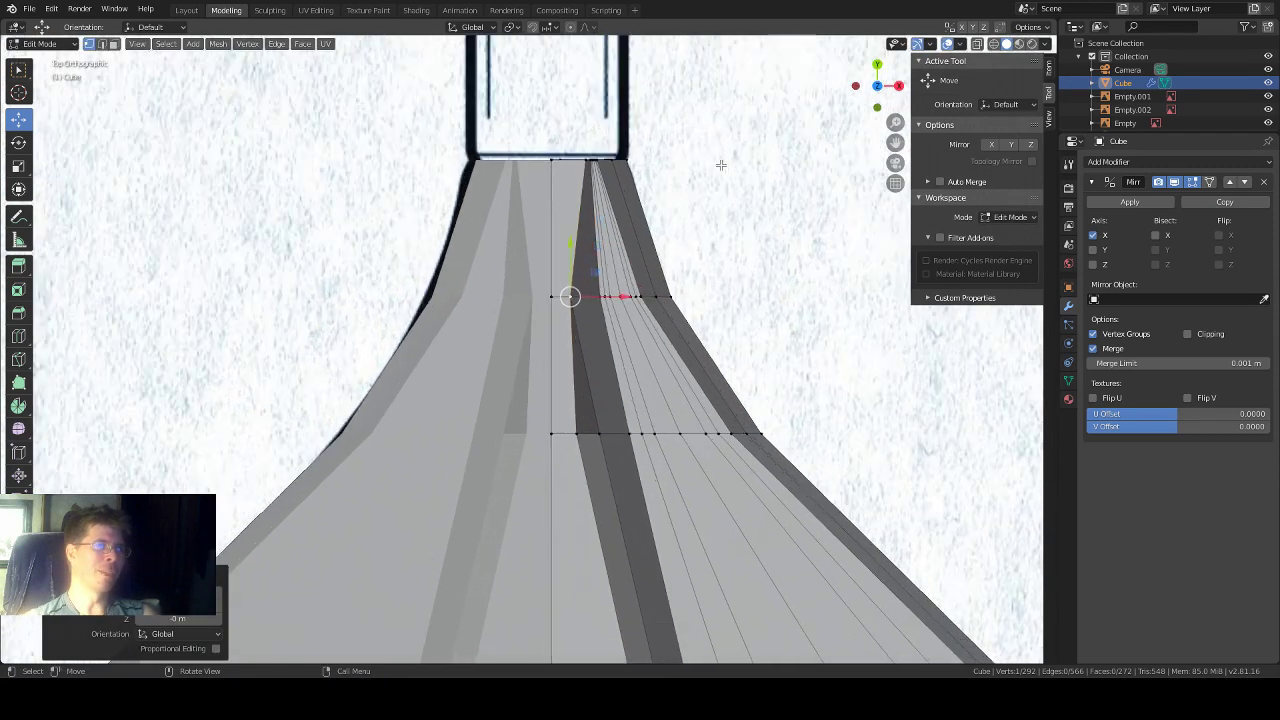
click(584, 161)
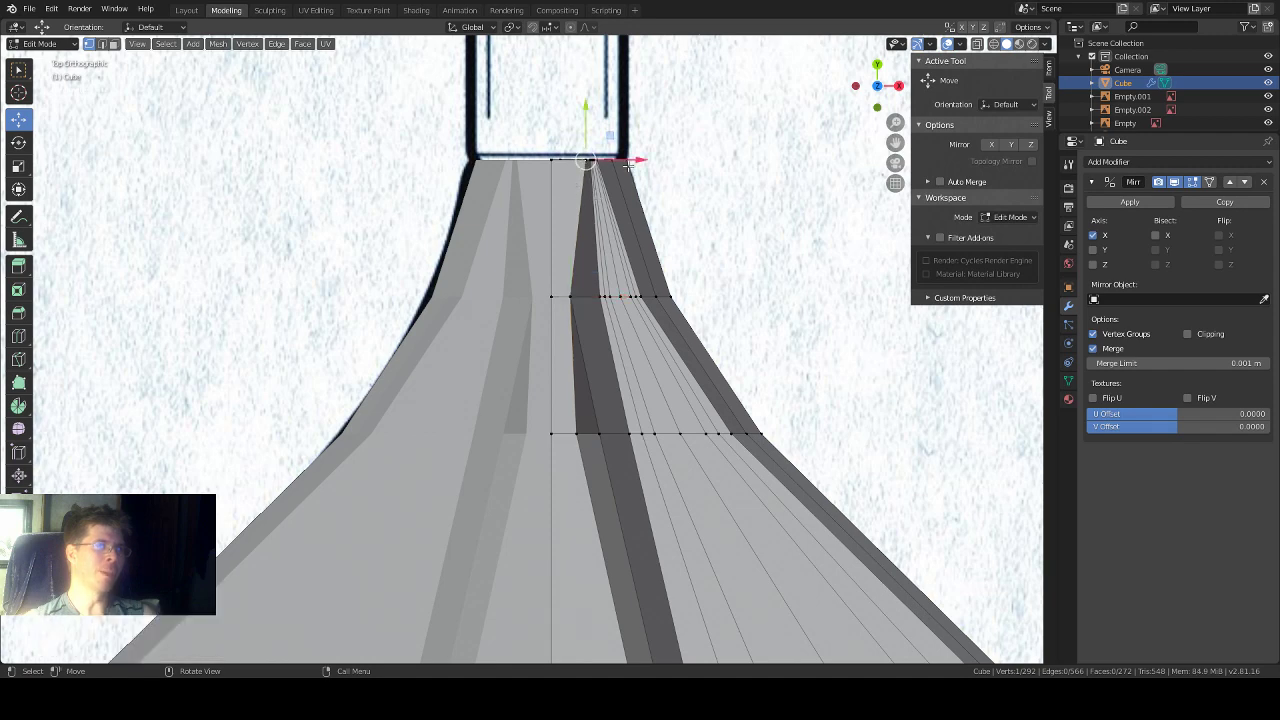
drag(630, 161, 604, 163)
Step: Select the two vertices just below the spine's upper edge at the tail end and shift them slightly along X
mouse_move(604, 163)
middle_down()
mouse_move(590, 150)
mouse_move(626, 191)
mouse_move(619, 178)
middle_up()
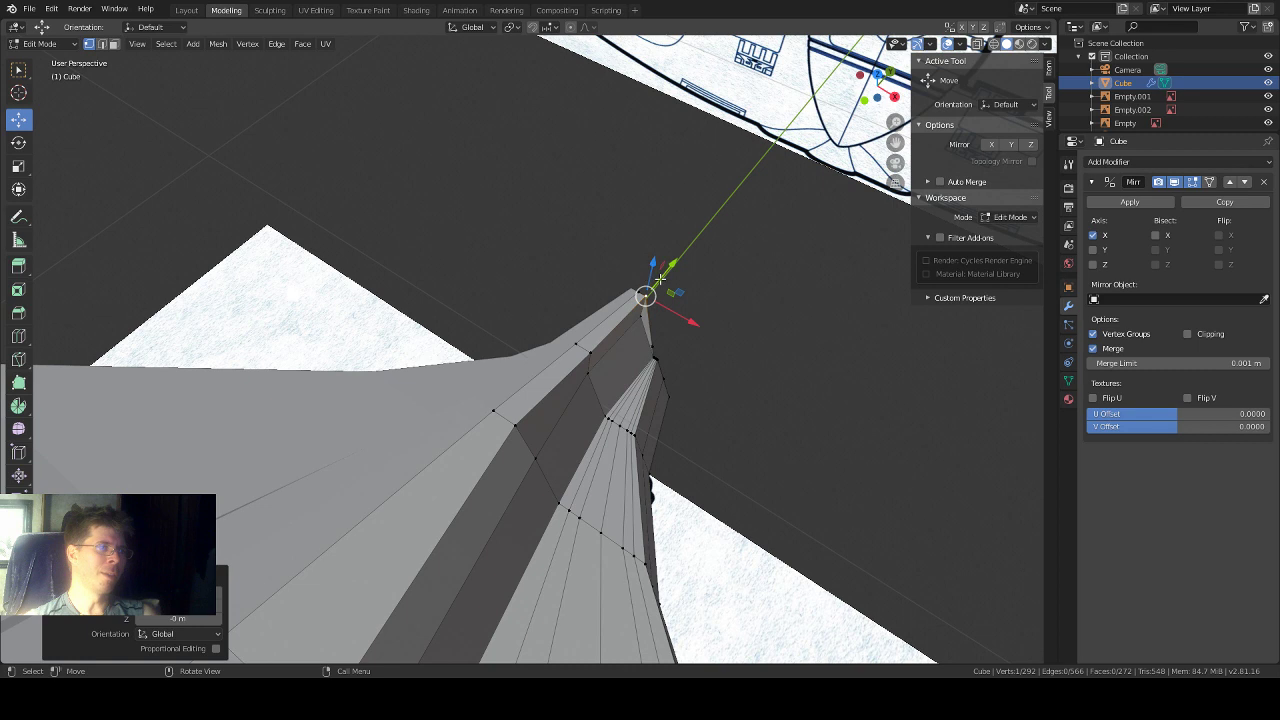
click(590, 373)
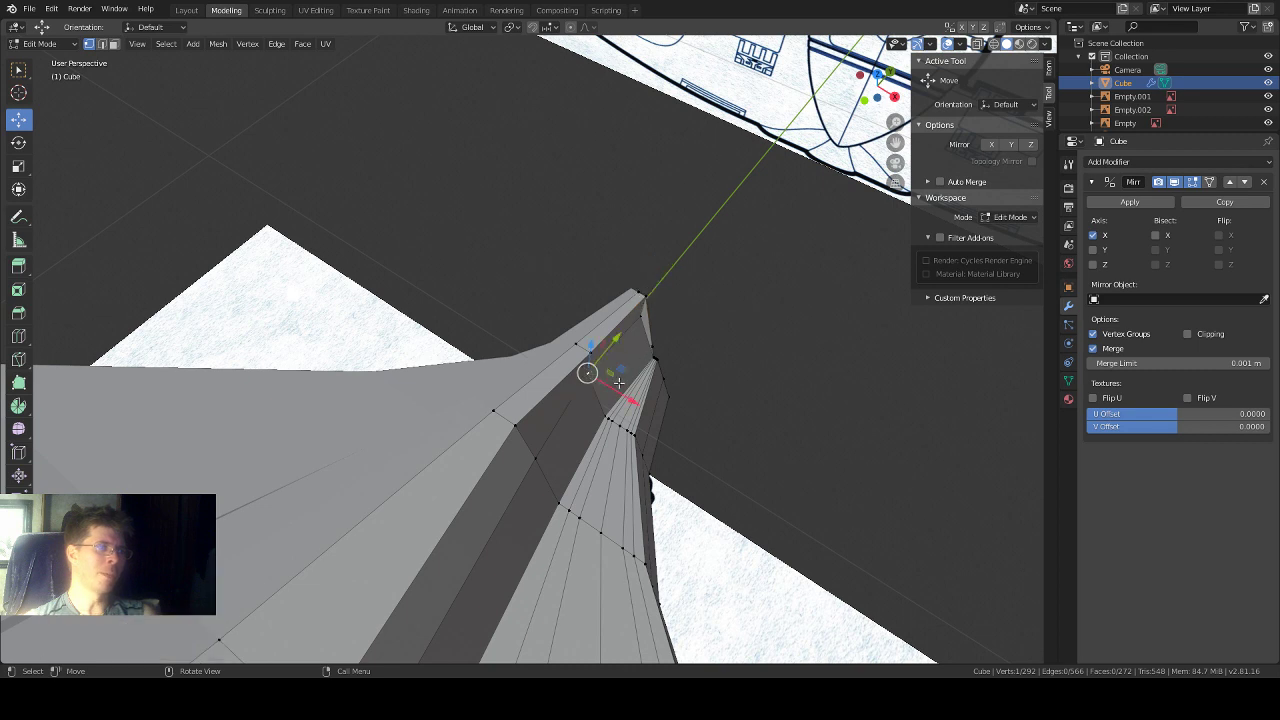
shift+click(633, 332)
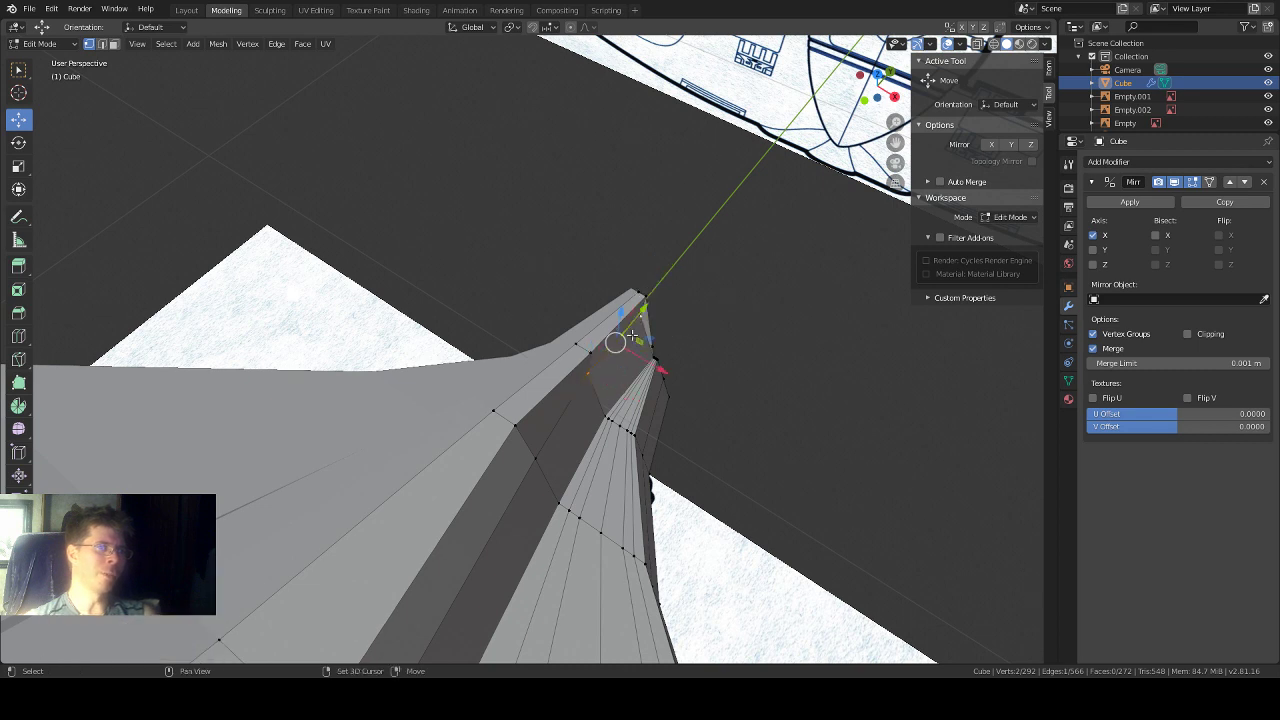
drag(652, 362, 658, 362)
middle_drag(737, 328, 534, 206)
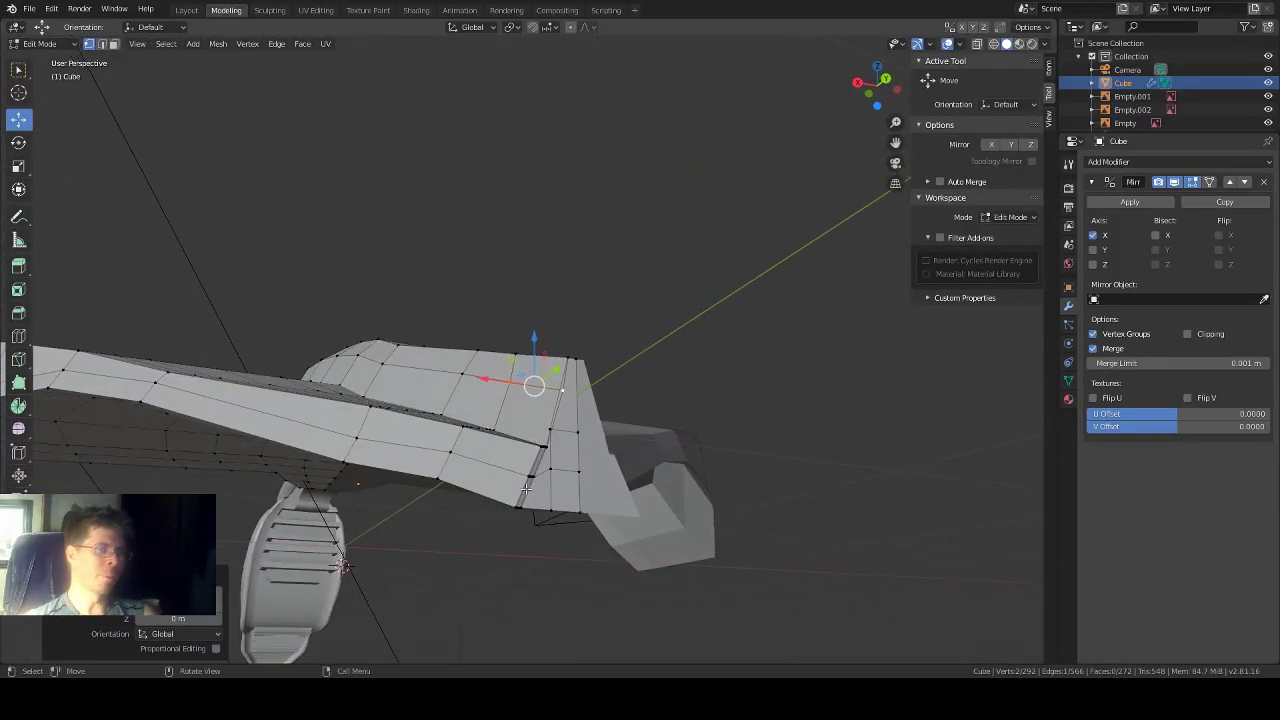
Step: Try to dissolve the six closely spaced vertices on the uppermost row of the narrow edge strip at the hull's rear corner
scroll(526, 489, up, 4)
mouse_move(527, 490)
middle_down()
mouse_move(541, 516)
mouse_move(490, 513)
mouse_move(506, 583)
mouse_move(515, 444)
mouse_move(531, 505)
middle_up()
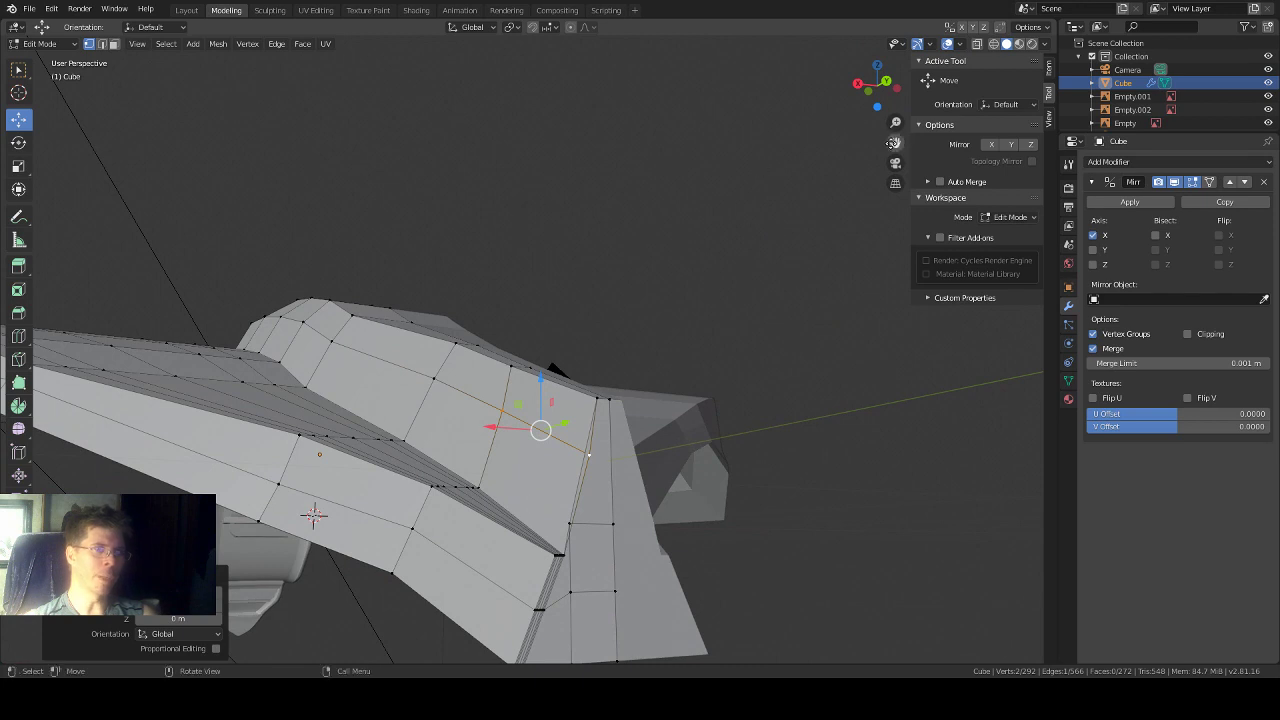
drag(895, 142, 703, 362)
scroll(570, 440, up, 5)
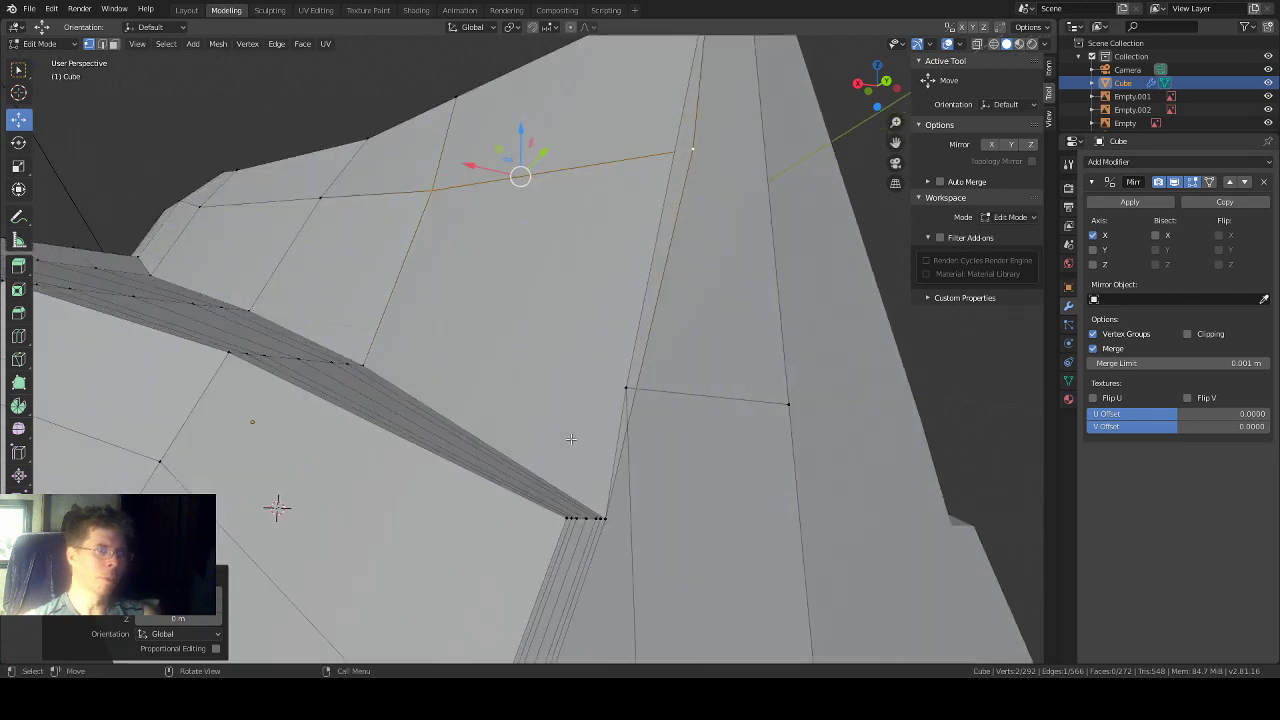
middle_drag(570, 440, 619, 565)
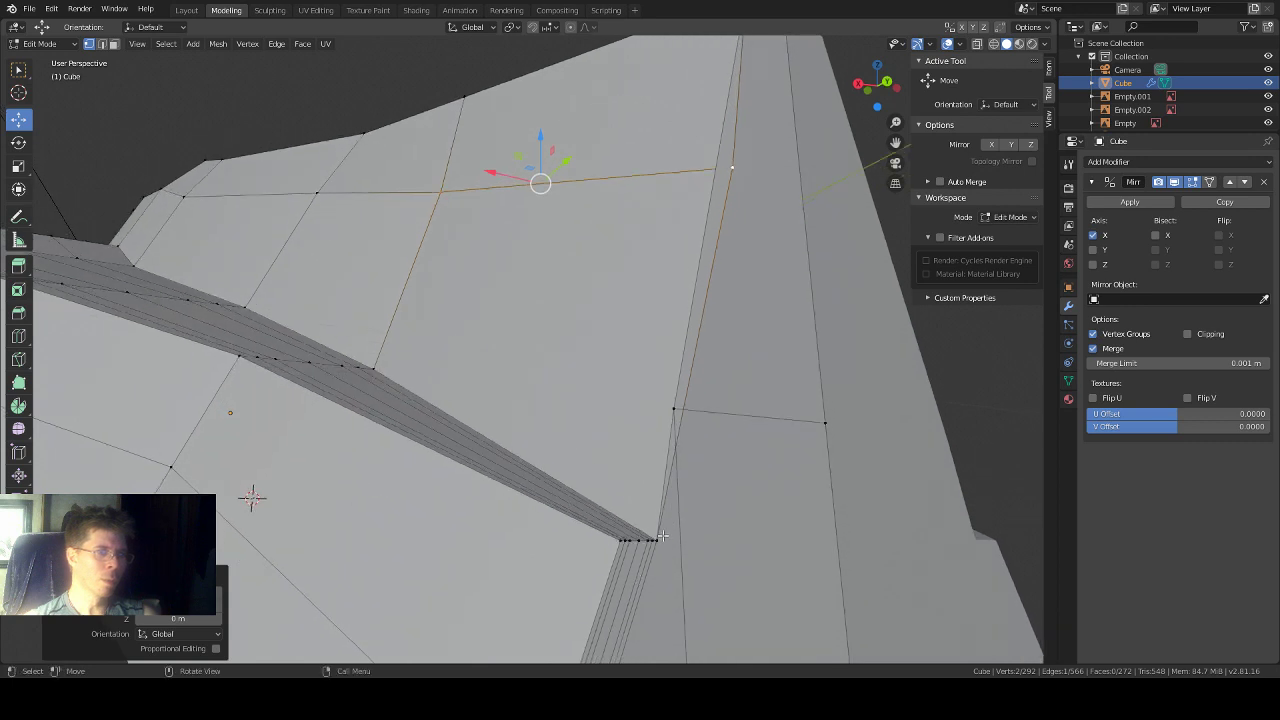
click(657, 539)
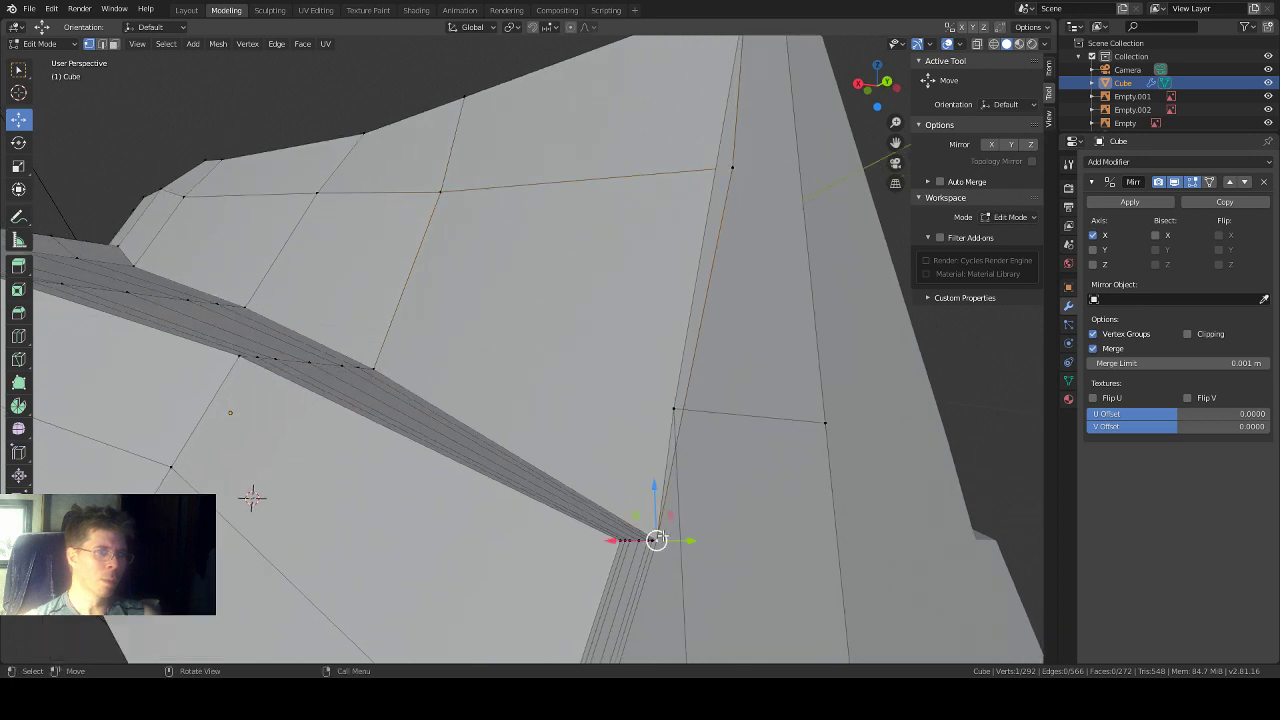
click(20, 70)
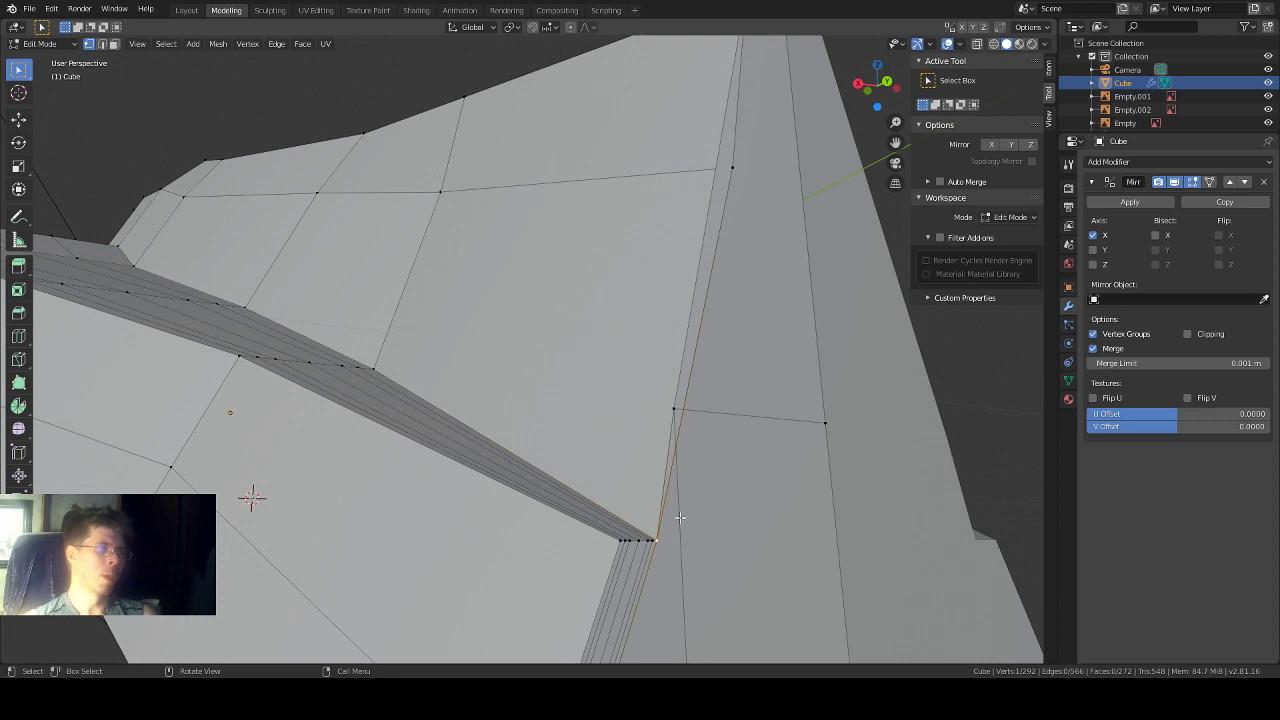
drag(679, 517, 624, 548)
right_click(633, 547)
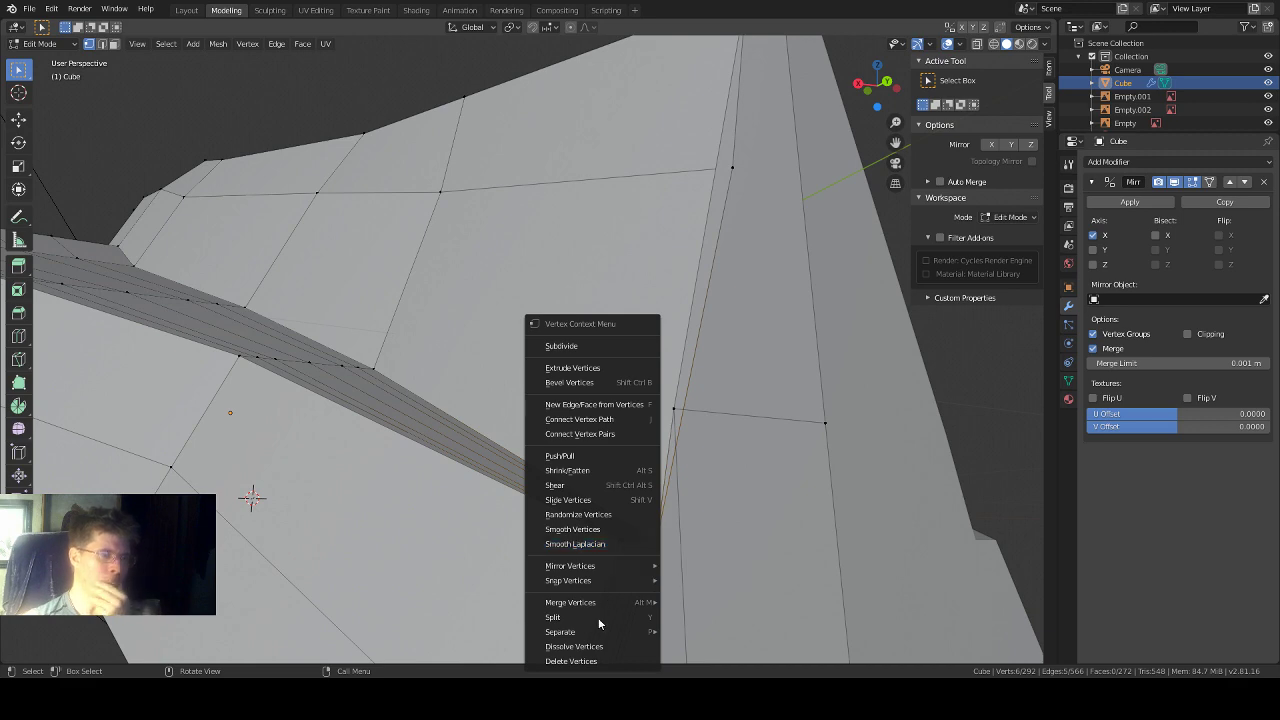
click(600, 646)
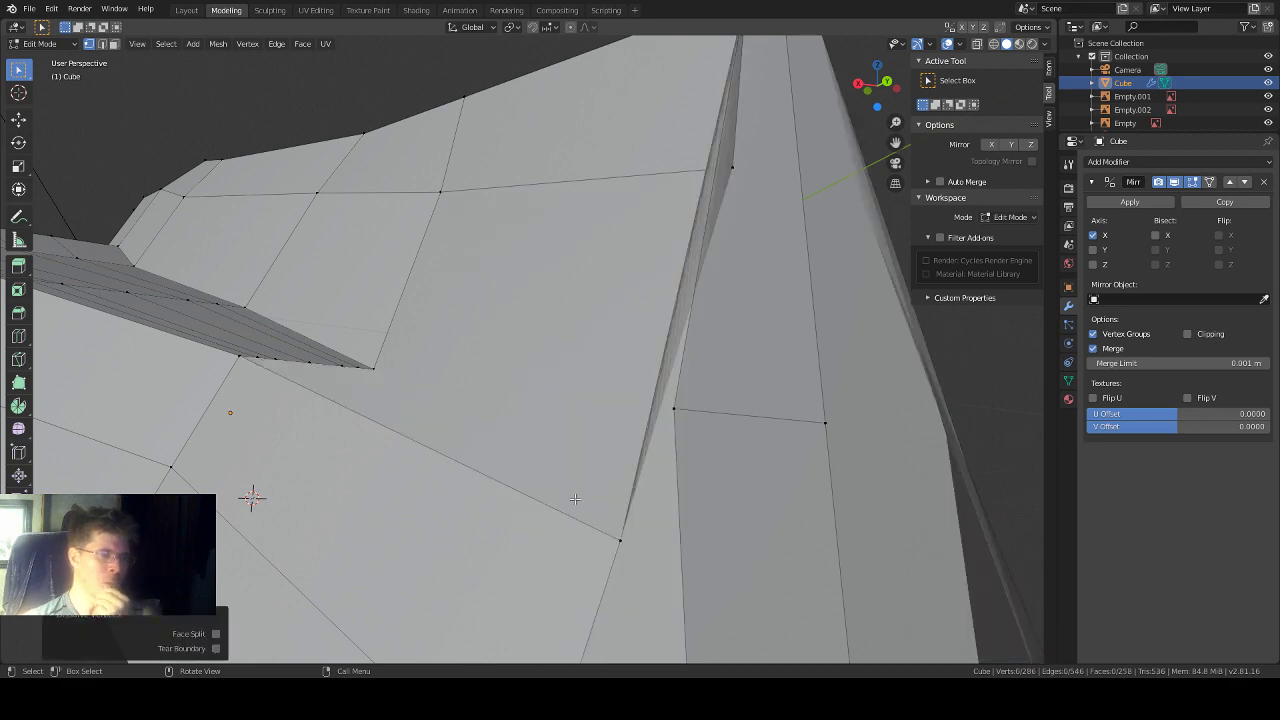
scroll(575, 498, down, 4)
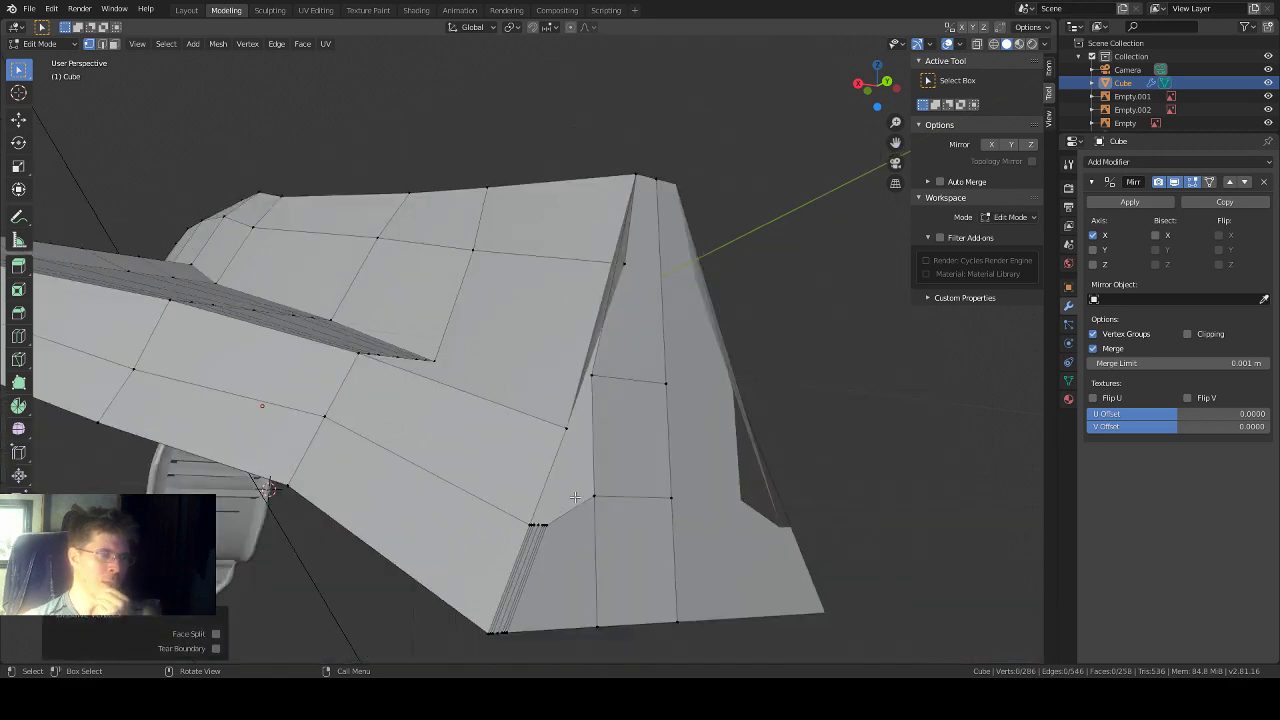
middle_drag(544, 482, 590, 454)
Step: On the strip's uppermost row at the rear corner, merge the vertex nearest the rear-face end vertex into that end vertex using At Last
scroll(585, 456, up, 2)
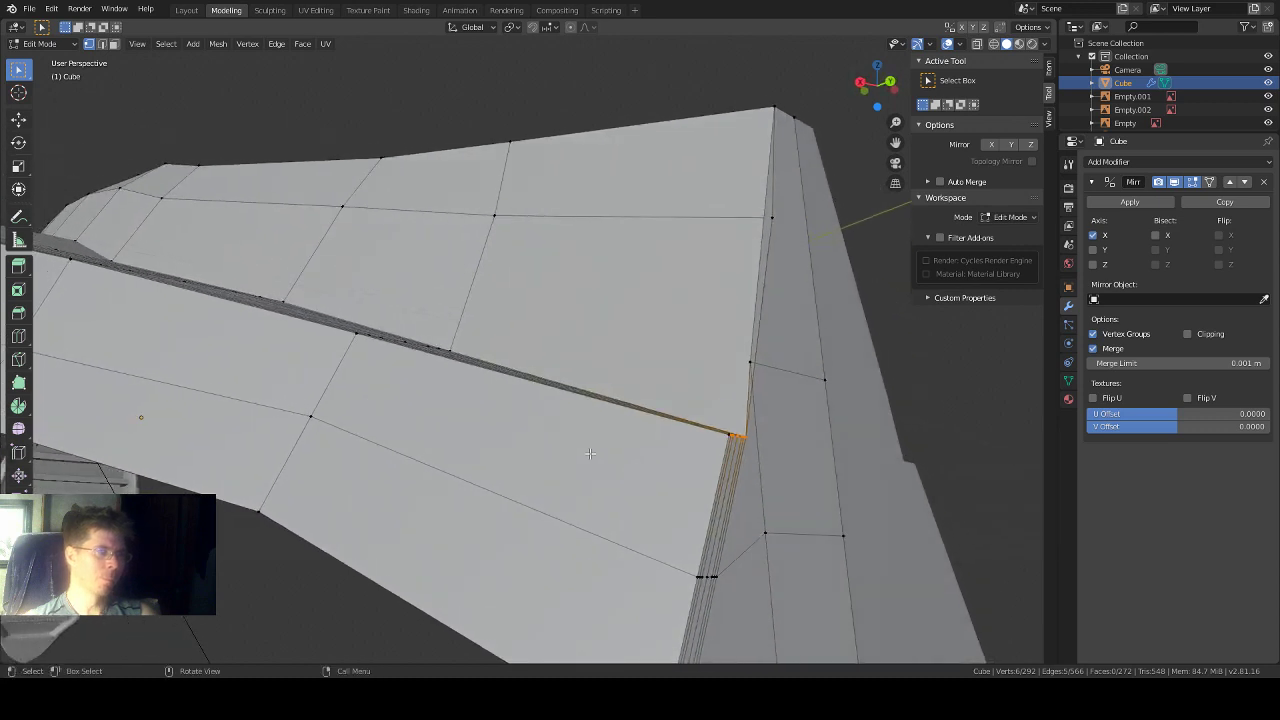
scroll(589, 452, up, 2)
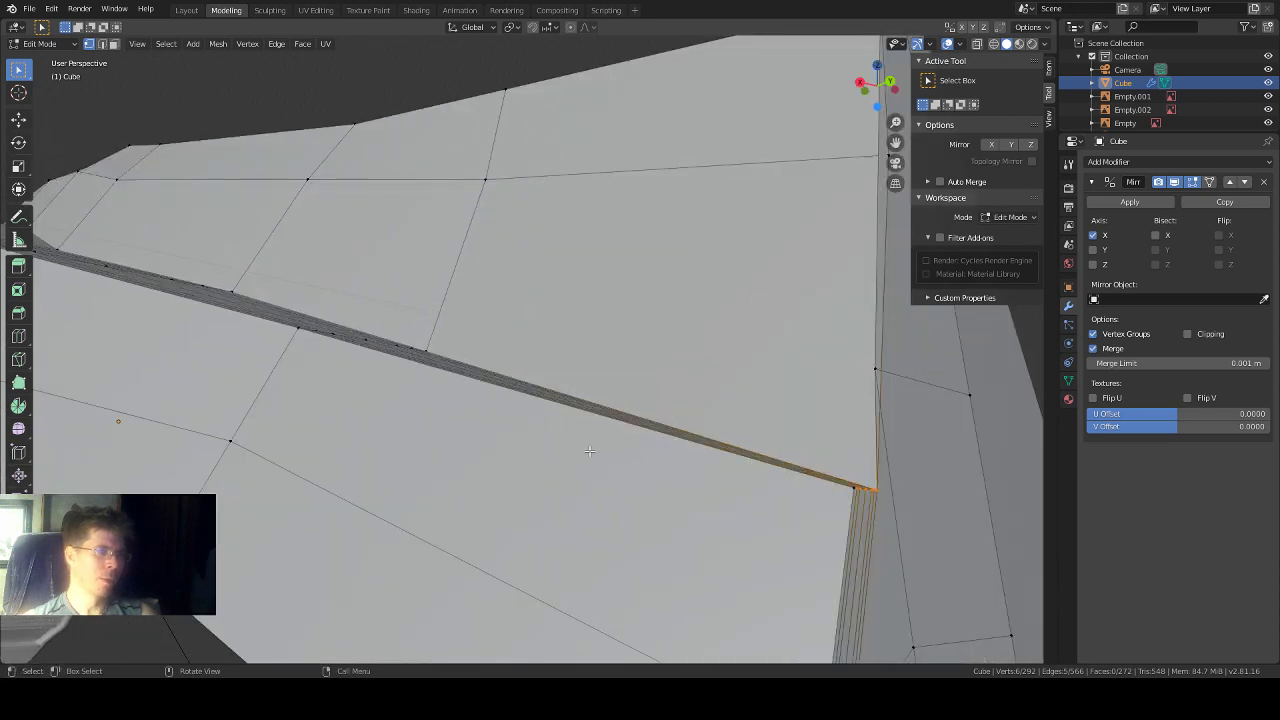
scroll(591, 449, down, 2)
middle_drag(594, 447, 611, 496)
scroll(597, 469, up, 2)
scroll(635, 428, up, 2)
scroll(636, 428, down, 2)
scroll(543, 353, up, 1)
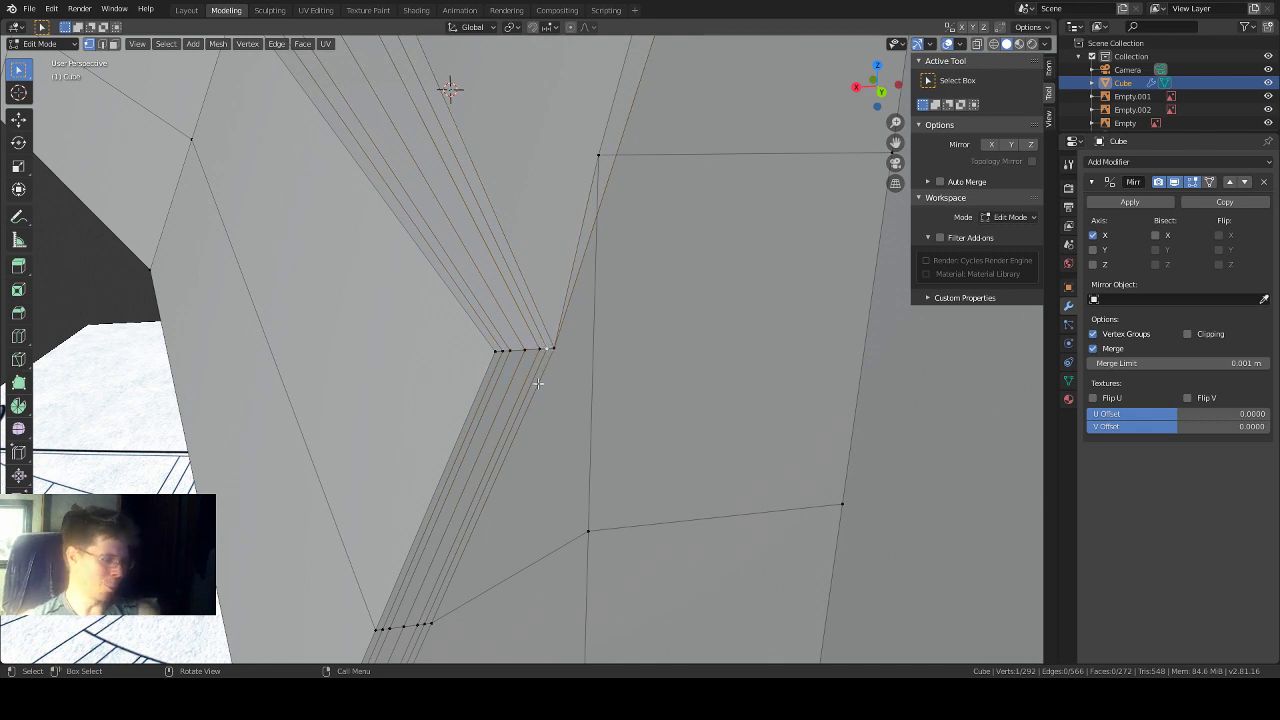
key(shift)
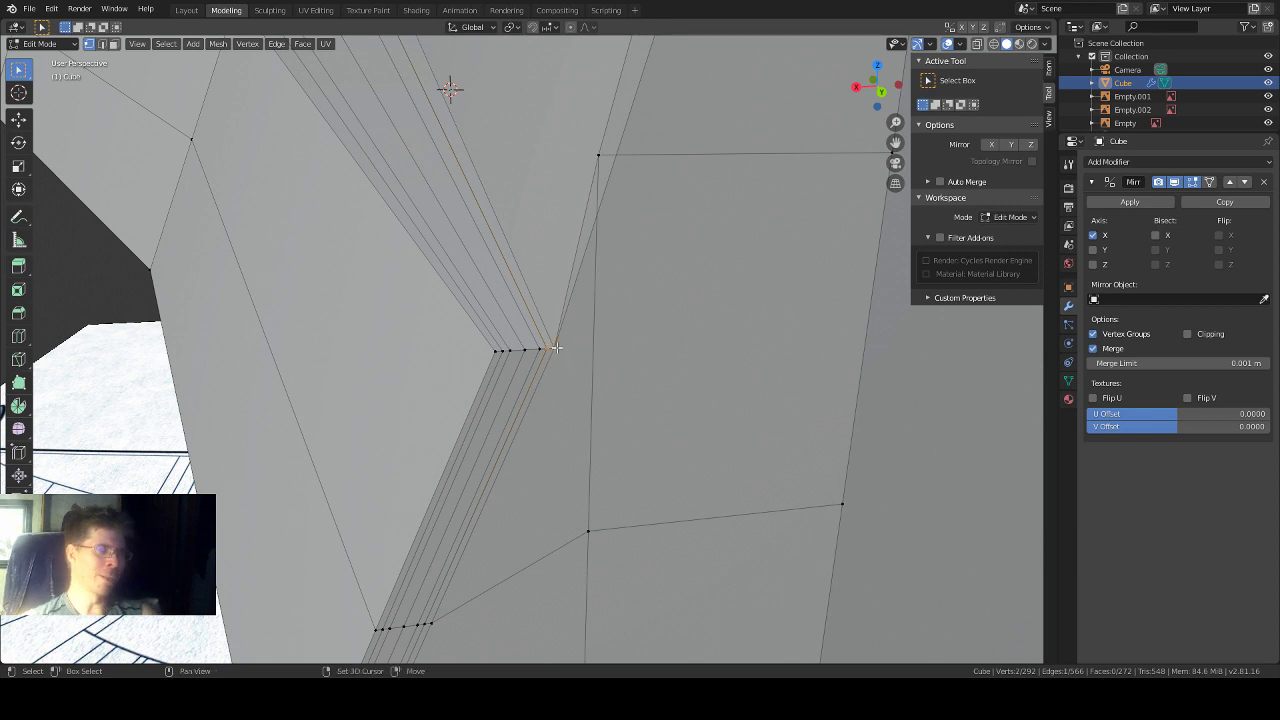
key(m)
click(670, 355)
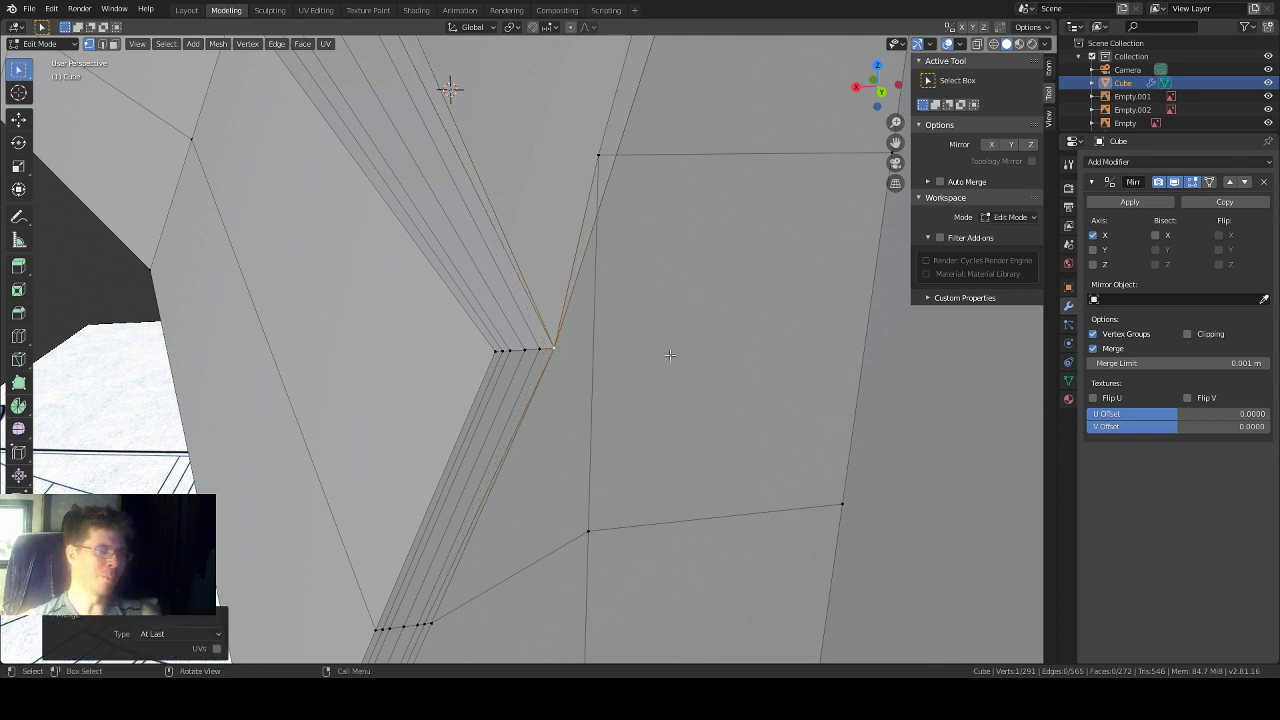
Step: Merge the next three vertices of that uppermost row, one at a time, into the rear-face end vertex using At Last
click(538, 349)
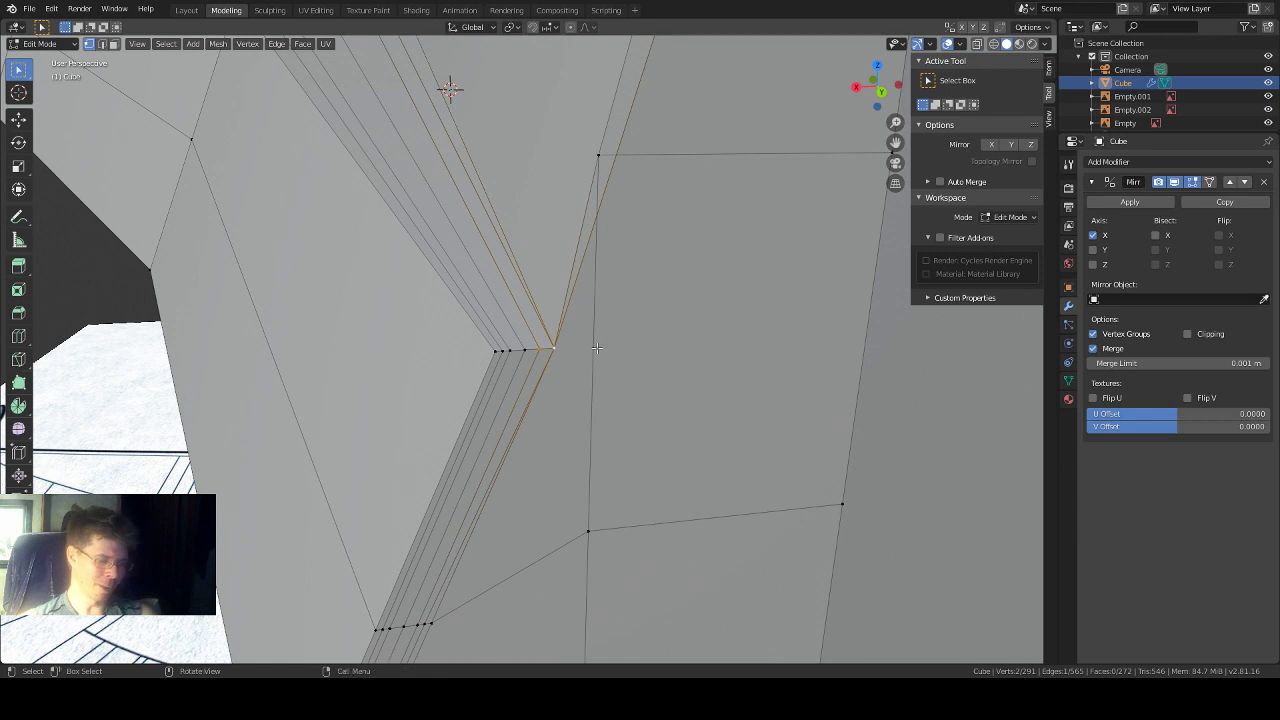
key(m)
click(597, 350)
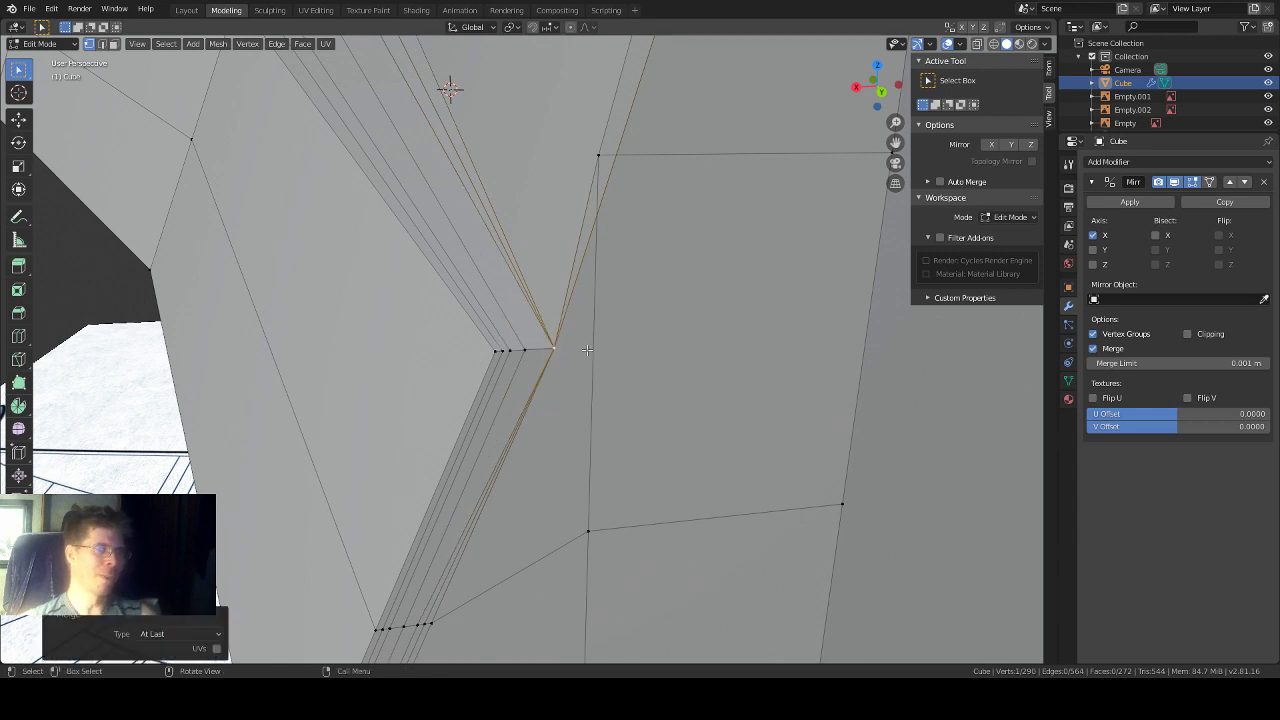
shift+click(555, 347)
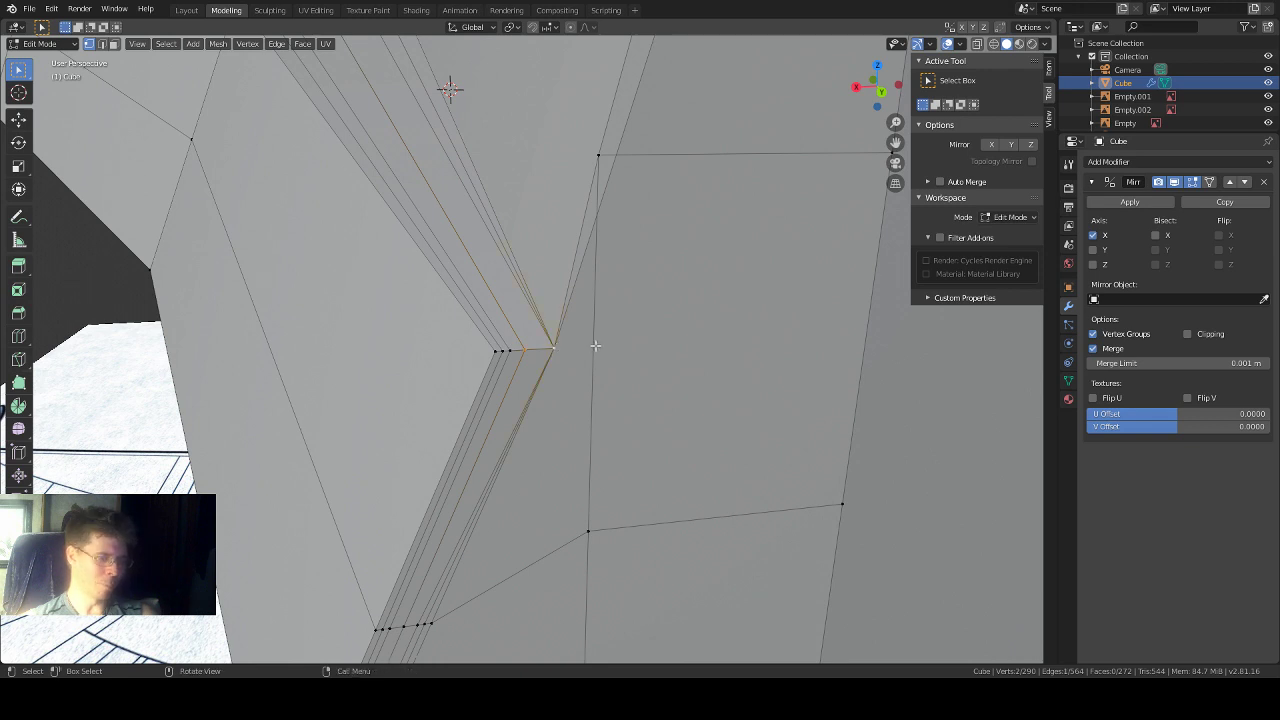
key(m)
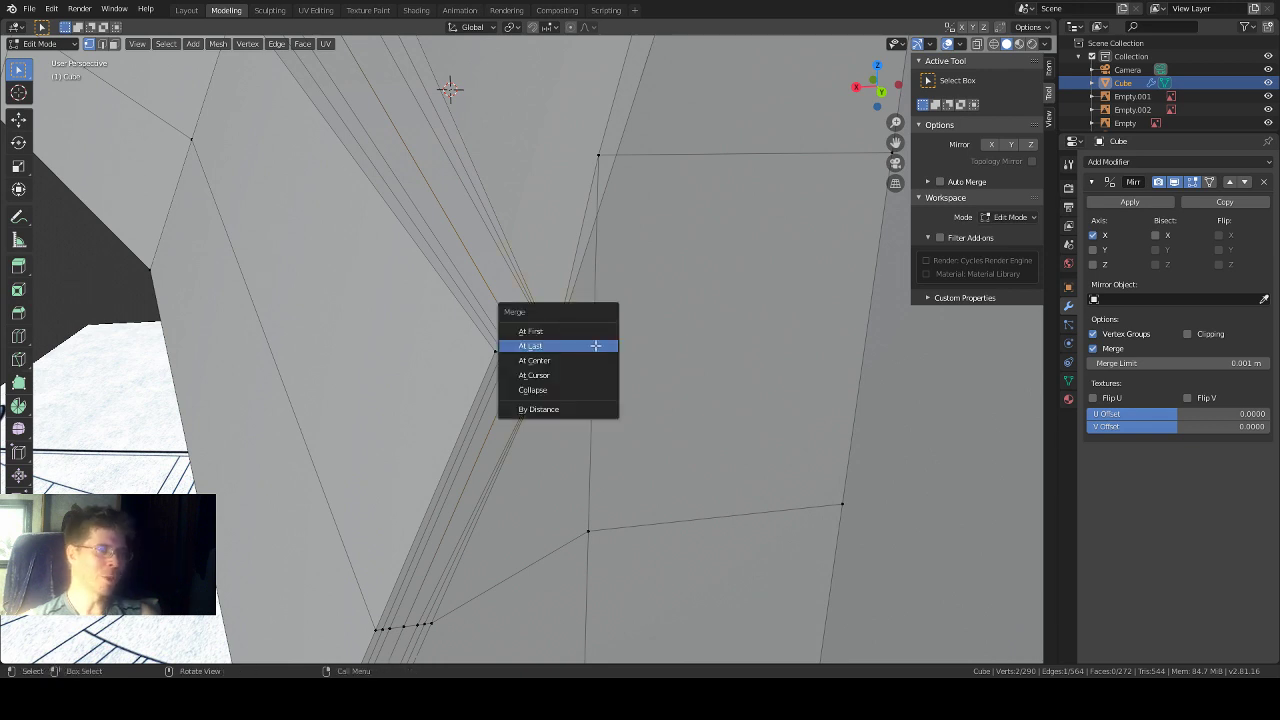
click(596, 347)
click(509, 352)
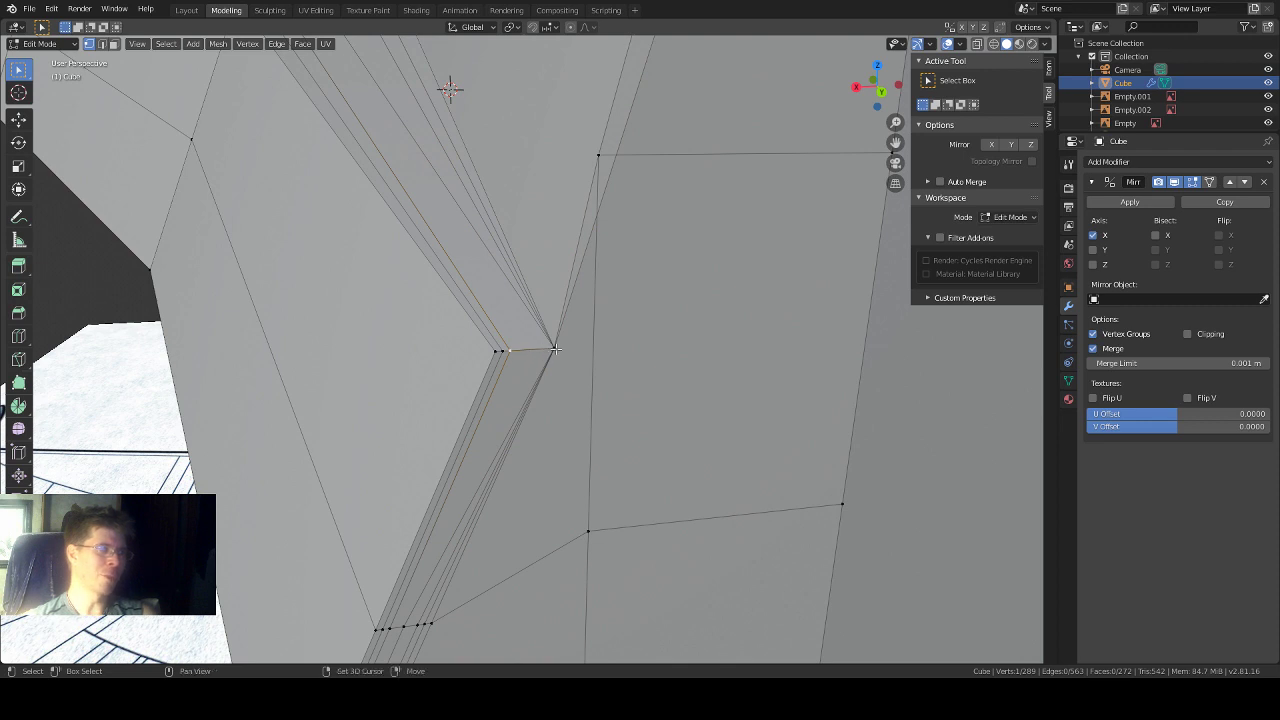
key(m)
click(611, 342)
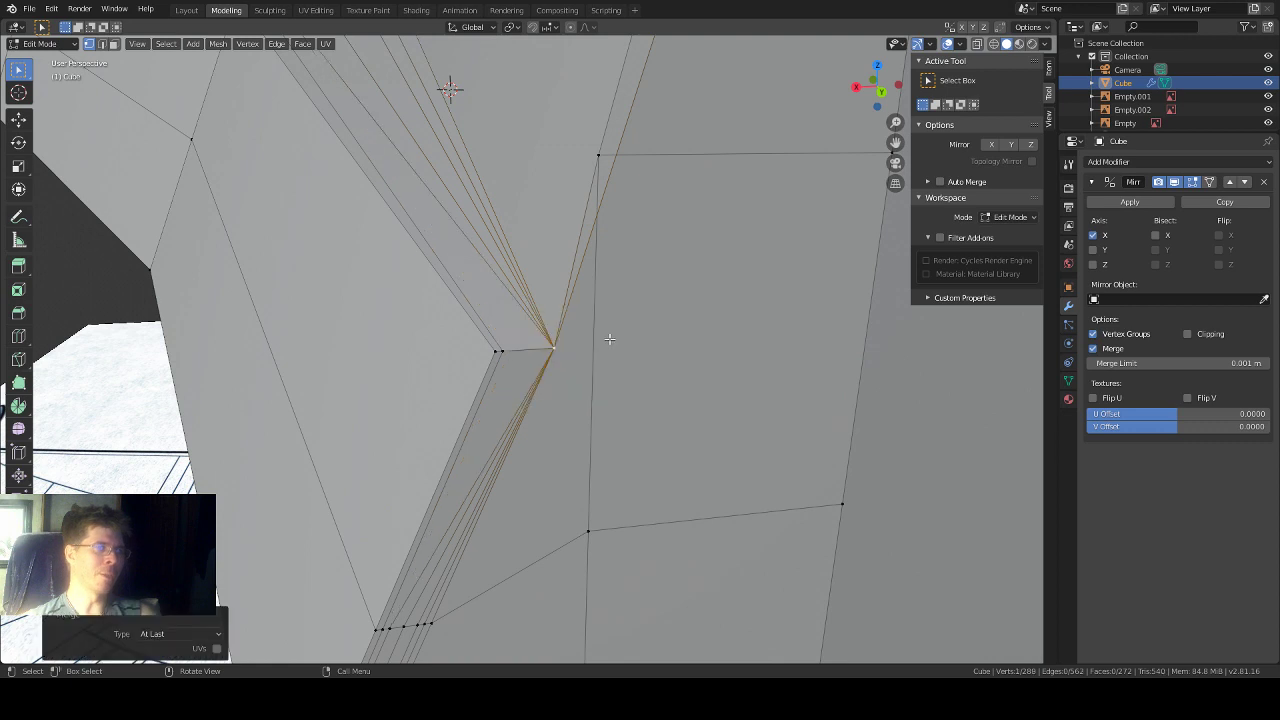
Step: Merge the last two vertices of the uppermost row into the rear-face end vertex using At Last, closing the row to one point
click(504, 354)
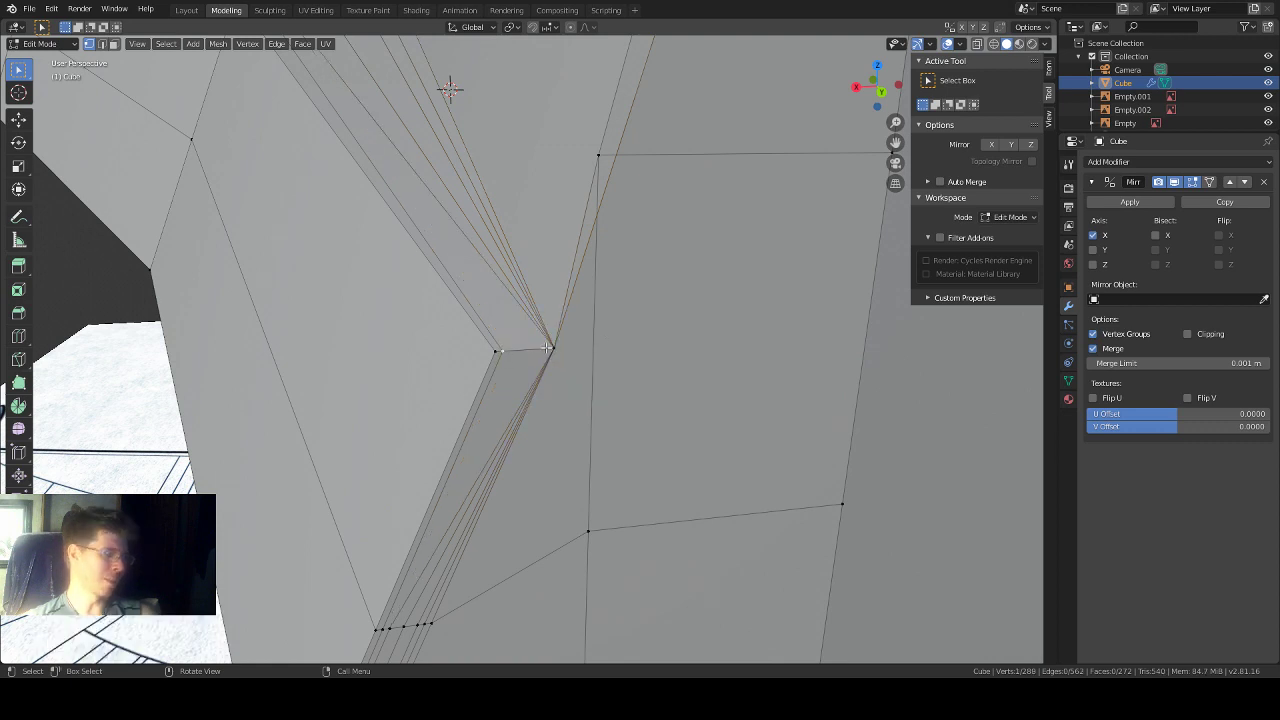
shift+click(552, 348)
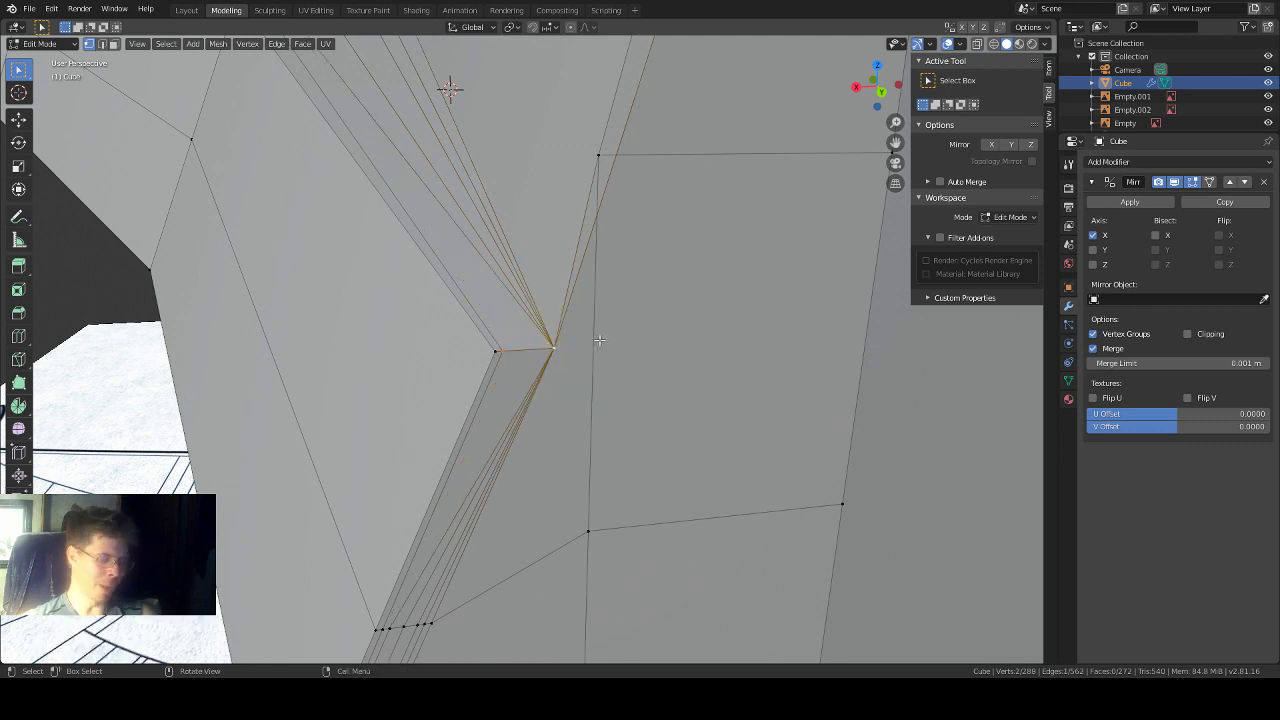
key(m)
click(598, 341)
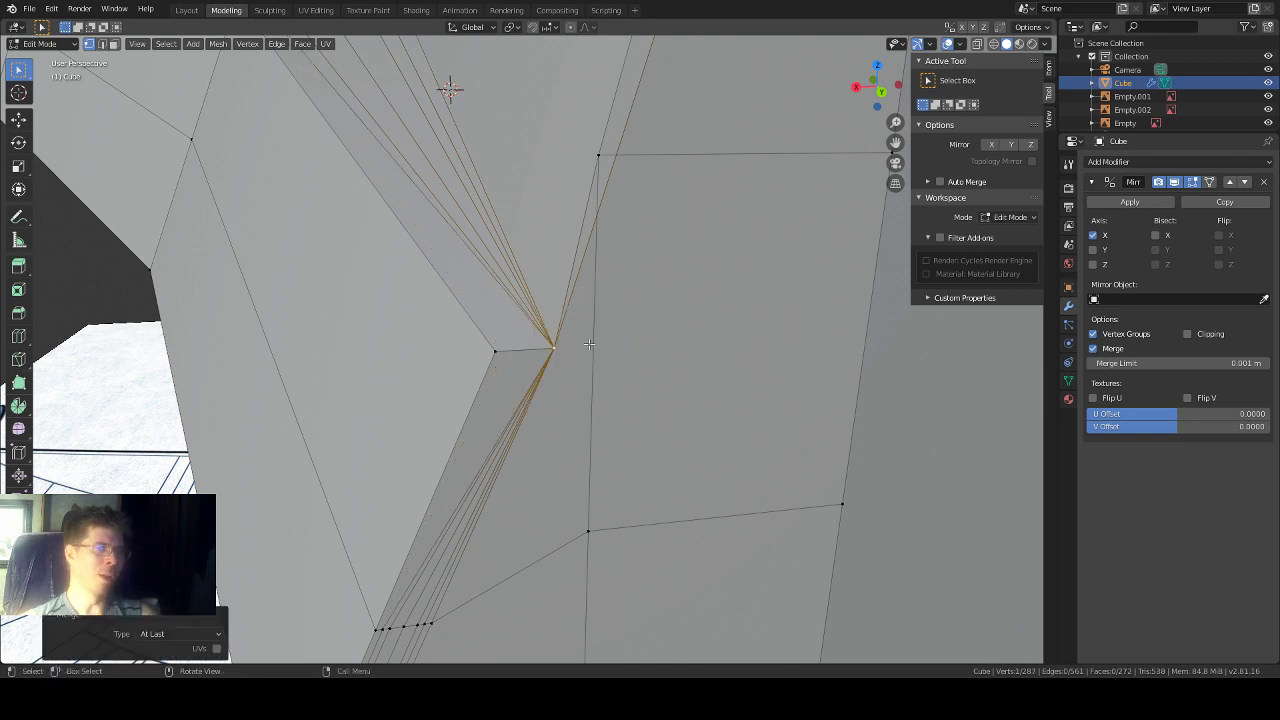
click(490, 351)
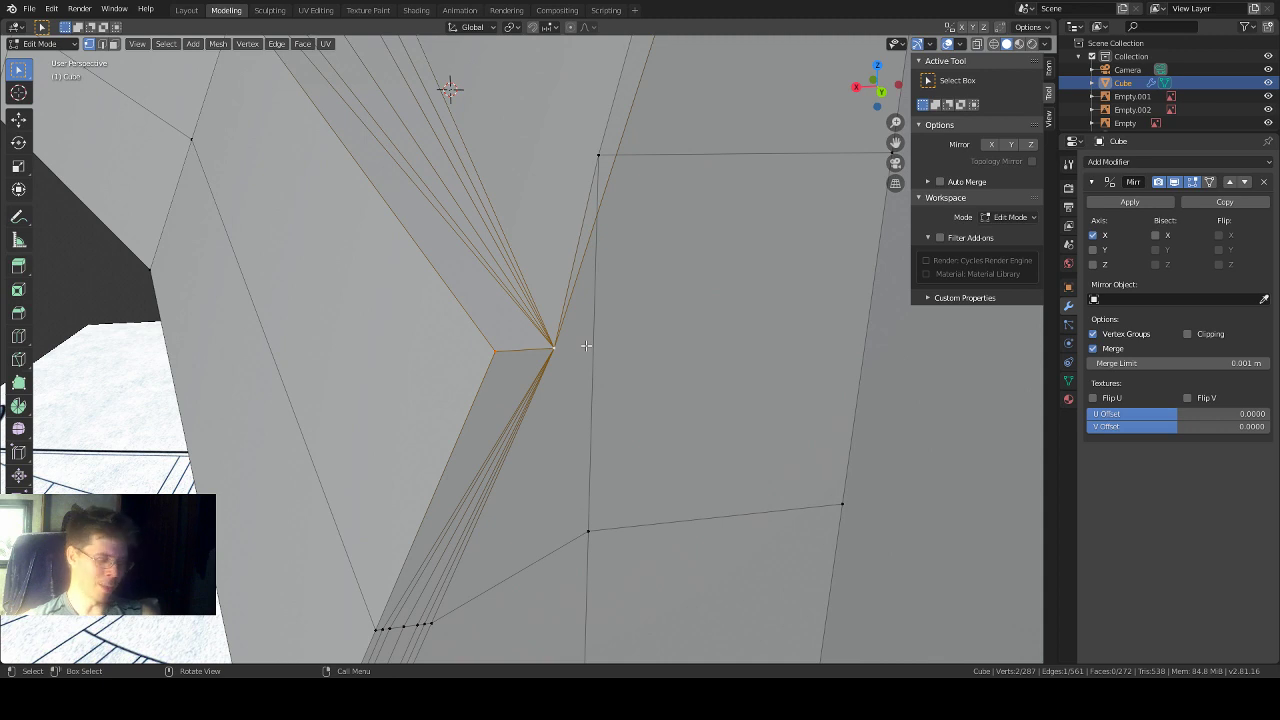
key(m)
click(586, 345)
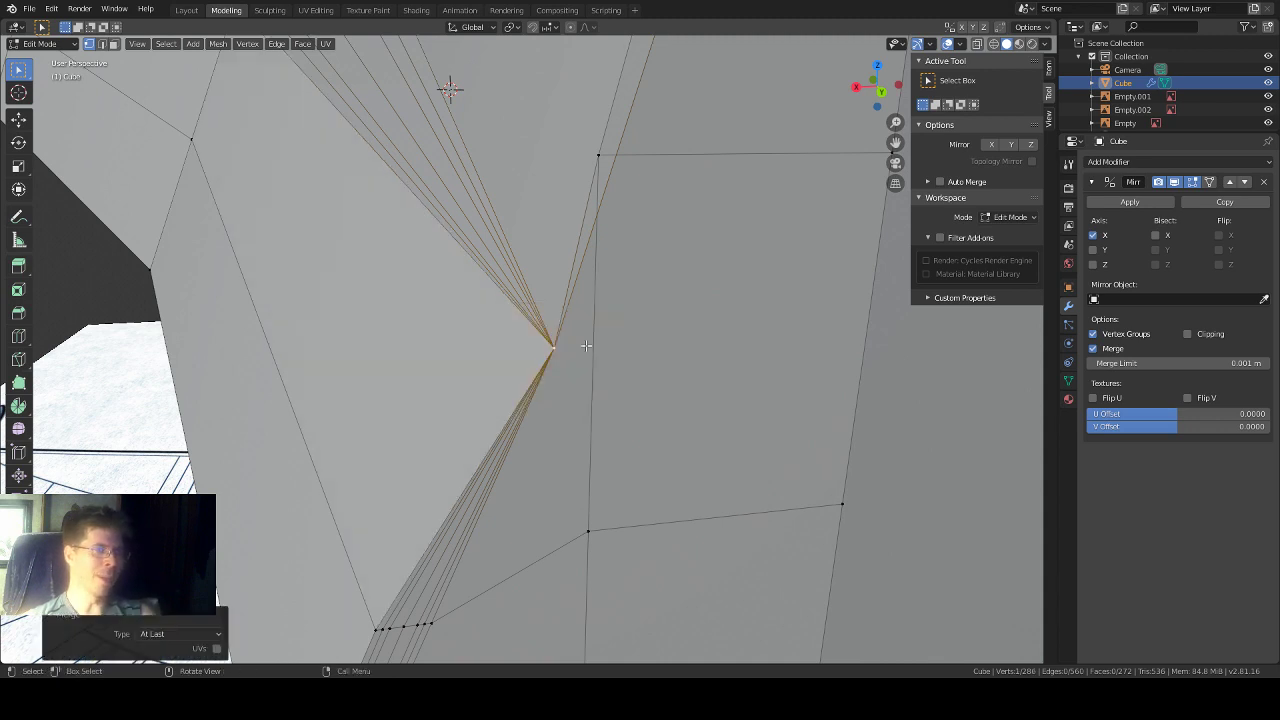
Step: On the next row down the rear corner strip, merge the vertex beside the rear-face end vertex into it using At Last
scroll(592, 340, down, 2)
scroll(595, 338, down, 2)
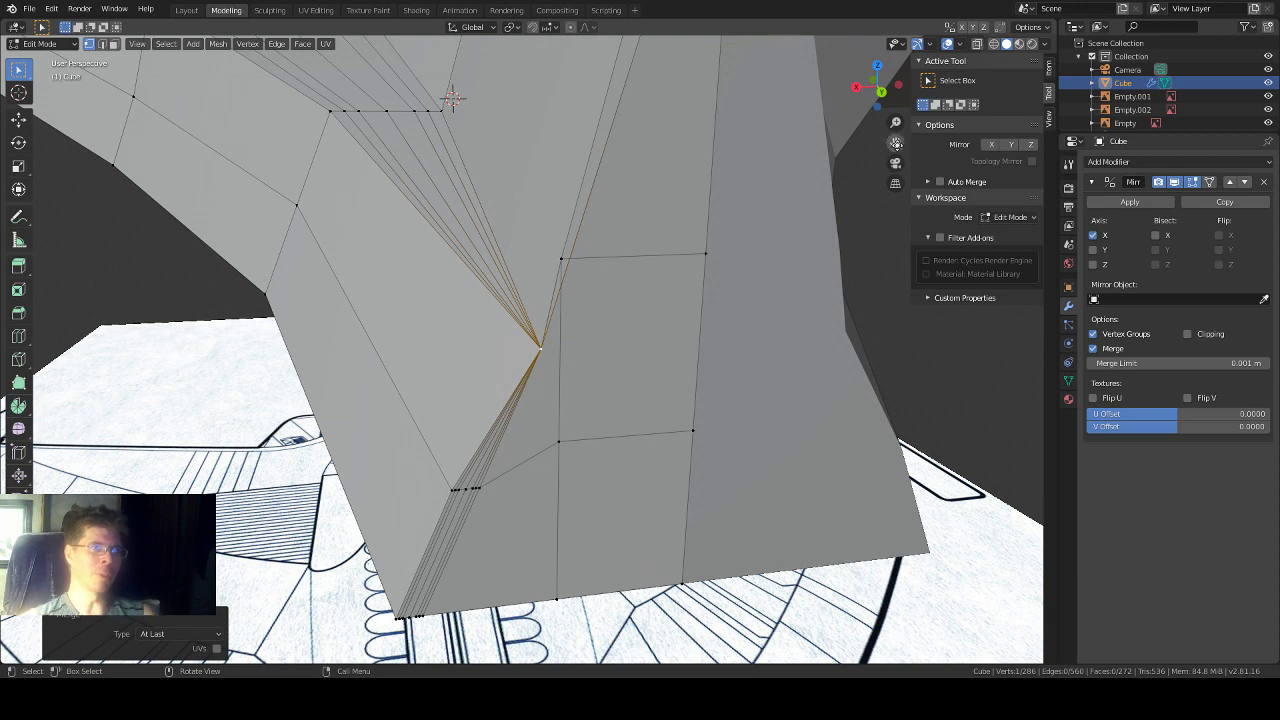
shift+middle_drag(599, 334, 664, 221)
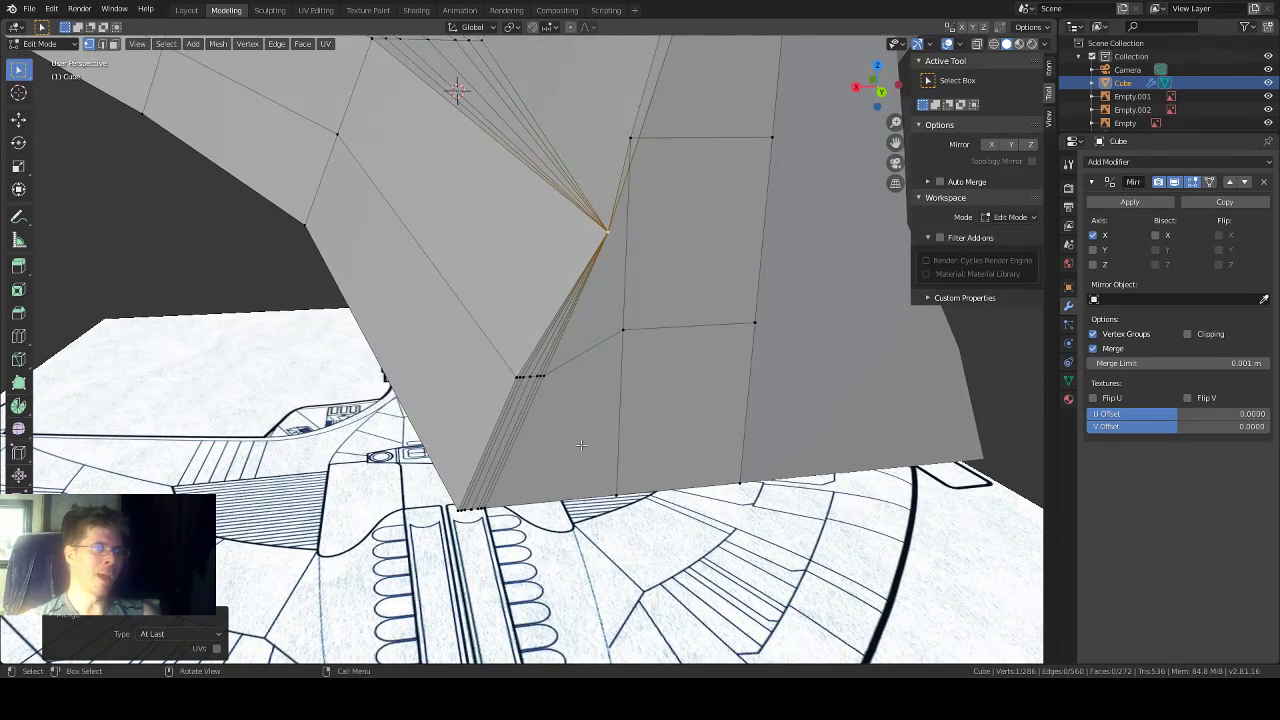
scroll(580, 445, up, 6)
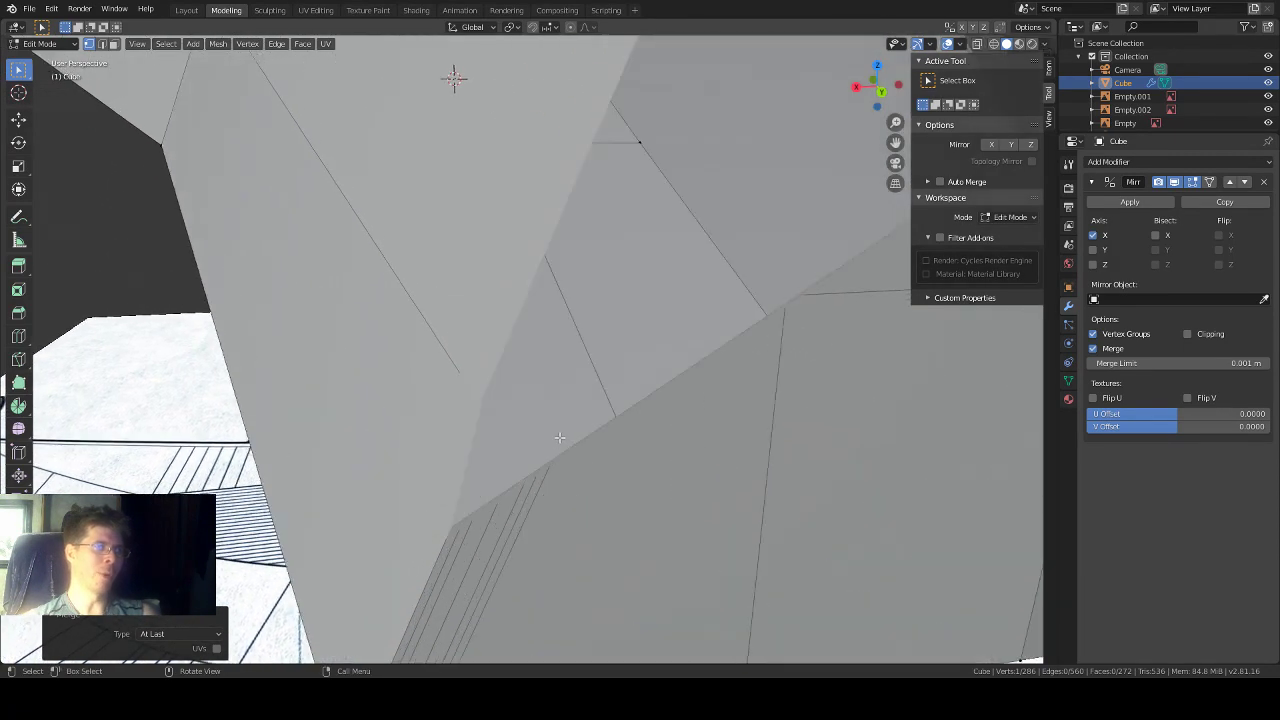
scroll(560, 437, down, 2)
click(555, 412)
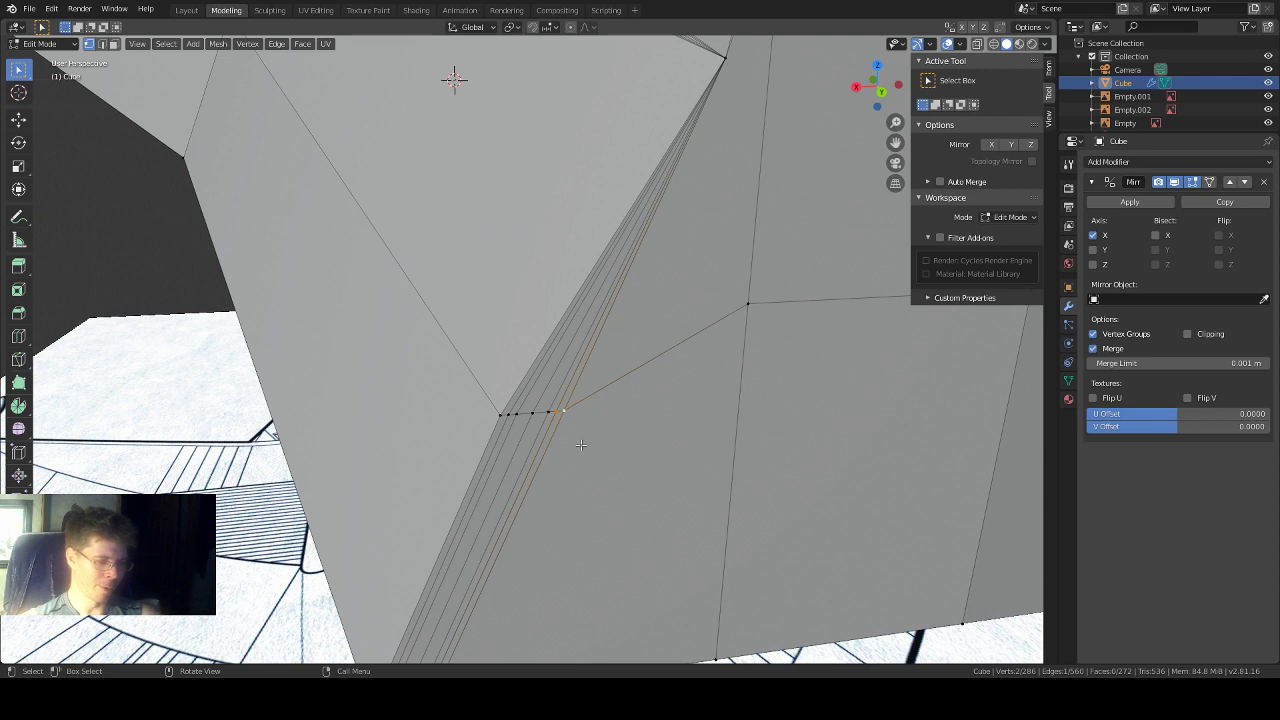
key(alt+m)
click(580, 444)
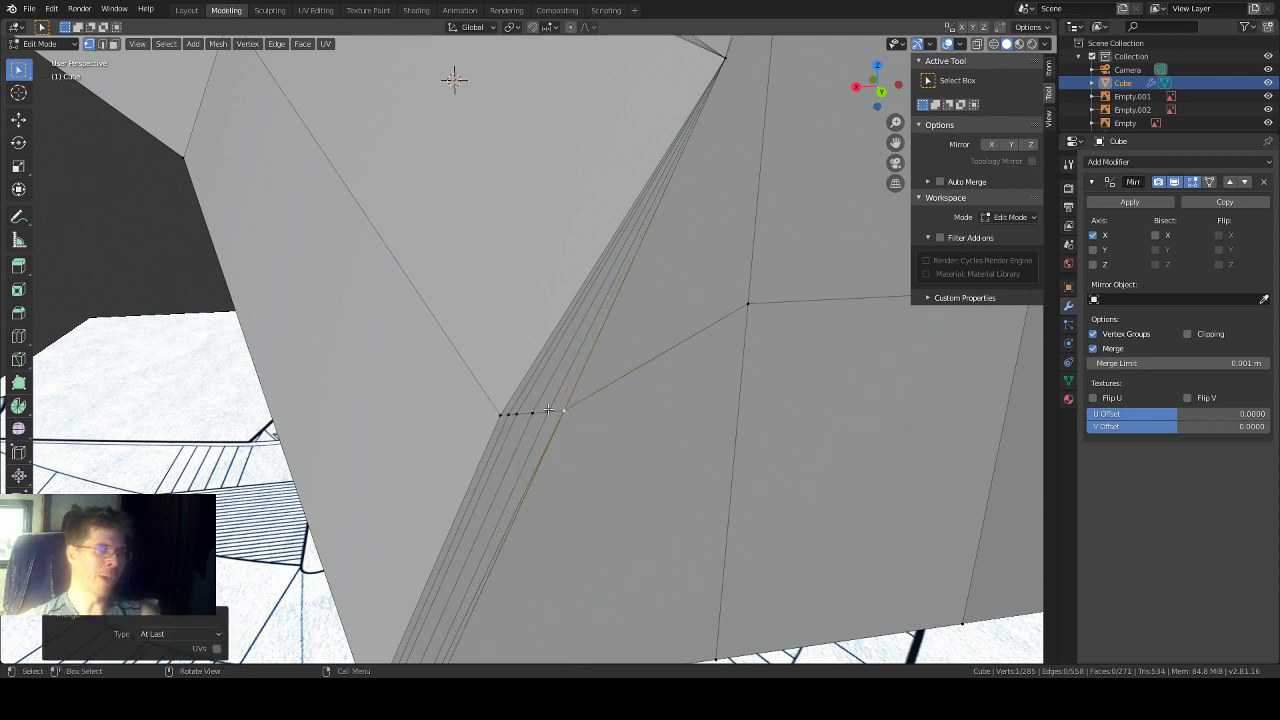
Step: Merge the next two vertices of the rear corner strip's middle row, one at a time, into the rear-face end vertex using At Last
click(548, 411)
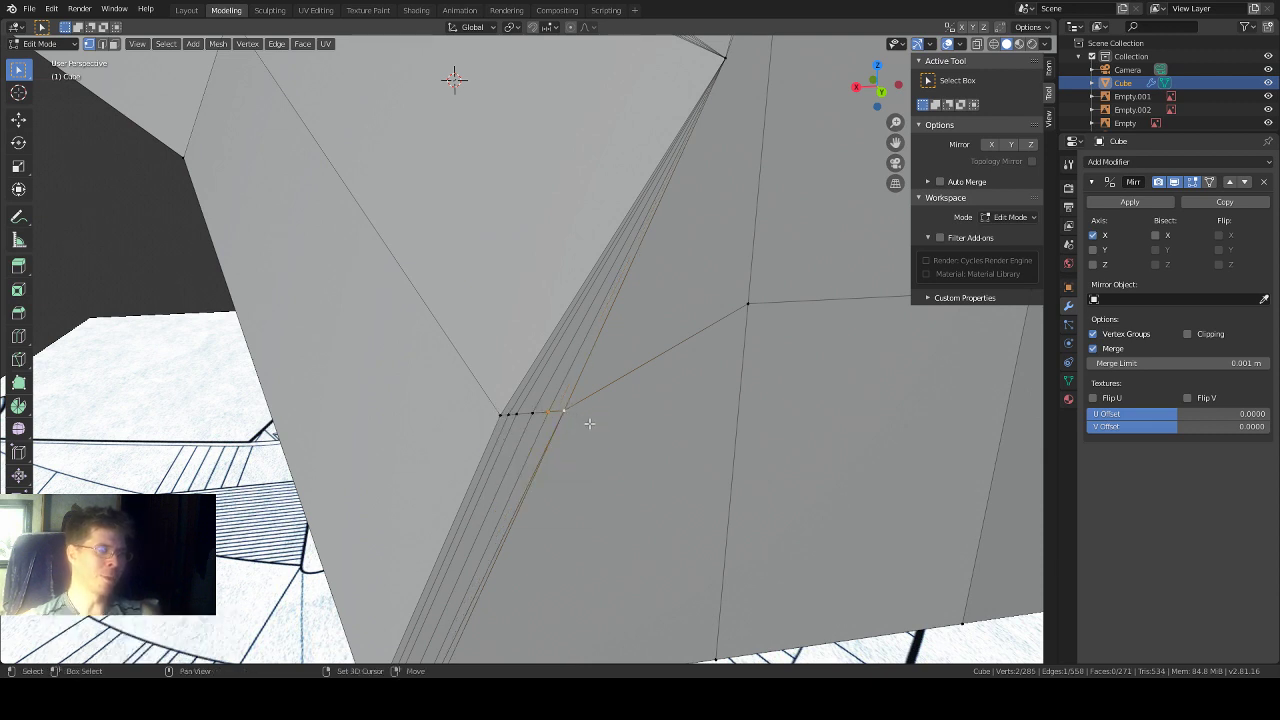
key(alt+m)
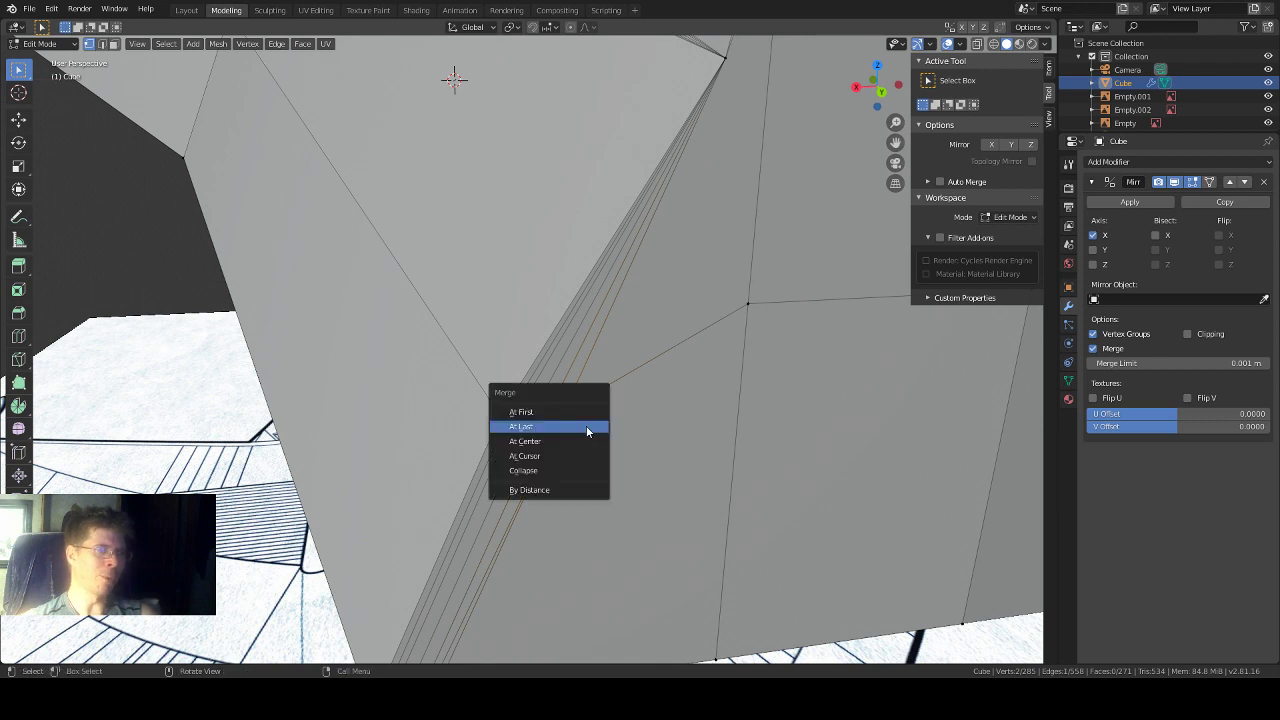
click(587, 428)
click(529, 413)
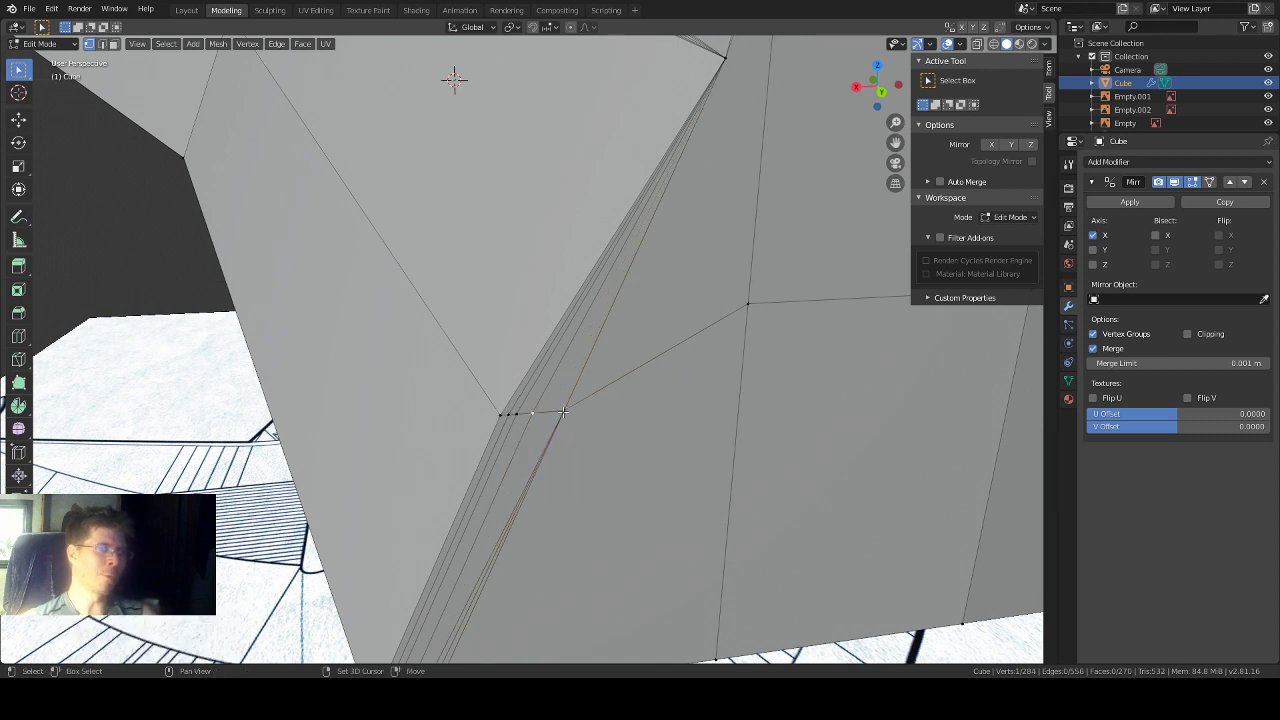
shift+click(563, 411)
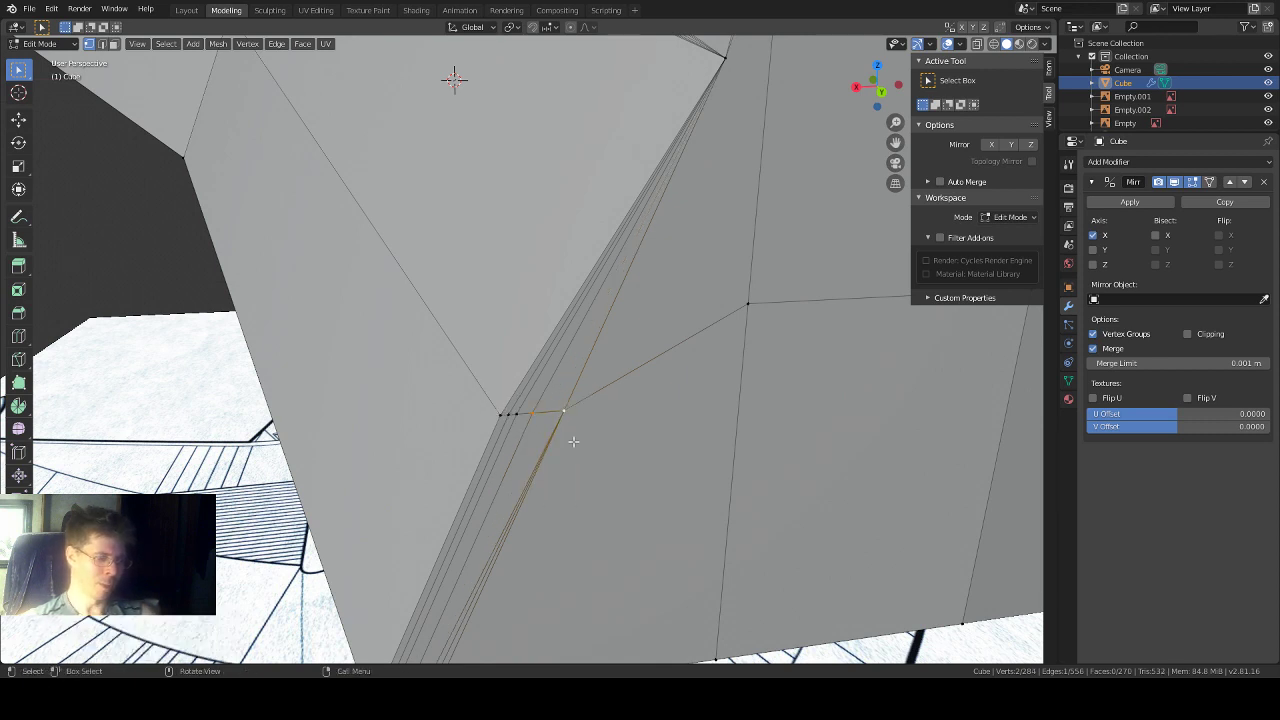
key(alt+m)
click(576, 443)
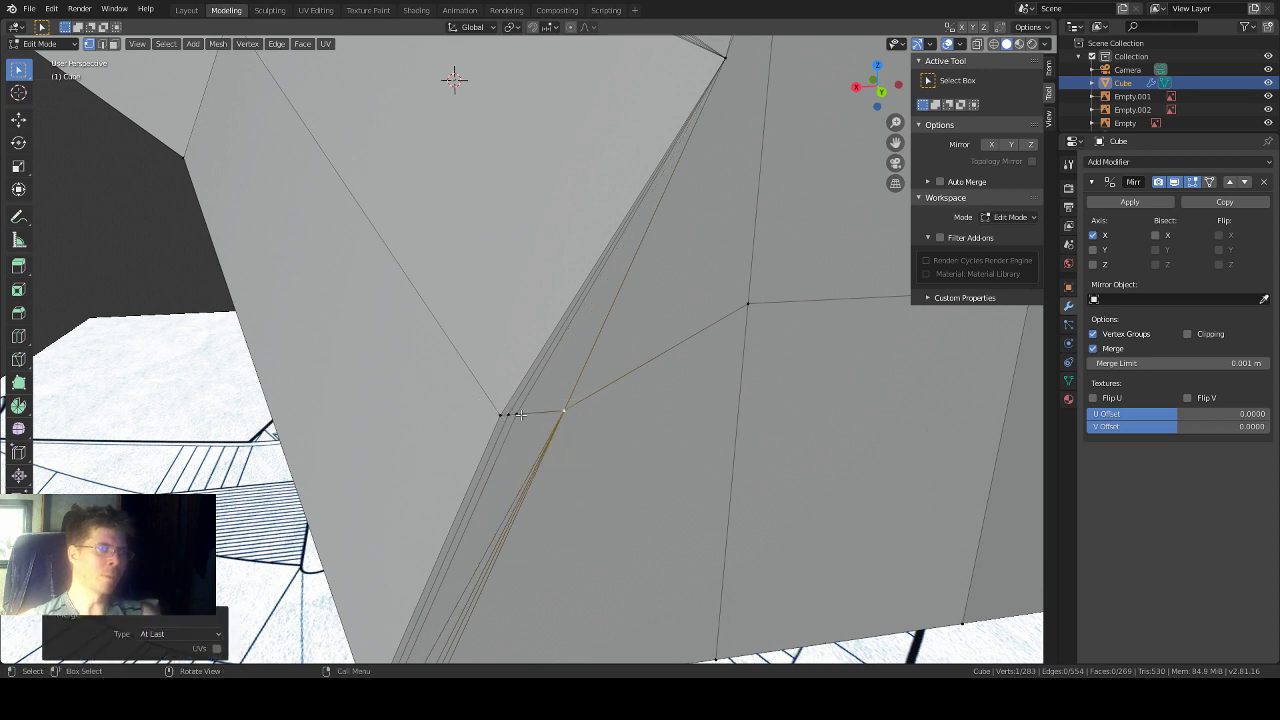
Step: Merge two more middle-row vertices, continuing toward the hull-side corner, one at a time into the rear-face end vertex using At Last
click(519, 415)
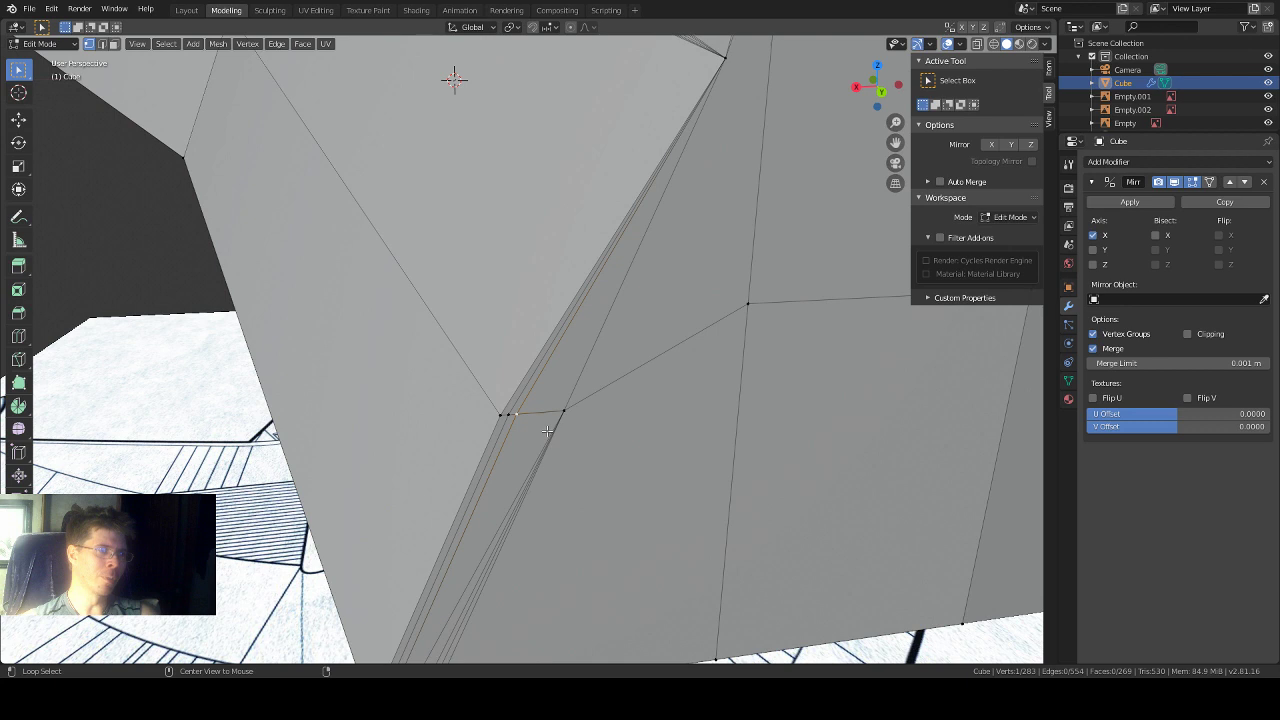
alt+click(558, 415)
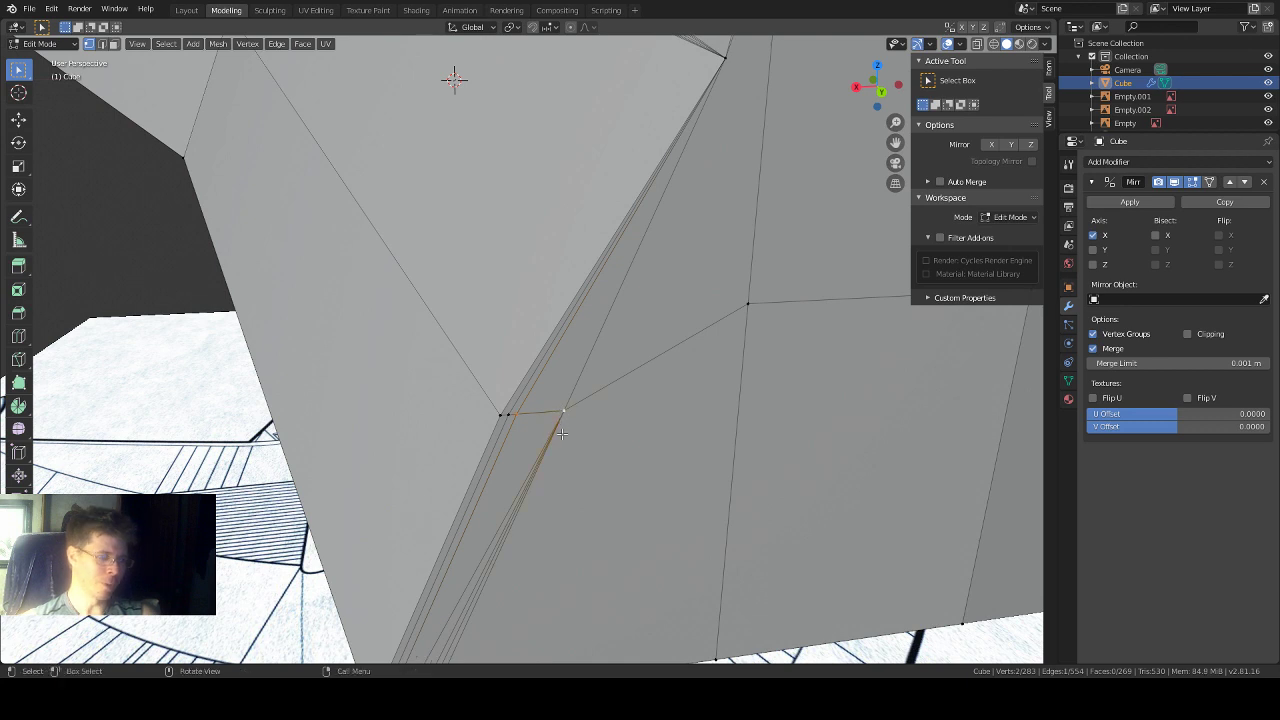
key(m)
click(561, 433)
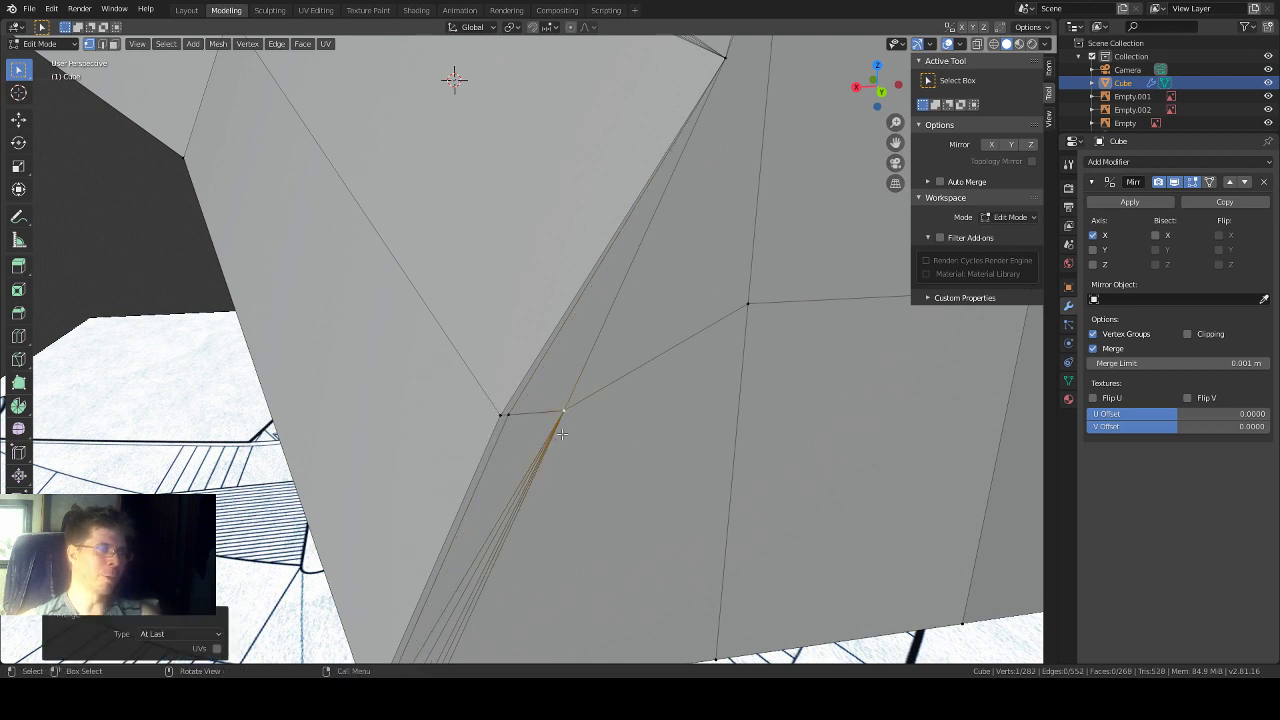
click(509, 415)
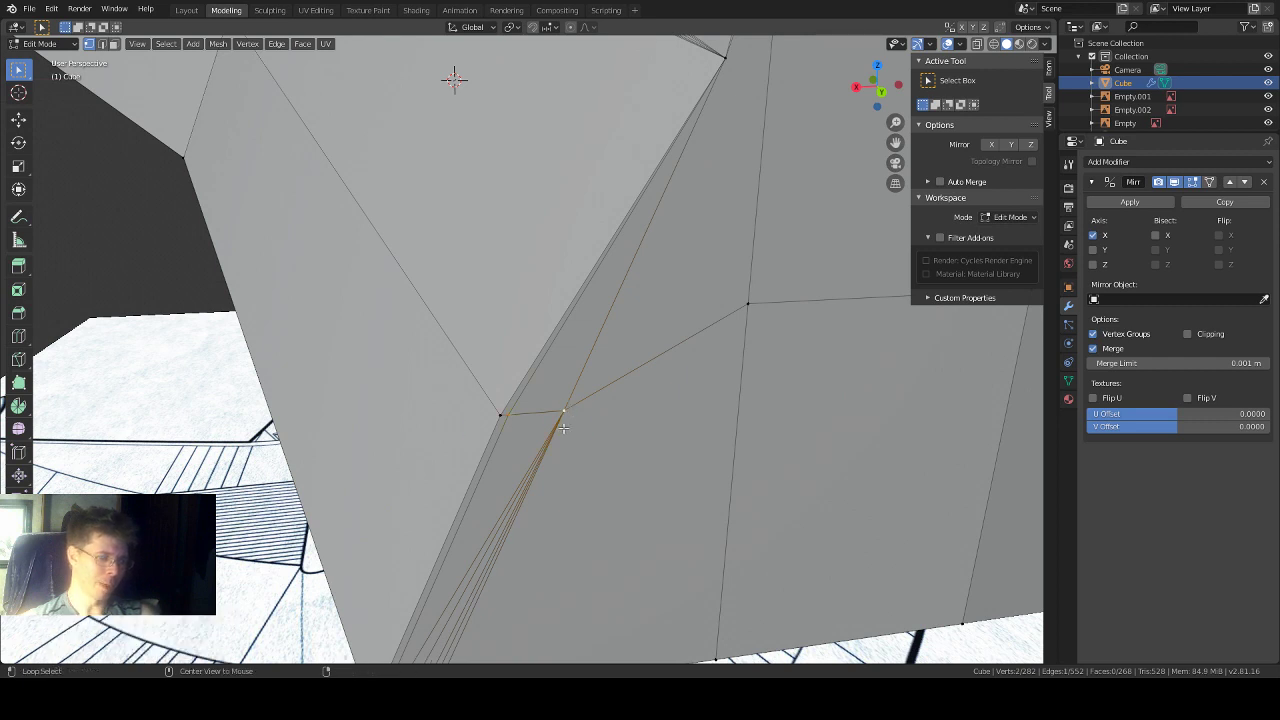
key(m)
click(561, 429)
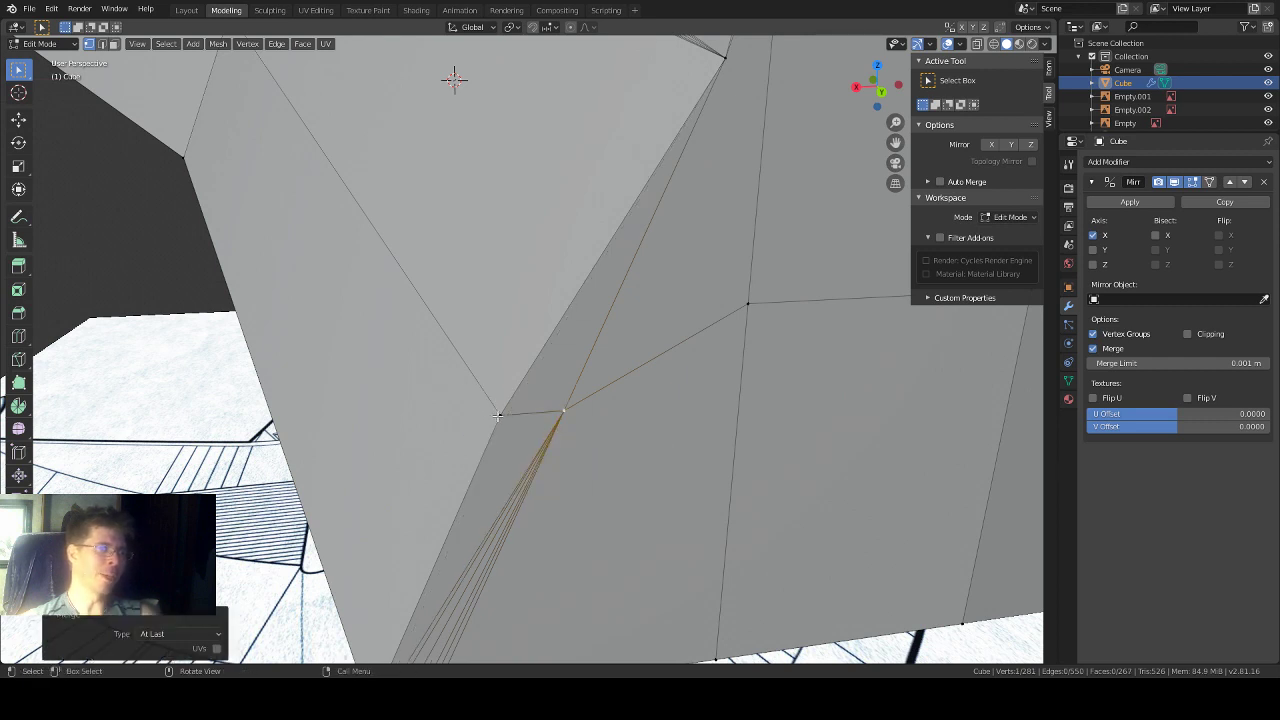
Step: Merge the remaining hull-side corner vertex of the middle row into the rear-face end vertex using At Last, closing the row
click(499, 415)
shift+click(562, 410)
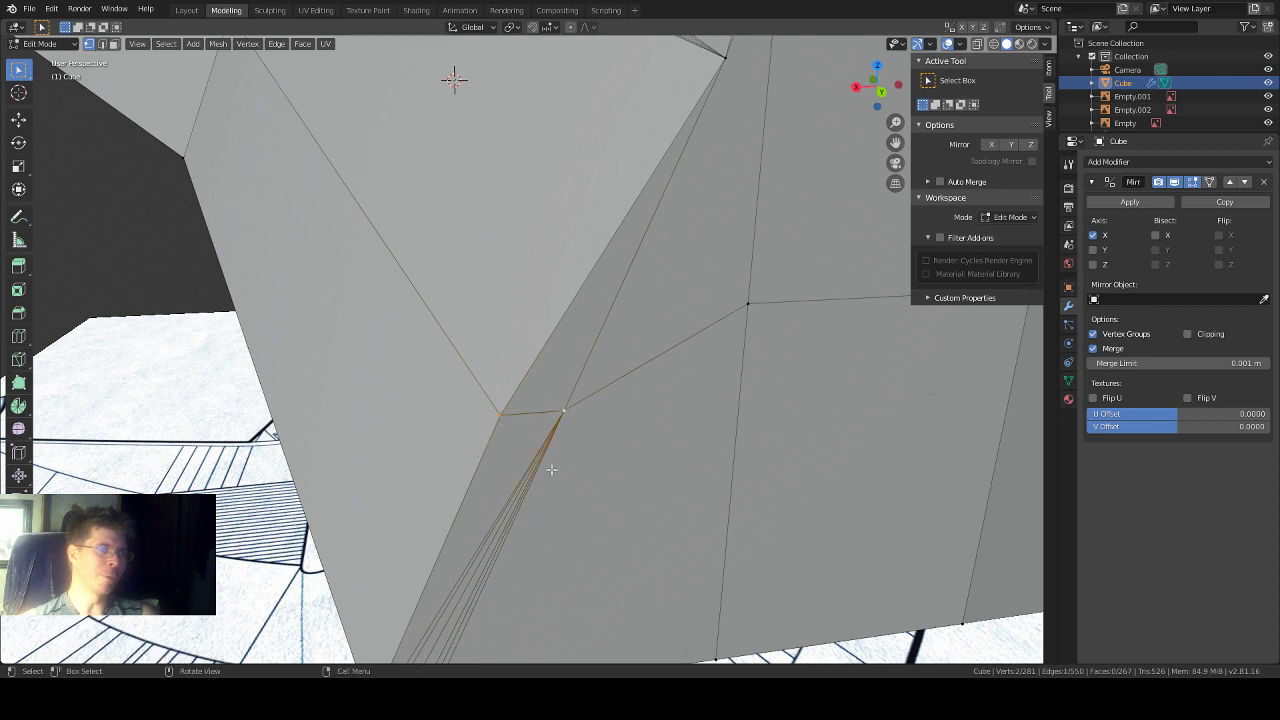
key(m)
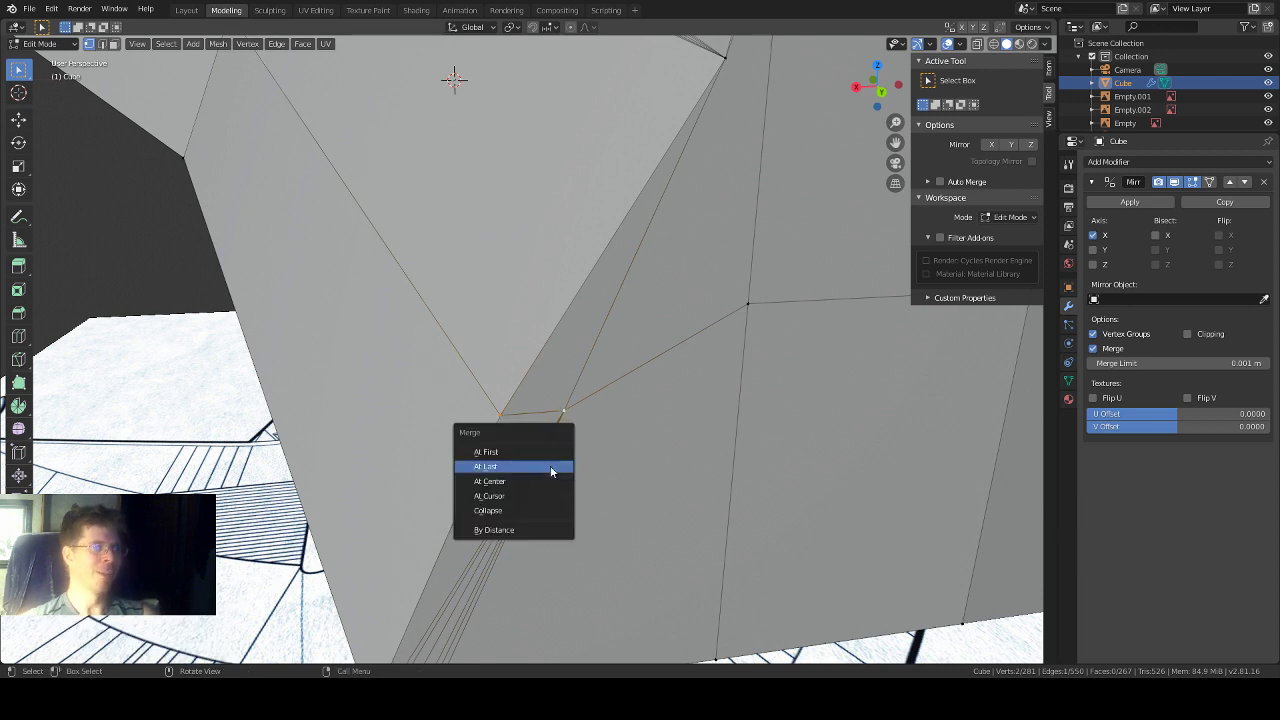
click(554, 466)
Step: On the strip's lowest row at the hull's bottom edge, merge the vertex beside the rear-face end vertex into it using At Last
scroll(557, 457, down, 2)
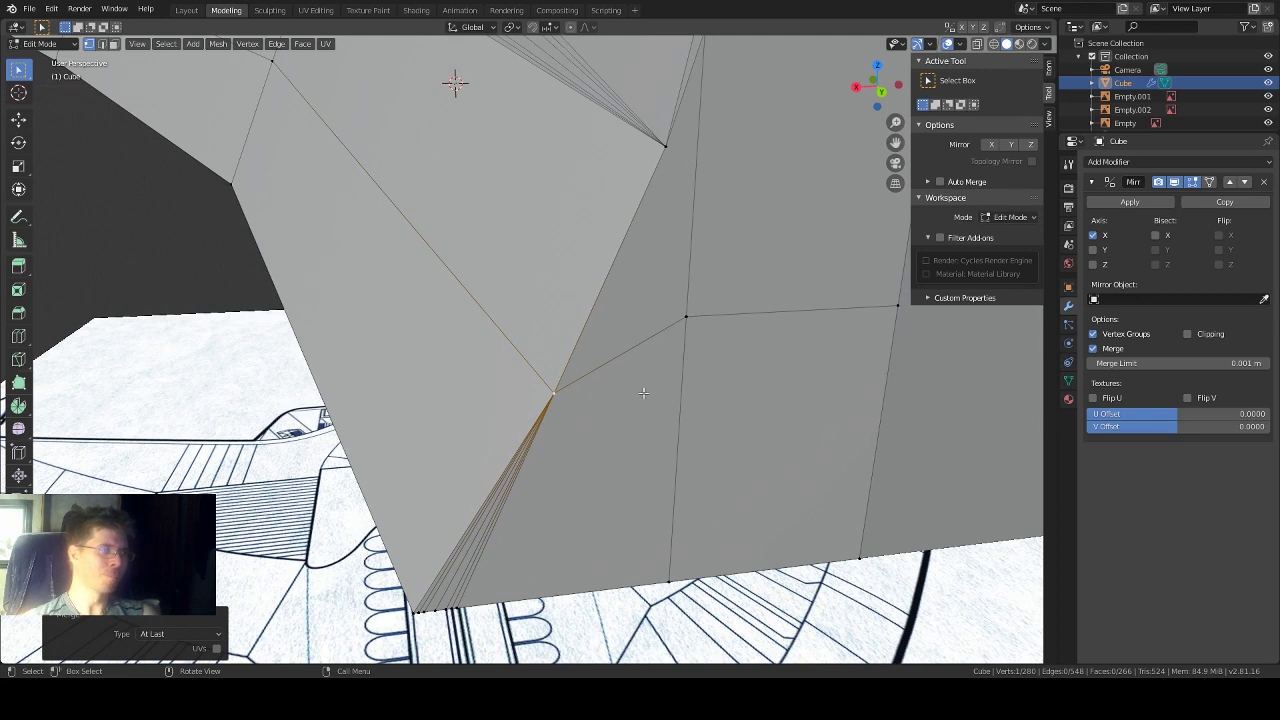
drag(896, 143, 958, 38)
scroll(581, 488, up, 1)
scroll(581, 488, up, 1)
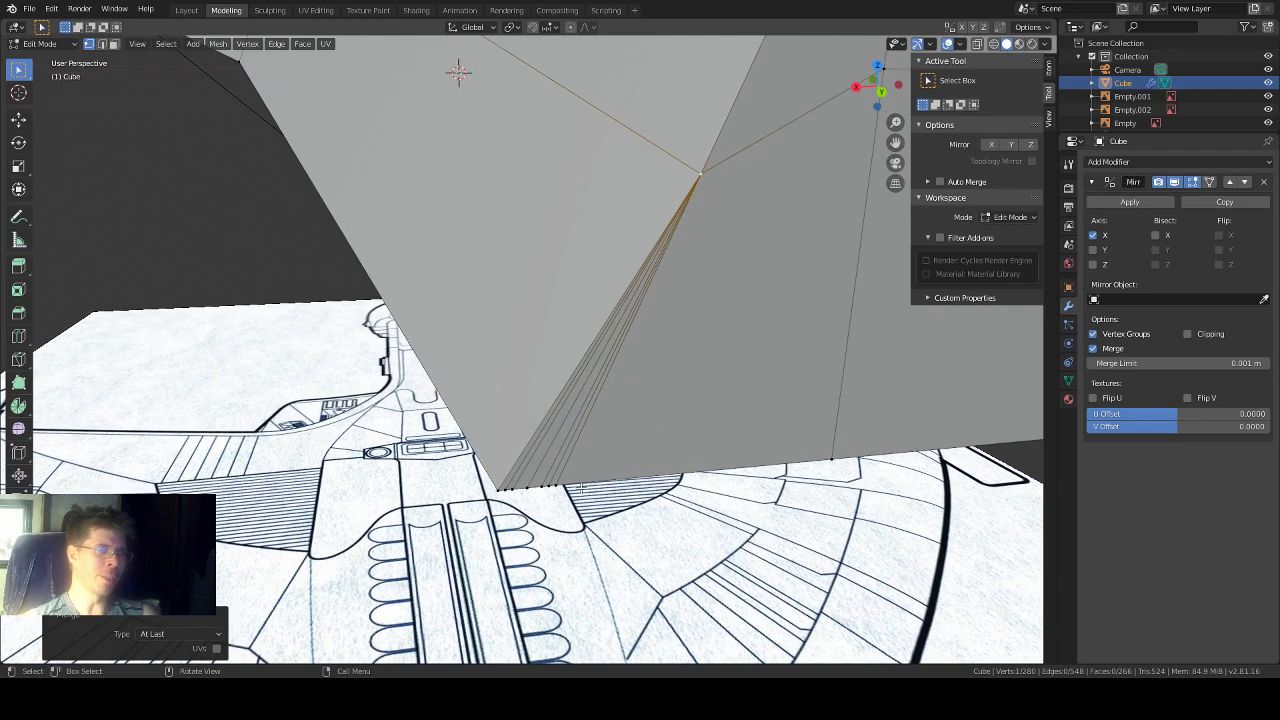
scroll(581, 488, up, 1)
scroll(581, 488, down, 2)
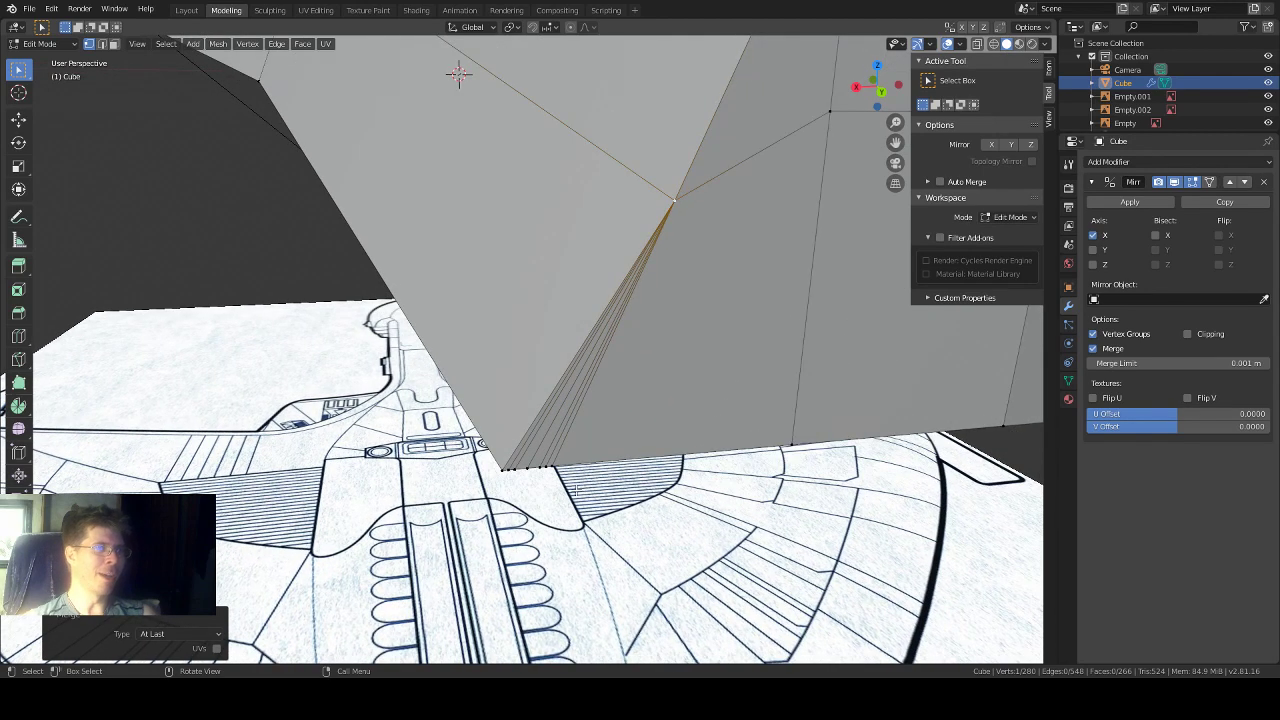
click(541, 466)
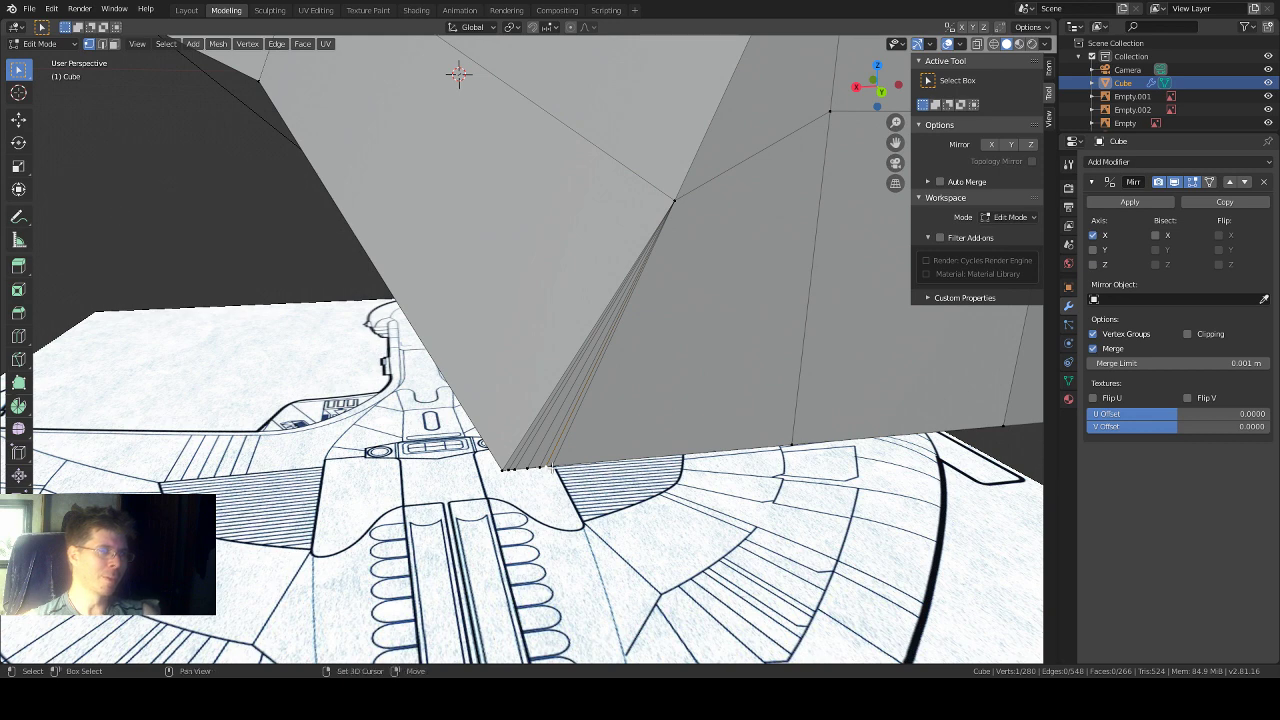
key(m)
click(542, 541)
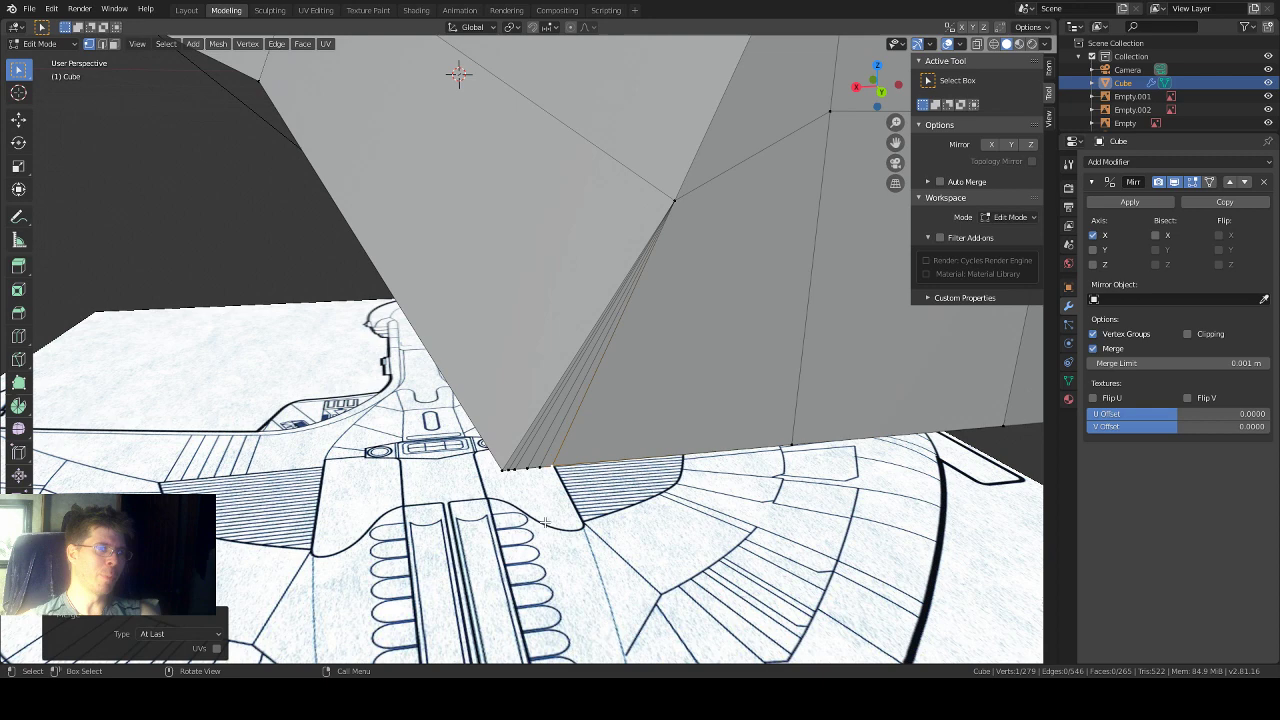
Step: Merge the next two vertices of the lowest row, one at a time, into the rear-face end vertex using At Last
click(541, 467)
shift+click(555, 464)
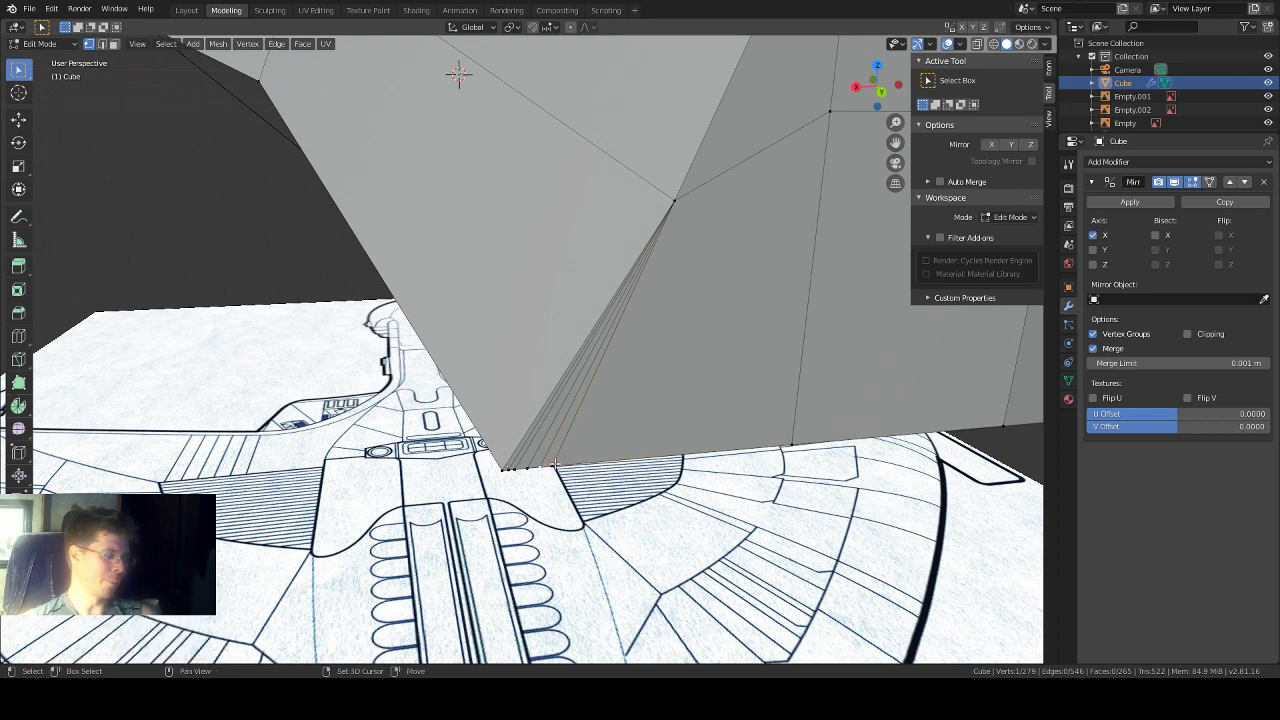
key(m)
click(560, 515)
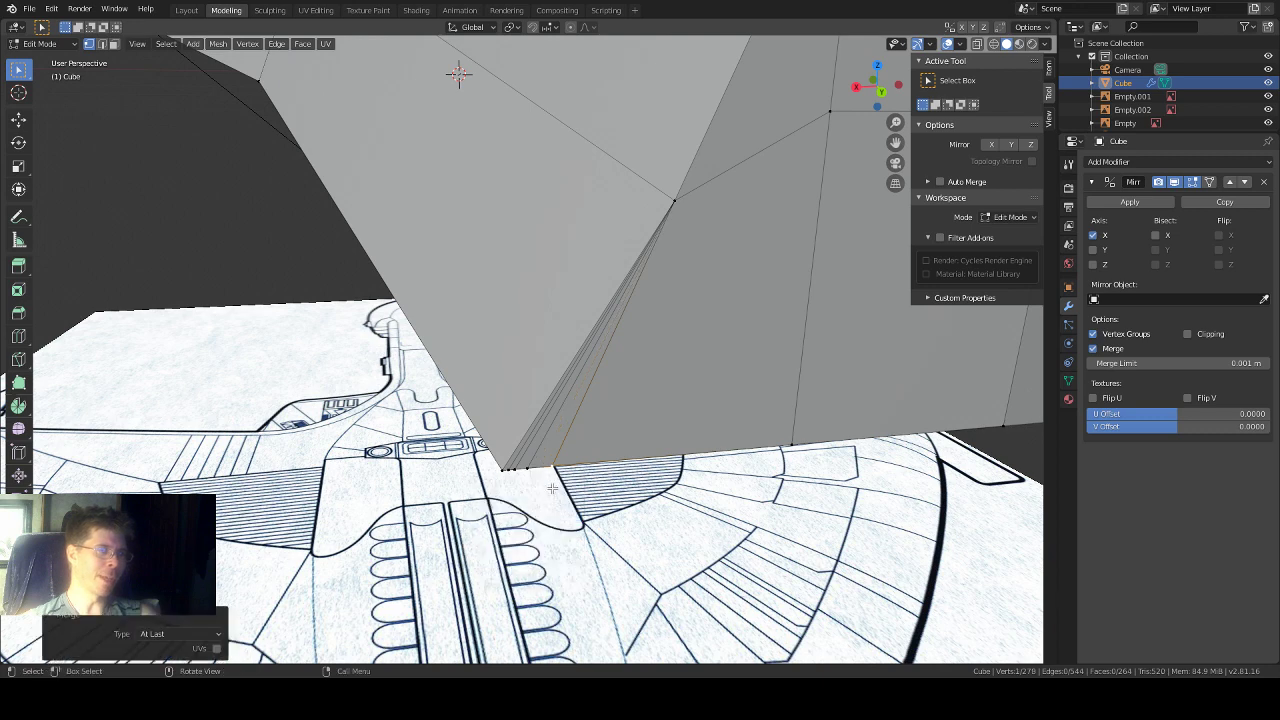
click(554, 471)
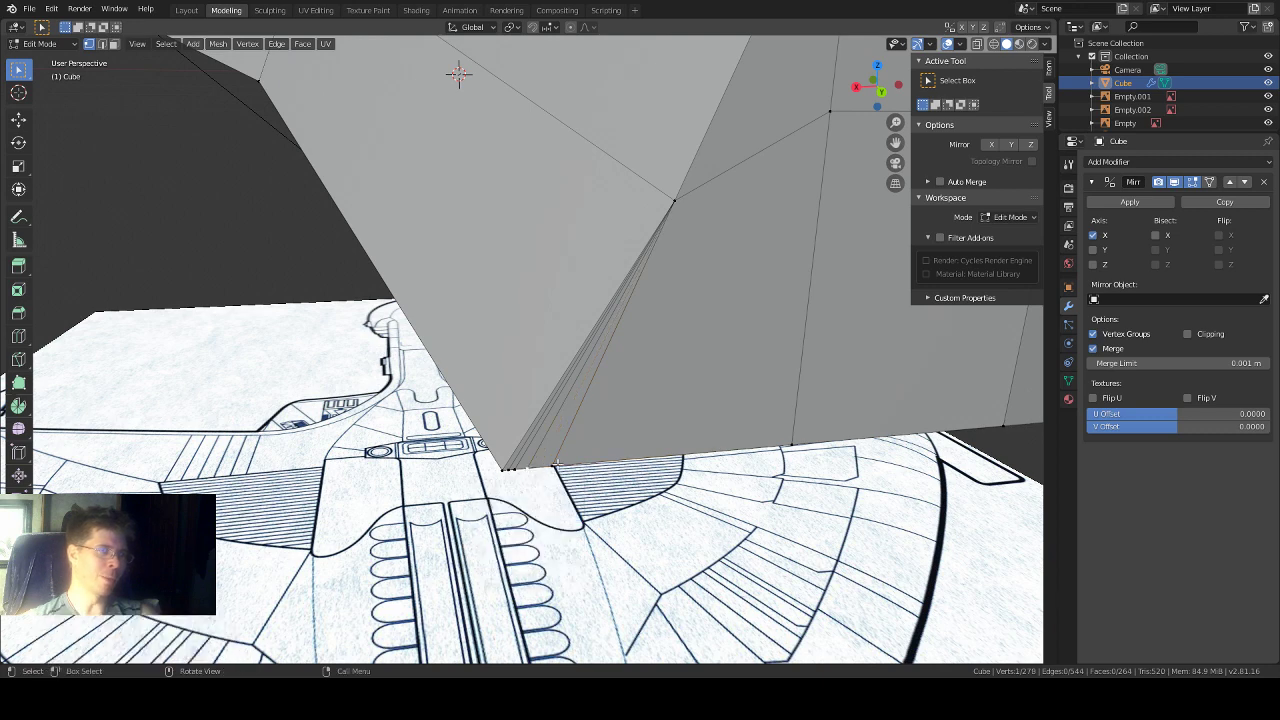
shift+click(560, 505)
key(m)
click(559, 504)
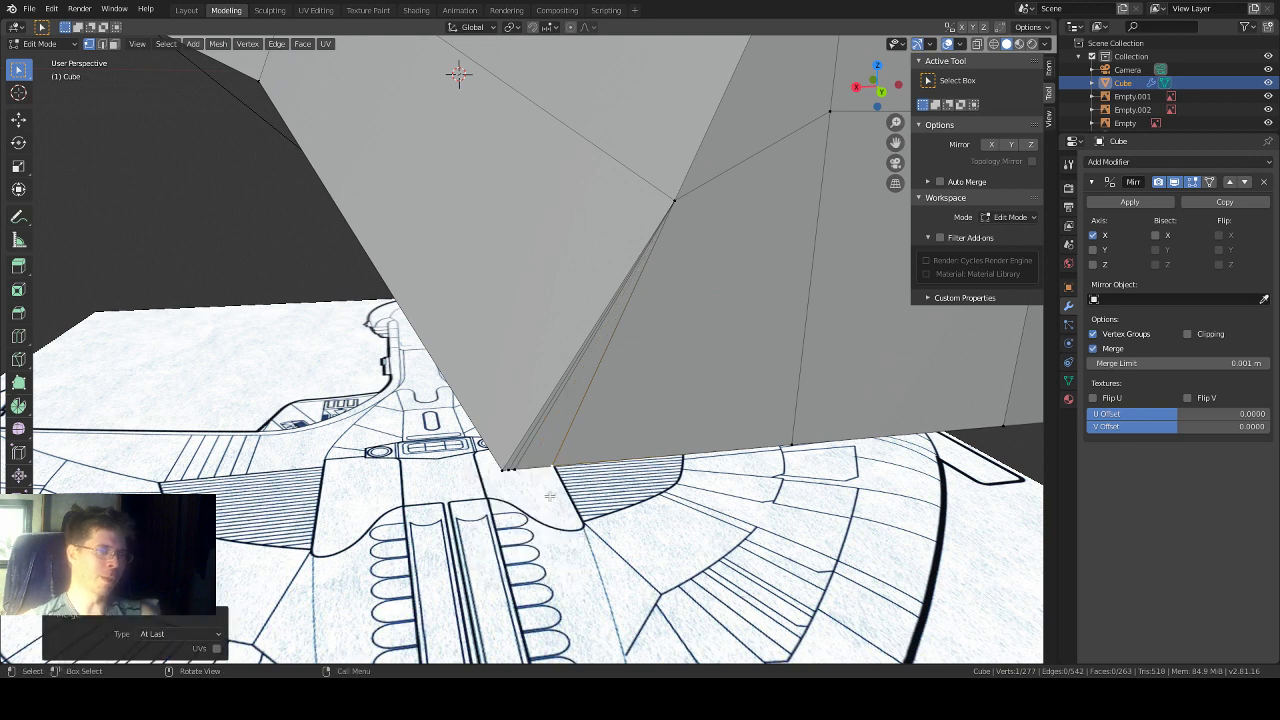
Step: Merge the last two in-between vertices of the lowest row individually into the rear-face end vertex using At Last, leaving the corner vertex
click(515, 470)
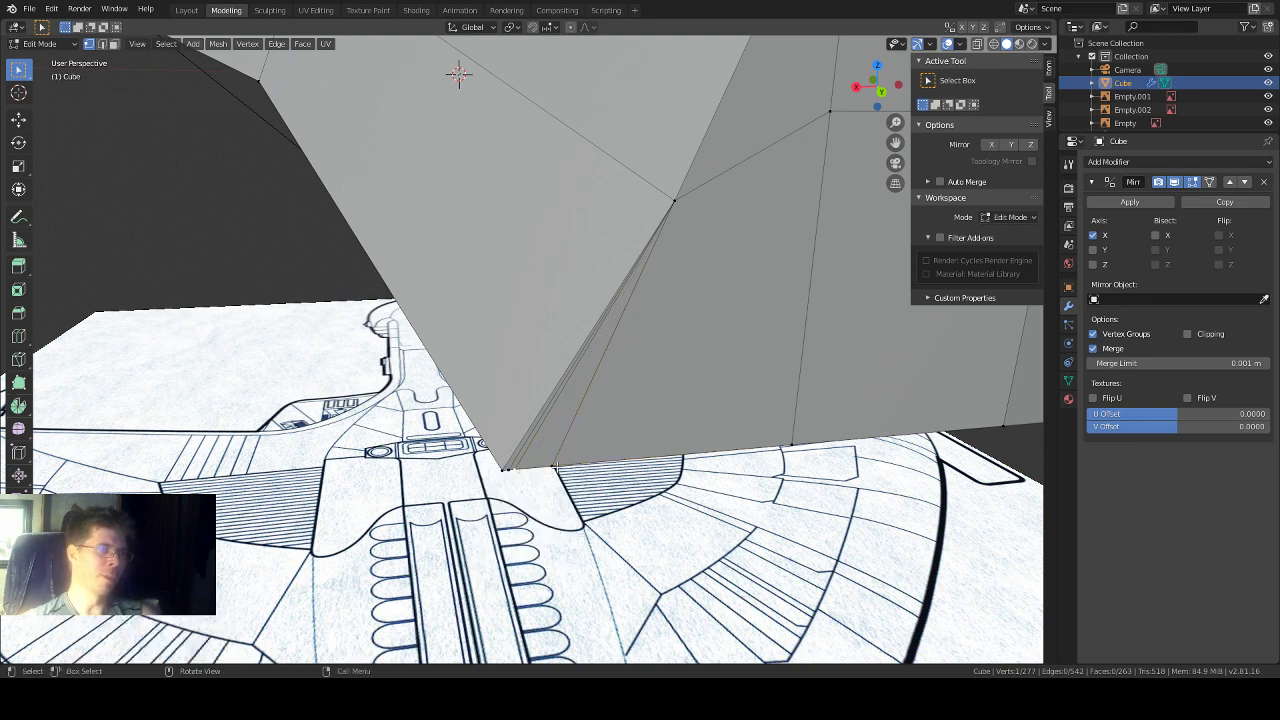
shift+click(568, 505)
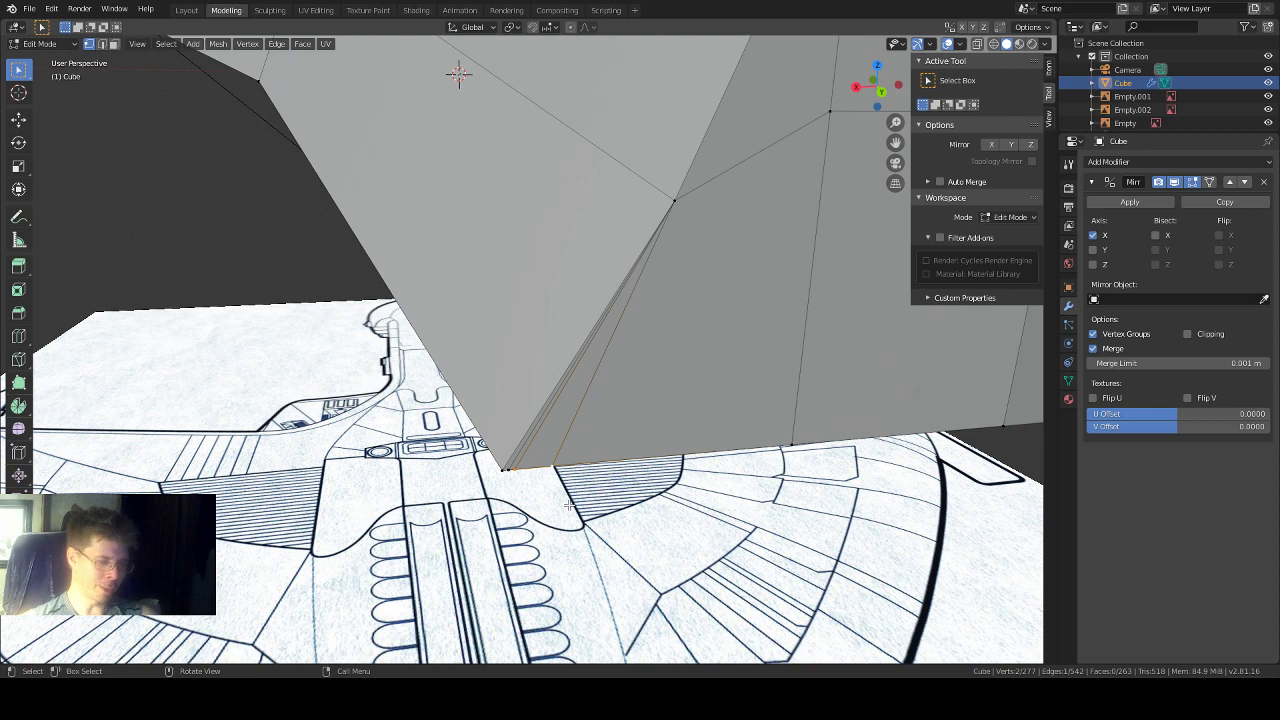
key(m)
click(570, 507)
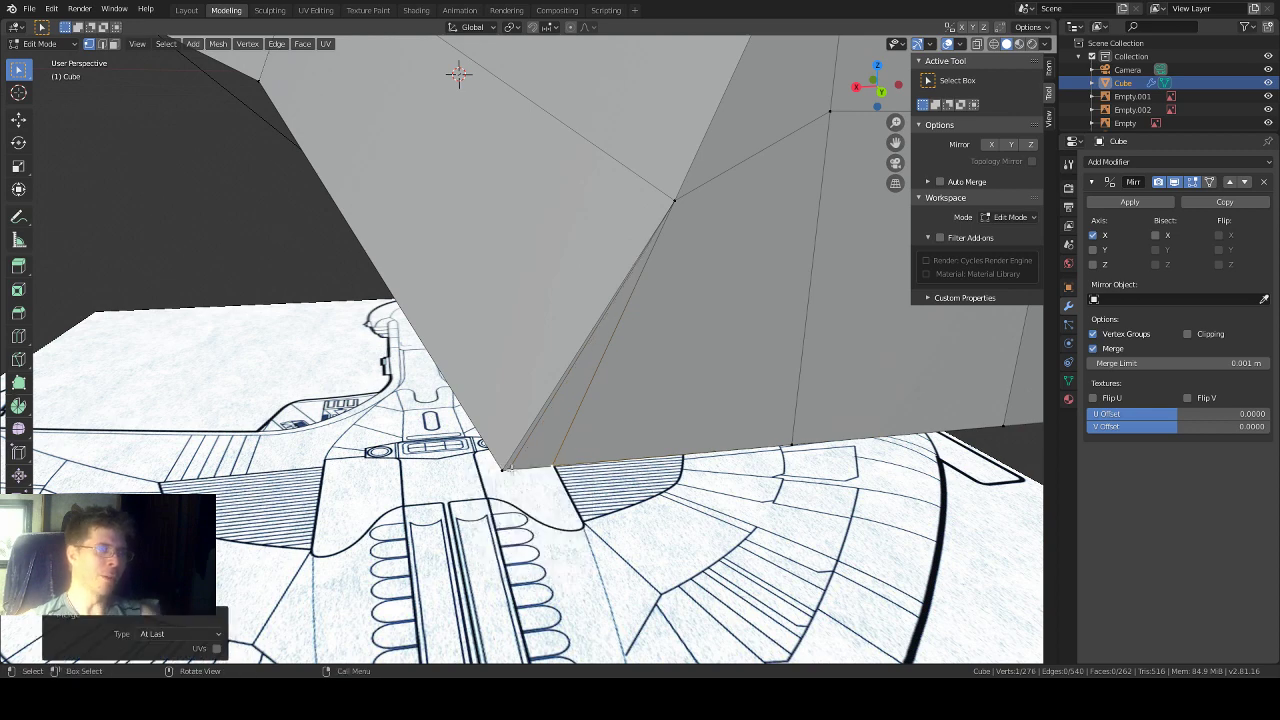
click(553, 470)
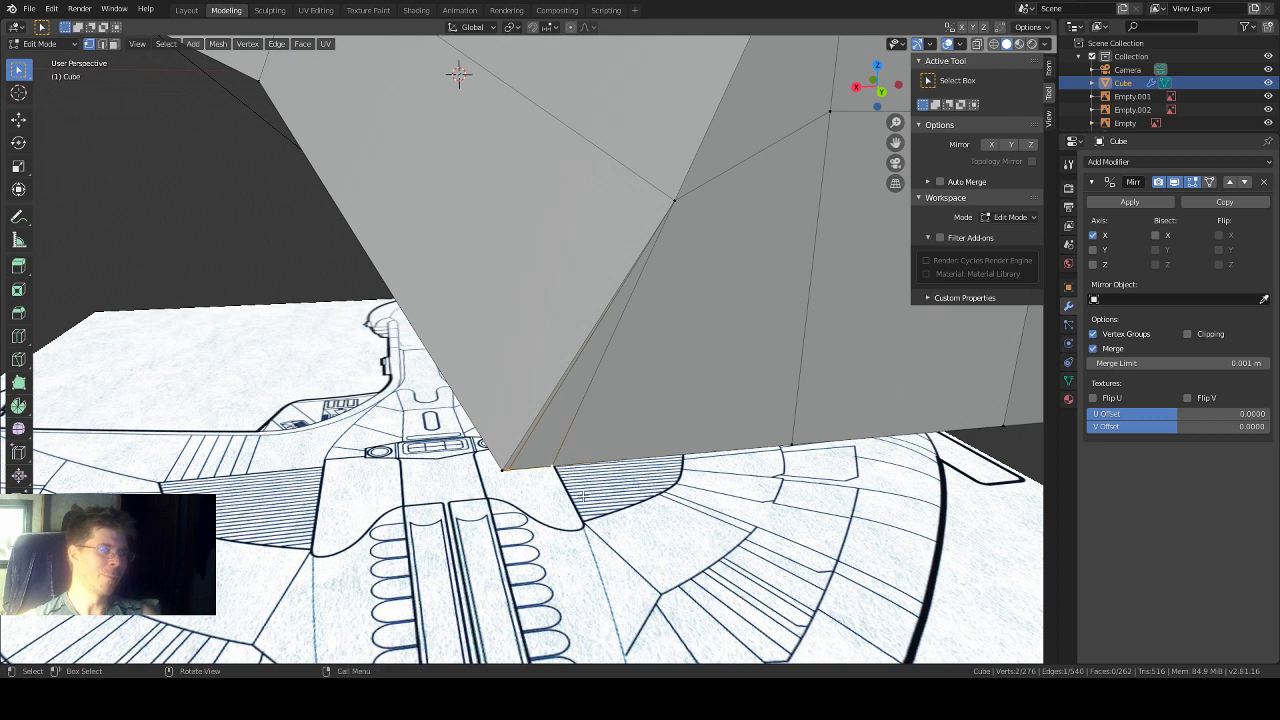
key(m)
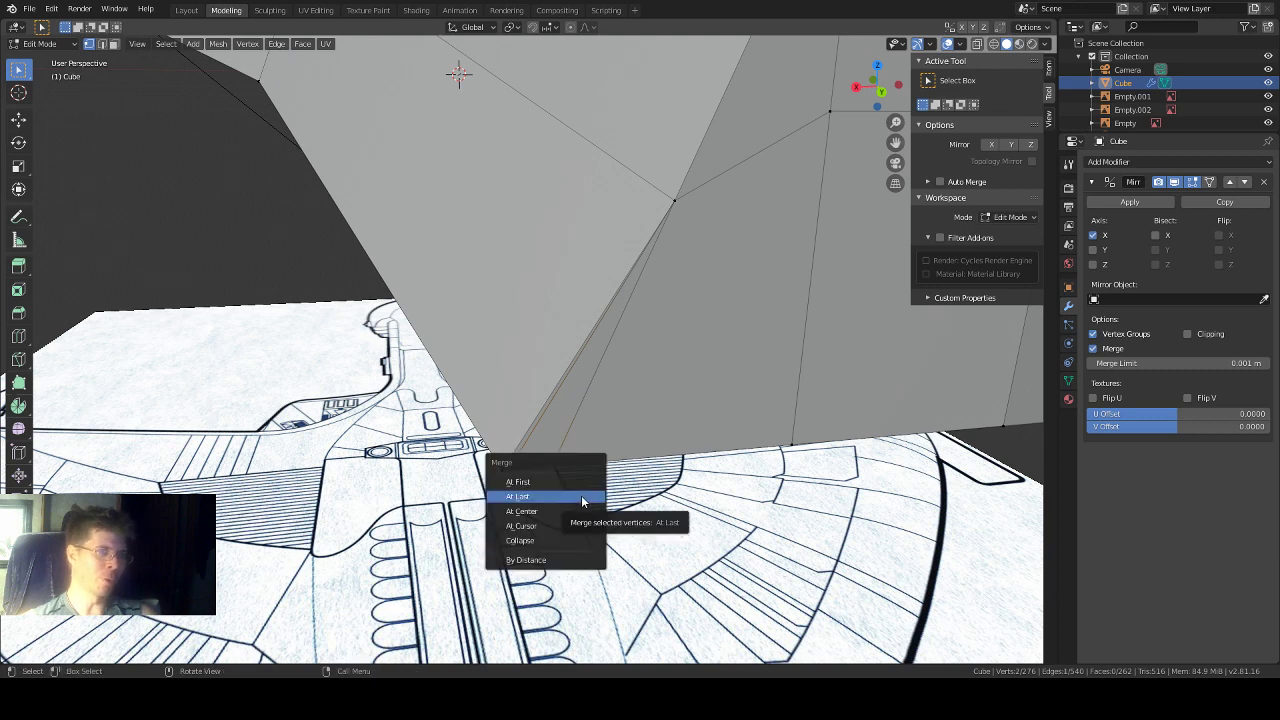
click(582, 497)
Step: Merge the lowest row's hull-side corner vertex into the rear-face end vertex using At Last, closing the strip at the bottom edge
click(496, 497)
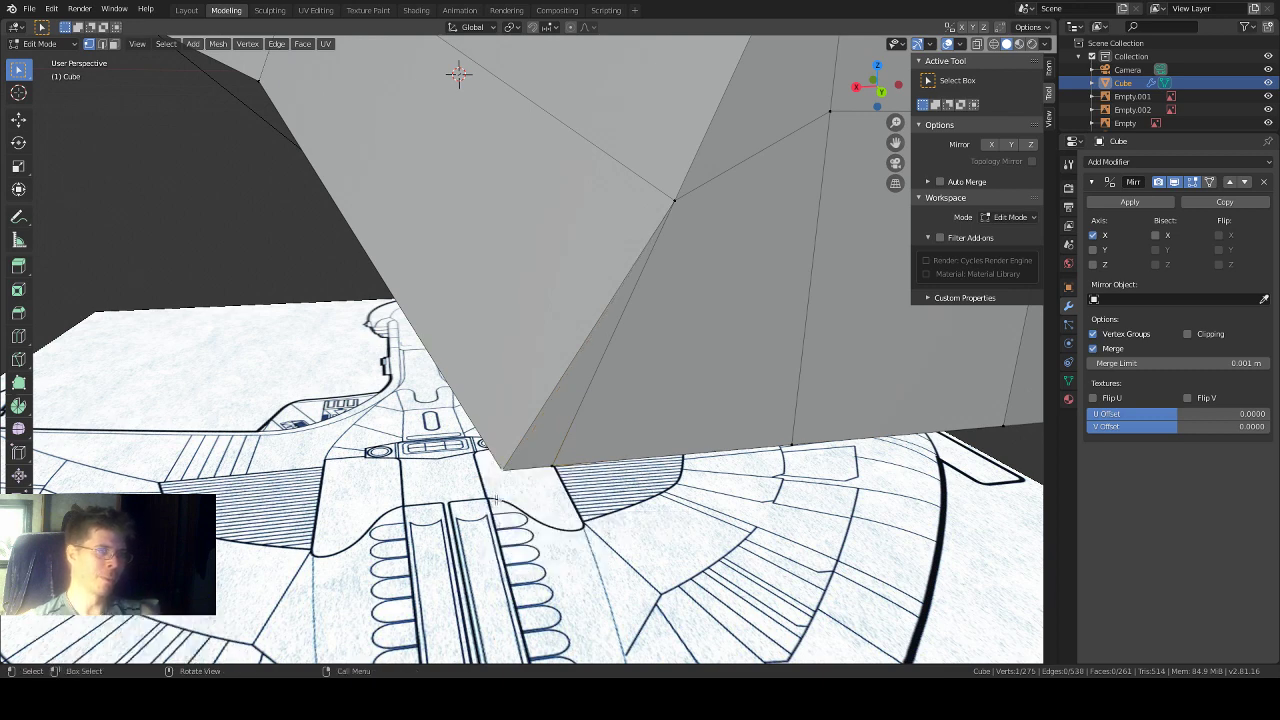
middle_drag(529, 481, 570, 455)
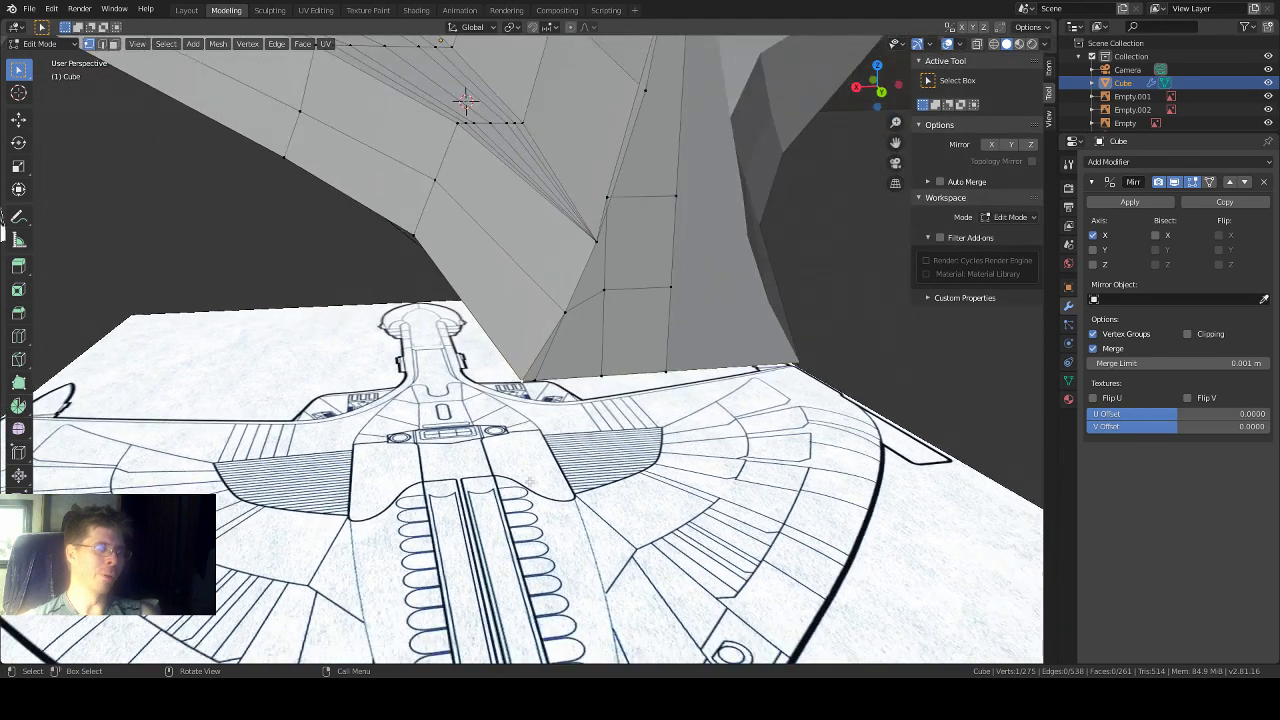
scroll(529, 476, up, 2)
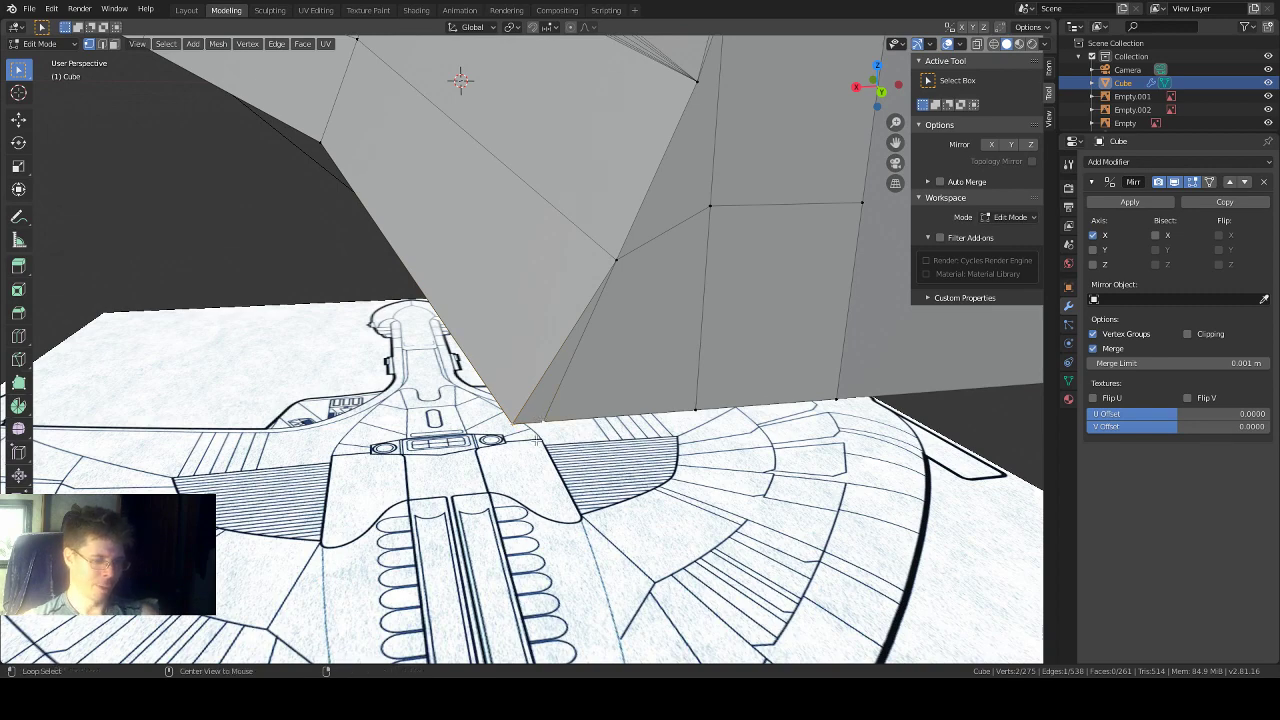
key(m)
click(537, 441)
scroll(548, 422, up, 5)
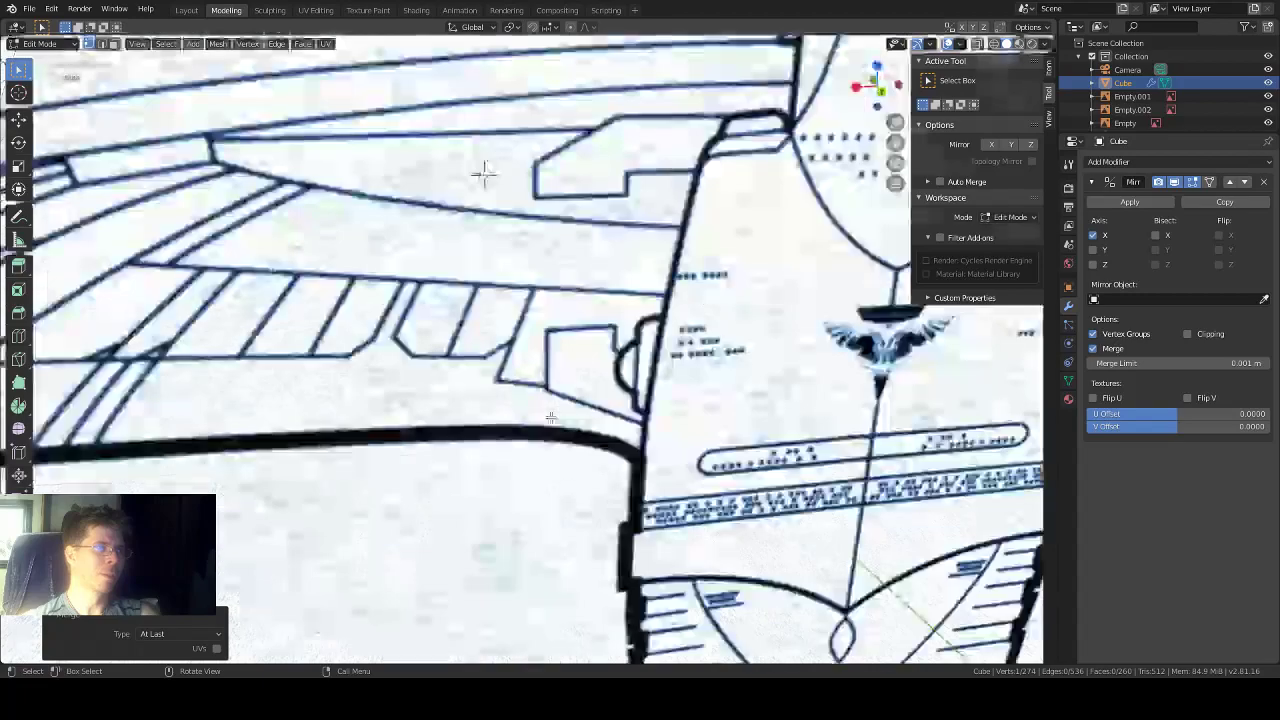
scroll(551, 418, down, 8)
mouse_move(551, 418)
middle_down()
mouse_move(521, 402)
mouse_move(540, 370)
mouse_move(606, 340)
mouse_move(600, 363)
mouse_move(614, 380)
mouse_move(476, 370)
mouse_move(488, 302)
mouse_move(520, 300)
middle_up()
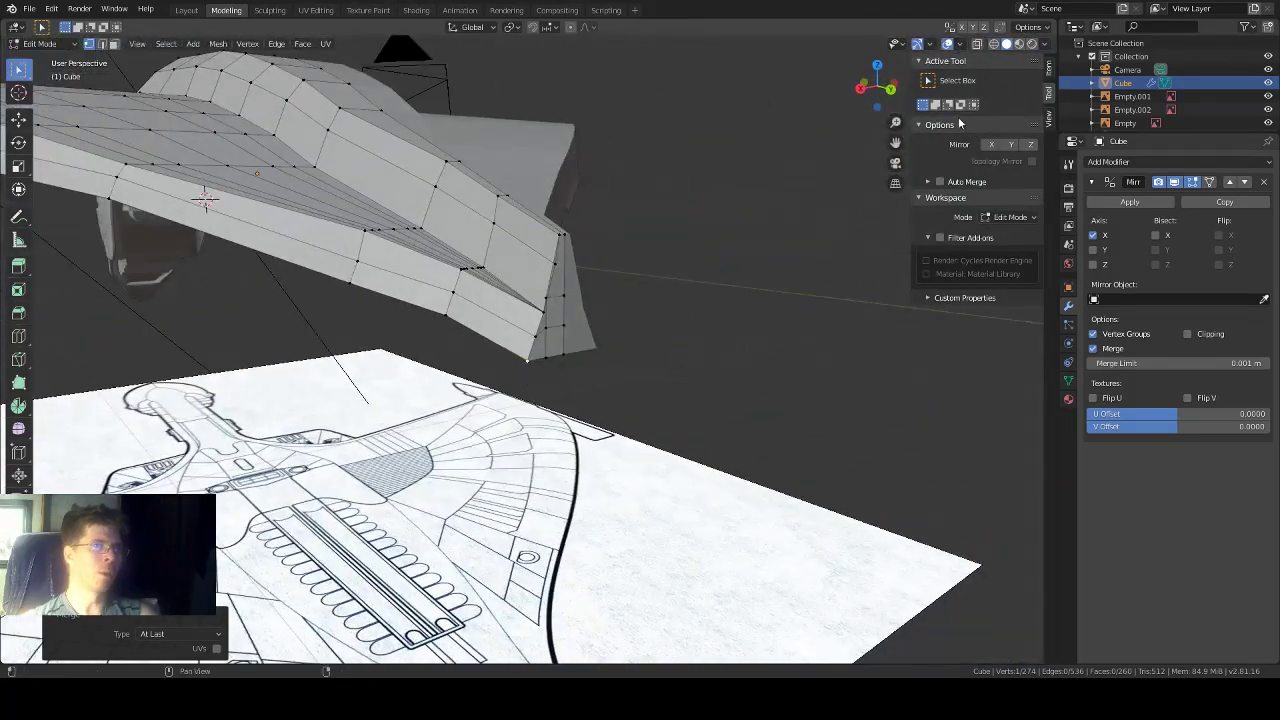
Step: Examine the wing mesh against the front blueprint in see-through front view and from several perspective angles
click(889, 89)
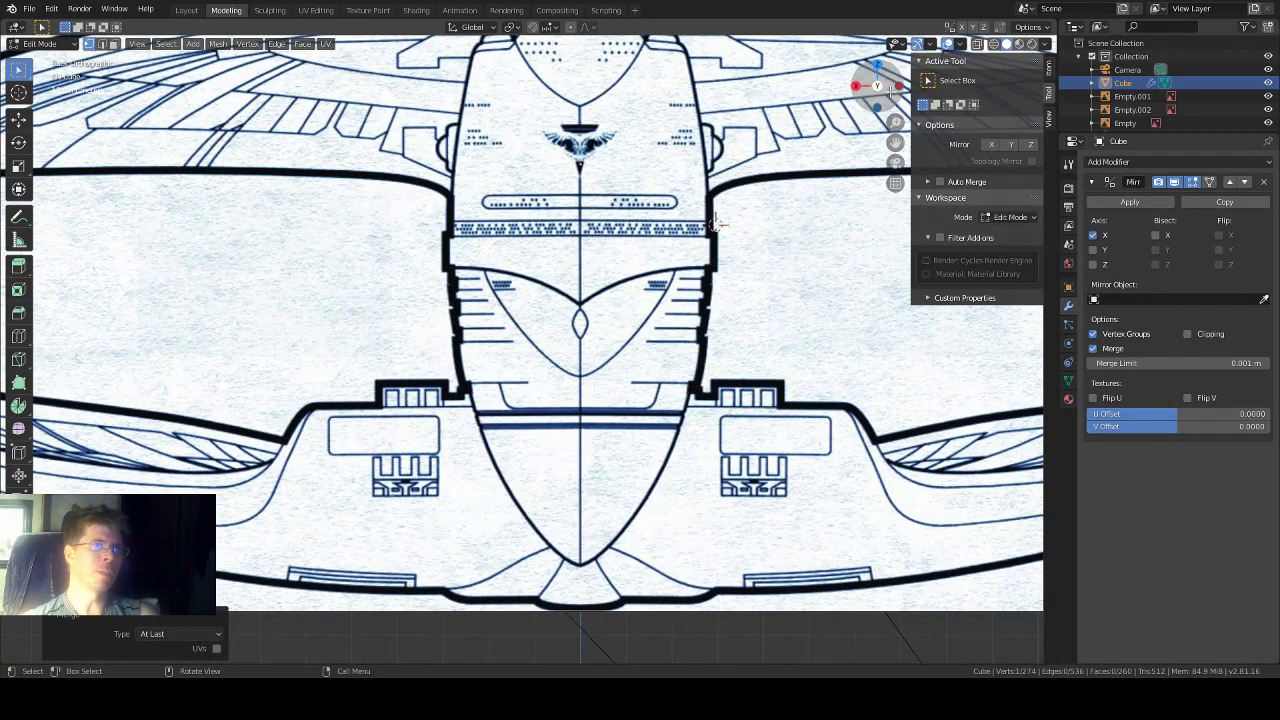
click(889, 89)
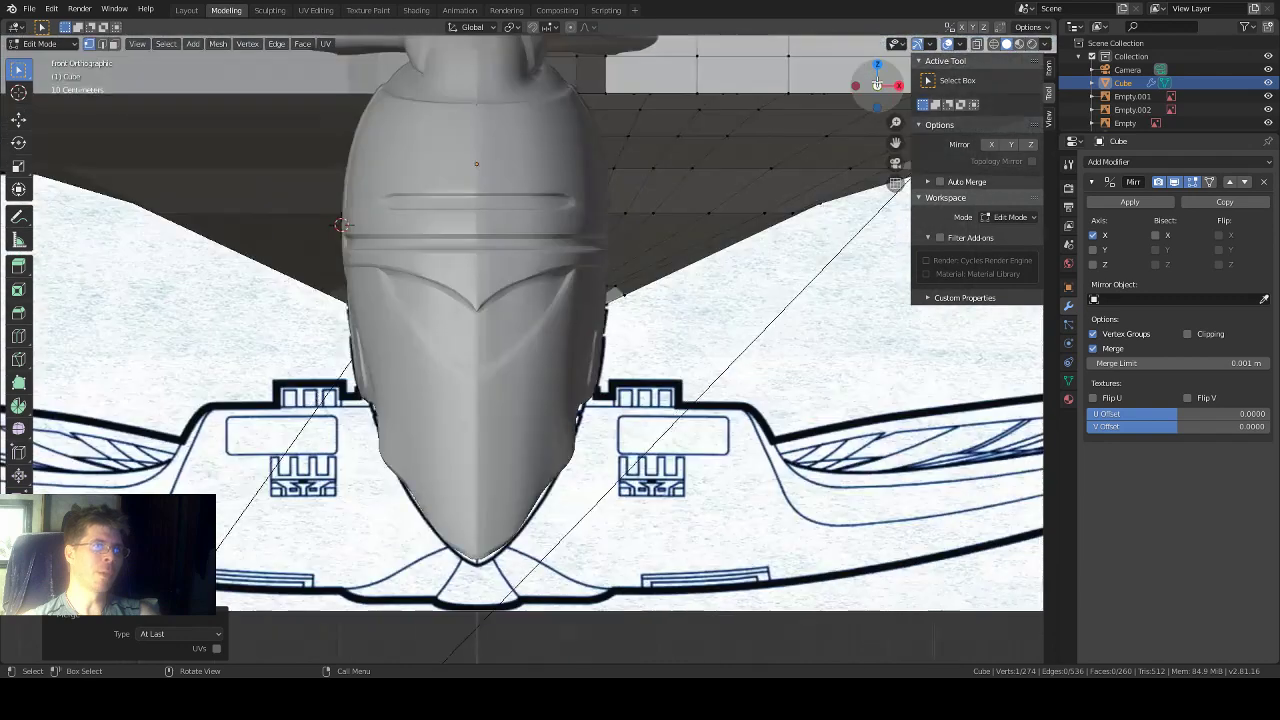
scroll(623, 218, down, 3)
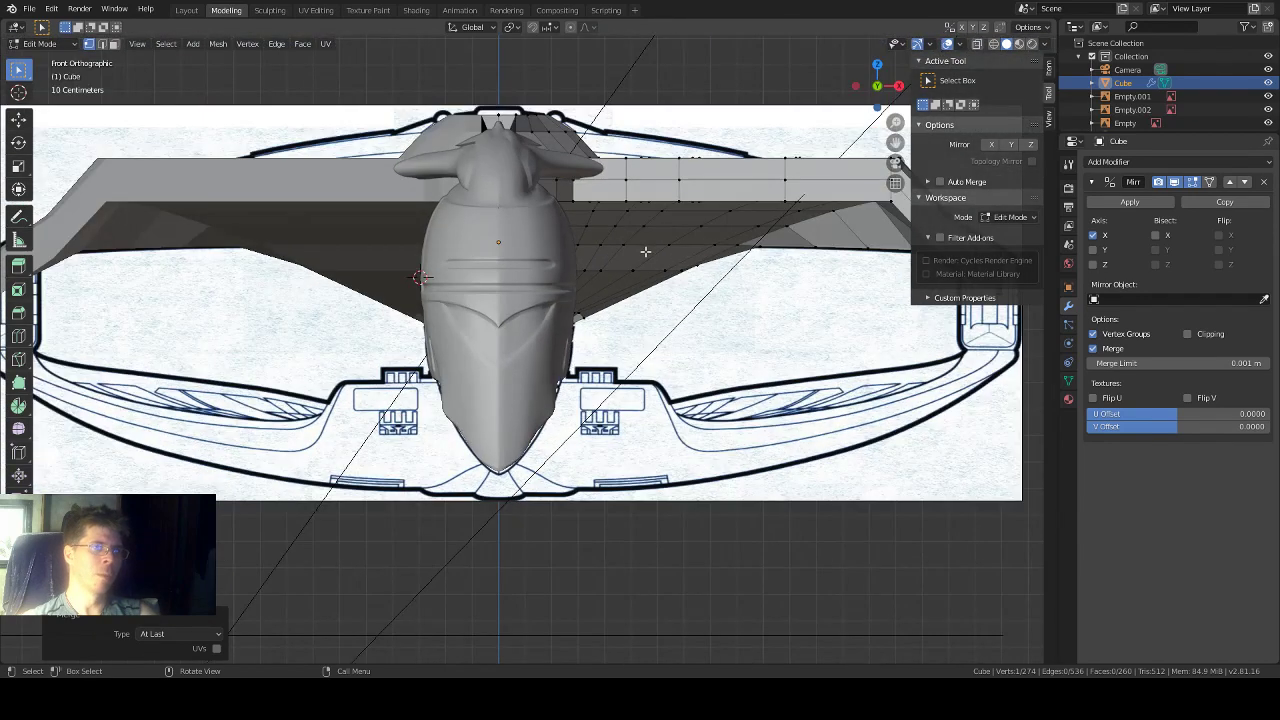
key(m)
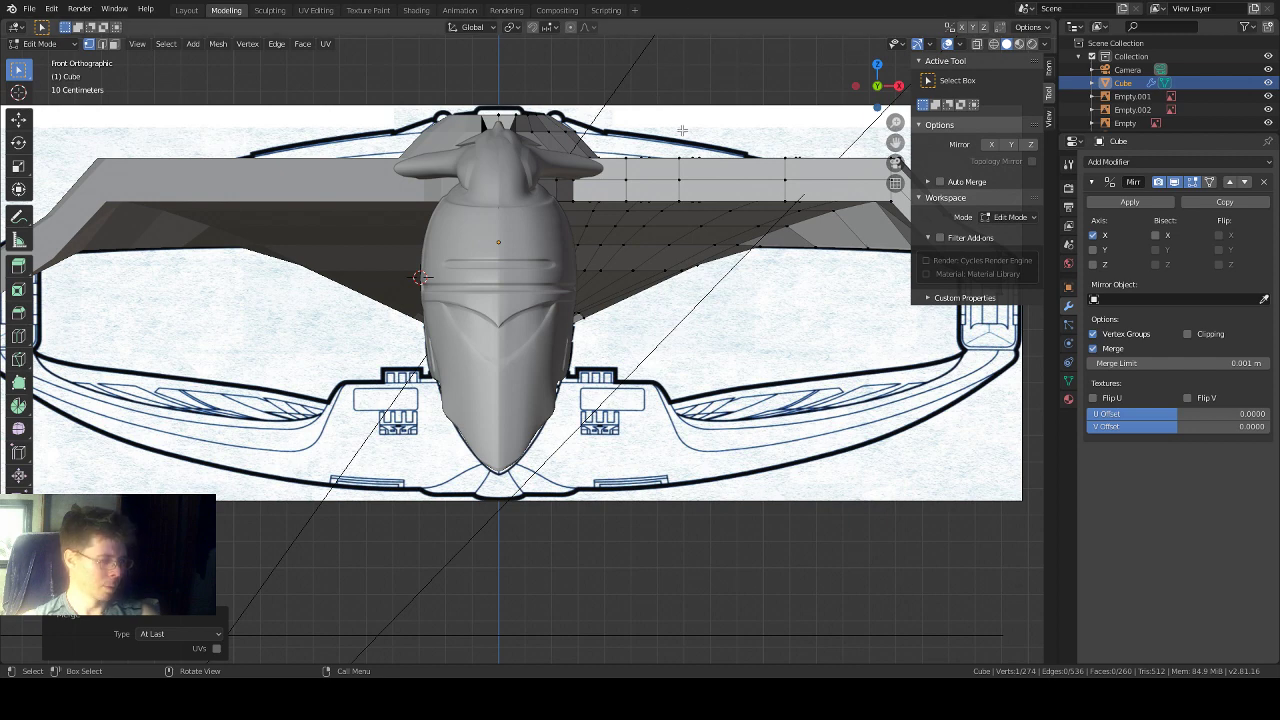
key(alt+z)
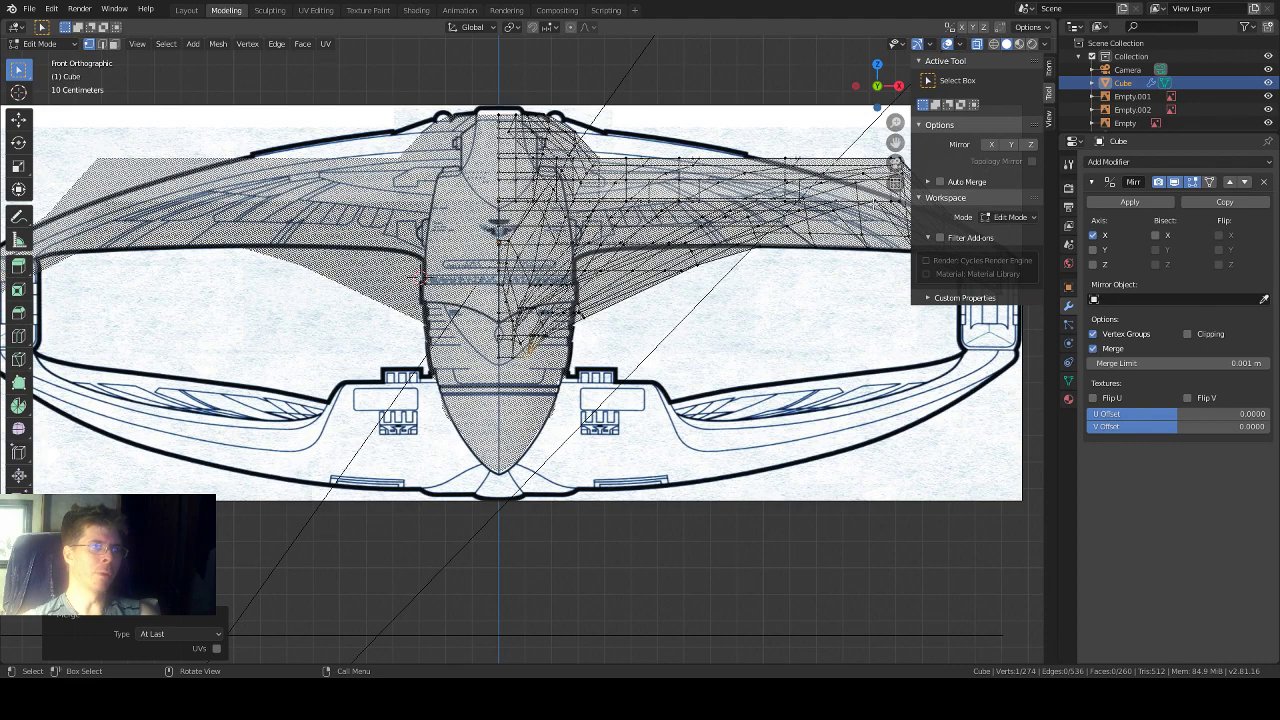
drag(895, 142, 760, 152)
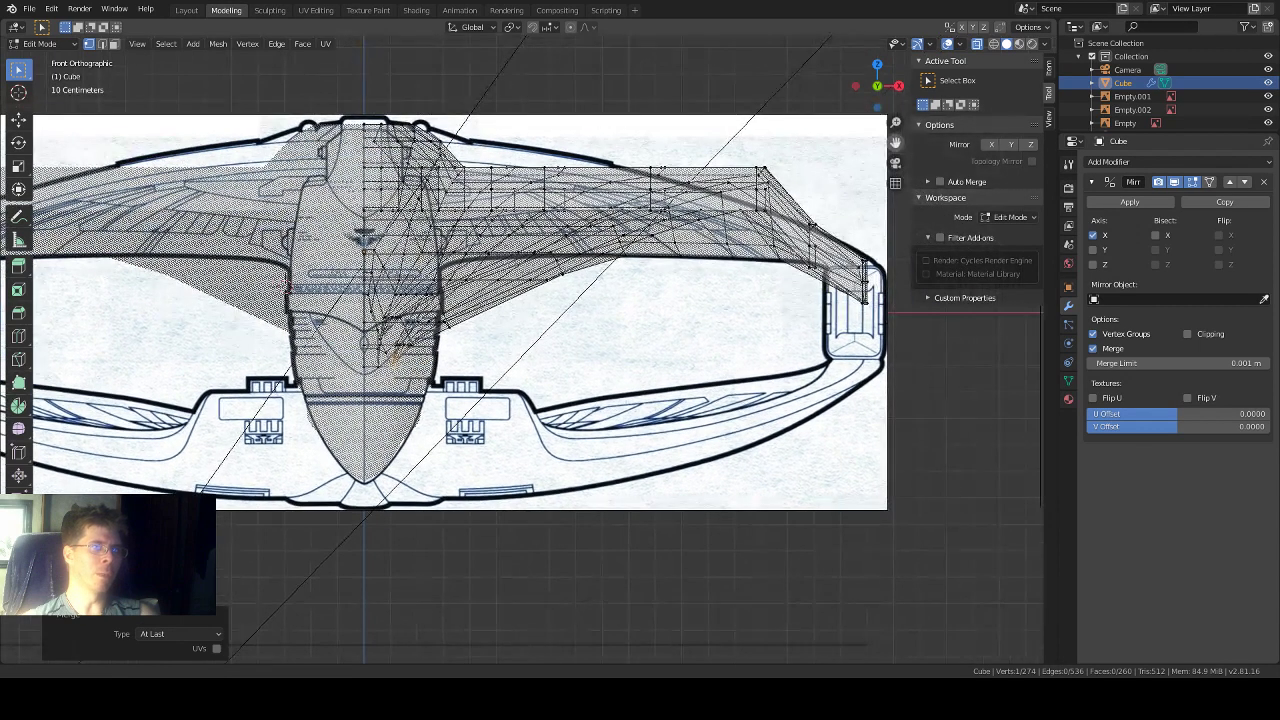
middle_drag(782, 170, 776, 143)
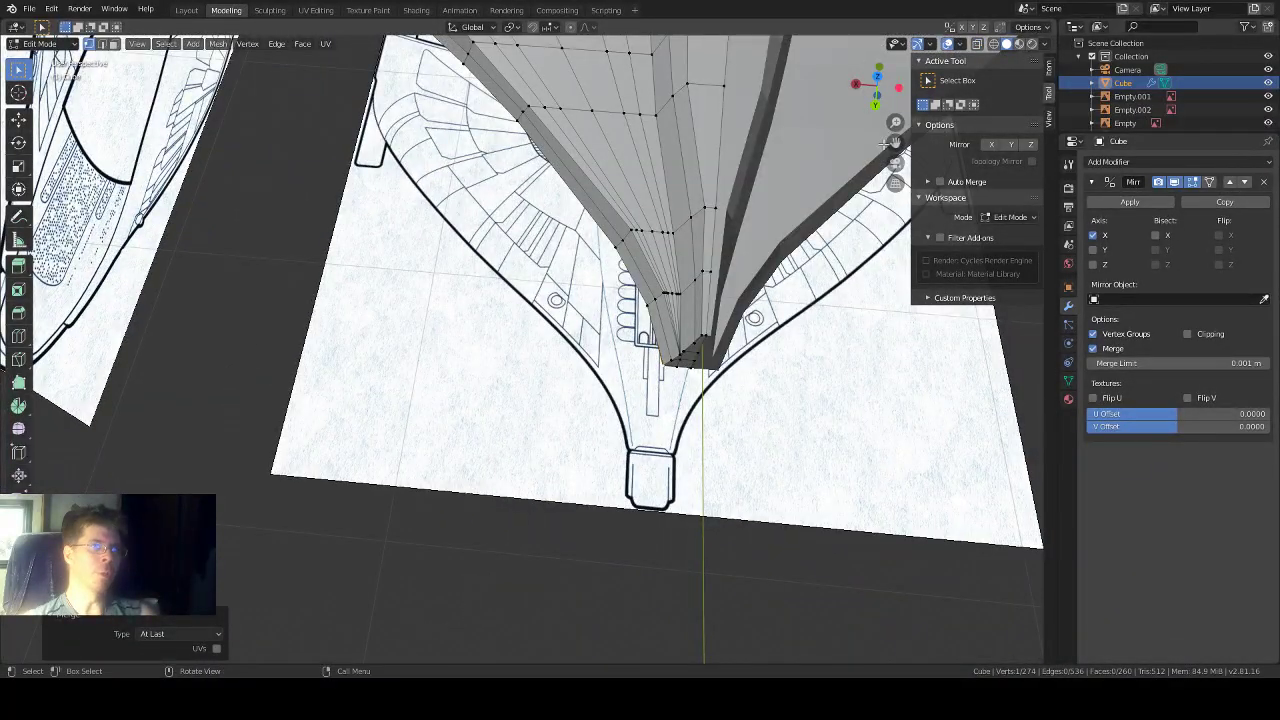
drag(891, 141, 1000, 530)
middle_drag(498, 217, 731, 274)
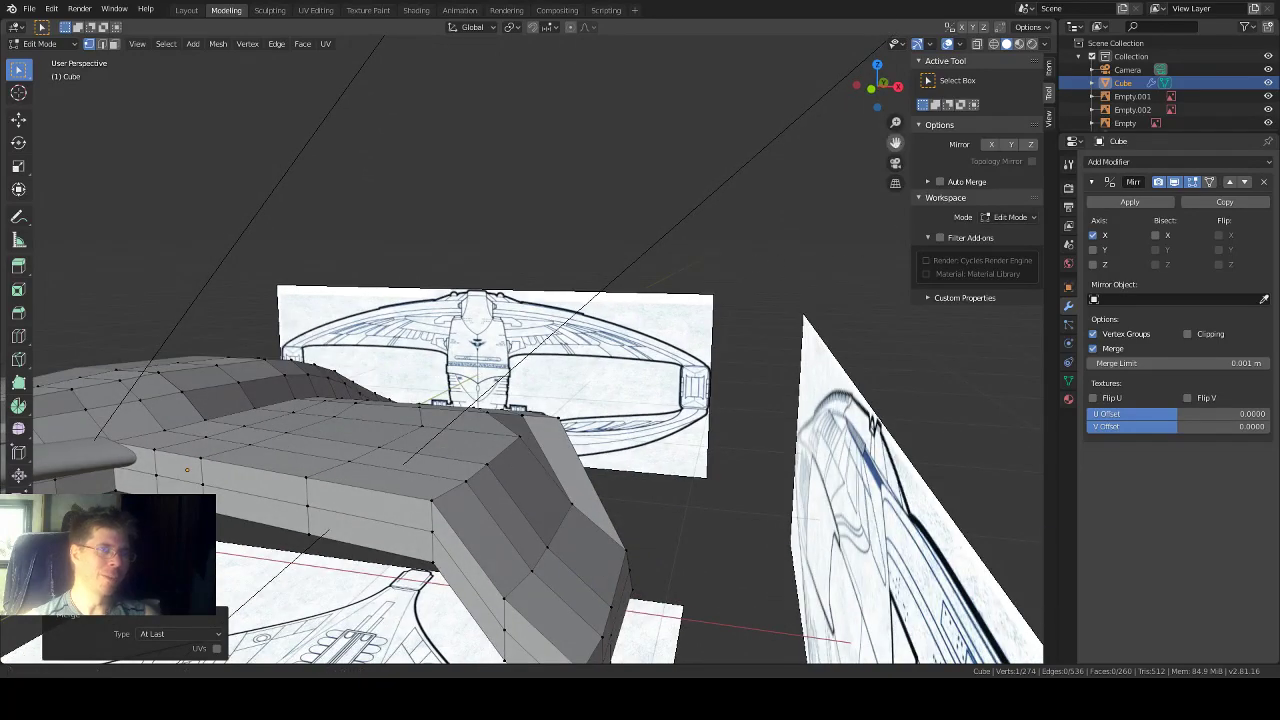
Step: Lower the row of four vertices across the top of the wing's outer bend by about 0.065 m along global Z
drag(895, 142, 1012, 15)
middle_drag(658, 466, 618, 430)
click(590, 339)
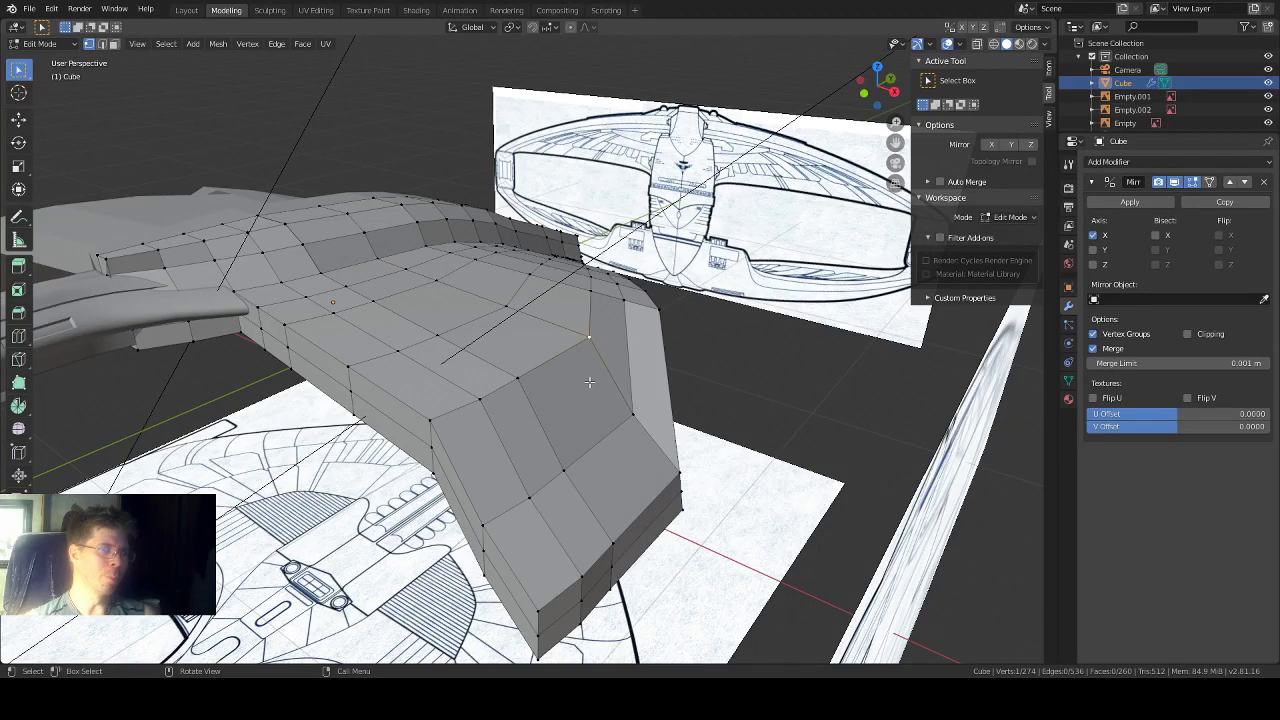
shift+click(516, 377)
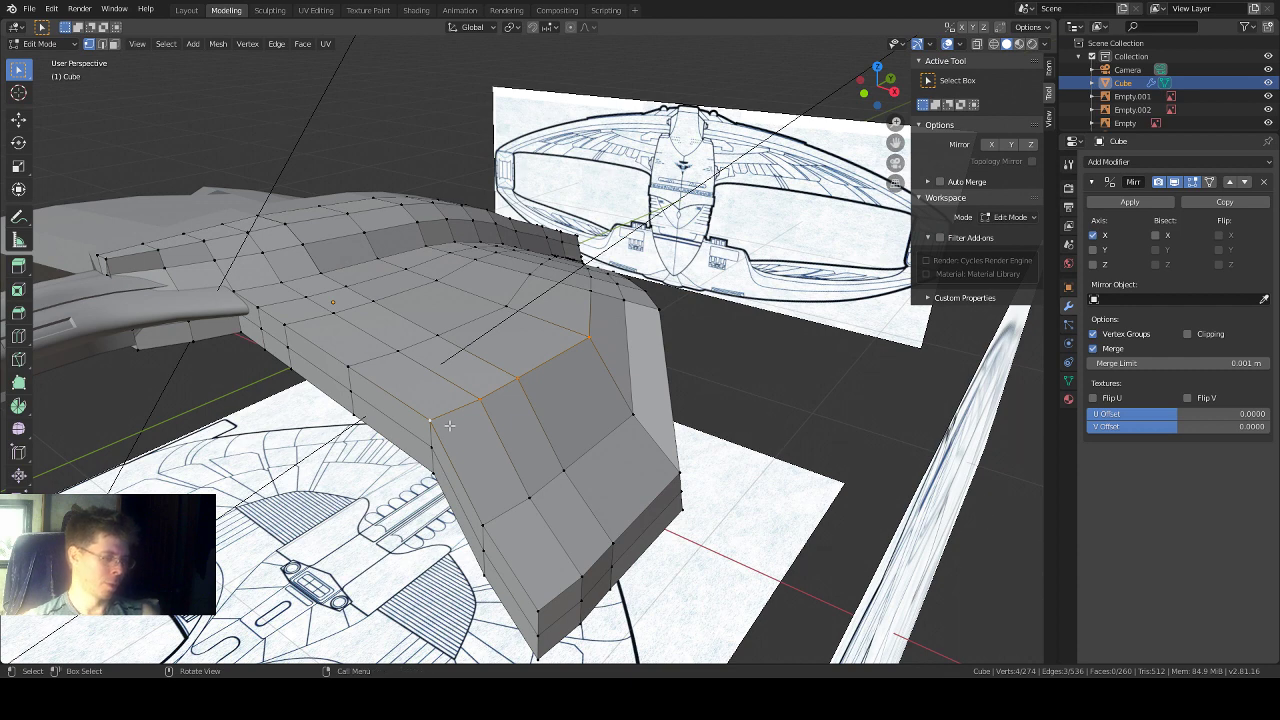
key(g)
key(z)
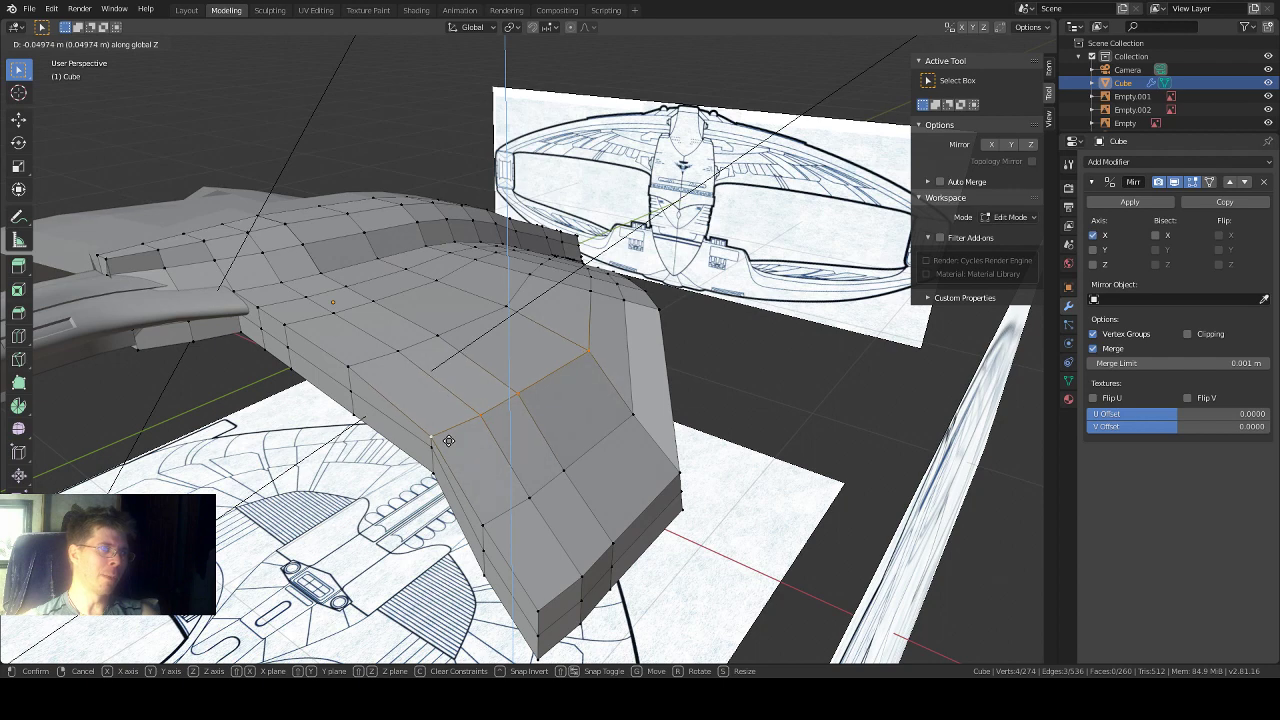
click(449, 446)
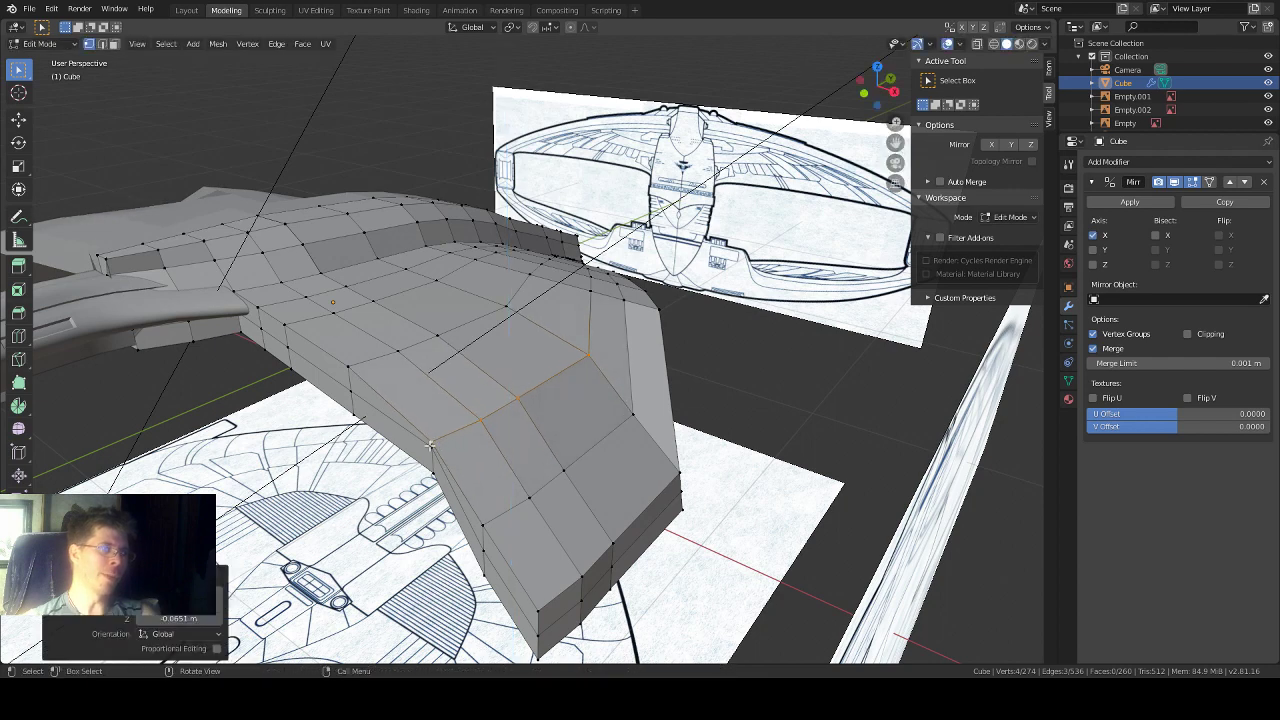
Step: Lower the leading-edge corner vertex at the outer bend by about 0.024 m along global Z
click(430, 446)
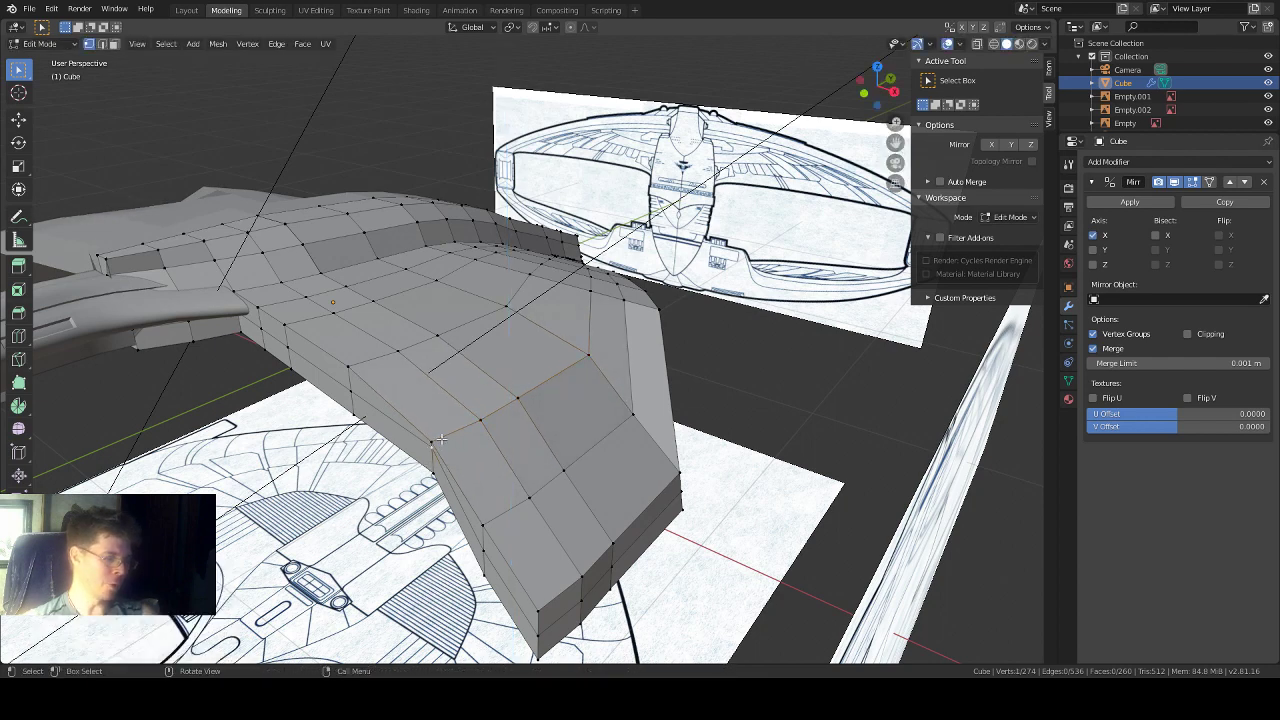
key(g)
key(z)
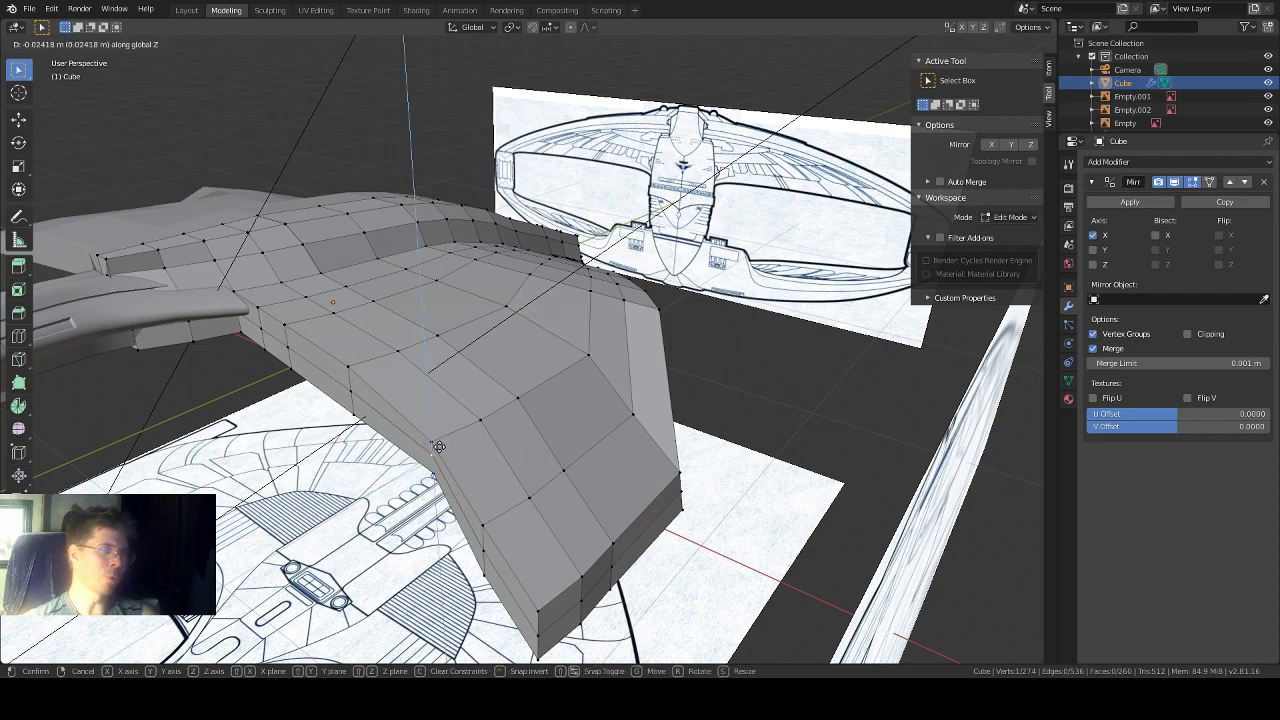
click(438, 447)
Step: Lower the two upper trailing-edge vertices nearest the wingtip along global Z, by about 0.2 m and 0.14 m, to narrow the side face
middle_drag(565, 421, 512, 390)
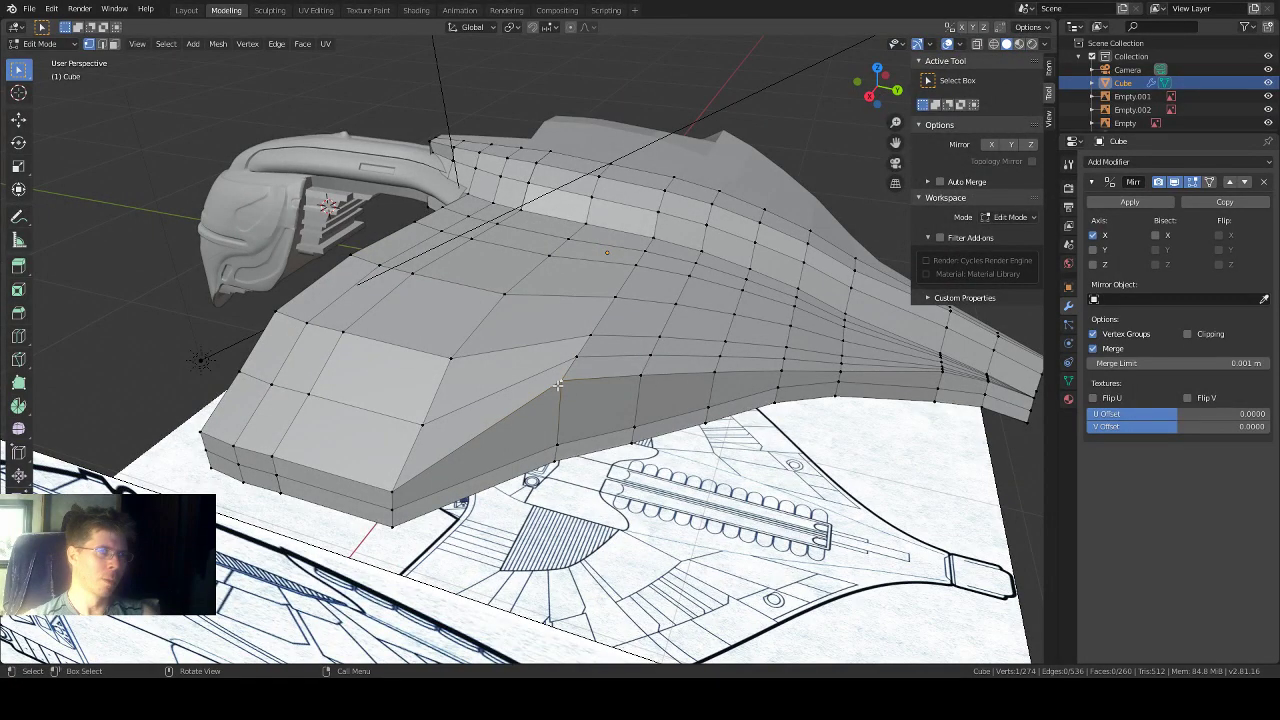
key(g)
key(z)
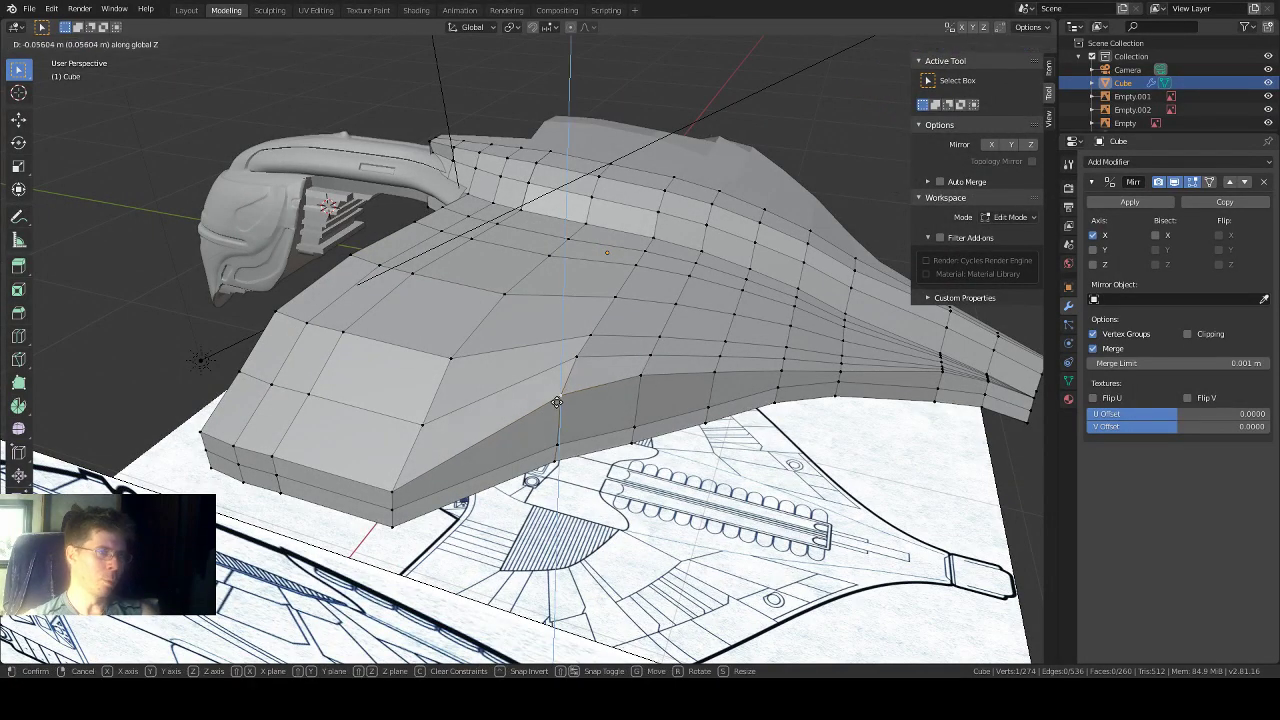
click(557, 434)
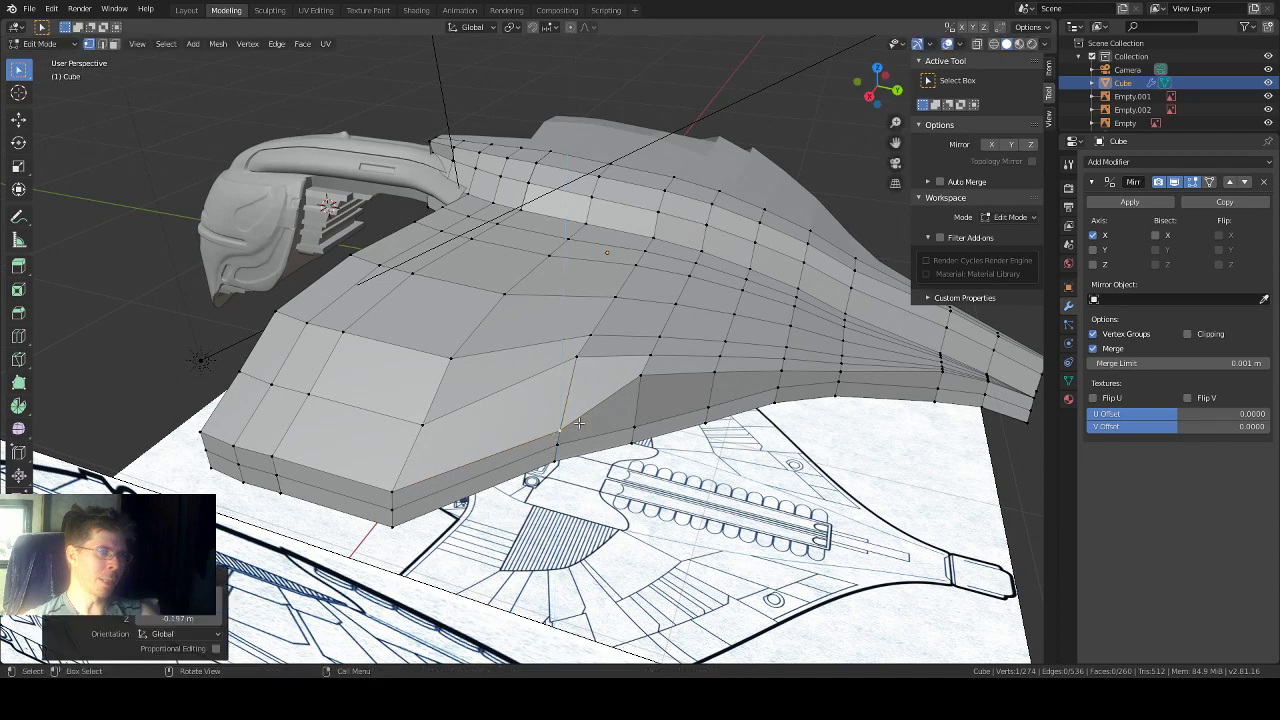
key(g)
key(z)
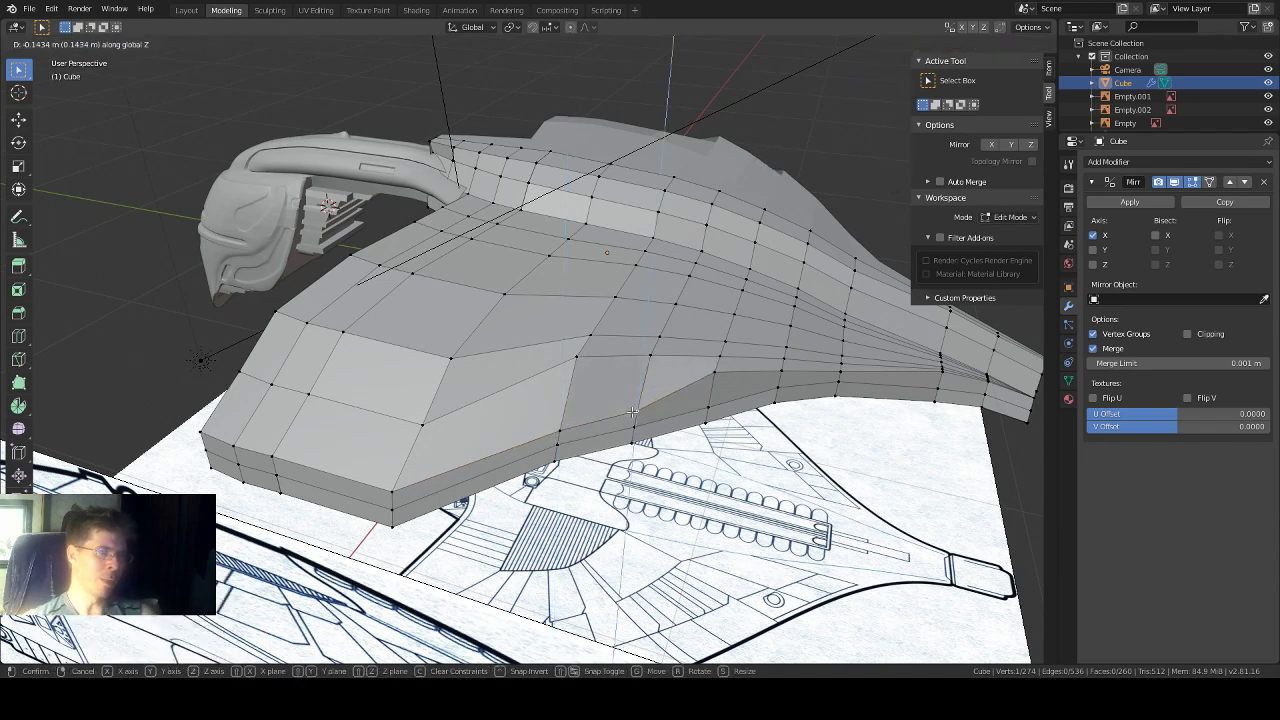
click(633, 411)
Step: Lower the following two upper trailing-edge vertices toward the tail along global Z, the second by about 0.018 m, to continue the smooth edge
click(716, 373)
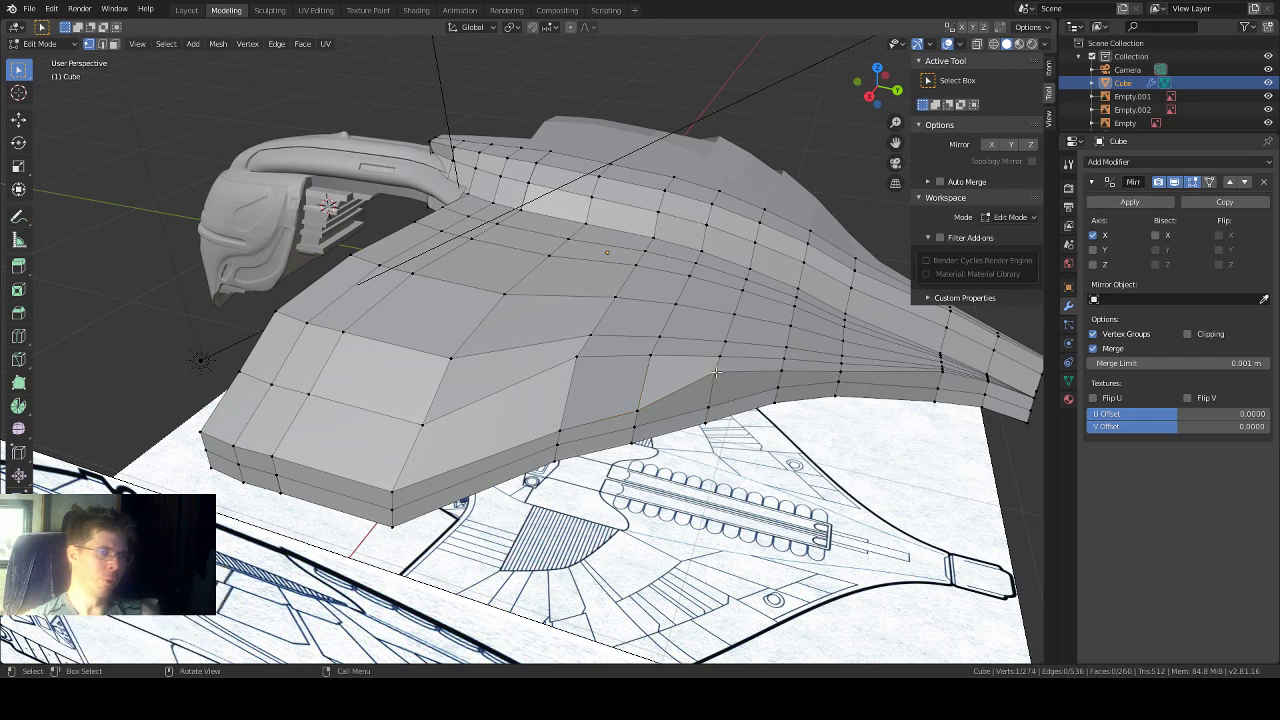
key(g)
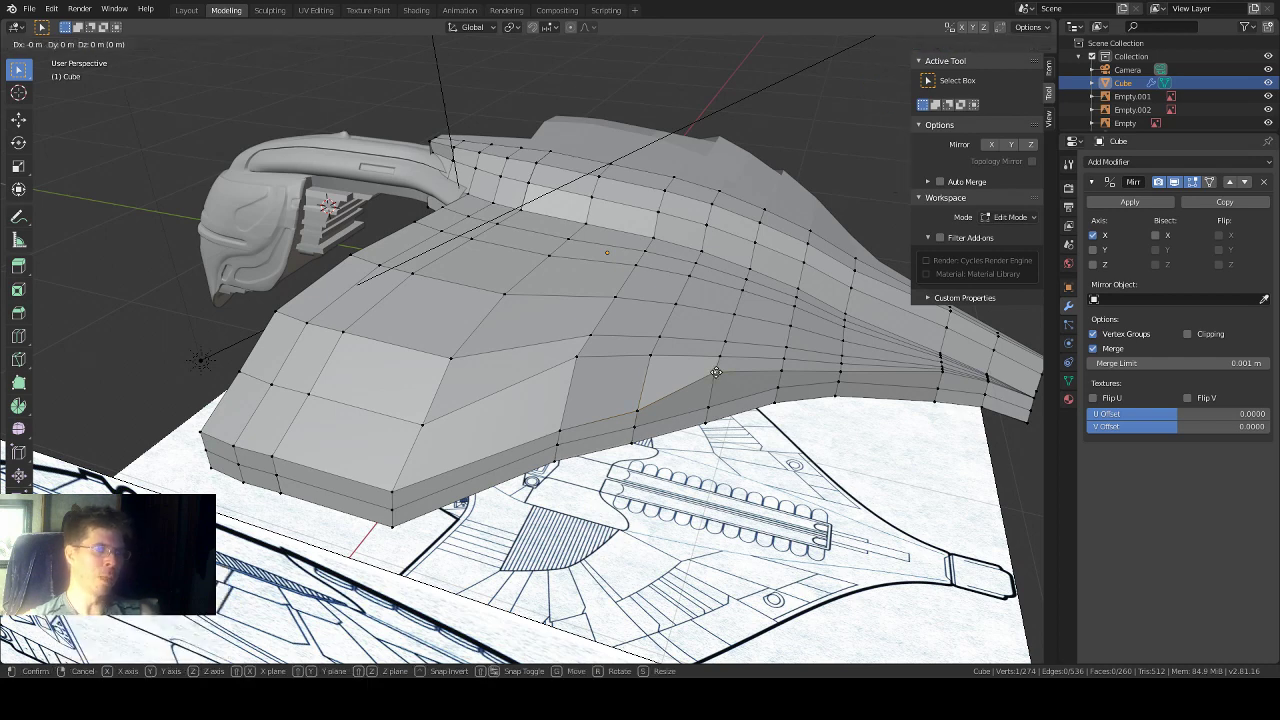
key(z)
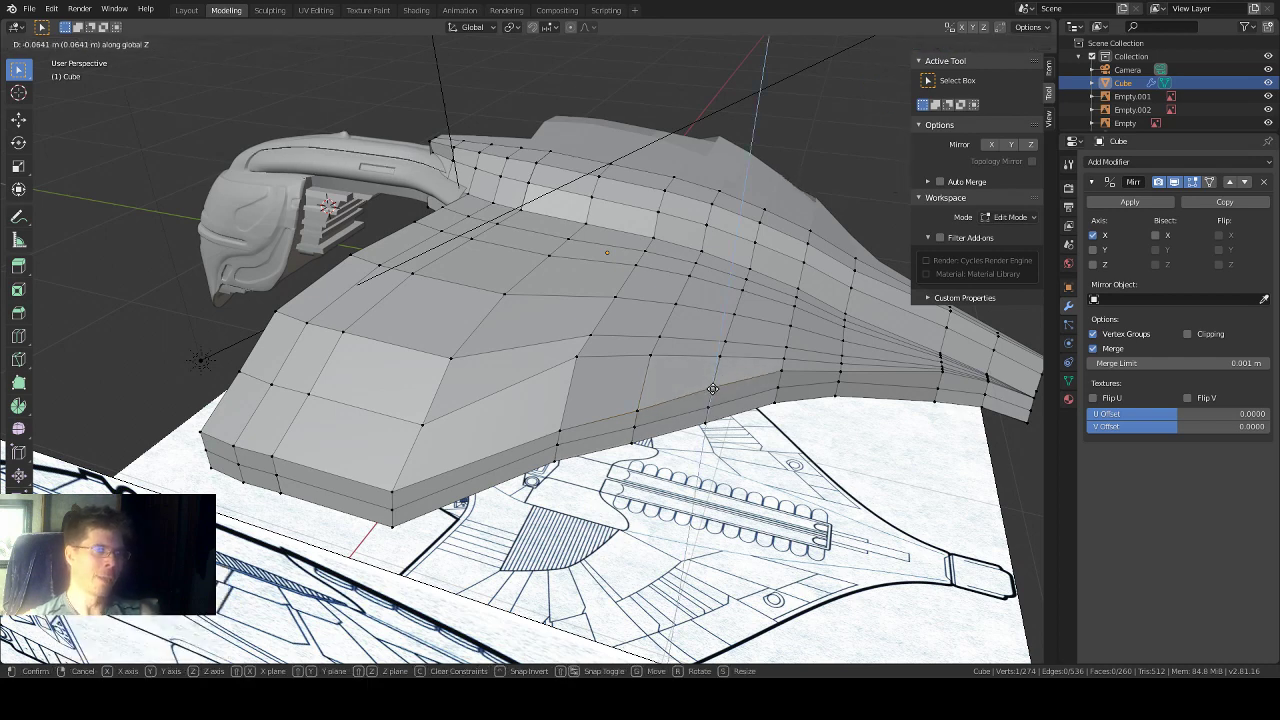
click(713, 391)
mouse_move(713, 391)
middle_down()
mouse_move(739, 409)
mouse_move(718, 400)
middle_up()
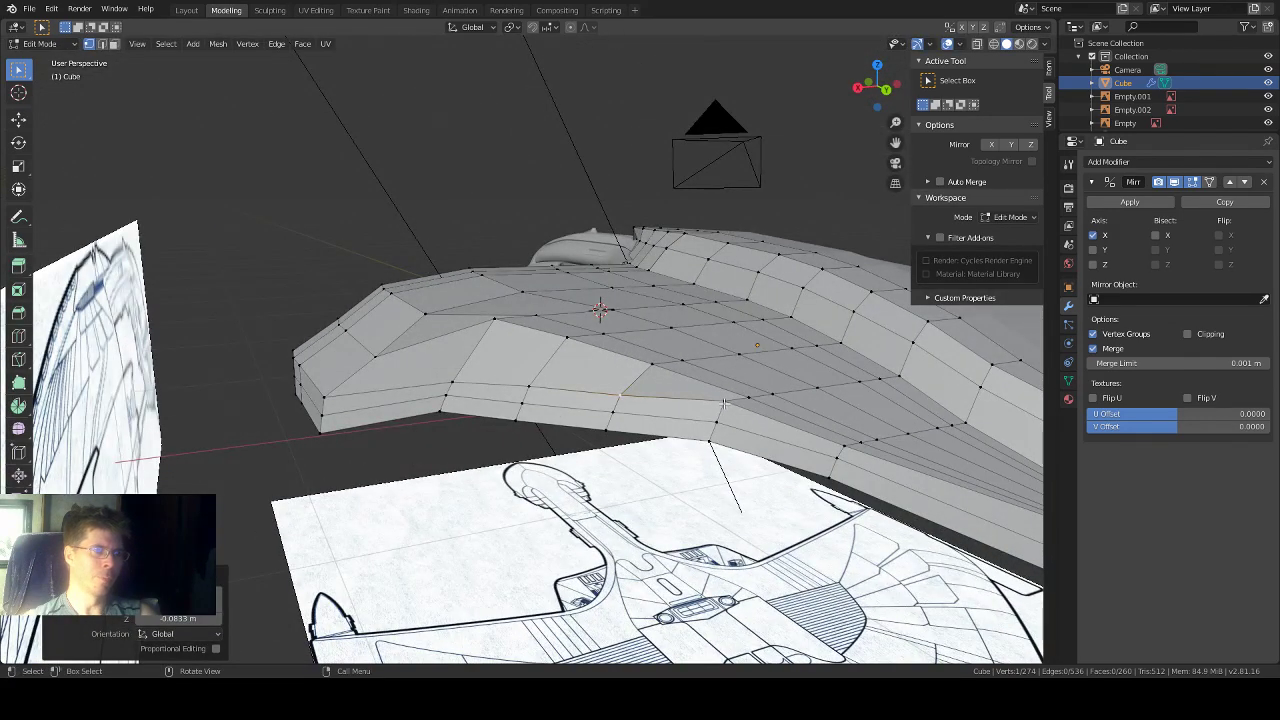
key(g)
key(z)
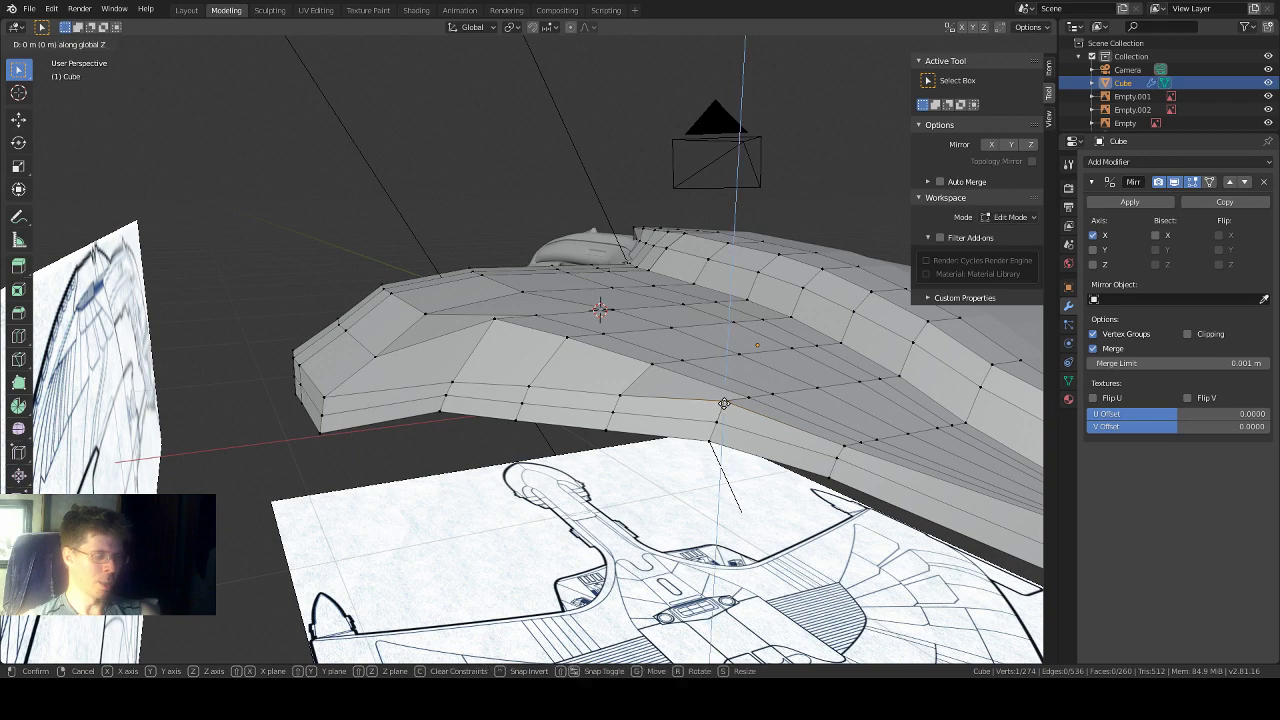
click(722, 409)
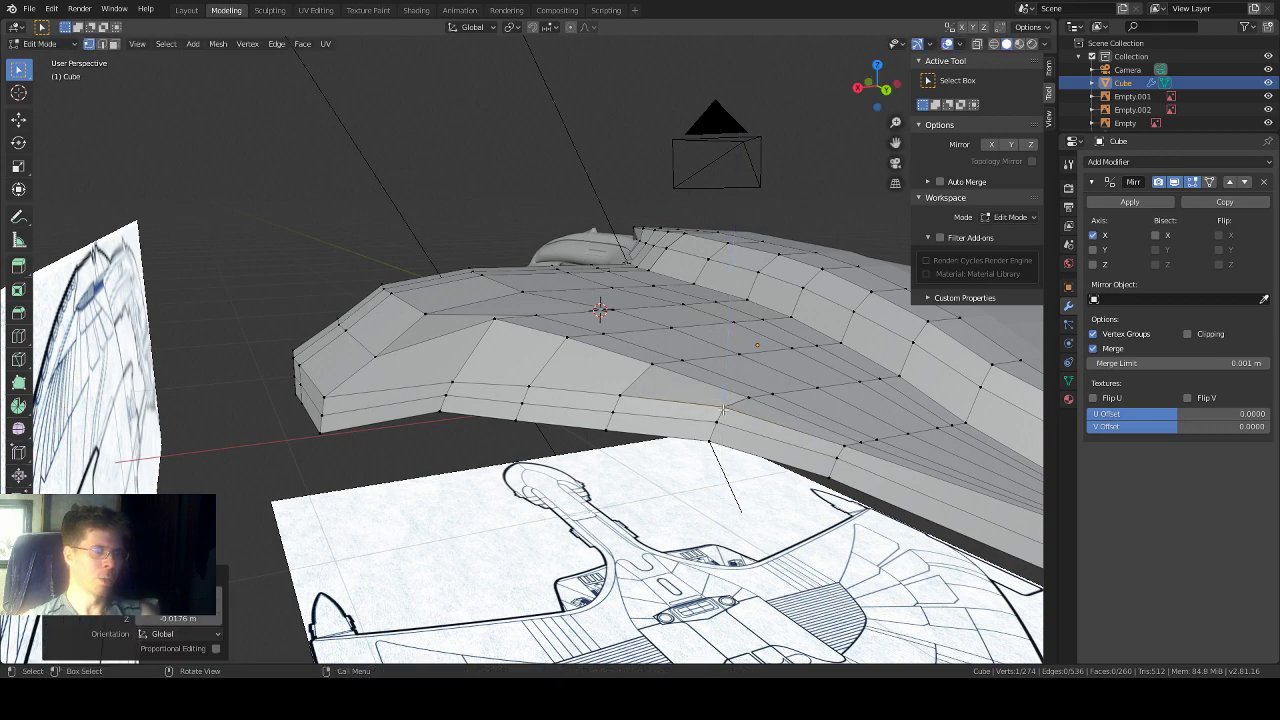
Step: Lower the top-surface vertex just inside the trailing edge at the outer bend by about 0.063 m along global Z
middle_drag(707, 351, 615, 355)
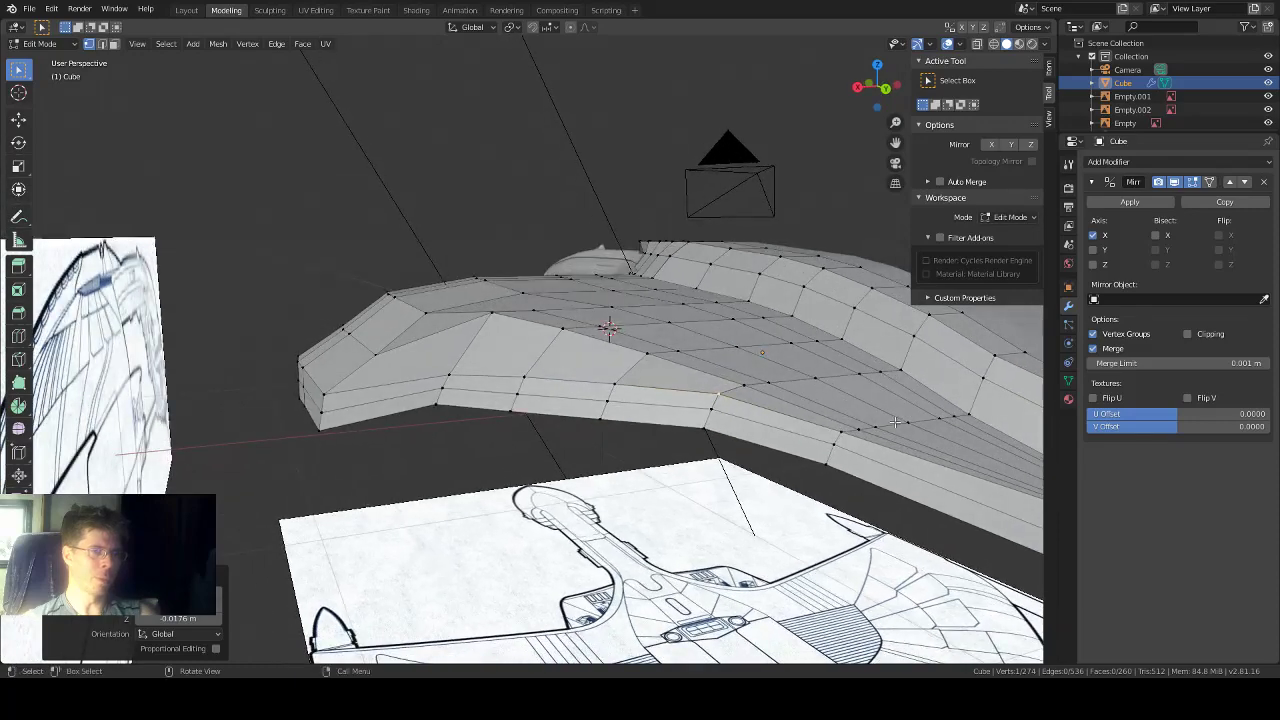
middle_drag(759, 441, 663, 428)
scroll(764, 452, up, 2)
scroll(663, 428, up, 1)
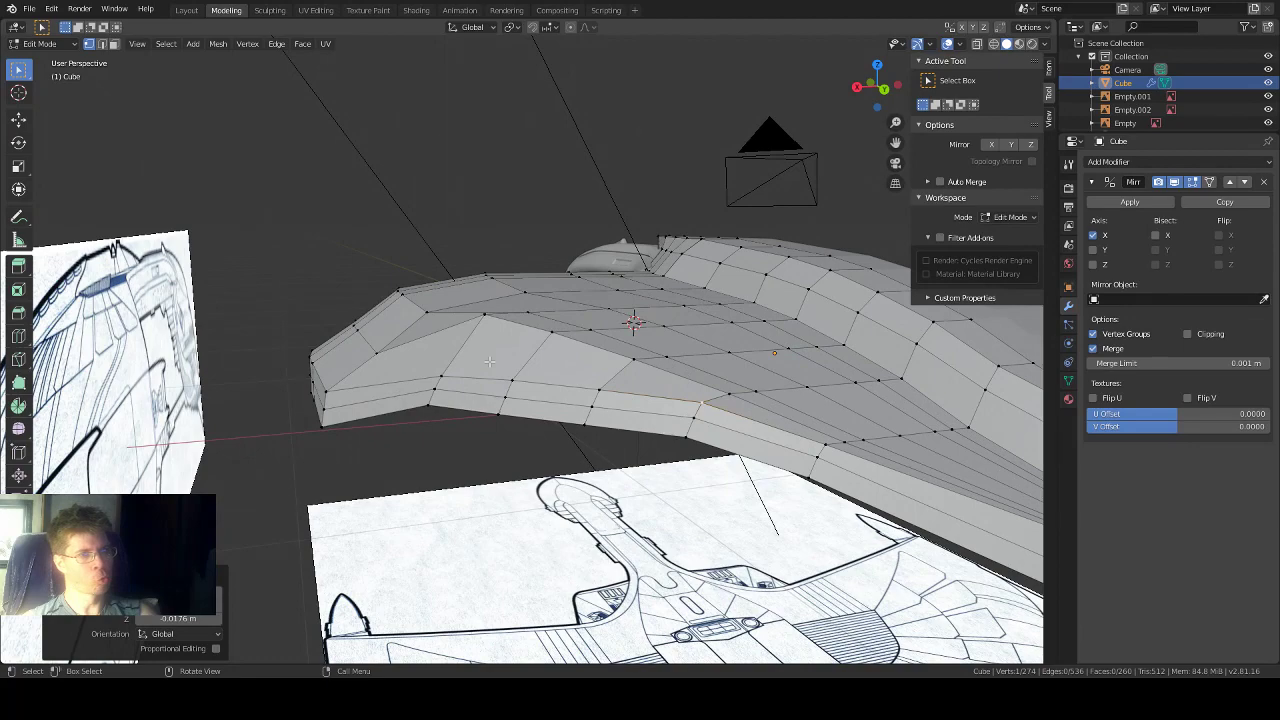
middle_drag(489, 361, 566, 356)
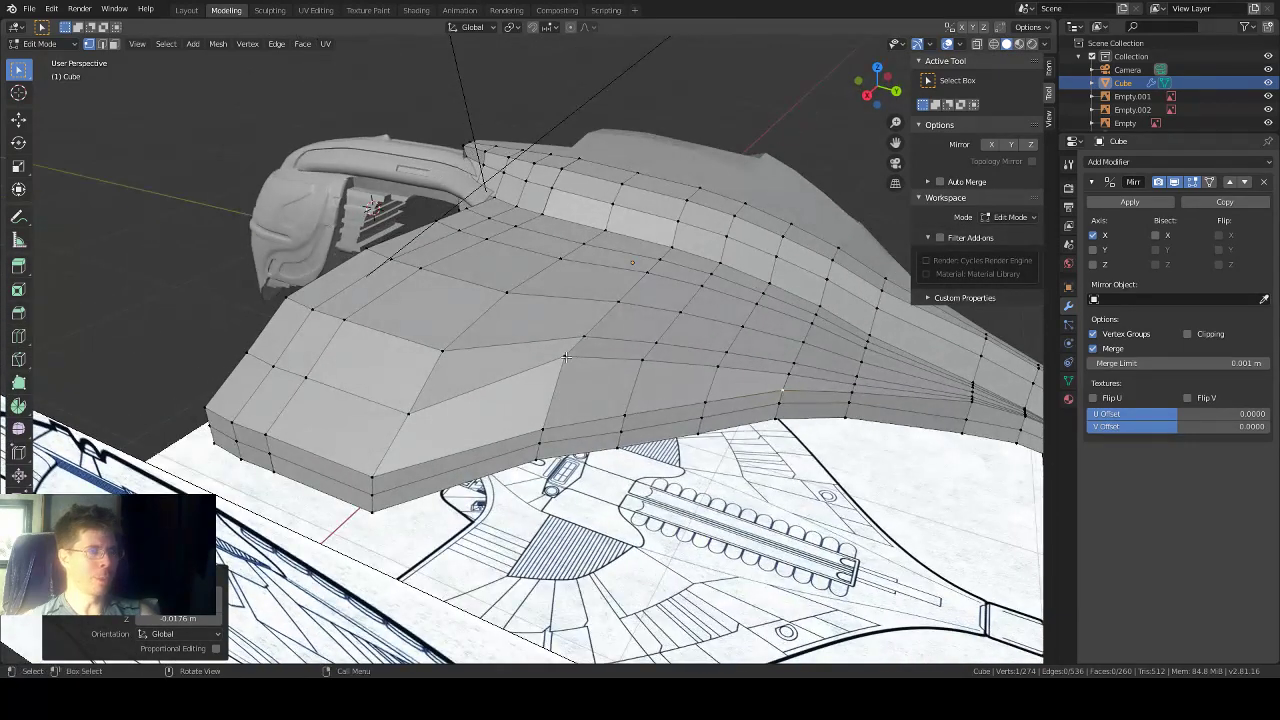
click(566, 356)
key(g)
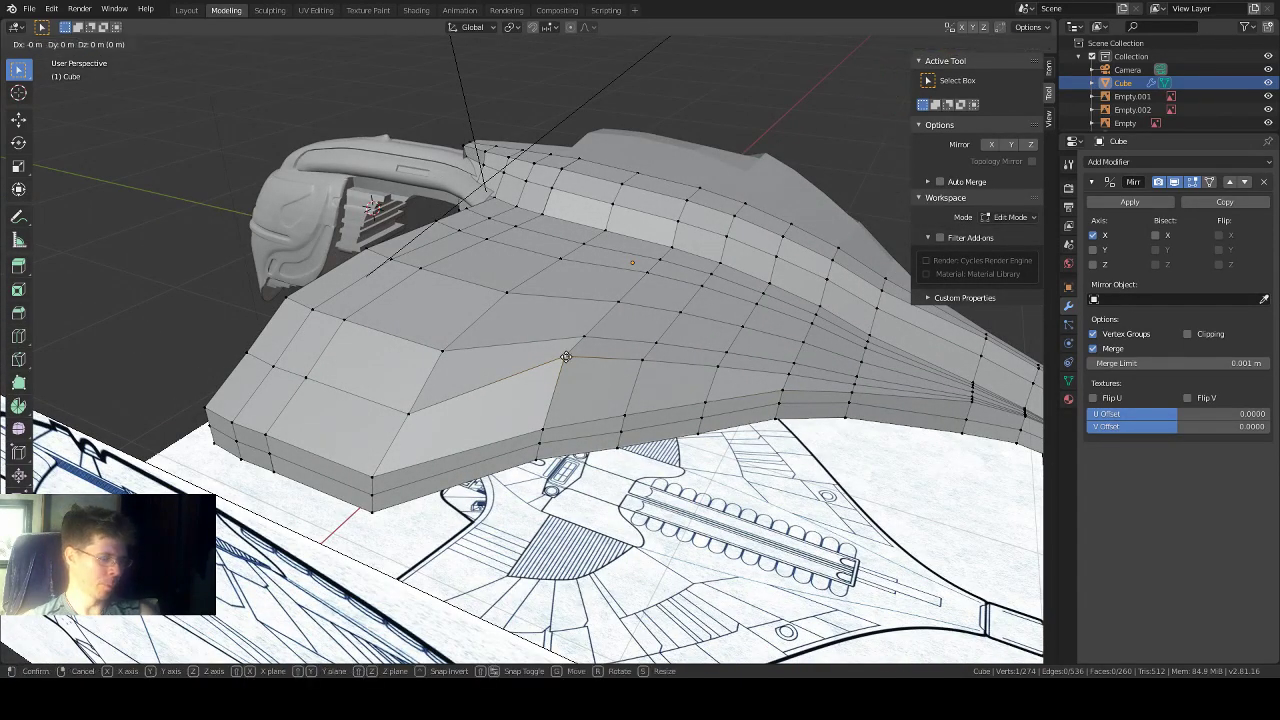
key(z)
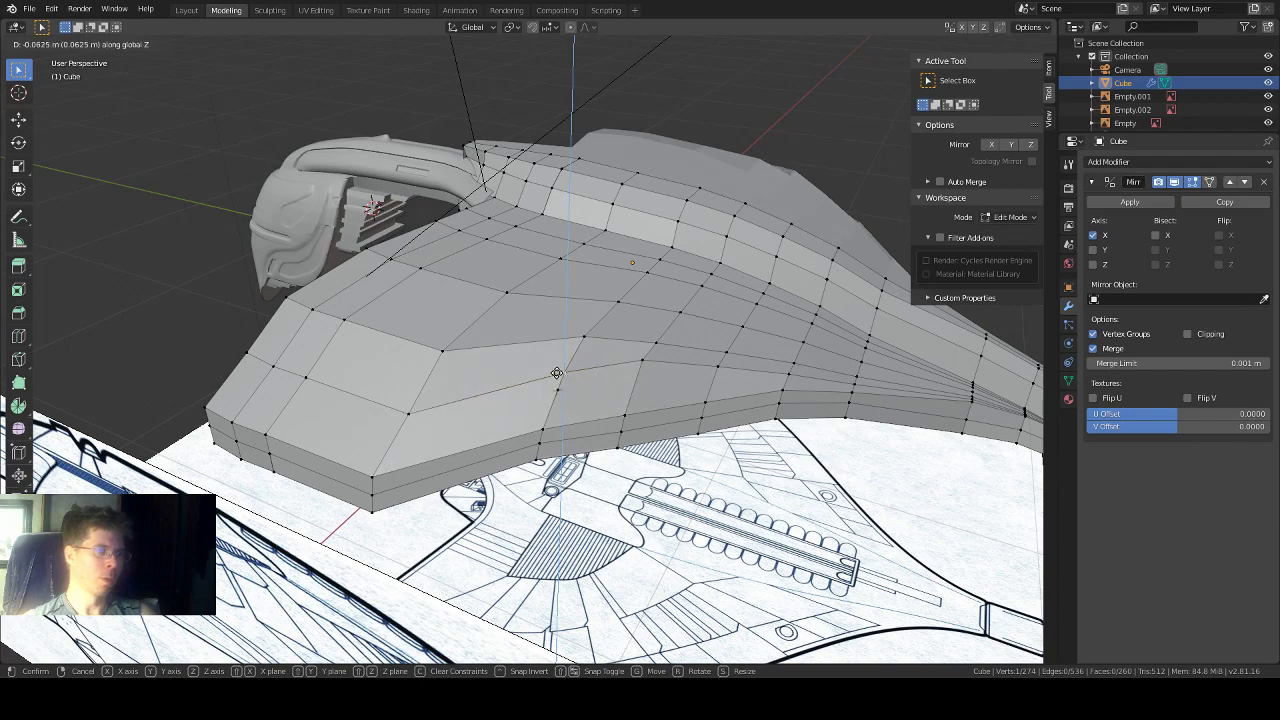
click(557, 373)
Step: Select three adjacent underside vertices just inside the wing's trailing edge and lower them slightly along global Z
click(564, 394)
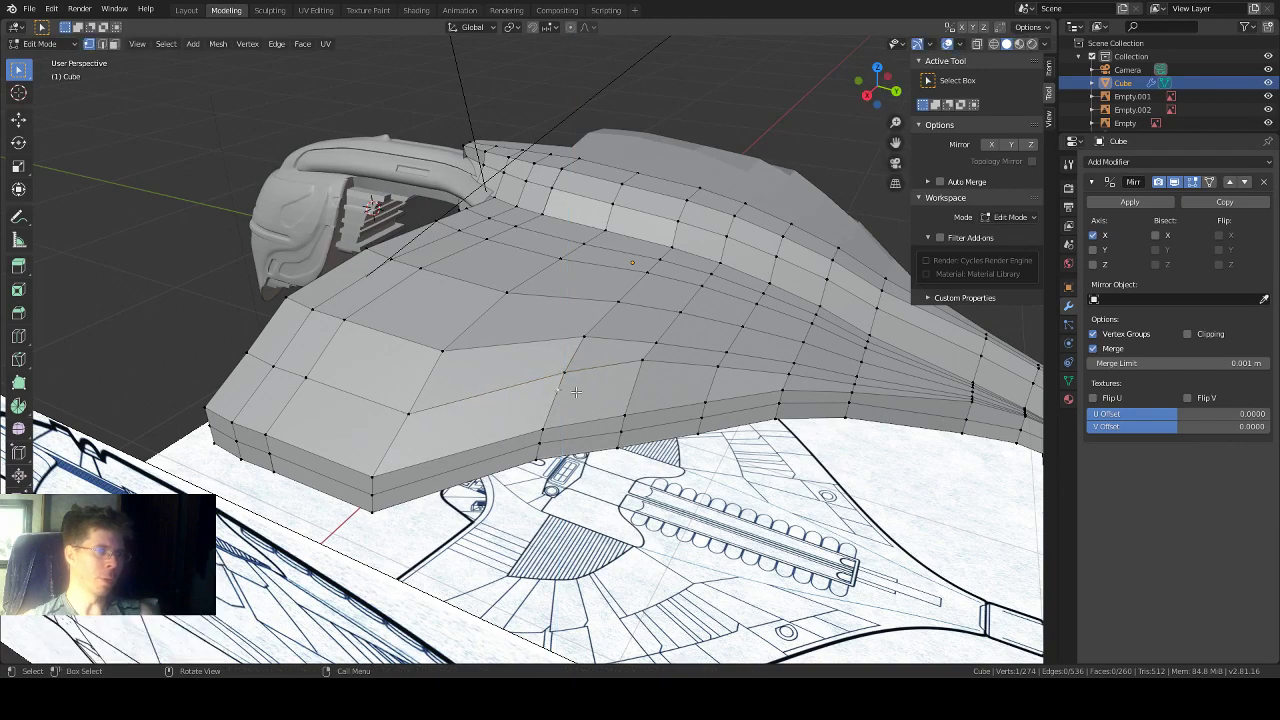
middle_drag(575, 392, 656, 353)
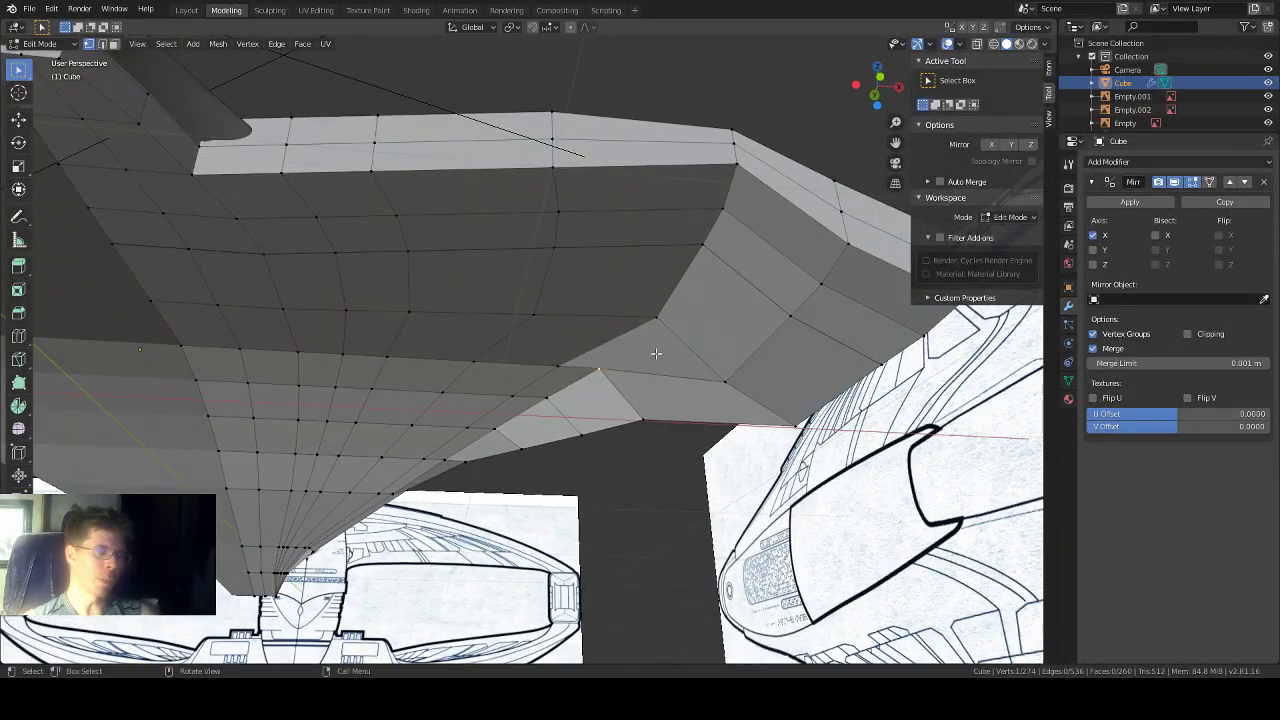
scroll(652, 354, up, 1)
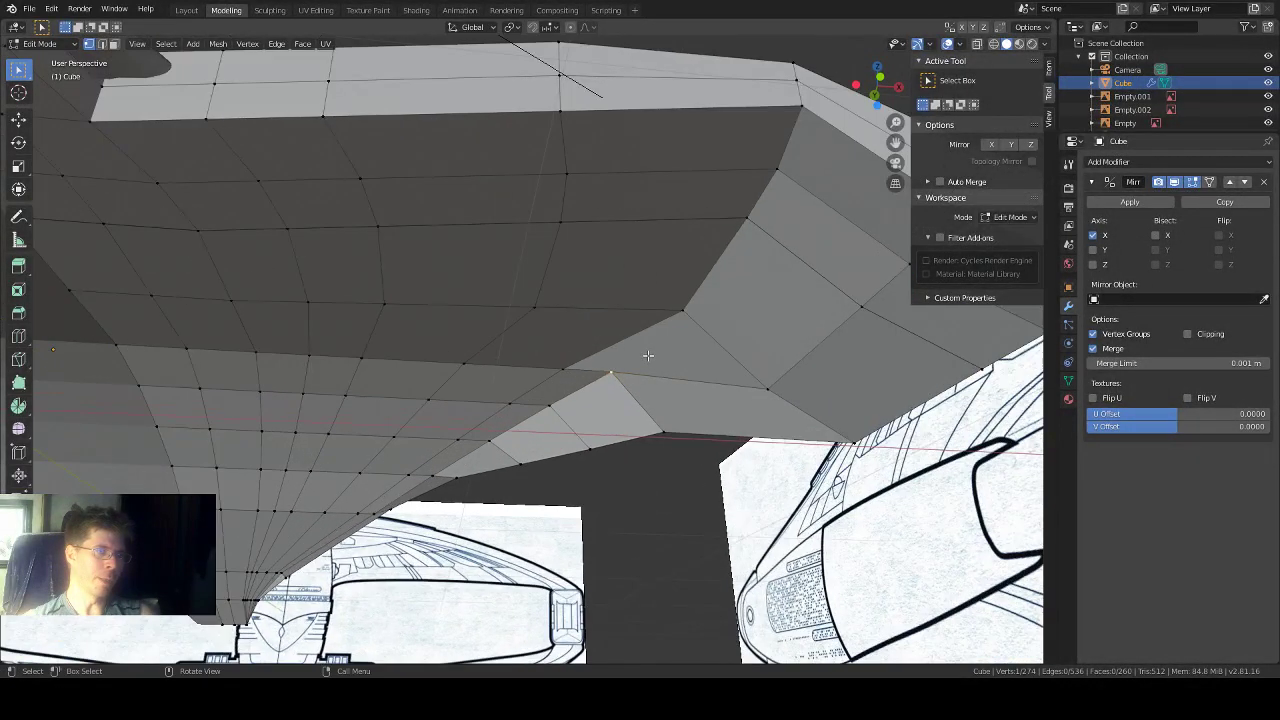
shift+click(548, 406)
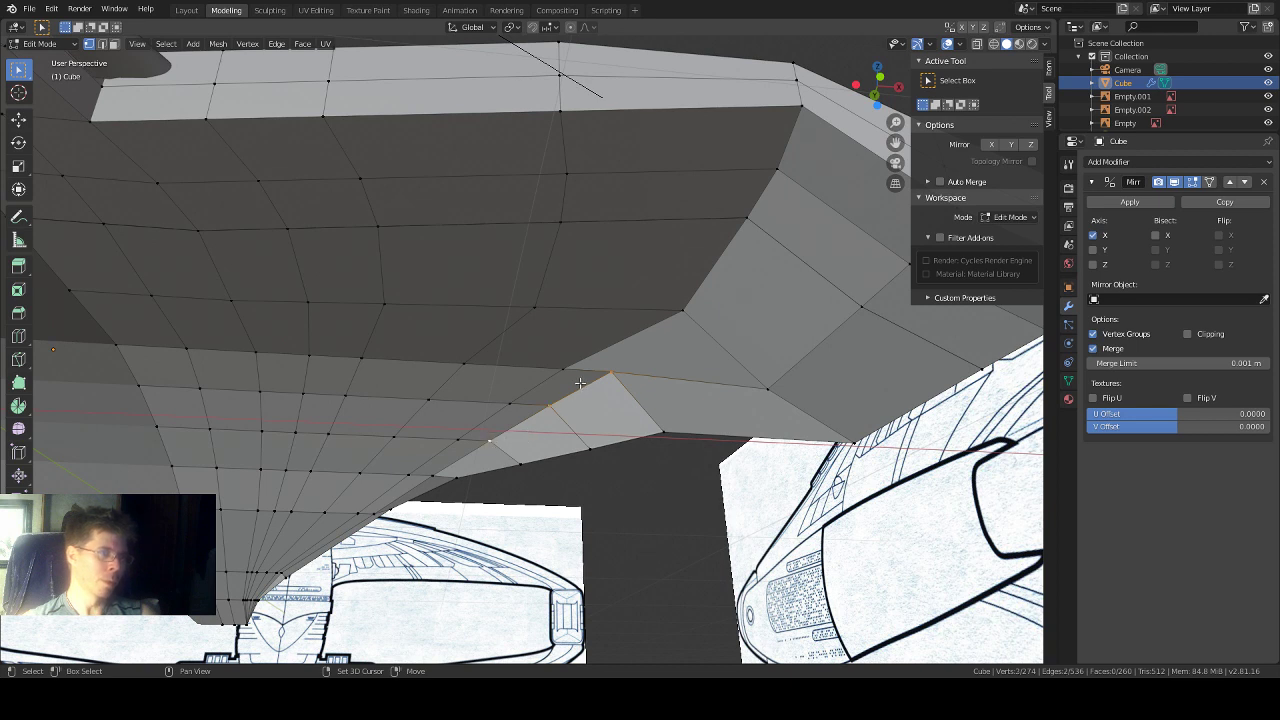
key(g)
key(z)
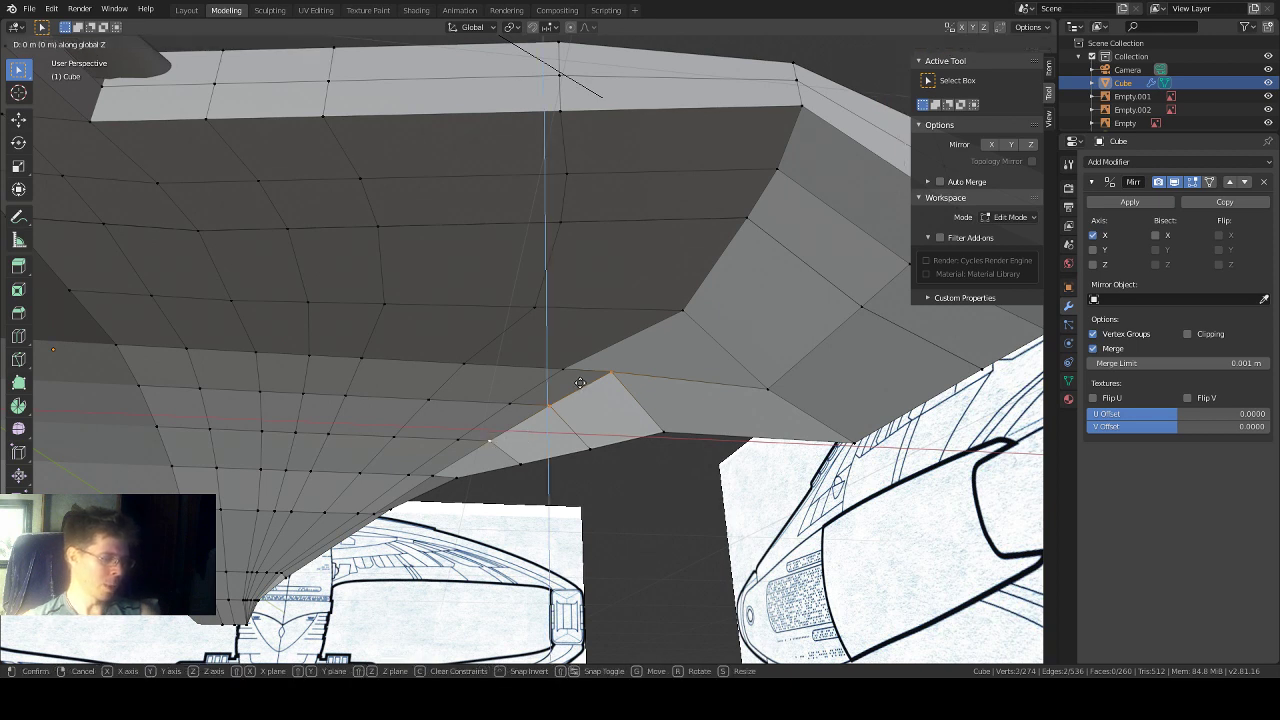
click(586, 389)
Step: Select the connected row of underside vertices along the crease at the outer bend and lower it by about 0.031 m along global Z
click(684, 312)
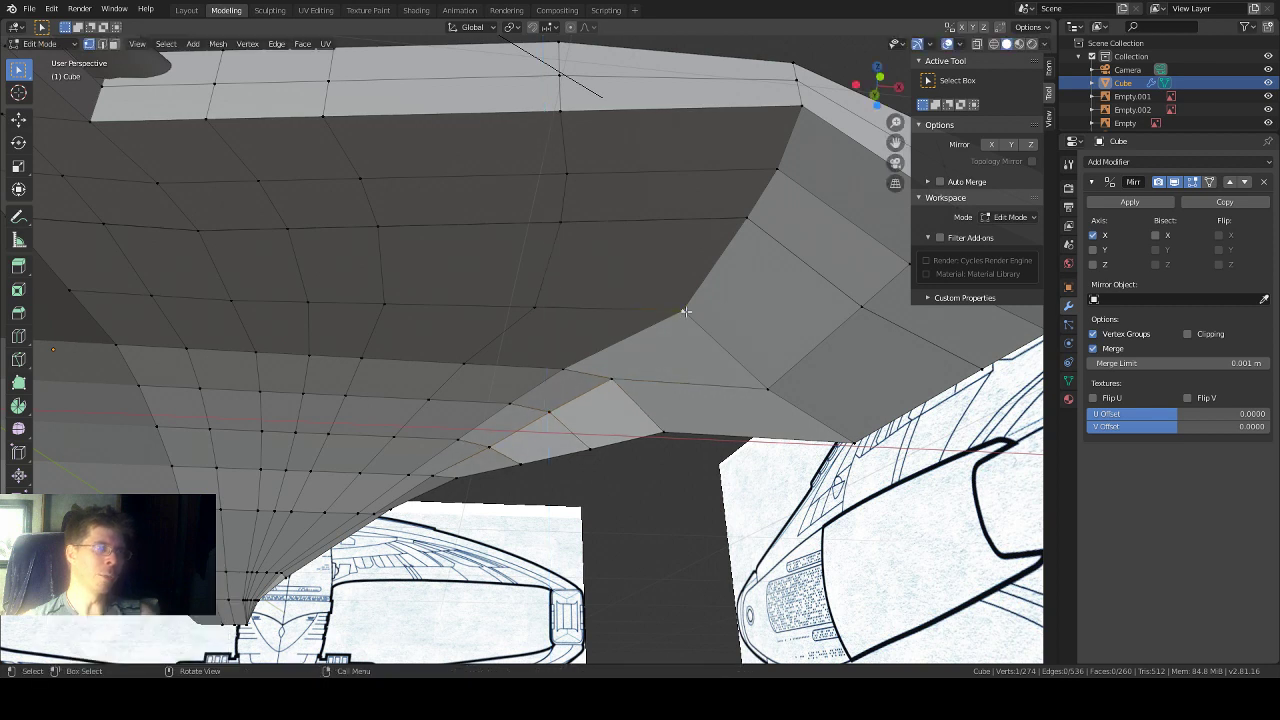
ctrl+click(743, 218)
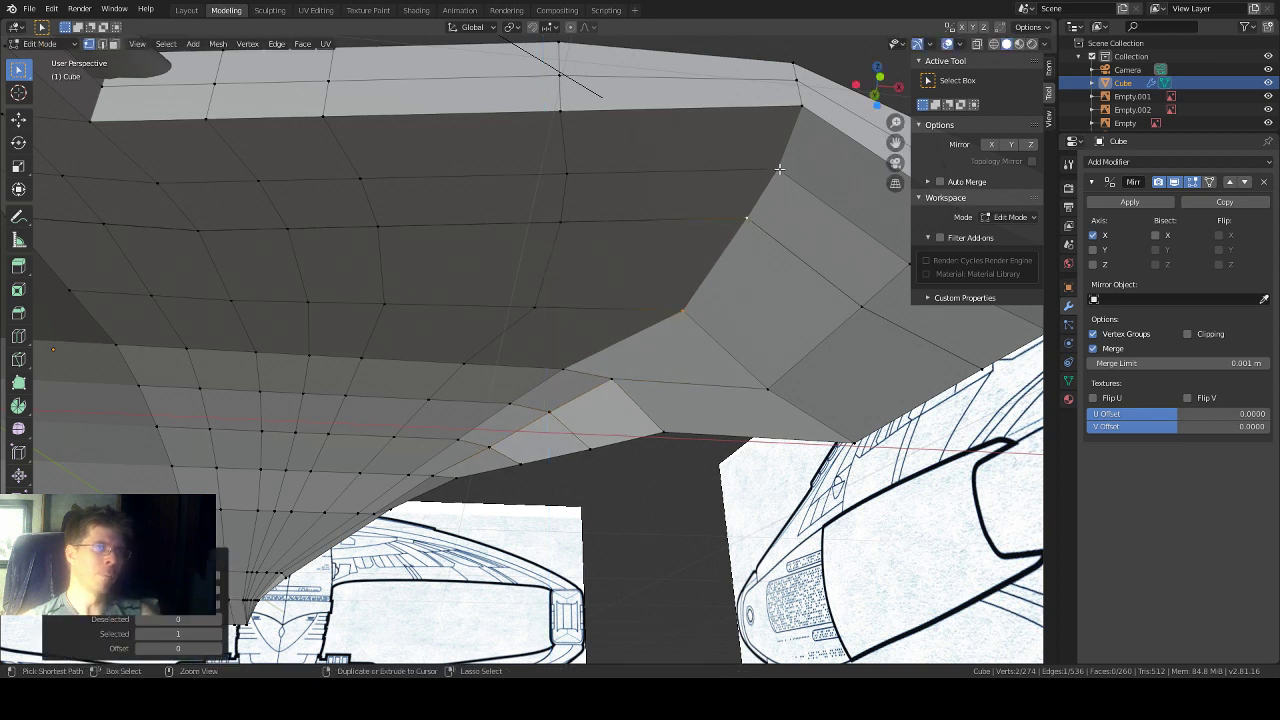
ctrl+click(778, 169)
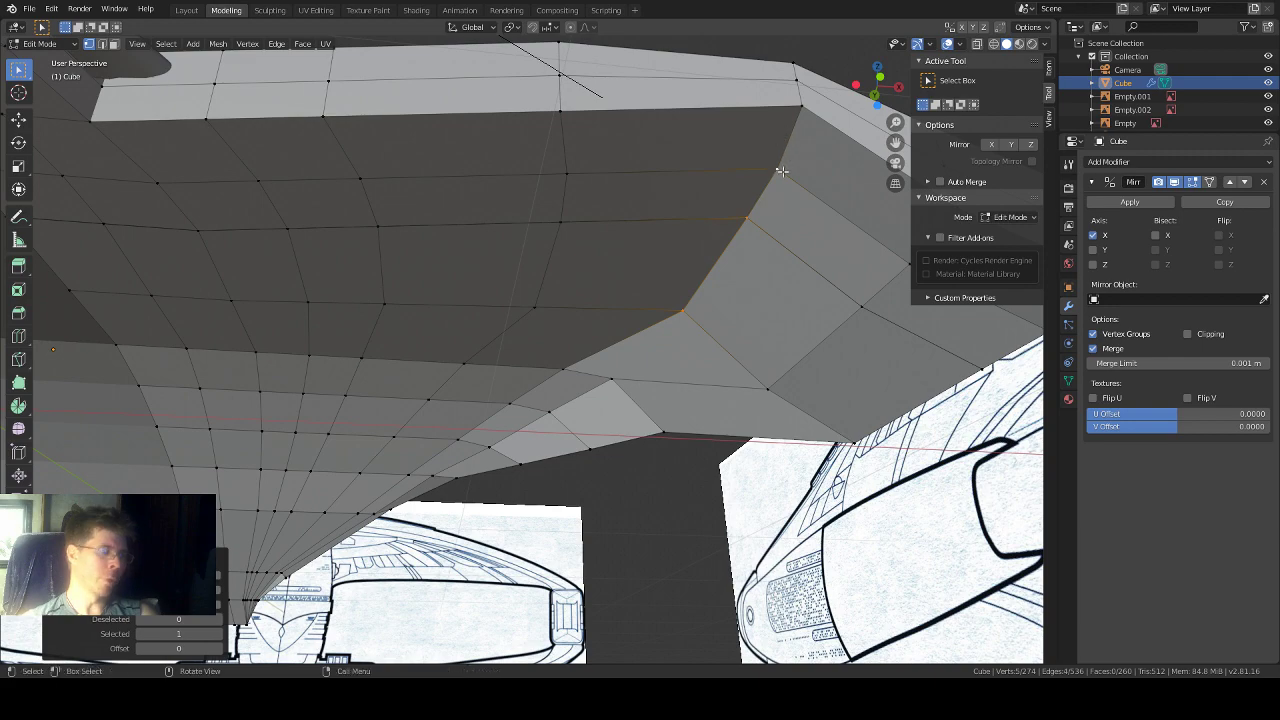
middle_drag(770, 160, 763, 185)
key(g)
key(z)
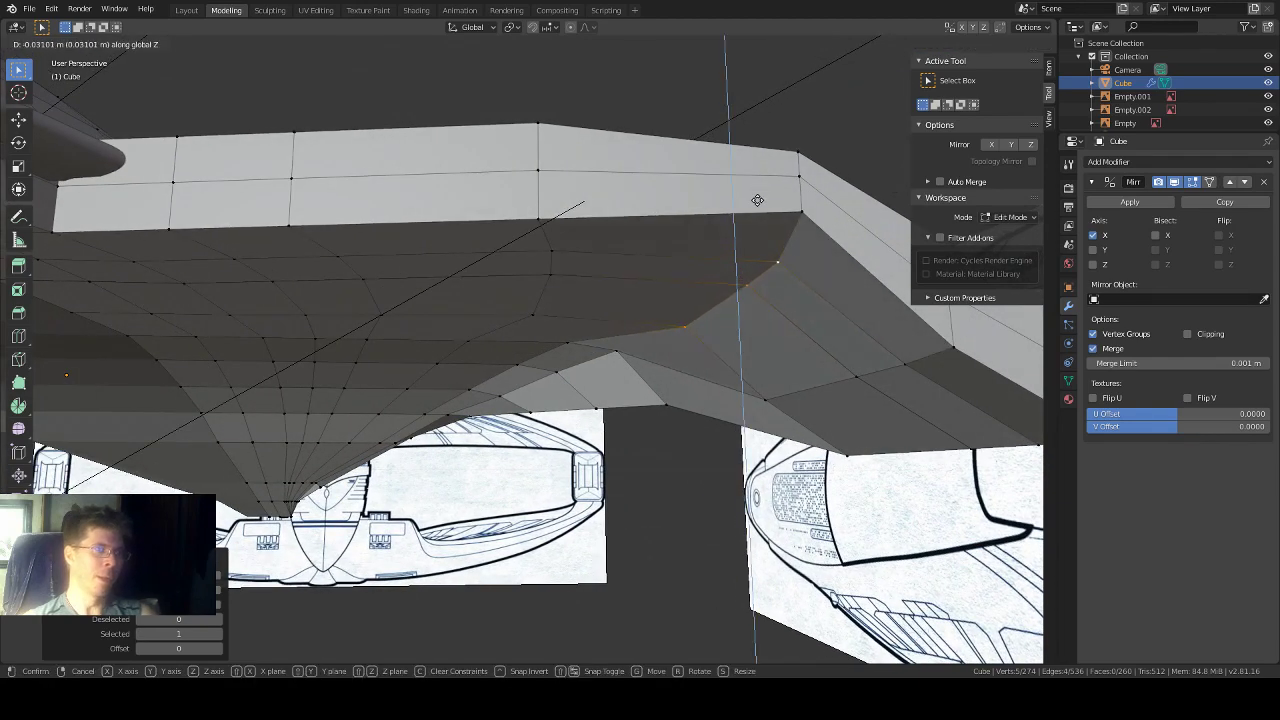
click(757, 200)
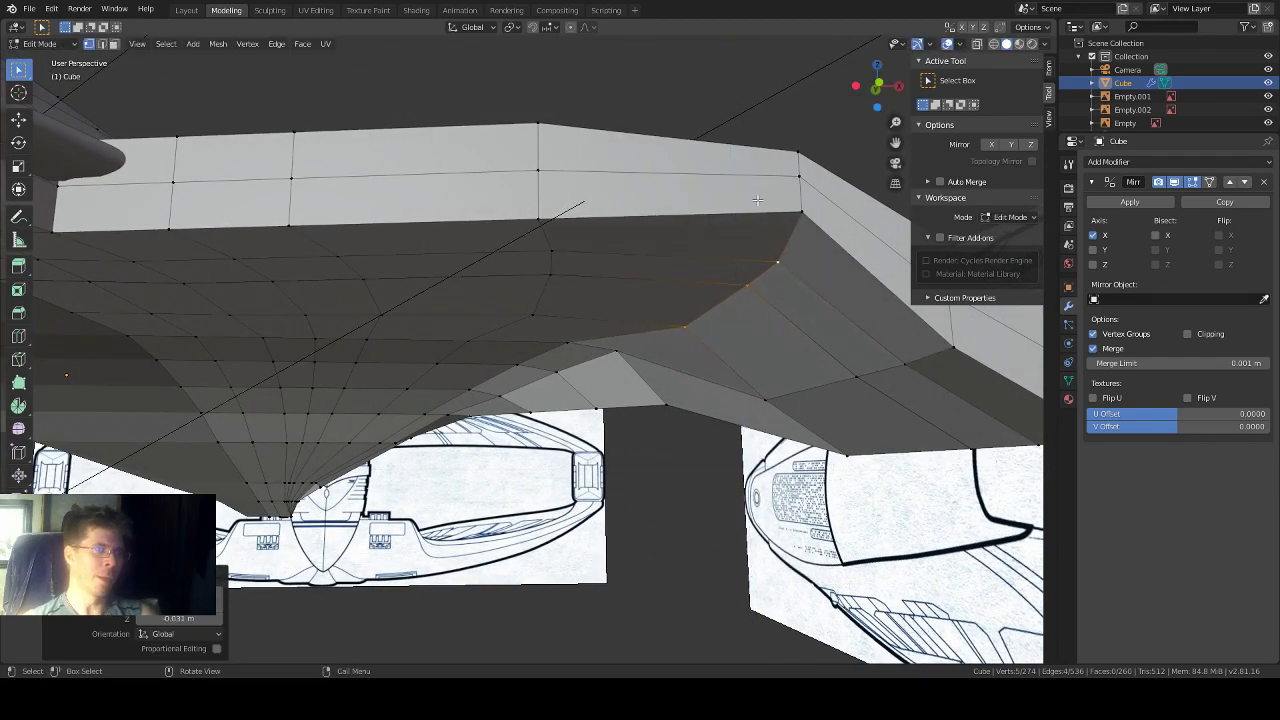
Step: Lower the peak underside vertex just inside the trailing edge by about 0.035 m and its inboard neighbour by about 0.0155 m along global Z
click(617, 353)
key(g)
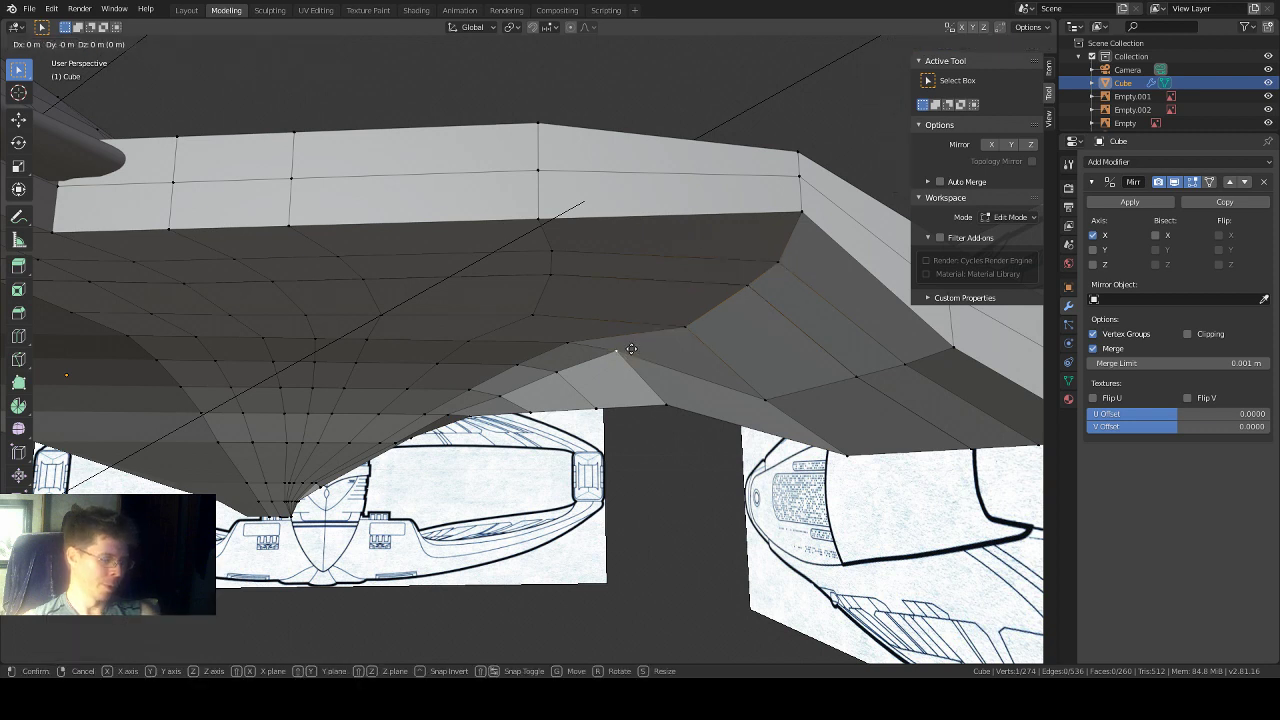
key(z)
click(633, 360)
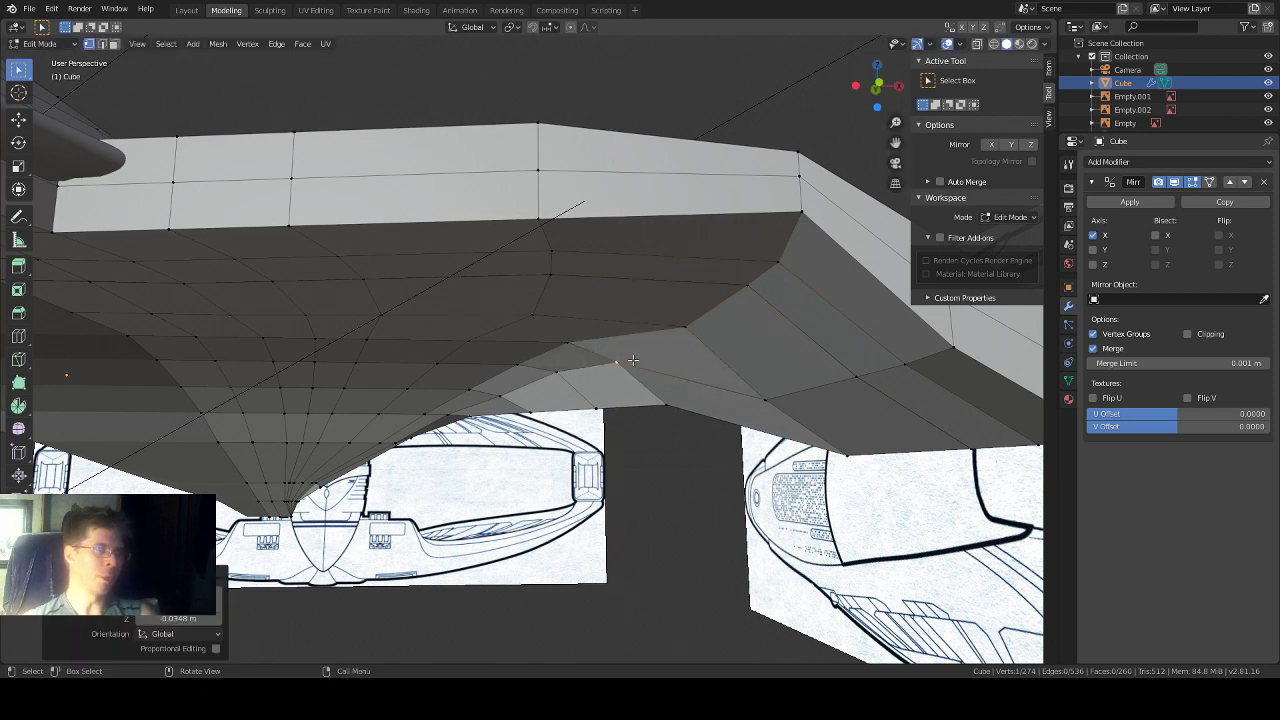
click(560, 371)
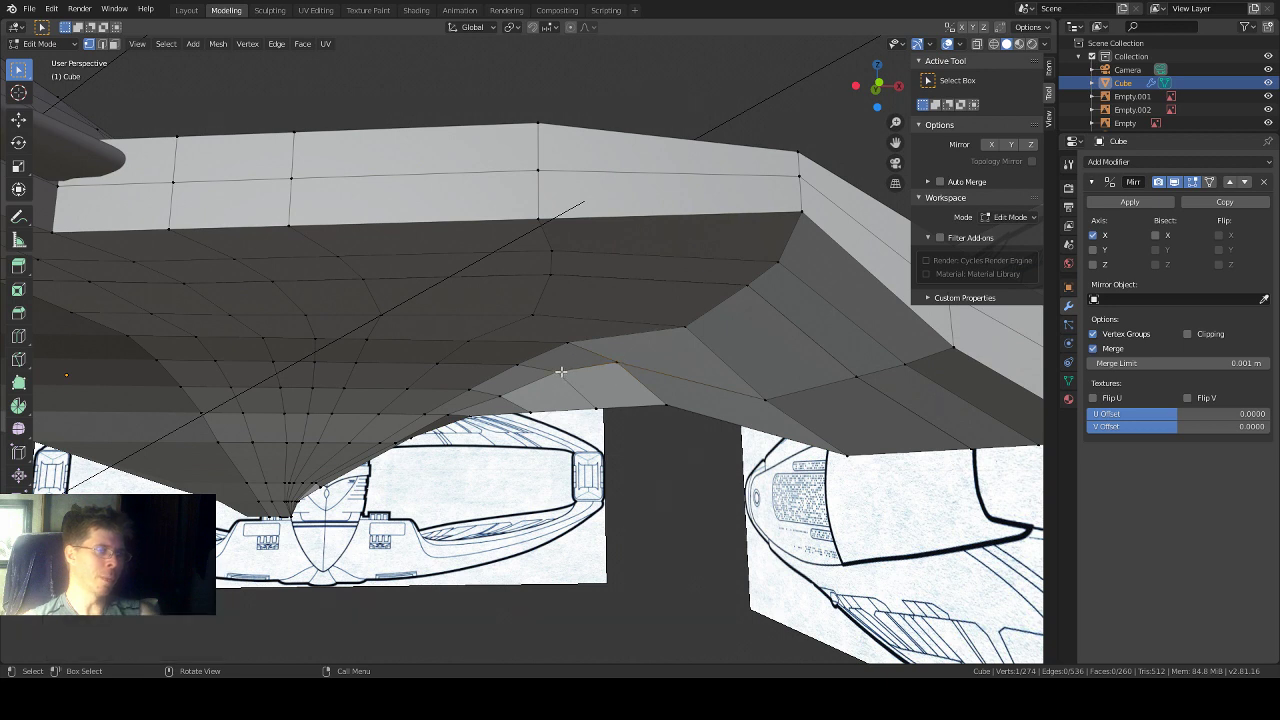
key(g)
key(z)
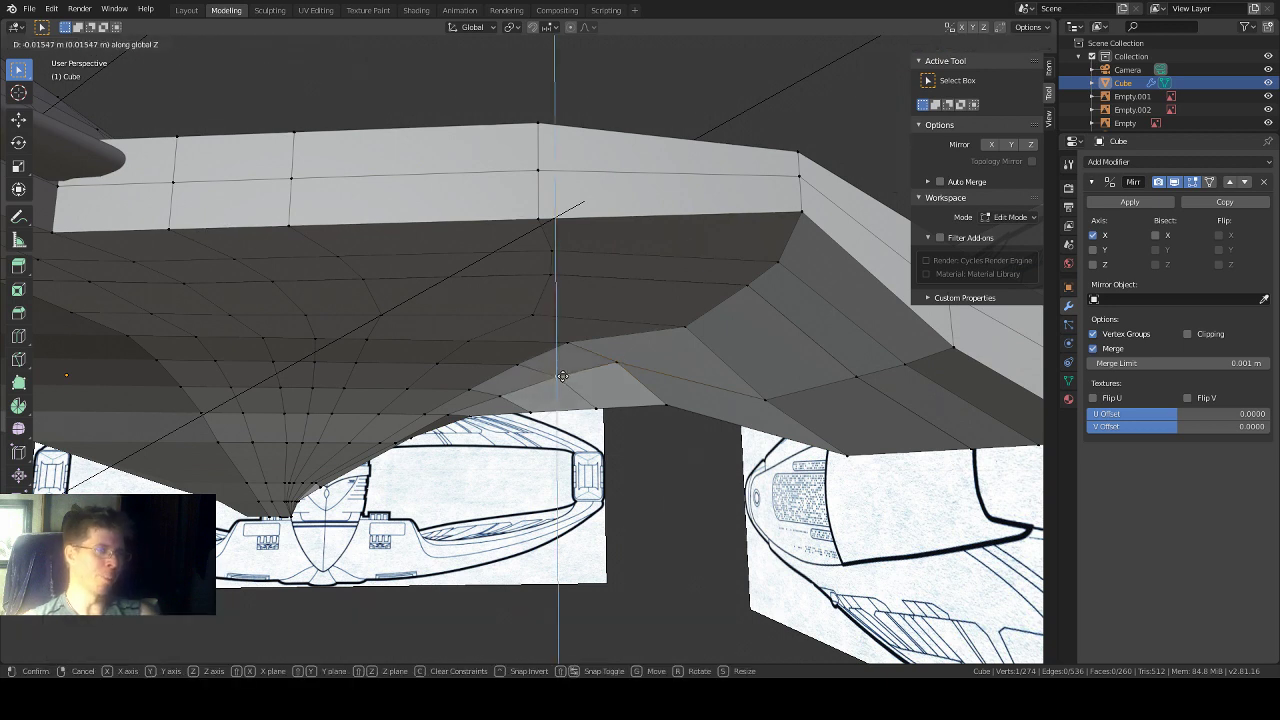
click(561, 376)
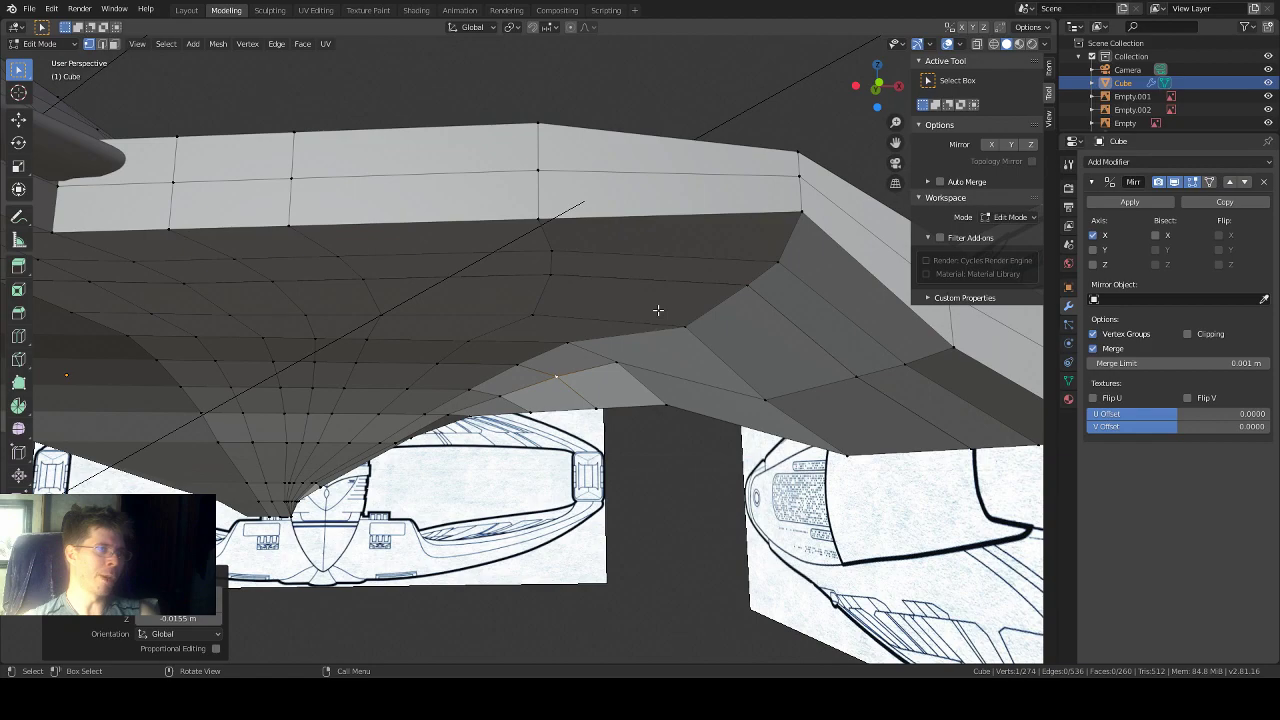
Step: Examine the overall wing shape, its outer bend and the tip's lower front edge from several angles
middle_drag(658, 310, 624, 350)
scroll(648, 305, down, 3)
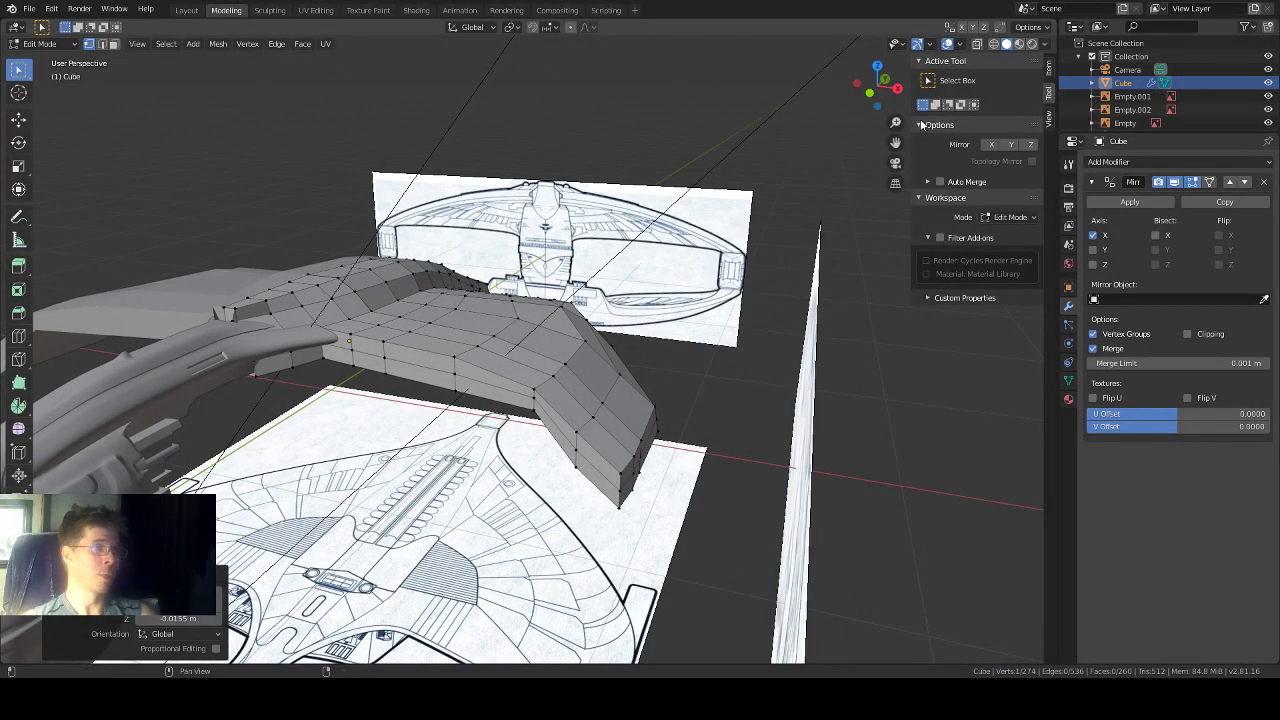
drag(895, 142, 1100, 86)
drag(326, 513, 328, 512)
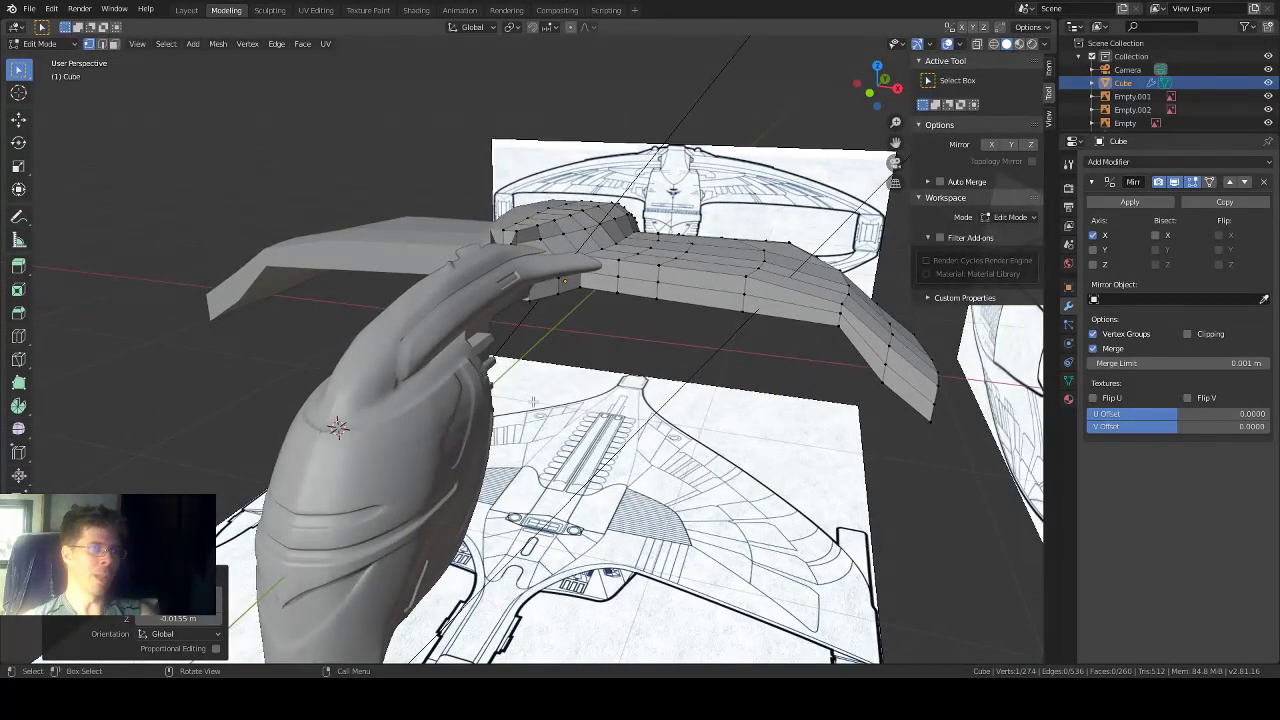
middle_drag(654, 366, 731, 383)
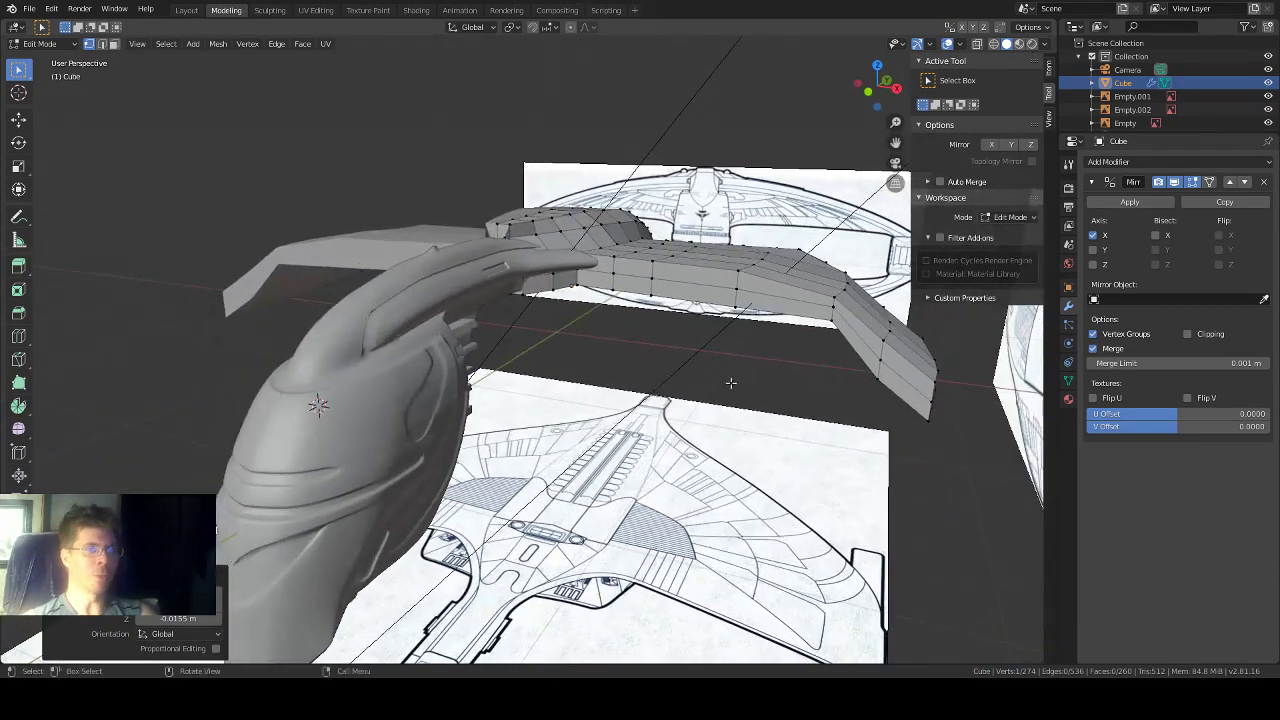
click(878, 381)
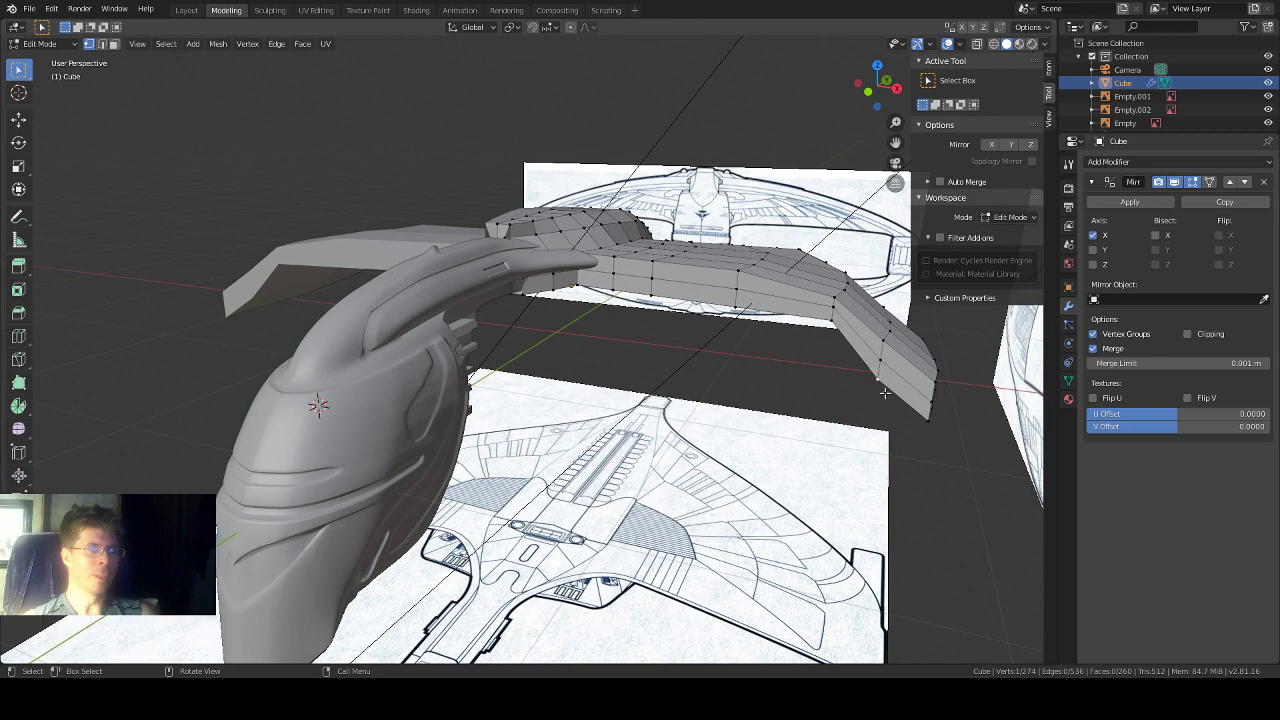
mouse_move(893, 388)
middle_down()
mouse_move(866, 383)
mouse_move(875, 388)
middle_up()
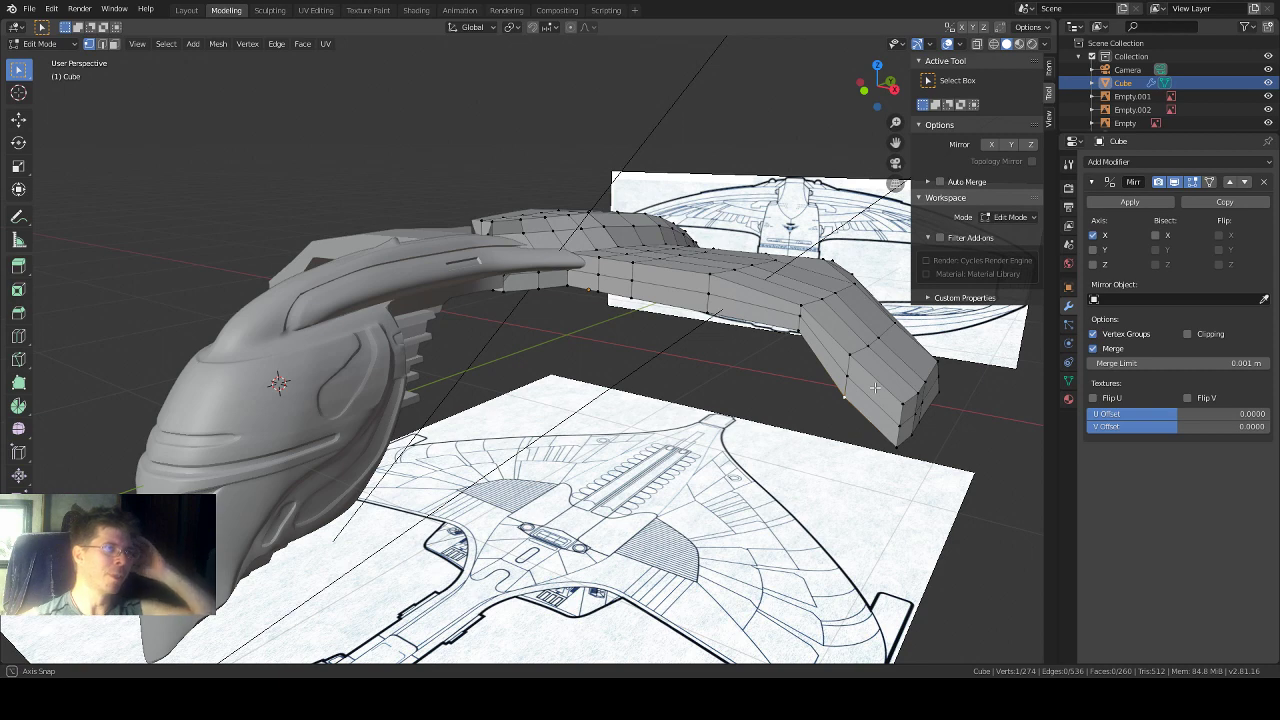
middle_drag(875, 388, 875, 387)
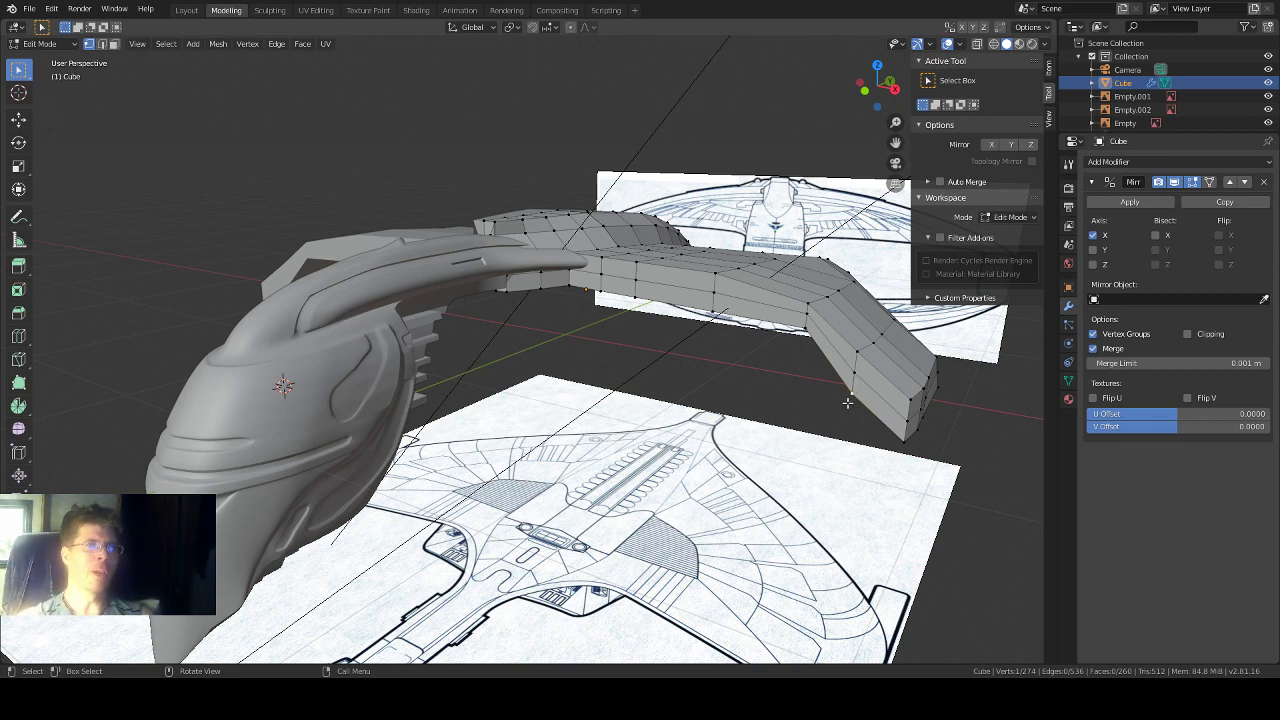
middle_drag(847, 402, 858, 466)
middle_drag(876, 421, 881, 386)
middle_drag(848, 308, 829, 349)
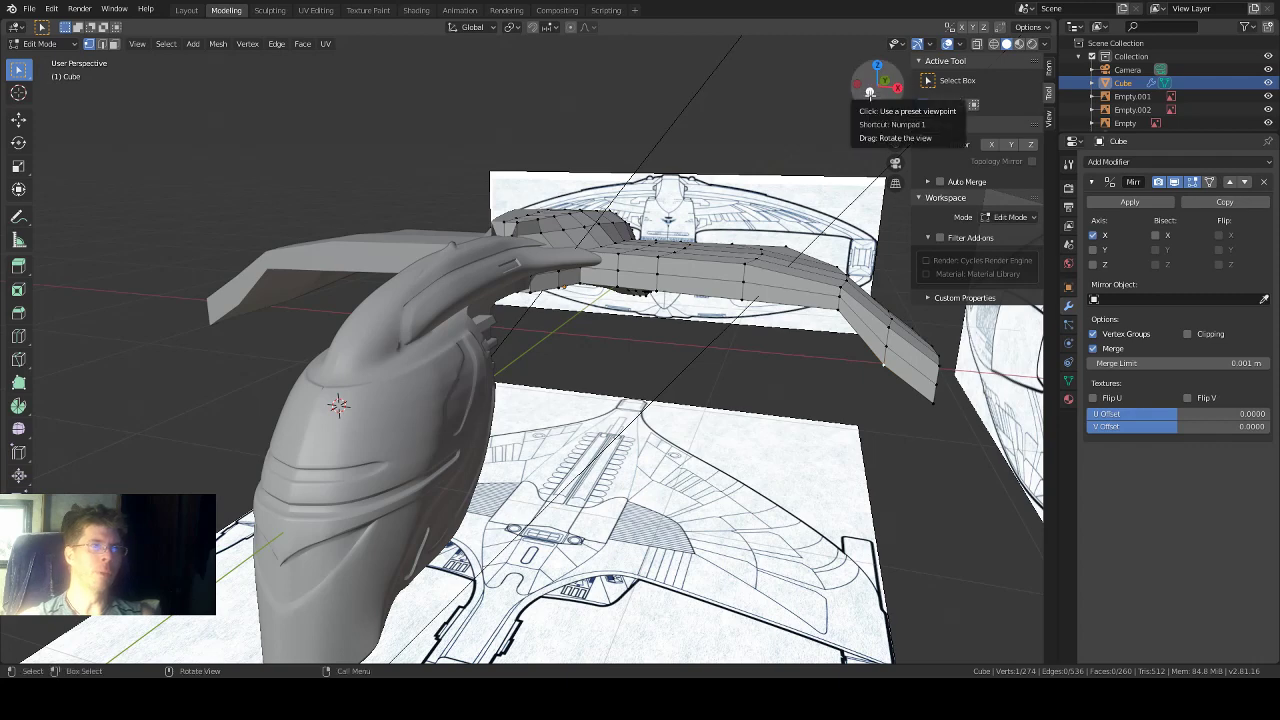
Step: In front view, select the row of five underside vertices beside the fuselage and raise it by about 0.03 m along Z
click(880, 90)
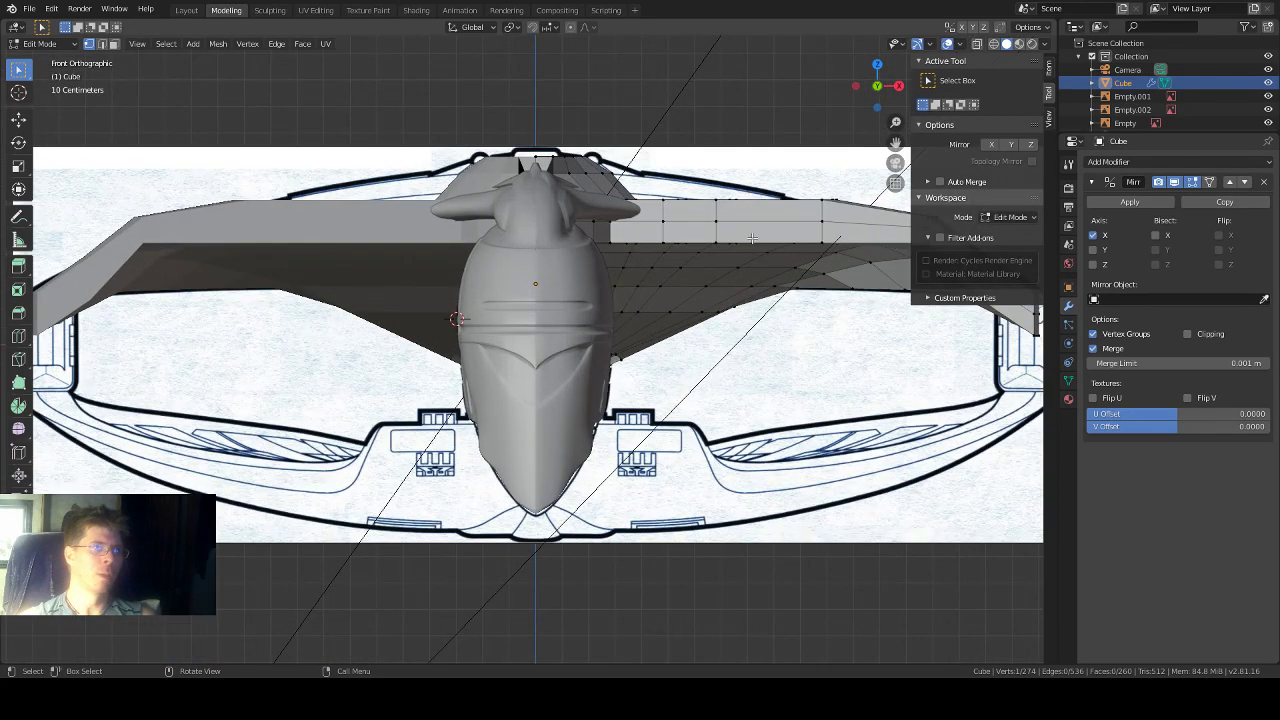
scroll(678, 312, up, 1)
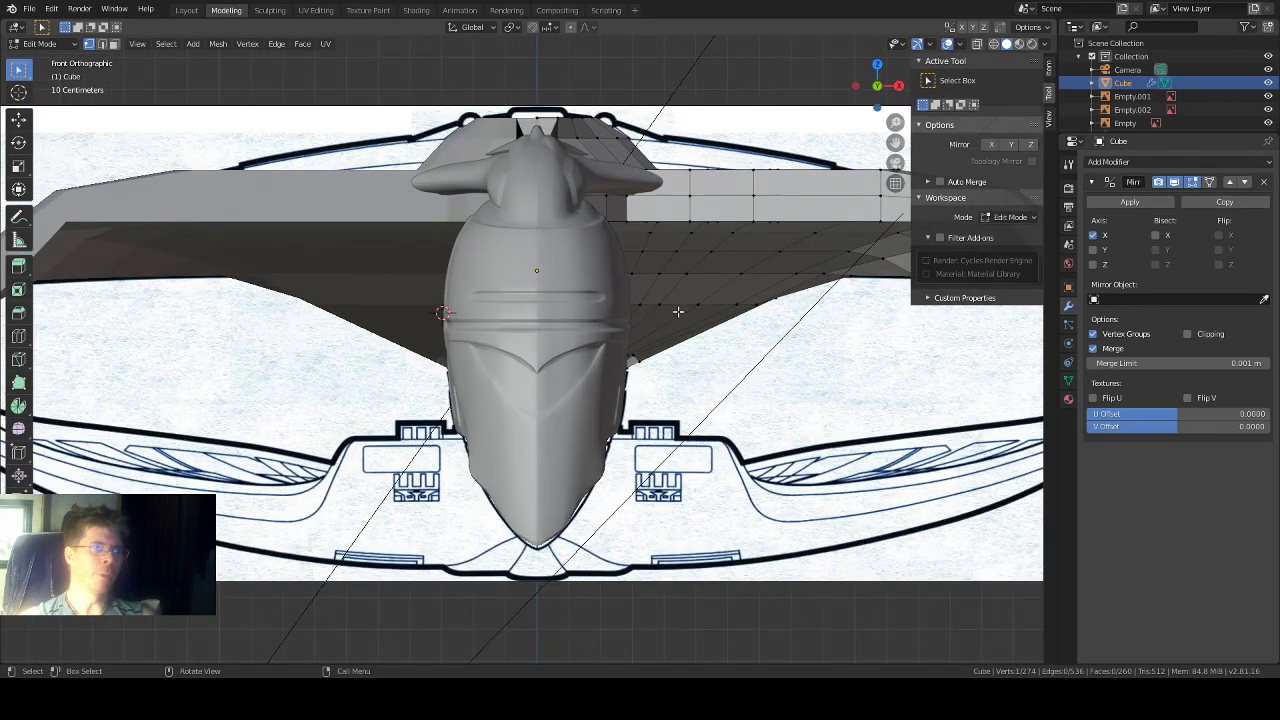
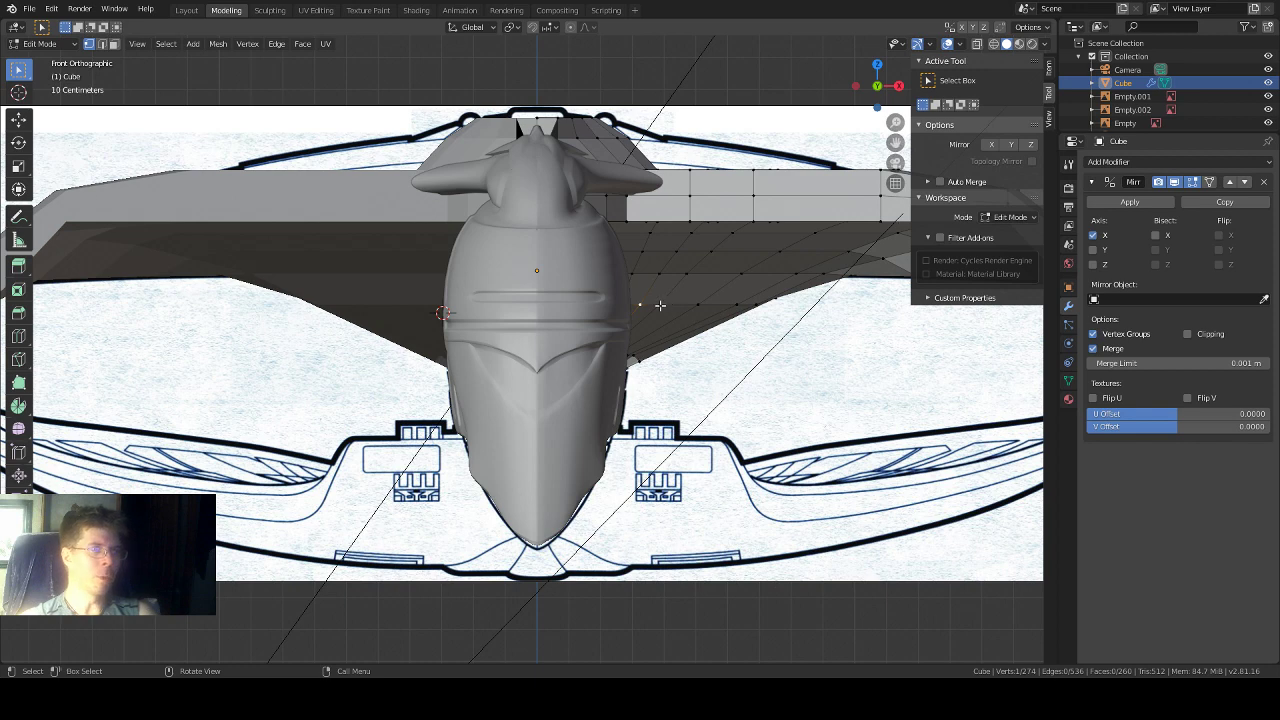
shift+click(659, 304)
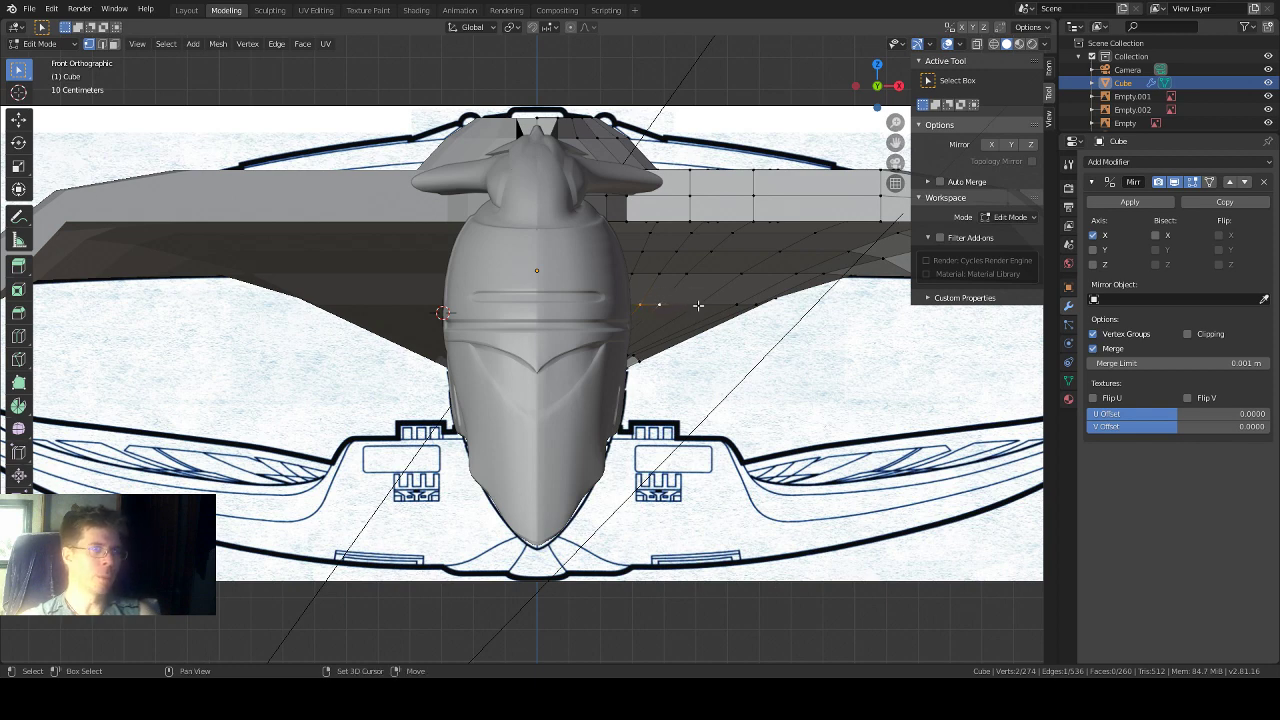
shift+click(698, 305)
shift+click(736, 303)
shift+click(757, 304)
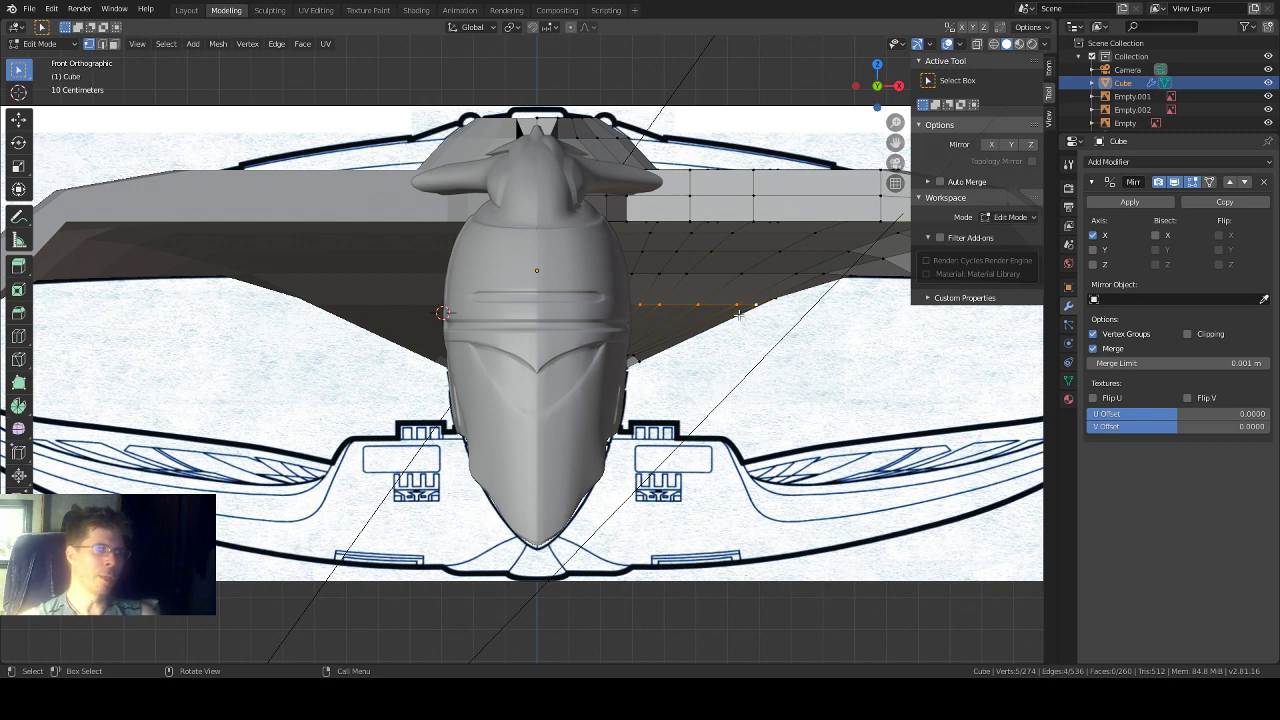
scroll(739, 312, up, 1)
scroll(740, 312, down, 1)
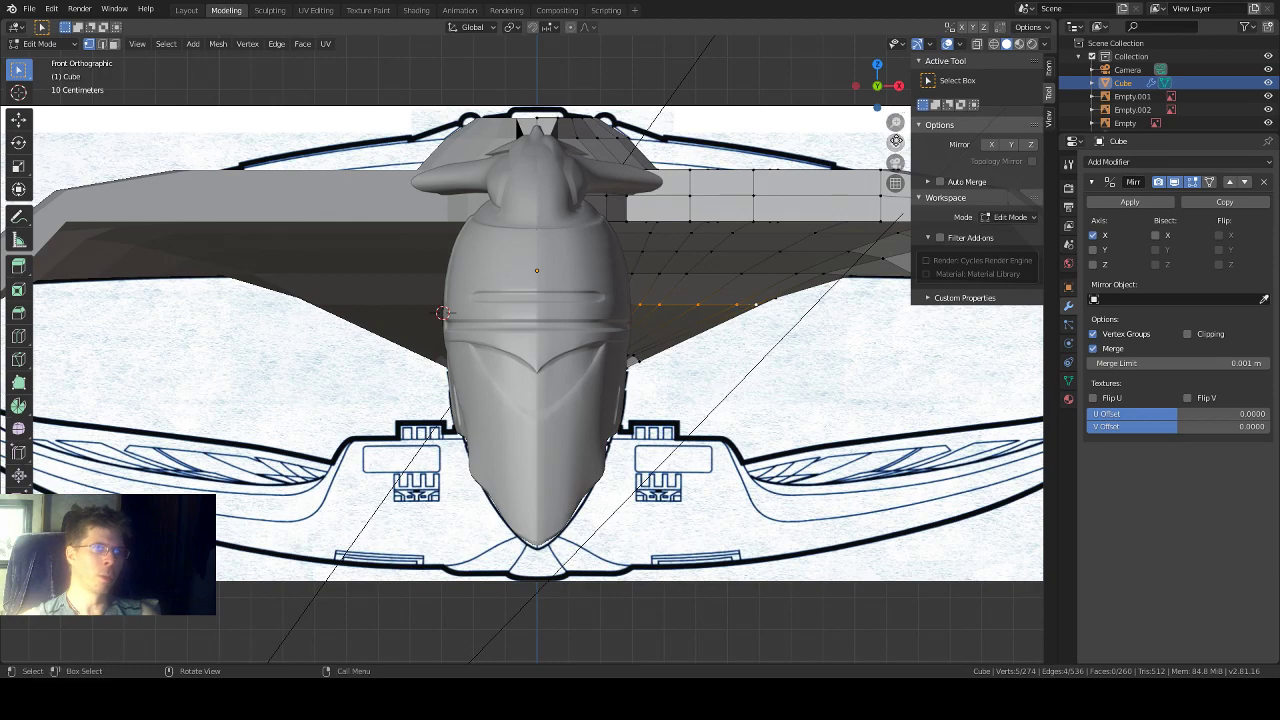
drag(895, 142, 853, 178)
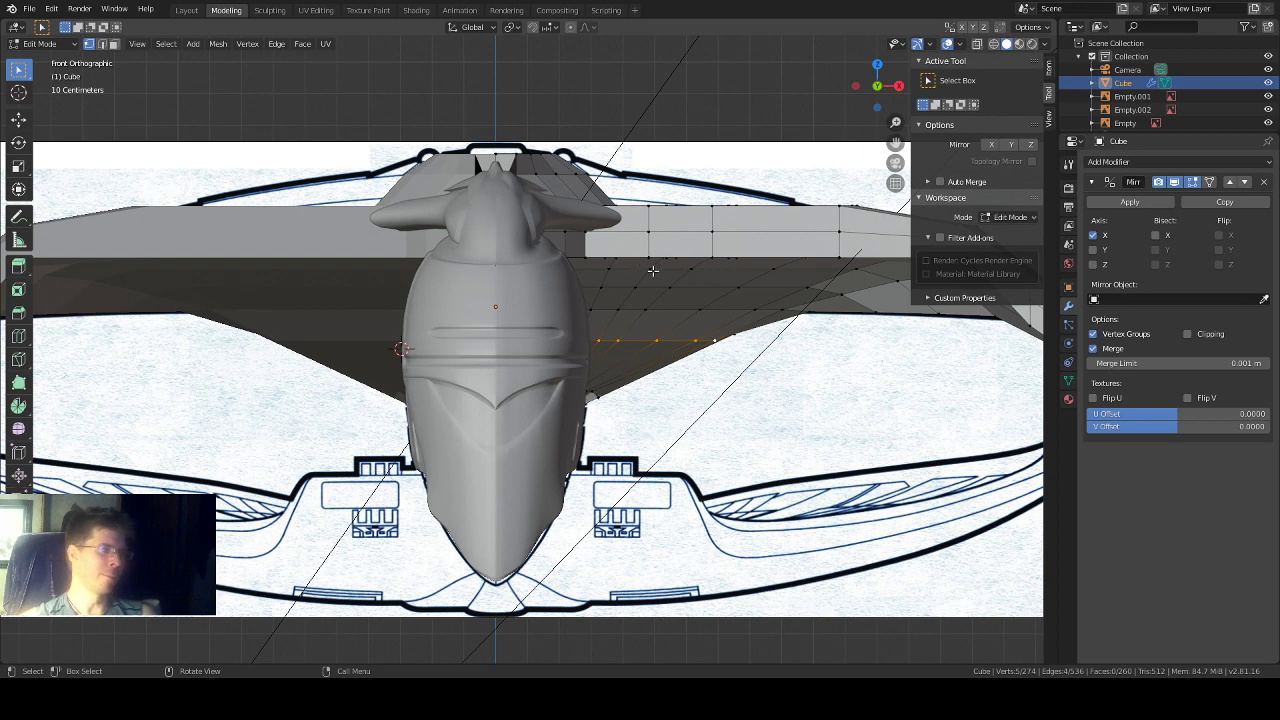
scroll(653, 270, up, 1)
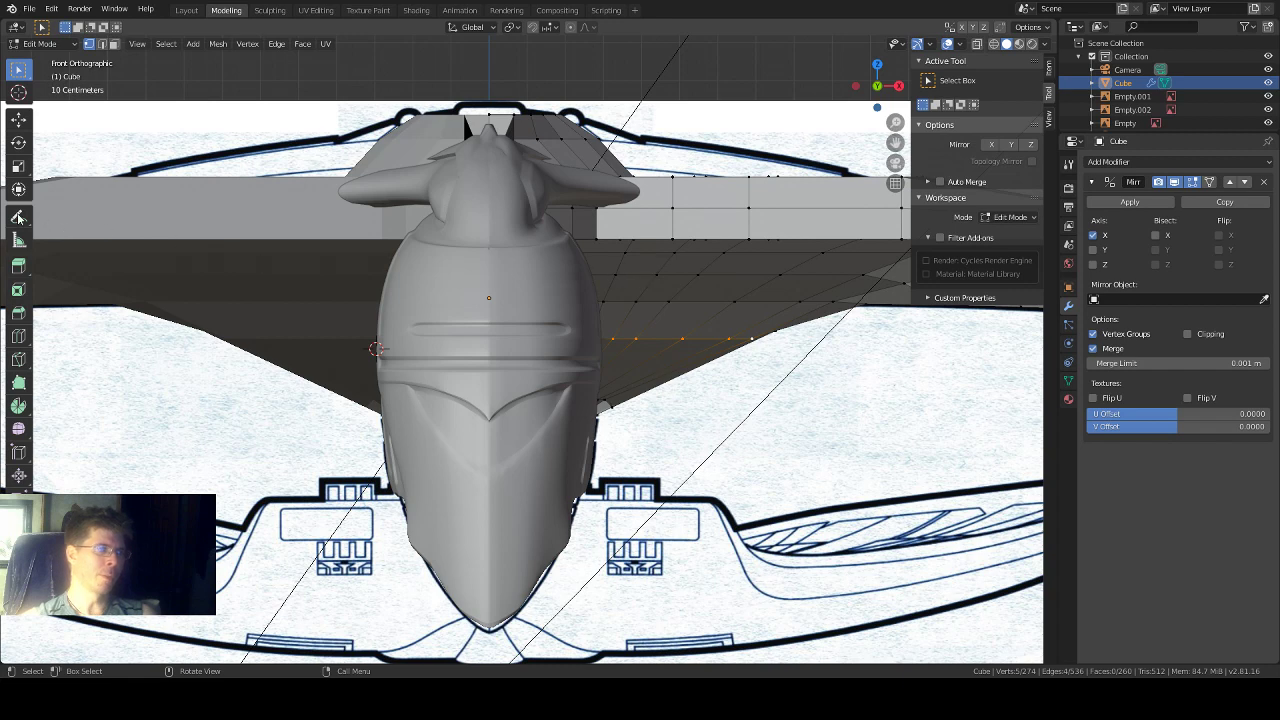
click(18, 118)
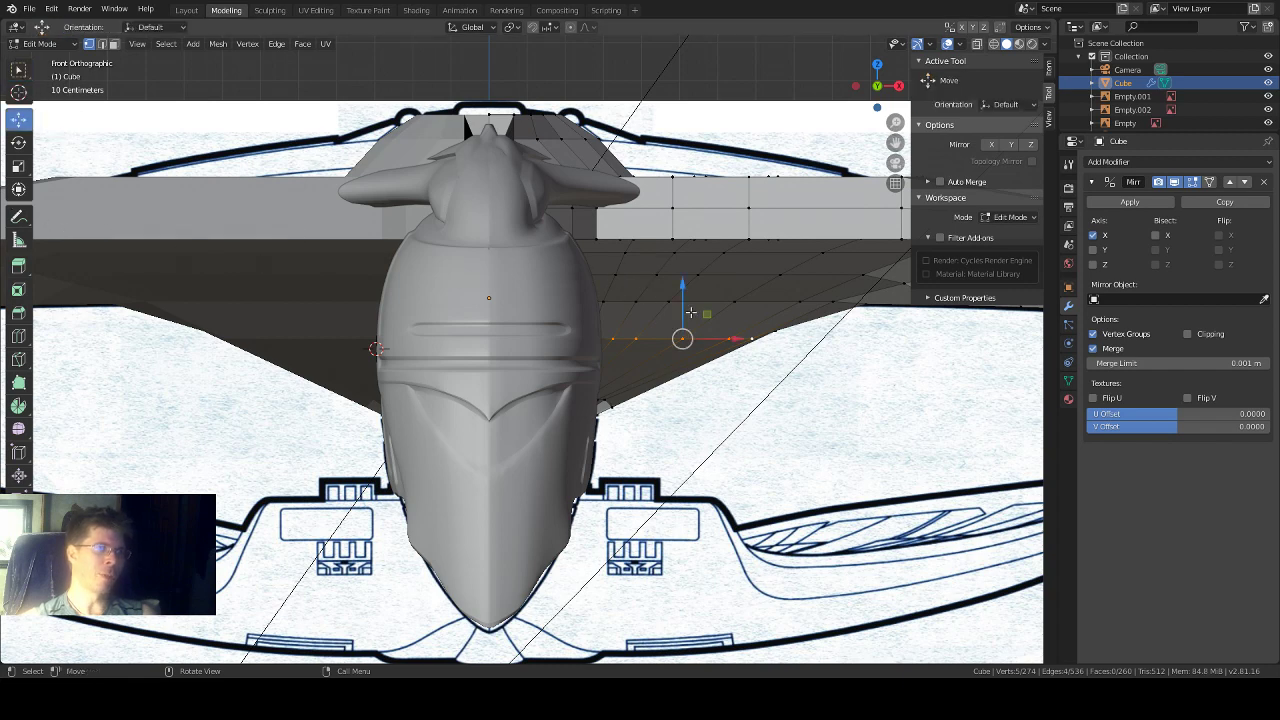
drag(682, 303, 681, 291)
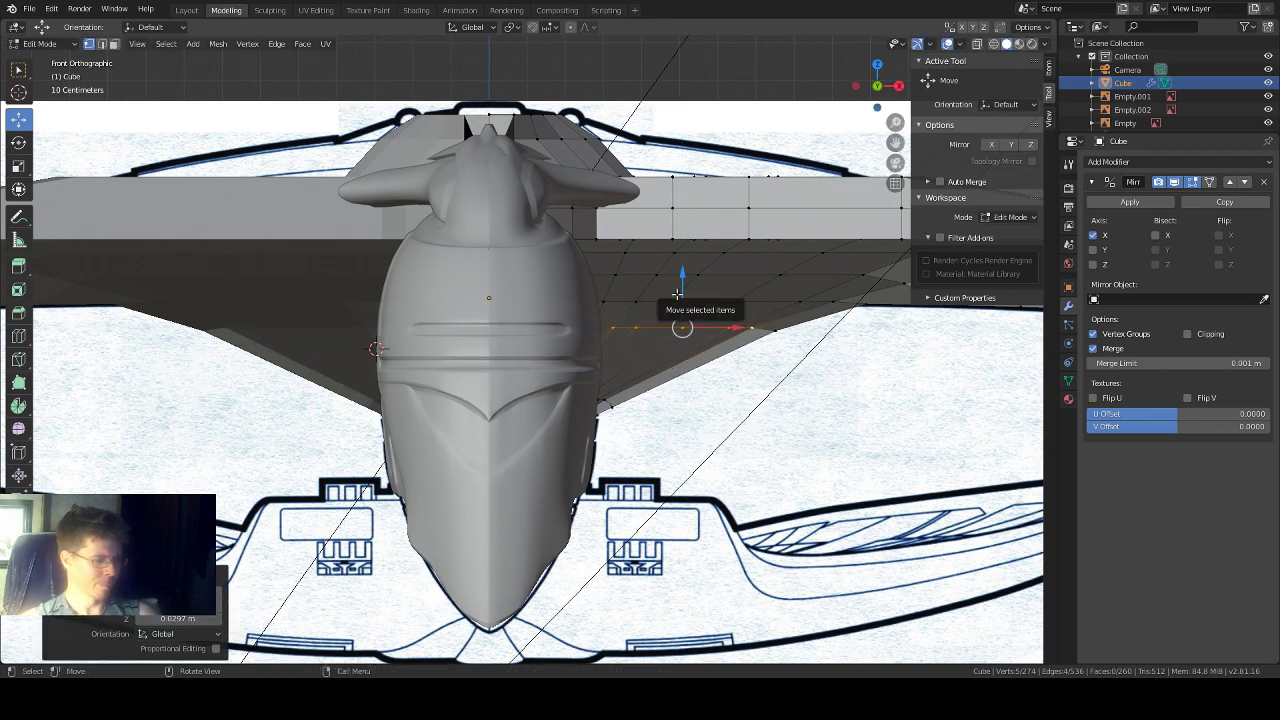
Step: Using X-ray display, raise the same row by about another 0.044 m along Z to the blueprint's lower wing outline, then restore solid display
key(alt+z)
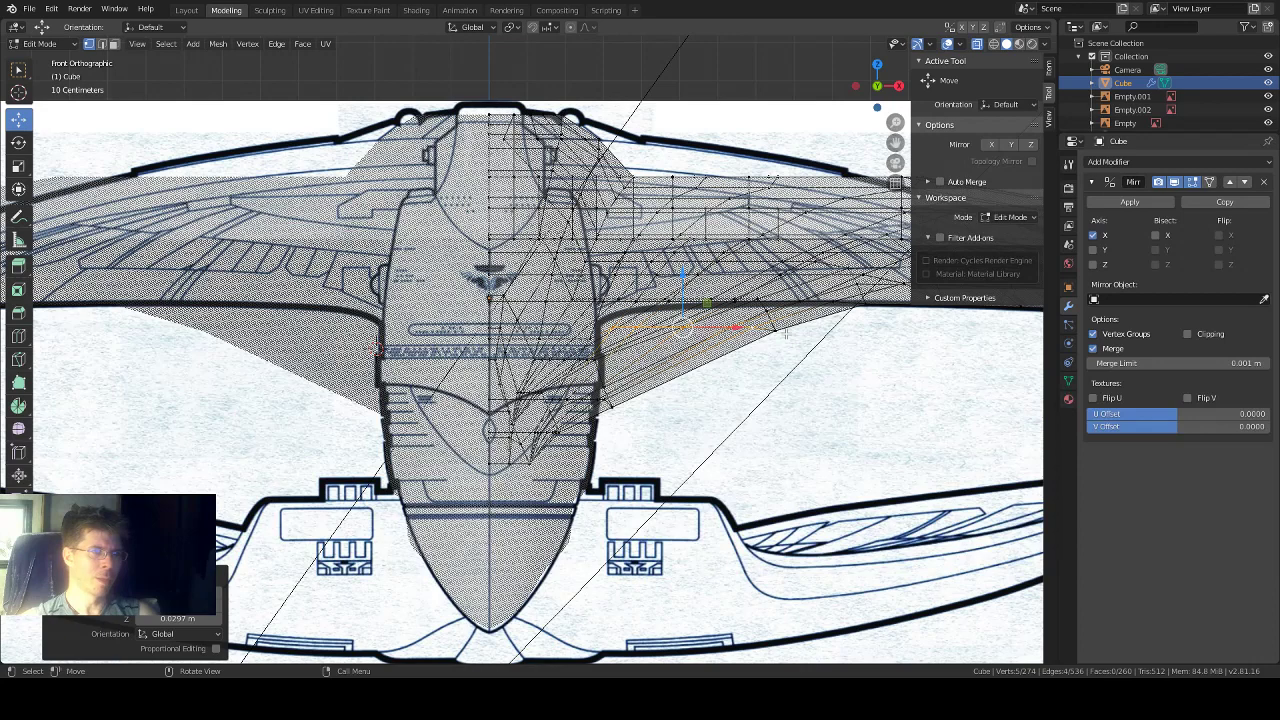
scroll(786, 333, down, 2)
scroll(786, 333, up, 2)
drag(680, 290, 678, 262)
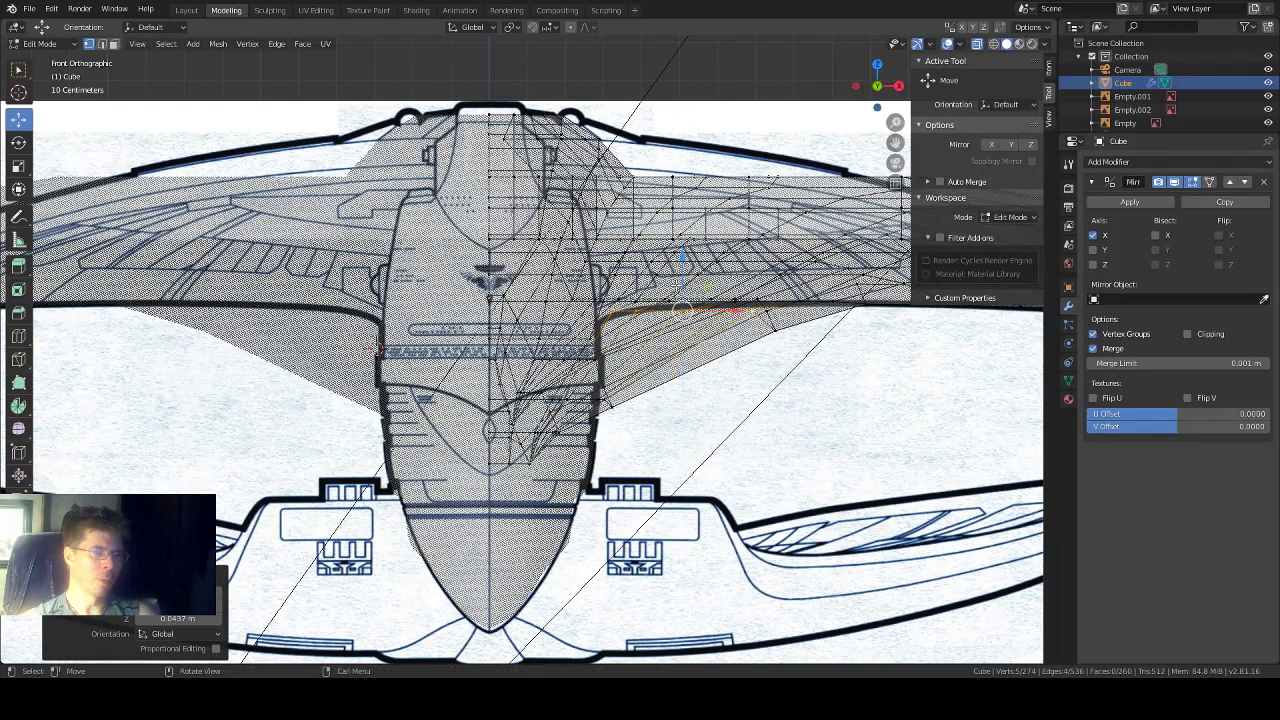
scroll(775, 370, up, 1)
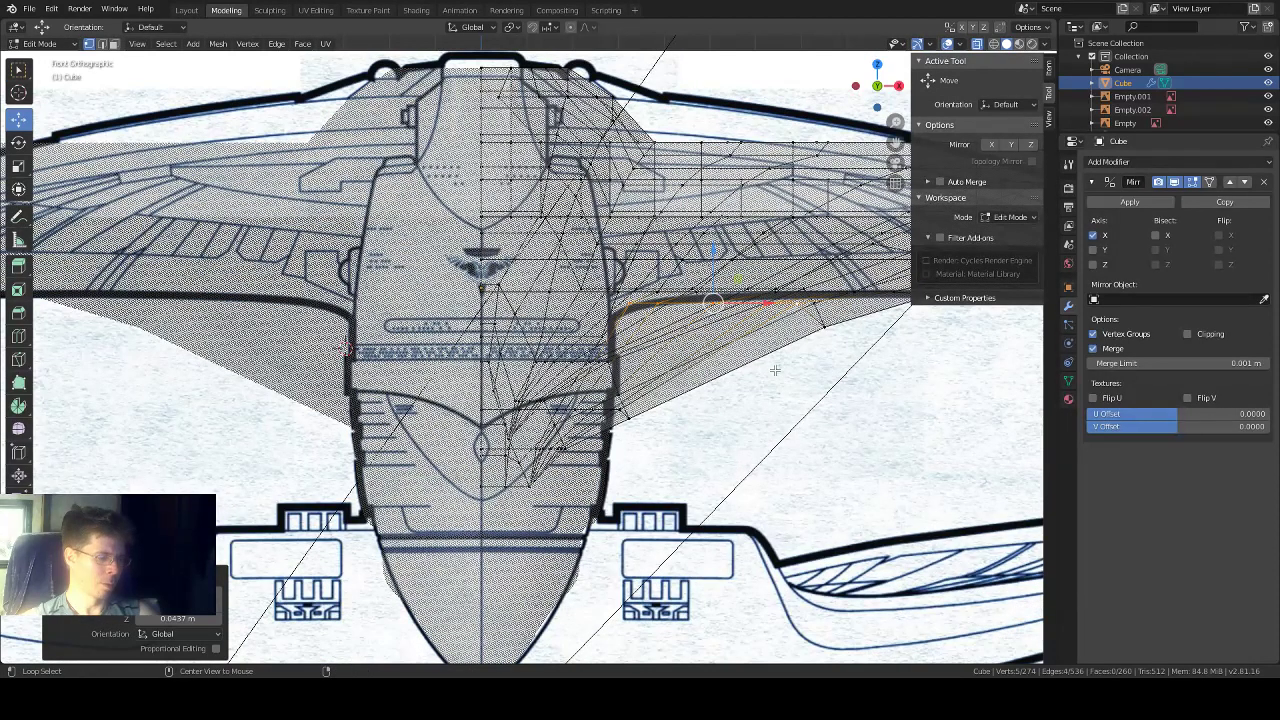
key(alt+z)
middle_drag(774, 370, 766, 366)
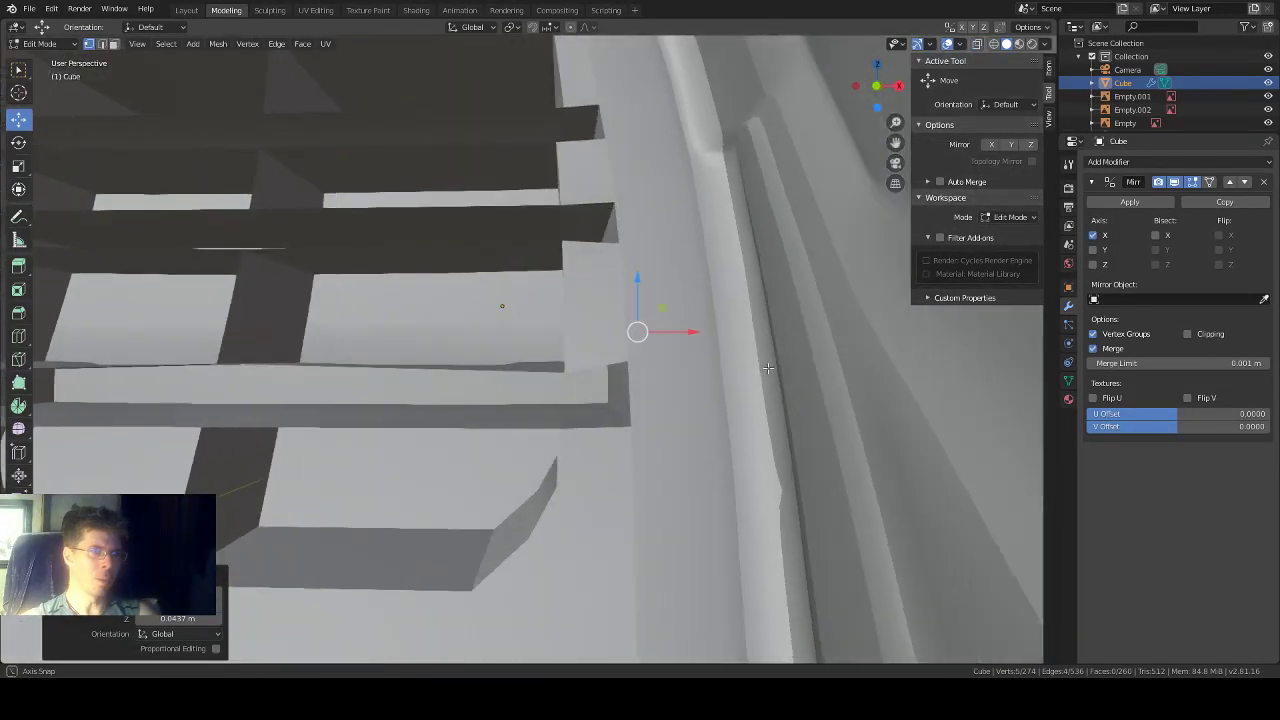
click(877, 85)
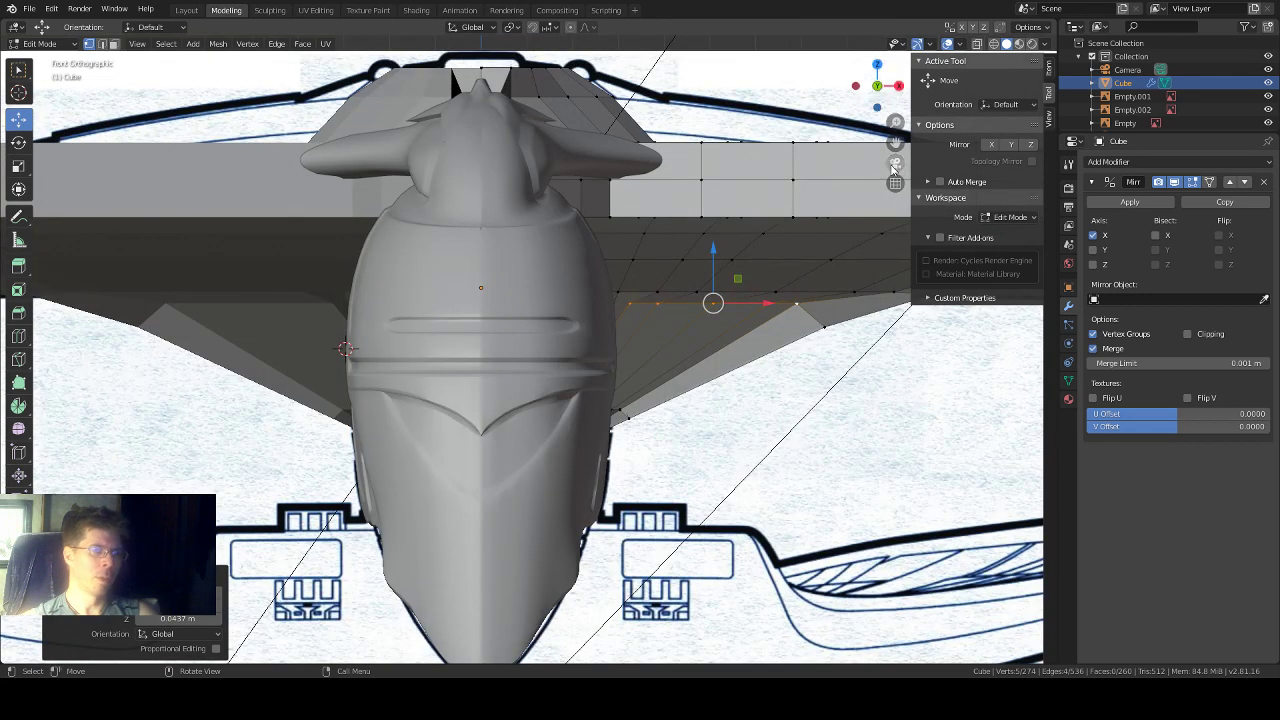
Step: Using X-ray display, raise the outline vertex just outboard of the raised underside row by about 0.045 m along Z
click(632, 420)
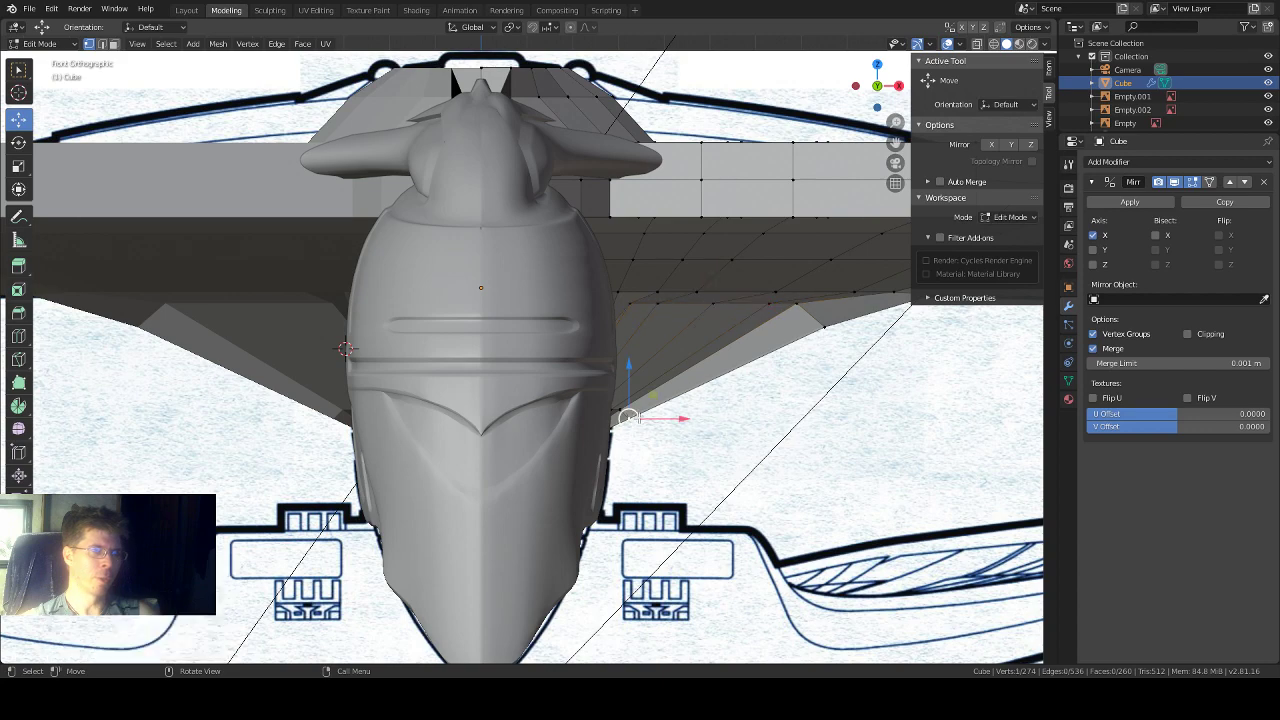
click(820, 327)
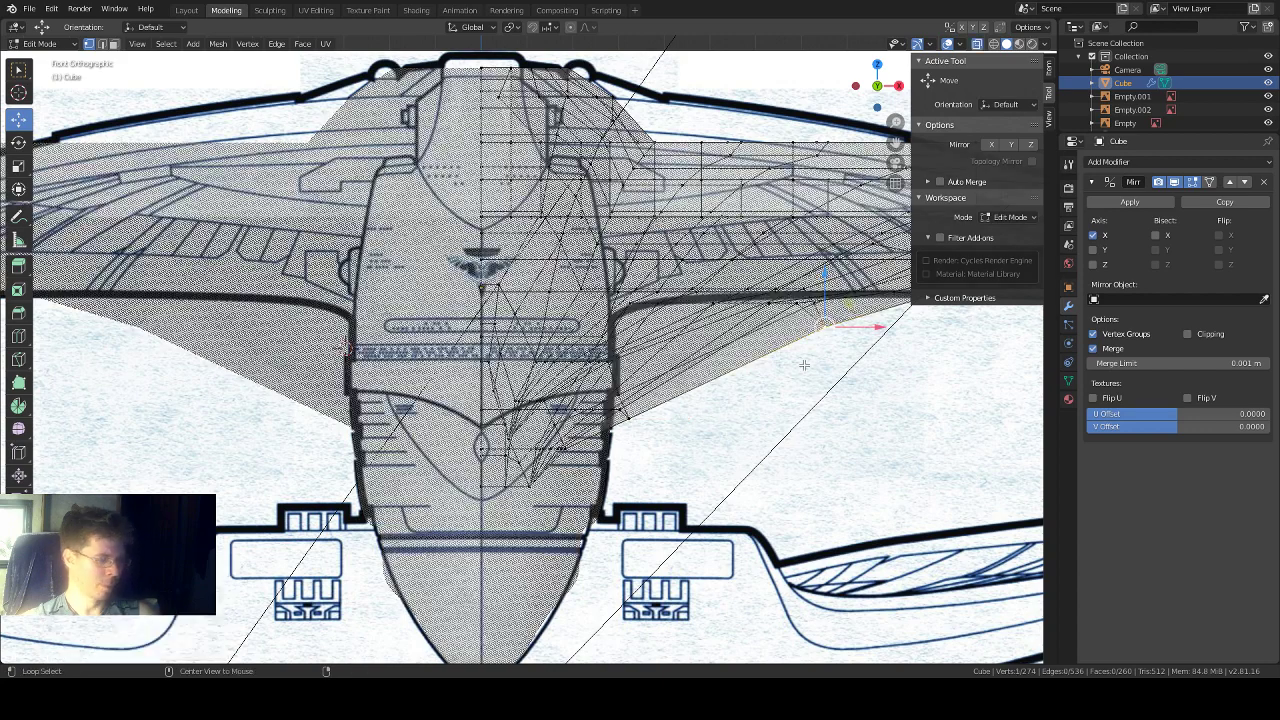
key(alt+z)
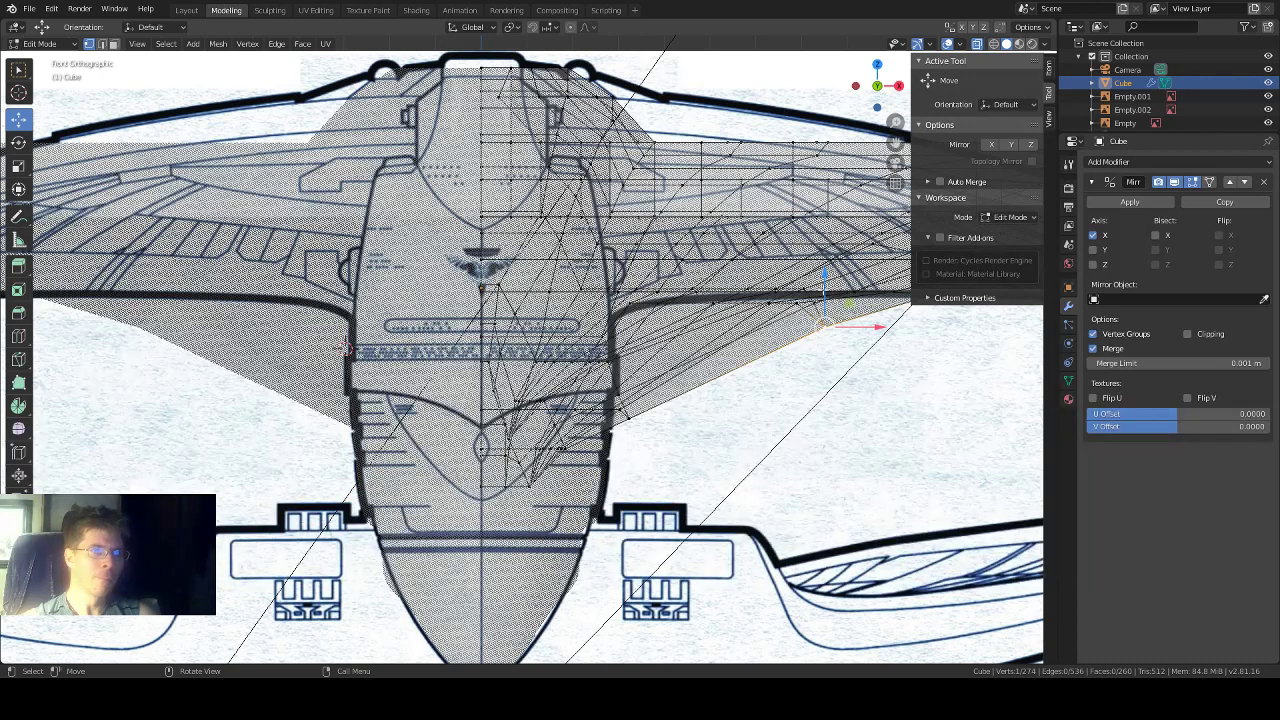
drag(824, 292, 823, 266)
Step: Try to raise the wing's lower outline vertex beside the fuselage along Z, and undo the move
drag(896, 141, 836, 161)
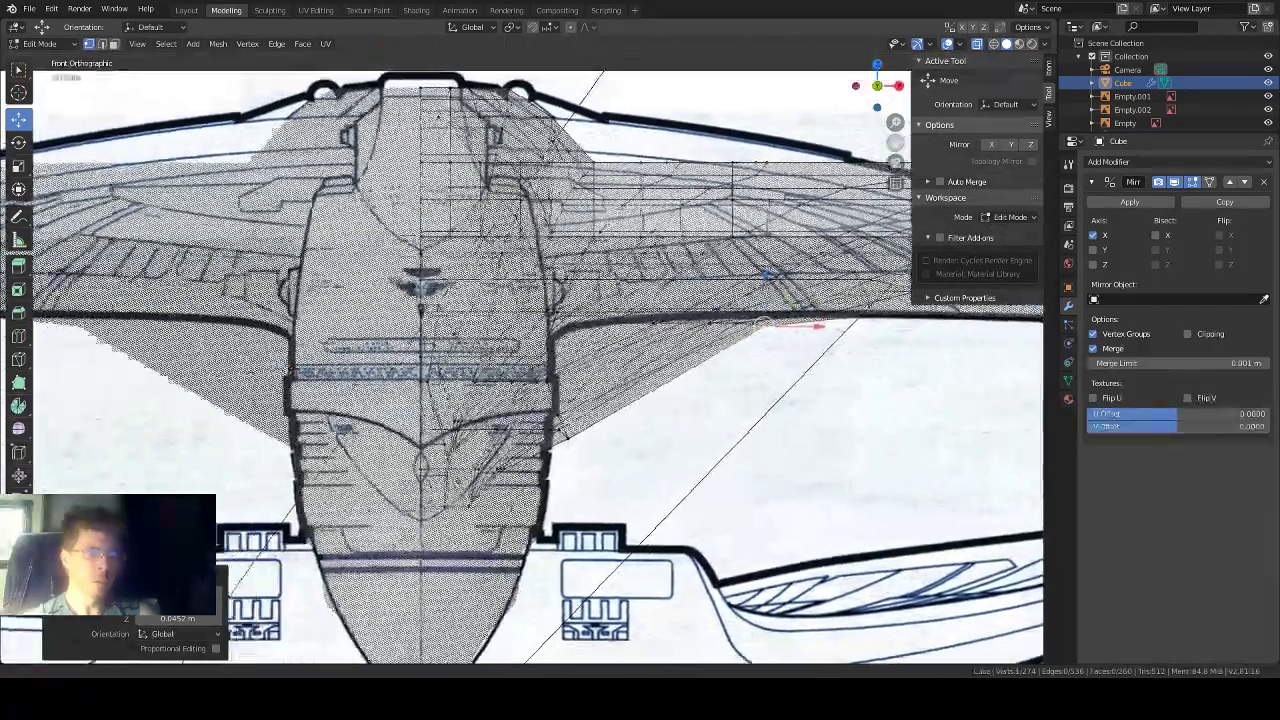
scroll(613, 460, up, 1)
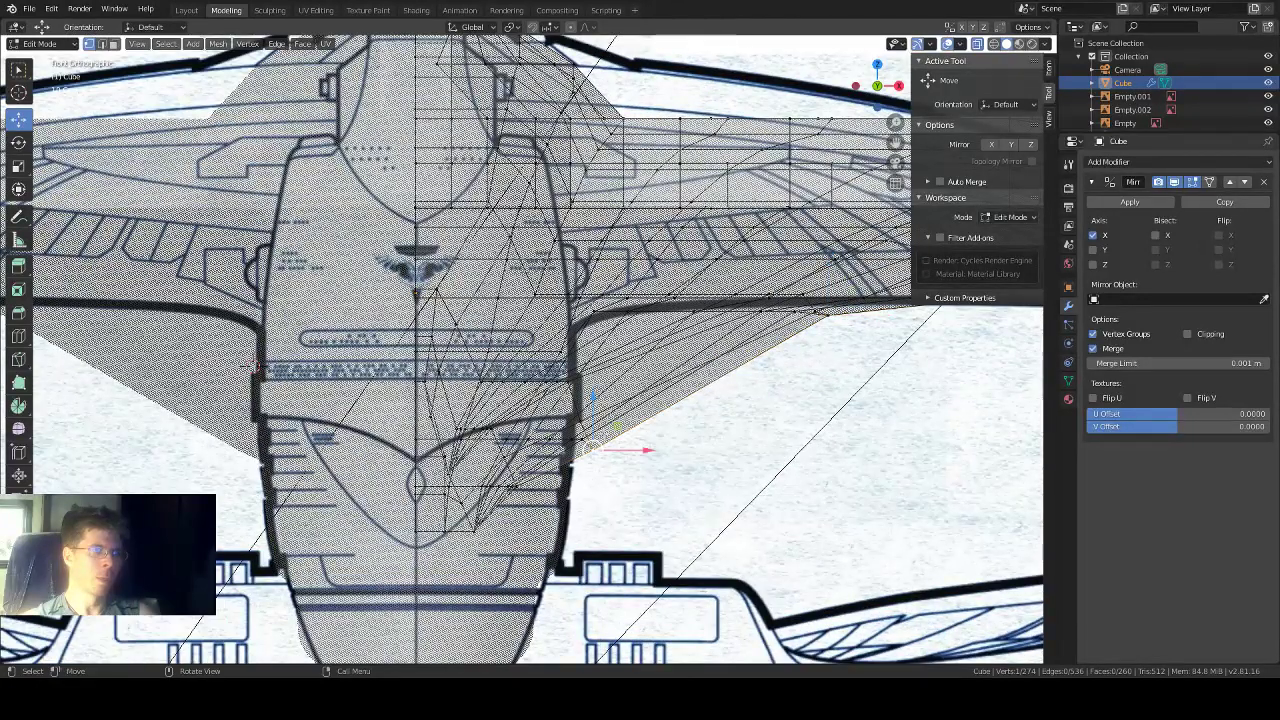
key(g)
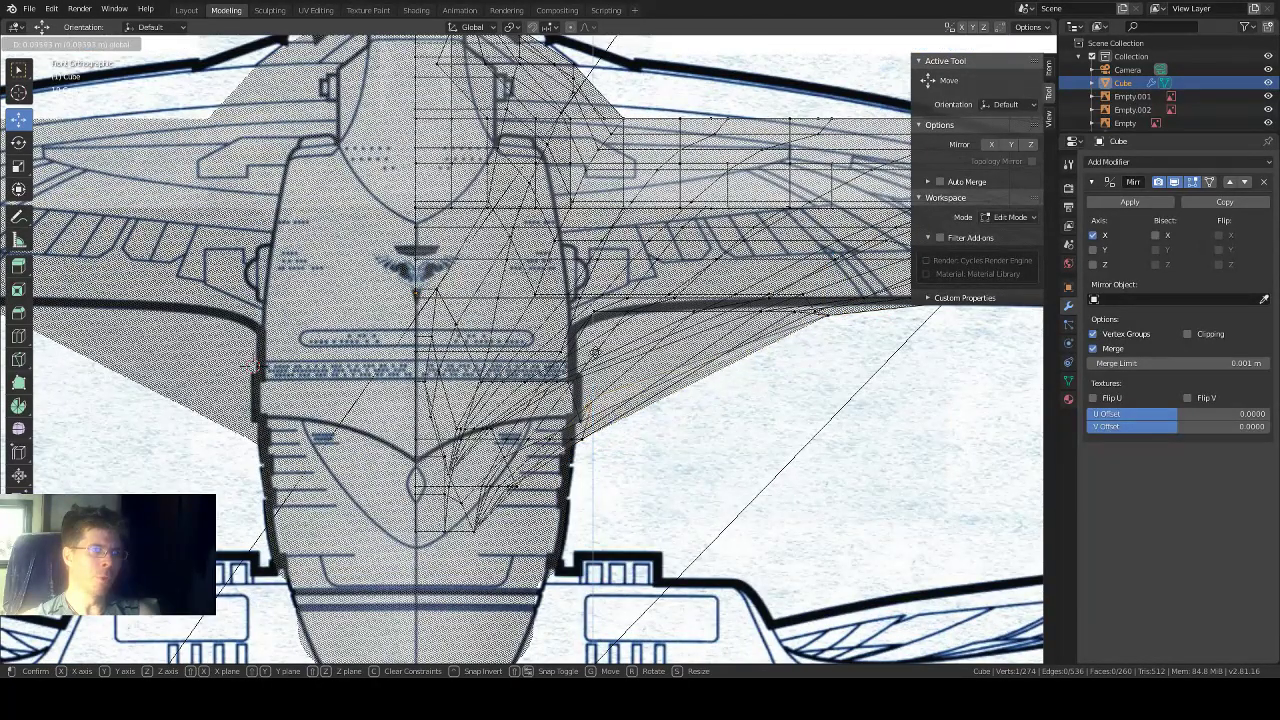
drag(596, 352, 596, 366)
key(ctrl+z)
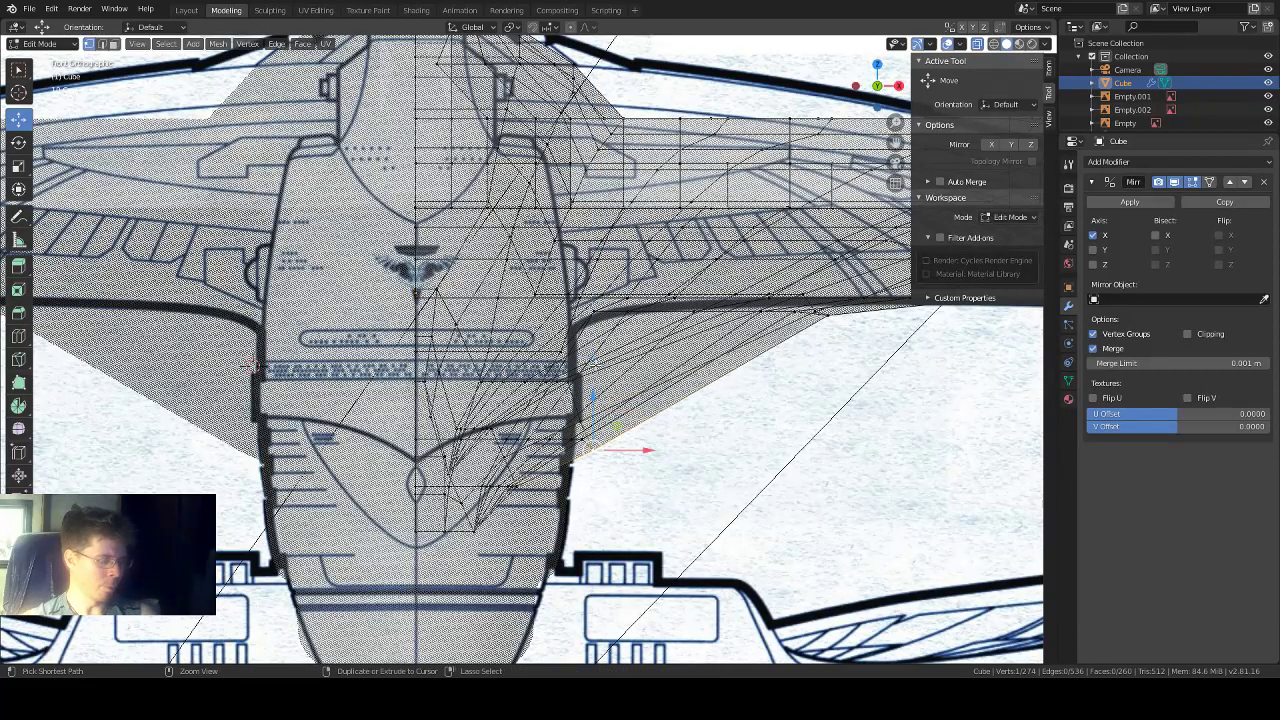
Step: Restore solid display, switch to Object Mode and hide the fuselage object to expose the wing's central underside
key(shift+z)
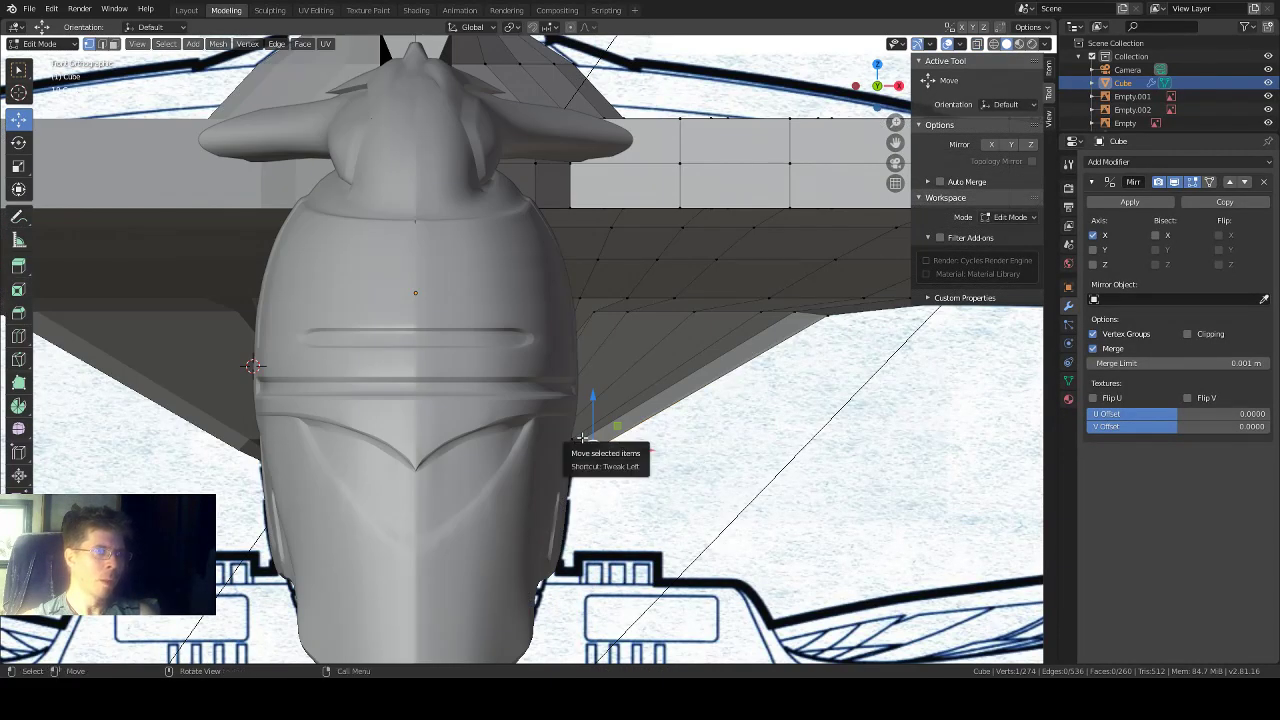
click(493, 368)
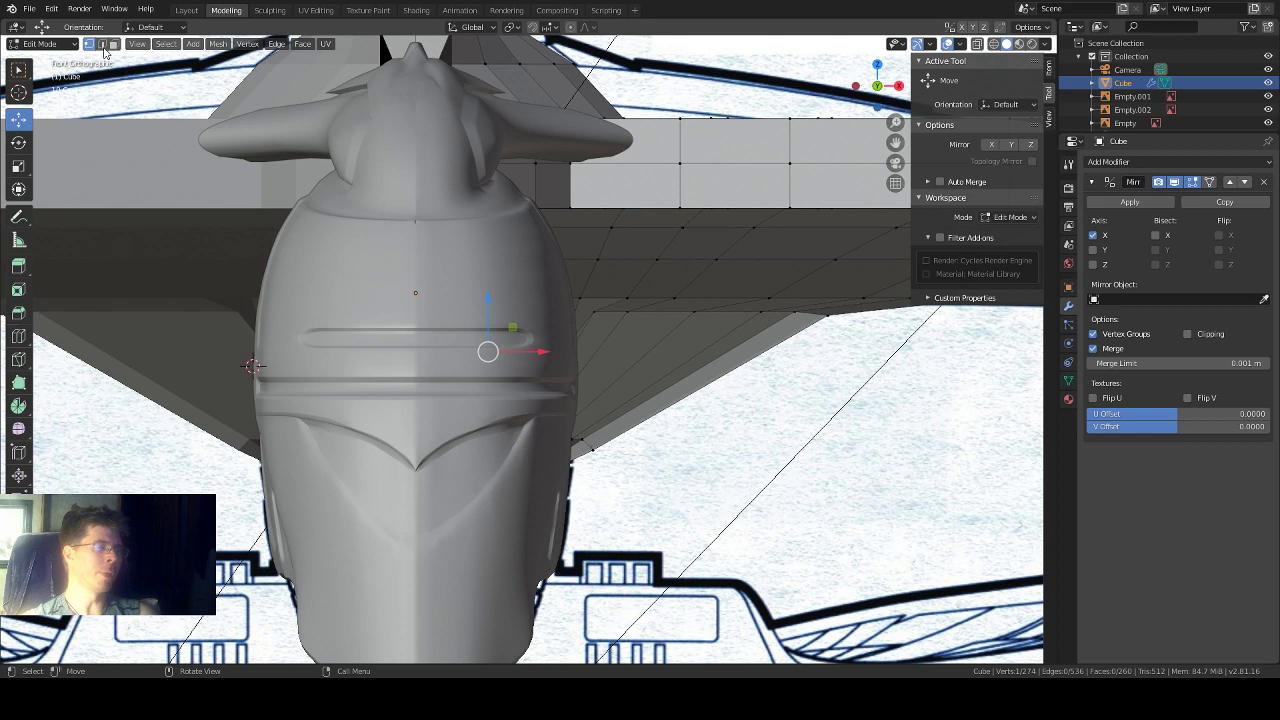
click(40, 43)
click(40, 52)
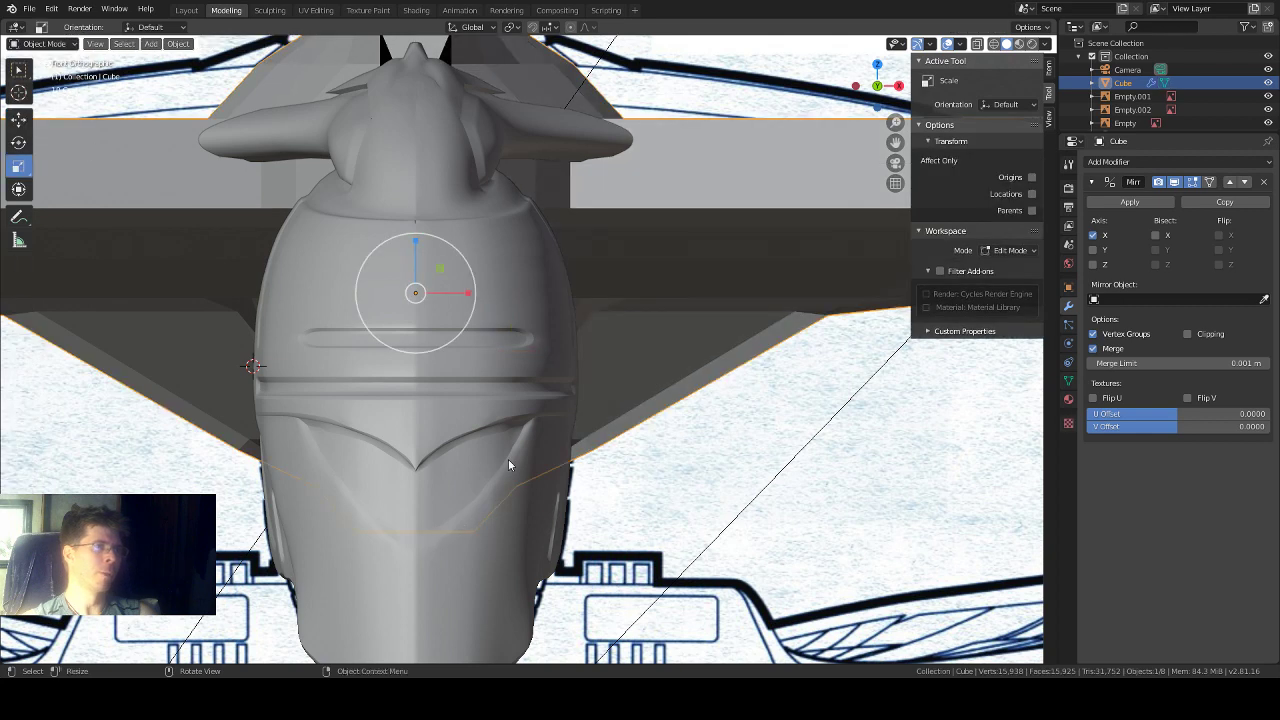
click(481, 395)
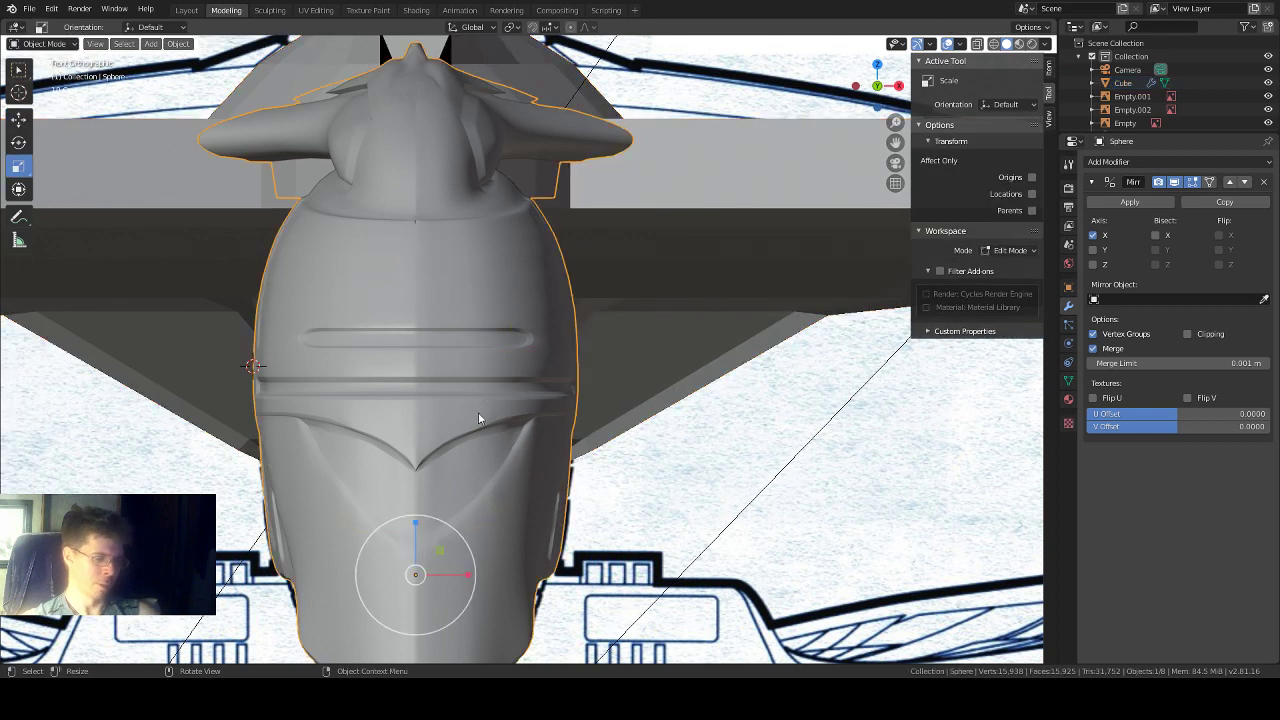
key(h)
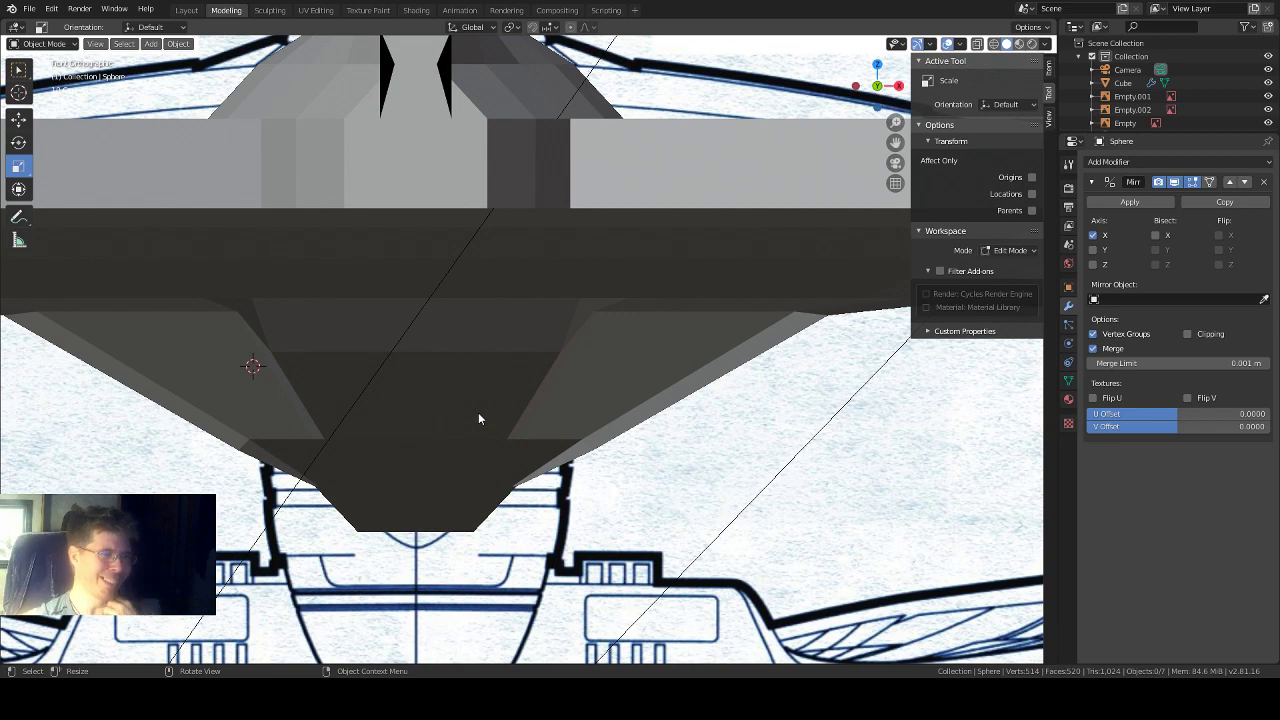
key(alt+z)
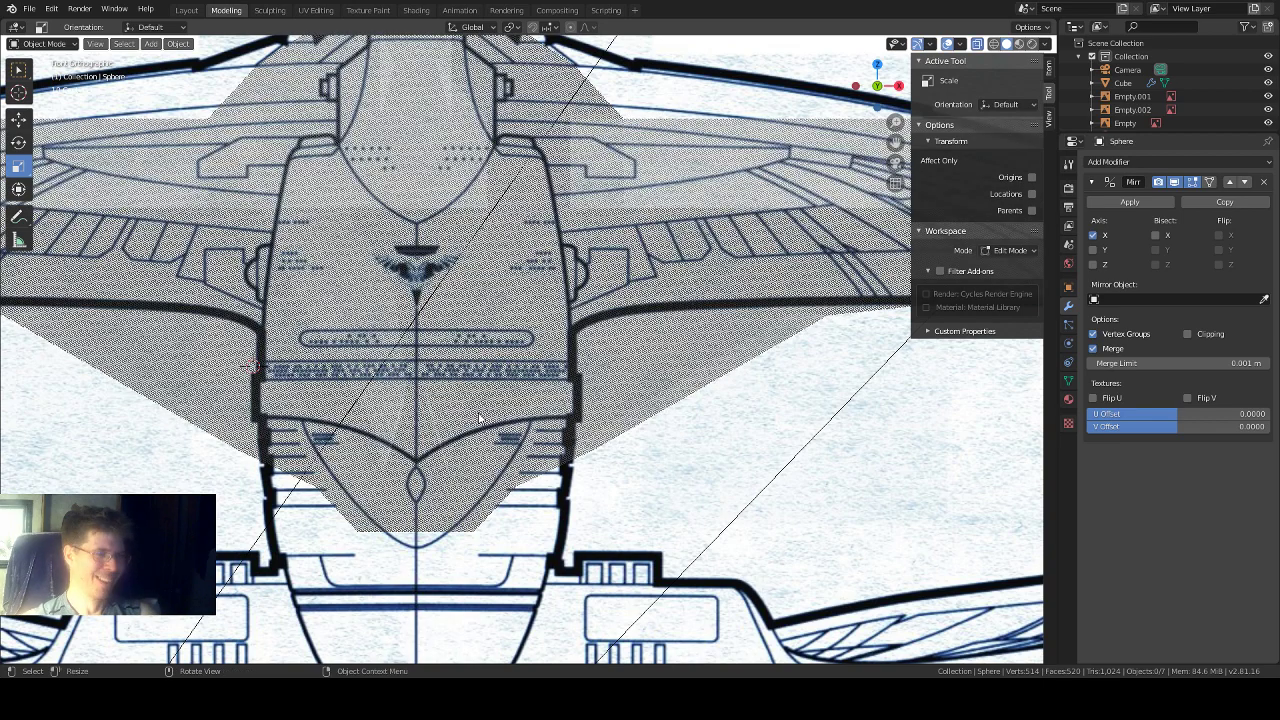
key(alt+z)
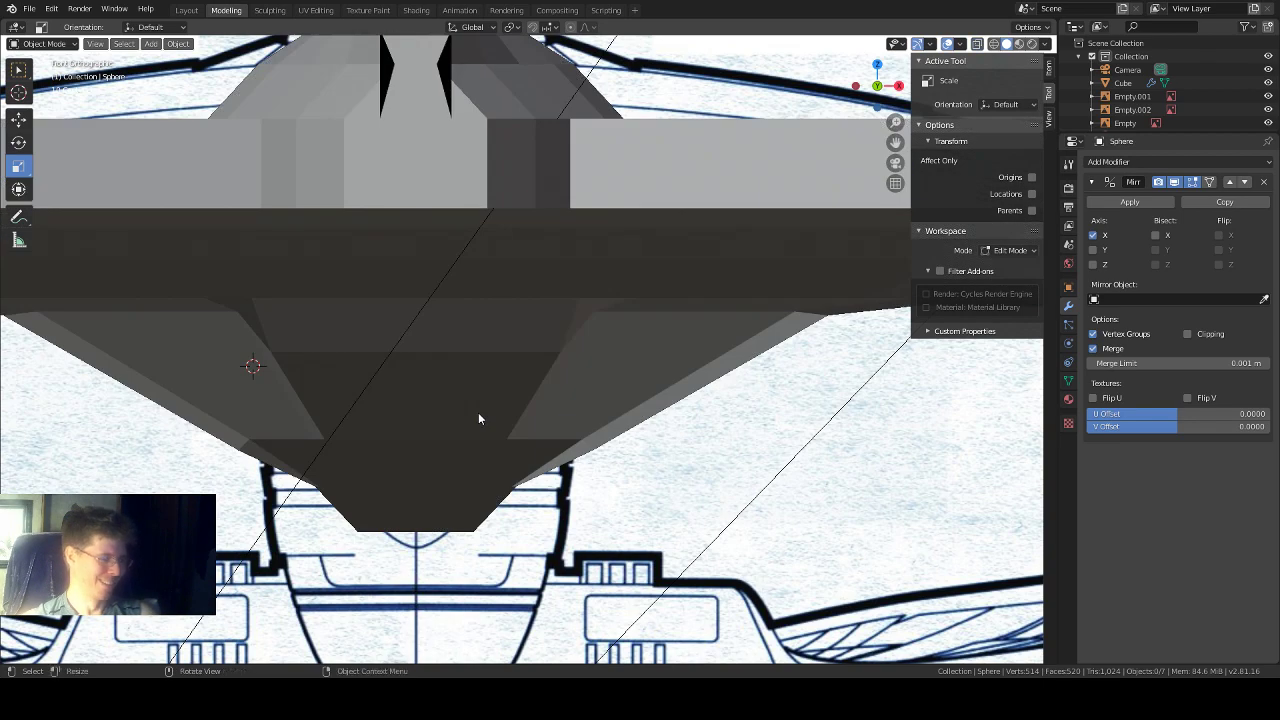
Step: In Edit Mode on the wing, box-select the next lower row of six underside vertices and raise it along Z by about 0.006 m plus 0.109 m
click(555, 400)
key(Tab)
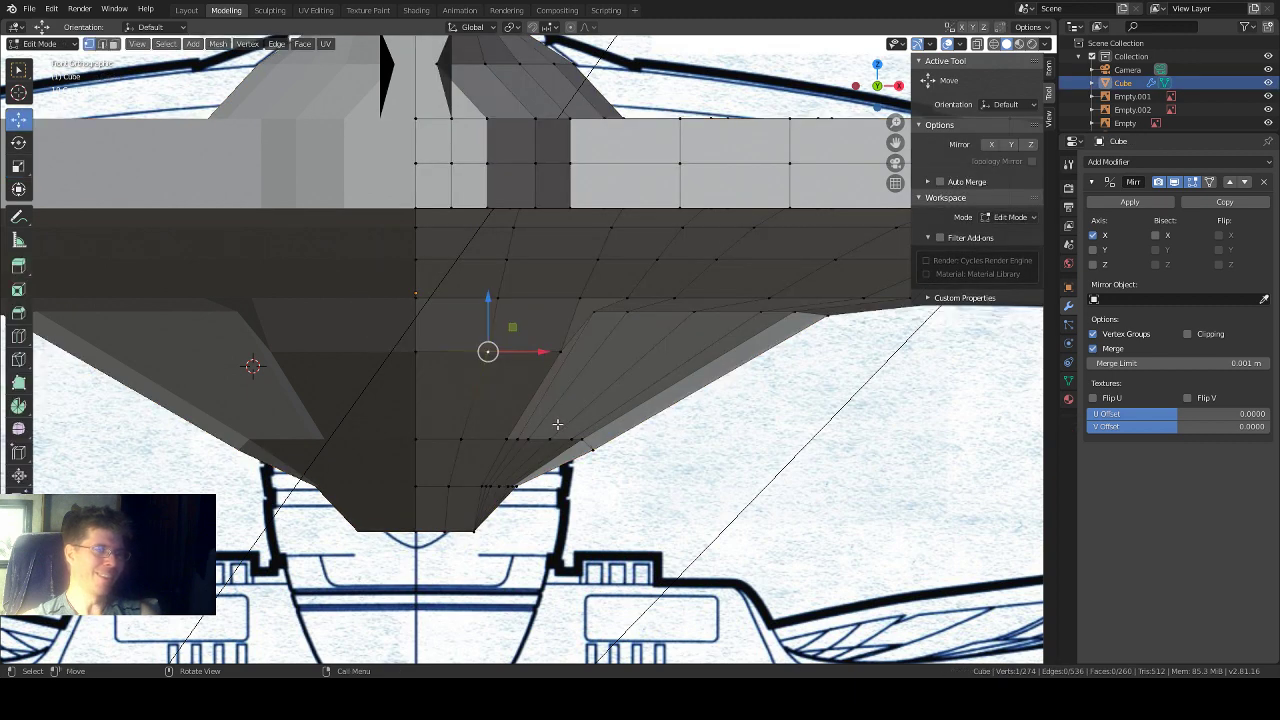
key(alt+z)
key(alt+z)
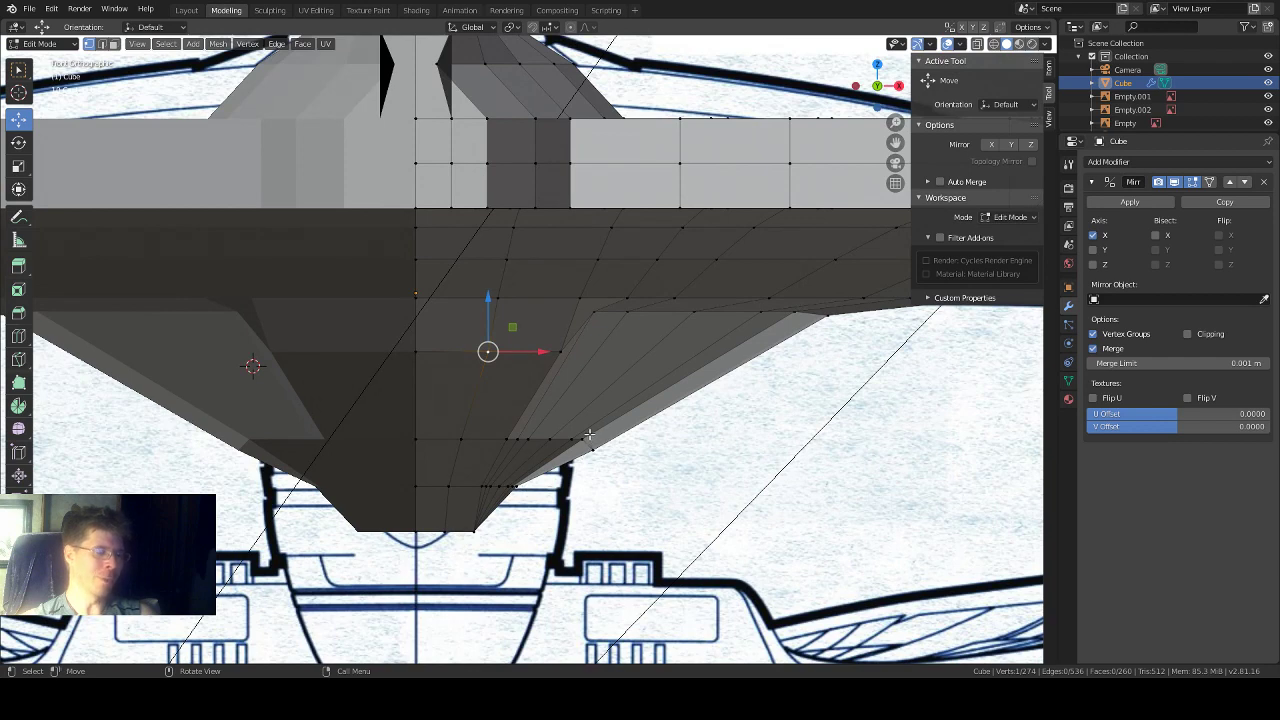
click(592, 435)
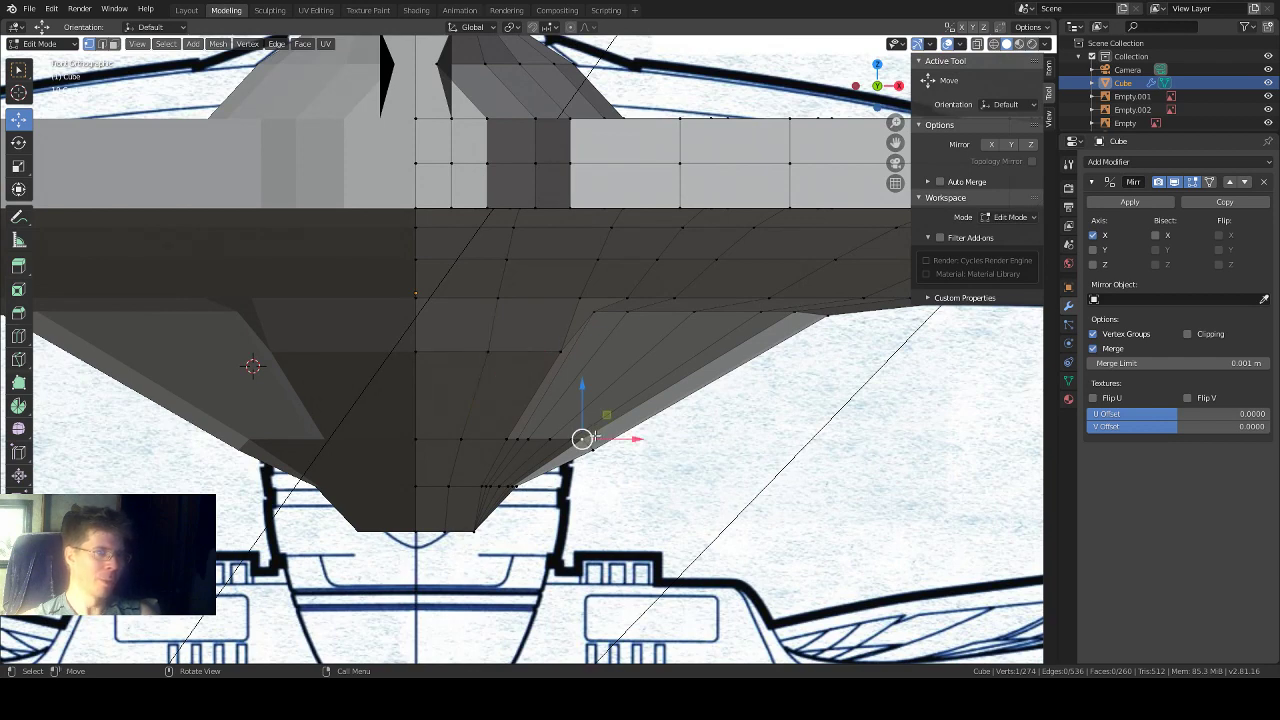
click(19, 69)
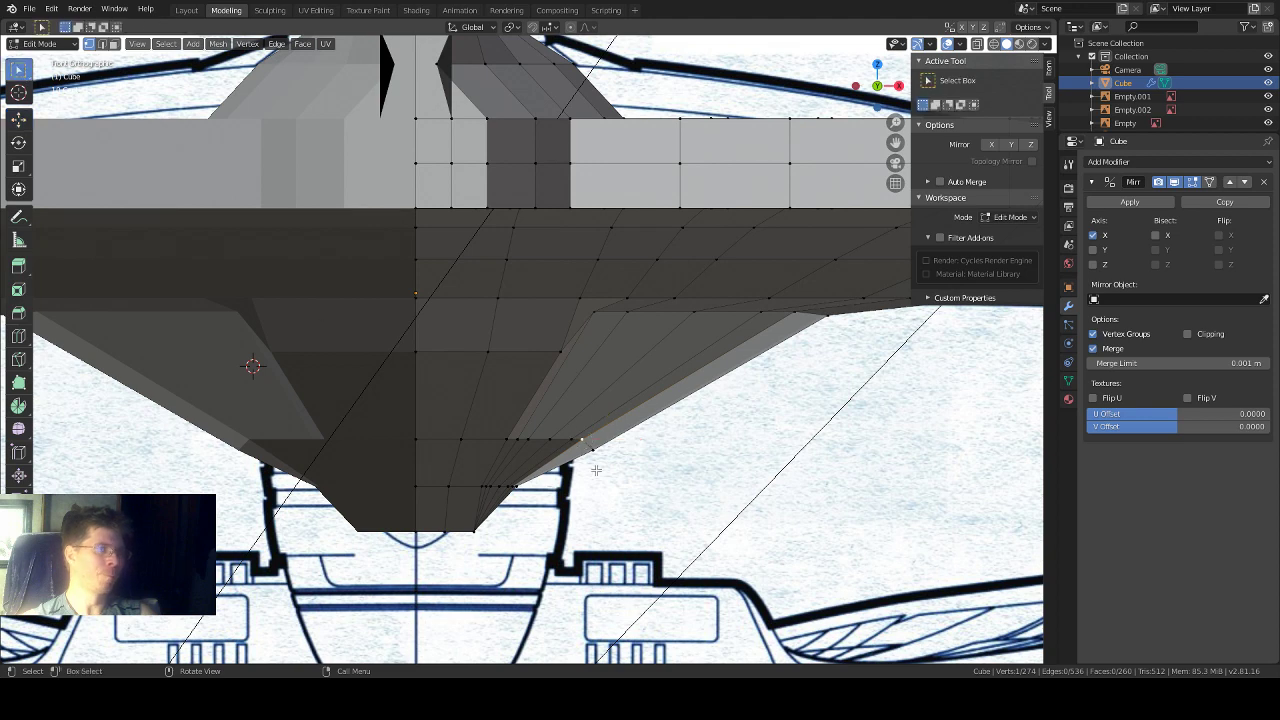
drag(590, 430, 495, 452)
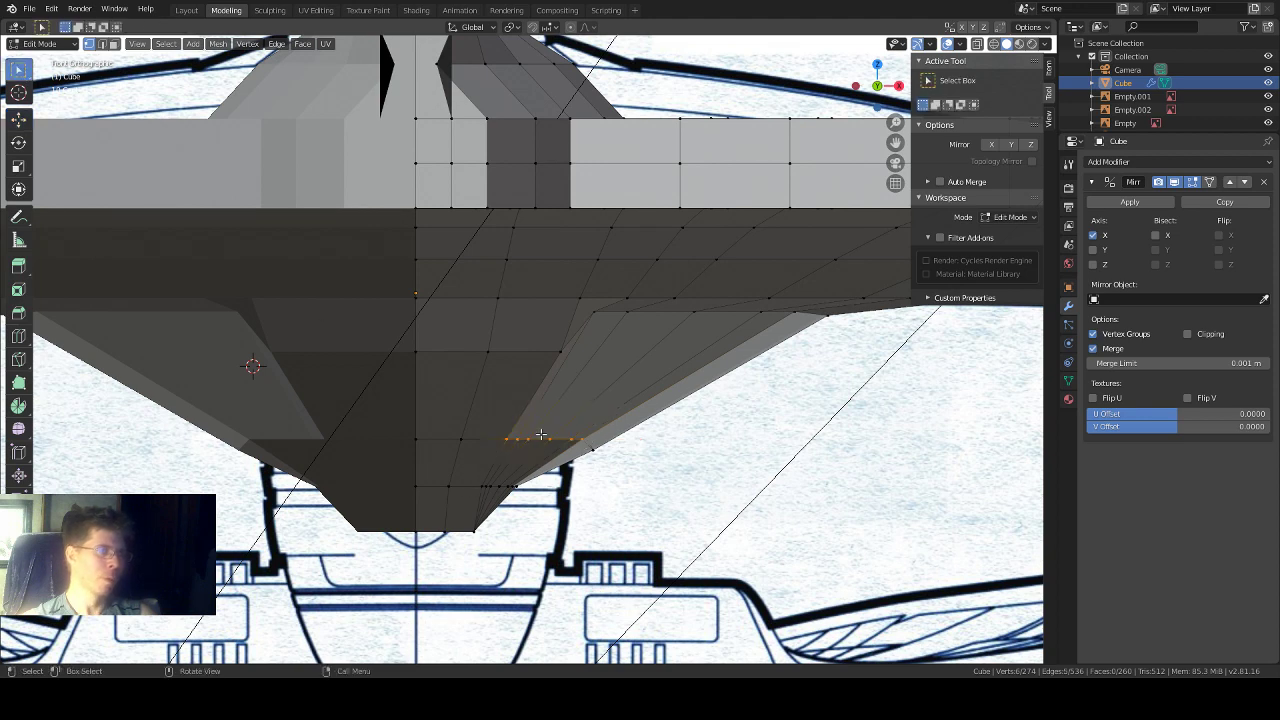
scroll(540, 434, up, 1)
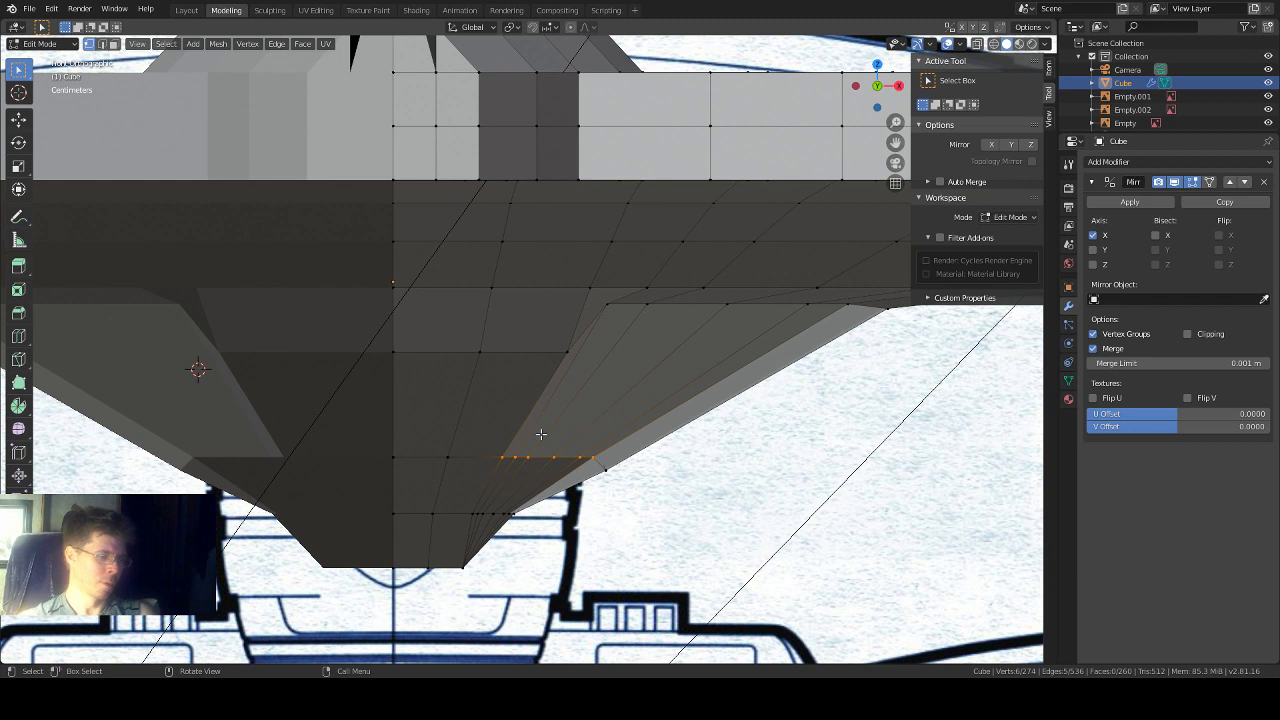
click(18, 118)
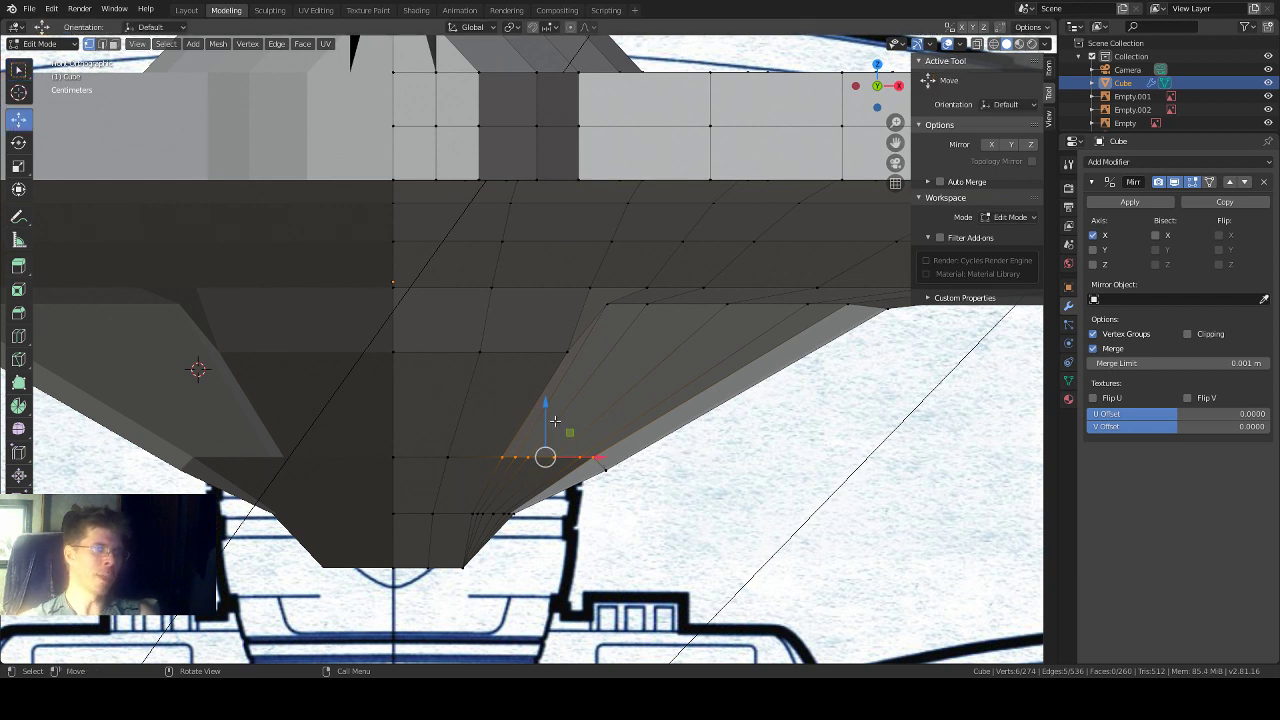
drag(545, 420, 545, 416)
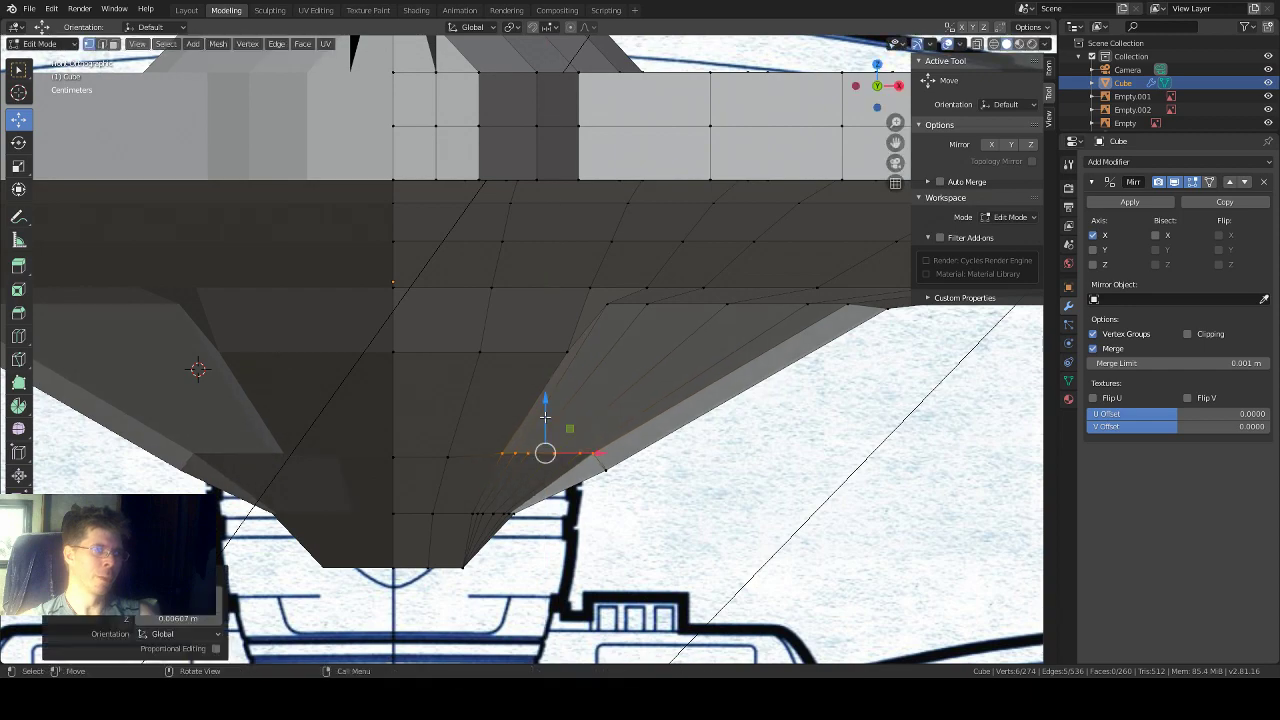
key(alt+z)
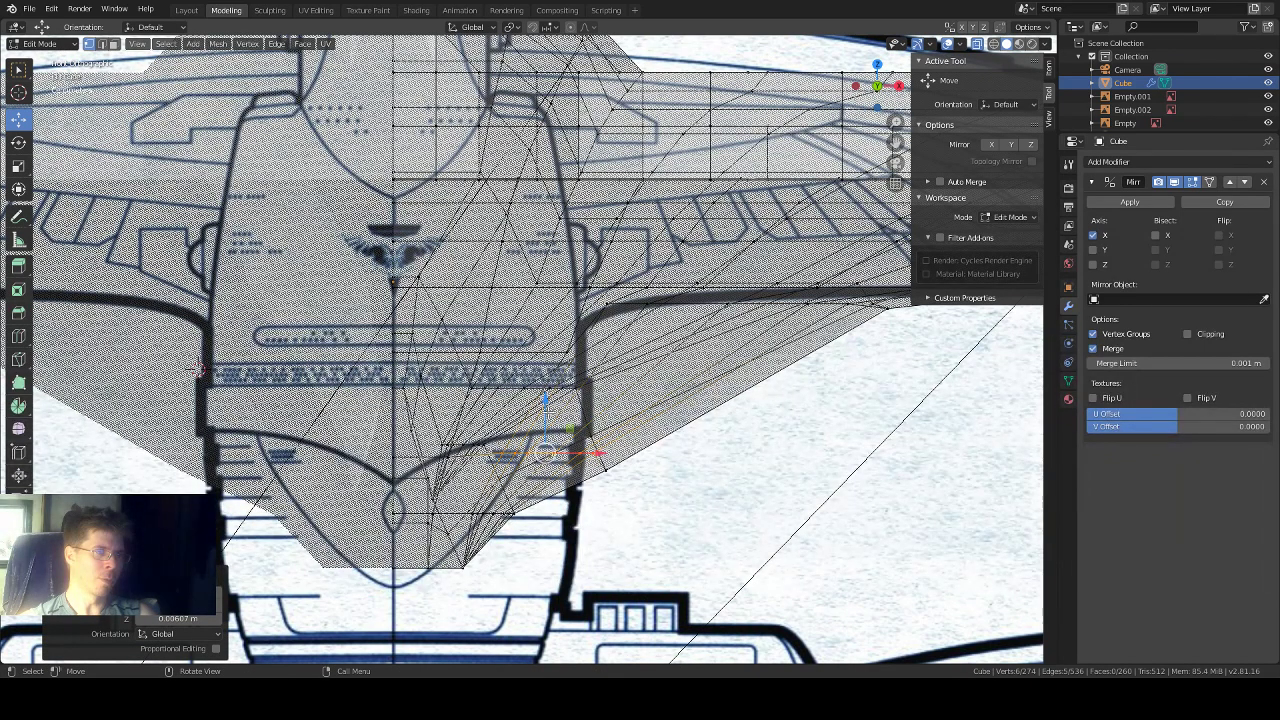
drag(545, 416, 535, 340)
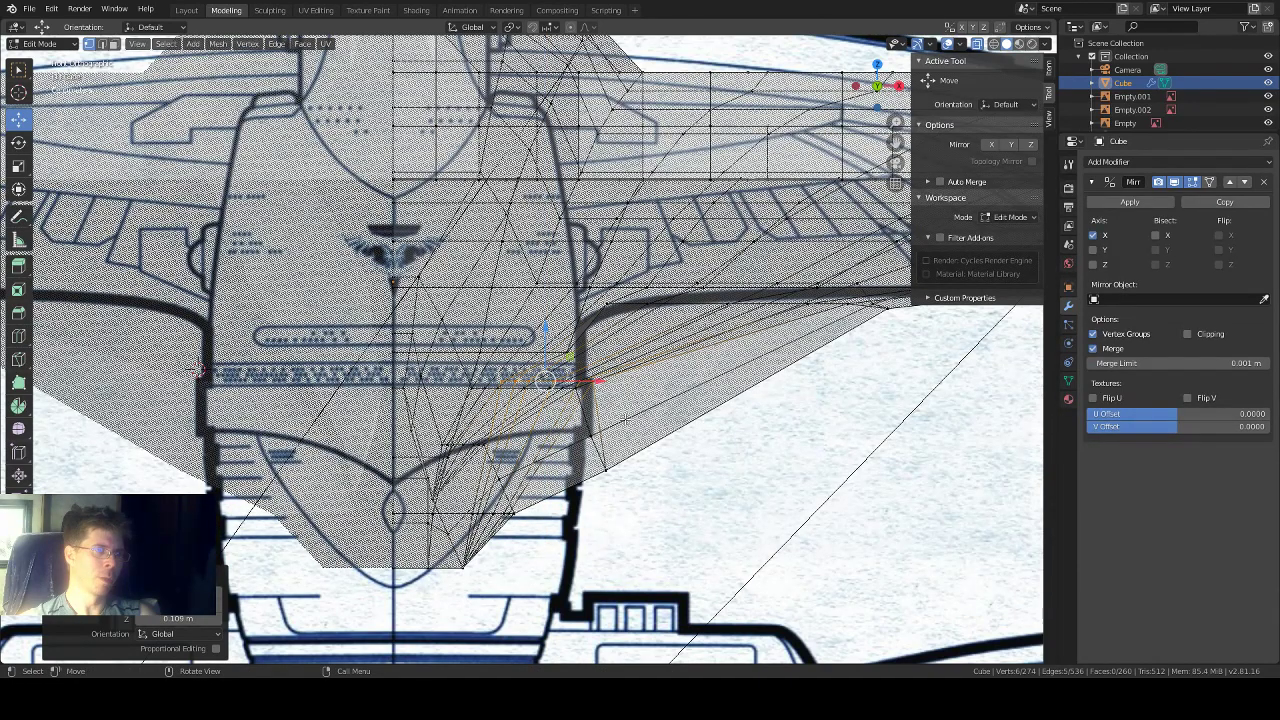
Step: In front view, select the two vertices at the wing's lower outline beside the blueprint fuselage and raise them about 0.072 m along Z
scroll(618, 419, down, 5)
middle_drag(618, 419, 645, 395)
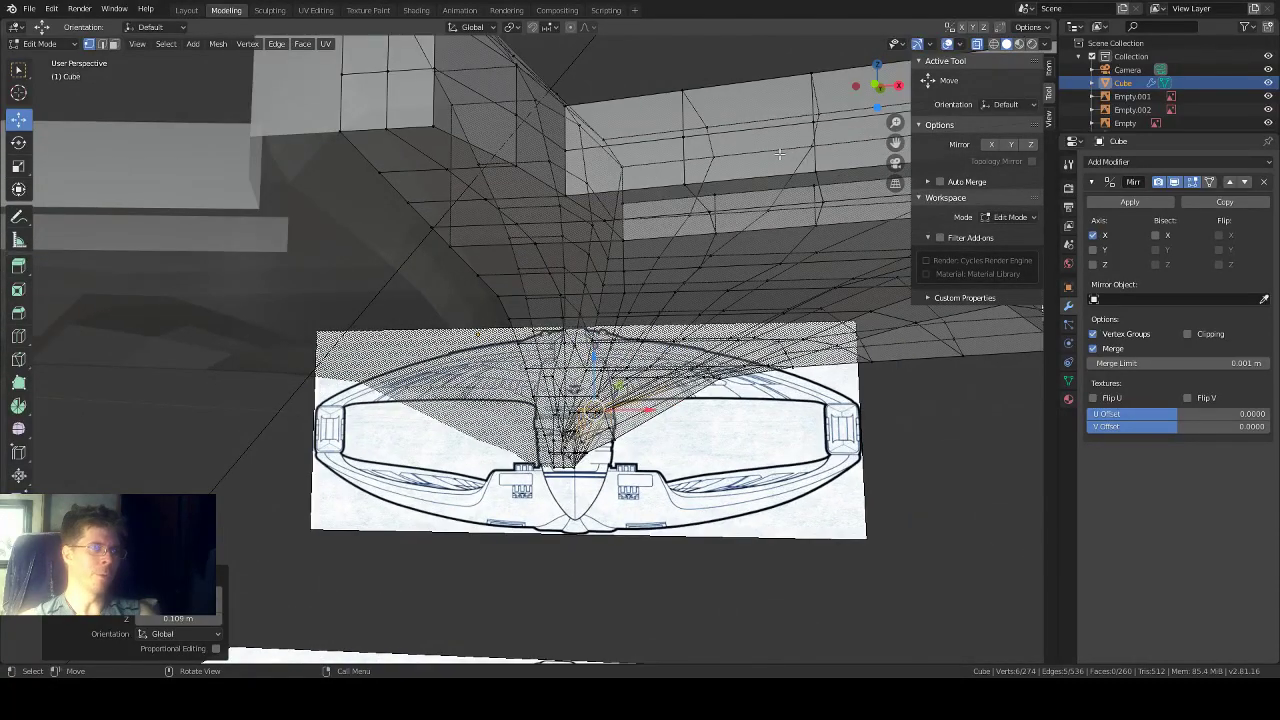
click(878, 84)
scroll(640, 437, up, 2)
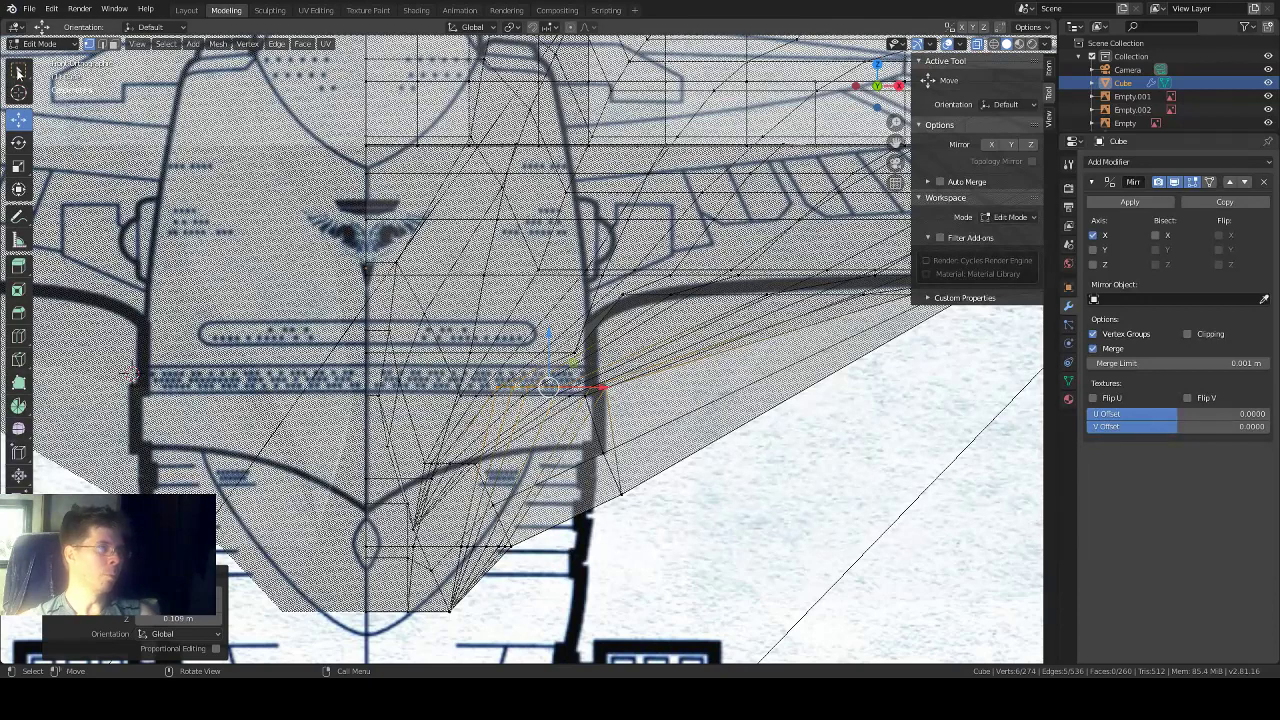
key(w)
click(605, 468)
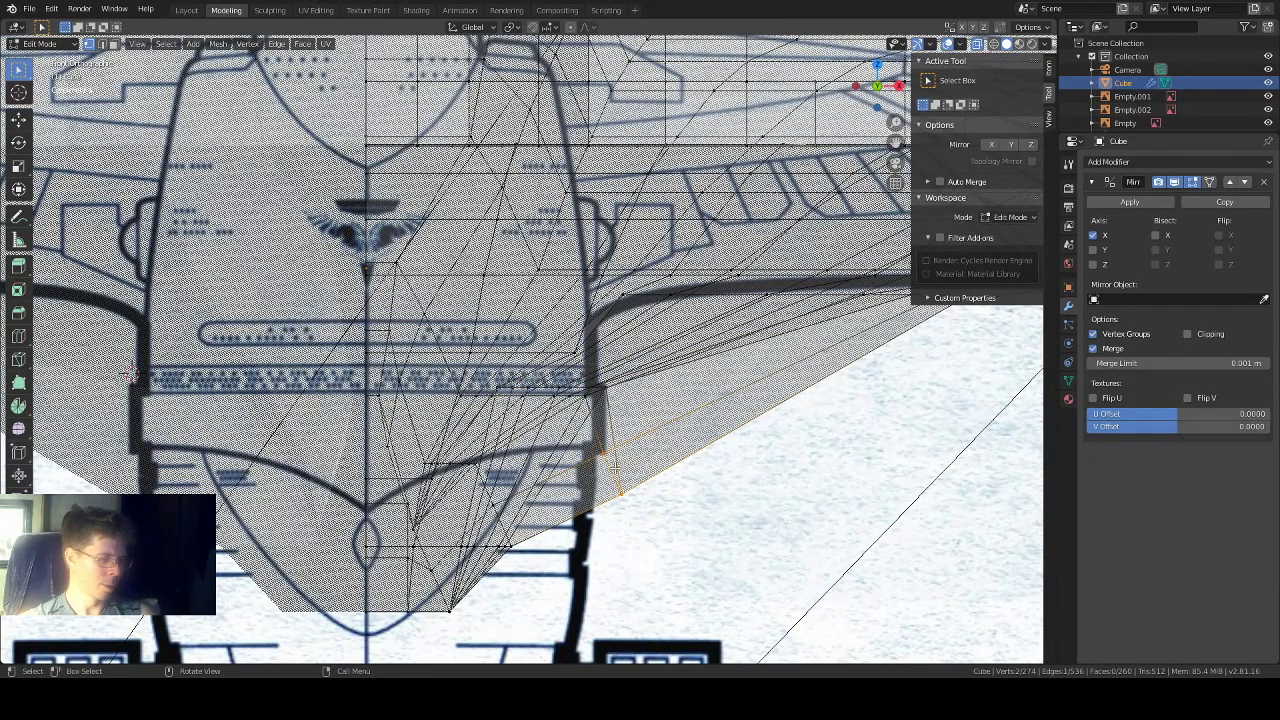
key(g)
key(z)
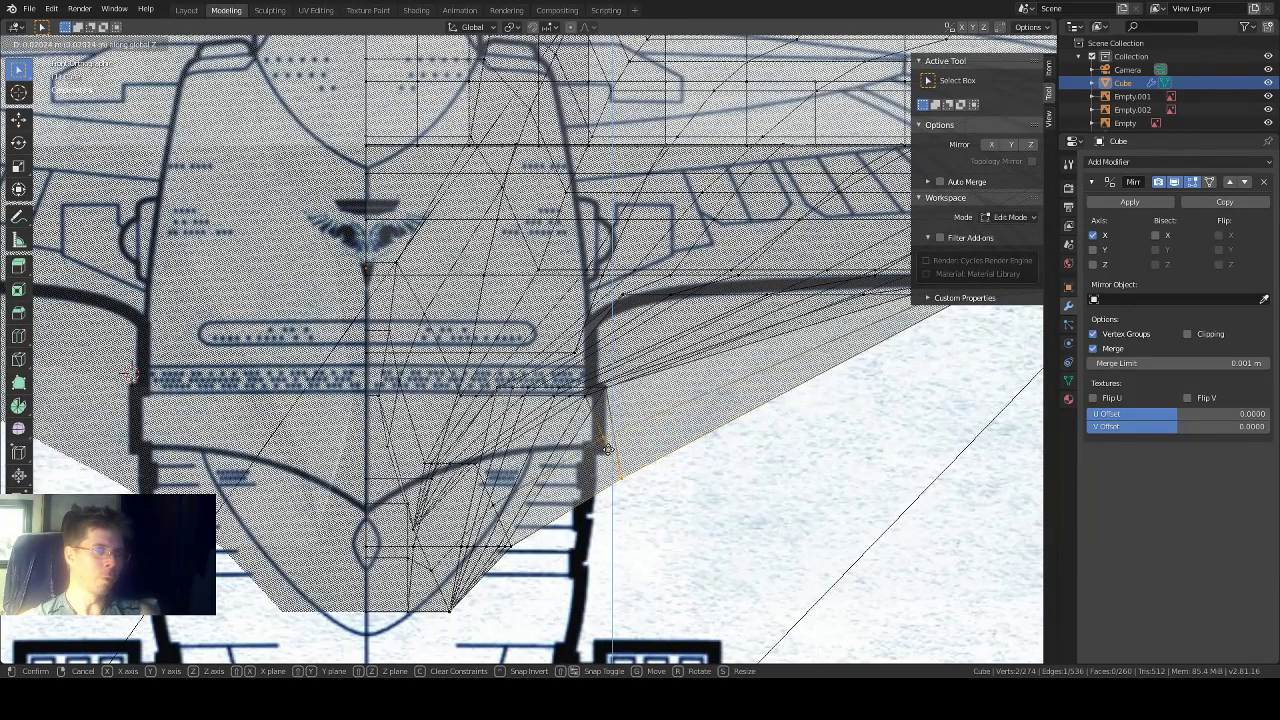
click(594, 410)
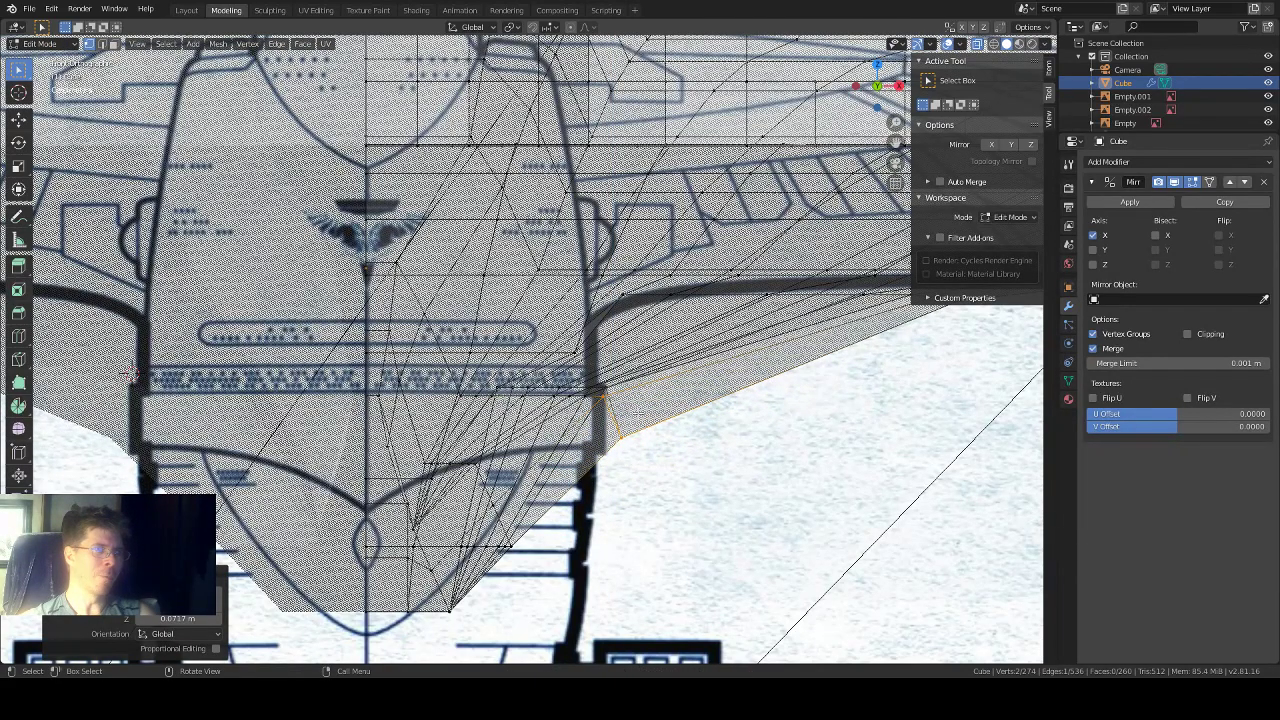
Step: Examine the wing's reshaped underside and centre from several angles below, and switch to Object Mode
middle_drag(638, 411, 522, 349)
middle_drag(522, 330, 598, 216)
scroll(622, 201, down, 6)
scroll(622, 201, up, 8)
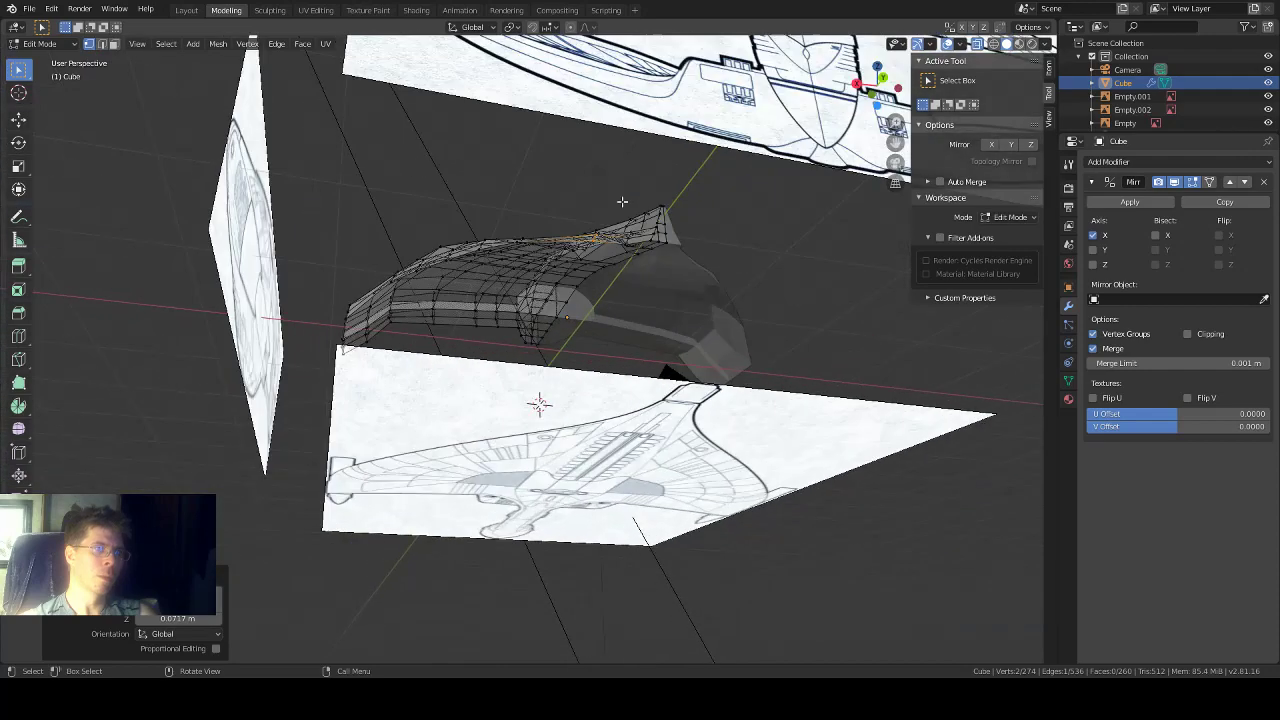
scroll(683, 161, down, 6)
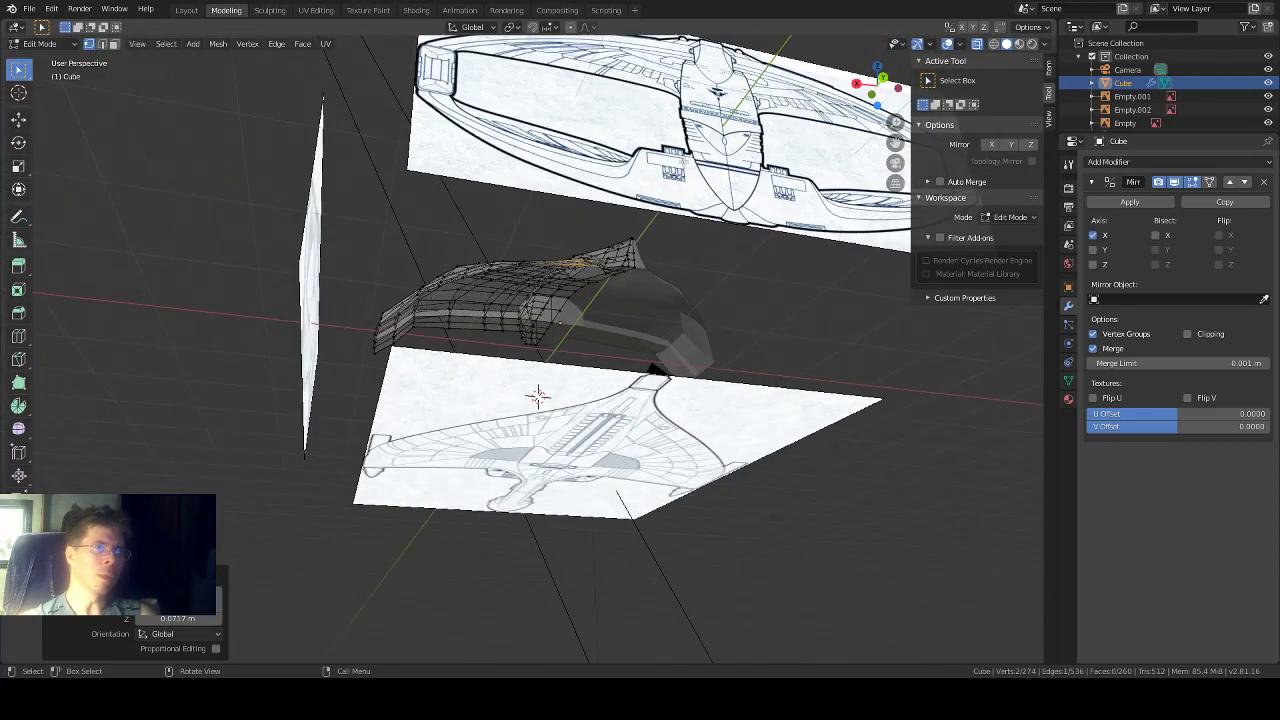
scroll(683, 161, up, 6)
scroll(683, 161, down, 3)
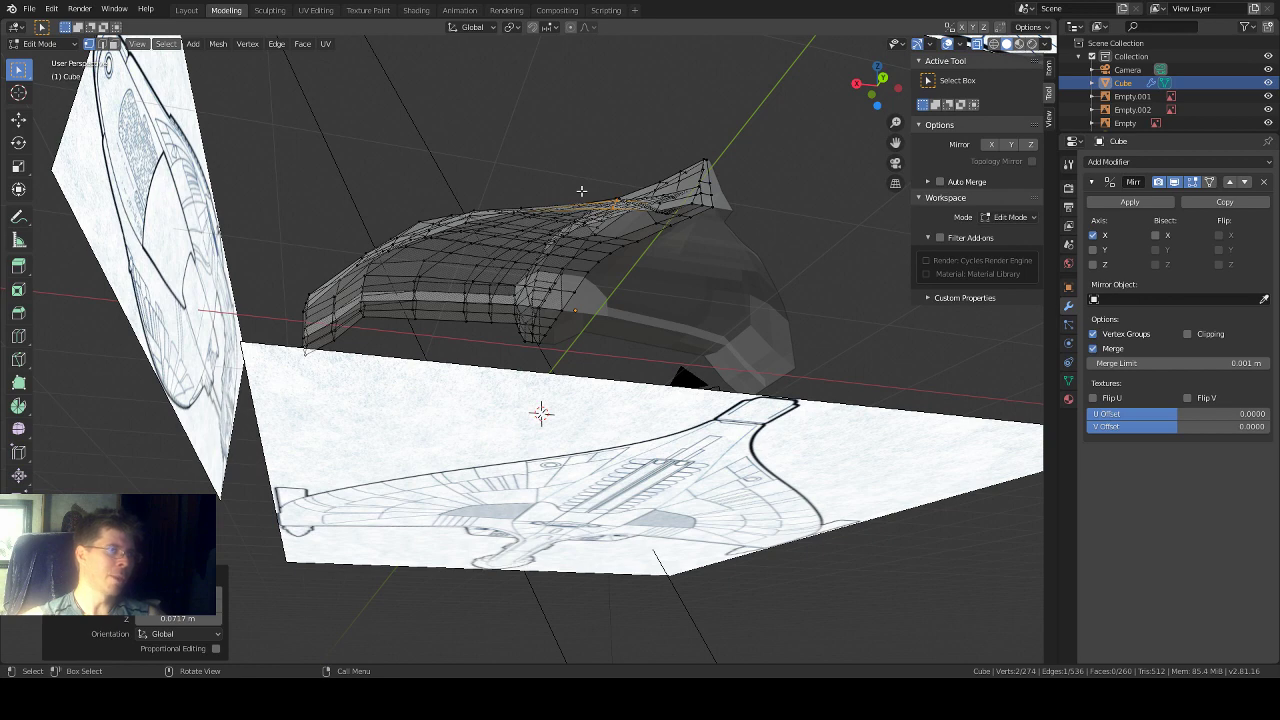
scroll(581, 190, up, 3)
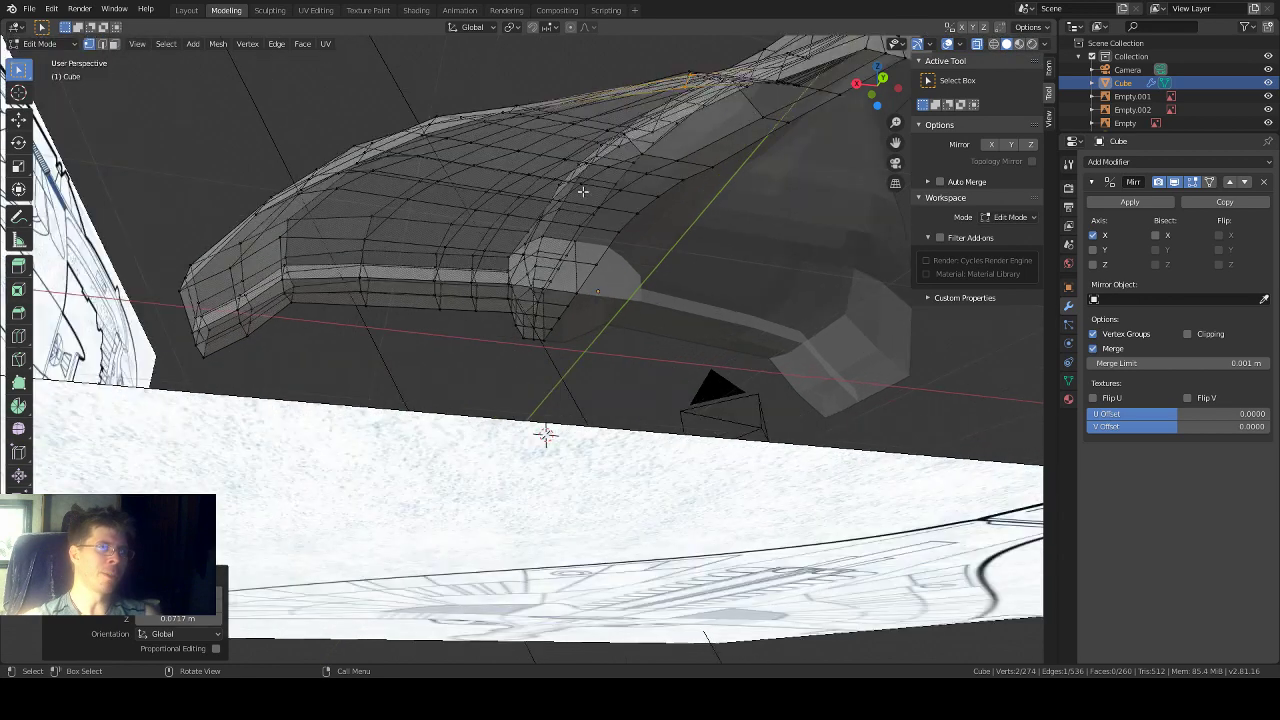
scroll(583, 191, down, 3)
middle_drag(583, 191, 584, 198)
scroll(638, 191, up, 2)
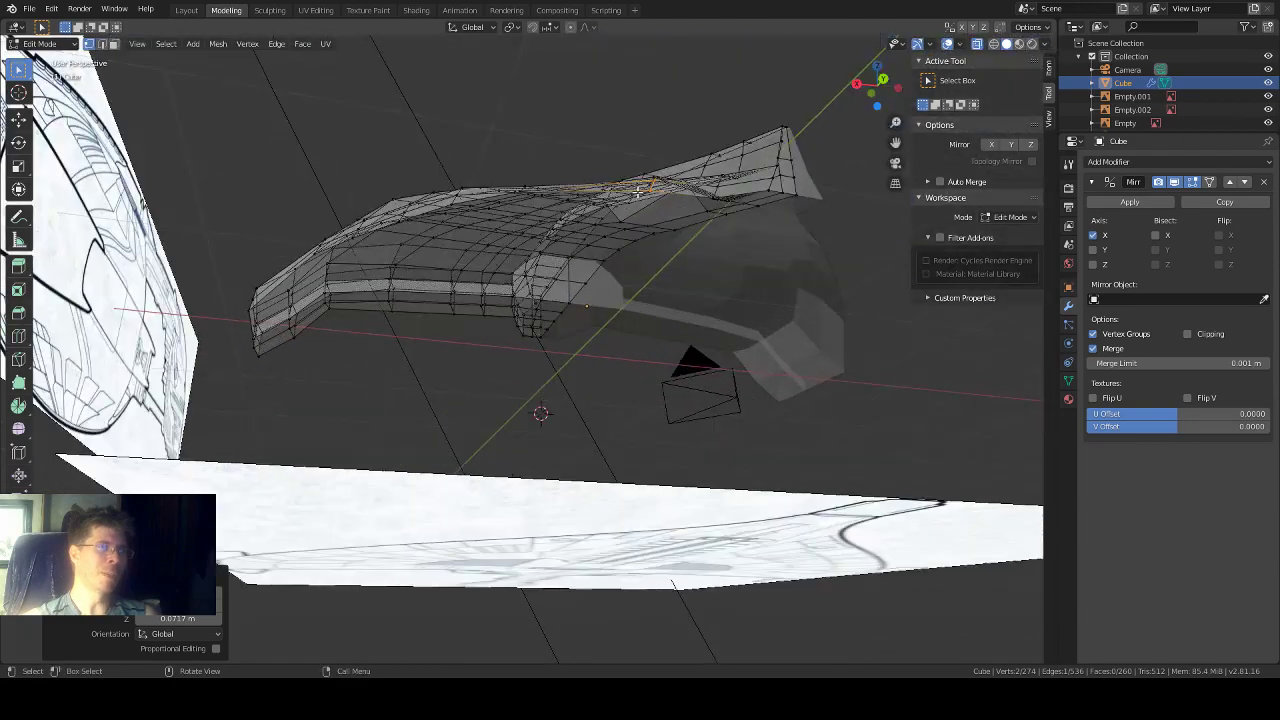
click(55, 44)
click(40, 60)
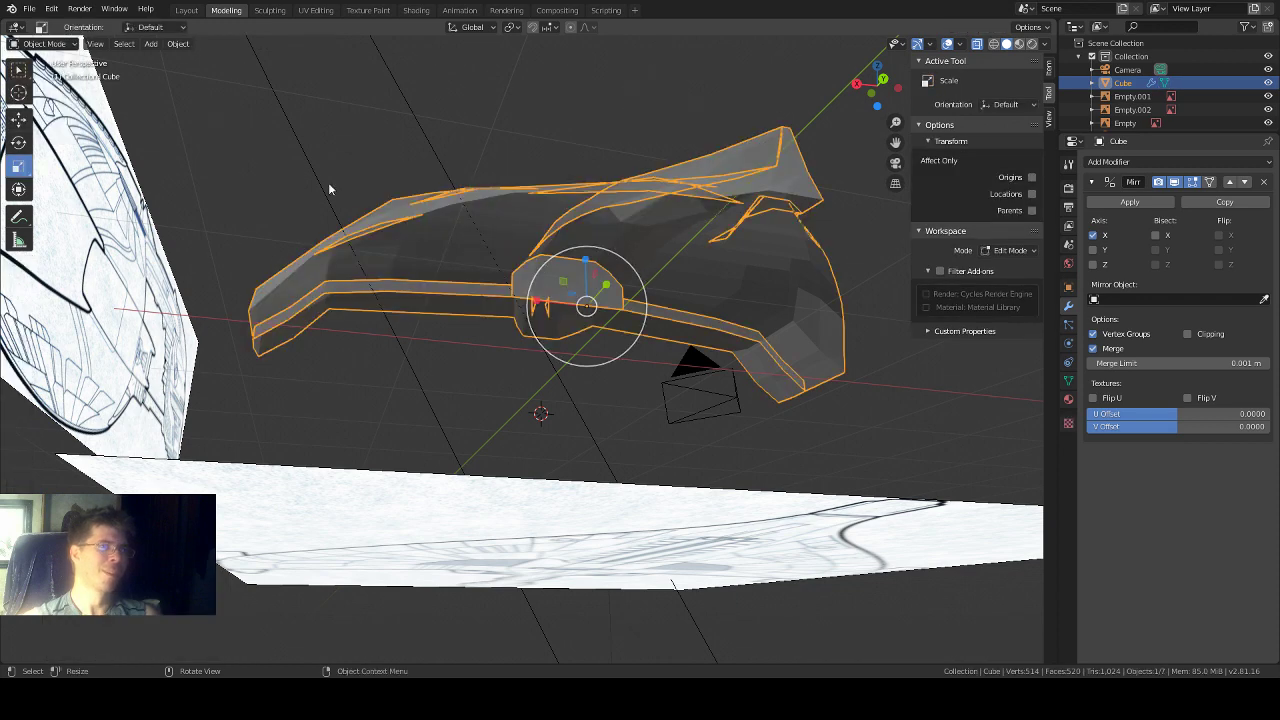
Step: In Edit Mode on the wing with X-ray off, raise the three underside vertices at the pale gap near the centre about 0.05 m along Z
click(42, 44)
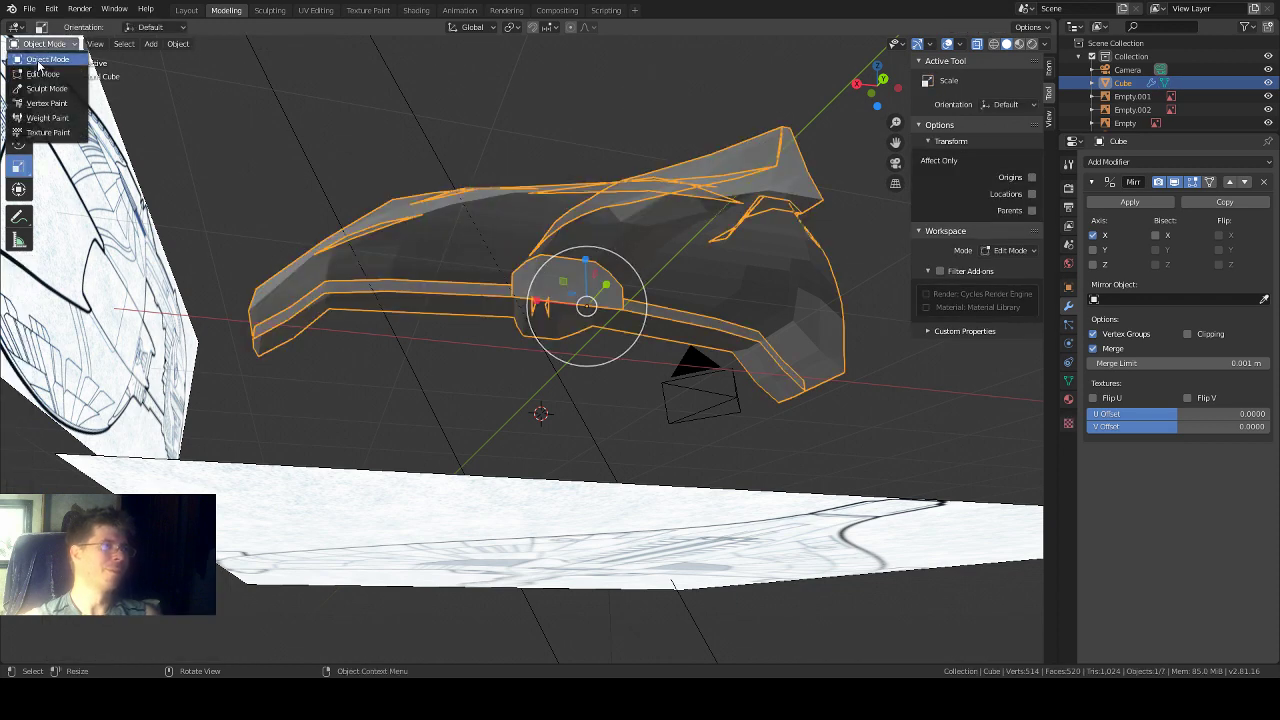
click(42, 74)
middle_drag(686, 254, 723, 209)
key(alt+z)
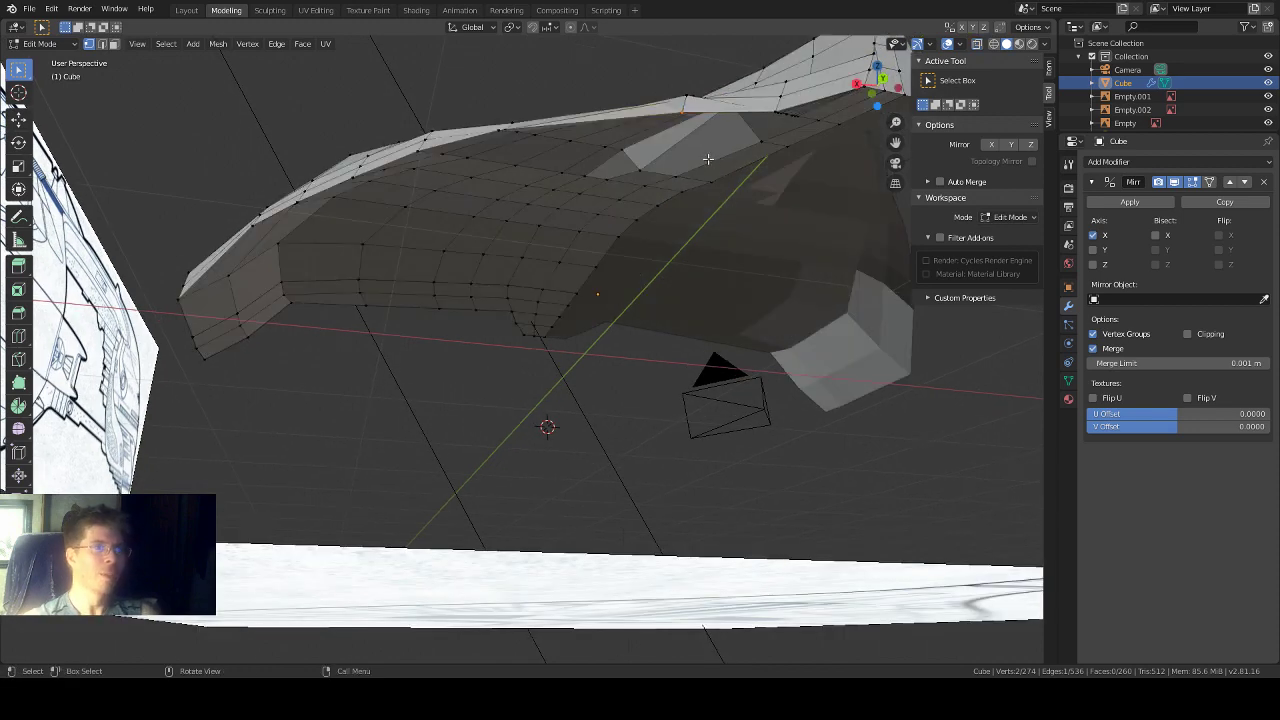
mouse_move(705, 161)
middle_down()
mouse_move(695, 130)
mouse_move(700, 158)
middle_up()
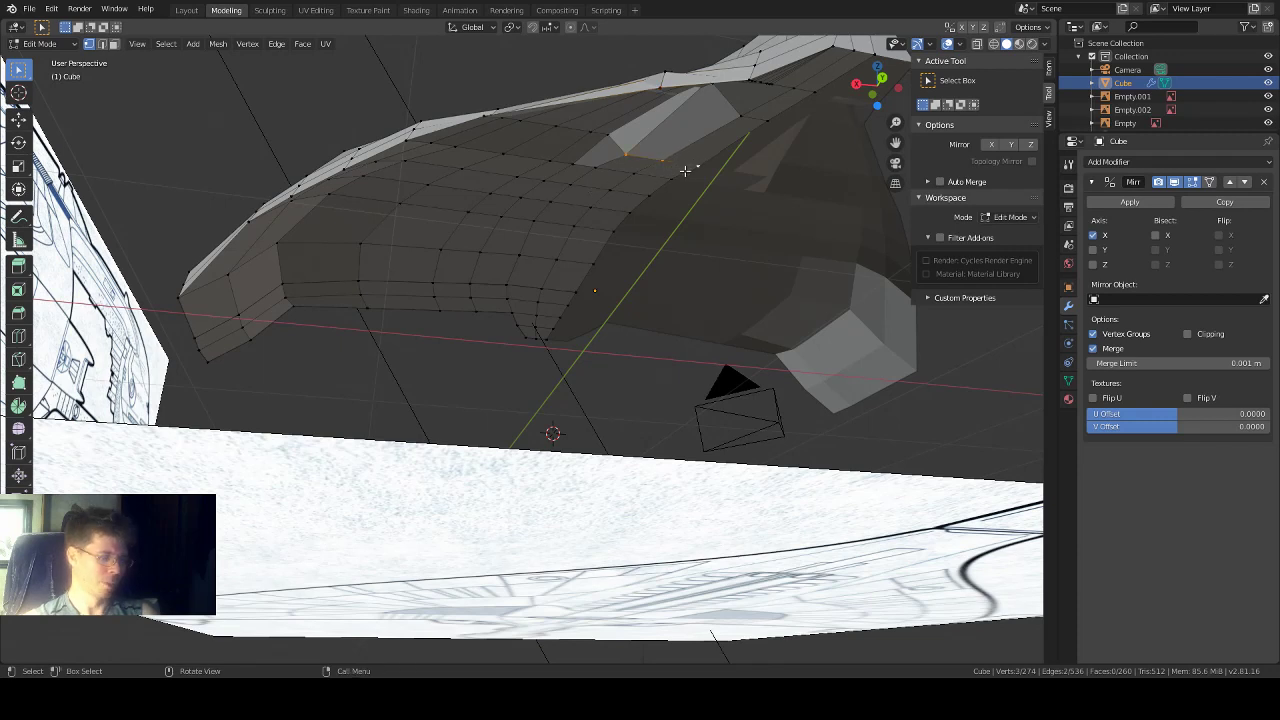
key(g)
key(z)
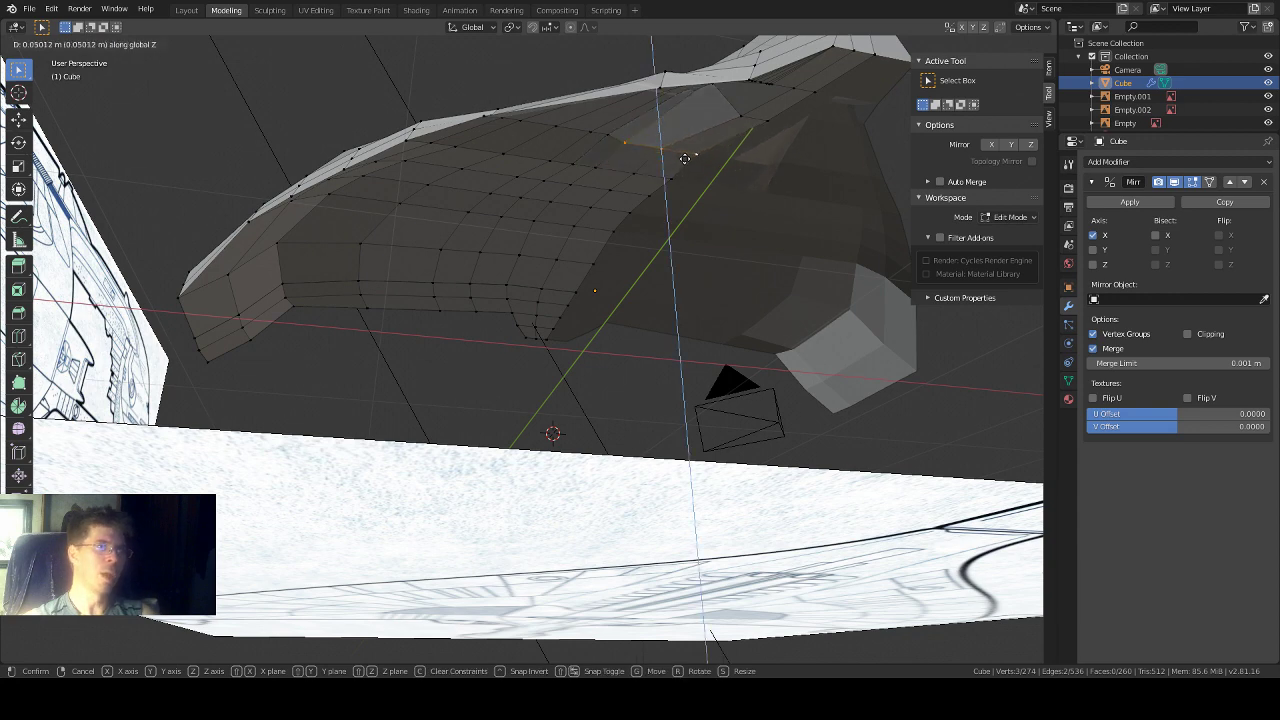
click(685, 159)
Step: Select the two central underside vertices beside the mirror line and raise them about 0.043 m along Z
middle_drag(654, 208, 662, 202)
click(757, 107)
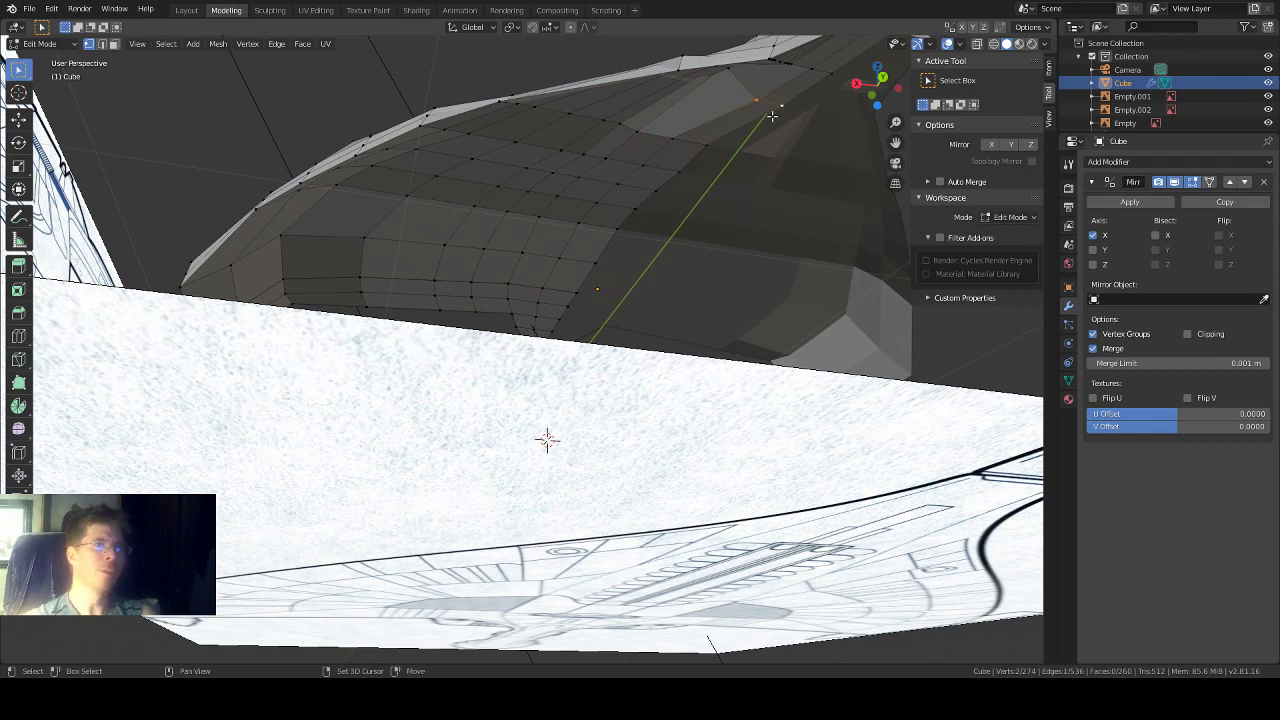
key(g)
key(z)
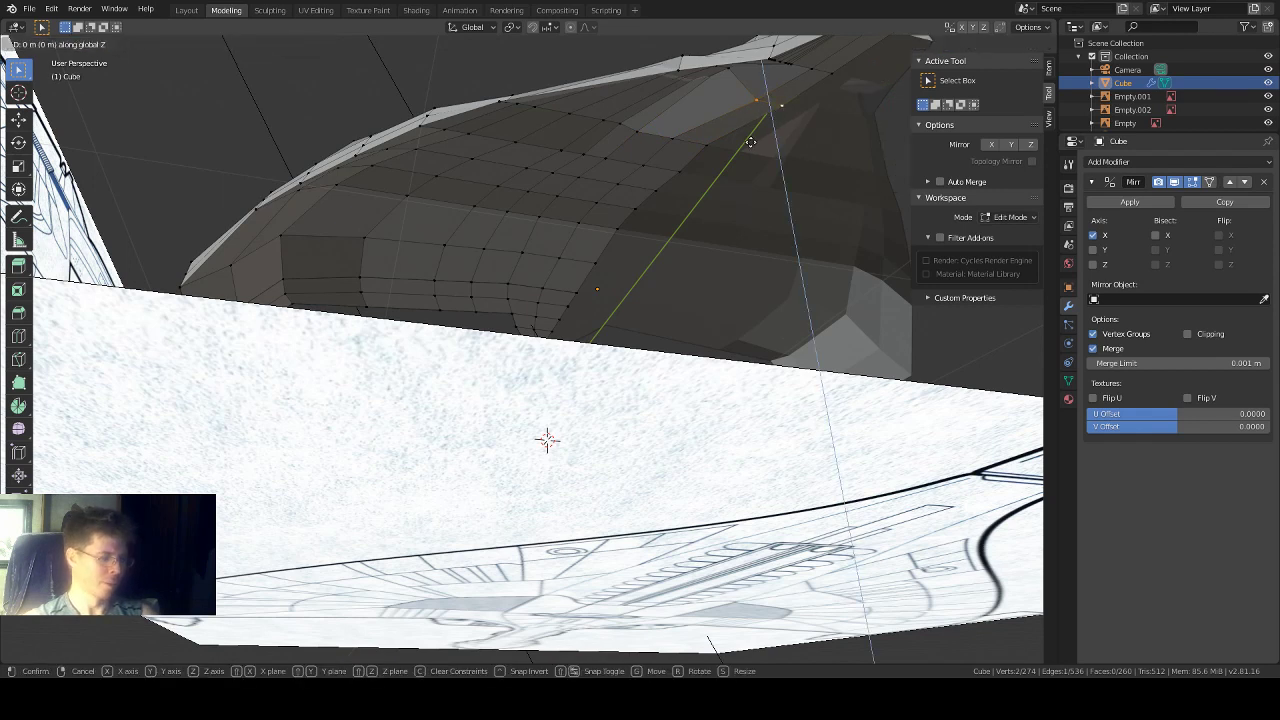
click(751, 130)
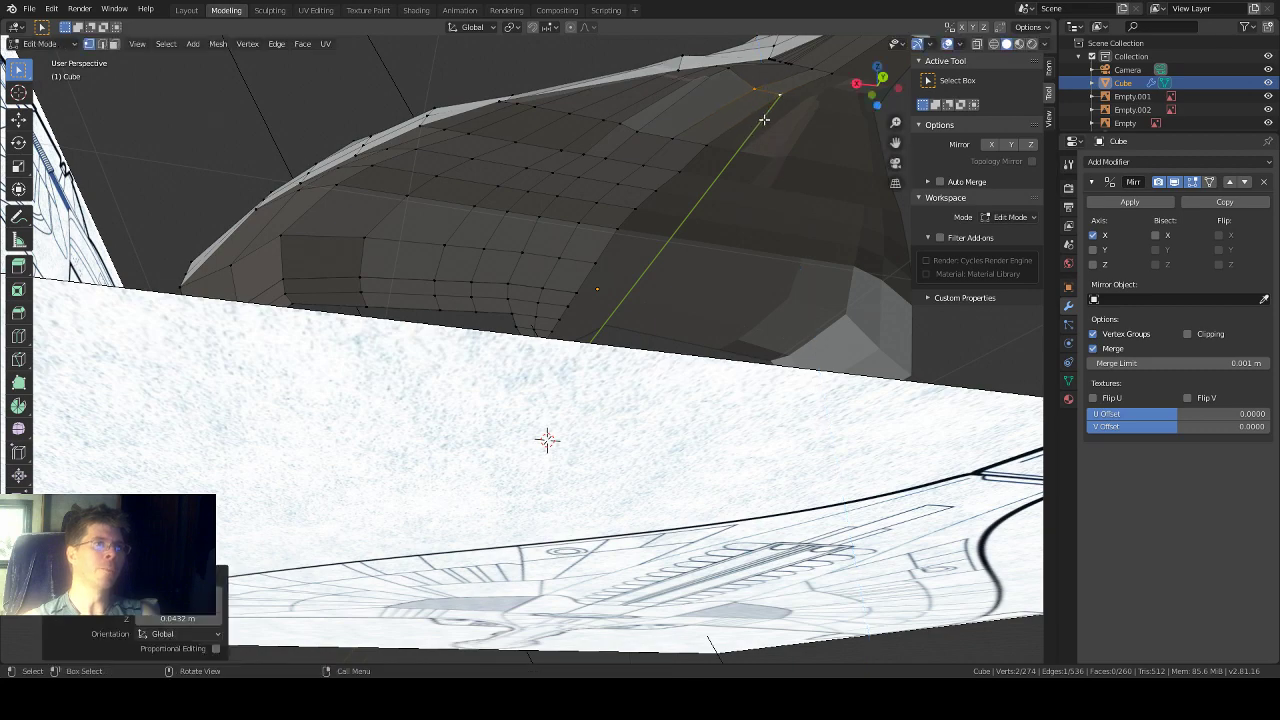
Step: Select the next two underside vertices toward the tail at the mirror line and raise them about 0.014 m along Z
middle_drag(786, 114, 763, 143)
scroll(789, 113, up, 2)
scroll(789, 111, down, 2)
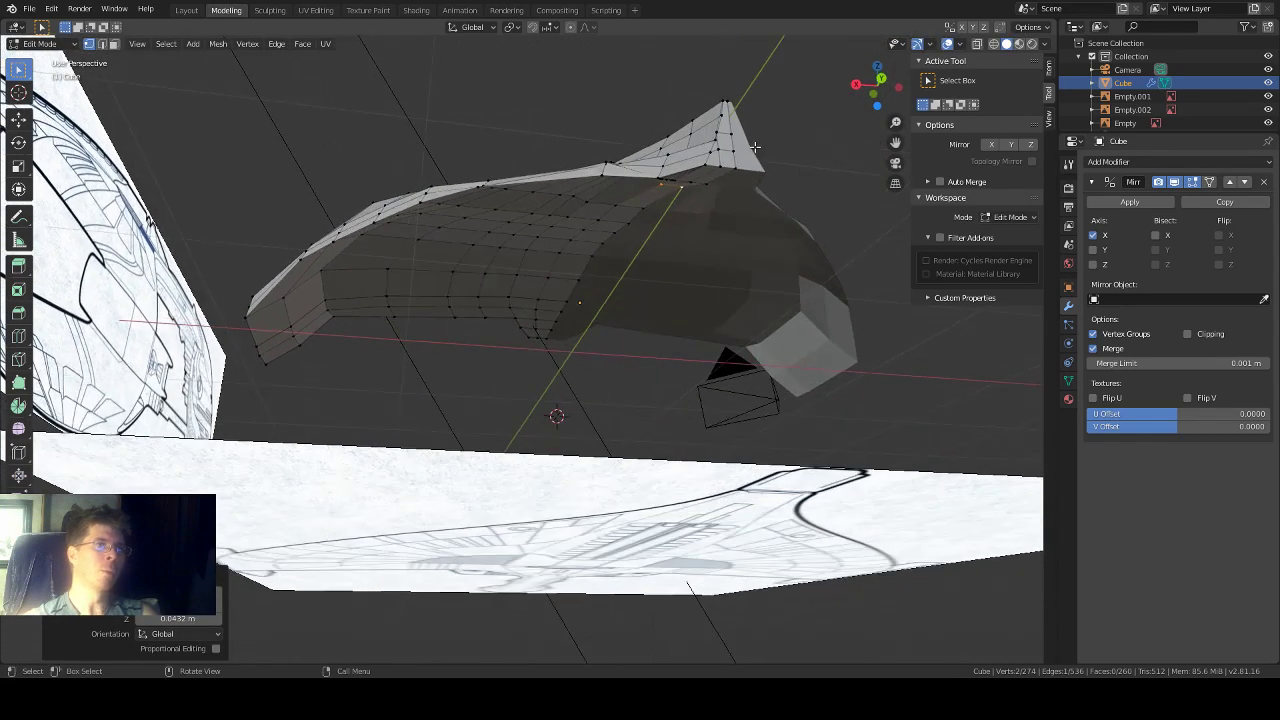
scroll(757, 147, up, 1)
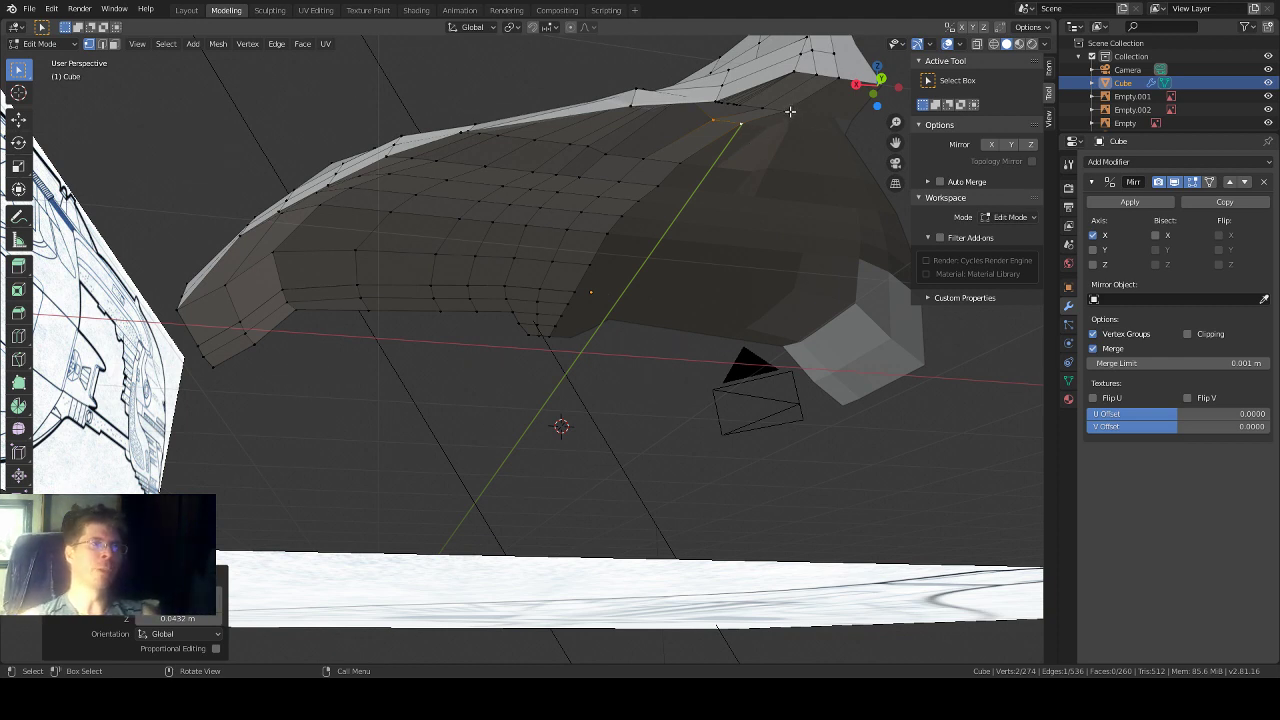
click(786, 110)
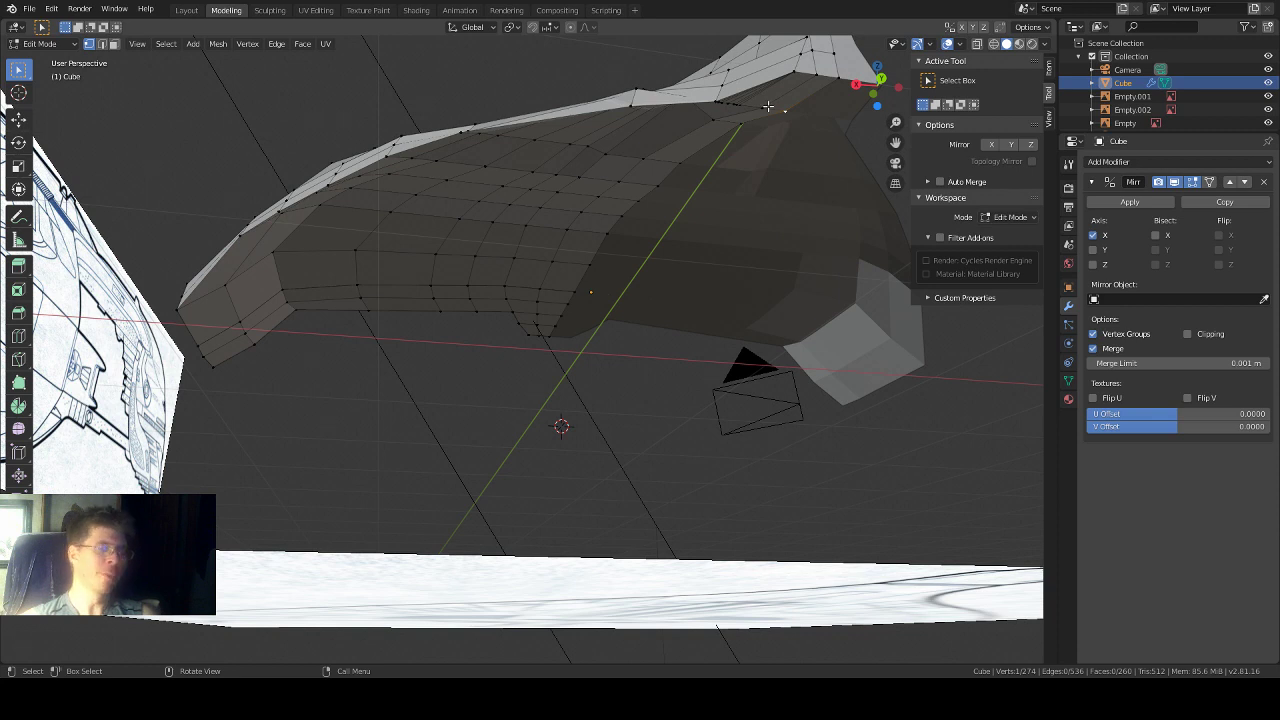
shift+click(767, 109)
key(g)
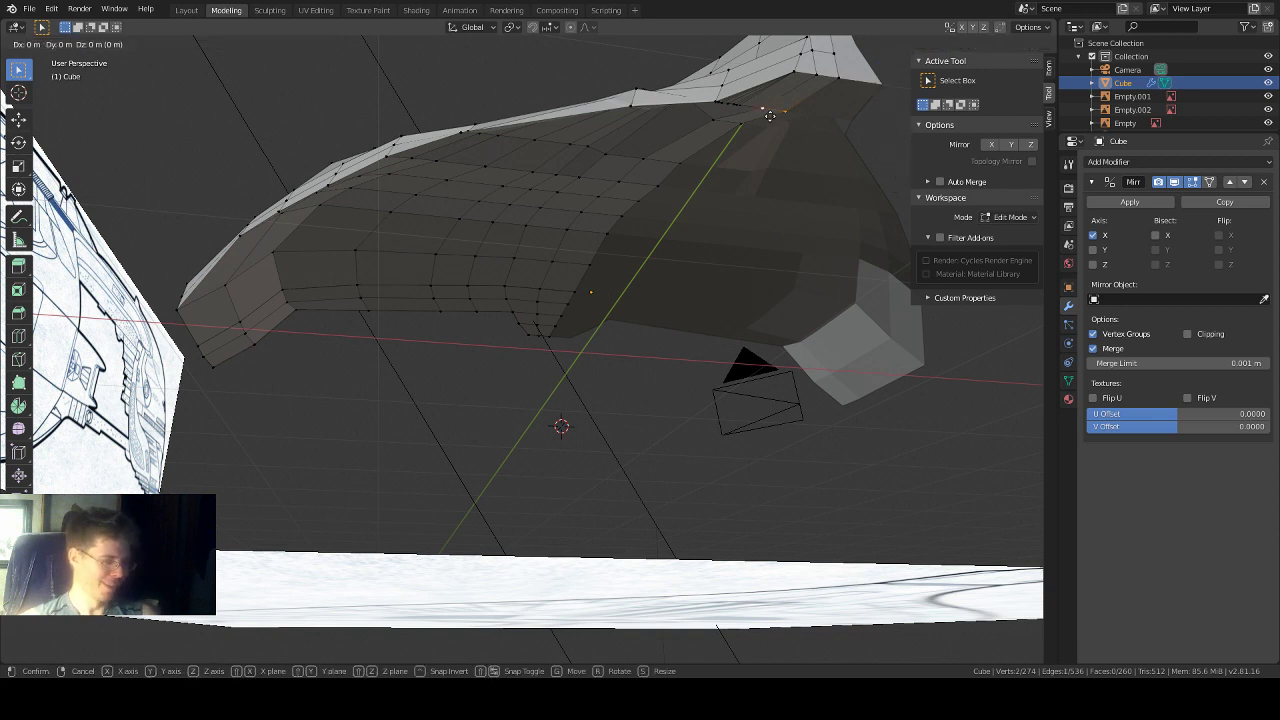
key(z)
click(770, 113)
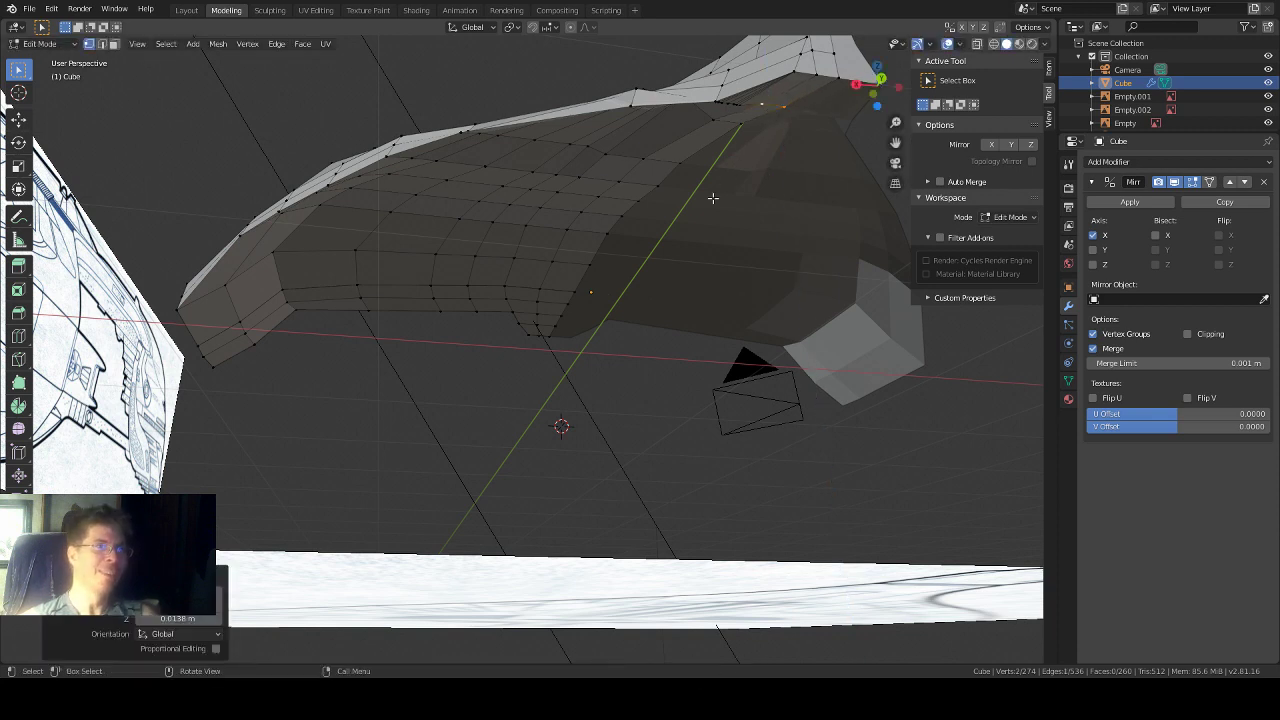
Step: Examine the smoothed underside and the wing's upper surface from several angles, checking how the vertex rows flow
mouse_move(713, 198)
middle_down()
mouse_move(731, 200)
mouse_move(719, 203)
middle_up()
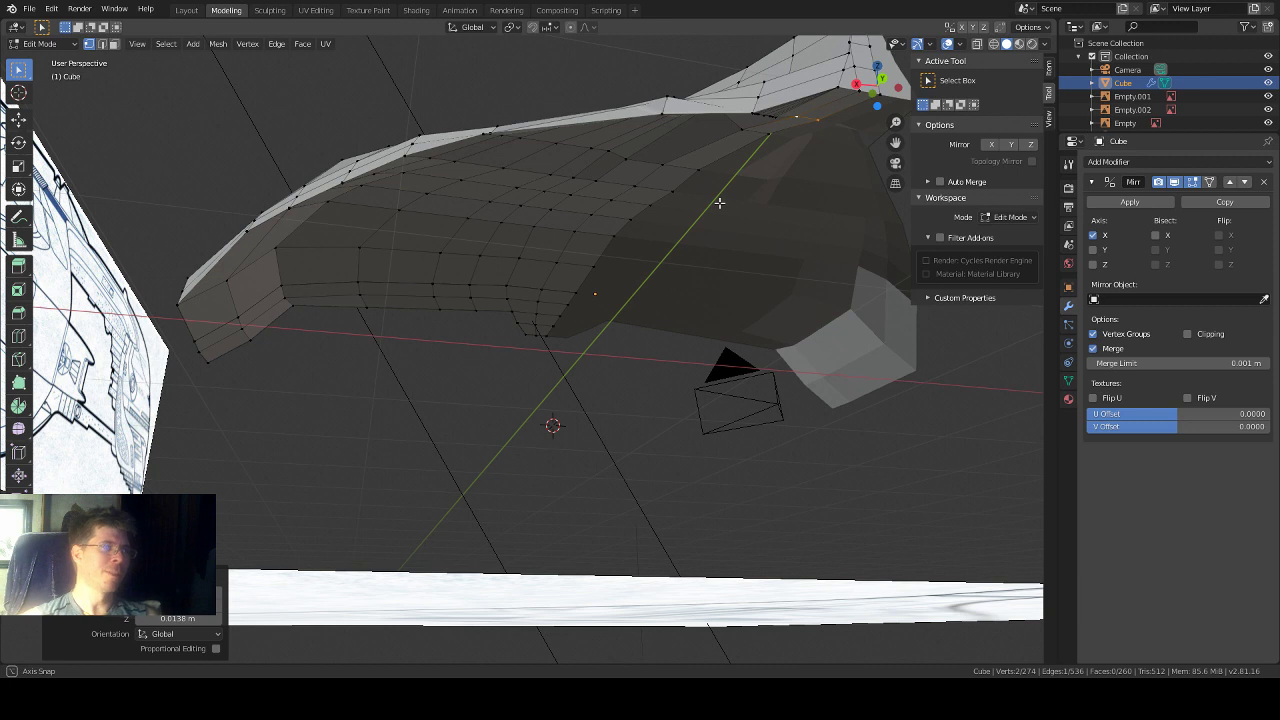
middle_drag(719, 203, 721, 203)
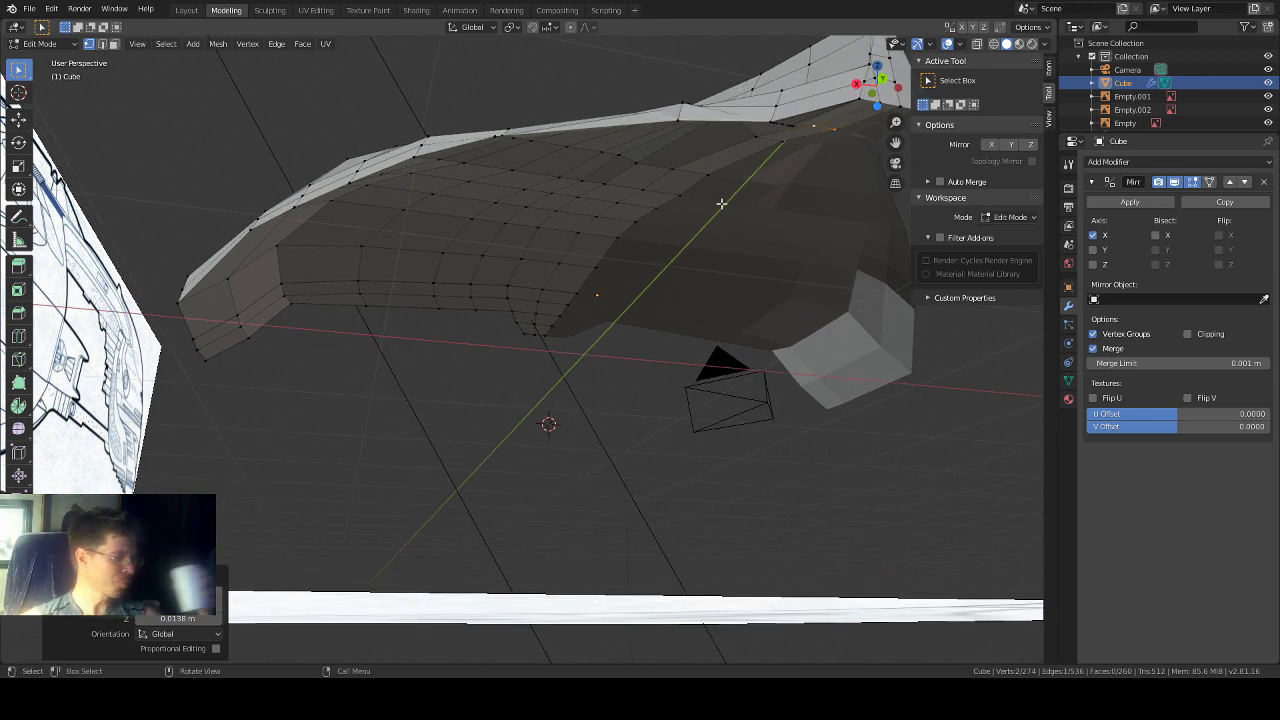
mouse_move(721, 203)
middle_down()
mouse_move(712, 215)
mouse_move(702, 199)
middle_up()
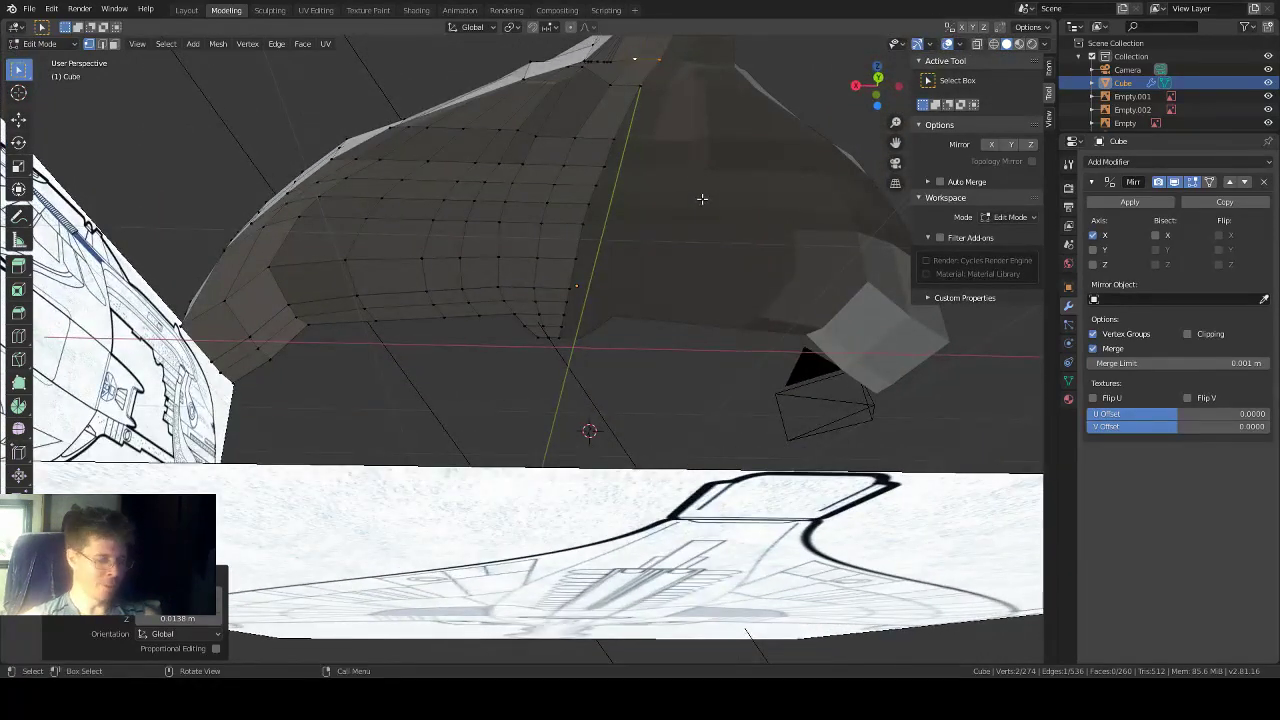
key(z)
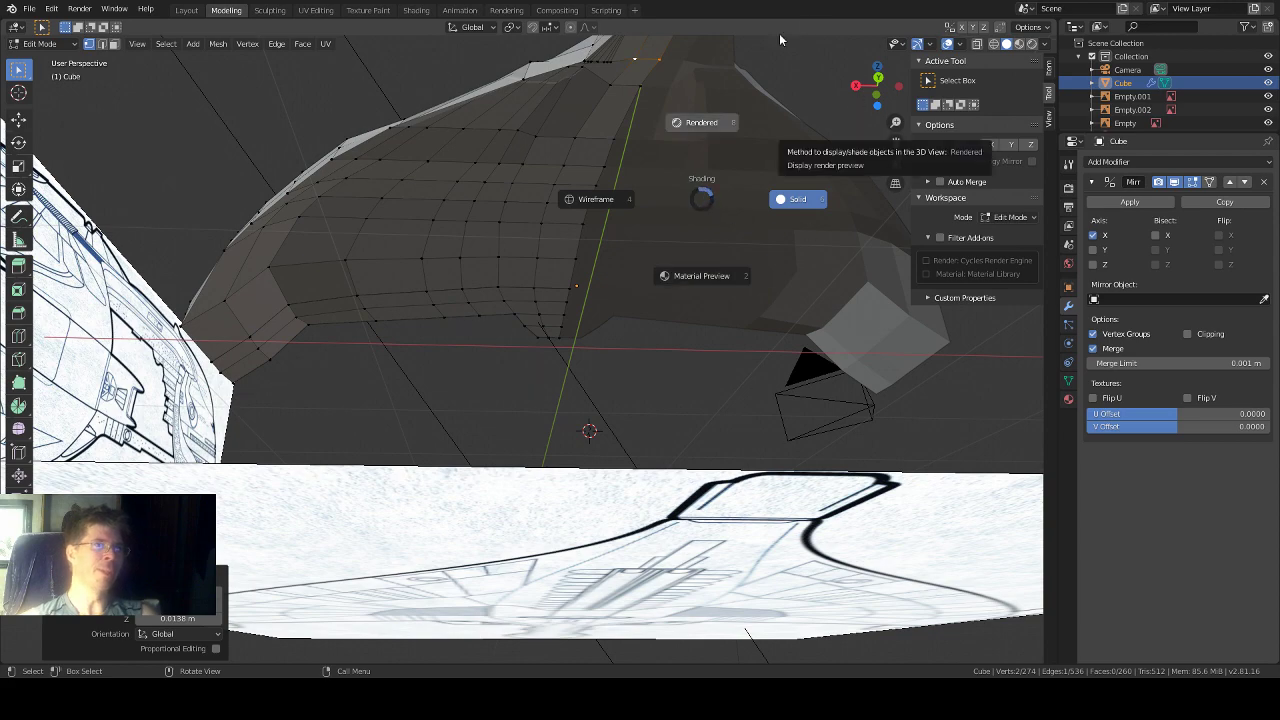
click(691, 429)
middle_drag(658, 369, 700, 362)
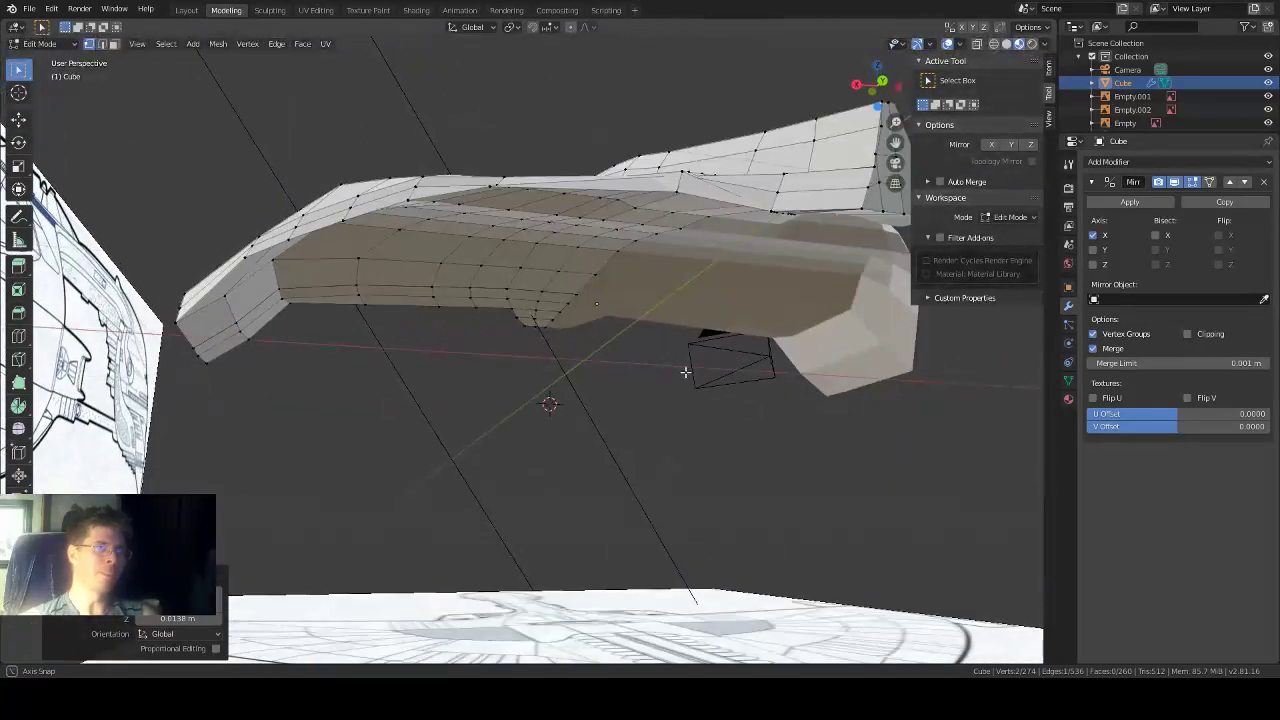
mouse_move(708, 280)
middle_down()
mouse_move(694, 269)
mouse_move(712, 265)
mouse_move(705, 300)
middle_up()
scroll(701, 355, up, 2)
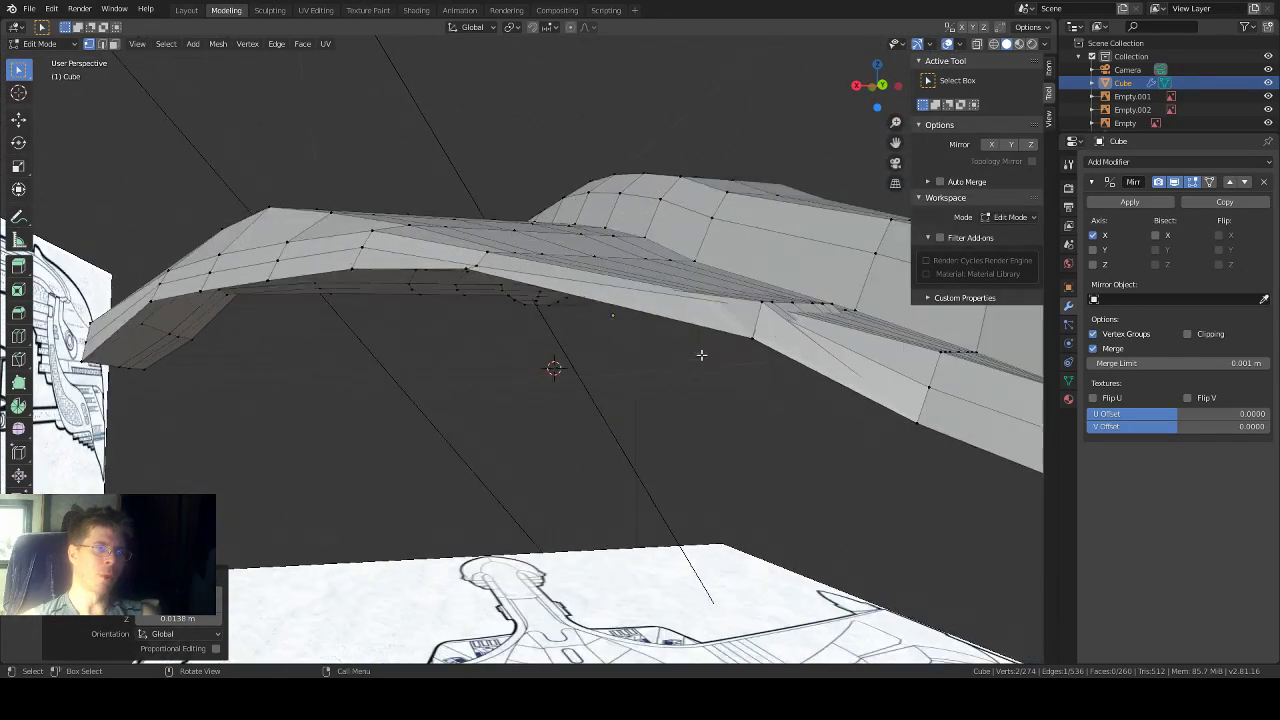
middle_drag(705, 353, 651, 465)
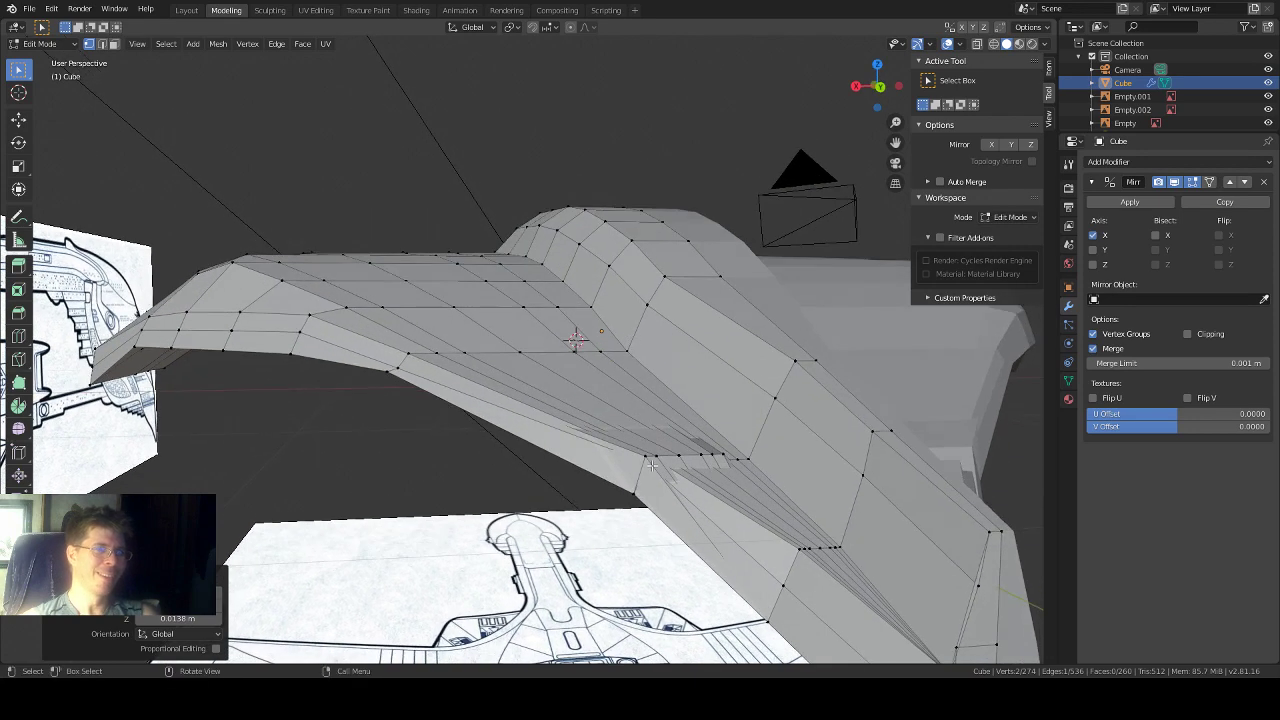
Step: Select the end vertex of the crowded row beside the raised central section, enable X-ray and frame the view on that vertex
click(647, 459)
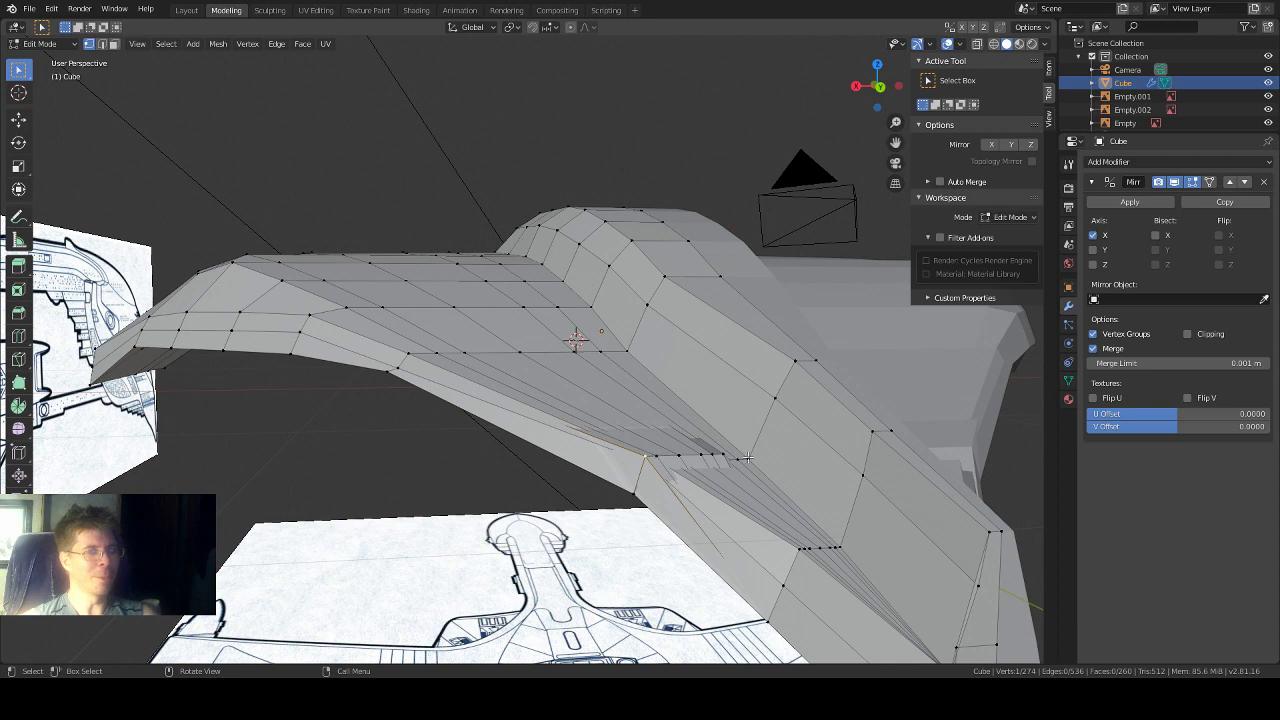
middle_drag(745, 463, 747, 474)
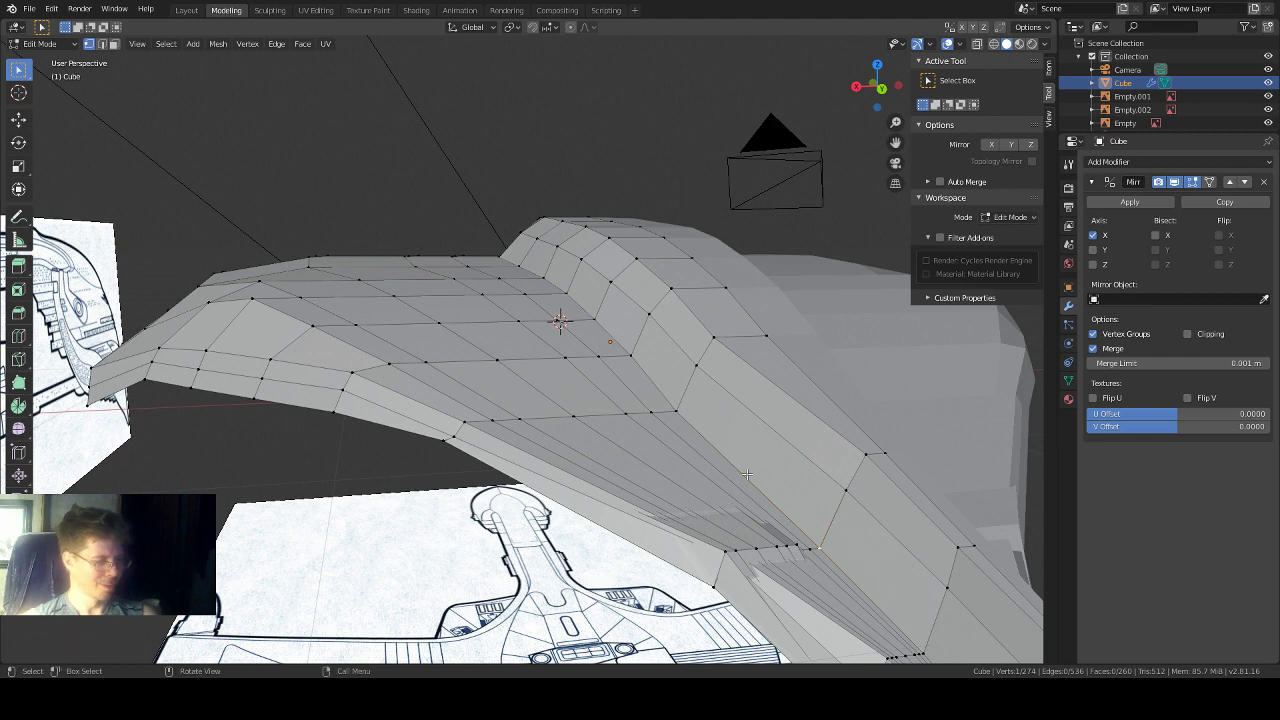
key(alt+z)
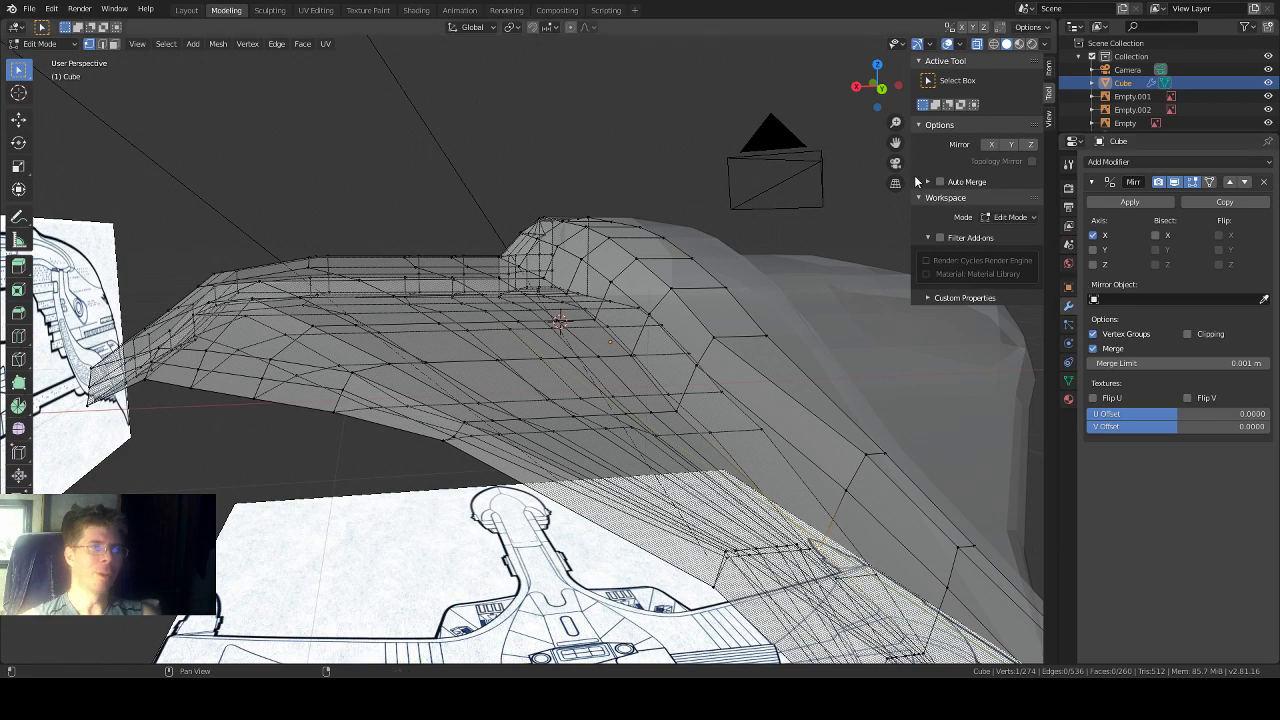
drag(895, 142, 895, 128)
key(KP_Decimal)
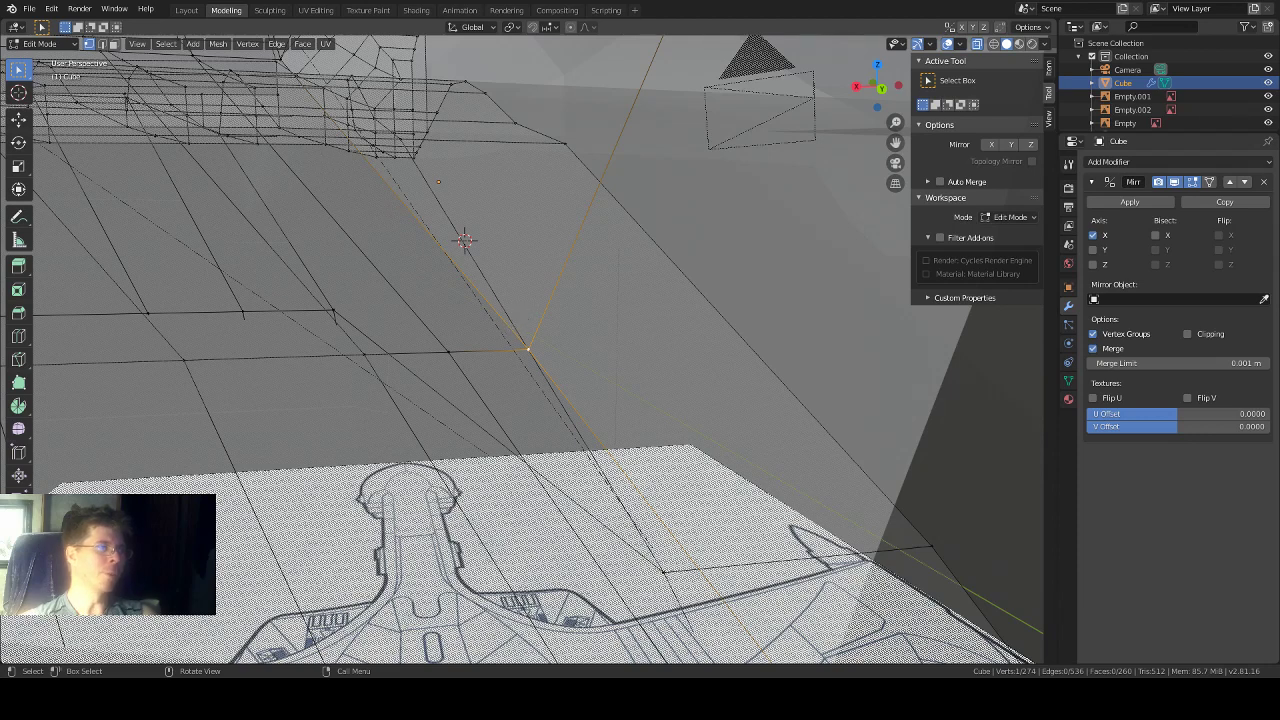
Step: In edge select mode, select the seven consecutive edges of the crowded row, from the raised central section to the wing's outer edge
key(2)
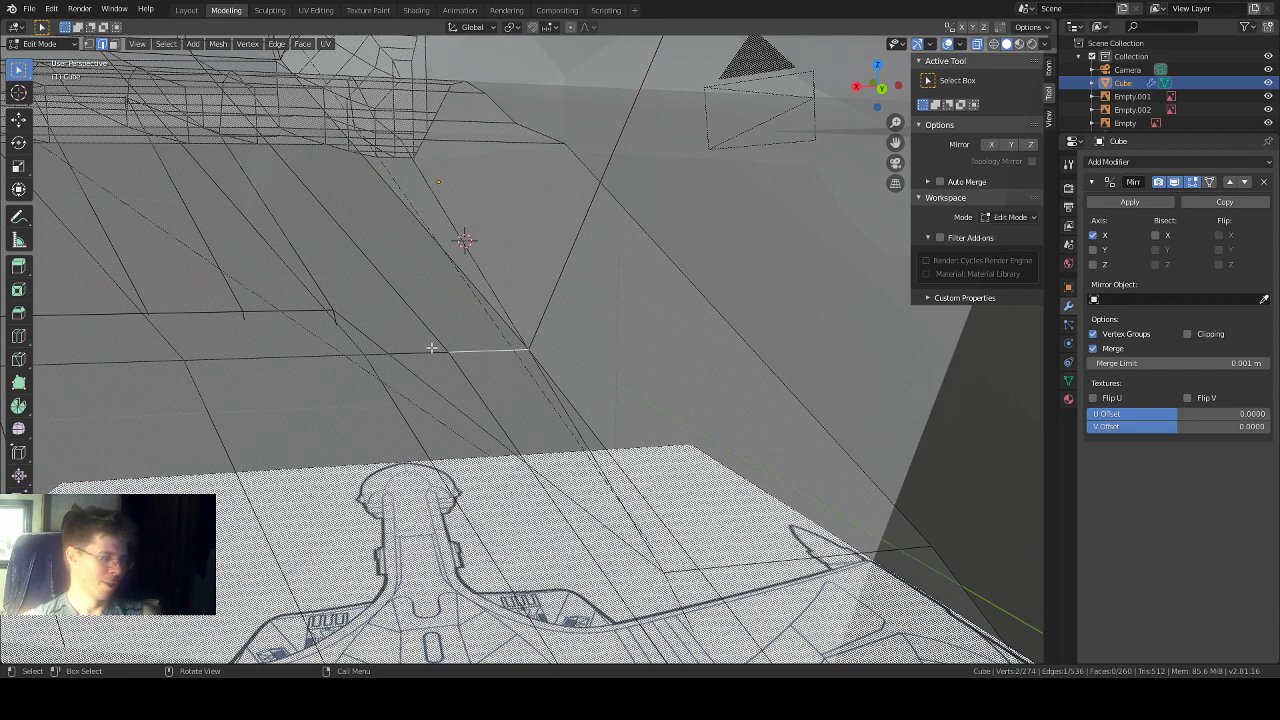
shift+click(432, 352)
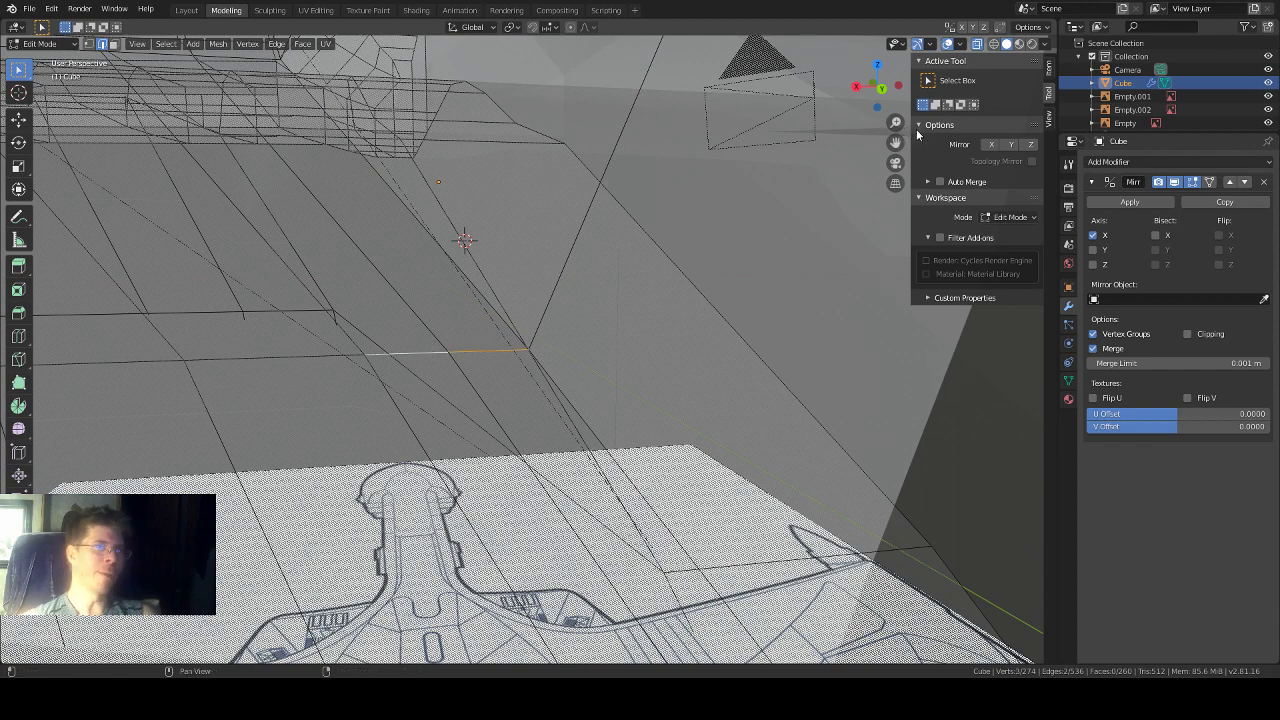
drag(895, 143, 907, 142)
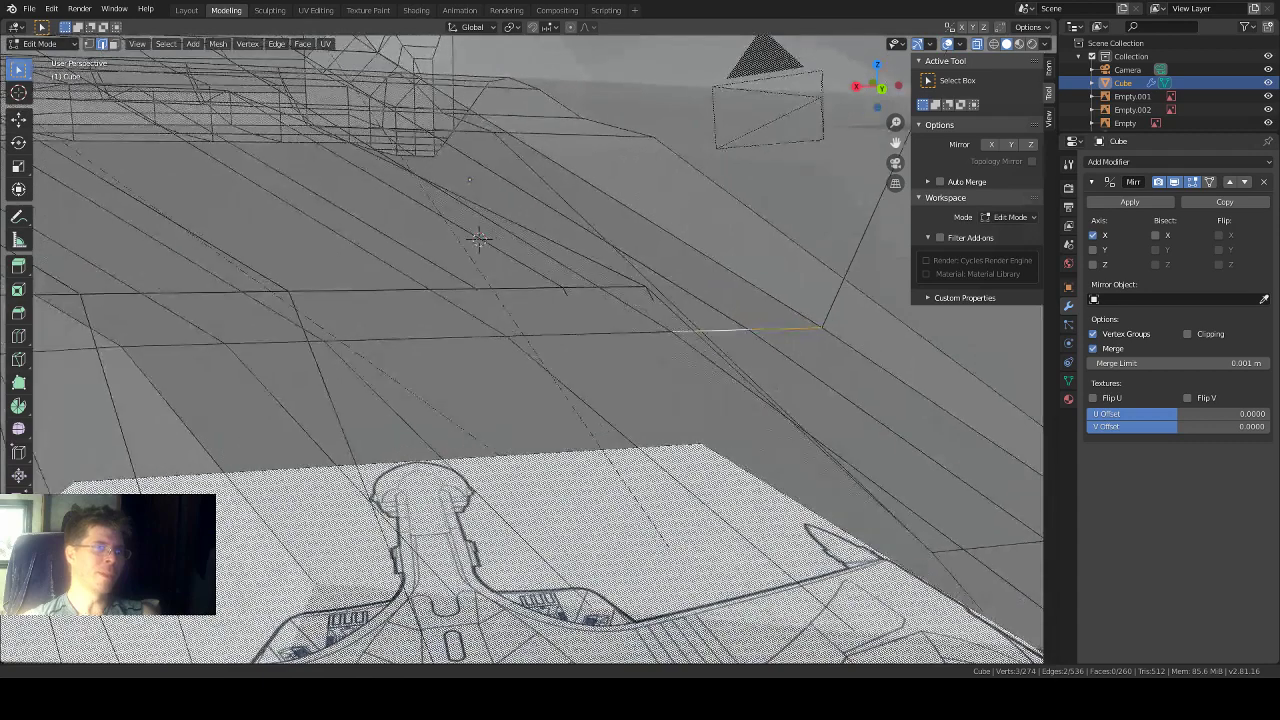
shift+click(601, 333)
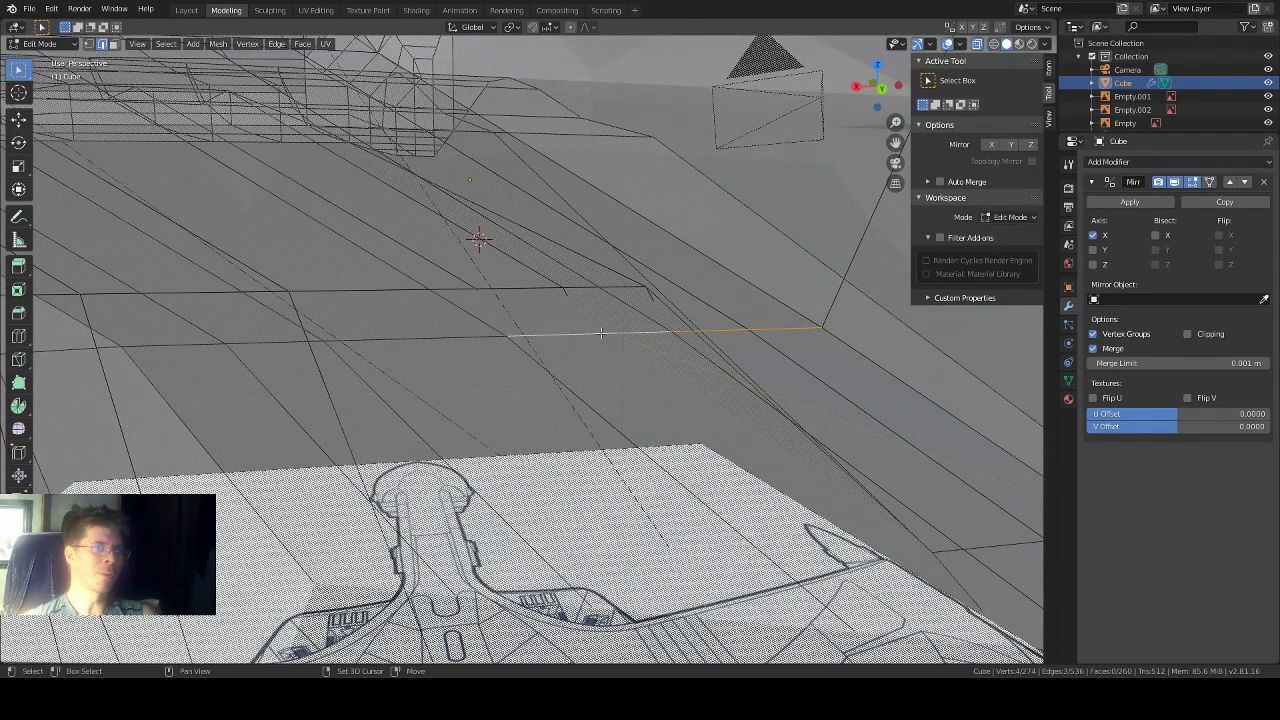
drag(895, 143, 901, 144)
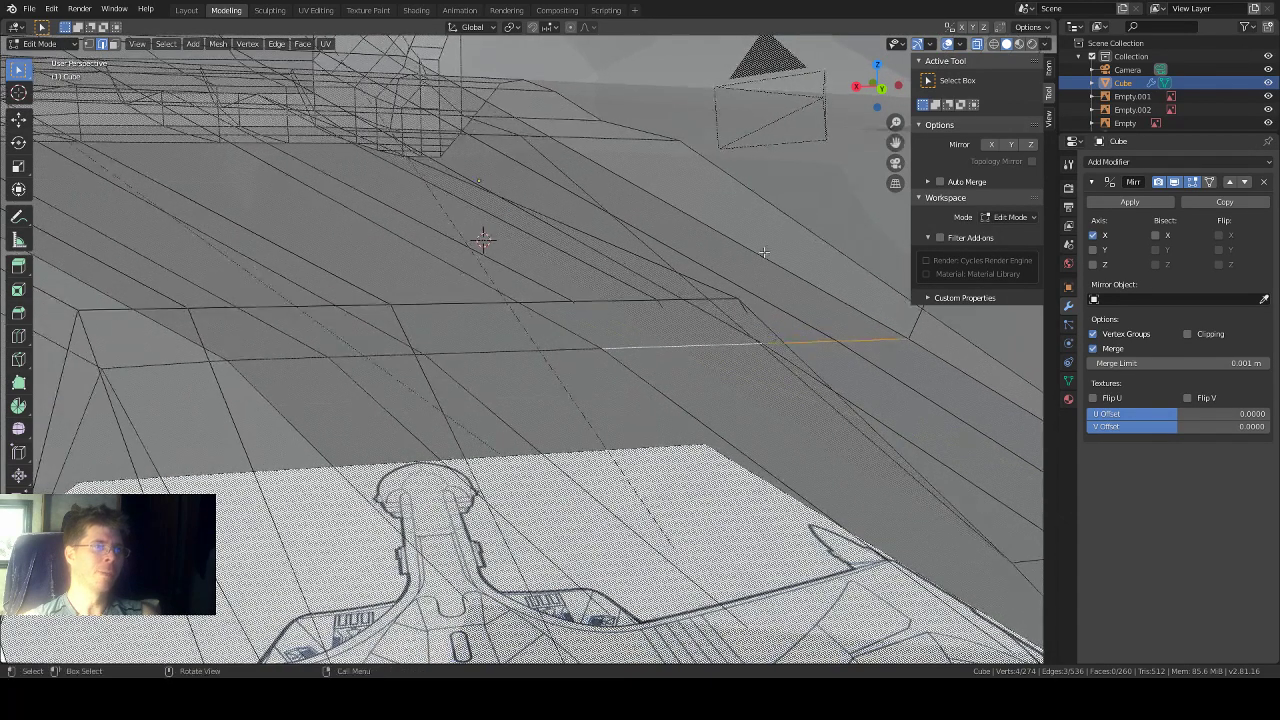
shift+click(510, 353)
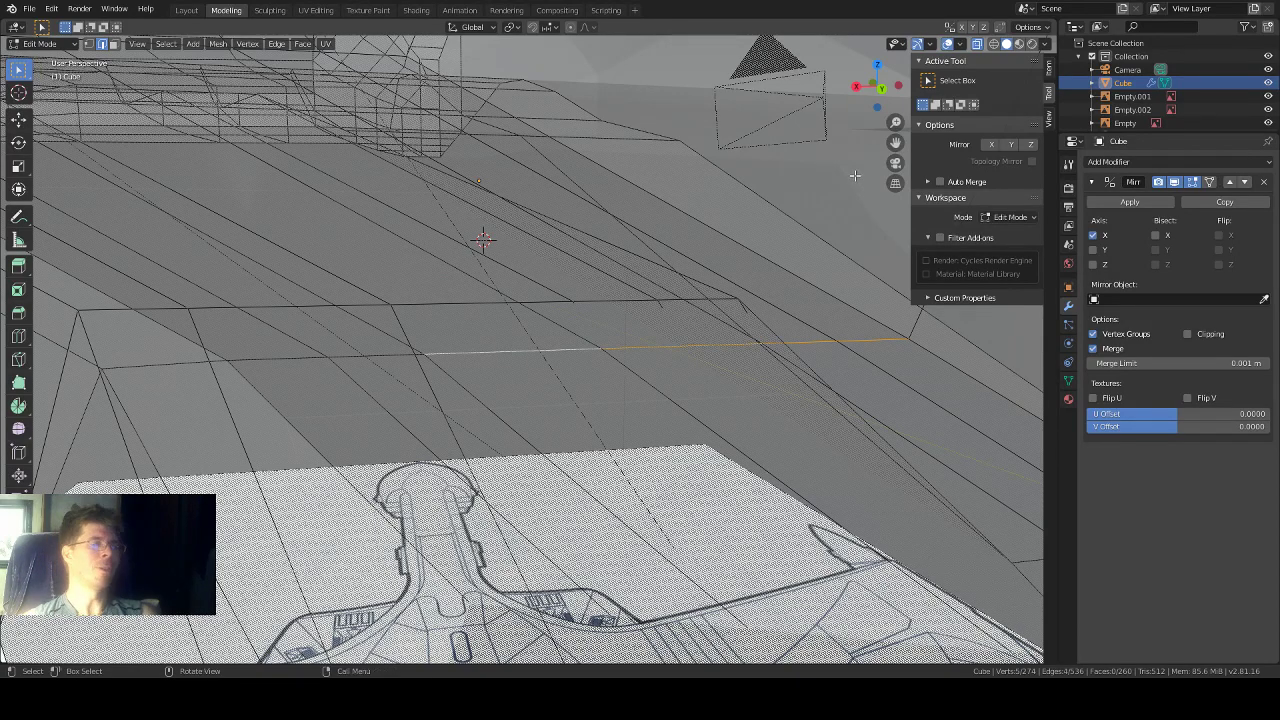
drag(895, 143, 1025, 138)
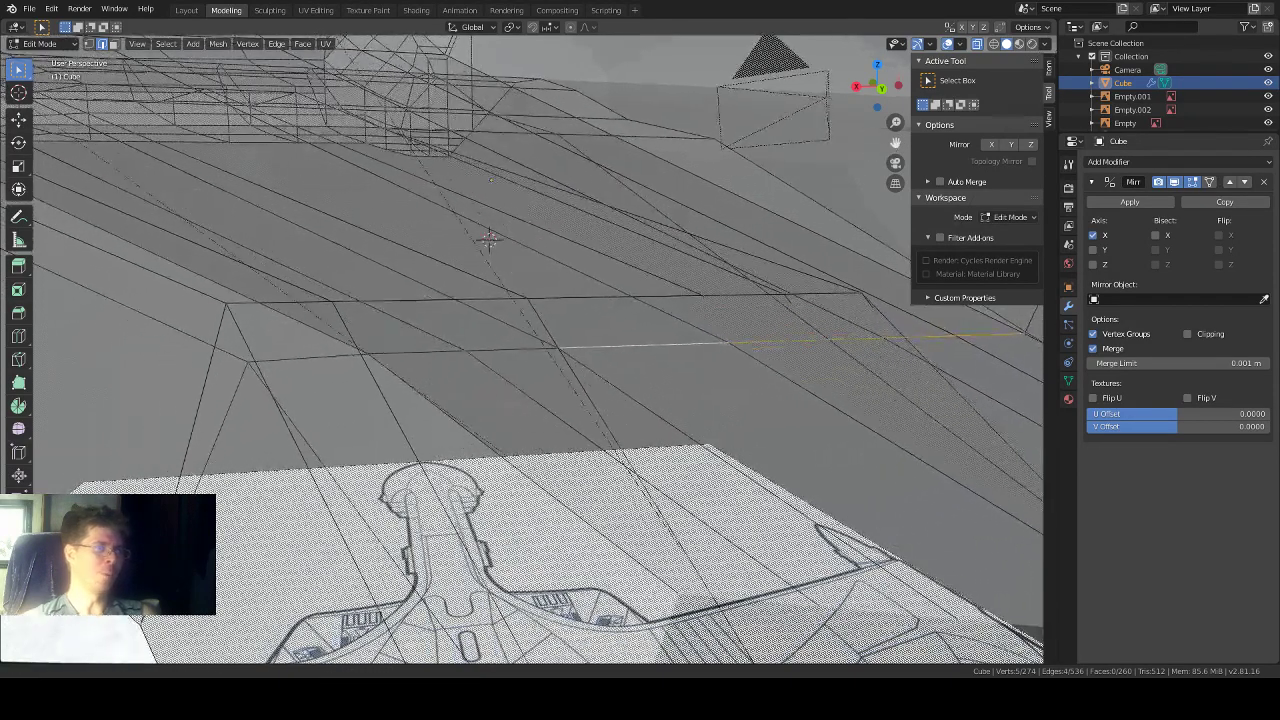
shift+click(531, 352)
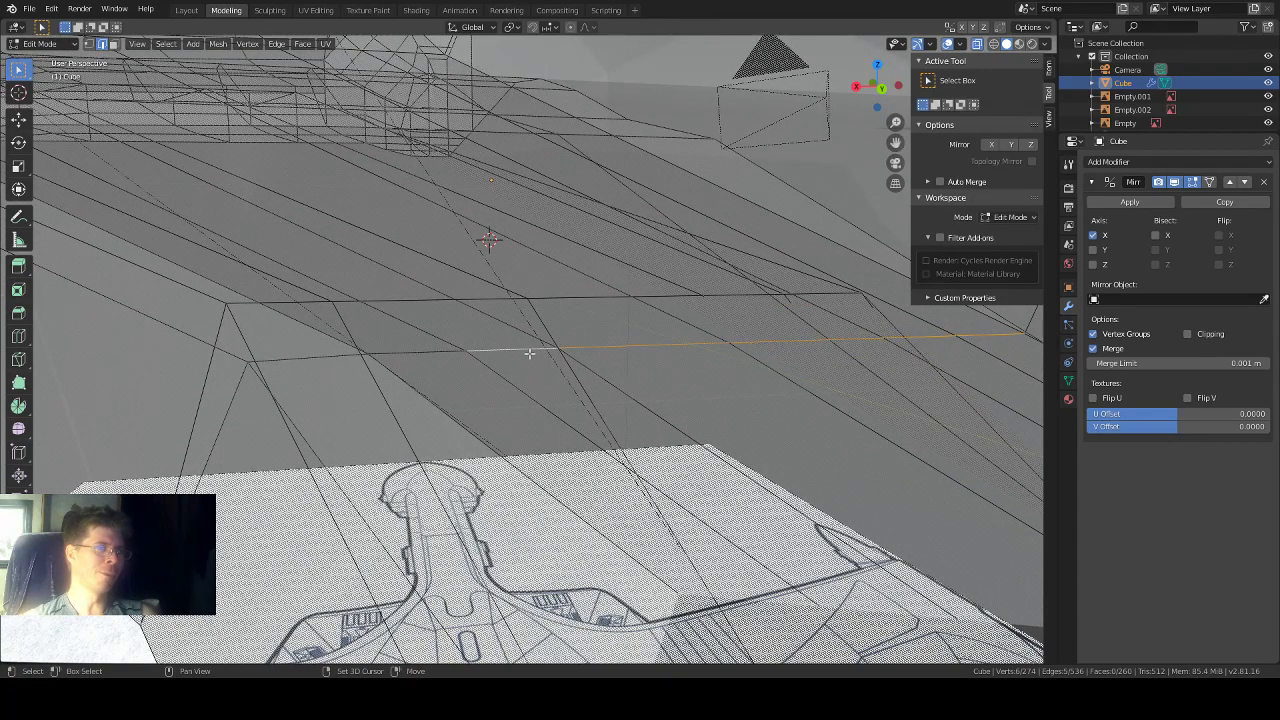
drag(895, 143, 1040, 158)
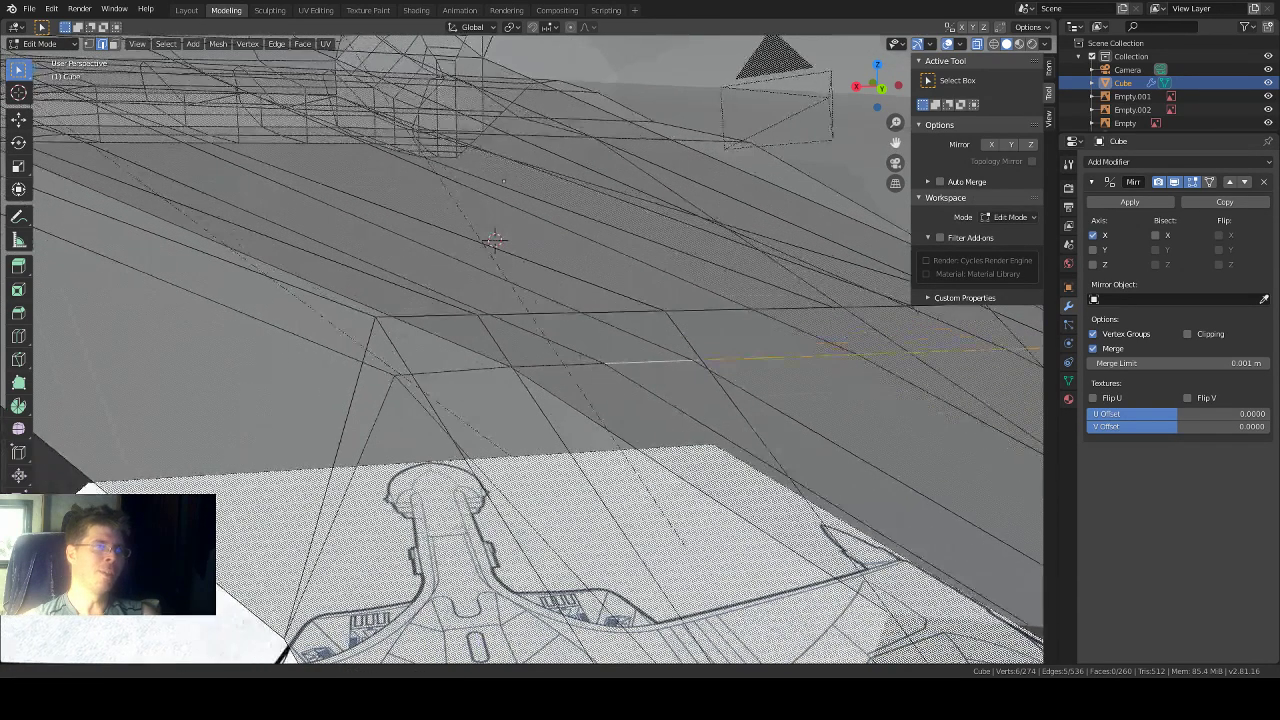
shift+click(547, 366)
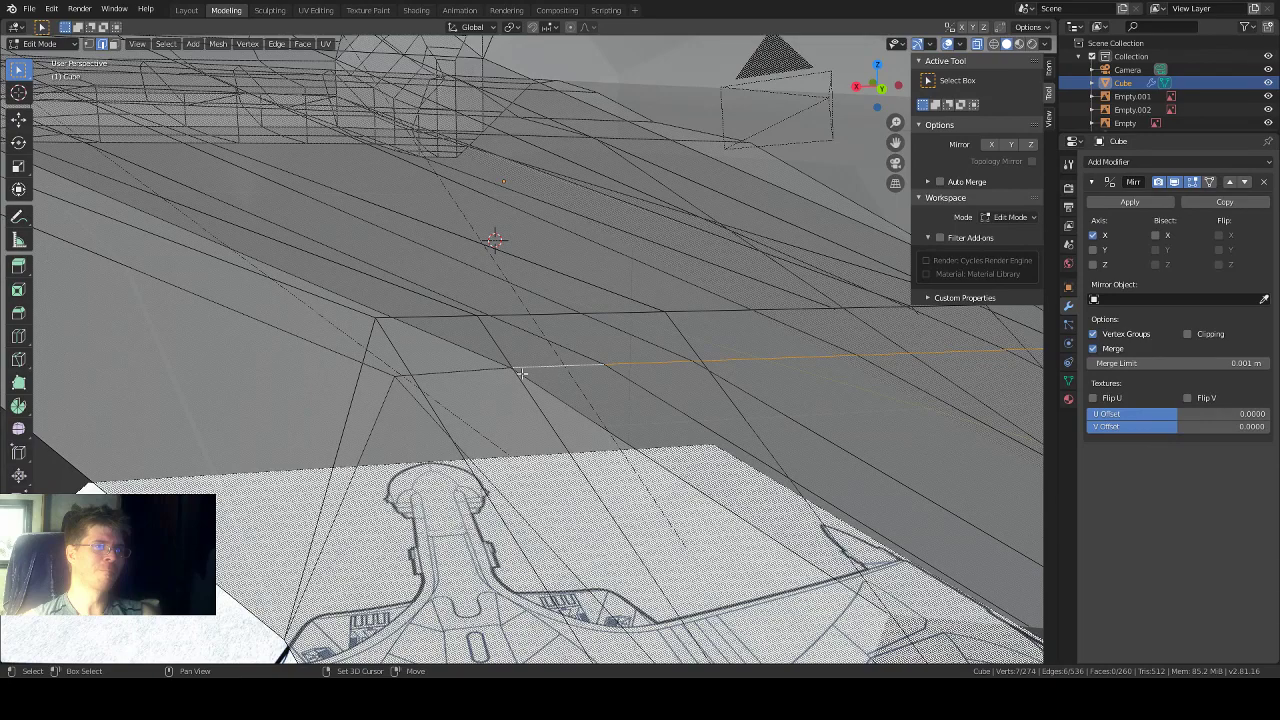
shift+click(474, 370)
scroll(498, 358, down, 4)
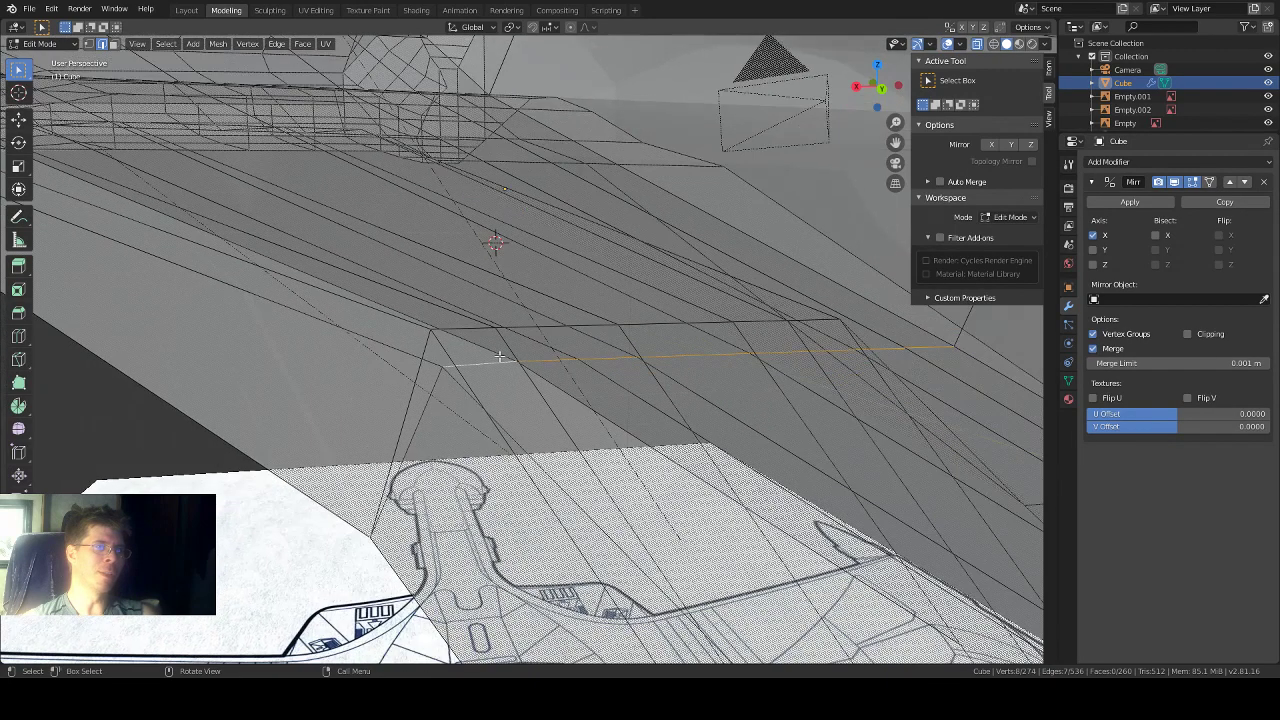
scroll(499, 356, up, 2)
middle_drag(512, 352, 542, 345)
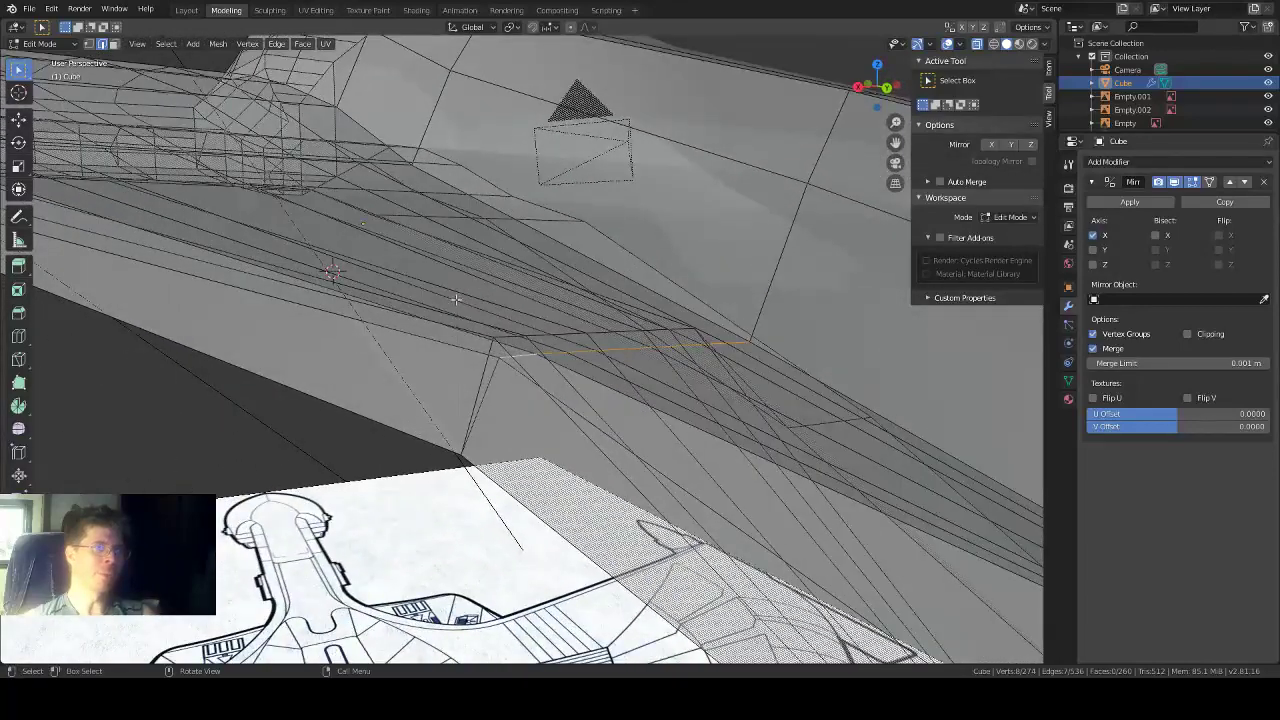
Step: Raise the seven selected edges of the crowded row about 0.034 m along Z with the Move tool
click(18, 118)
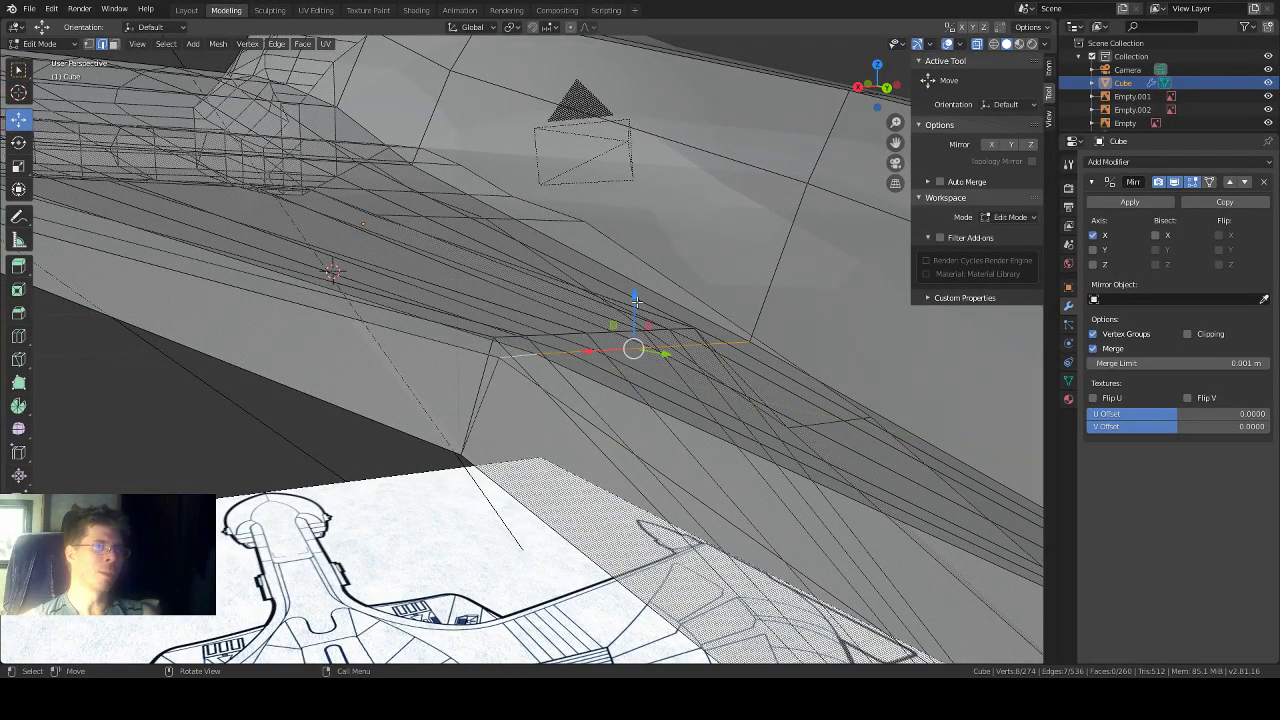
drag(636, 299, 637, 244)
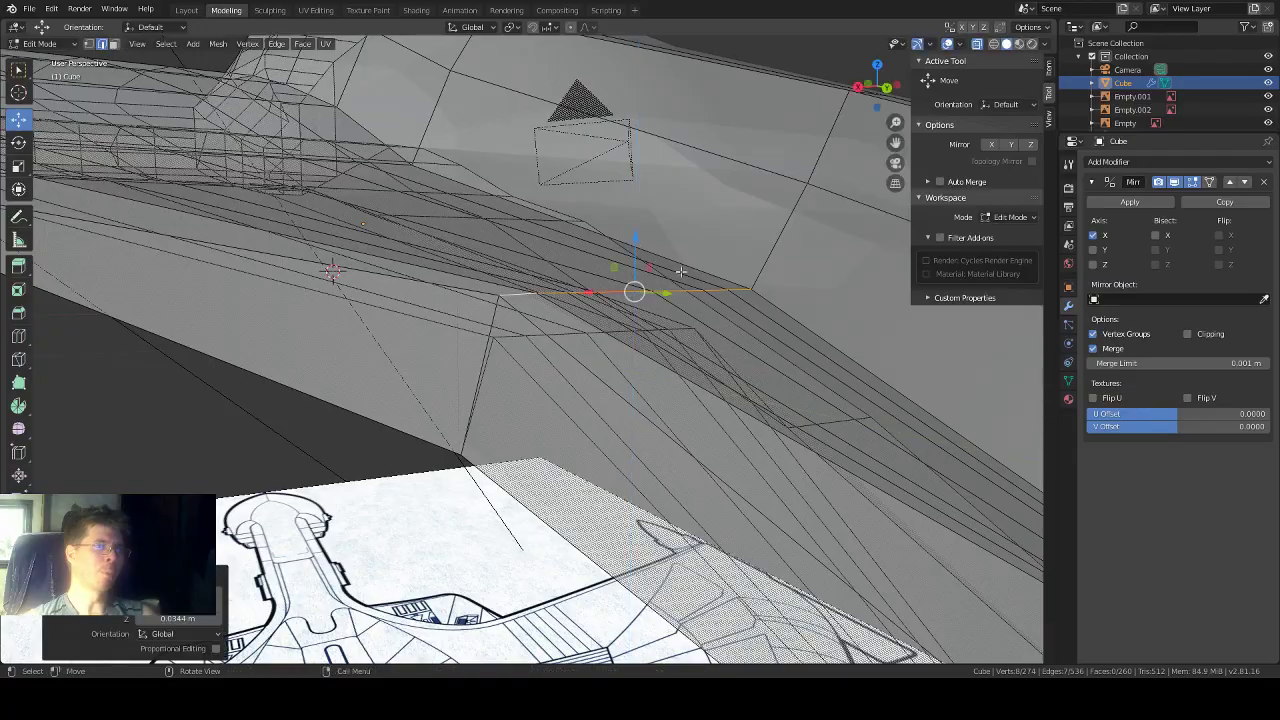
middle_drag(754, 280, 725, 291)
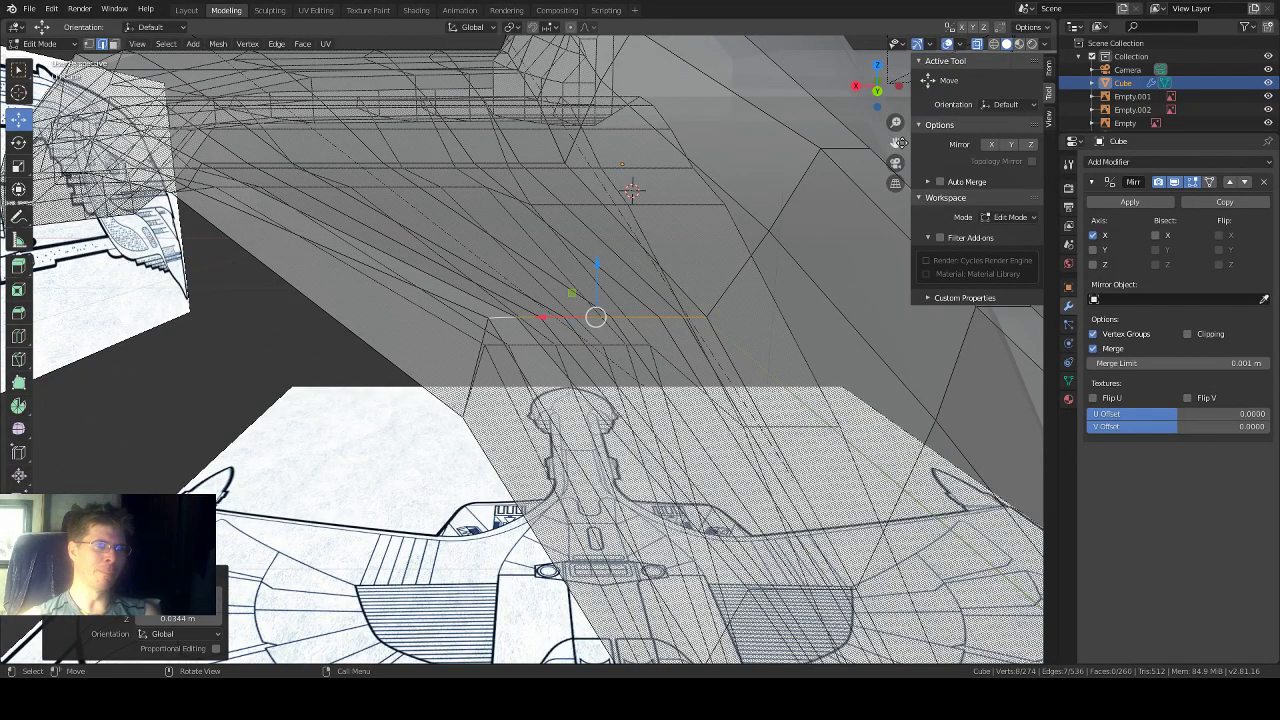
middle_drag(749, 288, 794, 312)
middle_drag(641, 188, 634, 182)
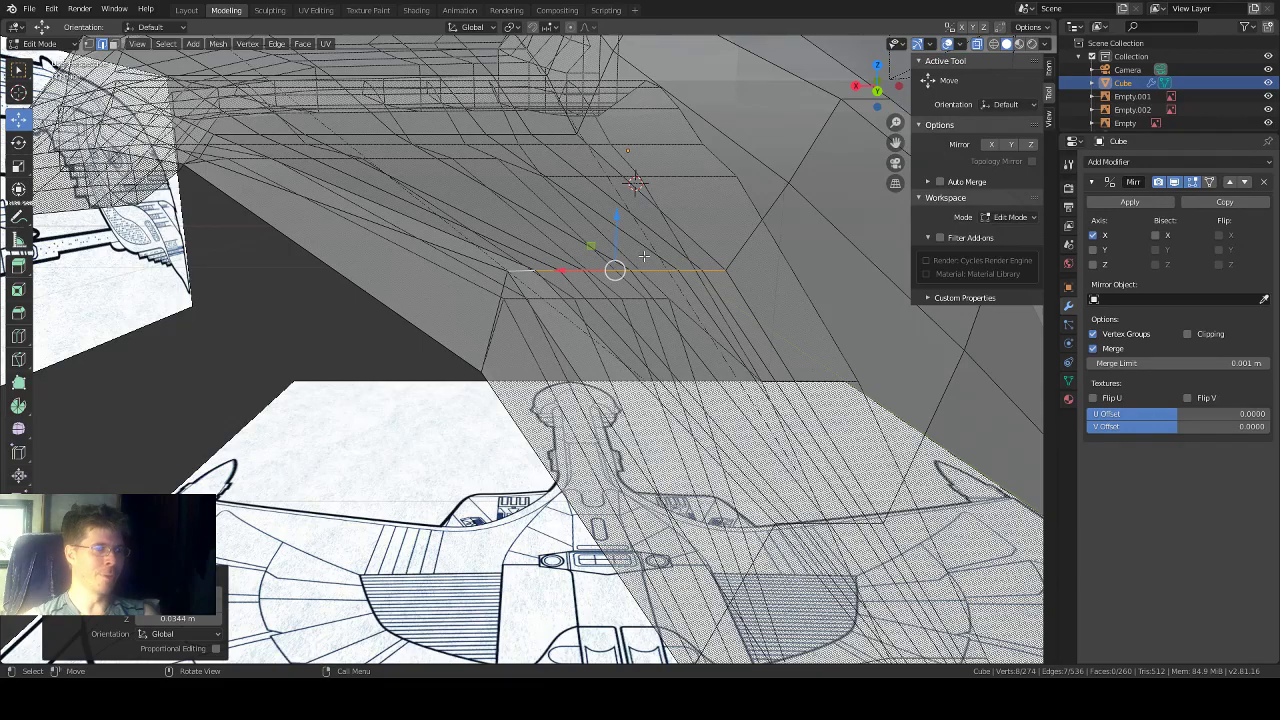
middle_drag(644, 257, 640, 256)
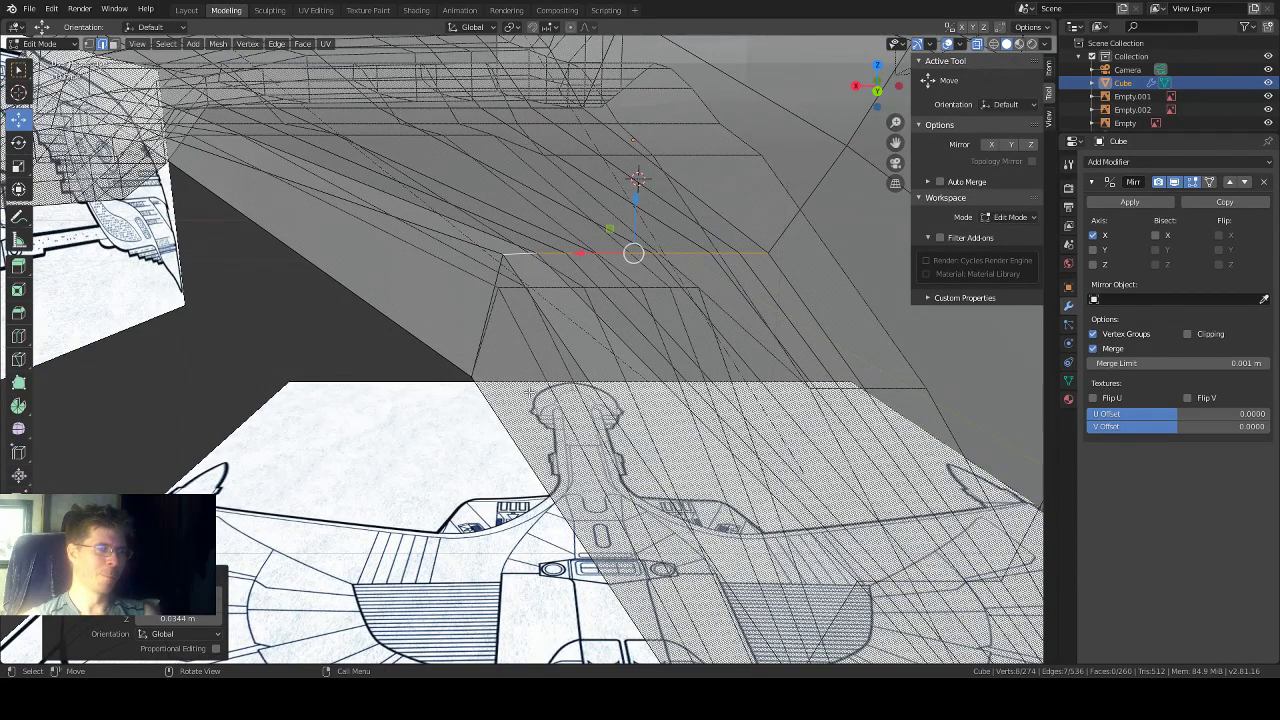
Step: Select the single edge just tailward of the raised row and move it up about 0.016 m along Z
middle_drag(530, 392, 557, 357)
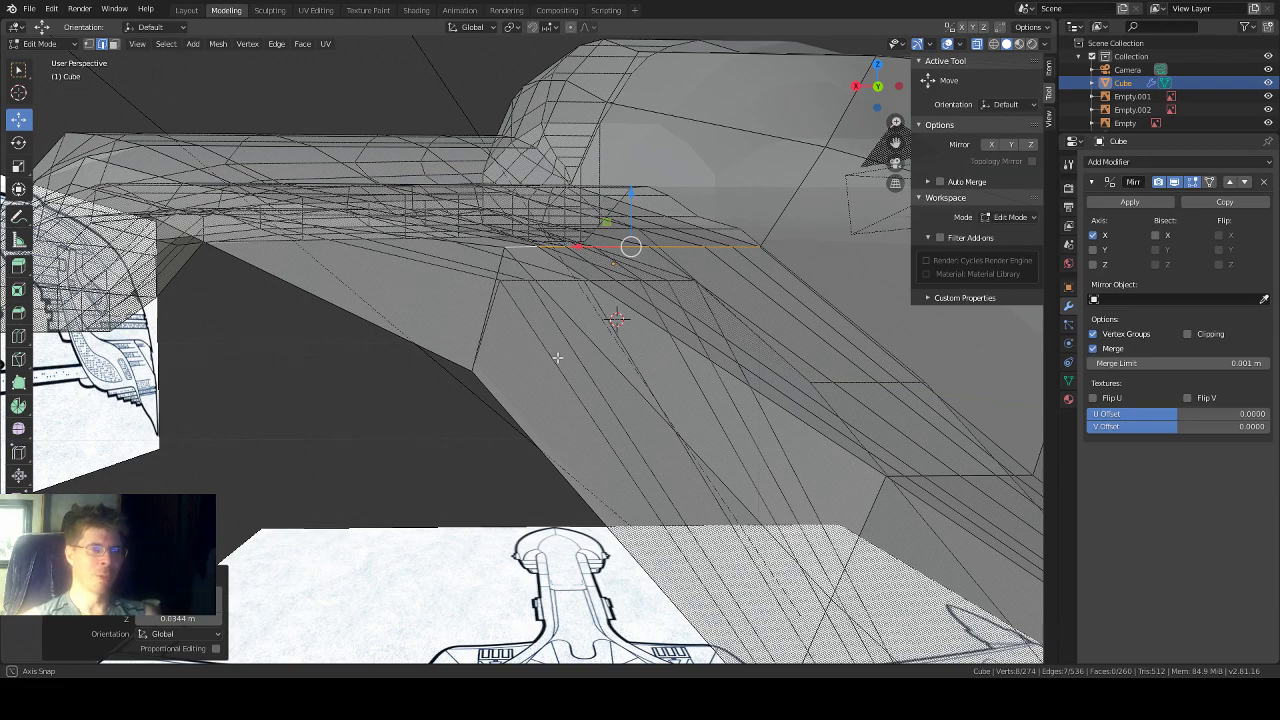
middle_drag(557, 357, 591, 348)
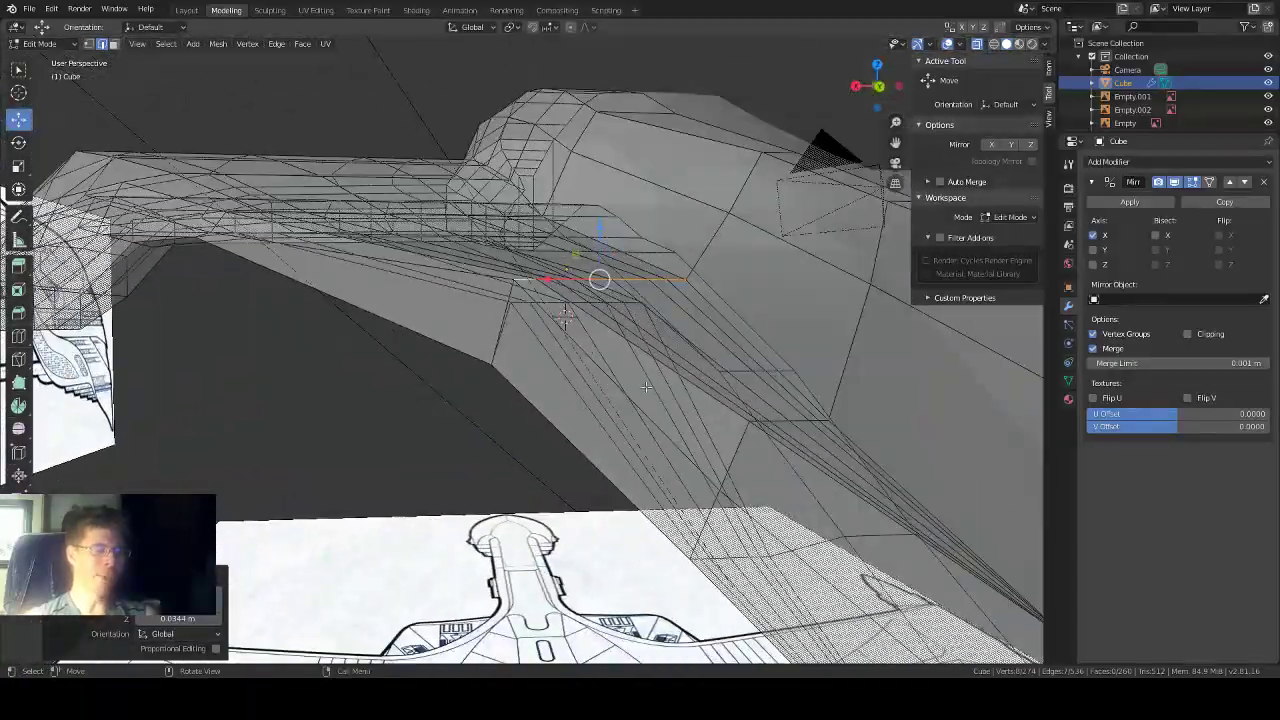
middle_drag(646, 387, 592, 210)
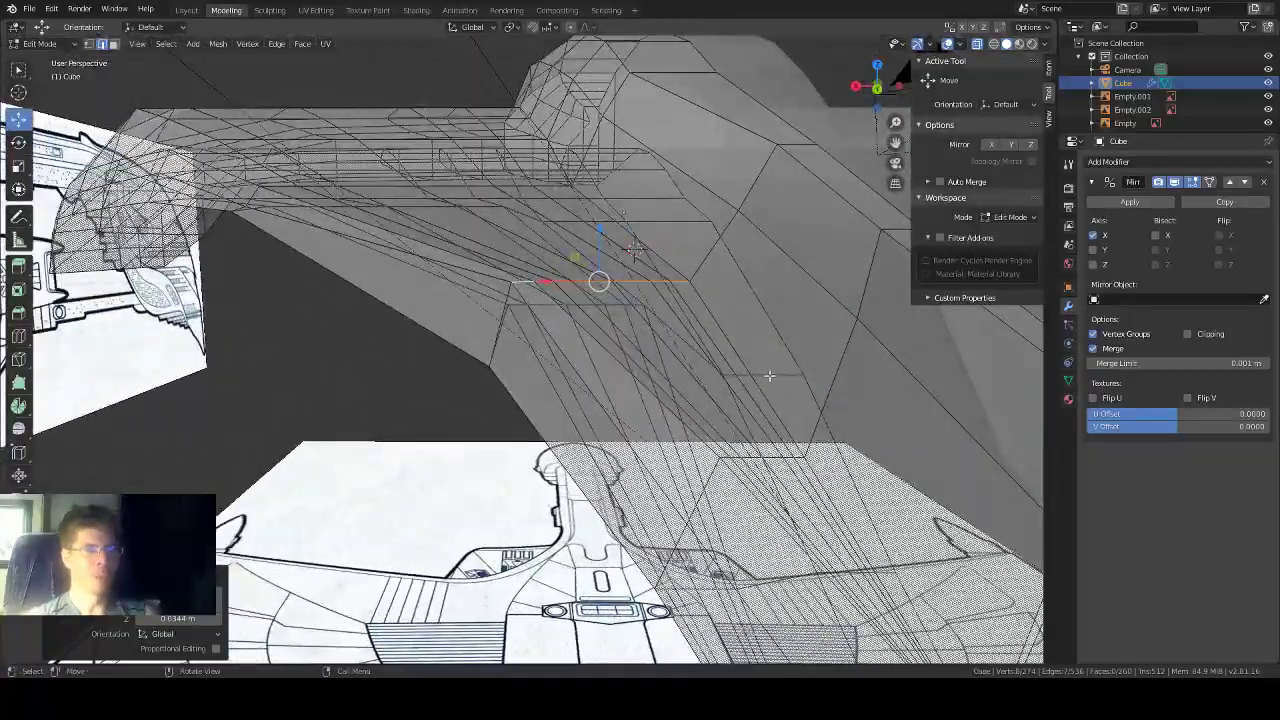
middle_drag(763, 371, 772, 399)
drag(749, 323, 752, 313)
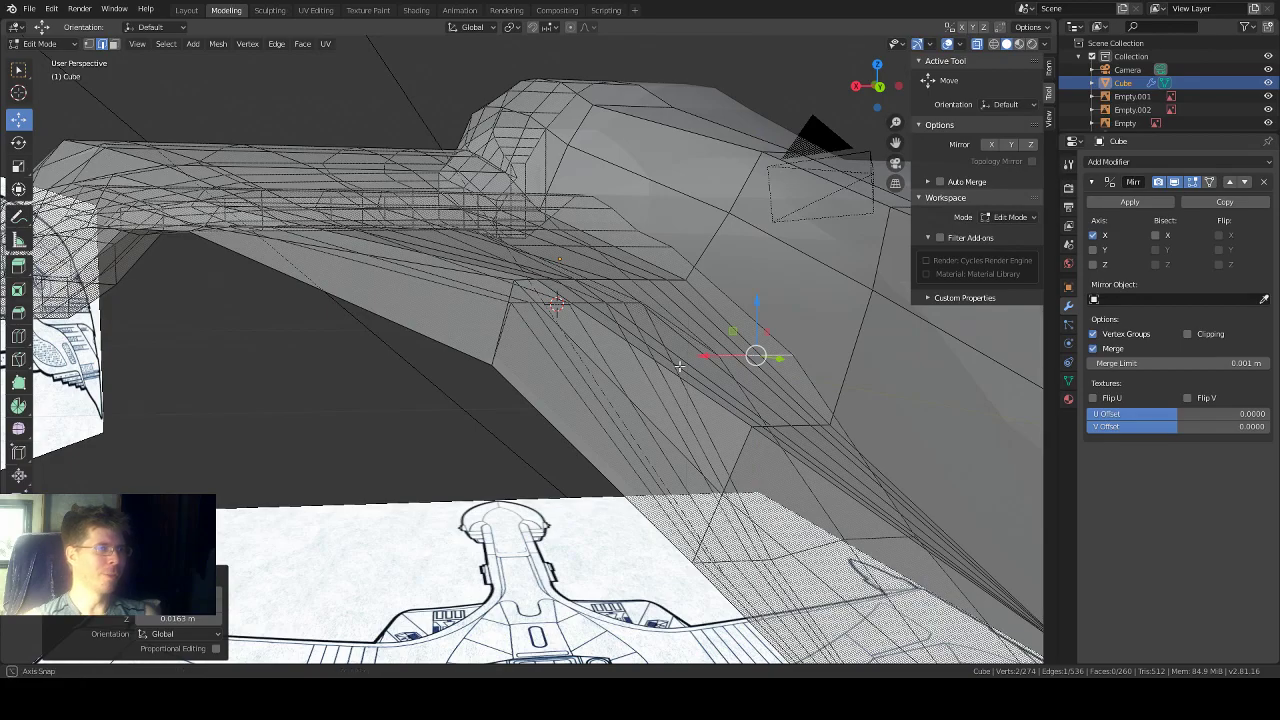
Step: Switch to Object Mode, unhide the ship's head section and examine how it fits the wing from several angles
middle_drag(679, 367, 659, 390)
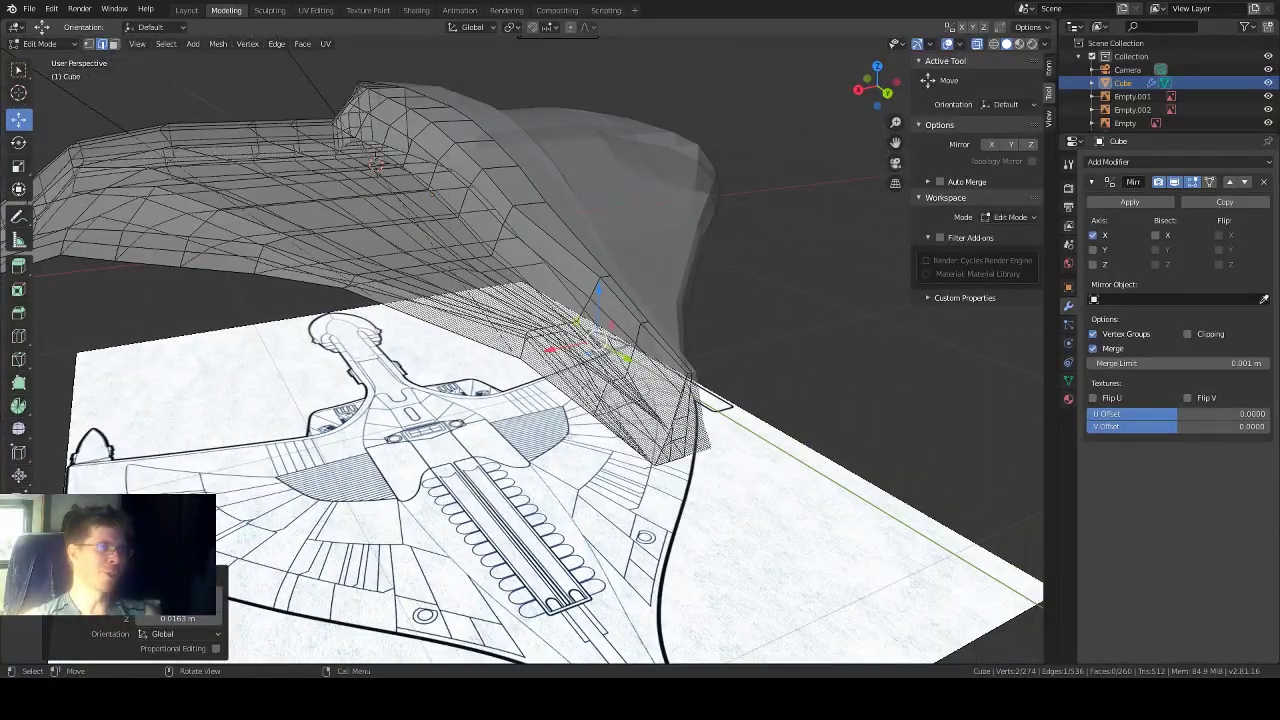
middle_drag(566, 439, 677, 407)
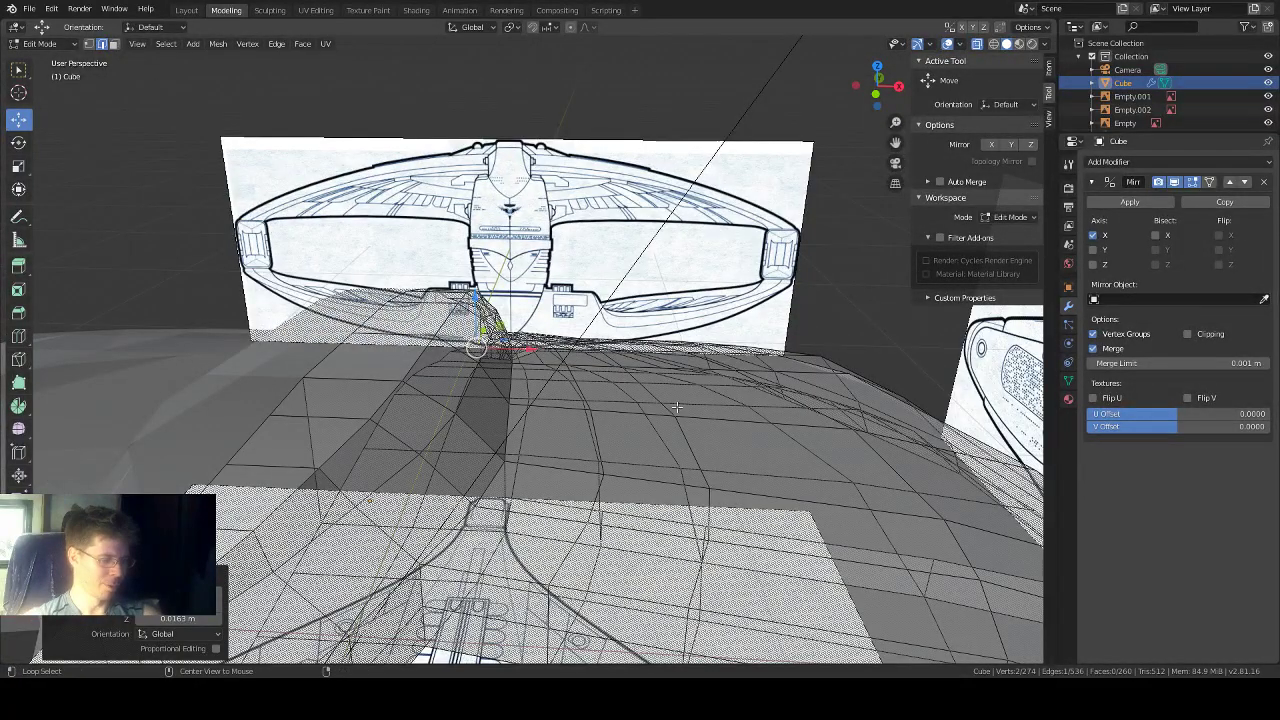
click(53, 44)
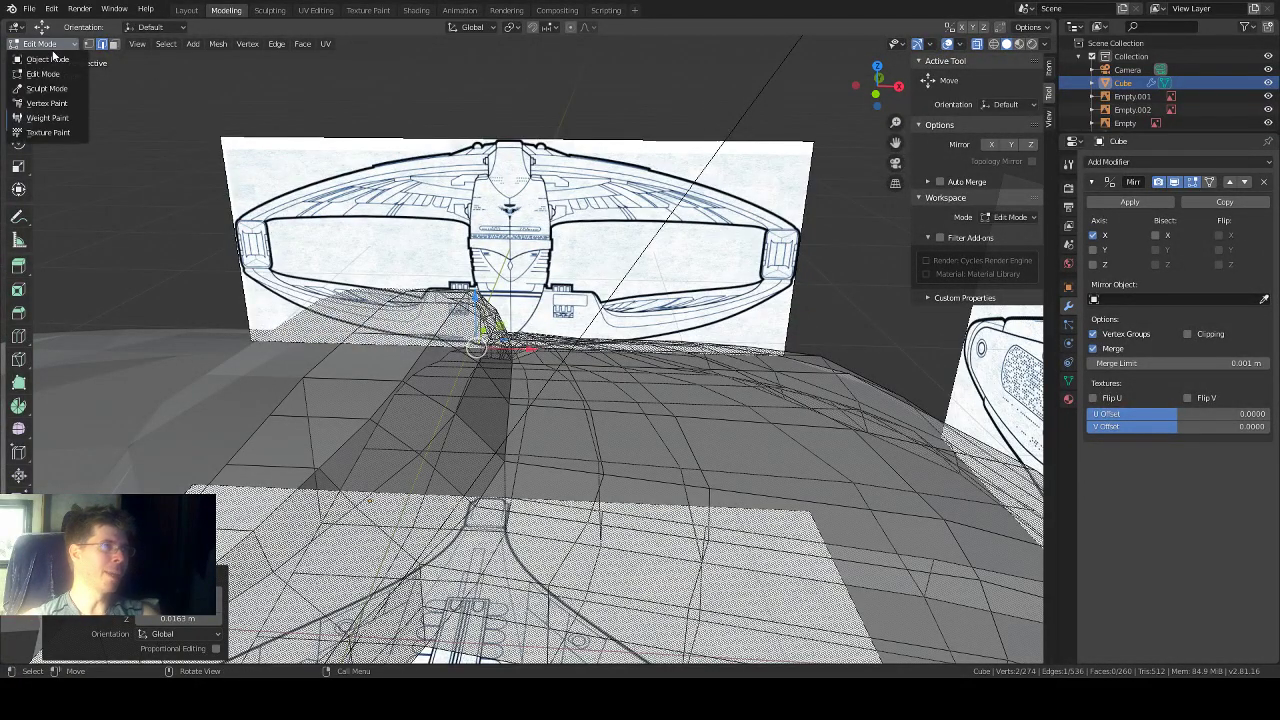
click(56, 60)
scroll(637, 395, down, 8)
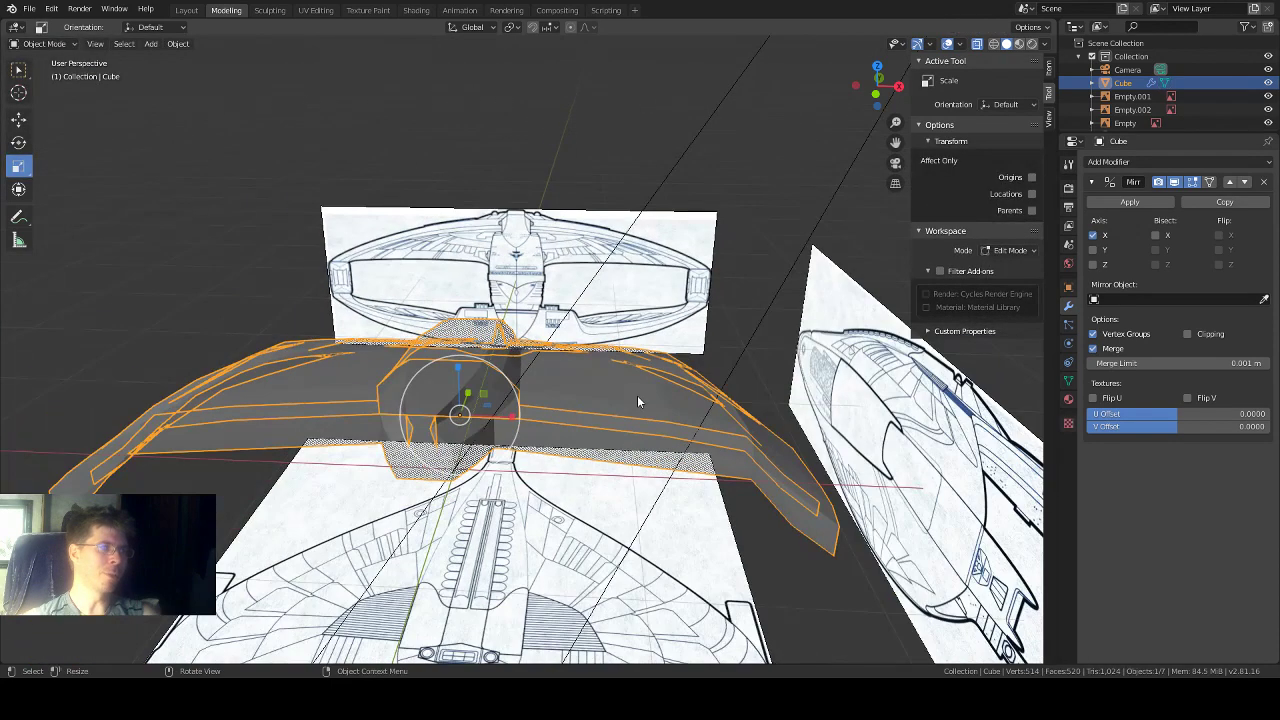
middle_drag(545, 422, 657, 404)
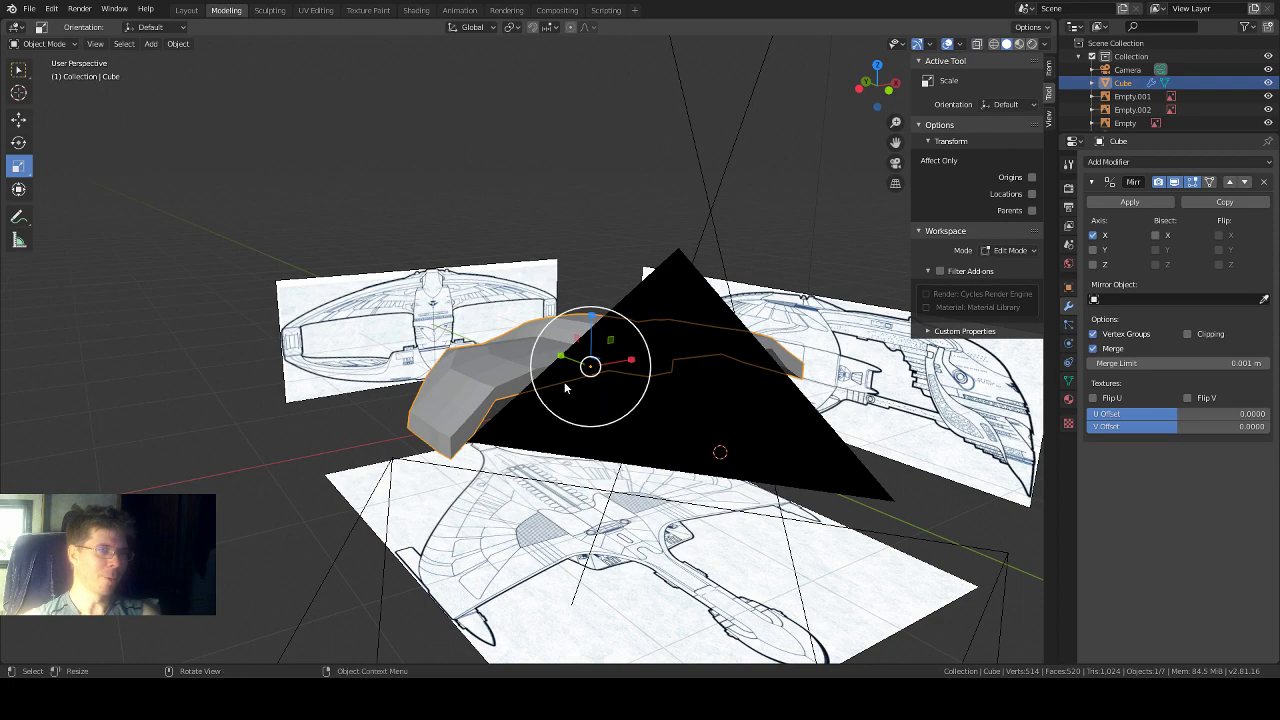
middle_drag(660, 397, 643, 420)
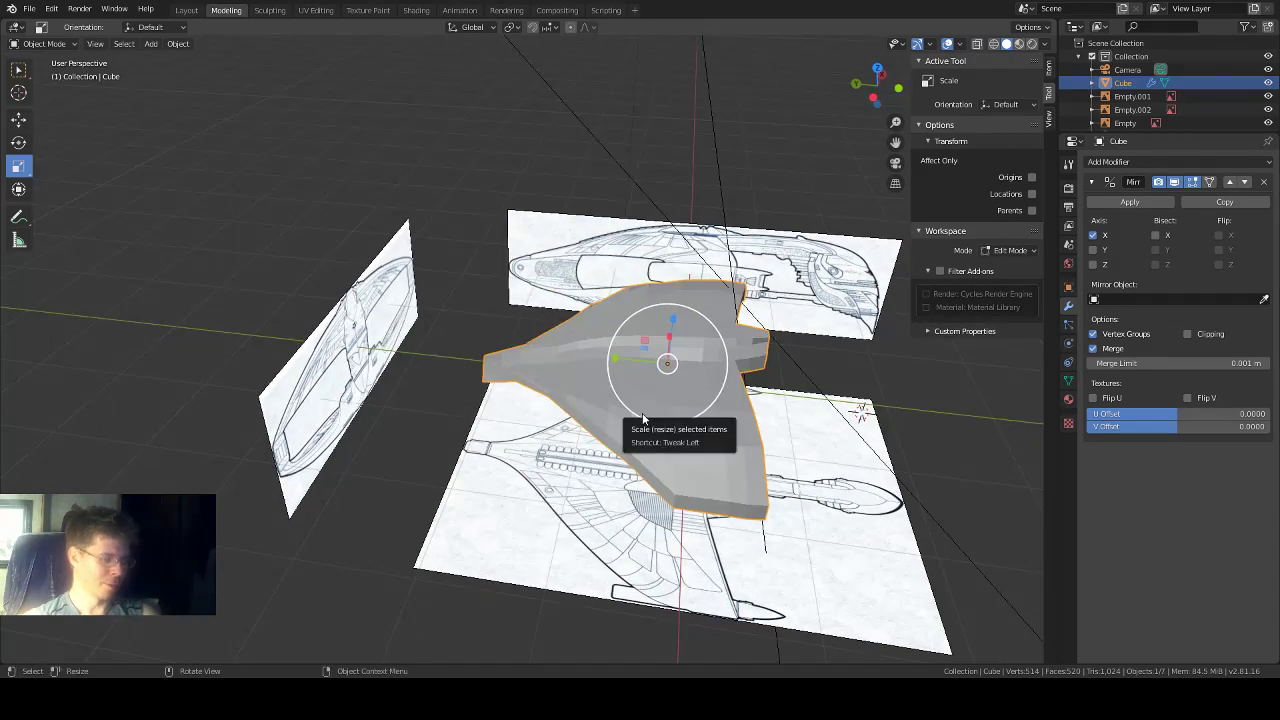
key(alt+h)
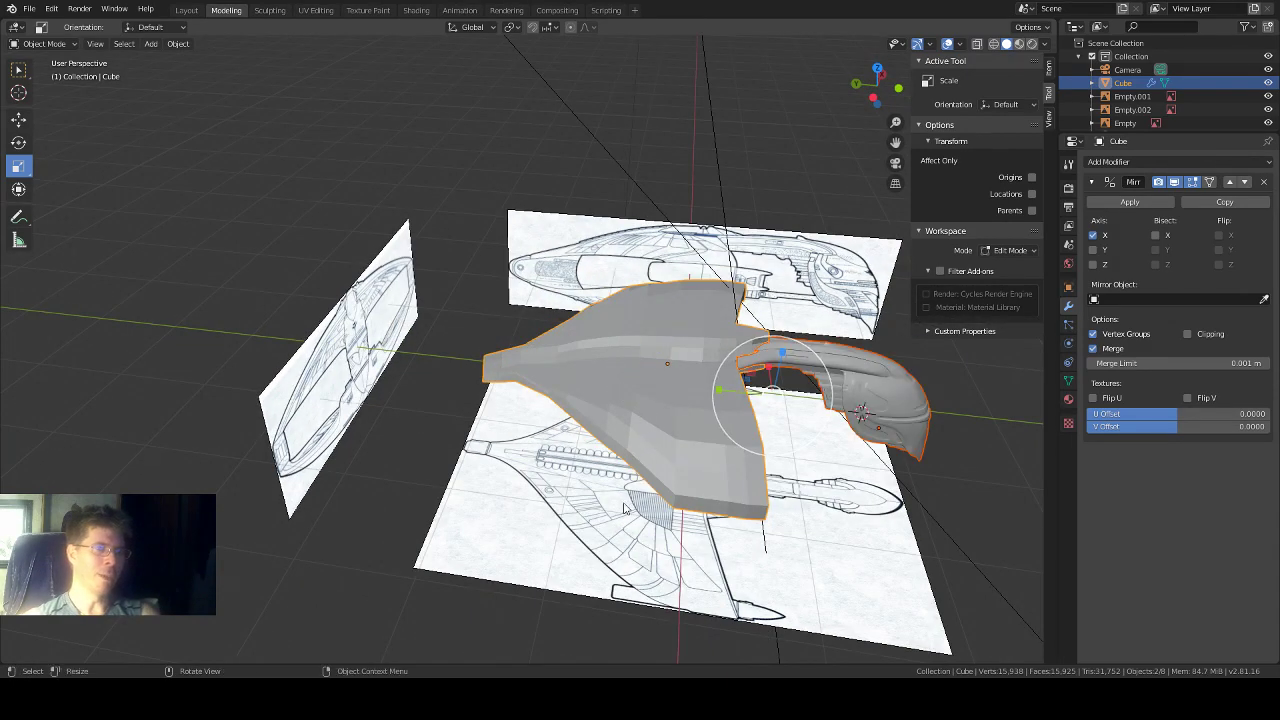
middle_drag(643, 420, 558, 446)
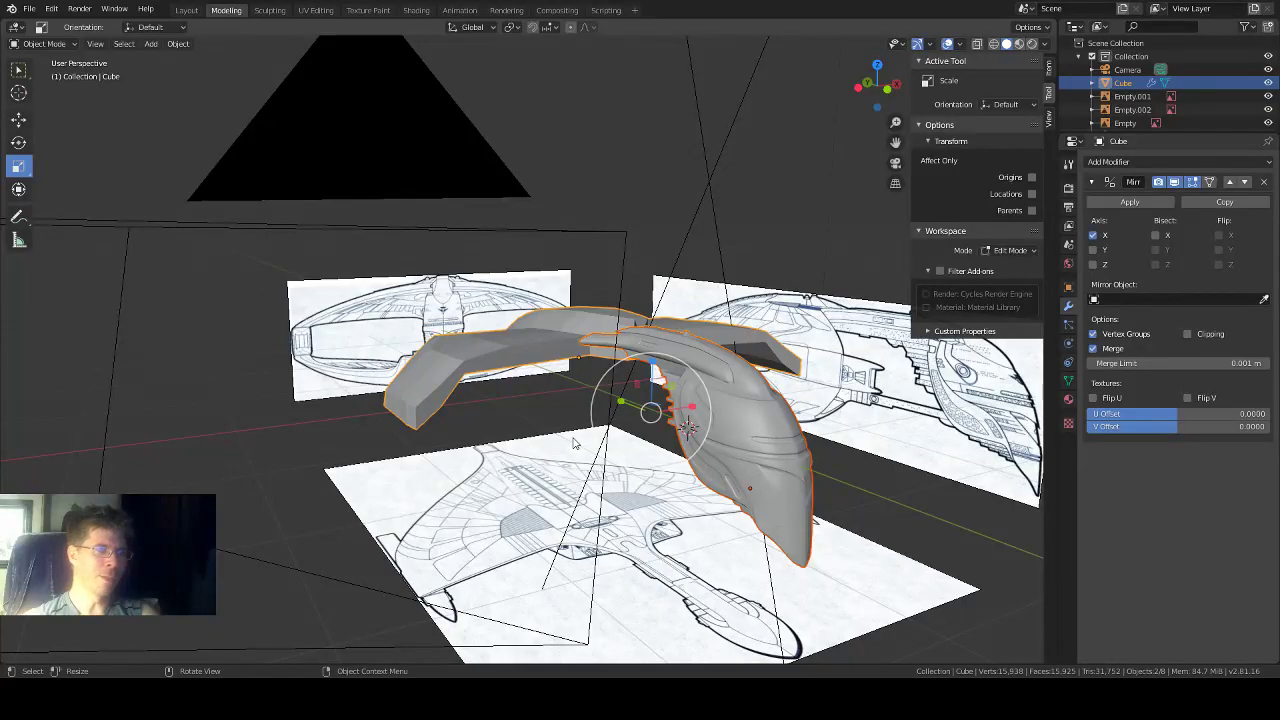
scroll(575, 443, down, 2)
scroll(575, 443, up, 4)
middle_drag(574, 445, 590, 476)
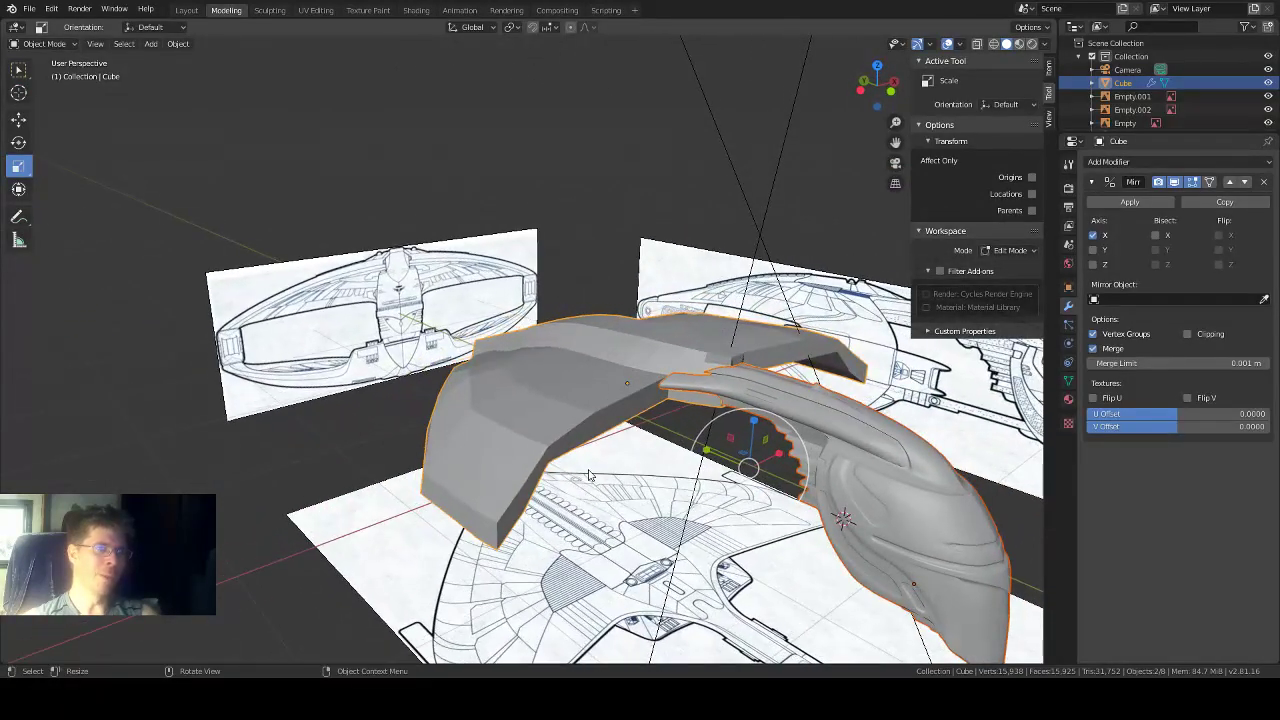
Step: Hide the ship's head section and bring the wing's raised central section into close view
click(875, 502)
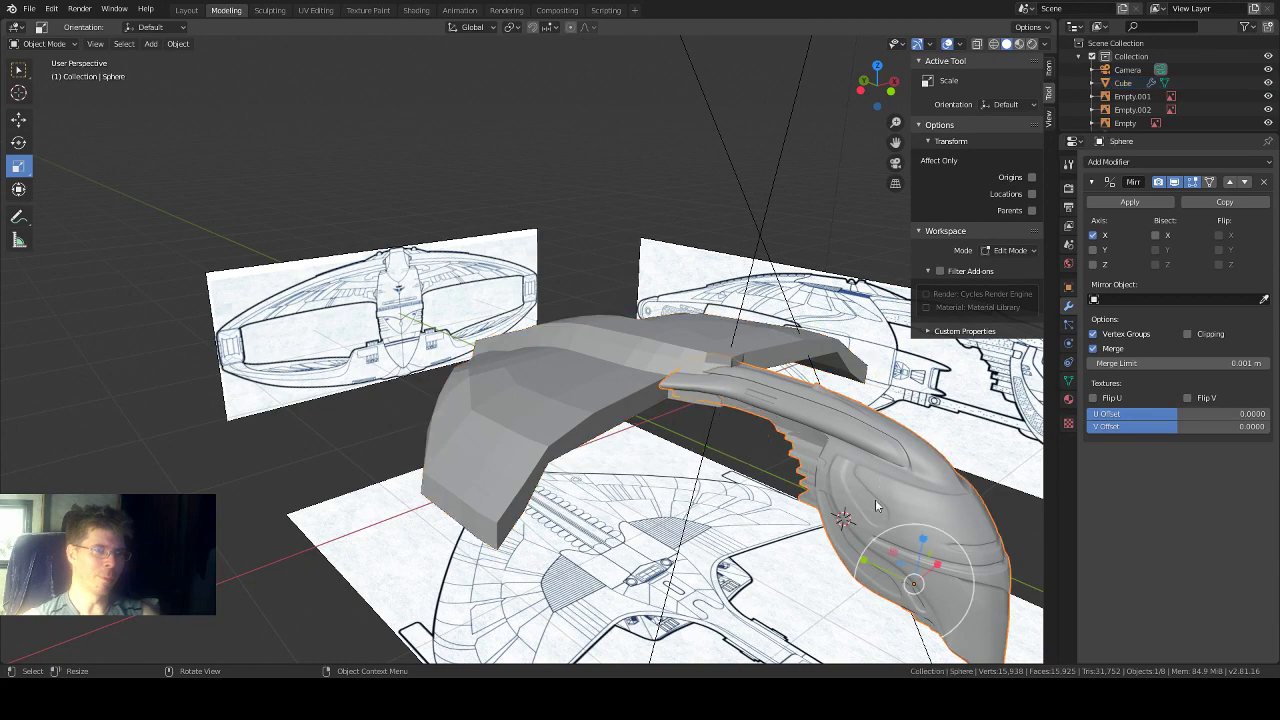
key(Delete)
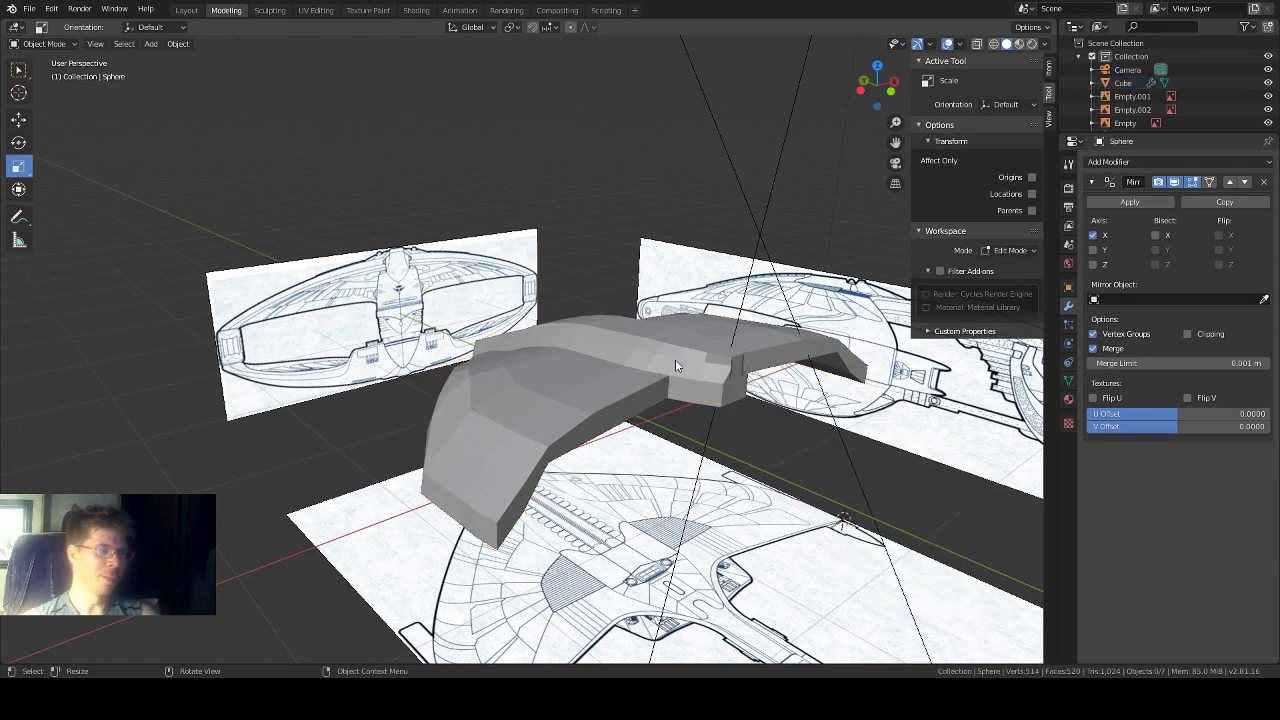
scroll(714, 414, up, 1)
middle_drag(714, 414, 653, 410)
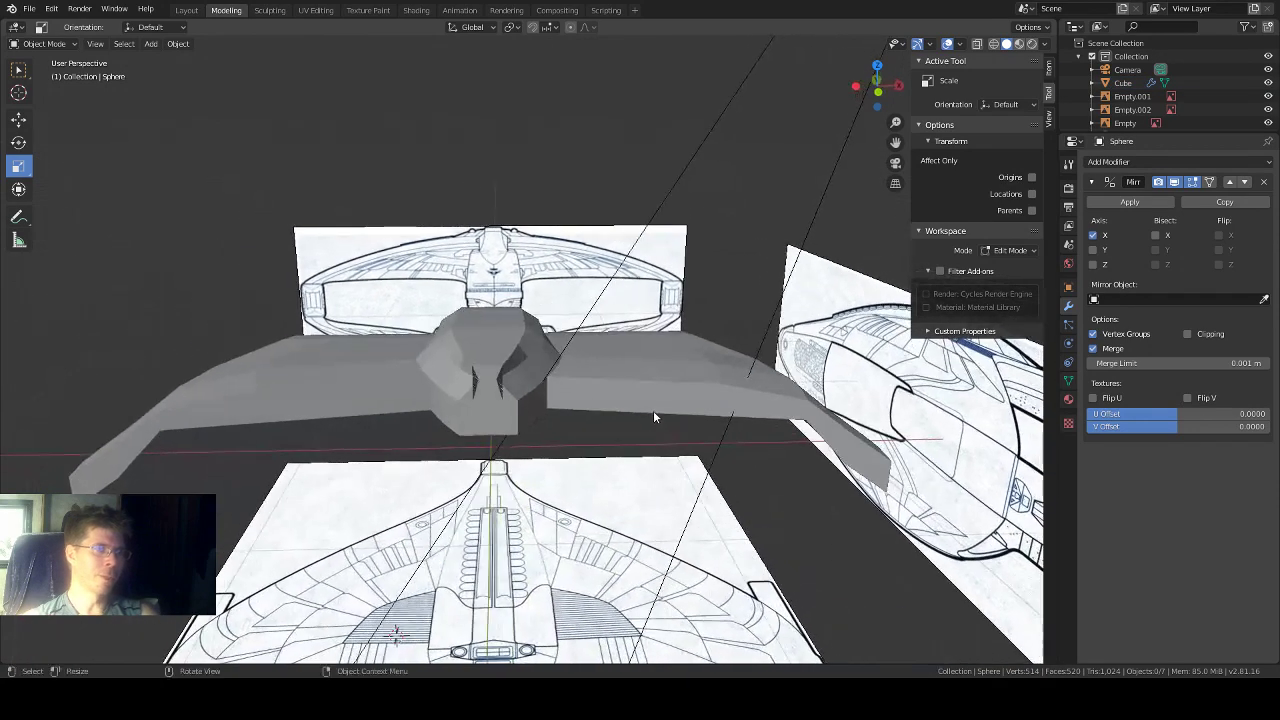
scroll(602, 366, up, 2)
middle_drag(602, 366, 562, 393)
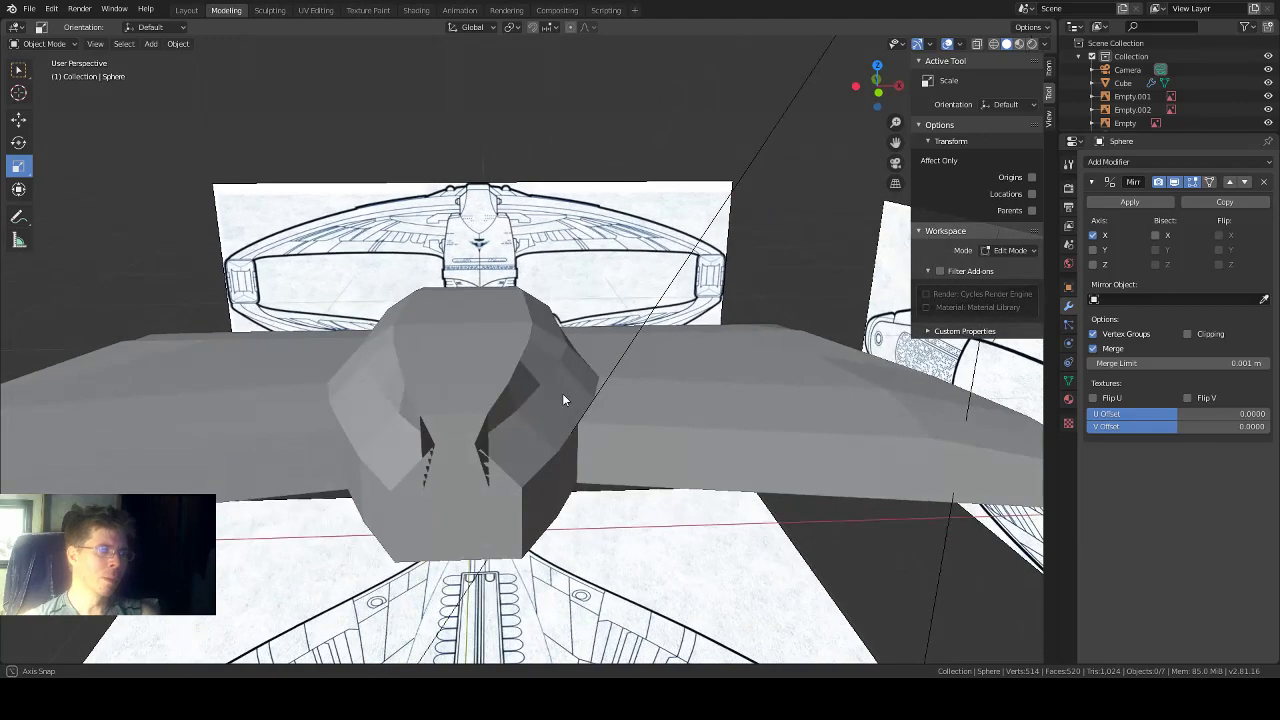
Step: In Edit Mode with vertex select, move two vertices beside the notch in the wing's raised central section outward along X
click(681, 434)
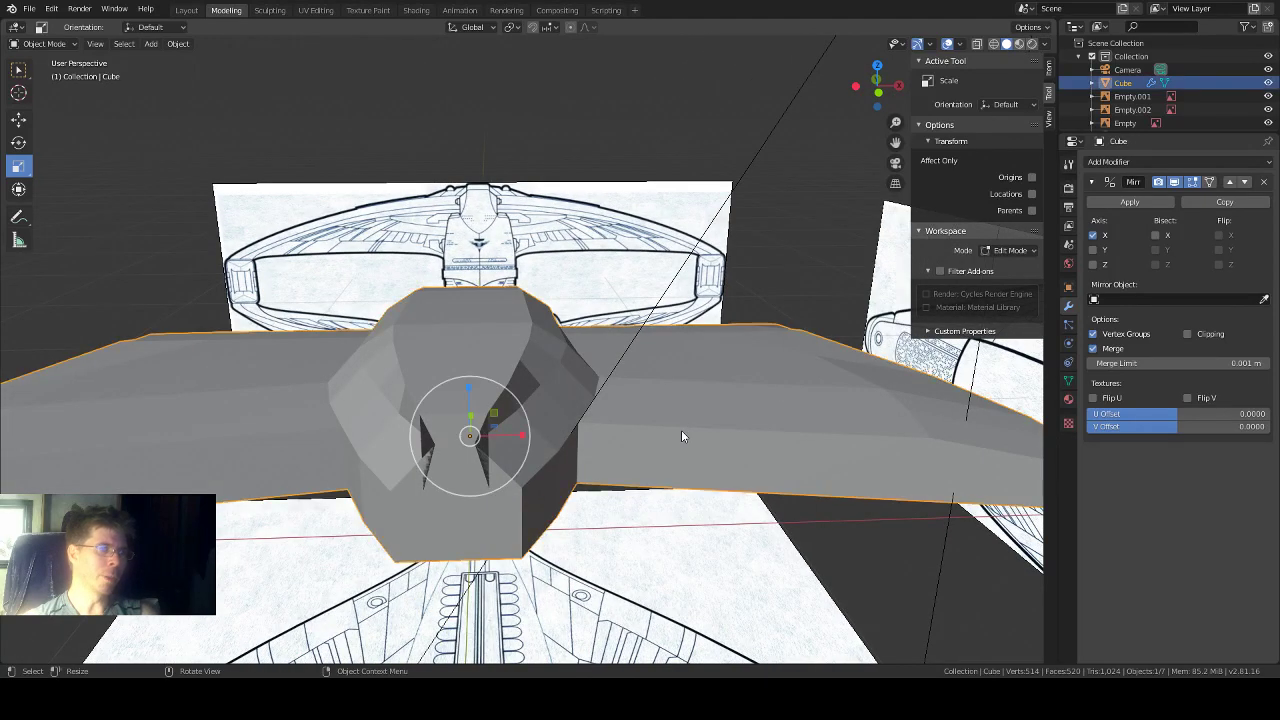
key(Tab)
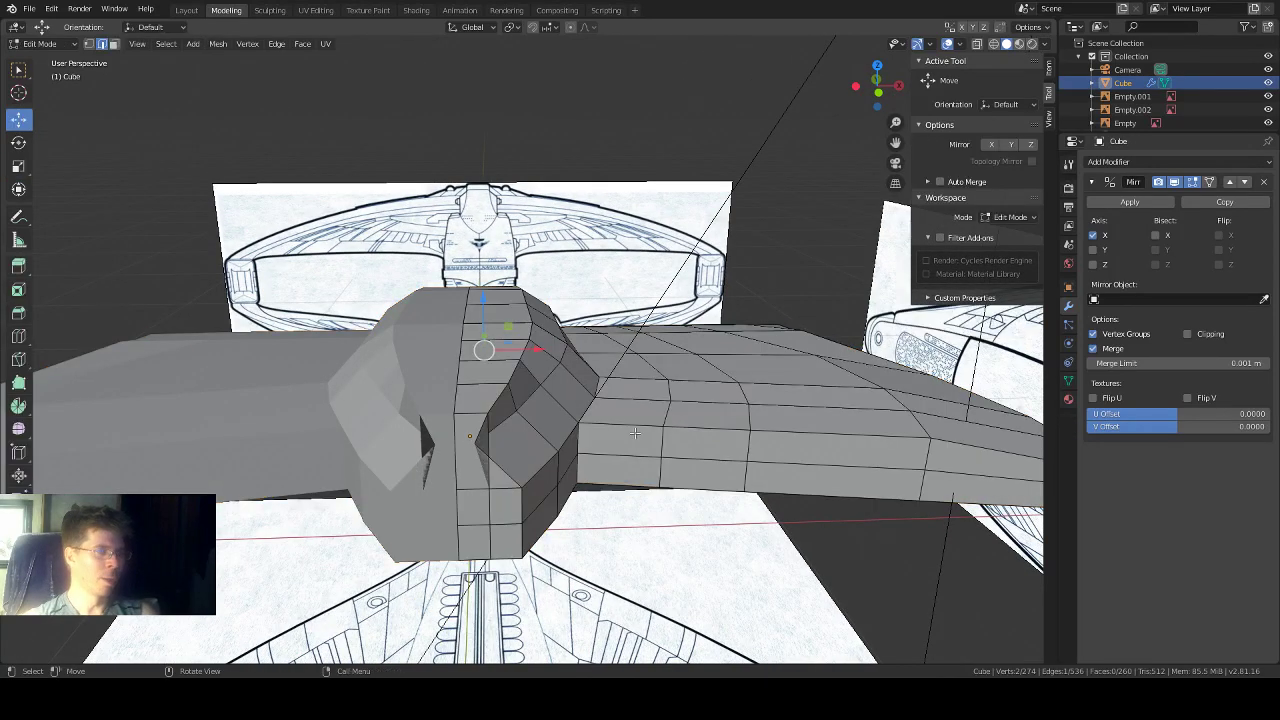
middle_drag(636, 434, 598, 429)
key(1)
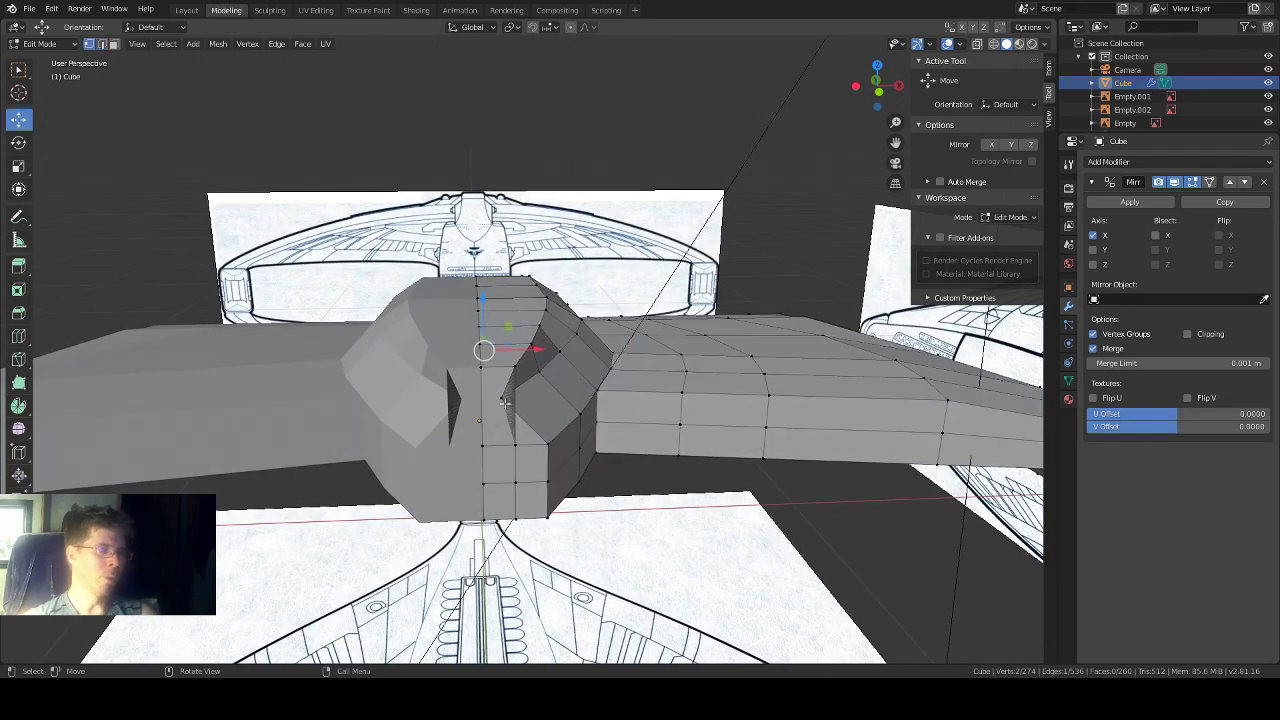
drag(549, 399, 539, 371)
click(635, 458)
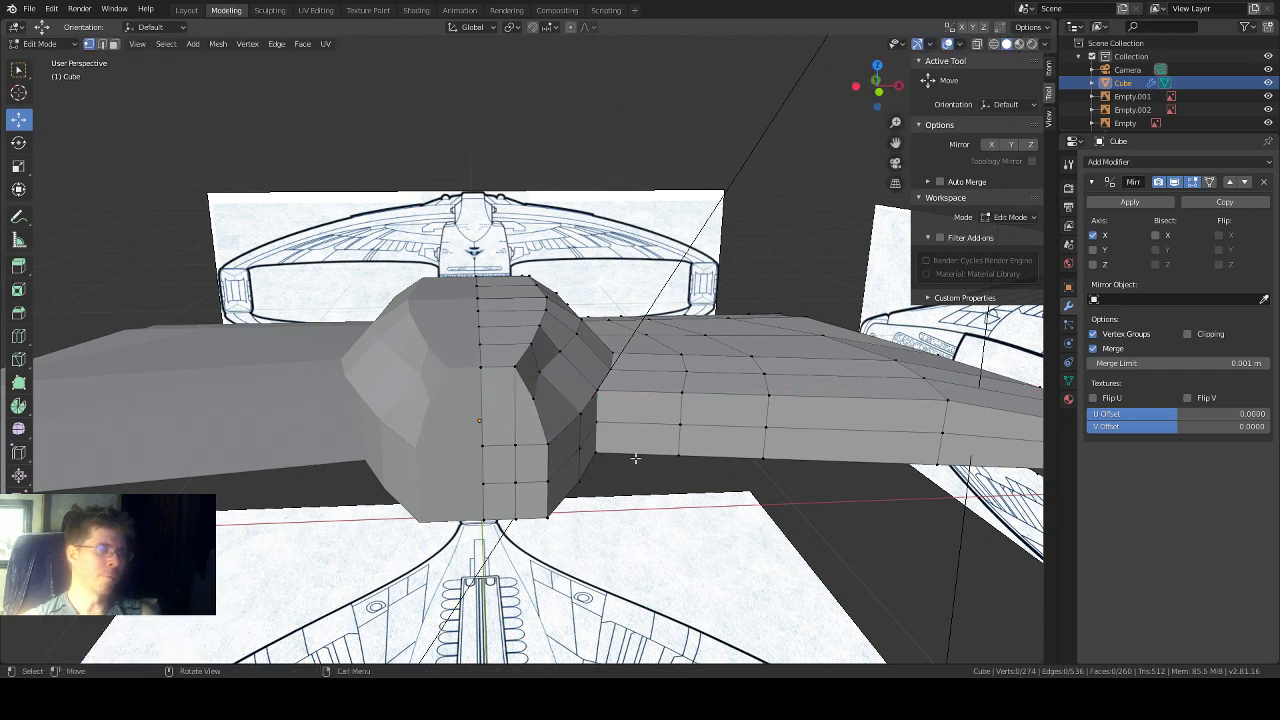
drag(584, 373, 598, 375)
Step: Select the end vertex of the crowded row beside the raised central section and lower it about 0.002 m along Z
middle_drag(694, 475, 622, 428)
middle_drag(228, 290, 473, 519)
scroll(473, 519, up, 6)
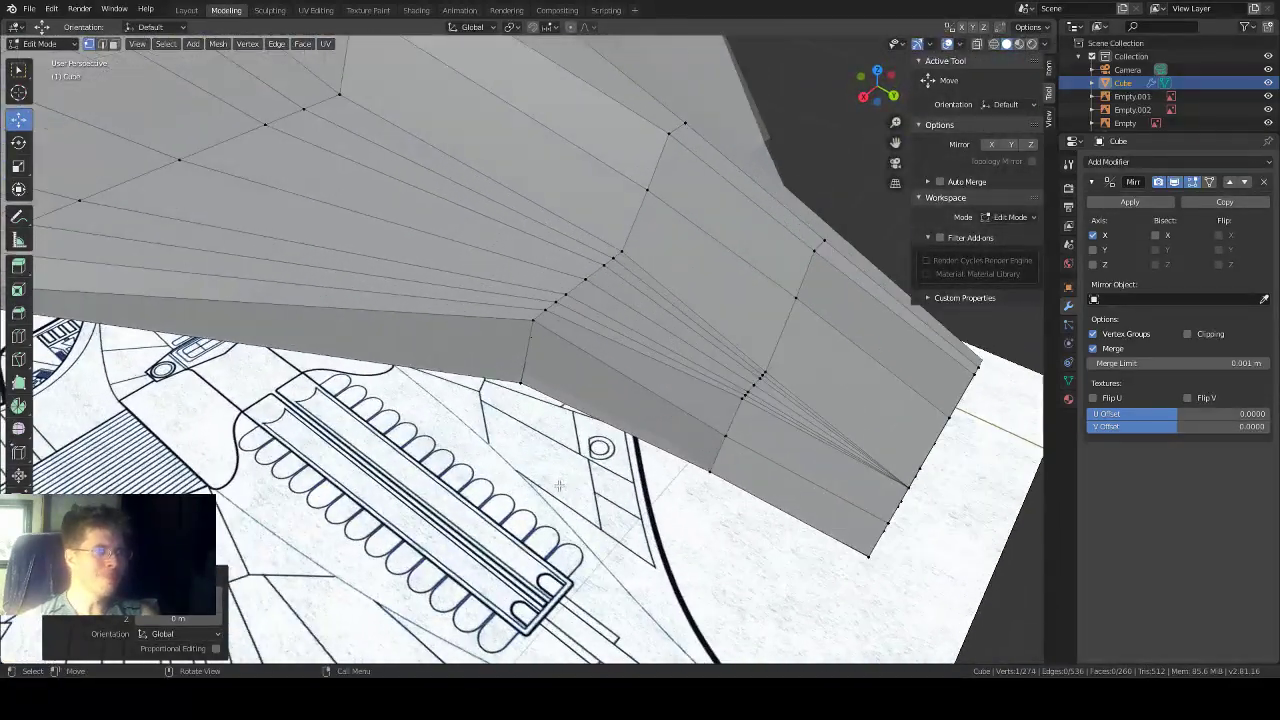
scroll(558, 455, up, 2)
middle_drag(558, 455, 495, 378)
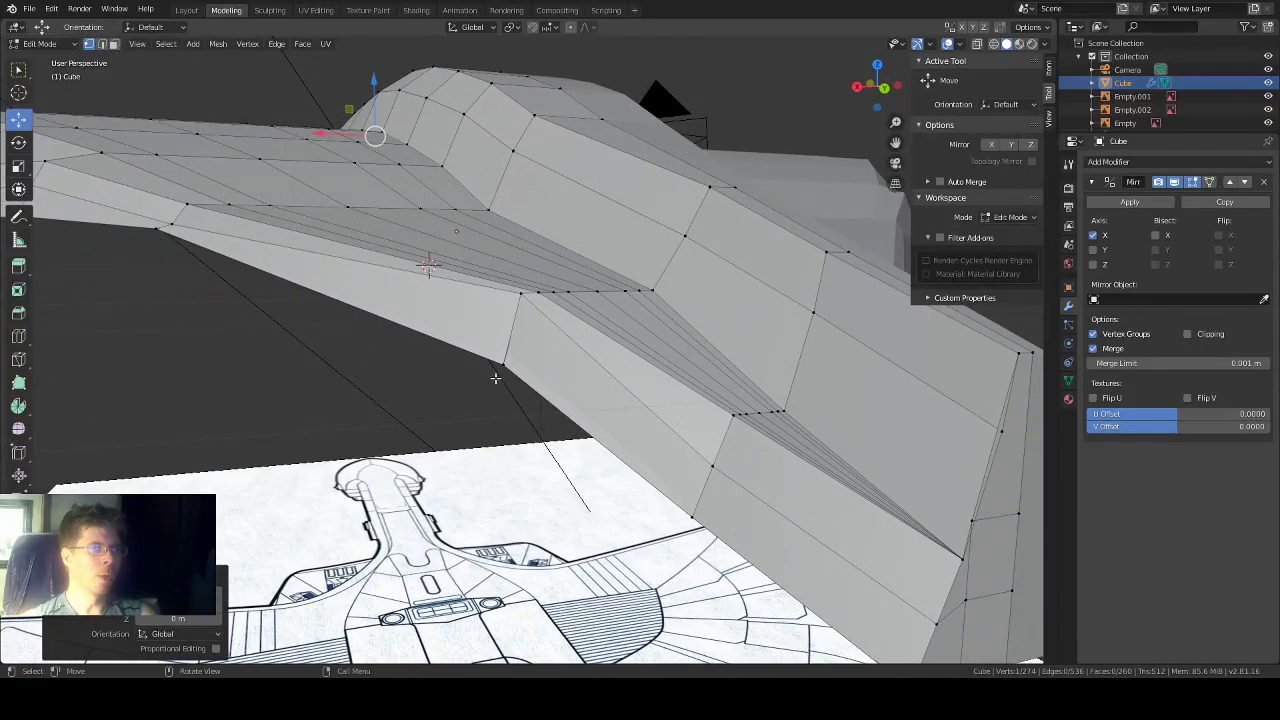
click(519, 295)
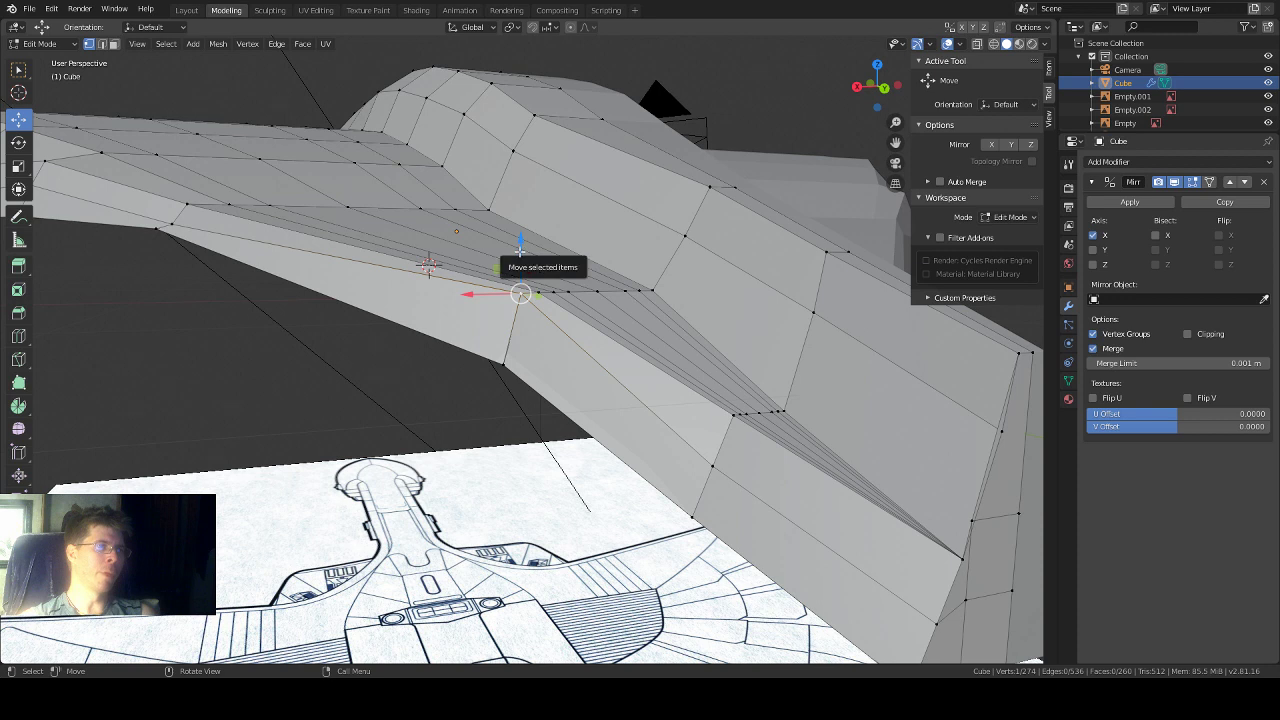
drag(521, 251, 519, 253)
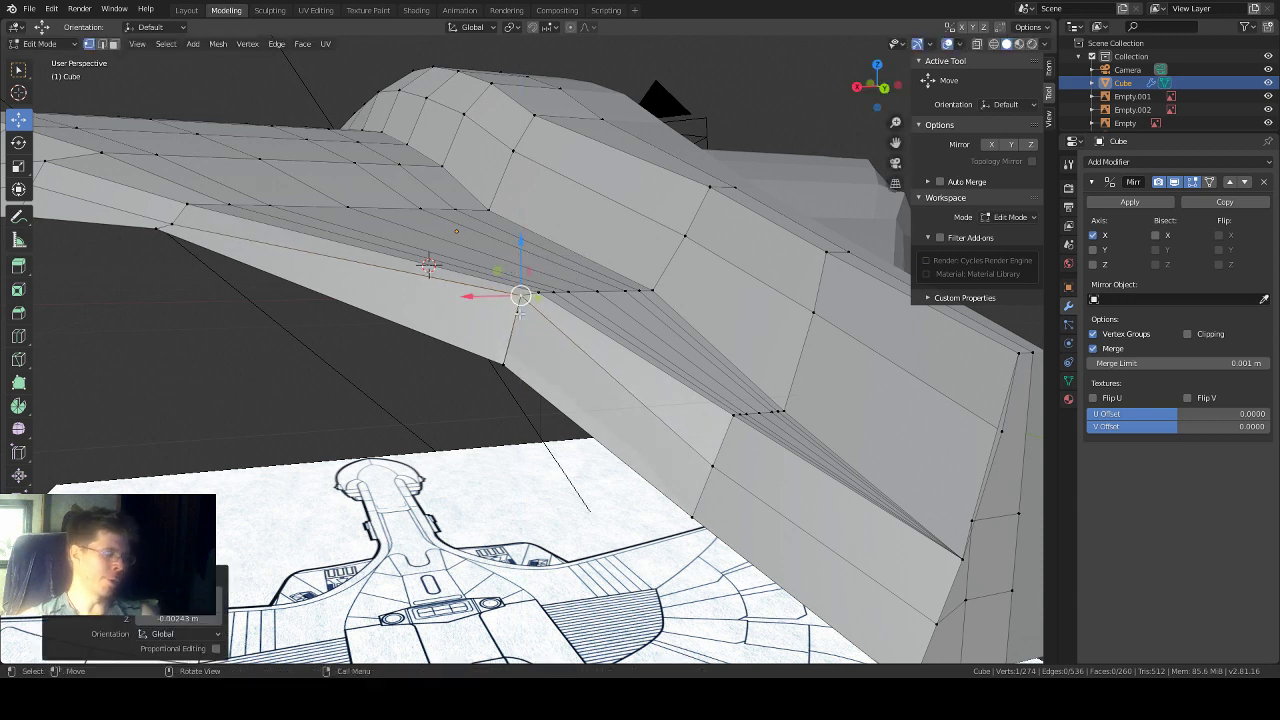
Step: With X-ray on, select the two overlapping vertices below the crowded row's outer end, lower them about 0.023 m and another 0.014 m, and shift them outward along X
shift+click(516, 309)
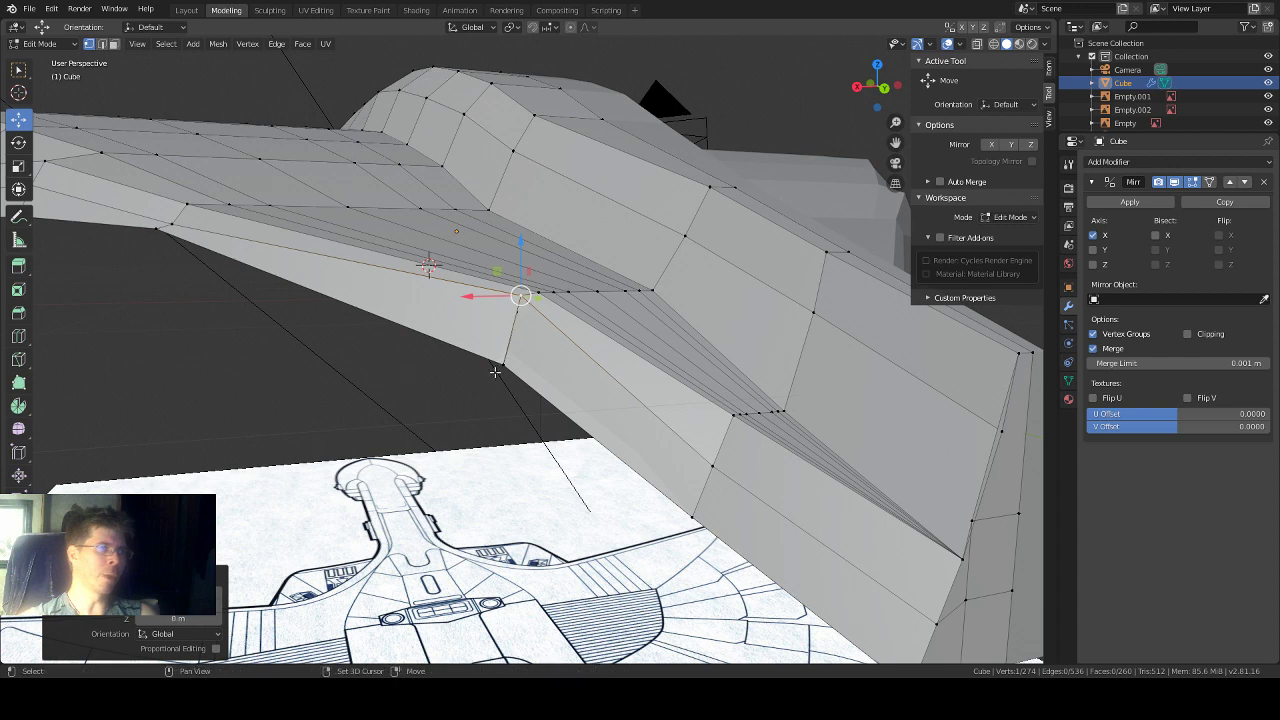
key(alt+z)
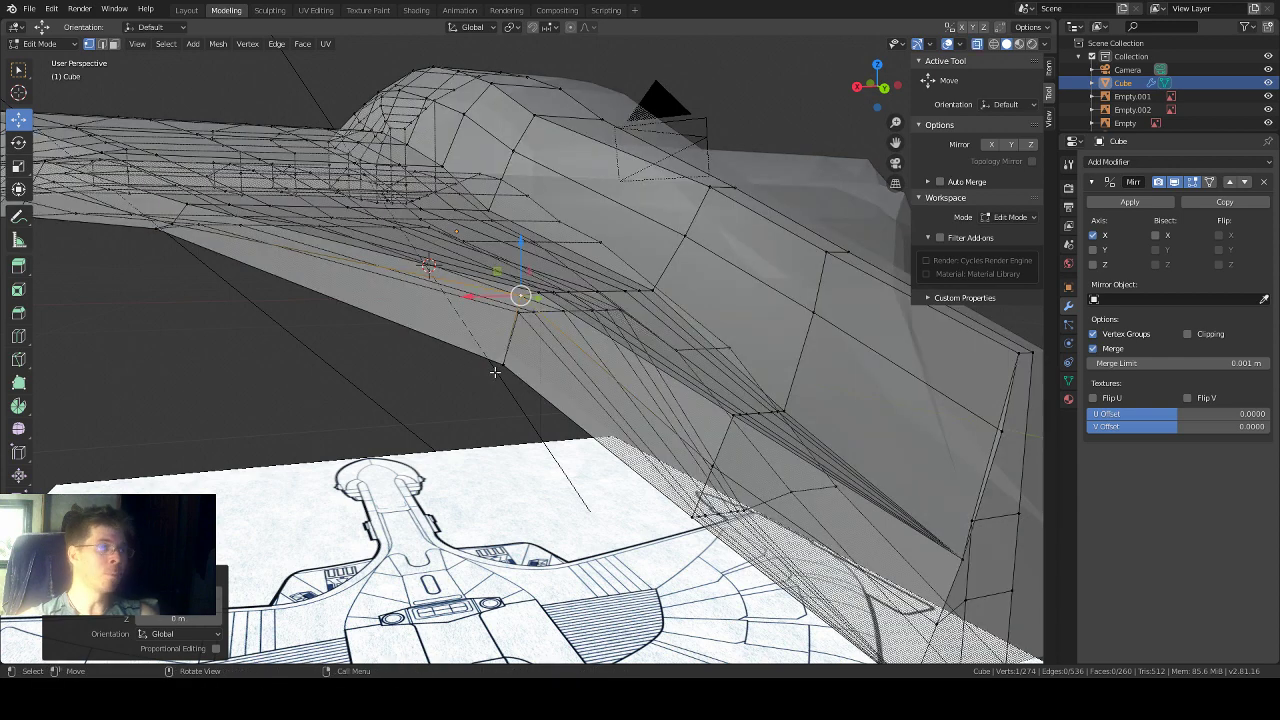
click(518, 312)
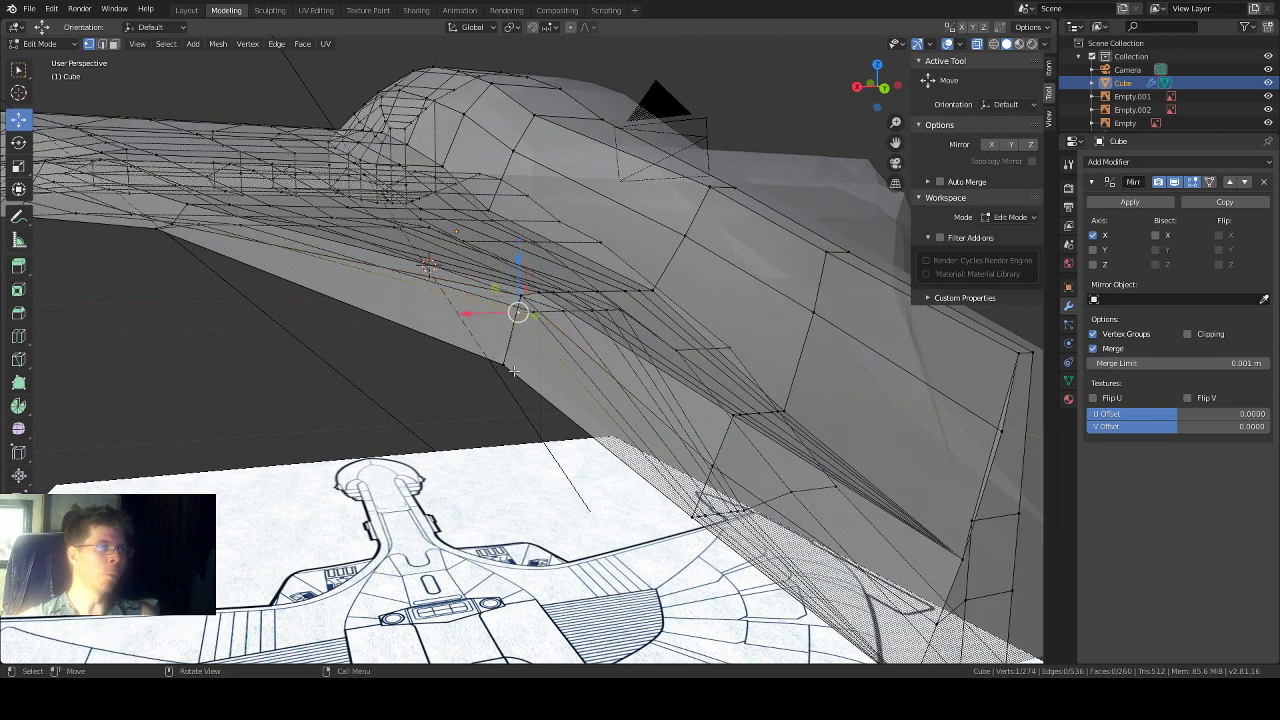
middle_drag(573, 302, 538, 316)
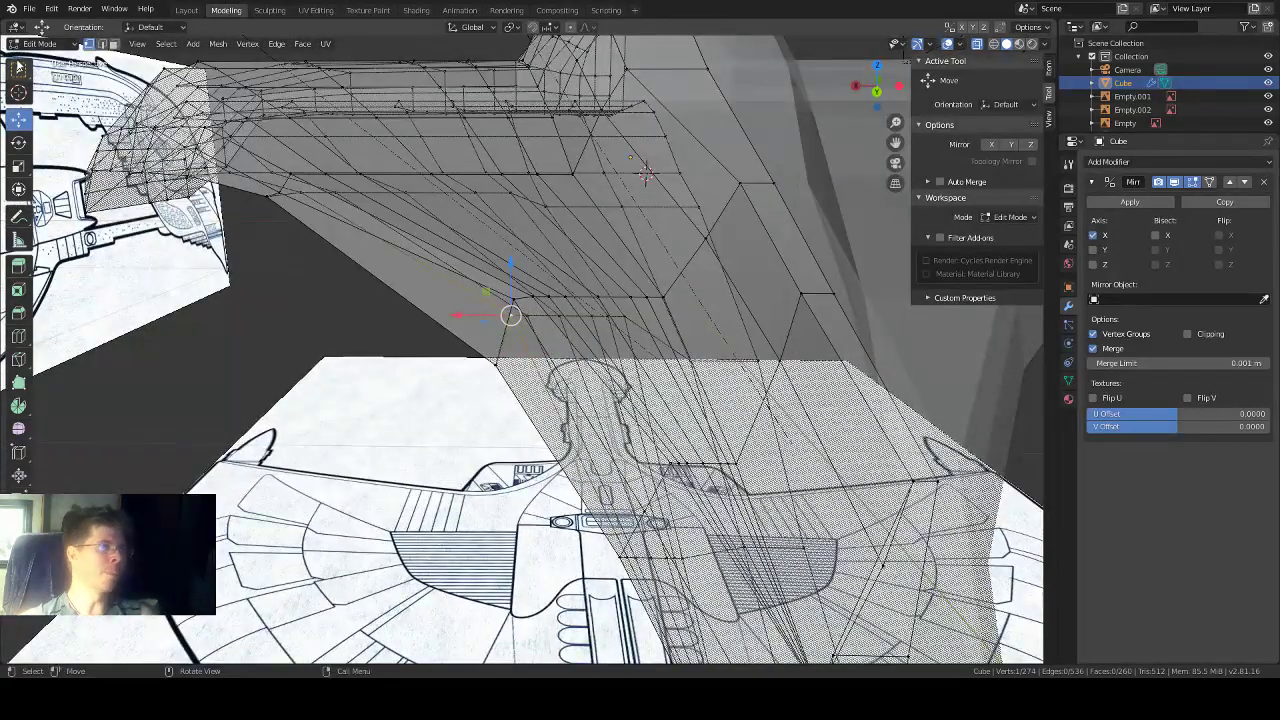
key(w)
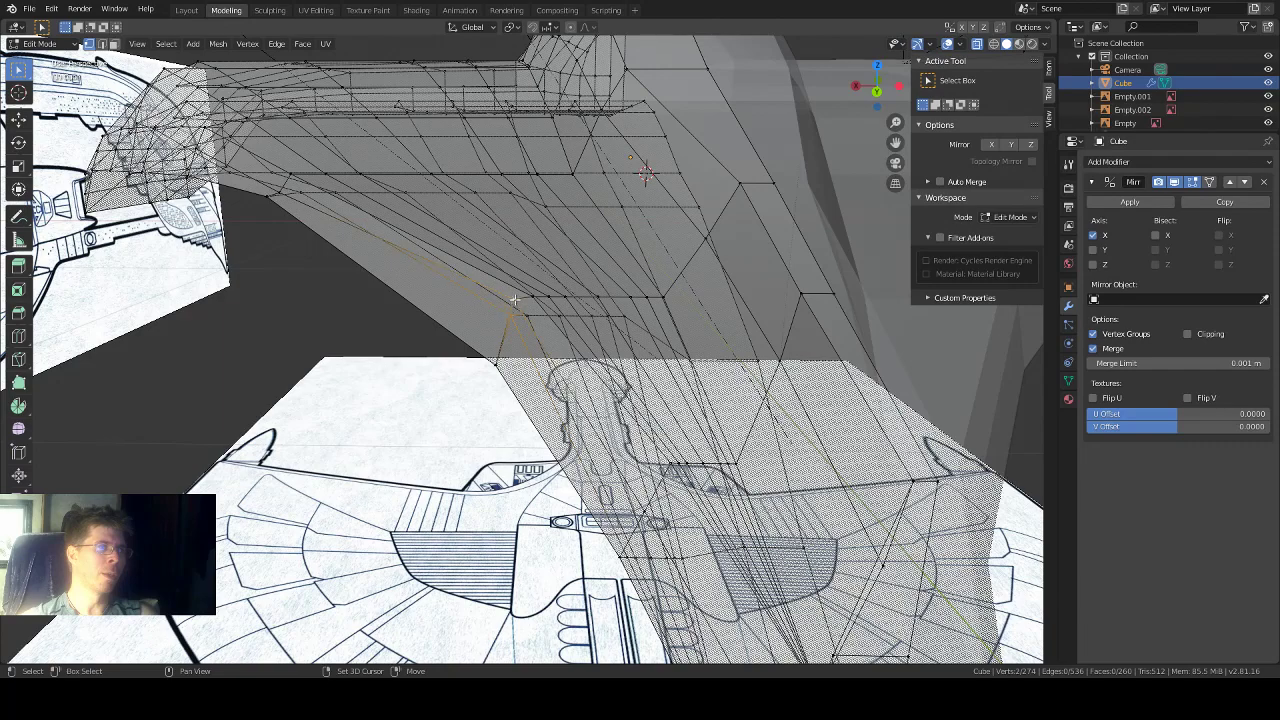
middle_drag(508, 382, 553, 330)
click(20, 120)
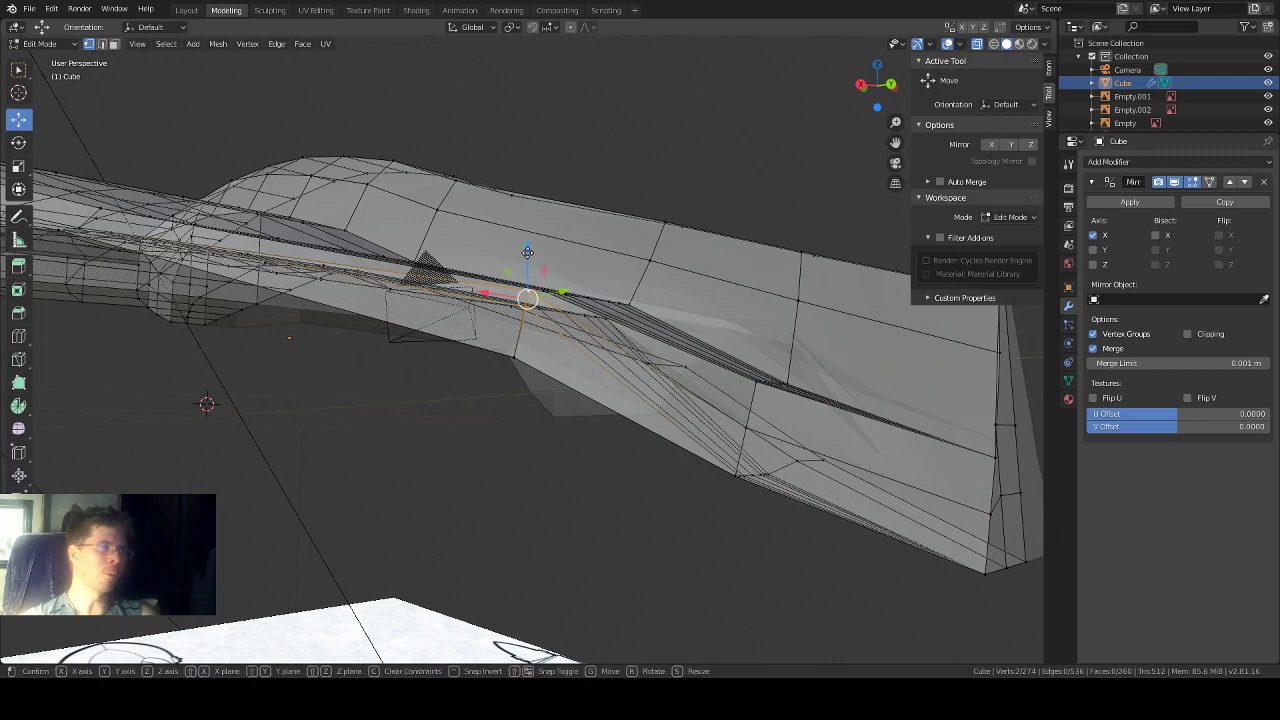
drag(527, 251, 525, 300)
mouse_move(525, 305)
middle_down()
mouse_move(507, 320)
mouse_move(495, 310)
mouse_move(510, 322)
mouse_move(577, 285)
mouse_move(507, 292)
middle_up()
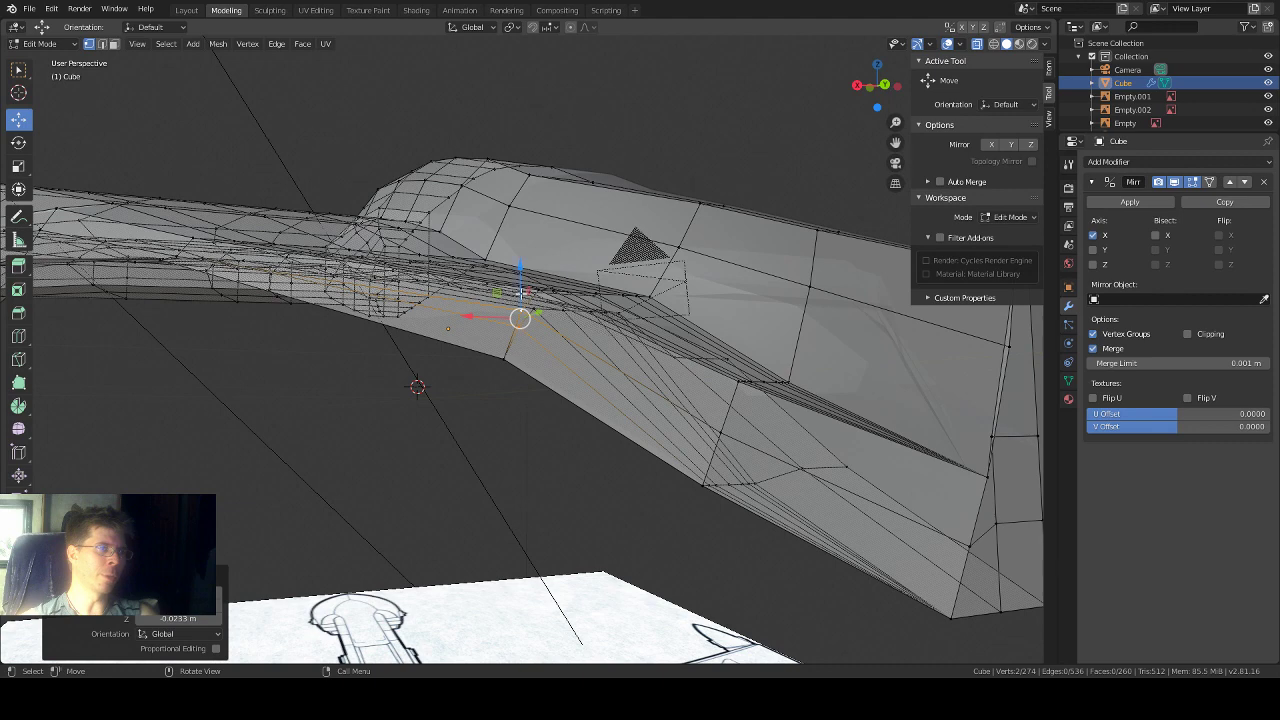
drag(522, 293, 521, 303)
middle_drag(521, 303, 452, 347)
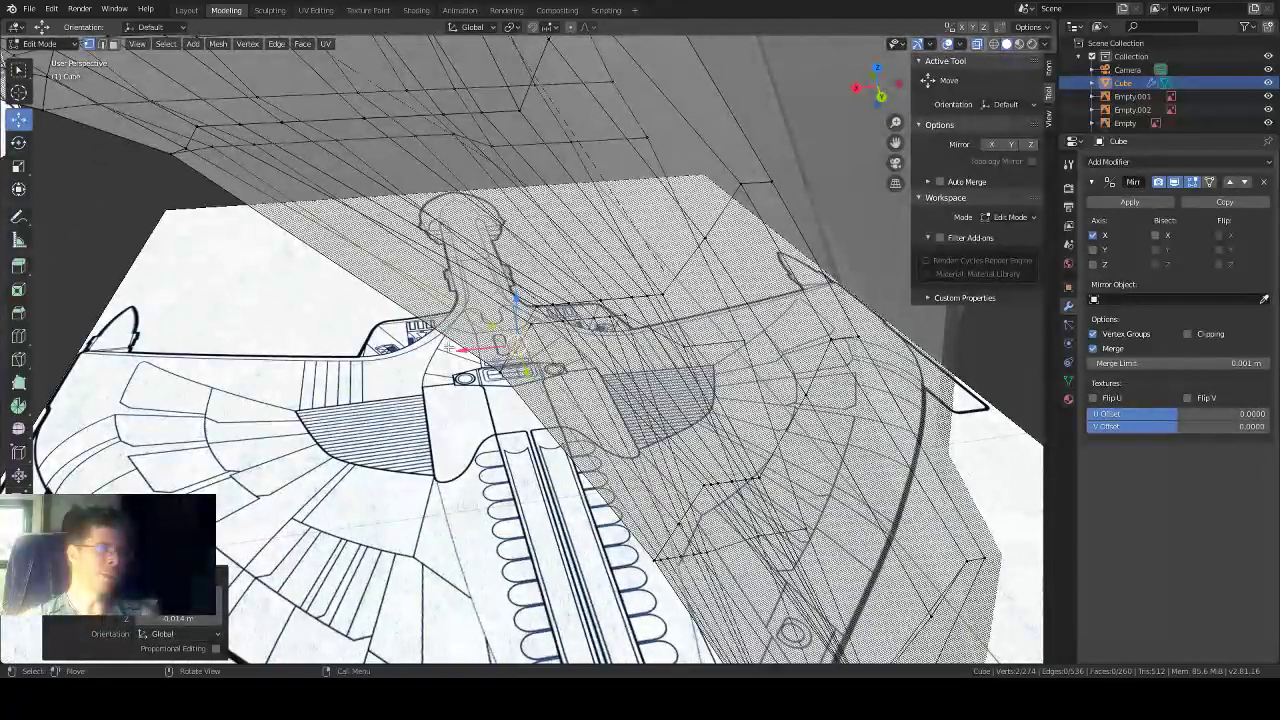
drag(463, 350, 457, 351)
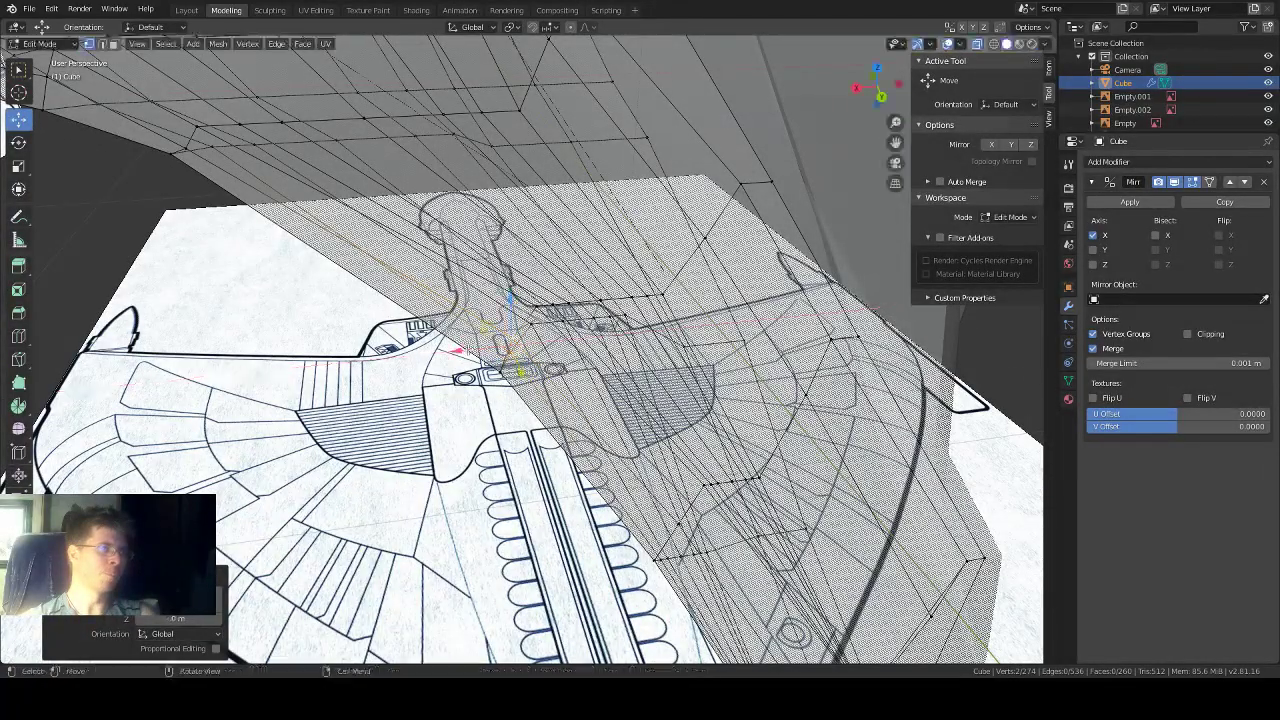
Step: Select the neighbouring inner vertex beneath the crowded row's end and lower it about 0.008 m along Z
middle_drag(468, 425, 487, 362)
click(535, 306)
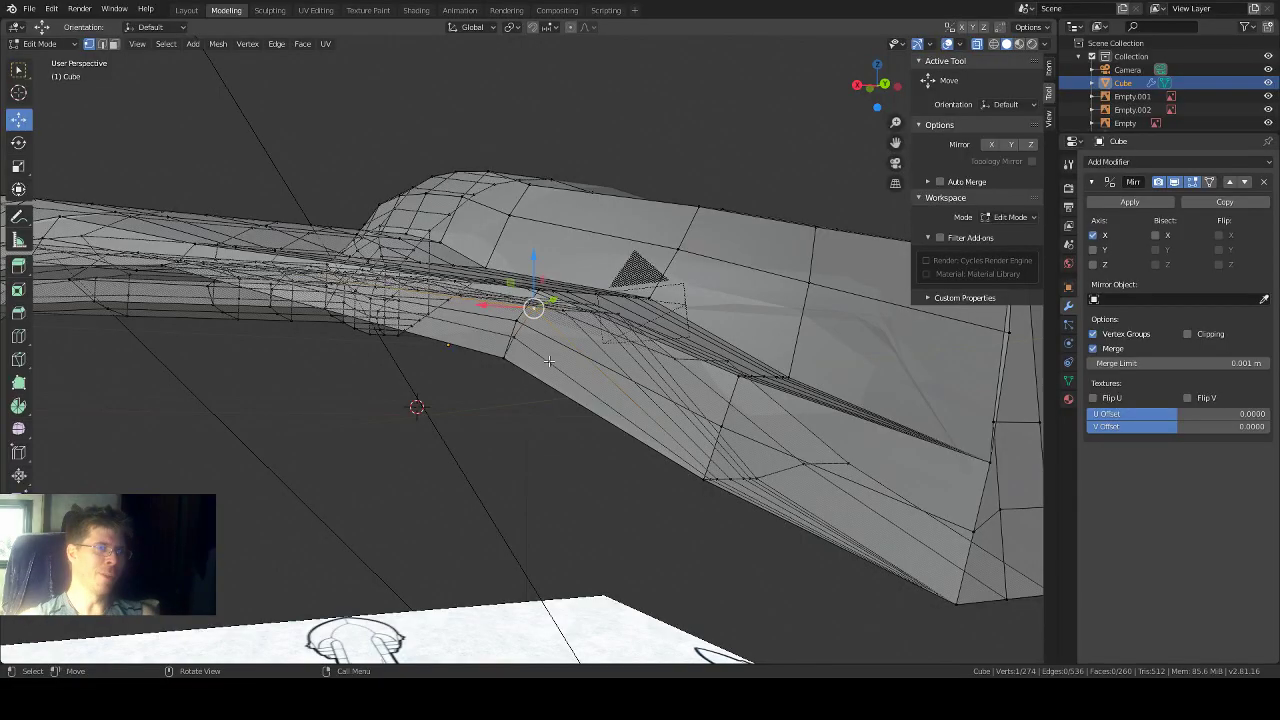
middle_drag(549, 360, 613, 243)
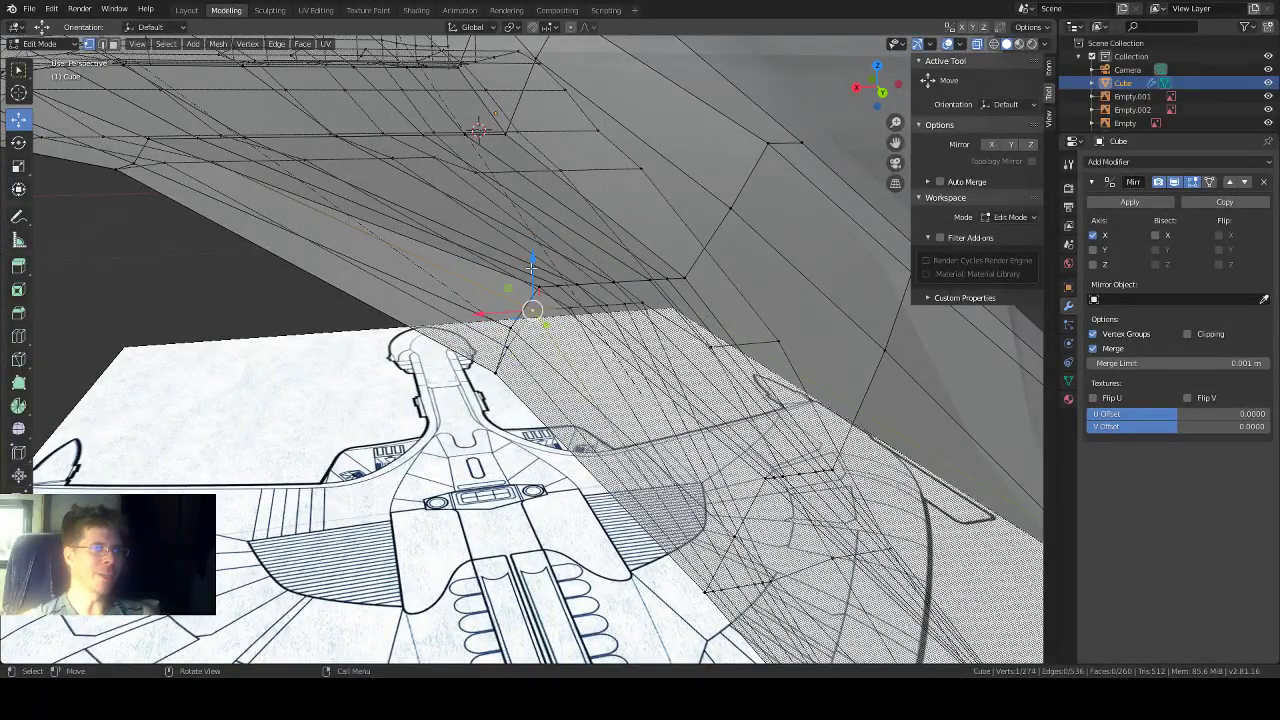
drag(532, 268, 533, 276)
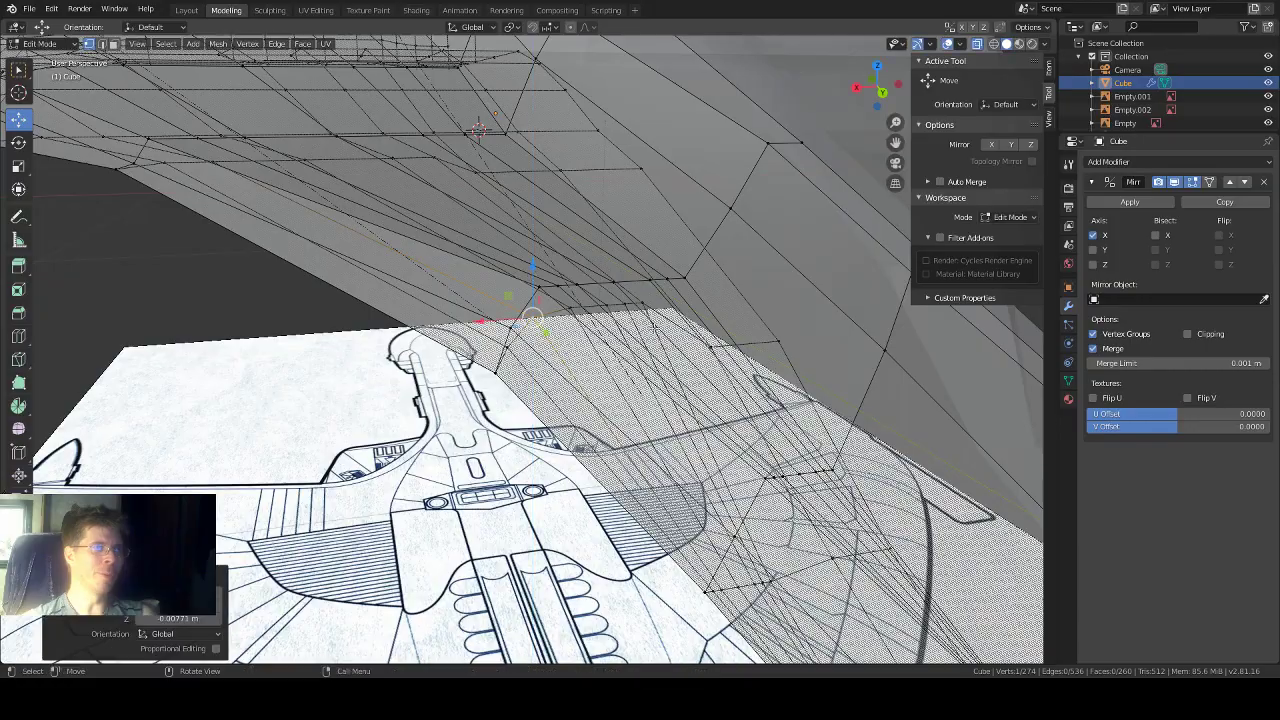
Step: Select the corner vertex on the wing's lower edge beneath the crowded row and move it along X
middle_drag(645, 302, 695, 455)
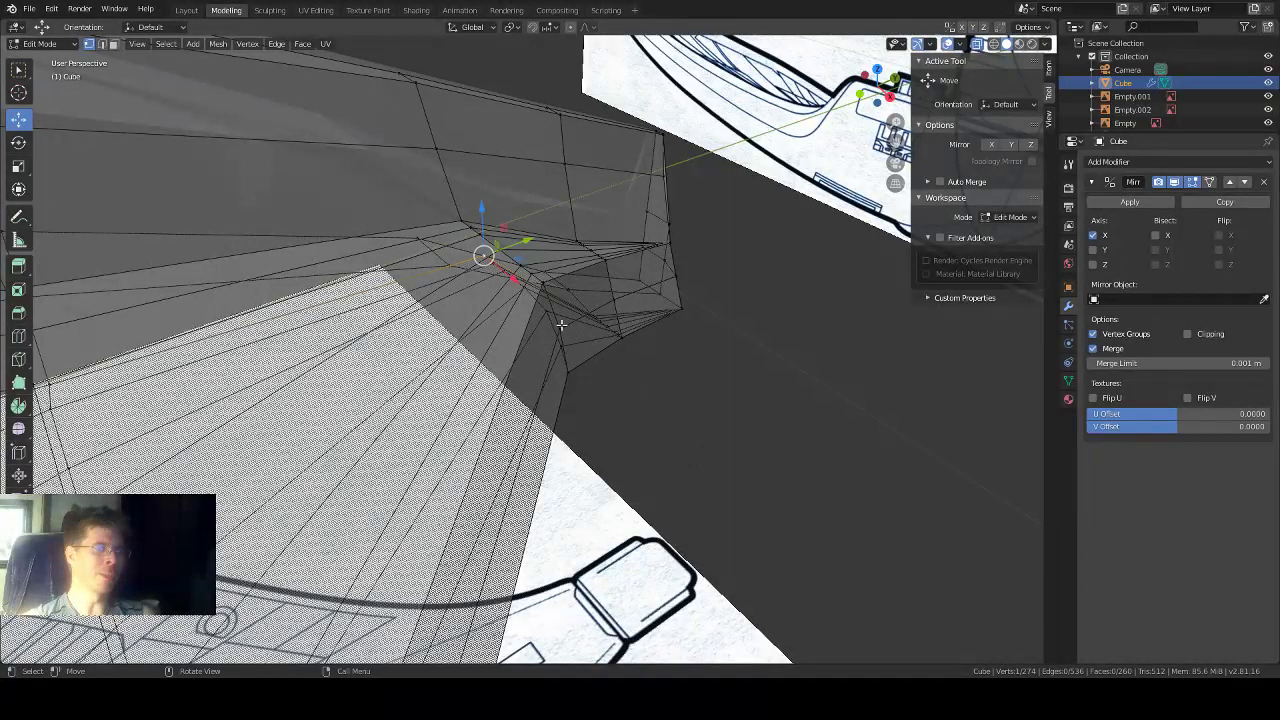
click(560, 327)
drag(591, 357, 622, 398)
middle_drag(678, 386, 478, 332)
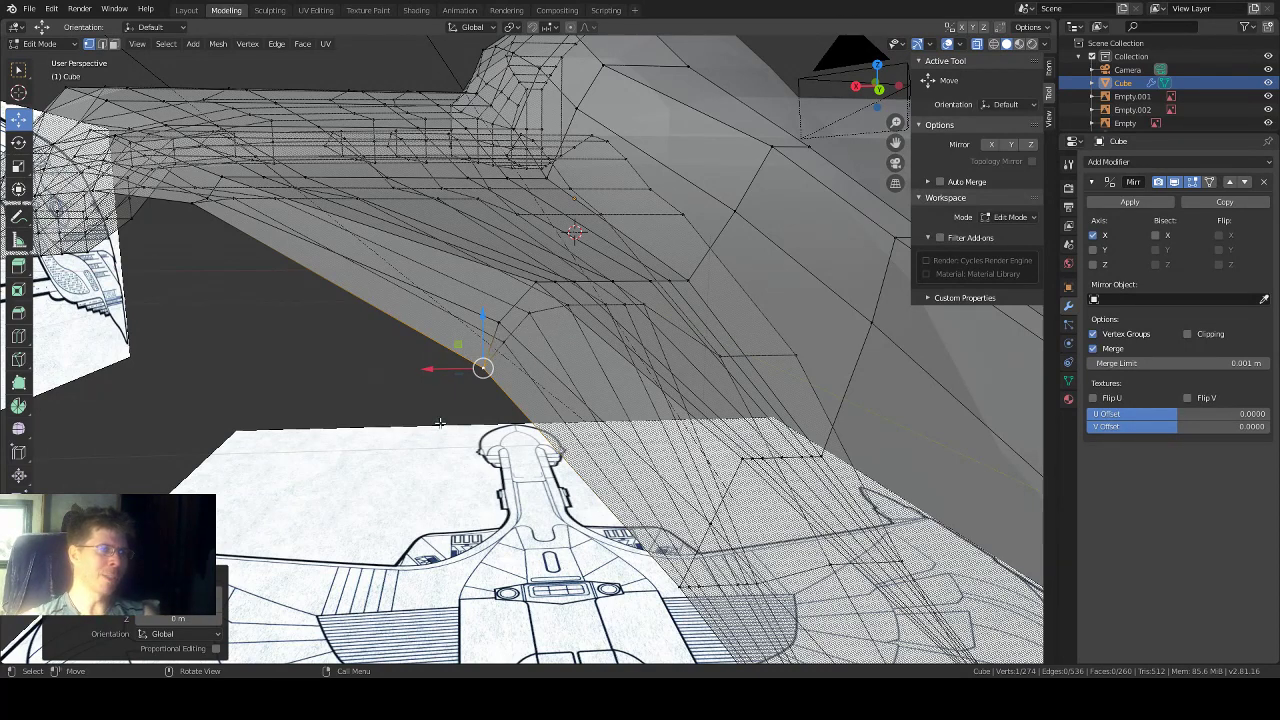
Step: Turn X-ray off and shift the outer end vertex of the upper crowded row outward and slightly down in the XZ plane
mouse_move(440, 424)
middle_down()
mouse_move(572, 429)
mouse_move(420, 438)
middle_up()
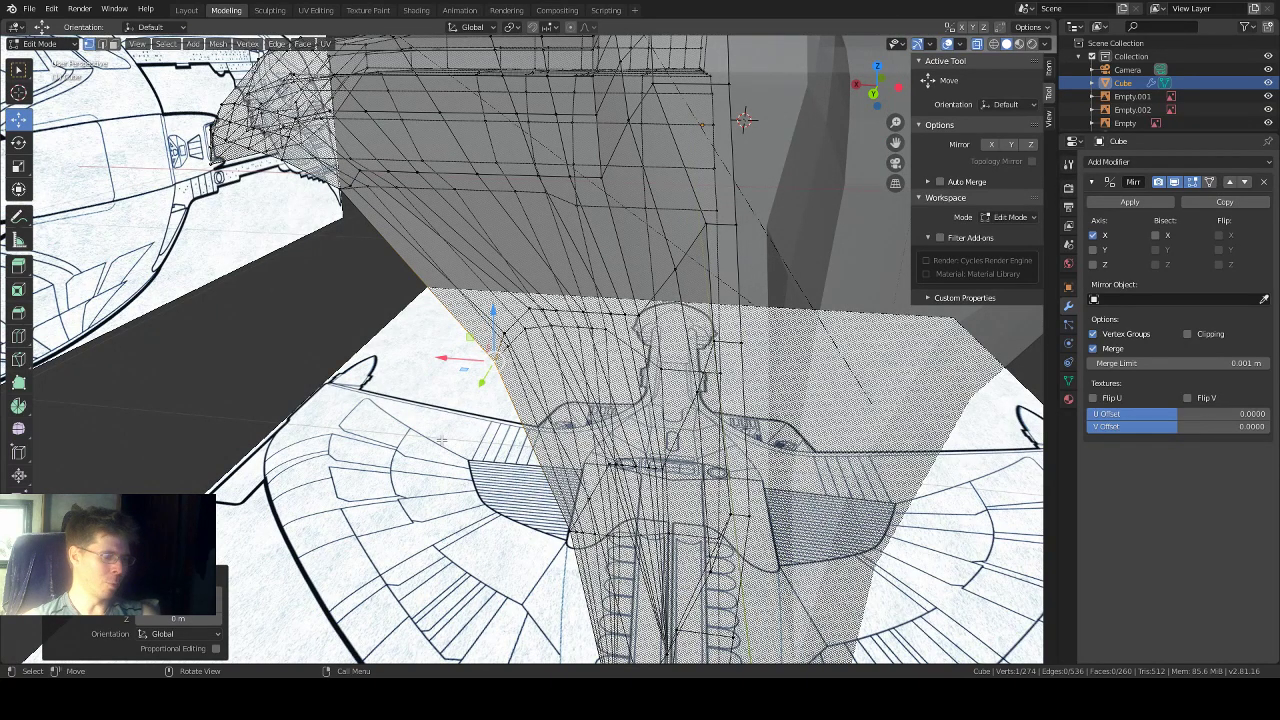
key(alt+z)
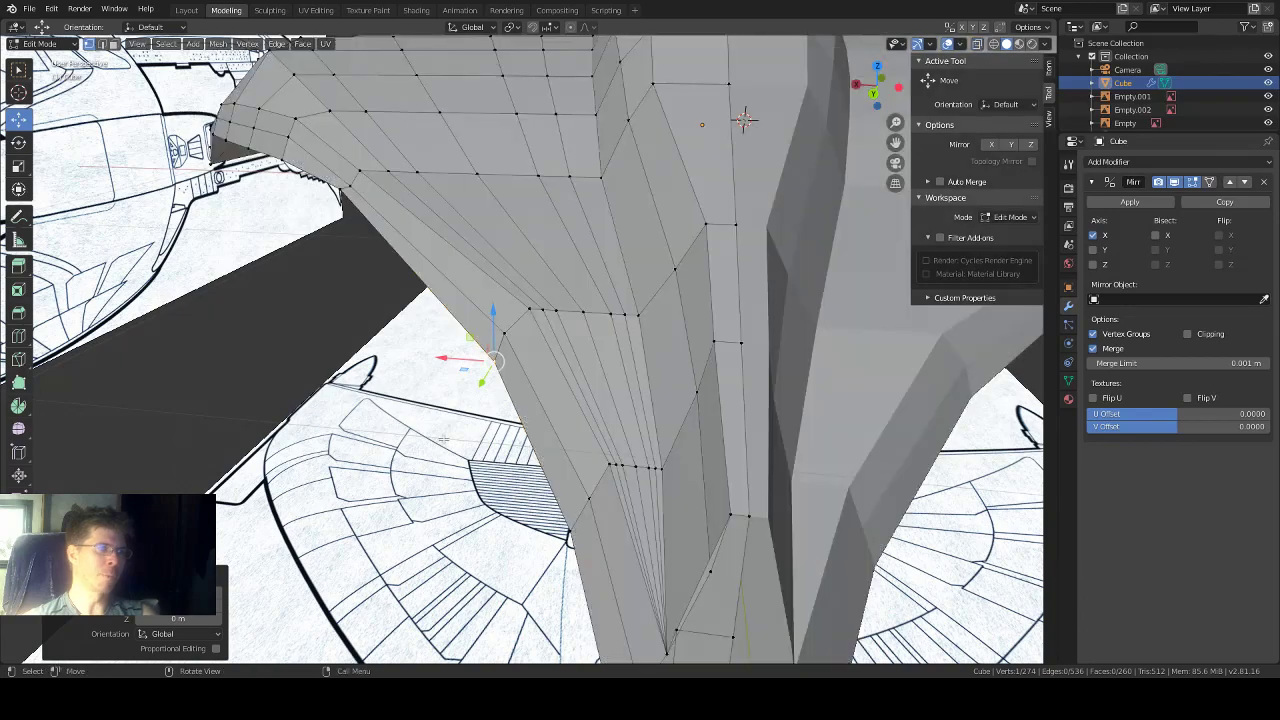
middle_drag(444, 439, 464, 364)
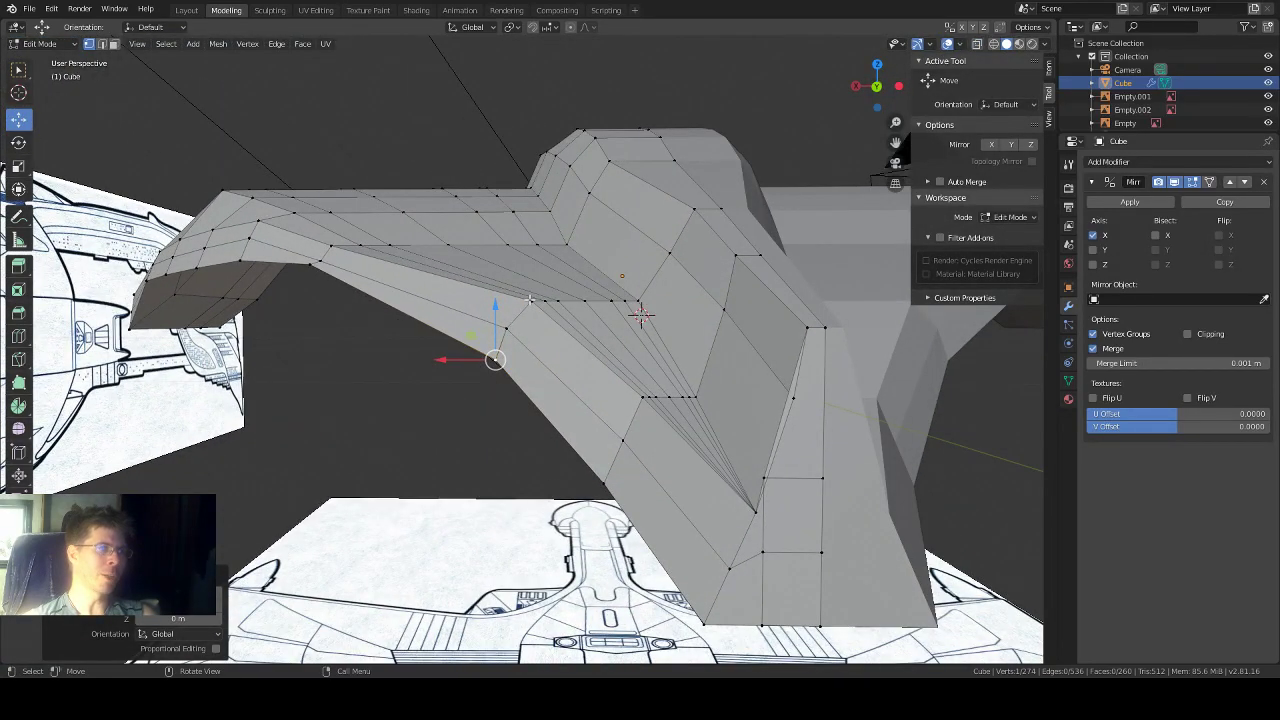
middle_drag(545, 340, 491, 287)
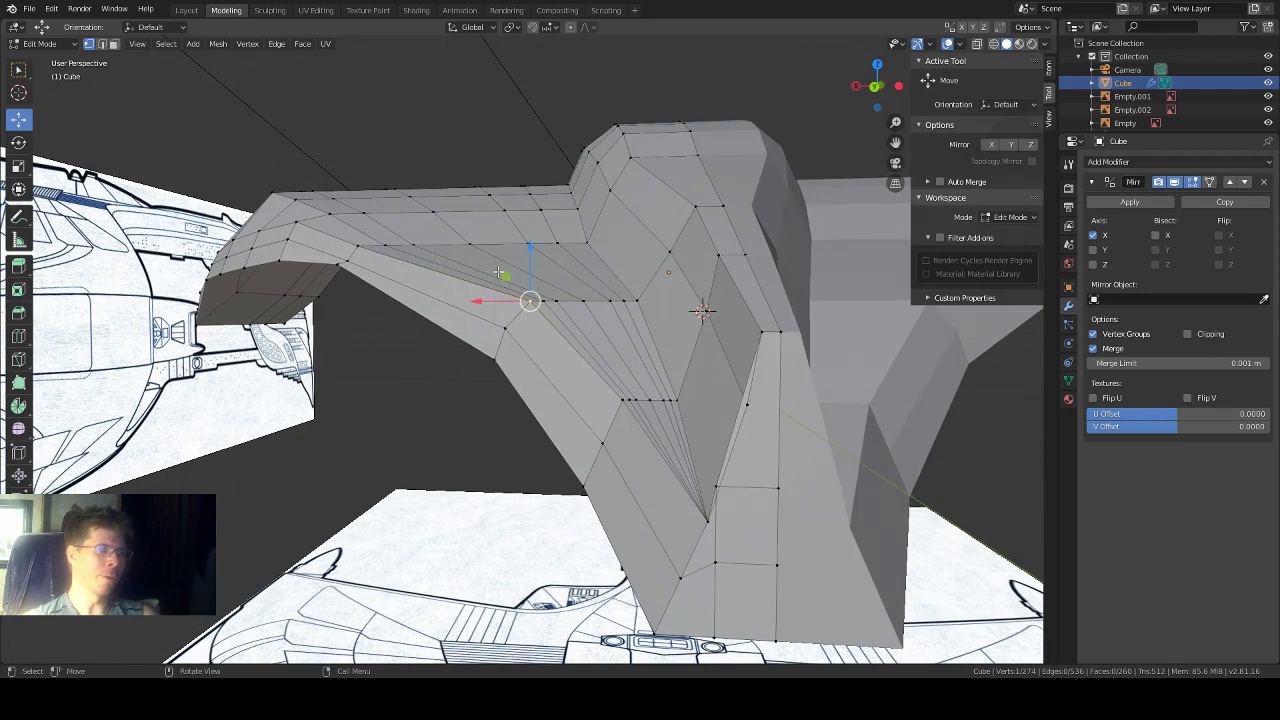
mouse_move(498, 271)
mouse_down()
mouse_move(493, 288)
mouse_move(505, 278)
mouse_up()
Step: Nudge the neighbouring vertices of the upper crowded row slightly outward in the XZ plane to even out their spacing
click(540, 301)
click(558, 301)
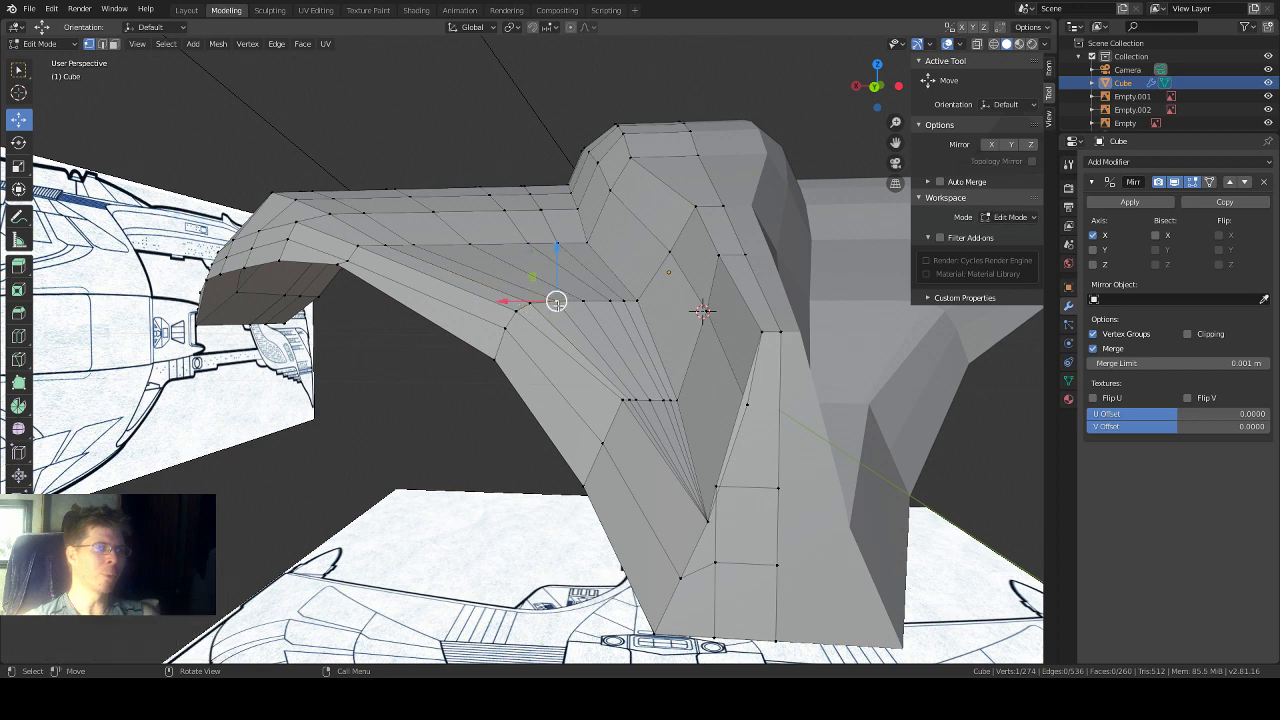
drag(538, 276, 532, 275)
Step: Move the lower crowded row's outer end vertex outward and about 0.028 m down, and shift the vertex below it outward along X
middle_drag(463, 434, 612, 457)
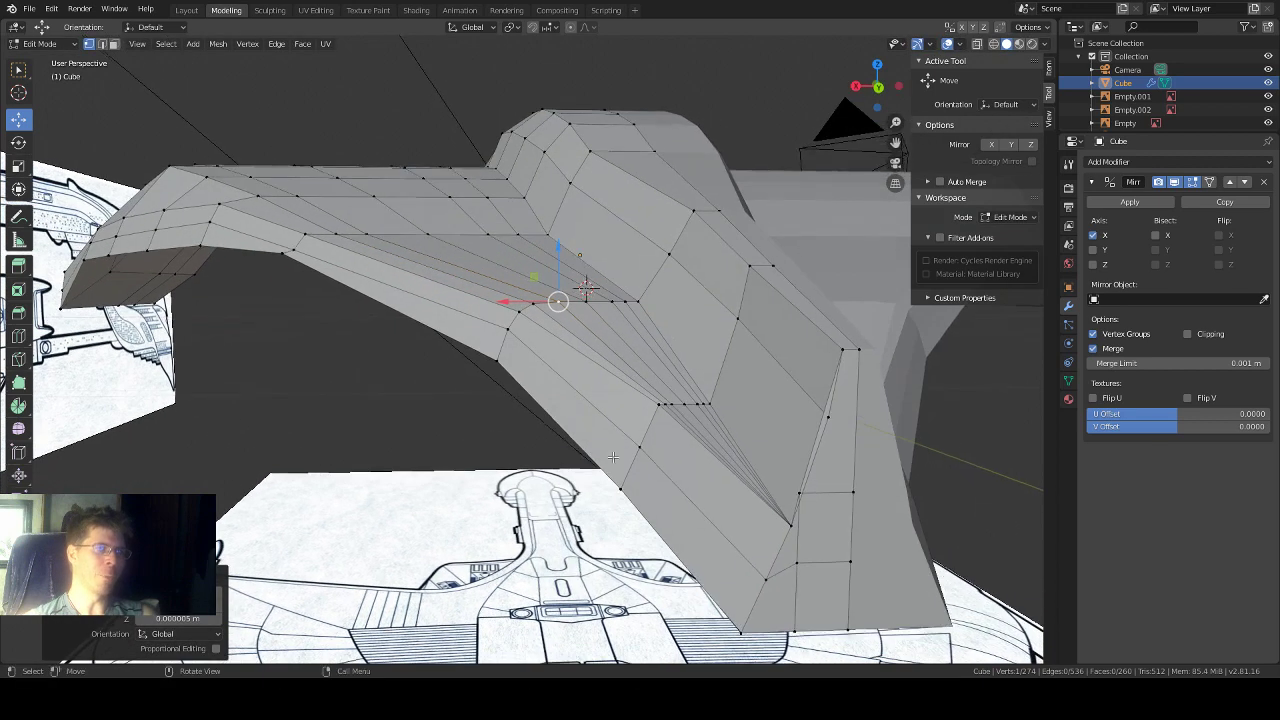
click(656, 402)
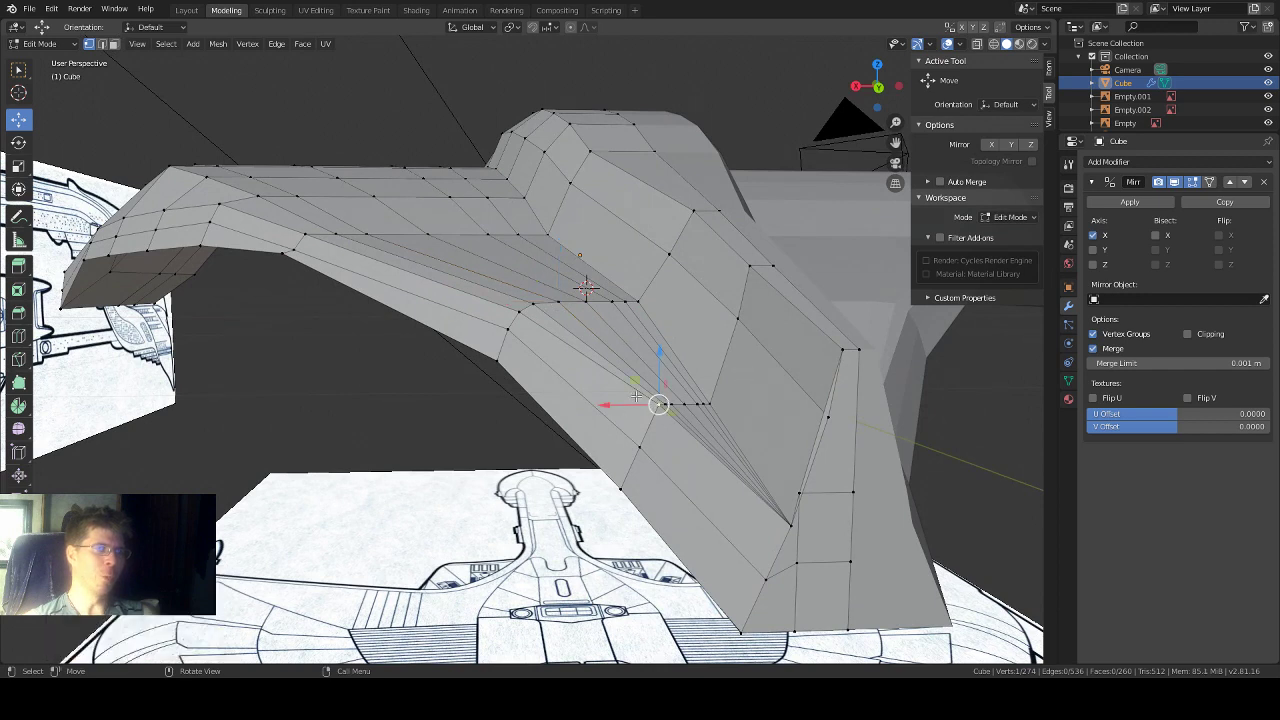
mouse_move(631, 381)
mouse_down()
mouse_move(623, 374)
mouse_move(621, 404)
mouse_up()
middle_drag(587, 489, 562, 478)
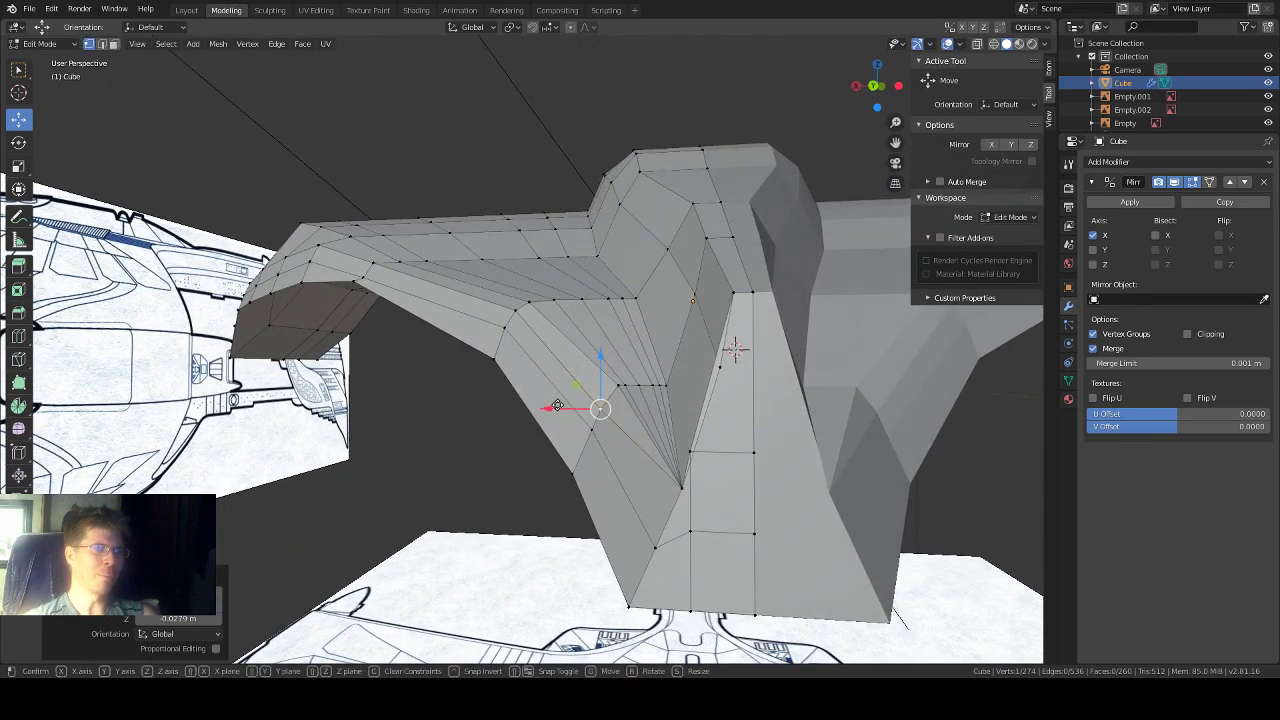
drag(557, 405, 530, 430)
click(590, 430)
Step: Merge the vertex at the lower end of the wing's side edge into the adjacent vertex on the front face using At Last
click(655, 549)
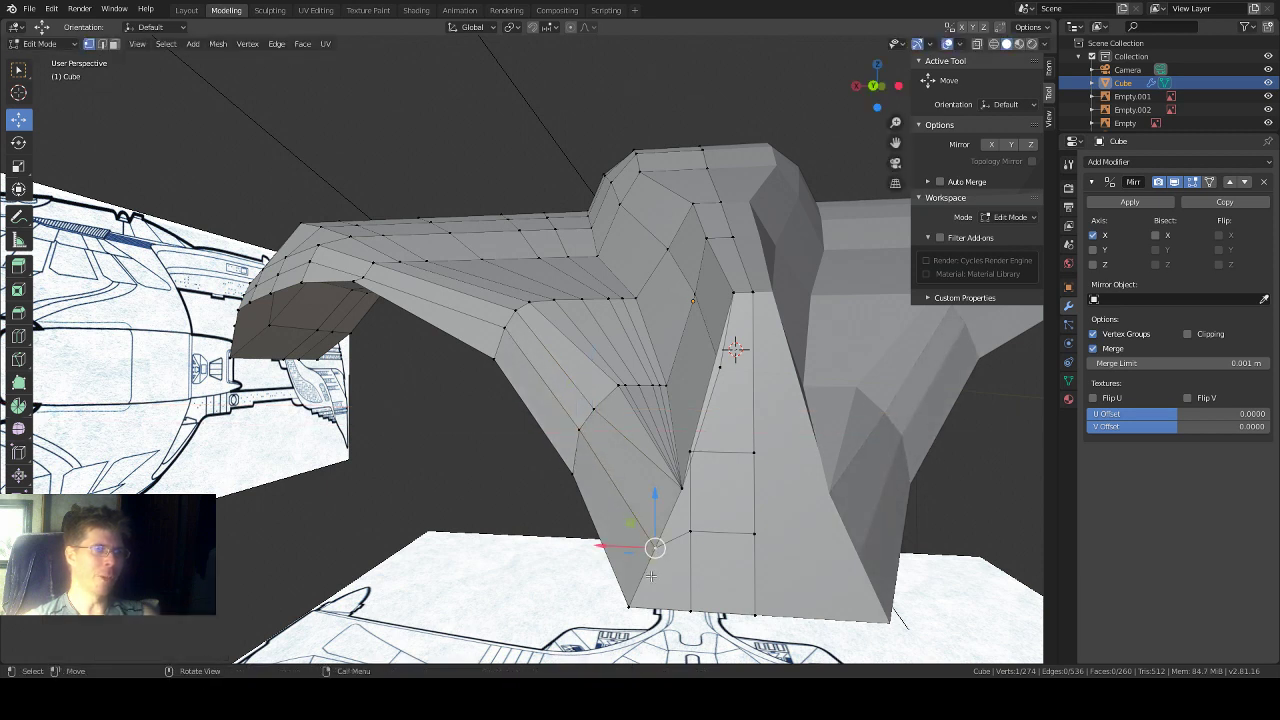
middle_drag(669, 569, 683, 471)
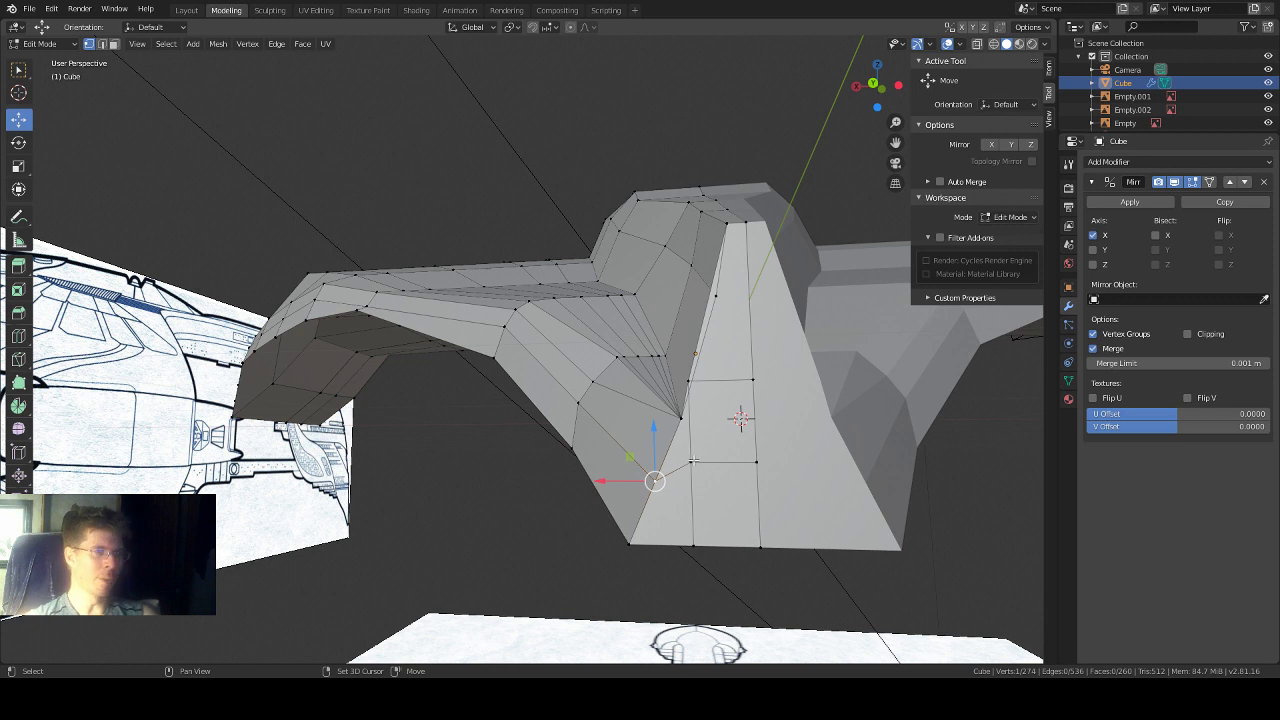
shift+click(689, 463)
key(m)
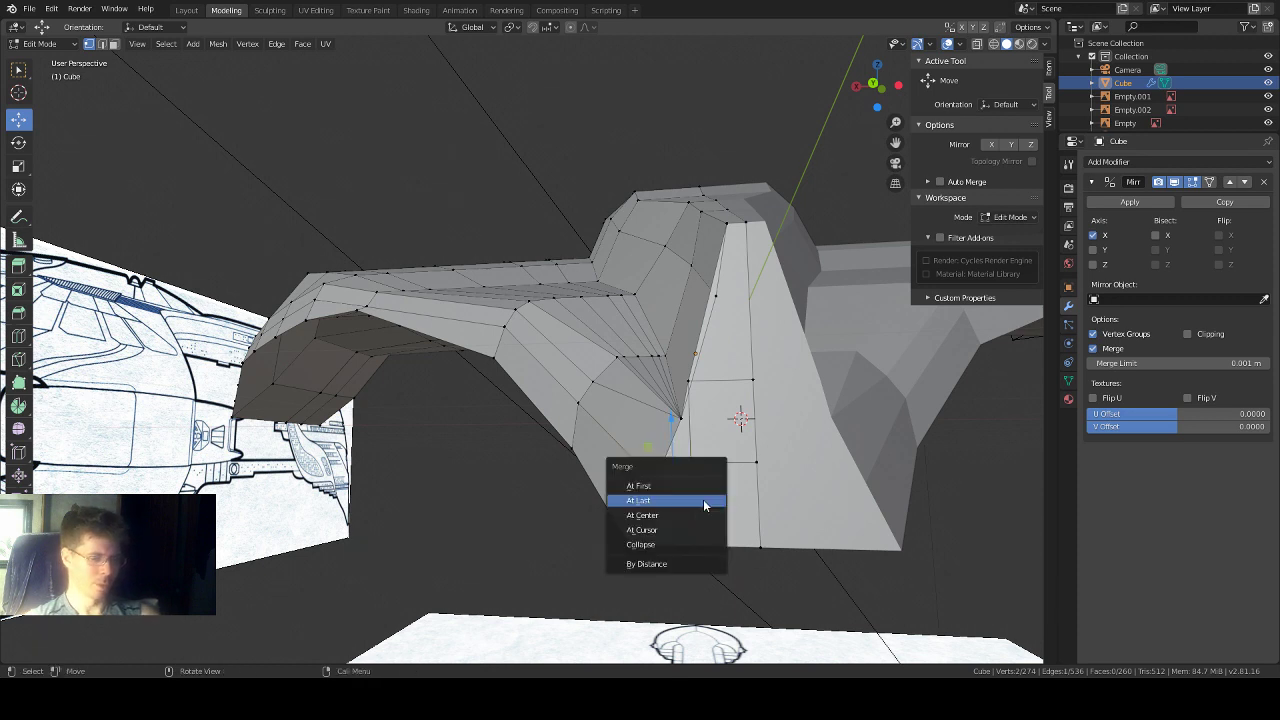
click(703, 499)
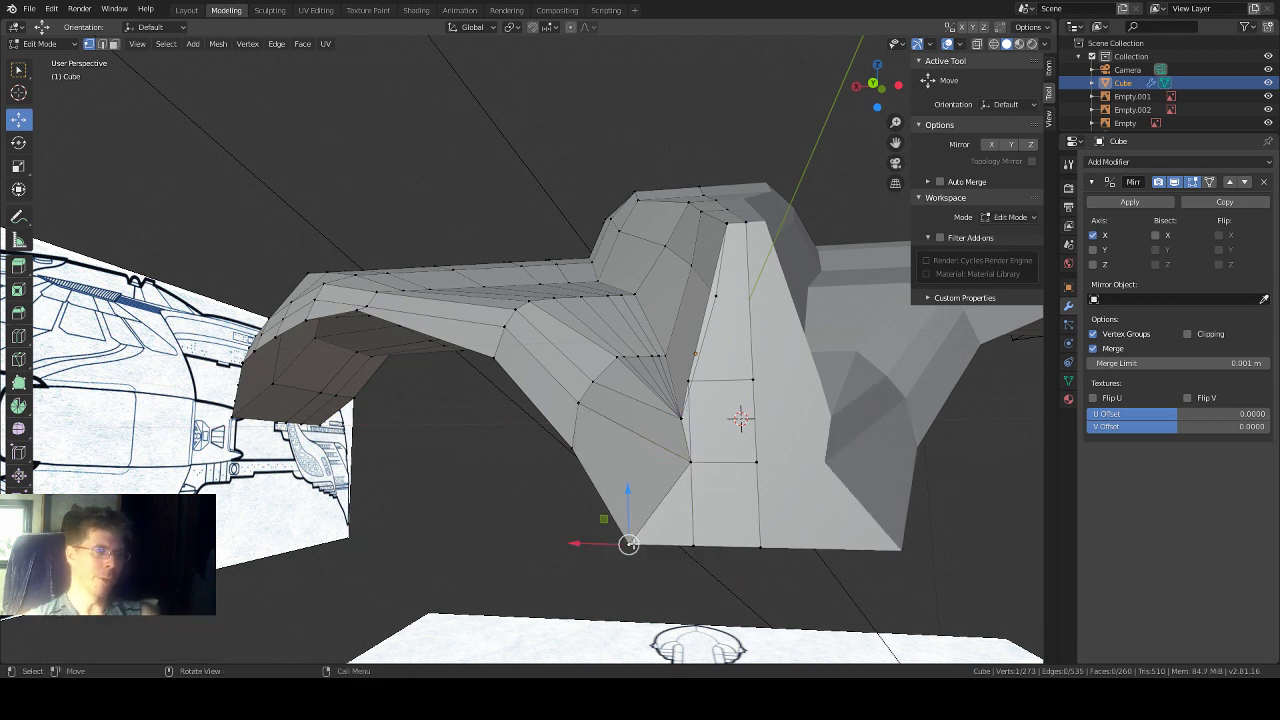
Step: Merge the bottom corner vertex of the front face into its neighbour on the bottom edge using At Last
shift+click(691, 543)
key(m)
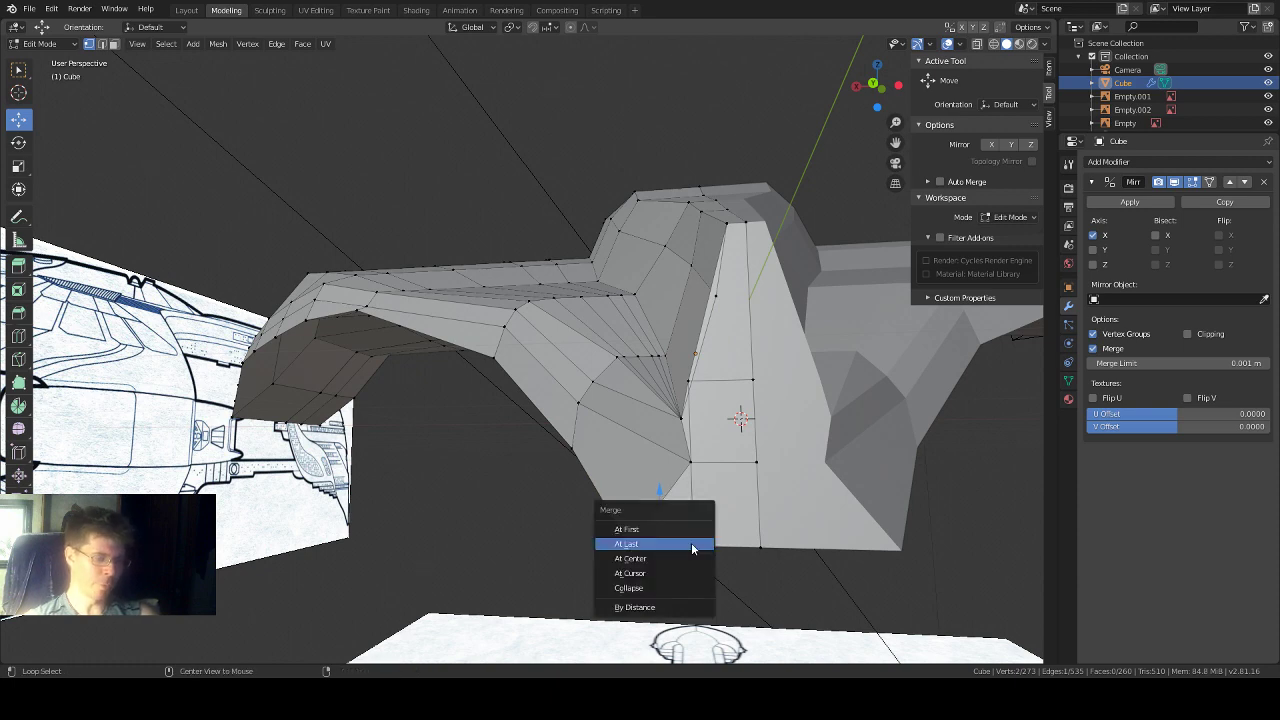
click(691, 543)
Step: Select the current outer vertex of the lower crowded row and move it outward and about 0.008 m down in the XZ plane
middle_drag(570, 540, 591, 446)
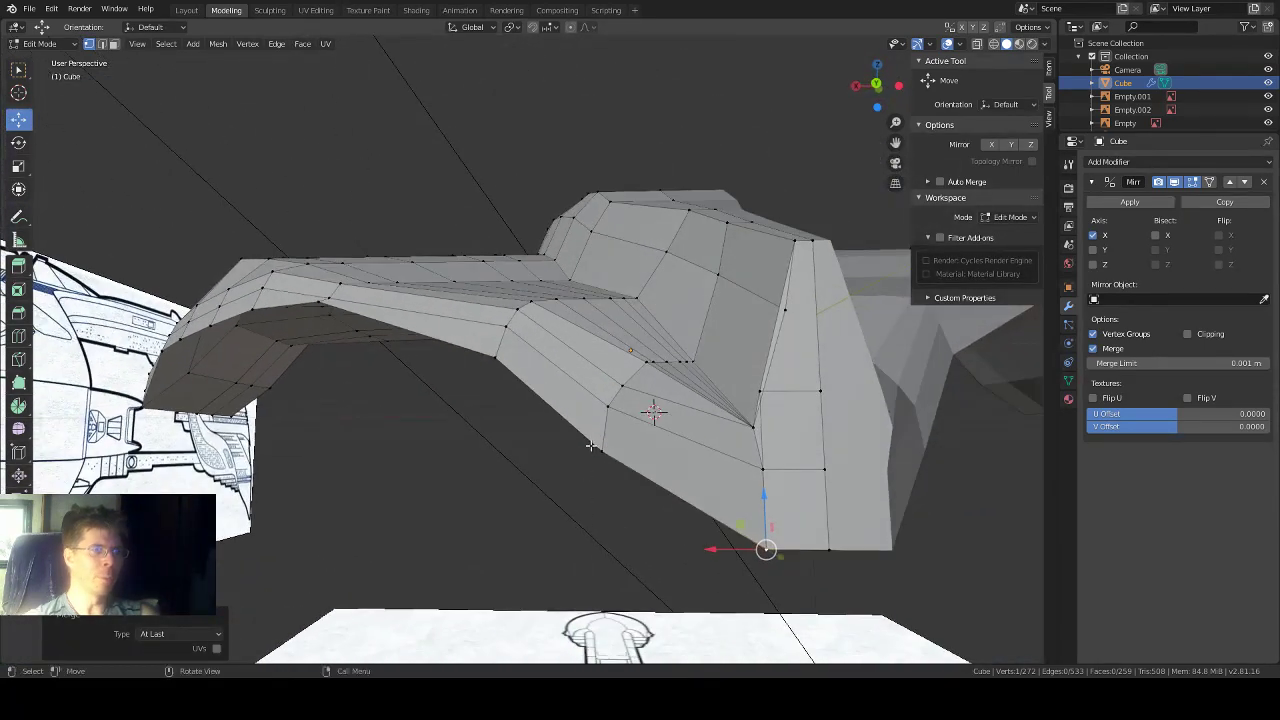
click(18, 70)
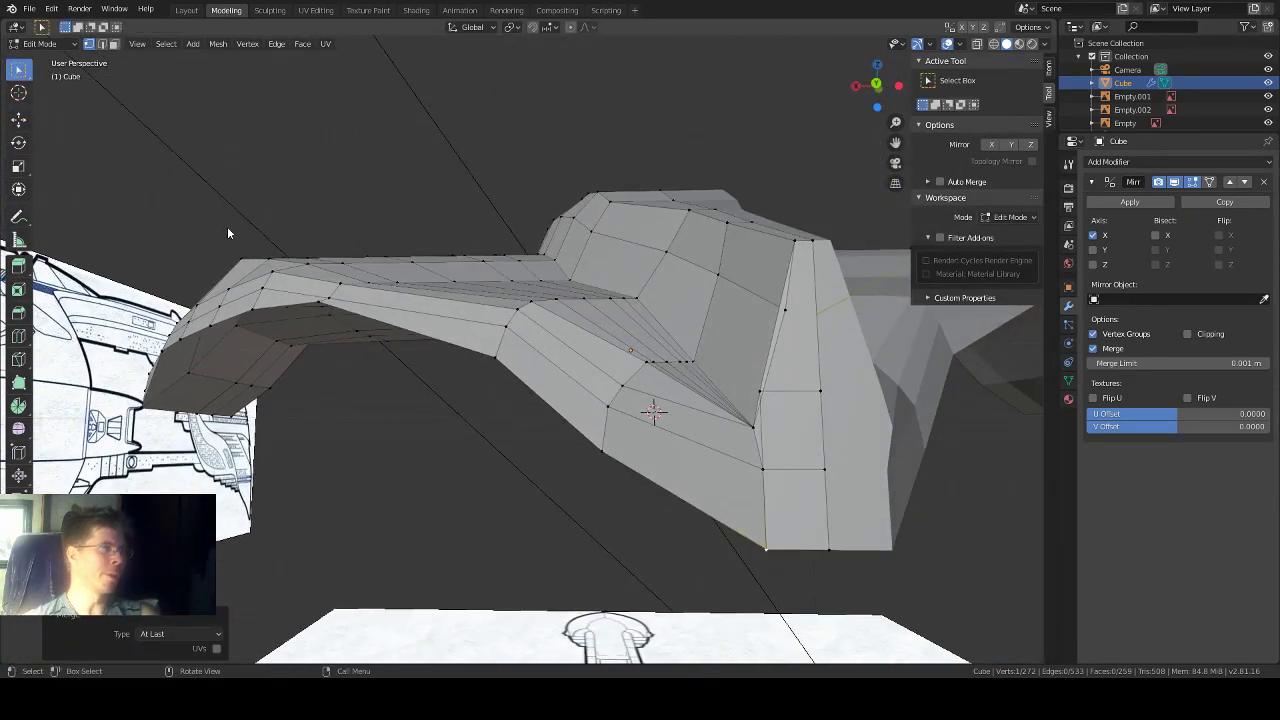
click(644, 365)
scroll(689, 353, up, 2)
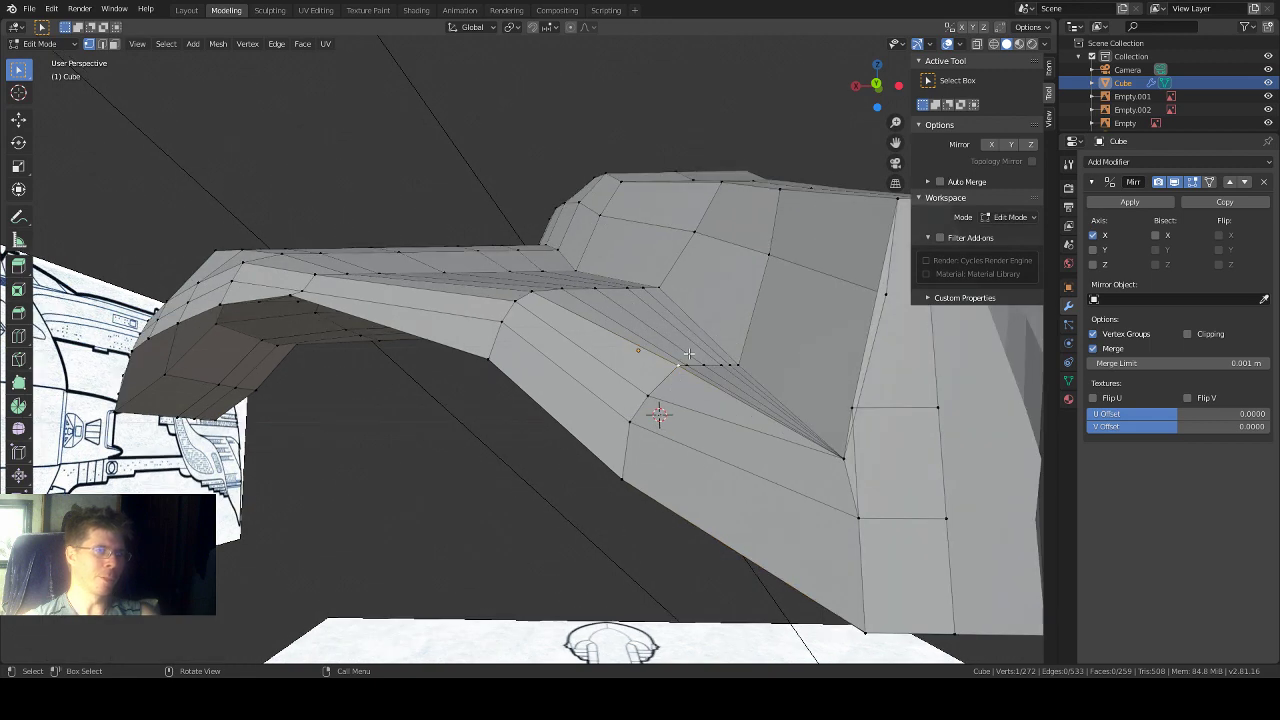
scroll(689, 353, up, 1)
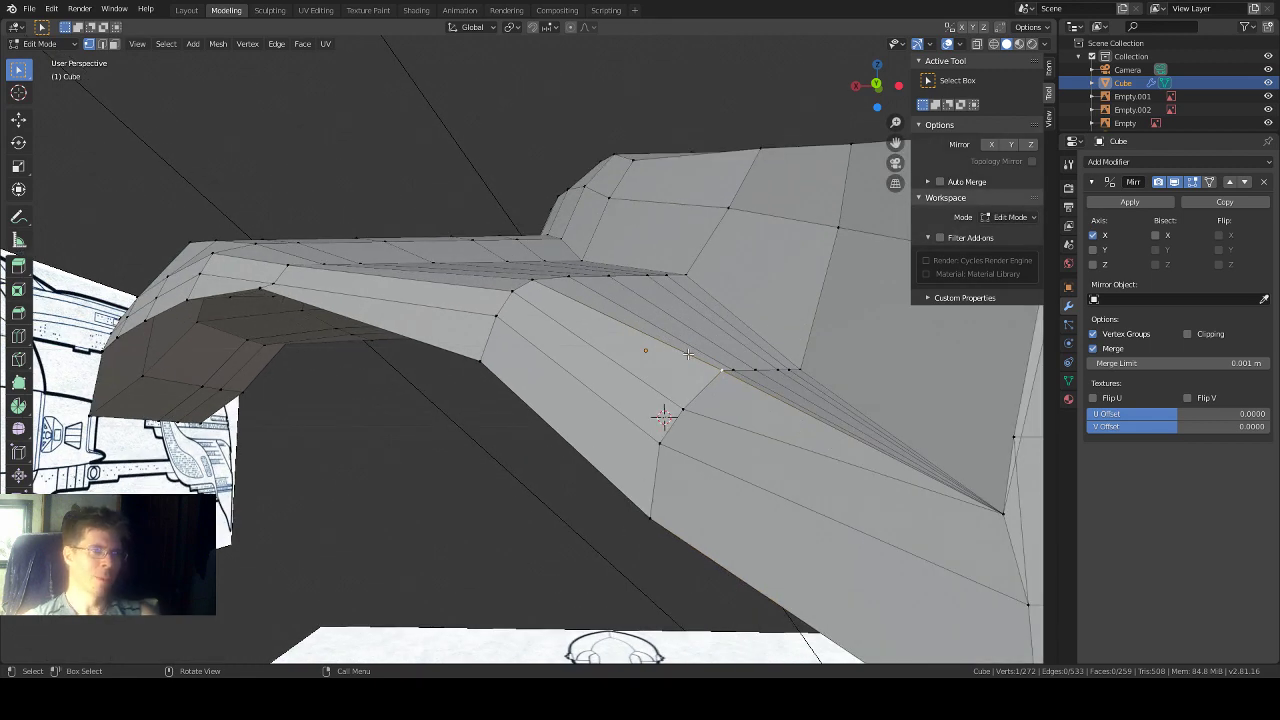
click(18, 118)
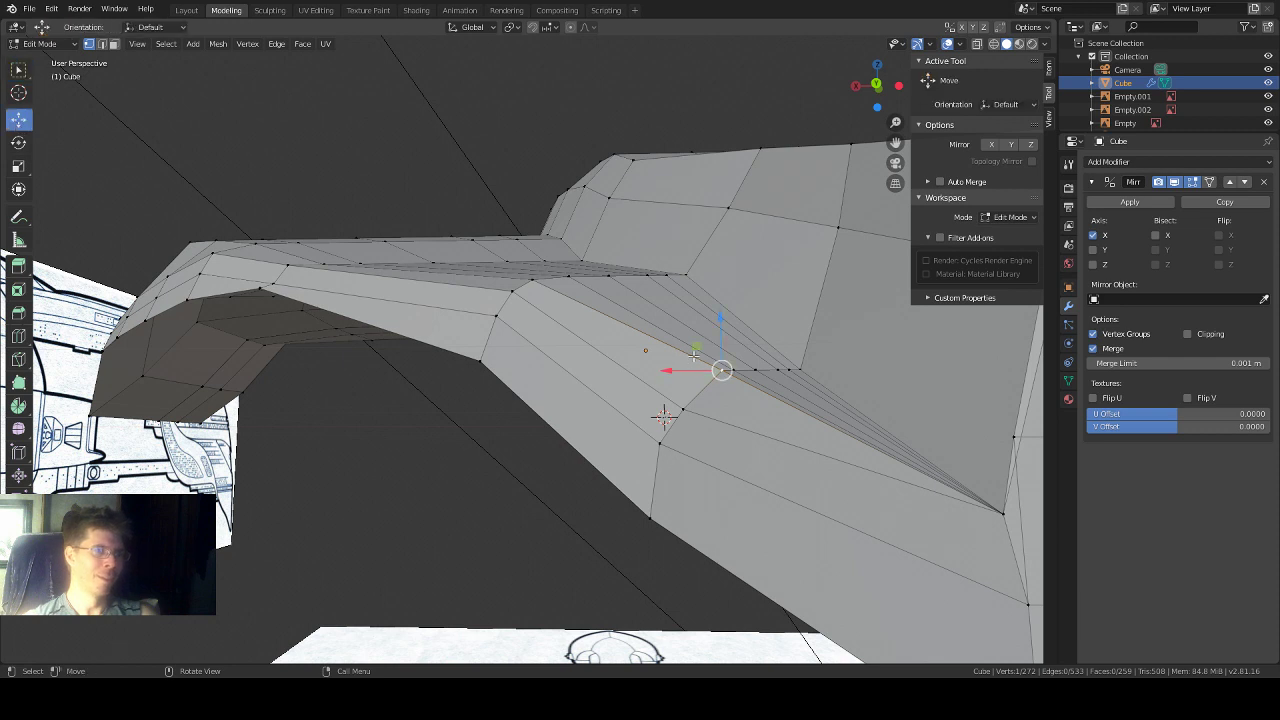
drag(697, 348, 680, 360)
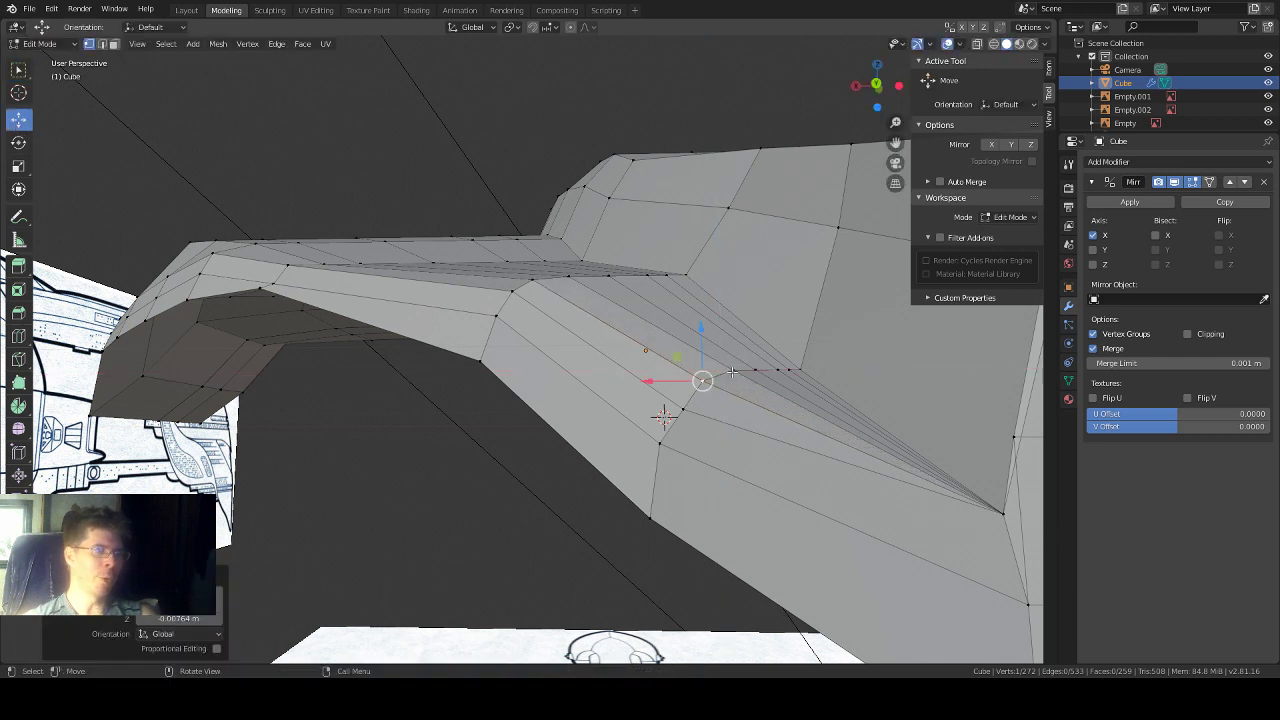
key(ctrl+z)
Step: Move the vertex below the lower crowded row's outer end slightly outward and up to smooth the bend
middle_drag(483, 479, 530, 454)
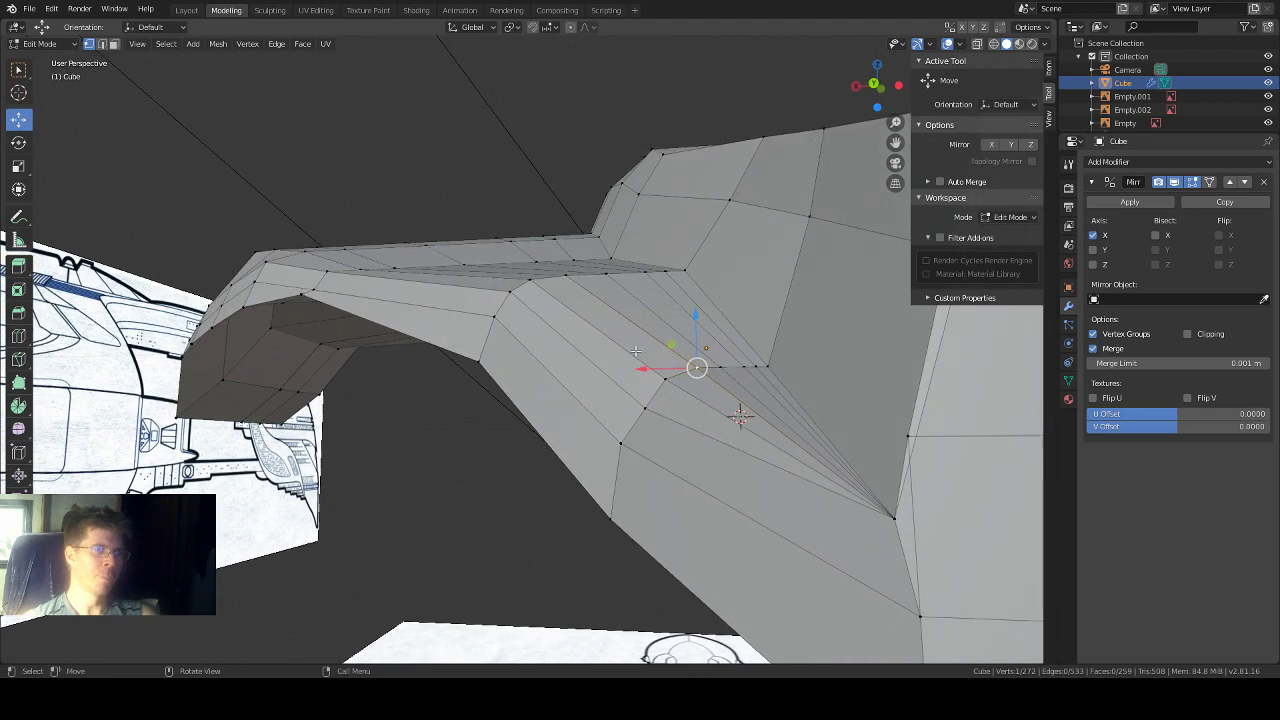
click(645, 411)
key(g)
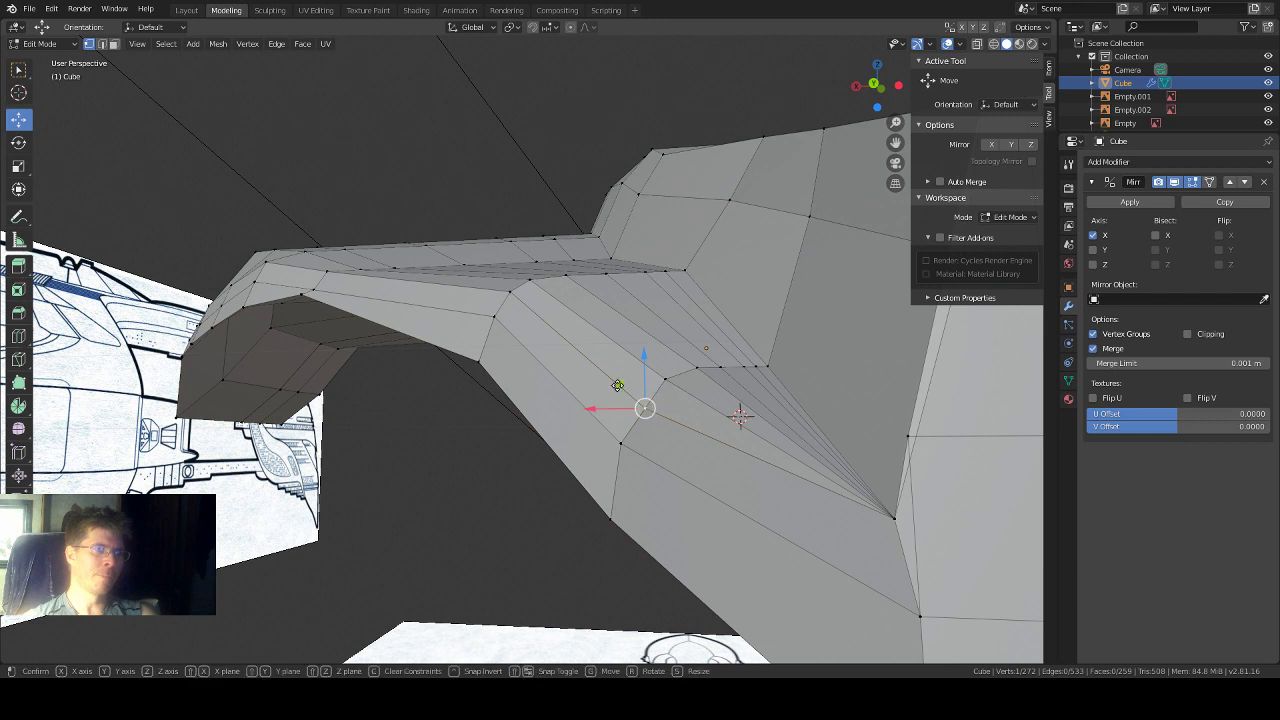
click(614, 384)
Step: Shift the lower crowded row's outer vertex outward and slightly down in the XZ plane, and adjust its inner neighbour
click(699, 367)
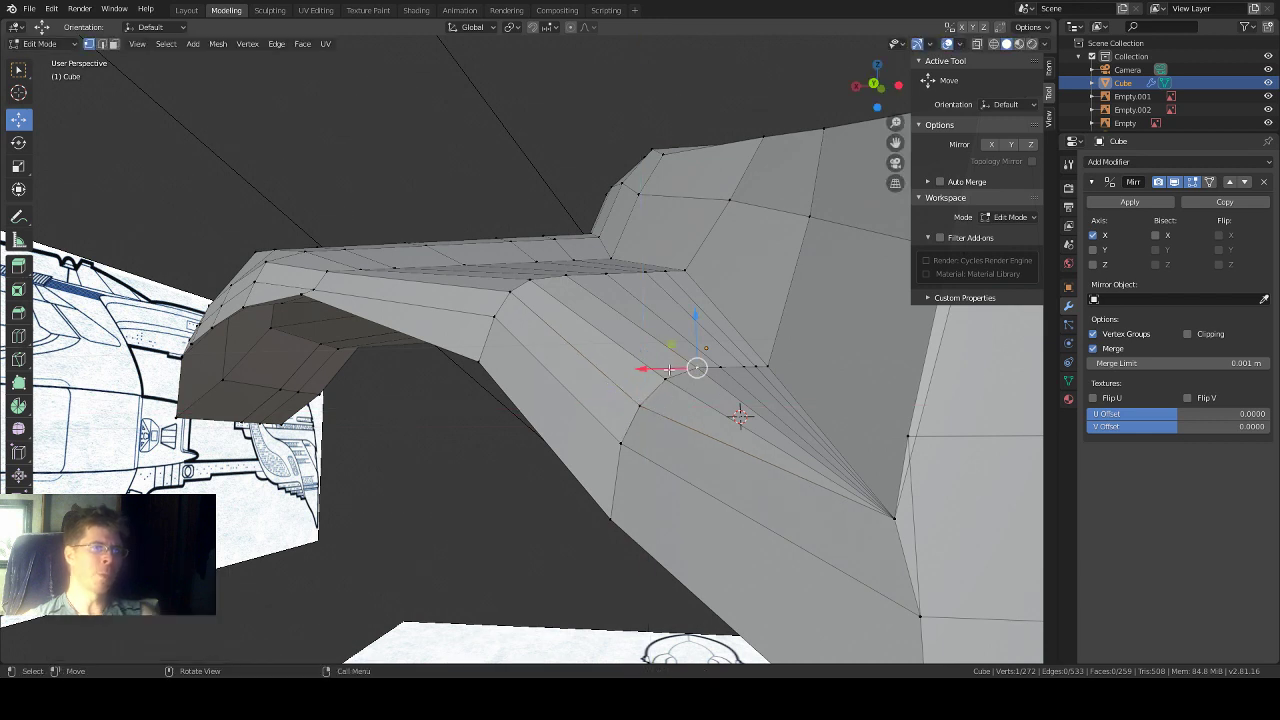
key(g)
key(x)
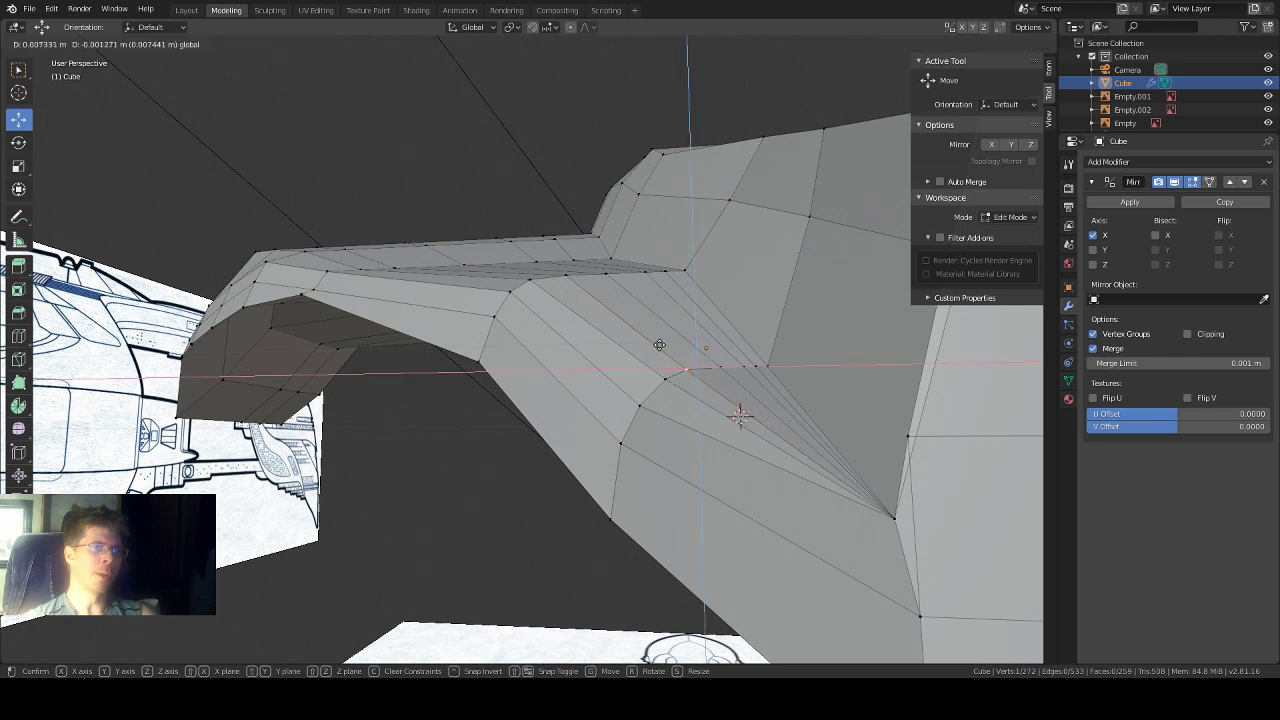
click(719, 385)
click(721, 365)
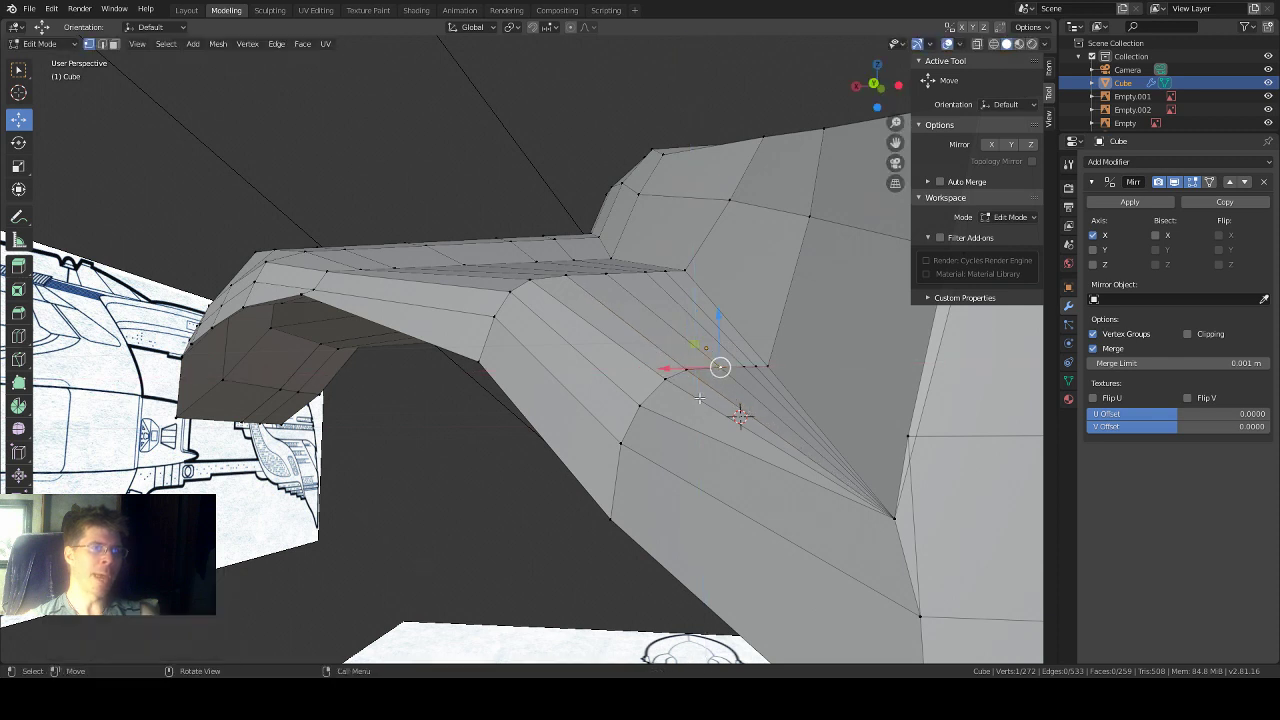
key(g)
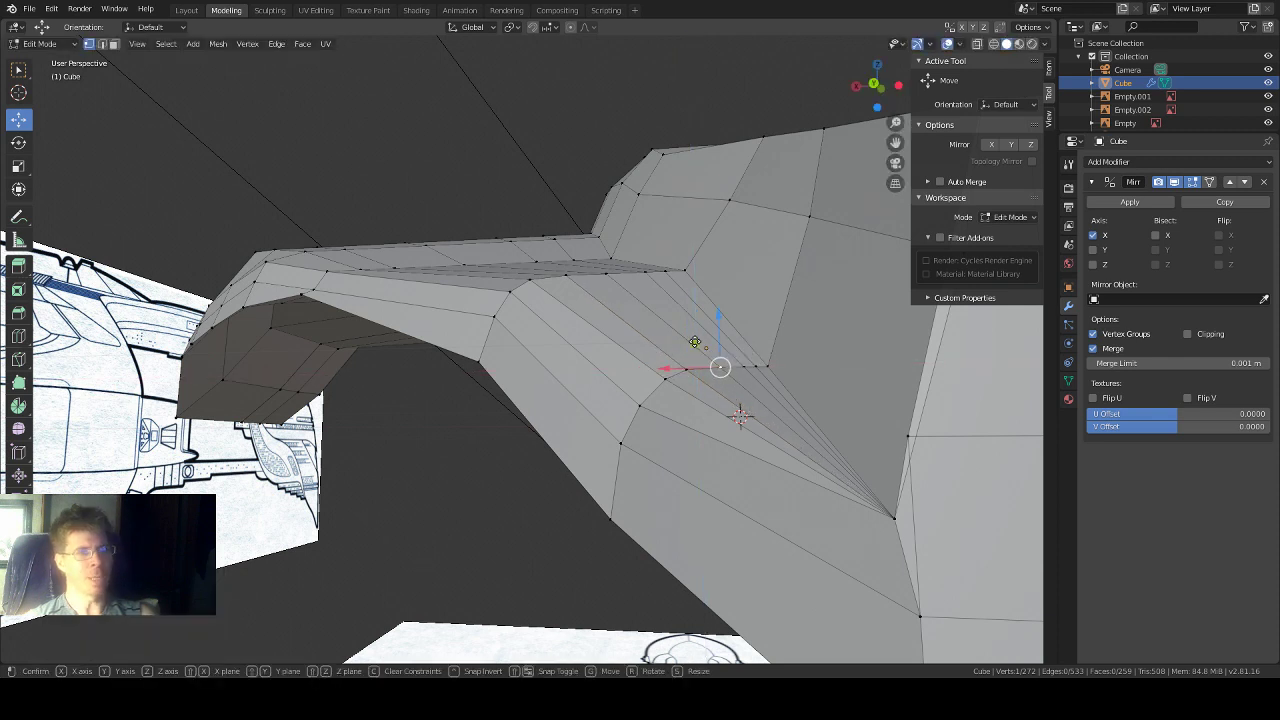
click(694, 344)
scroll(553, 387, down, 3)
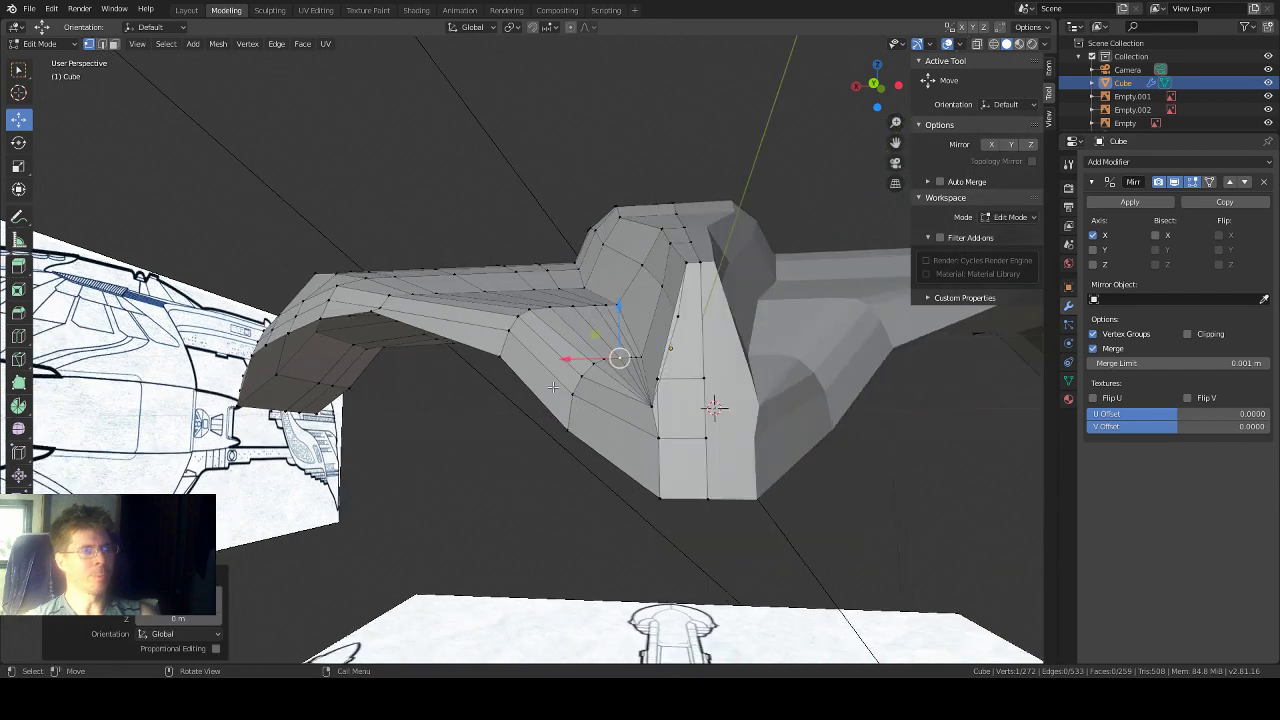
Step: Move the vertex just above the wing's lower edge at the outer bend outward and about 0.0116 m up in the XZ plane
middle_drag(498, 402, 437, 311)
click(358, 272)
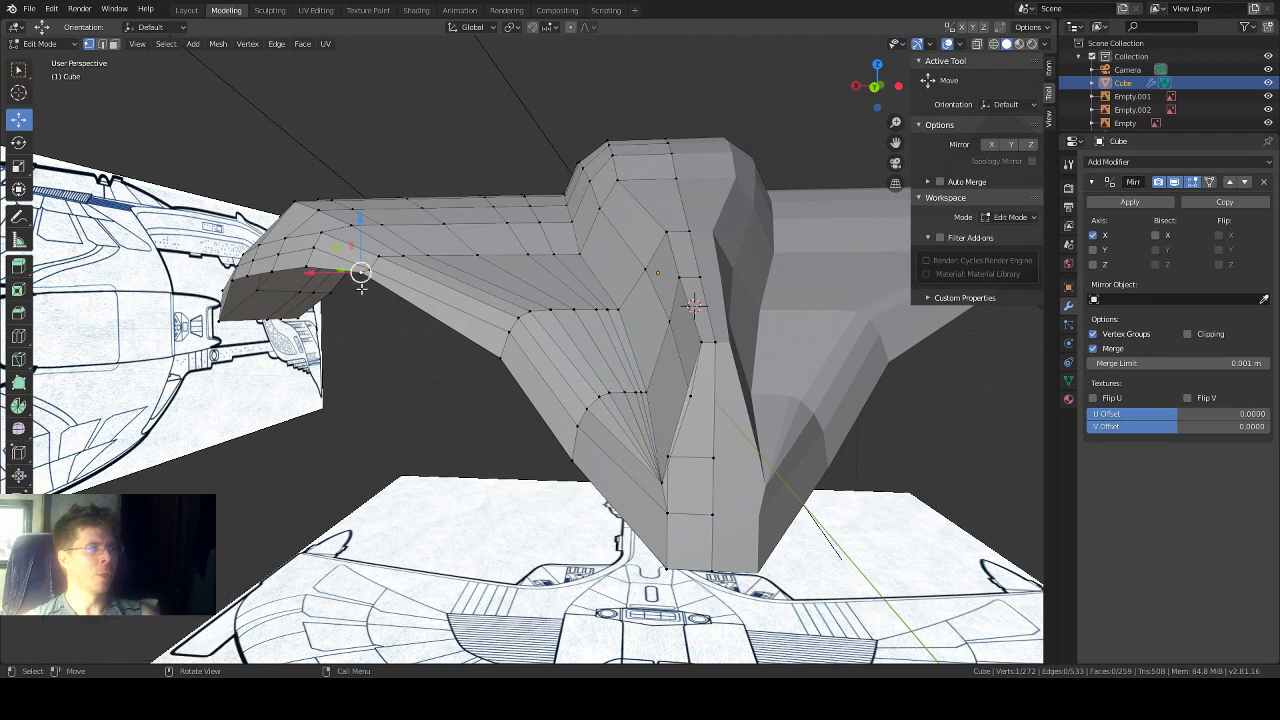
key(KP_Decimal)
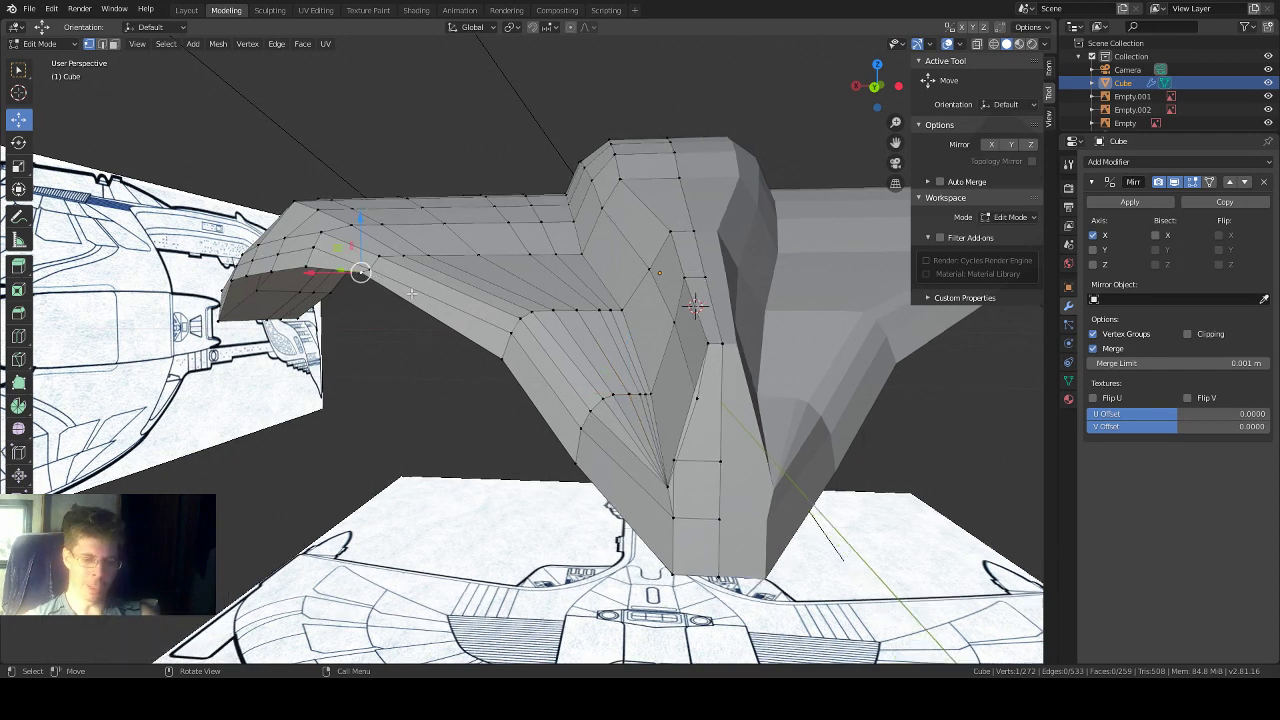
middle_drag(411, 293, 465, 323)
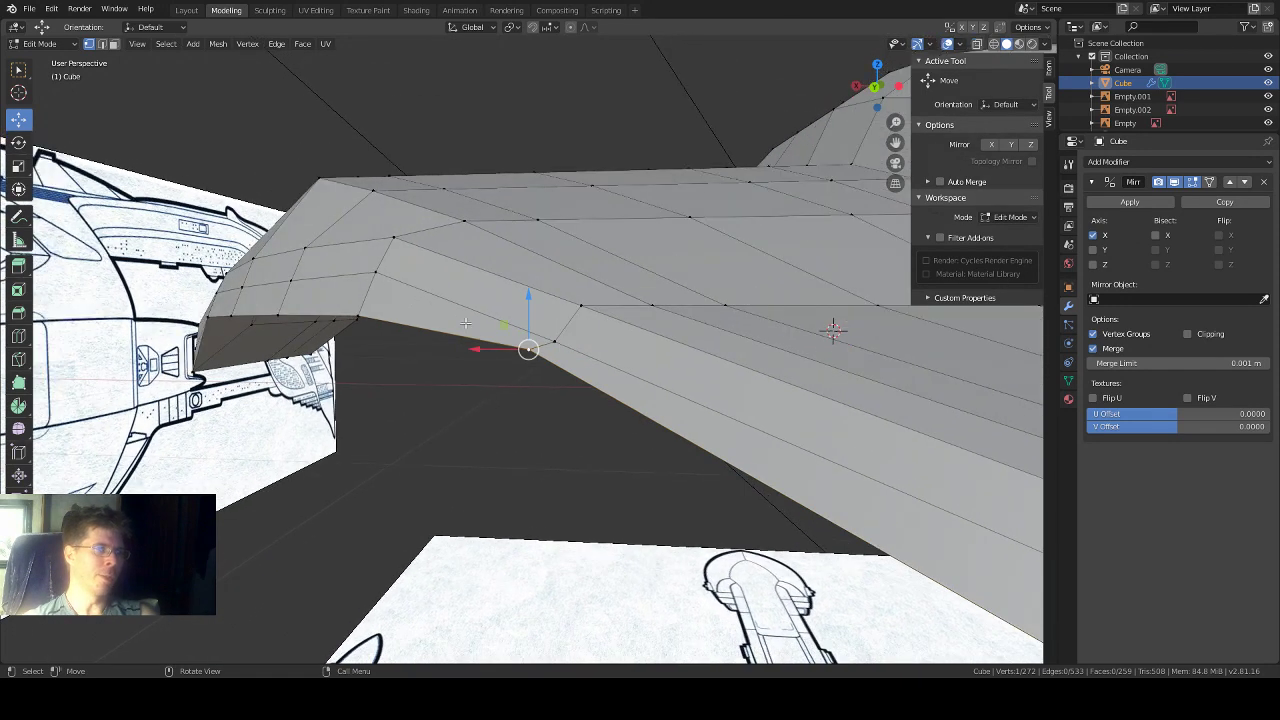
click(553, 341)
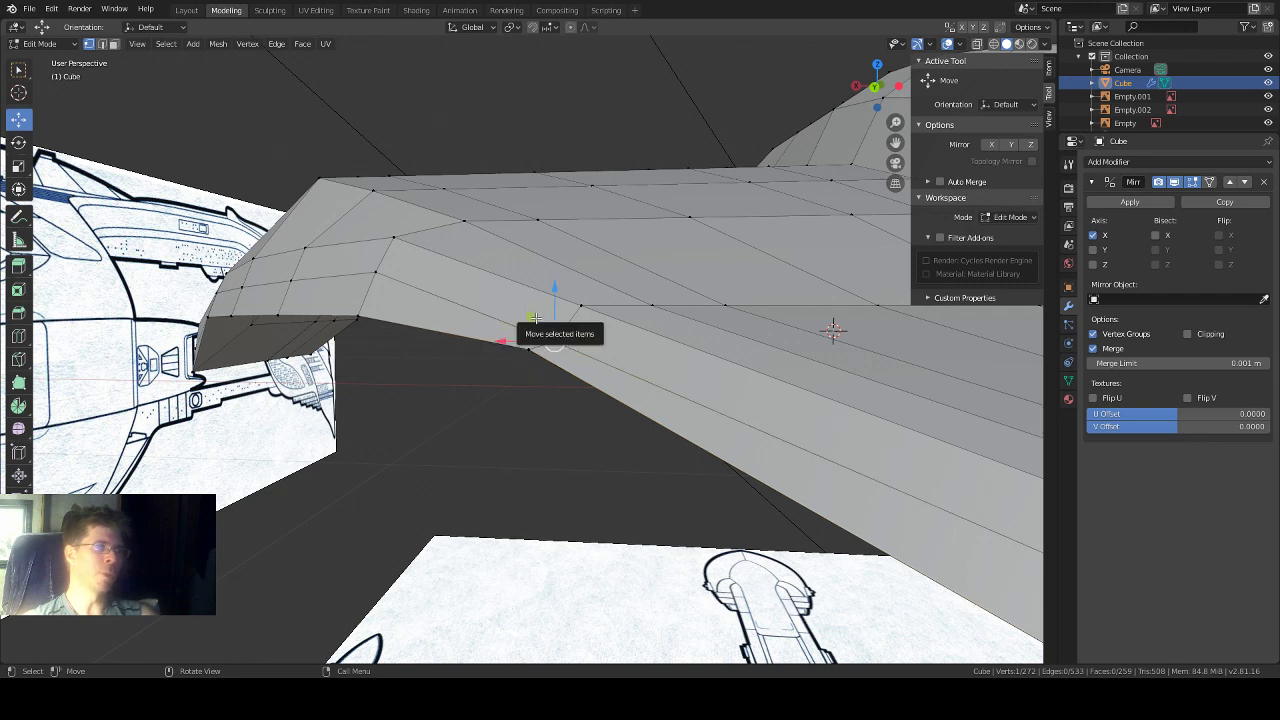
drag(533, 317, 526, 309)
Step: Raise the wing's lower-edge vertex at the next bend towards the front by about 0.0121 m along Z
middle_drag(545, 329, 566, 326)
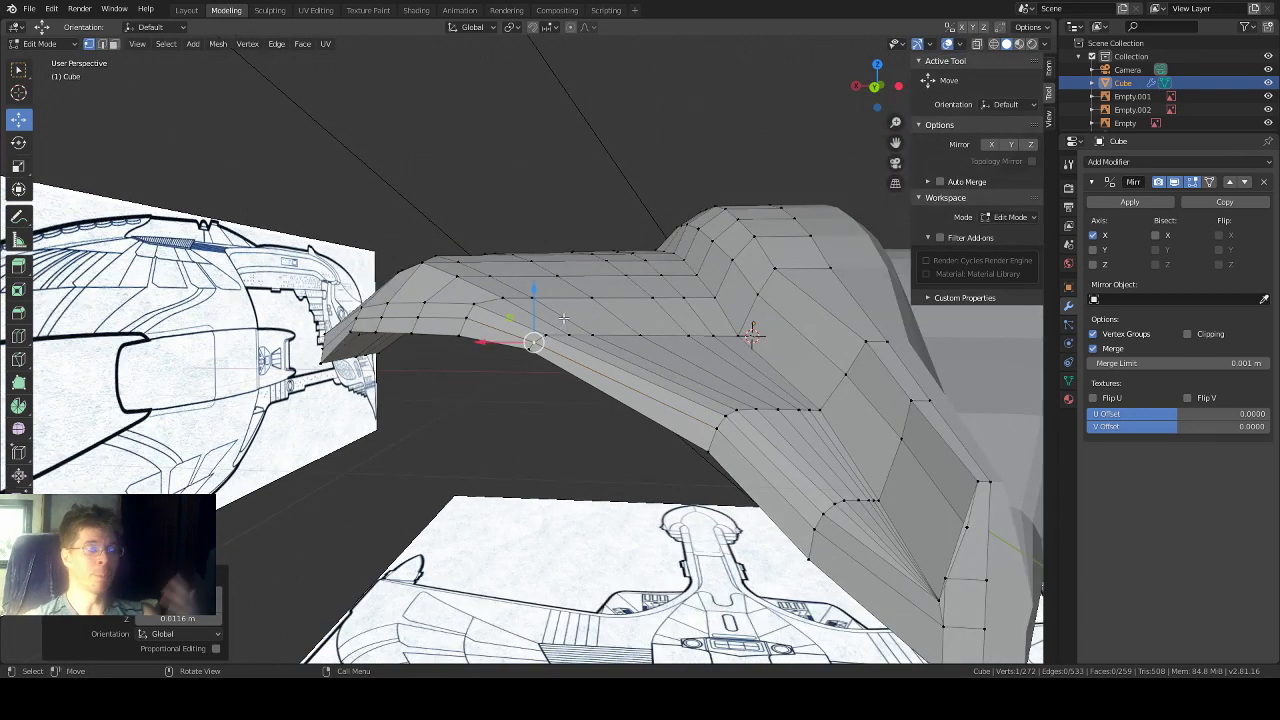
scroll(565, 324, down, 2)
scroll(564, 318, up, 3)
middle_drag(565, 318, 589, 309)
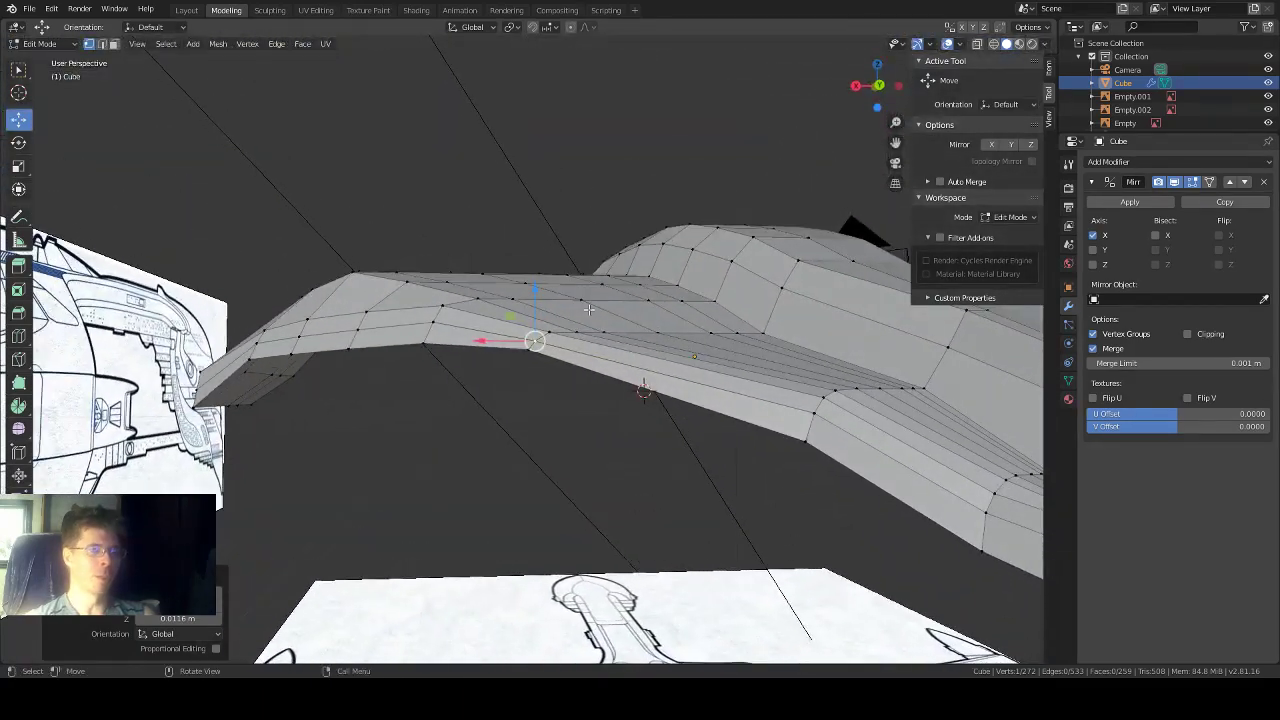
click(800, 444)
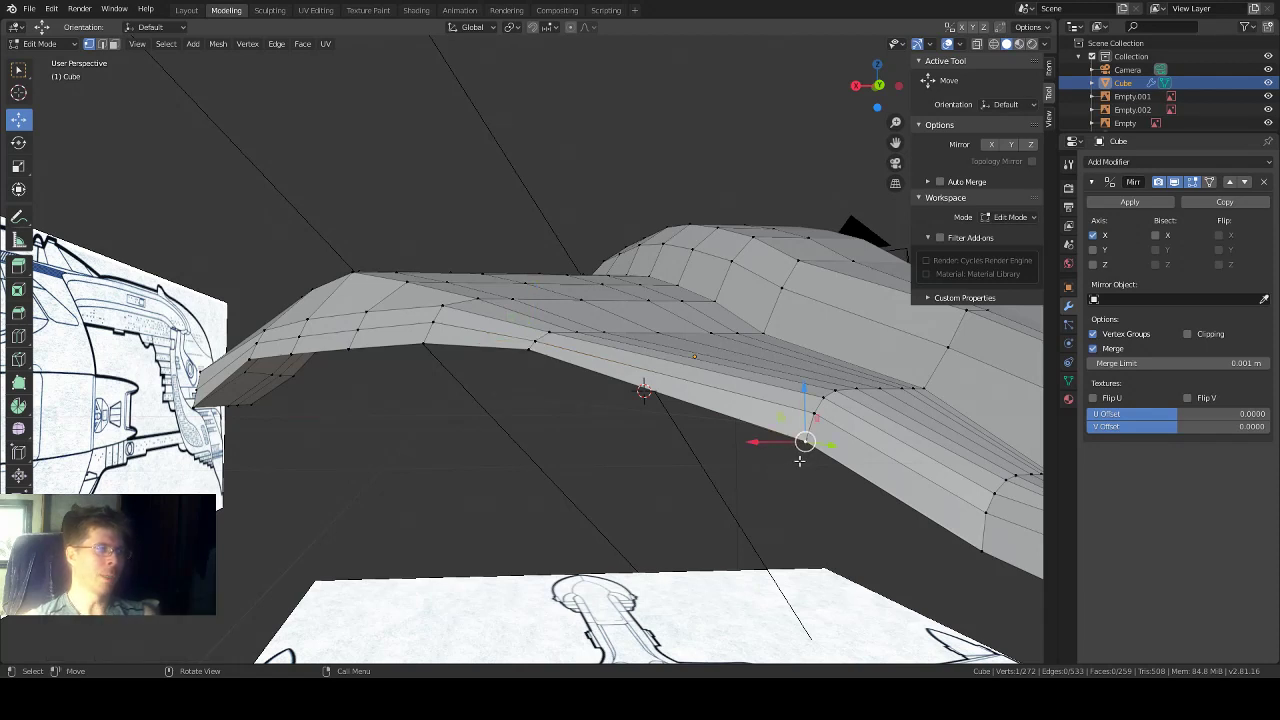
drag(805, 400, 801, 385)
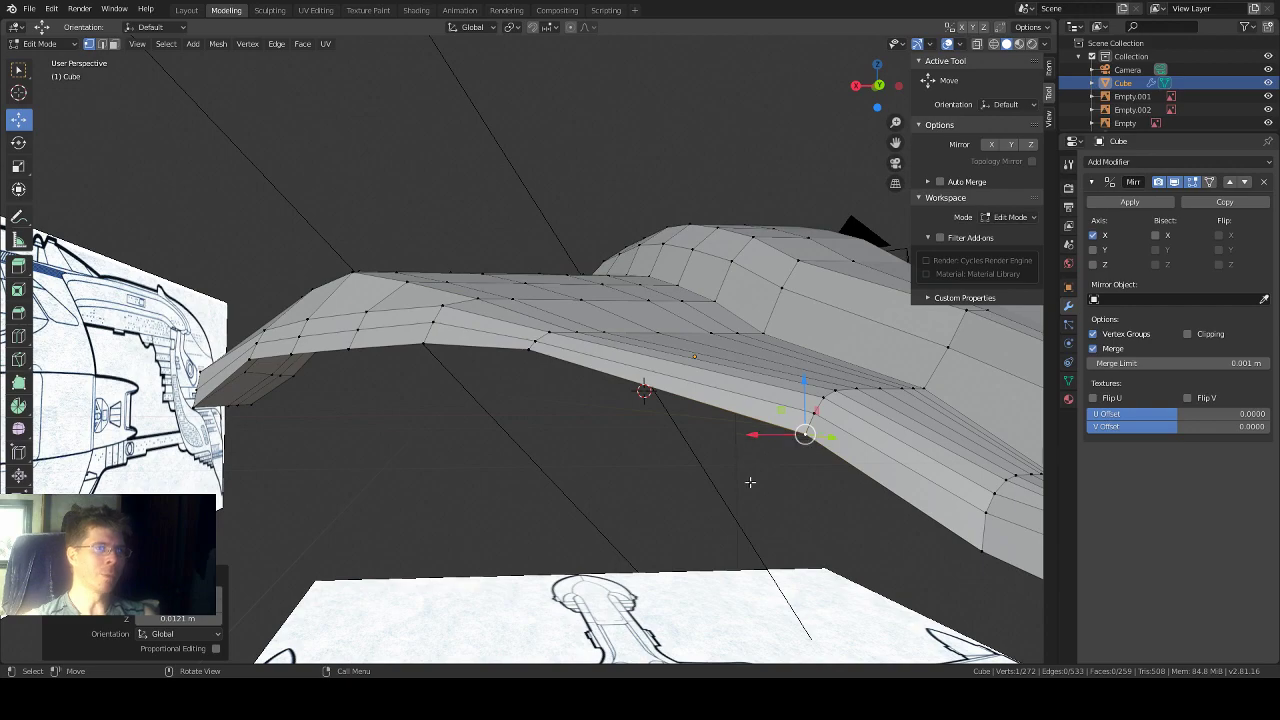
Step: Raise the inner end vertex of the wing's middle crowded row and its nearest outer neighbour to curve the row into the hull
middle_drag(641, 494, 730, 510)
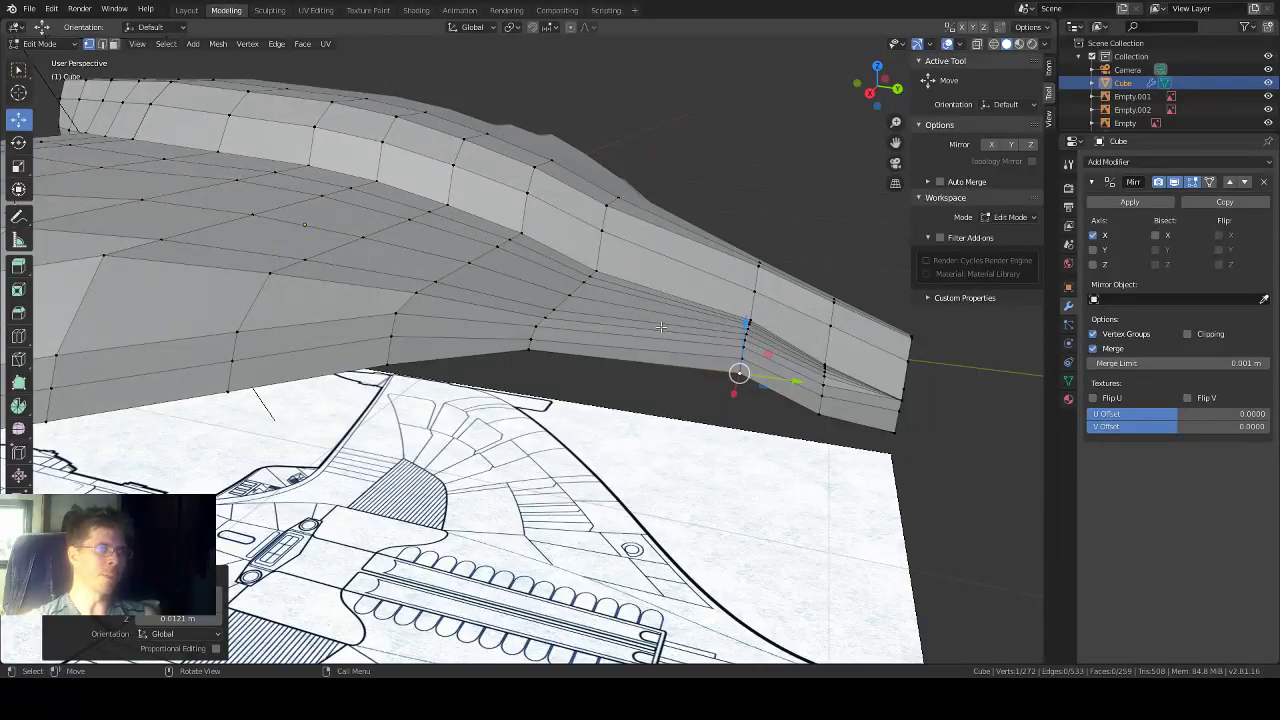
scroll(661, 327, down, 3)
middle_drag(632, 318, 612, 333)
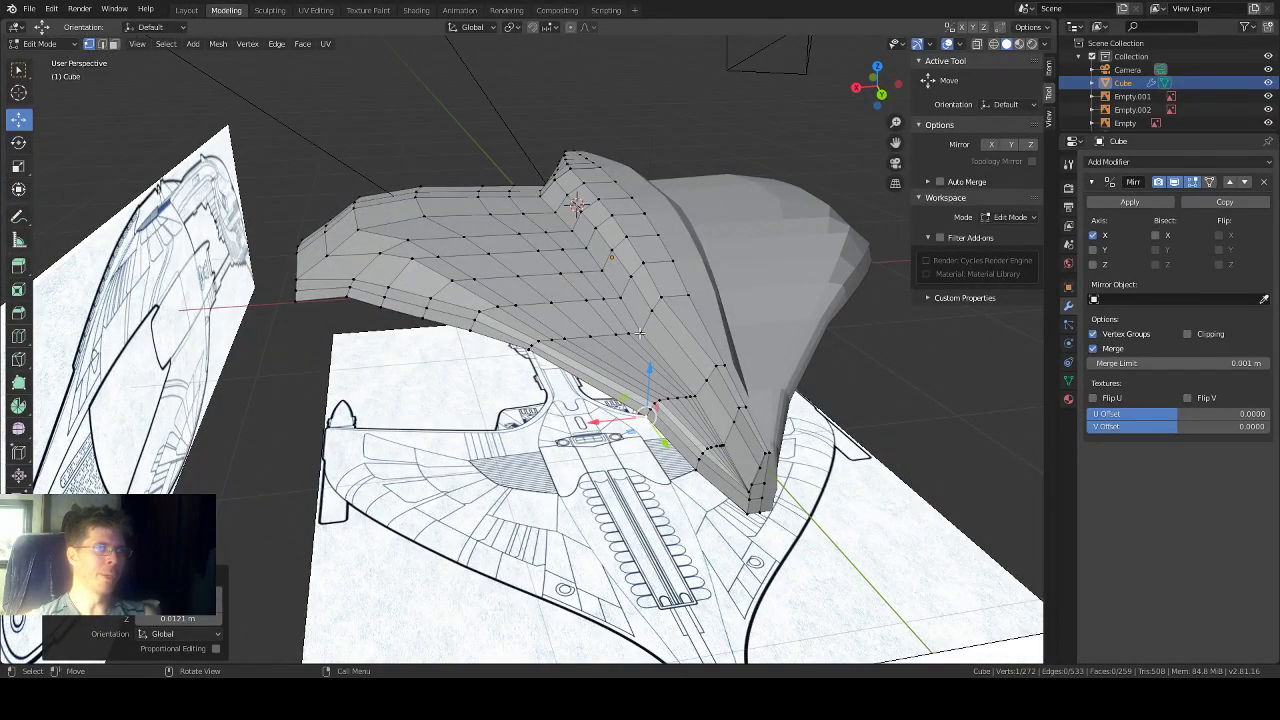
scroll(694, 297, up, 3)
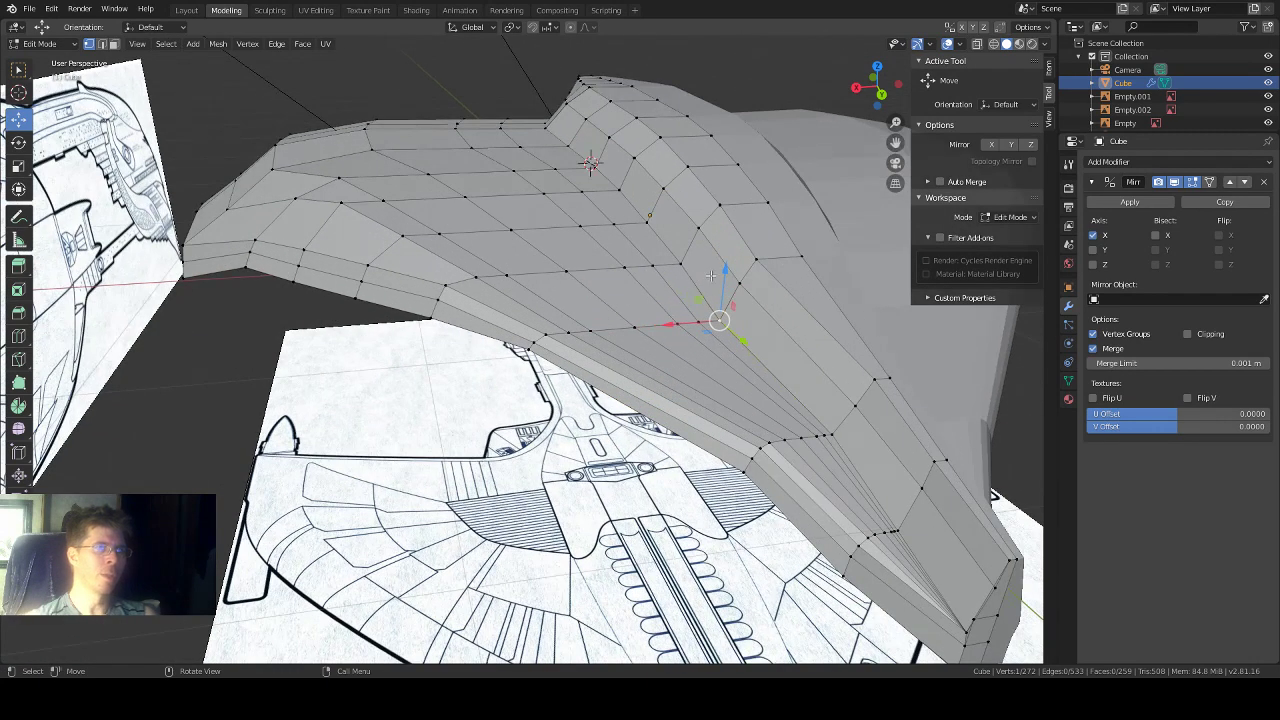
drag(724, 272, 704, 289)
click(696, 320)
click(680, 324)
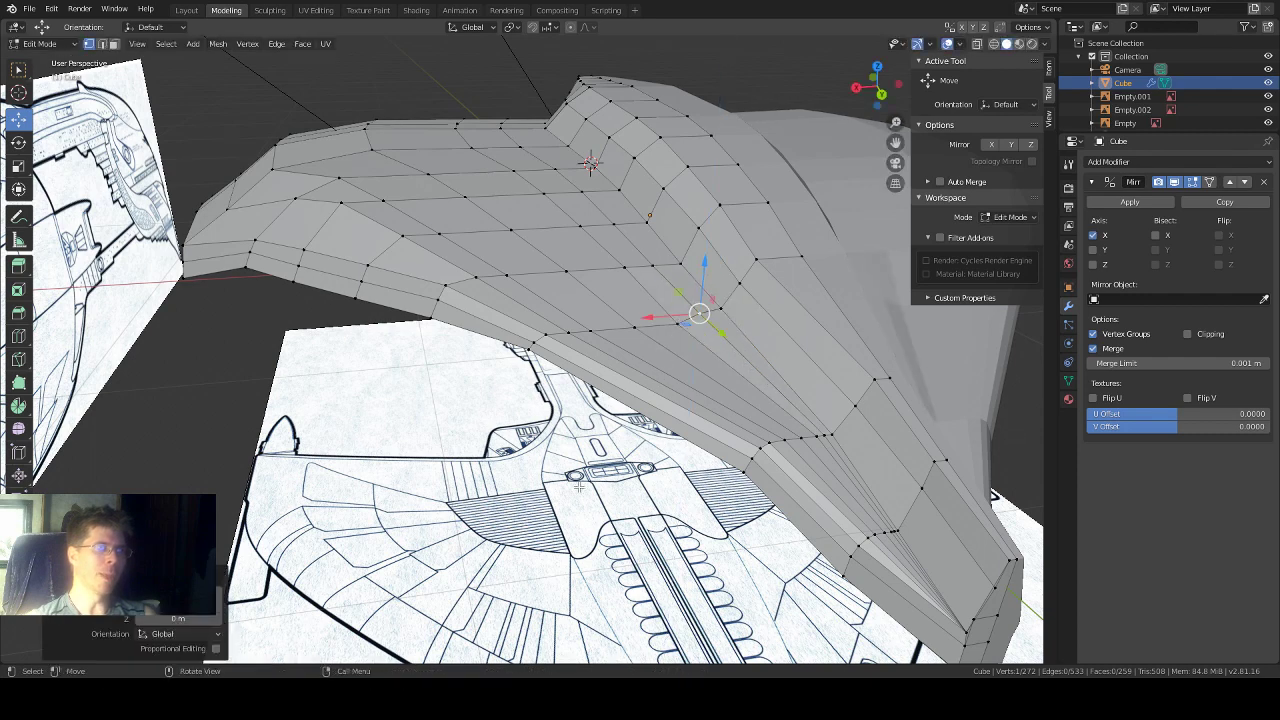
Step: Raise the next two vertices outward along the middle crowded row, the outer one by about 0.0115 m along Z
click(685, 342)
click(677, 322)
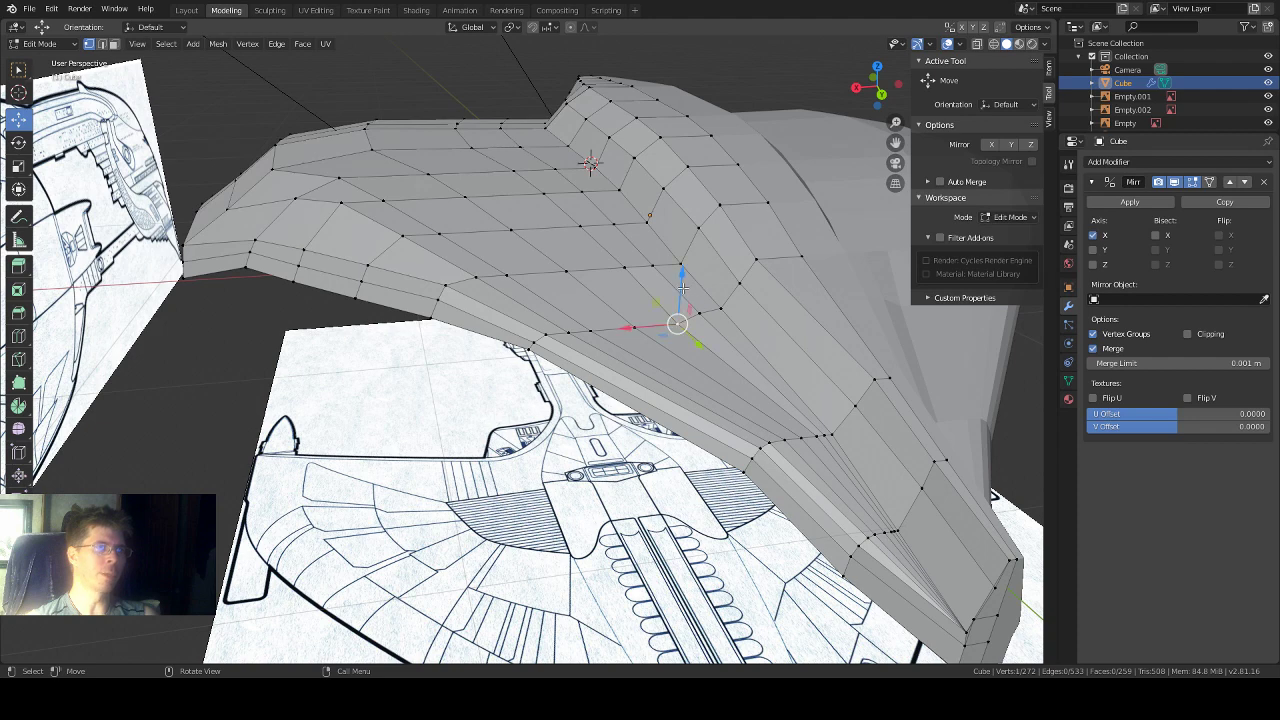
drag(682, 287, 678, 284)
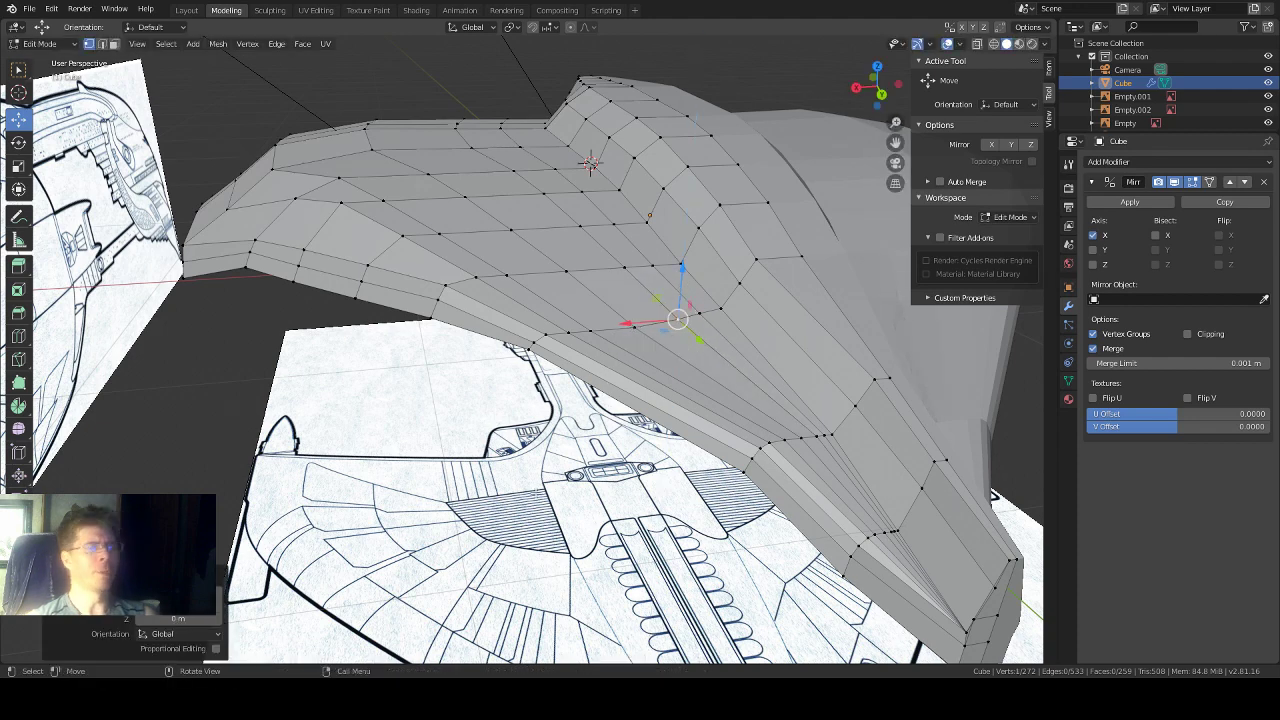
click(635, 322)
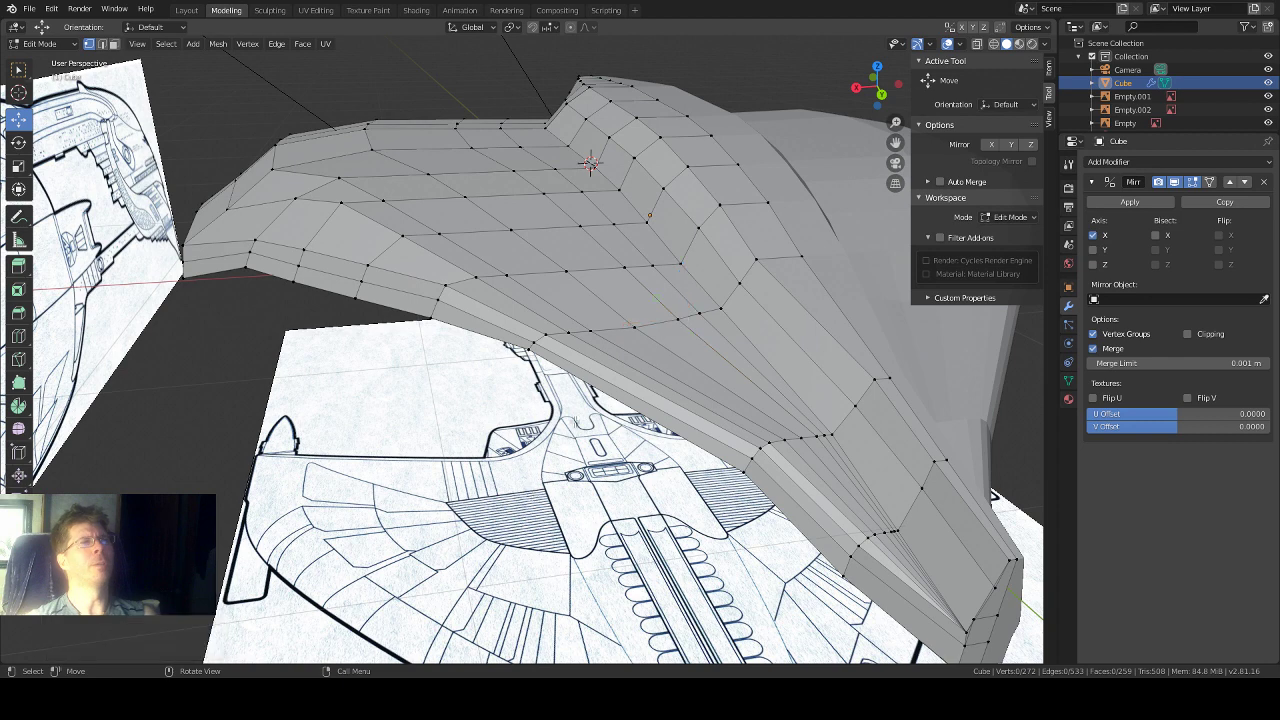
click(633, 326)
drag(635, 287, 634, 284)
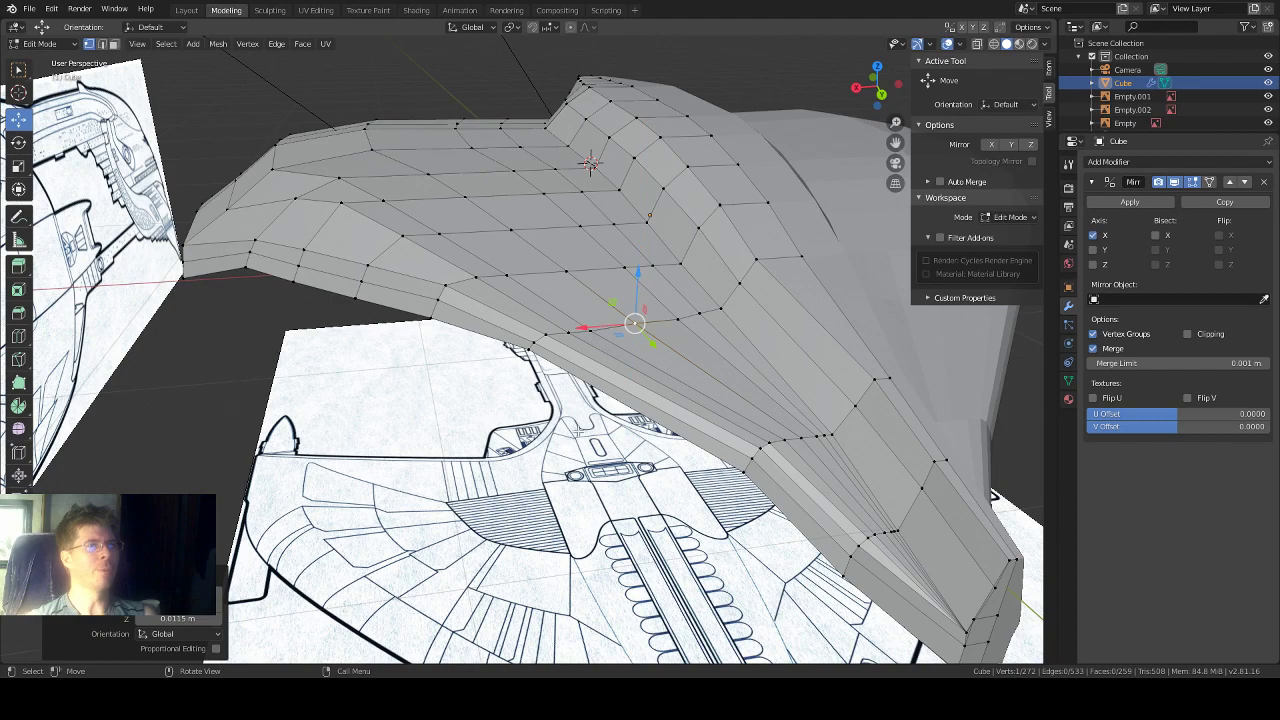
Step: Lower the hull side vertex above the lower crowded row's inner end, and lower the vertex above it about 0.003 m along Z
mouse_move(578, 431)
middle_down()
mouse_move(666, 420)
mouse_move(591, 421)
middle_up()
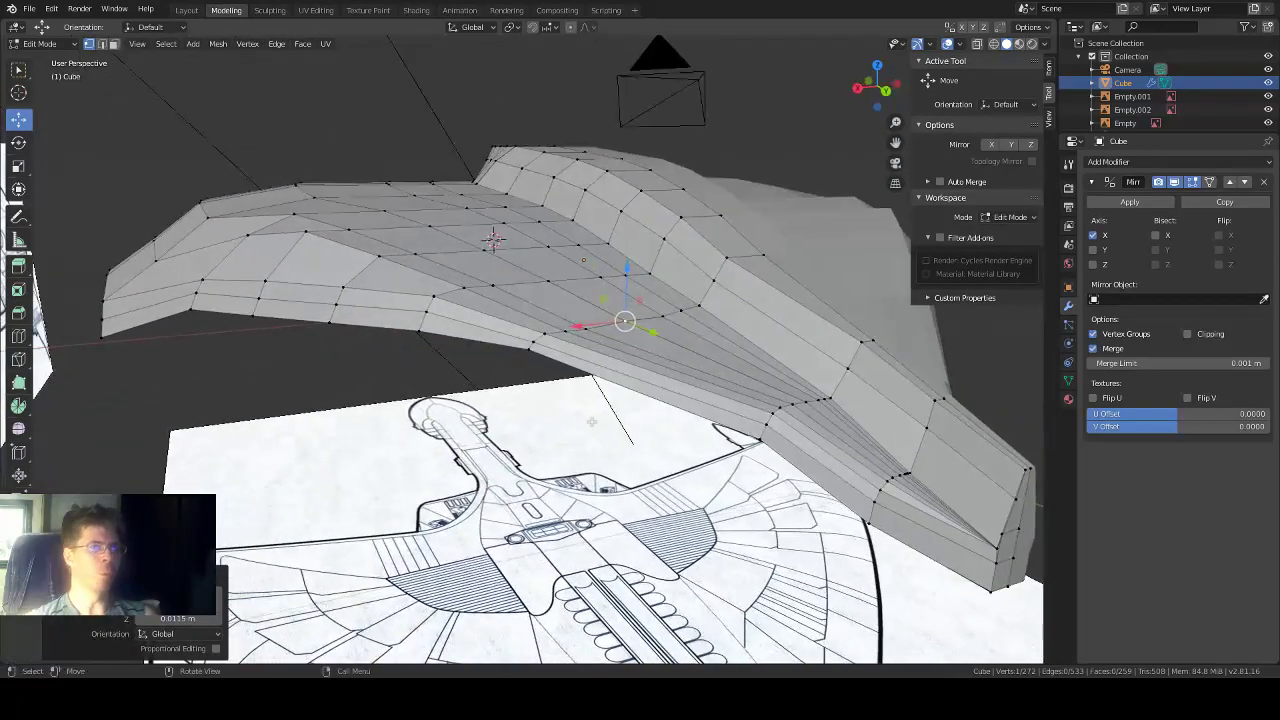
click(848, 370)
drag(852, 340, 859, 346)
click(862, 342)
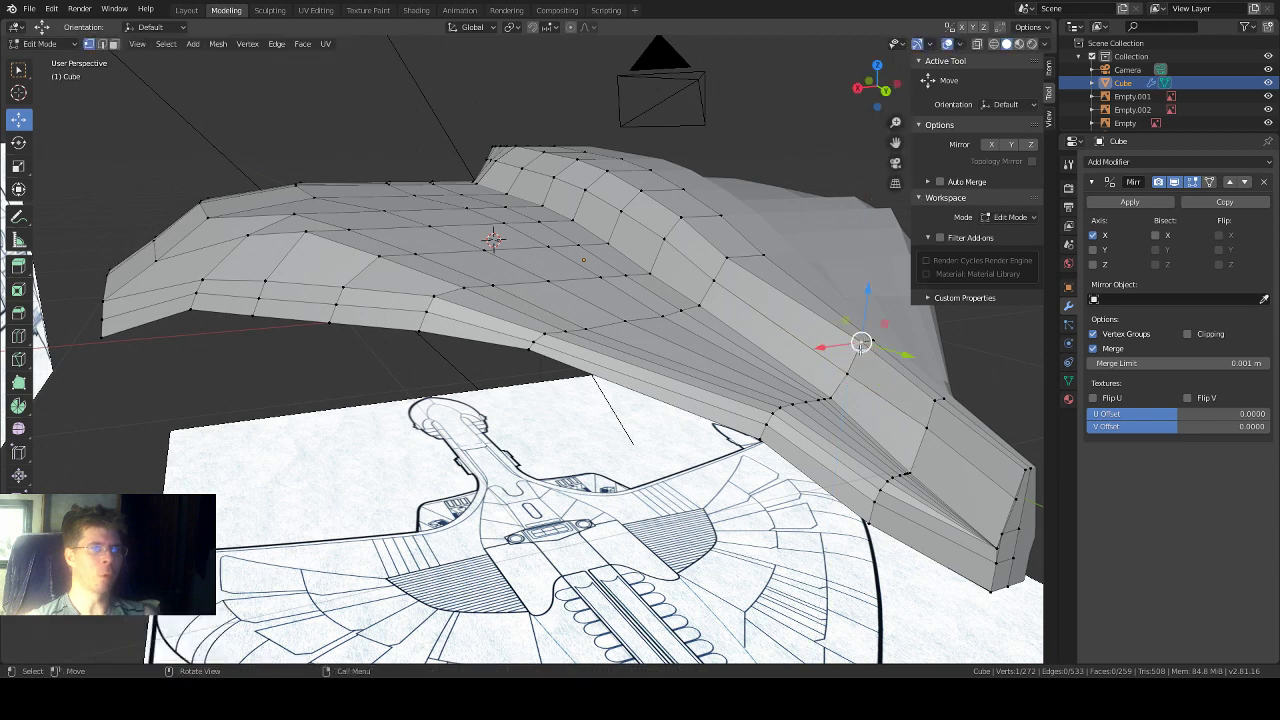
middle_drag(727, 497, 879, 403)
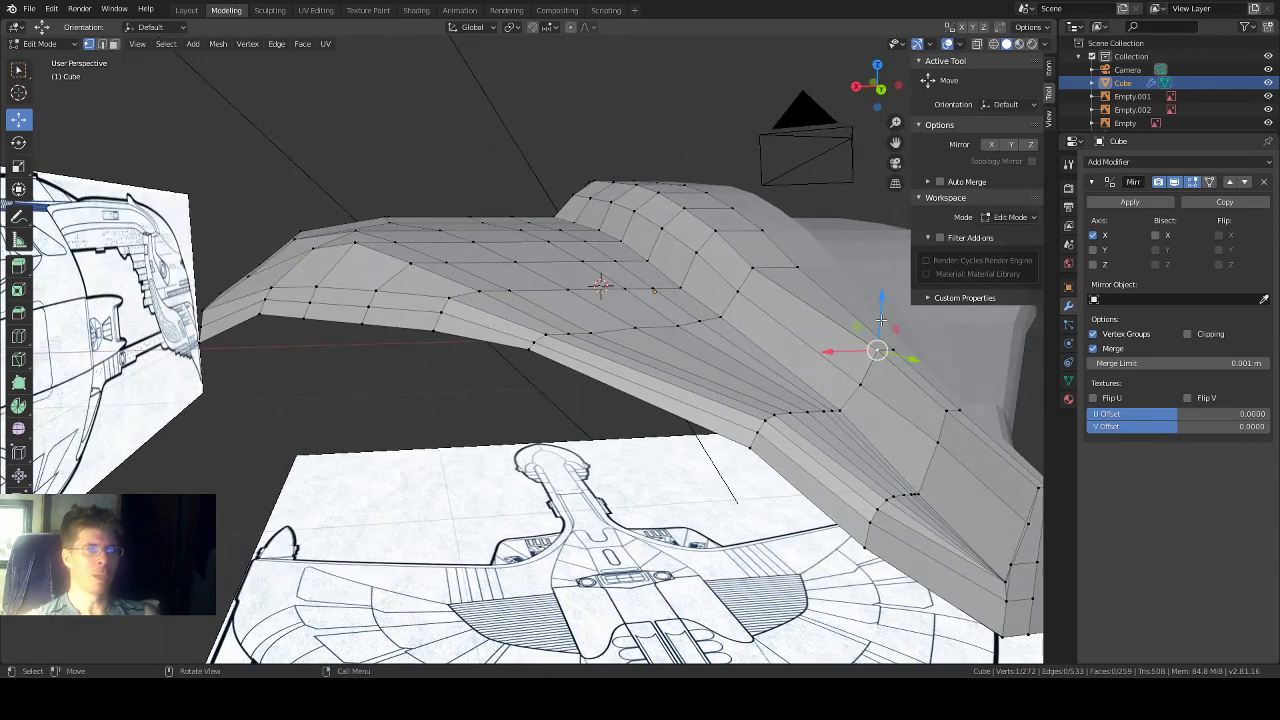
drag(883, 316, 884, 317)
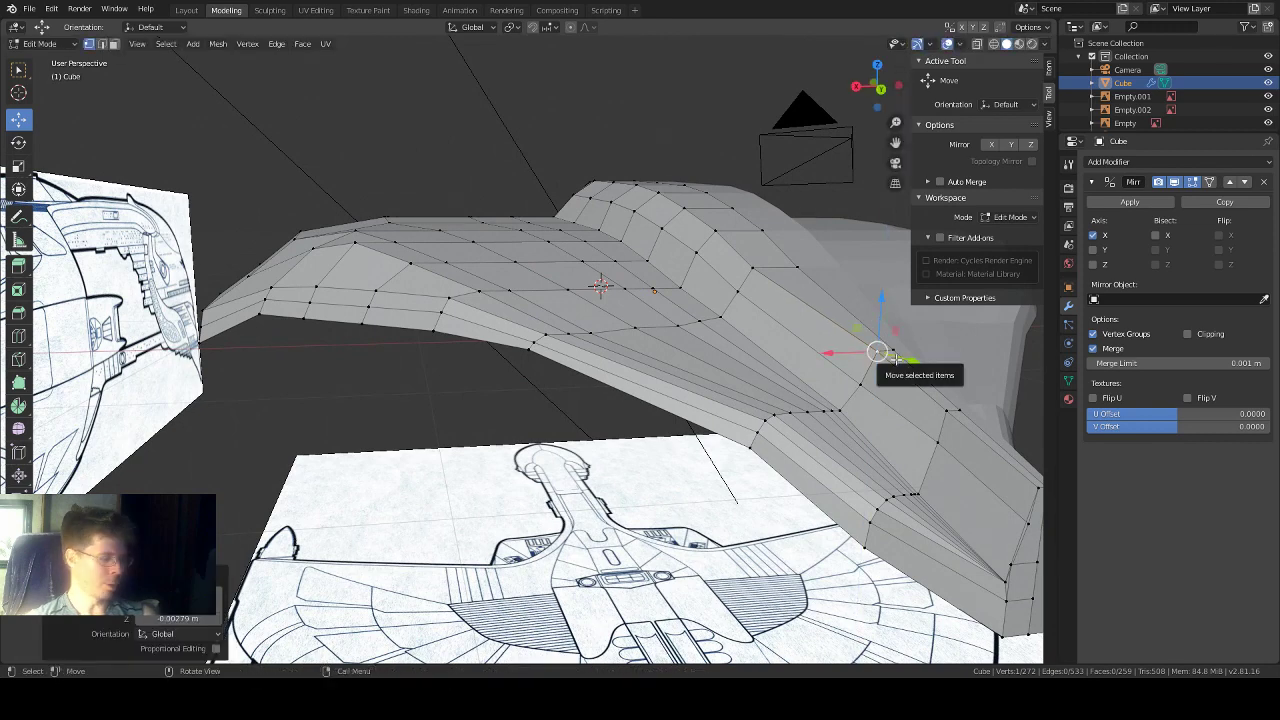
Step: Move the upper middle vertex of the front face's side edge outward along X and the vertex below it inward
scroll(816, 390, down, 3)
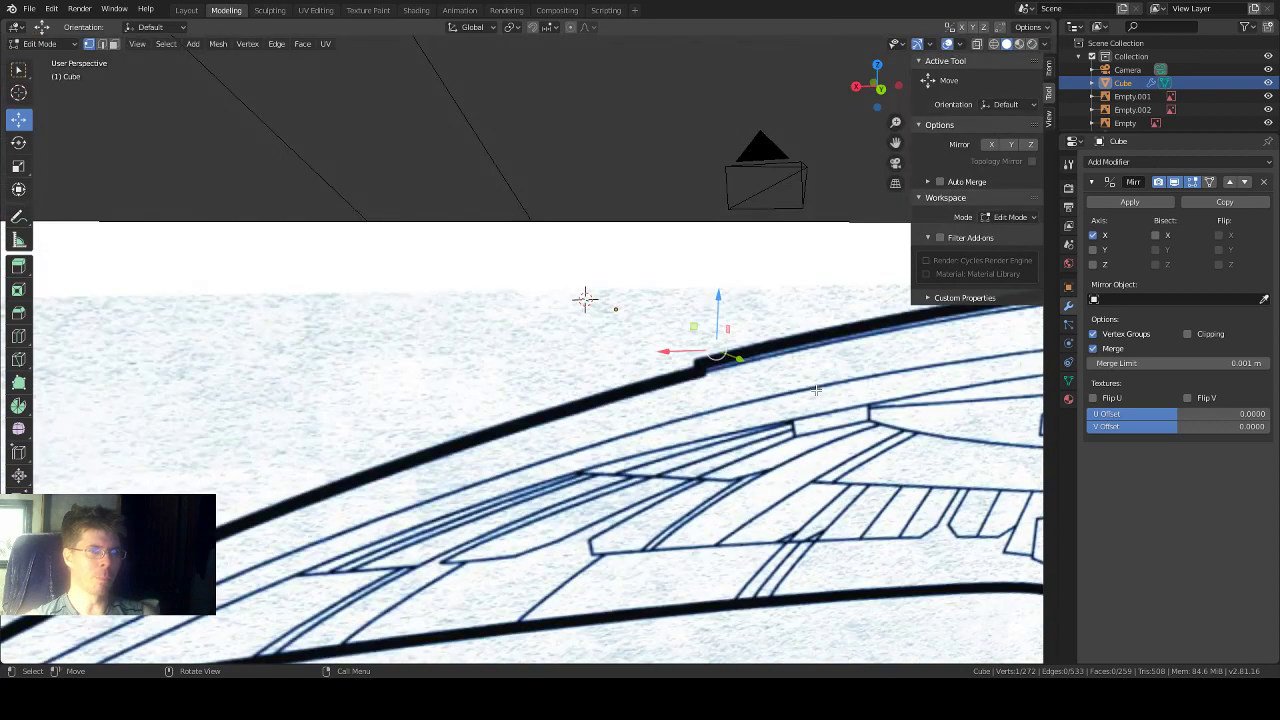
scroll(816, 390, up, 2)
mouse_move(817, 390)
middle_down()
mouse_move(789, 366)
mouse_move(815, 386)
middle_up()
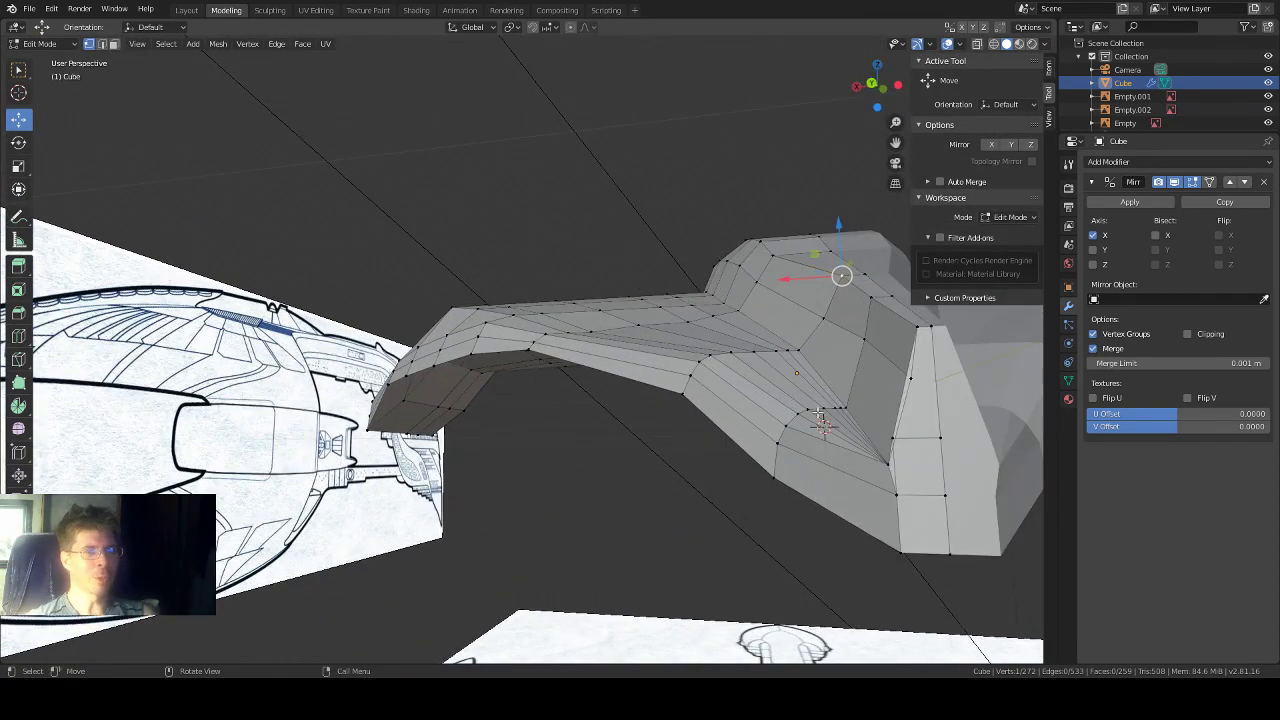
click(911, 377)
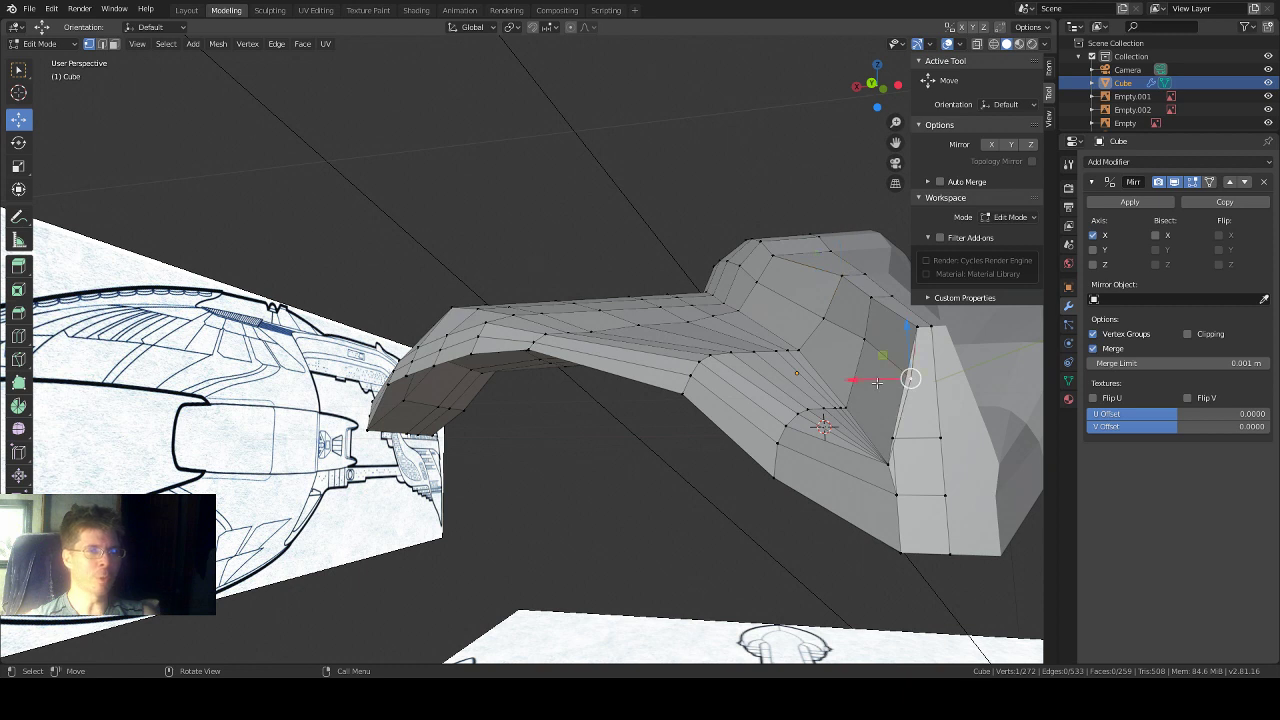
mouse_move(877, 382)
mouse_down()
mouse_move(854, 381)
mouse_move(863, 401)
mouse_up()
click(896, 437)
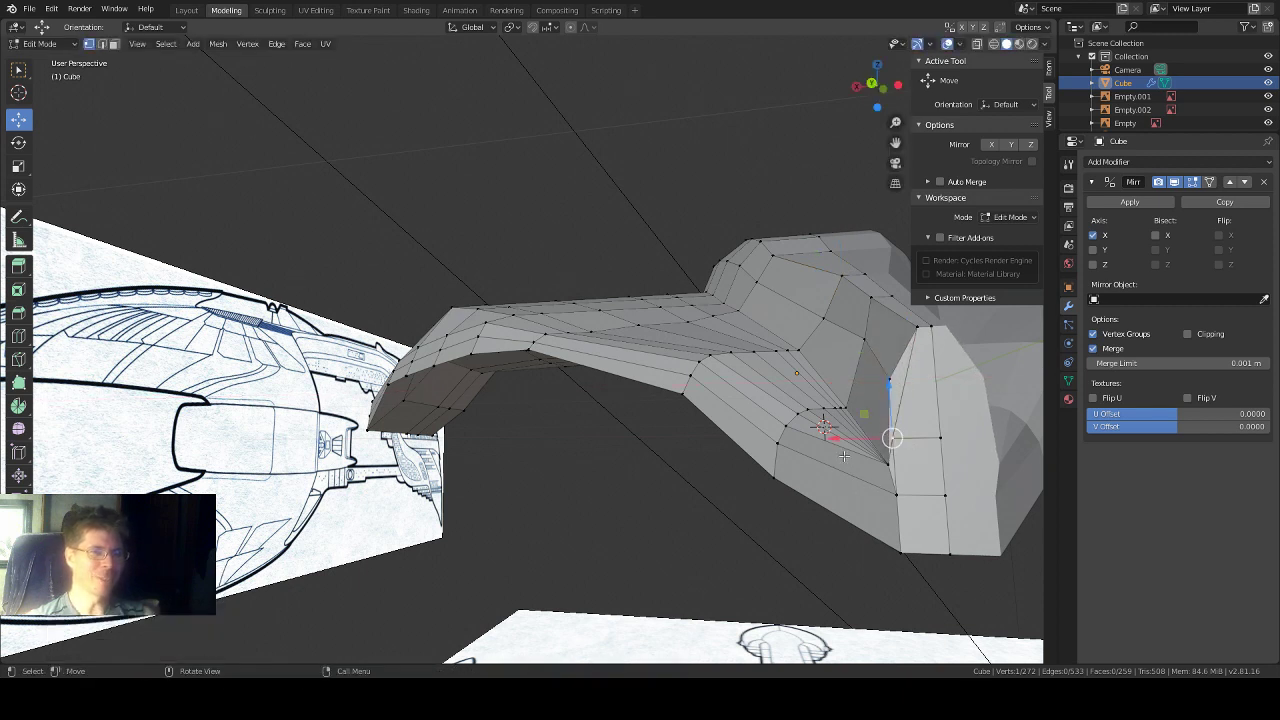
drag(850, 446, 878, 438)
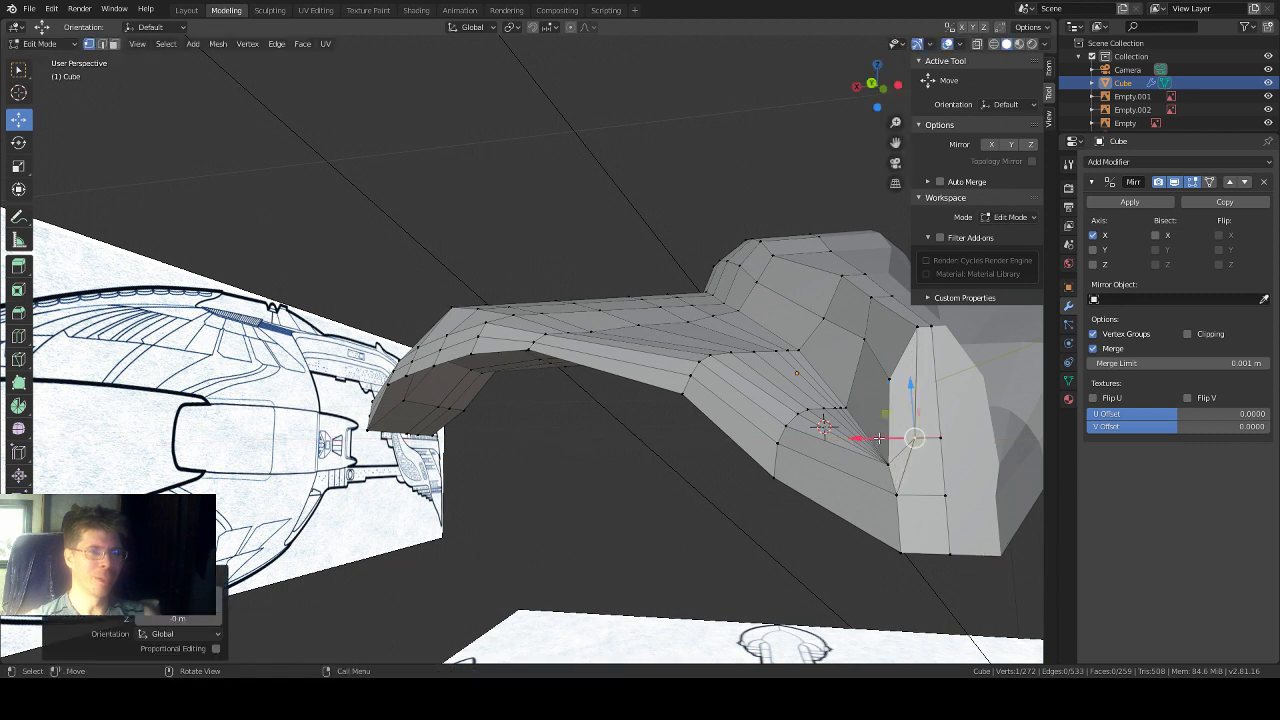
Step: Shift the side edge's upper middle vertex partway back inward along X to even out the front face's outline
click(887, 377)
drag(844, 384, 857, 384)
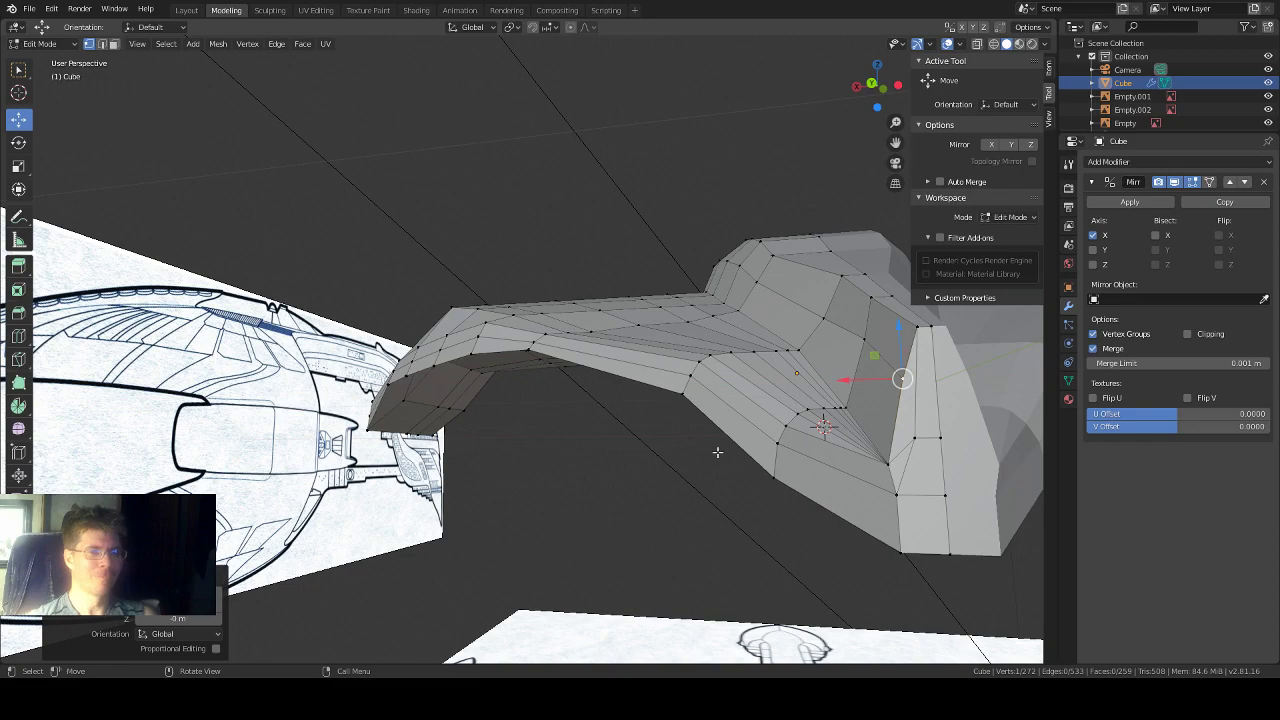
middle_drag(717, 452, 987, 455)
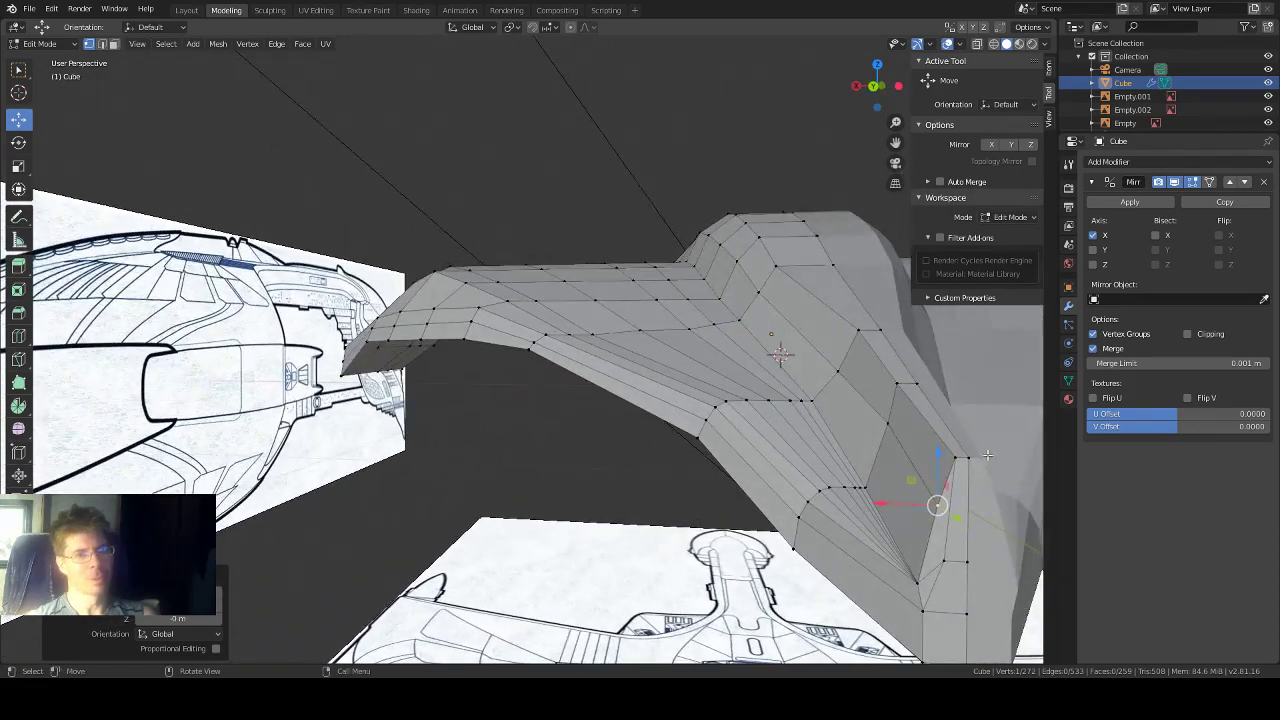
middle_drag(636, 452, 764, 462)
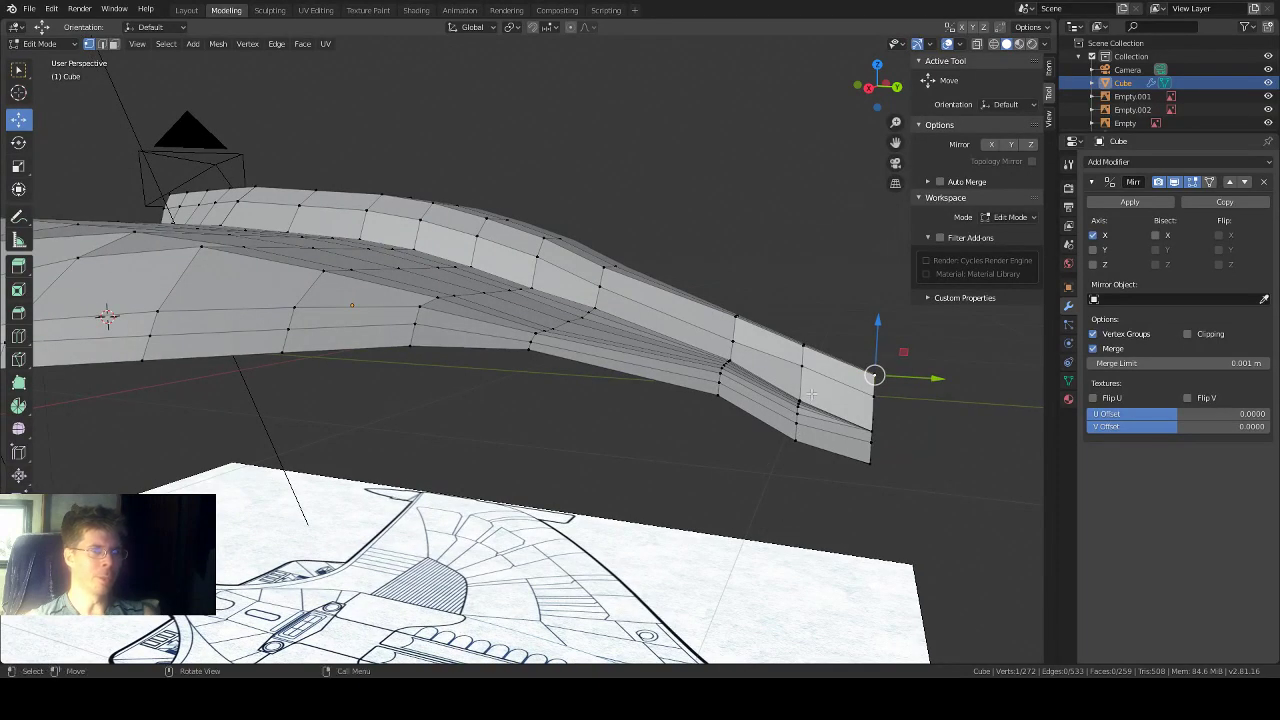
Step: Undo the last front face side-edge adjustment and select the lower vertices of the cross-section row just behind the front face
key(ctrl+z)
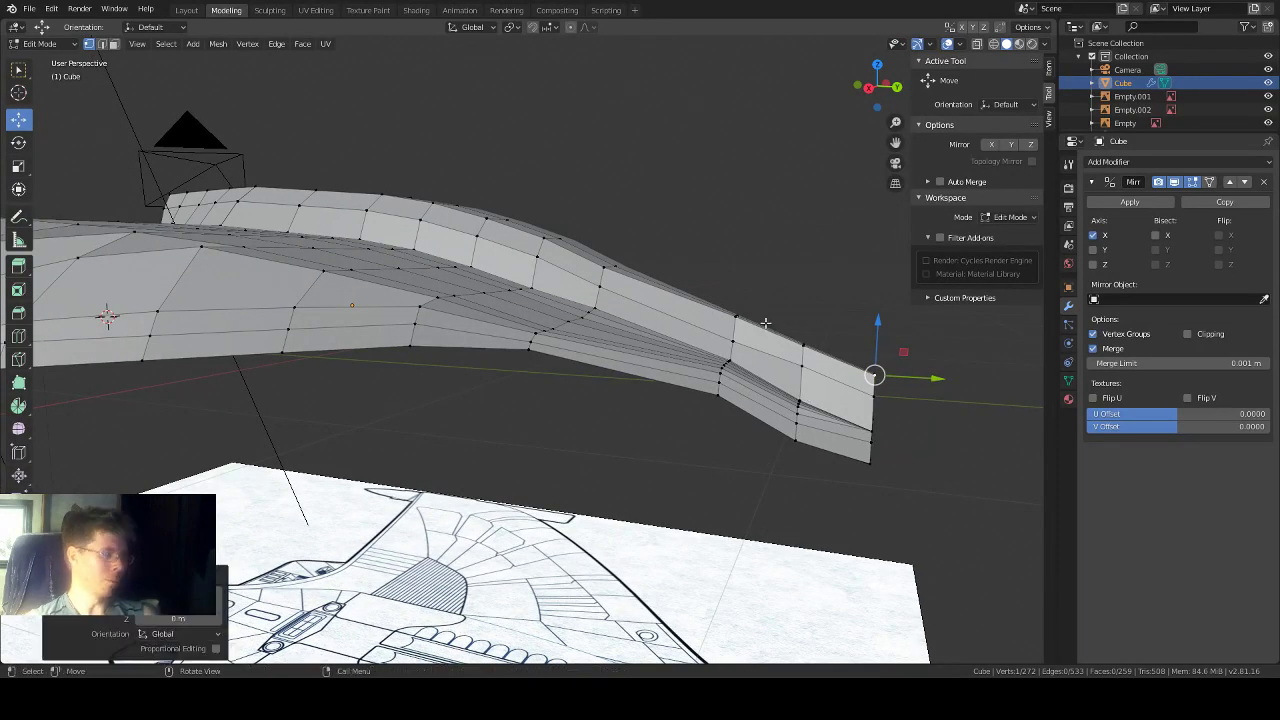
key(ctrl+z)
right_click(560, 303)
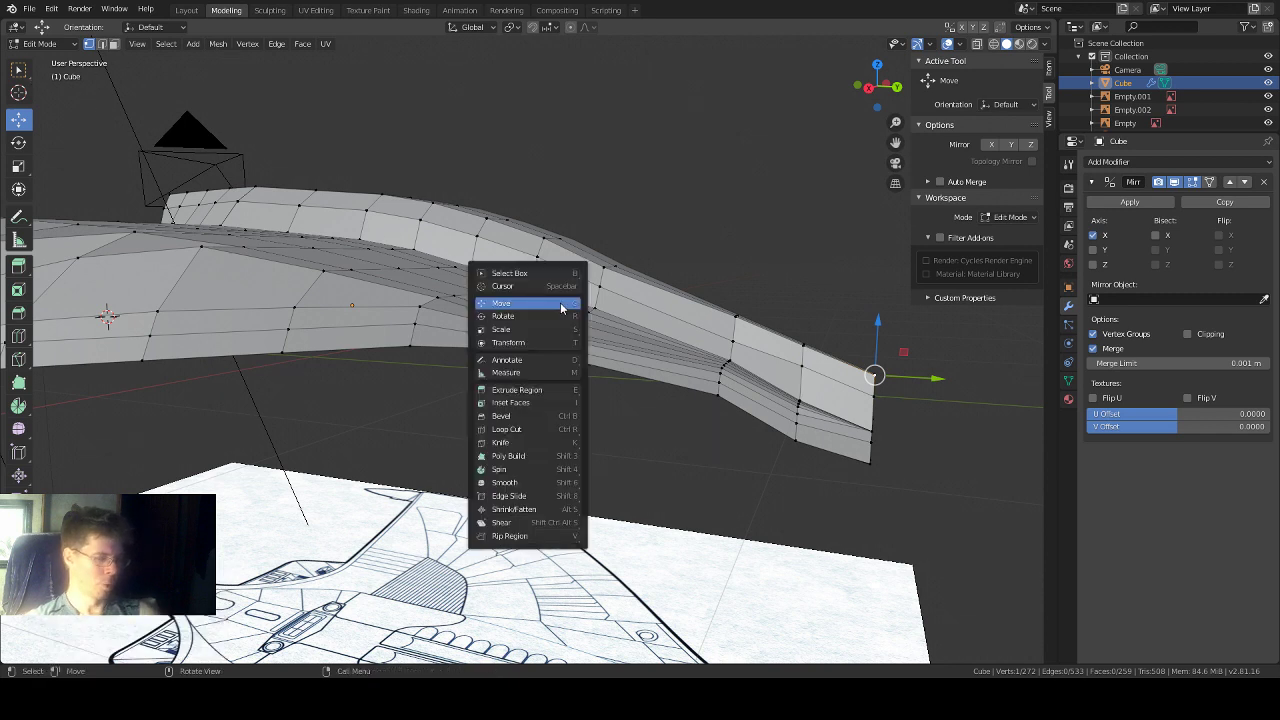
key(w)
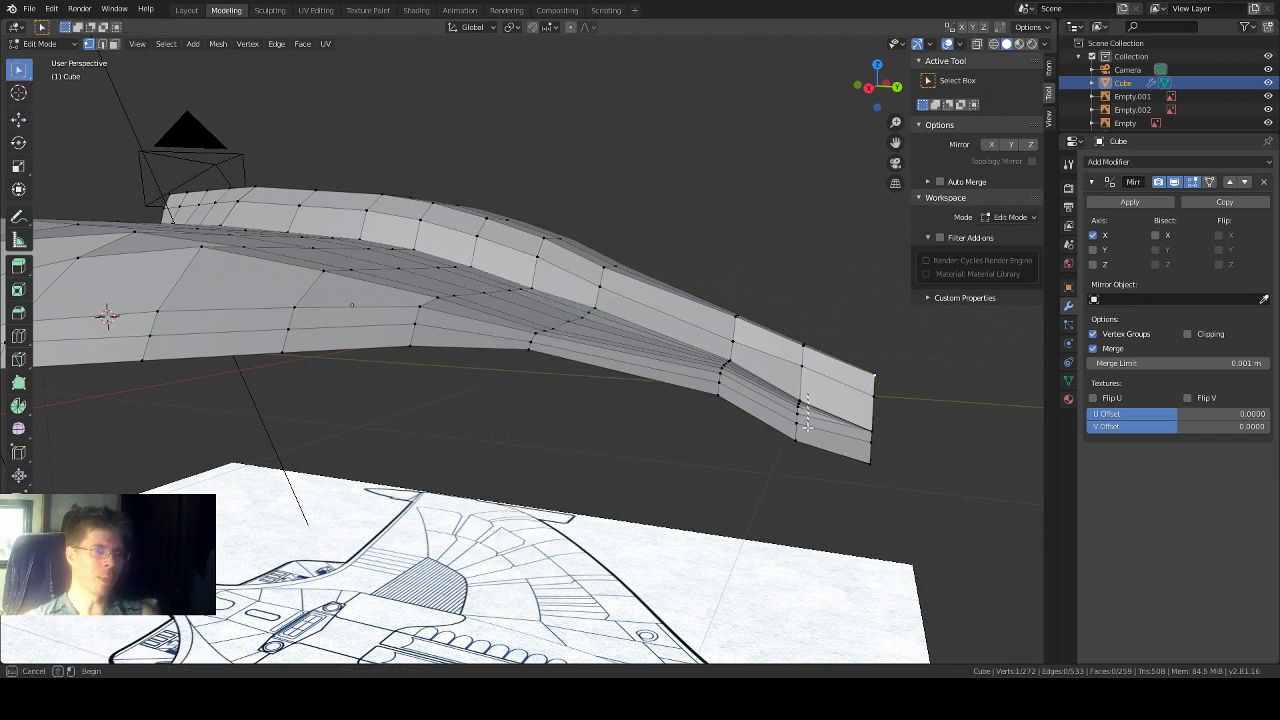
alt+click(796, 418)
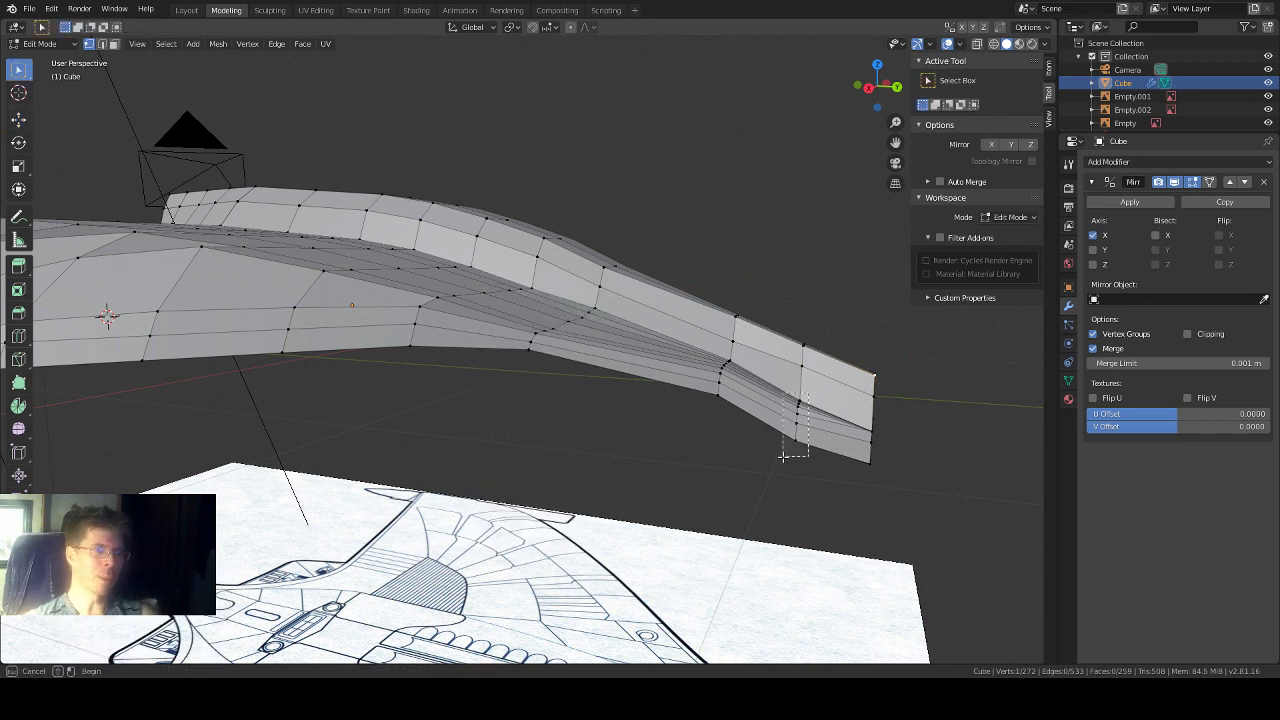
click(18, 119)
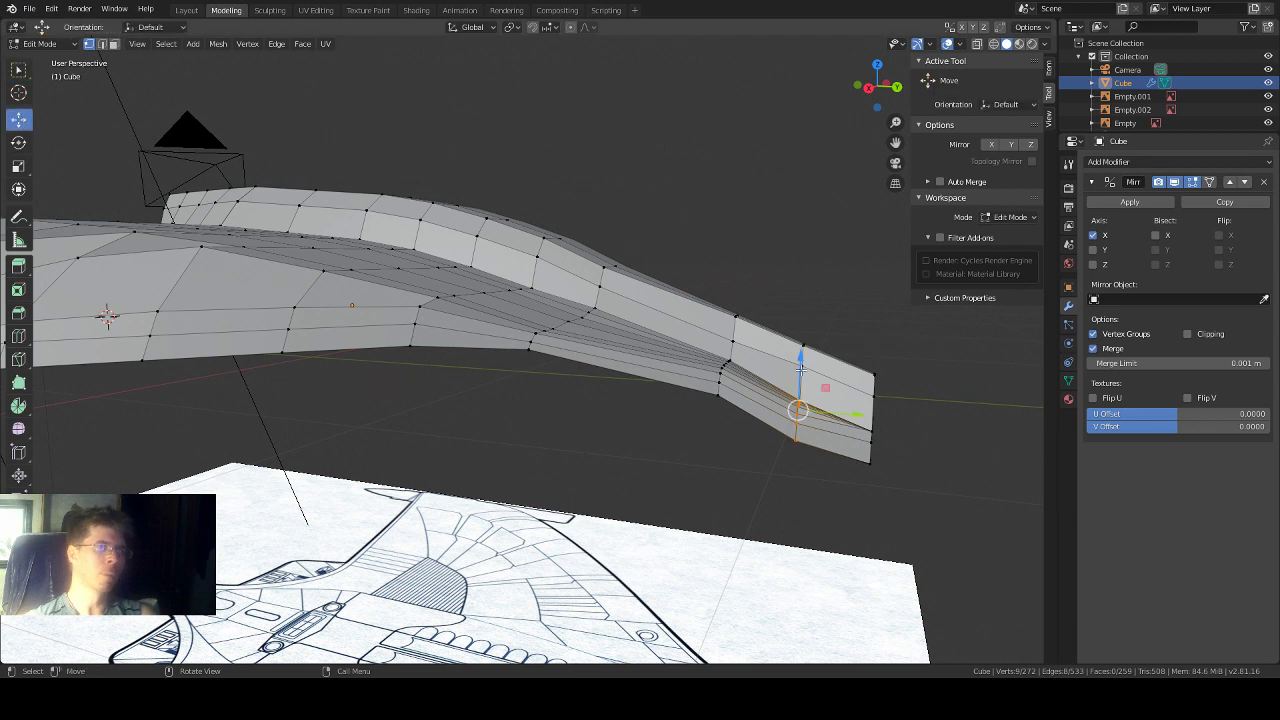
Step: Try raising the selected row behind the front face slightly along Z, undo it, and restore the vertex selection
drag(800, 368, 800, 360)
middle_drag(800, 360, 724, 191)
key(KP_Decimal)
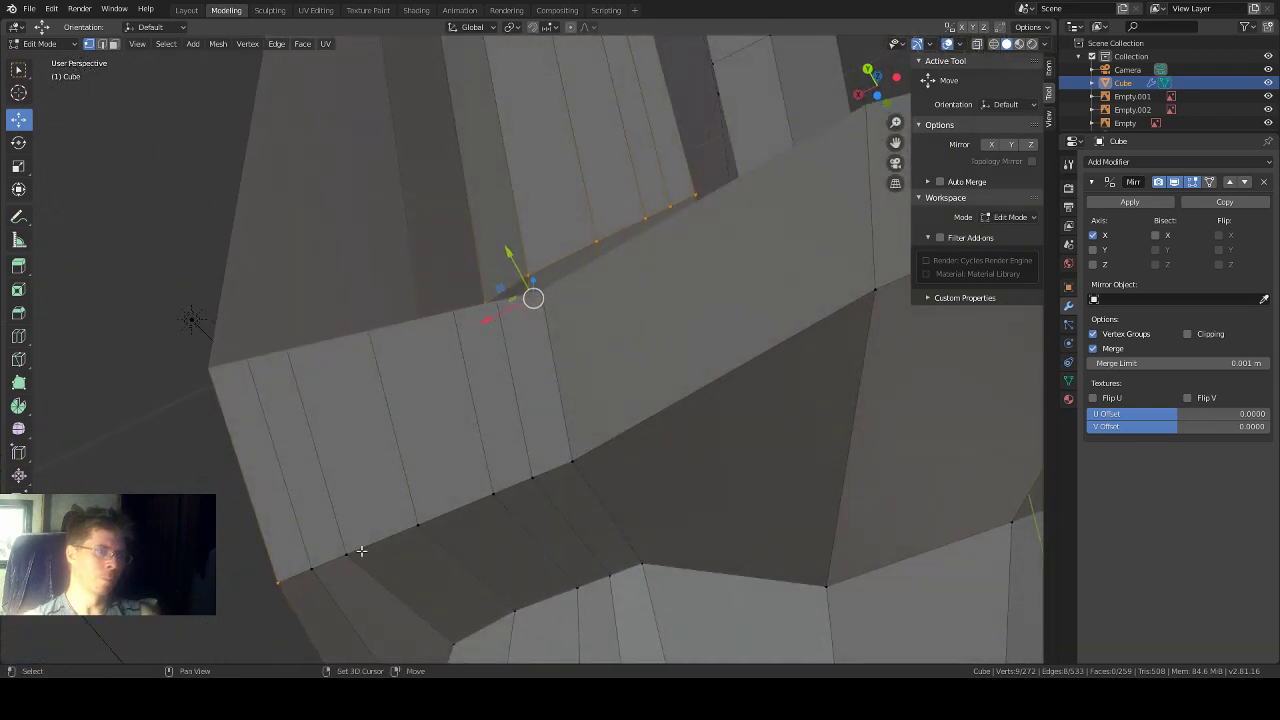
key(ctrl+z)
click(16, 72)
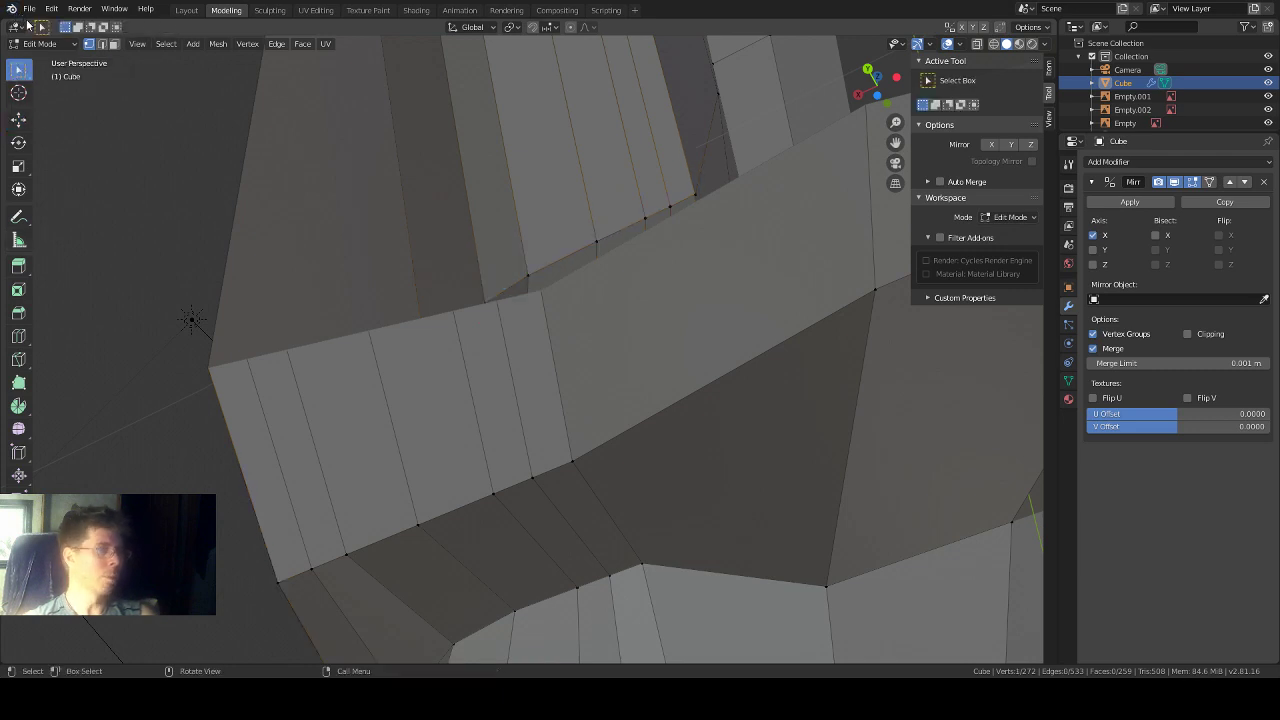
click(28, 10)
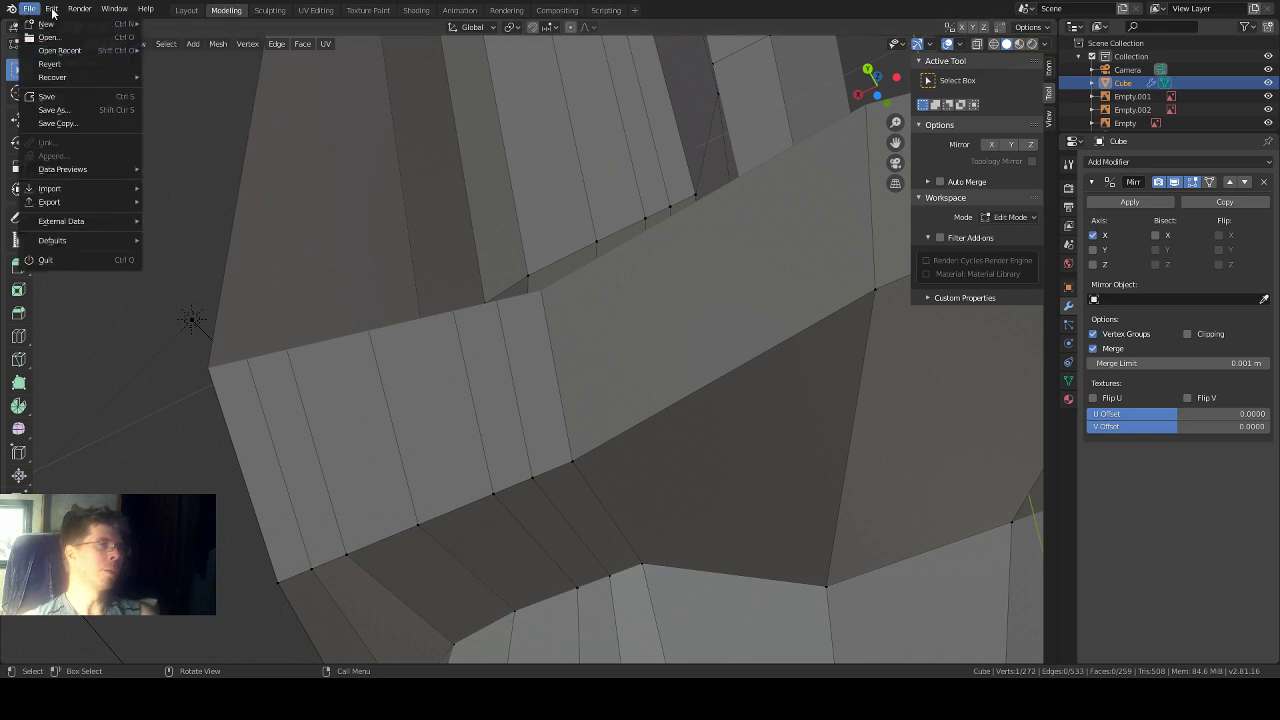
mouse_move(52, 13)
click(70, 37)
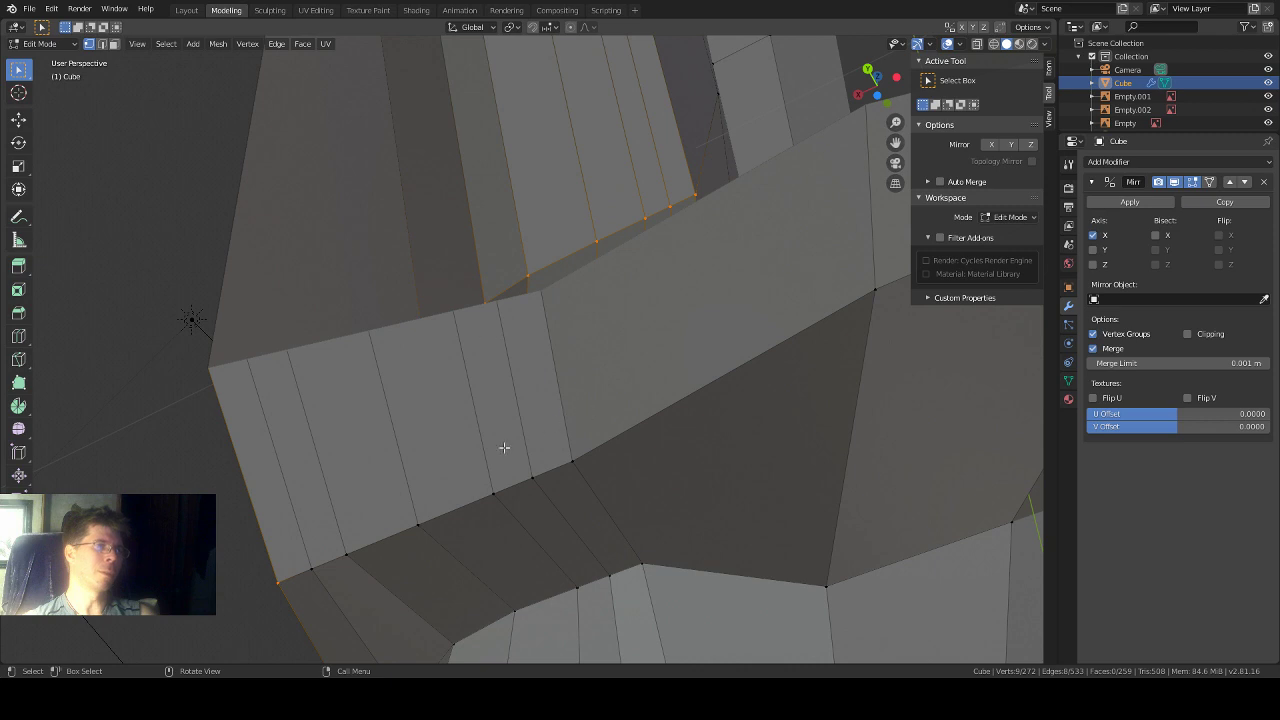
Step: Add the remaining underside vertices of the row behind the front face to the selection and raise it about 0.0393 m along Z
drag(361, 546, 333, 582)
drag(437, 517, 393, 549)
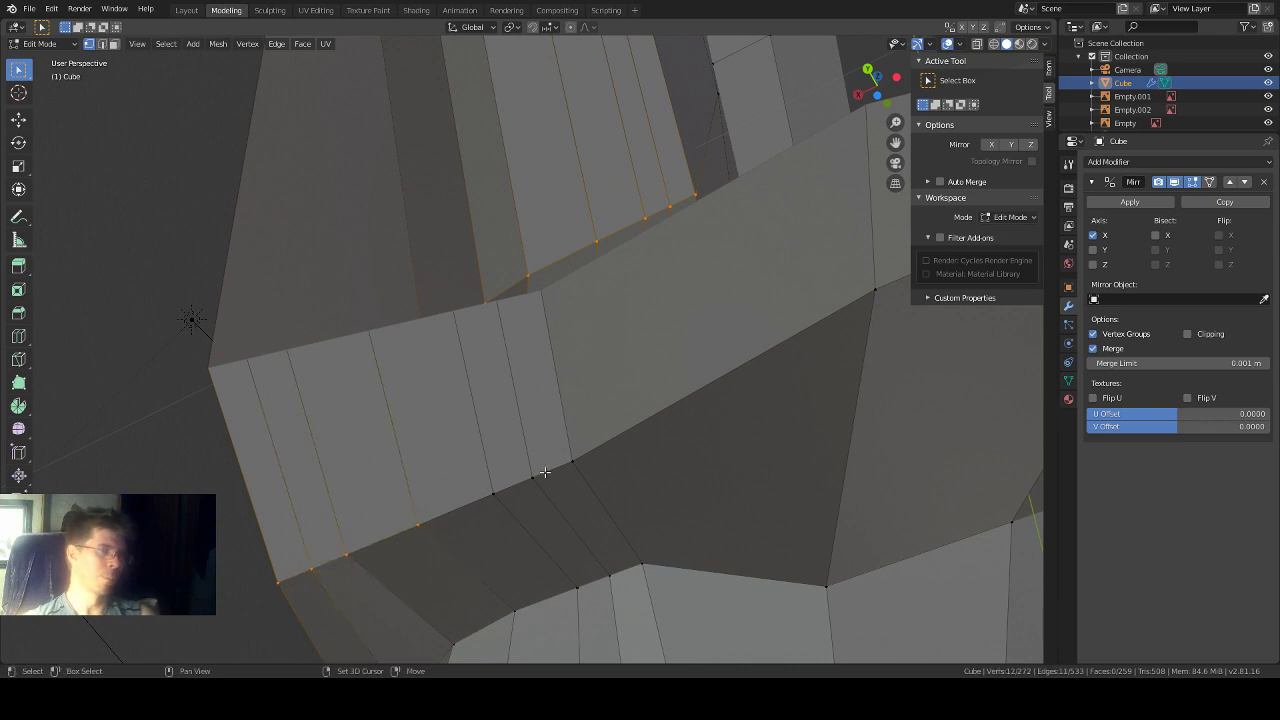
drag(545, 473, 470, 524)
drag(601, 430, 538, 490)
middle_drag(600, 443, 703, 341)
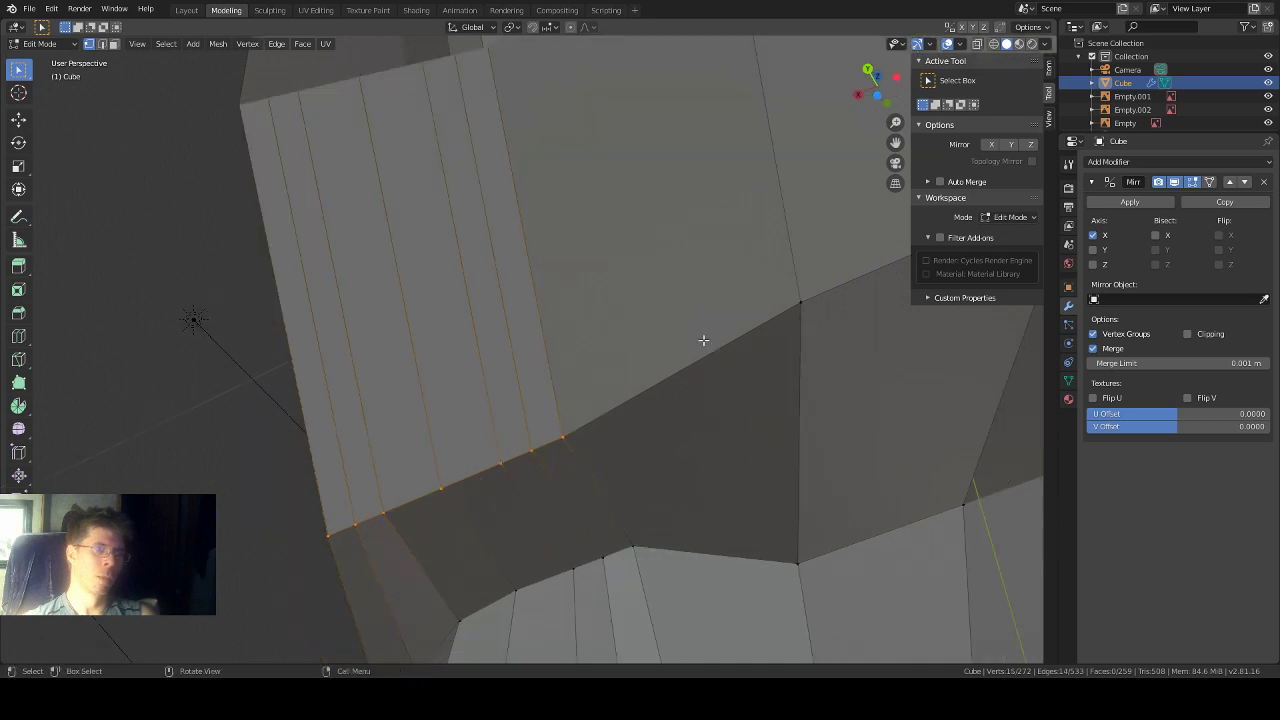
shift+drag(818, 291, 757, 350)
middle_drag(654, 306, 595, 425)
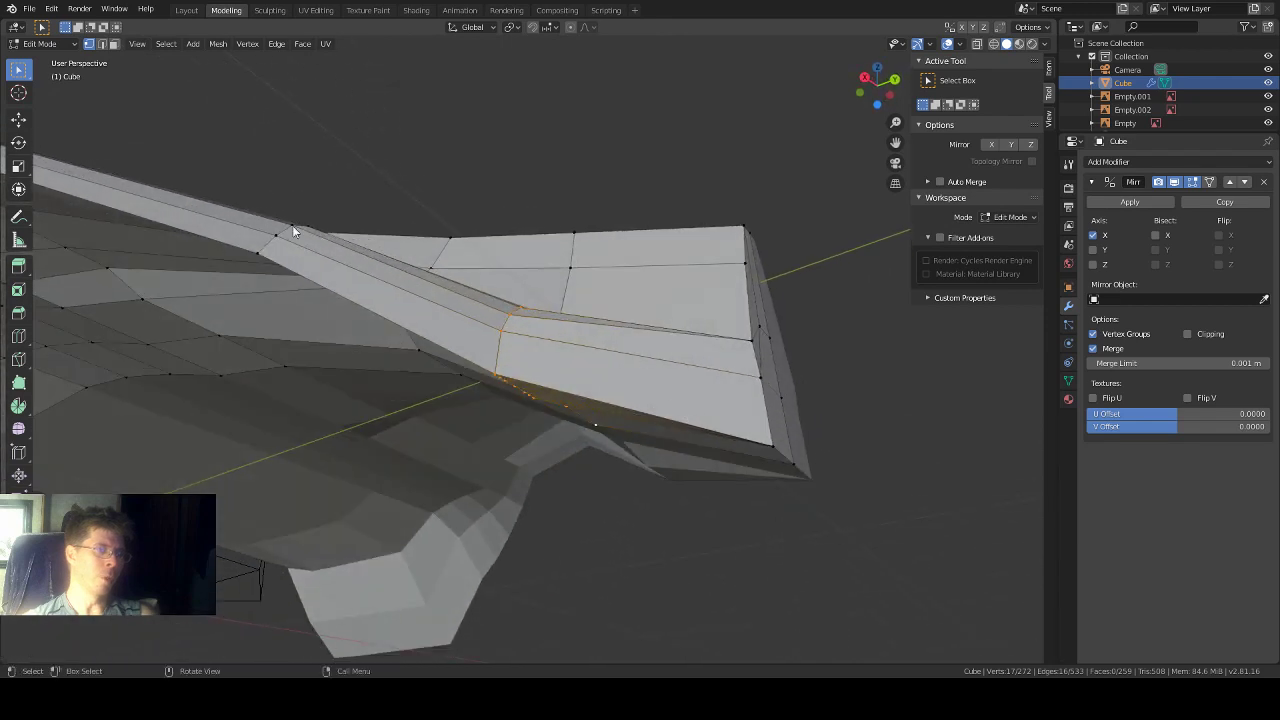
click(18, 119)
drag(531, 319, 529, 286)
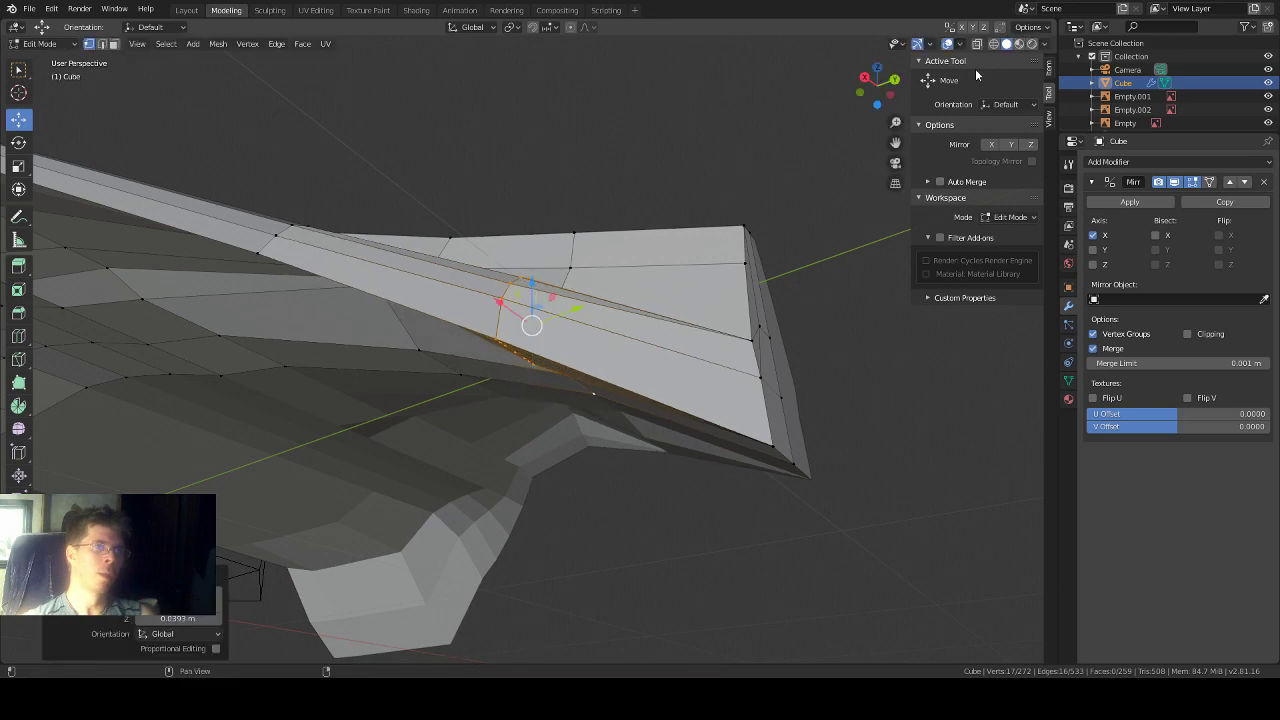
Step: Check the wing's outline against the side blueprint and the front blueprint in orthographic views
click(895, 86)
click(898, 84)
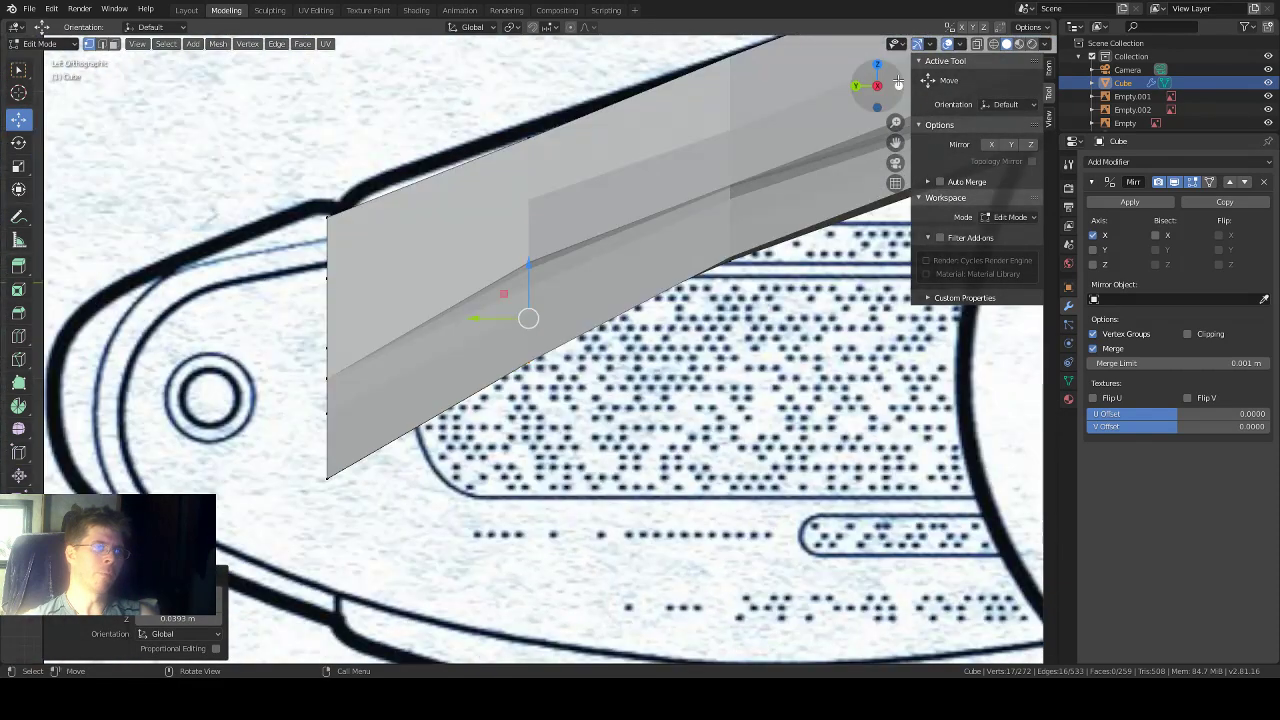
scroll(683, 263, down, 8)
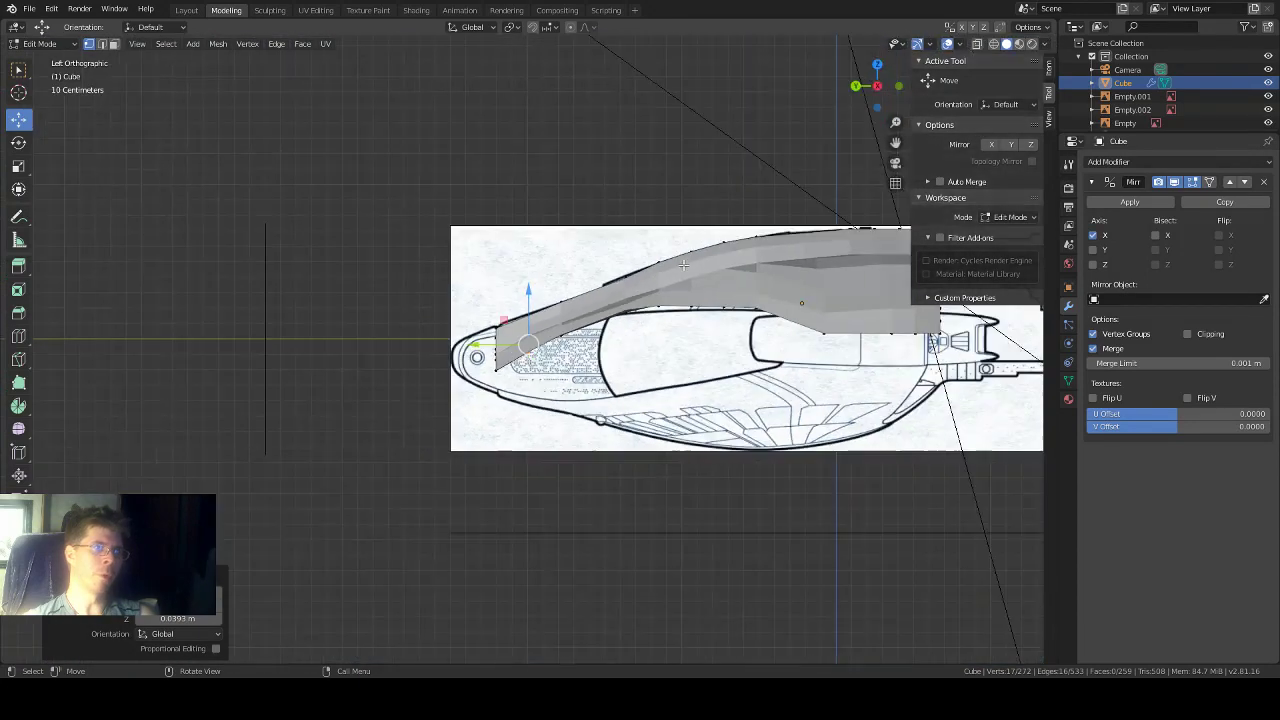
click(898, 85)
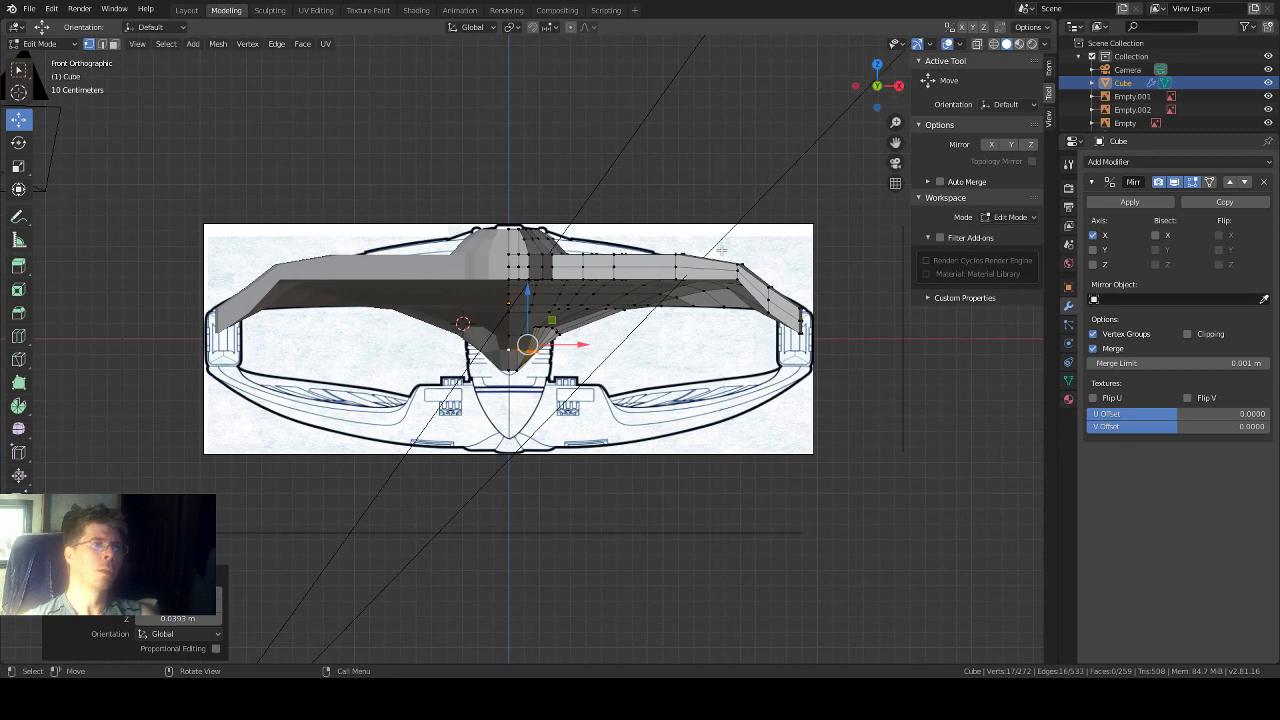
scroll(722, 250, up, 3)
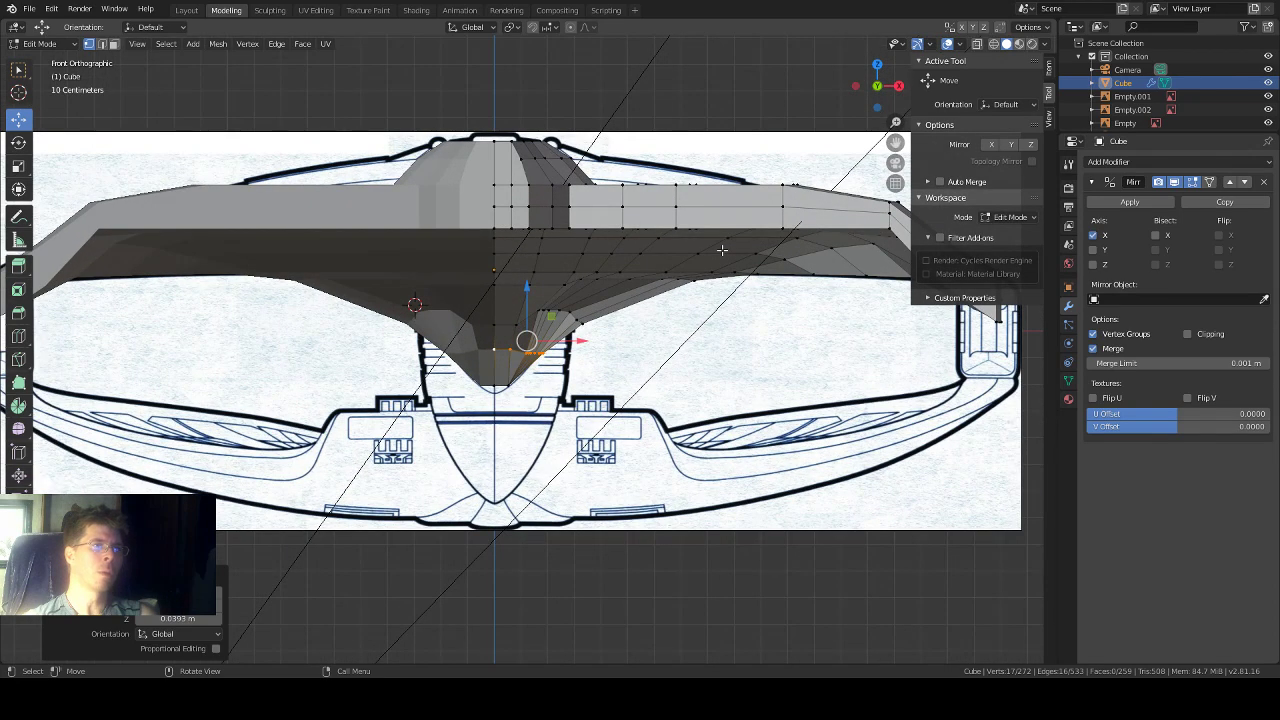
scroll(722, 250, up, 1)
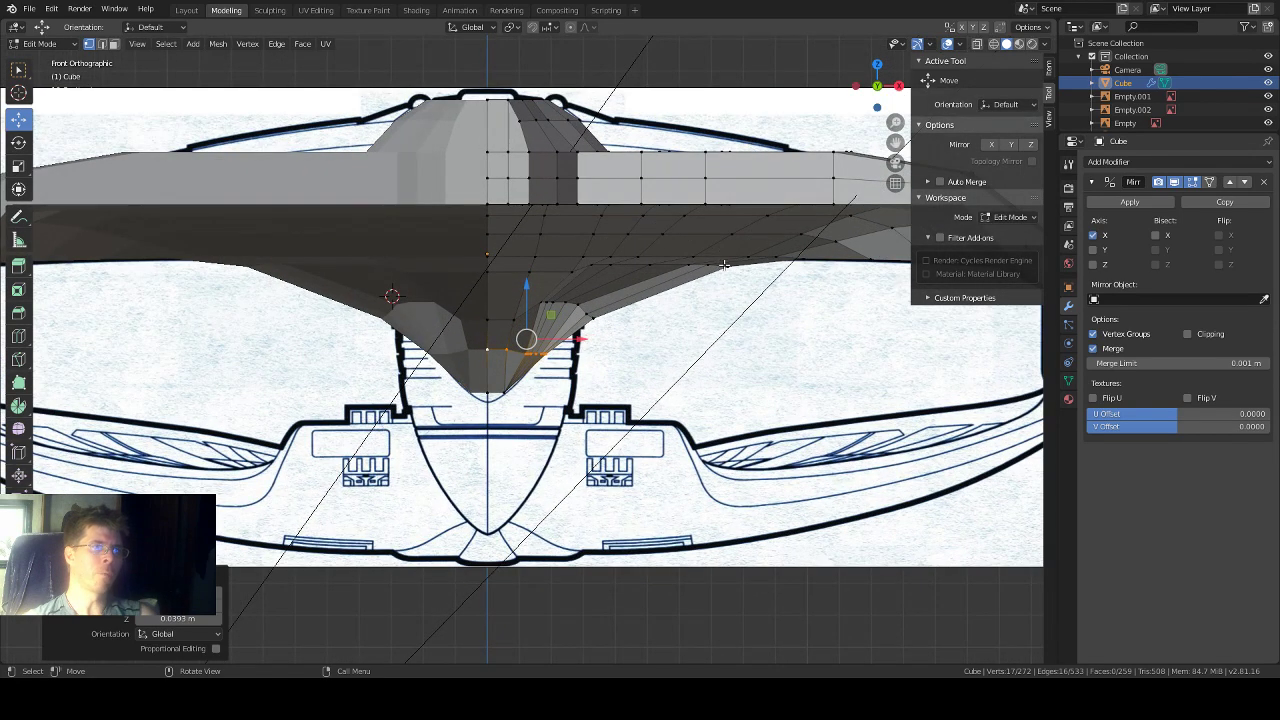
Step: Select the vertex at the bend of the wing's lower edge and compare the mesh with the front blueprint in X-ray display
click(725, 265)
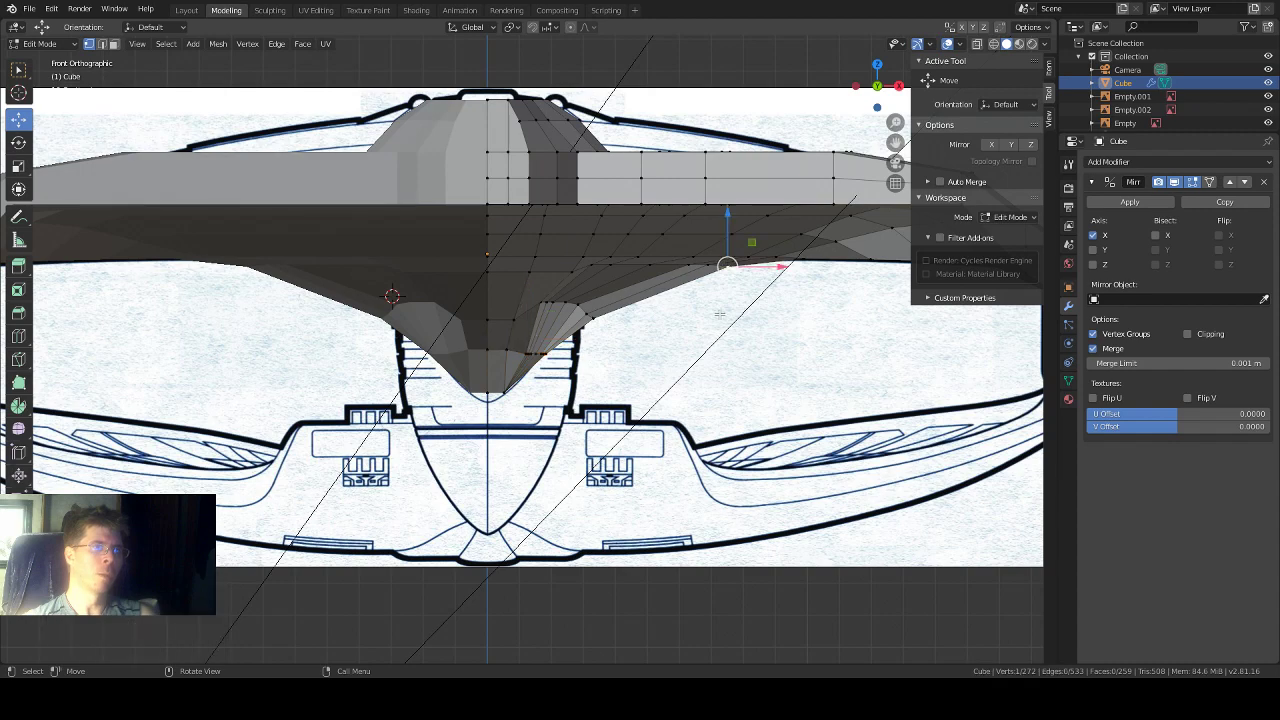
key(alt+z)
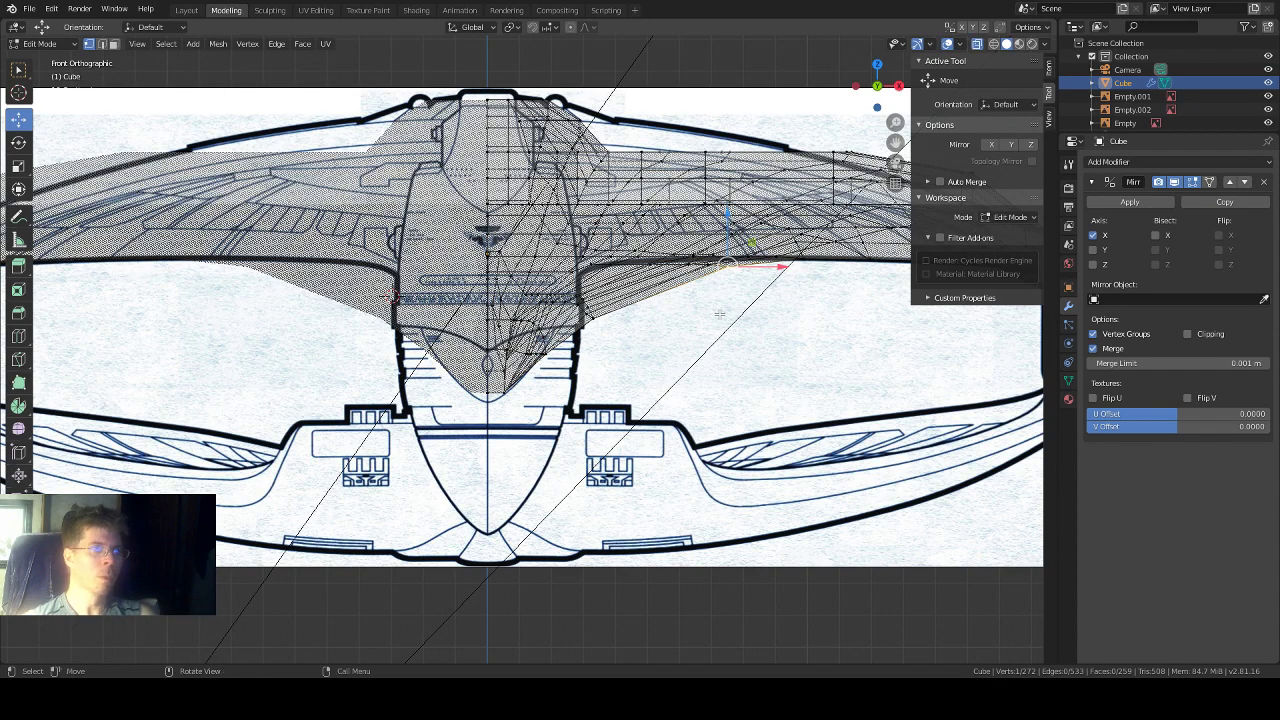
scroll(692, 320, down, 2)
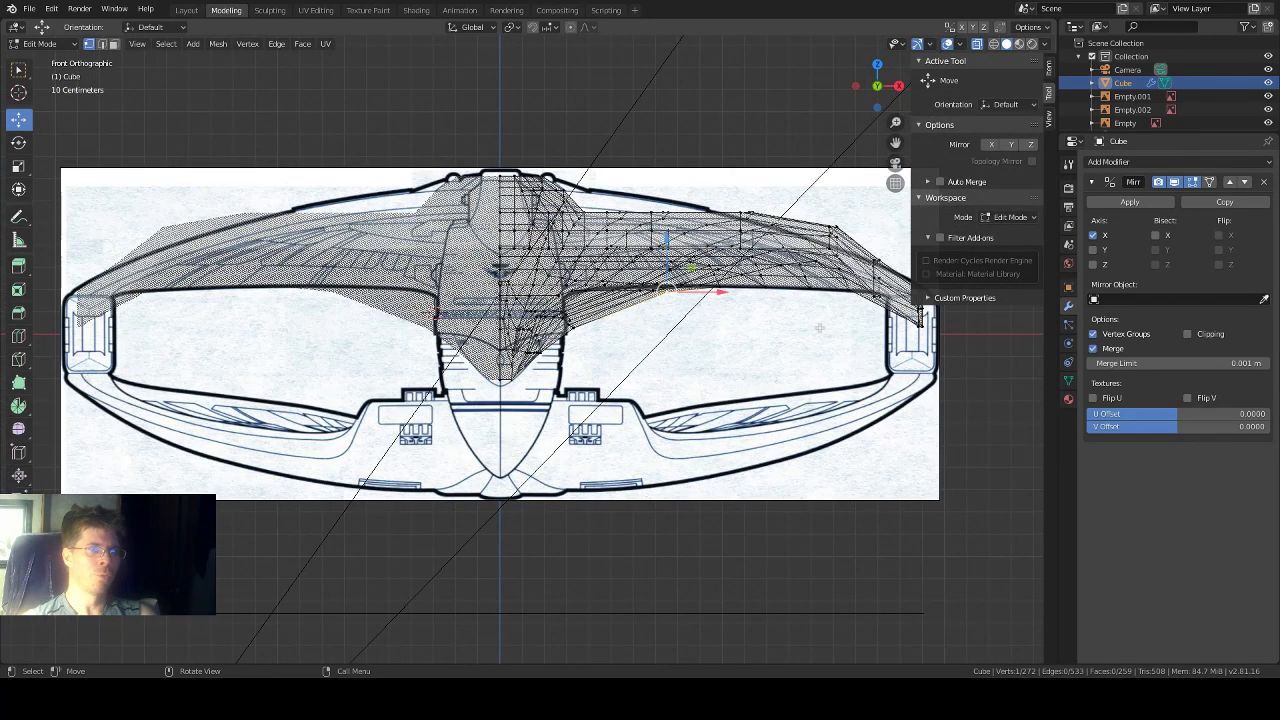
drag(894, 141, 839, 158)
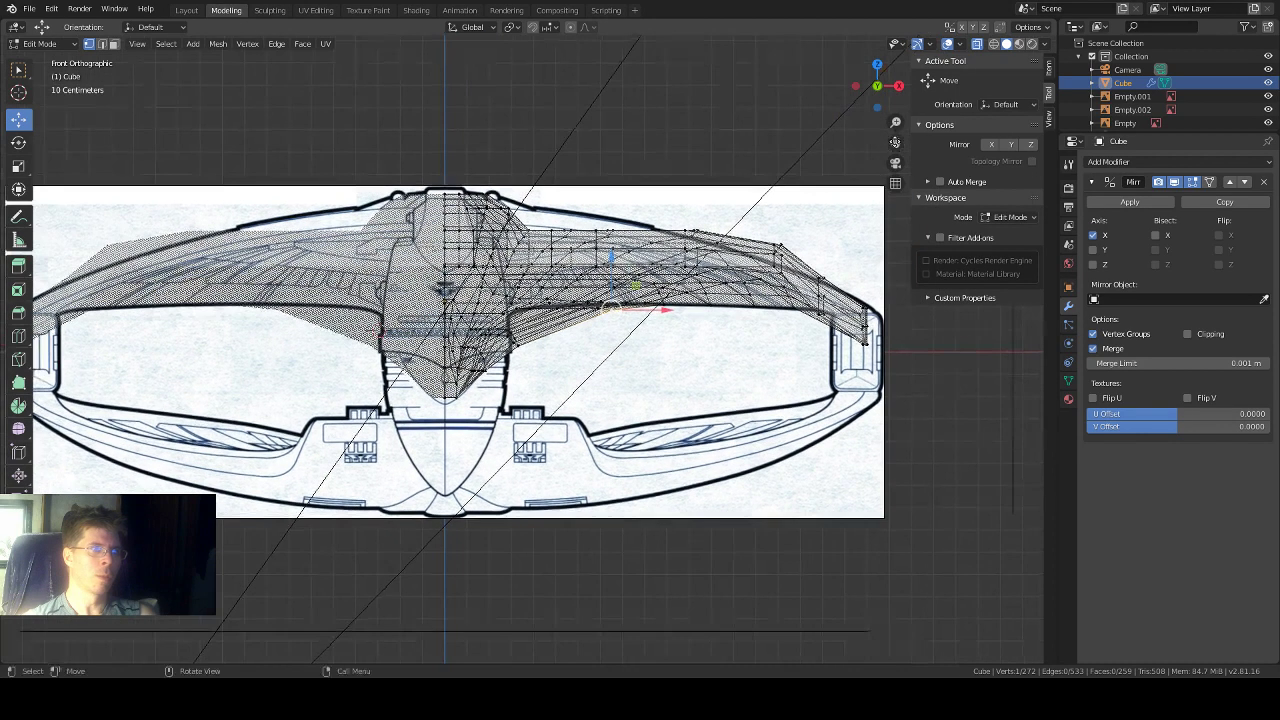
scroll(530, 345, up, 1)
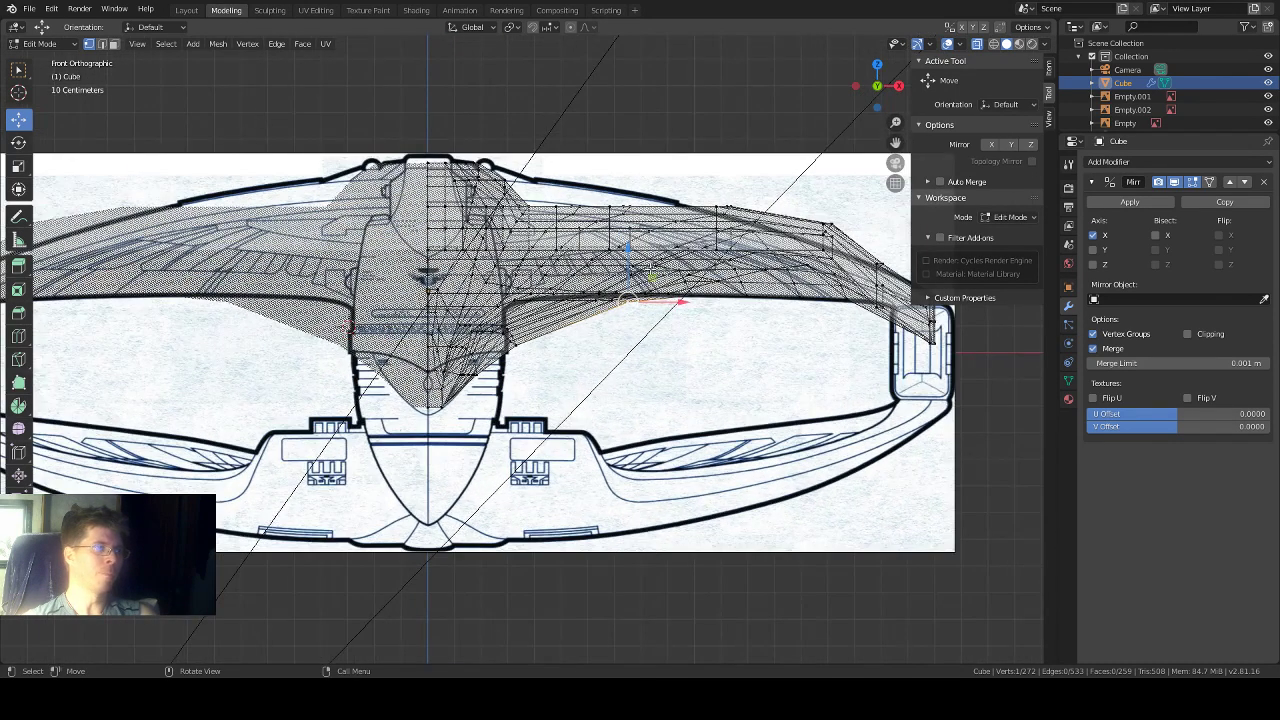
click(896, 164)
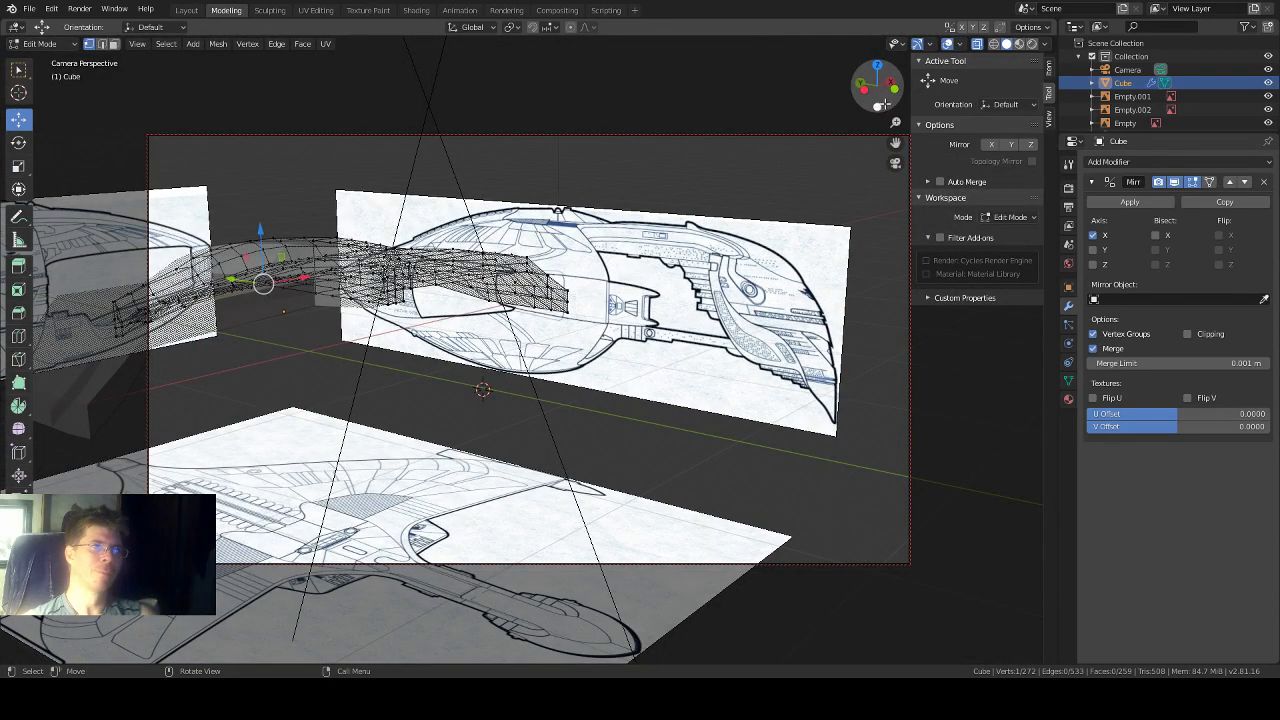
click(895, 88)
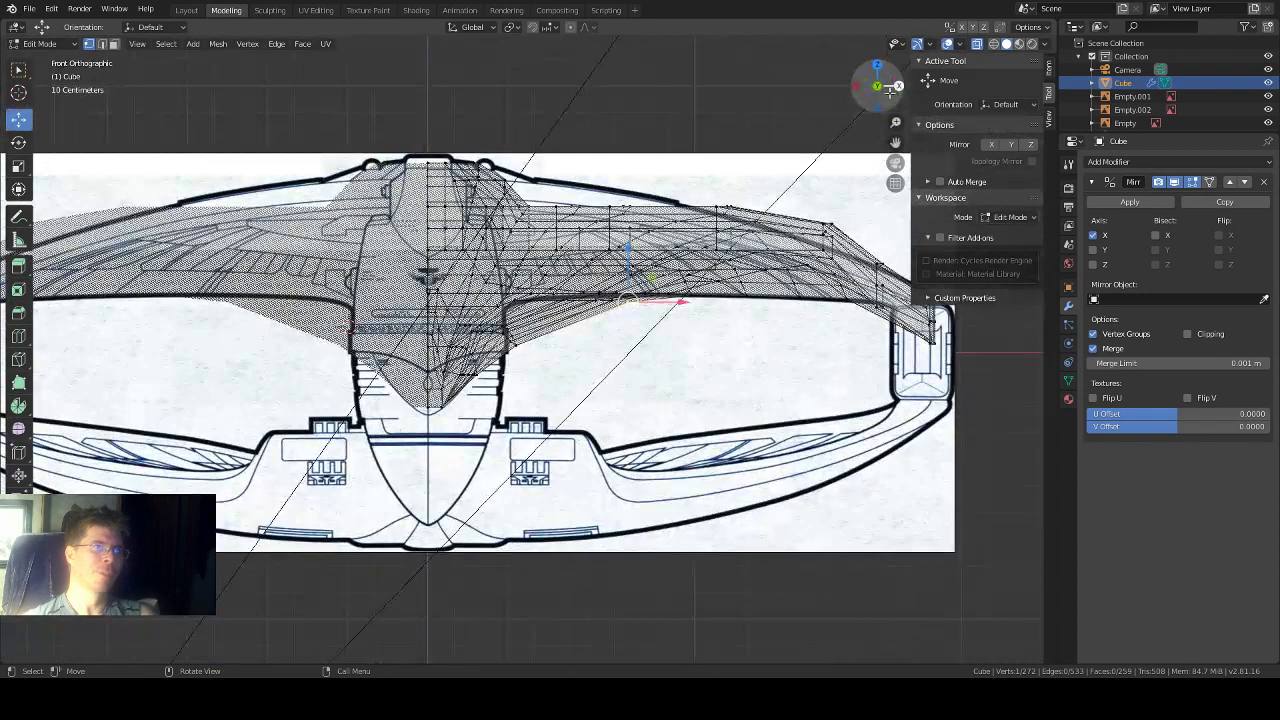
scroll(750, 190, up, 1)
scroll(534, 339, up, 1)
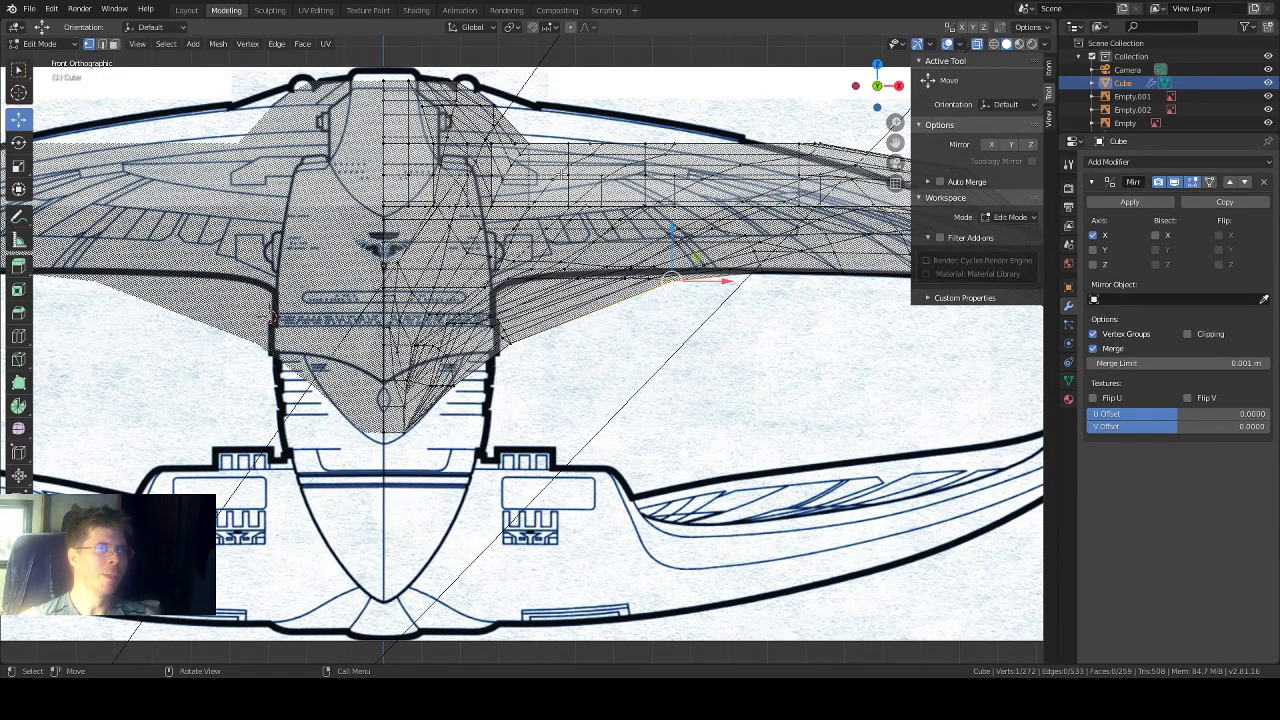
scroll(524, 353, up, 1)
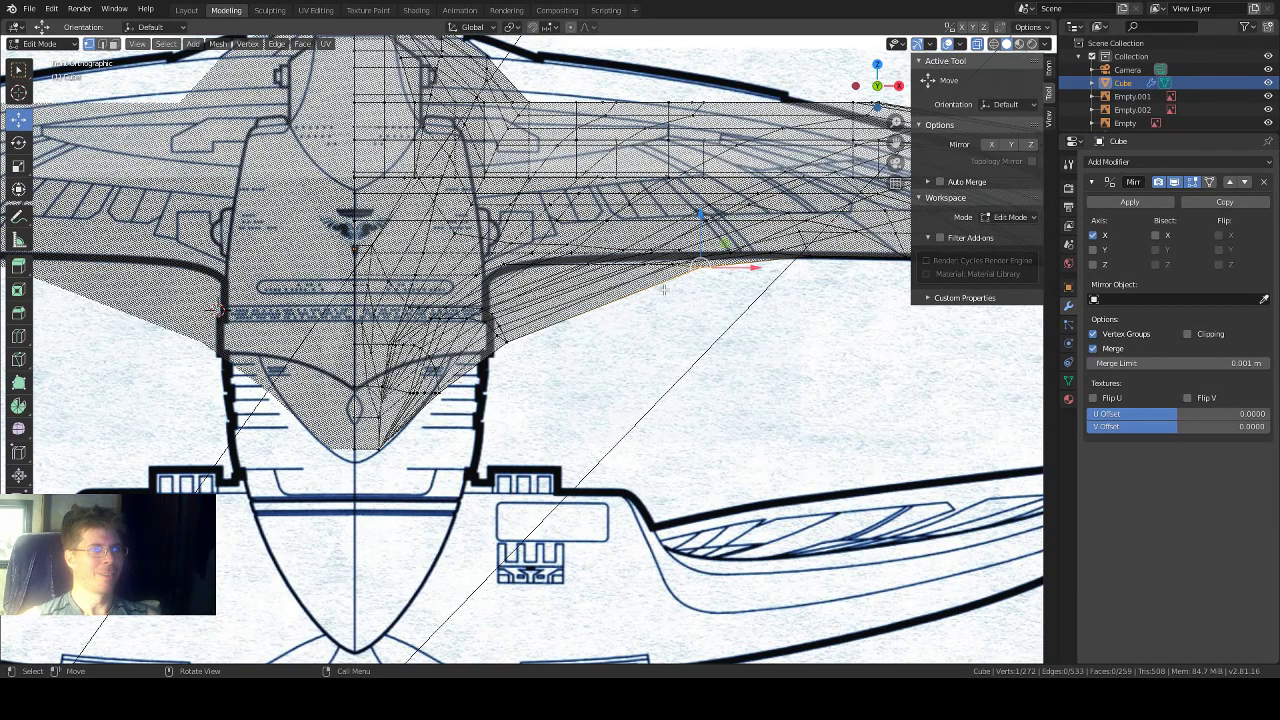
key(alt+z)
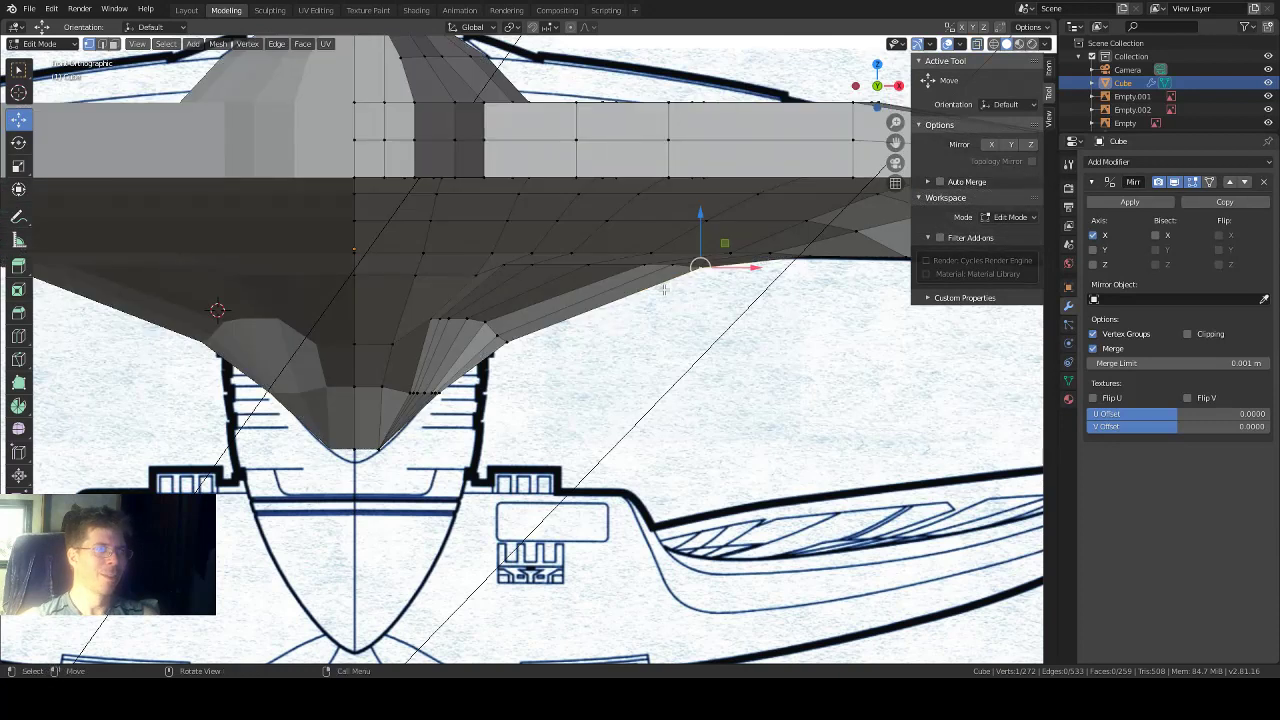
Step: Extend the selection inward from the lower-edge vertex to six vertices along the underside row, and raise them about 0.0157 m along Z
scroll(666, 287, up, 1)
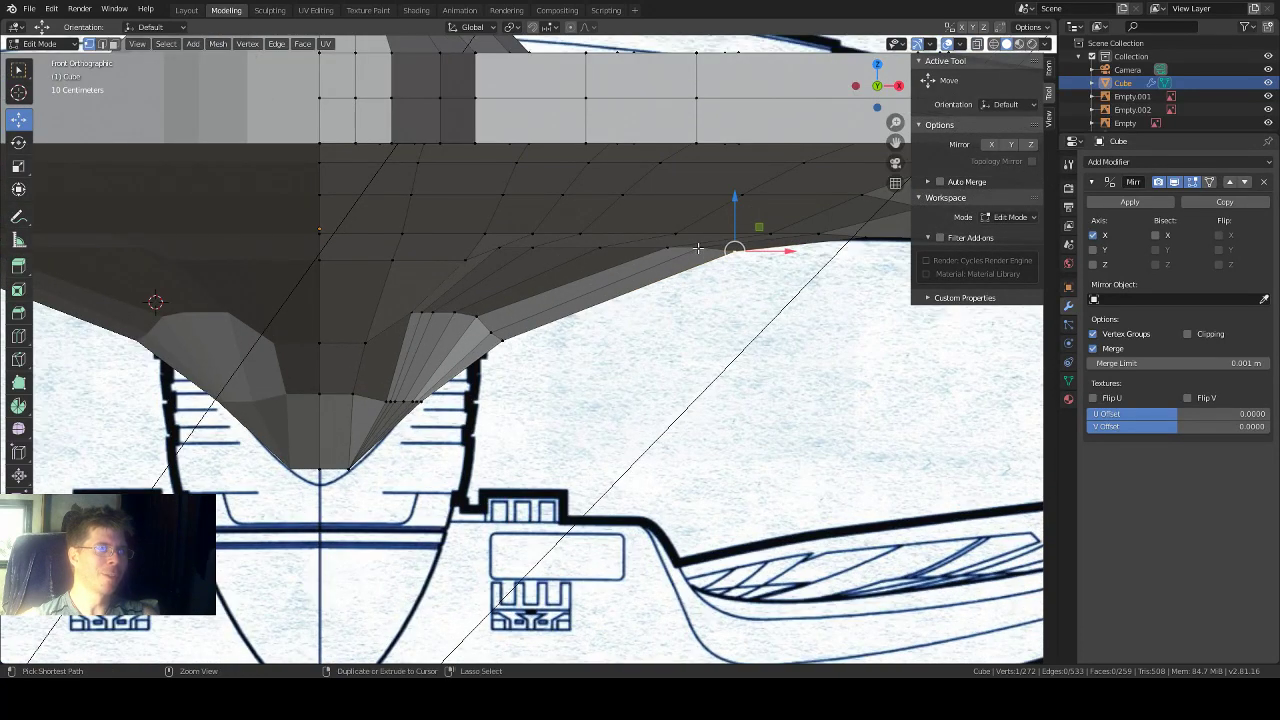
ctrl+click(698, 248)
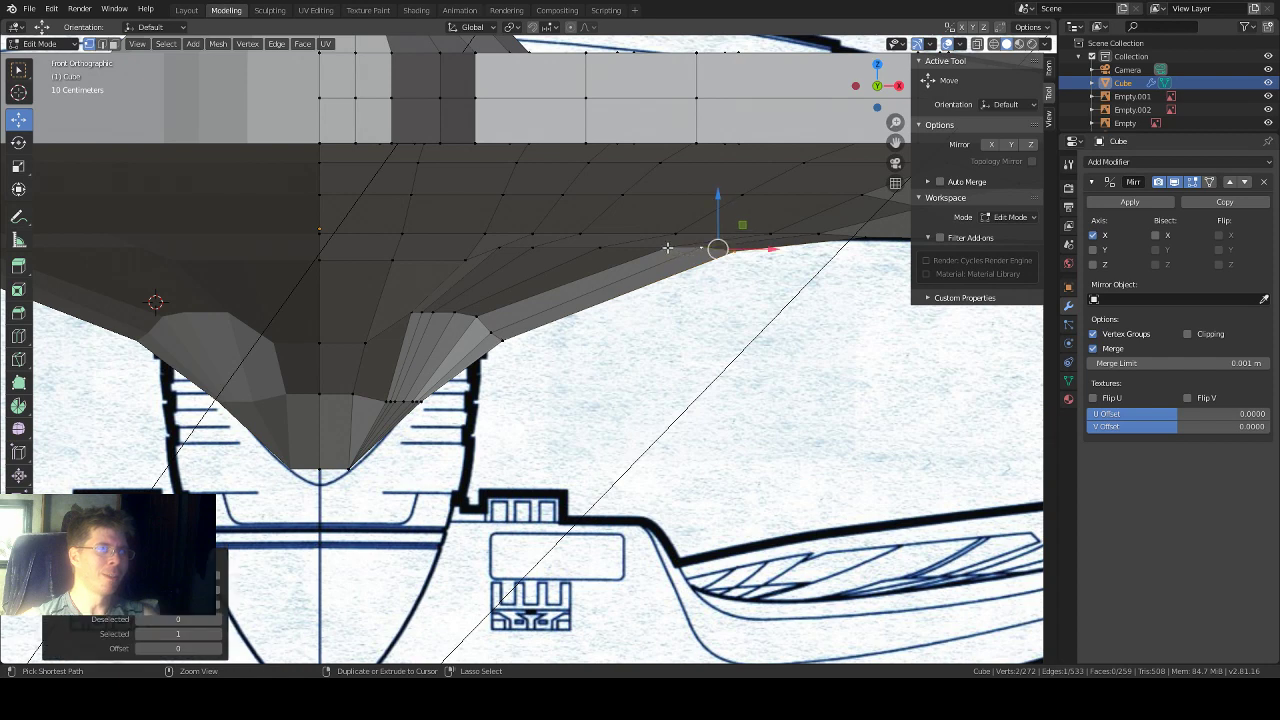
ctrl+click(667, 247)
ctrl+click(601, 247)
ctrl+click(532, 247)
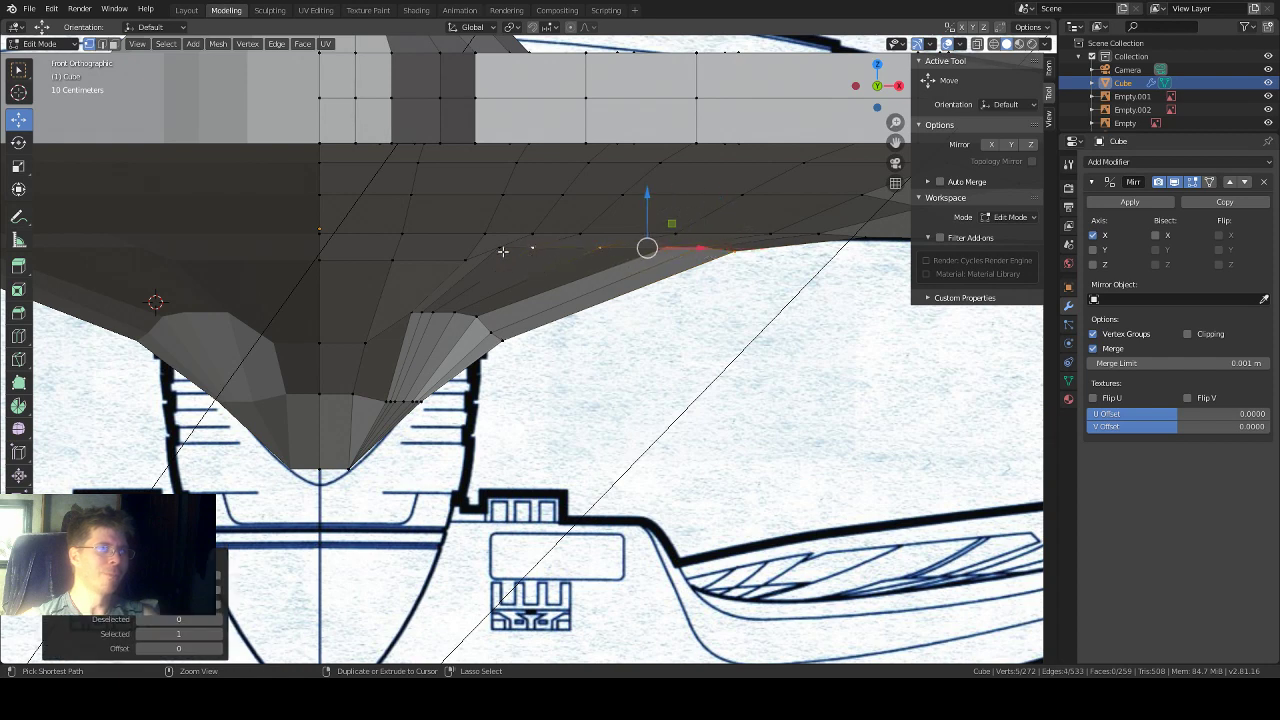
ctrl+click(499, 247)
drag(621, 199, 582, 333)
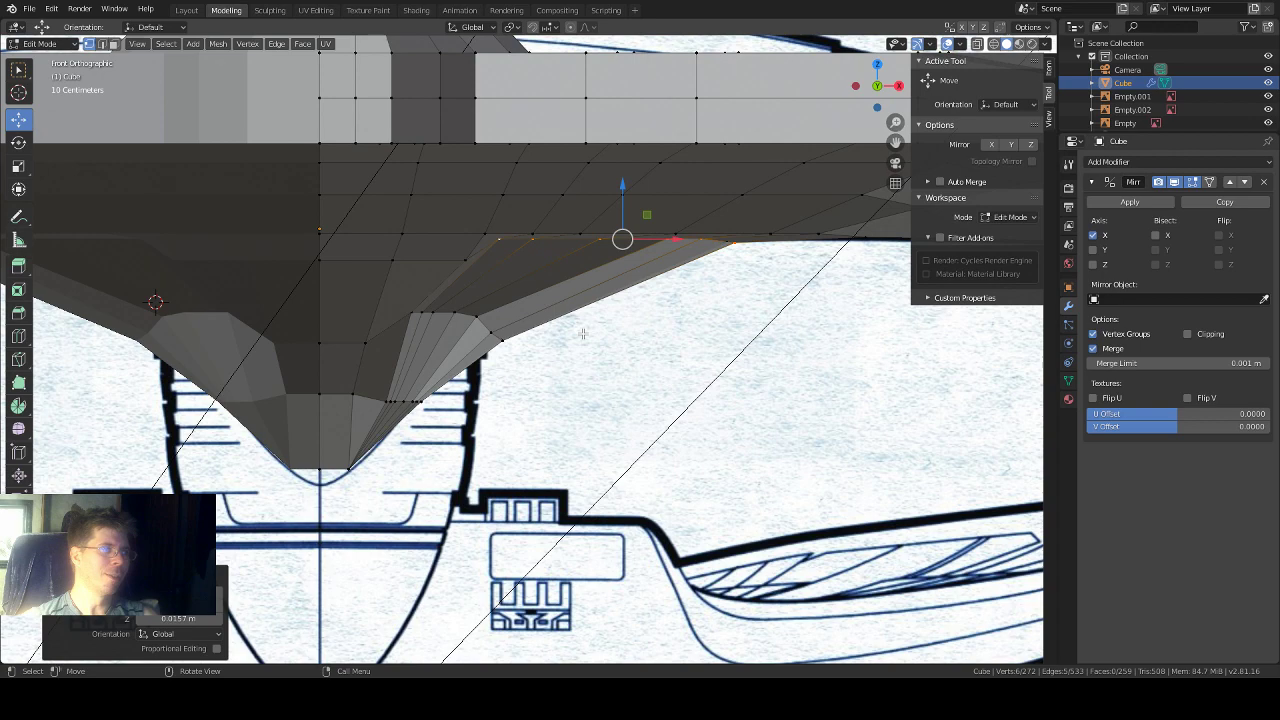
scroll(600, 337, down, 1)
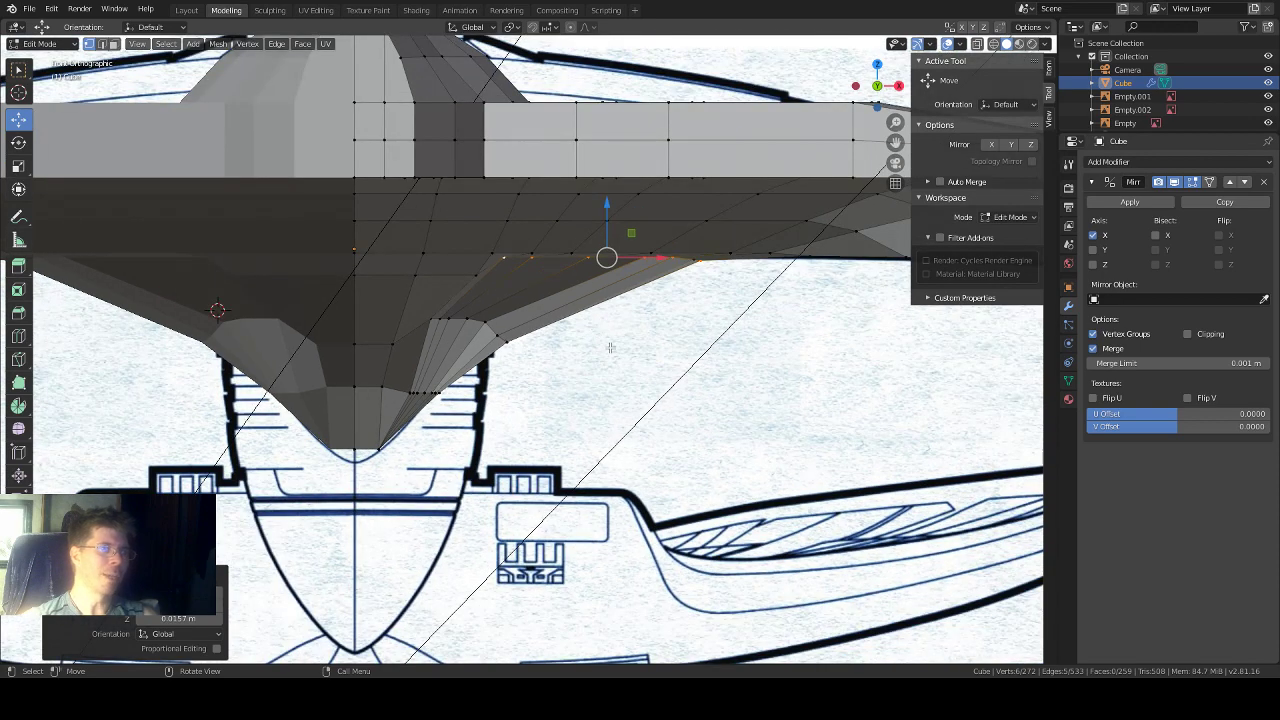
scroll(610, 347, up, 2)
mouse_move(612, 346)
middle_down()
mouse_move(600, 337)
mouse_move(618, 394)
mouse_move(618, 337)
middle_up()
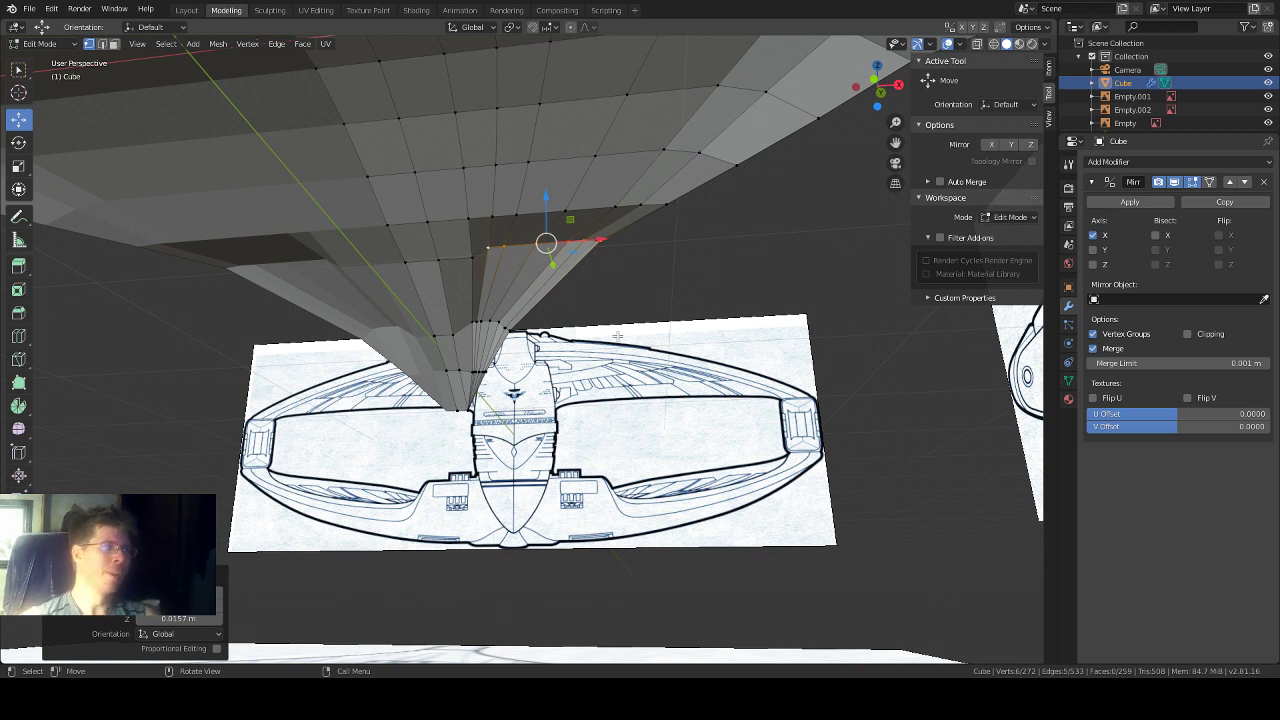
middle_drag(618, 336, 619, 334)
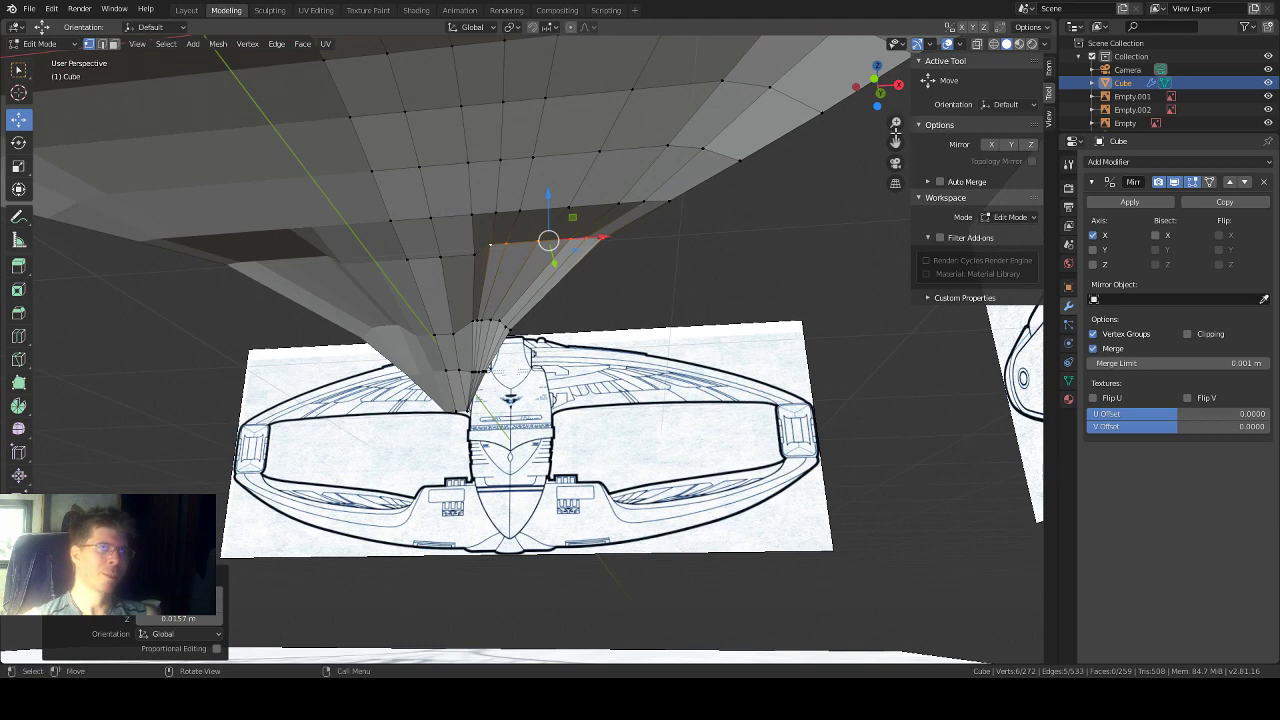
Step: Add one loop cut across the wing underside between the raised vertex row and the next row toward the nose
drag(895, 143, 1030, 168)
scroll(628, 284, up, 1)
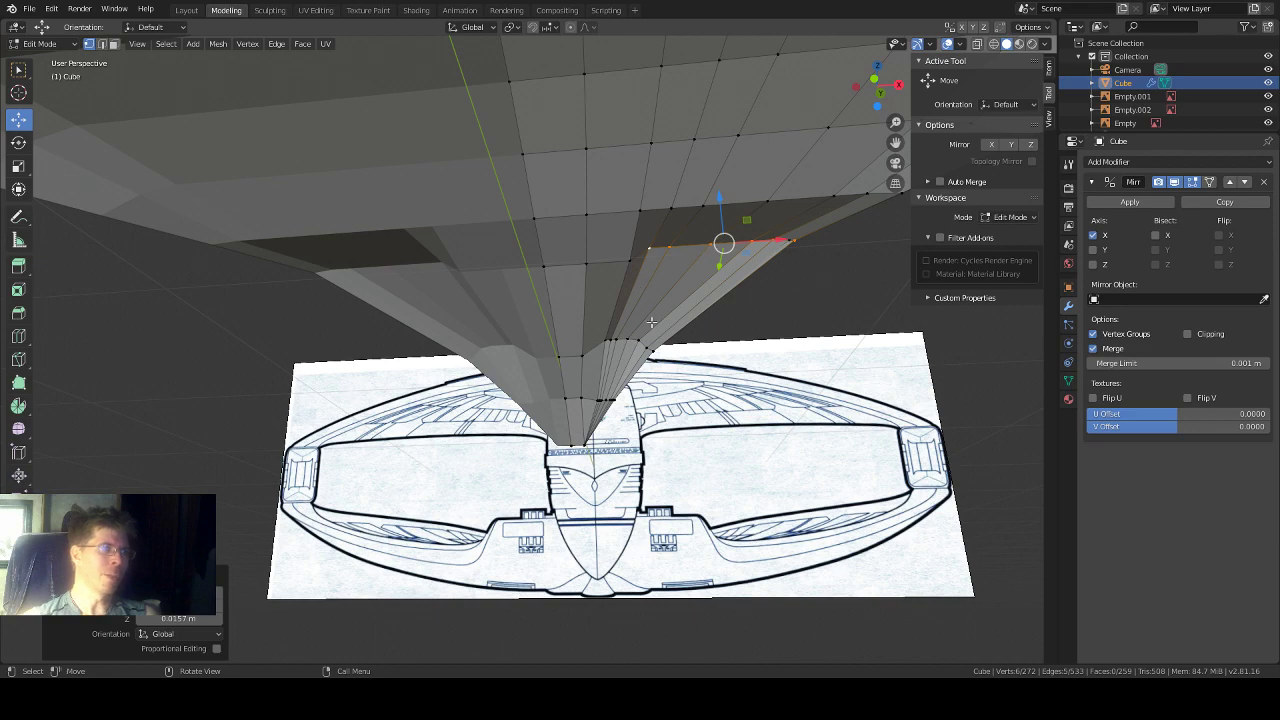
middle_drag(655, 322, 628, 313)
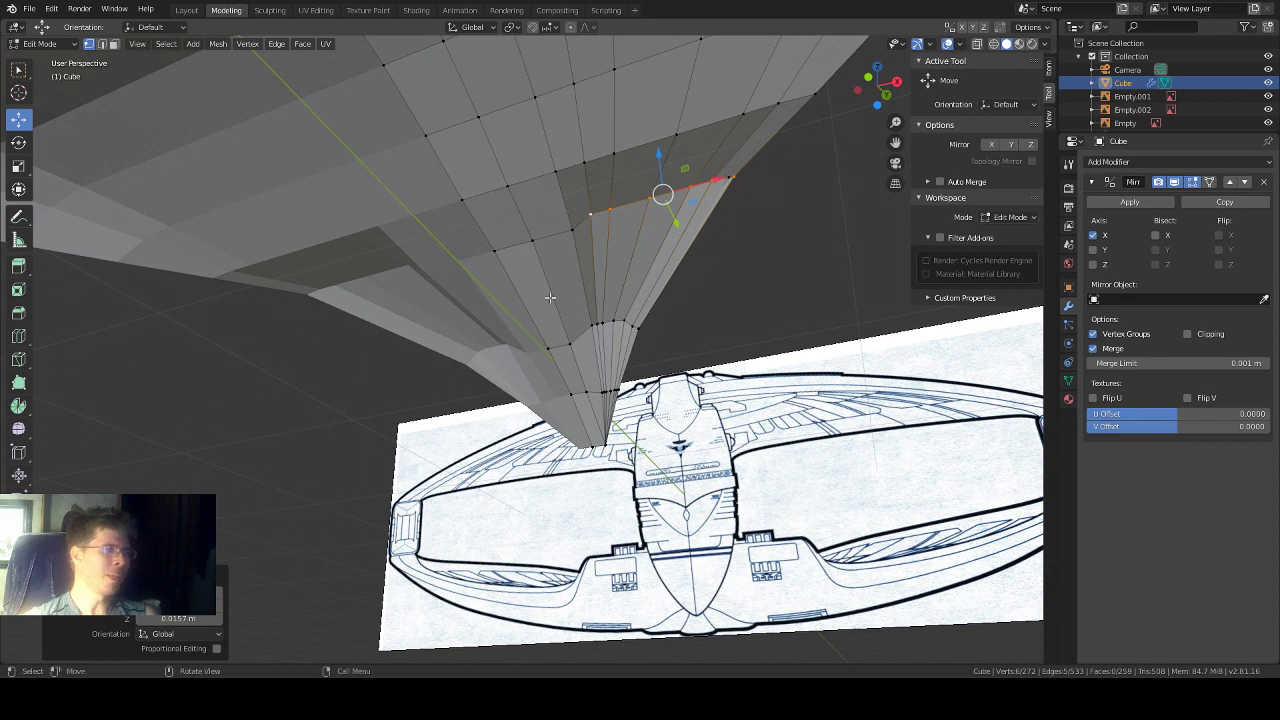
click(20, 71)
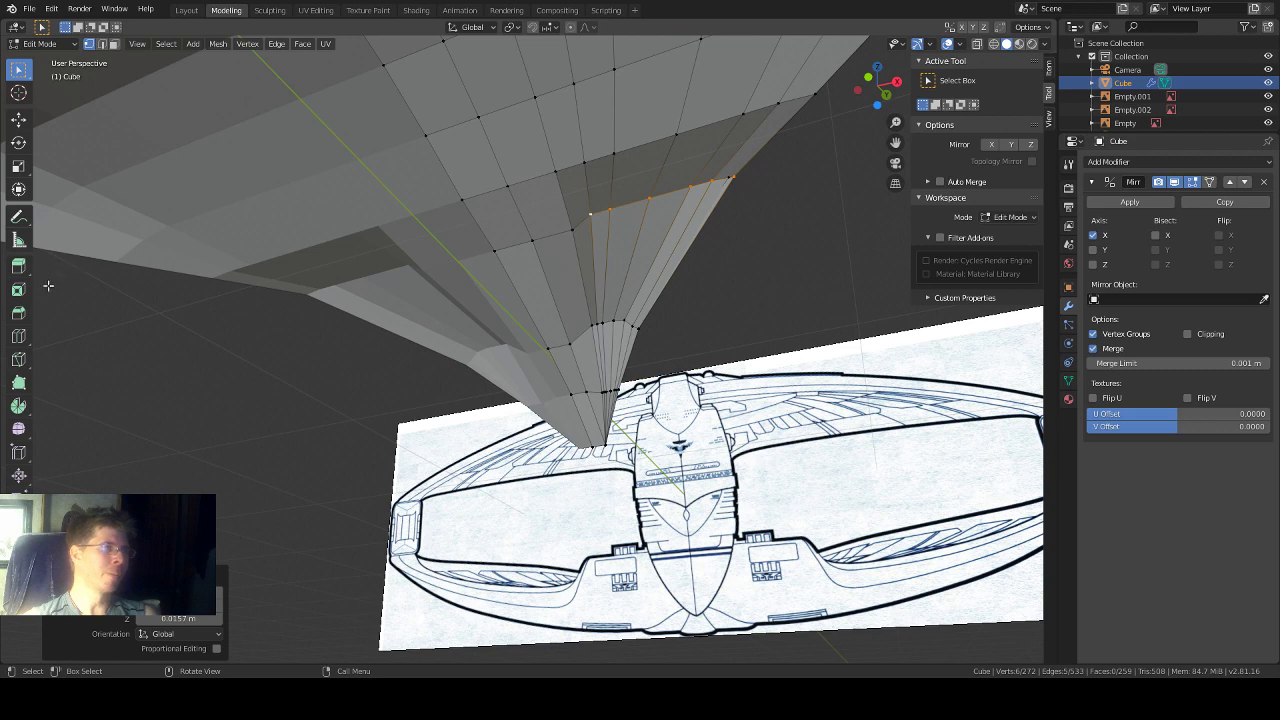
click(19, 338)
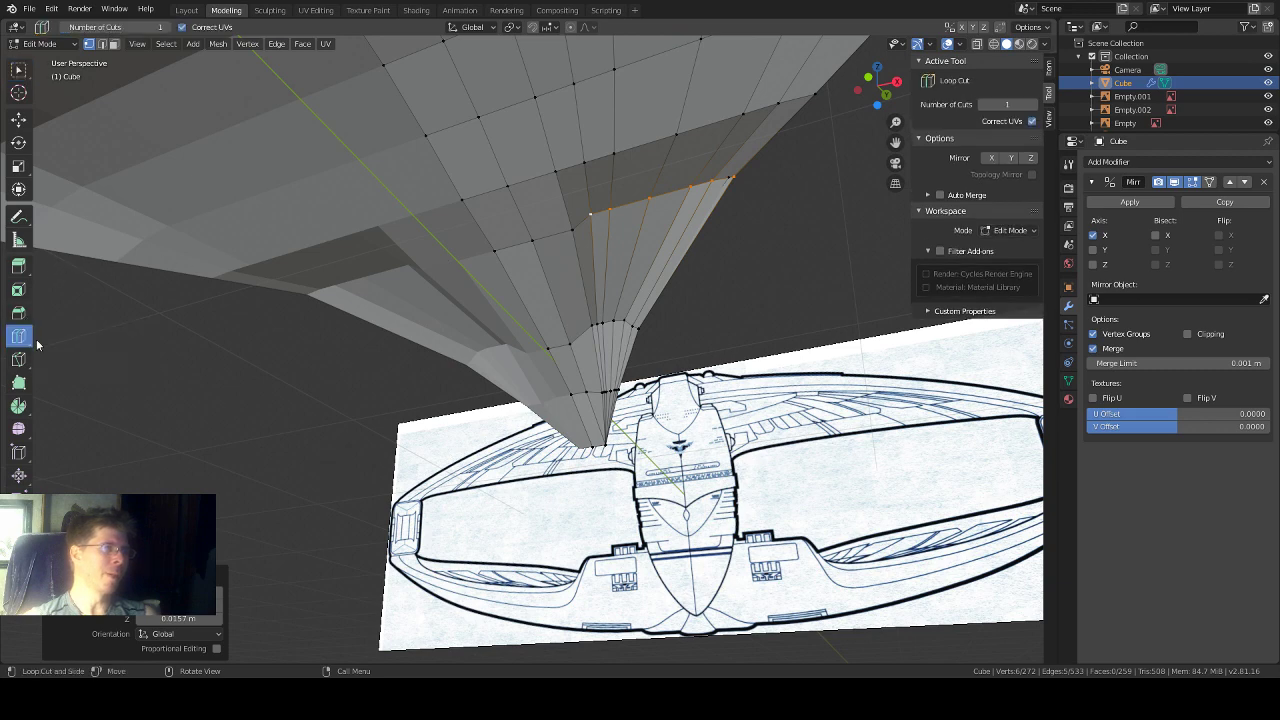
click(596, 280)
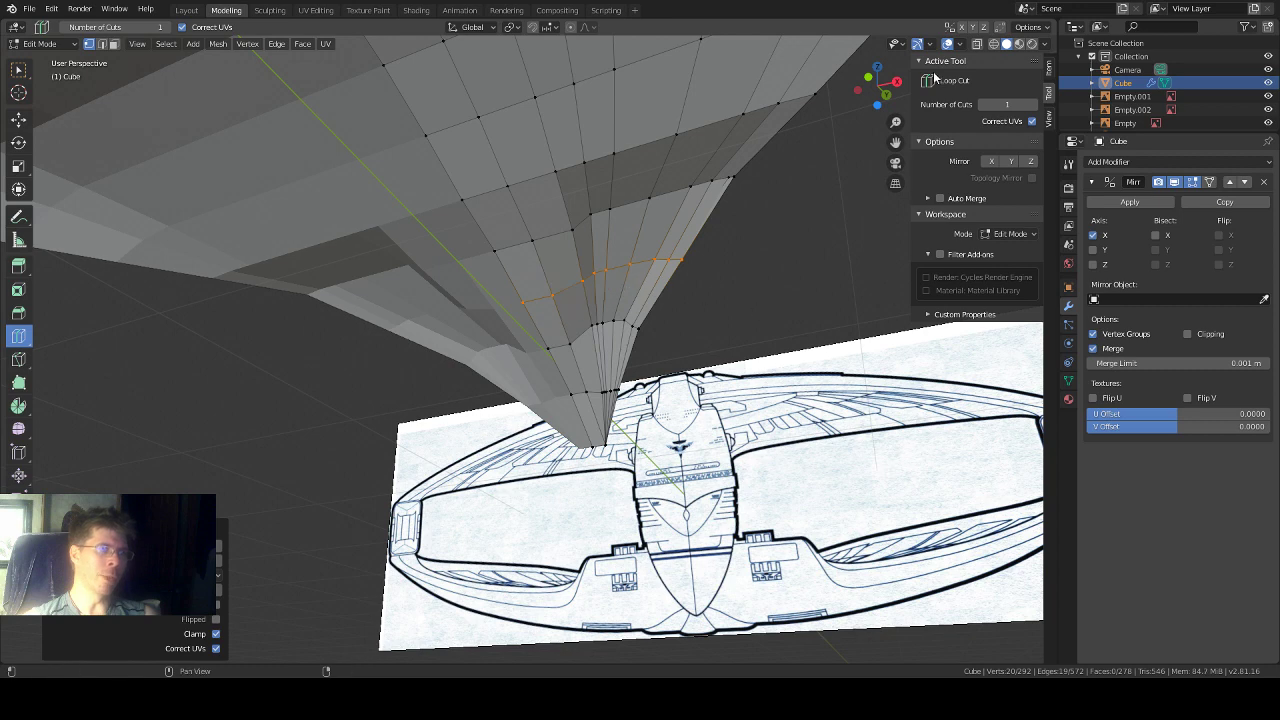
Step: Compare the new edge loop with the front blueprint in front orthographic view, with and without X-ray display
drag(917, 76, 872, 80)
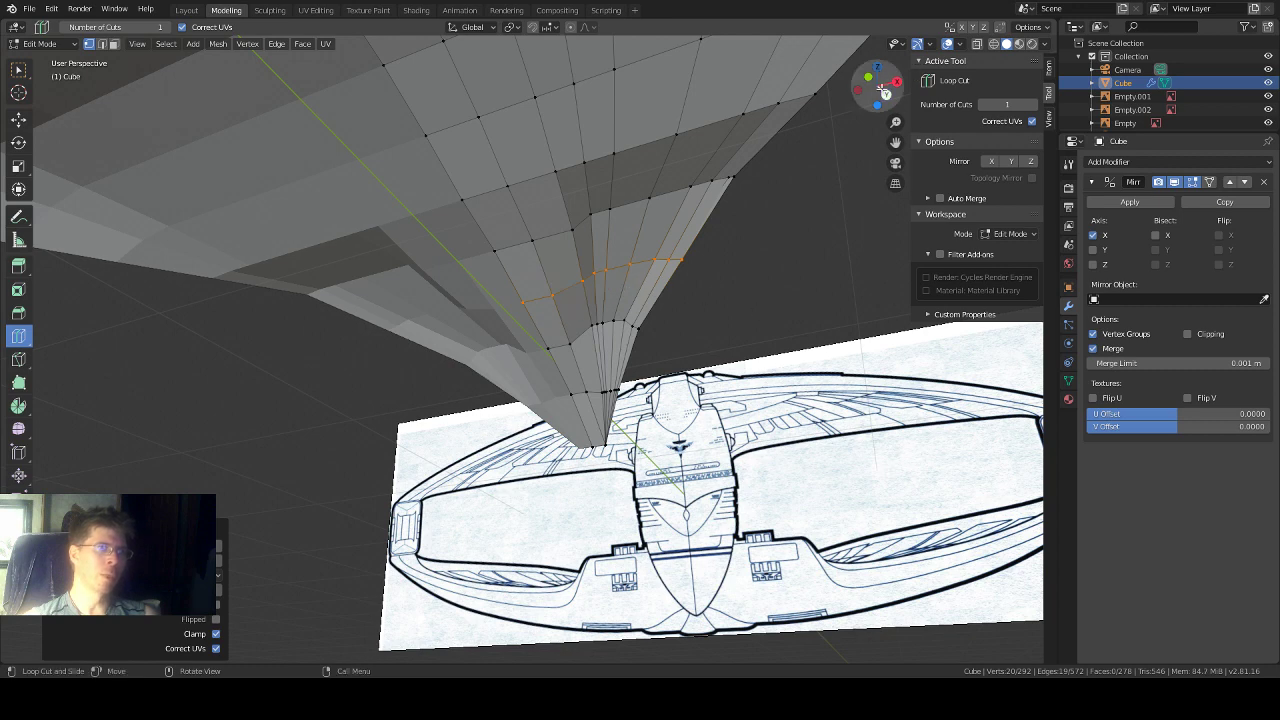
click(868, 77)
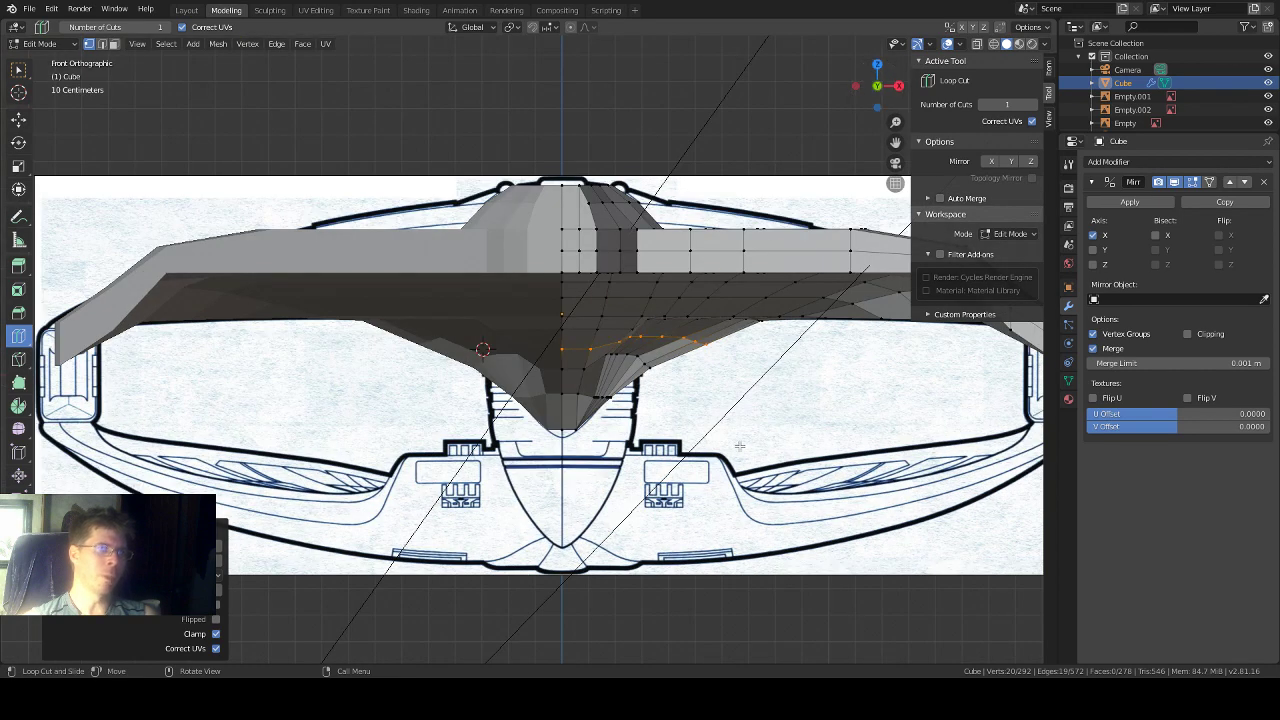
scroll(758, 436, up, 1)
scroll(758, 436, up, 1)
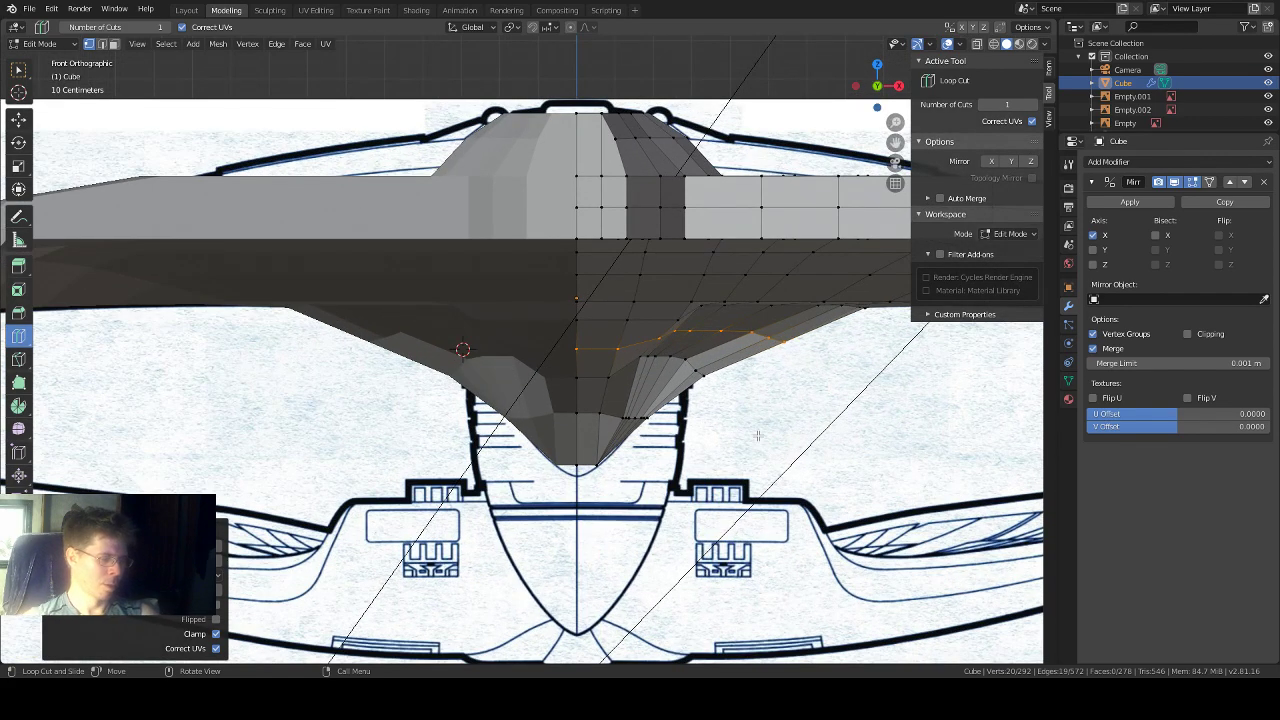
key(alt+z)
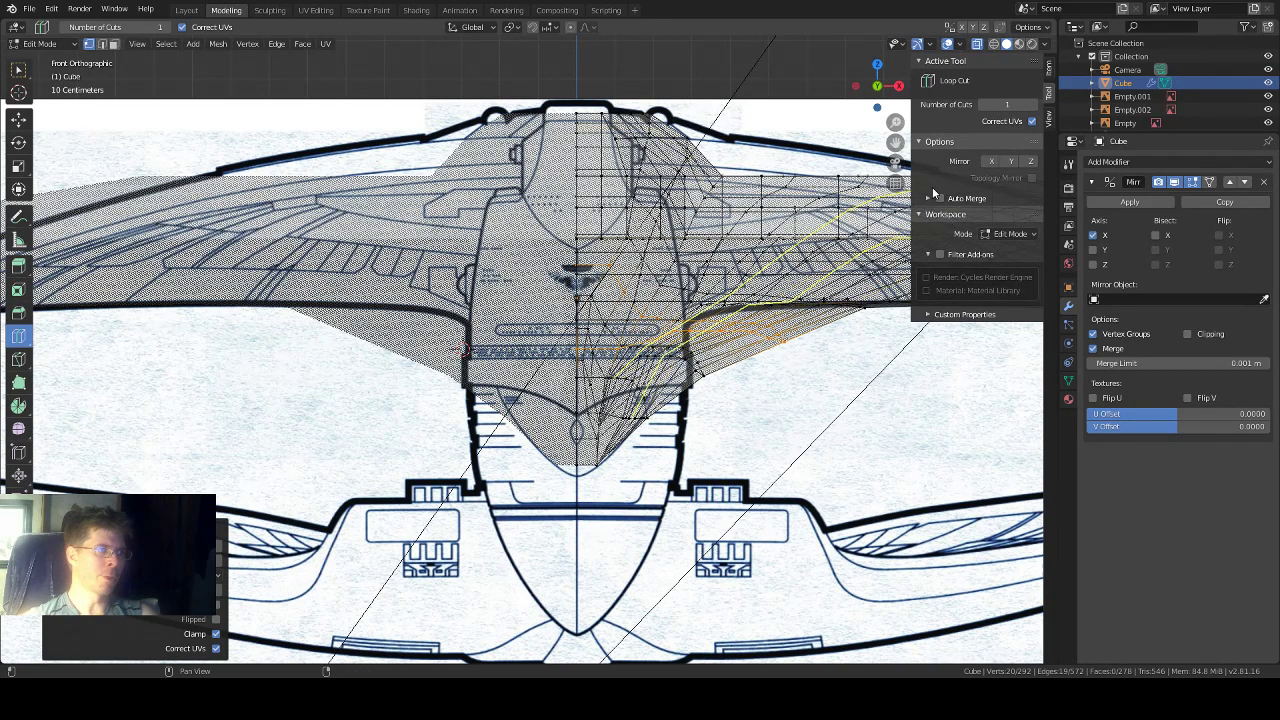
drag(898, 145, 796, 133)
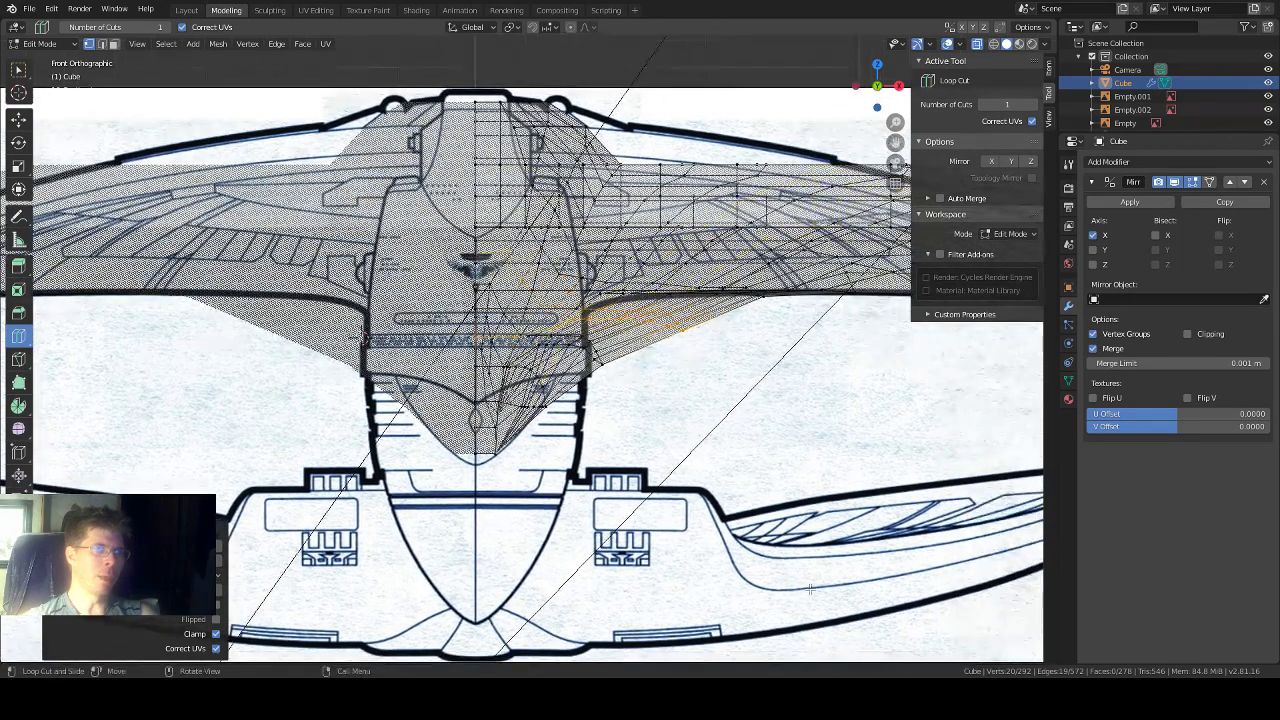
click(18, 70)
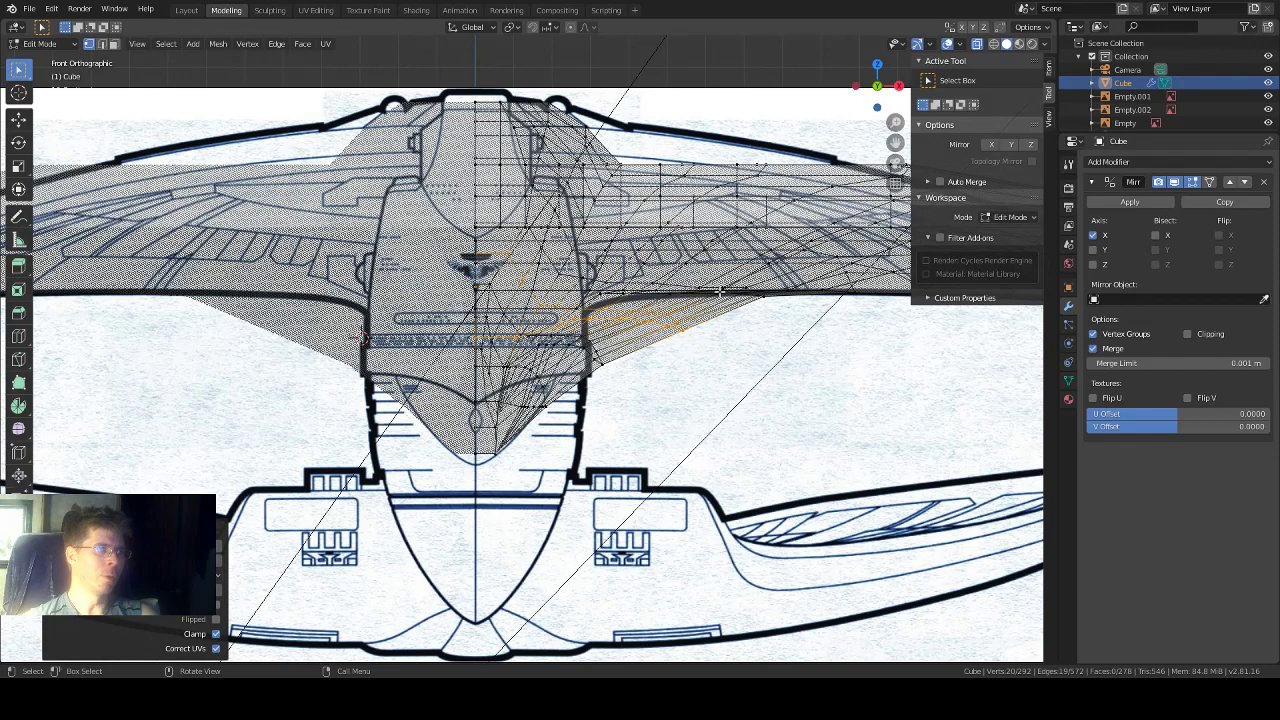
scroll(522, 350, up, 1)
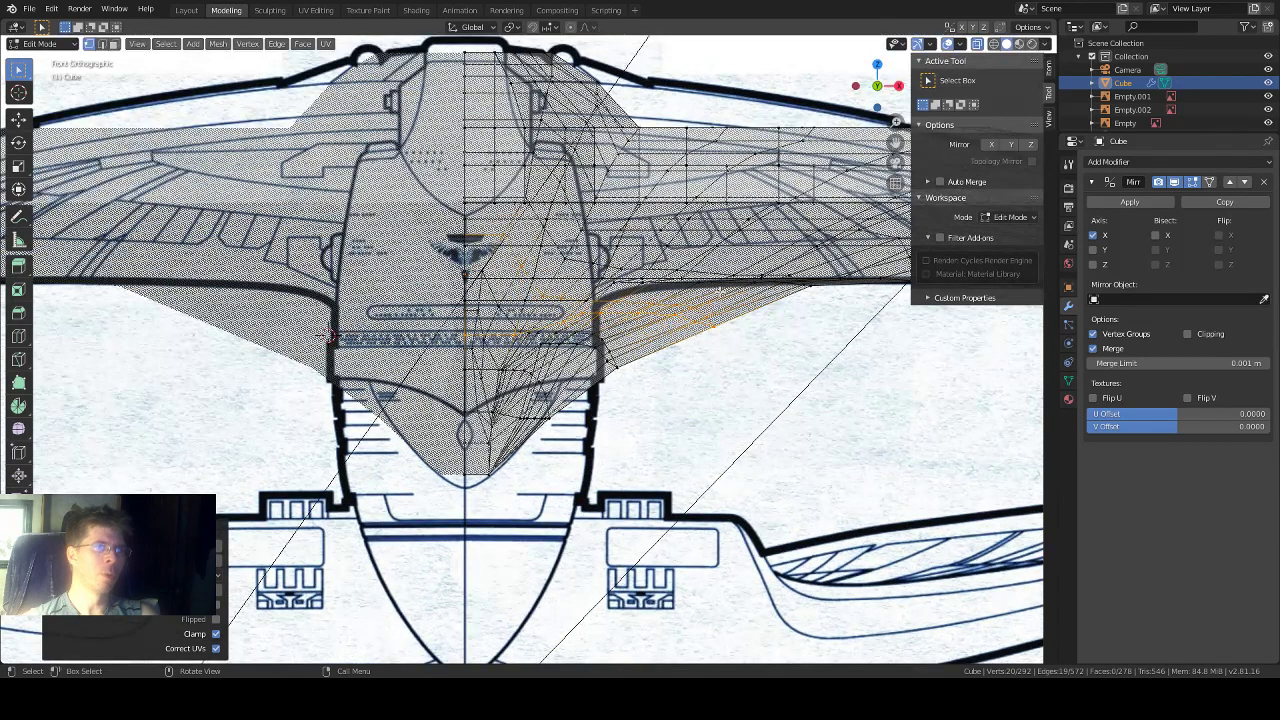
scroll(522, 350, up, 1)
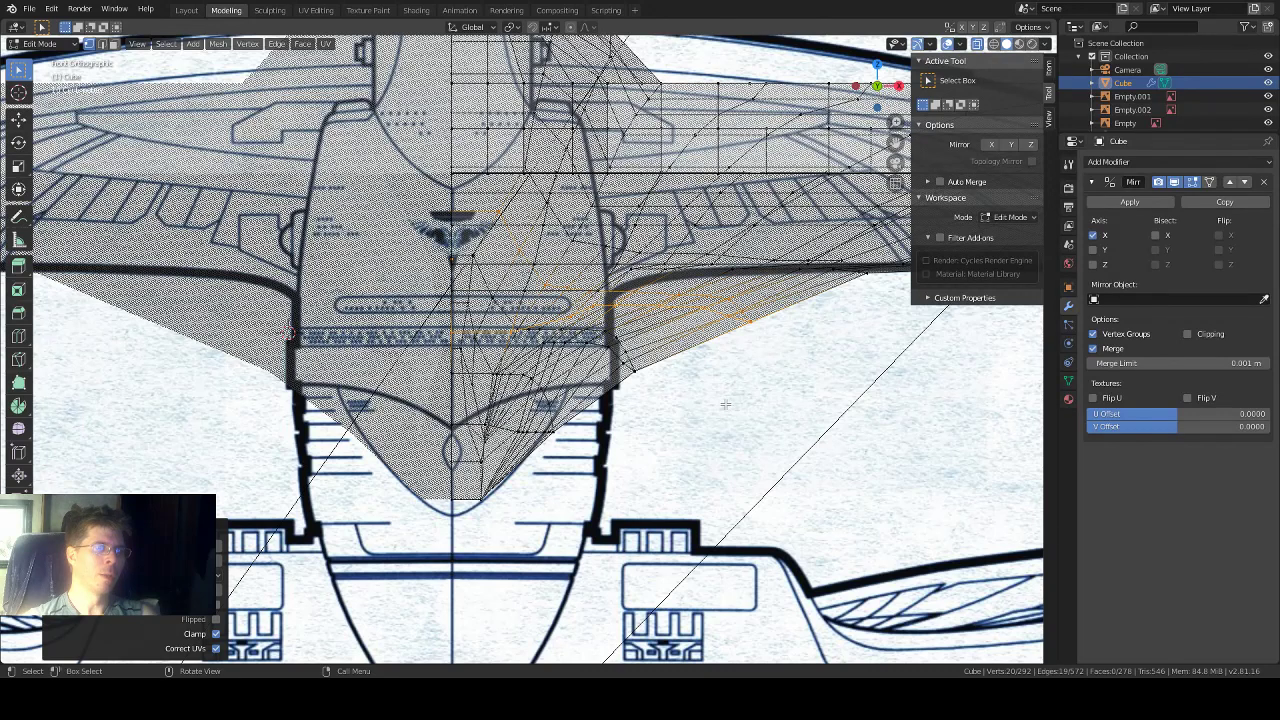
key(alt+z)
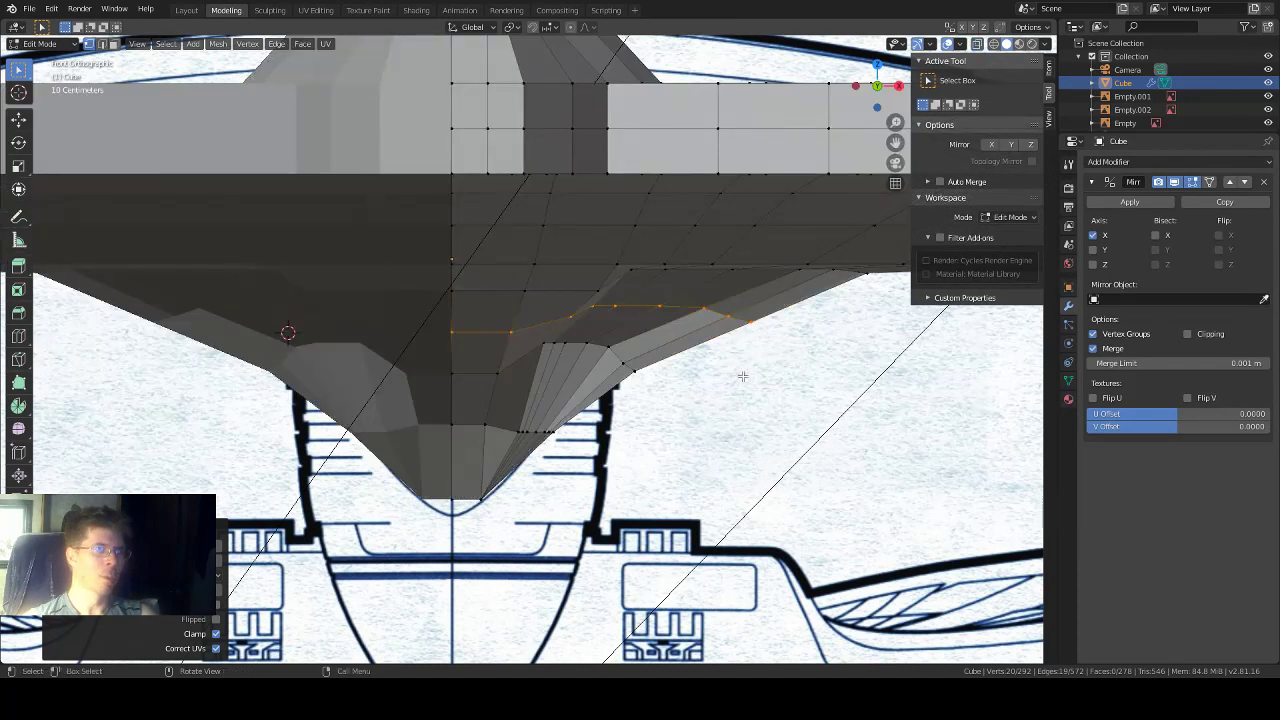
Step: Select five vertices of the new edge loop from the wing's lower edge inward and try raising them along Z
key(alt+a)
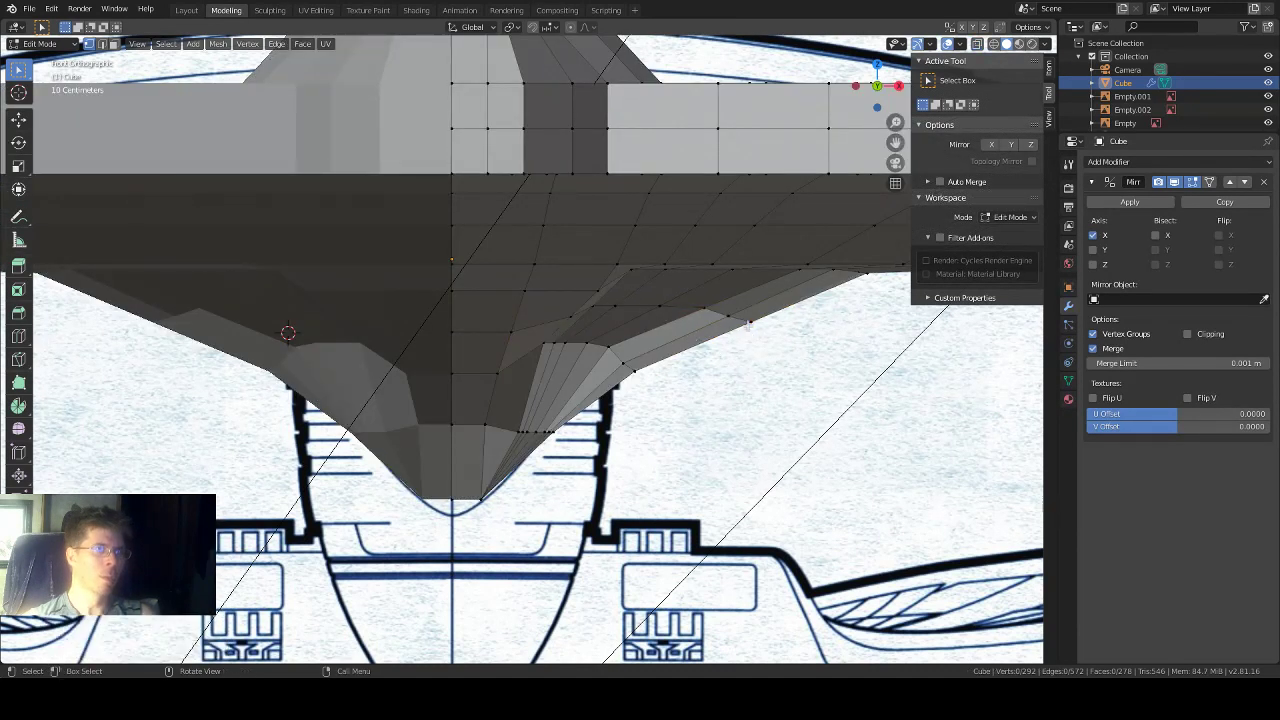
ctrl+click(729, 317)
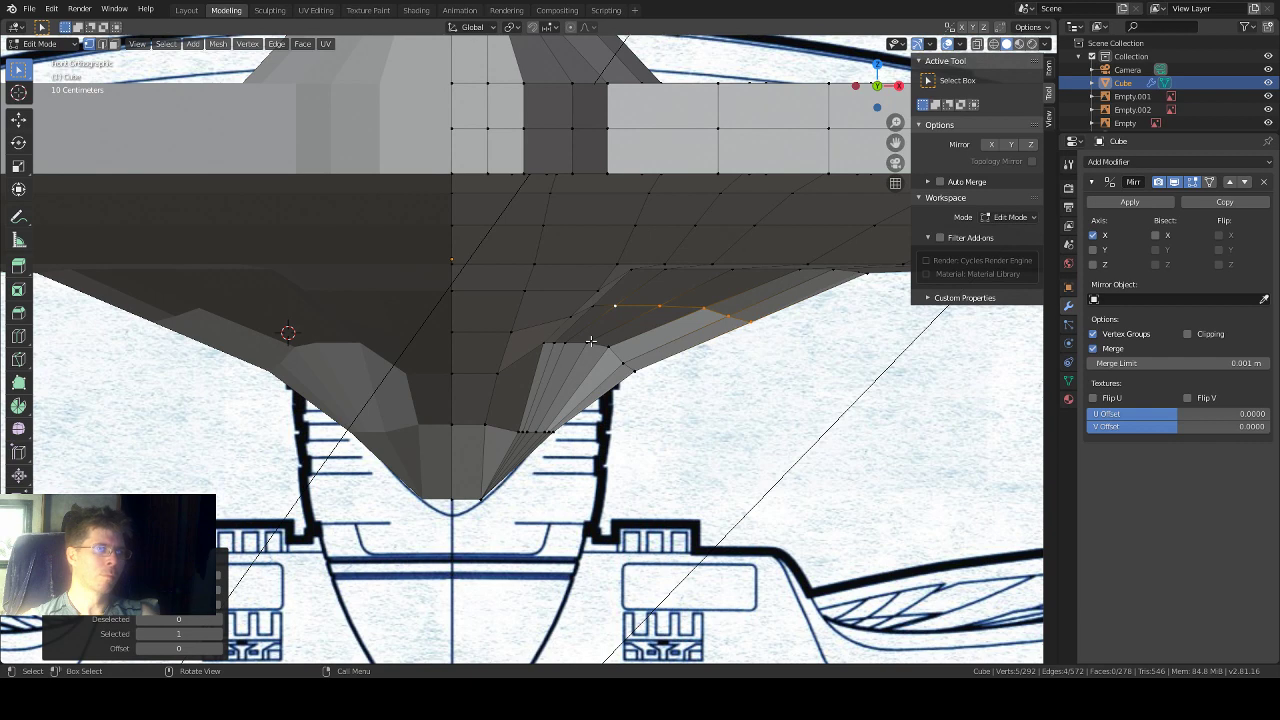
click(18, 118)
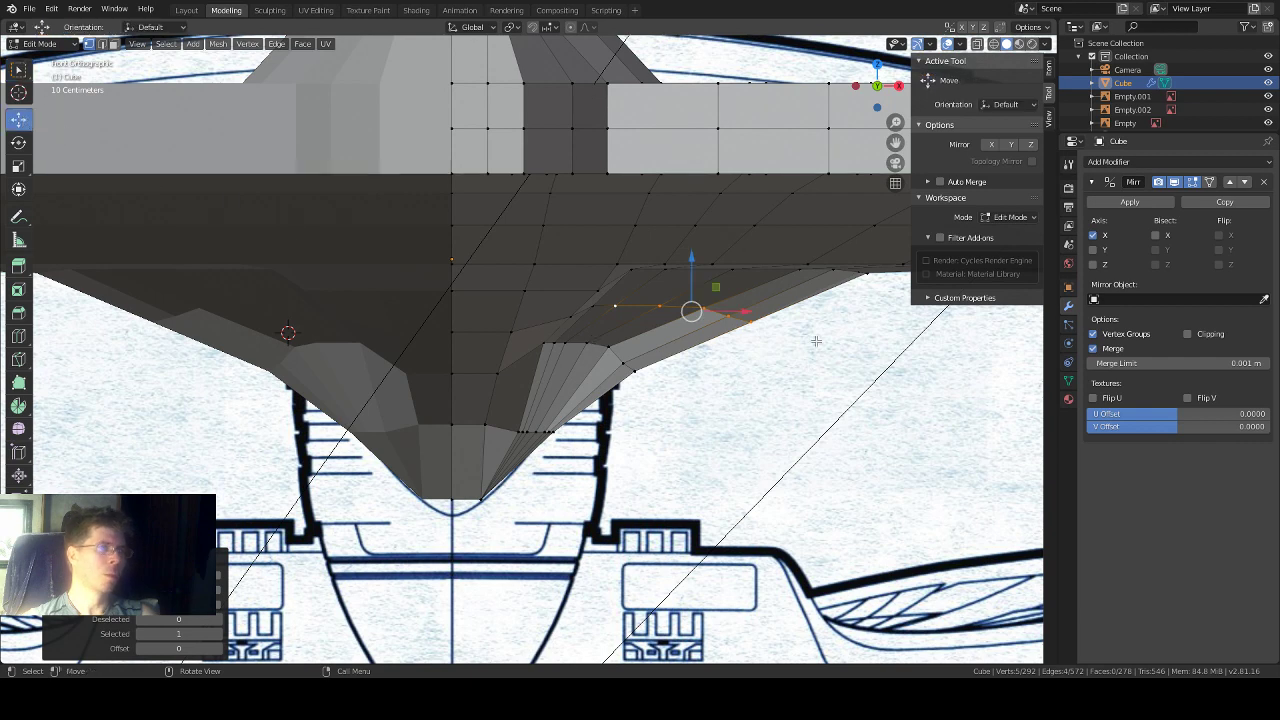
drag(693, 272, 684, 268)
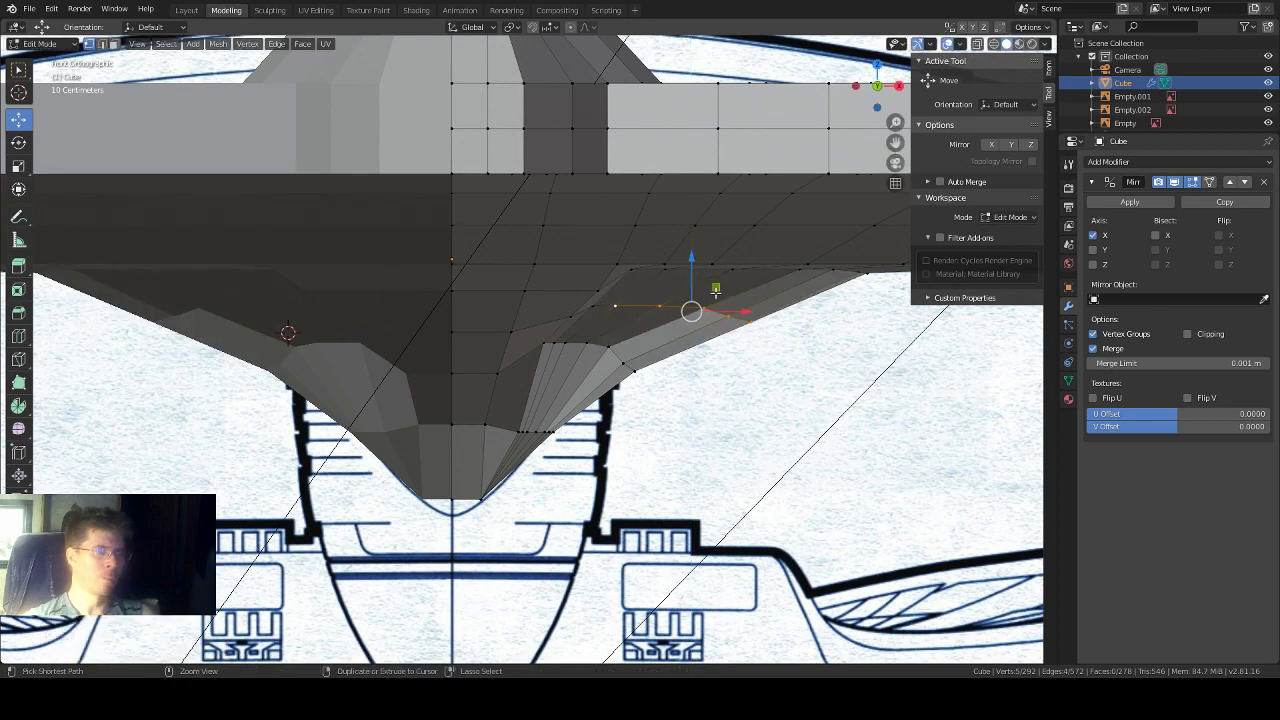
Step: Extend the selection in X-ray display to nine vertices around the wing's lower edge and raise them about 0.0633 m along Z
key(alt+z)
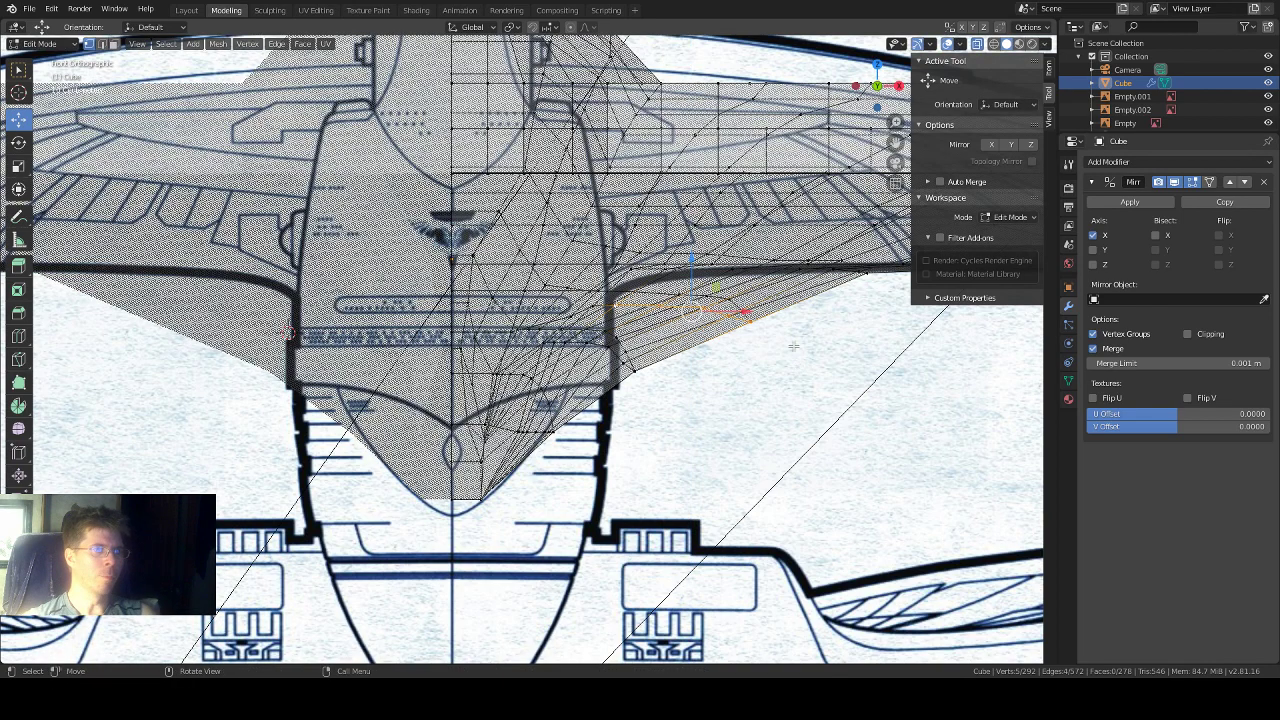
scroll(540, 335, up, 1)
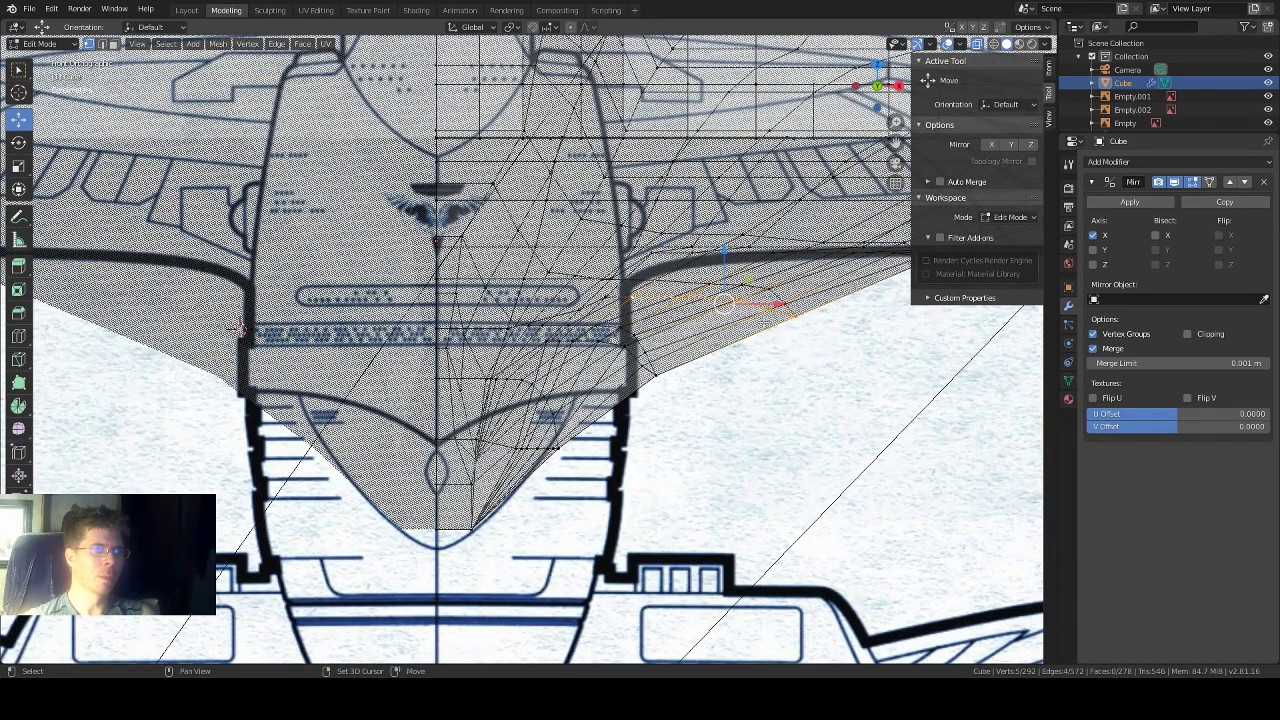
key(w)
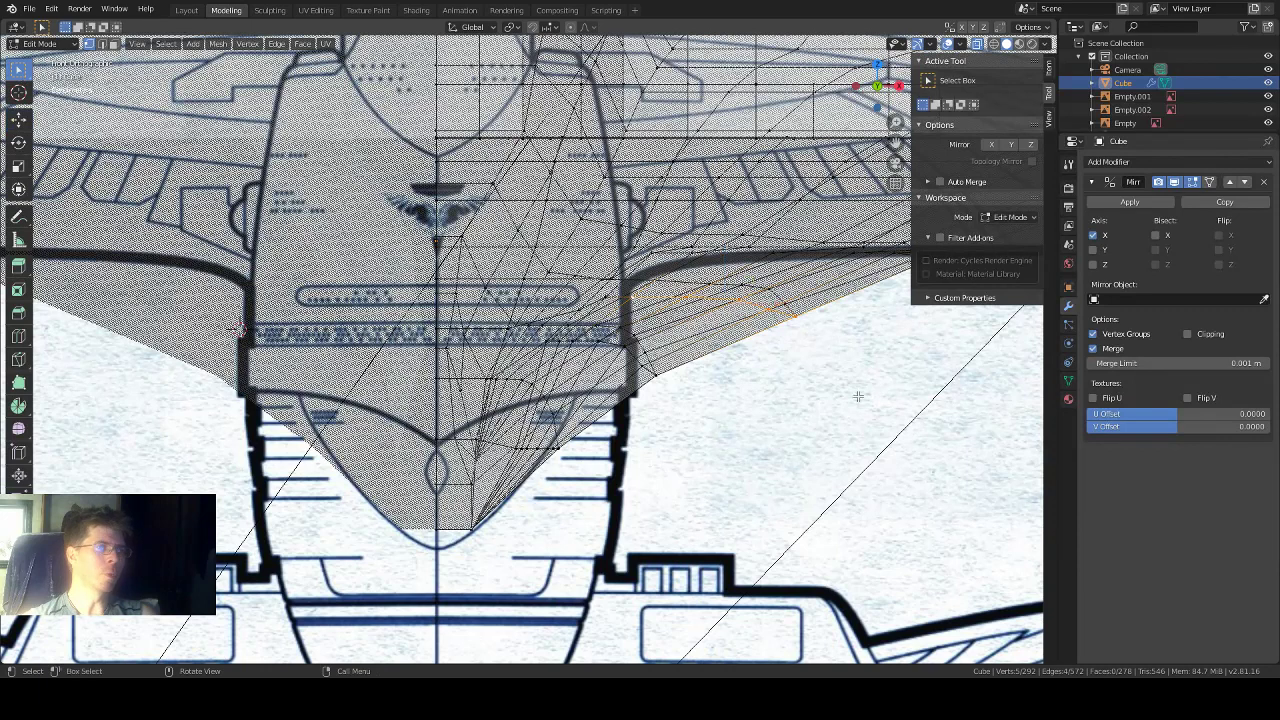
shift+click(737, 313)
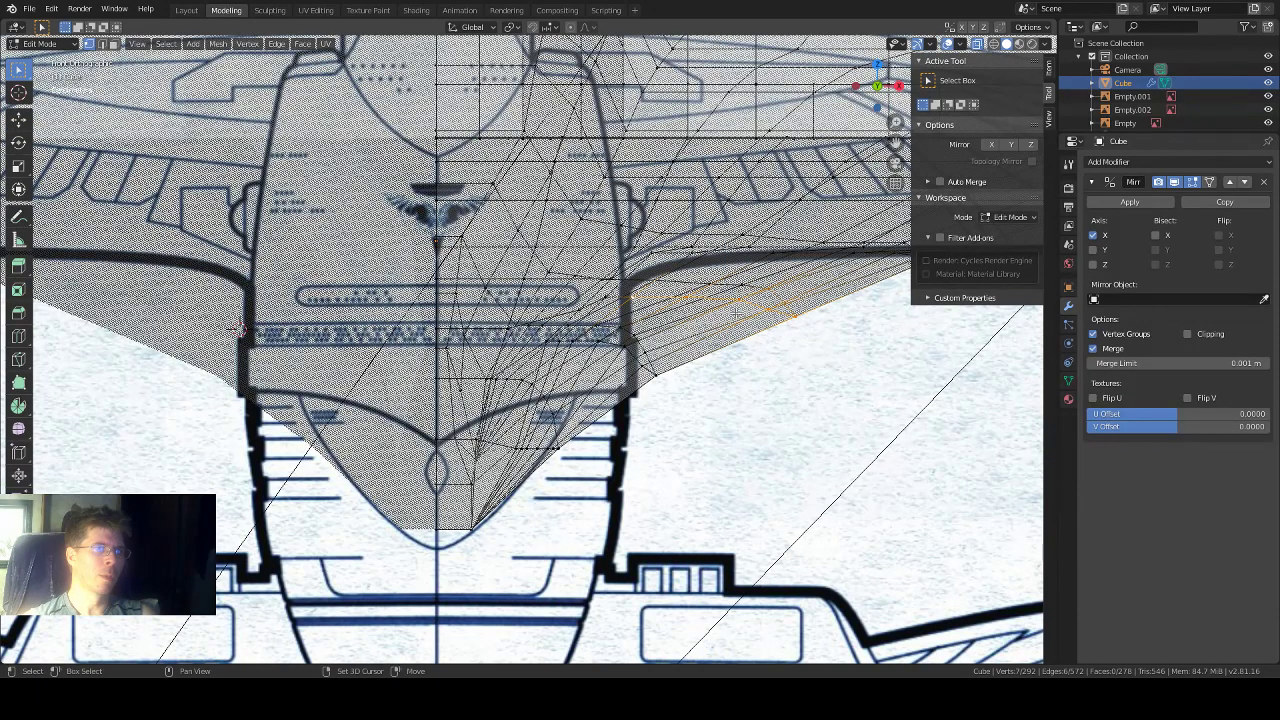
key(b)
drag(750, 282, 697, 321)
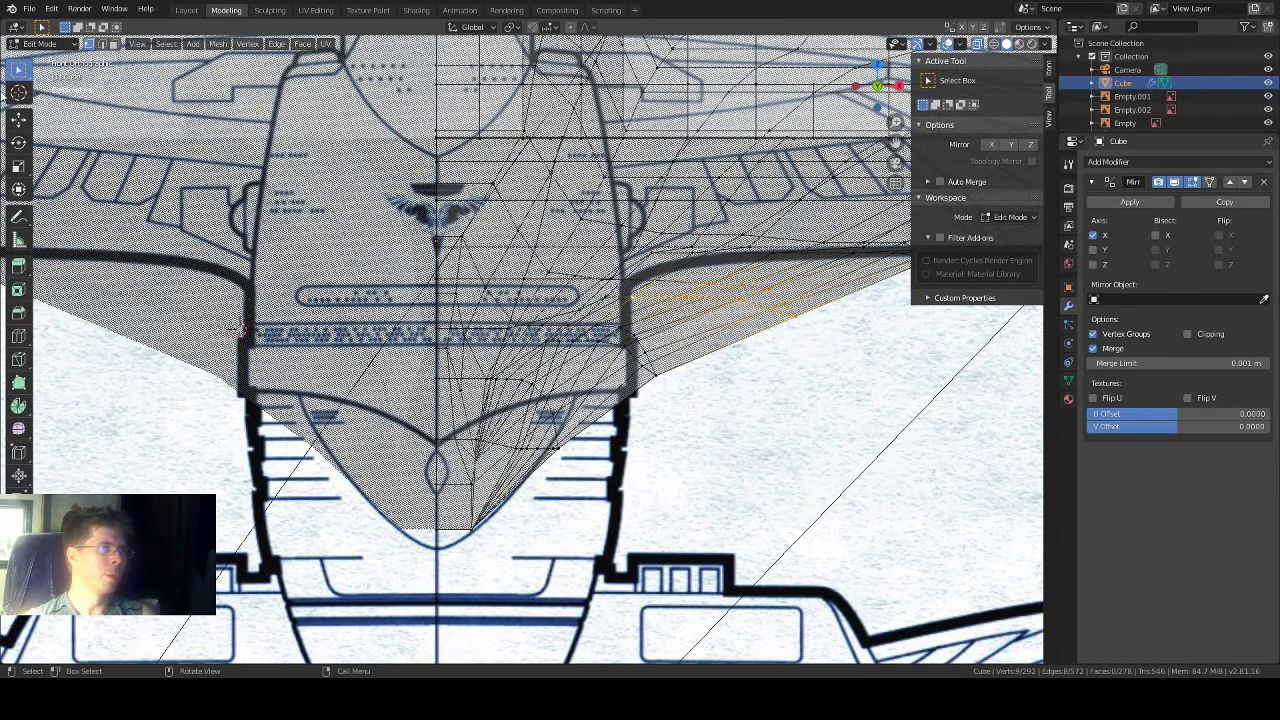
click(20, 121)
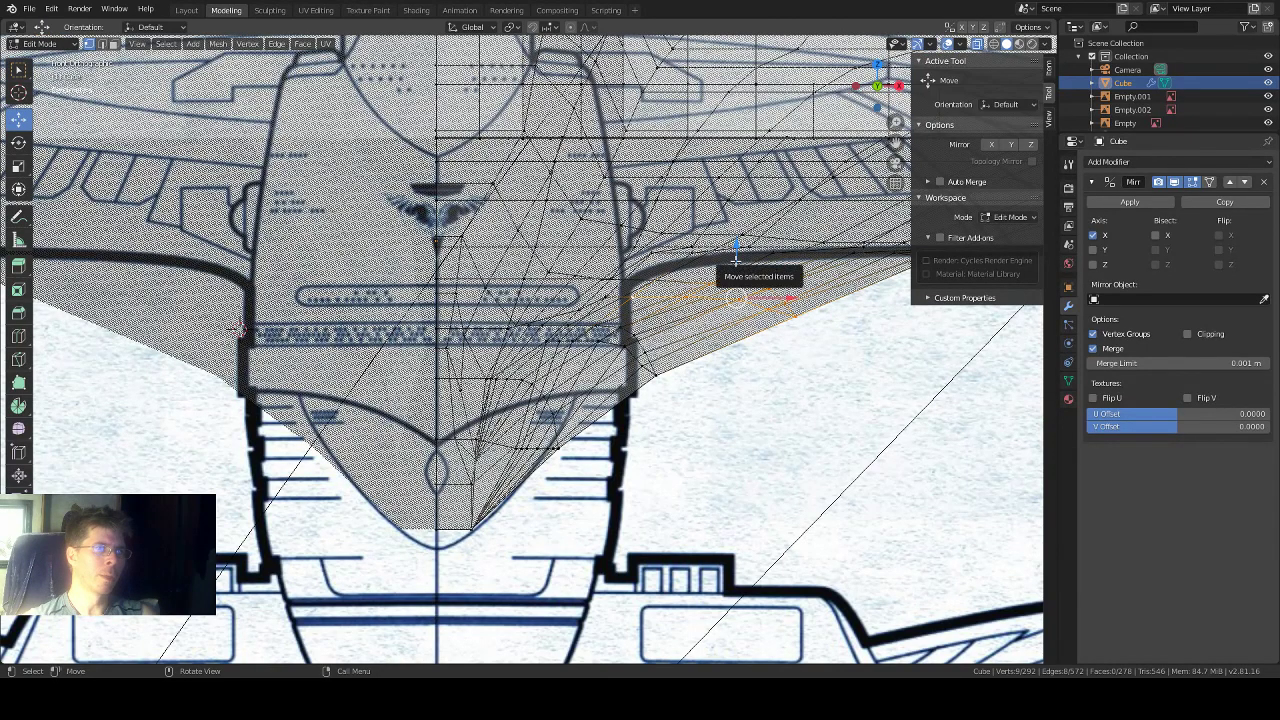
drag(733, 262, 714, 219)
Step: Check the raised loop from several angles and against the front blueprint in X-ray display
middle_drag(791, 411, 620, 440)
scroll(620, 440, down, 5)
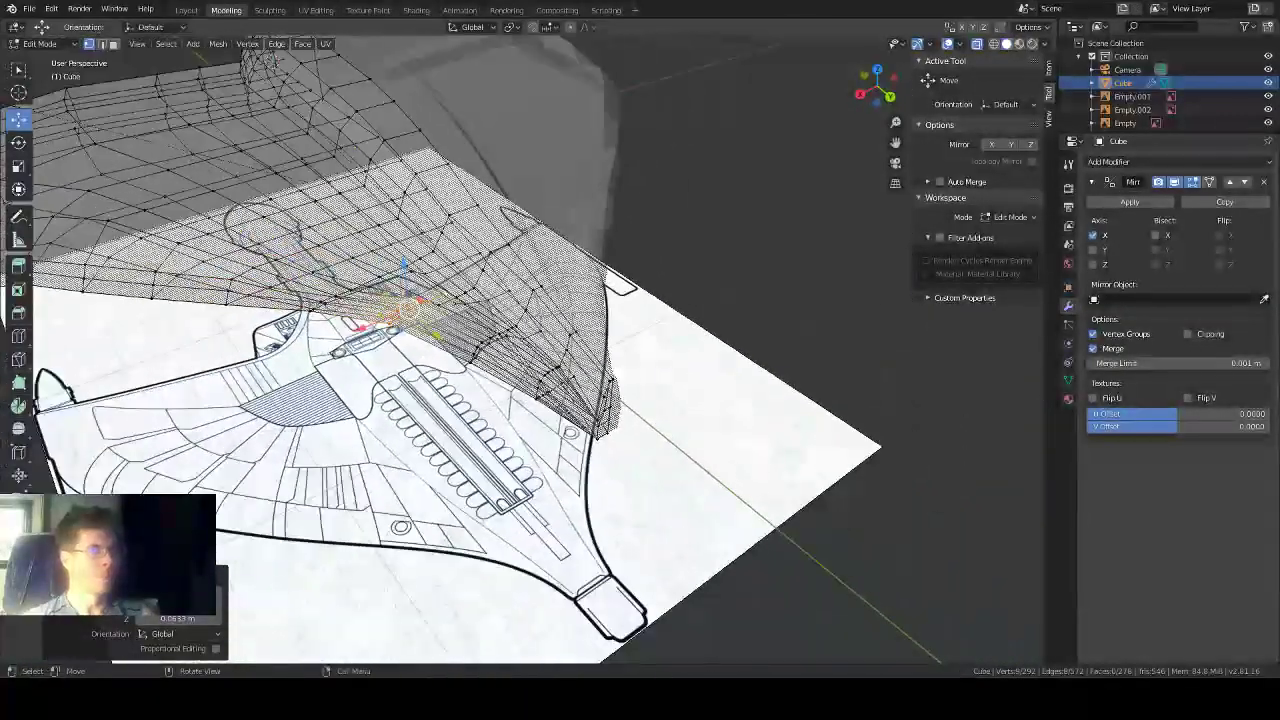
middle_drag(512, 402, 660, 345)
key(alt+z)
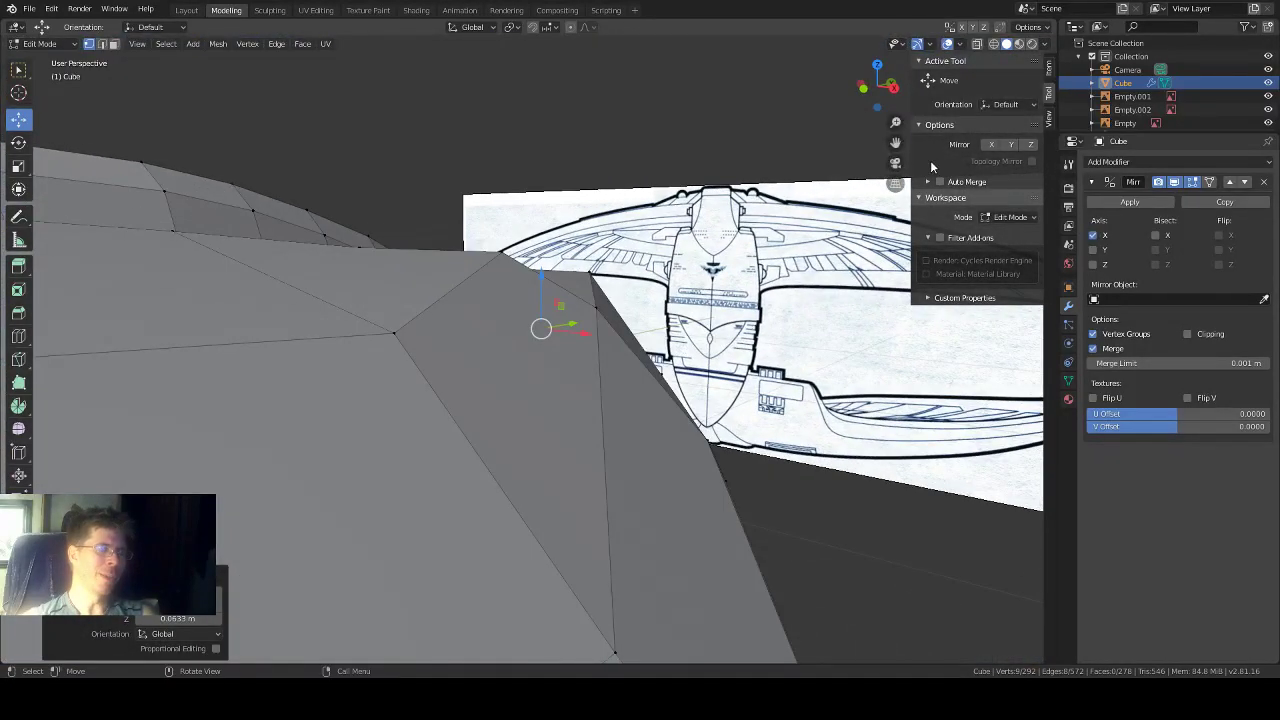
click(866, 88)
scroll(779, 296, up, 3)
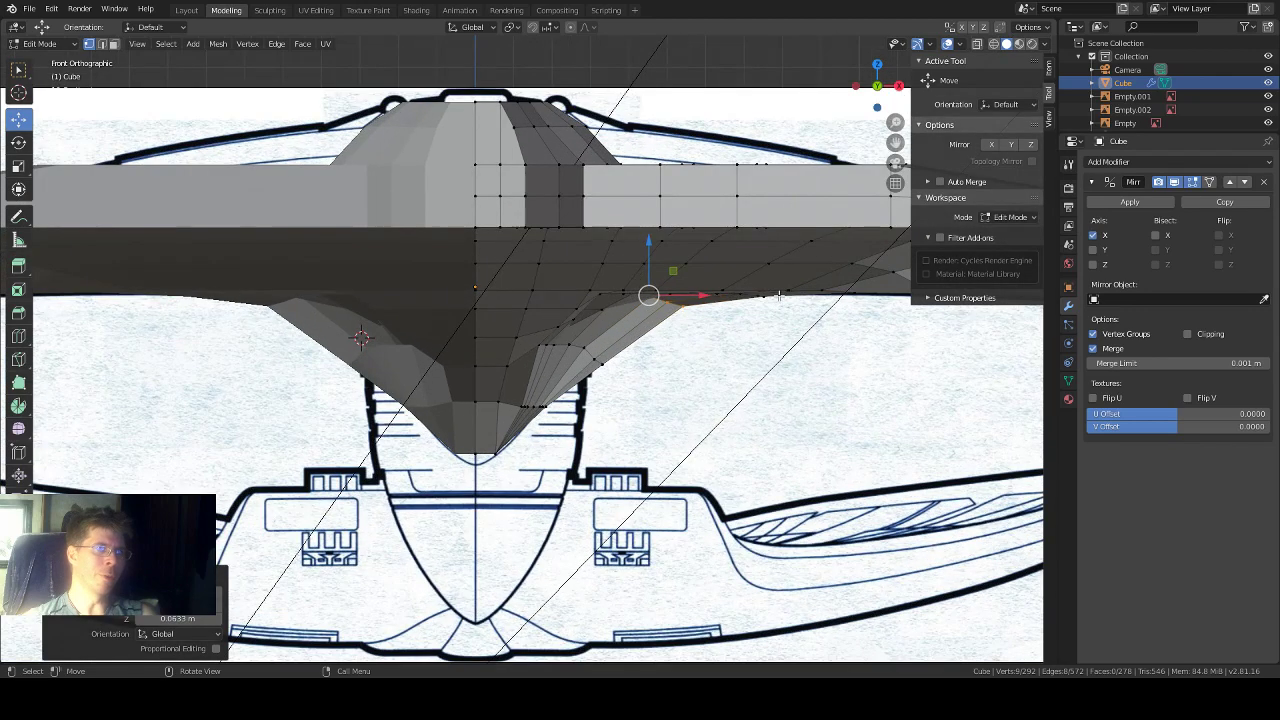
key(alt+z)
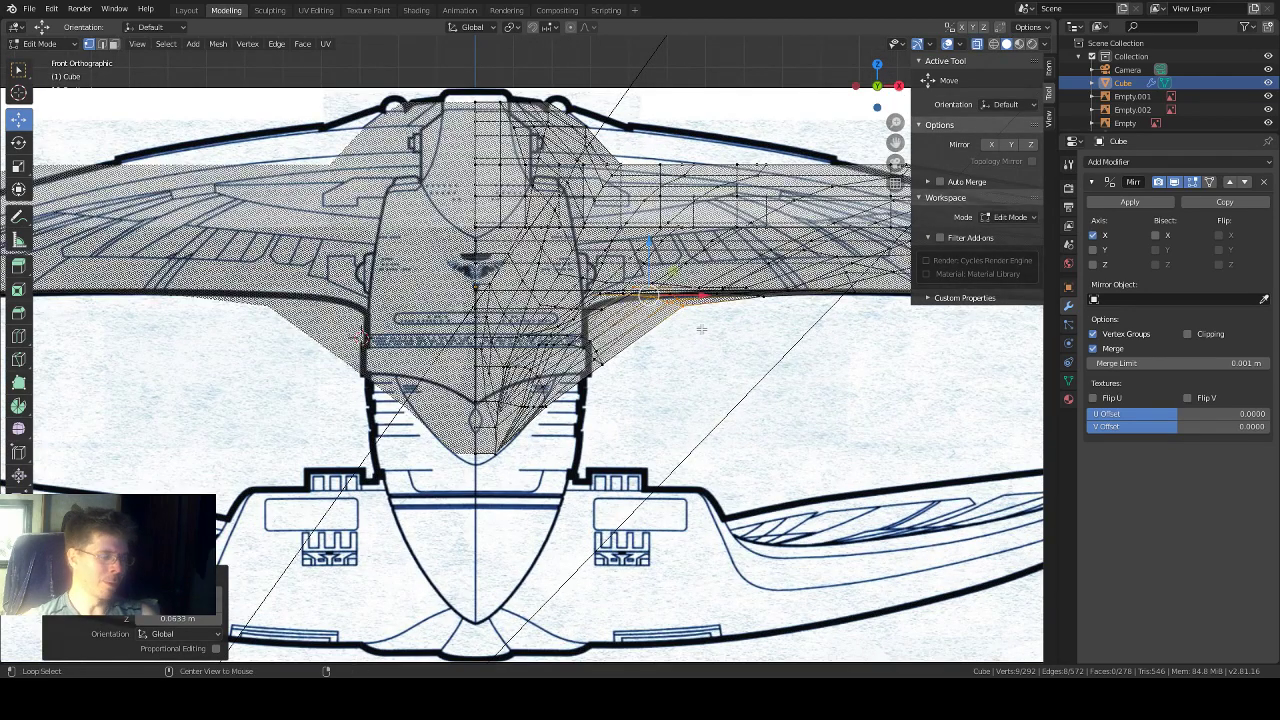
scroll(708, 324, up, 1)
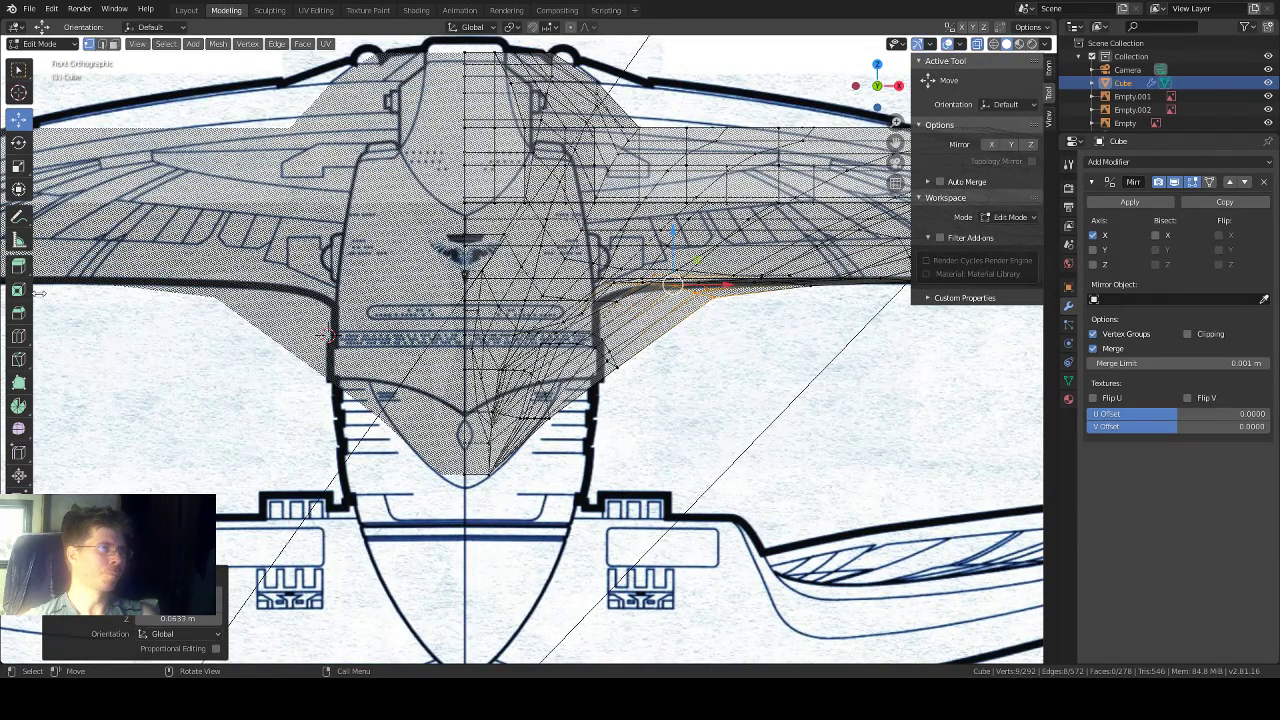
Step: Add a single loop cut through the lower wing between the previously raised edge loop and the hull side
click(19, 337)
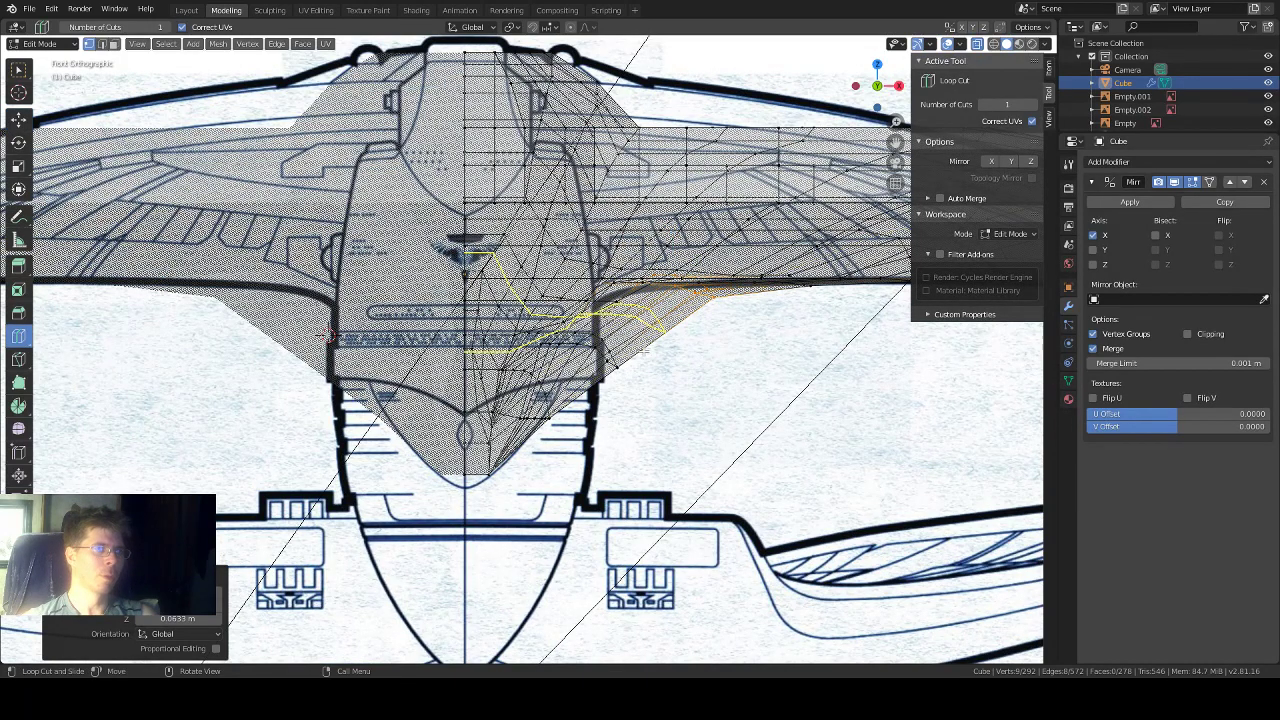
click(662, 331)
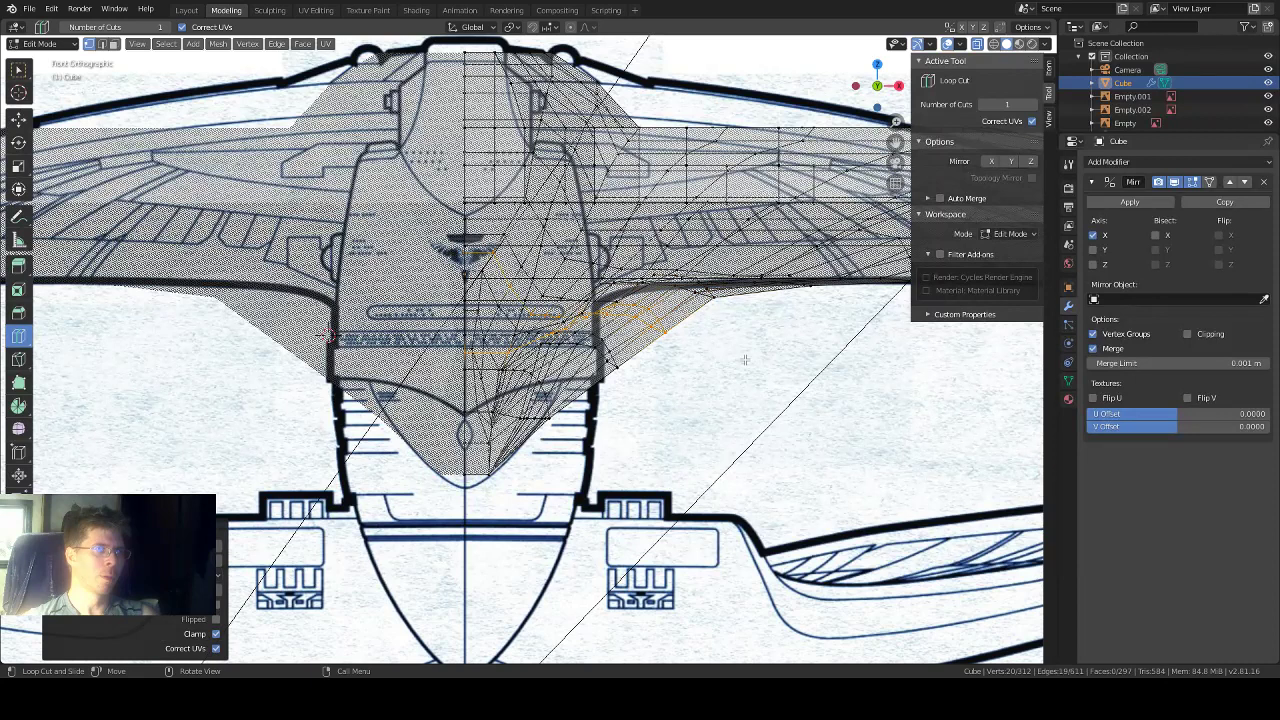
scroll(745, 360, up, 1)
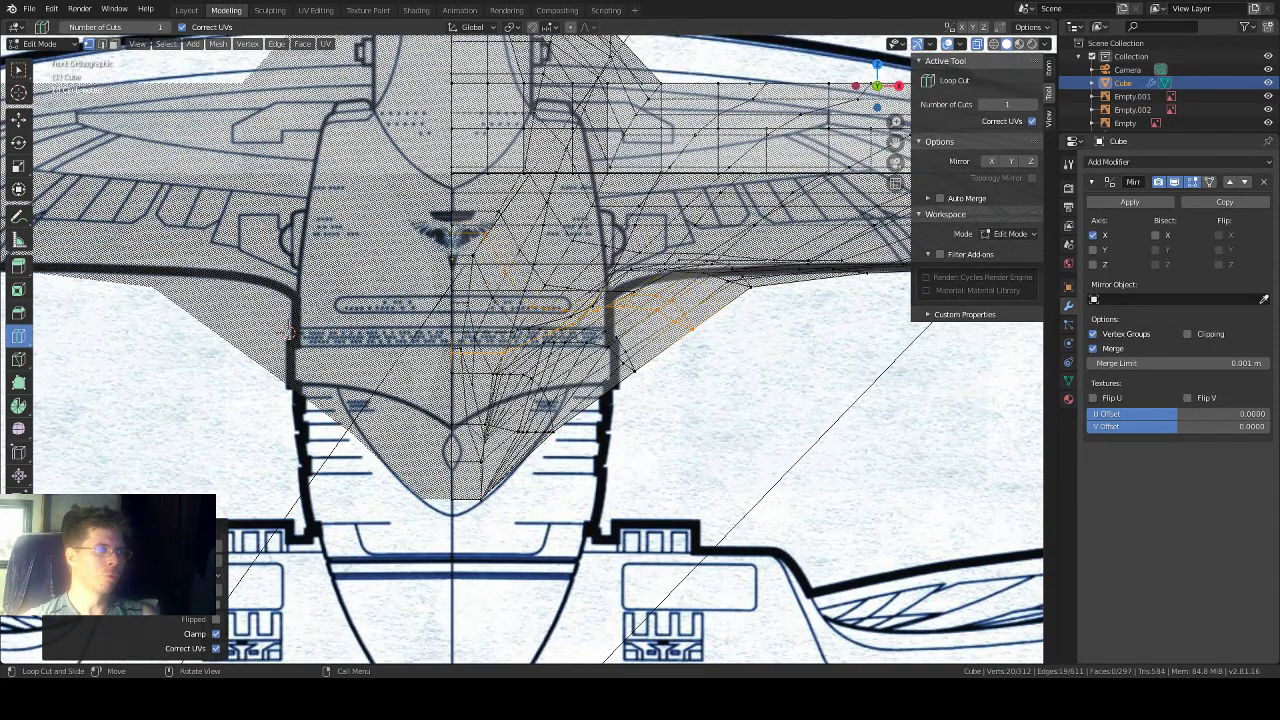
click(19, 119)
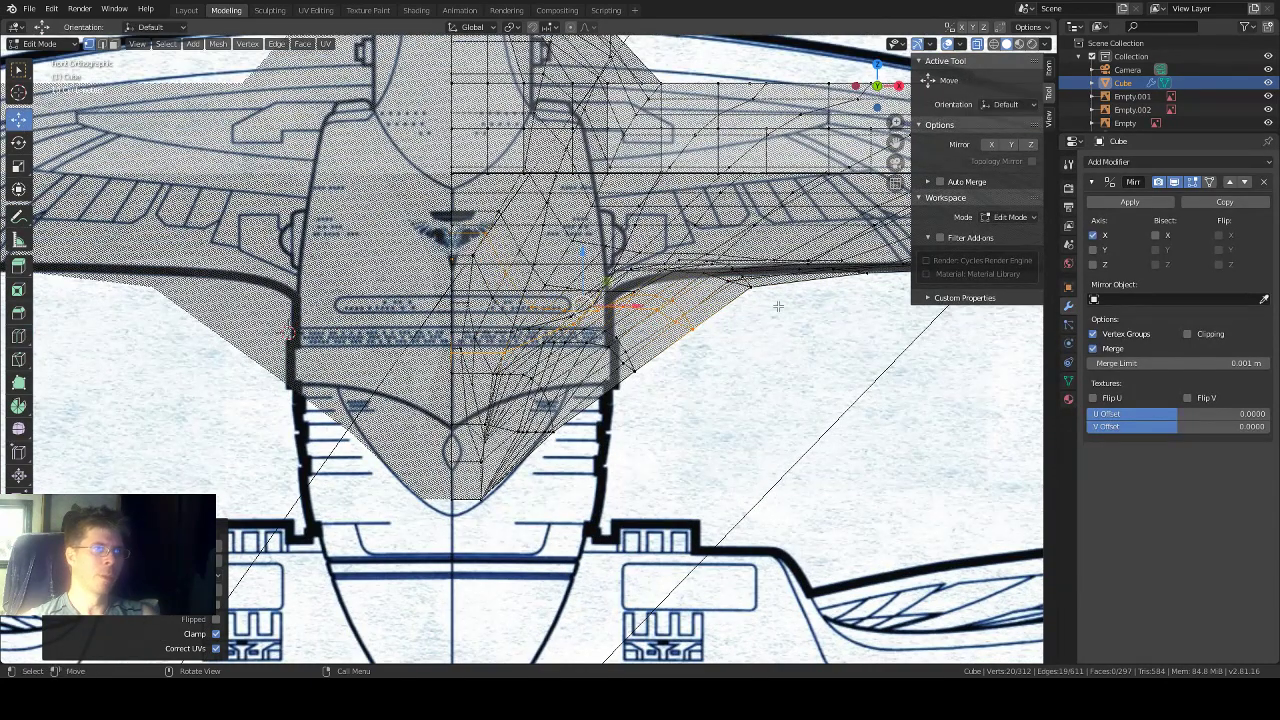
scroll(776, 300, up, 1)
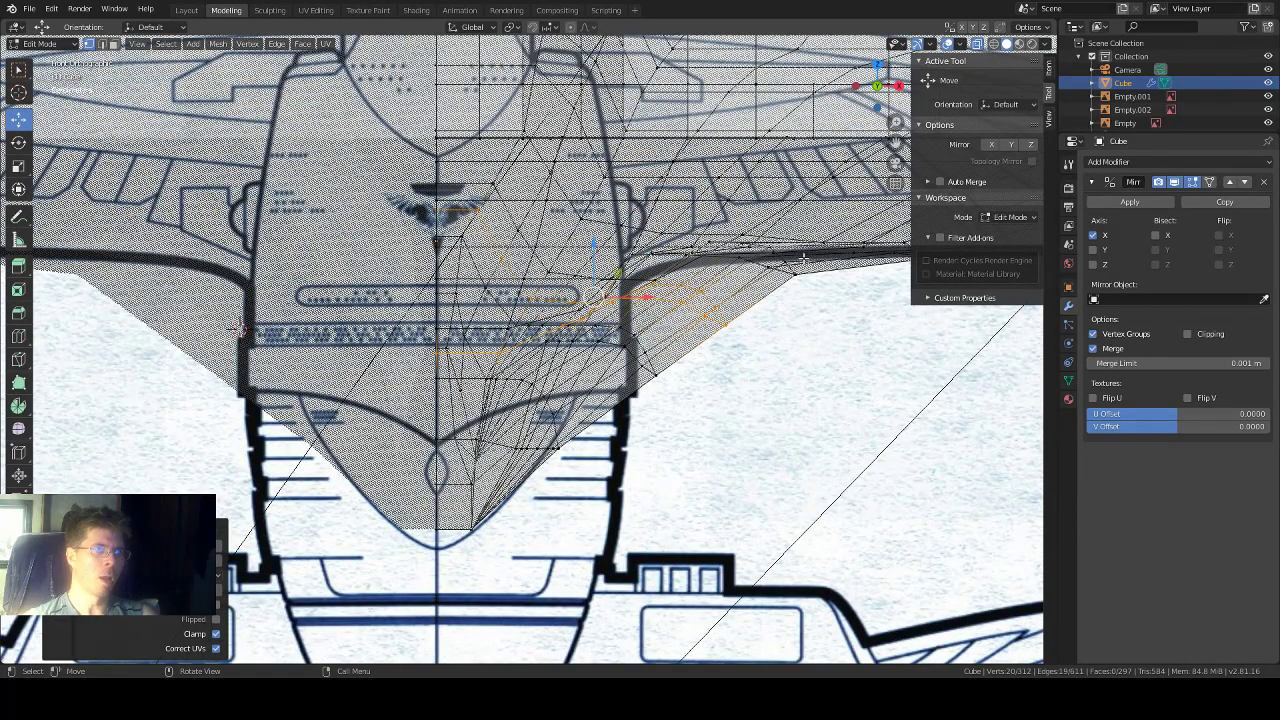
Step: Box-select the three lower wing-edge vertices outward of the new loop and raise them about 0.0171 m along Z
key(shift+space)
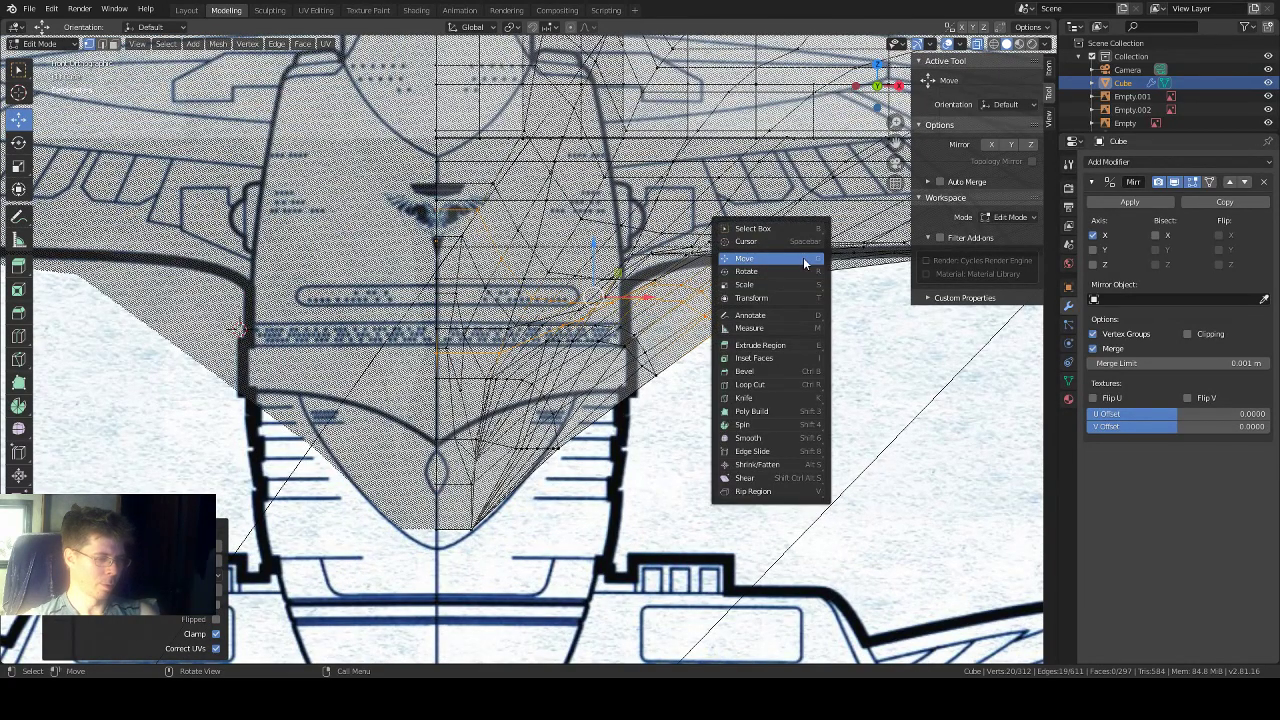
key(b)
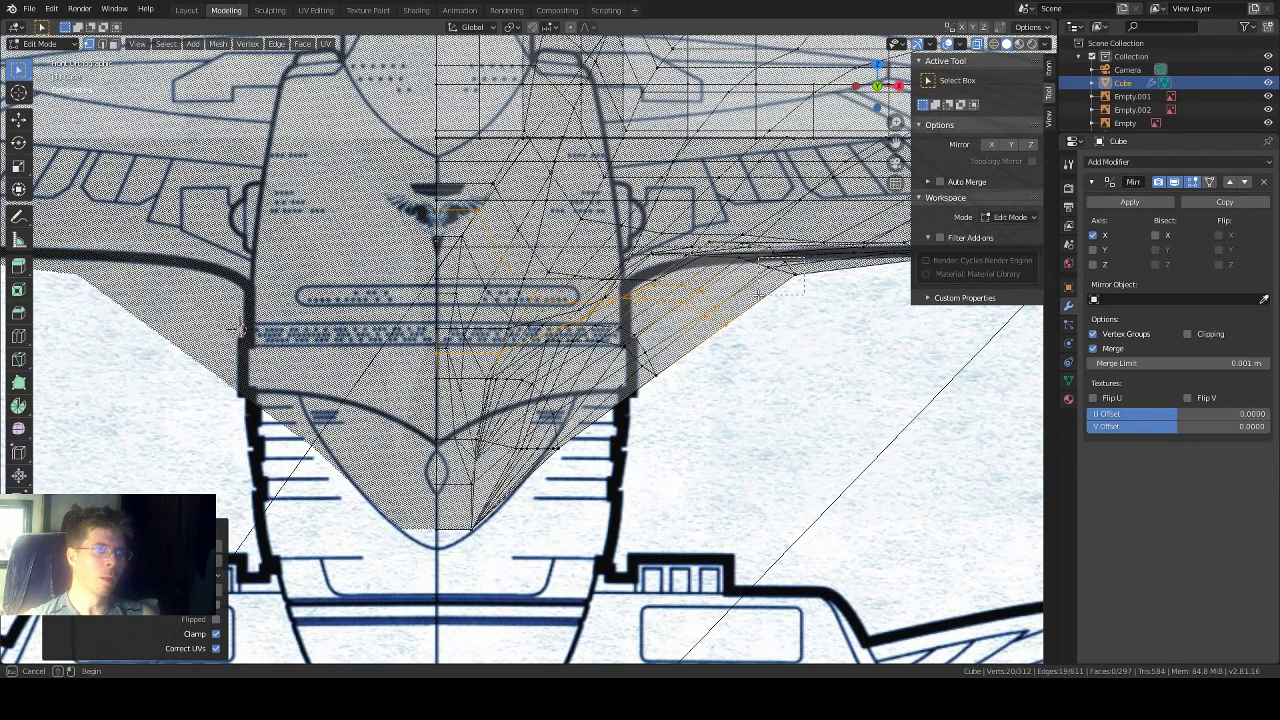
click(239, 327)
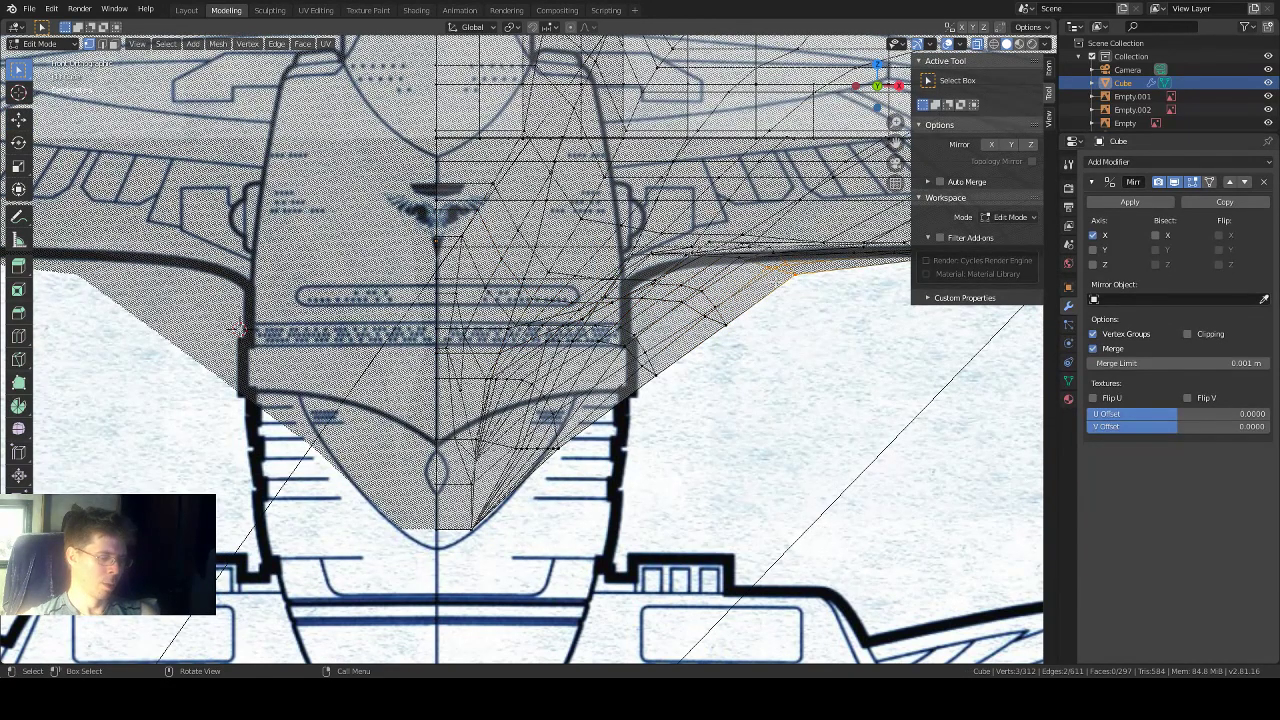
key(g)
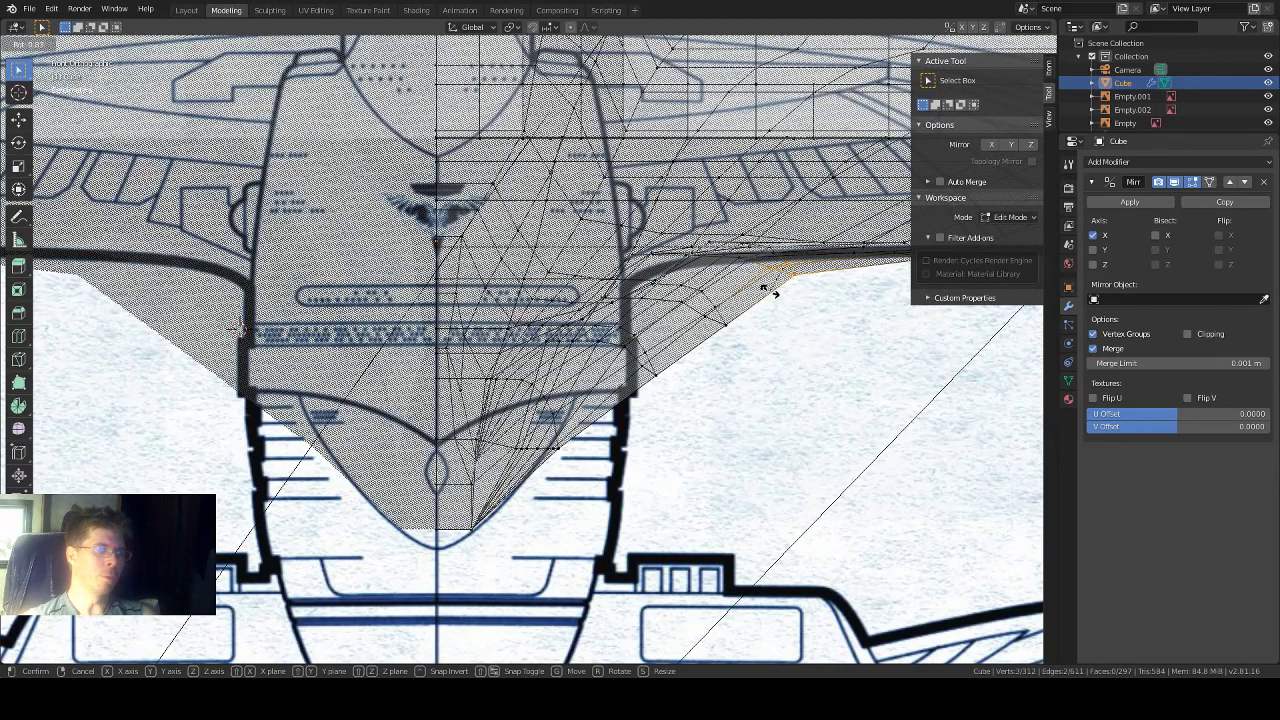
click(775, 280)
alt+click(794, 286)
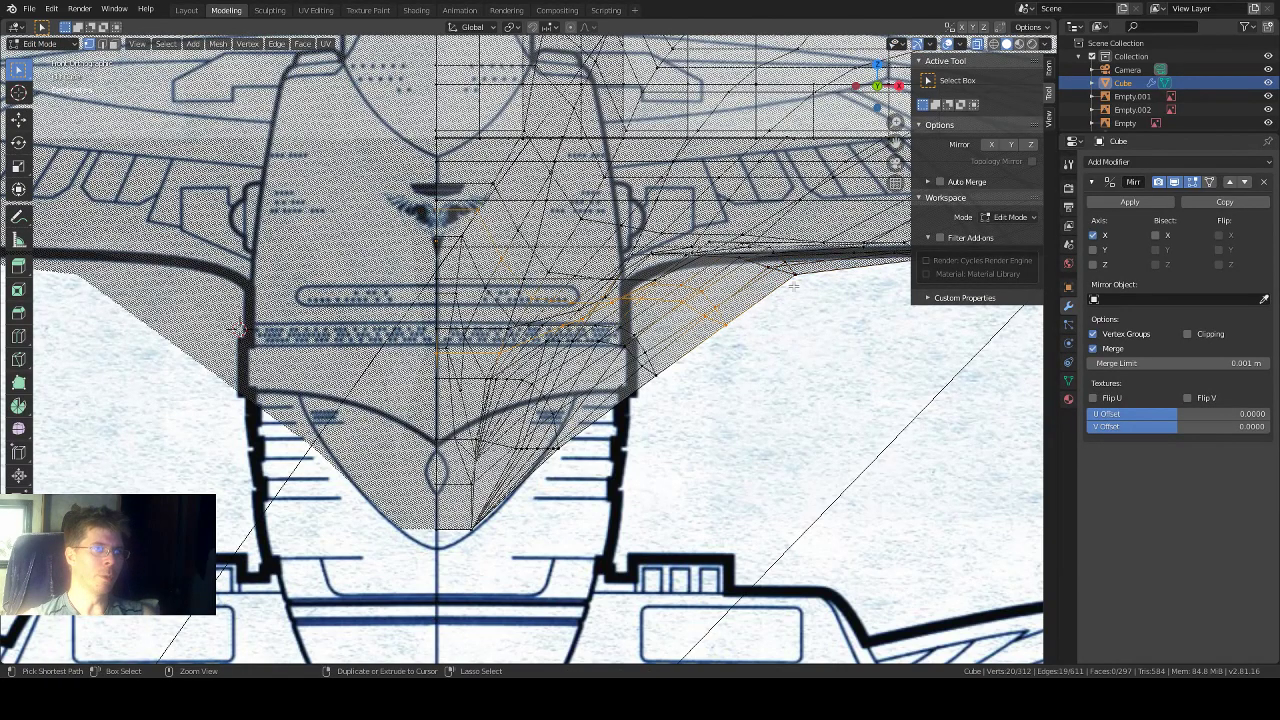
click(53, 11)
click(80, 40)
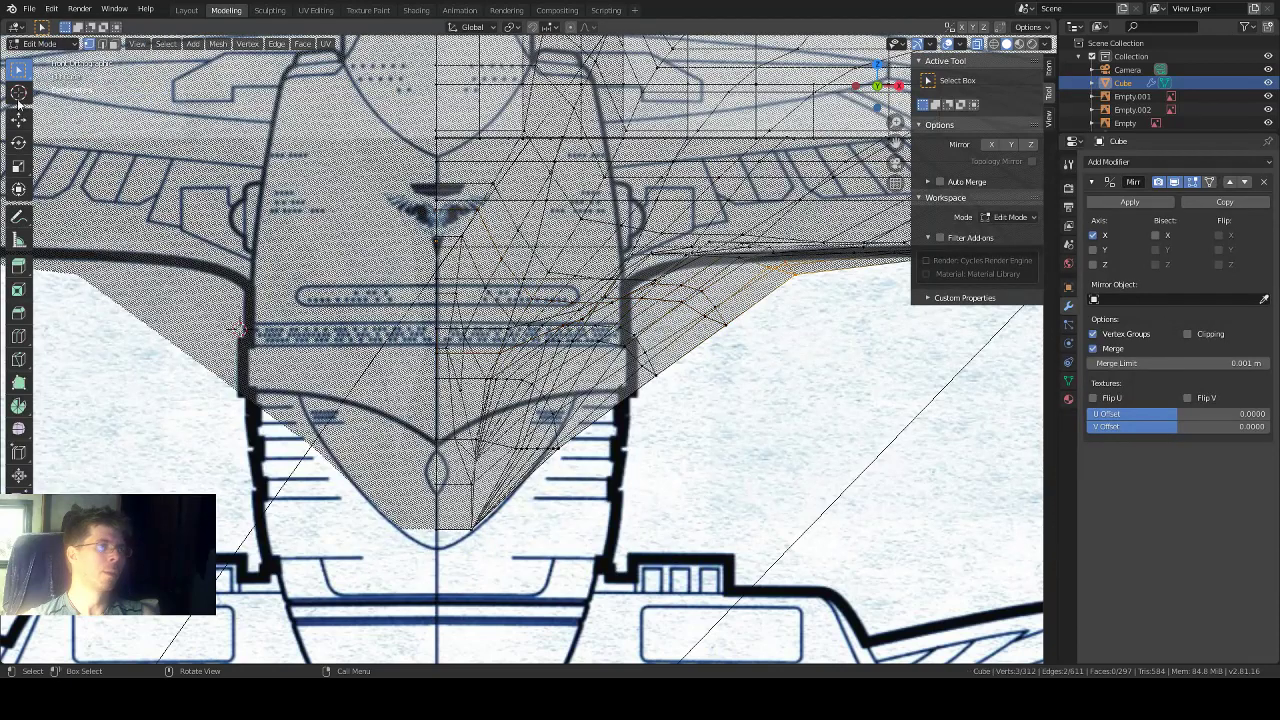
click(17, 119)
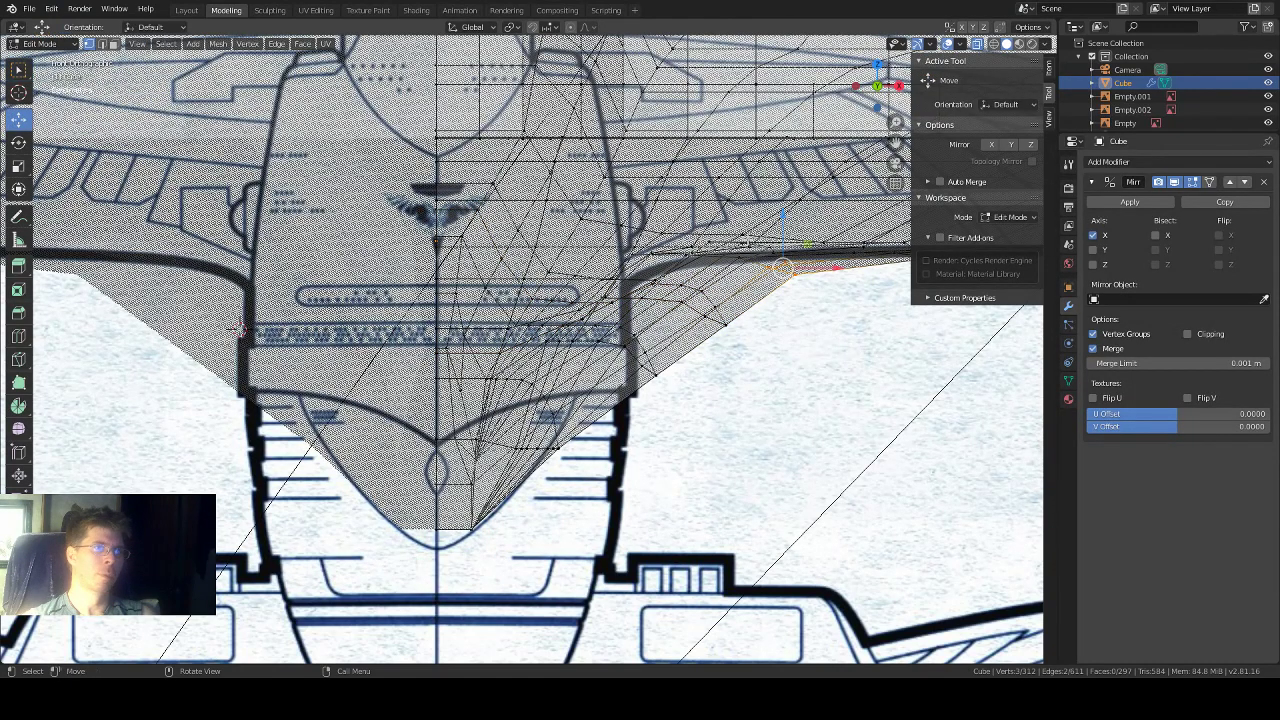
drag(783, 214, 785, 220)
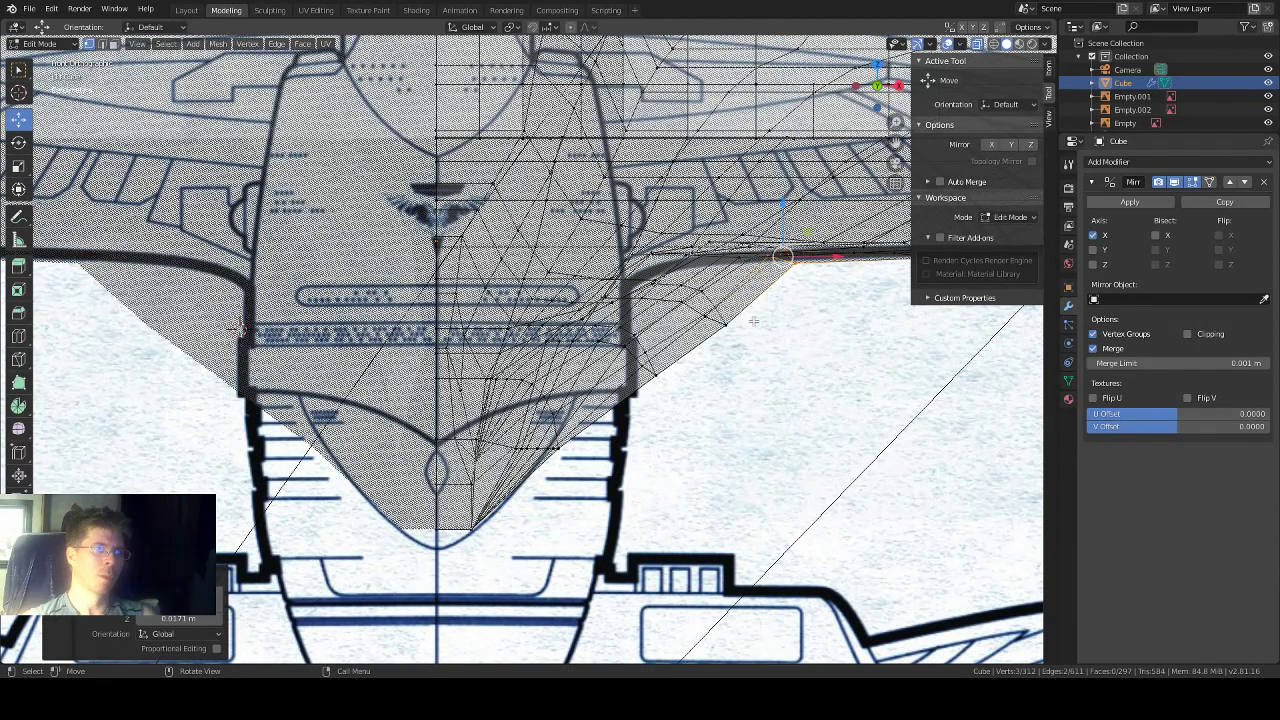
Step: Box-select six vertices of the new edge loop at the wing's lower edge and raise them about 0.082 m along Z
scroll(754, 321, up, 1)
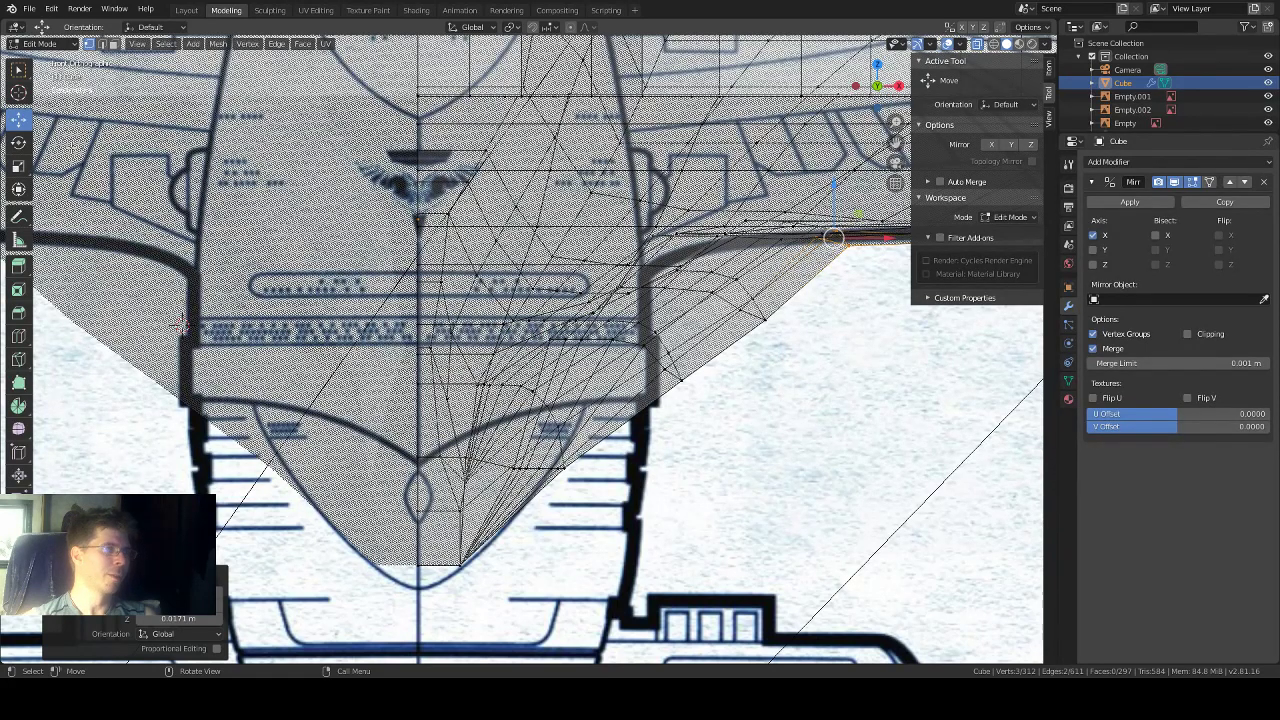
click(18, 72)
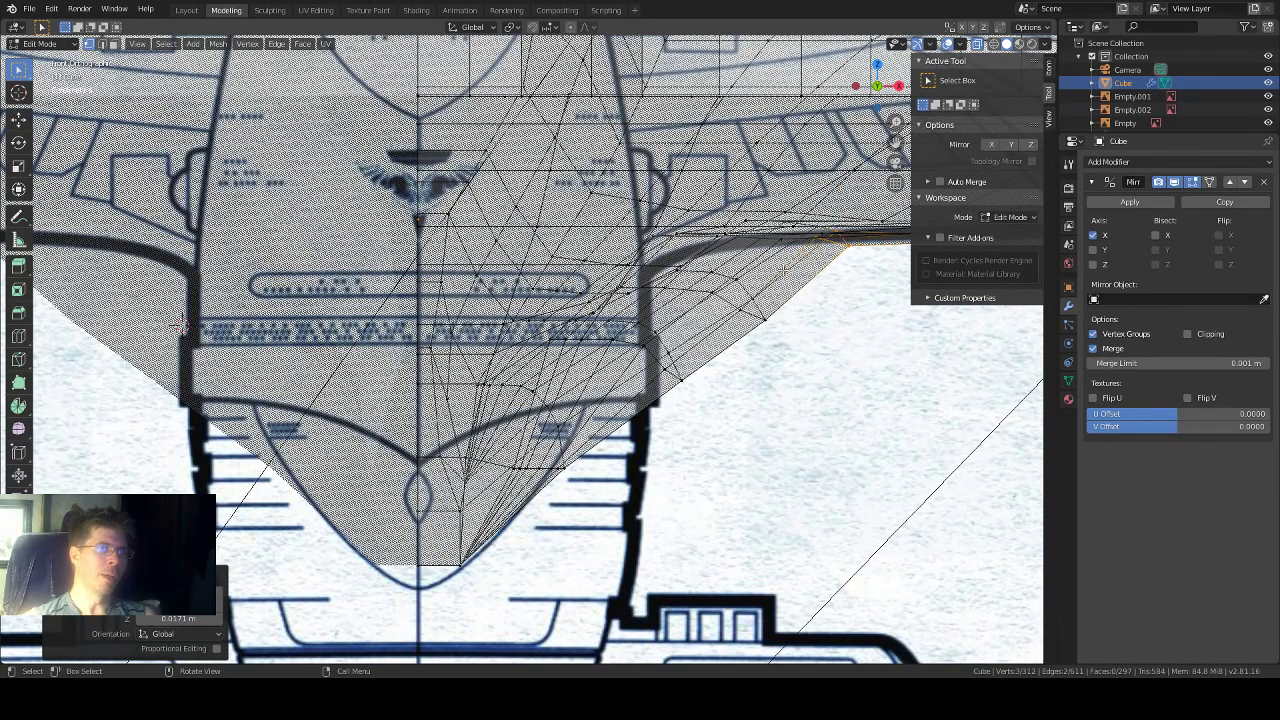
drag(785, 266, 700, 336)
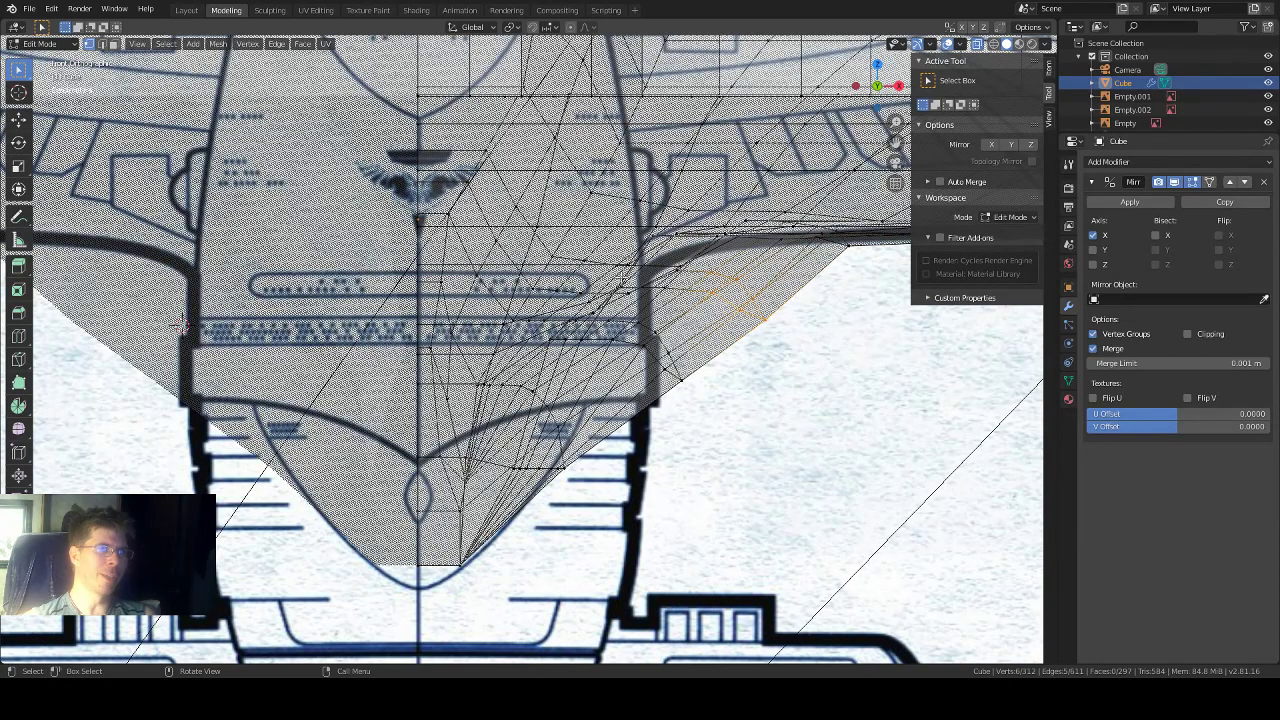
click(24, 121)
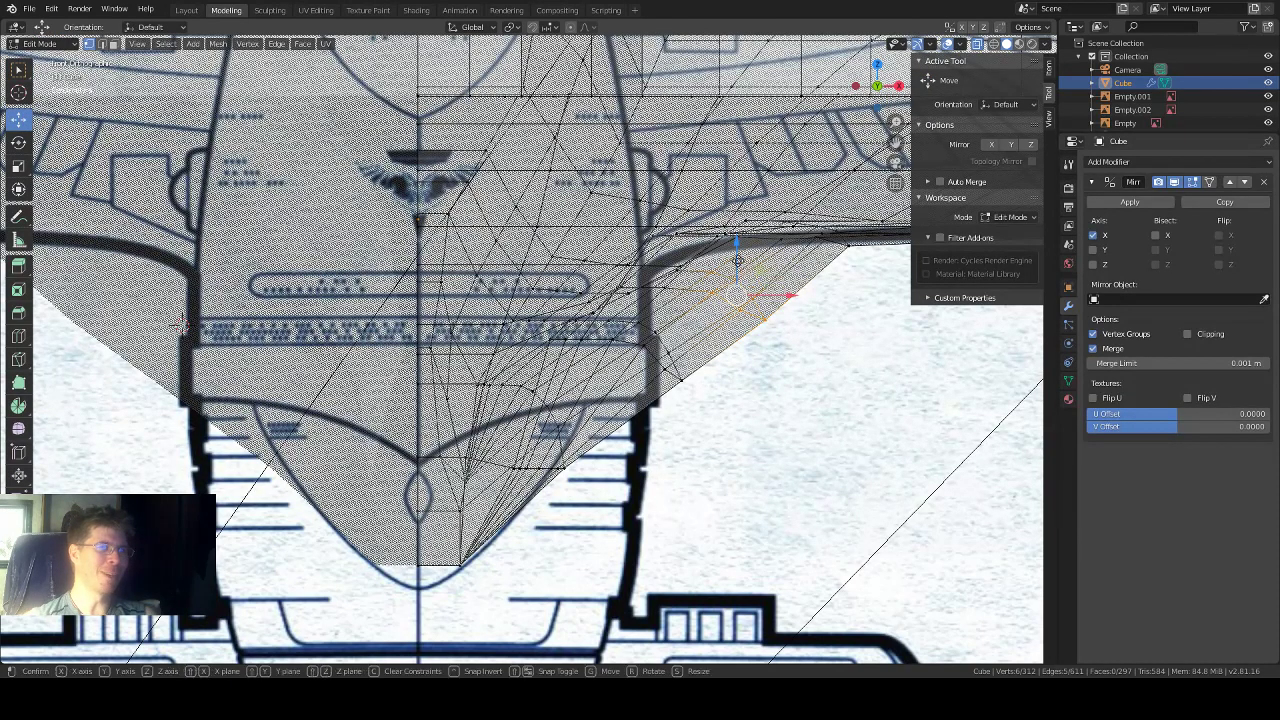
drag(737, 244, 708, 211)
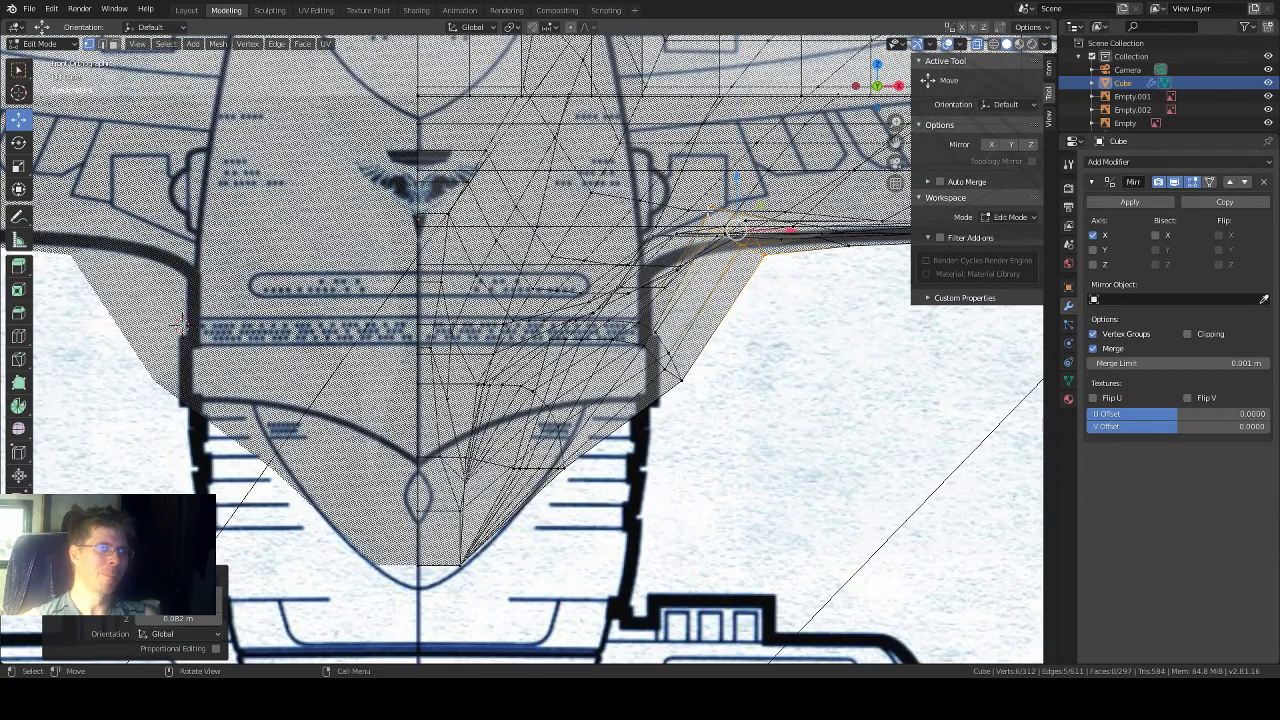
click(728, 385)
click(742, 360)
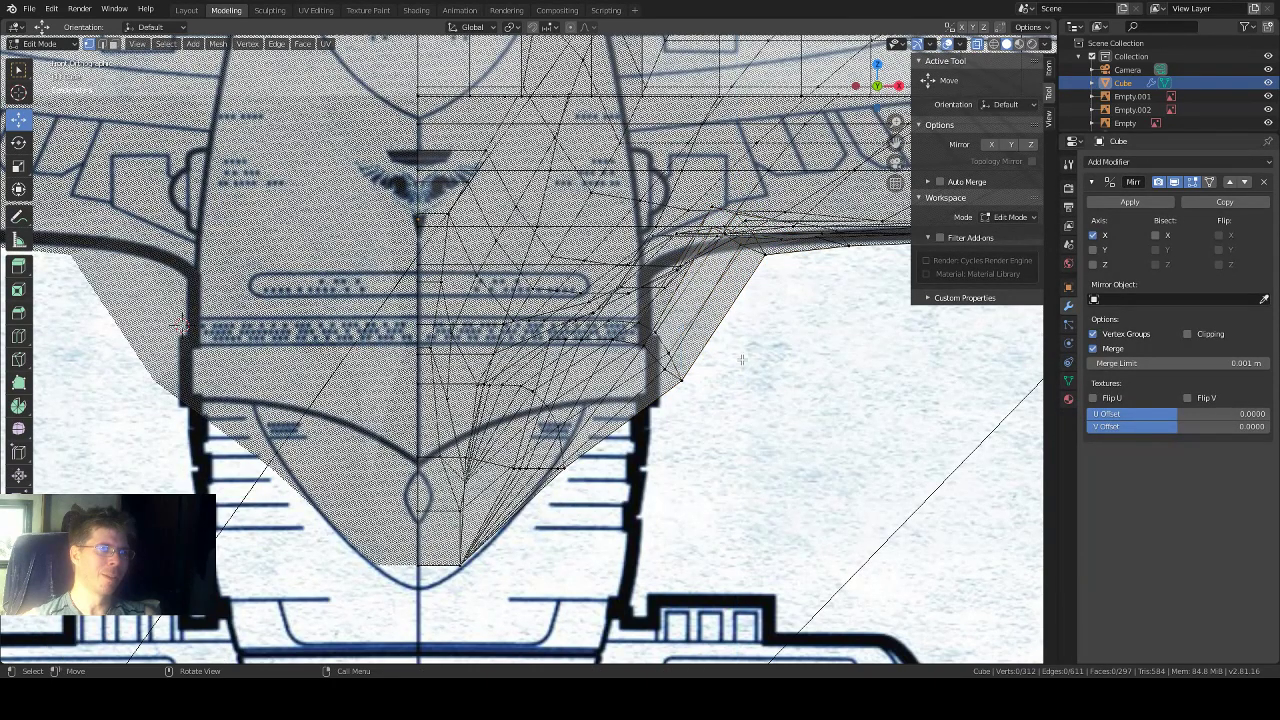
Step: Box-select the six vertices of the next loop inward, beside the hull, and raise them about 0.0552 m along Z
key(w)
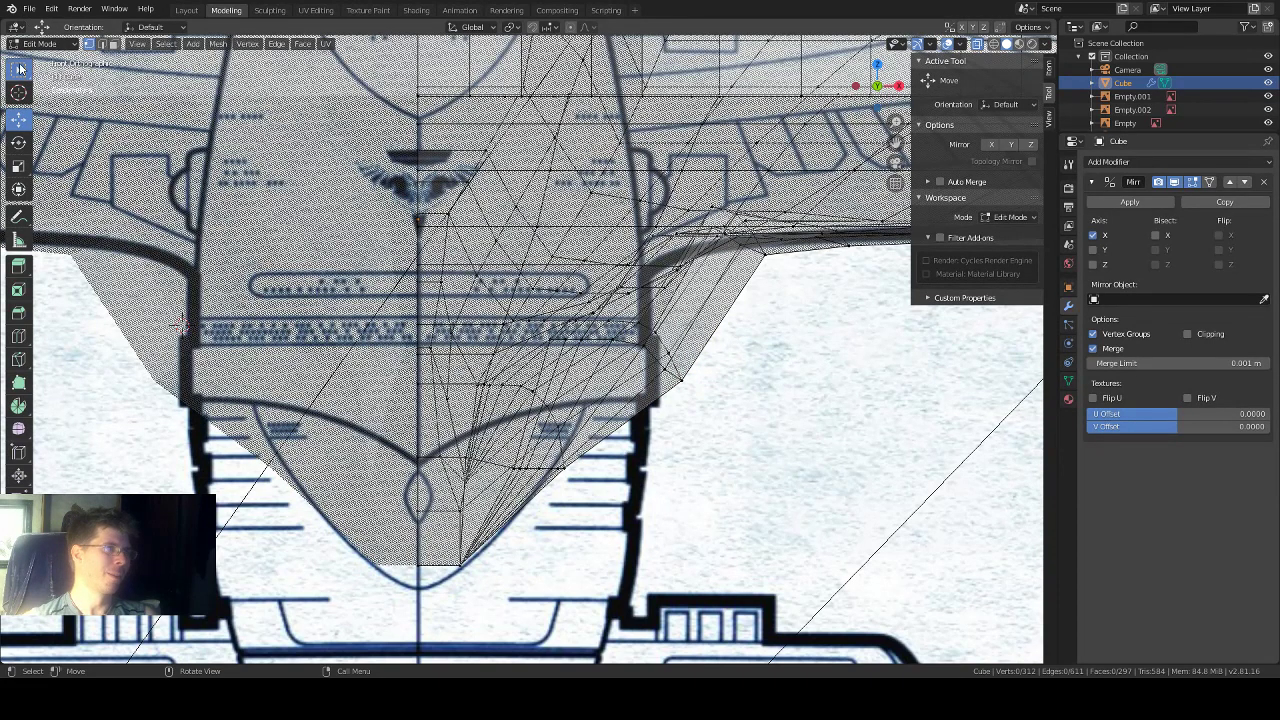
drag(730, 318, 630, 404)
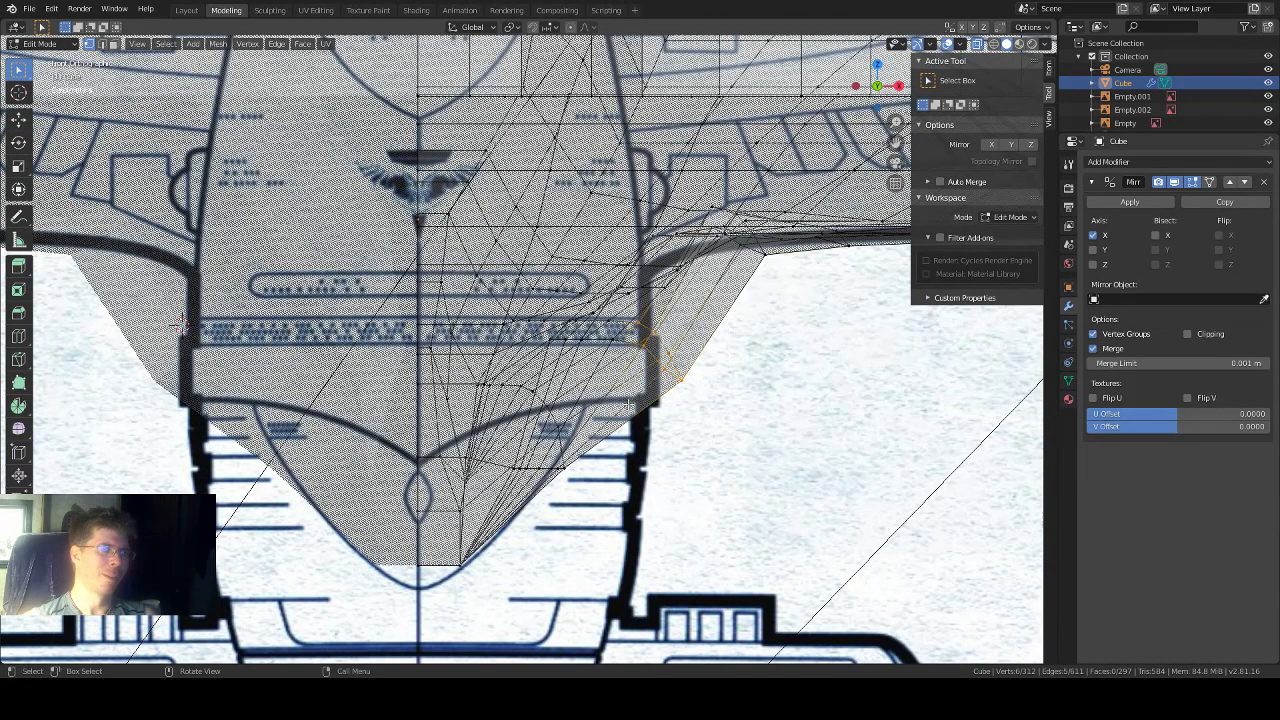
click(18, 119)
drag(684, 326, 626, 287)
Step: Examine the raised loops from the front and in perspective, with X-ray off, for how the wing's underside meets the hull
scroll(790, 230, down, 5)
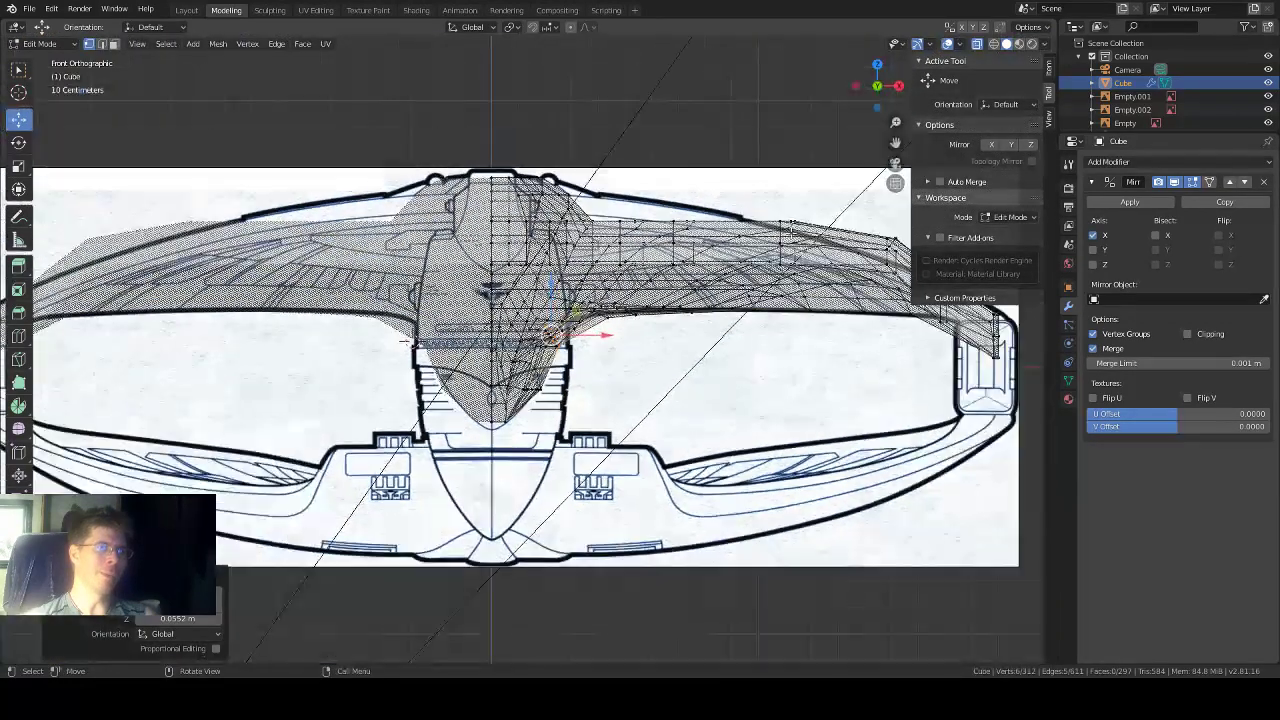
middle_drag(790, 230, 507, 296)
scroll(507, 296, up, 3)
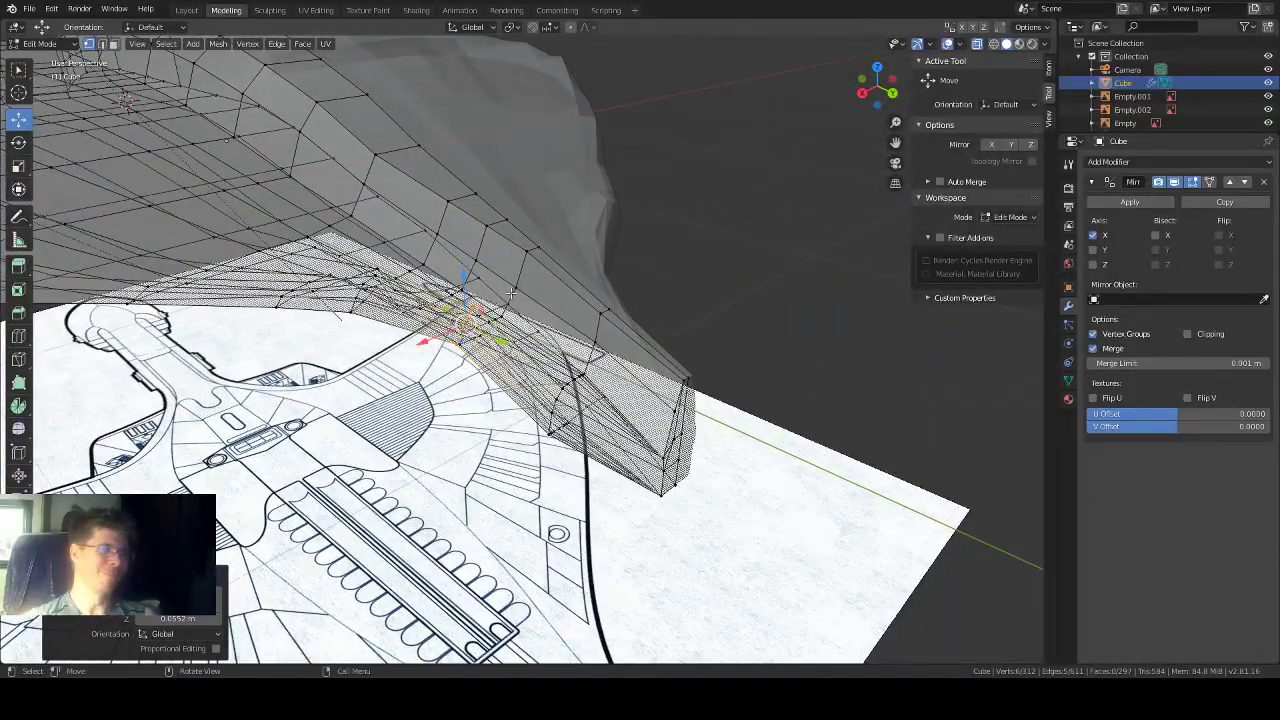
key(alt+z)
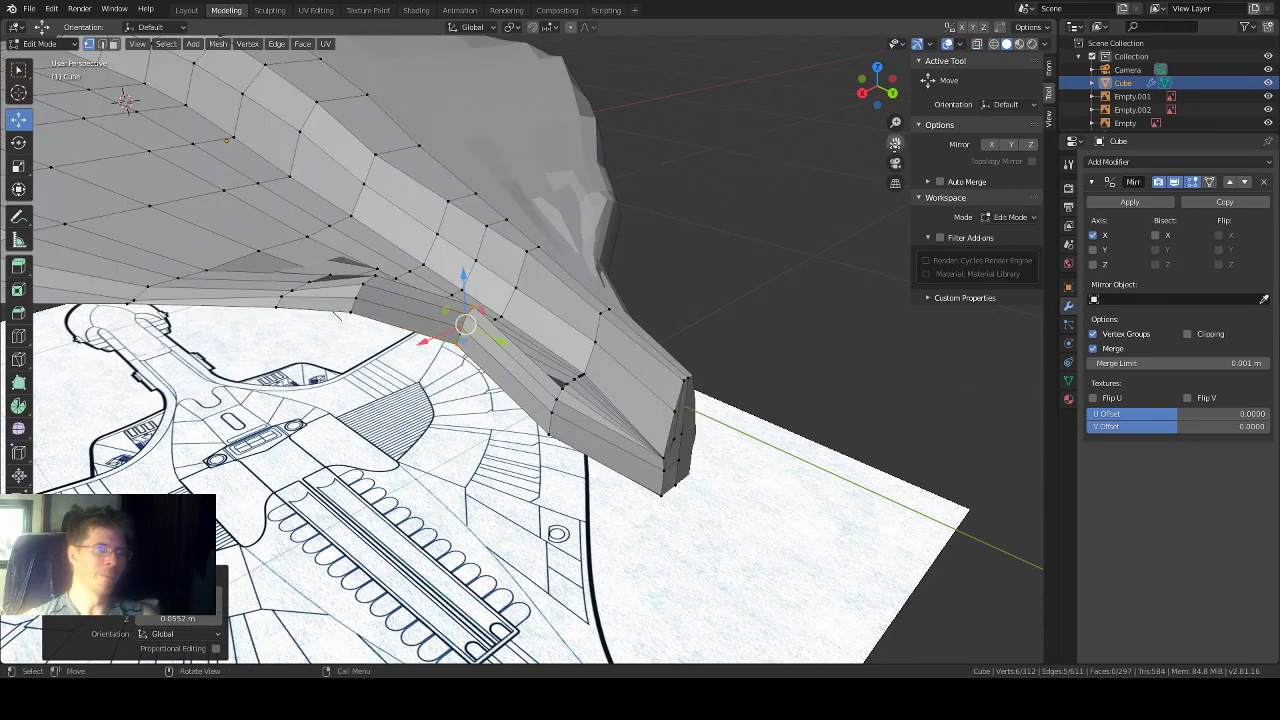
drag(895, 142, 945, 148)
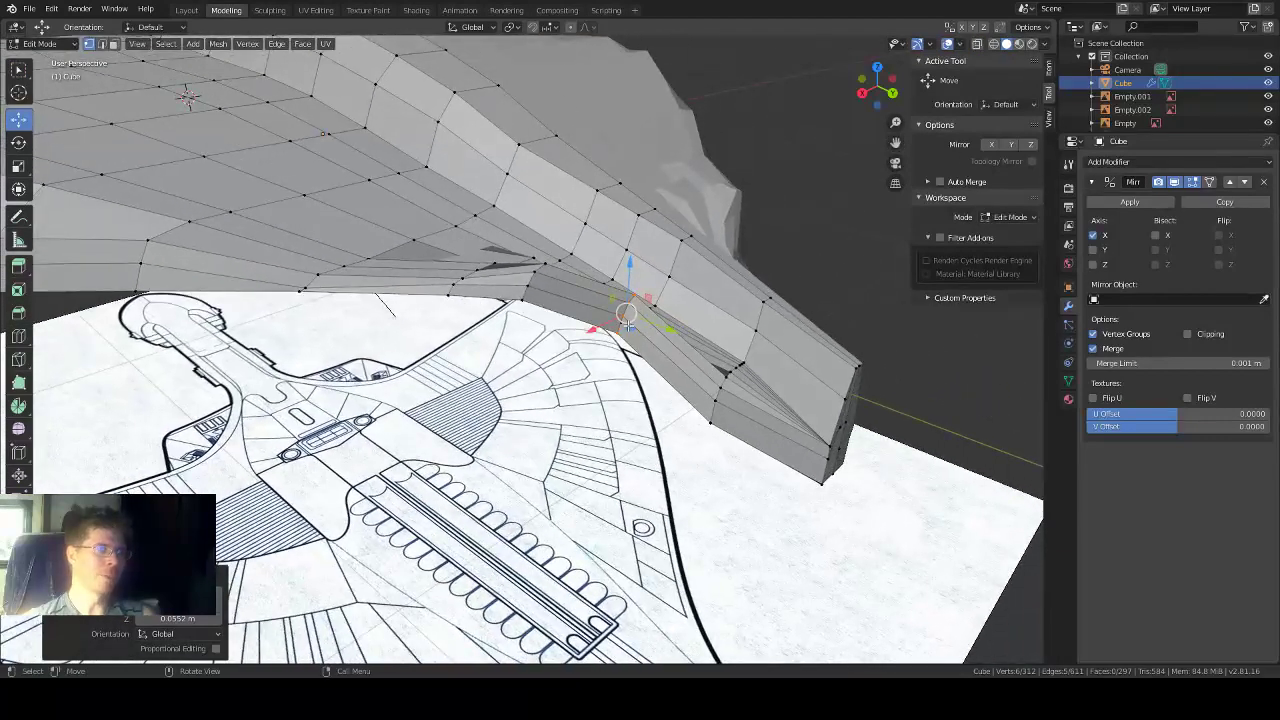
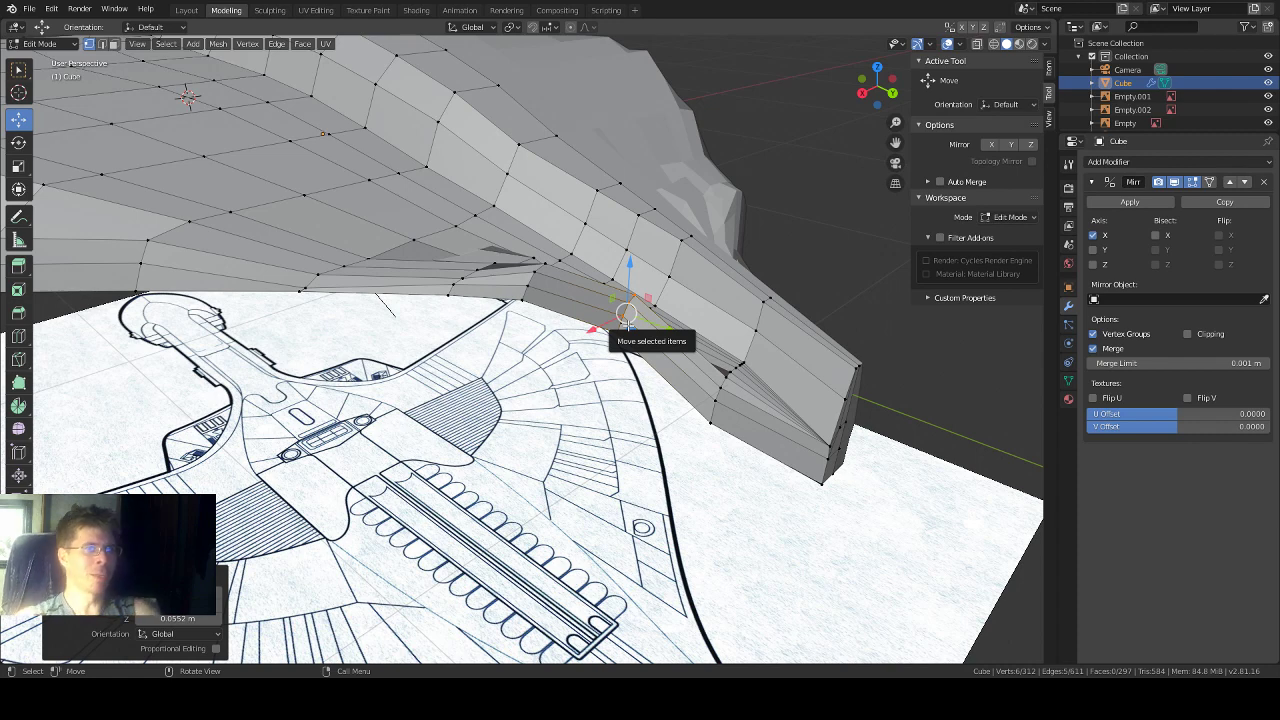
scroll(781, 382, up, 2)
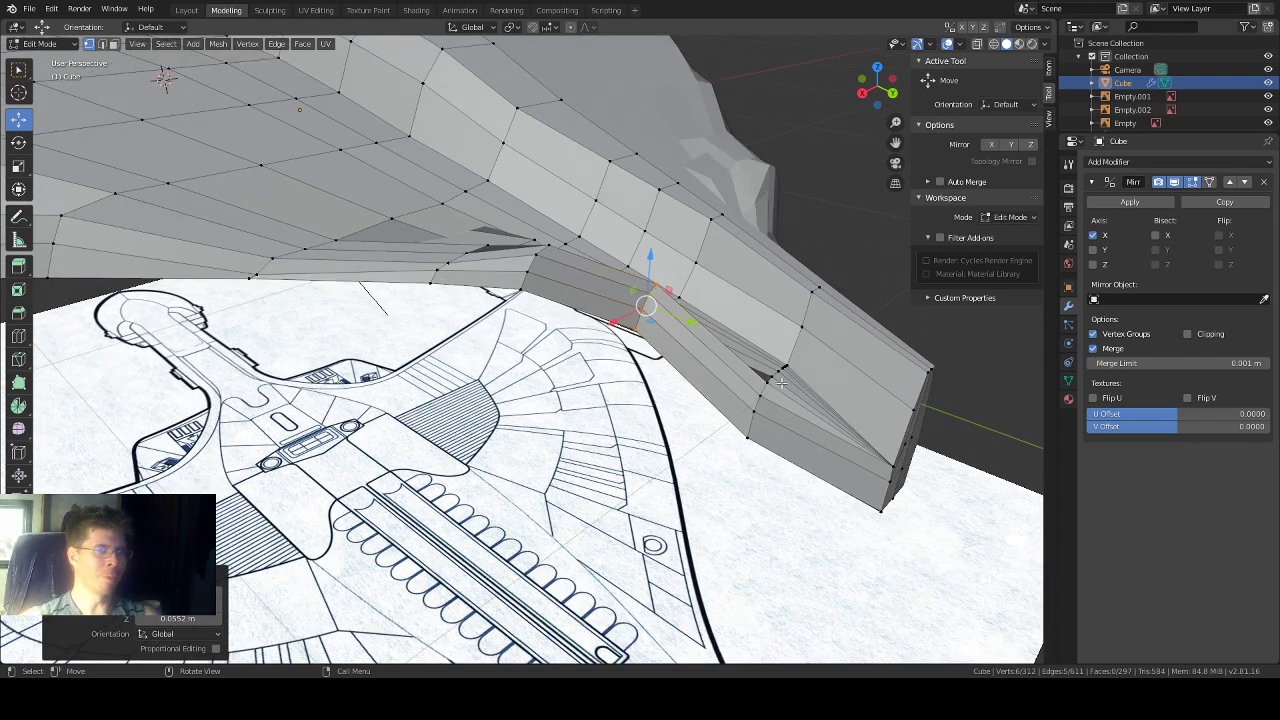
middle_drag(831, 381, 740, 326)
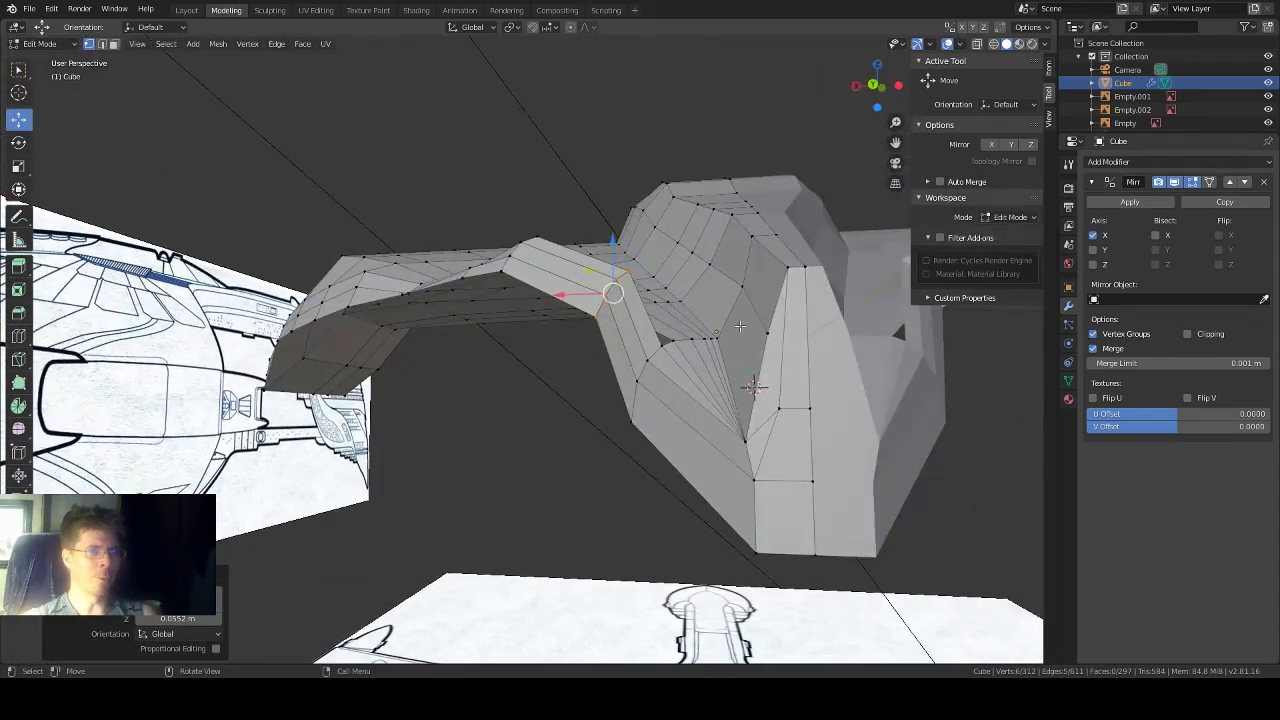
Step: Raise the hull-side vertex where the fan of underside edges converges about 0.064 m along Z and adjust it along X
click(743, 435)
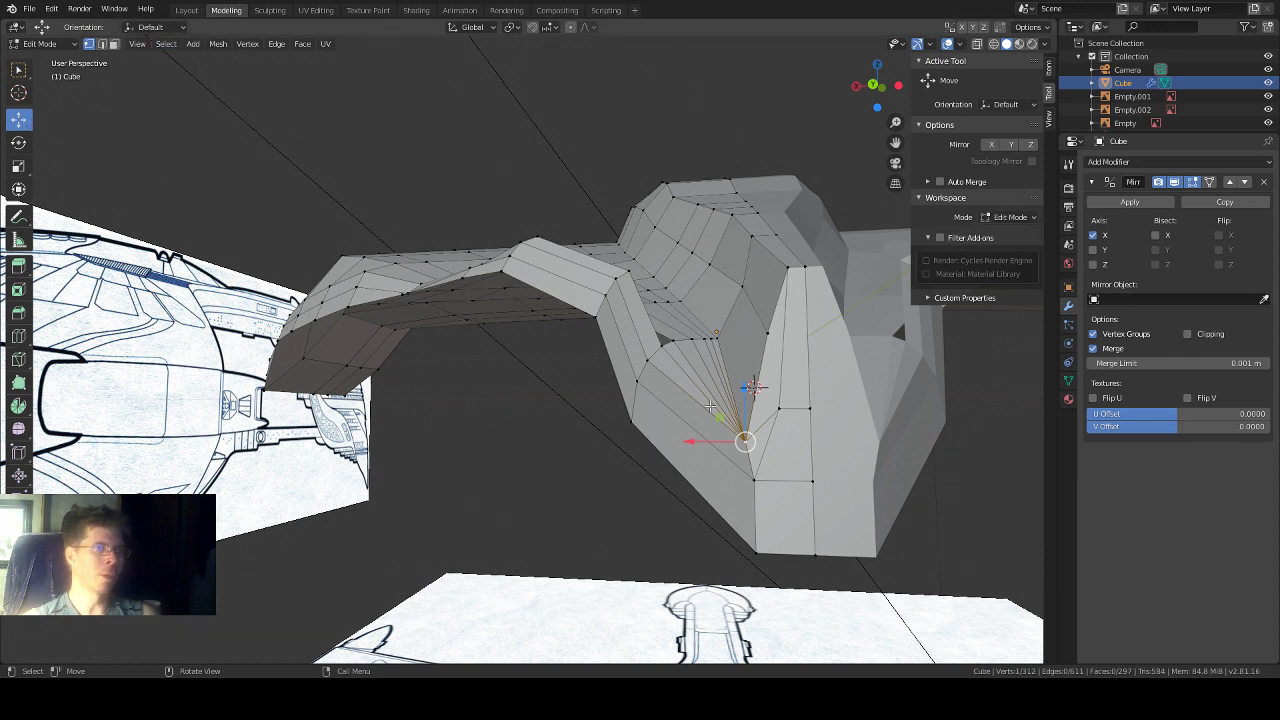
drag(745, 410, 761, 345)
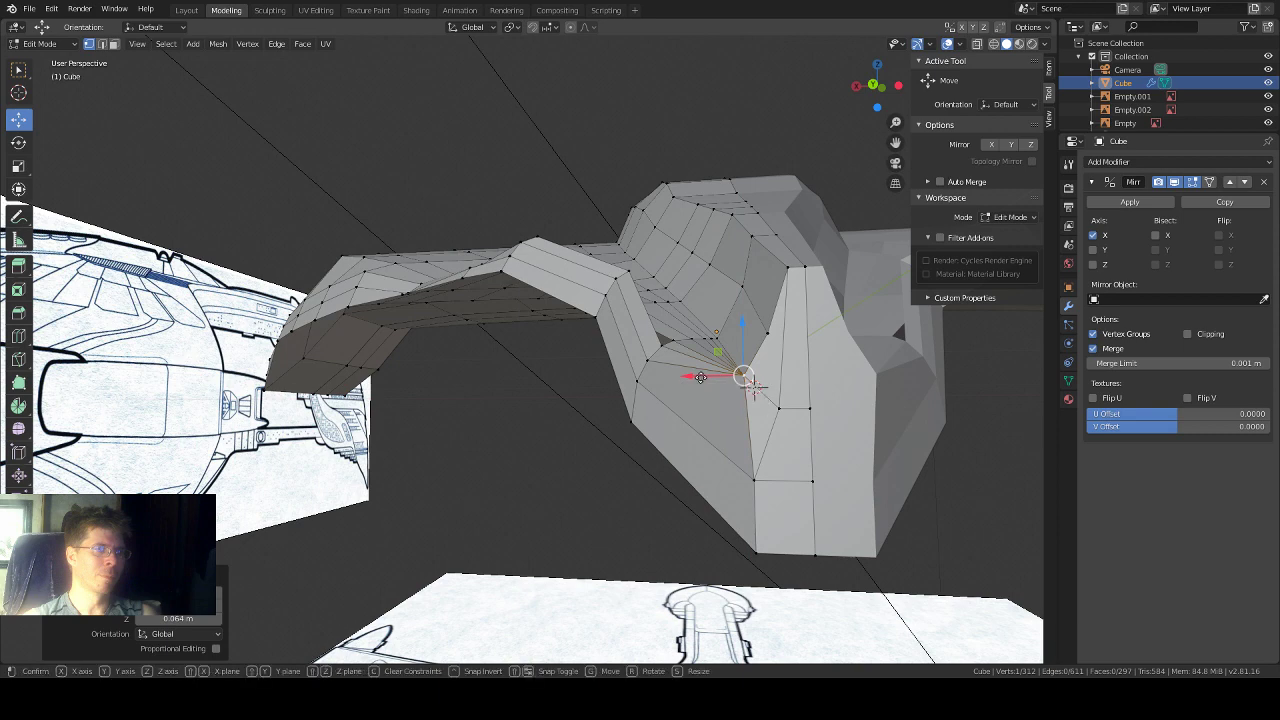
mouse_move(703, 375)
mouse_down()
mouse_move(717, 380)
mouse_move(706, 358)
mouse_up()
middle_drag(706, 358, 775, 410)
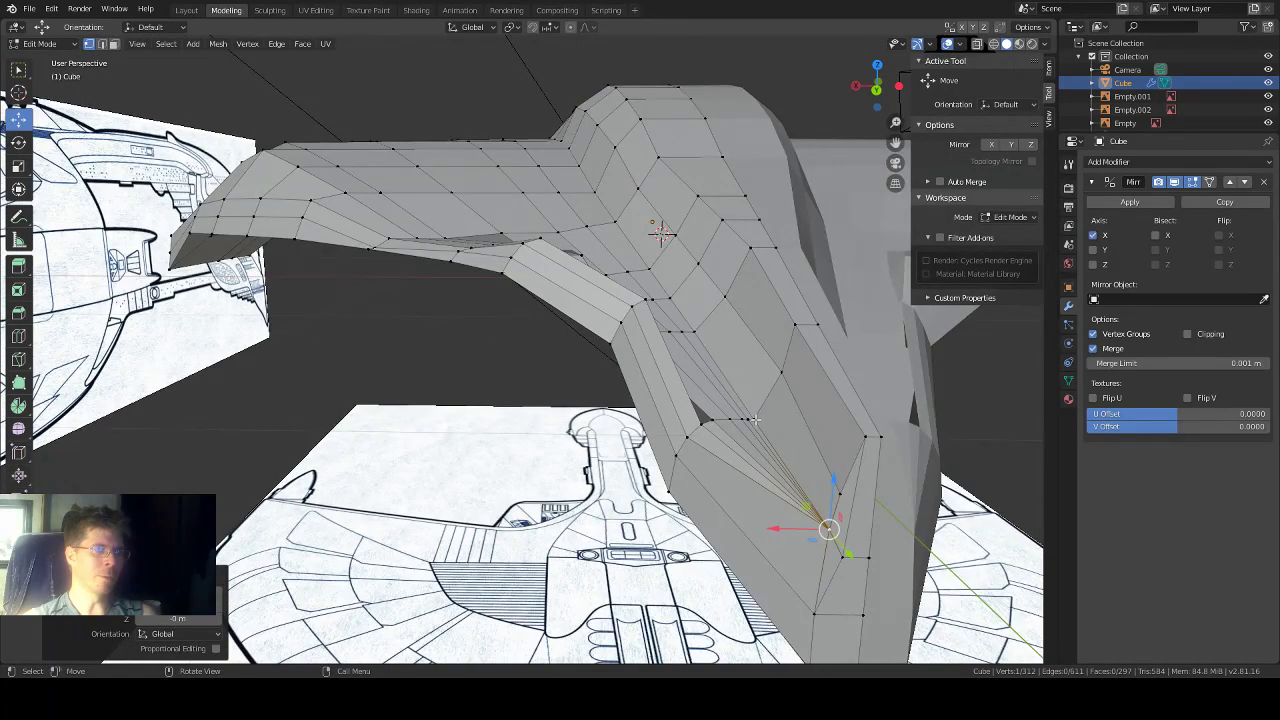
Step: Raise two neighbouring vertices of the underside edge row, just above the fan of converging edges, along Z
click(755, 420)
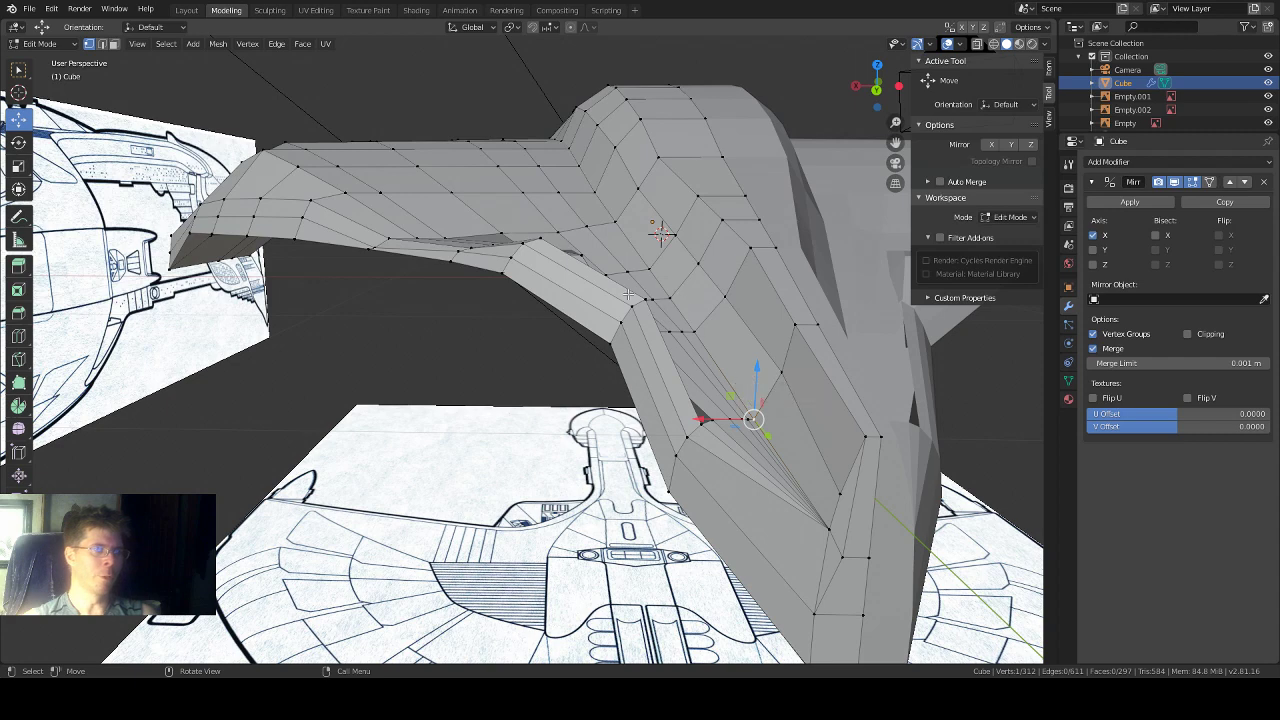
drag(756, 383, 741, 342)
click(781, 374)
Step: Raise the inner of those two underside vertices further along Z, closer to the height of its hull-side neighbour
click(750, 414)
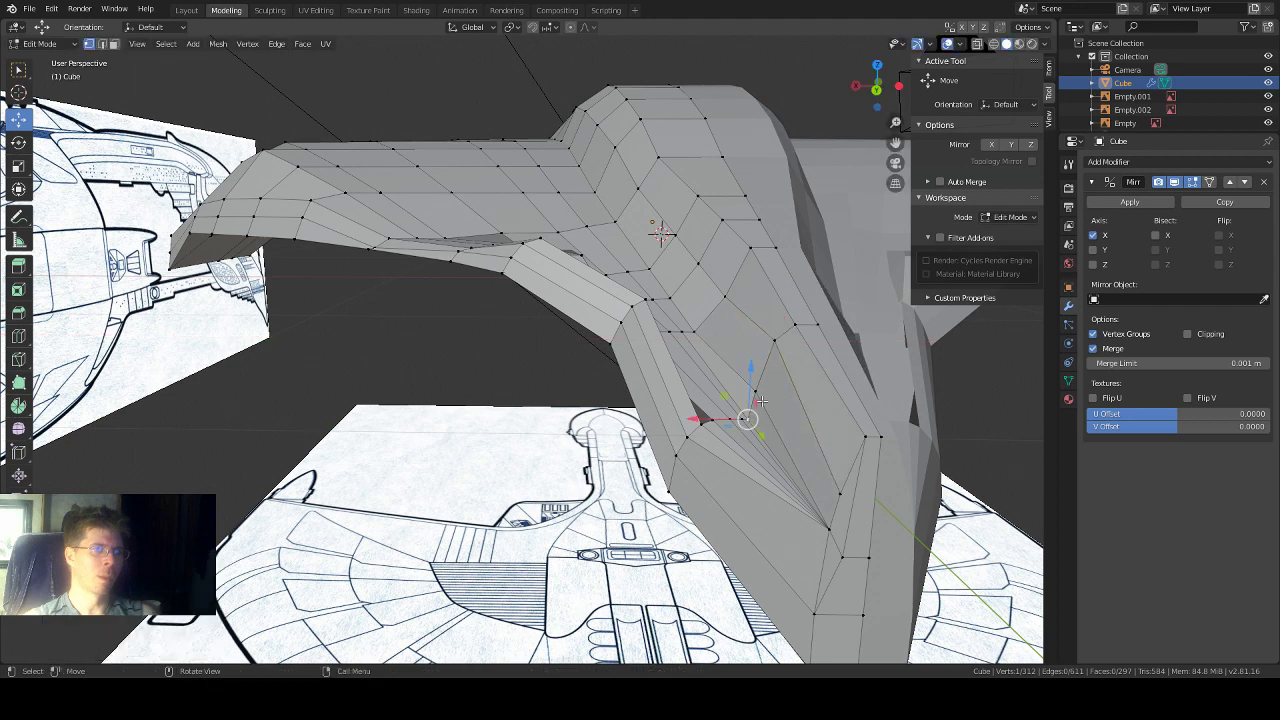
scroll(761, 403, up, 2)
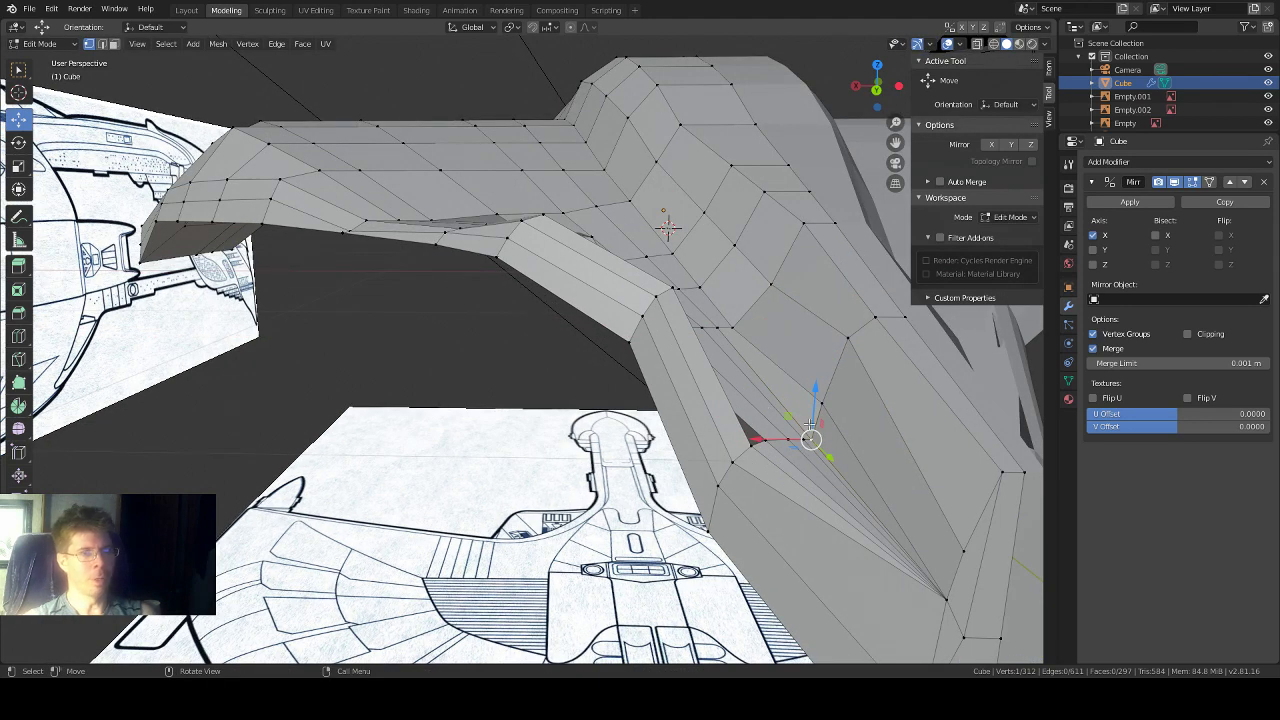
drag(819, 404, 819, 401)
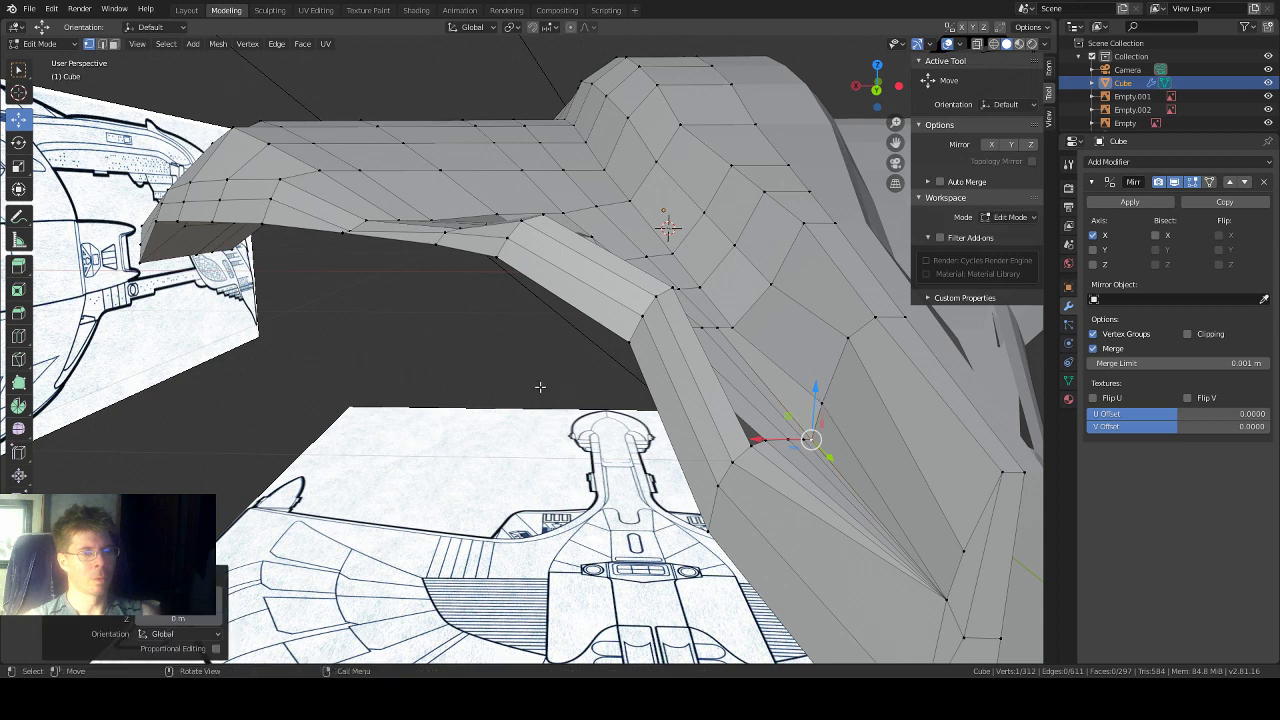
click(699, 446)
click(820, 403)
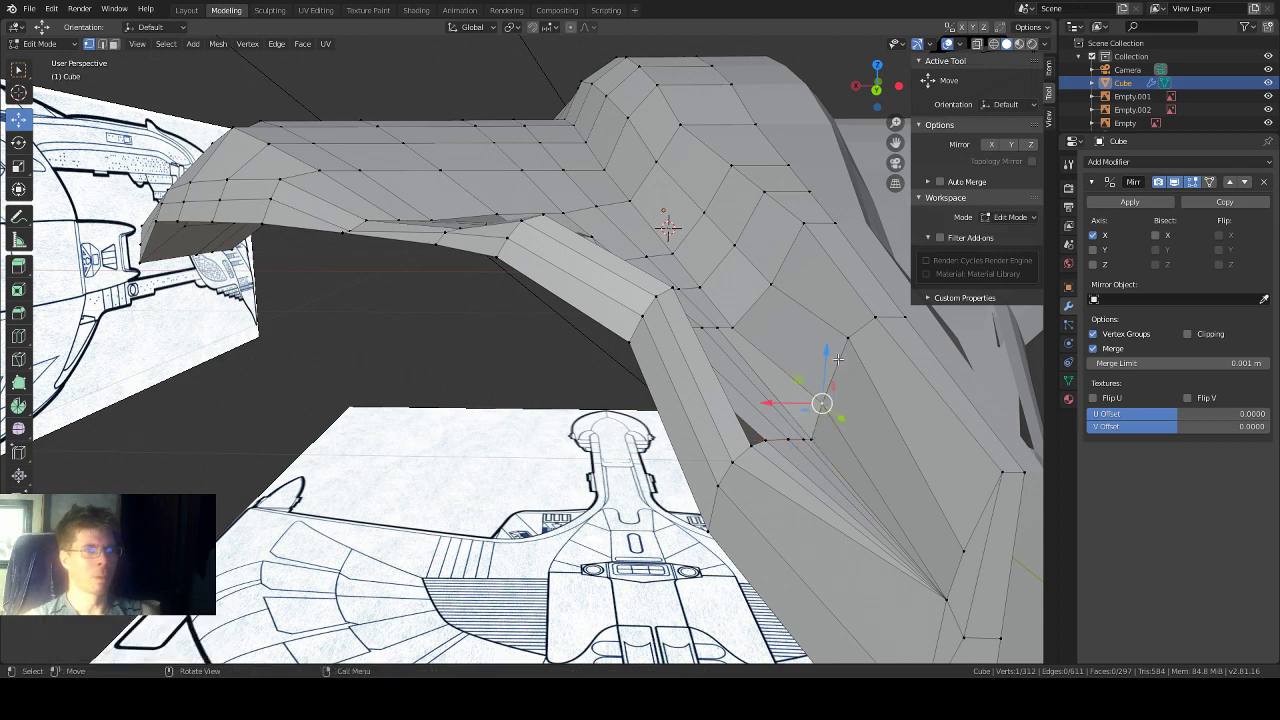
drag(826, 358, 826, 330)
Step: Raise the matching vertex in the next underside row along Z, then the one beyond it about 0.0335 m, and fine-tune the first by 0.00974 m
click(736, 324)
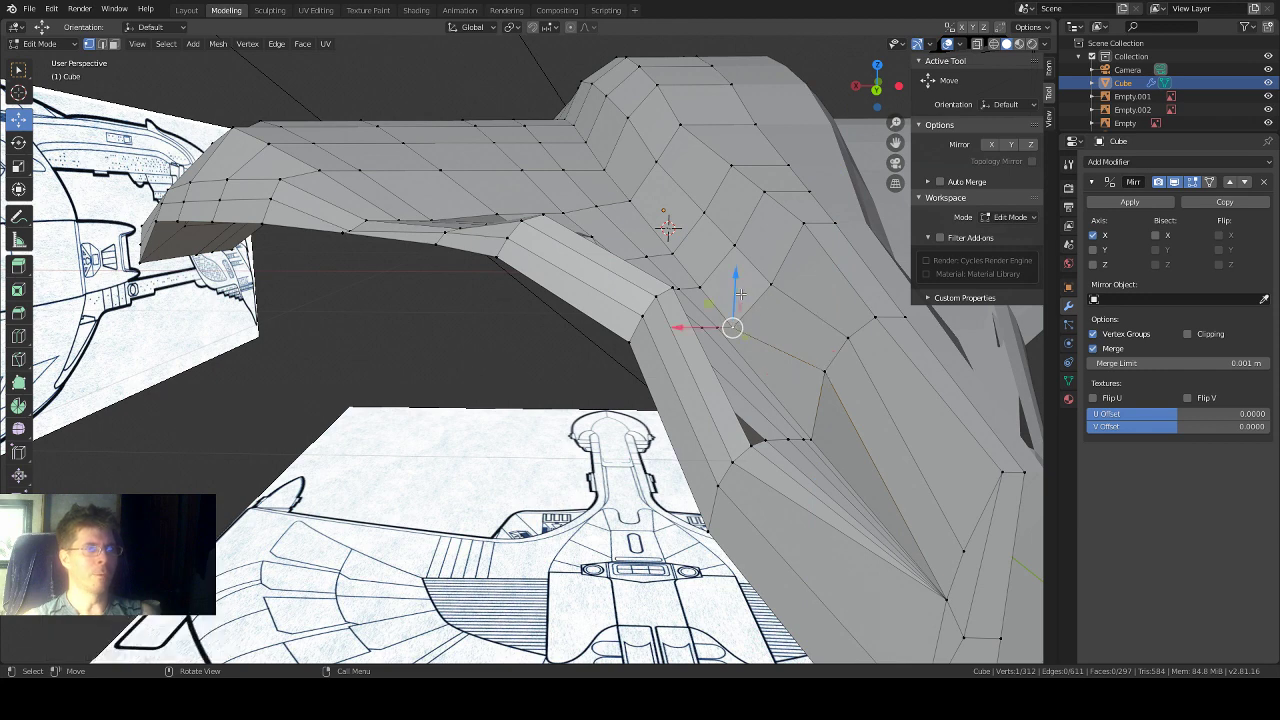
drag(735, 289, 731, 267)
click(706, 286)
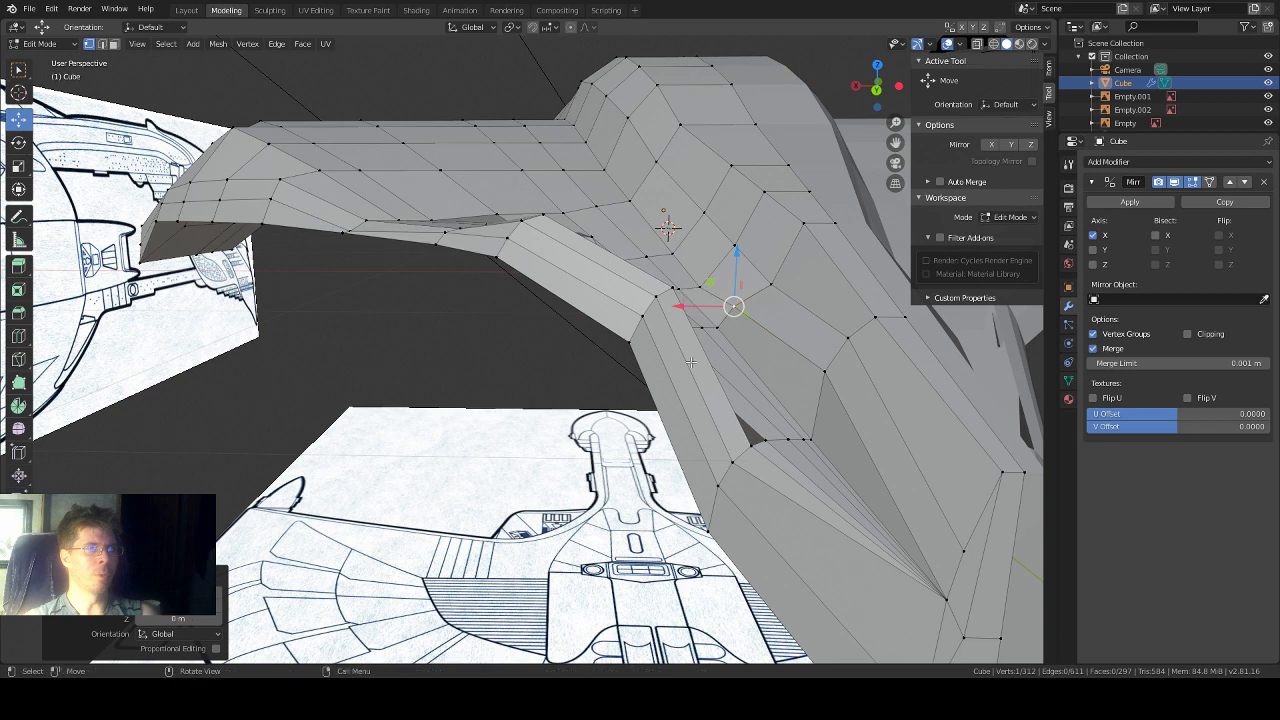
click(482, 385)
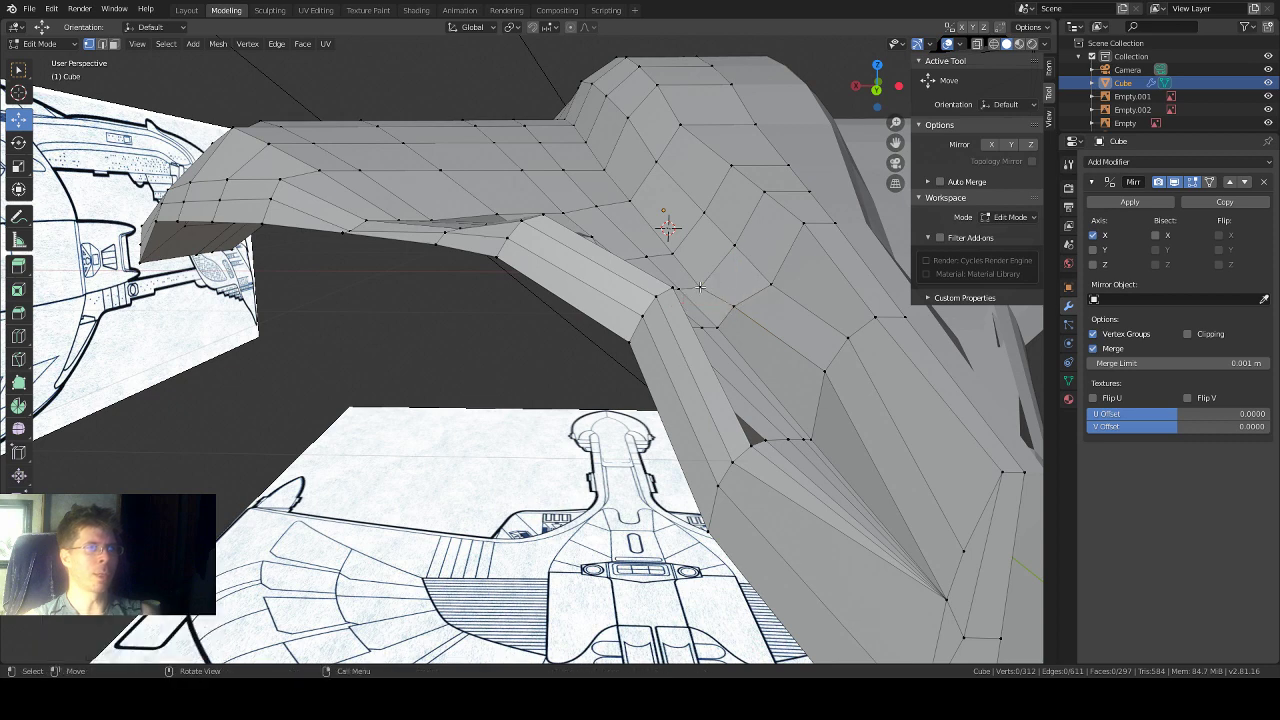
drag(703, 246, 711, 223)
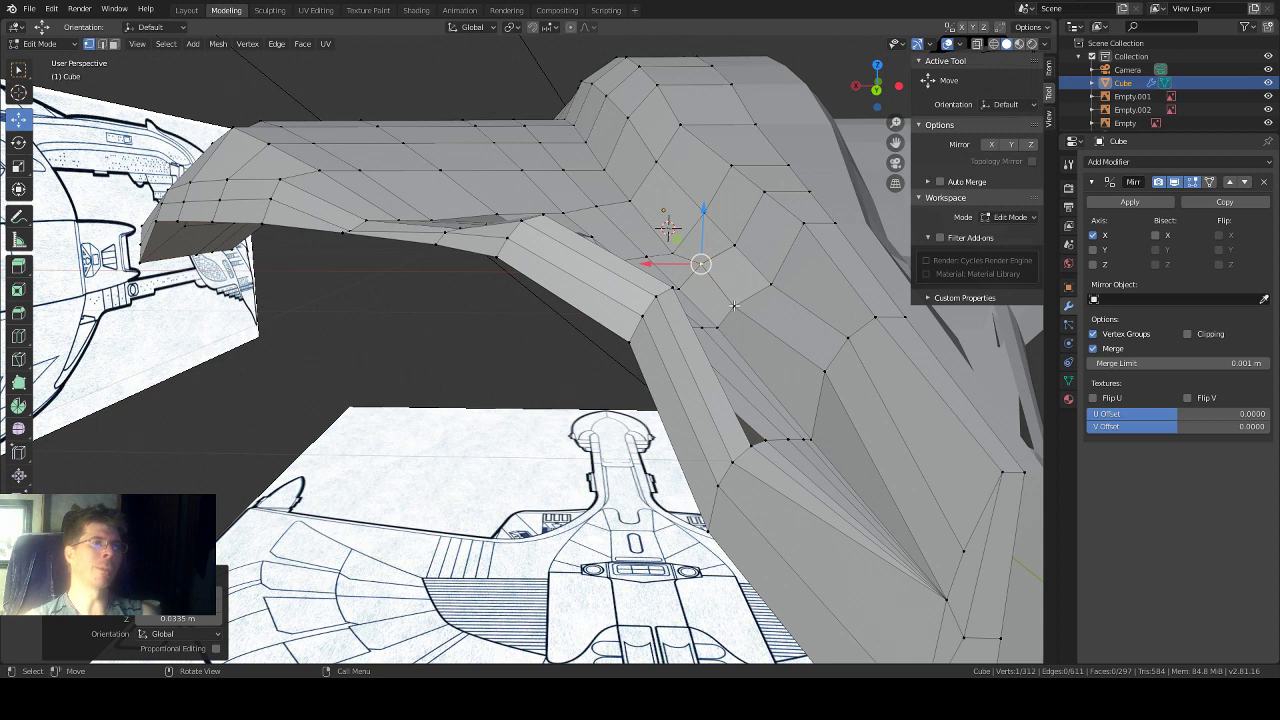
click(733, 300)
drag(736, 258, 735, 250)
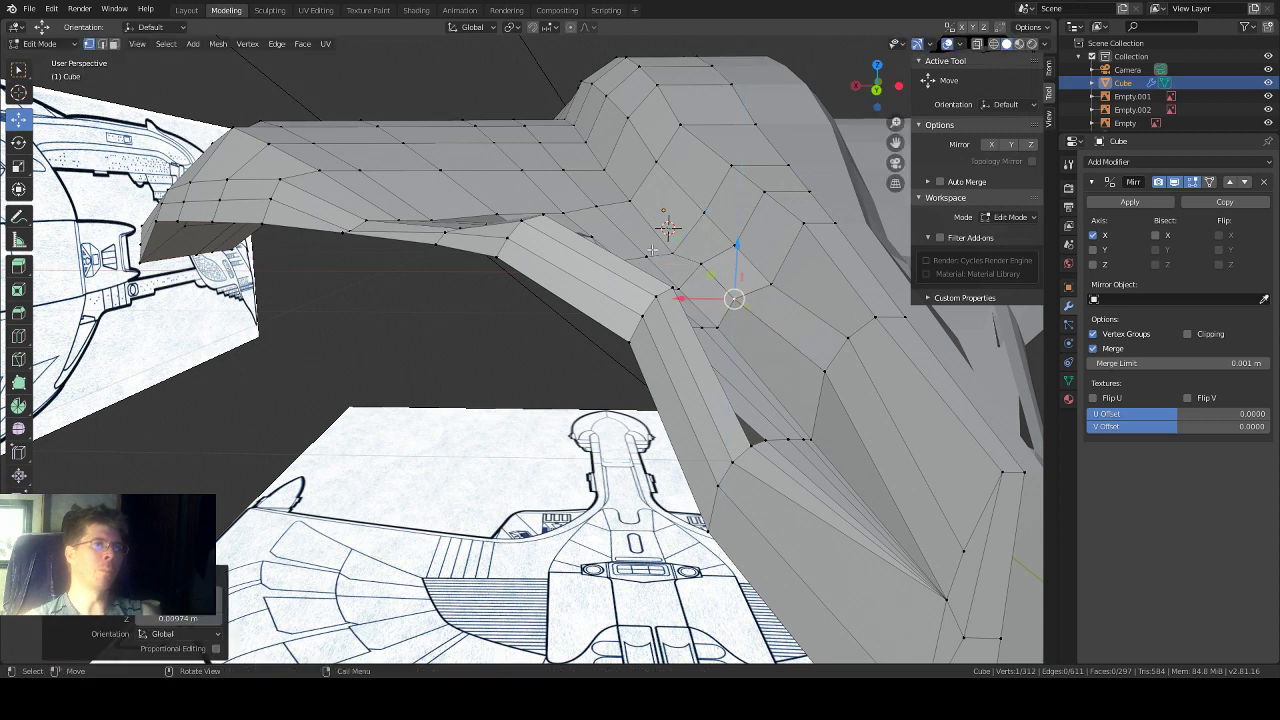
Step: Raise the next vertices of the same underside loop along Z, continuing past the hull bend toward the wing
click(670, 253)
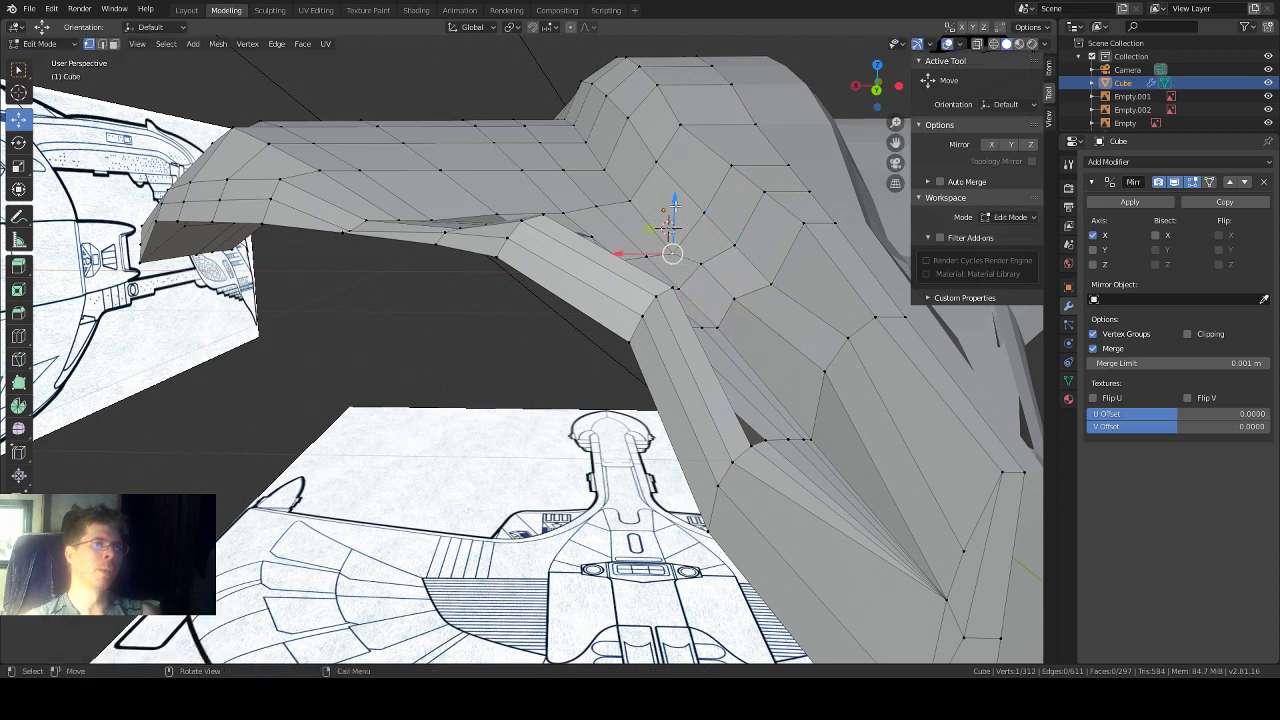
drag(672, 215, 605, 126)
click(629, 200)
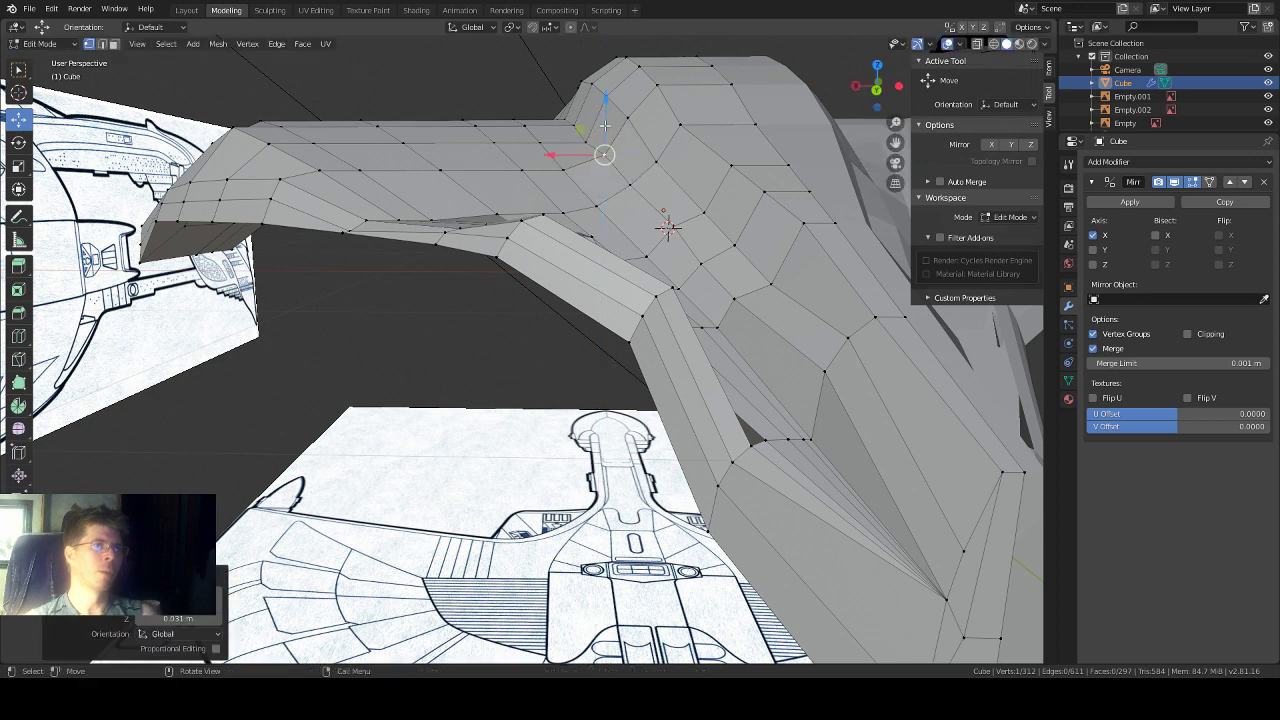
Step: Raise three successive vertices beside the triangular gap along Z in descending order, the first about 0.0623 m and the last about 0.0296 m
middle_drag(687, 370, 785, 425)
click(789, 423)
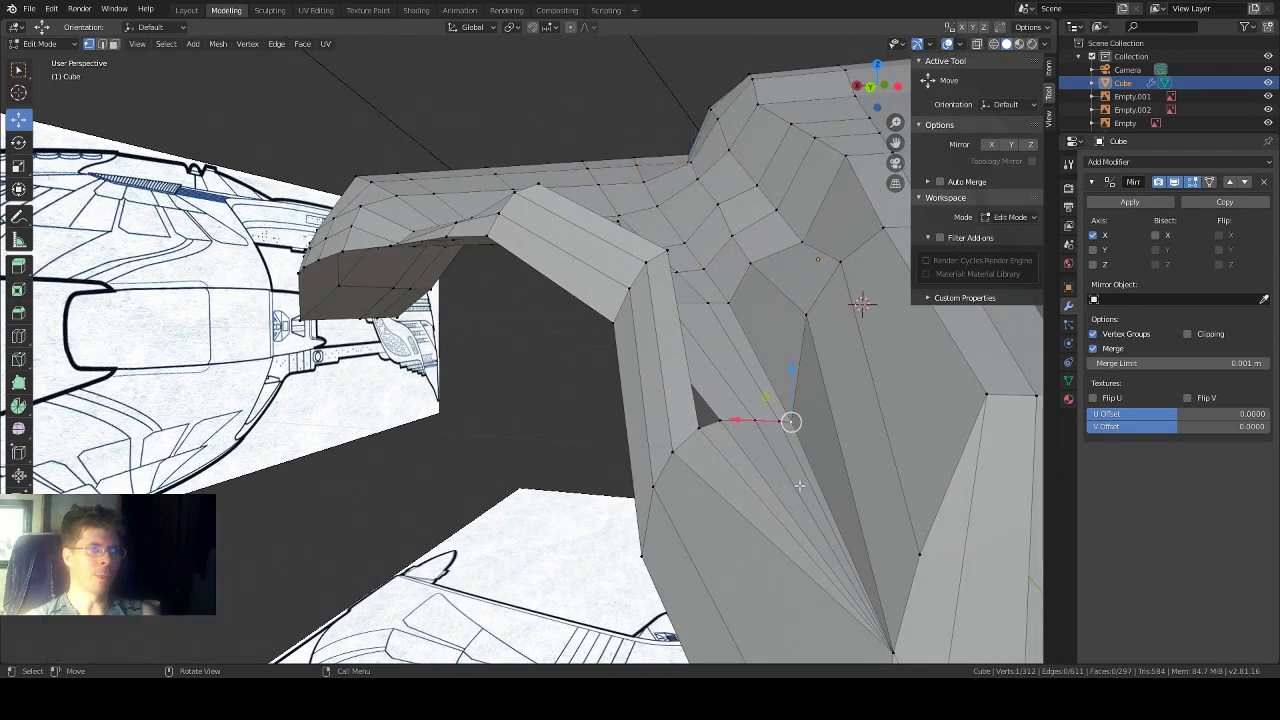
drag(795, 400, 815, 305)
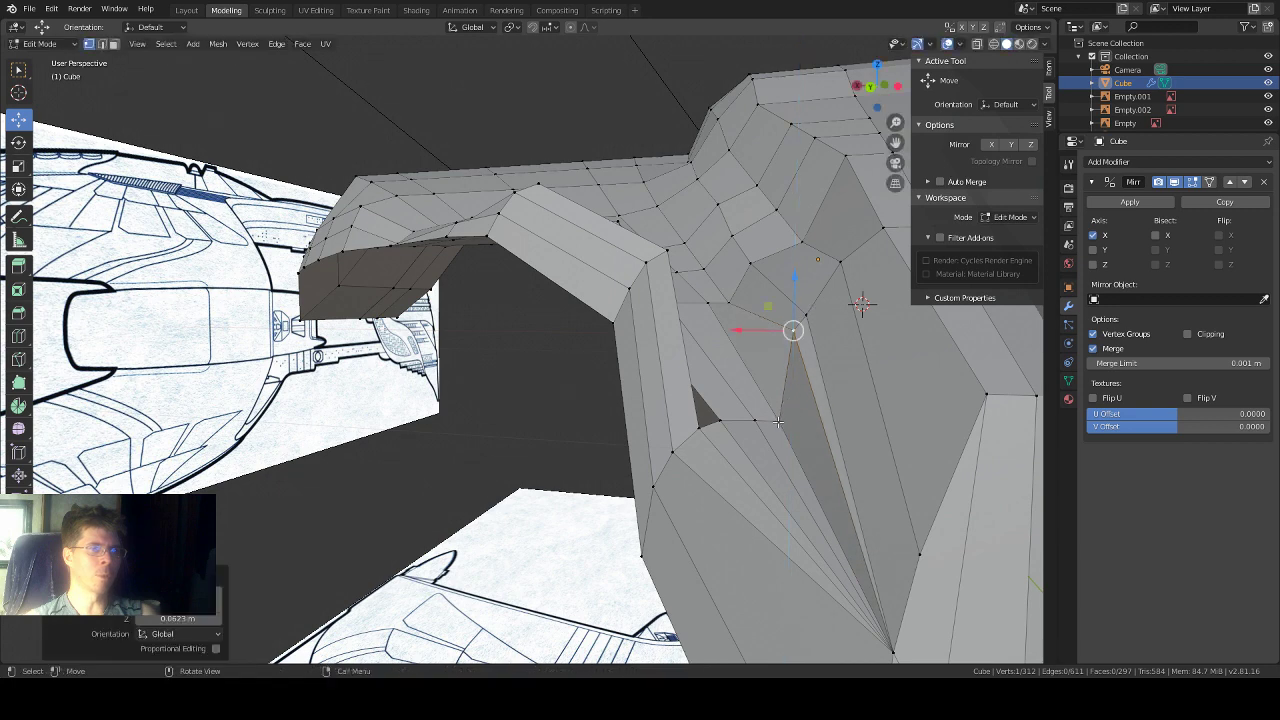
click(778, 422)
drag(779, 383, 786, 321)
click(752, 424)
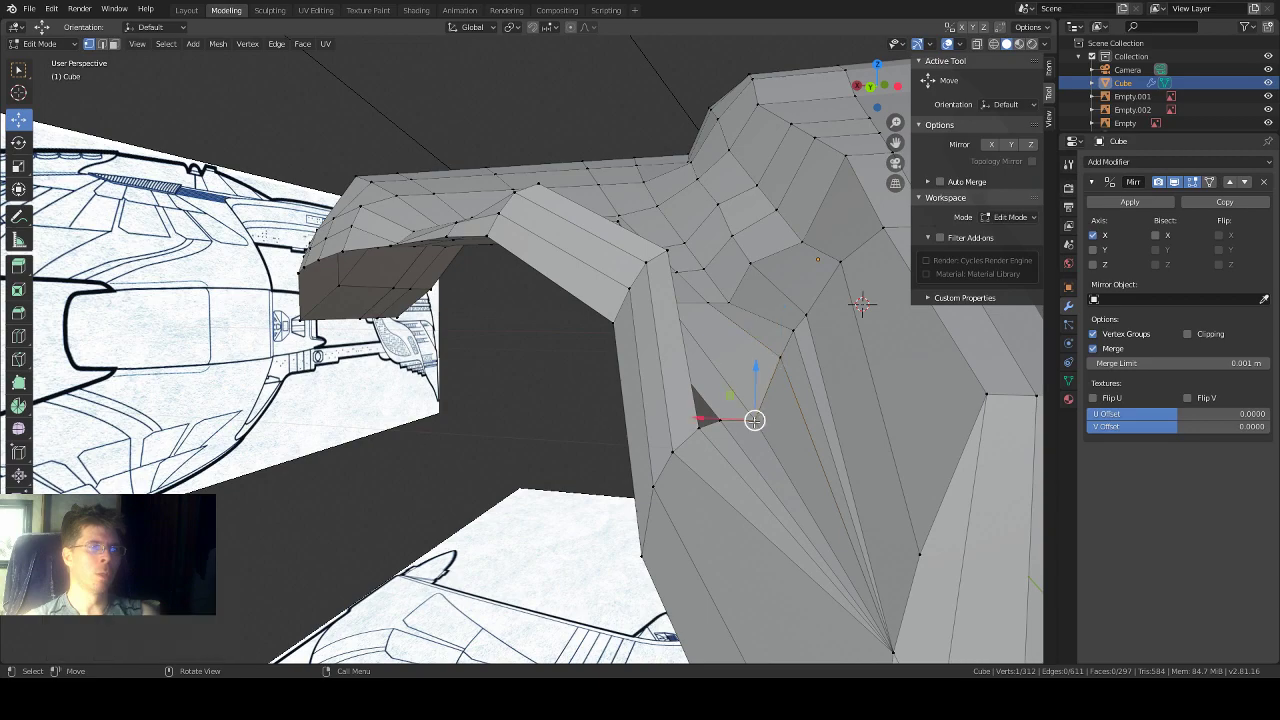
drag(760, 375, 740, 341)
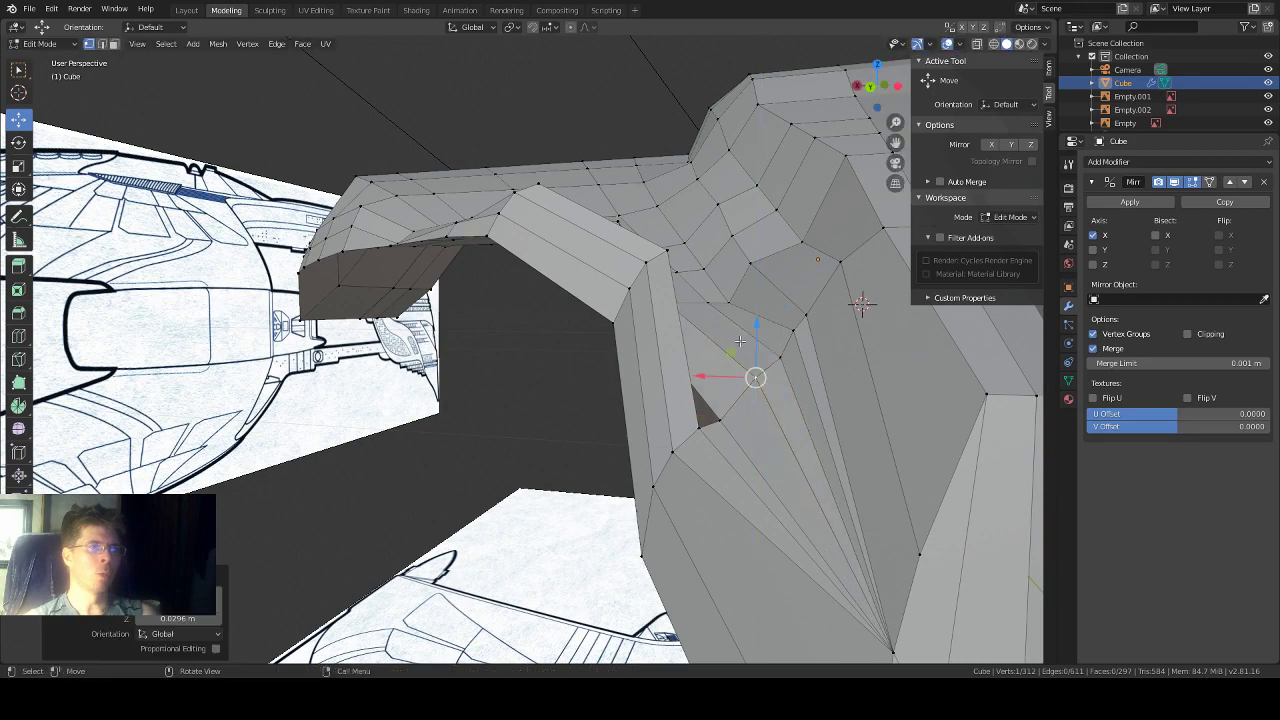
middle_drag(561, 184, 750, 348)
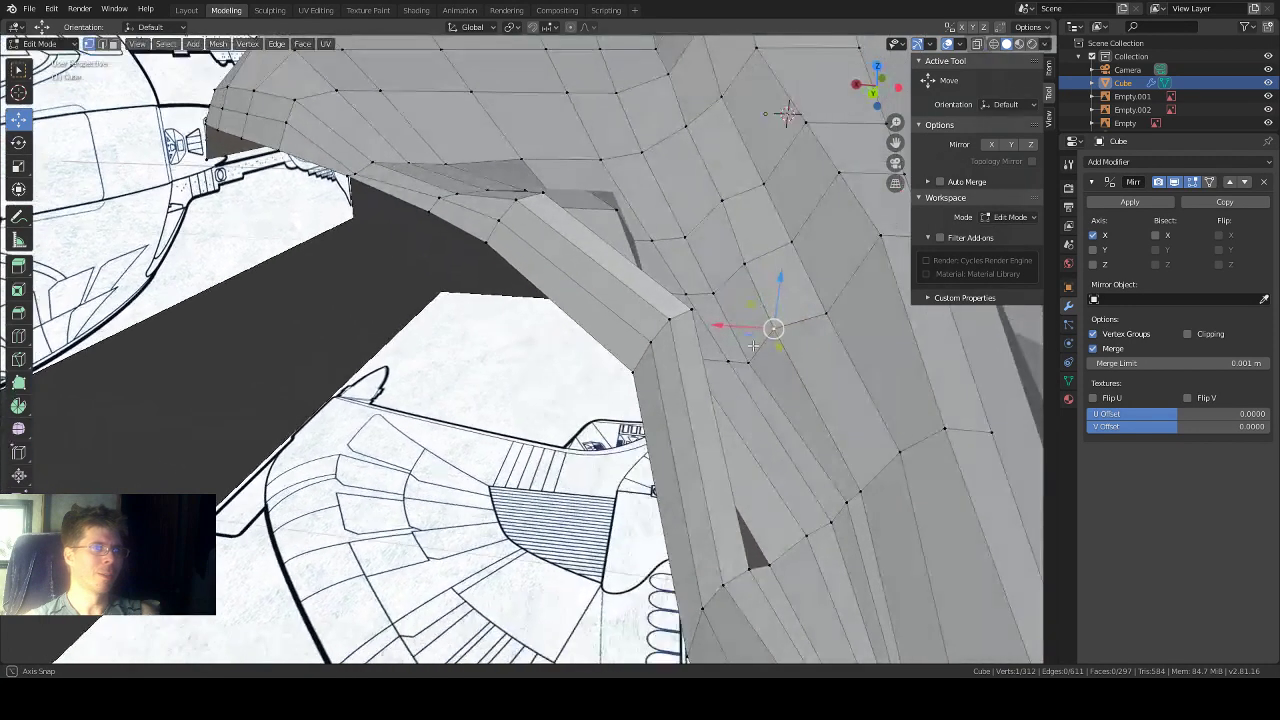
Step: Raise two neighbouring vertices on the shoulder surface above the rim corner along Z, by about 0.034 m and 0.033 m
drag(777, 300, 777, 296)
middle_drag(777, 349, 796, 310)
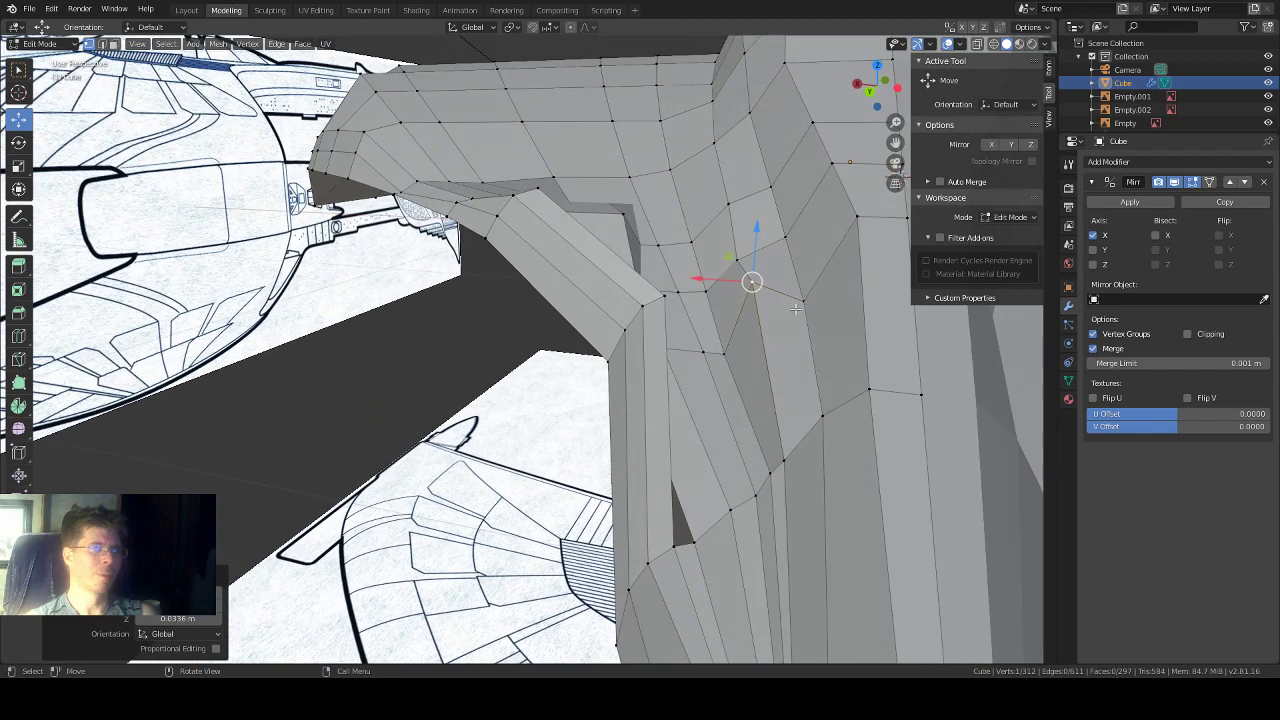
click(805, 298)
key(g)
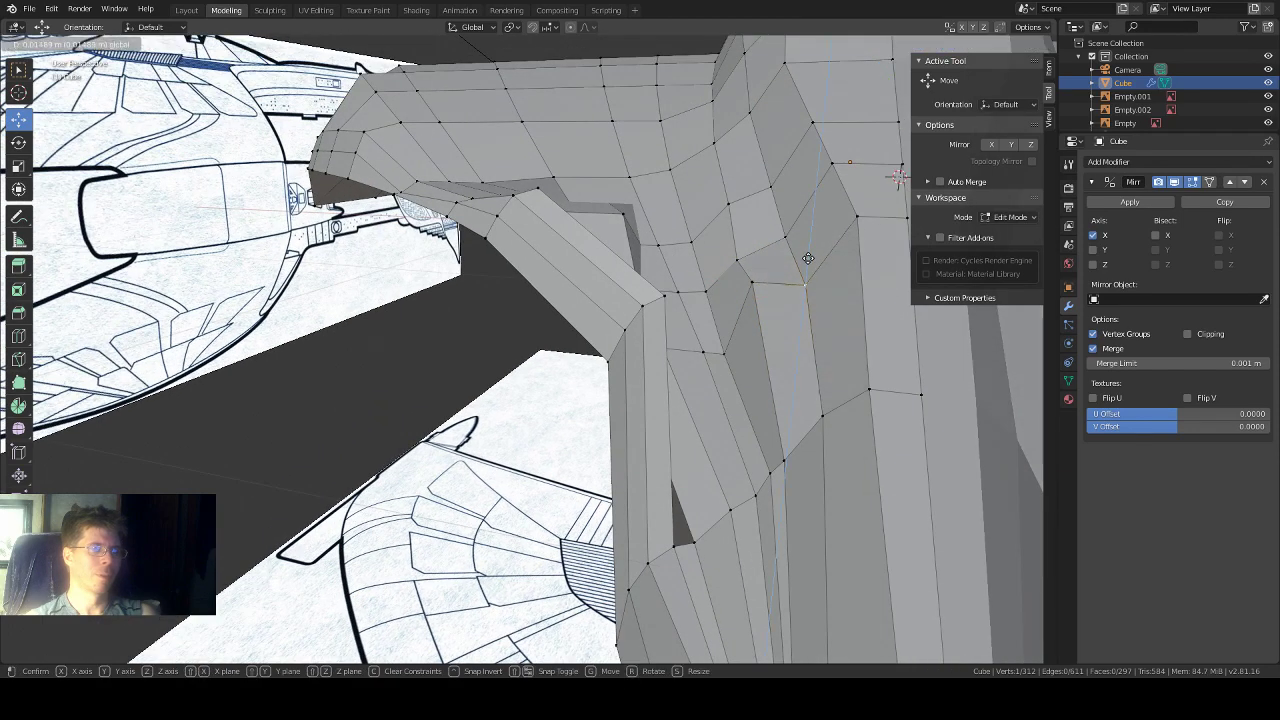
click(808, 239)
middle_drag(742, 322, 740, 338)
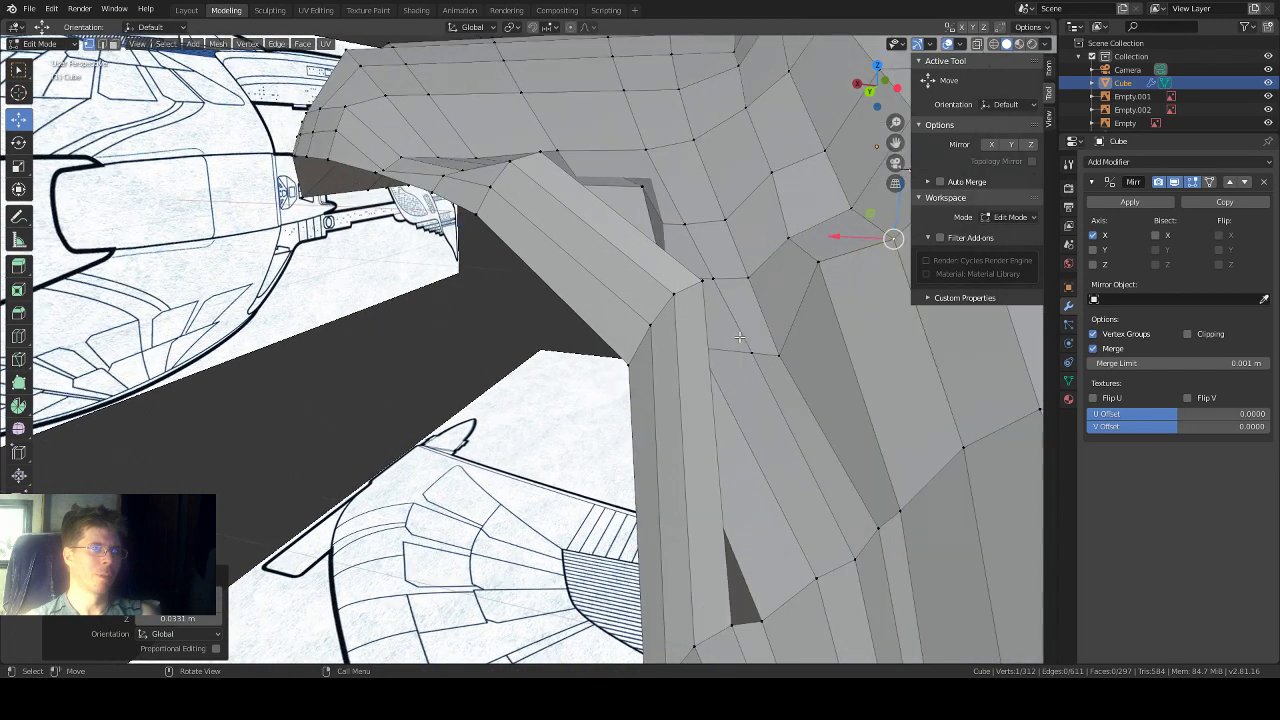
Step: Raise the next two vertices towards the rim in the same edge row along Z, the one nearer the rim by about 0.025 m
click(779, 357)
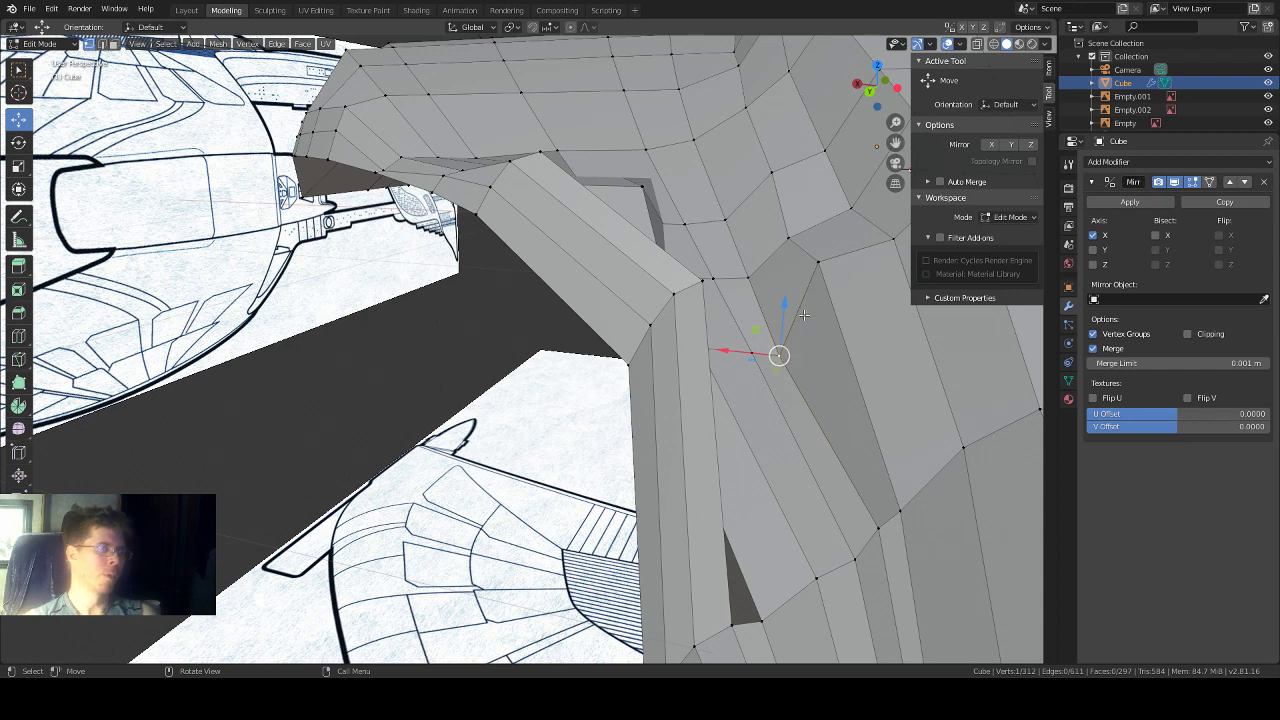
key(g)
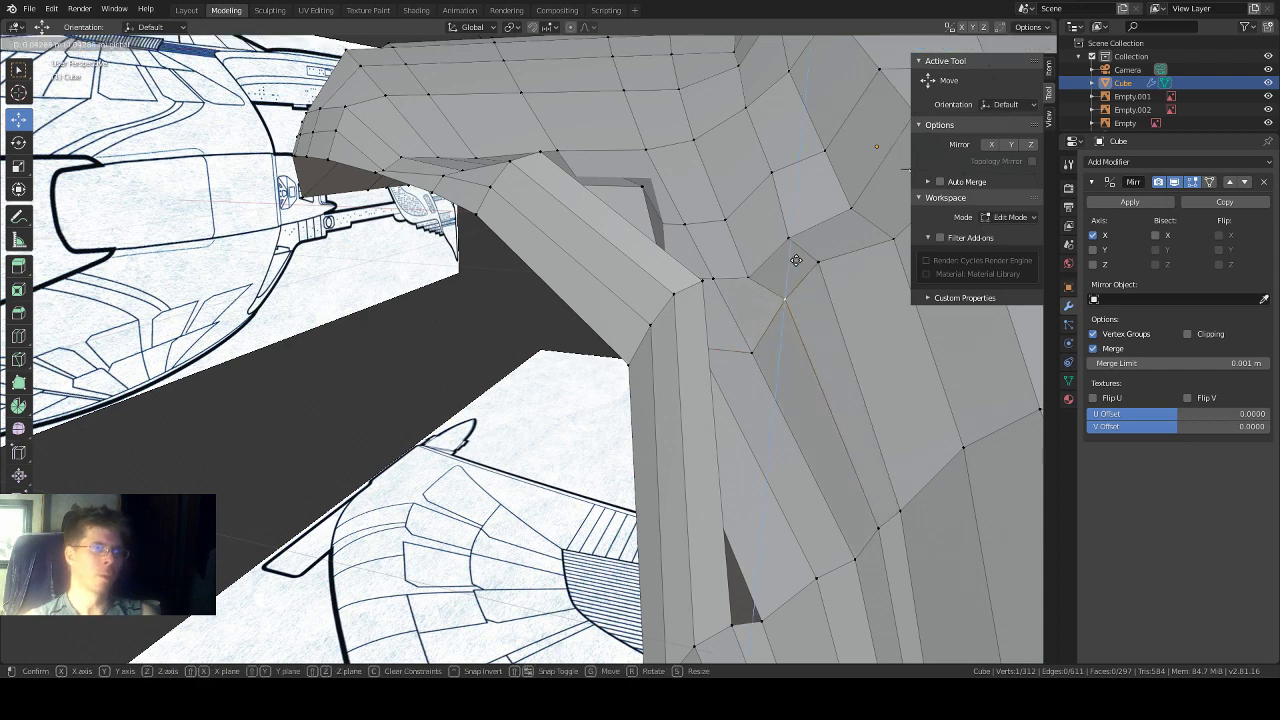
click(796, 260)
click(757, 347)
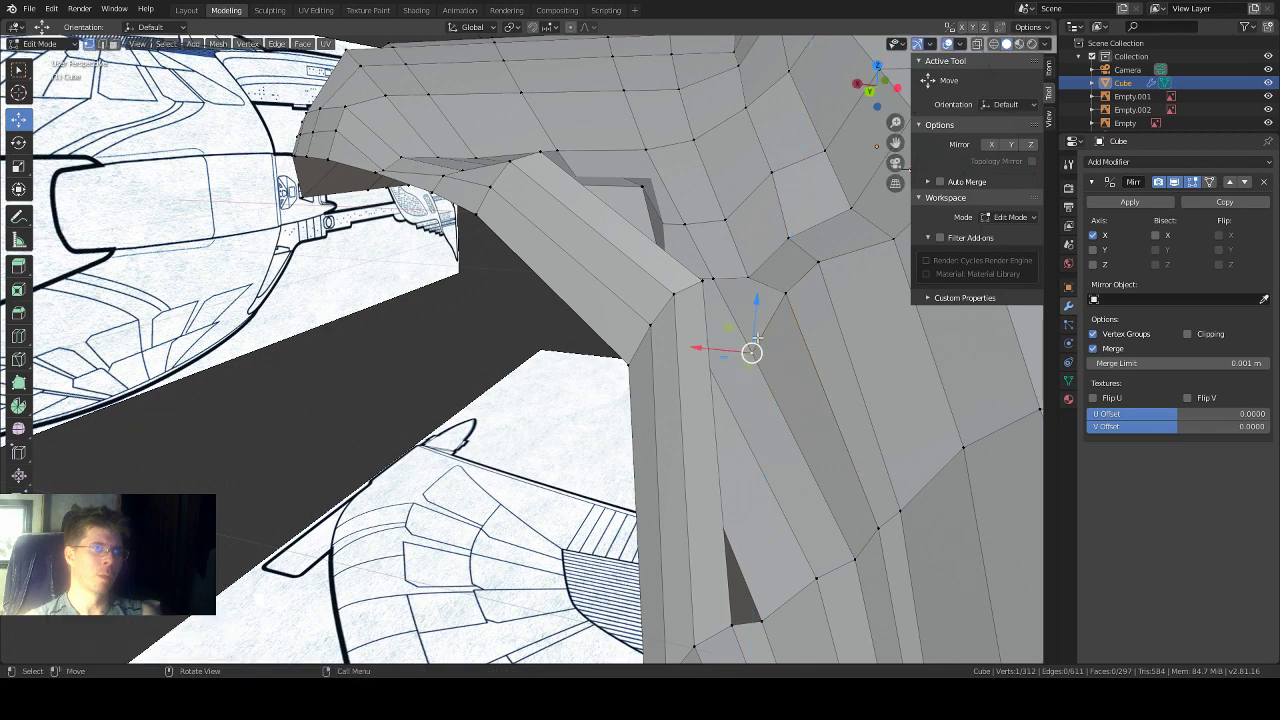
key(g)
click(757, 283)
middle_drag(757, 283, 733, 358)
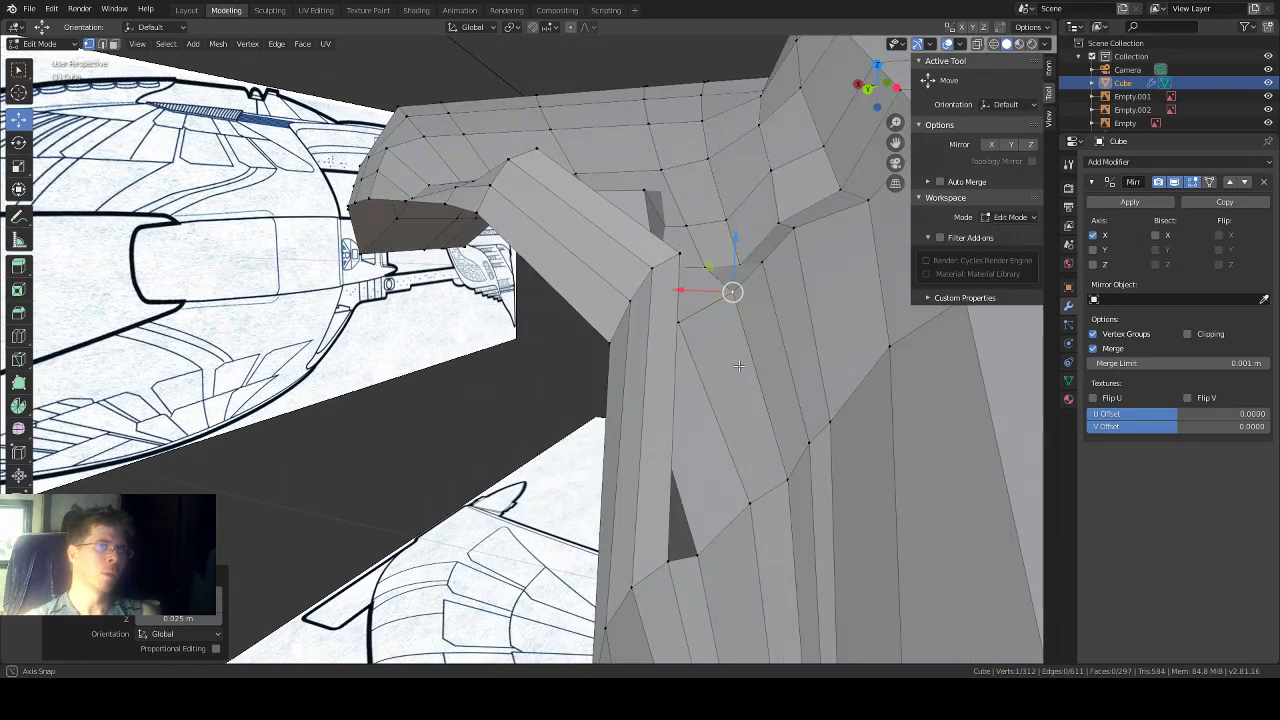
Step: Select the vertices at the corner bend of the raised rim and lower them along Z by about 0.0175 m
click(679, 322)
mouse_move(711, 354)
middle_down()
mouse_move(748, 371)
mouse_move(727, 342)
middle_up()
click(705, 335)
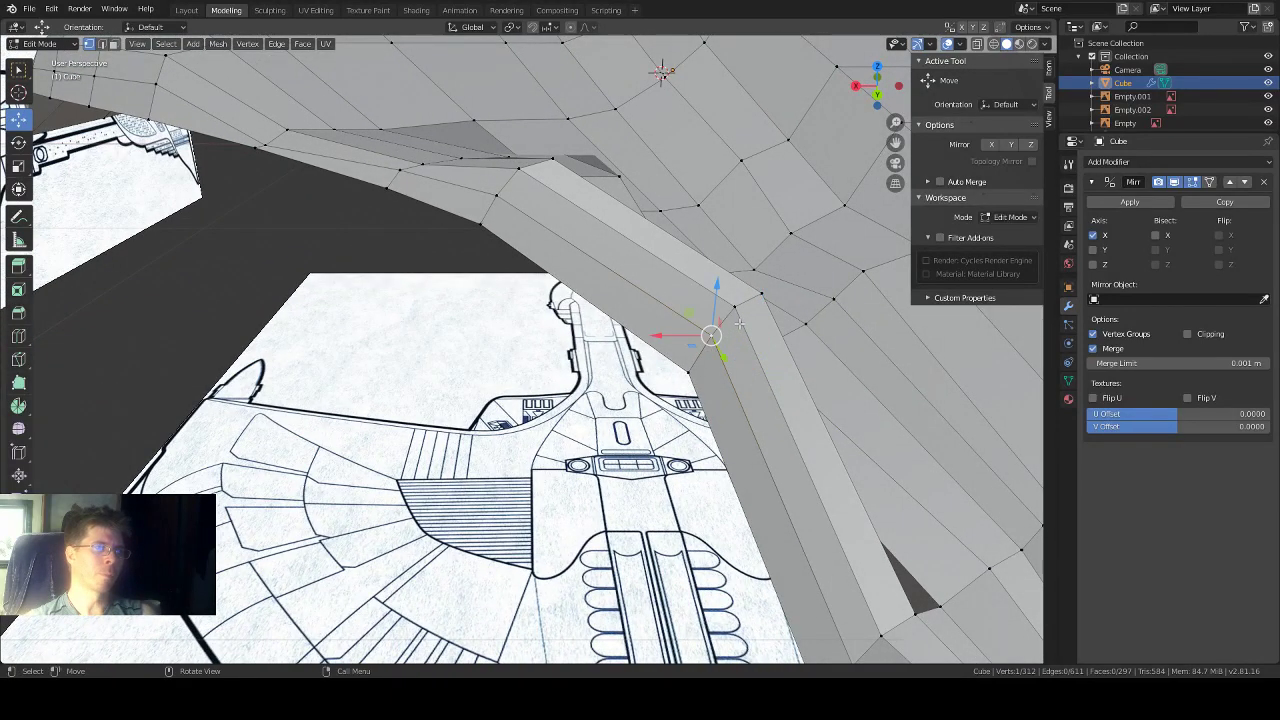
ctrl+click(733, 310)
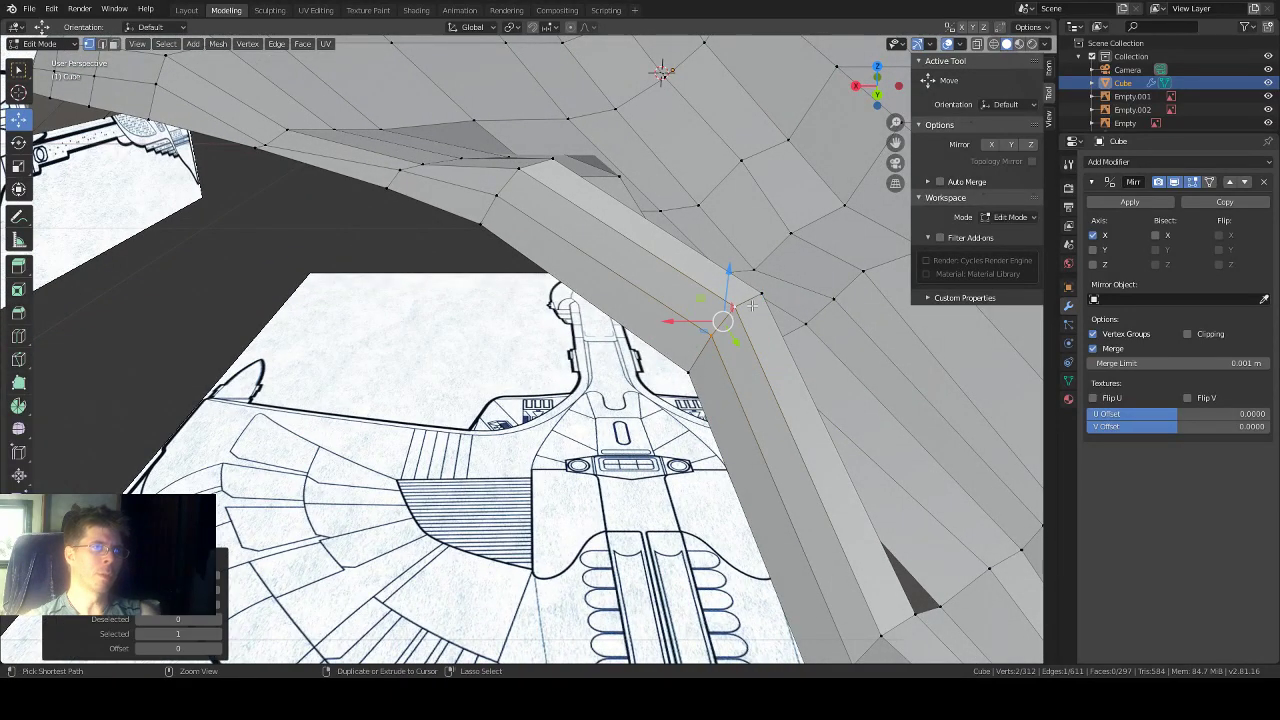
key(g)
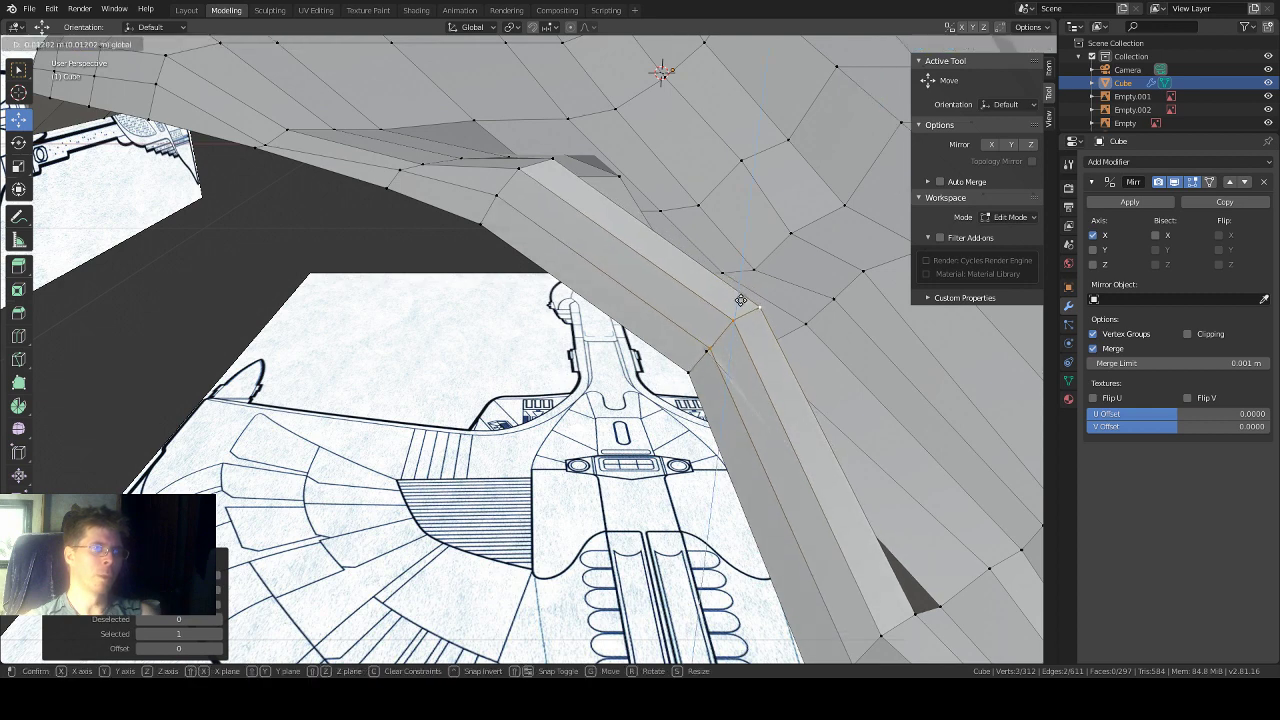
click(740, 306)
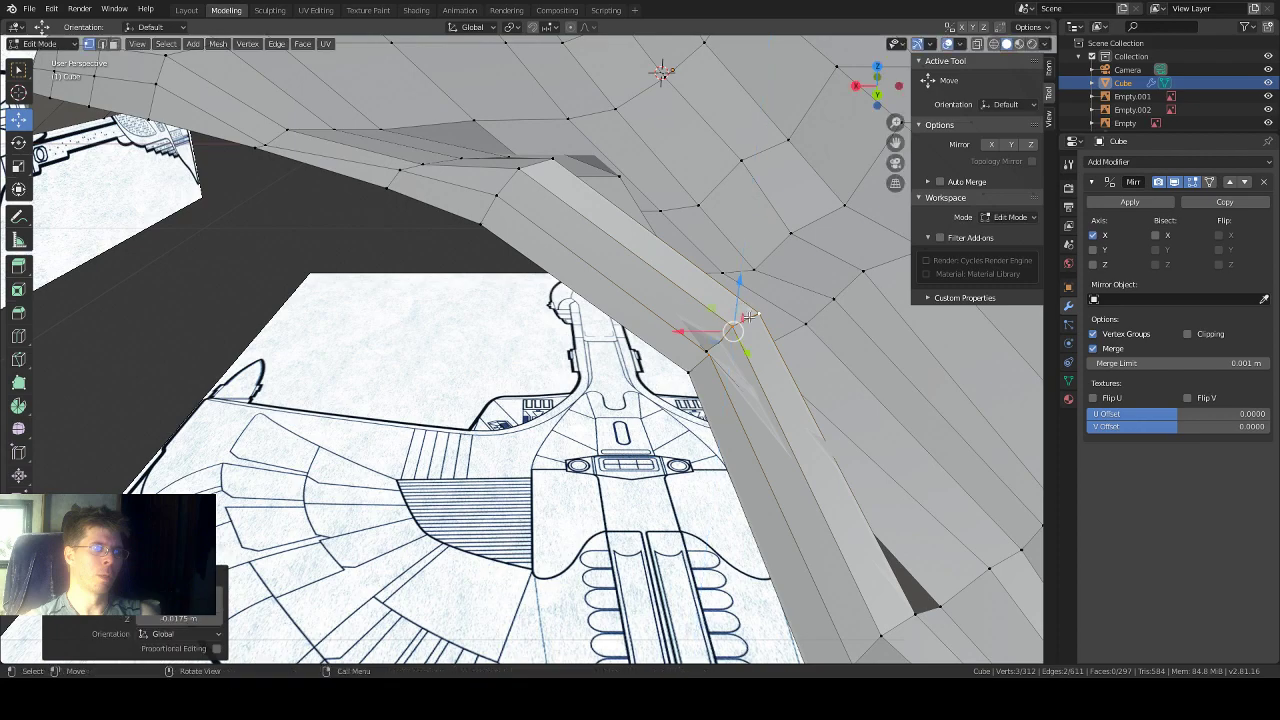
Step: Examine the rim corner and the hull's side outline against the blueprint from above and in perspective
click(757, 314)
middle_drag(706, 390, 600, 400)
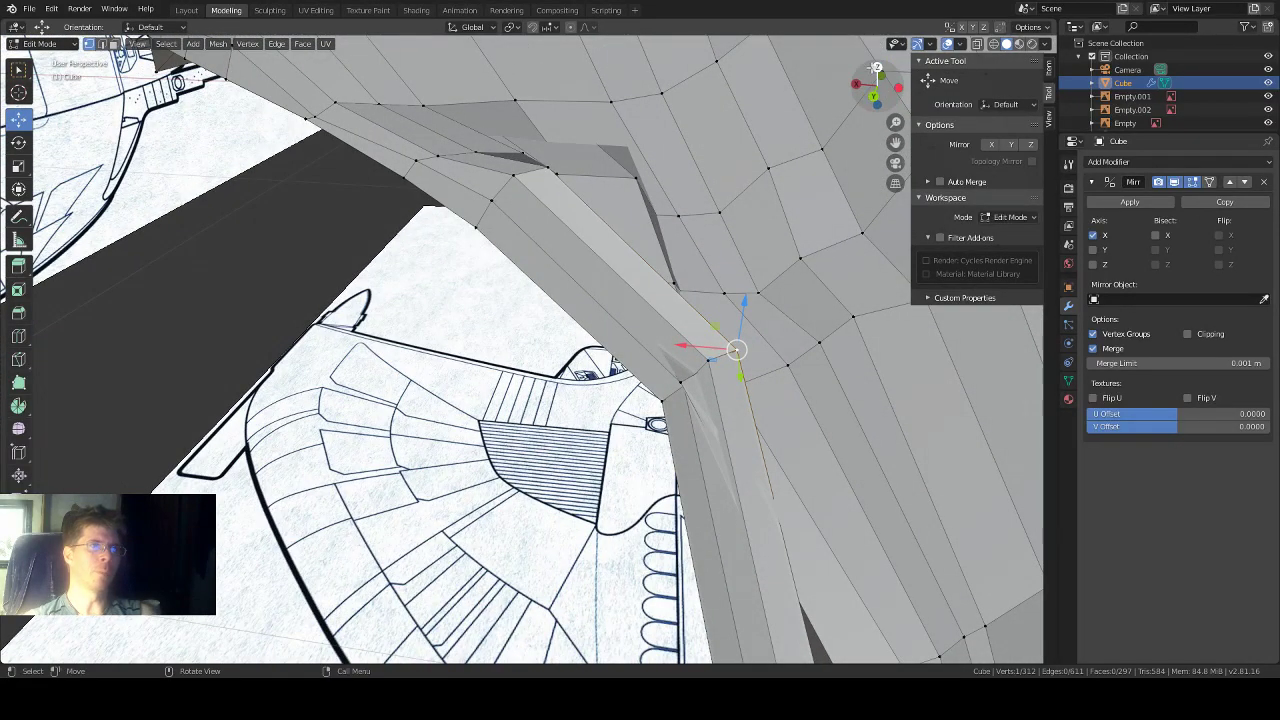
click(876, 69)
scroll(568, 287, down, 3)
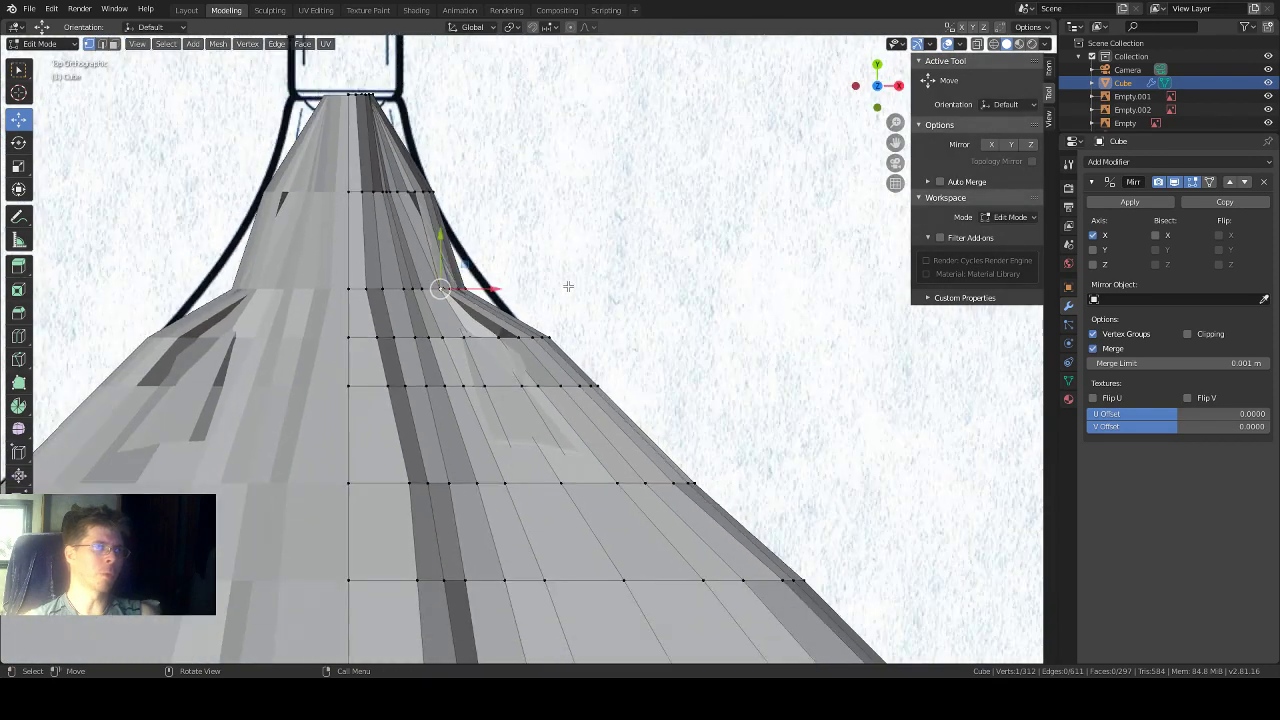
scroll(568, 287, down, 2)
scroll(552, 272, up, 4)
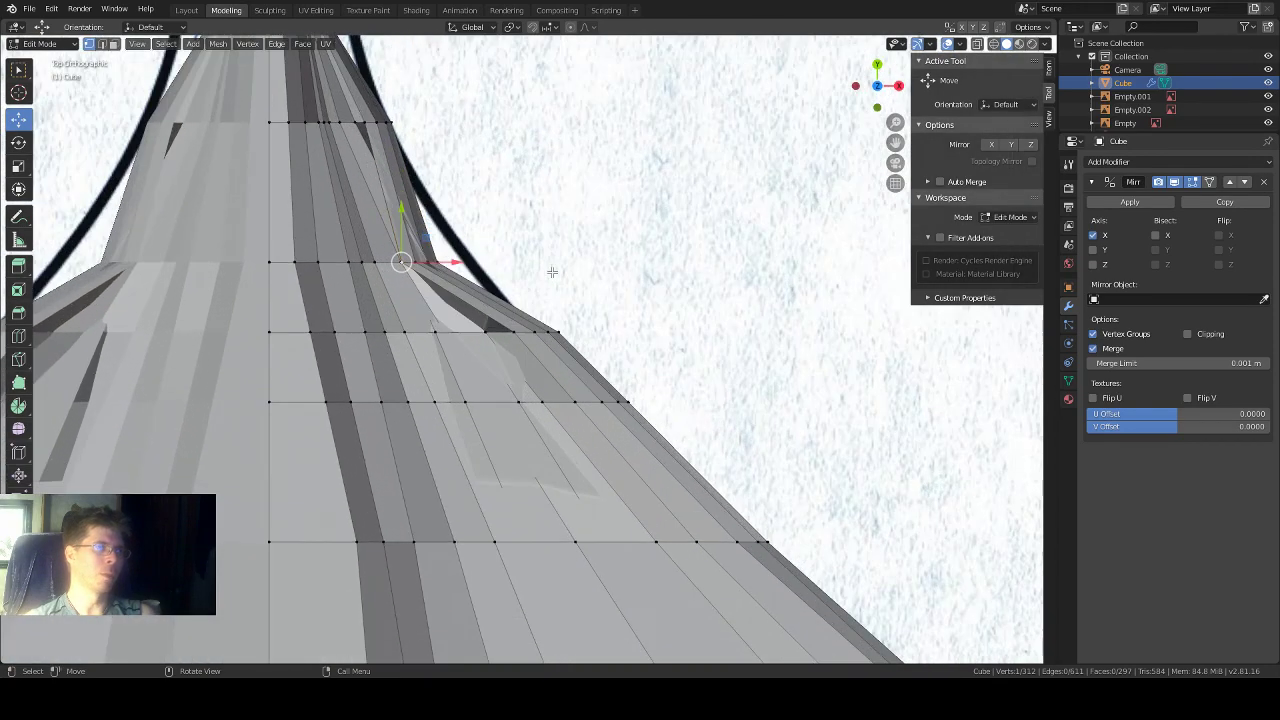
scroll(552, 272, down, 3)
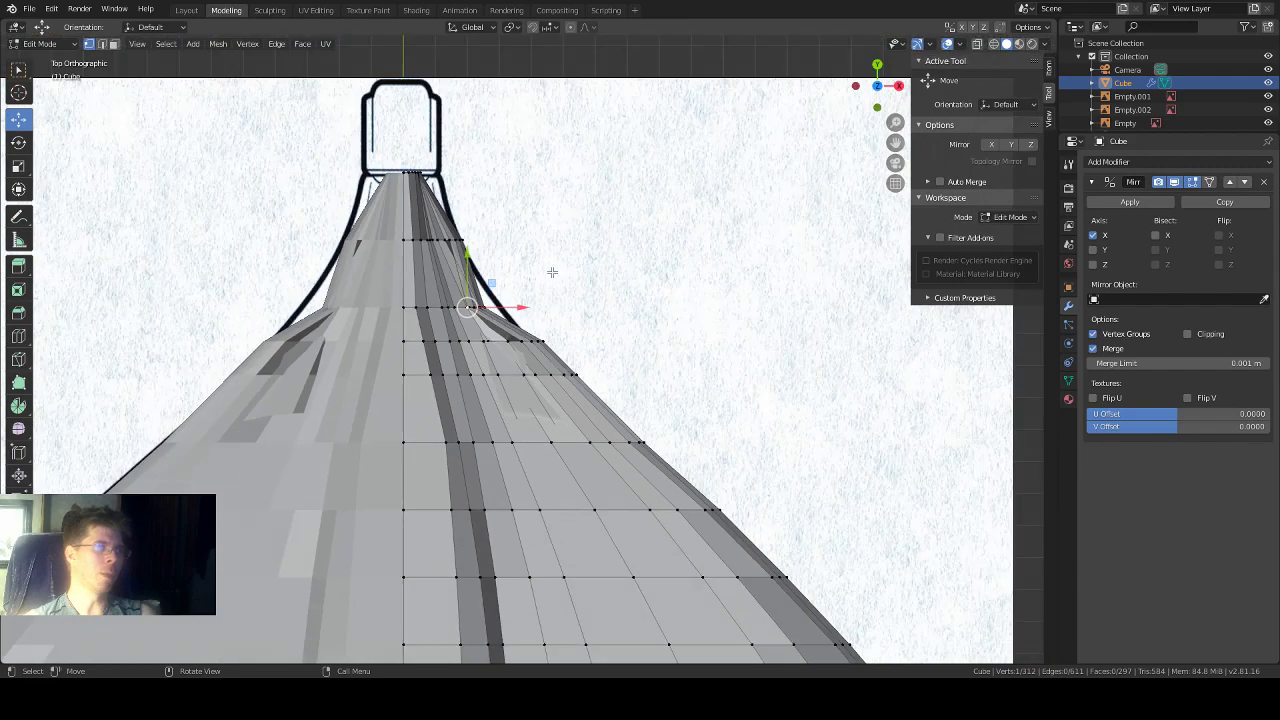
middle_drag(570, 277, 308, 184)
scroll(506, 284, up, 2)
shift+middle_drag(570, 300, 588, 345)
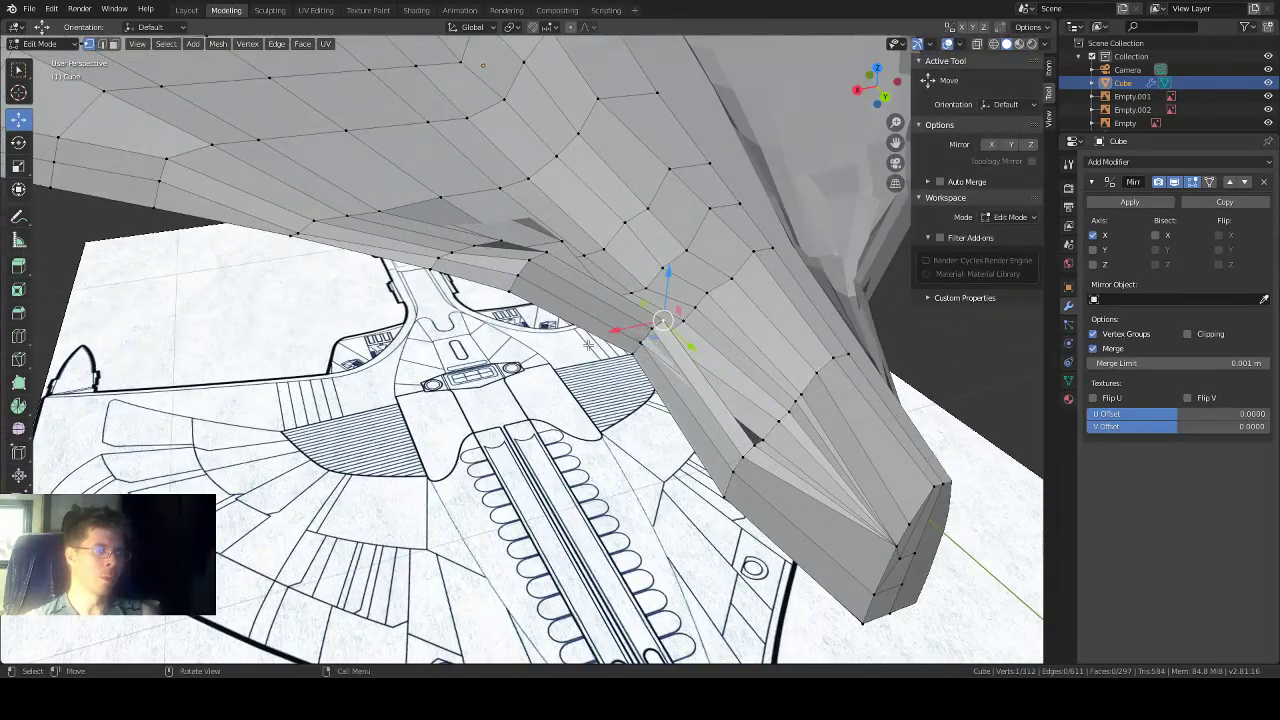
middle_drag(483, 65, 747, 84)
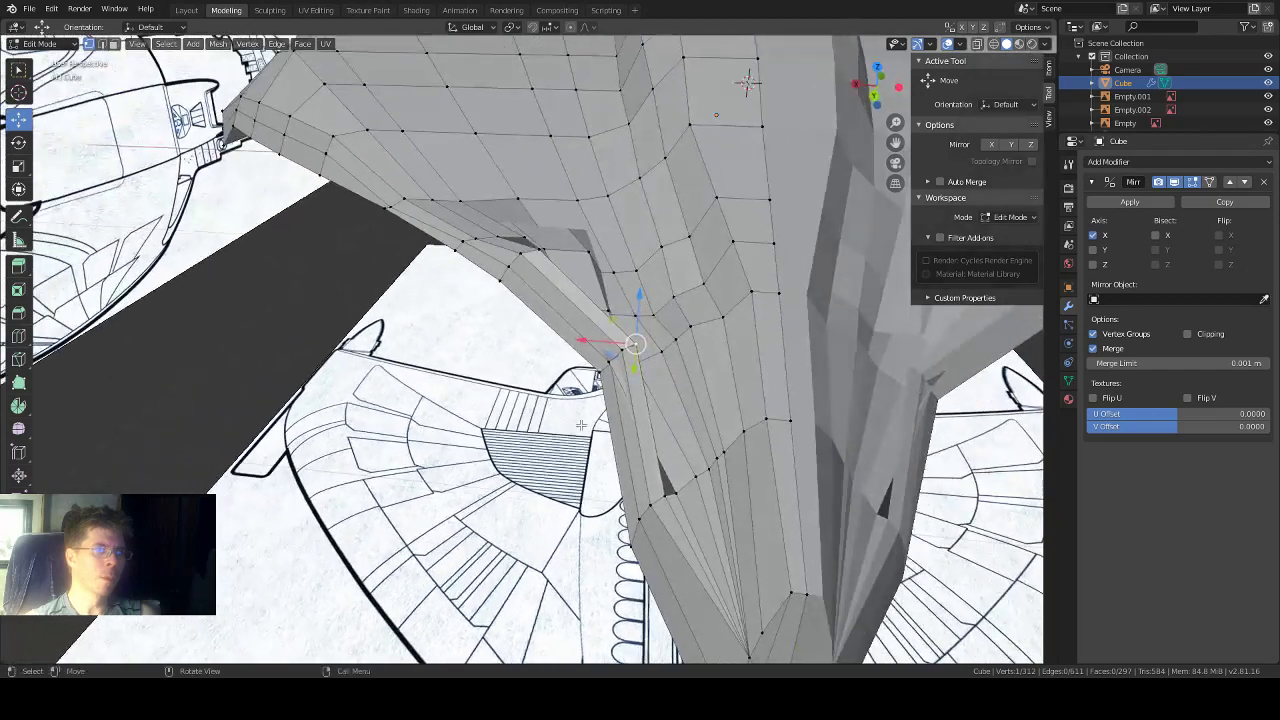
Step: Nudge the inner rim corner vertex, and move the group of four rim corner vertices outwards along X
middle_drag(581, 425, 639, 388)
drag(636, 347, 645, 350)
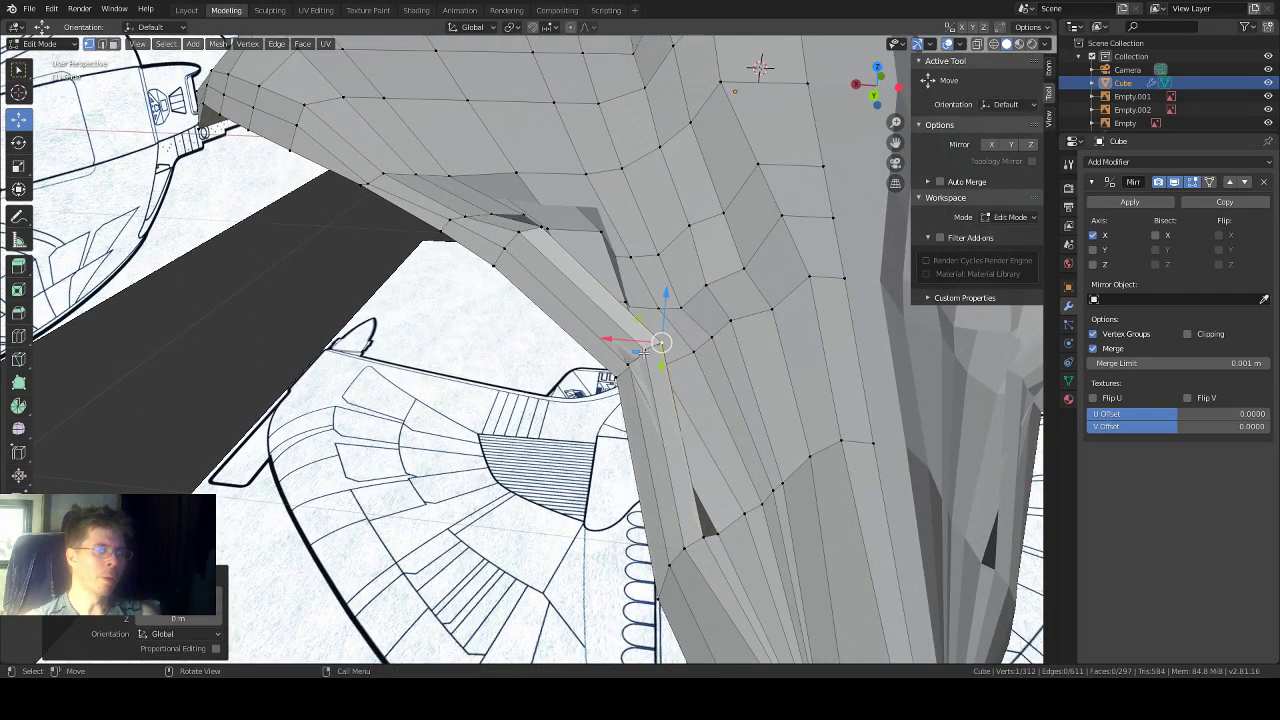
click(18, 70)
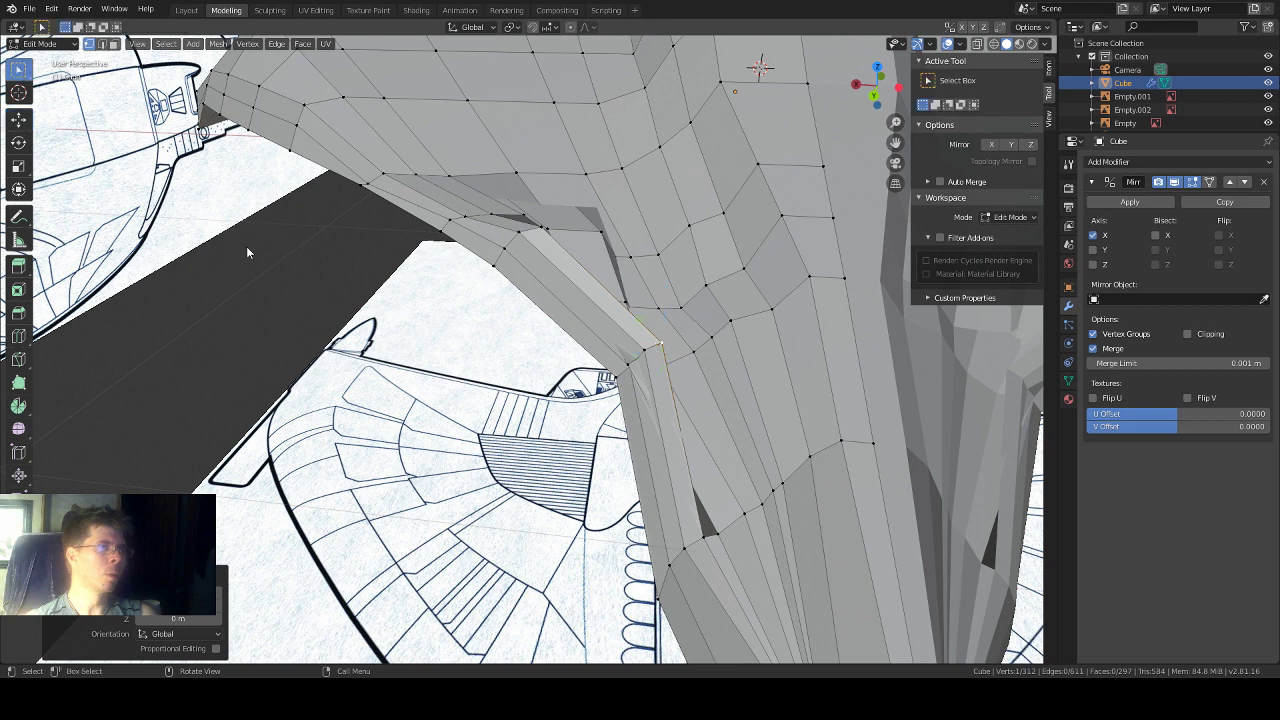
shift+click(650, 347)
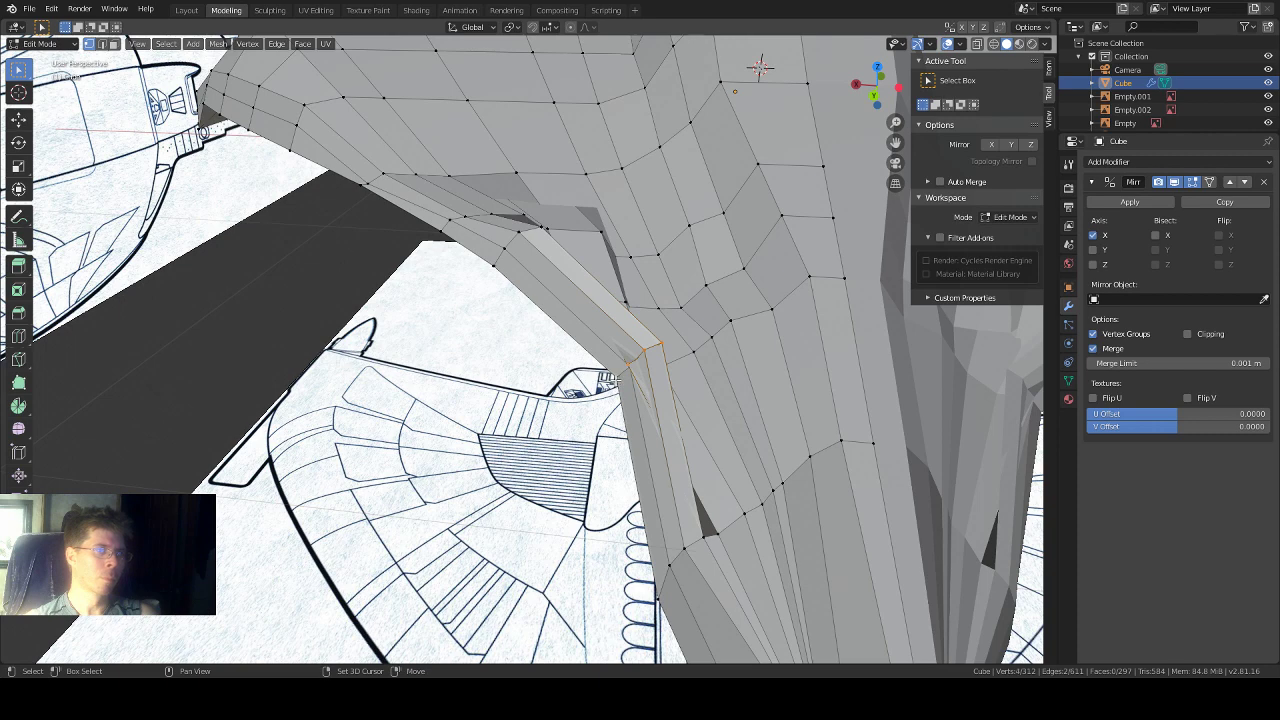
click(18, 118)
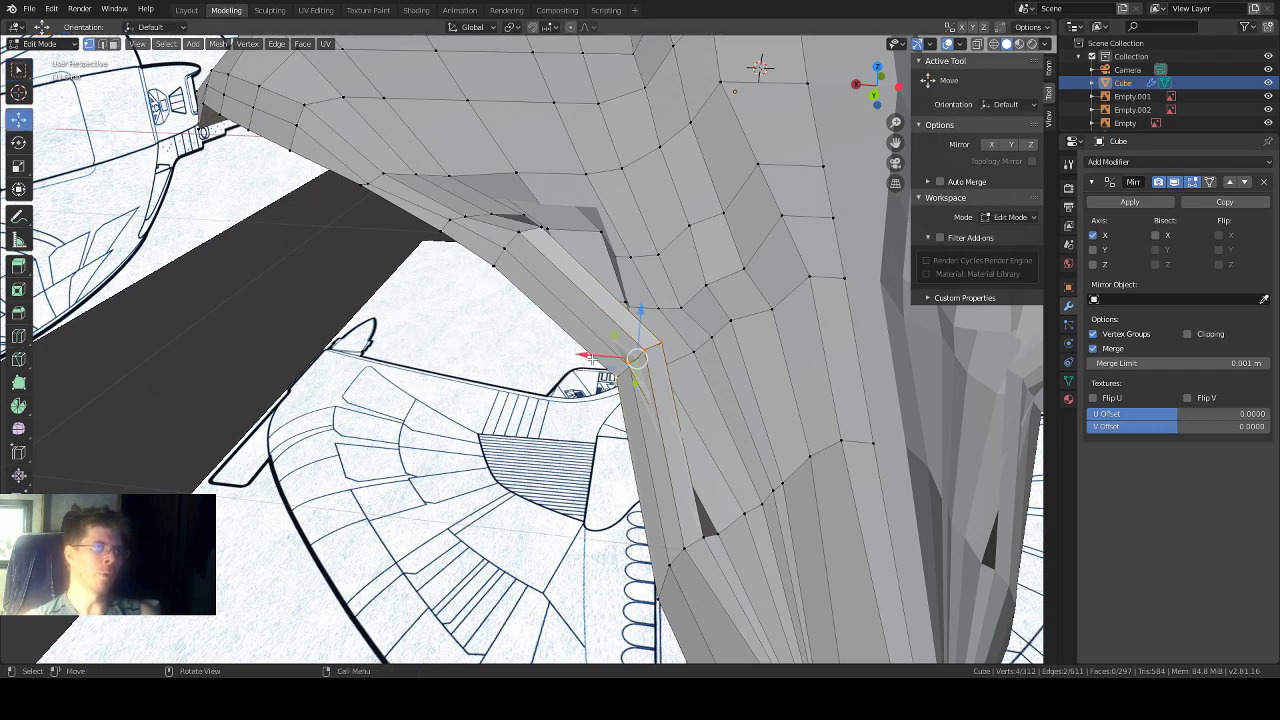
drag(591, 357, 491, 381)
middle_drag(483, 445, 517, 426)
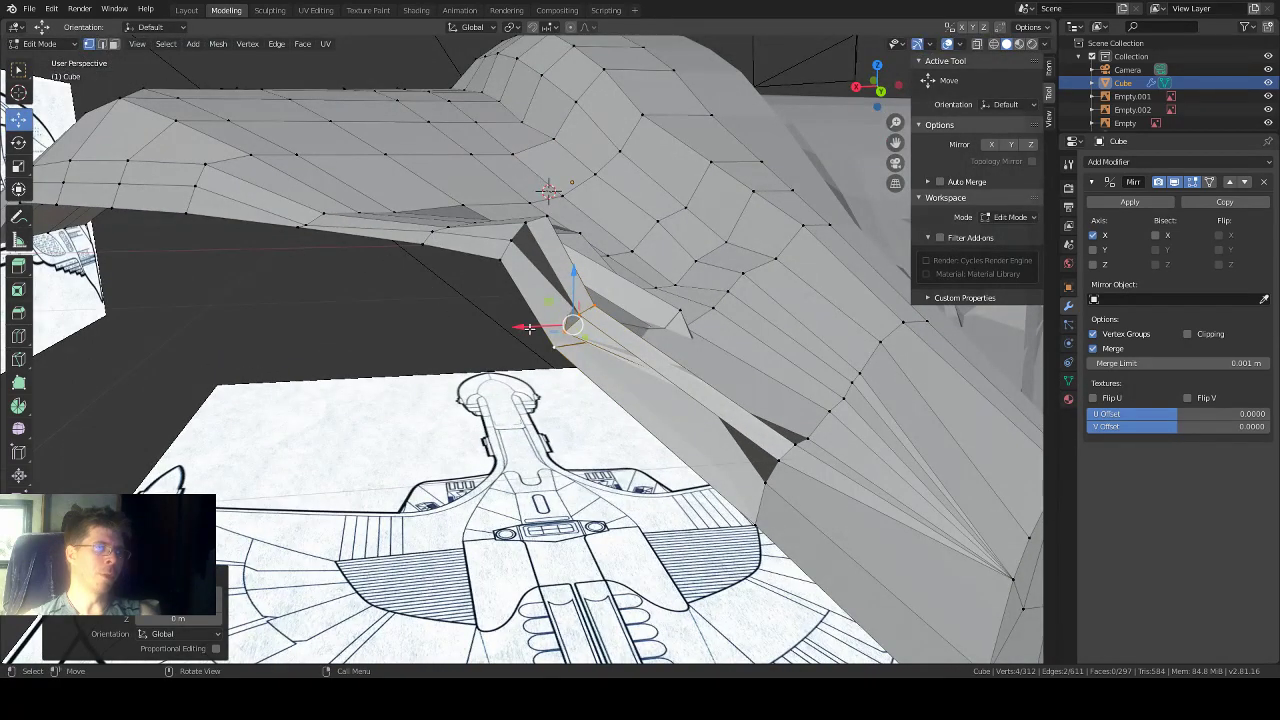
drag(528, 328, 536, 327)
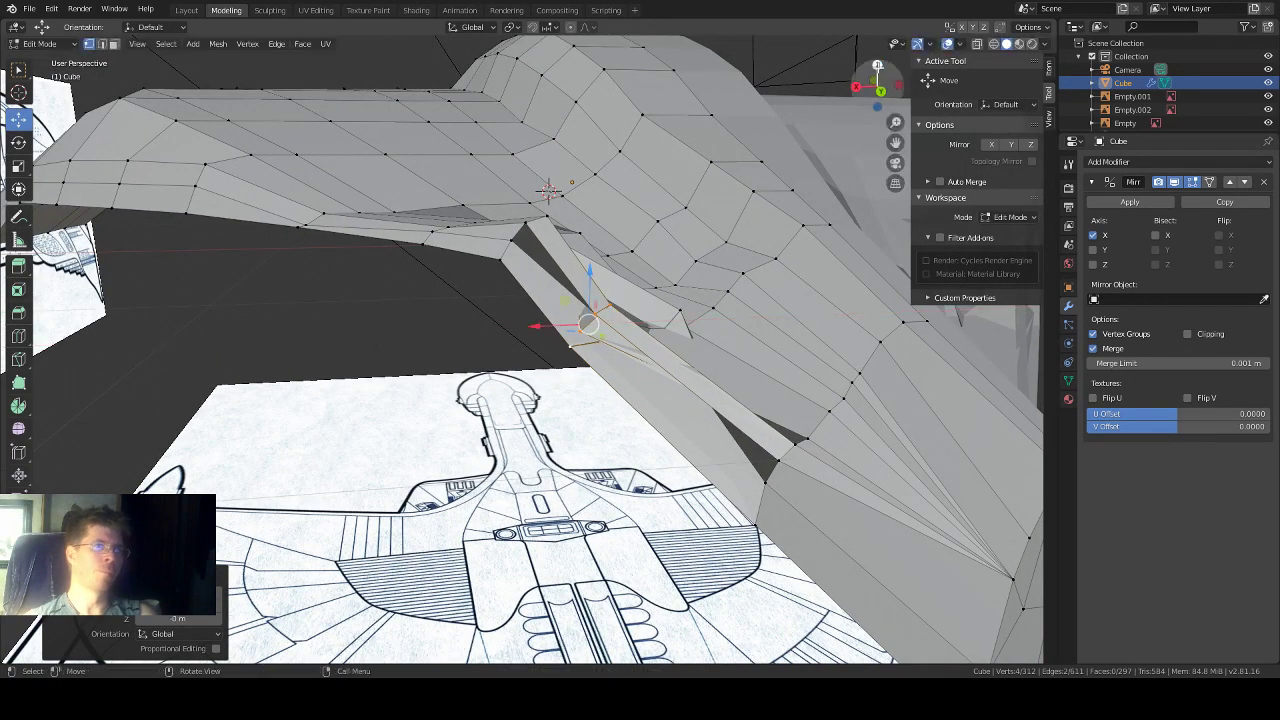
Step: Align the four rim corner vertices with the blueprint's side outline along X in see-through top view
click(877, 66)
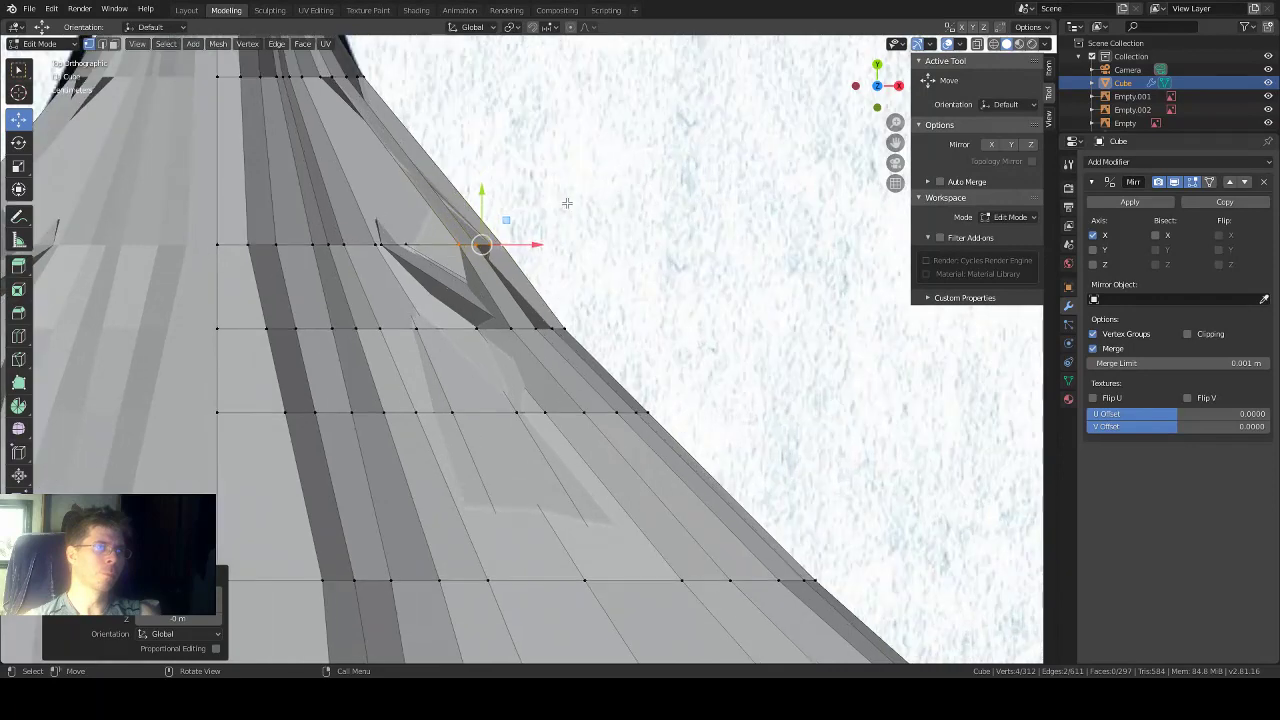
key(alt+z)
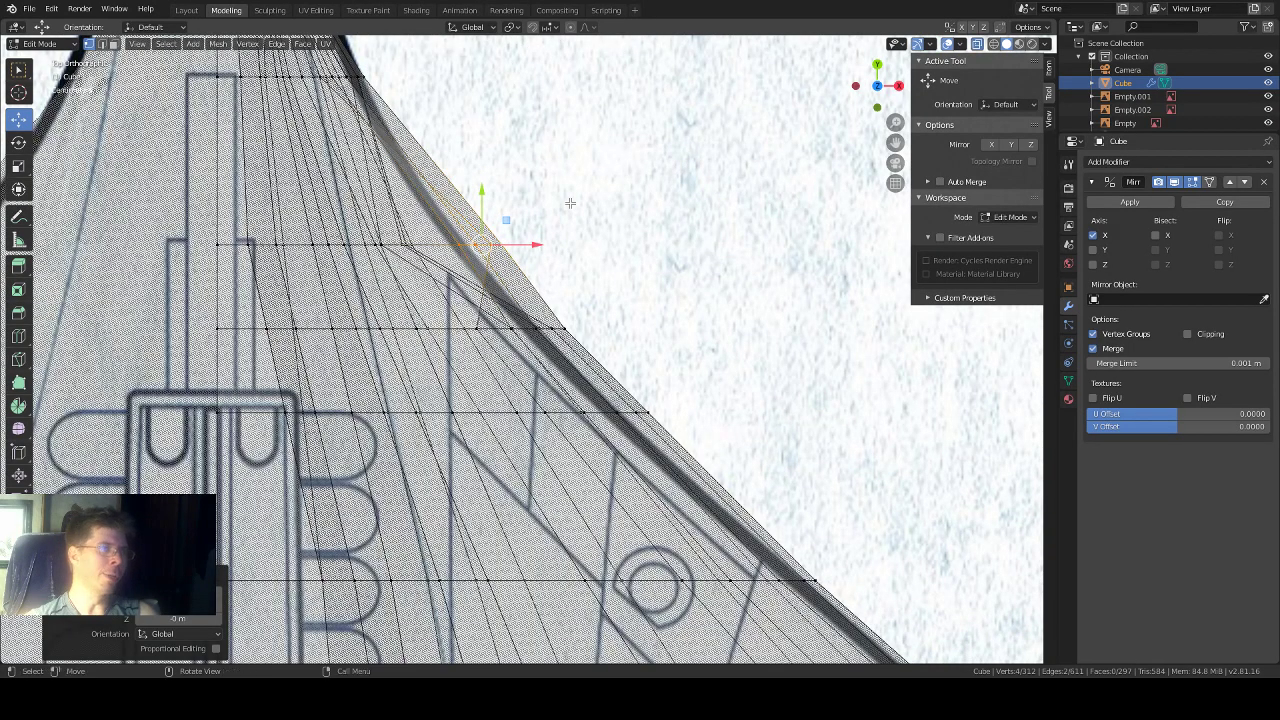
key(g)
key(x)
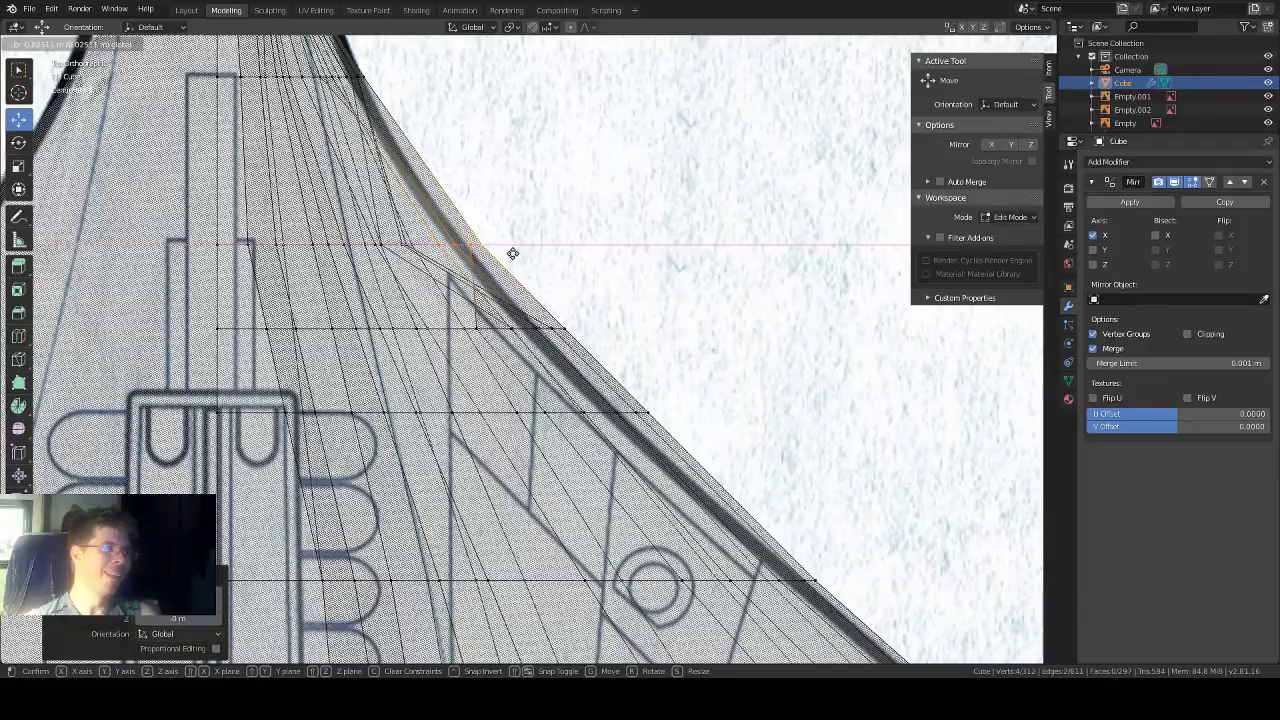
click(514, 251)
middle_drag(665, 221, 418, 130)
key(alt+z)
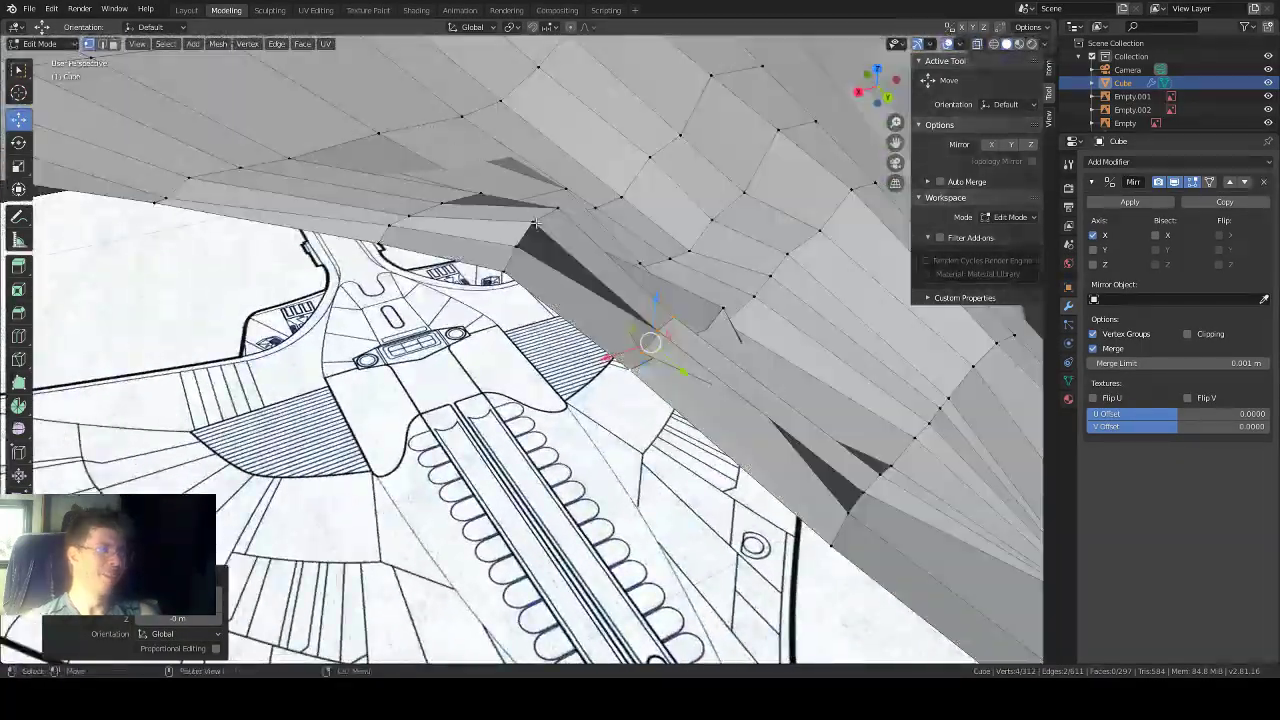
Step: Lower the protruding vertex beside the displaced rim corner along Z into the surrounding surface
middle_drag(537, 224, 653, 330)
click(653, 330)
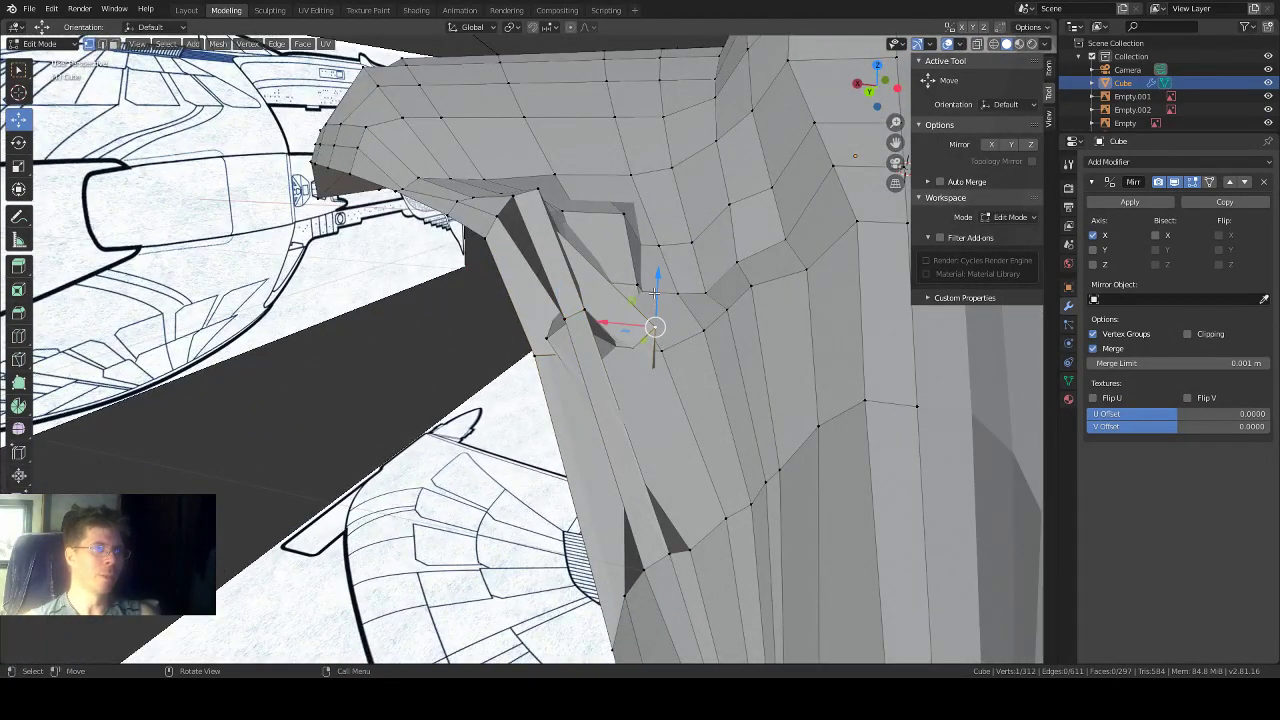
key(g)
key(z)
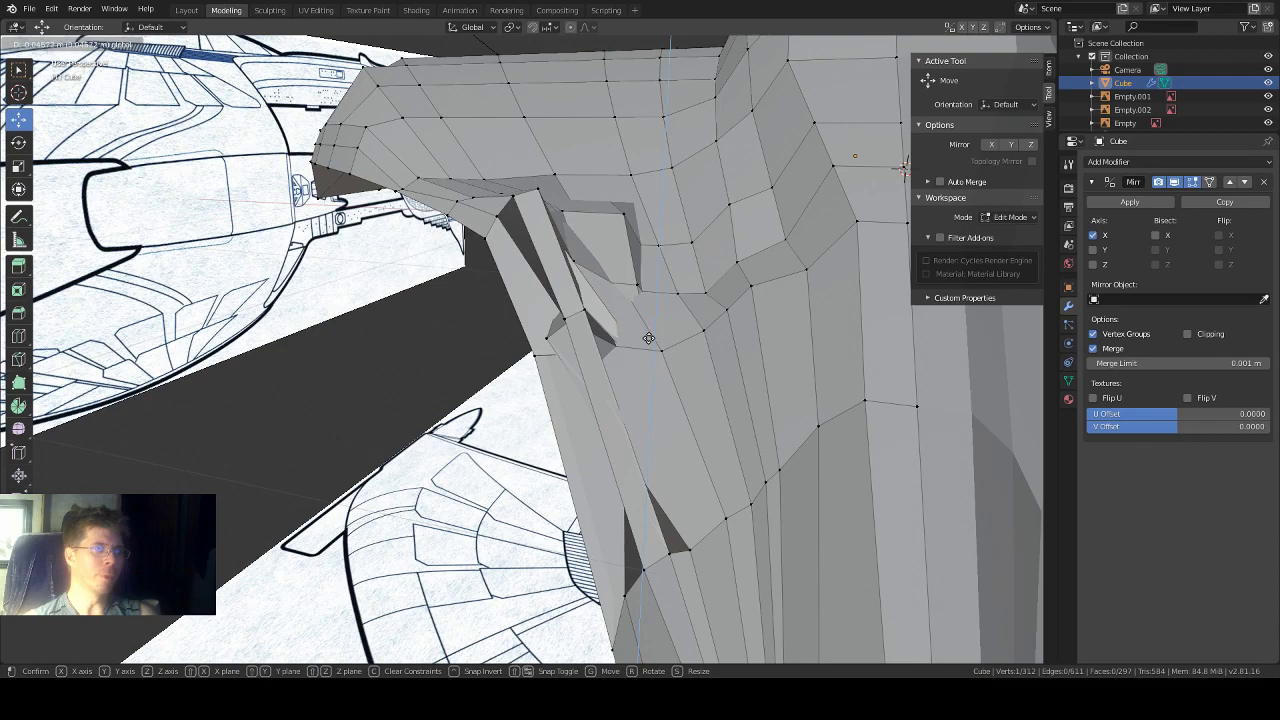
click(649, 338)
Step: Select the two vertices at the upper bend of the rim and adjust them downwards along Z
middle_drag(649, 338, 585, 353)
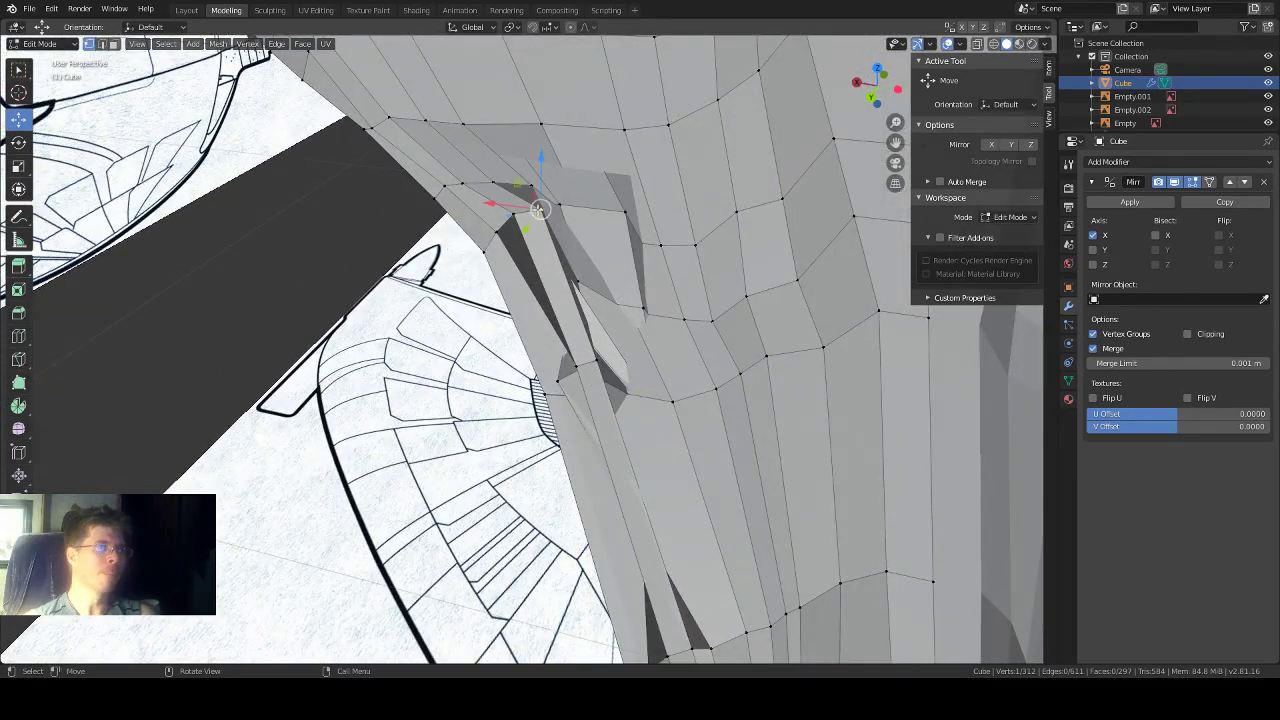
middle_drag(477, 342, 518, 314)
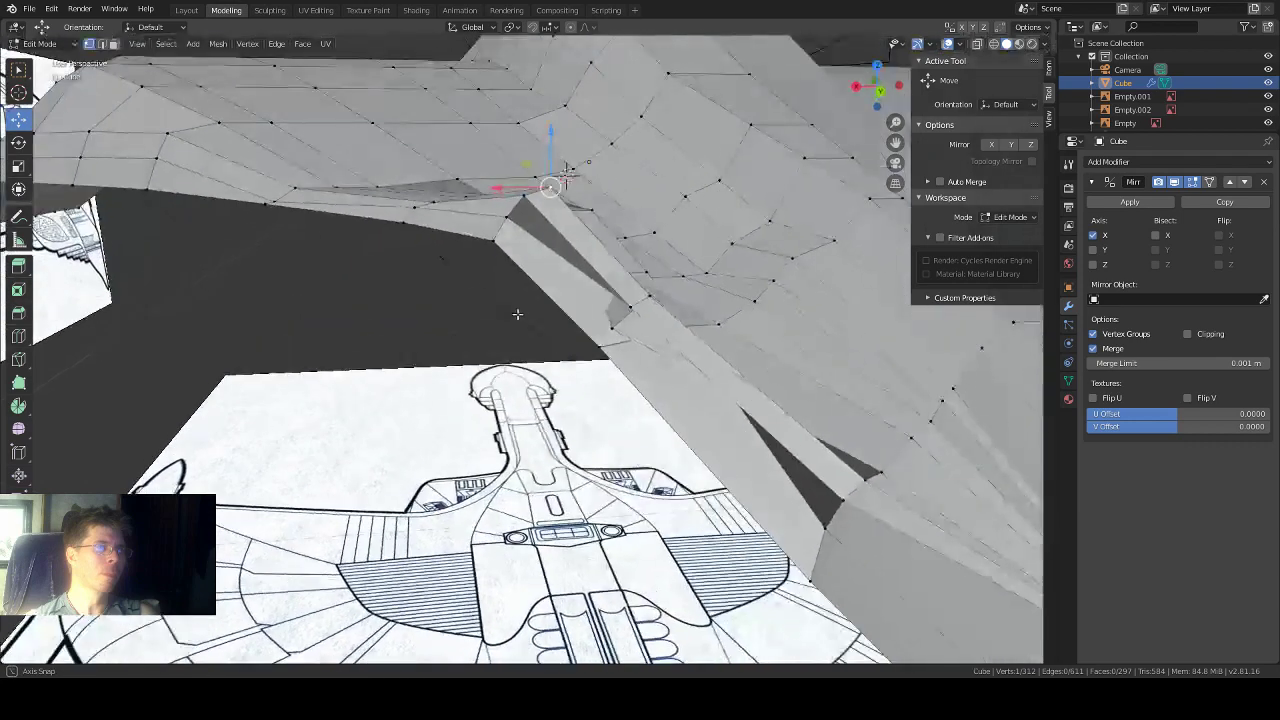
middle_drag(474, 361, 457, 366)
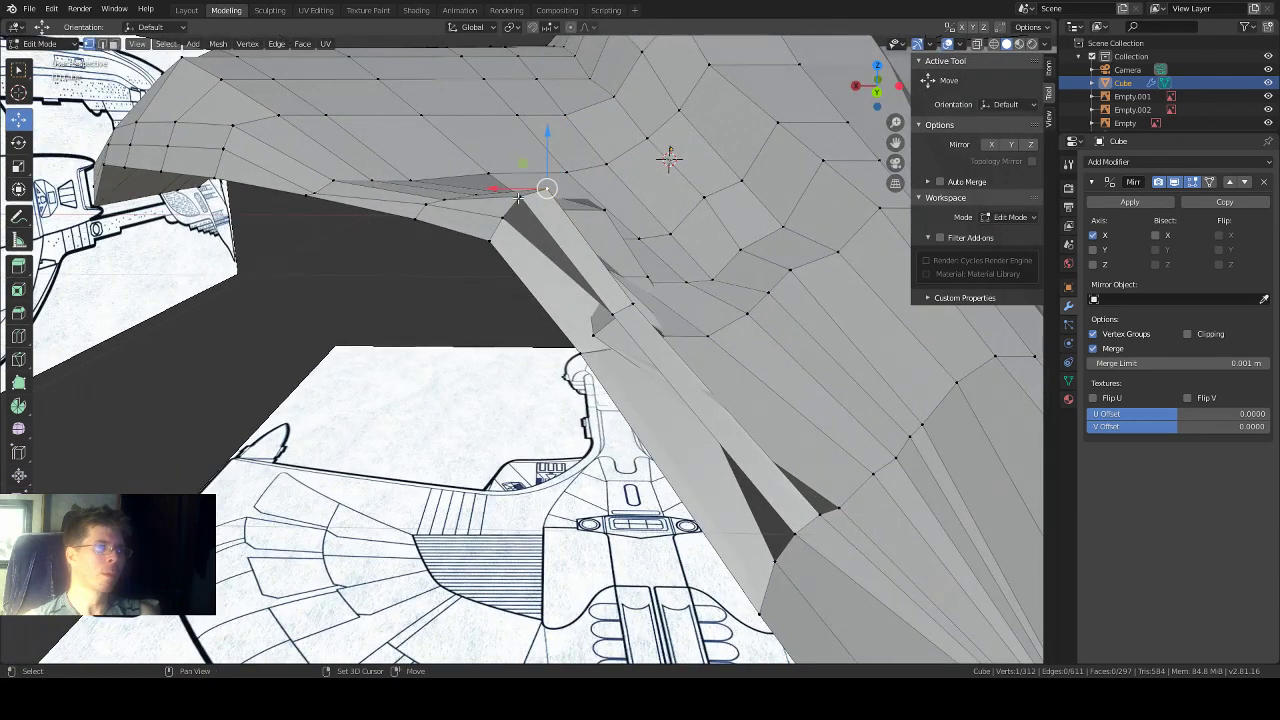
drag(534, 193, 505, 214)
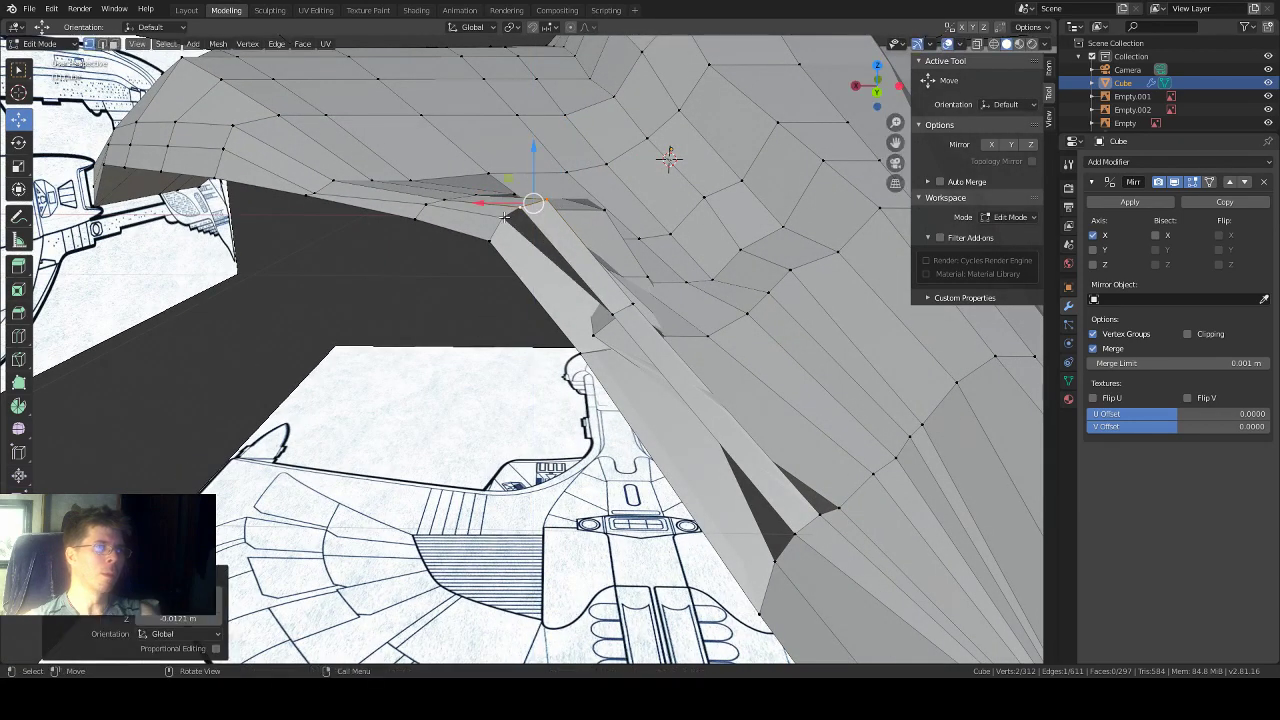
key(g)
key(z)
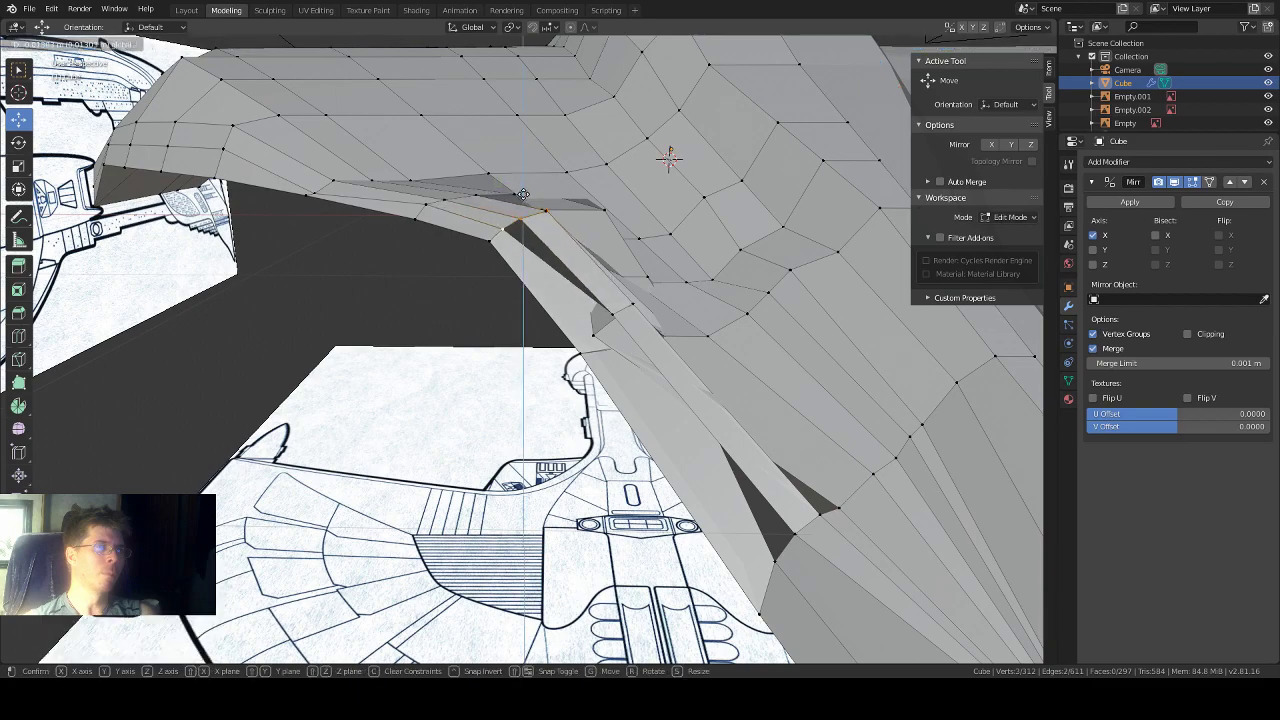
click(523, 193)
Step: Raise two neighbouring vertices on the hull's shoulder slope along Z, the upper one by about 0.041 m
middle_drag(523, 193, 572, 231)
click(762, 190)
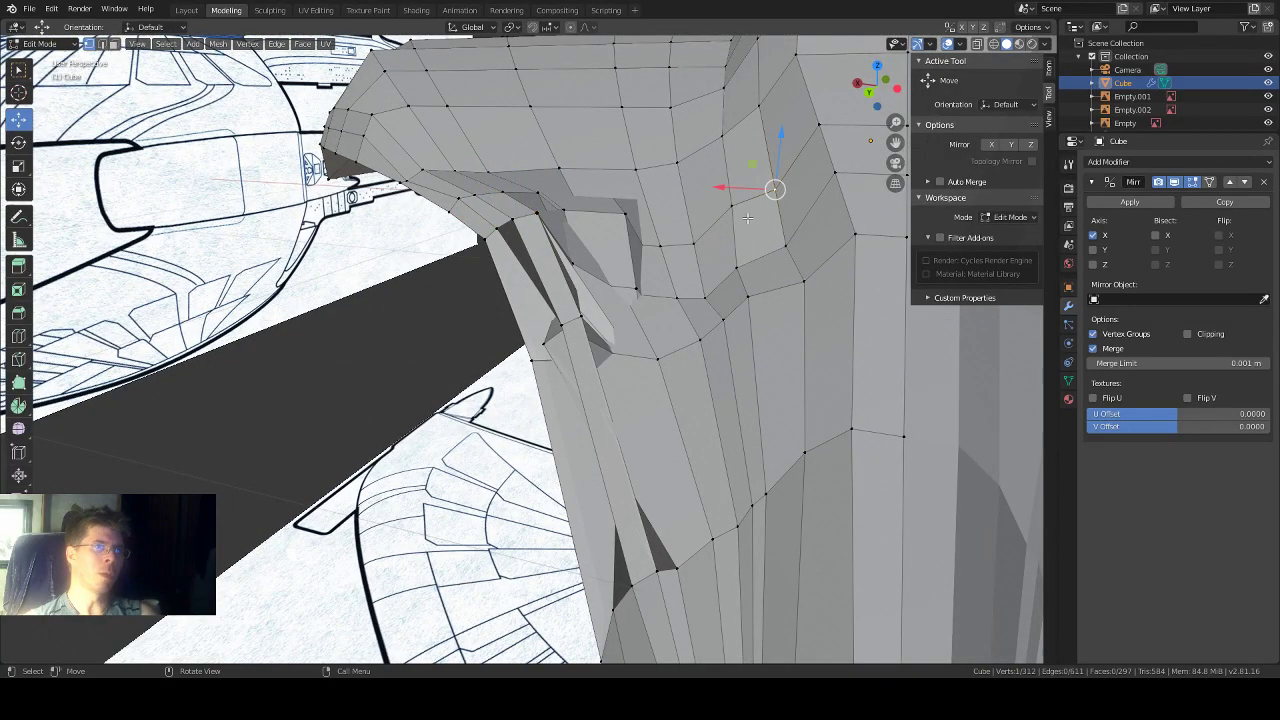
middle_drag(741, 240, 742, 180)
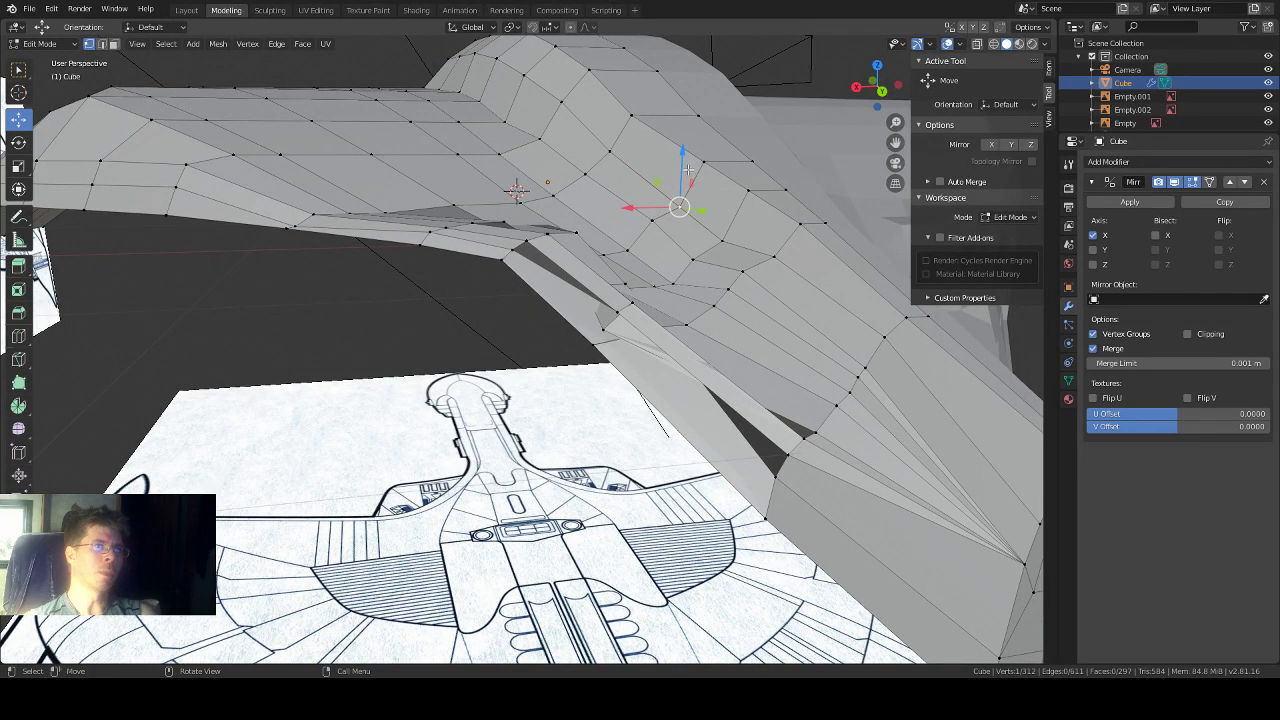
drag(686, 170, 597, 108)
click(609, 145)
click(585, 173)
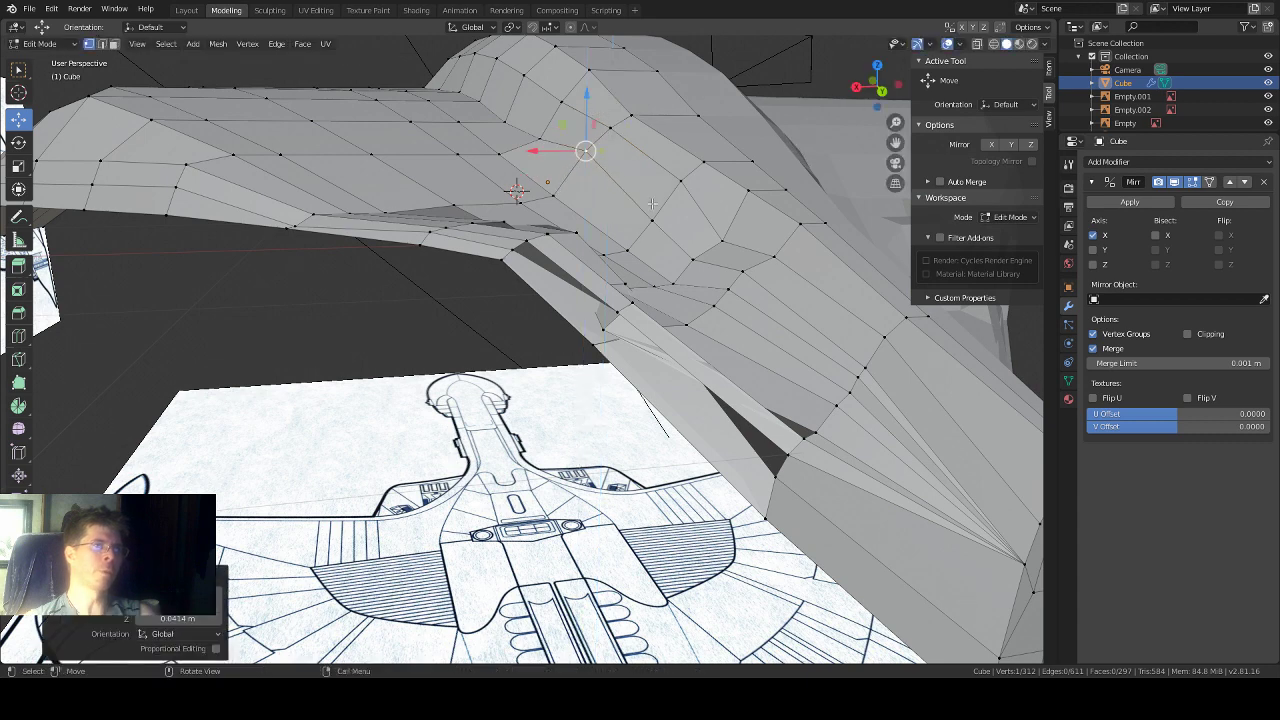
Step: Raise the two vertices lower on the shoulder slope along Z, the outer one by about 0.038 m
click(651, 218)
drag(654, 176, 662, 153)
click(720, 233)
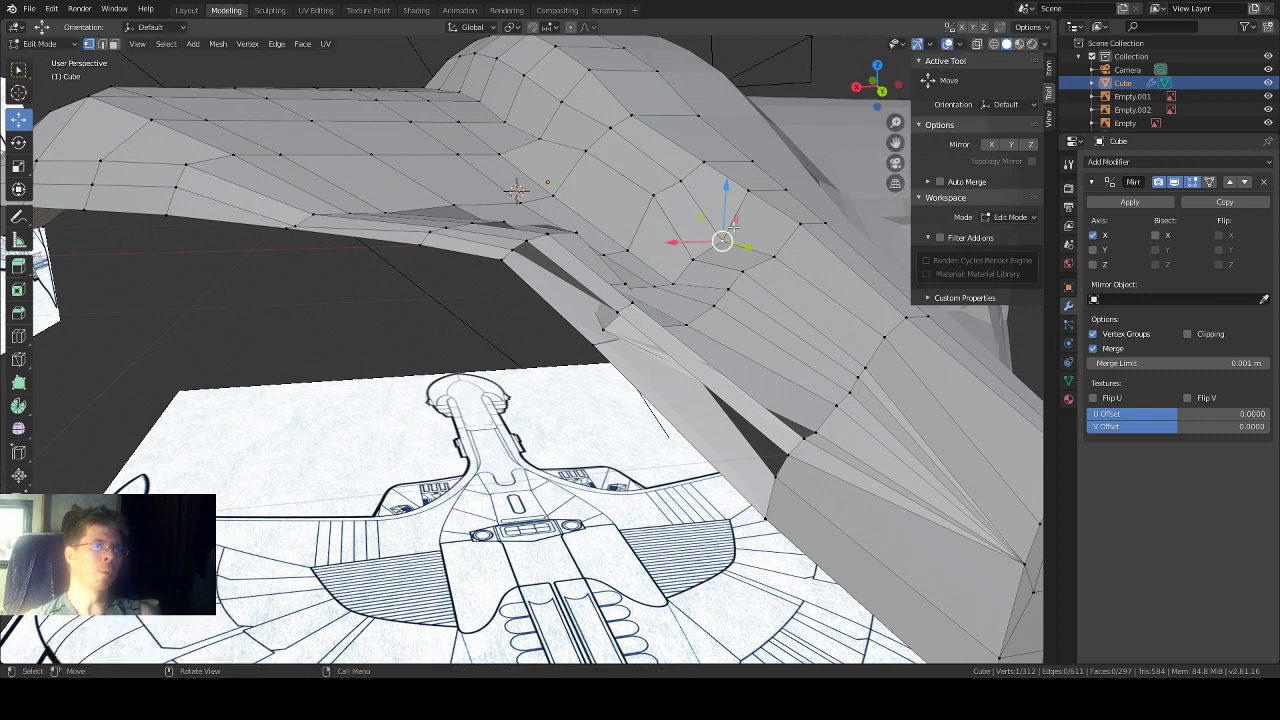
key(g)
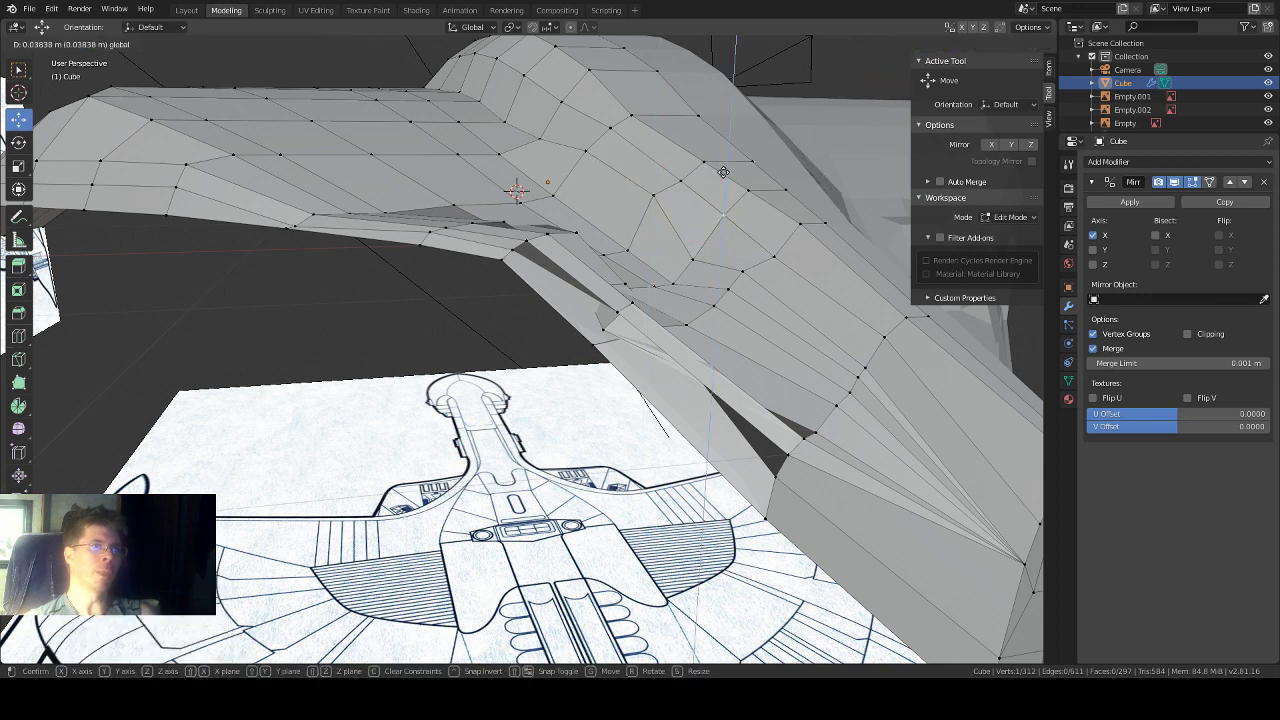
drag(723, 172, 723, 172)
scroll(740, 207, down, 1)
middle_drag(741, 207, 745, 205)
Step: Adjust the next vertex down the shoulder row upwards along Z to continue the smooth slope
click(733, 284)
key(g)
key(z)
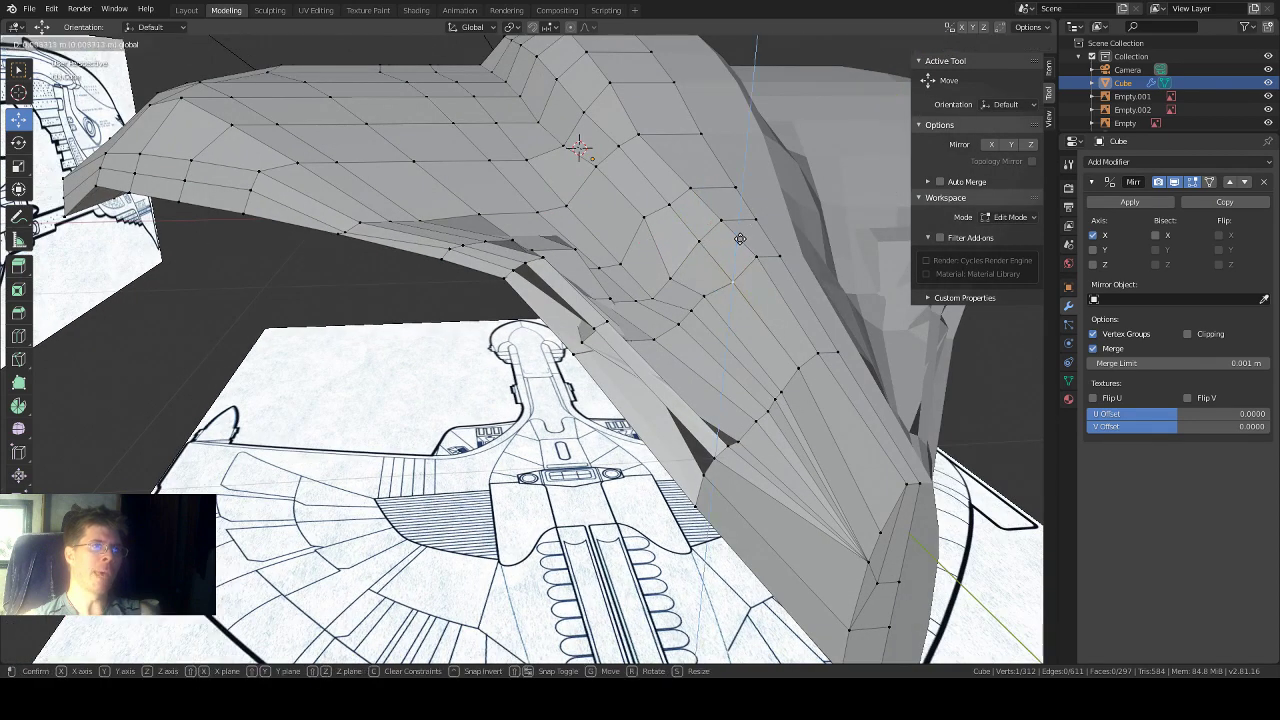
click(728, 256)
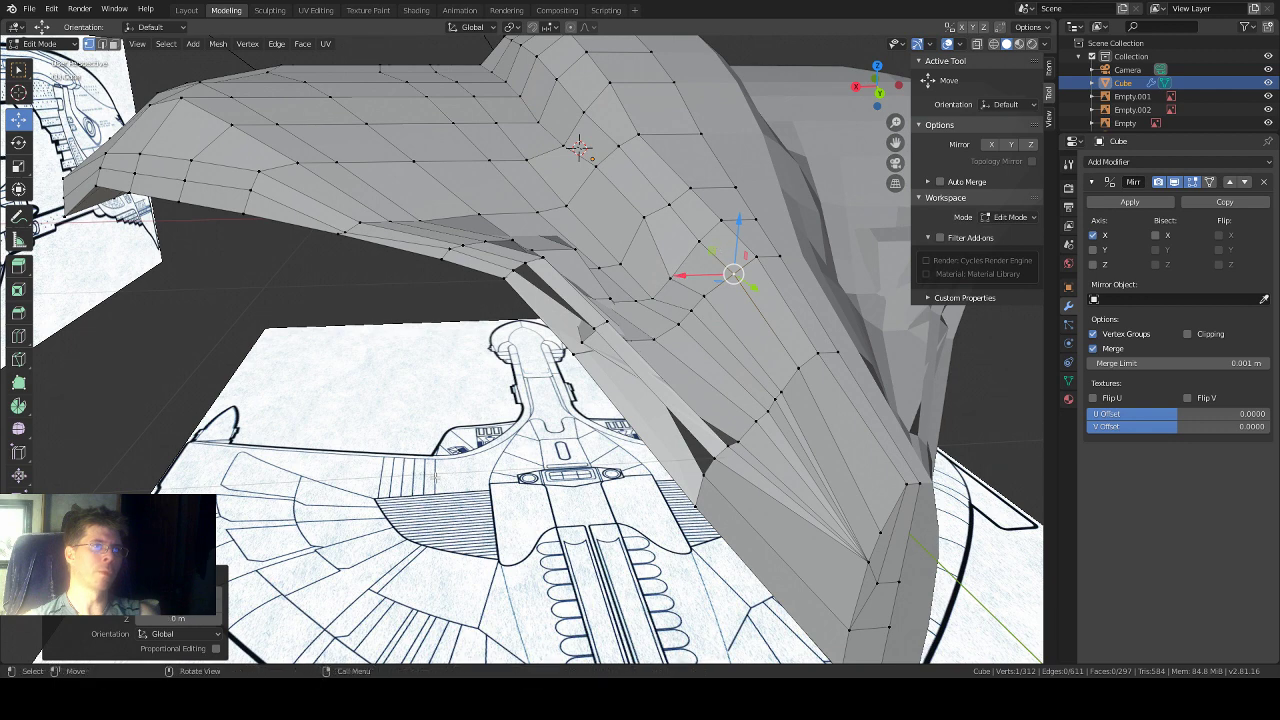
key(g)
key(z)
click(692, 297)
Step: Raise the vertex in the dip on the inner side of the shoulder row by about 0.045 m along Z
click(669, 275)
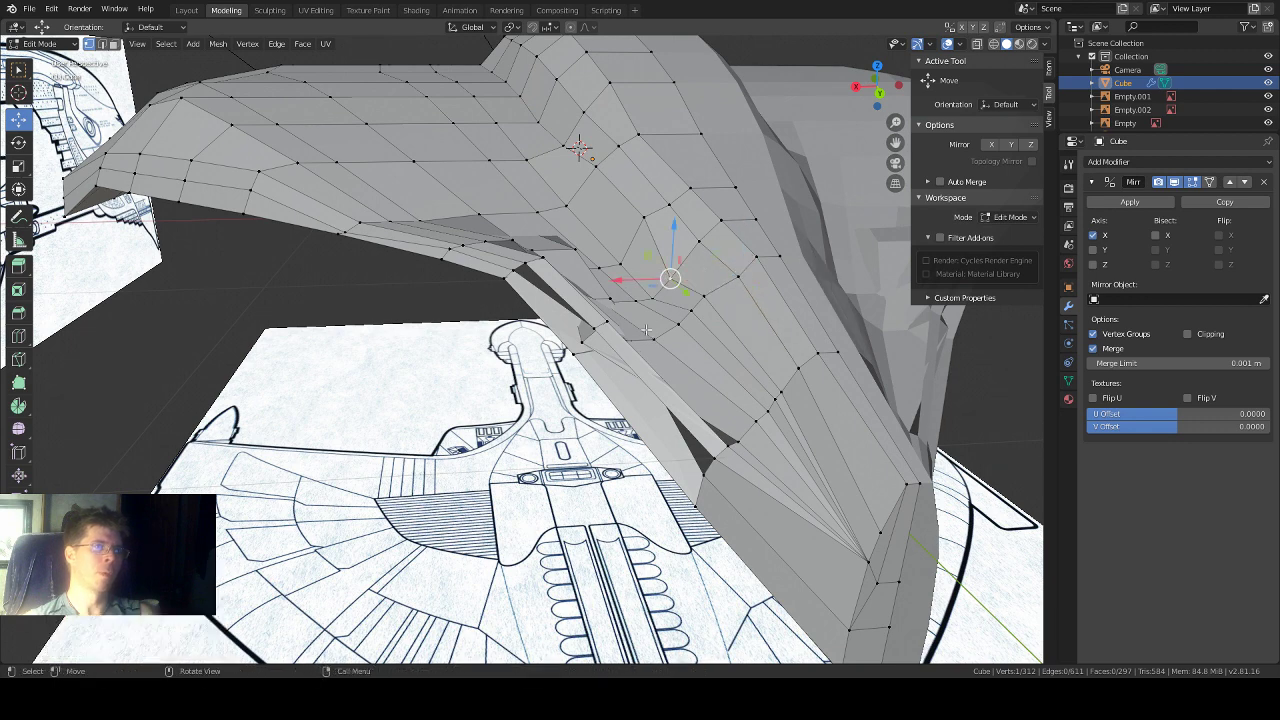
key(g)
key(z)
click(711, 250)
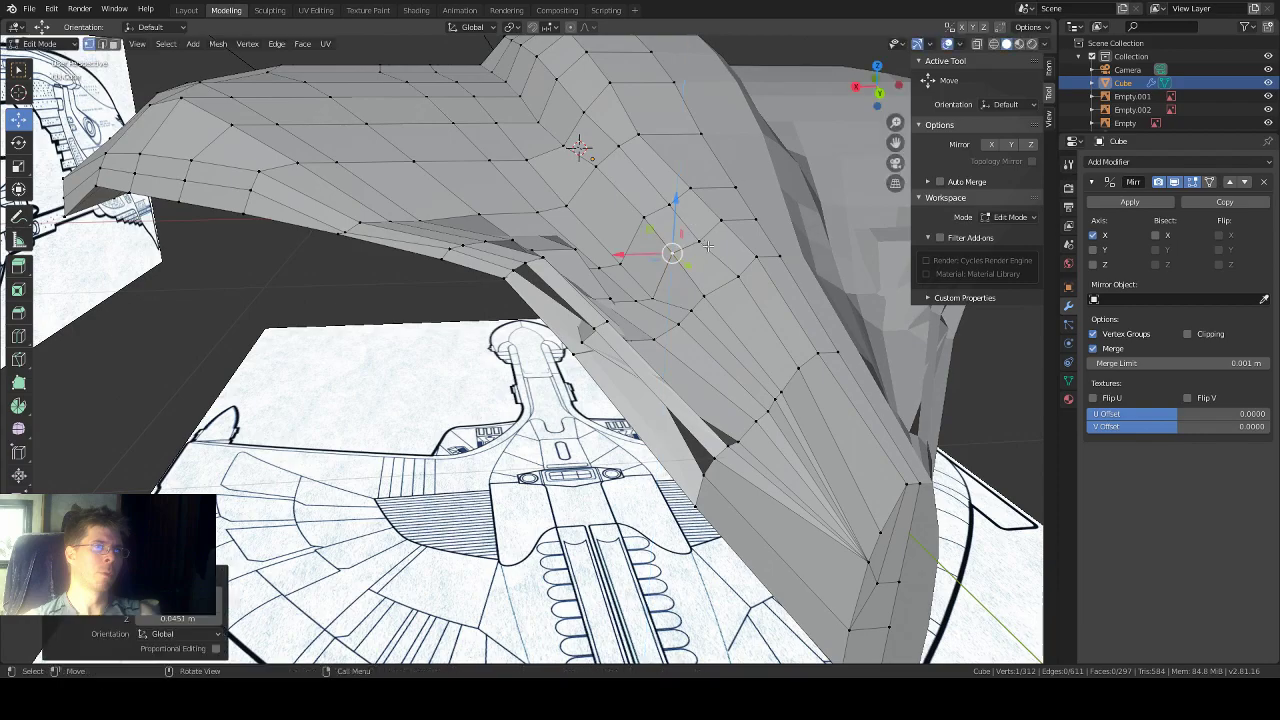
middle_drag(711, 250, 745, 278)
scroll(649, 289, up, 5)
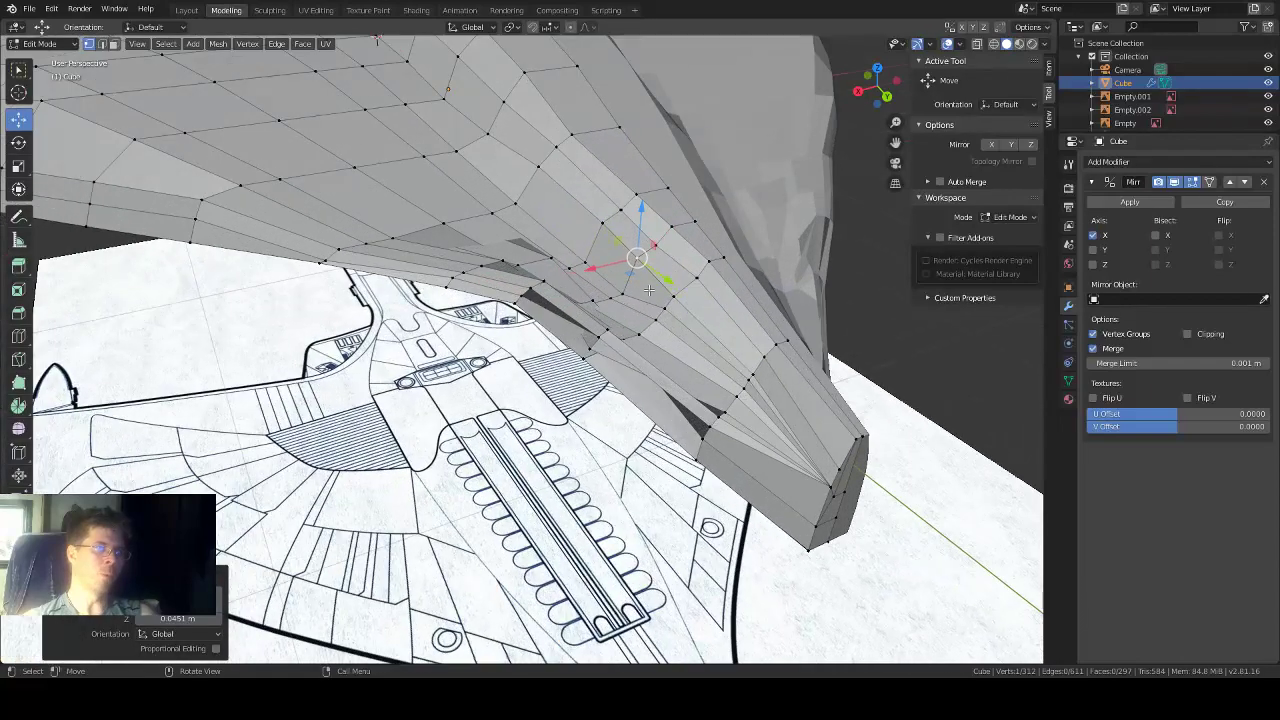
middle_drag(650, 289, 686, 297)
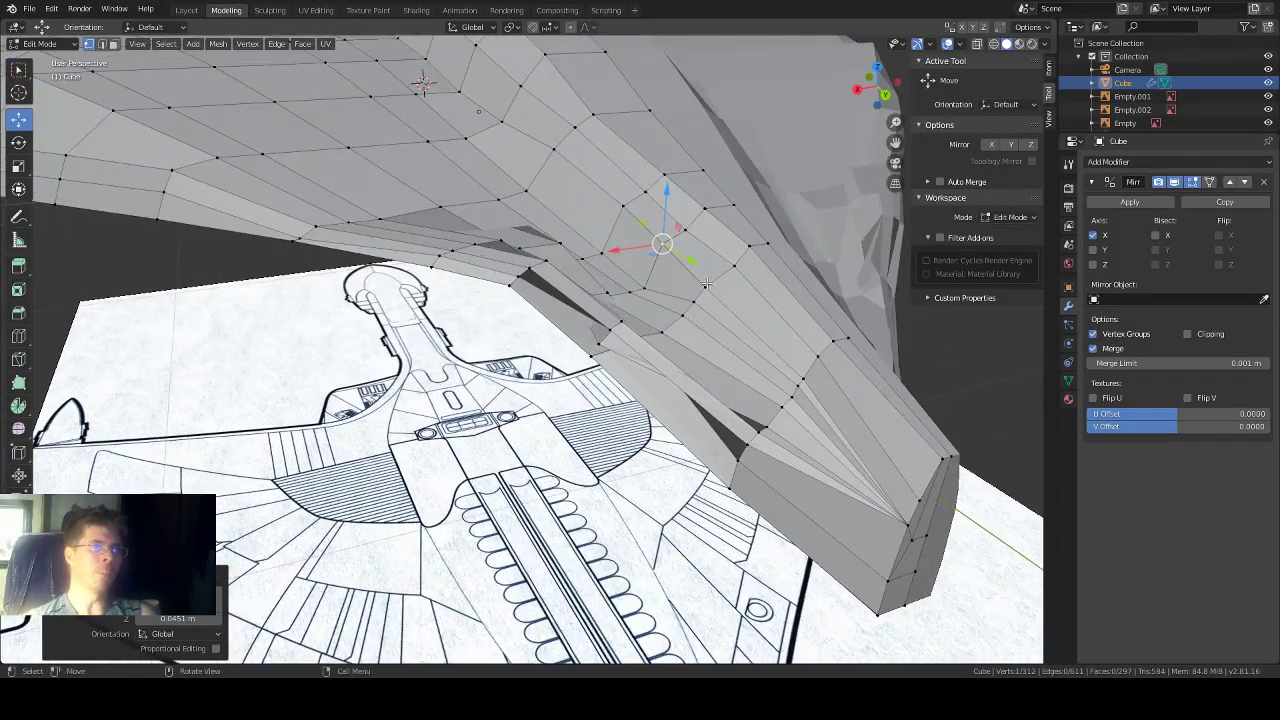
Step: Raise the vertex beside the shoulder dip along Z, and shift its inner neighbour slightly along X
click(706, 284)
drag(707, 228, 708, 237)
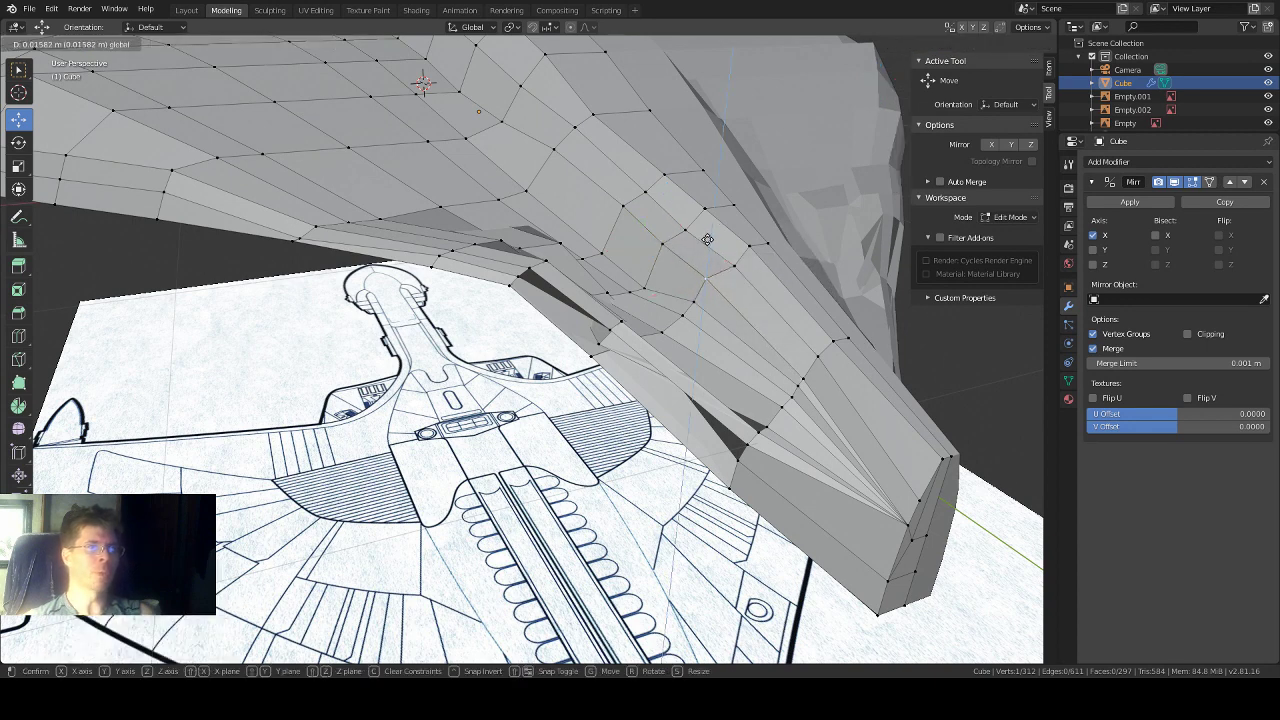
drag(668, 286, 672, 255)
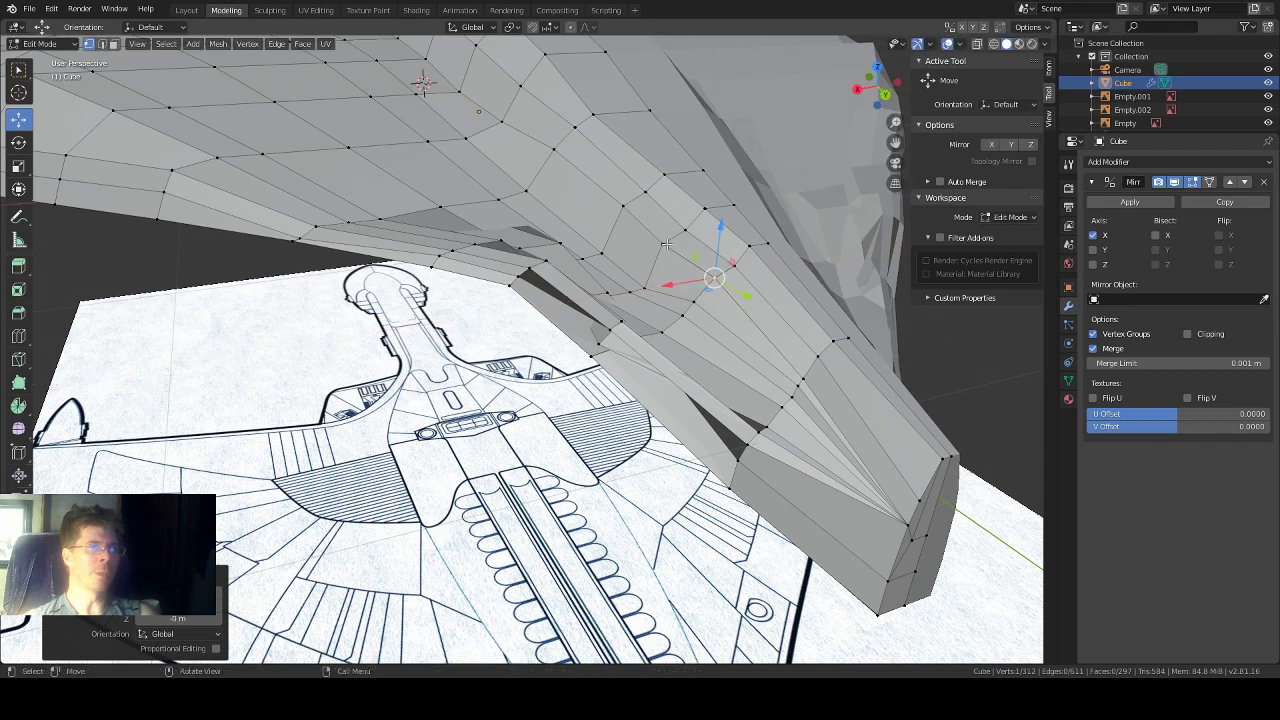
click(665, 244)
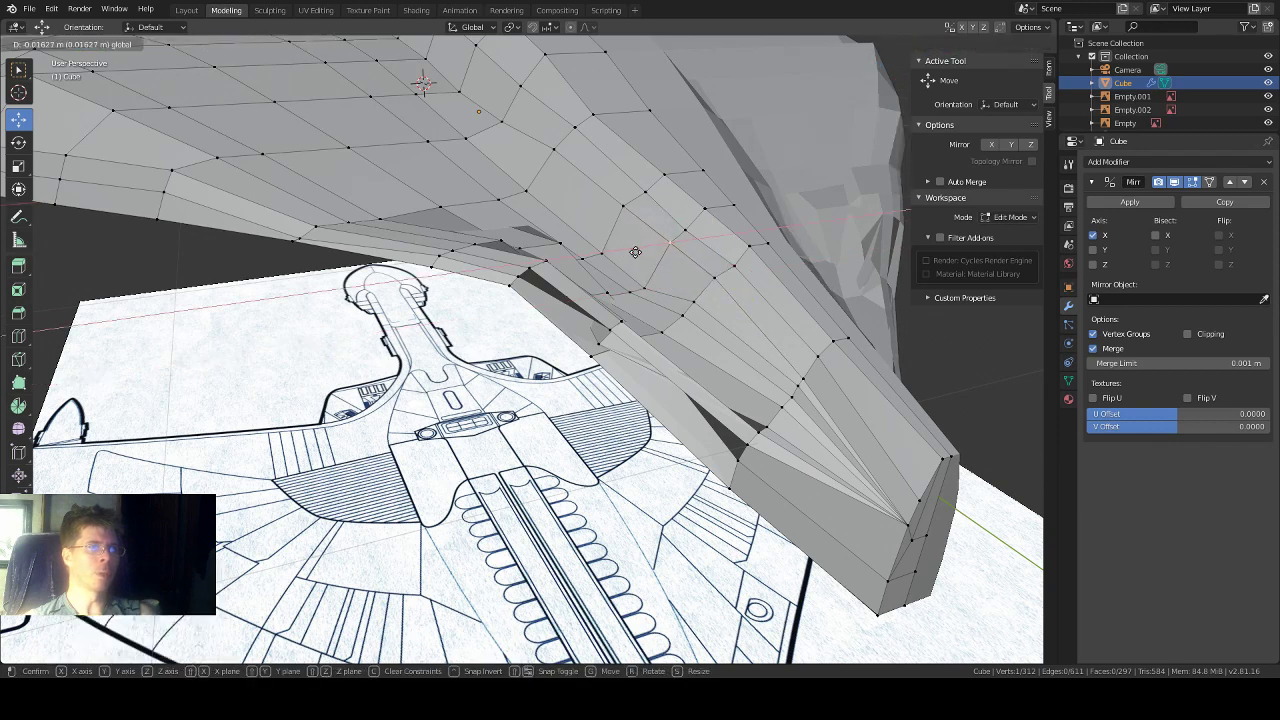
click(622, 251)
Step: Raise the vertex in the shoulder's inner crease about 0.049 m along Z, and lift the adjoining vertices towards the flat hull section
middle_drag(625, 252, 655, 282)
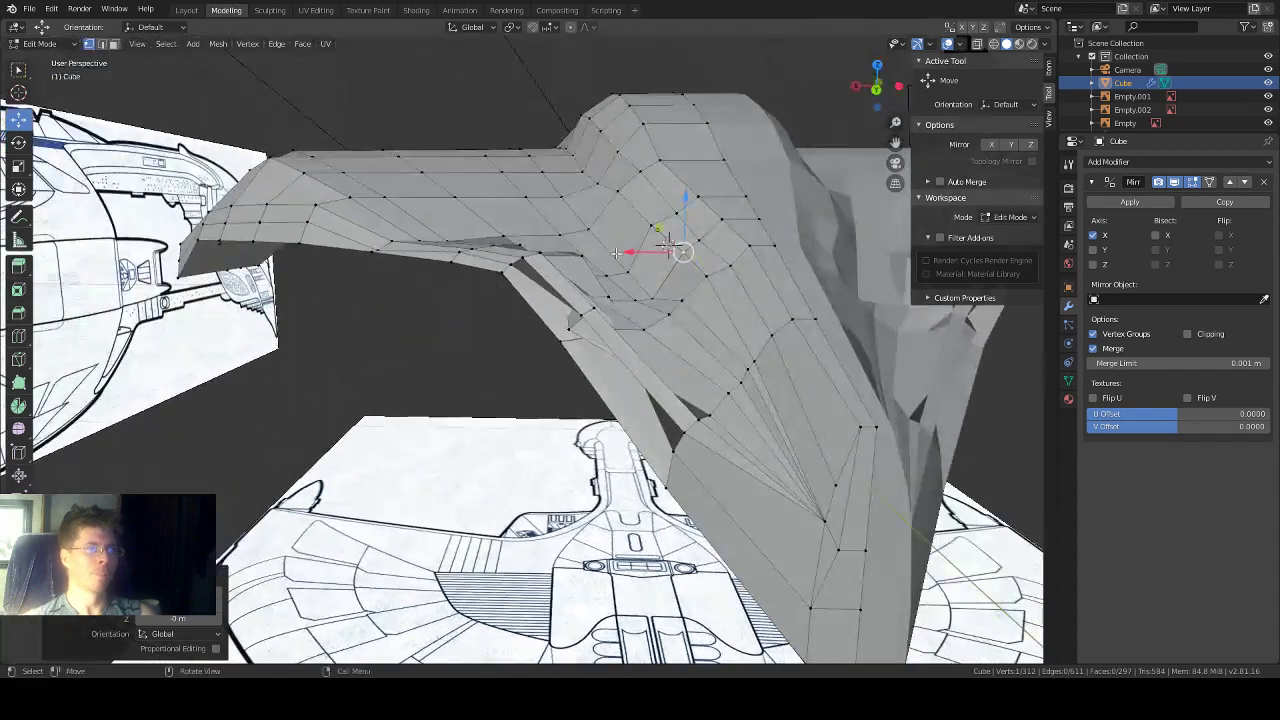
click(654, 295)
drag(652, 257, 652, 230)
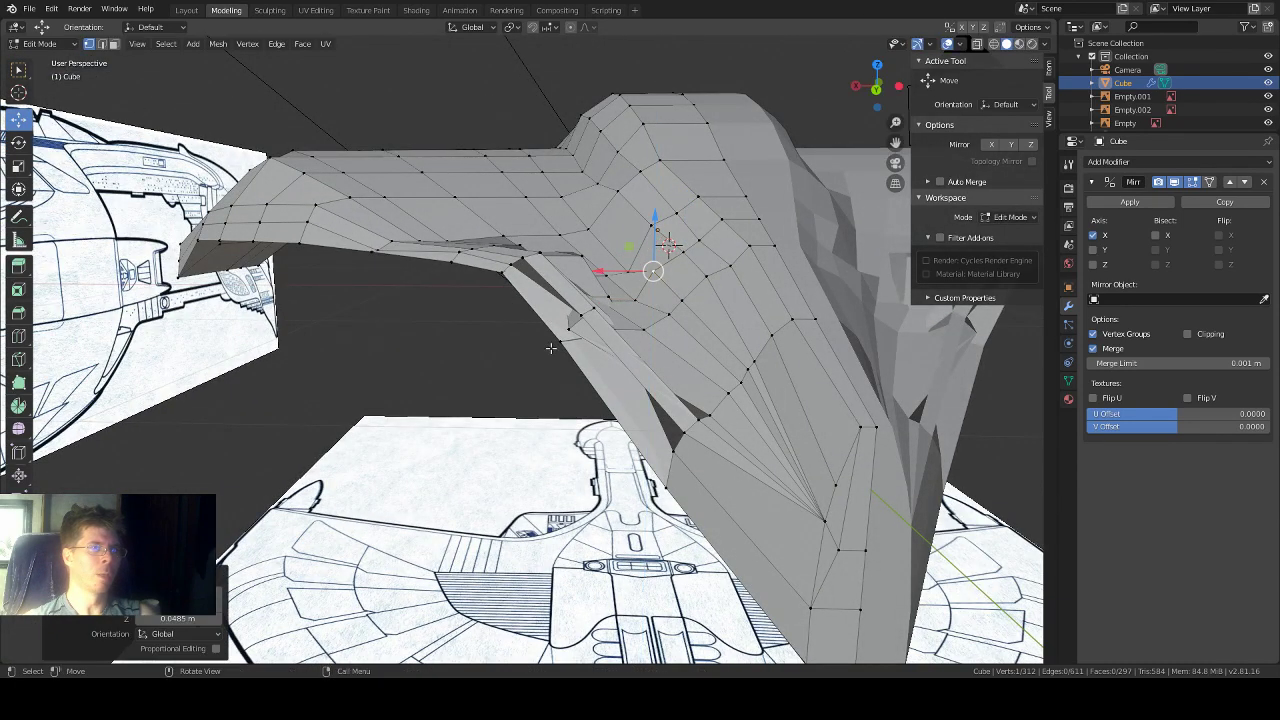
middle_drag(551, 348, 456, 82)
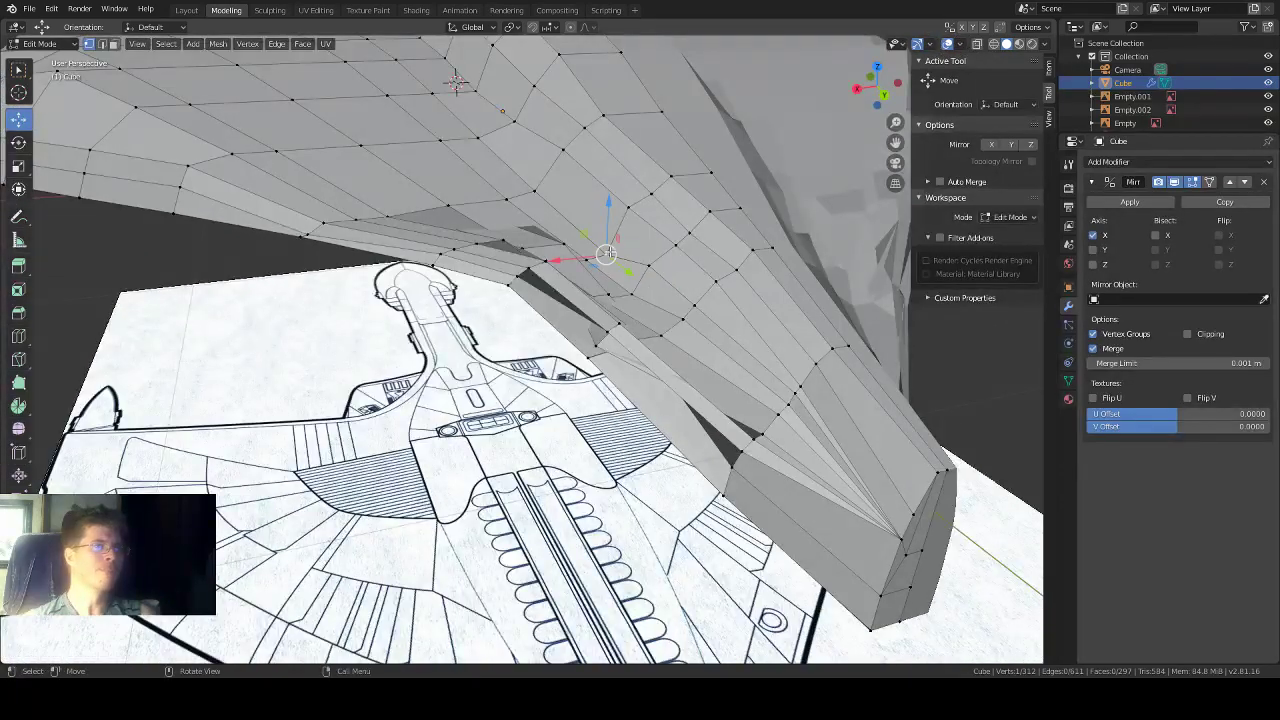
drag(609, 218, 579, 161)
Step: Raise the vertex where the shoulder meets the flat hull section by about 0.038 m along Z
click(537, 193)
middle_drag(579, 161, 531, 207)
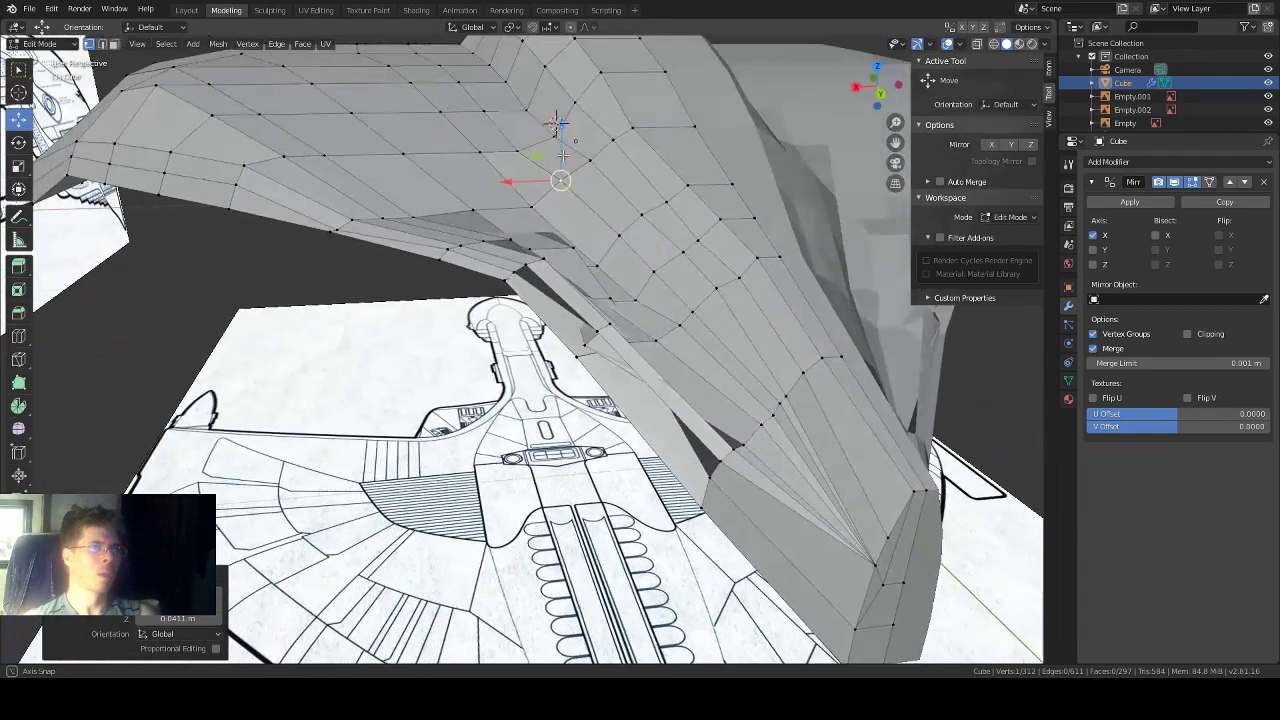
key(g)
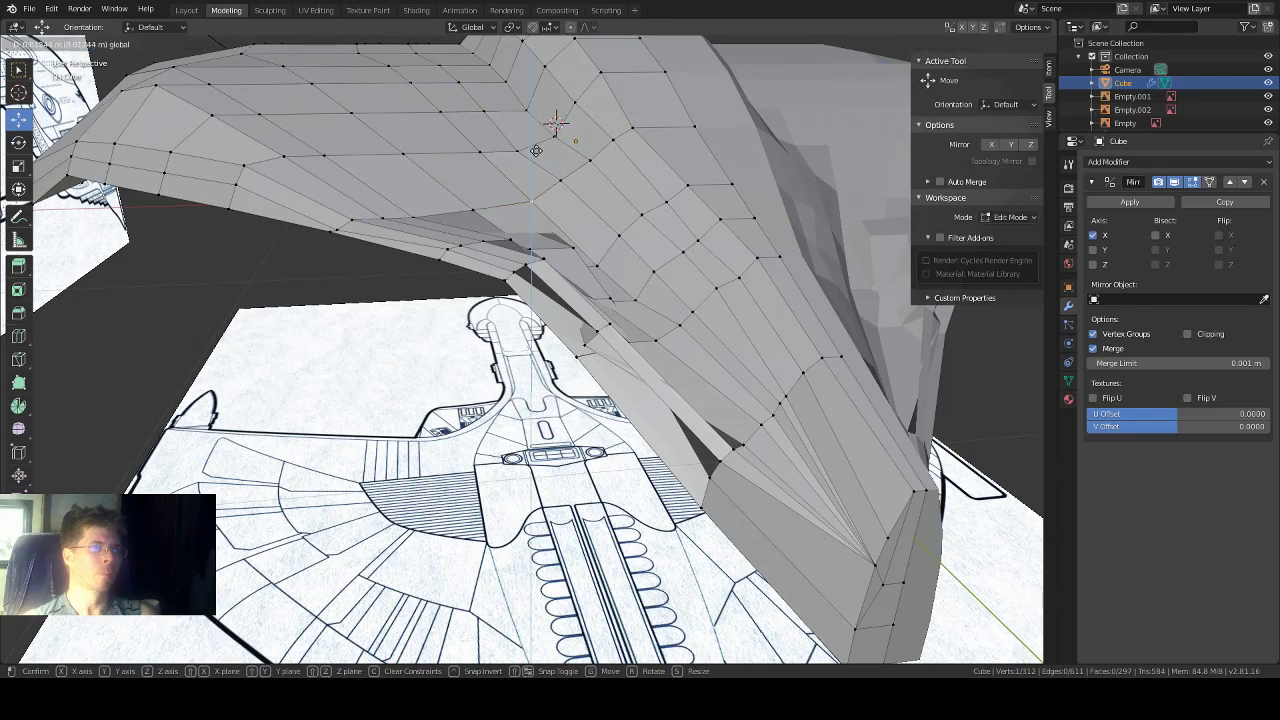
click(537, 139)
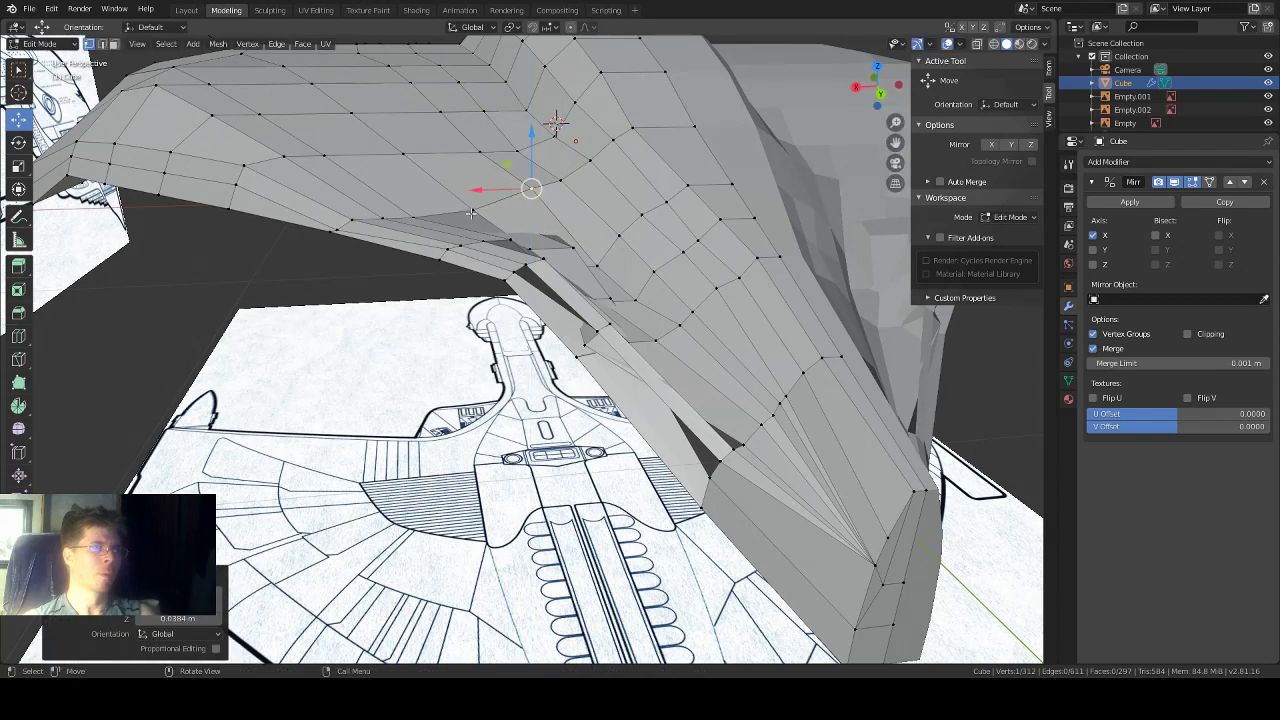
Step: Raise the next two vertices outward along the row above the rim, the outer one by about 0.024 m along Z
click(471, 212)
drag(481, 181, 414, 172)
click(417, 216)
middle_drag(490, 165, 556, 175)
middle_drag(449, 284, 456, 192)
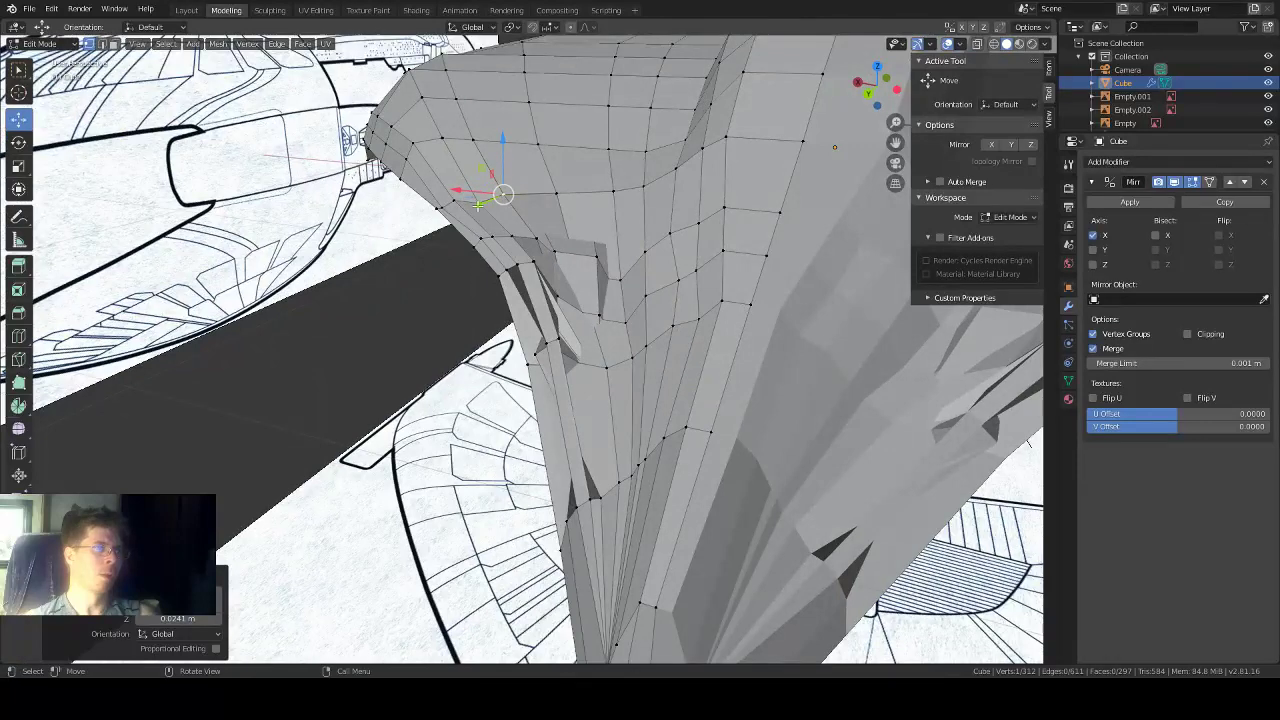
Step: Raise the following two vertices towards the outer rim by about 0.017 m and 0.007 m along Z
click(411, 323)
click(470, 201)
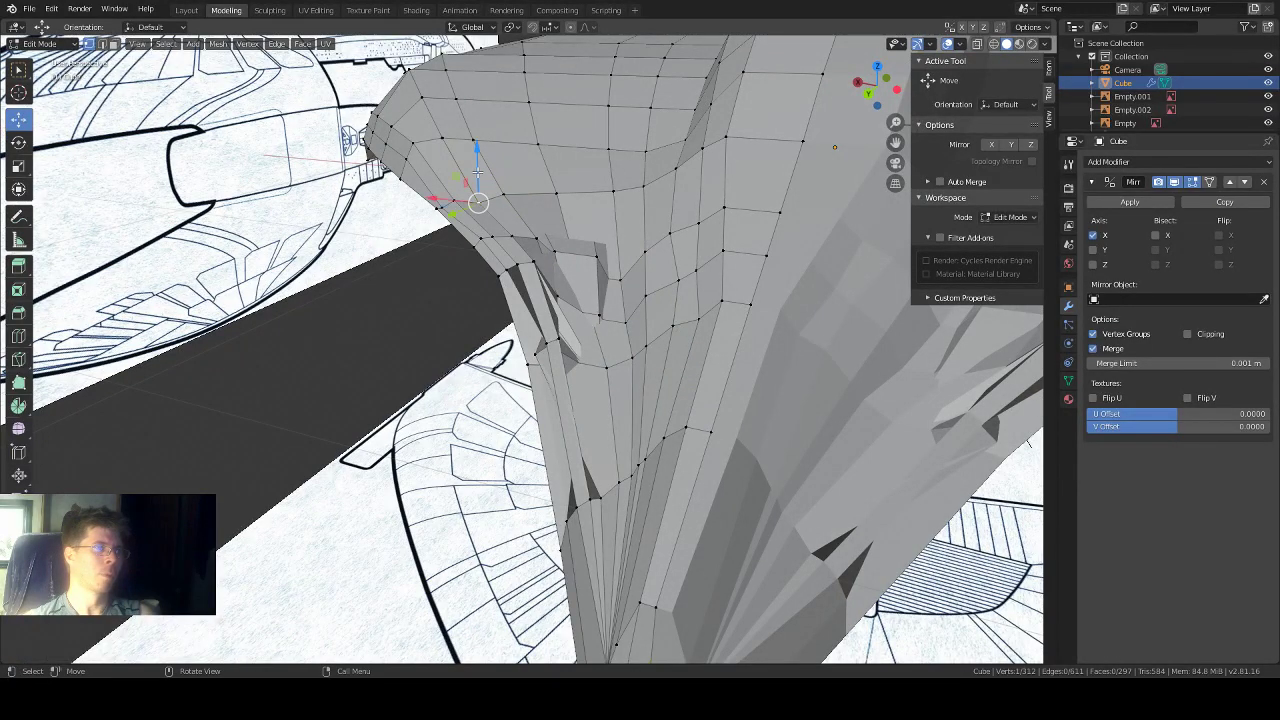
key(g)
click(481, 164)
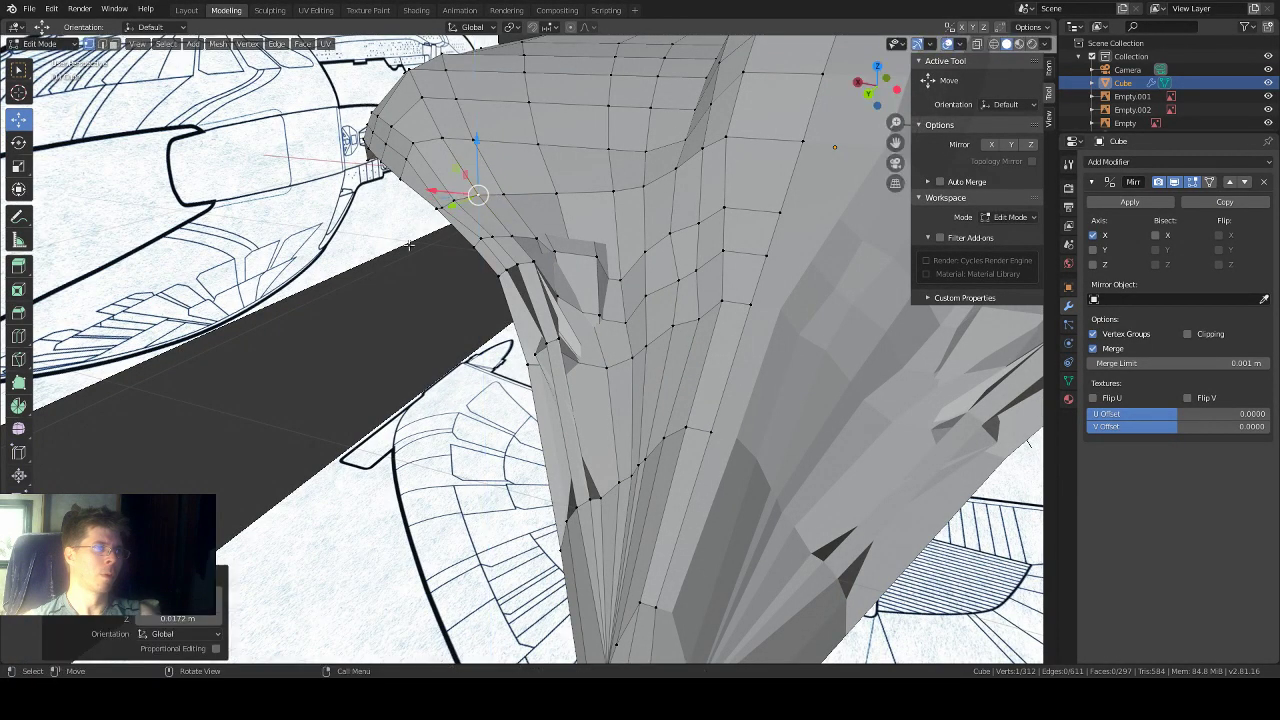
middle_drag(410, 244, 439, 267)
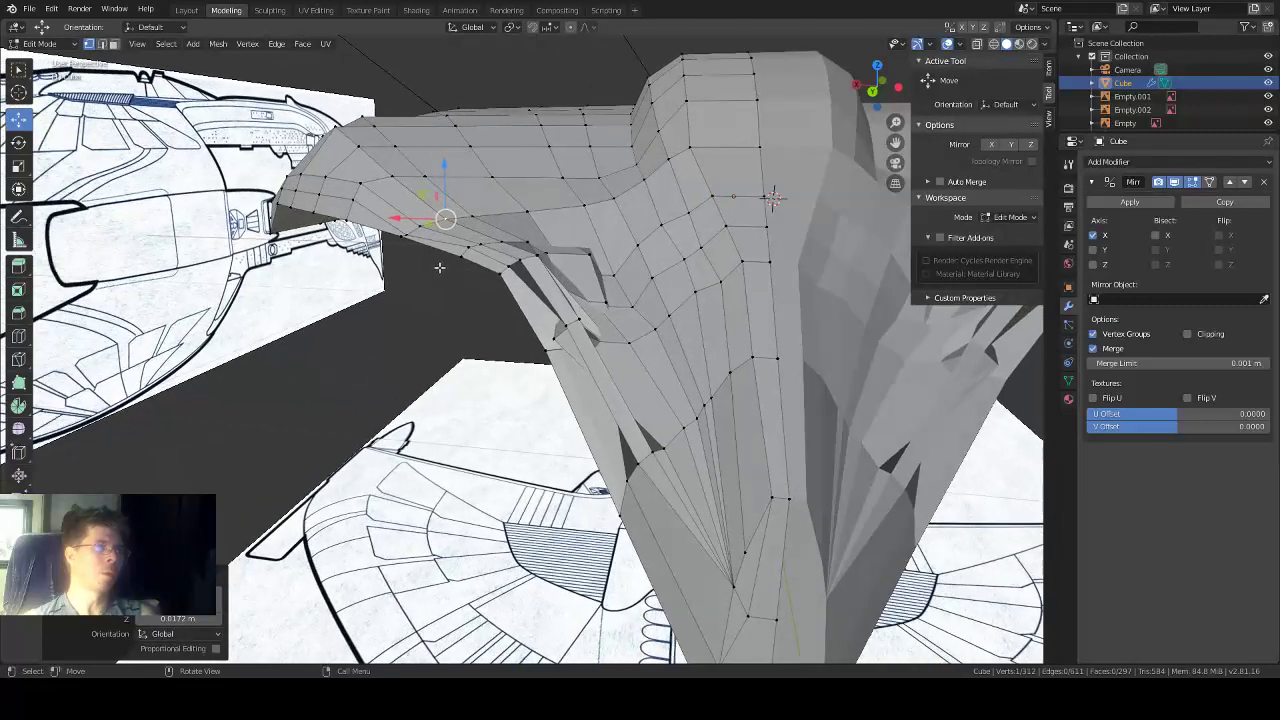
click(410, 305)
click(418, 223)
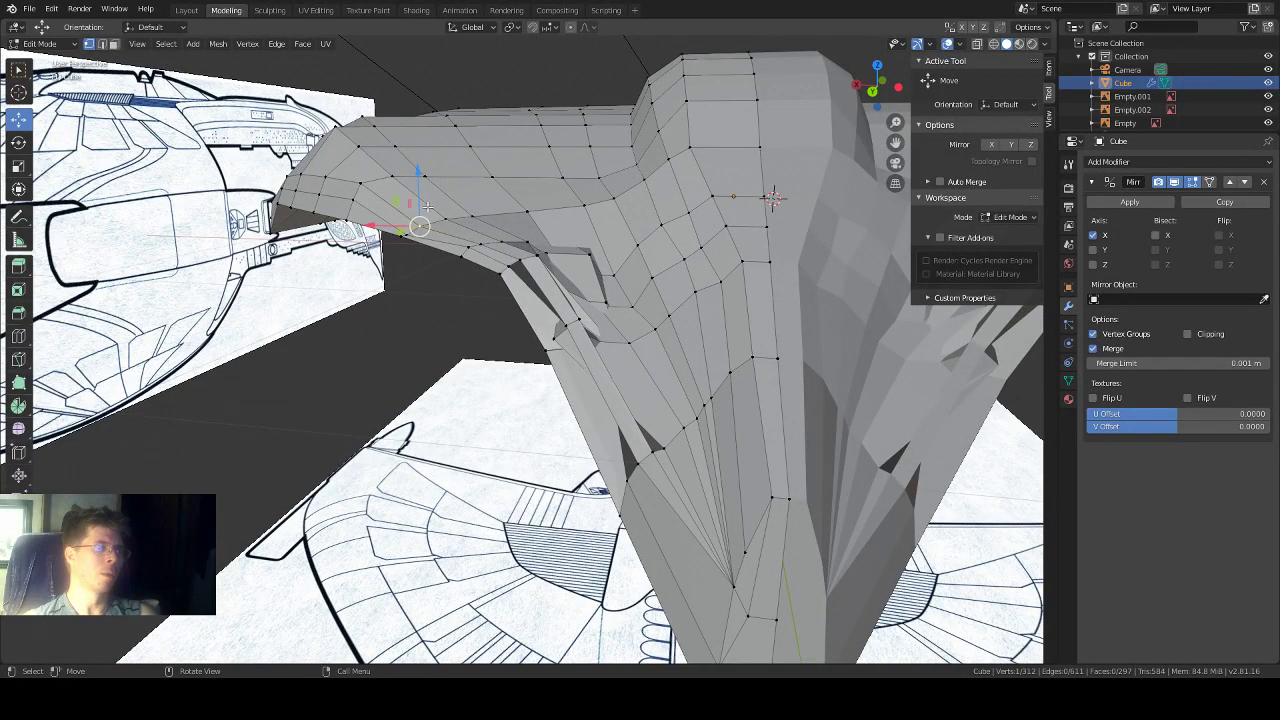
key(g)
click(423, 199)
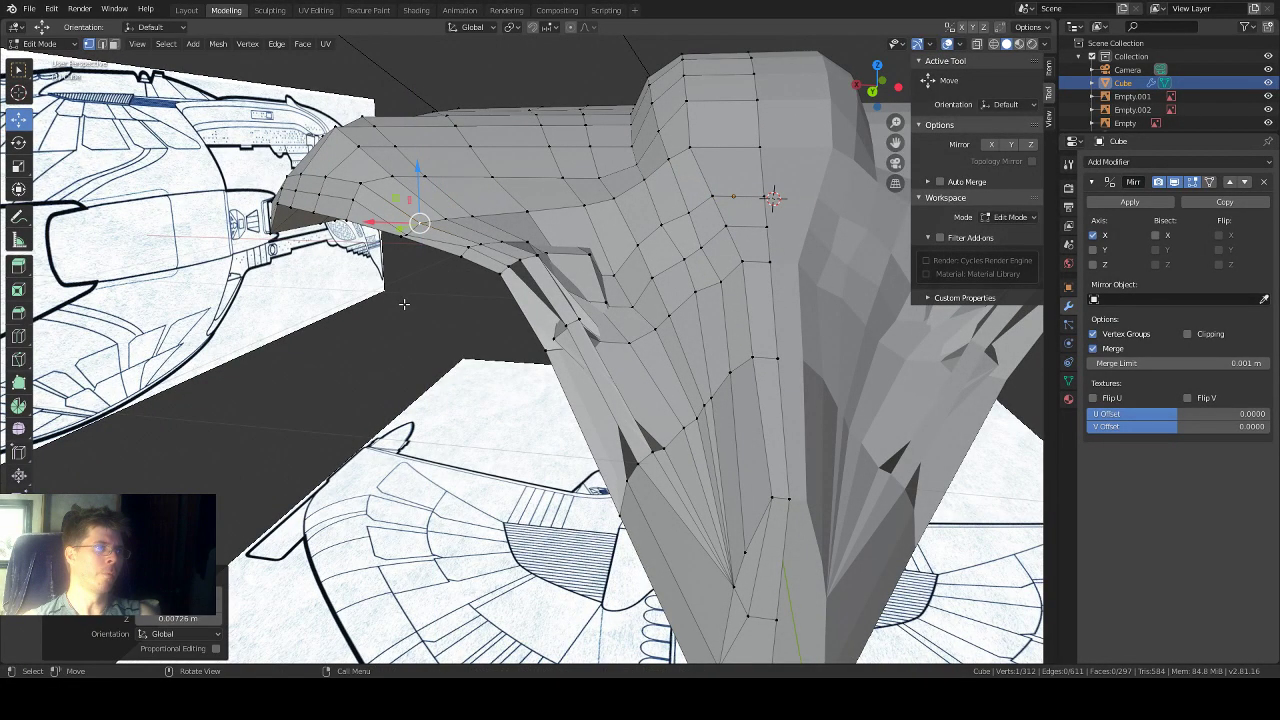
Step: Raise the adjacent lower rim vertex about 0.022 m along Z, and lower the rim vertex nearer the gap about 0.005 m
key(g)
click(404, 234)
click(405, 233)
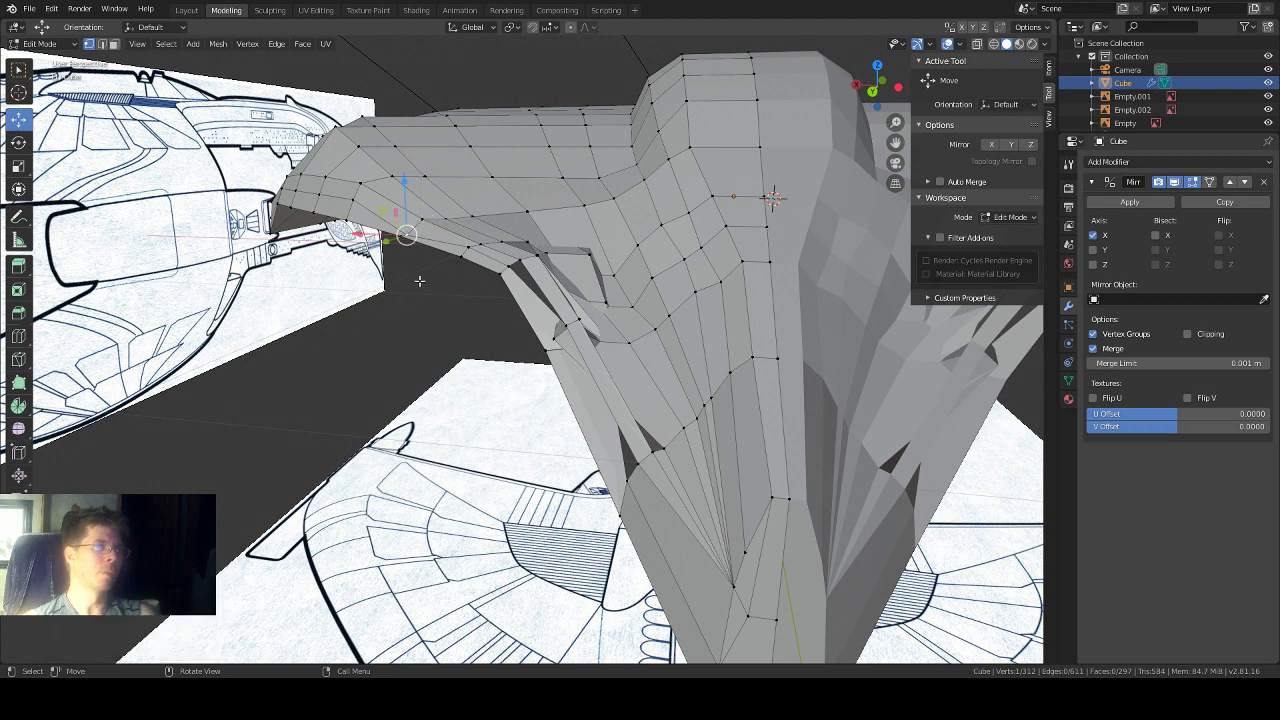
key(g)
click(406, 224)
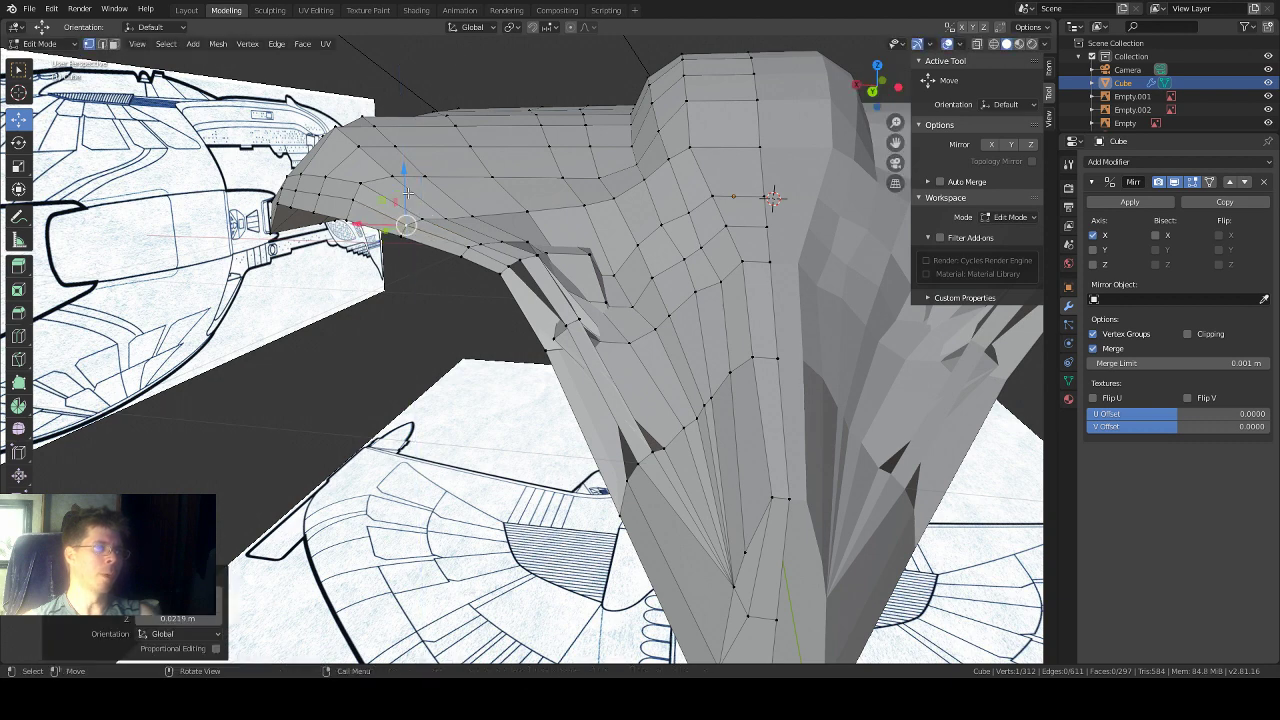
click(470, 247)
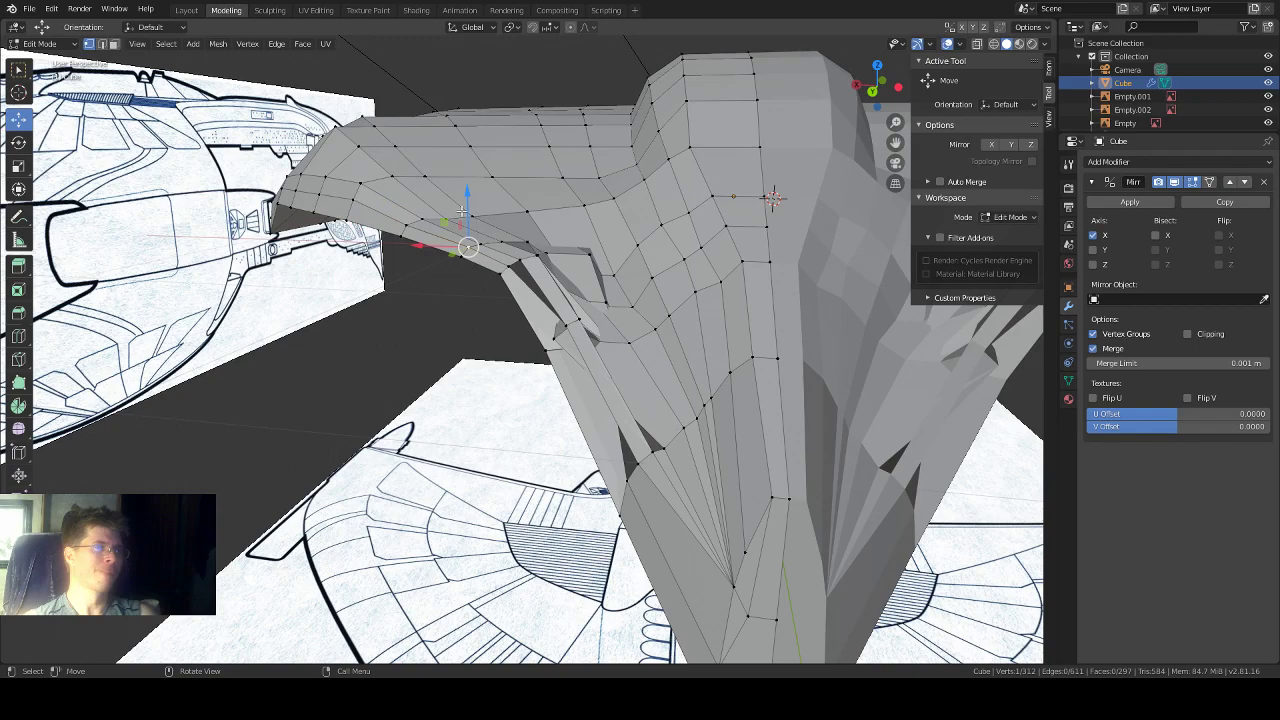
drag(468, 212, 469, 216)
middle_drag(538, 226, 575, 247)
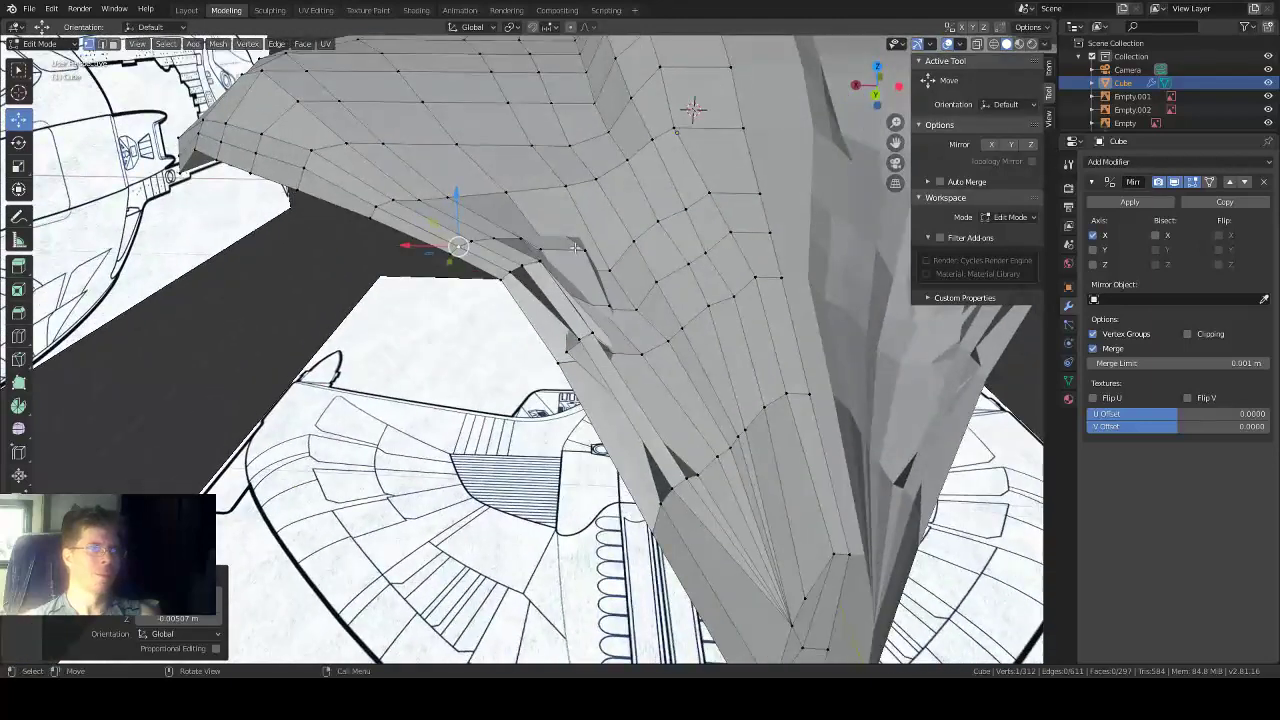
Step: Lower the vertex protruding above the inner rim fold about 0.029 m along Z, and raise its neighbour on the shoulder side
key(g)
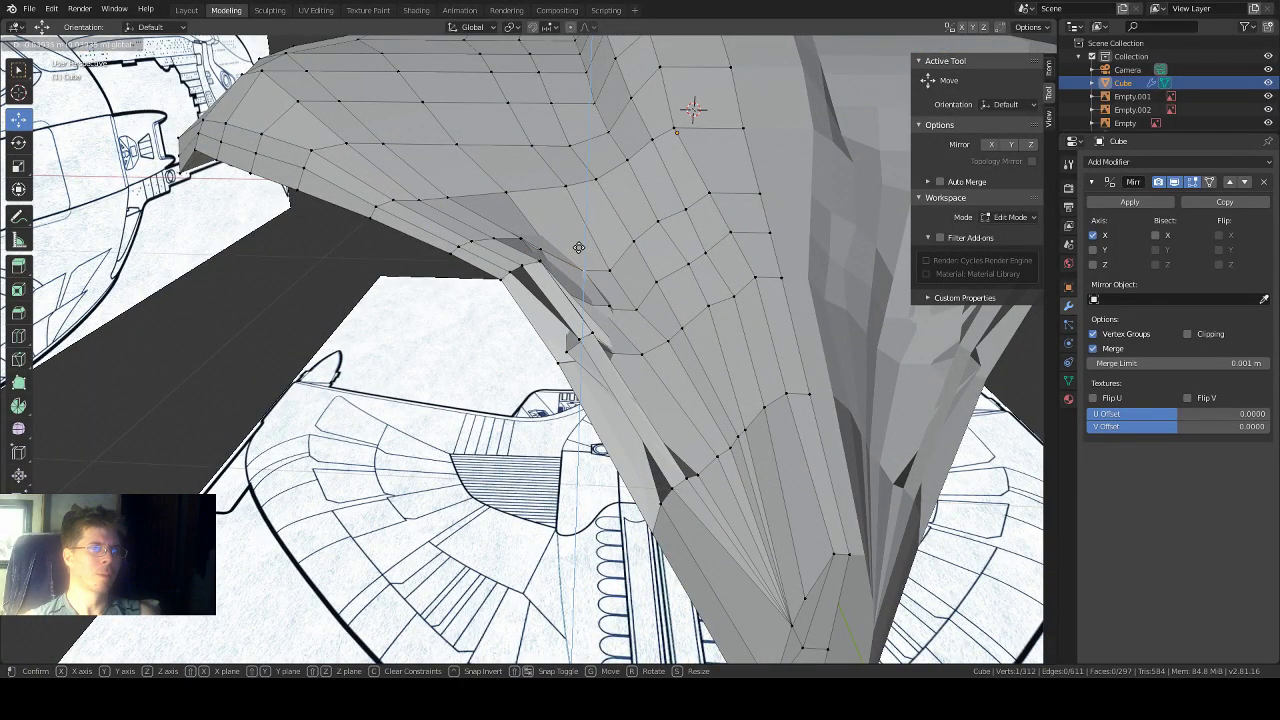
click(604, 265)
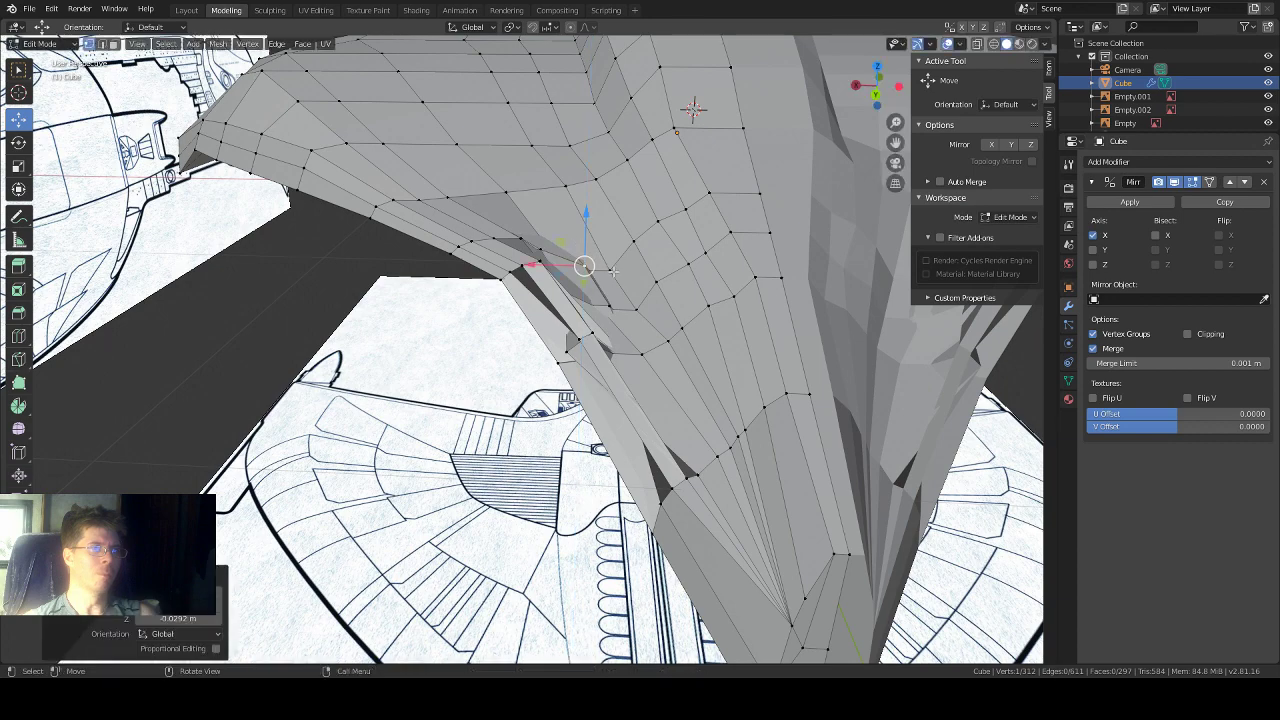
key(g)
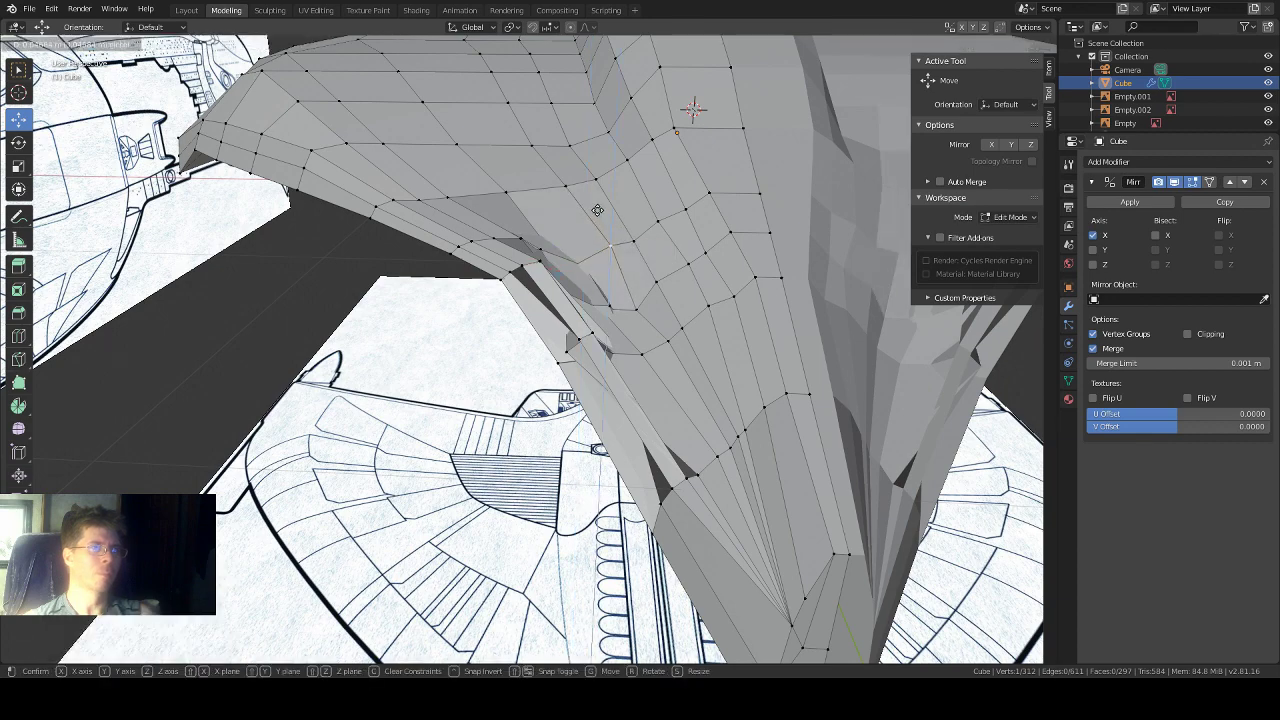
click(597, 210)
Step: Raise the vertex in the crease where the wing meets the shoulder by about 0.034 m along Z
middle_drag(597, 210, 659, 224)
click(615, 184)
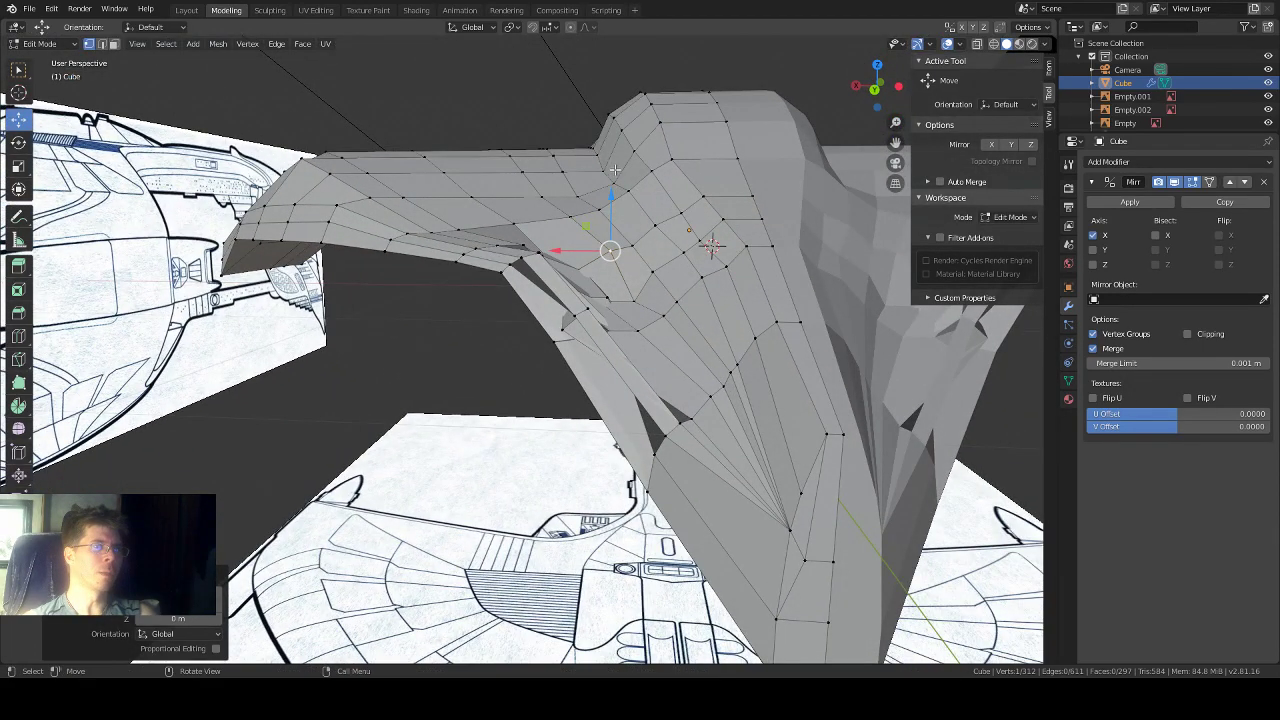
click(443, 440)
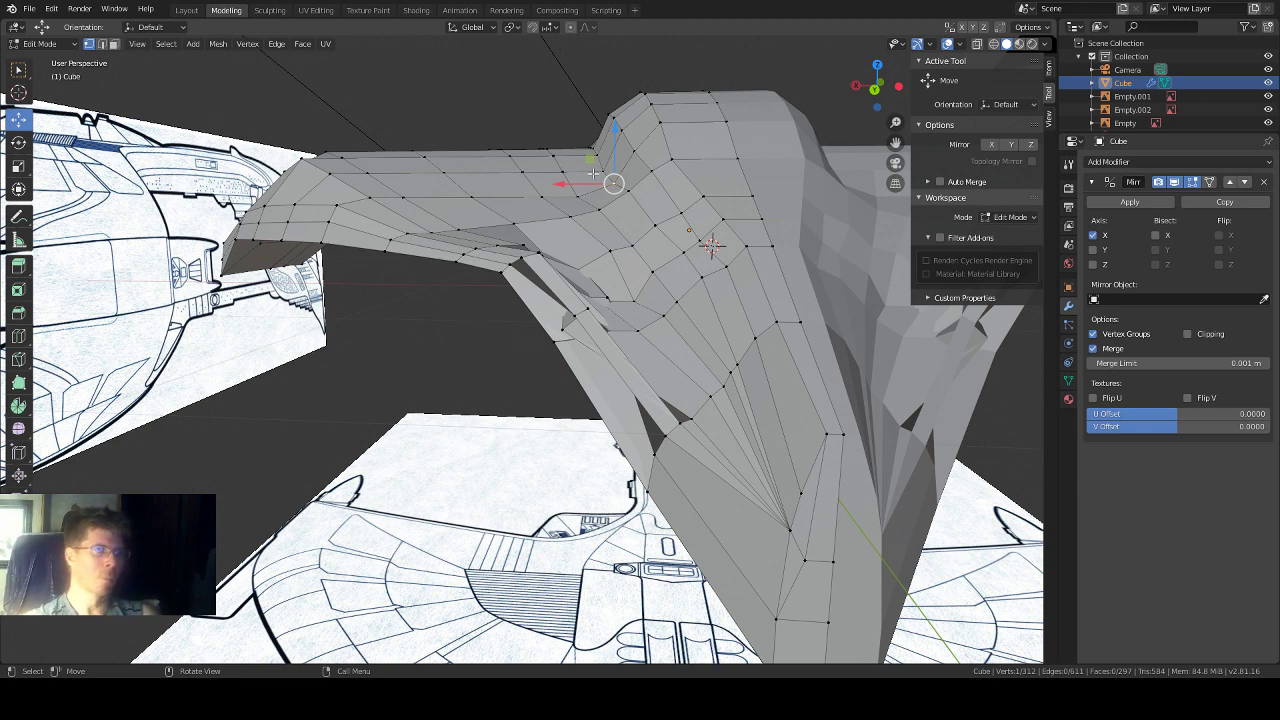
drag(614, 152, 614, 137)
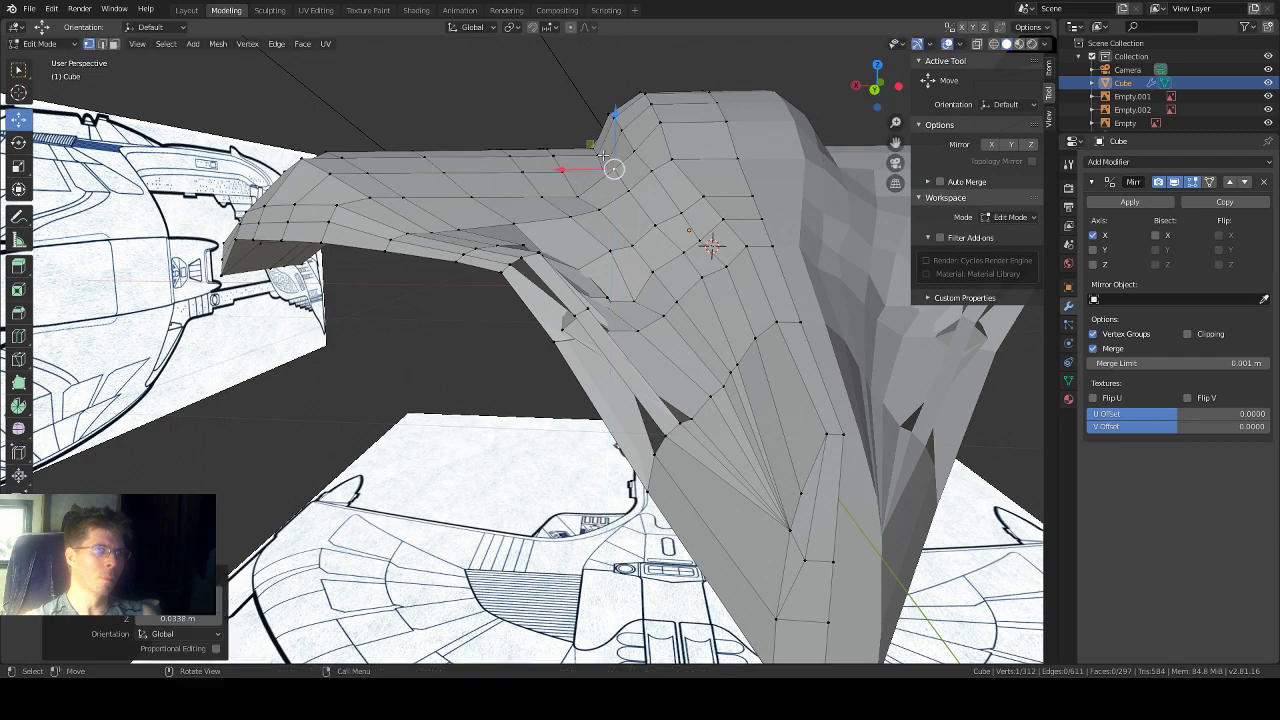
drag(895, 143, 951, 302)
Step: Raise the next two vertices up the wing-to-shoulder crease, the upper one by about 0.013 m along Z
middle_drag(703, 199, 718, 206)
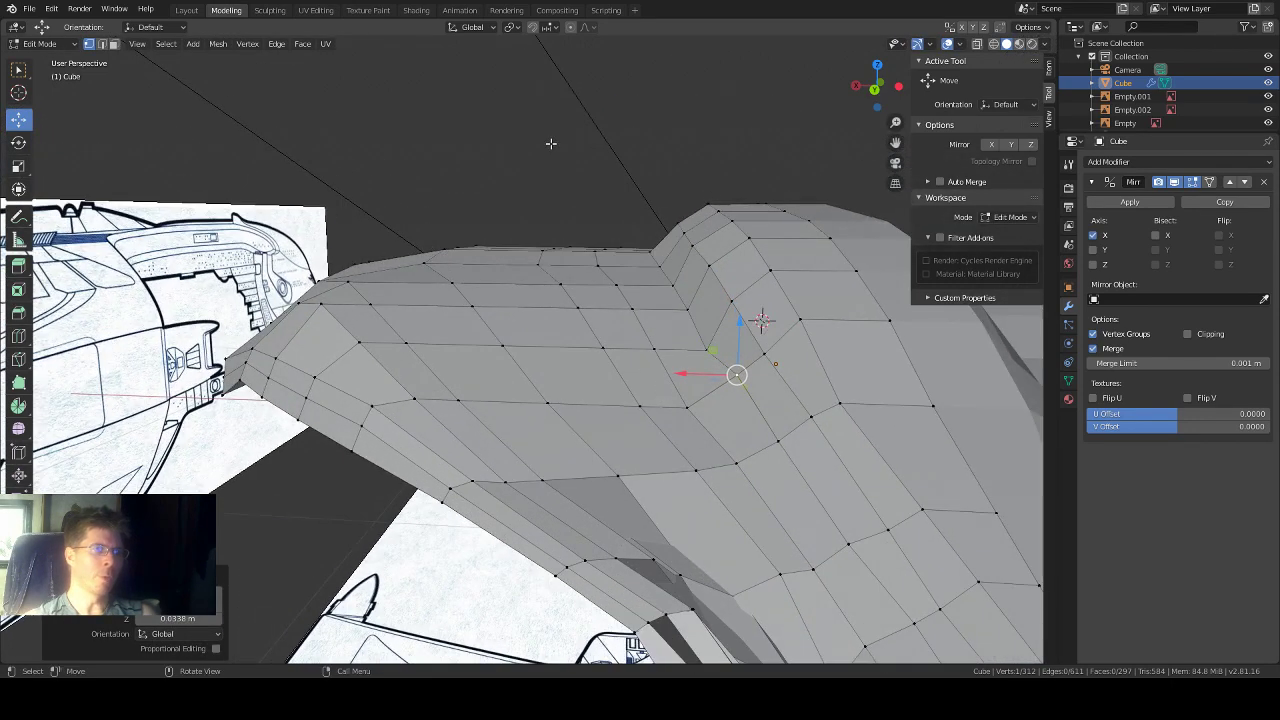
click(690, 340)
drag(716, 327, 712, 298)
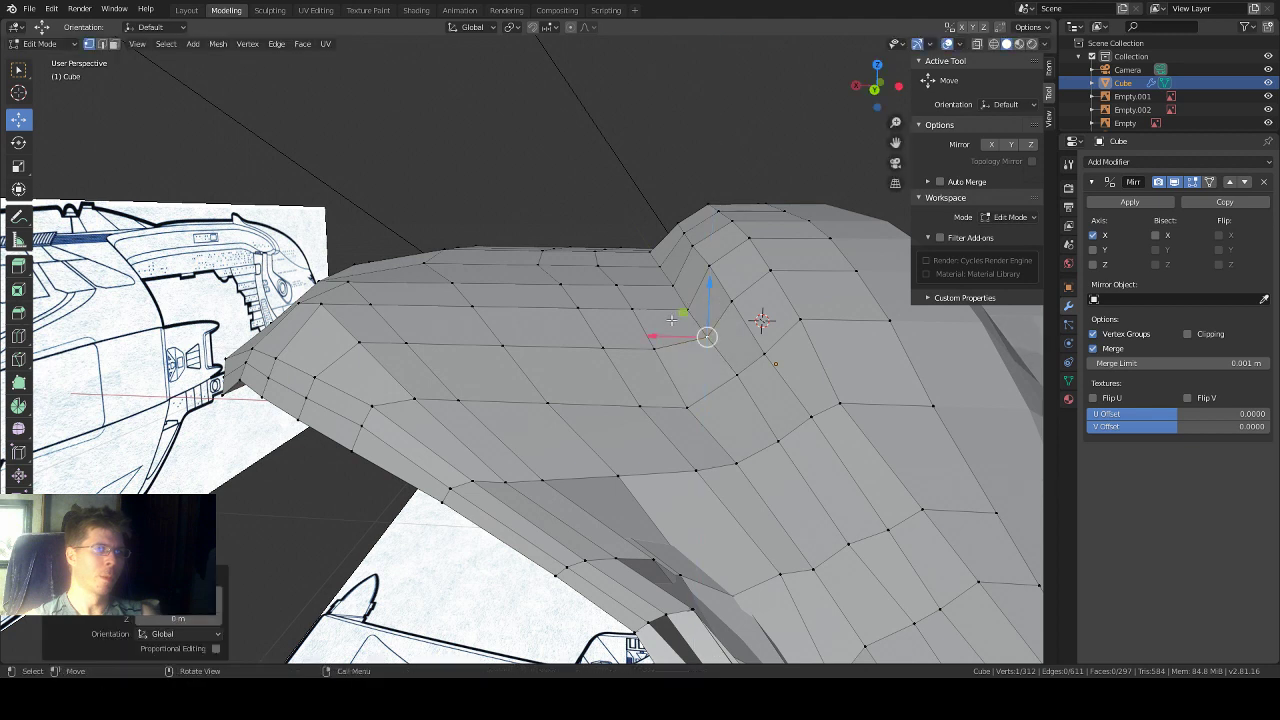
click(573, 204)
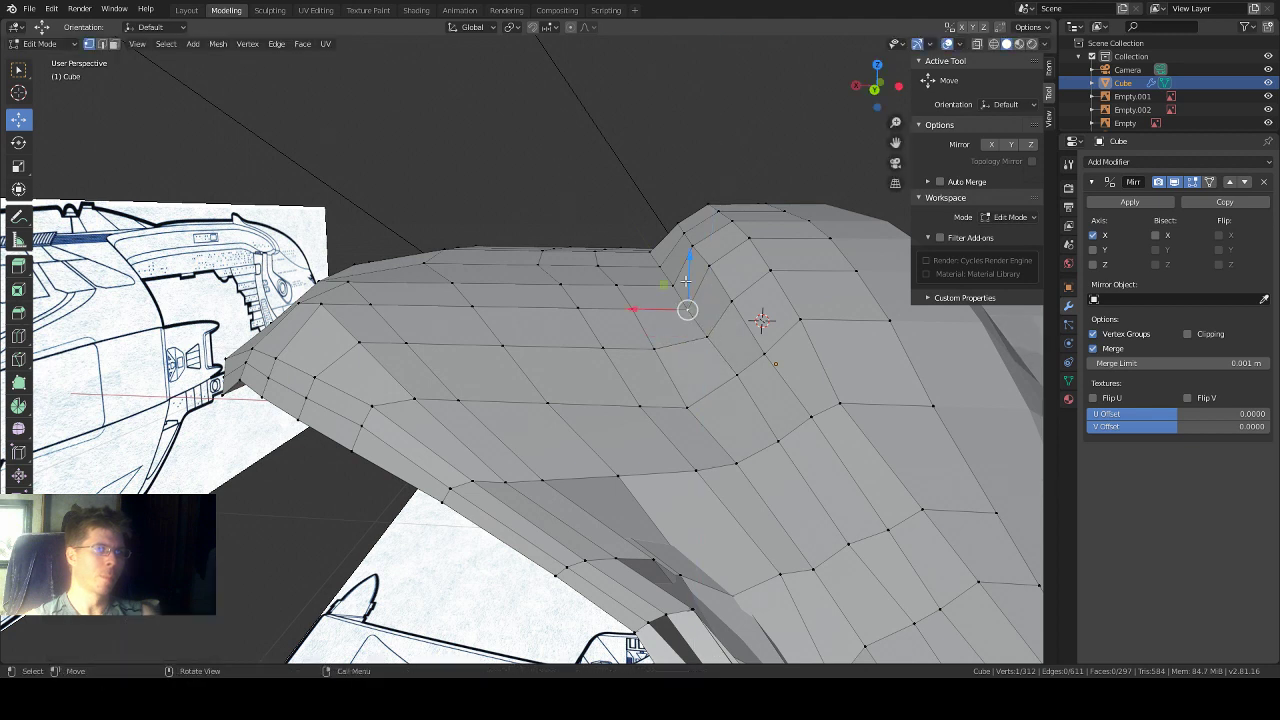
drag(687, 282, 657, 265)
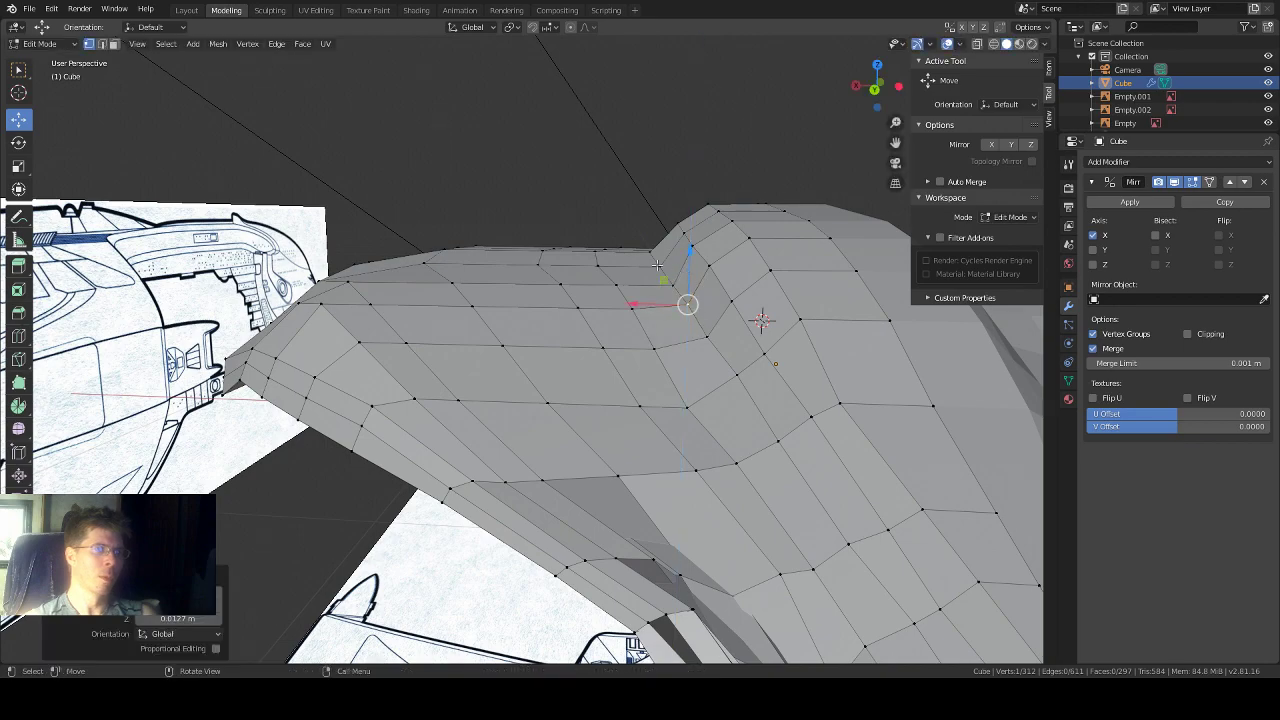
Step: Raise the sunken vertex below the shoulder crease, beside the inner rim fold, by about 0.043 m along Z
middle_drag(594, 206, 537, 143)
click(810, 607)
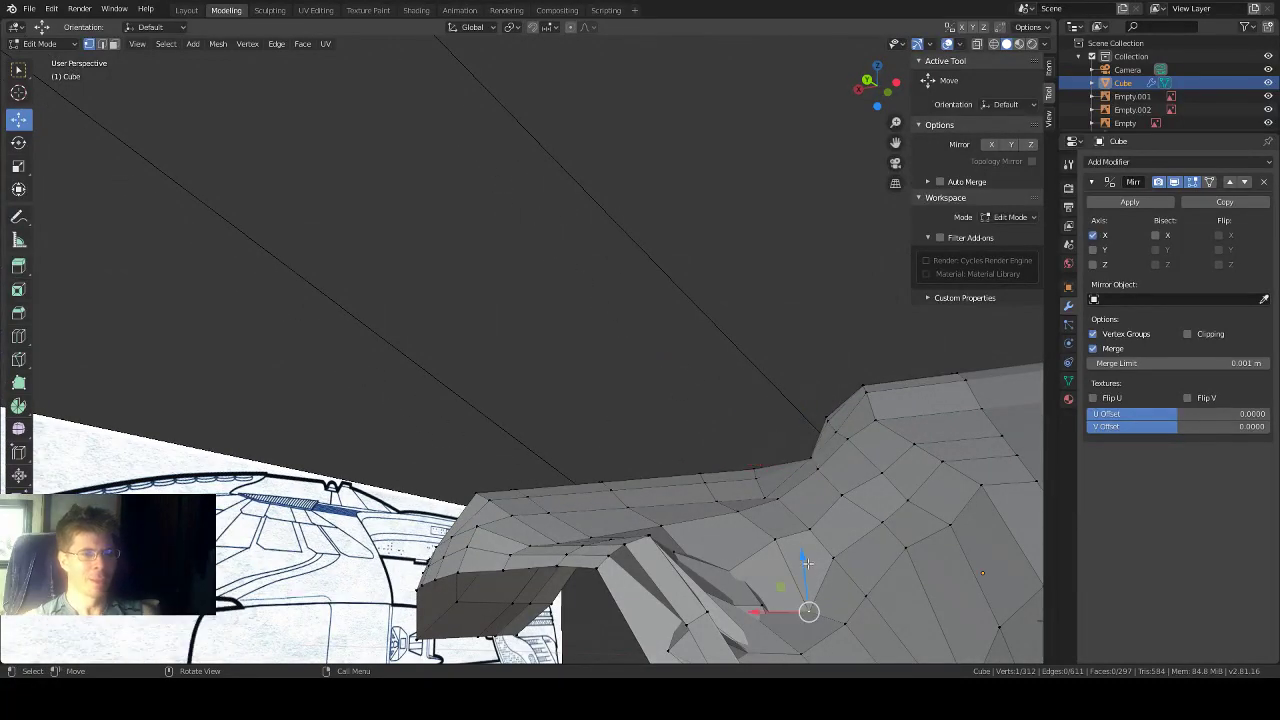
key(g)
key(z)
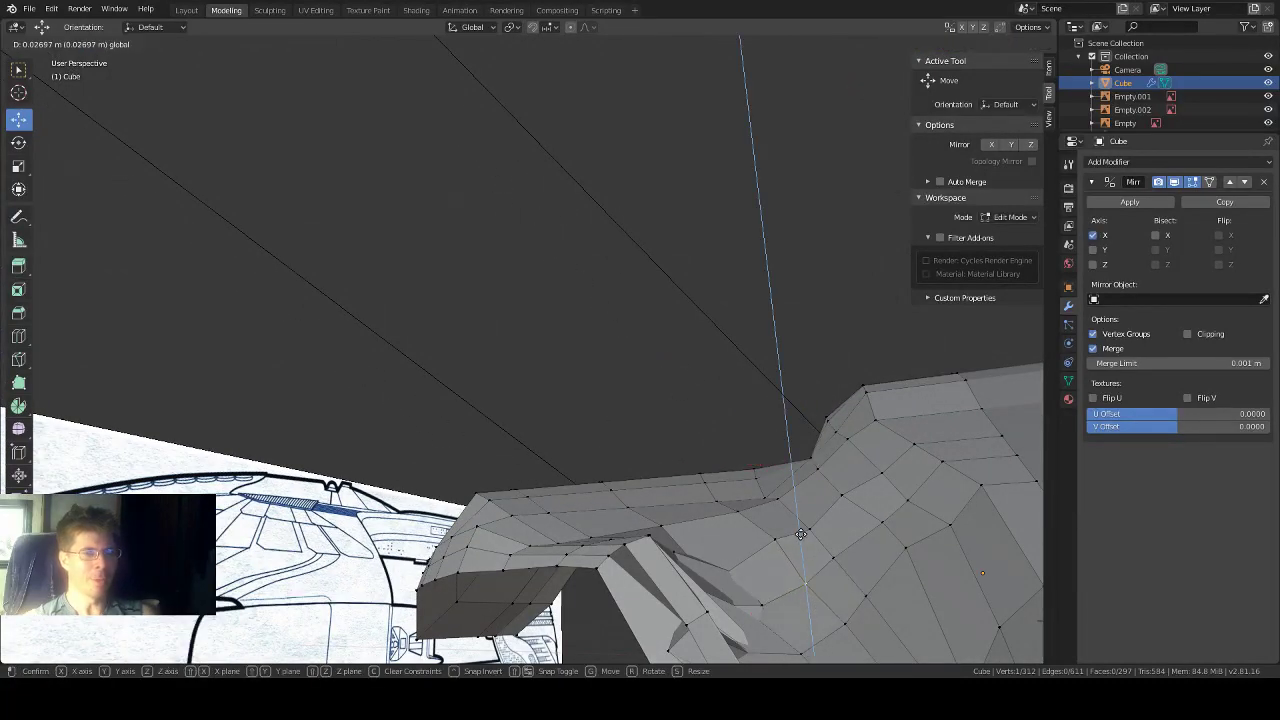
click(792, 515)
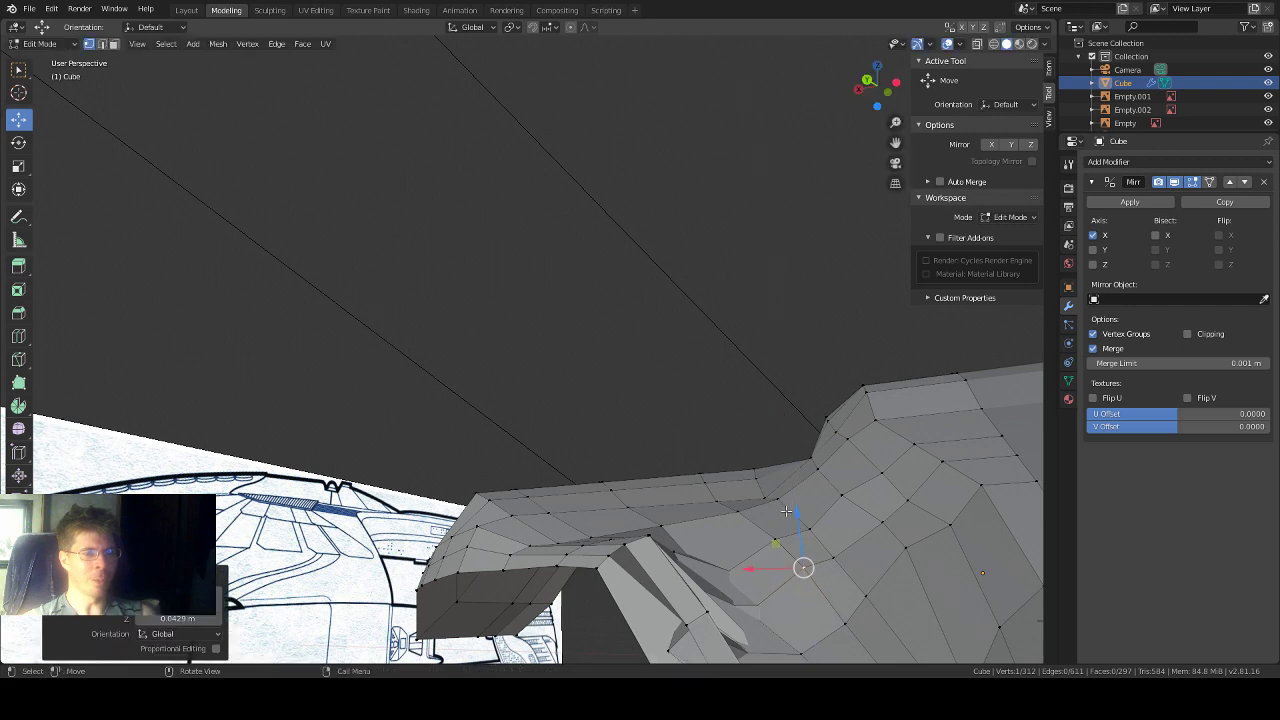
Step: Adjust the vertices on the shoulder's slope, lowering the one midway down by about 0.006 m along Z
middle_drag(787, 511, 790, 503)
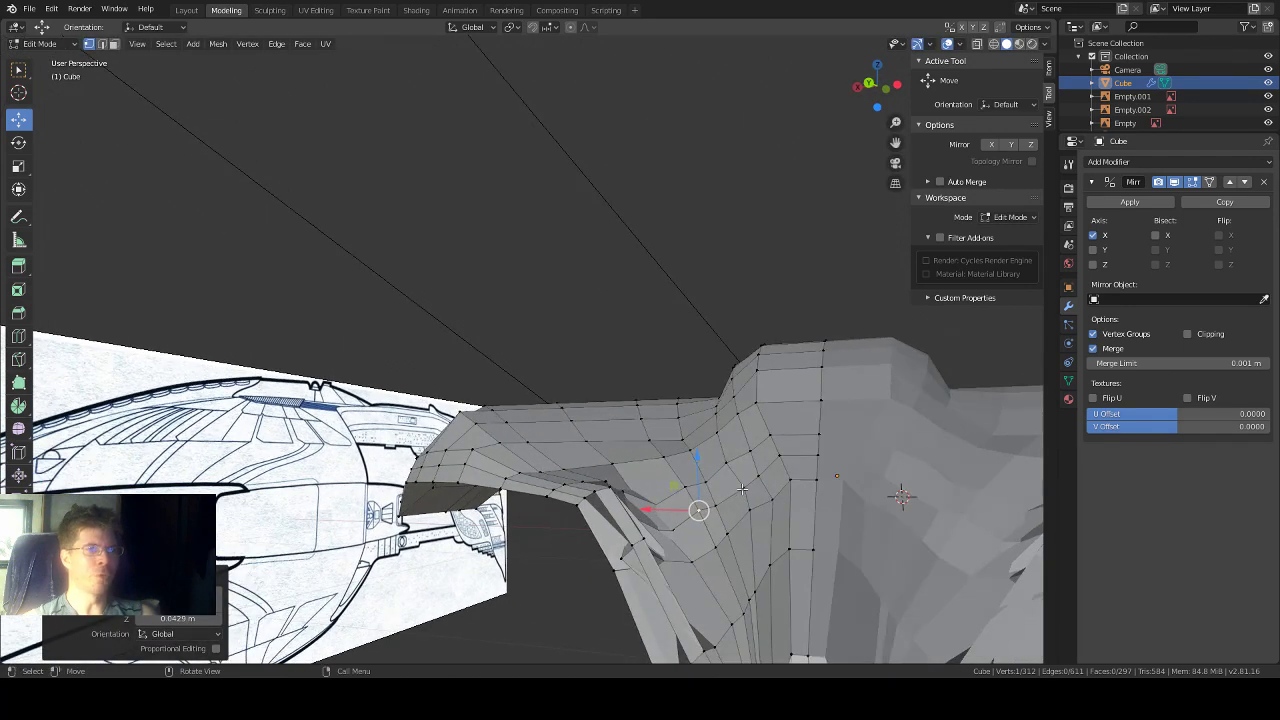
click(742, 488)
drag(717, 489, 748, 478)
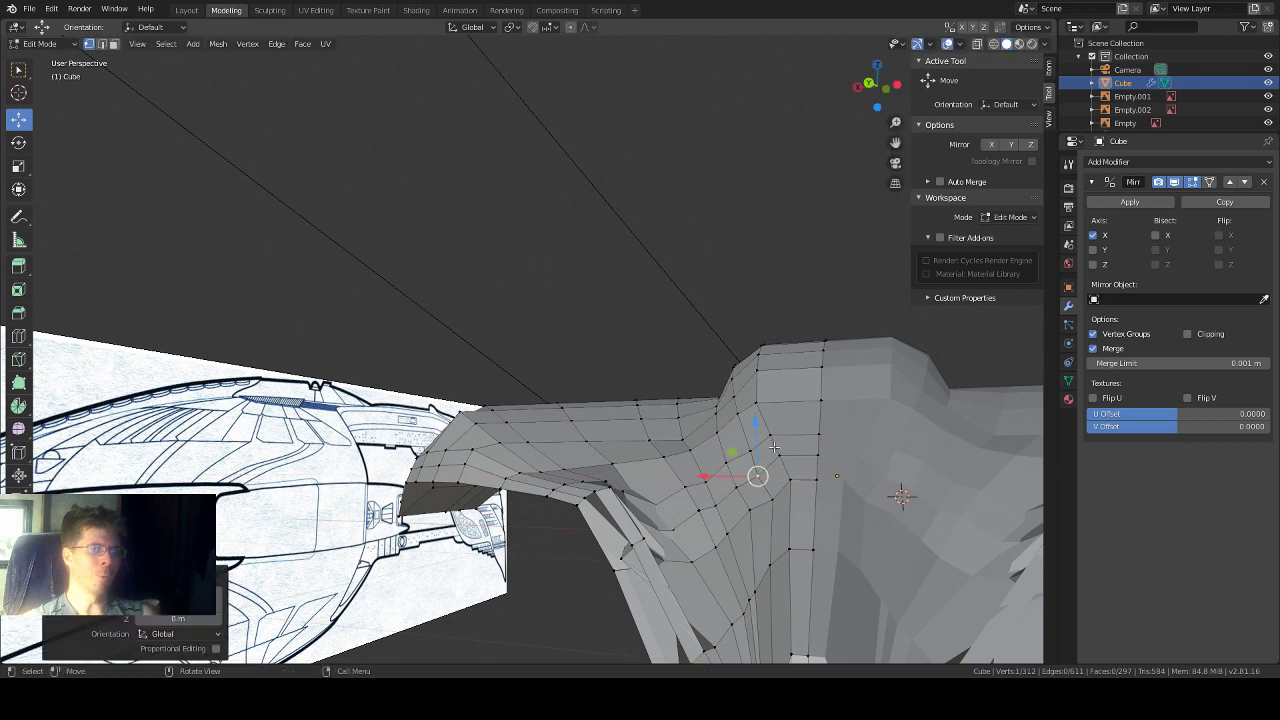
click(768, 435)
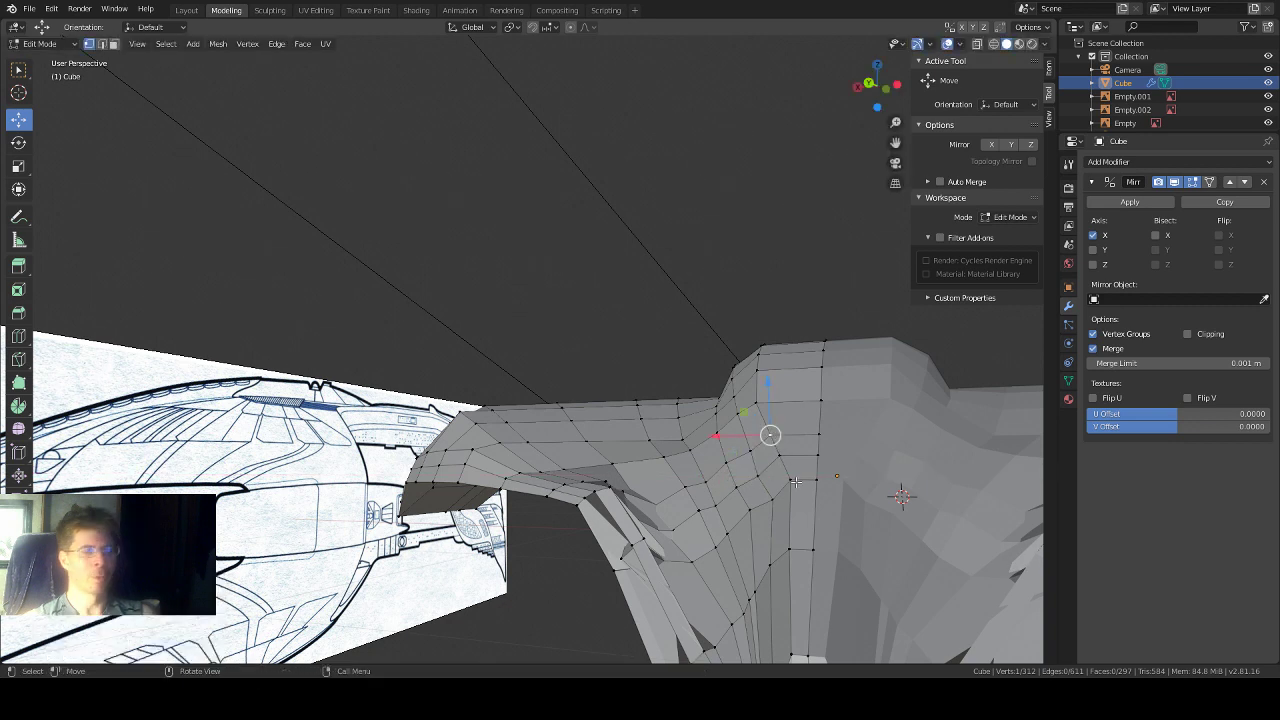
click(789, 476)
middle_drag(789, 476, 689, 479)
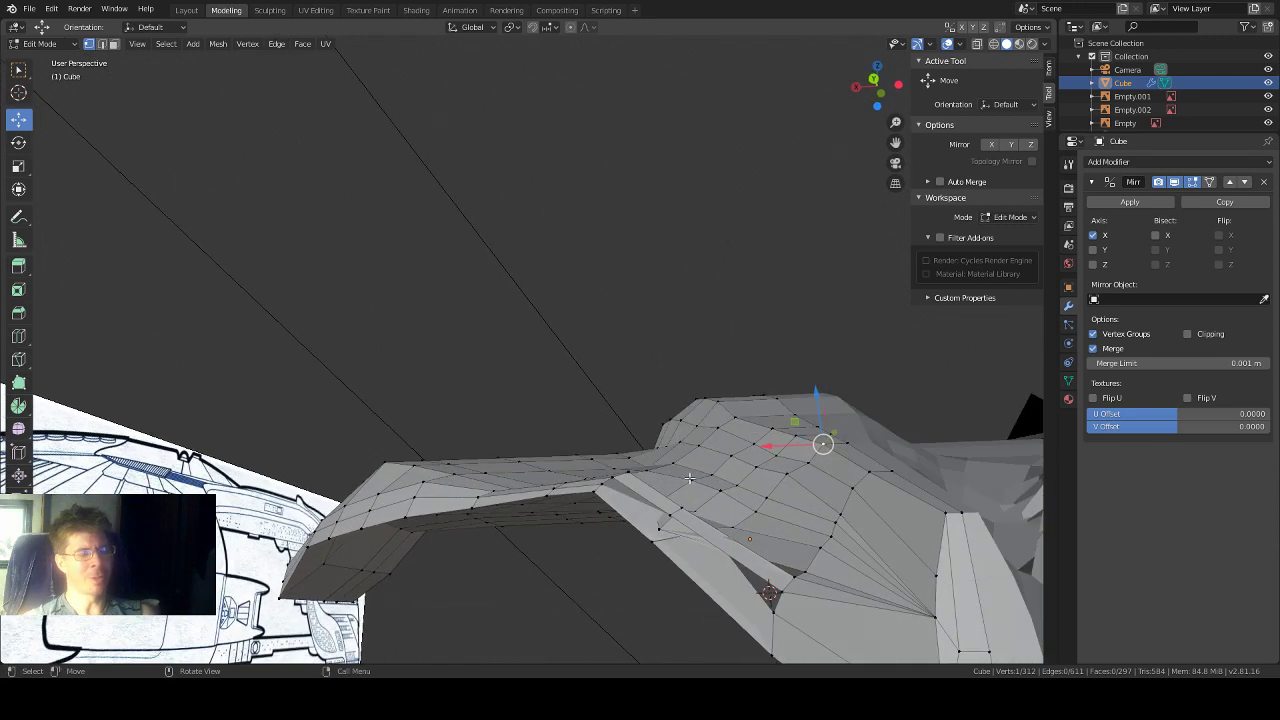
click(808, 463)
click(783, 481)
drag(760, 456, 766, 458)
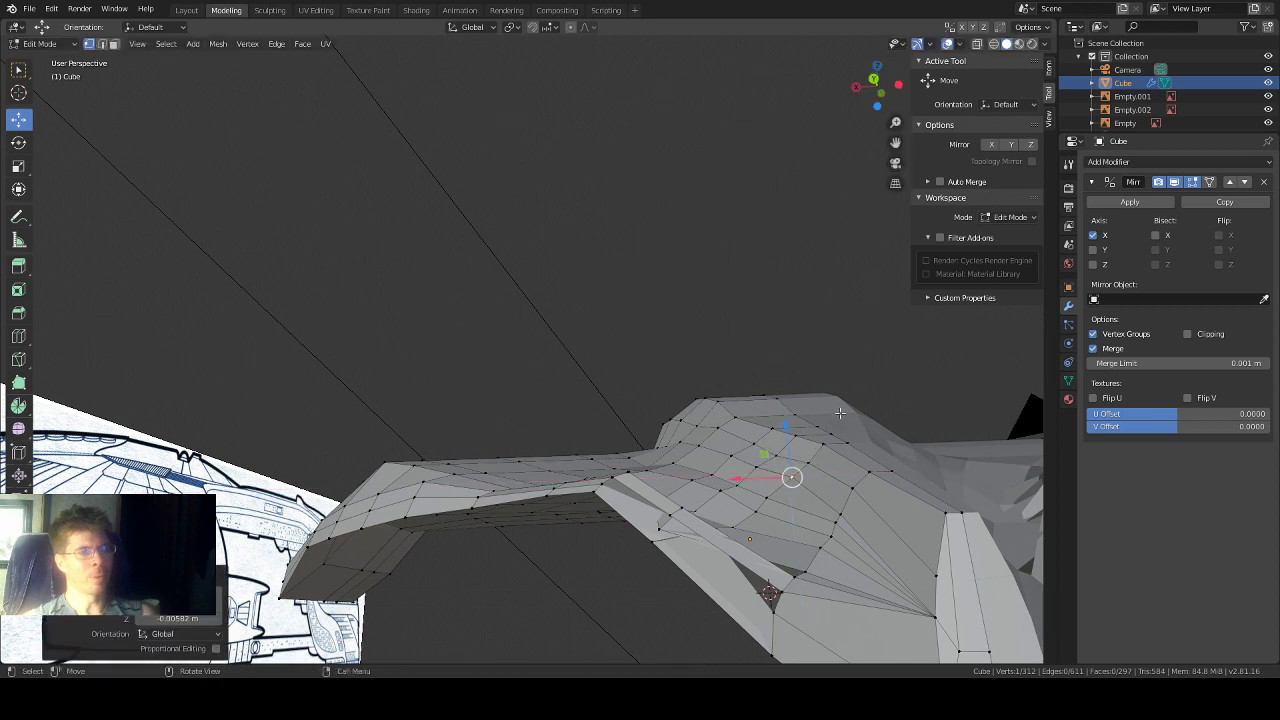
Step: Raise the vertex at the slope's lower corner about 0.012 m along Z, and lower the midway vertex another 0.006 m
click(845, 510)
drag(836, 479, 837, 471)
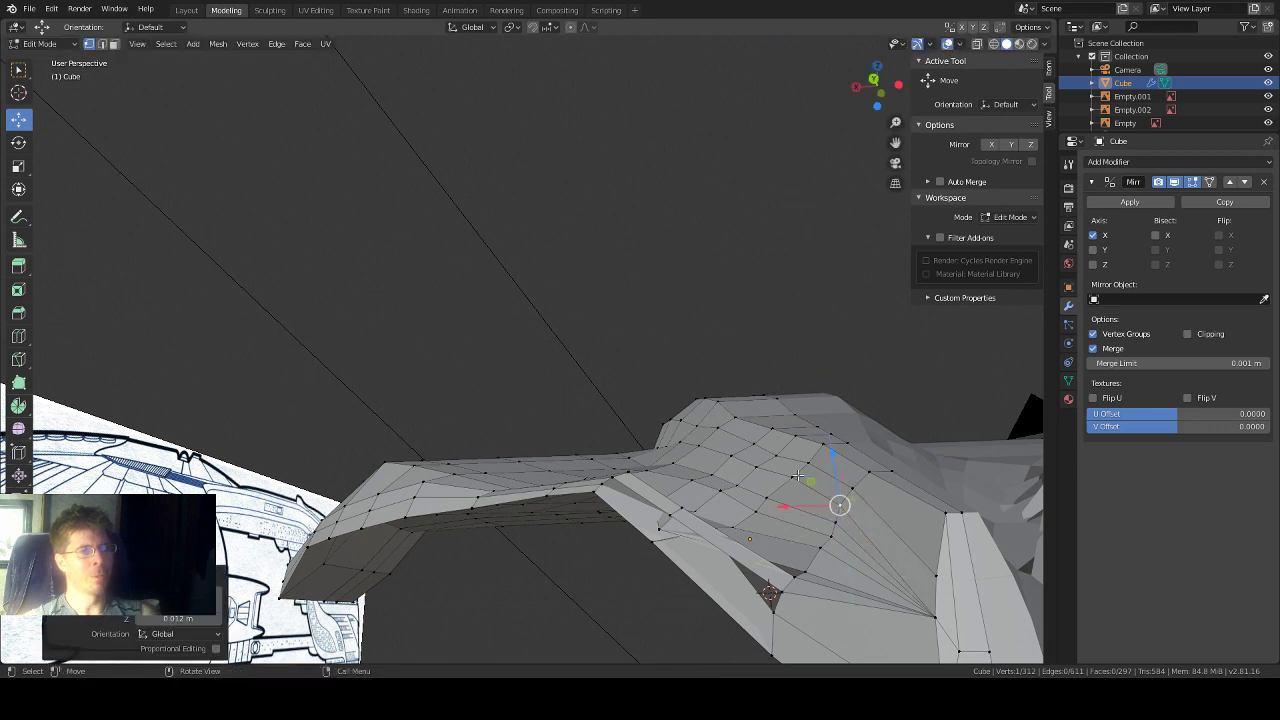
click(793, 475)
drag(793, 445, 791, 455)
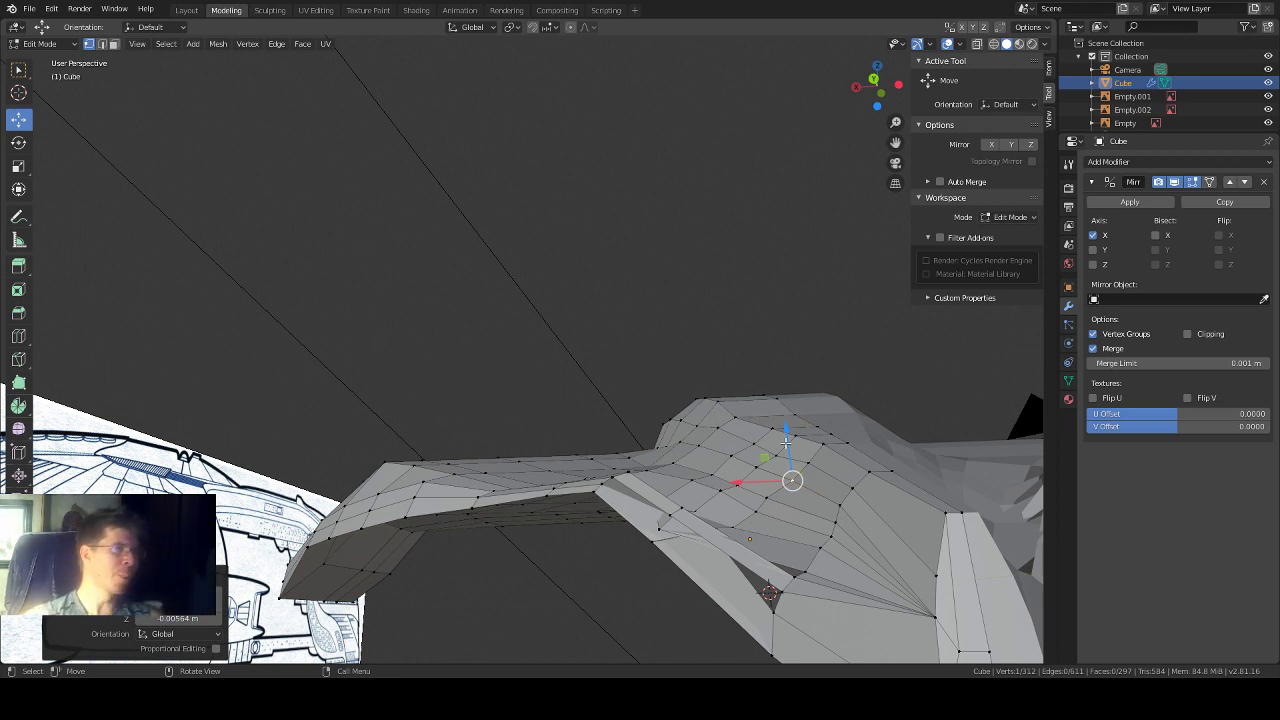
Step: Raise three neighbouring vertices along the row running from the wing into the shoulder slightly along Z
scroll(717, 437, down, 1)
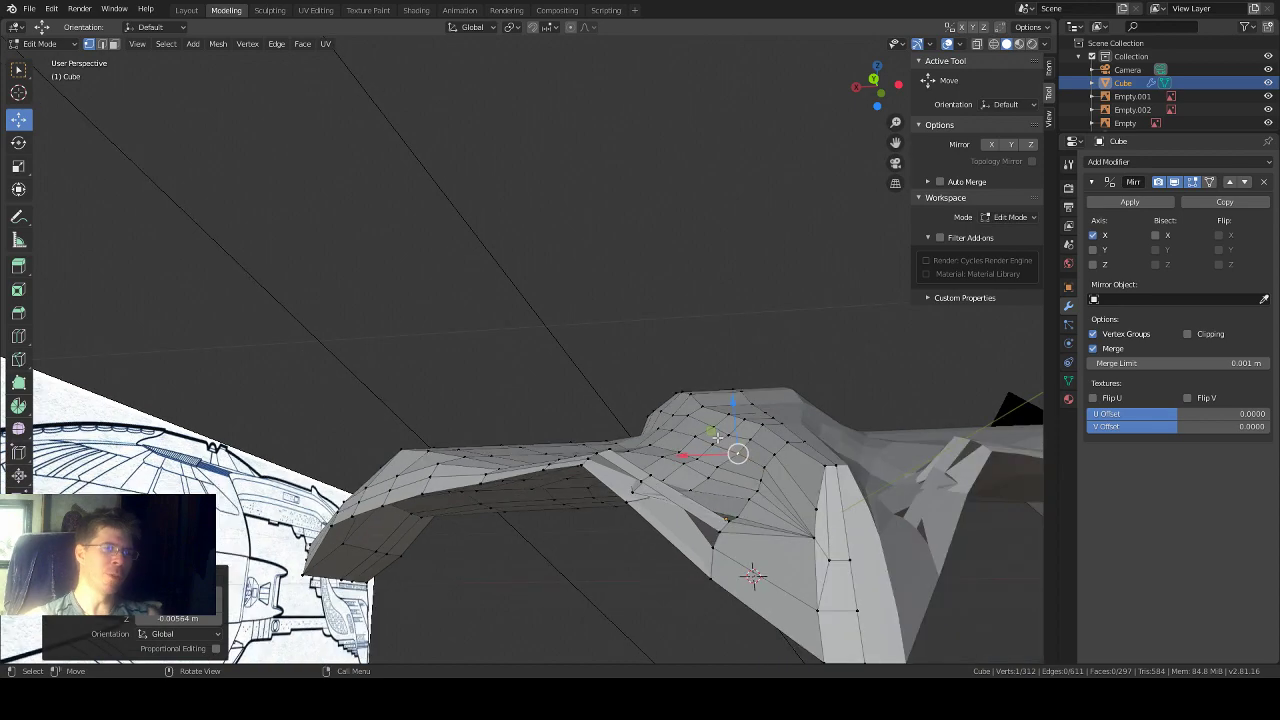
mouse_move(642, 350)
middle_down()
mouse_move(671, 357)
mouse_move(655, 320)
mouse_move(639, 363)
mouse_move(637, 340)
mouse_move(644, 348)
middle_up()
drag(700, 449, 700, 449)
middle_drag(700, 449, 667, 427)
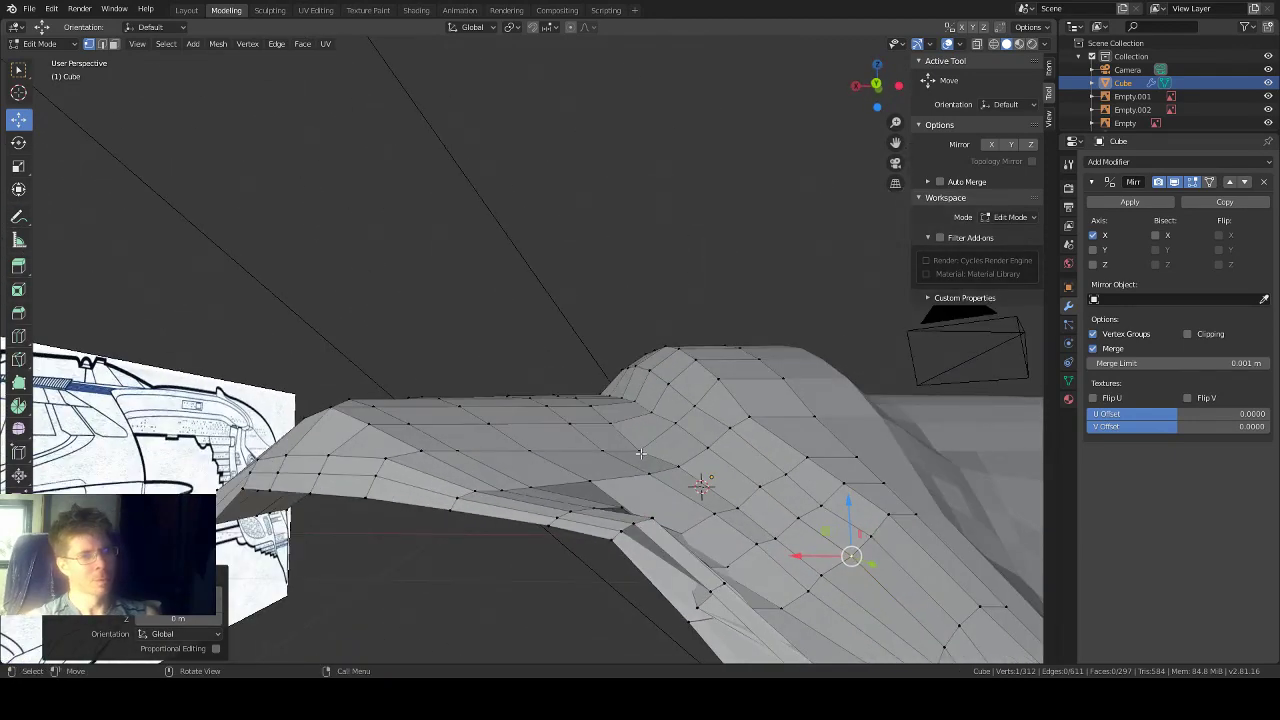
click(640, 453)
drag(647, 406, 643, 395)
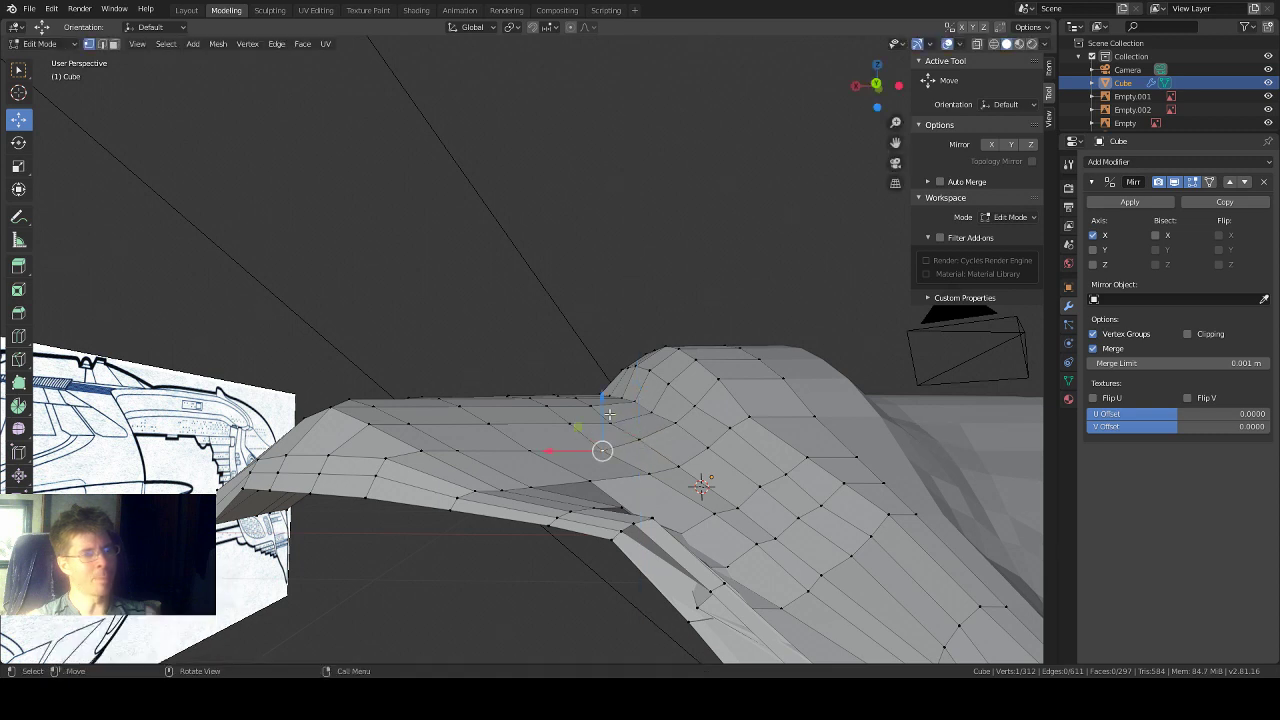
drag(609, 412, 604, 410)
click(679, 462)
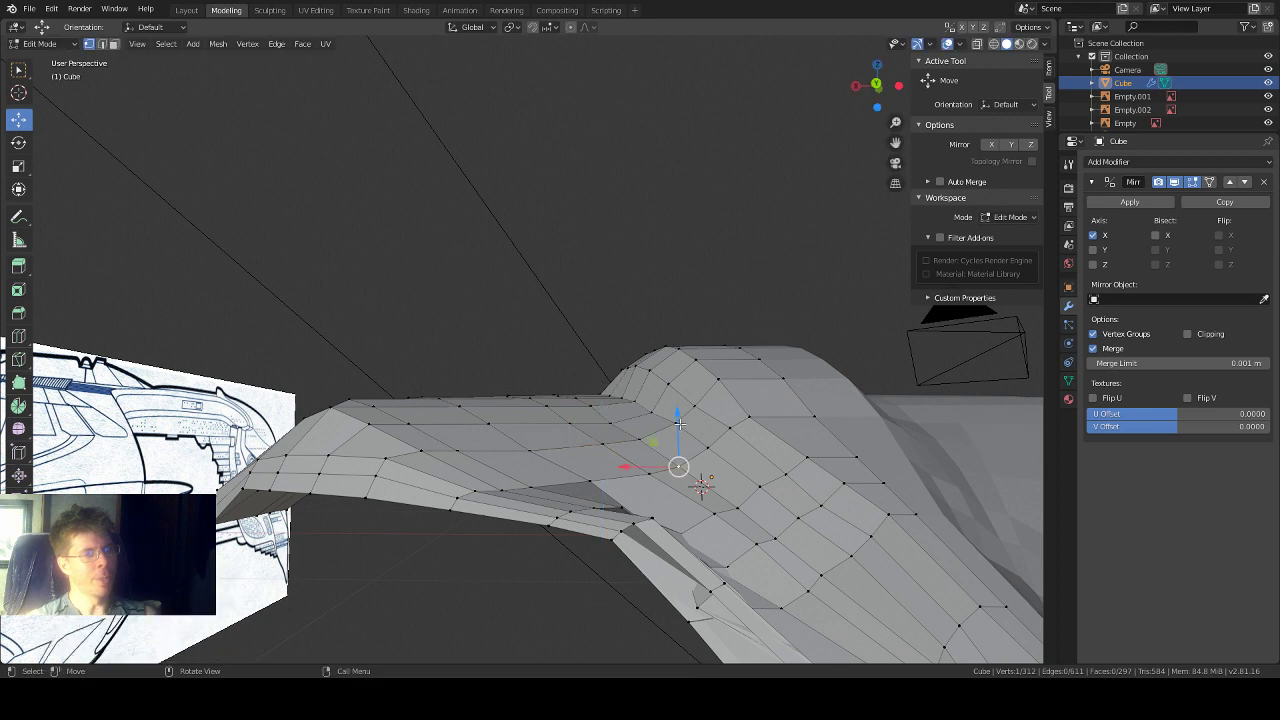
drag(679, 423, 679, 420)
Step: Raise the two short cross edges below the shoulder's crest by about 0.014 m and 0.009 m along Z
click(708, 447)
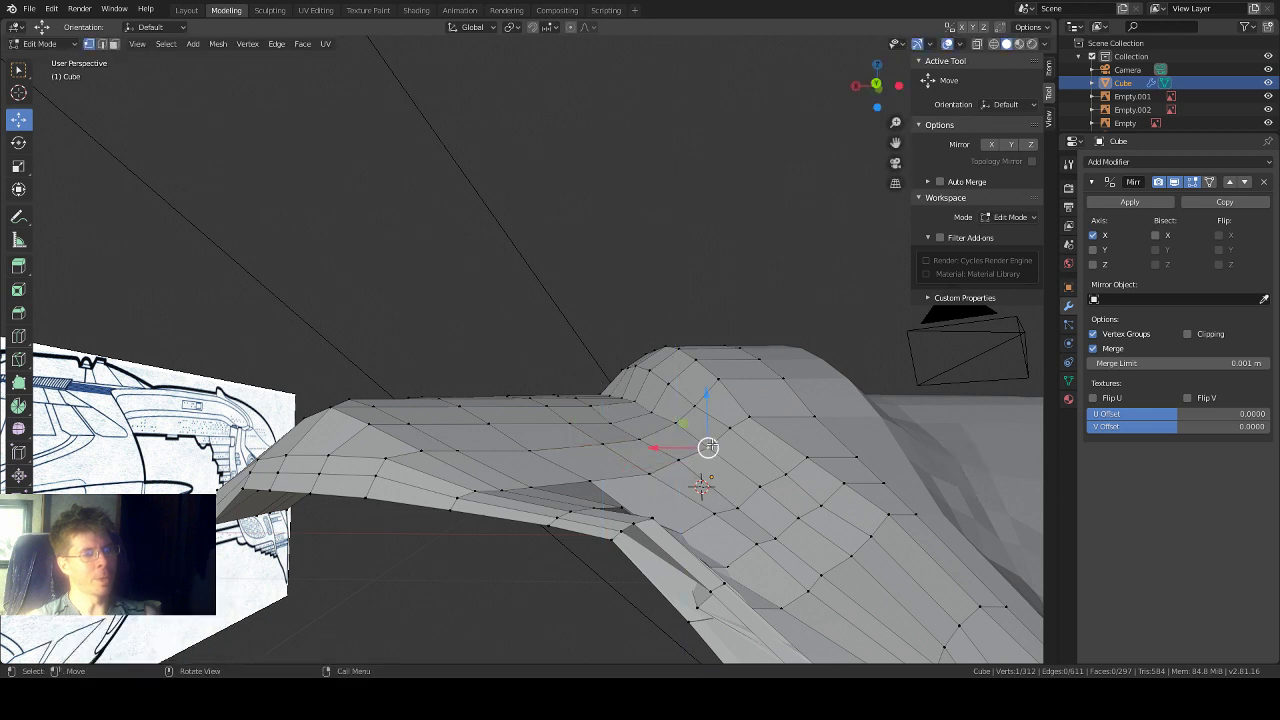
shift+click(808, 416)
drag(779, 382, 779, 391)
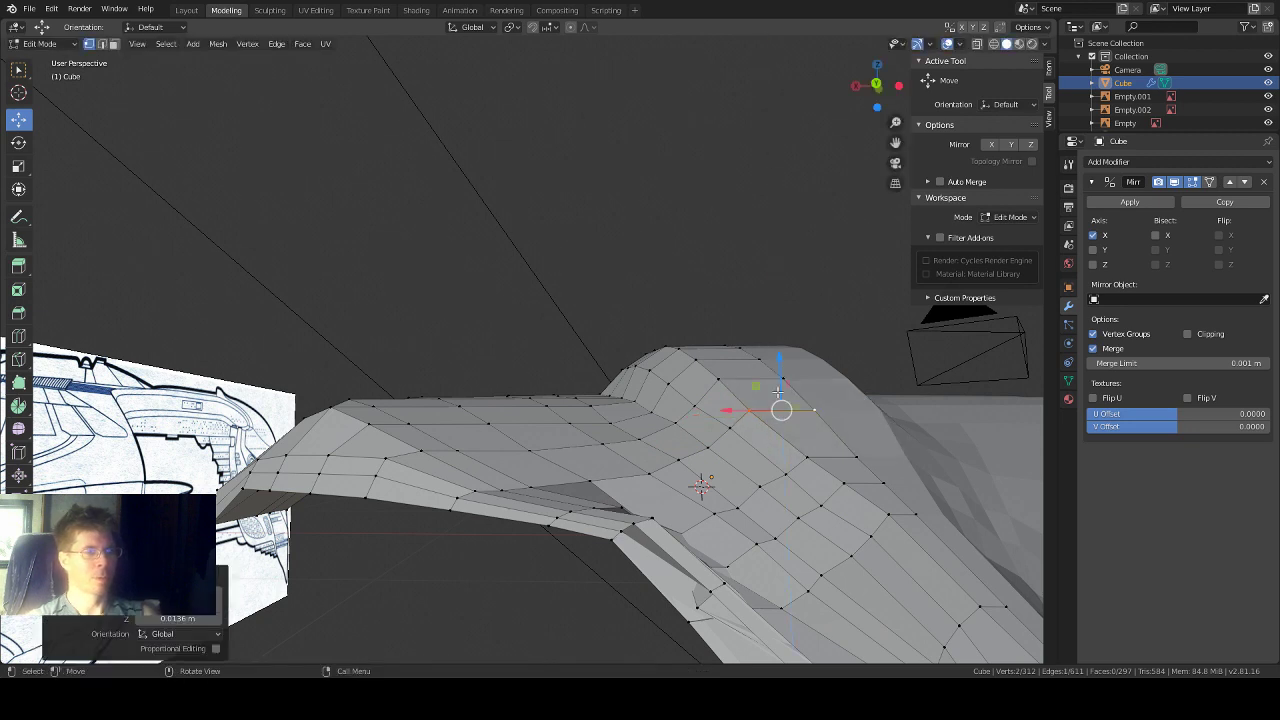
click(831, 457)
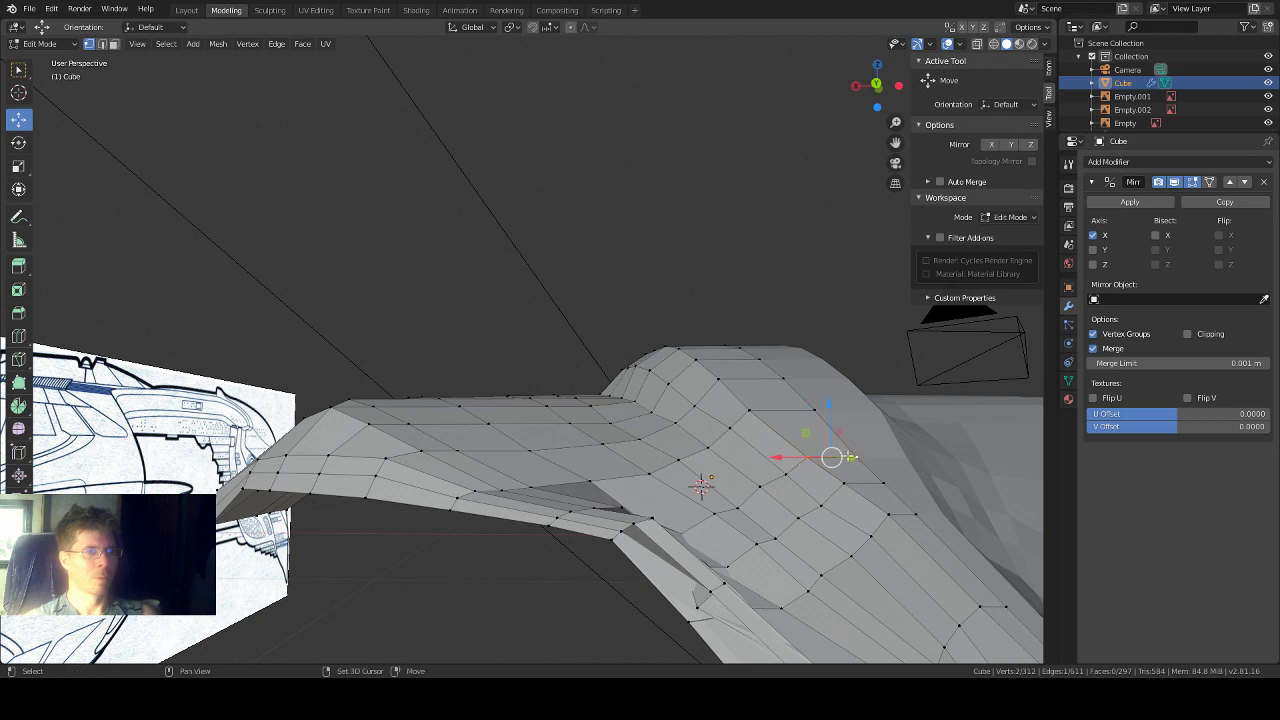
drag(830, 425, 828, 419)
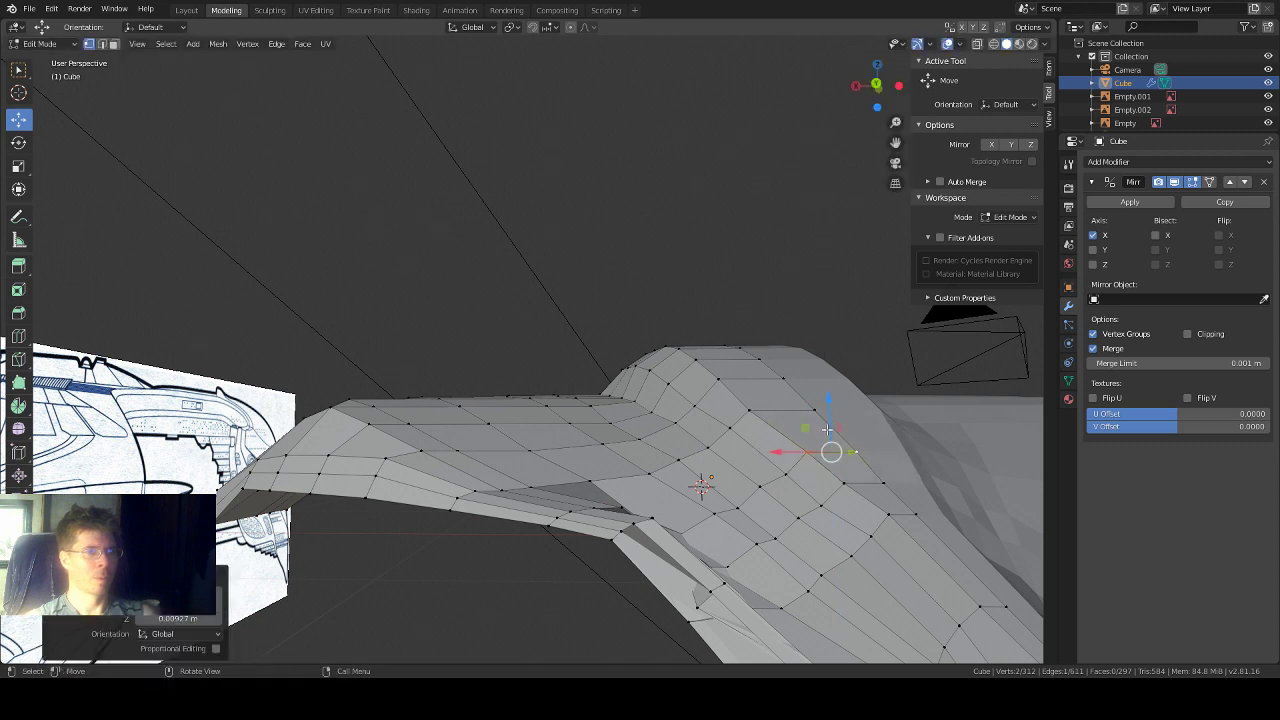
Step: Raise the next cross edge down the slope about 0.008 m and the vertex beside it about 0.012 m along Z
click(856, 485)
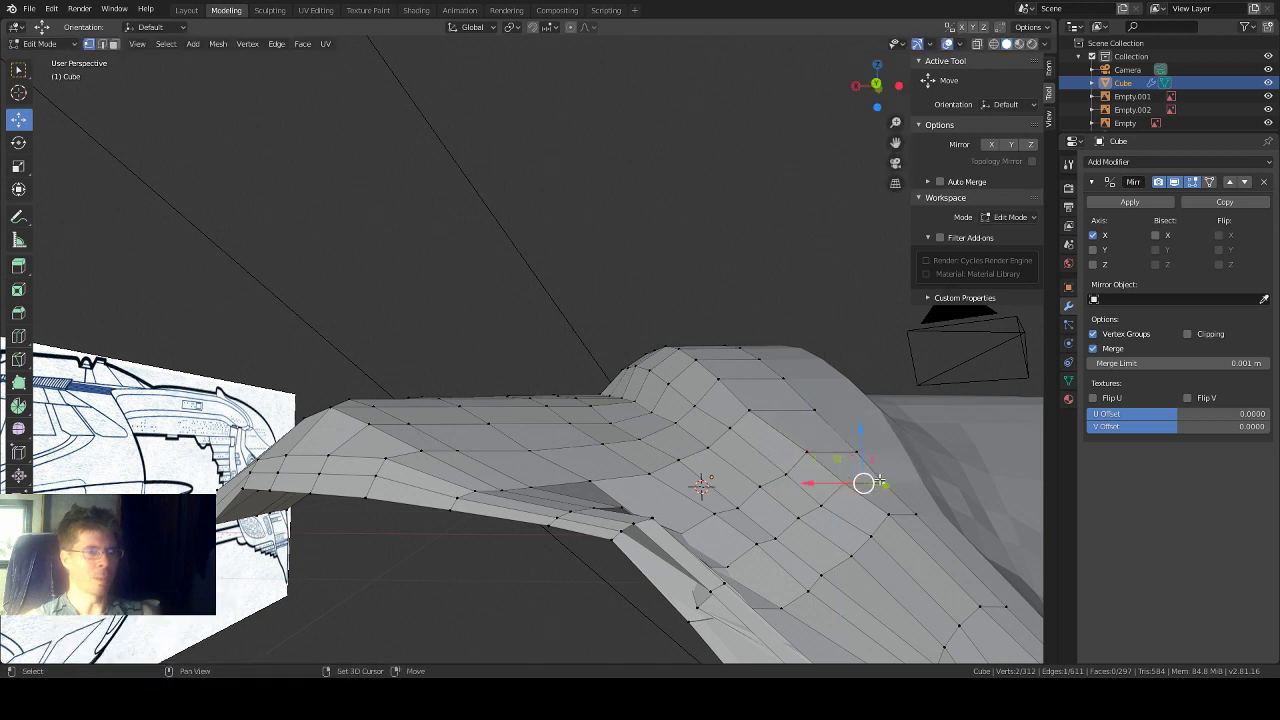
drag(862, 447, 841, 513)
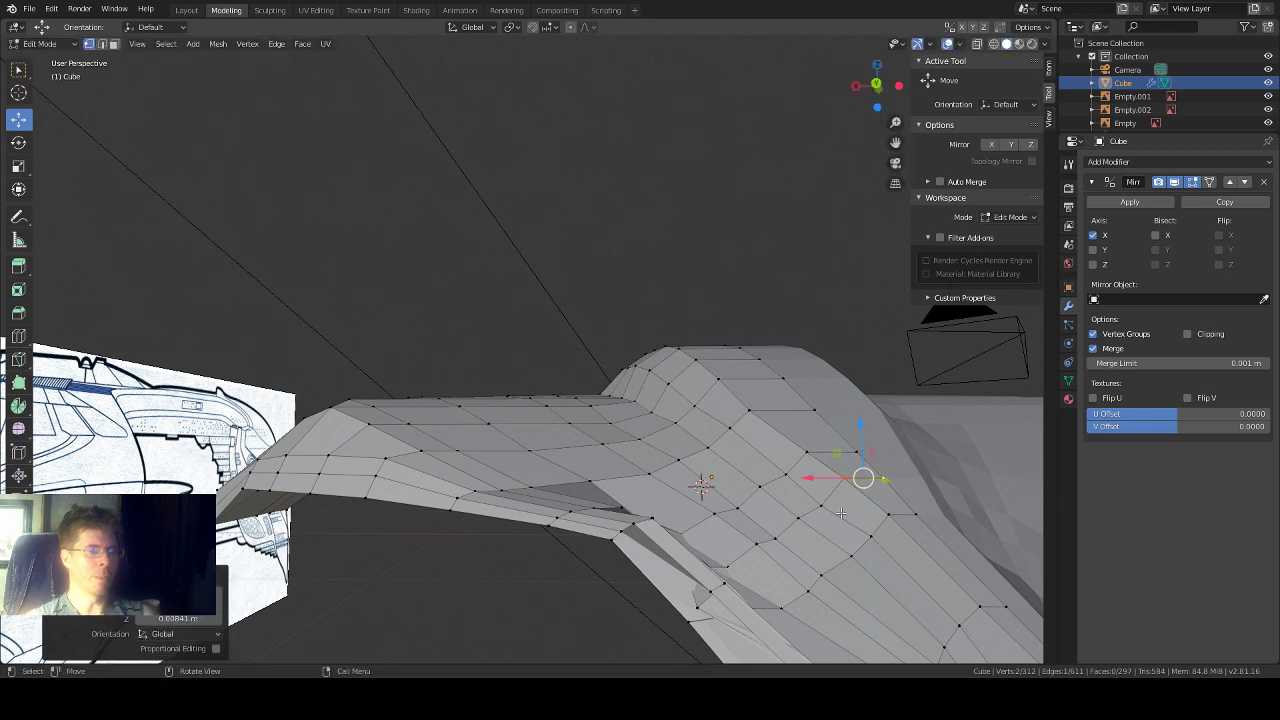
click(820, 505)
drag(819, 464, 821, 462)
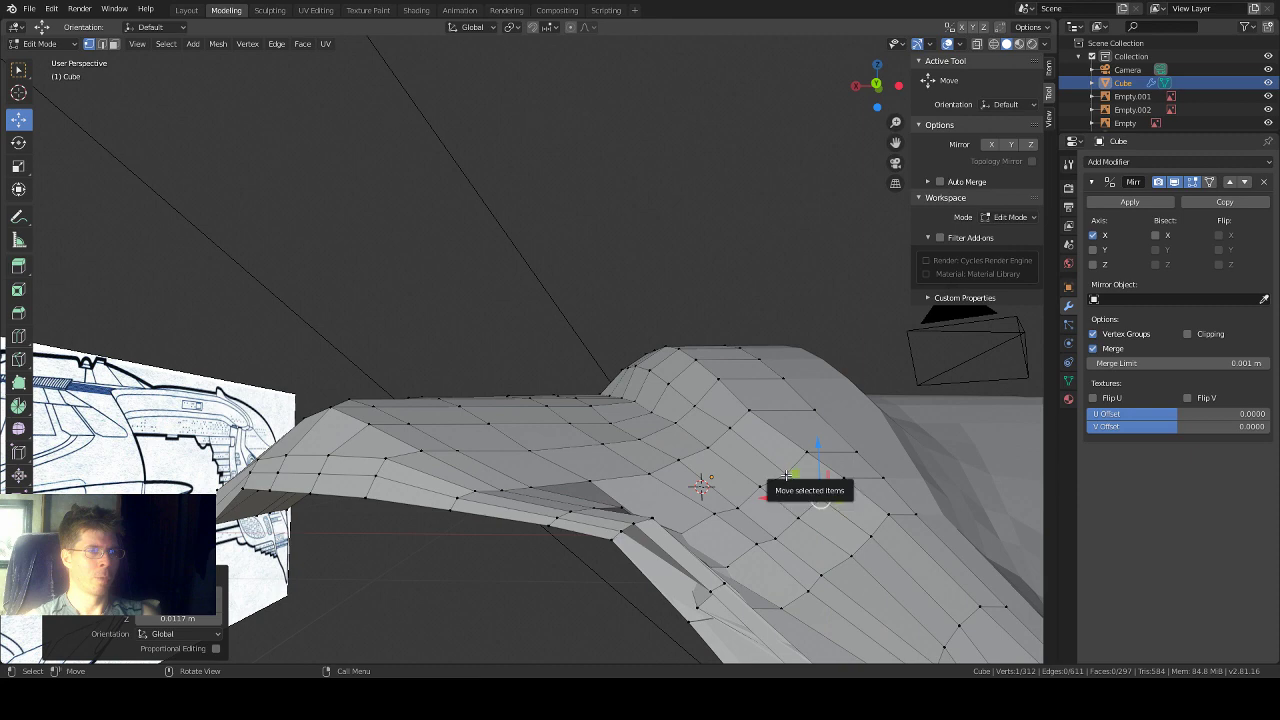
key(alt+a)
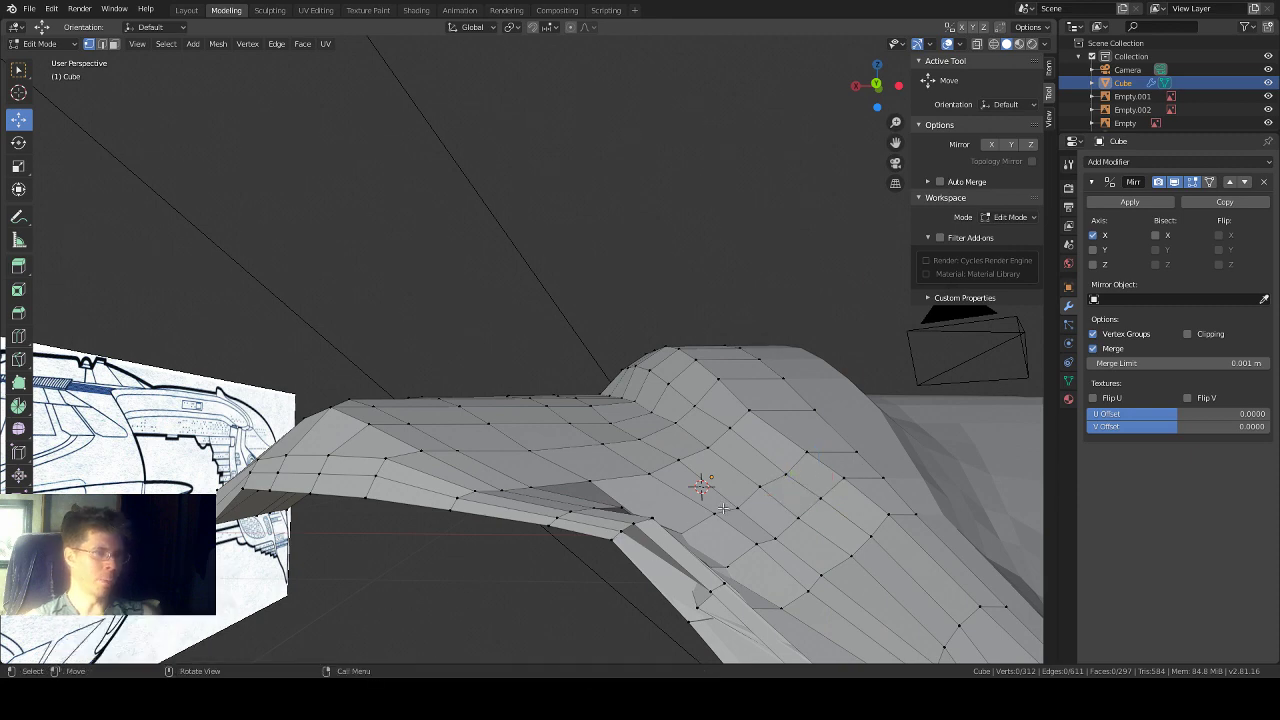
Step: Examine the flow of the reshaped shoulder, slope and rim from below, above and the side
middle_drag(766, 352, 724, 327)
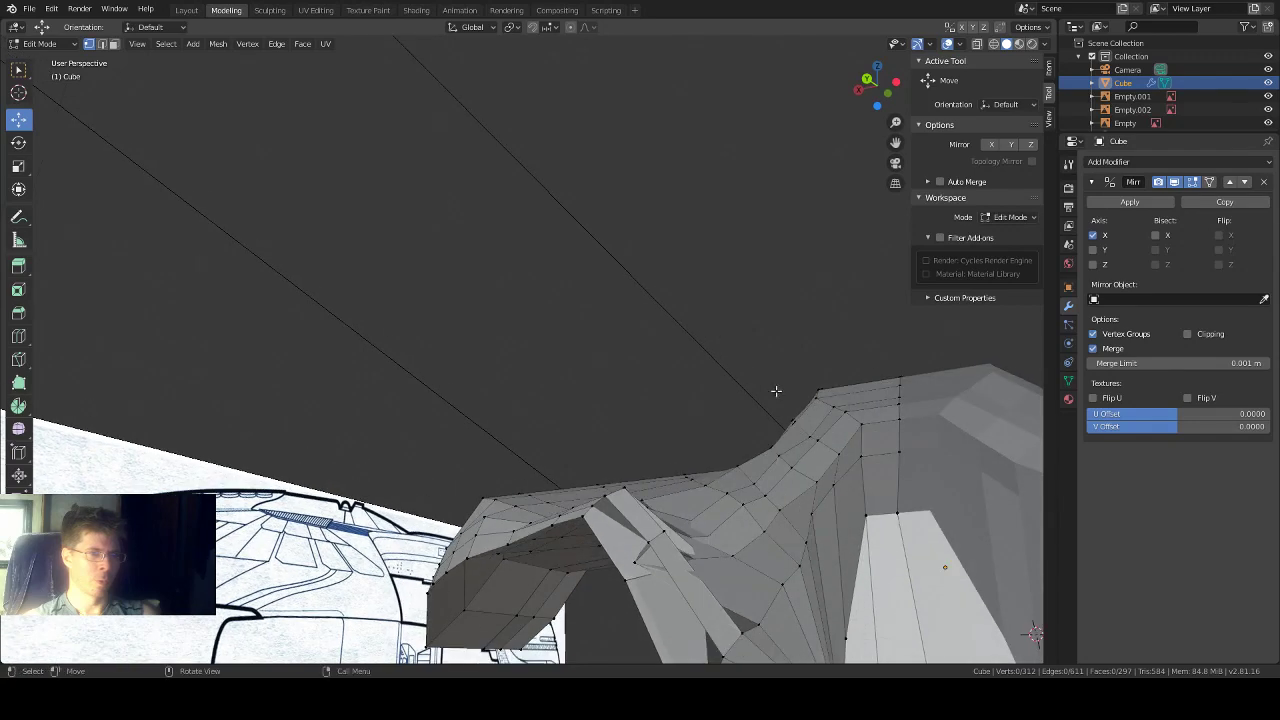
mouse_move(821, 467)
middle_down()
mouse_move(844, 480)
mouse_move(843, 461)
middle_up()
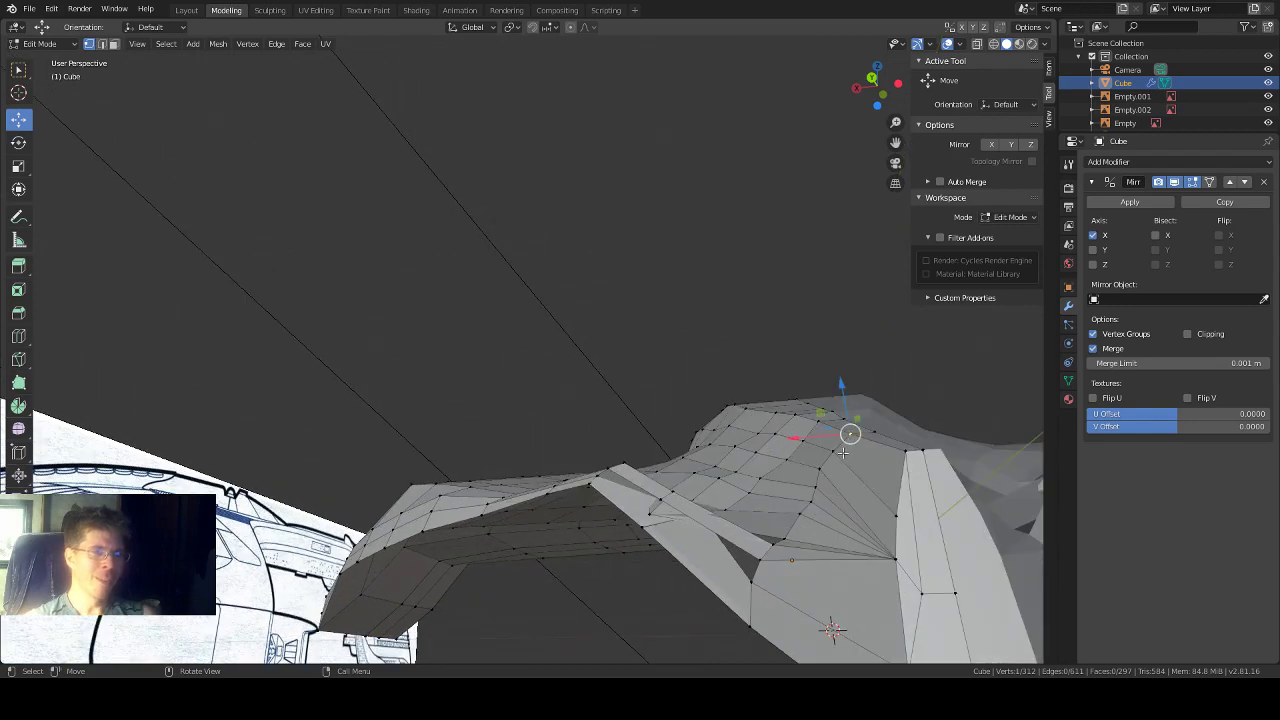
middle_drag(840, 470, 828, 469)
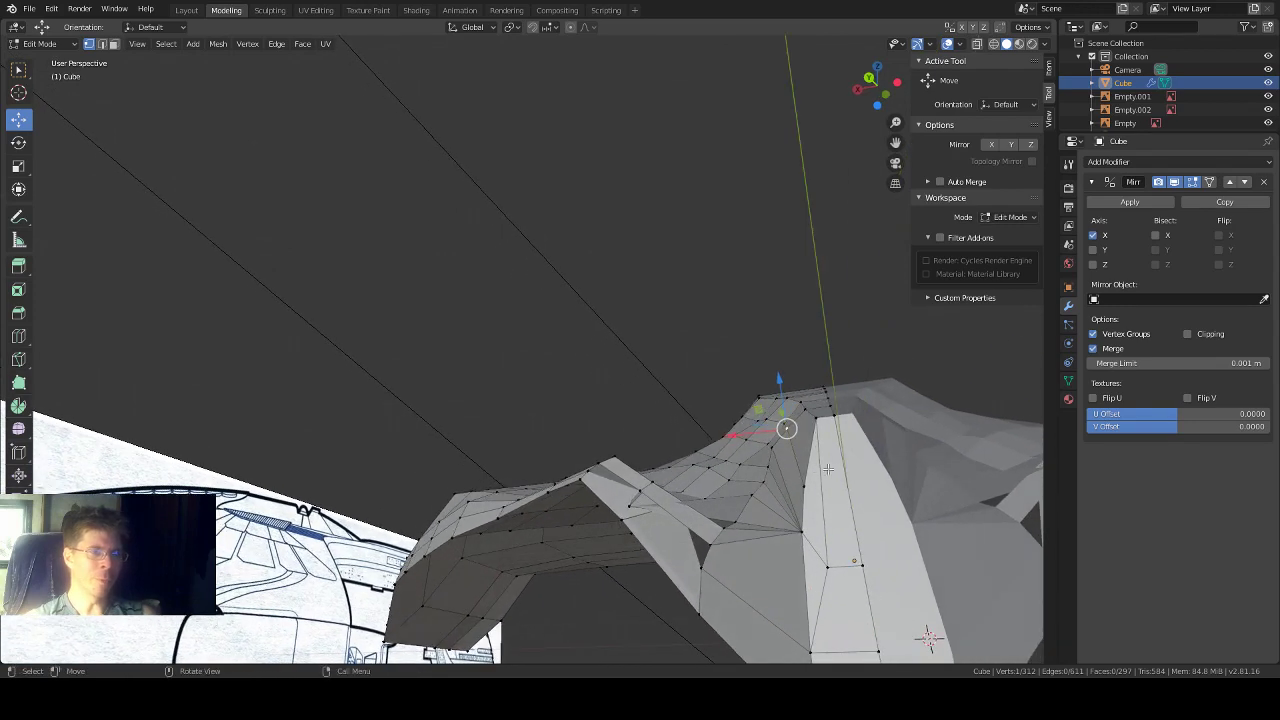
mouse_move(752, 433)
mouse_down()
mouse_move(766, 445)
mouse_move(742, 455)
mouse_up()
middle_drag(742, 455, 755, 441)
click(820, 559)
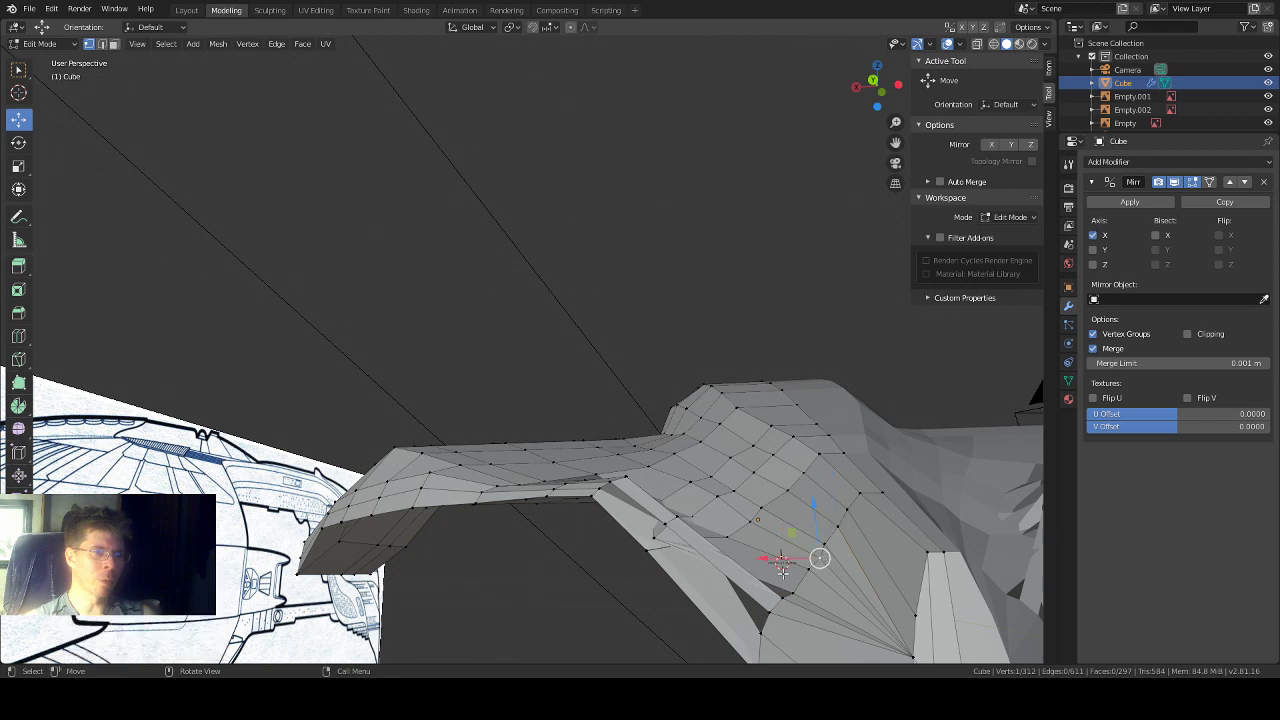
middle_drag(791, 540, 832, 524)
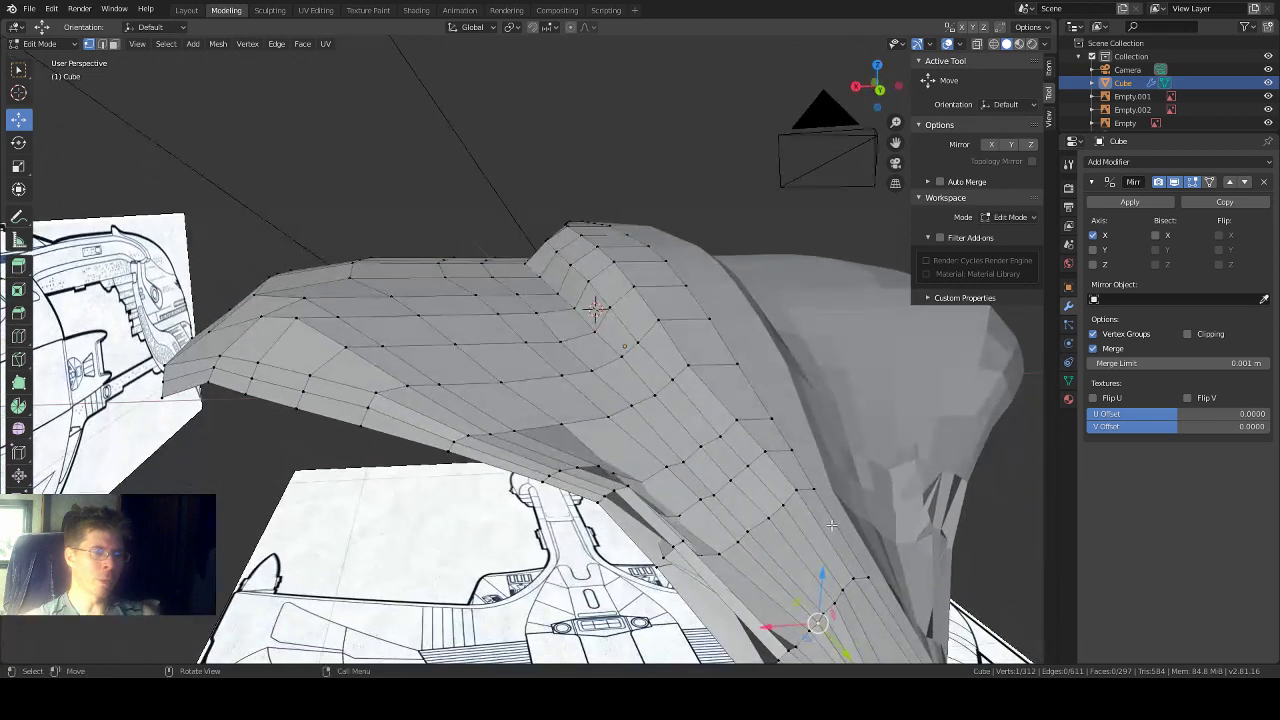
drag(808, 640, 805, 636)
middle_drag(800, 625, 639, 531)
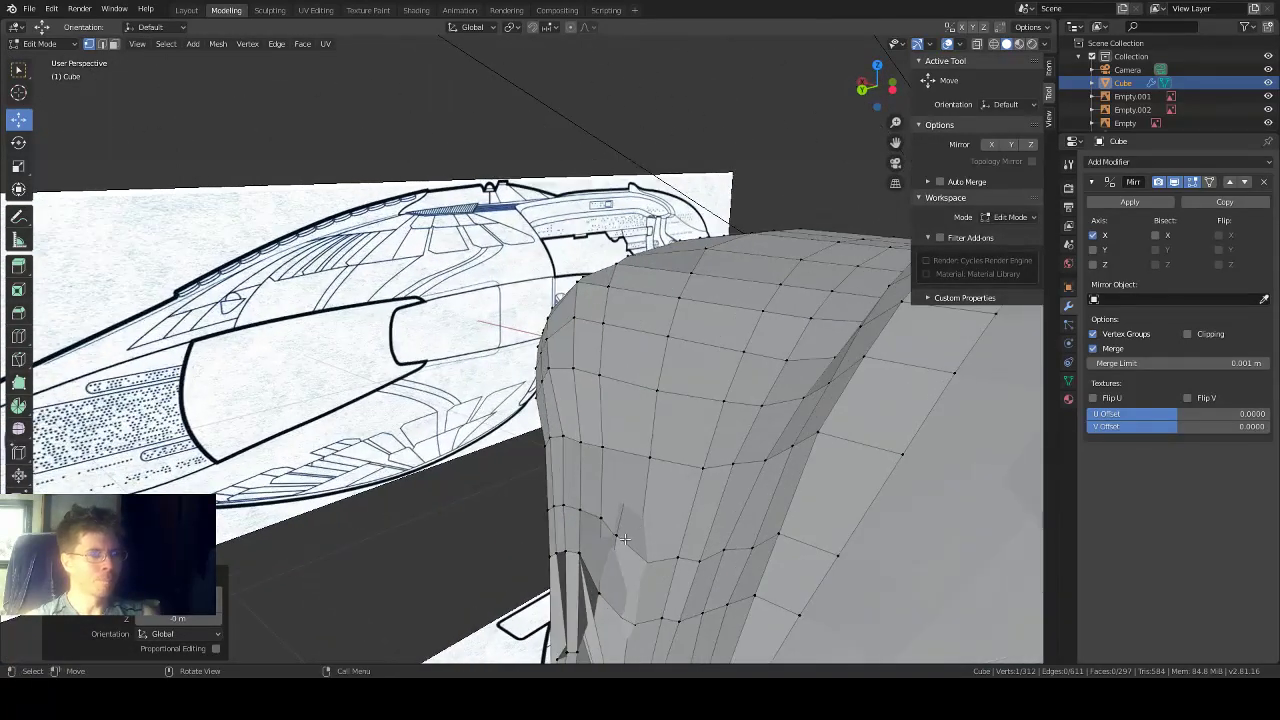
Step: Raise the folded-in vertex on the shoulder's lower slope about 0.06 m along Z
click(617, 536)
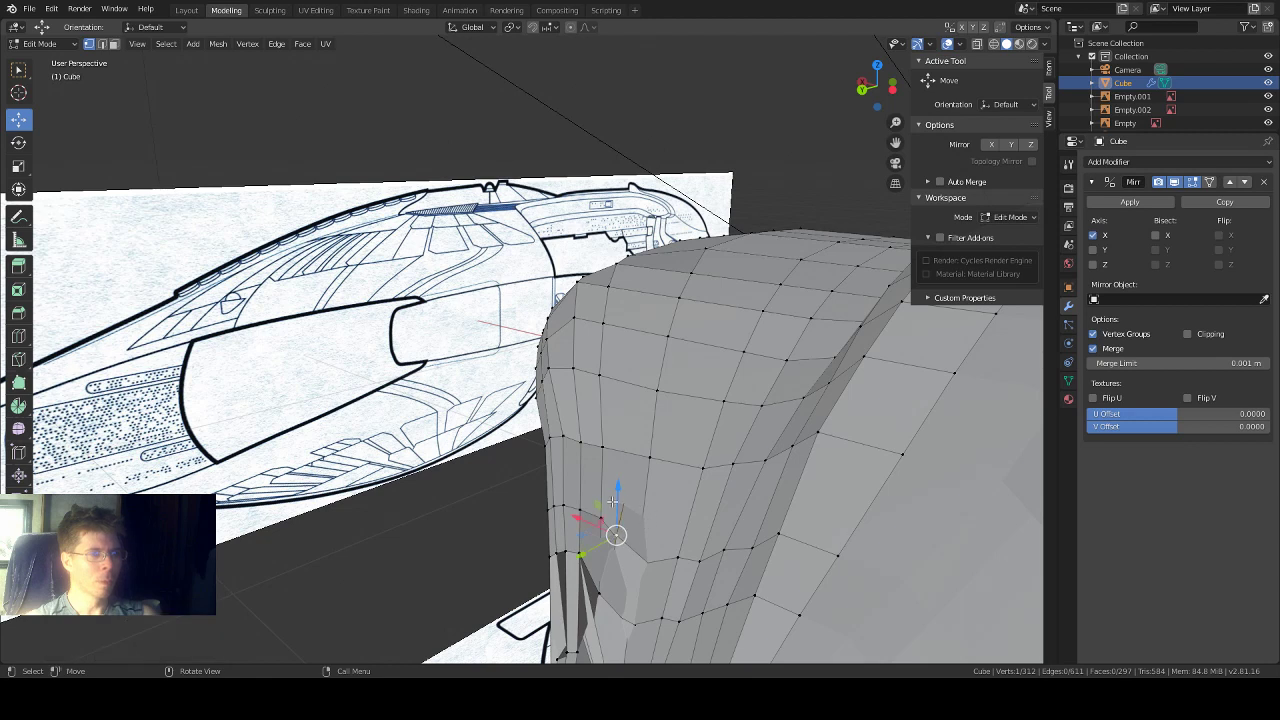
drag(618, 500, 650, 502)
shift+right_click(638, 565)
middle_drag(650, 502, 703, 561)
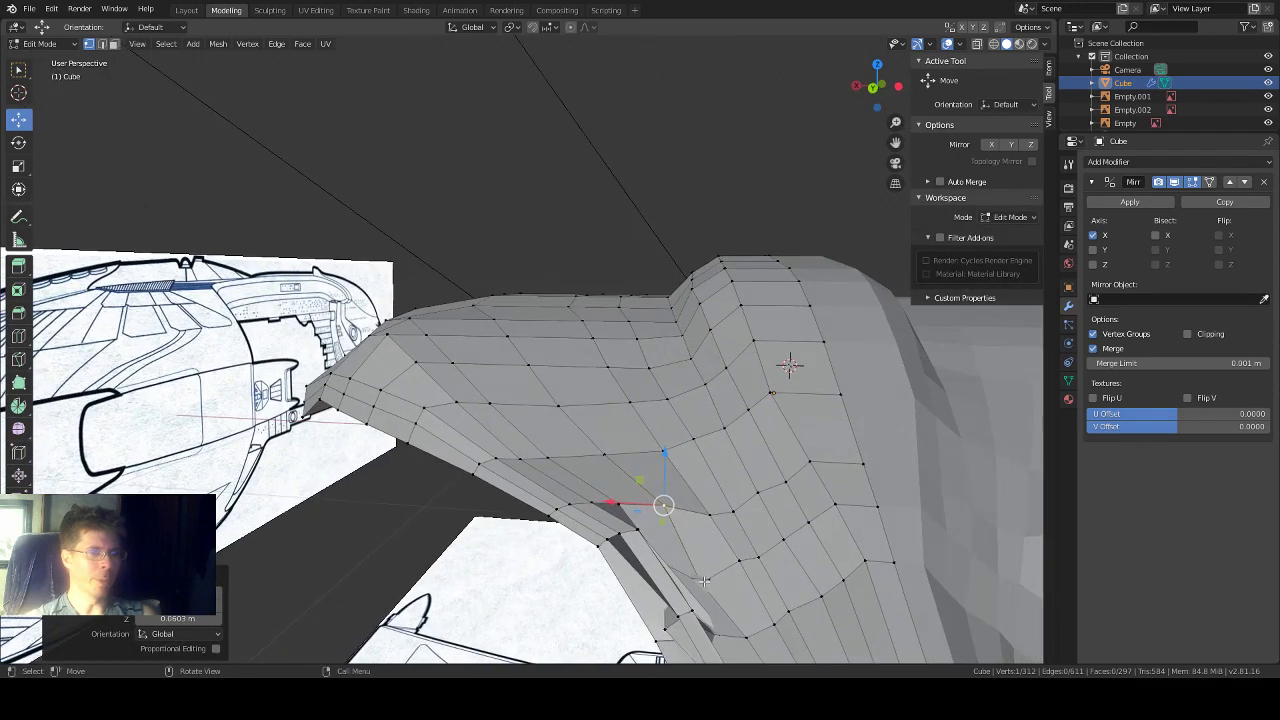
Step: Raise the sunken vertex hidden behind the lower slope's faces, near the rim, about 0.042 m along Z
click(737, 559)
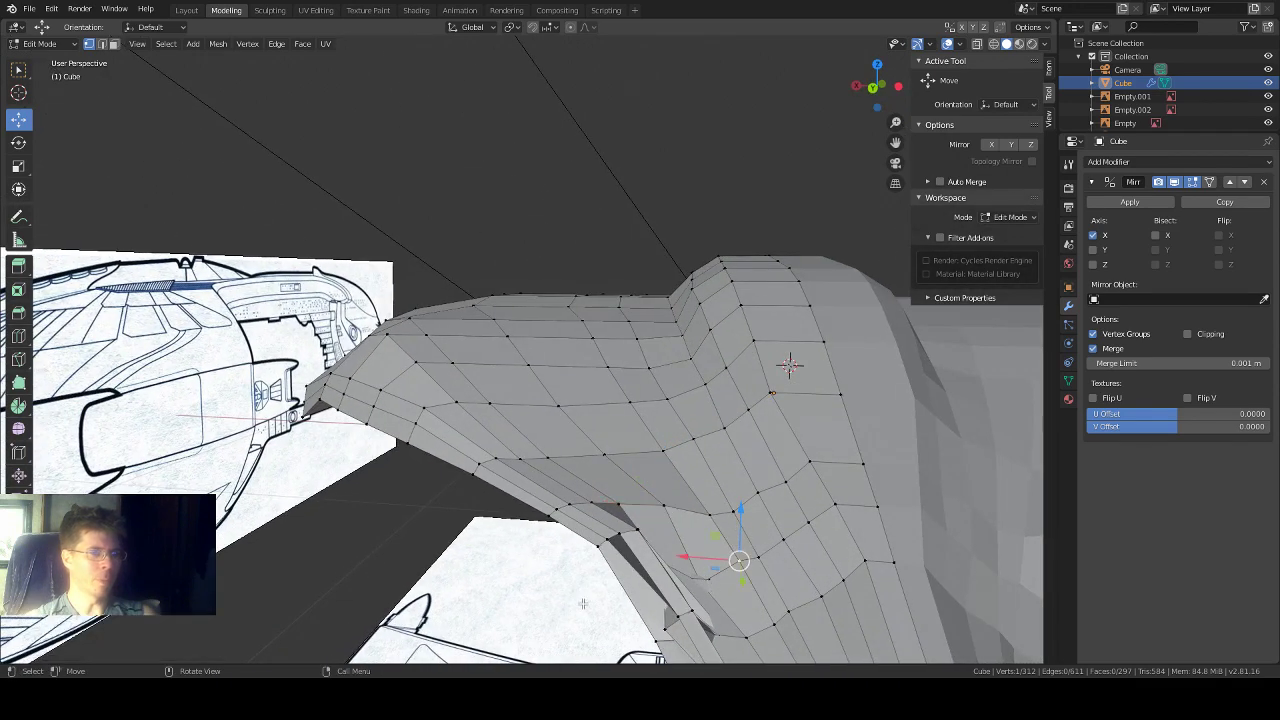
click(688, 560)
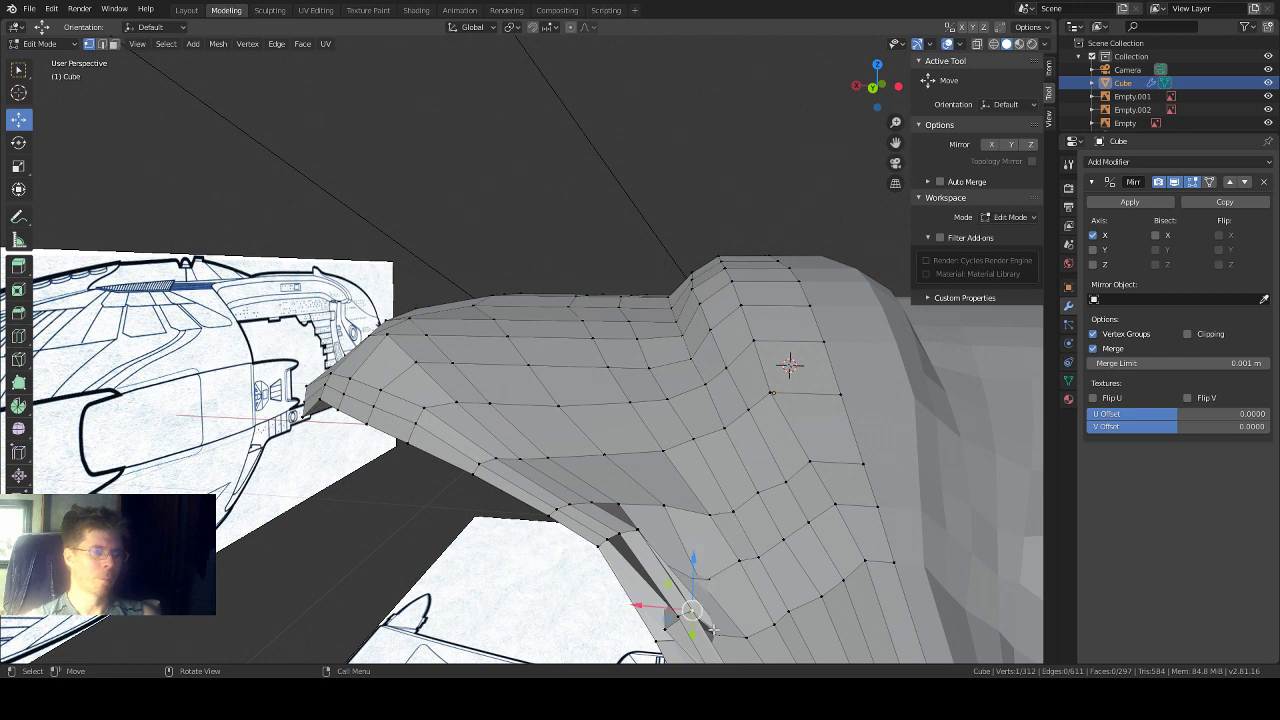
key(KP_Decimal)
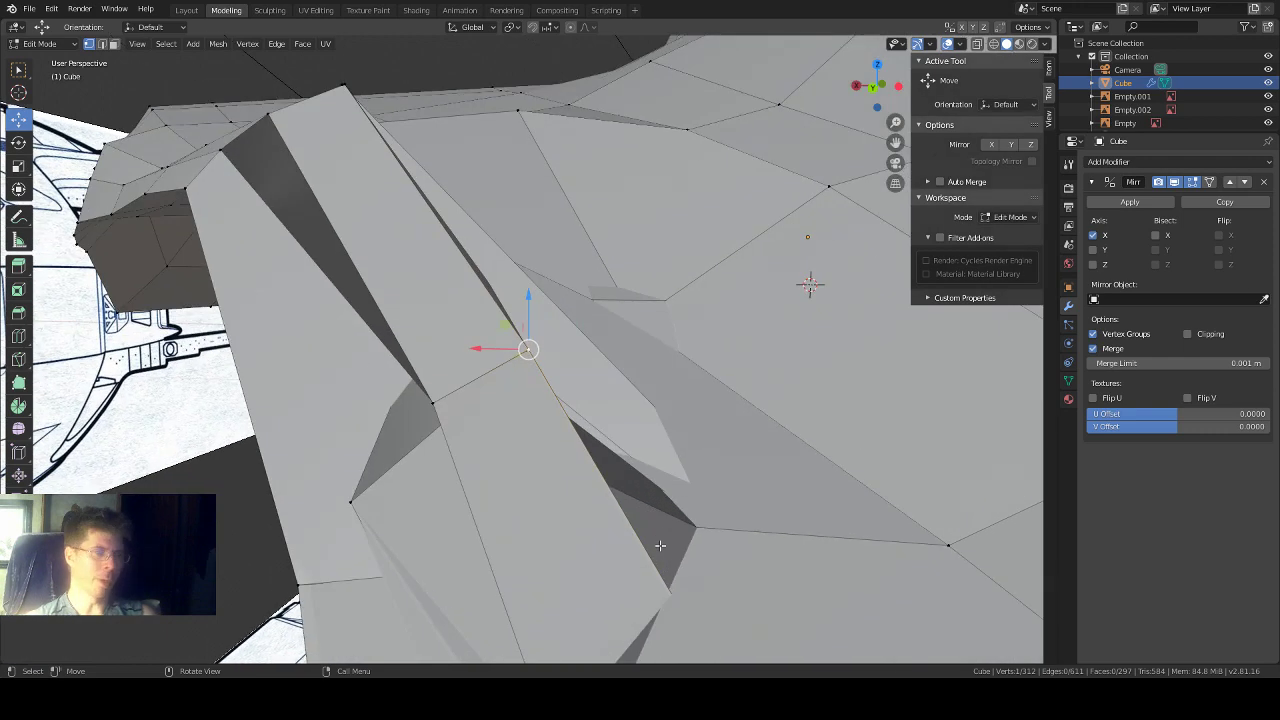
scroll(617, 374, down, 4)
middle_drag(629, 383, 288, 495)
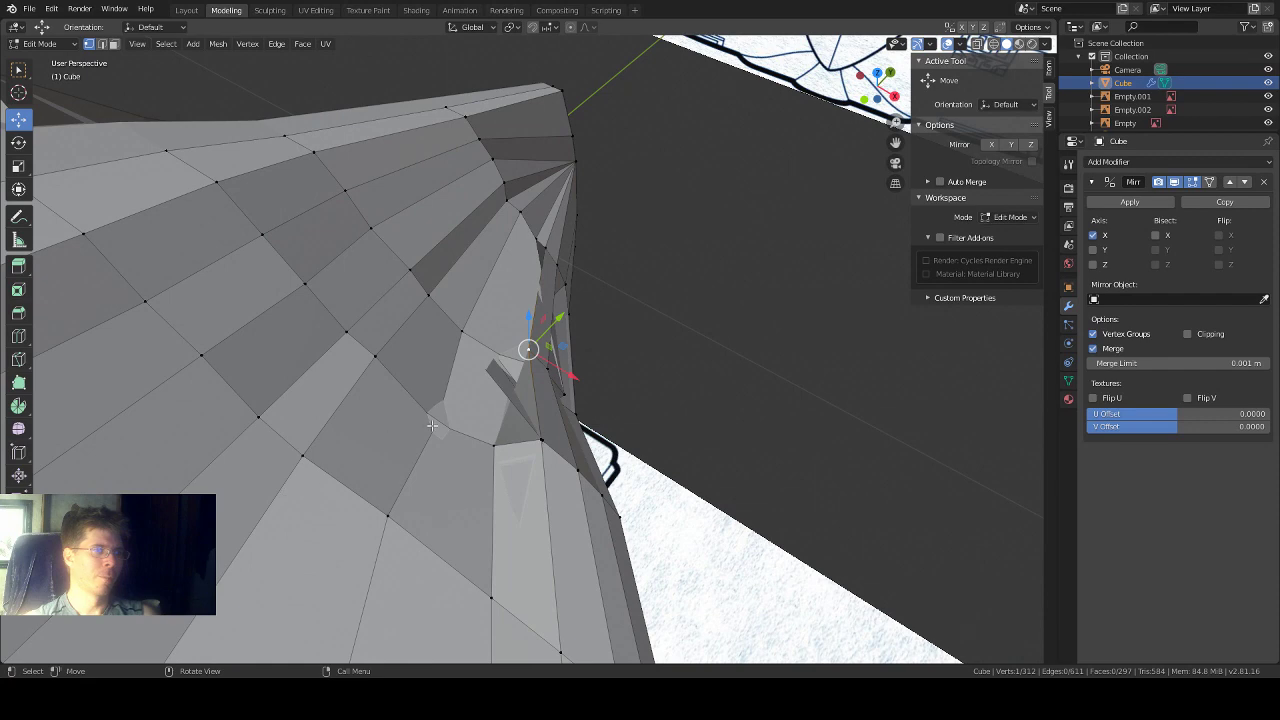
click(978, 44)
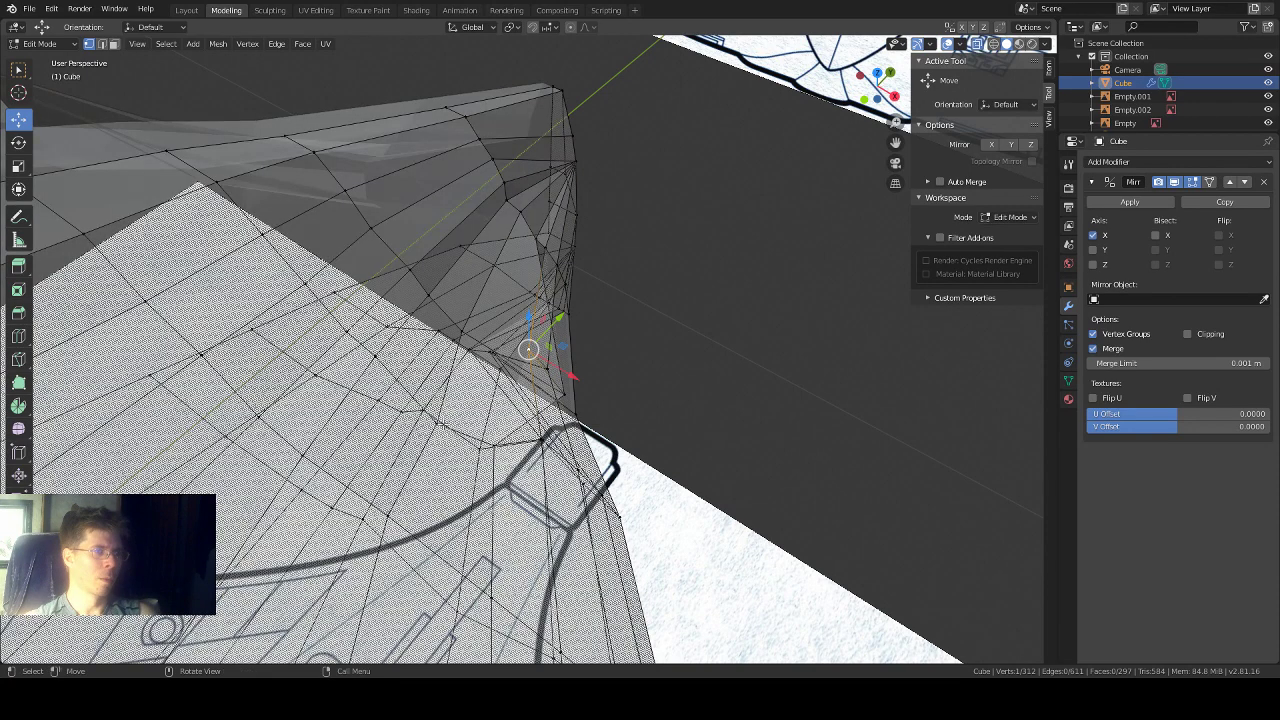
click(440, 423)
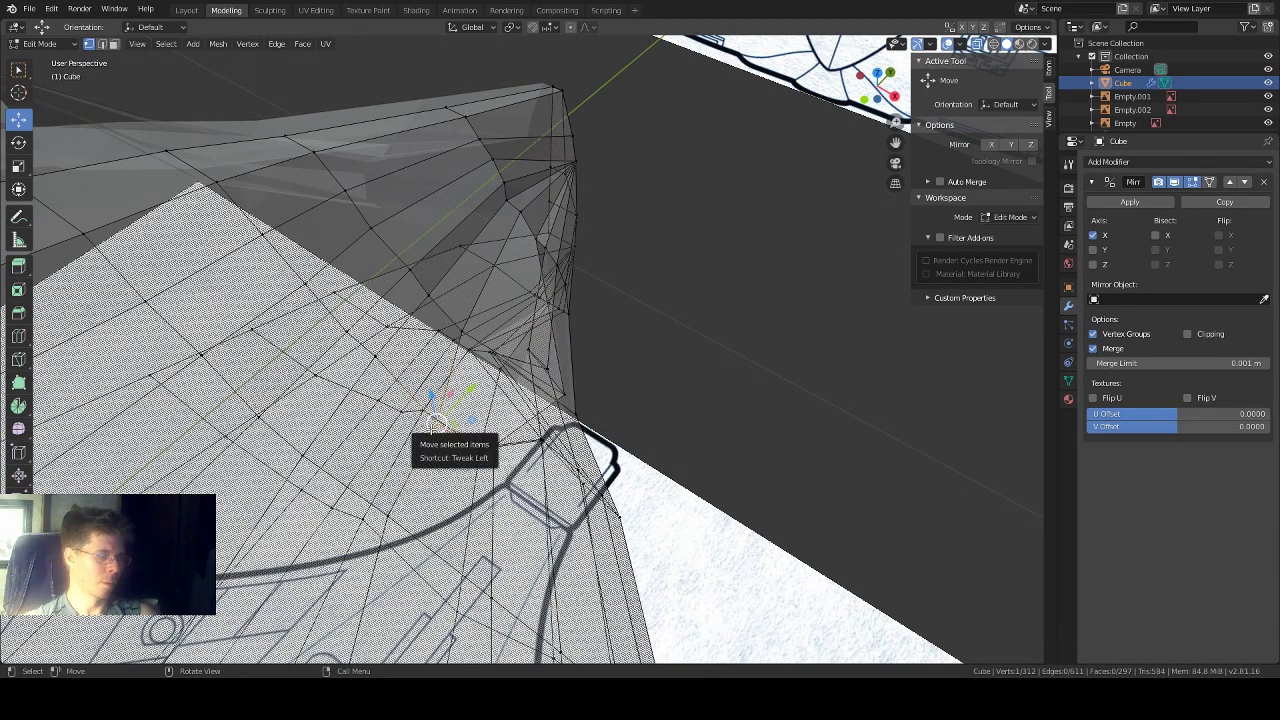
key(alt+z)
key(g)
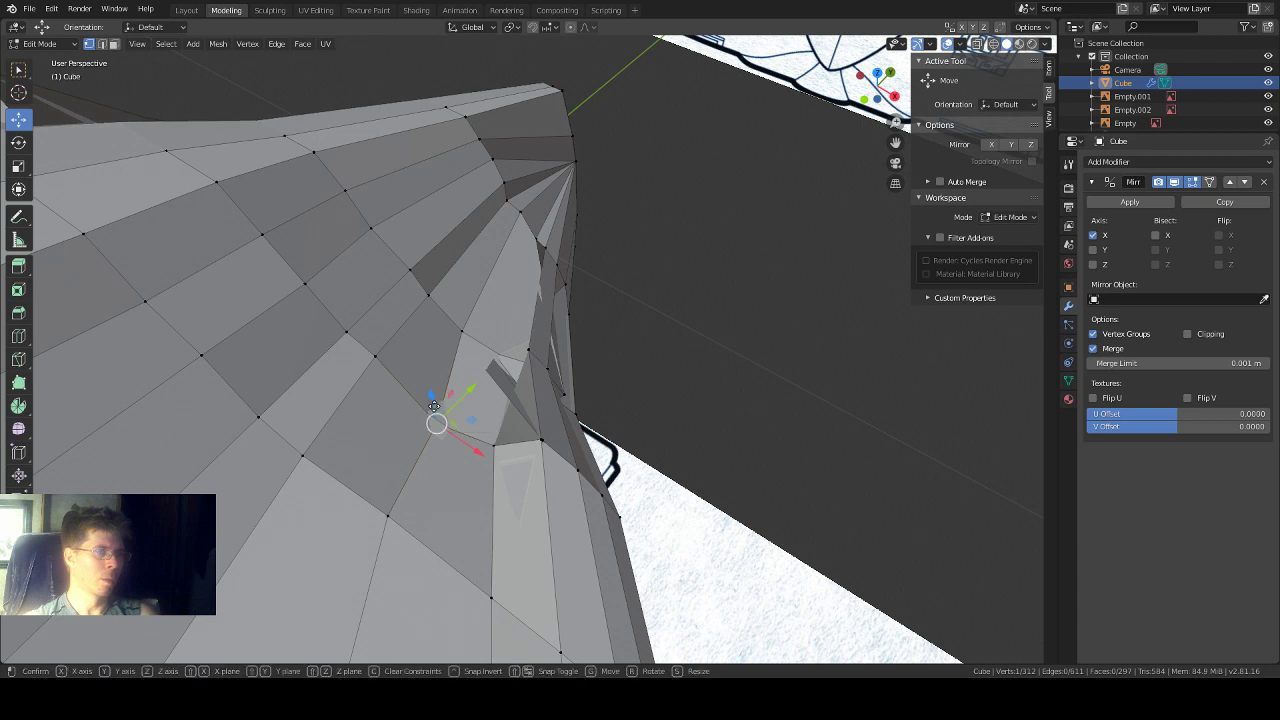
key(z)
click(429, 377)
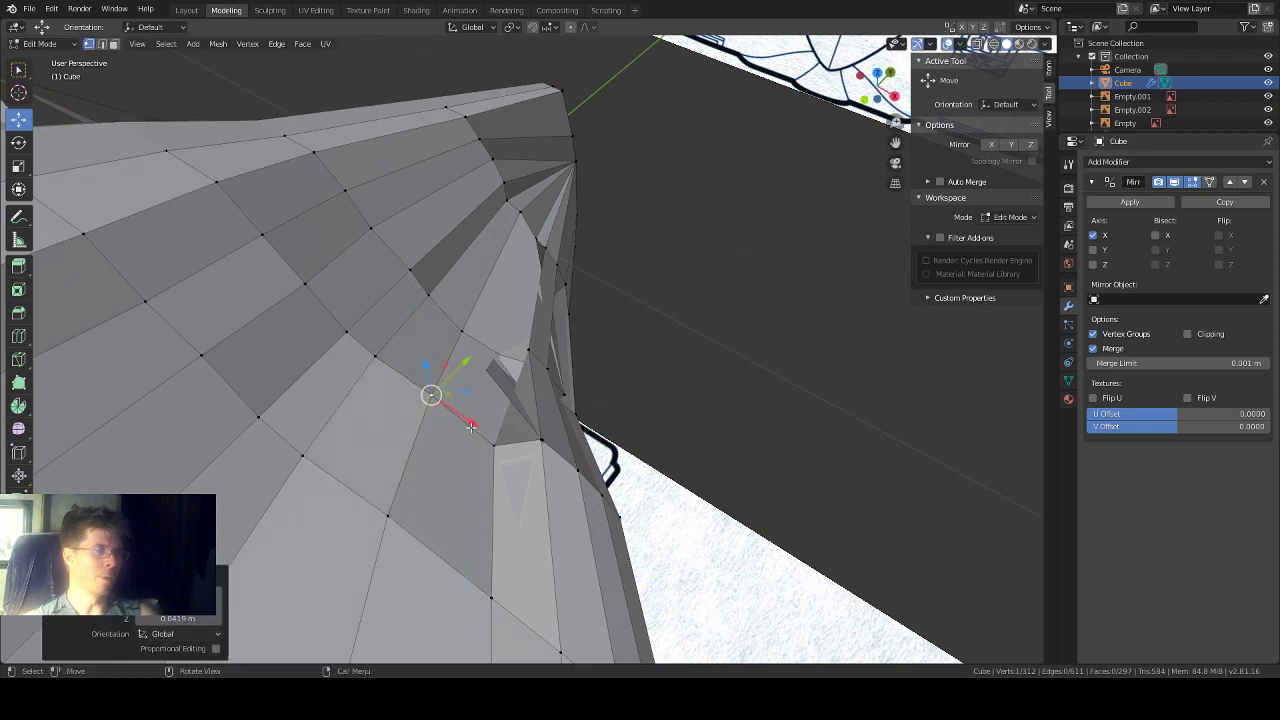
Step: Raise its neighbour closer to the rim about 0.049 m along Z and the first vertex about 0.01 m more
click(494, 441)
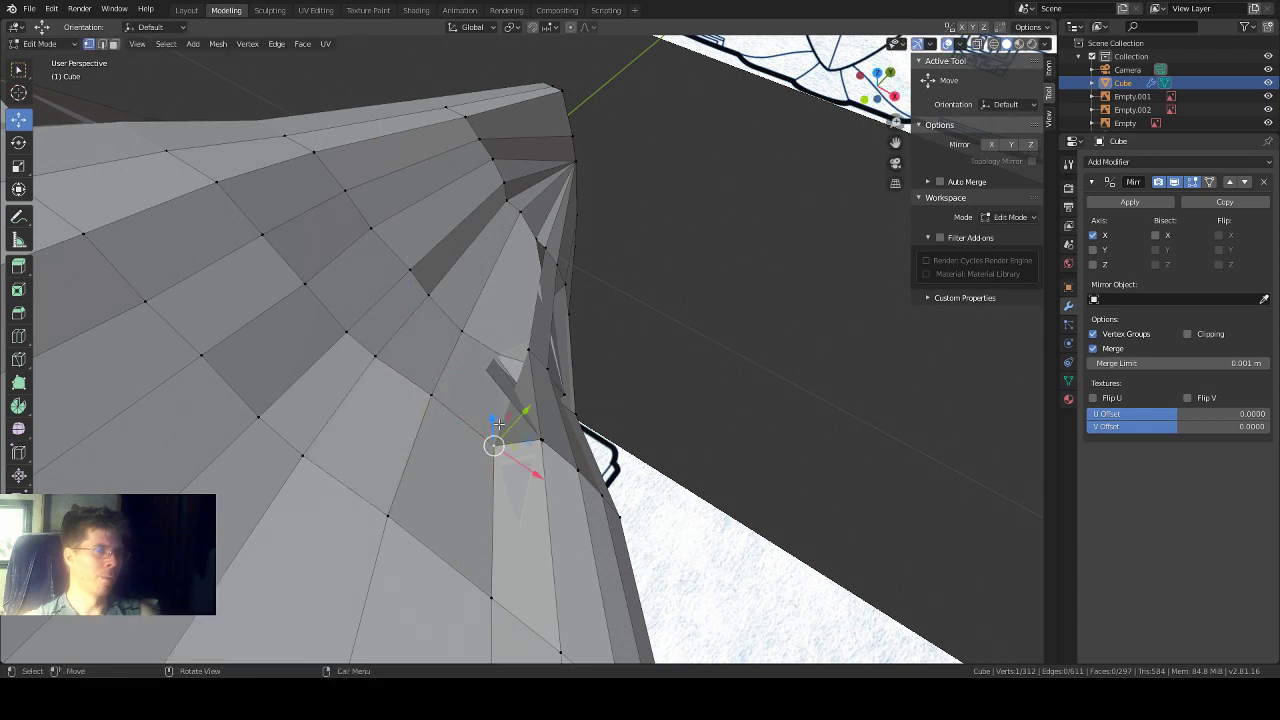
key(g)
key(z)
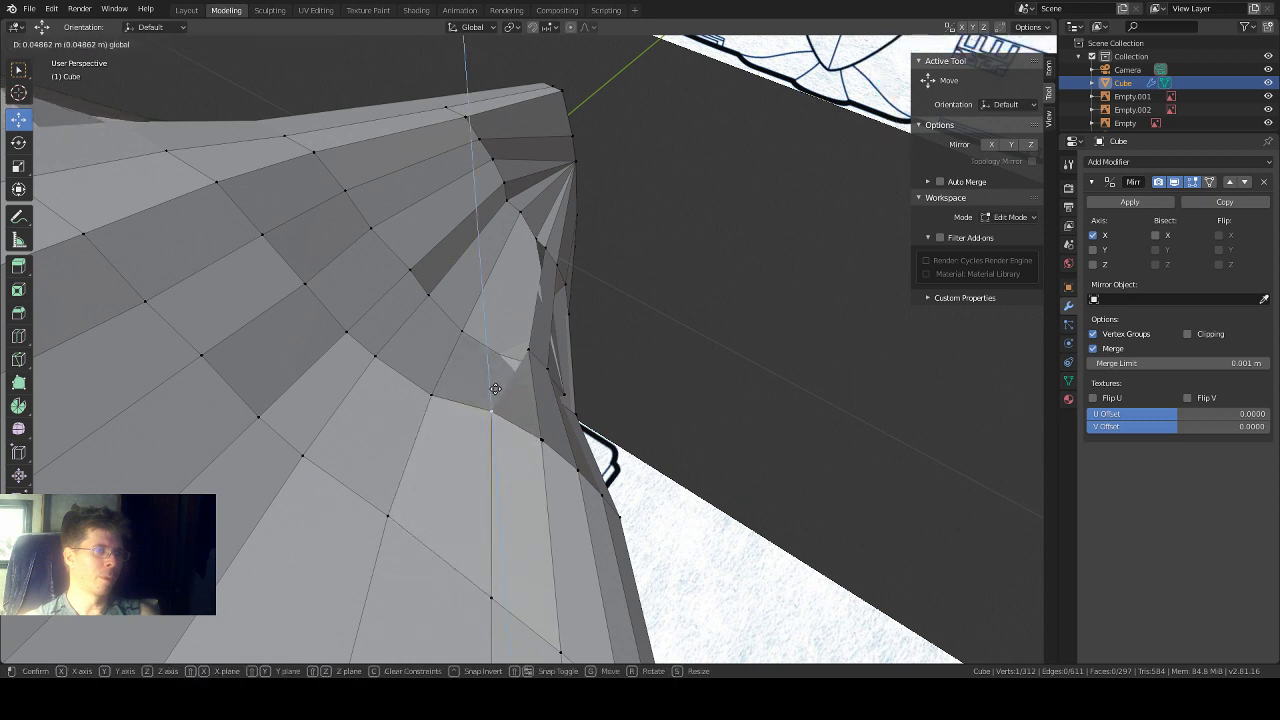
click(424, 390)
click(427, 394)
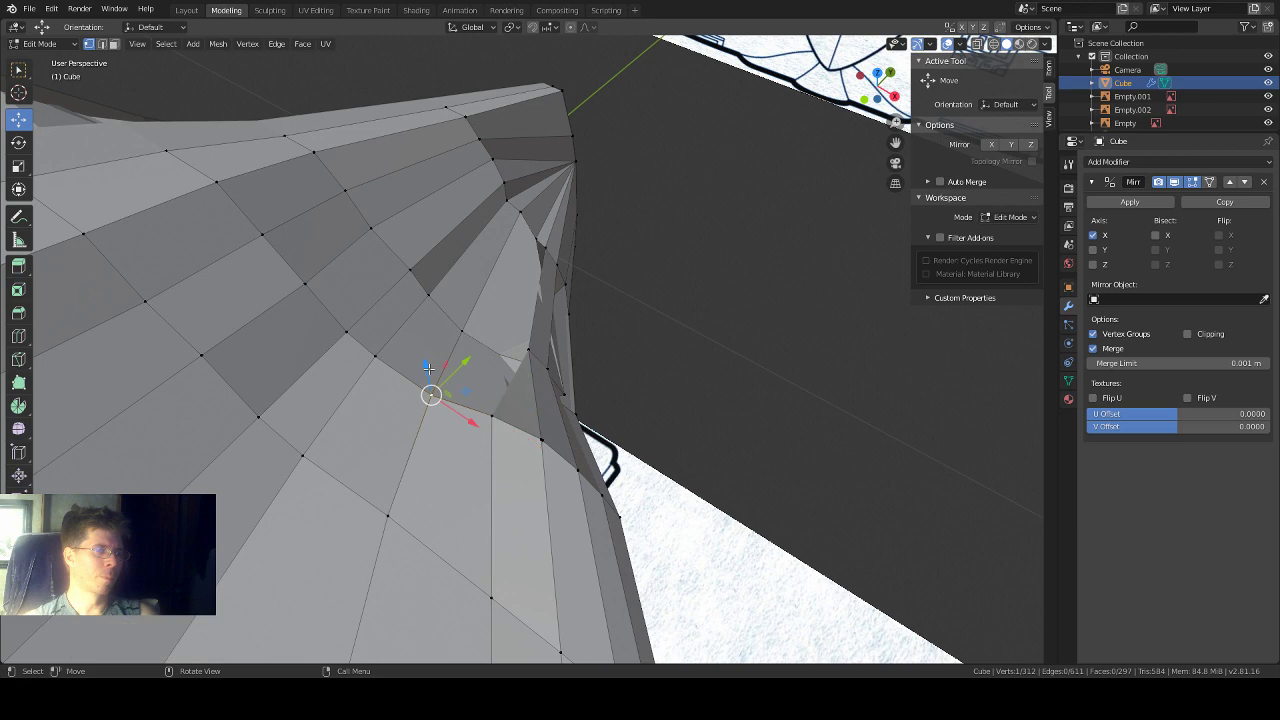
key(g)
key(z)
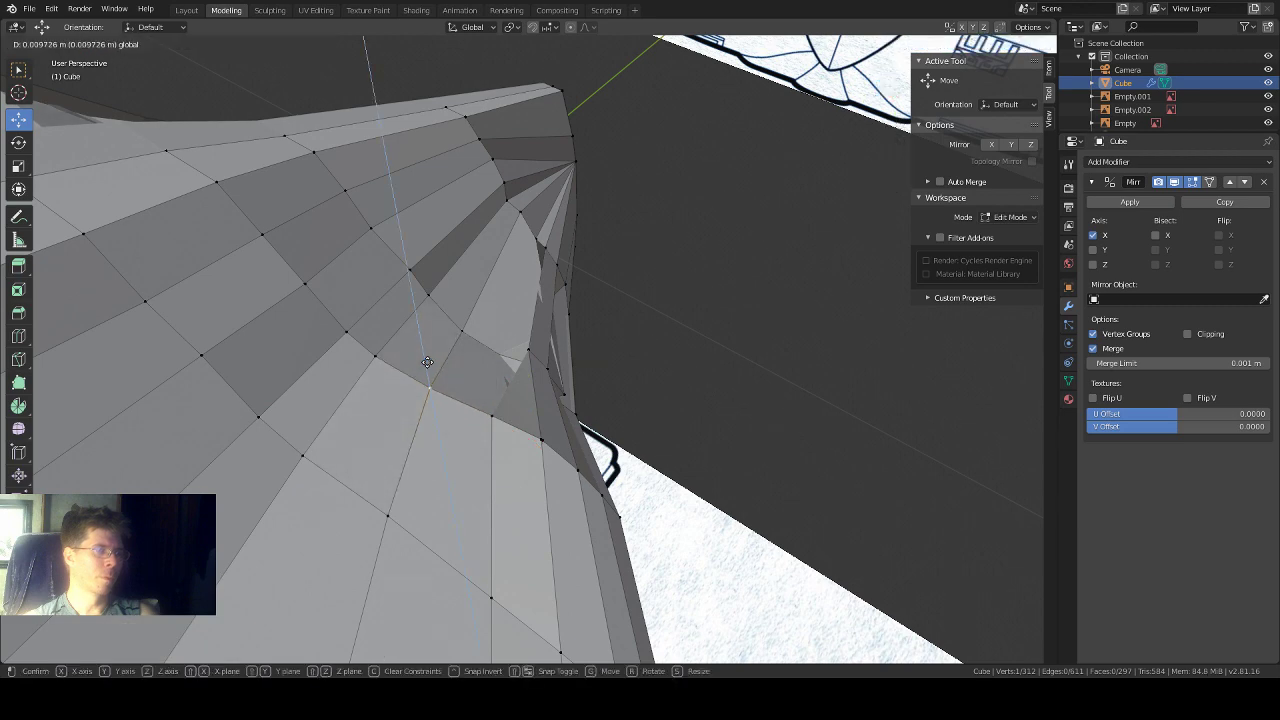
click(427, 360)
Step: Raise the next vertex in the row towards the hull's narrow end about 0.029 m and the one above it about 0.015 m along Z
middle_drag(671, 366, 527, 331)
click(499, 337)
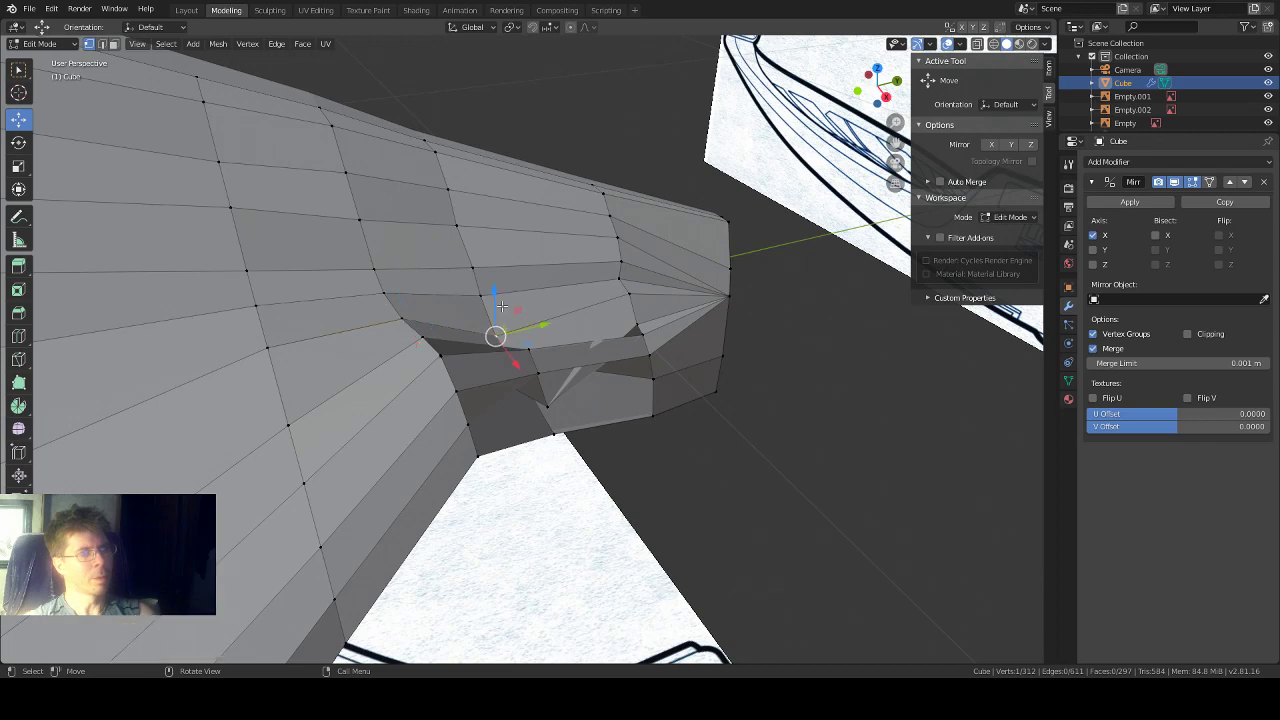
drag(501, 306, 506, 281)
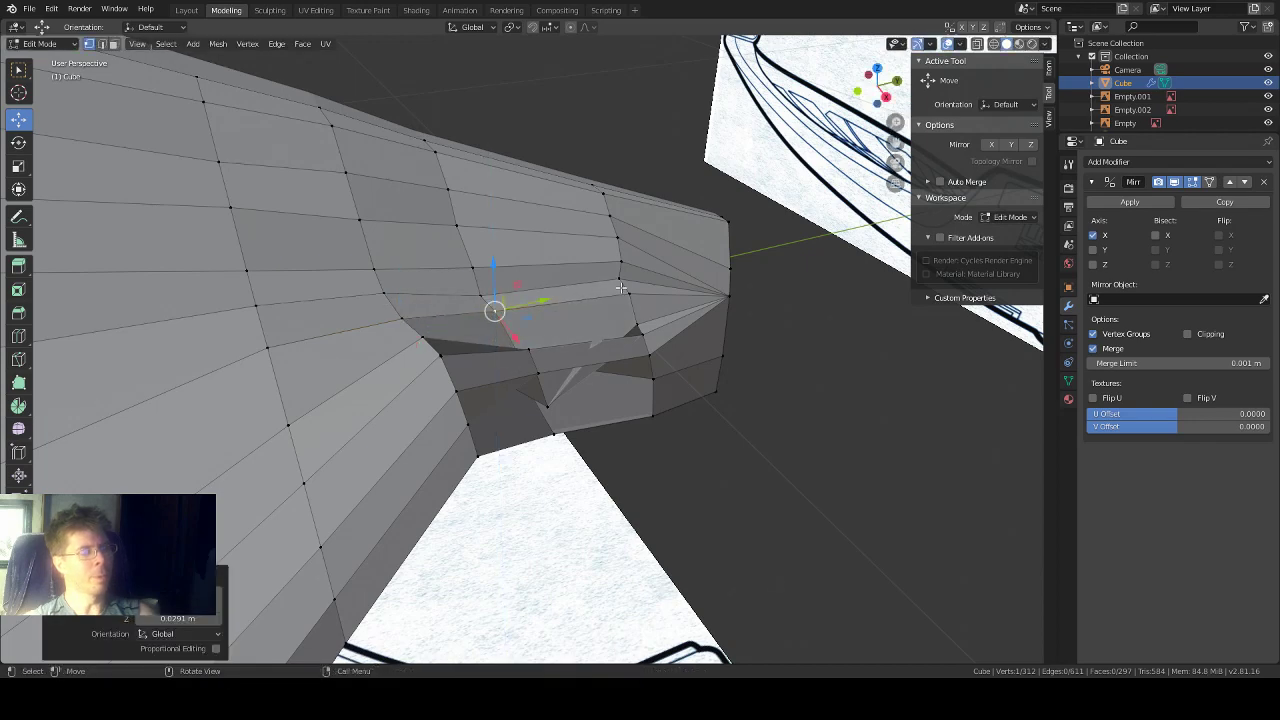
middle_drag(621, 288, 445, 280)
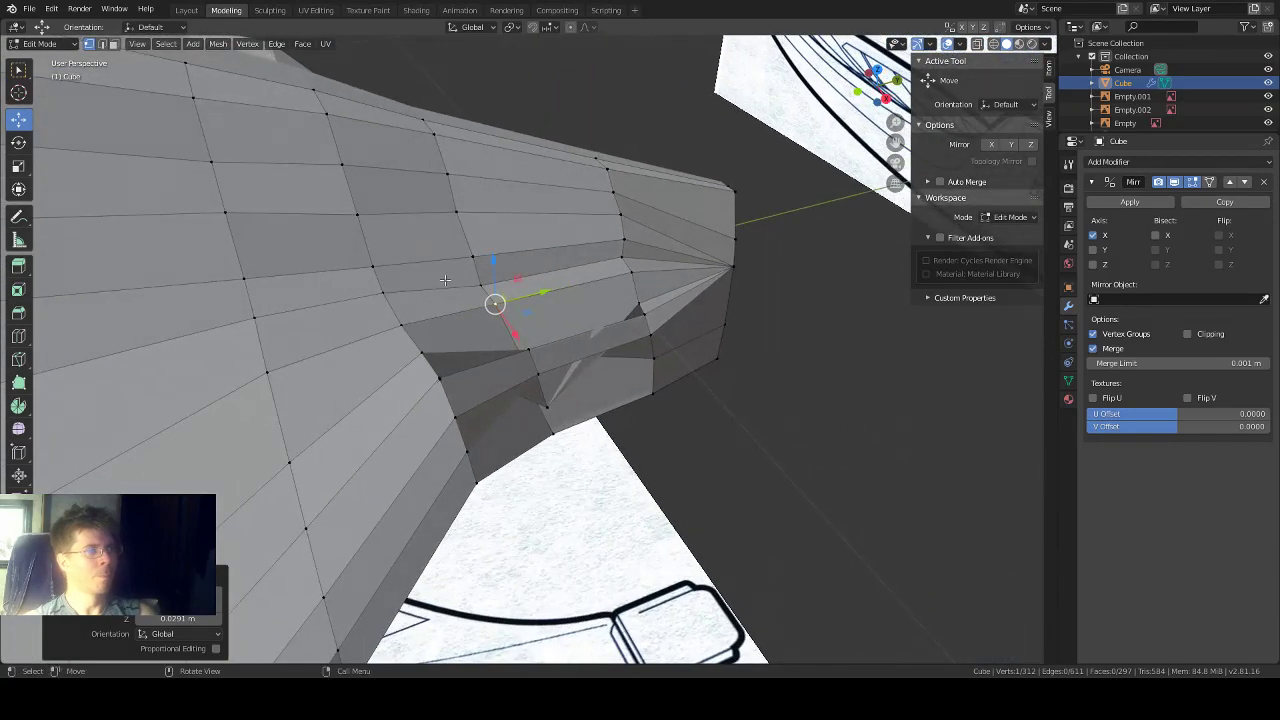
drag(481, 281, 478, 248)
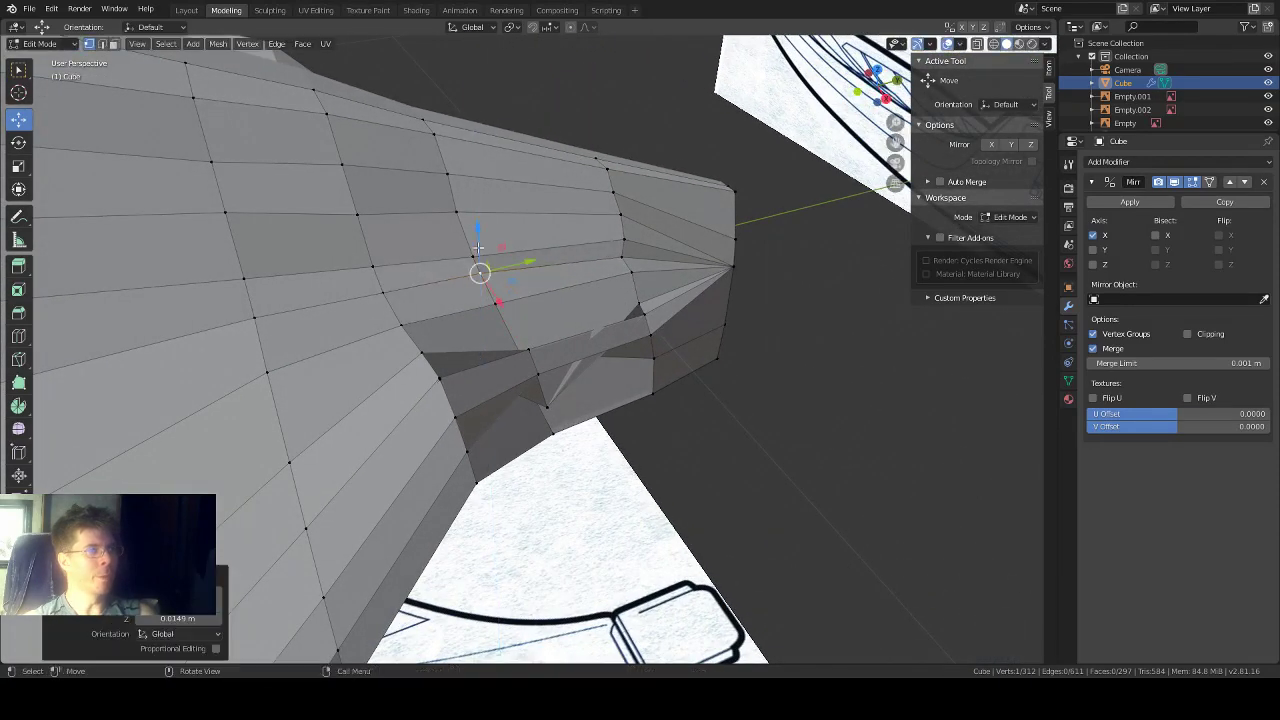
Step: Lower two neighbouring vertices beside the fan of faces at the hull's narrow end slightly along Z, the first by about 0.009 m
click(623, 236)
drag(624, 210, 637, 238)
middle_drag(758, 304, 786, 346)
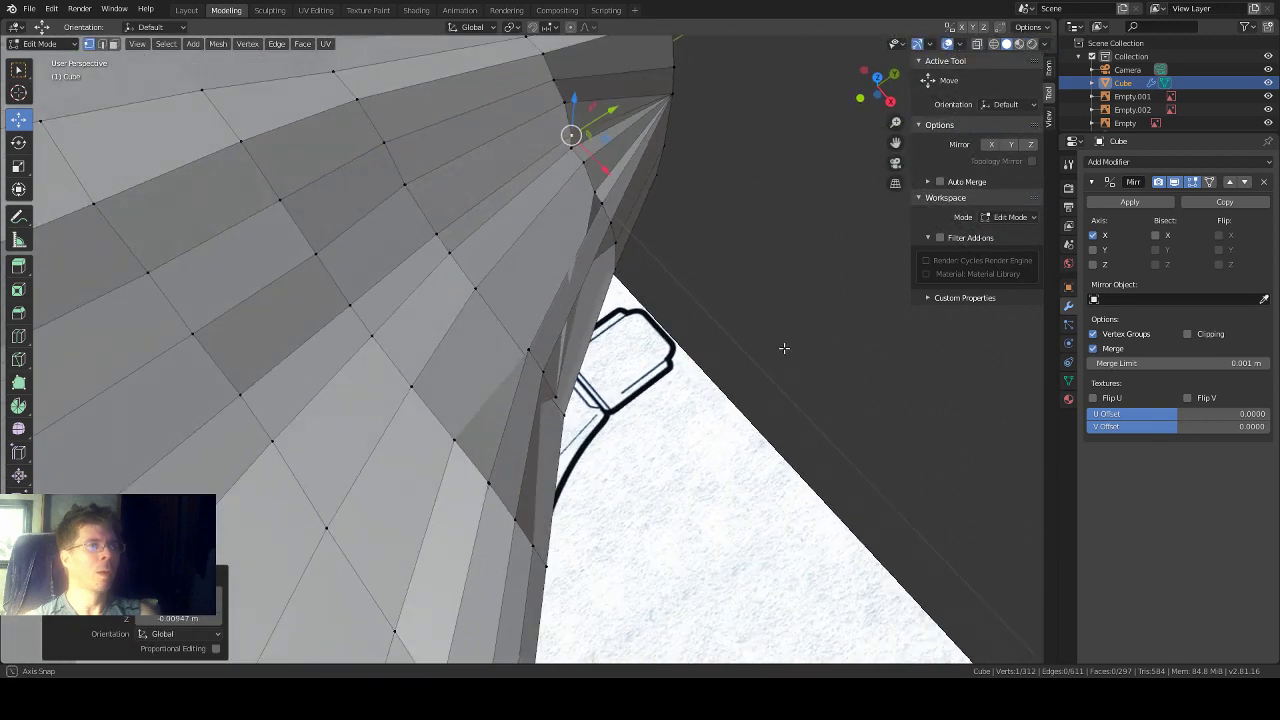
click(585, 164)
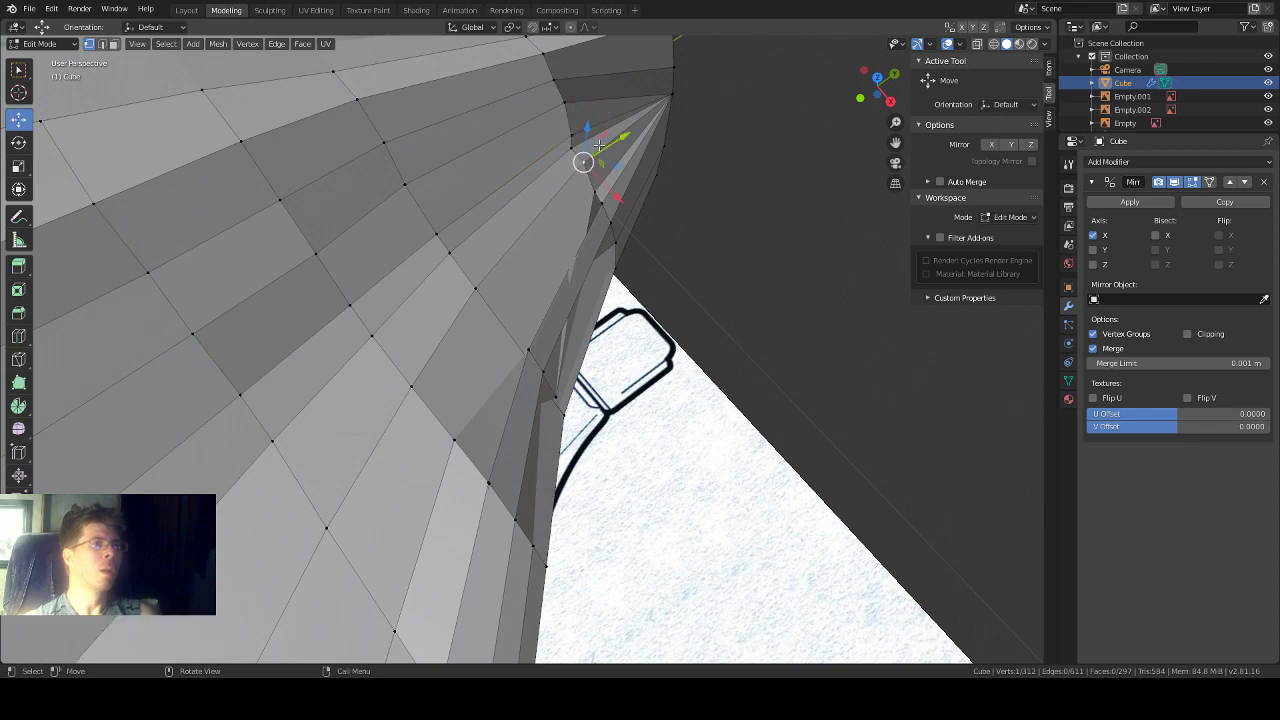
drag(589, 143, 590, 150)
middle_drag(590, 150, 439, 365)
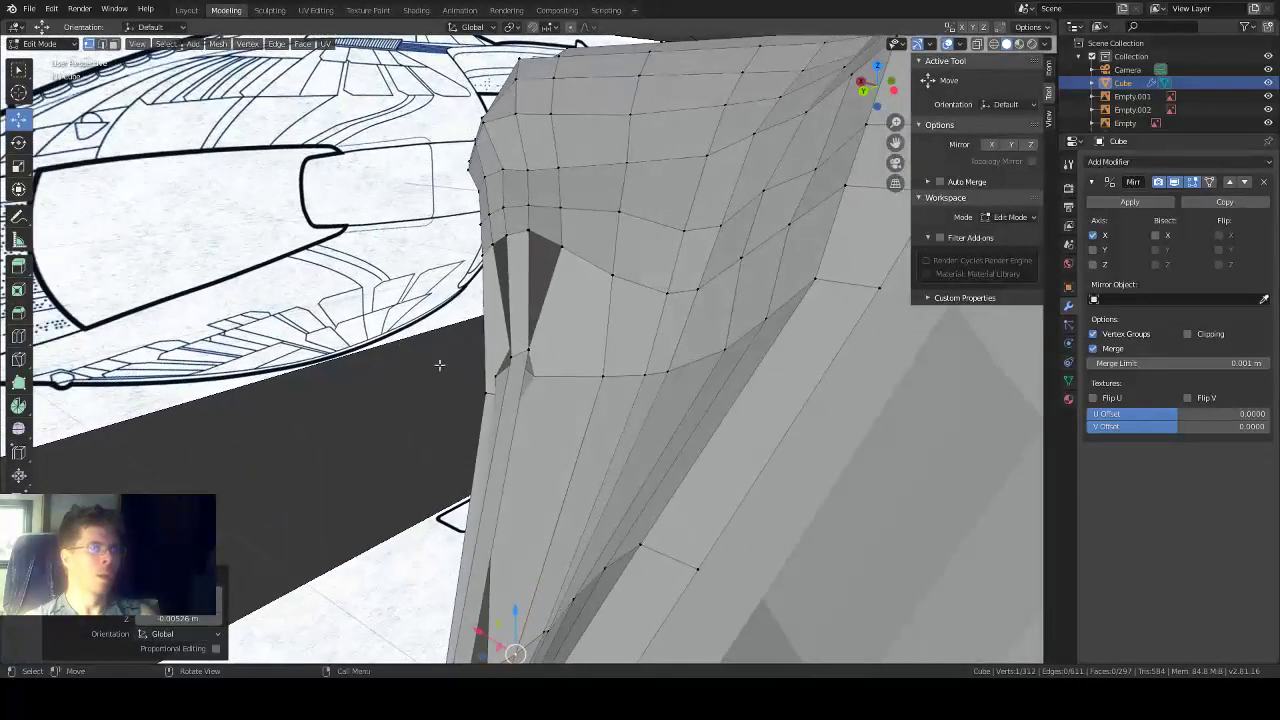
Step: Raise the vertex at the open gap near the wing's rim about 0.025 m along Z
click(543, 385)
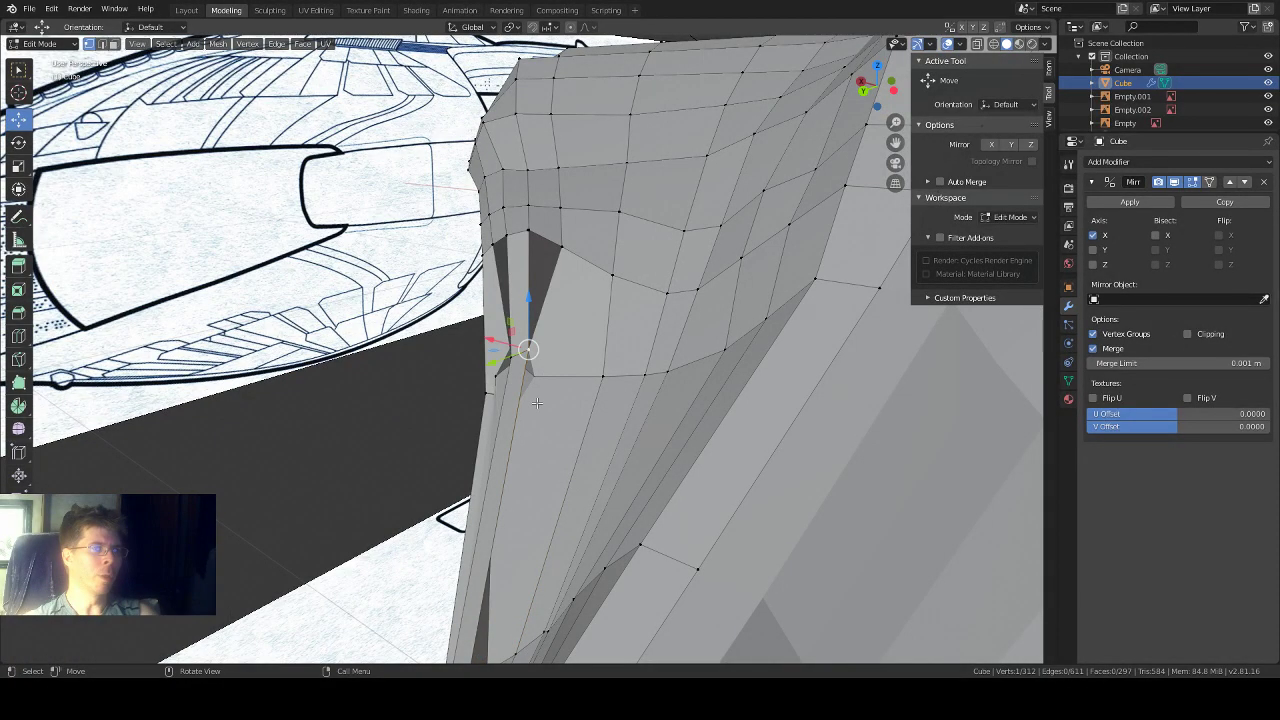
key(alt+z)
key(alt+z)
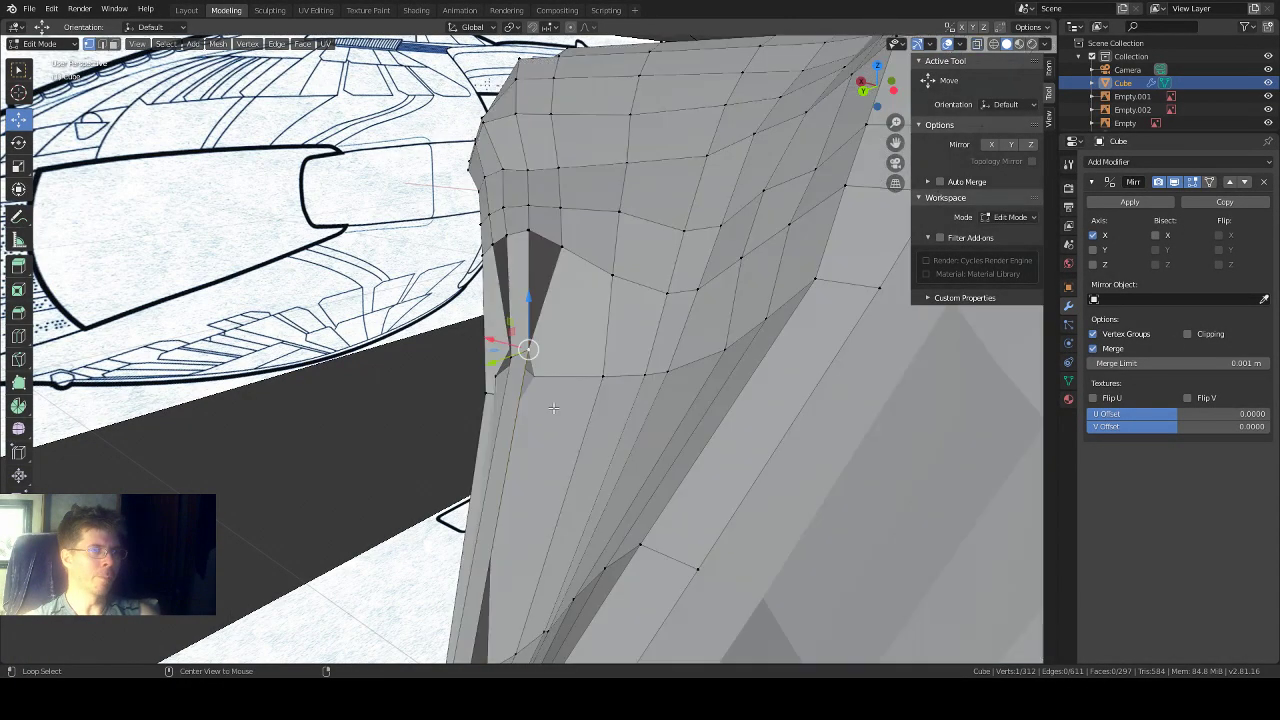
mouse_move(555, 407)
middle_down()
mouse_move(748, 397)
mouse_move(576, 372)
mouse_move(791, 334)
mouse_move(851, 342)
mouse_move(823, 337)
mouse_move(586, 420)
mouse_move(768, 432)
mouse_move(645, 393)
mouse_move(526, 540)
mouse_move(614, 246)
mouse_move(649, 190)
mouse_move(597, 171)
mouse_move(674, 266)
mouse_move(711, 269)
mouse_move(723, 243)
mouse_move(632, 372)
mouse_move(786, 360)
mouse_move(825, 445)
mouse_move(471, 368)
middle_up()
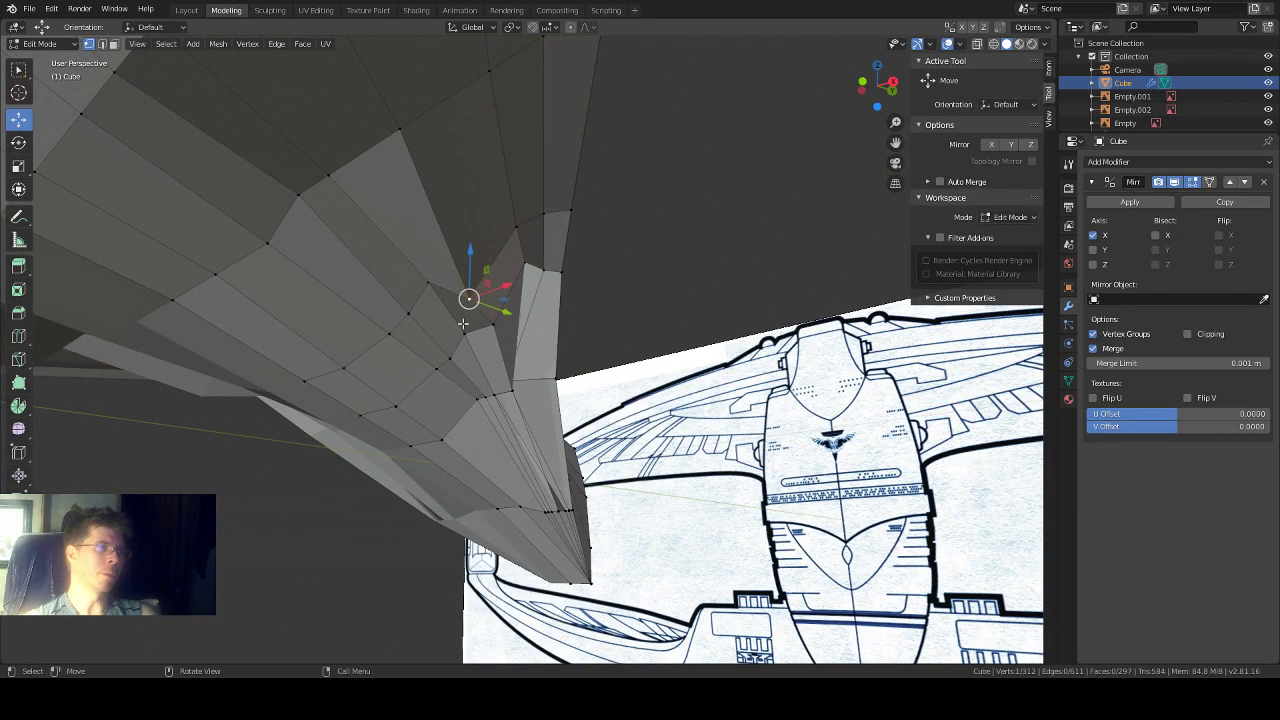
drag(467, 258, 467, 240)
Step: Raise the low vertex beside the dark gap, one row below the wing's rim corner, about 0.049 m along Z
middle_drag(641, 311, 514, 399)
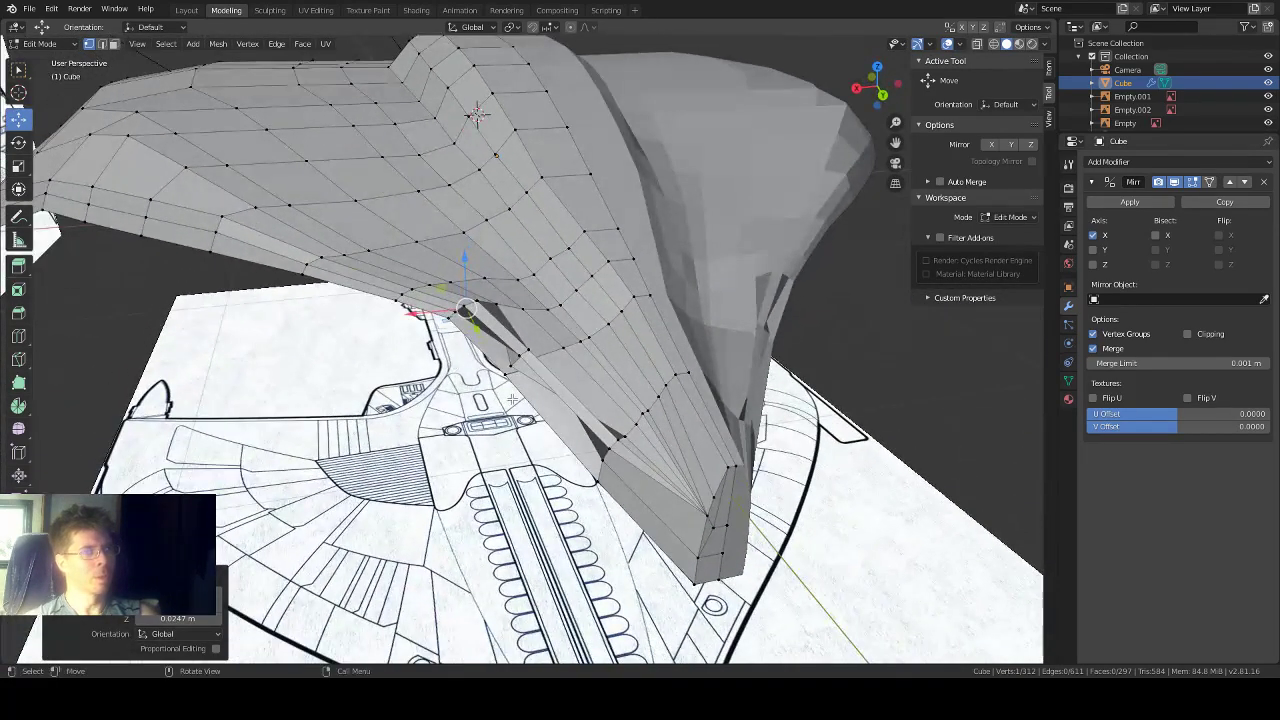
scroll(514, 399, up, 2)
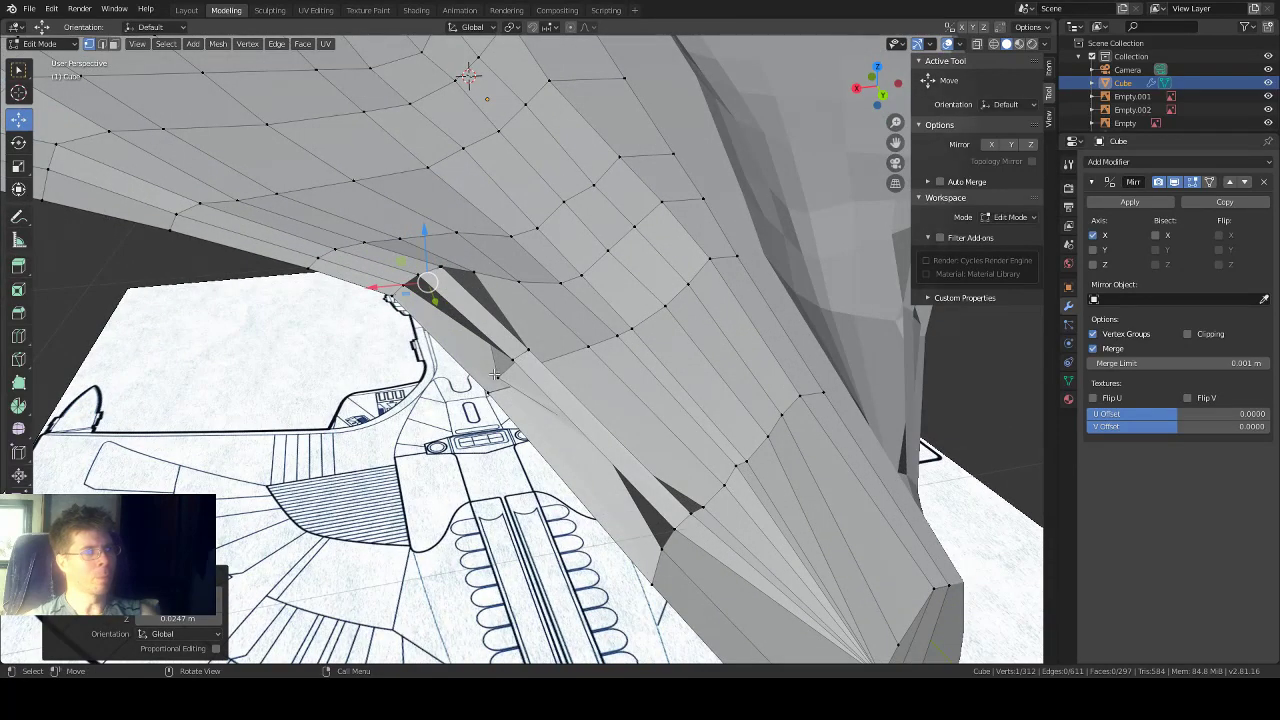
key(g)
key(z)
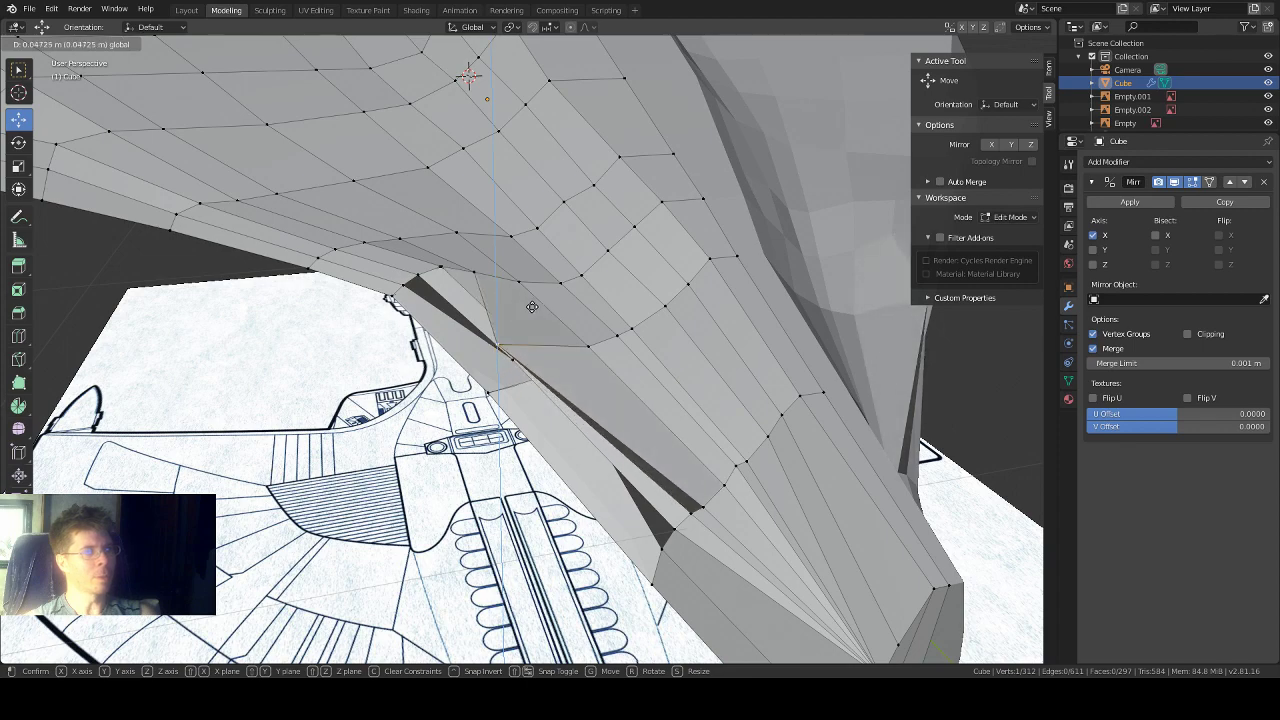
click(532, 305)
Step: Shift the raised vertex along X away from the rim and adjust its height along Z to follow its row
middle_drag(532, 305, 465, 352)
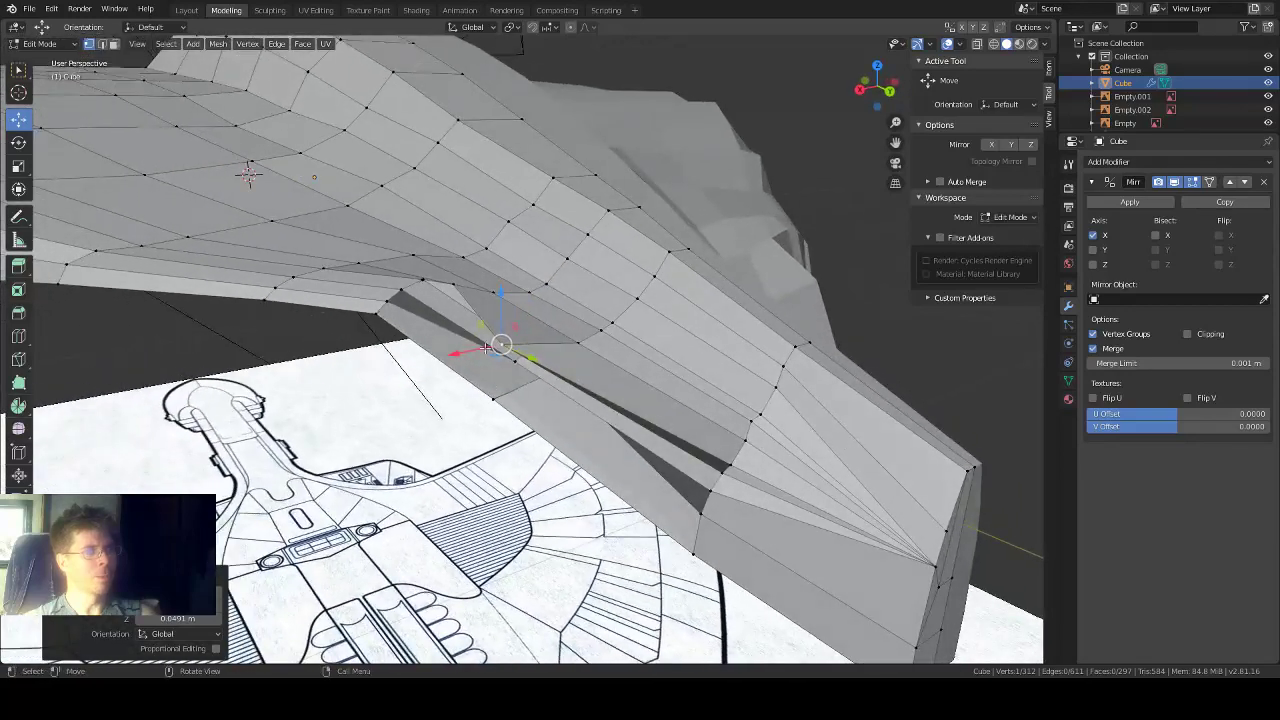
drag(465, 352, 518, 343)
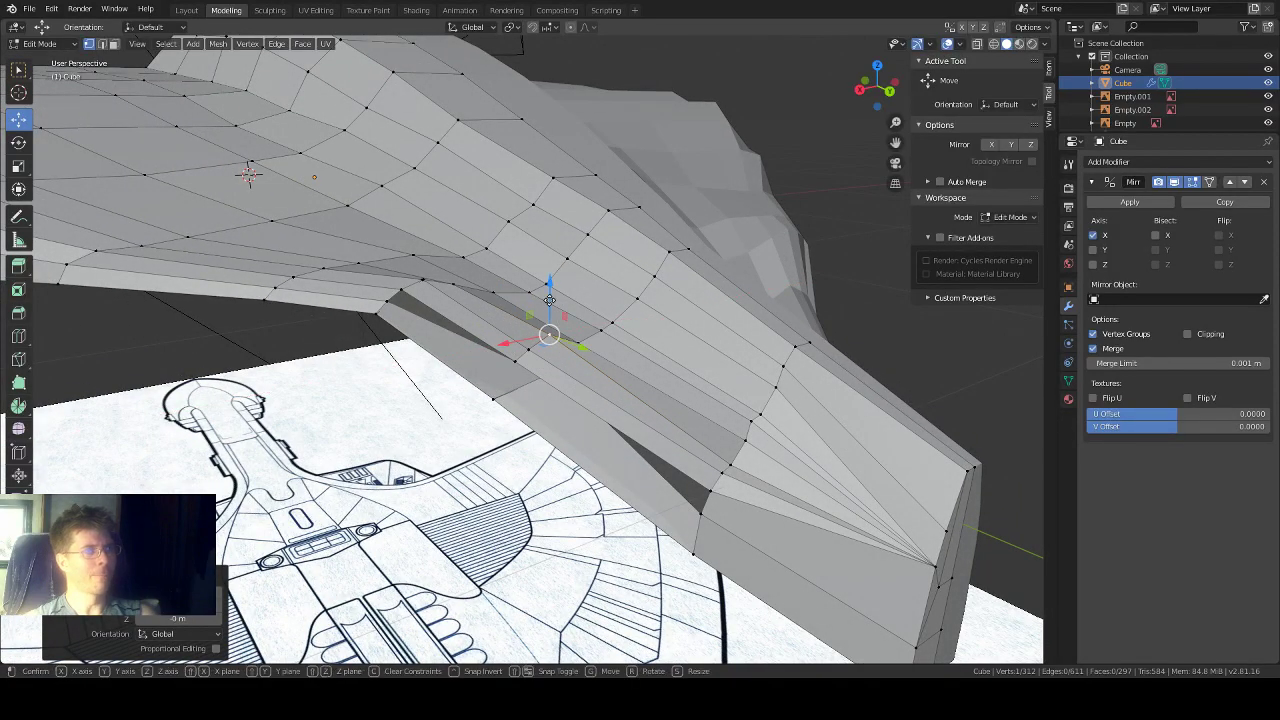
drag(556, 300, 685, 357)
Step: Move the vertex overlapping the inner slope along X out to the rim
middle_drag(685, 357, 567, 388)
click(550, 381)
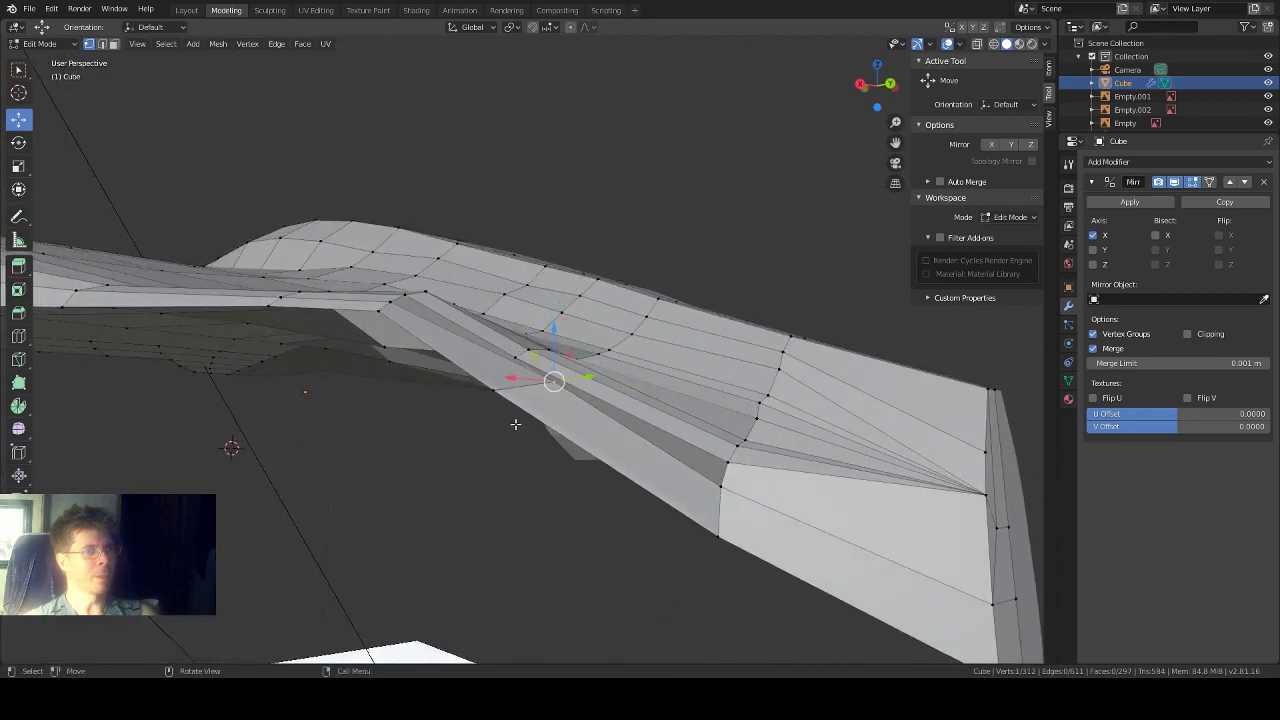
drag(527, 383, 484, 389)
Step: Nudge the vertex just inside the wing's rim slightly within the horizontal XY plane
middle_drag(600, 350, 585, 390)
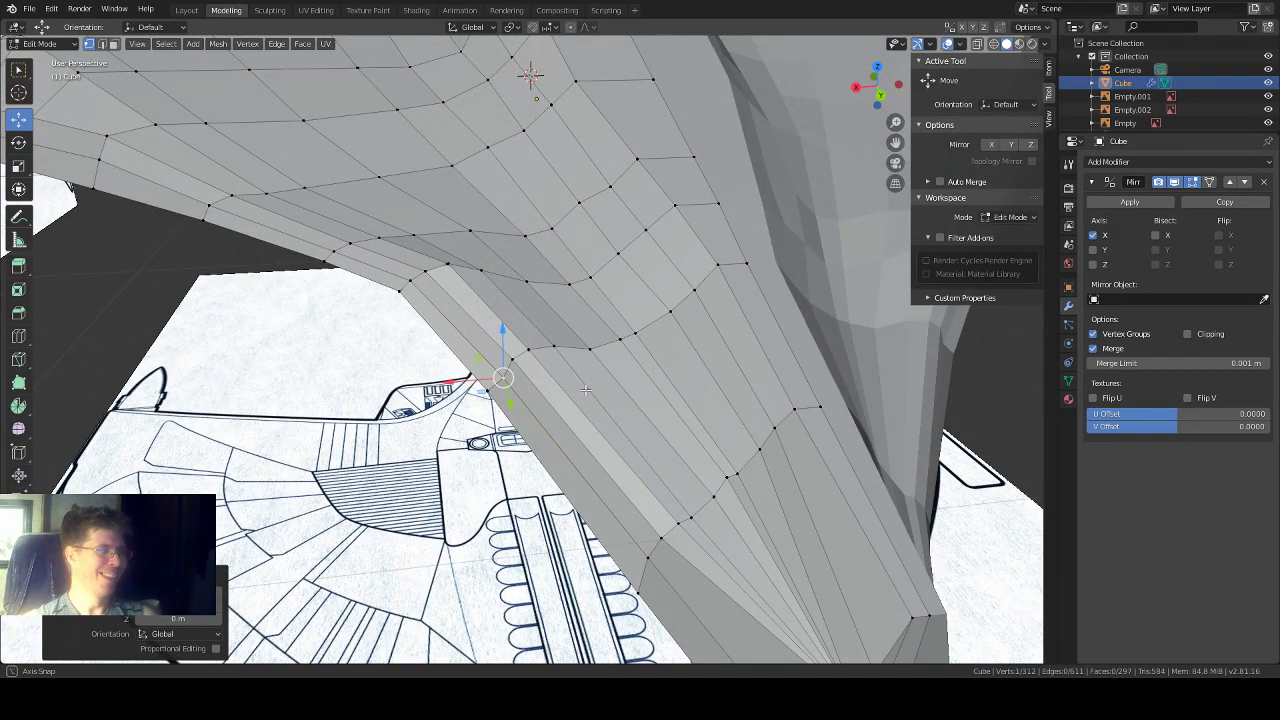
middle_drag(586, 390, 582, 383)
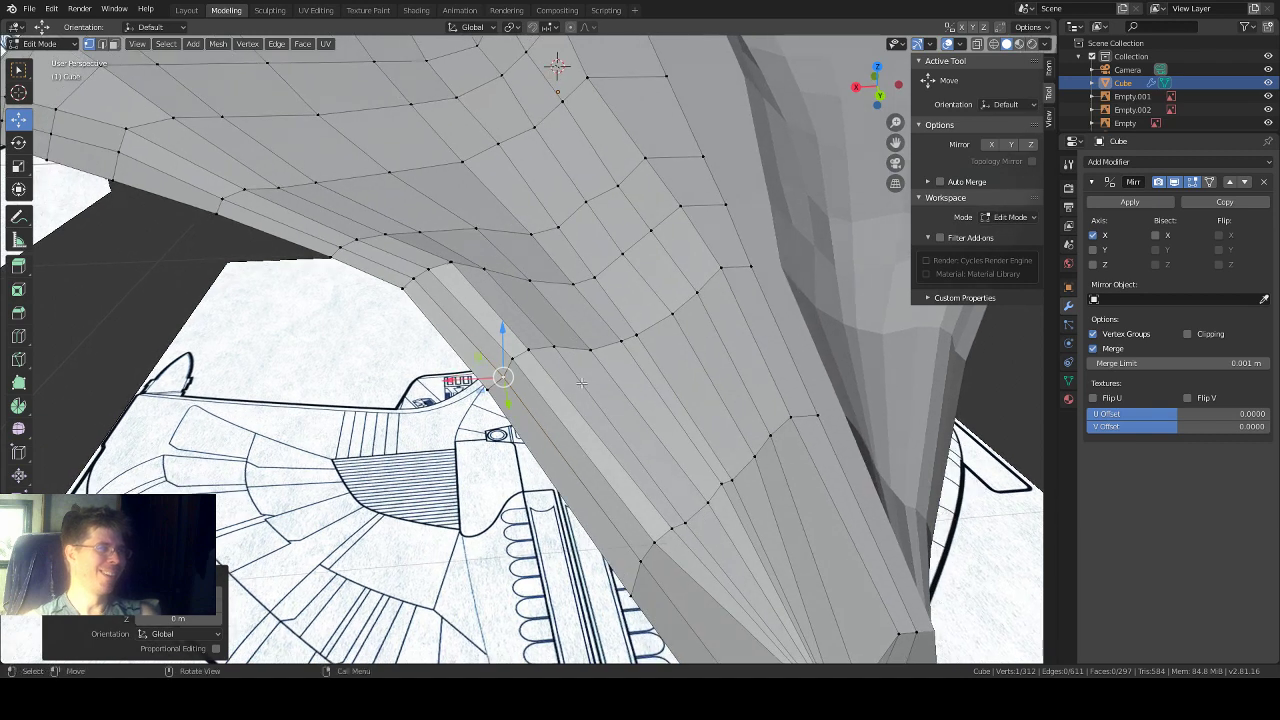
middle_drag(514, 332, 514, 333)
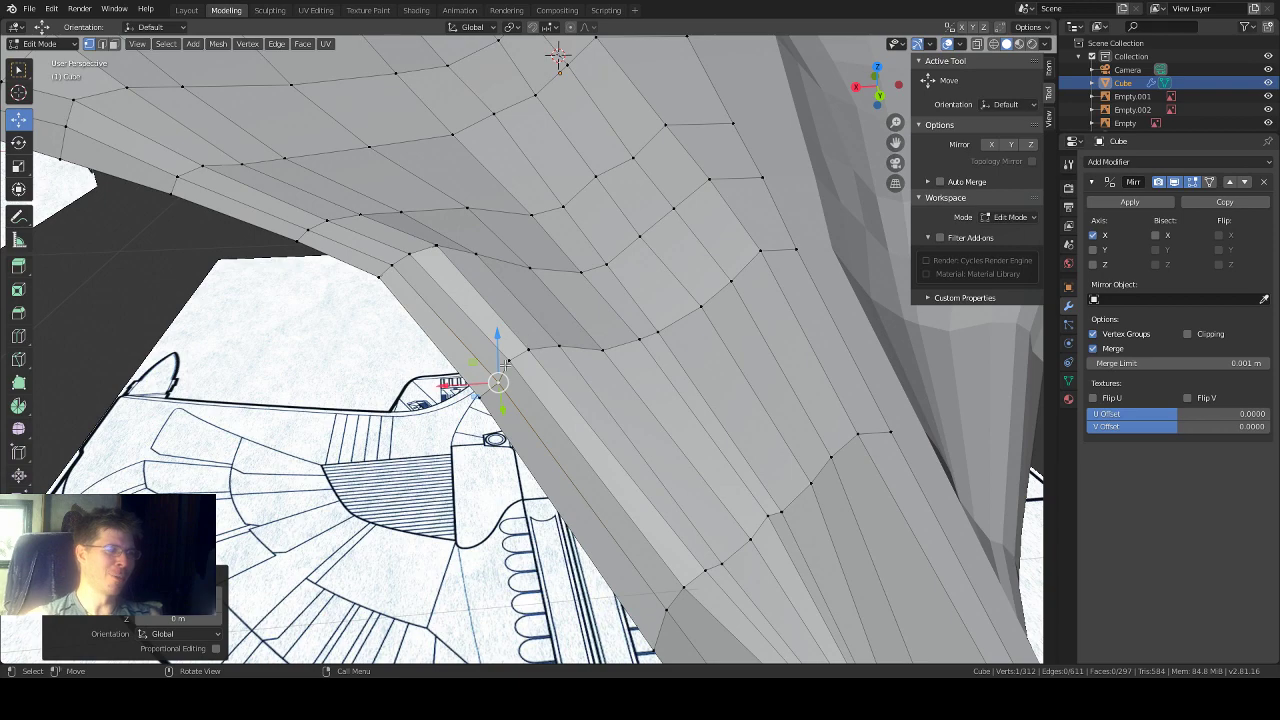
middle_drag(454, 430, 478, 431)
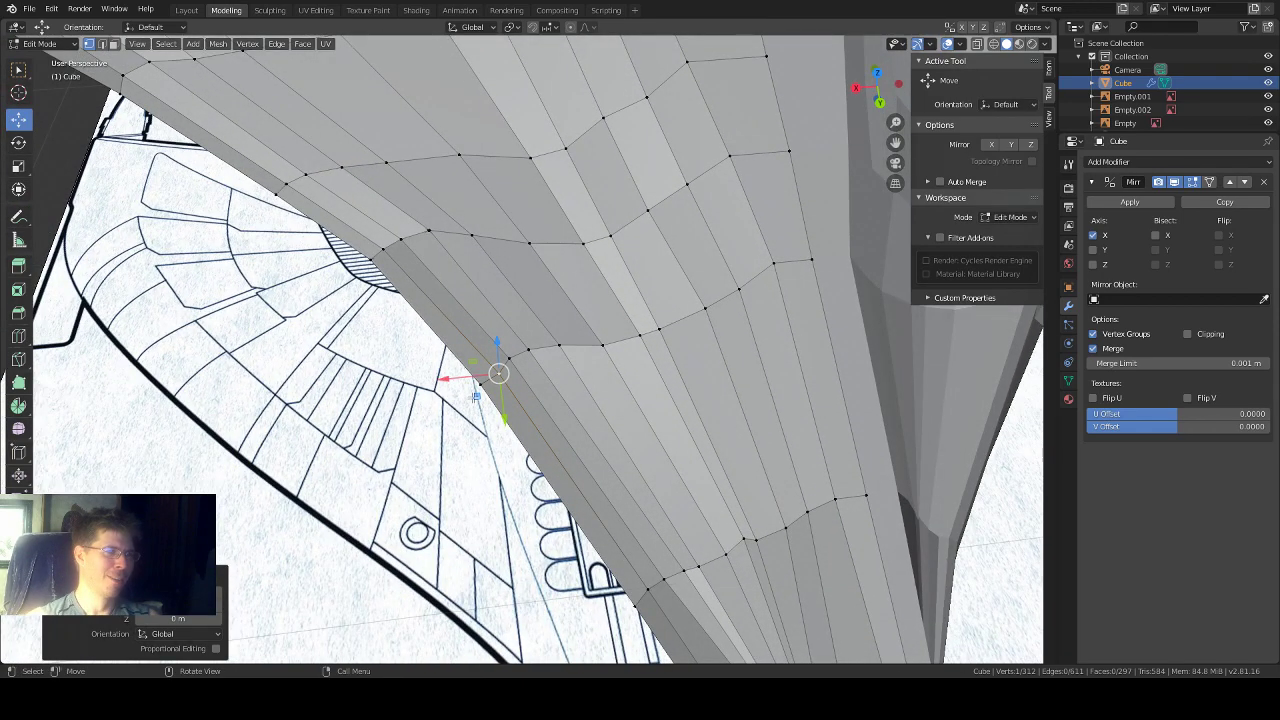
key(g)
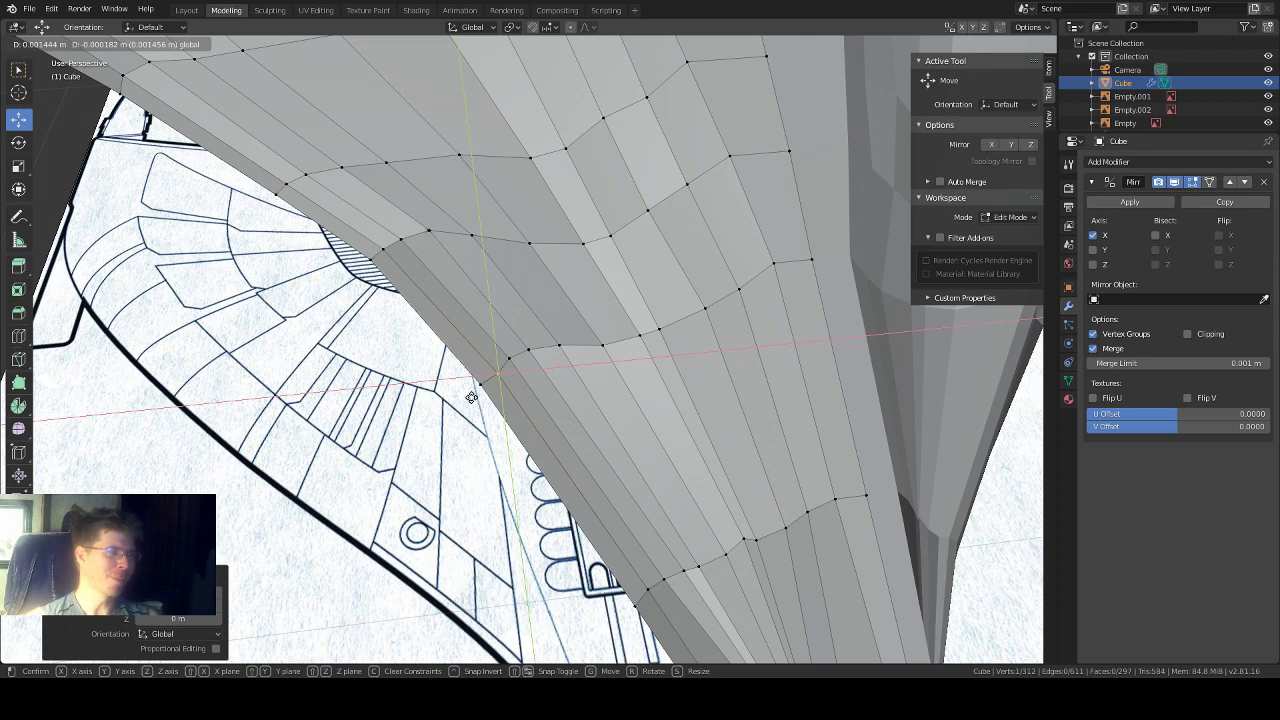
click(471, 396)
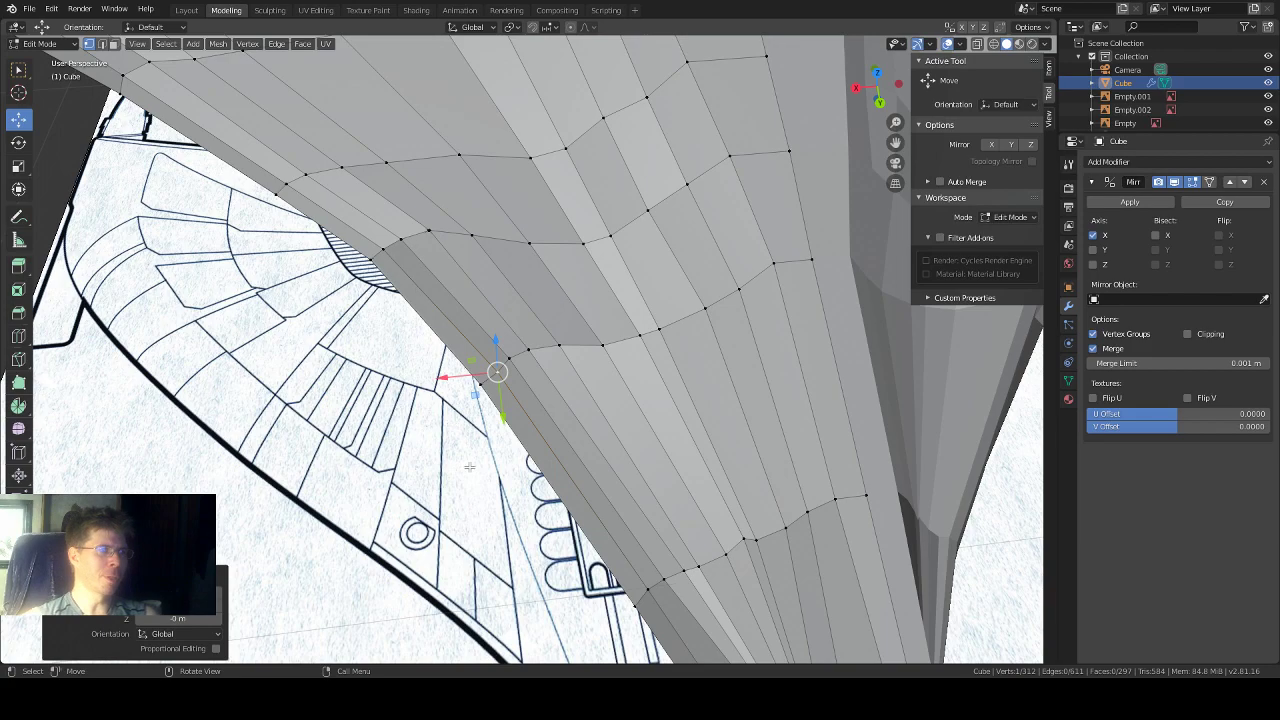
Step: Raise the vertex just inside the rim along Z, and raise it together with the adjacent rim corner vertex about 0.0065 m
middle_drag(469, 466, 485, 330)
drag(500, 330, 500, 321)
middle_drag(577, 263, 540, 297)
middle_drag(475, 401, 450, 466)
shift+click(478, 404)
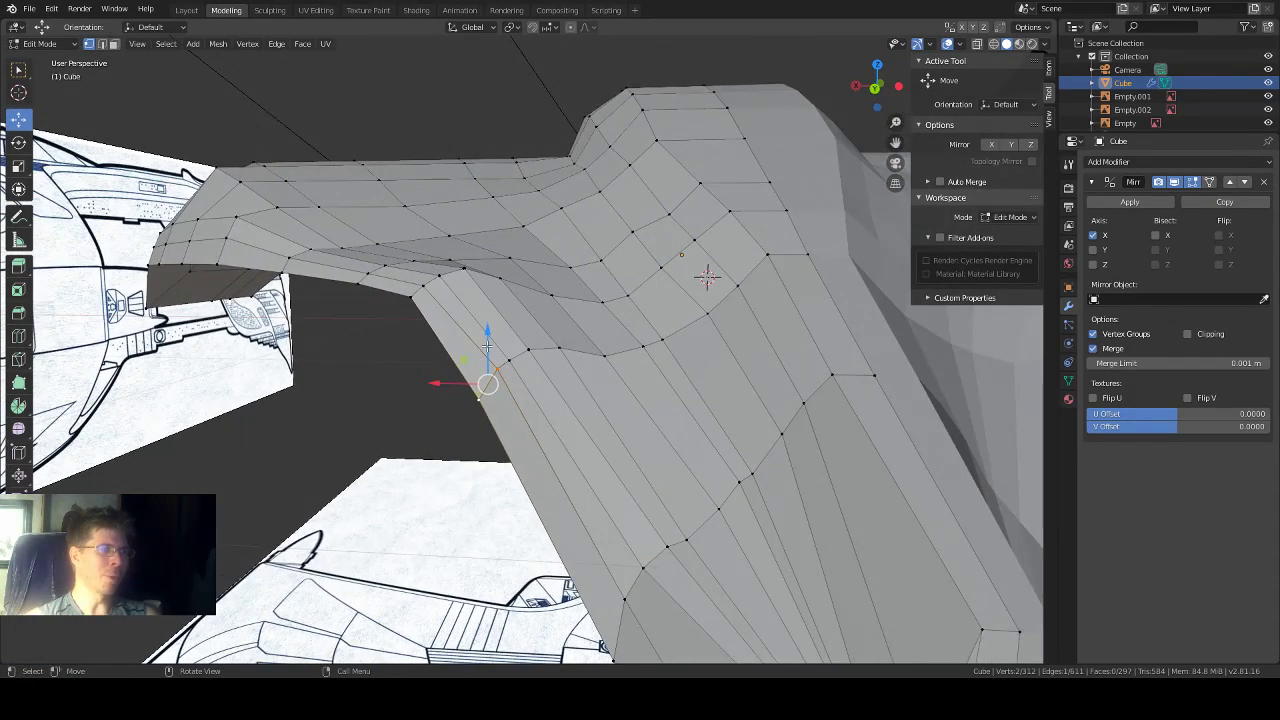
drag(487, 345, 487, 340)
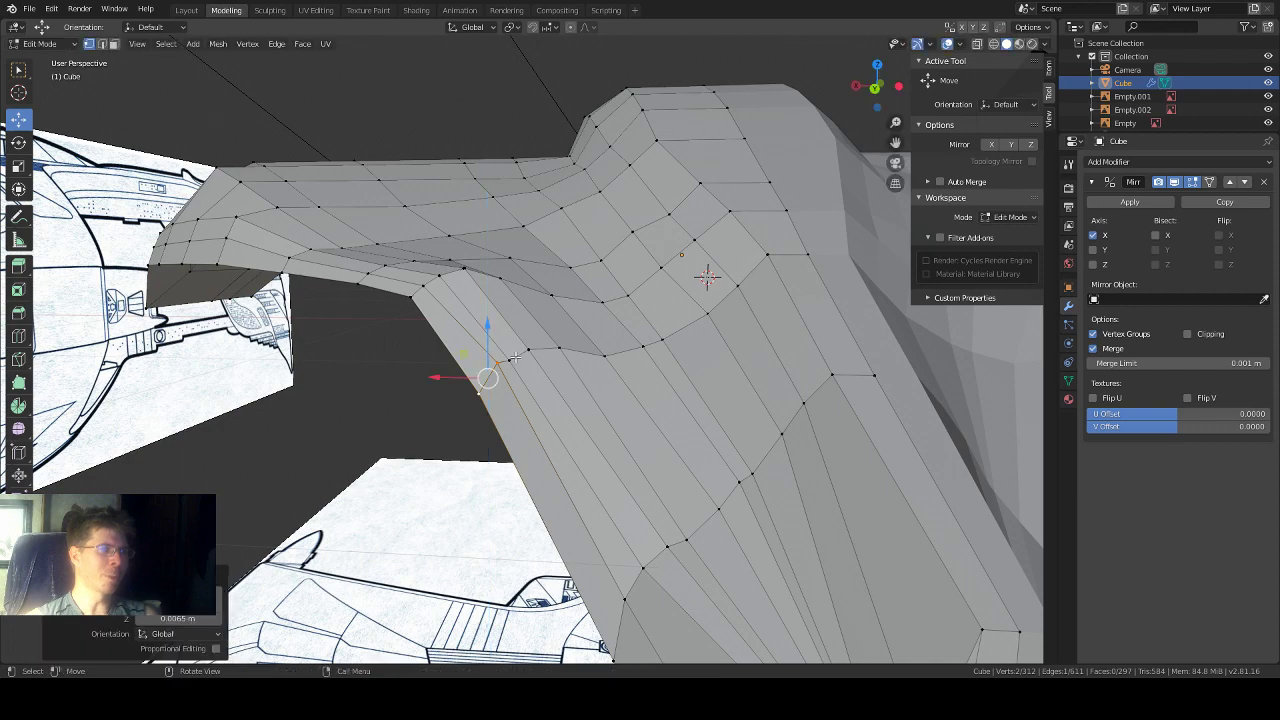
Step: Raise the vertex in the inner dip of the same row along Z and nudge it along X
middle_drag(541, 331, 566, 246)
click(510, 359)
click(603, 356)
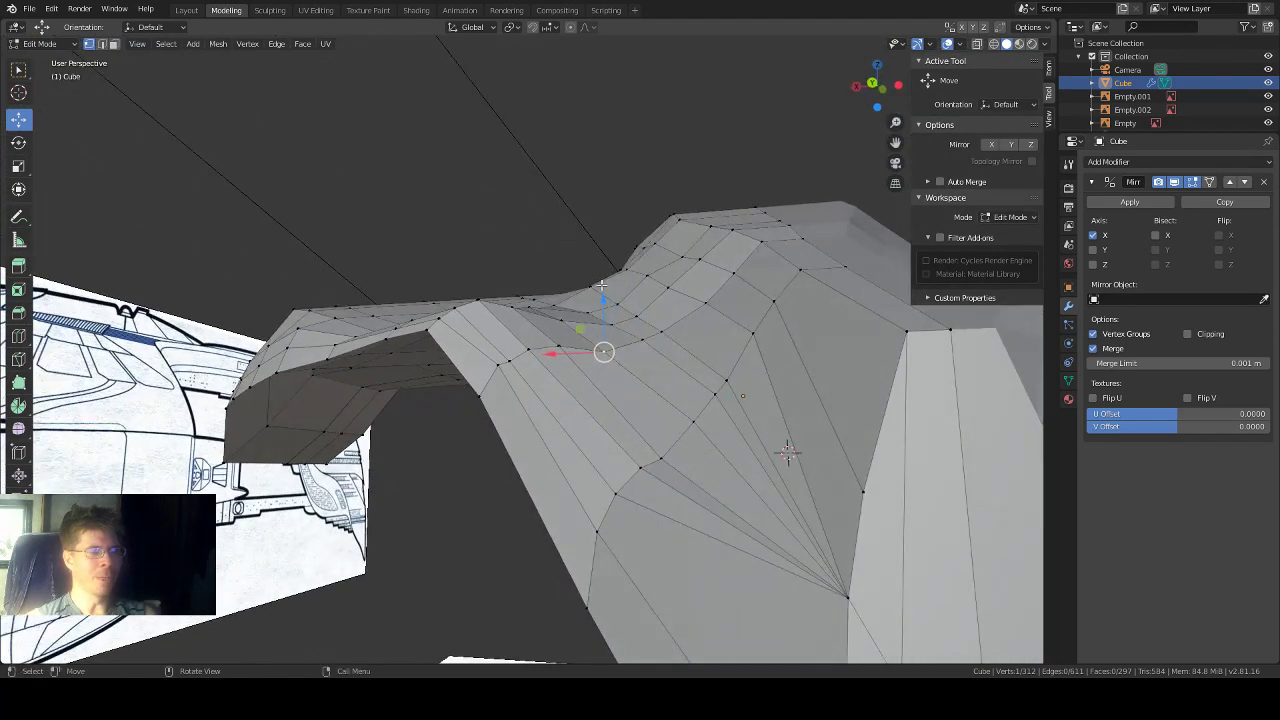
drag(603, 311, 600, 297)
drag(557, 347, 555, 348)
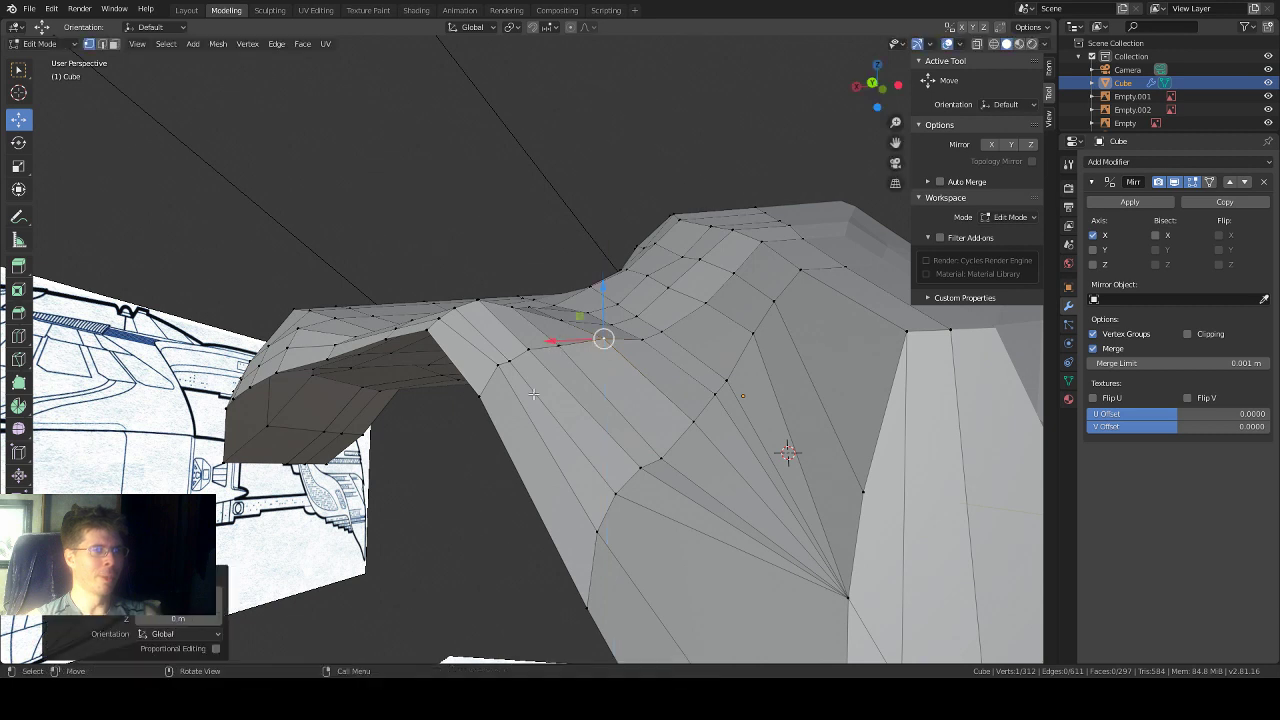
Step: Raise the row's remaining vertices out to the rim along Z, the rim corner vertex by about 0.039 m
click(561, 351)
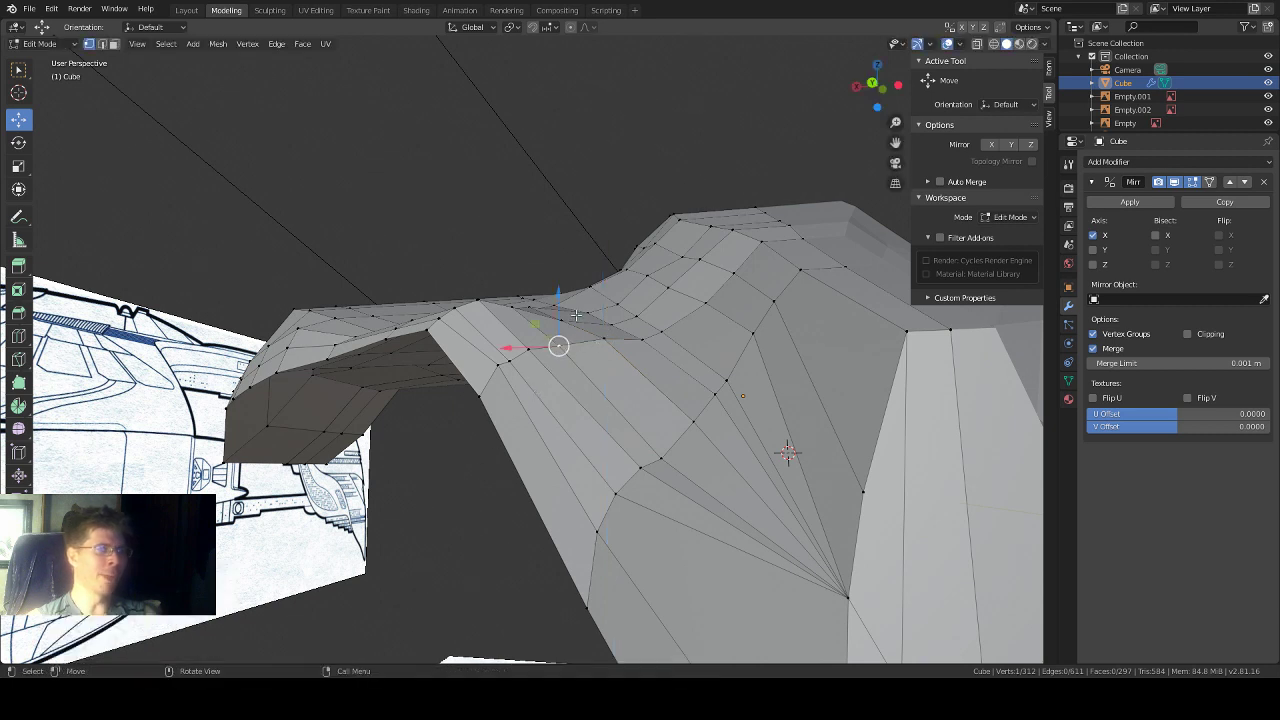
drag(559, 313, 530, 307)
click(529, 350)
click(510, 361)
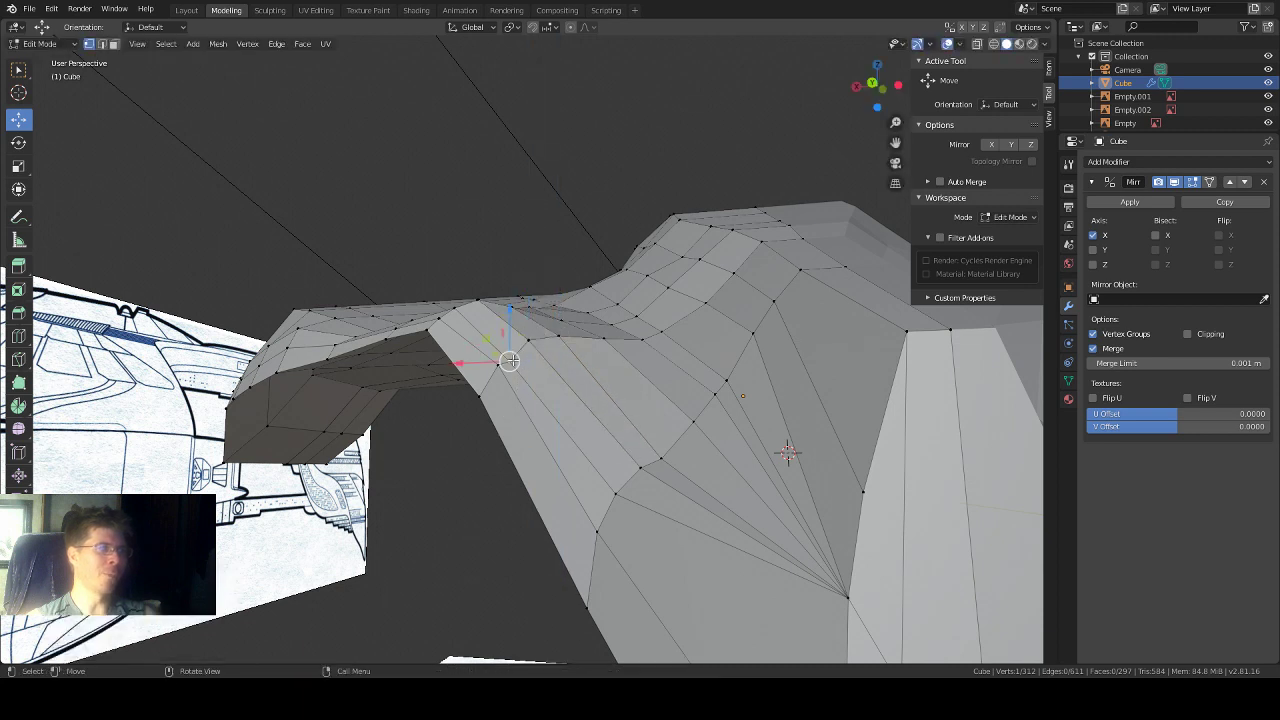
drag(509, 325, 481, 318)
click(497, 364)
click(480, 396)
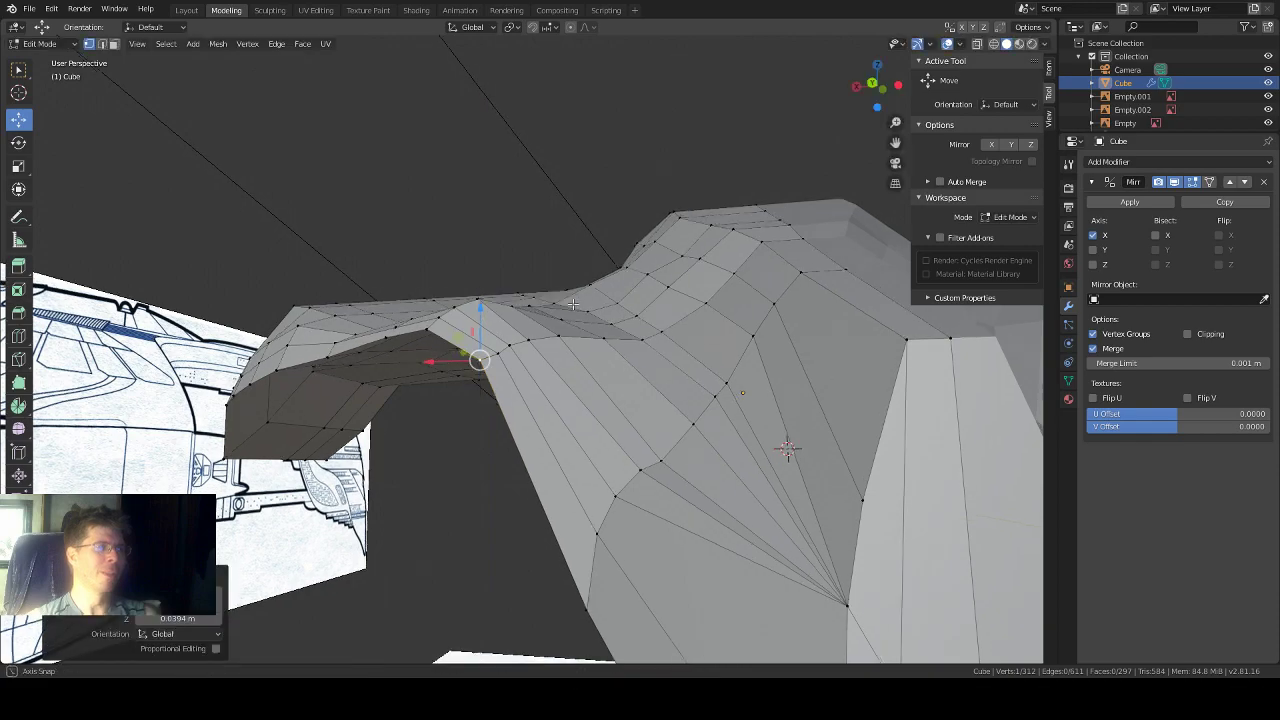
Step: Raise the two adjacent vertices in the dip of the neighbouring row about 0.018 m along Z
middle_drag(573, 303, 631, 280)
click(572, 285)
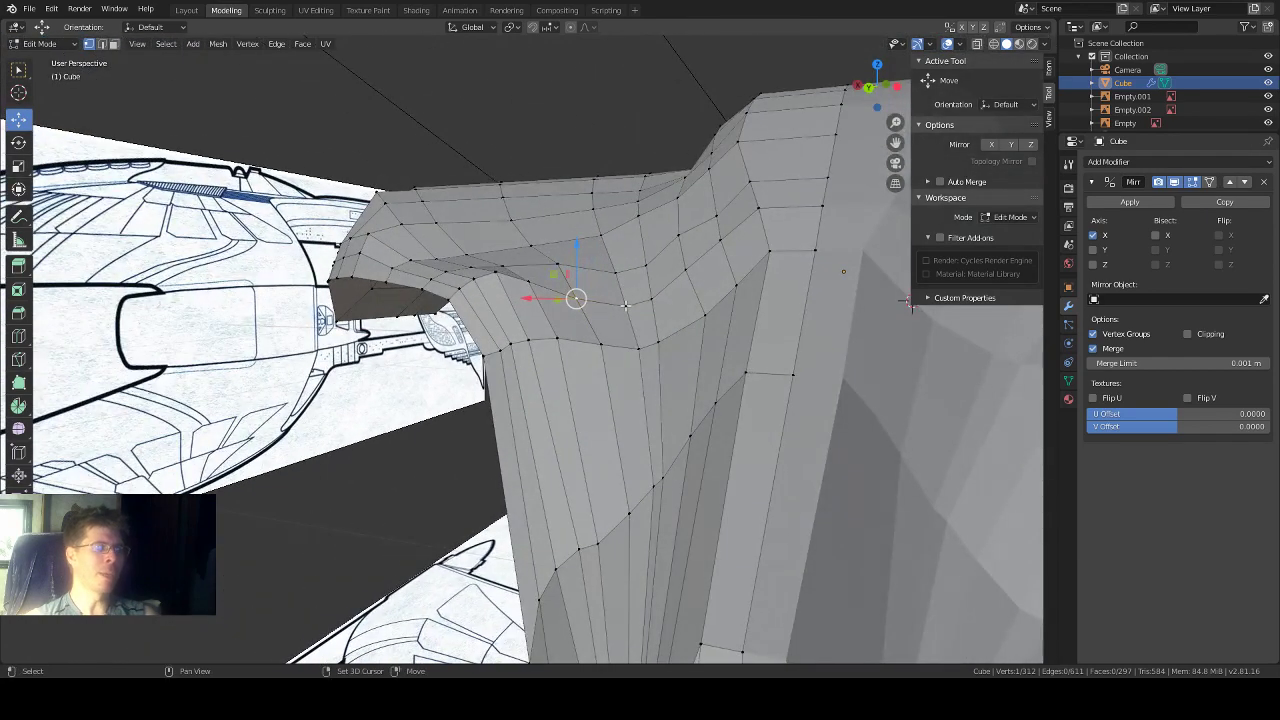
key(g)
key(z)
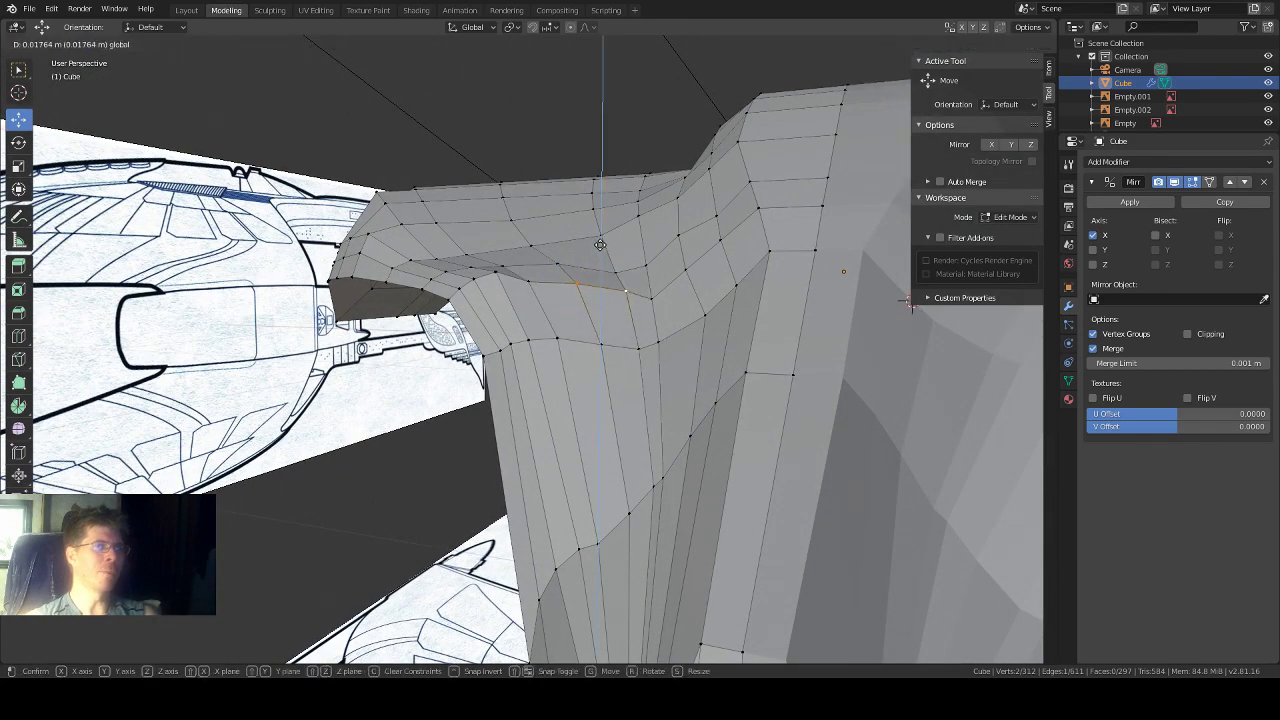
click(600, 243)
Step: Raise the next vertex toward the shoulder in that row about 0.019 m along Z
click(651, 299)
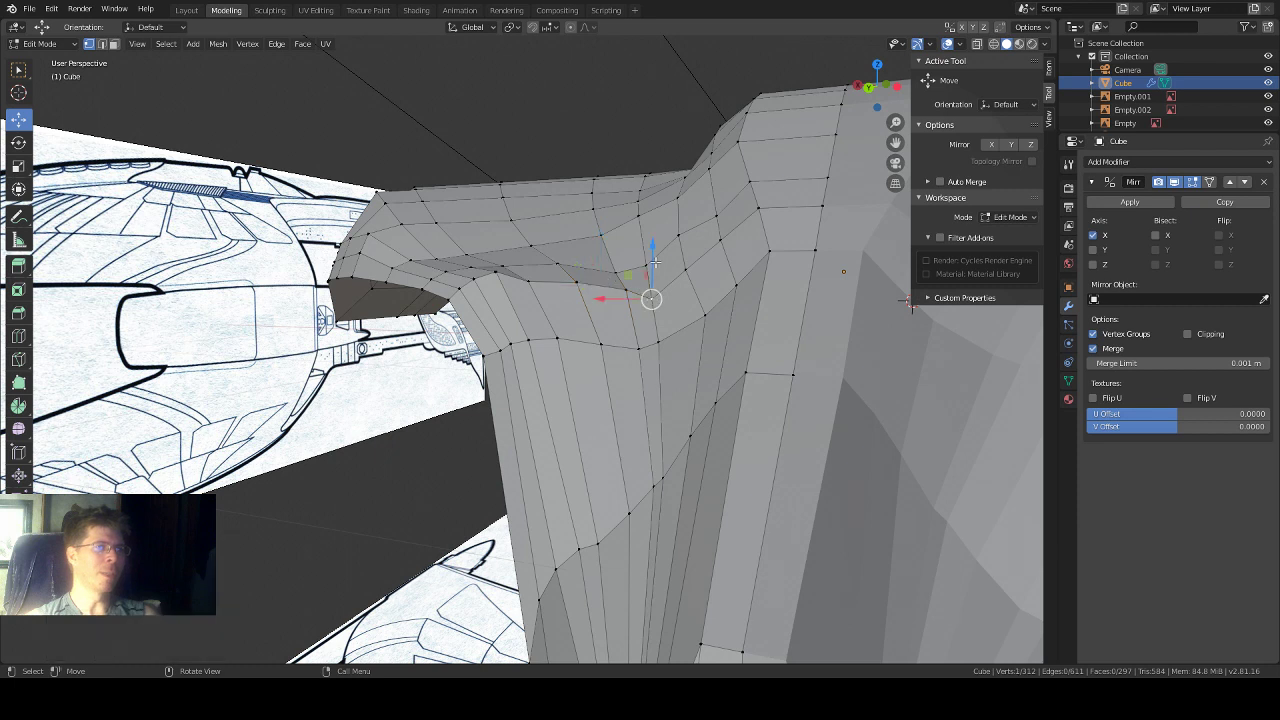
key(g)
key(z)
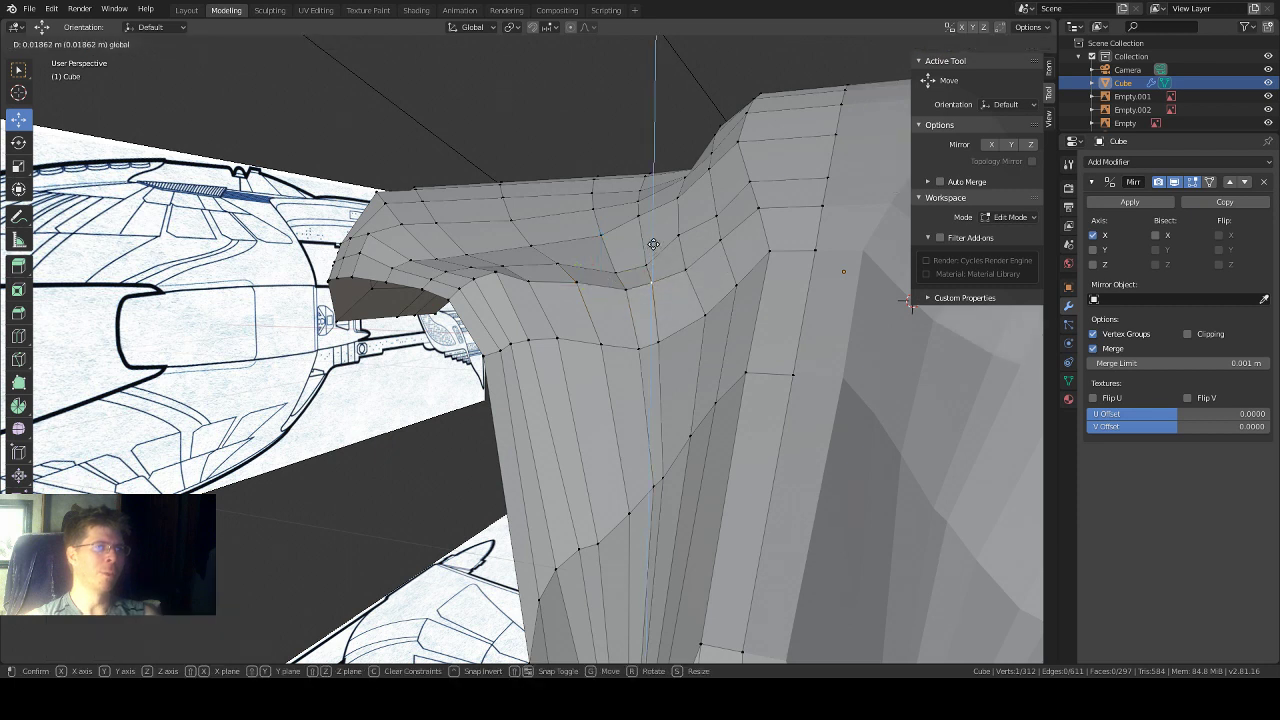
click(653, 244)
Step: Raise the following vertex up the shoulder slope about 0.015 m along Z to continue the row's curve
click(688, 265)
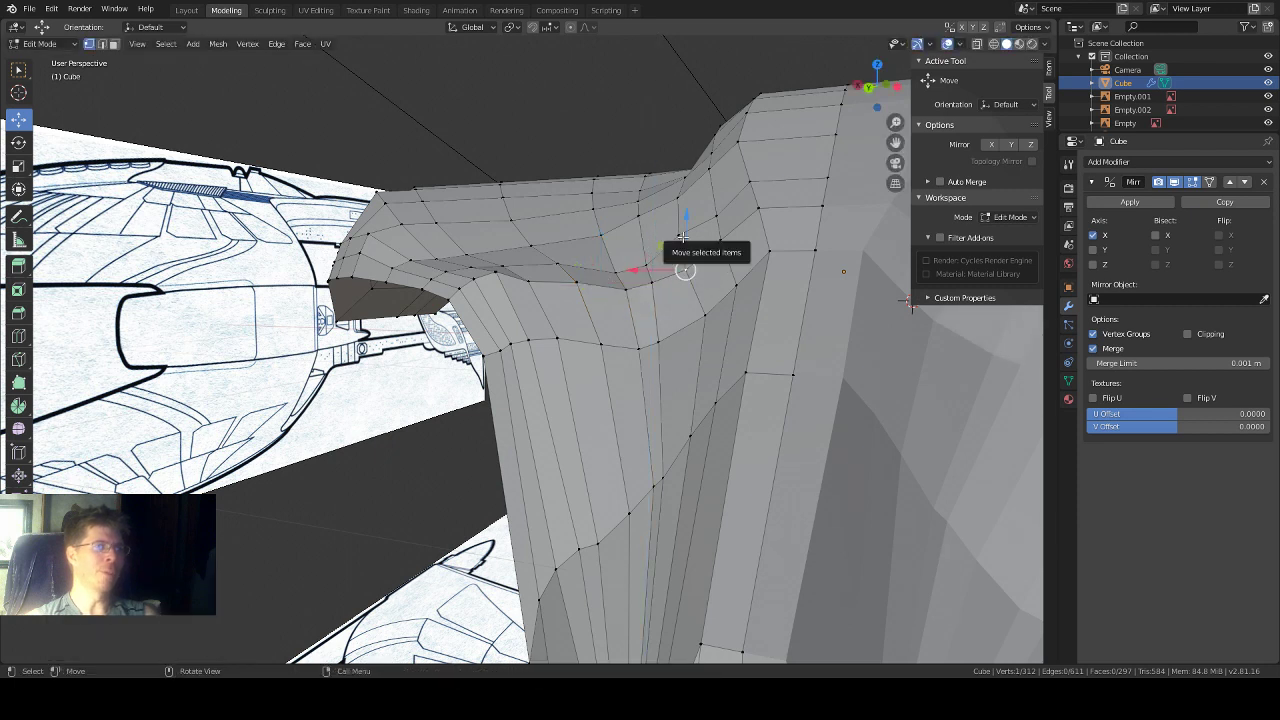
key(g)
key(shift+x)
click(681, 228)
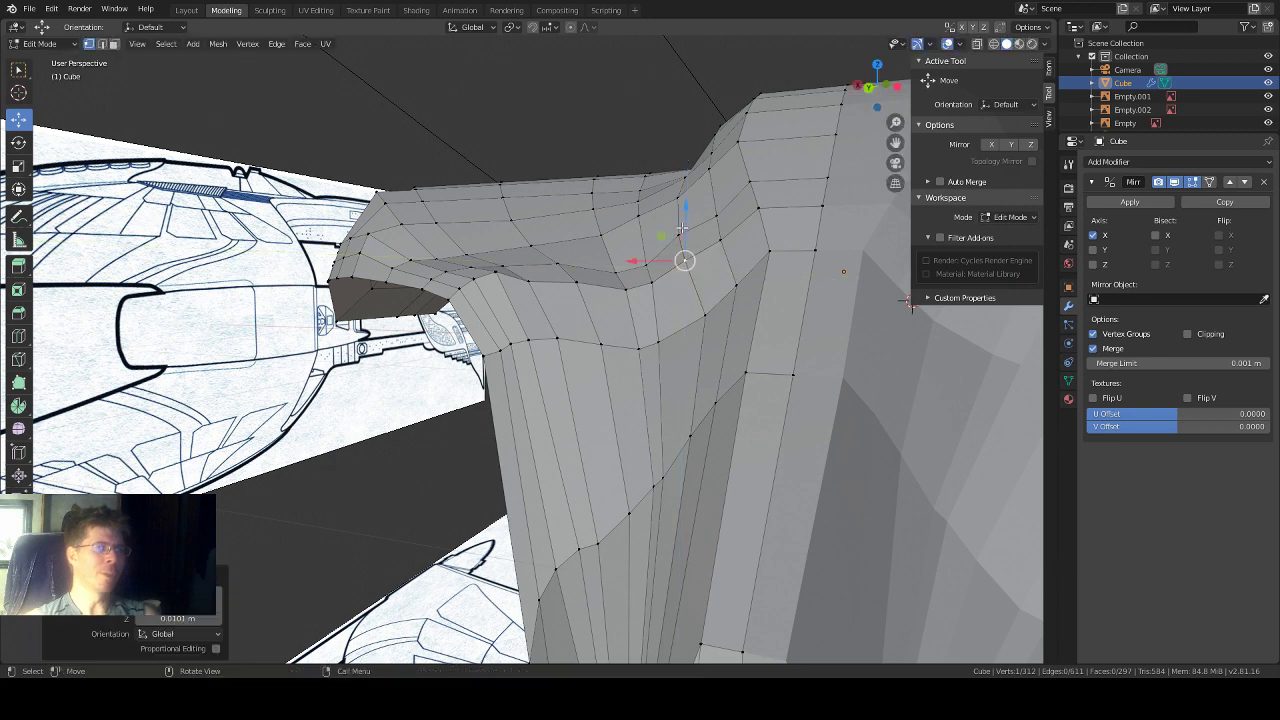
key(g)
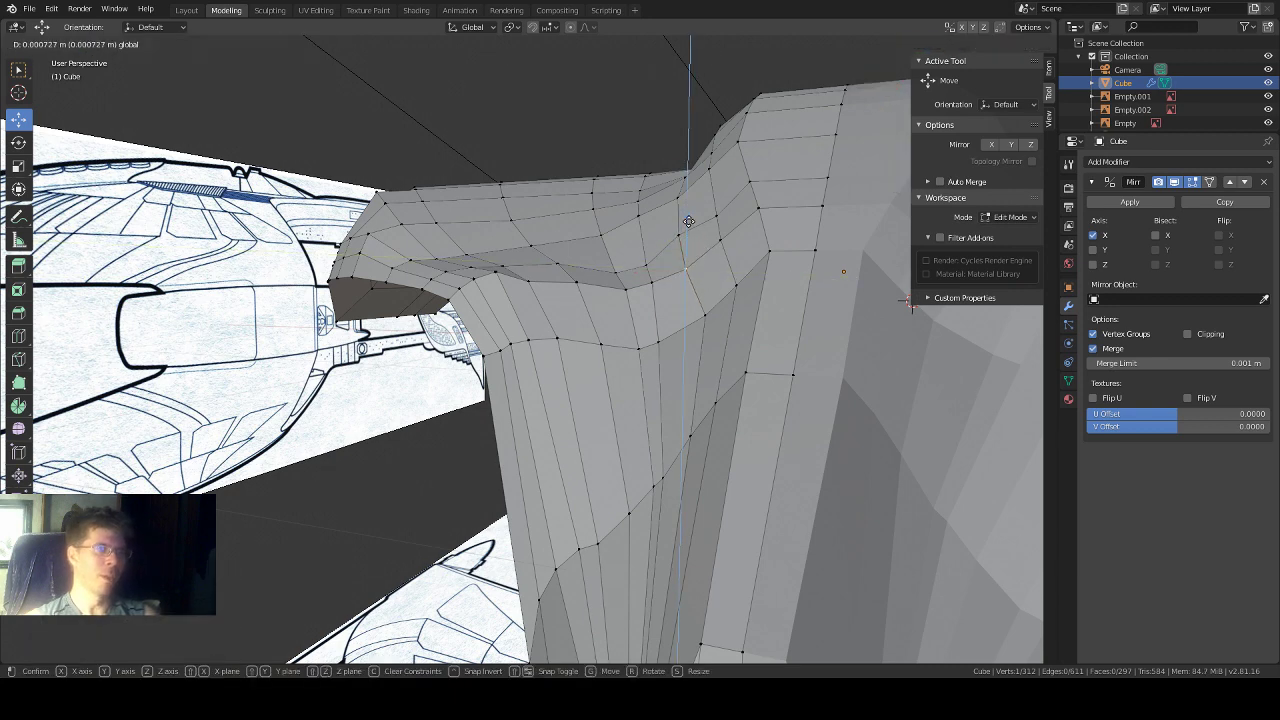
key(z)
click(694, 211)
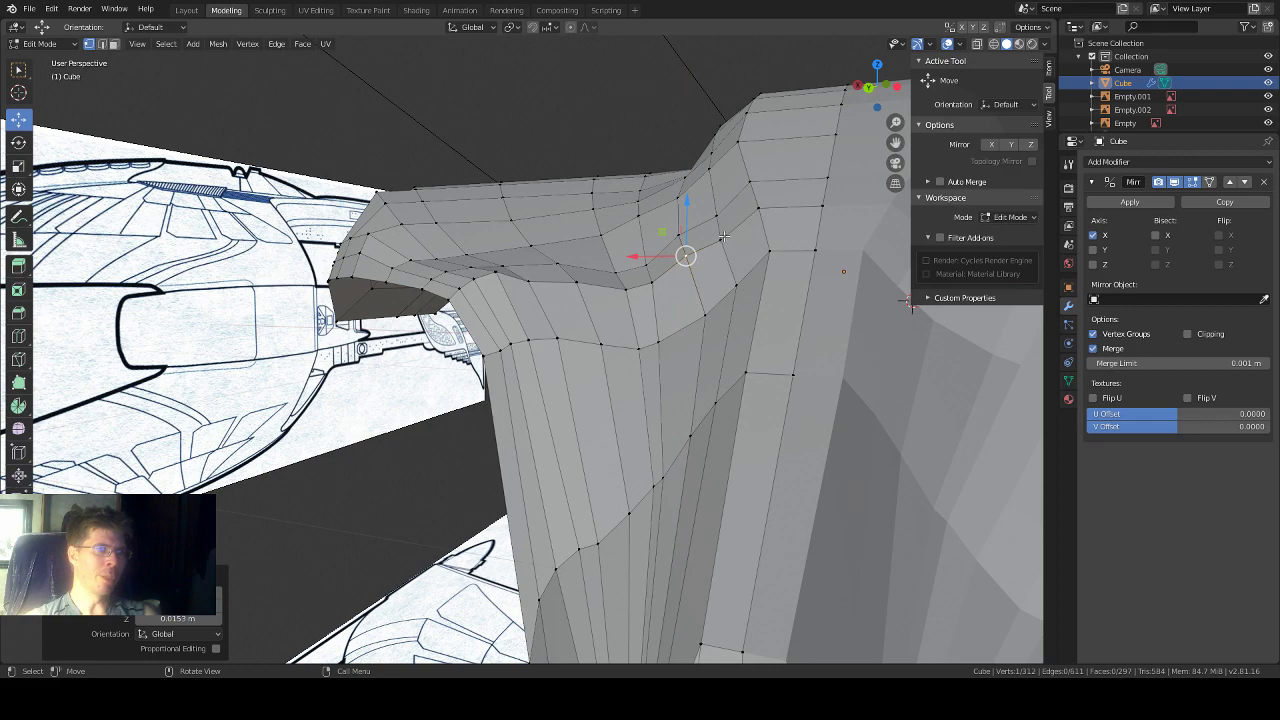
Step: Raise two more vertices on the shoulder slope along Z, by about 0.011 m and 0.012 m
click(721, 239)
drag(720, 215, 720, 226)
middle_drag(720, 226, 681, 254)
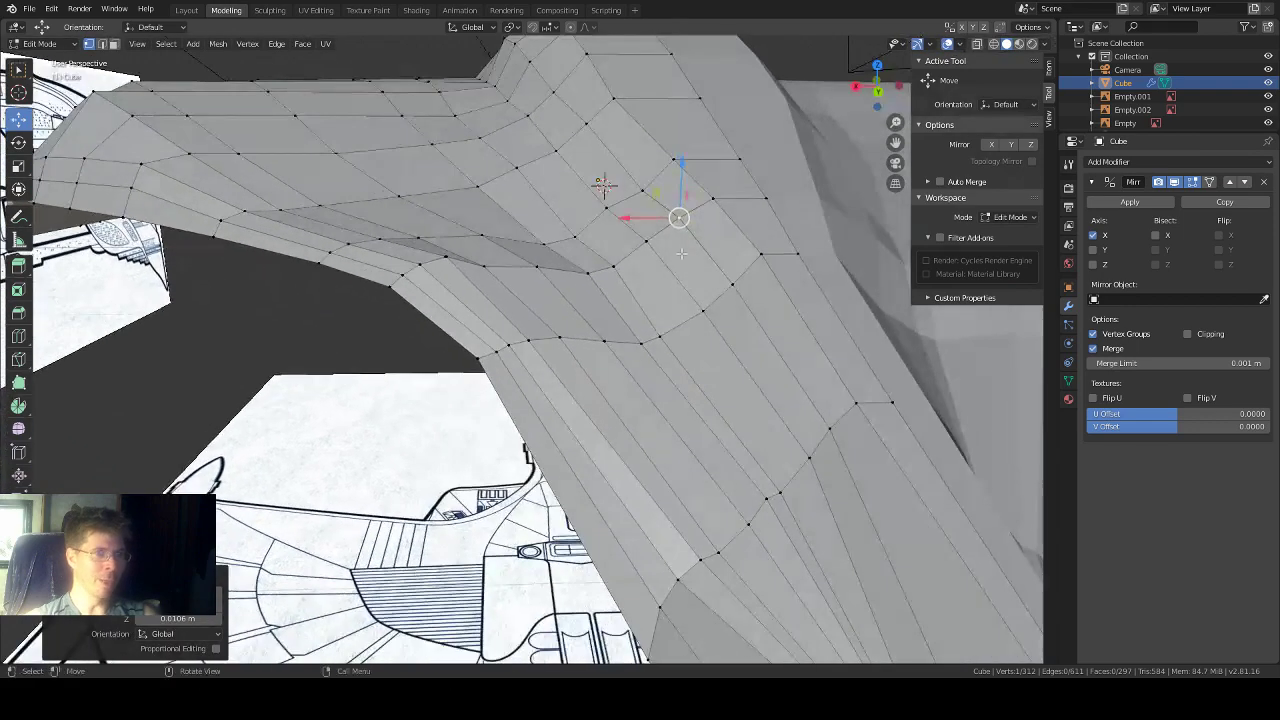
click(640, 190)
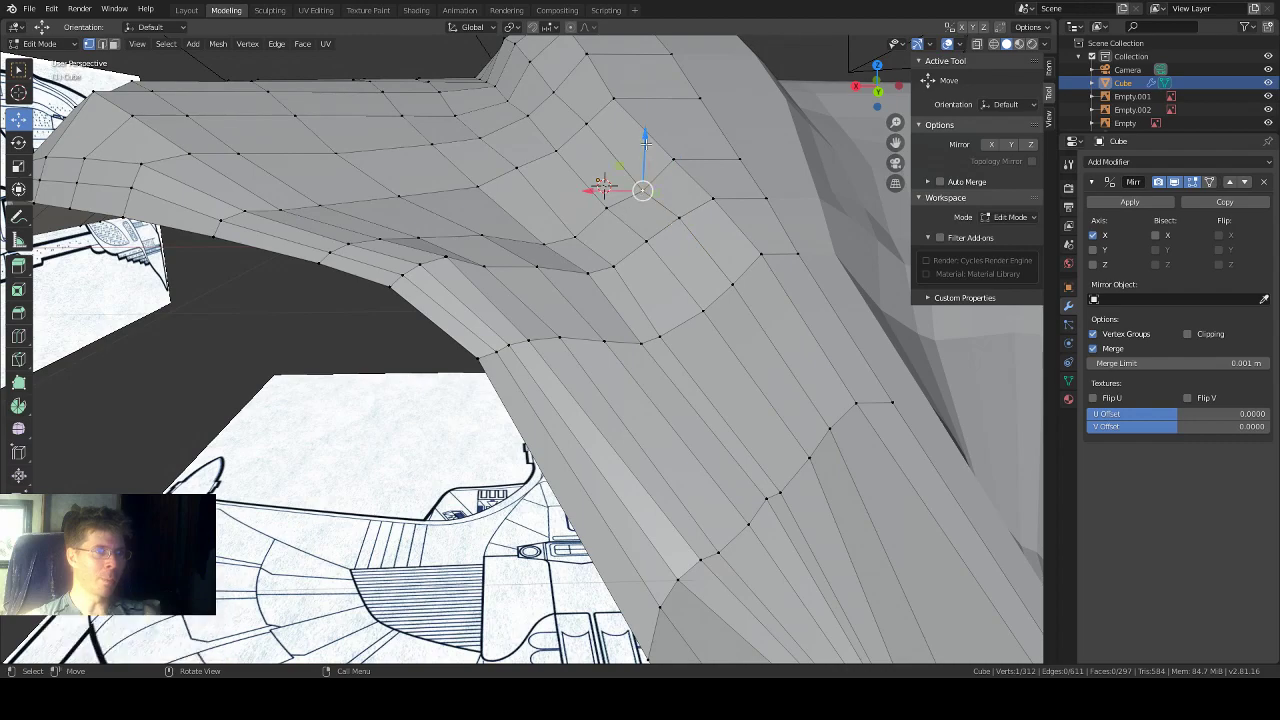
drag(645, 143, 652, 136)
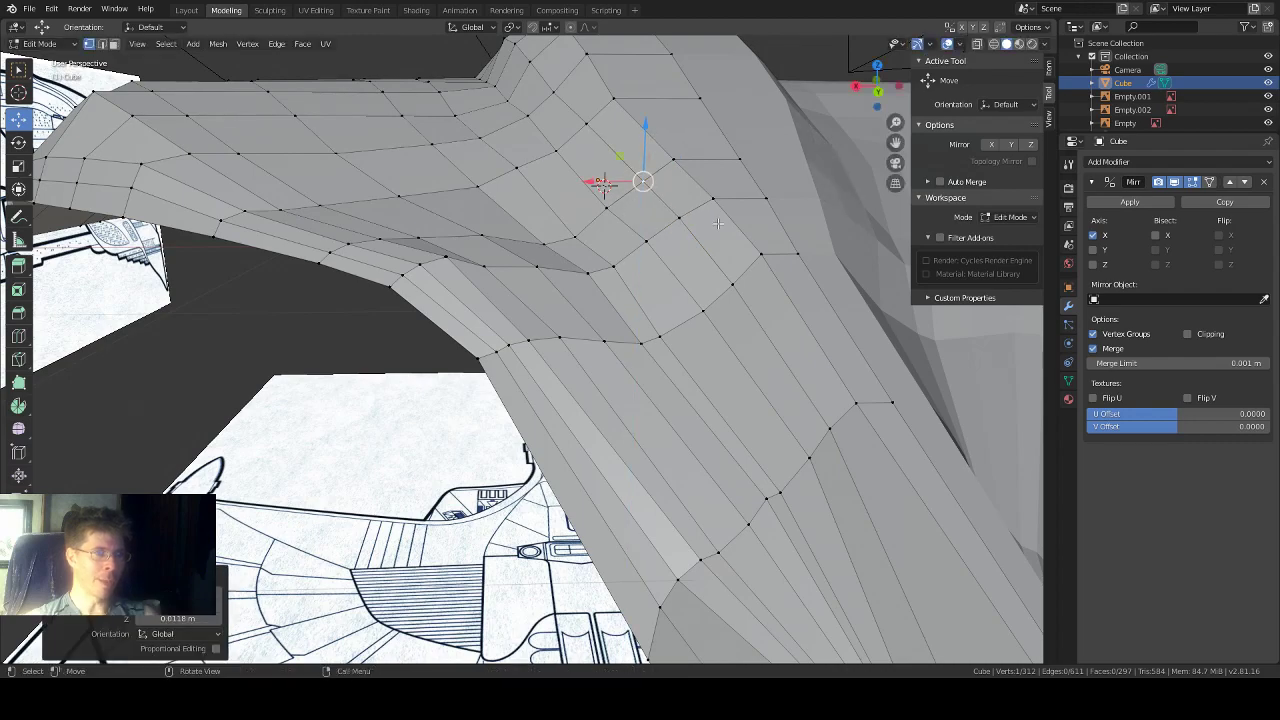
Step: Raise two adjacent vertices in the dip one row further back along Z, the second by about 0.011 m
middle_drag(652, 136, 667, 232)
click(668, 237)
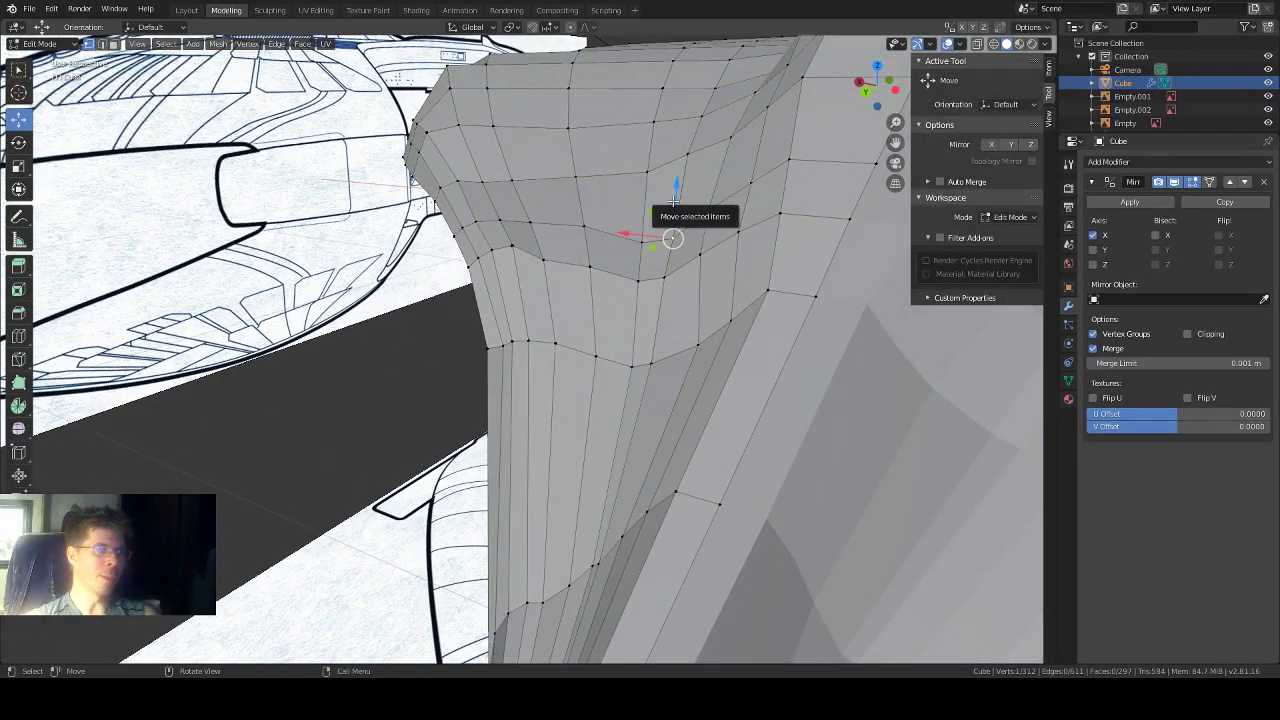
drag(677, 199, 643, 197)
click(641, 241)
Step: Lower the ridge vertex near the wing's rim about 0.022 m along Z
middle_drag(614, 310, 570, 287)
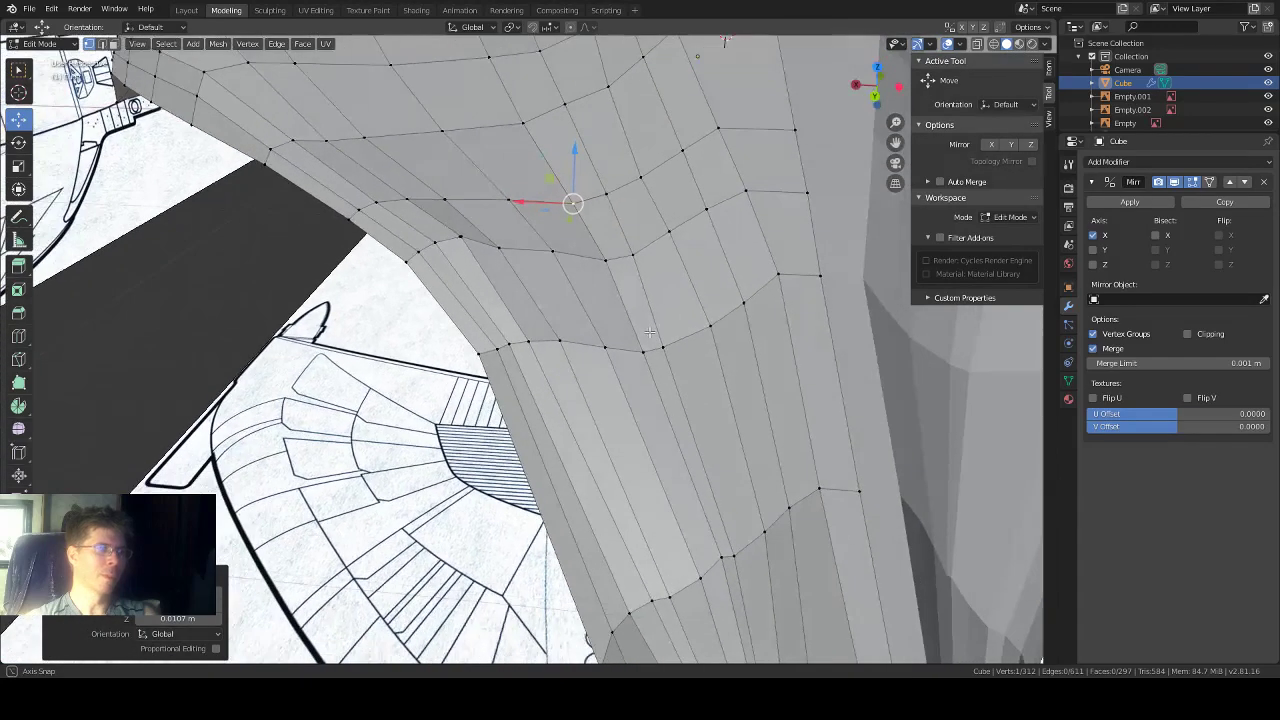
drag(461, 201, 455, 216)
middle_drag(455, 216, 805, 115)
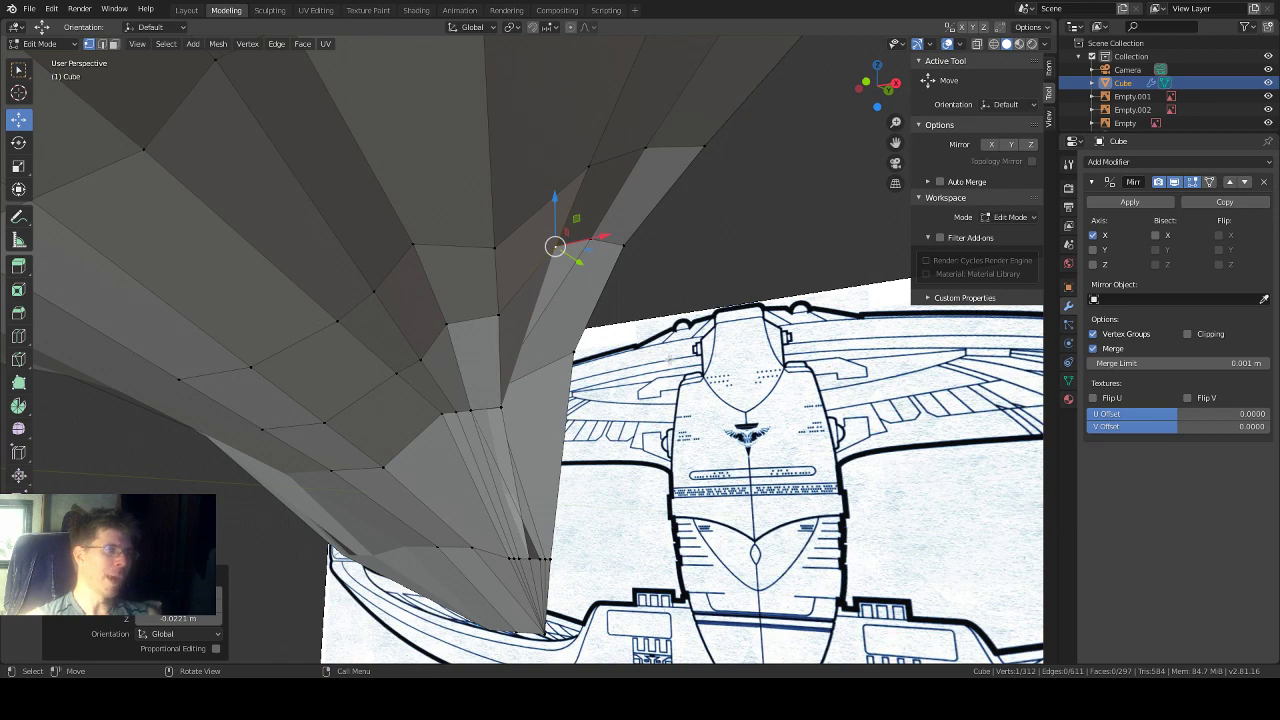
middle_drag(790, 322, 667, 338)
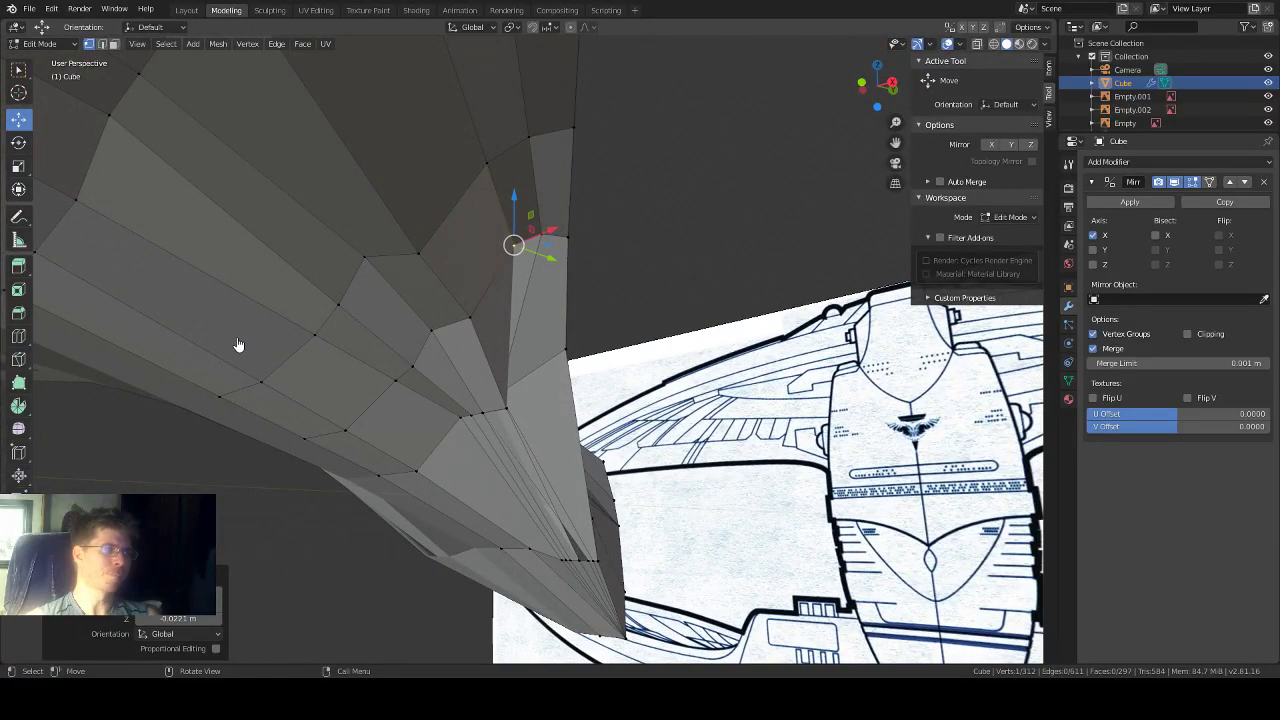
Step: Raise two neighbouring vertices beside the fold seen from the underside along Z, the second by about 0.021 m
key(ctrl+z)
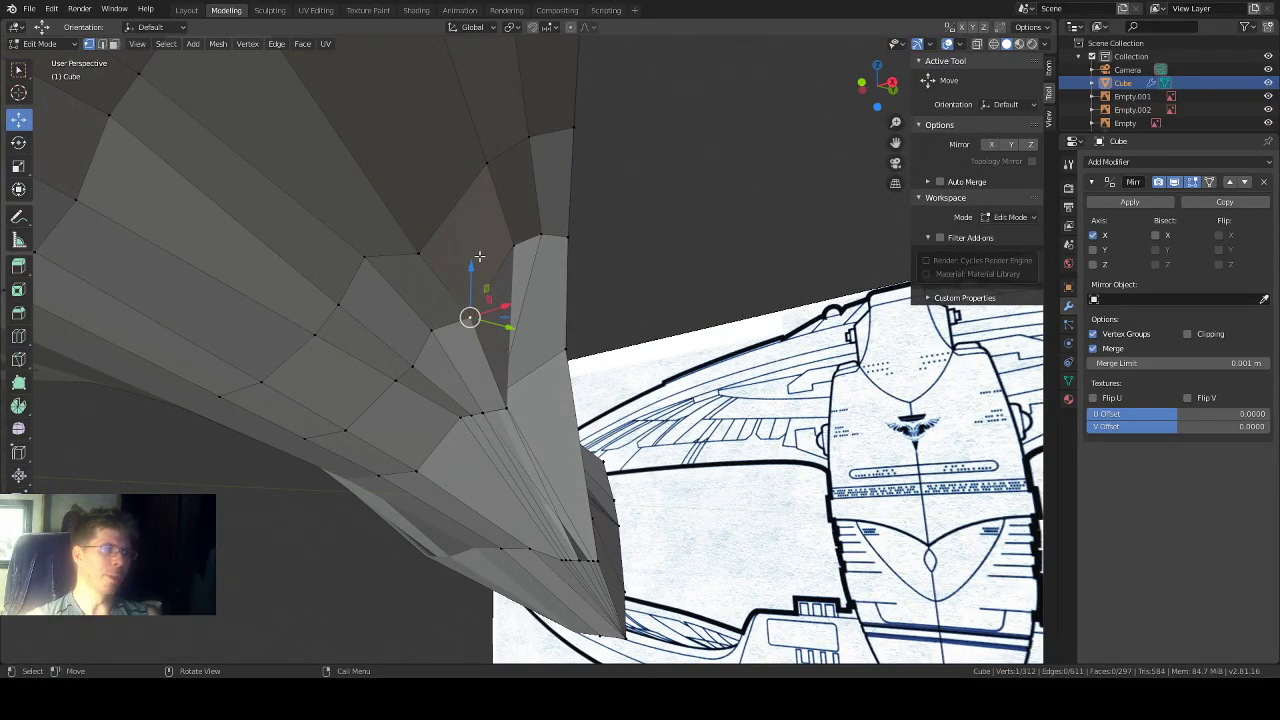
drag(467, 276, 420, 200)
click(417, 254)
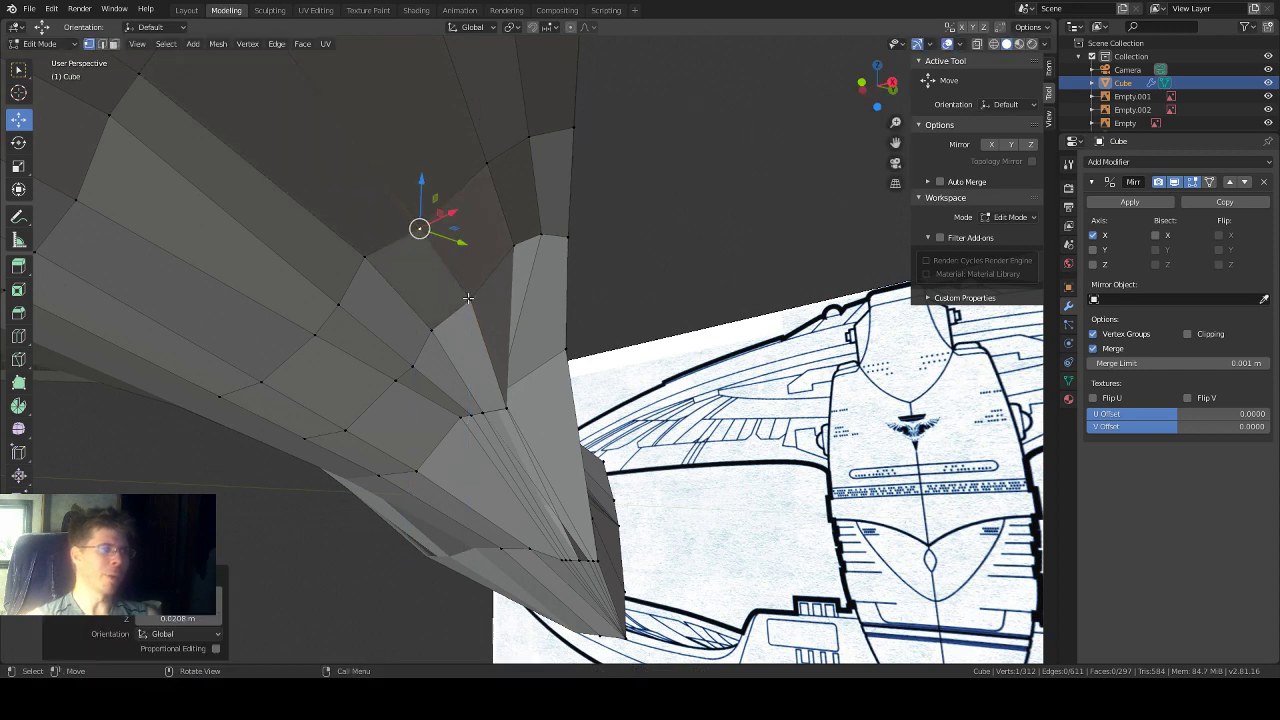
click(468, 298)
Step: Shift the vertex at the lower tip of the narrow dark gap along X
mouse_move(559, 384)
middle_down()
mouse_move(628, 357)
mouse_move(591, 340)
mouse_move(551, 374)
middle_up()
click(504, 407)
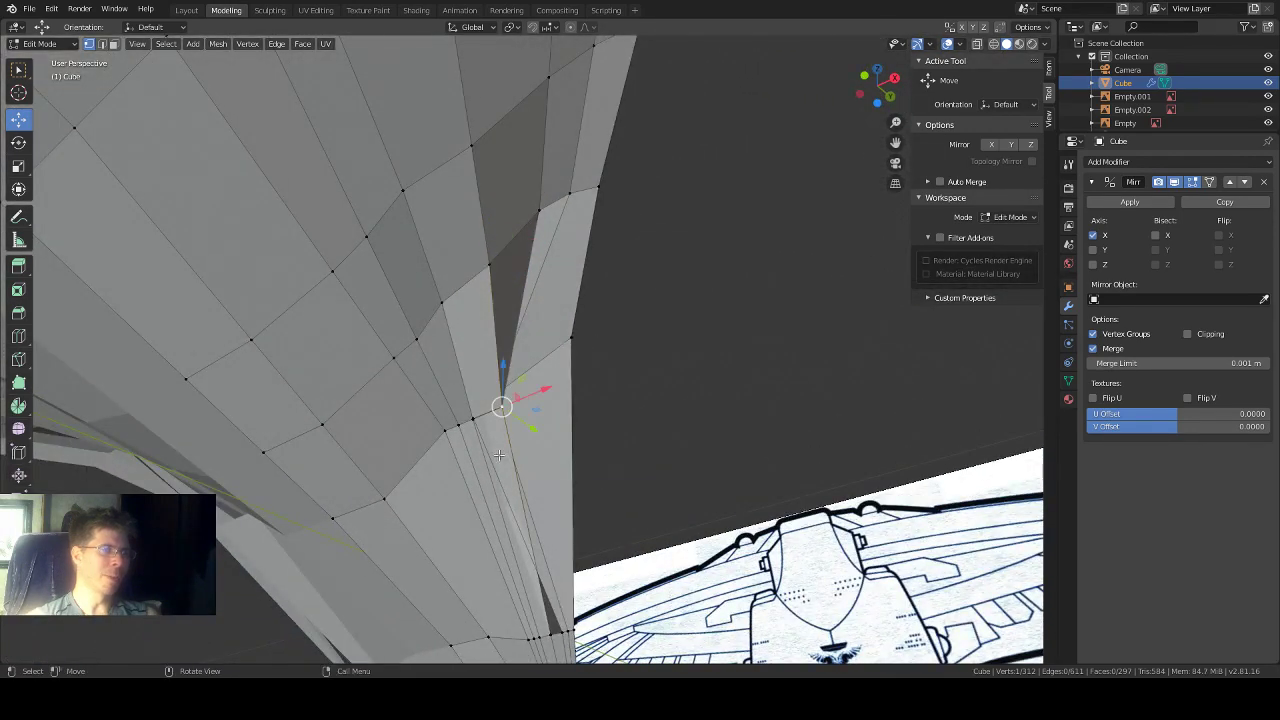
drag(541, 391, 522, 394)
Step: Move the neighbouring vertex along X toward the rim and adjust its height along Z by about 0.006 m
middle_drag(580, 391, 426, 323)
middle_drag(426, 238, 425, 254)
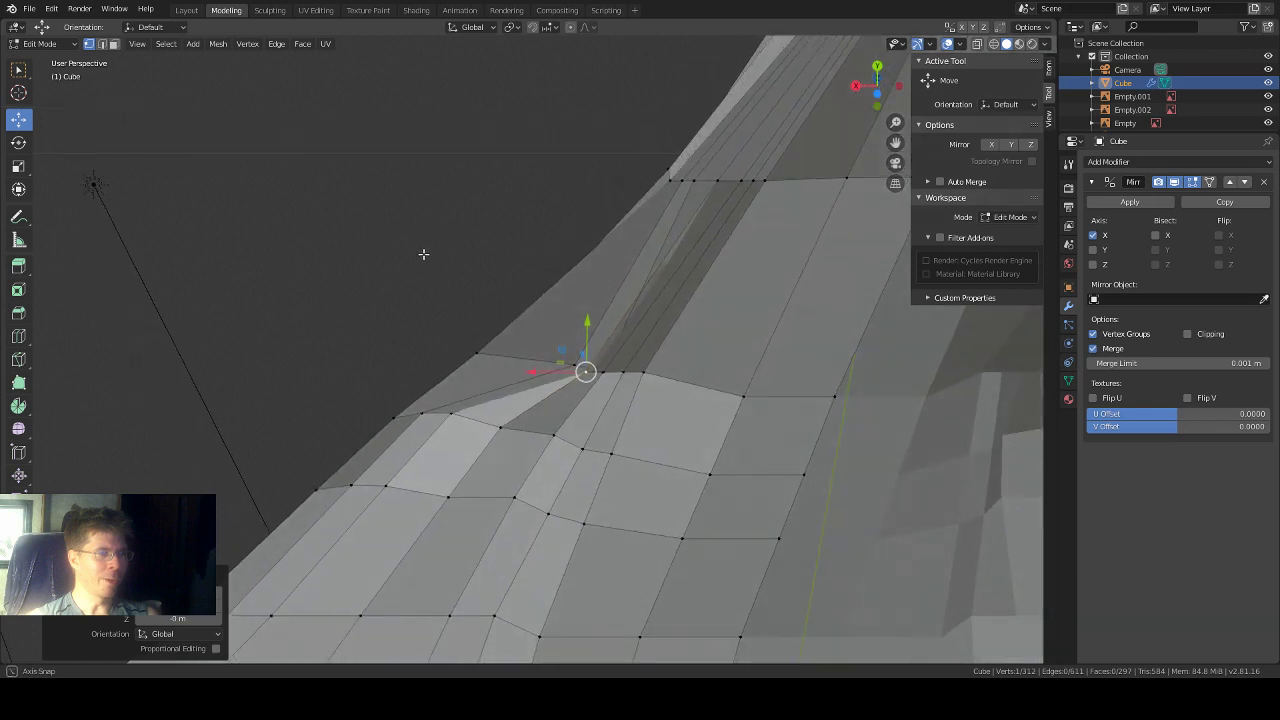
click(422, 254)
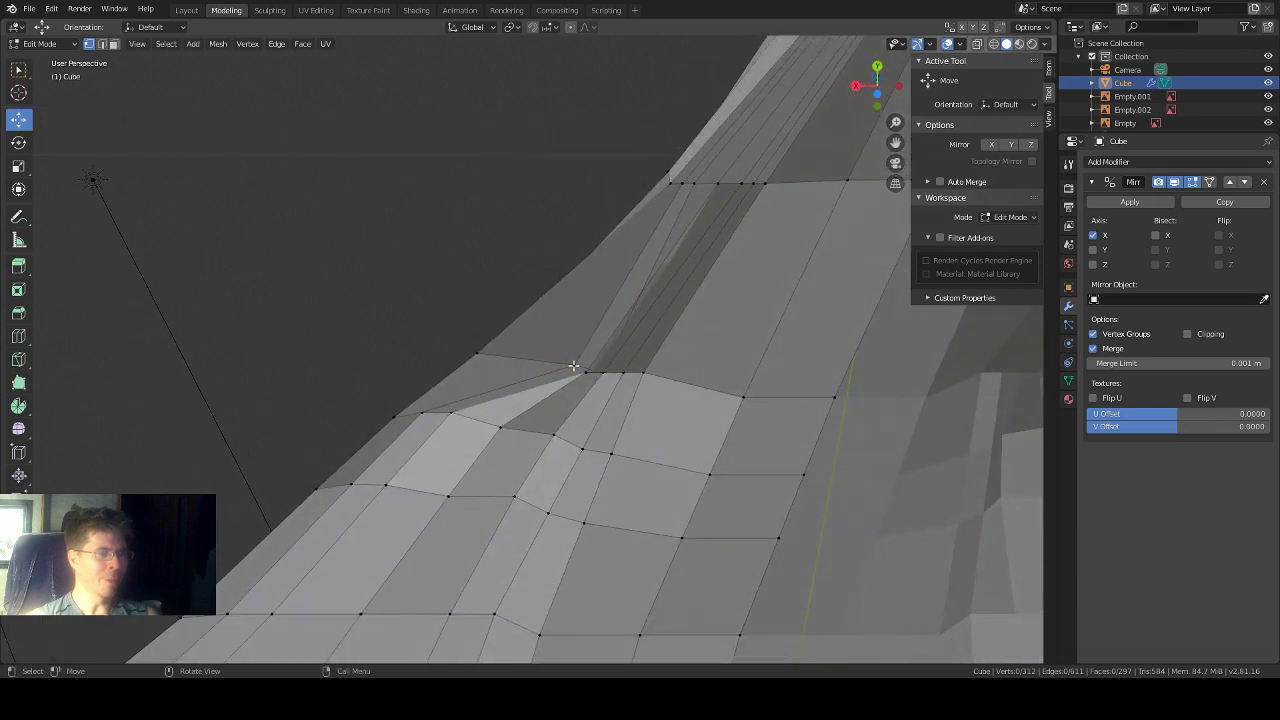
drag(525, 372, 481, 366)
middle_drag(460, 216, 525, 255)
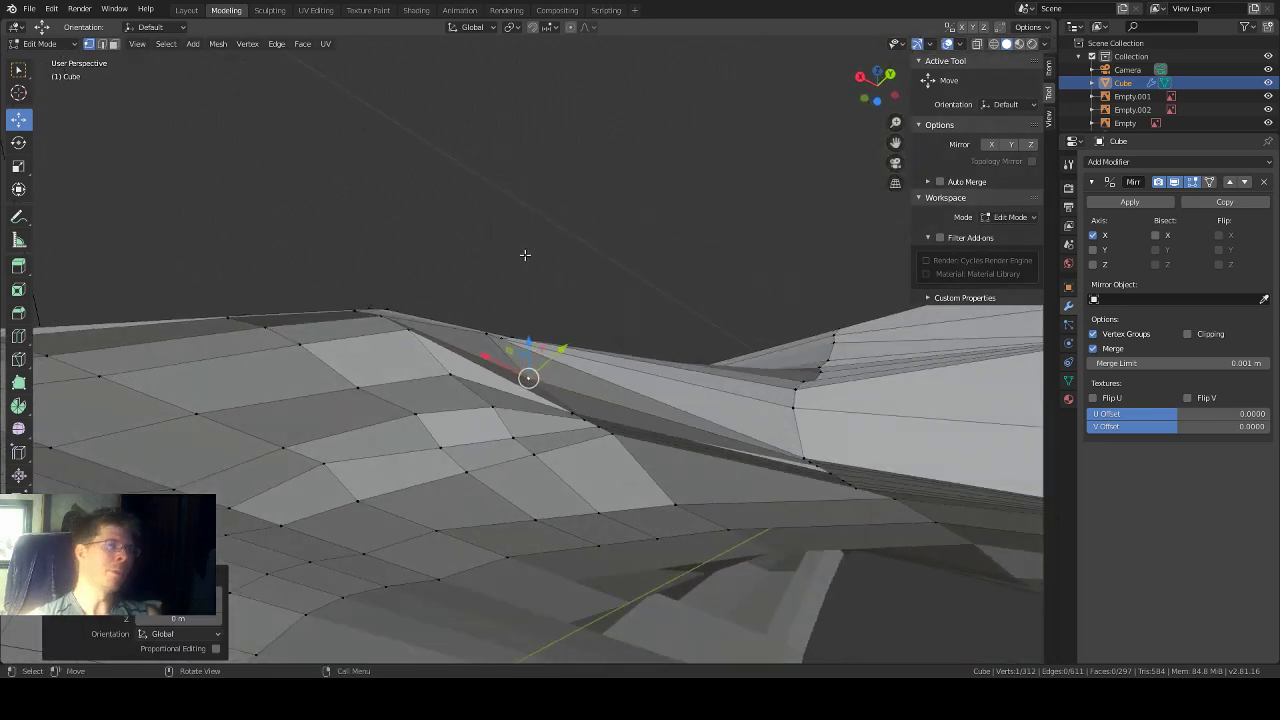
middle_drag(615, 230, 528, 338)
drag(527, 337, 526, 341)
mouse_move(526, 341)
middle_down()
mouse_move(586, 266)
mouse_move(586, 180)
mouse_move(634, 206)
mouse_move(663, 280)
mouse_move(629, 269)
mouse_move(539, 356)
middle_up()
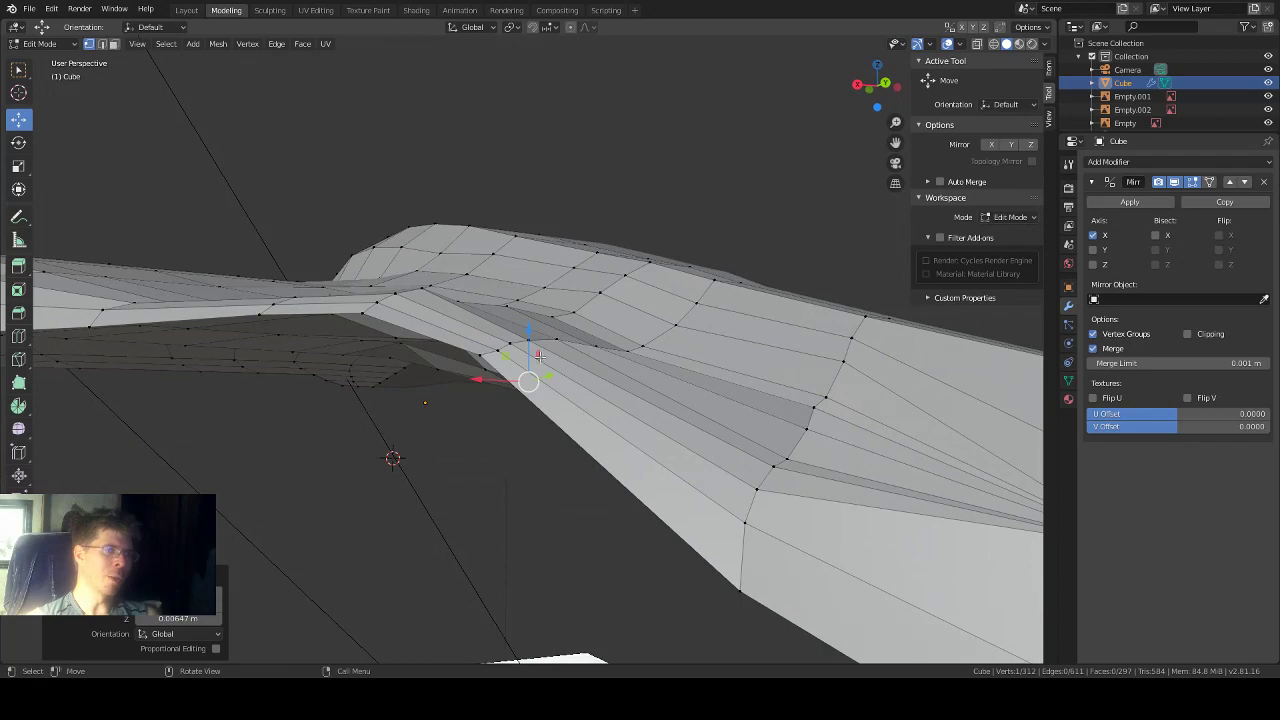
Step: Raise the selected vertex beside the wing's rim along Z in two small moves of about 0.007 m and 0.006 m
drag(528, 337, 528, 332)
middle_drag(528, 332, 595, 171)
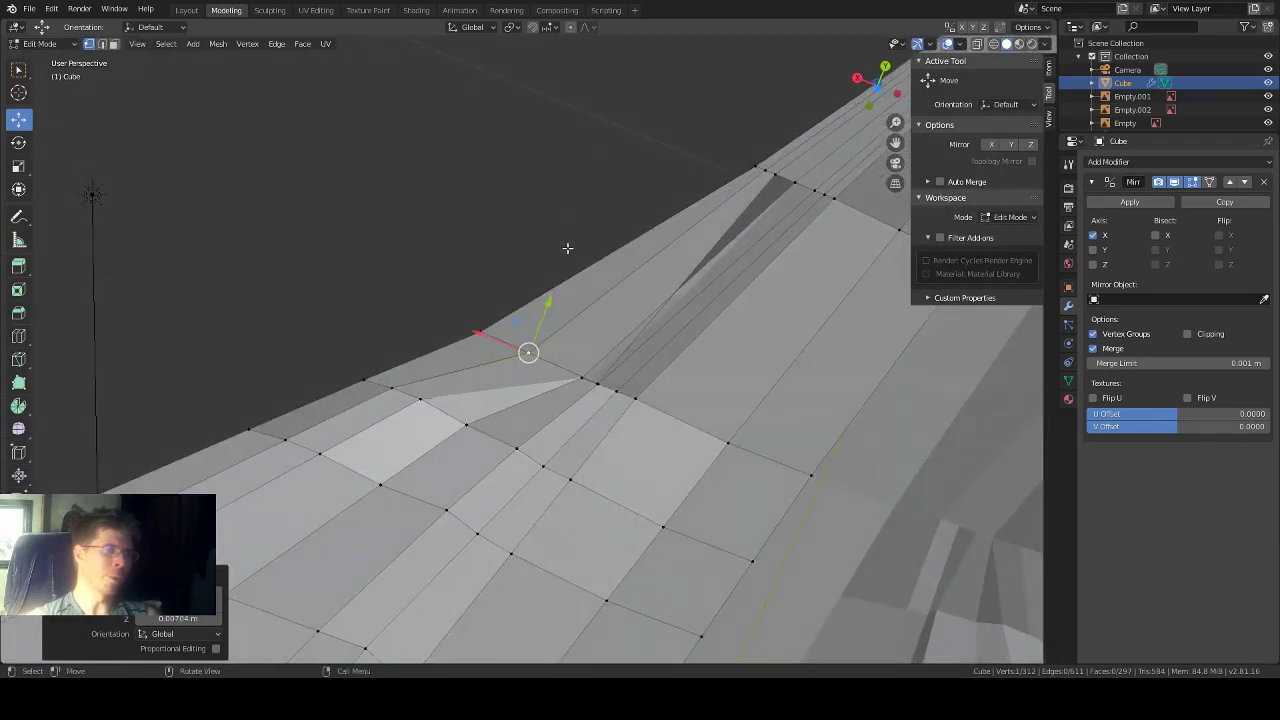
middle_drag(567, 248, 535, 335)
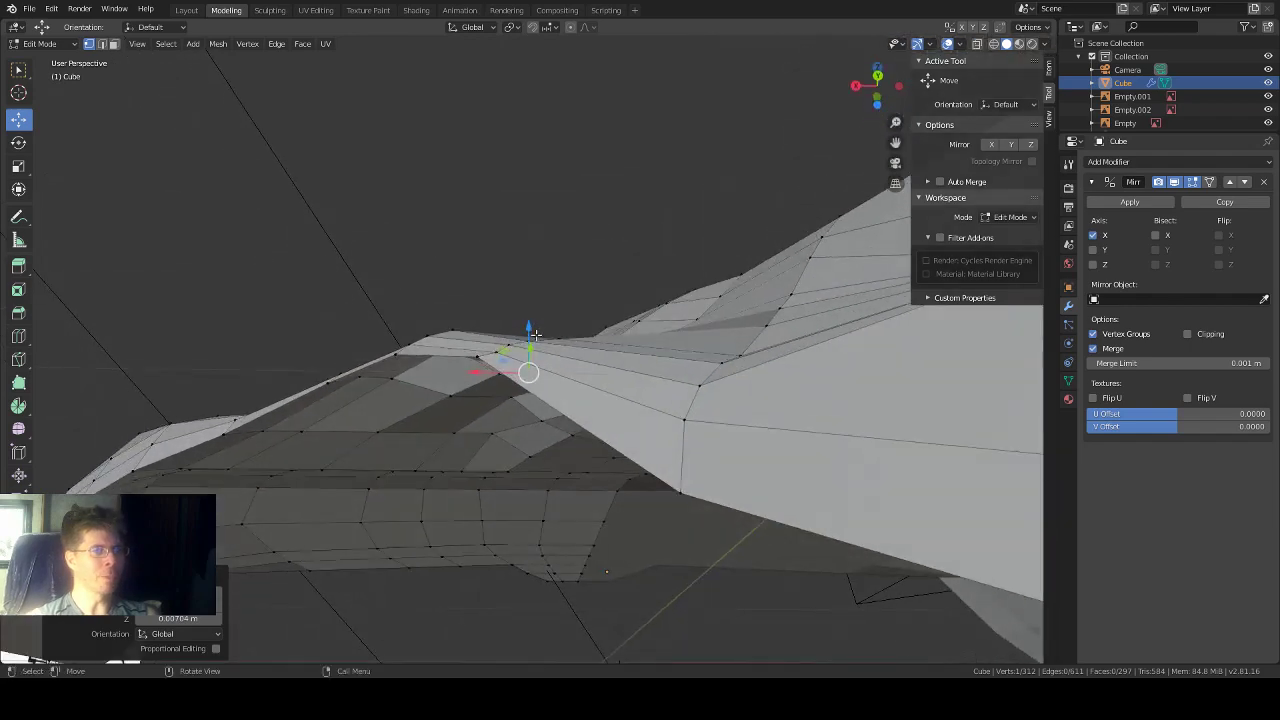
drag(535, 335, 536, 338)
middle_drag(571, 320, 608, 209)
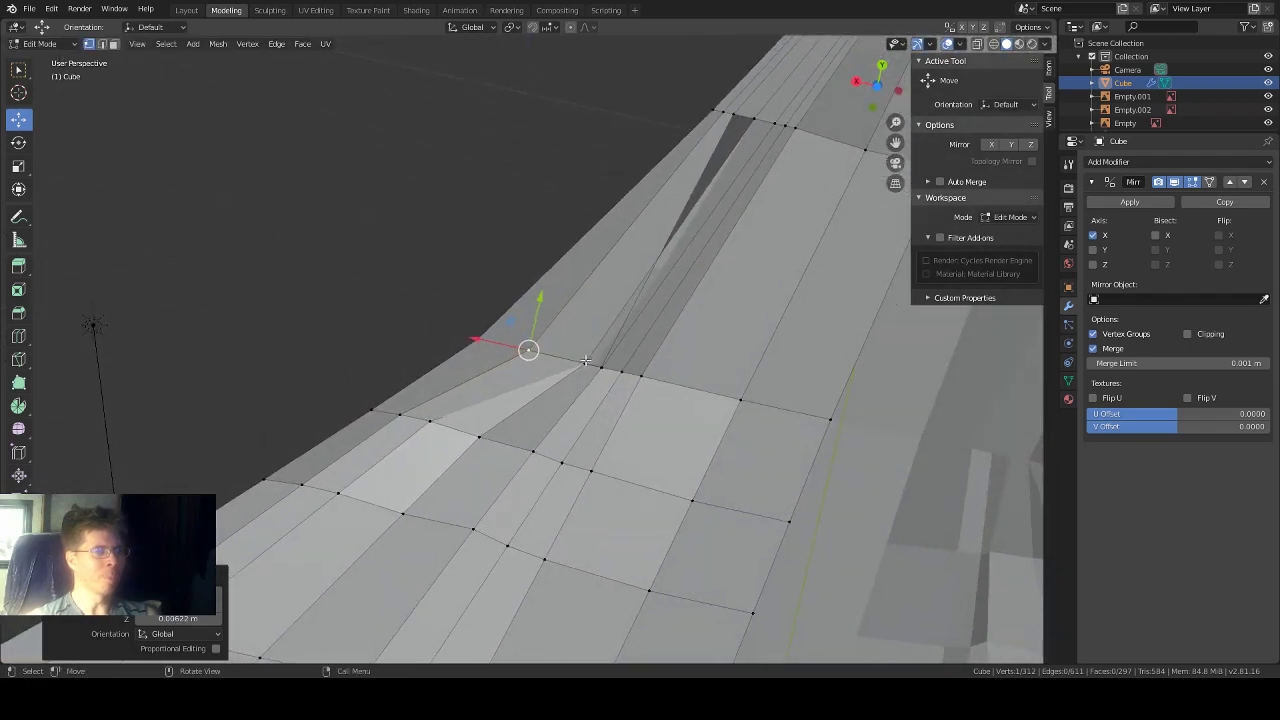
Step: Shift the vertex at the lower tip of the dark gap and its inner neighbour along X to even out their spacing
middle_drag(584, 361, 601, 337)
mouse_move(543, 393)
mouse_down()
mouse_move(520, 386)
mouse_move(560, 395)
mouse_up()
middle_drag(597, 282, 554, 274)
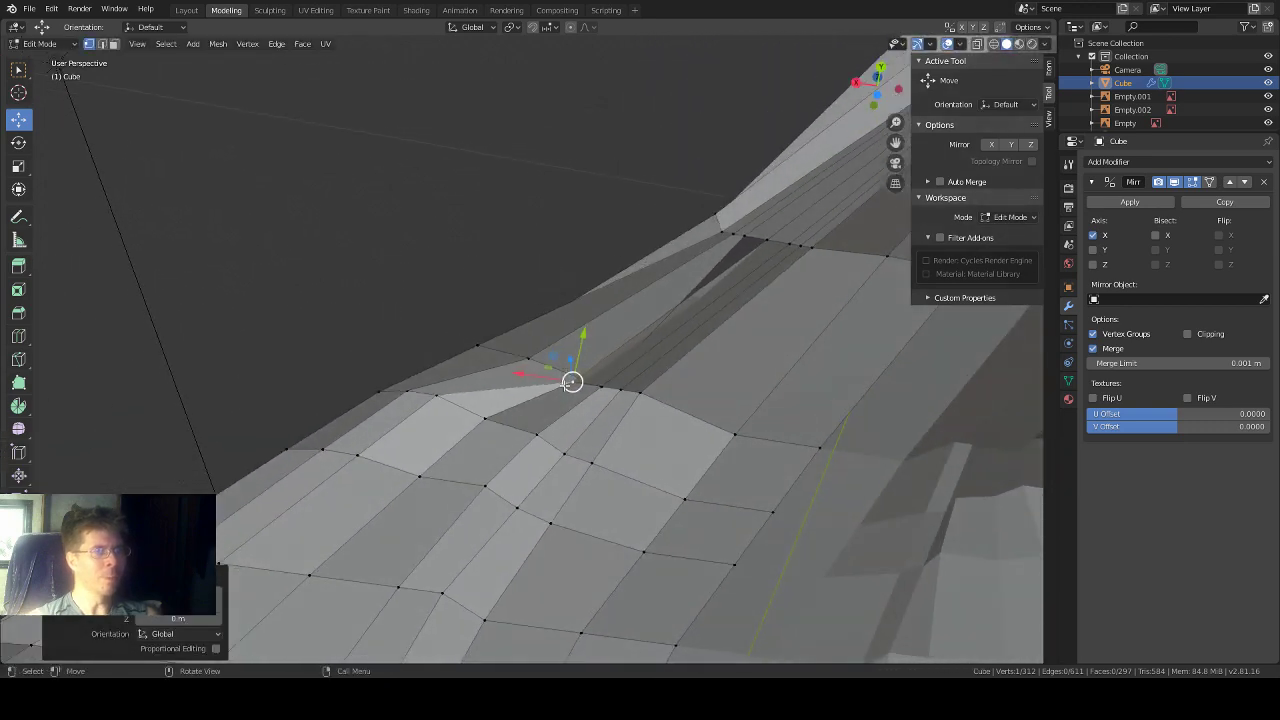
key(g)
key(x)
click(601, 392)
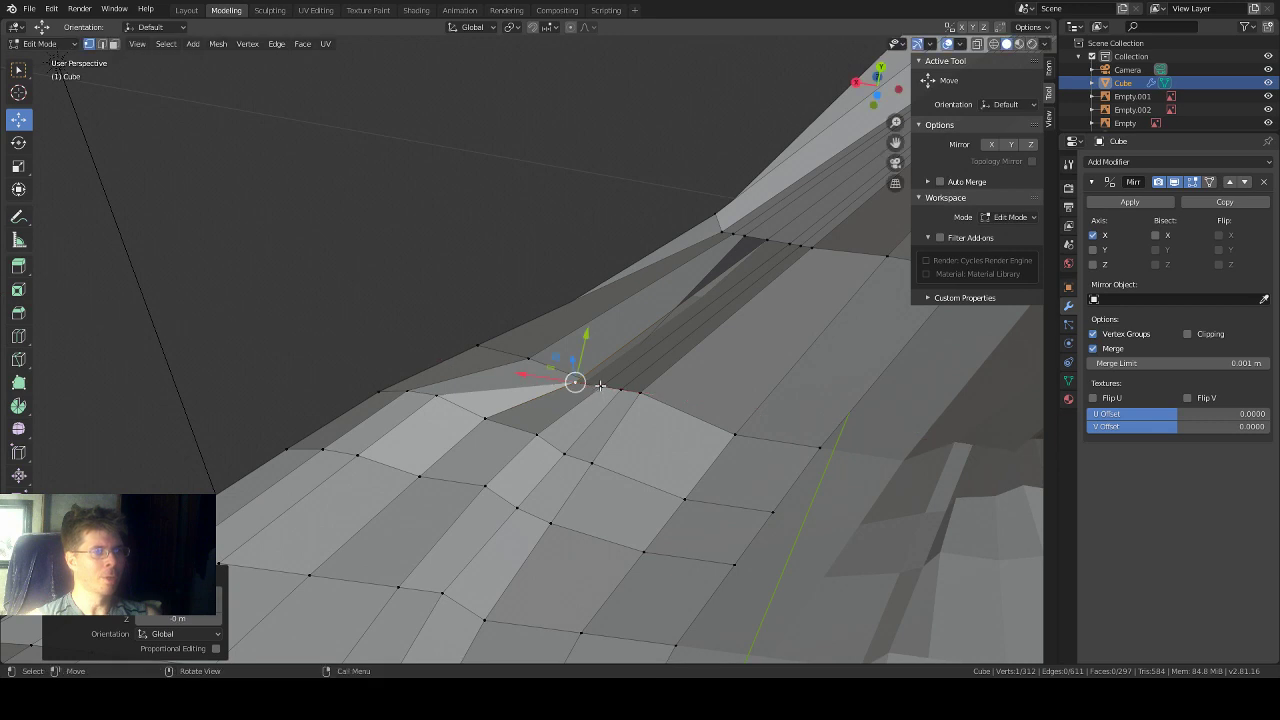
click(600, 386)
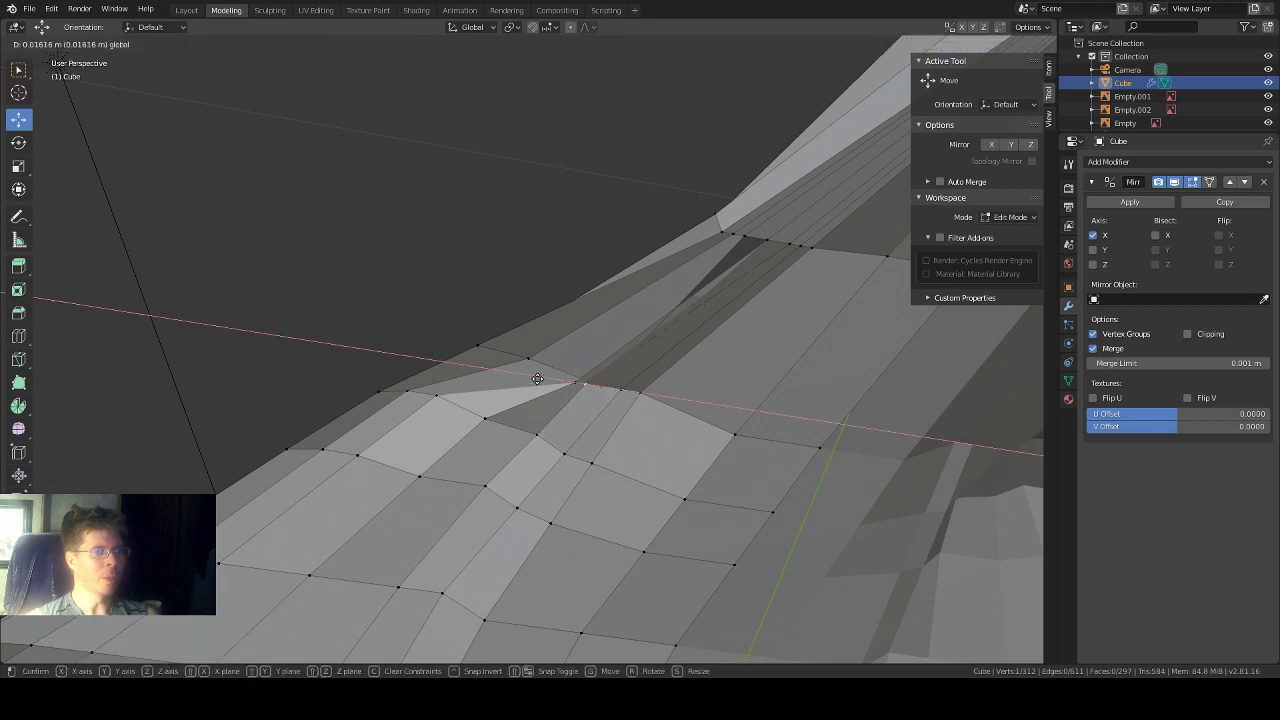
click(557, 388)
middle_drag(557, 388, 565, 303)
Step: Move the outermost vertex on the wing's rim slightly inward along X, judging its position from the underside
click(566, 349)
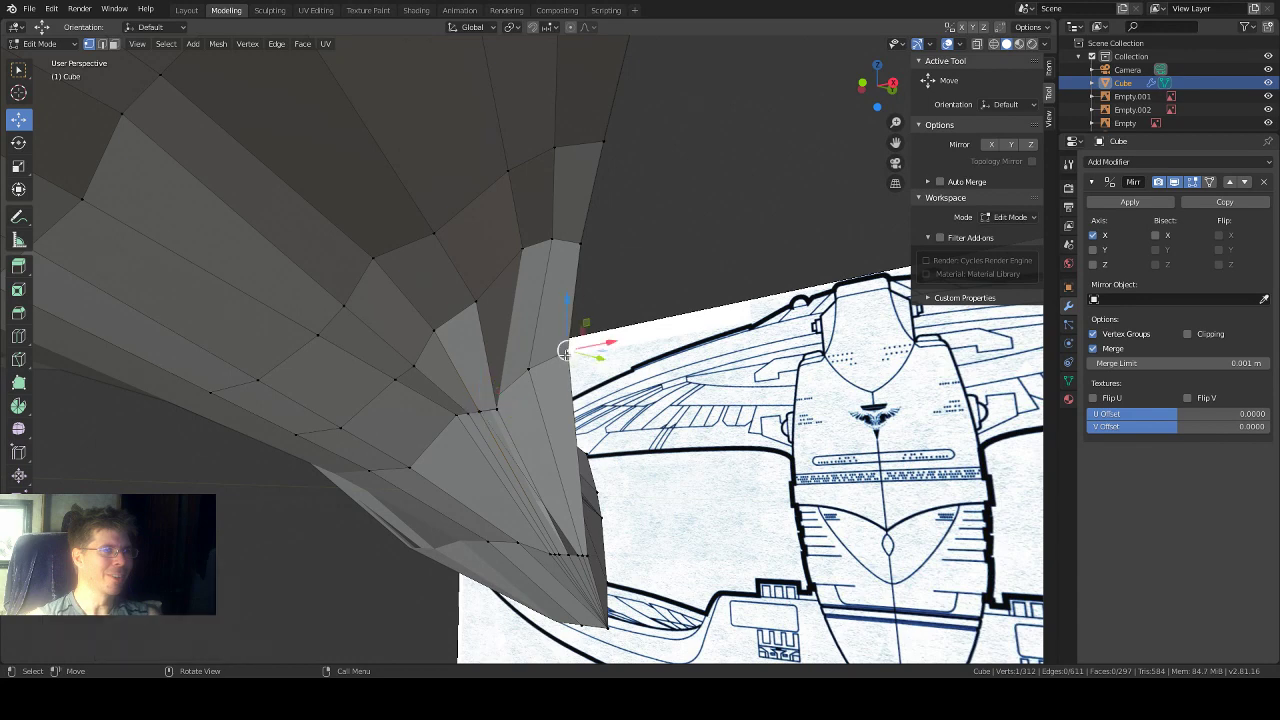
middle_drag(690, 306, 628, 392)
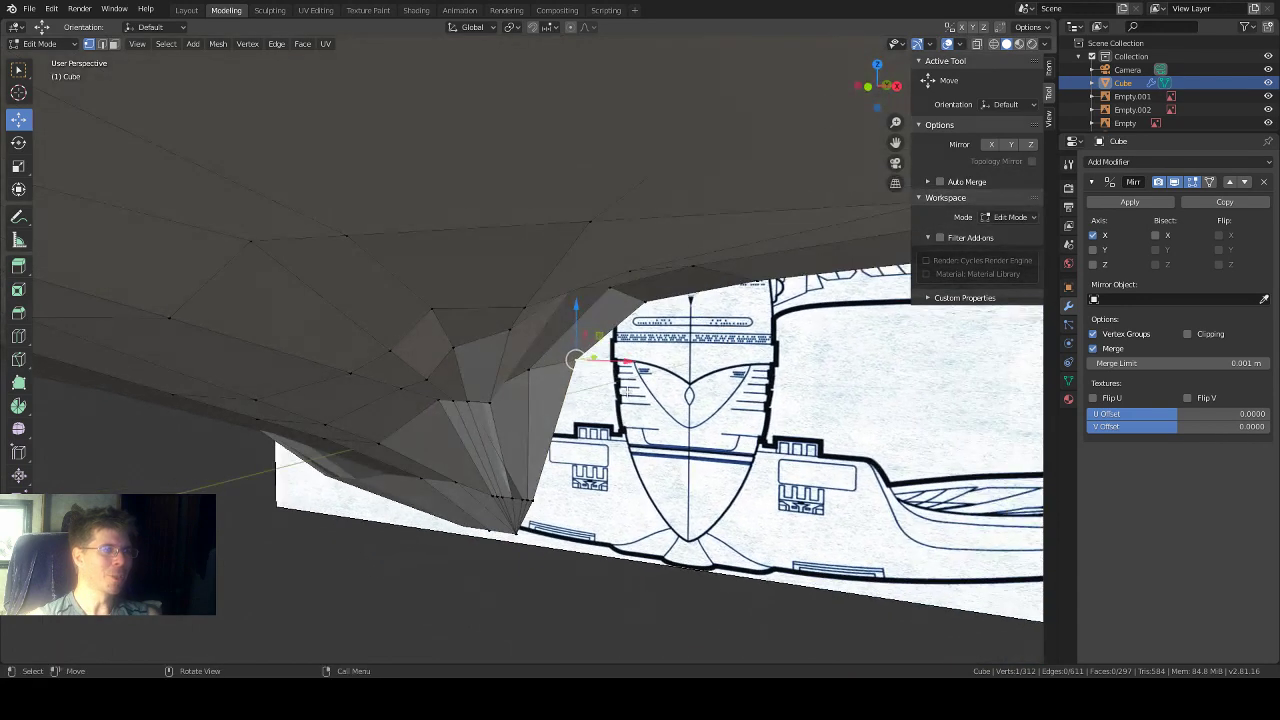
drag(620, 366, 614, 364)
middle_drag(614, 364, 550, 346)
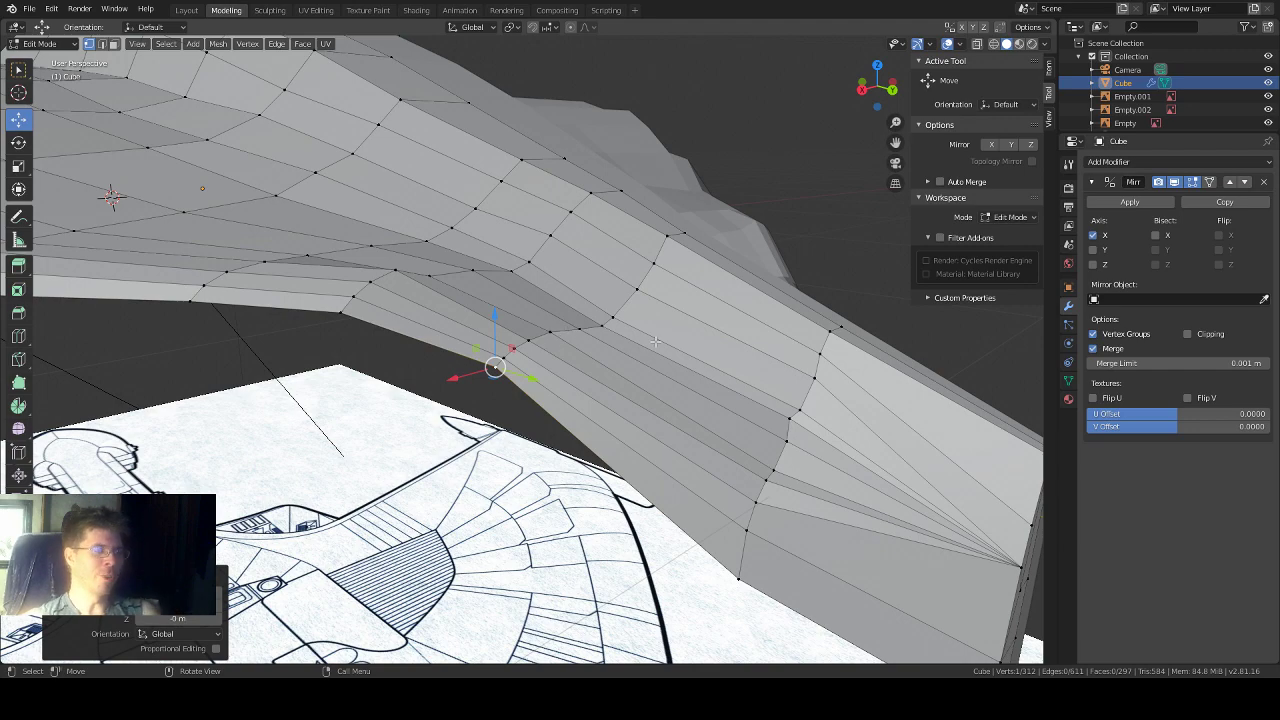
Step: Move the vertex just inside the rim slightly outward along X toward the rim edge
middle_drag(550, 346, 843, 373)
middle_drag(550, 312, 757, 379)
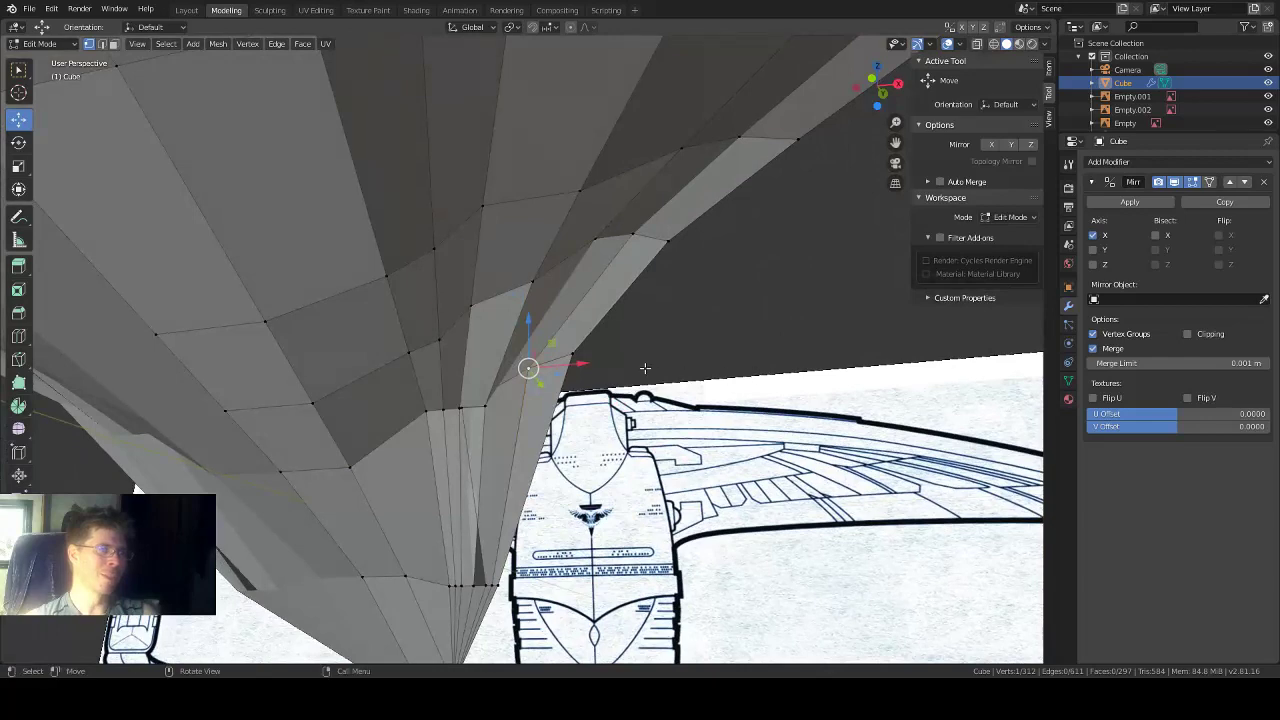
drag(582, 364, 591, 367)
scroll(605, 344, up, 2)
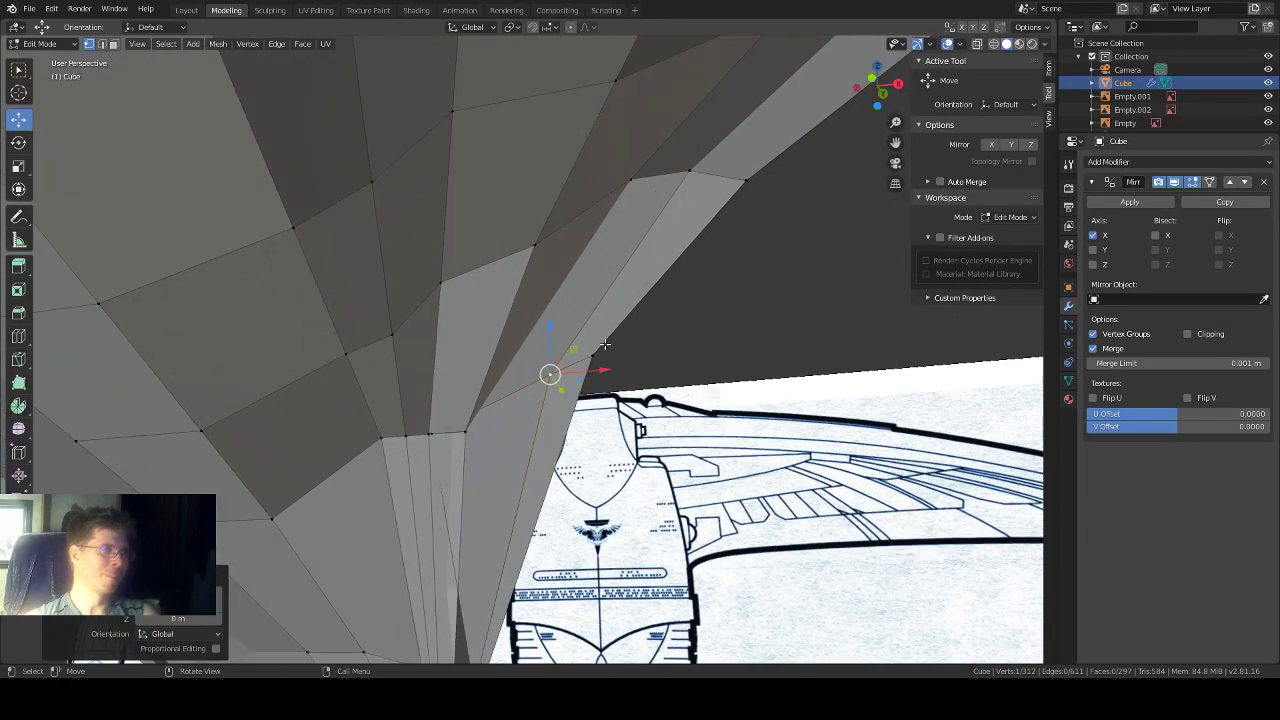
Step: Shift the vertex at the fold's lower tip slightly outward along X and the innermost vertex of the narrow strips inward along X
middle_drag(607, 343, 594, 340)
click(469, 432)
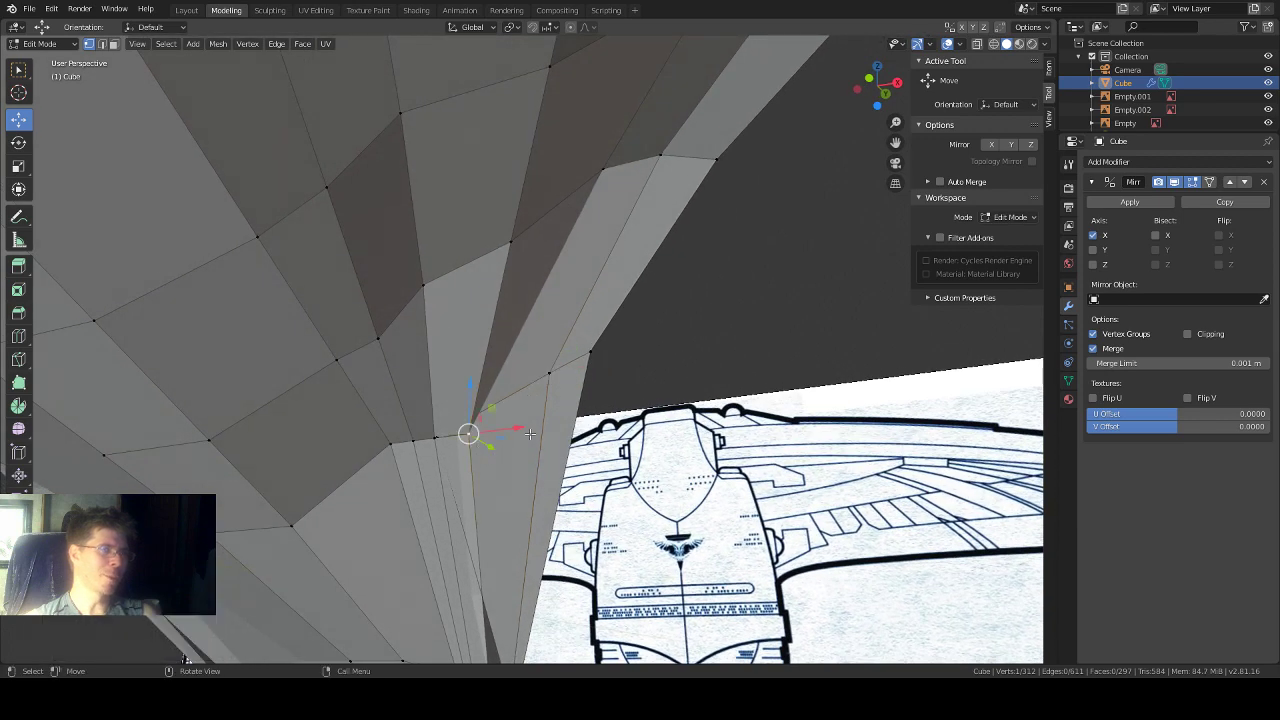
mouse_move(516, 431)
mouse_down()
mouse_move(490, 440)
mouse_move(521, 440)
mouse_up()
middle_drag(563, 420, 592, 432)
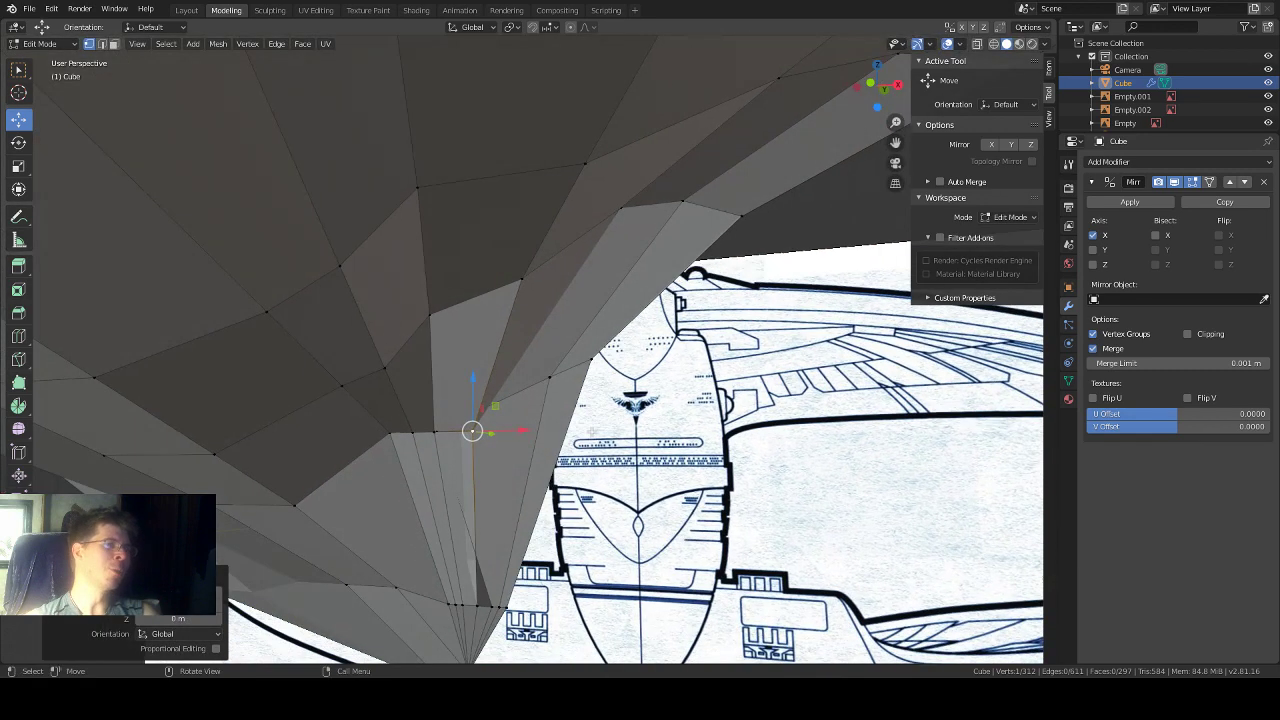
click(390, 437)
drag(429, 435, 410, 437)
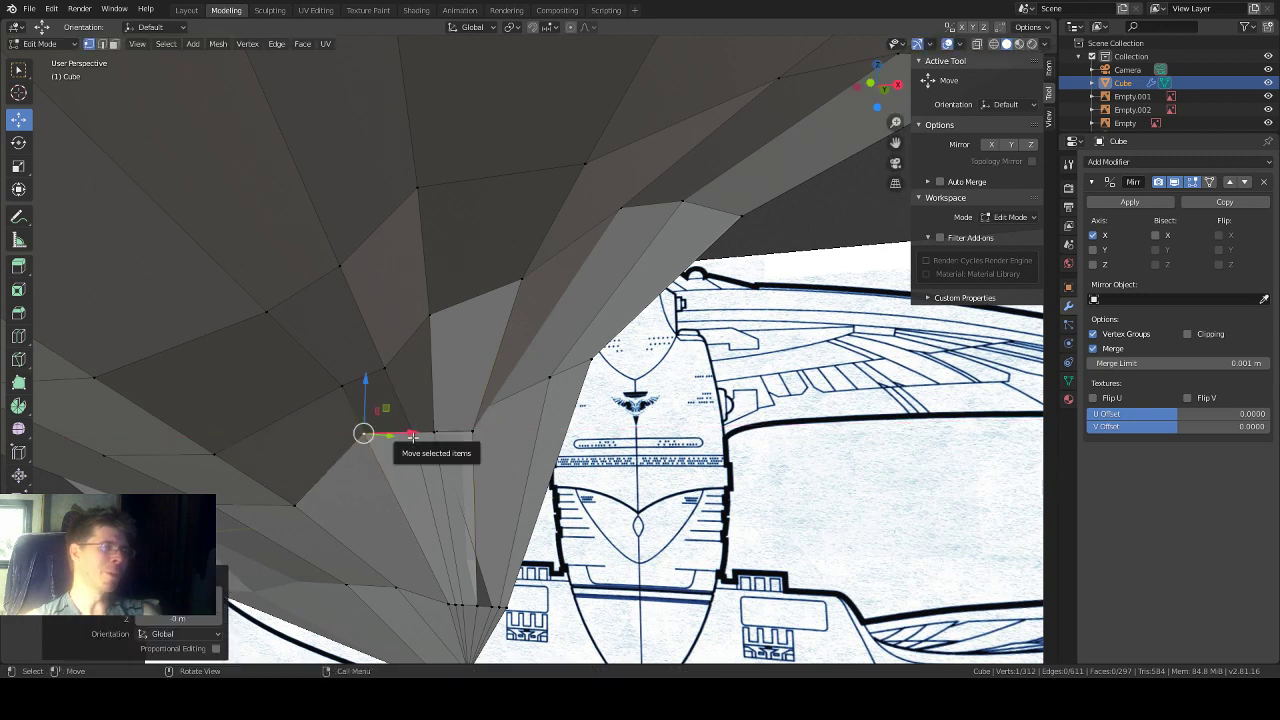
mouse_move(546, 466)
middle_down()
mouse_move(513, 459)
mouse_move(549, 447)
middle_up()
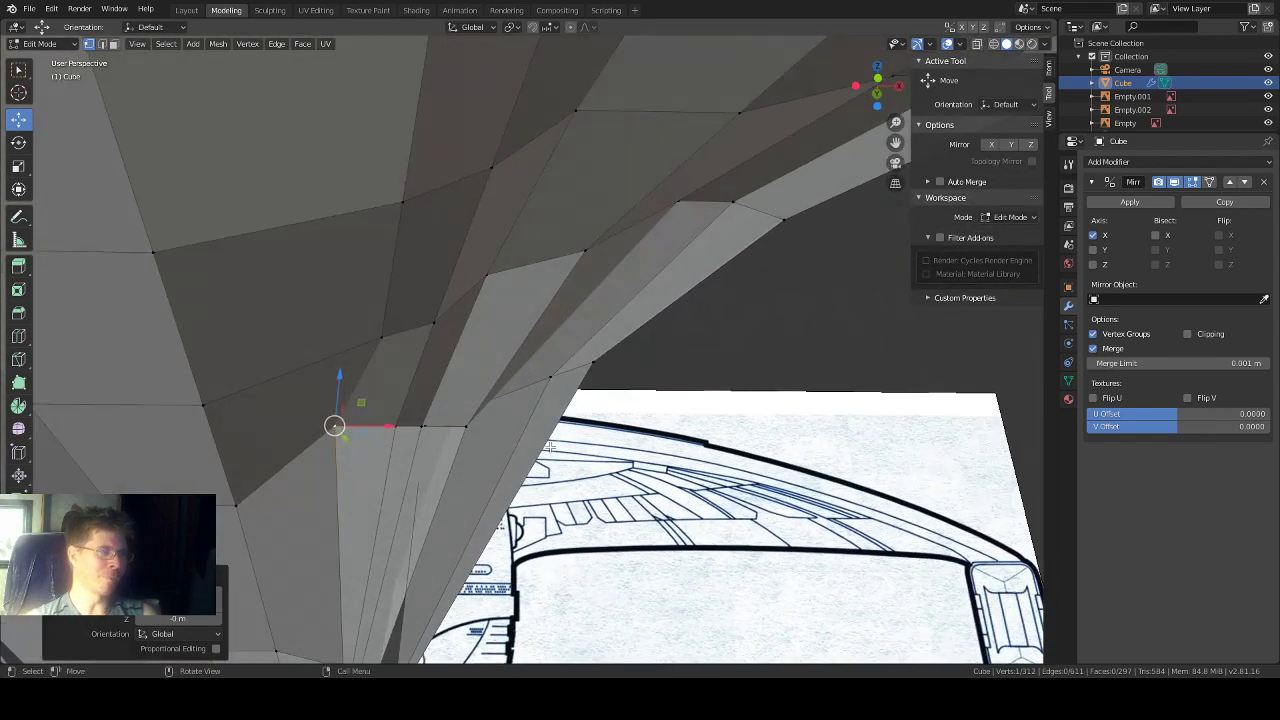
Step: Move the vertex above the narrow strips and the second vertex of the strips' upper row inward along X
click(381, 337)
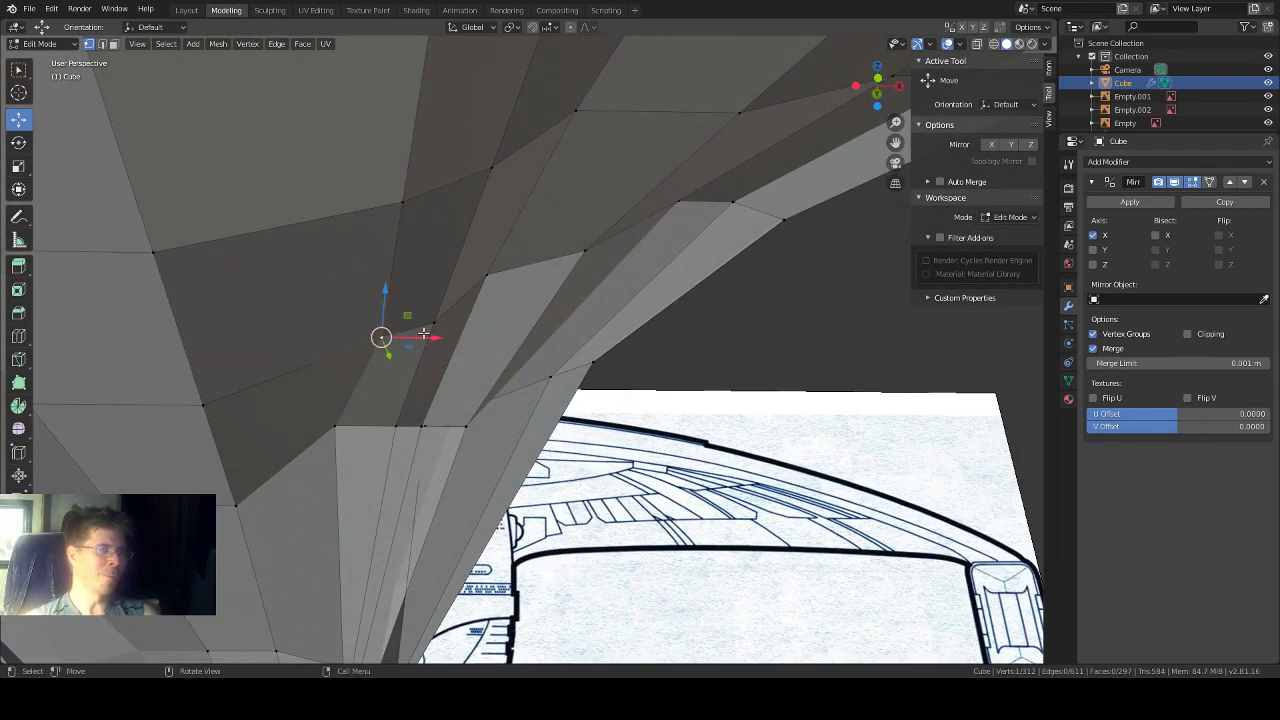
drag(425, 338, 416, 340)
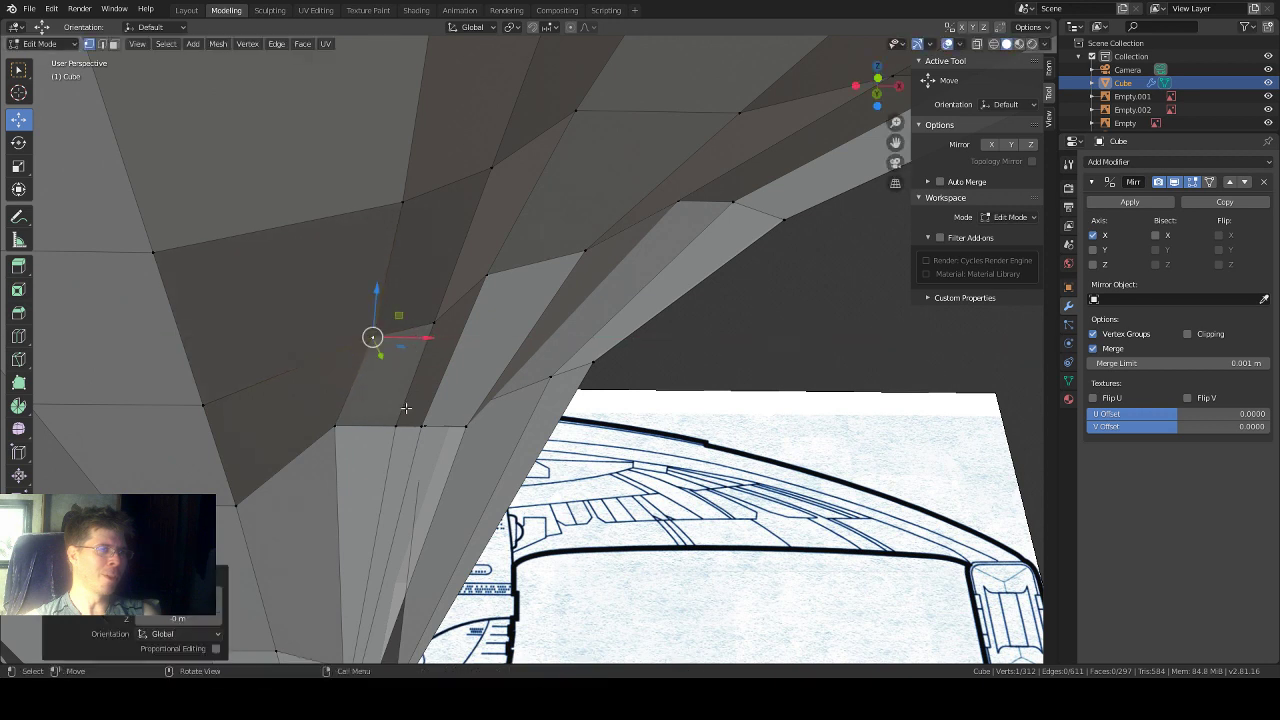
click(397, 425)
drag(421, 425, 410, 425)
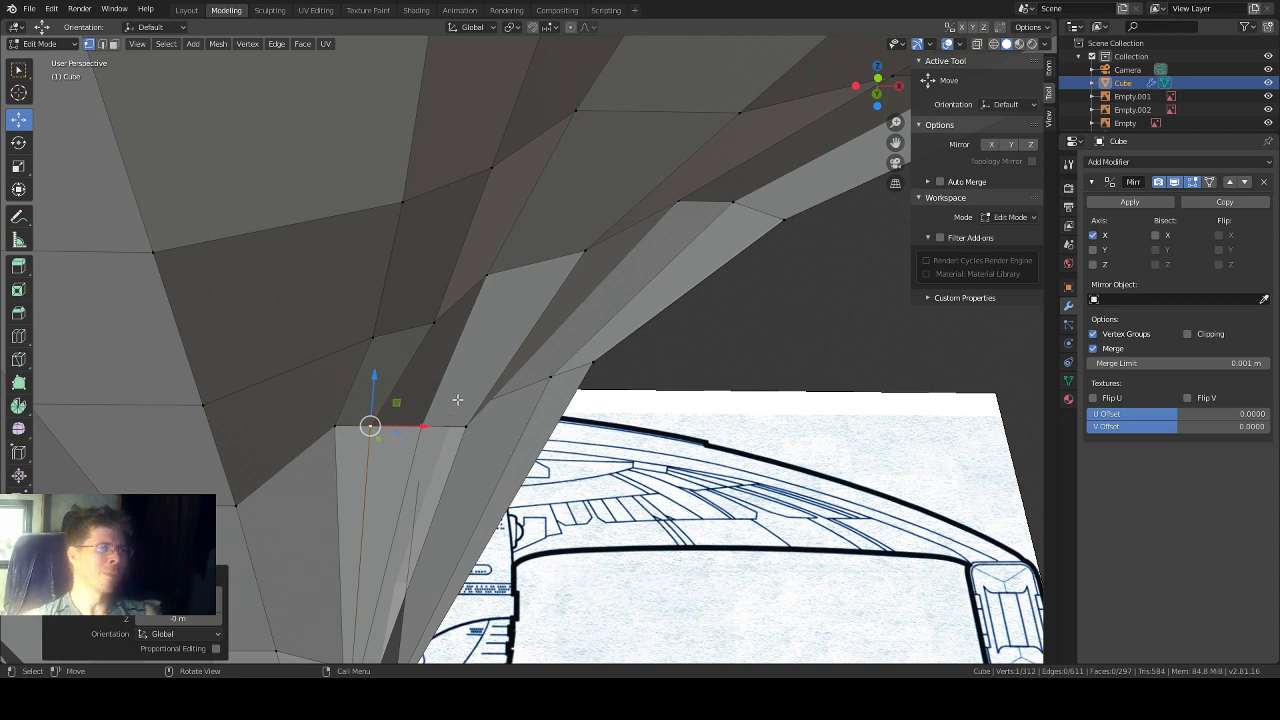
Step: Move the third vertex in the narrow strips' upper row inward along X to space the row more evenly
scroll(458, 400, down, 1)
mouse_move(604, 415)
middle_down()
mouse_move(580, 421)
mouse_move(586, 406)
middle_up()
scroll(428, 475, up, 2)
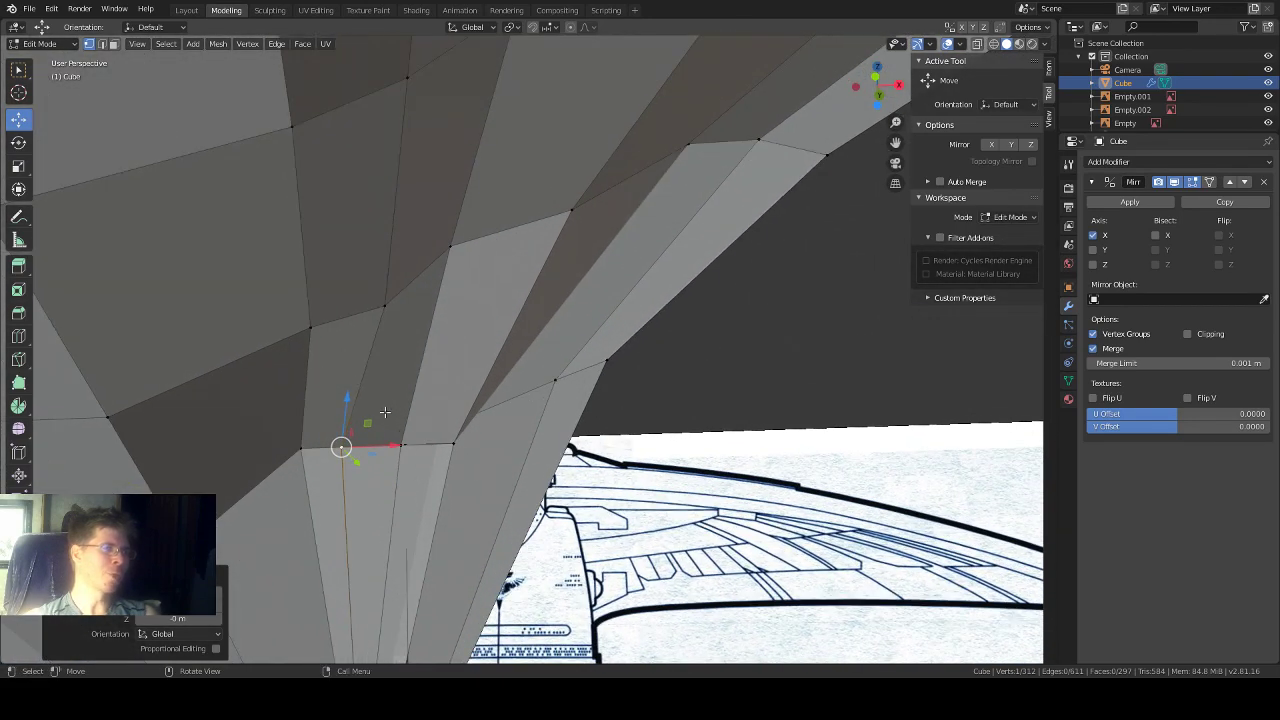
click(401, 444)
click(654, 429)
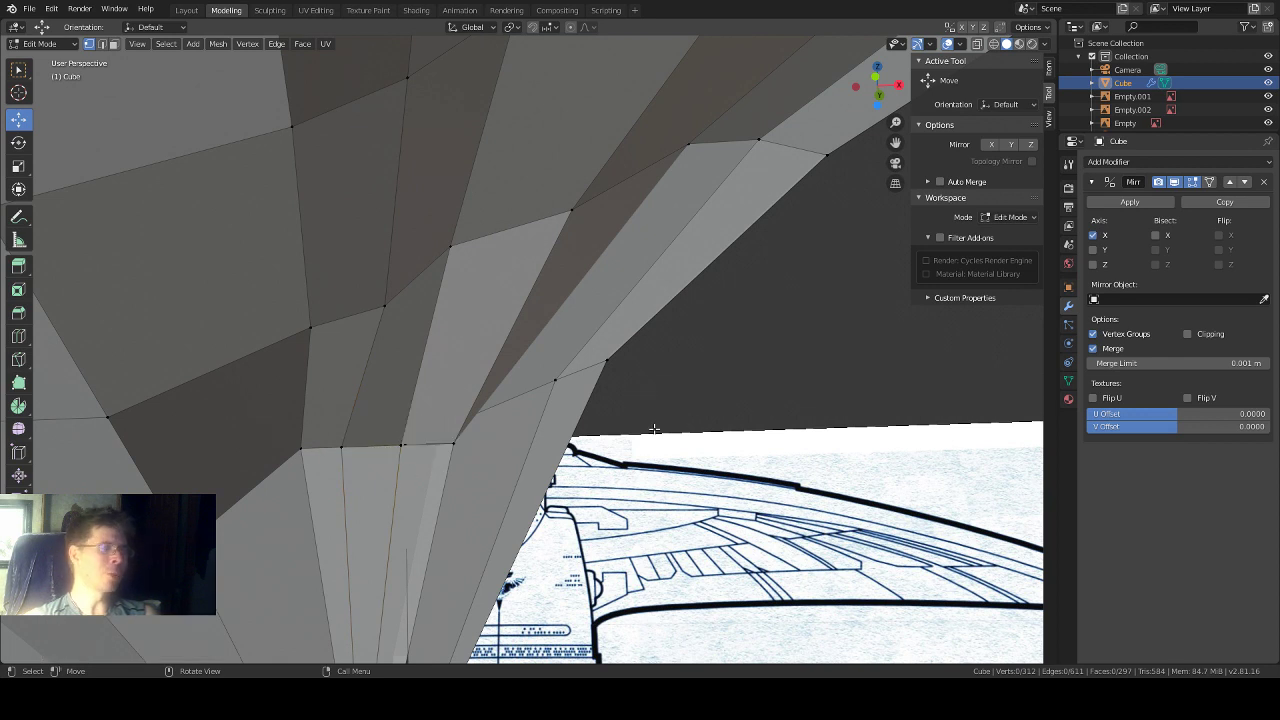
click(400, 442)
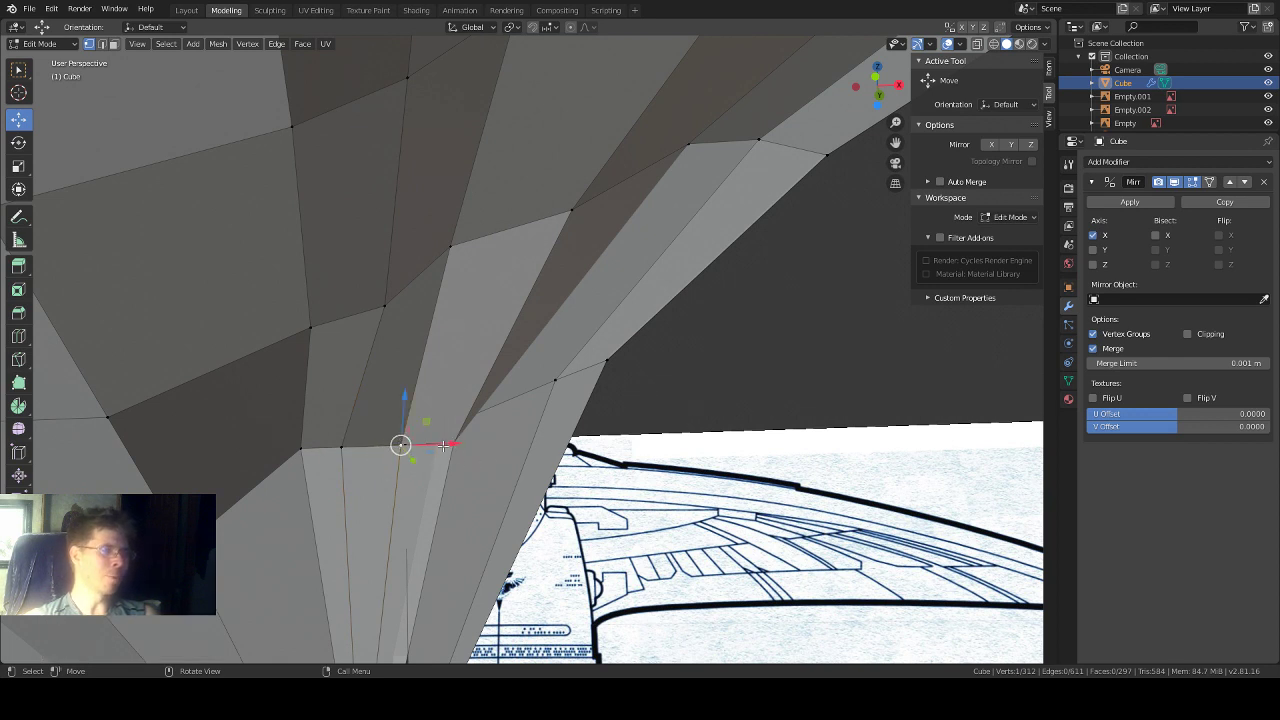
key(g)
key(x)
click(426, 444)
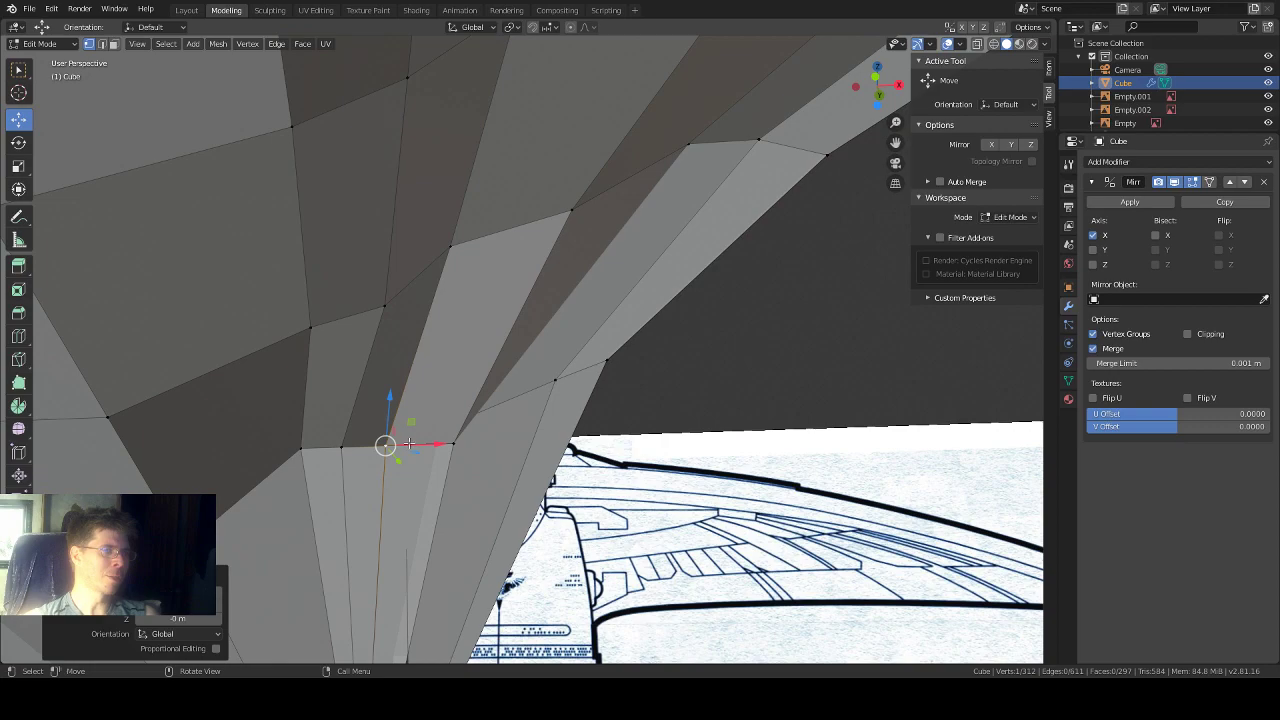
Step: Move the vertex at the upper corner of the dark fold inward along X, away from the rim
middle_drag(596, 441, 606, 377)
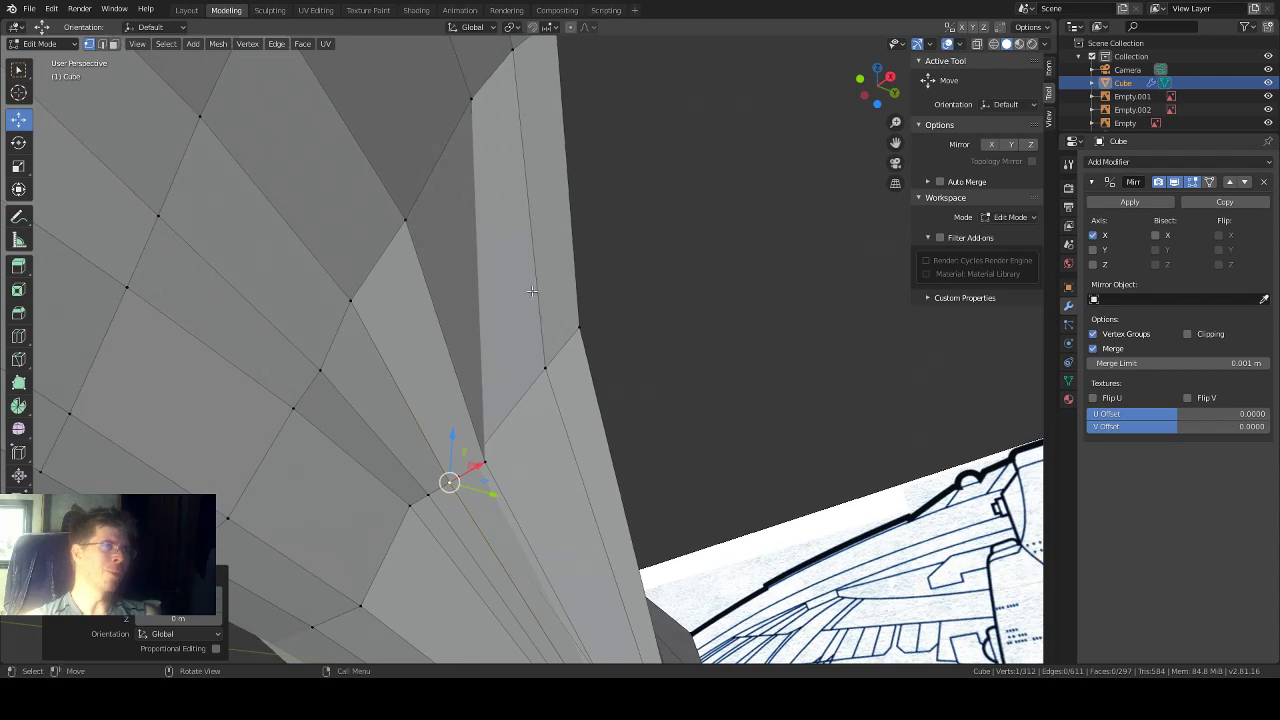
scroll(470, 243, down, 2)
click(446, 262)
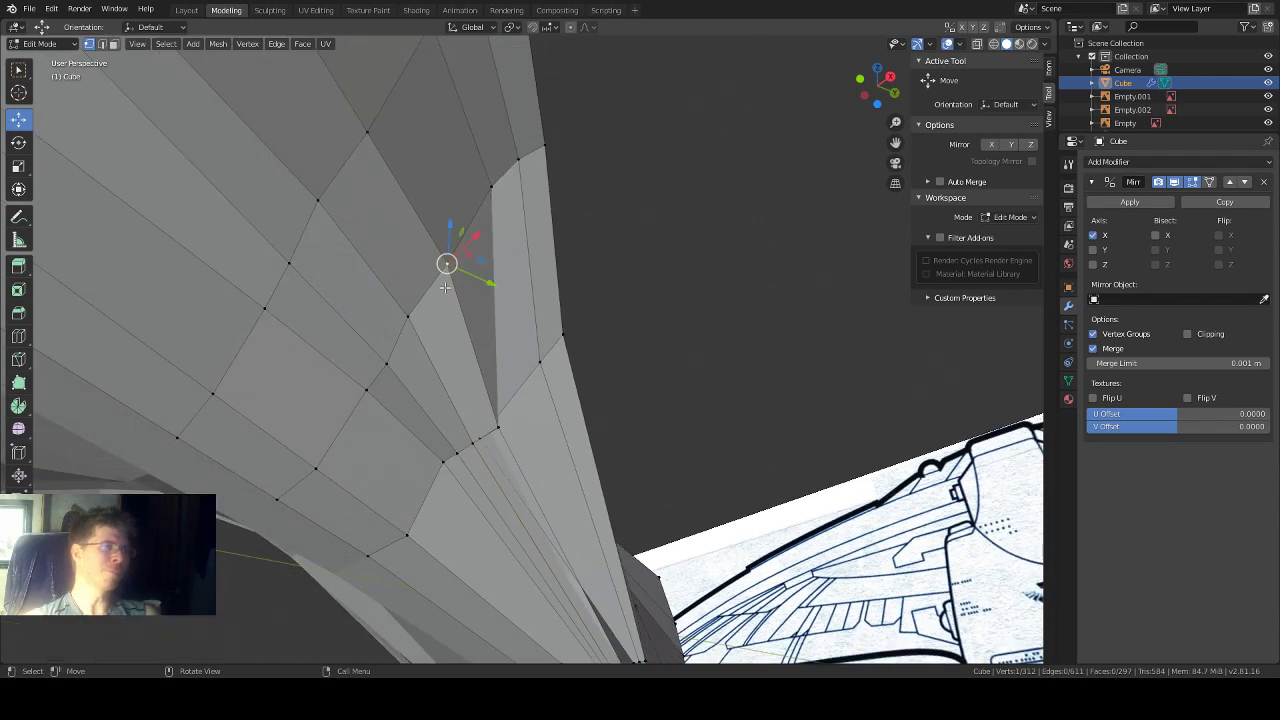
middle_drag(608, 208, 656, 256)
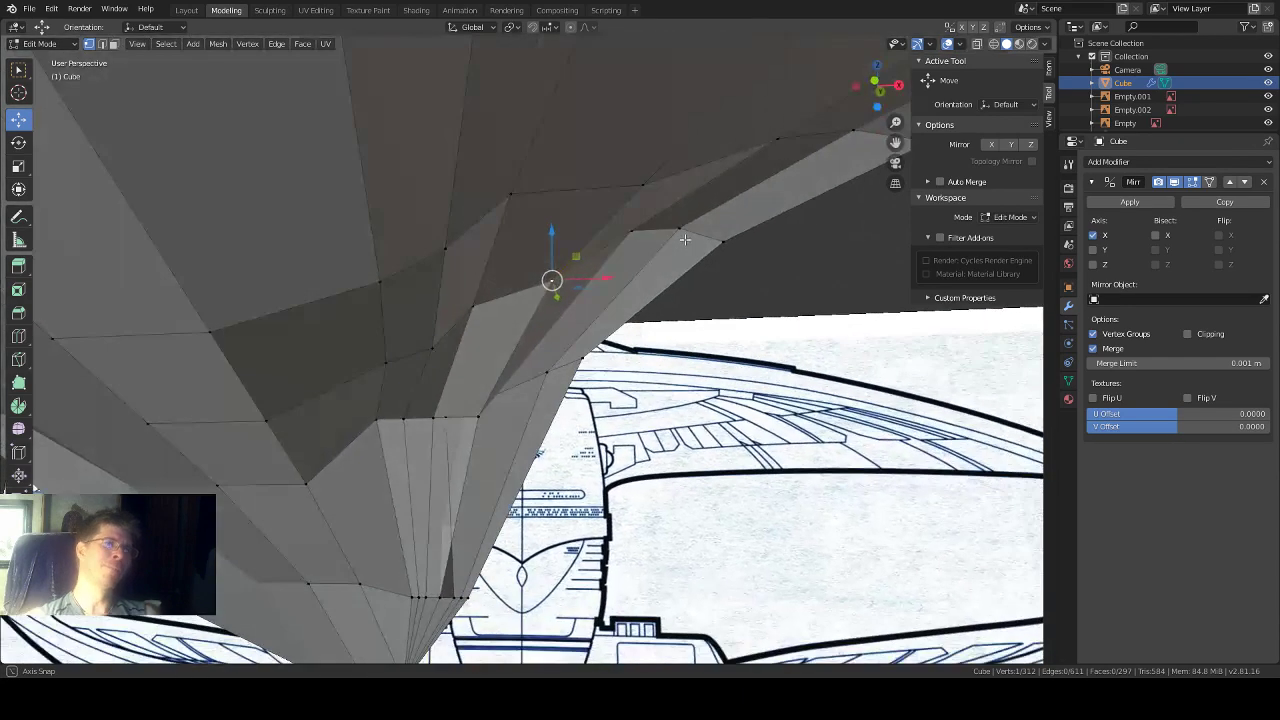
drag(607, 278, 589, 277)
Step: Nudge the vertex at the fold's lower tip inward along X
scroll(648, 297, down, 3)
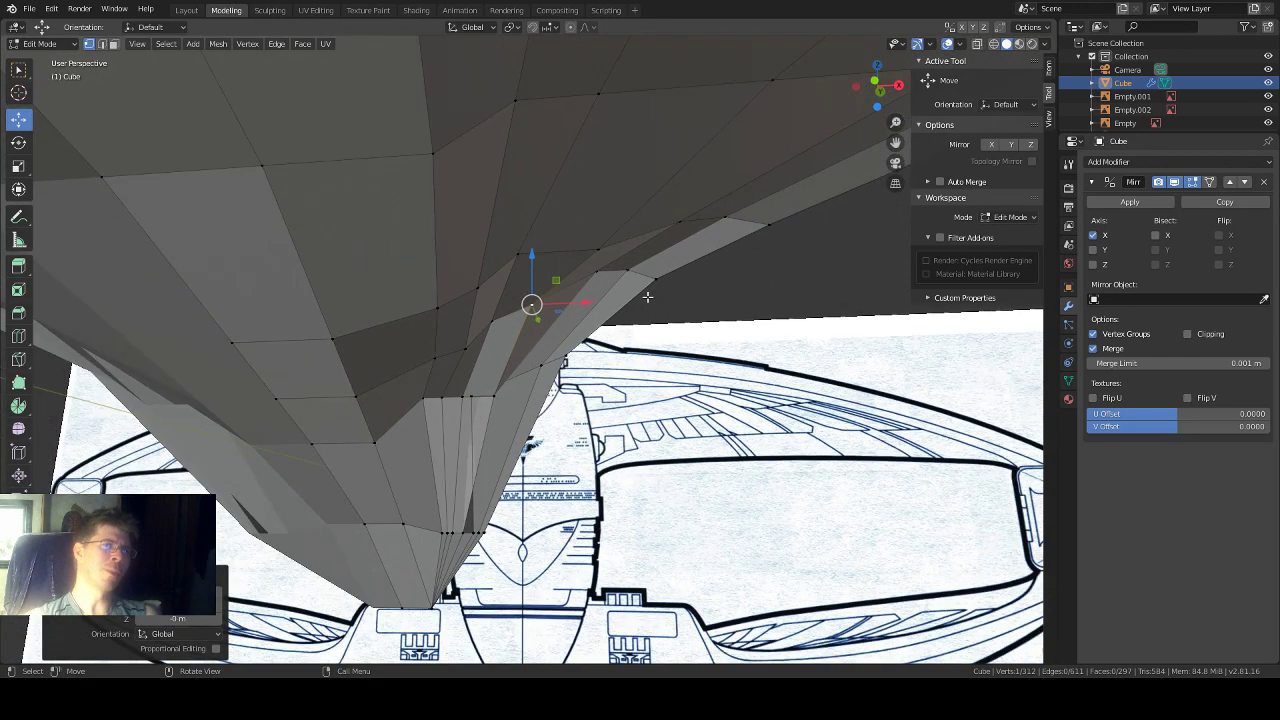
click(492, 396)
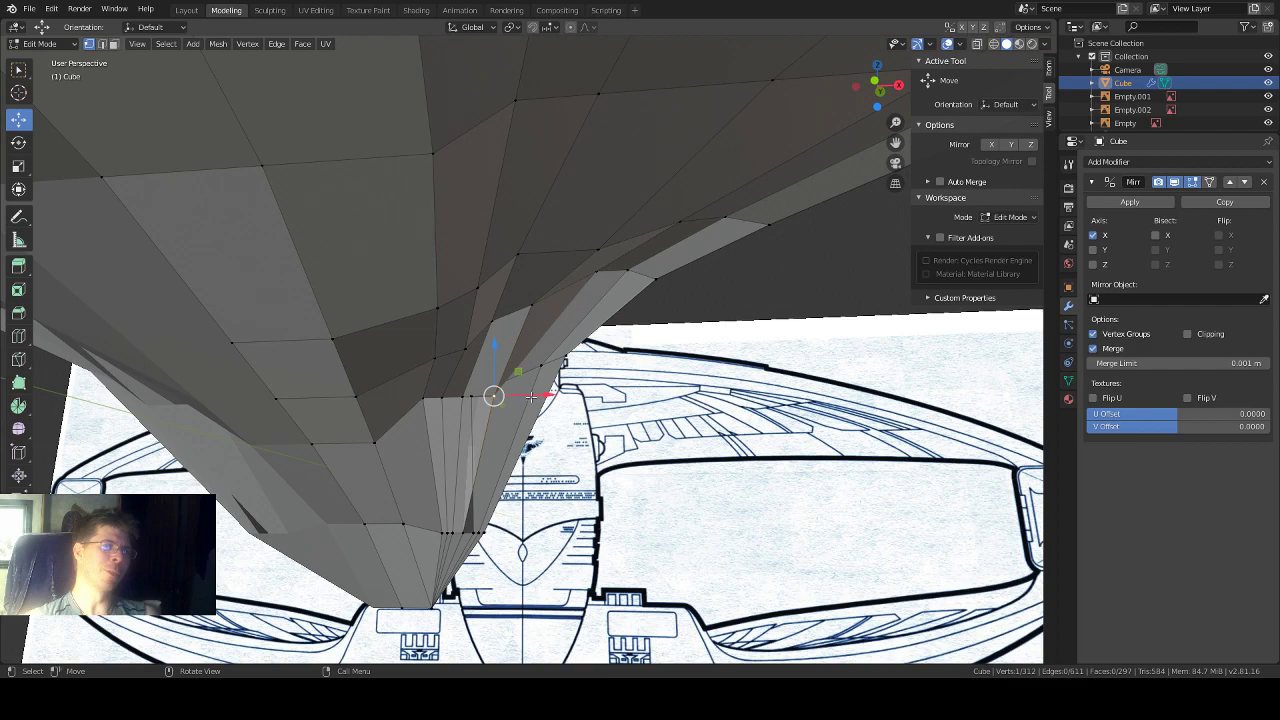
drag(530, 397, 525, 397)
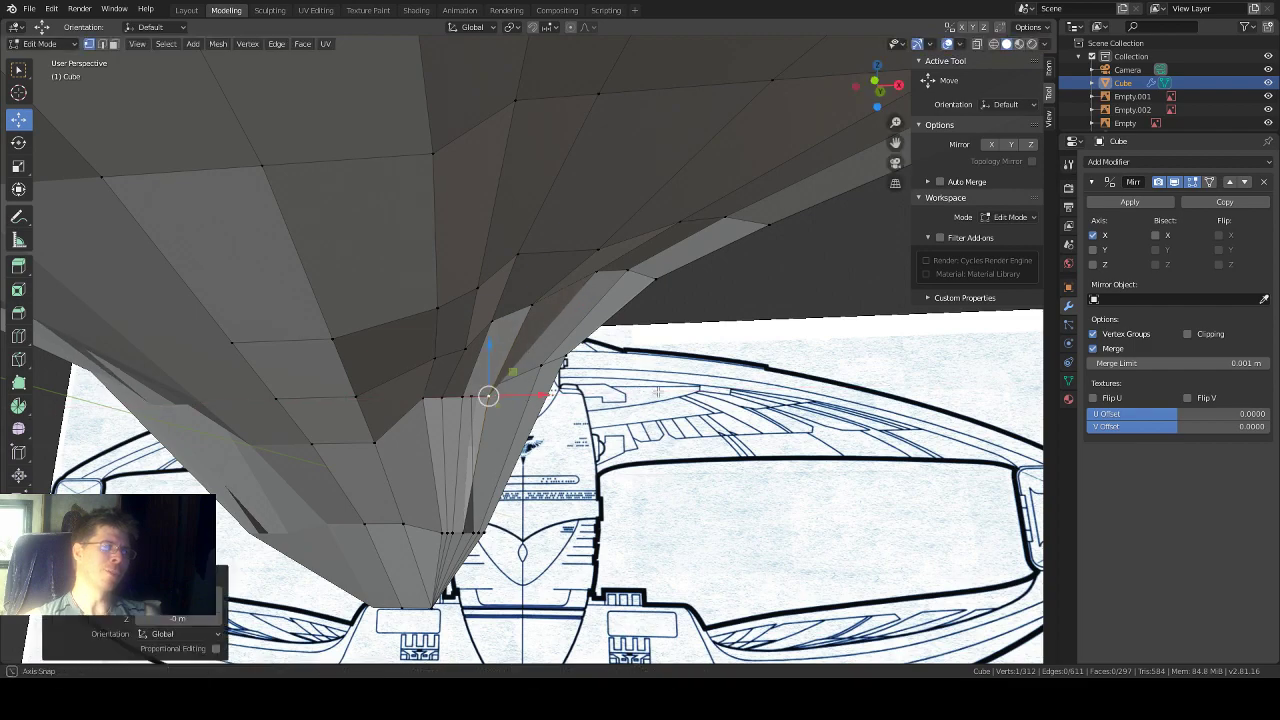
Step: Lower the outermost vertex on the wing's rim about 0.008 m along Z
middle_drag(657, 392, 424, 410)
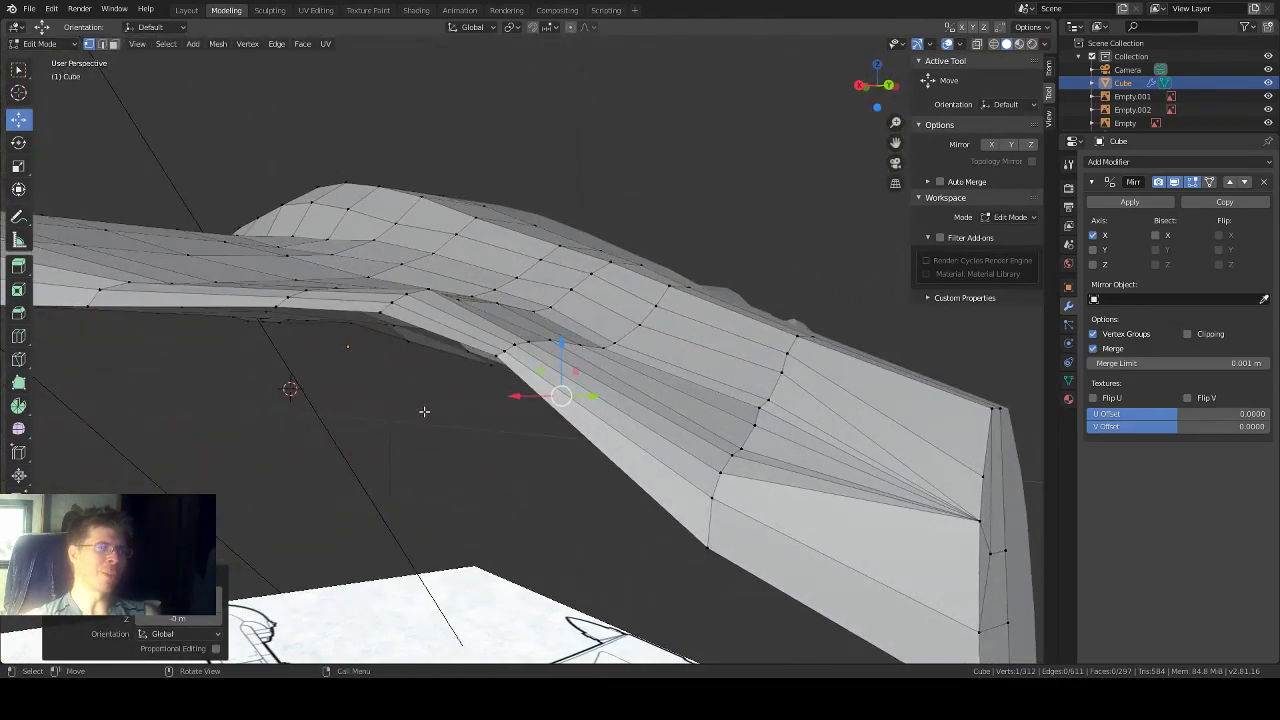
click(493, 358)
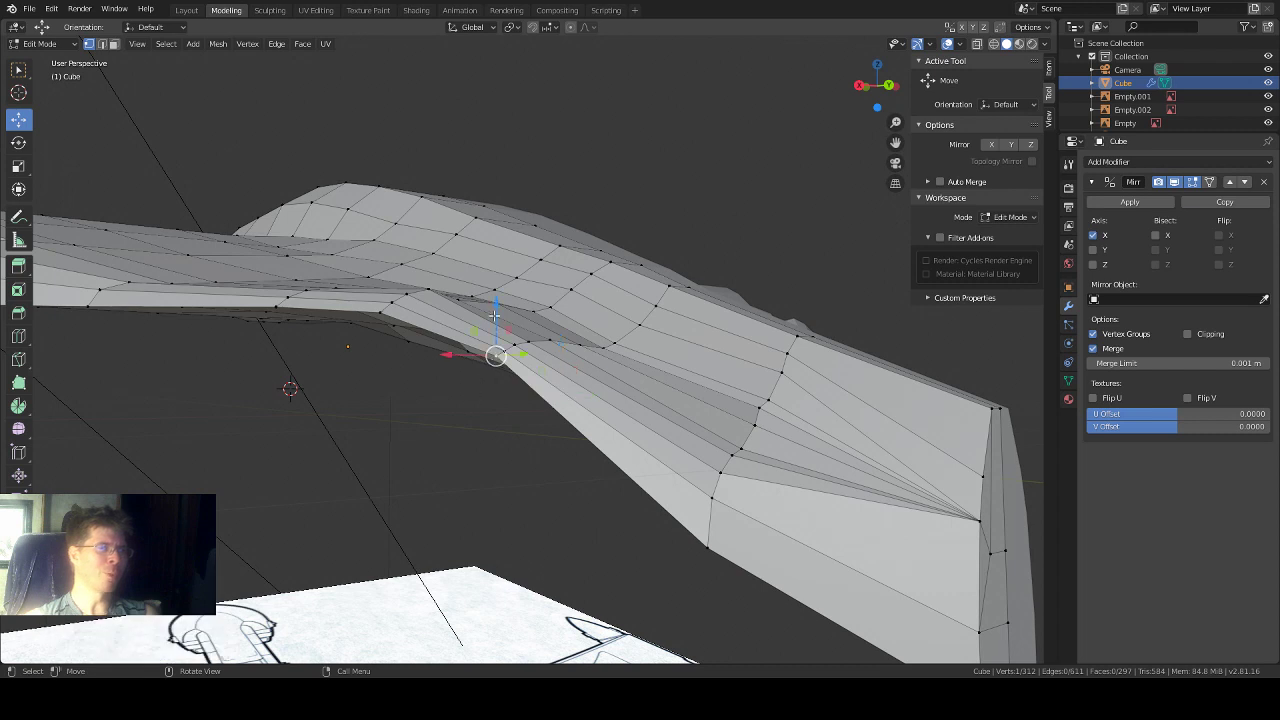
drag(494, 322, 494, 322)
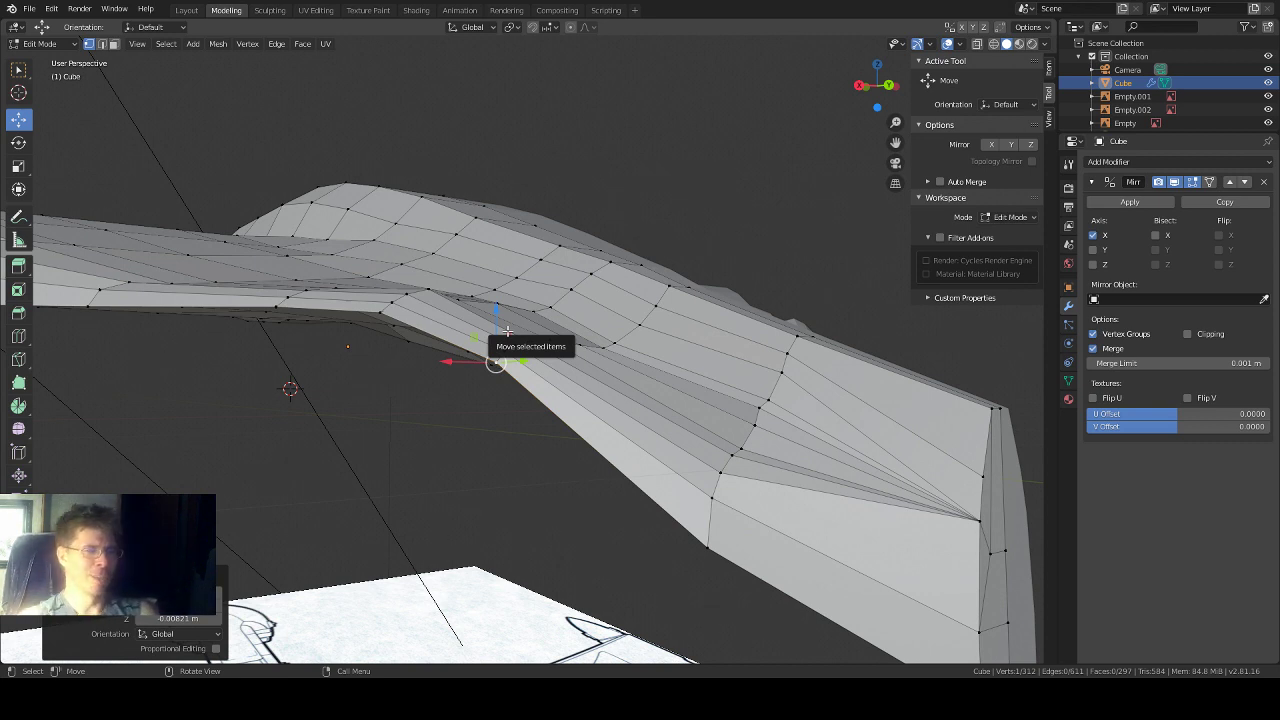
middle_drag(507, 330, 757, 445)
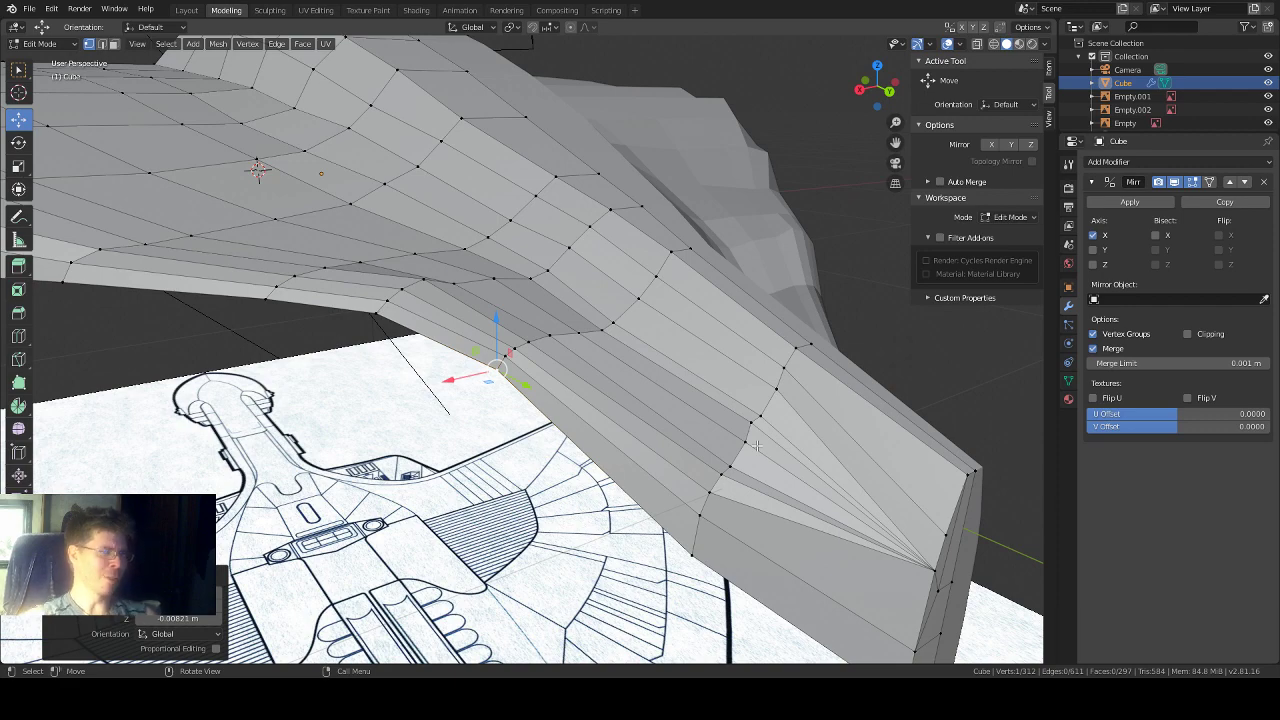
Step: Nudge the end vertex of the tightly spaced row on the rim's underside along X
scroll(757, 446, down, 3)
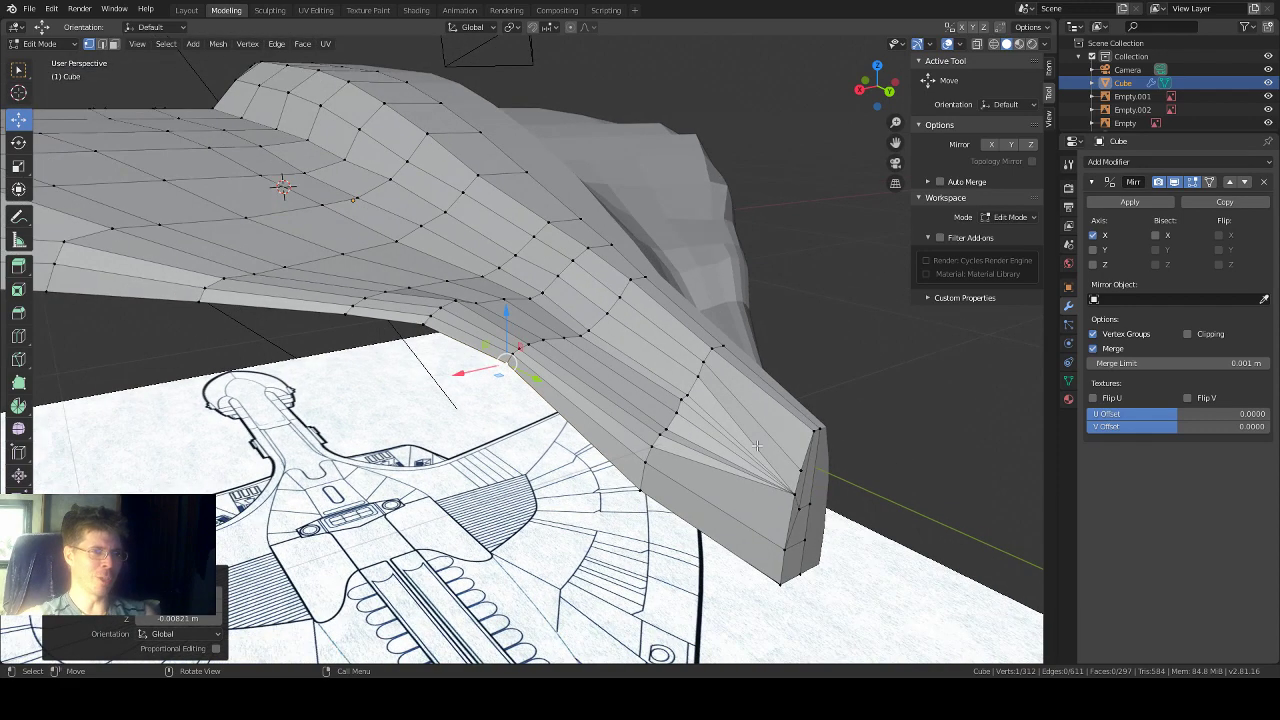
middle_drag(757, 446, 688, 441)
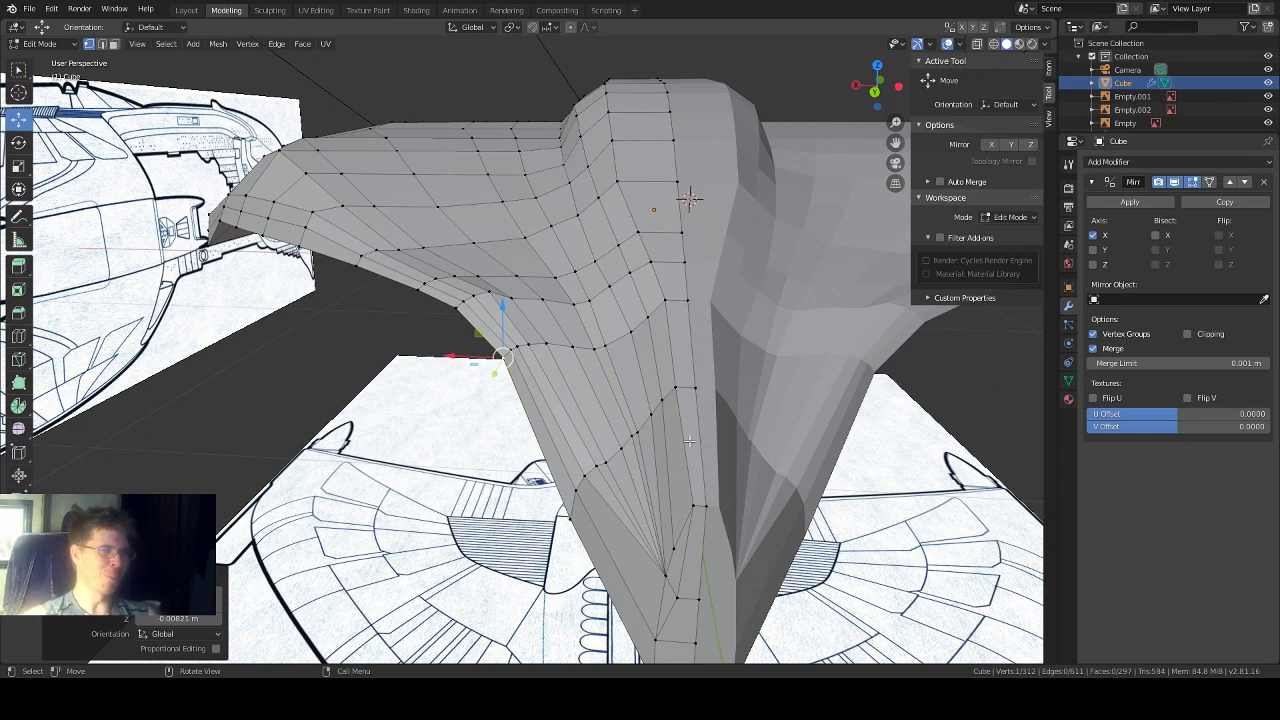
middle_drag(684, 437, 700, 433)
middle_drag(628, 389, 826, 309)
middle_drag(553, 285, 609, 249)
click(536, 255)
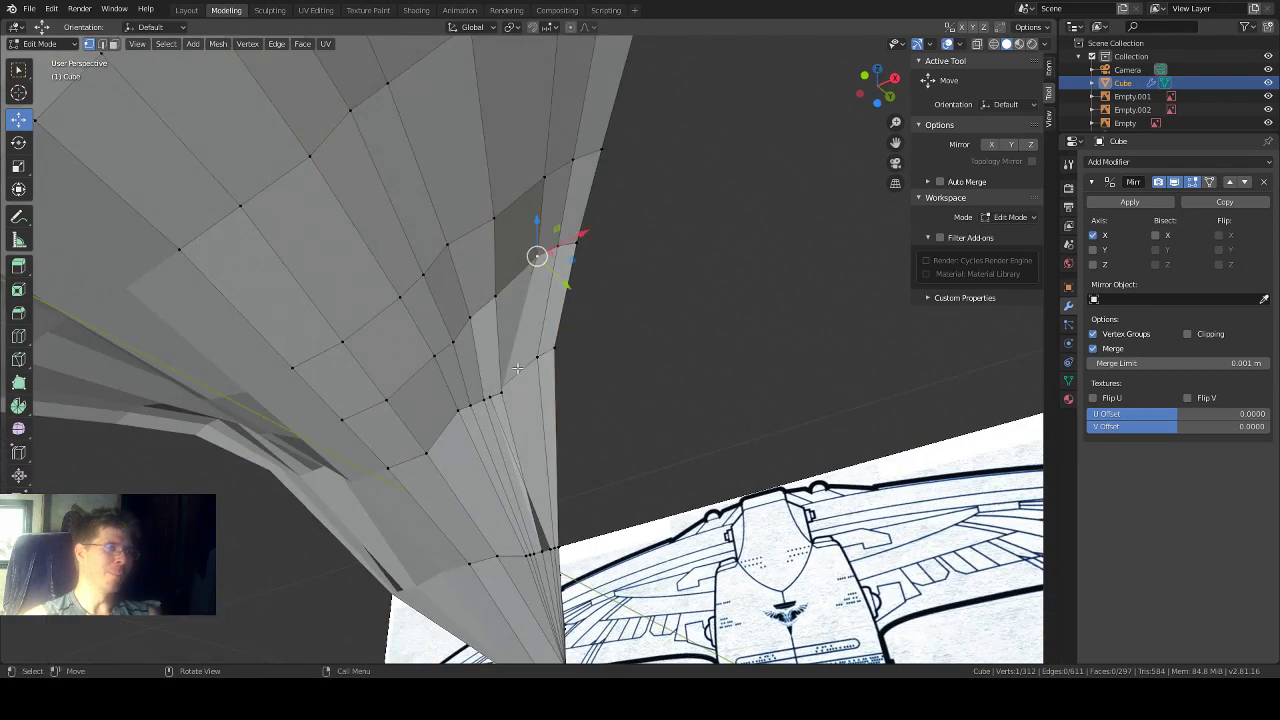
click(508, 384)
scroll(540, 386, up, 3)
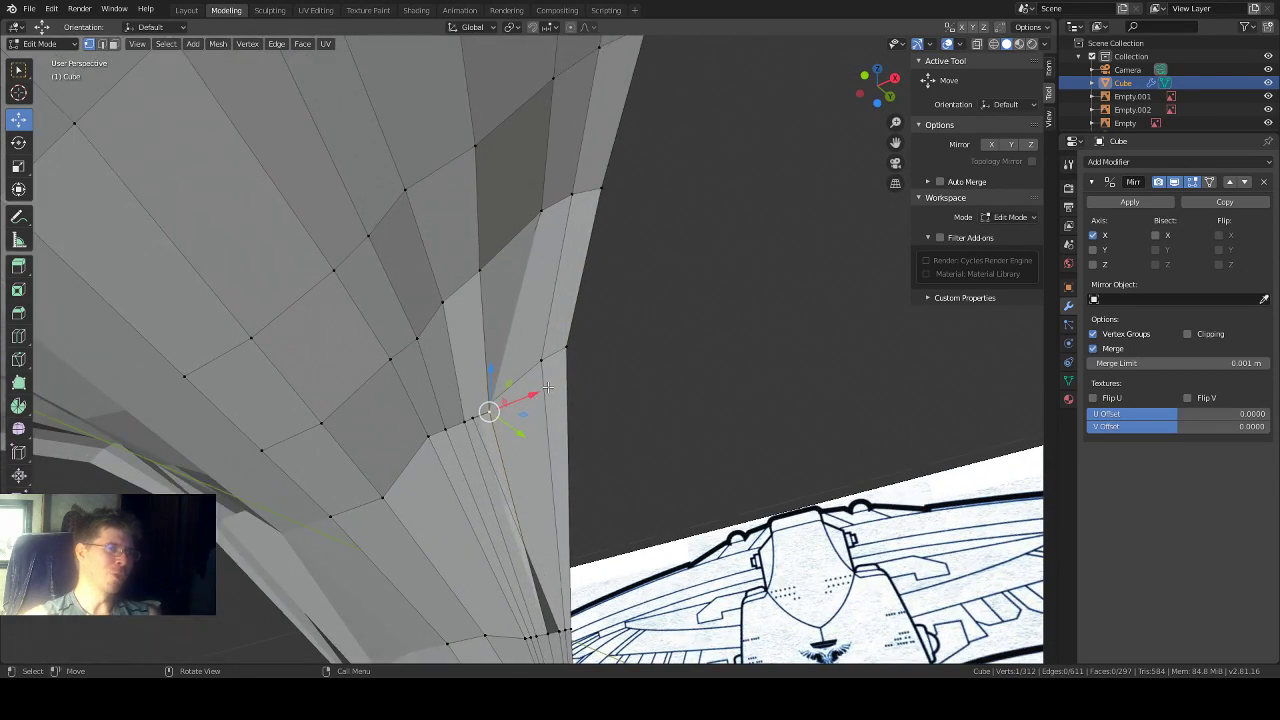
drag(517, 417, 516, 402)
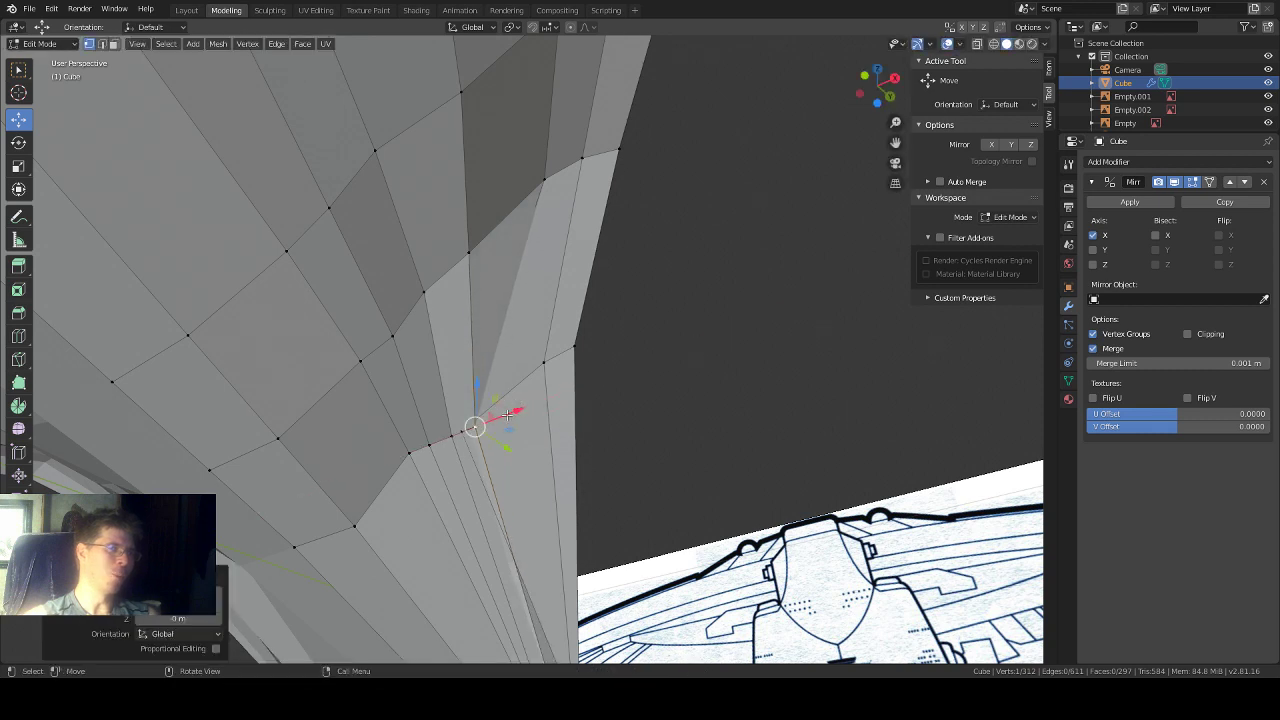
Step: Move the hidden overlapping vertex behind the narrow strips outward along X to clear the fold, and raise it about 0.018 m along Z
click(521, 381)
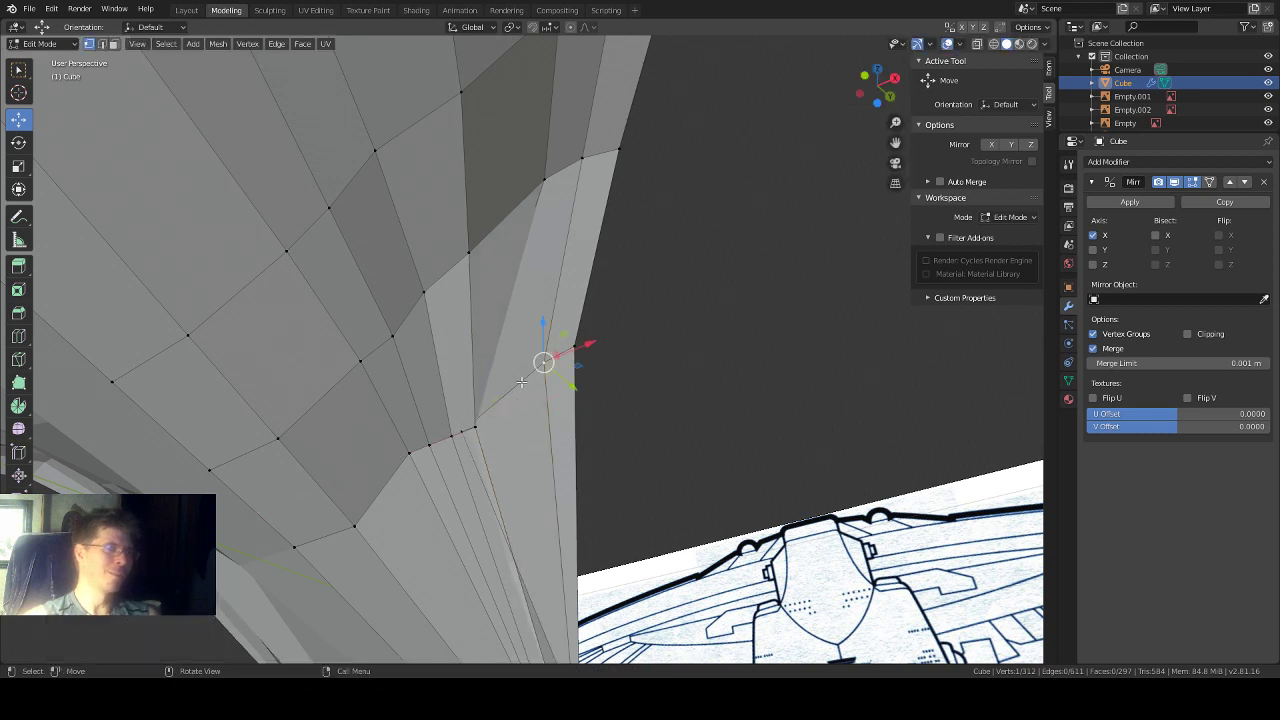
key(alt+z)
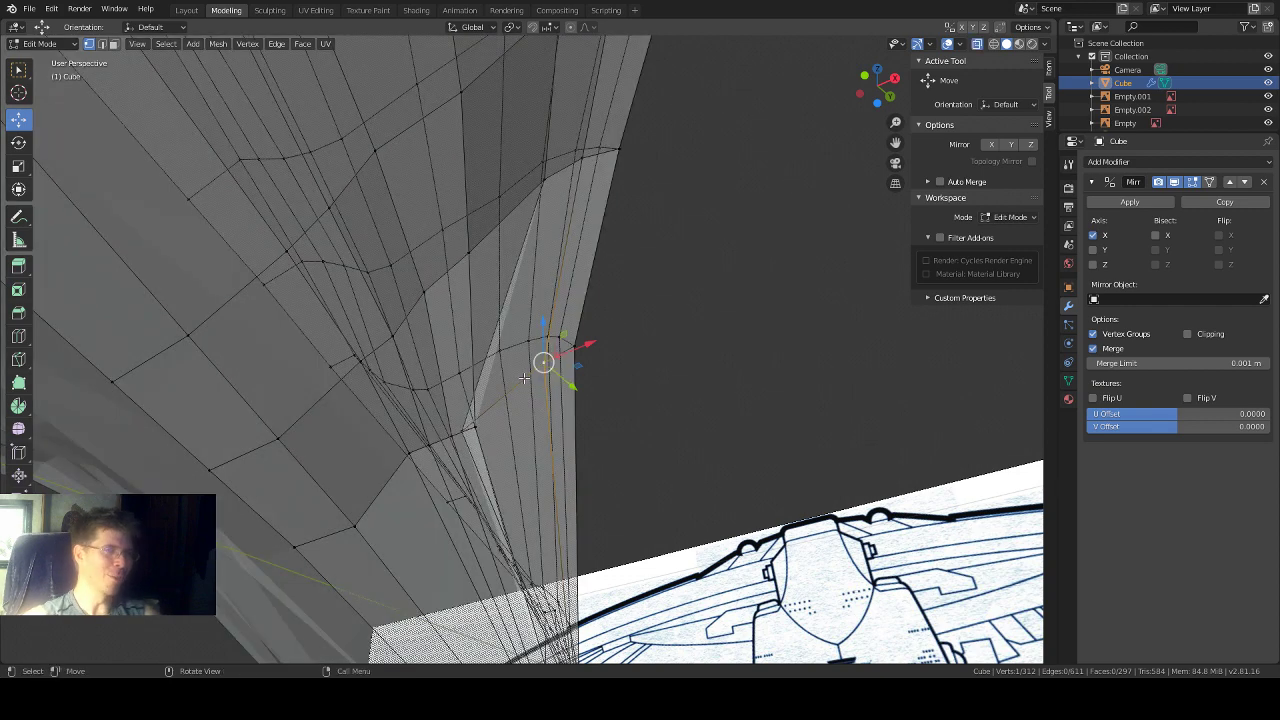
click(462, 430)
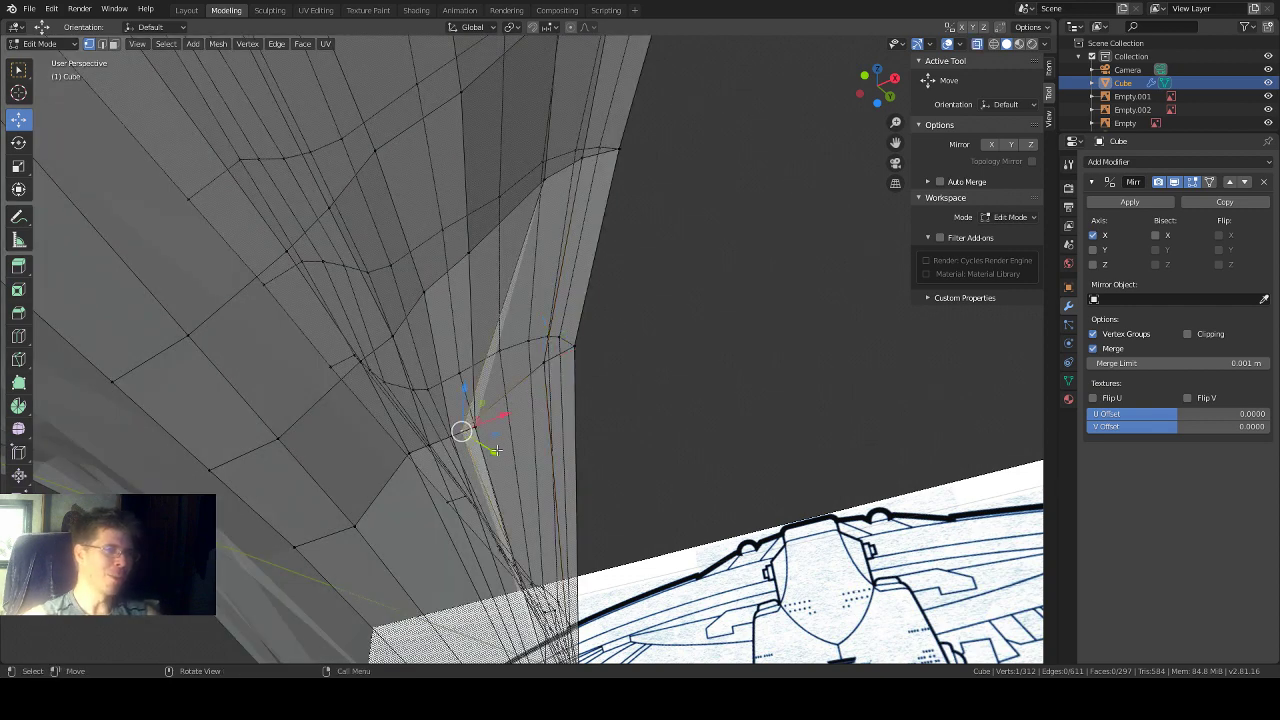
drag(497, 424, 540, 424)
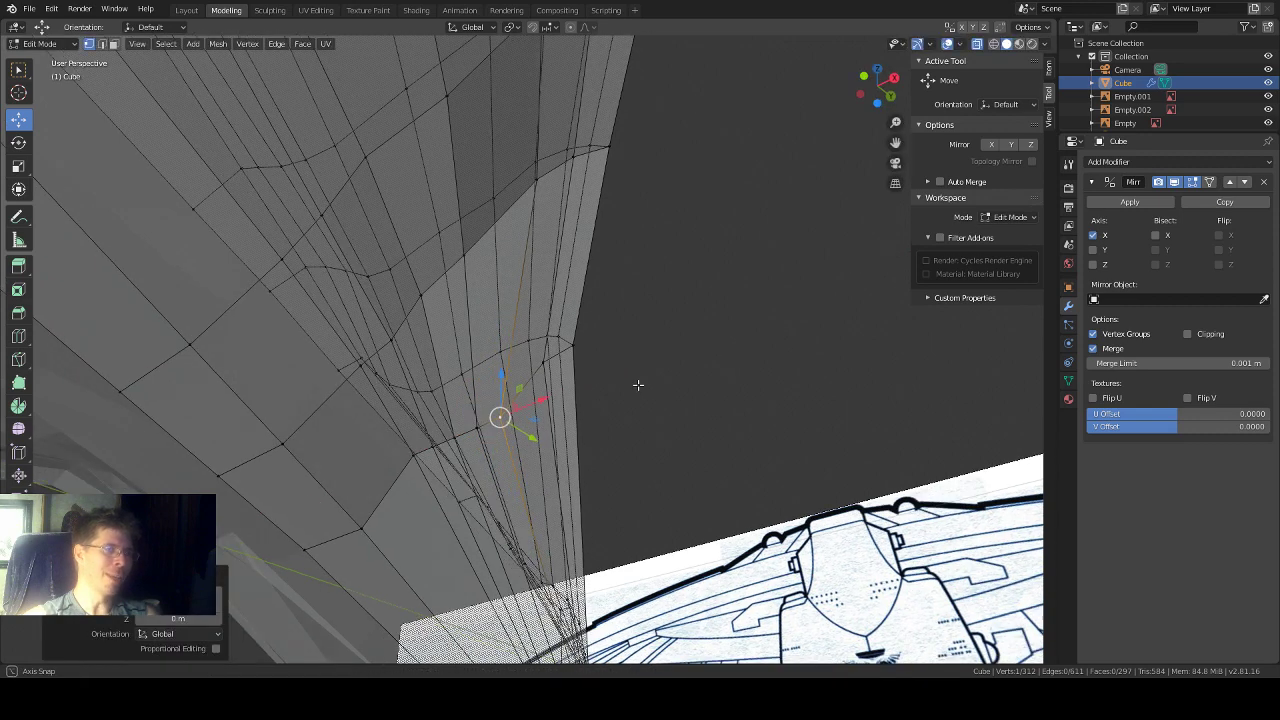
middle_drag(640, 384, 654, 388)
key(alt+z)
drag(541, 403, 564, 403)
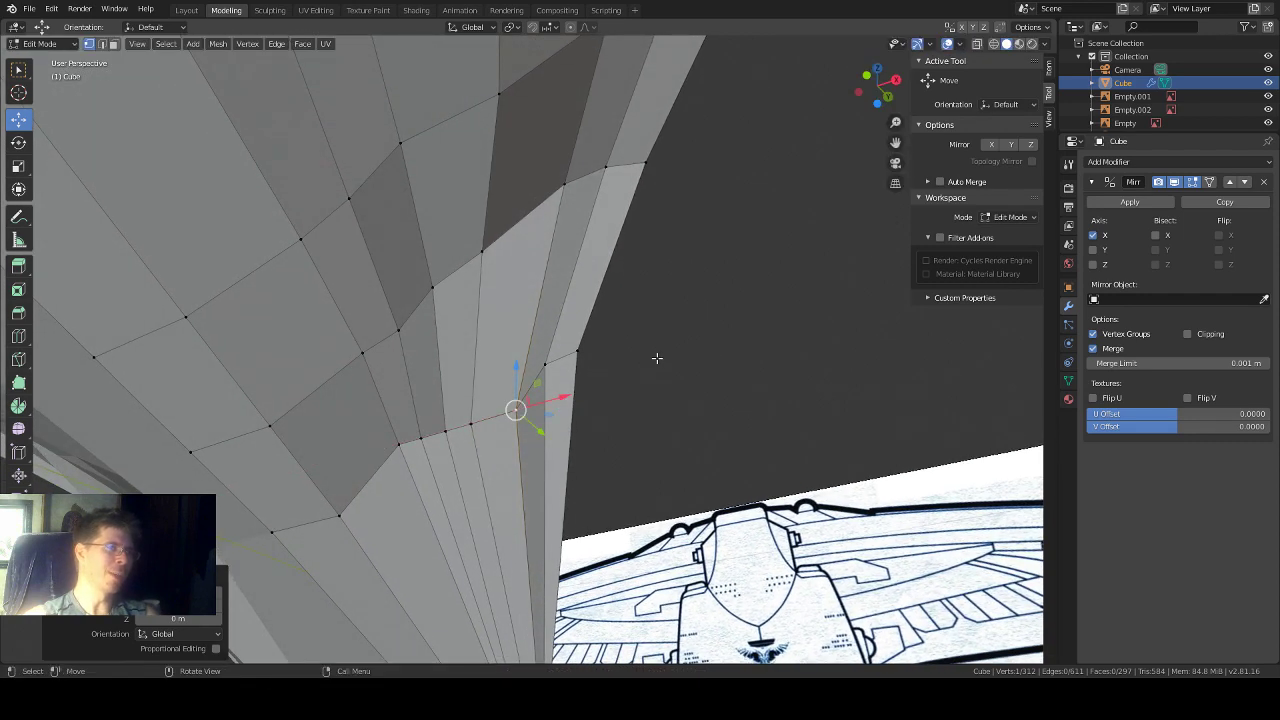
middle_drag(656, 358, 614, 394)
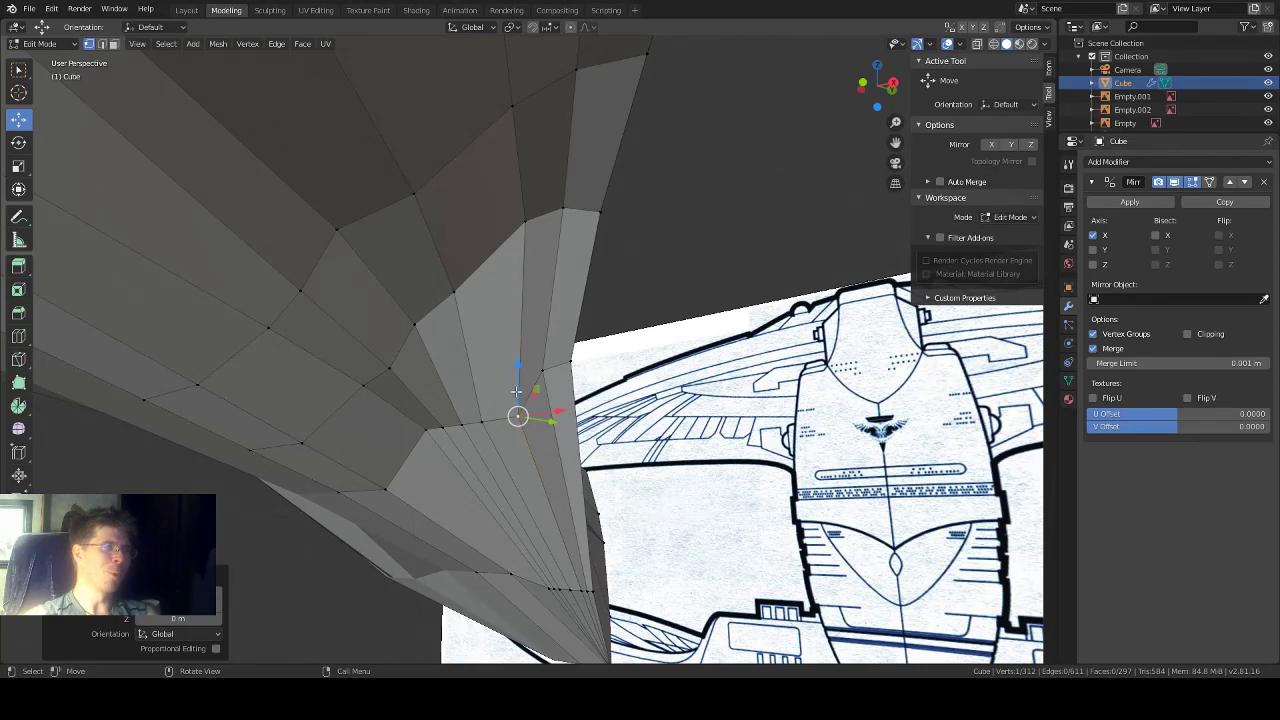
drag(517, 391, 519, 370)
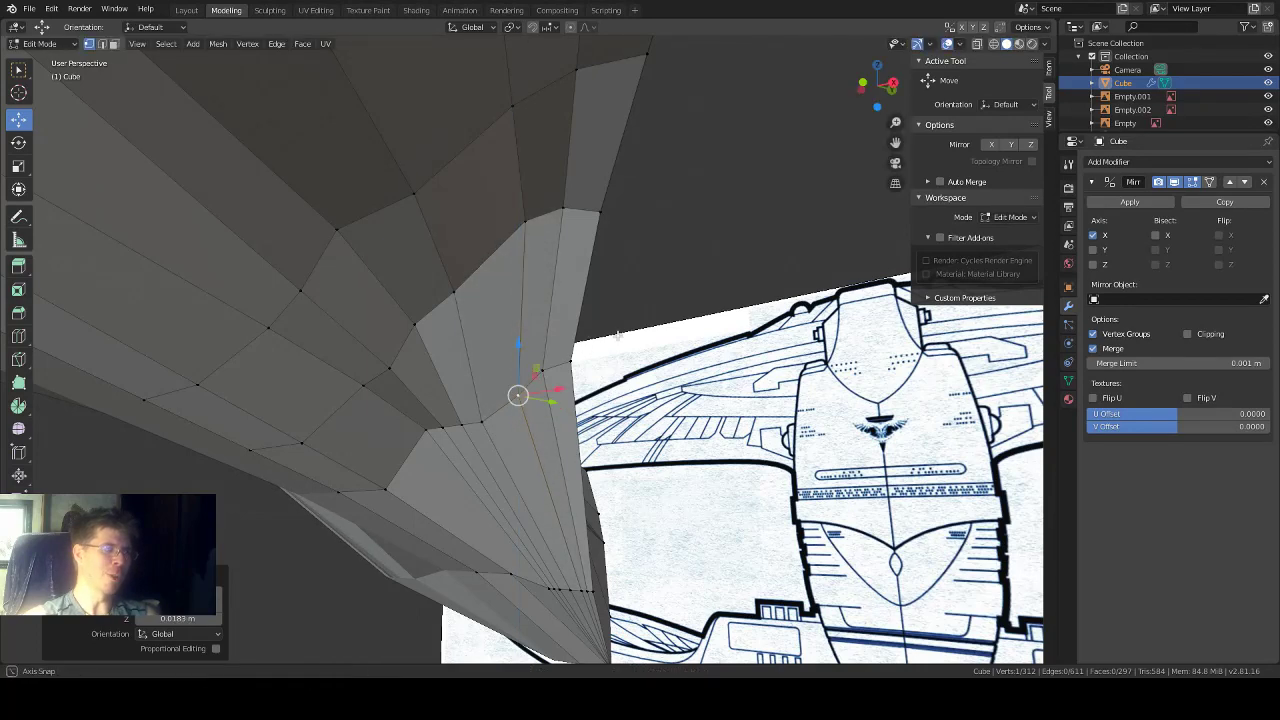
middle_drag(519, 370, 573, 346)
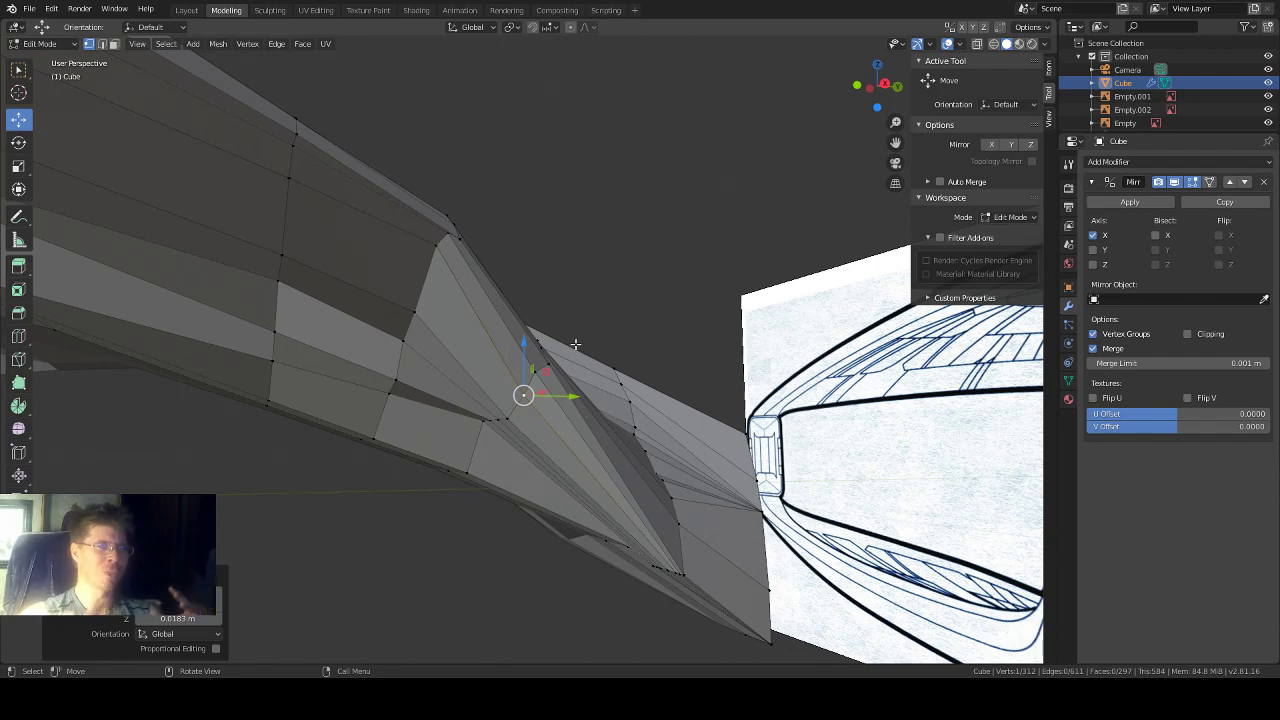
Step: Lower the vertex at the upper corner of the light strips about 0.006 m along Z
middle_drag(574, 271, 646, 223)
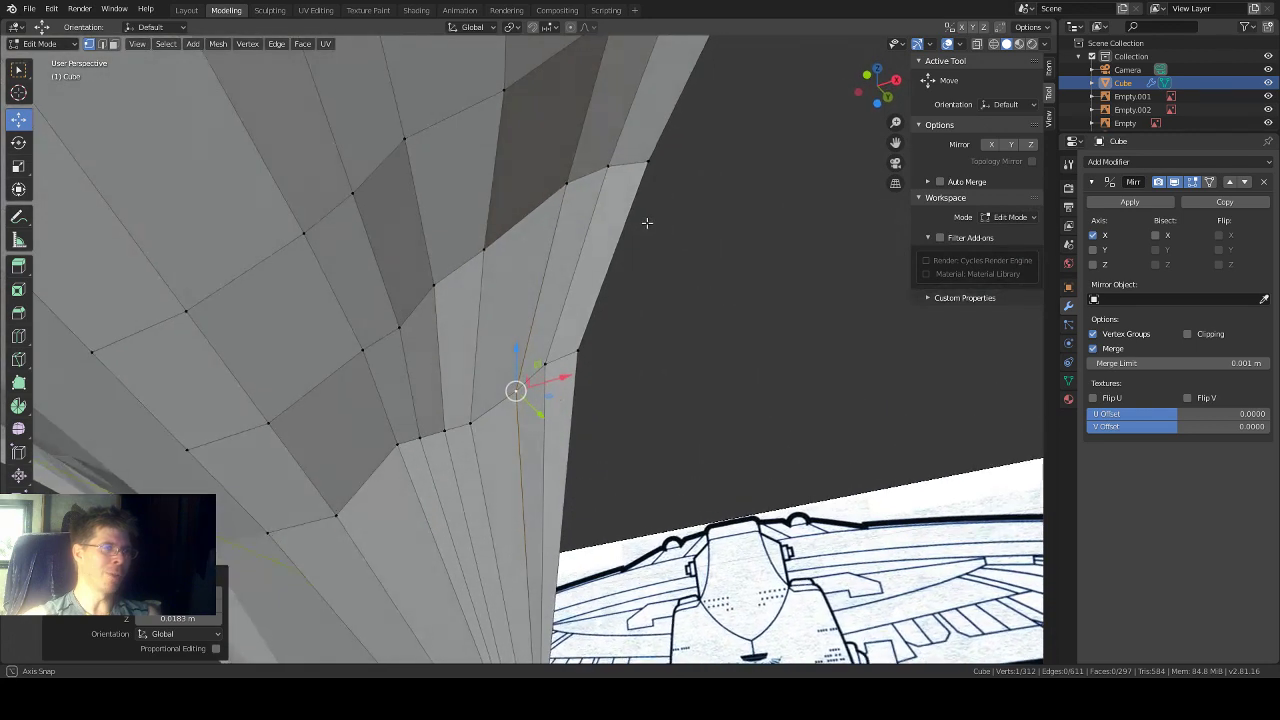
click(433, 284)
drag(437, 255, 437, 262)
Step: Raise two neighbouring vertices around the light faces on the wing's underside slightly along Z
middle_drag(530, 267, 395, 286)
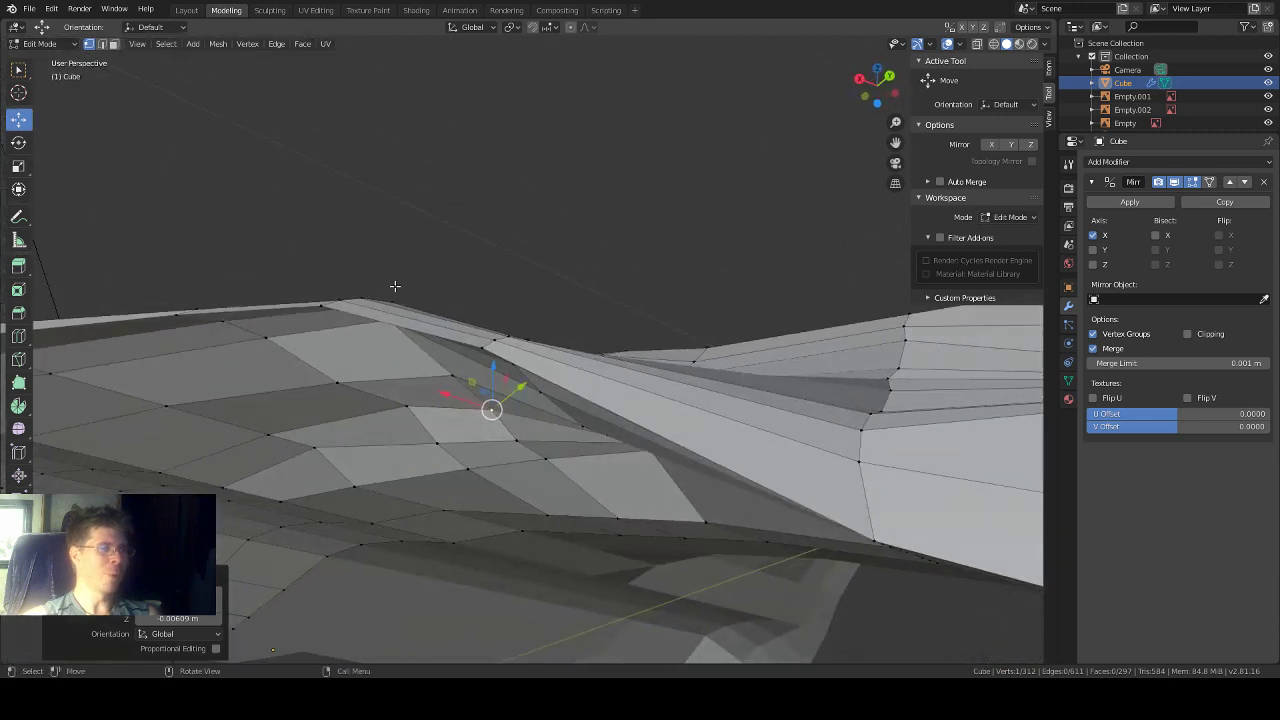
click(514, 440)
drag(525, 404, 516, 398)
click(437, 442)
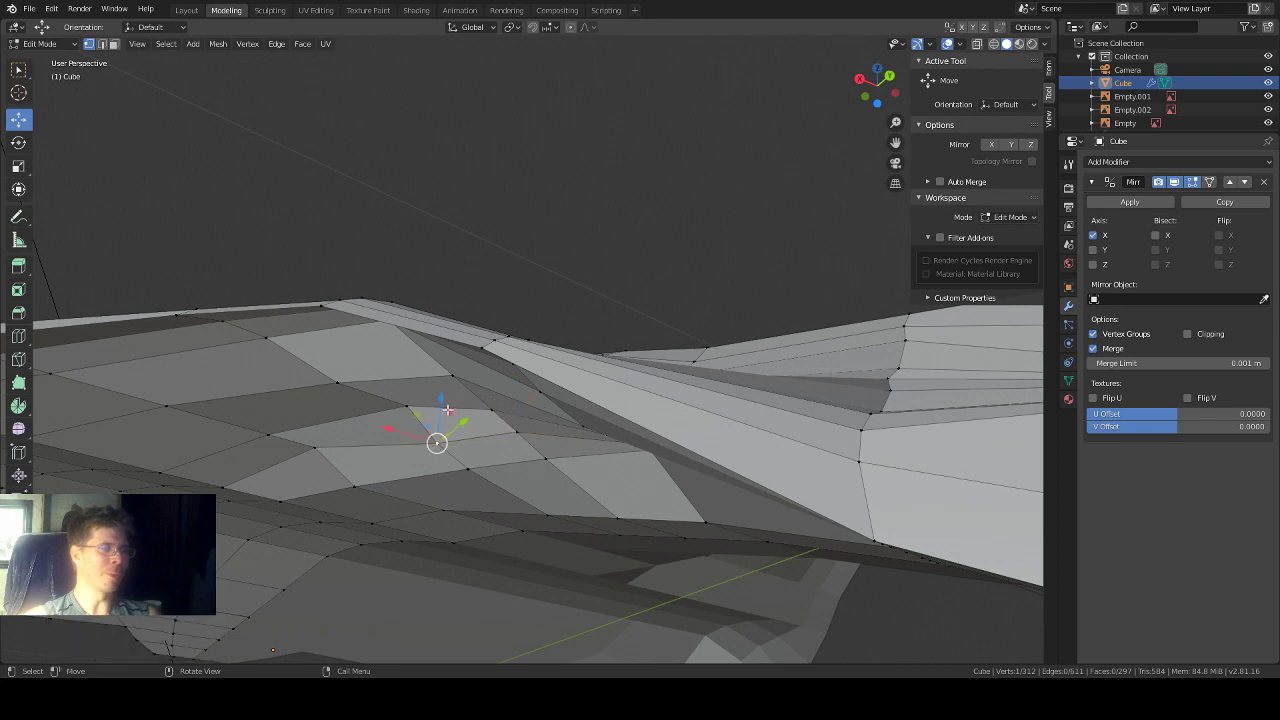
drag(441, 409, 443, 399)
Step: Raise the underside vertex nearest the narrow dark strips about 0.005 m along Z
middle_drag(606, 306, 550, 325)
click(545, 379)
drag(540, 352, 540, 350)
Step: Lower the underside vertex just inside the wing's rim crest about 0.011 m along Z
middle_drag(628, 305, 628, 272)
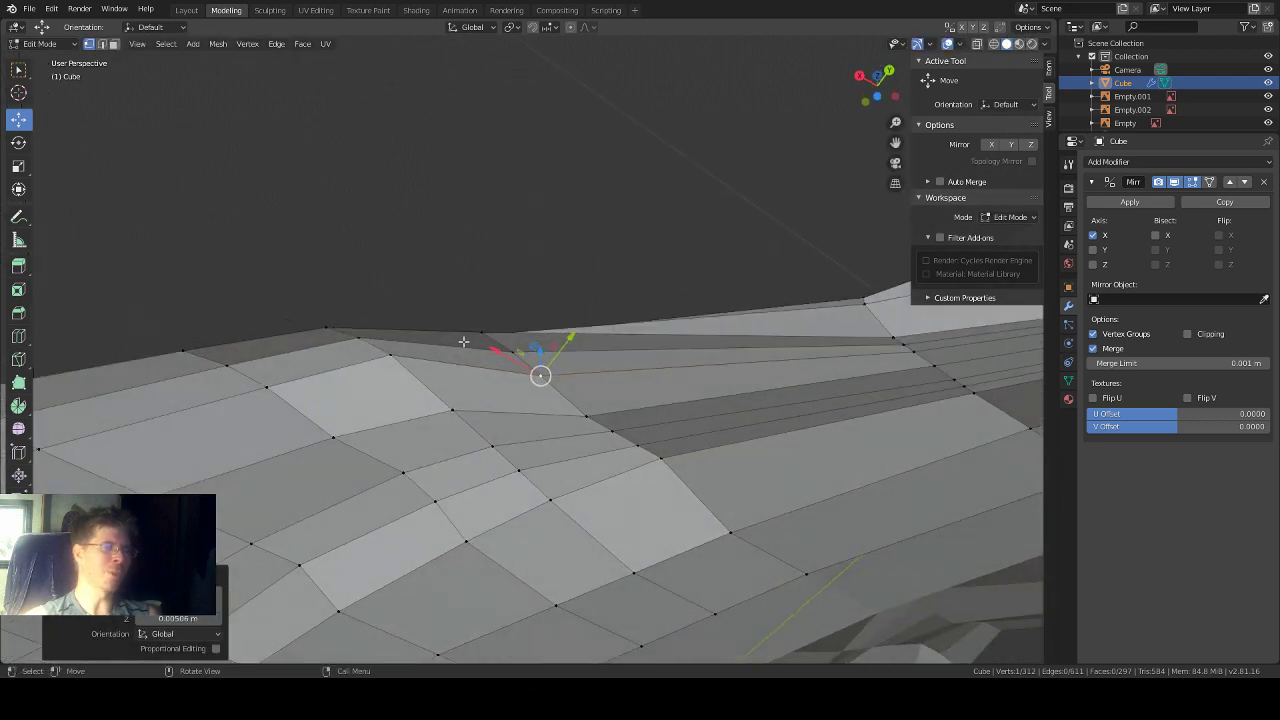
click(392, 360)
middle_drag(452, 274, 451, 303)
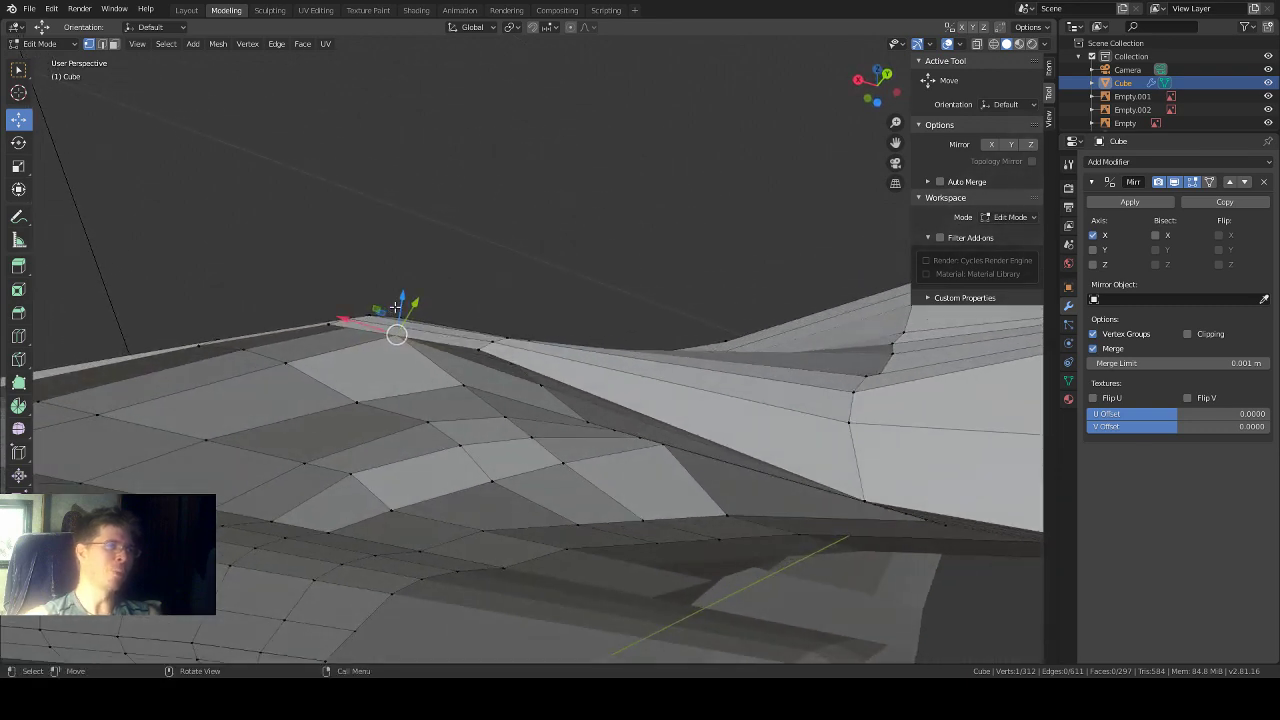
drag(396, 307, 478, 299)
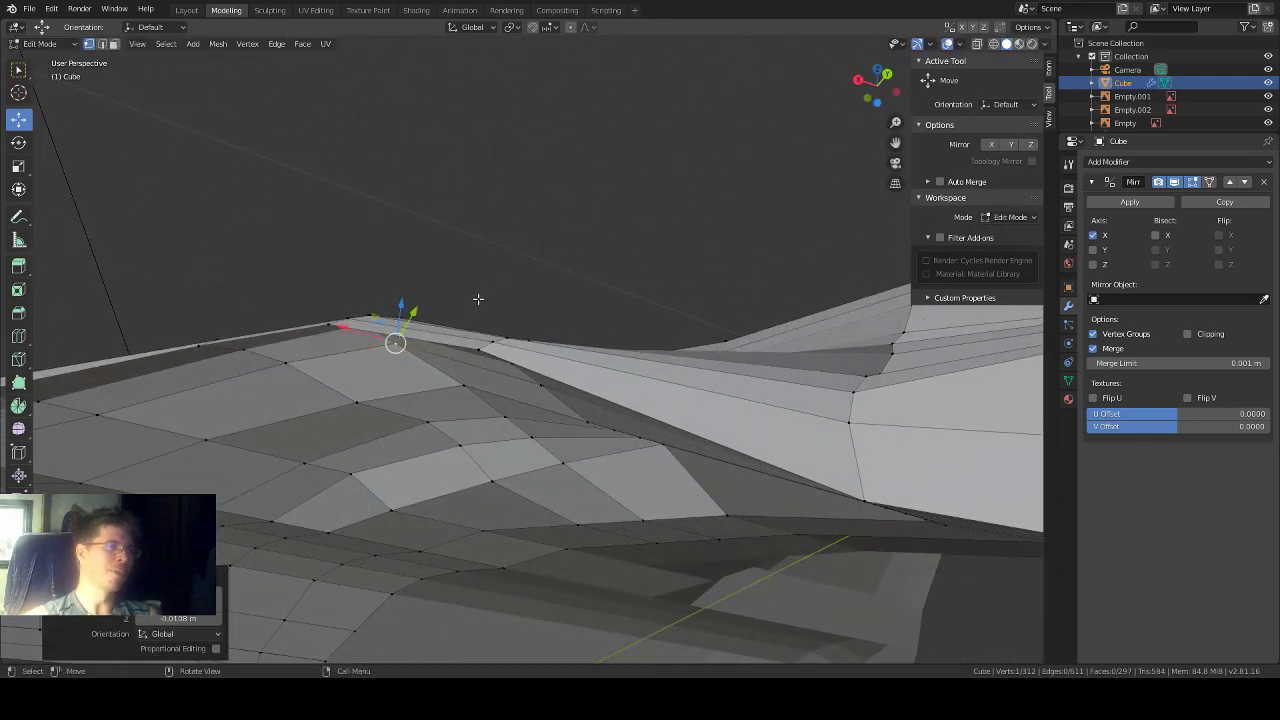
Step: Lower the adjacent vertex closer to the rim's edge about 0.003 m along Z
middle_drag(478, 299, 652, 338)
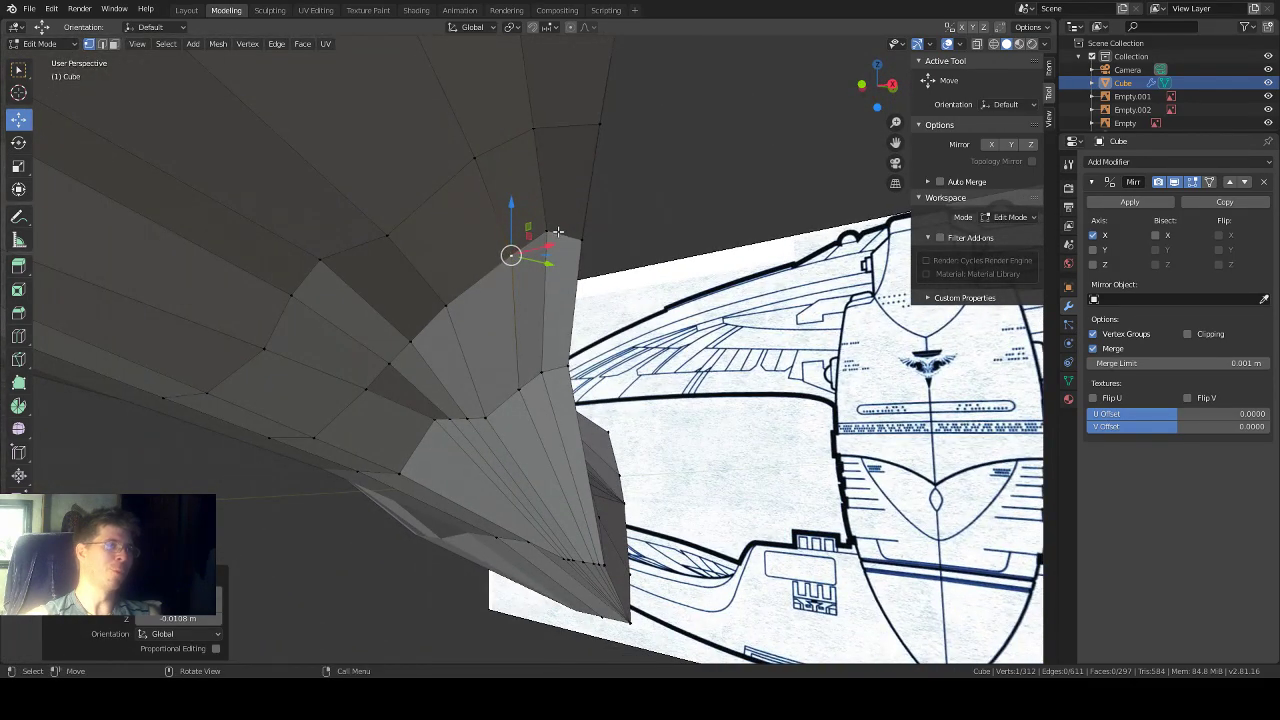
middle_drag(548, 228, 566, 232)
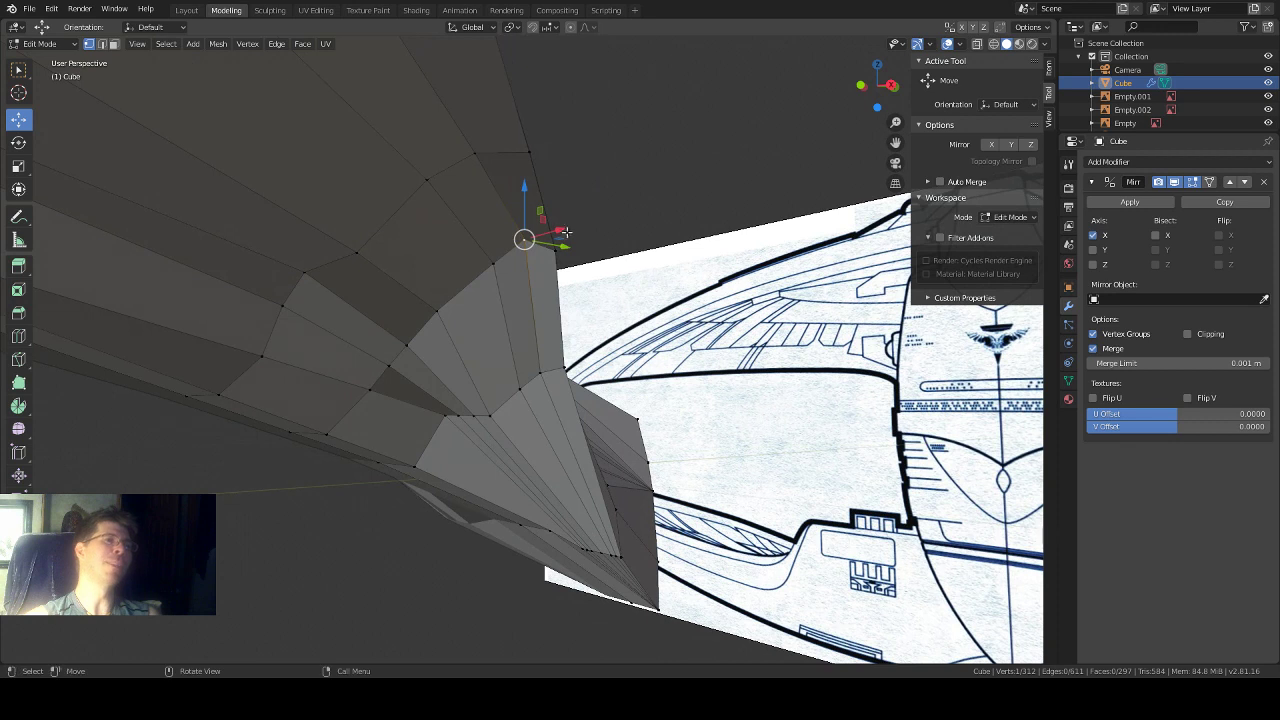
drag(524, 198, 523, 201)
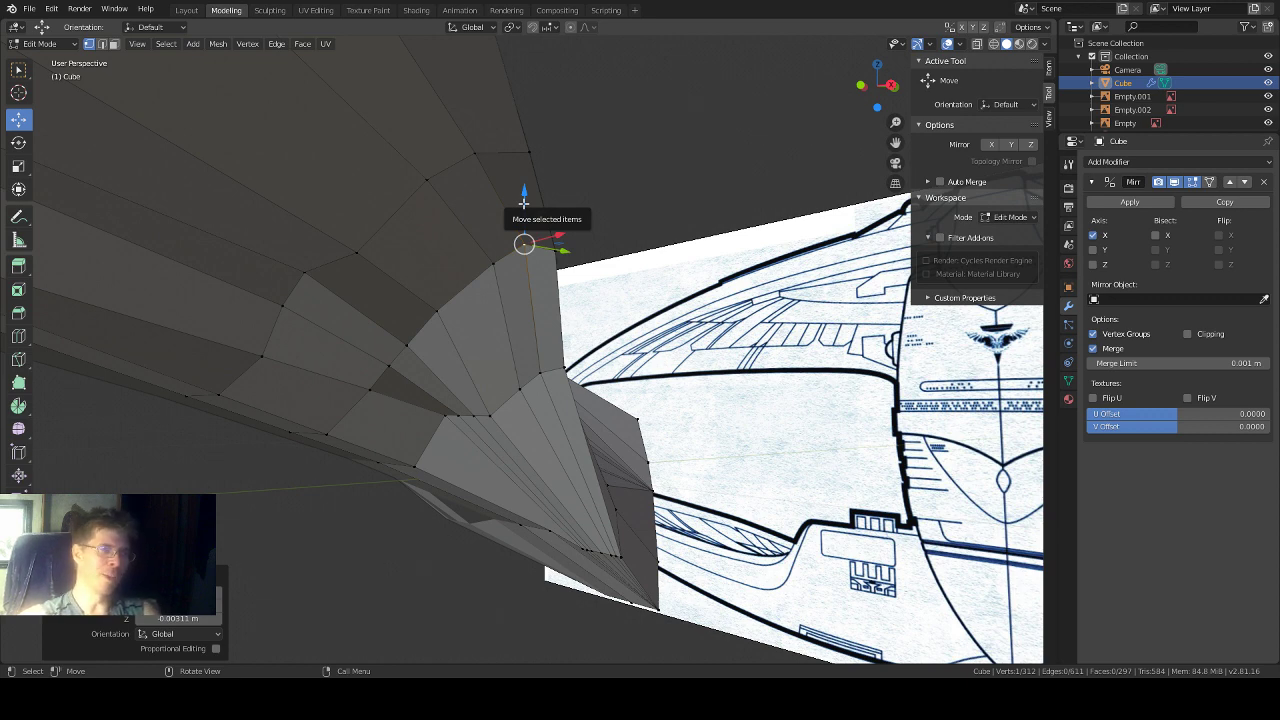
Step: Examine the wing and shoulder surface in perspective and check the hull outline against the blueprint from the top view
middle_drag(523, 201, 368, 249)
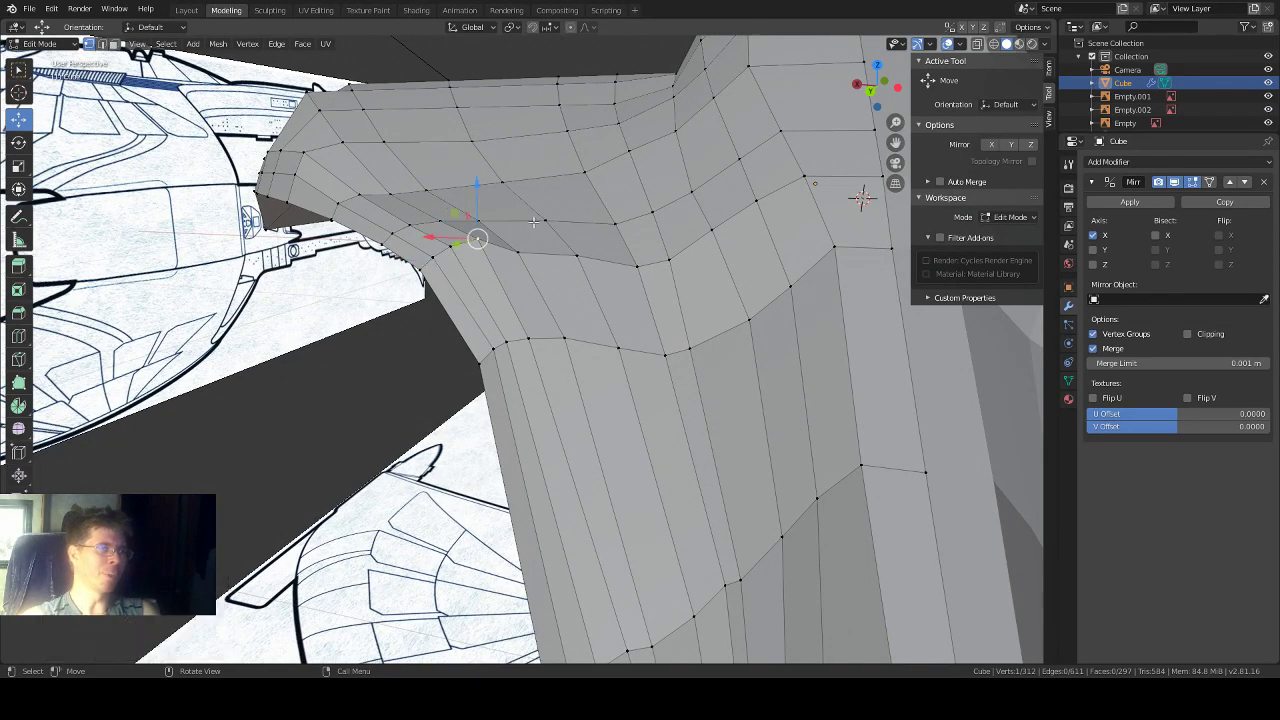
middle_drag(531, 225, 539, 226)
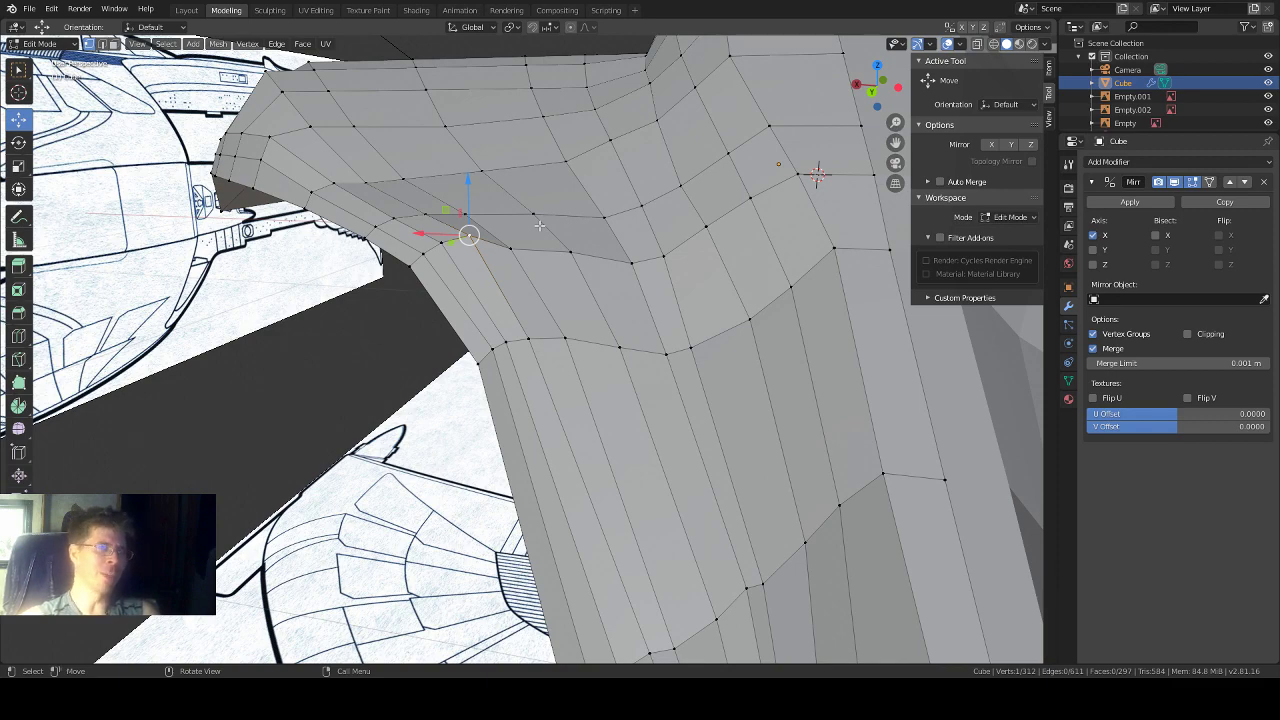
middle_drag(539, 226, 477, 256)
click(876, 70)
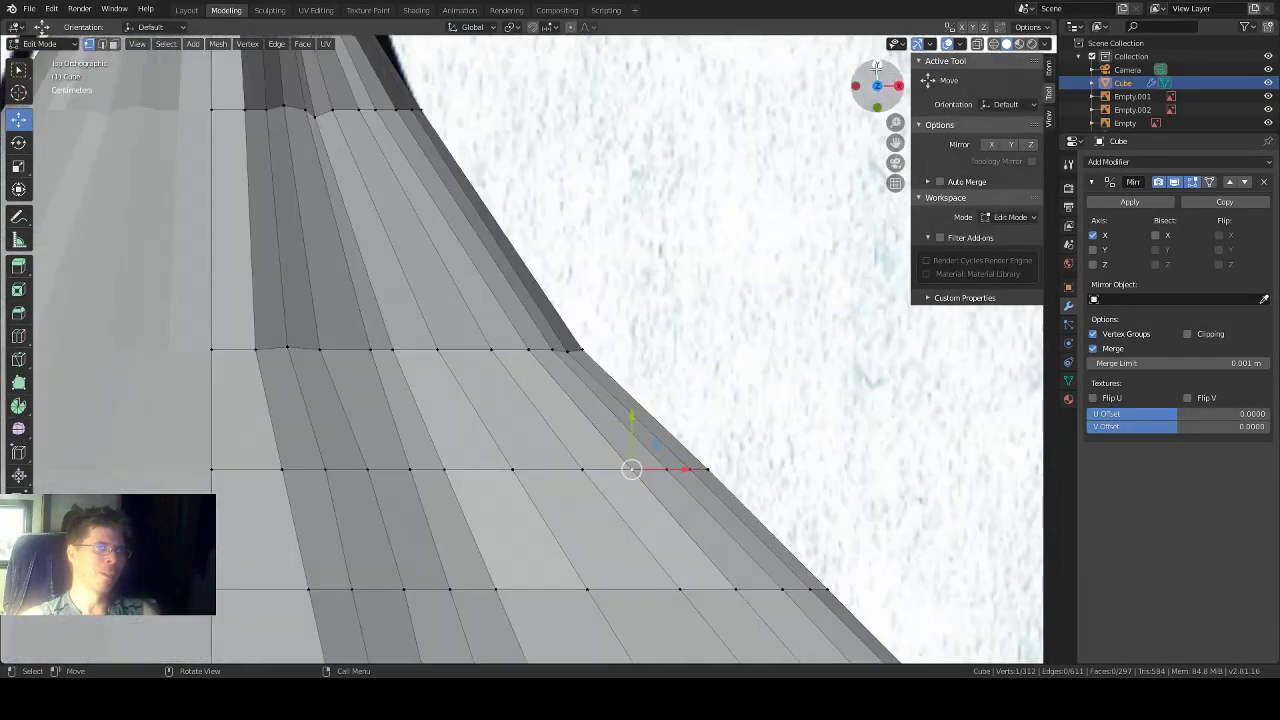
scroll(651, 247, down, 8)
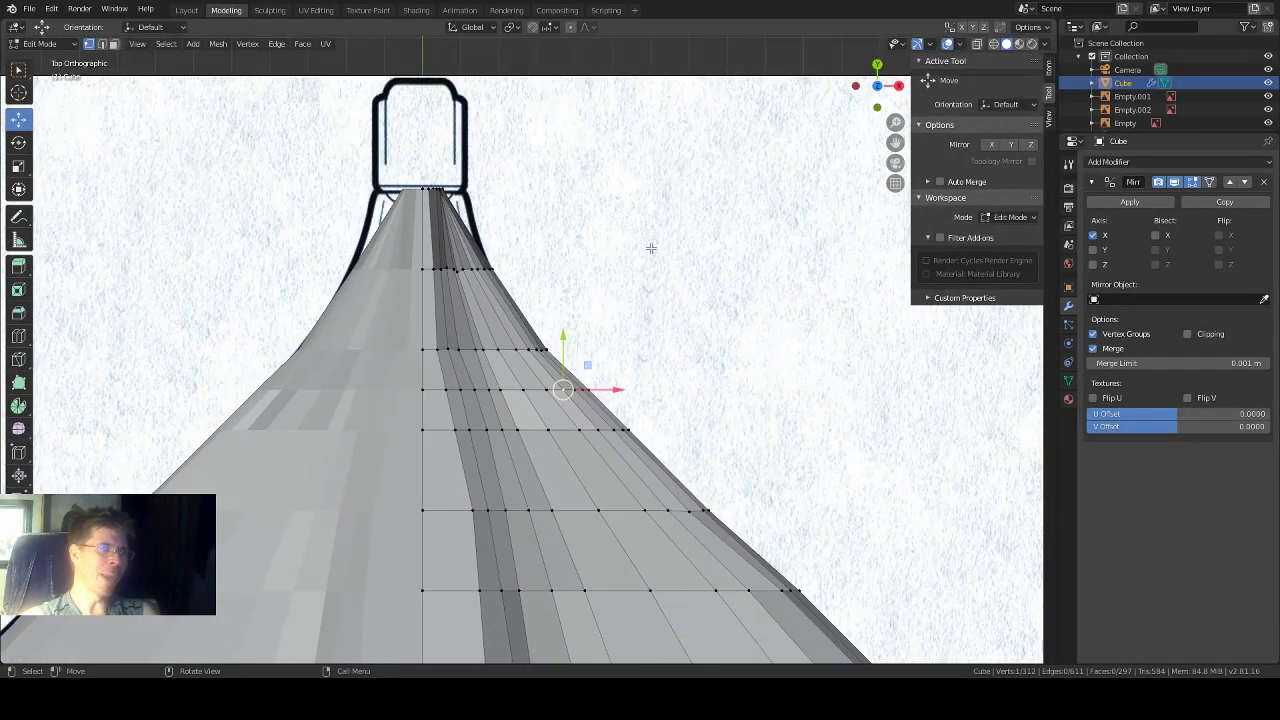
scroll(648, 358, down, 3)
scroll(648, 358, up, 3)
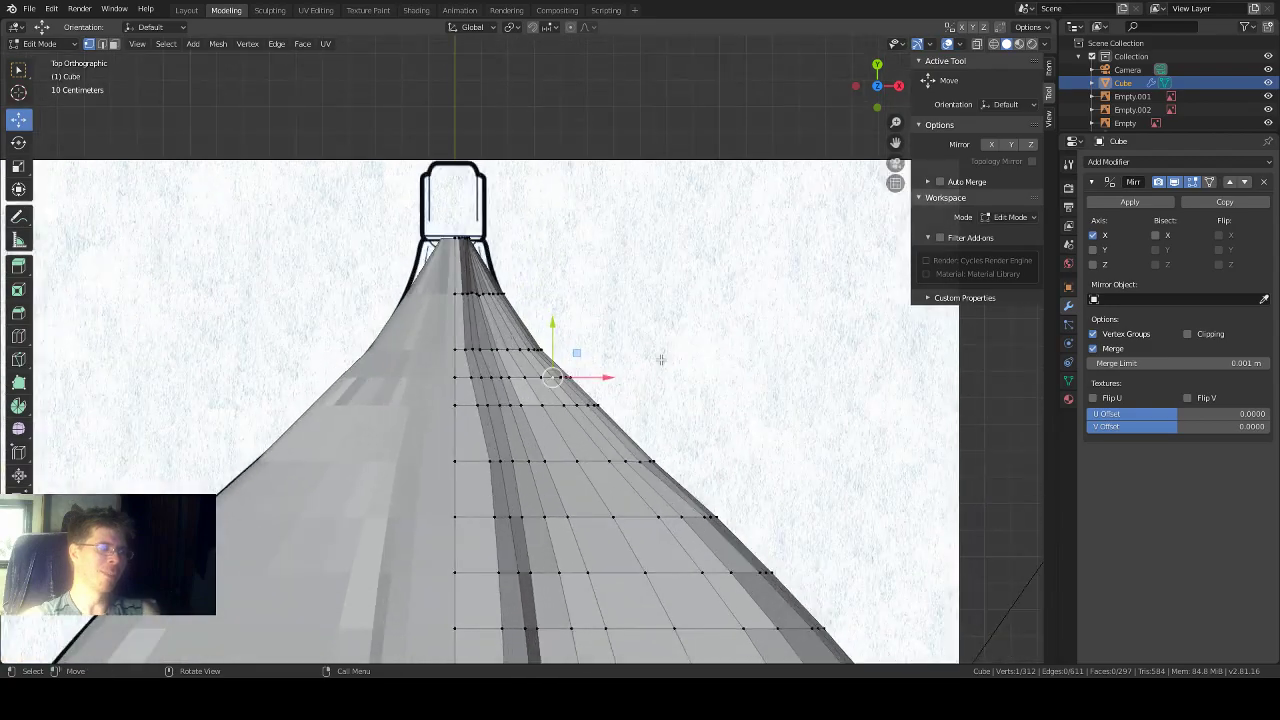
middle_drag(659, 357, 432, 228)
scroll(500, 274, up, 3)
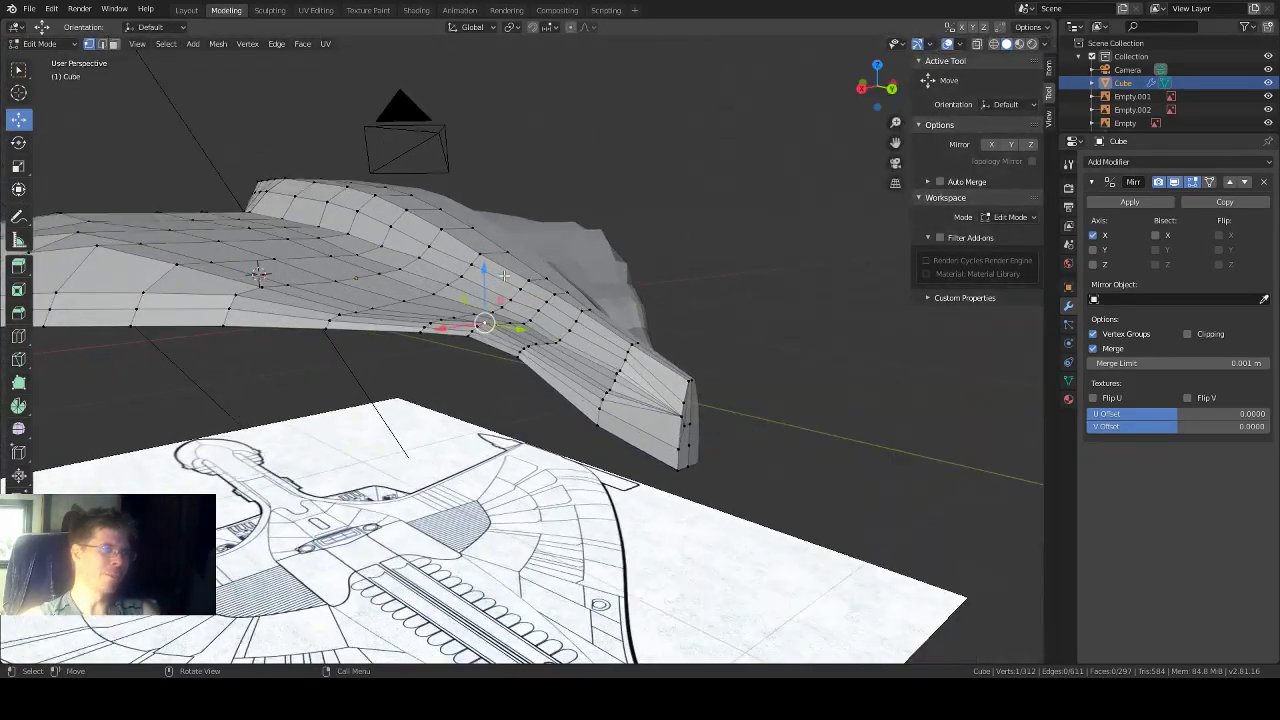
scroll(504, 275, up, 2)
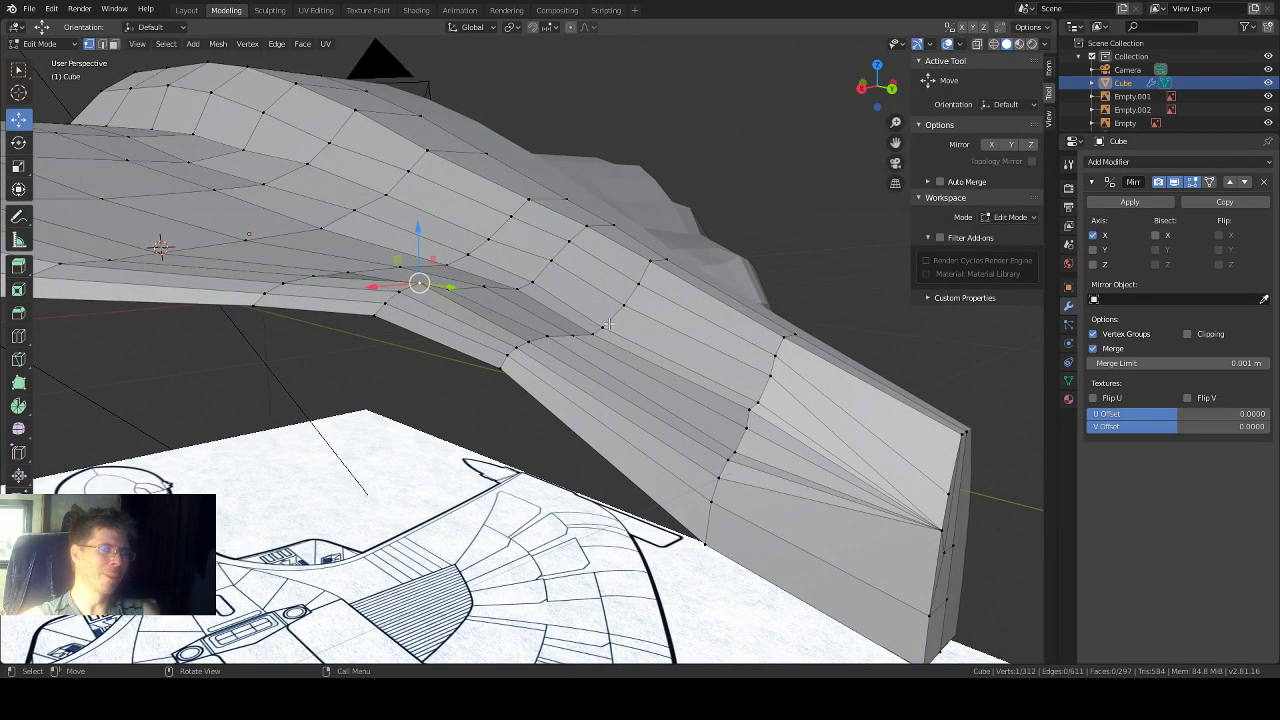
Step: Raise the inner vertex of the shoulder's lower row about 0.021 m along Z and adjust its horizontal position
middle_drag(607, 326, 626, 258)
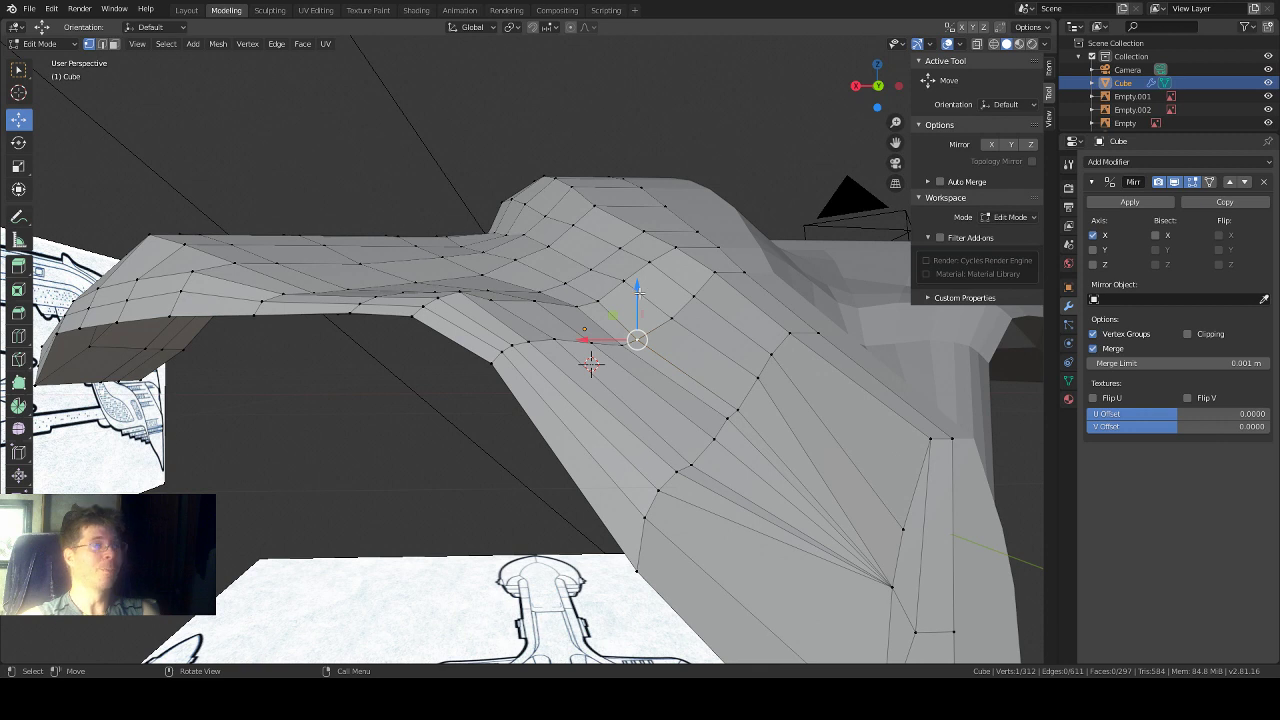
drag(637, 289, 638, 271)
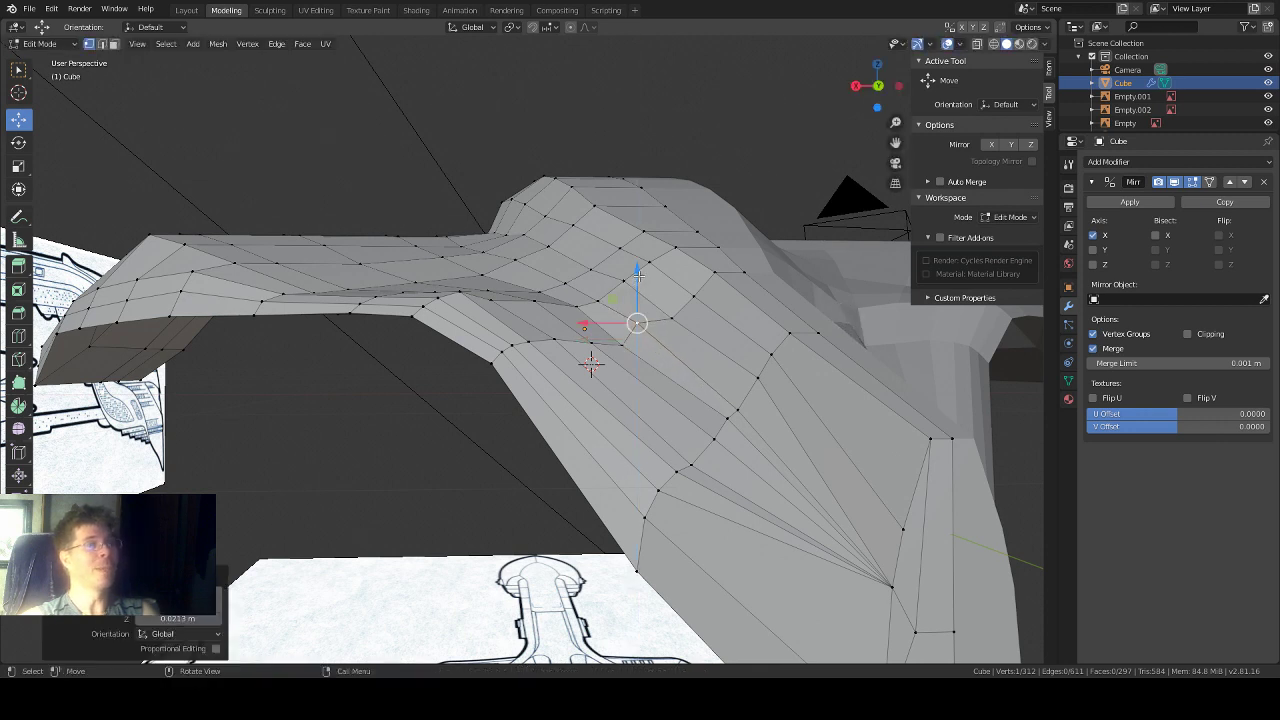
drag(603, 322, 634, 331)
click(620, 343)
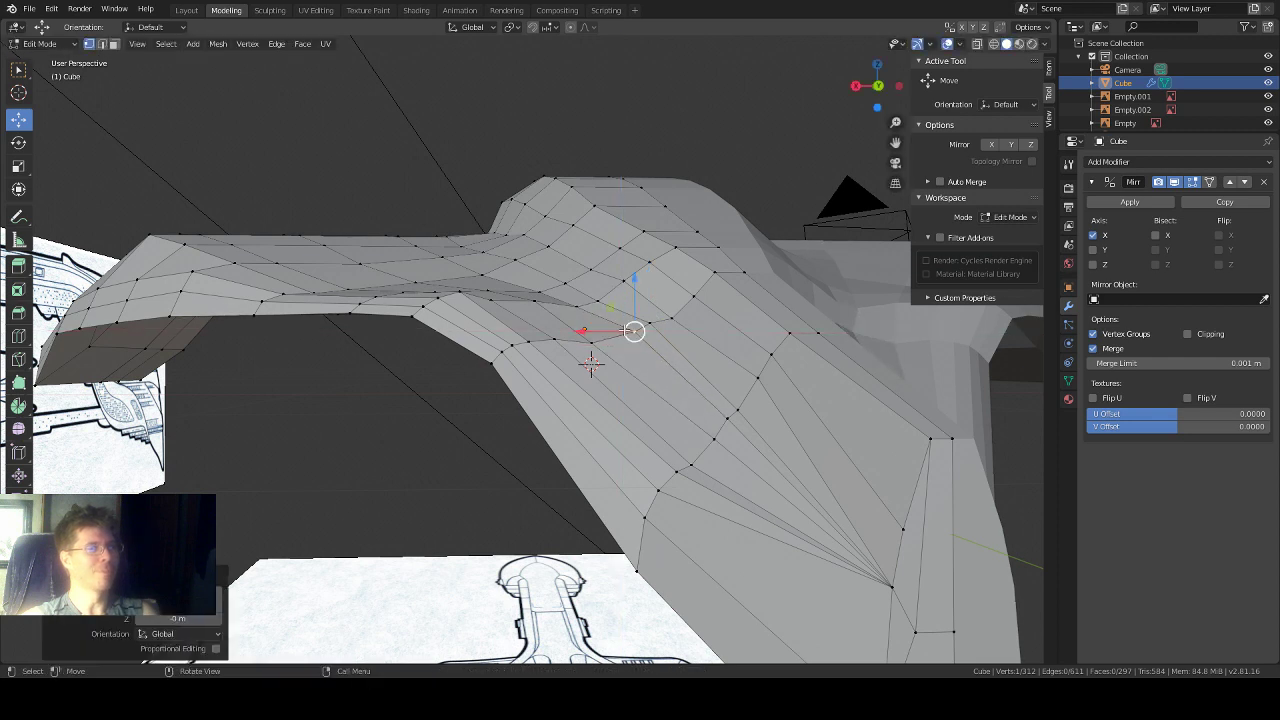
Step: Move the vertex above the fanned strips outward along X and lower it about 0.007 m along Z
click(759, 376)
drag(713, 379, 703, 378)
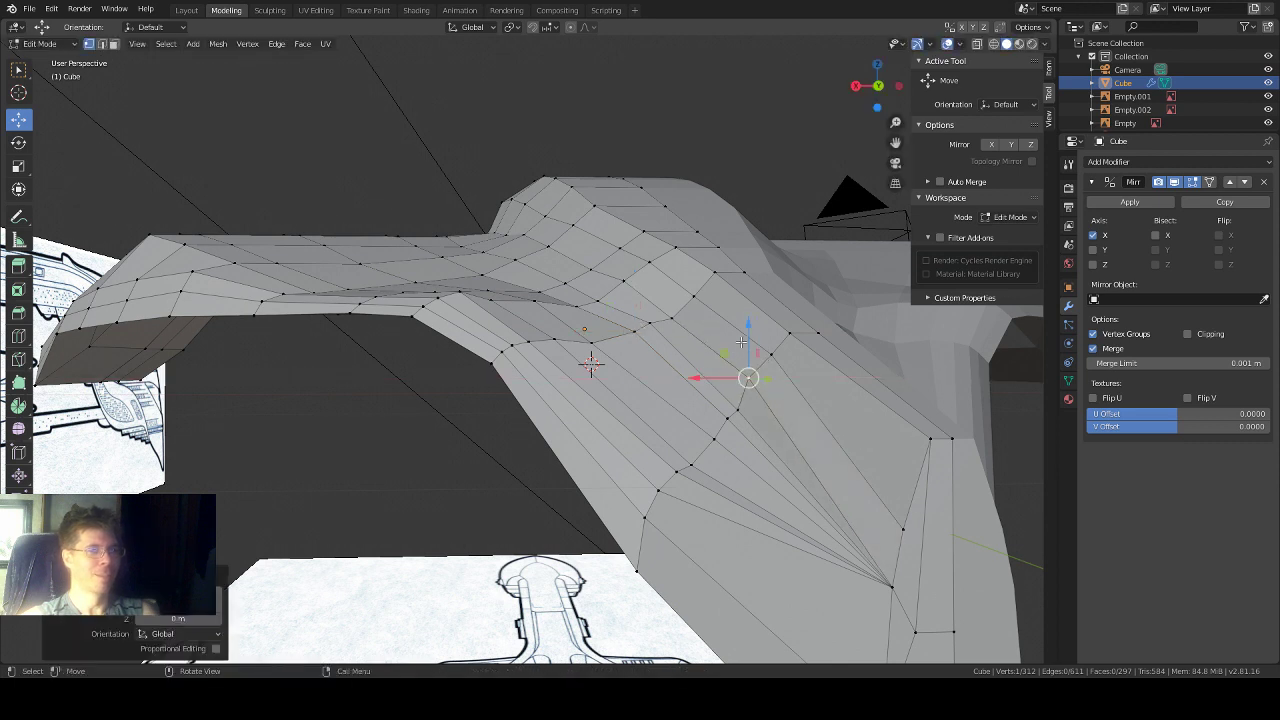
drag(749, 340, 750, 348)
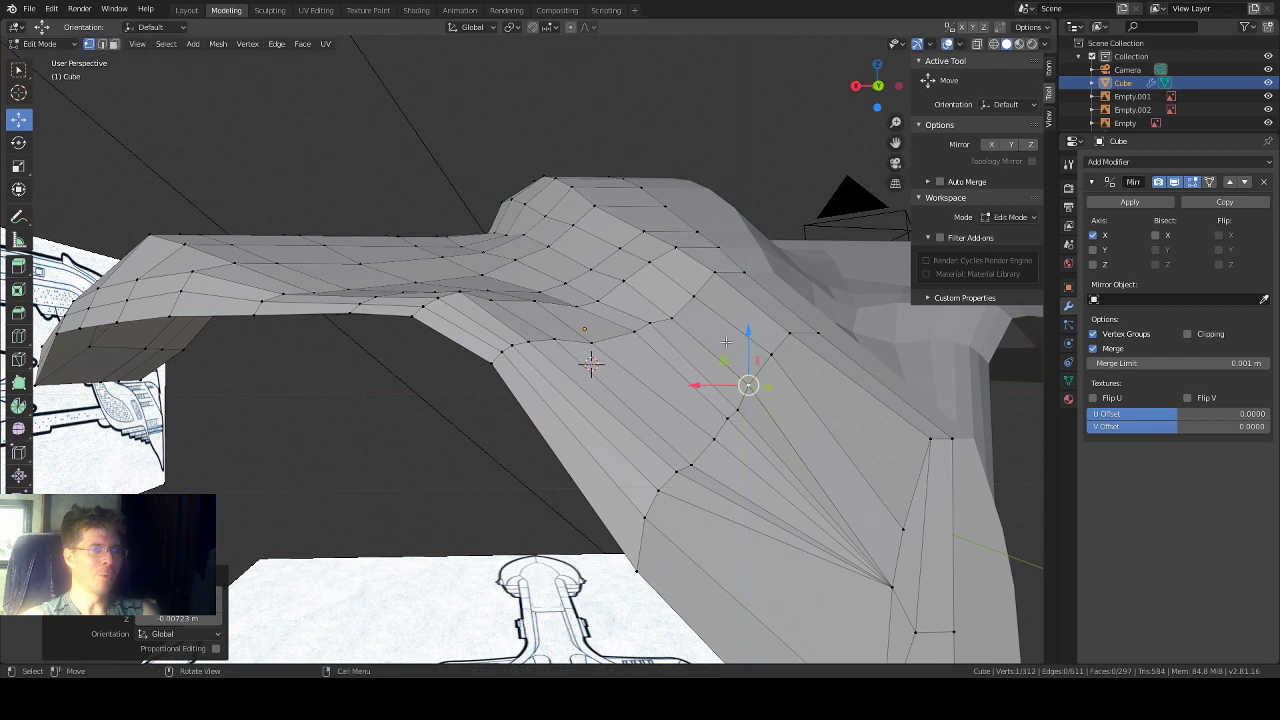
Step: Raise the neighbouring vertices along the shoulder's lower inner row along Z to smooth the crease toward the wing
click(591, 343)
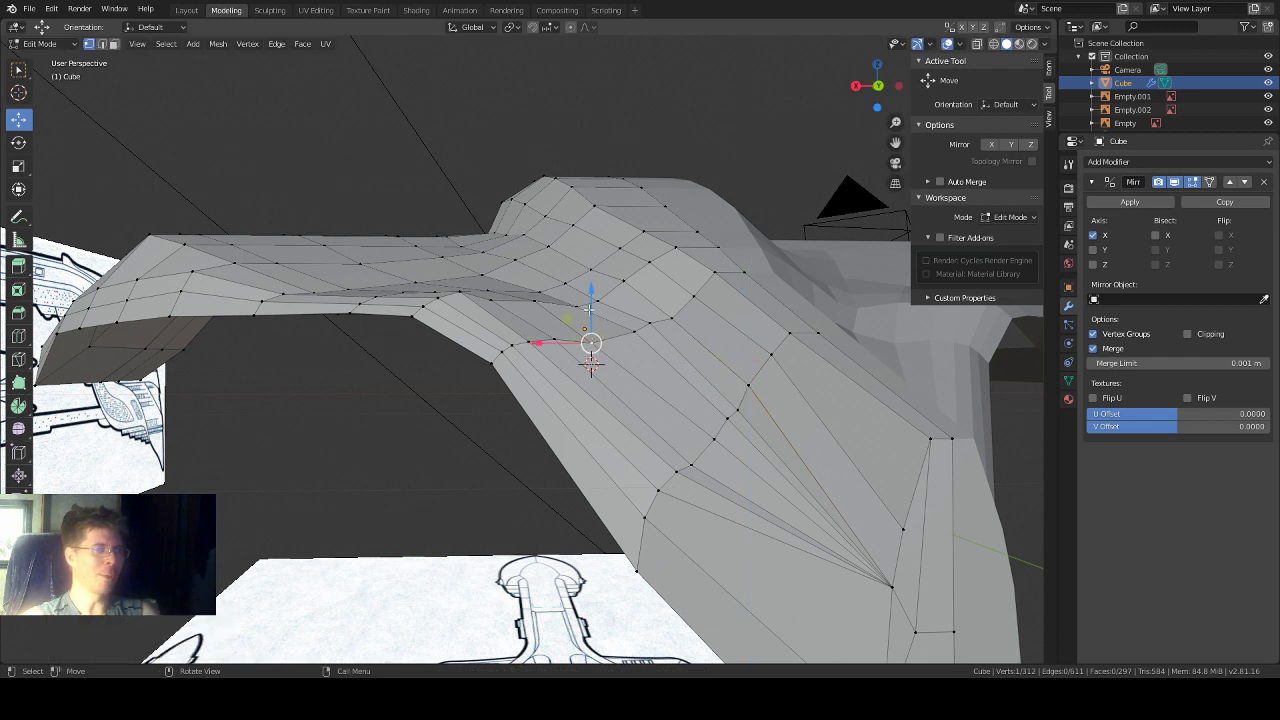
drag(590, 310, 633, 304)
click(634, 328)
middle_drag(724, 248, 630, 264)
click(543, 284)
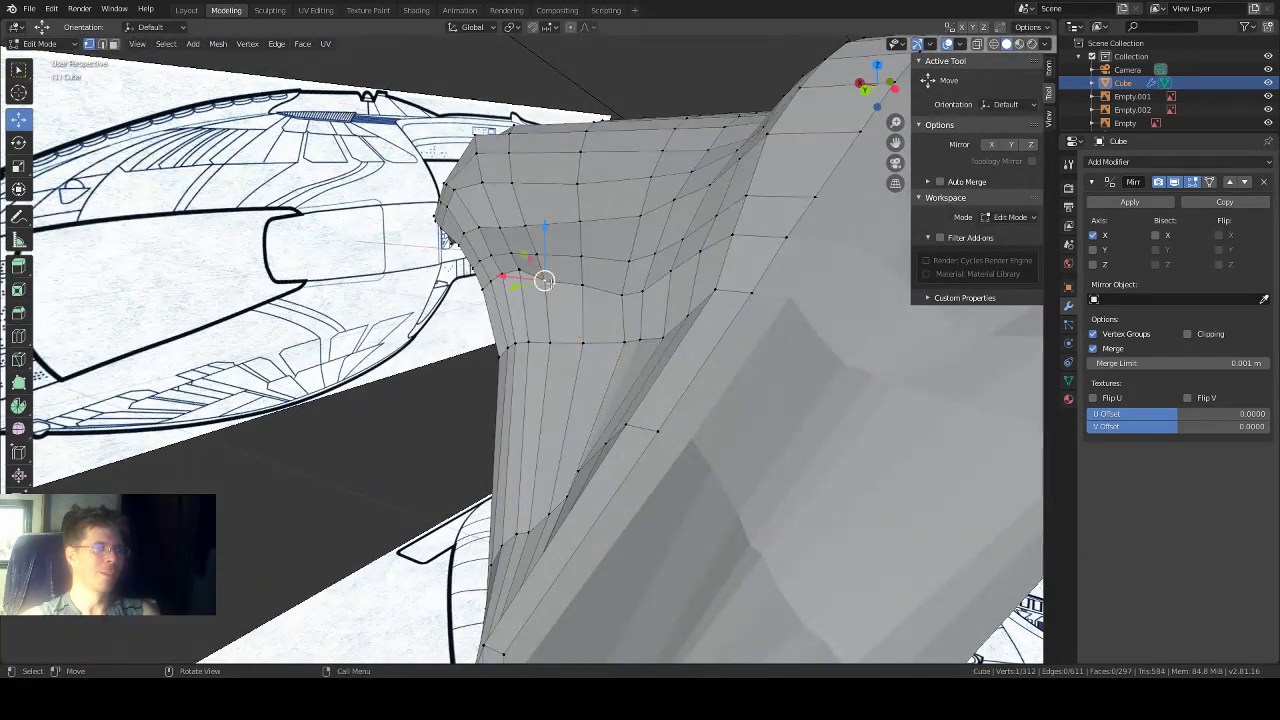
drag(544, 248, 582, 247)
mouse_move(582, 247)
middle_down()
mouse_move(590, 258)
mouse_move(612, 243)
mouse_move(572, 245)
middle_up()
Step: Raise two neighbouring vertices on the fold between wing and shoulder about 0.018 m along Z
click(575, 242)
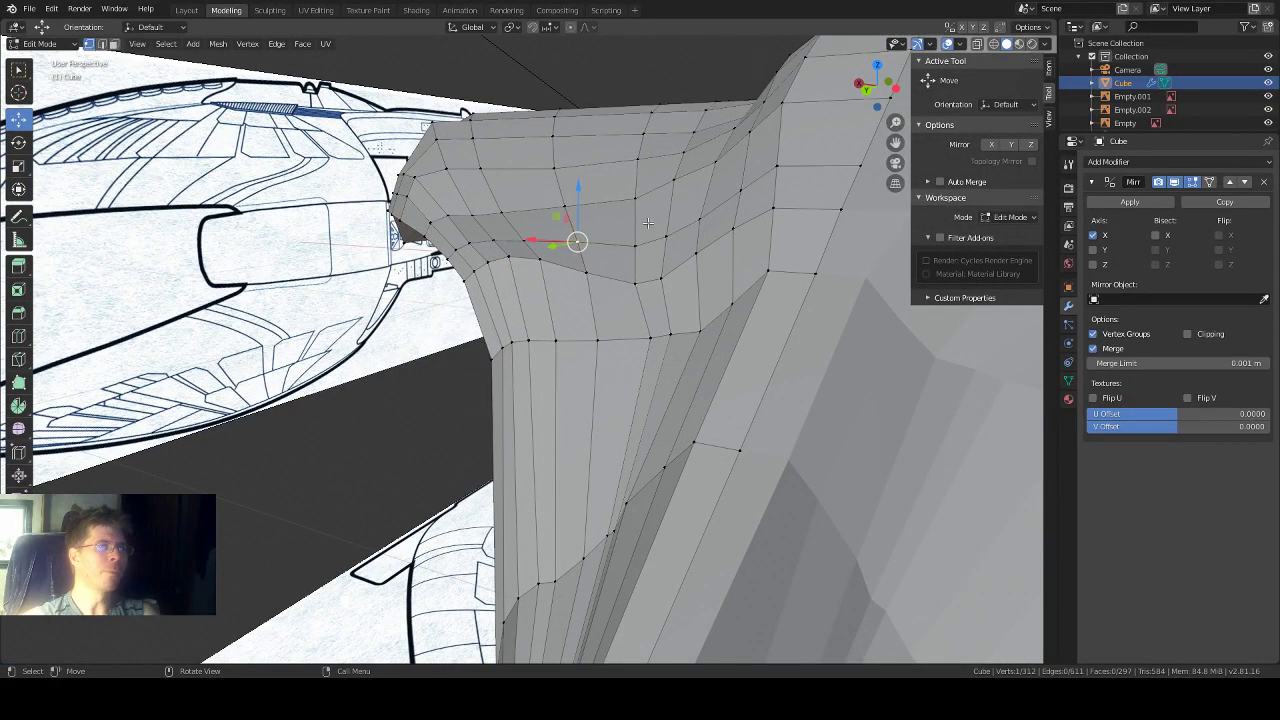
middle_drag(648, 223, 596, 270)
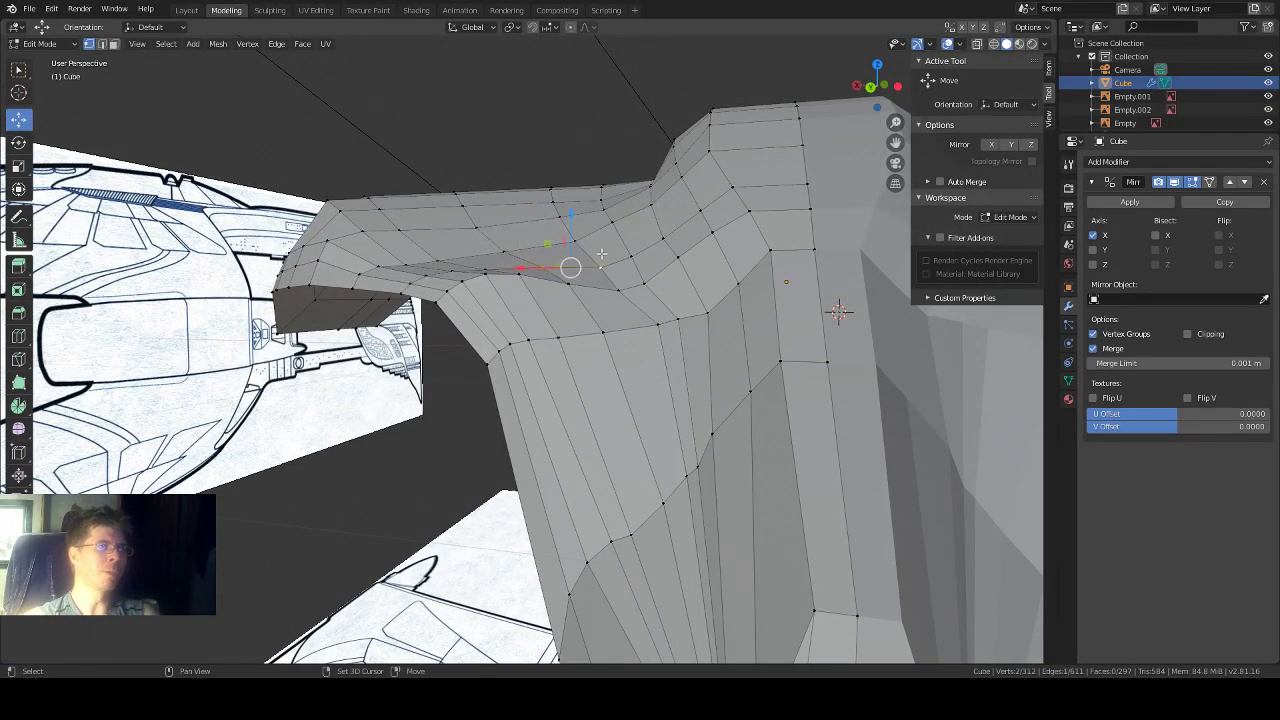
drag(569, 218, 575, 218)
middle_drag(575, 218, 574, 234)
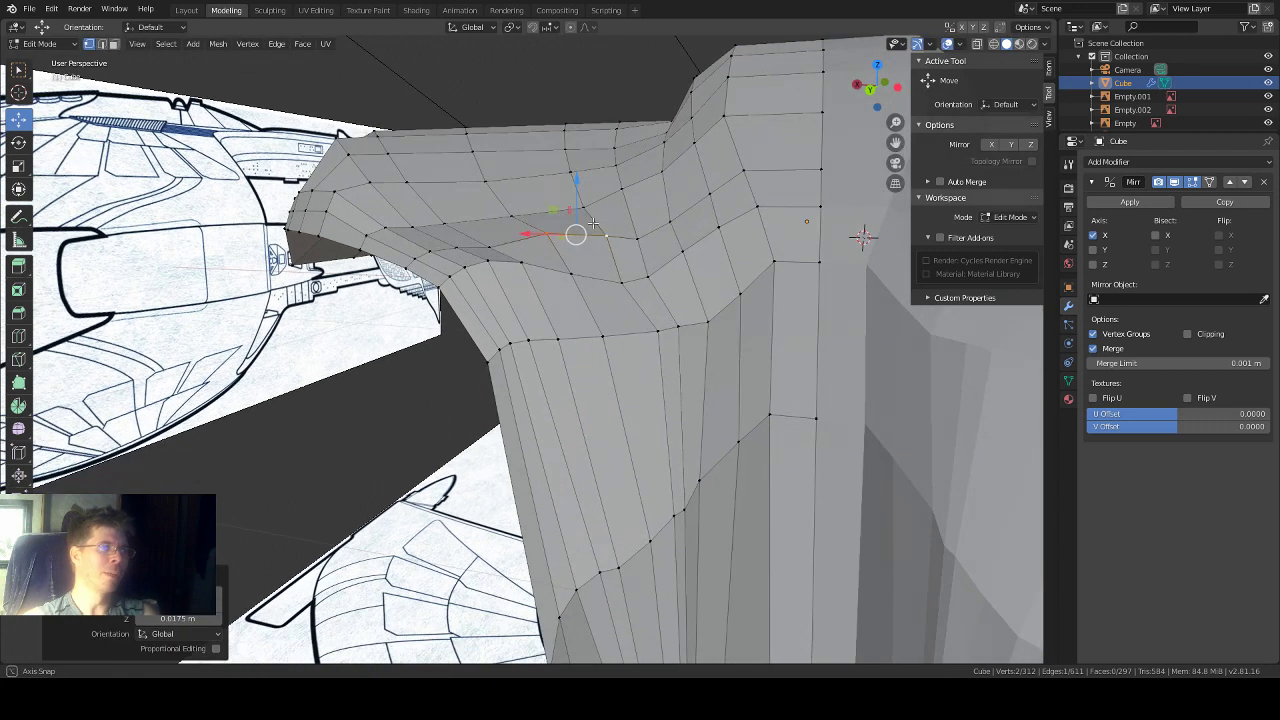
Step: Raise the fold's wing-side vertex about 0.01 m along Z and two vertices of the adjoining row about 0.013 m
click(495, 247)
mouse_move(486, 214)
mouse_down()
mouse_move(458, 236)
mouse_move(466, 207)
mouse_up()
click(457, 247)
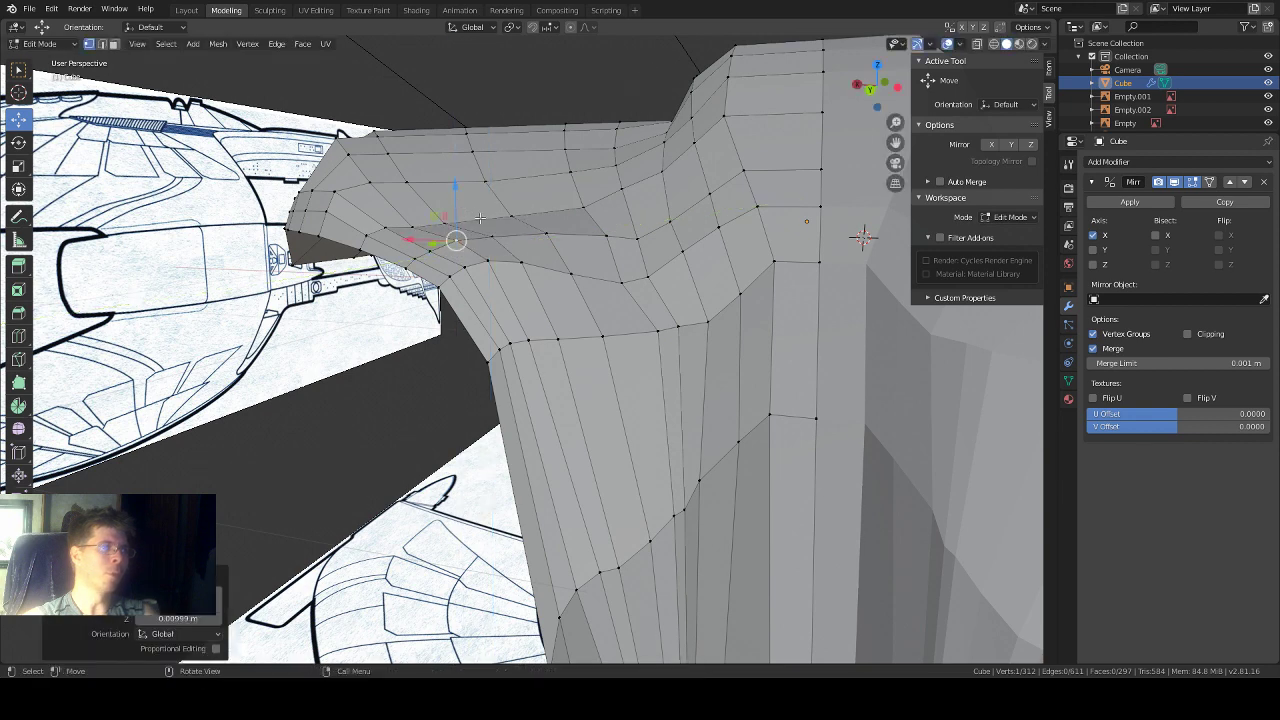
click(512, 218)
mouse_move(536, 205)
middle_down()
mouse_move(531, 191)
mouse_move(558, 218)
middle_up()
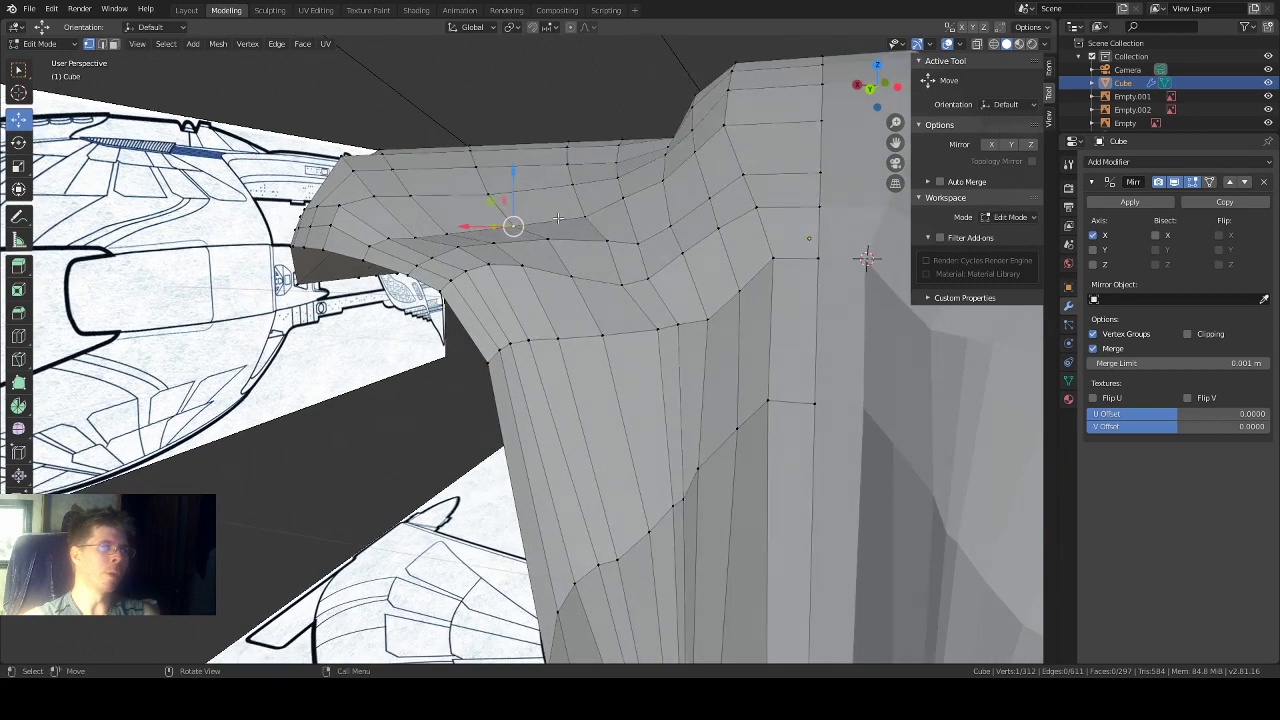
shift+click(450, 233)
drag(479, 208, 479, 199)
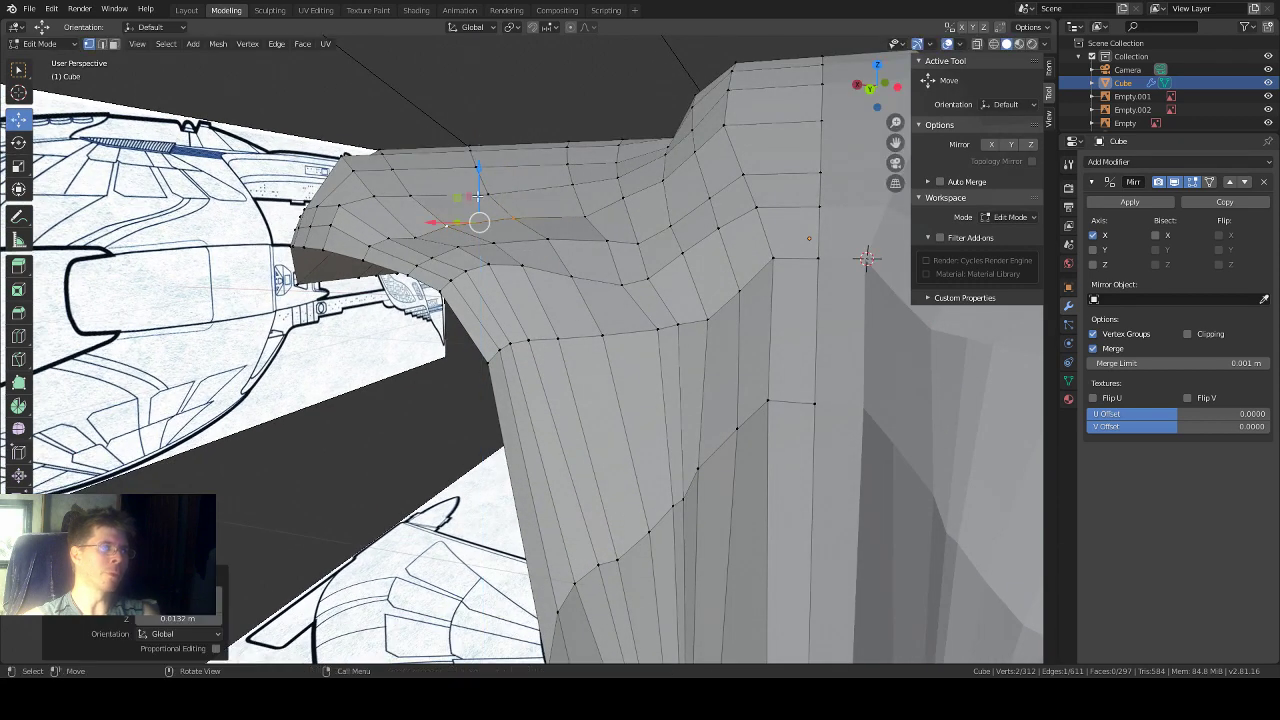
Step: Raise the row's shoulder-side vertex about 0.014 m and its outer wing-side vertex about 0.022 m along Z
click(587, 218)
drag(584, 197, 583, 188)
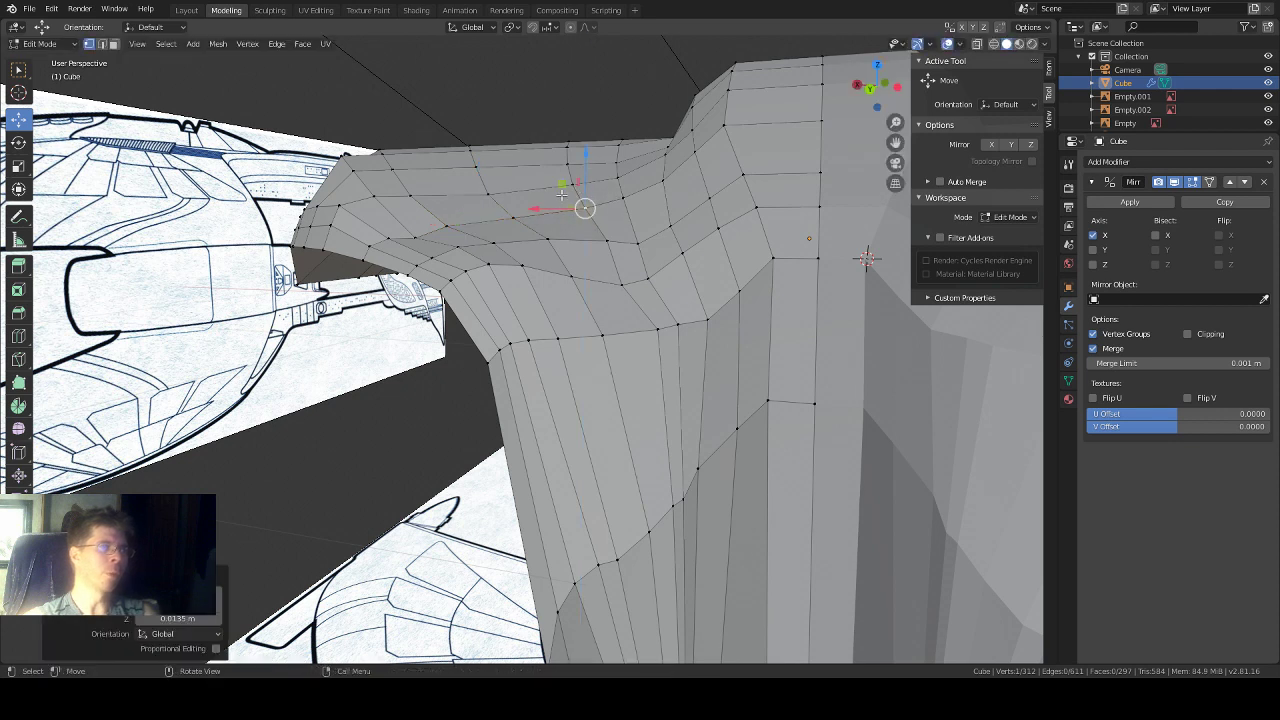
click(413, 237)
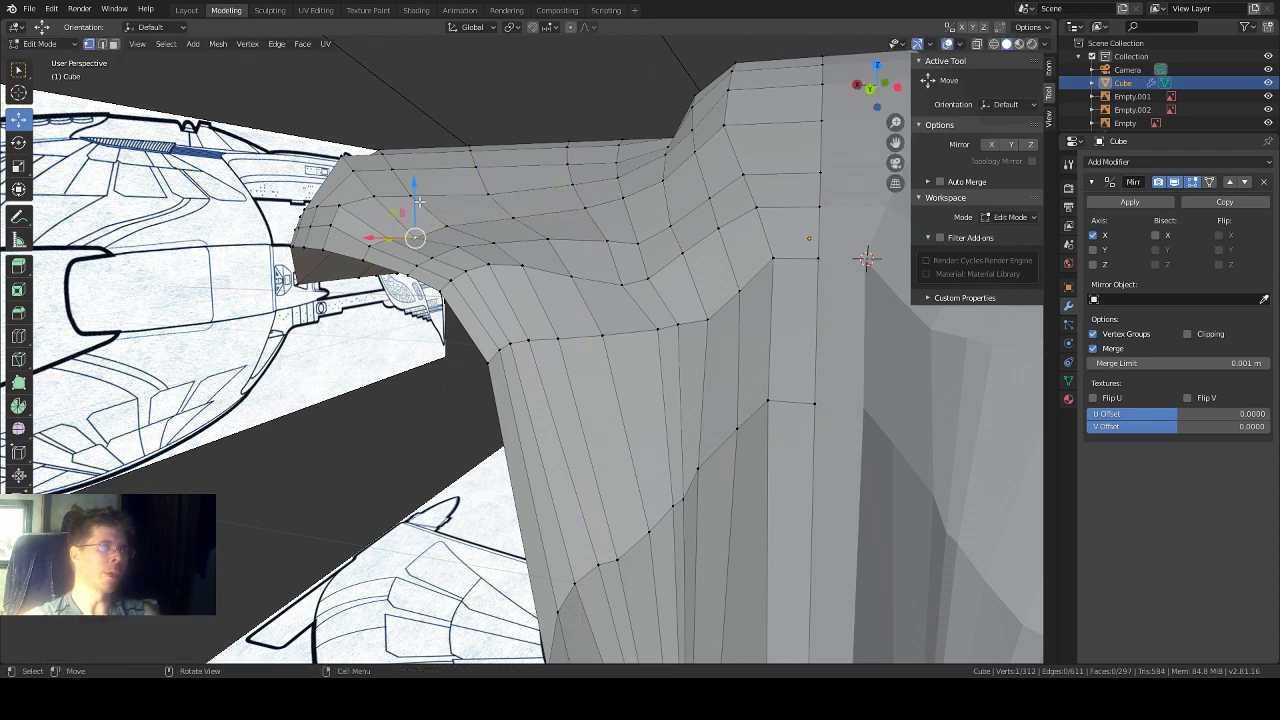
drag(418, 201, 426, 190)
scroll(508, 226, down, 1)
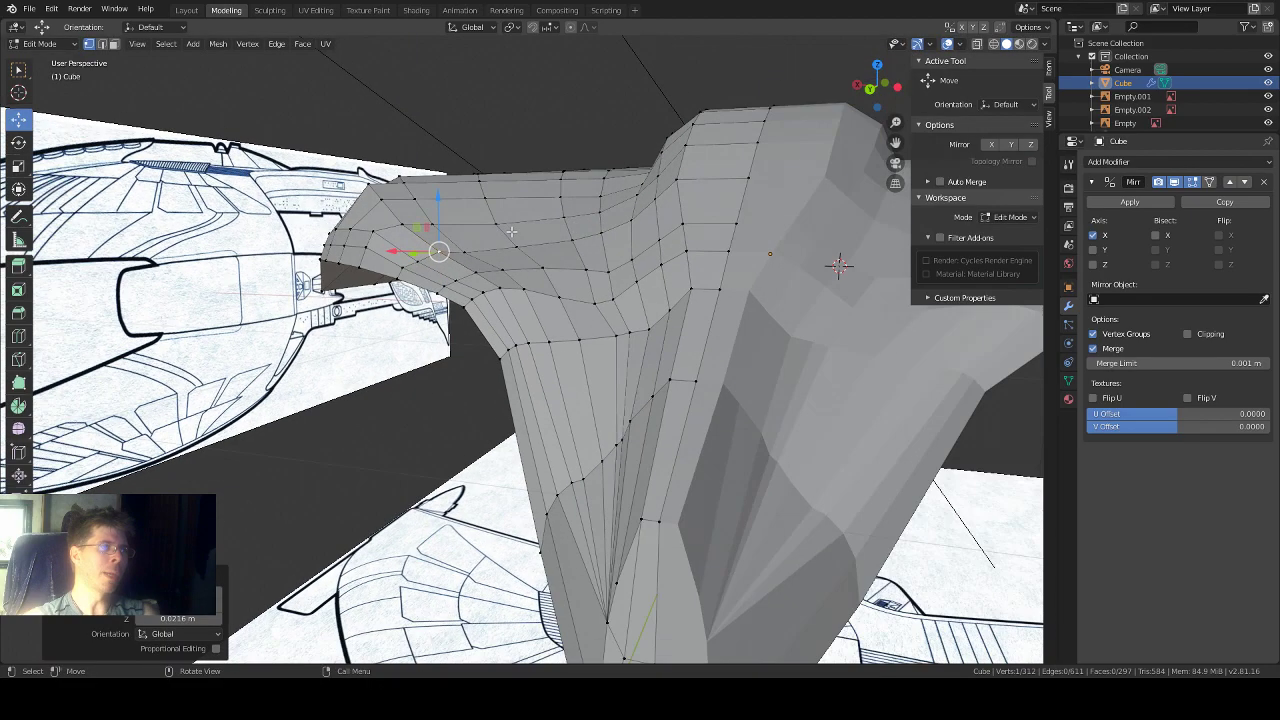
Step: Shift the vertex above the narrow strips slightly along X, working from the hull's underside
middle_drag(454, 360, 514, 371)
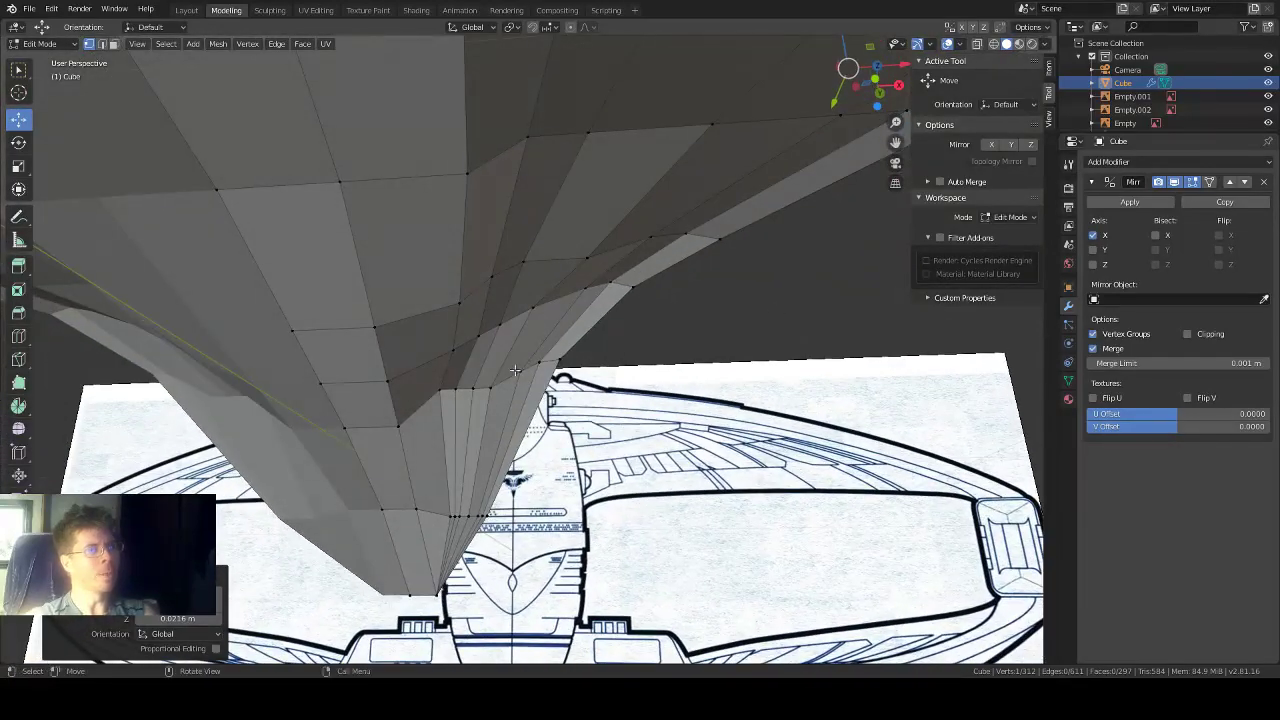
click(455, 349)
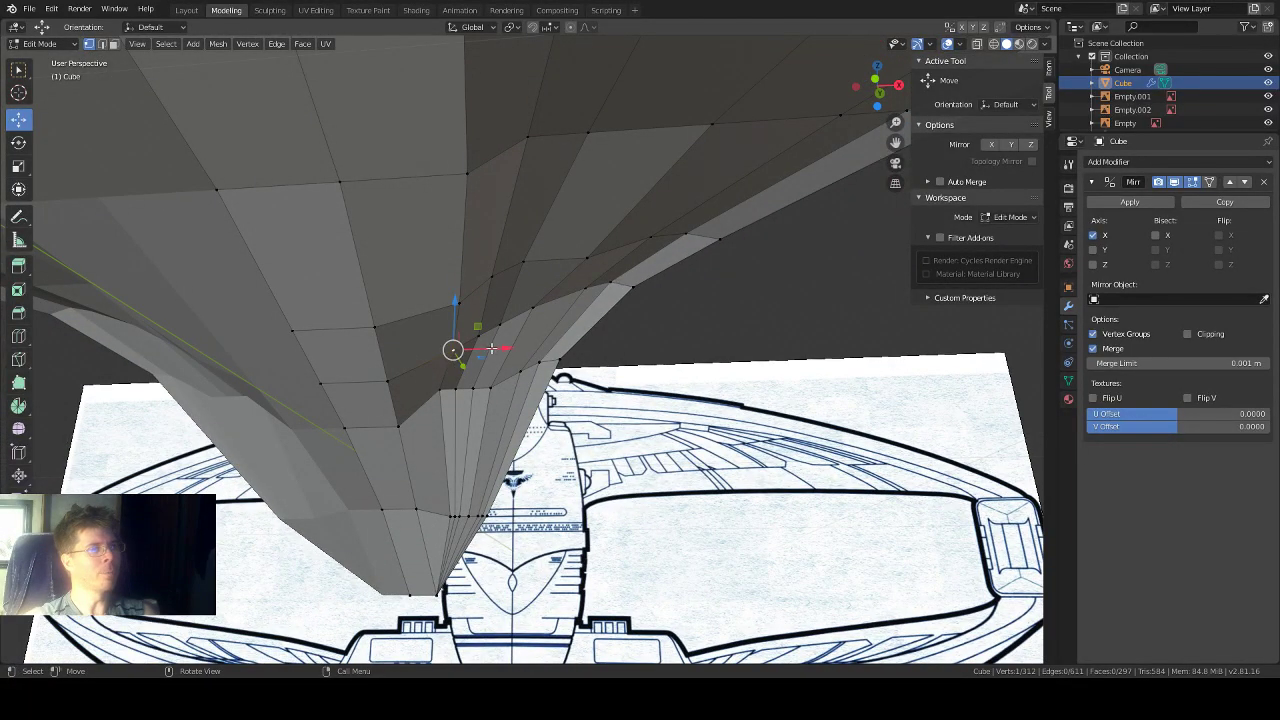
drag(492, 348, 491, 348)
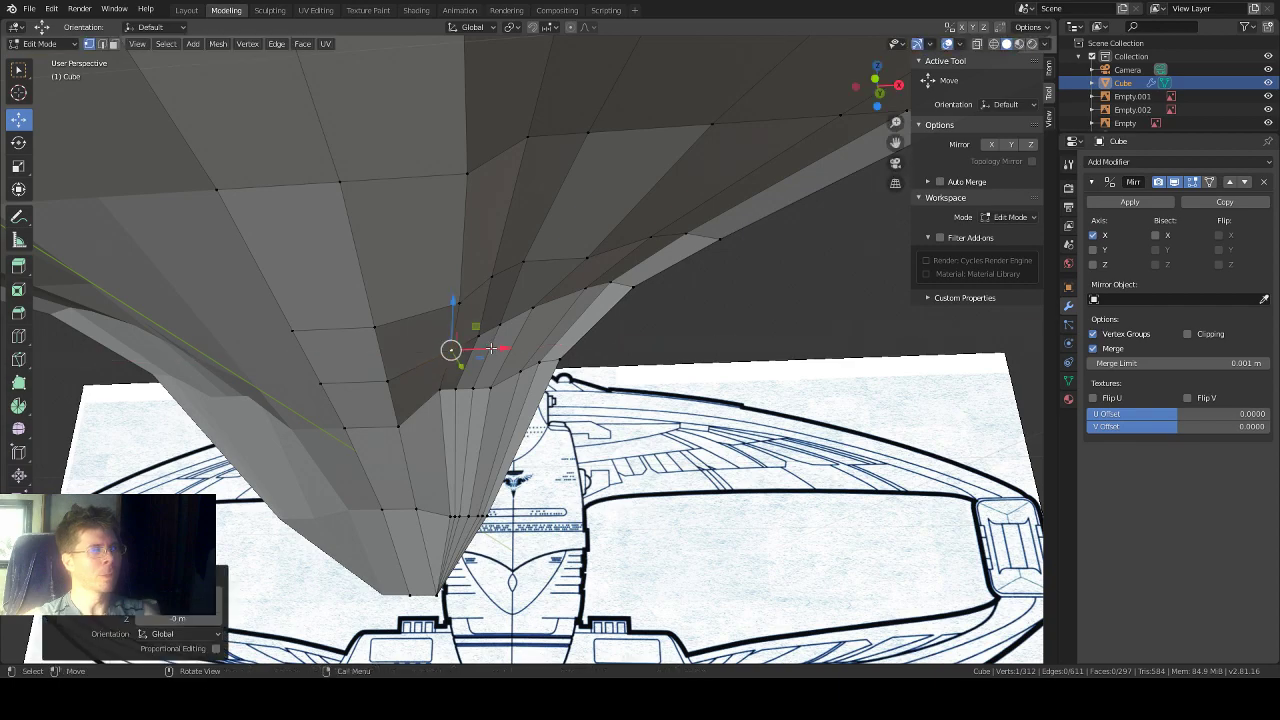
Step: Examine the wing, shoulder and rim surface from above, the side and below for uneven vertex spacing
middle_drag(660, 337, 660, 337)
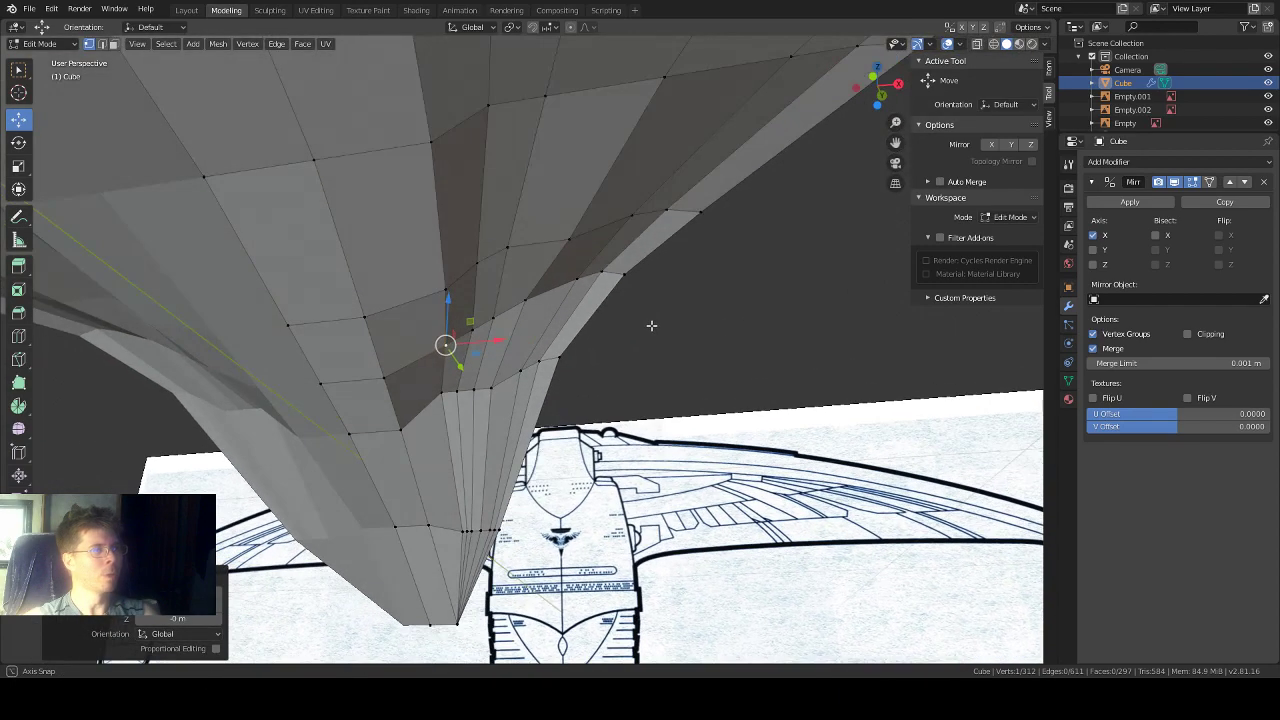
middle_drag(651, 325, 455, 340)
scroll(455, 340, up, 3)
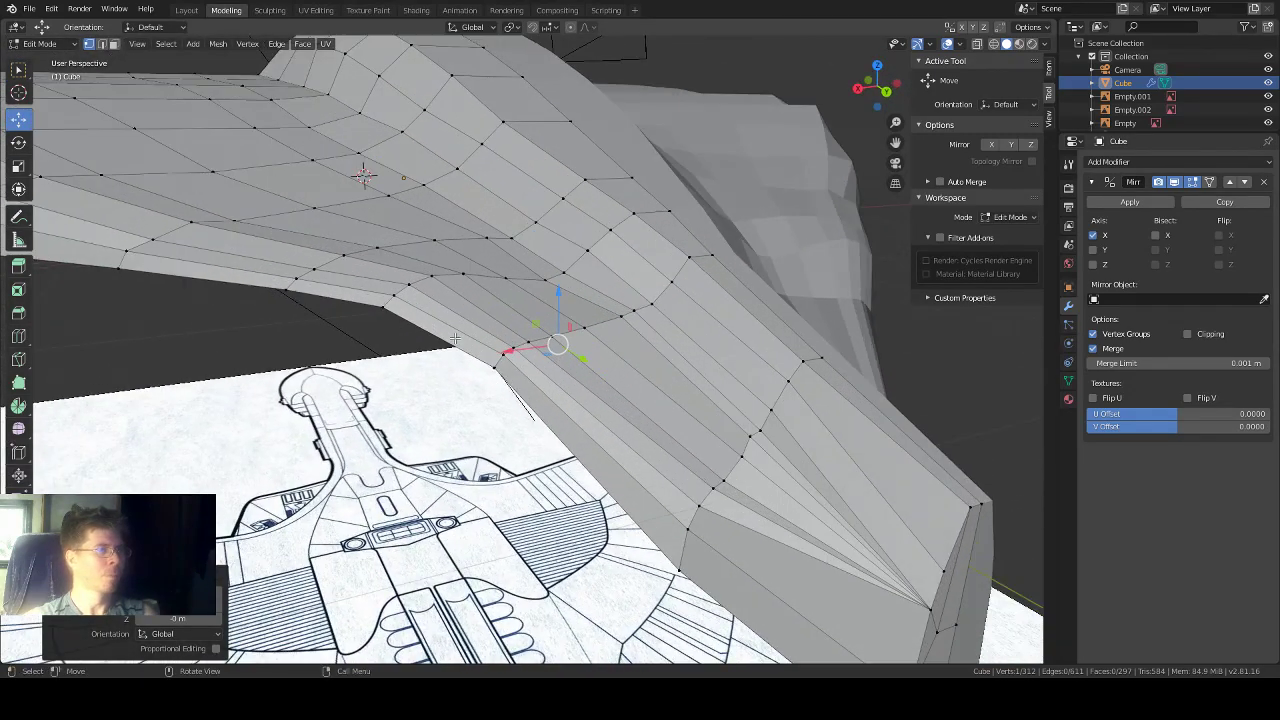
middle_drag(421, 382, 444, 384)
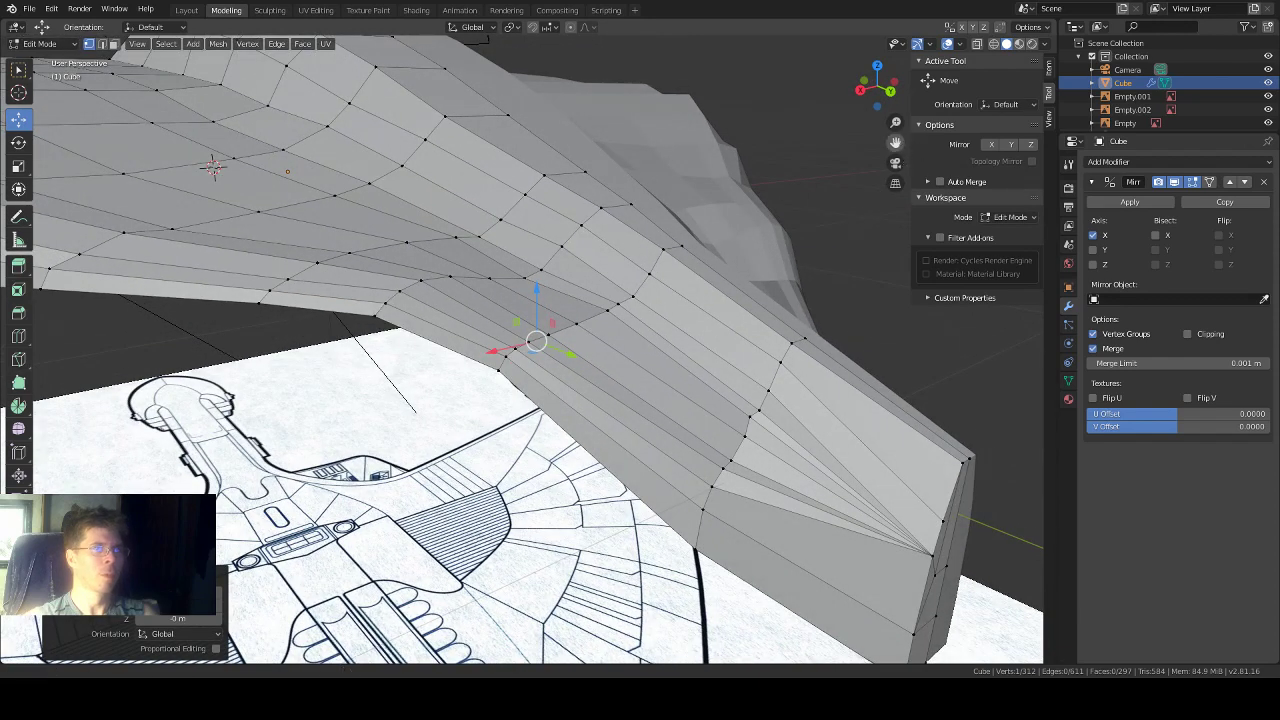
drag(895, 142, 1040, 180)
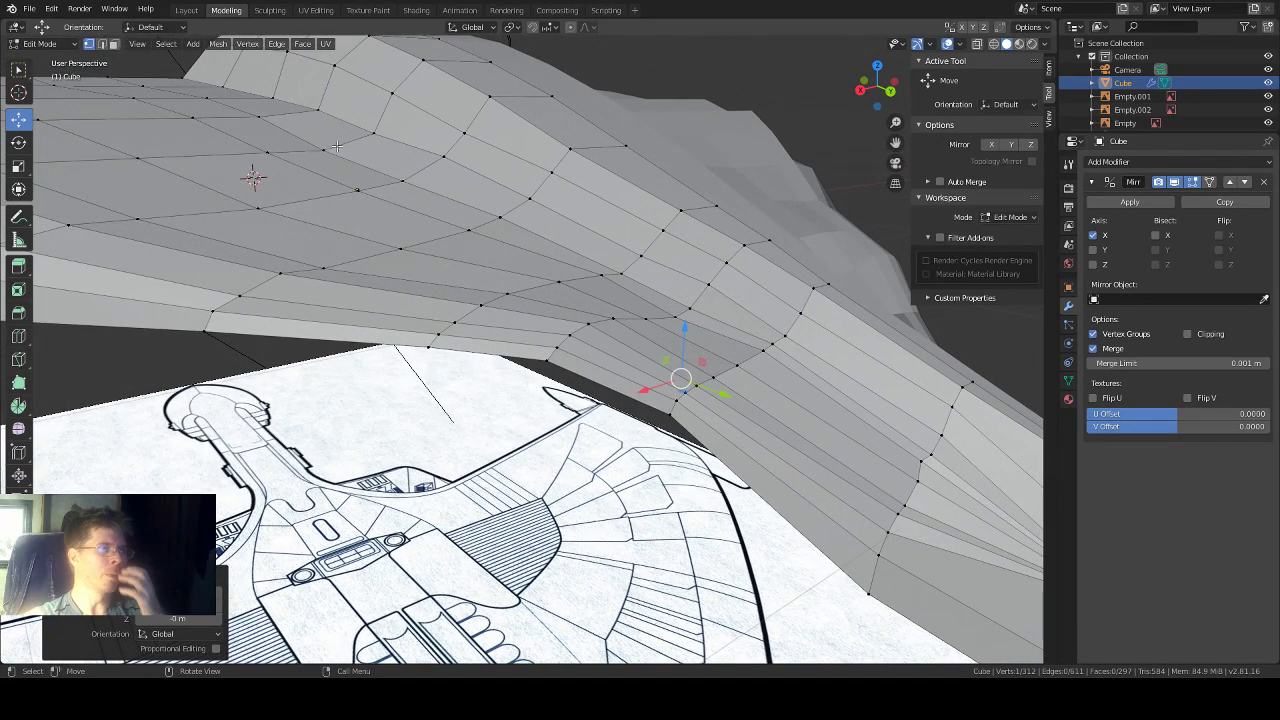
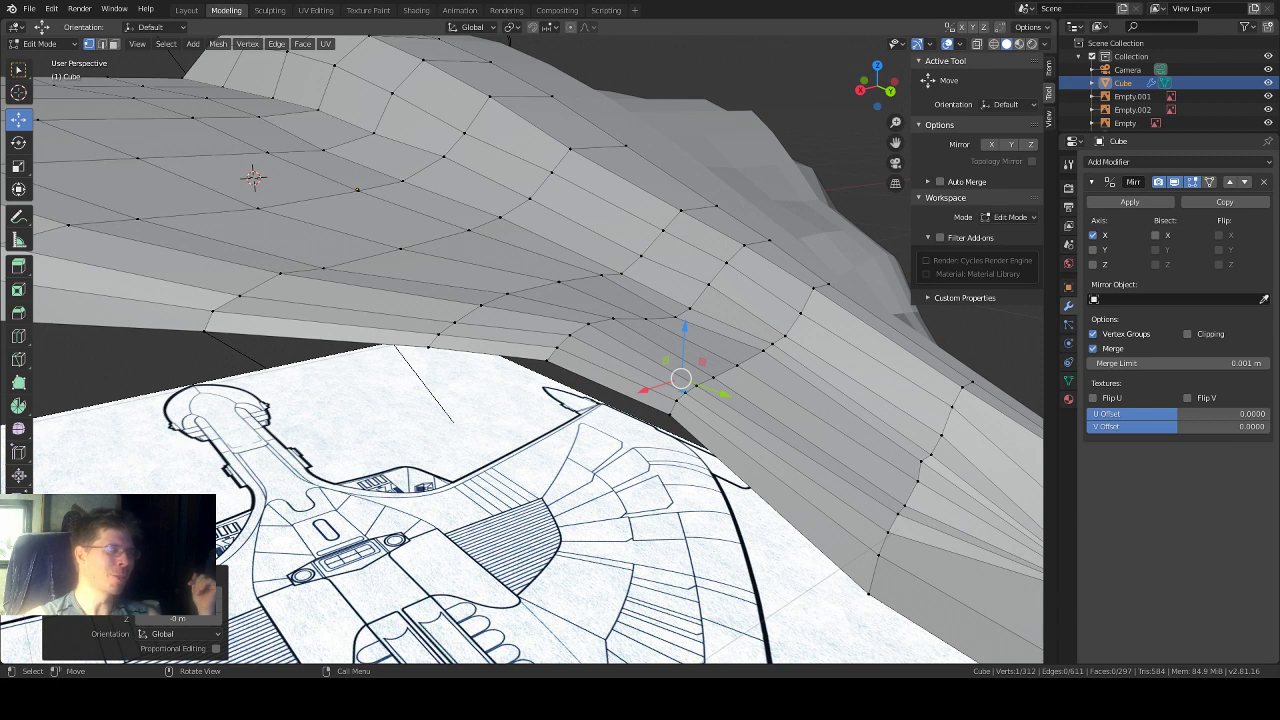
middle_drag(650, 420, 646, 357)
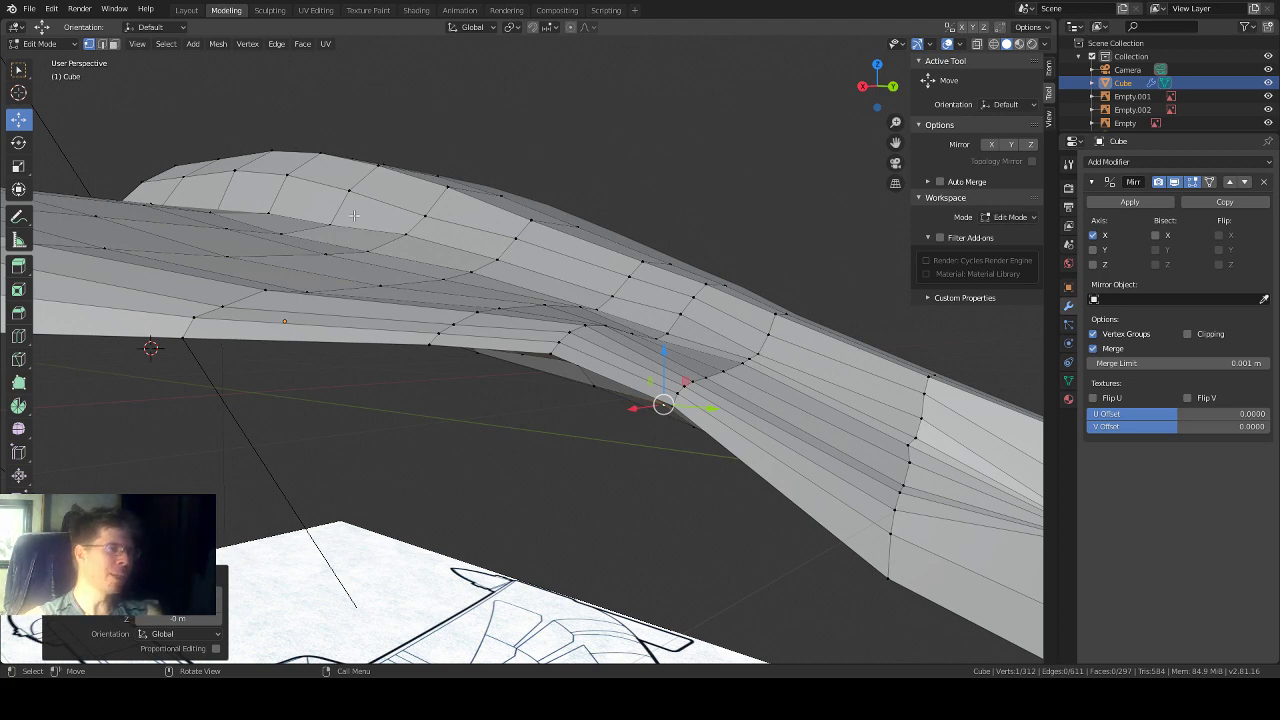
middle_drag(530, 344, 440, 274)
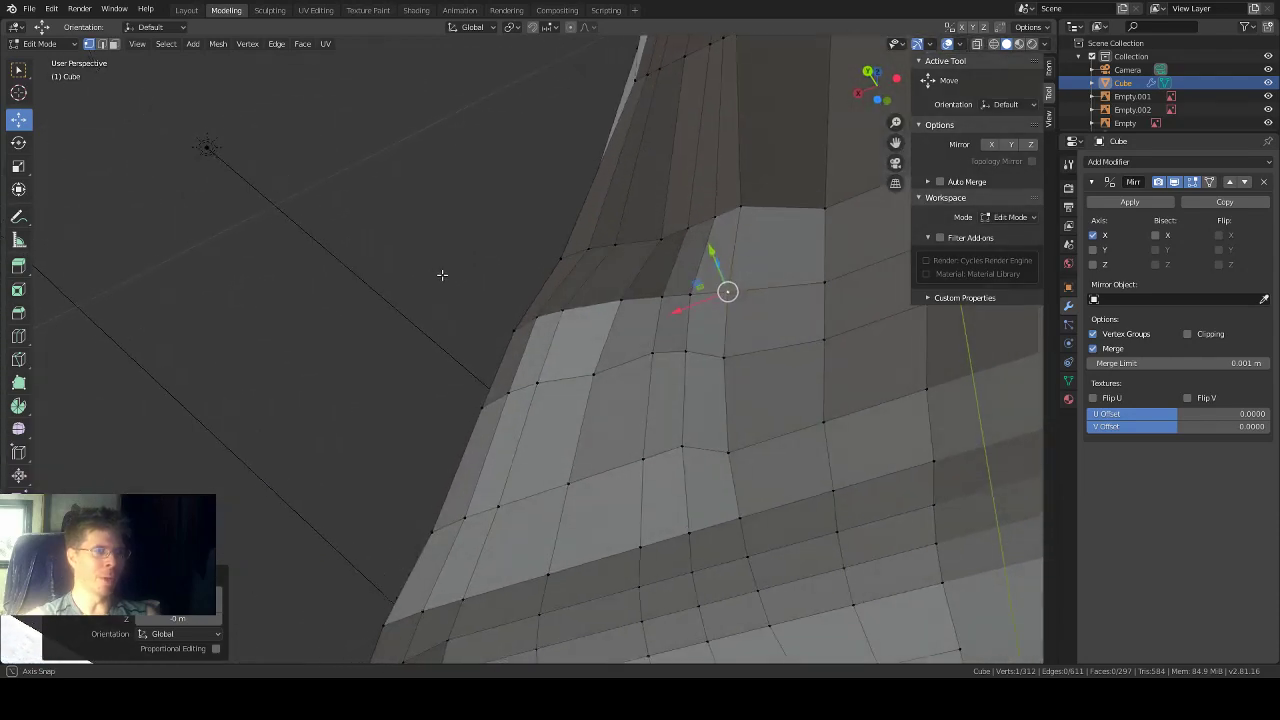
Step: Shift the vertex next to the rim's edge slightly inward along X
click(534, 318)
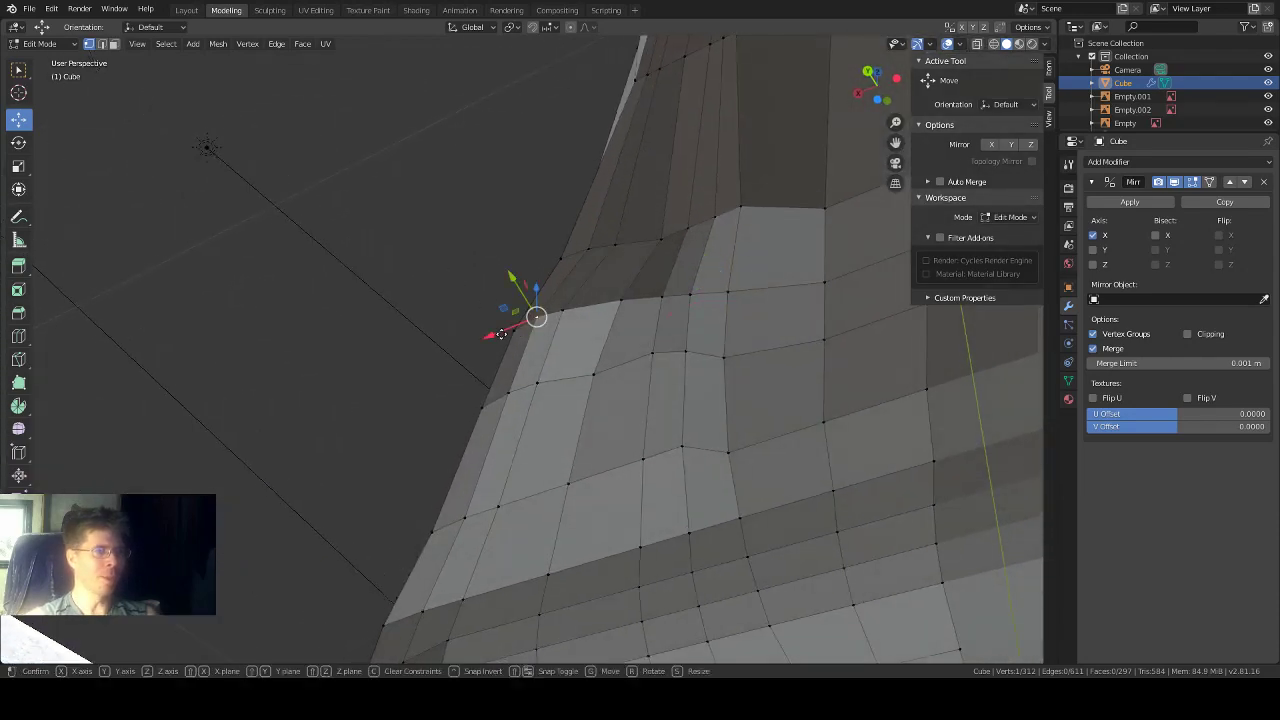
drag(500, 334, 510, 332)
middle_drag(510, 332, 636, 394)
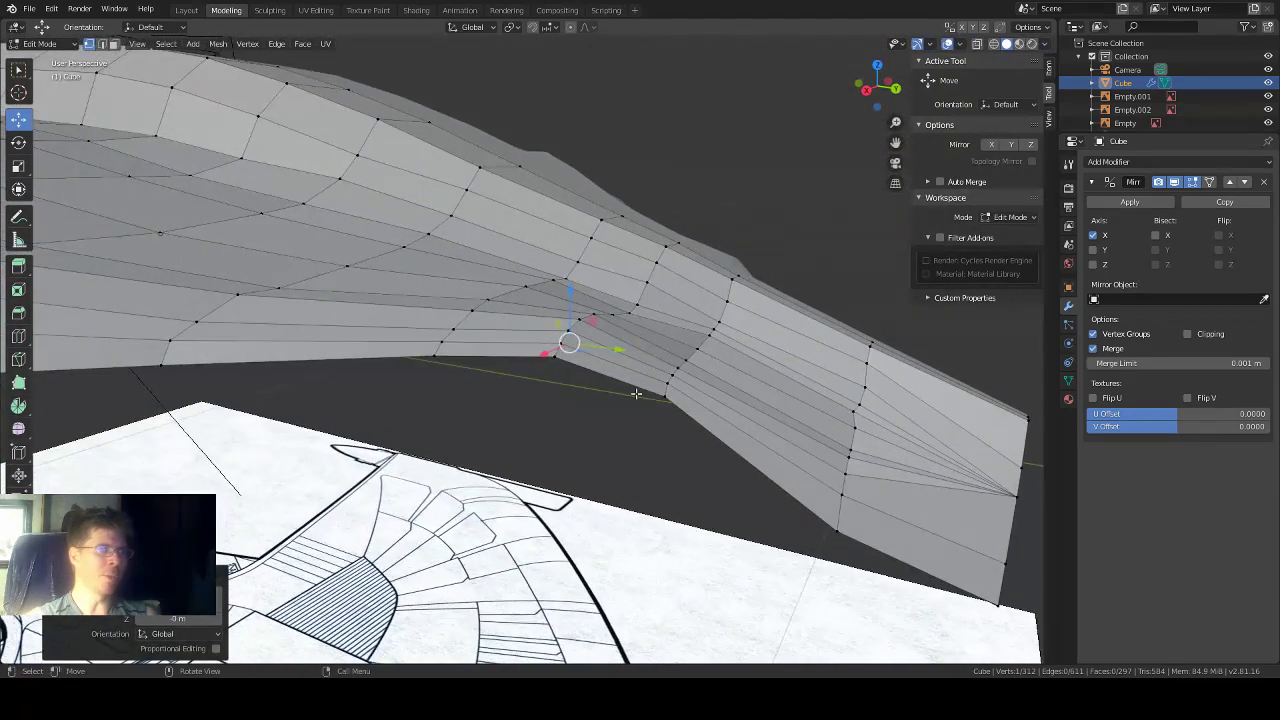
Step: Raise the inner vertex of the shoulder's dipped row about 0.016 m along Z and its neighbour about 0.015 m
click(638, 301)
drag(638, 276, 640, 264)
middle_drag(640, 264, 675, 349)
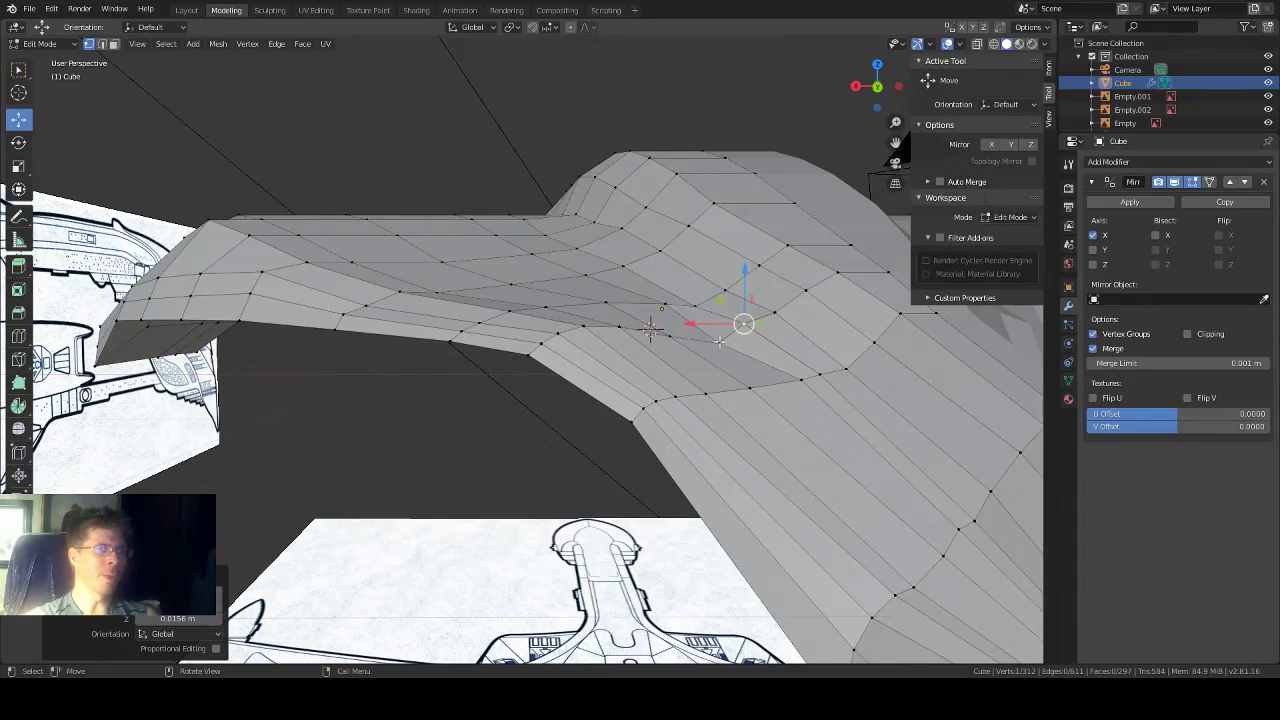
key(g)
key(z)
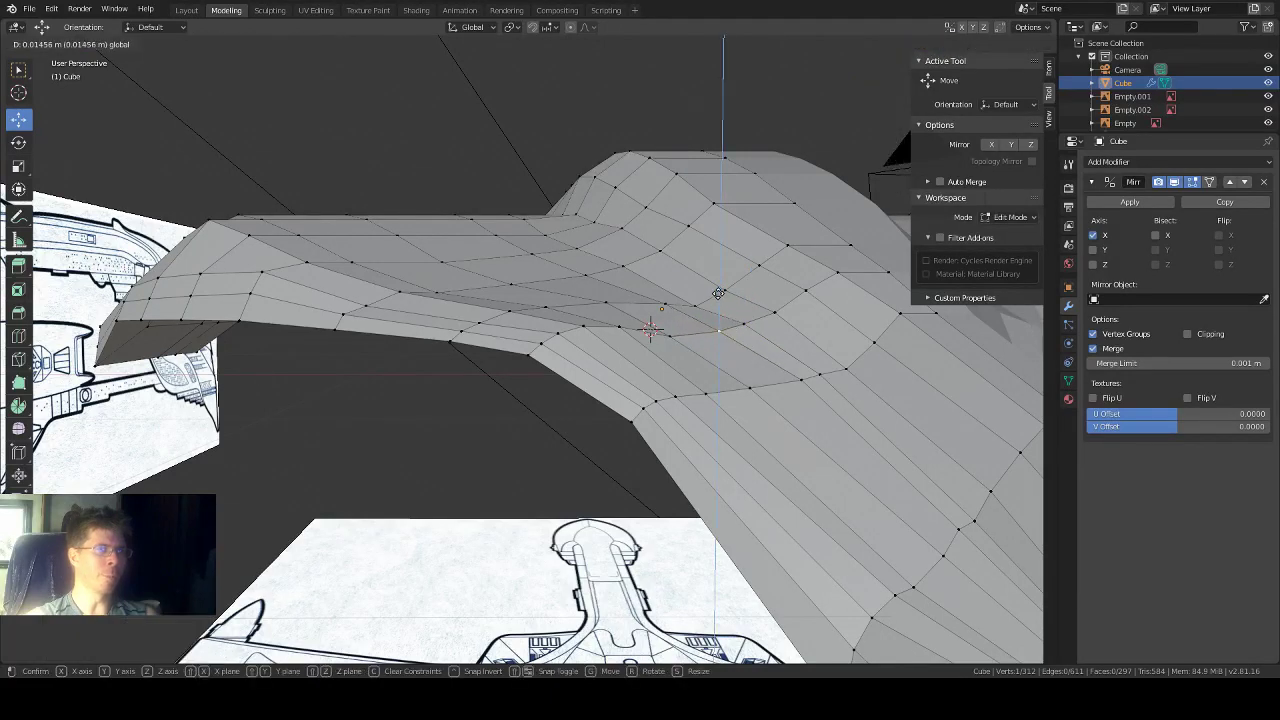
click(718, 293)
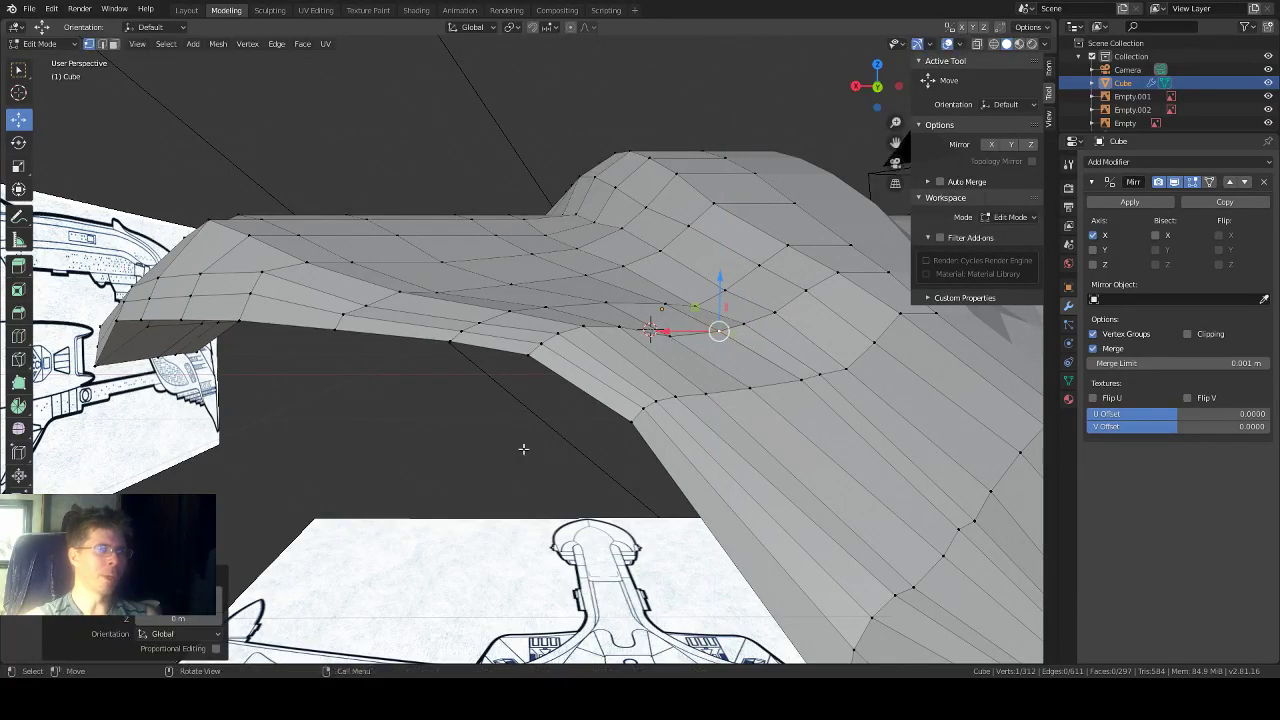
Step: Raise the middle vertex of the shoulder's dipped row about 0.012 m along Z
middle_drag(543, 429, 668, 345)
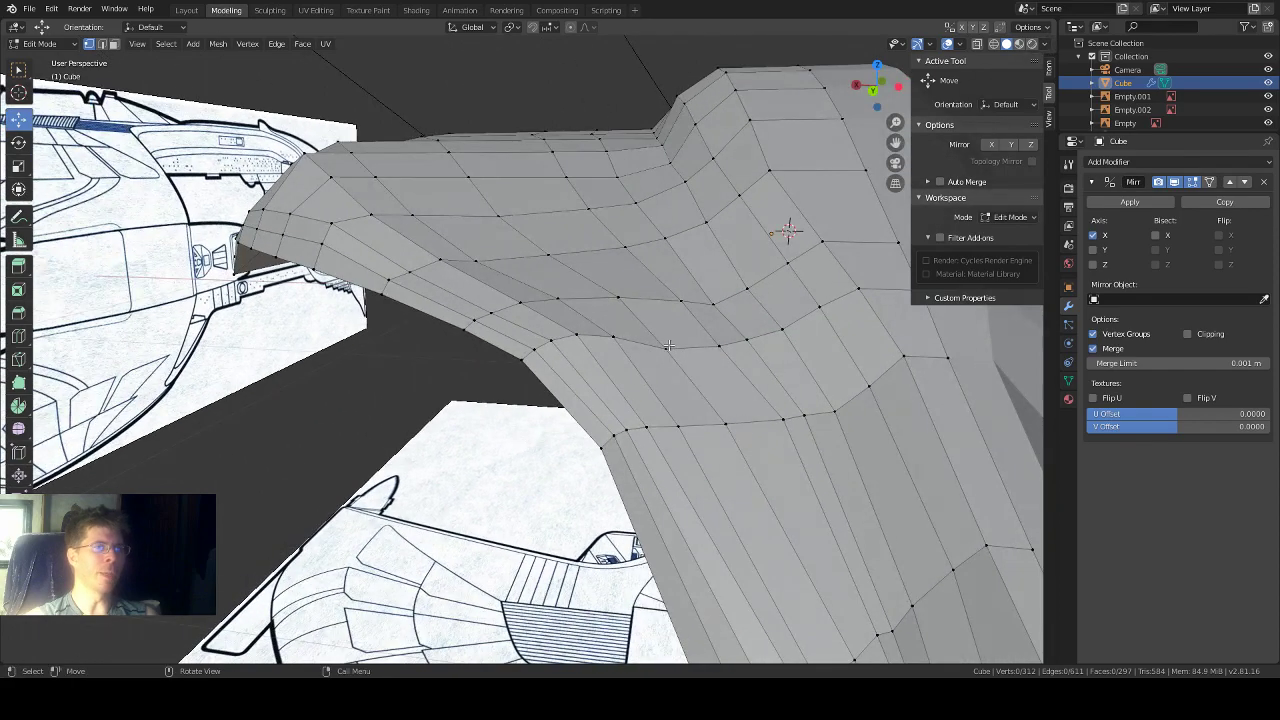
click(668, 345)
key(g)
key(z)
click(618, 363)
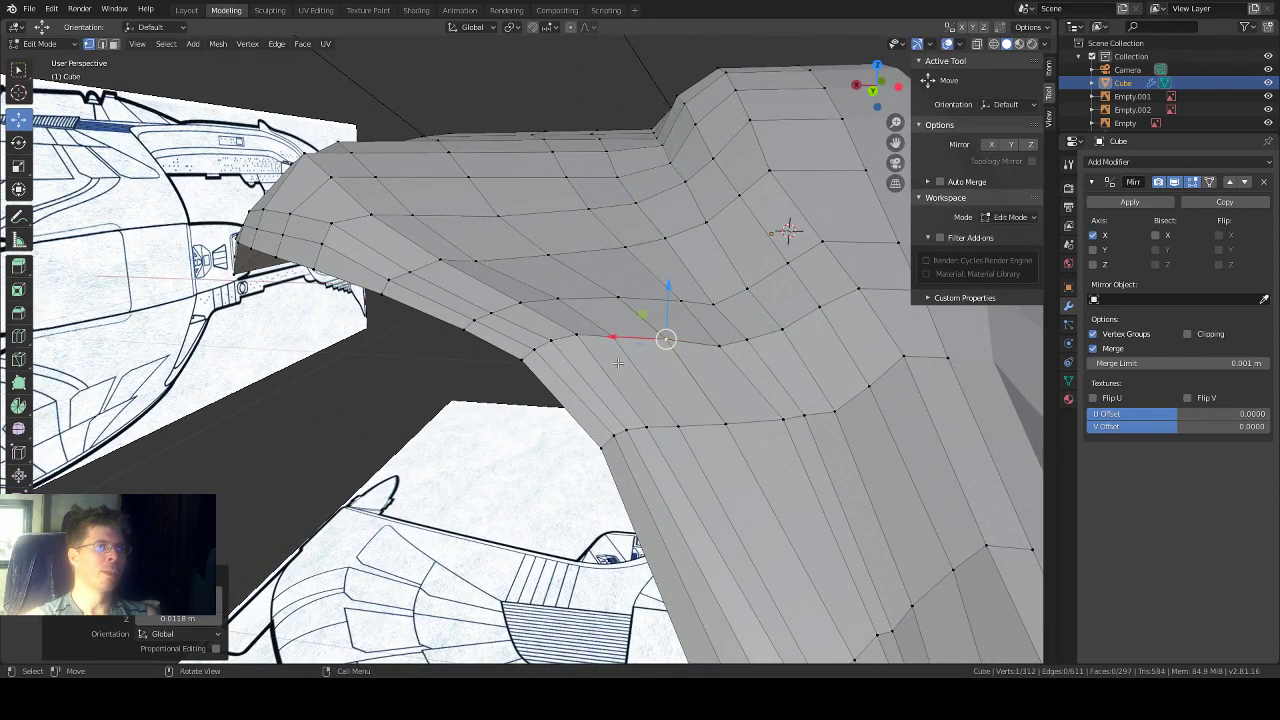
Step: Slide the vertex on the next lower shoulder row along X to even the strip spacing
middle_drag(618, 363, 712, 443)
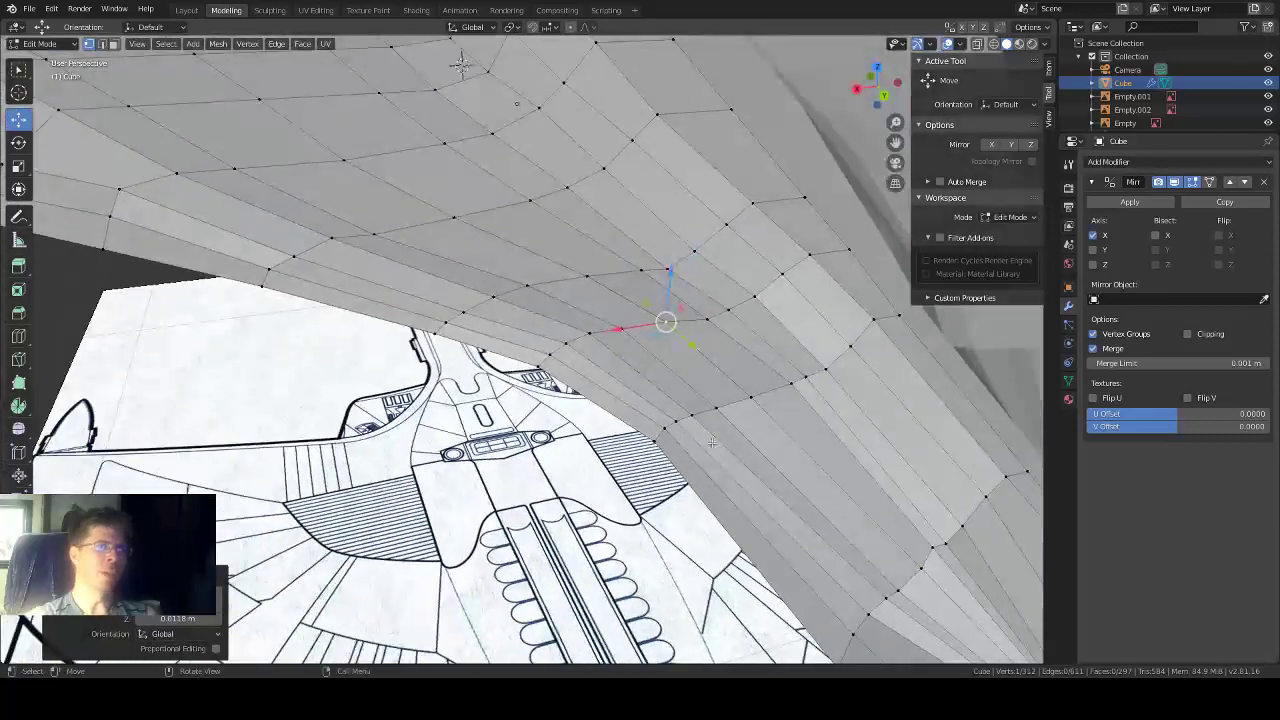
click(788, 387)
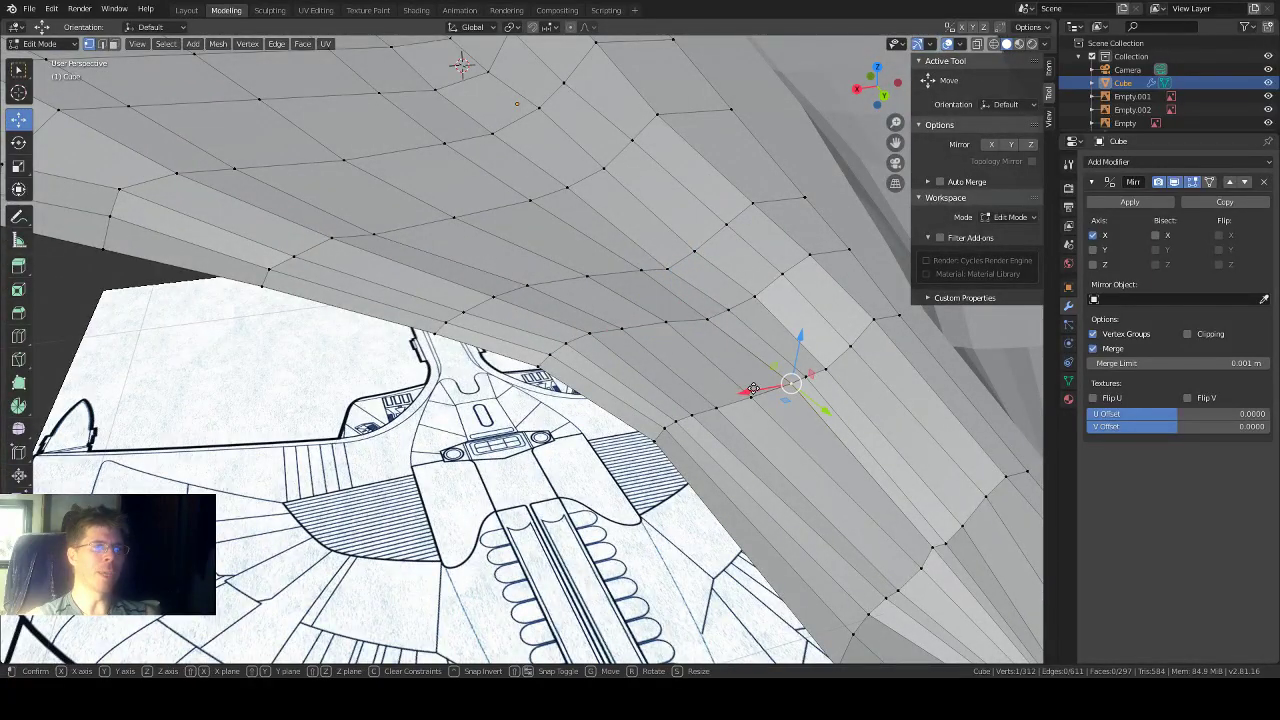
key(g)
click(716, 392)
Step: Raise the vertex on the wing's inner fold along Z and adjust its shoulder-side neighbour
middle_drag(593, 437, 543, 287)
click(433, 309)
click(534, 296)
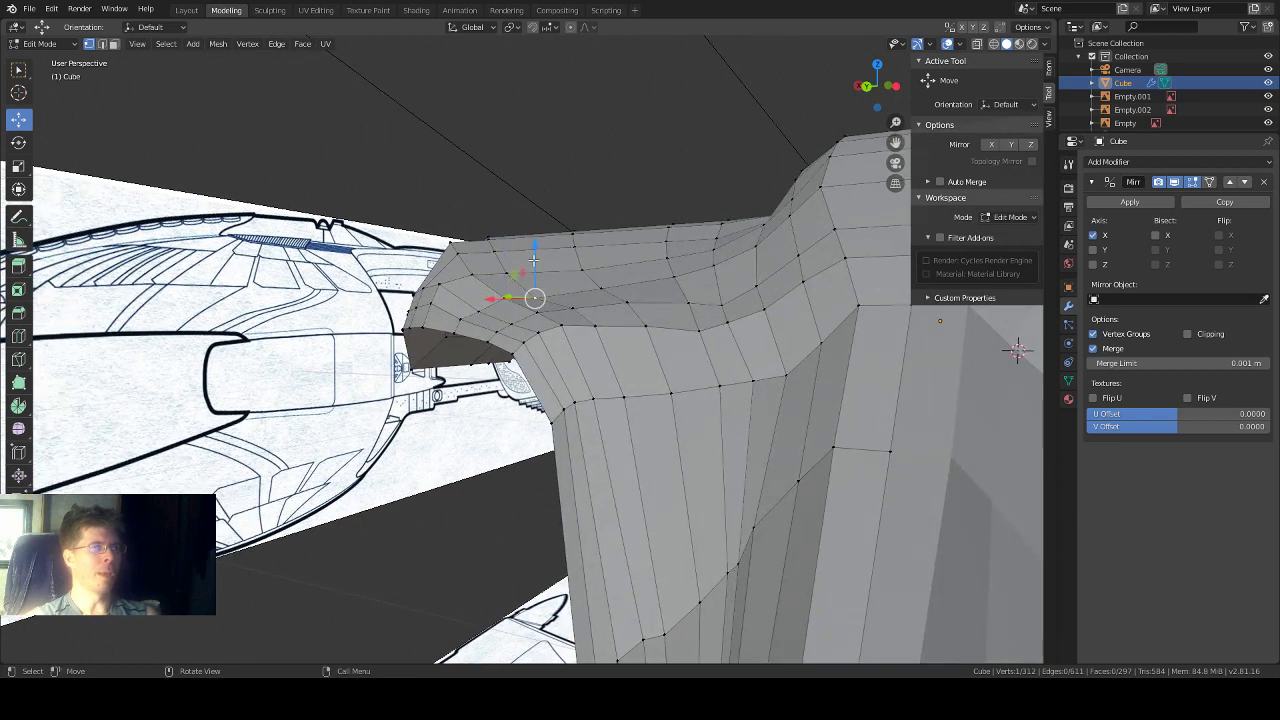
drag(533, 260, 601, 252)
click(597, 287)
Step: Move the wing vertex one row above the fold about -0.012 m along Y and 0.008 m along Z
middle_drag(582, 264, 480, 330)
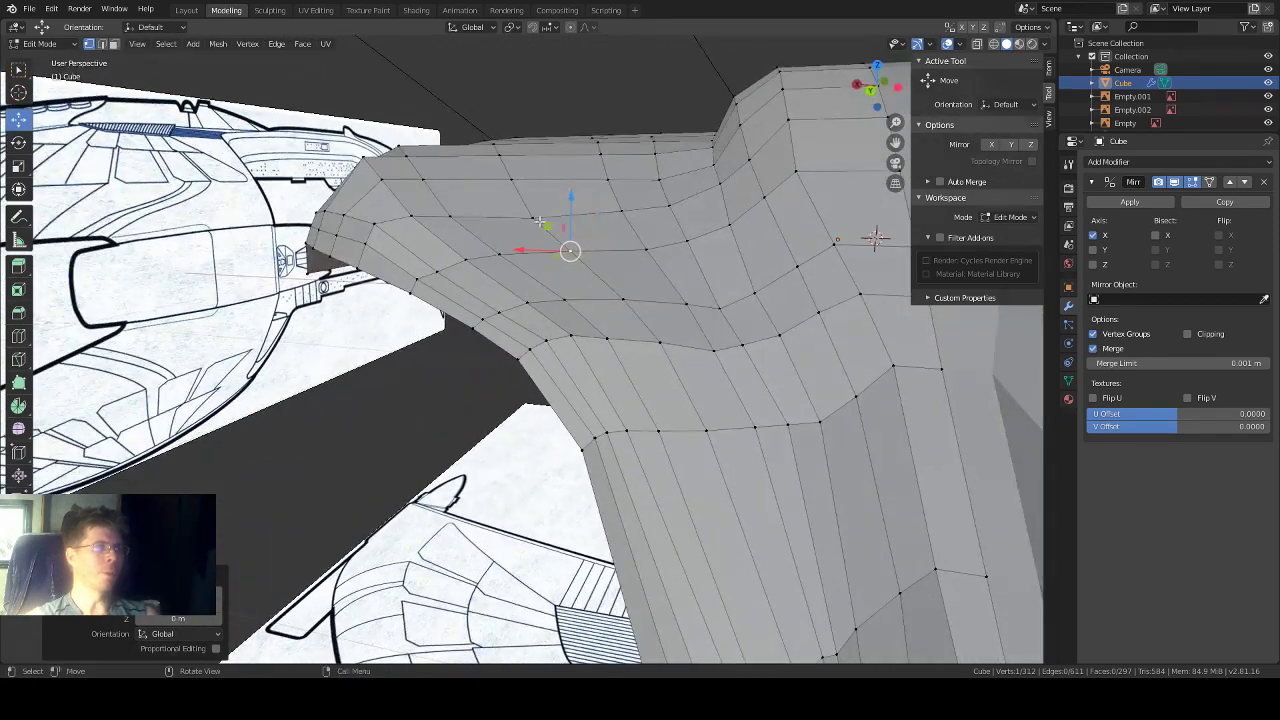
click(532, 215)
key(g)
key(shift+x)
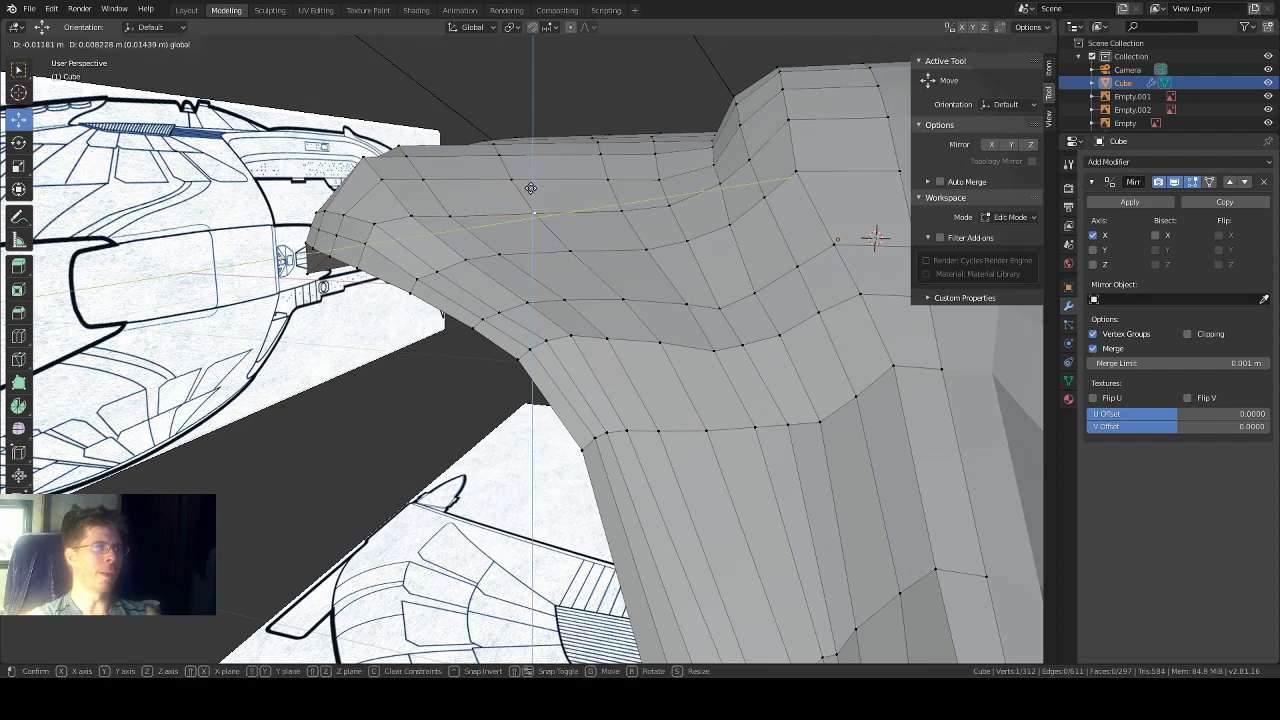
click(532, 188)
Step: Raise the wing vertex one row below the last adjusted one about 0.005 m along Z
click(570, 247)
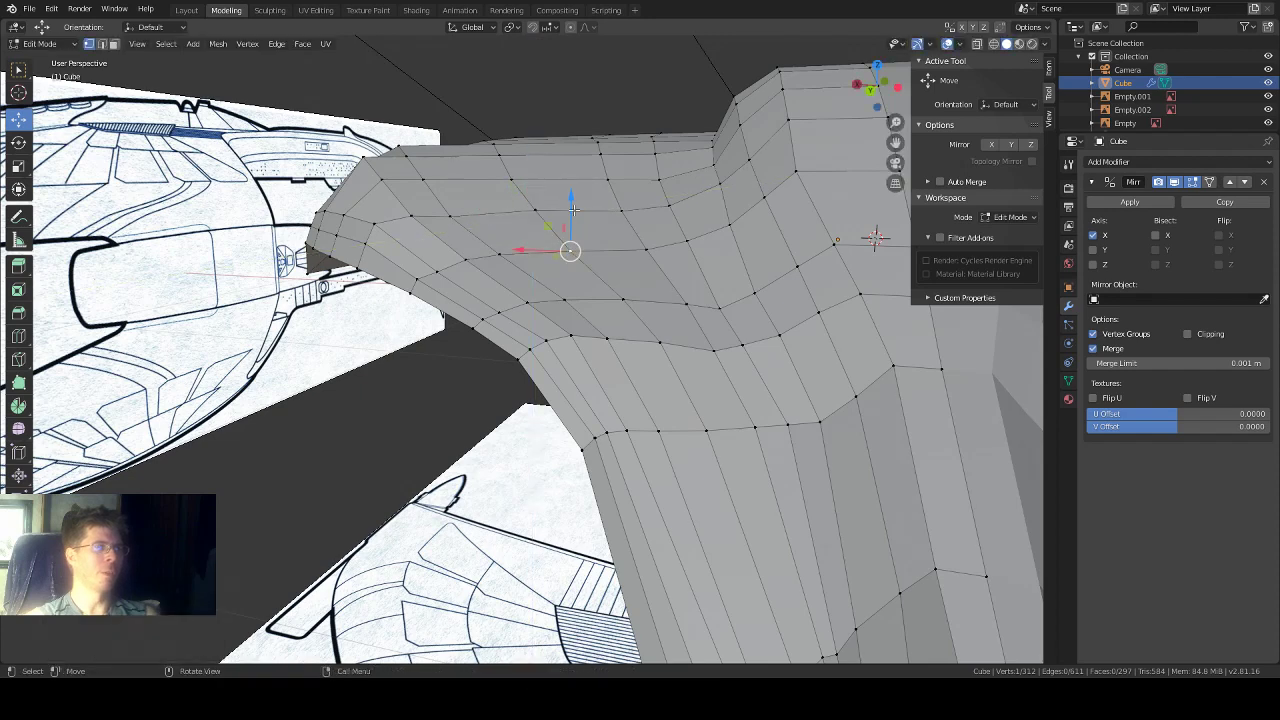
key(g)
key(z)
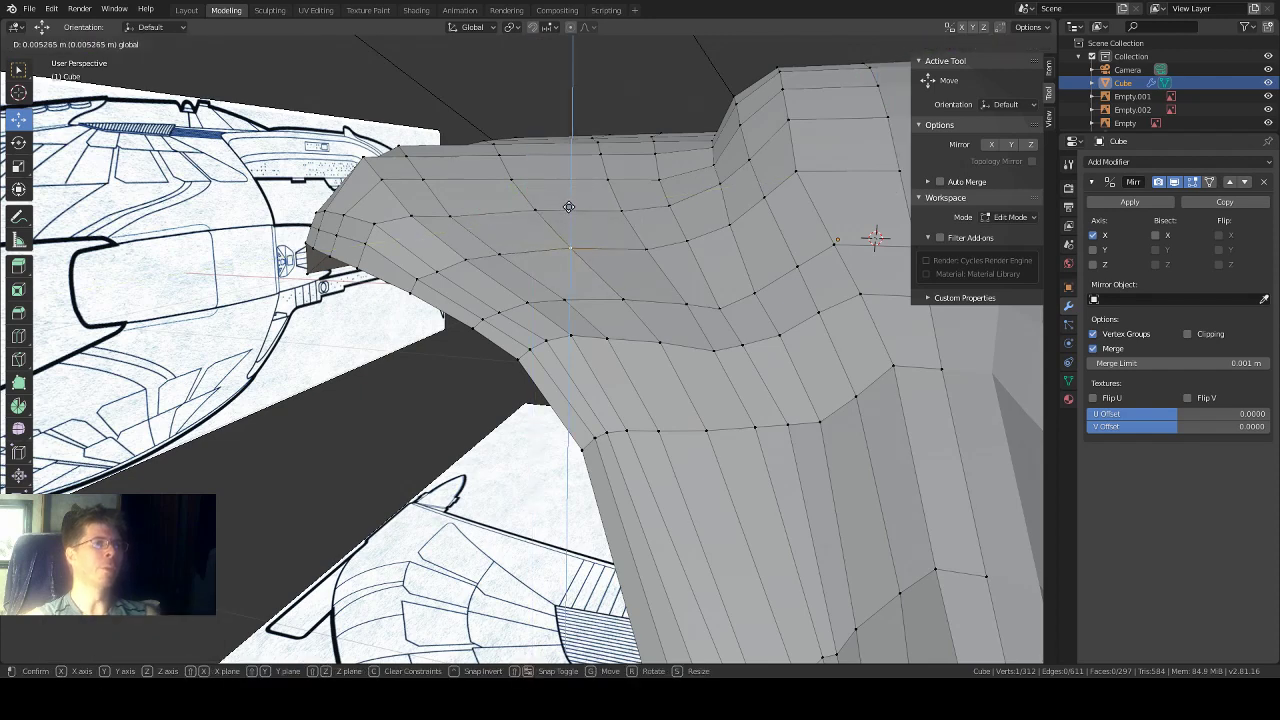
click(568, 204)
Step: Select and frame the wing vertex nearer the tip, and examine the surrounding faces for unevenness
middle_drag(568, 204, 505, 207)
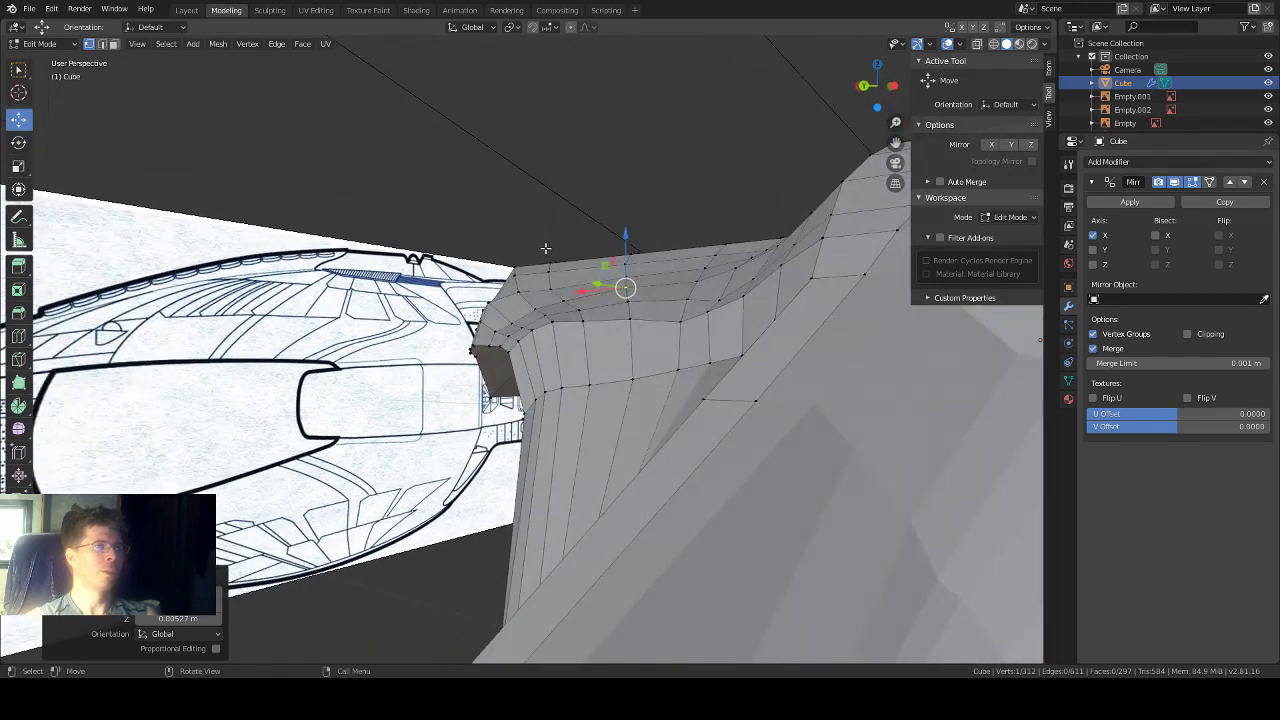
click(549, 287)
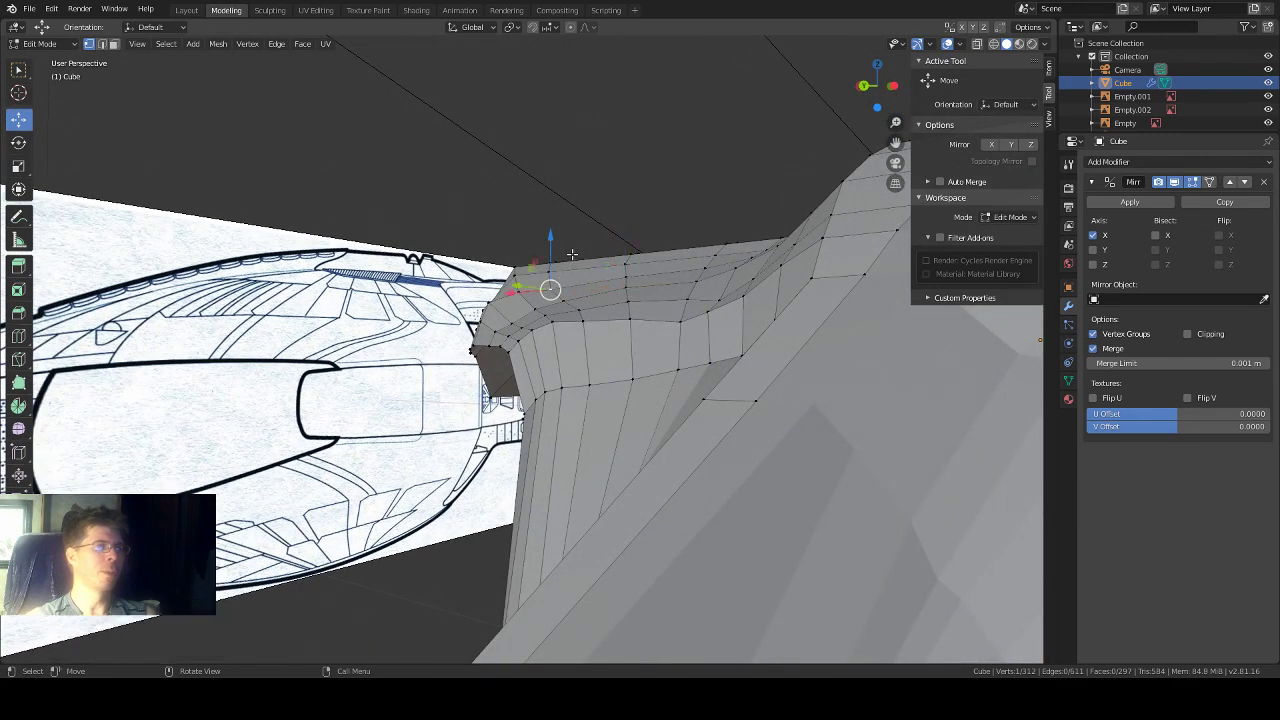
mouse_move(571, 254)
middle_down()
mouse_move(585, 262)
mouse_move(569, 271)
mouse_move(593, 267)
middle_up()
key(KP_Decimal)
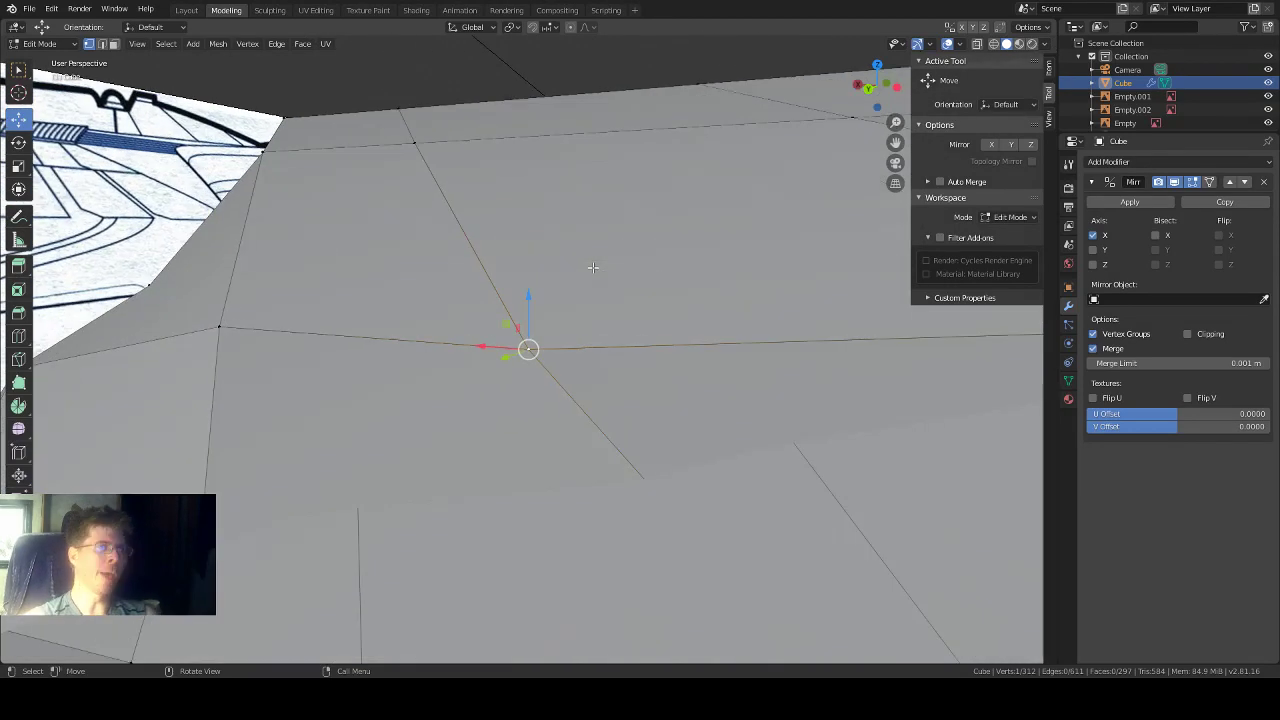
scroll(593, 267, down, 2)
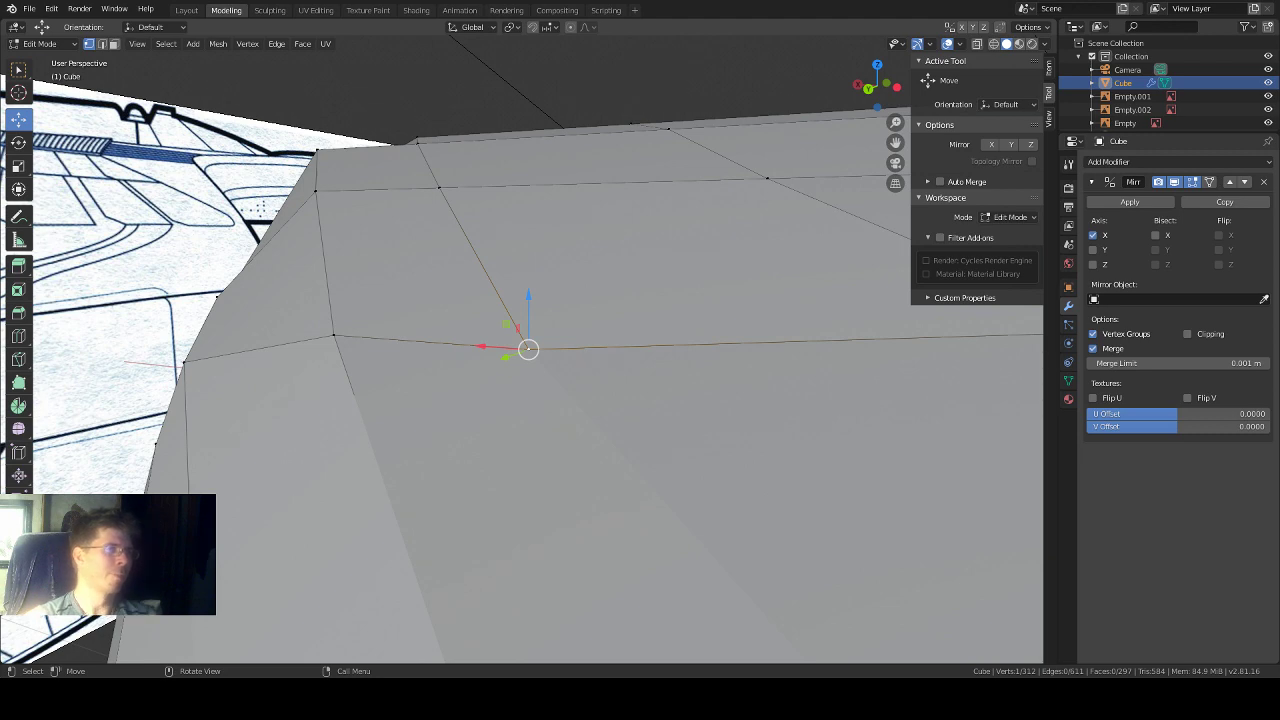
middle_drag(684, 342, 602, 376)
scroll(796, 380, down, 4)
scroll(796, 380, down, 5)
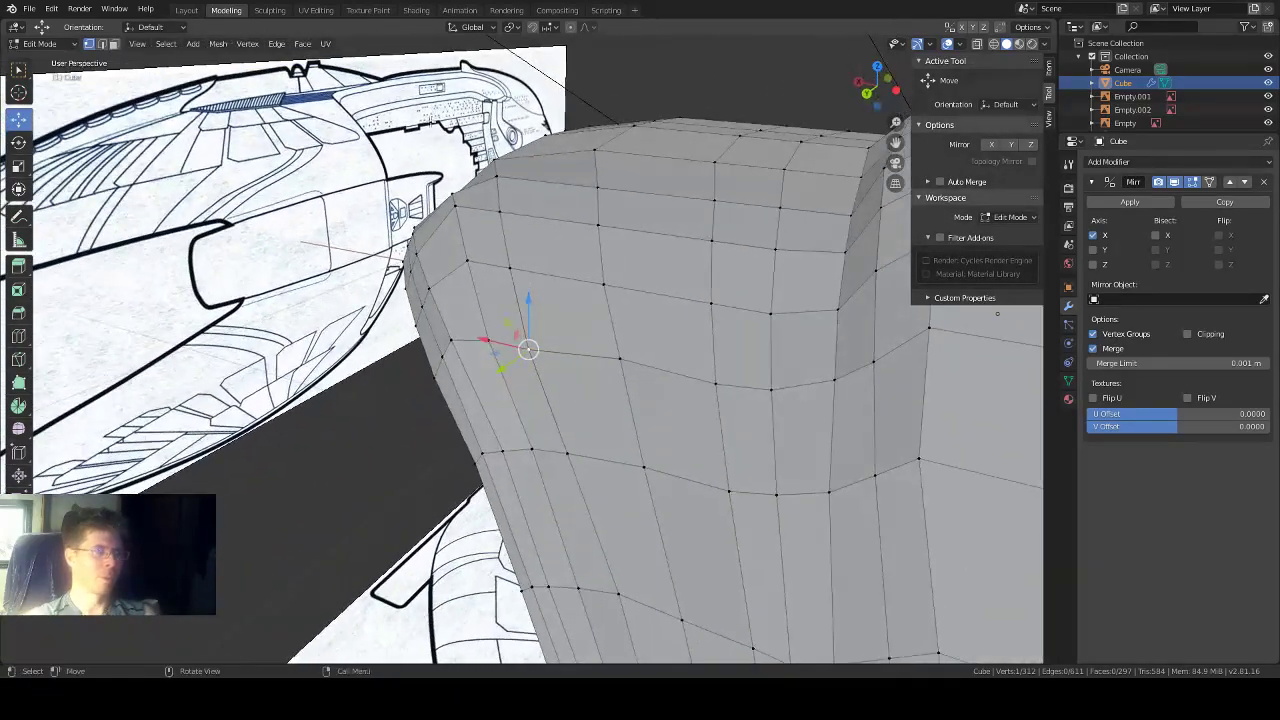
Step: Lower the vertex on the wing's outer edge silhouette about 0.032 m along Z
click(461, 209)
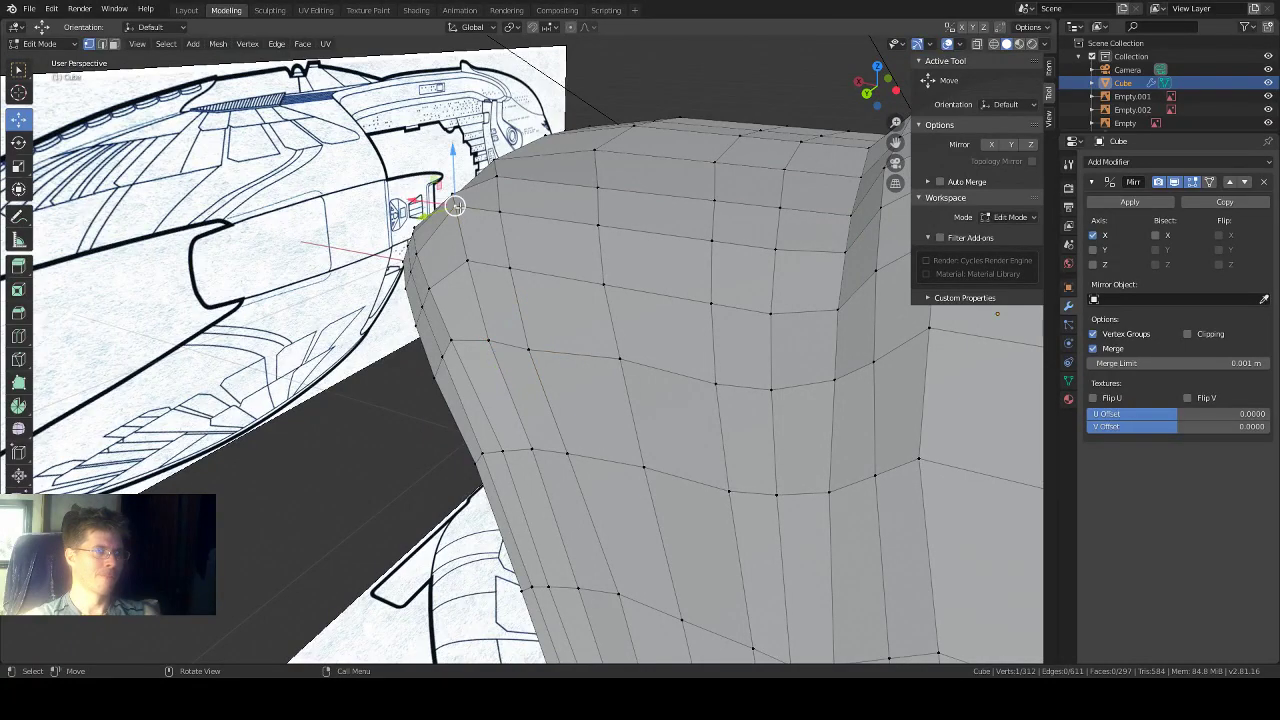
key(g)
key(z)
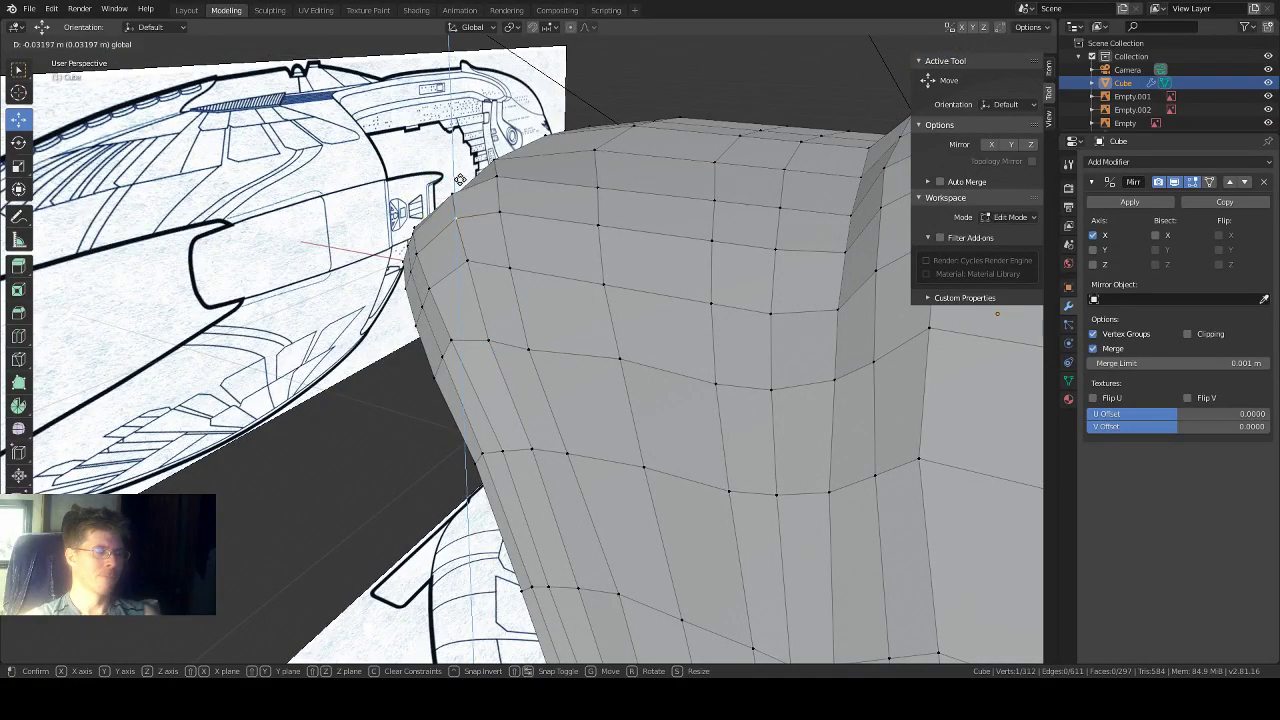
click(459, 172)
Step: Examine the wing, shoulder and nose from several angles, including back and front orthographic views, to judge the surface flow
middle_drag(459, 172, 651, 331)
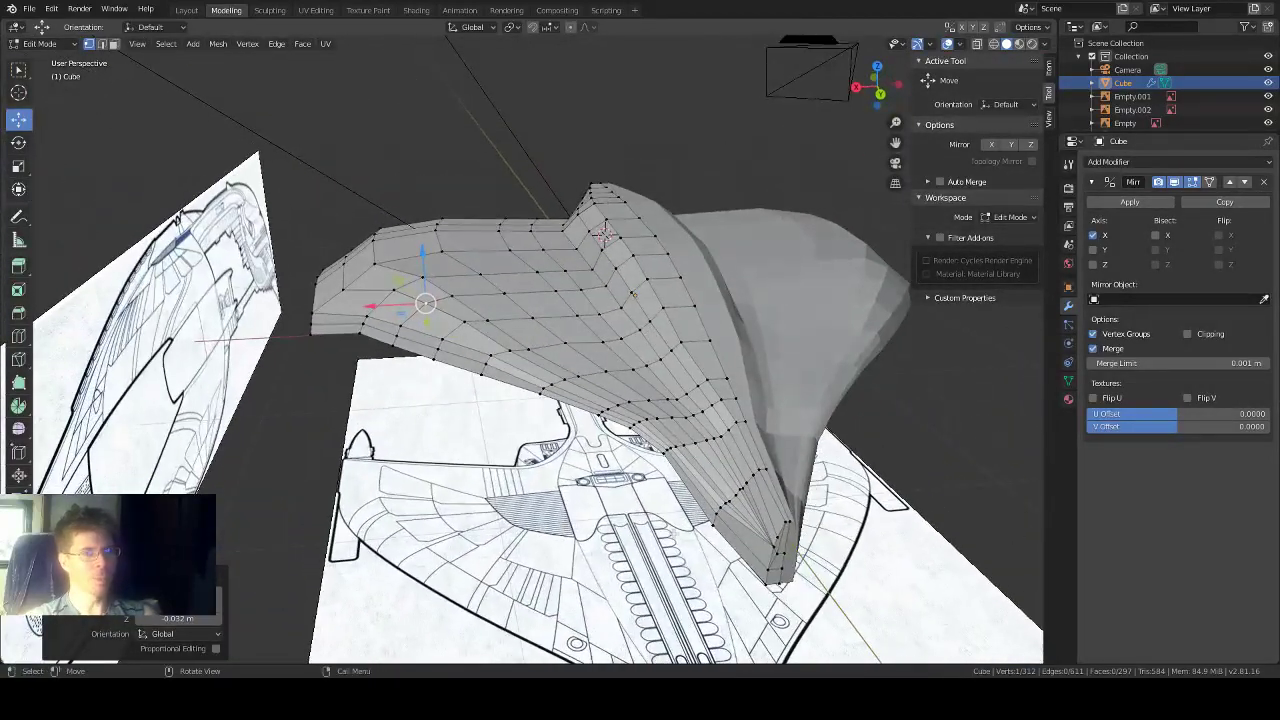
middle_drag(748, 556, 708, 552)
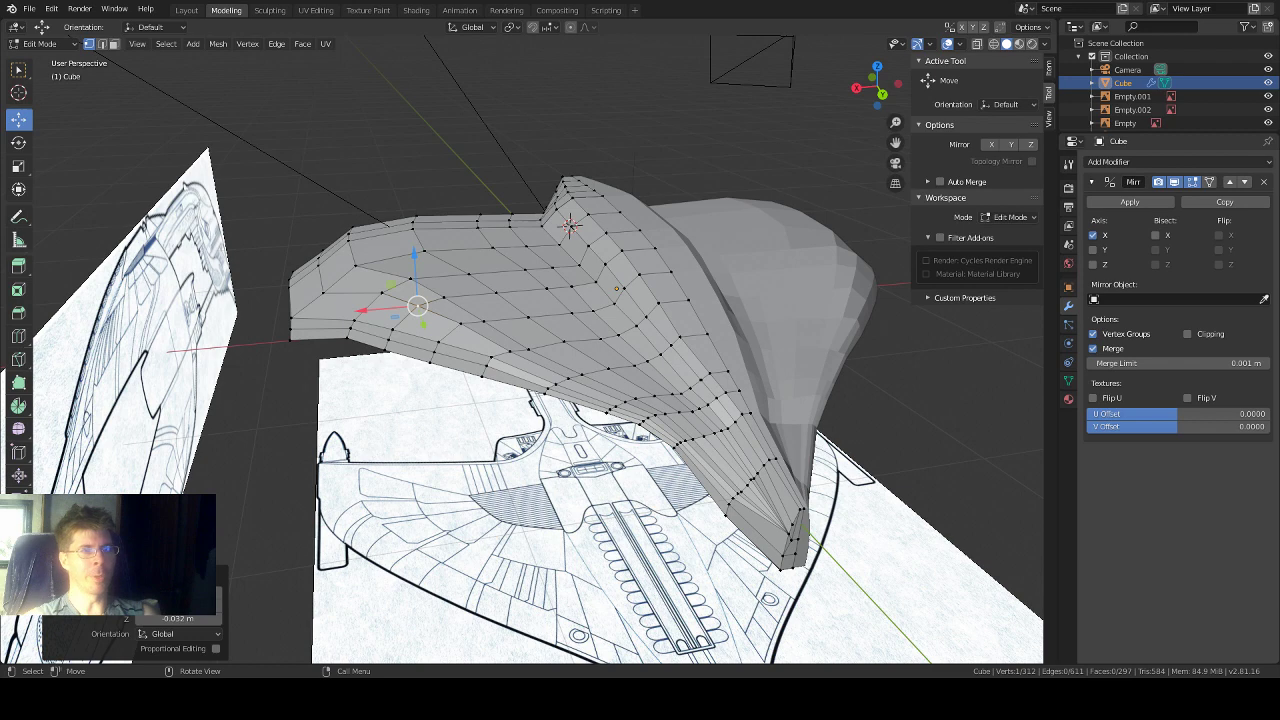
middle_drag(712, 496, 732, 490)
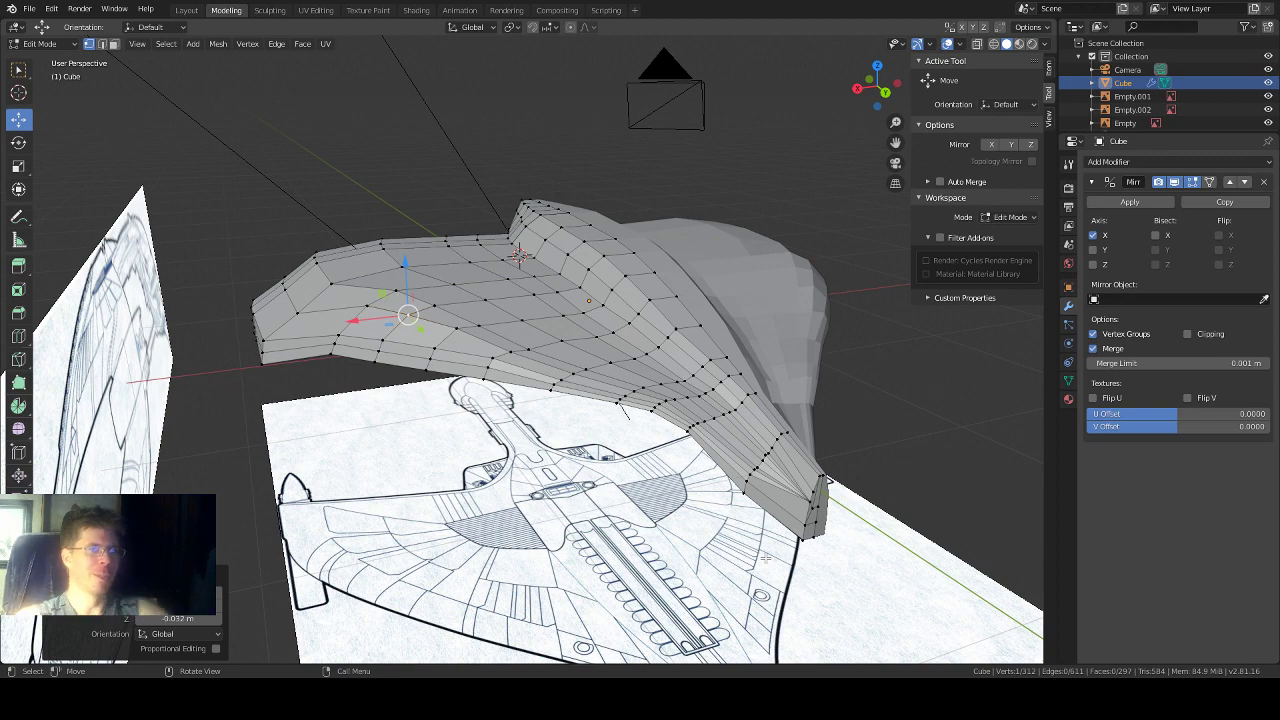
scroll(835, 538, down, 1)
scroll(768, 537, up, 2)
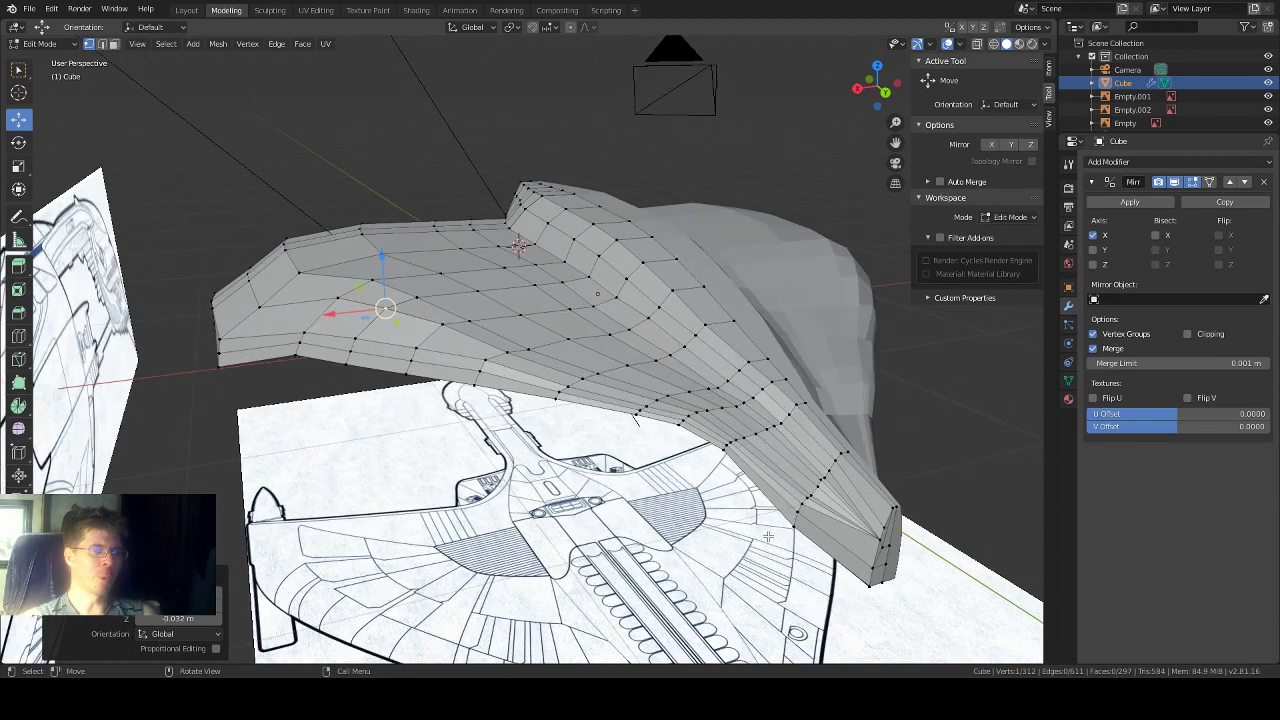
middle_drag(768, 537, 812, 549)
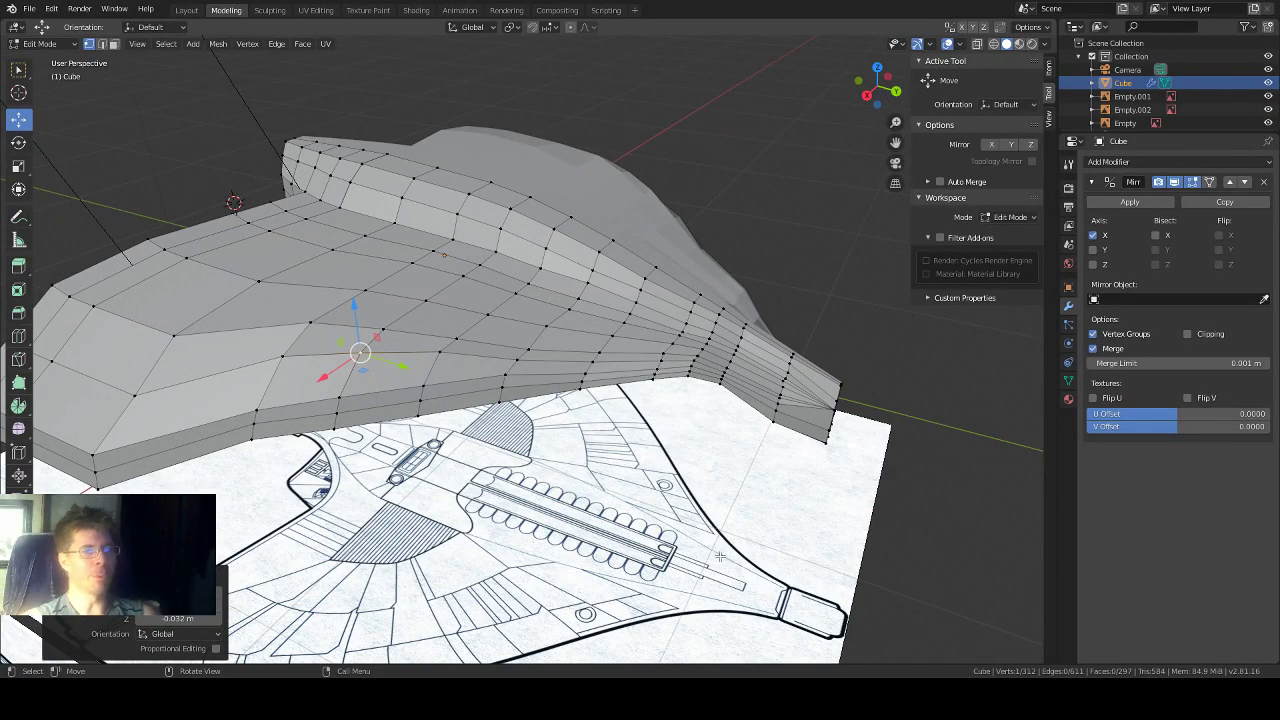
middle_drag(719, 556, 716, 488)
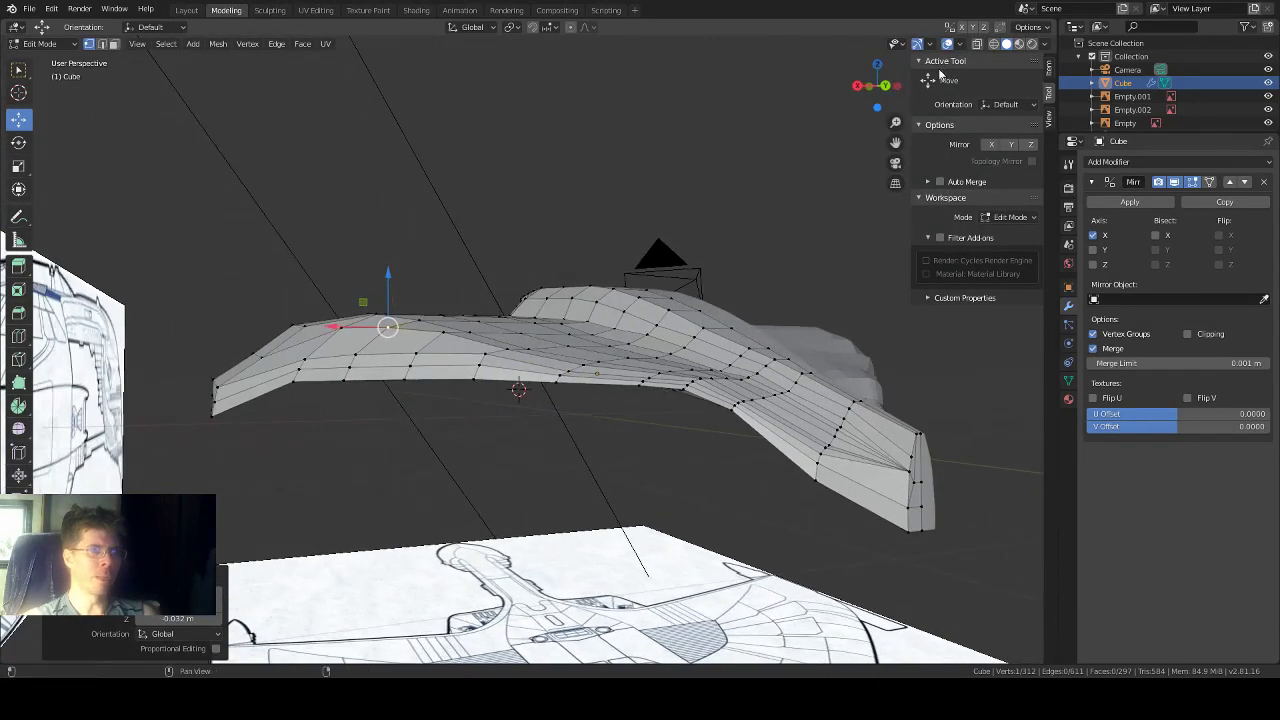
click(878, 85)
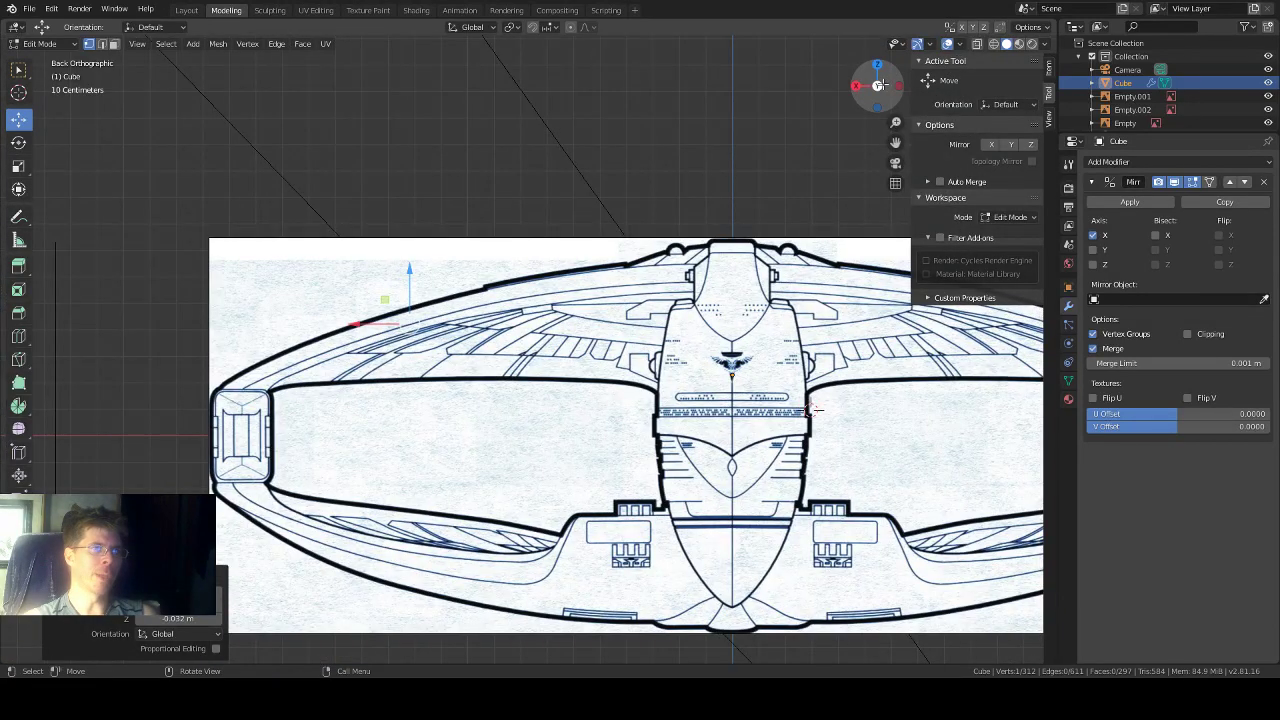
click(878, 85)
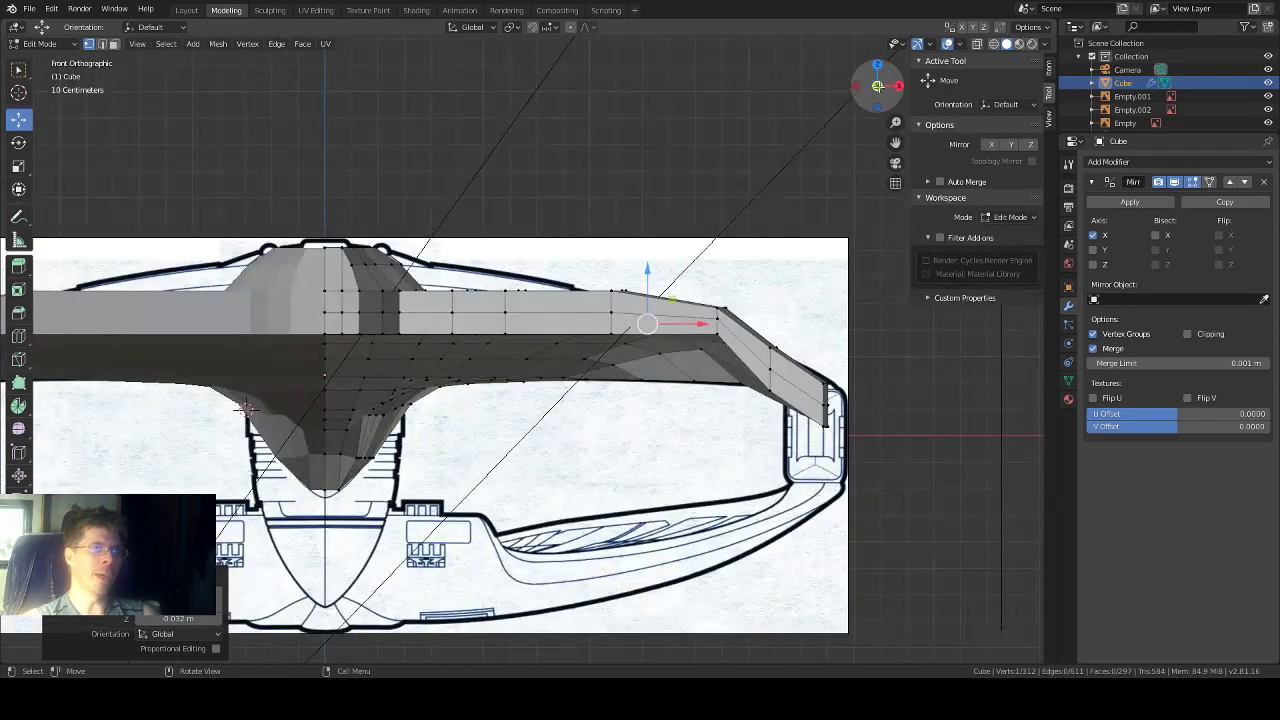
middle_drag(748, 156, 751, 408)
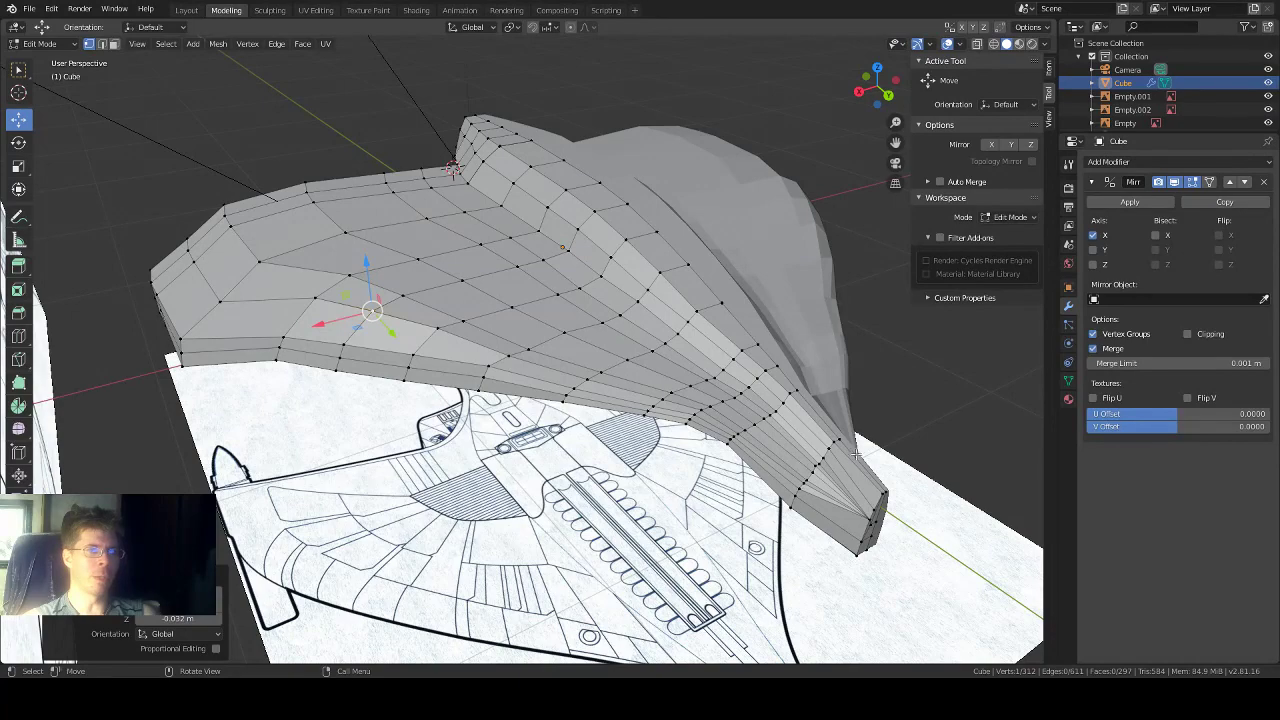
mouse_move(871, 456)
middle_down()
mouse_move(600, 457)
mouse_move(869, 452)
mouse_move(883, 411)
mouse_move(872, 465)
middle_up()
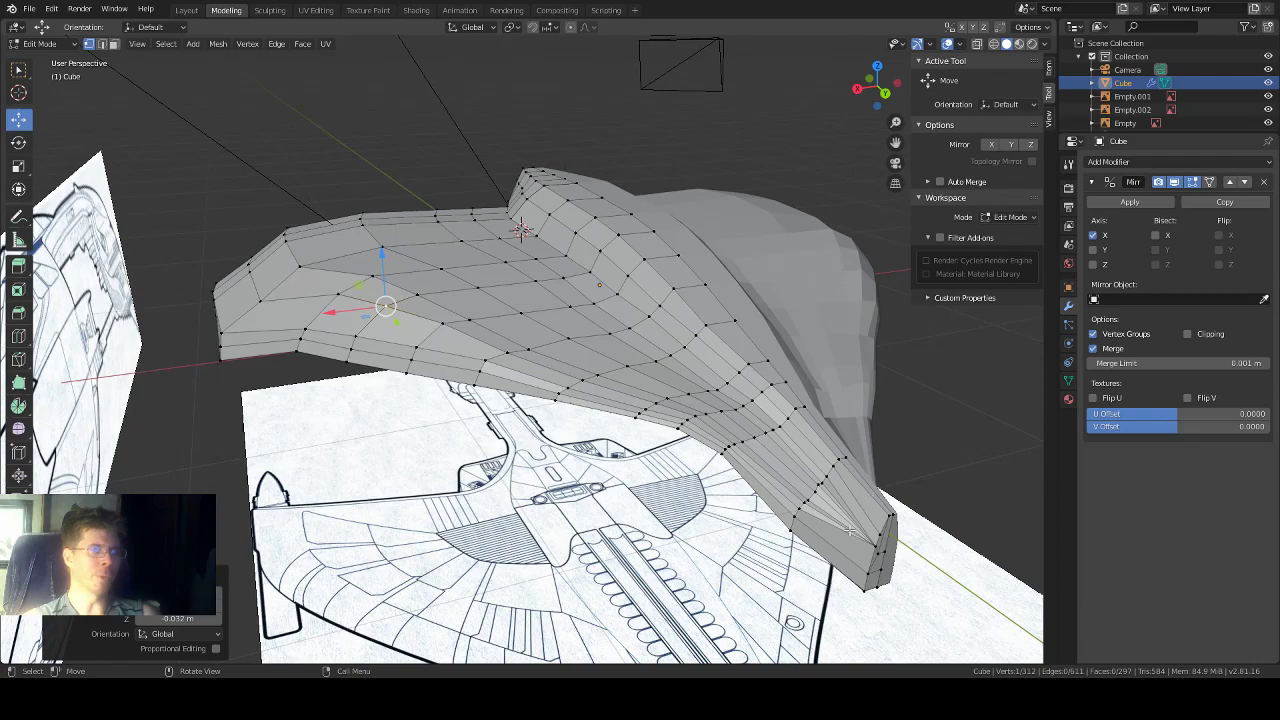
middle_drag(678, 498, 613, 447)
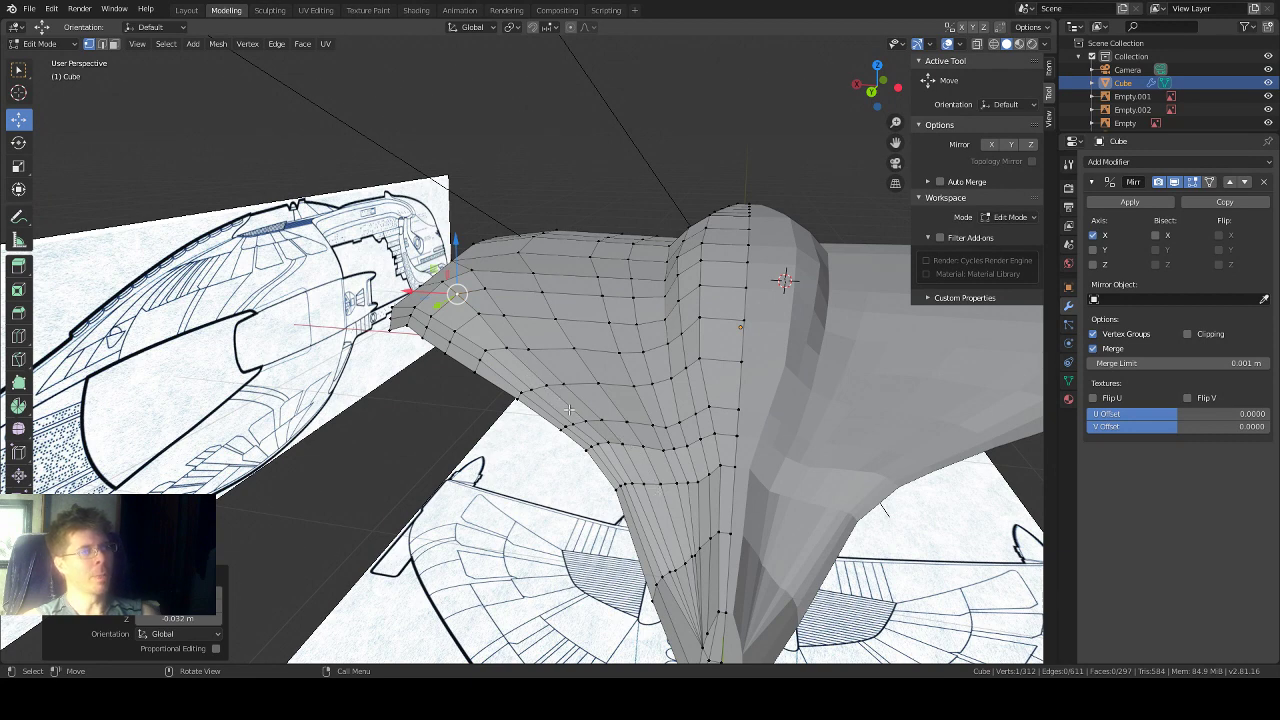
middle_drag(567, 403, 774, 297)
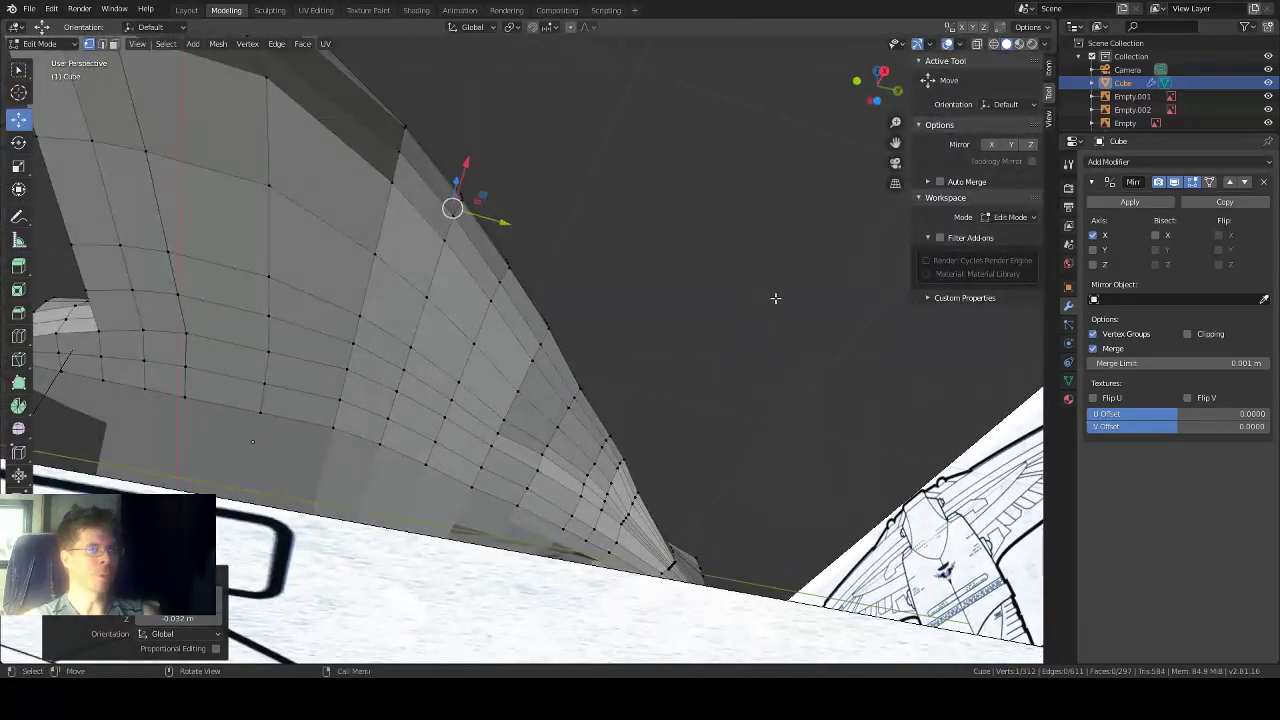
Step: Compare the hull and wing silhouette with the front blueprint in front orthographic view with X-ray enabled
click(856, 82)
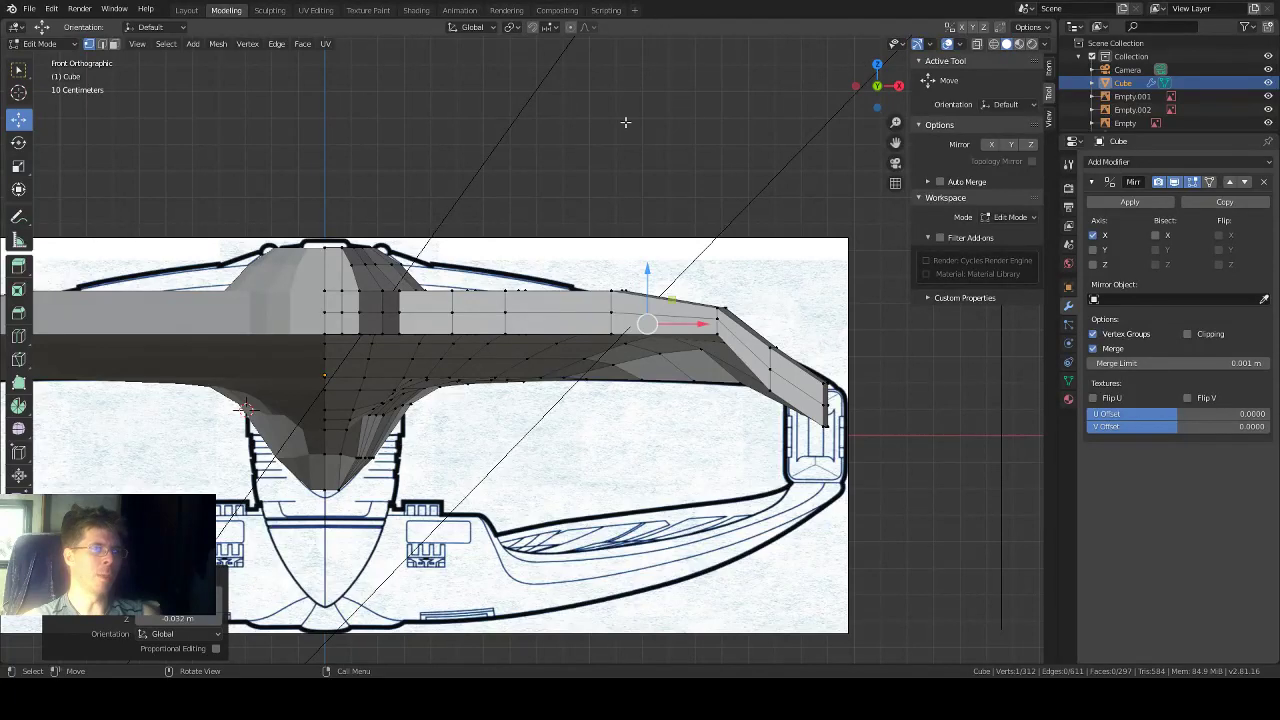
scroll(581, 195, up, 1)
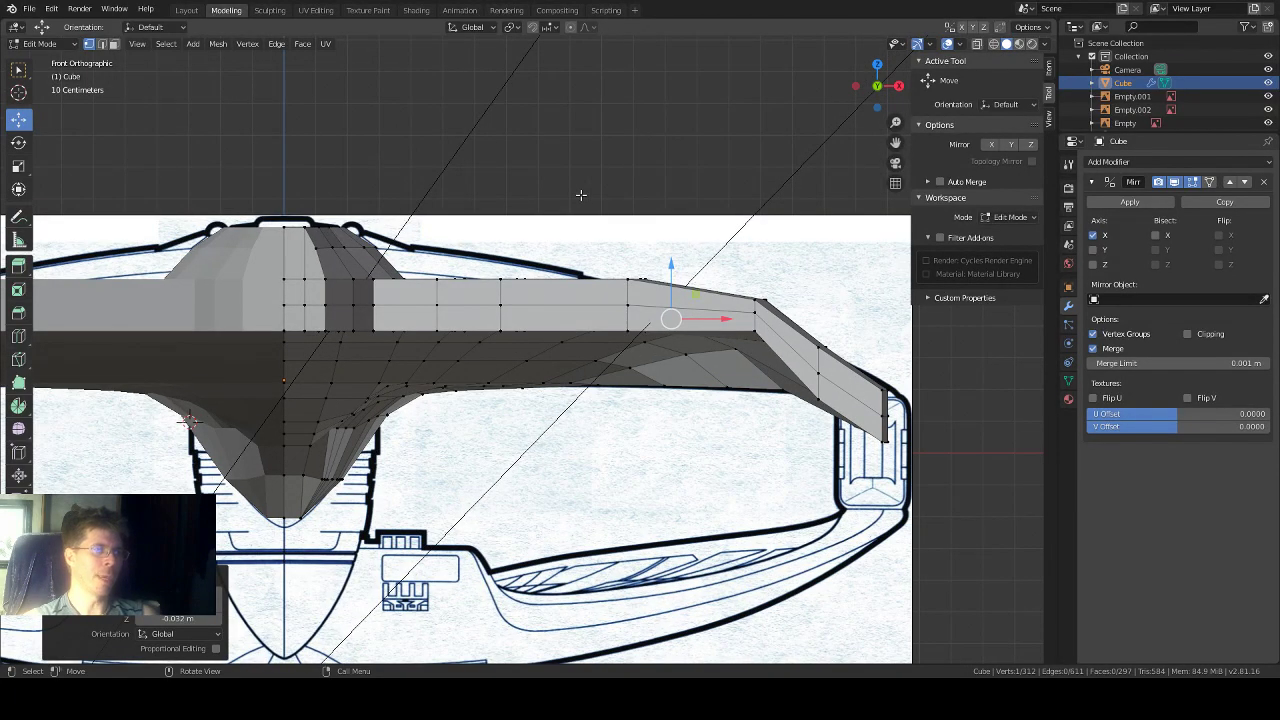
key(alt+z)
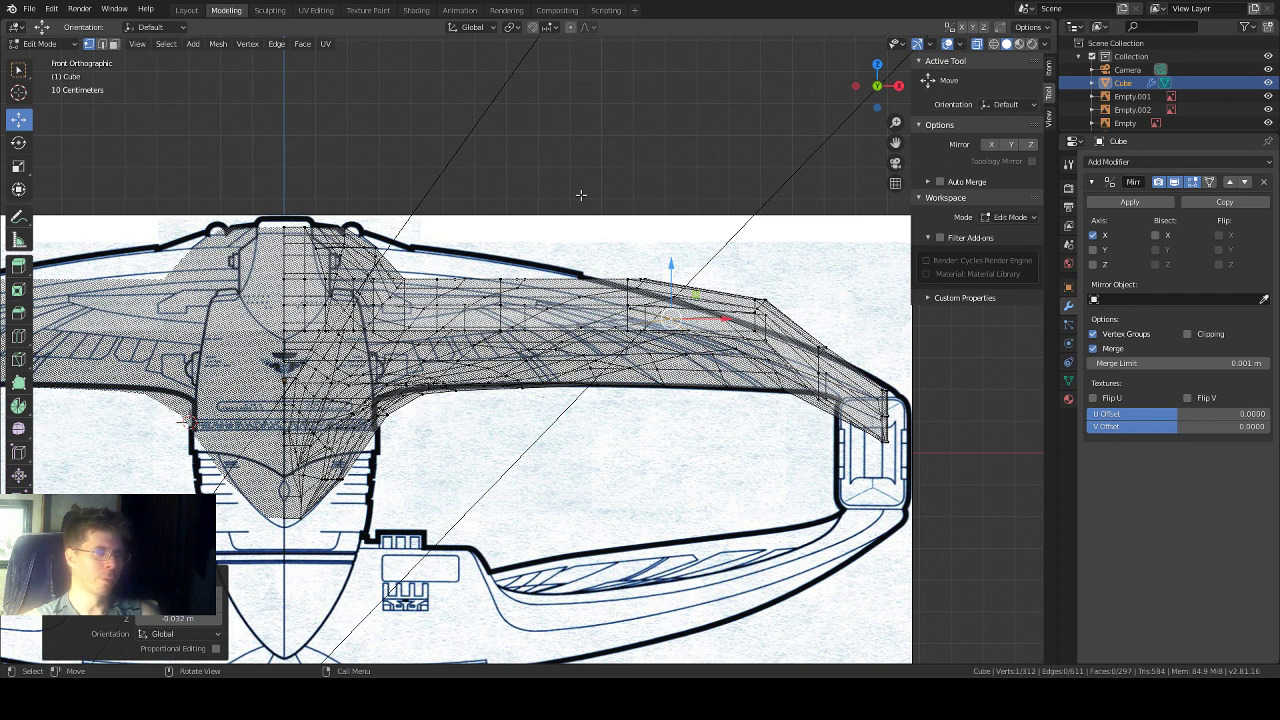
scroll(581, 195, down, 3)
scroll(581, 195, up, 2)
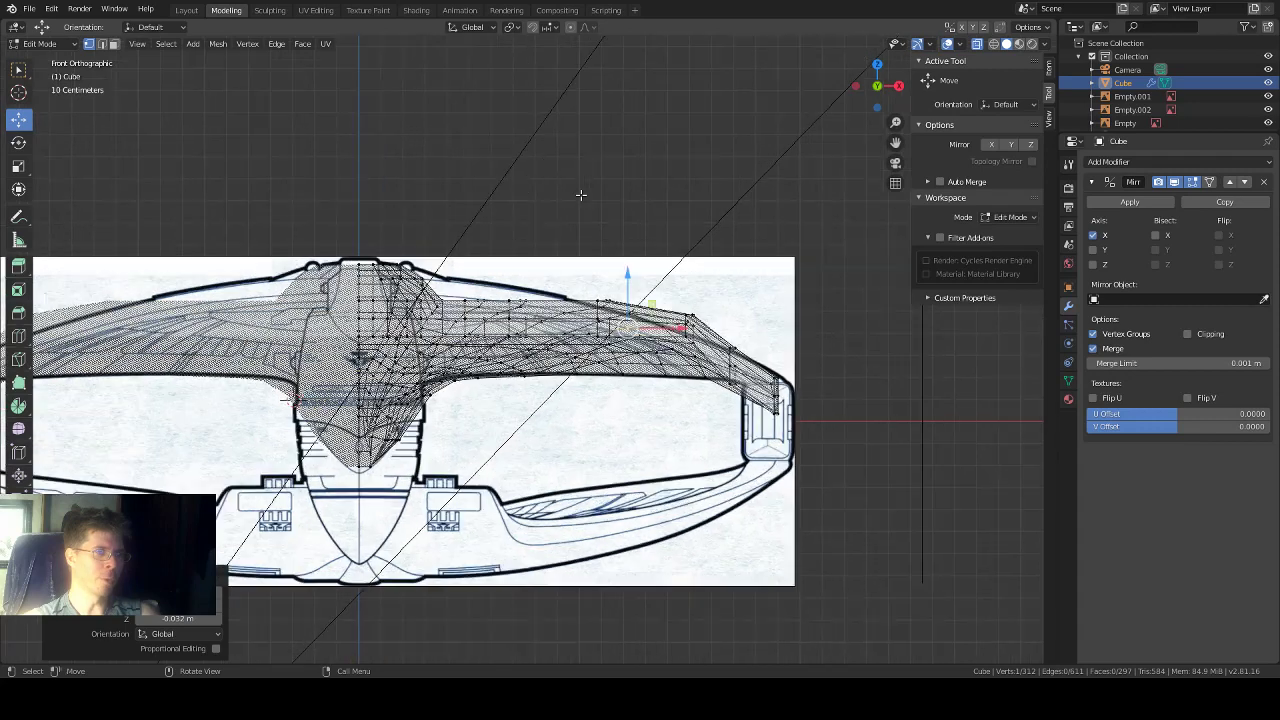
scroll(581, 195, up, 1)
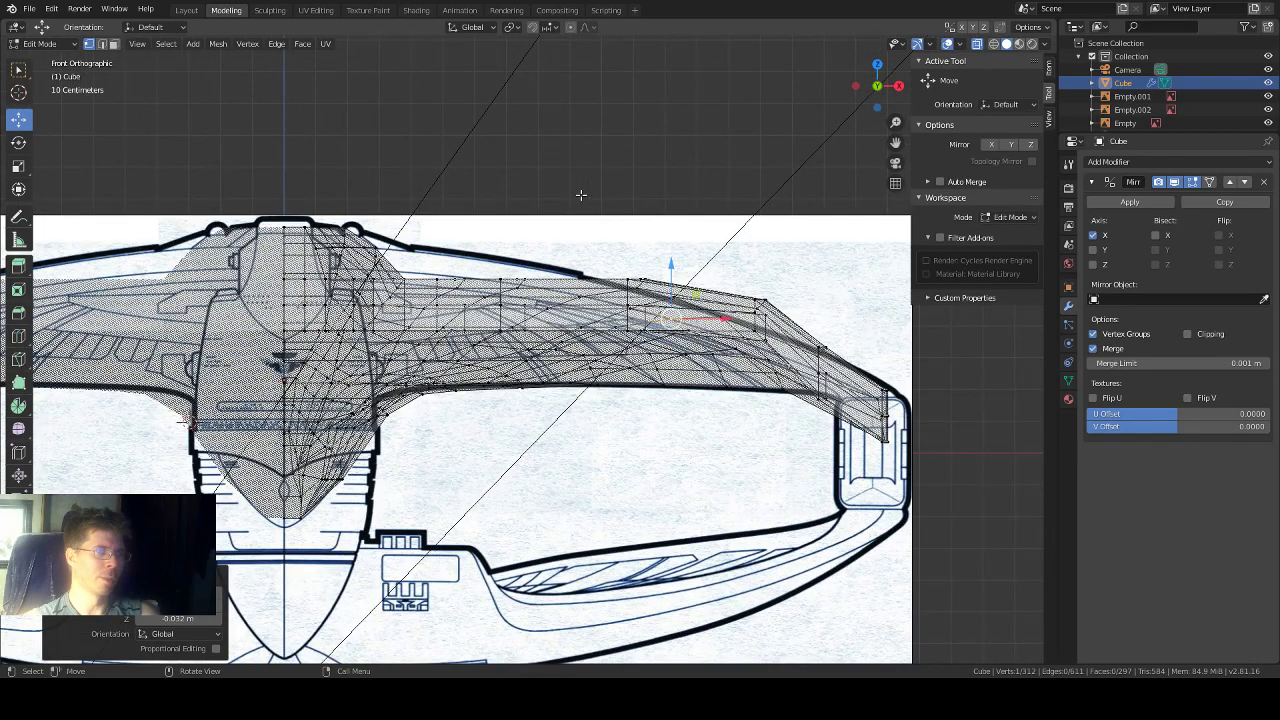
scroll(581, 195, down, 1)
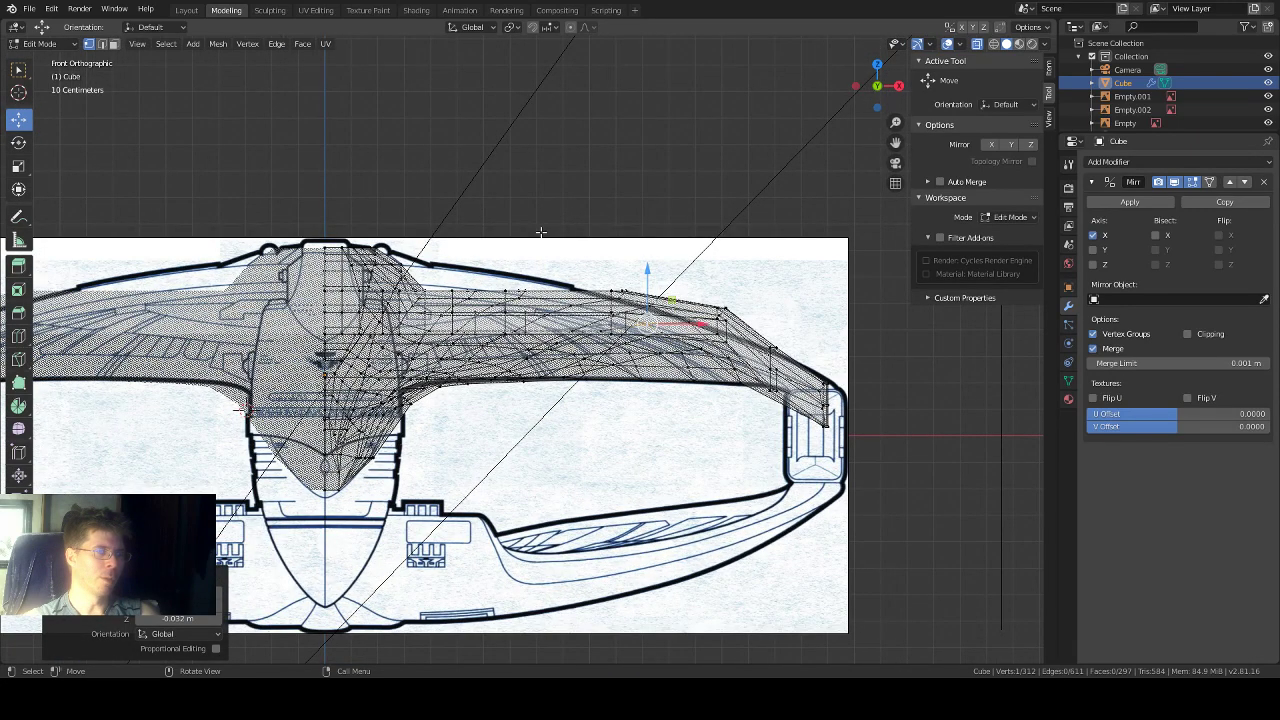
scroll(480, 297, up, 1)
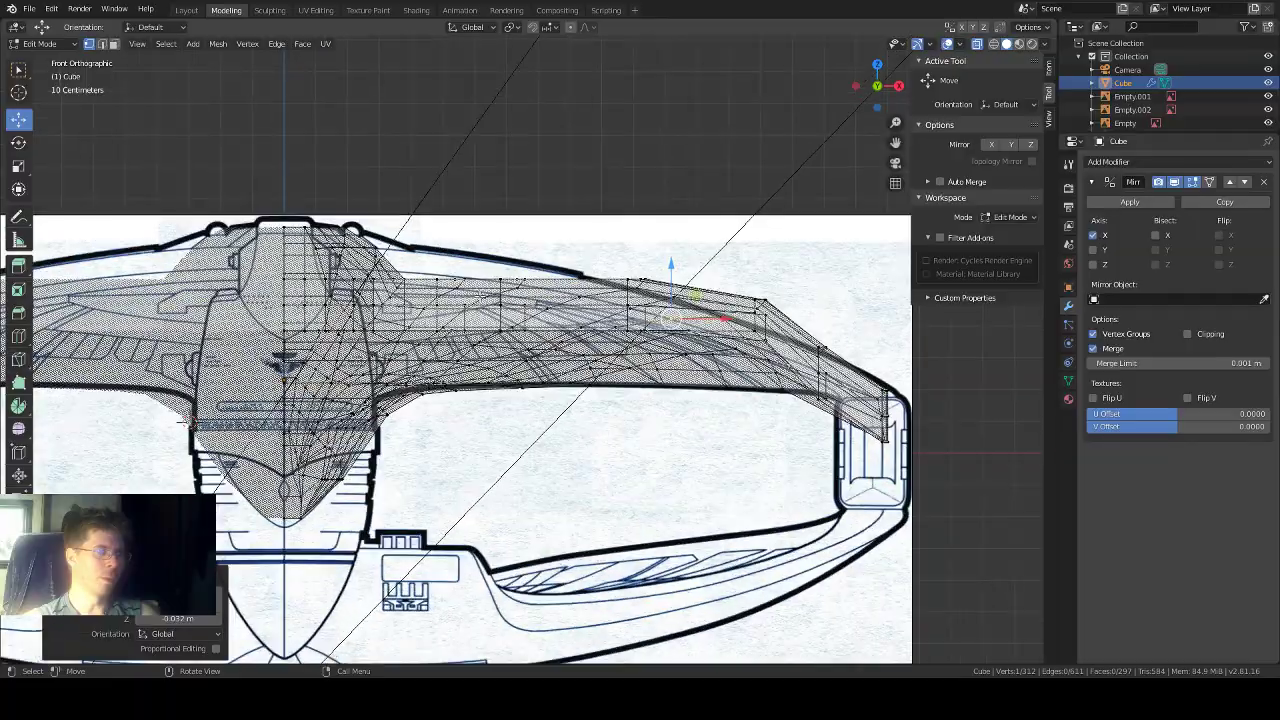
middle_drag(597, 286, 586, 327)
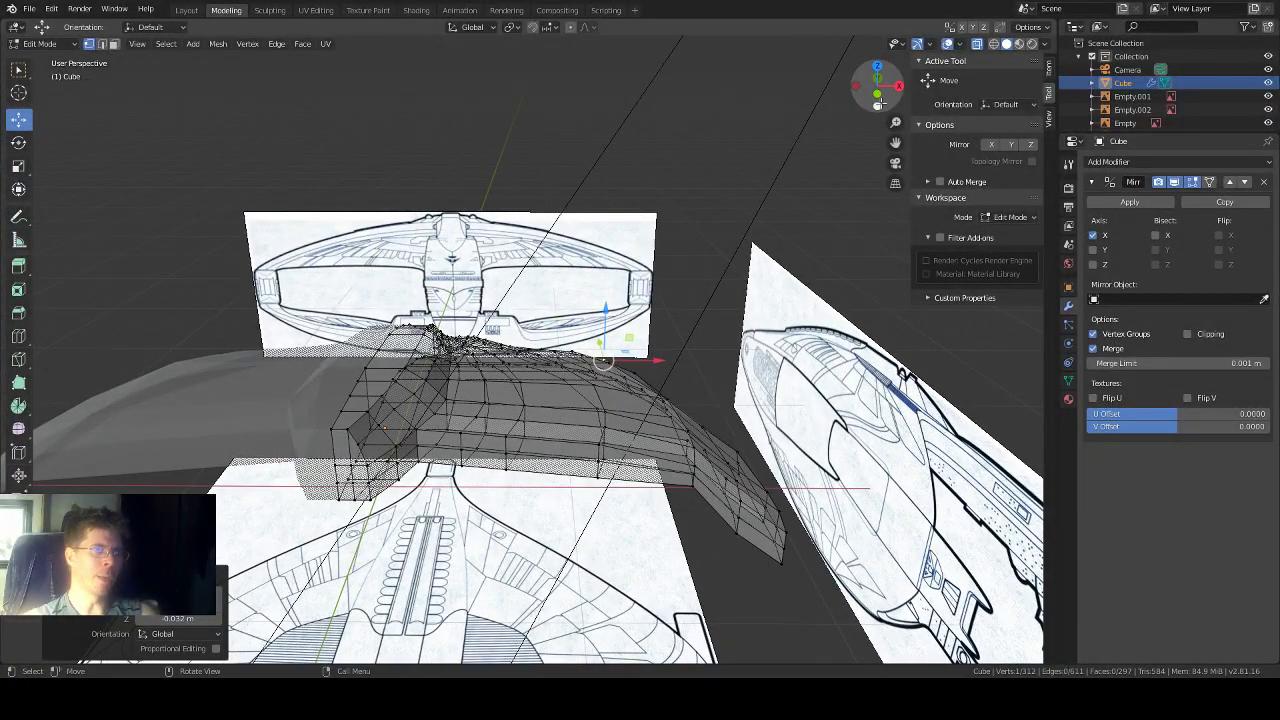
click(878, 103)
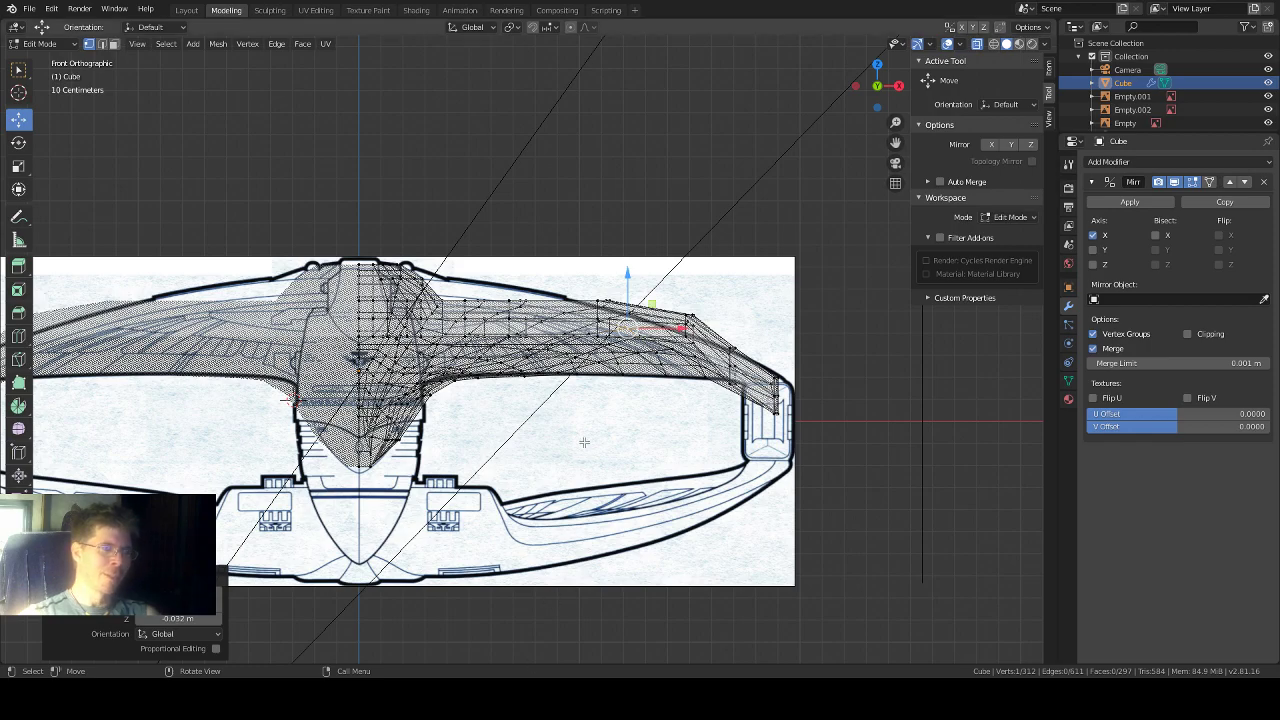
Step: Turn X-ray off and inspect the solid wing and hull mesh from the side, front and above
middle_drag(585, 443, 387, 511)
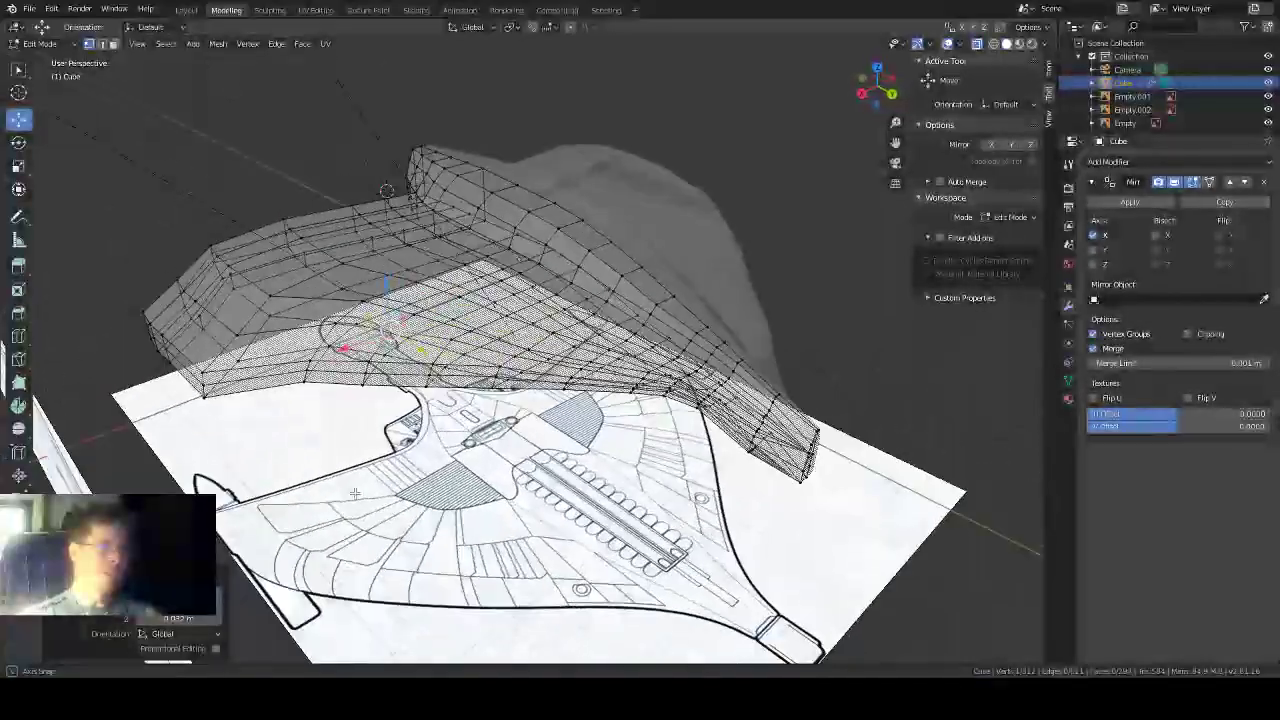
middle_drag(434, 437, 493, 438)
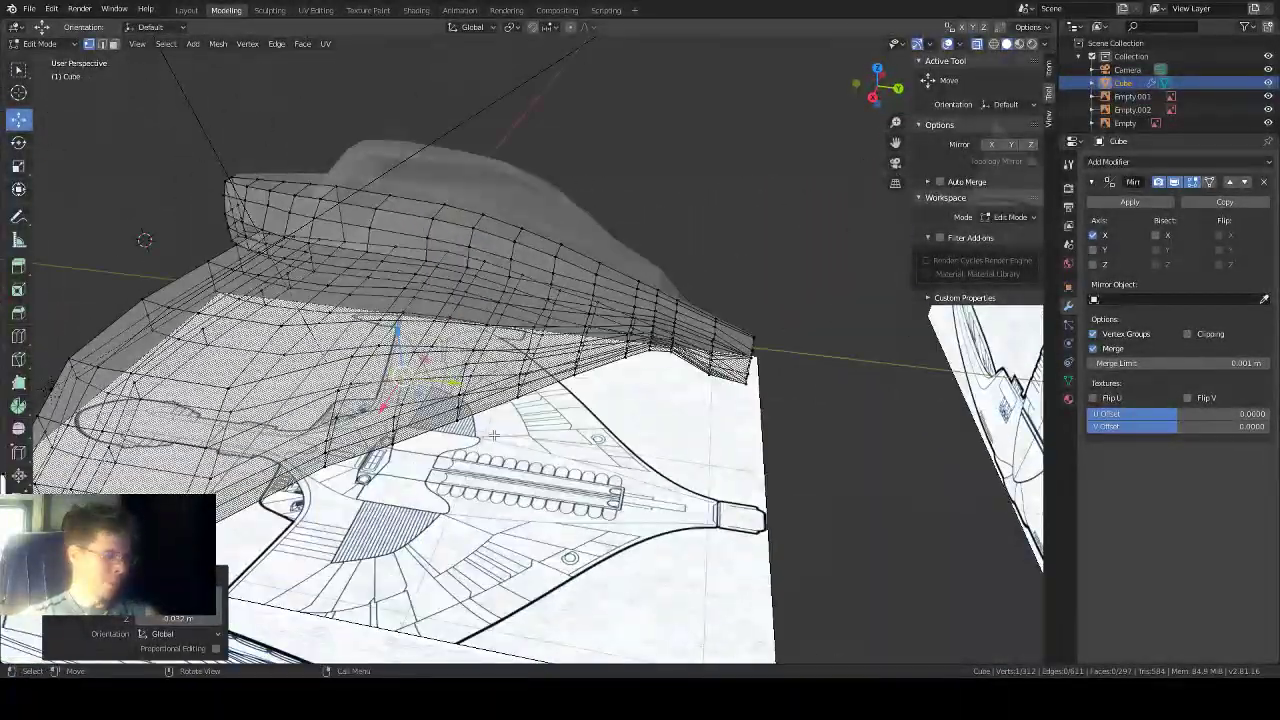
key(alt+z)
middle_drag(612, 384, 751, 361)
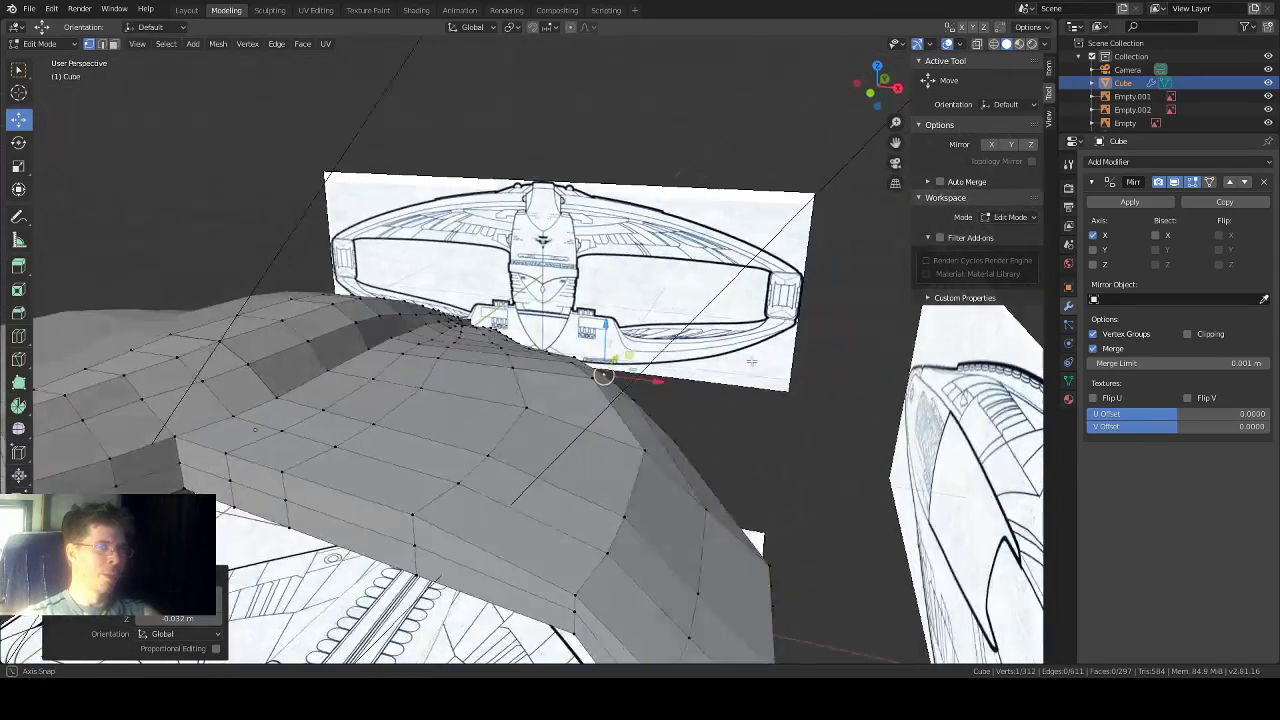
scroll(751, 361, down, 5)
scroll(713, 373, up, 2)
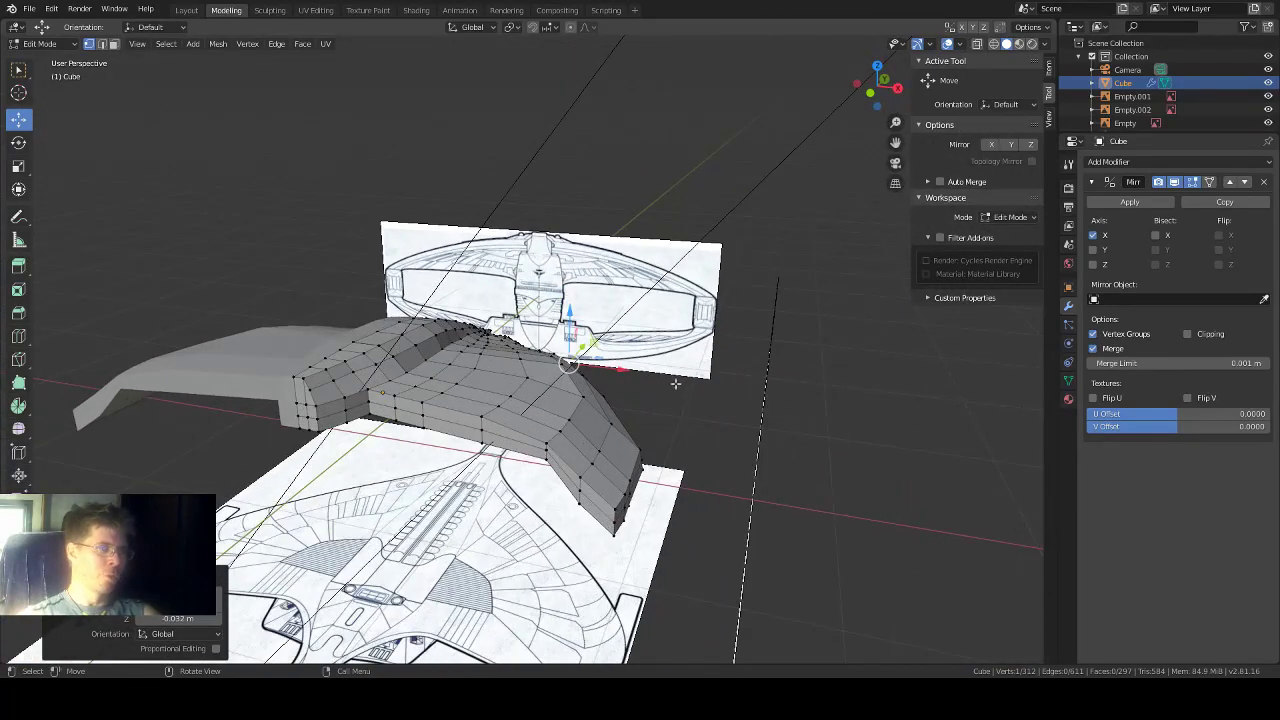
scroll(525, 398, up, 2)
middle_drag(525, 398, 513, 436)
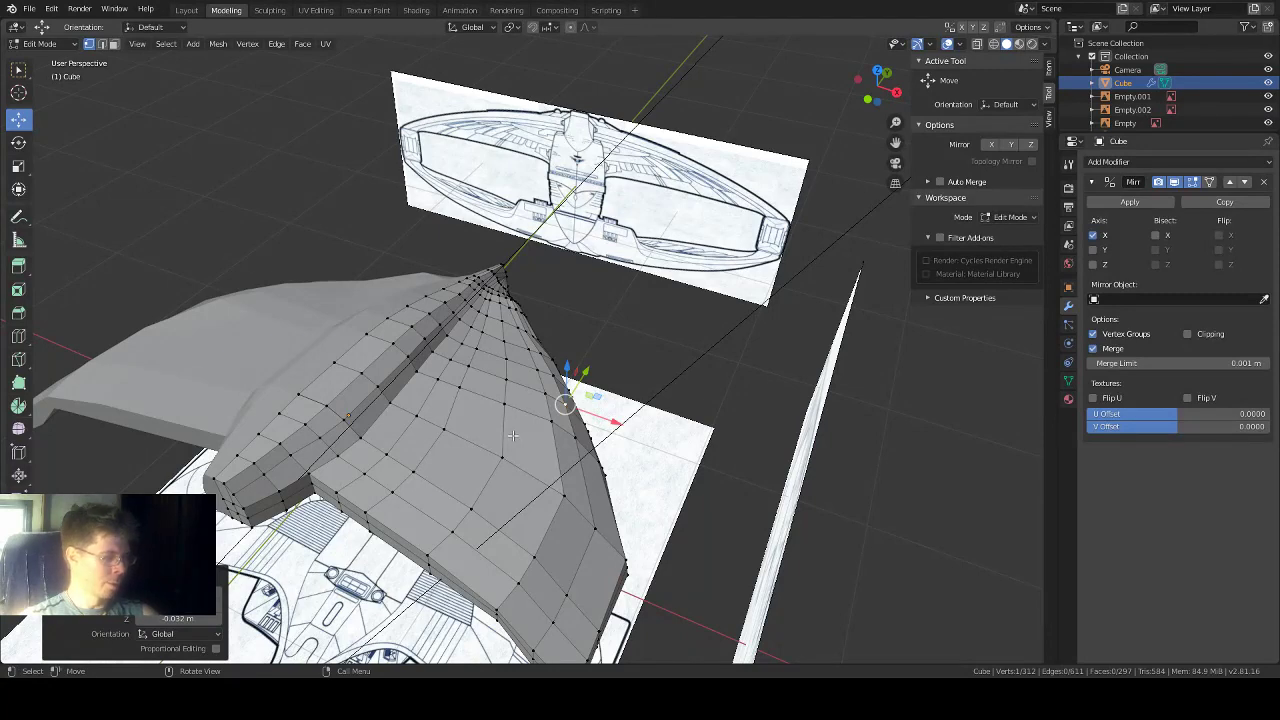
Step: Apply Shade Smooth to the hull in Object Mode and examine the smoothed surface from the rear and above
key(alt+z)
key(alt+z)
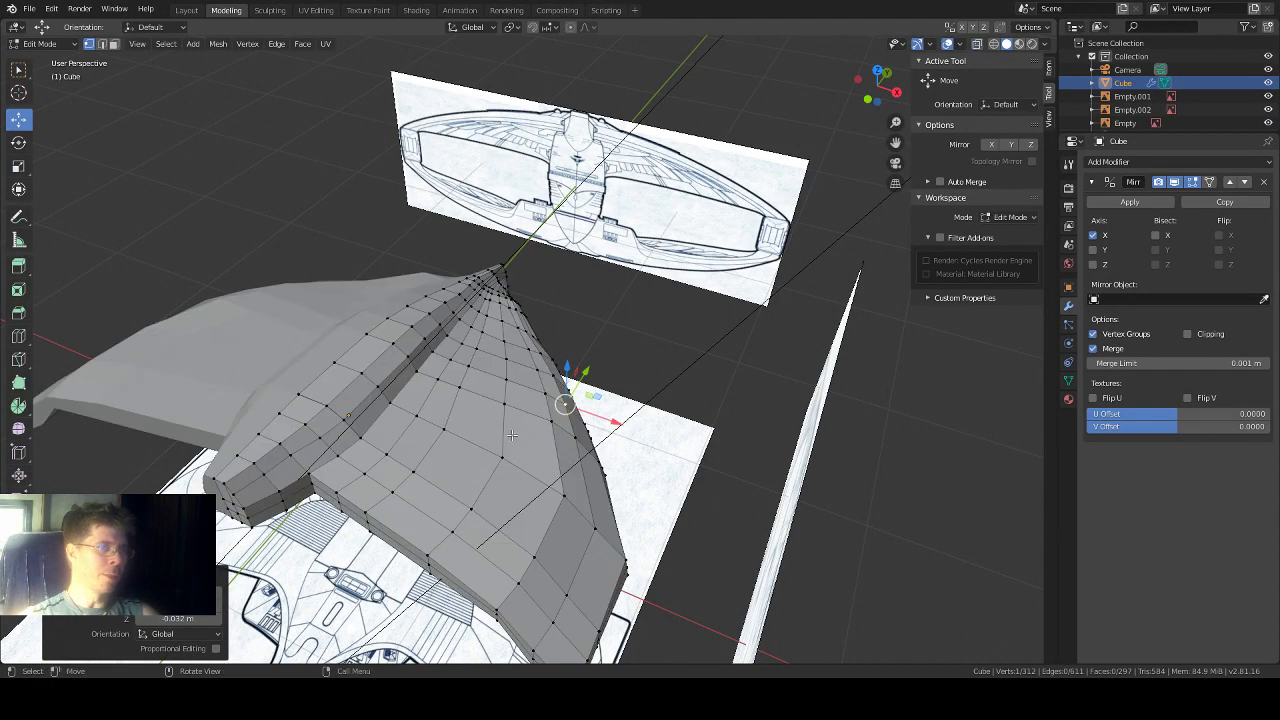
key(Tab)
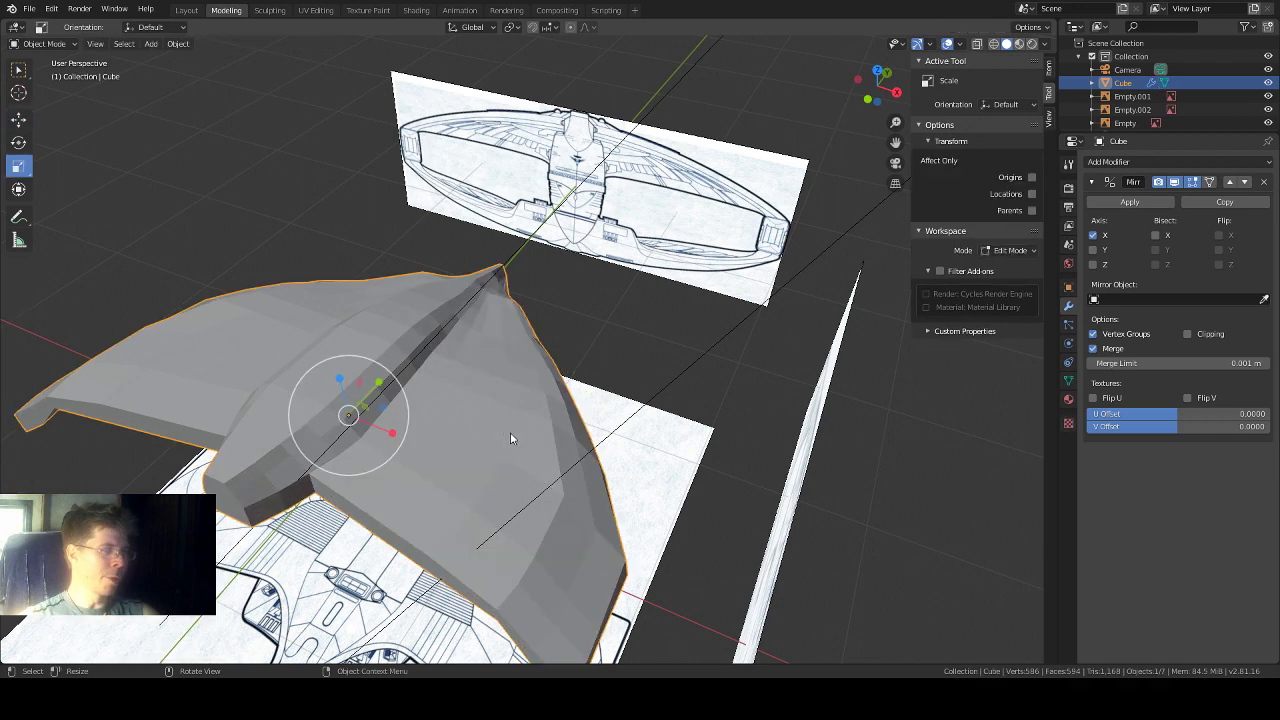
right_click(491, 427)
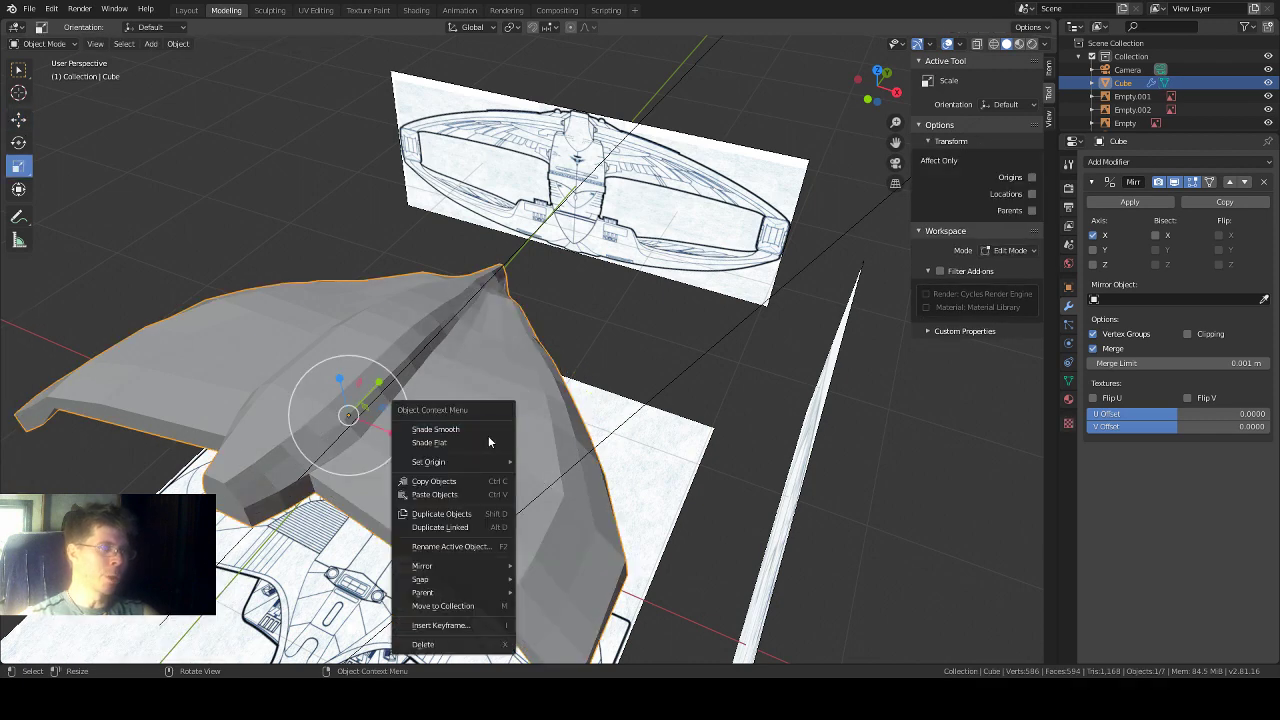
click(482, 432)
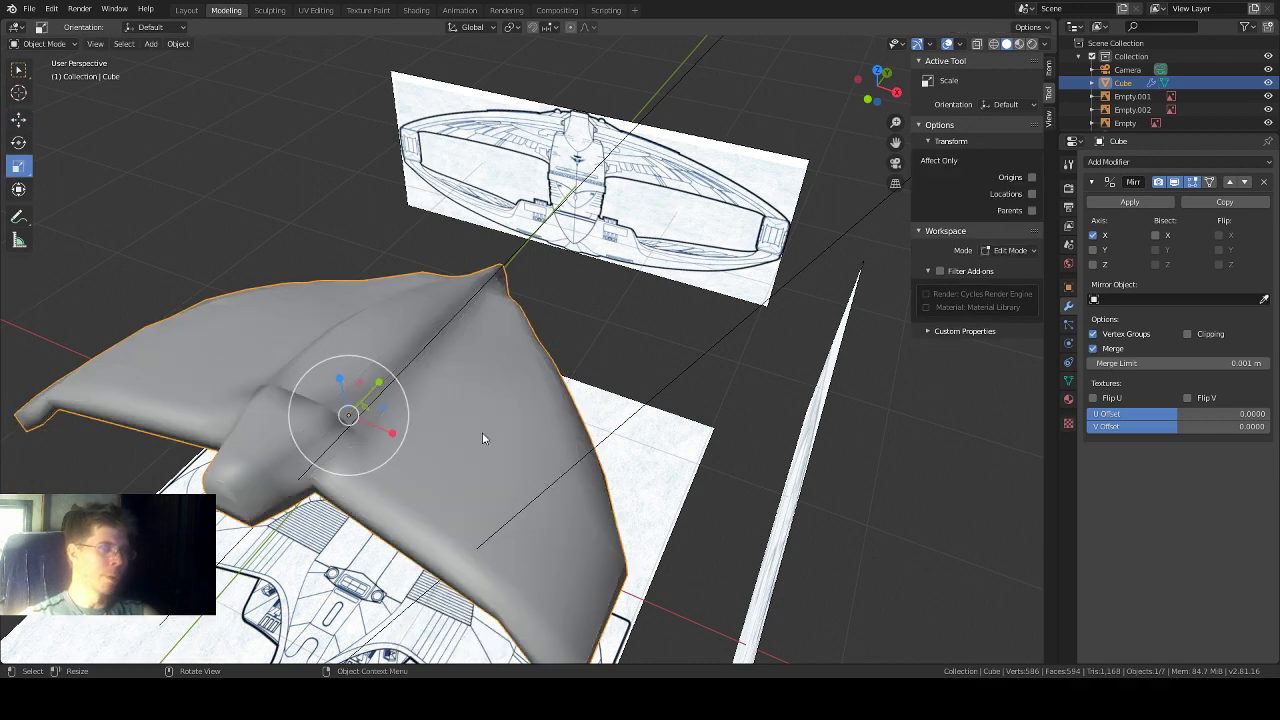
mouse_move(585, 432)
middle_down()
mouse_move(634, 443)
mouse_move(700, 420)
mouse_move(845, 330)
mouse_move(604, 418)
mouse_move(612, 468)
mouse_move(590, 480)
mouse_move(559, 480)
mouse_move(481, 423)
middle_up()
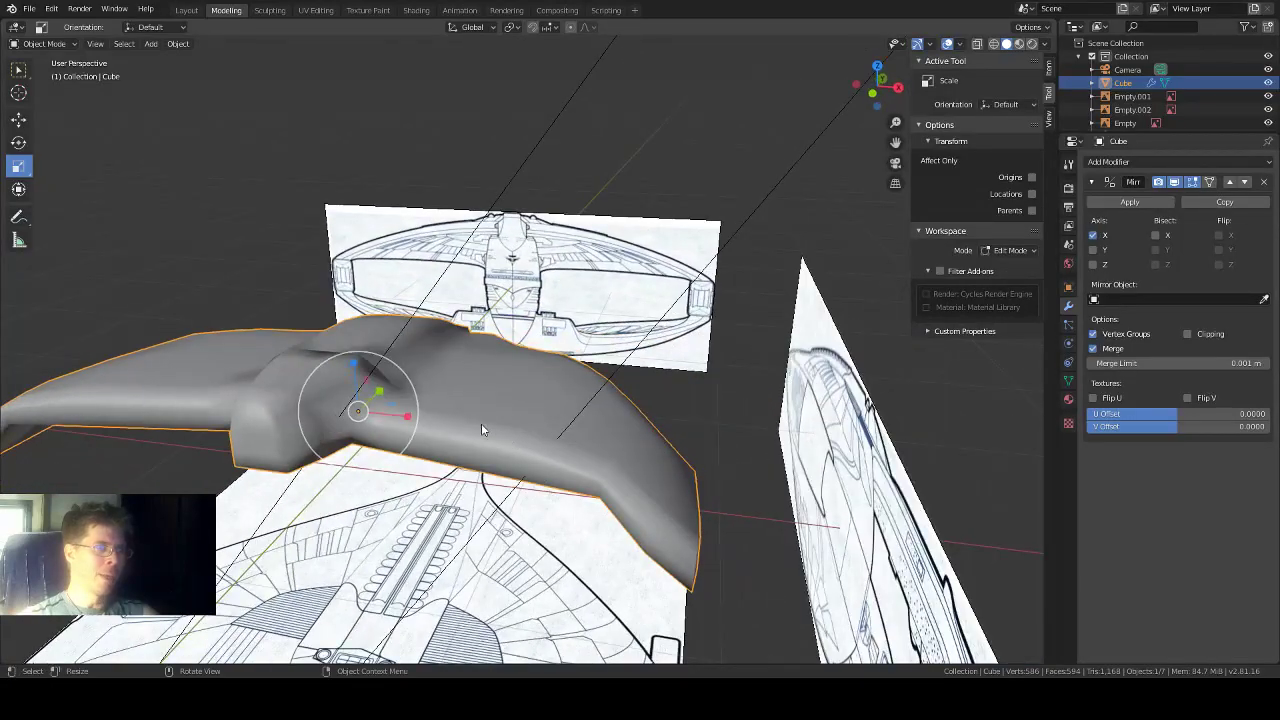
middle_drag(404, 384, 435, 393)
middle_drag(488, 376, 457, 374)
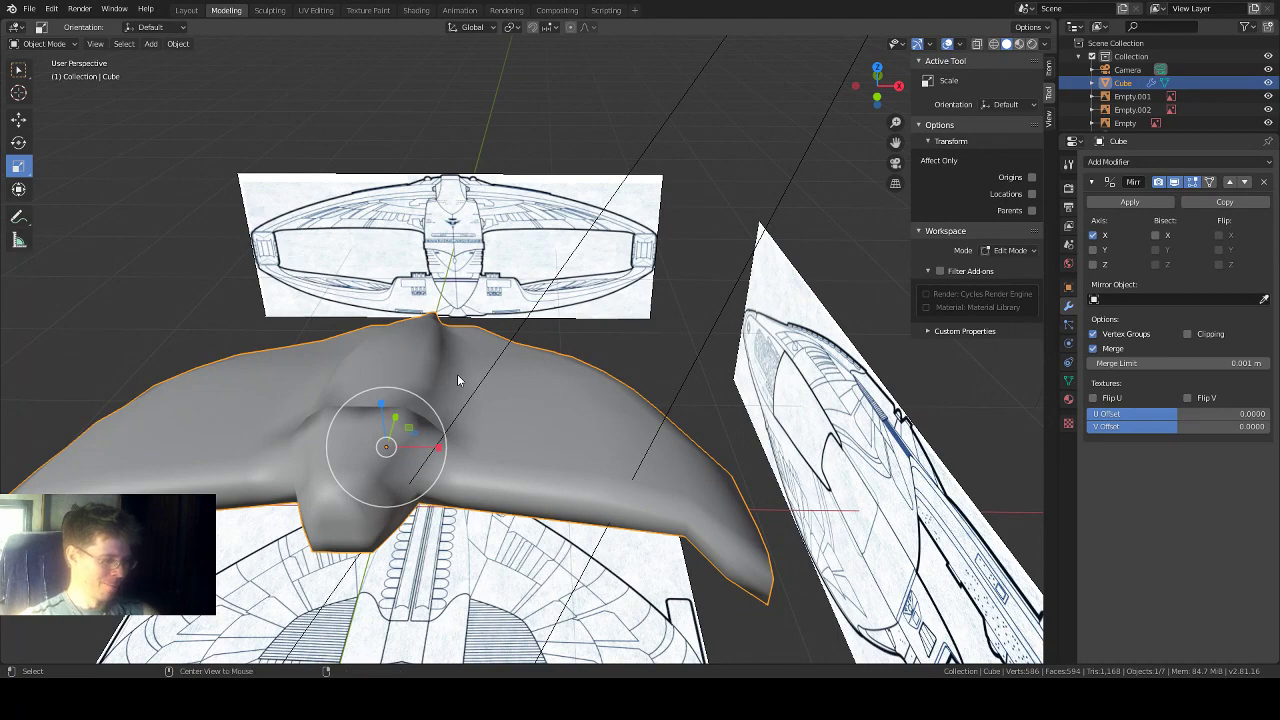
Step: Unhide the hidden neck and head body to view it with the hull and wings, and hide it again
key(alt+h)
scroll(477, 380, down, 2)
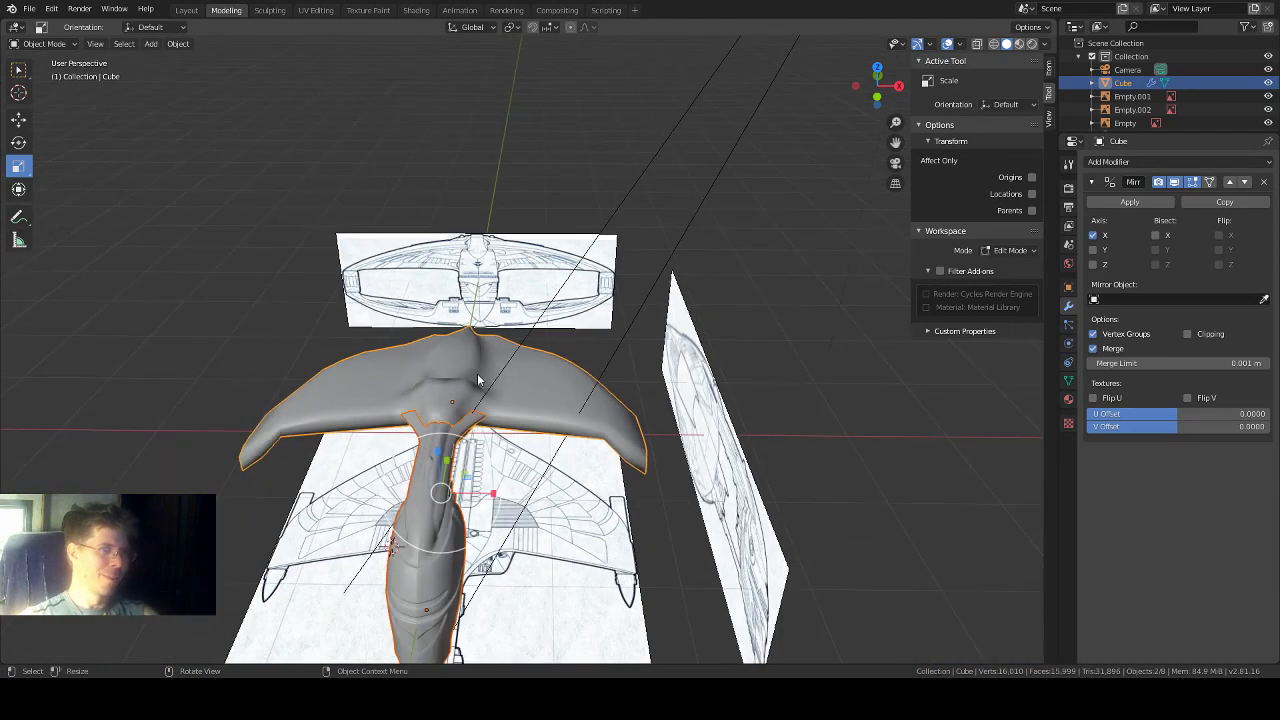
middle_drag(505, 404, 577, 358)
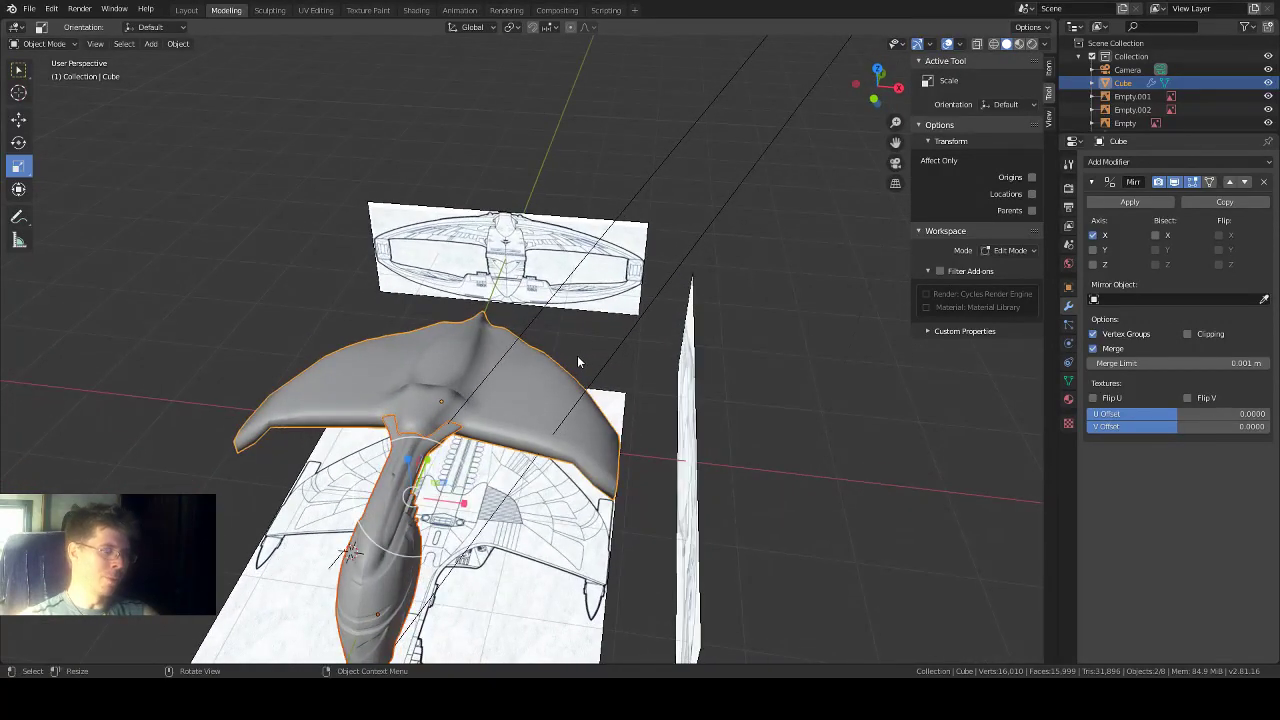
click(760, 426)
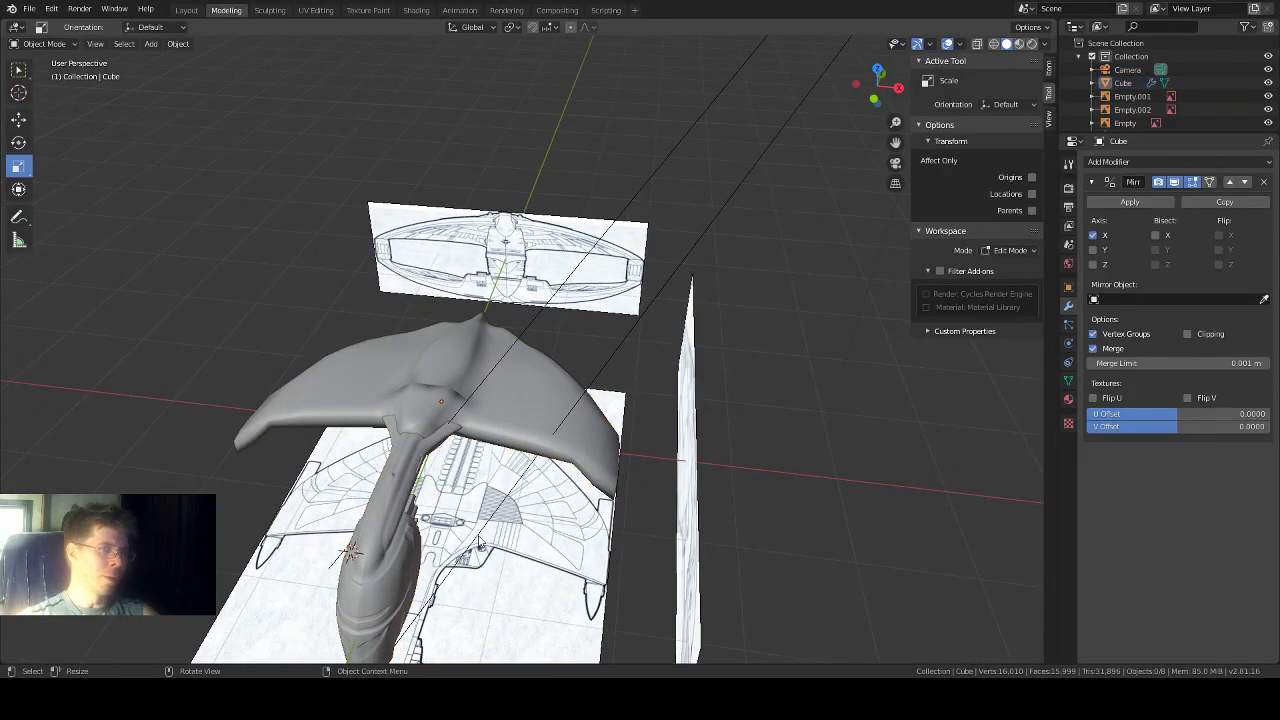
click(420, 540)
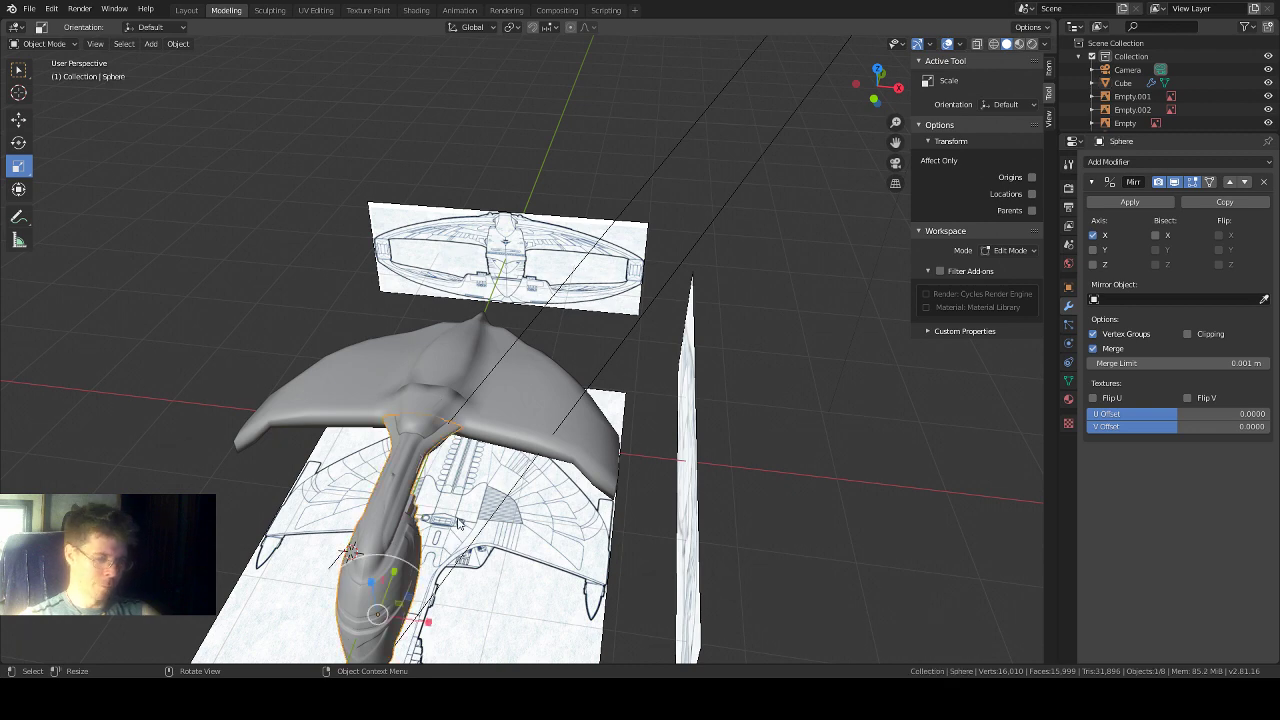
key(h)
scroll(414, 408, up, 4)
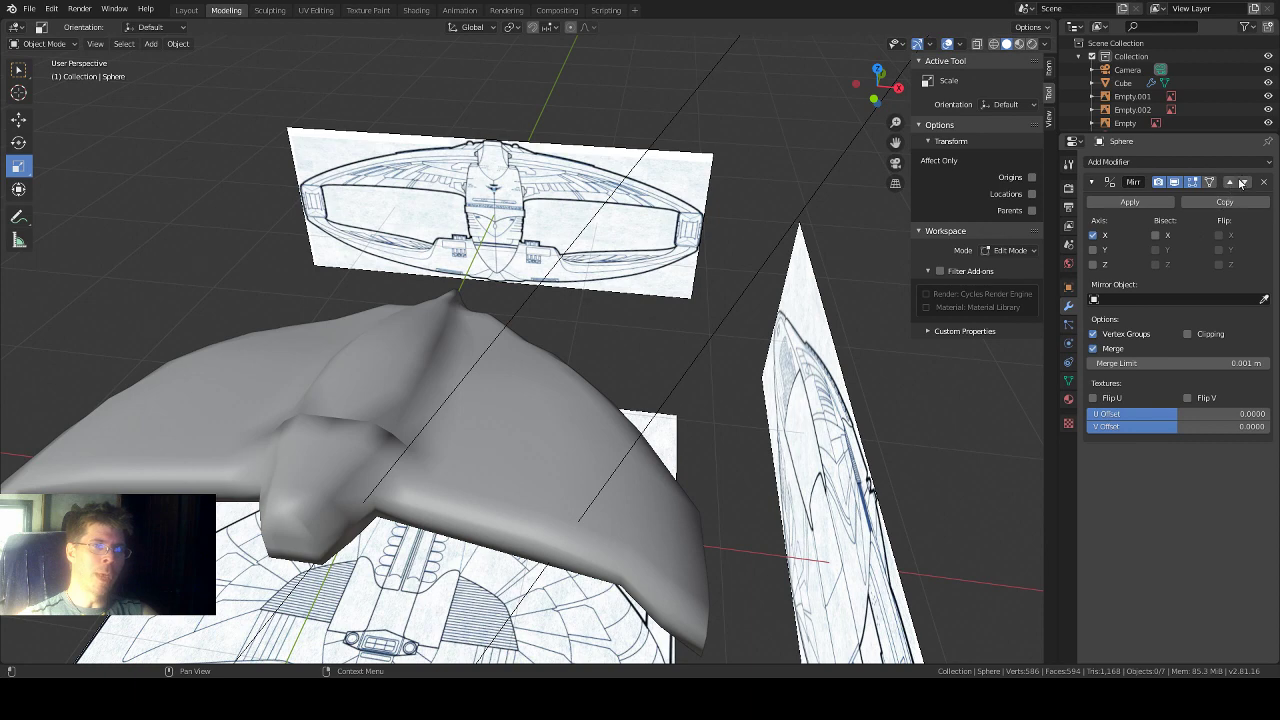
Step: Try a Subdivision Surface modifier on the mirrored hull, inspect the surface from several angles, and remove the modifier
click(1140, 161)
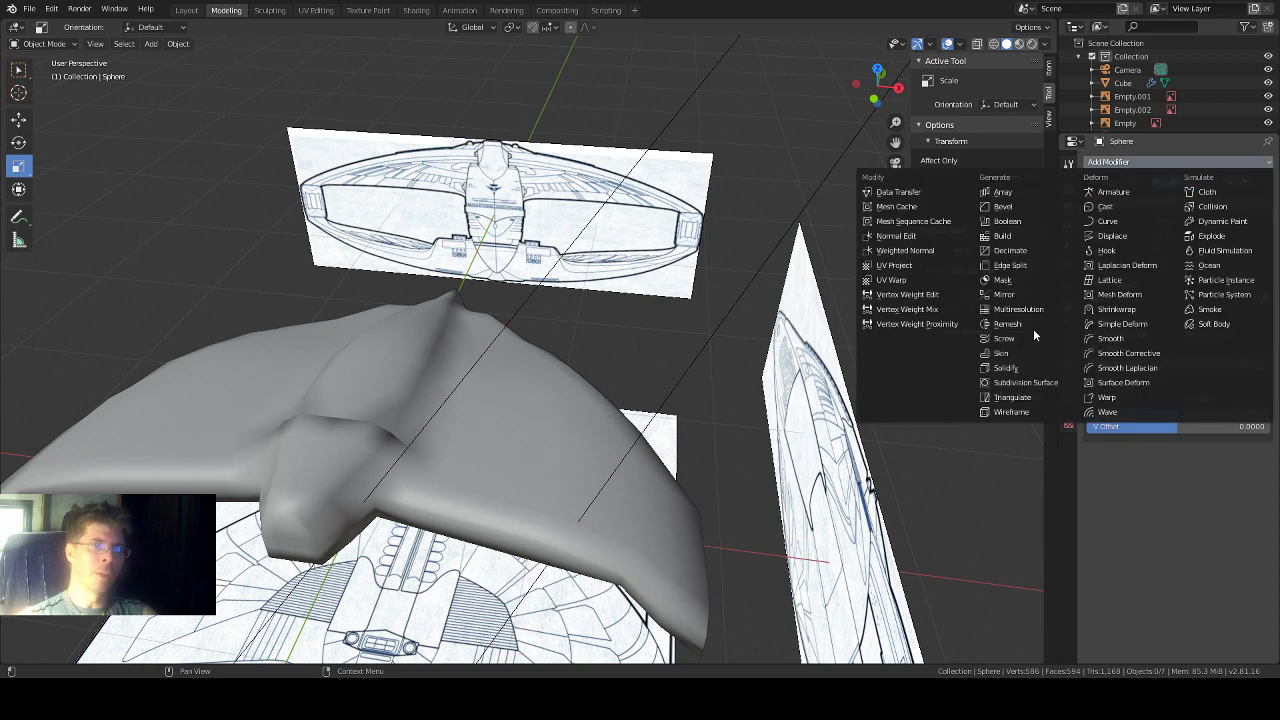
click(1025, 382)
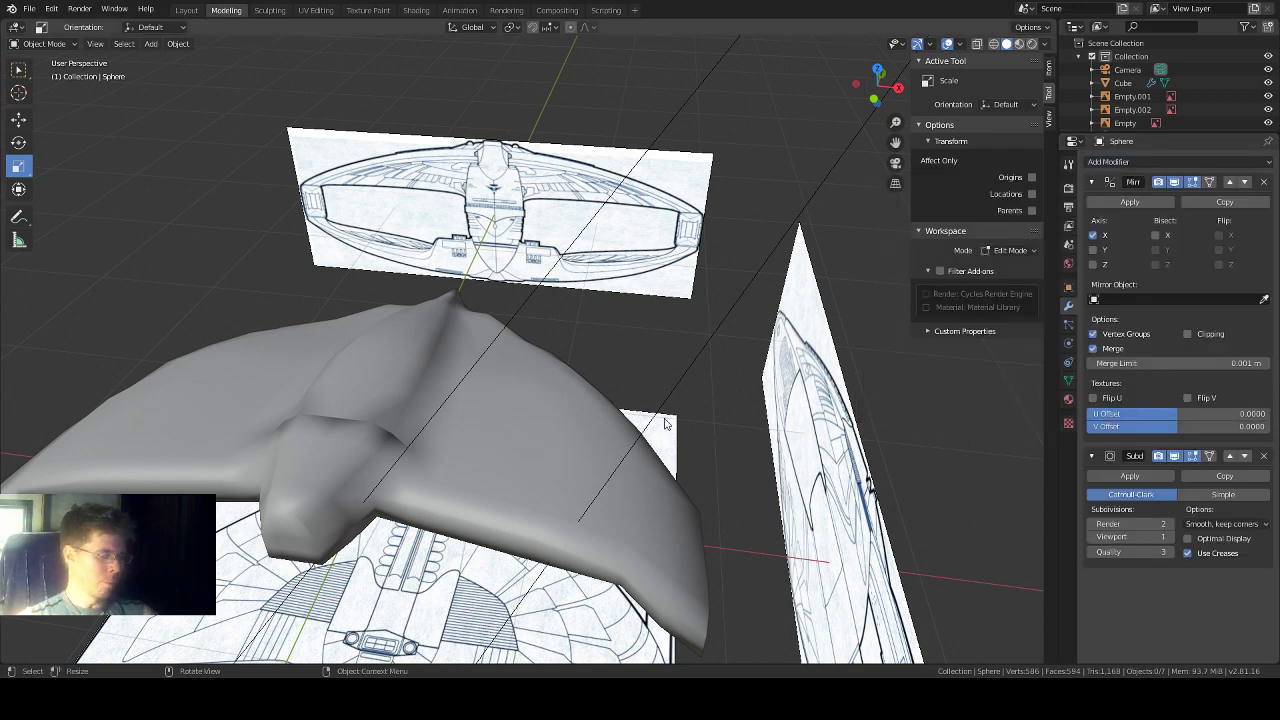
click(590, 478)
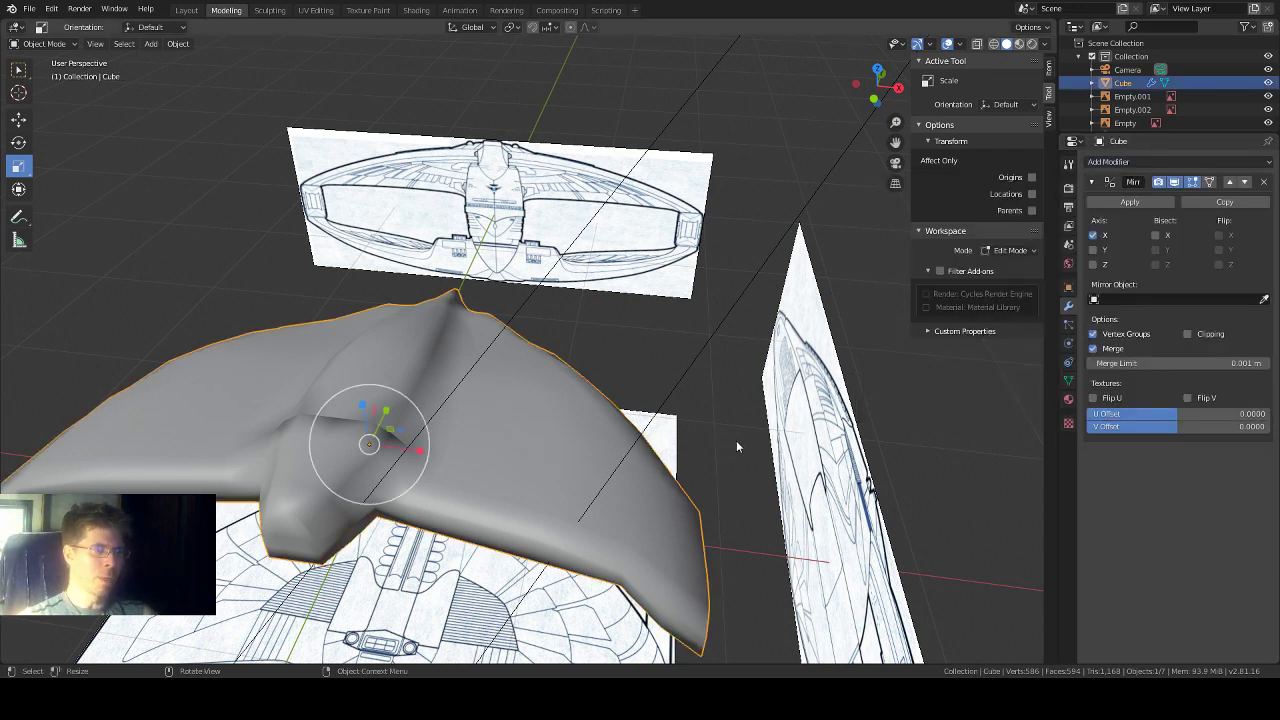
click(1240, 163)
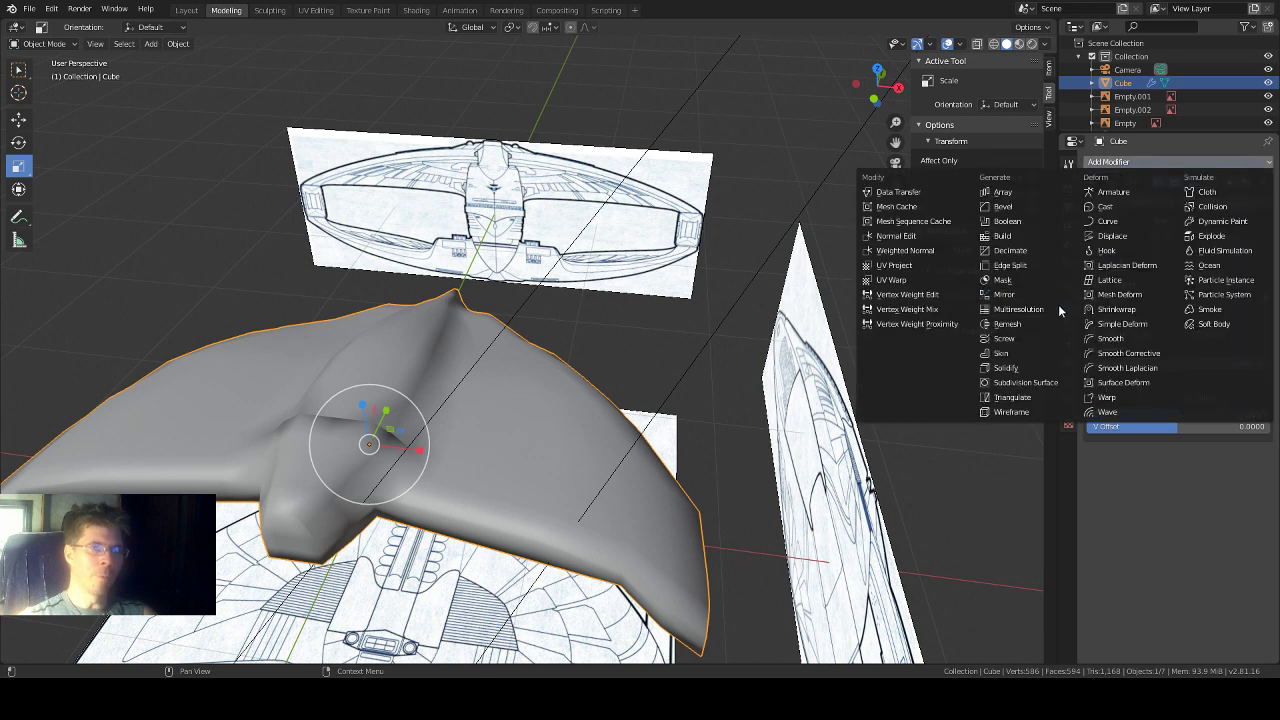
click(1025, 382)
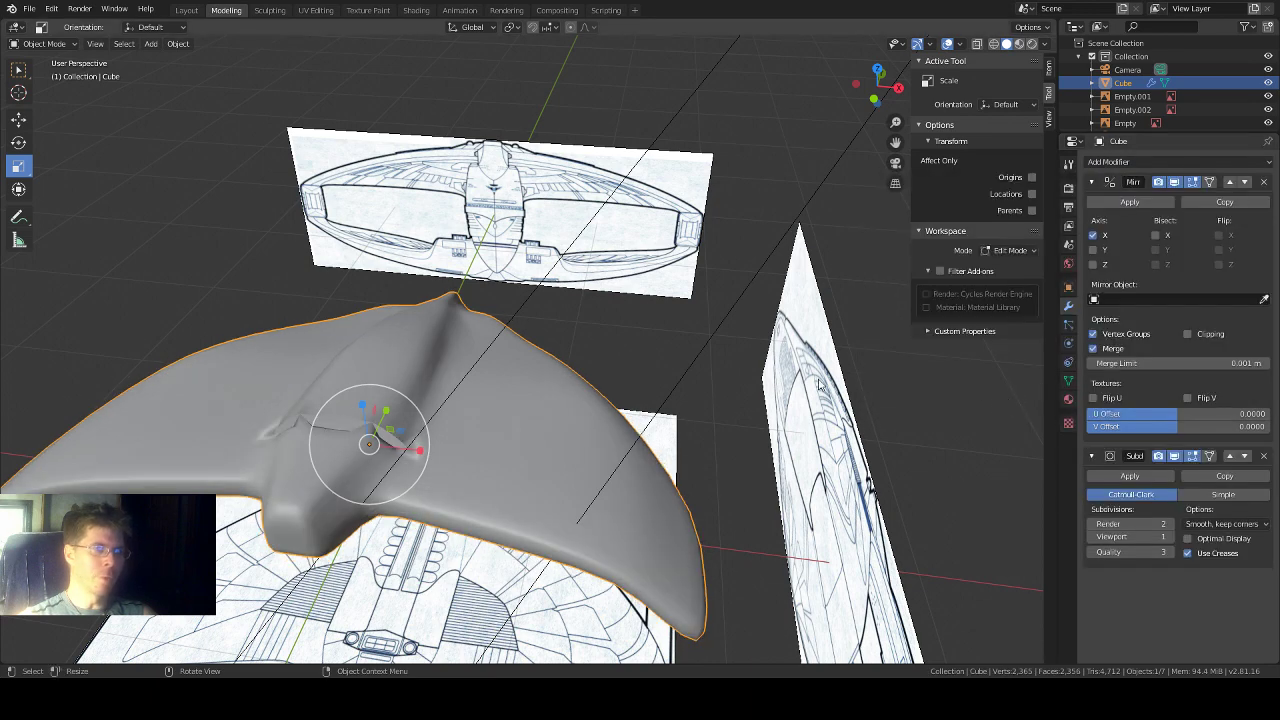
middle_drag(818, 384, 859, 388)
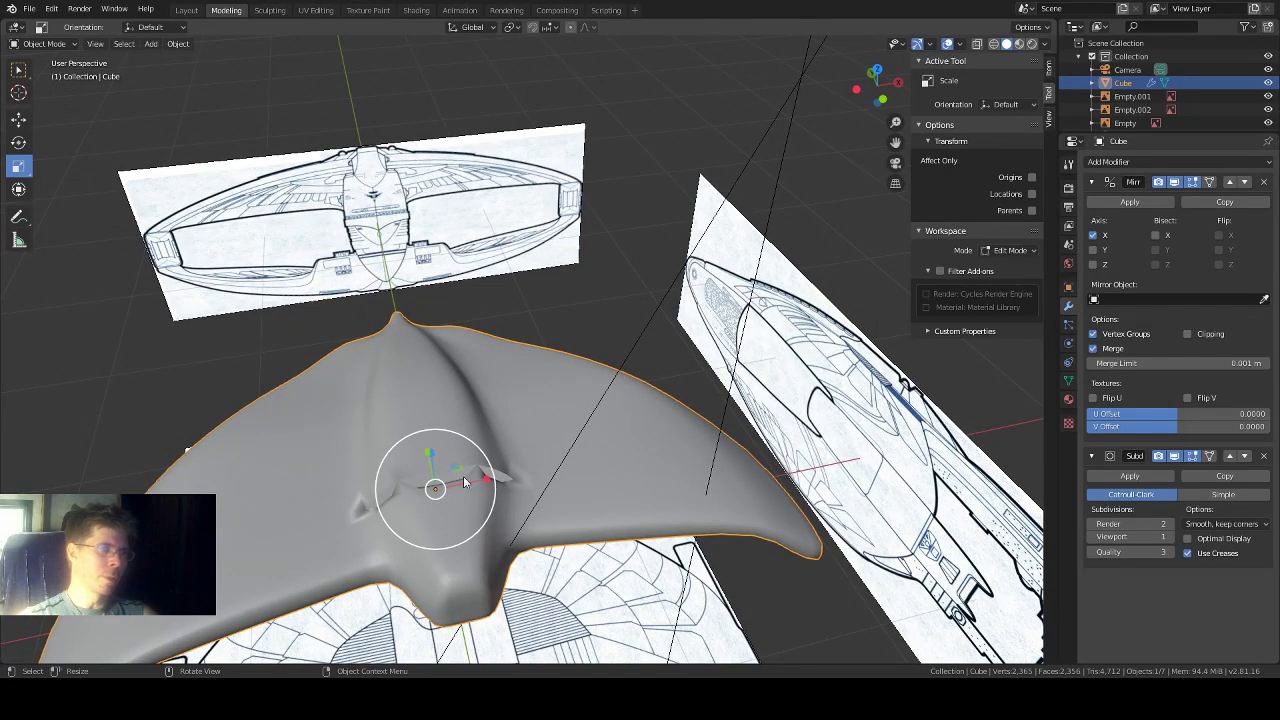
middle_drag(652, 444, 620, 437)
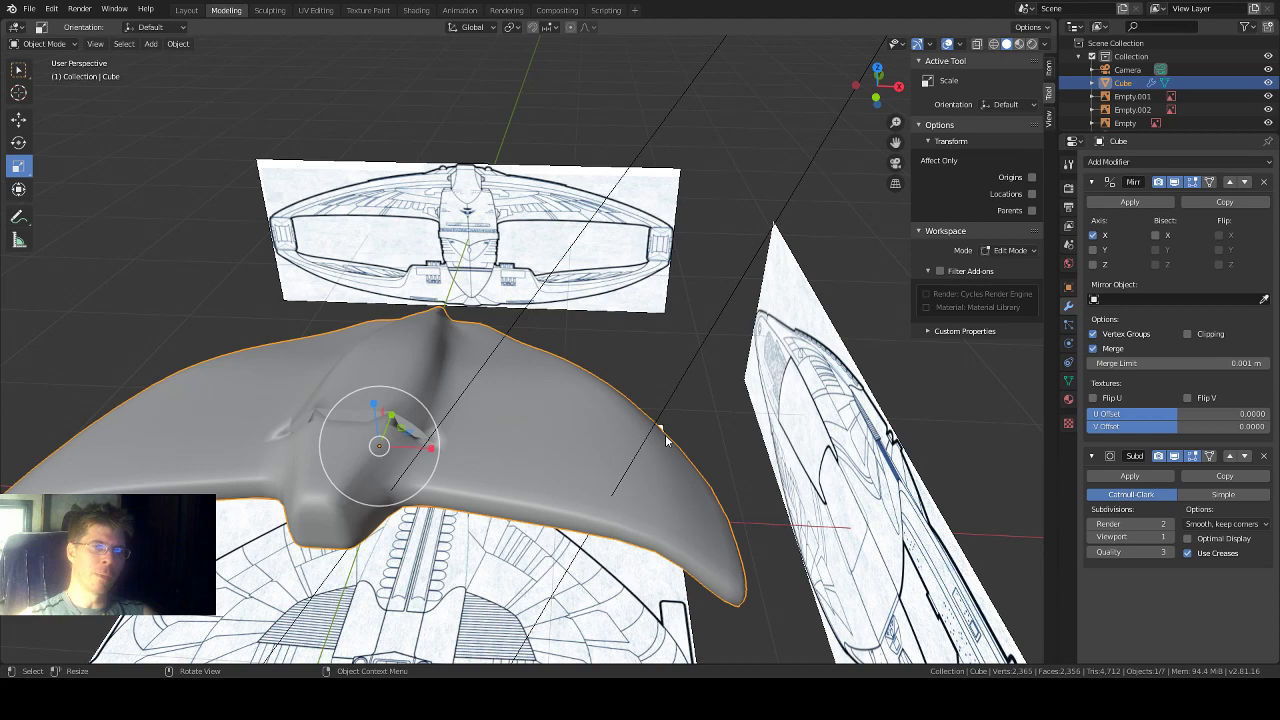
click(1265, 456)
Step: Return the hull to flat shading
right_click(555, 438)
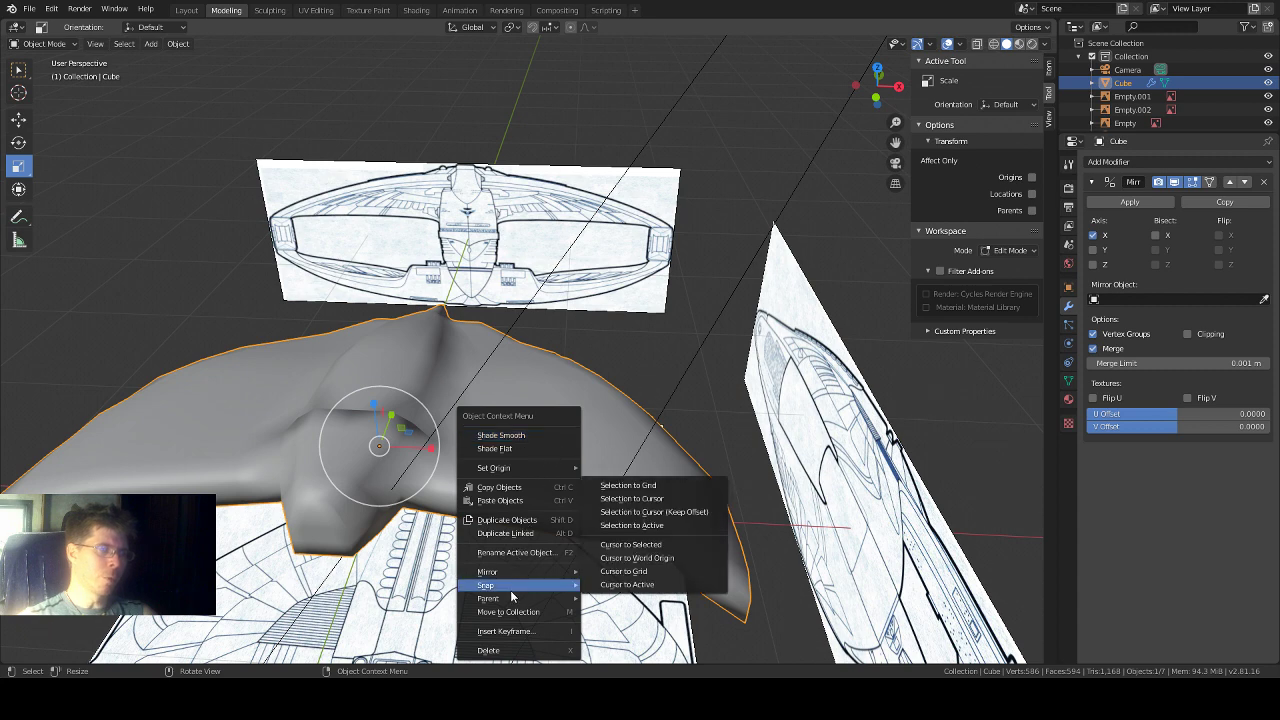
right_click(538, 411)
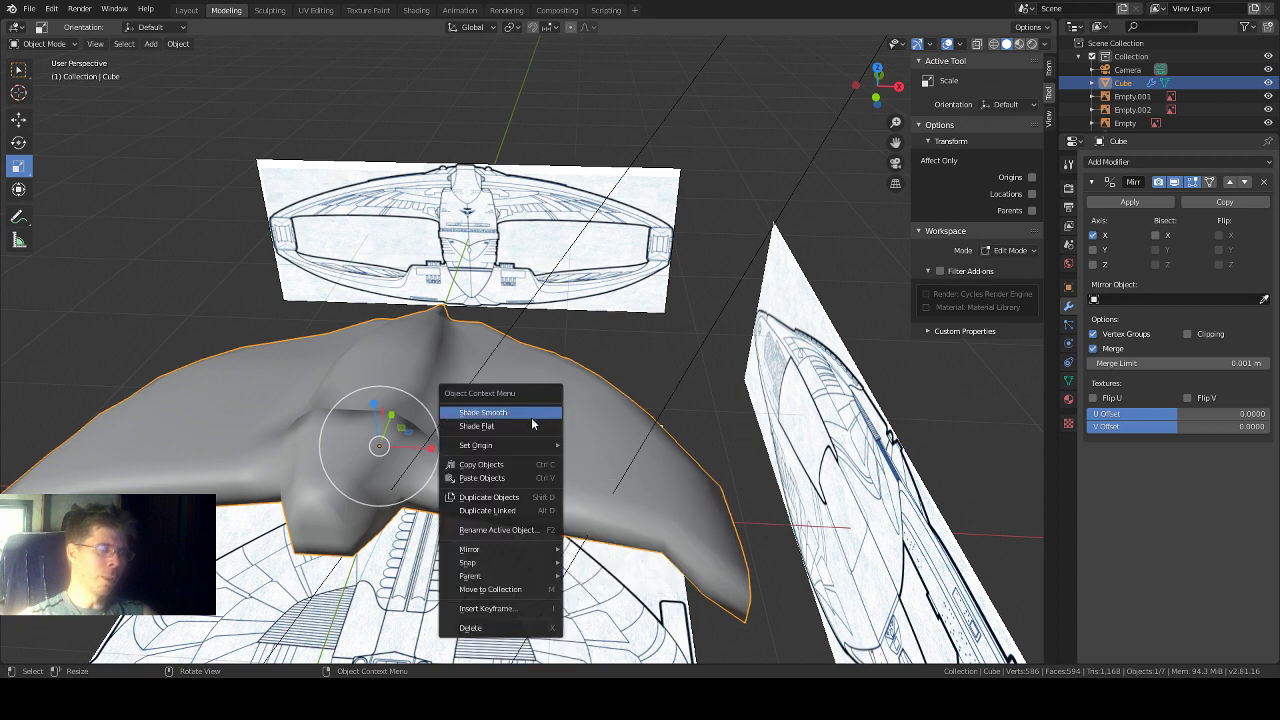
click(512, 427)
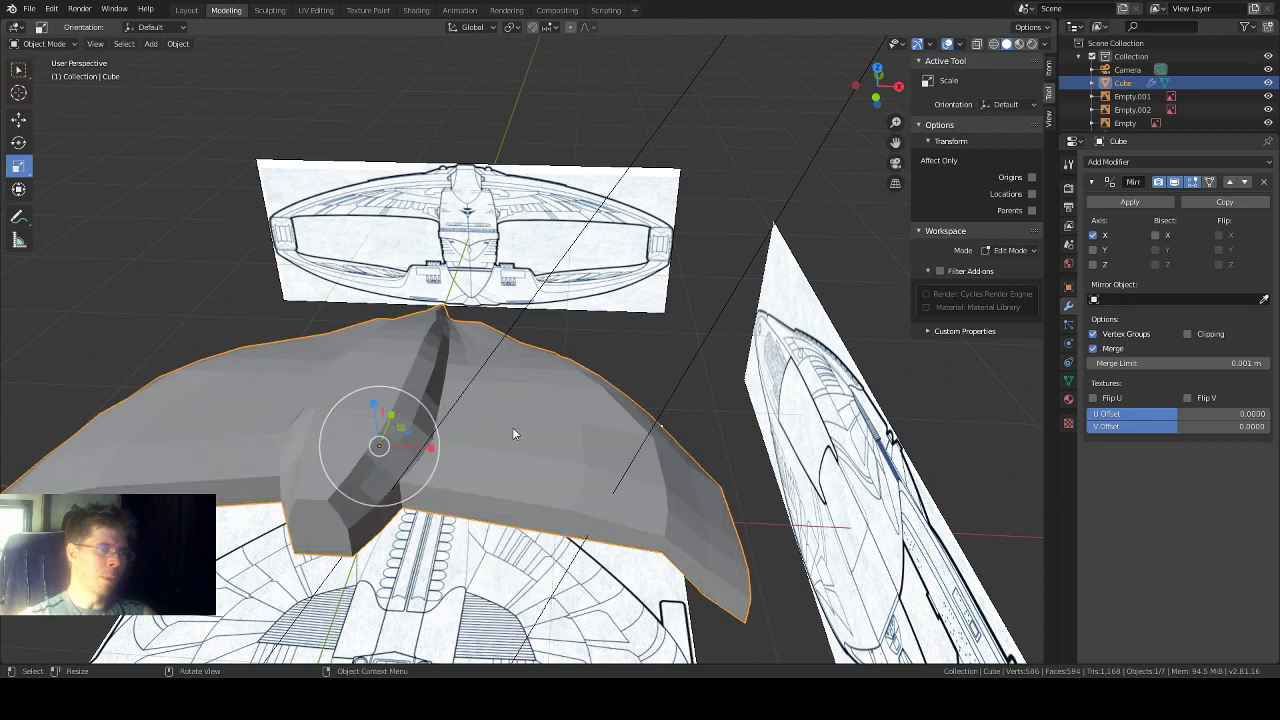
Step: Compare the flat-shaded hull with the front blueprint in front orthographic view and examine its wings and shoulders in perspective
middle_drag(556, 404, 602, 350)
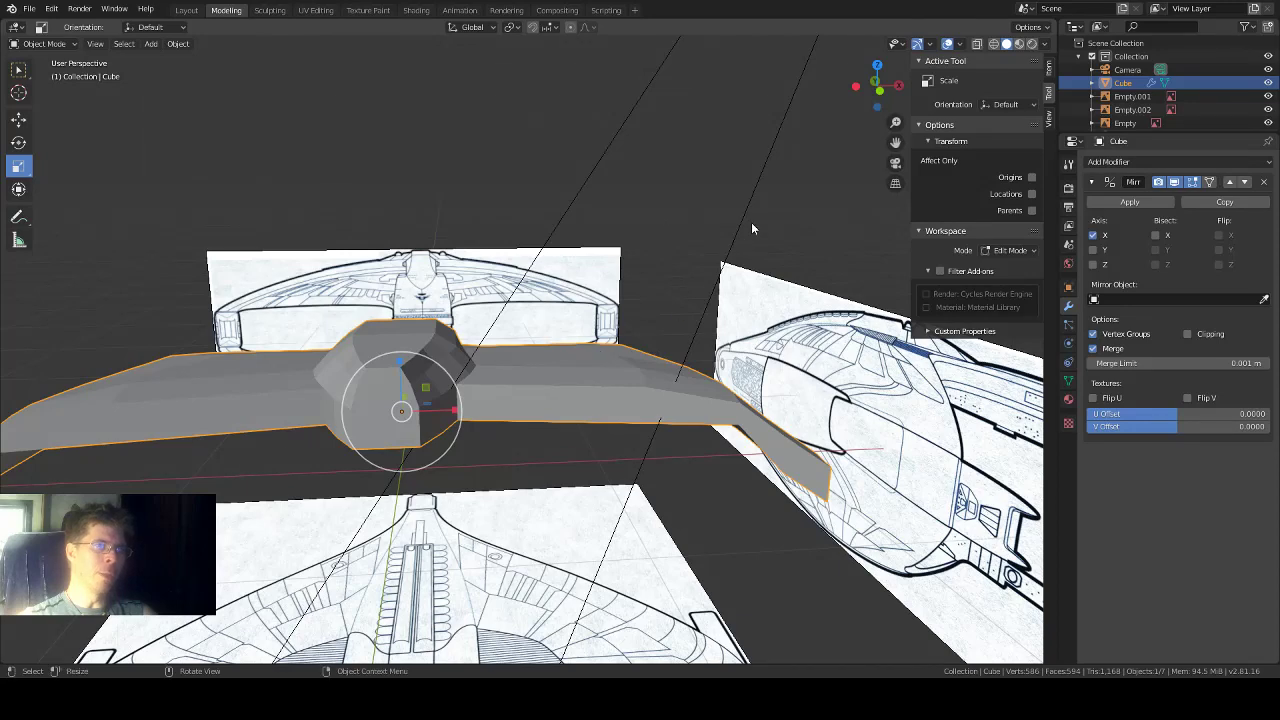
click(880, 89)
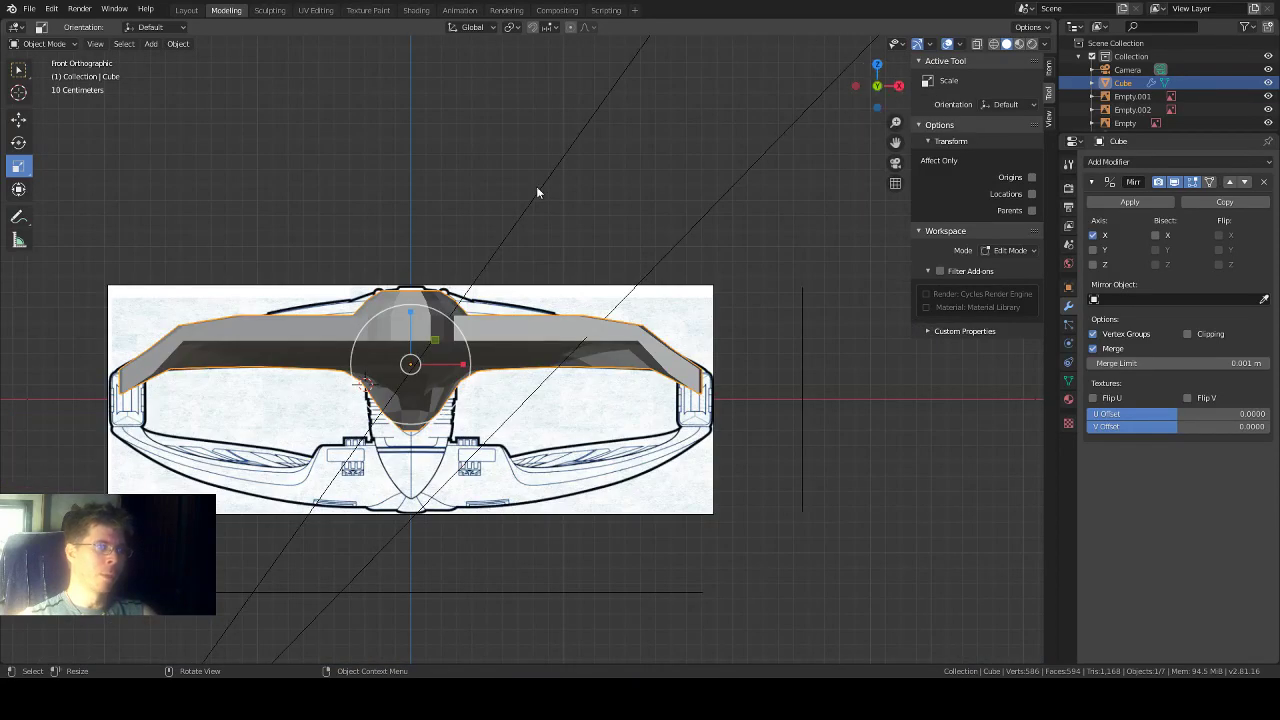
scroll(516, 207, up, 4)
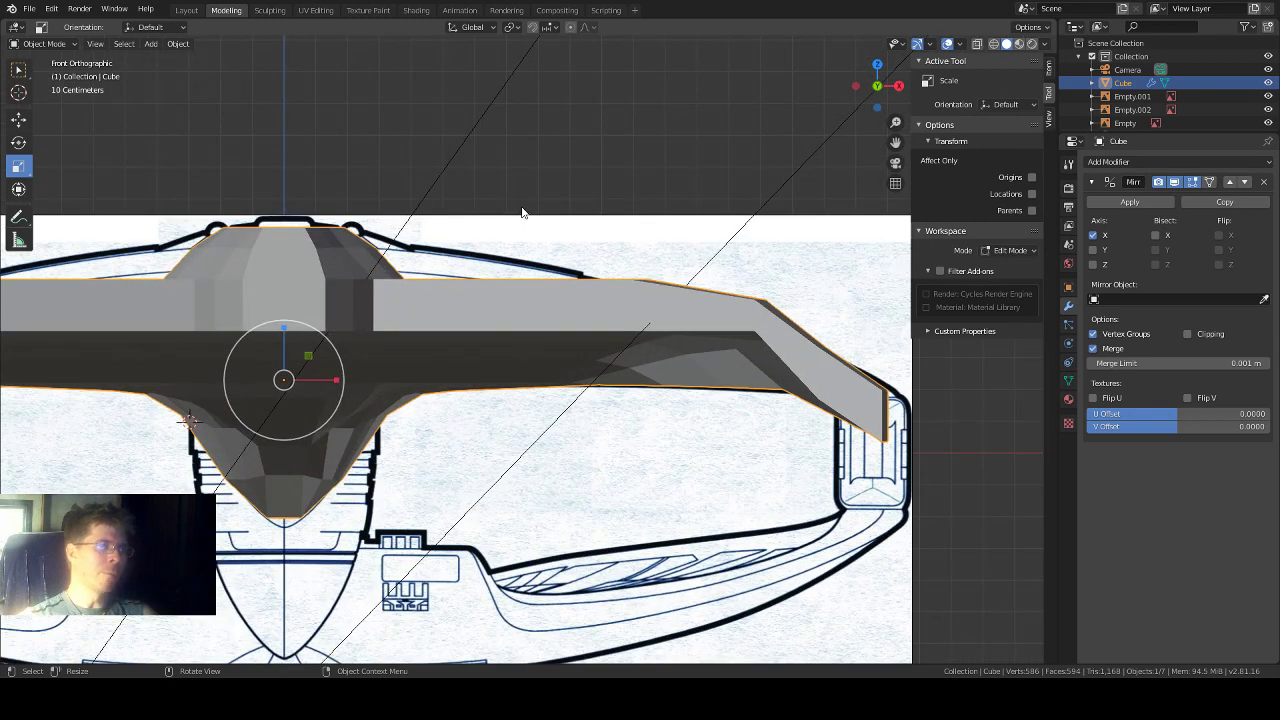
middle_drag(521, 212, 537, 257)
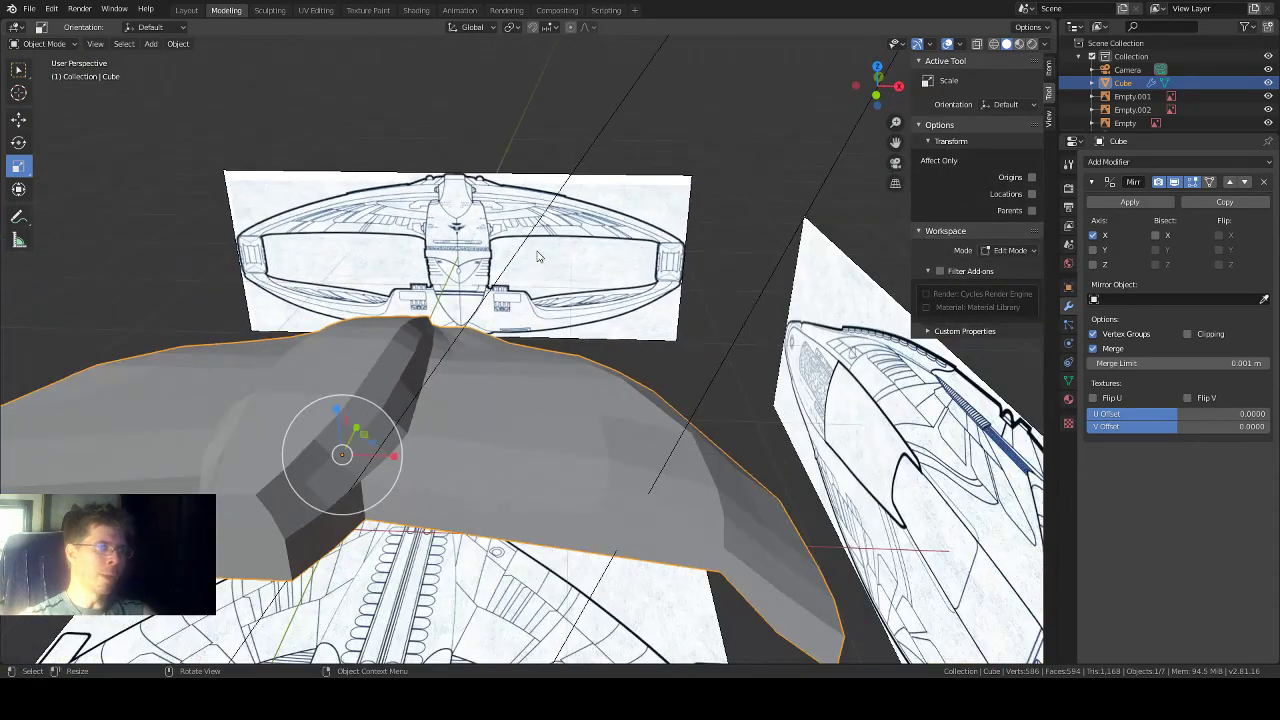
scroll(537, 257, down, 3)
middle_drag(540, 314, 477, 425)
scroll(513, 288, up, 2)
Step: Compare the hull's side silhouette with the side blueprint in left orthographic view, using Edit Mode with X-ray enabled
key(Tab)
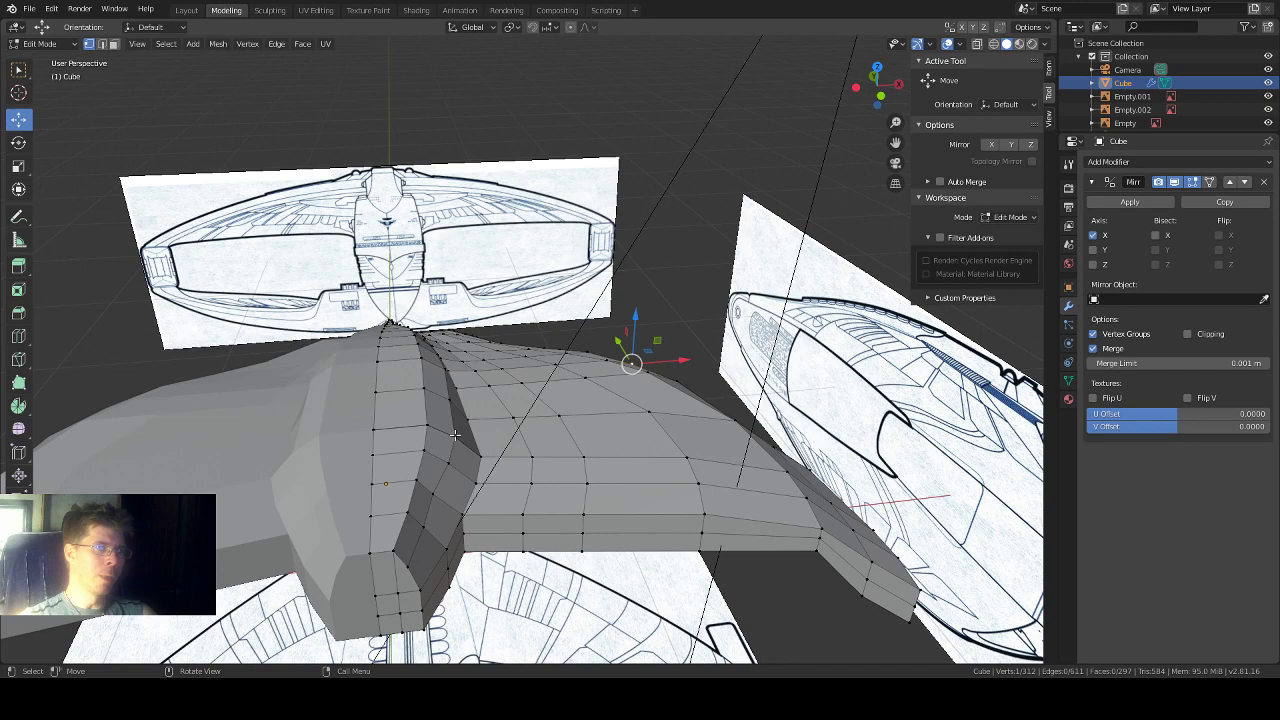
middle_drag(479, 418, 395, 380)
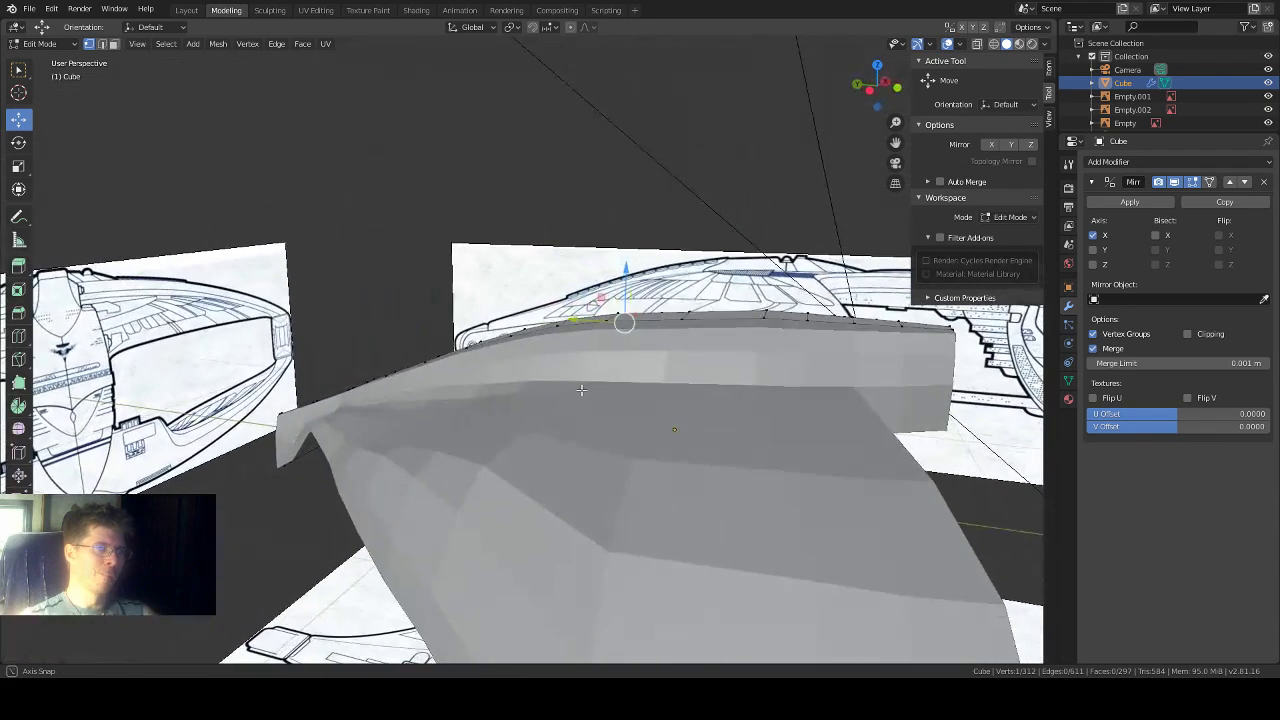
click(867, 88)
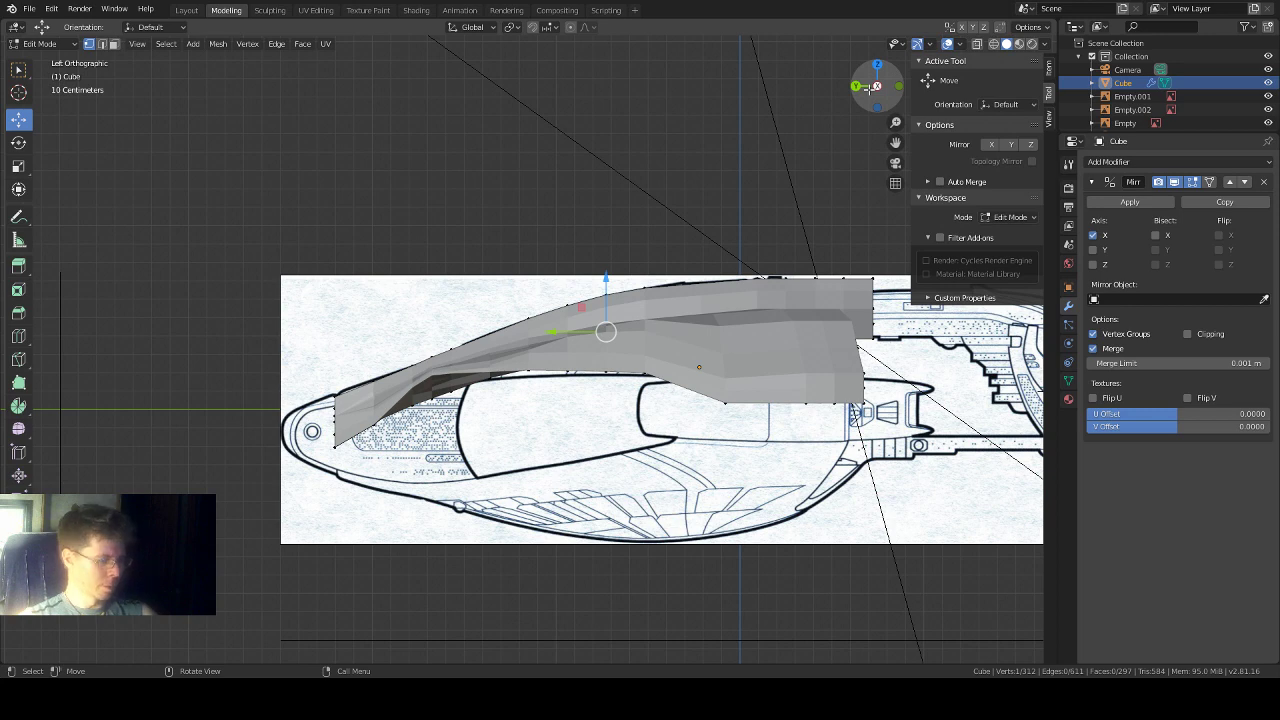
key(alt+z)
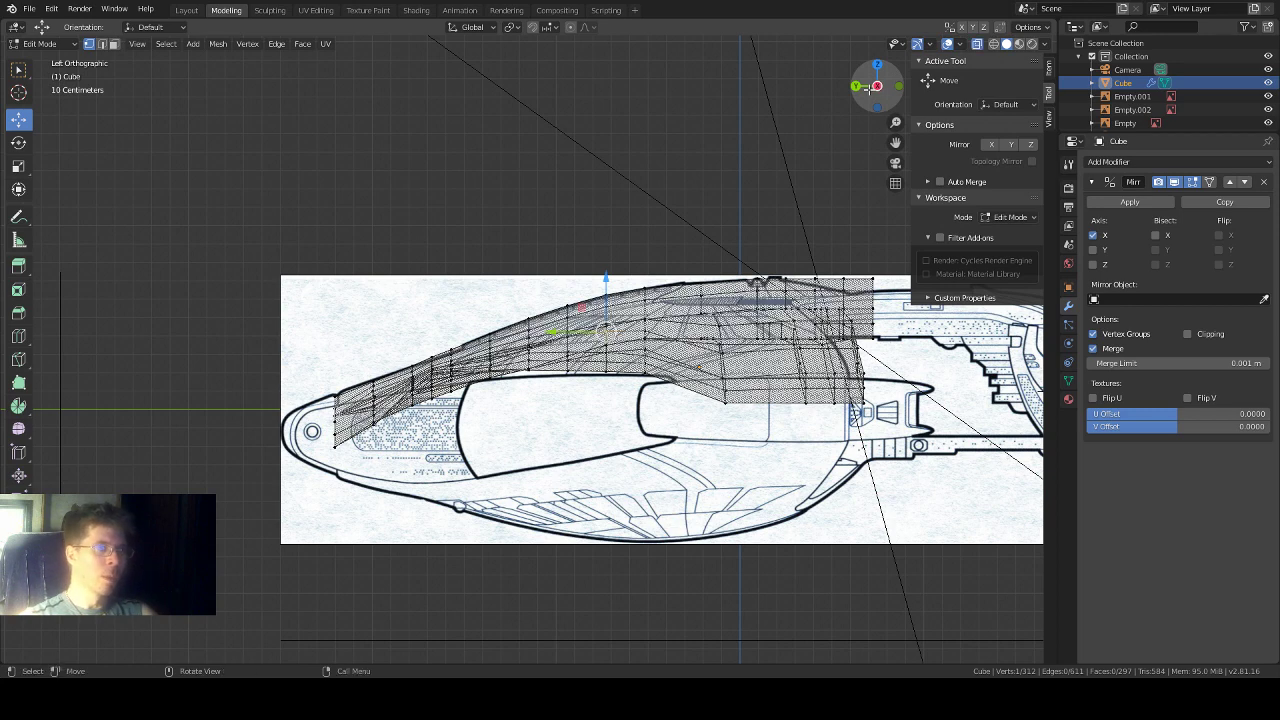
scroll(765, 198, up, 1)
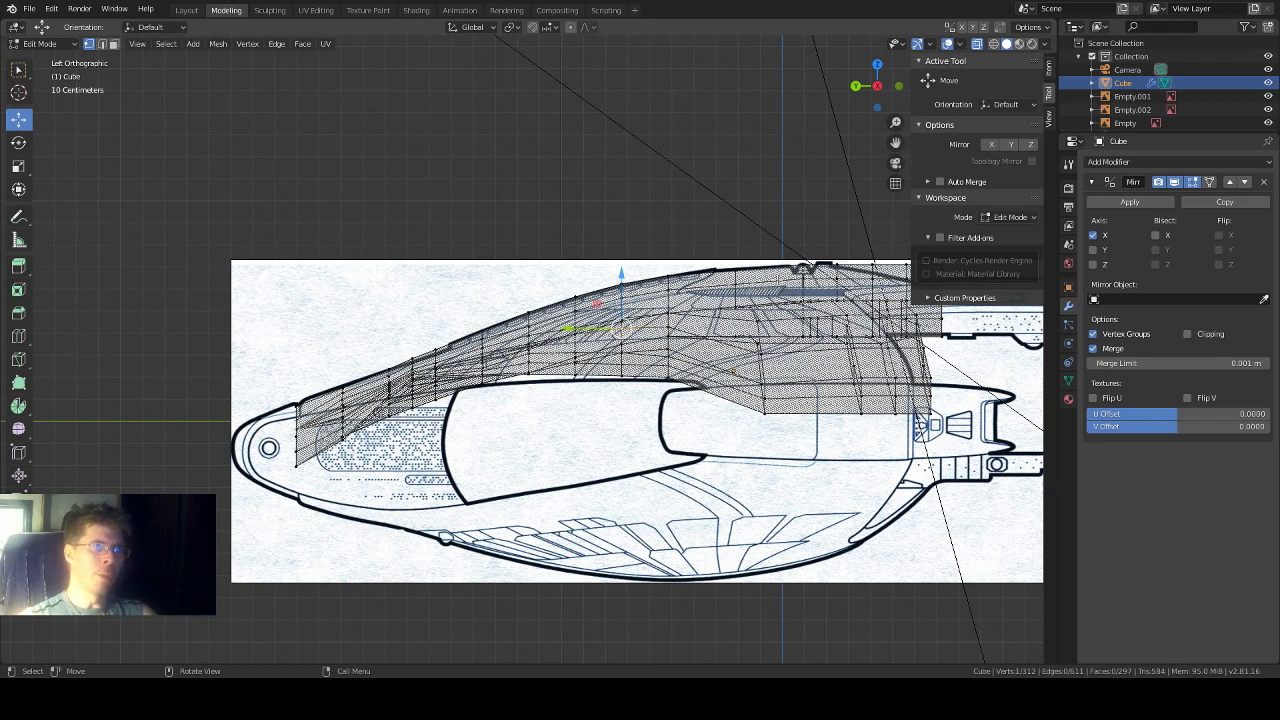
Step: Select two vertices near the hull's upper edge in the side view and locate them on the solid mesh with X-ray off
click(733, 288)
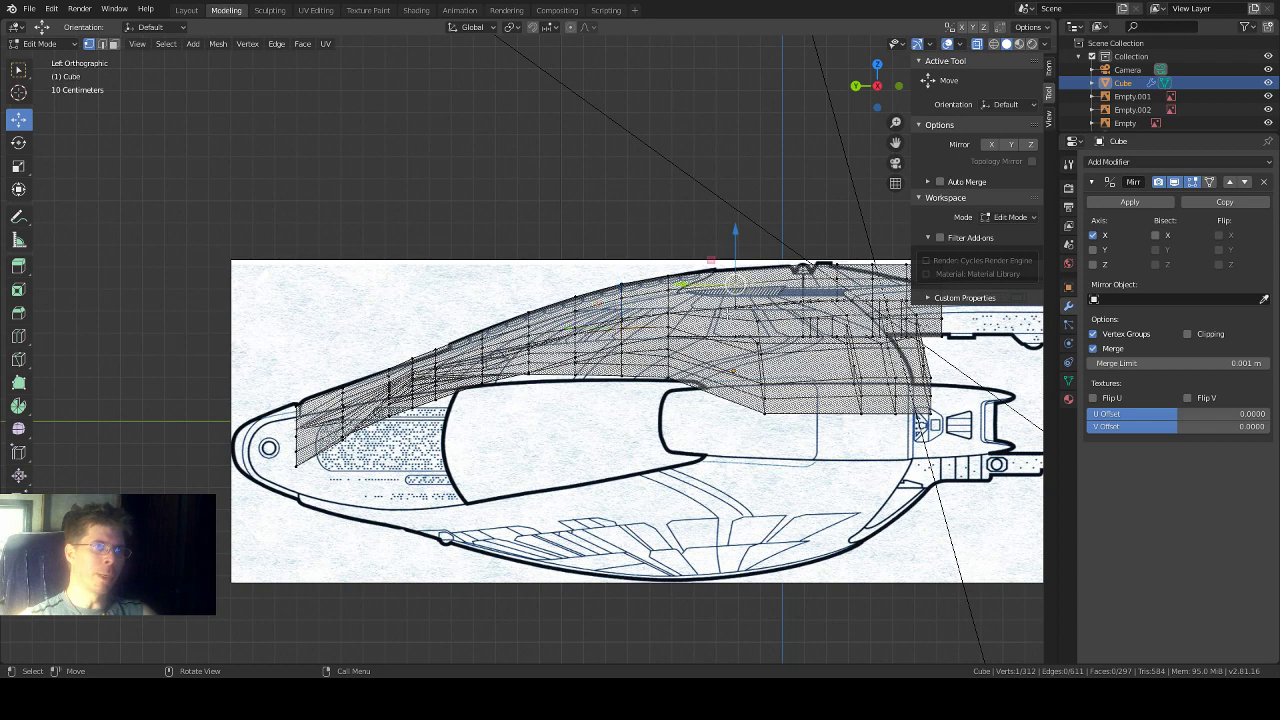
shift+click(803, 277)
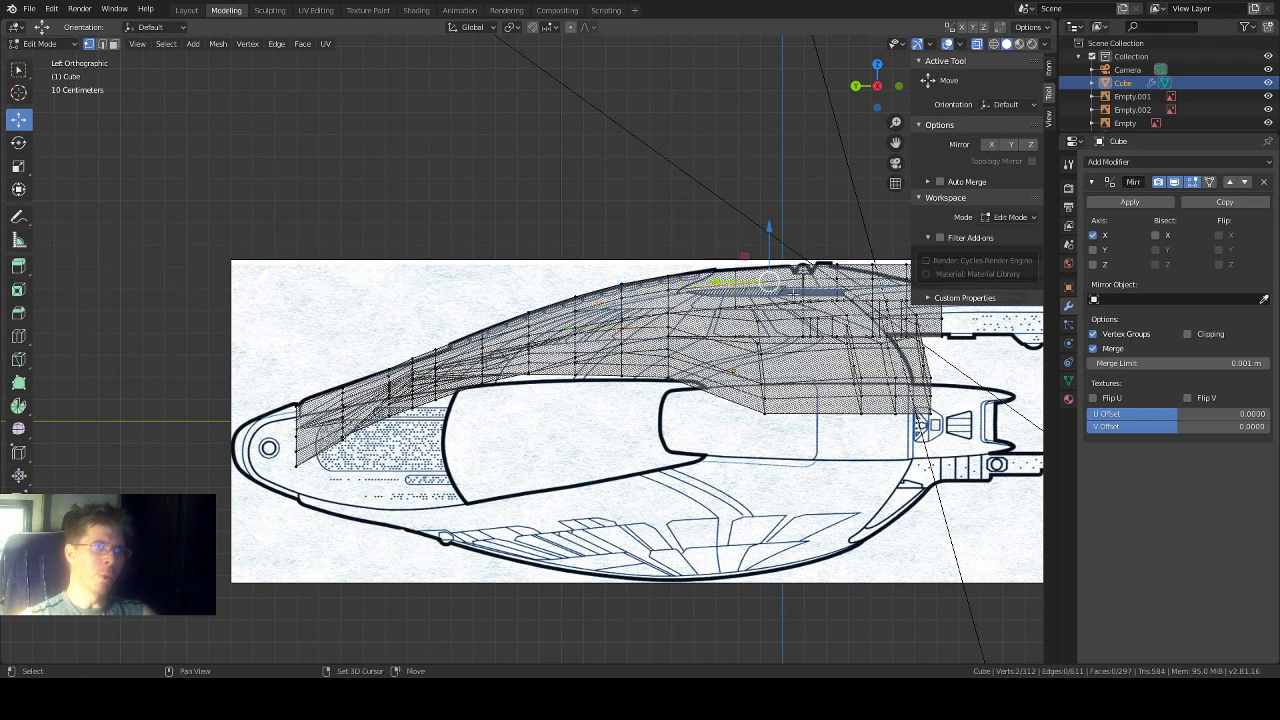
middle_drag(814, 292, 678, 333)
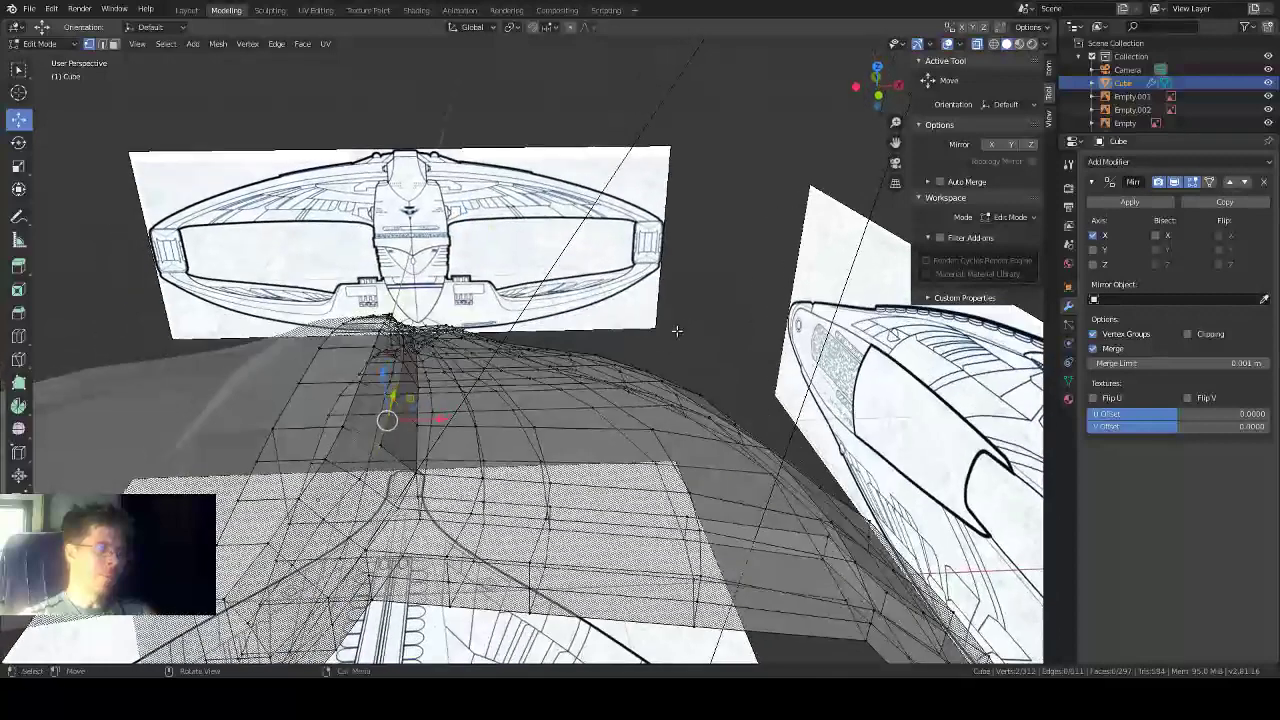
middle_drag(694, 274, 695, 278)
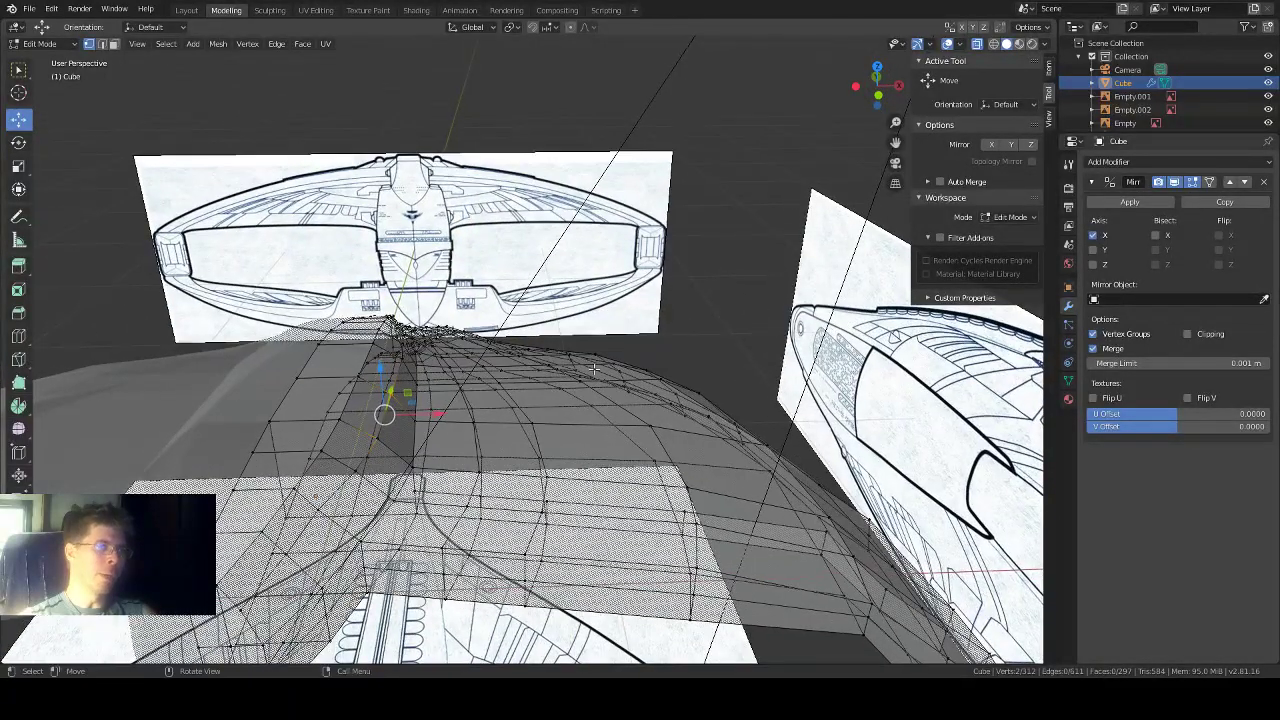
key(alt+z)
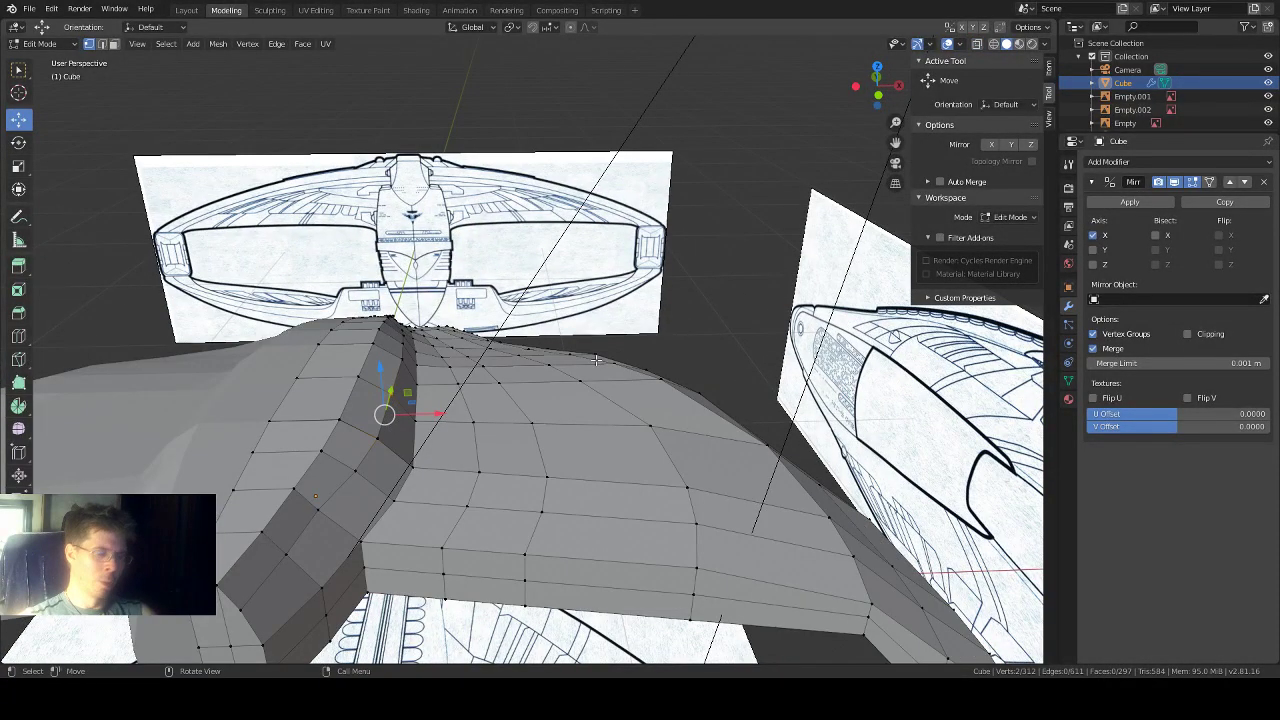
Step: Merge the wing root's front upper vertex into the neighbouring vertex on the central hull's side, using At Last
key(KP_Decimal)
scroll(589, 357, down, 7)
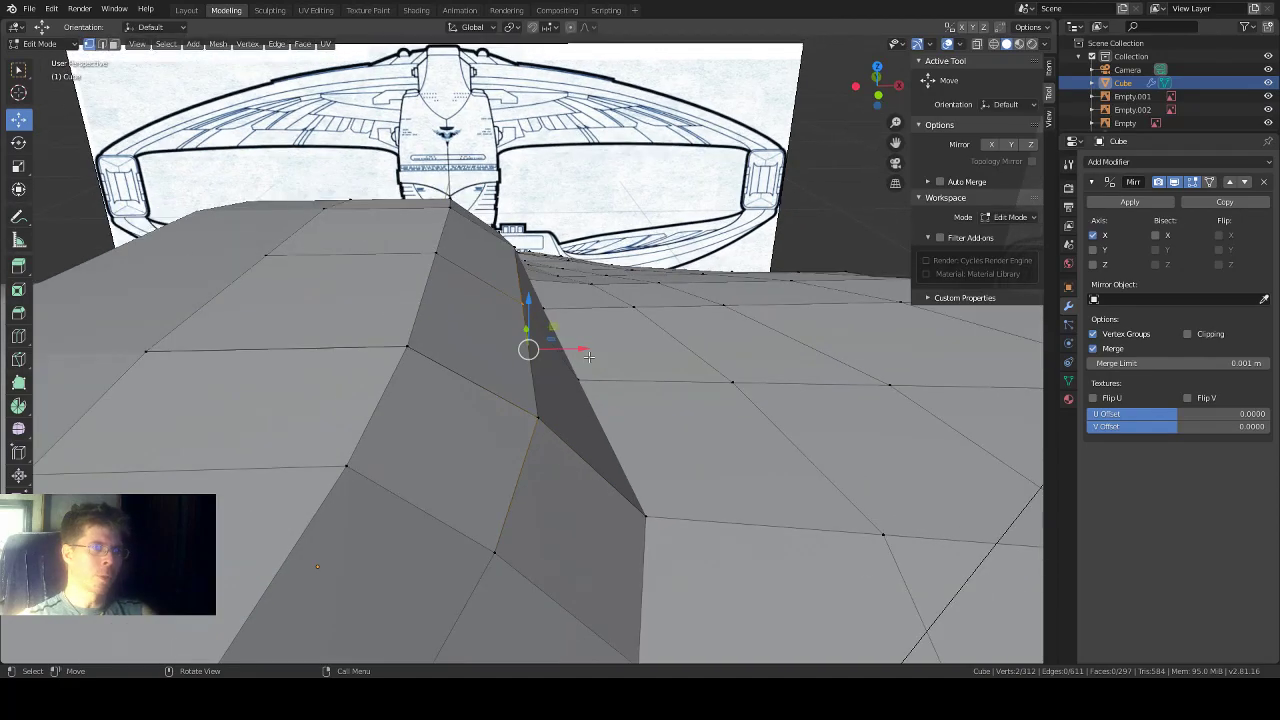
middle_drag(677, 399, 860, 400)
scroll(561, 430, up, 4)
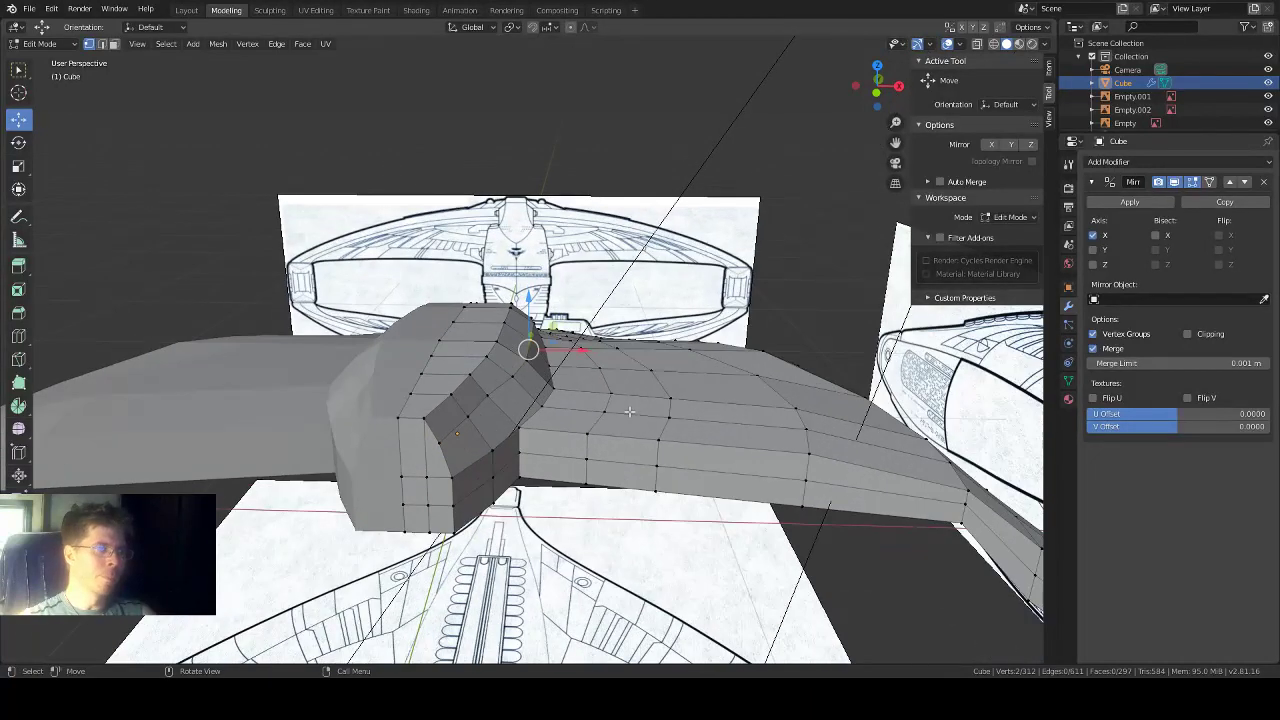
click(515, 447)
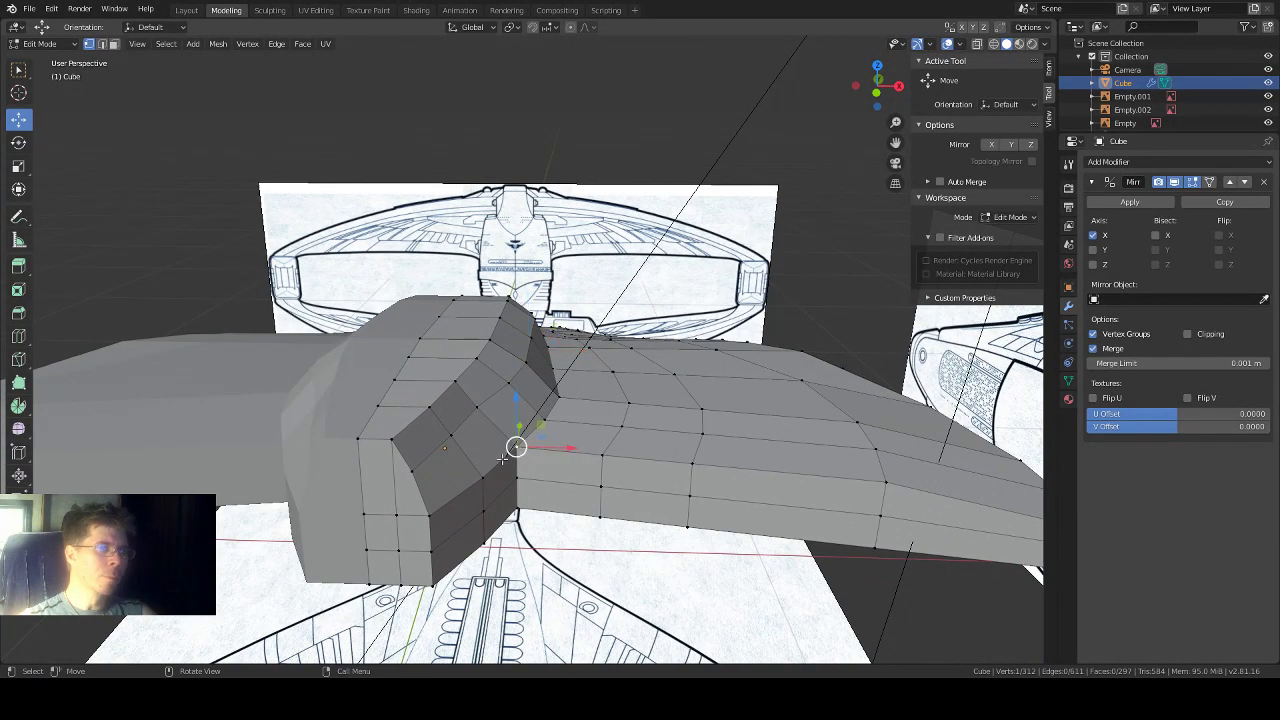
shift+click(476, 408)
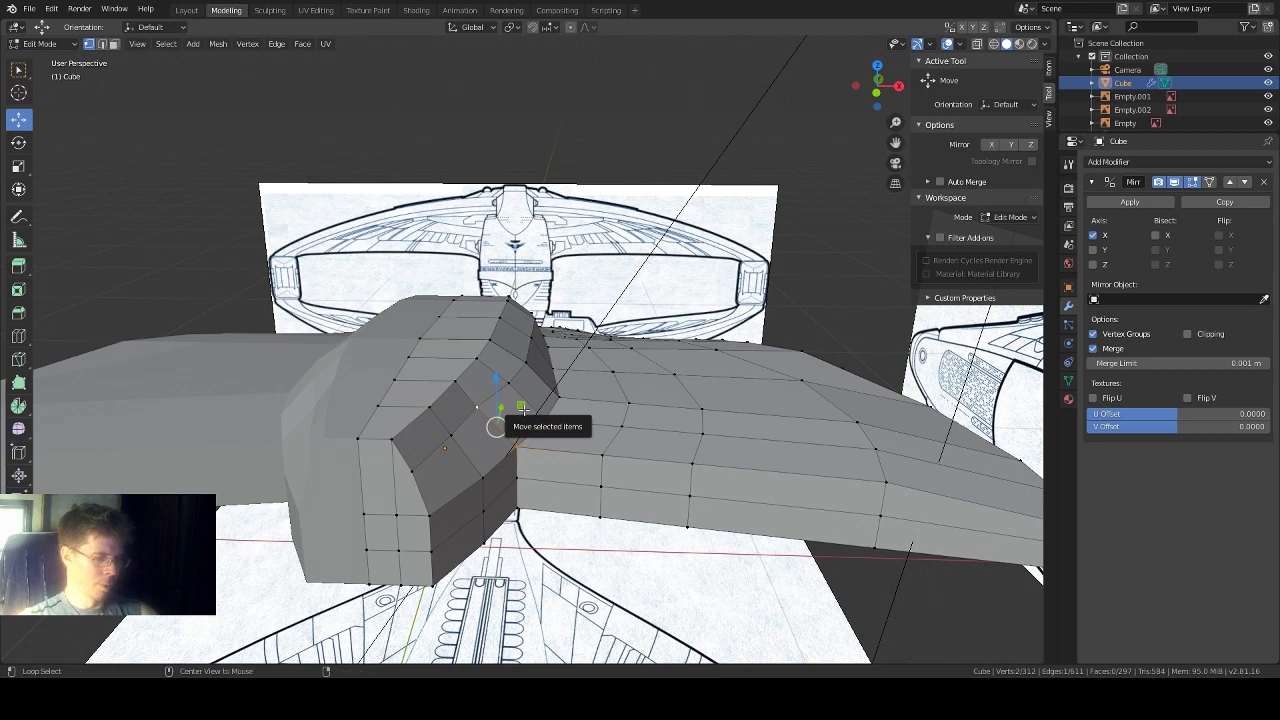
key(m)
click(525, 415)
Step: Merge the second vertex back along the wing-root seam into the adjacent vertex on the central hull's side
middle_drag(525, 415, 508, 435)
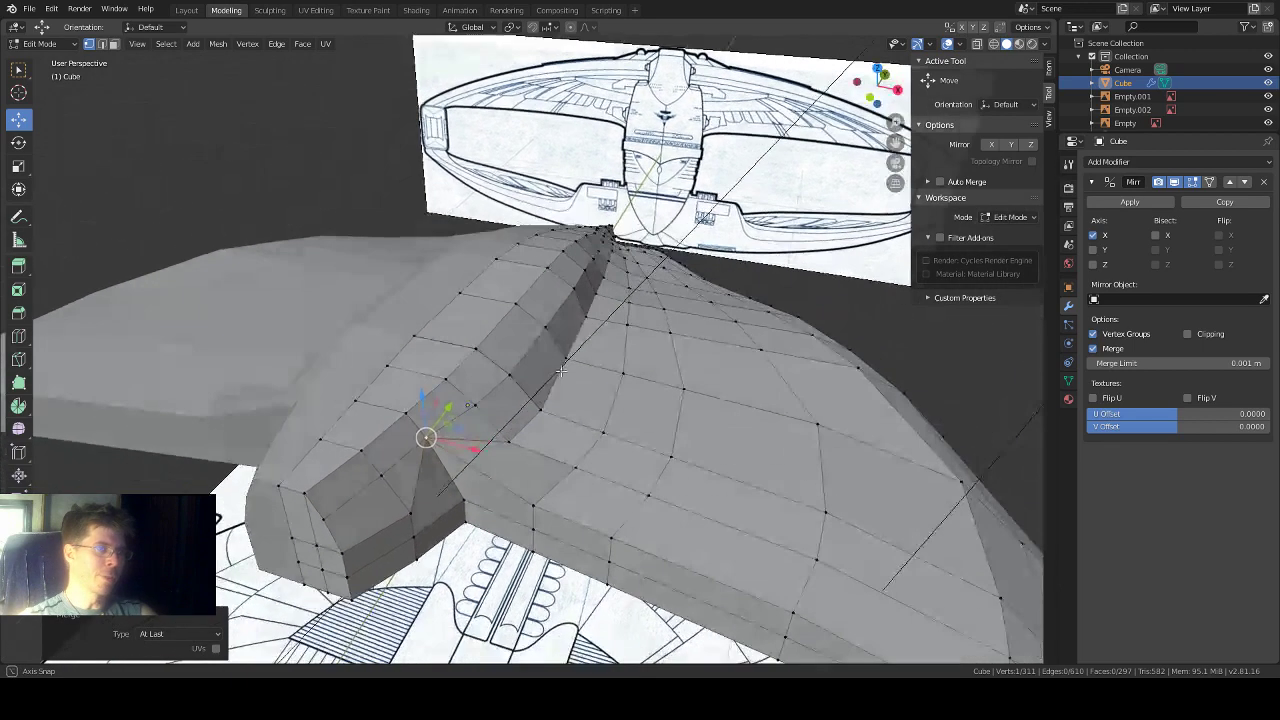
click(508, 435)
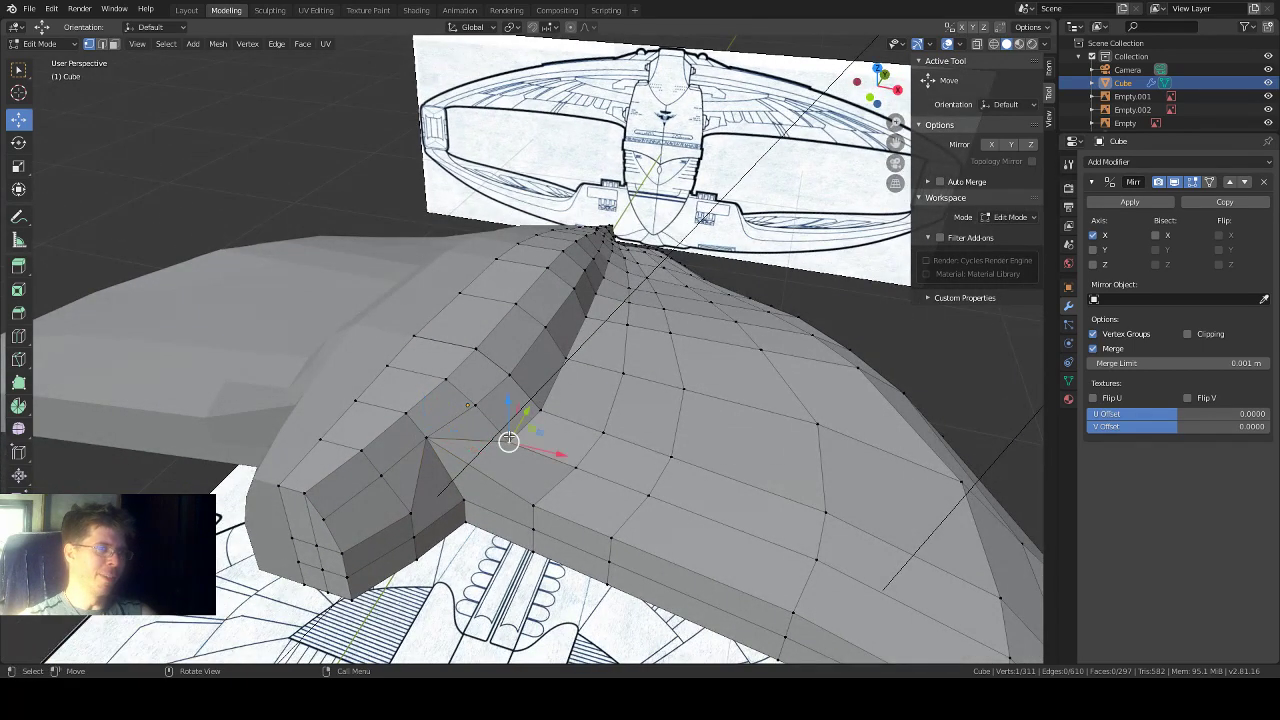
shift+click(471, 405)
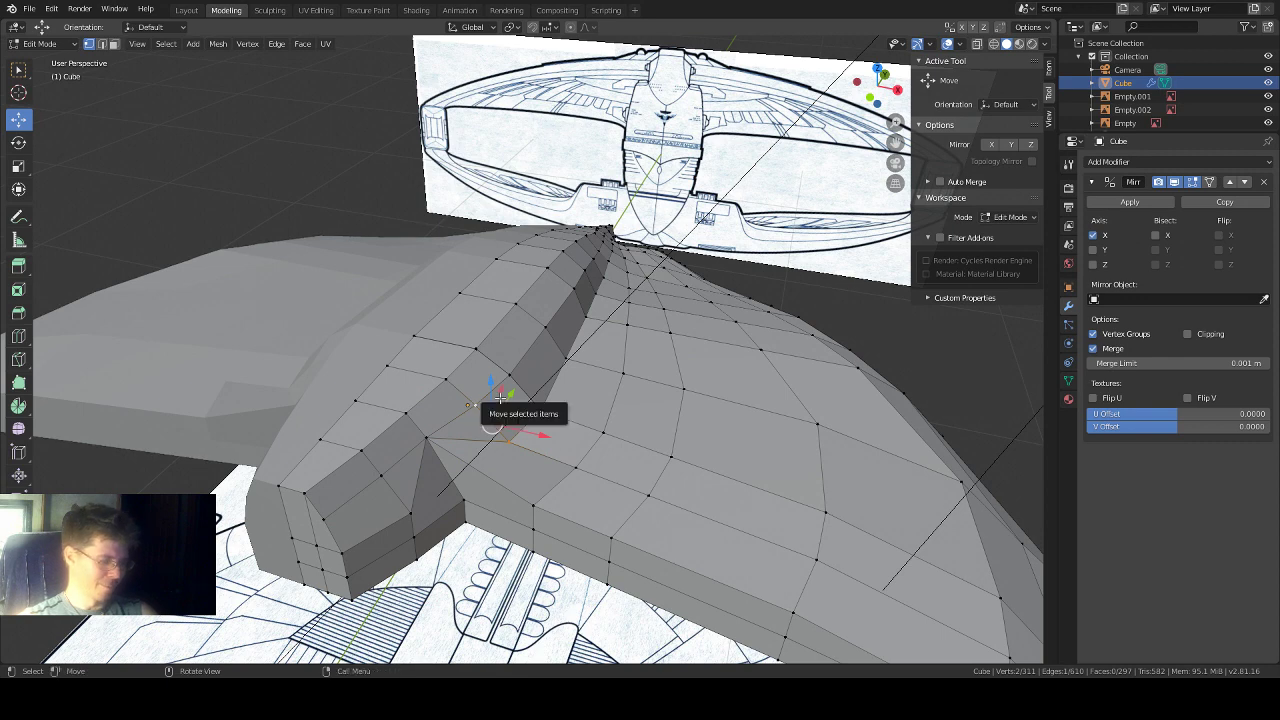
key(m)
click(505, 400)
Step: Merge the third vertex back along the wing-root seam into the hull-side vertex directly above it
mouse_move(505, 400)
middle_down()
mouse_move(603, 394)
mouse_move(520, 403)
middle_up()
click(512, 409)
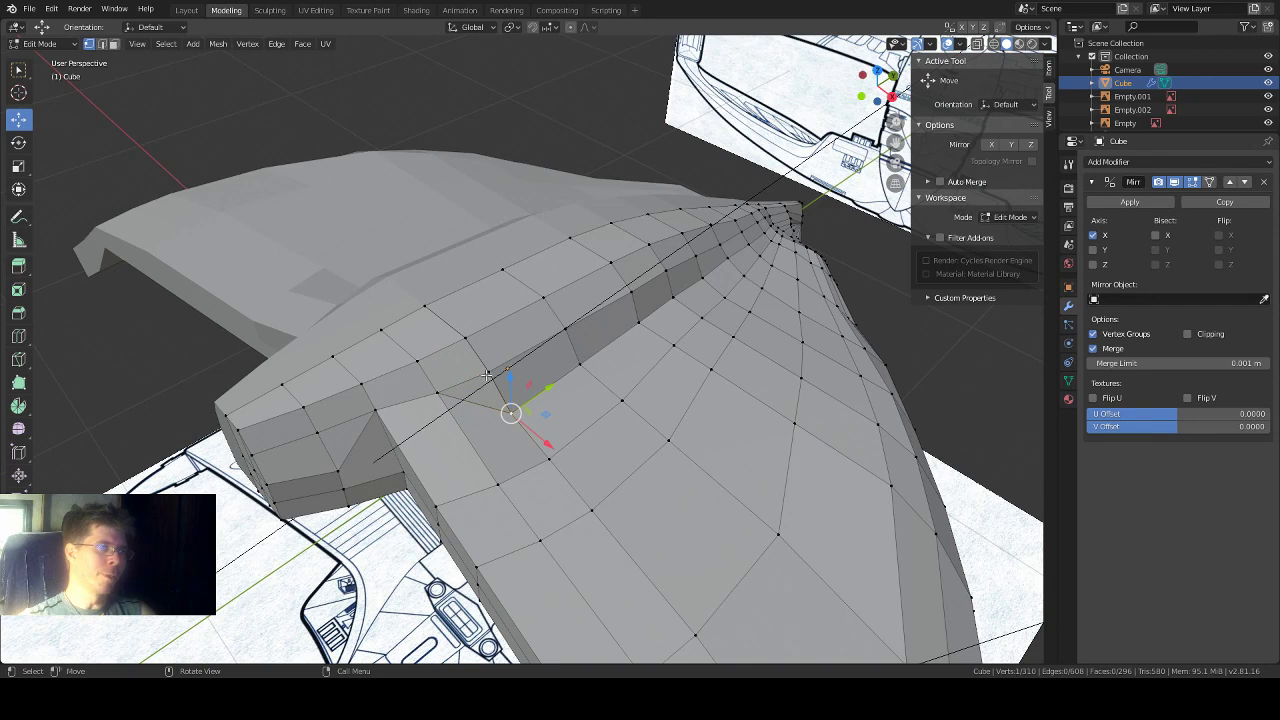
shift+click(487, 374)
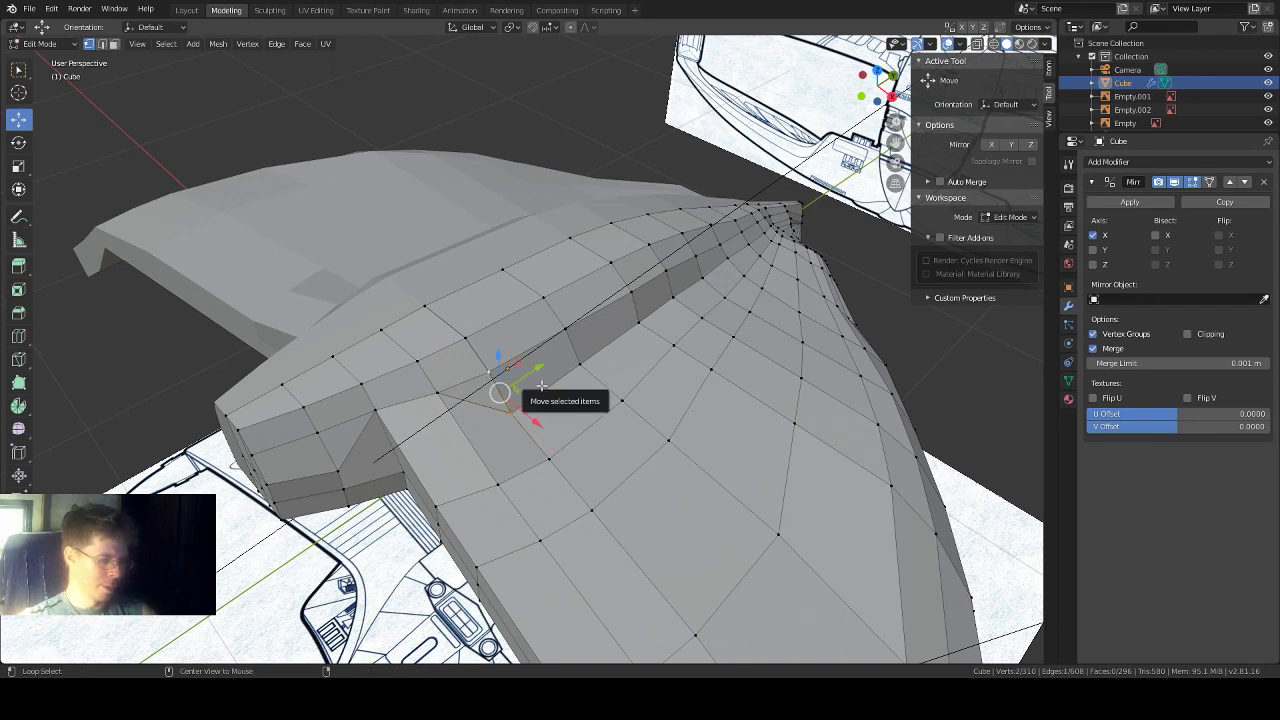
key(m)
click(541, 384)
Step: Select the next unmerged vertex along the wing-root seam, just behind the closed part of the step
middle_drag(626, 362, 541, 371)
click(568, 396)
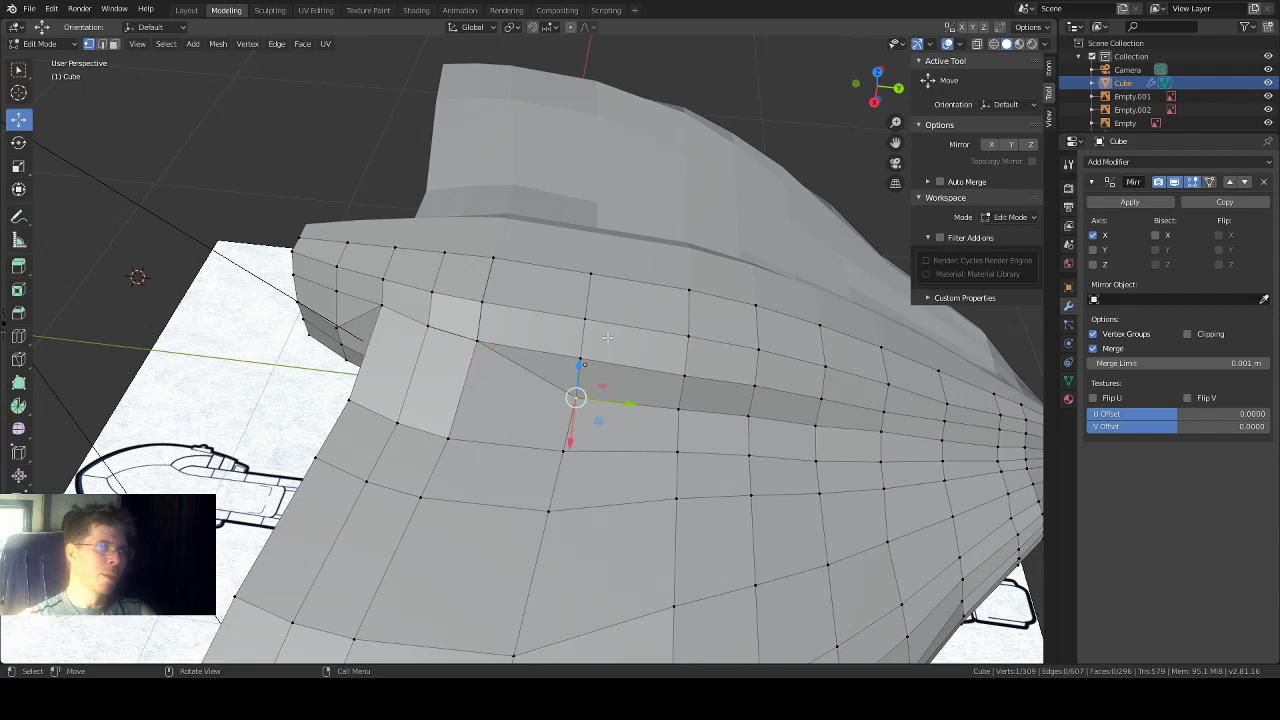
Step: Merge the selected vertex at the tip of the crease triangle into the neighbouring vertex up the ridge, using At Last
middle_drag(607, 337, 517, 284)
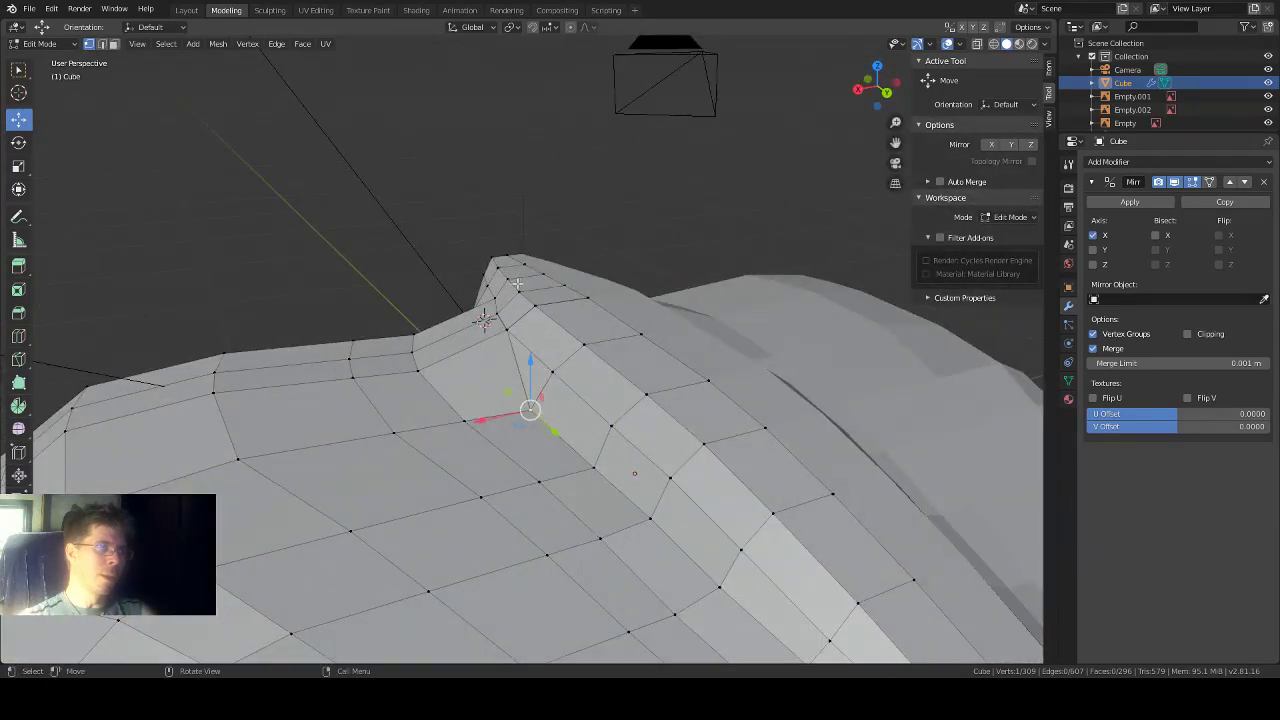
shift+click(554, 372)
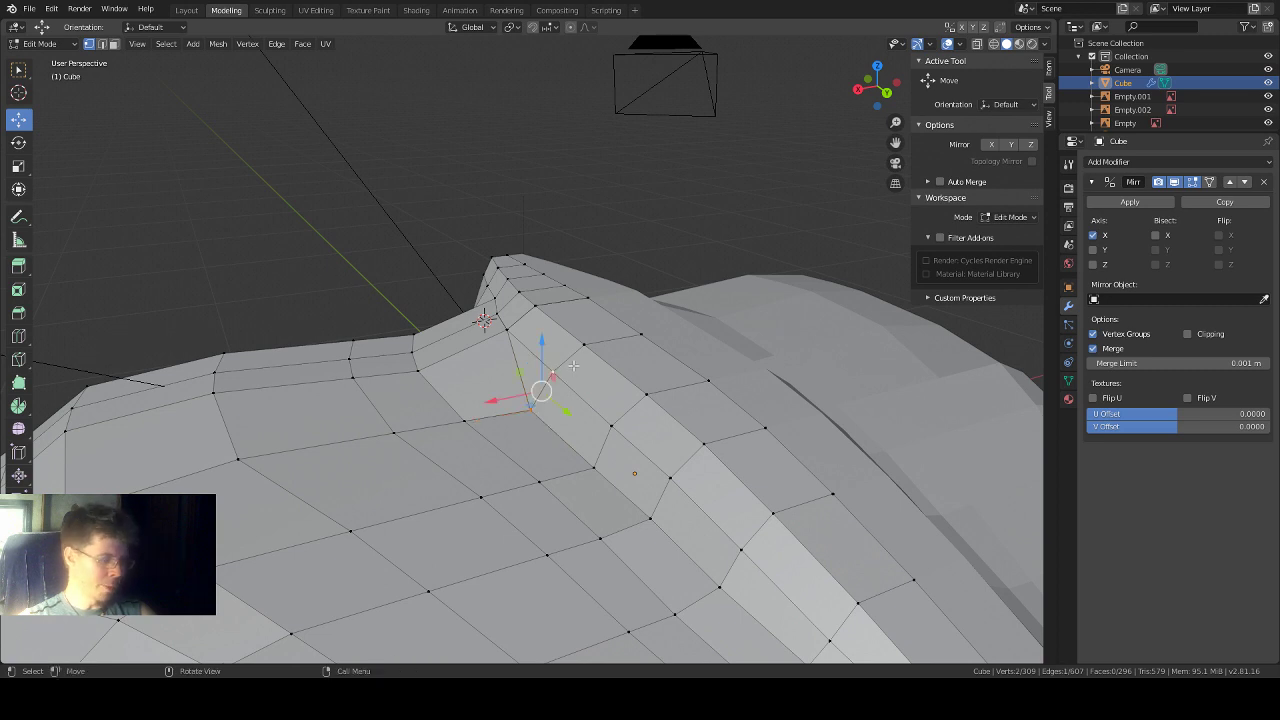
key(m)
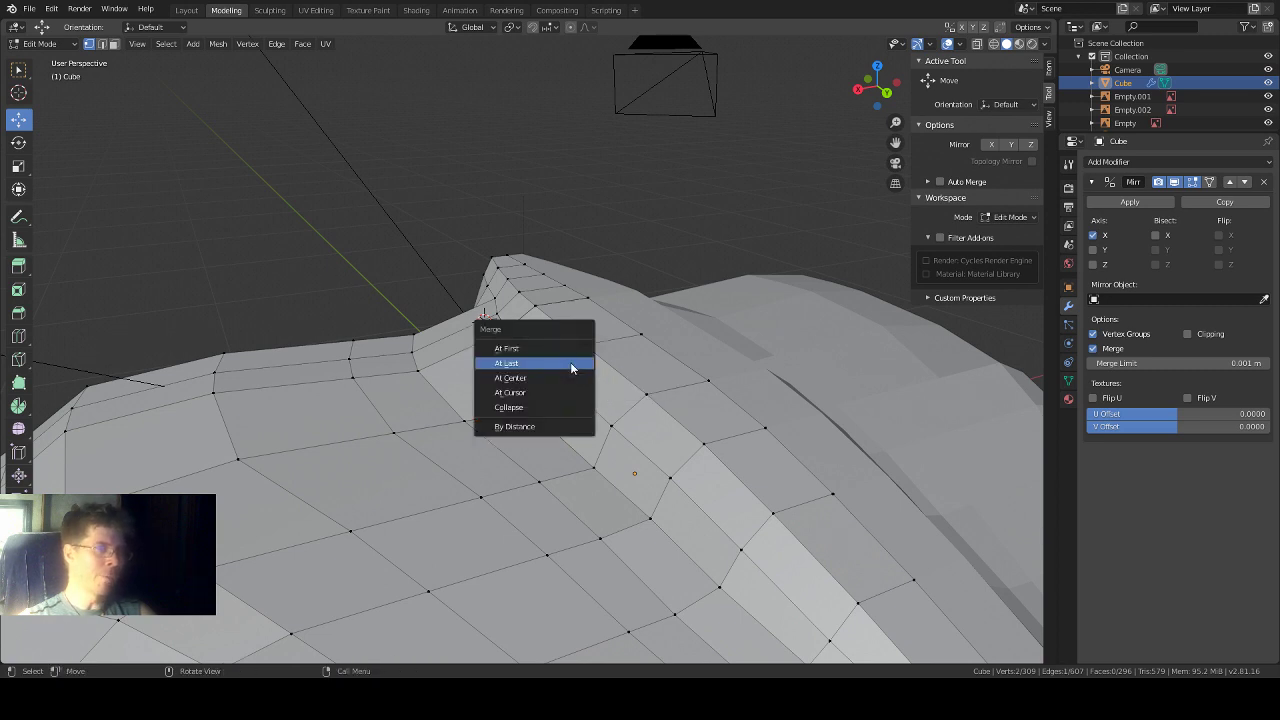
click(580, 367)
Step: Switch to the Select Box tool and merge the next lower crease vertex into its upper neighbour with At Last
middle_drag(620, 390, 568, 432)
shift+right_click(545, 372)
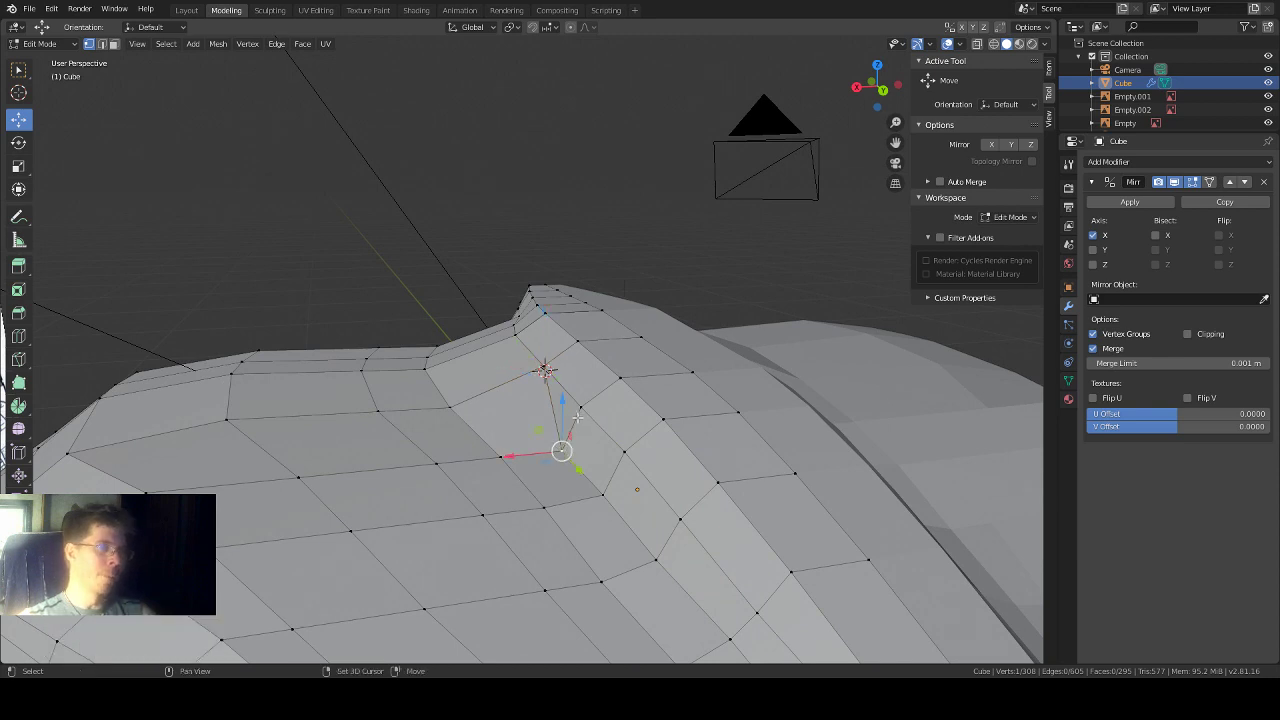
click(18, 70)
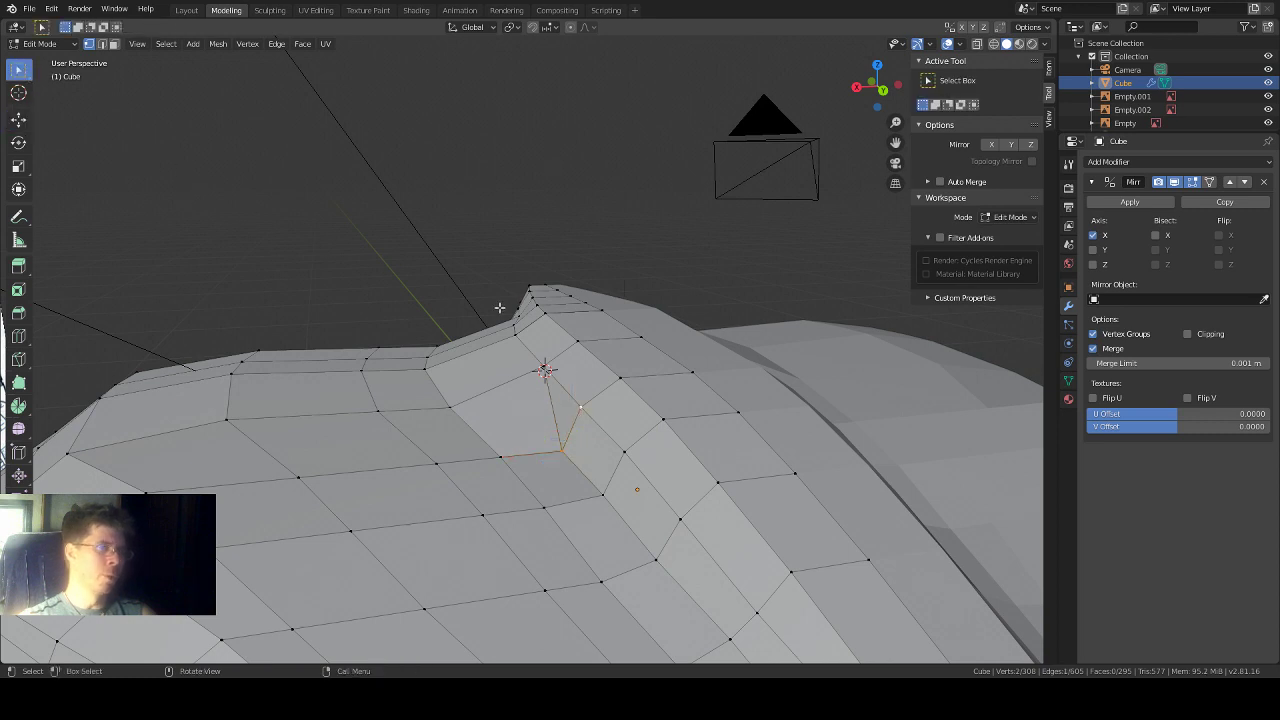
key(m)
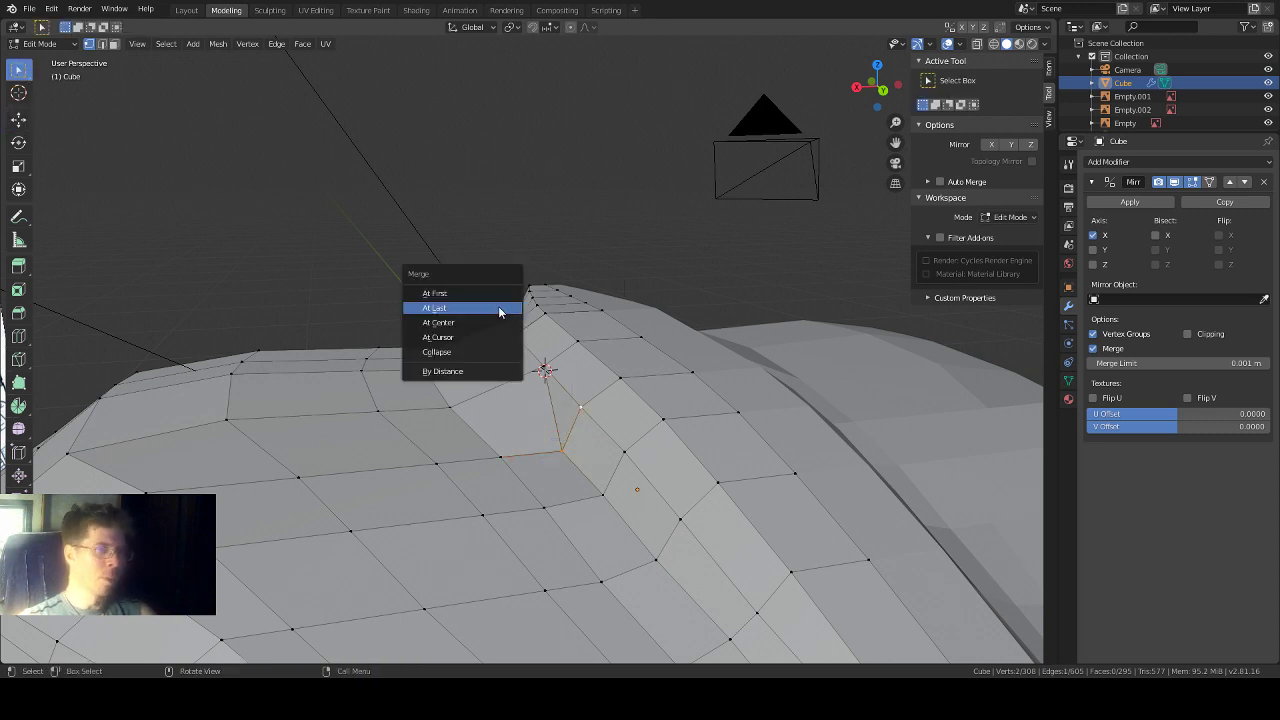
click(500, 313)
Step: Select the following vertex pair down the crease and merge the lower one into the upper one with At Last
click(605, 492)
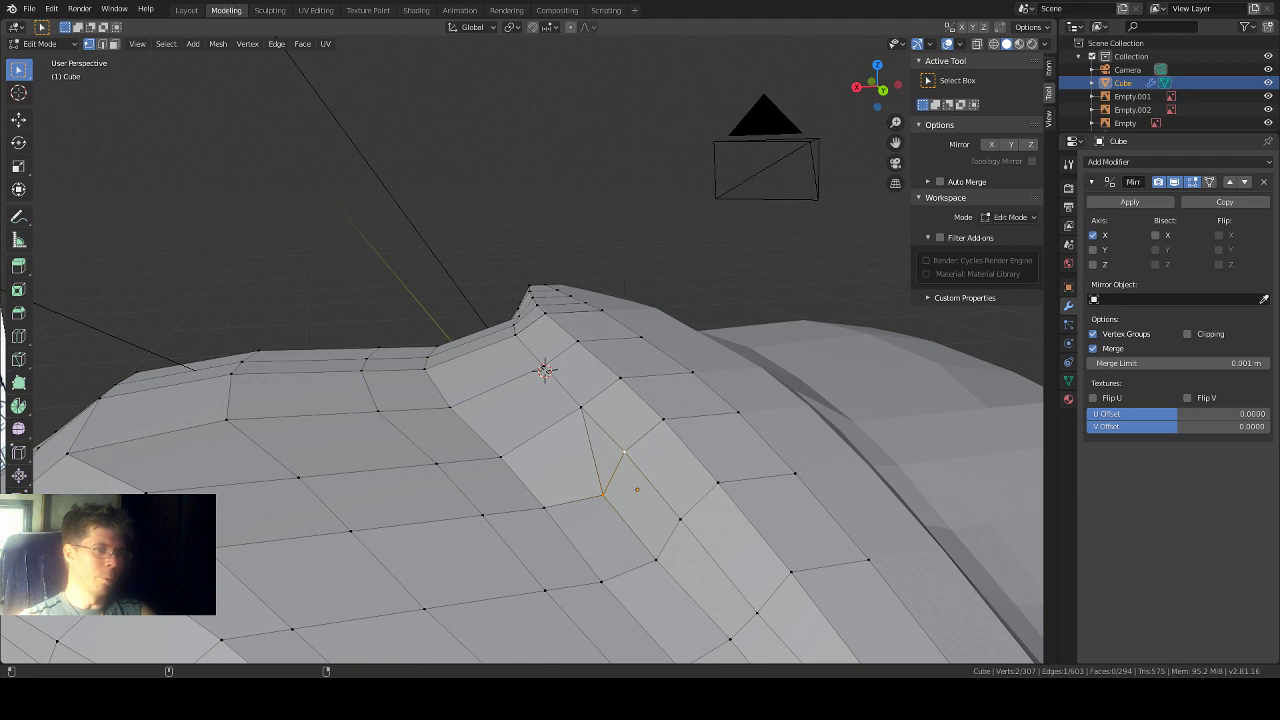
middle_drag(343, 209, 393, 217)
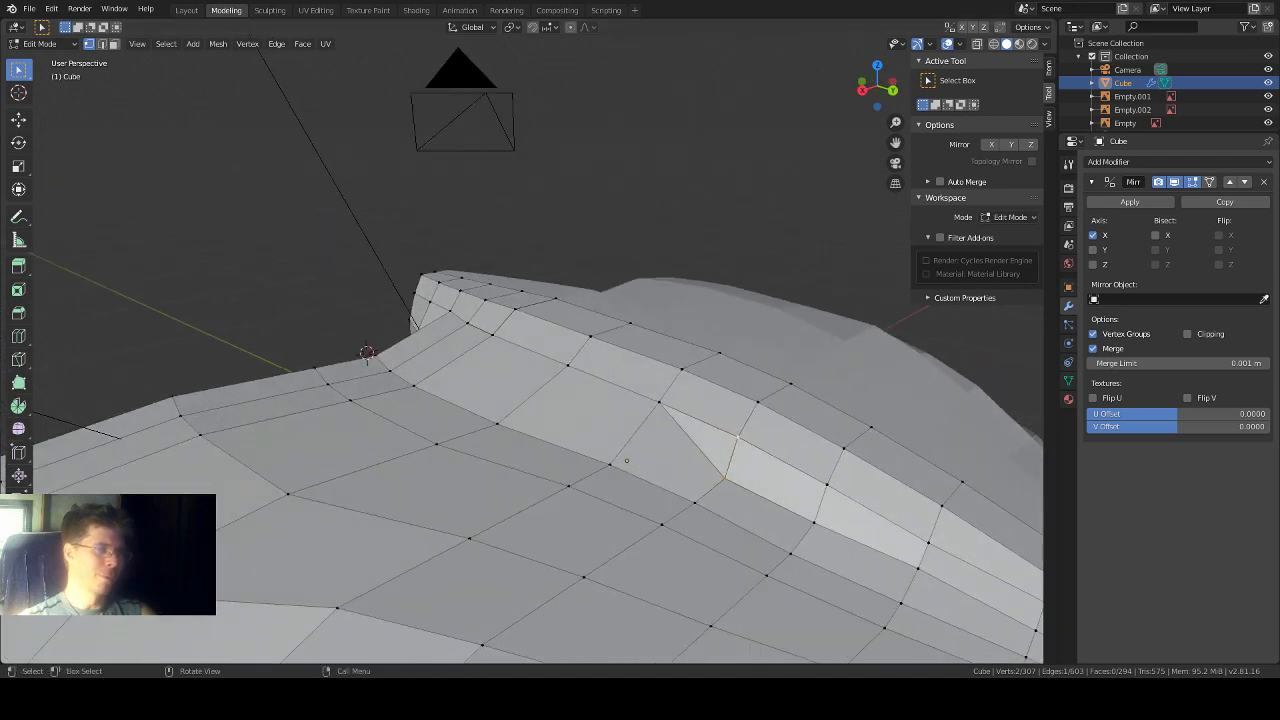
middle_drag(586, 320, 544, 334)
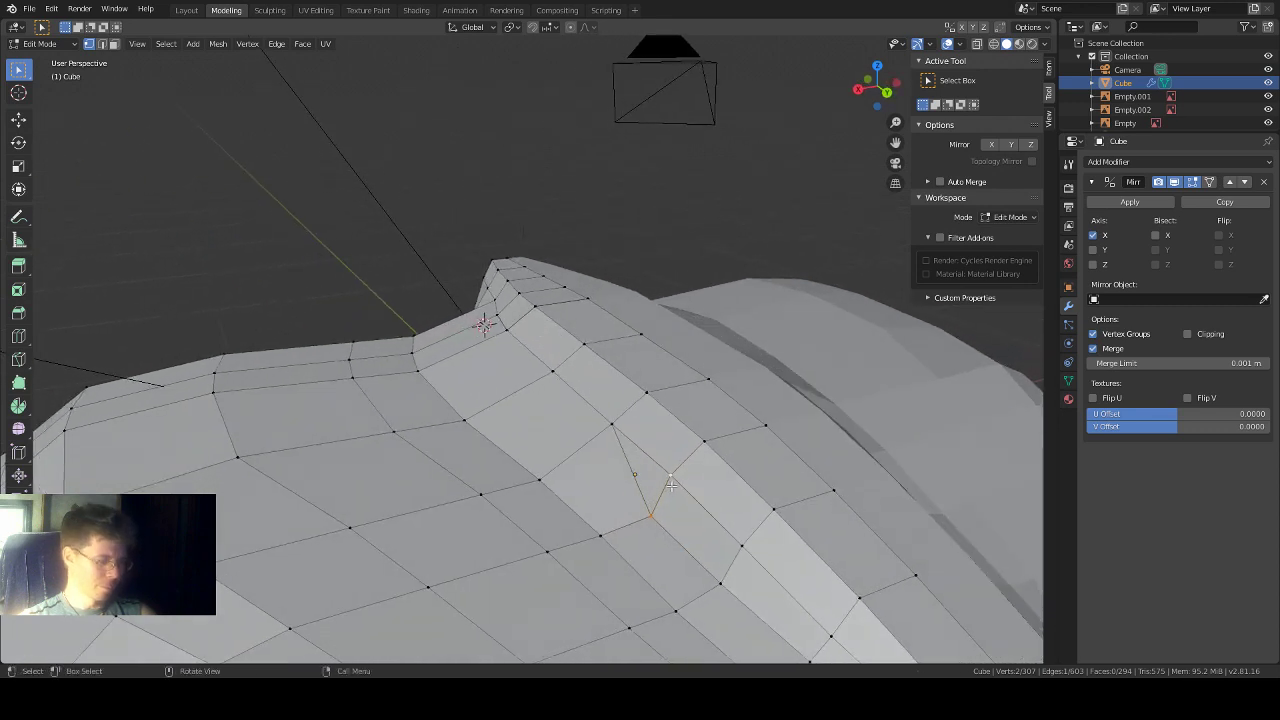
key(m)
click(671, 487)
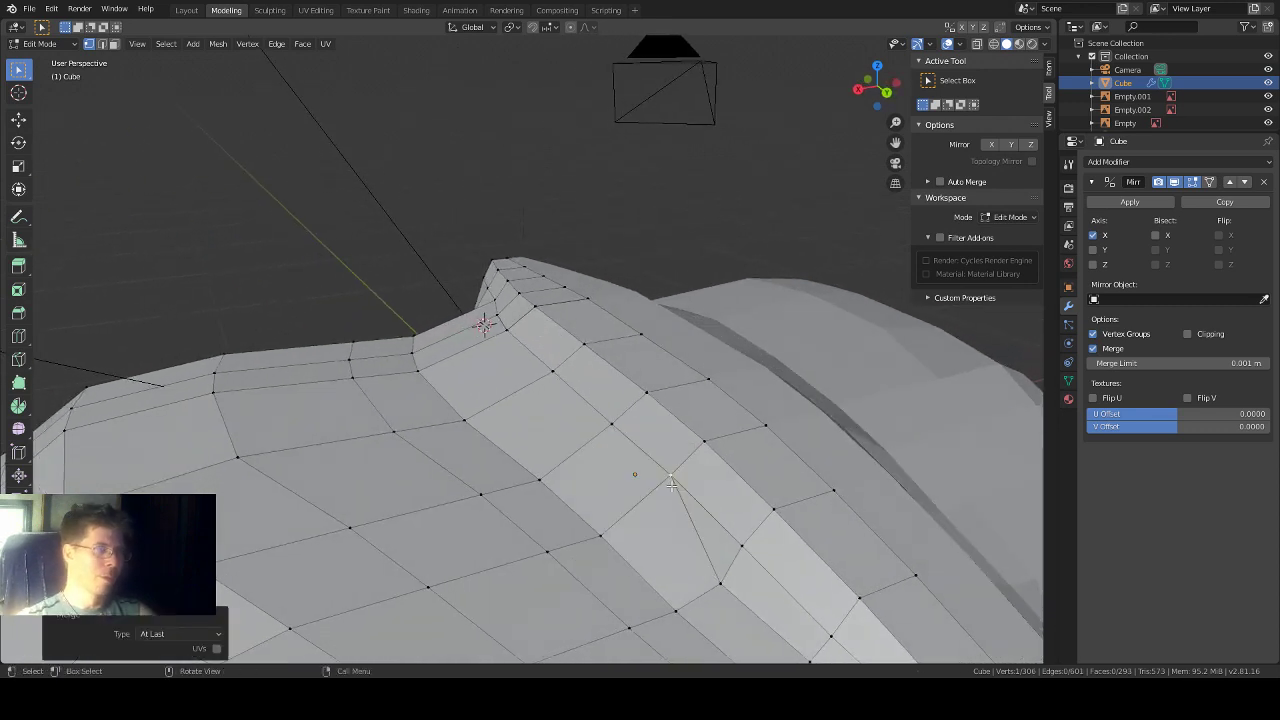
Step: Merge the crease vertex at the new triangle's lower corner into the adjacent ridge-side vertex with At Last
middle_drag(688, 364, 700, 336)
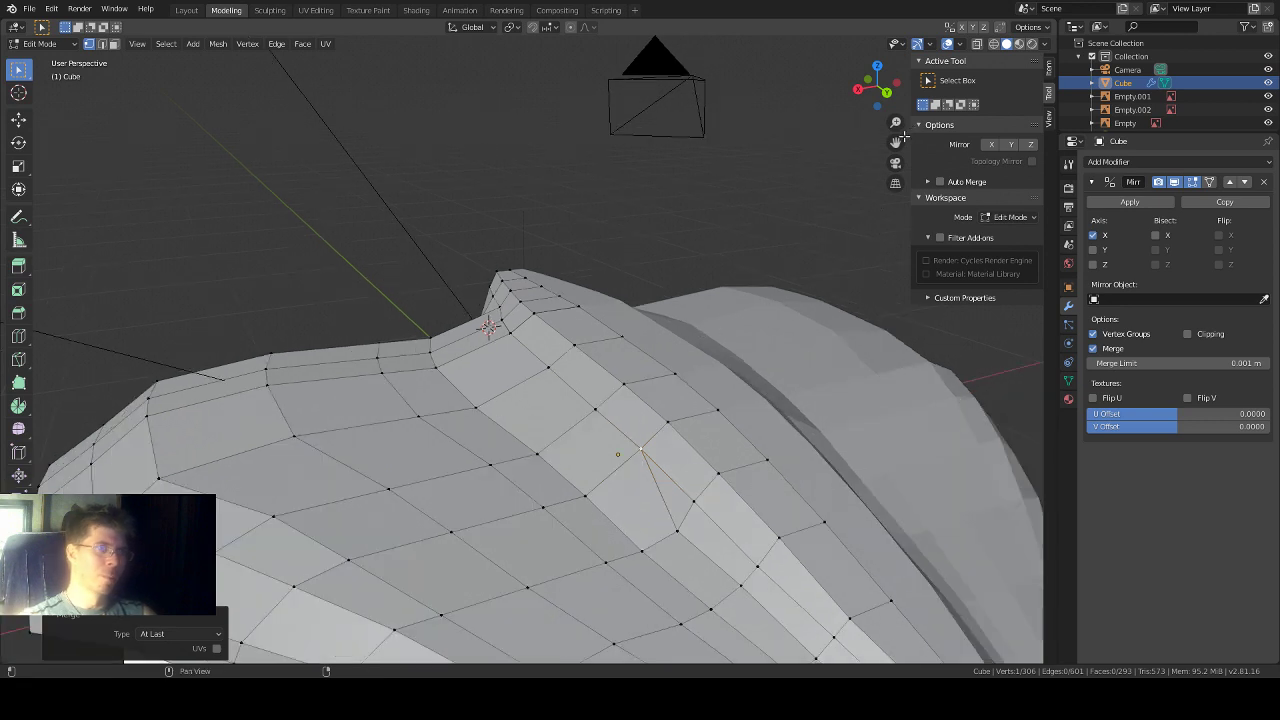
drag(895, 142, 862, 60)
scroll(742, 333, up, 1)
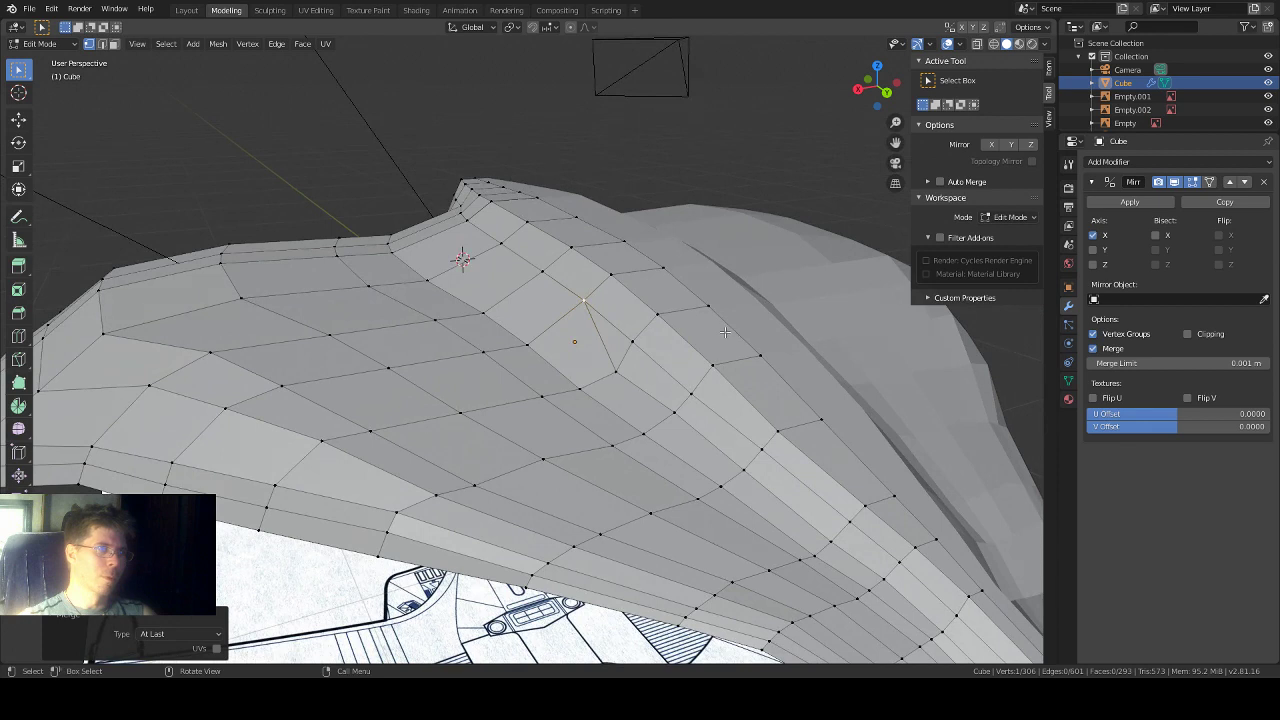
scroll(725, 332, up, 2)
click(643, 378)
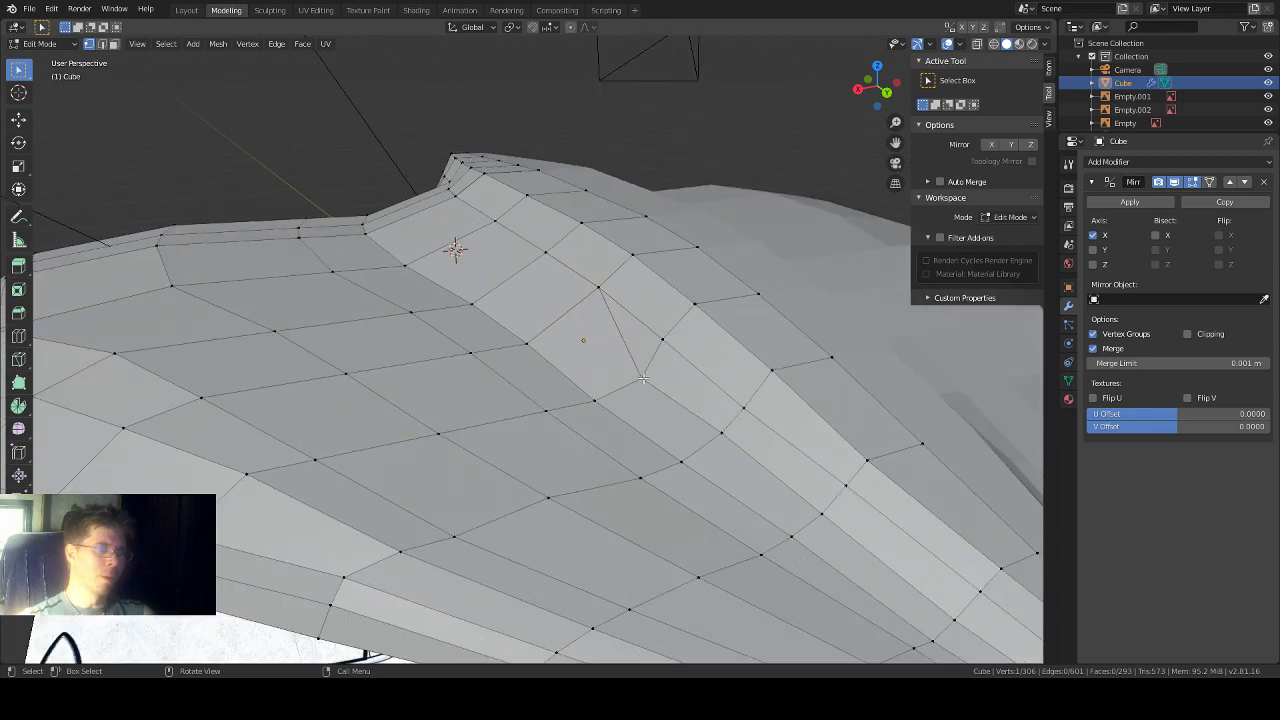
shift+click(662, 339)
key(m)
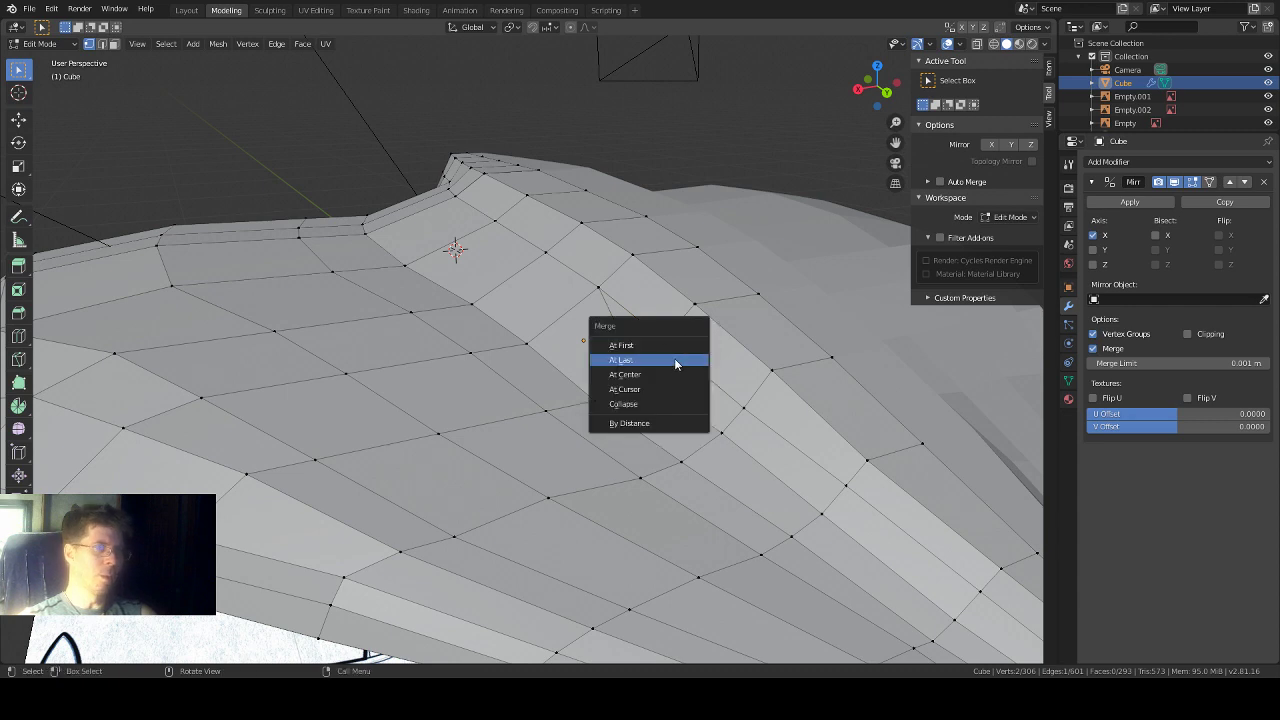
click(674, 358)
Step: Merge the next two pairs of neighbouring vertices along the crease, each At Last onto the ridge-side vertex
click(723, 430)
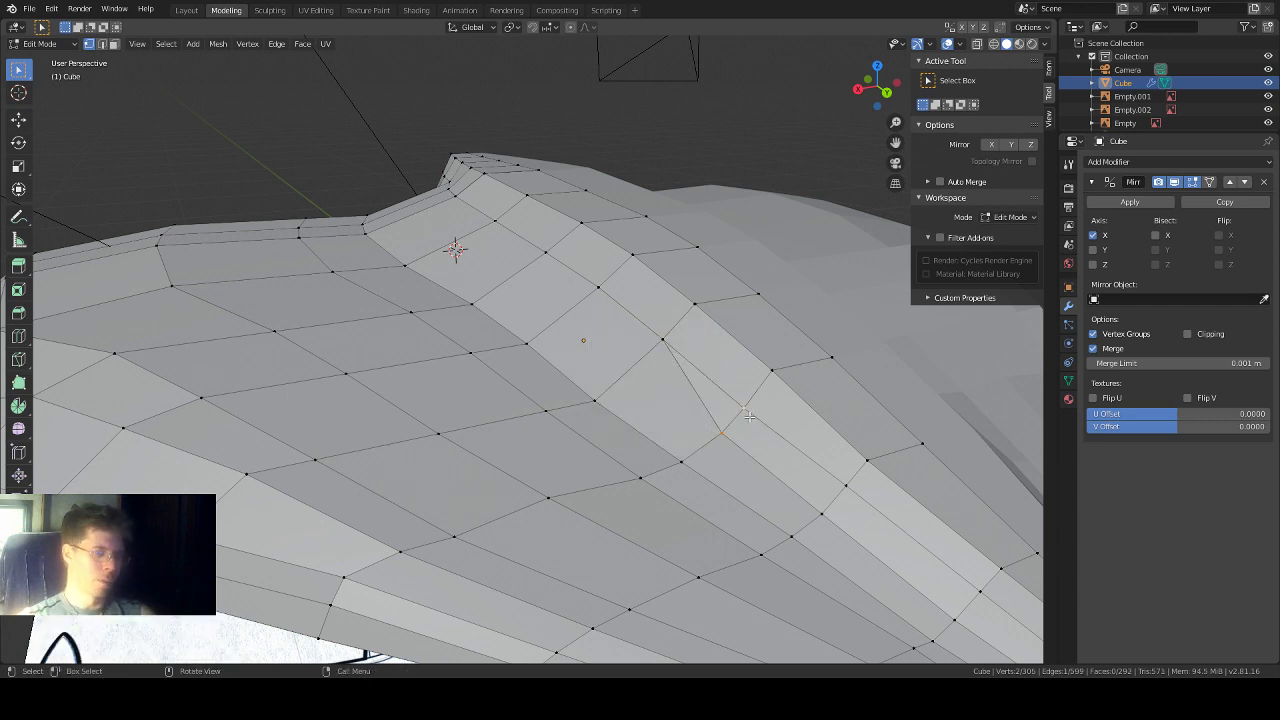
shift+click(747, 414)
key(m)
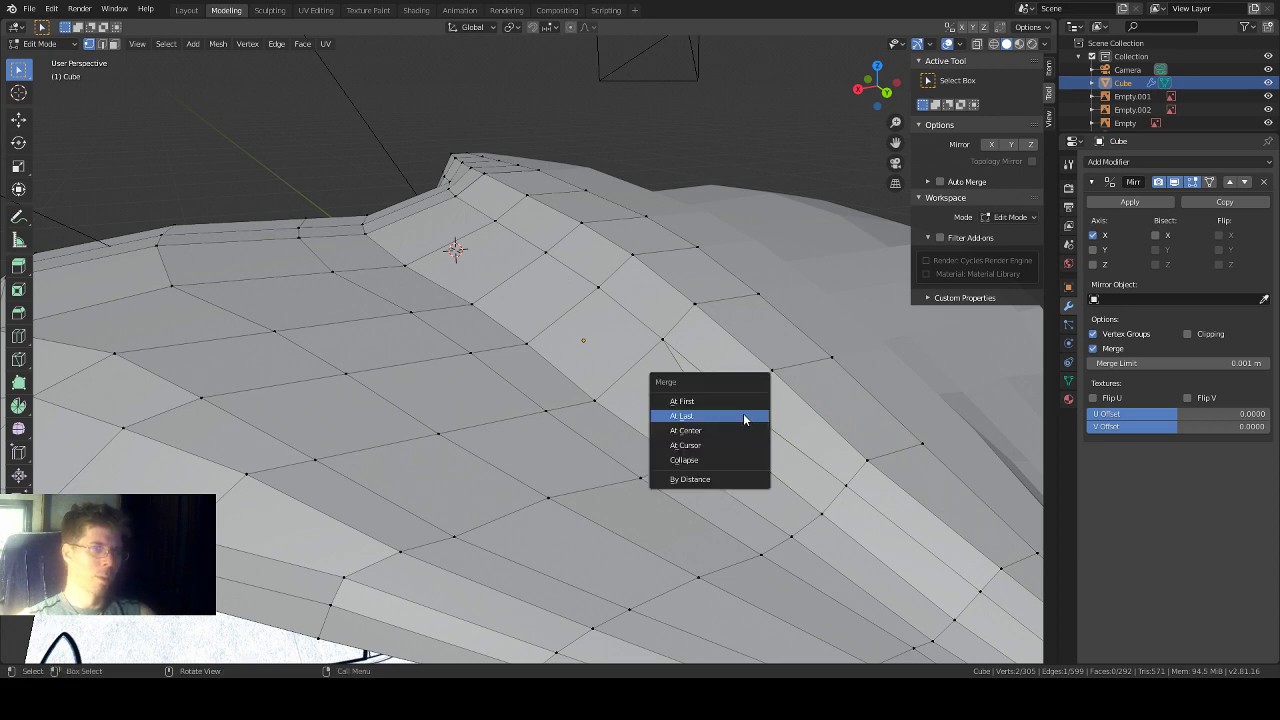
click(743, 413)
middle_drag(772, 395, 725, 387)
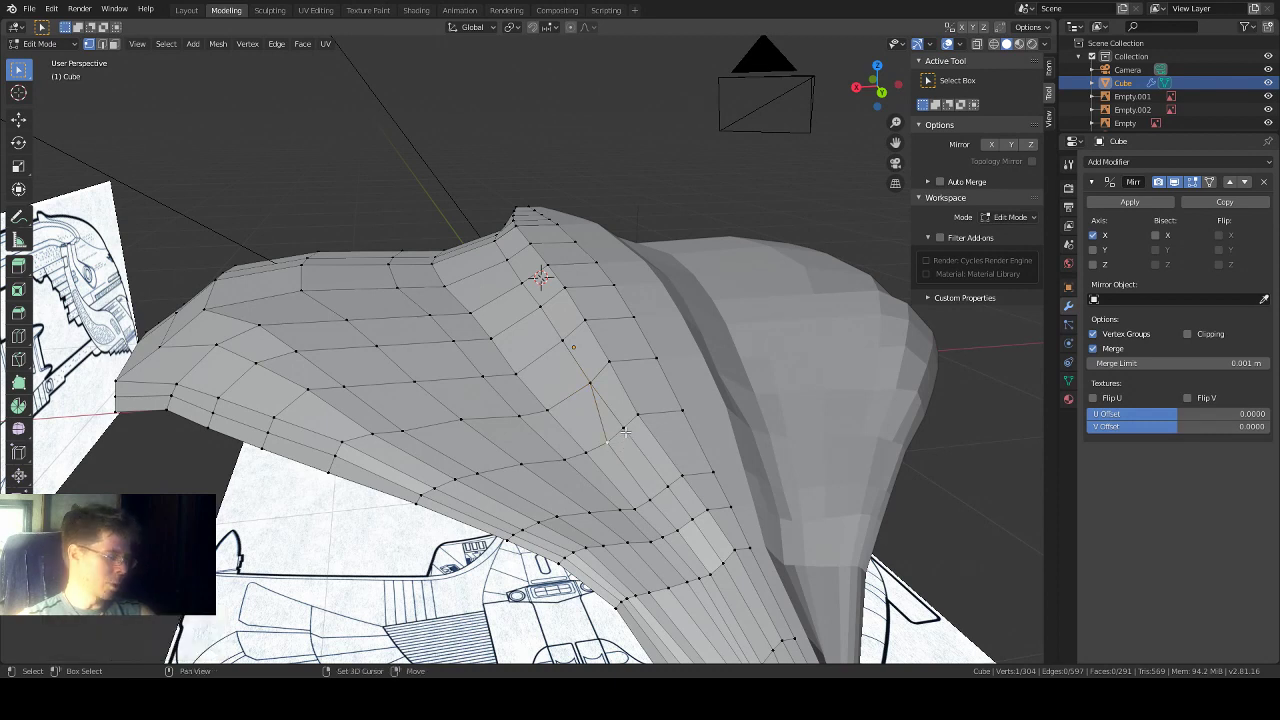
shift+click(624, 432)
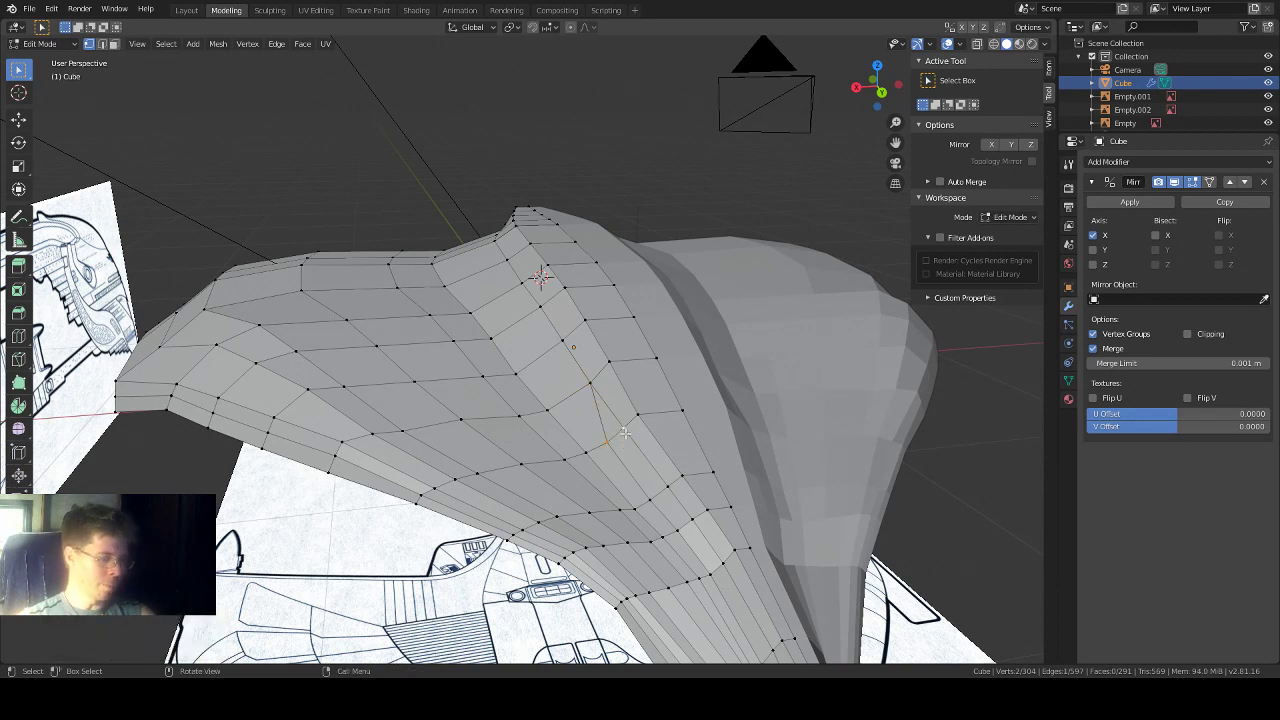
key(m)
click(625, 432)
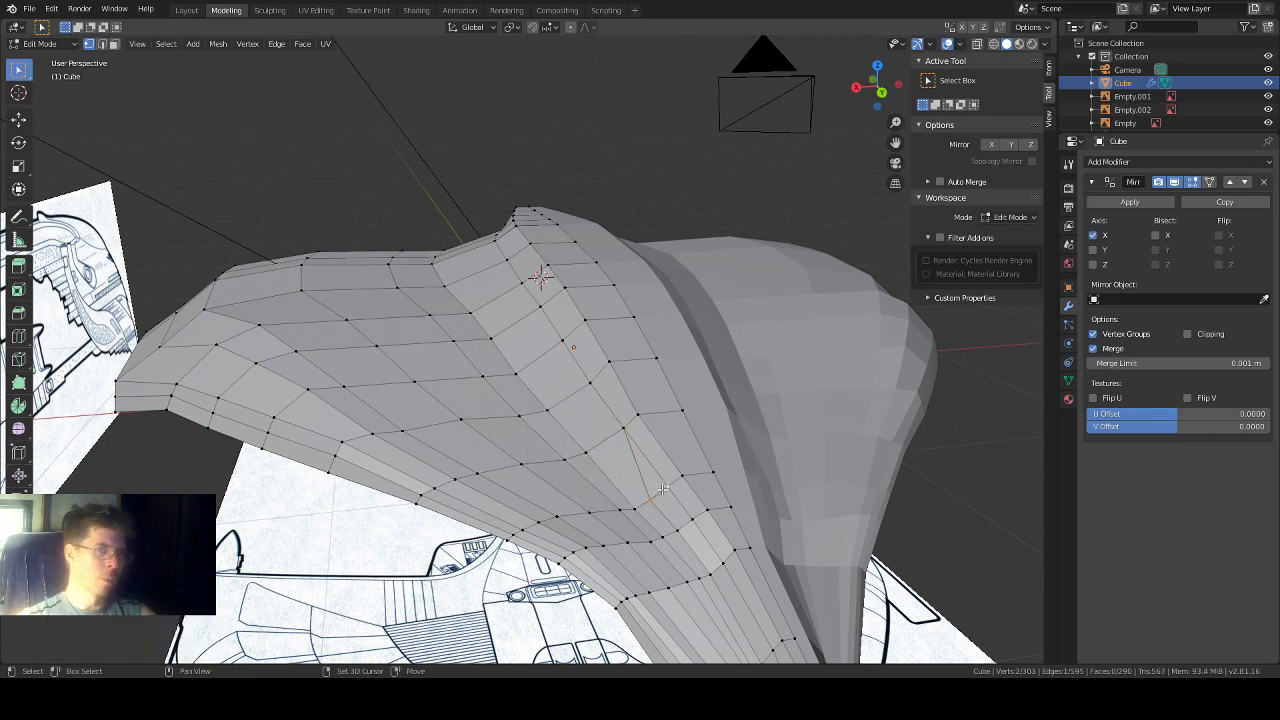
Step: Continue down the crease toward the neck, merging two more vertex pairs At Last onto their ridge-side vertices
shift+click(662, 490)
key(m)
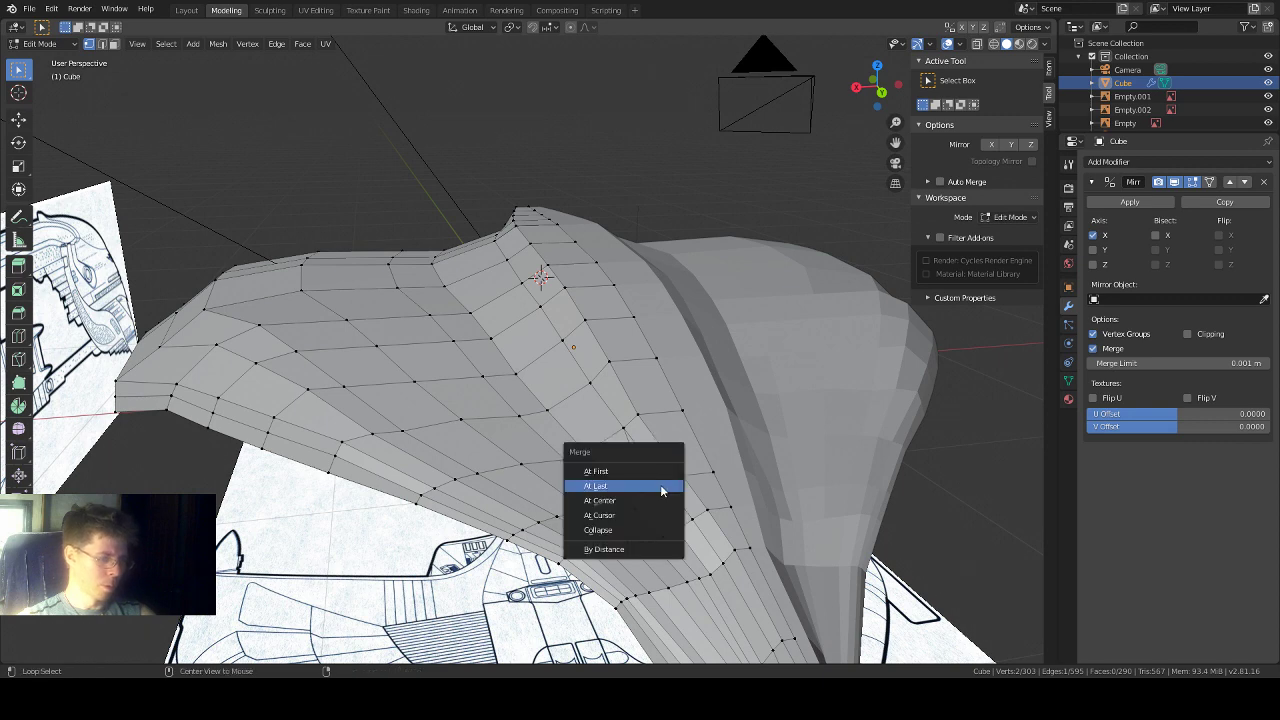
click(661, 490)
mouse_move(660, 442)
middle_down()
mouse_move(668, 432)
mouse_move(676, 449)
middle_up()
click(663, 393)
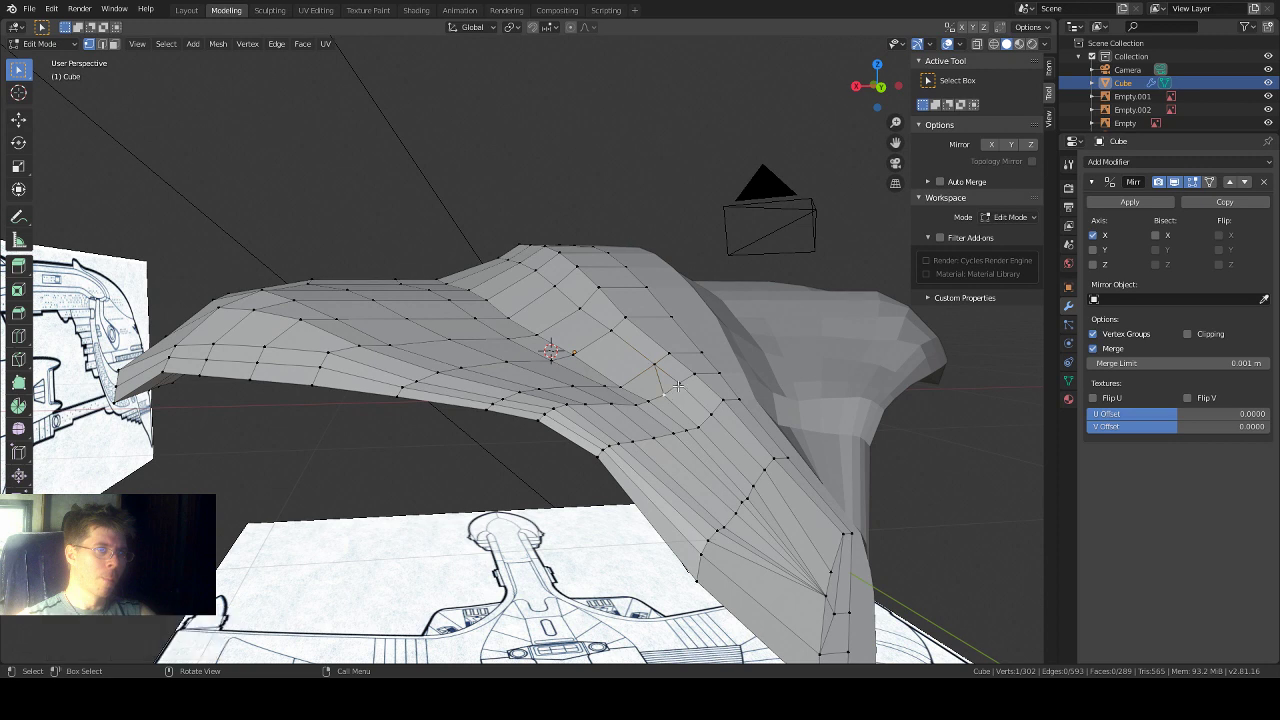
shift+click(676, 387)
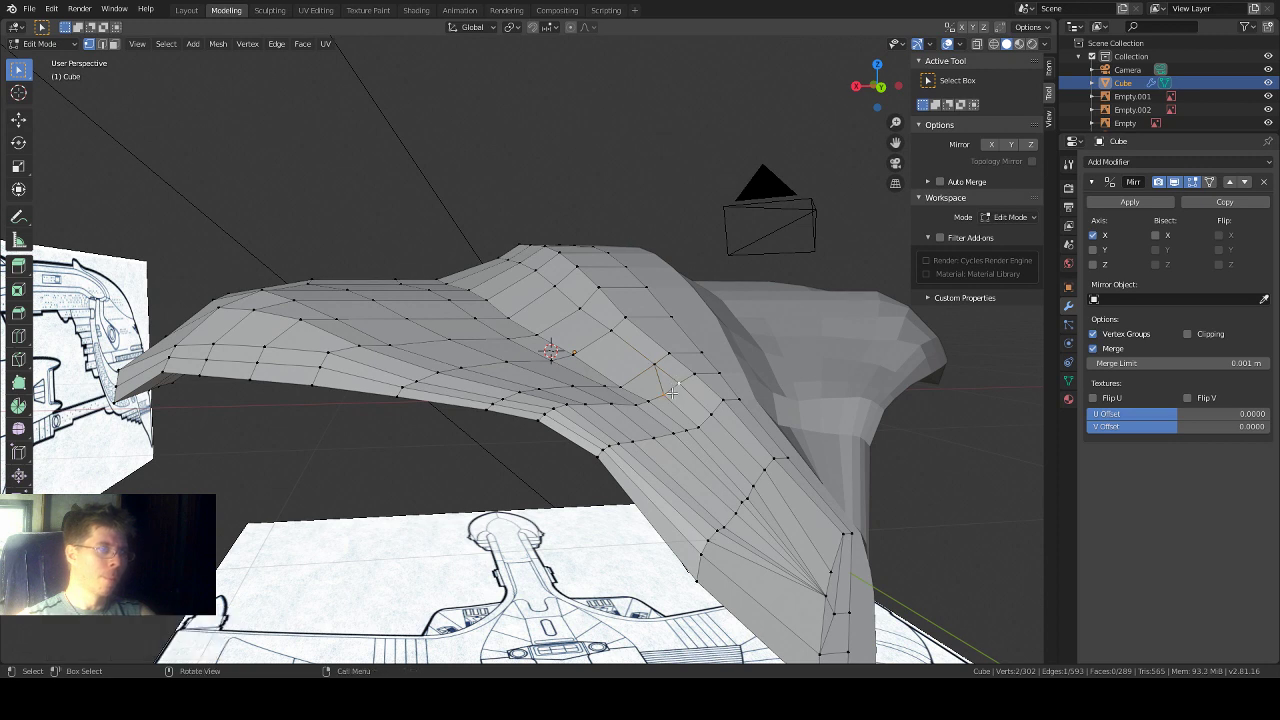
key(m)
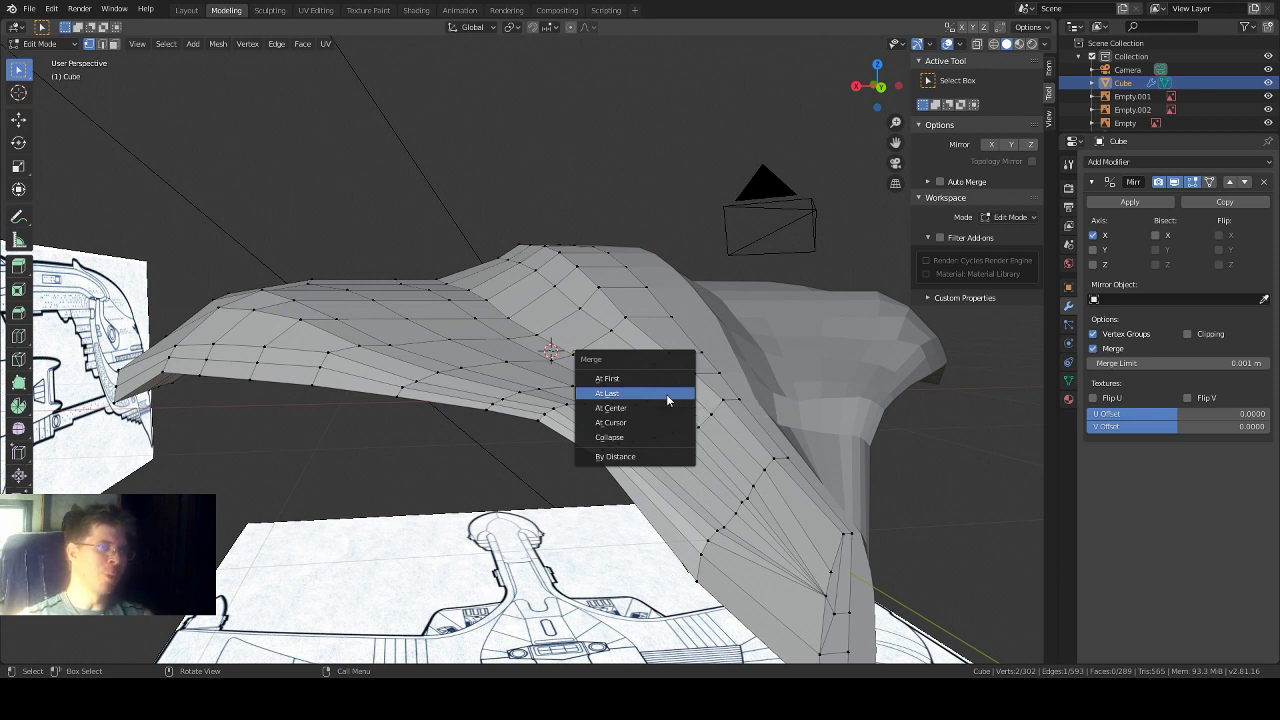
click(667, 396)
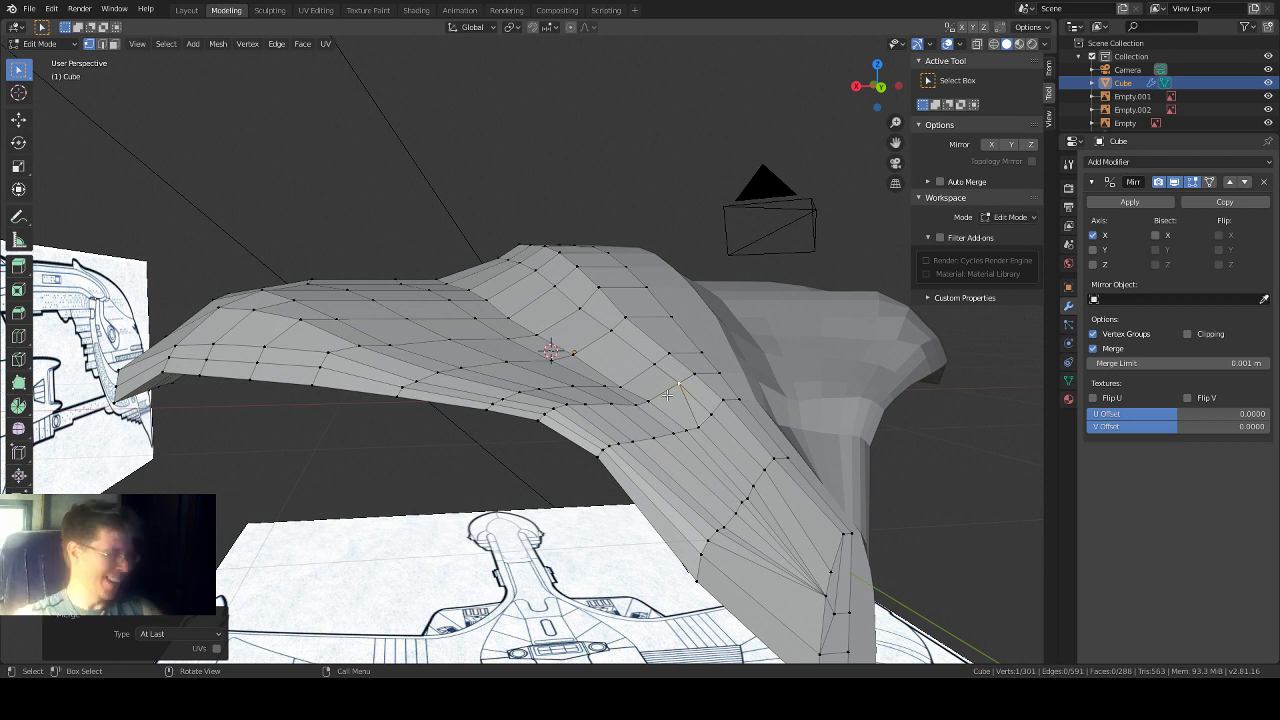
Step: Merge the crease vertex on the edge loop where the wing bends into the neck into its upper neighbour, At Last
scroll(753, 424, up, 2)
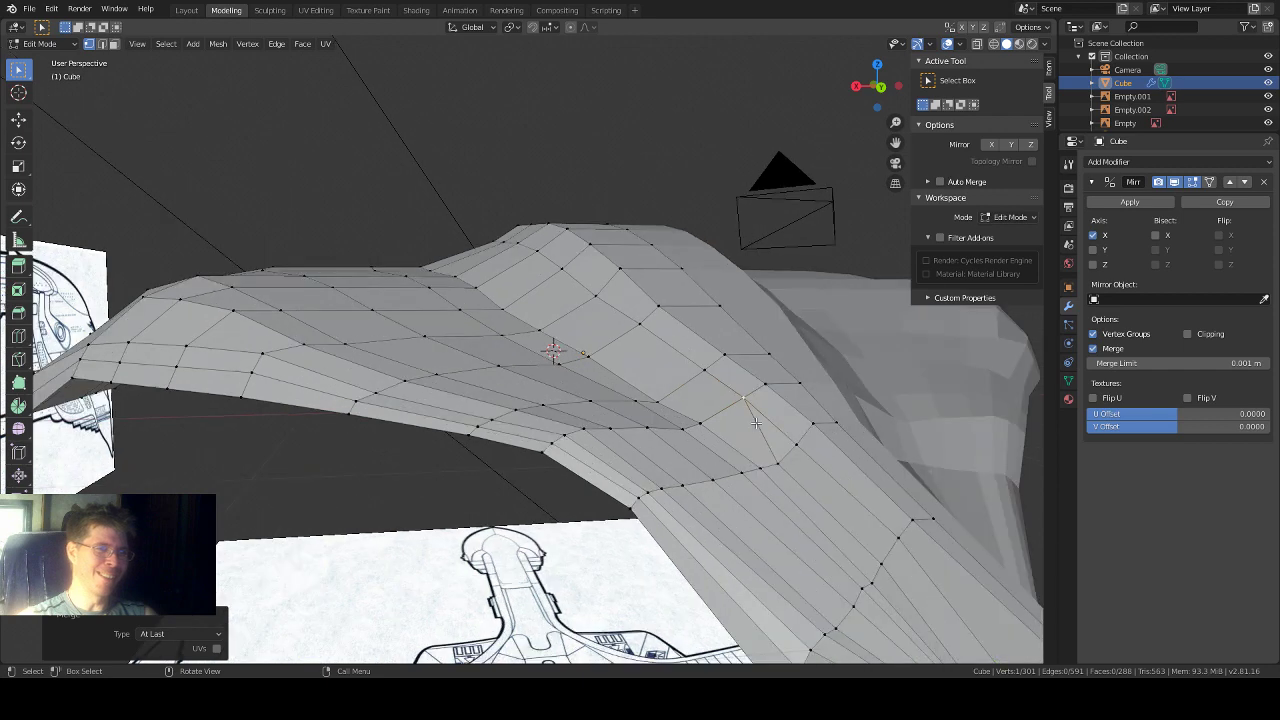
click(776, 461)
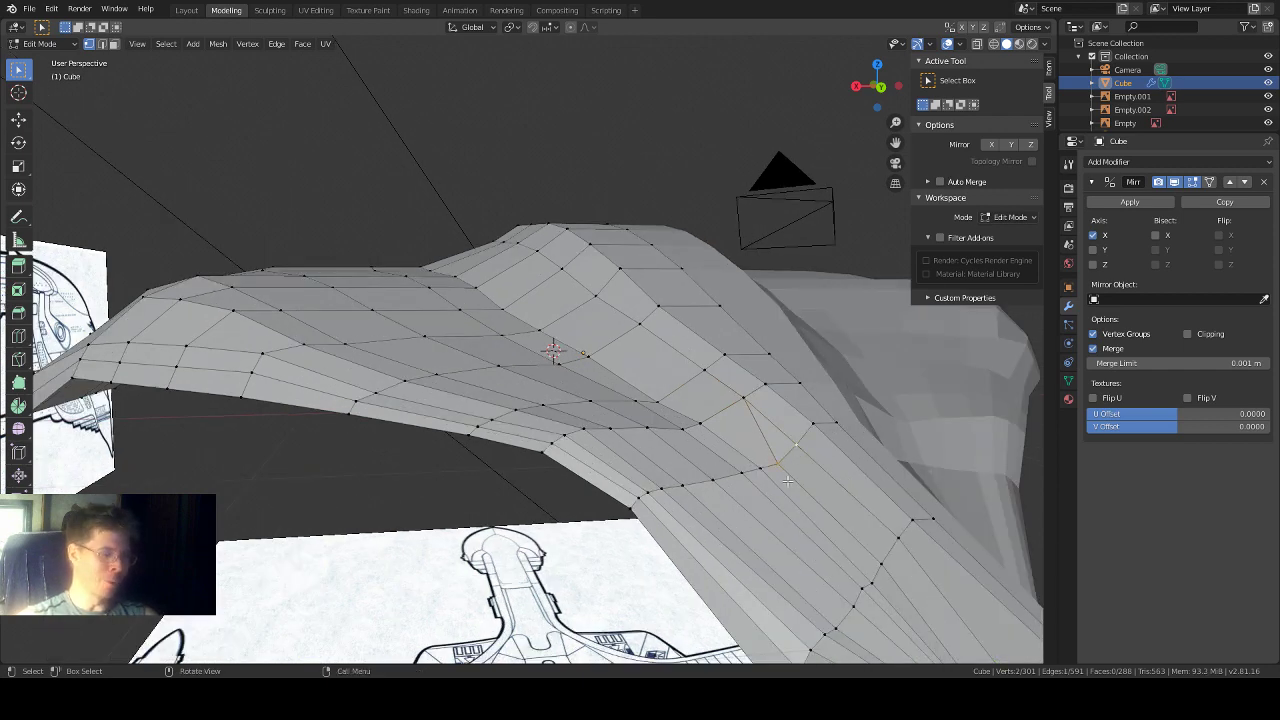
key(m)
click(787, 480)
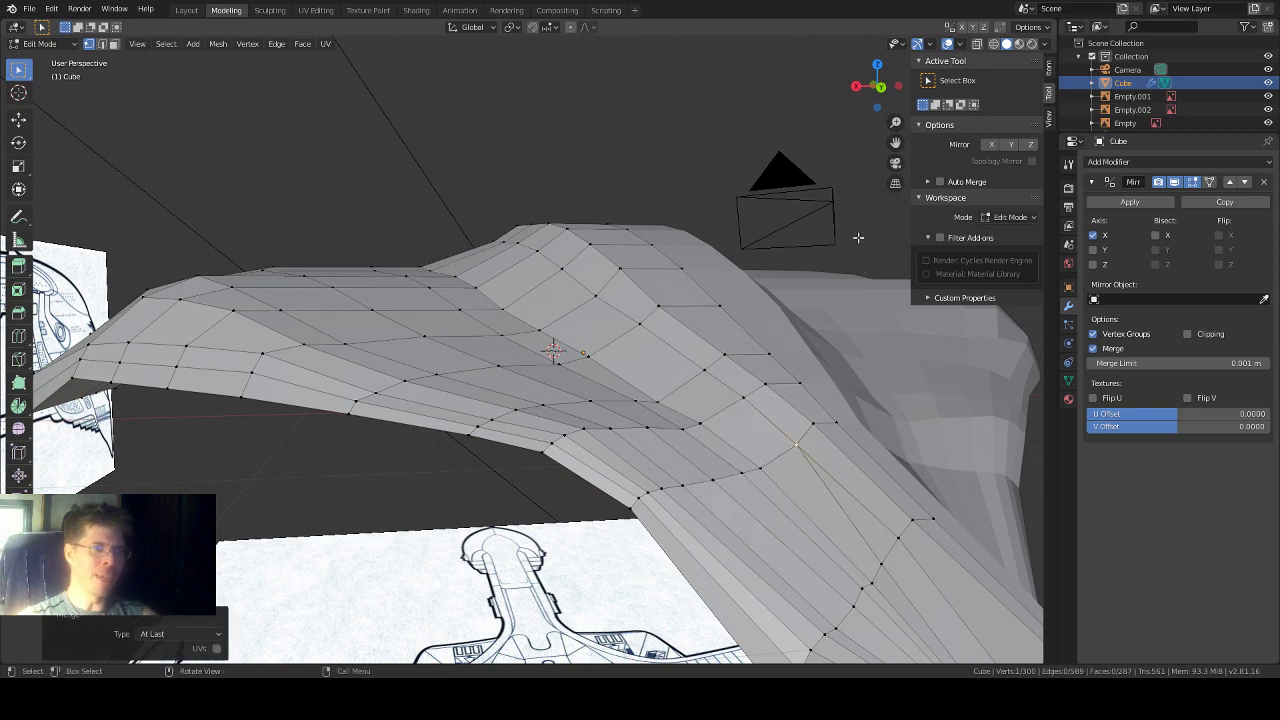
Step: On the neck's diagonal edge loop, merge the vertex at the triangle's corner into the next vertex up with At Last
drag(896, 143, 765, 70)
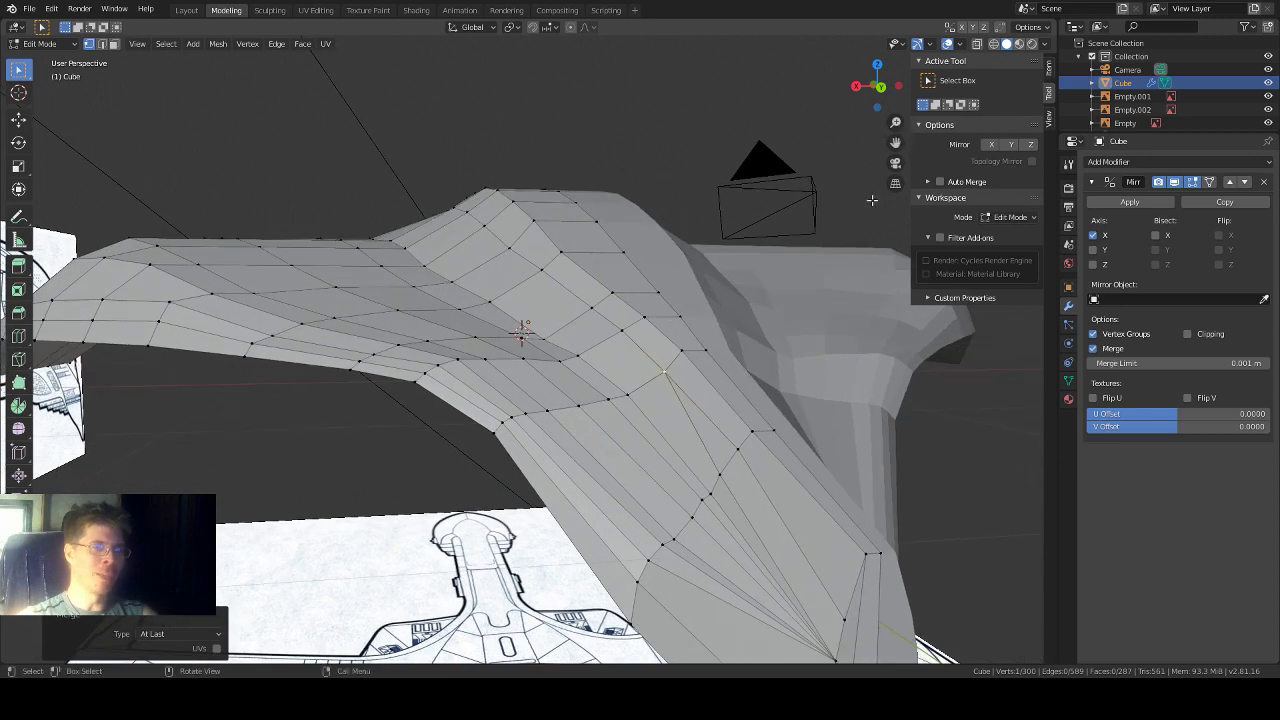
click(720, 470)
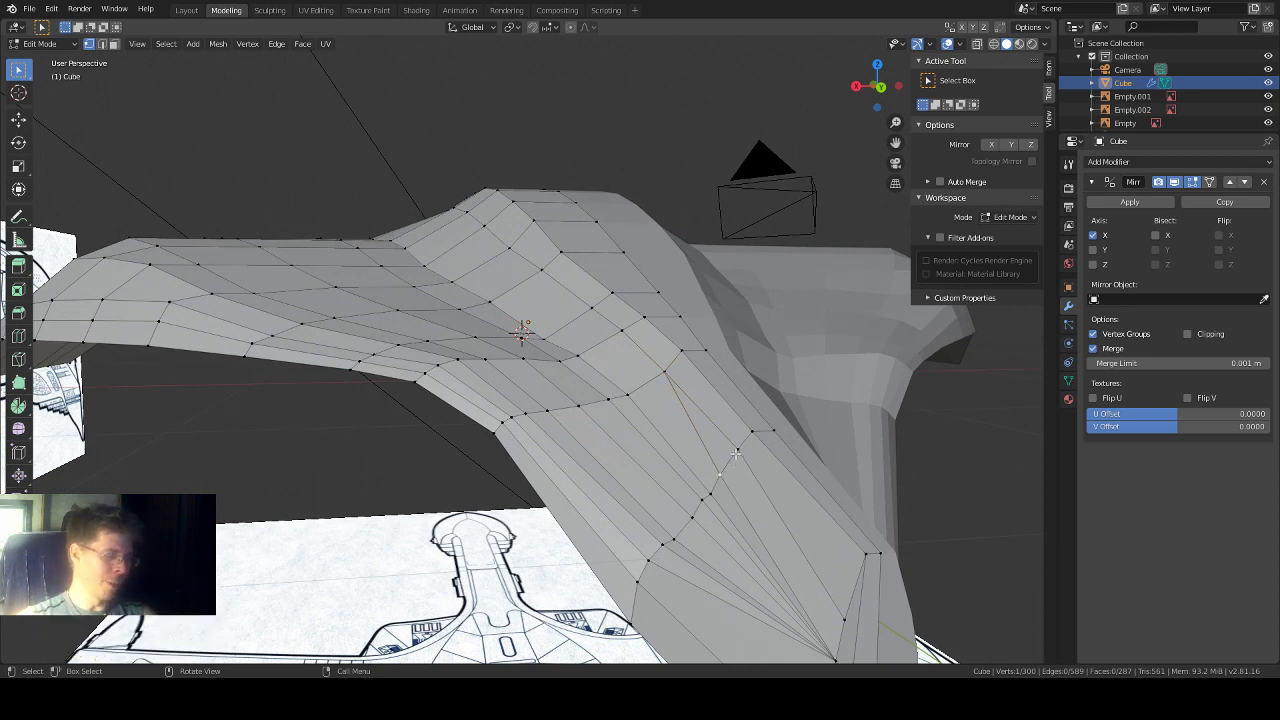
shift+click(737, 450)
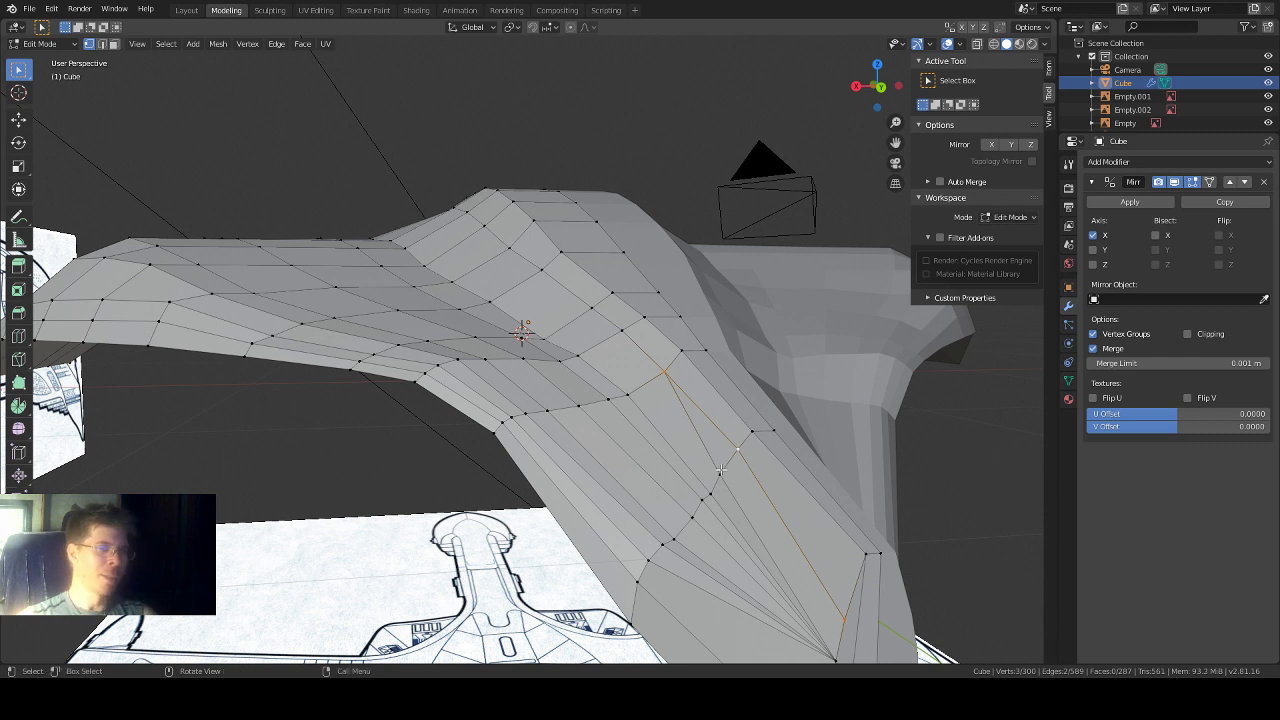
shift+click(737, 451)
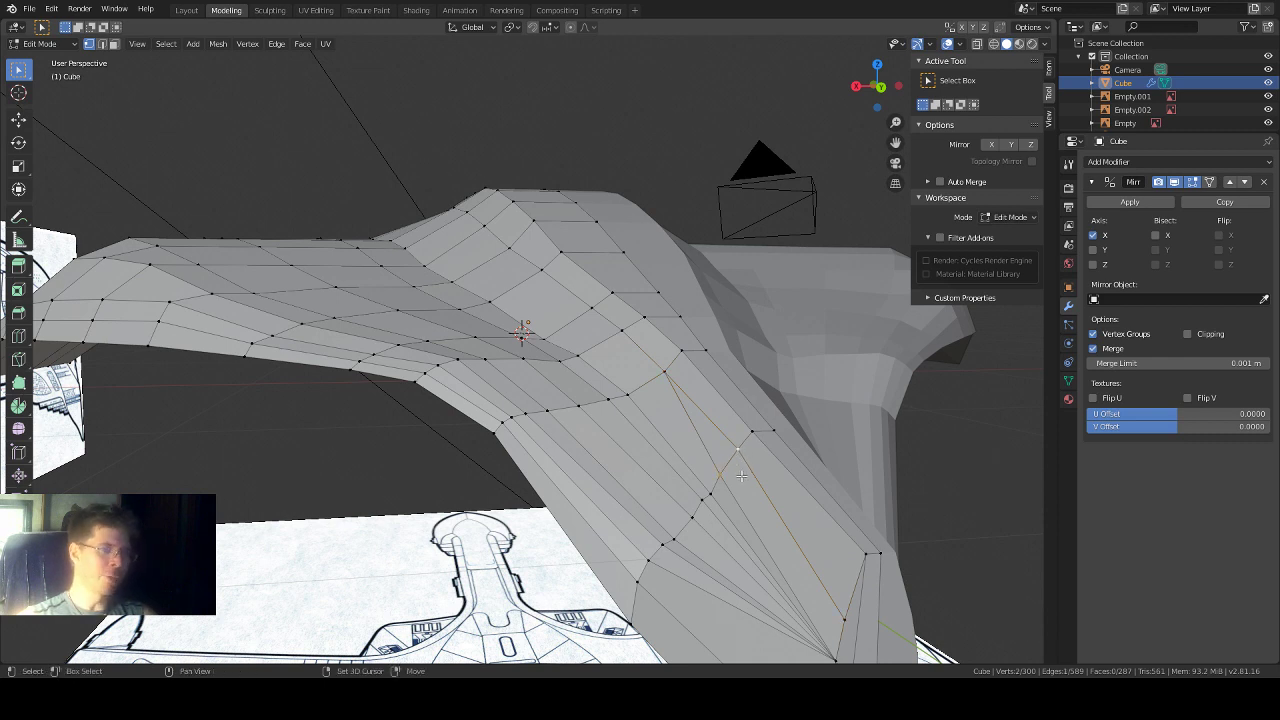
key(m)
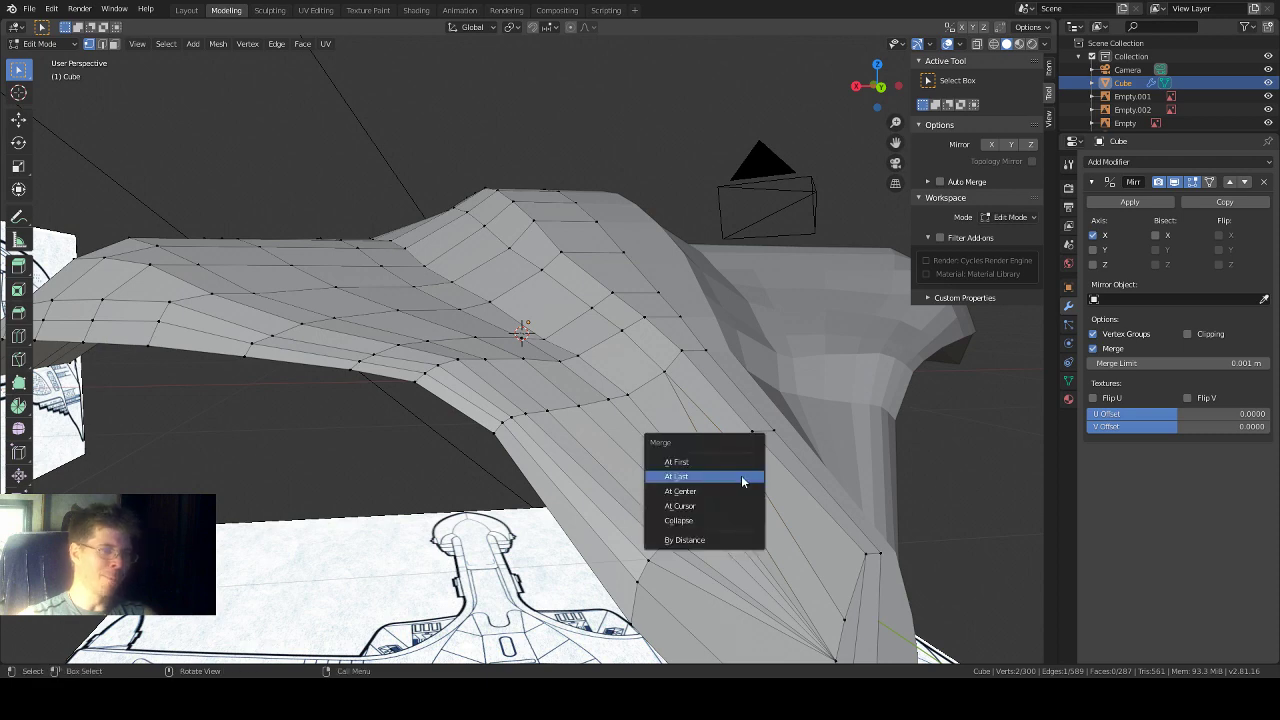
click(741, 475)
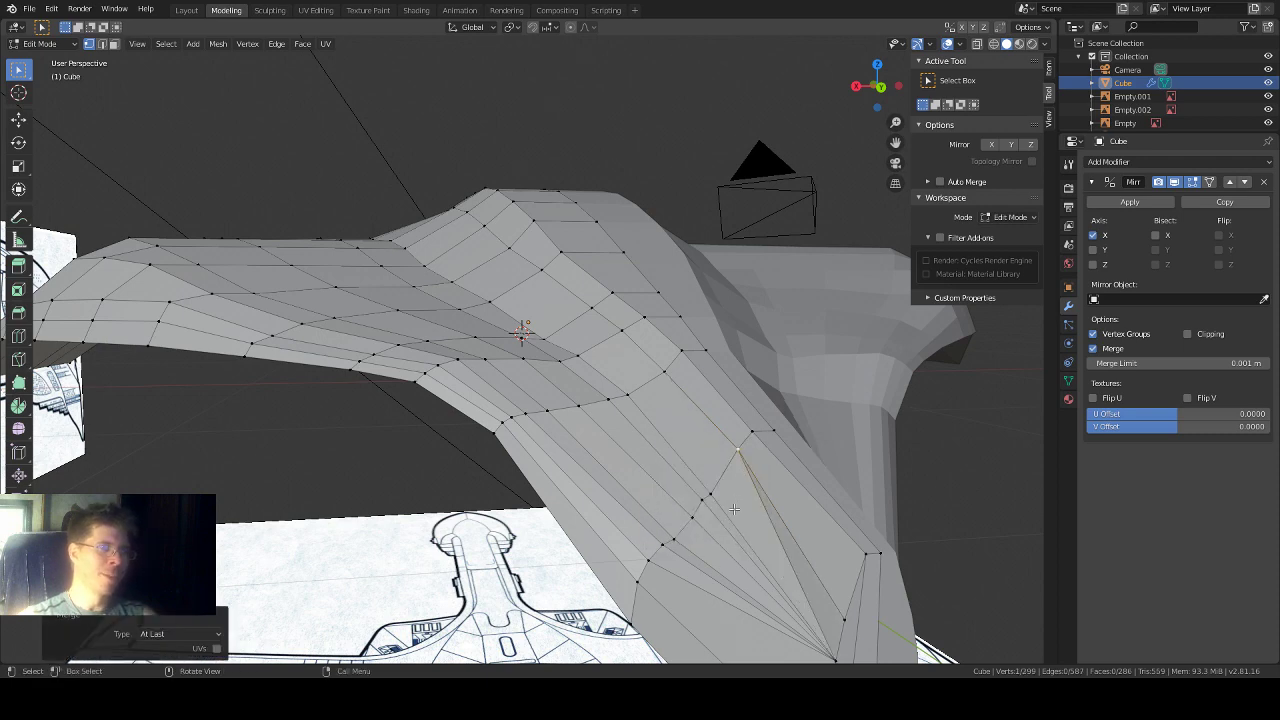
Step: Merge the two close vertices where the fan of edges converges at the neck's lower end, using At Last
scroll(731, 494, down, 1)
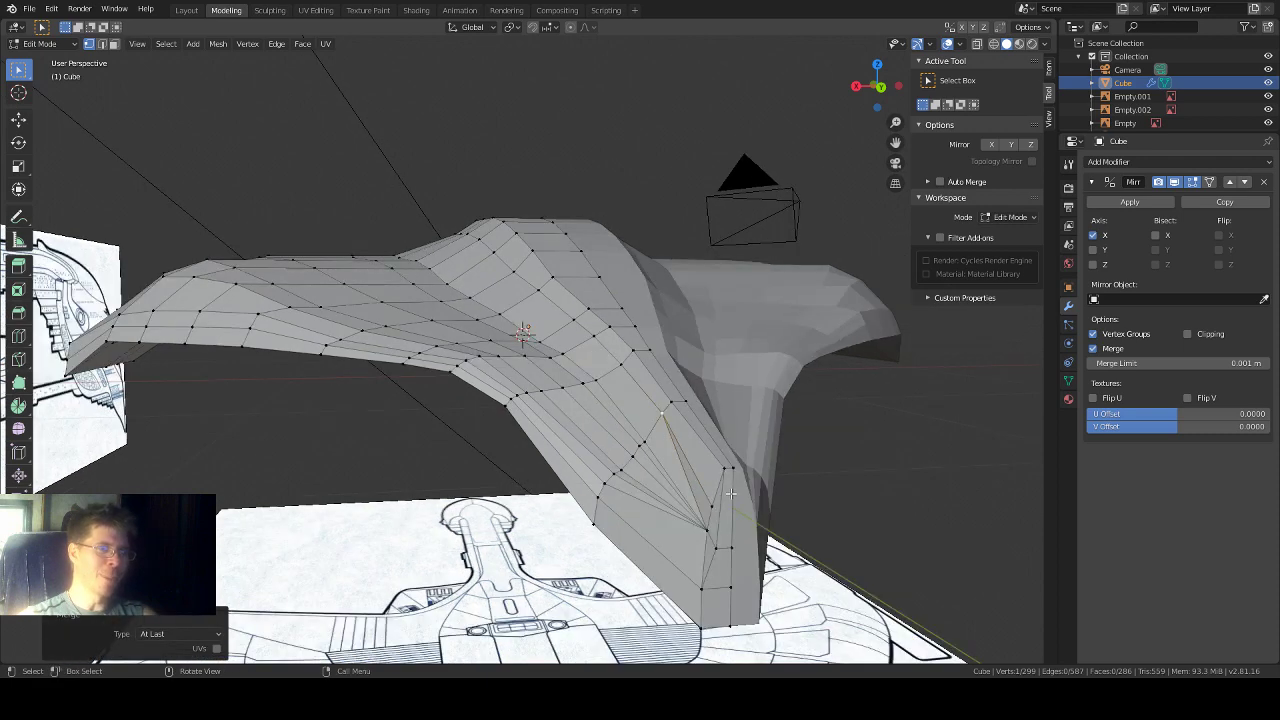
click(707, 526)
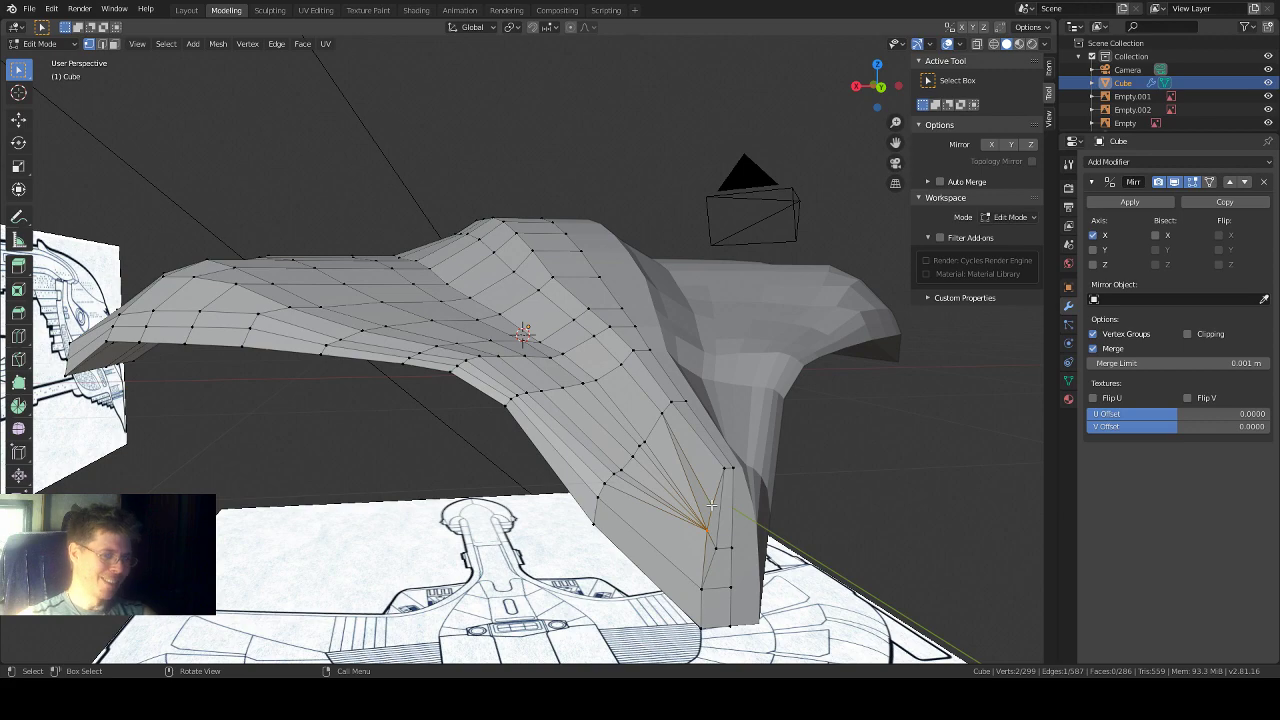
key(m)
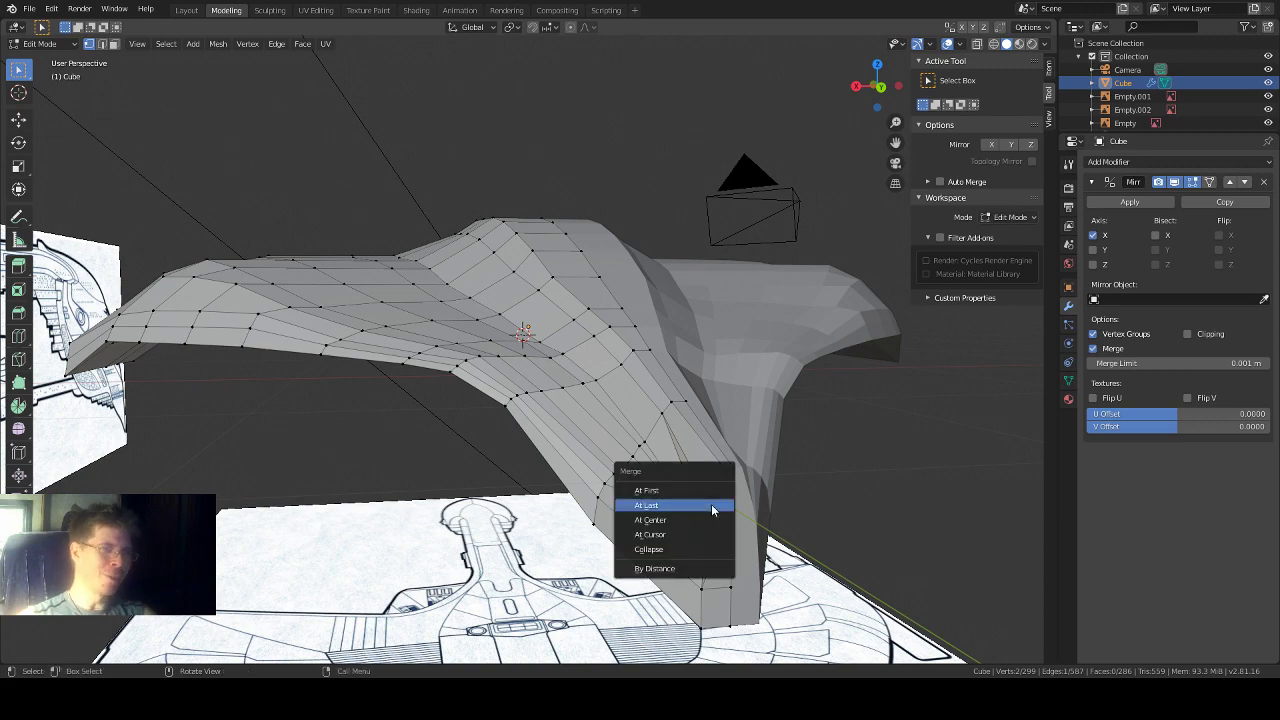
click(711, 504)
mouse_move(669, 447)
middle_down()
mouse_move(737, 466)
mouse_move(687, 452)
middle_up()
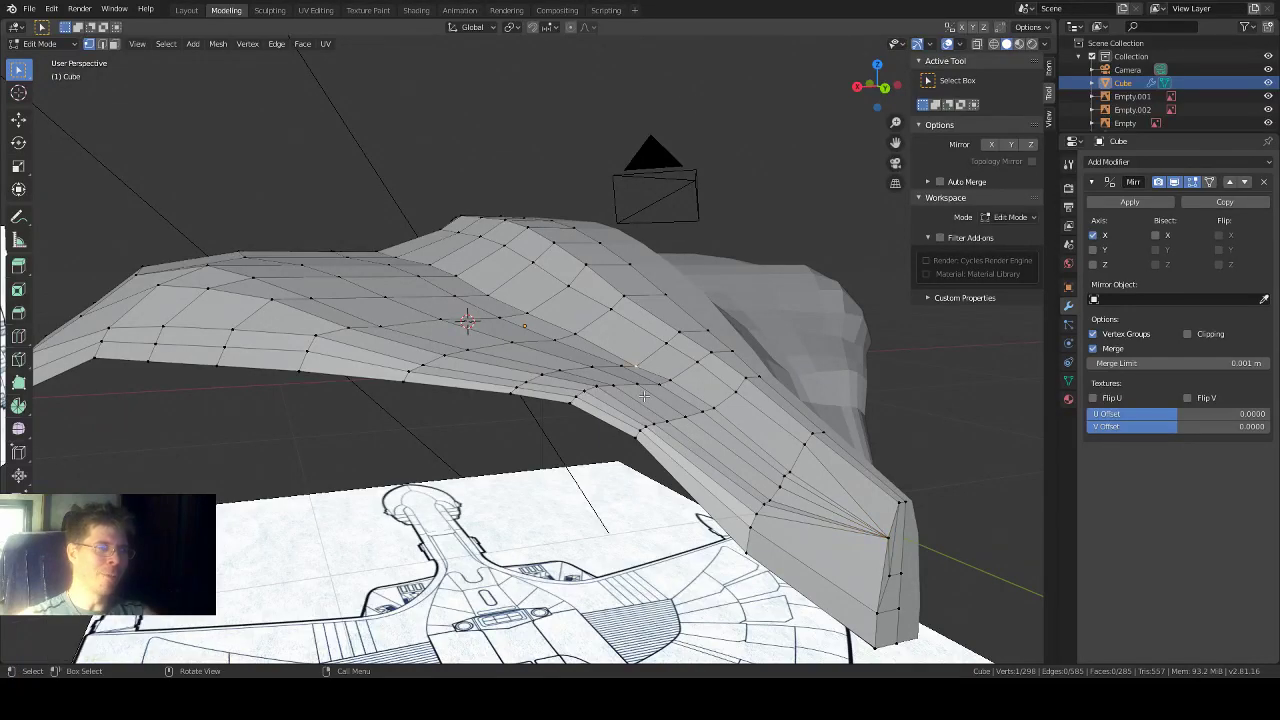
Step: In face mode, select the first five faces of the wing's top strip beside the central ridge, starting at the flat end edge
middle_drag(643, 383, 849, 430)
click(597, 380)
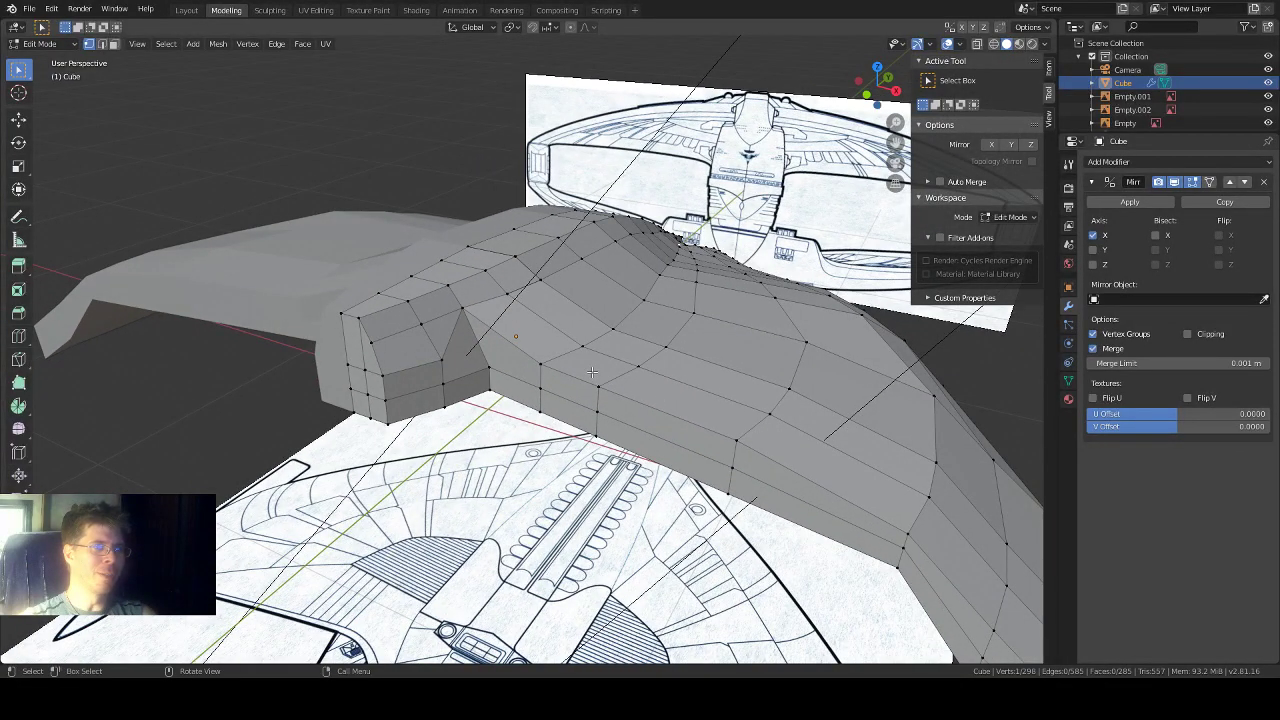
click(114, 43)
middle_drag(678, 343, 623, 348)
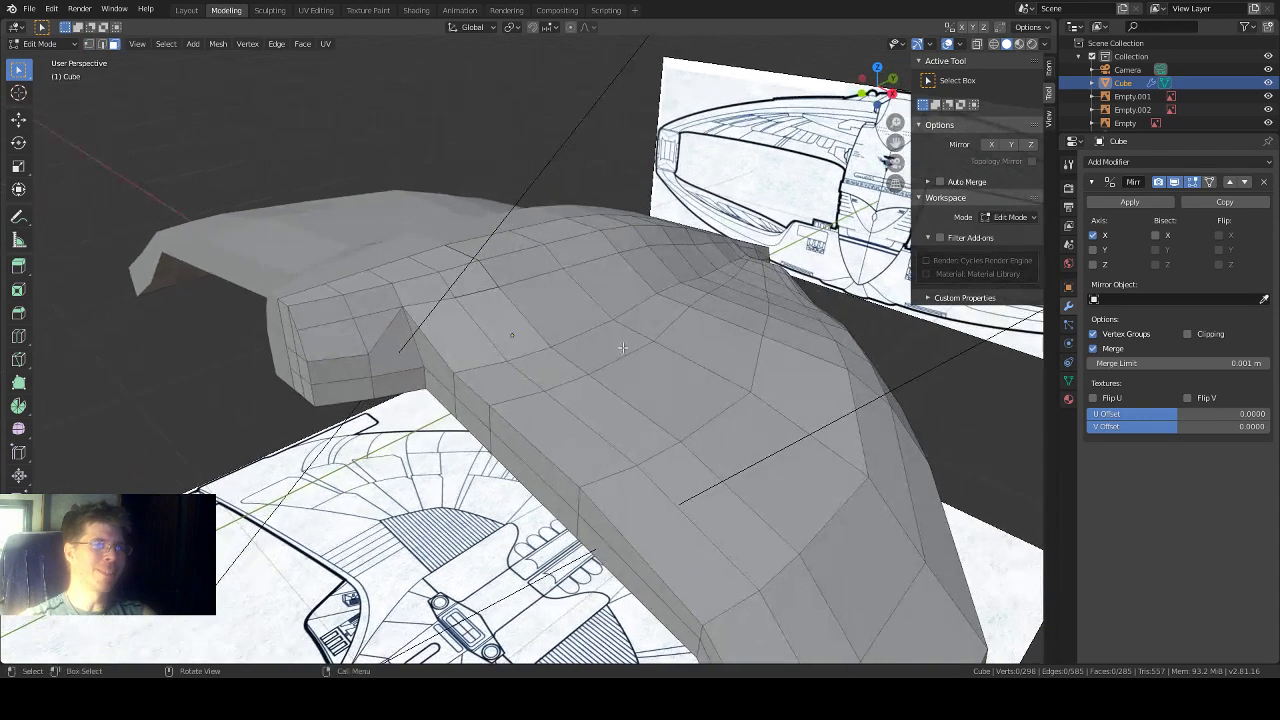
click(505, 375)
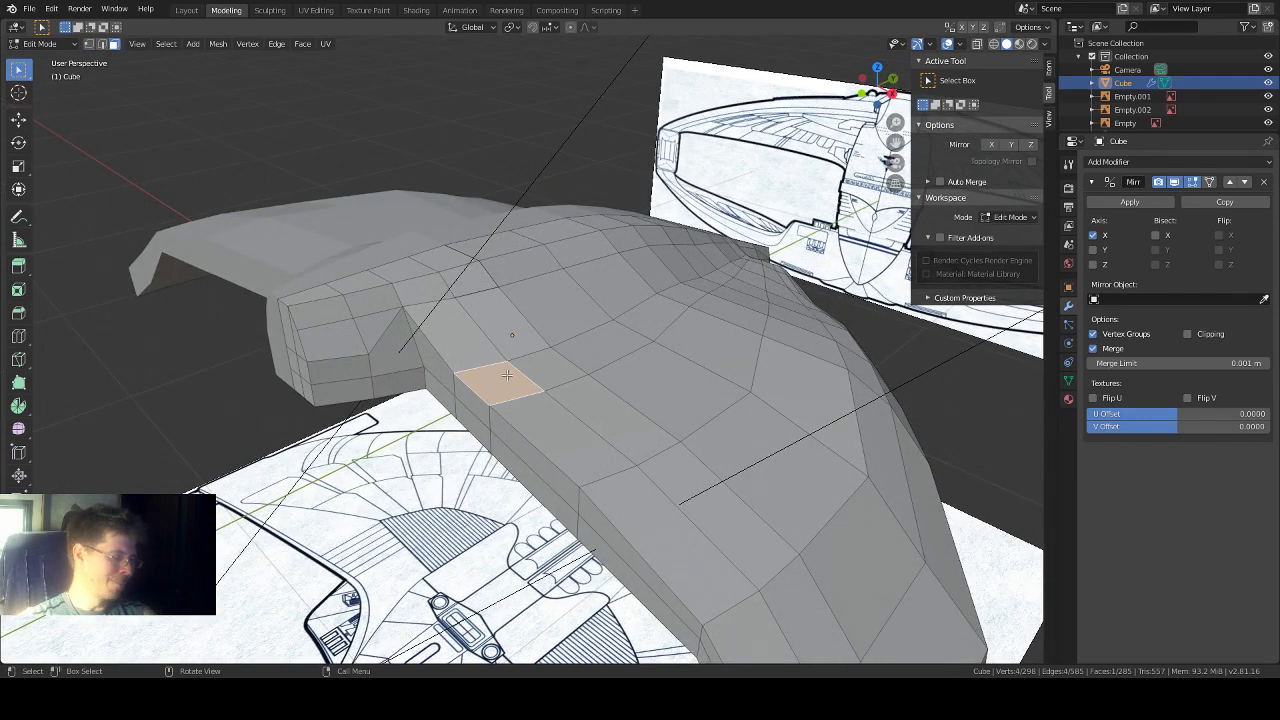
shift+click(567, 373)
shift+click(605, 350)
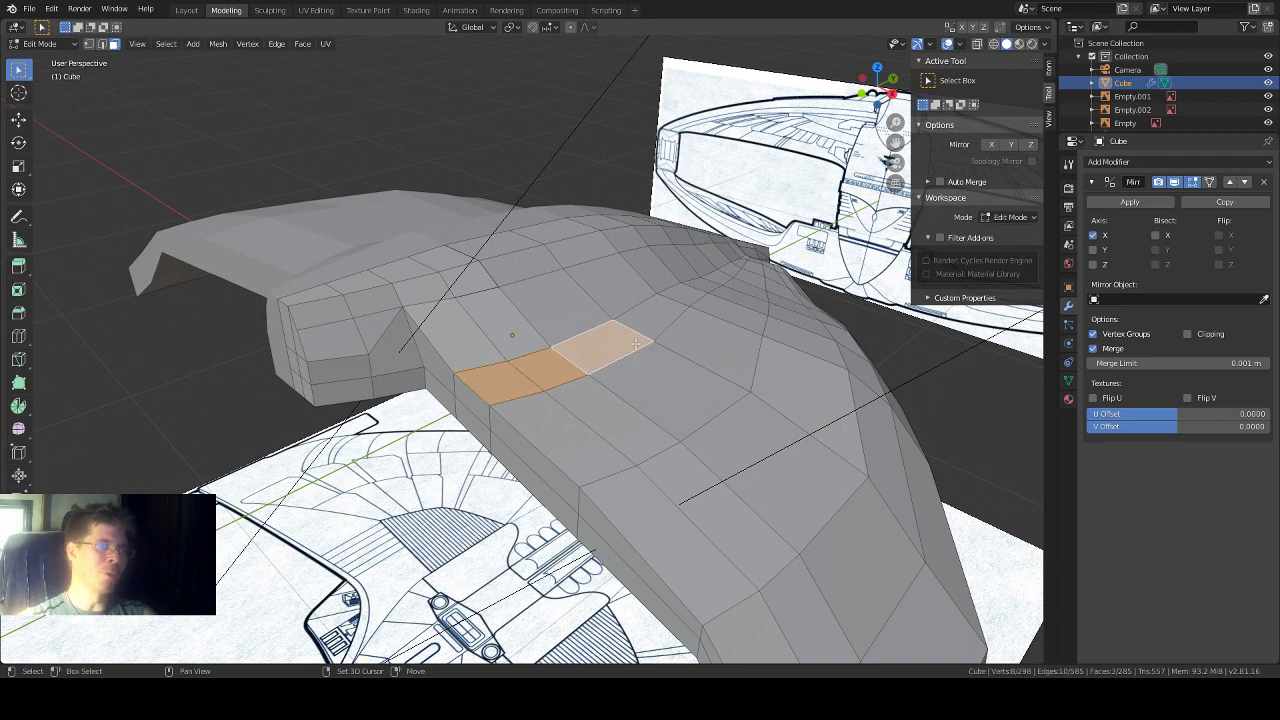
shift+click(681, 299)
shift+click(686, 297)
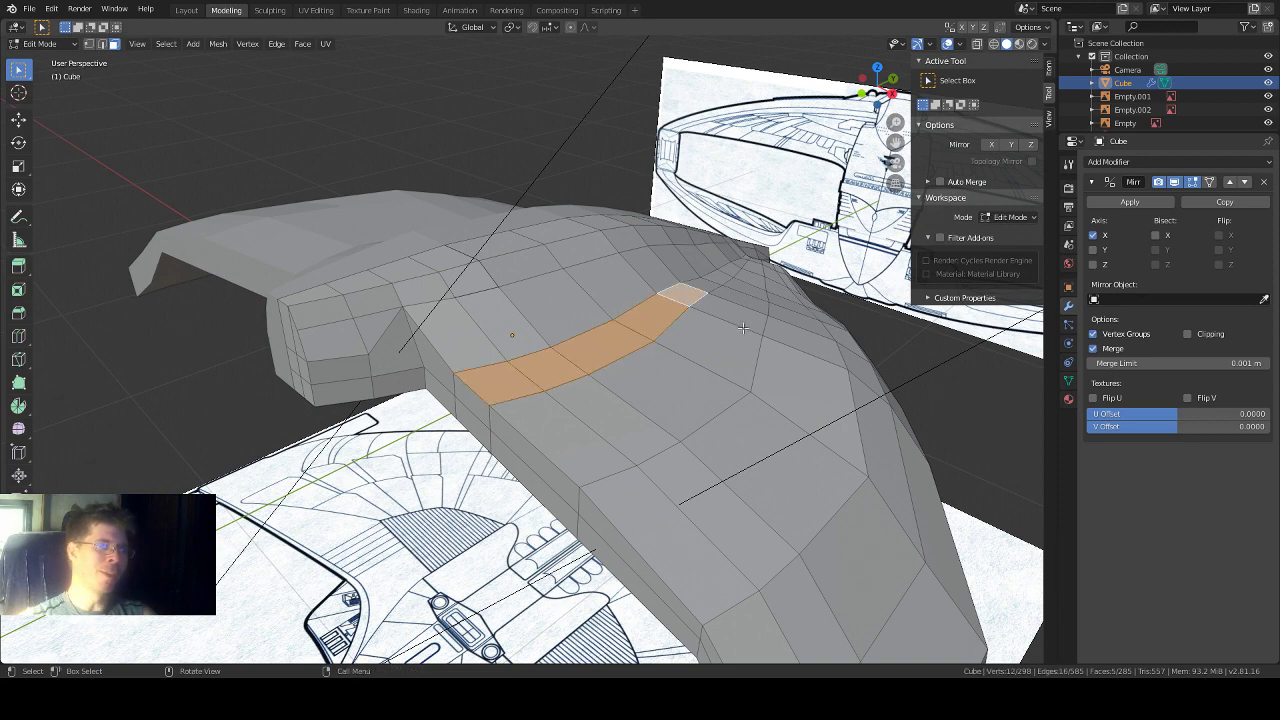
Step: Extend the face selection along the same strip beside the ridge until it reaches the neck
middle_drag(686, 297, 668, 325)
shift+click(702, 346)
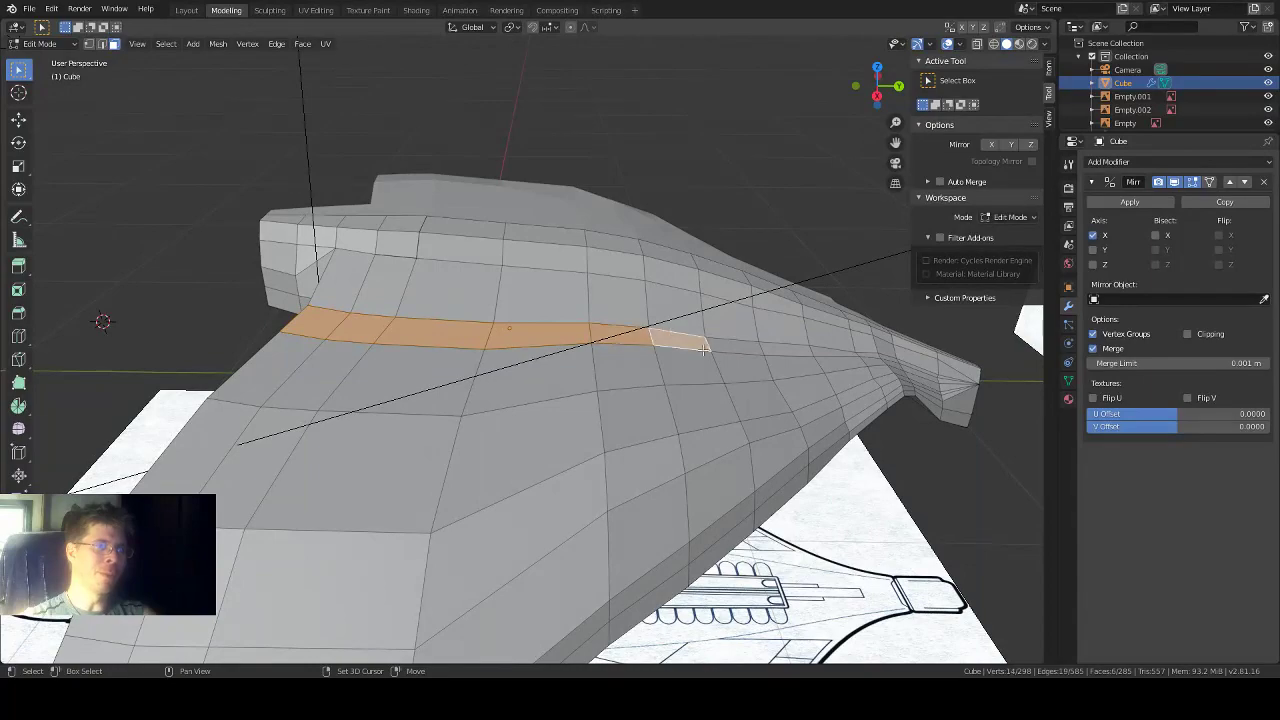
shift+click(753, 347)
shift+click(806, 350)
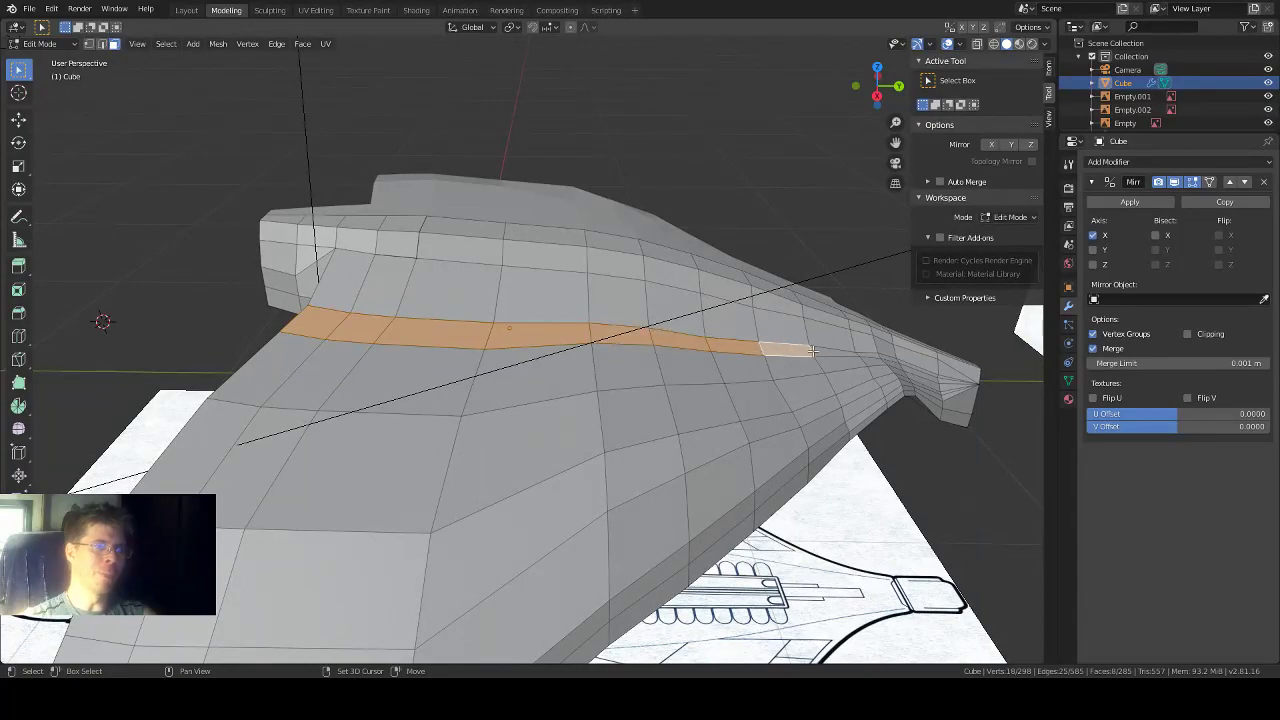
shift+click(828, 354)
middle_drag(828, 354, 613, 440)
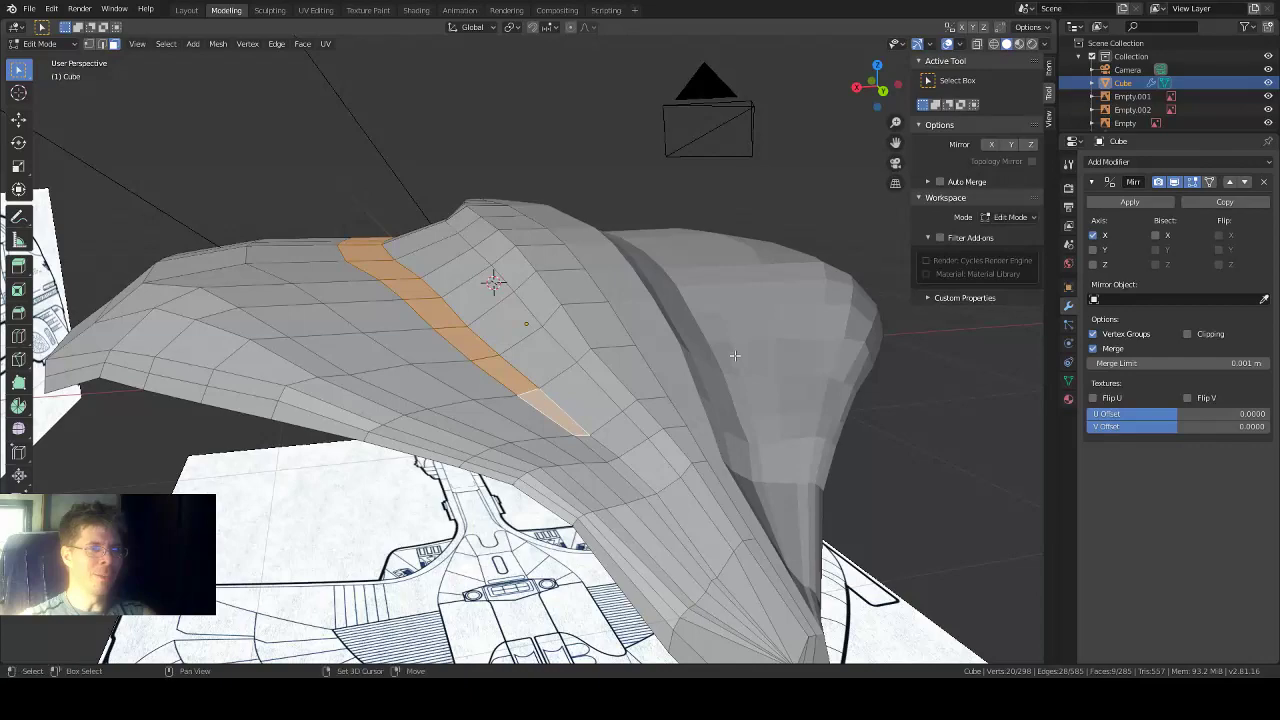
shift+click(606, 456)
shift+click(635, 488)
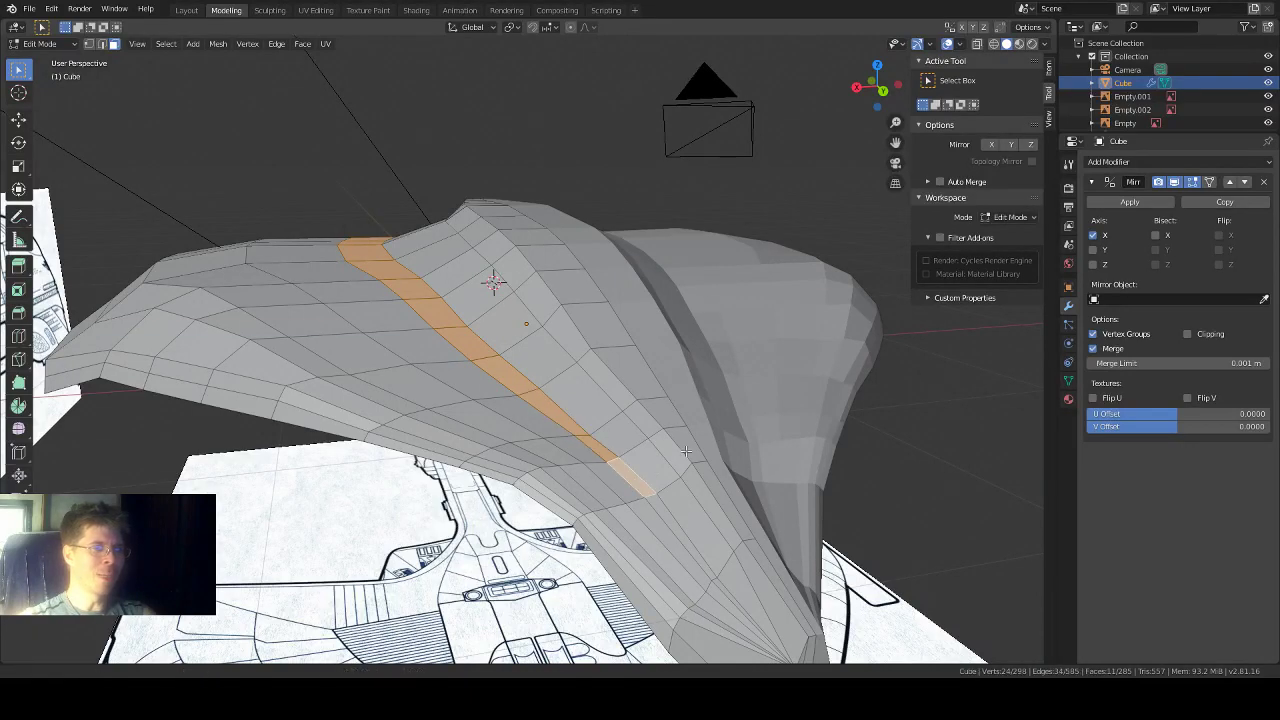
middle_drag(686, 452, 718, 437)
shift+click(666, 451)
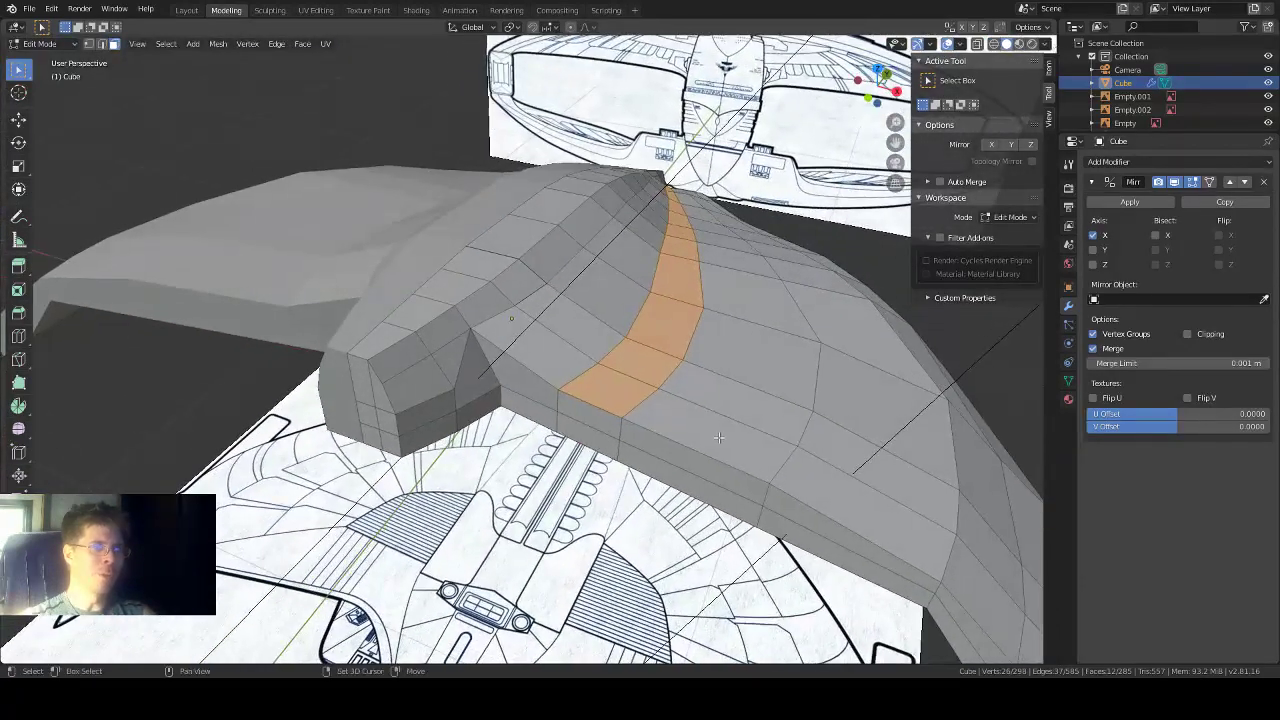
Step: Add the first four faces of the adjacent outboard row to the selection, starting from the flat end edge
shift+click(720, 428)
shift+click(732, 370)
shift+click(740, 315)
shift+click(760, 288)
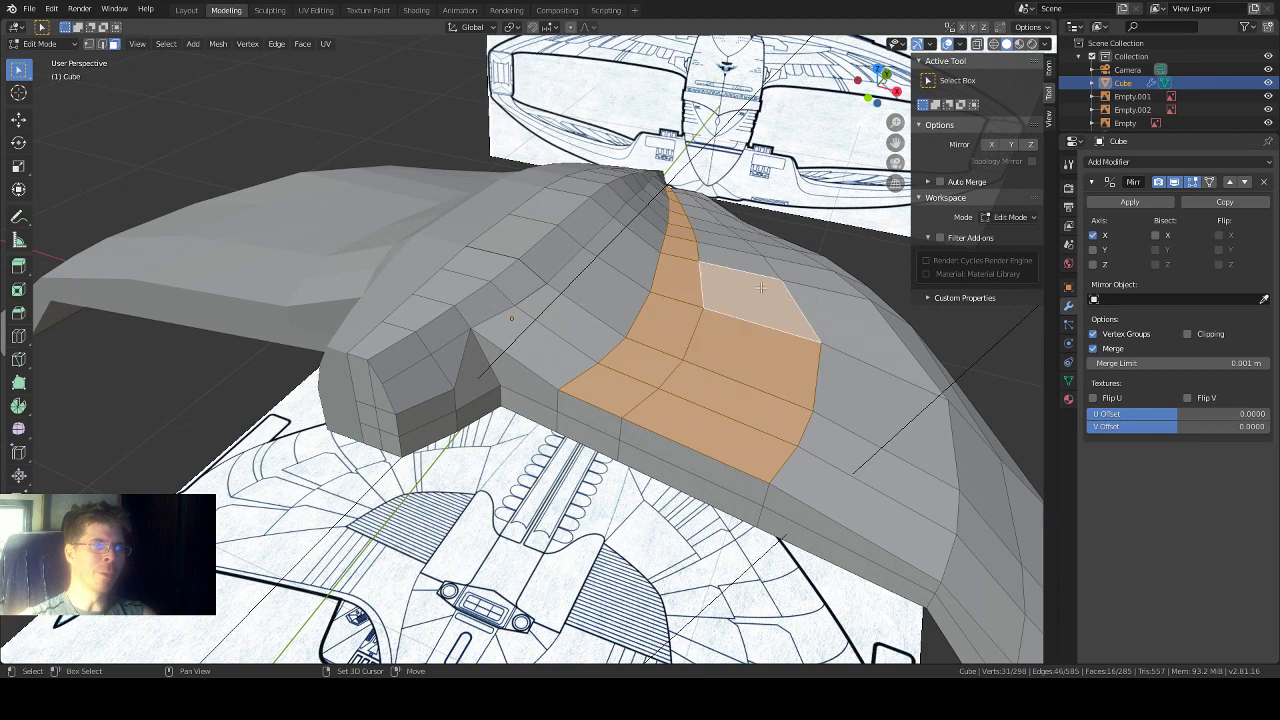
middle_drag(760, 288, 645, 440)
Step: Continue adding the outboard row's faces toward the neck until the row tapers against the first strip
shift+click(650, 440)
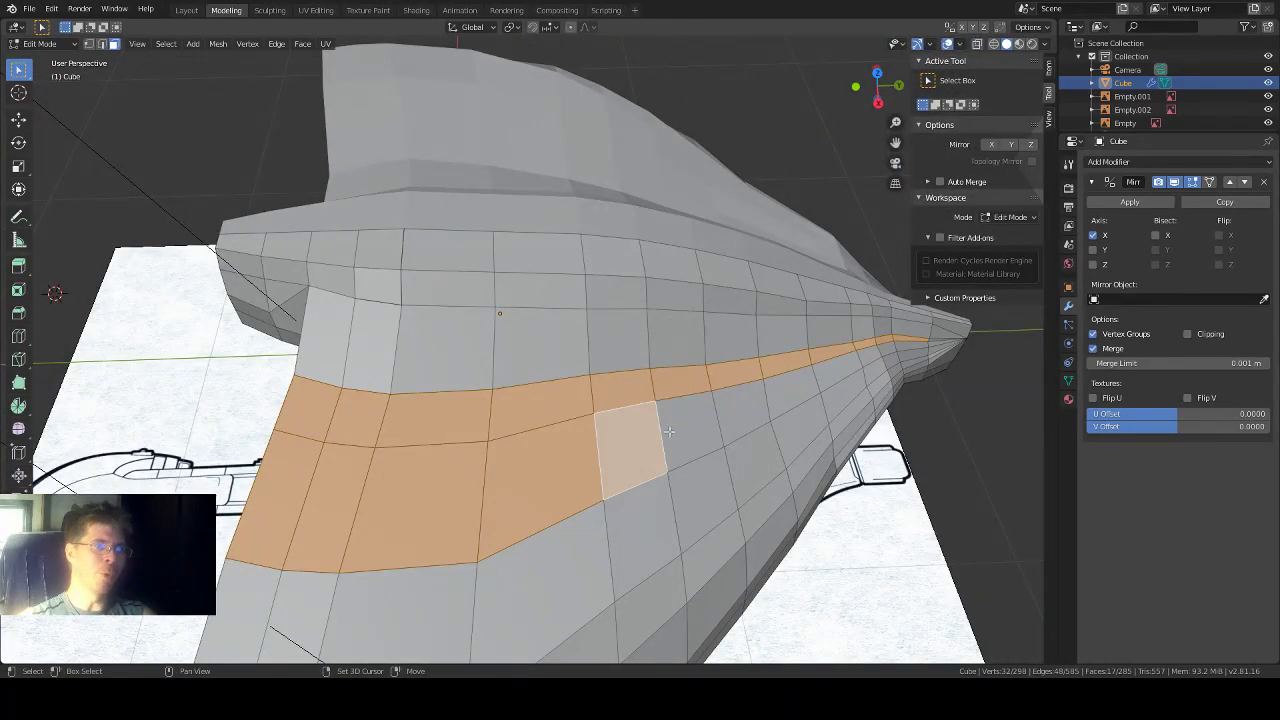
shift+click(680, 428)
shift+click(725, 408)
shift+click(782, 392)
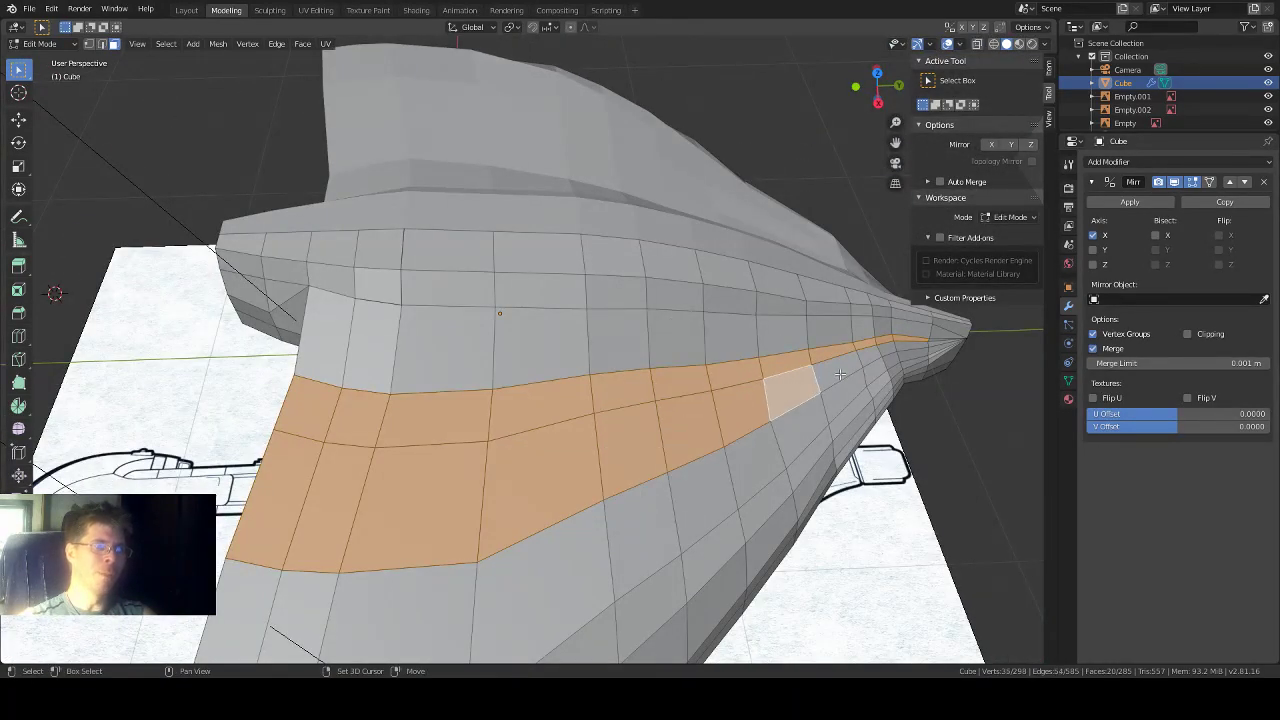
shift+click(856, 367)
shift+click(864, 360)
middle_drag(864, 360, 815, 390)
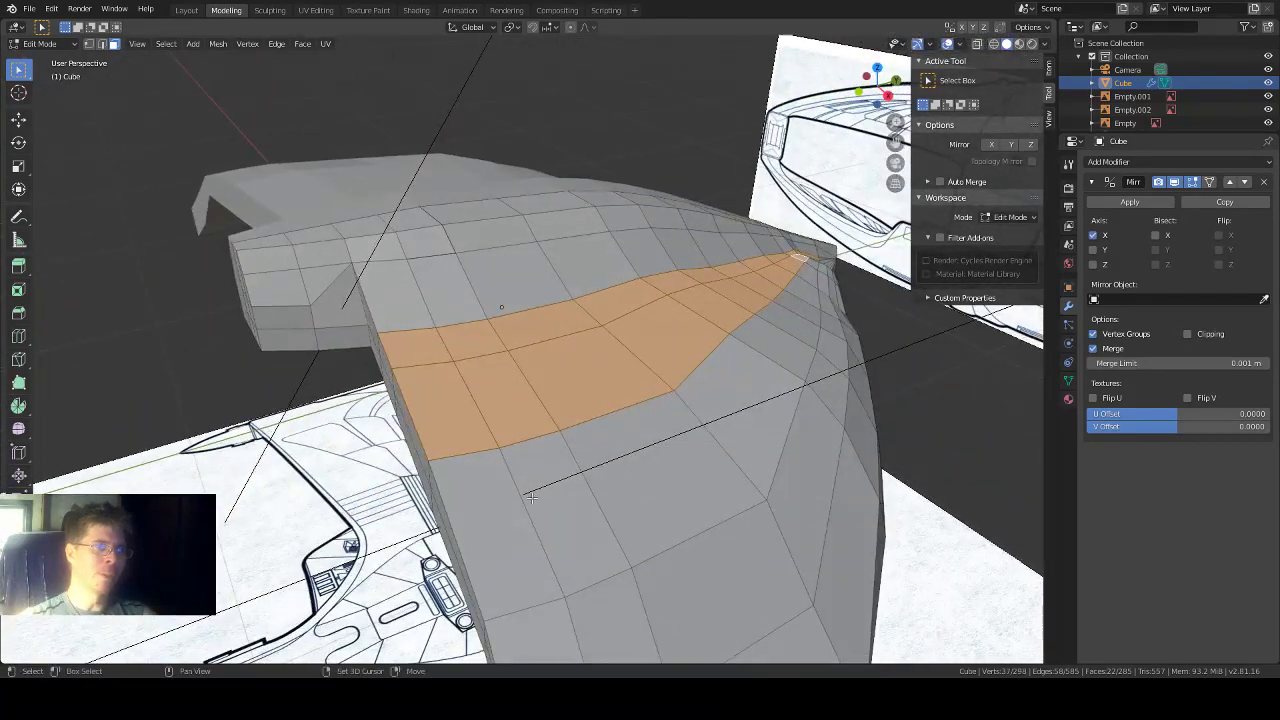
Step: Try to raise the selected top faces together with one further outboard face, using Move with X-ray in the front view
shift+click(500, 520)
middle_drag(500, 520, 650, 425)
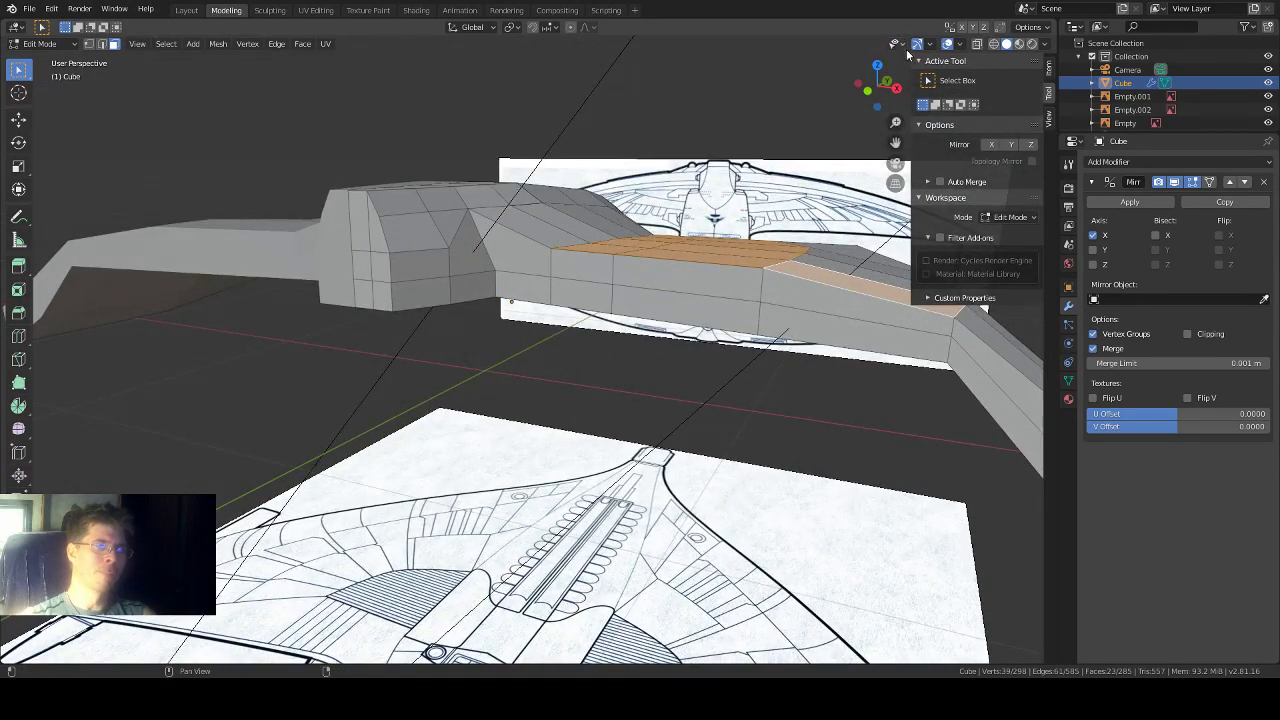
click(868, 88)
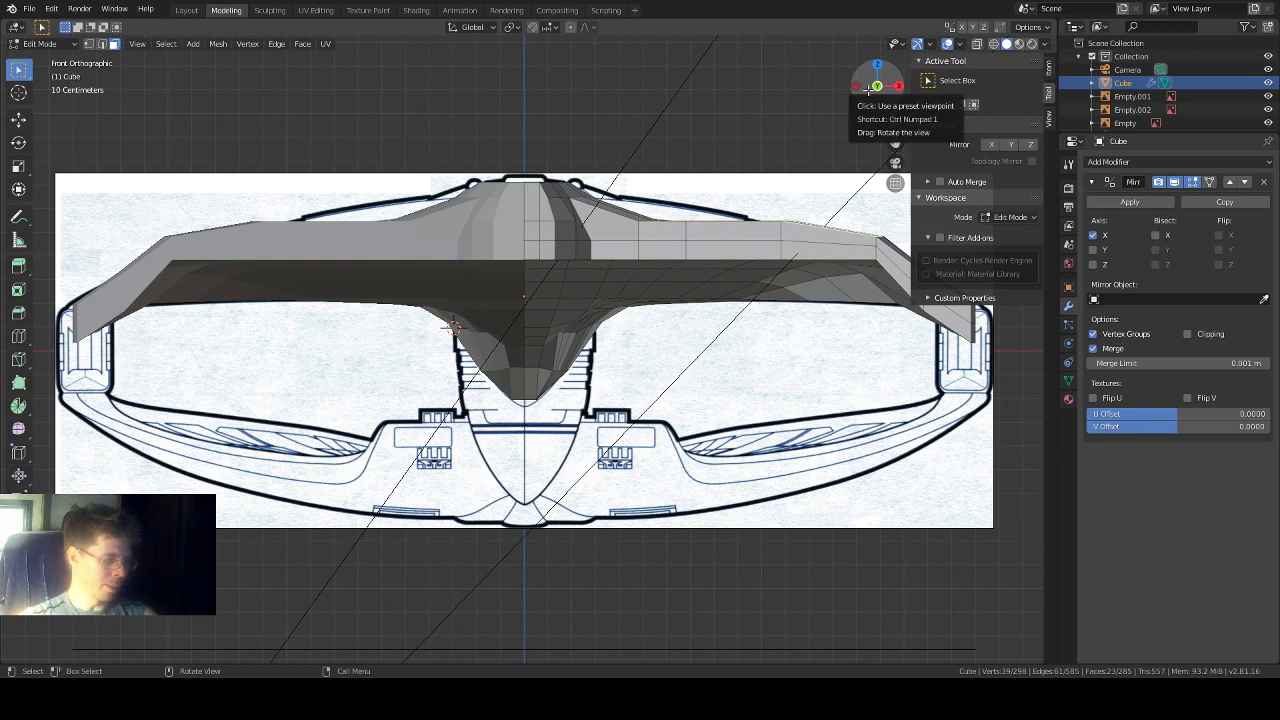
key(alt)
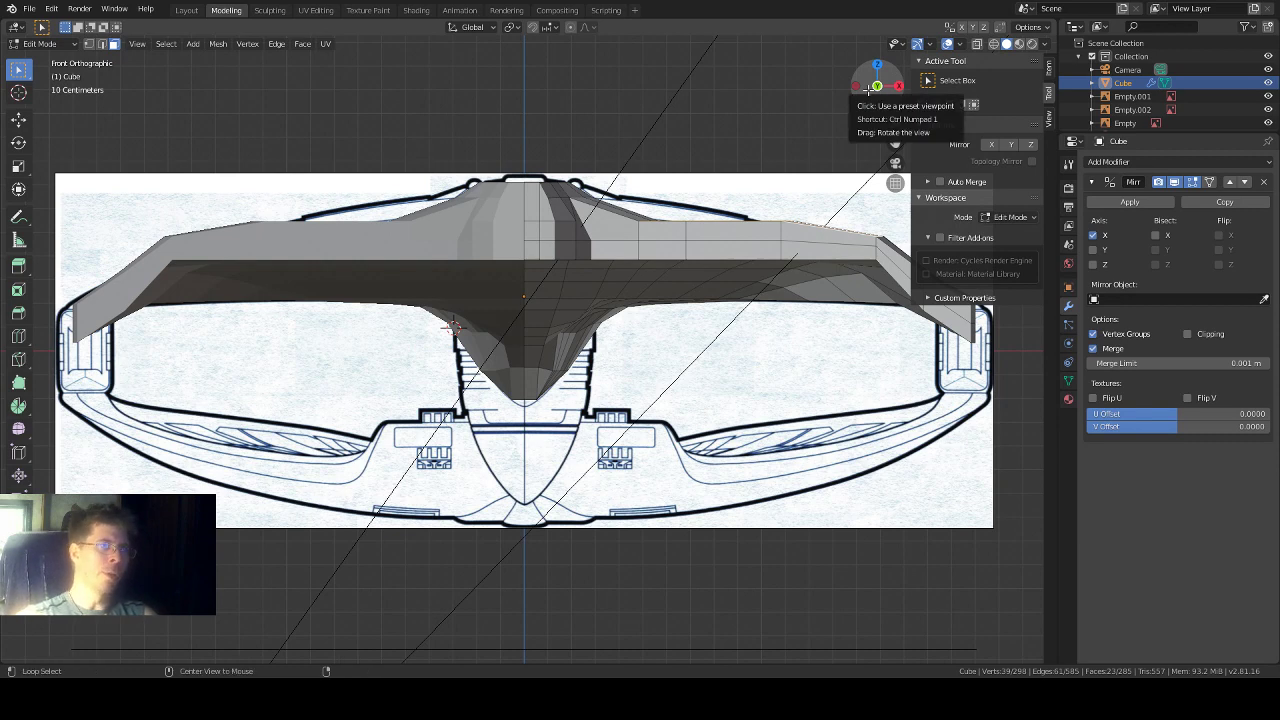
key(m)
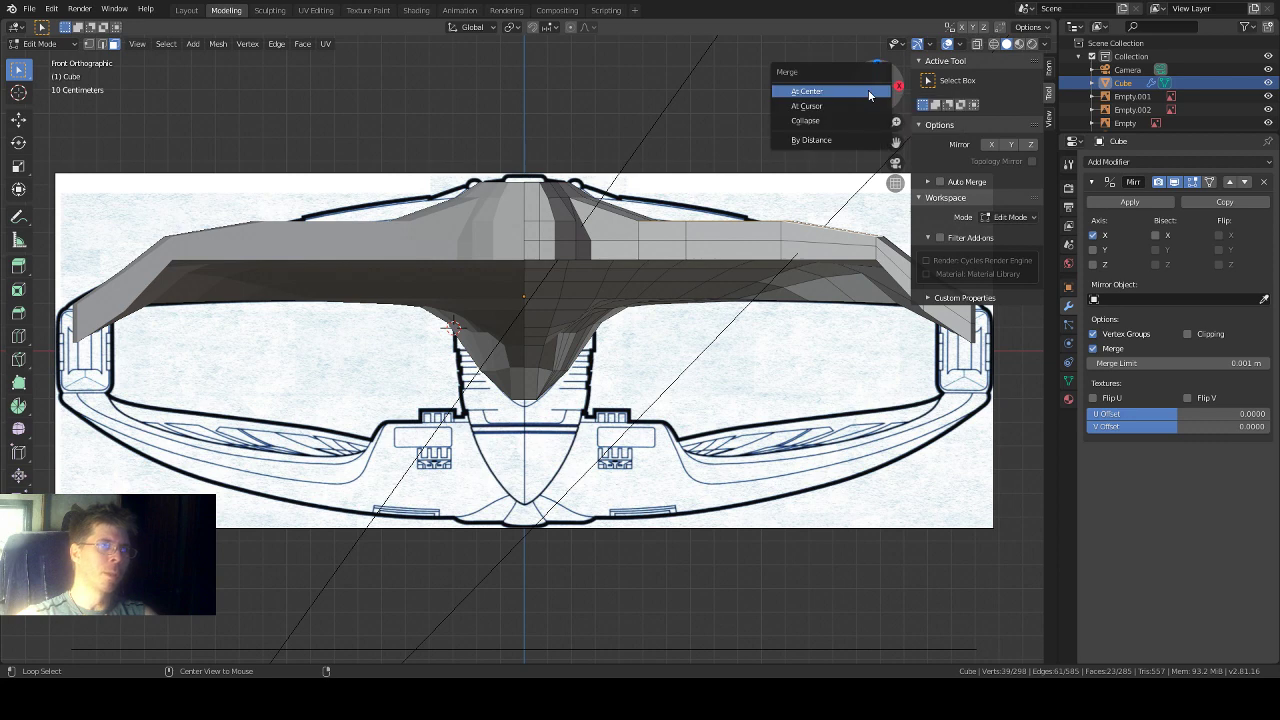
key(Escape)
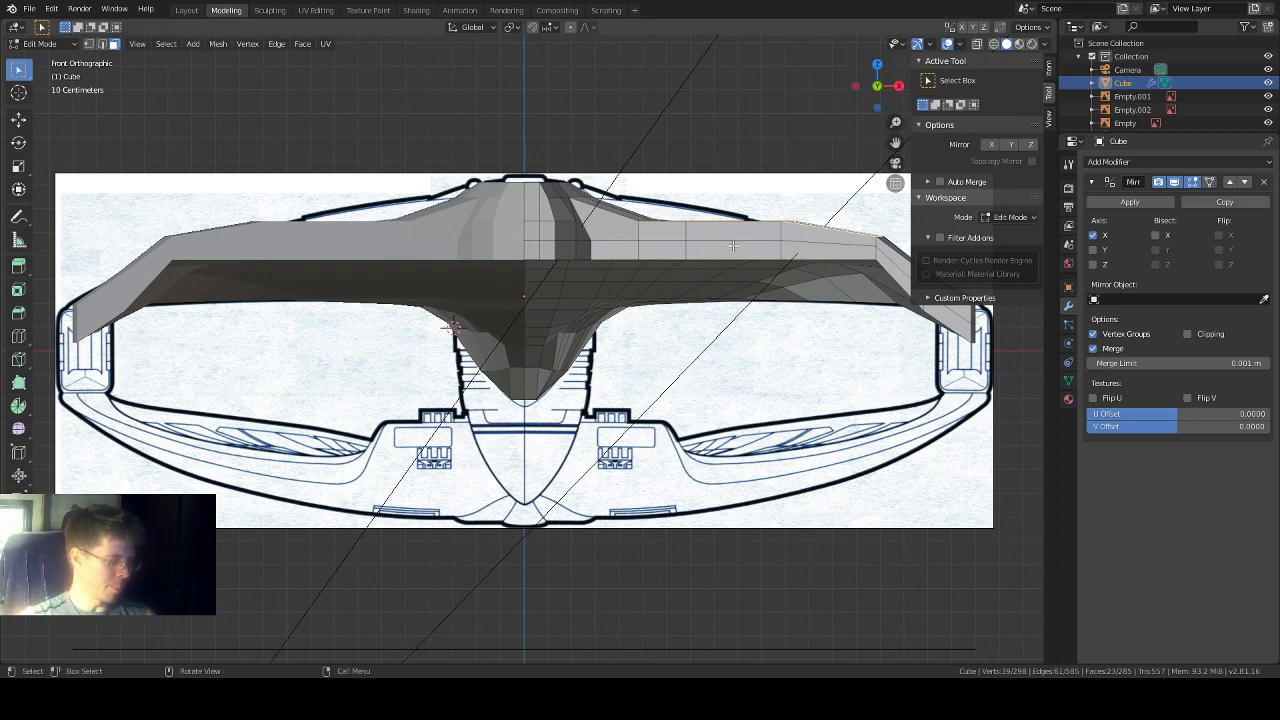
key(alt+z)
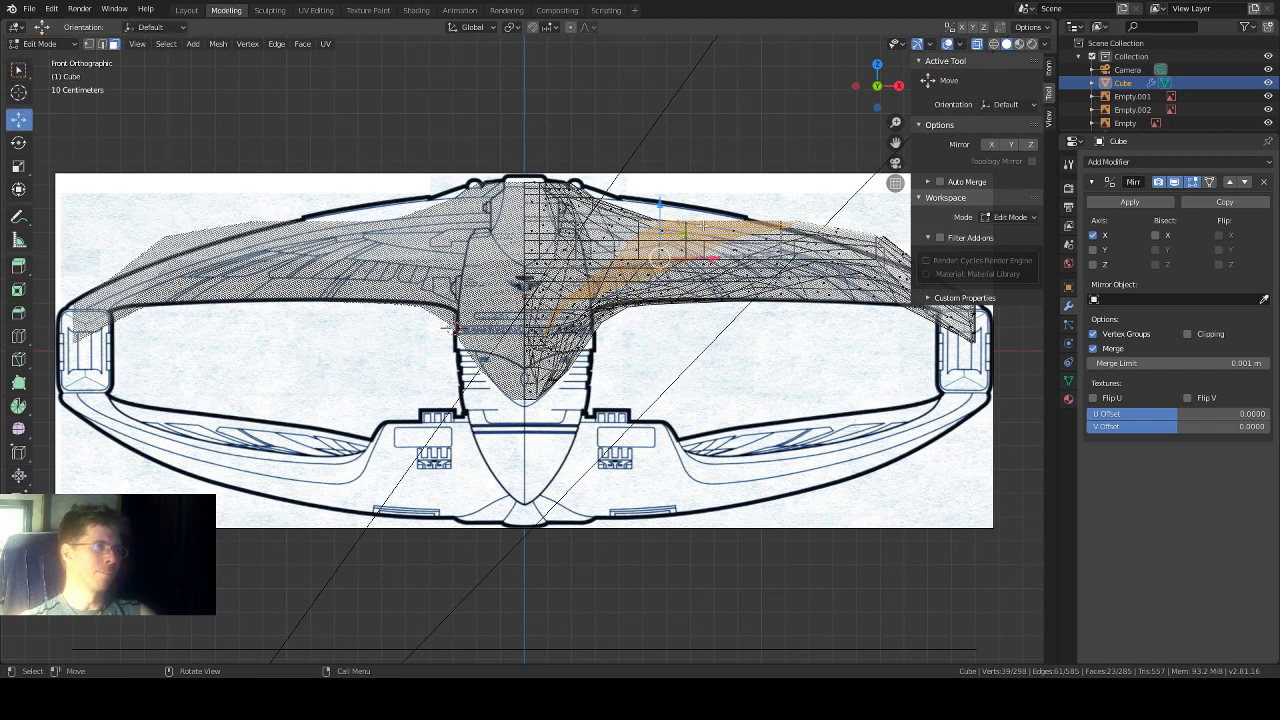
drag(660, 210, 779, 185)
middle_drag(779, 185, 705, 330)
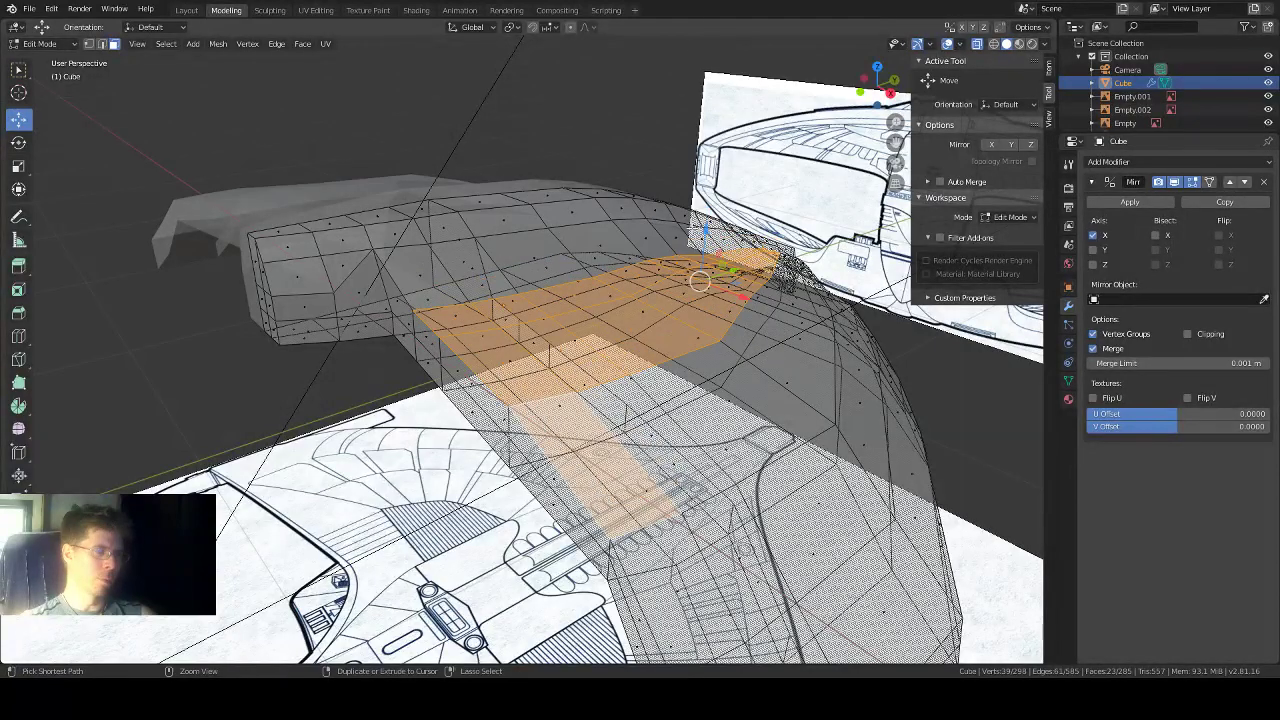
middle_drag(700, 230, 670, 150)
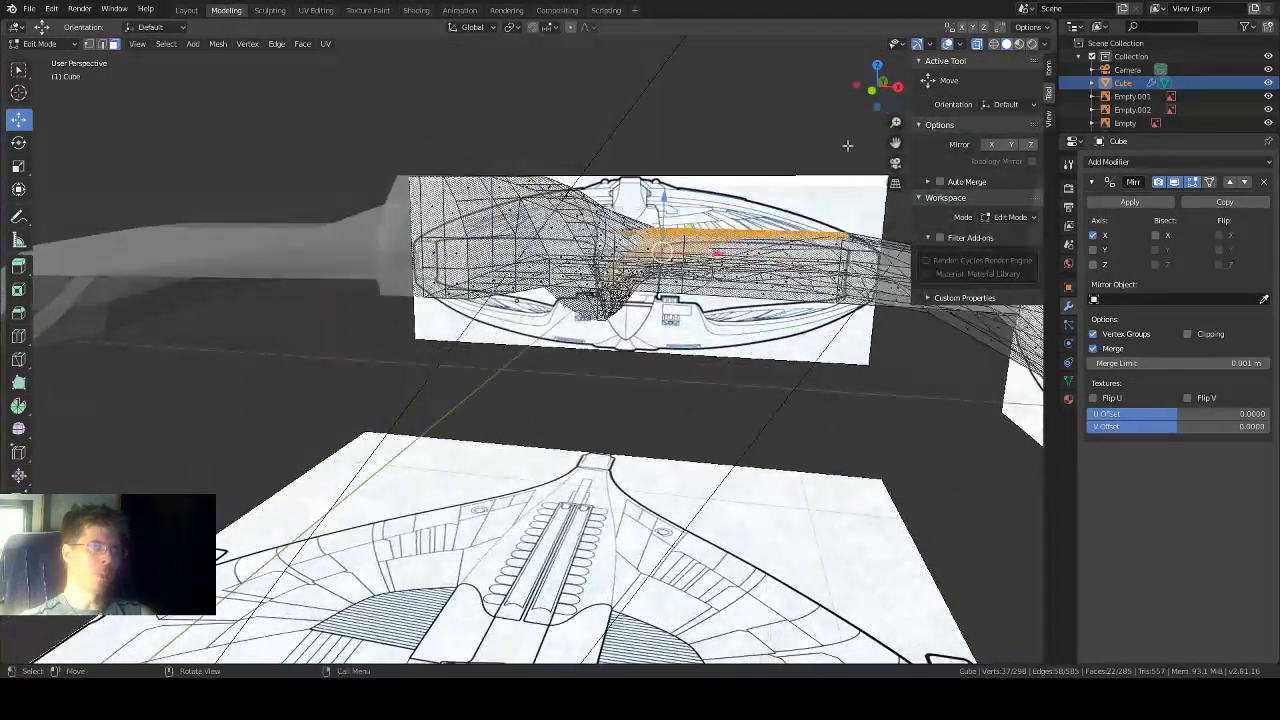
Step: In the front view, move the two selected rows of faces up about 0.0814 m along Z
click(871, 89)
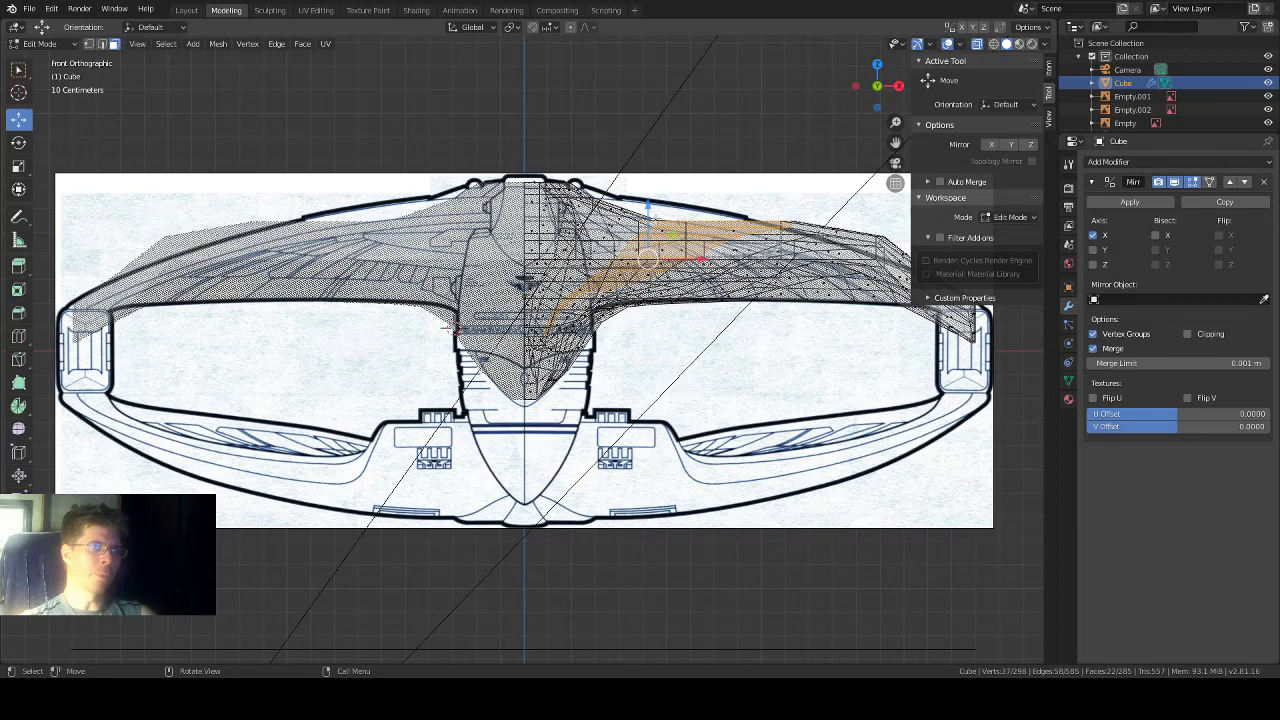
drag(649, 216, 651, 198)
middle_drag(810, 188, 748, 250)
middle_drag(770, 327, 784, 320)
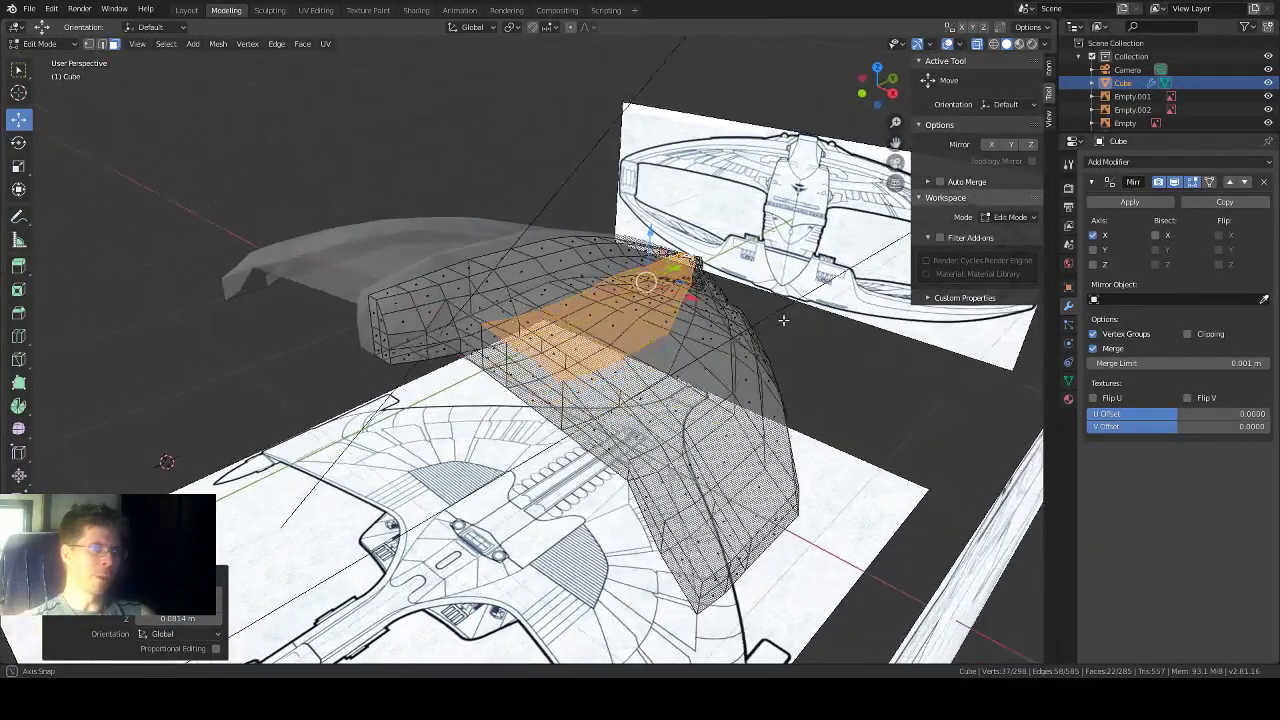
scroll(784, 319, up, 1)
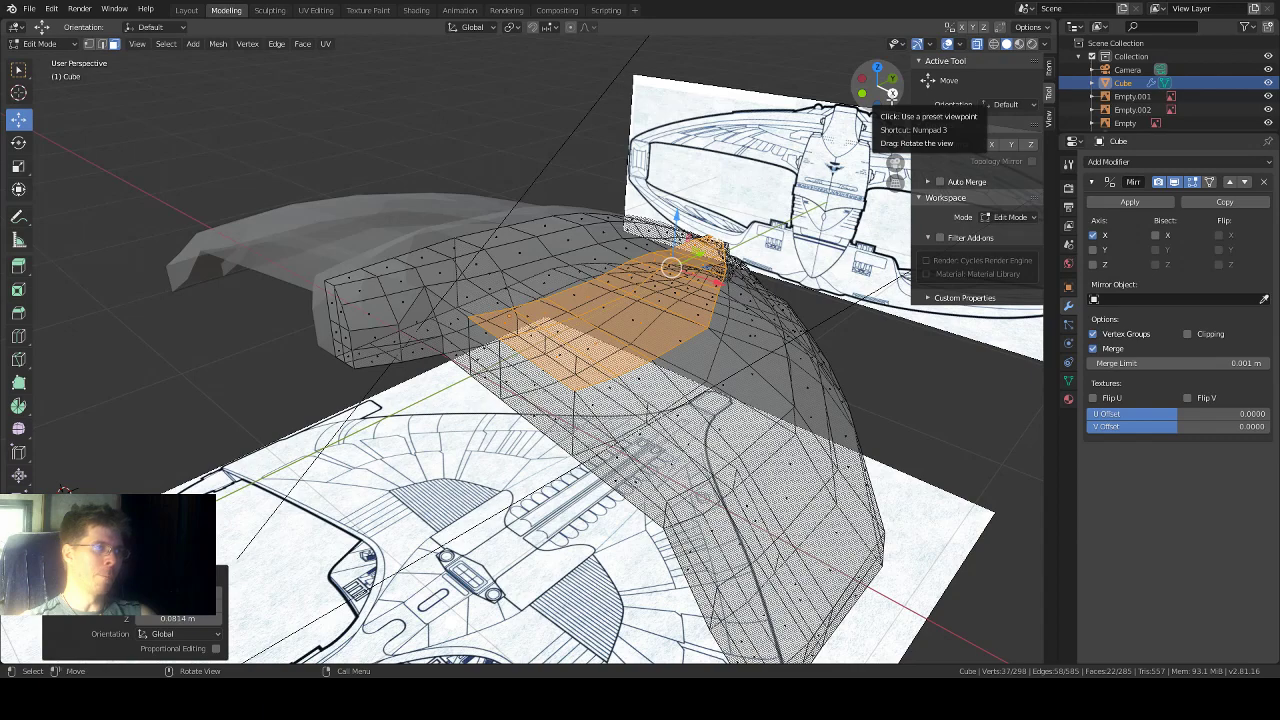
middle_drag(491, 177, 475, 155)
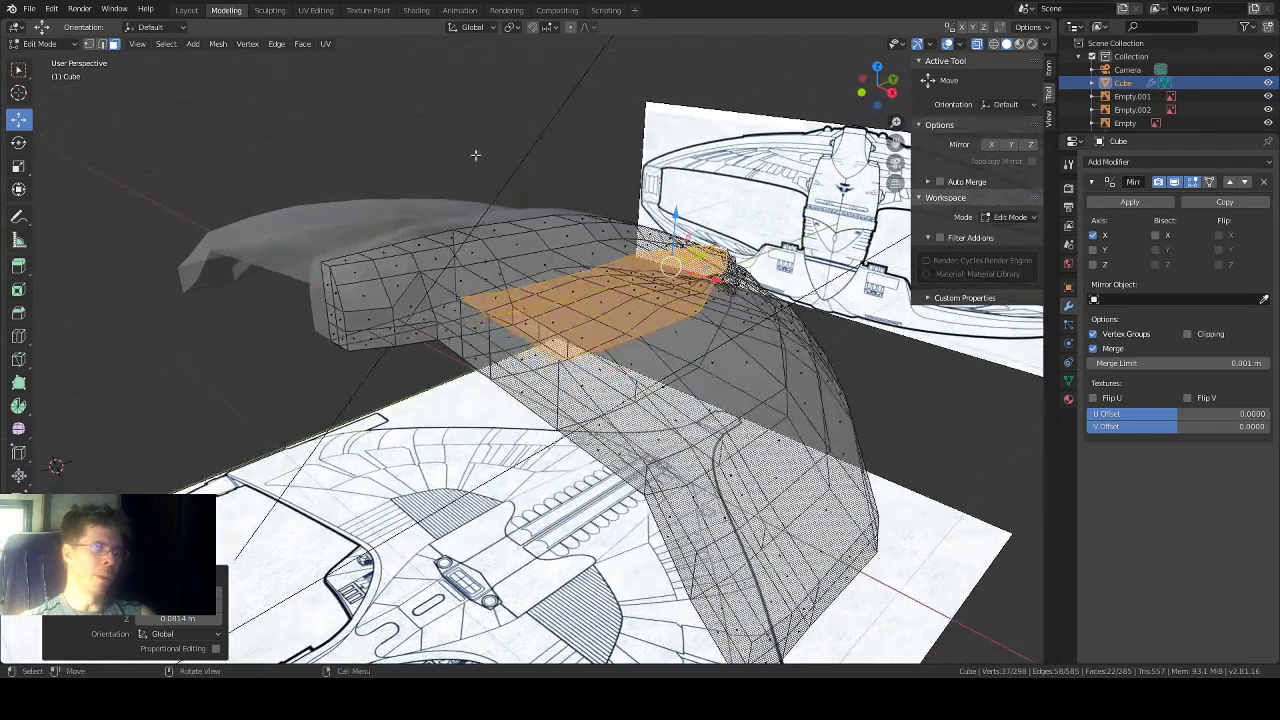
Step: Switch to edge selection with X-ray off and select the five-edge line crossing the wing's top from the flat end, outboard of the raised faces
click(101, 44)
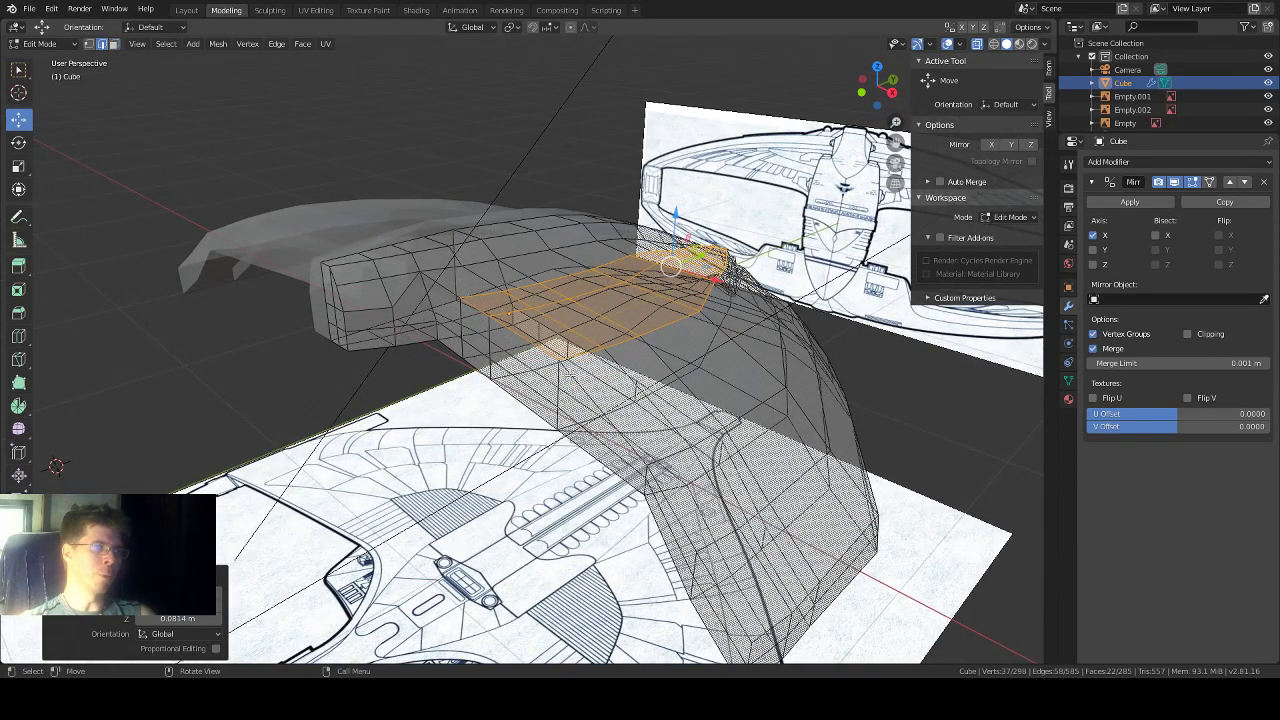
click(587, 351)
middle_drag(670, 369, 705, 382)
click(676, 376)
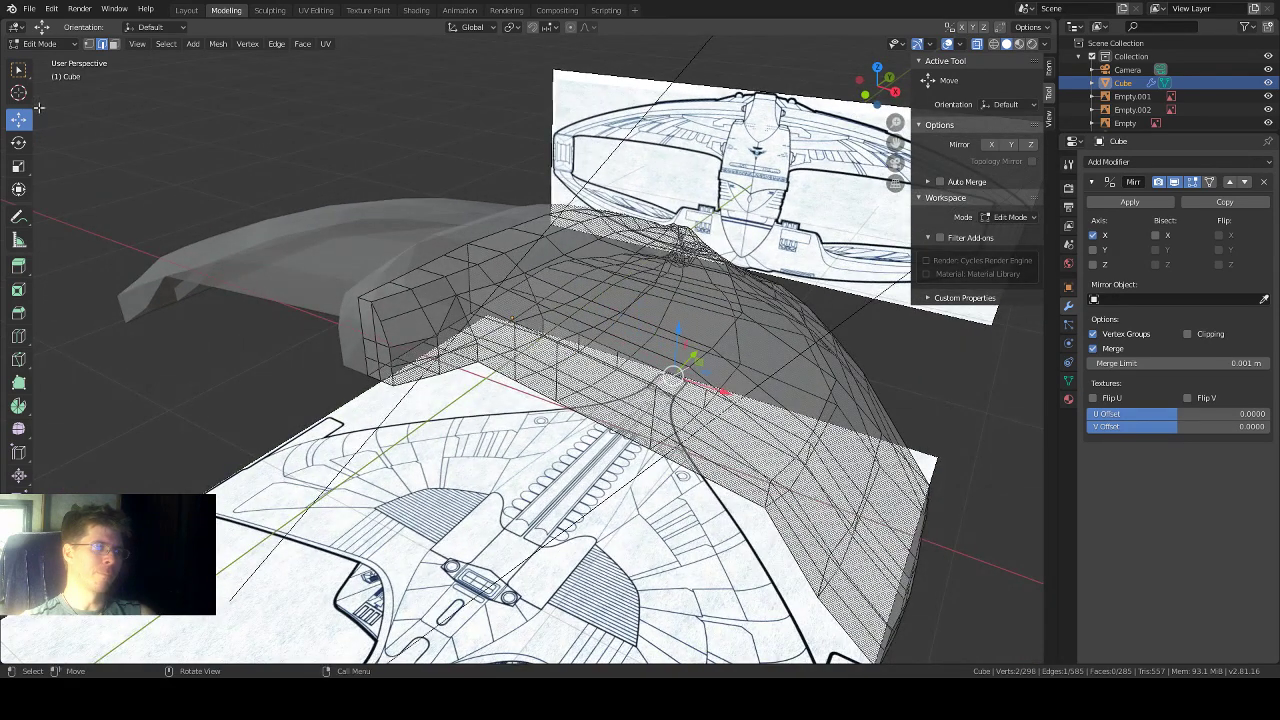
click(18, 72)
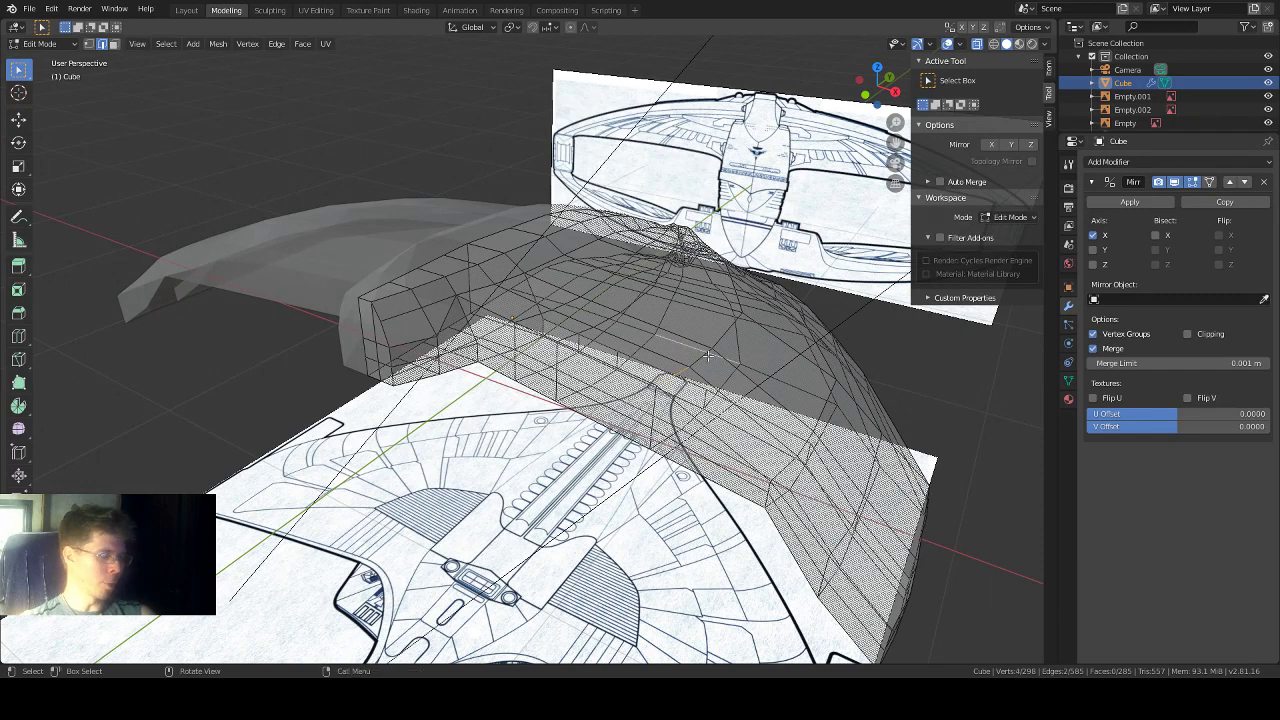
key(alt)
key(alt+z)
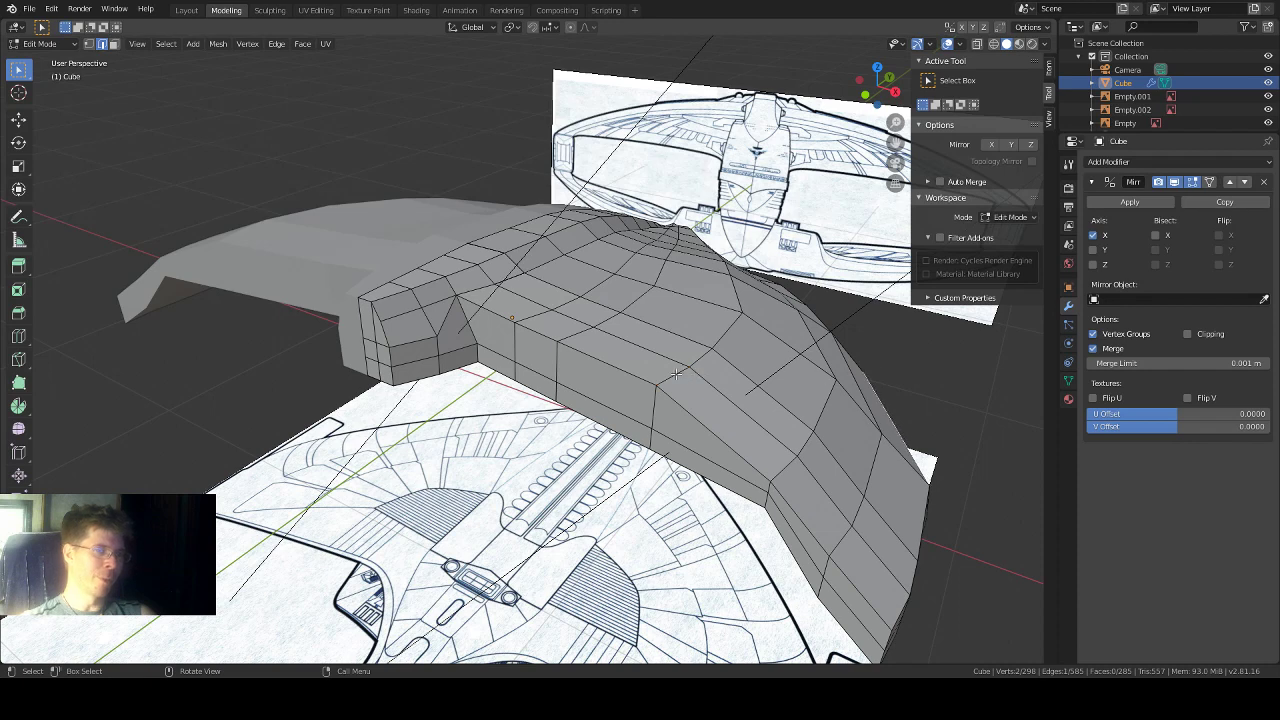
key(shift)
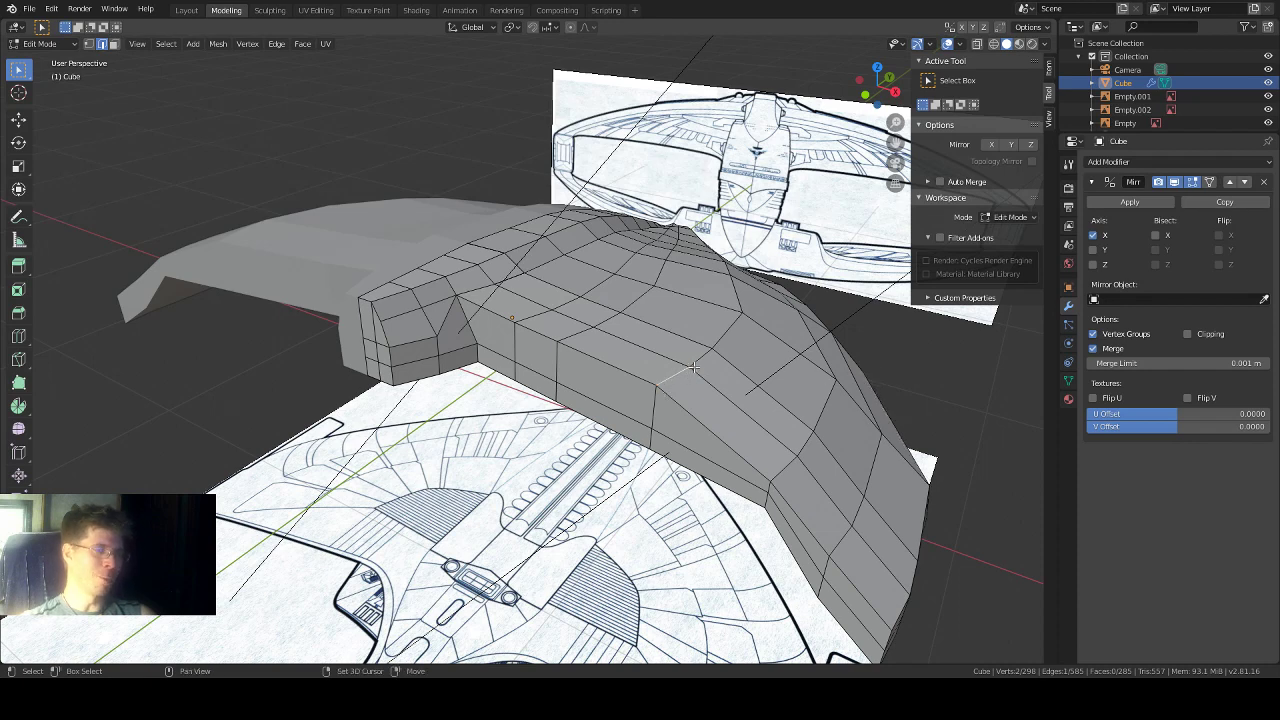
middle_drag(771, 321, 599, 362)
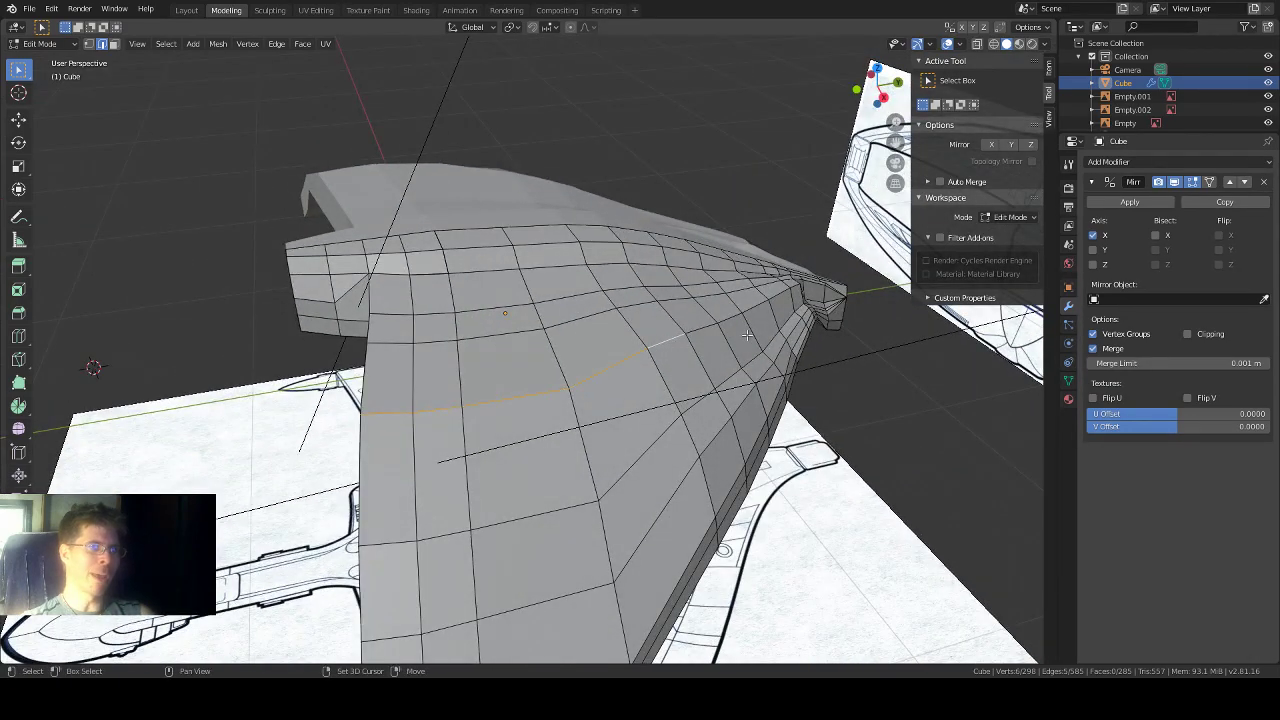
middle_drag(747, 336, 697, 330)
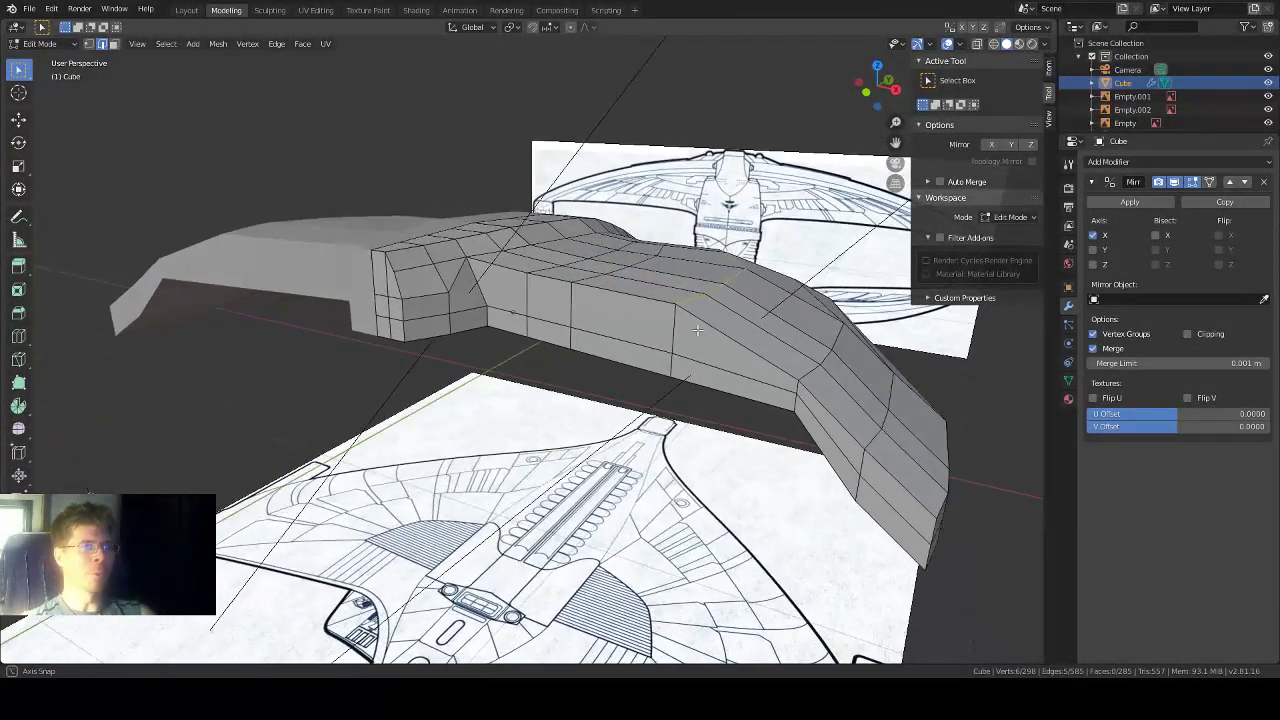
Step: Try to lower the selected five-edge line along Z with the Move tool
click(18, 119)
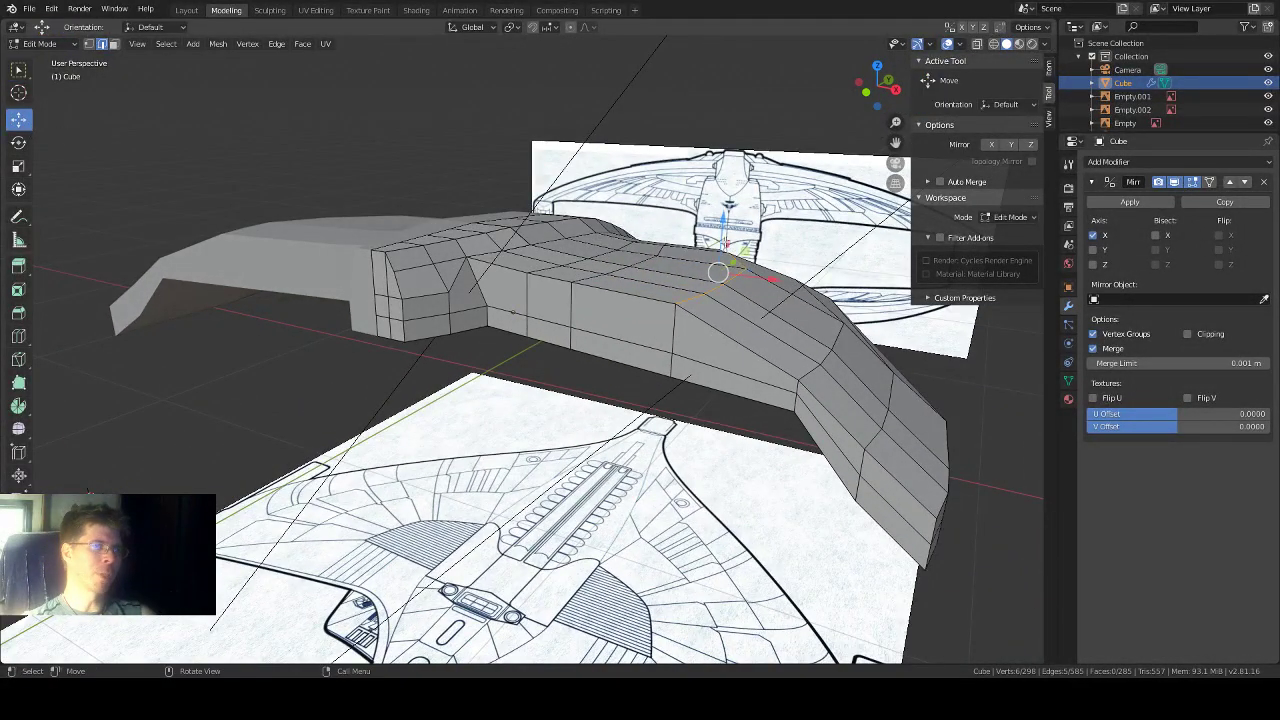
drag(723, 224, 718, 245)
middle_drag(714, 286, 757, 258)
key(ctrl+z)
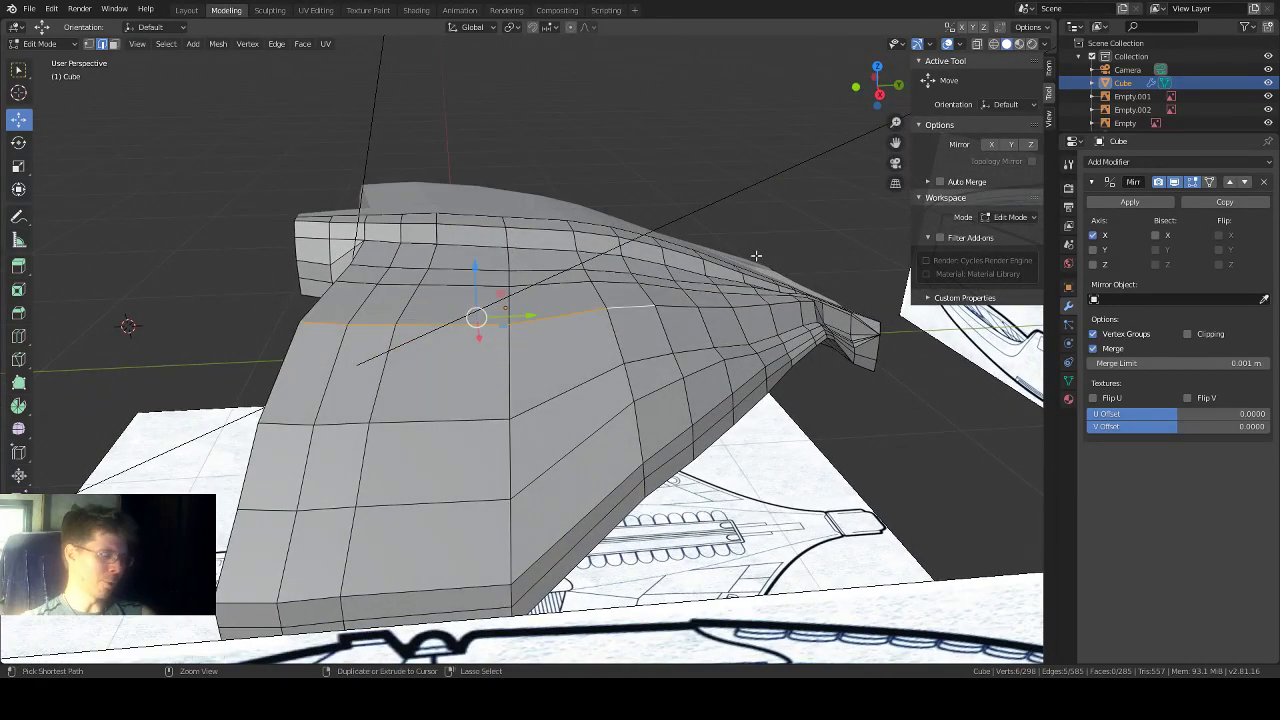
Step: Extend the selected edge line along the wing's top up to the neck, adding five more edges
middle_drag(755, 259, 743, 278)
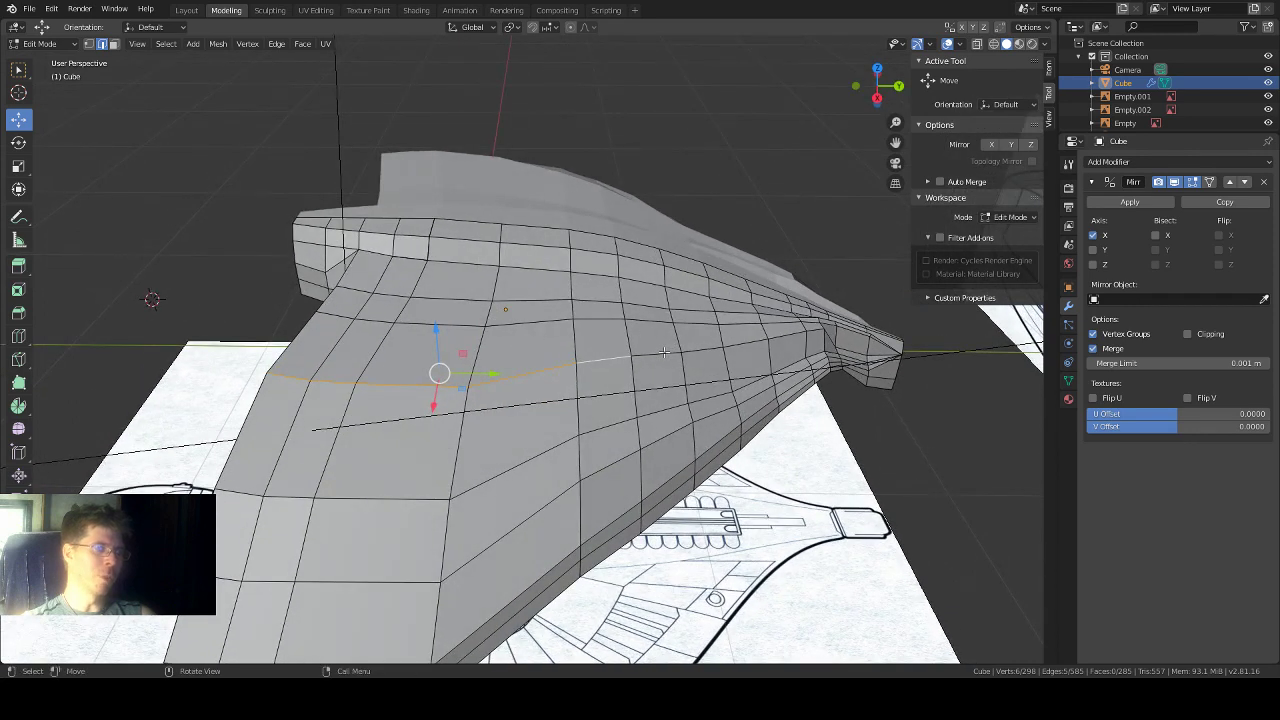
shift+click(690, 350)
shift+click(728, 349)
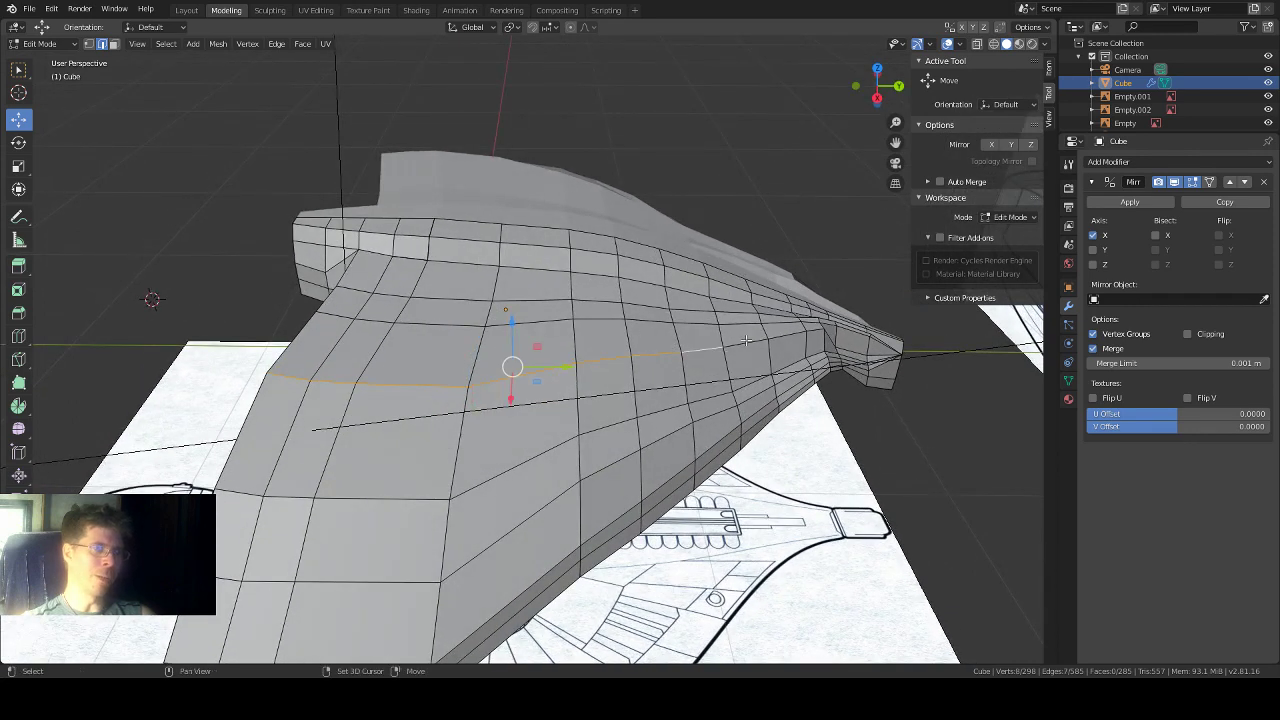
shift+click(768, 339)
shift+click(790, 337)
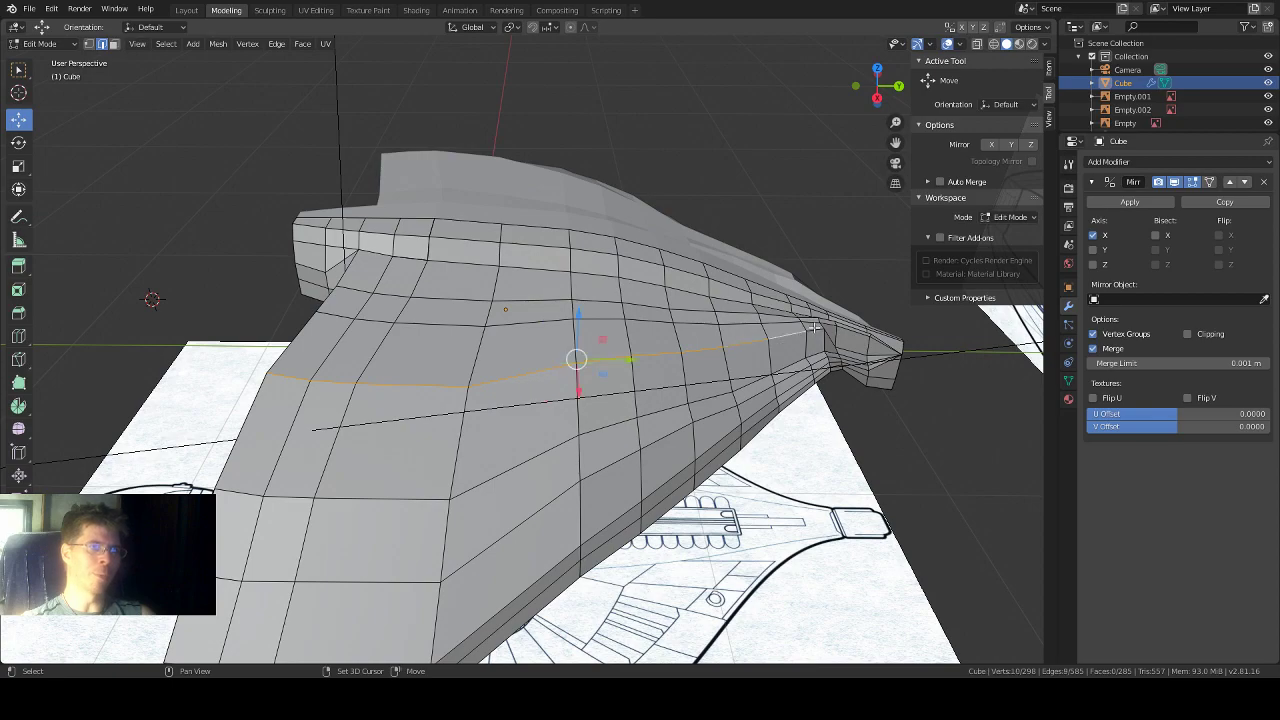
shift+click(815, 327)
Step: Lower the selected edge line about 0.0868 m along Z and raise it back about 0.00903 m
middle_drag(832, 331, 913, 311)
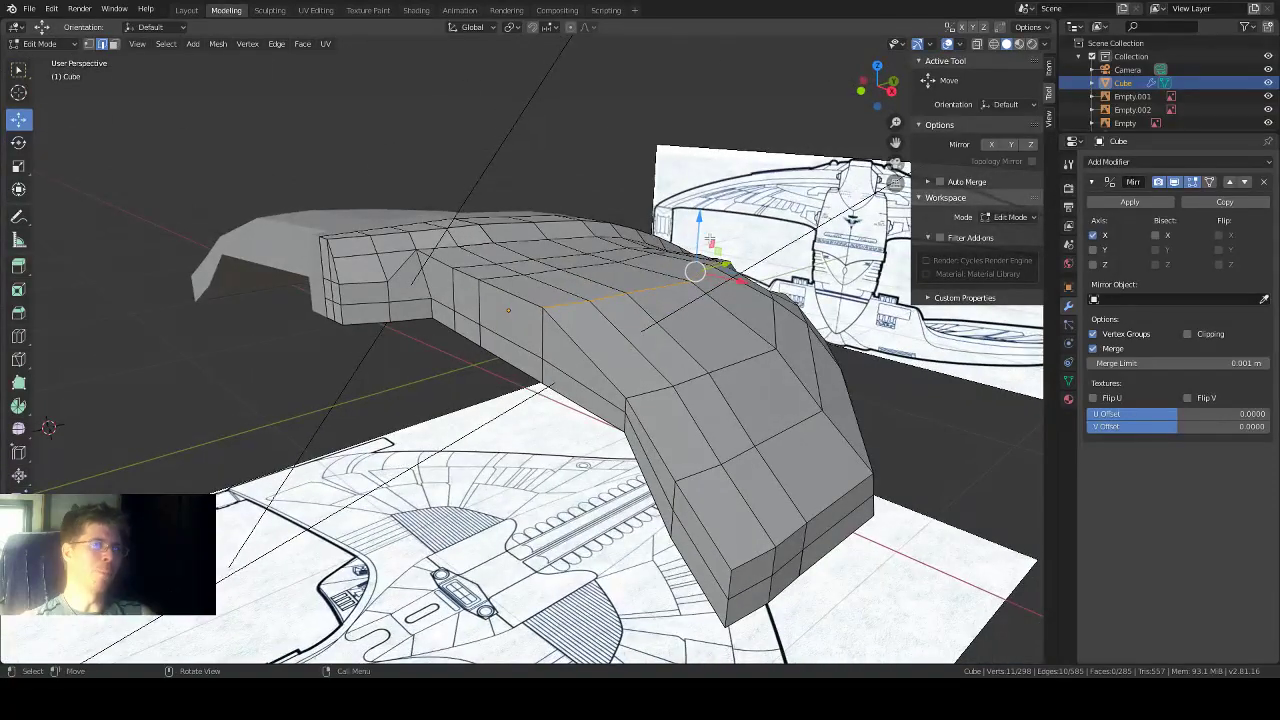
drag(699, 222, 697, 246)
middle_drag(743, 212, 546, 204)
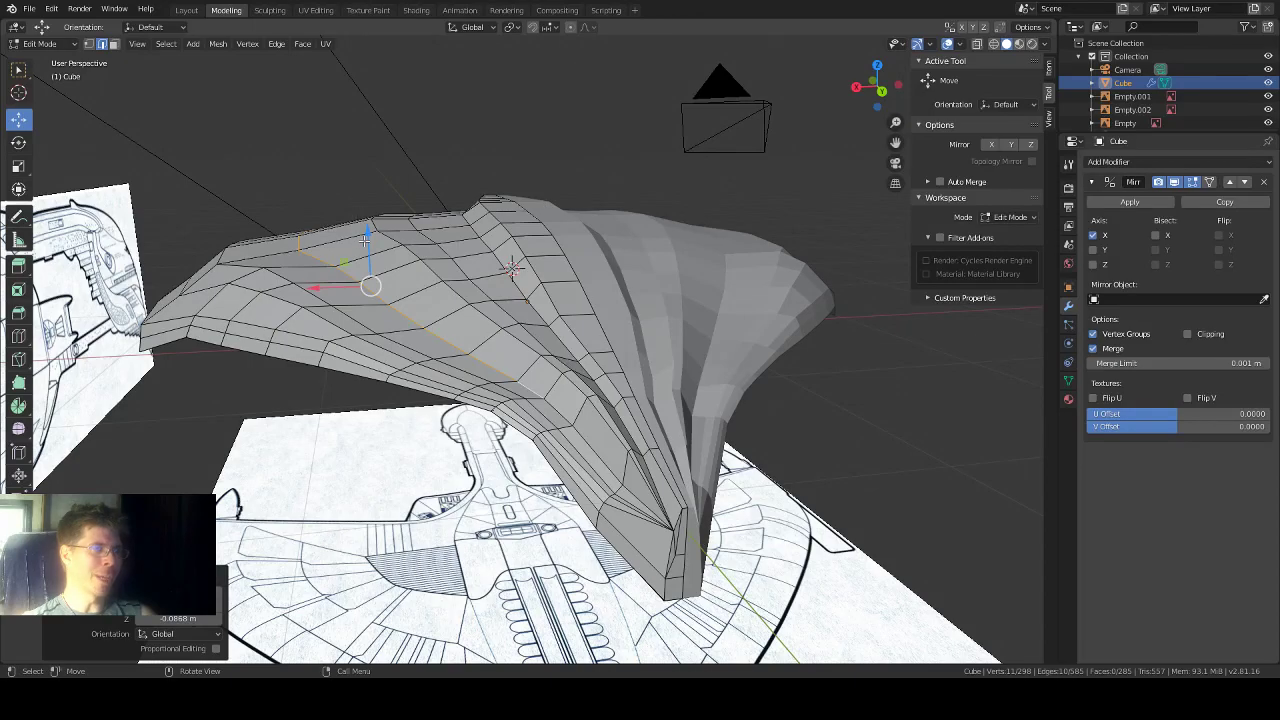
drag(365, 238, 365, 235)
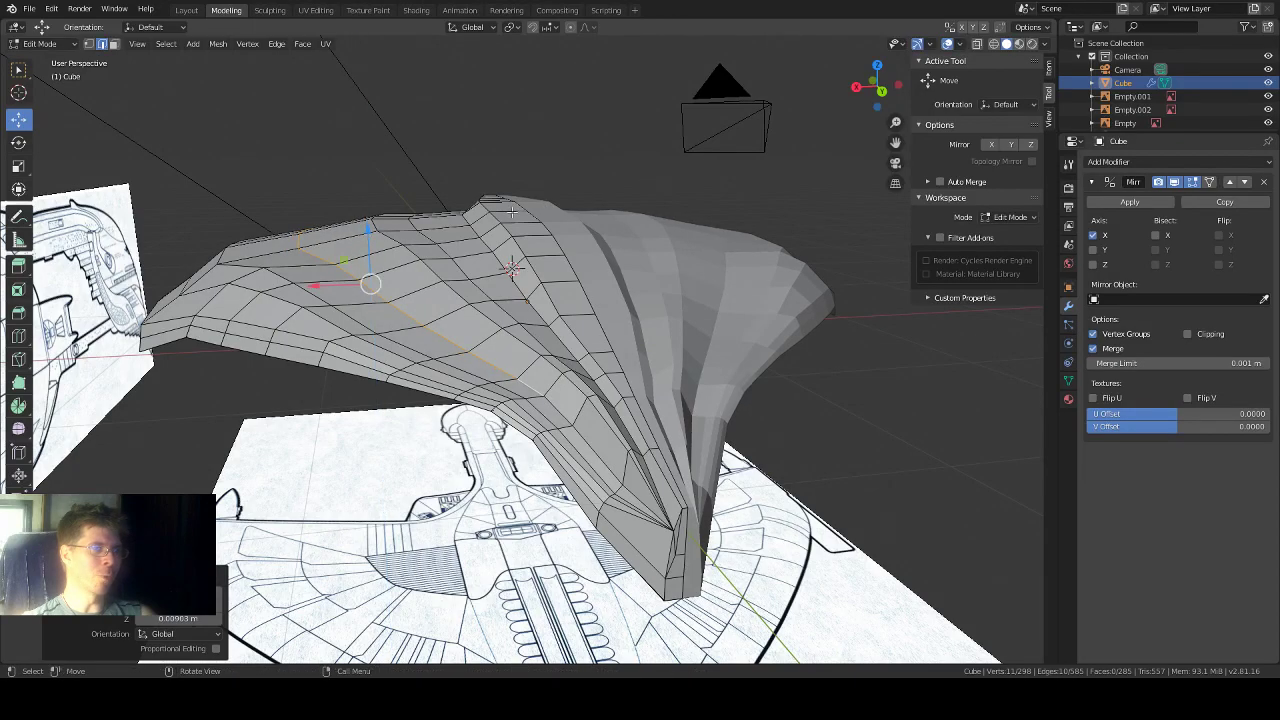
Step: Examine the reshaped wing from several angles and compare its profile with the front-view blueprint using X-ray
middle_drag(365, 235, 830, 298)
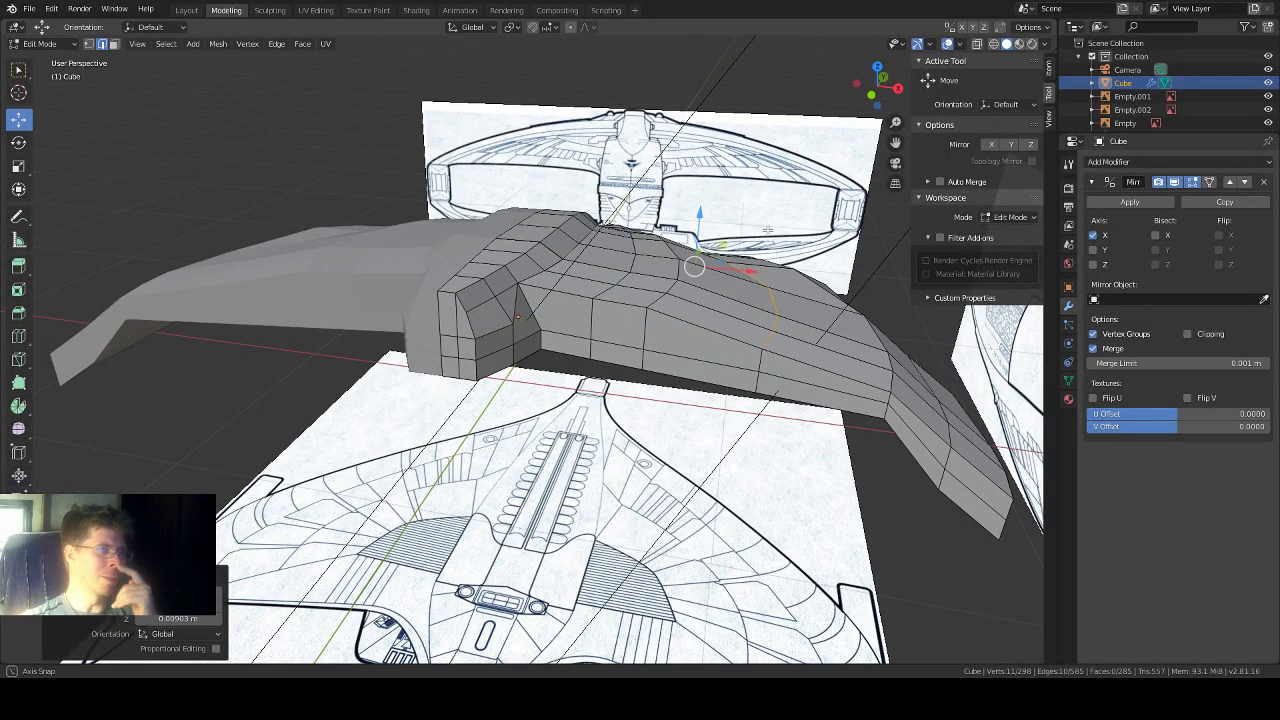
middle_drag(768, 231, 770, 231)
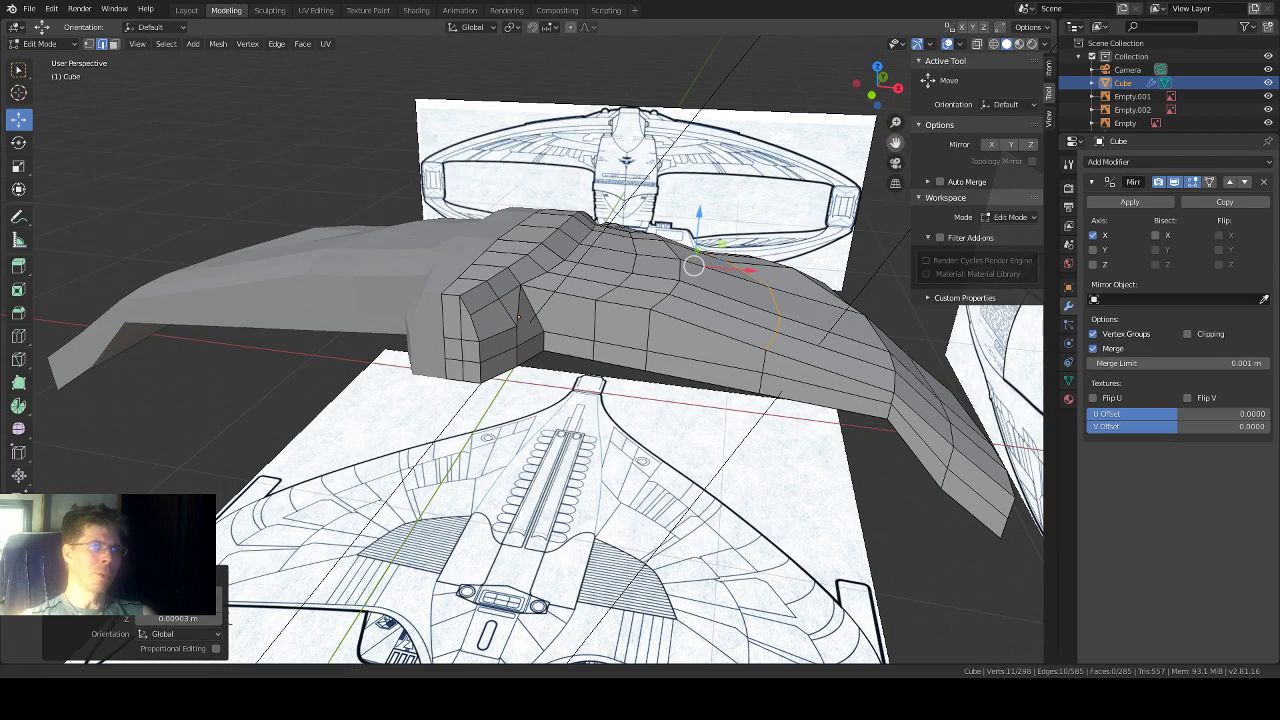
drag(895, 142, 719, 207)
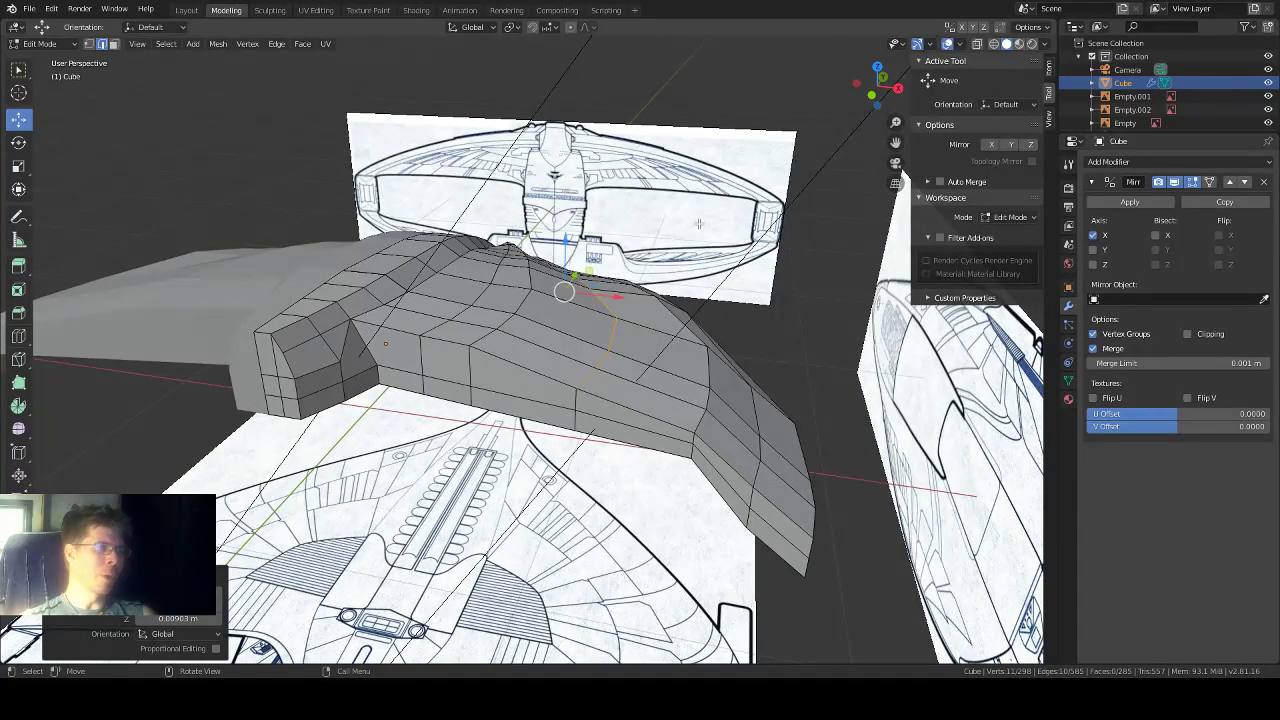
mouse_move(698, 223)
middle_down()
mouse_move(689, 243)
mouse_move(676, 232)
mouse_move(701, 197)
mouse_move(710, 234)
middle_up()
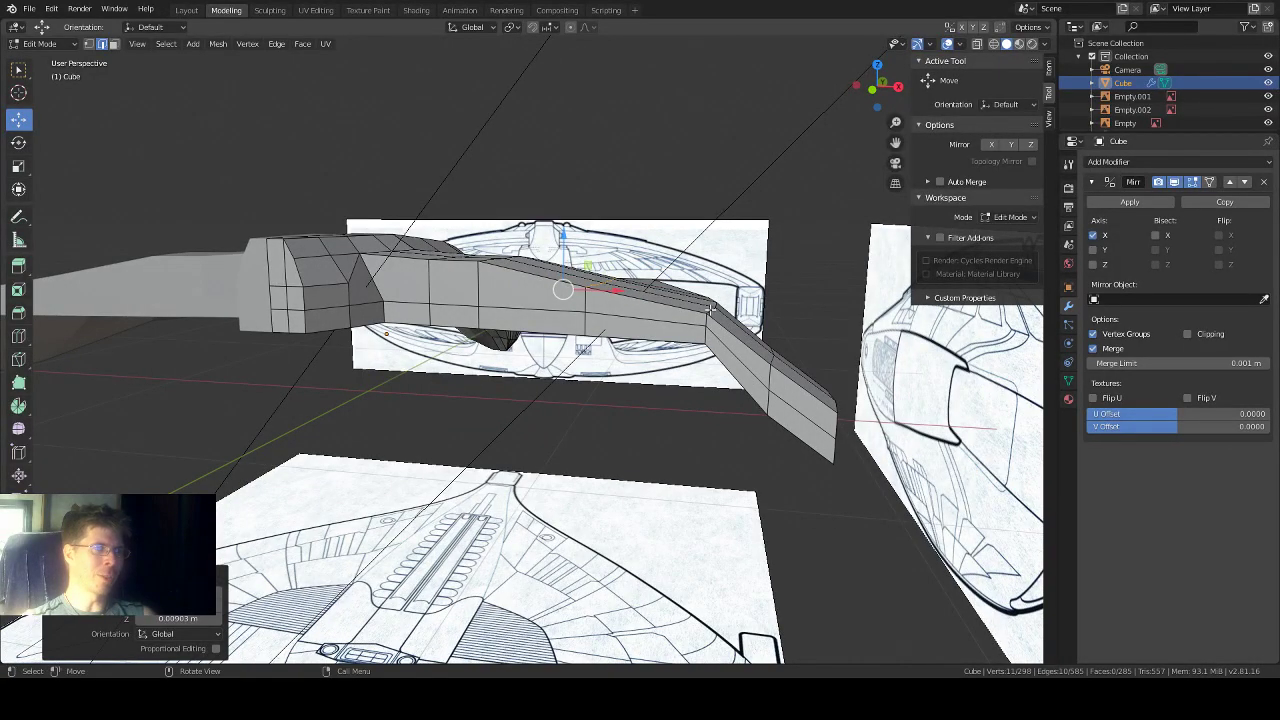
scroll(709, 310, up, 1)
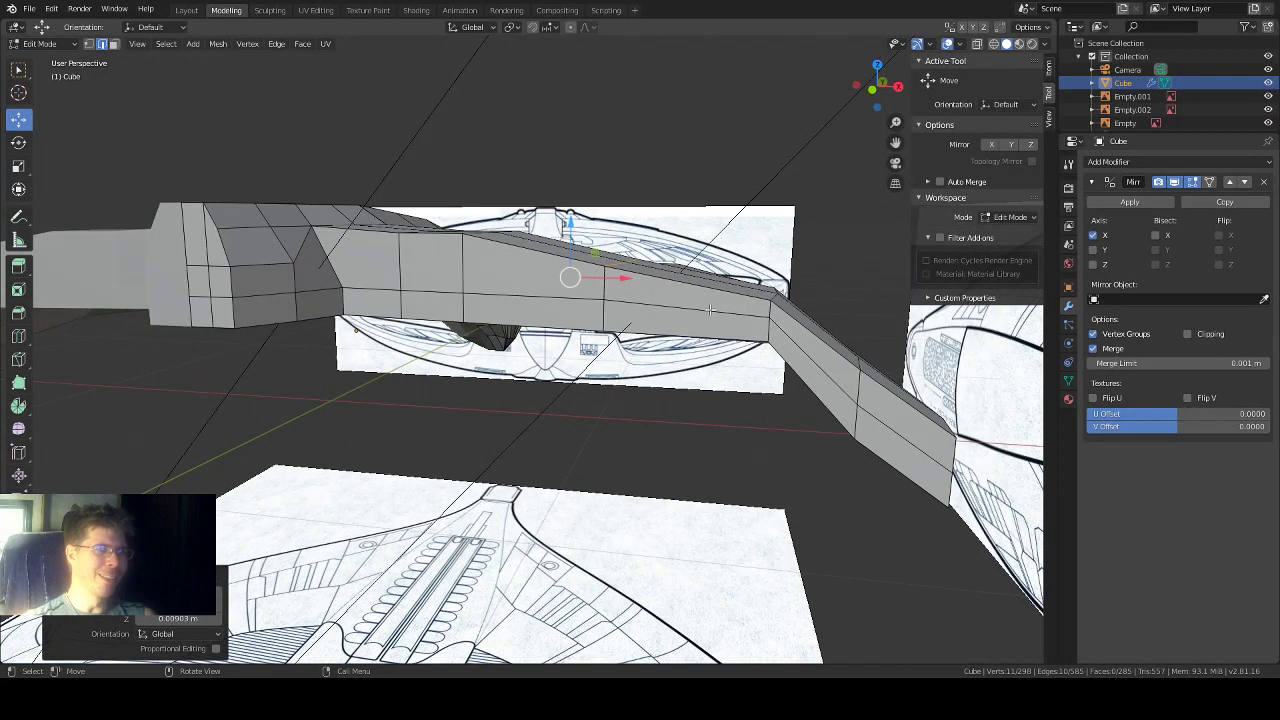
mouse_move(709, 310)
middle_down()
mouse_move(702, 282)
mouse_move(721, 299)
middle_up()
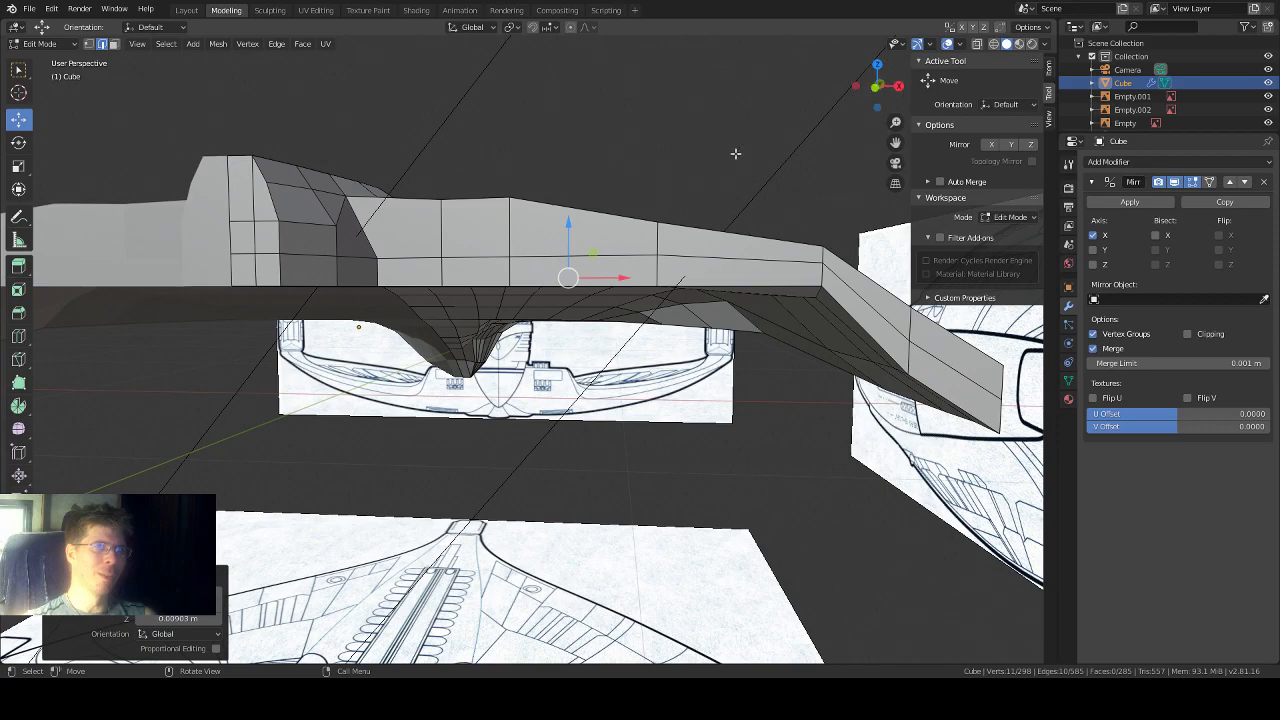
middle_drag(638, 168, 674, 173)
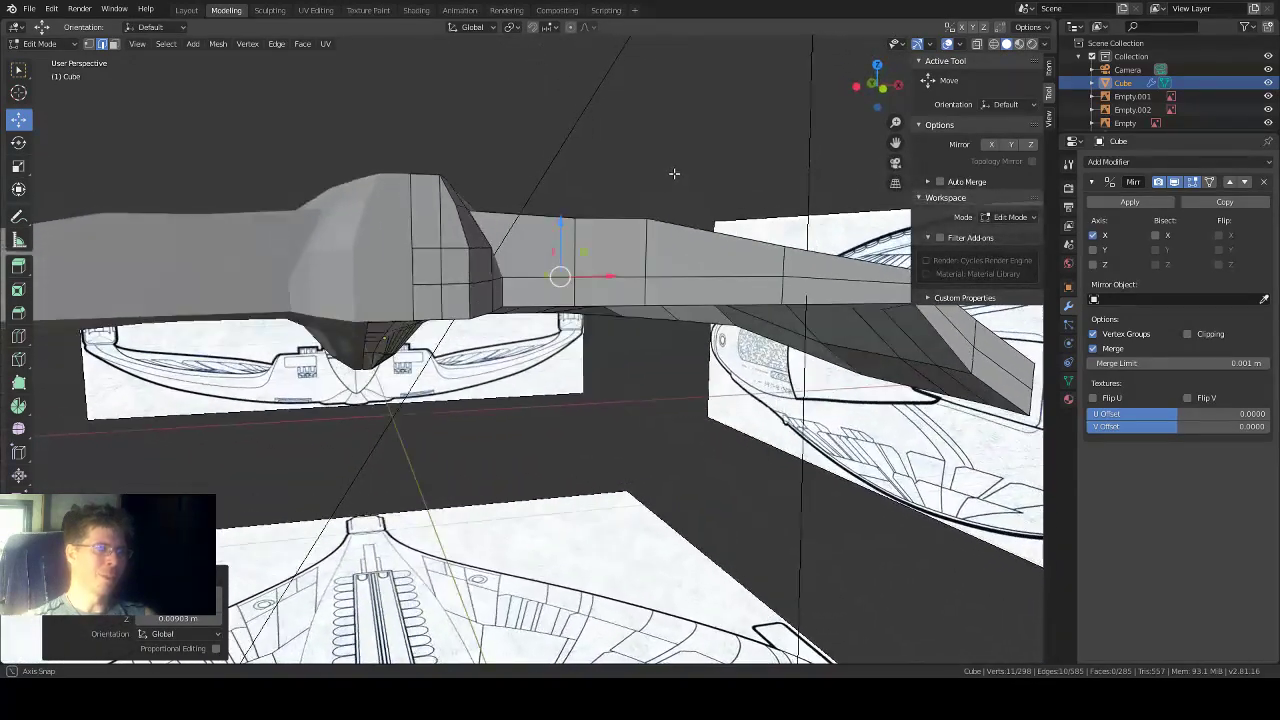
click(875, 105)
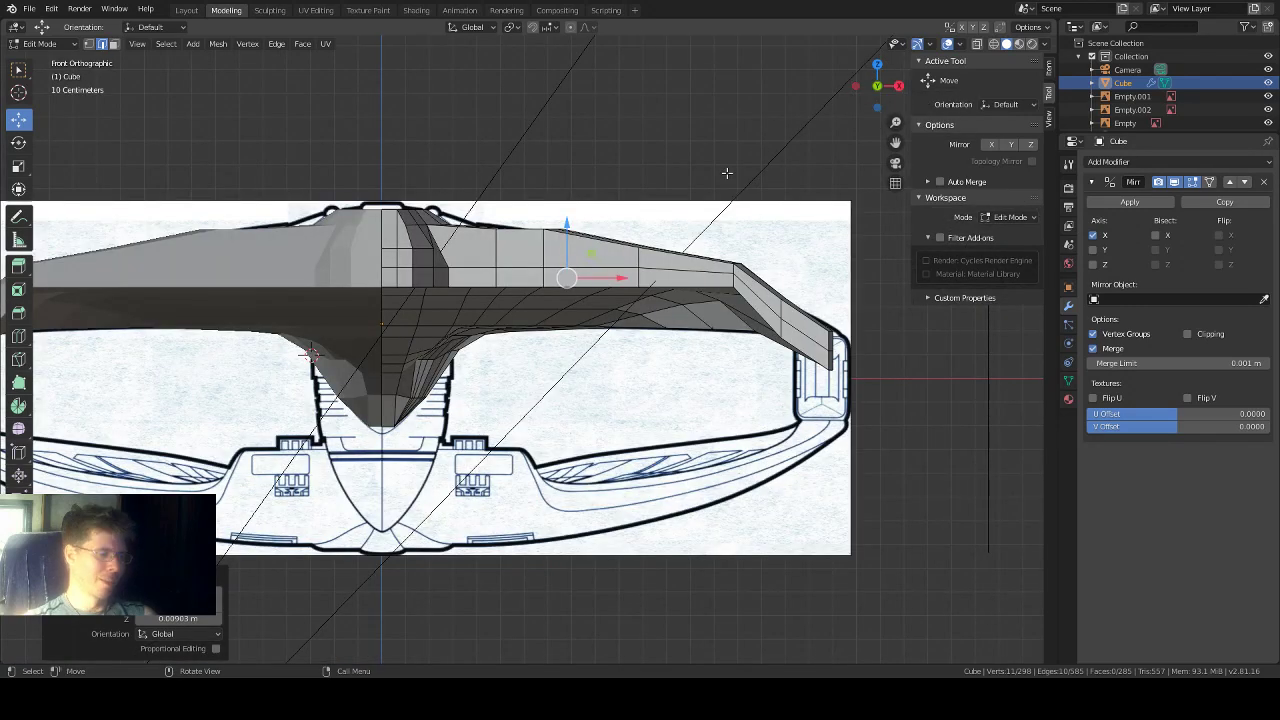
key(alt+z)
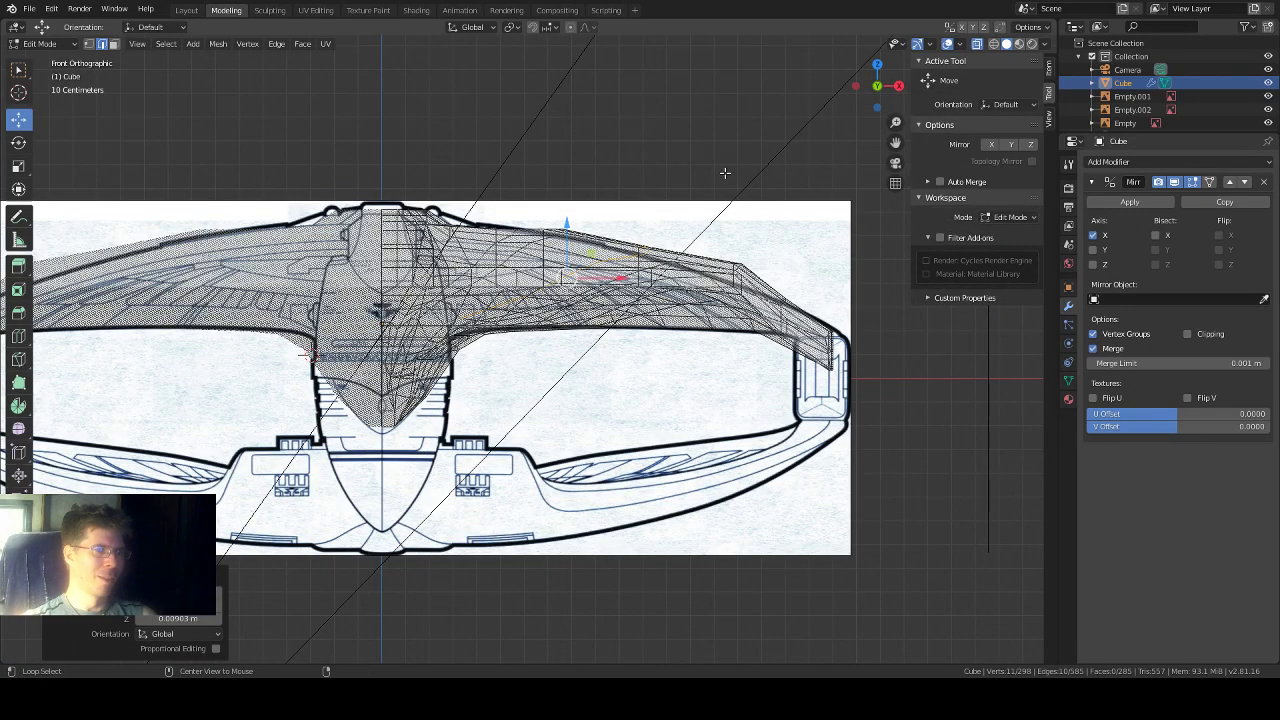
key(alt+z)
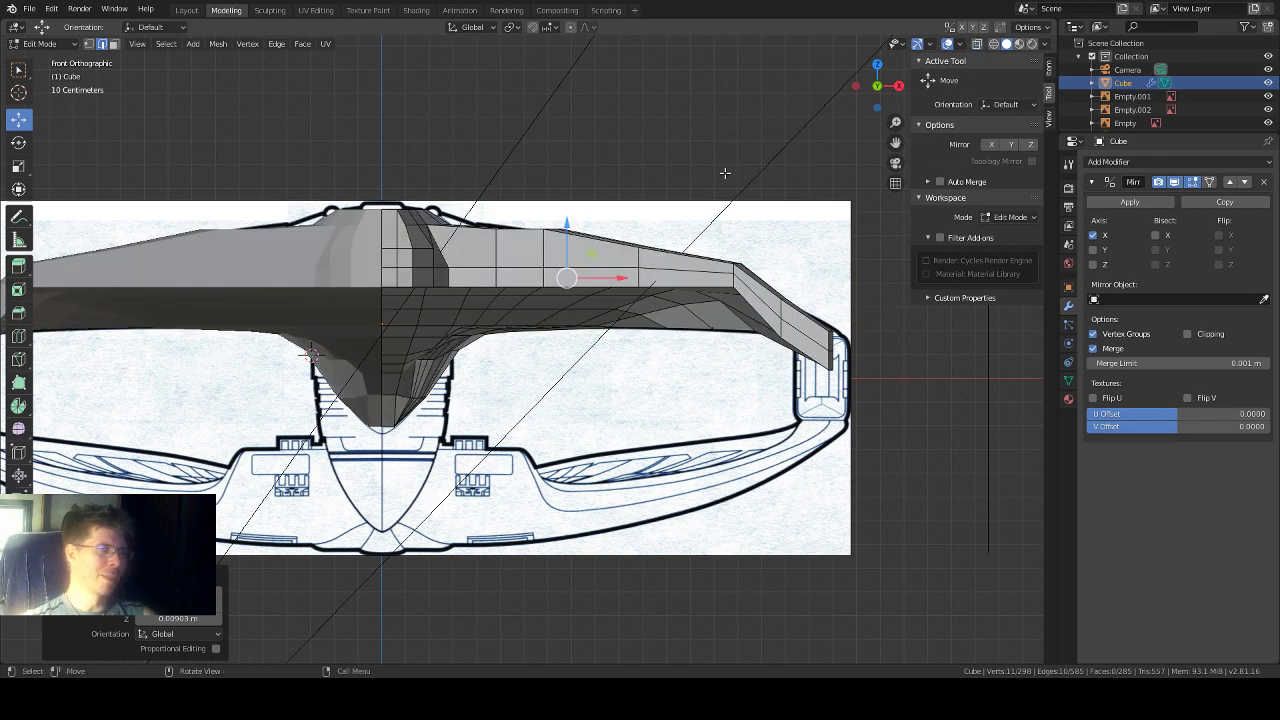
Step: Select the six-edge line around the wing's outer bend, including its short end edge, and lower it along Z
middle_drag(725, 173, 590, 234)
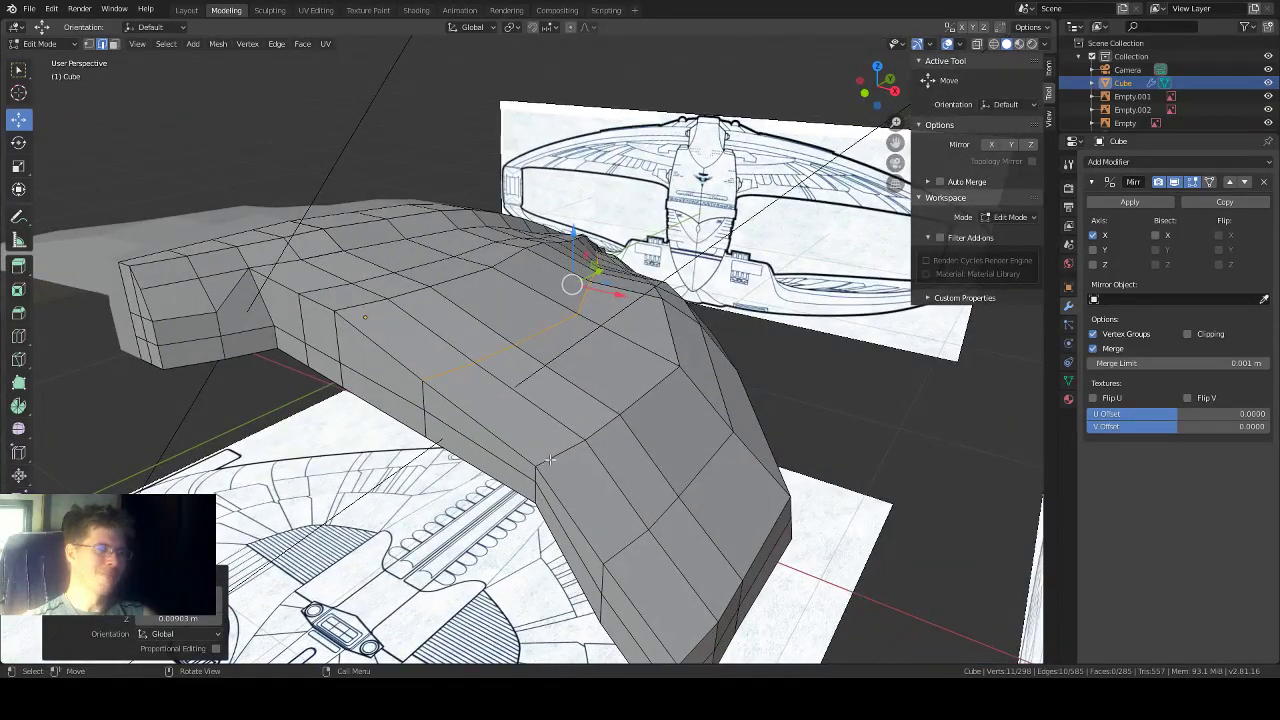
middle_drag(590, 413, 623, 379)
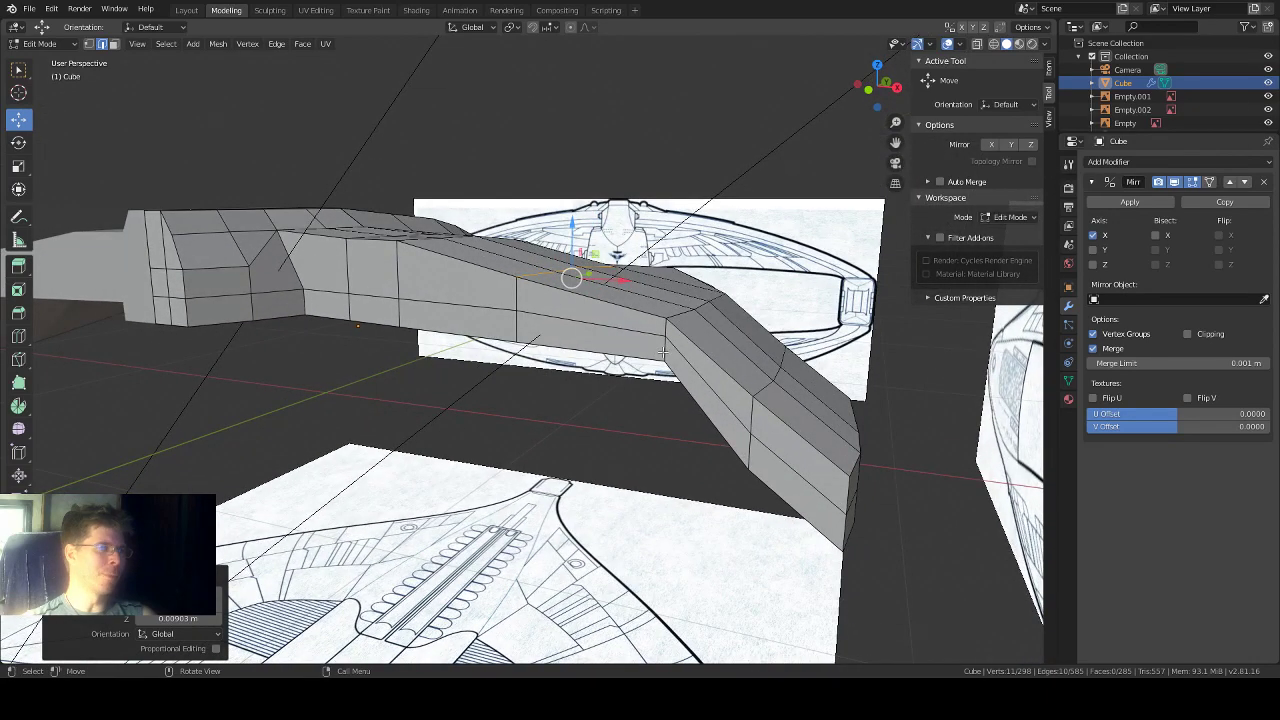
key(w)
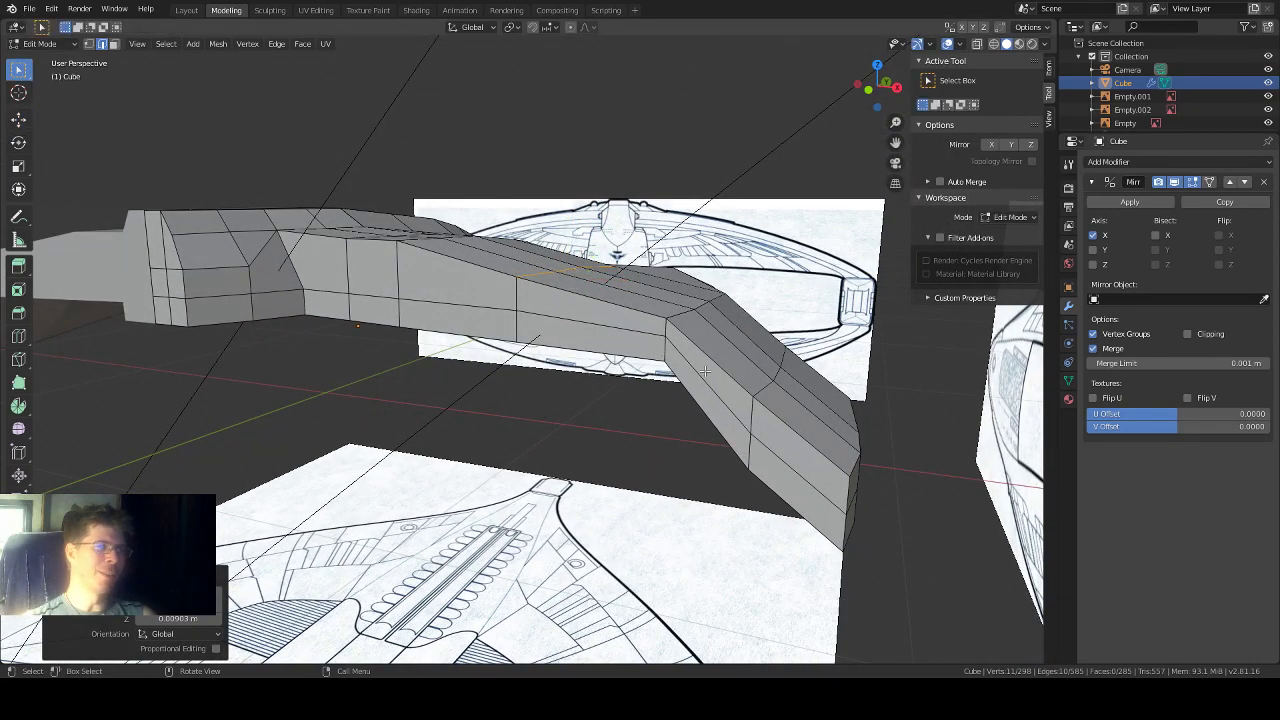
click(666, 331)
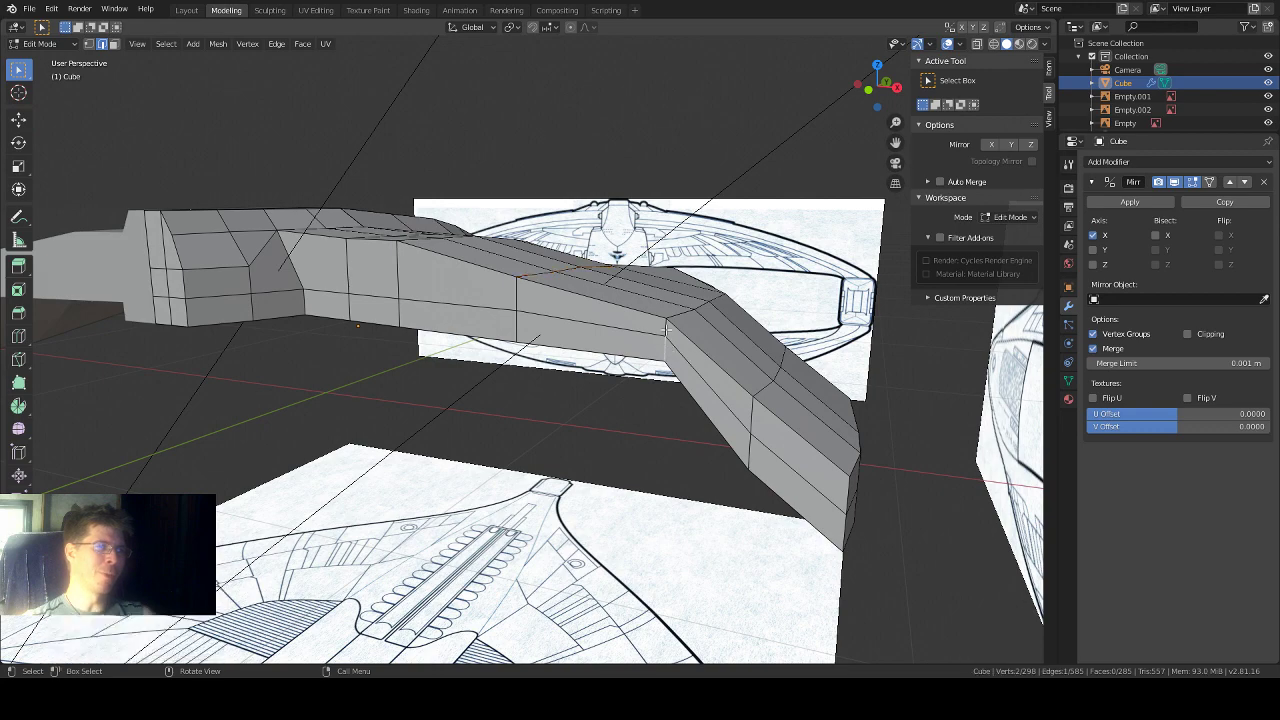
mouse_move(666, 331)
middle_down()
mouse_move(680, 336)
mouse_move(665, 337)
middle_up()
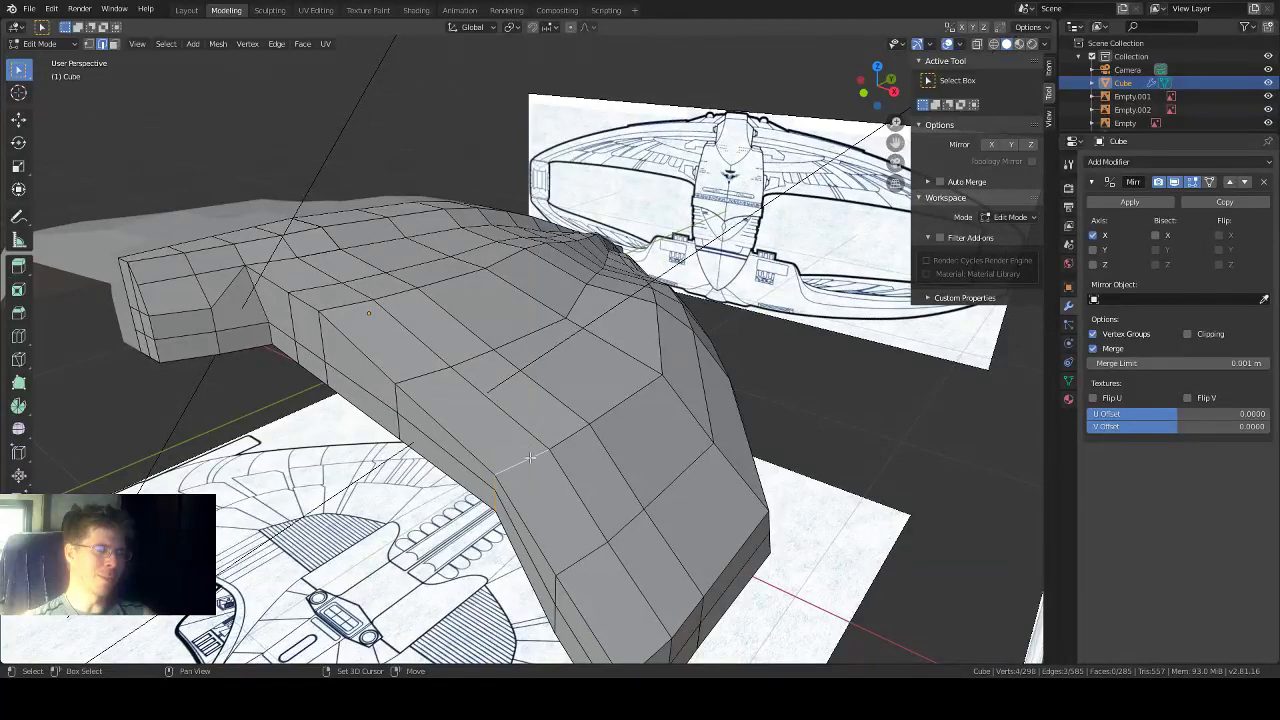
shift+click(626, 400)
middle_drag(626, 400, 663, 381)
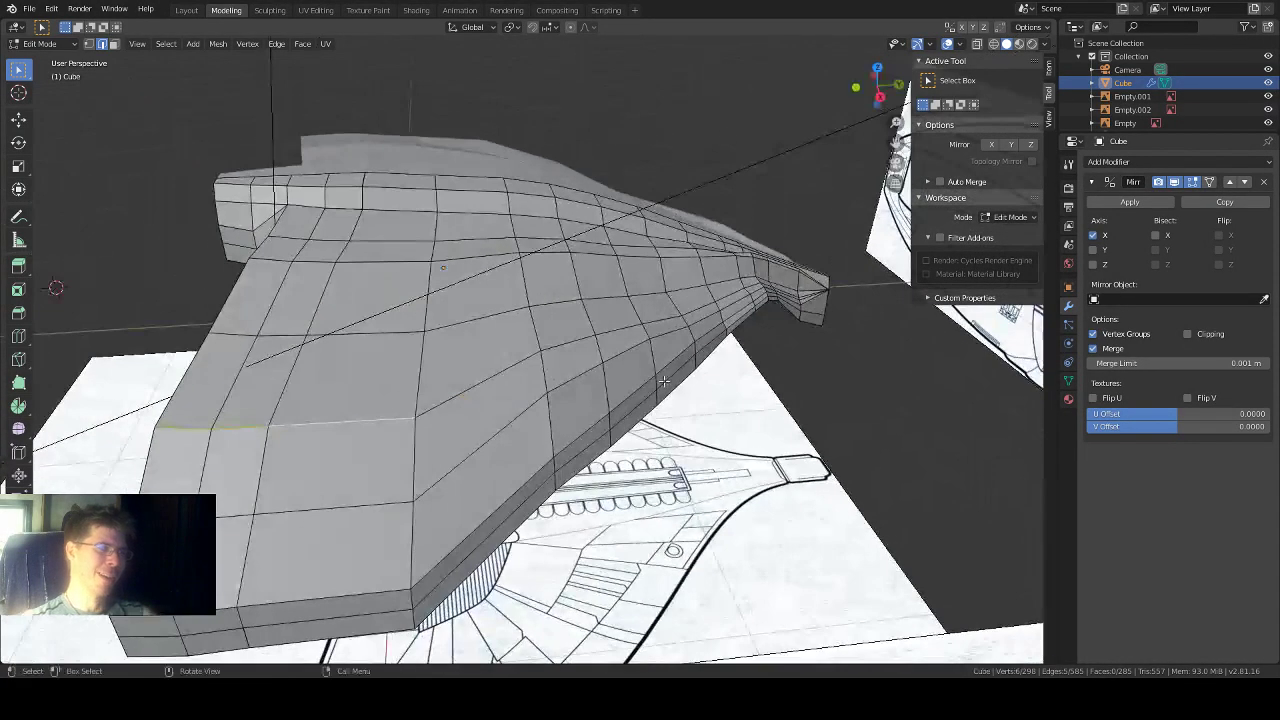
middle_drag(585, 369, 732, 352)
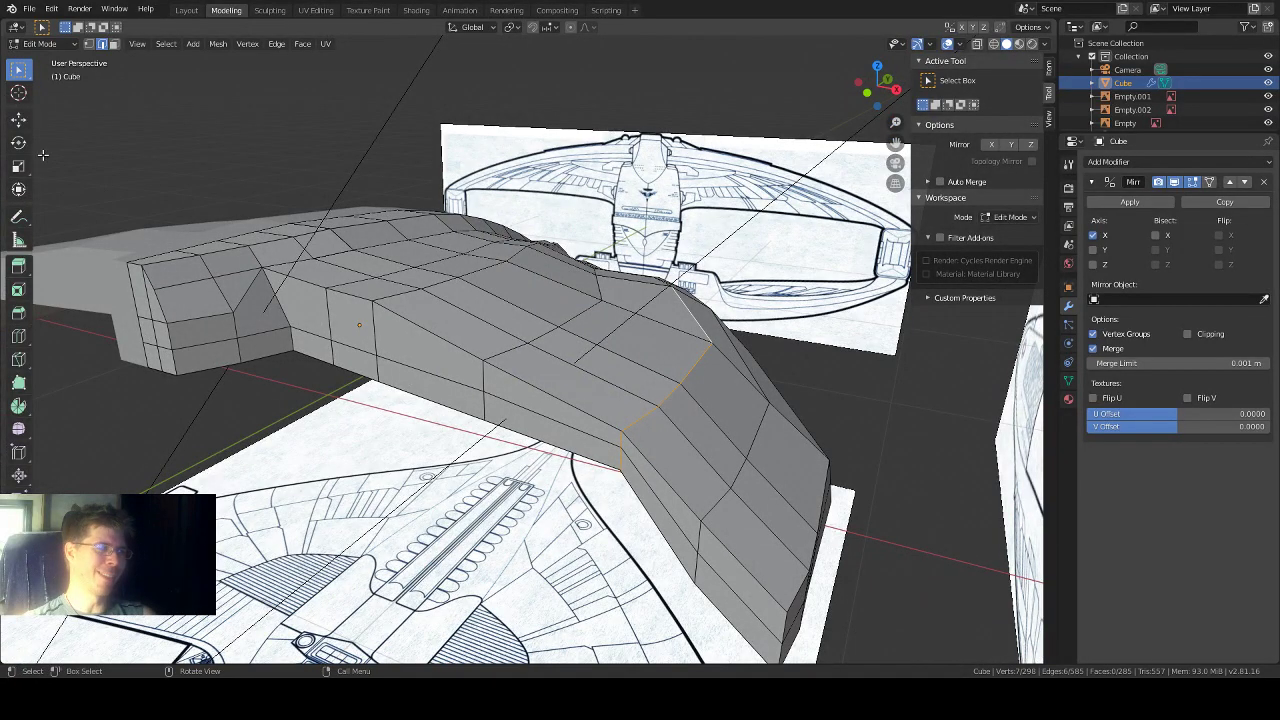
click(18, 119)
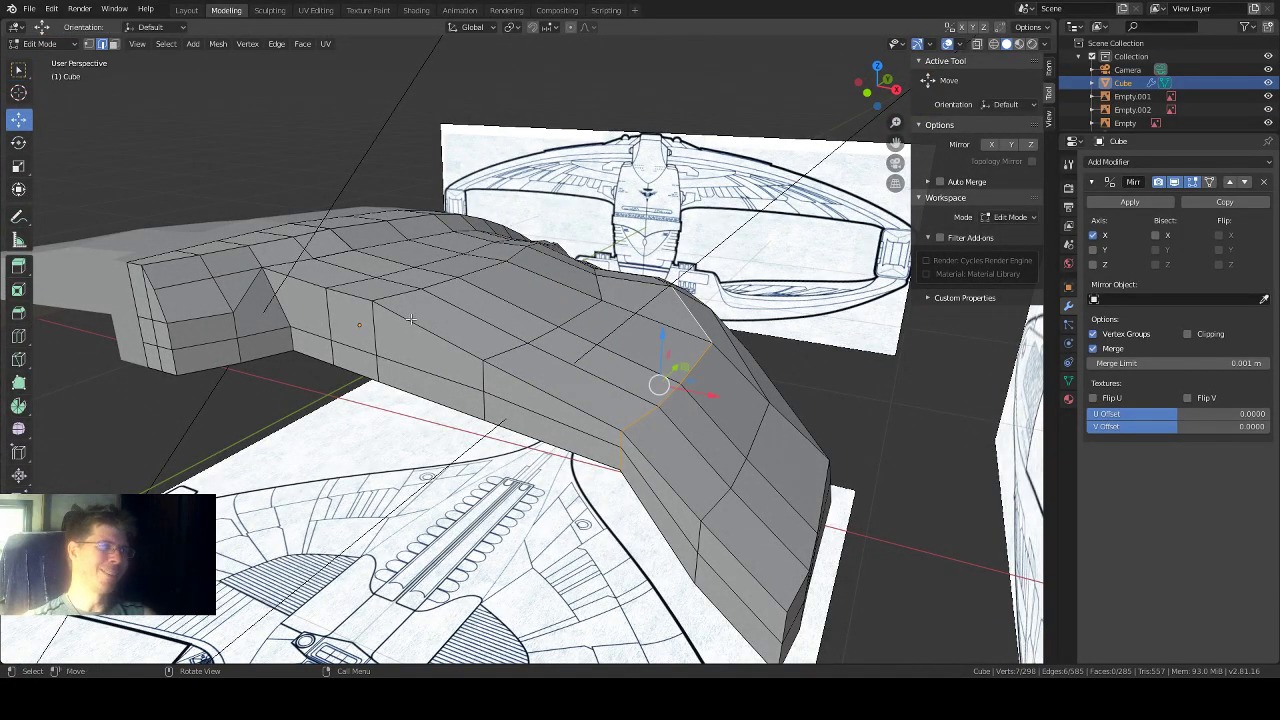
drag(663, 343, 662, 363)
Step: Select six edges in two parallel lines across the top of the wing's outer end and lower them about 0.0272 m along Z
middle_drag(794, 388, 771, 370)
click(684, 351)
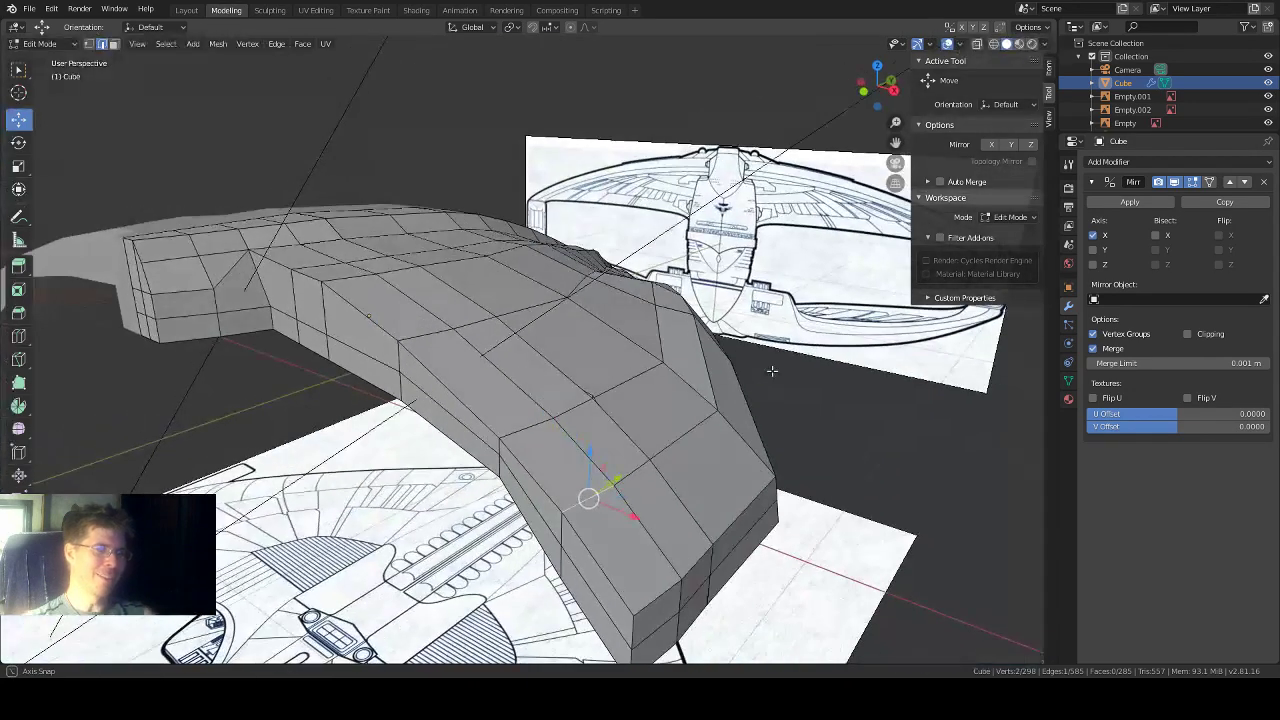
shift+click(661, 457)
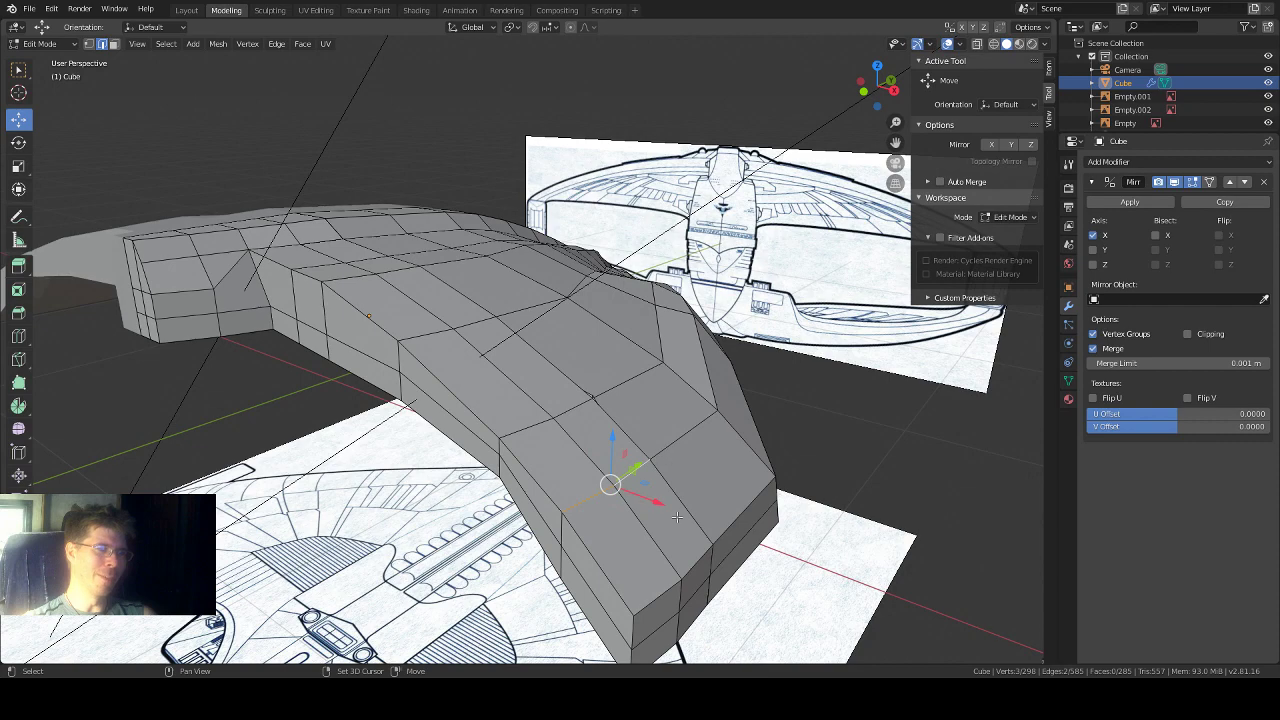
shift+click(657, 600)
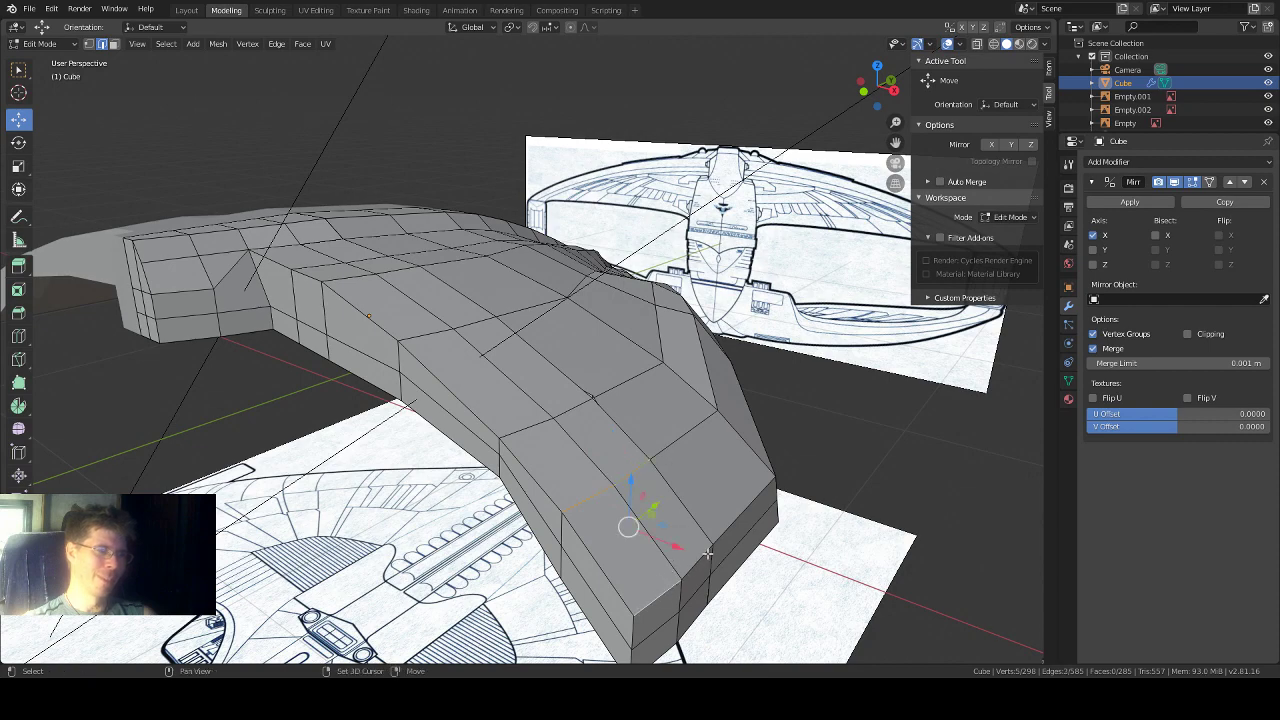
shift+click(704, 560)
shift+click(742, 510)
middle_drag(742, 510, 700, 490)
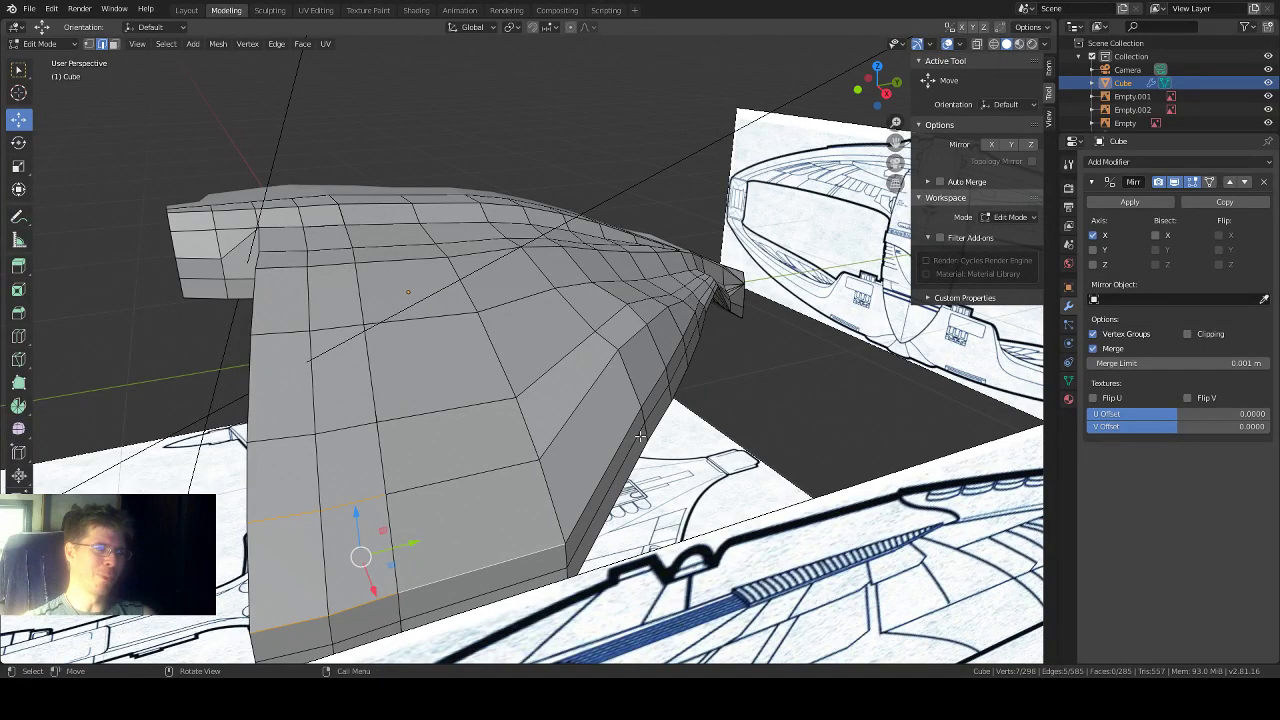
middle_drag(640, 436, 782, 396)
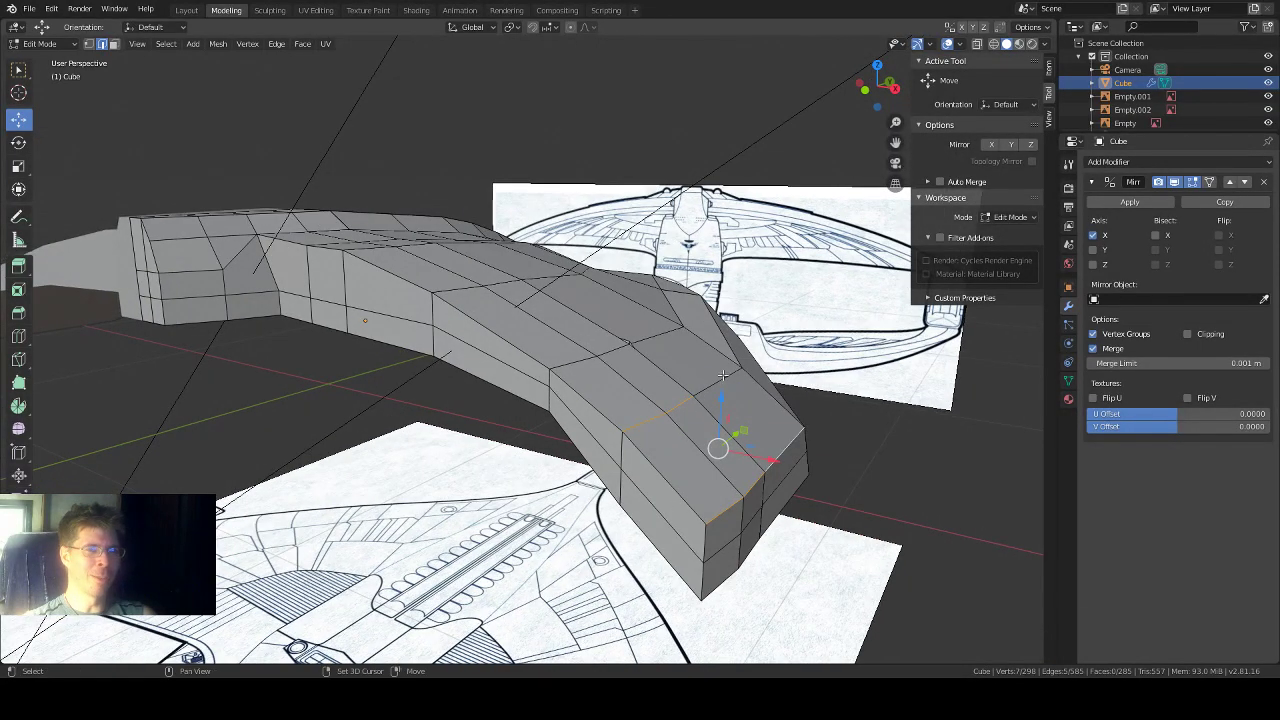
mouse_move(726, 432)
middle_down()
mouse_move(750, 425)
mouse_move(726, 432)
middle_up()
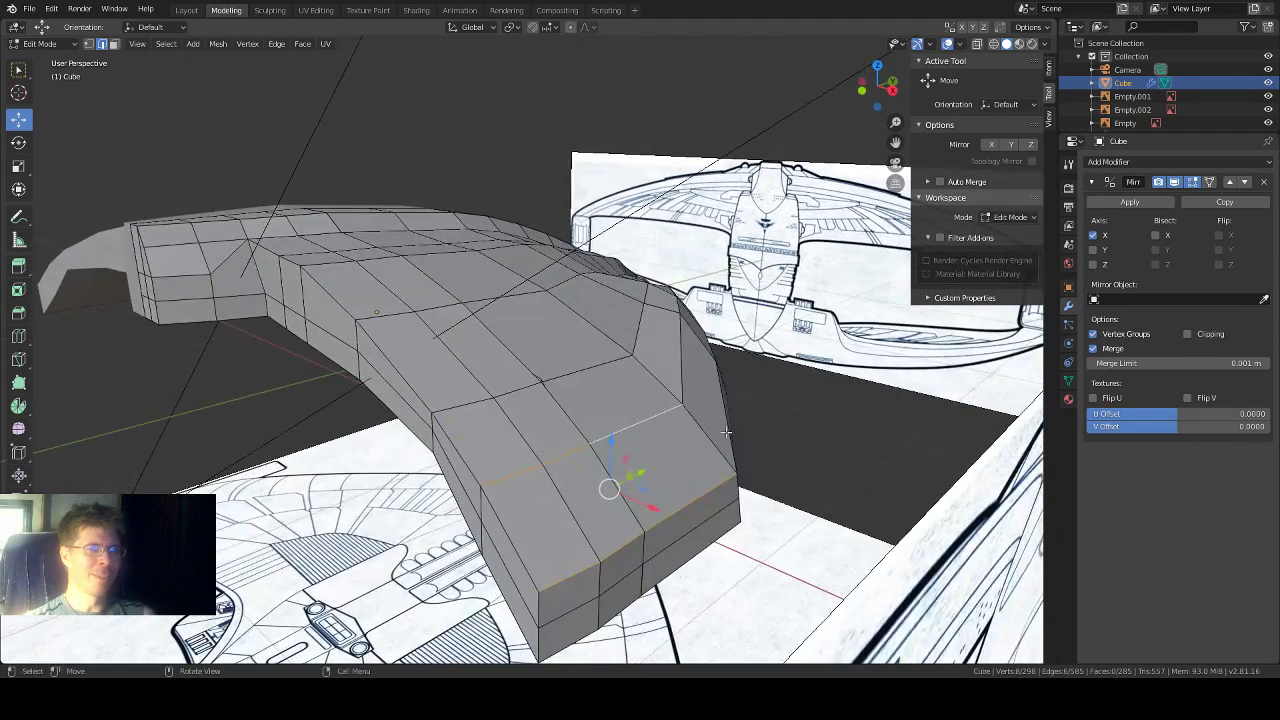
drag(609, 453, 606, 463)
click(606, 464)
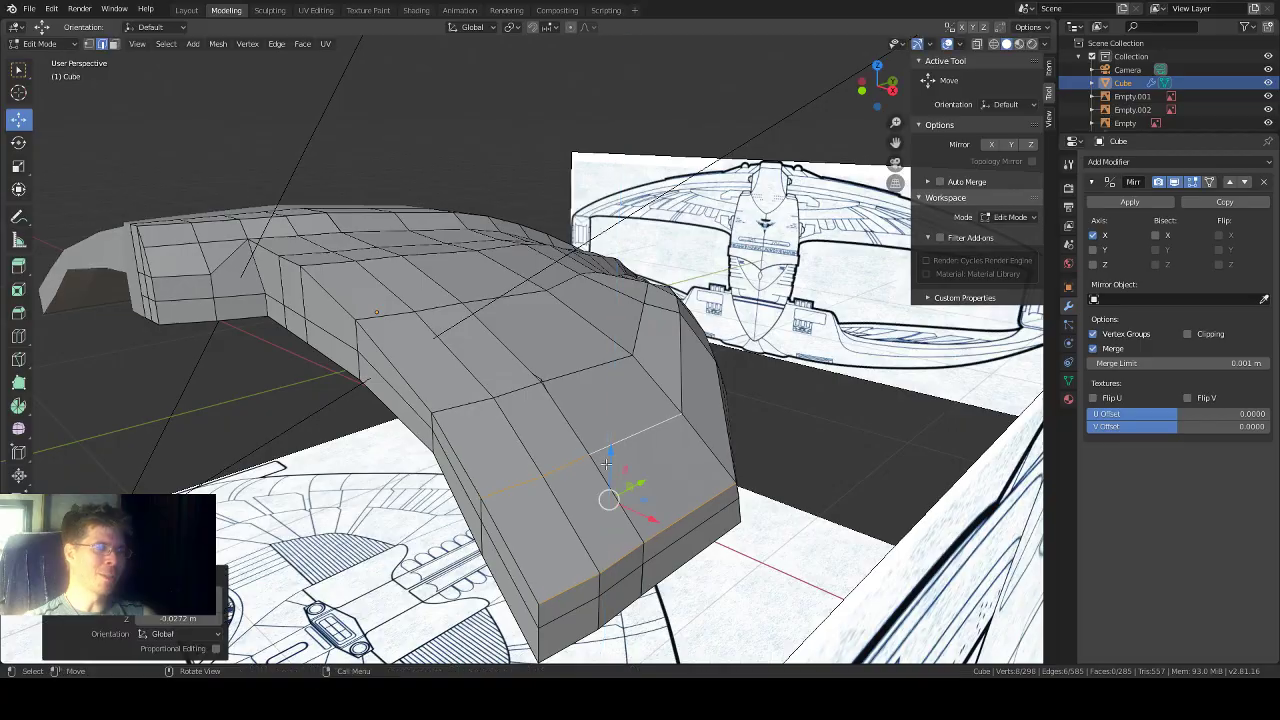
Step: Lower two neighbouring vertices on the ridge above the wing's outer edge along Z, the second by about 0.0195 m
mouse_move(692, 411)
middle_down()
mouse_move(578, 395)
mouse_move(683, 415)
middle_up()
scroll(578, 395, up, 5)
scroll(580, 395, down, 6)
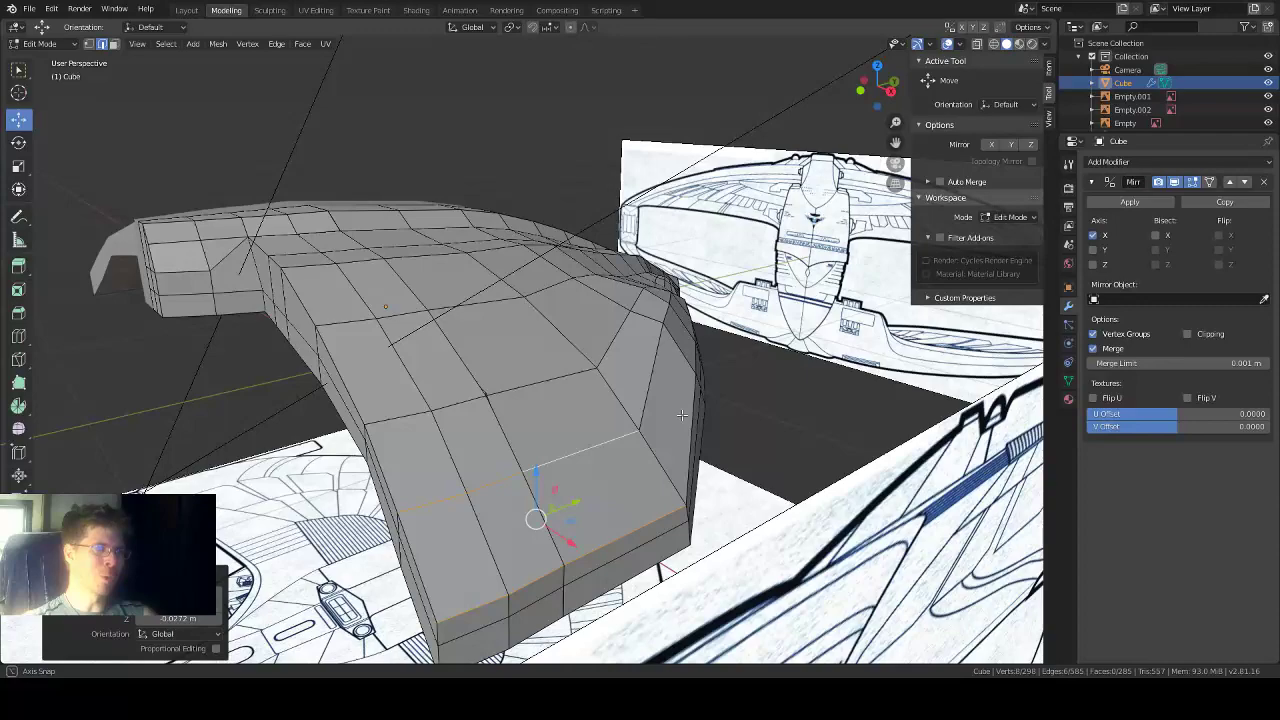
click(17, 70)
middle_drag(639, 276, 645, 293)
scroll(708, 344, up, 2)
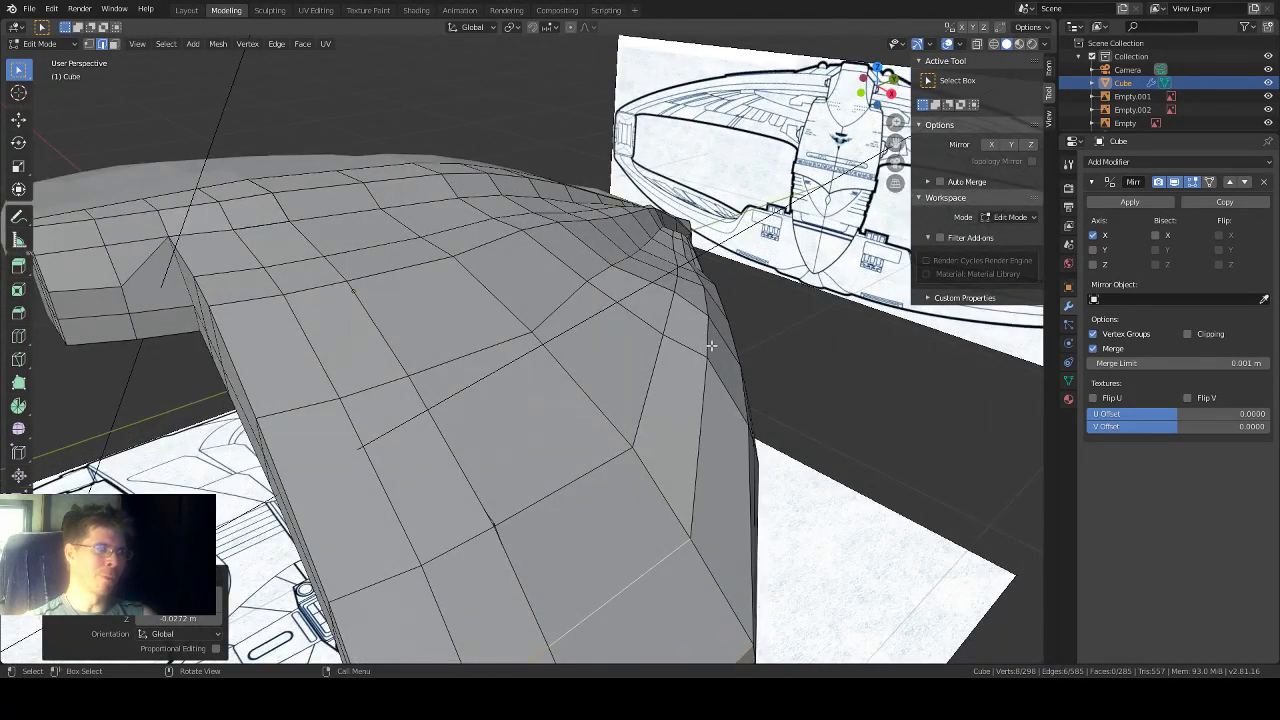
middle_drag(710, 345, 650, 338)
click(18, 119)
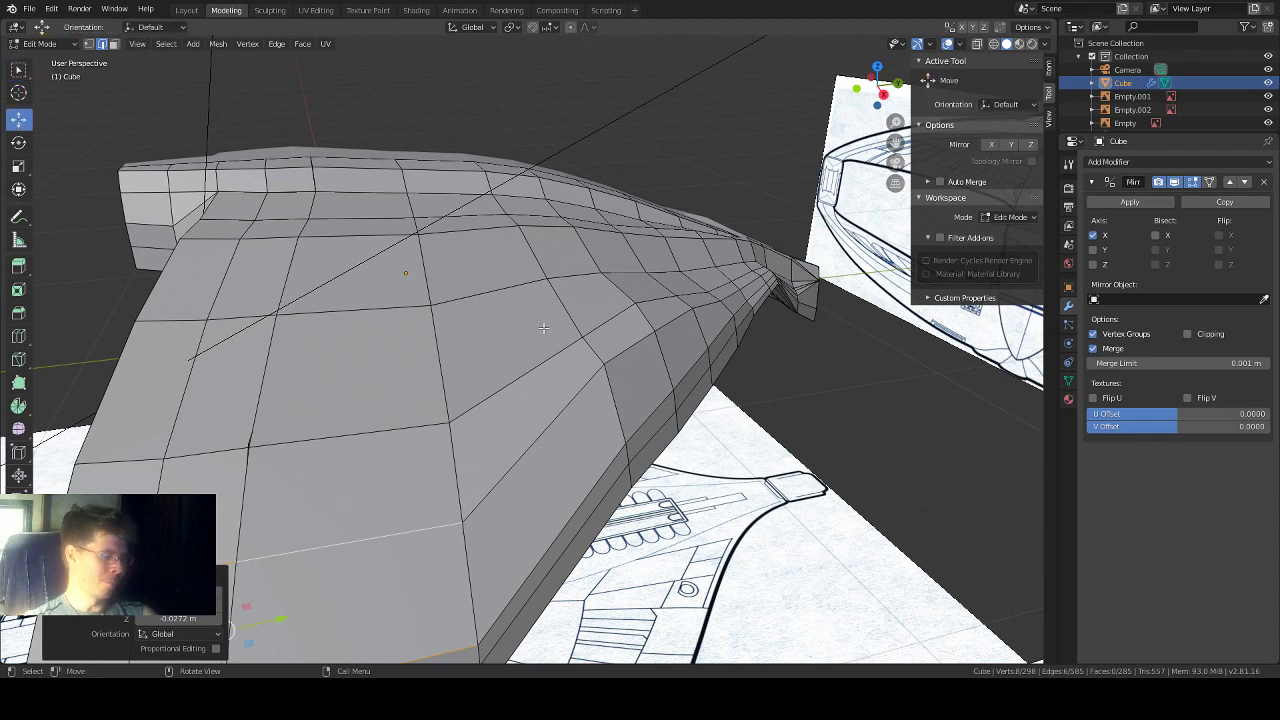
key(1)
click(603, 366)
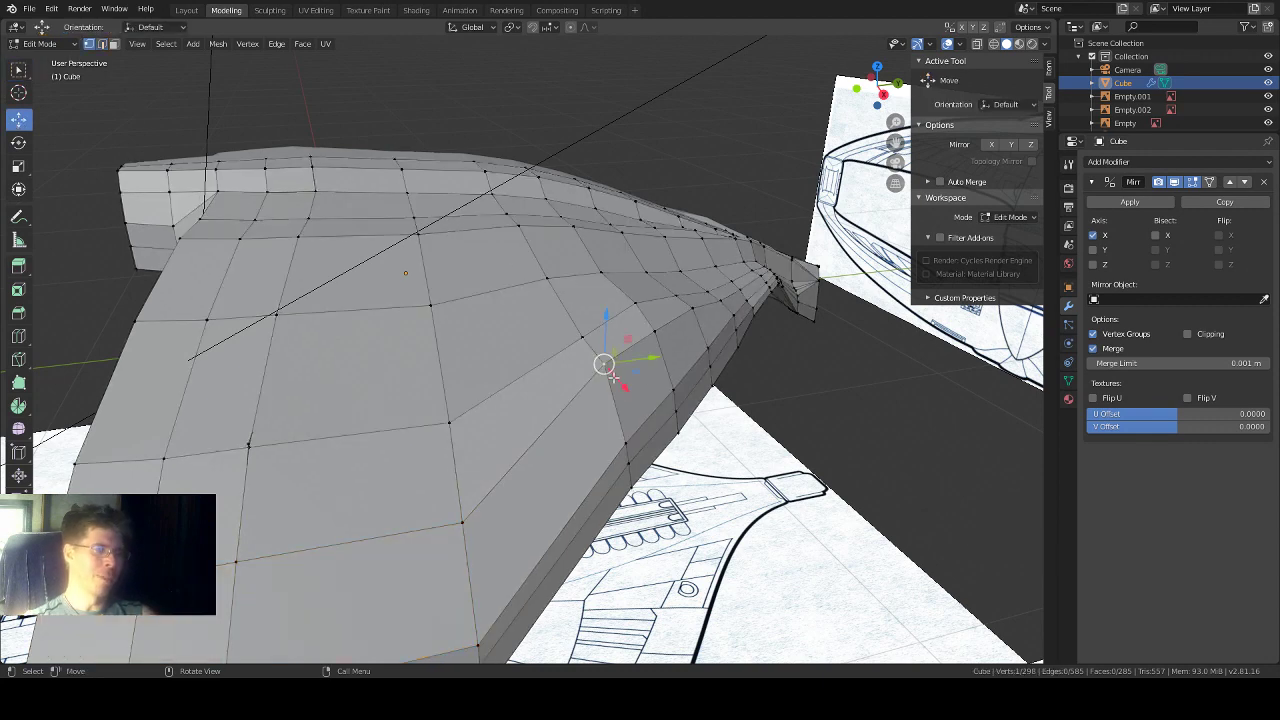
drag(612, 333, 607, 348)
click(654, 330)
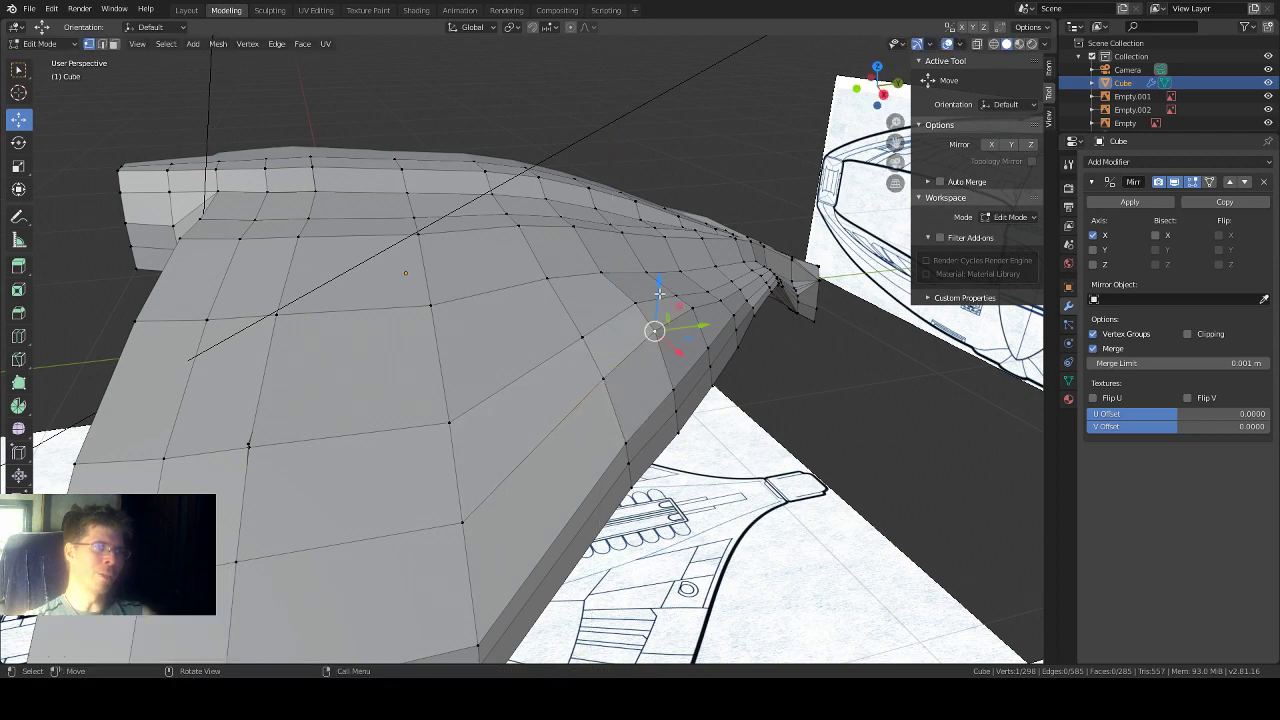
drag(659, 291, 660, 300)
Step: Lower the adjacent vertex on the same wing ridge, toward the neck, about 0.0269 m along Z
middle_drag(696, 308, 449, 371)
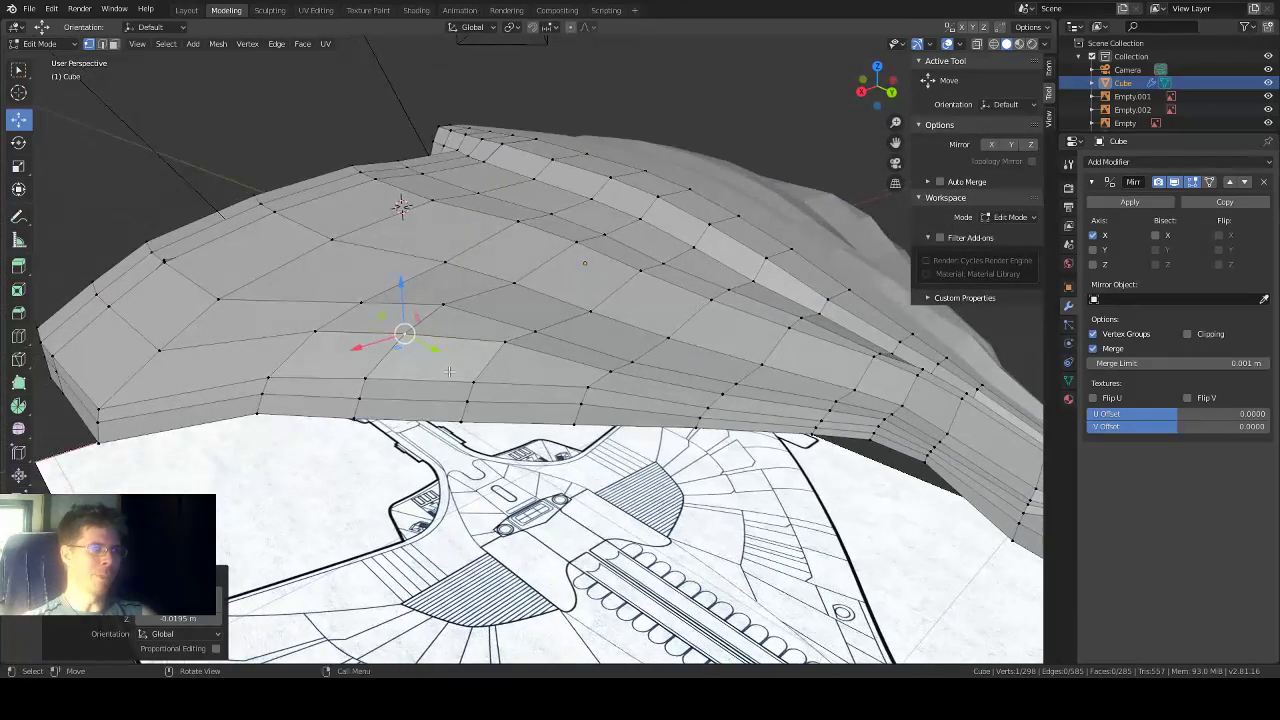
click(502, 343)
drag(465, 354, 465, 357)
drag(495, 315, 497, 322)
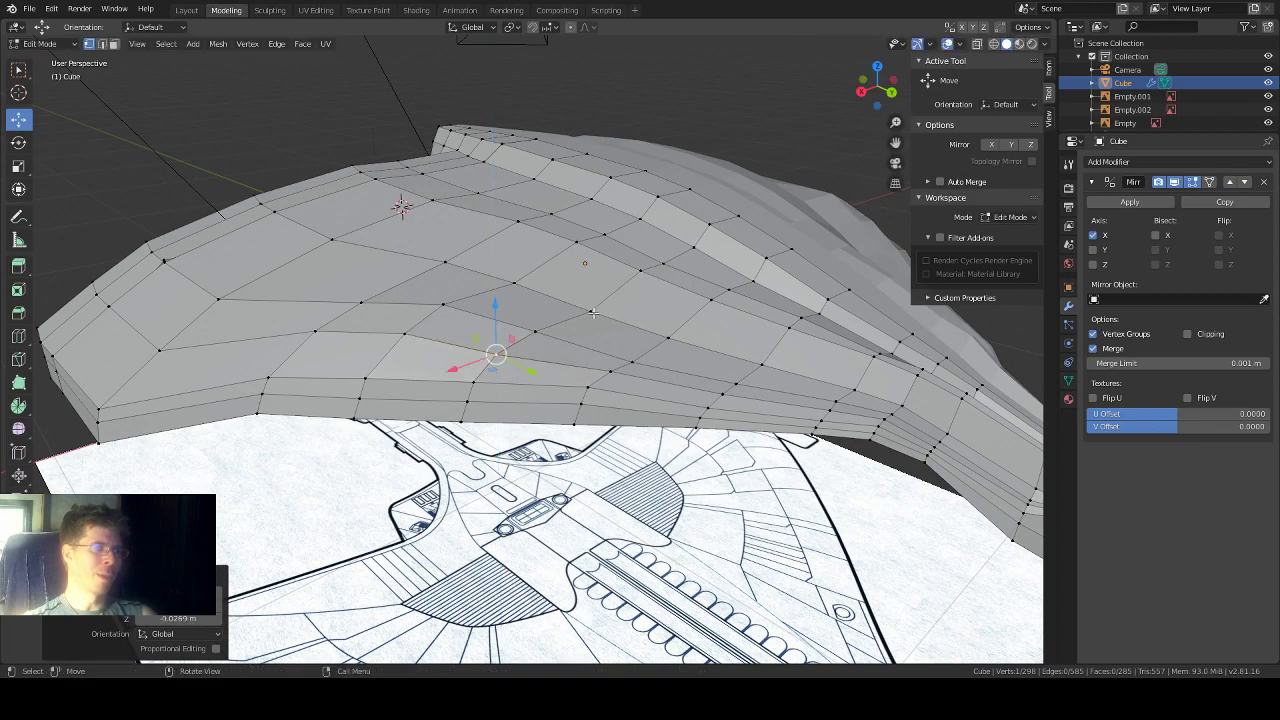
Step: Raise two vertices on the wing's upper surface along Z, one by about 0.0253 m and the other by about 0.00629 m
middle_drag(594, 313, 530, 295)
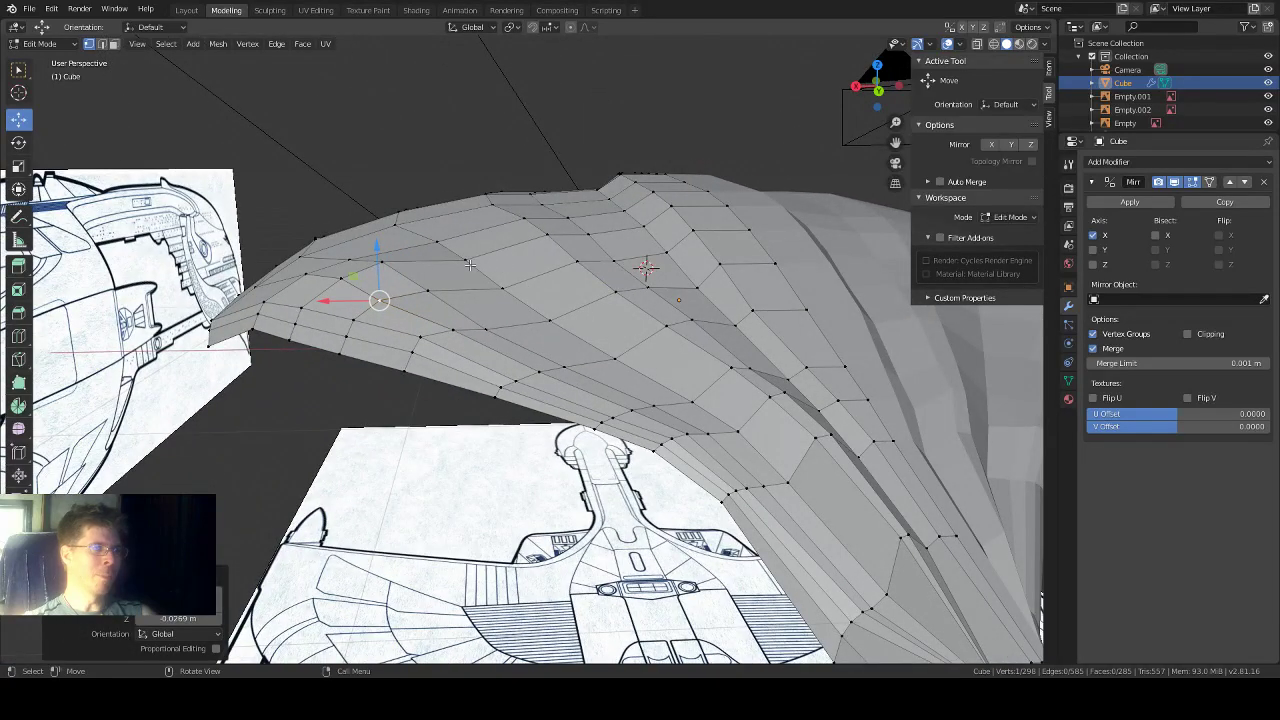
click(465, 258)
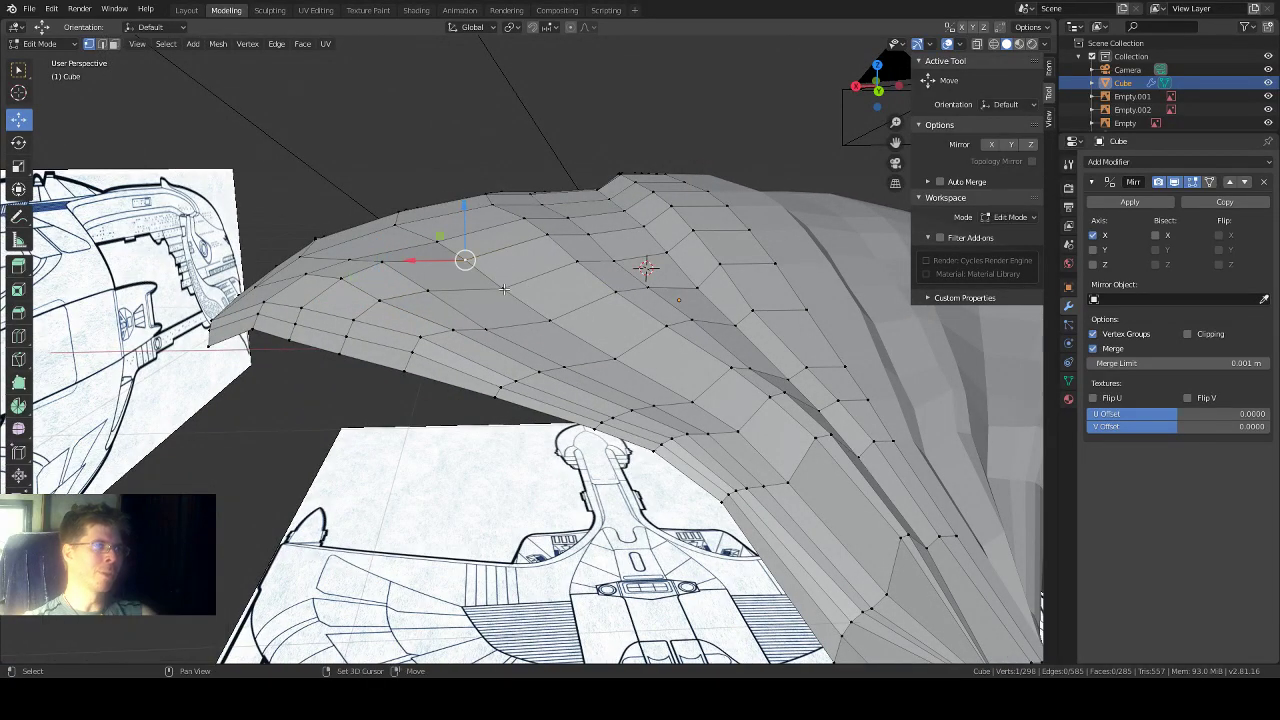
shift+click(501, 285)
drag(483, 240, 503, 243)
click(502, 284)
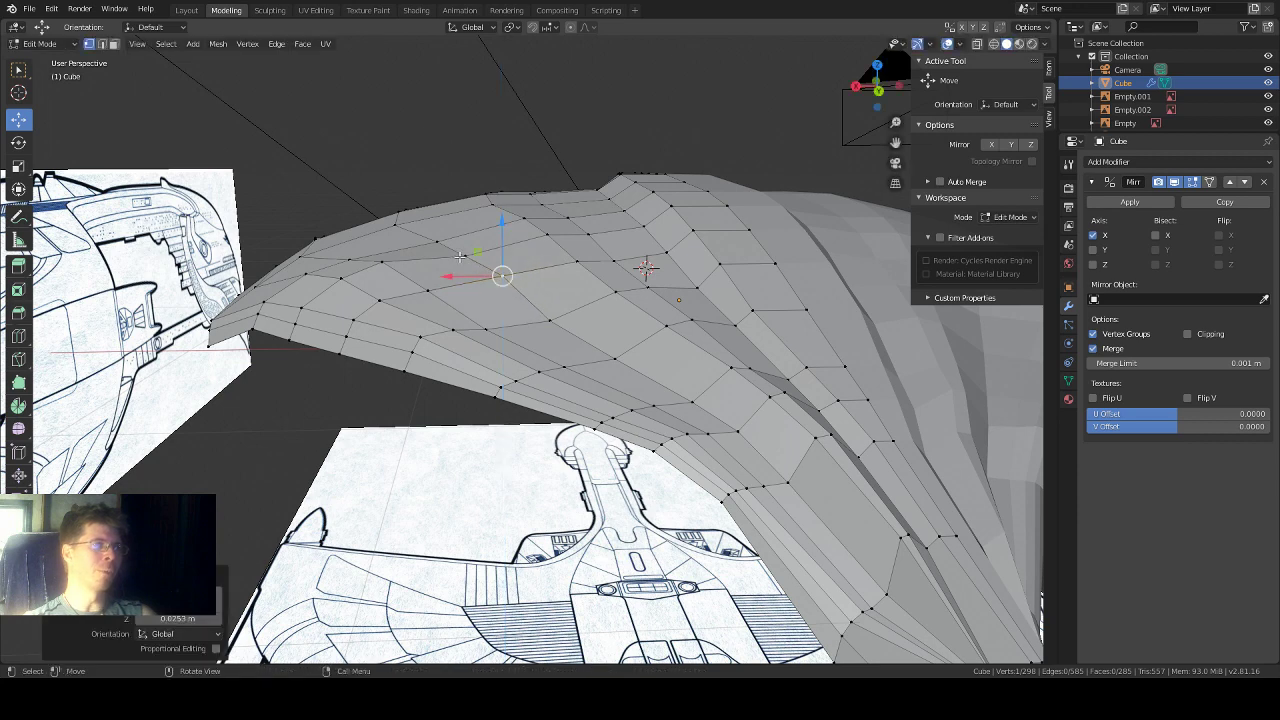
click(464, 255)
drag(466, 224, 468, 221)
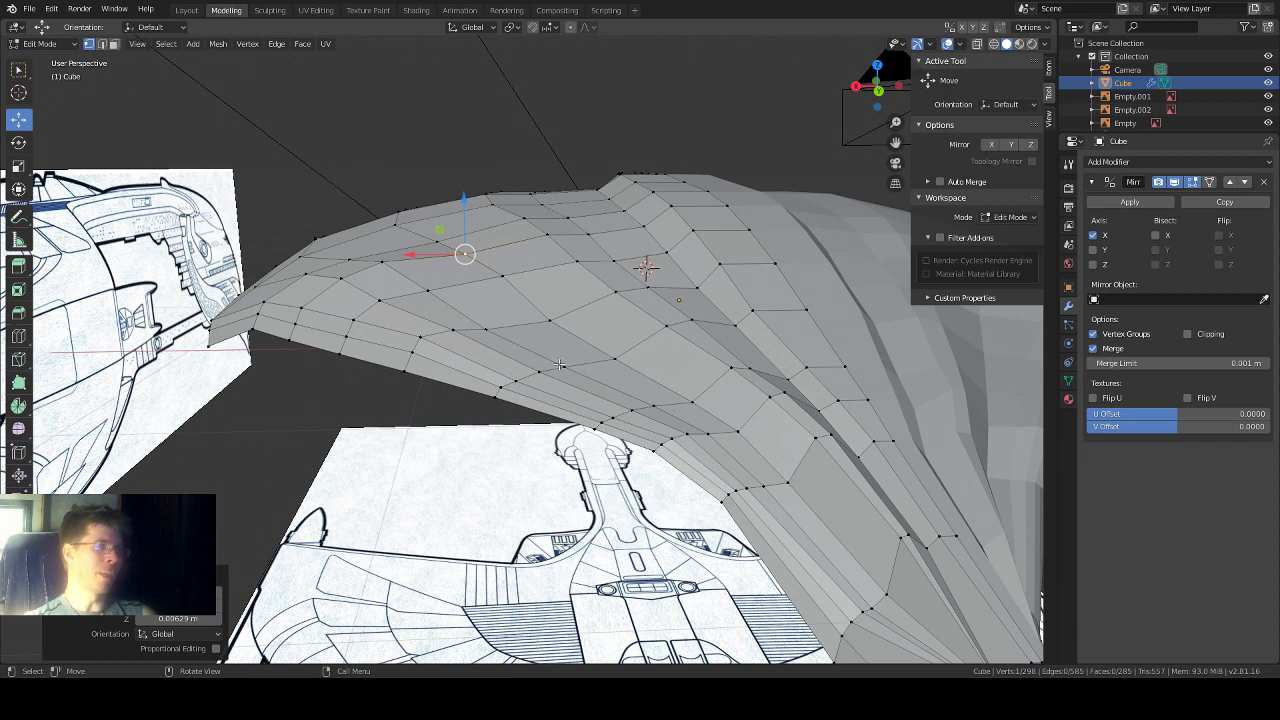
Step: Raise three vertices along the wing slope running toward the neck, the first about 0.0308 m and the last about 0.0267 m, adjusting a neighbouring vertex along X
click(551, 322)
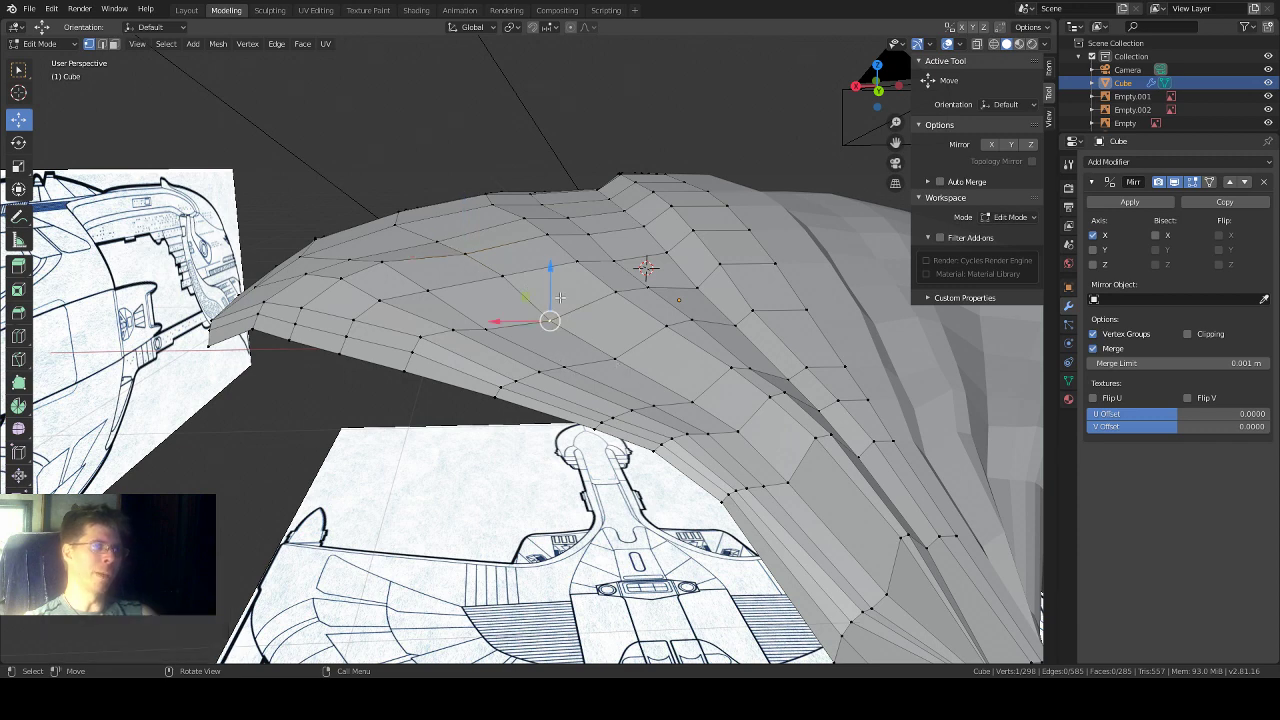
drag(555, 289, 555, 279)
middle_drag(614, 310, 613, 315)
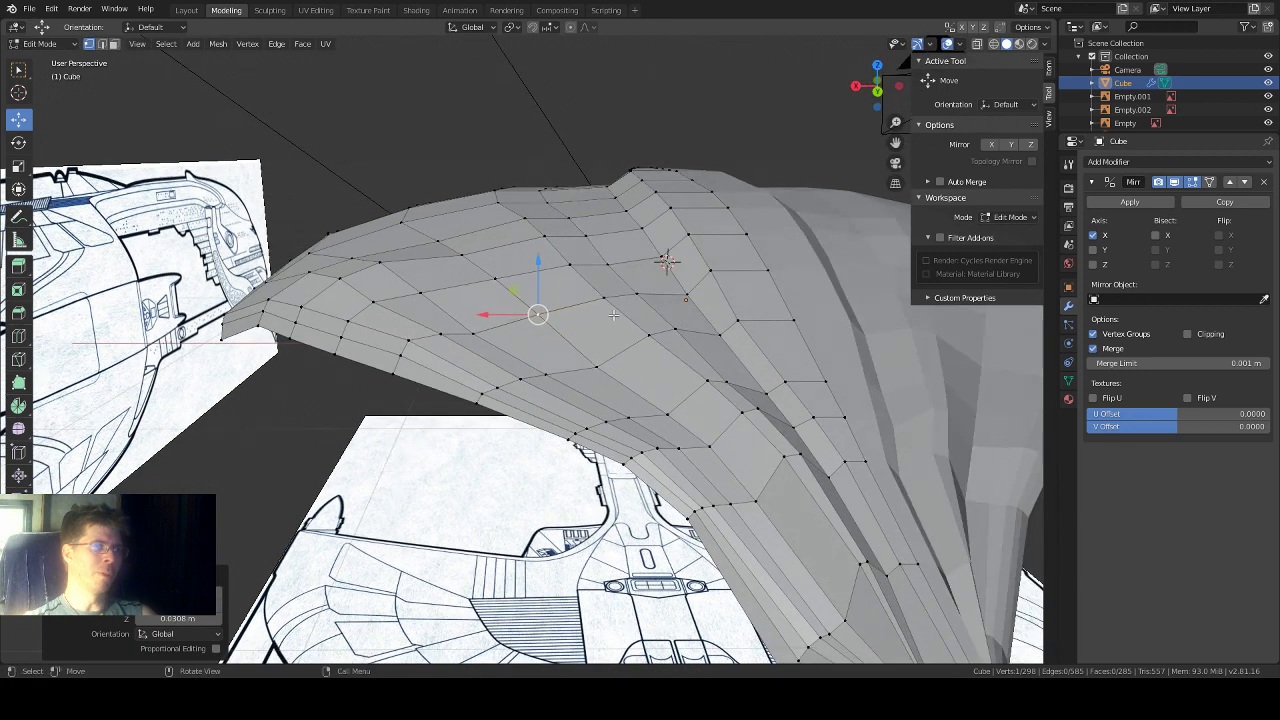
click(475, 333)
drag(426, 334, 430, 334)
click(596, 366)
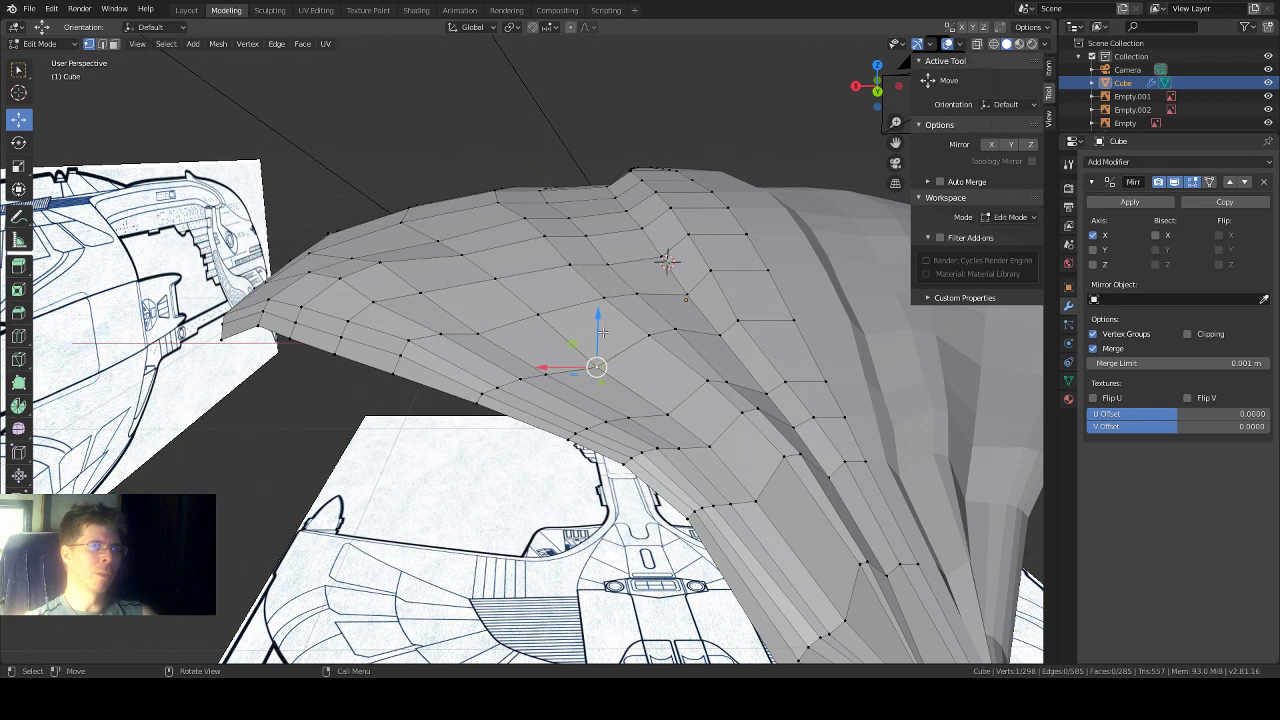
drag(603, 333, 657, 368)
click(662, 412)
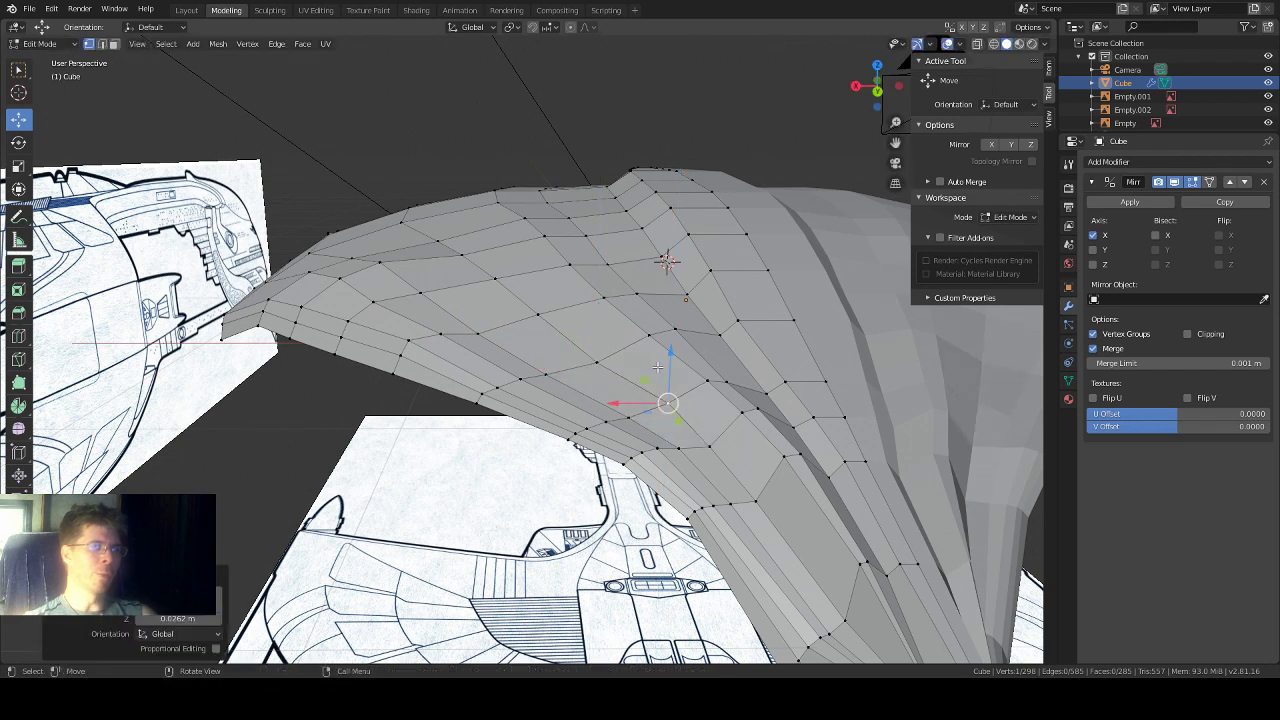
Step: Raise the vertex on the slope just outside the wing-neck junction about 0.0114 m along Z
click(738, 417)
middle_drag(738, 417, 699, 417)
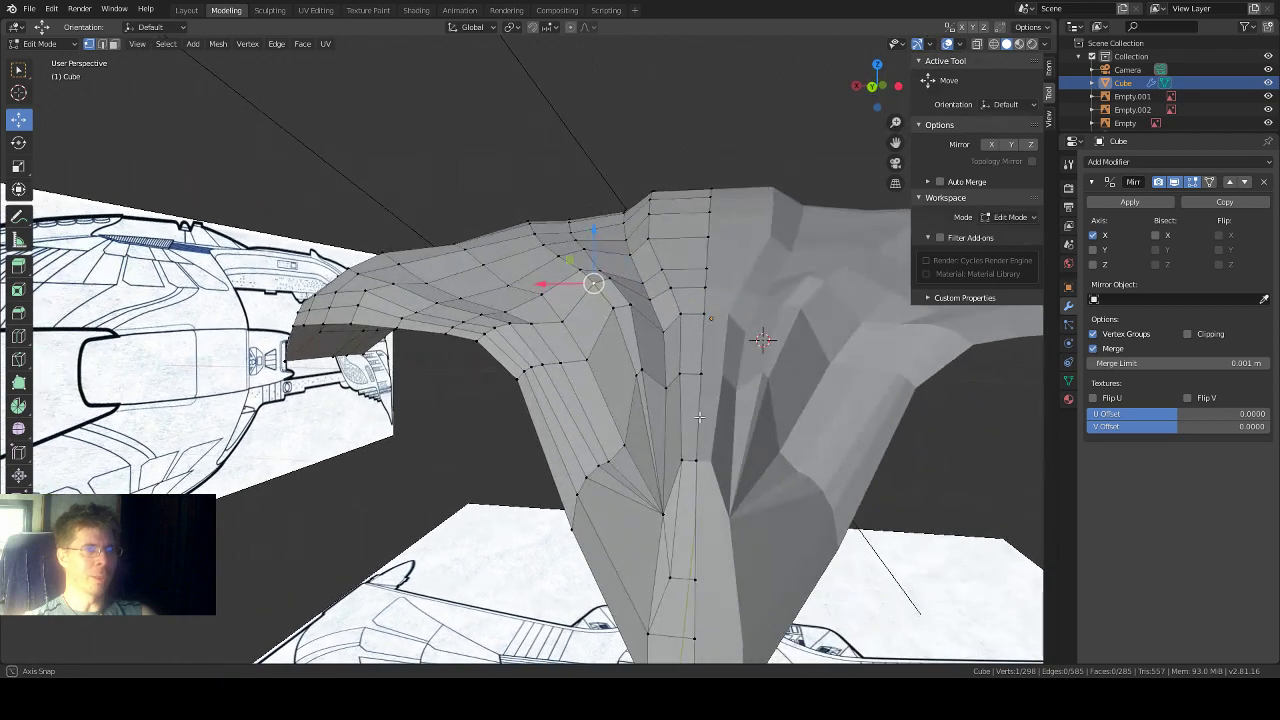
click(560, 320)
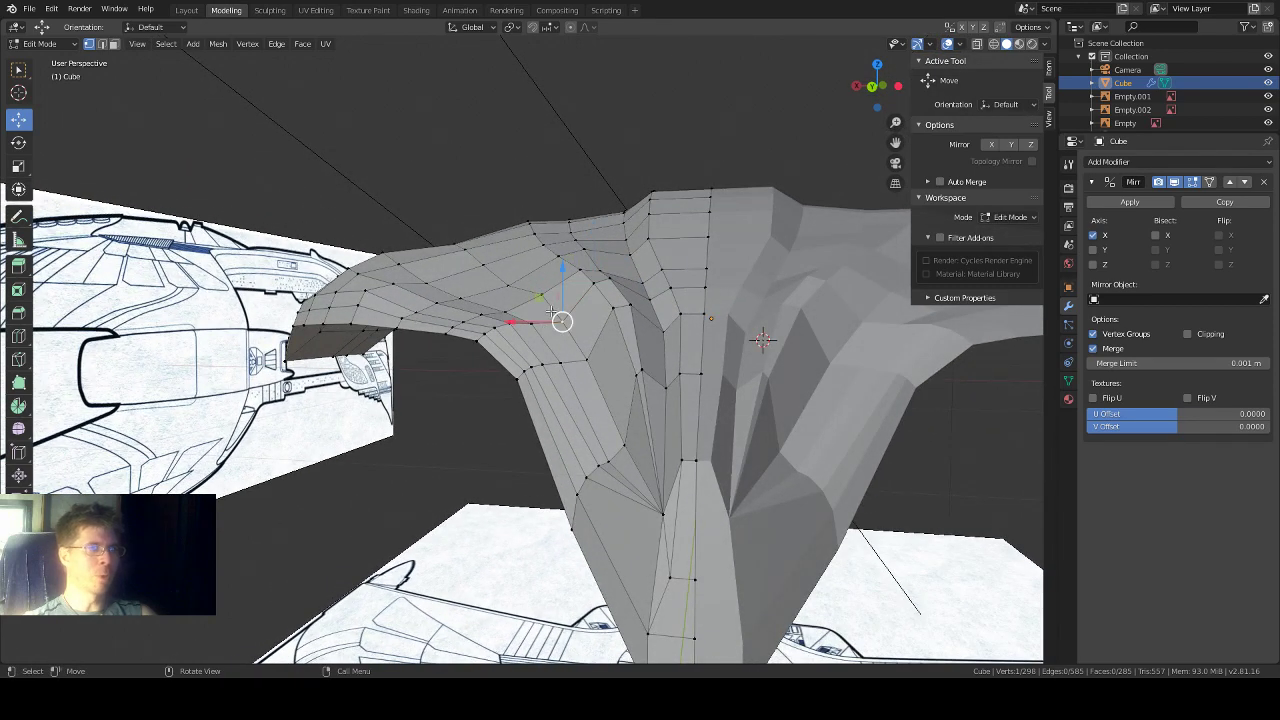
drag(563, 293, 563, 285)
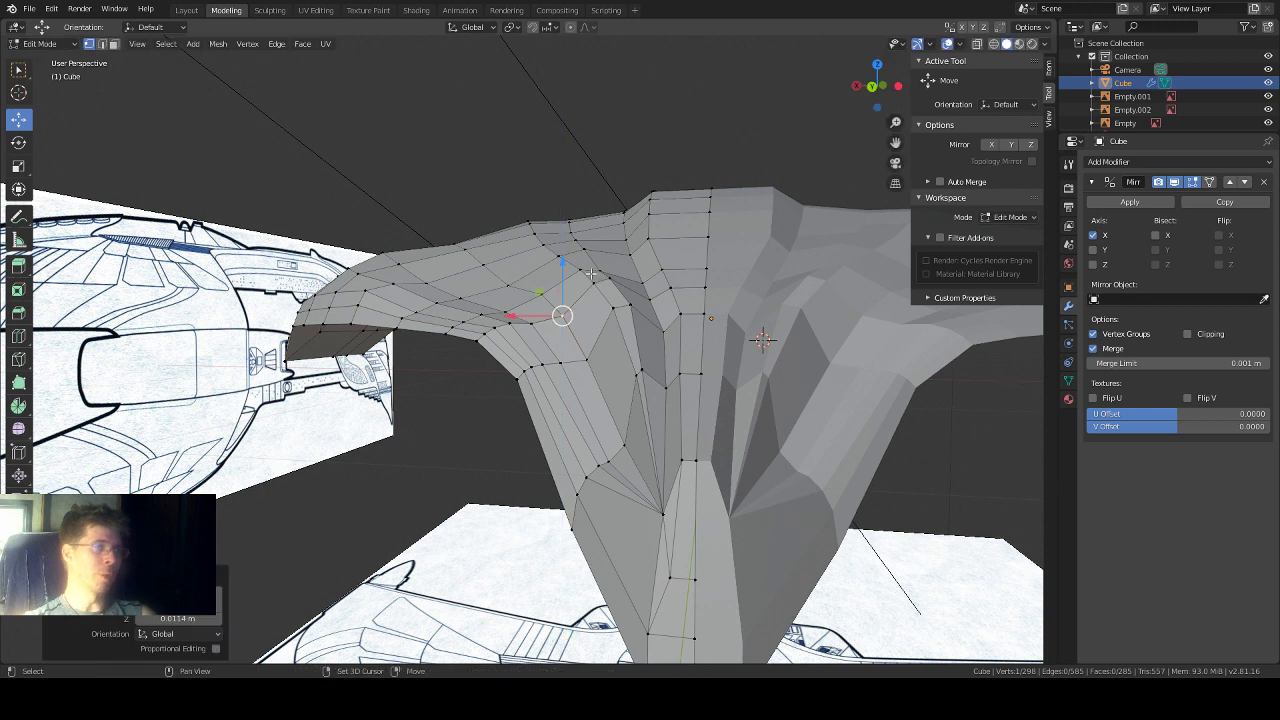
Step: Adjust the three ridge vertices at the wing-neck junction, lowering them slightly and shifting the uppermost one outward along X
shift+click(580, 270)
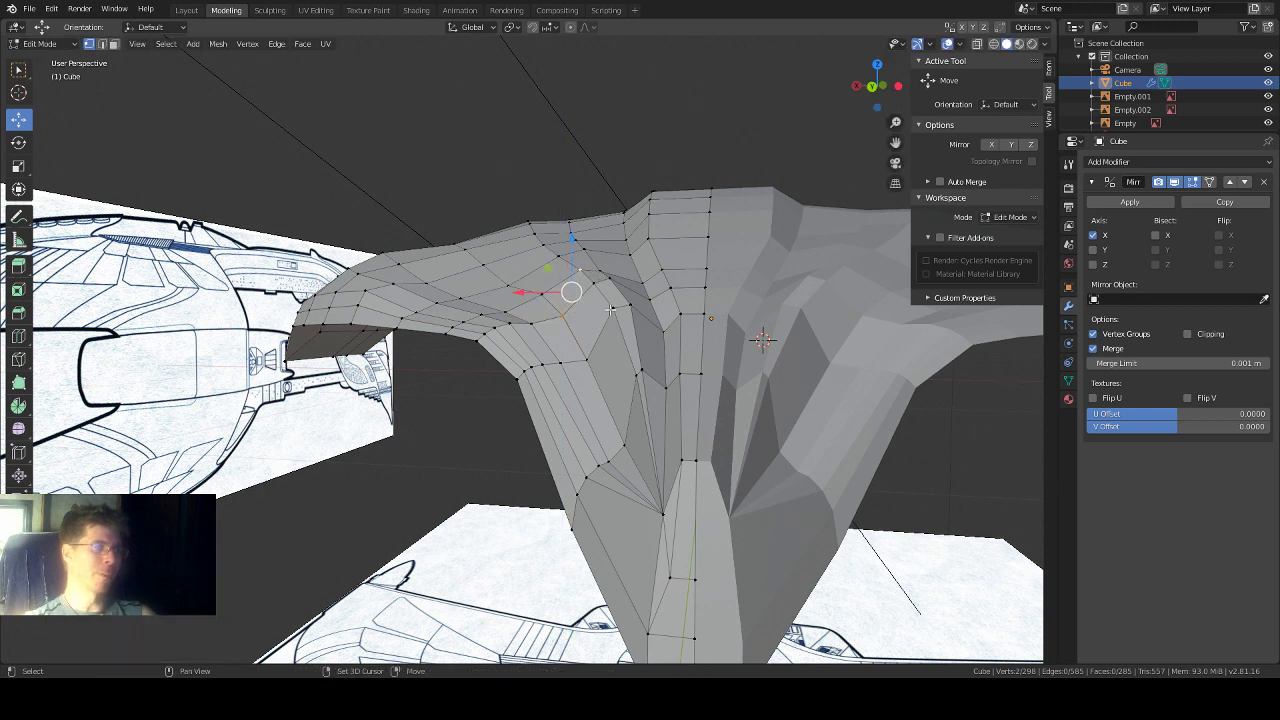
click(542, 295)
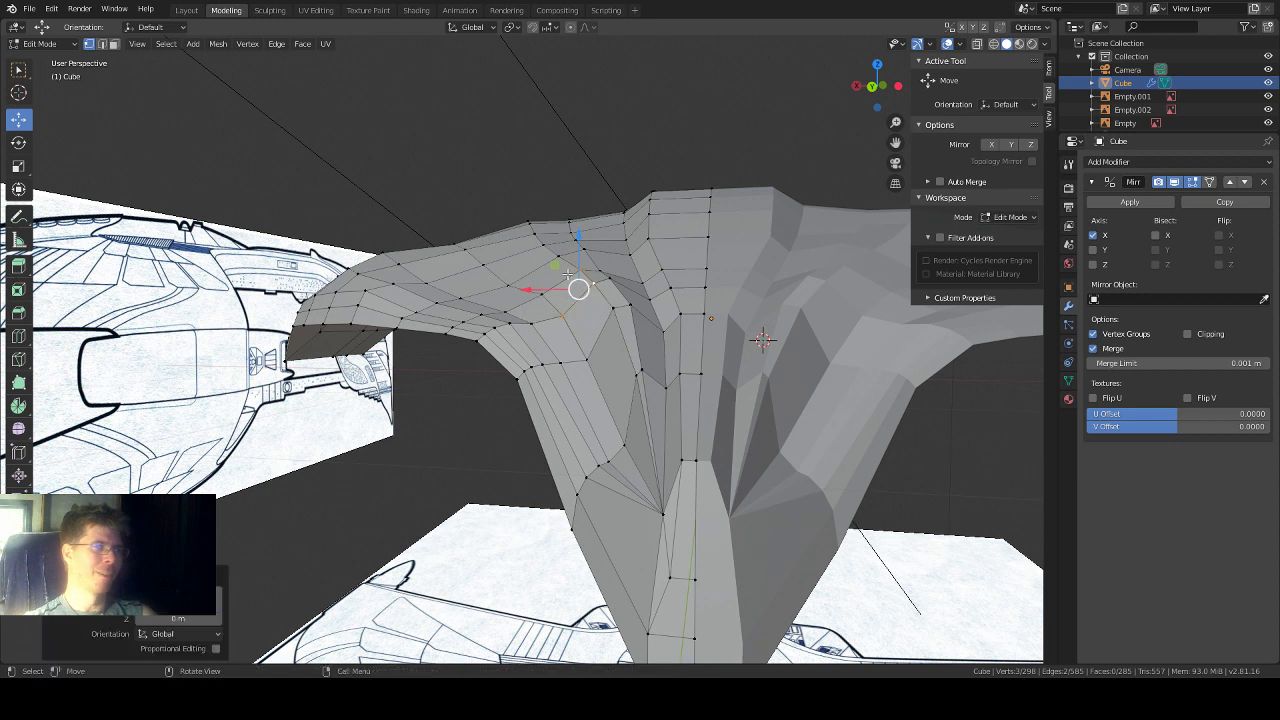
drag(583, 252, 585, 258)
mouse_move(573, 309)
mouse_down()
mouse_move(606, 278)
mouse_move(555, 292)
mouse_up()
click(595, 289)
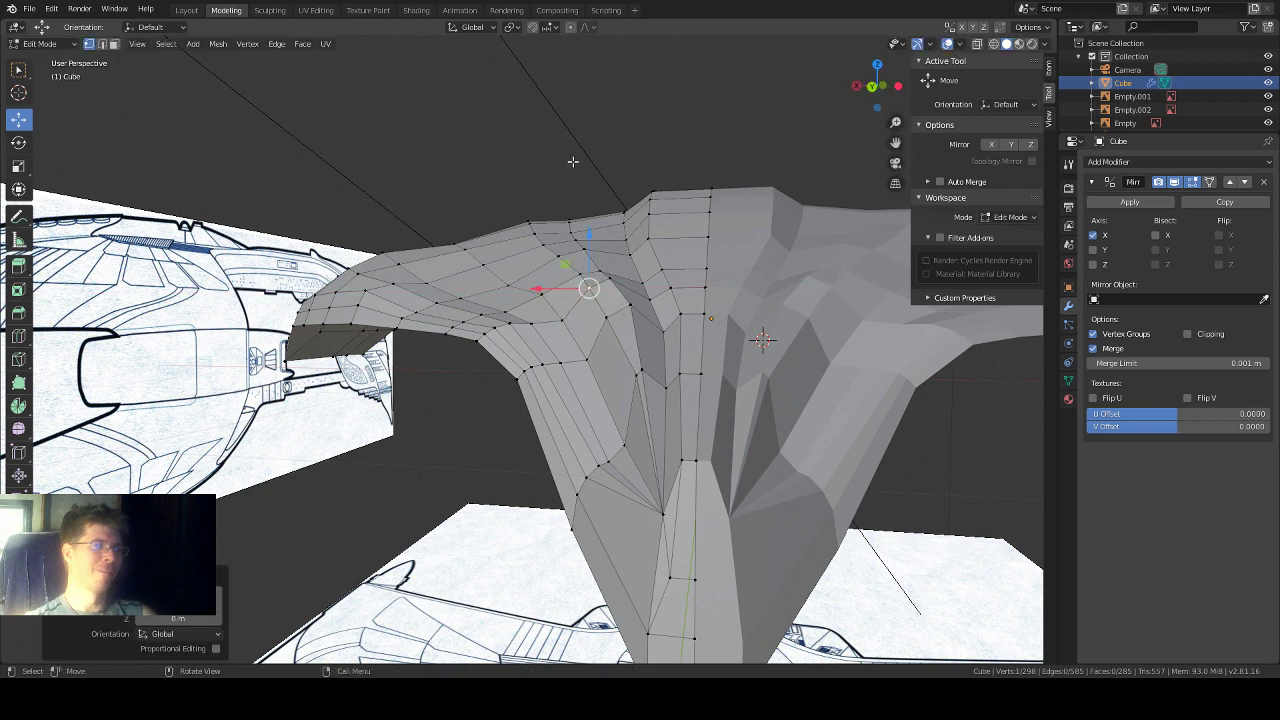
click(580, 273)
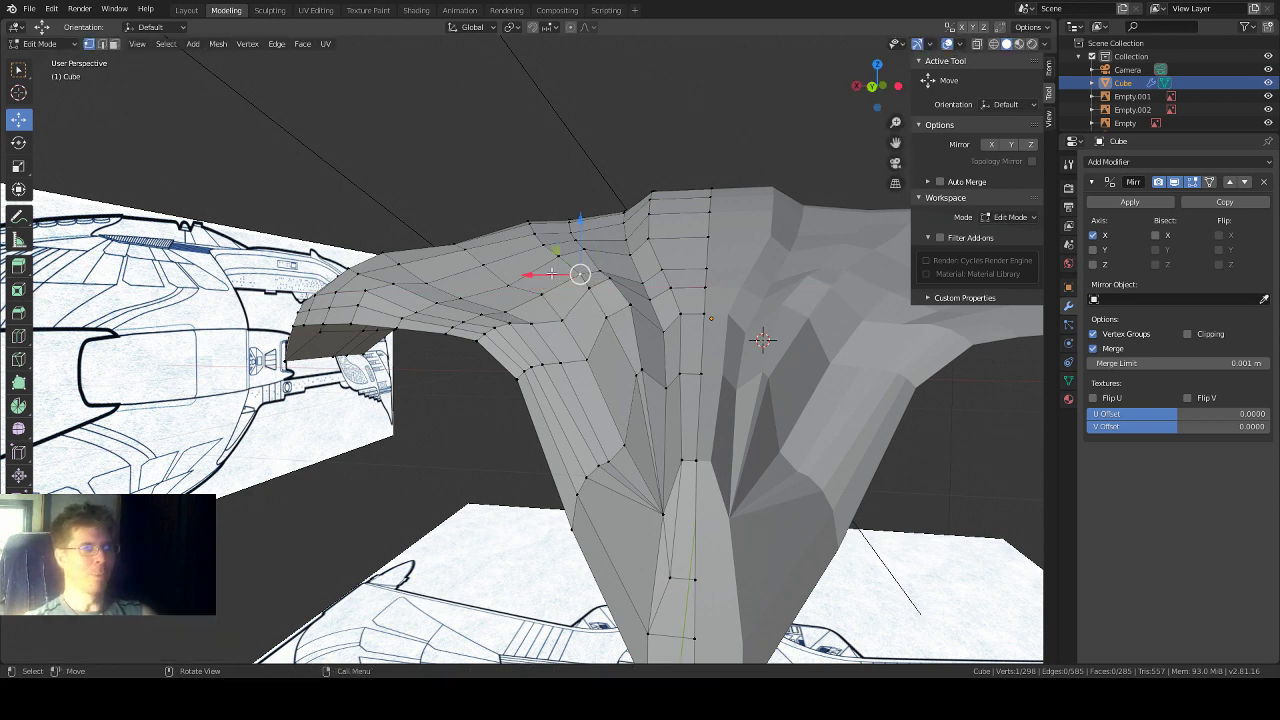
drag(552, 273, 544, 273)
Step: Switch to face selection and select the underside faces beside the centre line, starting at the thick centre block and including the adjoining corner faces
middle_drag(500, 174, 783, 226)
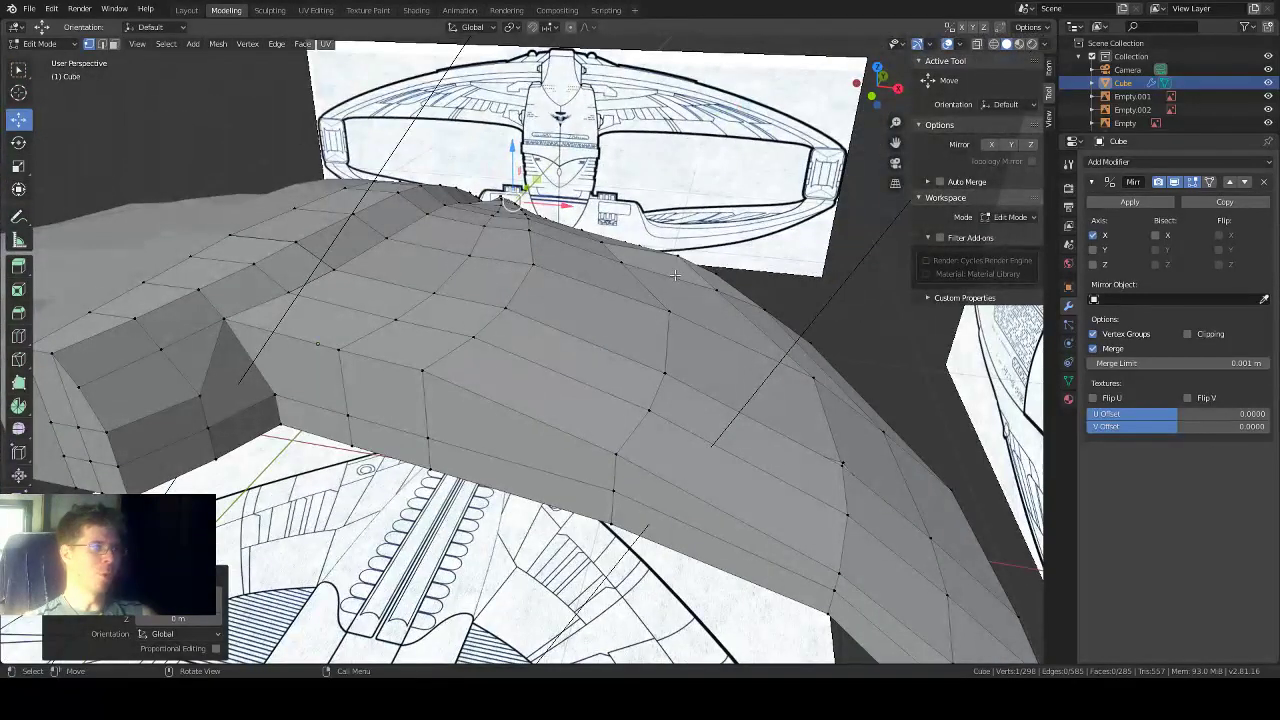
mouse_move(675, 274)
middle_down()
mouse_move(653, 300)
mouse_move(673, 261)
middle_up()
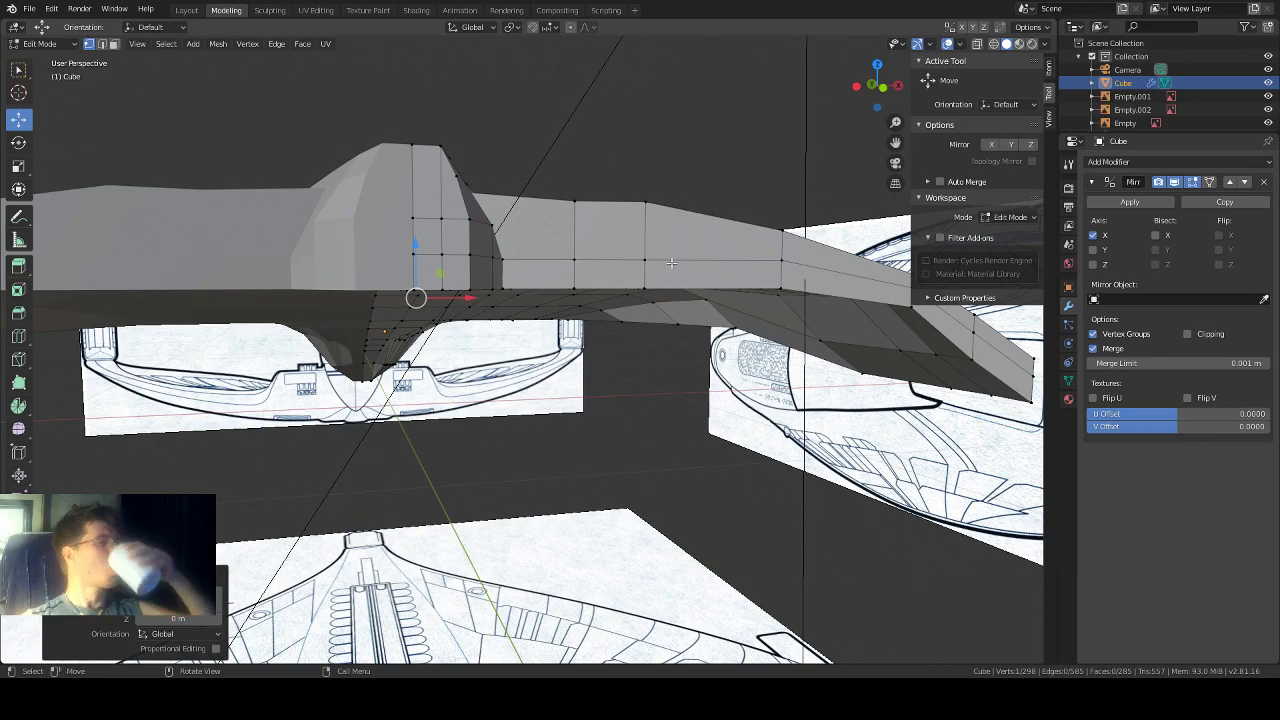
middle_drag(644, 288, 628, 263)
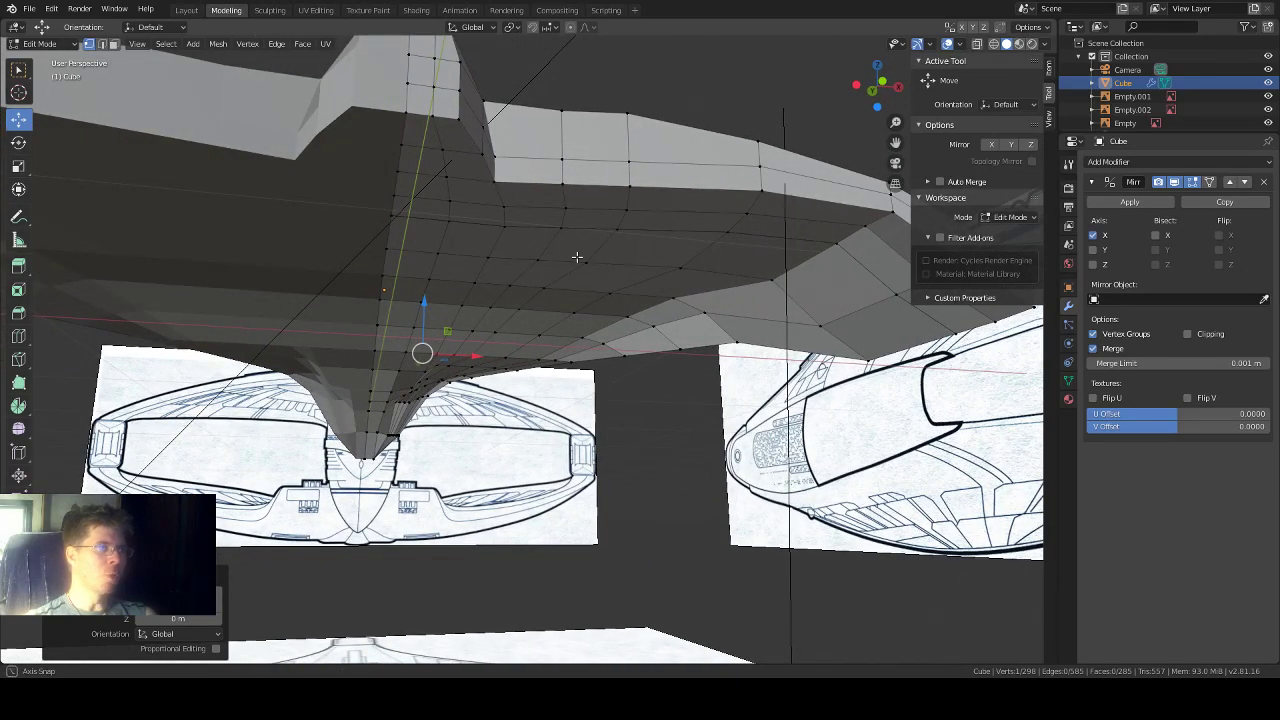
click(18, 70)
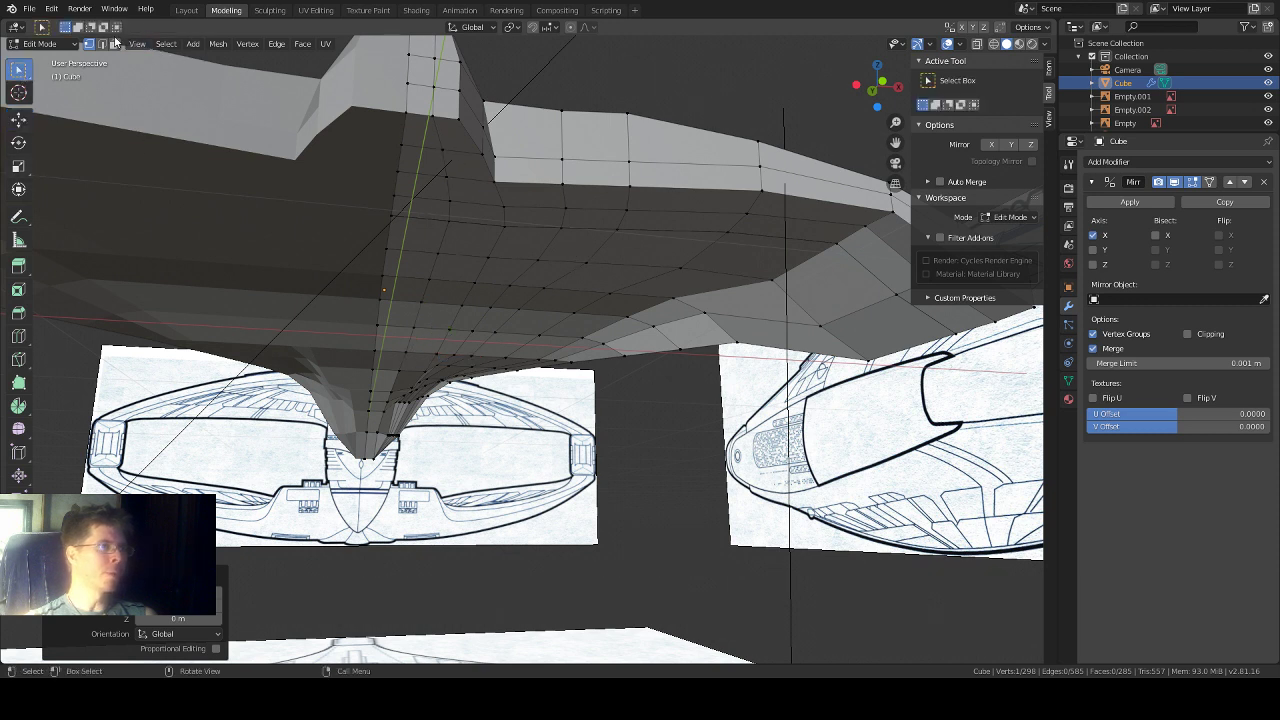
click(132, 62)
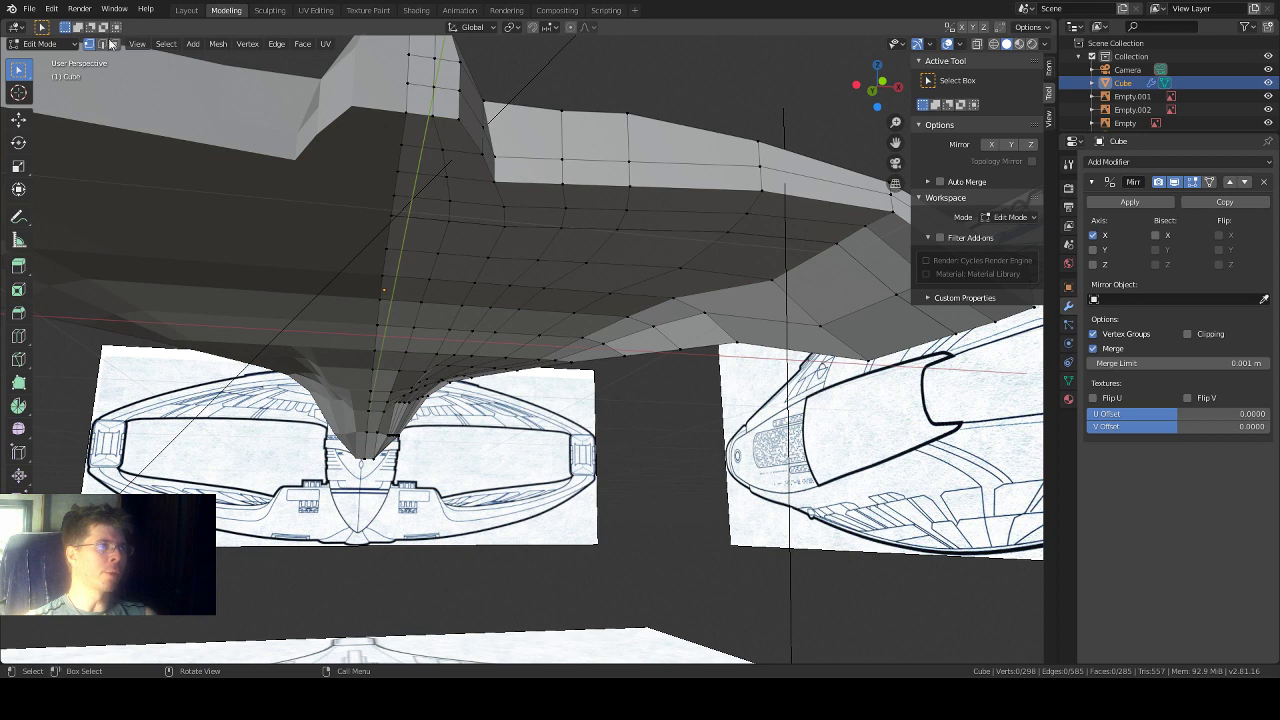
click(414, 139)
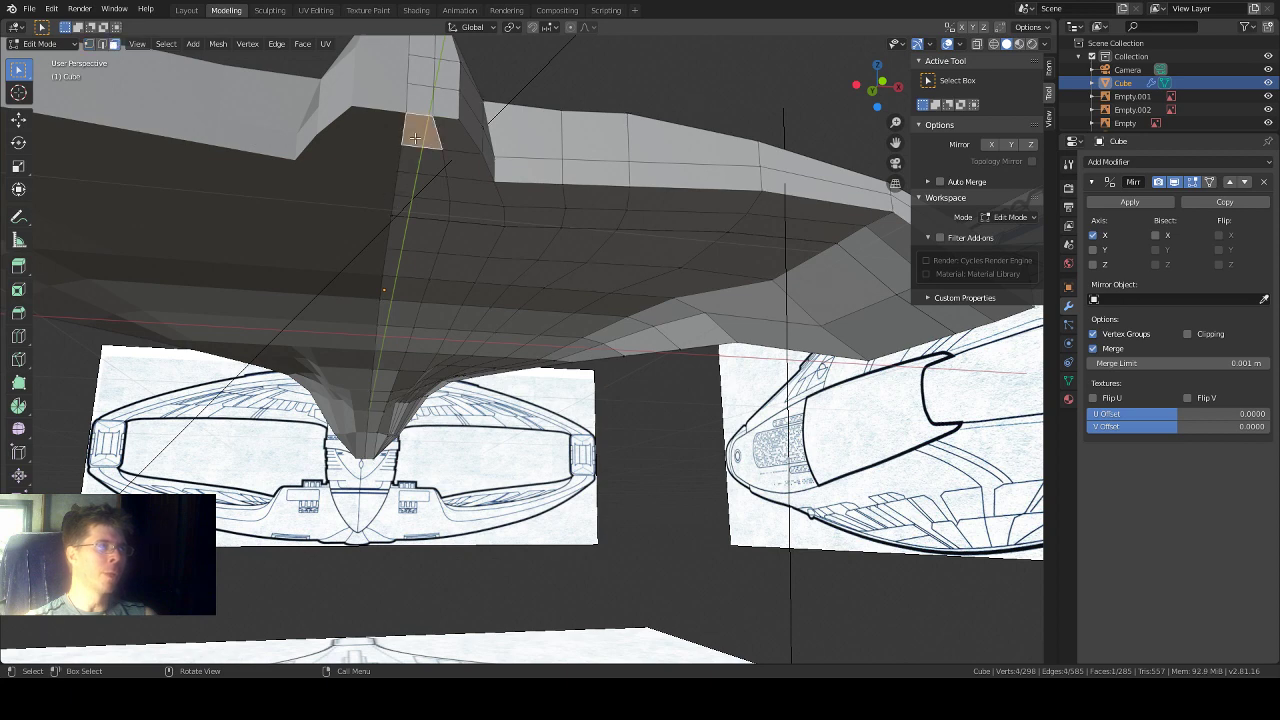
shift+click(467, 172)
shift+click(471, 197)
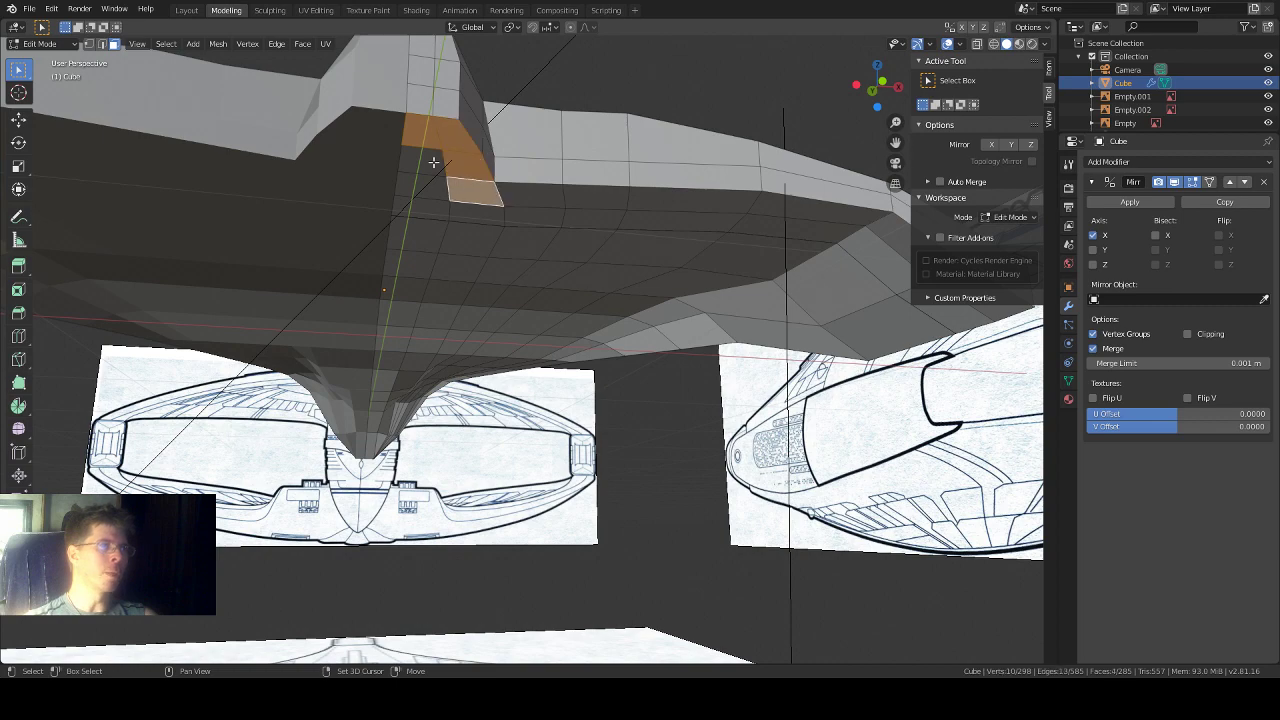
shift+click(434, 162)
shift+click(424, 192)
shift+click(424, 212)
shift+click(420, 241)
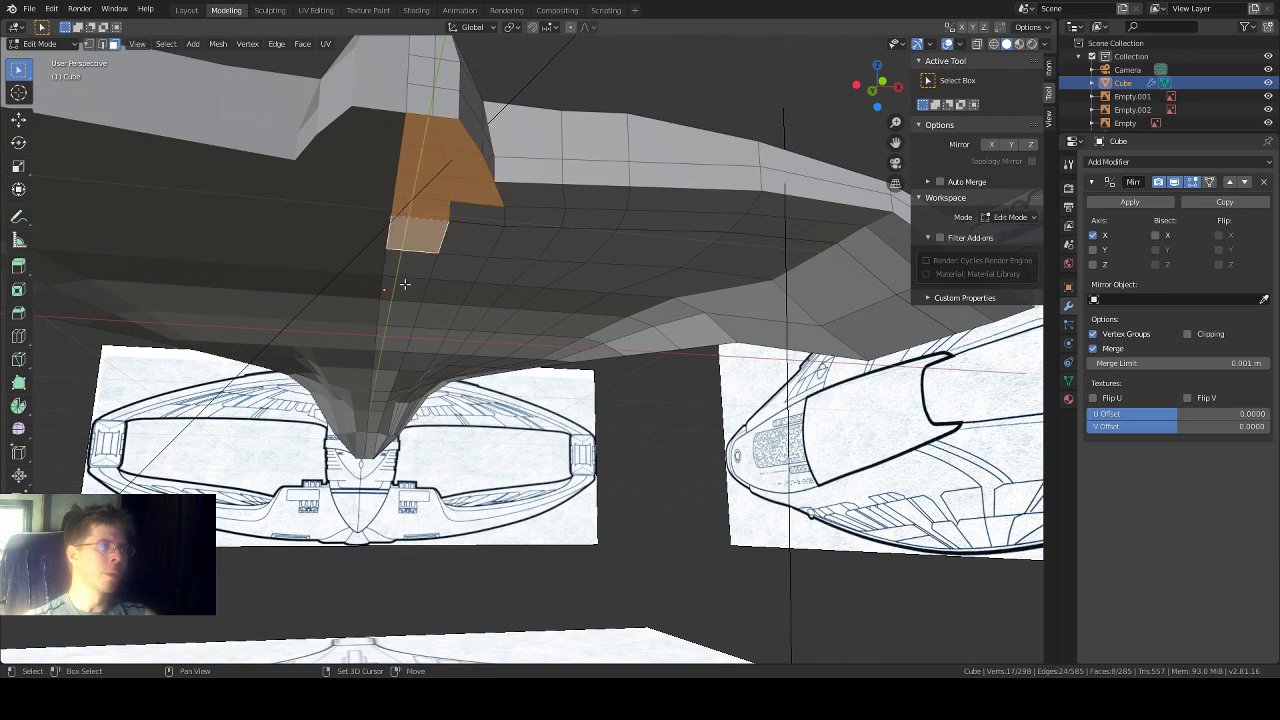
Step: Extend the face selection along the centre strip toward the neck and outward across the underside row at the neck's base
middle_drag(512, 255, 461, 267)
shift+click(398, 286)
shift+click(418, 312)
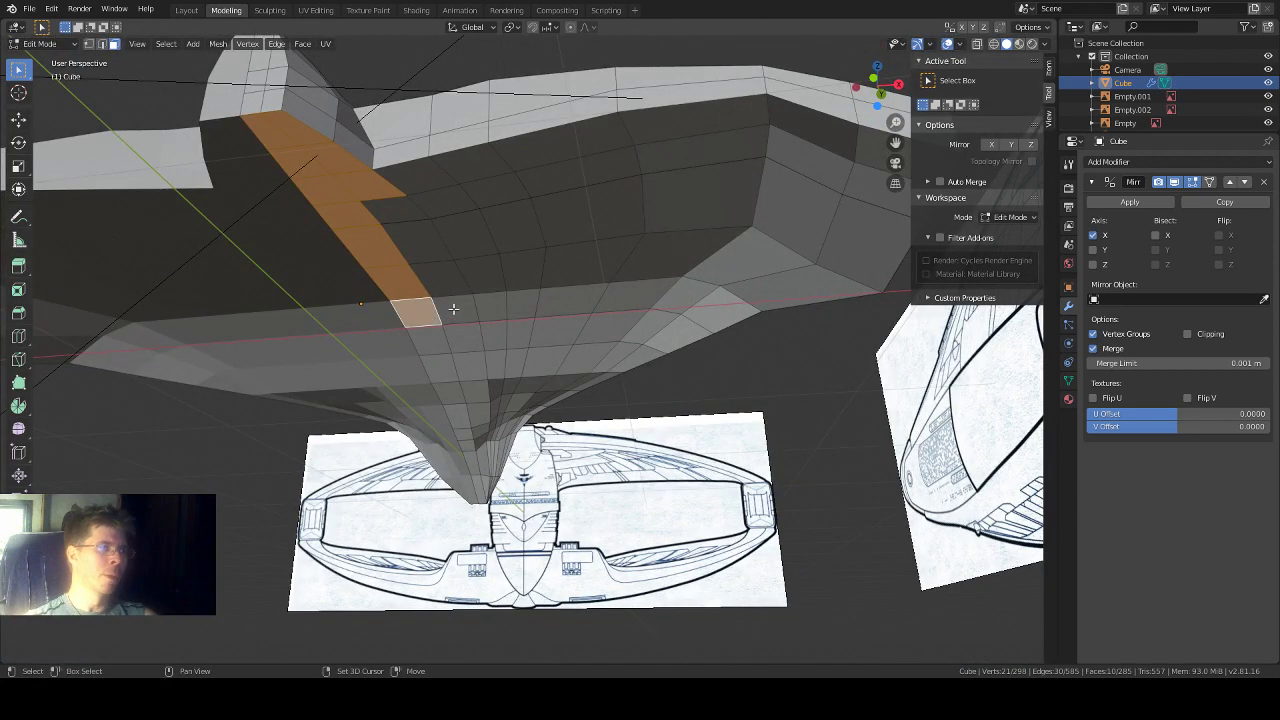
shift+click(462, 309)
shift+click(495, 306)
shift+click(522, 303)
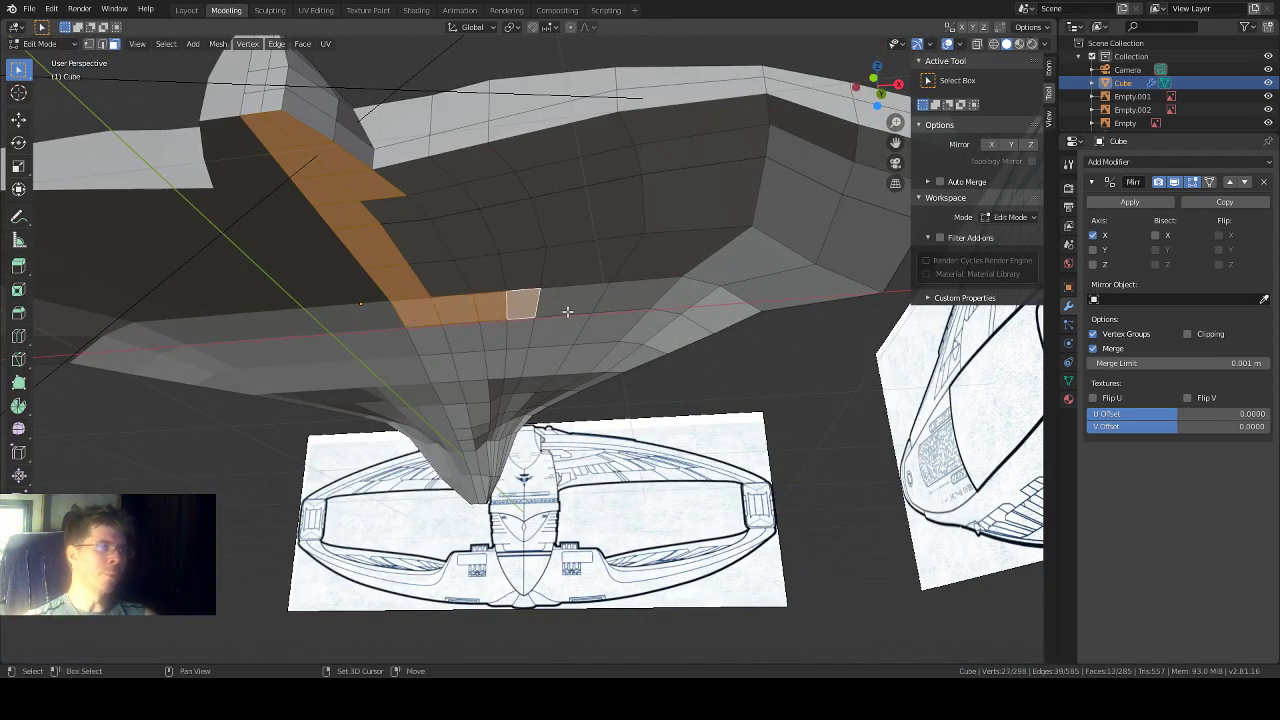
shift+click(575, 300)
shift+click(648, 292)
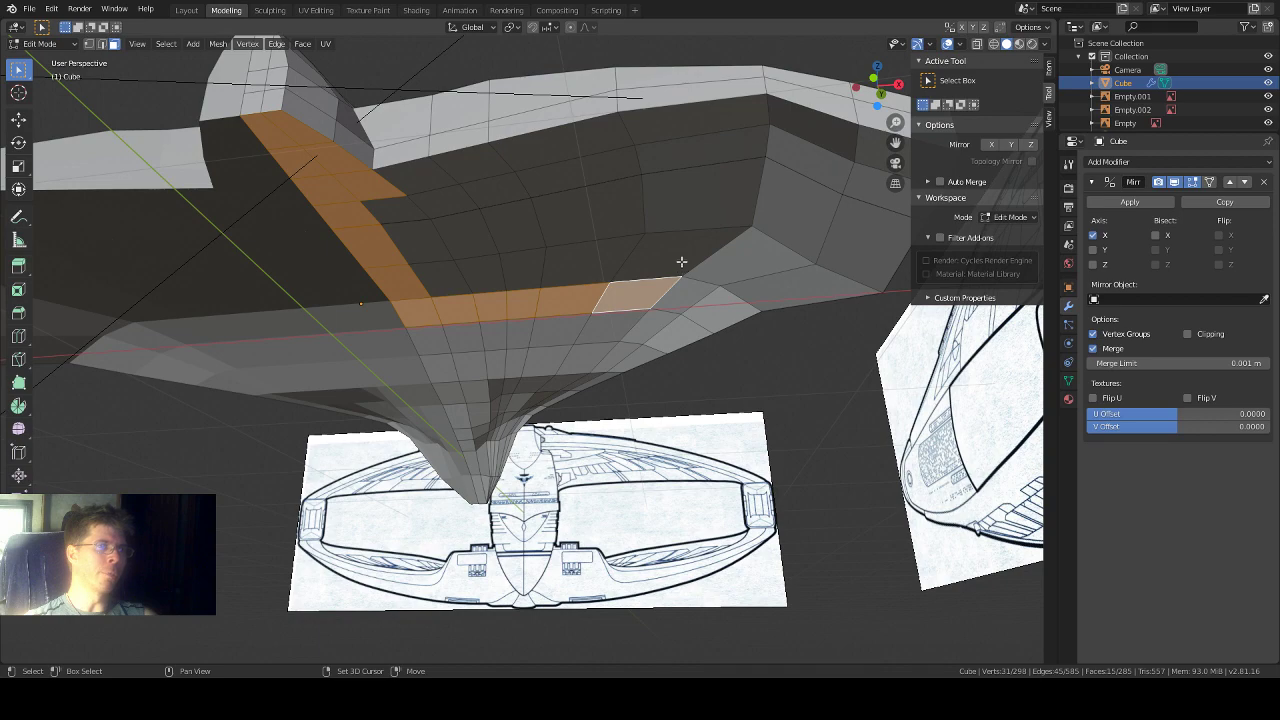
shift+click(681, 262)
Step: Add the outer underside wing faces and the faces leading back inward to the centre strip to the selection
middle_drag(681, 262, 728, 268)
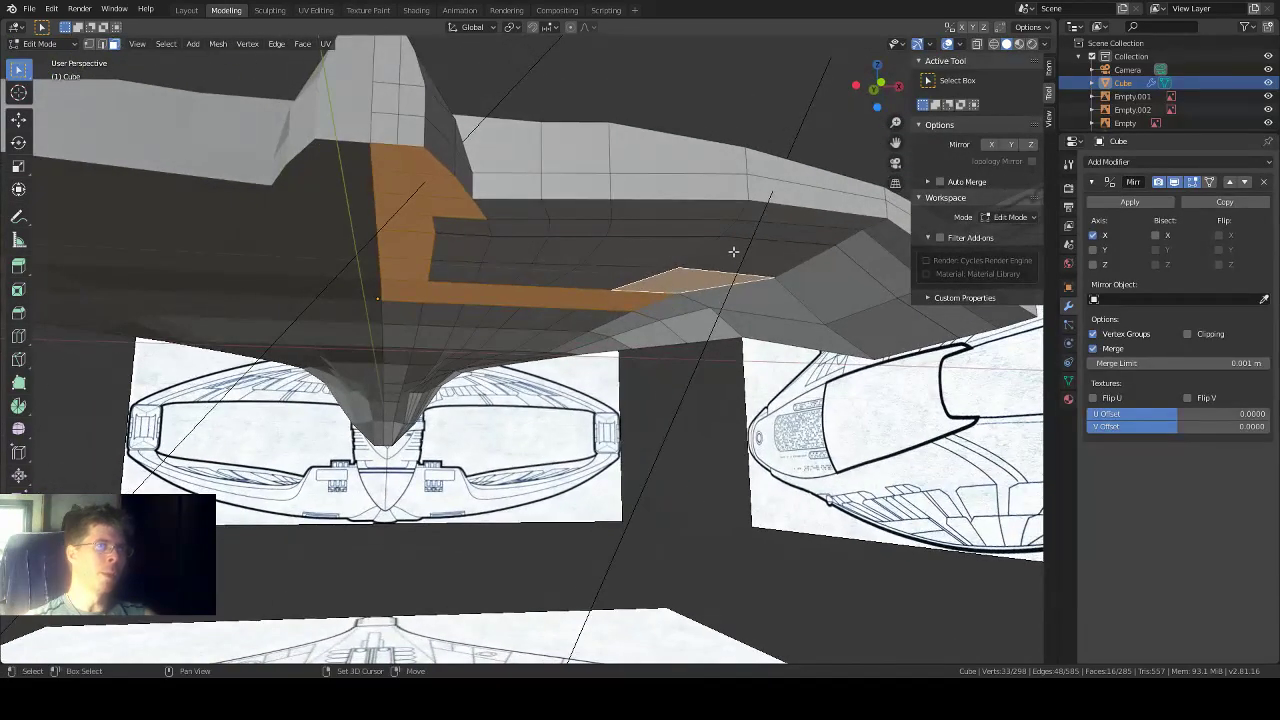
shift+click(733, 251)
shift+click(731, 237)
shift+click(676, 255)
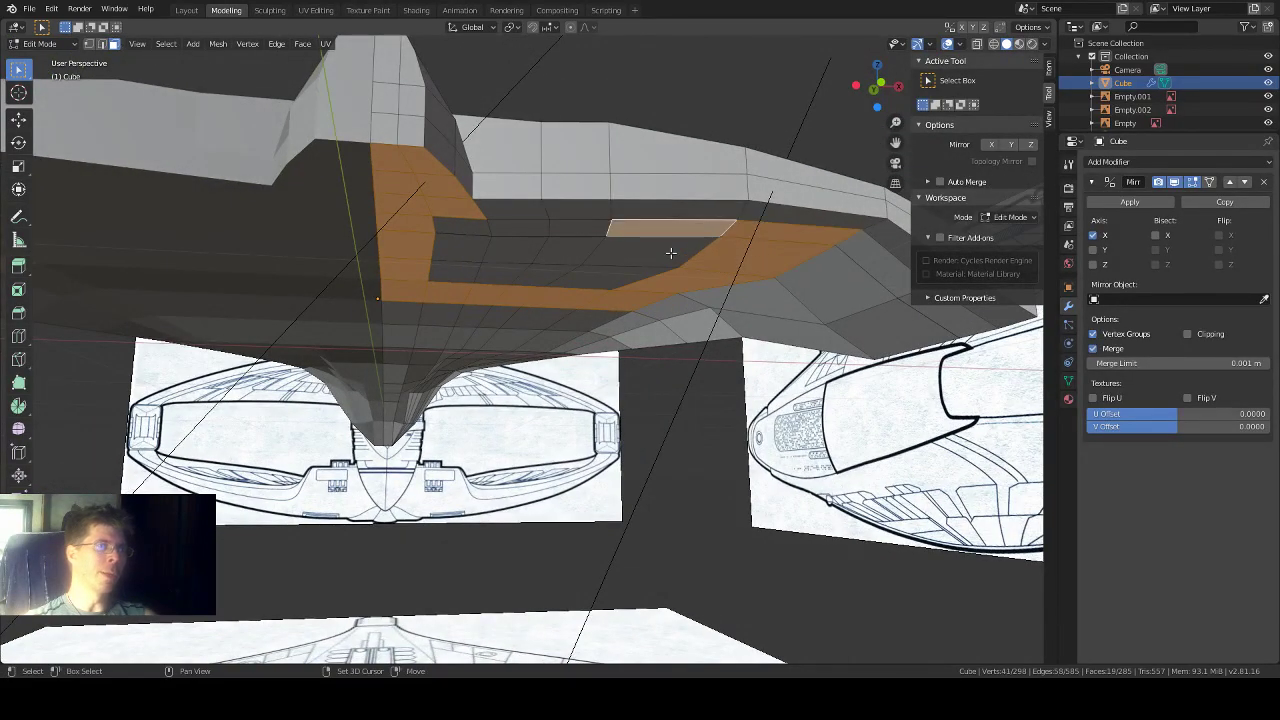
shift+click(662, 259)
shift+click(609, 284)
shift+click(527, 274)
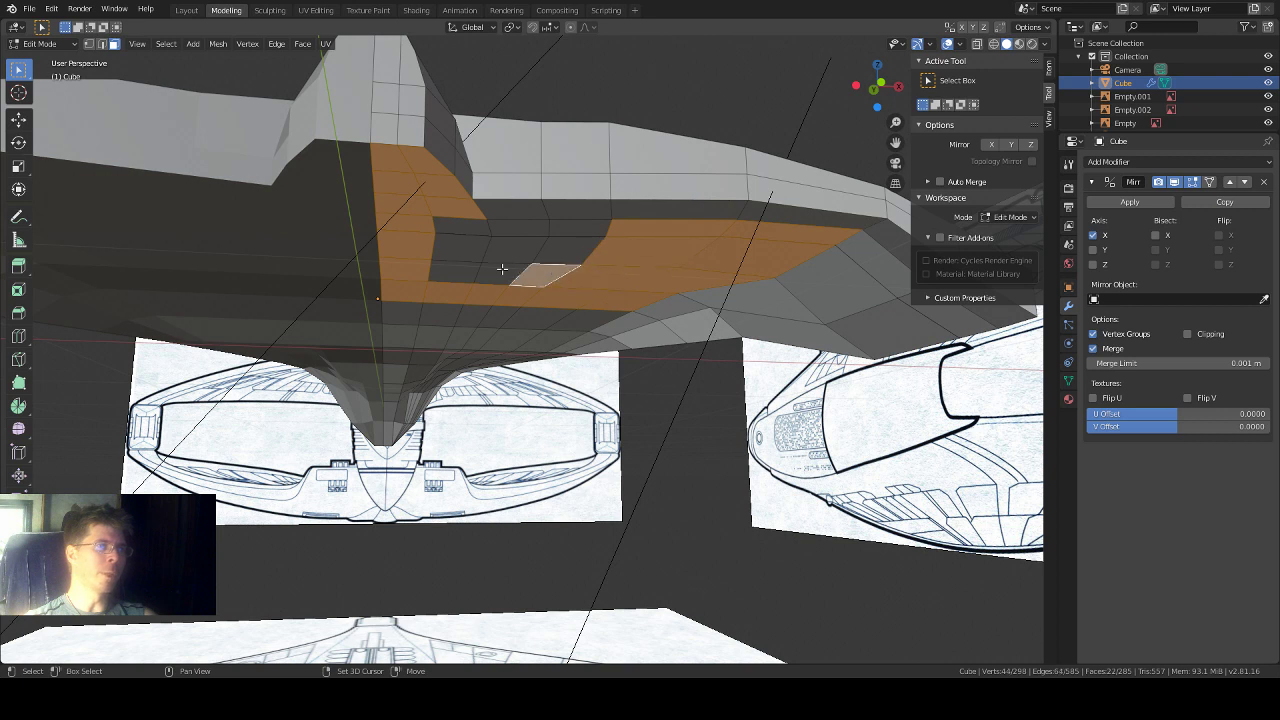
shift+click(490, 276)
shift+click(452, 277)
shift+click(457, 253)
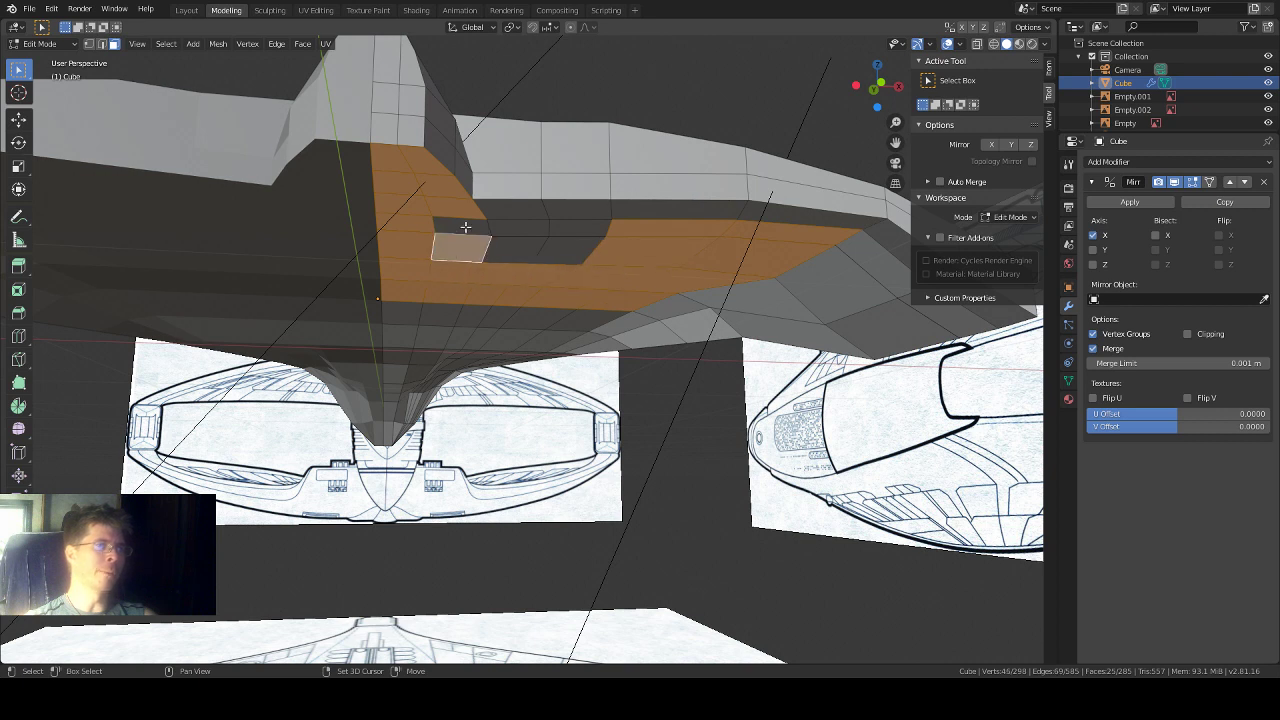
Step: Fill the remaining gap in the underside face selection and add the row of faces bordering the wing's rim
shift+click(465, 228)
shift+click(502, 236)
shift+click(515, 210)
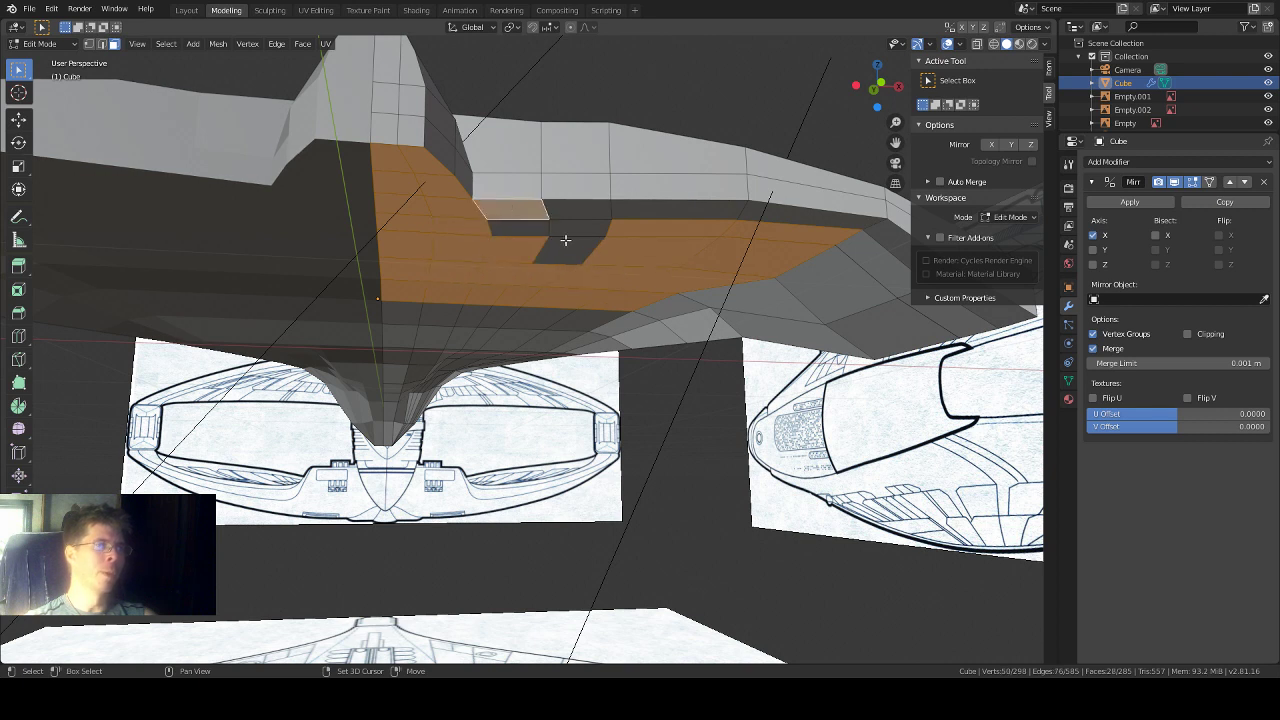
shift+click(571, 246)
shift+click(578, 228)
shift+click(540, 231)
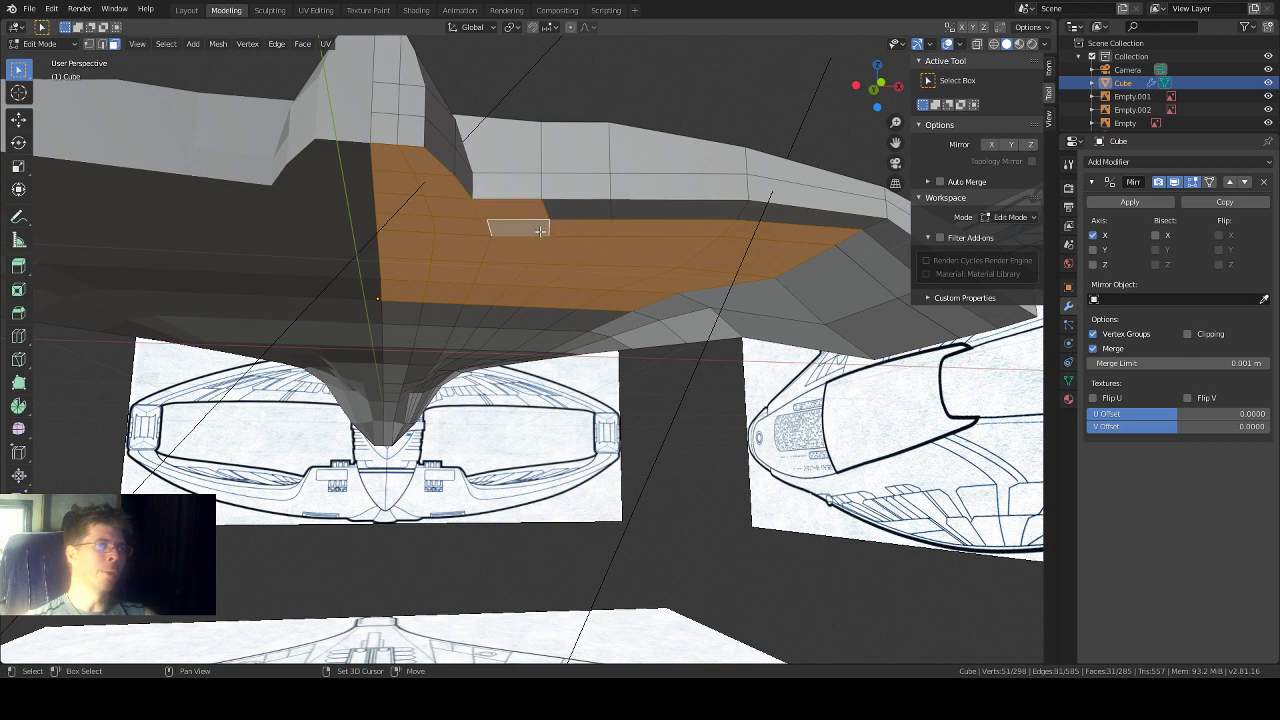
shift+click(565, 213)
middle_drag(671, 214, 760, 211)
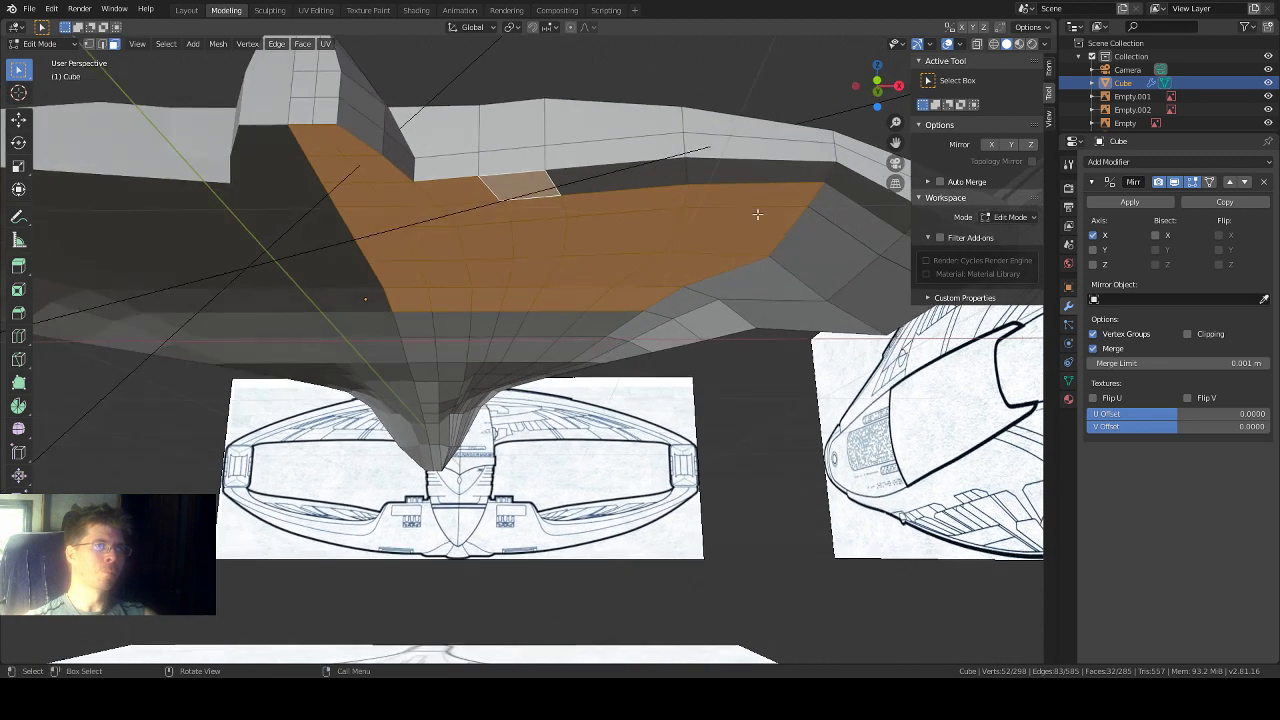
ctrl+click(849, 181)
middle_drag(849, 181, 801, 185)
shift+click(806, 124)
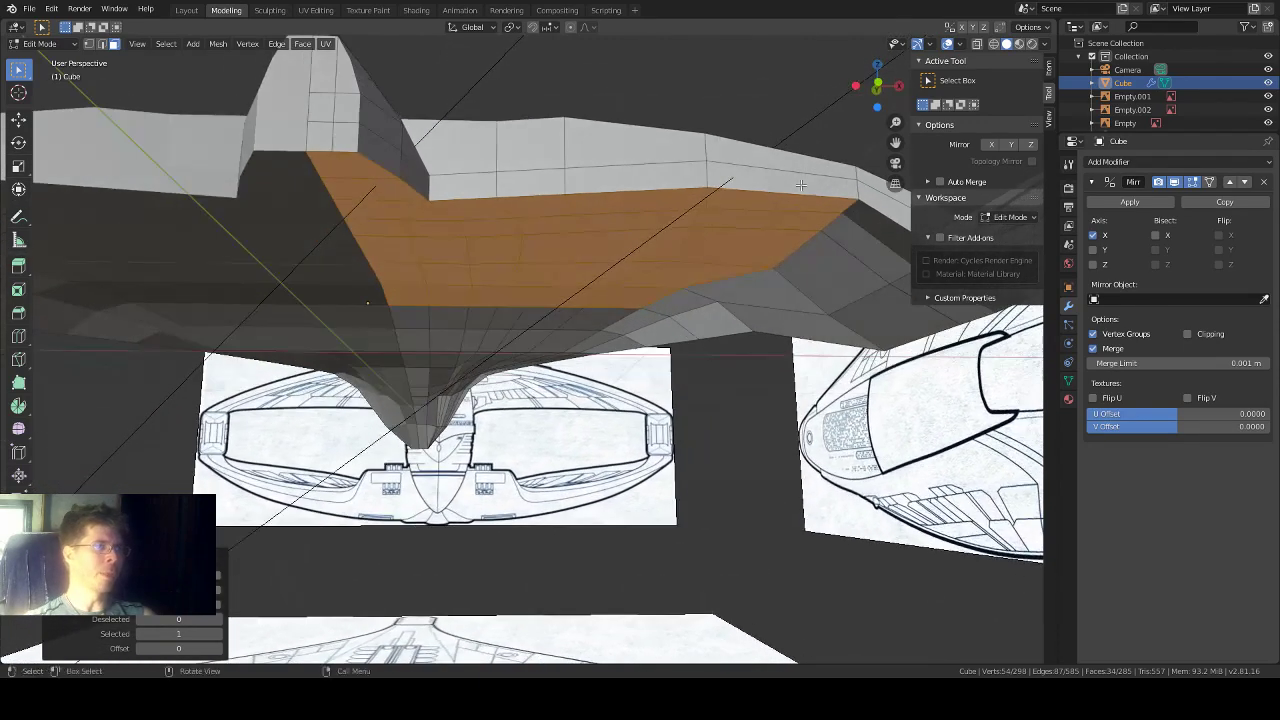
Step: Raise the selected underside faces about 0.0367 m along Z
click(18, 119)
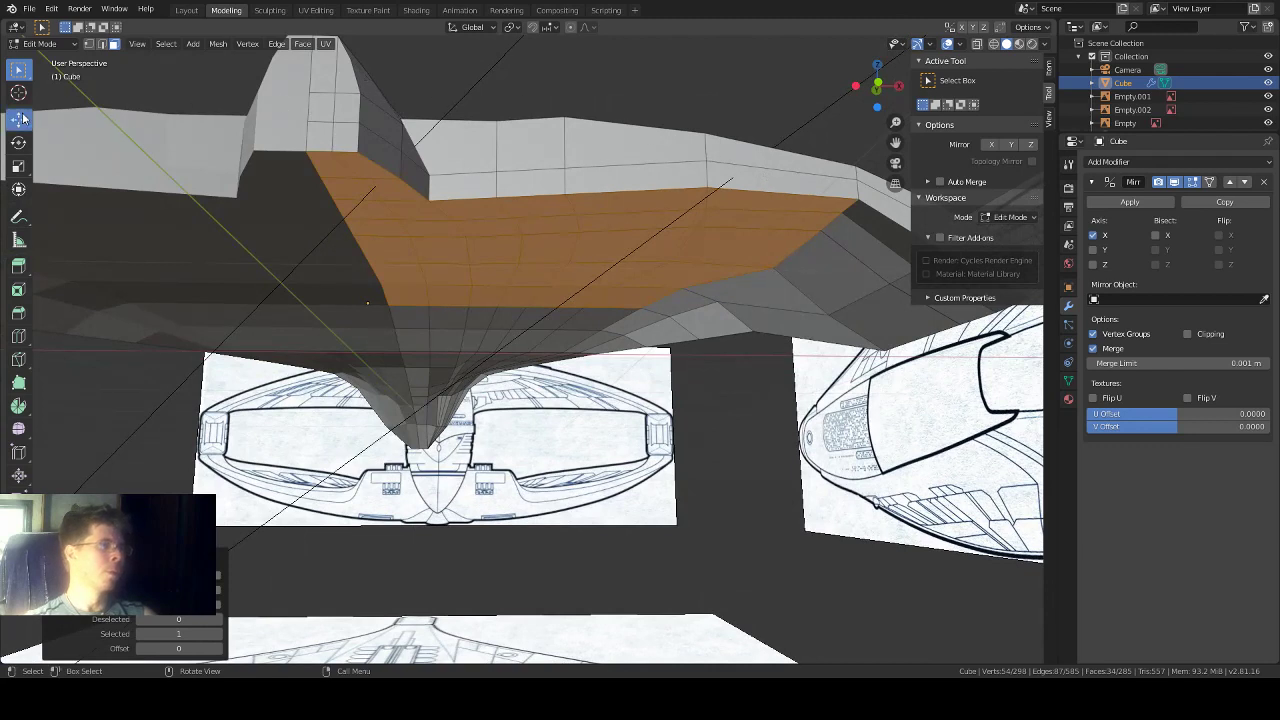
drag(526, 200, 523, 190)
middle_drag(523, 190, 699, 231)
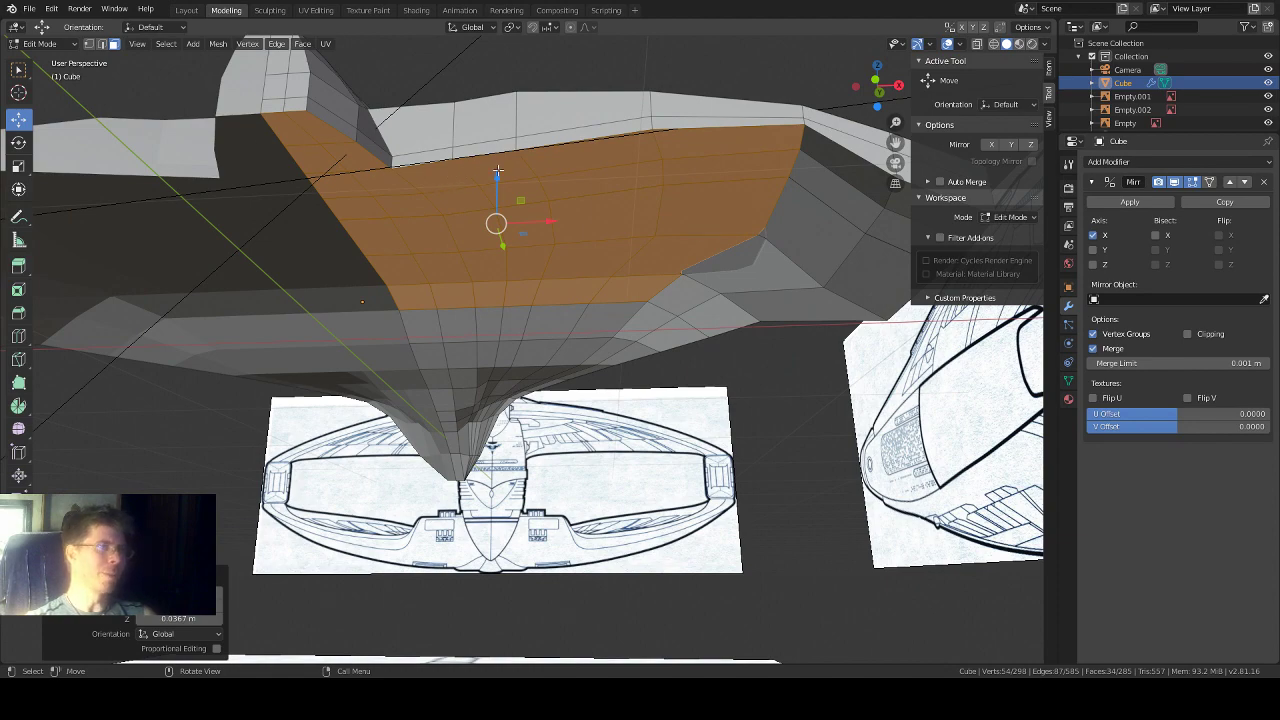
Step: Turn on X-ray and, in edge selection, lower the underside edge at the outer boundary of the raised faces slightly along Z
middle_drag(497, 180, 692, 211)
scroll(692, 211, up, 1)
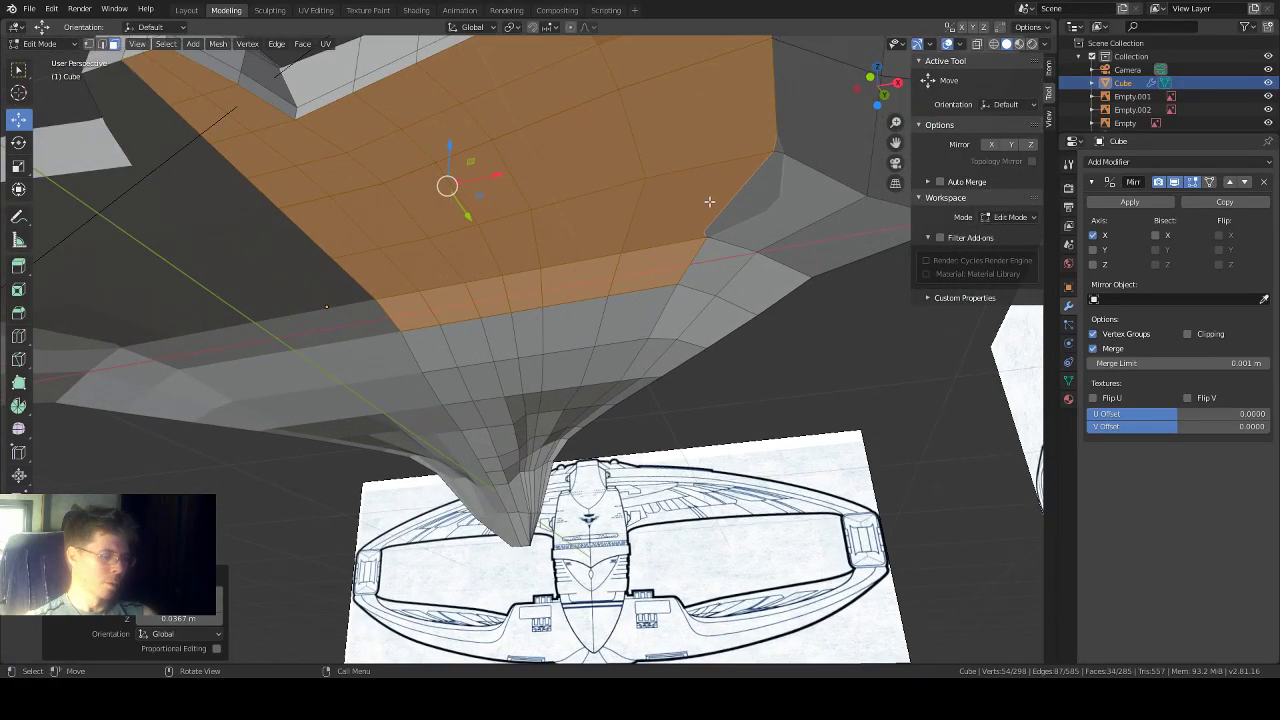
key(alt+z)
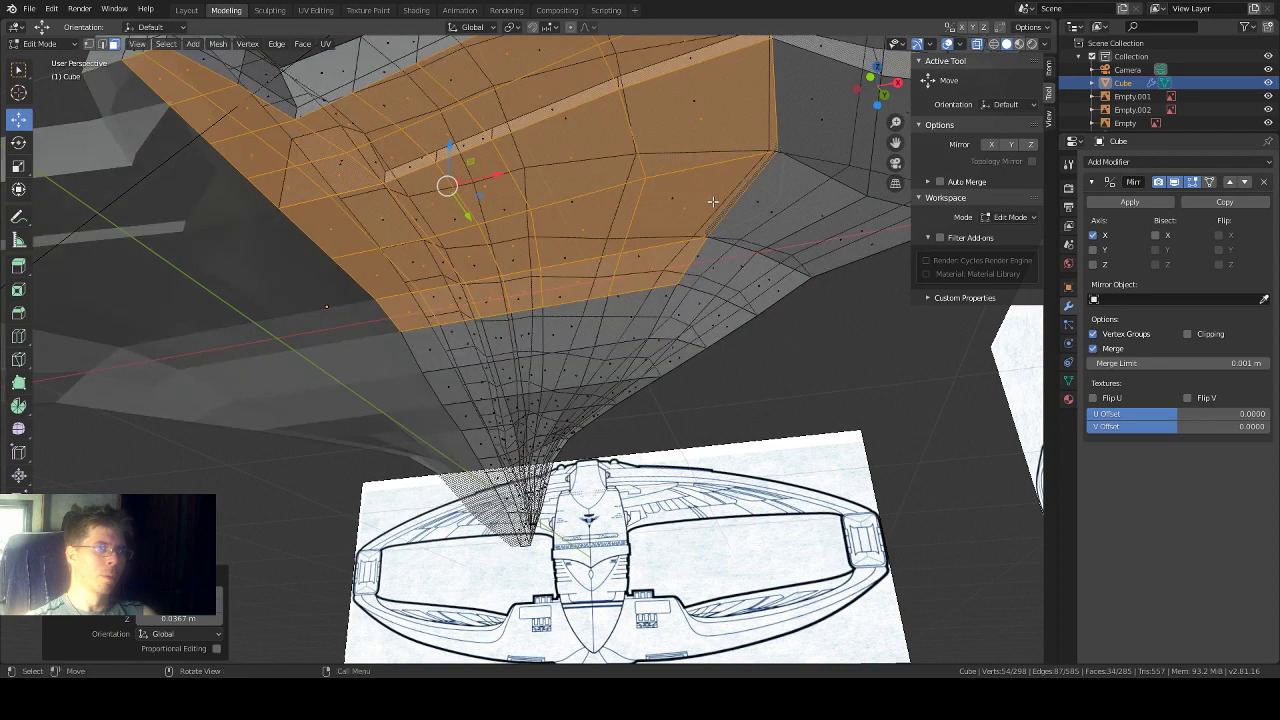
middle_drag(716, 203, 734, 213)
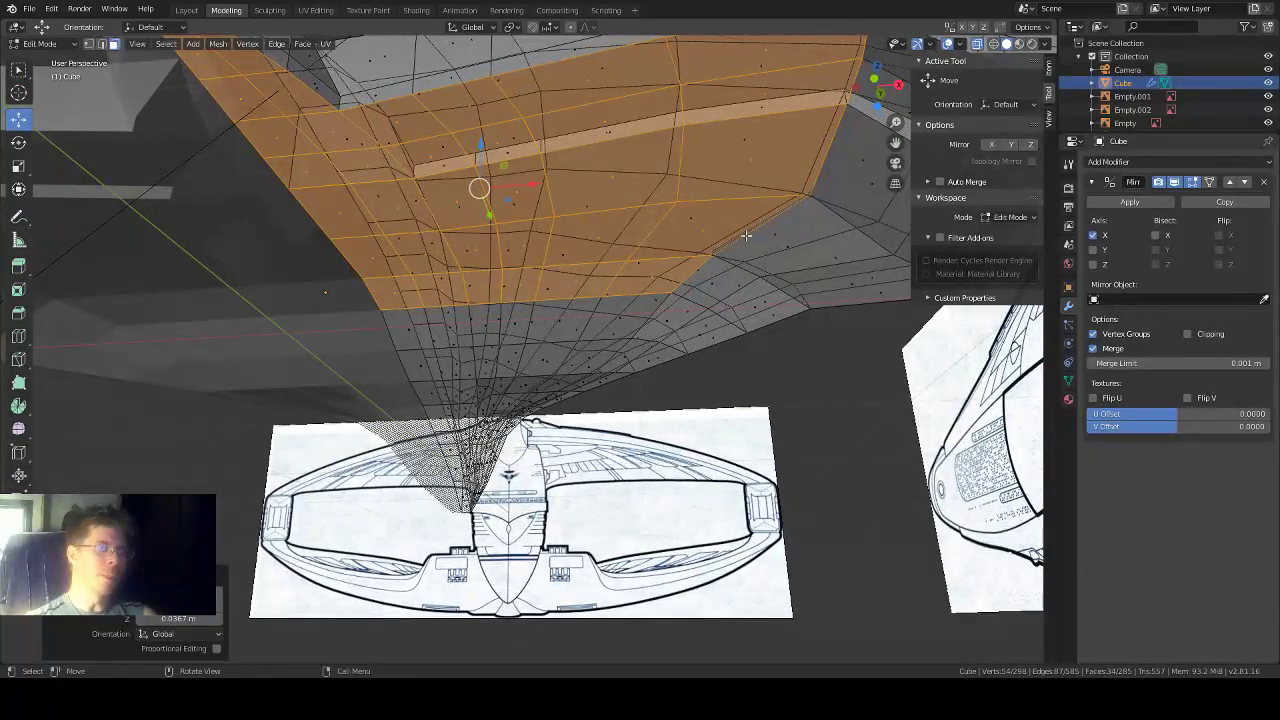
key(2)
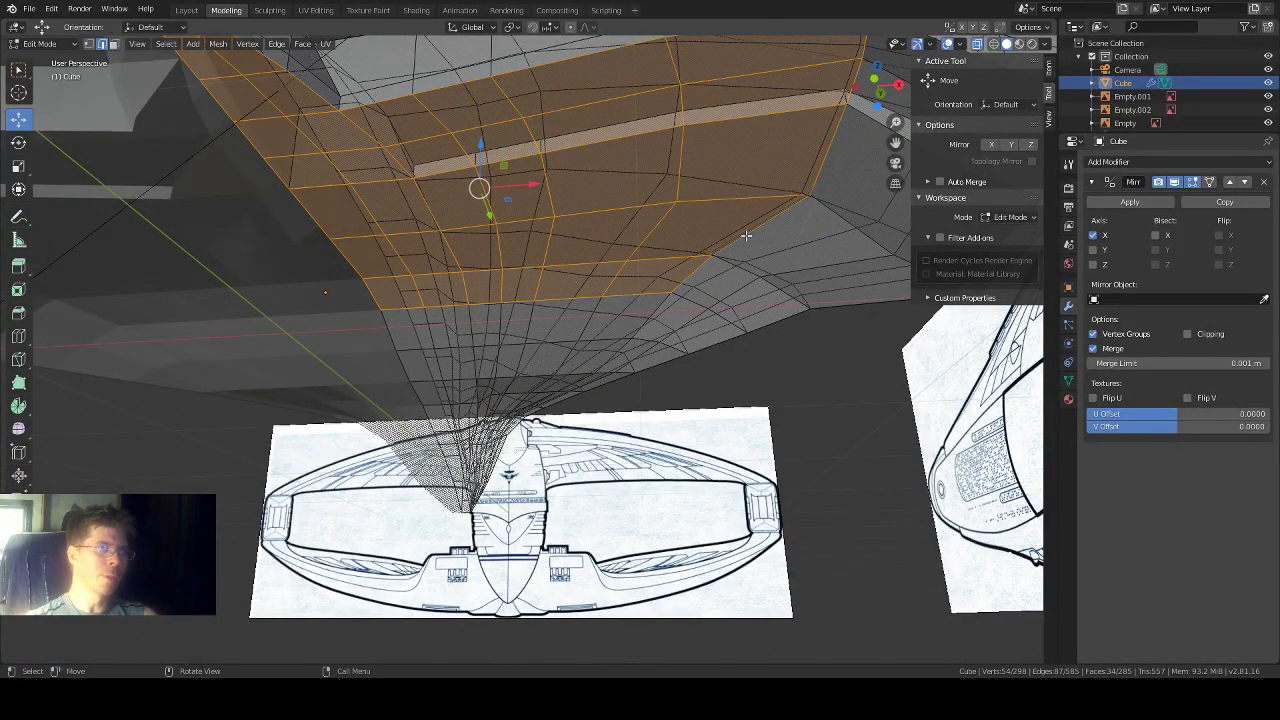
click(745, 234)
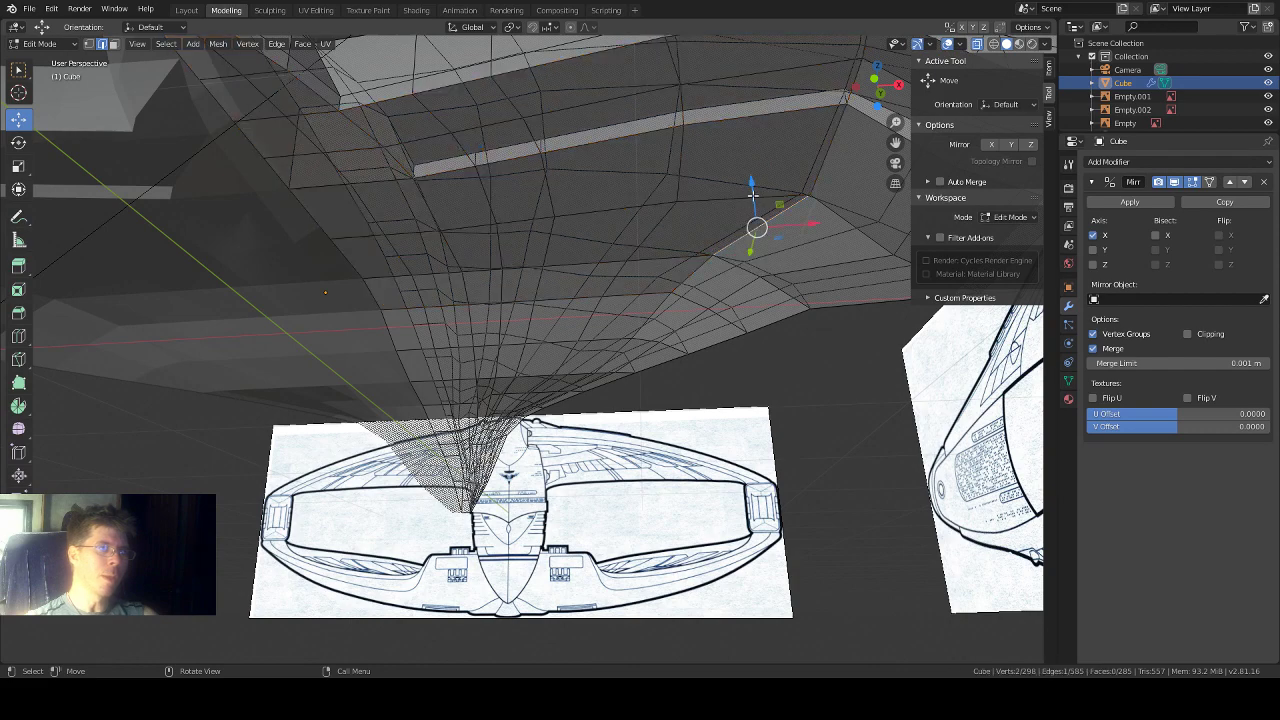
drag(752, 195, 755, 214)
middle_drag(755, 214, 756, 152)
click(756, 152)
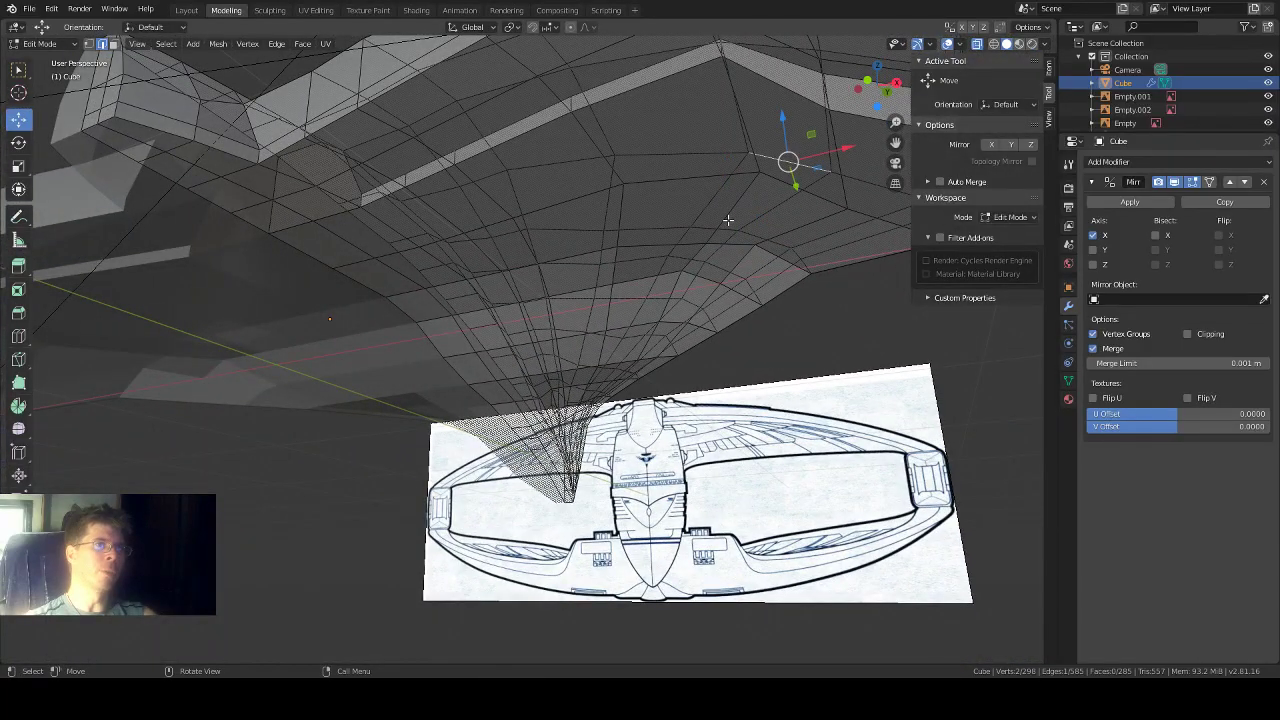
Step: Turn off X-ray and raise the three connected edges crossing the underside near the wing tip about 0.0571 m along Z
middle_drag(728, 220, 768, 245)
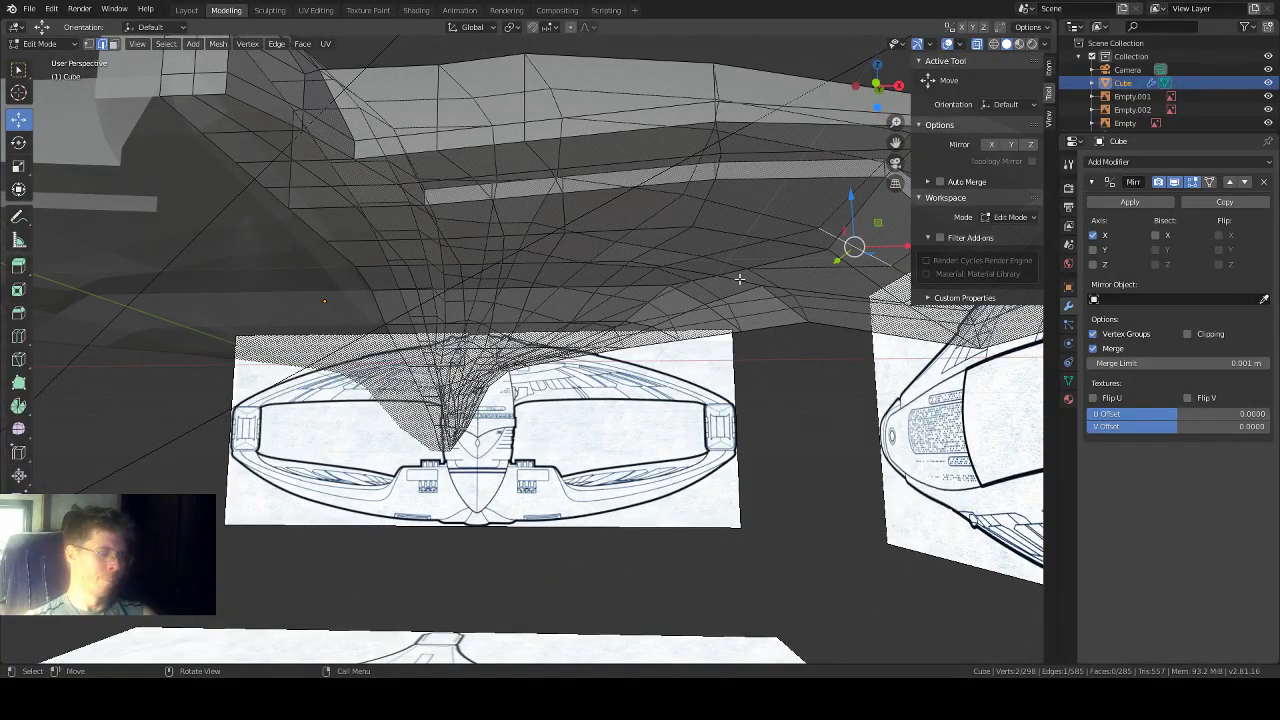
key(alt+z)
scroll(739, 279, down, 1)
middle_drag(739, 279, 704, 286)
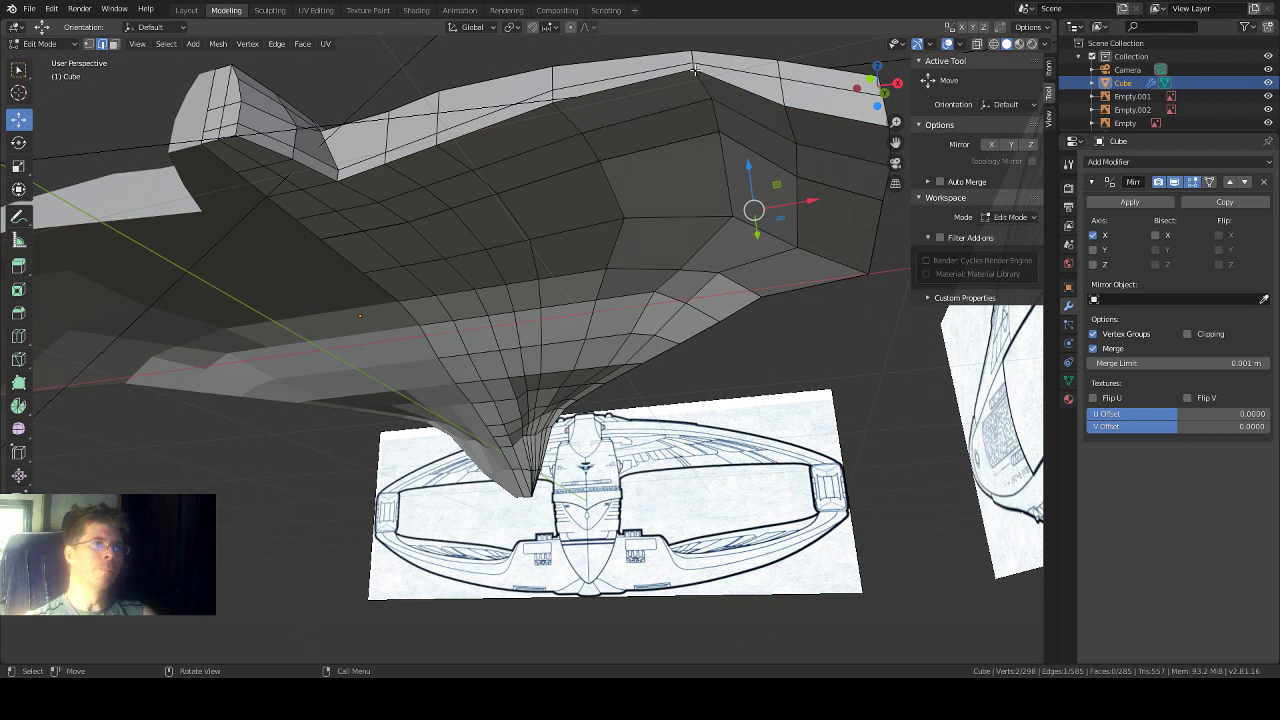
click(789, 120)
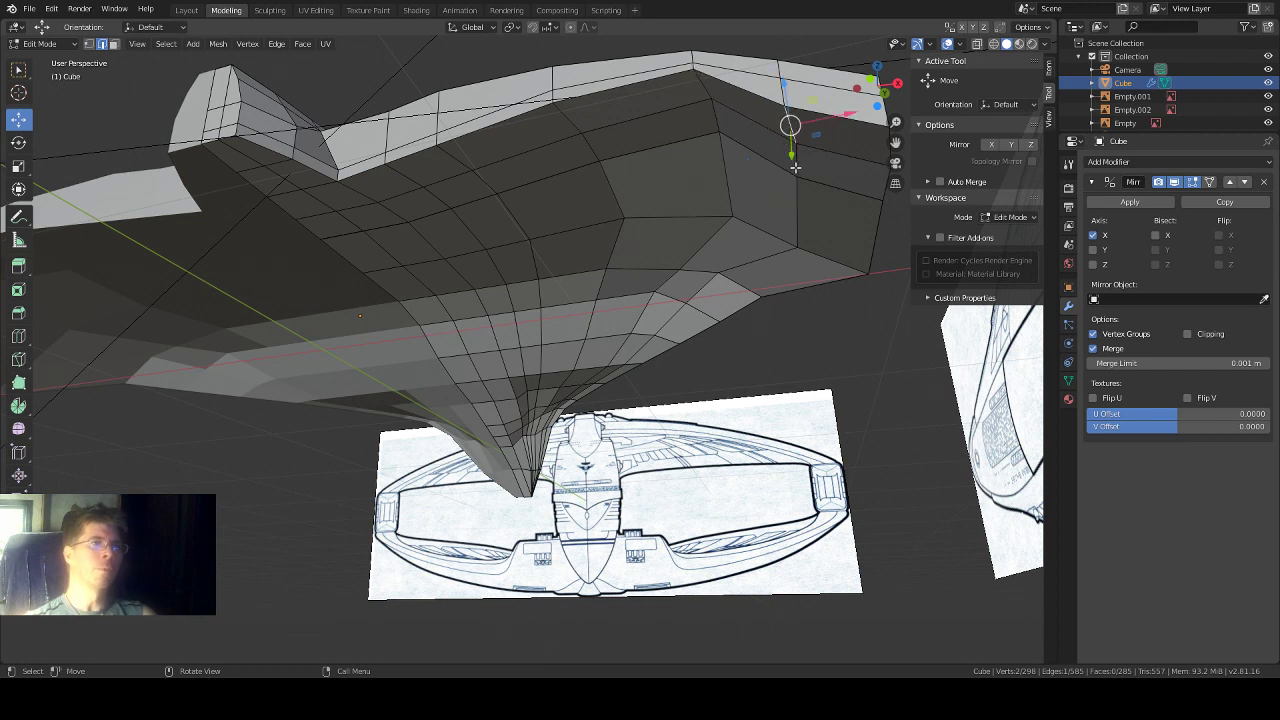
drag(795, 167, 800, 187)
shift+click(797, 207)
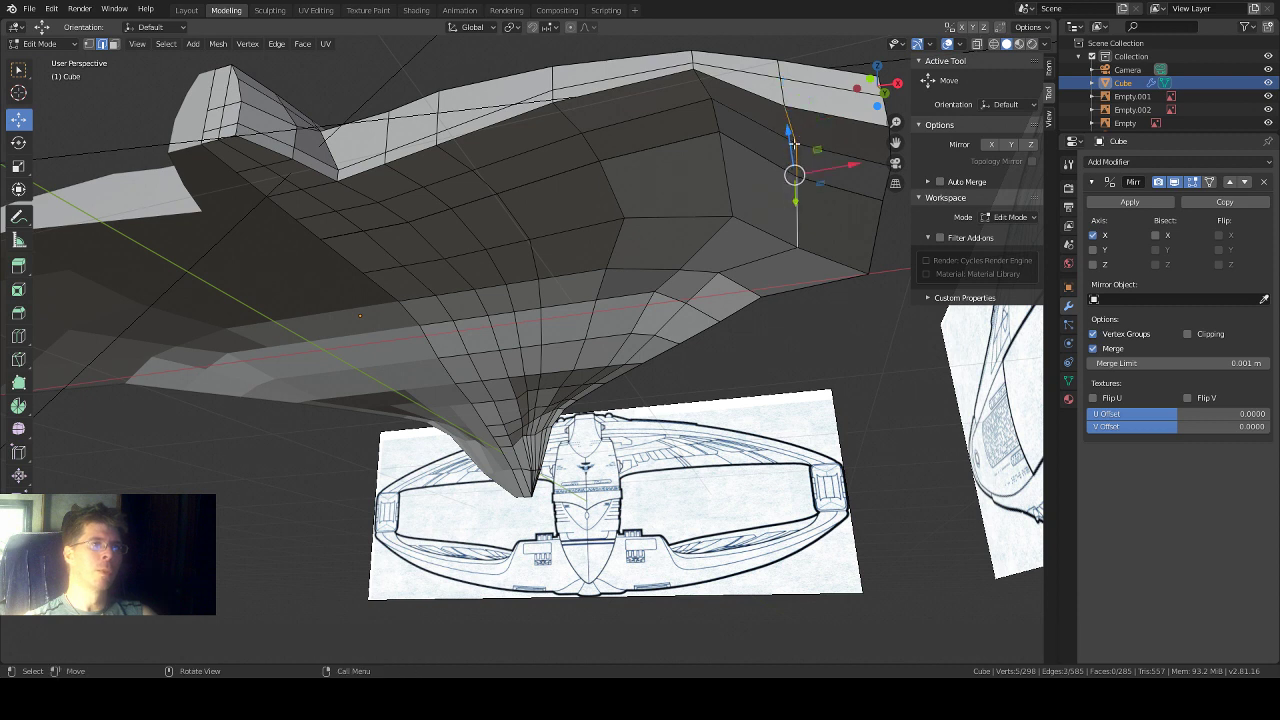
drag(789, 133, 789, 119)
mouse_move(832, 160)
middle_down()
mouse_move(808, 167)
mouse_move(819, 172)
middle_up()
middle_drag(880, 210, 809, 179)
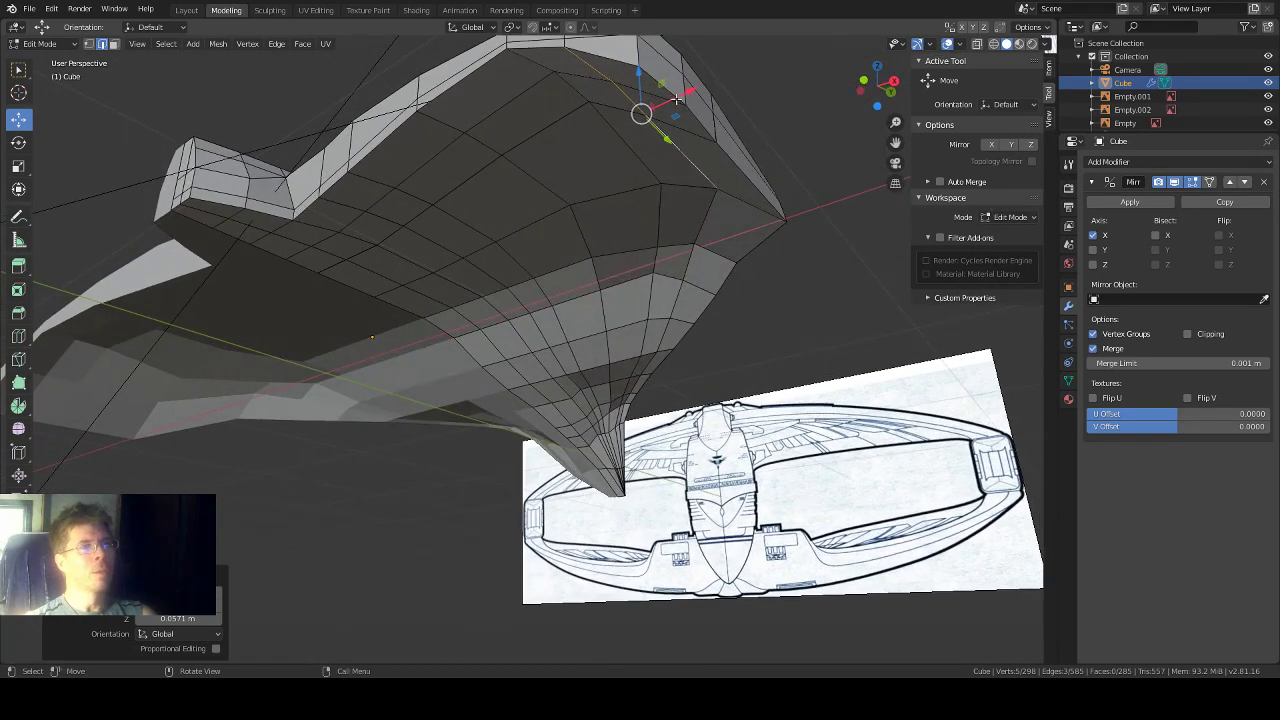
Step: Raise the three connected edges along the lower rim of the wing tip along Z, and select a single edge at the tip
middle_drag(677, 98, 794, 186)
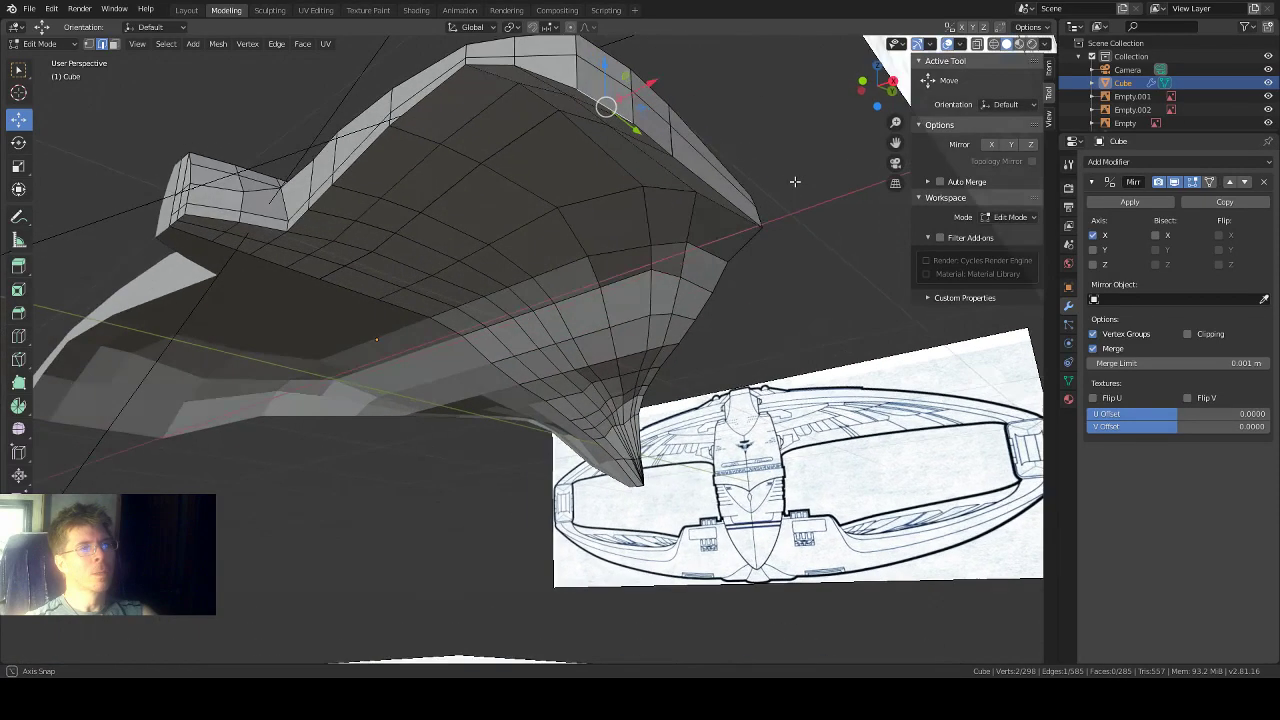
click(712, 180)
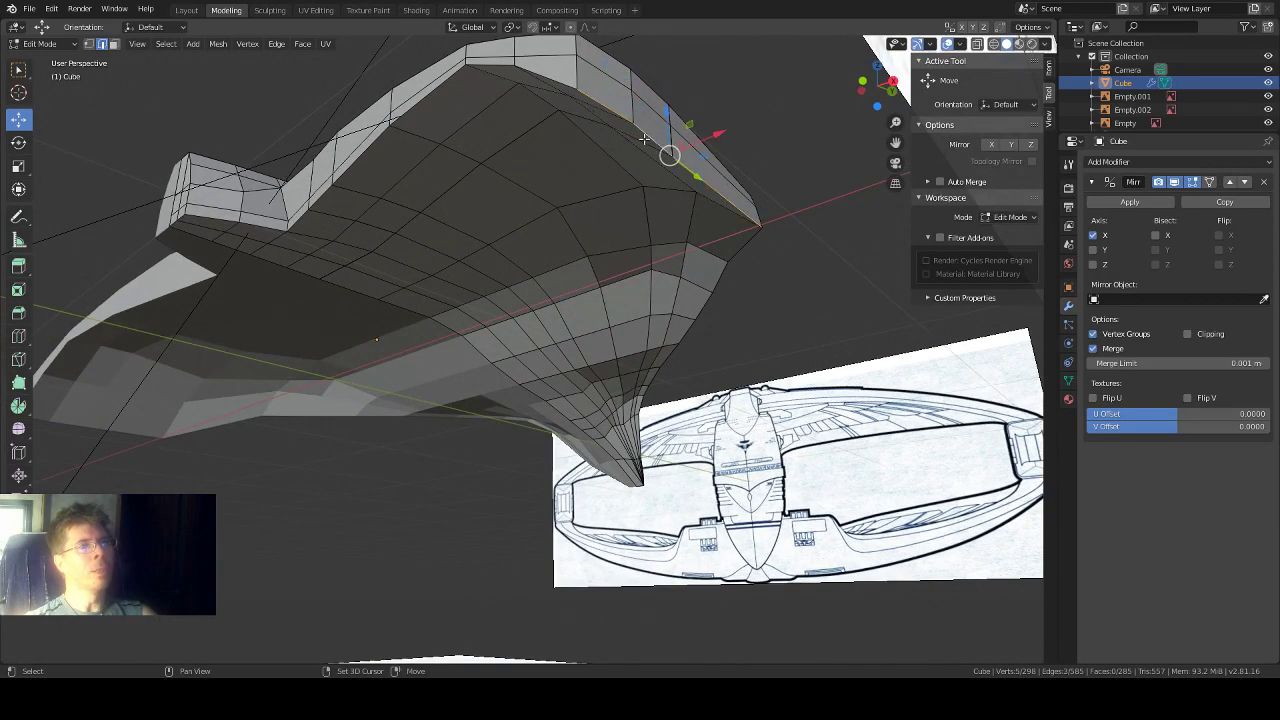
drag(670, 125, 673, 107)
middle_drag(696, 62, 712, 90)
click(743, 288)
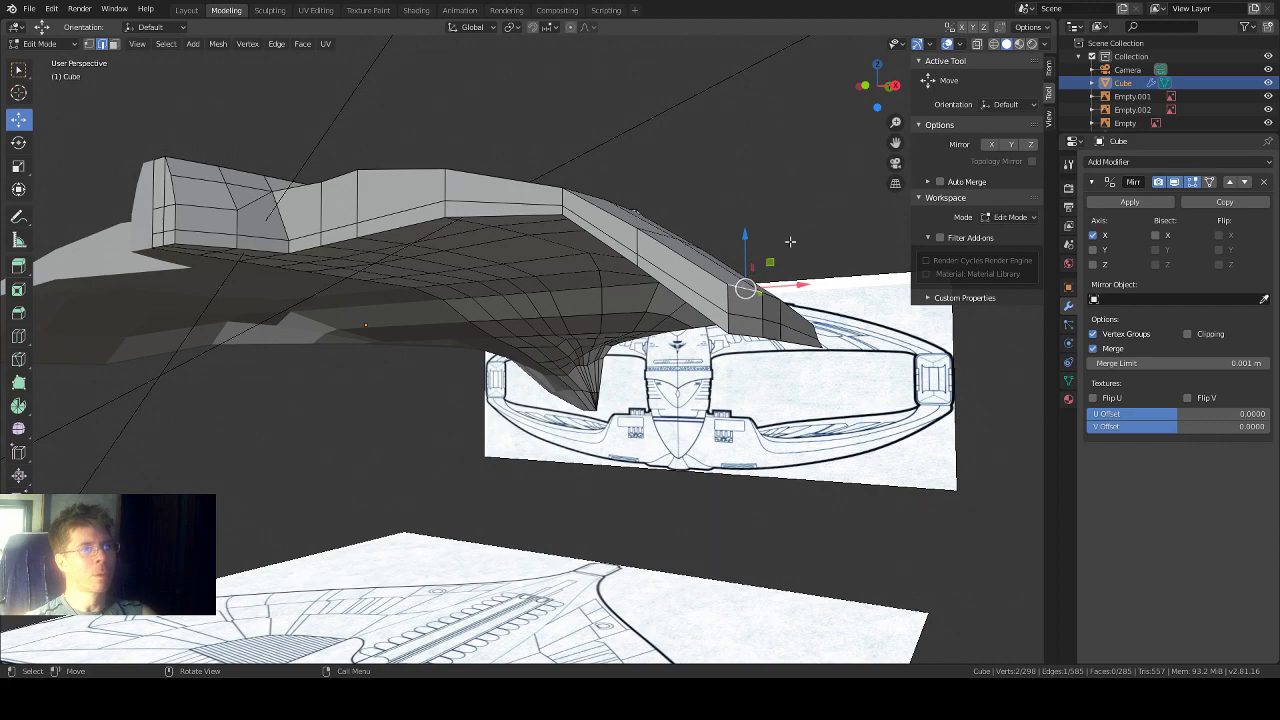
Step: Using vertex selection, lower the protruding end vertex of the short stray edge on the wing's upper surface slightly along Z
mouse_move(790, 241)
middle_down()
mouse_move(820, 234)
mouse_move(840, 255)
mouse_move(795, 262)
middle_up()
click(658, 356)
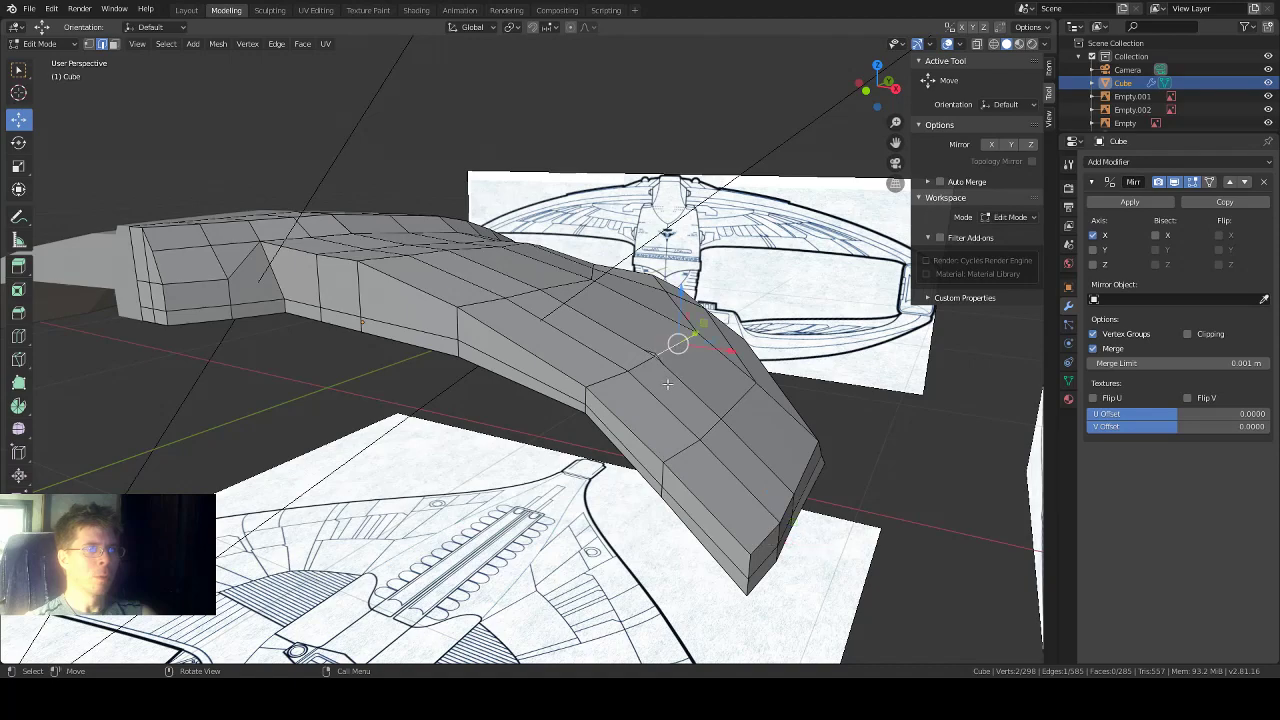
click(656, 357)
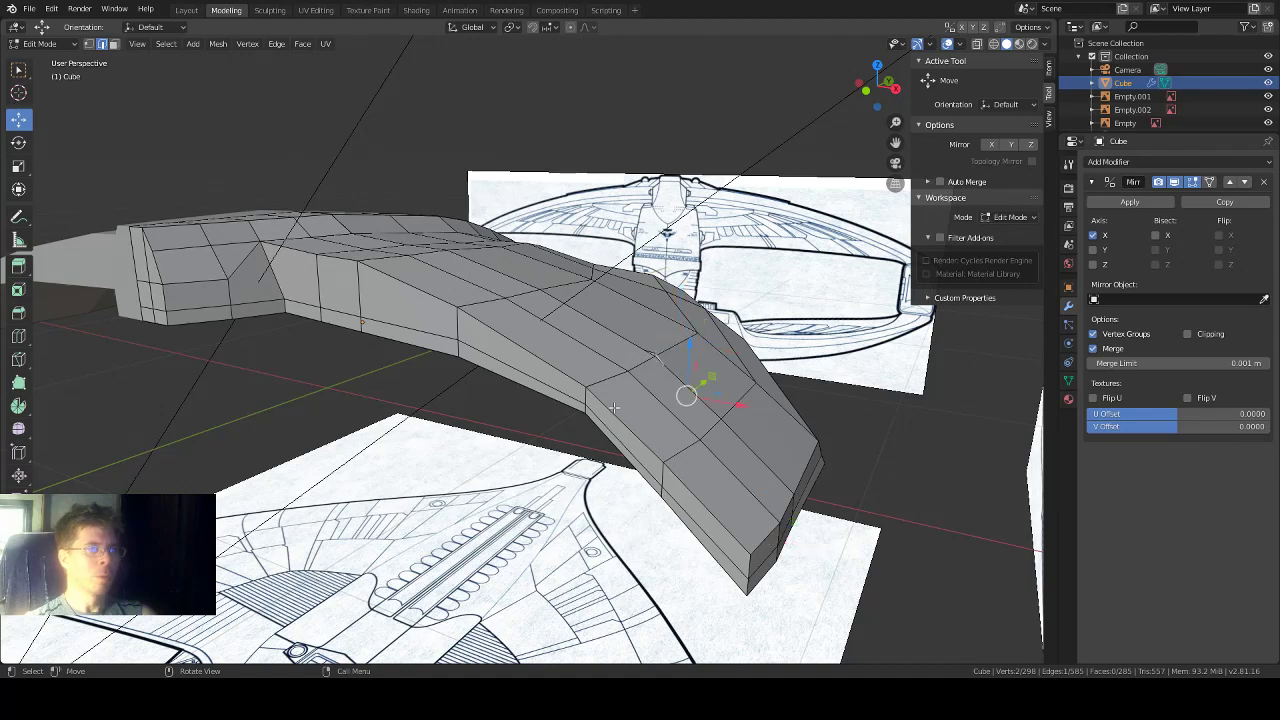
middle_drag(614, 408, 623, 371)
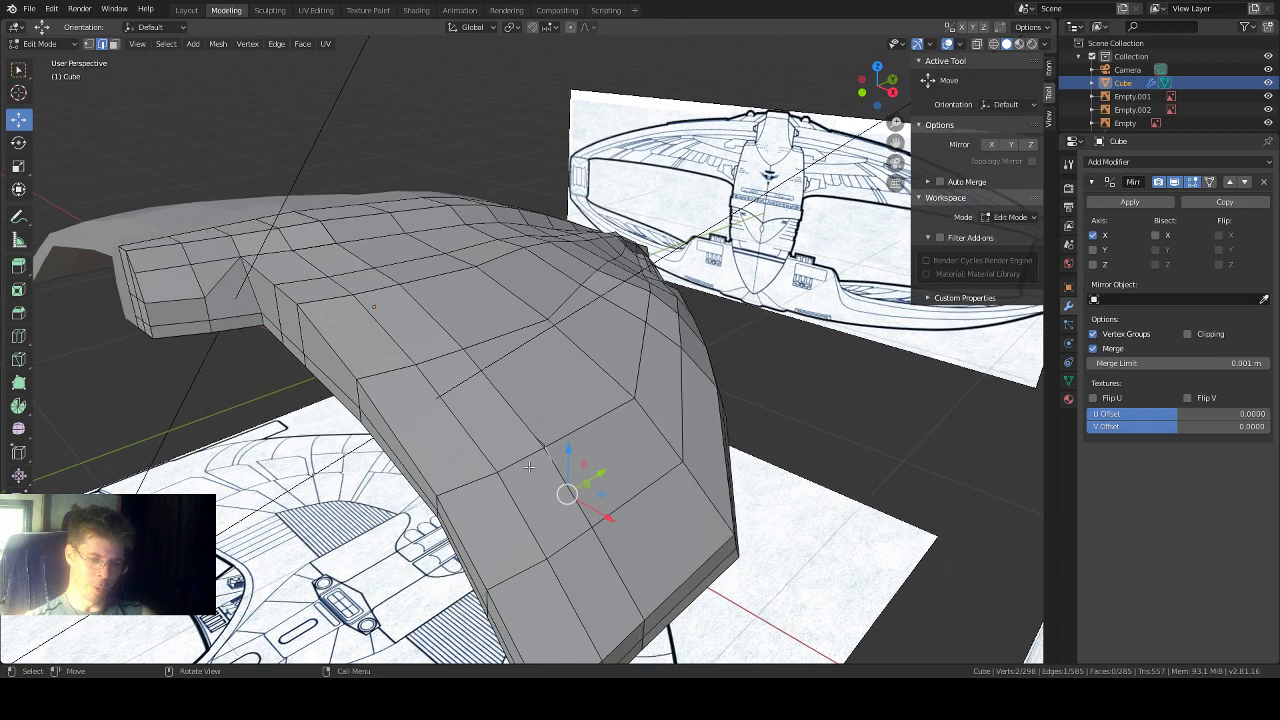
key(KP_Decimal)
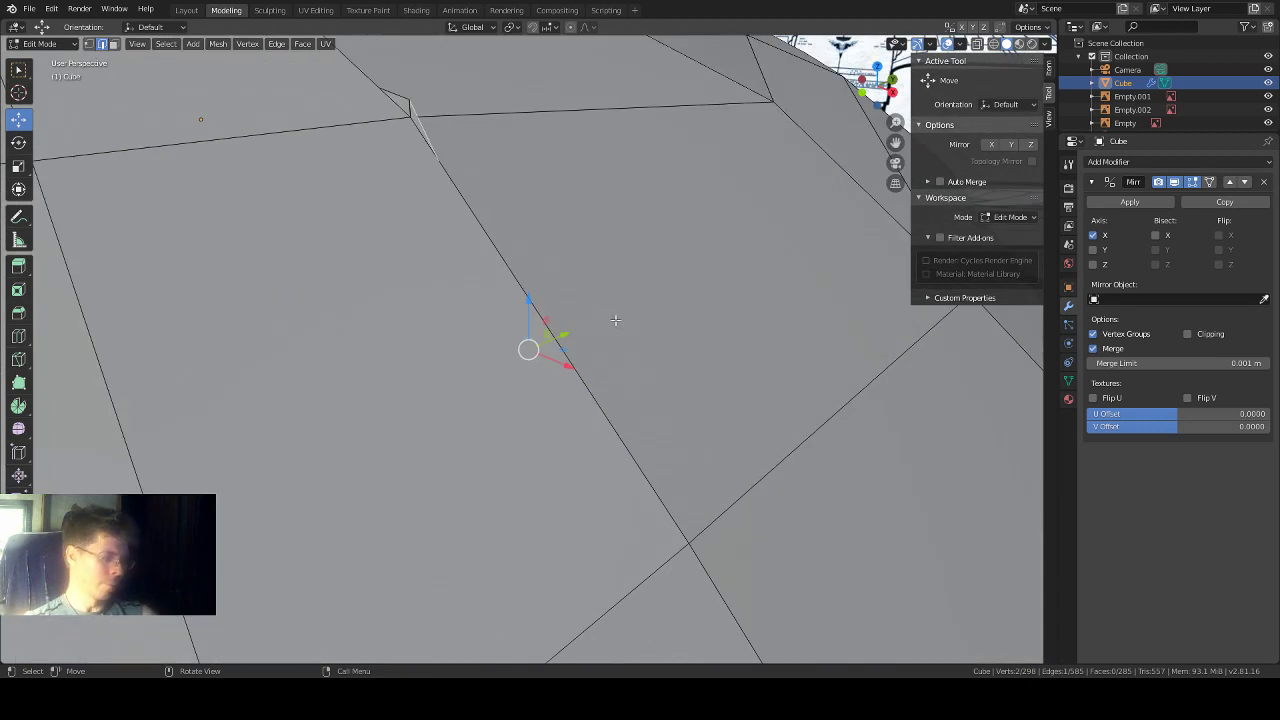
key(1)
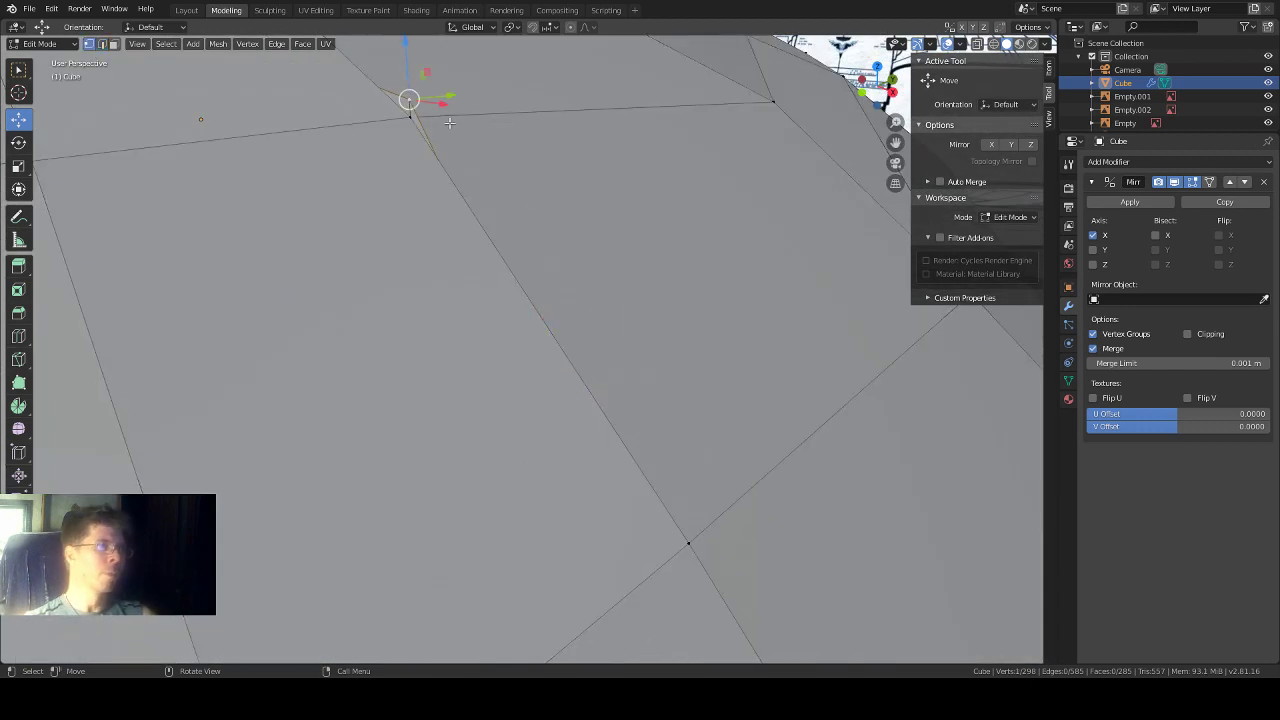
scroll(449, 122, down, 5)
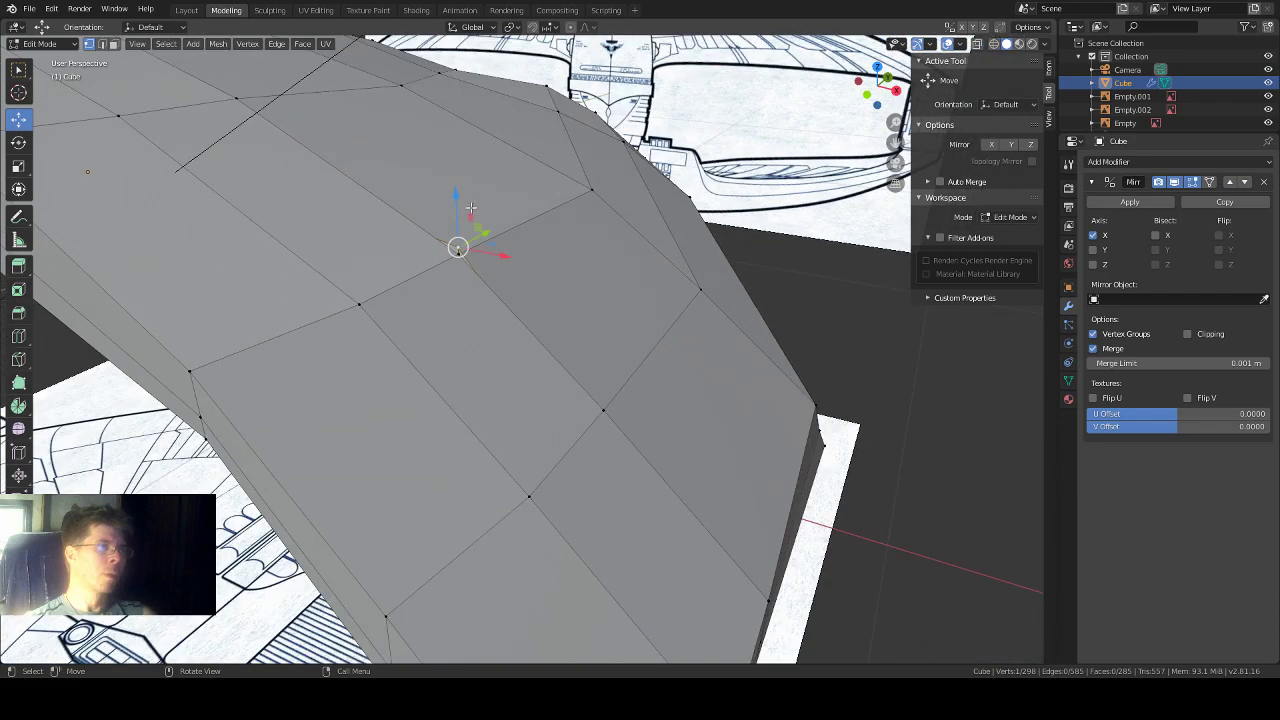
drag(457, 215, 455, 238)
middle_drag(529, 240, 645, 163)
drag(448, 232, 449, 235)
scroll(570, 214, down, 10)
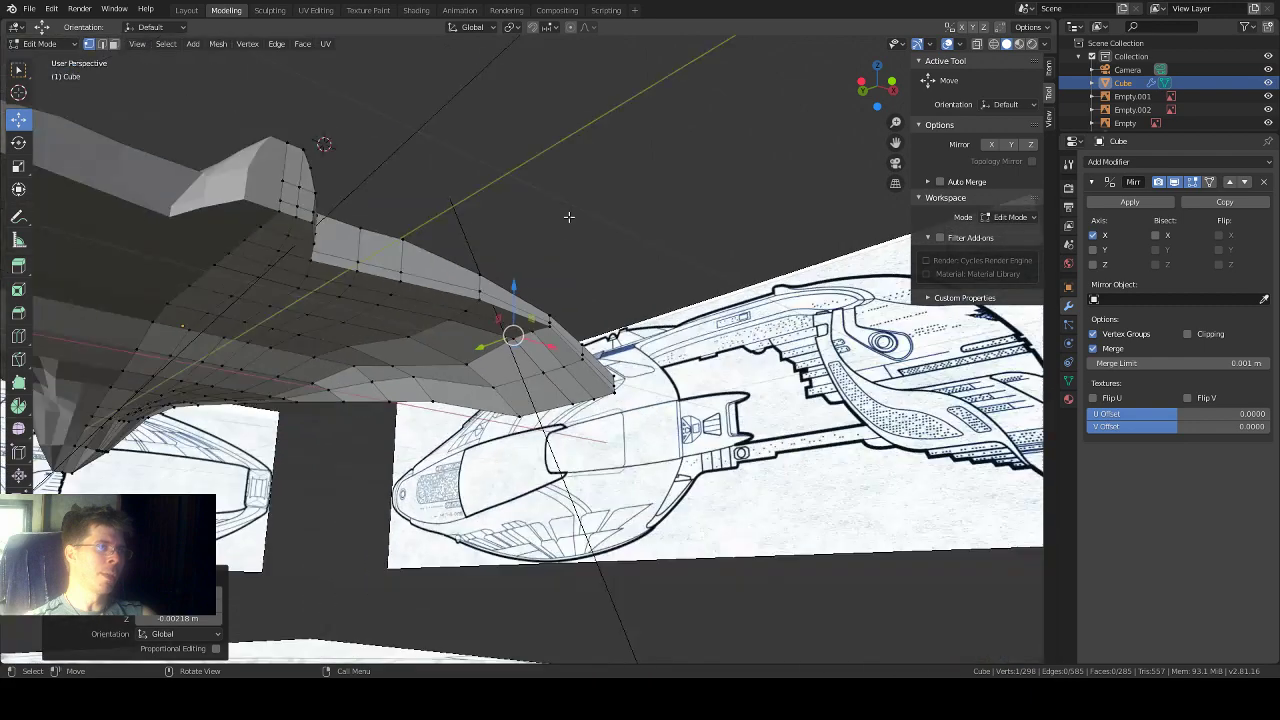
Step: Lower the same vertex another 0.0127 m along Z, checking it from beneath the wing
middle_drag(538, 181, 565, 255)
key(alt+h)
scroll(495, 287, up, 1)
scroll(540, 220, up, 2)
scroll(523, 235, up, 4)
scroll(523, 235, down, 3)
scroll(523, 235, up, 3)
key(g)
key(z)
click(502, 277)
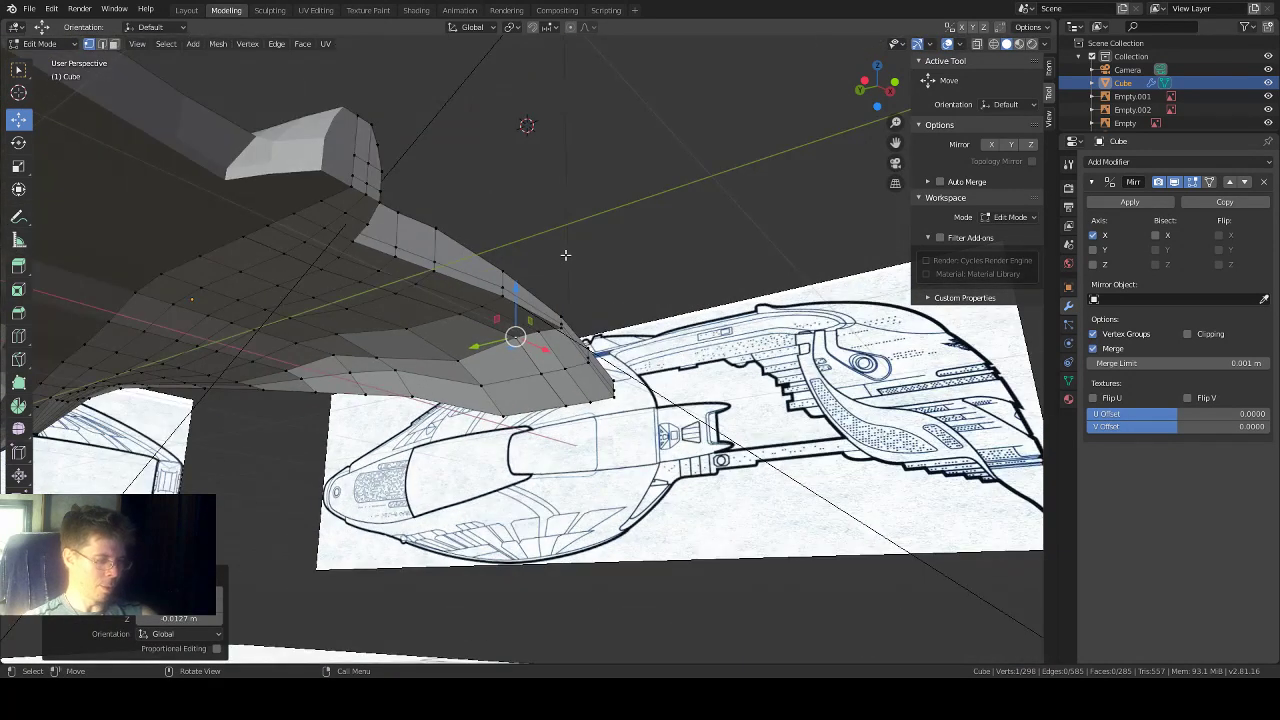
Step: Reveal any hidden mesh parts, return to object mode and reveal the hidden objects
key(alt+h)
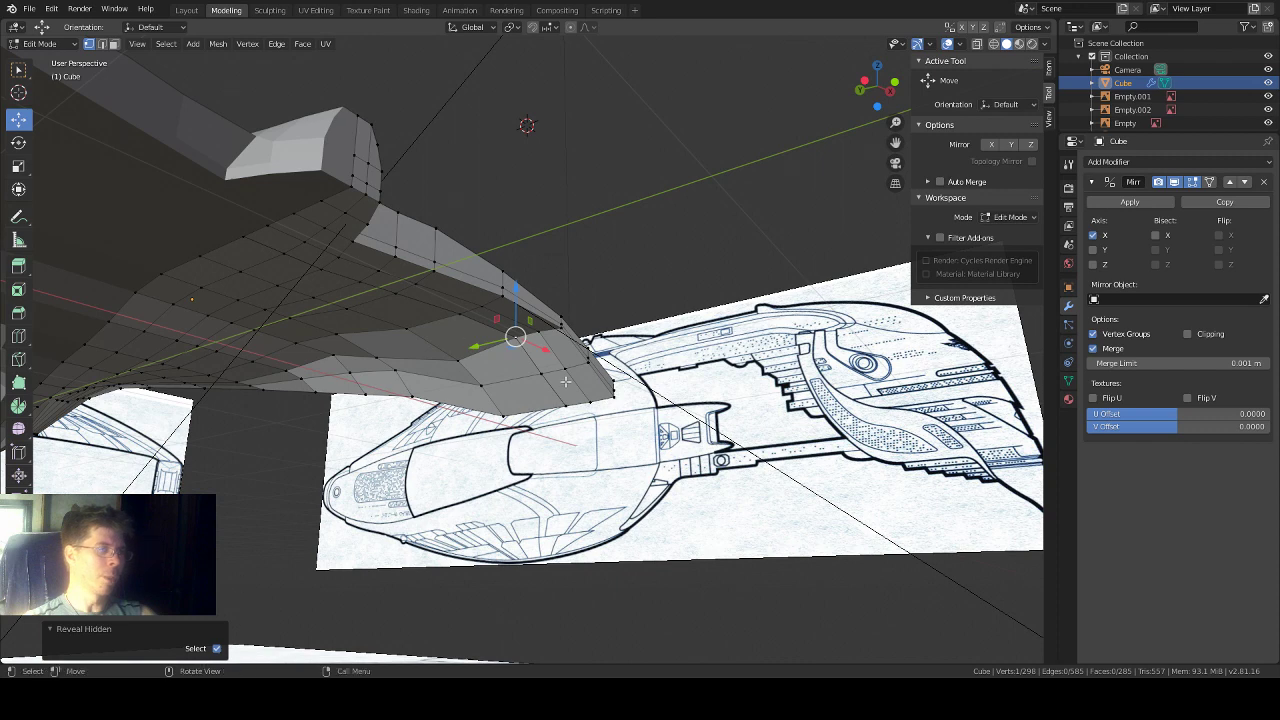
scroll(565, 381, down, 5)
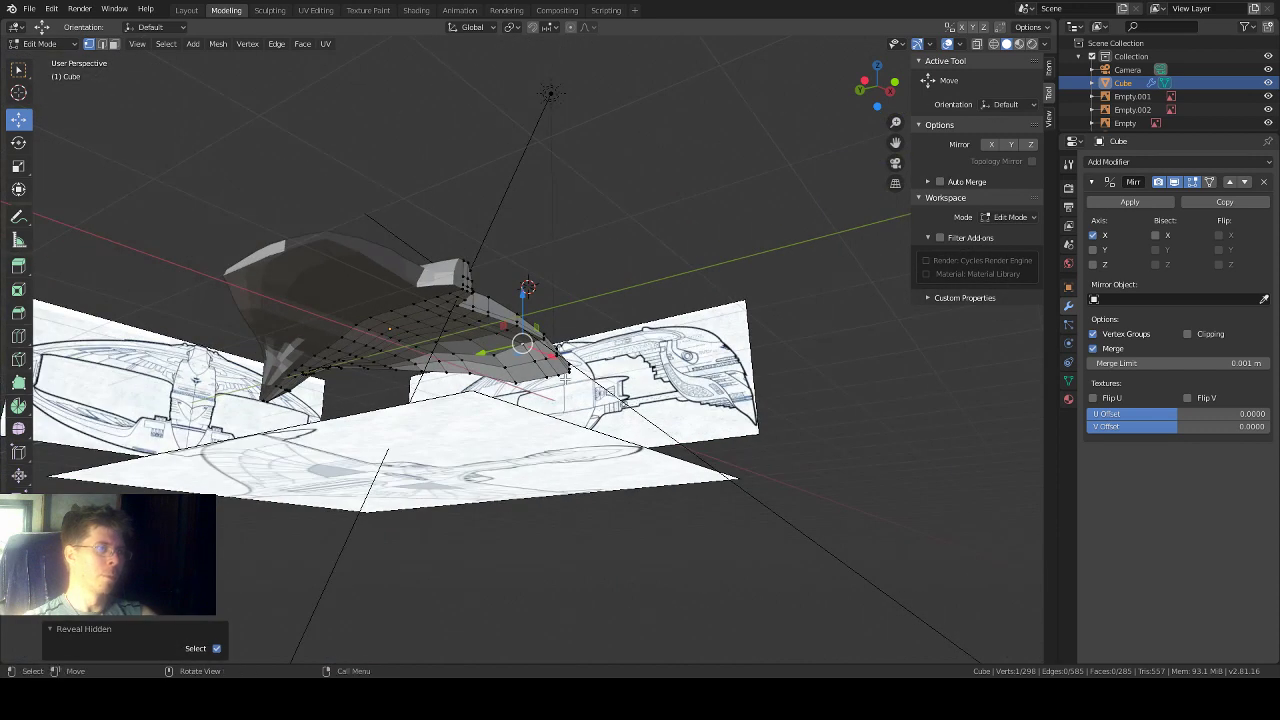
key(Tab)
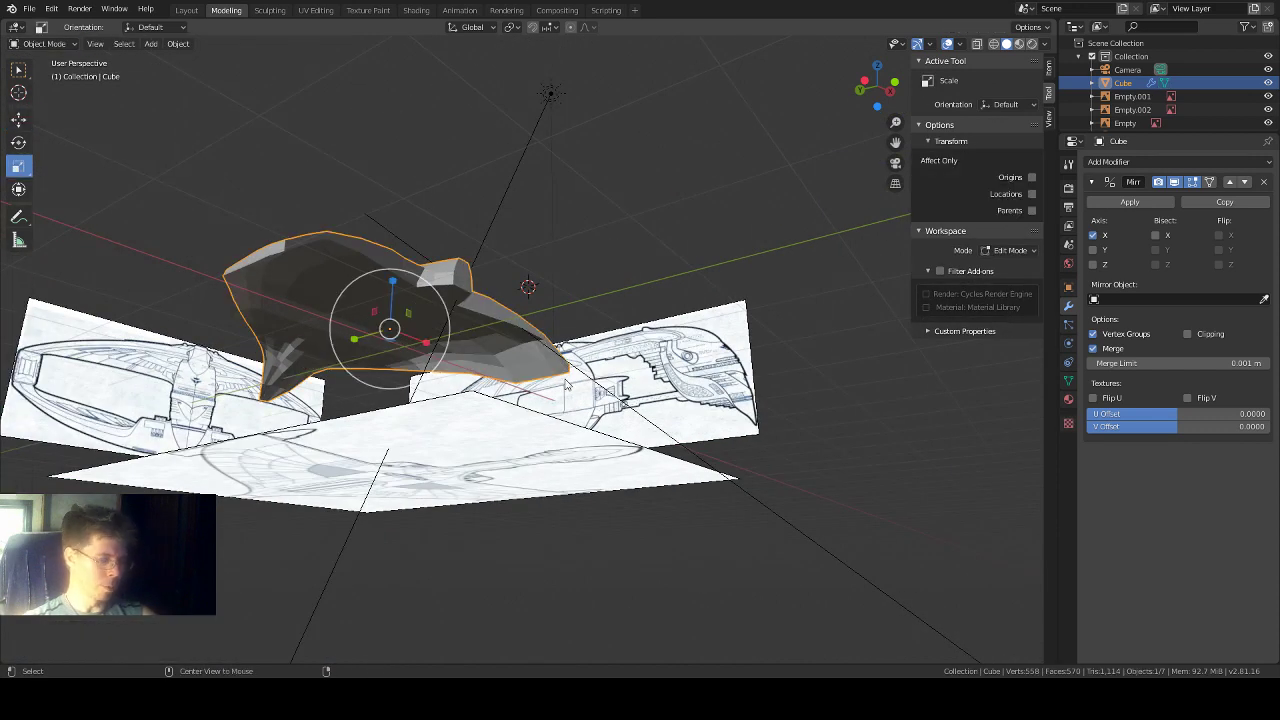
key(alt+h)
middle_drag(593, 276, 758, 295)
scroll(762, 445, up, 2)
mouse_move(794, 449)
middle_down()
mouse_move(754, 420)
mouse_move(781, 455)
middle_up()
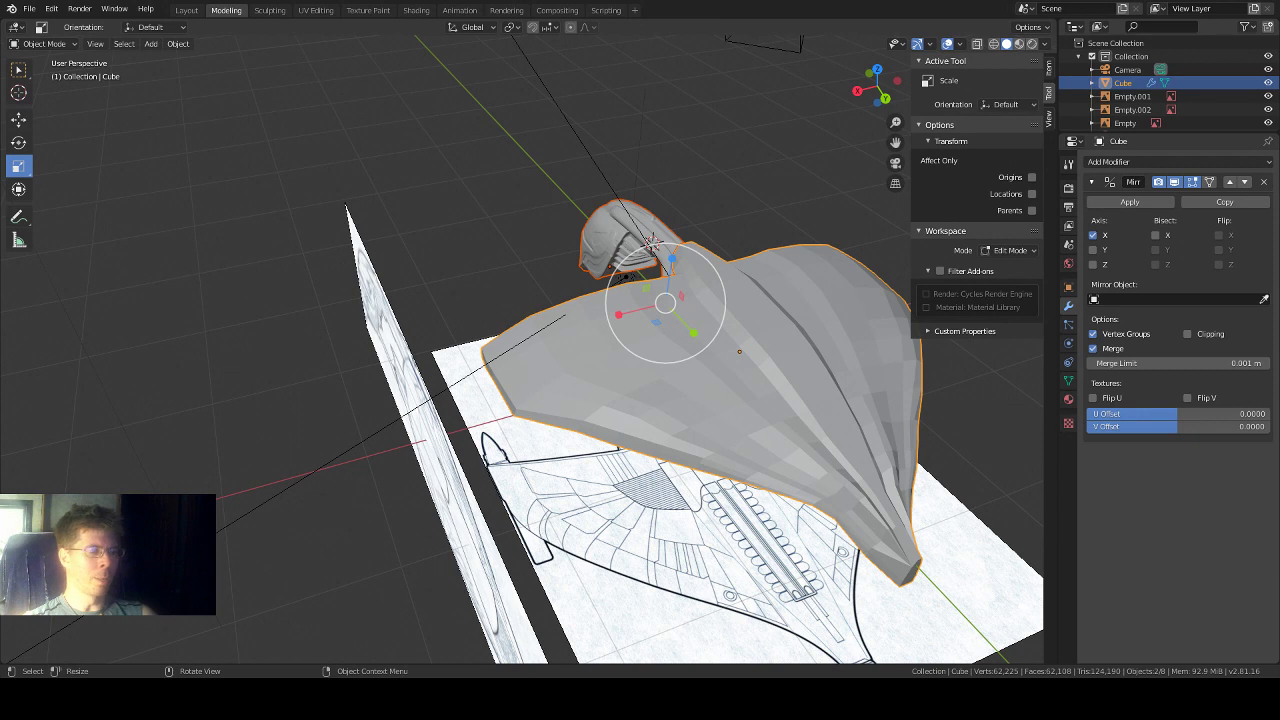
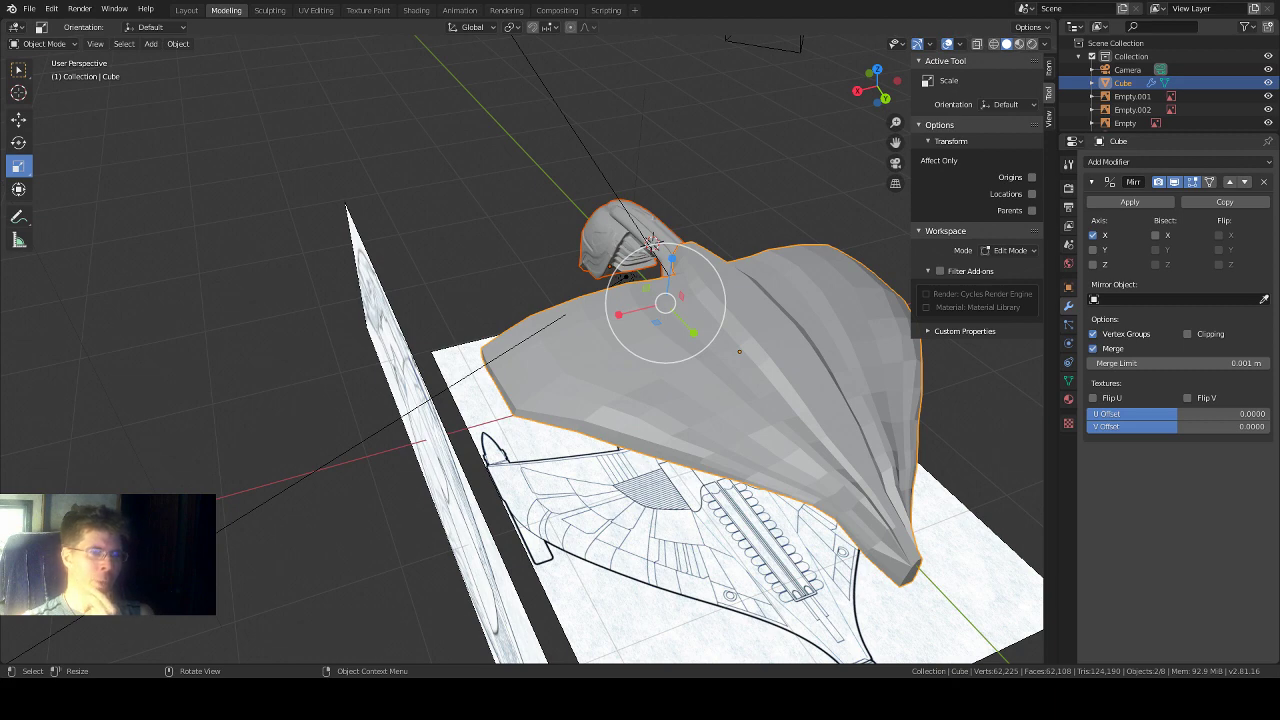
Step: Enter edit mode for both selected objects and examine the wing's outline against the blueprint in the top view
middle_drag(600, 400, 672, 438)
scroll(676, 437, up, 1)
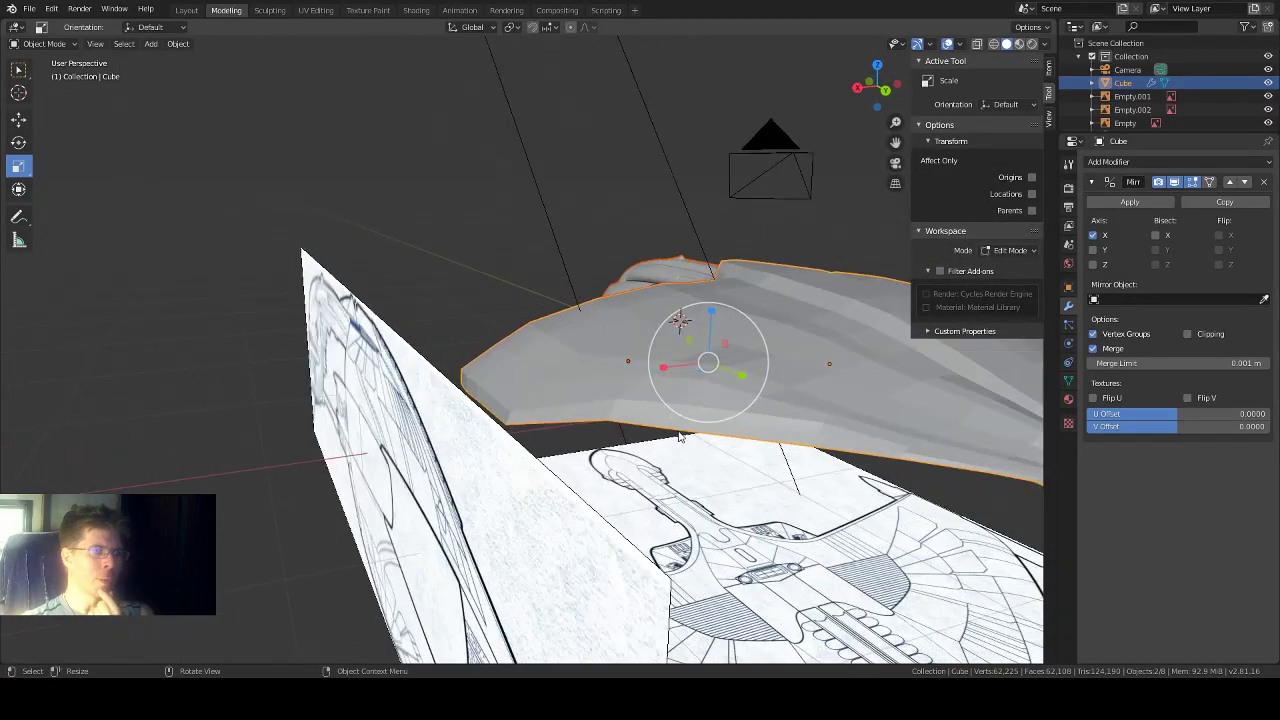
middle_drag(565, 420, 620, 396)
key(Tab)
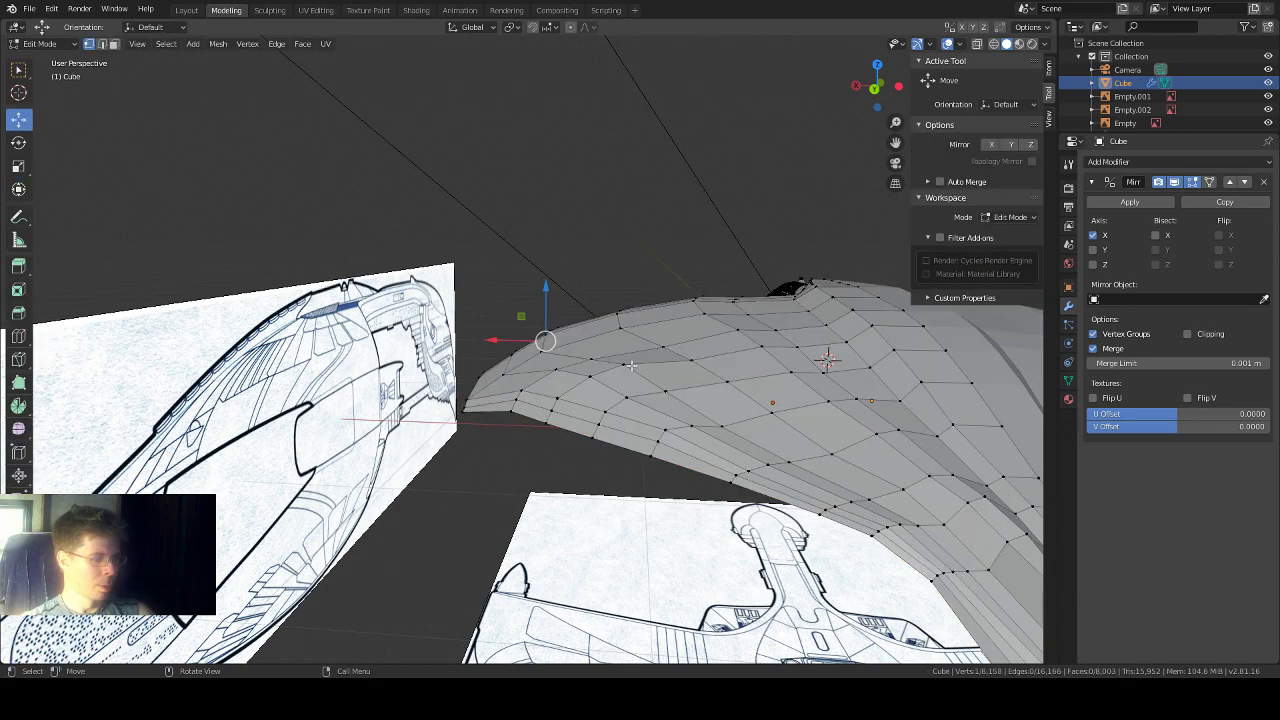
click(626, 240)
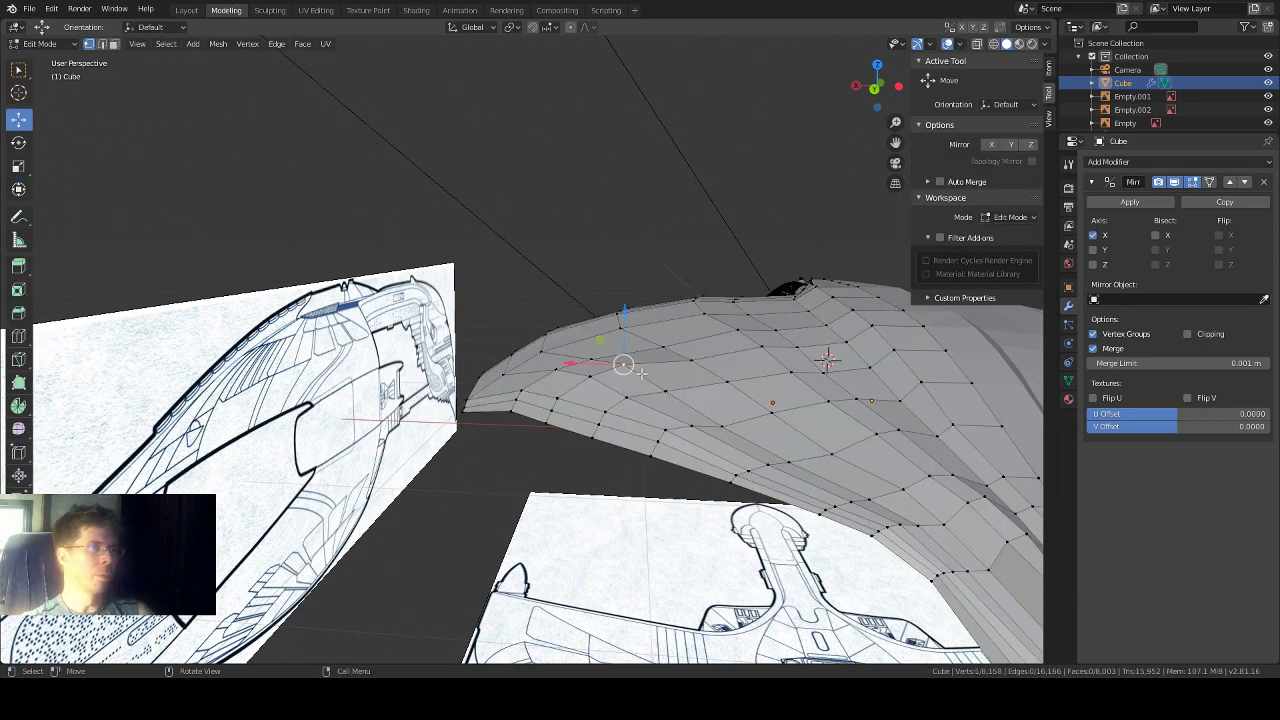
middle_drag(668, 365, 694, 324)
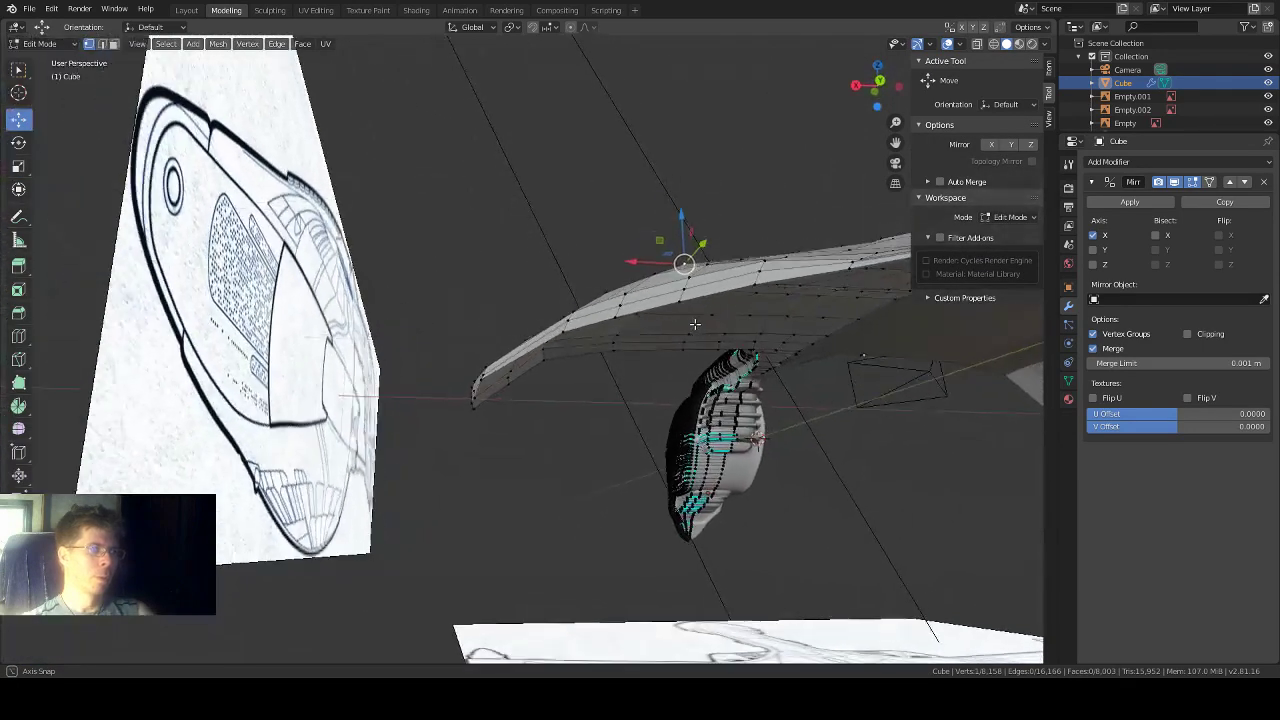
click(878, 69)
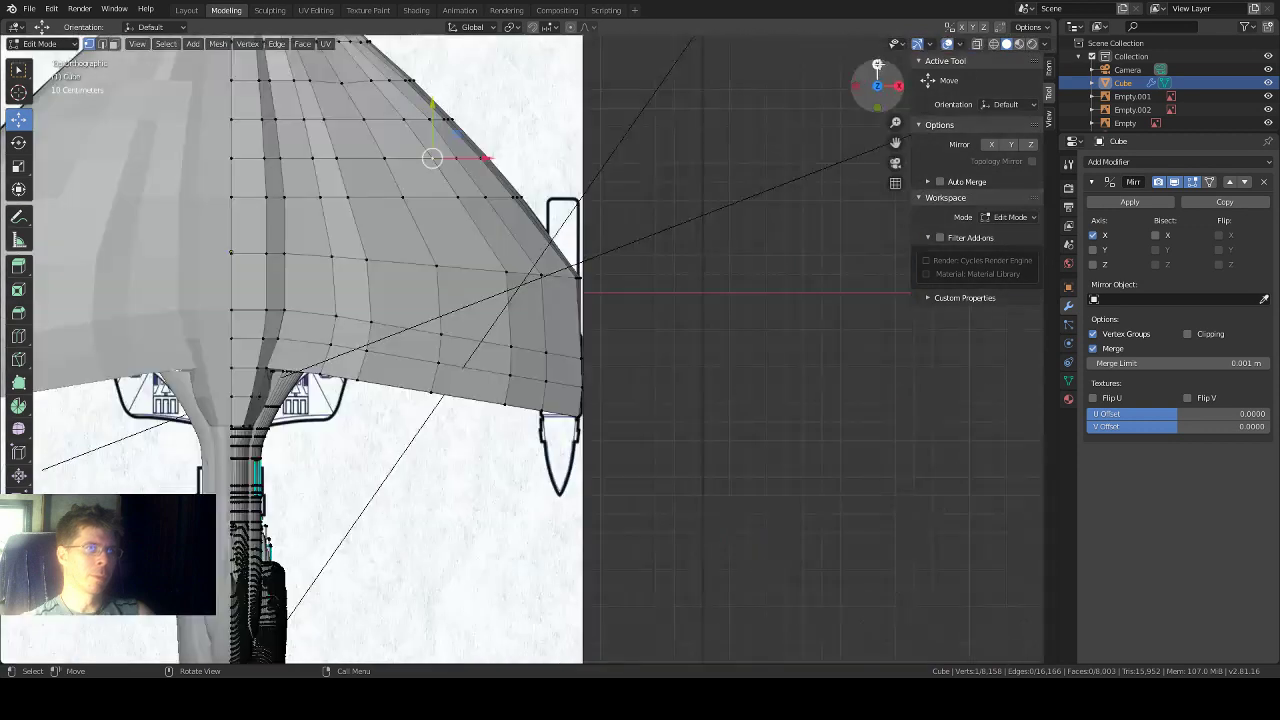
scroll(699, 191, up, 2)
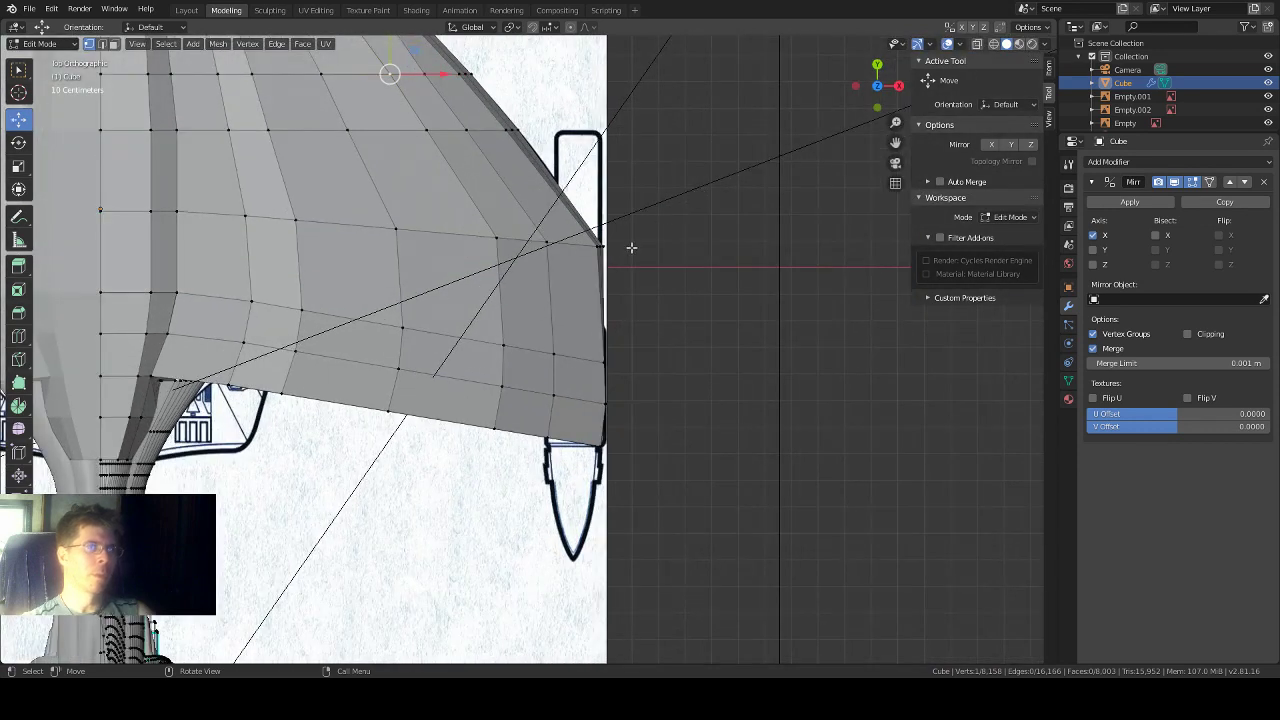
scroll(631, 247, up, 1)
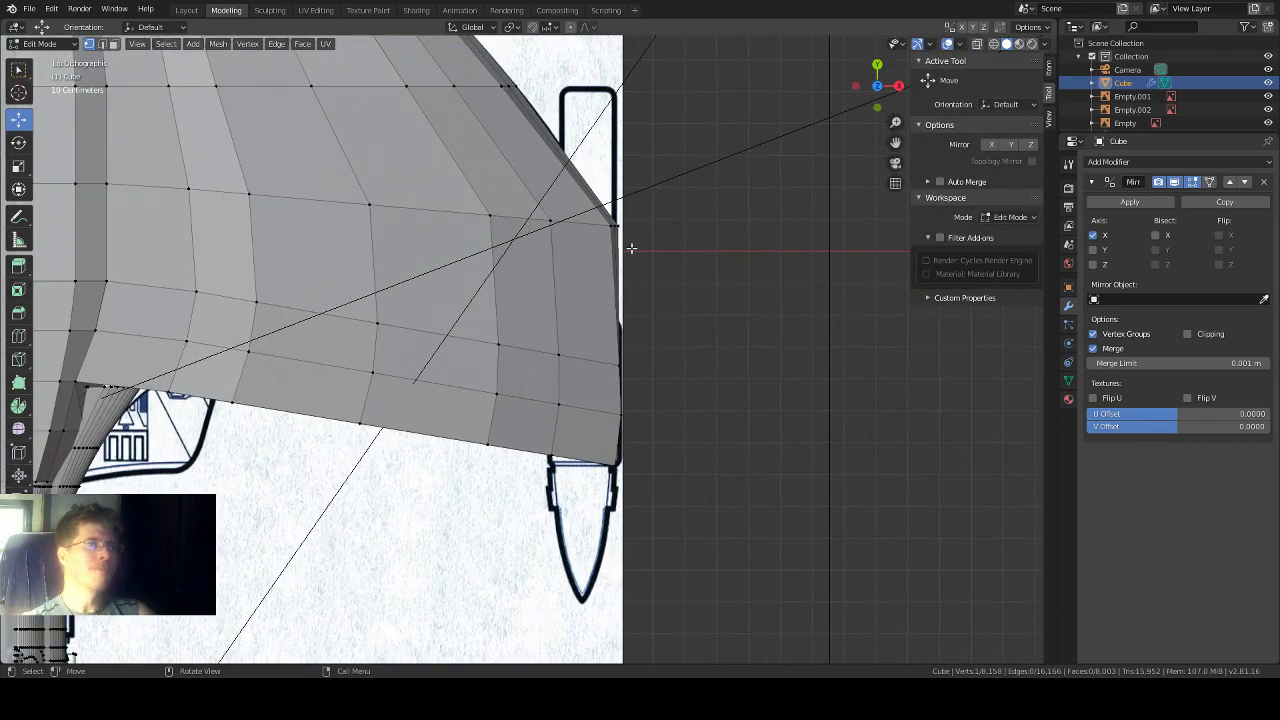
middle_drag(631, 247, 406, 174)
middle_drag(430, 226, 578, 297)
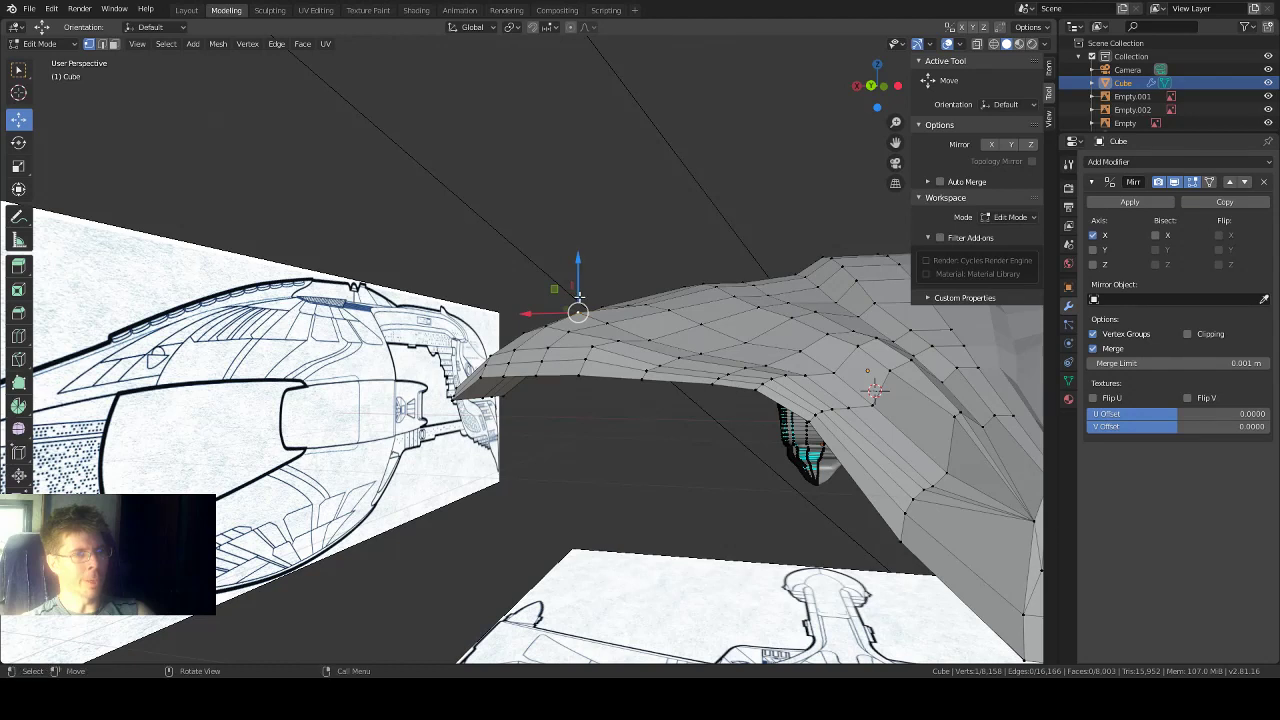
Step: Raise three connected vertices in a row across the wing's upper surface 0.0227 m along Z
click(652, 342)
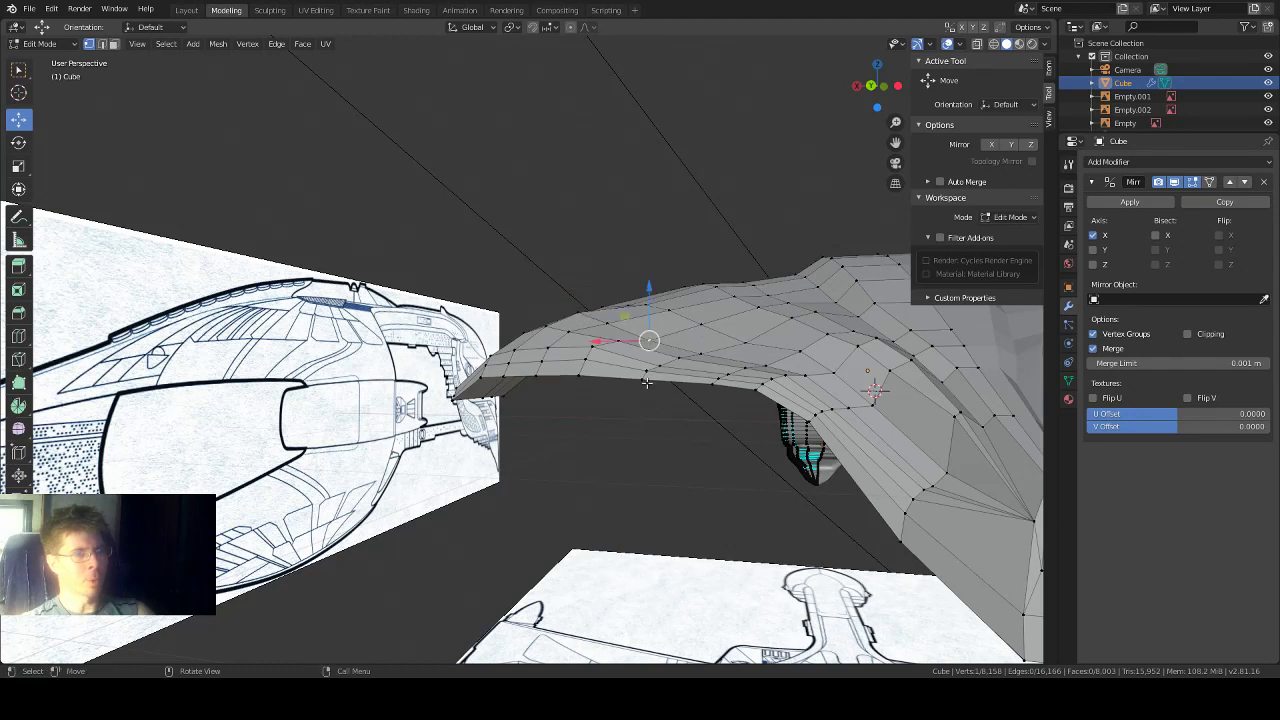
shift+click(701, 354)
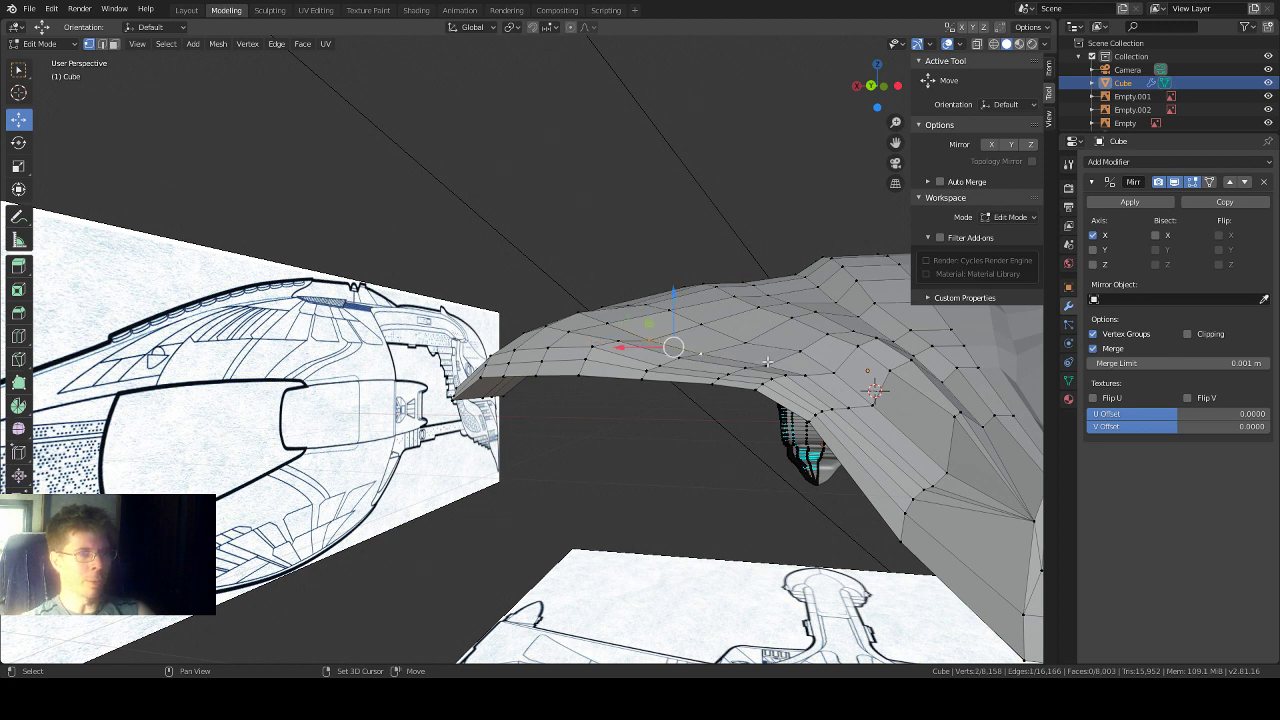
key(g)
key(z)
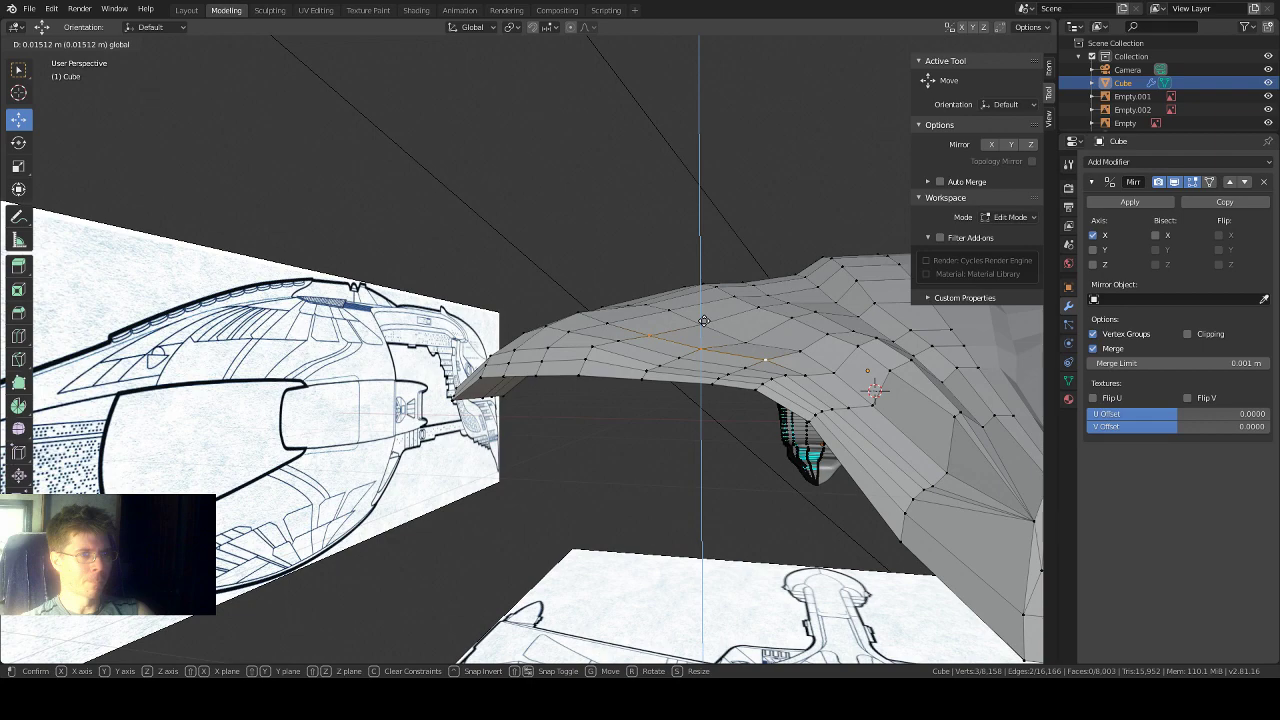
click(786, 272)
middle_drag(810, 246, 744, 346)
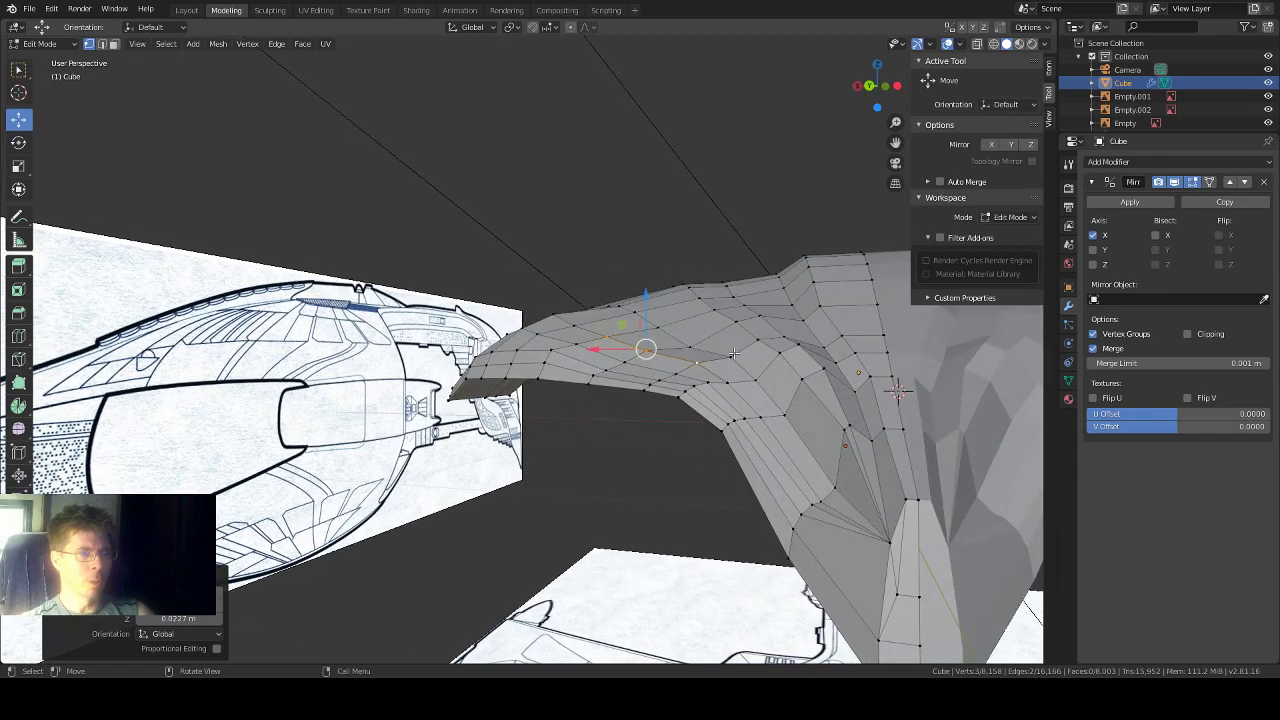
Step: Raise the single vertex neighbouring that row on the wing's upper surface 0.0272 m along Z
click(730, 357)
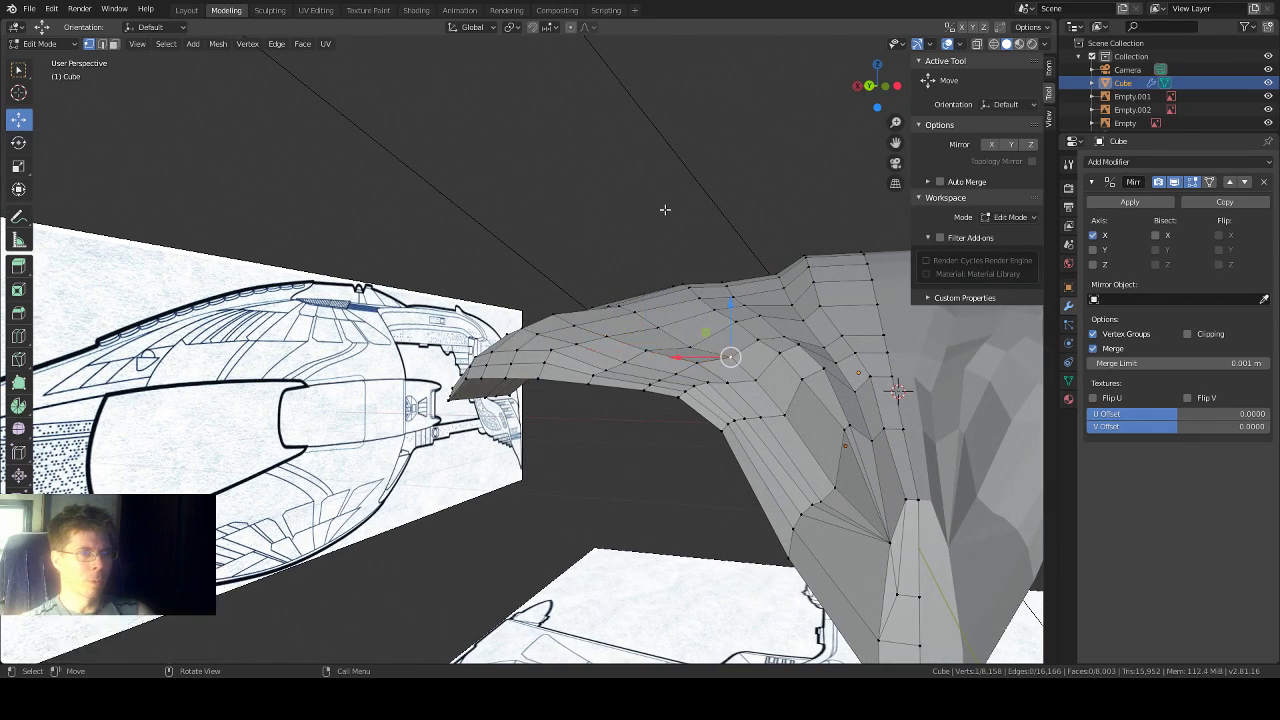
click(690, 344)
key(g)
key(z)
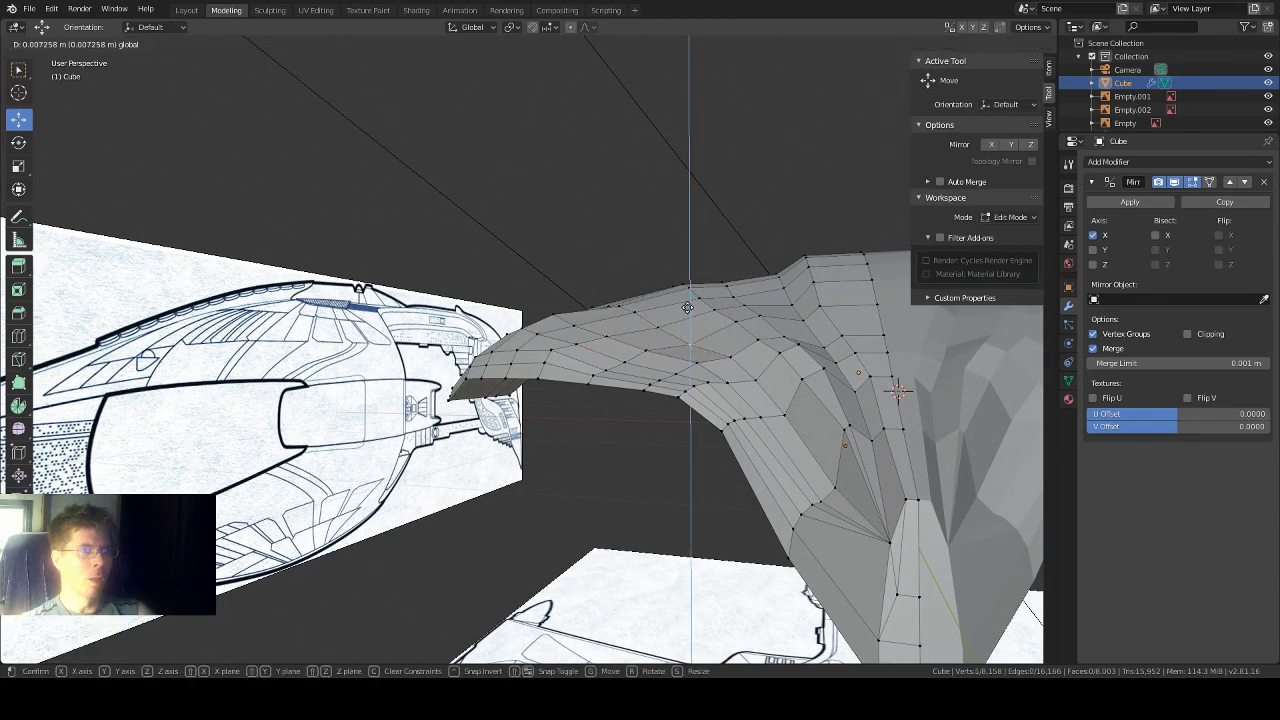
click(689, 300)
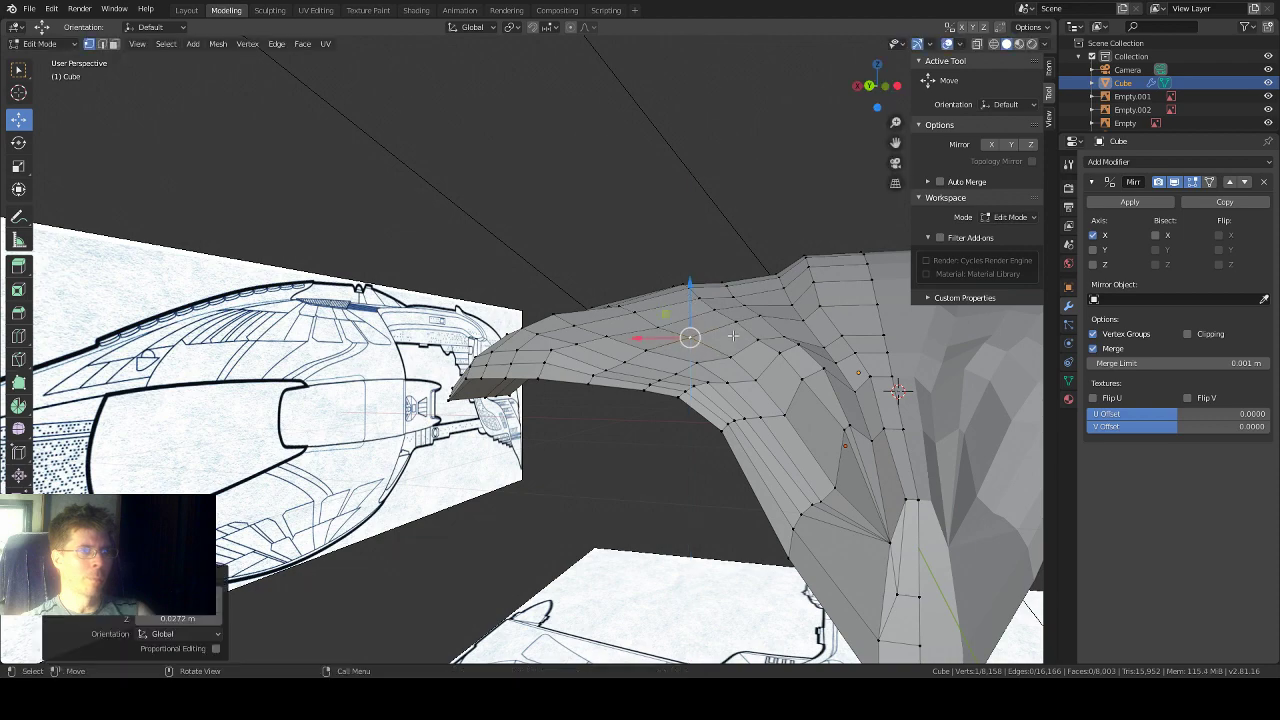
Step: Try lowering two adjacent vertices near the wing's inner crease 0.0233 m along Z, and undo the move
click(798, 344)
mouse_move(835, 334)
middle_down()
mouse_move(856, 346)
mouse_move(845, 338)
middle_up()
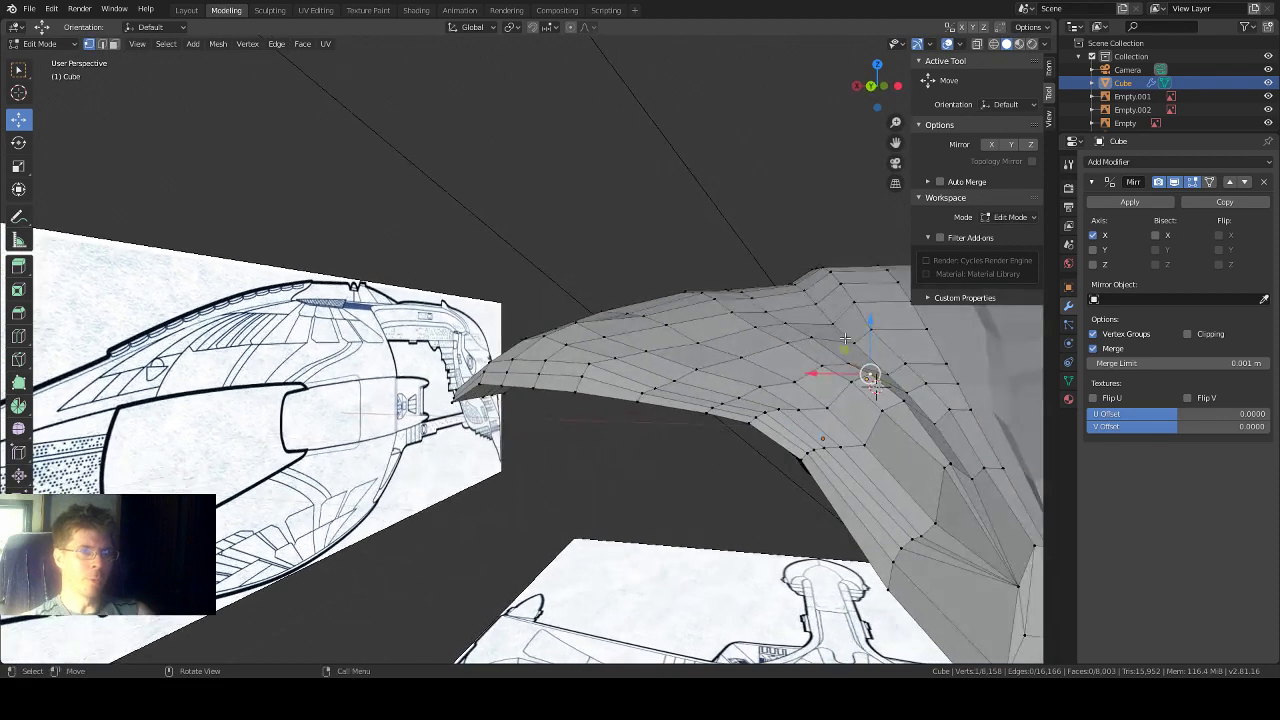
shift+click(881, 417)
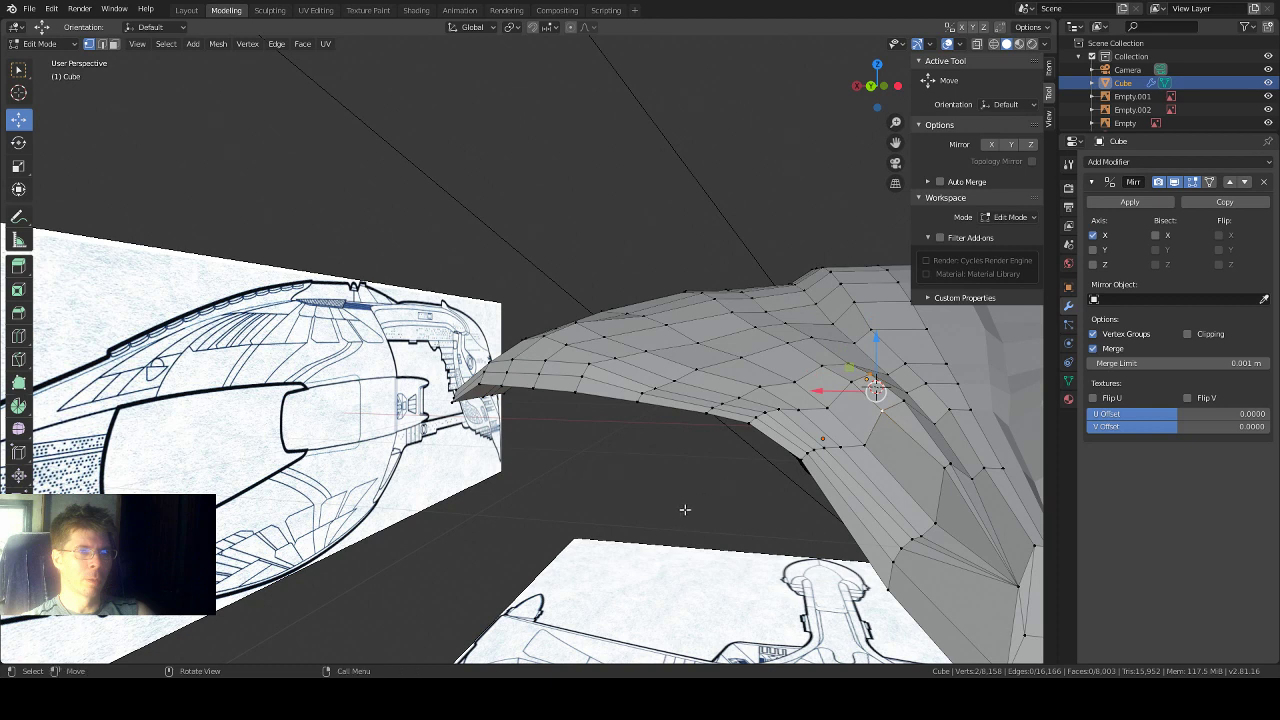
key(g)
key(z)
click(785, 402)
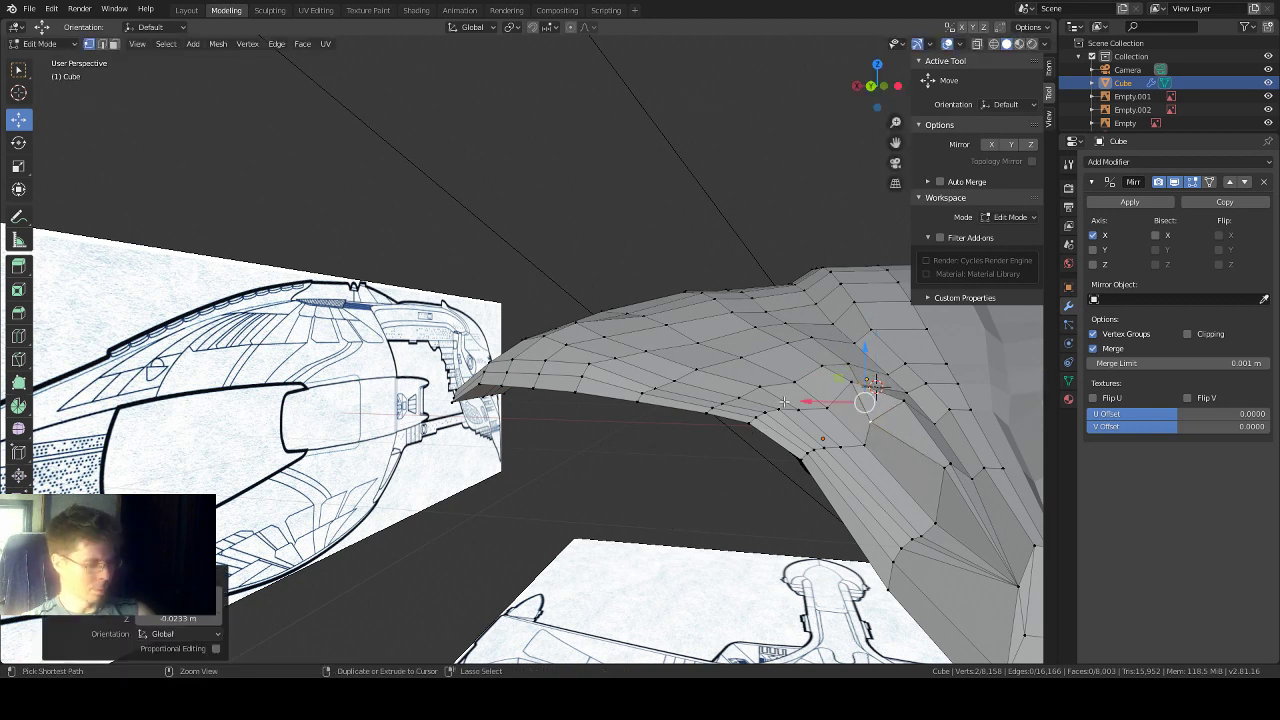
key(ctrl+z)
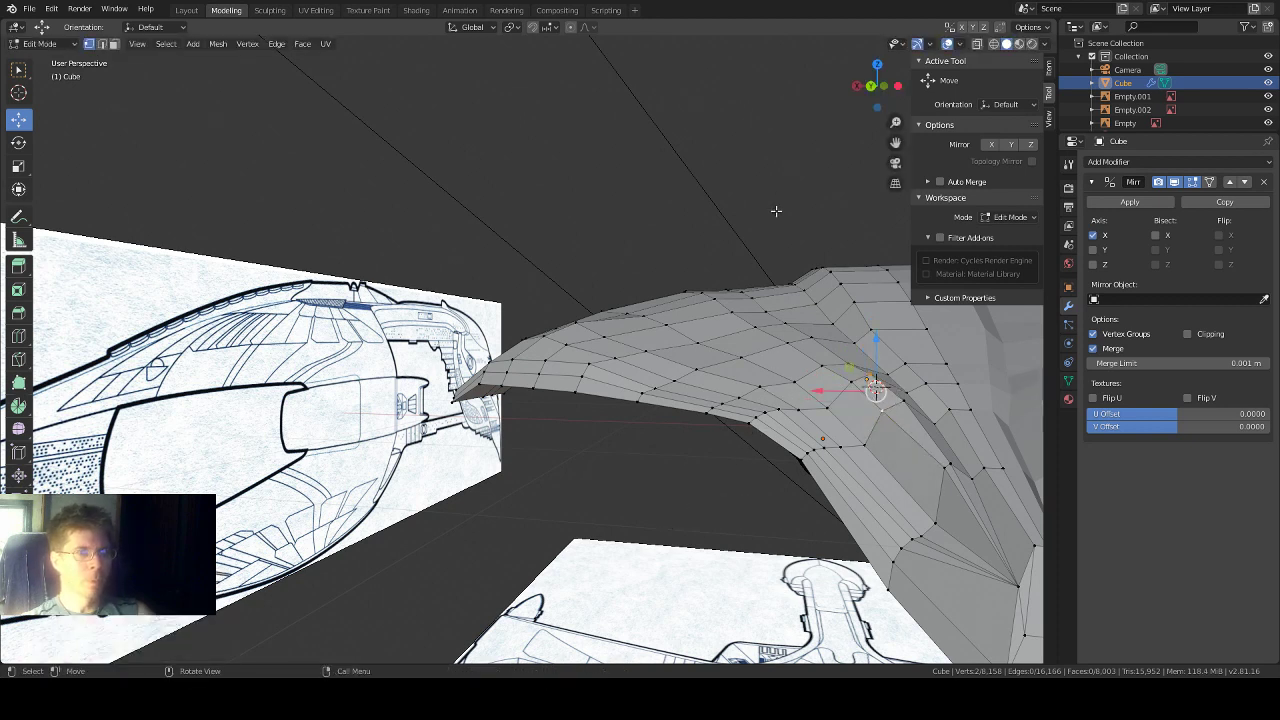
Step: Select the vertex in the crease where the wing meets the central hull and activate the Select Box tool
middle_drag(759, 203, 757, 233)
scroll(773, 255, up, 2)
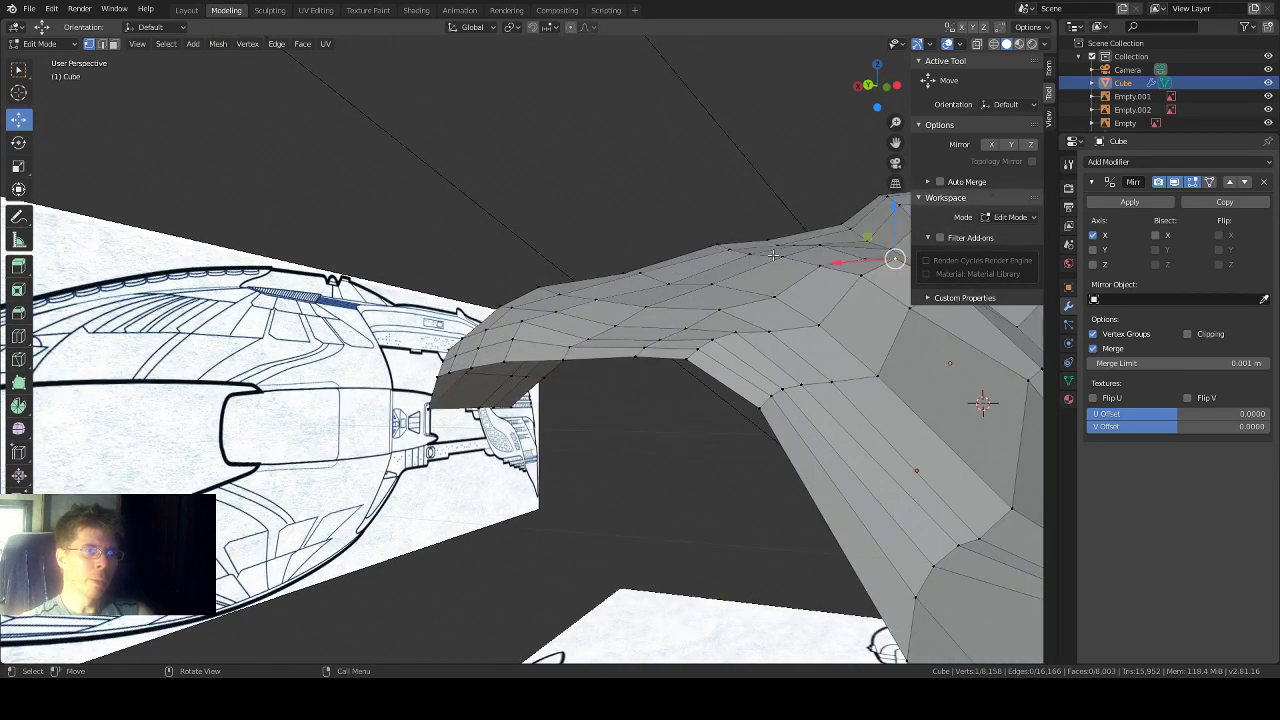
scroll(773, 255, down, 2)
click(766, 357)
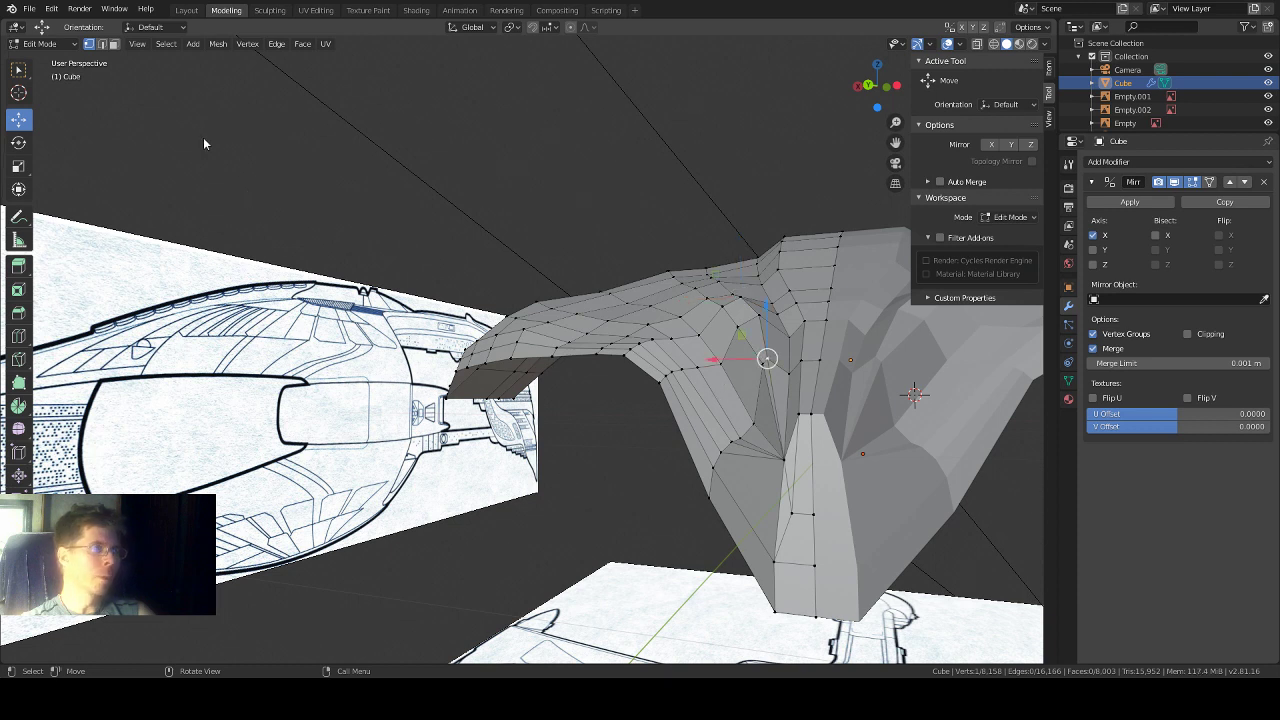
click(19, 71)
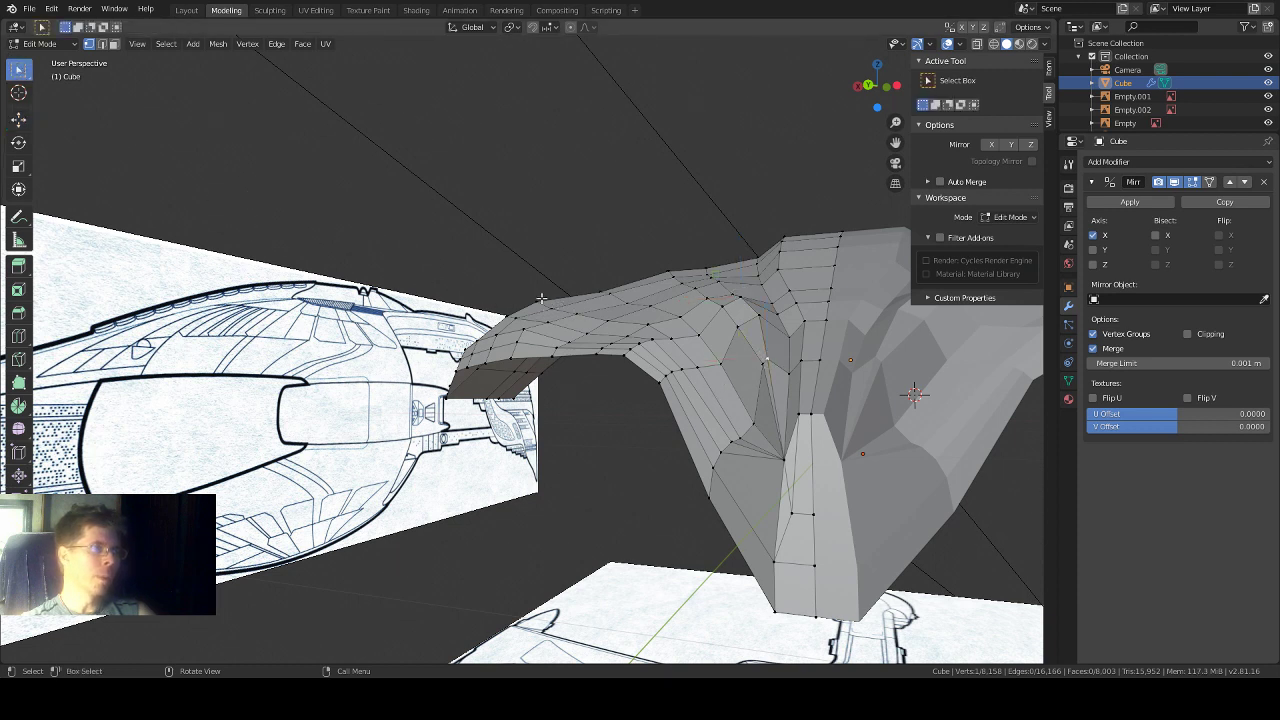
Step: Extend the selection to six connected vertices above the crease between wing and central hull, and lower them 0.0476 m along Z
shift+click(745, 352)
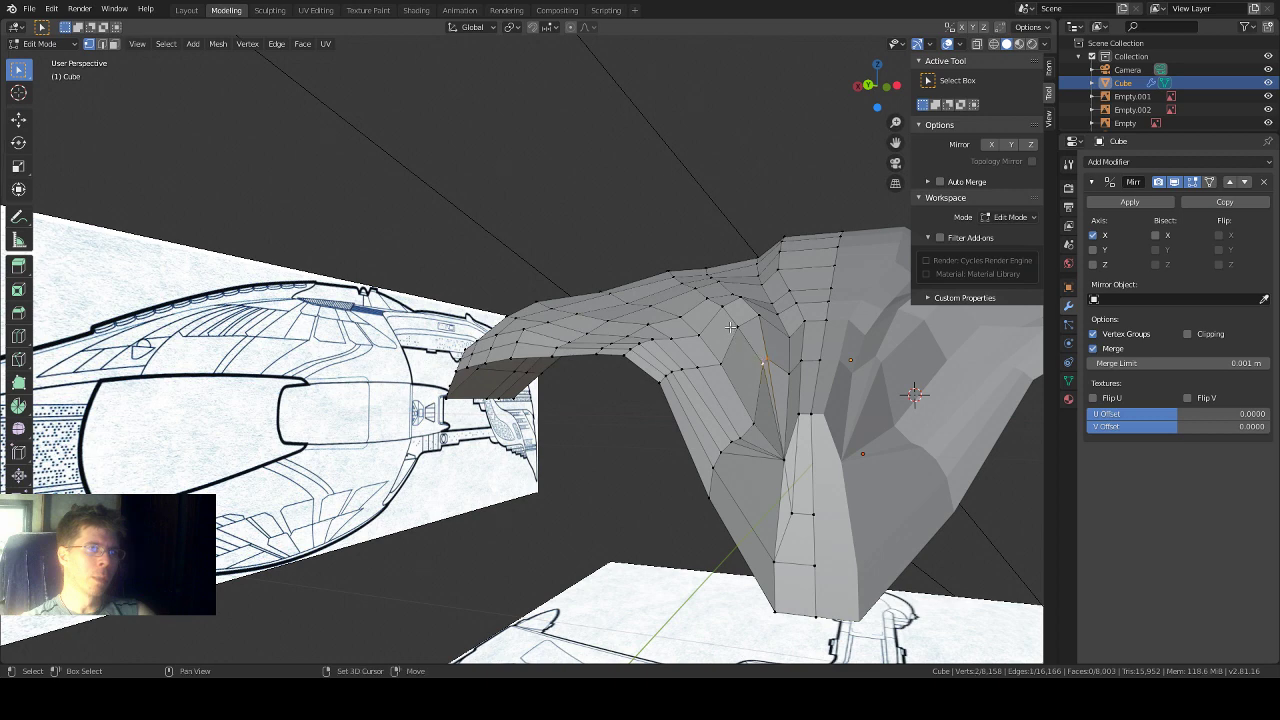
shift+middle_drag(760, 316, 793, 313)
key(g)
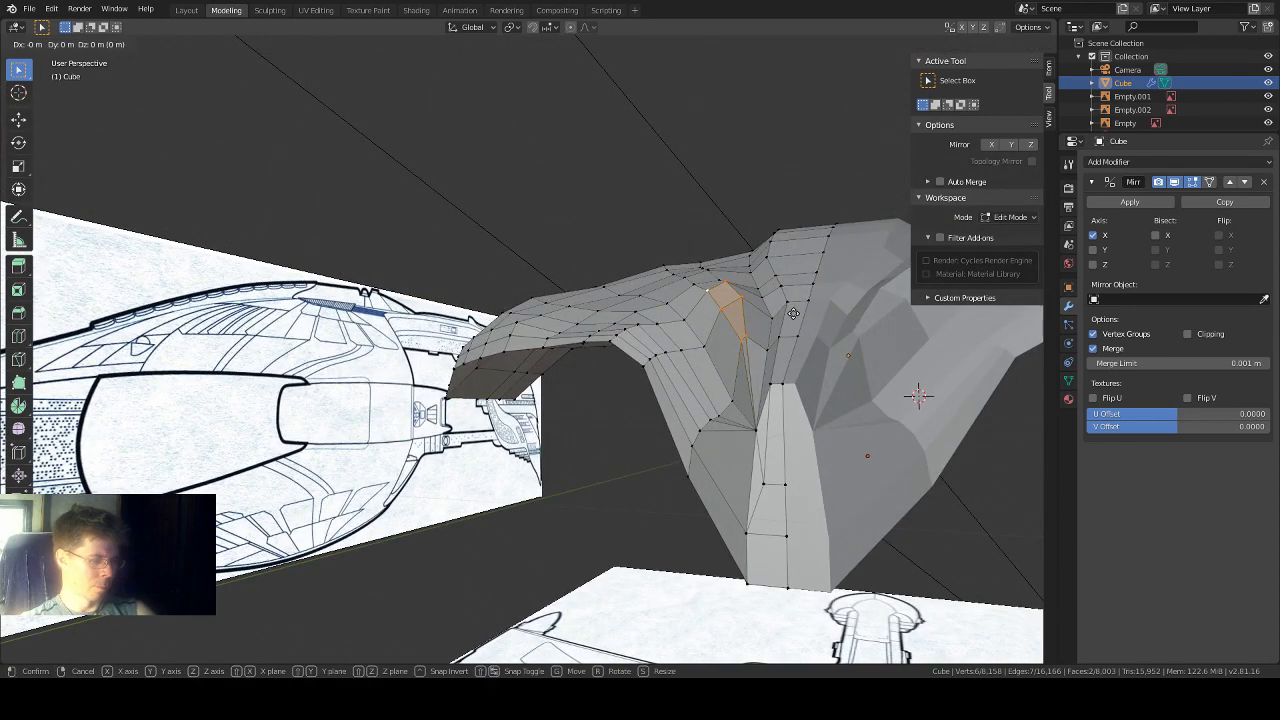
key(z)
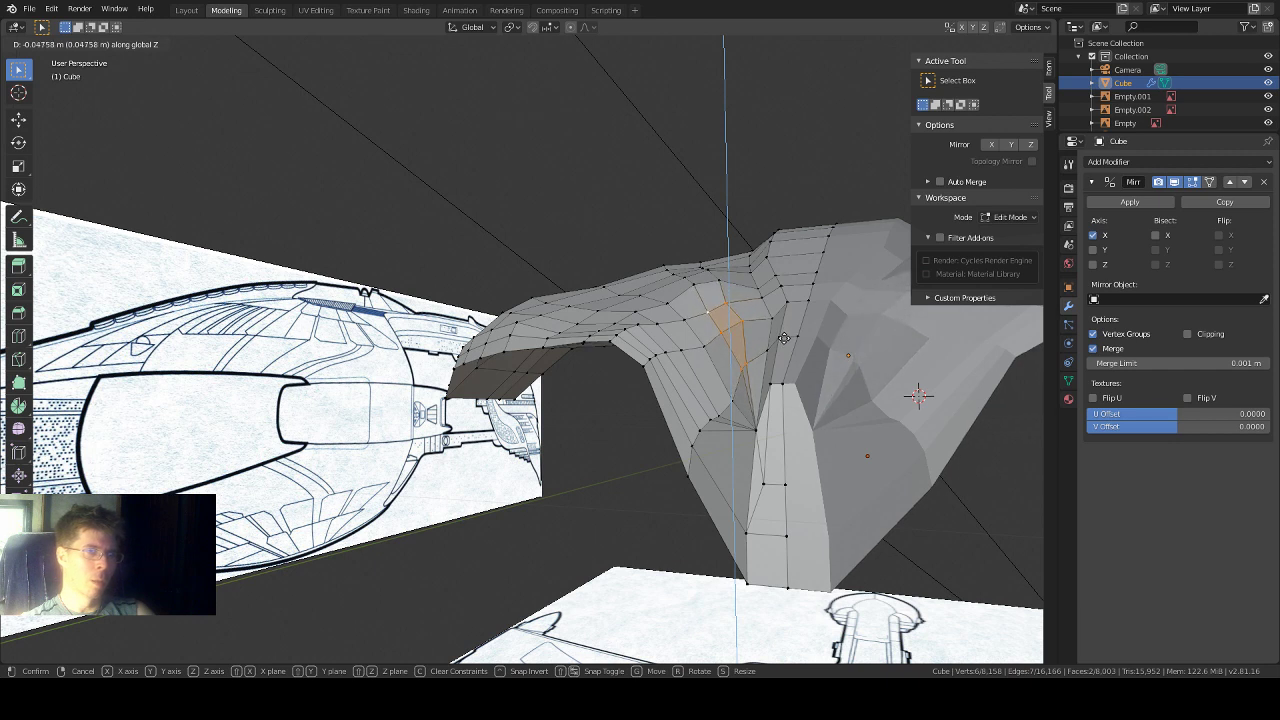
click(784, 338)
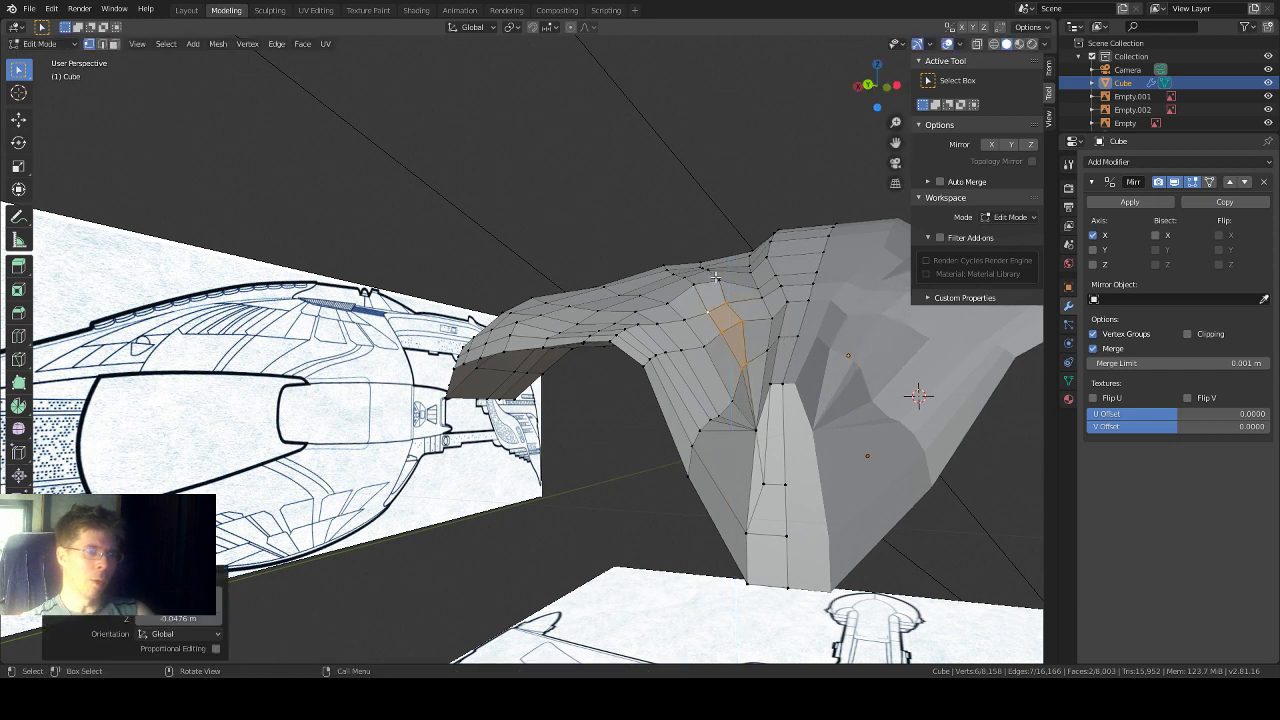
Step: Lower the two adjacent vertices just above that patch on the wing's upper surface 0.0111 m along Z
click(707, 287)
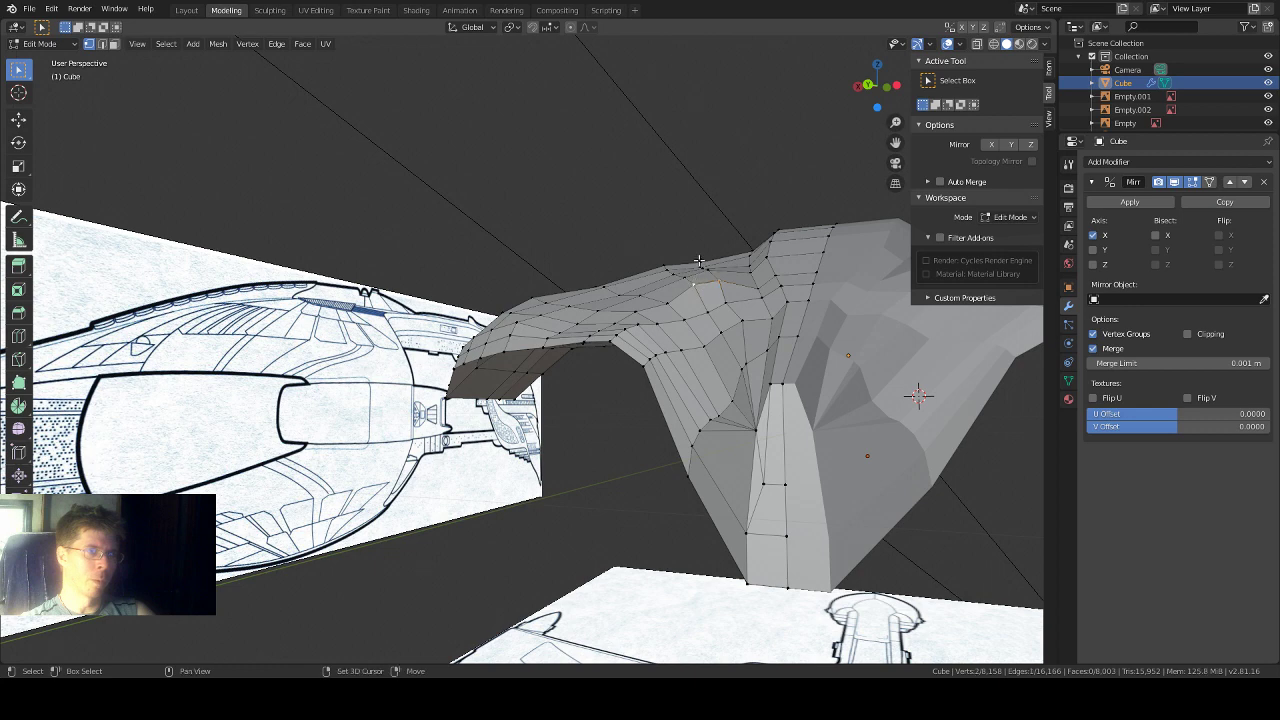
middle_drag(700, 260, 707, 257)
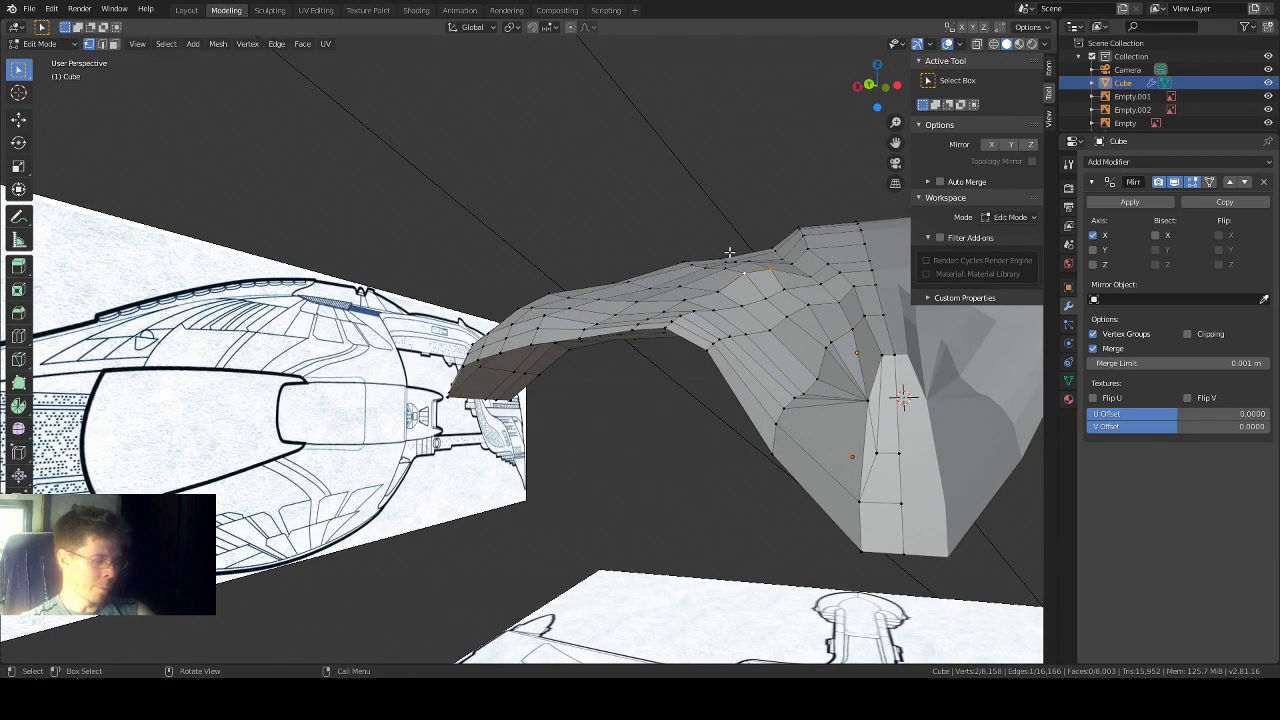
key(g)
key(z)
click(730, 258)
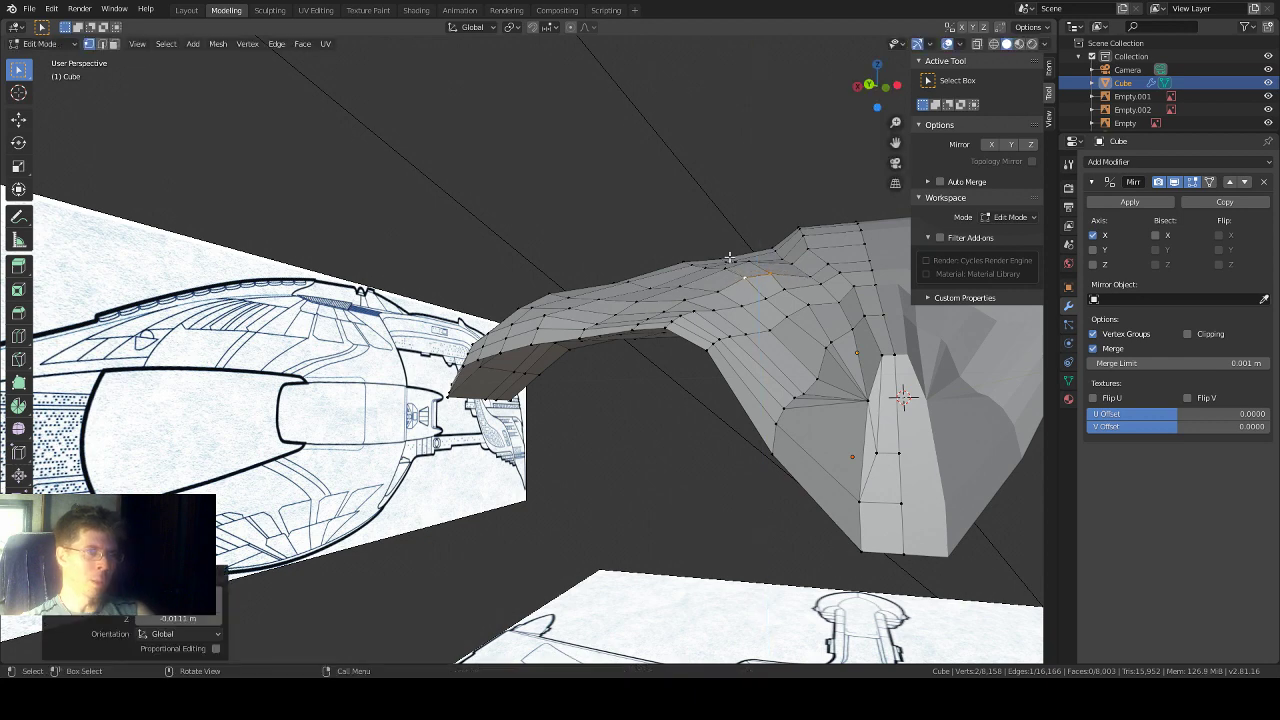
Step: Raise a single vertex farther out on the wing's upper surface 0.015 m along Z with the Move tool
middle_drag(730, 260, 547, 227)
click(721, 304)
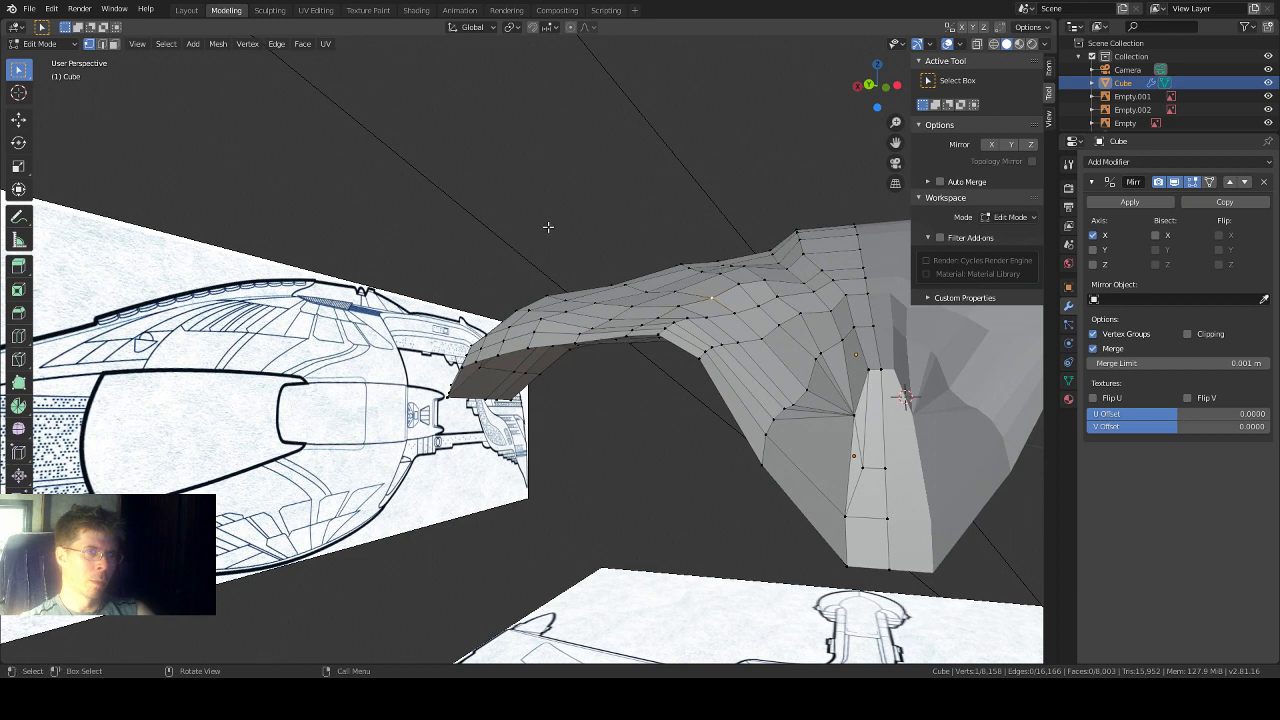
click(18, 119)
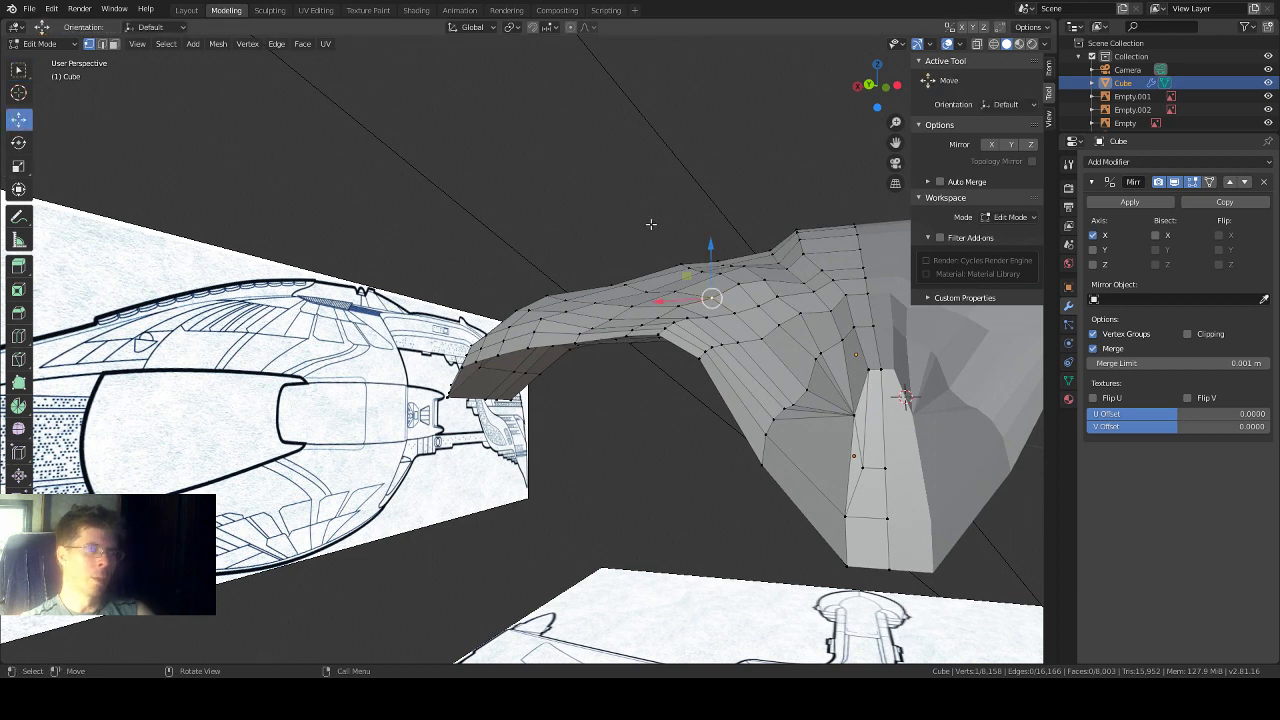
drag(711, 258, 635, 270)
click(628, 307)
Step: Lower two adjacent vertices on the outer part of the wing near its tip 0.0311 m along Z
middle_drag(686, 200, 615, 373)
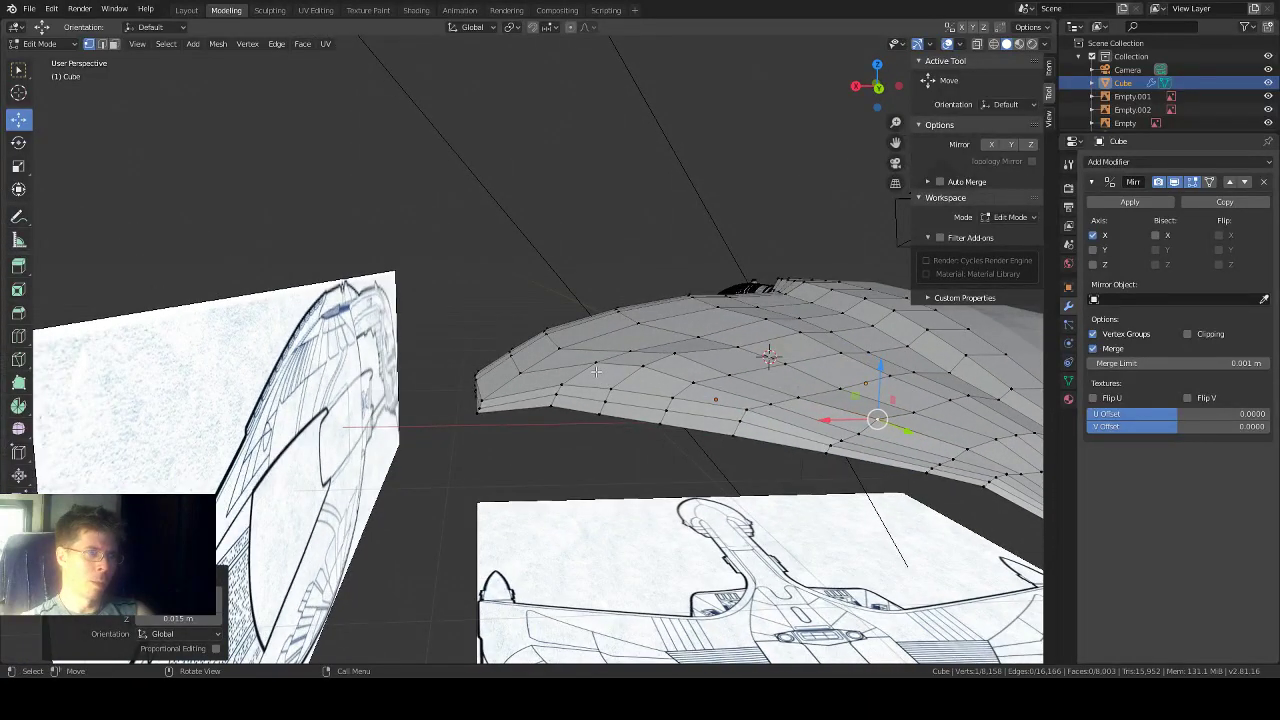
click(594, 363)
shift+click(642, 366)
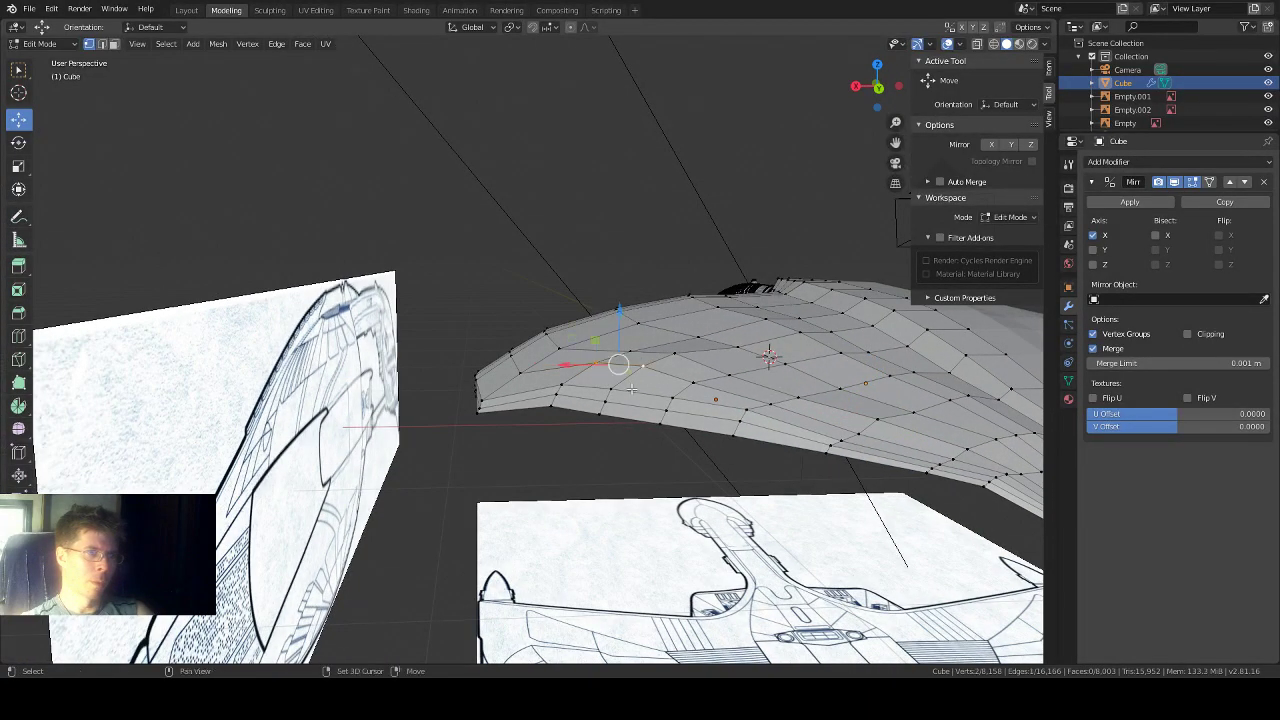
middle_drag(642, 366, 611, 344)
drag(611, 344, 612, 351)
mouse_move(679, 302)
middle_down()
mouse_move(680, 283)
mouse_move(681, 304)
middle_up()
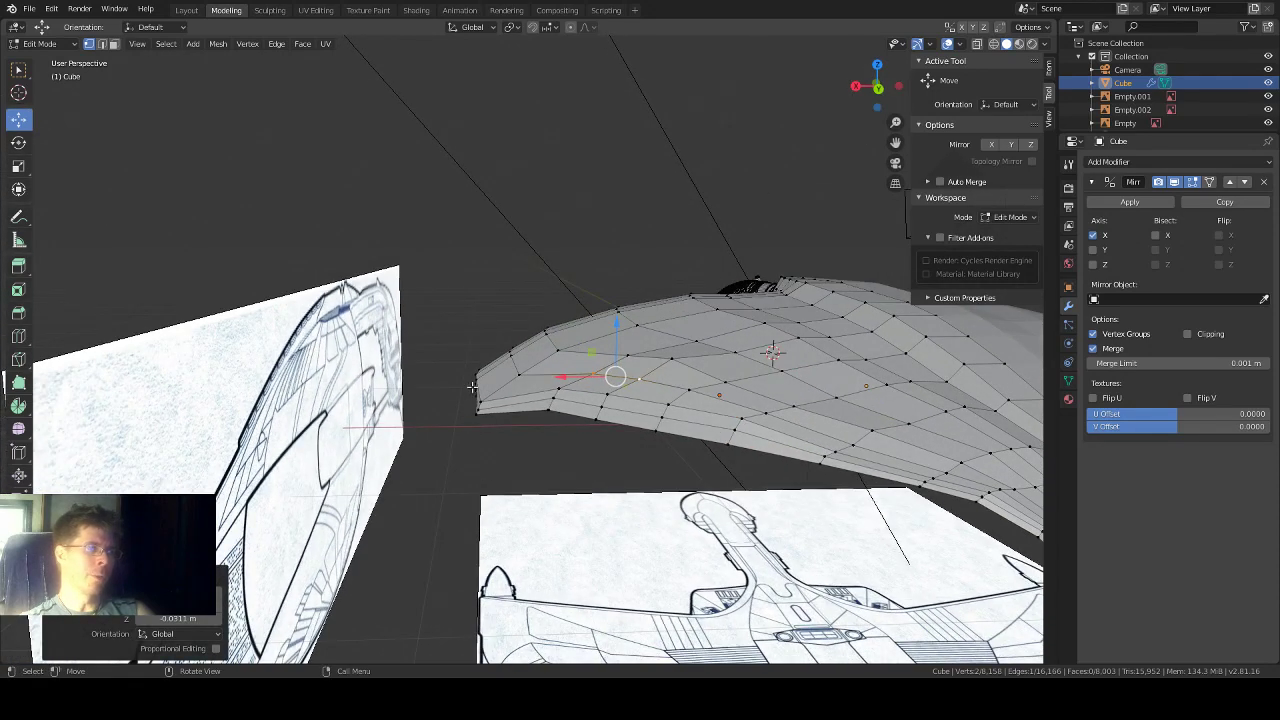
Step: Show the wing tip in front orthographic view and turn on X-ray so the blueprint shows through the mesh
middle_drag(475, 431, 924, 417)
scroll(917, 407, down, 1)
scroll(540, 427, up, 1)
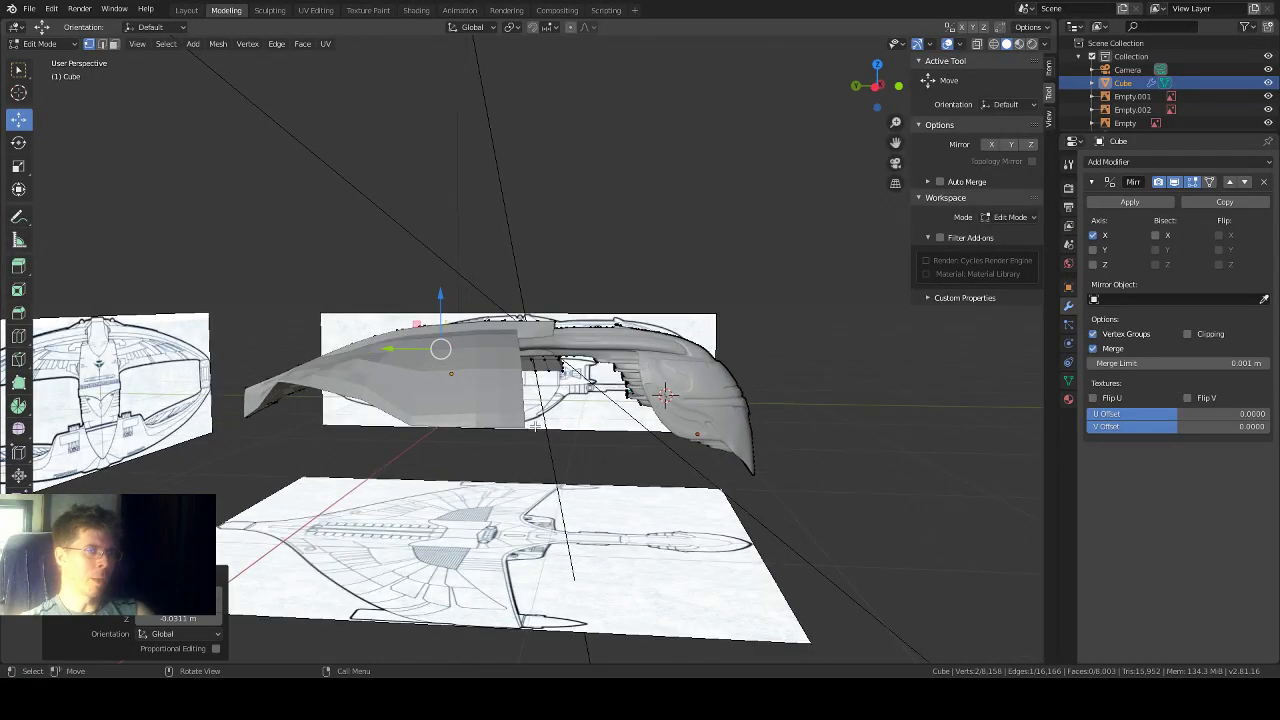
middle_drag(535, 425, 583, 352)
scroll(530, 422, up, 2)
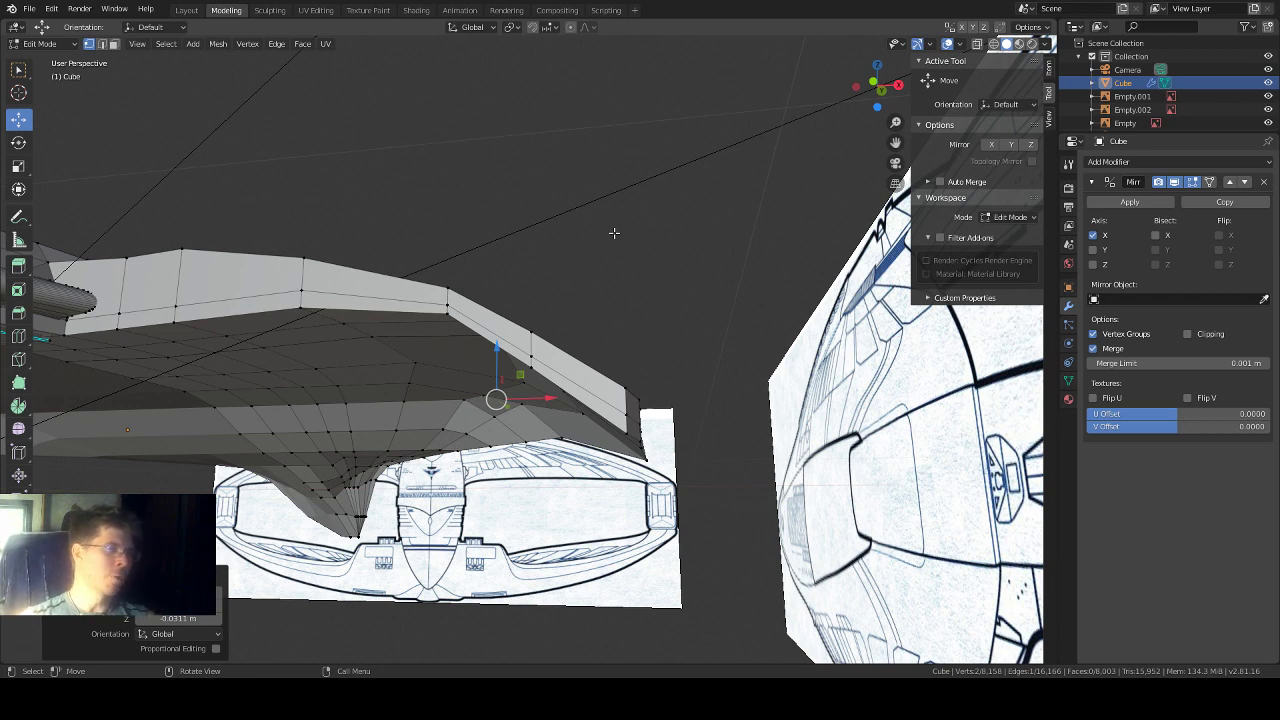
click(880, 89)
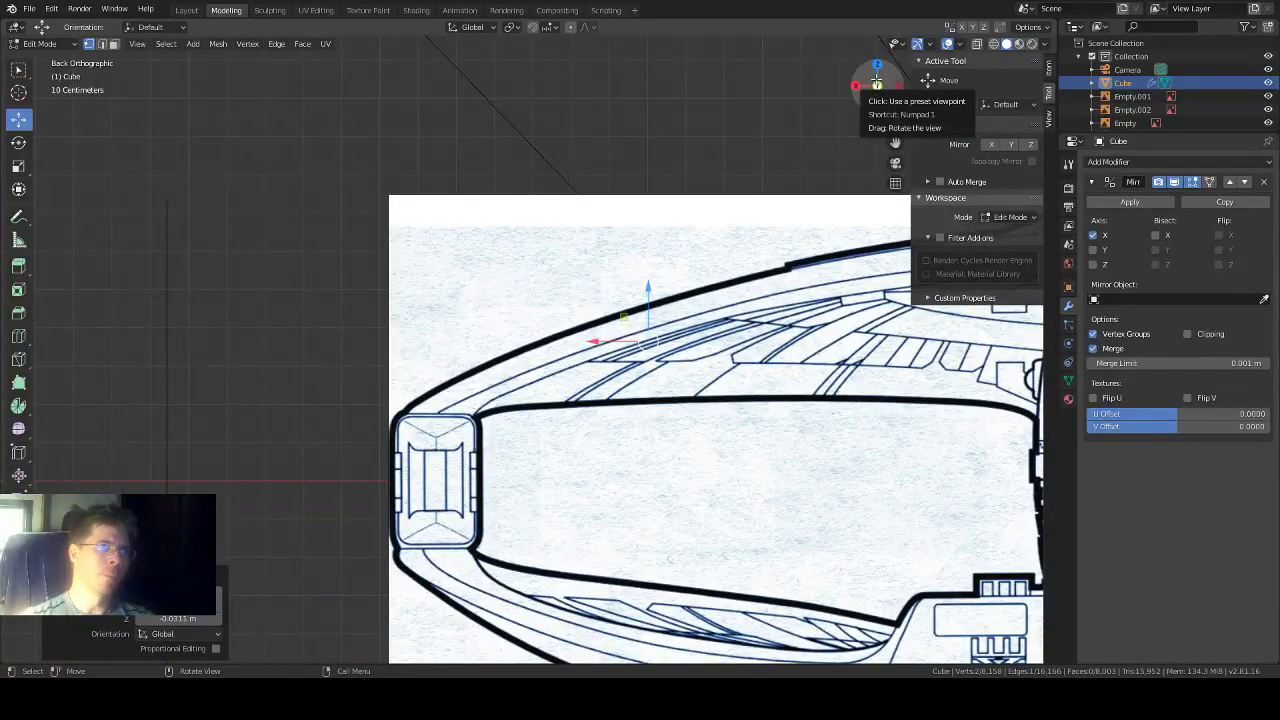
click(877, 82)
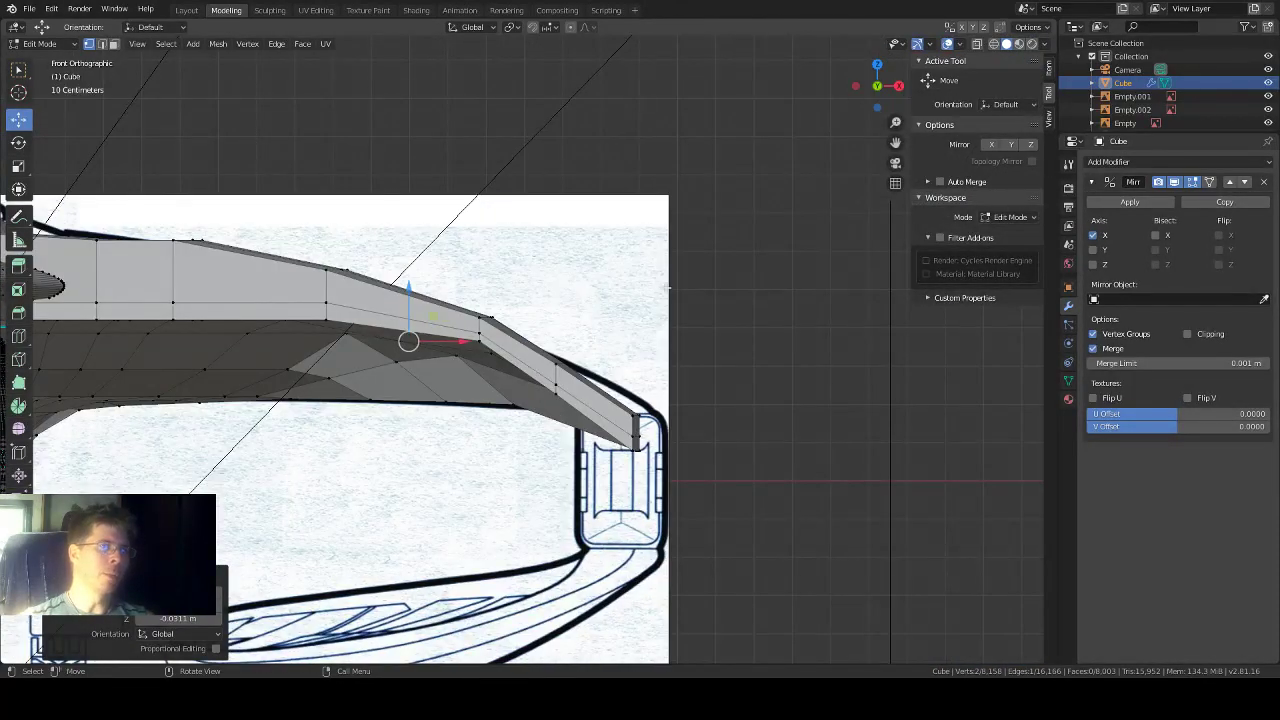
scroll(662, 304, up, 2)
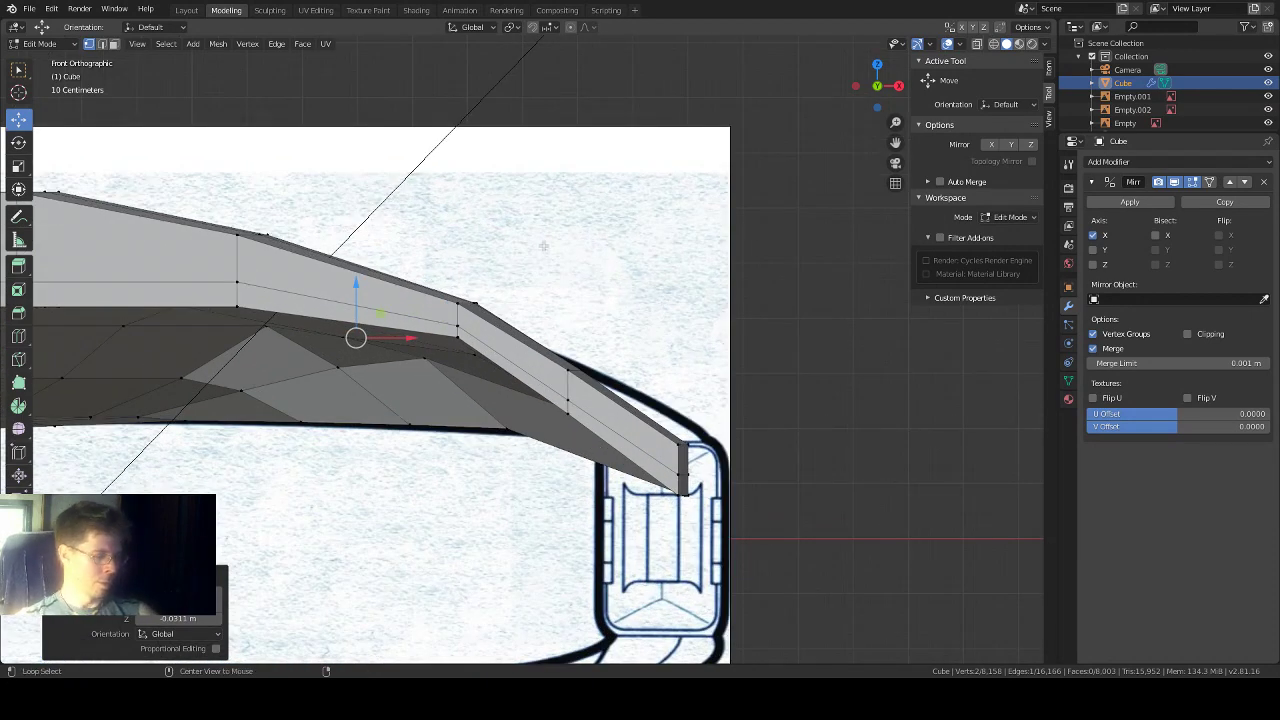
key(alt+z)
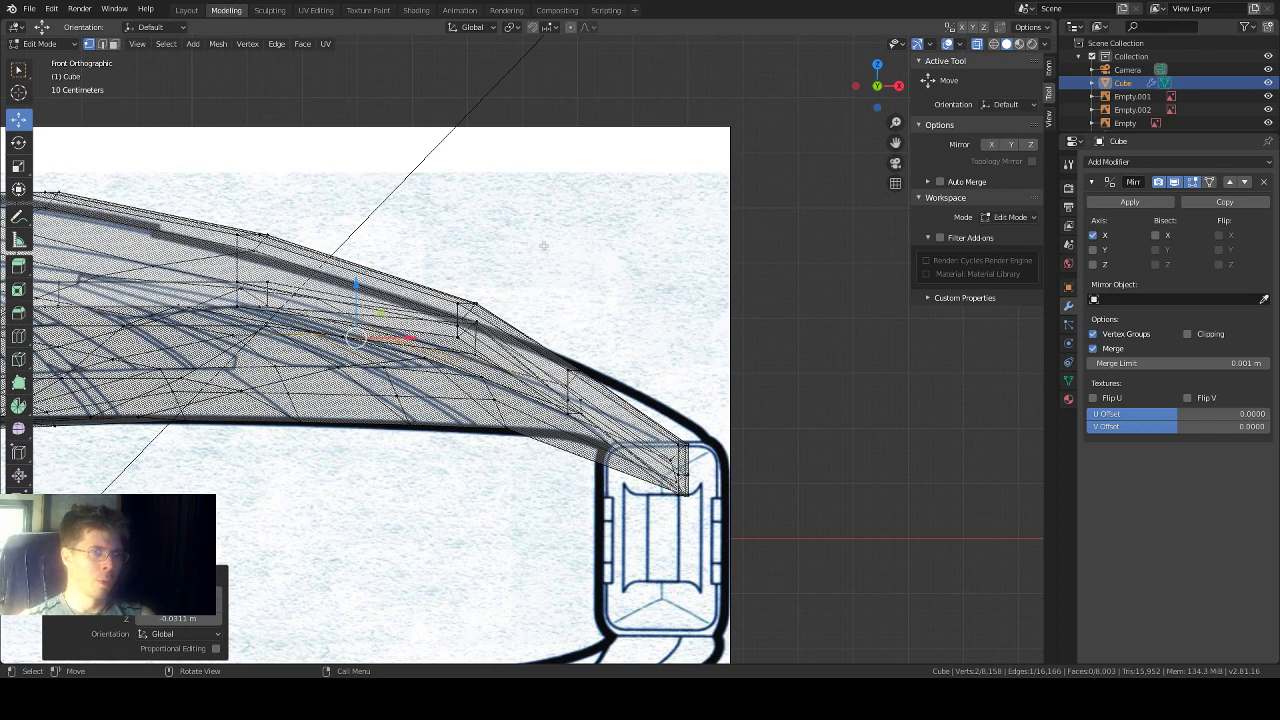
Step: Knife a vertical line through the whole wing just inside its tip, with angle constraint and cut through enabled
click(18, 70)
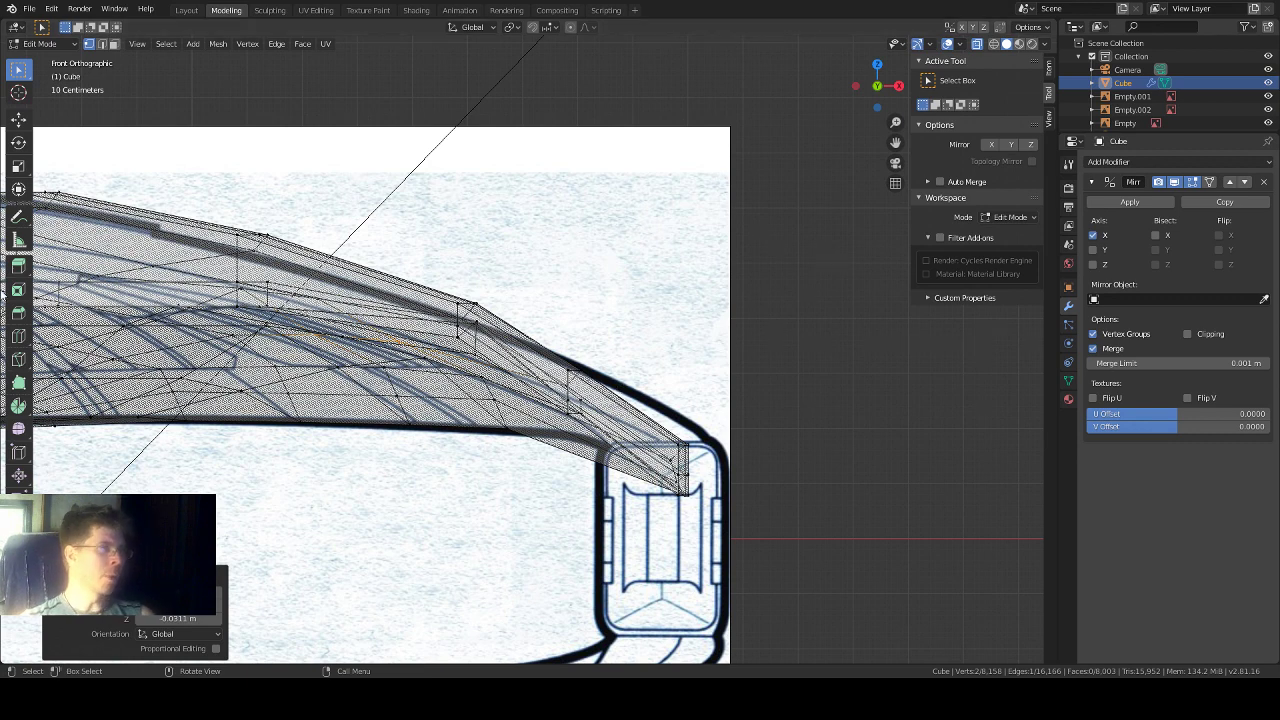
click(18, 359)
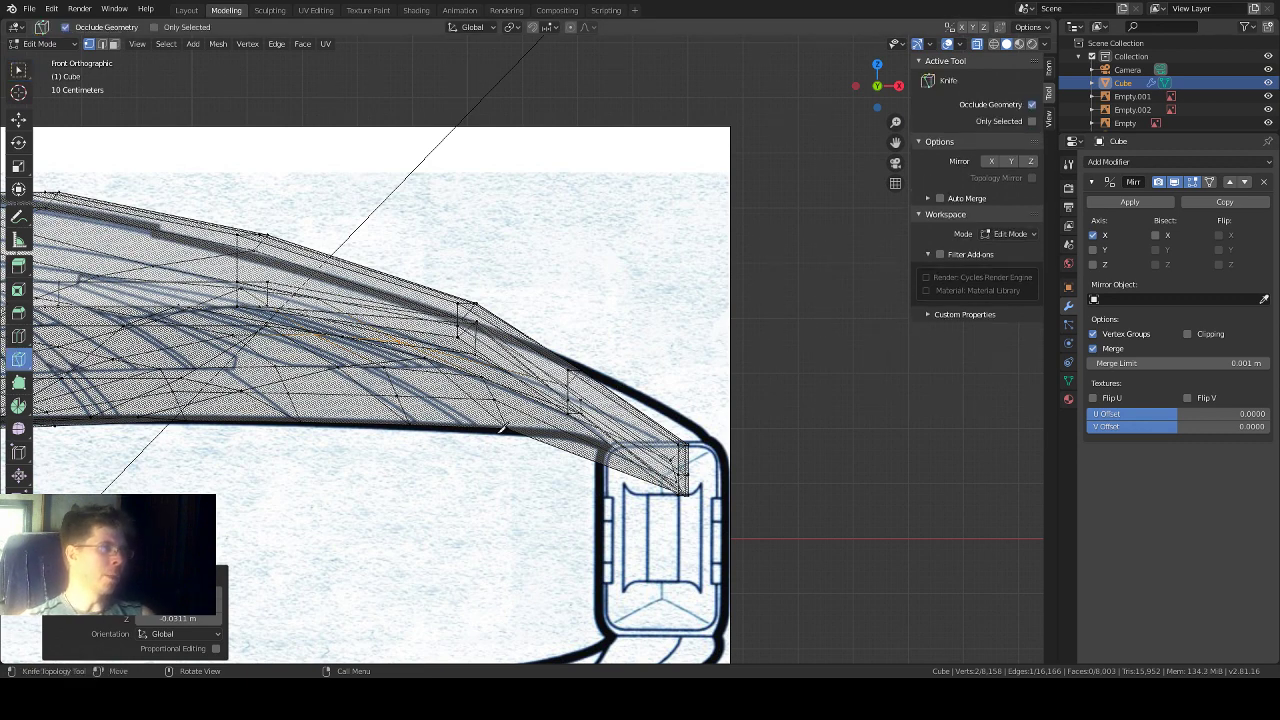
click(639, 370)
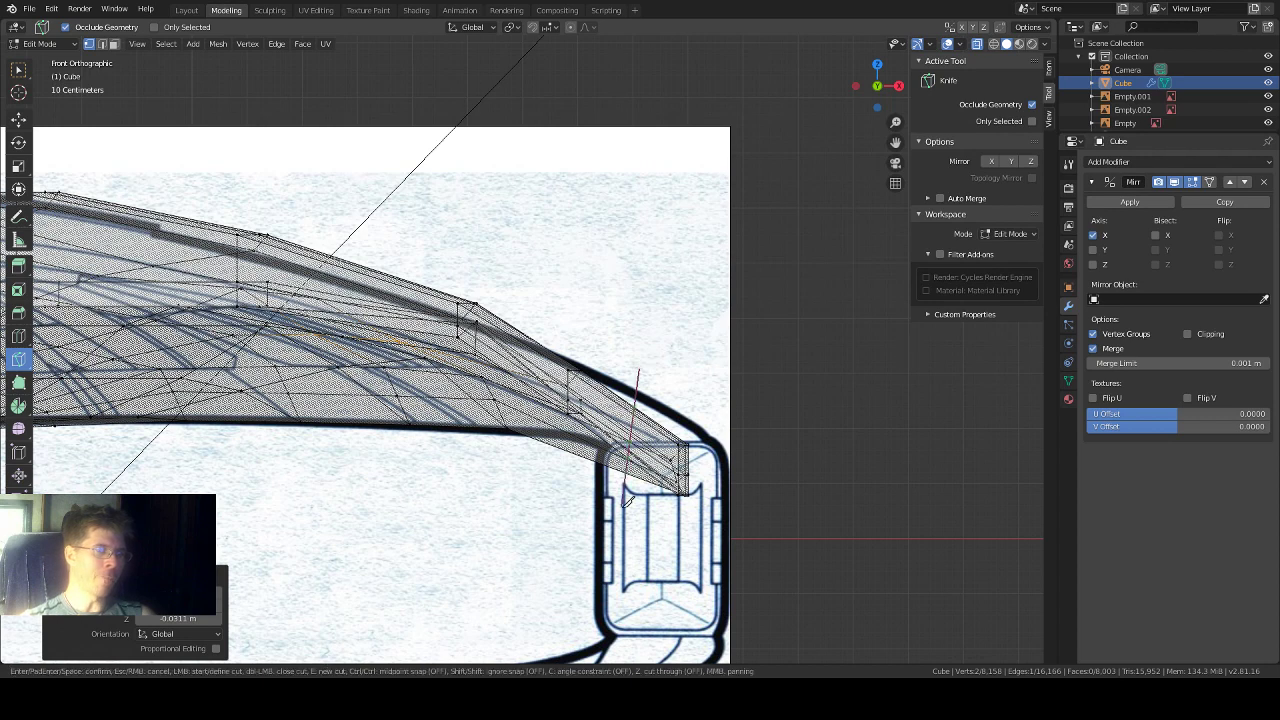
key(c)
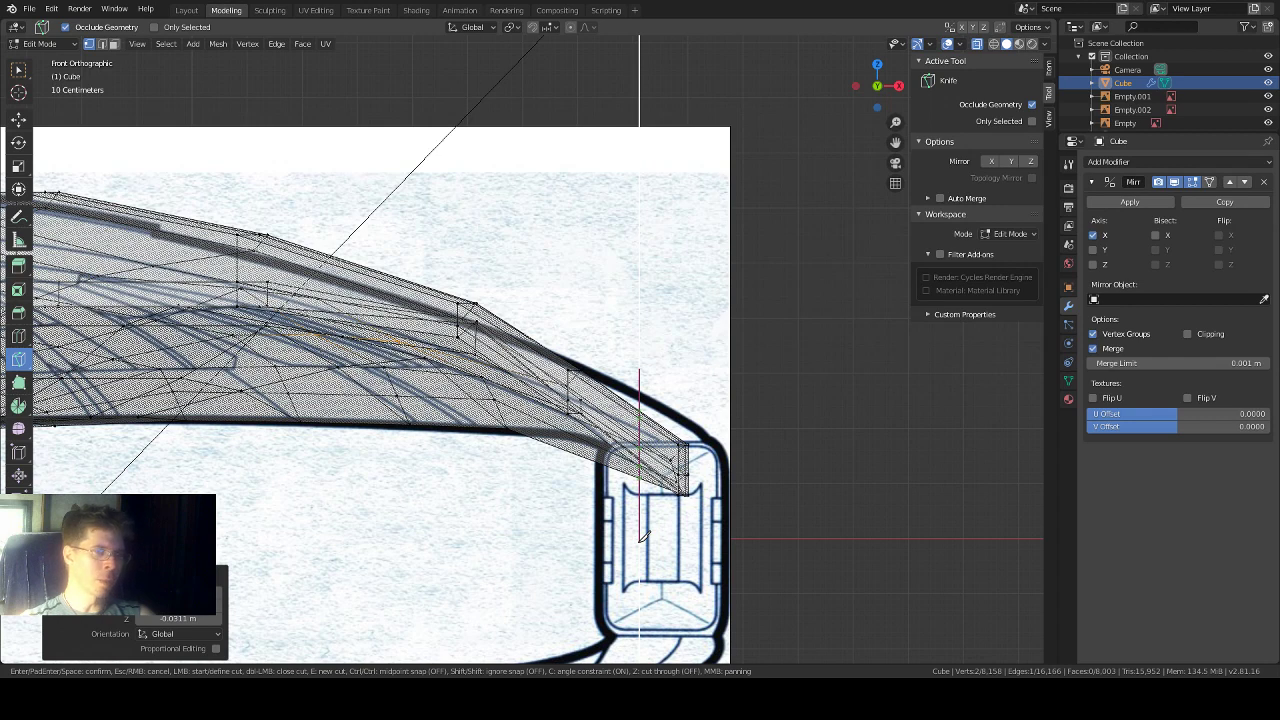
key(z)
click(639, 540)
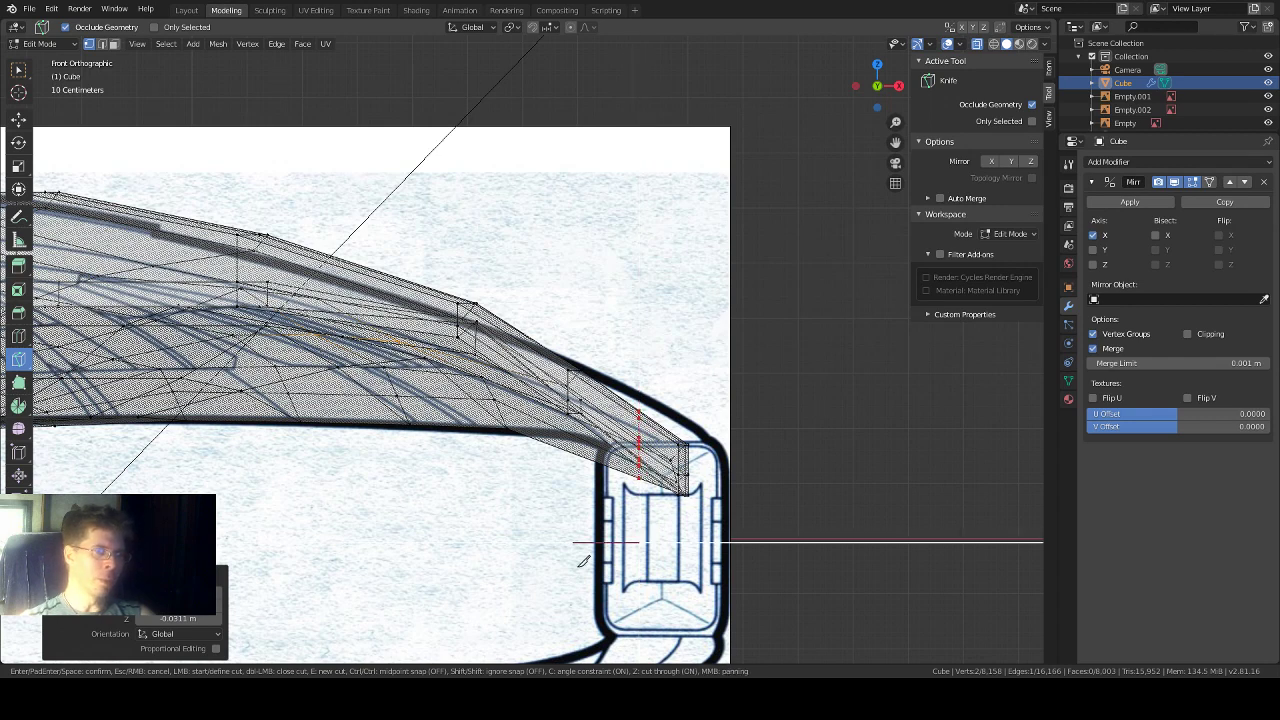
key(Return)
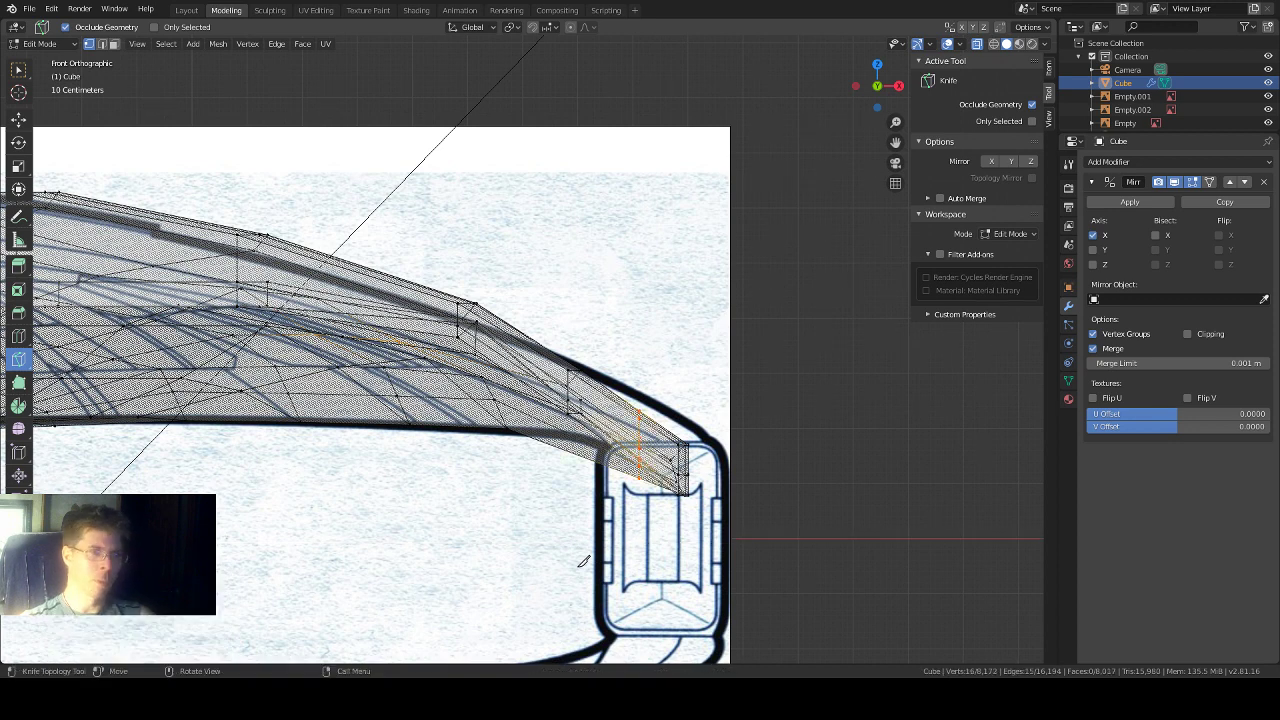
Step: Box-select all end vertices of the wing tip and lower them 0.0484 m along Z
click(18, 69)
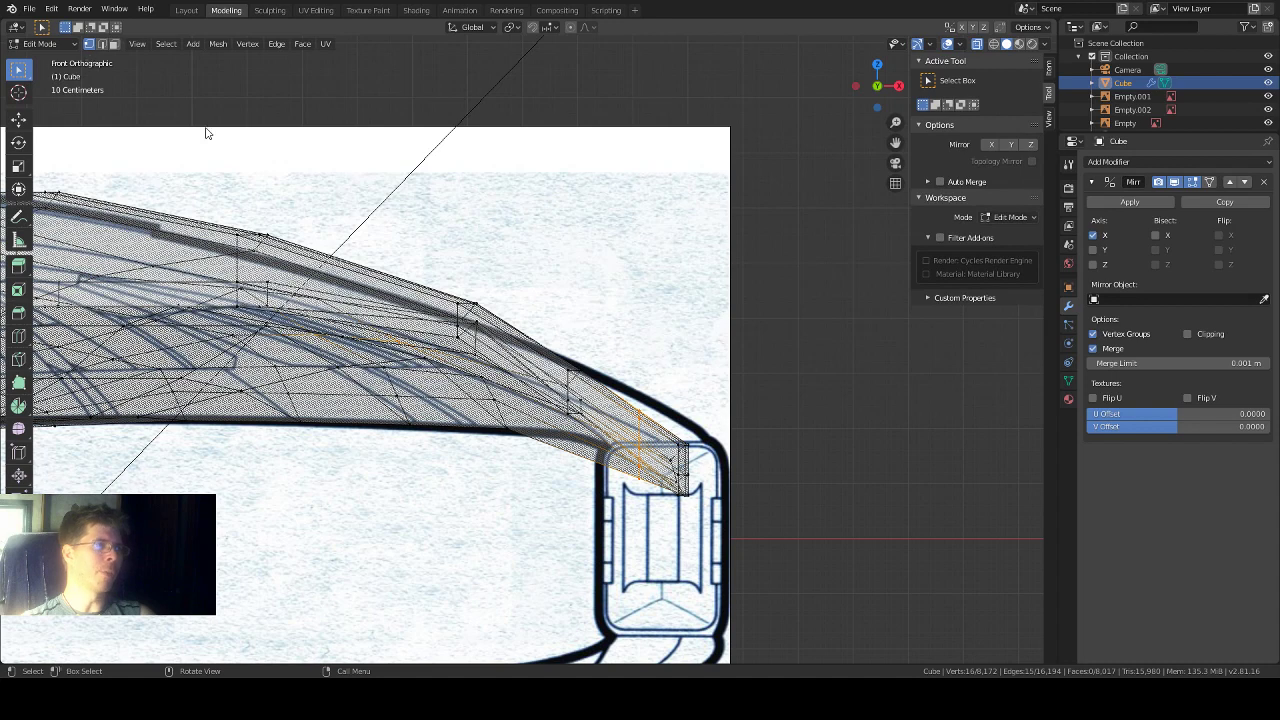
drag(747, 413, 656, 528)
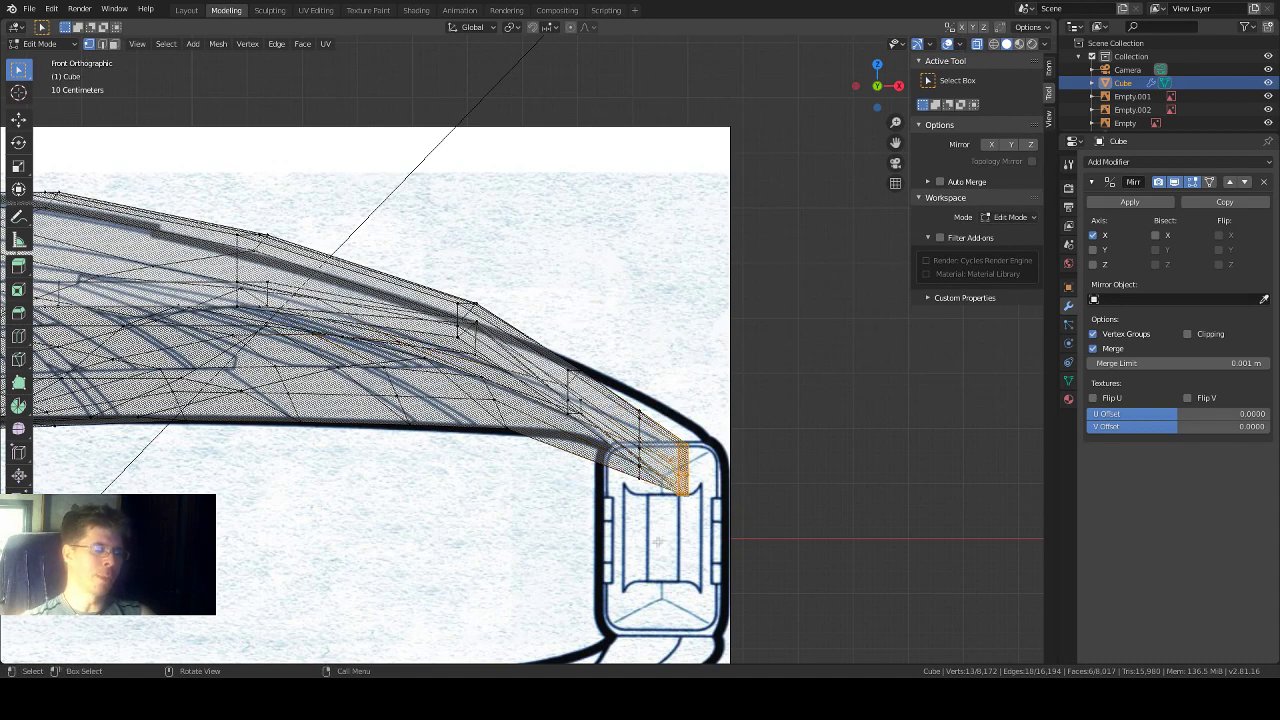
key(g)
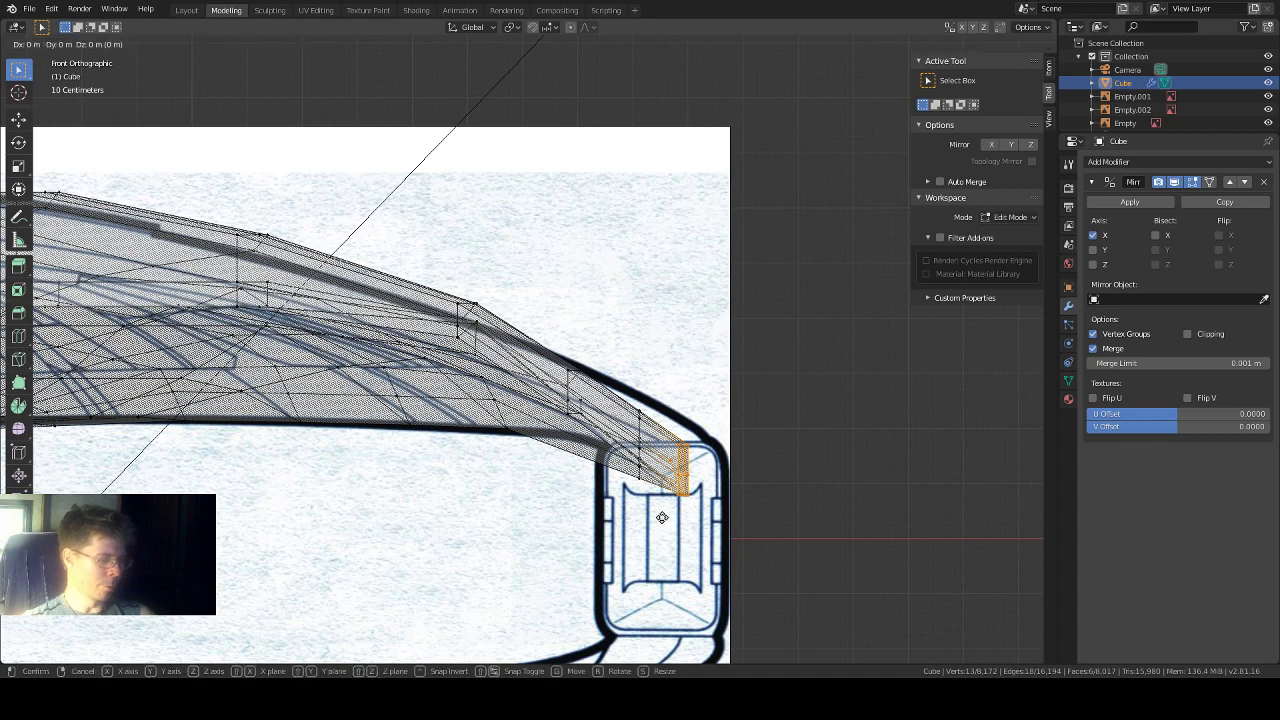
key(z)
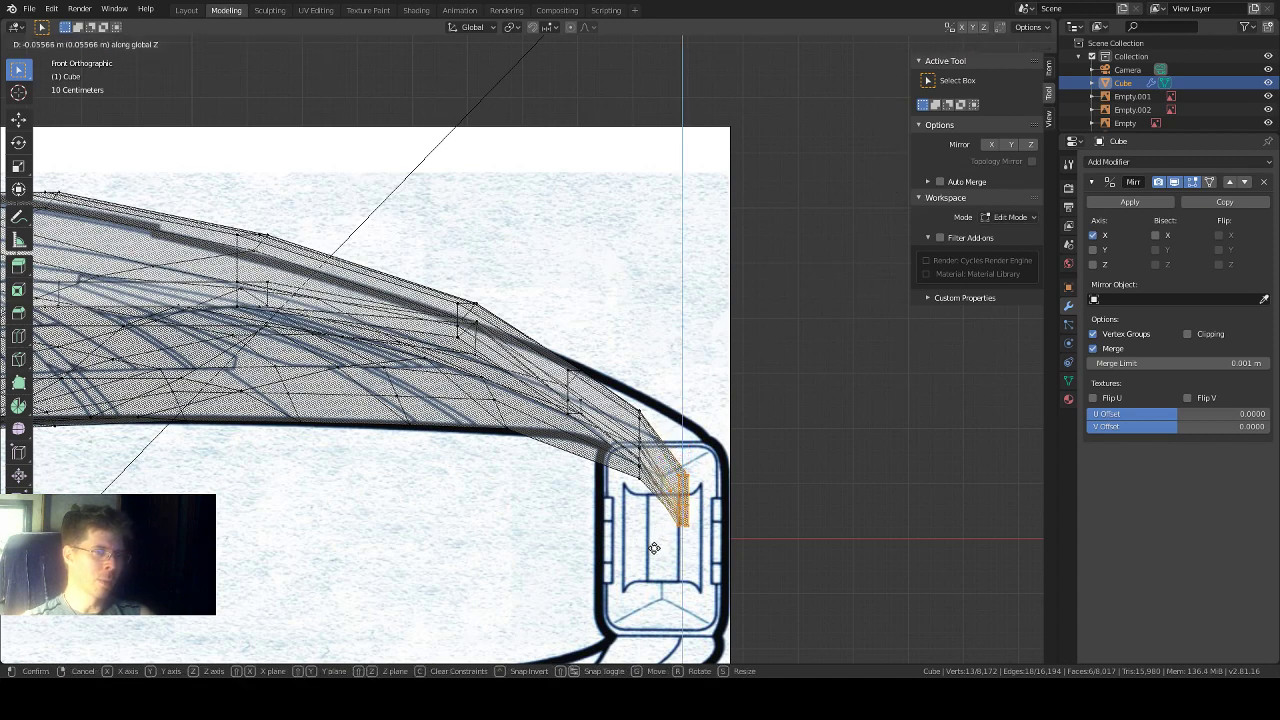
click(654, 544)
Step: Select the three vertices where the new cut meets the wing's curved outer edge and move them outward along Y
middle_drag(654, 544, 748, 453)
middle_drag(557, 408, 600, 500)
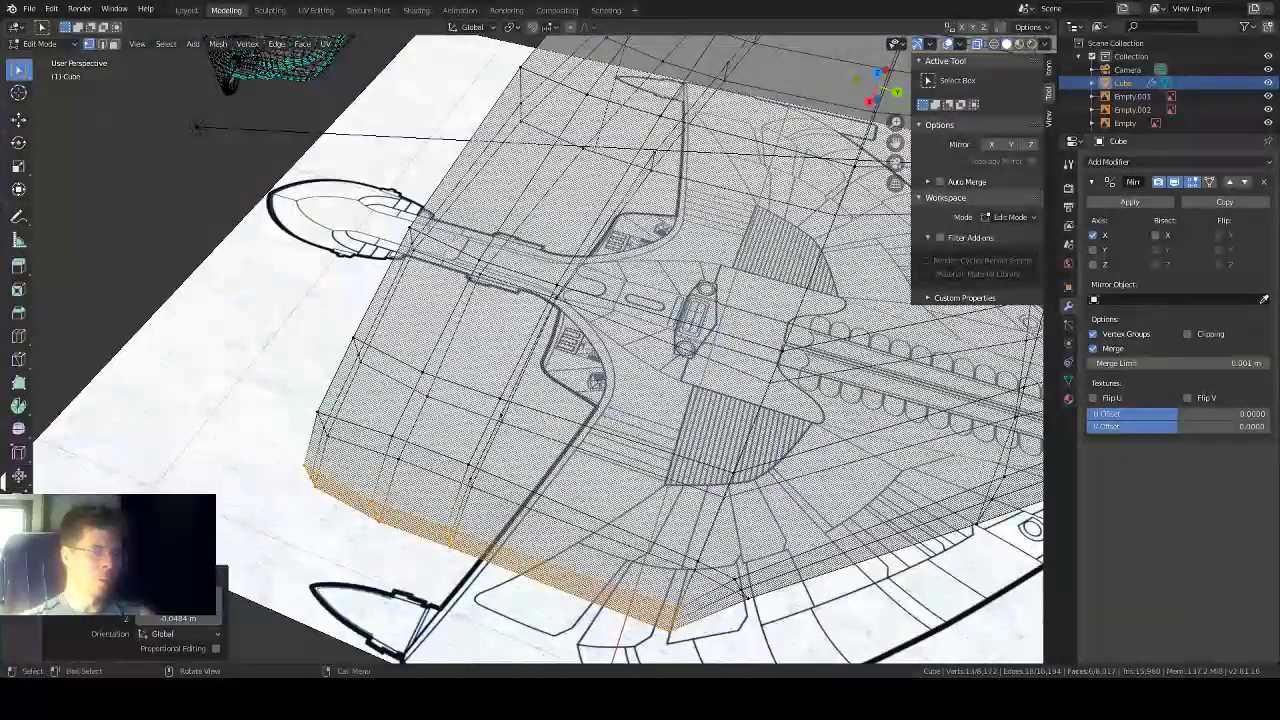
click(684, 611)
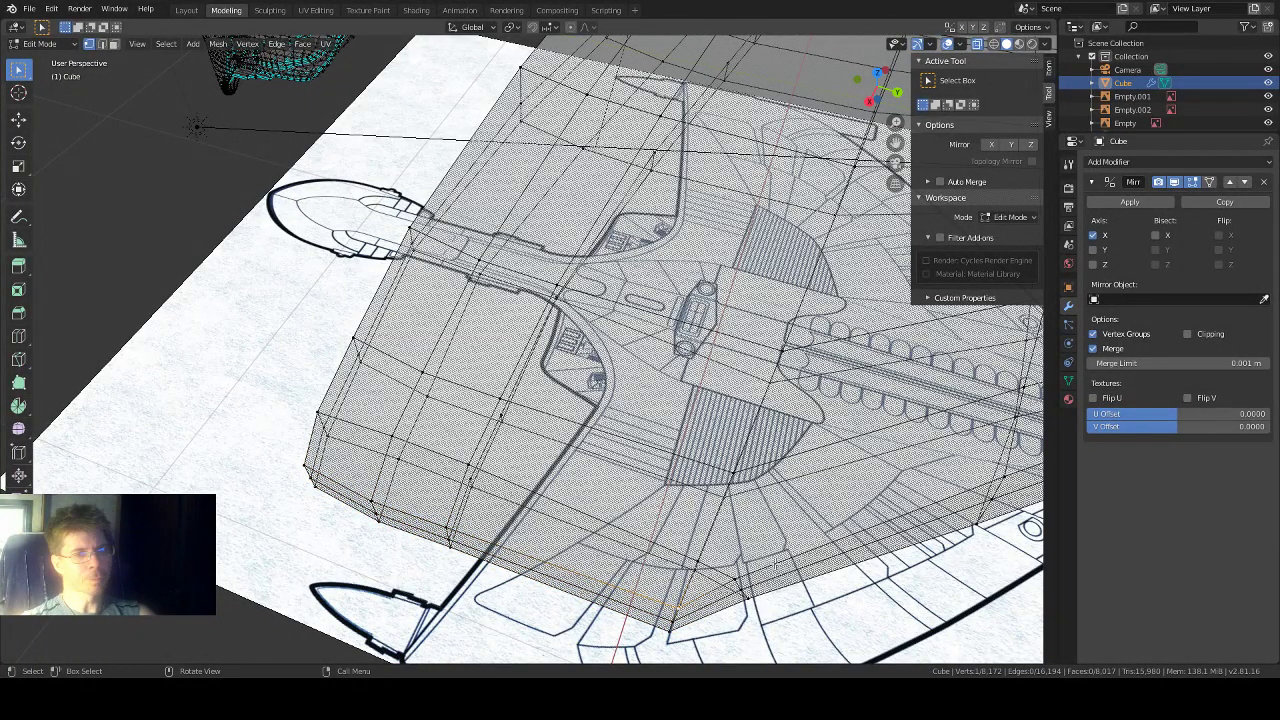
key(b)
drag(728, 608, 734, 612)
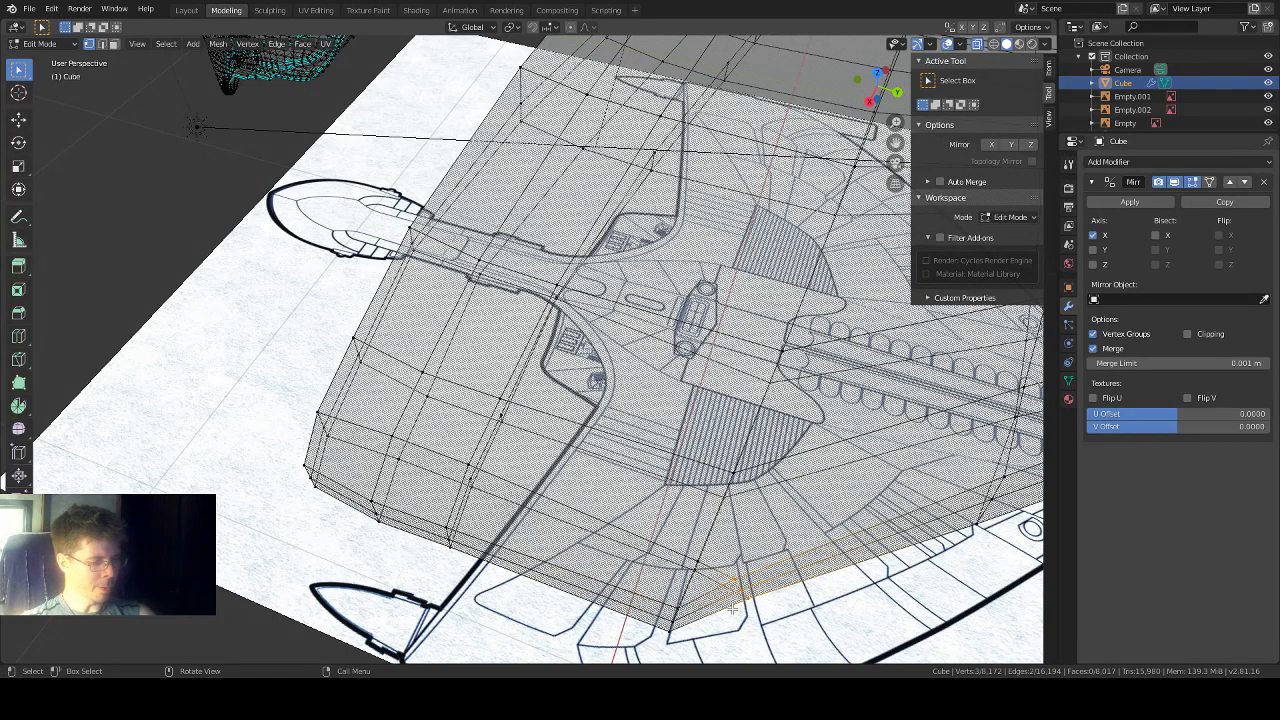
key(g)
key(y)
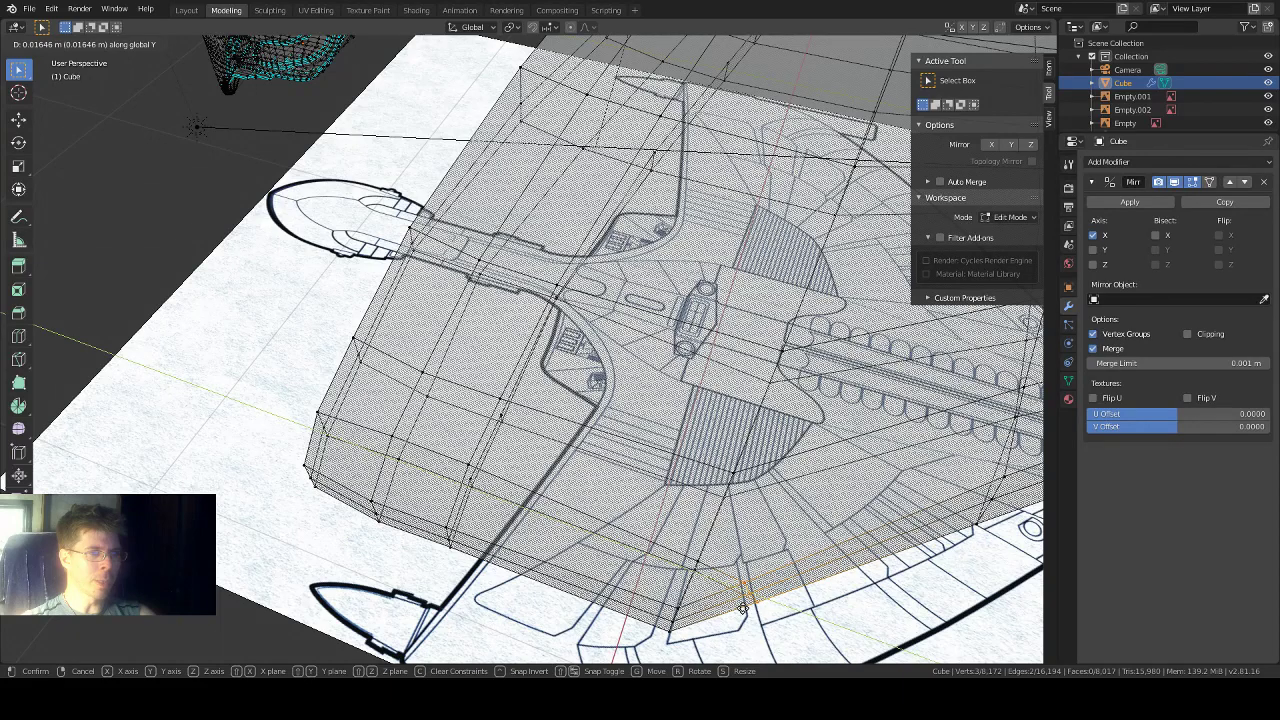
click(745, 608)
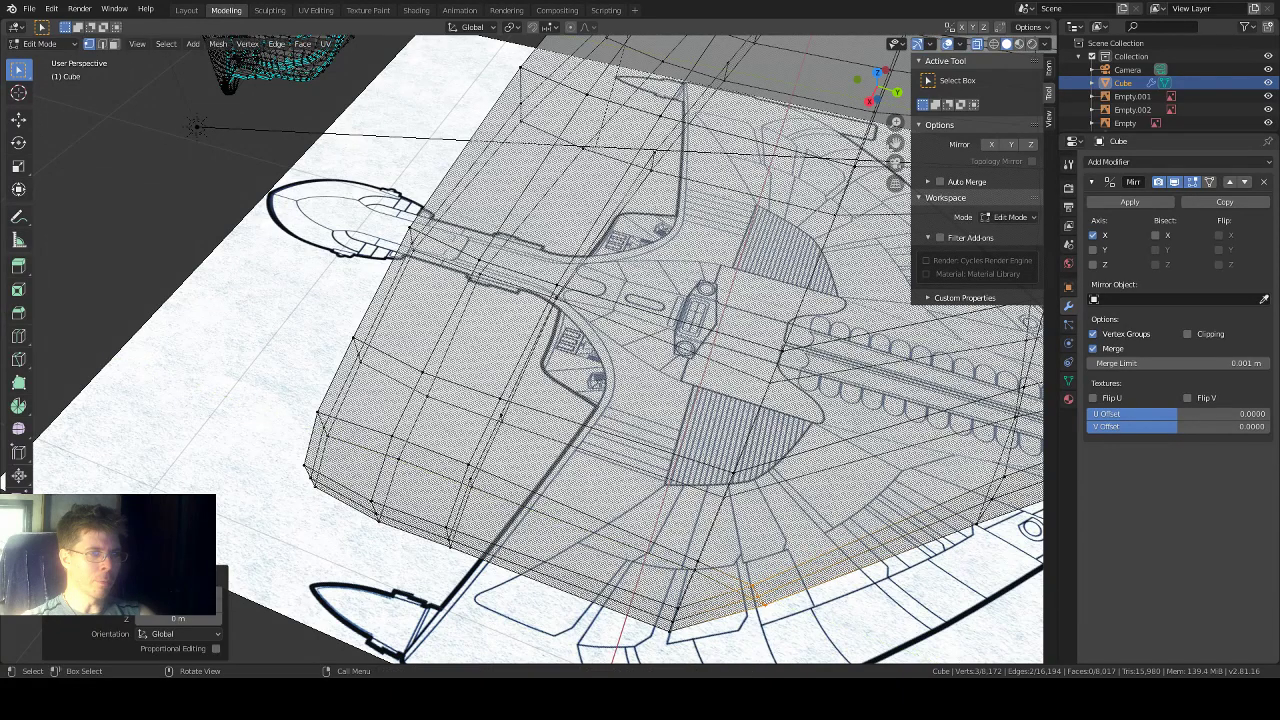
Step: In top orthographic view, box-select the vertices at the outer end of the wing's curved edge and move them inward along Y
click(877, 72)
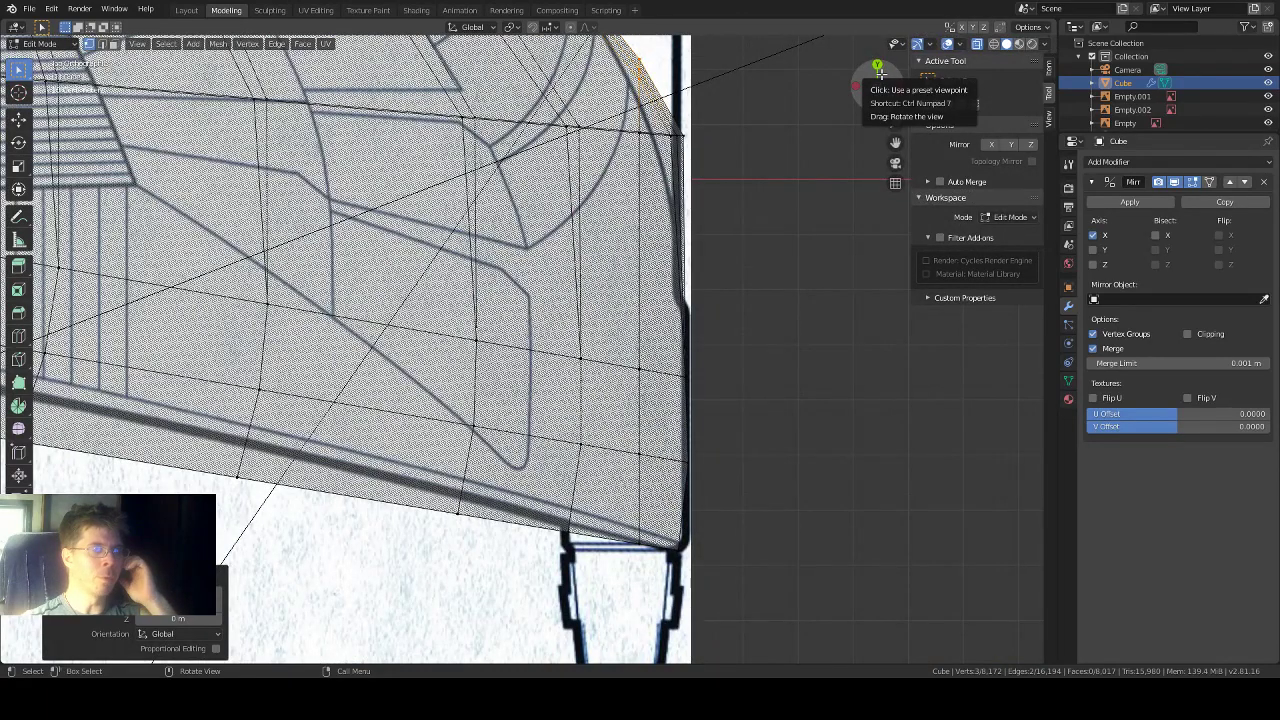
scroll(686, 110, down, 1)
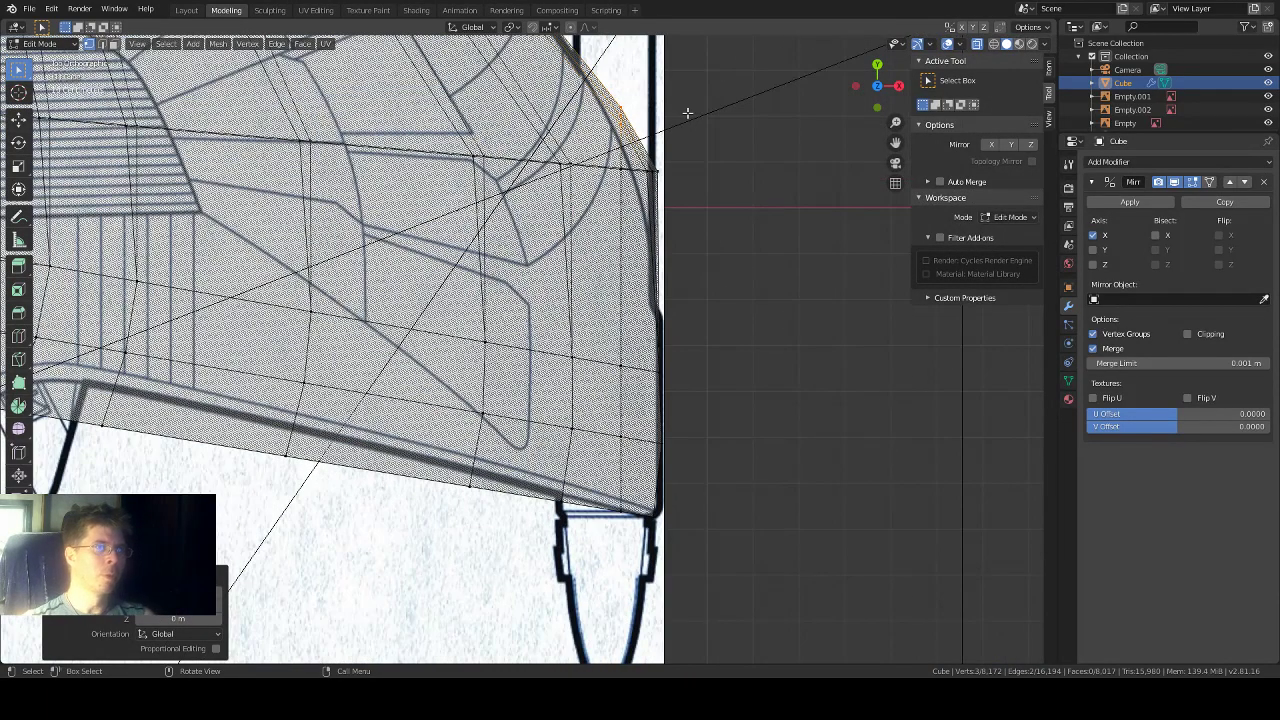
scroll(687, 113, down, 1)
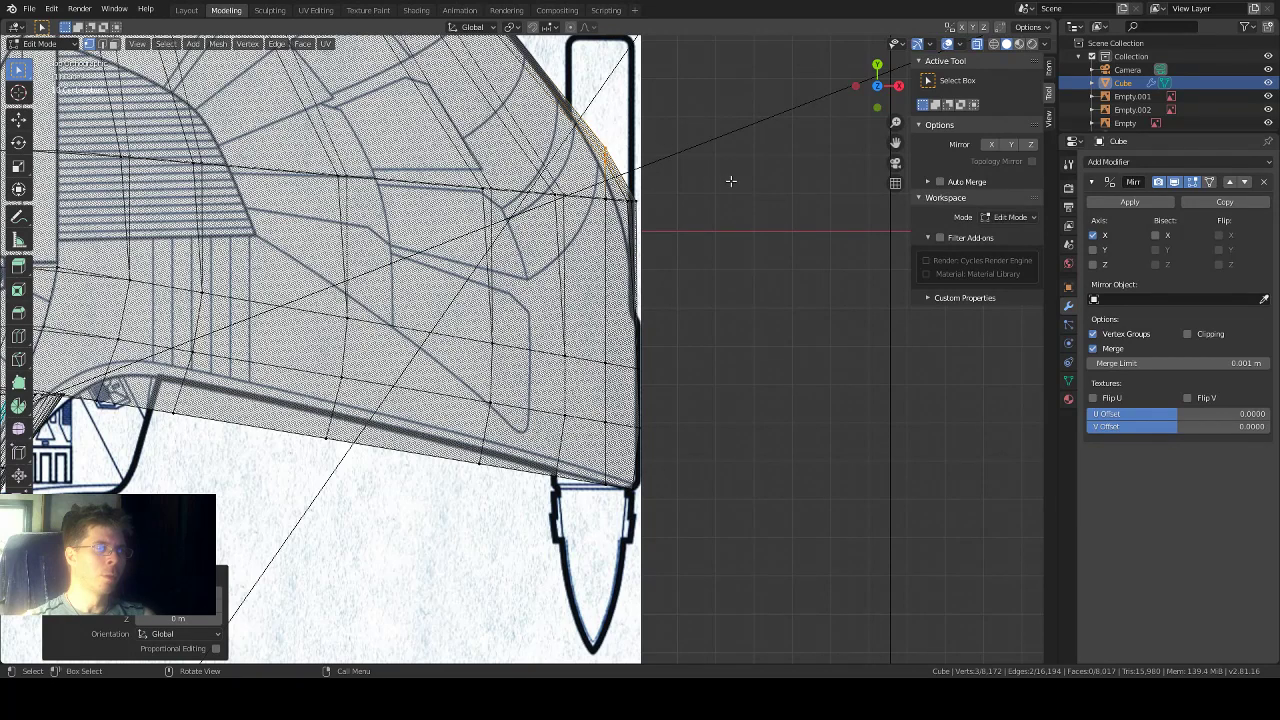
scroll(693, 177, up, 1)
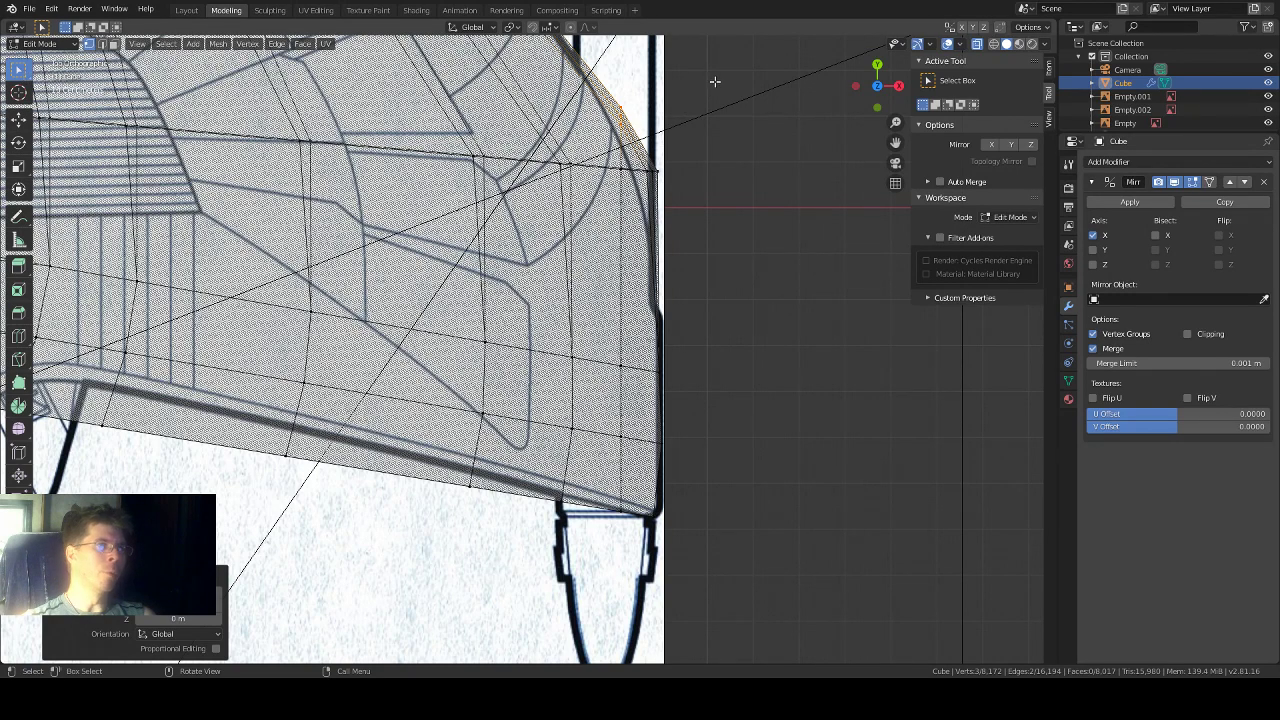
drag(716, 80, 596, 226)
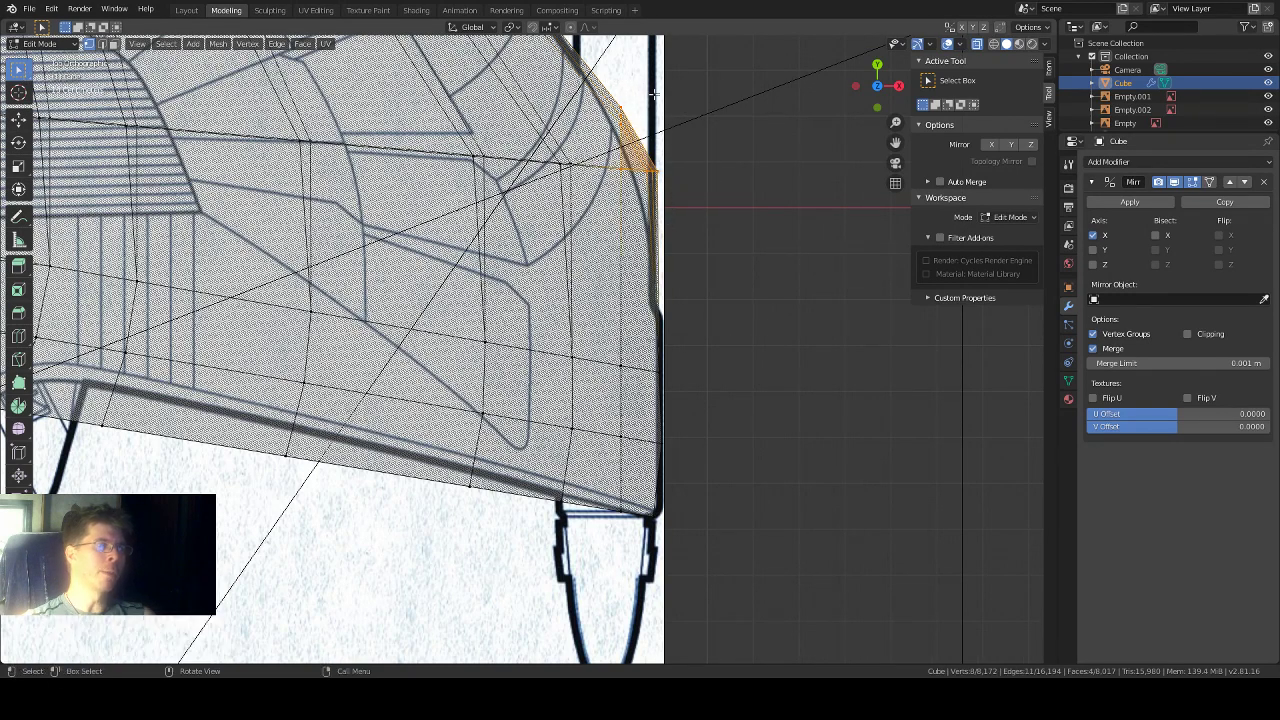
key(g)
key(y)
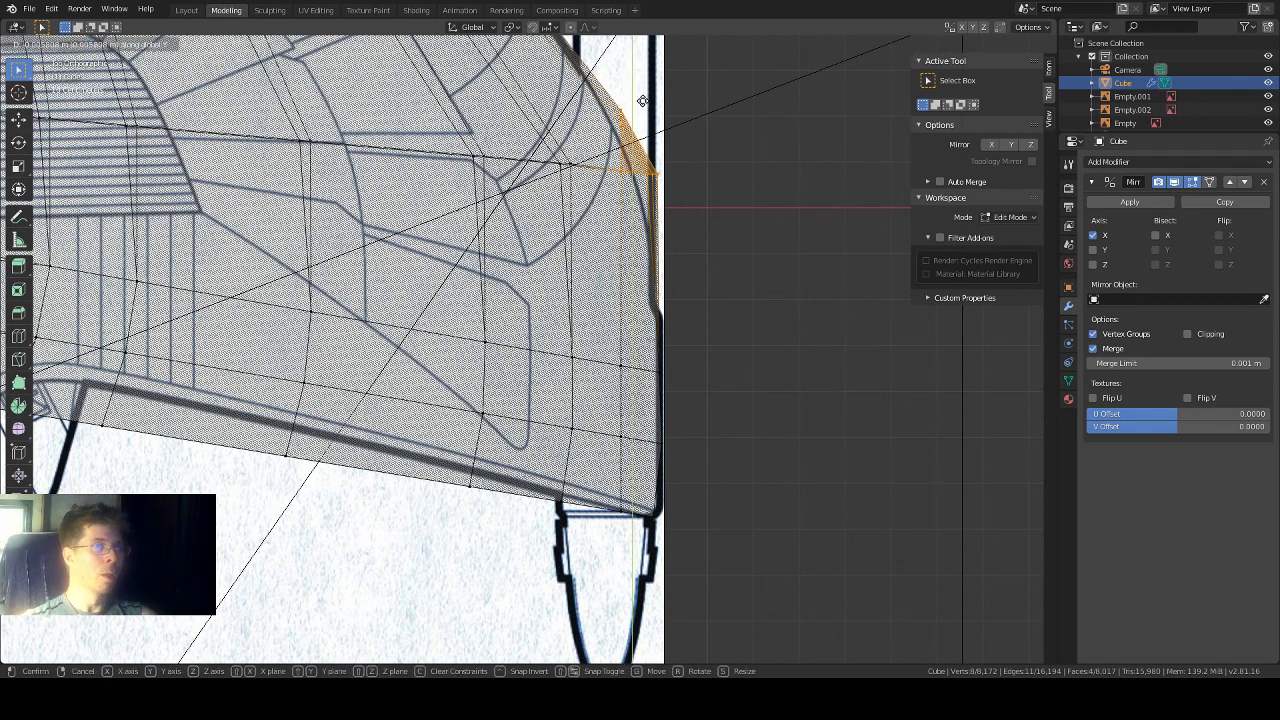
click(639, 113)
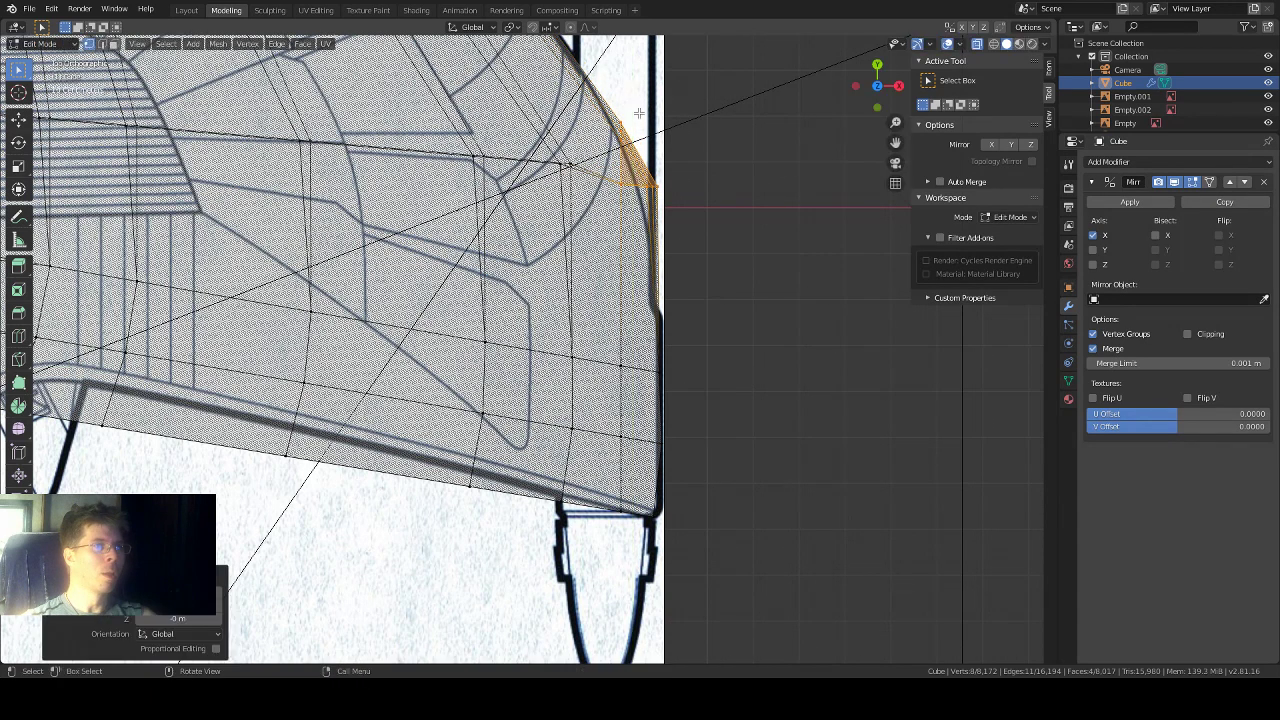
Step: Box-select only the three outermost vertices at the wing tip's curved corner and move them further inward along Y to the blueprint outline
click(679, 174)
drag(699, 178, 648, 211)
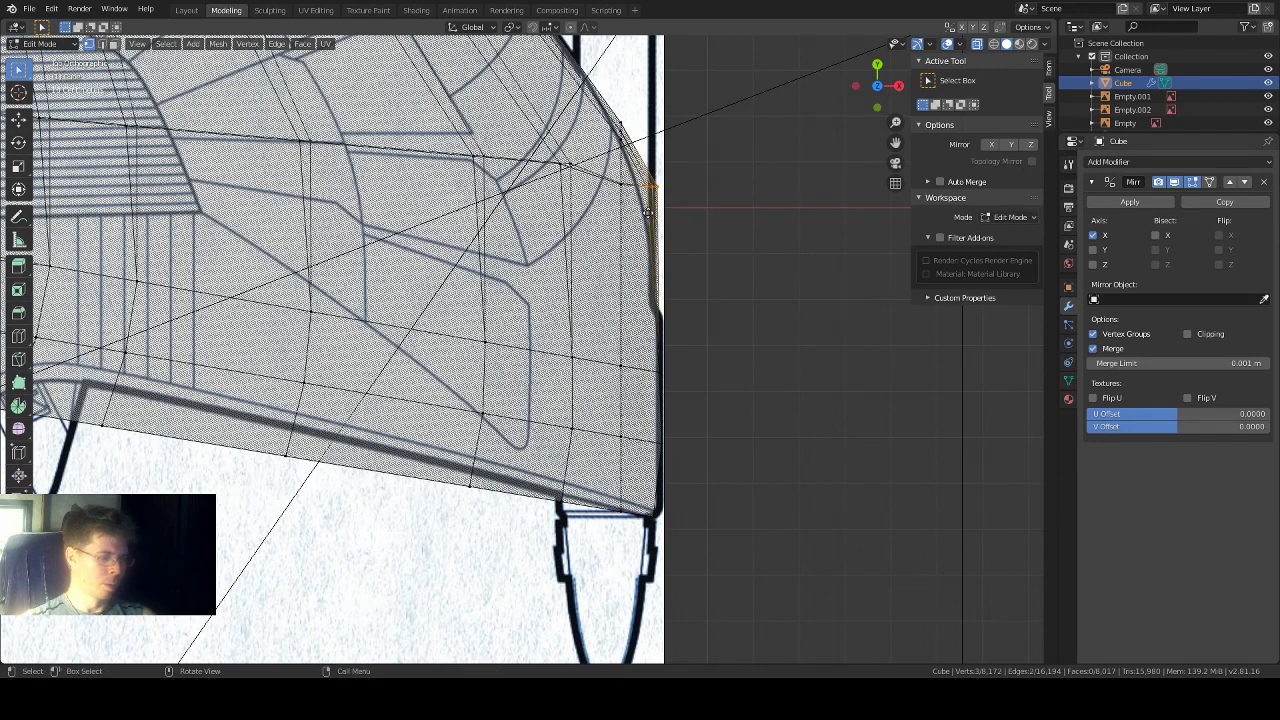
key(g)
key(y)
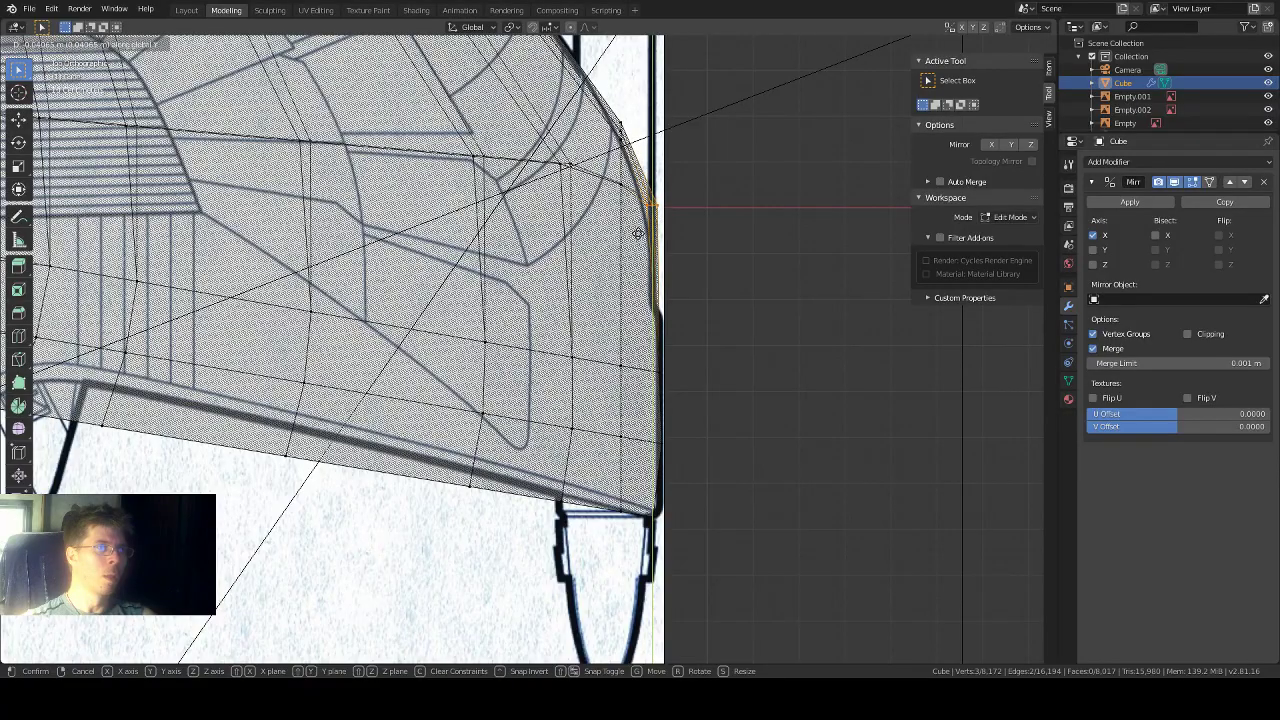
click(637, 241)
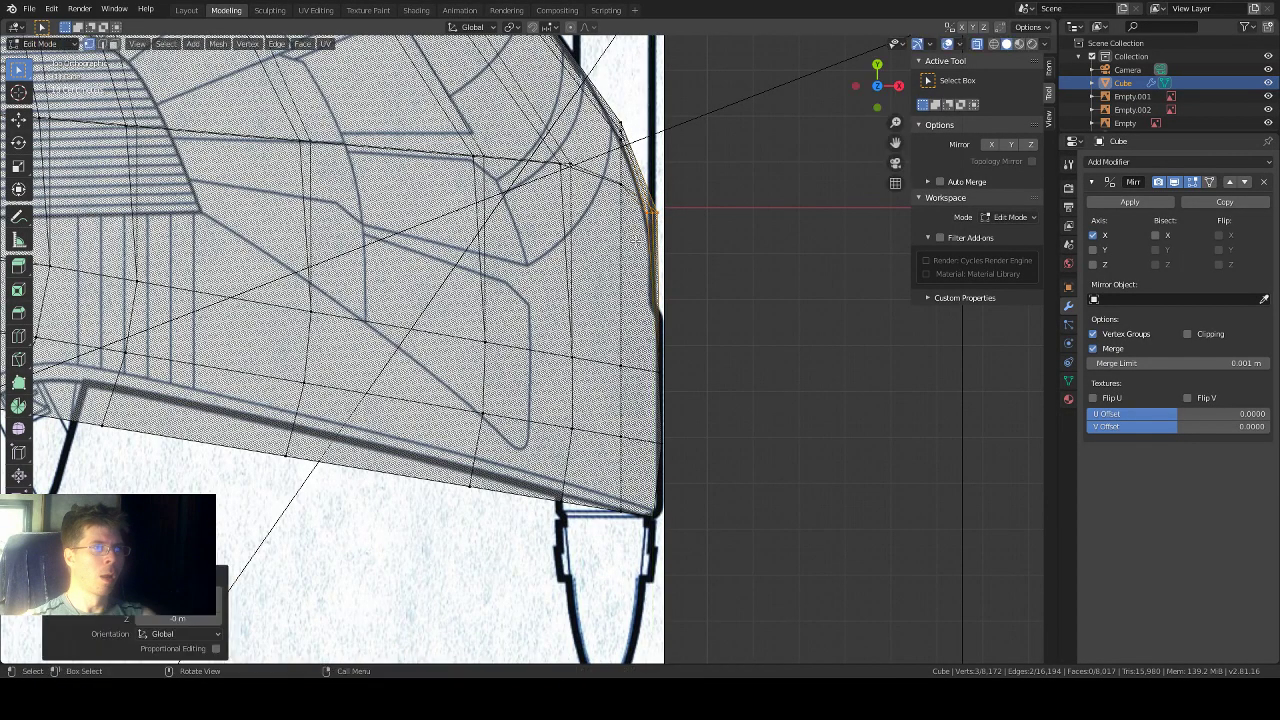
Step: Examine the reshaped wing tip and the wing's surface from several angles
scroll(780, 288, down, 5)
middle_drag(780, 288, 541, 180)
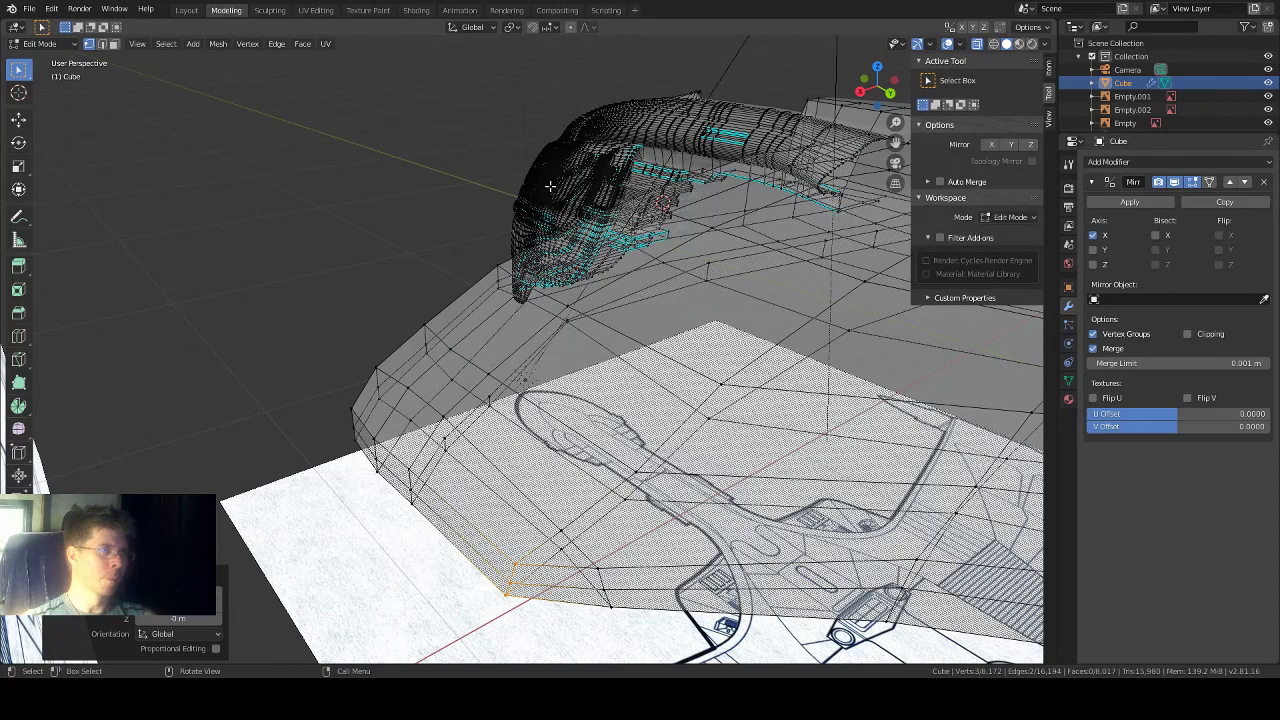
middle_drag(550, 186, 606, 240)
middle_drag(913, 443, 744, 421)
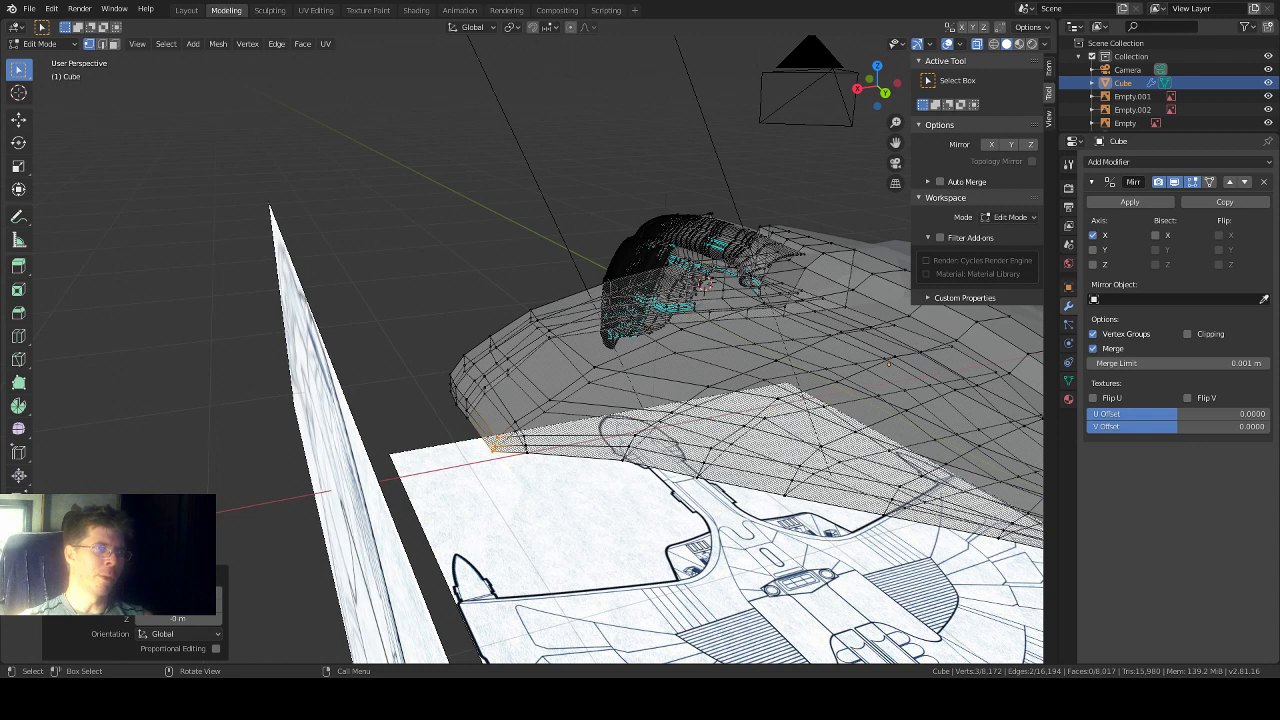
middle_drag(585, 458, 628, 434)
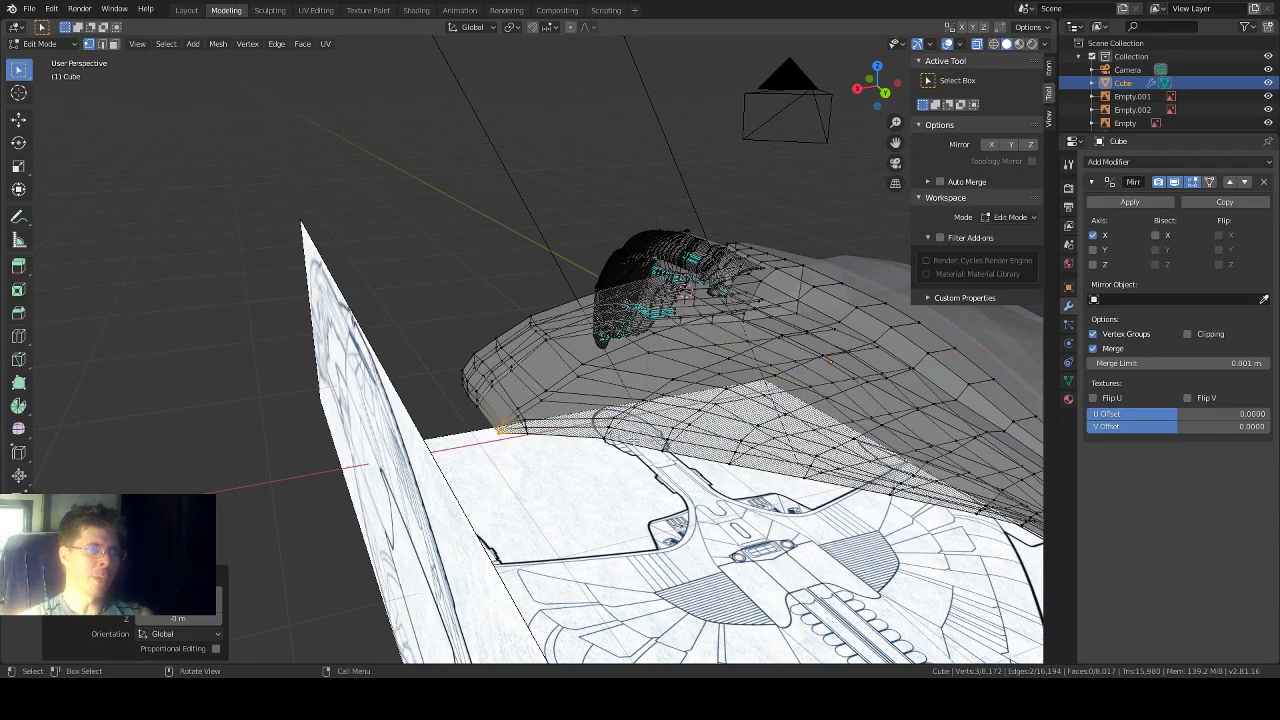
mouse_move(628, 436)
middle_down()
mouse_move(727, 472)
mouse_move(622, 448)
middle_up()
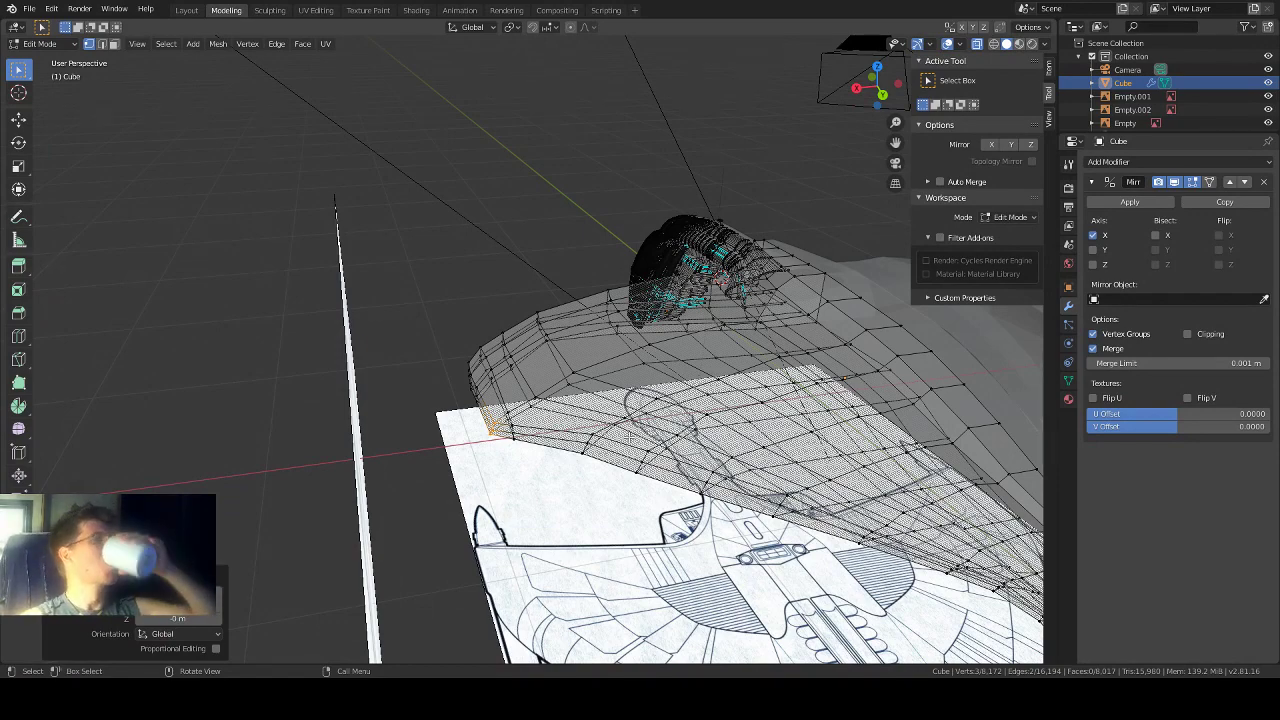
middle_drag(502, 458, 547, 468)
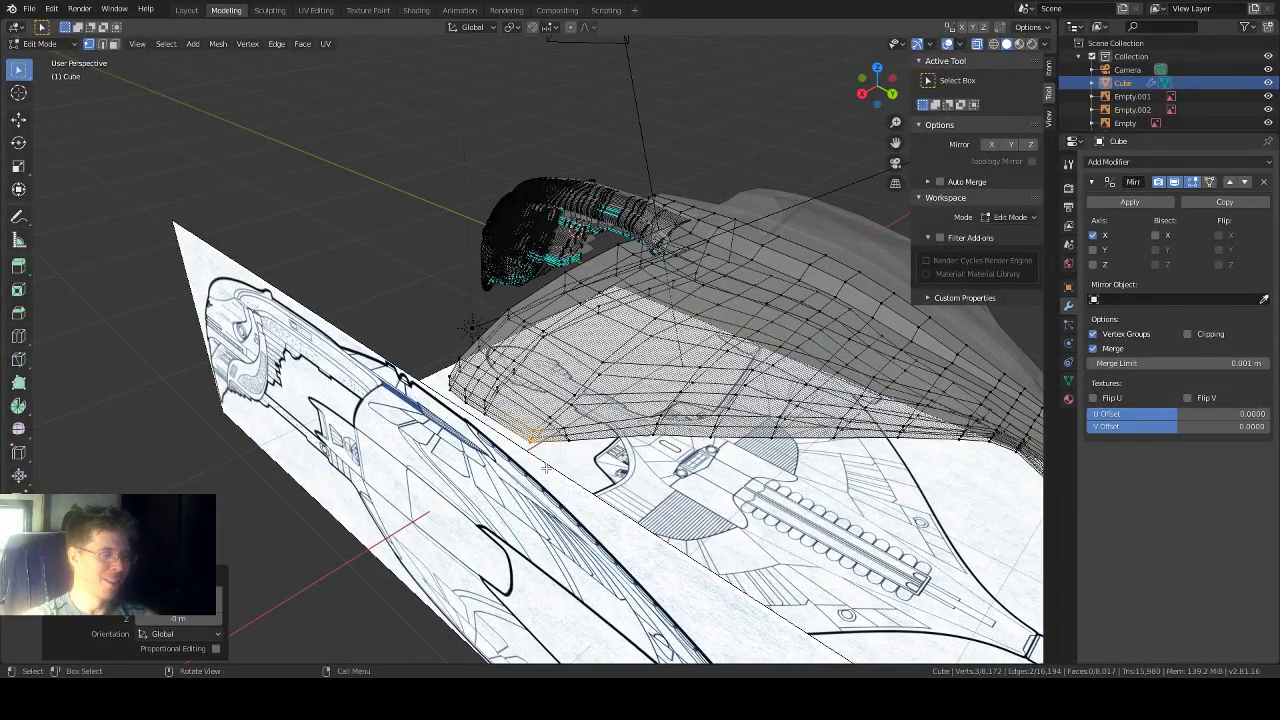
Step: Turn off X-ray and lower the single vertex in the middle of the wing's upper surface about 0.022 m along Z
key(alt+z)
mouse_move(737, 428)
middle_down()
mouse_move(664, 381)
mouse_move(667, 338)
middle_up()
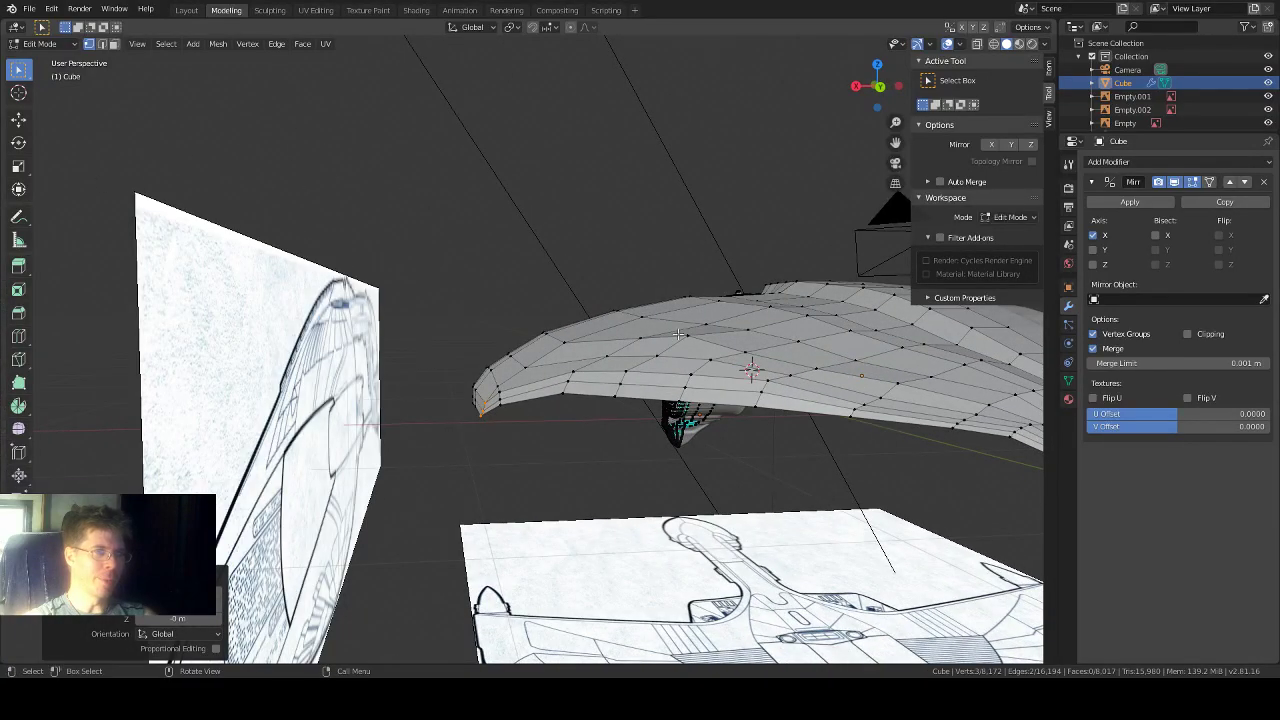
click(688, 340)
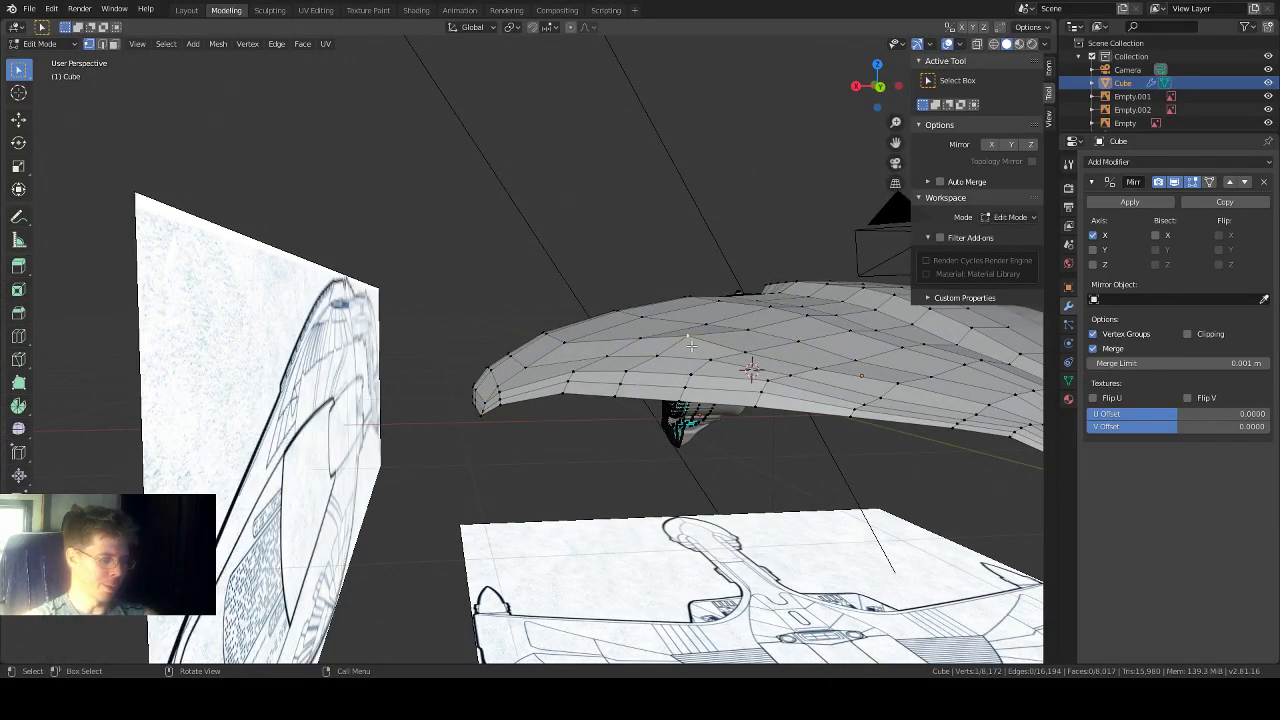
key(g)
key(z)
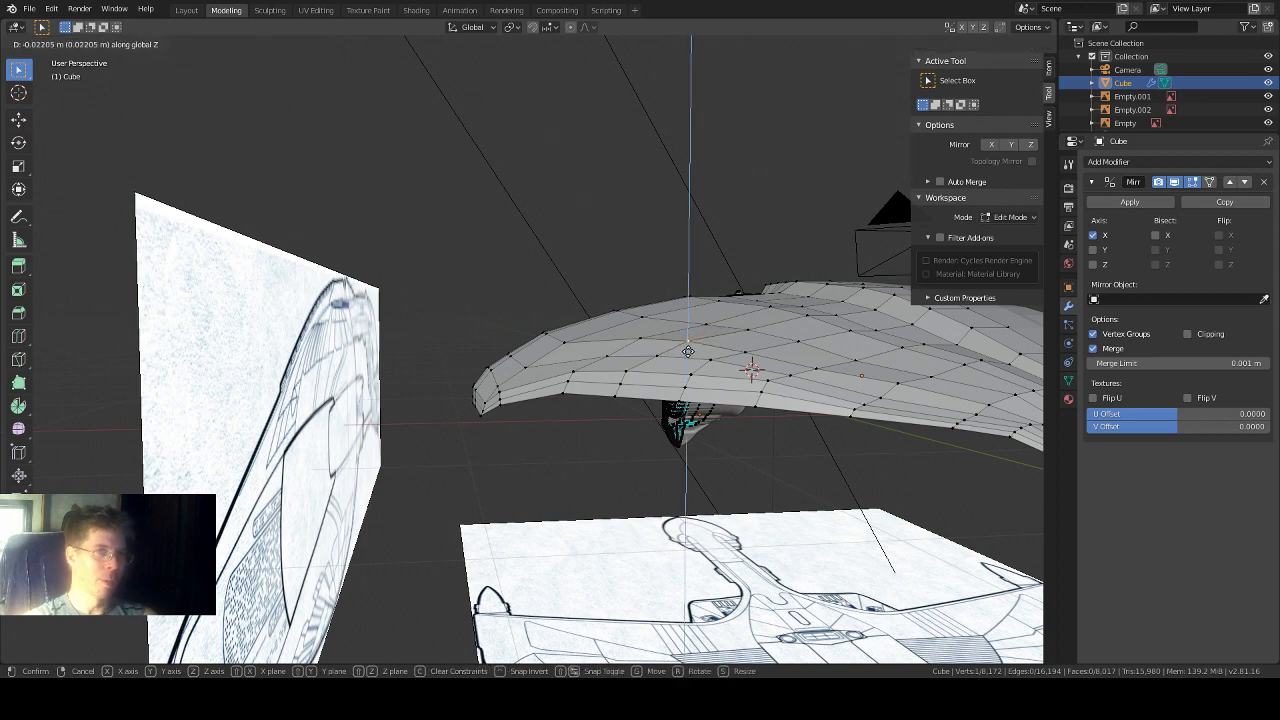
click(688, 351)
Step: Raise the vertex two rows in from the wing's curved outer edge, around mid-span, 0.0208 m along Z
mouse_move(760, 446)
middle_down()
mouse_move(710, 442)
mouse_move(738, 436)
middle_up()
middle_drag(731, 437, 793, 362)
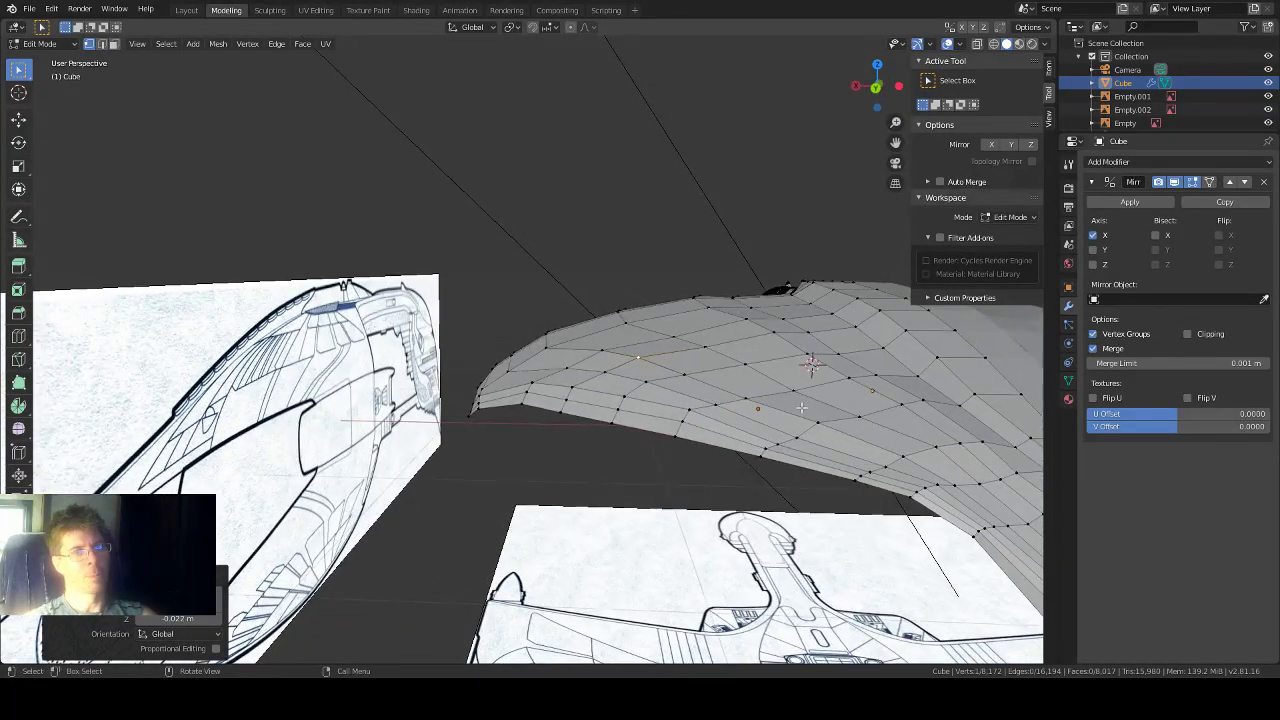
click(793, 434)
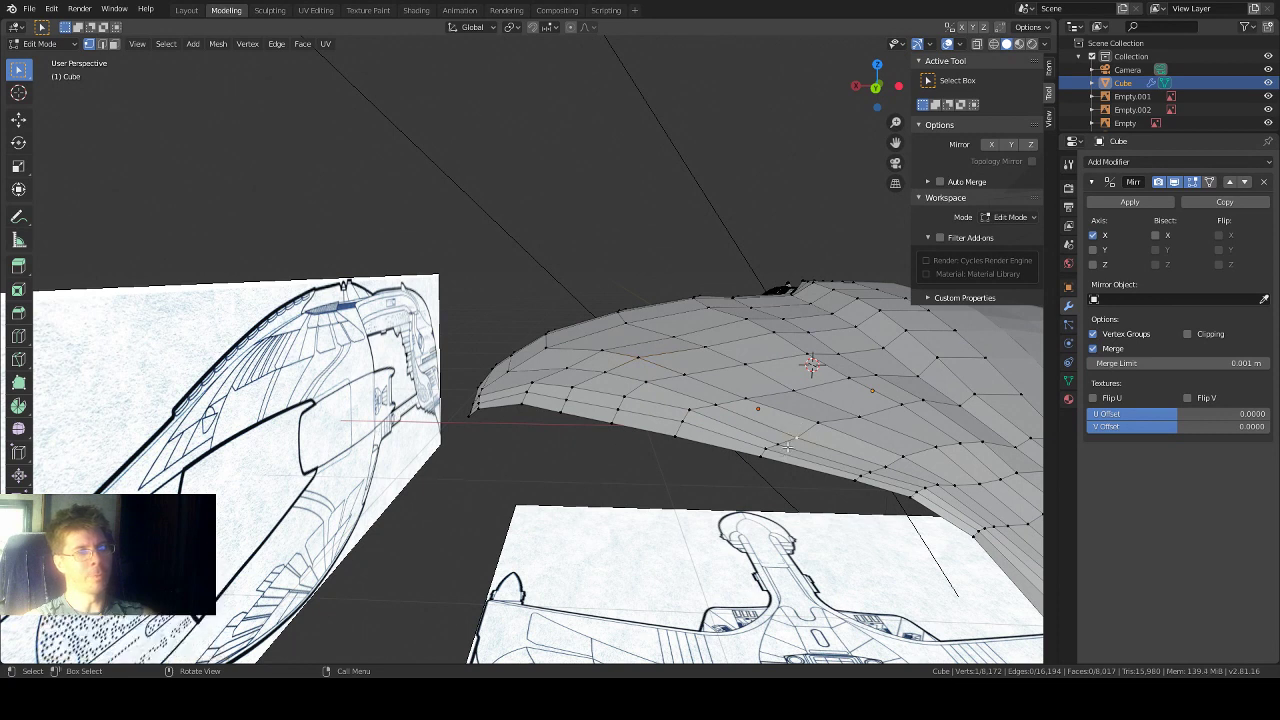
key(g)
key(z)
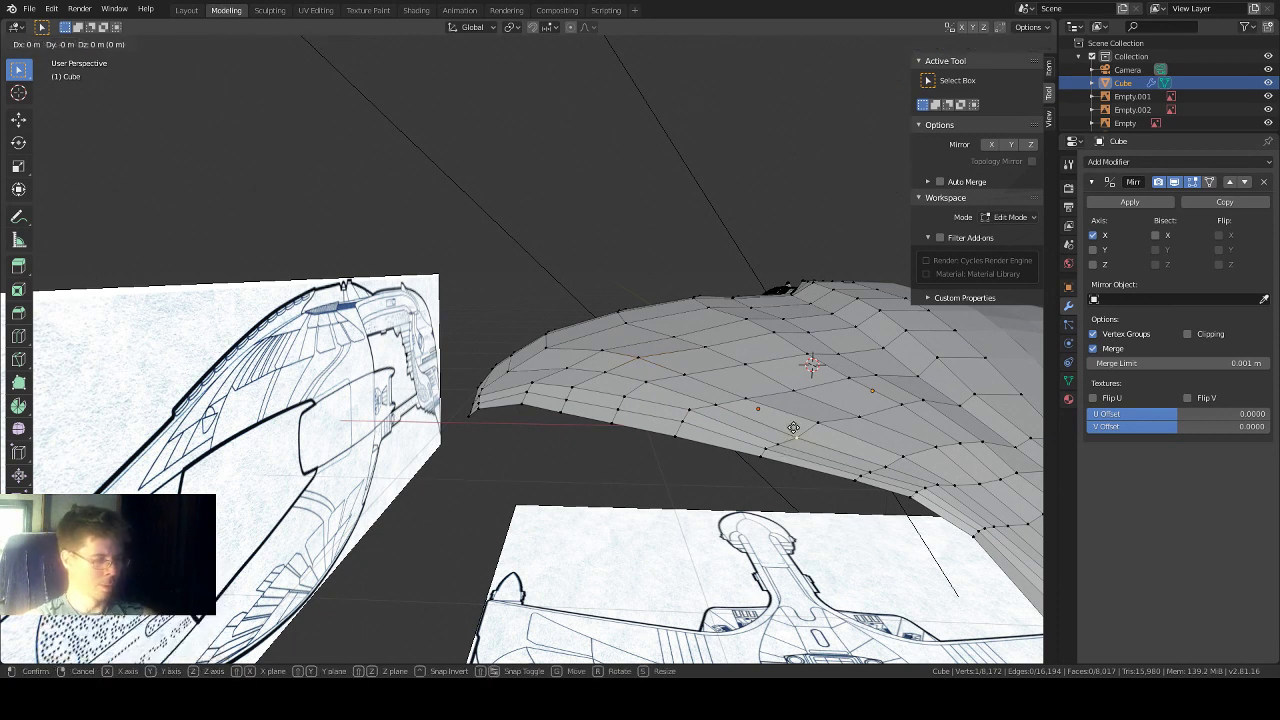
click(793, 422)
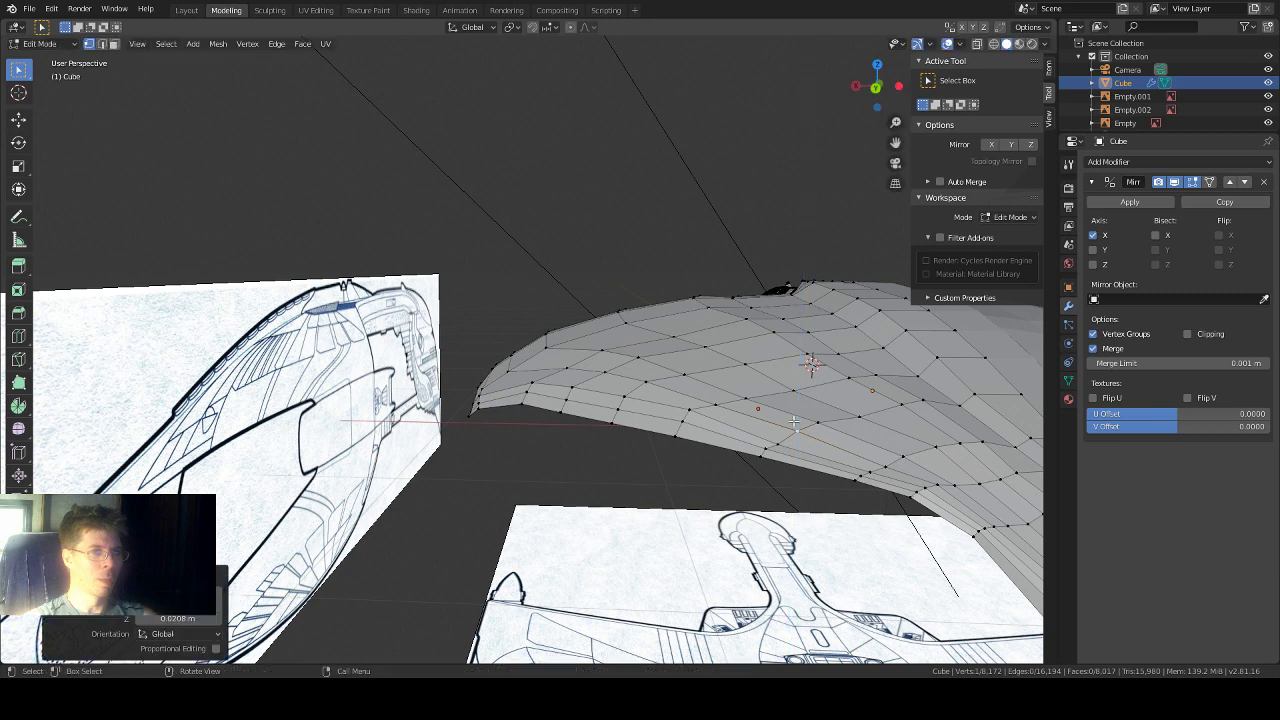
Step: Raise the neighbouring vertex one row nearer the curved outer edge 0.0251 m along Z
click(781, 444)
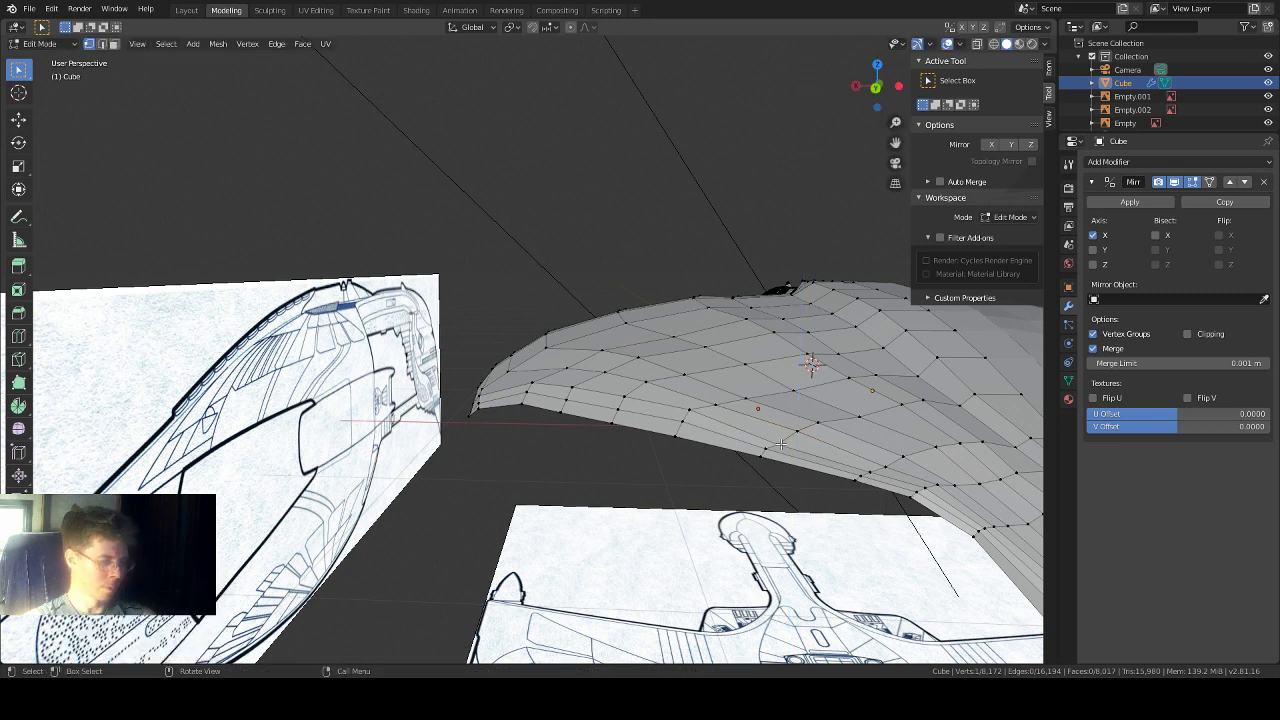
key(g)
key(z)
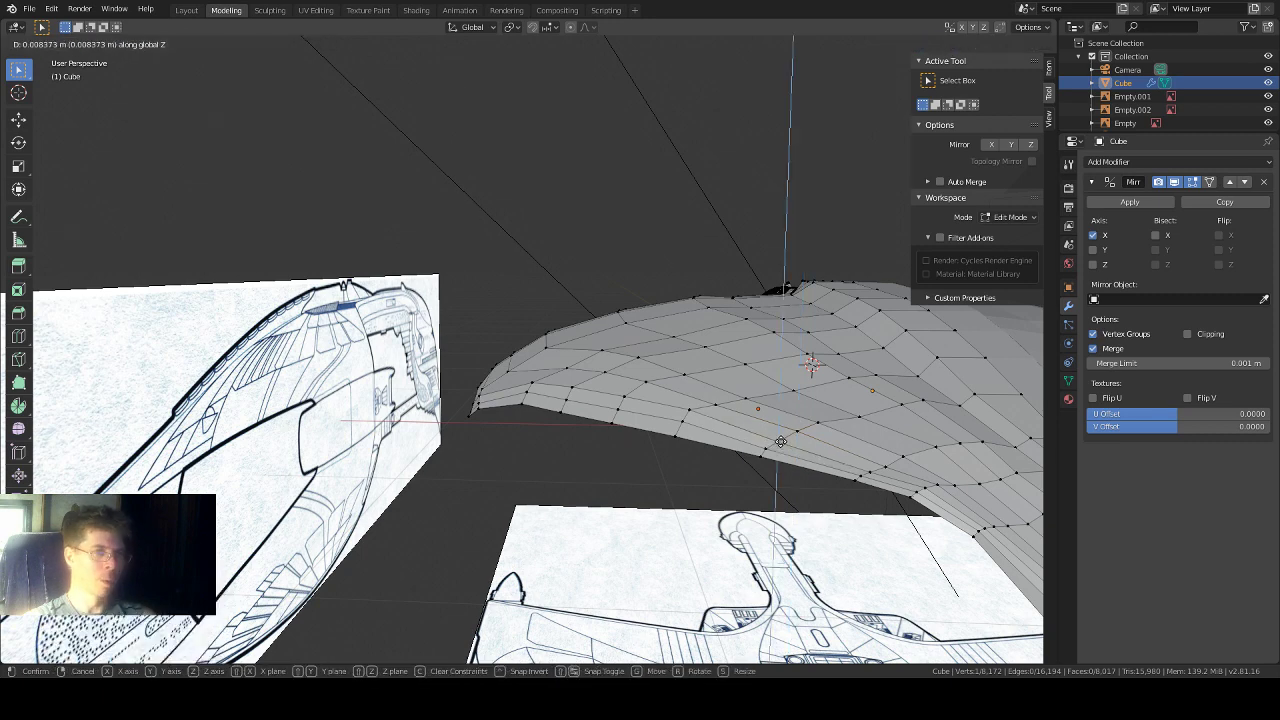
click(781, 436)
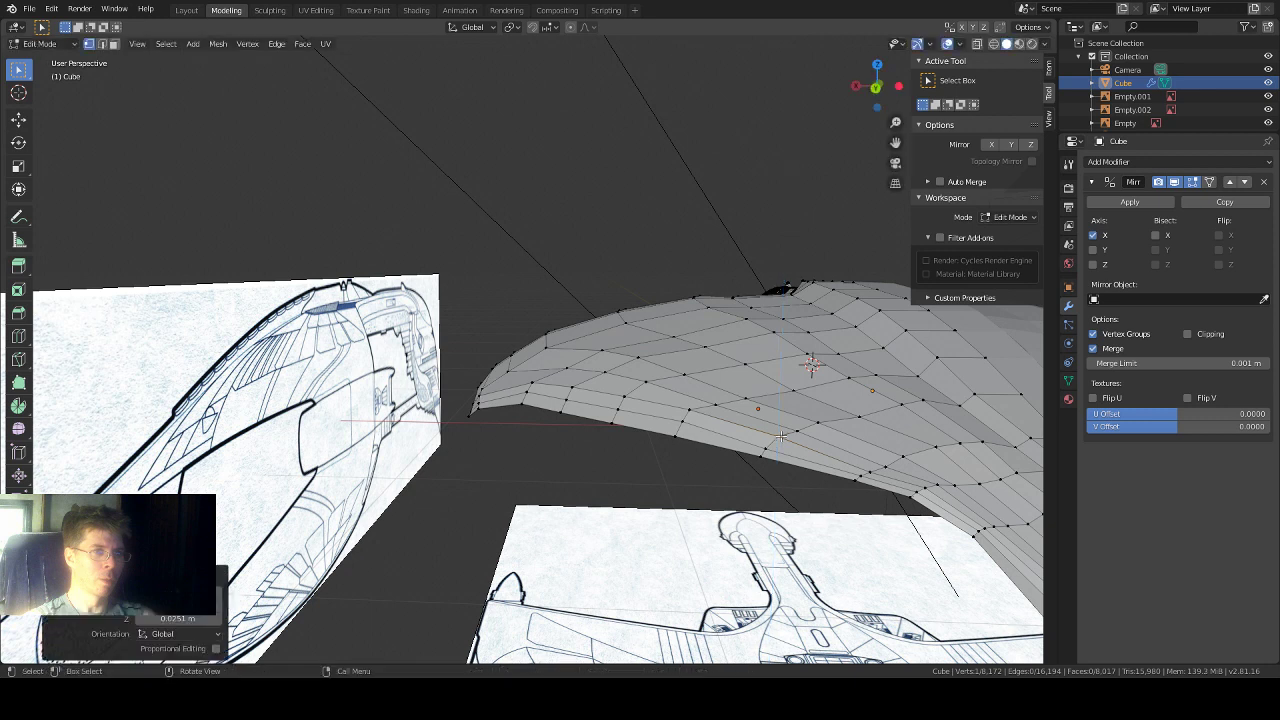
Step: Raise the next vertex toward the tail, just inside the curved outer edge, 0.0163 m along Z
click(885, 467)
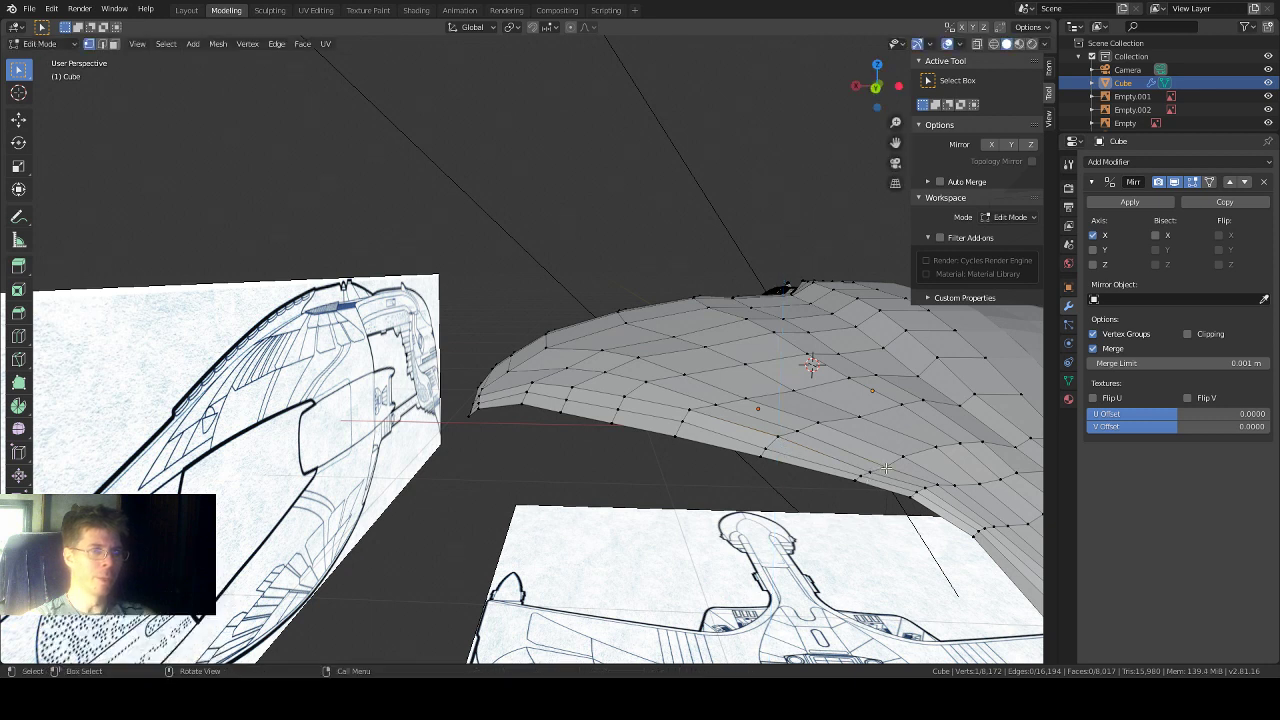
key(g)
key(z)
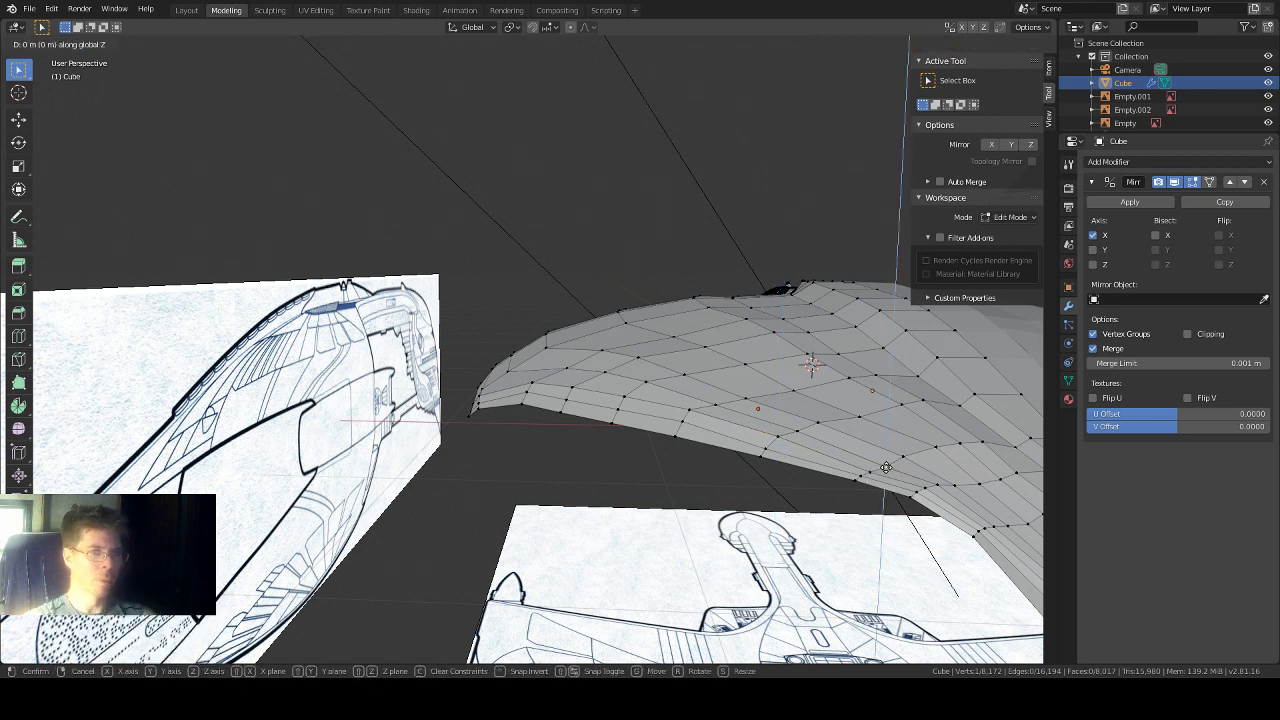
click(875, 468)
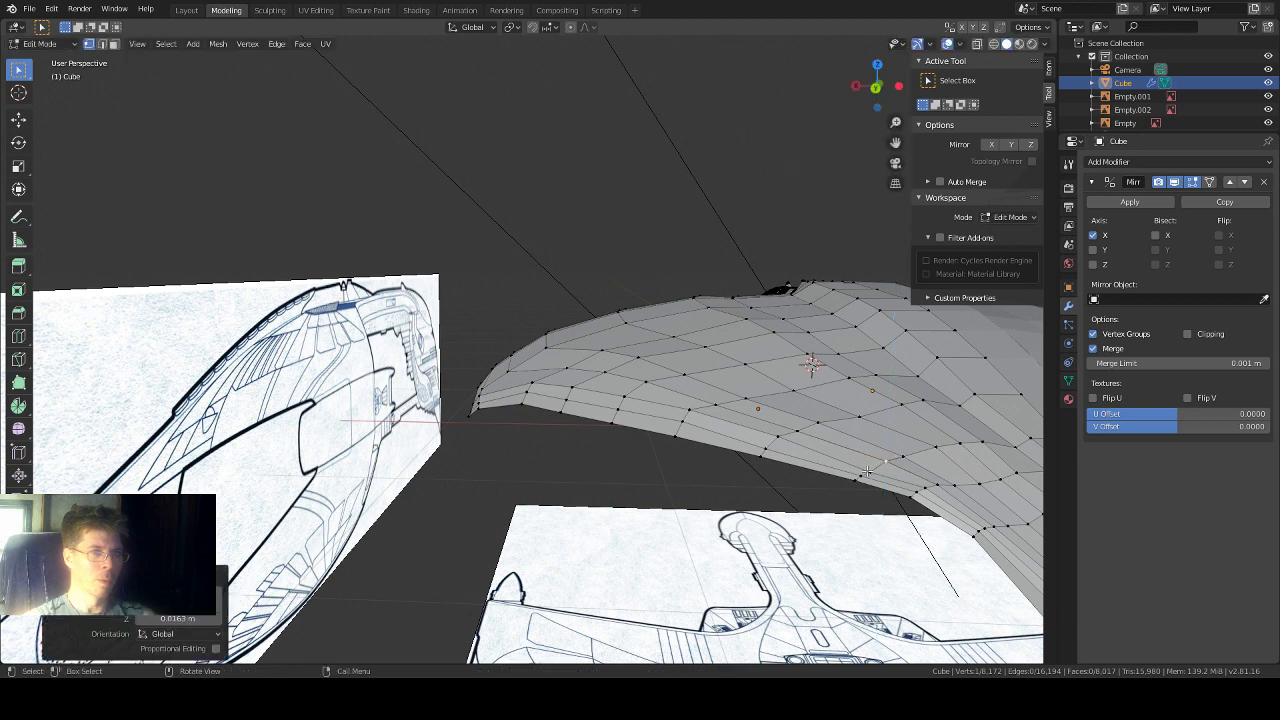
Step: Select the adjacent vertex near the curved edge, inspect the wing up to the tail, and compare the hull with the blueprint in top orthographic view
click(867, 471)
scroll(867, 467, down, 3)
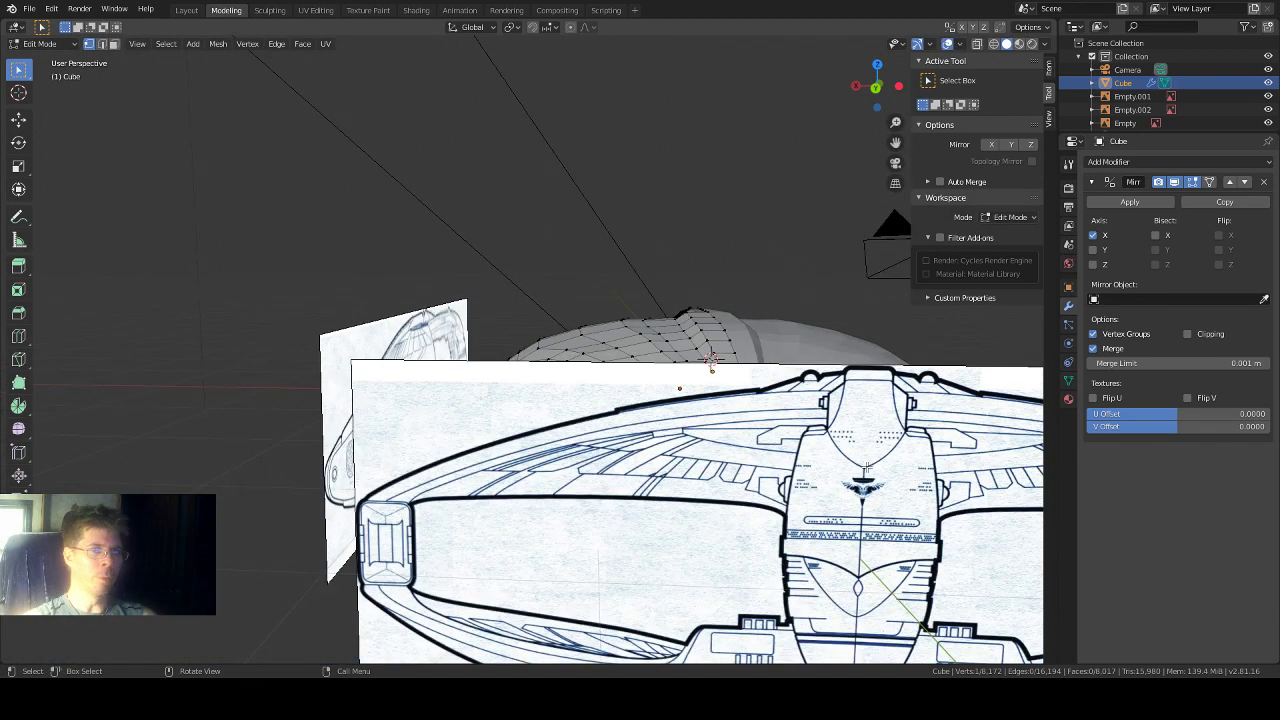
scroll(867, 468, up, 4)
scroll(867, 467, up, 1)
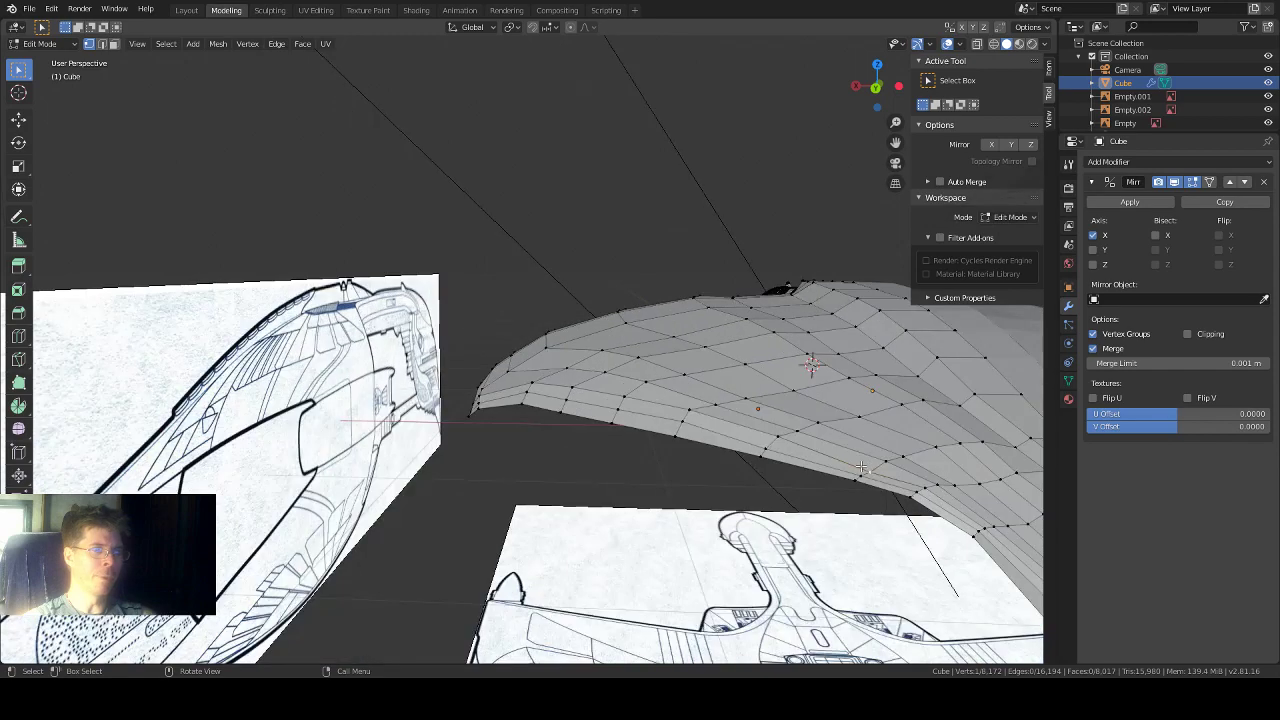
middle_drag(887, 282, 901, 299)
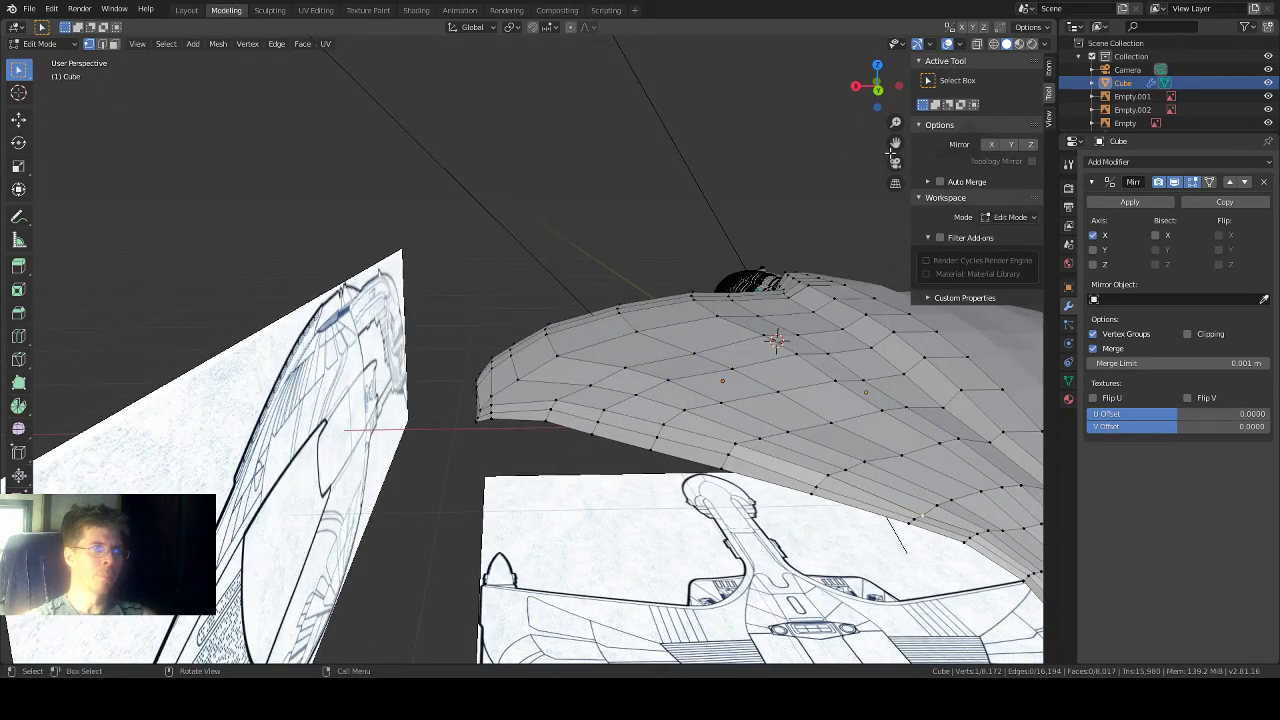
drag(895, 144, 580, 463)
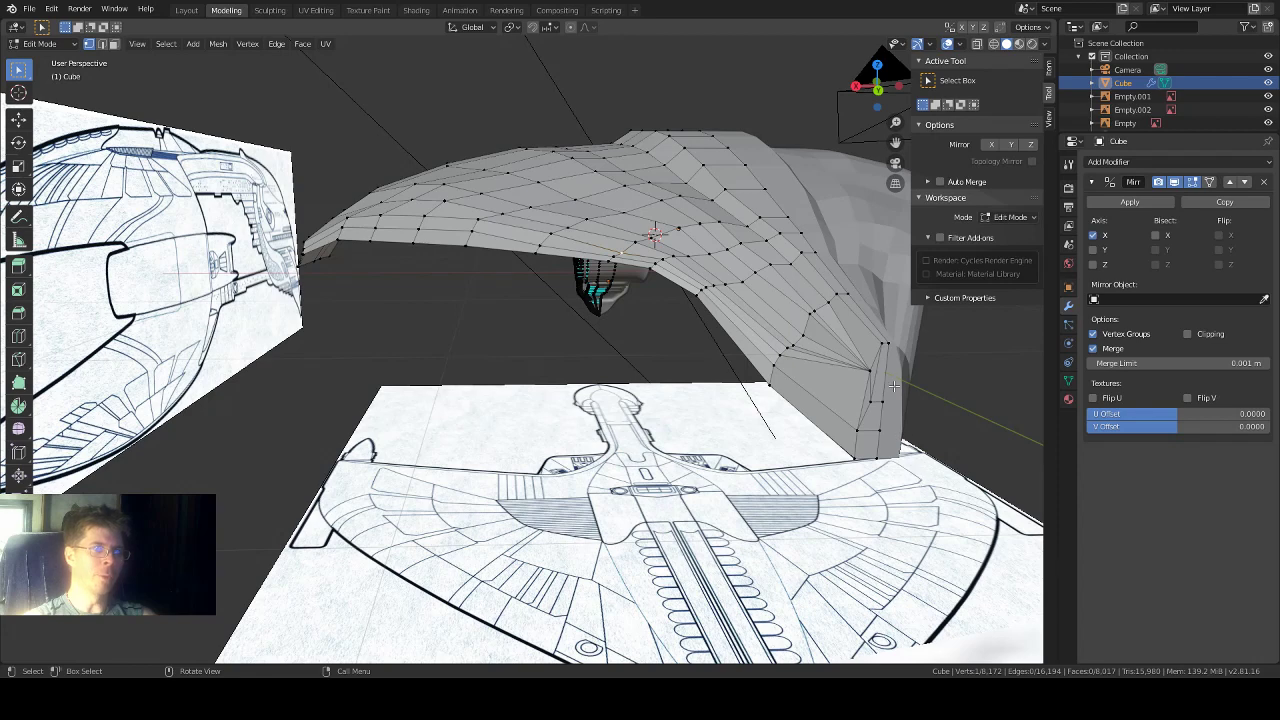
scroll(744, 528, up, 4)
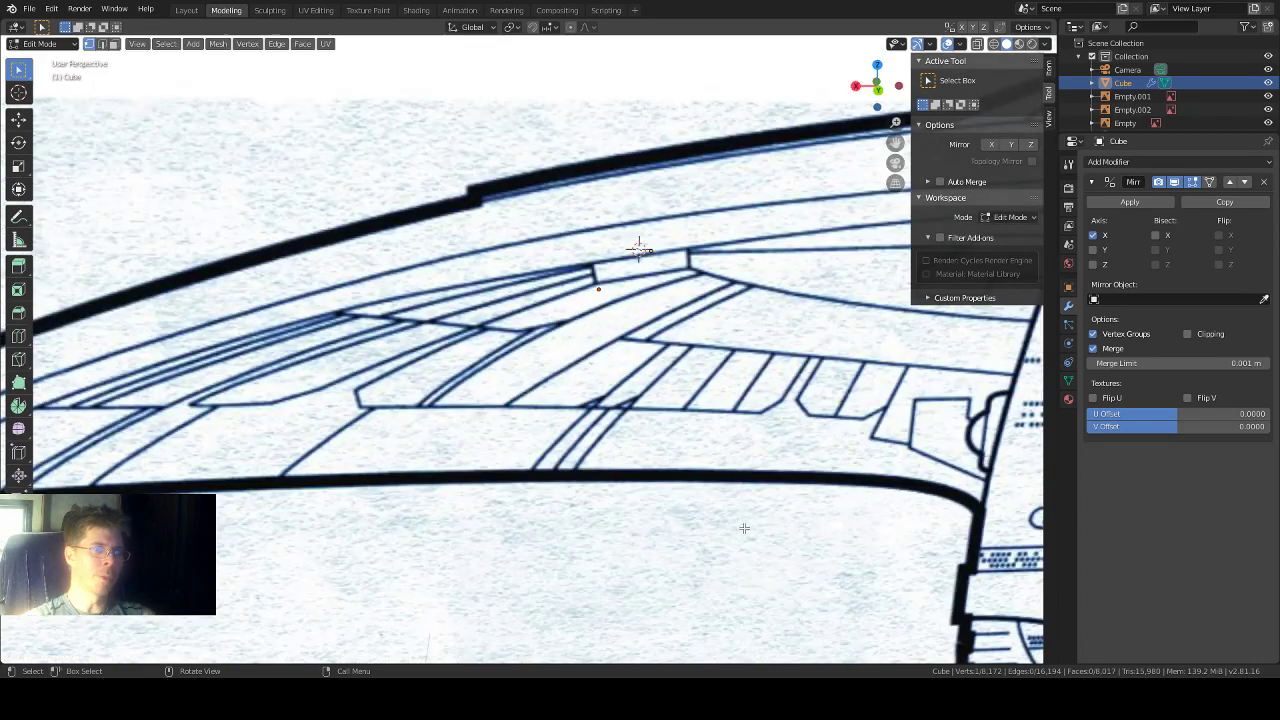
scroll(744, 528, down, 5)
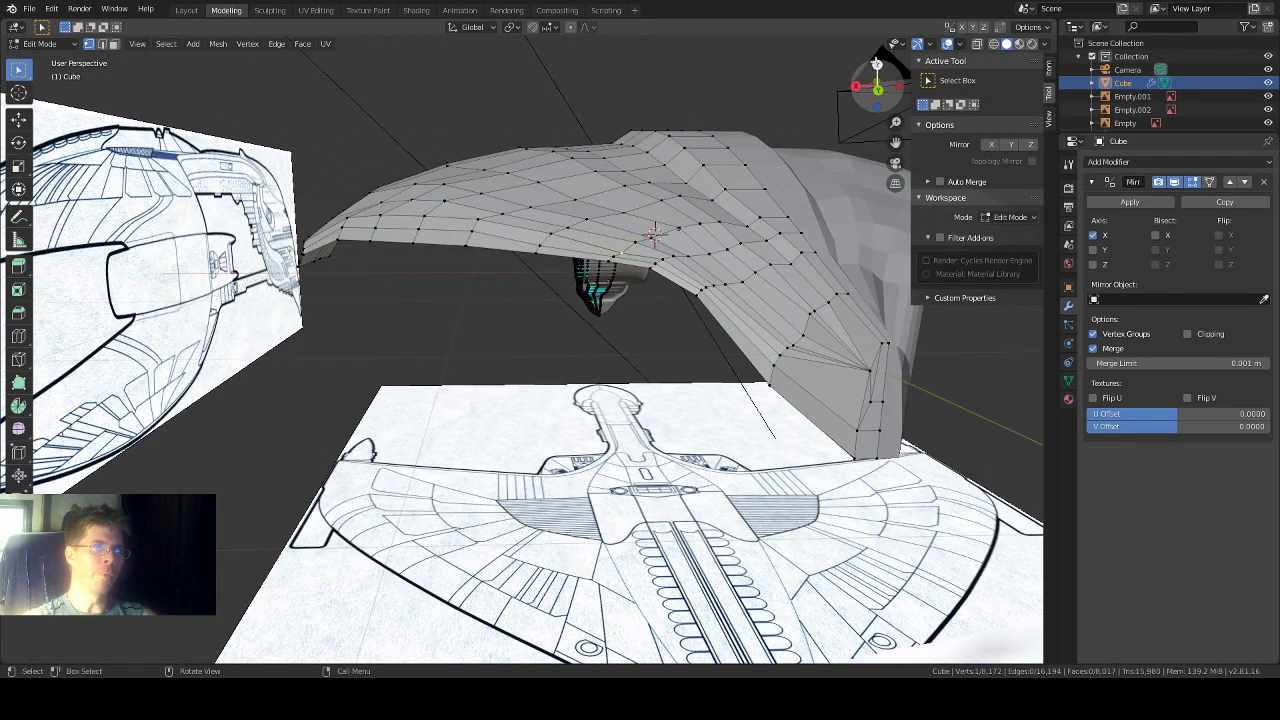
click(877, 64)
scroll(854, 172, down, 2)
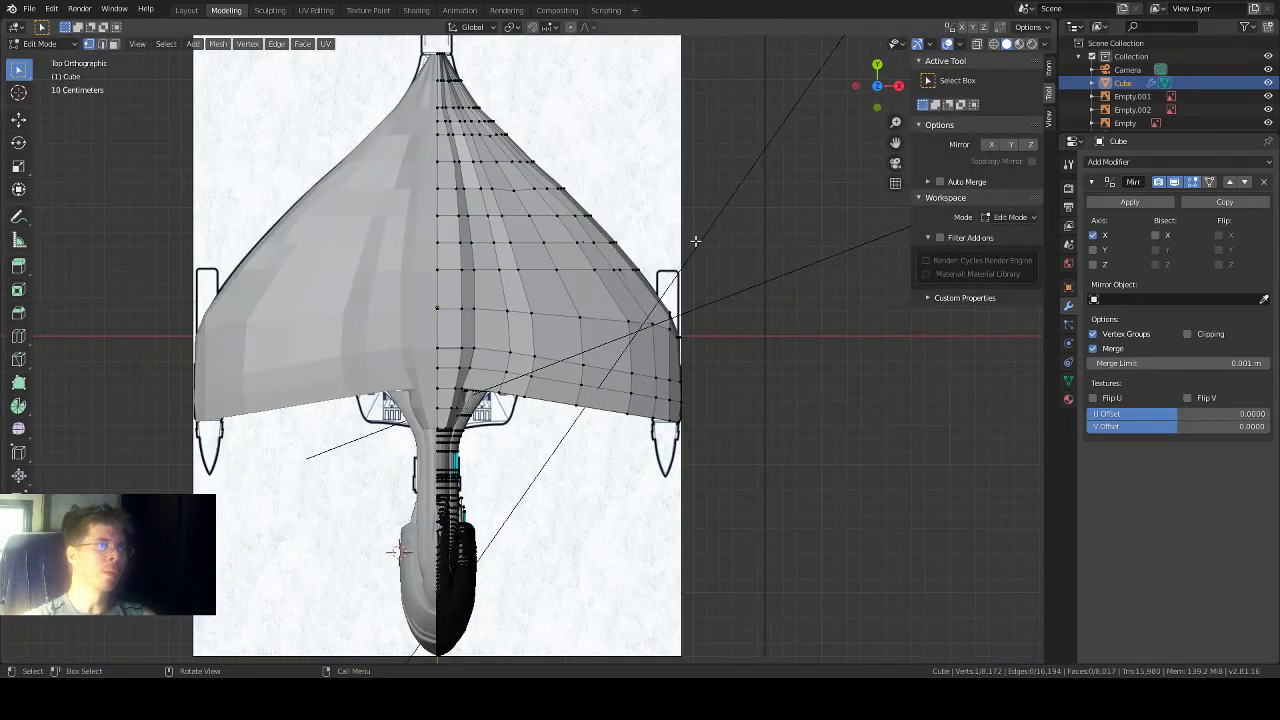
Step: Examine the hull's narrow tail tip against the top blueprint, and the hull's underside and head against the front and side blueprints
drag(896, 145, 963, 422)
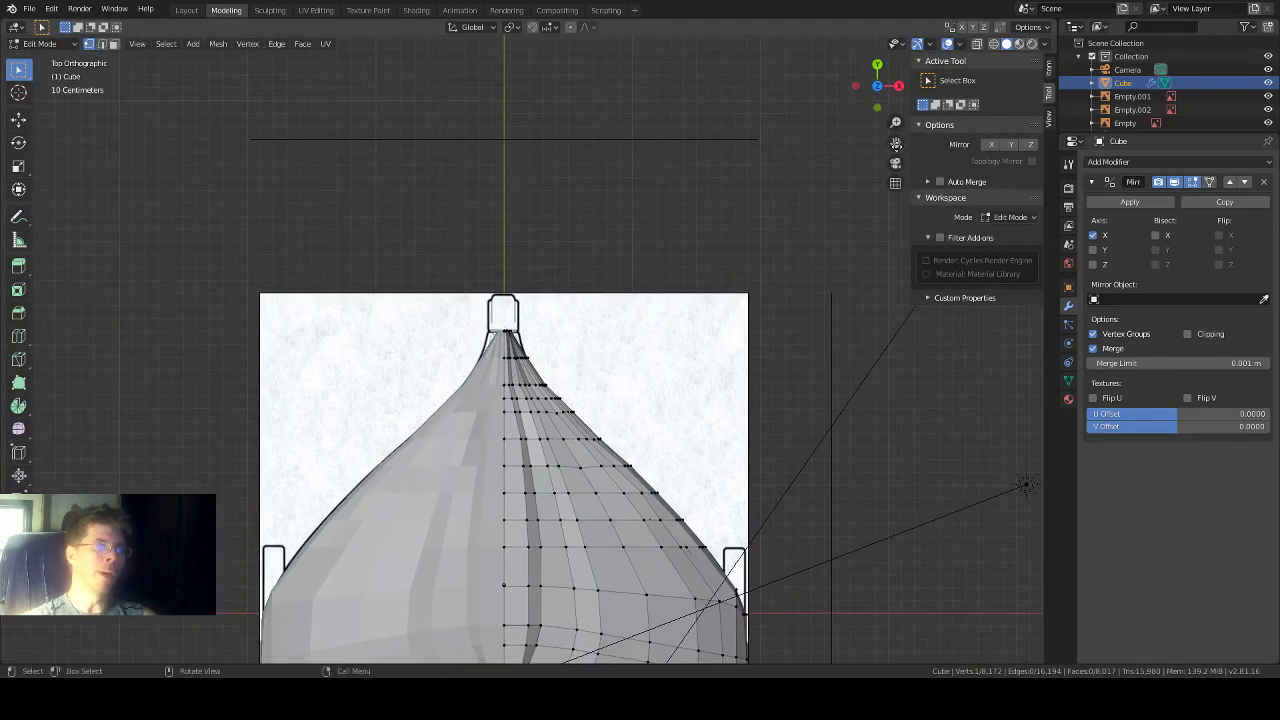
scroll(449, 285, up, 7)
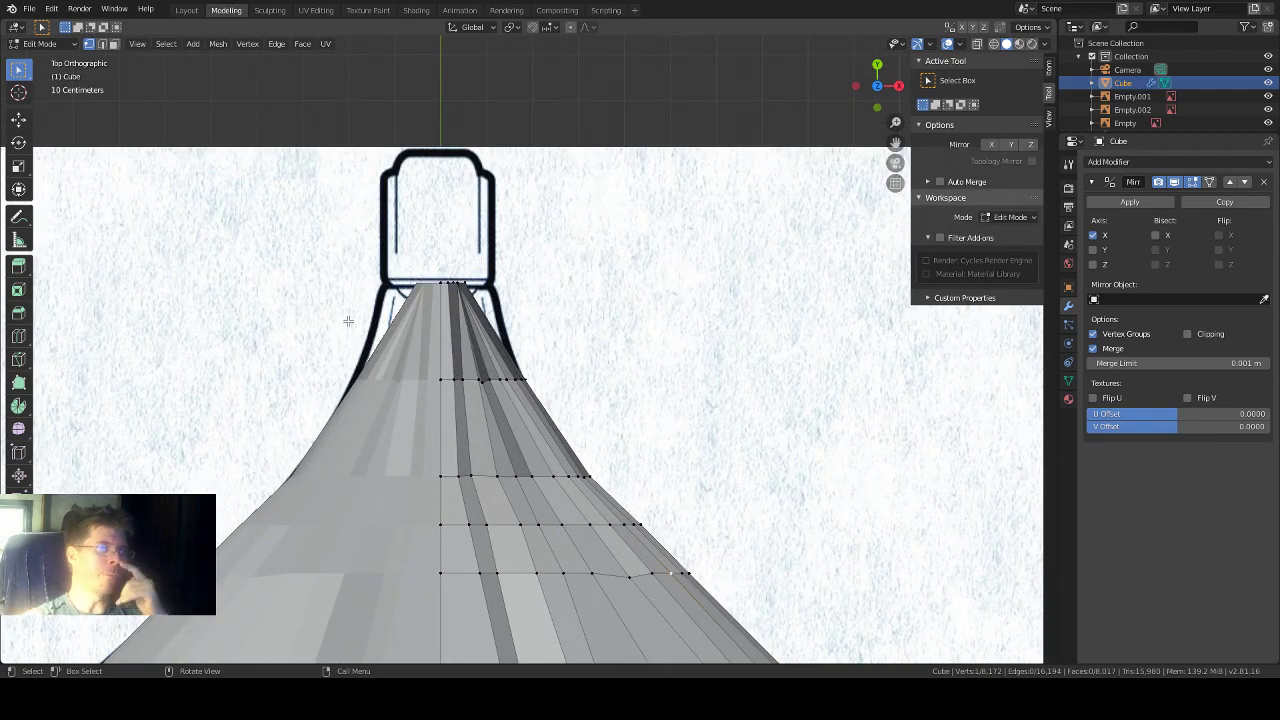
middle_drag(560, 285, 336, 182)
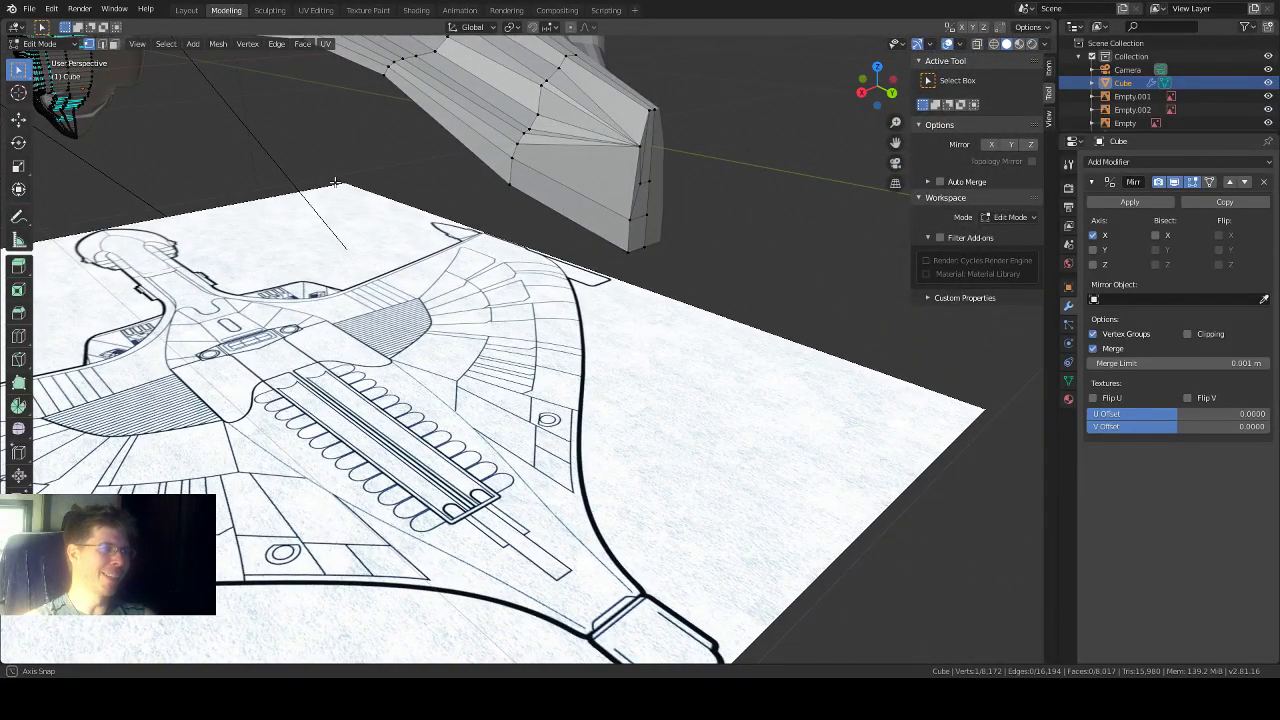
middle_drag(336, 182, 339, 182)
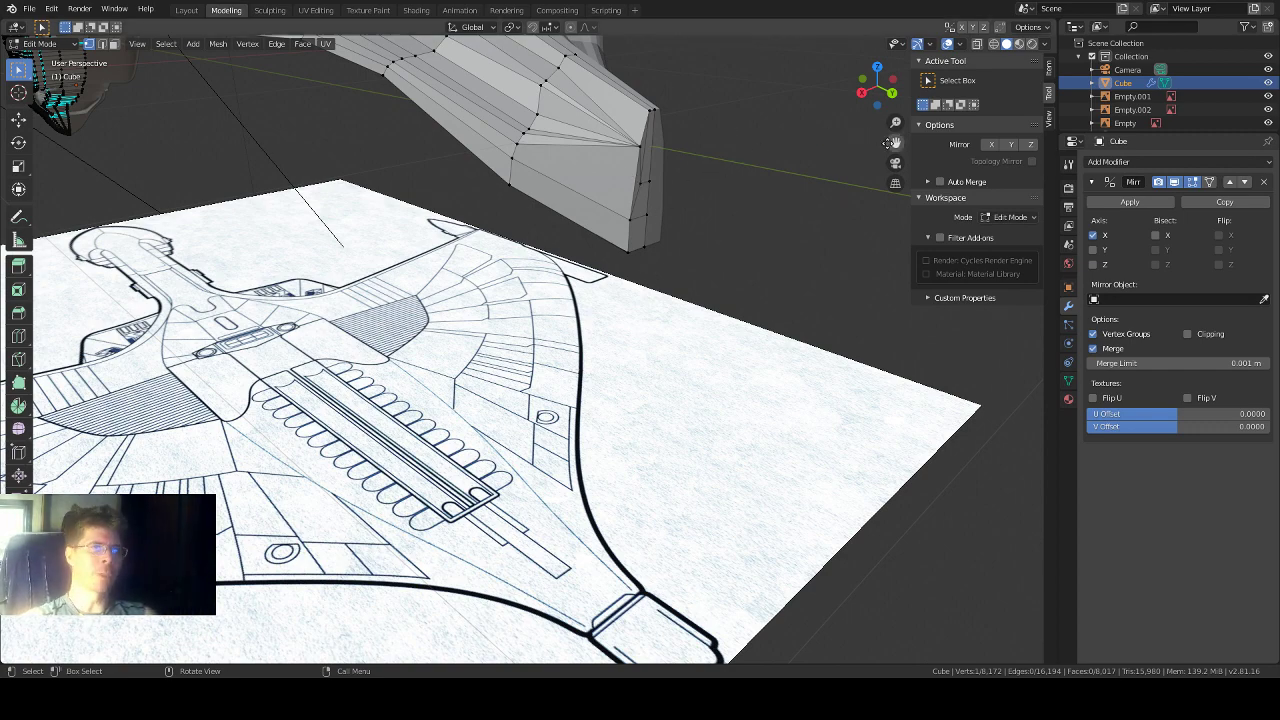
drag(895, 142, 1122, 231)
middle_drag(518, 185, 712, 115)
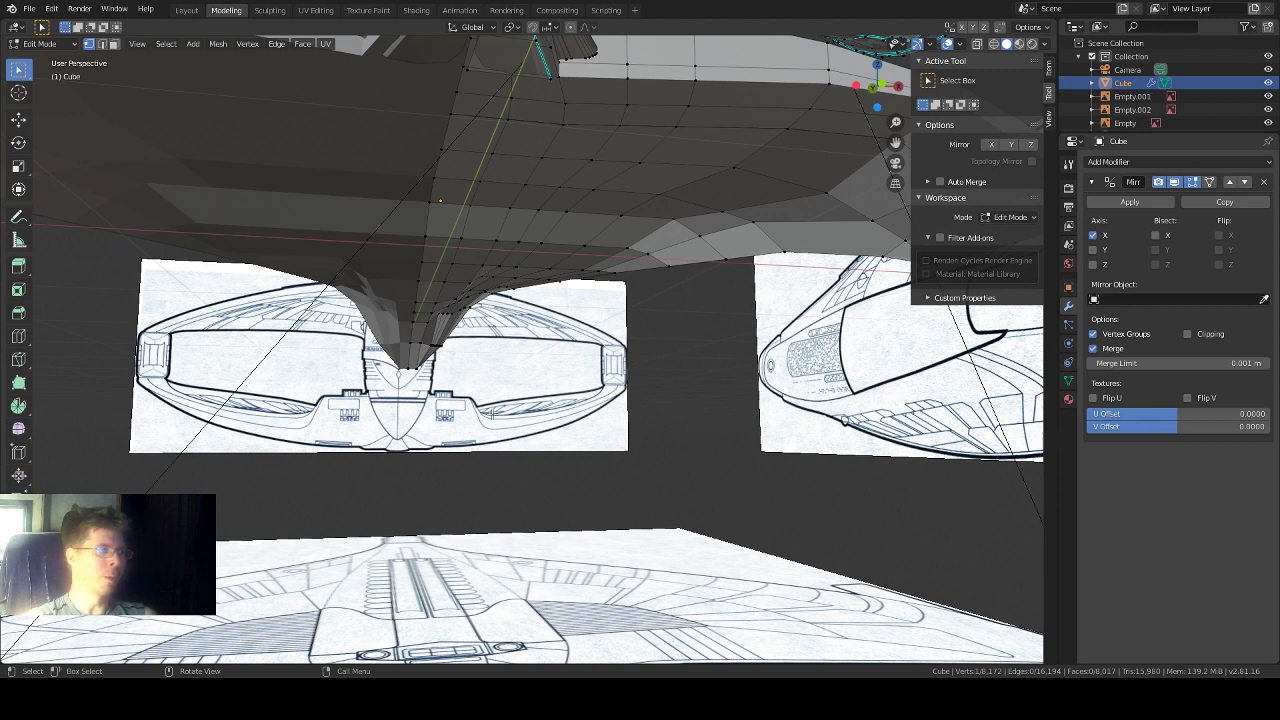
middle_drag(585, 300, 589, 287)
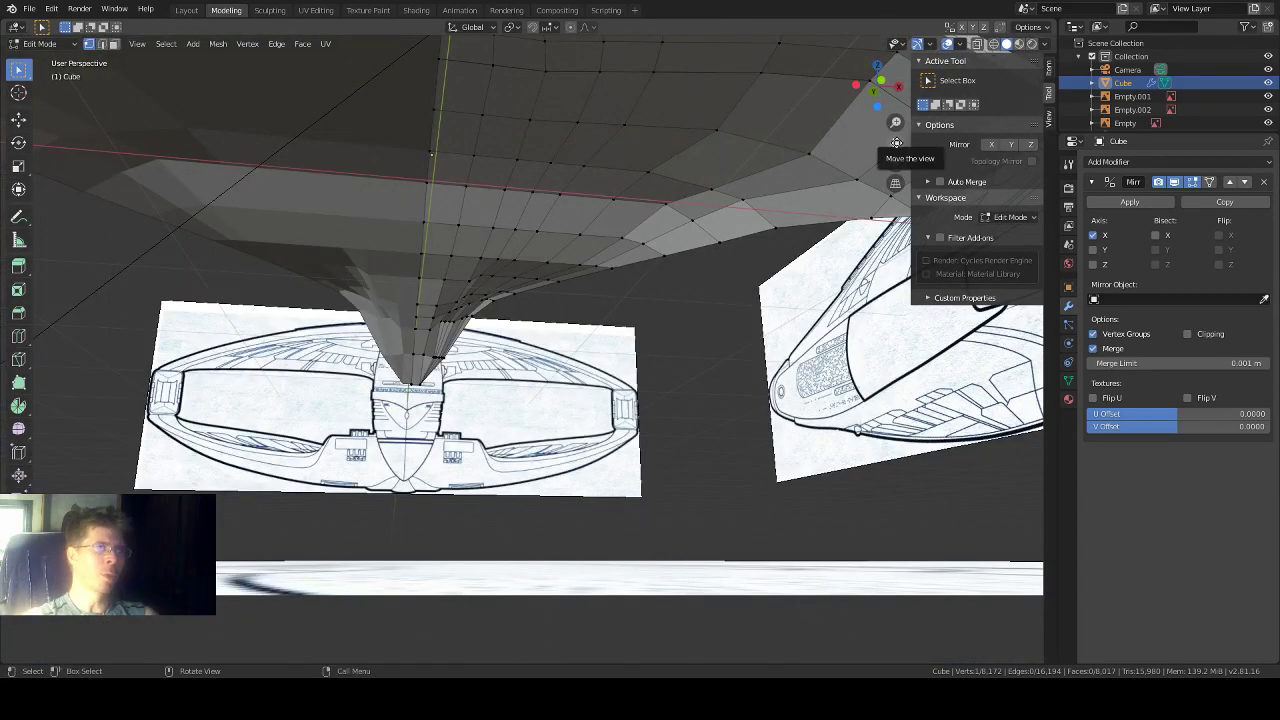
drag(895, 142, 893, 224)
middle_drag(773, 165, 747, 156)
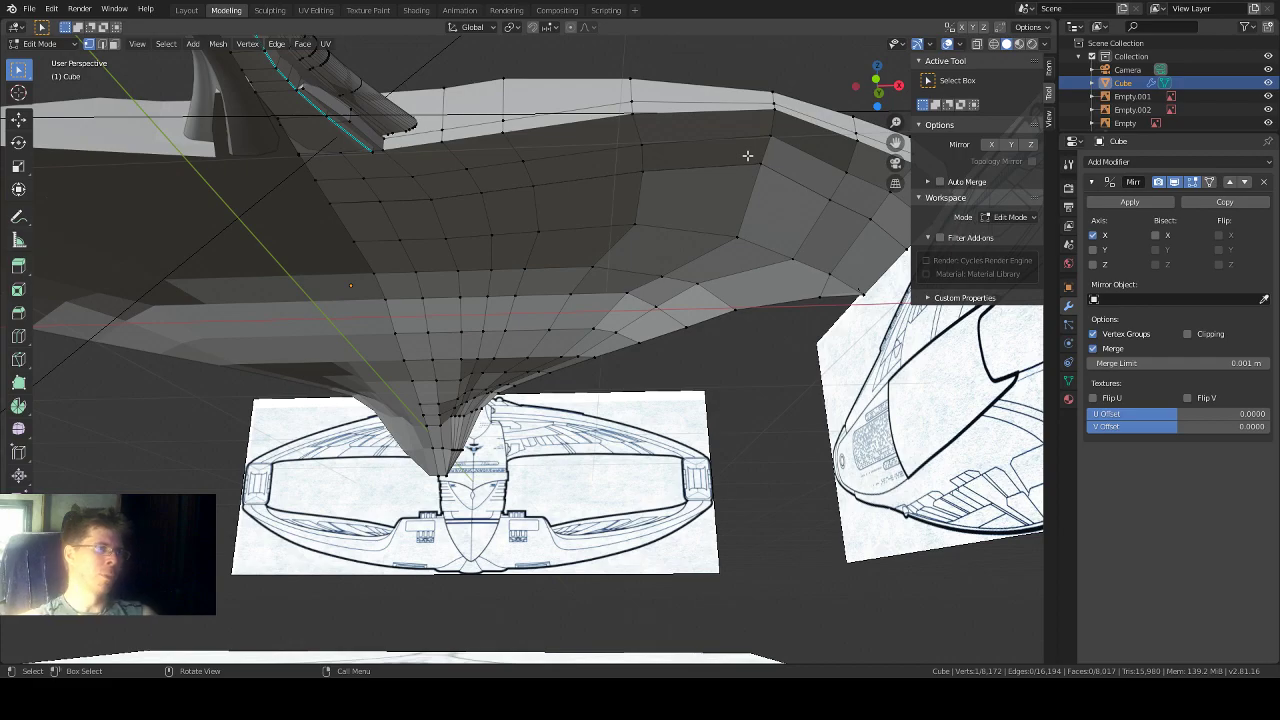
middle_drag(522, 166, 749, 9)
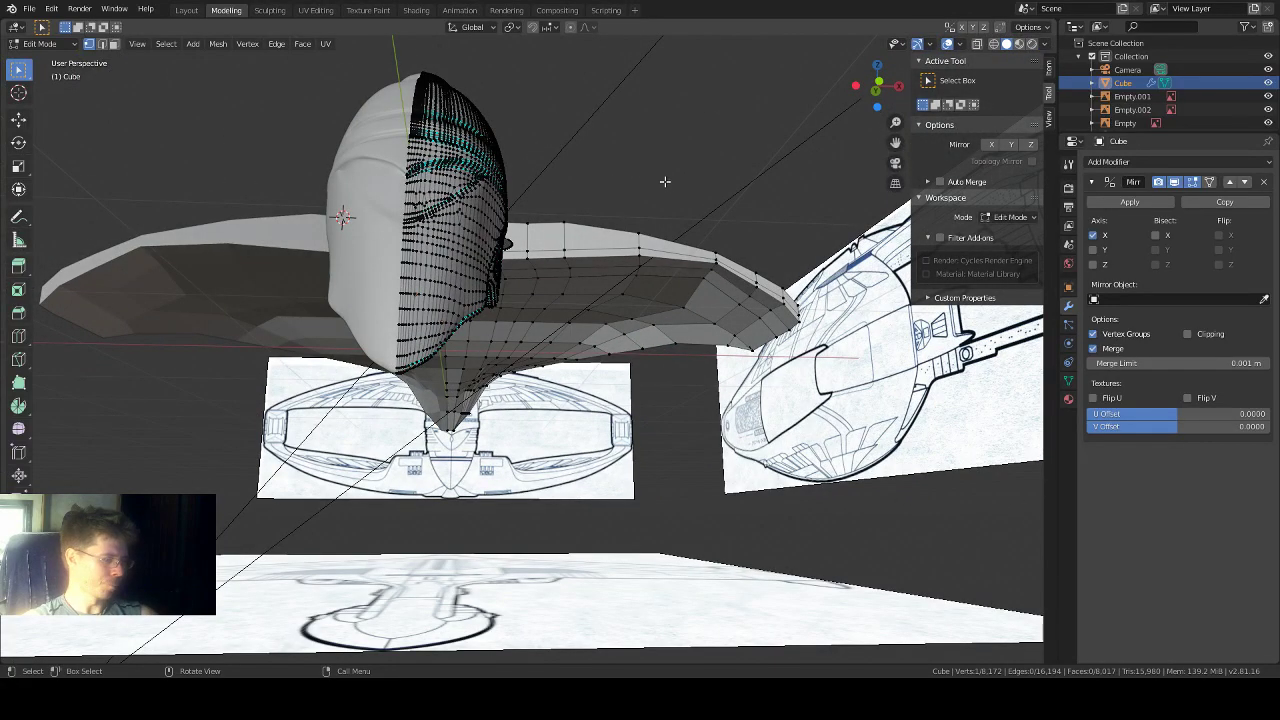
Step: Re-enter mesh editing with only the wing hull and raise the vertex just inside the wing's curved outer edge 0.0108 m along Z
key(Tab)
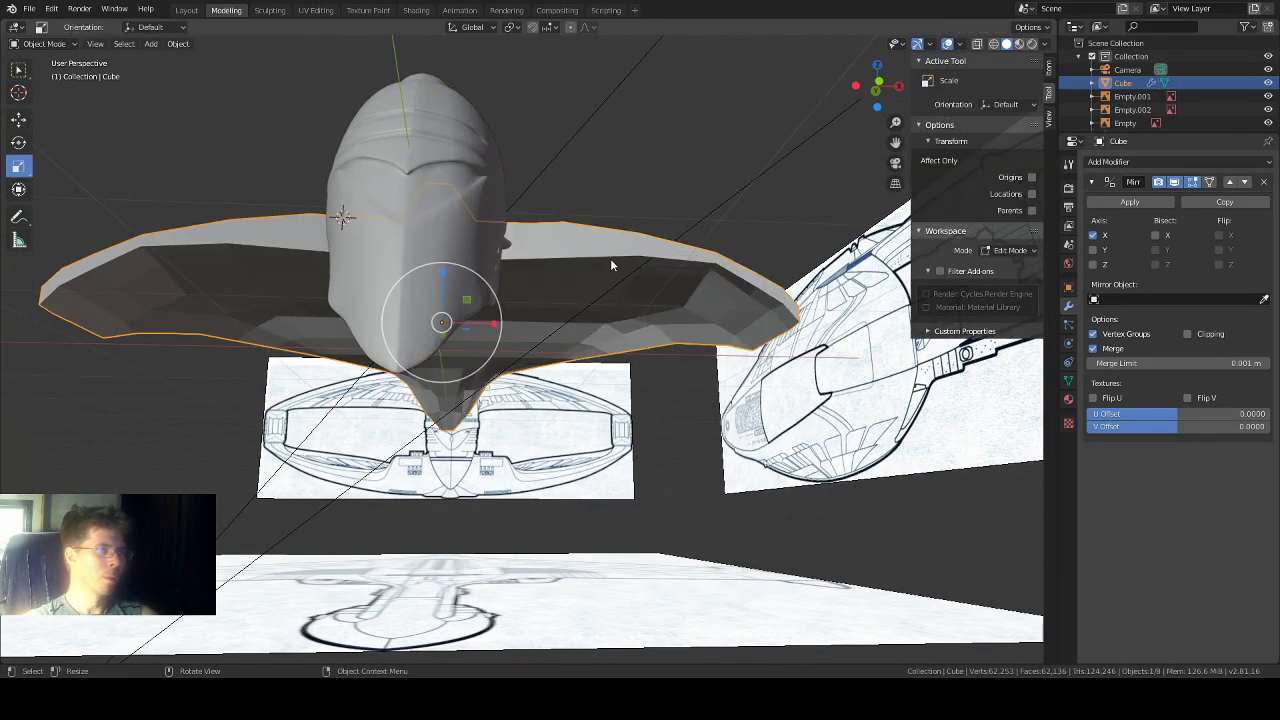
mouse_move(611, 265)
middle_down()
mouse_move(679, 190)
mouse_move(630, 190)
mouse_move(669, 206)
mouse_move(634, 234)
mouse_move(429, 275)
mouse_move(610, 312)
mouse_move(595, 282)
middle_up()
key(Tab)
scroll(627, 316, up, 4)
scroll(593, 279, up, 2)
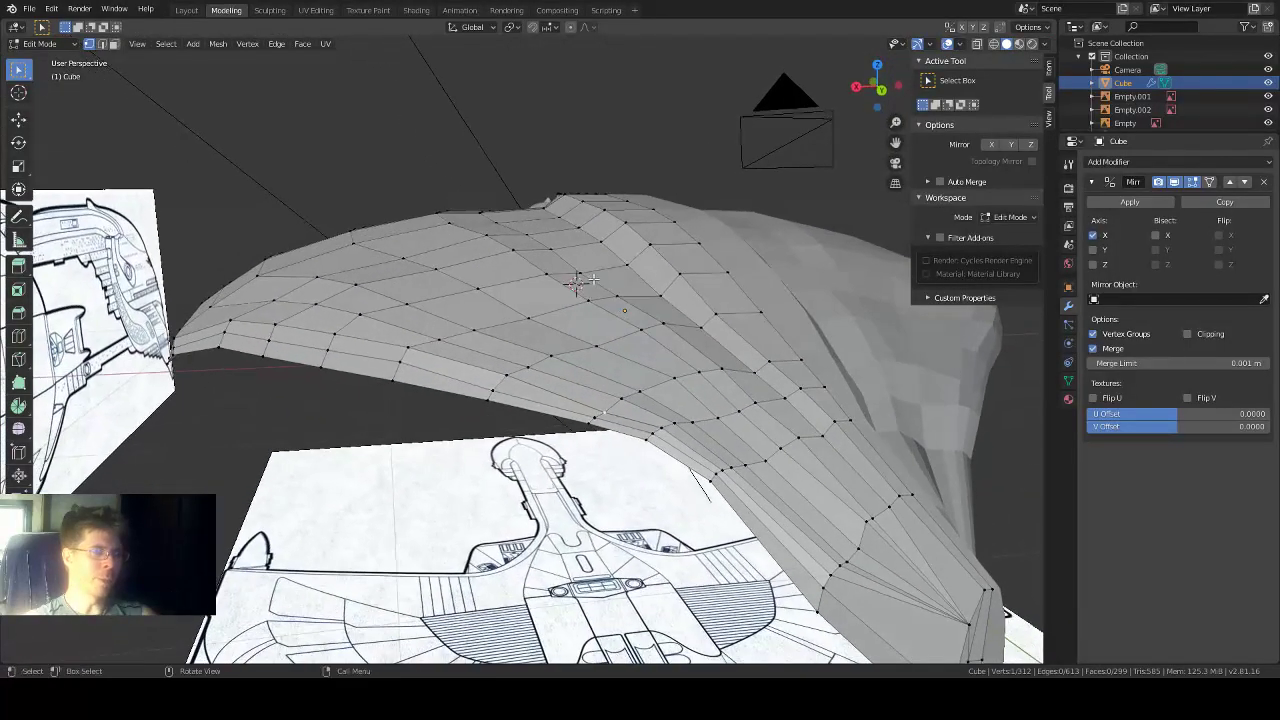
key(g)
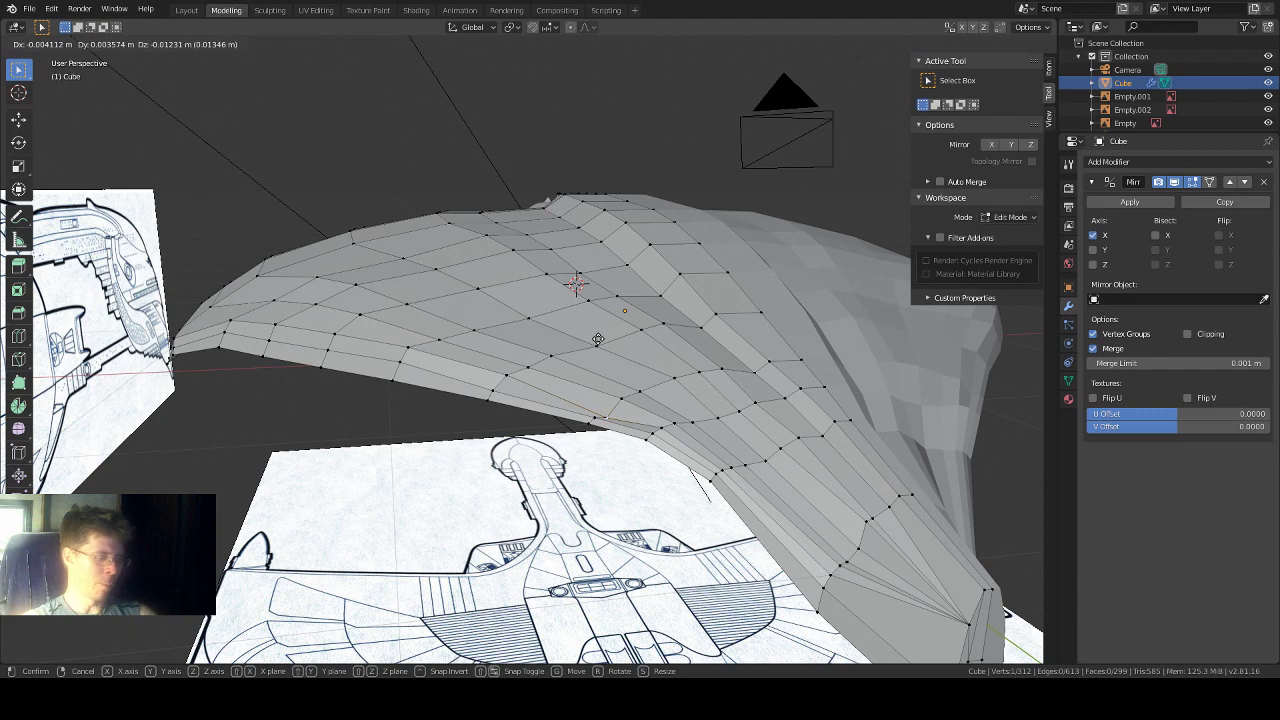
key(z)
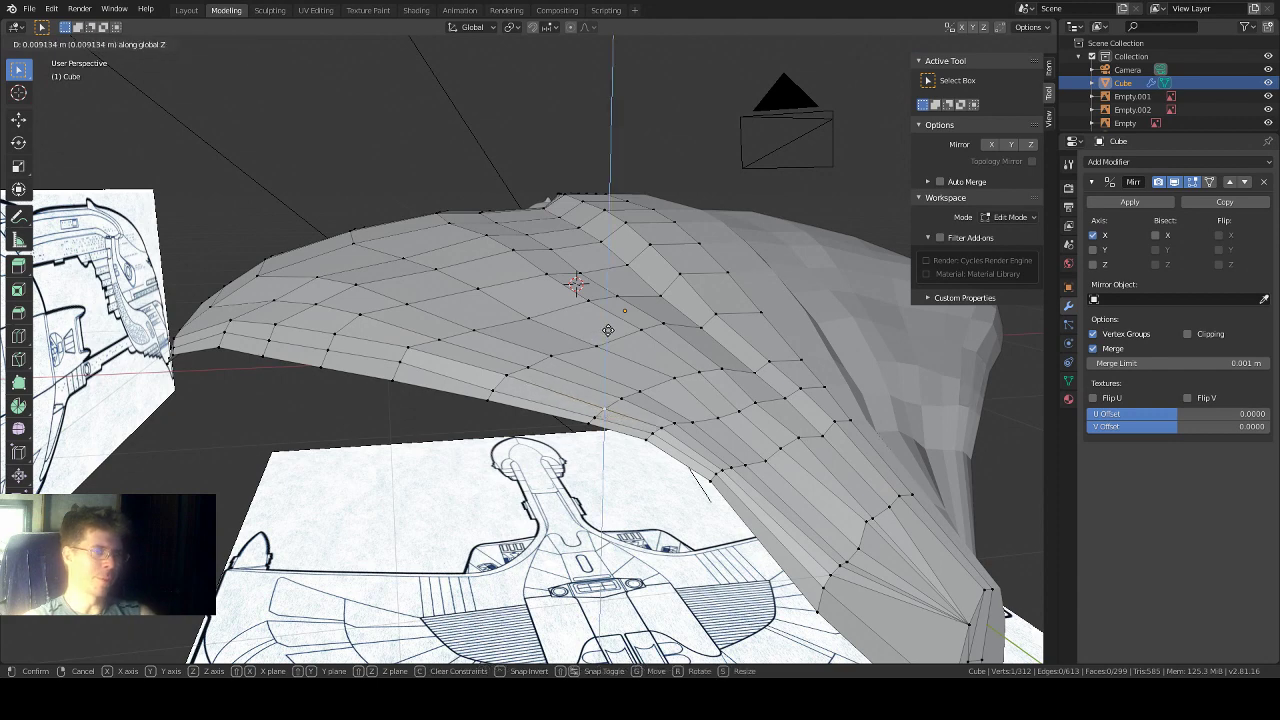
click(608, 330)
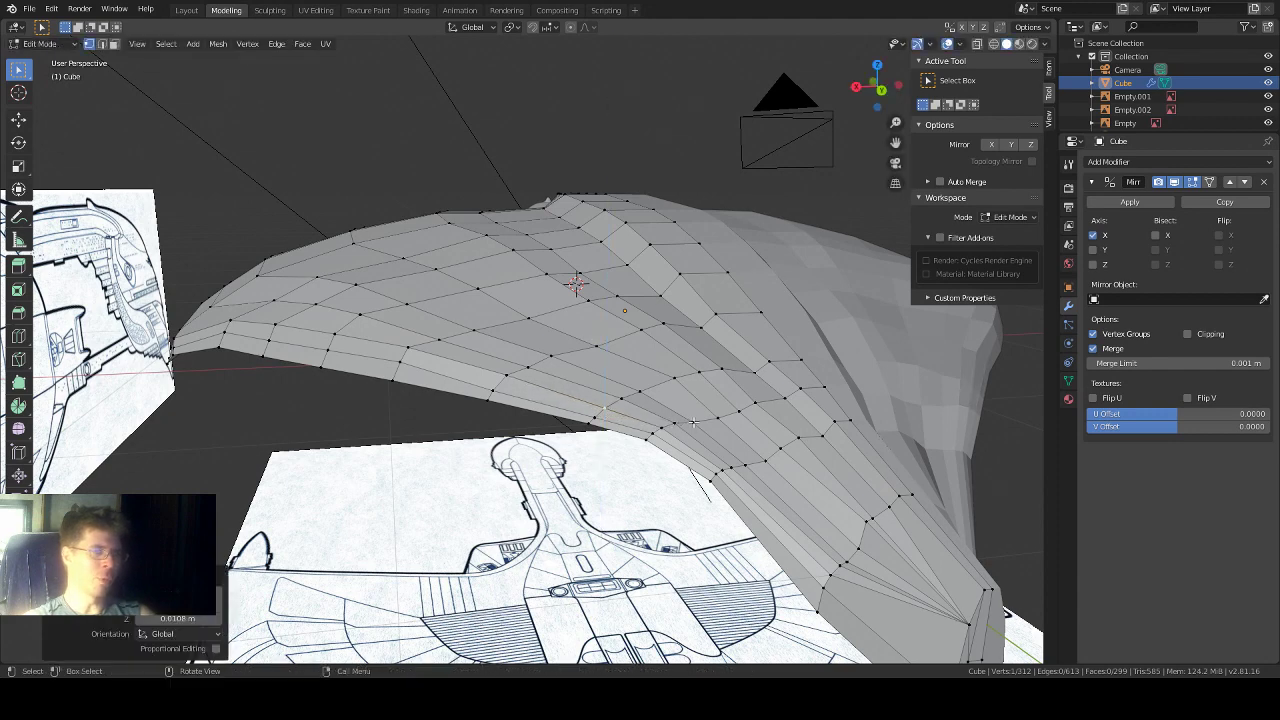
Step: Raise two neighbouring vertices near the wing's curved outer edge along Z, one by 0.00967 m and the one closer to the wing tip by 0.00748 m
middle_drag(693, 422, 657, 326)
key(g)
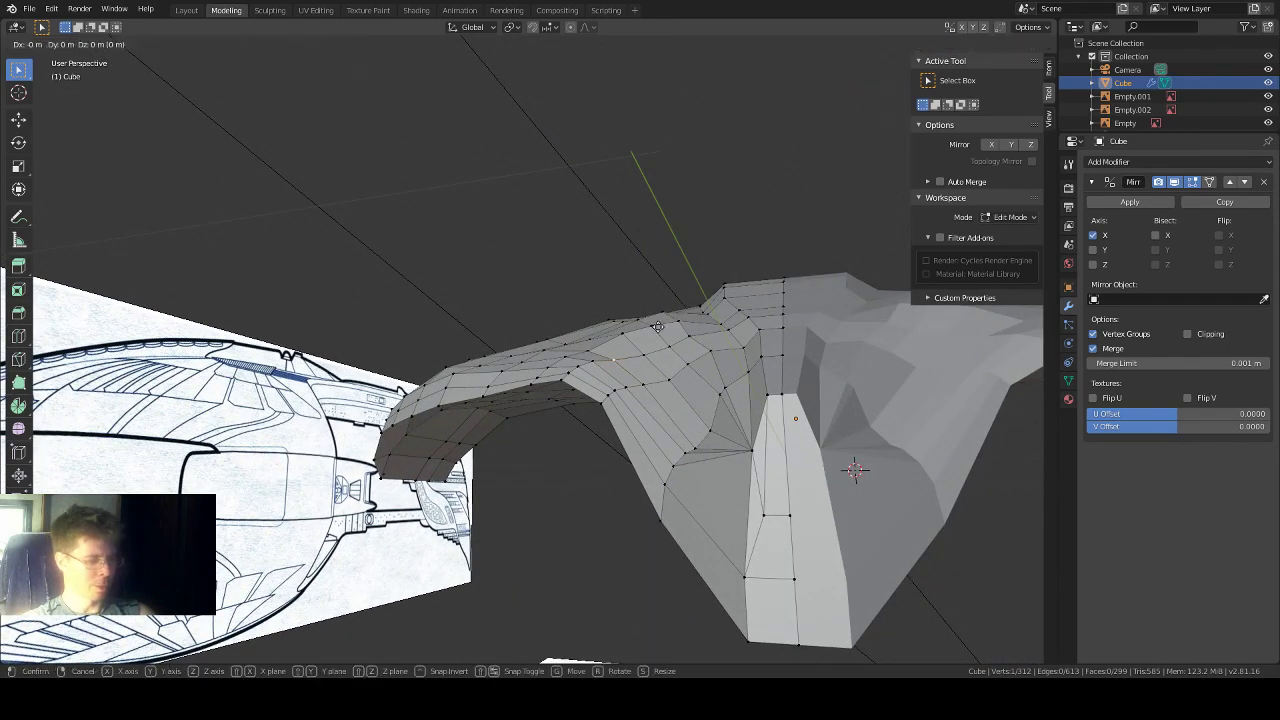
key(z)
click(655, 322)
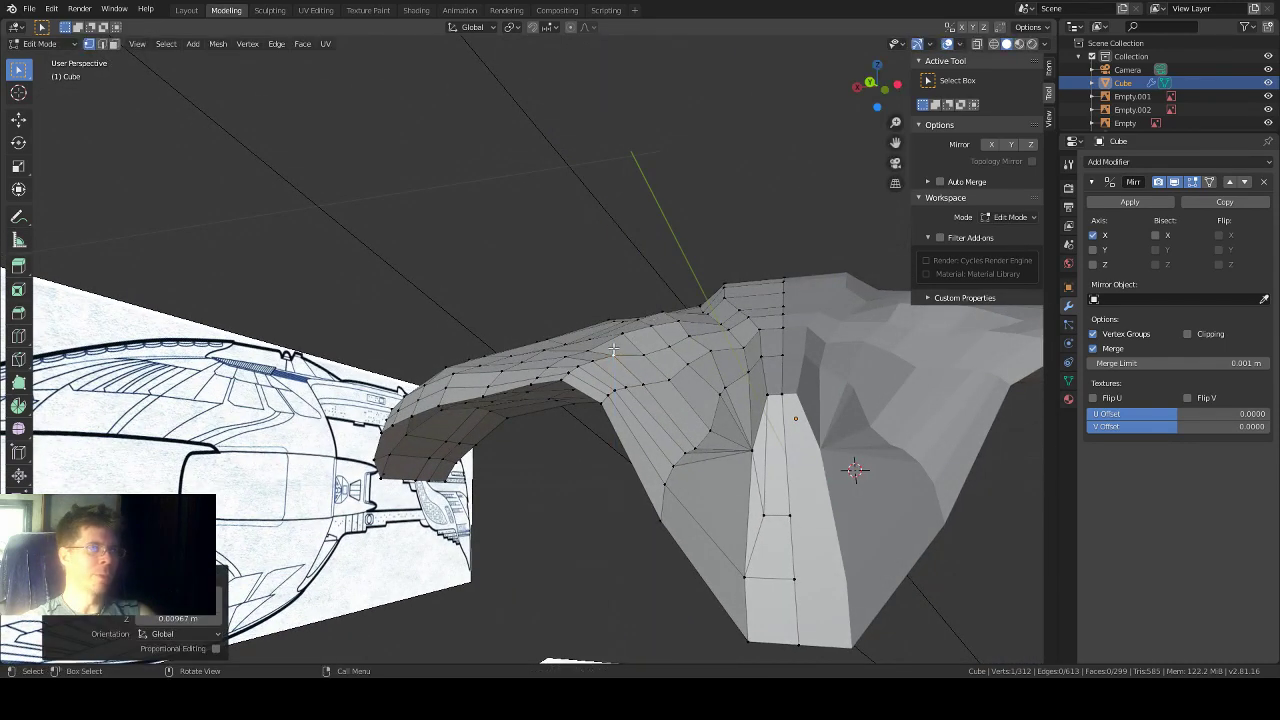
key(g)
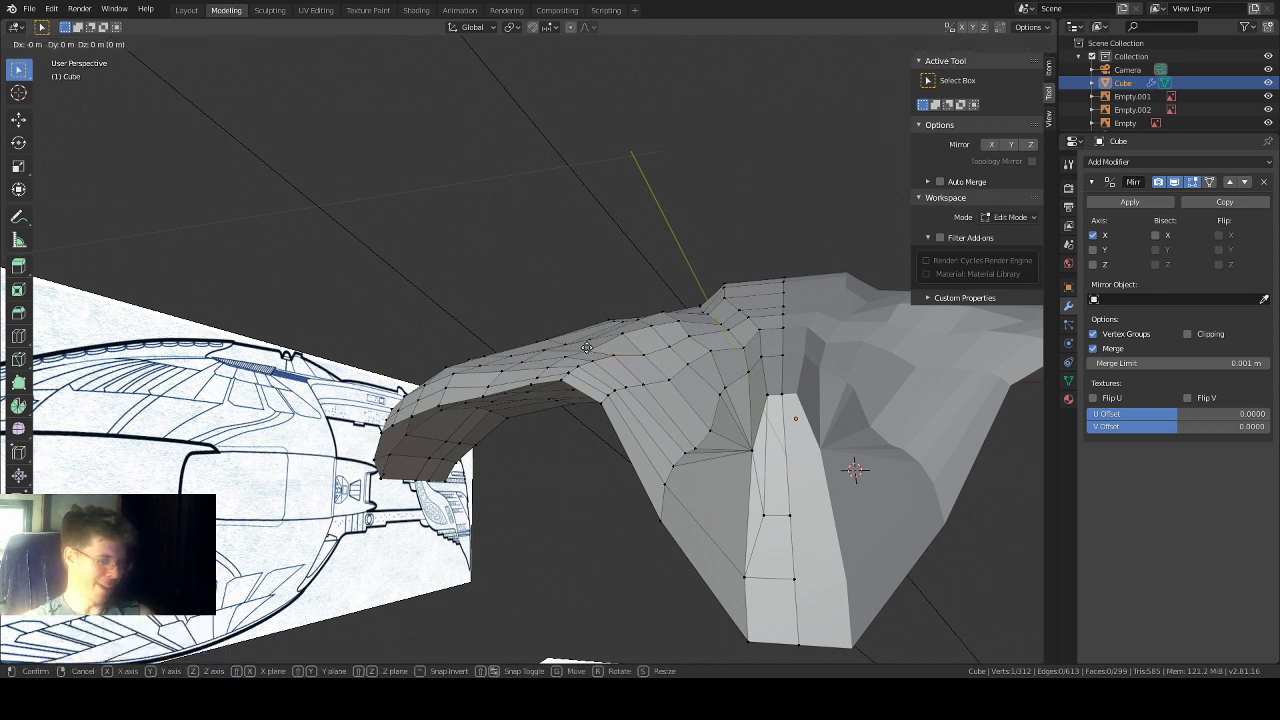
key(z)
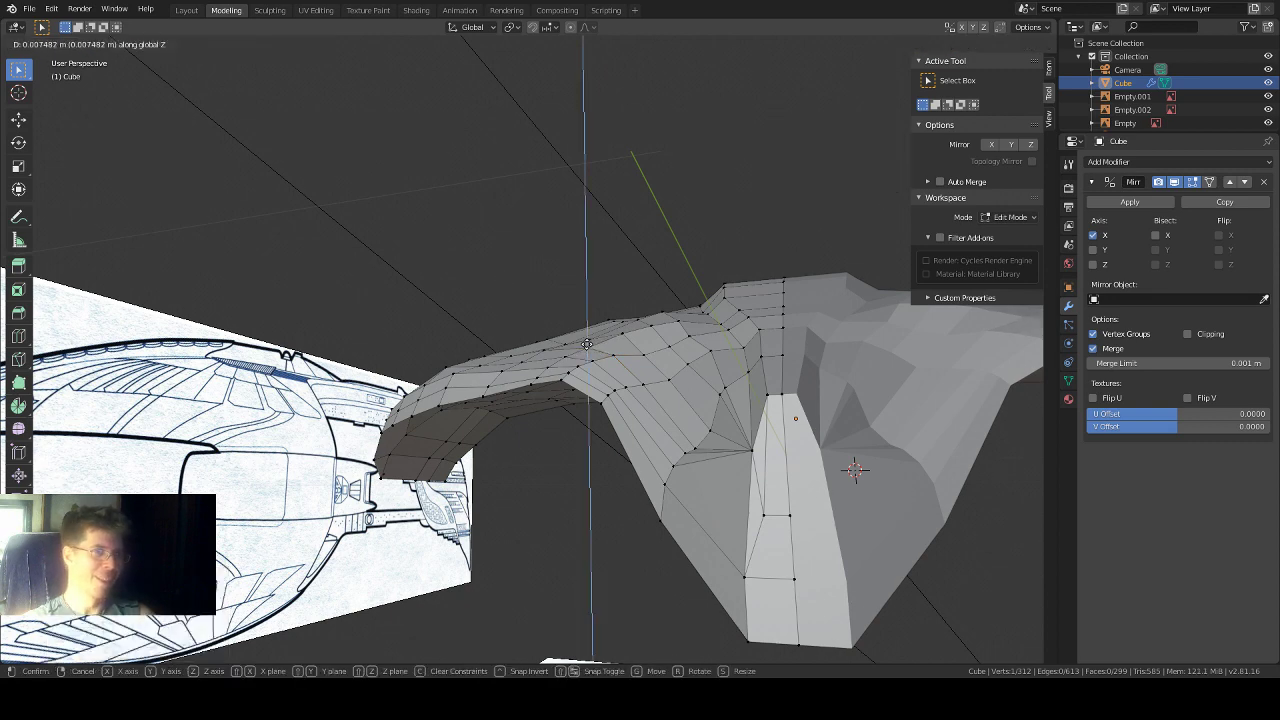
click(588, 345)
Step: Raise the vertex closer to the tail, one row inside the curved outer edge, 0.0147 m along Z
middle_drag(637, 345, 664, 375)
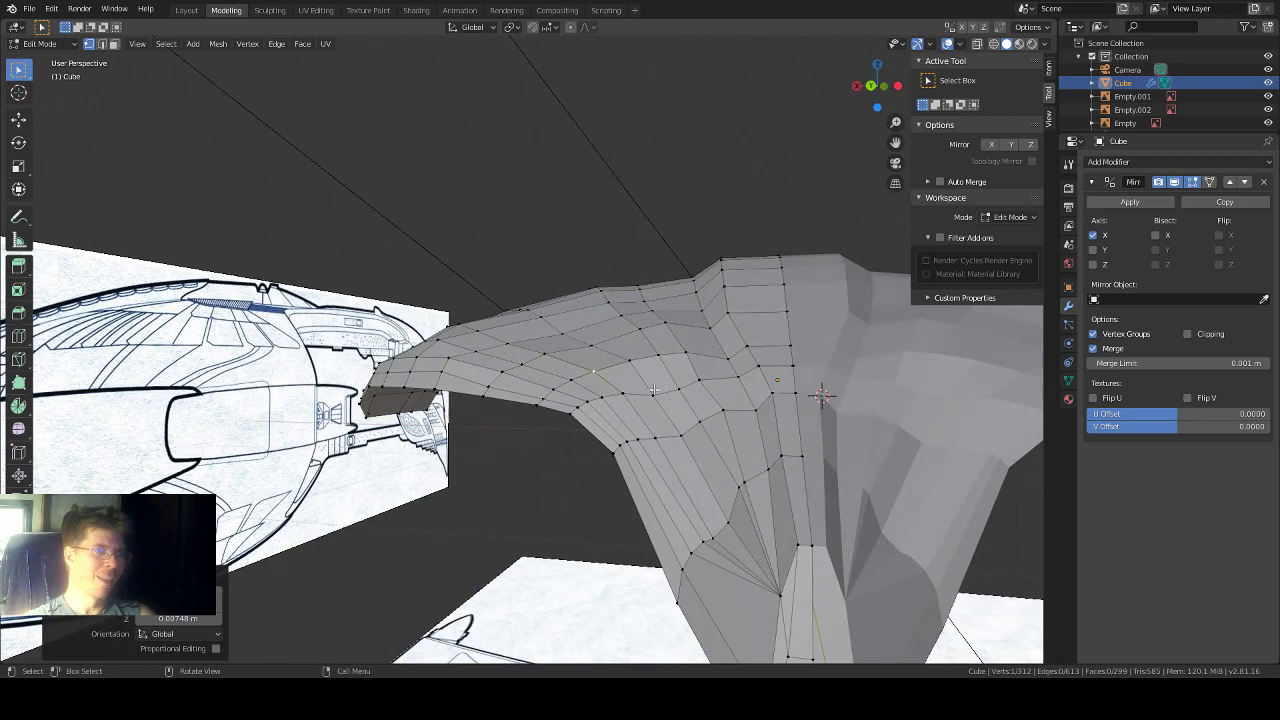
key(g)
key(z)
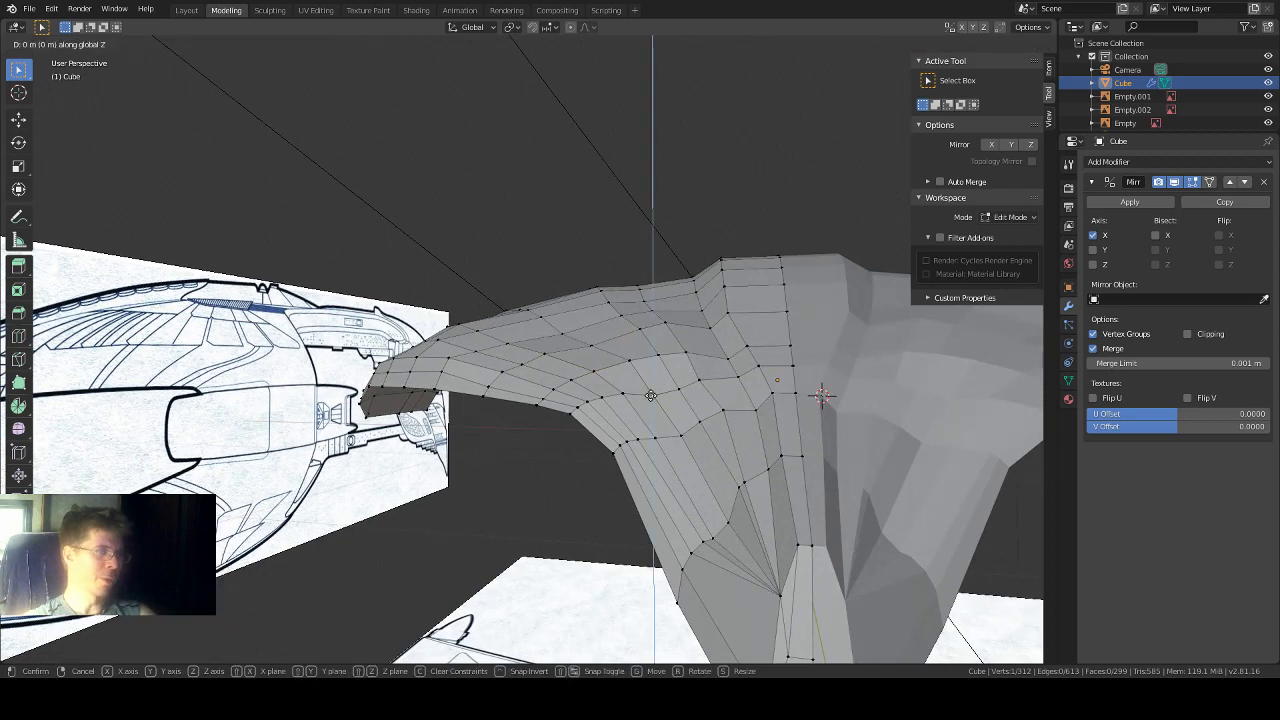
click(650, 388)
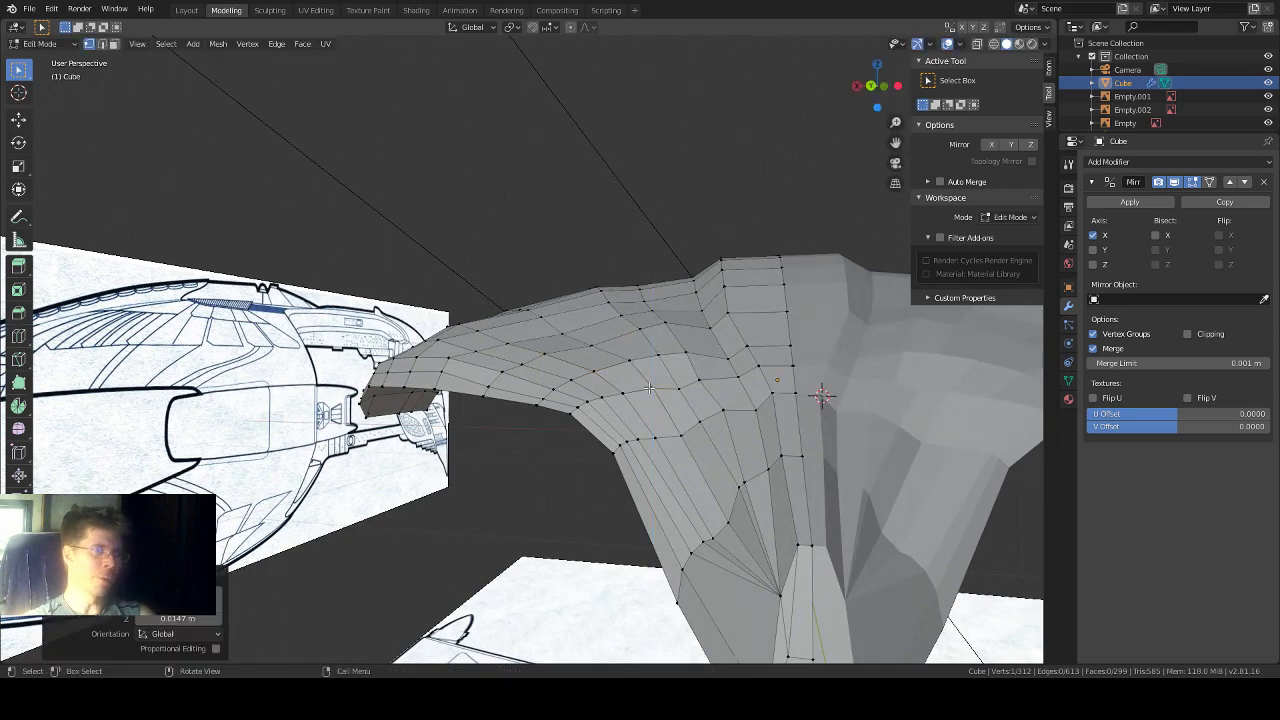
Step: Lower the vertex beside the fan of triangles near the tail 0.0151 m along Z
middle_drag(723, 364, 758, 361)
click(752, 371)
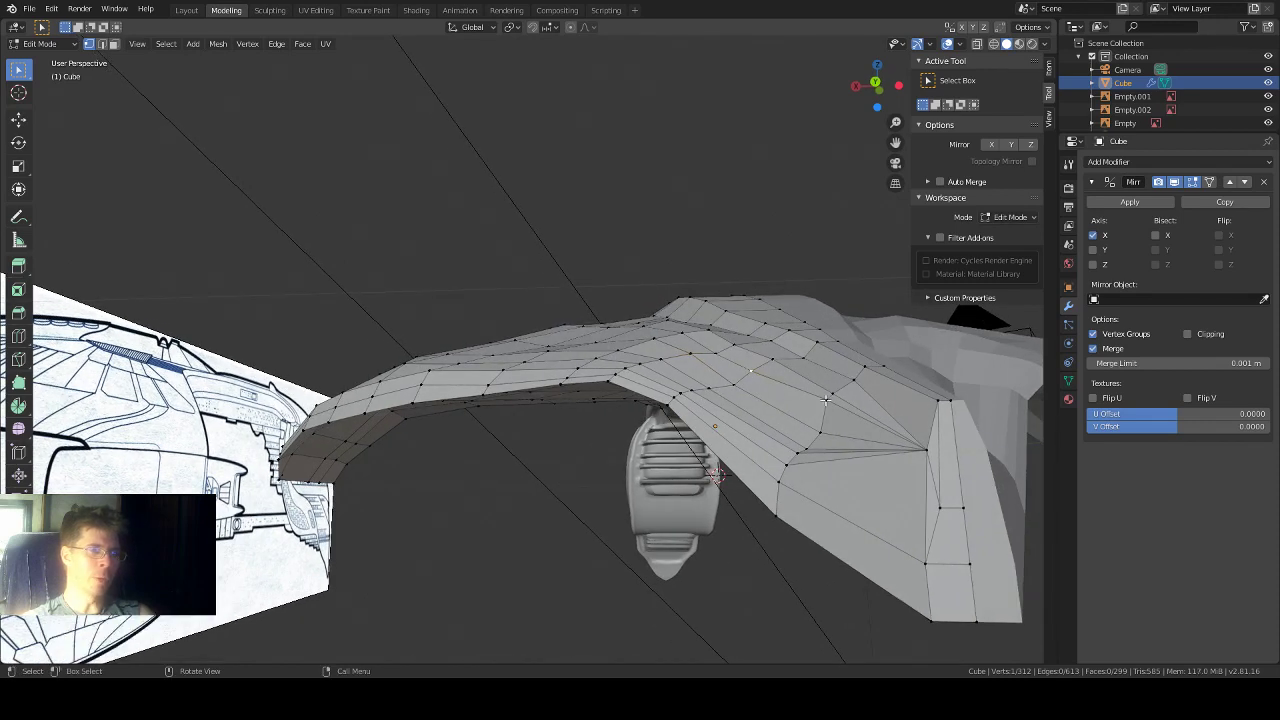
key(g)
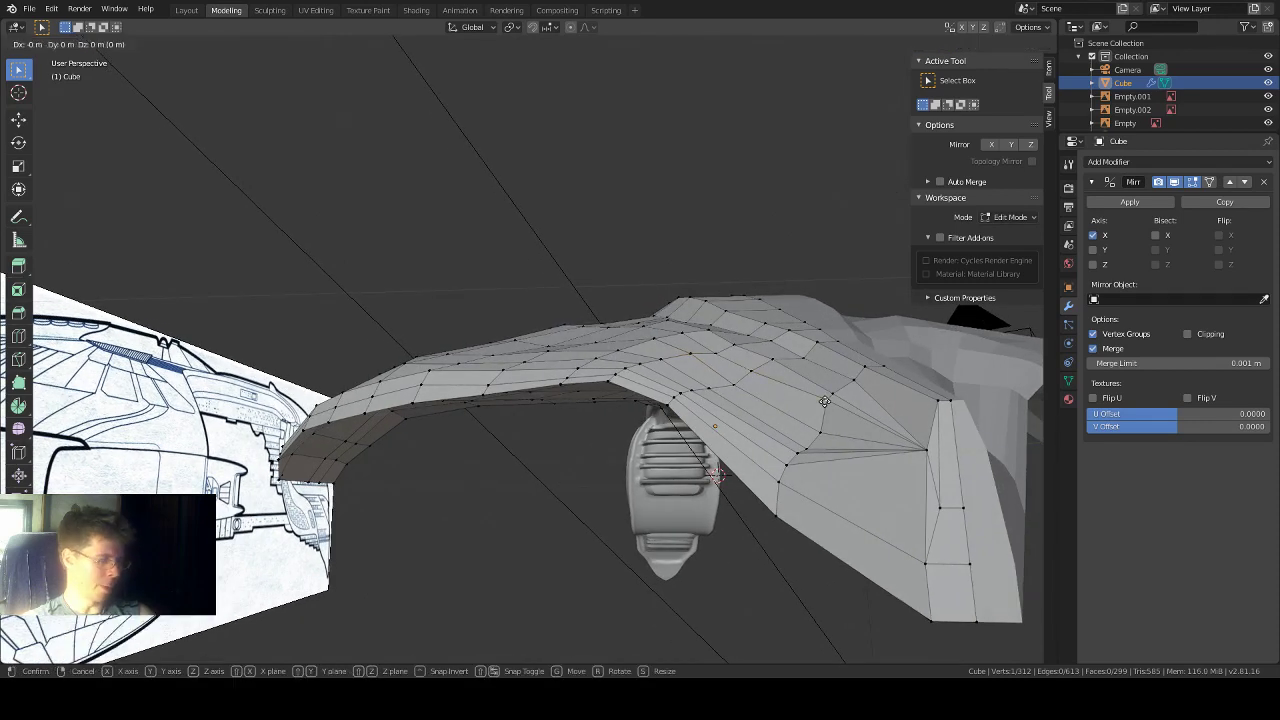
key(z)
click(826, 410)
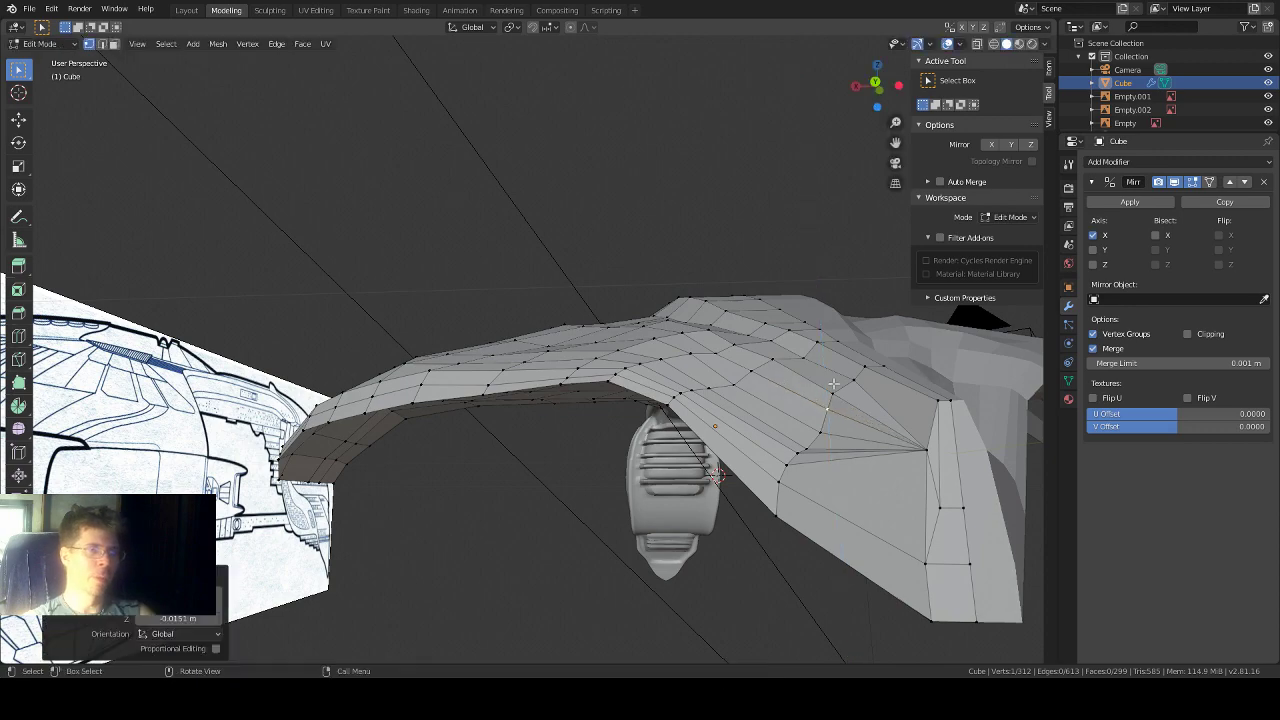
Step: Raise the neighbouring vertex nearer the curved edge, beside the tail's fan of triangles, 0.0101 m along Z
mouse_move(834, 384)
middle_down()
mouse_move(812, 373)
mouse_move(789, 396)
mouse_move(841, 390)
mouse_move(833, 375)
middle_up()
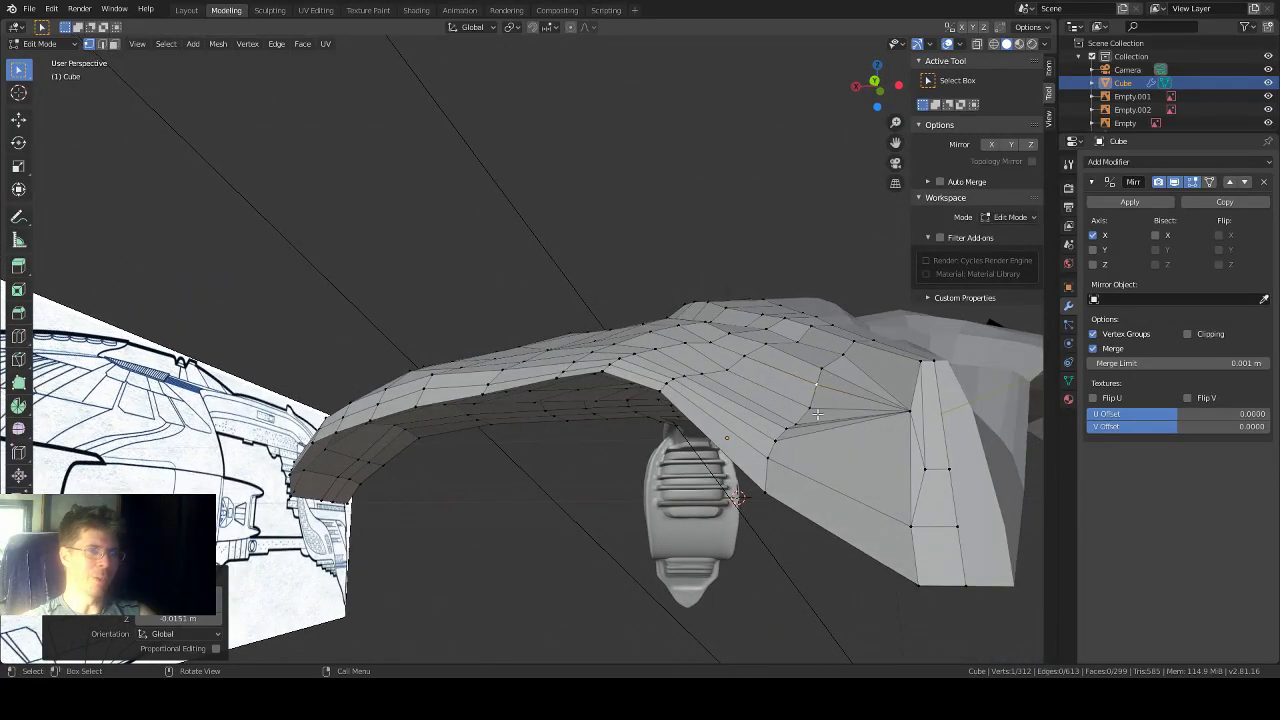
click(810, 410)
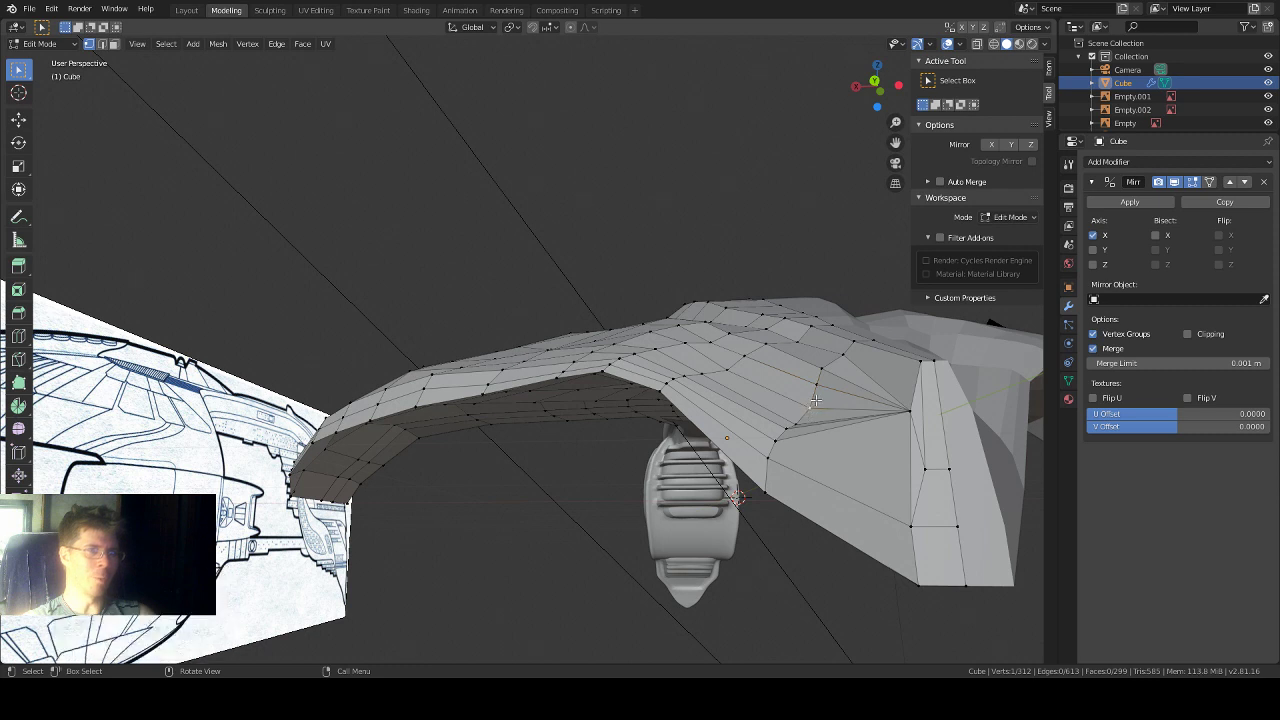
key(g)
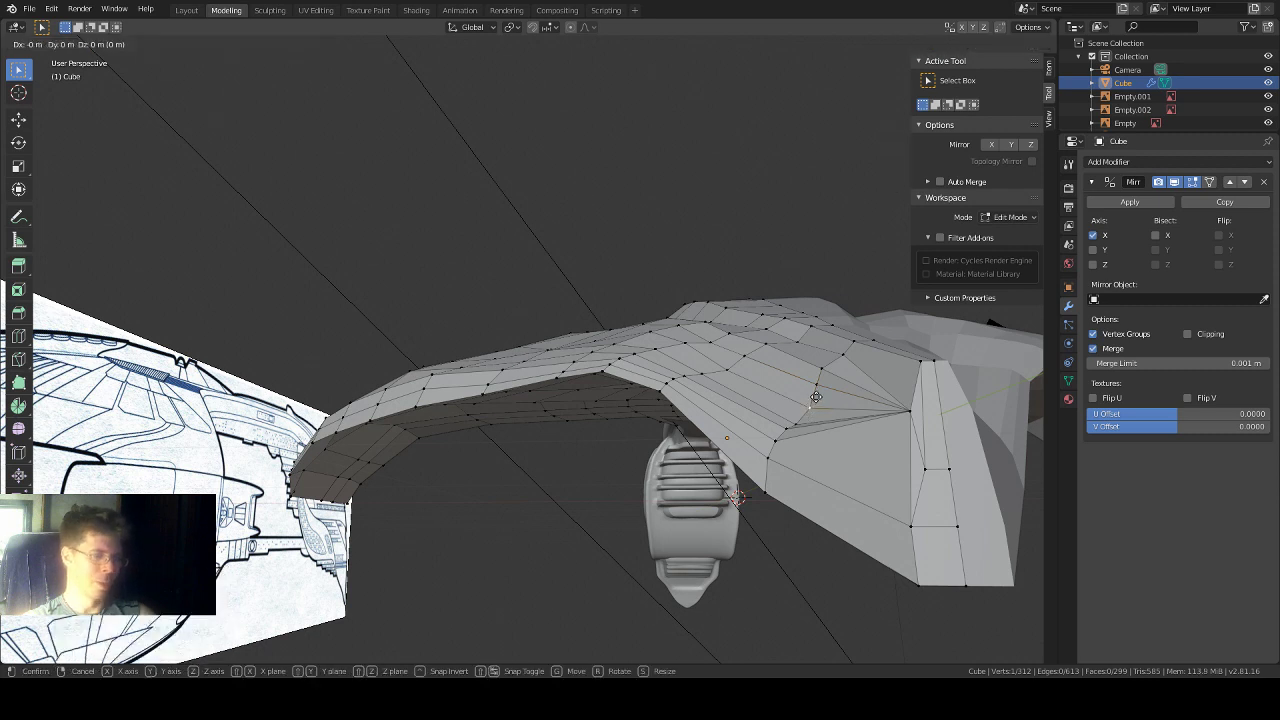
click(816, 391)
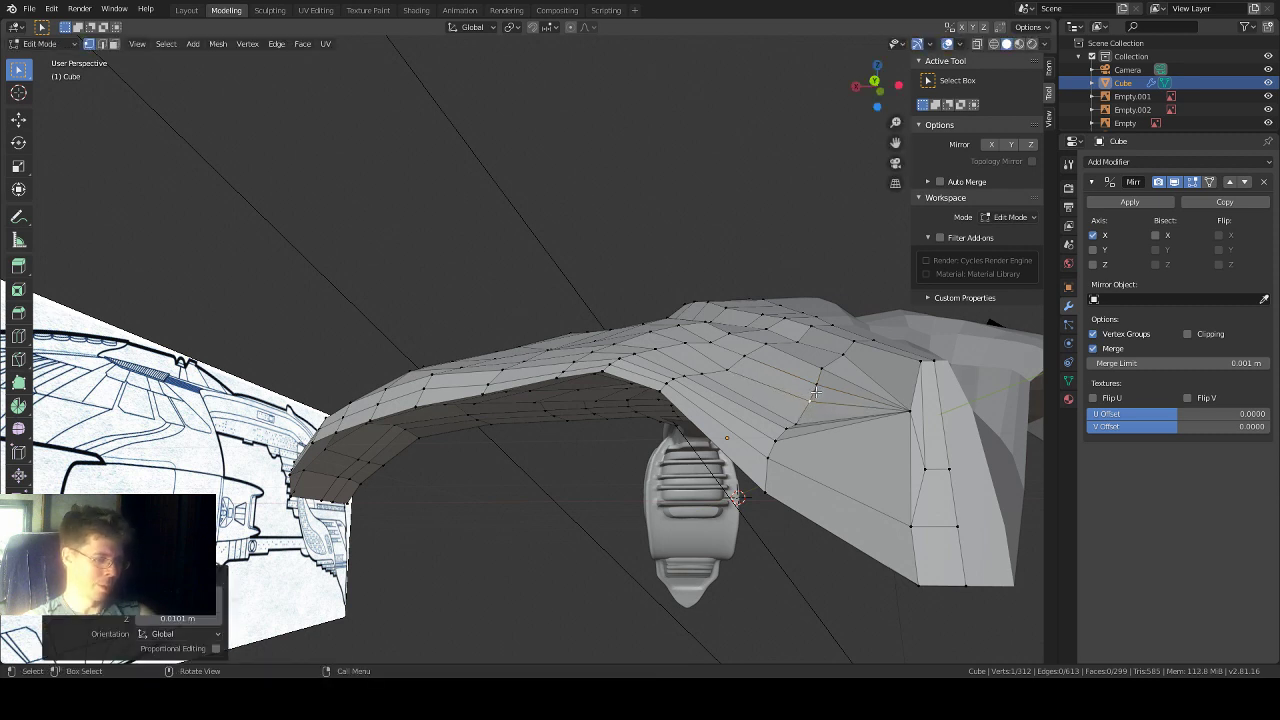
Step: Check the wing and the whole ship from above, and save the Blender file
middle_drag(796, 414, 745, 269)
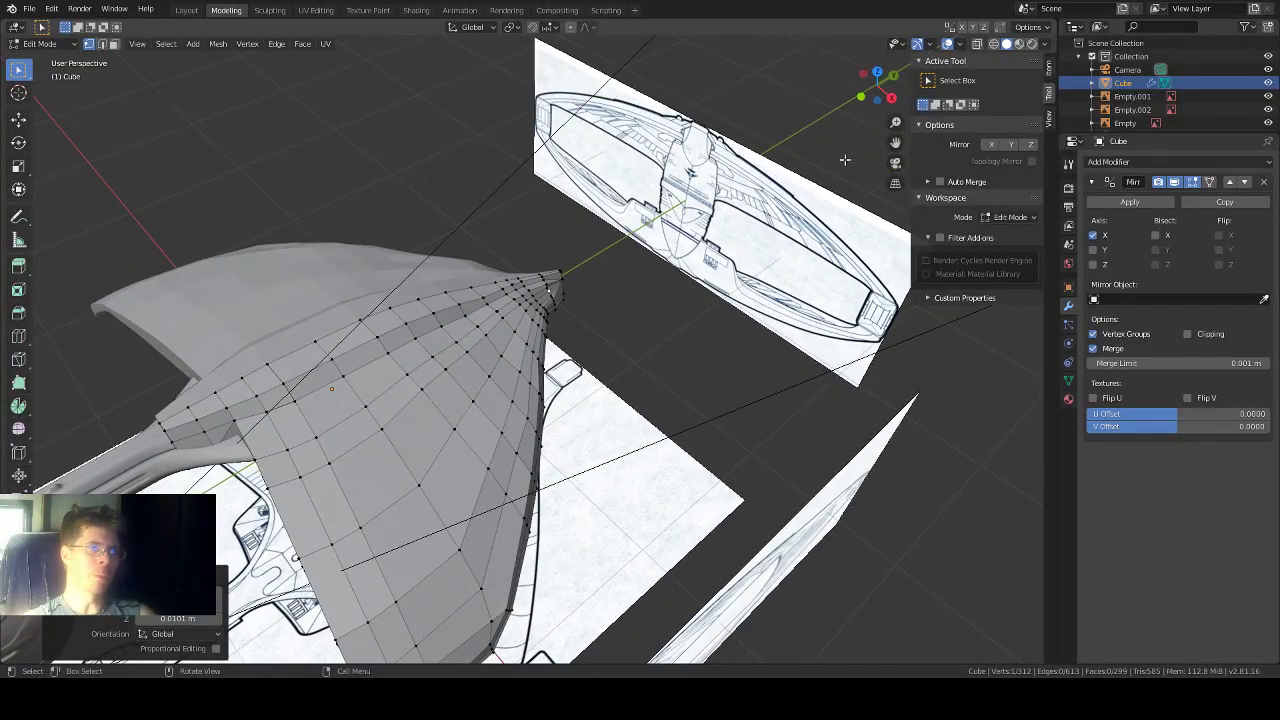
middle_drag(889, 133, 767, 170)
click(29, 9)
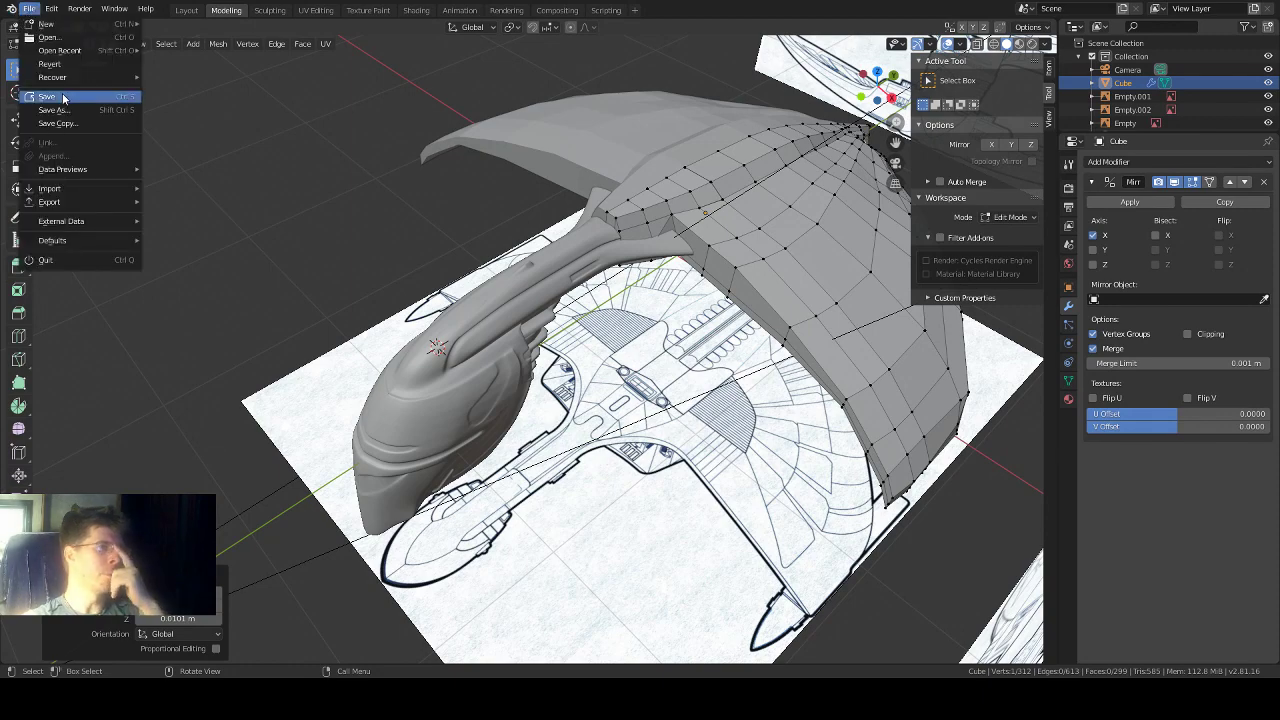
Step: Return the wing hull to Object Mode, apply Shade Smooth to it, and inspect the smoothed surface
middle_drag(705, 211, 716, 155)
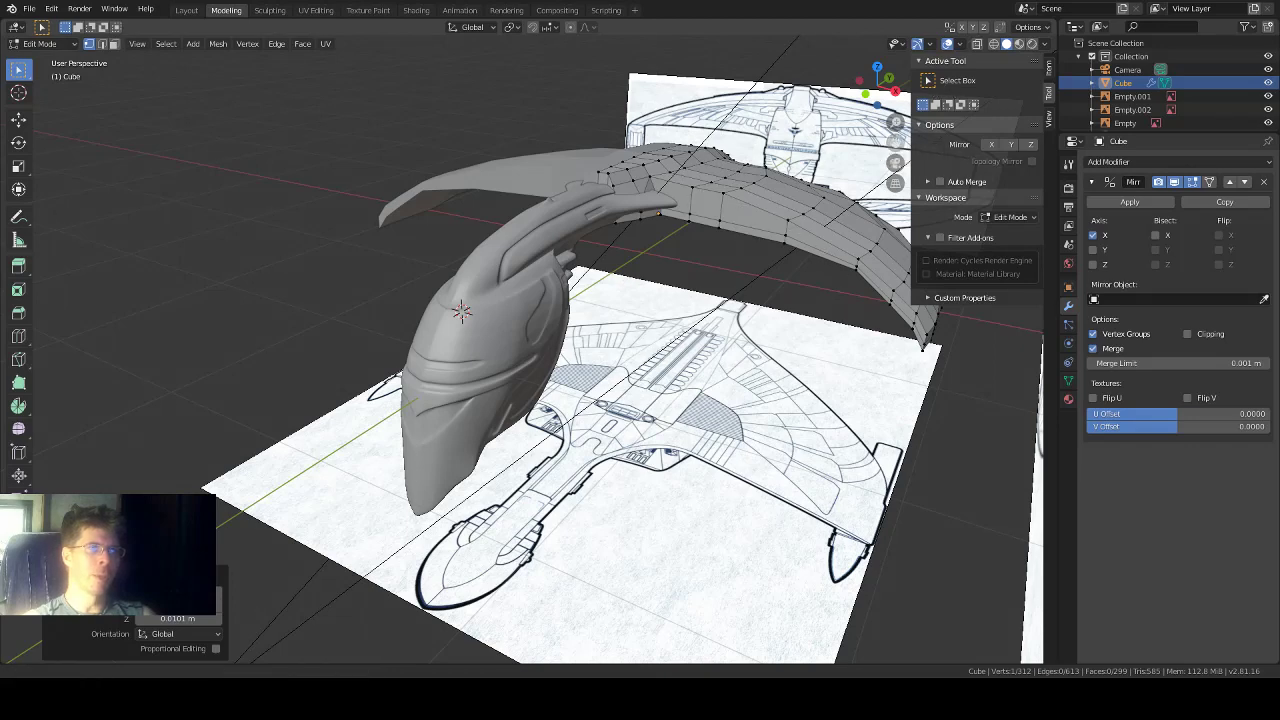
drag(896, 142, 819, 245)
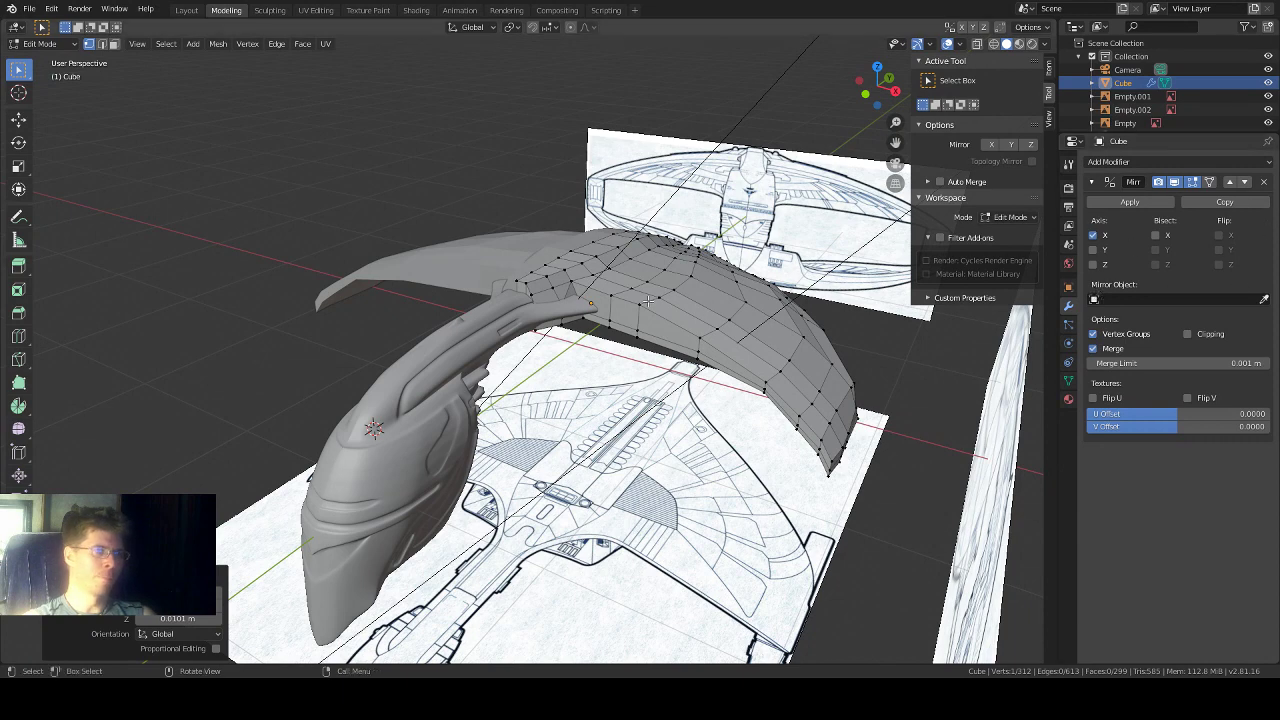
key(Tab)
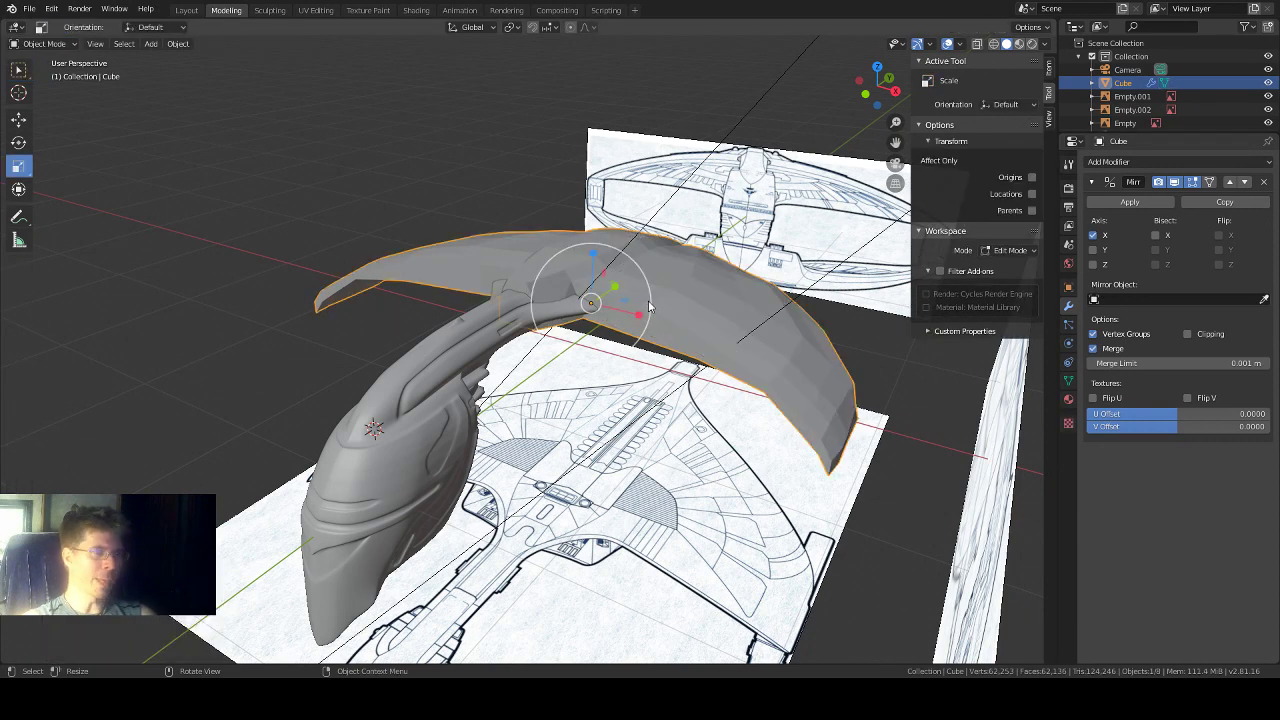
right_click(675, 310)
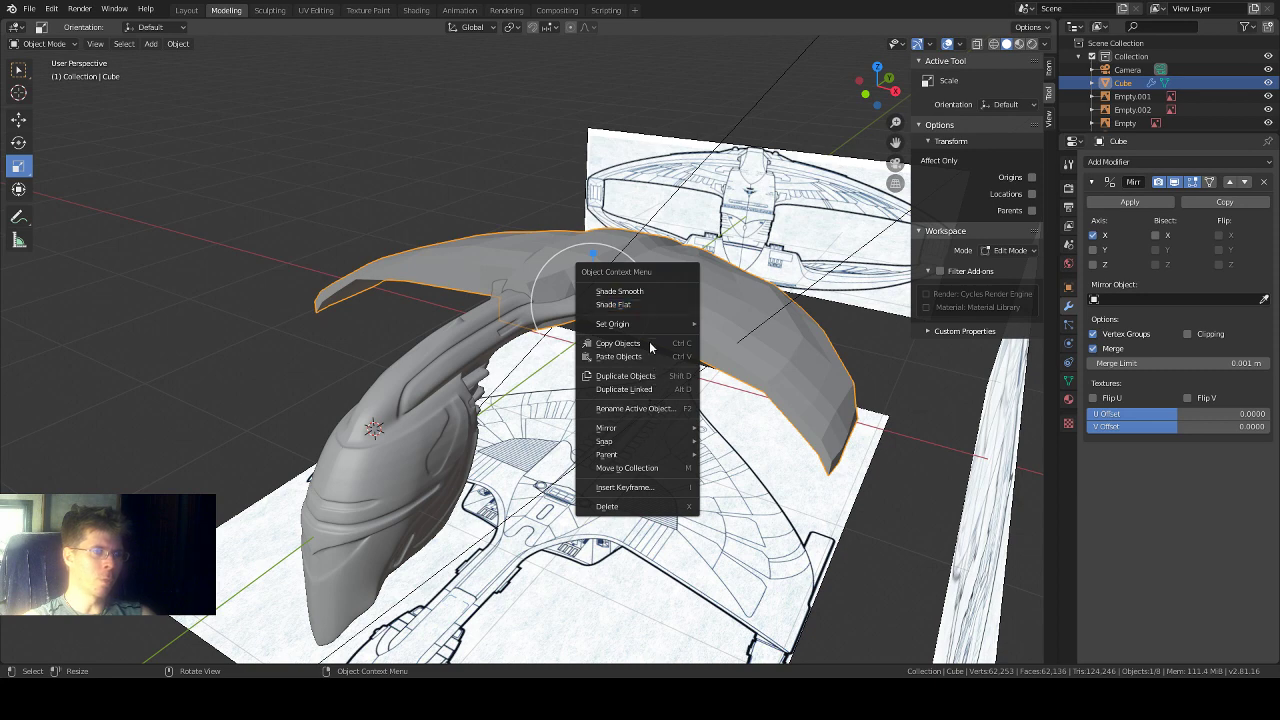
click(642, 292)
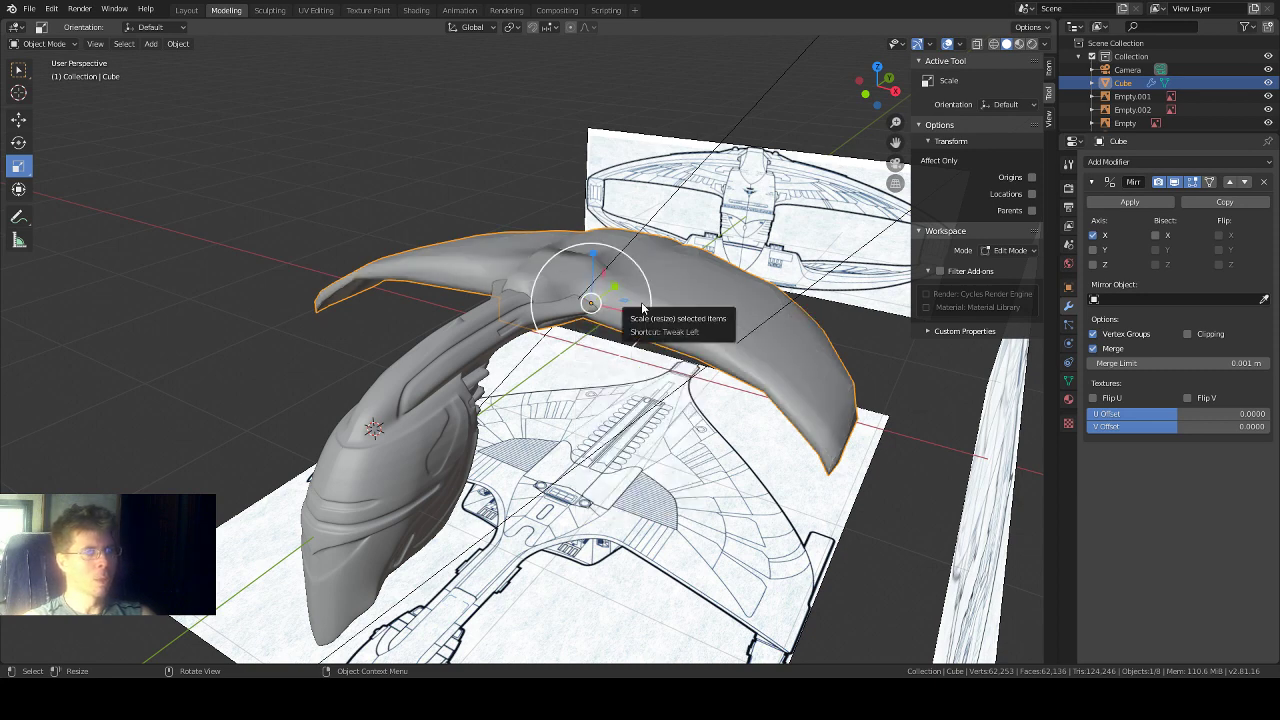
middle_drag(642, 308, 748, 381)
middle_drag(726, 324, 725, 330)
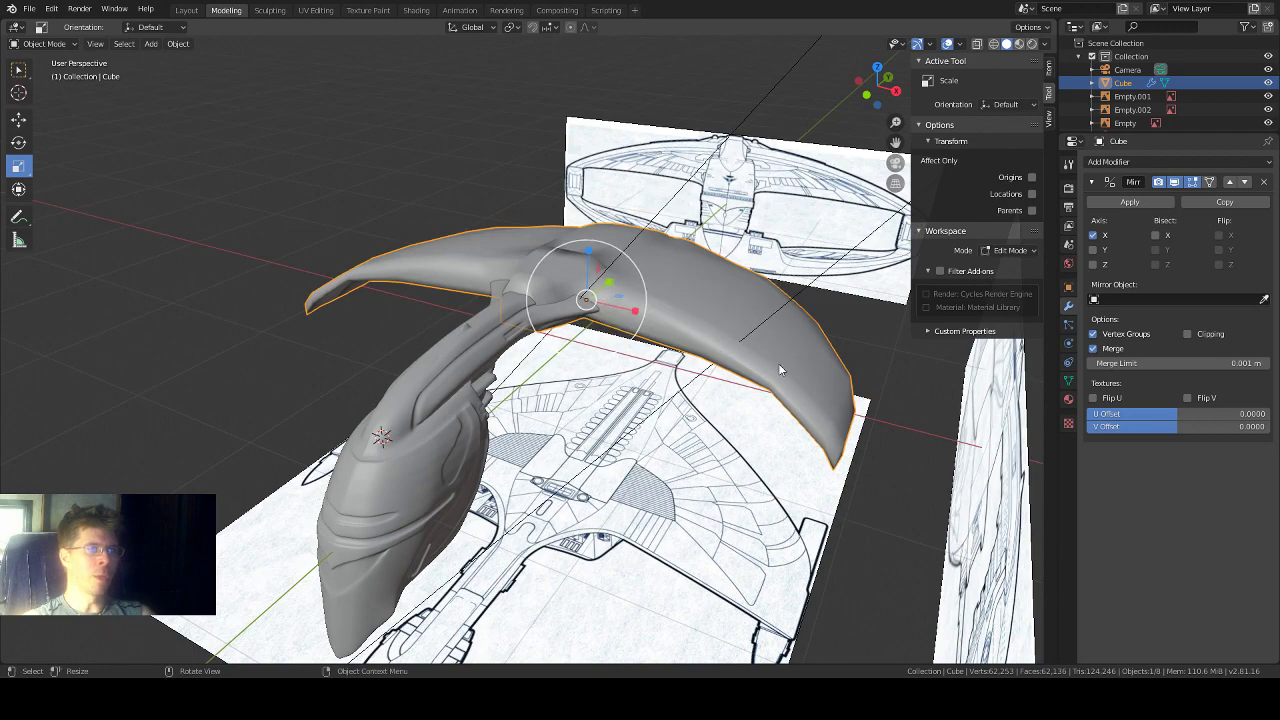
Step: Add a Subdivision Surface modifier to the wing hull
middle_drag(788, 378, 631, 290)
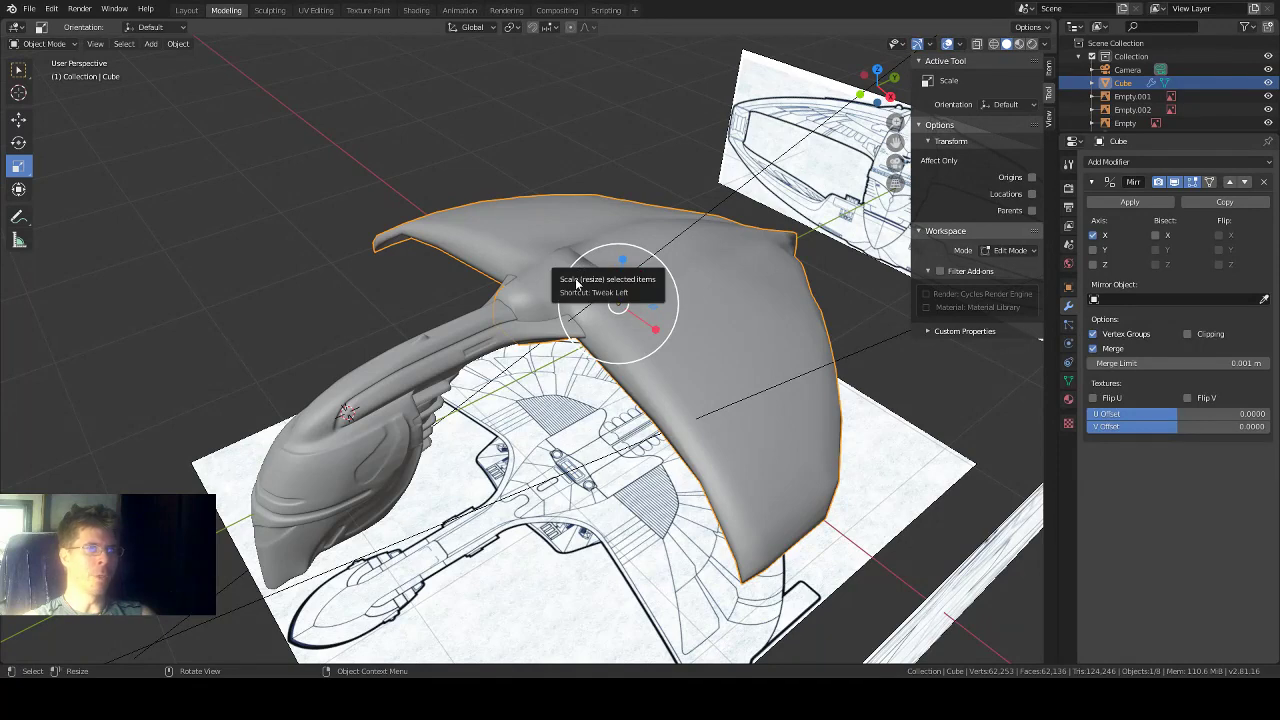
click(1270, 162)
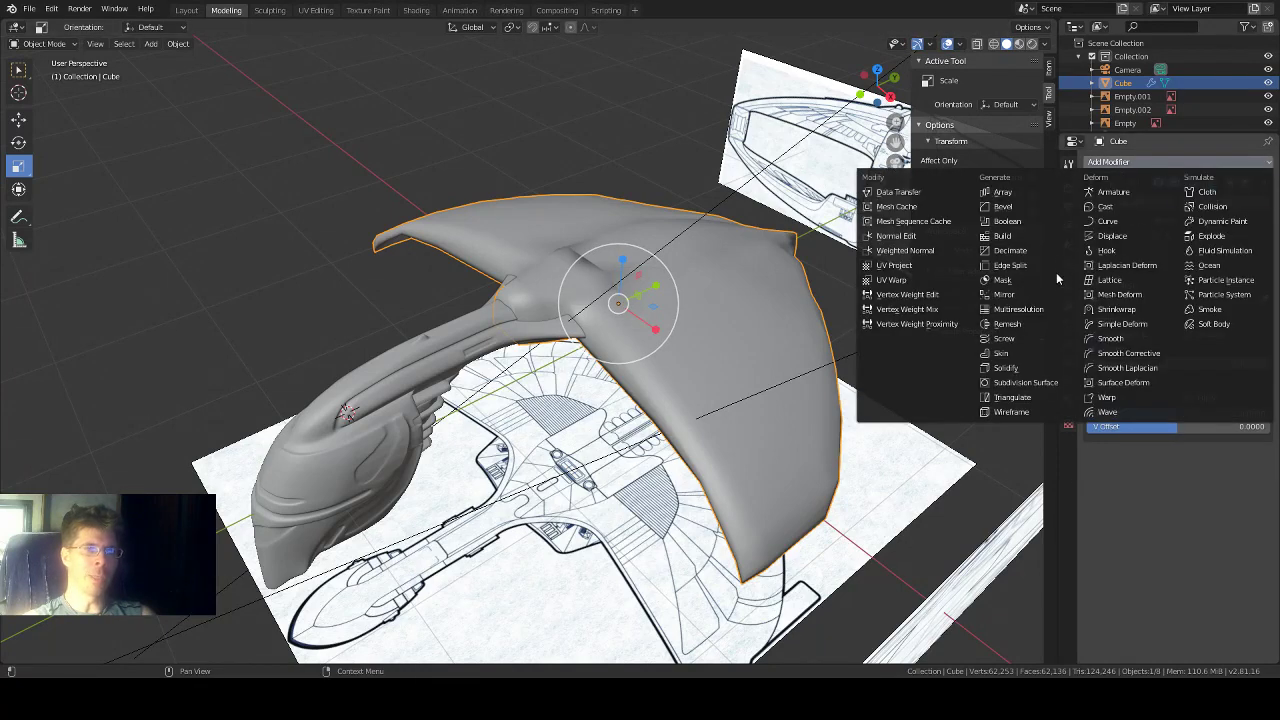
click(1013, 383)
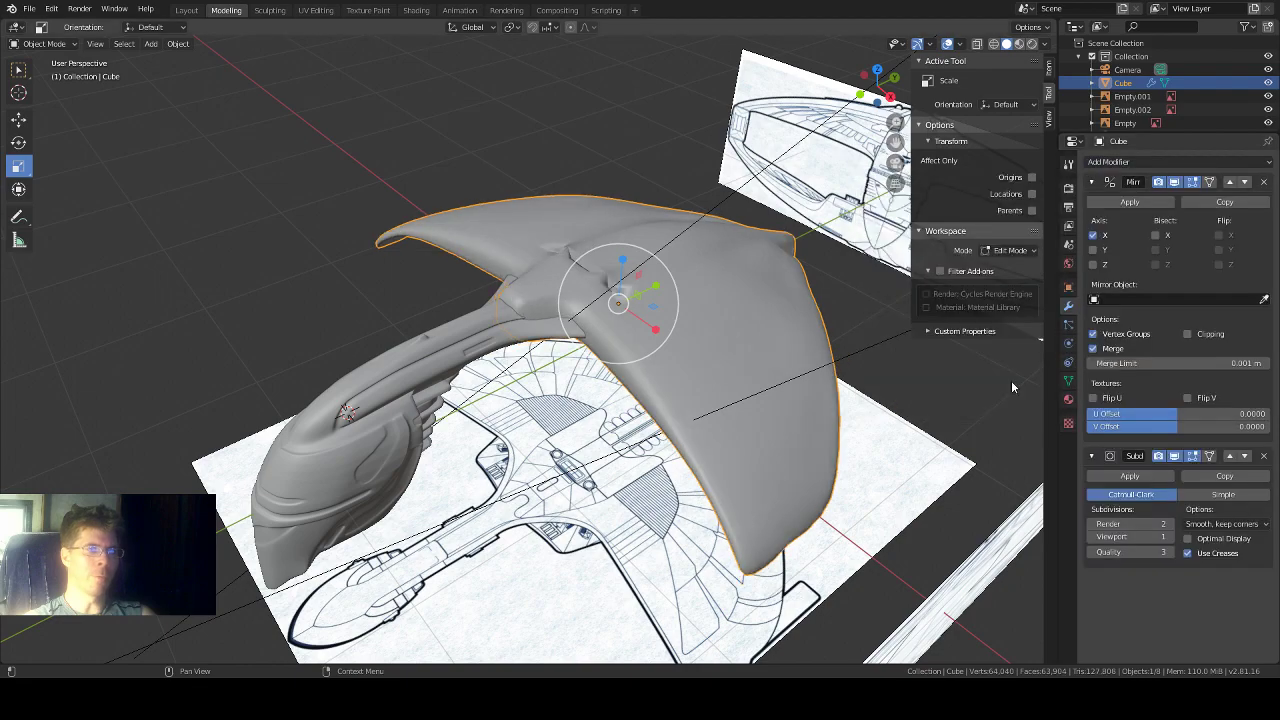
Step: Inspect the subdivided wing hull from several angles, especially the surface around its junction with the neck
middle_drag(800, 380, 575, 318)
scroll(575, 318, up, 6)
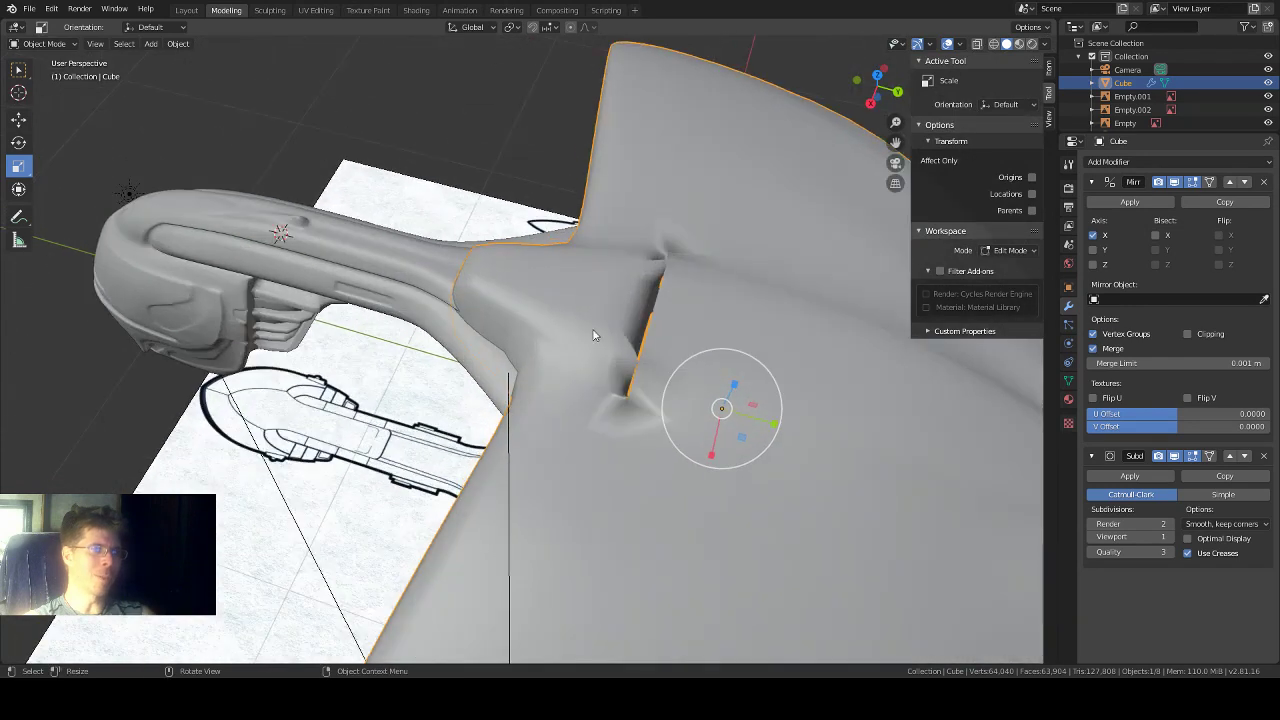
scroll(619, 346, up, 1)
scroll(622, 346, down, 2)
middle_drag(648, 335, 748, 297)
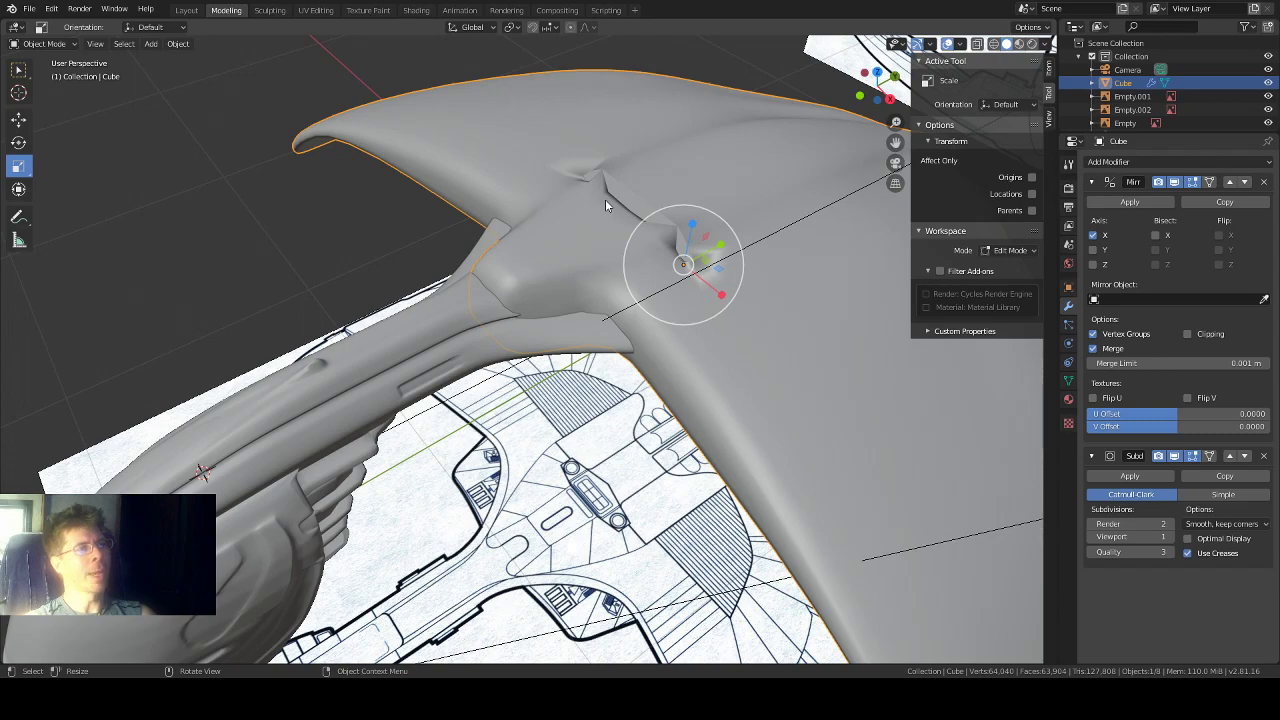
middle_drag(605, 201, 643, 202)
scroll(708, 187, down, 2)
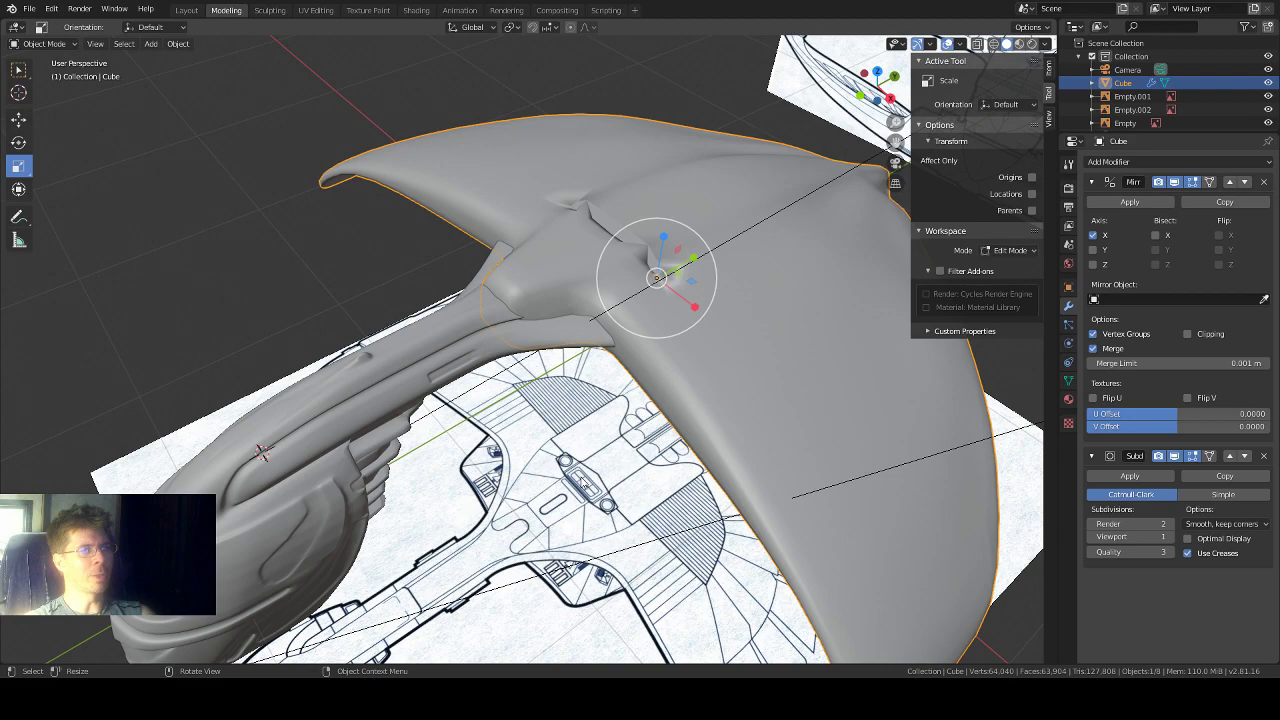
middle_drag(583, 481, 586, 272)
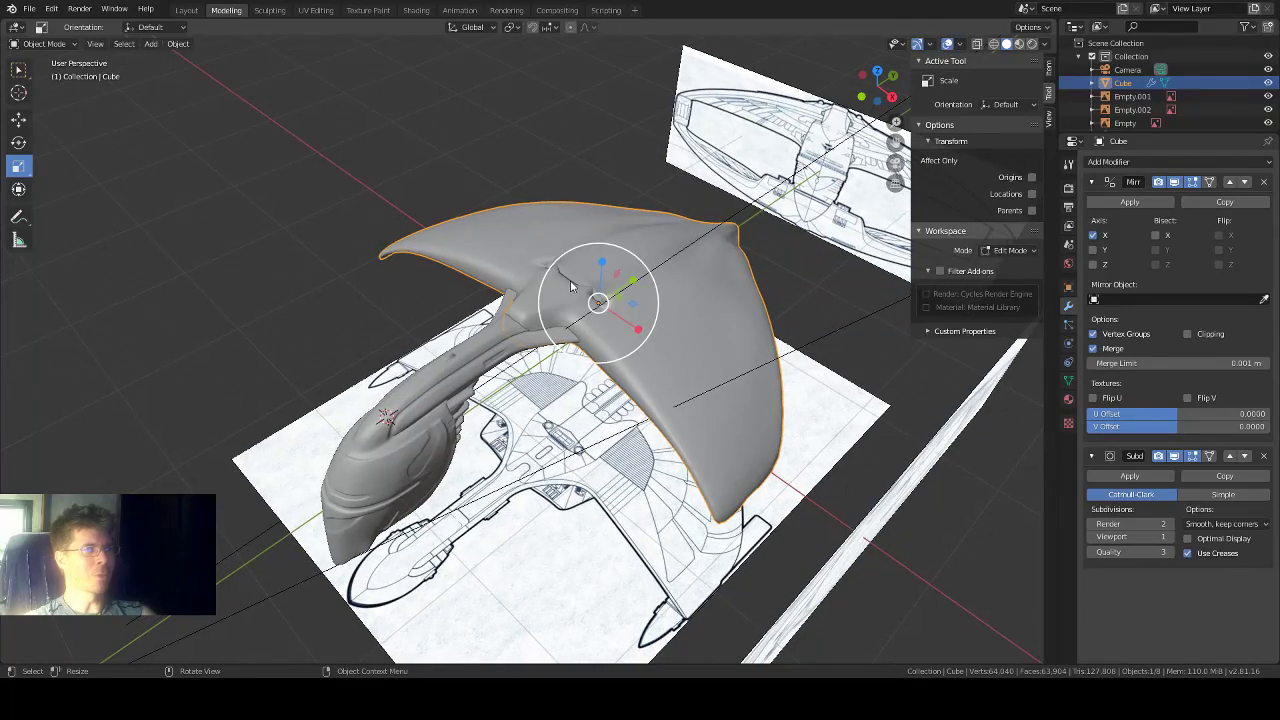
scroll(570, 280, up, 1)
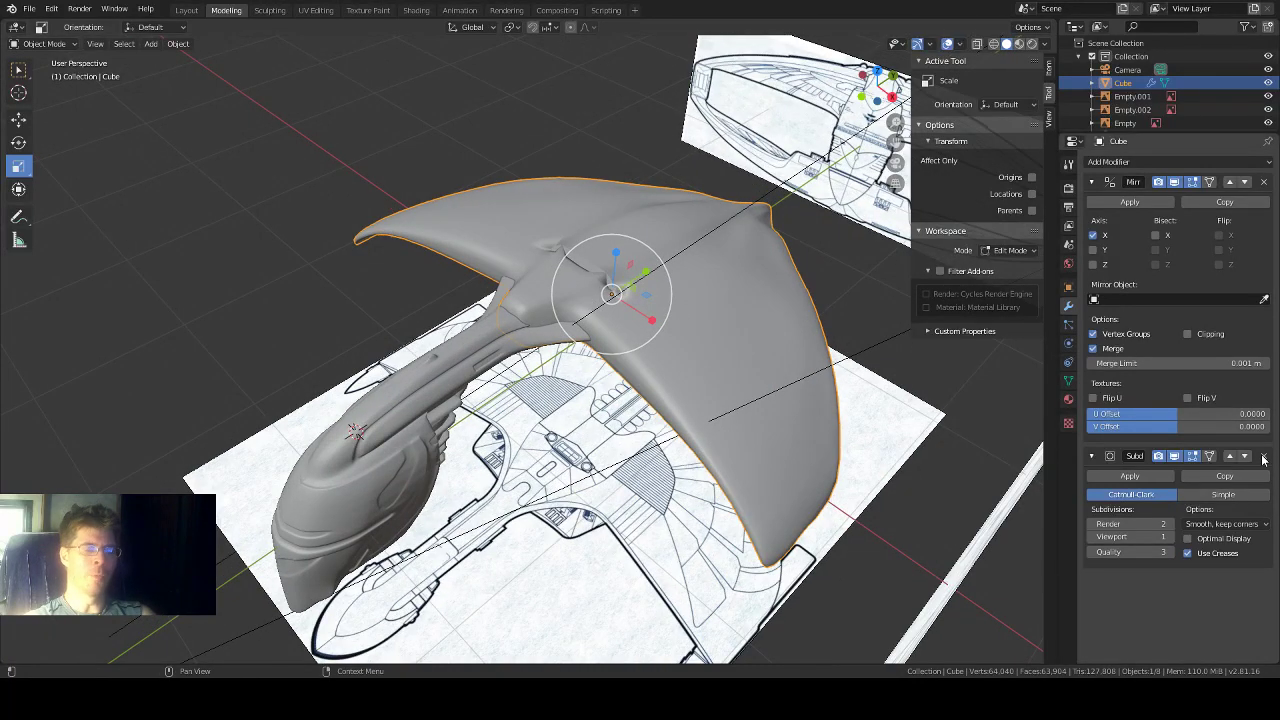
middle_drag(486, 467, 498, 444)
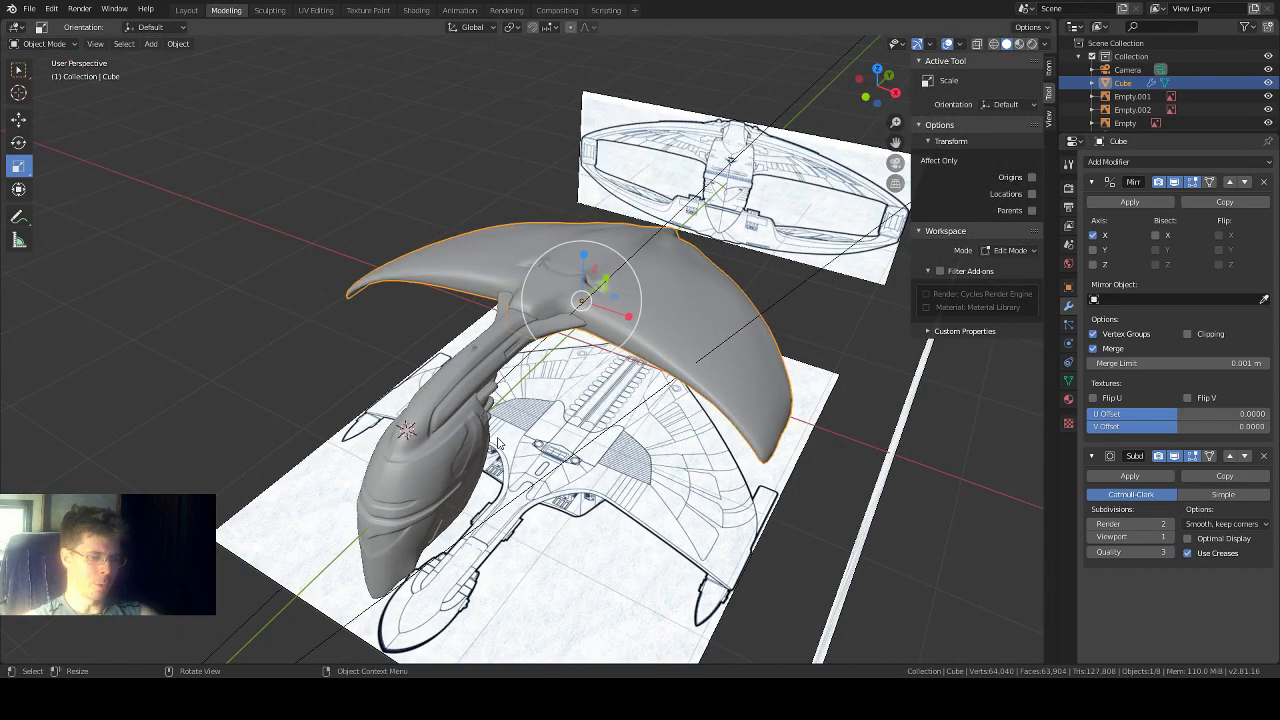
Step: Switch to the camera view, frame the ship from the front at an angle, and render the image
click(895, 162)
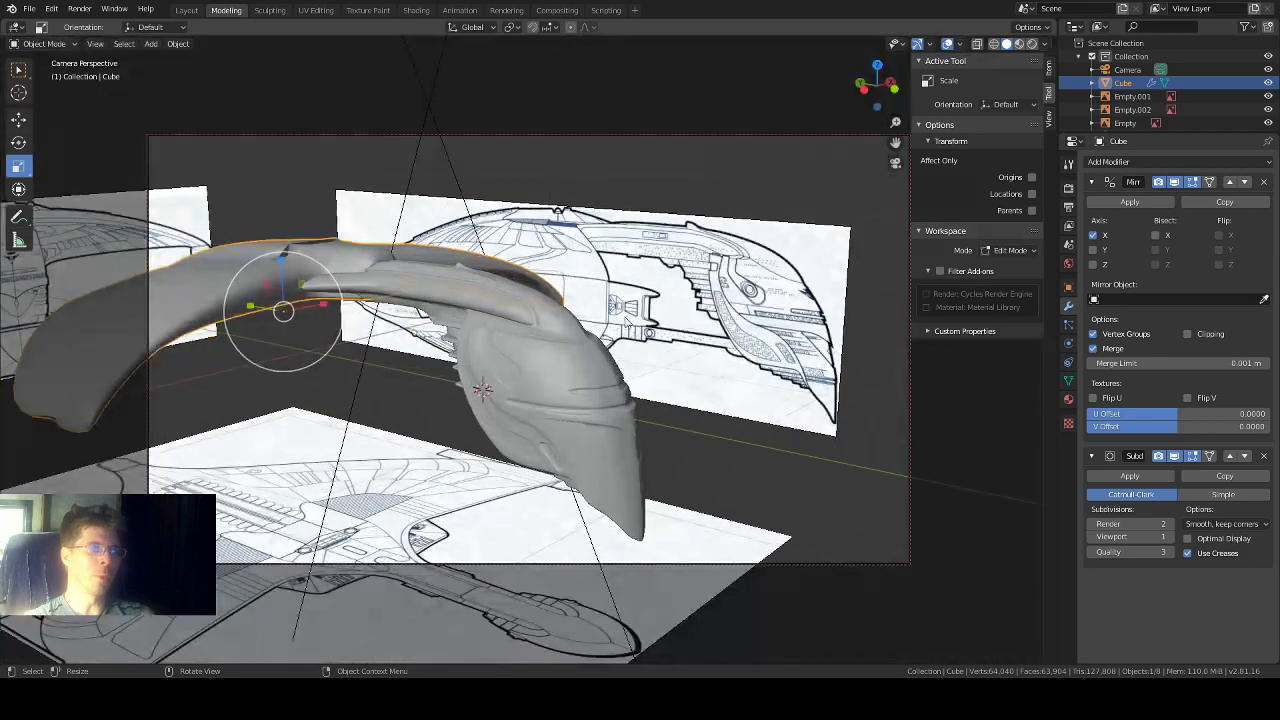
middle_drag(680, 300, 509, 333)
drag(899, 148, 901, 190)
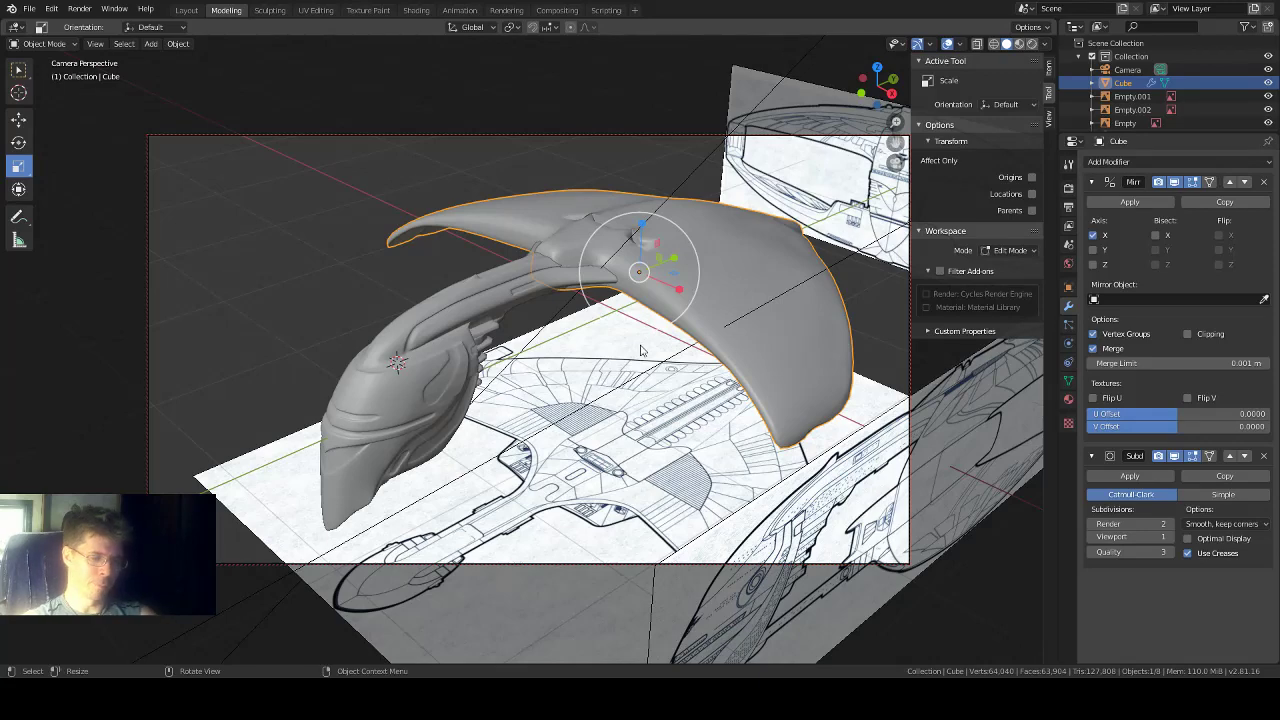
key(F12)
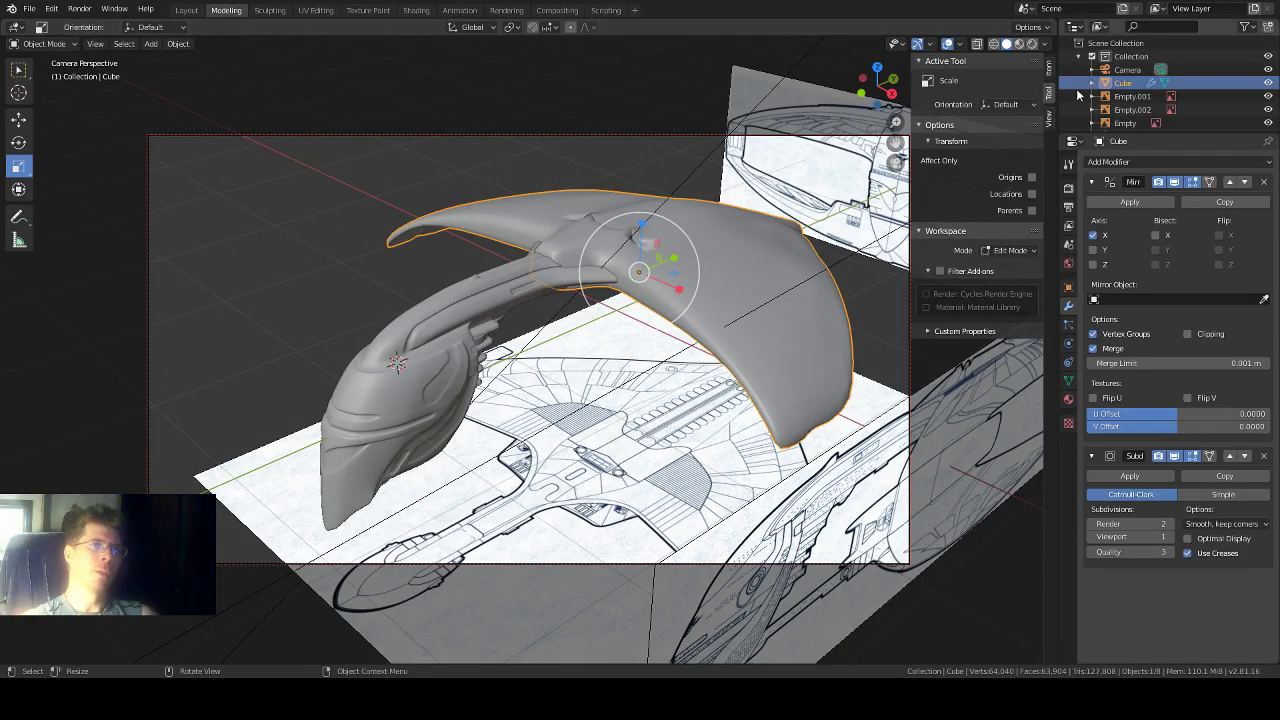
Step: Examine the ship through the camera from beneath the wing, around the head's ridged underside and from the front
middle_drag(467, 338, 720, 260)
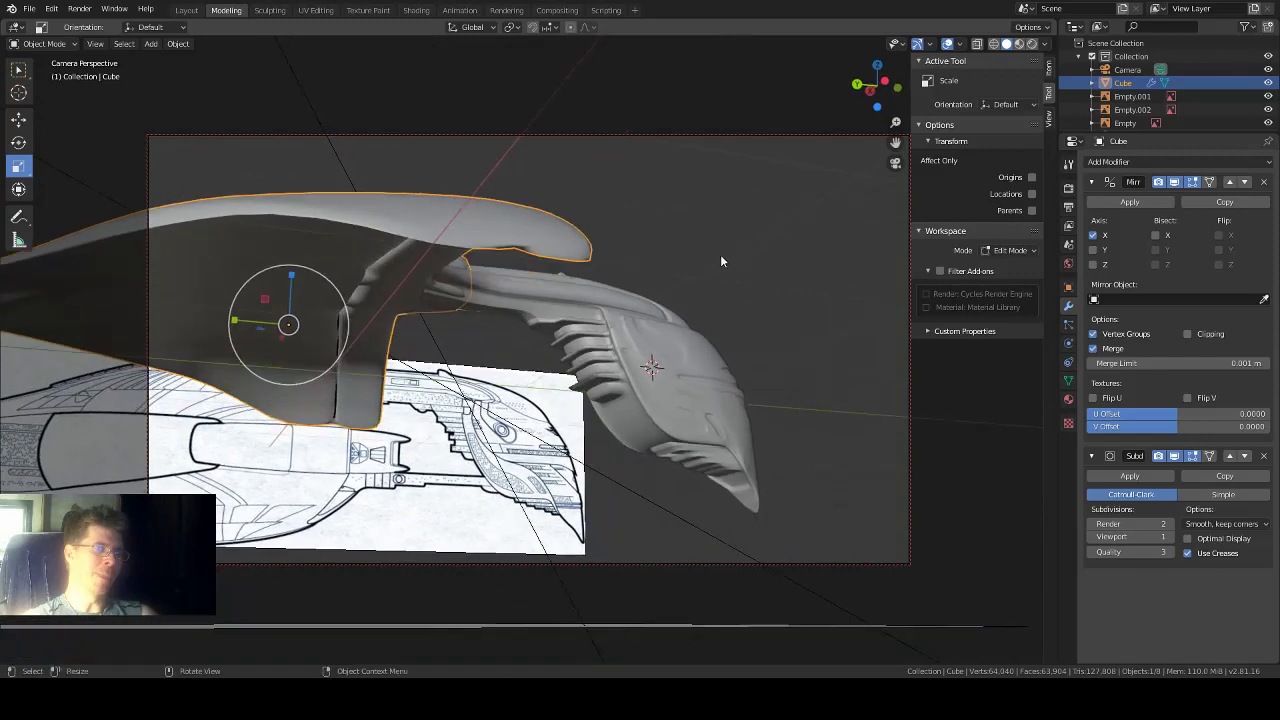
scroll(633, 313, up, 2)
scroll(655, 323, up, 2)
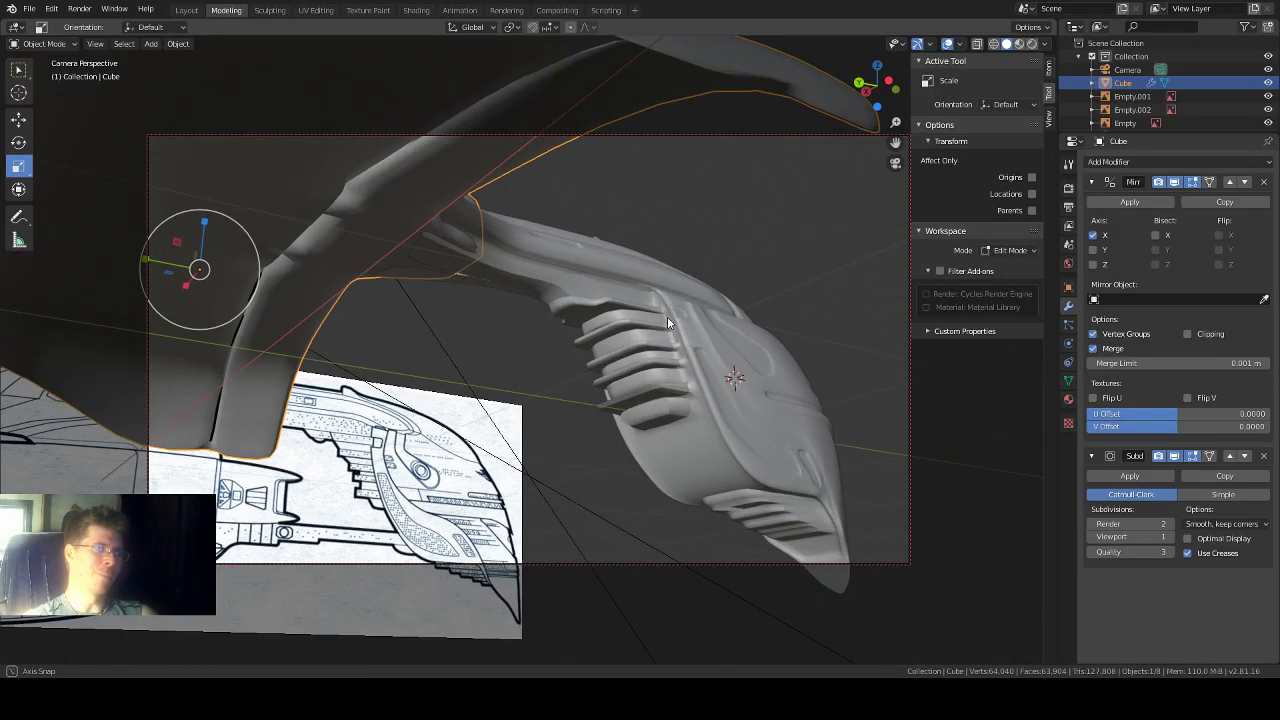
scroll(697, 344, up, 1)
middle_drag(697, 343, 407, 408)
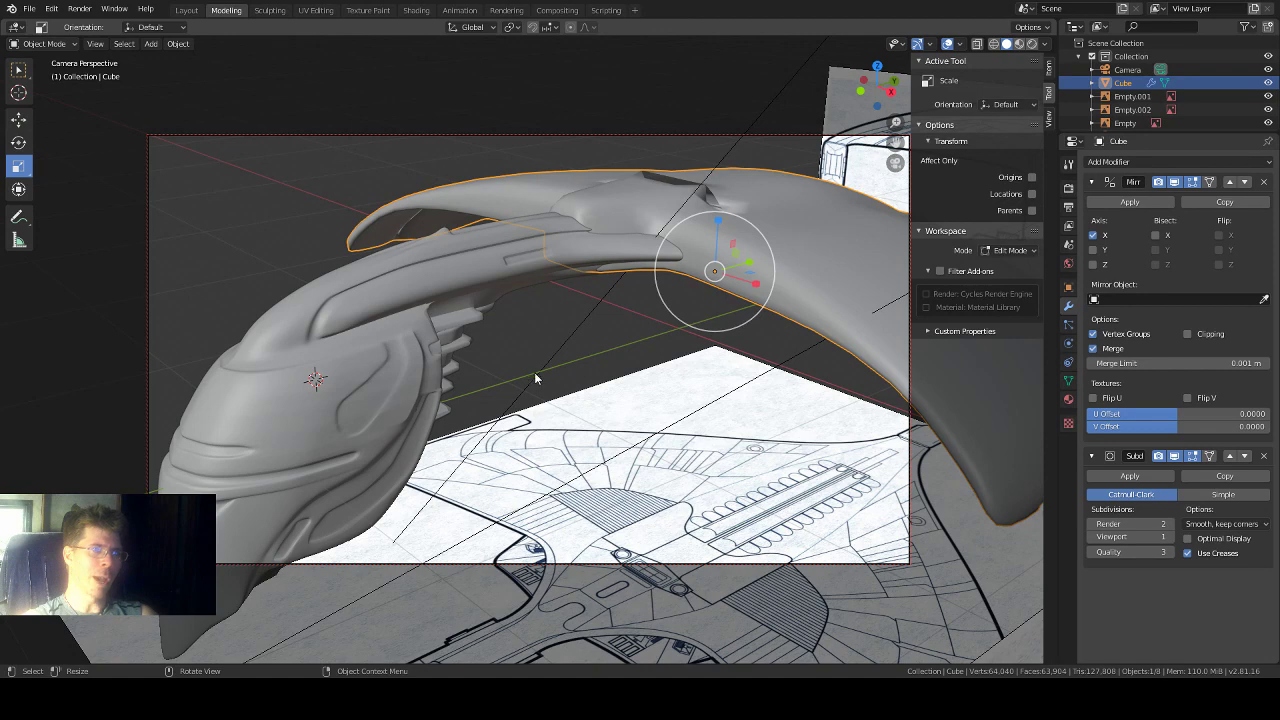
scroll(534, 372, down, 2)
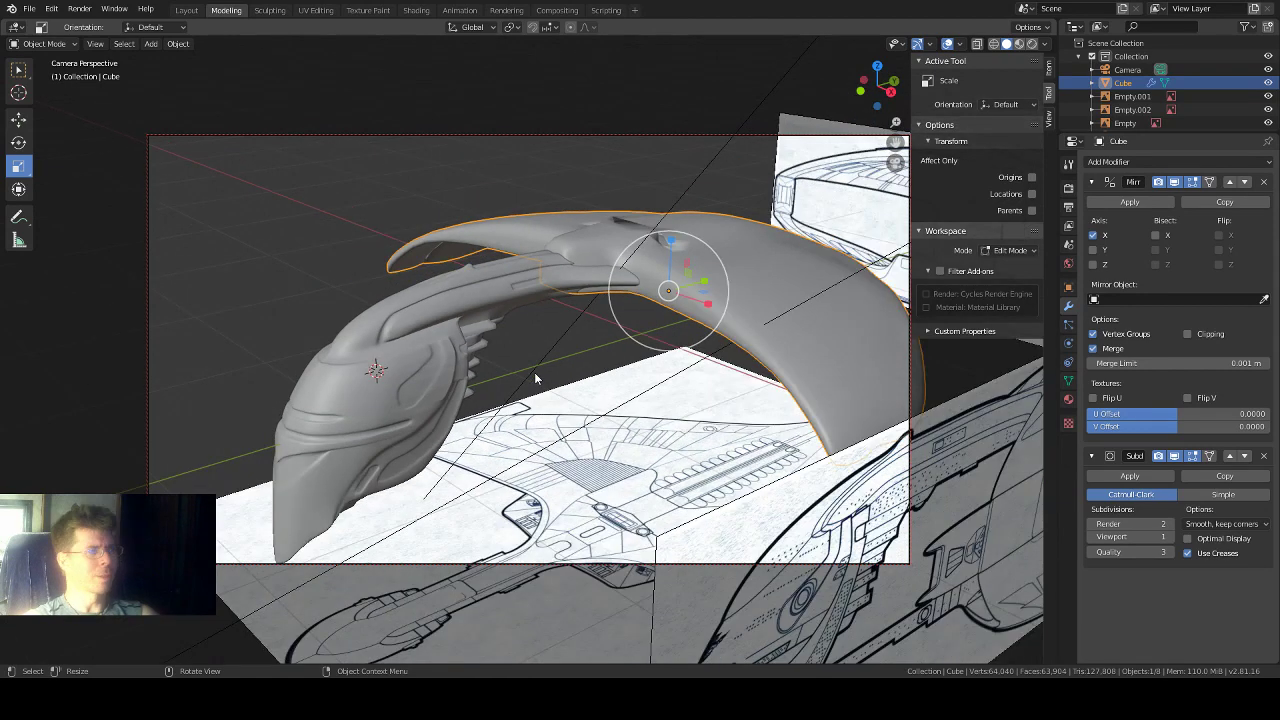
middle_drag(534, 372, 620, 340)
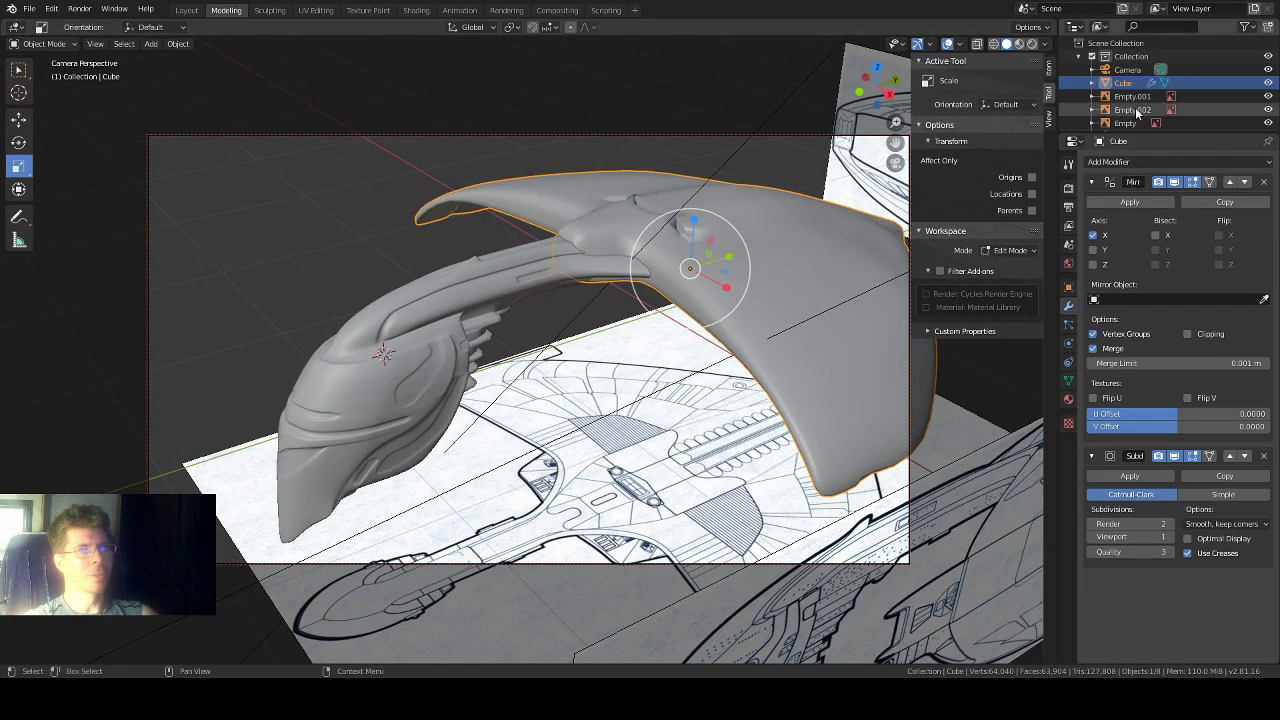
scroll(1160, 115, down, 3)
scroll(1136, 113, up, 3)
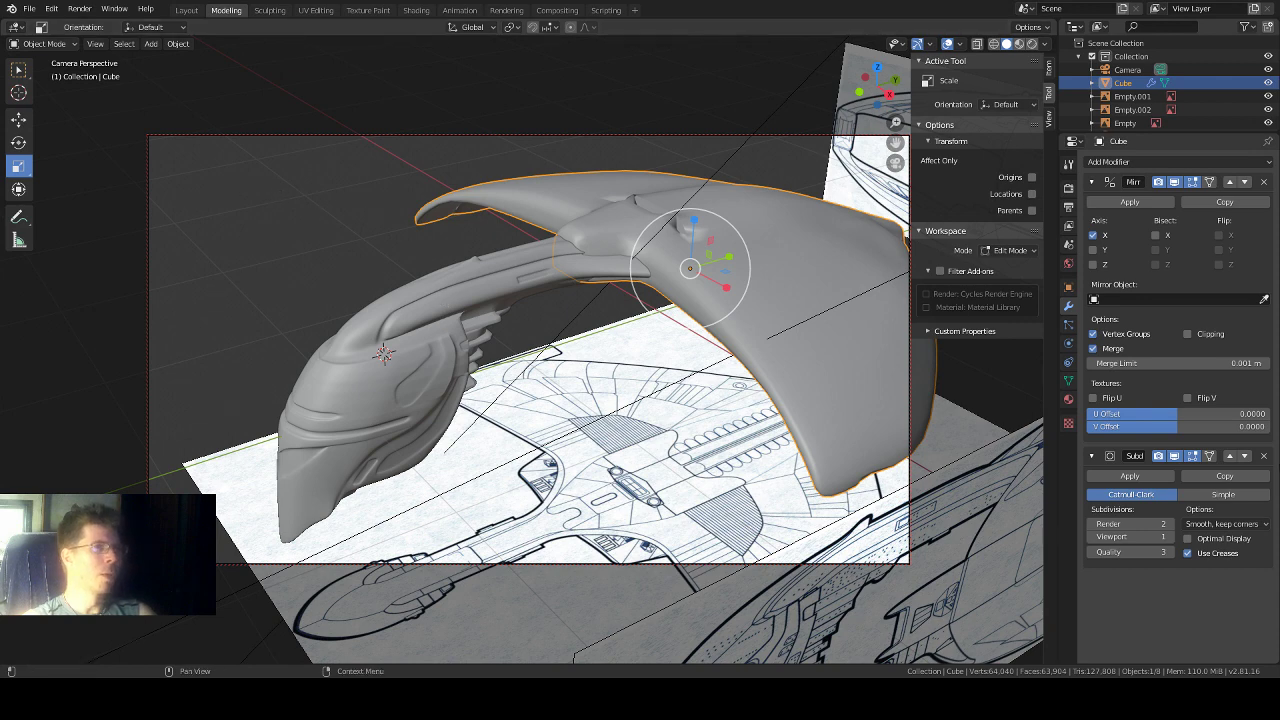
Step: Remove the Subdivision Surface modifier from the wing hull
click(1264, 456)
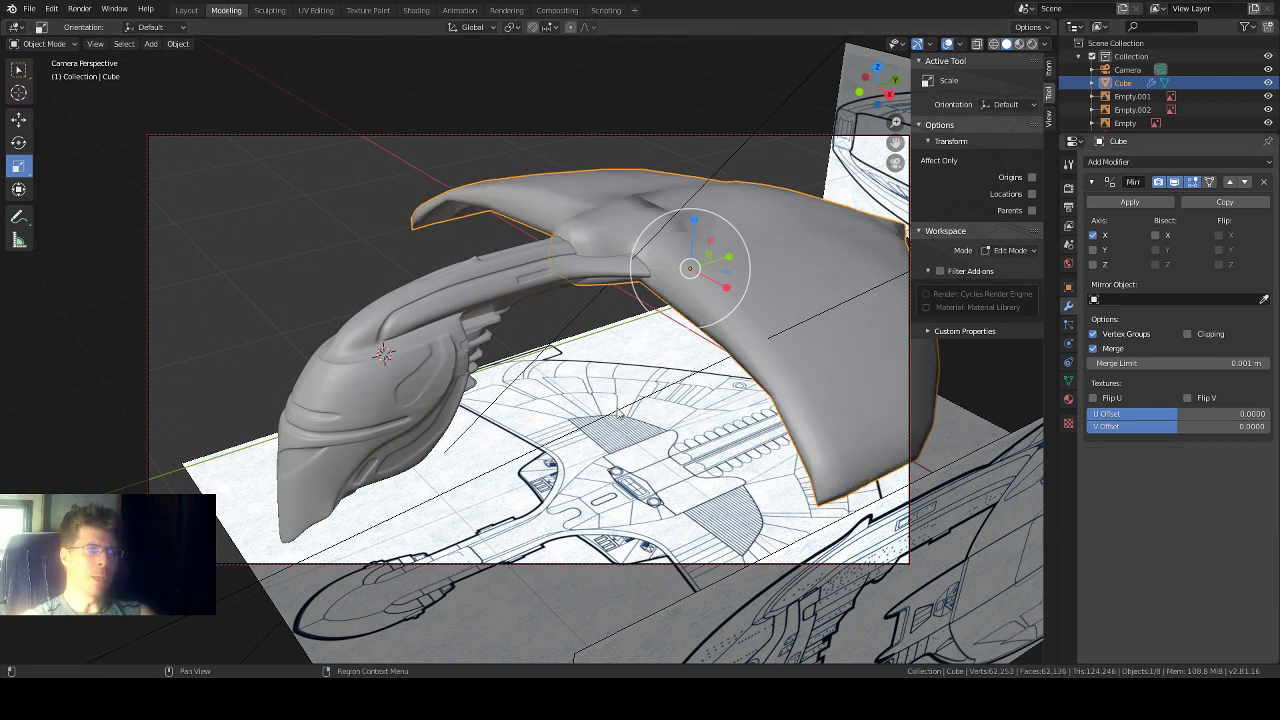
middle_drag(591, 398, 602, 403)
Step: Select the ship's head and neck mesh and rename the object "head"
click(366, 404)
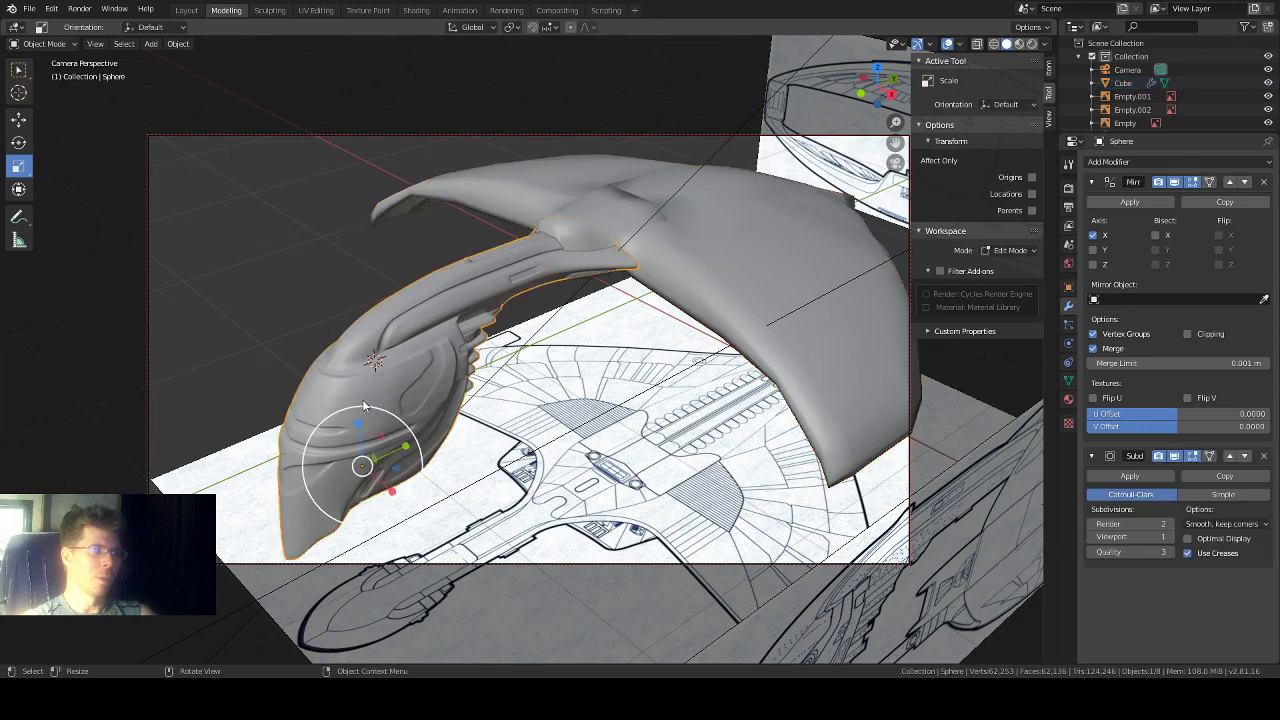
scroll(1195, 95, down, 2)
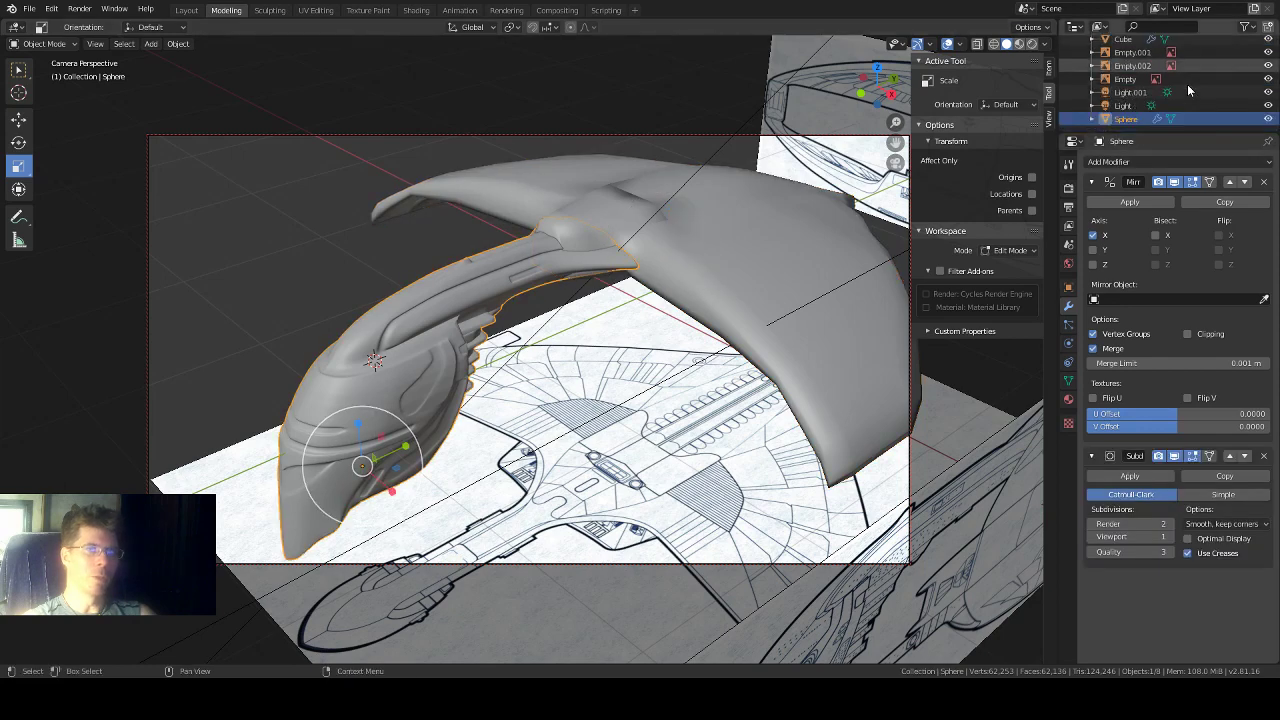
double_click(1128, 121)
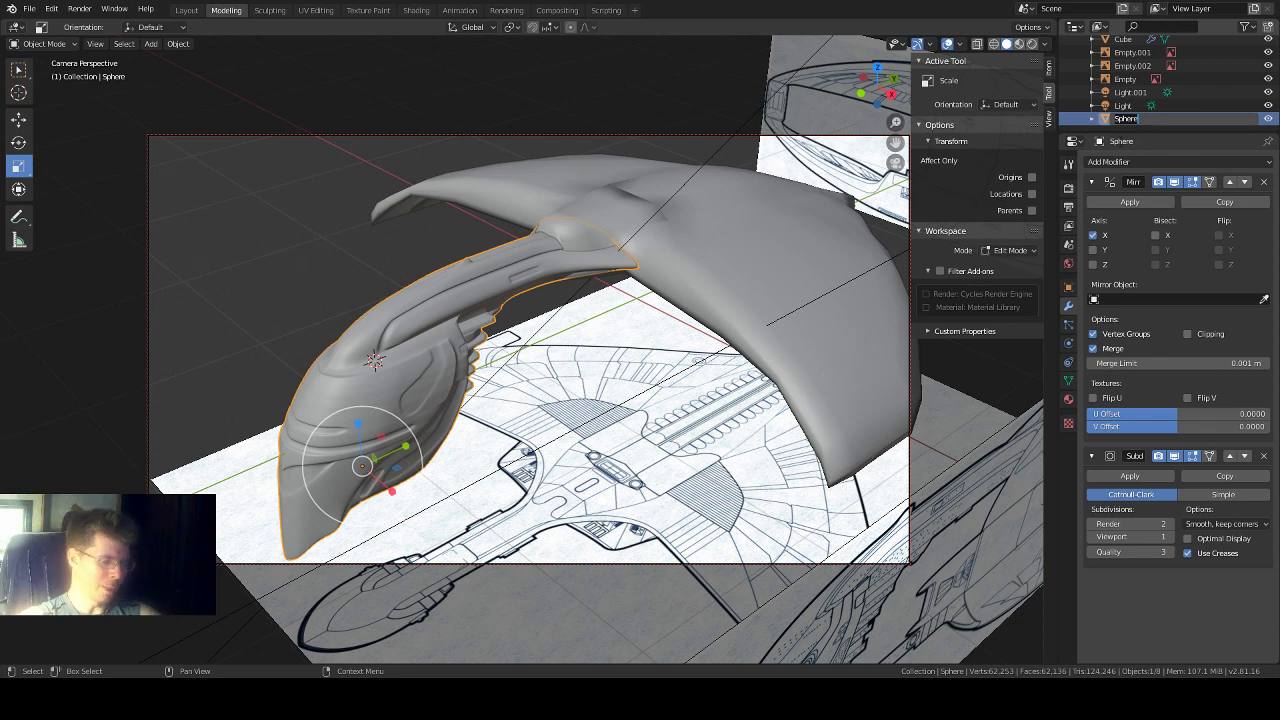
text(he)
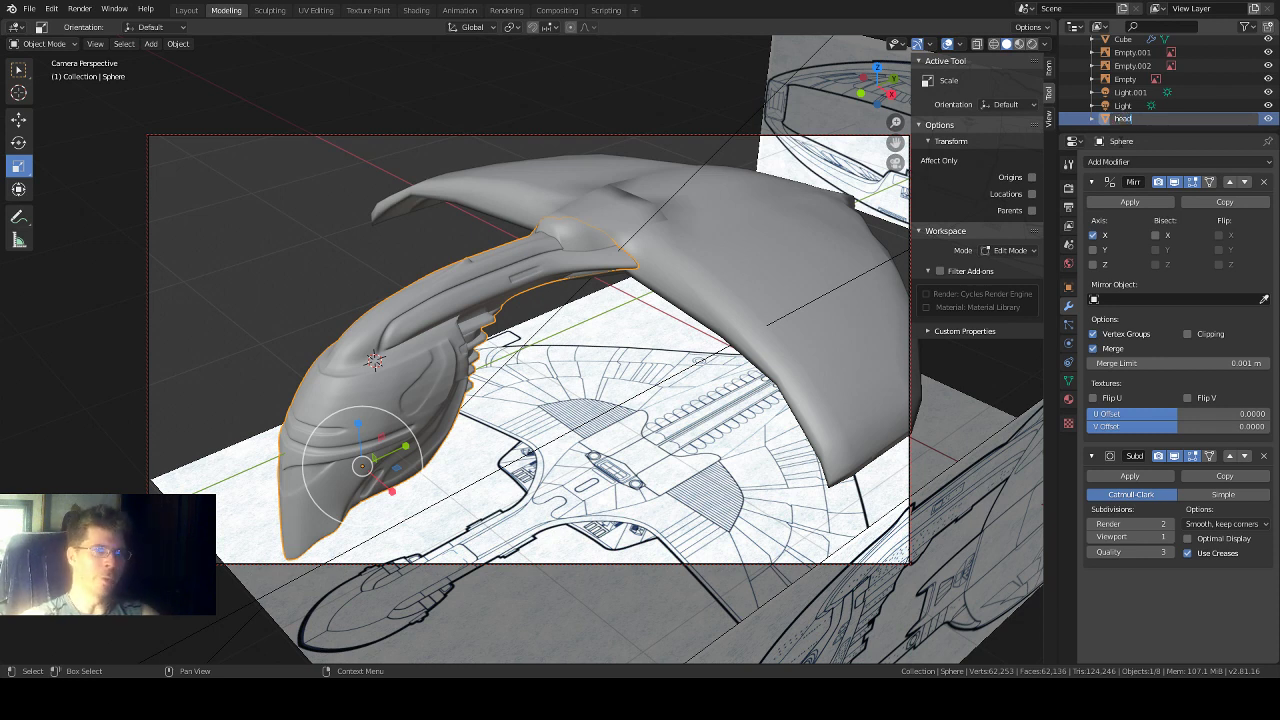
text(ad)
key(Return)
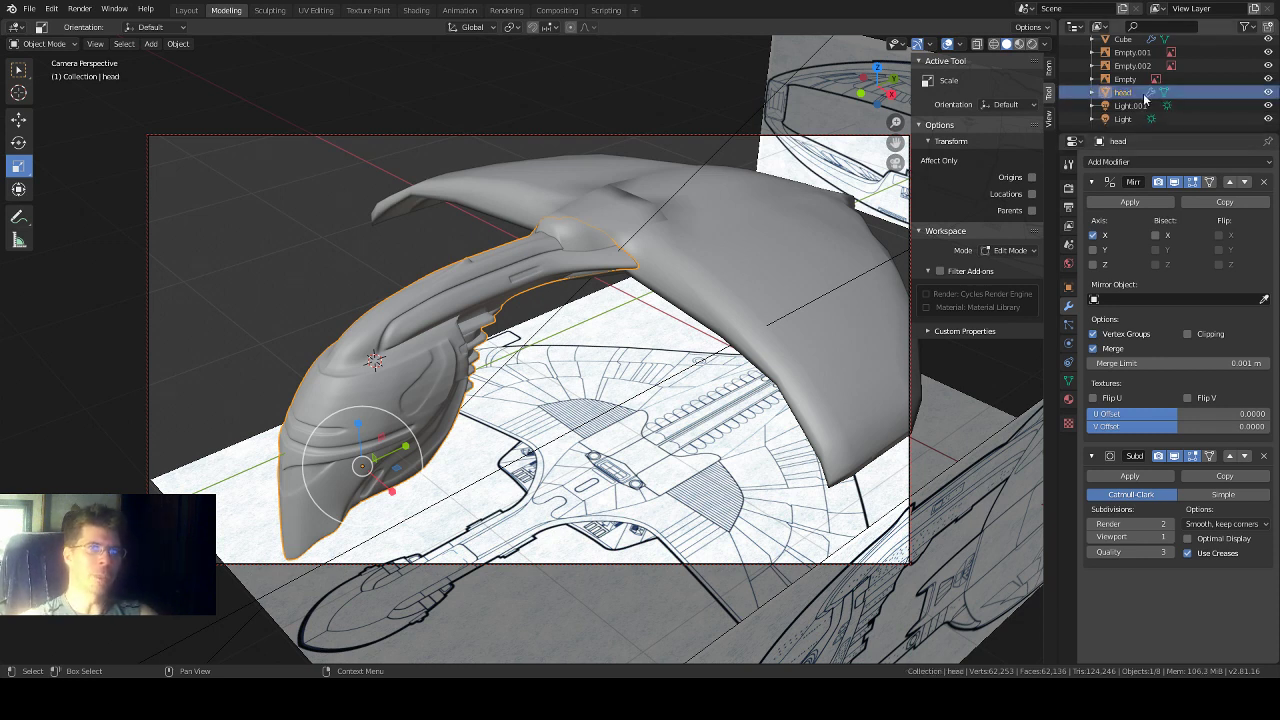
Step: Rename the wing hull object "uppermainhull"
scroll(1137, 66, up, 2)
double_click(1124, 66)
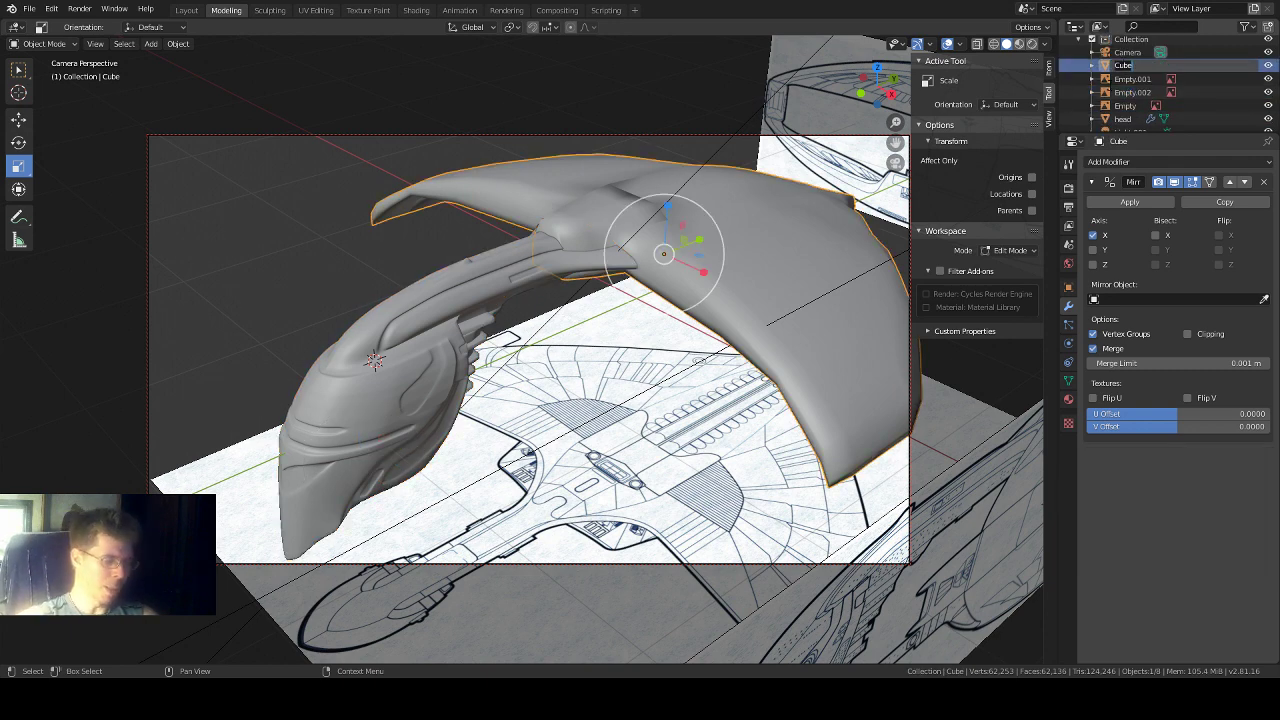
text(uppermainhull)
key(Return)
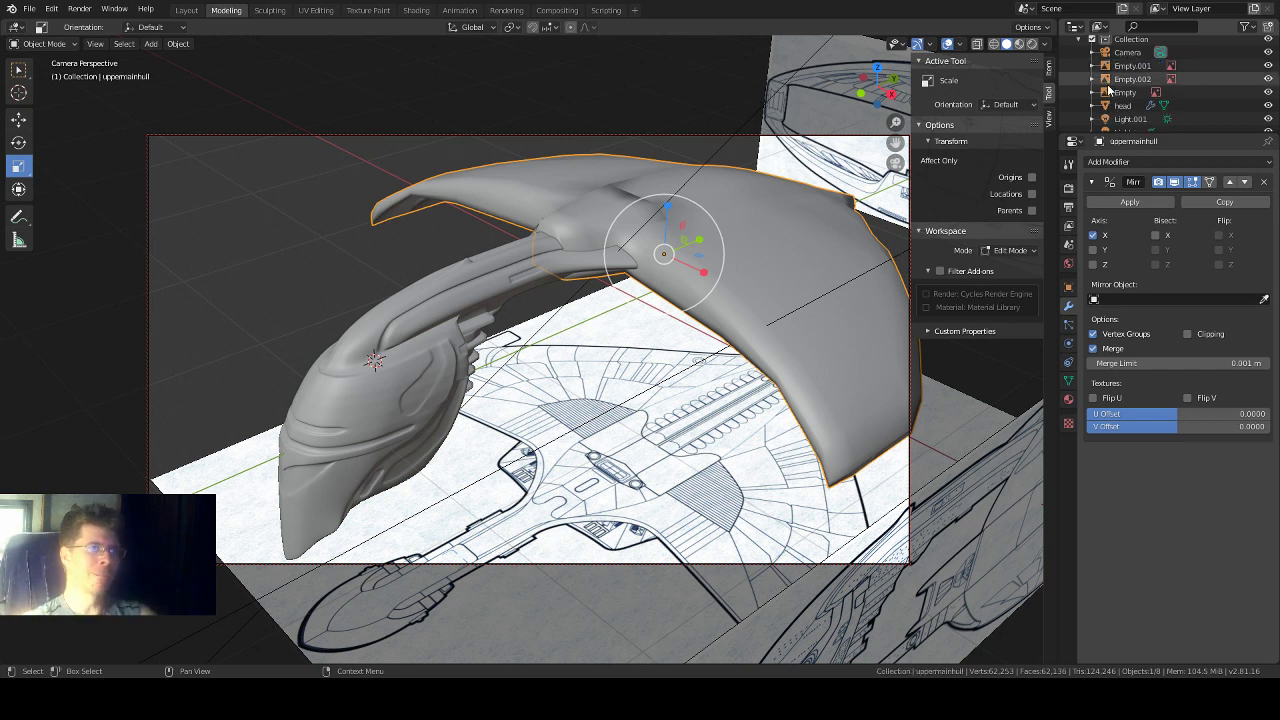
Step: Add a Subdivision Surface modifier to the uppermainhull object after its Mirror modifier
middle_drag(766, 206, 773, 206)
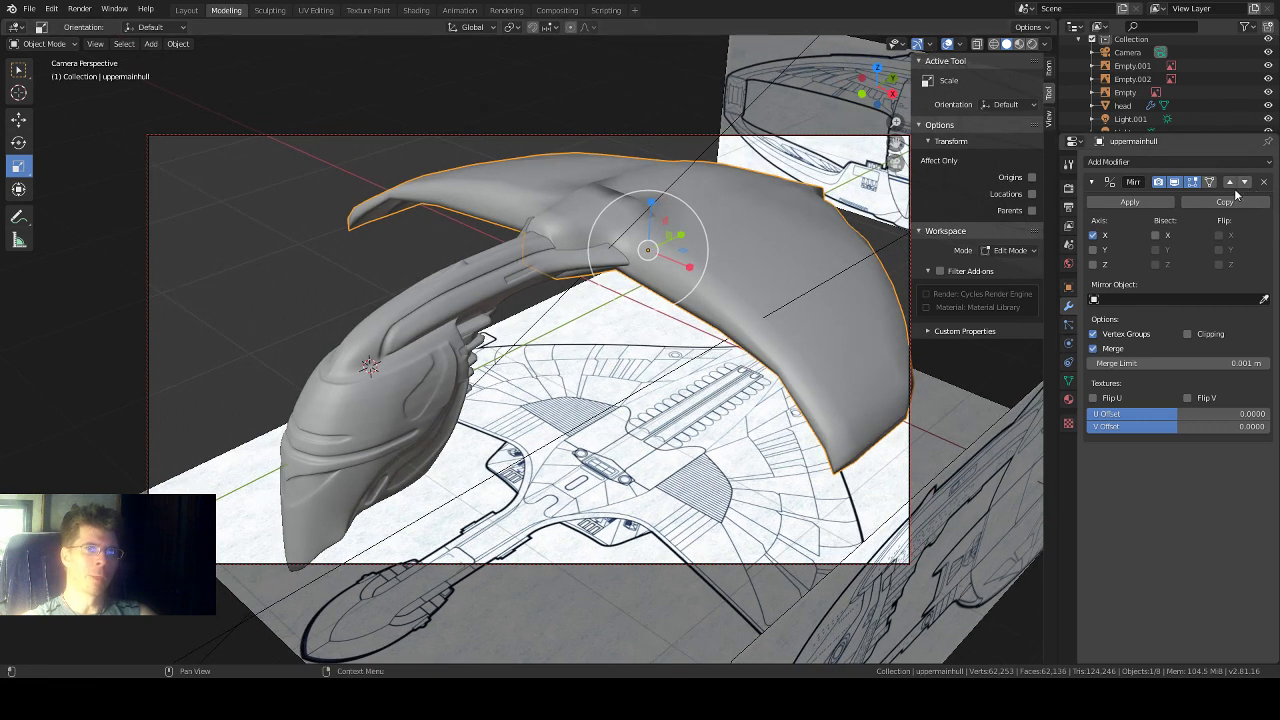
middle_drag(614, 355, 583, 349)
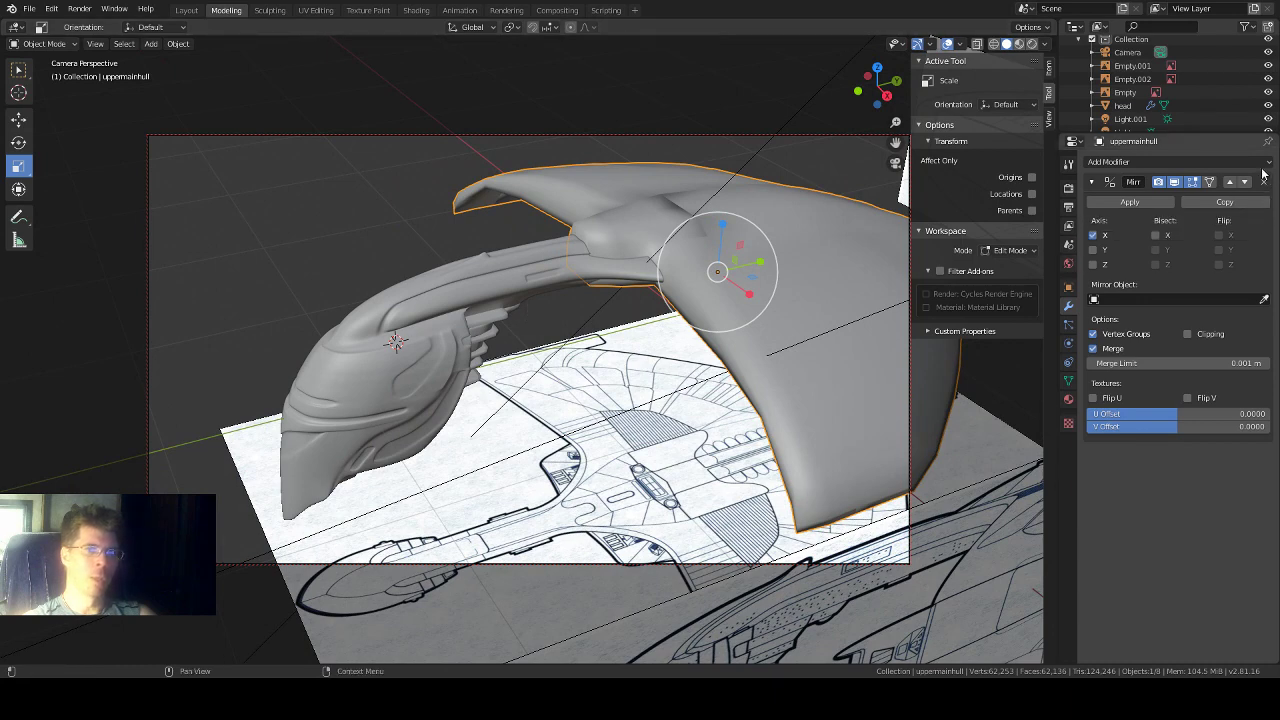
click(1262, 163)
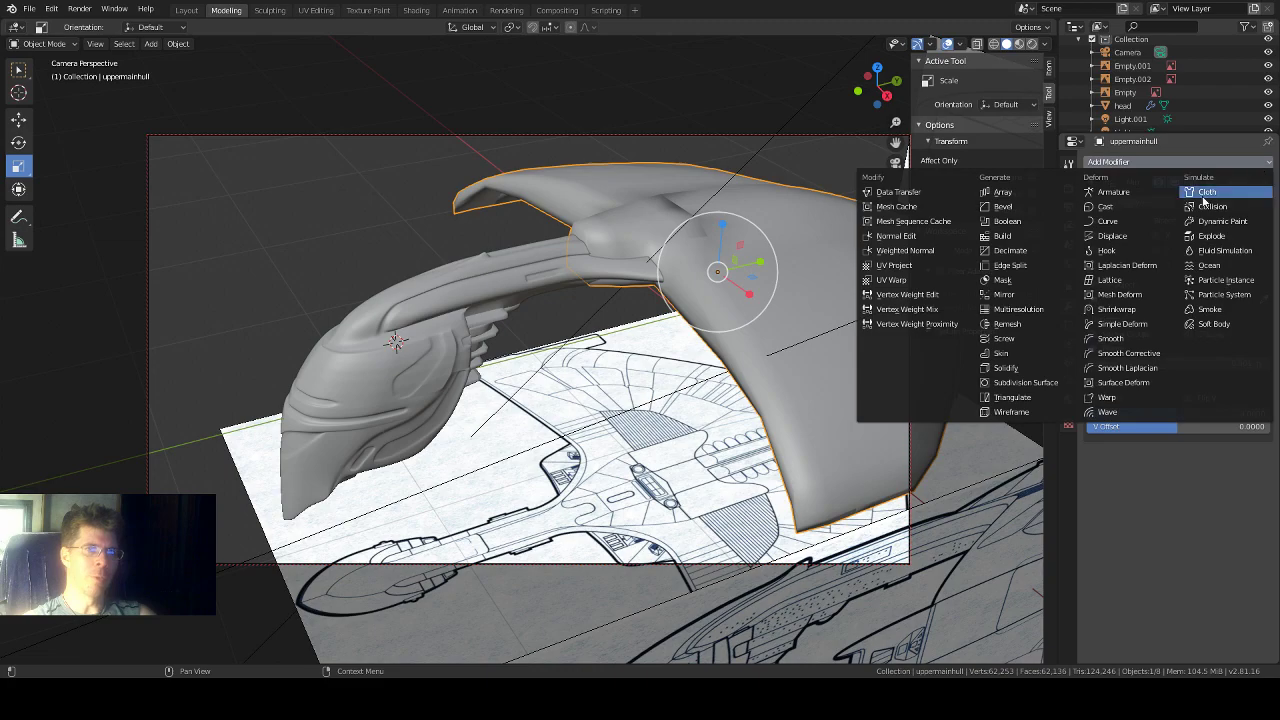
click(1030, 384)
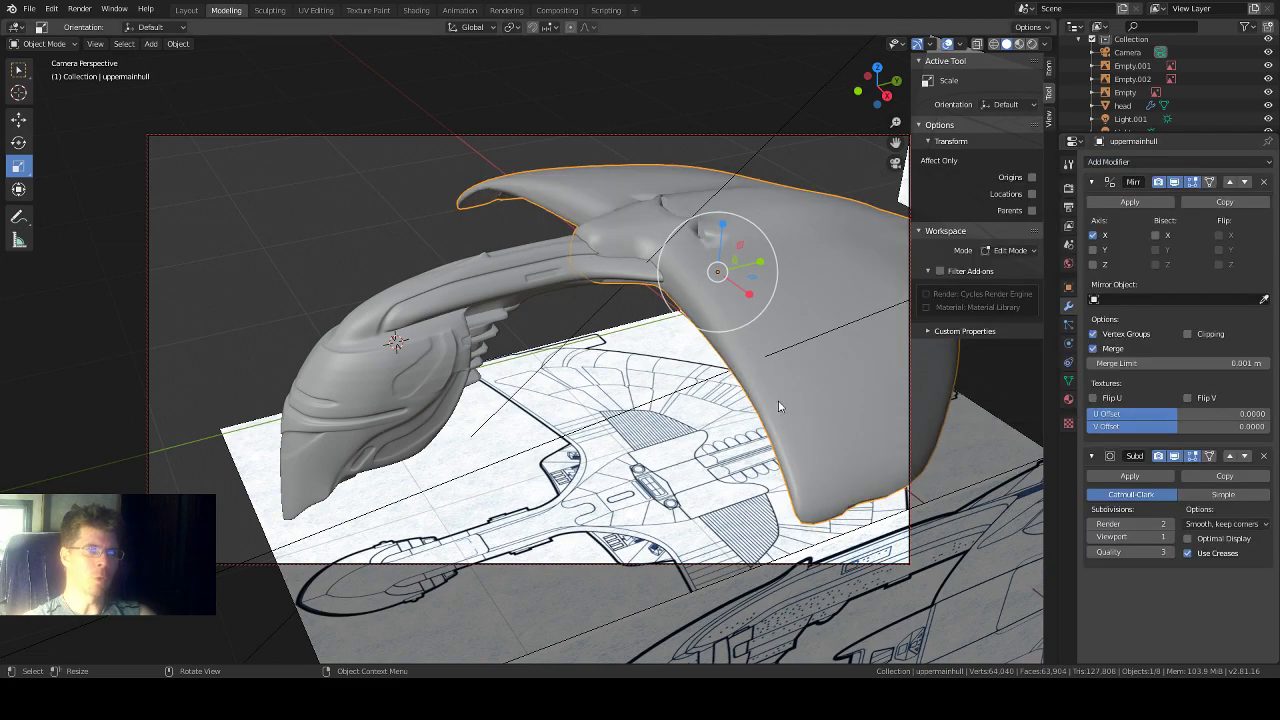
Step: Inspect the subdivided upper hull from the side and reframe the whole ship within the camera view
middle_drag(717, 374, 863, 381)
scroll(704, 340, down, 5)
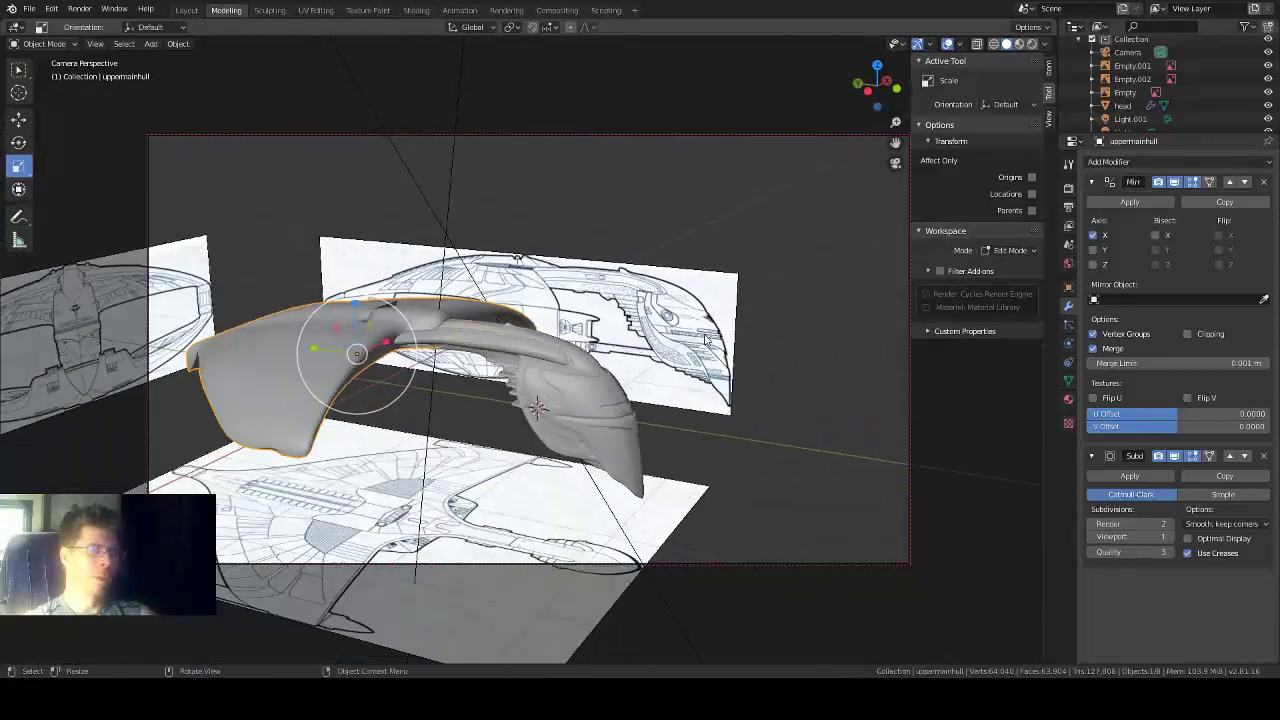
middle_drag(552, 384, 471, 420)
scroll(471, 420, up, 2)
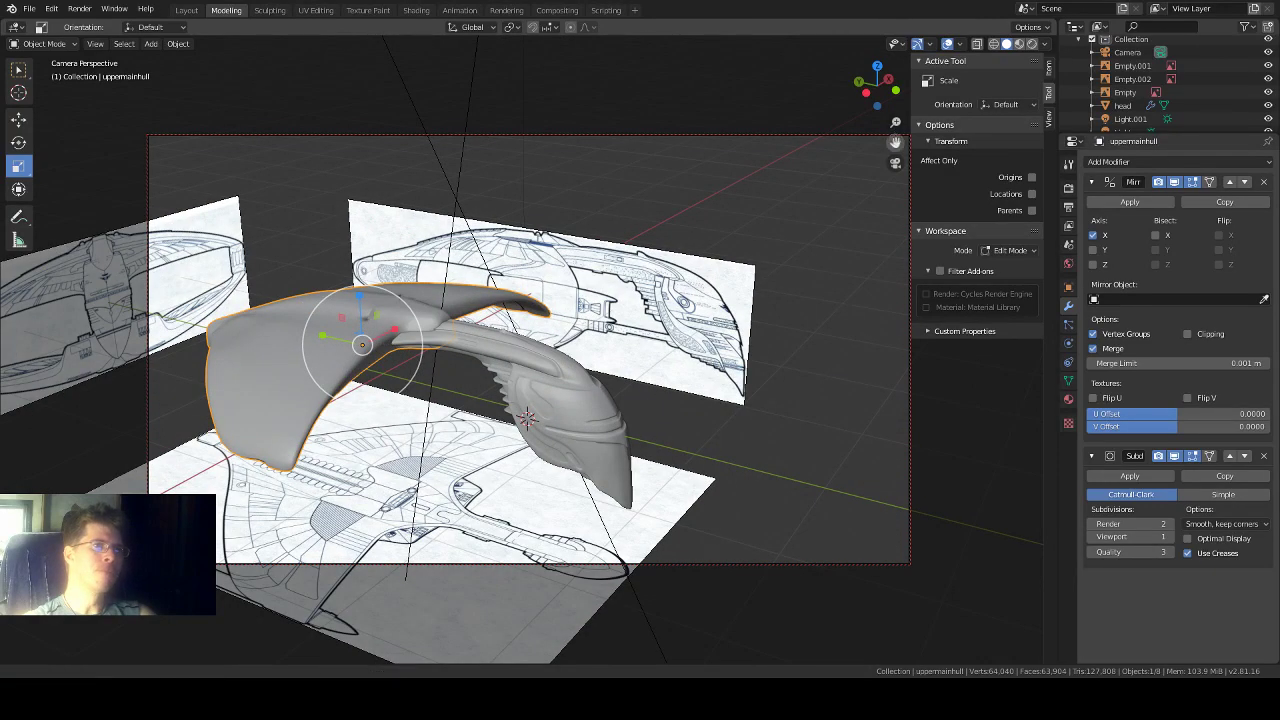
drag(895, 143, 1000, 92)
scroll(595, 279, up, 2)
middle_drag(588, 280, 562, 283)
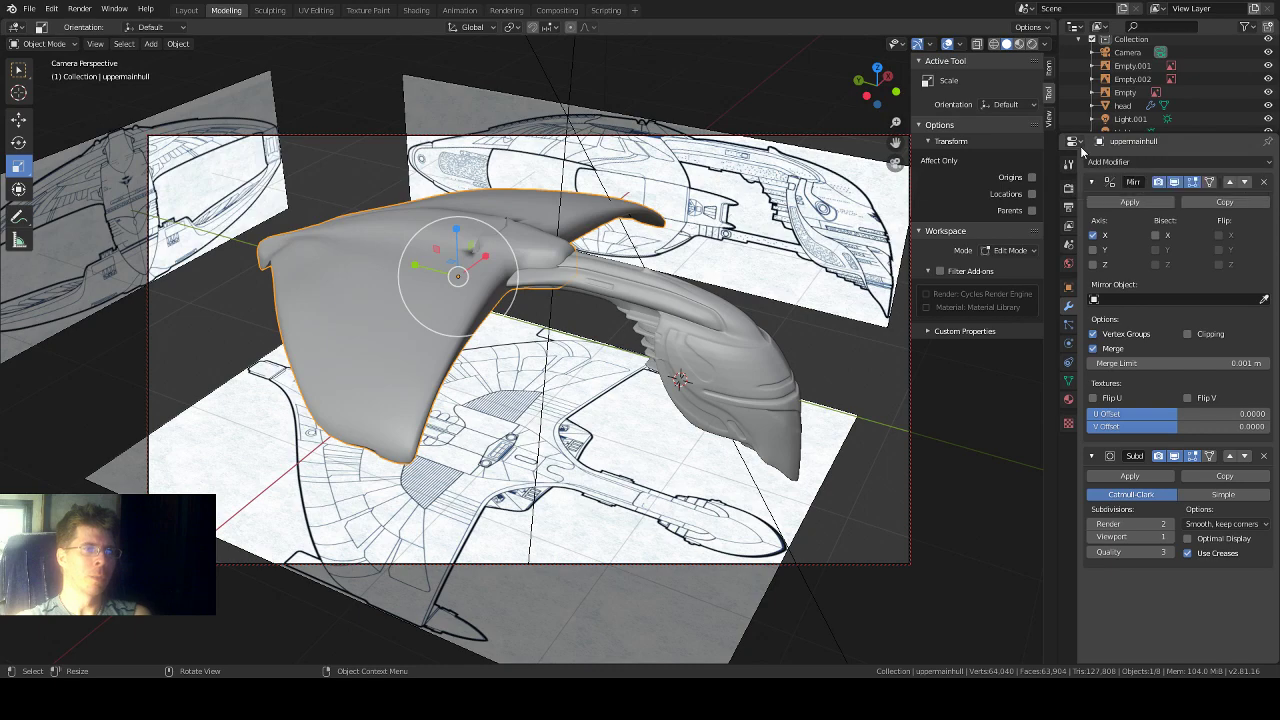
Step: Select the head object and set its Subdivision Surface modifier's render subdivisions to 1
middle_drag(700, 300, 514, 400)
click(491, 415)
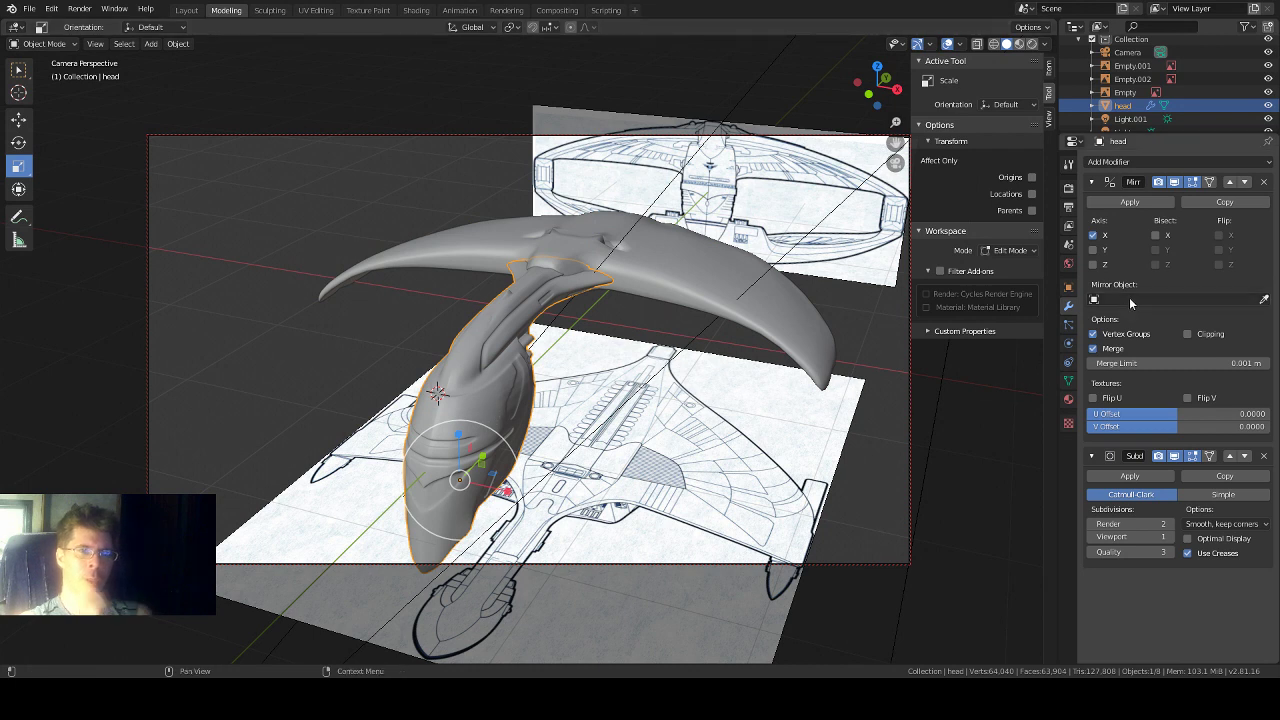
click(1168, 530)
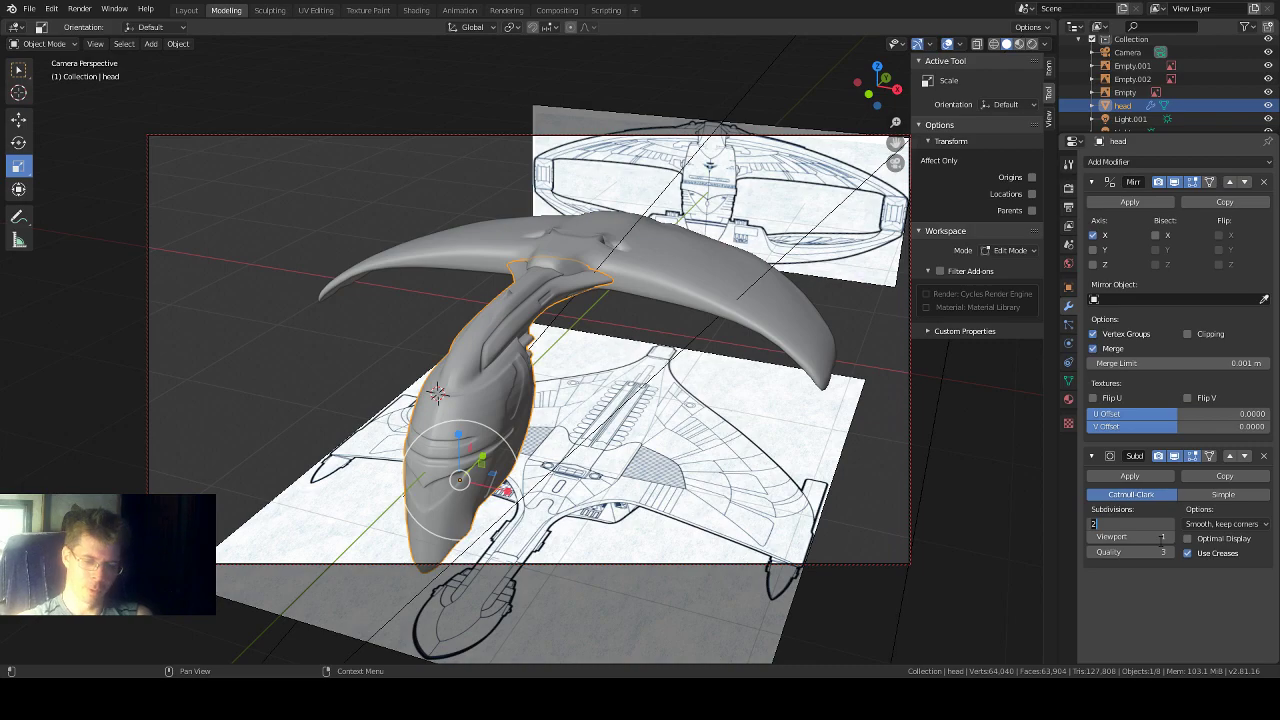
text(1)
key(Return)
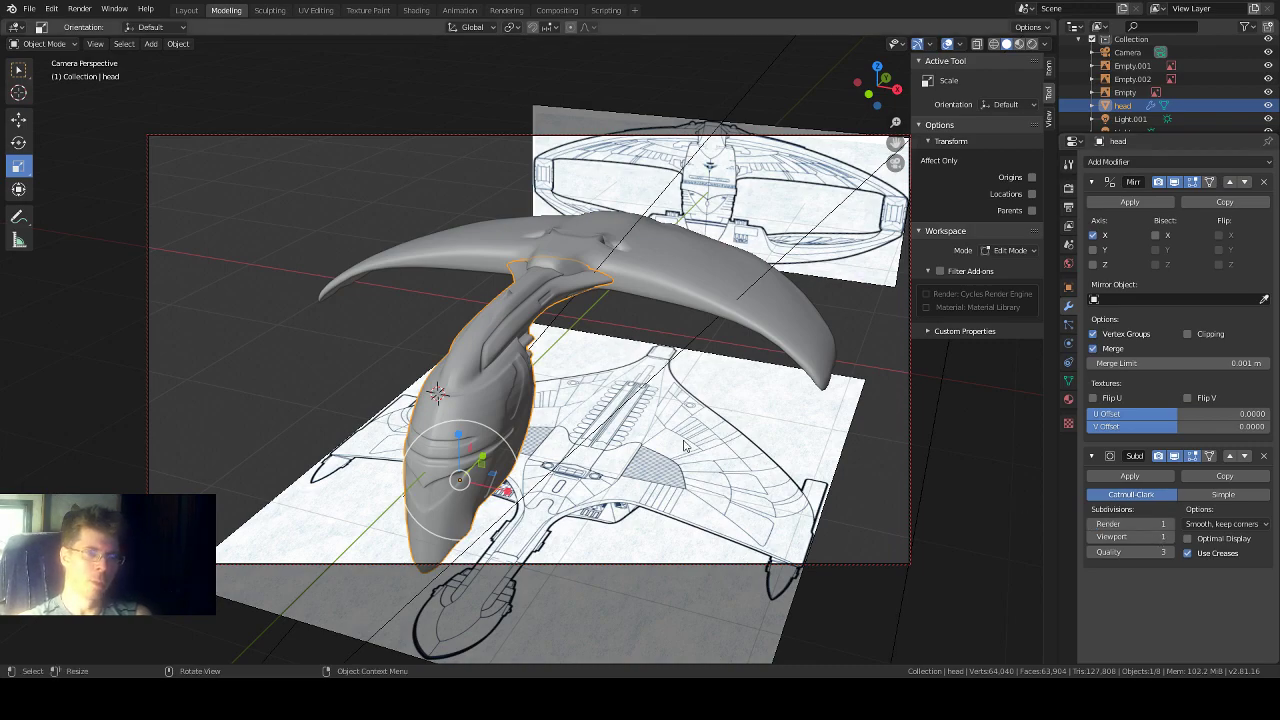
Step: Examine the smoothed wing hull and head from the side, rear and underside, and render the current camera view
middle_drag(685, 447, 760, 430)
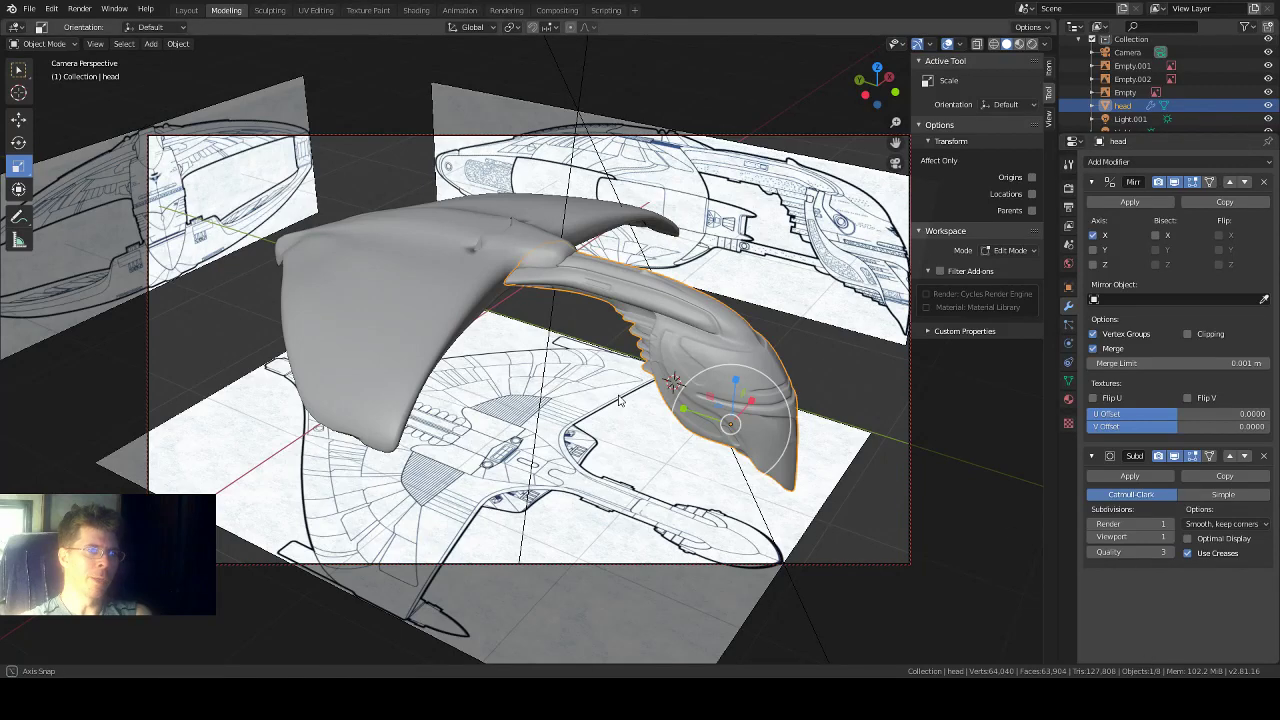
mouse_move(619, 401)
middle_down()
mouse_move(605, 398)
mouse_move(618, 397)
middle_up()
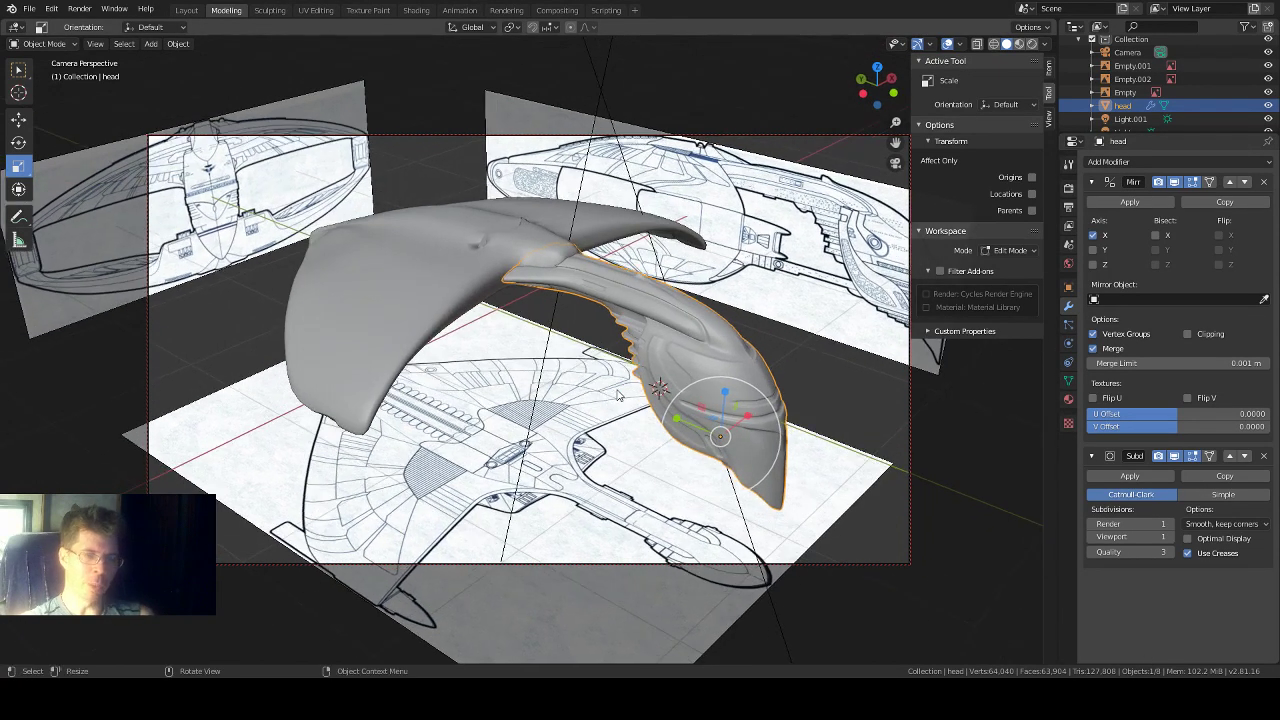
middle_drag(555, 431, 575, 420)
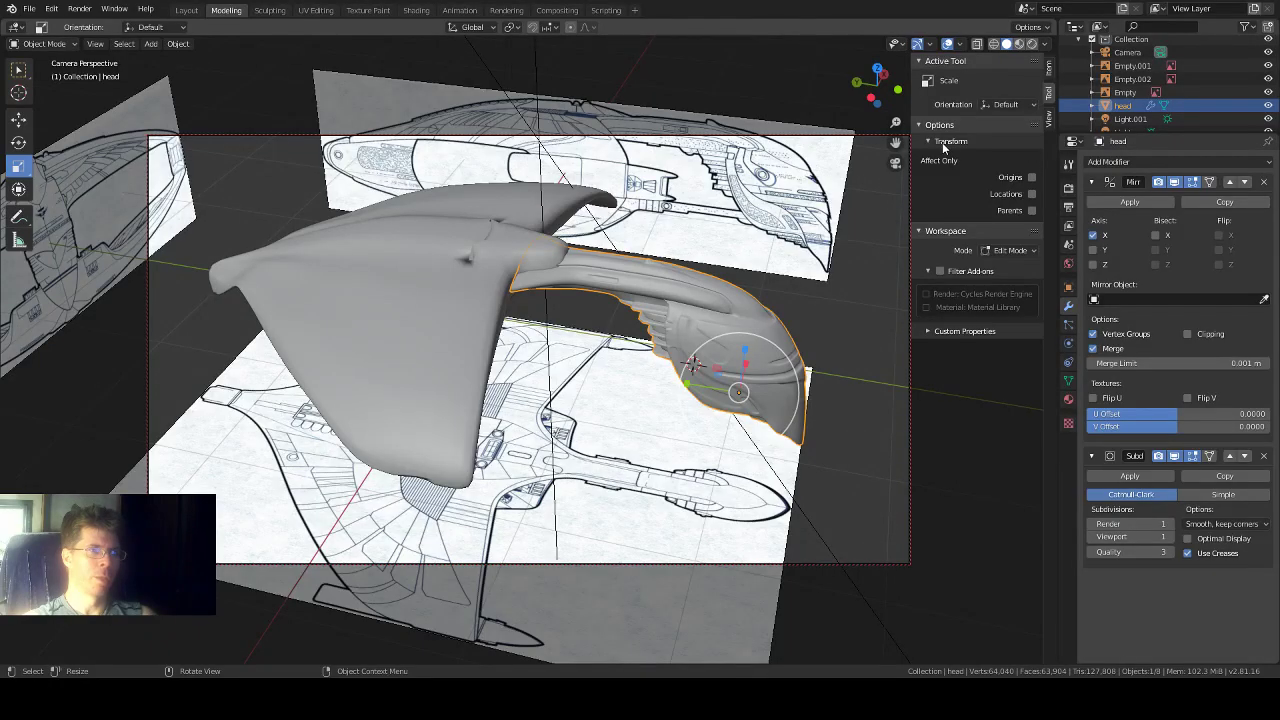
middle_drag(483, 333, 681, 311)
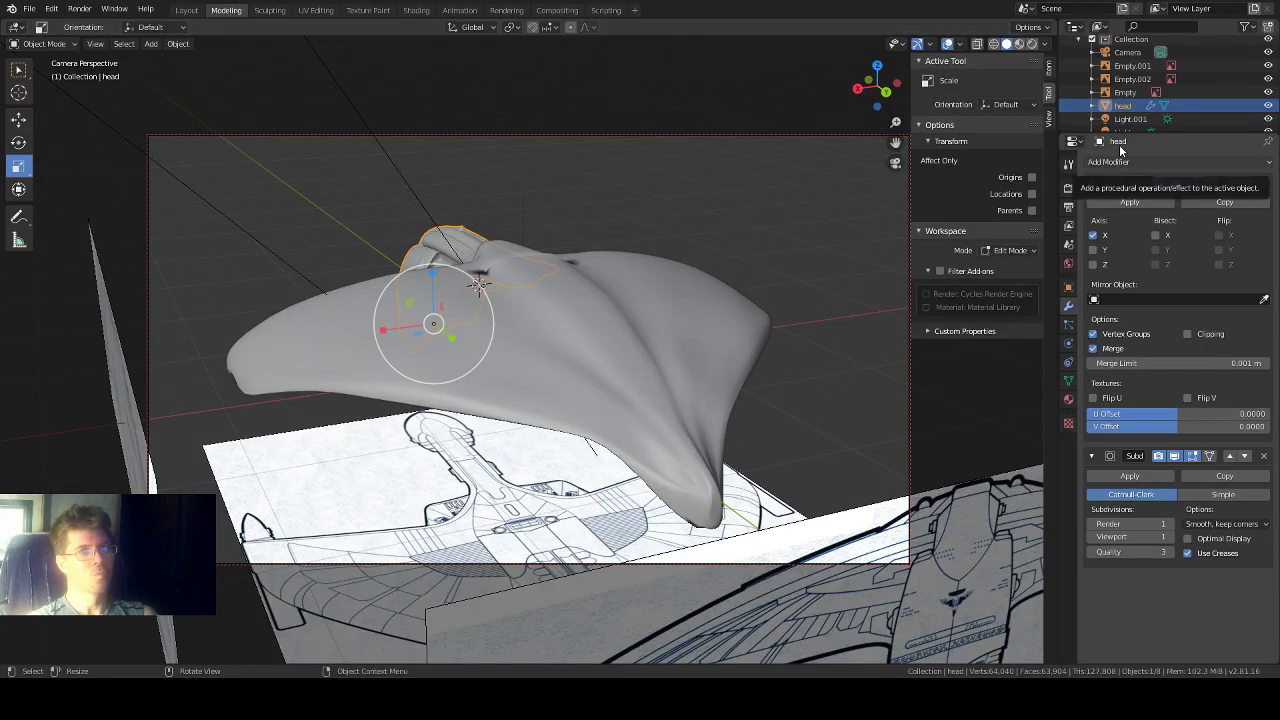
middle_drag(580, 318, 894, 258)
key(F12)
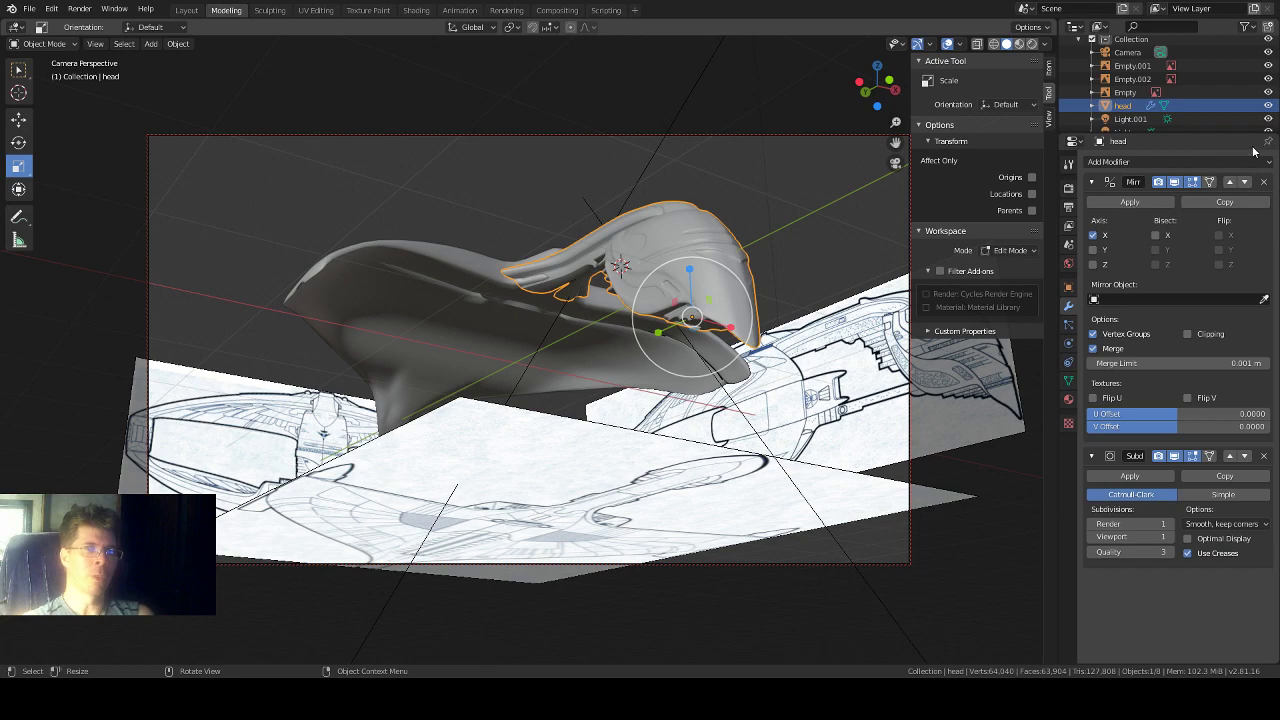
Step: Remove the Subdivision Surface modifier from the uppermainhull object and shade its surface flat
middle_drag(586, 330, 461, 404)
scroll(643, 402, up, 2)
click(765, 300)
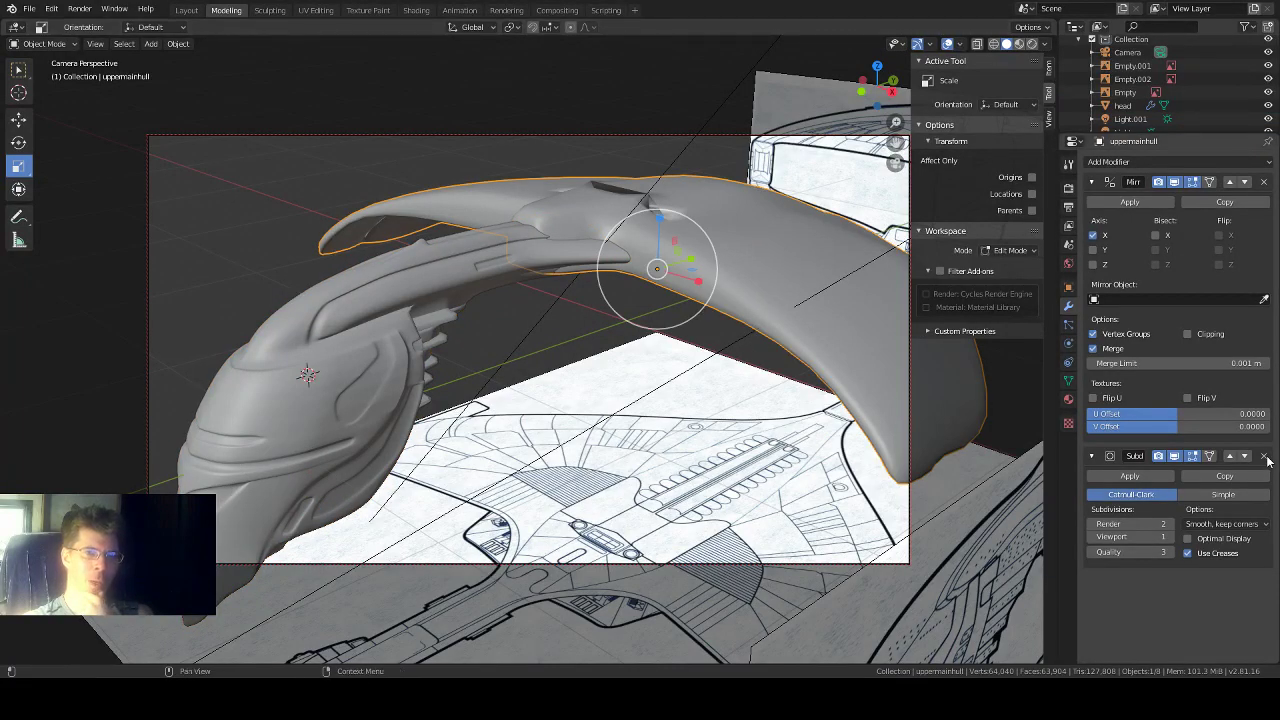
click(1265, 457)
right_click(784, 271)
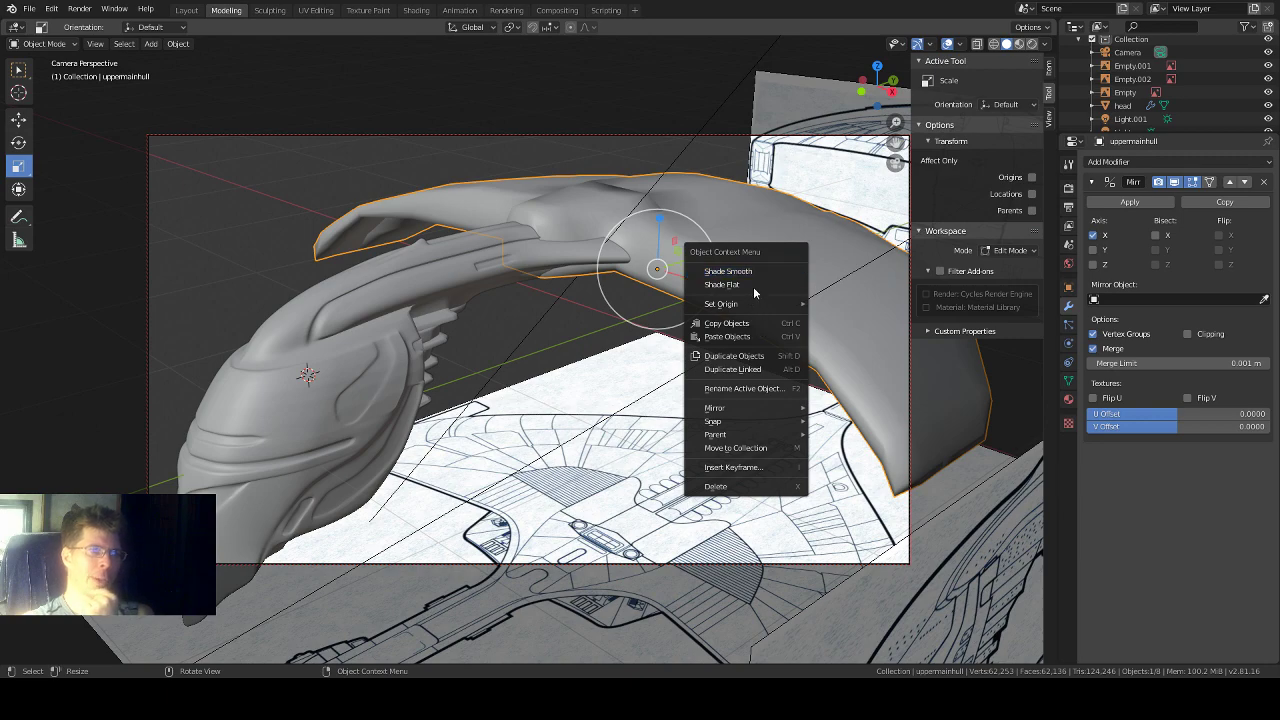
click(753, 286)
Step: Frame the whole ship in the camera view and save the project file
middle_drag(617, 366, 290, 208)
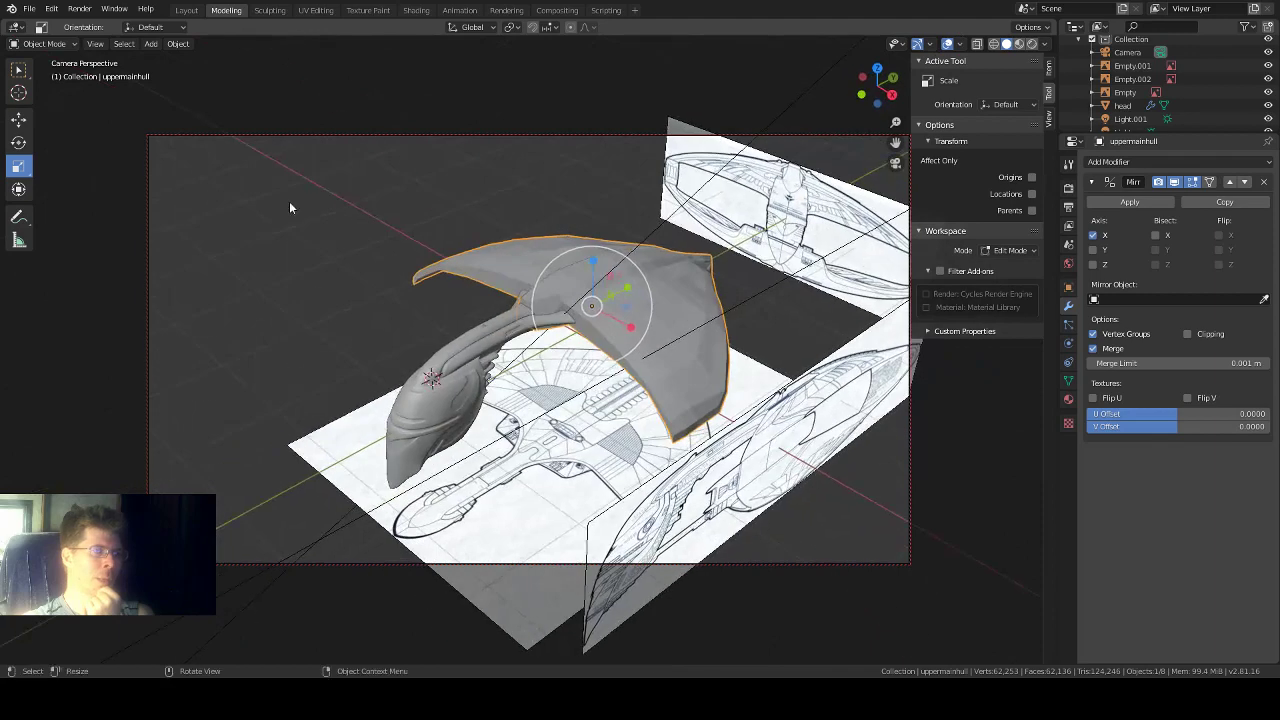
click(30, 9)
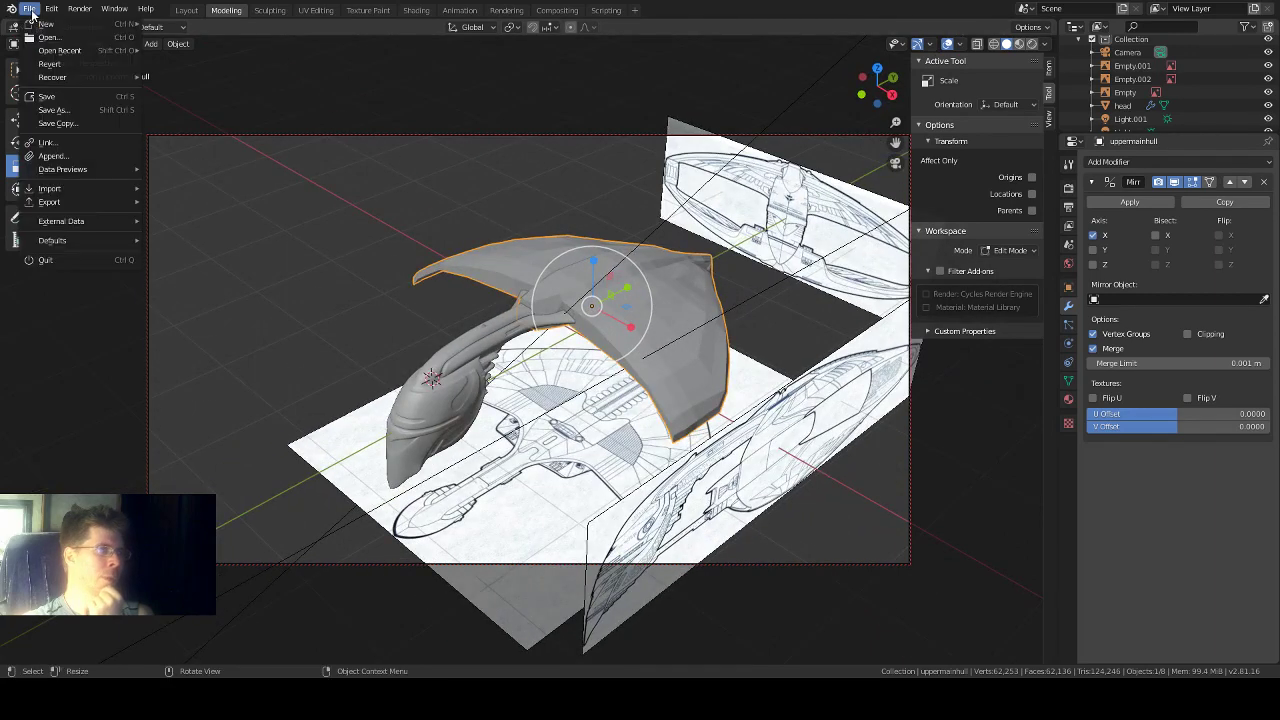
click(58, 97)
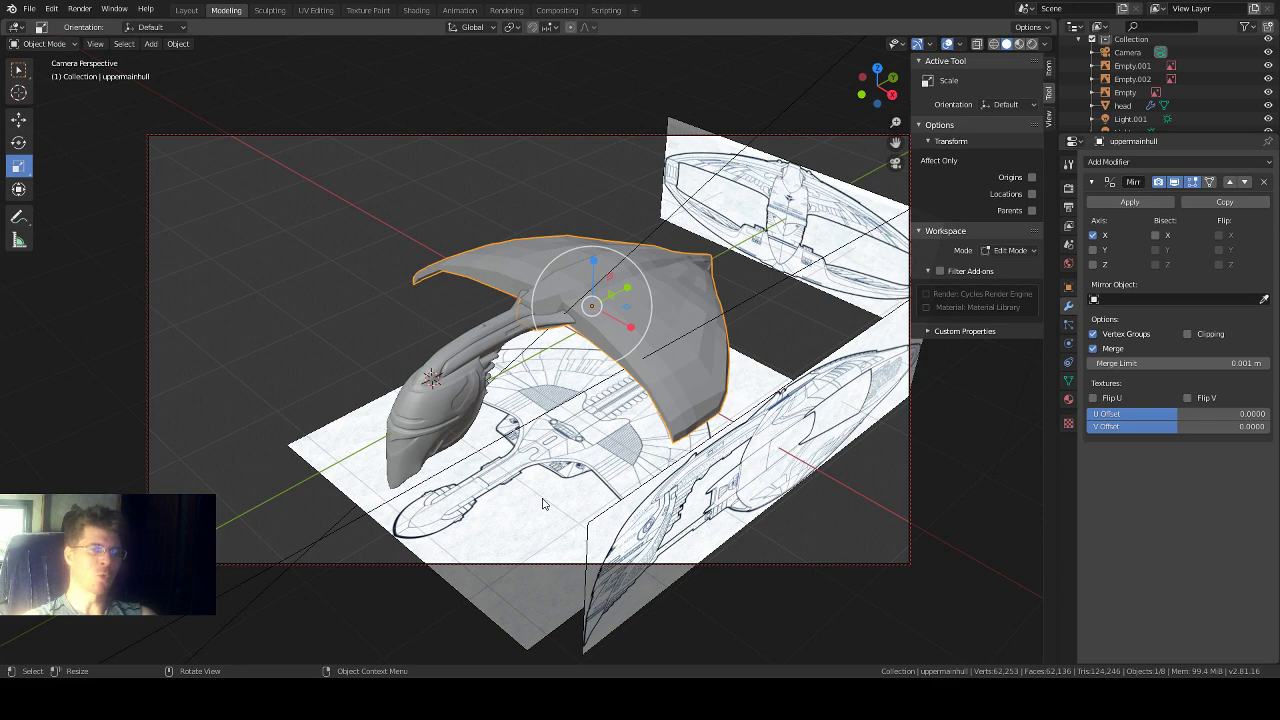
middle_drag(530, 455, 710, 448)
scroll(694, 430, up, 2)
scroll(689, 433, up, 2)
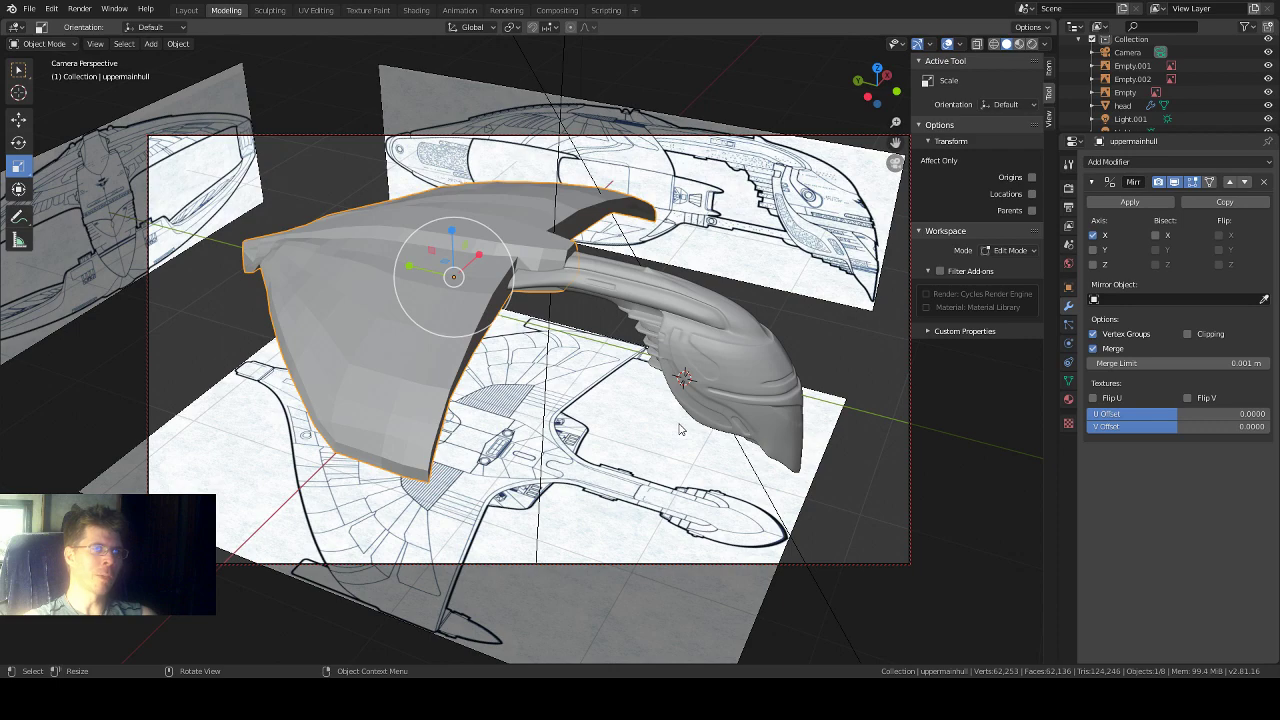
middle_drag(467, 418, 495, 416)
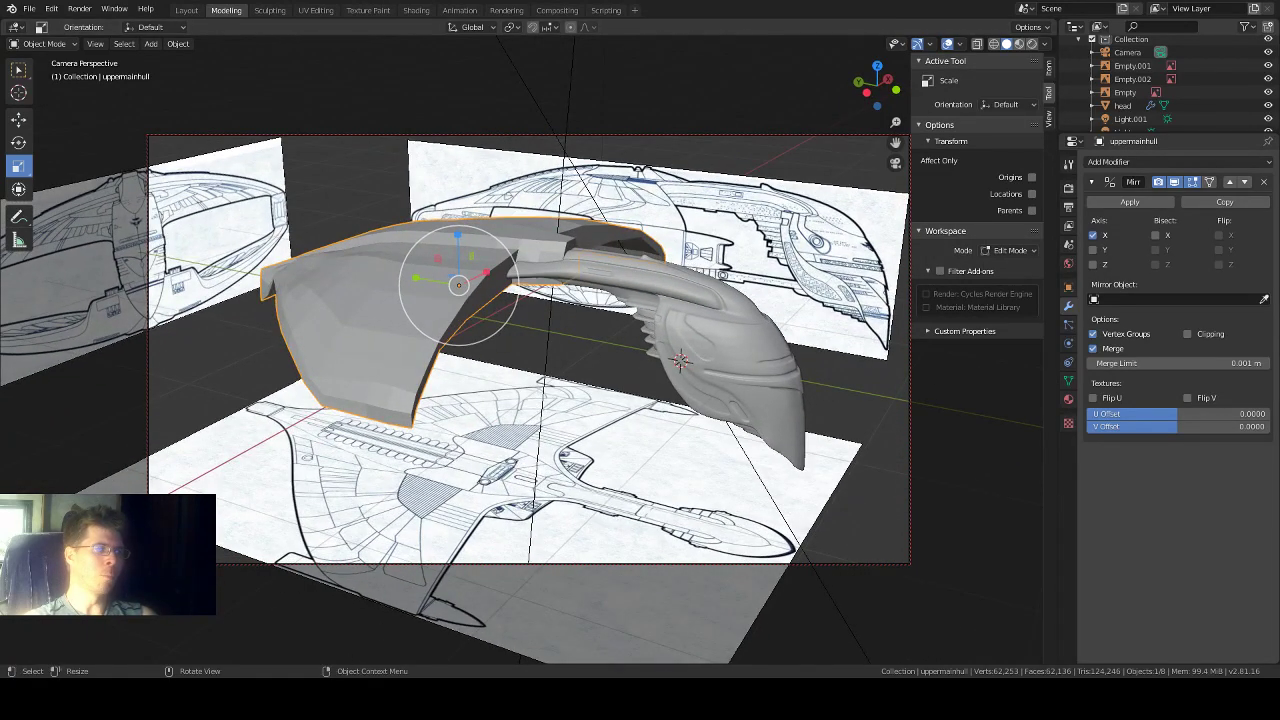